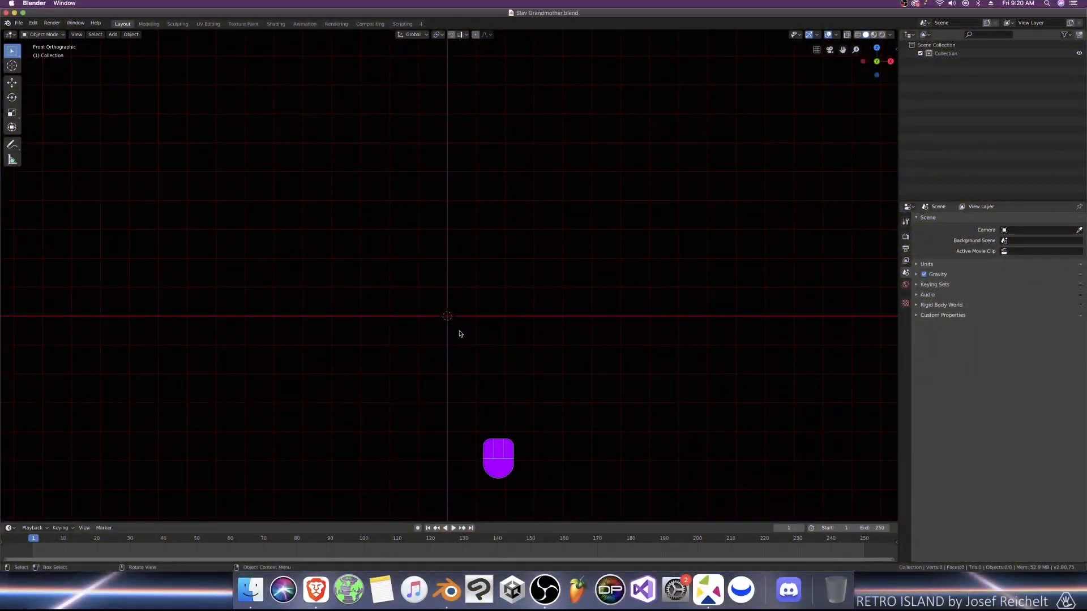
Step: Add the front-view drawing Grandma_Front.png to the scene as a reference image
key(shift+a)
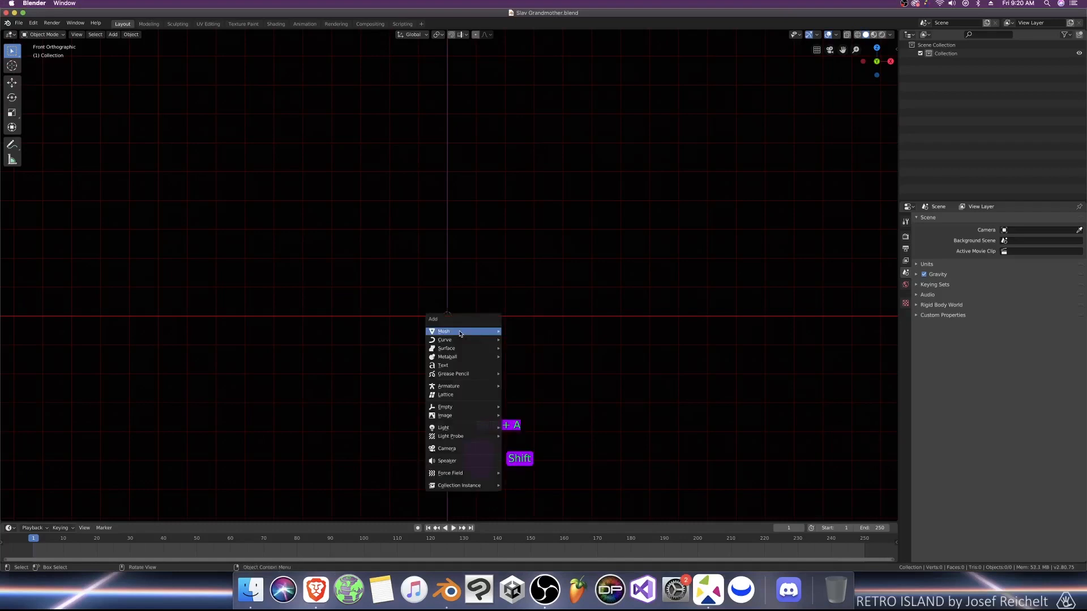
mouse_move(464, 416)
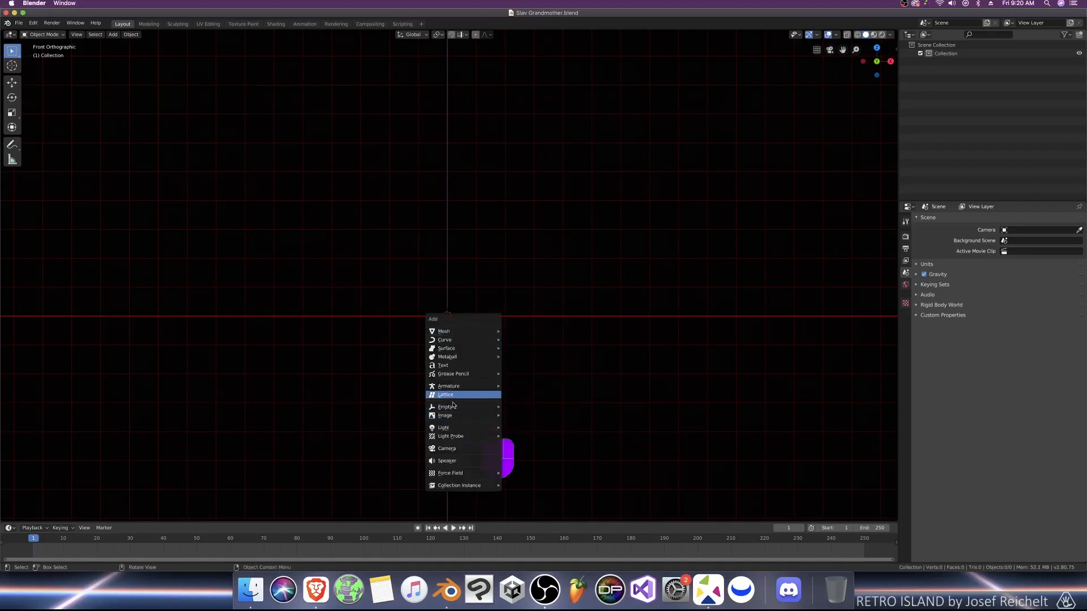
click(522, 418)
double_click(158, 68)
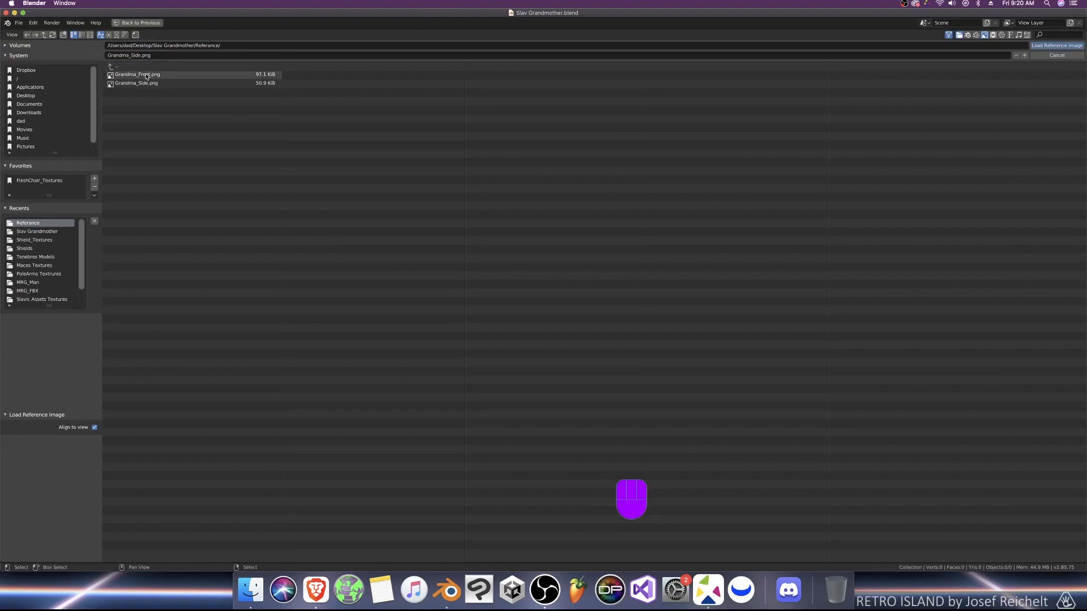
Step: Add the side-view drawing Grandma_Side.png as a second reference image, aligned to the front view
middle_drag(536, 331, 522, 344)
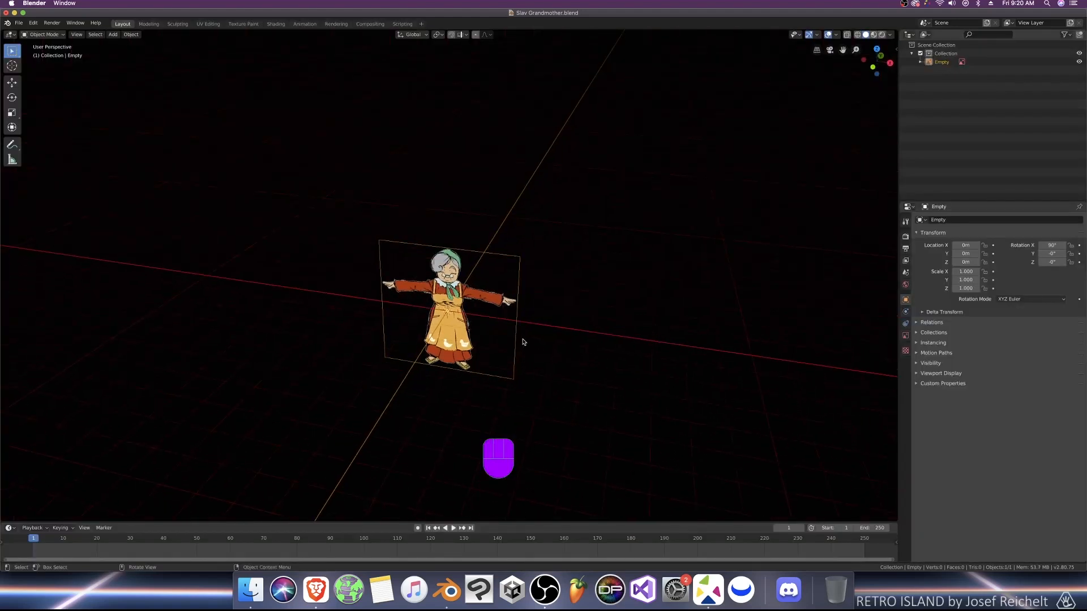
key(KP_1)
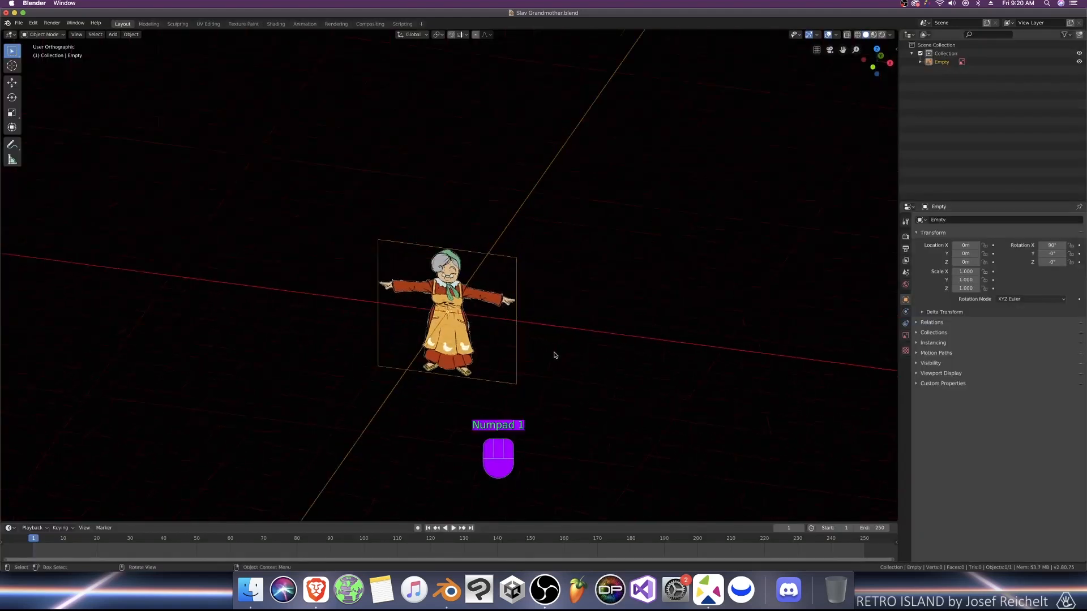
key(shift+a)
mouse_move(544, 353)
click(620, 353)
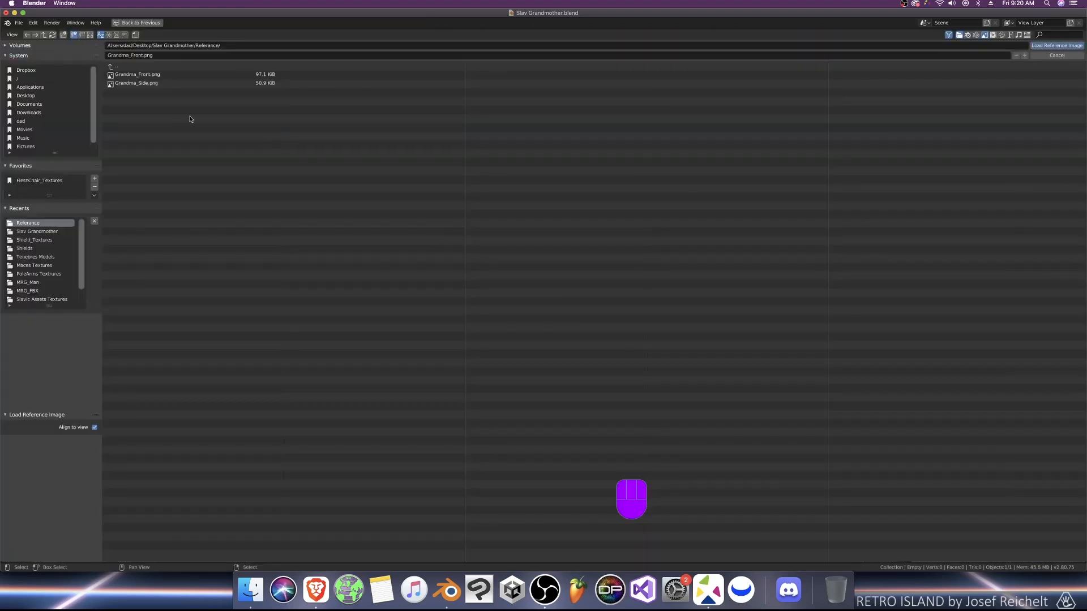
double_click(159, 87)
Step: Rotate the side reference image a quarter turn in top view so its Z rotation is 90°
middle_drag(503, 376, 498, 399)
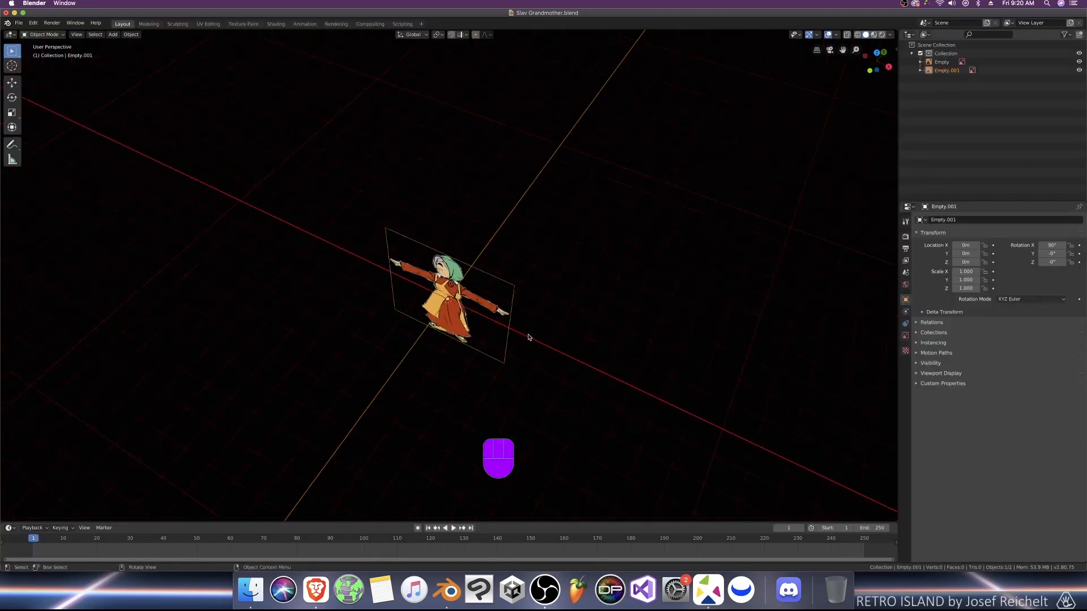
key(KP_7)
text(r)
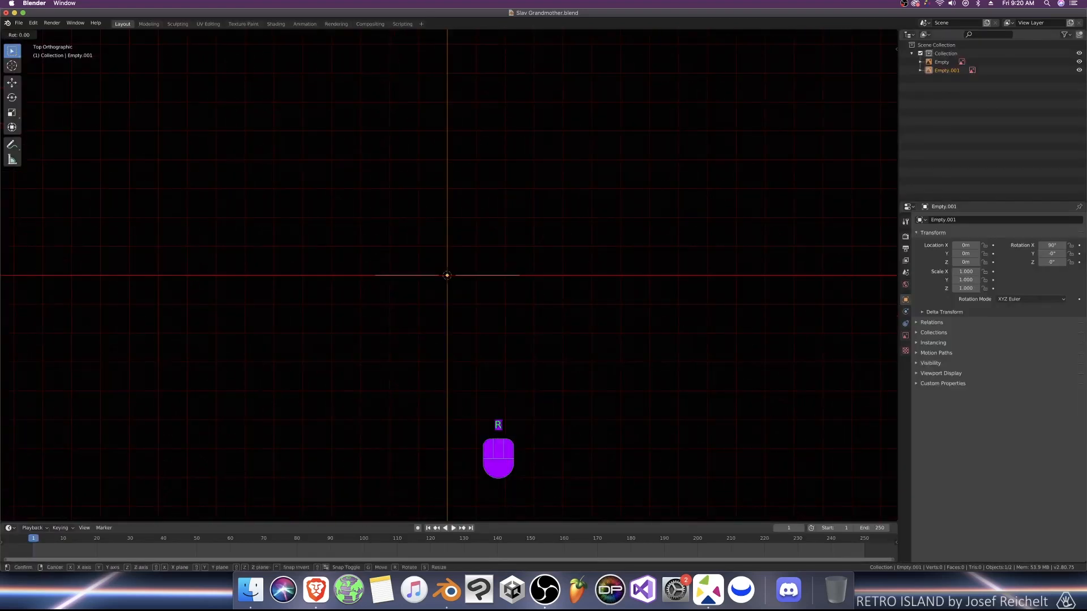
text(-90)
key(Return)
key(KP_1)
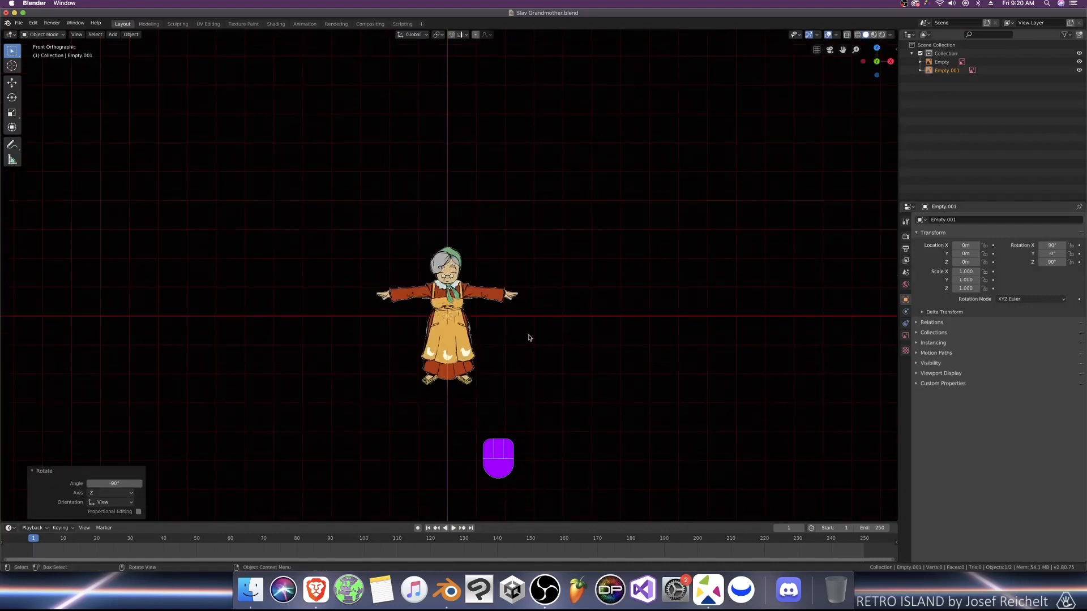
Step: Offset the side reference image from the origin along the negative X axis, beside the front drawing
key(n)
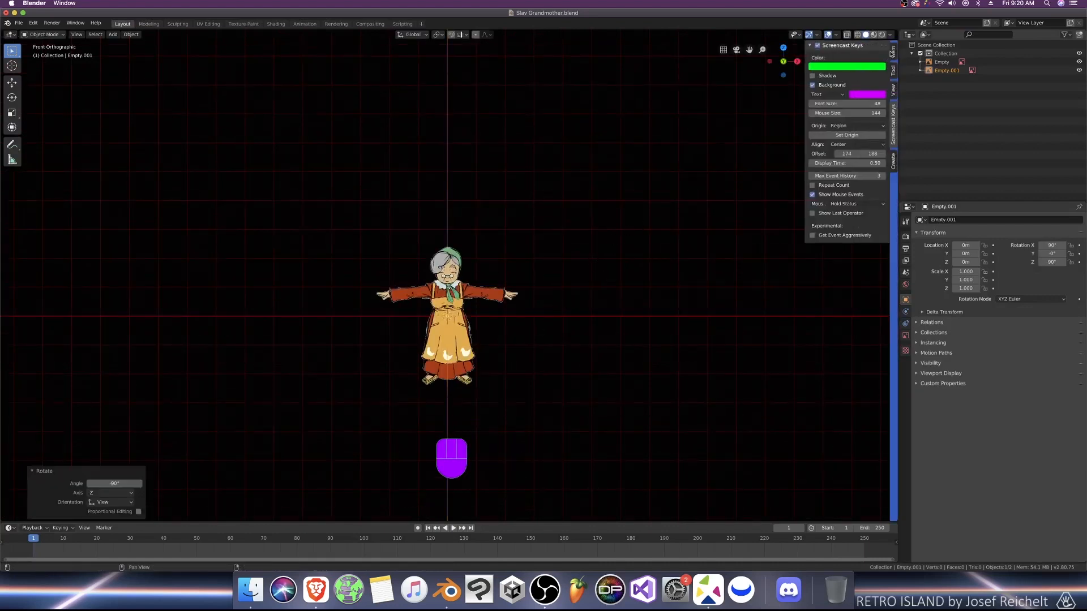
click(893, 51)
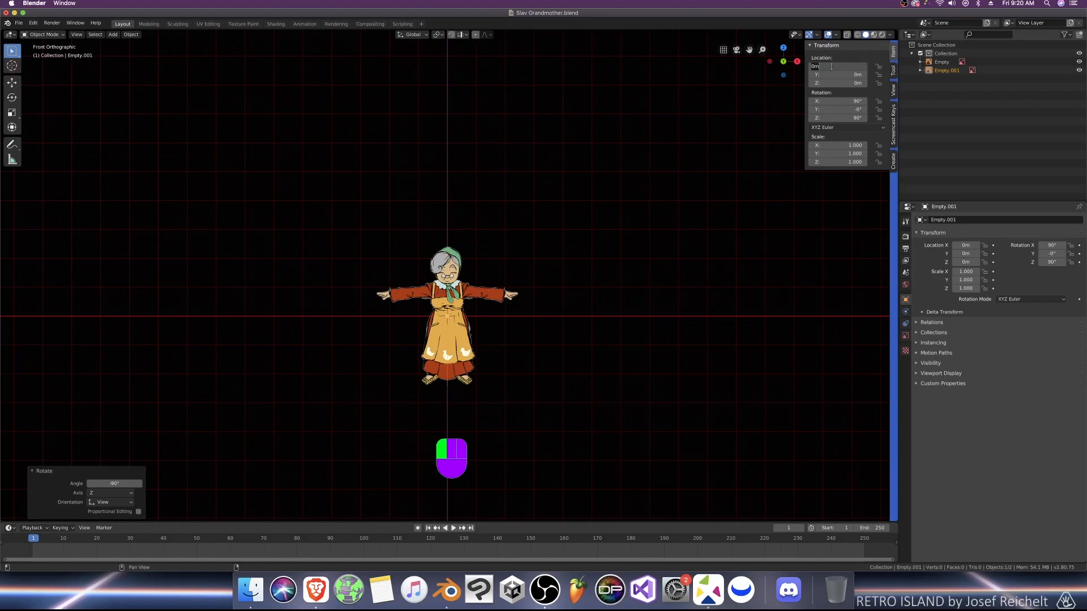
middle_drag(531, 240, 460, 276)
click(540, 323)
Step: Set the front reference image's Y location to 2 m so it sits behind the origin
click(468, 317)
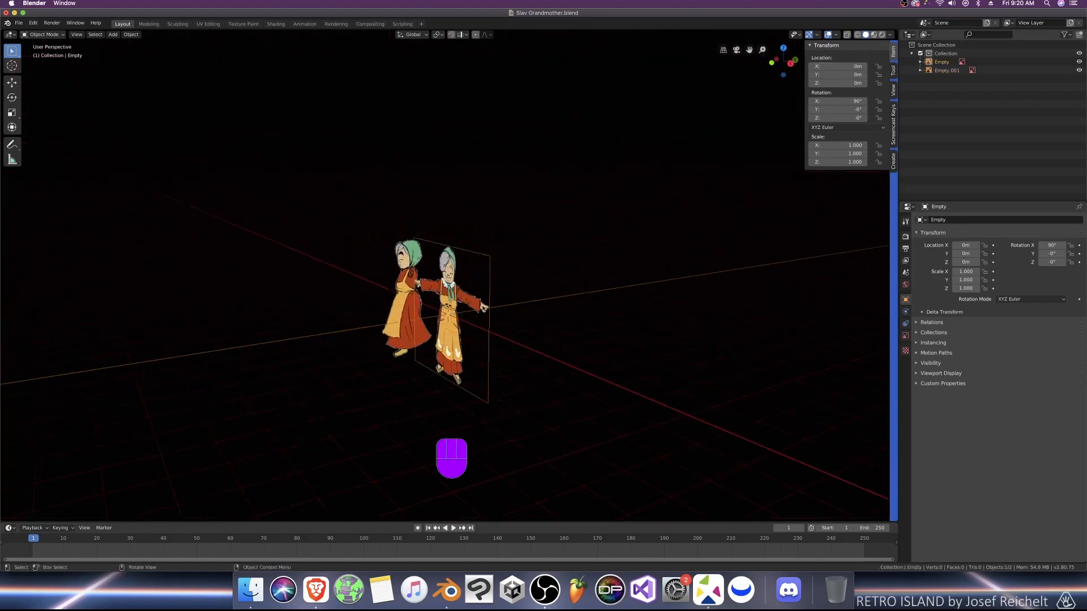
middle_drag(470, 317, 549, 311)
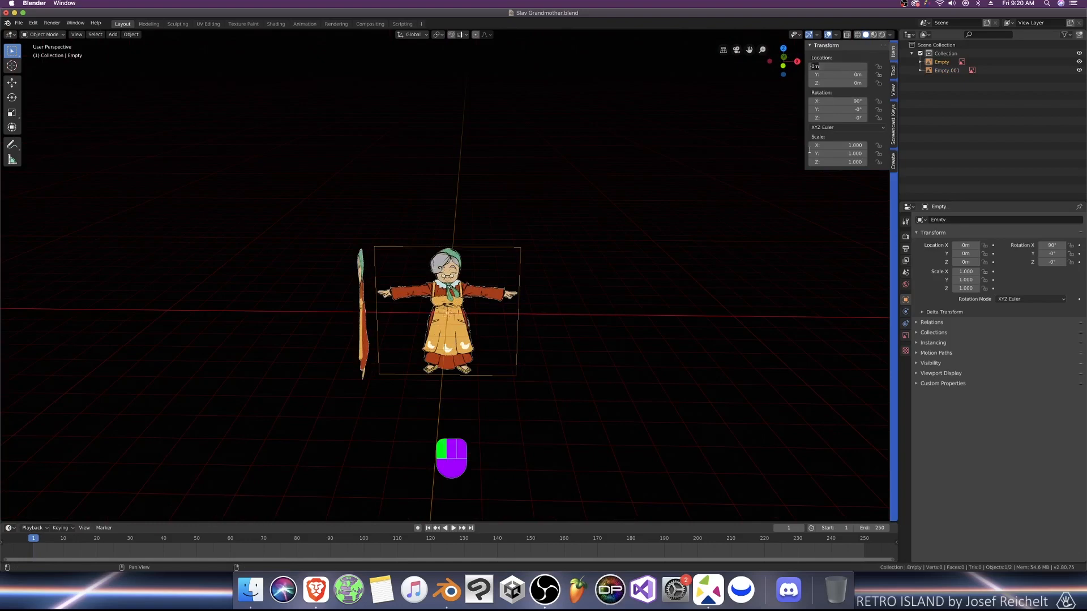
click(833, 74)
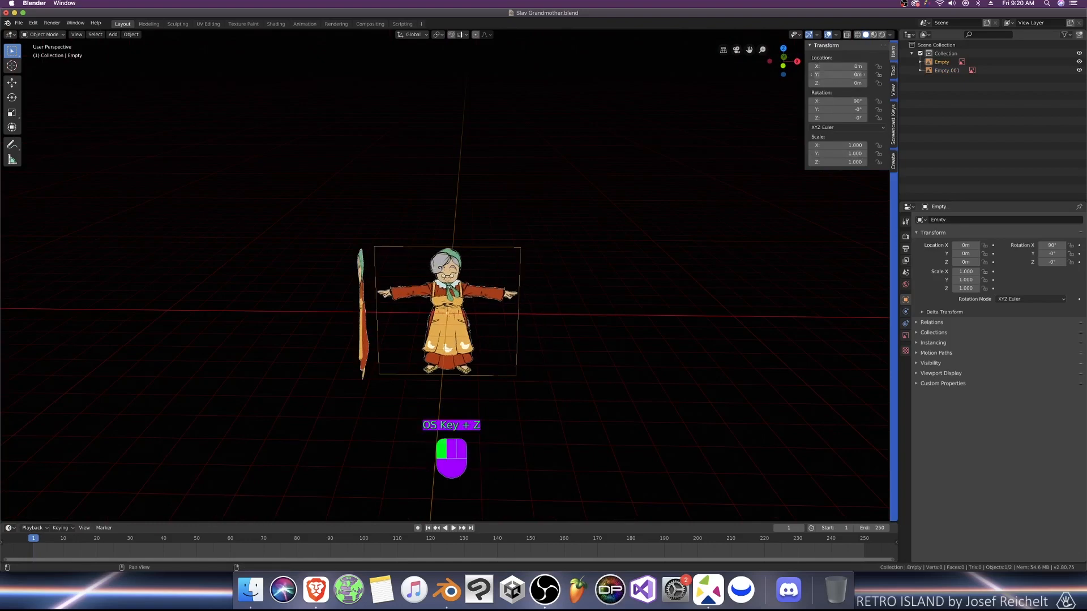
text(1)
key(Return)
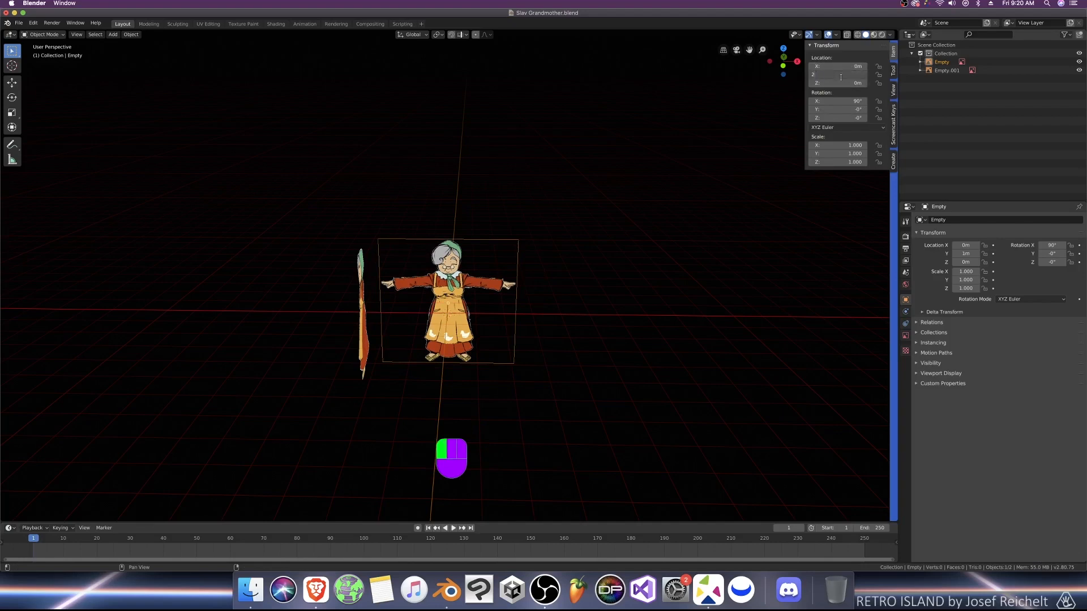
key(Return)
middle_drag(438, 340, 412, 320)
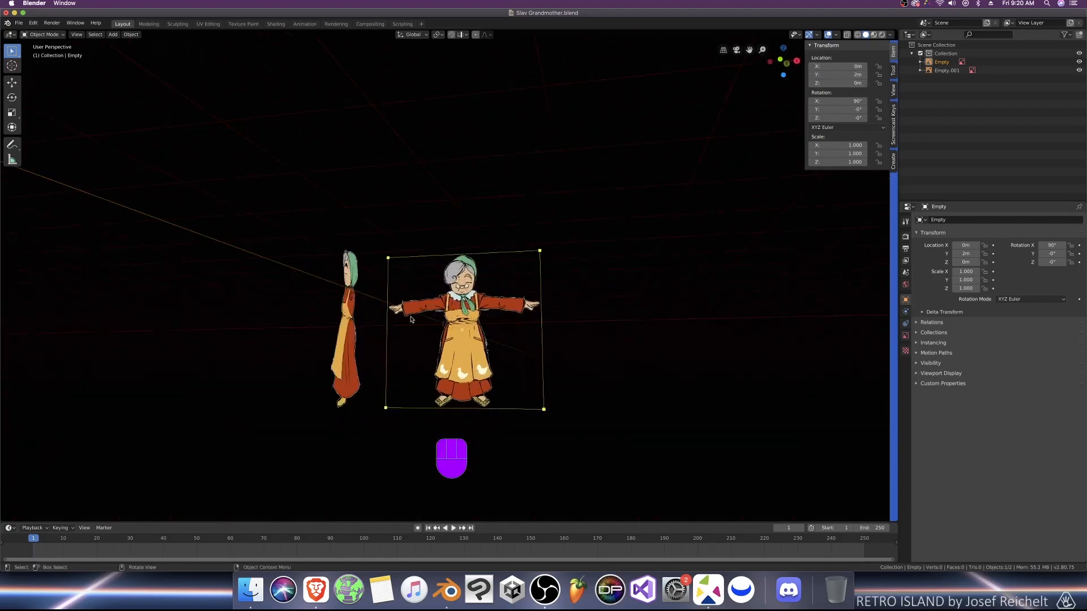
click(586, 306)
Step: Switch to the front view and save the blend file
key(KP_1)
key(super+s)
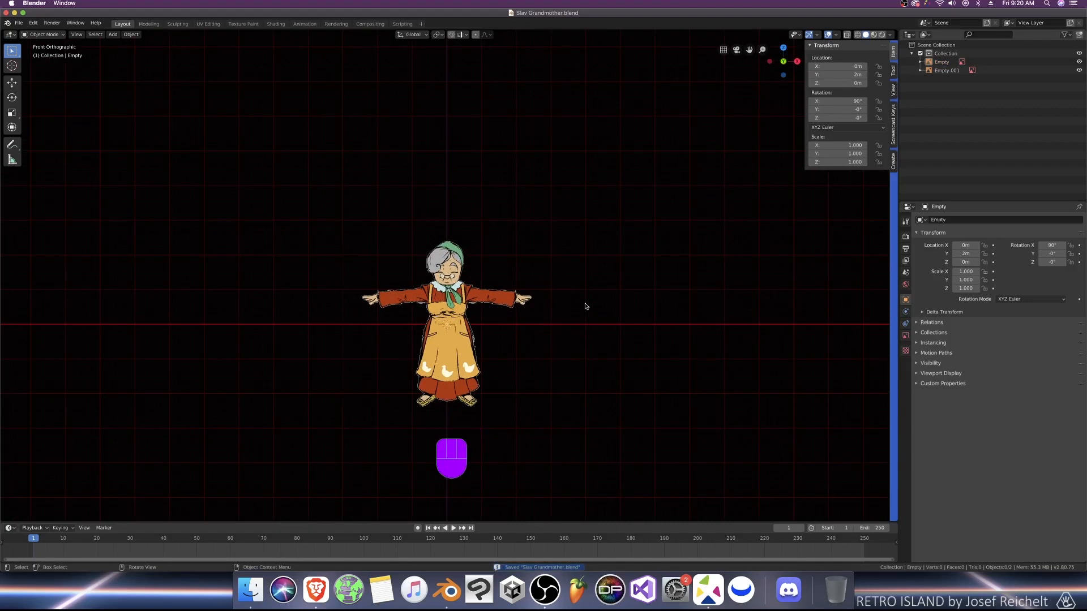
key(super+s)
Step: Add a cube mesh and raise it about 1.39 m along Z to the grandmother's head
key(shift+a)
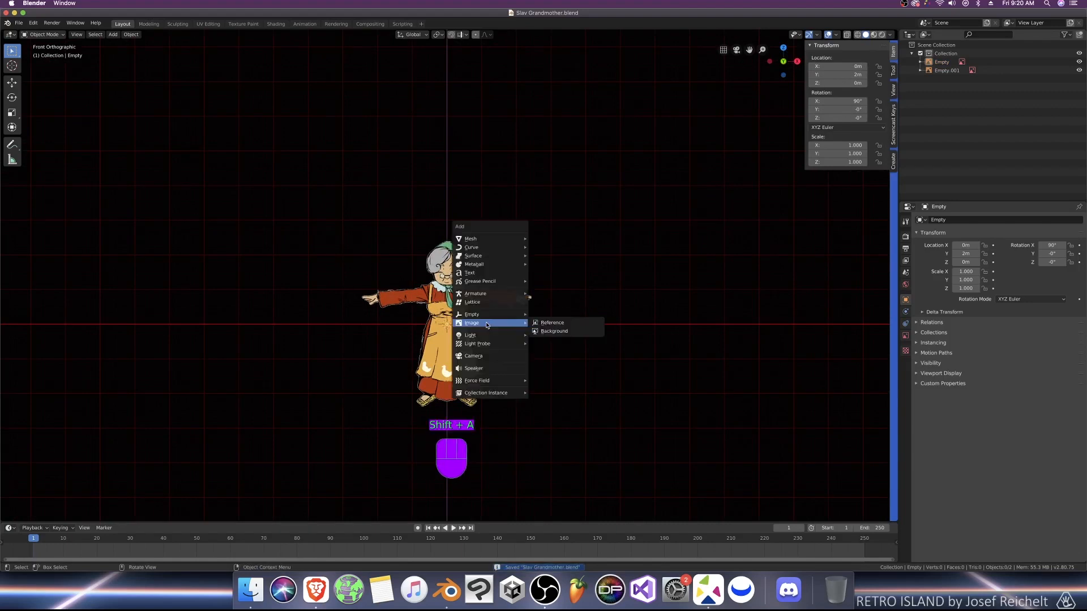
mouse_move(489, 243)
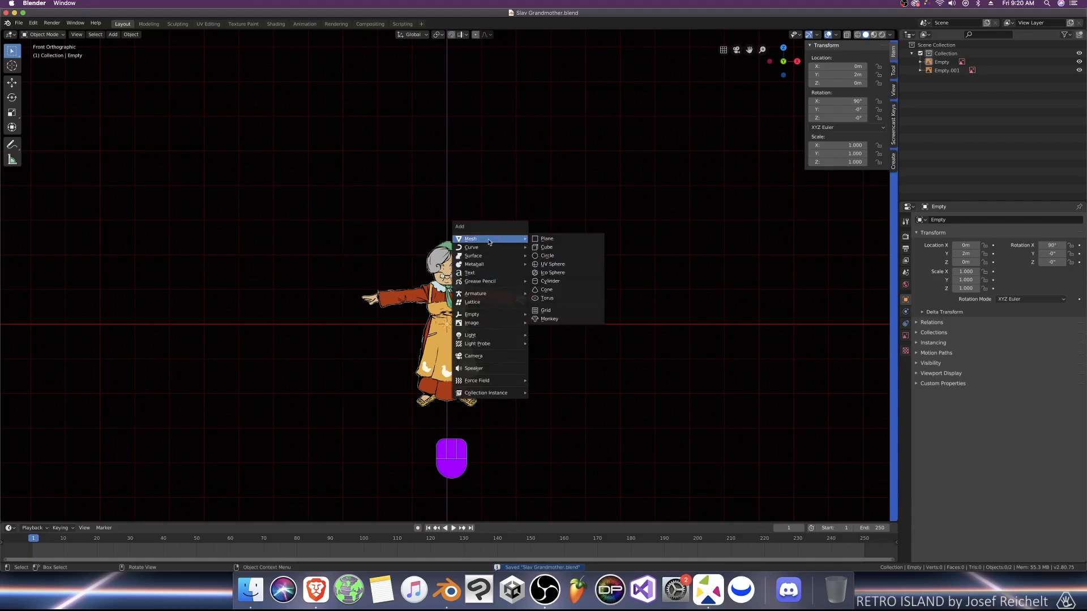
click(554, 247)
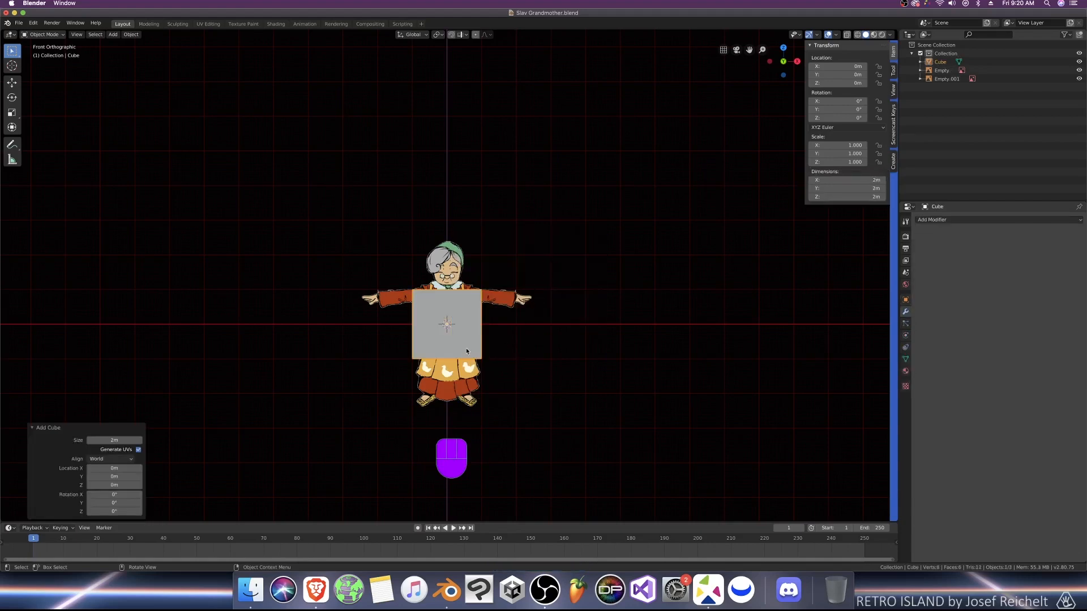
key(g)
key(z)
click(468, 304)
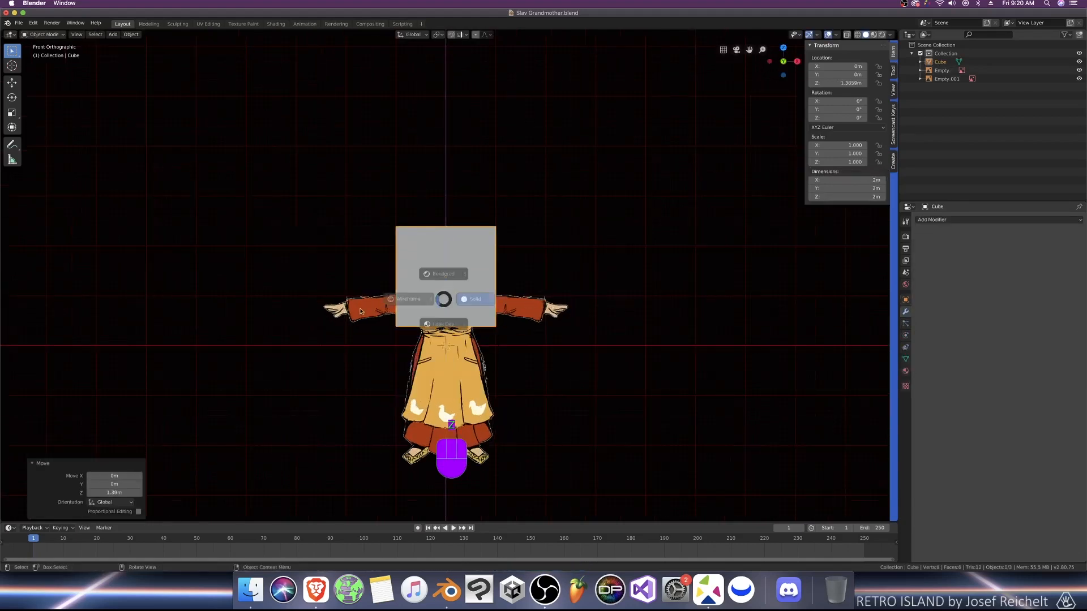
Step: Shrink the cube's mesh to about 0.83 m per side and raise the object about 0.25 m over the face
scroll(500, 313, up, 4)
key(Tab)
key(s)
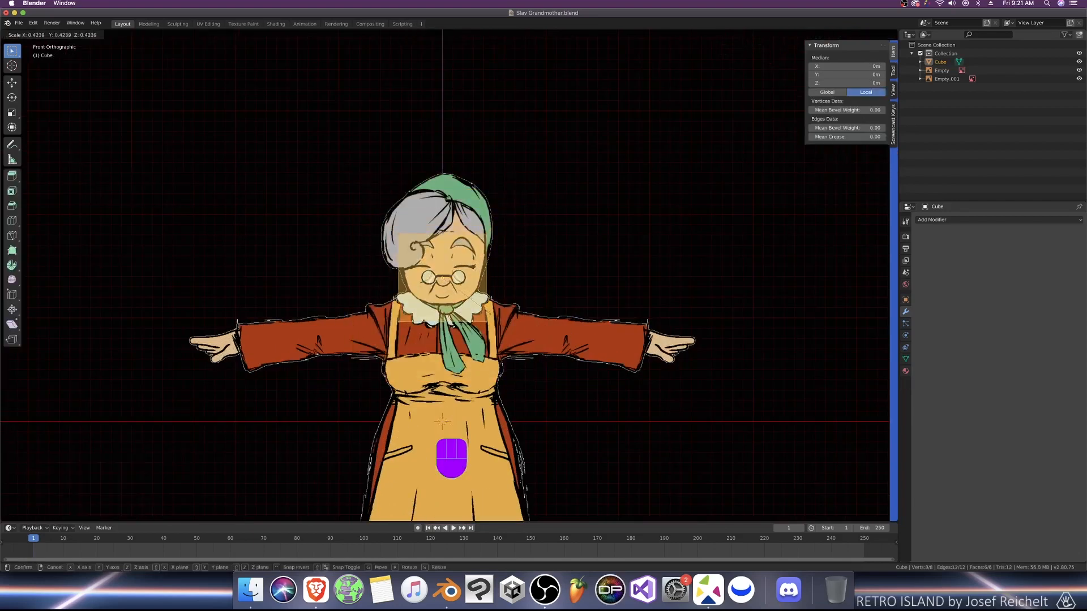
click(487, 313)
key(Tab)
key(g)
key(z)
click(488, 283)
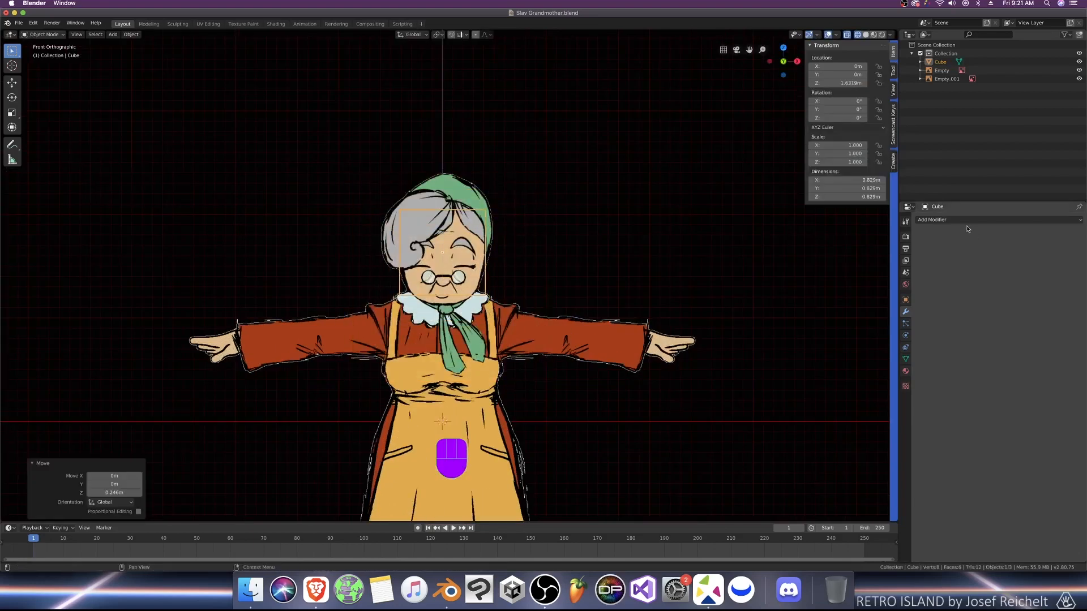
Step: Add a Subdivision Surface modifier to the head cube and enlarge its mesh to about 0.98 m
click(966, 220)
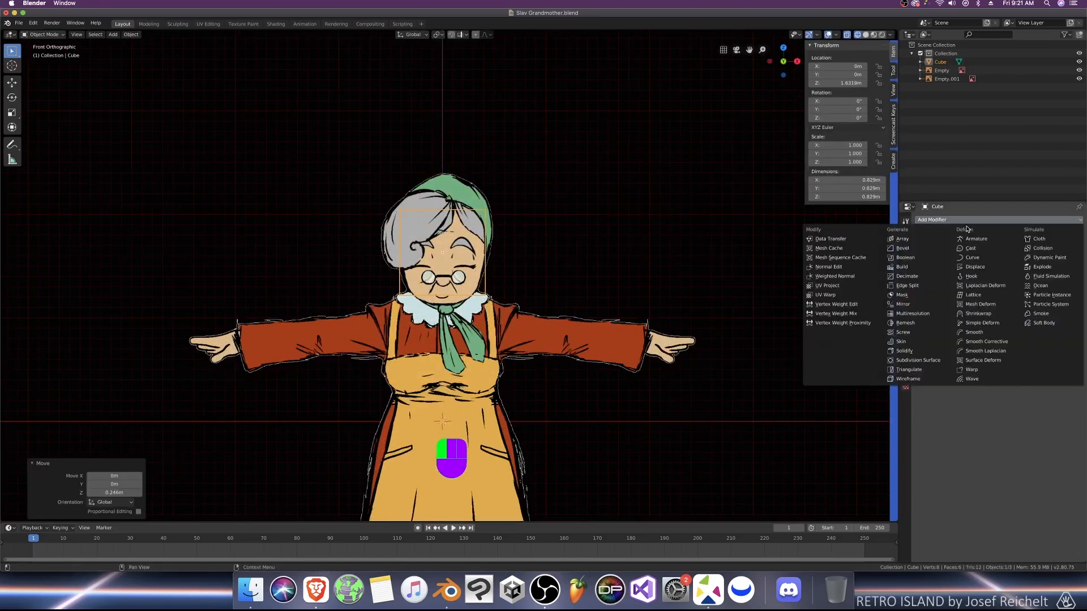
click(923, 360)
key(Tab)
key(s)
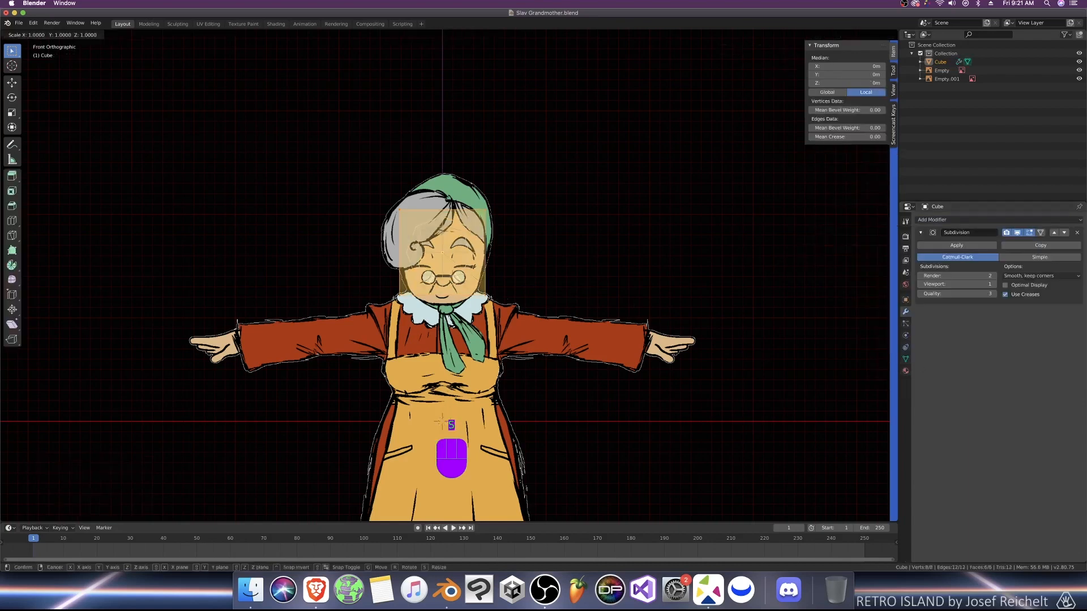
key(Return)
key(Tab)
Step: Save the file and apply the head's Subdivision modifier
key(ctrl+s)
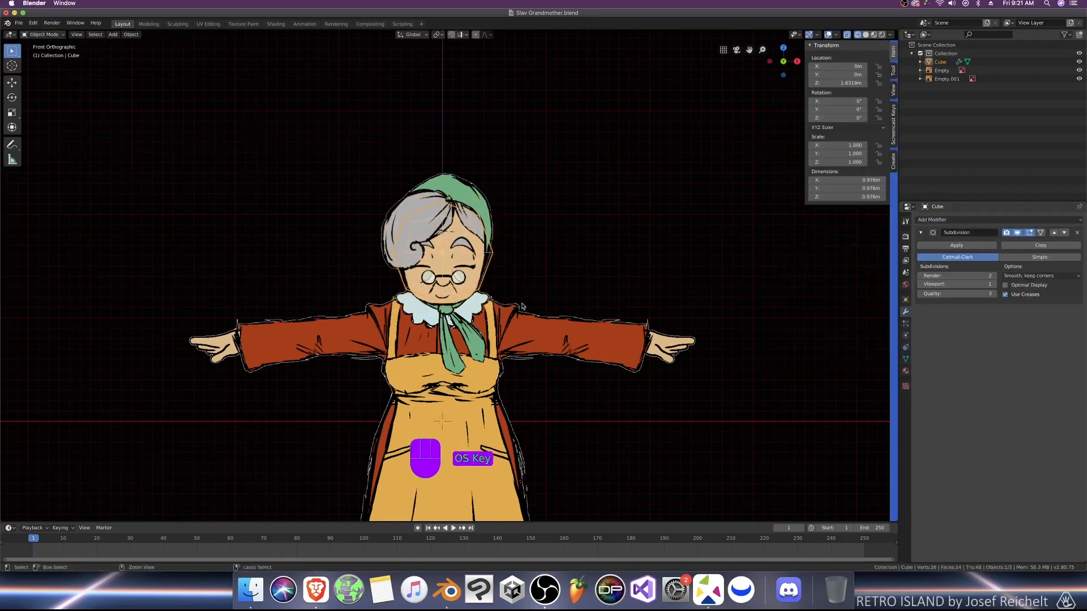
click(956, 247)
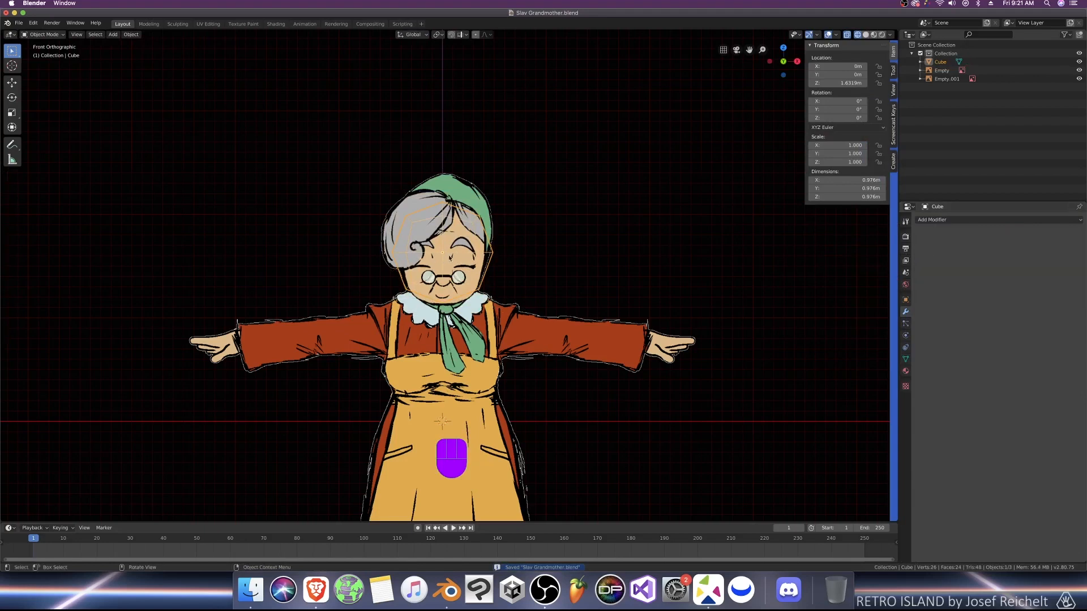
Step: Delete the half of the head mesh on the negative X side of the centre line
key(Tab)
drag(365, 141, 440, 328)
key(x)
click(441, 328)
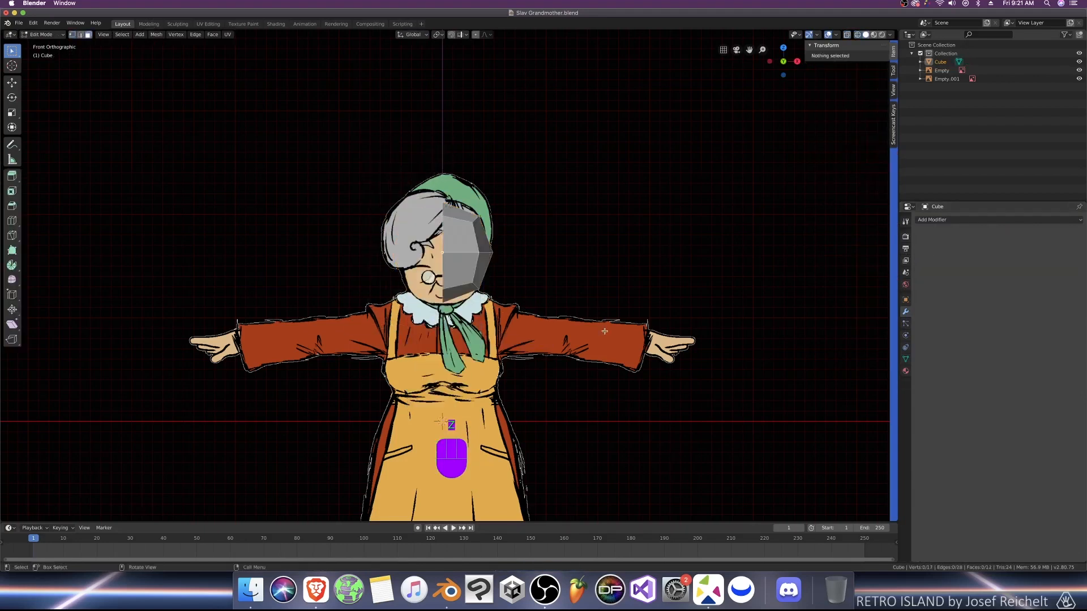
Step: Delete the faces of the head mesh's back half, selecting them through the mesh in the right side view
middle_drag(442, 328, 528, 327)
key(KP_3)
key(alt+z)
drag(574, 97, 452, 364)
key(x)
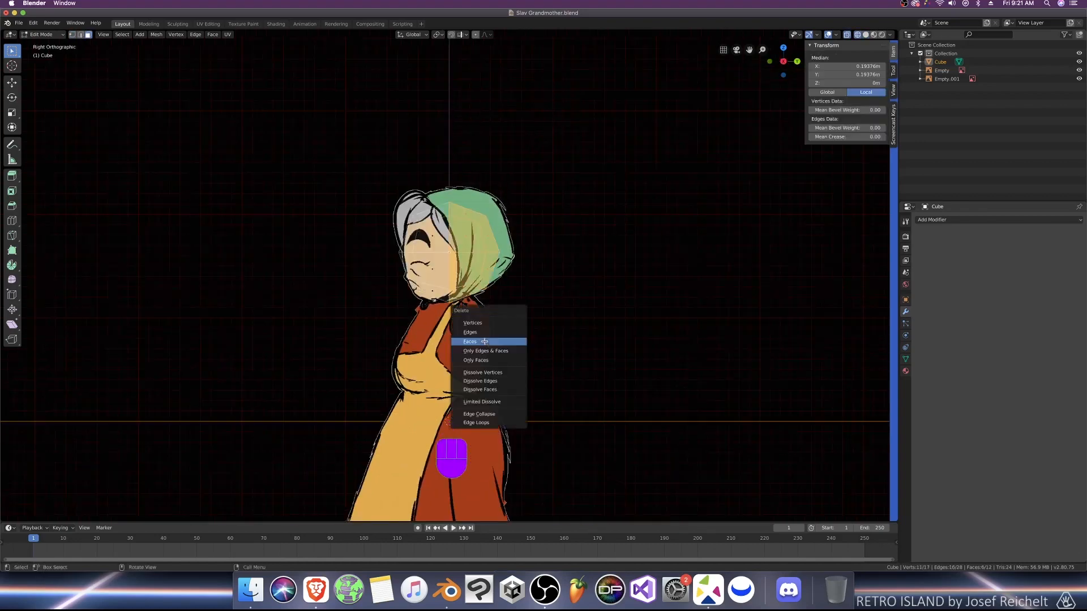
click(484, 341)
key(alt+z)
middle_drag(534, 323, 588, 334)
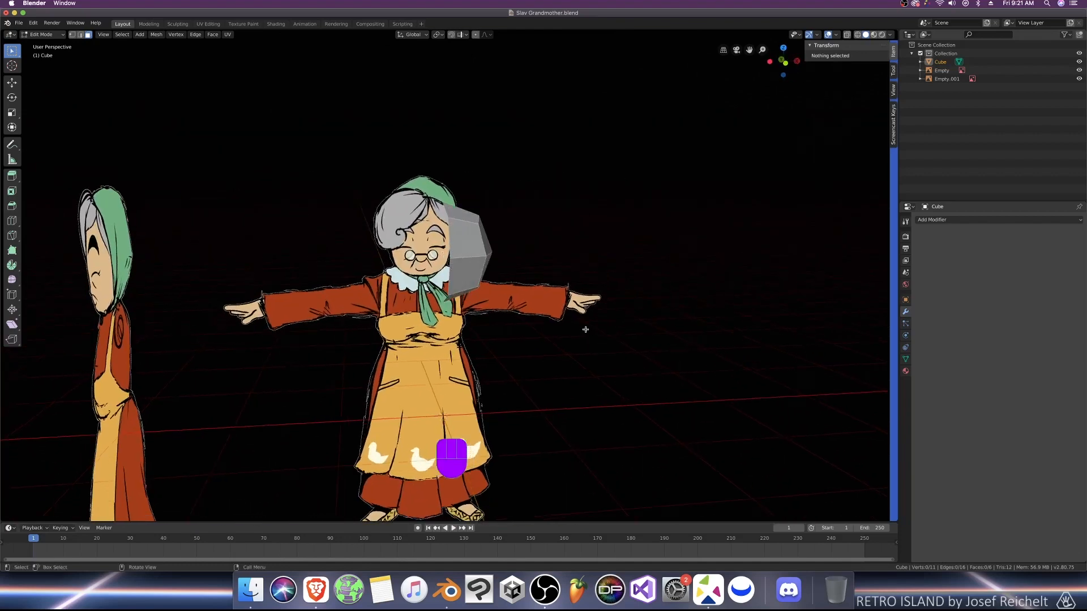
Step: Add a Mirror modifier on the X axis with Clipping enabled to the remaining head mesh
key(KP_1)
click(944, 220)
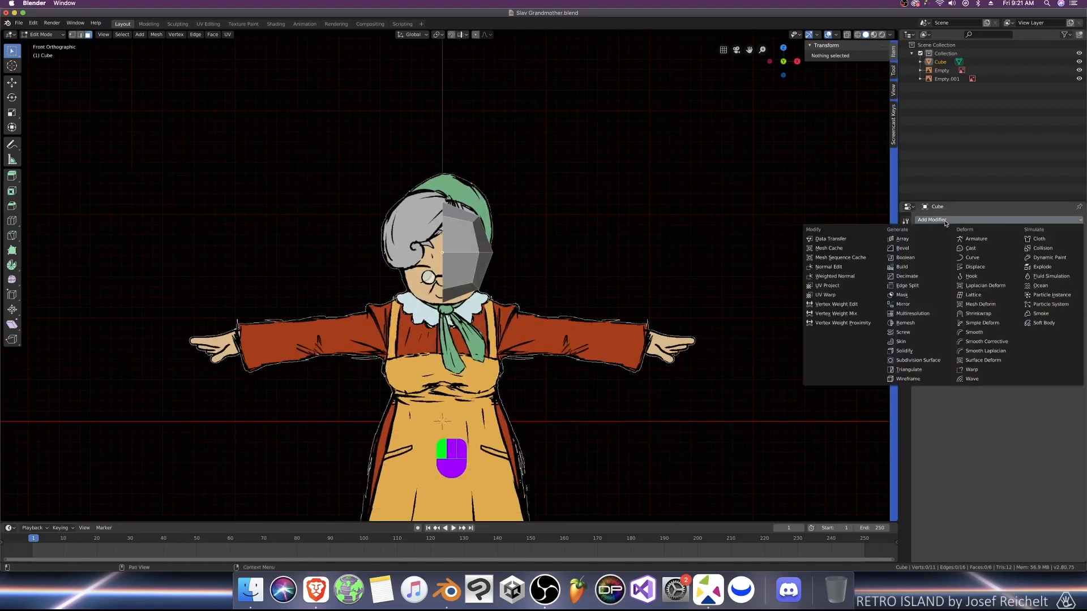
click(905, 304)
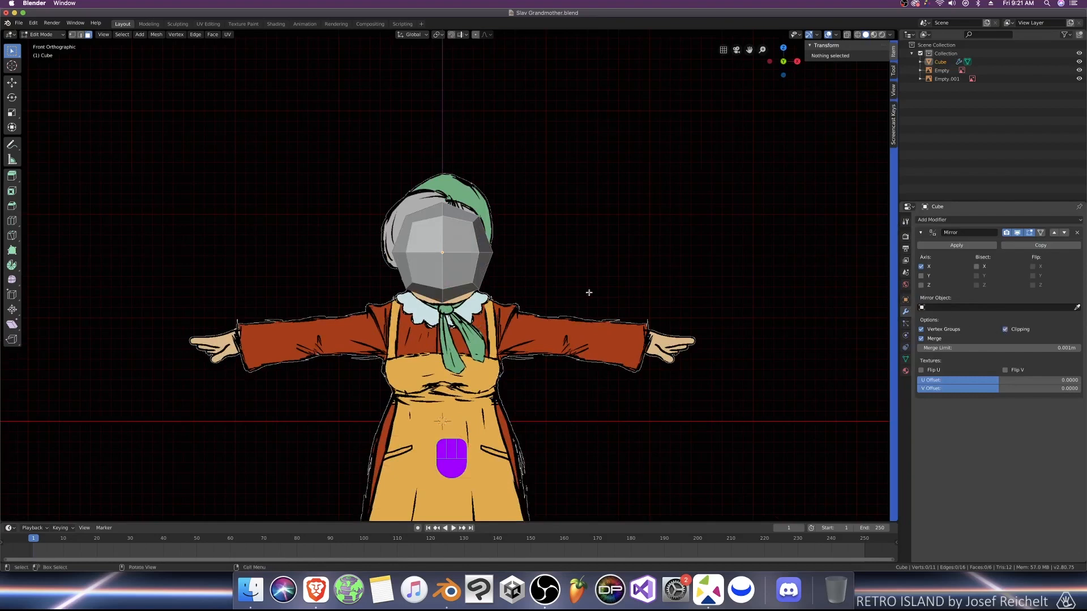
Step: Delete the outer ring of faces around the mirrored half of the head mesh, keeping only its central front faces
scroll(575, 293, up, 5)
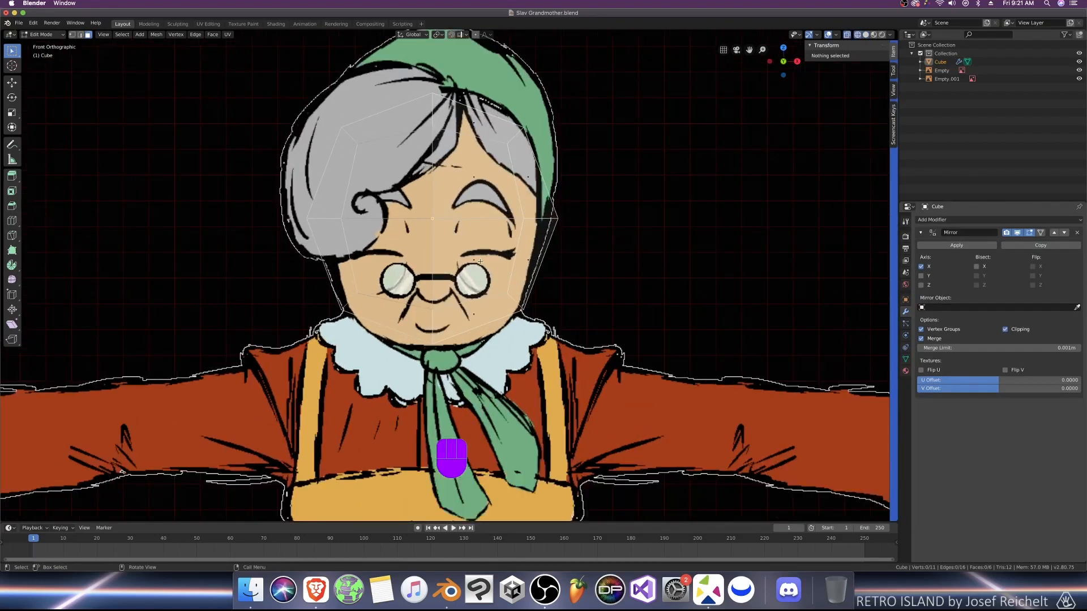
click(485, 334)
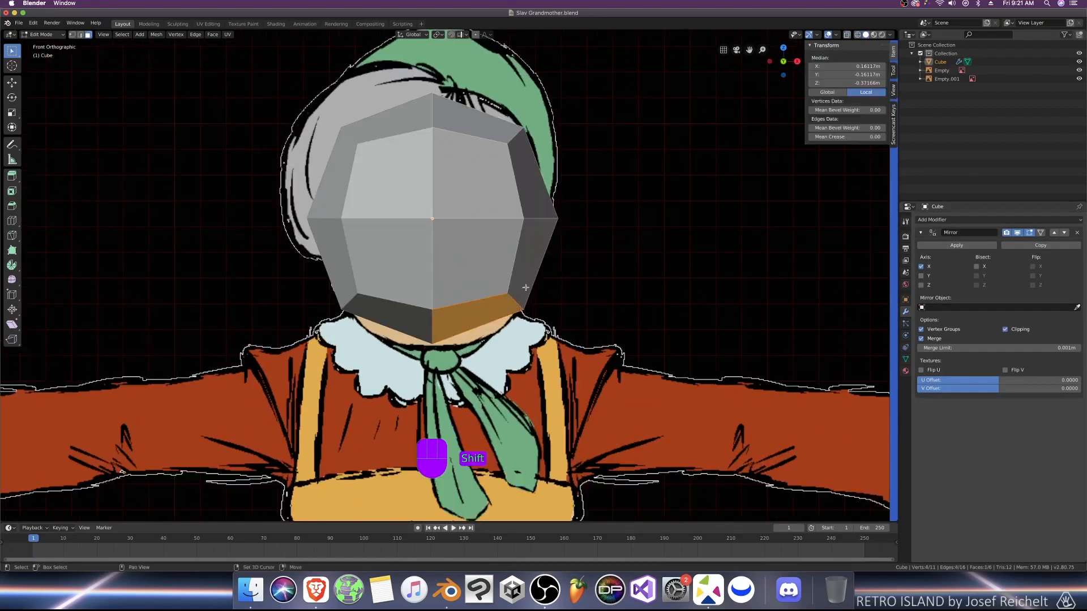
shift+click(525, 199)
shift+click(531, 235)
shift+click(492, 132)
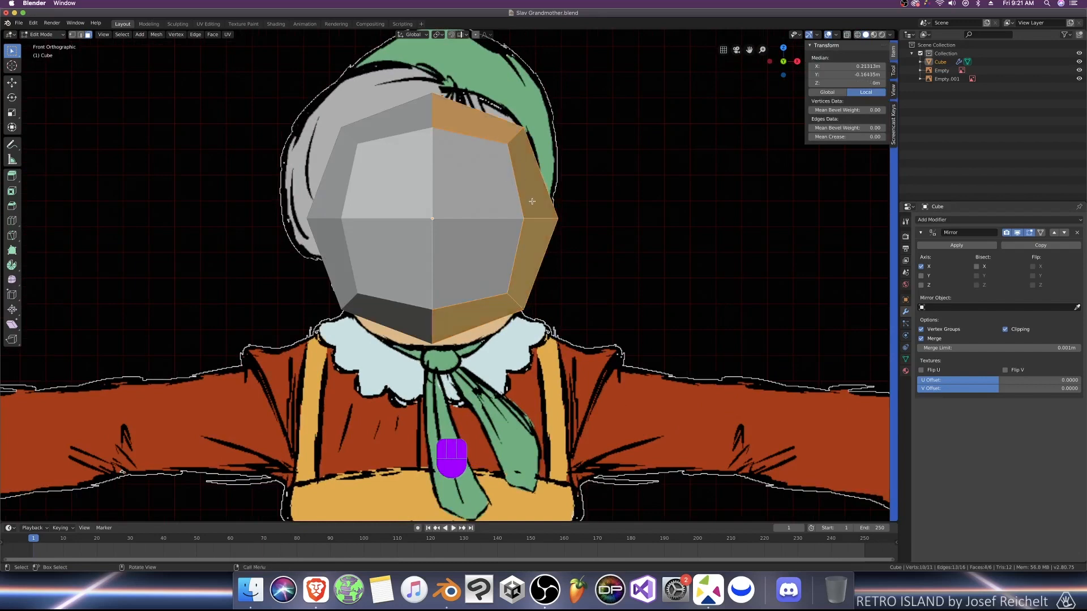
key(x)
click(535, 202)
Step: With see-through display, lower the face mesh's centre and outer bottom vertices to the chin outline of the front drawing
key(z)
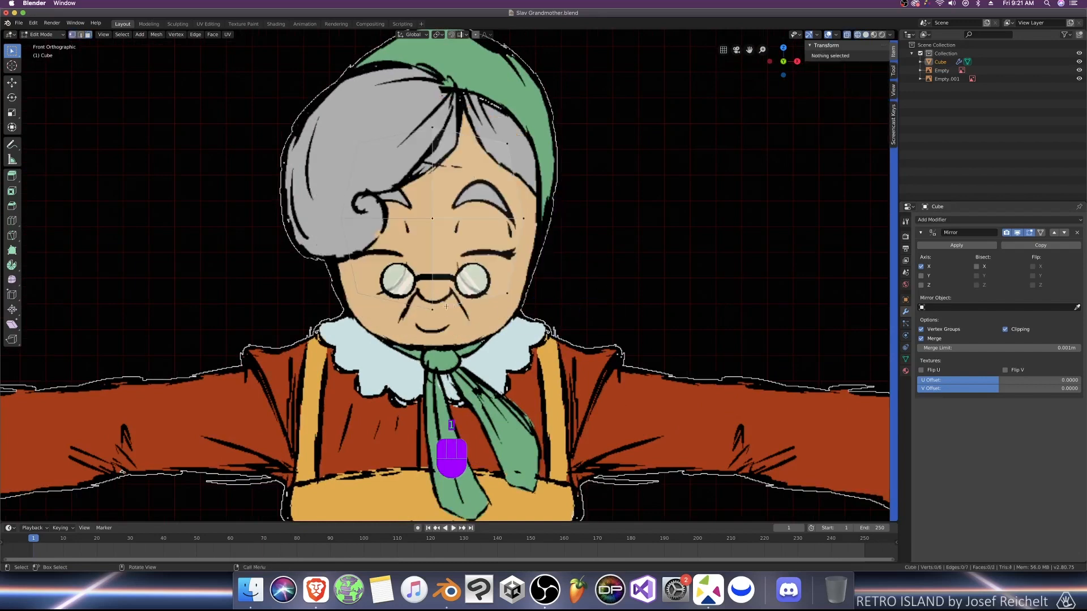
click(432, 306)
key(g)
click(444, 326)
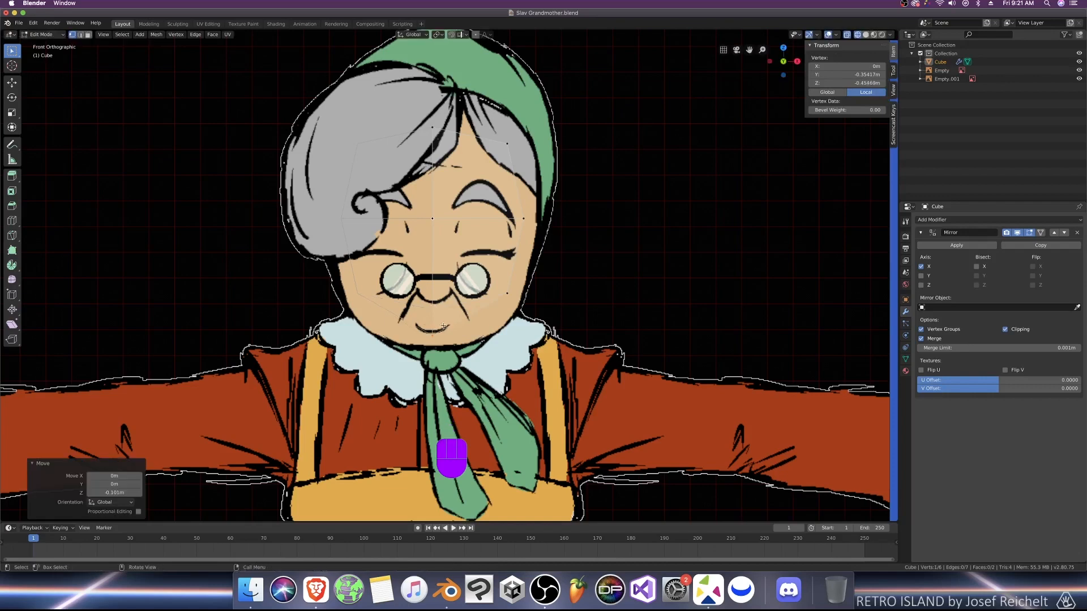
click(511, 289)
key(g)
click(497, 330)
click(432, 335)
key(g)
click(431, 349)
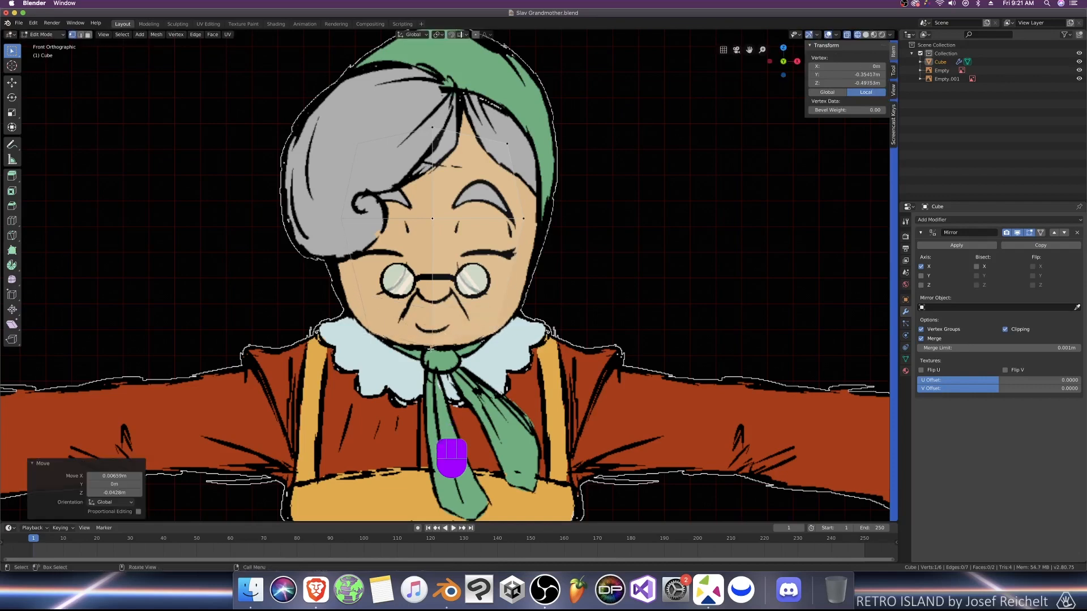
Step: Lower the face's middle horizontal edge about 0.315 m and its top edge about 0.283 m along Z
click(462, 219)
key(g)
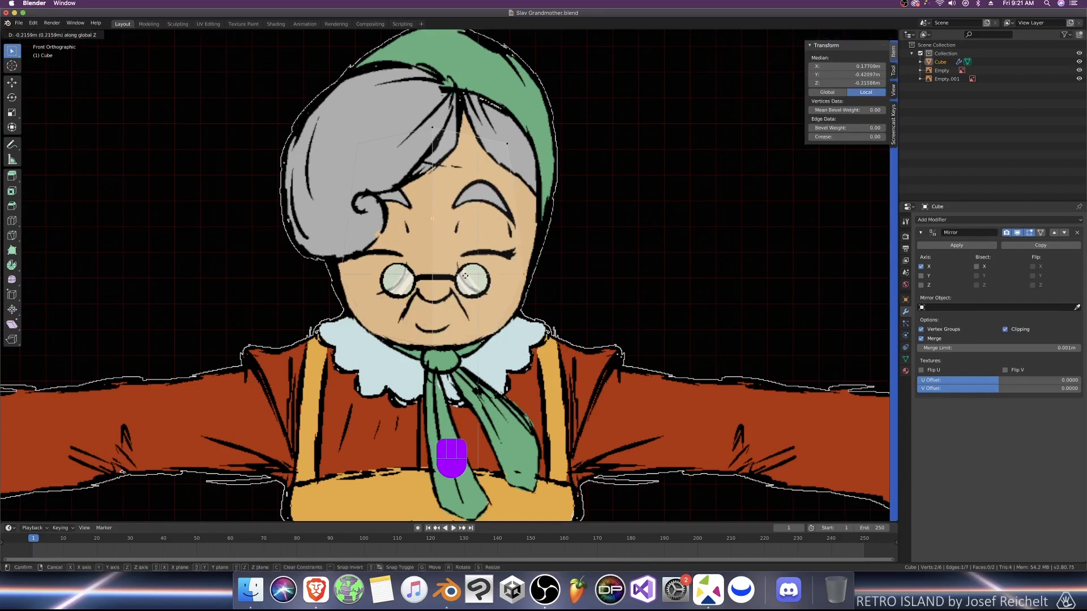
click(460, 300)
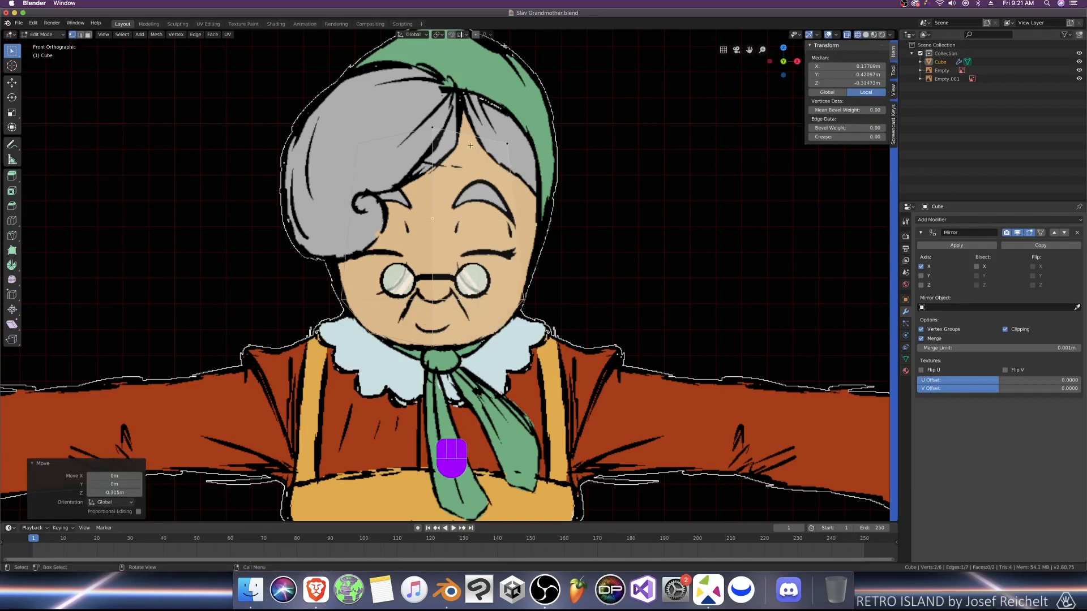
click(465, 134)
key(g)
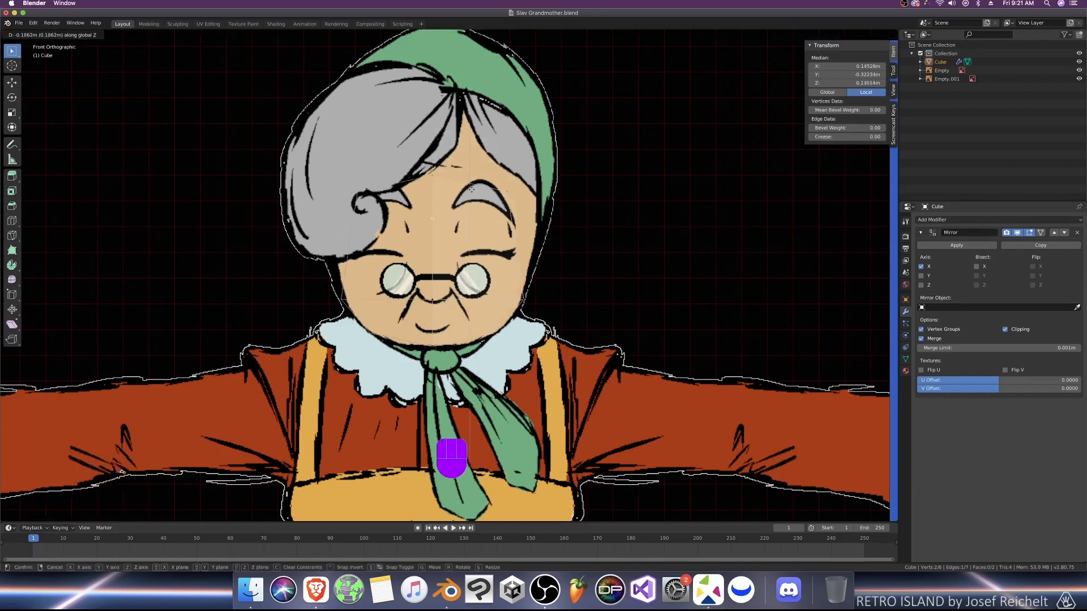
click(475, 206)
Step: Stretch the face's top edge outward along X to the side of the face in the front drawing
key(g)
key(x)
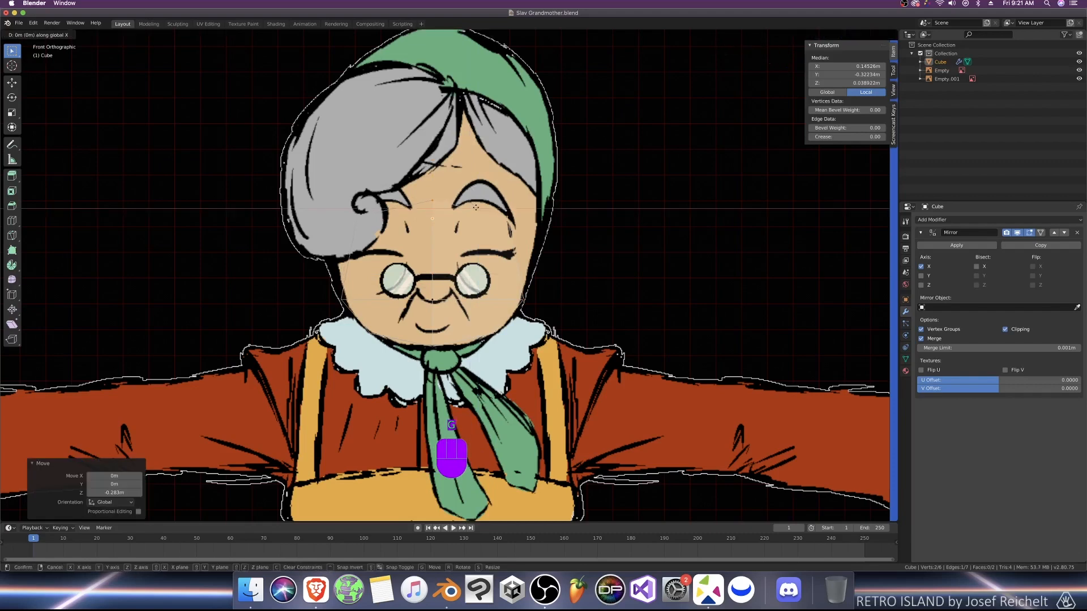
click(501, 211)
key(g)
key(x)
click(499, 203)
Step: Level the outer brow vertex with the centre one at Z 0.070753 m and shift the brow edge about 0.008 m along X
click(487, 187)
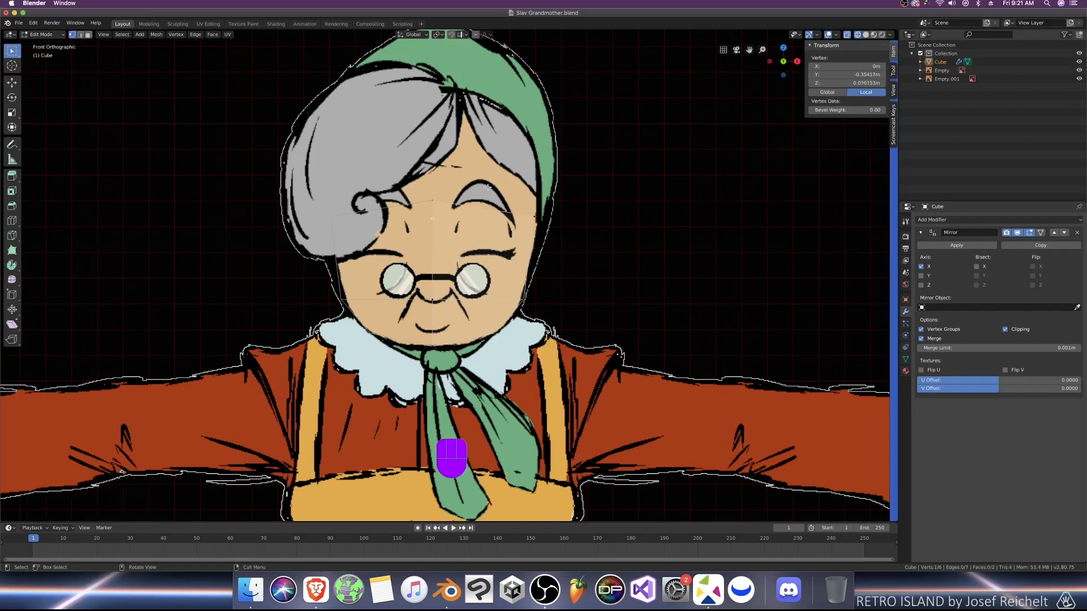
click(559, 231)
double_click(837, 85)
text(0.070753m)
click(575, 207)
shift+click(463, 218)
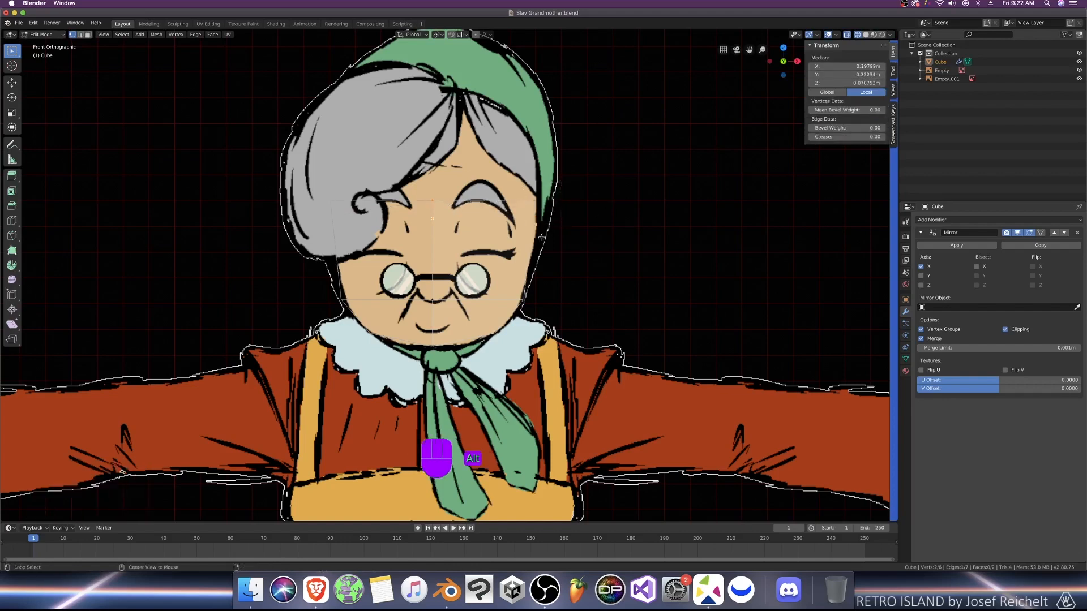
key(g)
click(534, 241)
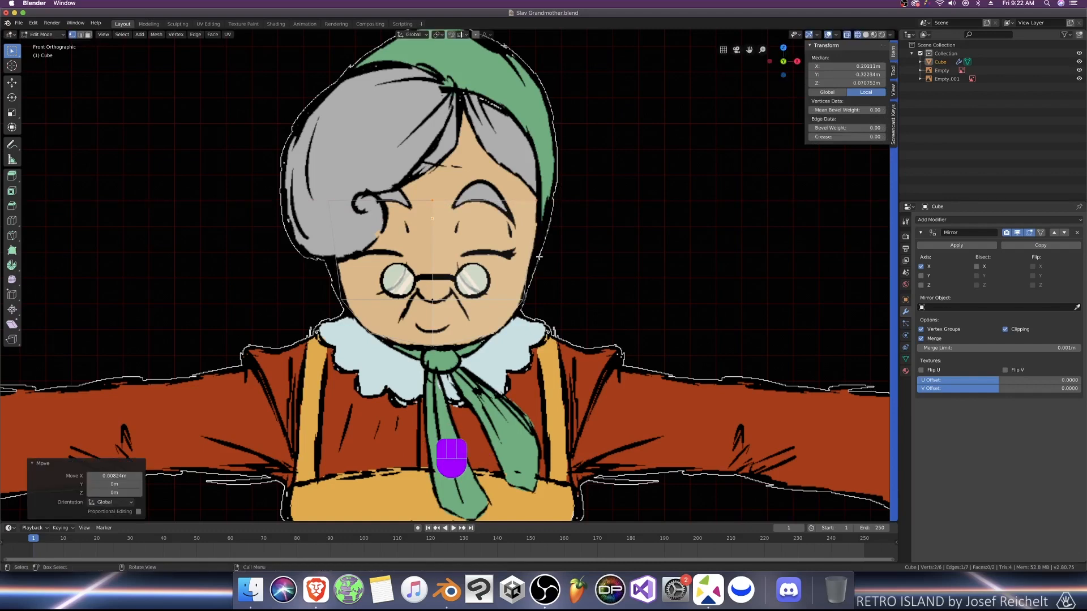
Step: In the right side view, move the brow edge forward and the lower-face edge back along Y to follow the profile
key(KP_3)
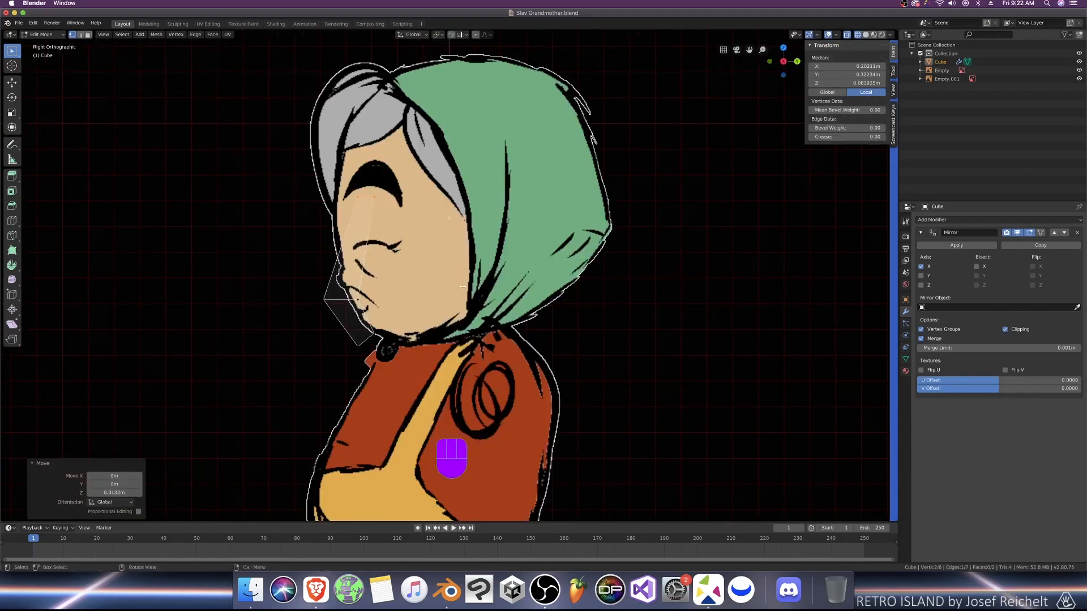
key(g)
key(y)
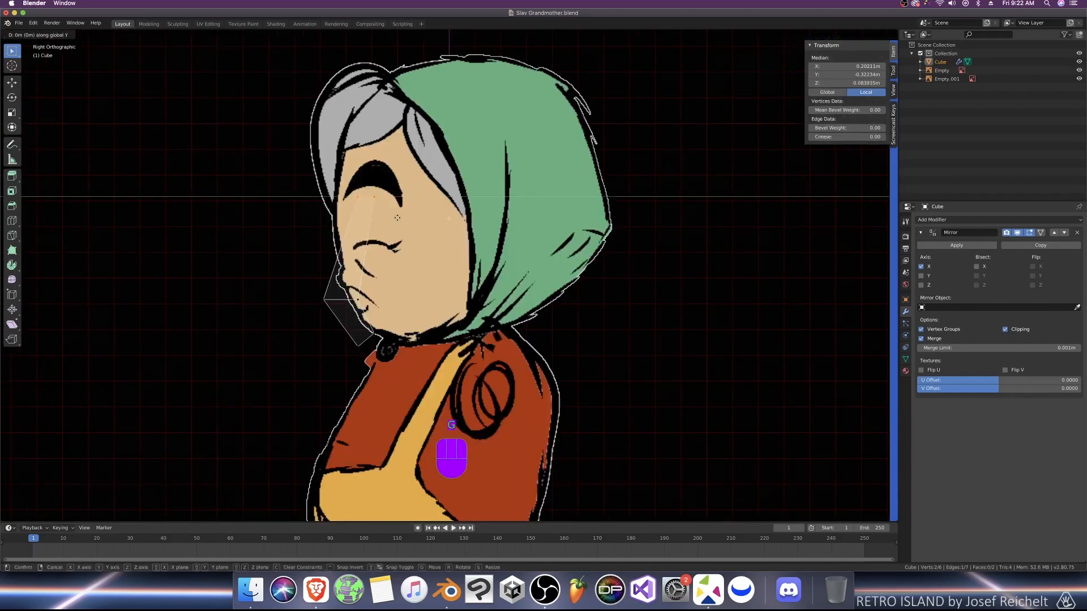
click(377, 215)
drag(296, 290, 367, 318)
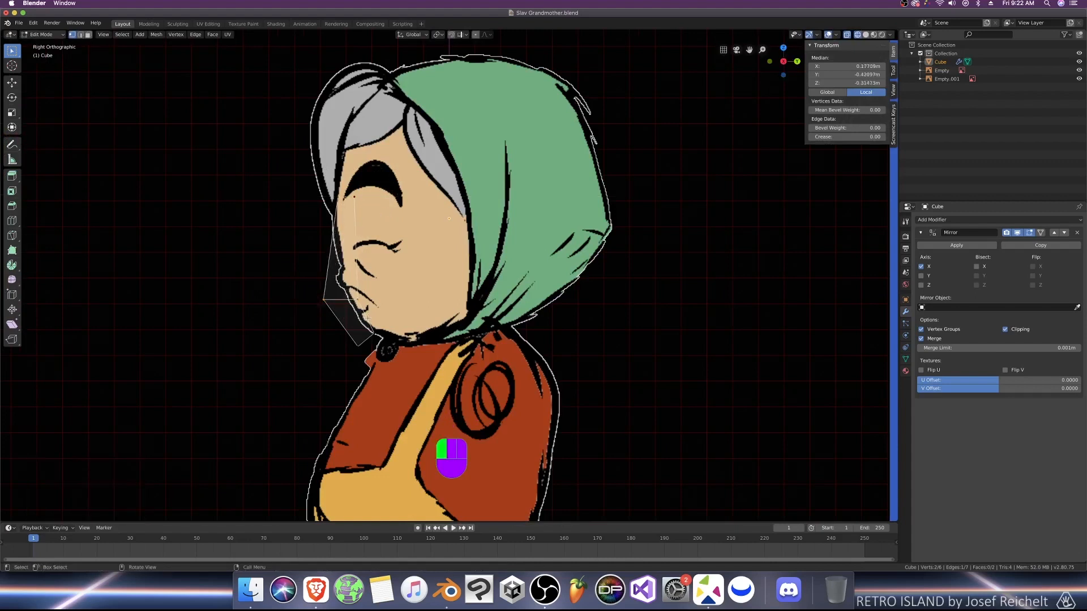
key(g)
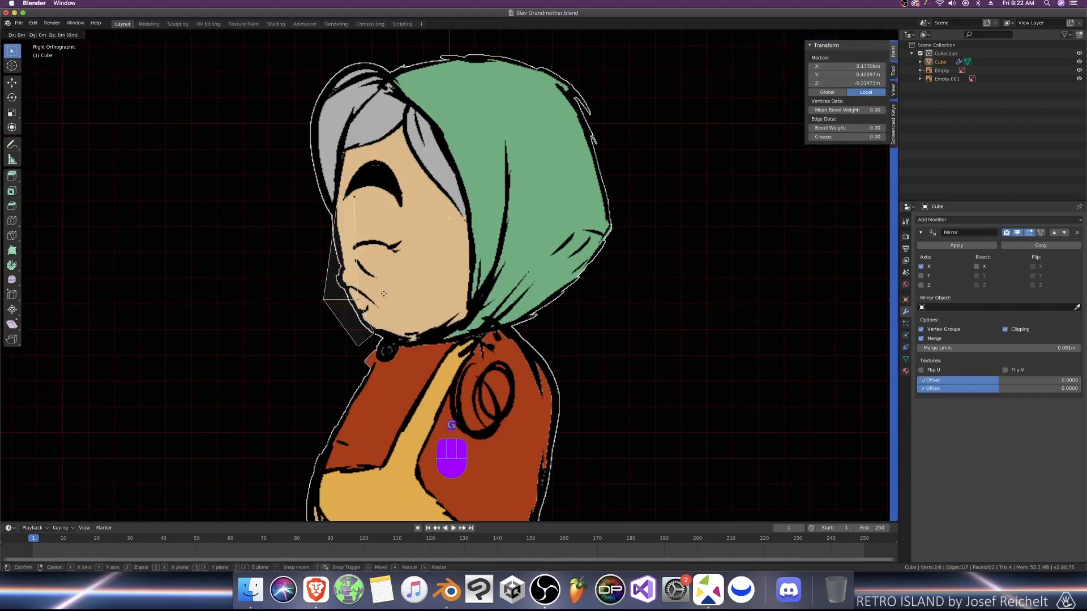
key(y)
click(404, 291)
Step: Move the outer brow vertex about 0.133 m back along Y and shift the chin edge back to the drawn chin
click(369, 196)
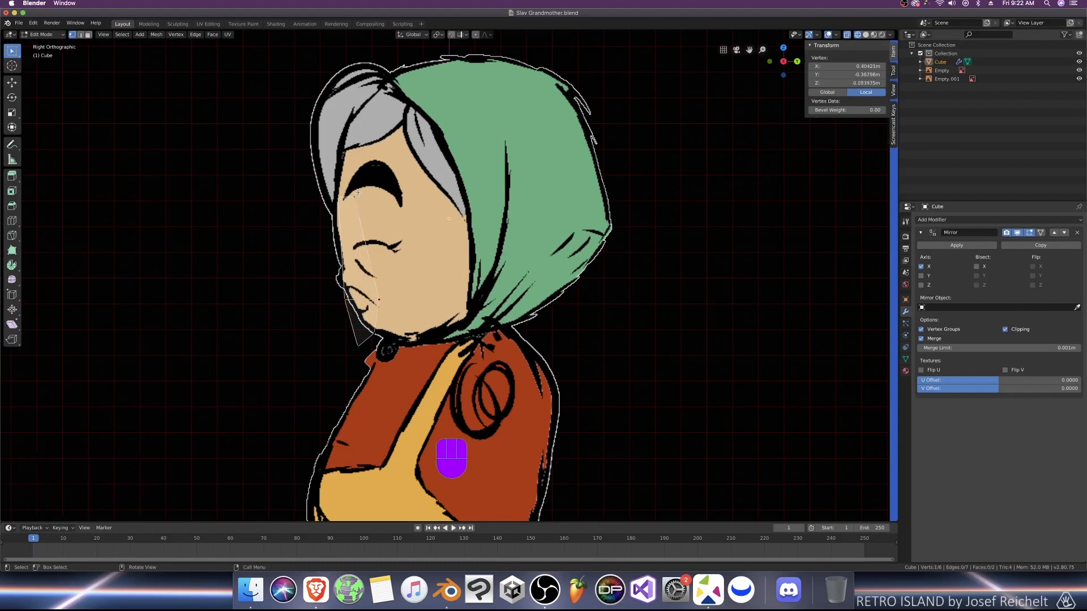
key(g)
key(y)
click(392, 198)
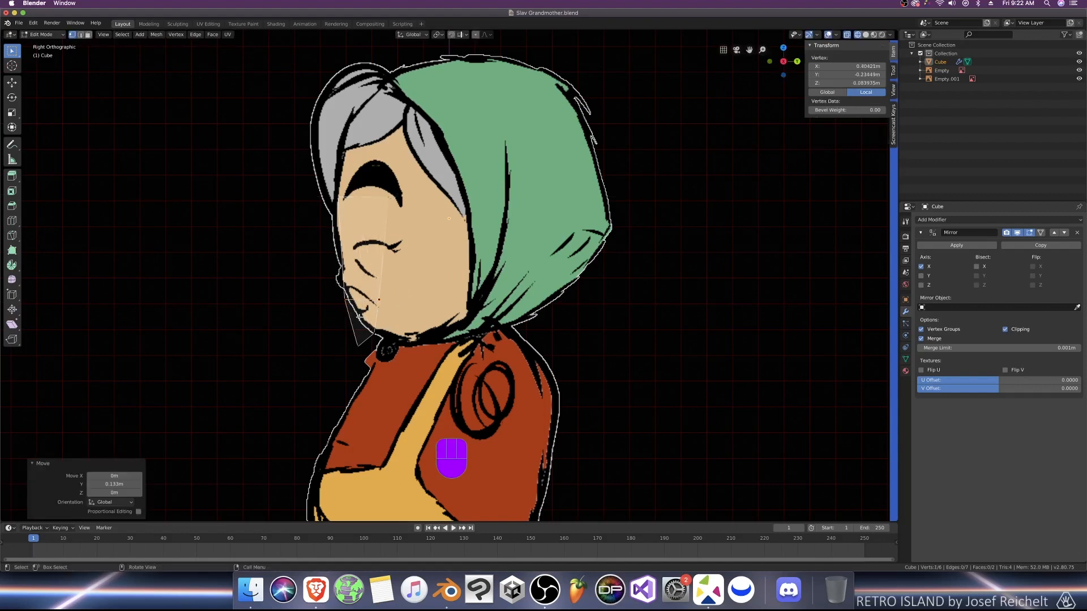
drag(334, 317, 399, 360)
key(g)
key(y)
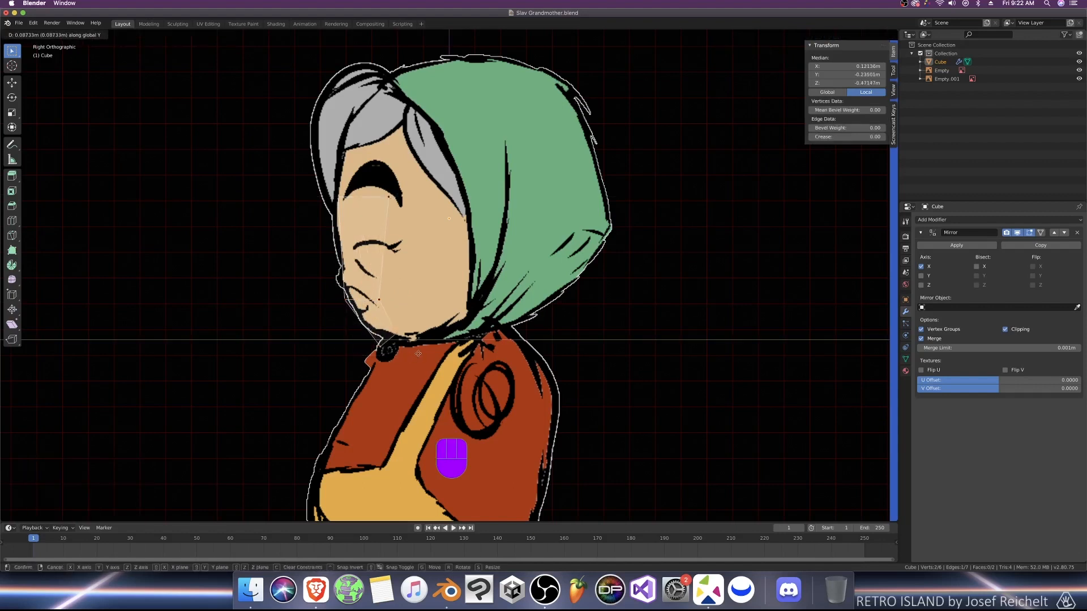
click(418, 354)
Step: Reposition the centre-line chin and mouth vertices onto the face profile in the side drawing
click(382, 353)
key(g)
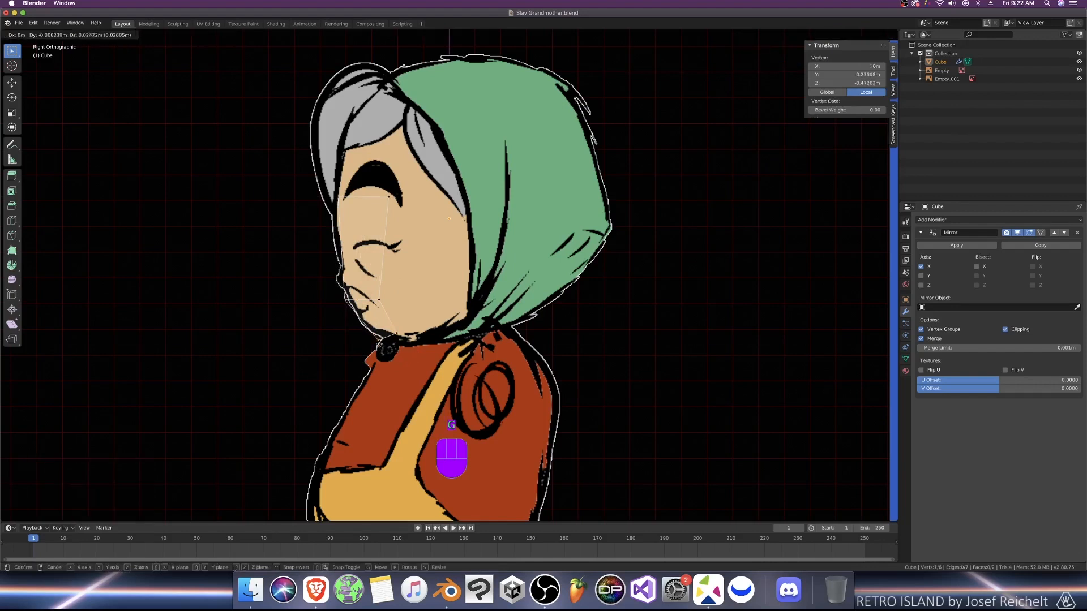
click(375, 319)
key(g)
click(341, 243)
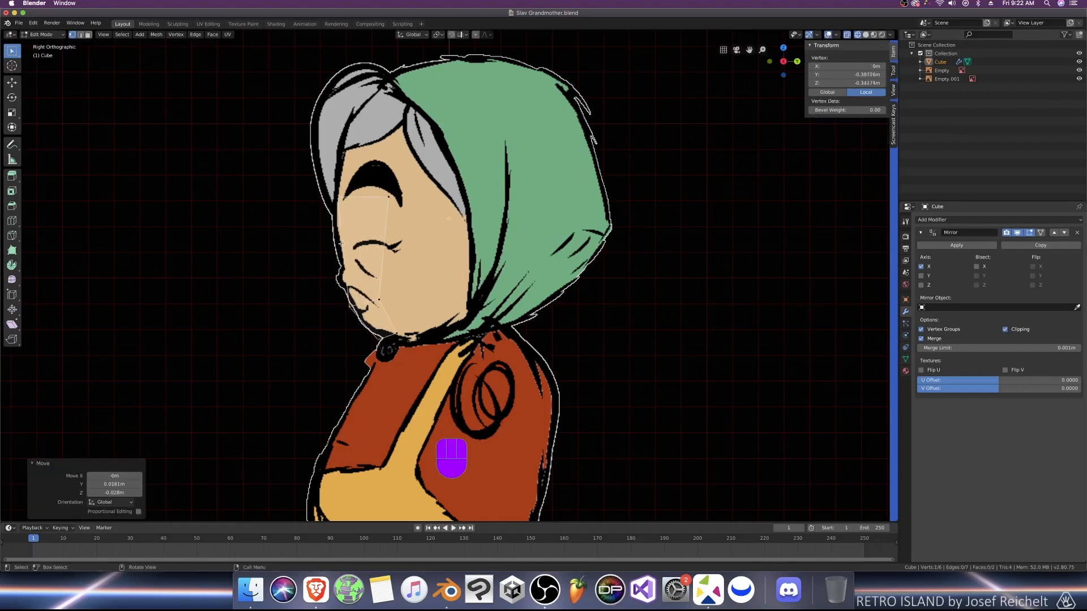
Step: Adjust the outer brow vertex in the side view and fine-tune the brow vertices' height in the front view
key(g)
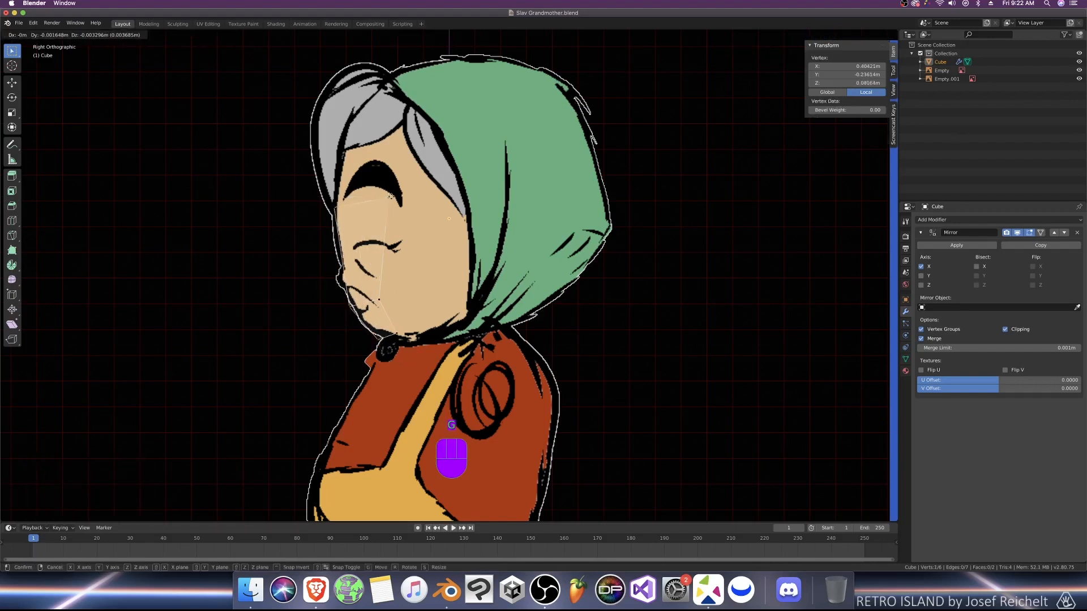
key(KP_1)
key(z)
click(433, 208)
click(536, 201)
key(g)
key(z)
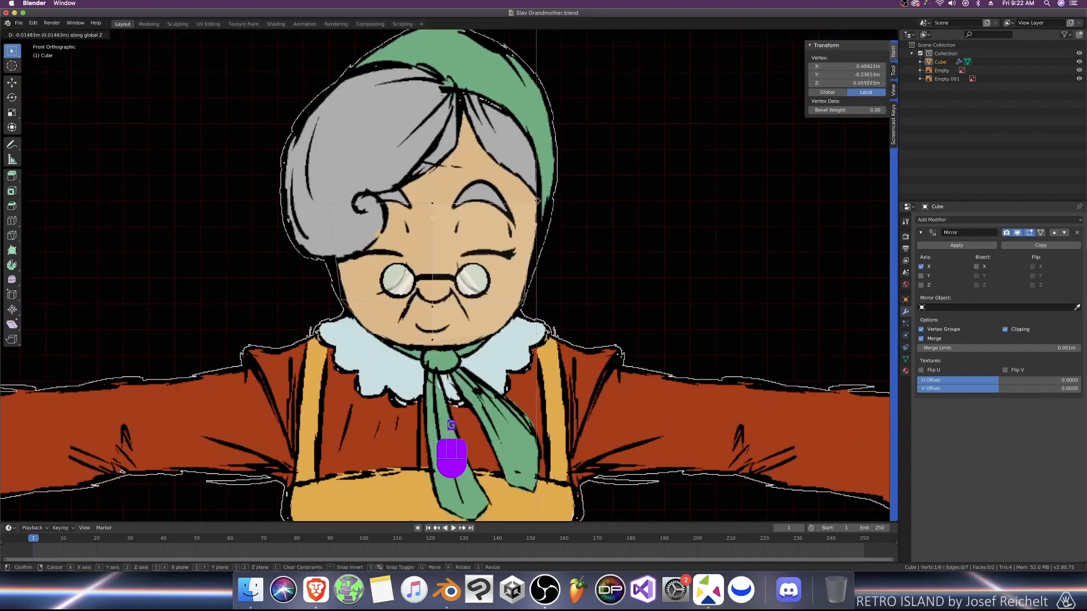
click(536, 206)
Step: Move the centre and outer chin vertices down to fit the chin outline in the front view
click(433, 340)
key(g)
key(z)
click(432, 346)
key(g)
click(492, 340)
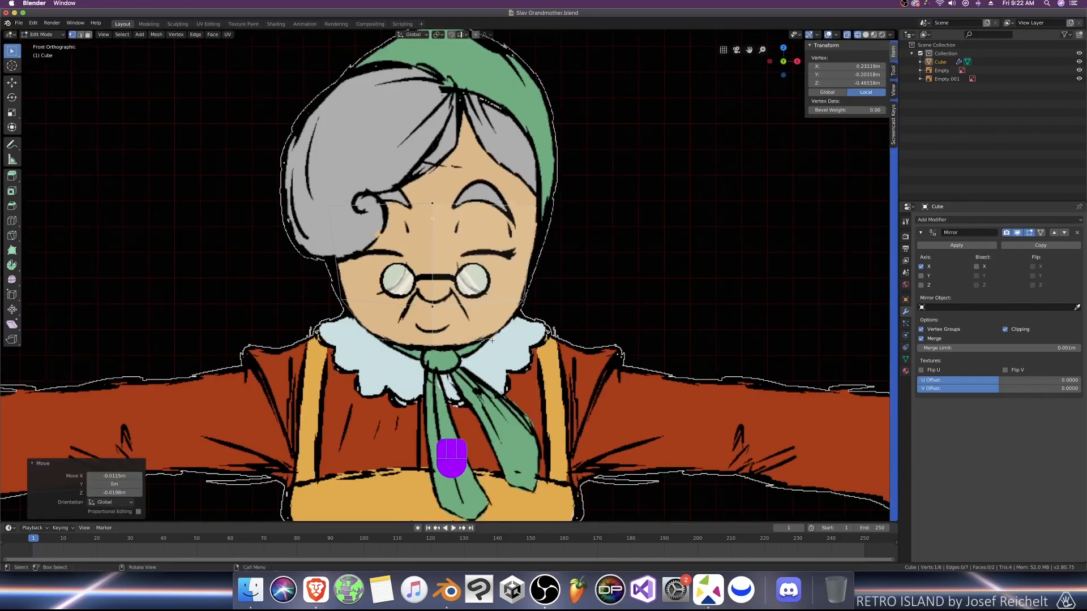
key(KP_3)
key(KP_1)
Step: Extrude the brow edge, raise the new edge about 0.415 m along Z to form the forehead, and scale it narrower
key(2)
click(483, 214)
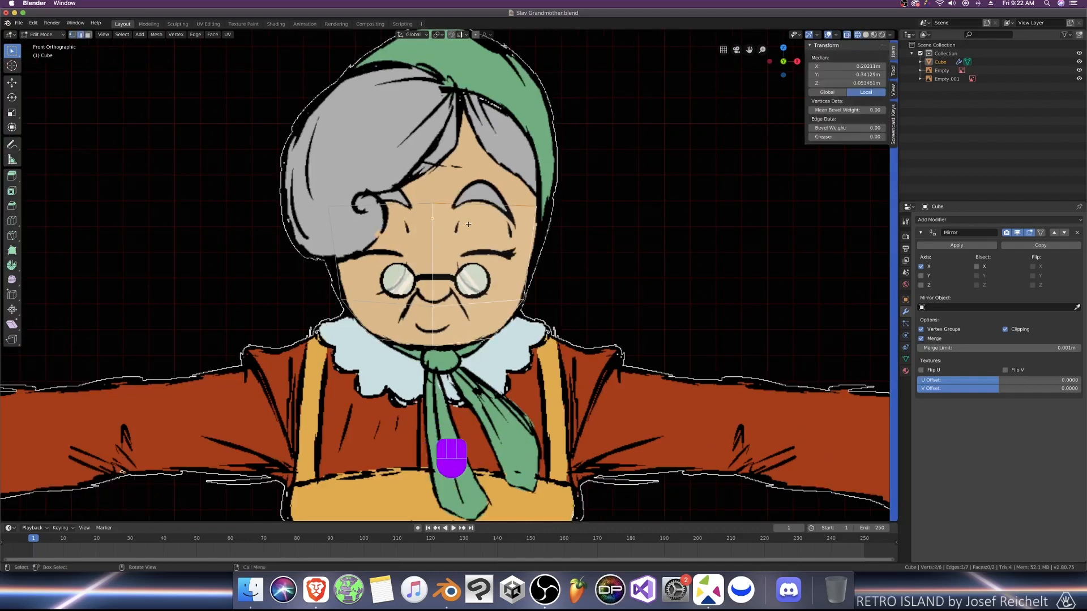
key(e)
click(481, 215)
key(g)
key(z)
click(472, 123)
key(s)
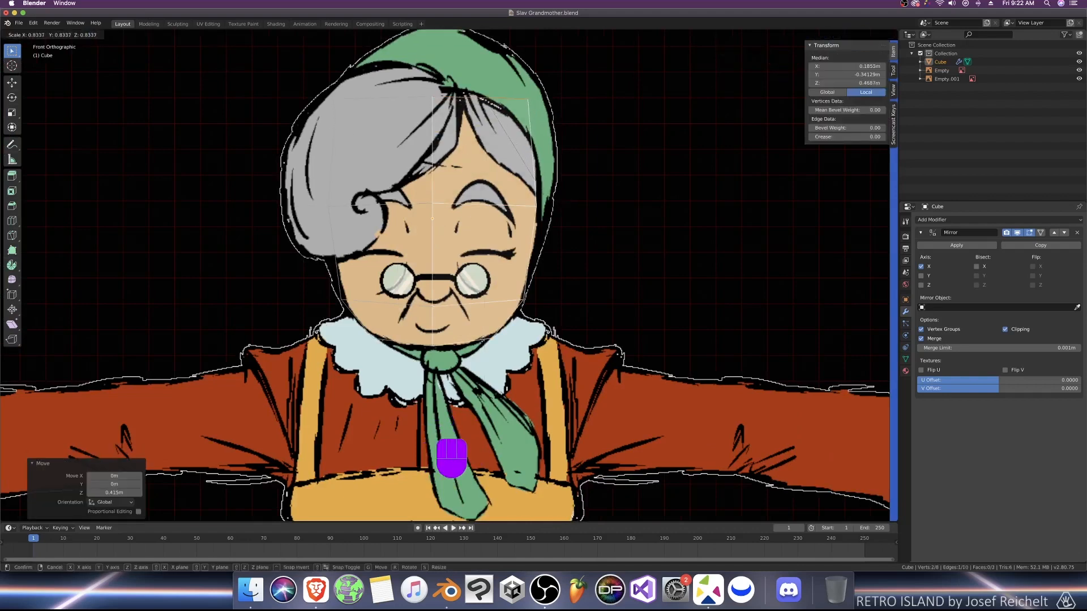
click(523, 130)
Step: Raise the outer brow vertex about 0.026 m along Z and nudge the forehead's outer top vertex inward and down
key(1)
click(537, 205)
key(g)
key(z)
click(534, 198)
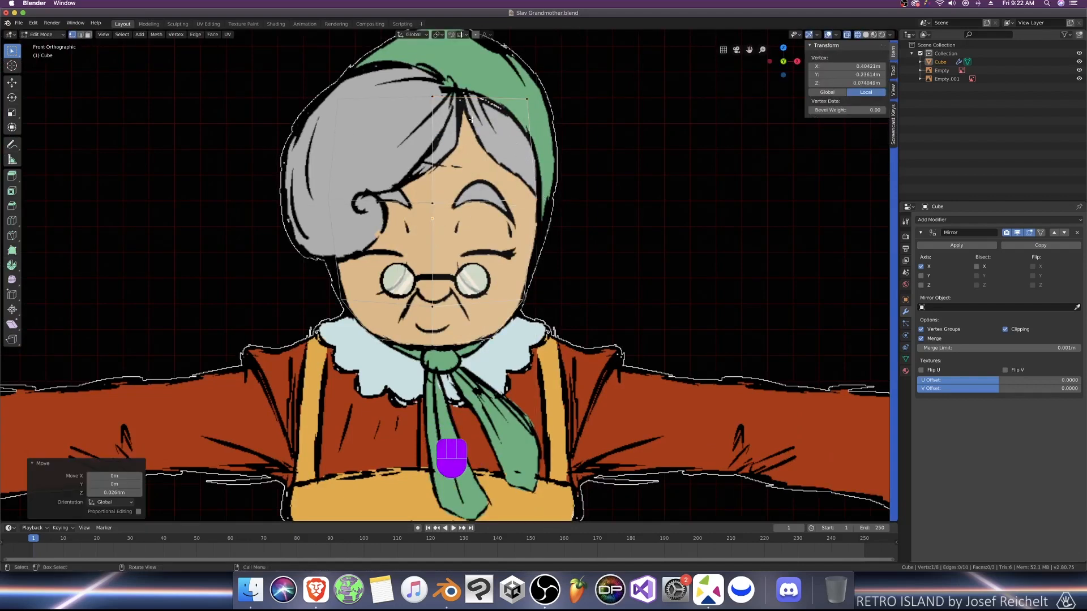
click(527, 99)
key(g)
click(525, 104)
Step: In the right side view, move and tilt the forehead's top edge backward, and raise the centre brow vertex about 0.058 m
key(KP_3)
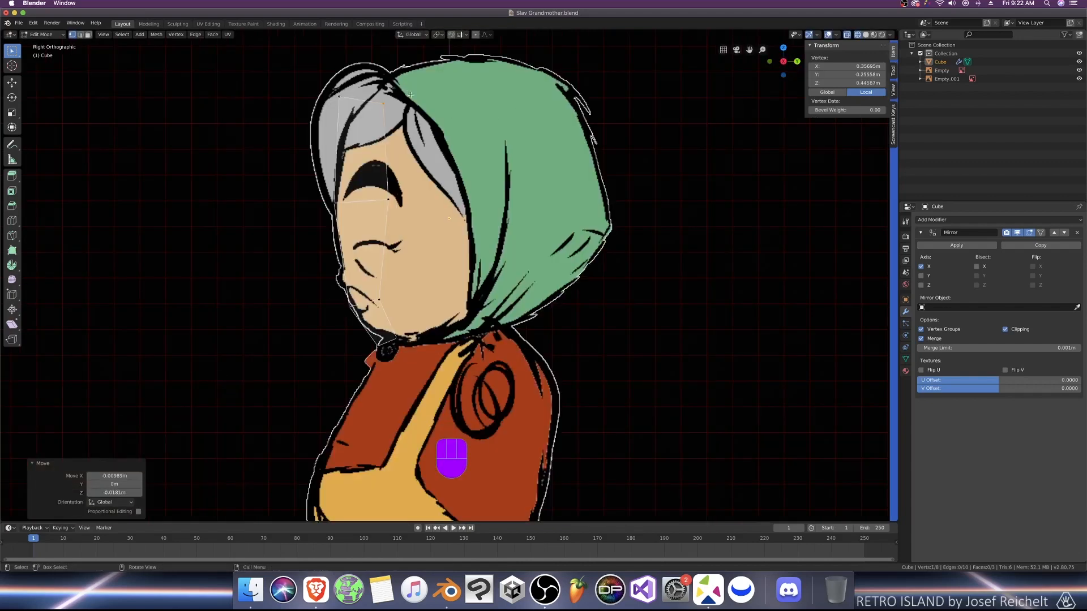
shift+click(340, 97)
key(r)
click(337, 197)
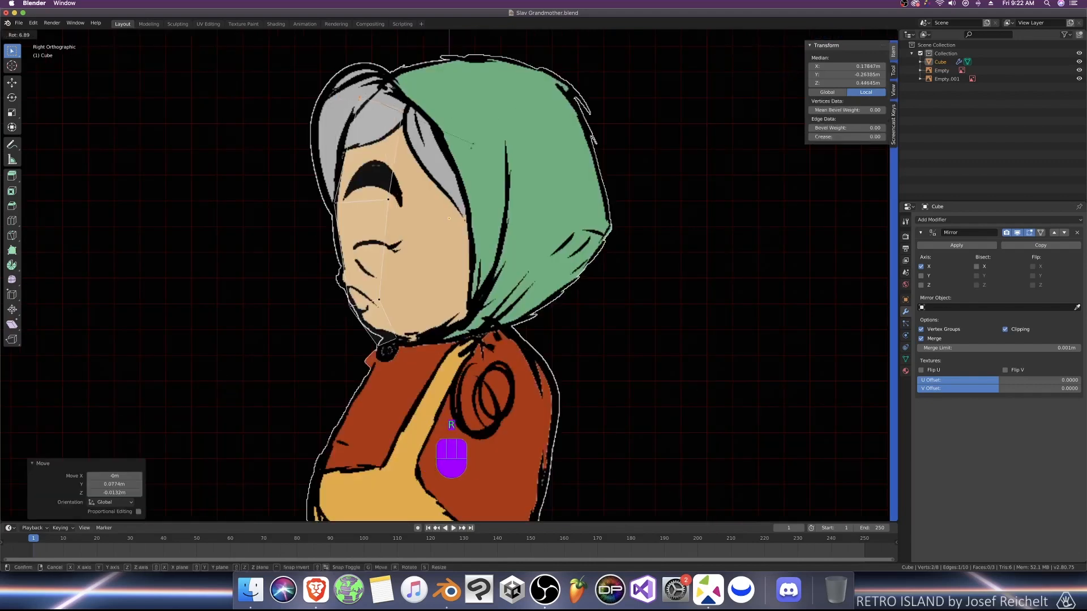
click(336, 200)
key(g)
click(329, 188)
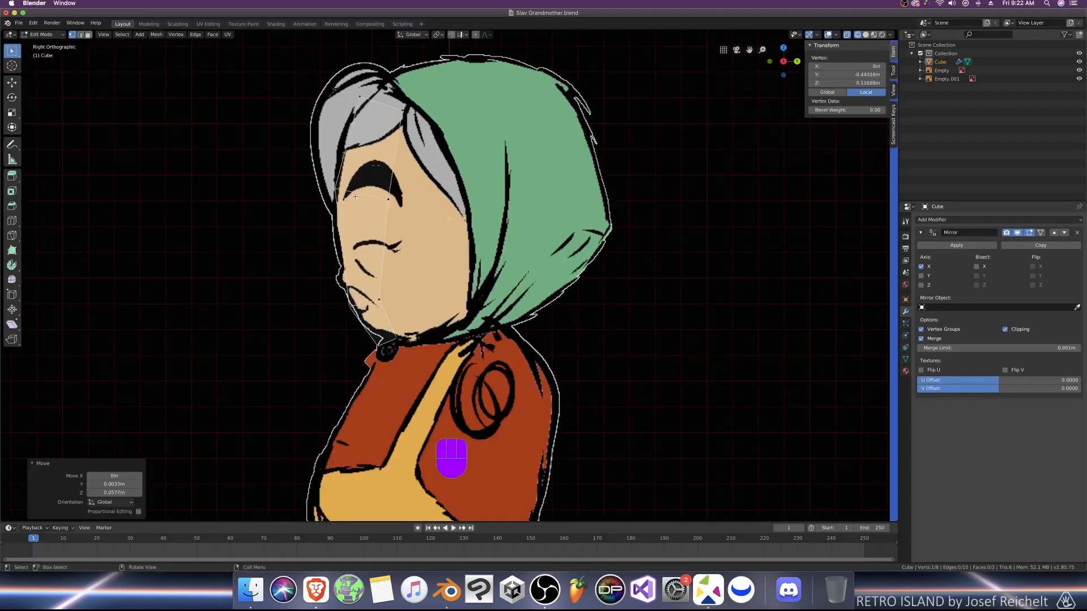
Step: In the right side view, extrude the forehead's top edge backward and raise the new edge toward the crown of the scarf
key(KP_1)
scroll(575, 255, down, 4)
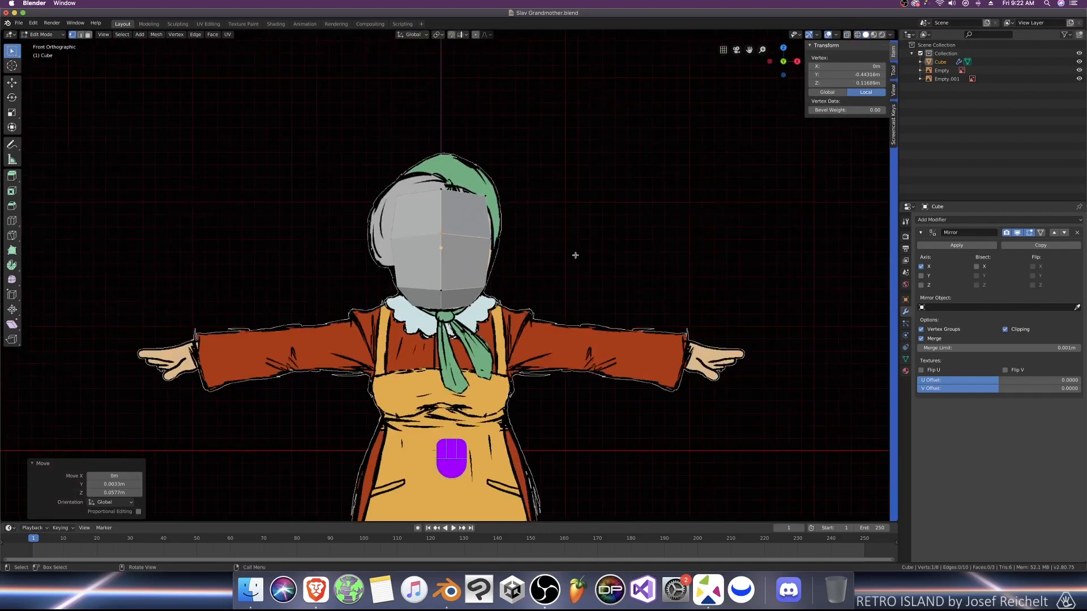
mouse_move(575, 255)
middle_down()
mouse_move(536, 255)
mouse_move(590, 258)
middle_up()
key(KP_1)
key(alt+z)
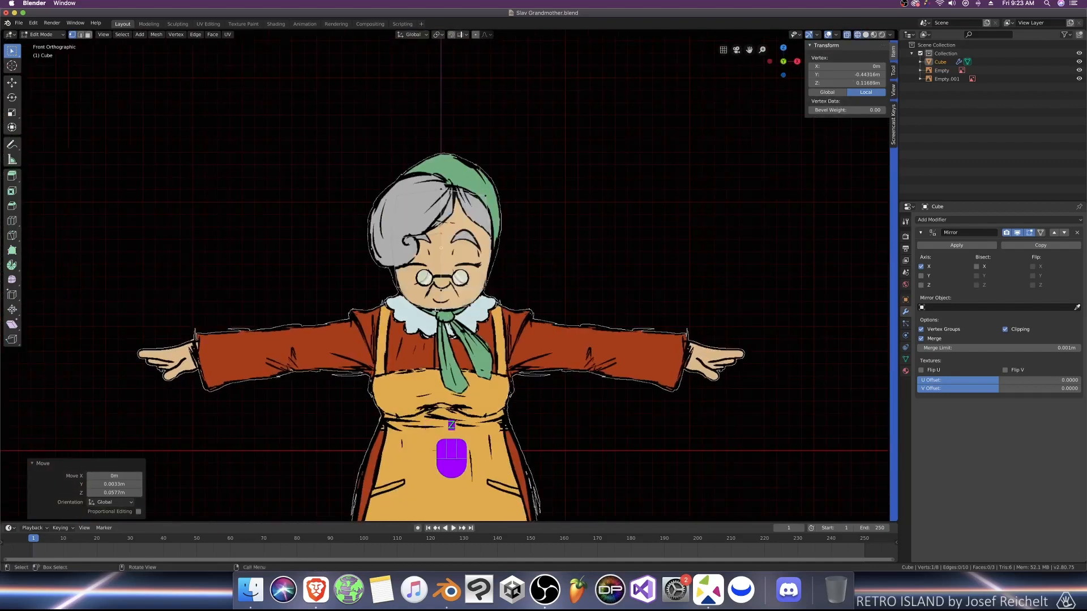
scroll(506, 311, up, 2)
key(KP_3)
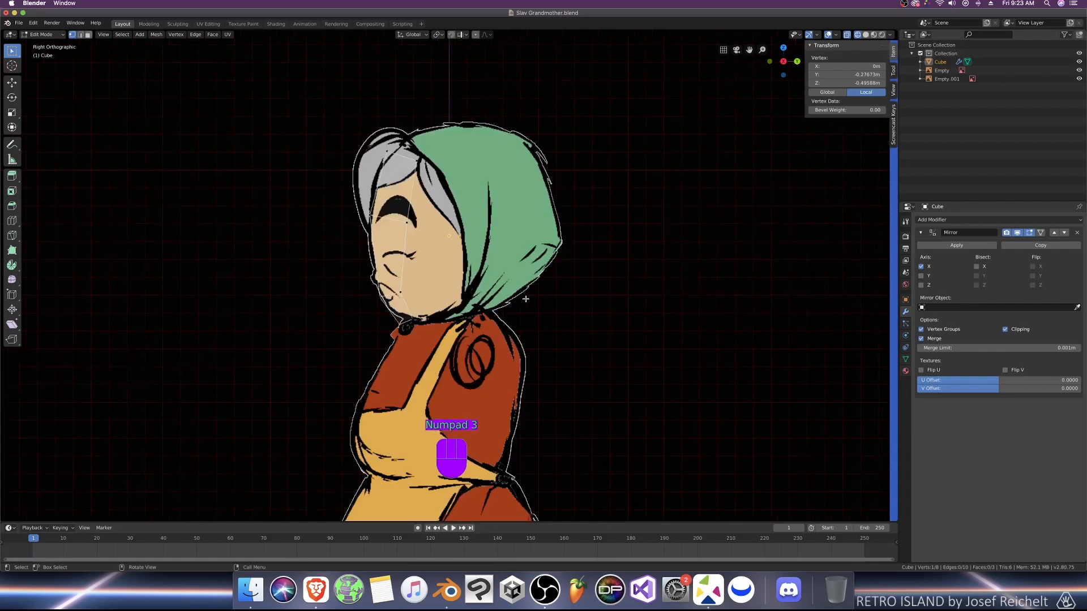
key(2)
click(405, 157)
key(e)
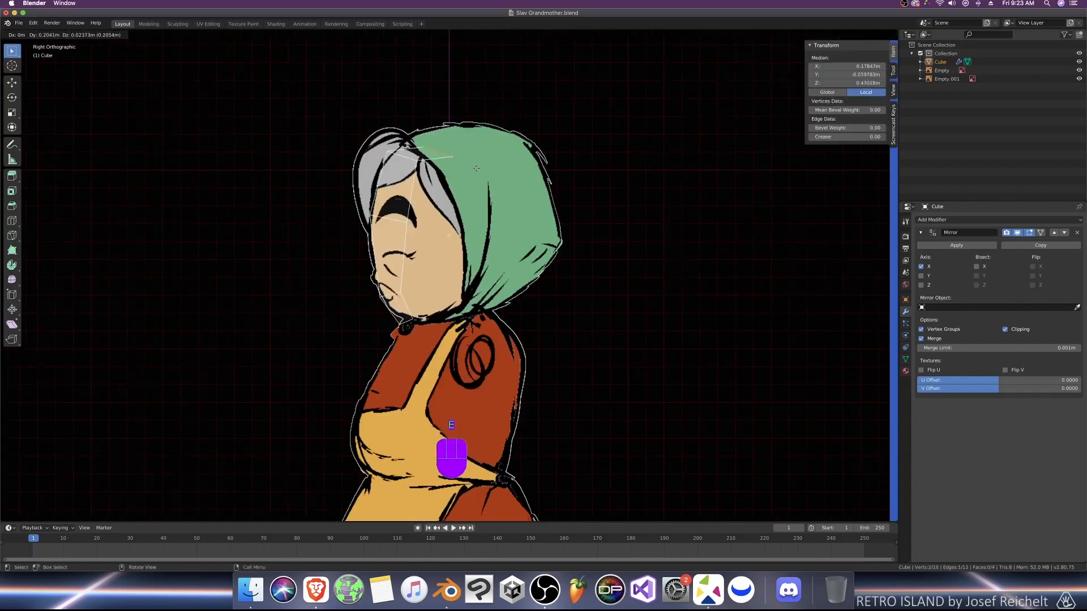
click(443, 148)
key(g)
click(509, 154)
Step: Move the crown edge's outer vertex inward in the front view, and shift the crown edge about 0.038 m along Y and -0.014 m along Z
key(KP_1)
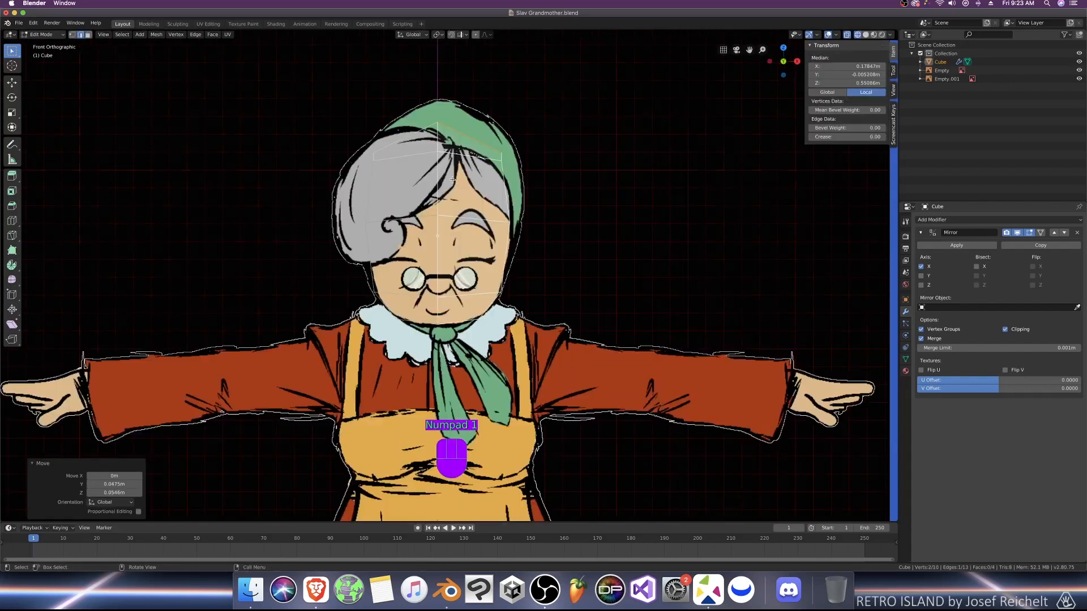
key(1)
click(512, 128)
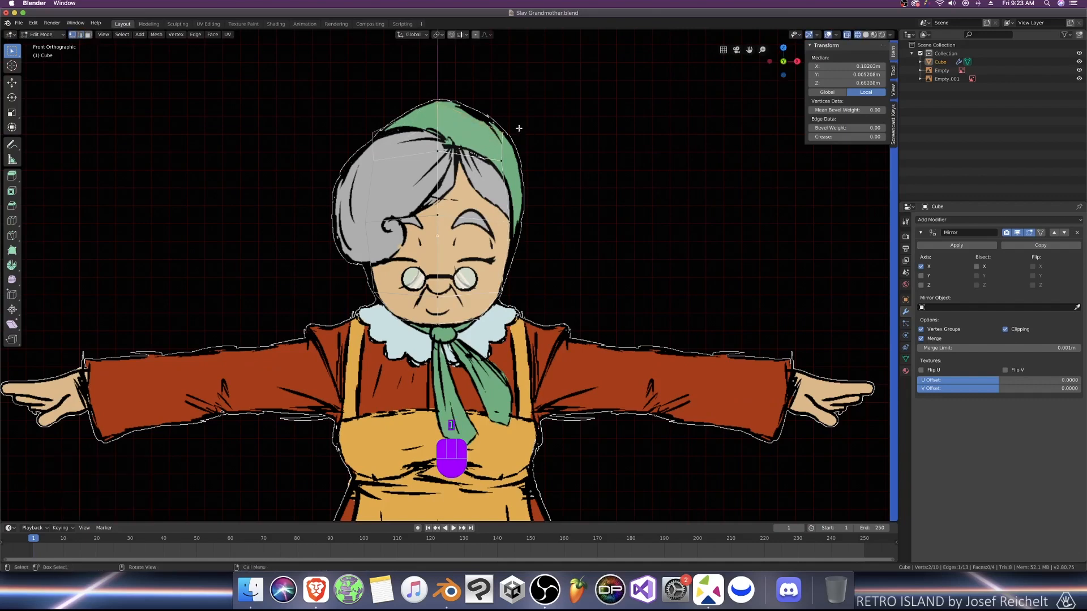
key(g)
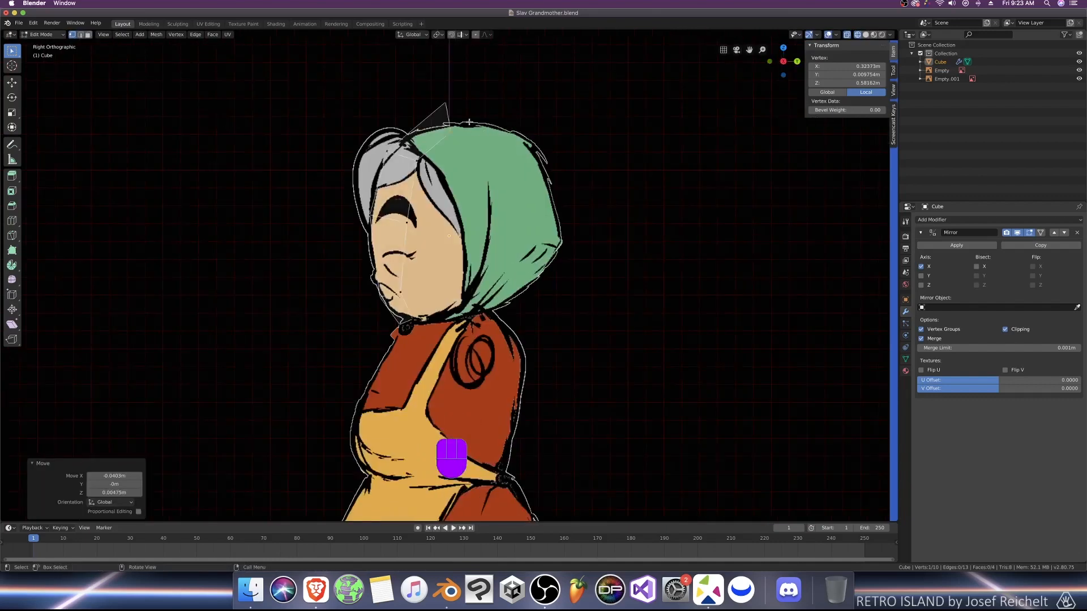
shift+click(473, 124)
key(g)
click(474, 125)
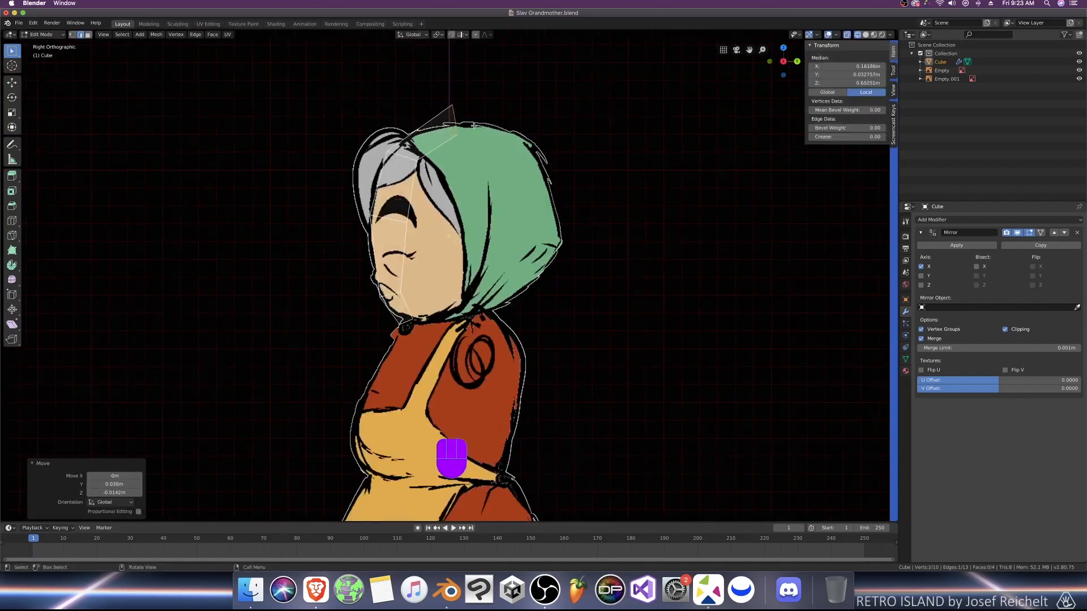
Step: Extrude the crown edge to the scarf's upper back, rotate the new edge to follow the outline, and nudge it about 0.026 m along Y
key(e)
click(561, 155)
key(r)
click(558, 181)
key(g)
click(562, 183)
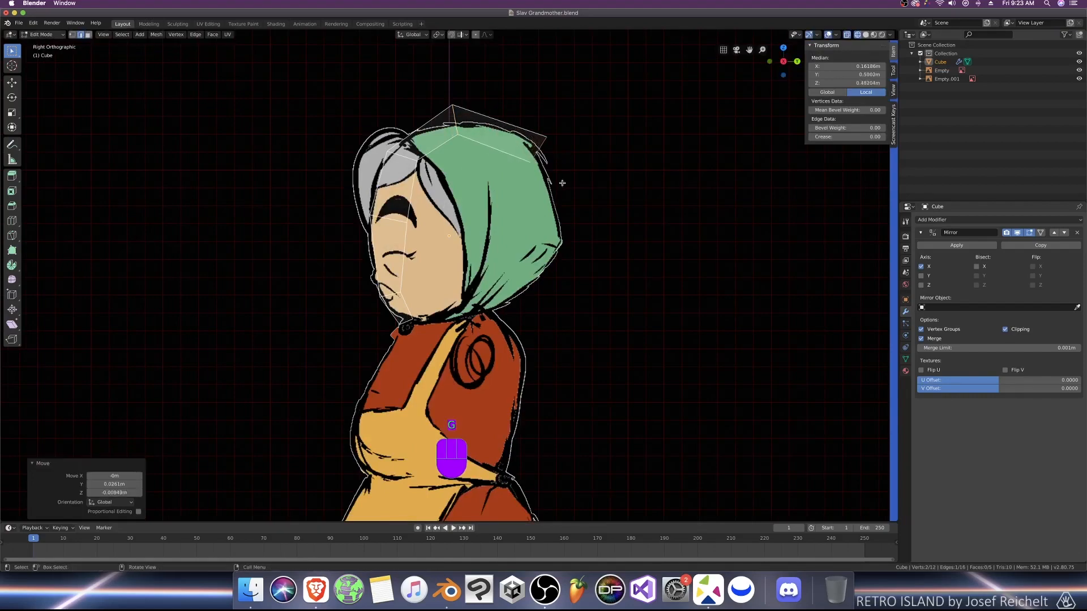
Step: In the front view, move the face's outer cheek edge about 0.026 m inward along X
key(KP_1)
key(alt+z)
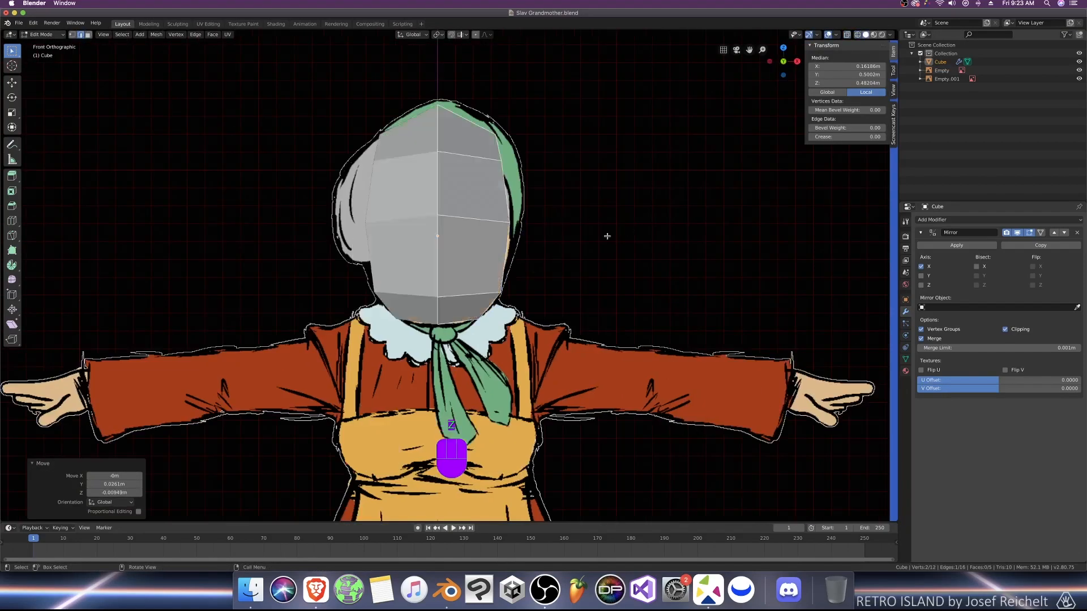
middle_drag(606, 235, 596, 251)
key(KP_1)
key(alt+z)
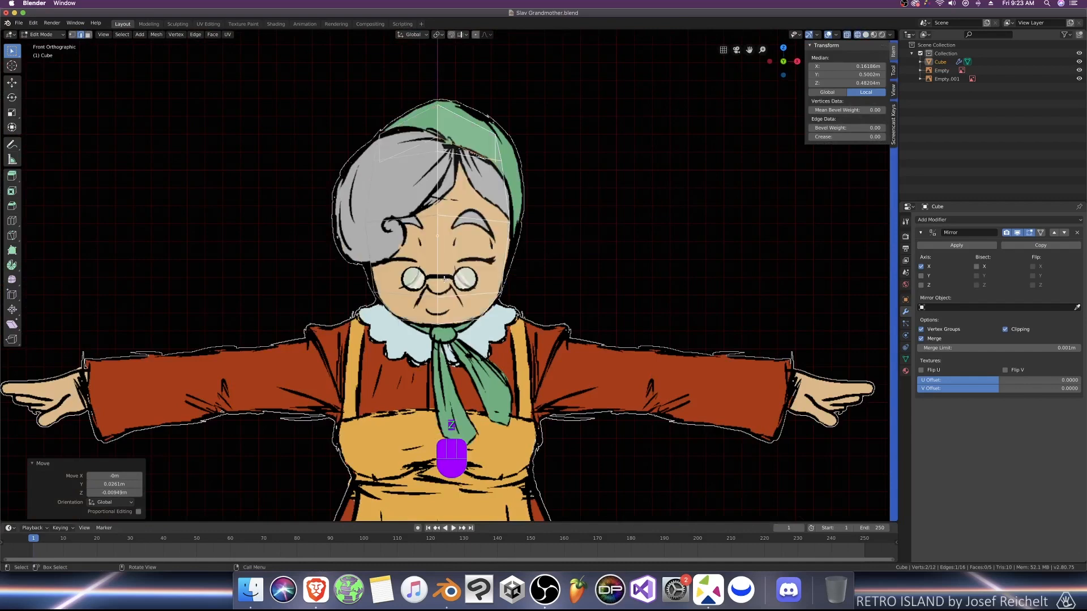
key(alt+z)
middle_drag(466, 280, 568, 286)
key(KP_1)
key(alt+z)
click(513, 257)
key(g)
key(x)
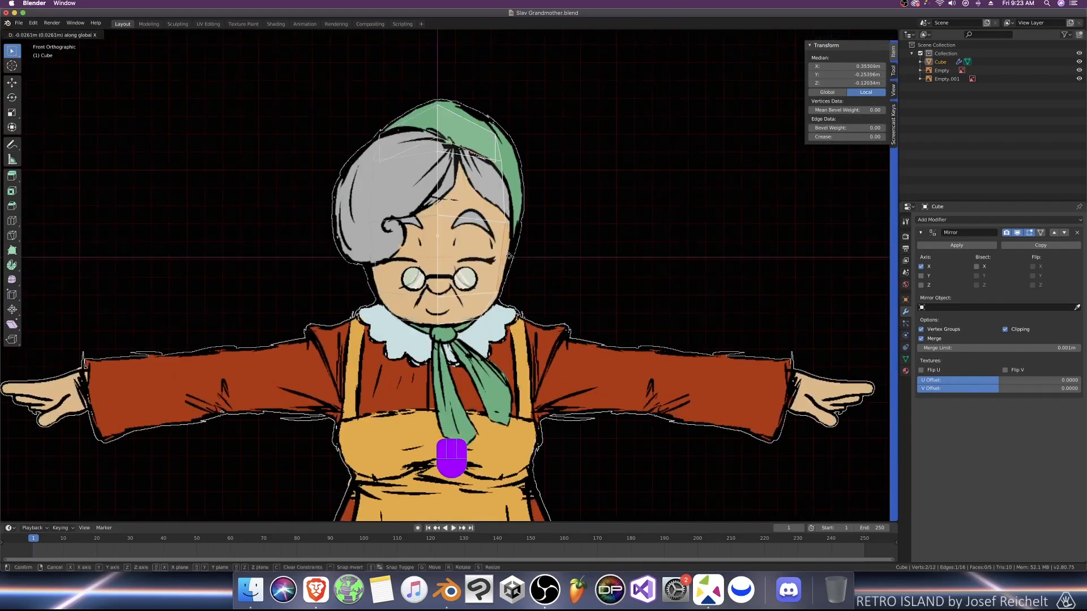
click(510, 256)
Step: Extrude the outer cheek and temple edges and move the new edges outward along X to the scarf outline
shift+click(509, 195)
key(e)
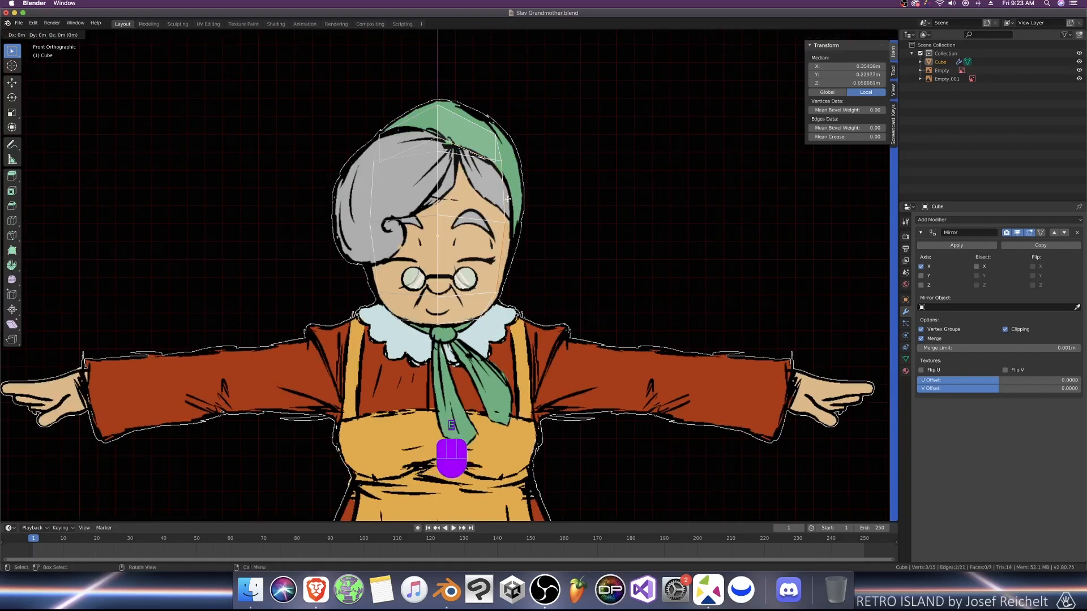
right_click(510, 213)
key(g)
key(x)
click(526, 214)
Step: Adjust the new lower, middle and upper side vertices individually to match the head outline in the front view
key(1)
click(516, 295)
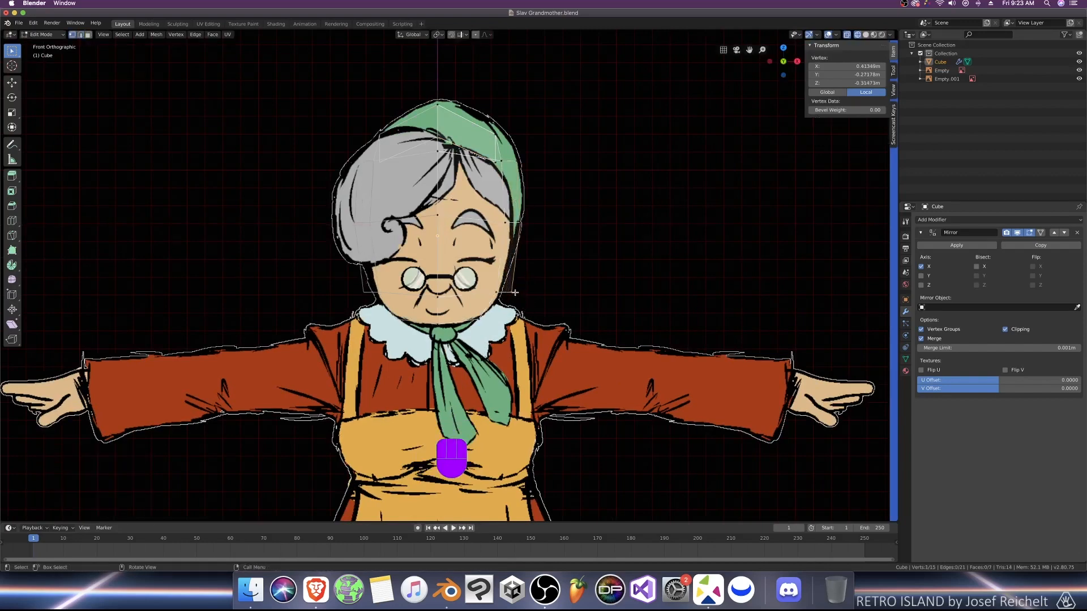
key(g)
click(508, 294)
click(527, 219)
key(g)
click(524, 222)
click(523, 160)
key(g)
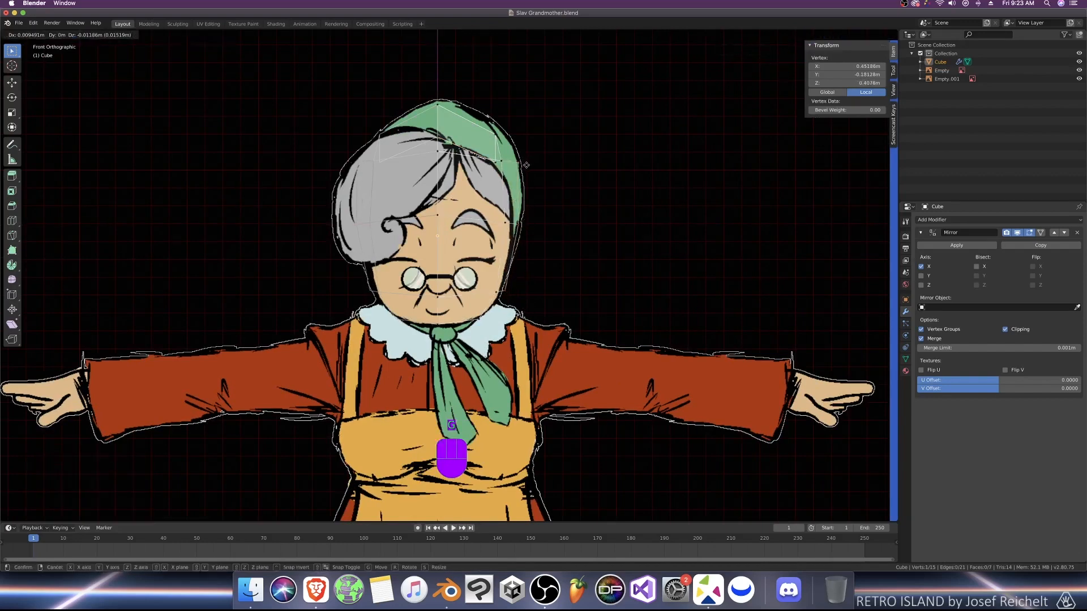
click(526, 165)
click(519, 227)
key(g)
click(522, 228)
Step: In the right side view, move the new side edges about 0.287 m backward along Y
alt+click(519, 262)
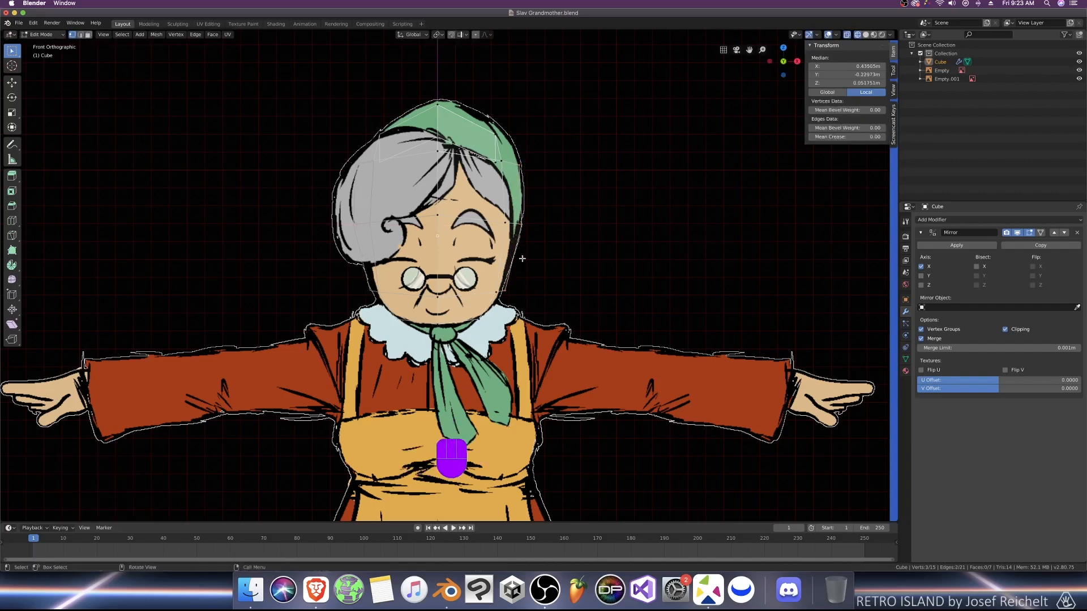
key(KP_3)
key(g)
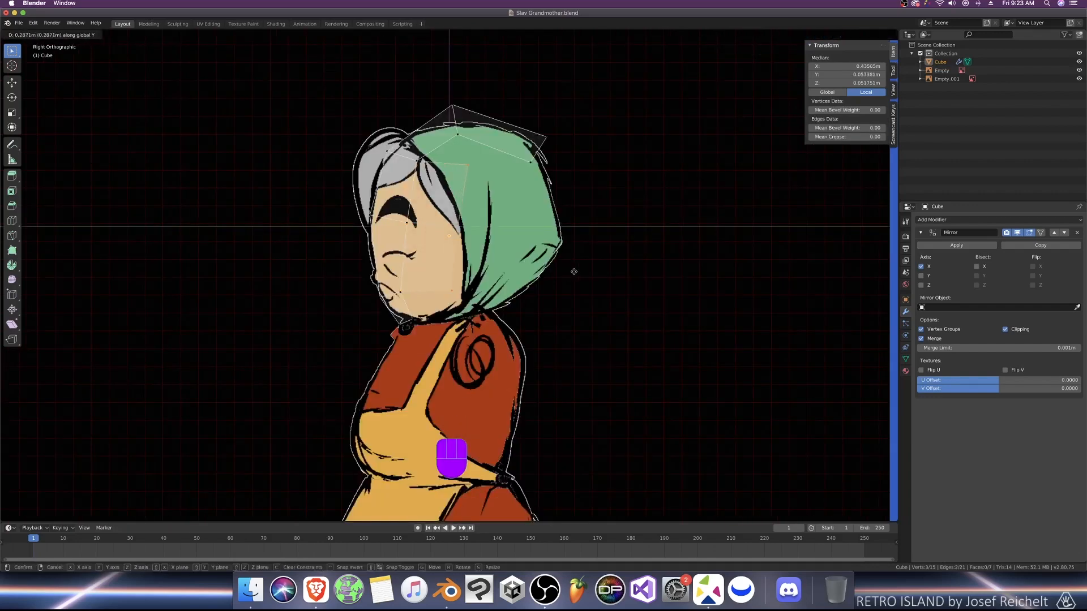
click(574, 272)
Step: Merge the top vertex of the side edges with the crown's outer vertex at their centre
click(468, 168)
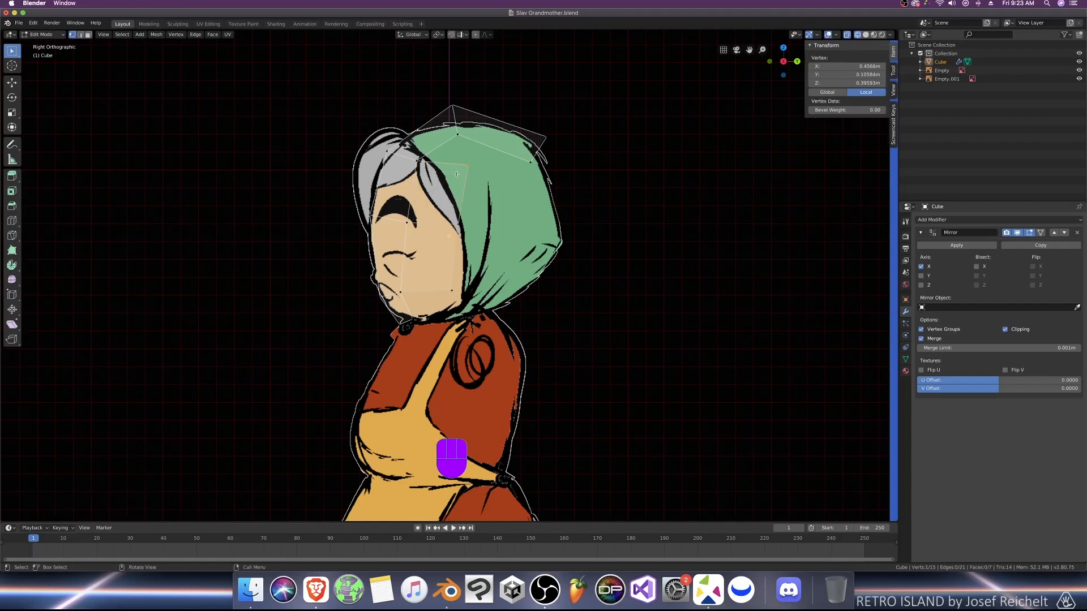
shift+click(456, 138)
key(m)
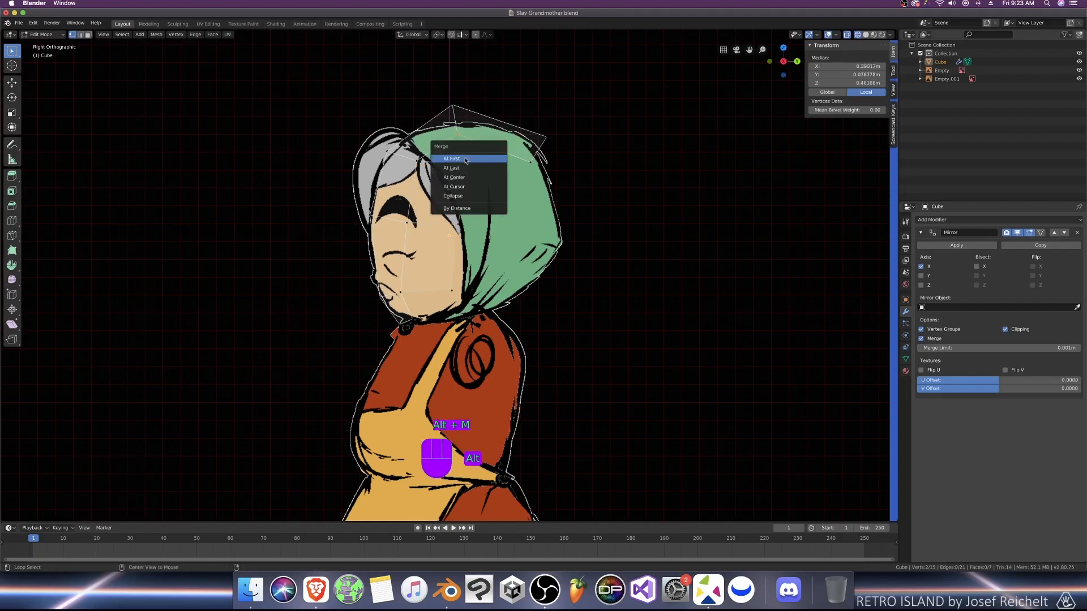
click(462, 178)
key(g)
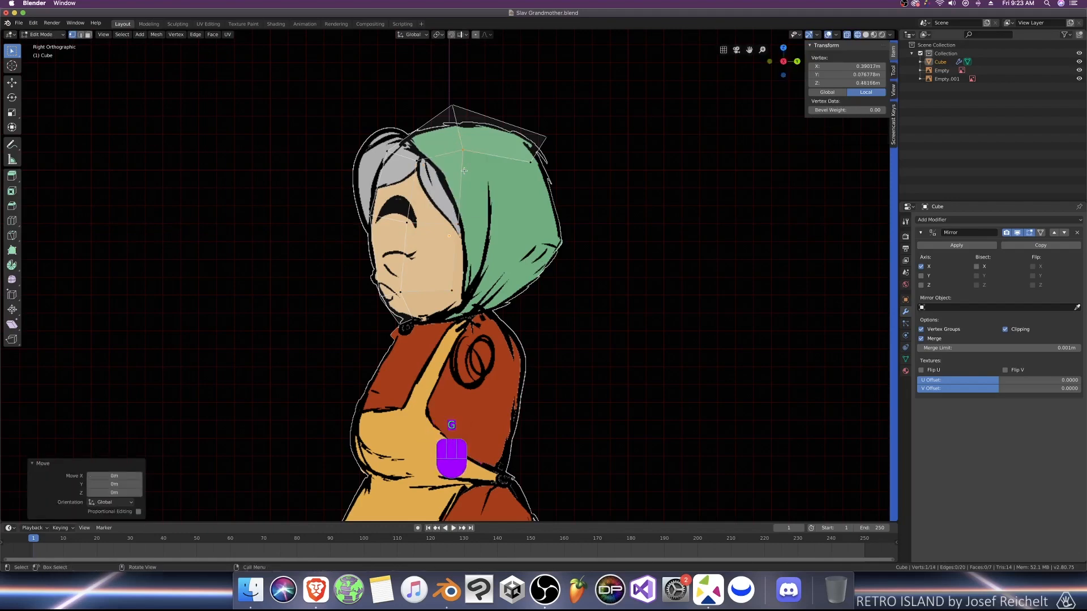
Step: Nudge the lower and middle vertices of the side edges toward the scarf's front border in the side view
click(450, 292)
key(g)
click(451, 295)
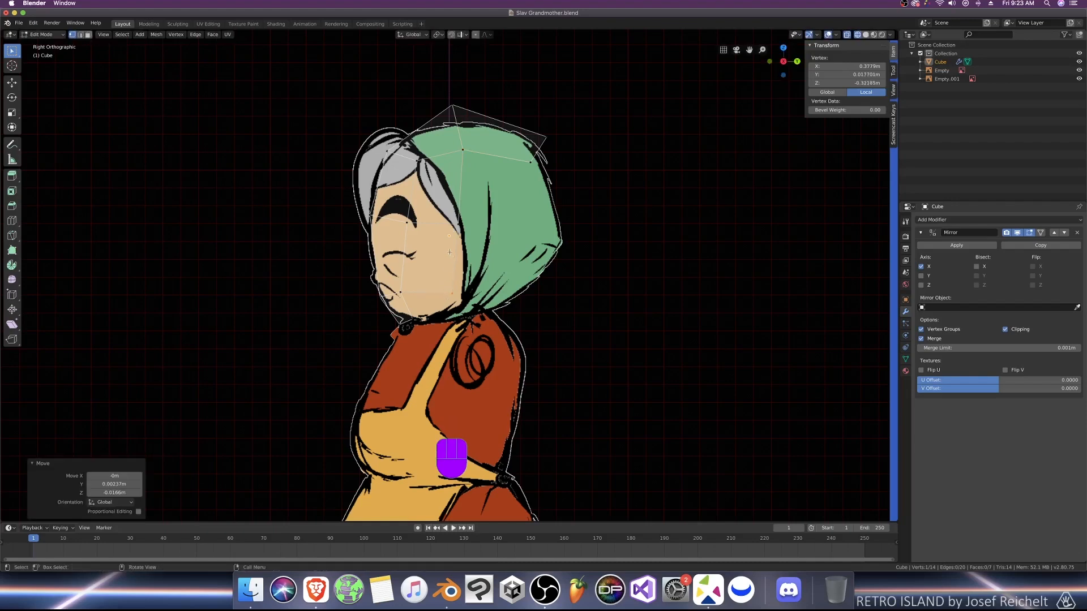
click(460, 220)
key(g)
click(459, 221)
click(454, 294)
key(g)
click(456, 292)
Step: In the front view, move the middle side vertex about -0.005 m along X and 0.029 m along Z, and save the file
key(KP_1)
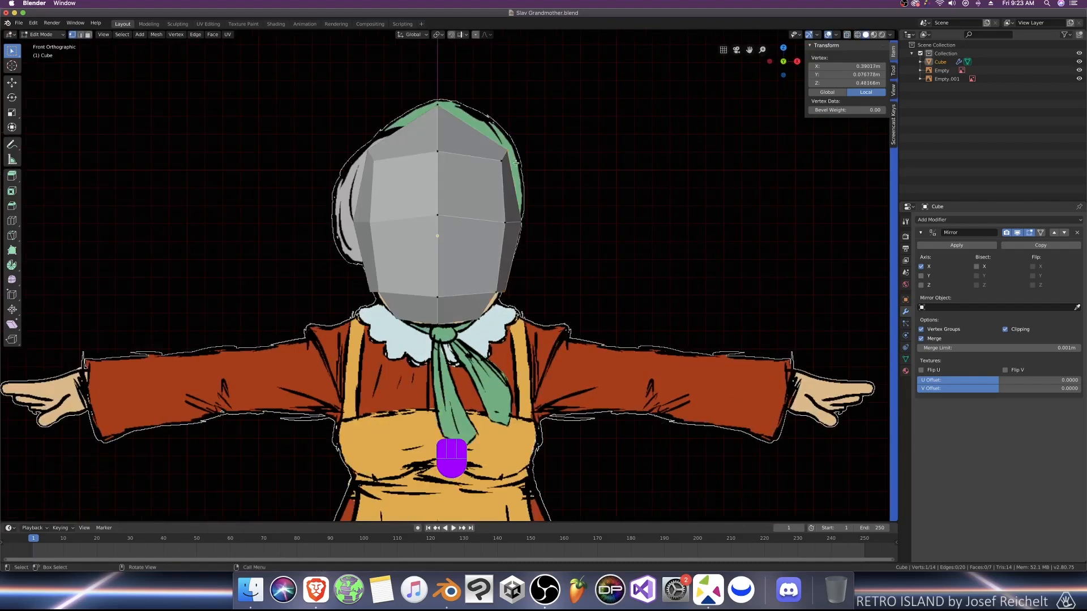
click(516, 163)
key(g)
click(515, 162)
key(KP_3)
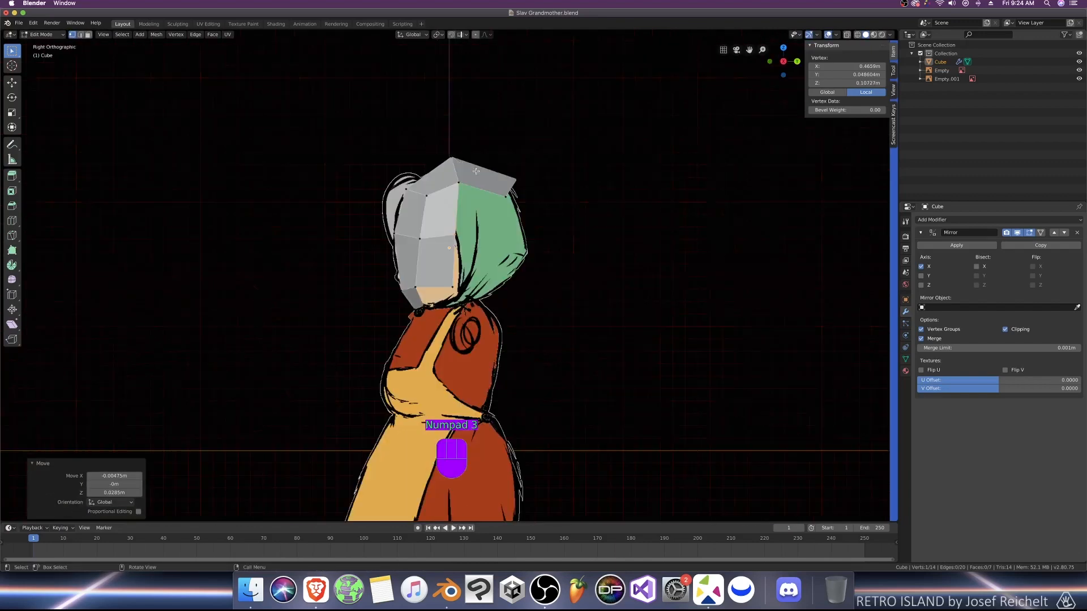
key(super+s)
Step: Extrude the upper back edge about 0.167 m along Y and -0.547 m along Z, and rotate and position it at the scarf's rear point
key(shift+z)
drag(494, 166, 525, 206)
key(e)
click(540, 272)
key(r)
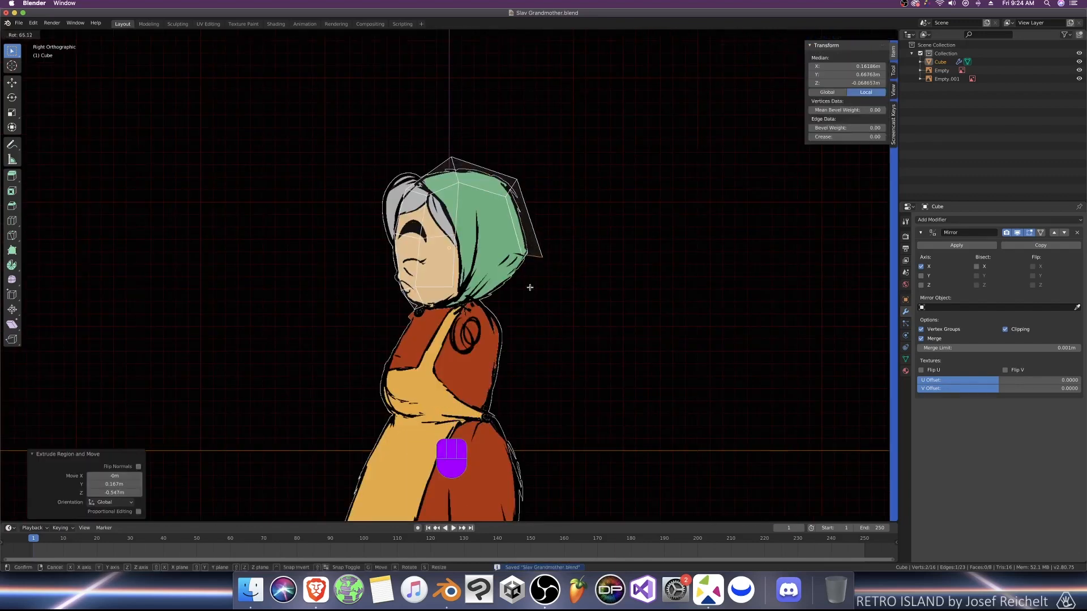
click(530, 287)
key(g)
click(539, 274)
Step: Extrude the rear-point edge again and move the new edge down and forward under the back of the head
key(e)
click(554, 289)
key(g)
click(515, 309)
middle_drag(481, 310, 408, 306)
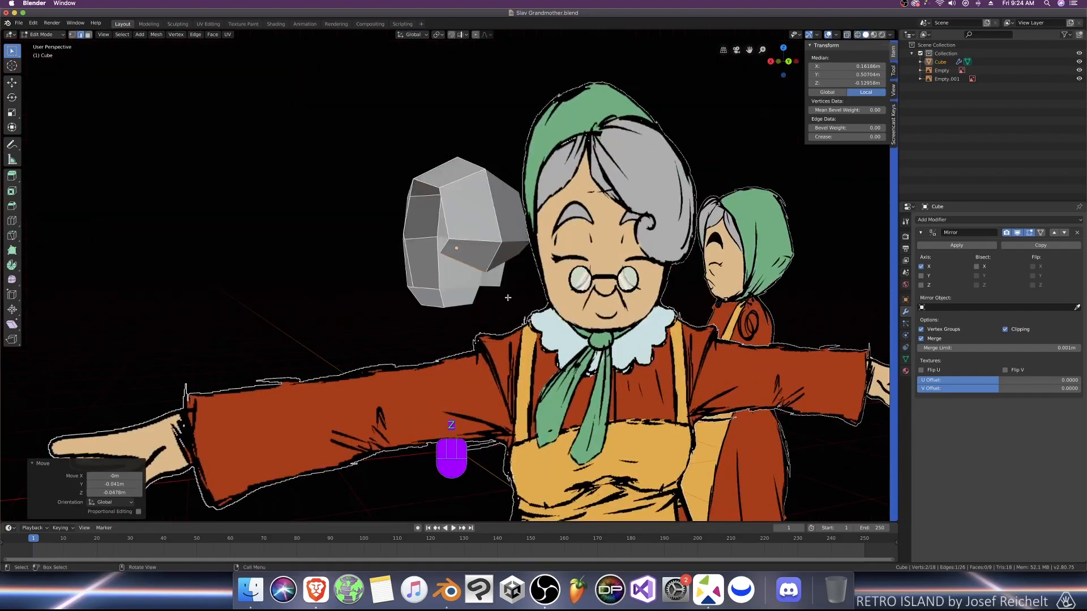
middle_drag(508, 297, 499, 313)
key(g)
click(469, 301)
key(super+z)
Step: Reposition the lowest back edge in the perspective view and shift the upper back edge along X
key(g)
click(477, 301)
click(465, 194)
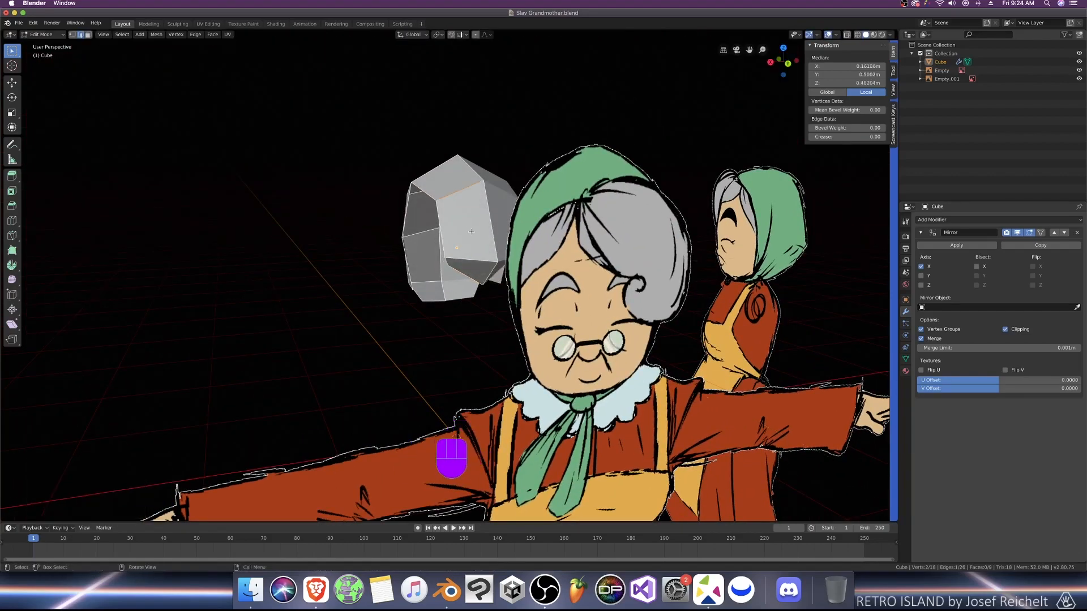
key(g)
key(x)
click(465, 232)
Step: In the side view, extend the lower back surface toward the neck, rotate its end edge about -8.24°, and adjust its position
key(KP_3)
click(513, 270)
key(g)
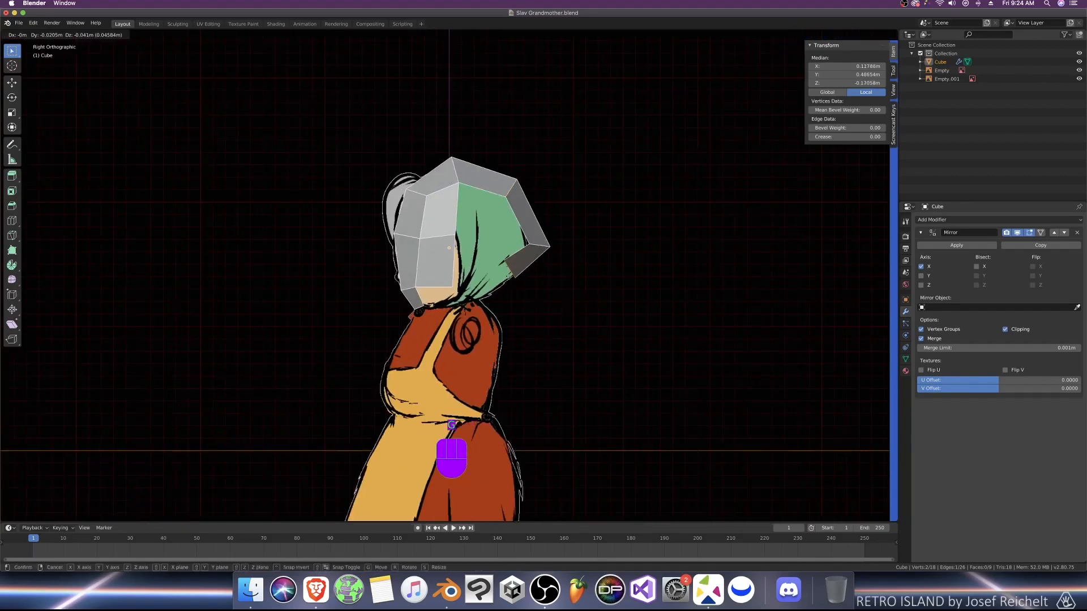
click(512, 281)
scroll(521, 292, up, 2)
key(alt+z)
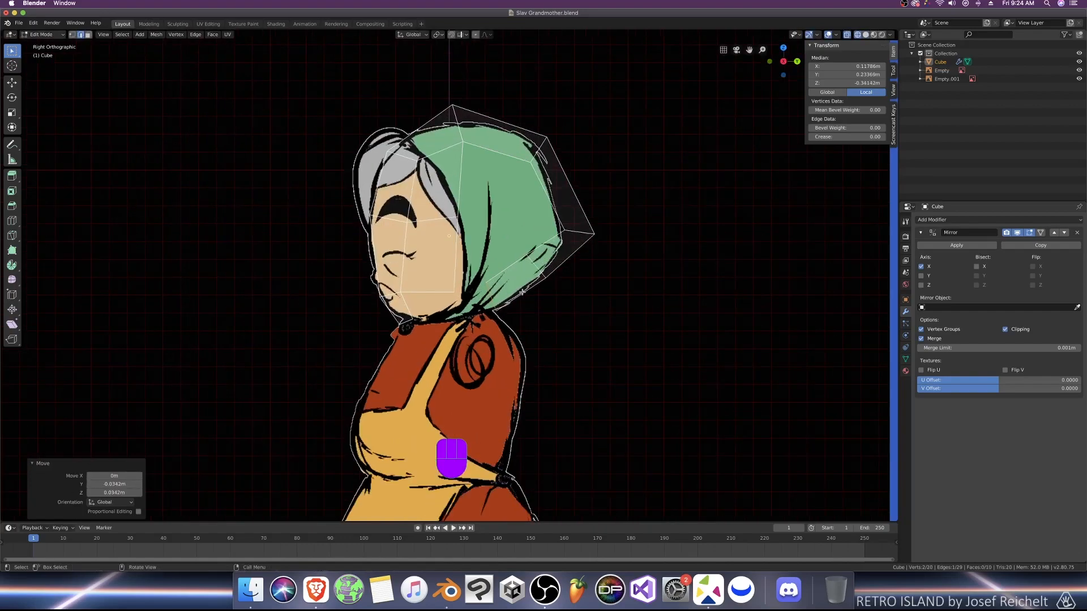
key(r)
click(498, 305)
key(g)
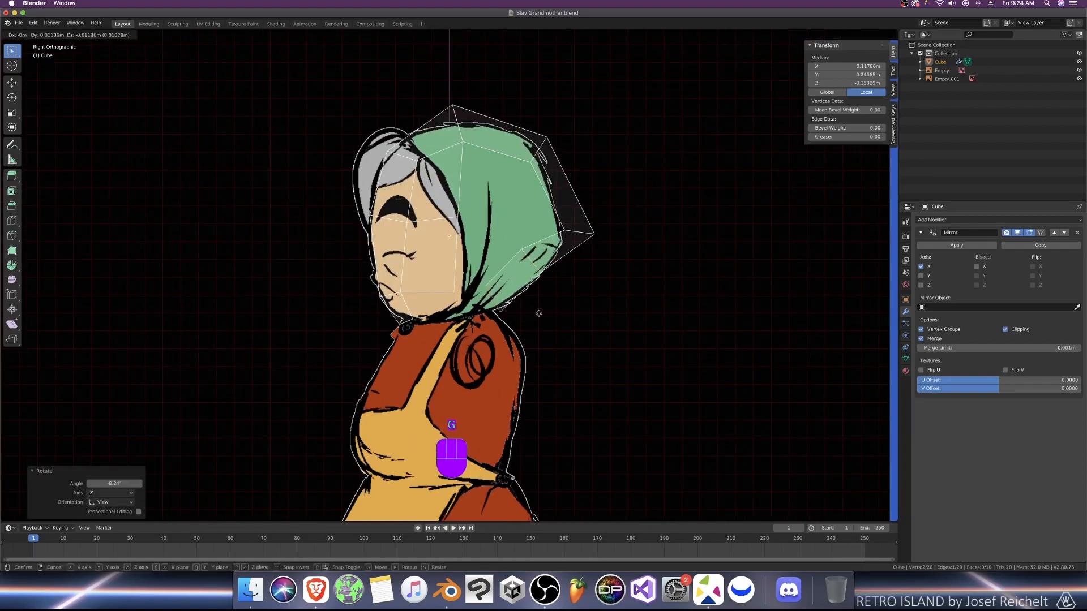
click(539, 314)
Step: Fill a face between the lower back and side edges, and adjust the adjoining geometry along Y and X
key(alt+z)
middle_drag(538, 313, 436, 362)
shift+click(457, 280)
key(f)
click(430, 296)
key(g)
key(y)
click(430, 297)
key(g)
key(x)
click(421, 301)
Step: Fill the remaining gaps between the side and back edges of the head with two faces
click(473, 226)
shift+click(480, 291)
key(f)
click(490, 264)
shift+click(469, 274)
key(f)
Step: Move the outer vertex at the head's rear point about 0.123 m inward along X
key(1)
click(444, 349)
key(g)
key(x)
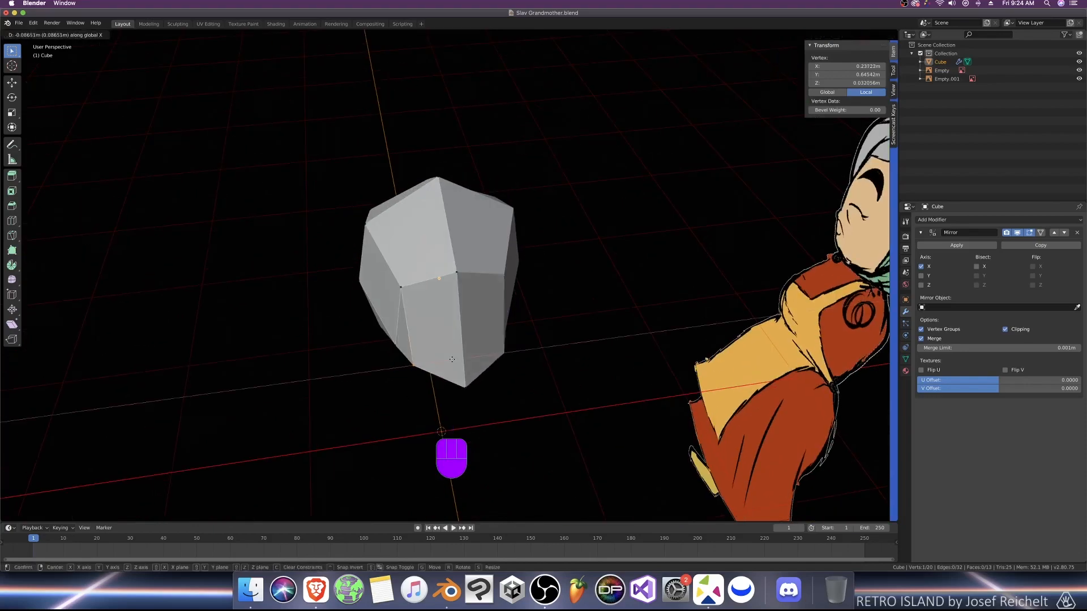
click(447, 360)
Step: In the front view, move the lower side vertex of the jaw about 0.021 m inward along X
key(KP_1)
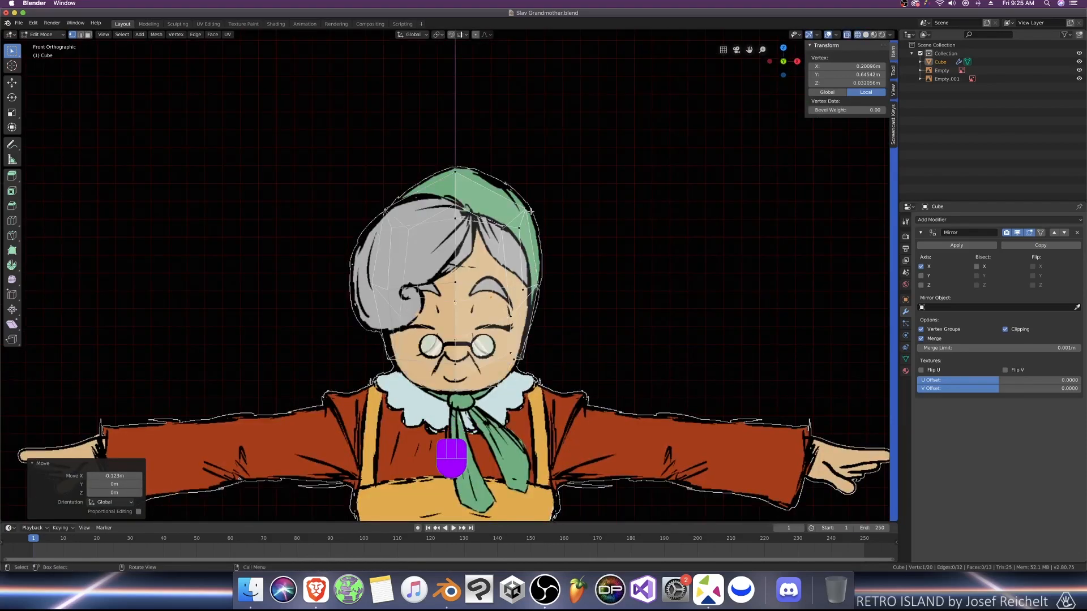
key(z)
click(524, 364)
key(g)
click(519, 363)
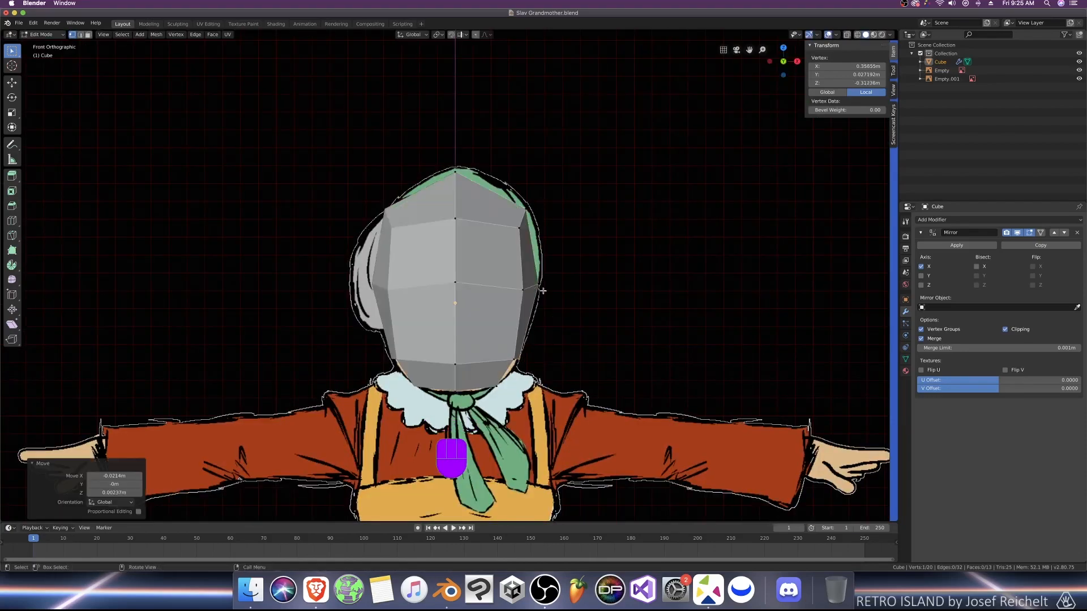
Step: Select the open edges on the head's underside and fill them with a face
mouse_move(541, 370)
middle_down()
mouse_move(499, 363)
mouse_move(468, 334)
mouse_move(400, 338)
mouse_move(409, 325)
middle_up()
key(2)
click(414, 344)
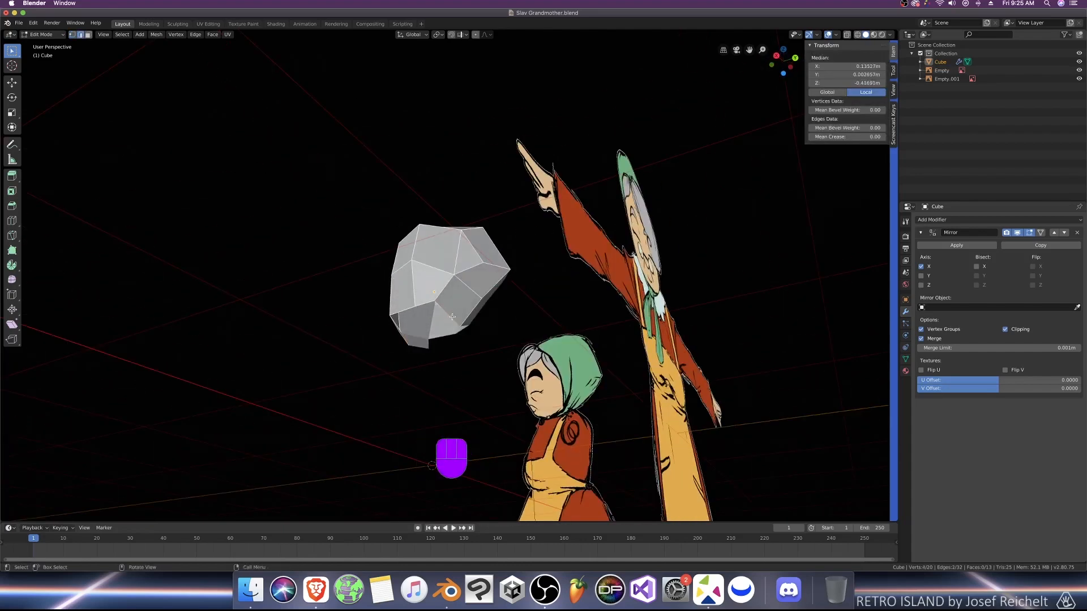
key(f)
Step: Add a single centred loop cut across the new face under the head
key(super+r)
click(427, 327)
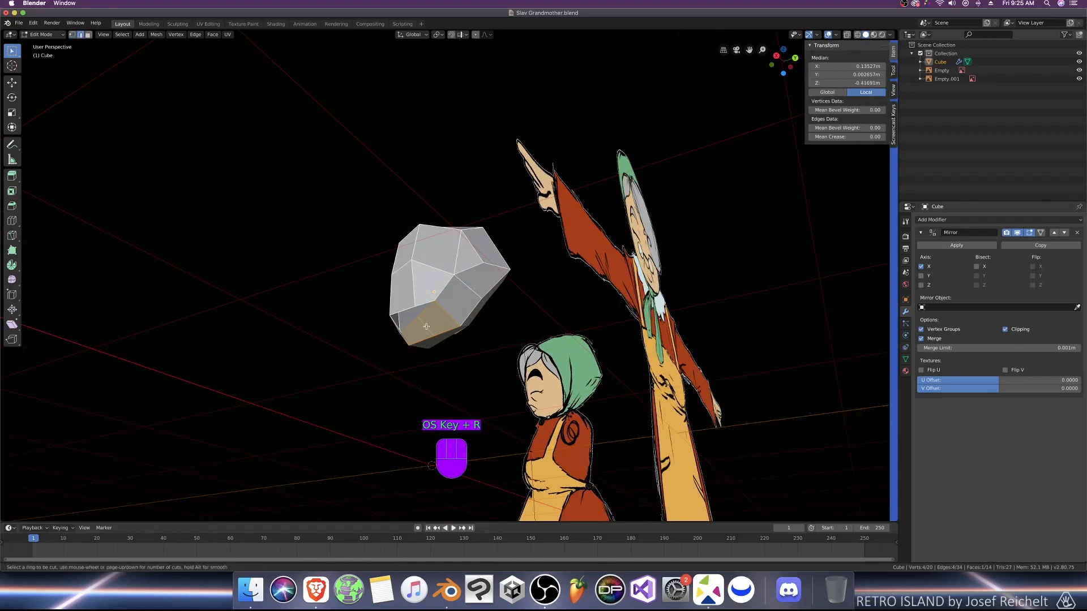
right_click(426, 326)
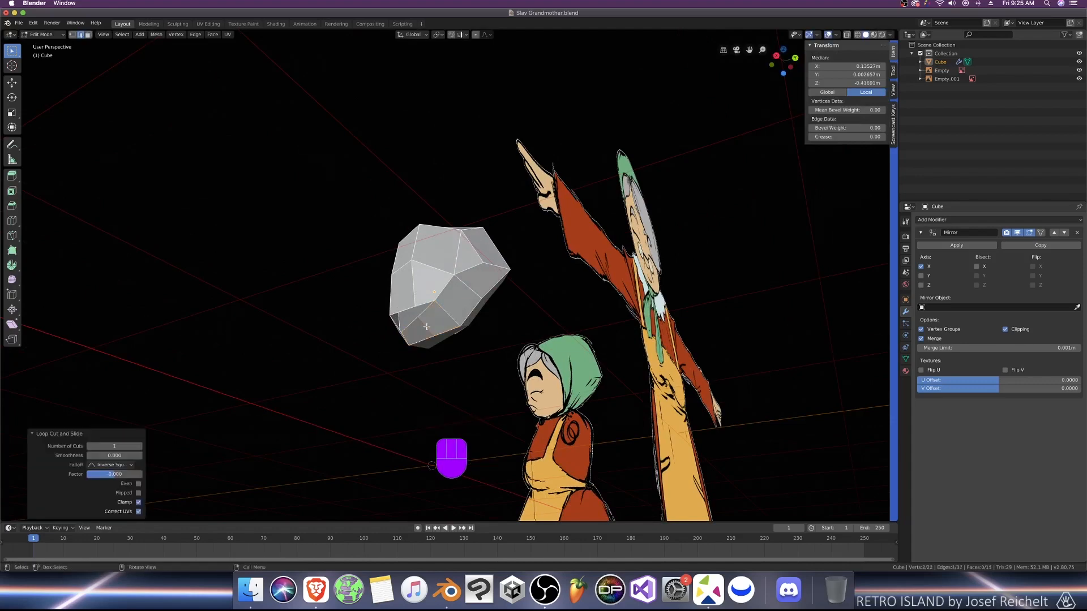
Step: In the side view, move the new underside vertices about 0.029 m back along Y and 0.041 m down along Z
key(KP_3)
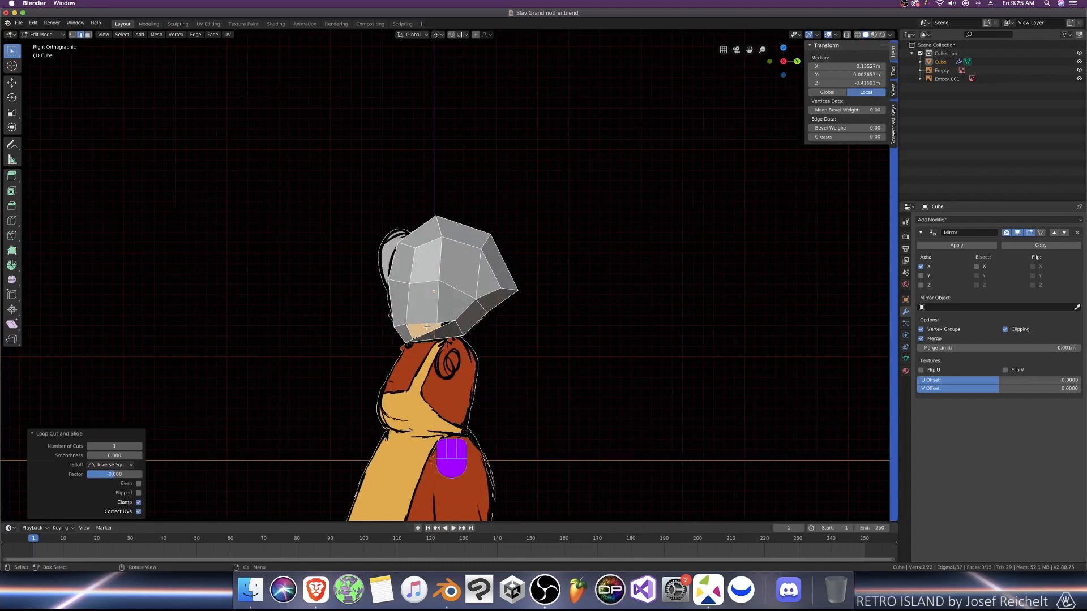
key(g)
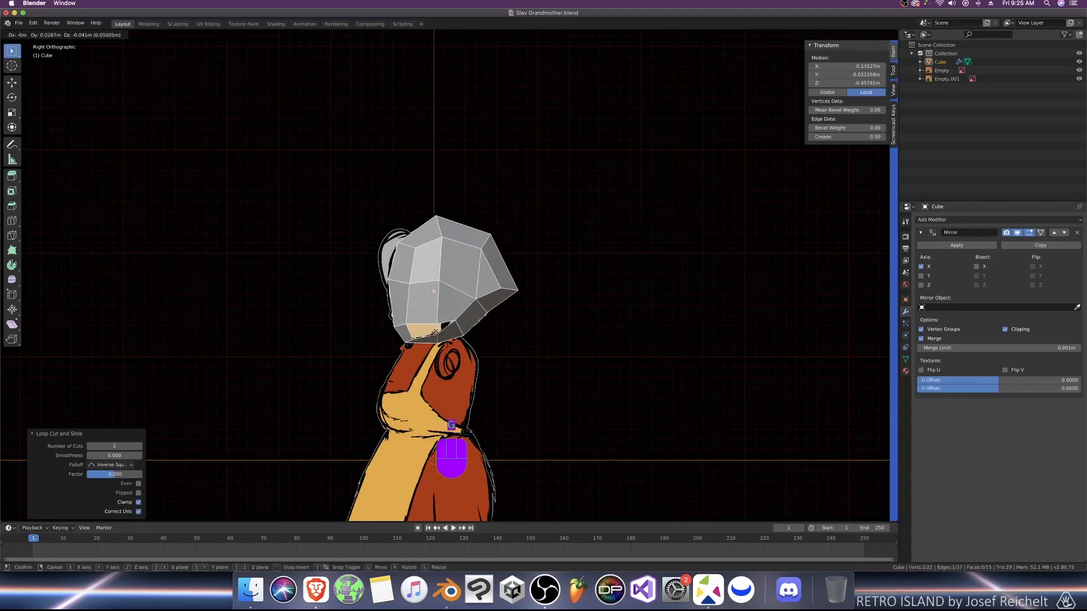
click(430, 333)
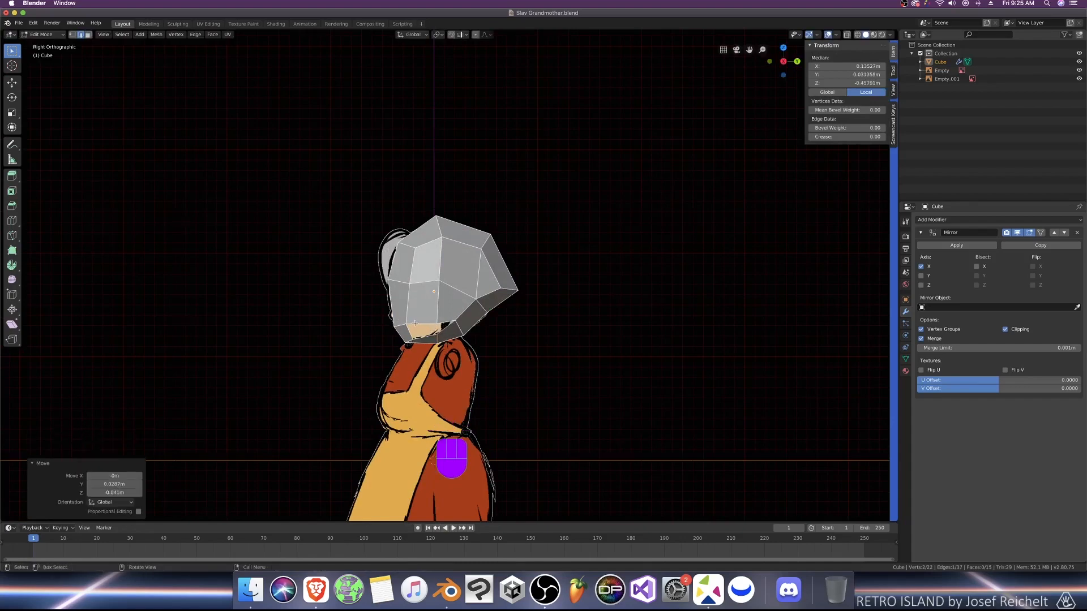
Step: Merge the two ends of the short edge at the jaw's side at their centre and show the side view see-through
click(415, 323)
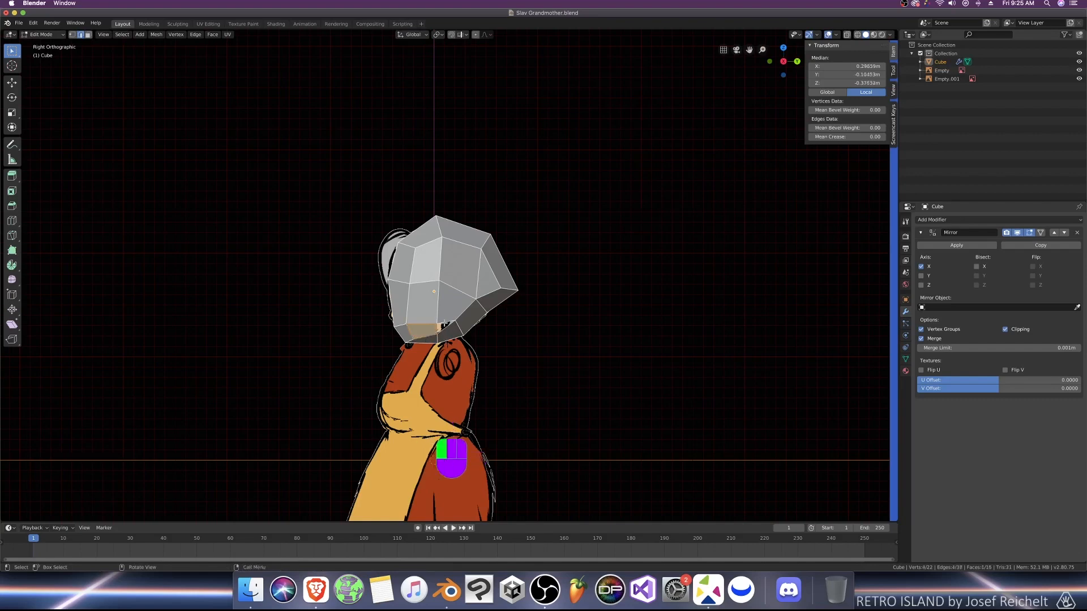
click(445, 326)
middle_drag(468, 337, 431, 323)
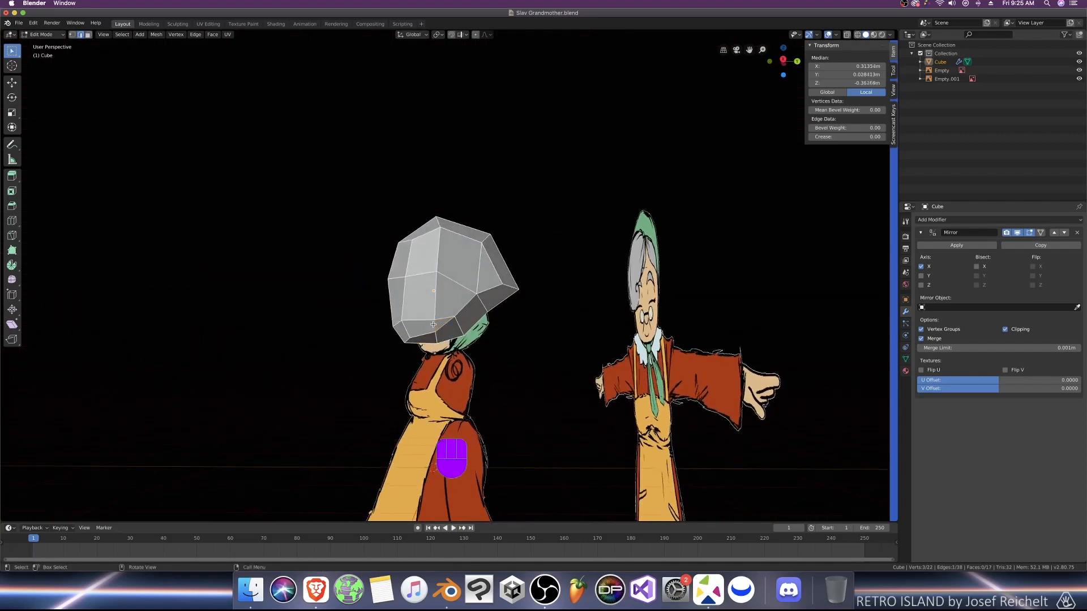
key(alt+m)
click(434, 327)
key(KP_3)
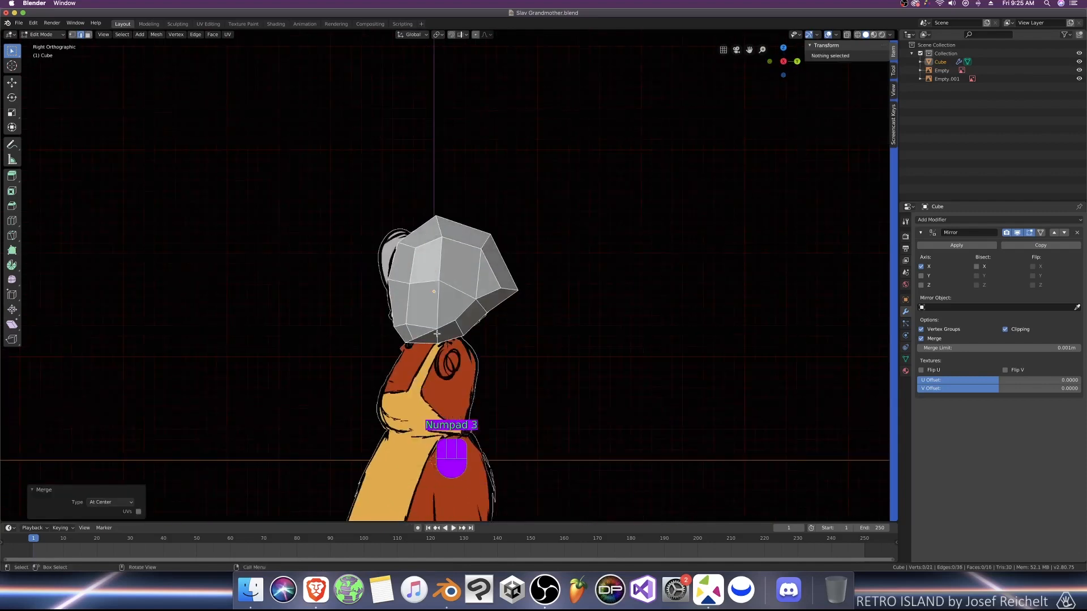
key(z)
Step: Try raising the merged jaw vertex about 0.04 m along Z and shifting the bottom centre vertex vertically
scroll(446, 354, up, 2)
click(433, 353)
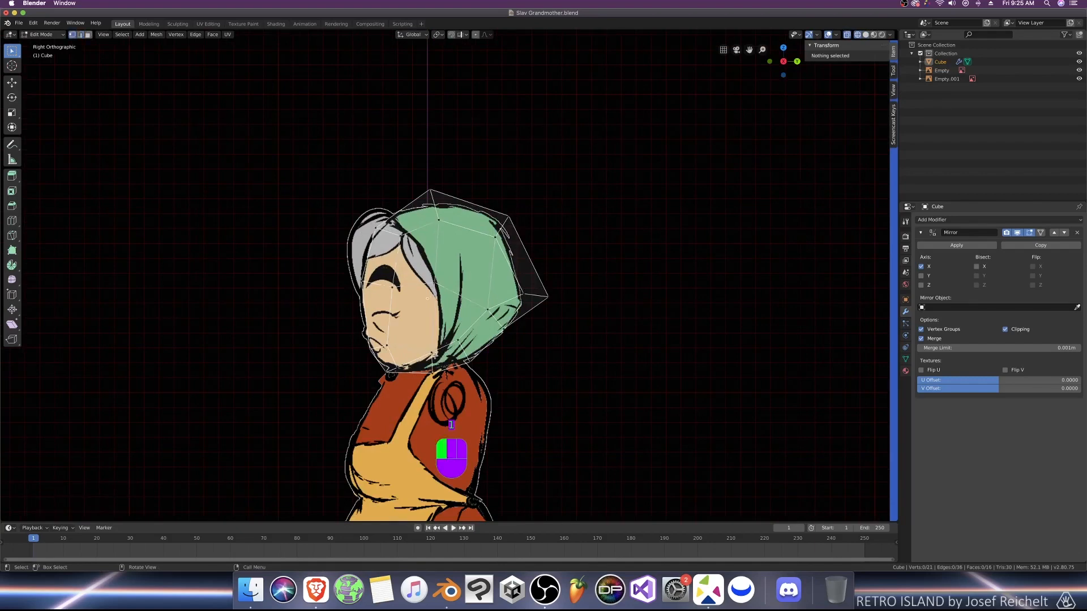
key(g)
key(z)
click(432, 347)
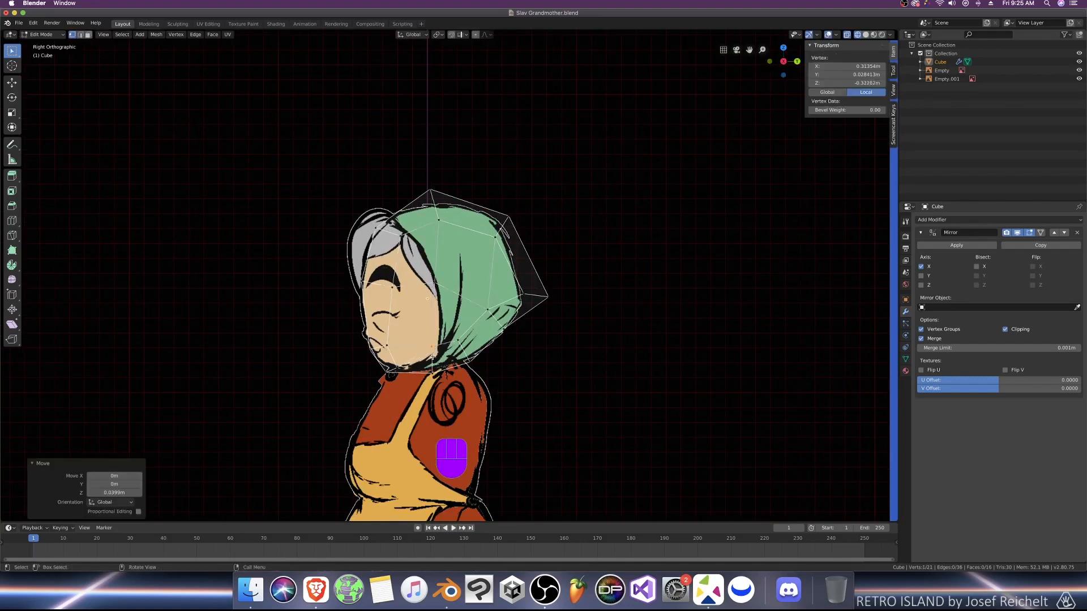
click(433, 373)
key(g)
key(z)
click(477, 366)
Step: Try moving the lower rear centre vertex about 0.026 m forward and 0.017 m up, and repositioning the rear vertex
click(475, 362)
key(g)
click(471, 358)
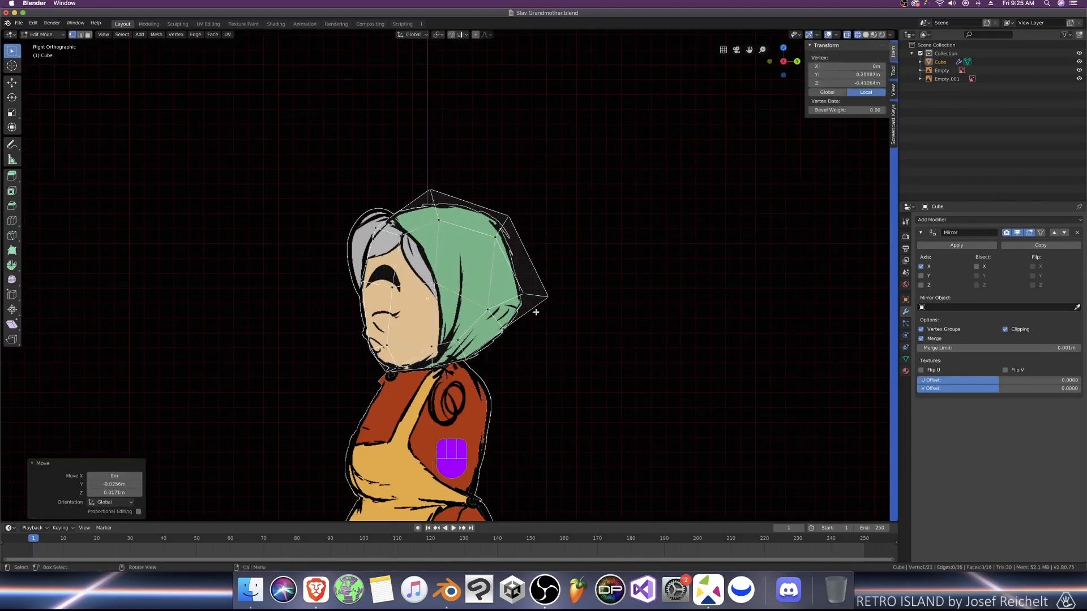
click(550, 299)
click(528, 293)
key(g)
click(527, 293)
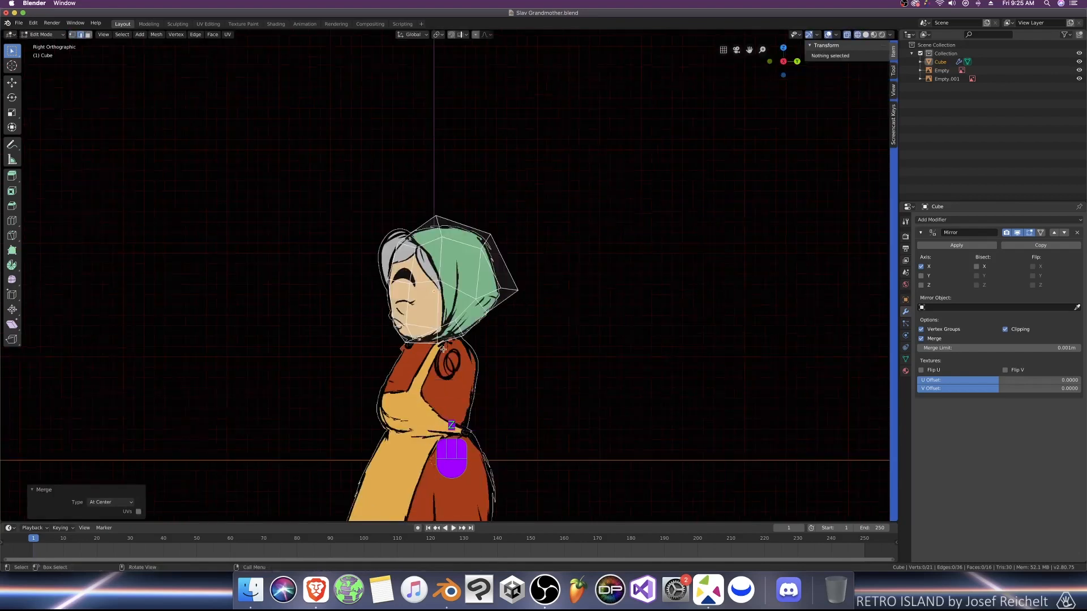
Step: Raise the merged jaw vertex about 0.04 m along Z and shift the head's bottom centre vertex vertically to the chin line
scroll(433, 354, up, 2)
click(433, 353)
key(g)
key(z)
click(433, 350)
click(432, 373)
key(g)
key(z)
click(433, 369)
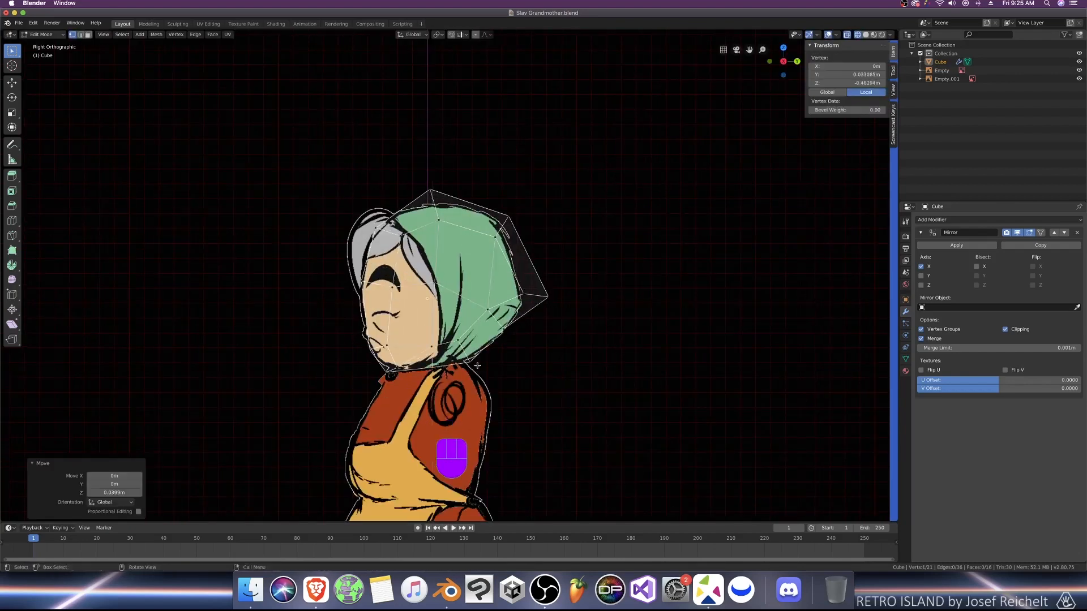
Step: Move the lower rear centre vertex forward and up onto the headscarf's outline
click(475, 364)
key(g)
click(471, 361)
Step: Pull the head's rear vertices forward to the headscarf outline, moving the side one about 0.063 m along Y
drag(574, 289, 541, 303)
key(g)
click(508, 300)
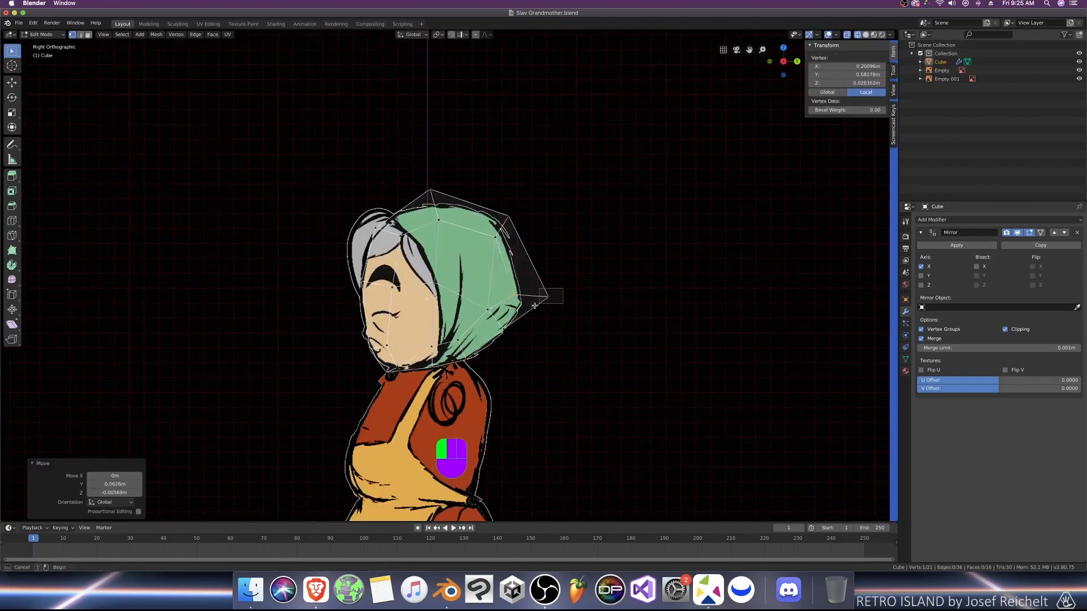
key(g)
click(524, 308)
Step: Pull the upper rear vertex in to the headscarf, and move the crown vertex about 0.02 m back and 0.031 m down
drag(514, 205, 504, 224)
key(g)
click(498, 226)
drag(419, 180, 435, 203)
key(g)
click(438, 207)
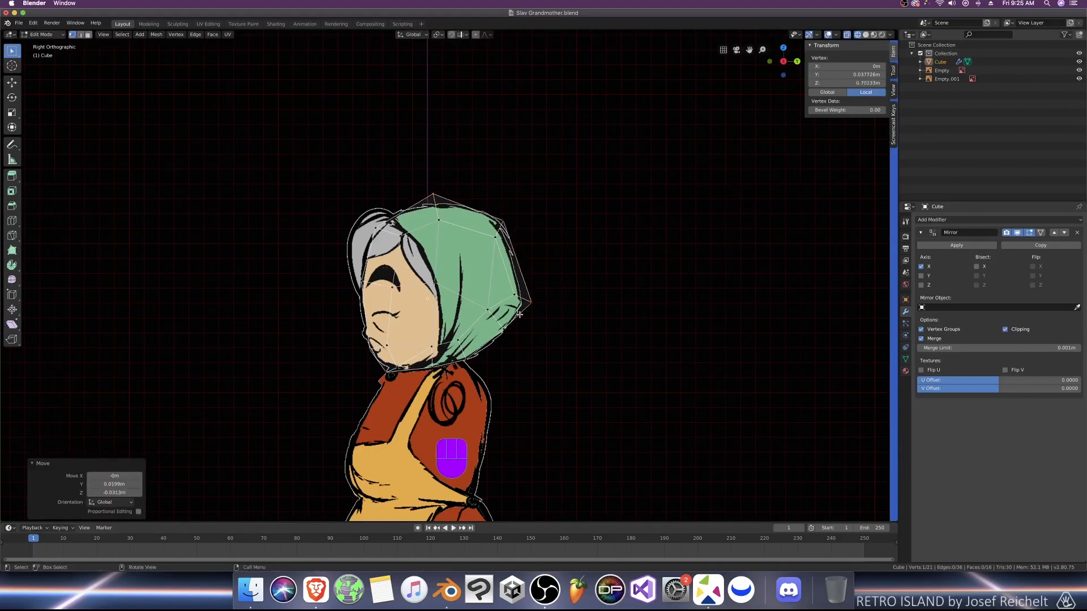
Step: Turn off the see-through display and move the jaw's side vertex along X in the front view
key(alt+z)
mouse_move(557, 297)
middle_down()
mouse_move(493, 310)
mouse_move(441, 355)
mouse_move(558, 298)
mouse_move(492, 339)
mouse_move(569, 313)
middle_up()
key(KP_1)
scroll(516, 322, up, 3)
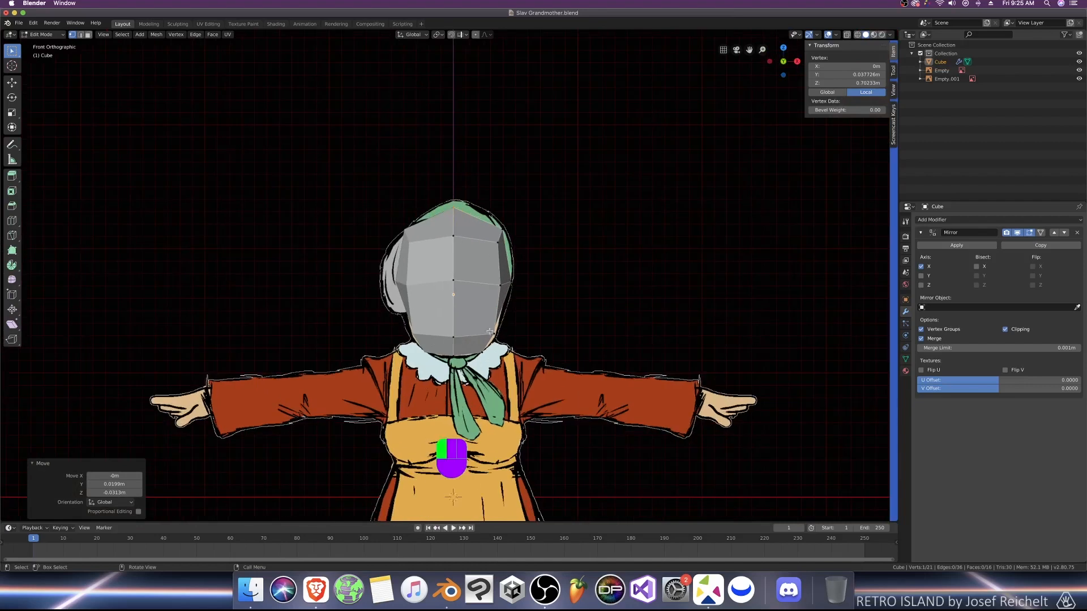
key(g)
key(x)
click(515, 346)
Step: Select the merged vertex behind the jaw and adjust its width along X in the front view
middle_drag(515, 347, 468, 352)
click(469, 352)
key(KP_1)
key(g)
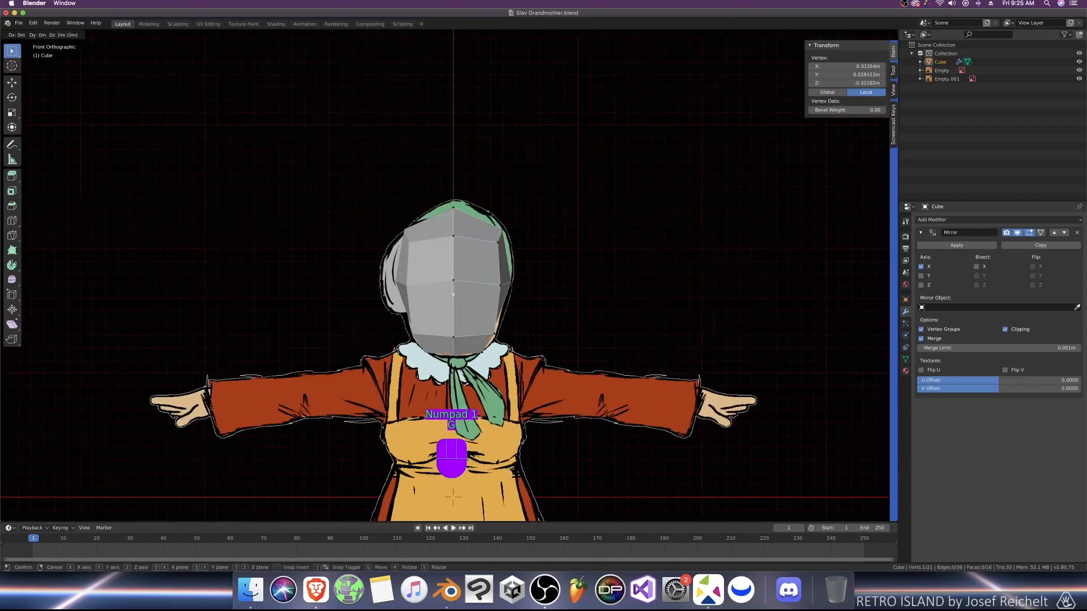
key(x)
click(472, 361)
Step: Lower the chin's bottom centre vertex about 0.014 m along Z and save the file
click(457, 358)
key(g)
key(z)
click(458, 362)
scroll(457, 363, down, 4)
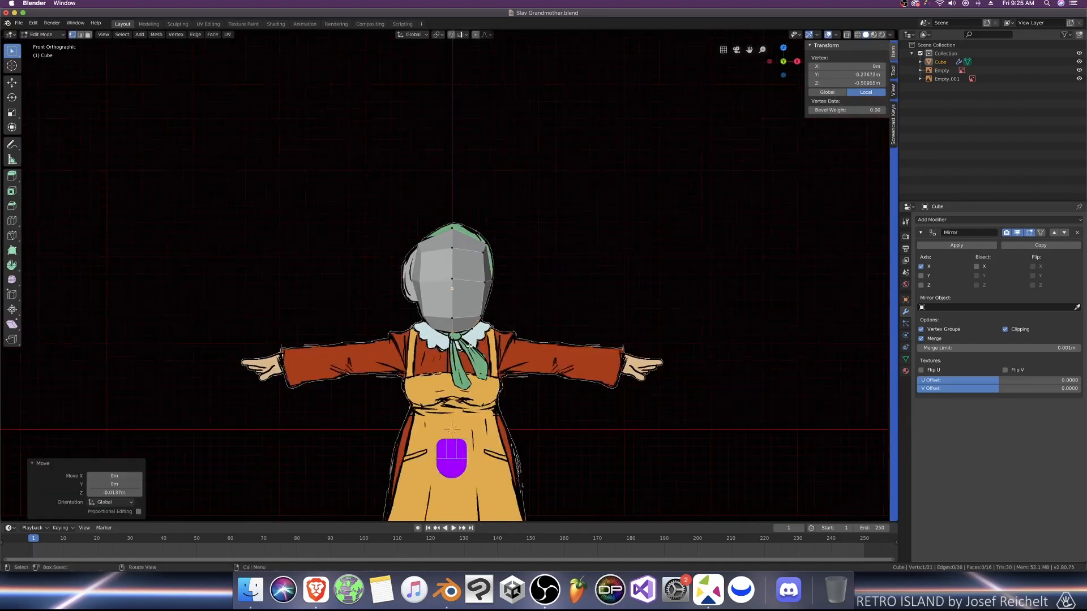
key(Tab)
key(super+s)
Step: Add a cube mesh for the body and open it in Edit Mode
middle_drag(447, 374, 538, 322)
key(KP_1)
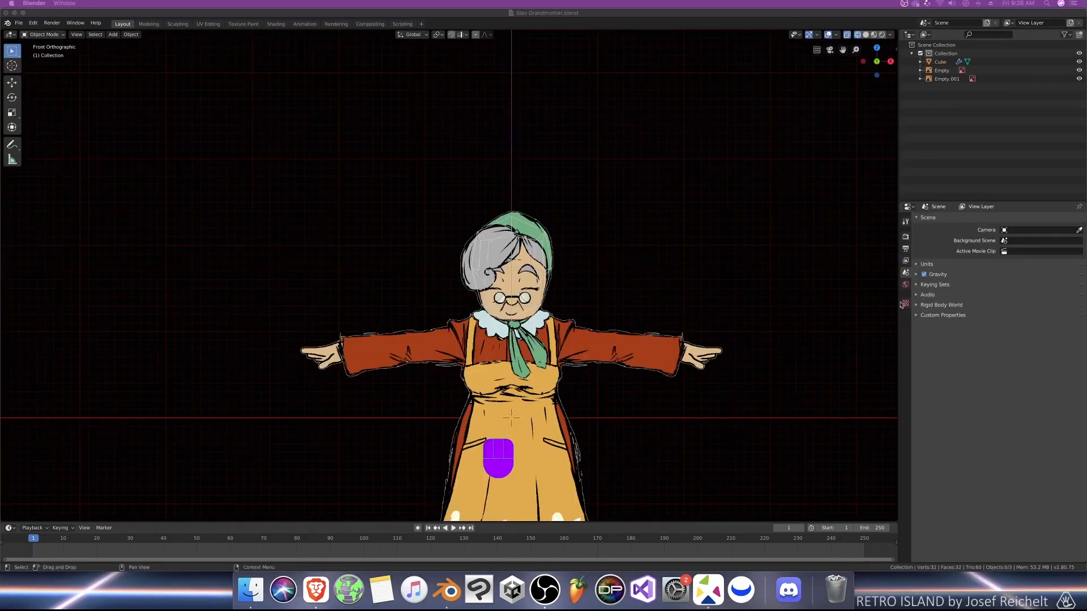
click(685, 304)
key(shift+a)
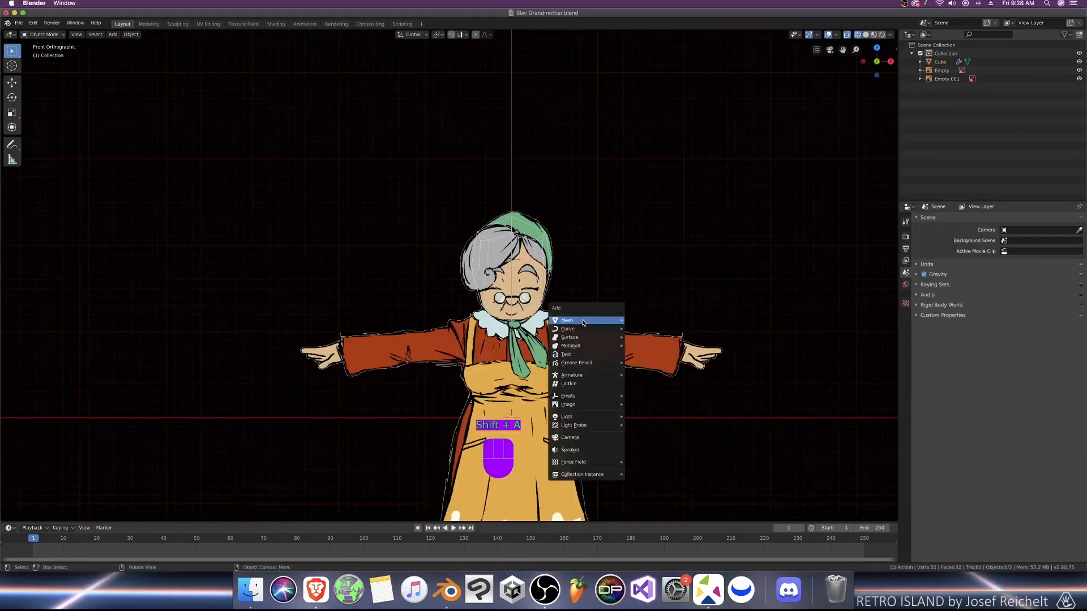
mouse_move(583, 323)
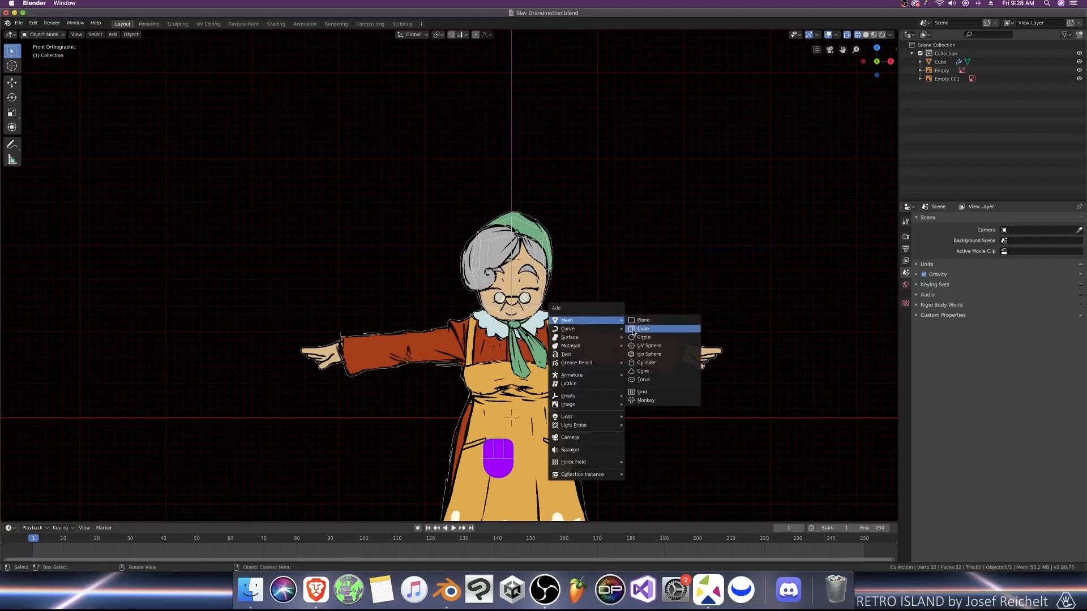
click(632, 330)
key(Tab)
Step: Delete all of the new cube's faces except the front one
middle_drag(561, 411, 592, 413)
key(KP_7)
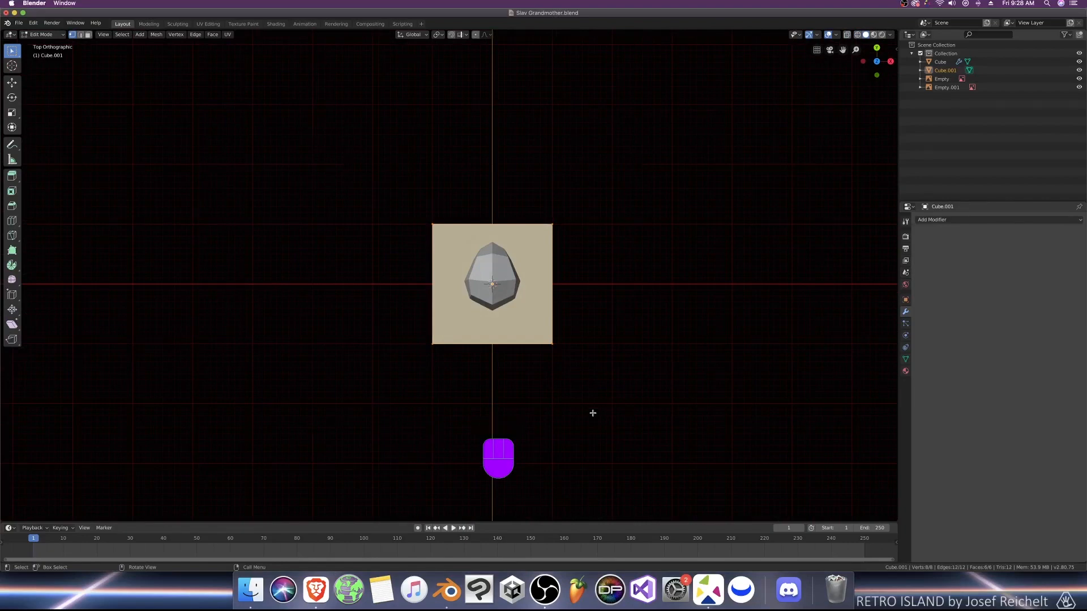
key(3)
key(z)
click(502, 396)
drag(337, 175, 629, 320)
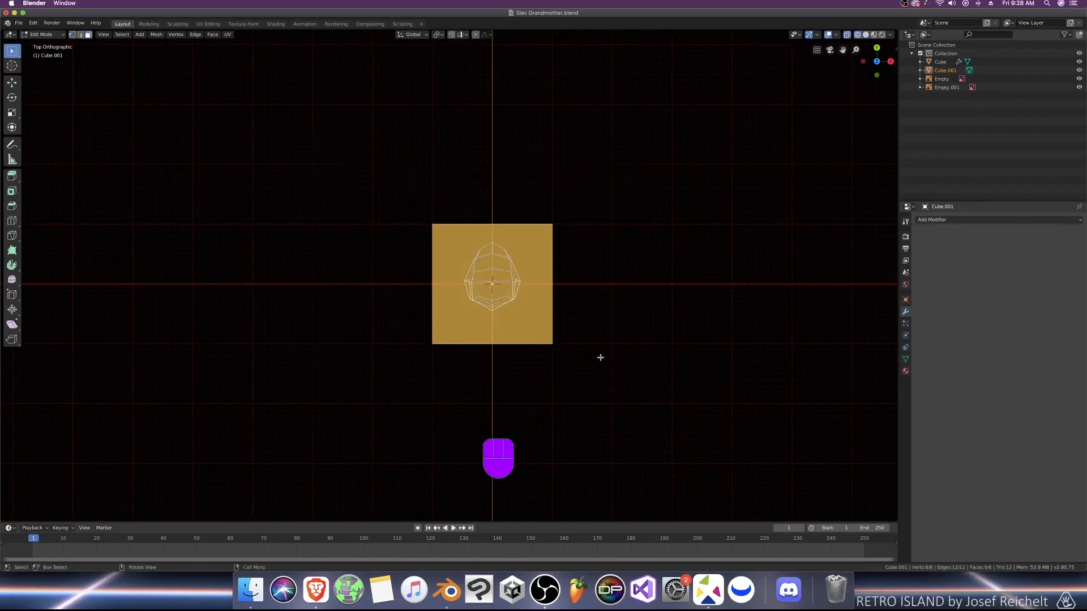
click(351, 199)
drag(342, 180, 660, 329)
key(x)
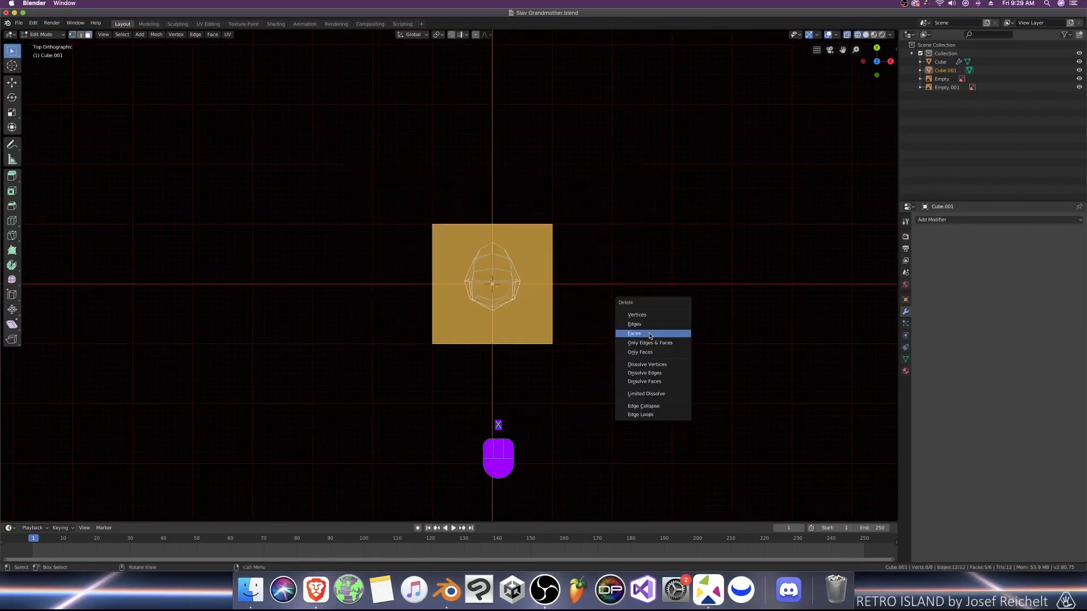
click(650, 334)
Step: Add a single centred vertical loop cut to the remaining face
key(KP_1)
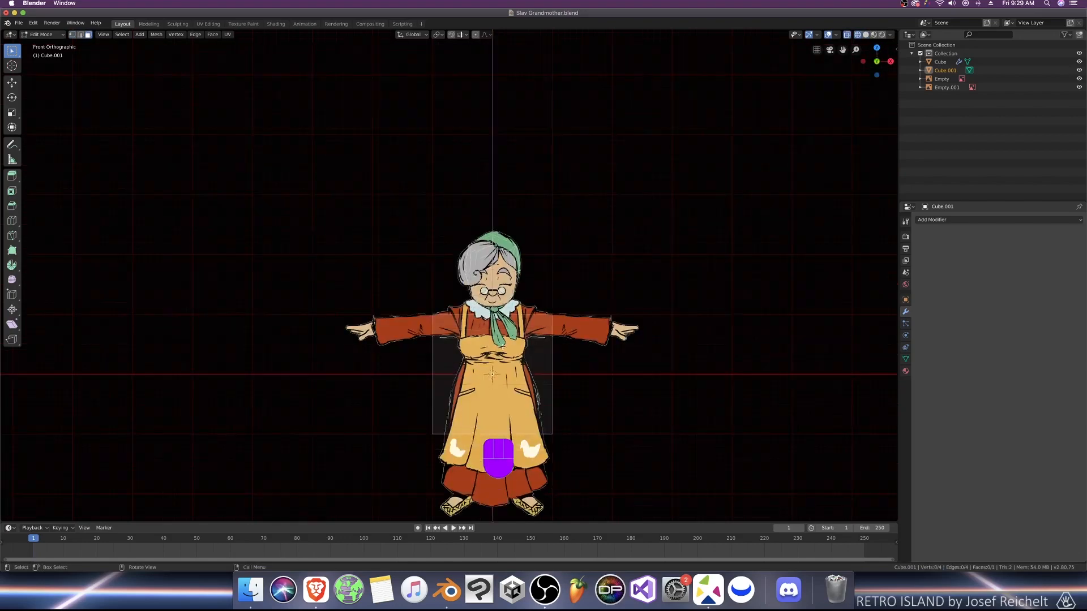
key(ctrl+r)
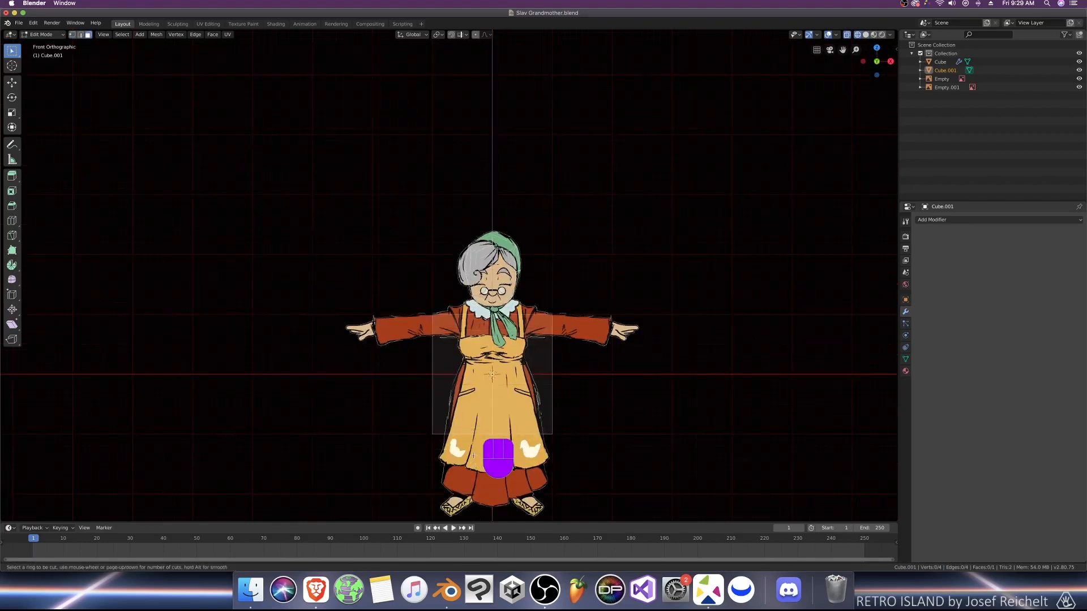
click(479, 433)
right_click(467, 405)
key(3)
click(465, 389)
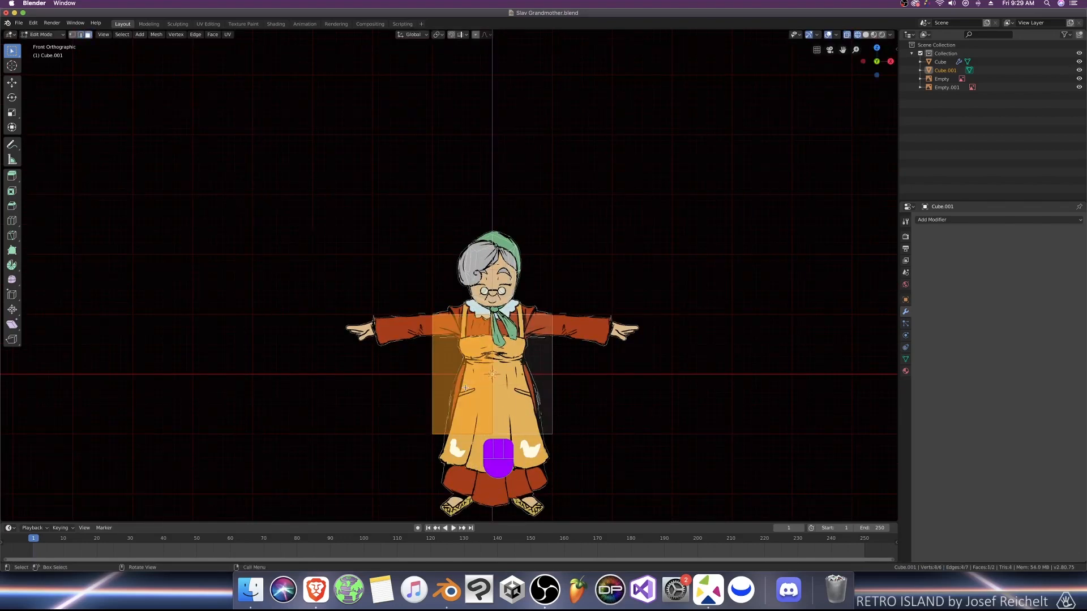
Step: Scale the whole plane to 0.236 and move it up along Z to the grandmother's chest
key(a)
key(s)
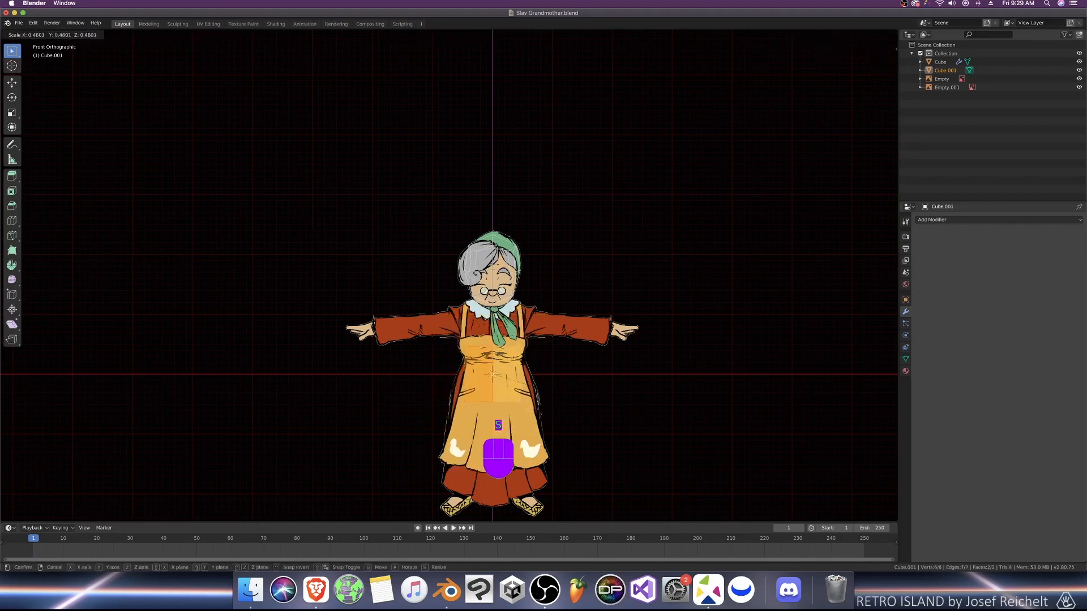
click(529, 385)
key(g)
key(z)
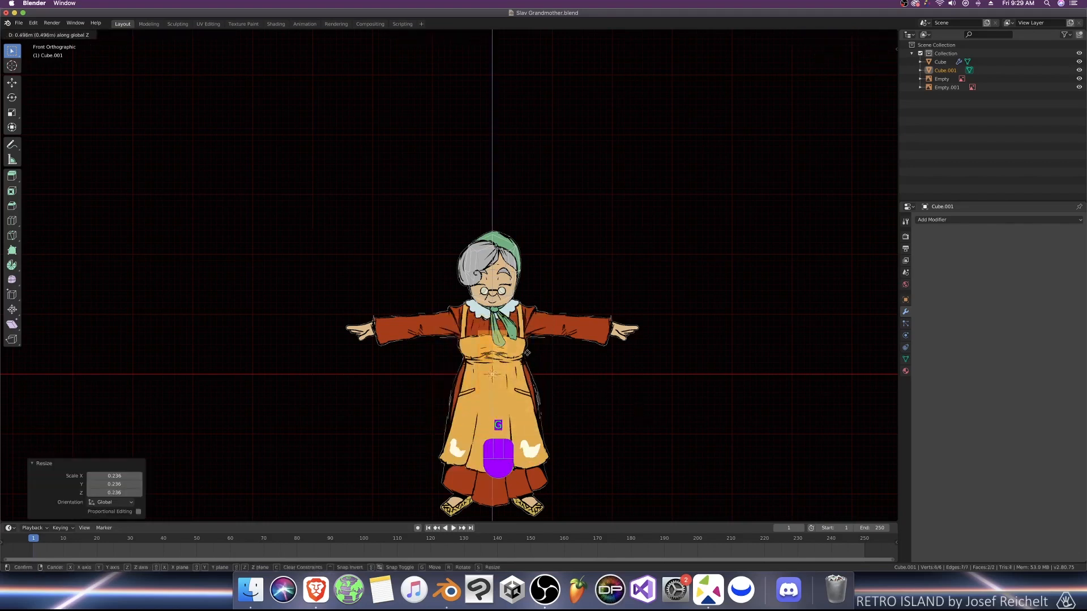
click(526, 341)
Step: Delete the plane's left half and add a Mirror modifier on the X axis with clipping enabled
click(482, 333)
key(x)
click(481, 334)
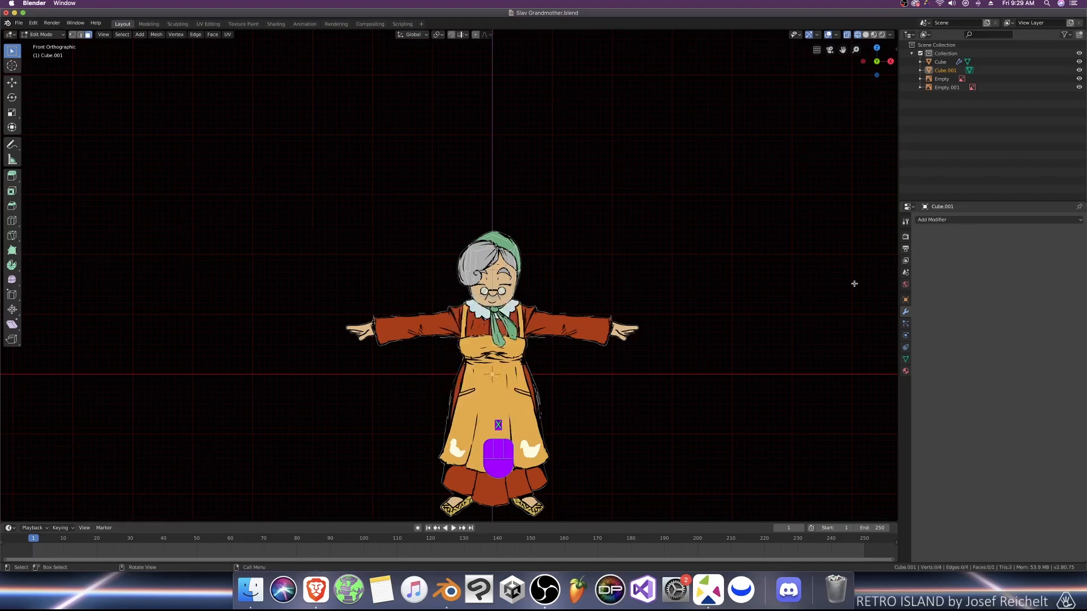
click(943, 220)
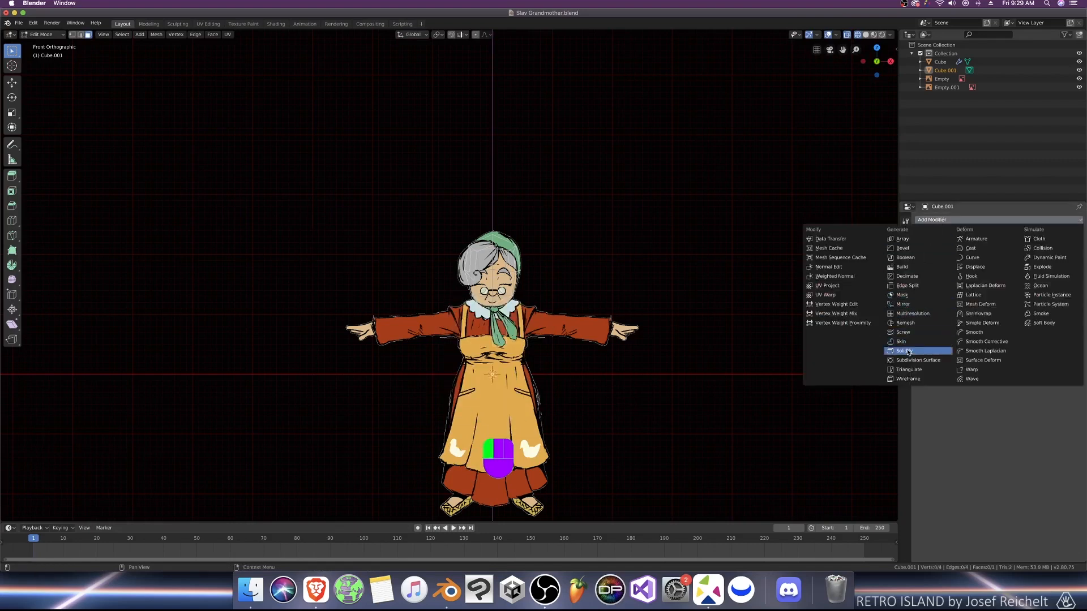
click(904, 305)
Step: In the side view, move the plane's upper edge to the neck and its lower edge about 0.463 m along Y and 0.172 m up
scroll(863, 329, up, 3)
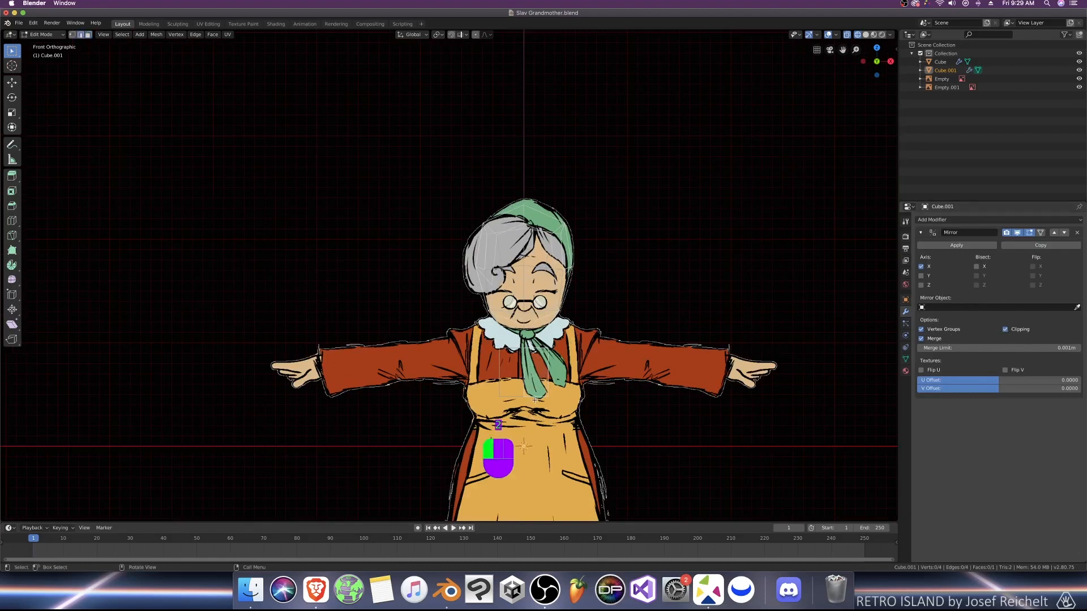
key(KP_3)
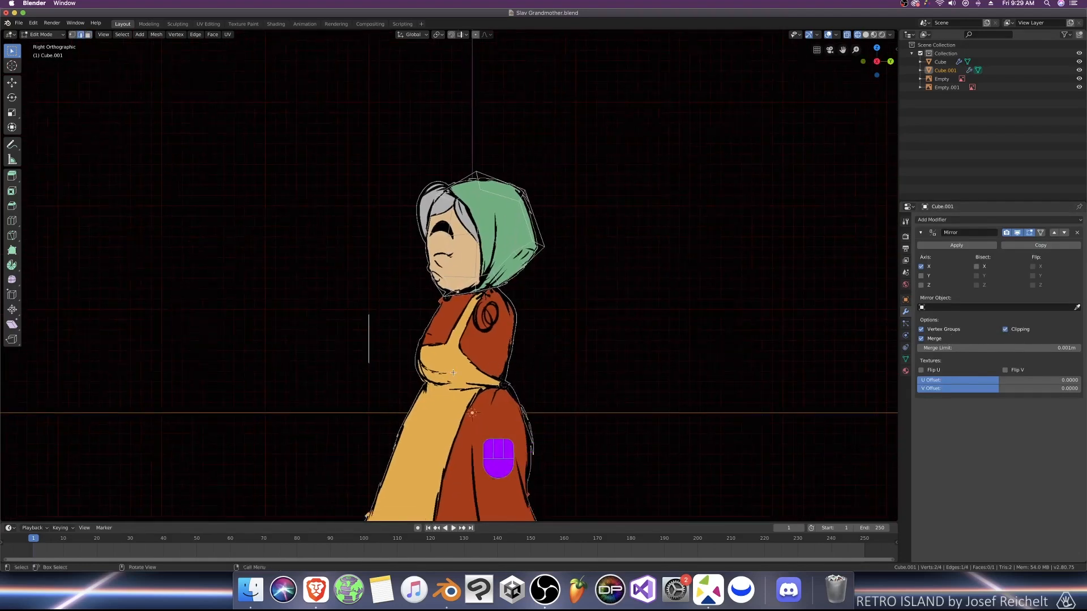
drag(304, 287, 373, 377)
key(g)
click(462, 313)
key(g)
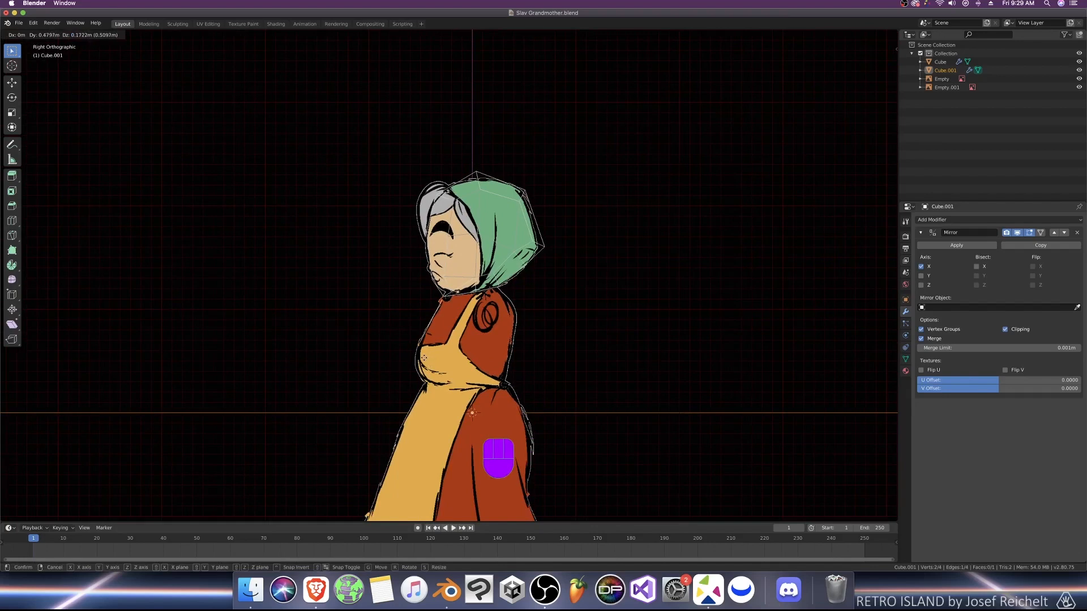
click(423, 358)
Step: In the front view, move the upper outer vertex at the collar about 0.053 m inward along X
key(KP_1)
scroll(554, 357, up, 2)
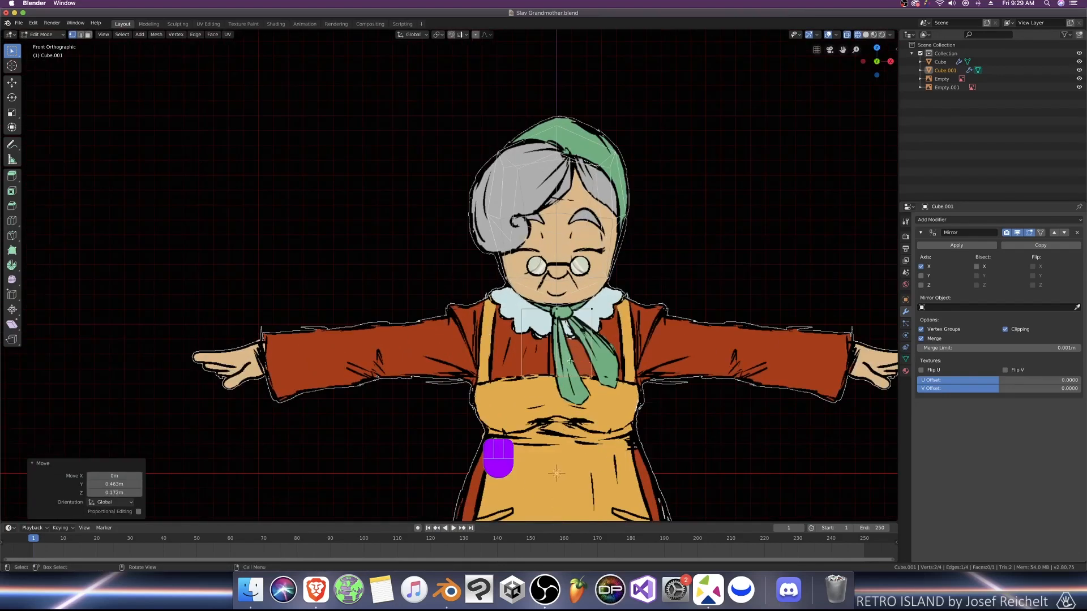
shift+middle_drag(557, 358, 491, 360)
scroll(500, 358, up, 3)
click(580, 338)
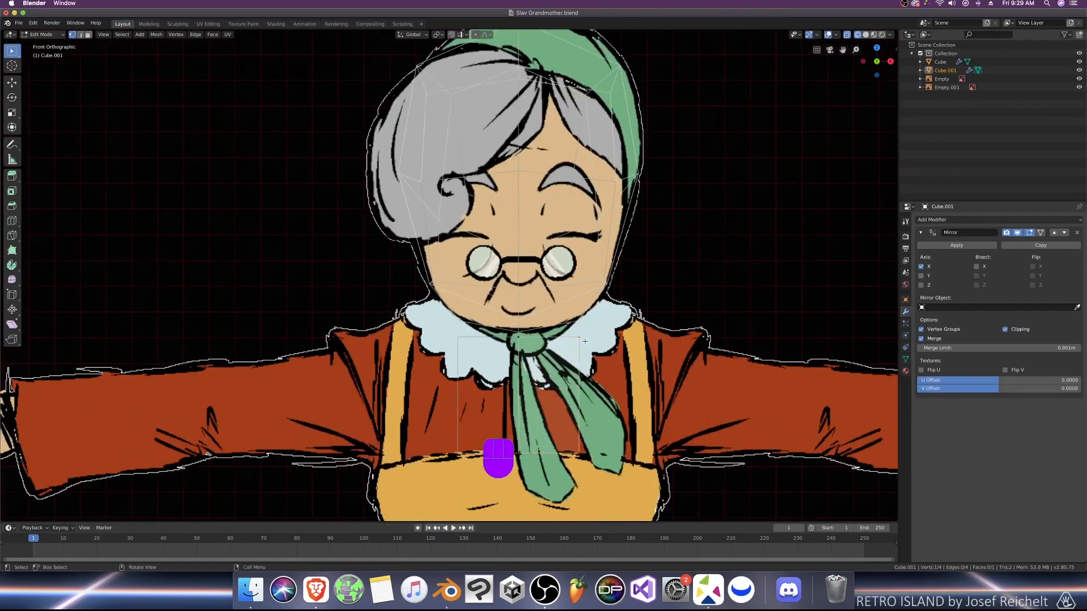
key(g)
key(x)
click(572, 339)
scroll(575, 403, down, 2)
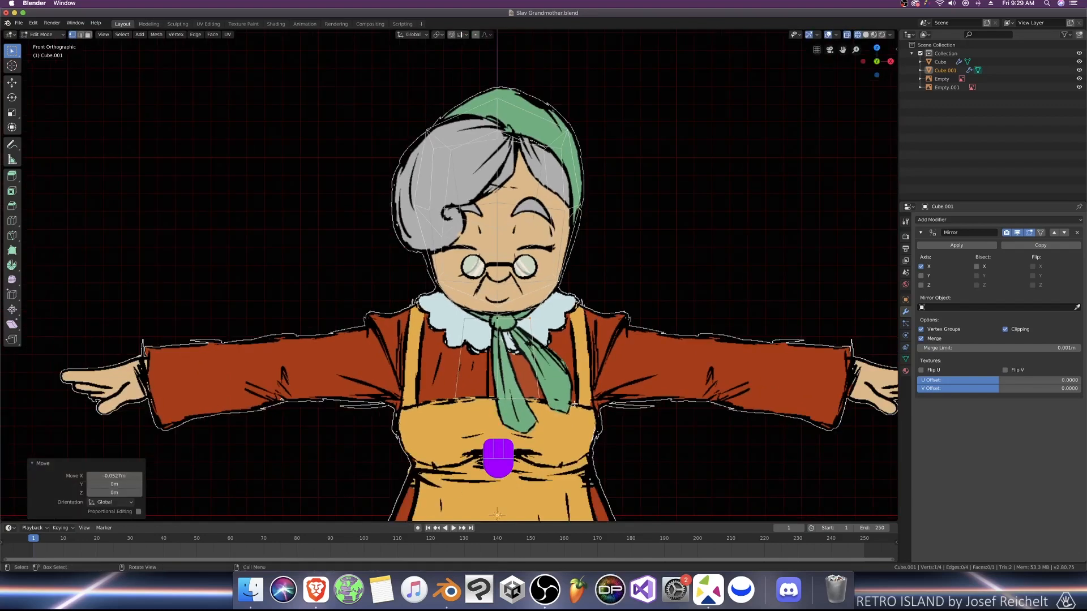
Step: In the front view, extrude the plane's lower edge and move the new edge about 0.19 m down along Z
middle_drag(550, 400, 520, 400)
key(KP_1)
shift+middle_drag(528, 402, 509, 361)
key(2)
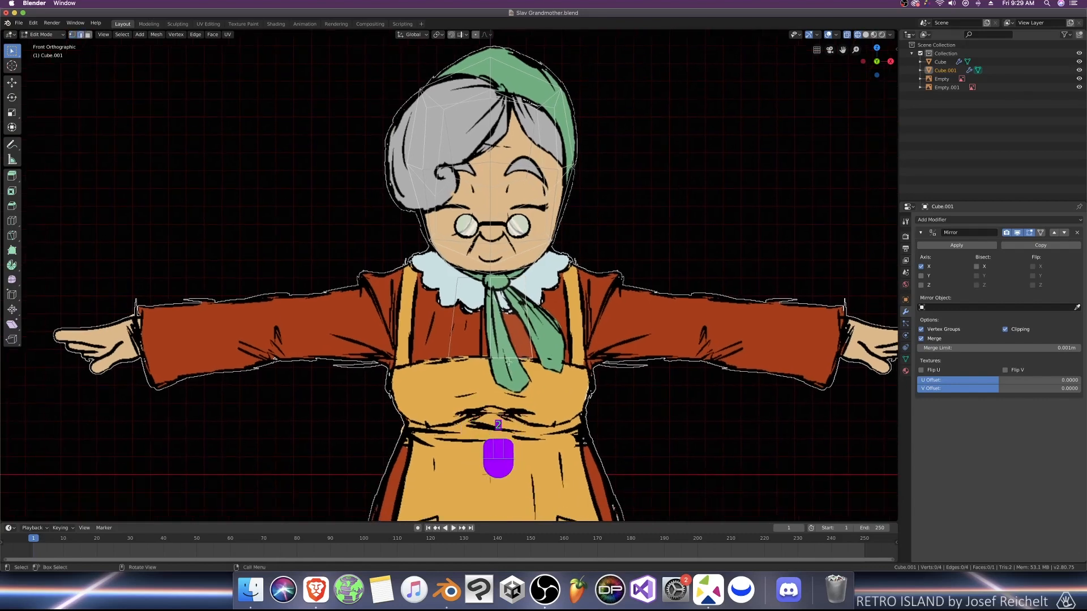
key(e)
click(509, 364)
key(g)
key(z)
click(517, 398)
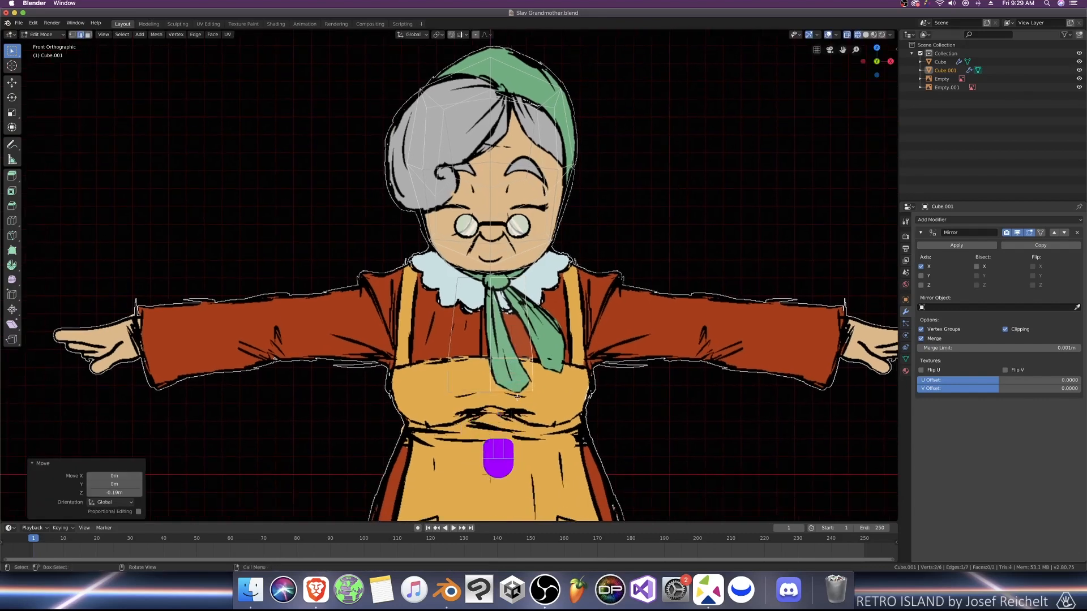
Step: In the side view, move the new lower edge toward the waist and the chest edge about 0.096 m forward and 0.069 m down
key(KP_3)
key(g)
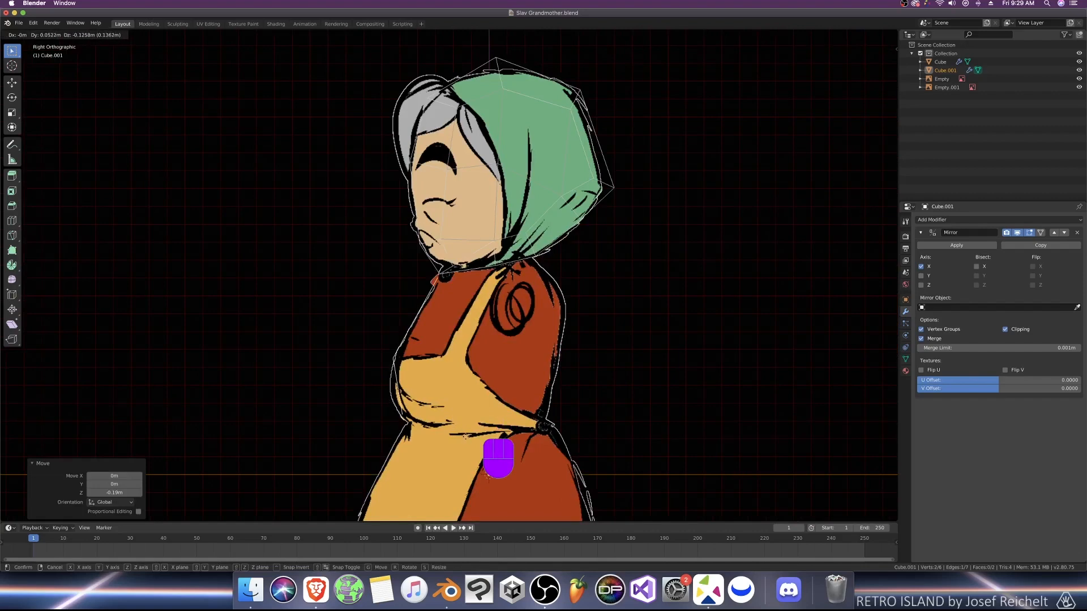
click(447, 403)
click(409, 368)
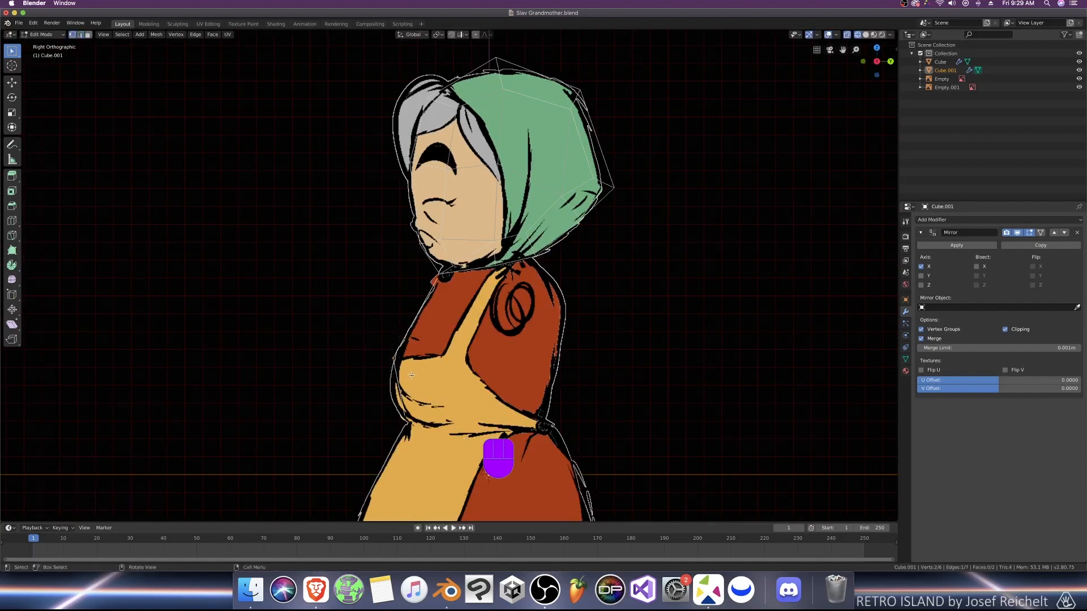
key(g)
click(400, 387)
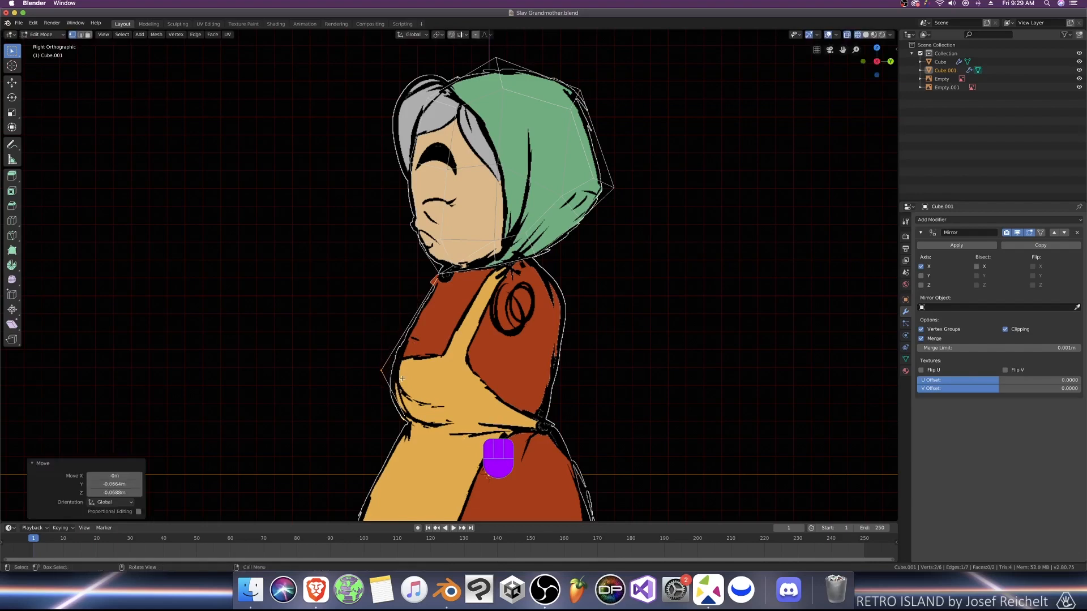
Step: In the front view, move the lower panel's outer vertical edge about 0.088 m outward along X
key(KP_1)
key(2)
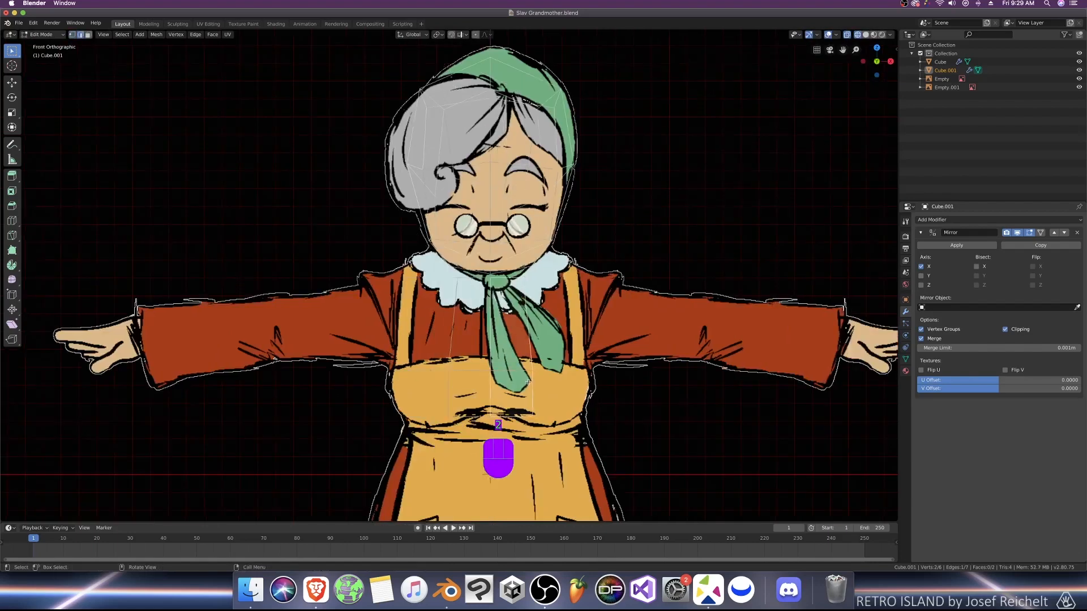
key(g)
key(x)
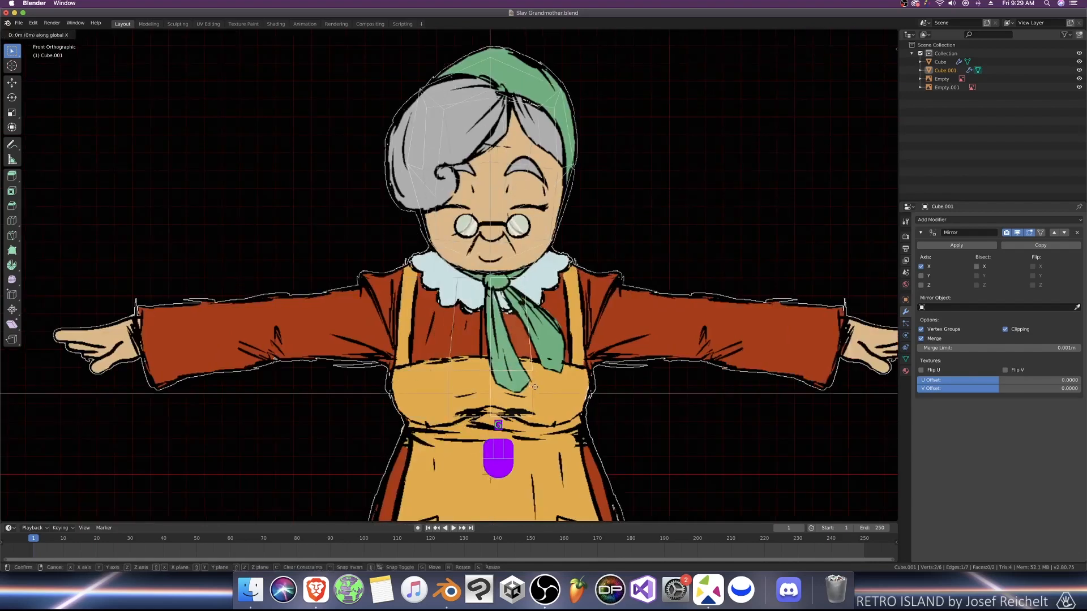
click(549, 385)
Step: In the top view, move the same outer edge about 0.071 m along Y, away from the head
middle_drag(548, 385, 527, 401)
key(KP_7)
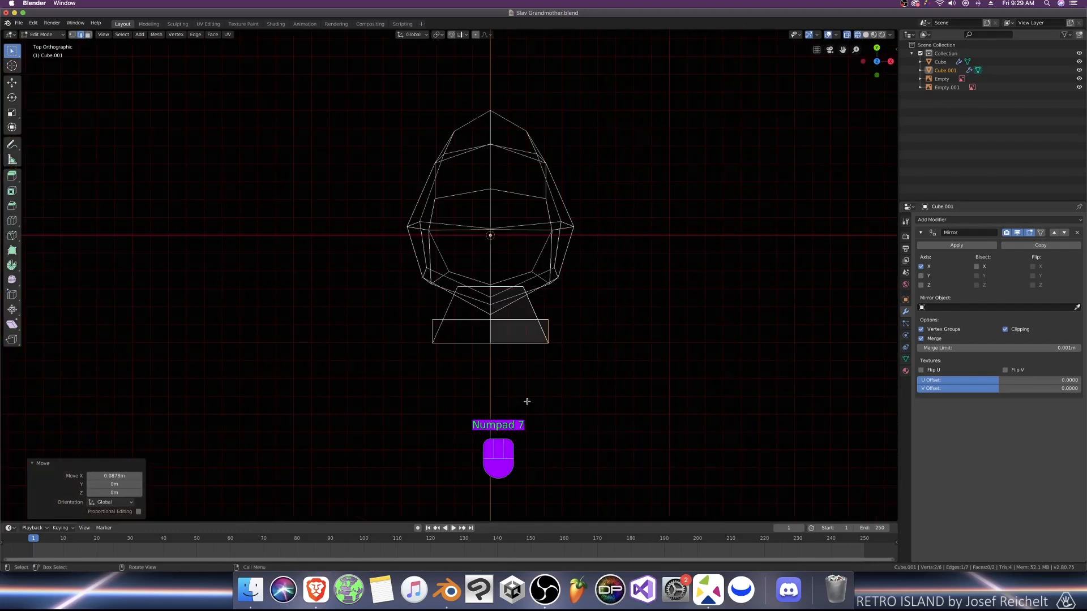
key(g)
key(y)
click(572, 388)
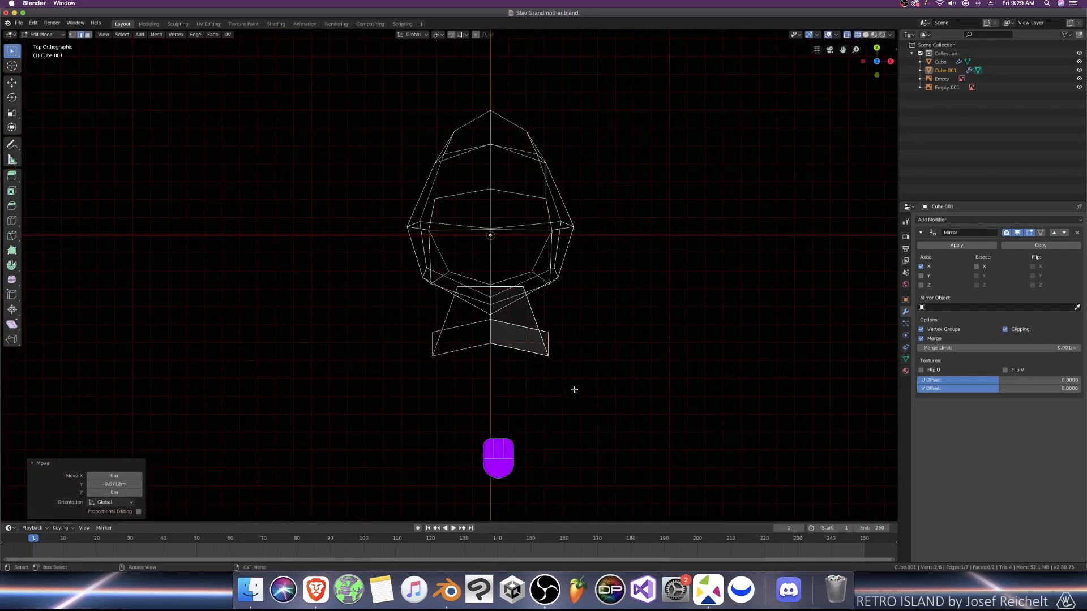
Step: Extrude the lower panel's outer edge about 0.233 m outward along X and move it about 0.254 m back along Y
key(KP_1)
key(e)
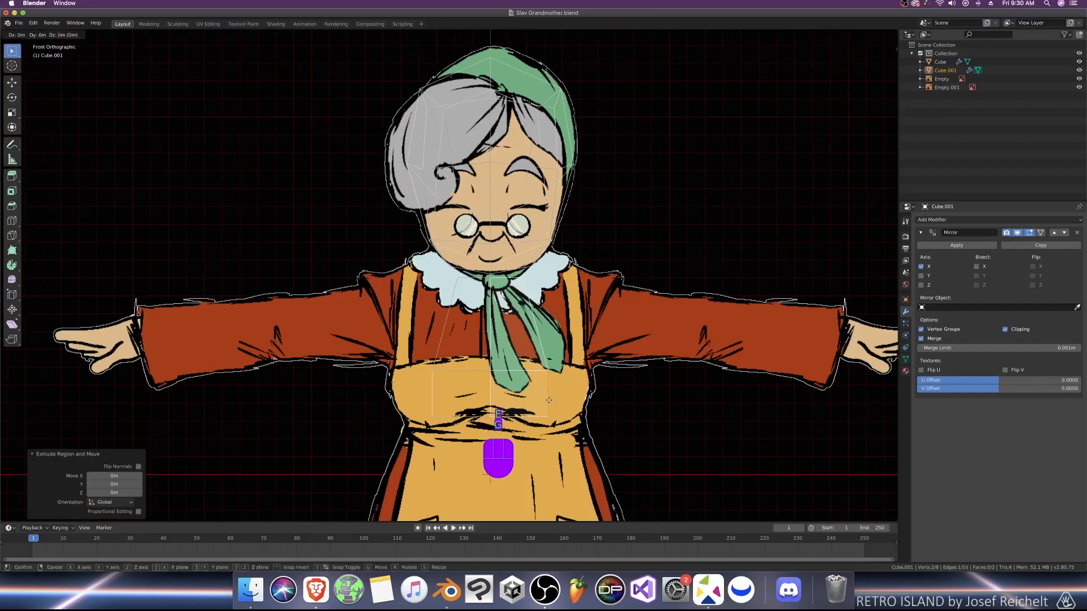
key(x)
click(590, 398)
key(KP_3)
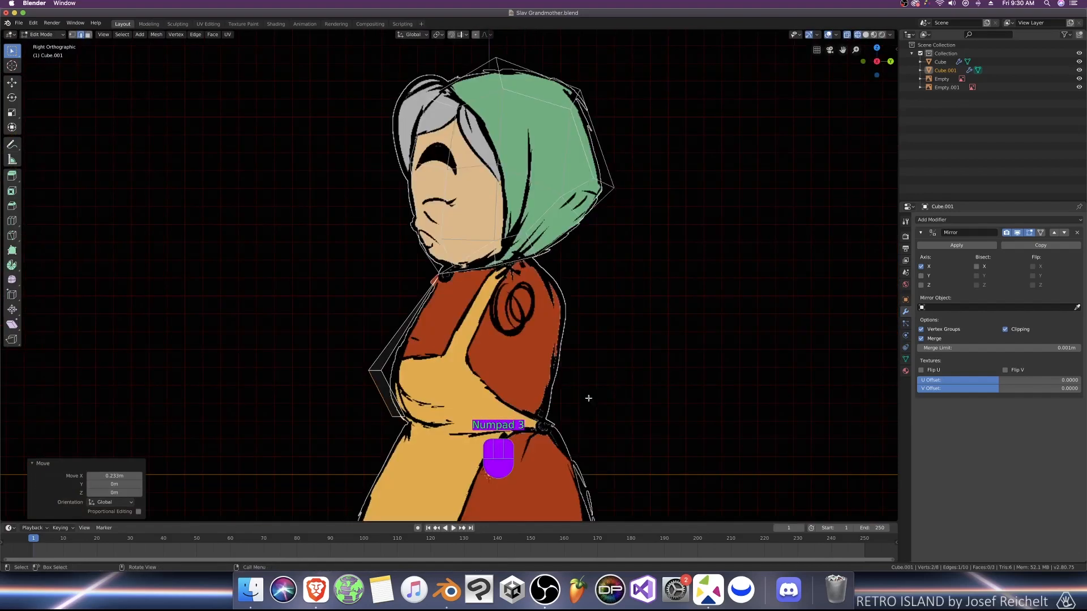
key(g)
key(y)
click(544, 391)
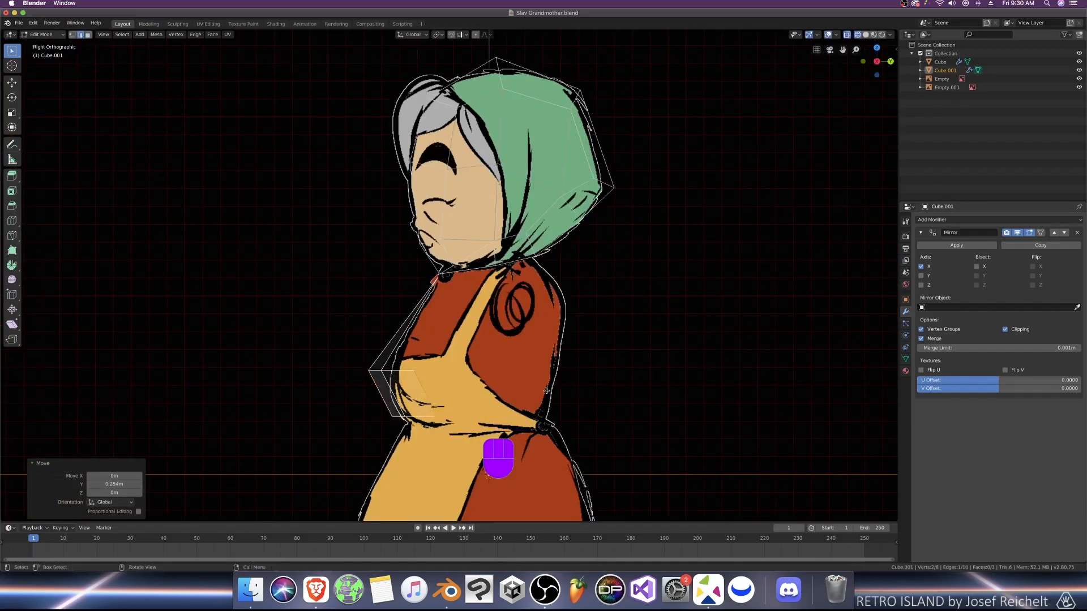
Step: Check the torso in solid shading from the front and save the file
mouse_move(544, 391)
middle_down()
mouse_move(535, 412)
mouse_move(680, 405)
mouse_move(665, 390)
middle_up()
key(z)
key(KP_1)
key(super+s)
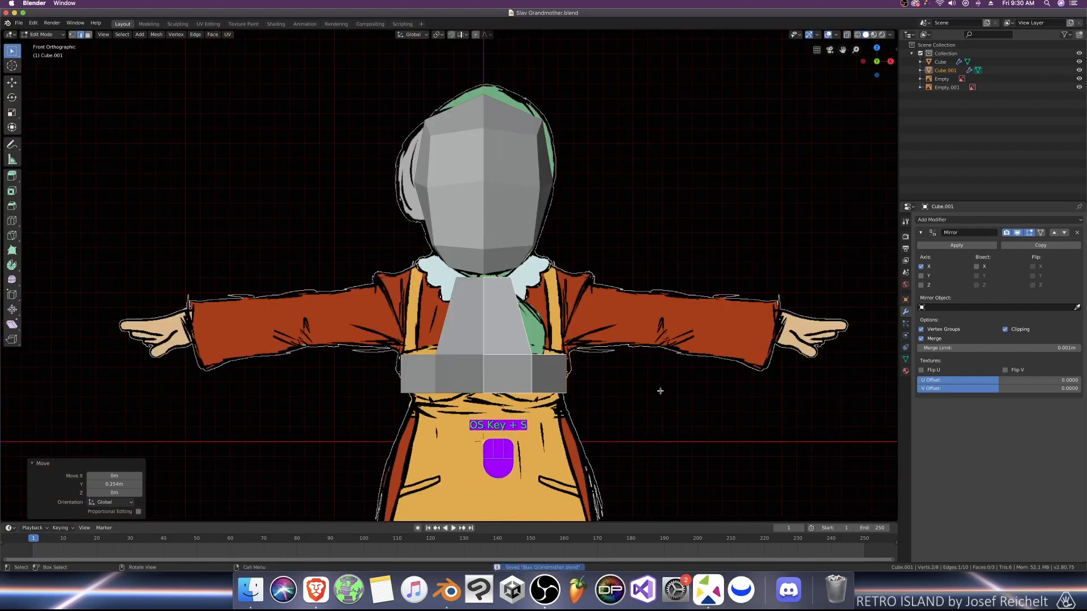
Step: In the front wireframe view, lower a bottom torso vertex along Z and nudge the outer side vertex to the apron outline
key(z)
scroll(623, 368, up, 3)
key(1)
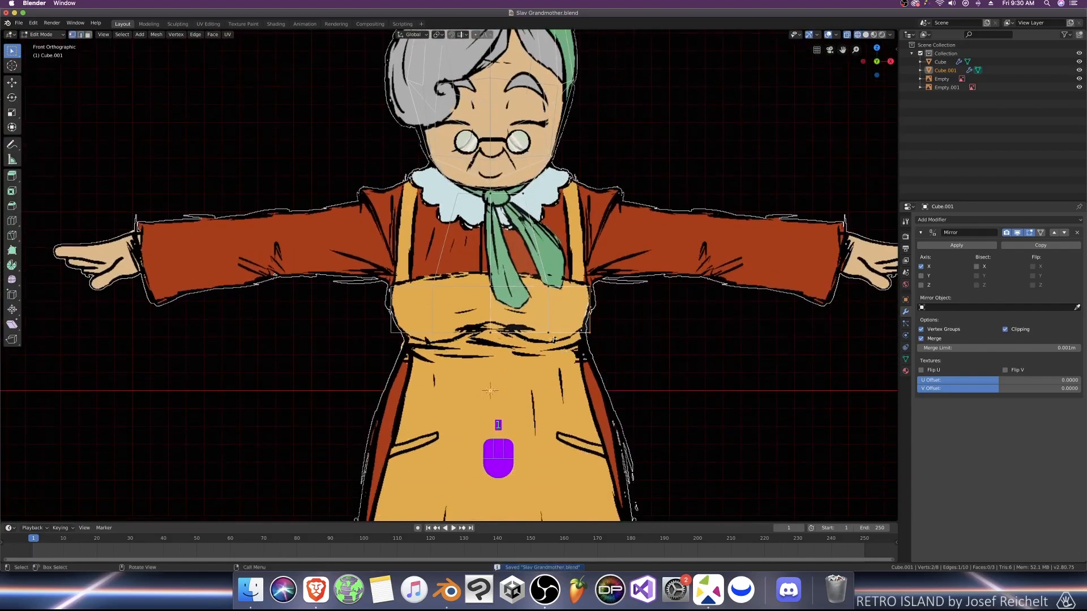
key(g)
key(z)
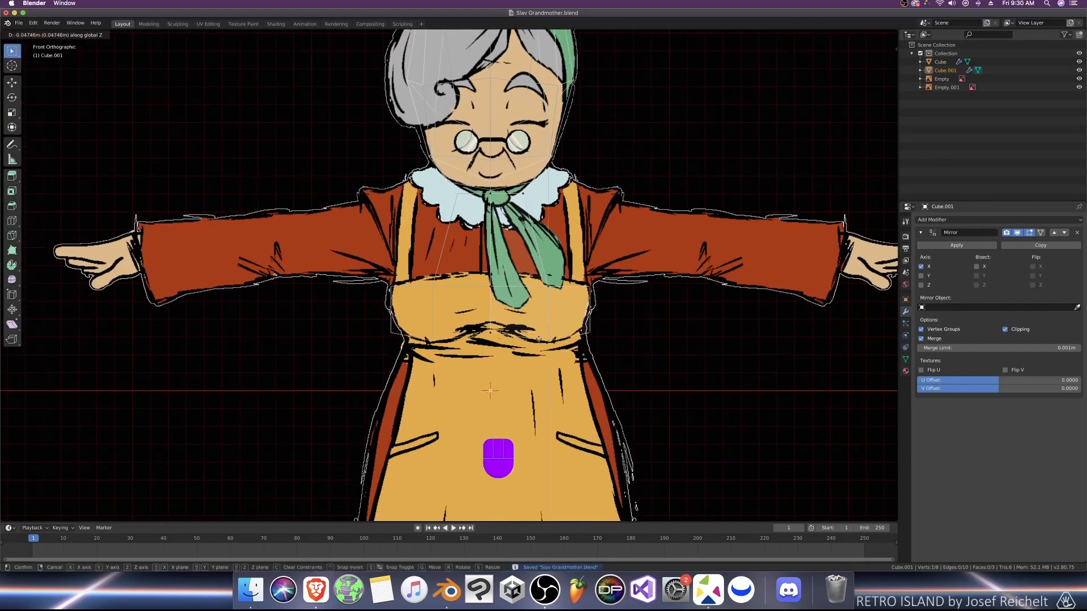
click(539, 338)
key(g)
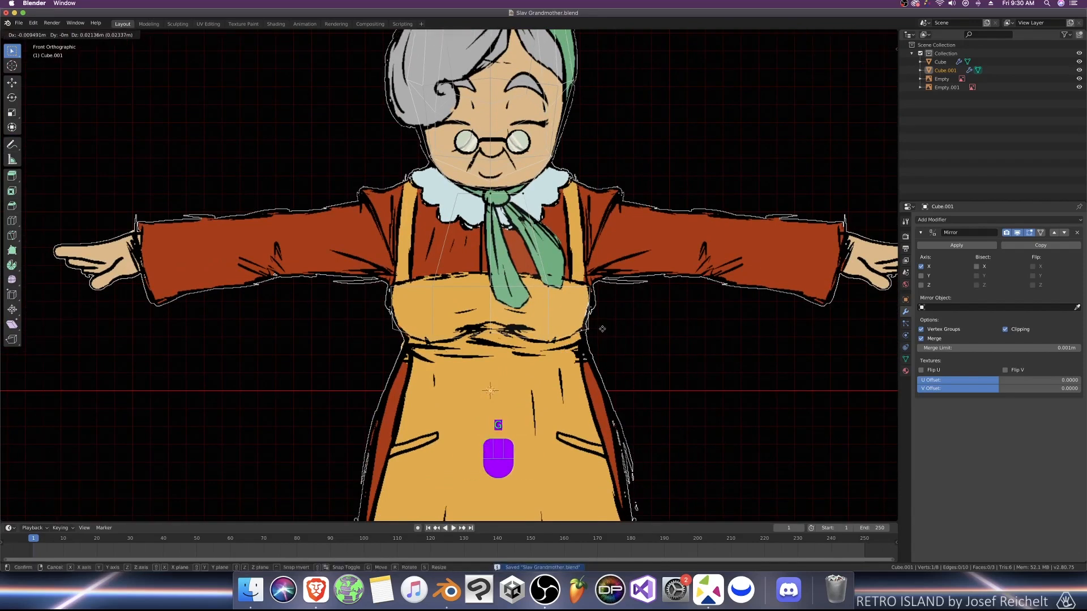
click(602, 329)
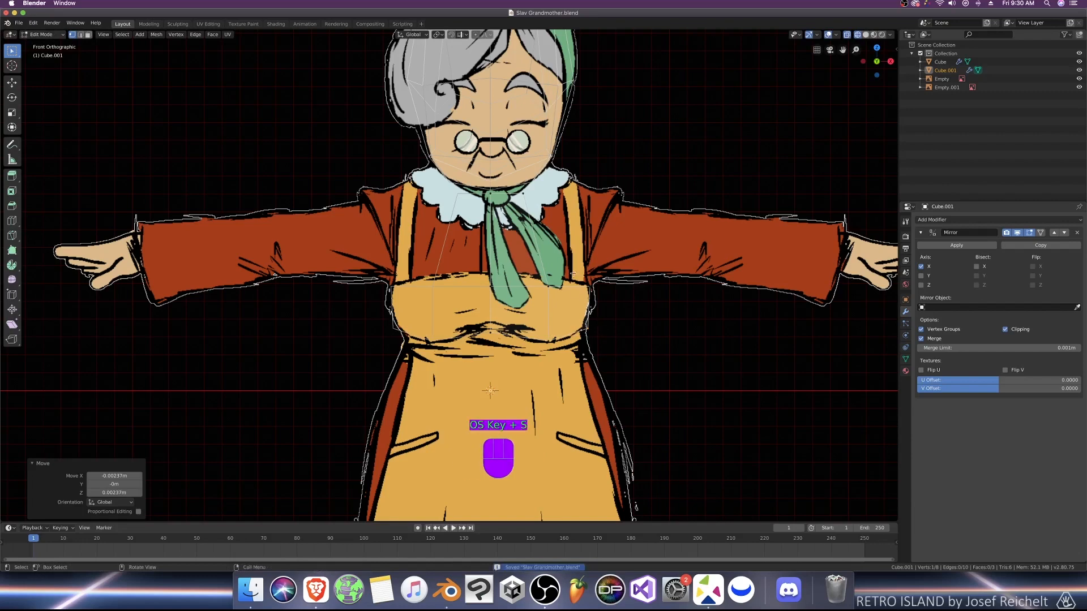
Step: Extrude the side panel's upper outer vertex about 0.138 m inward and 0.56 m up to the shoulder, and fill the face beside the chest
middle_drag(572, 275, 522, 366)
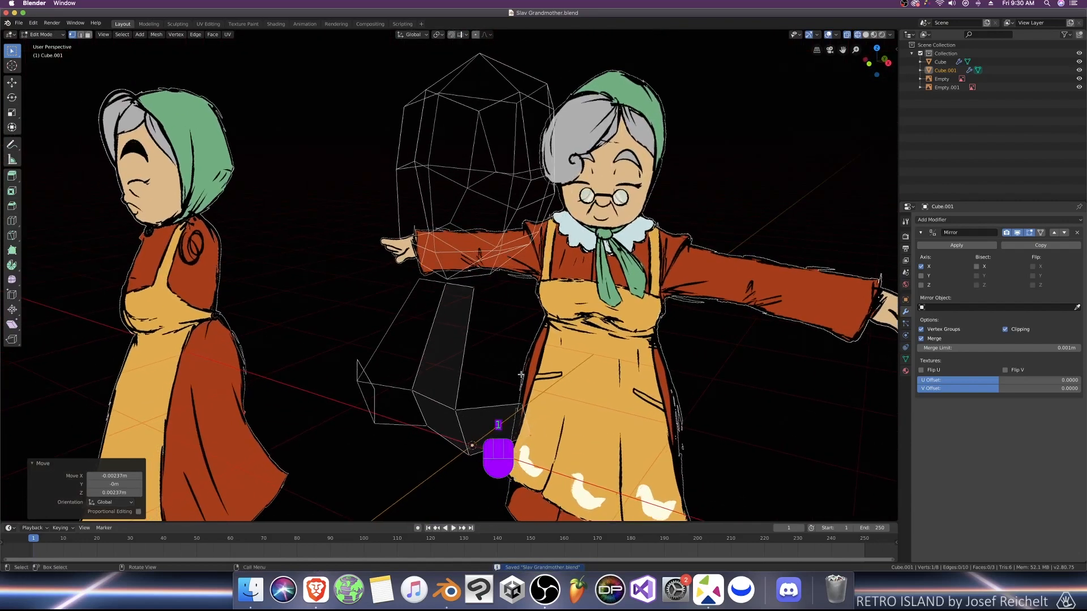
click(519, 391)
key(KP_1)
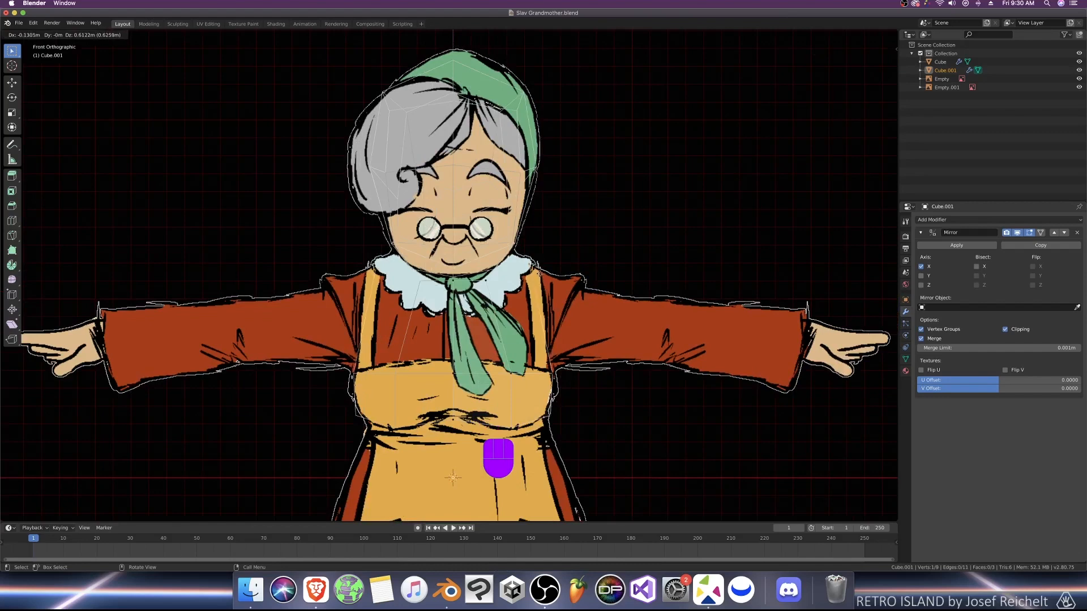
click(538, 281)
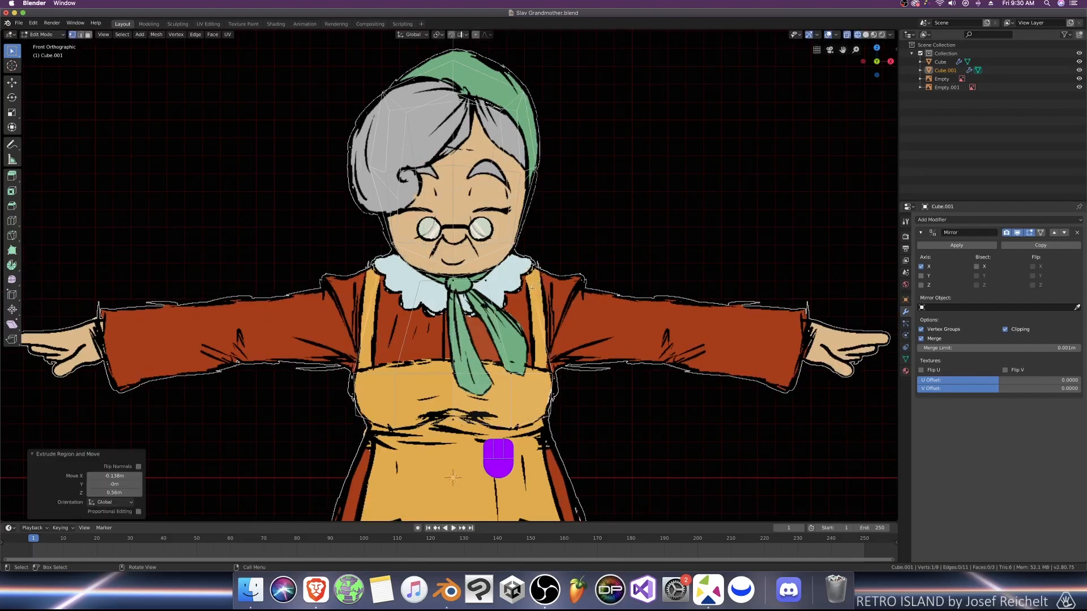
click(464, 330)
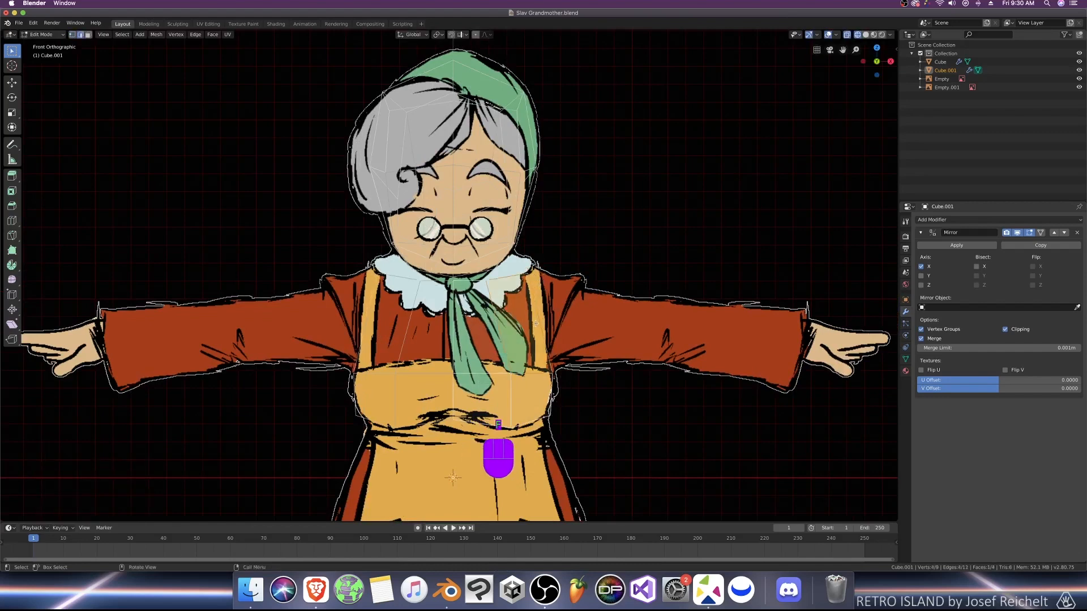
Step: In the side view, move the new shoulder vertex about 0.256 m back along Y
middle_drag(536, 323, 539, 371)
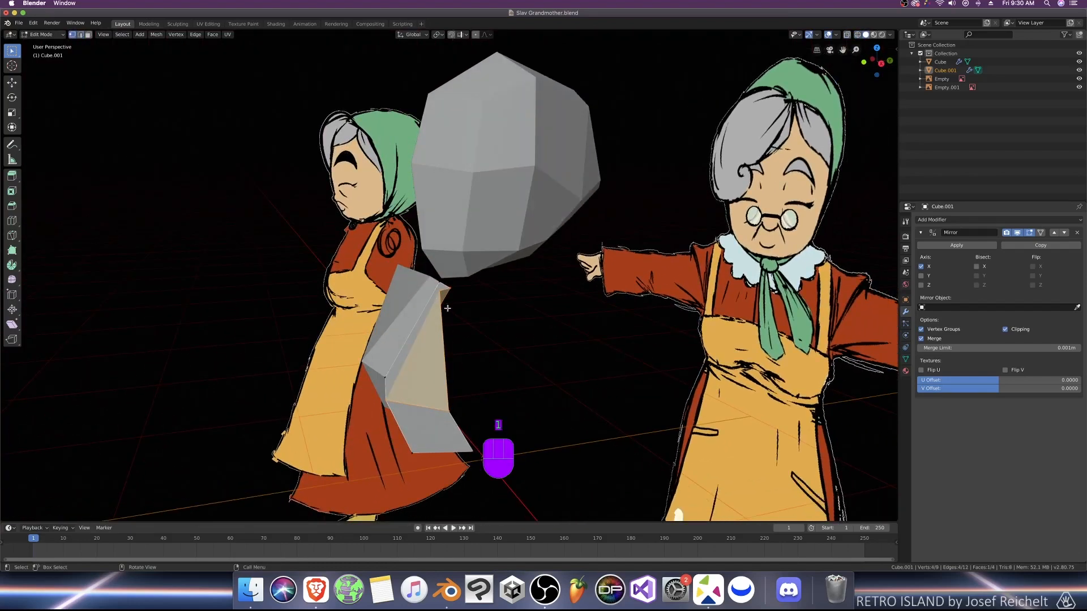
key(KP_3)
key(g)
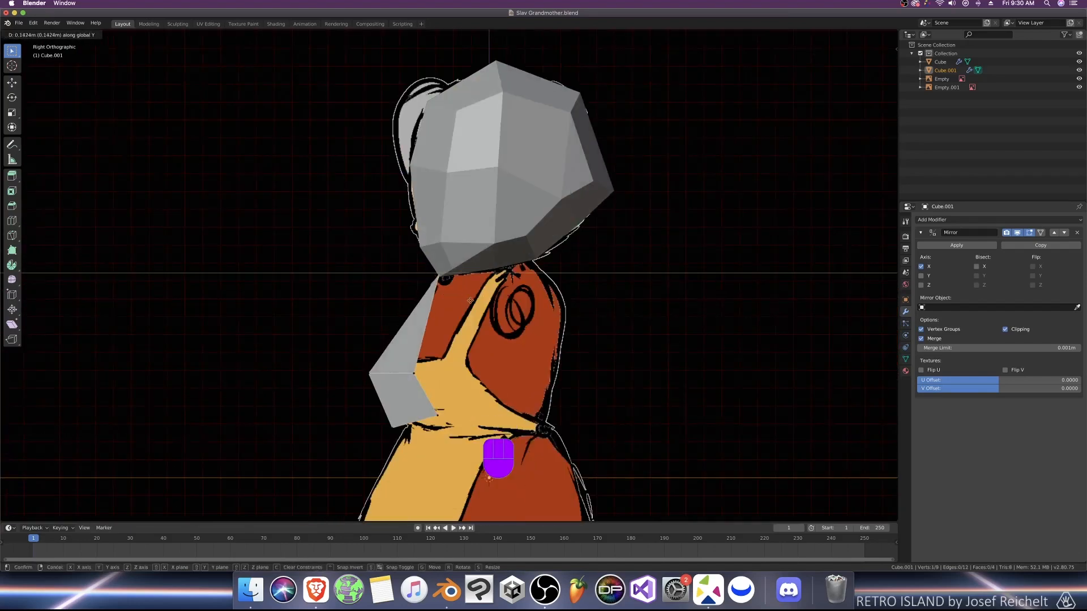
click(489, 309)
Step: In the side wireframe view, move the torso's neckline vertices about 0.066 m back along Y
mouse_move(489, 309)
middle_down()
mouse_move(501, 358)
mouse_move(464, 326)
middle_up()
key(KP_1)
key(z)
click(475, 361)
scroll(495, 322, up, 1)
key(z)
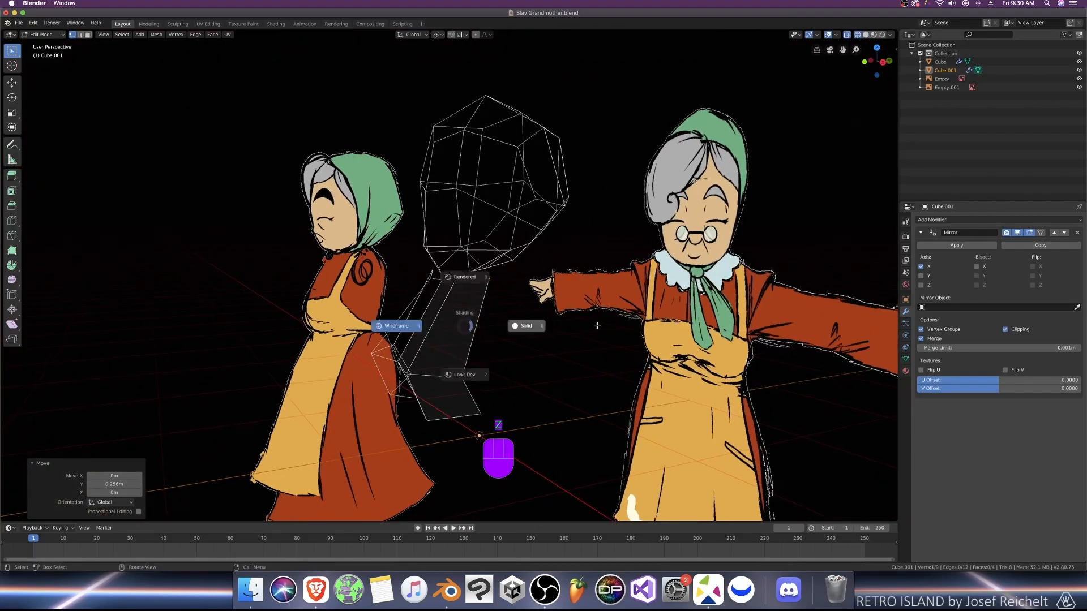
click(596, 325)
key(KP_3)
key(z)
click(486, 306)
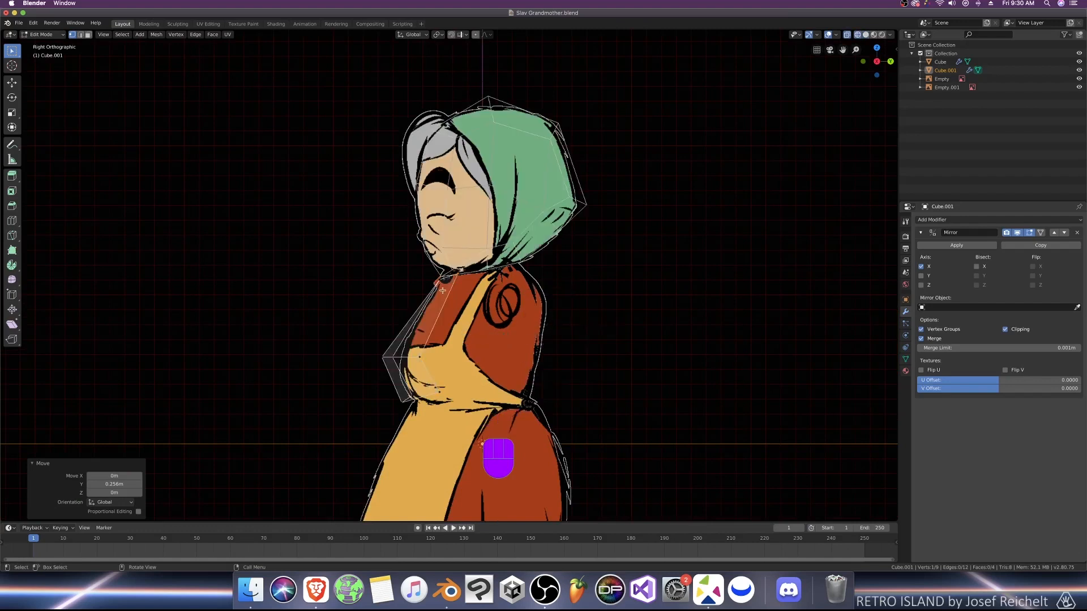
drag(417, 271, 467, 287)
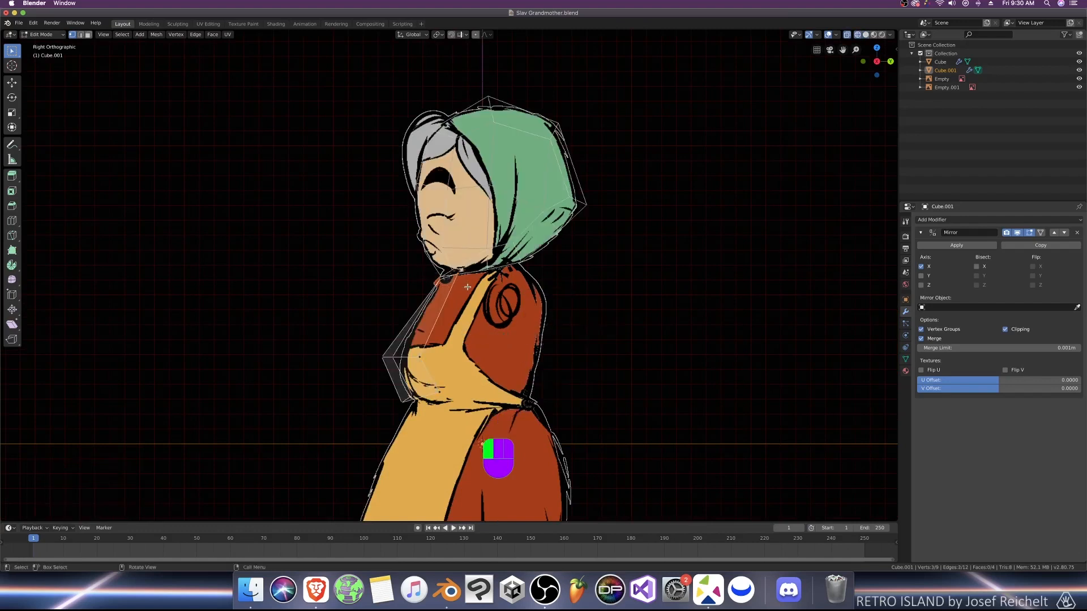
key(g)
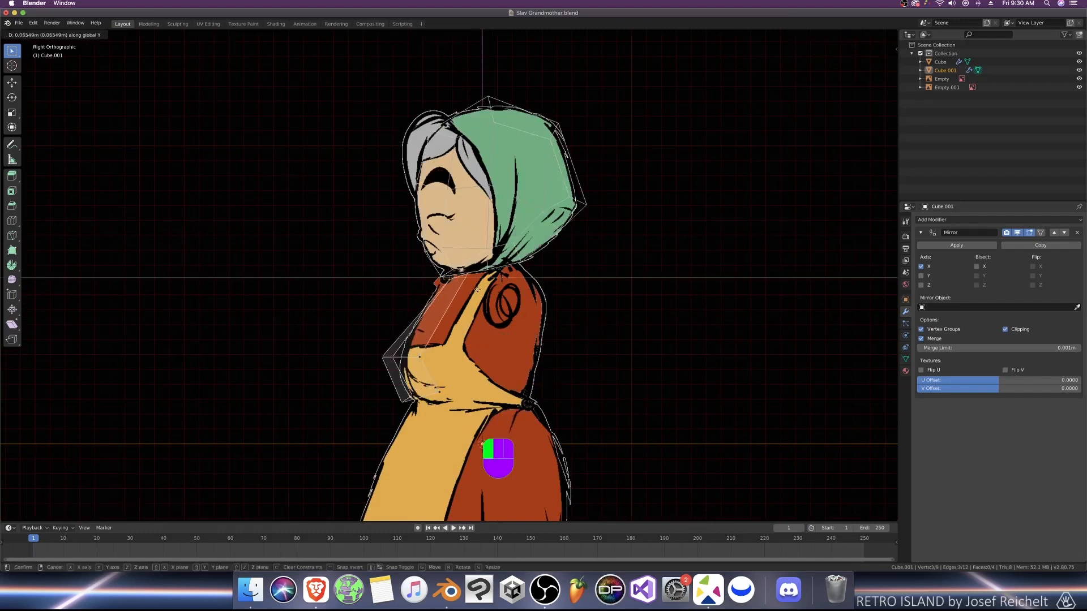
click(476, 291)
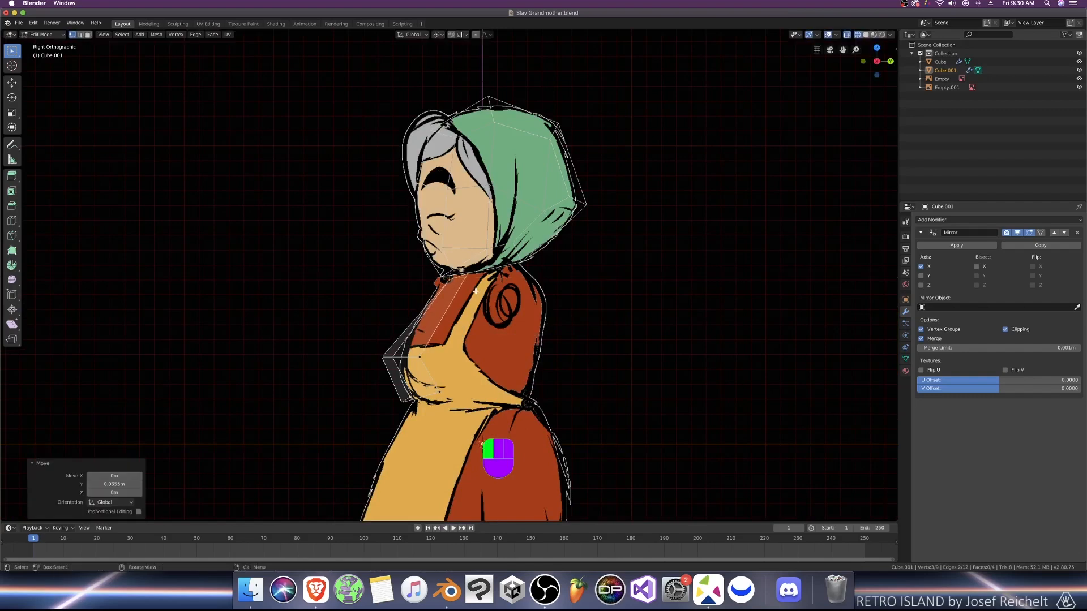
Step: Move the chest-line vertices about 0.057 m back along Y and shift the waist vertices slightly back along Y
drag(426, 365, 427, 365)
key(g)
click(439, 371)
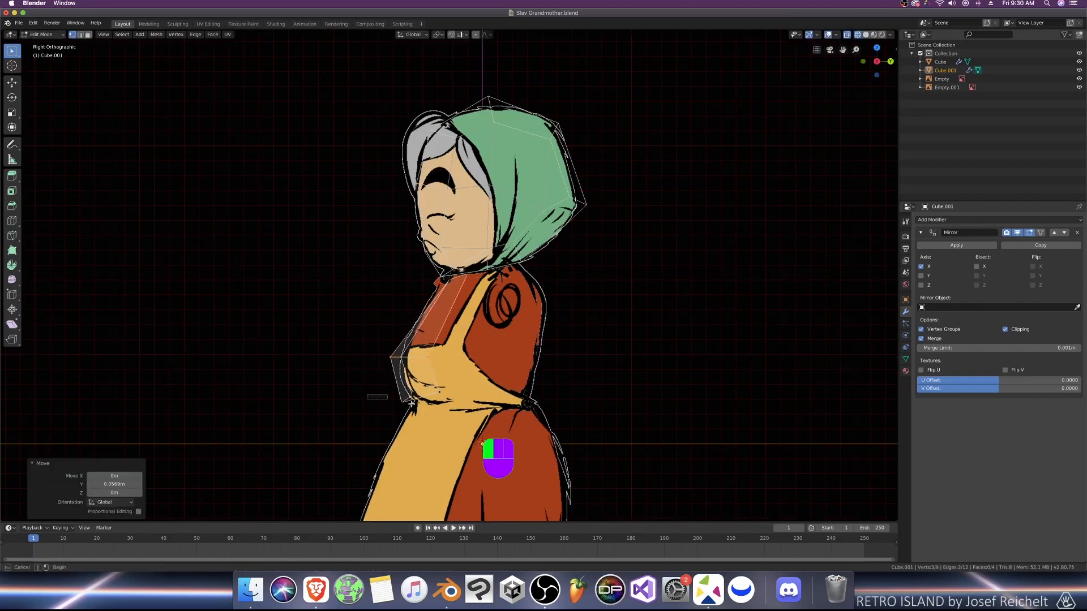
click(445, 409)
key(g)
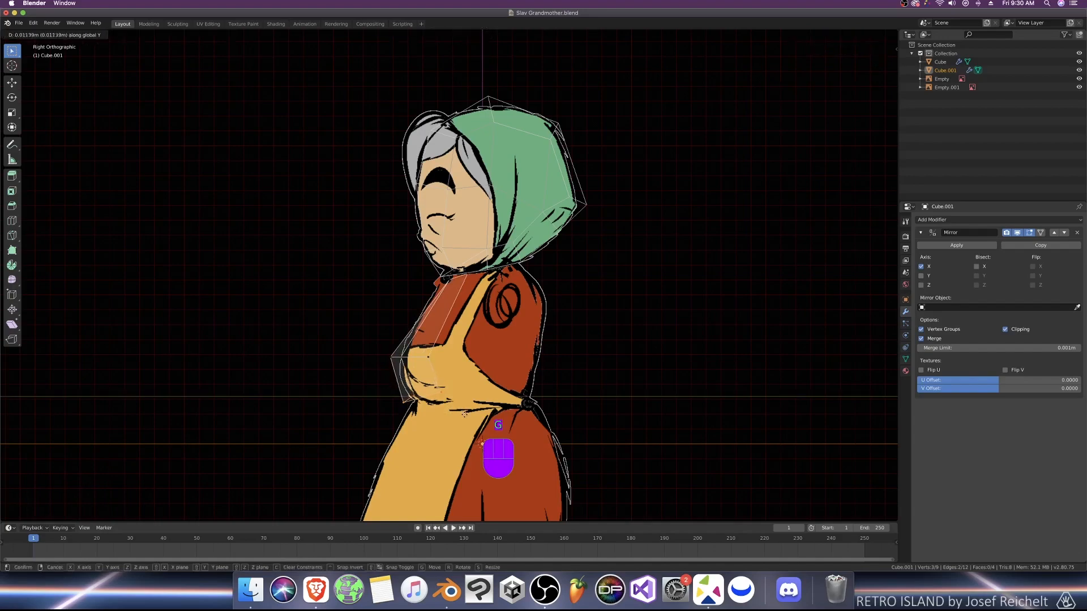
click(352, 338)
Step: Adjust the front chest vertices along Y once more to fit the side drawing
drag(447, 369, 448, 370)
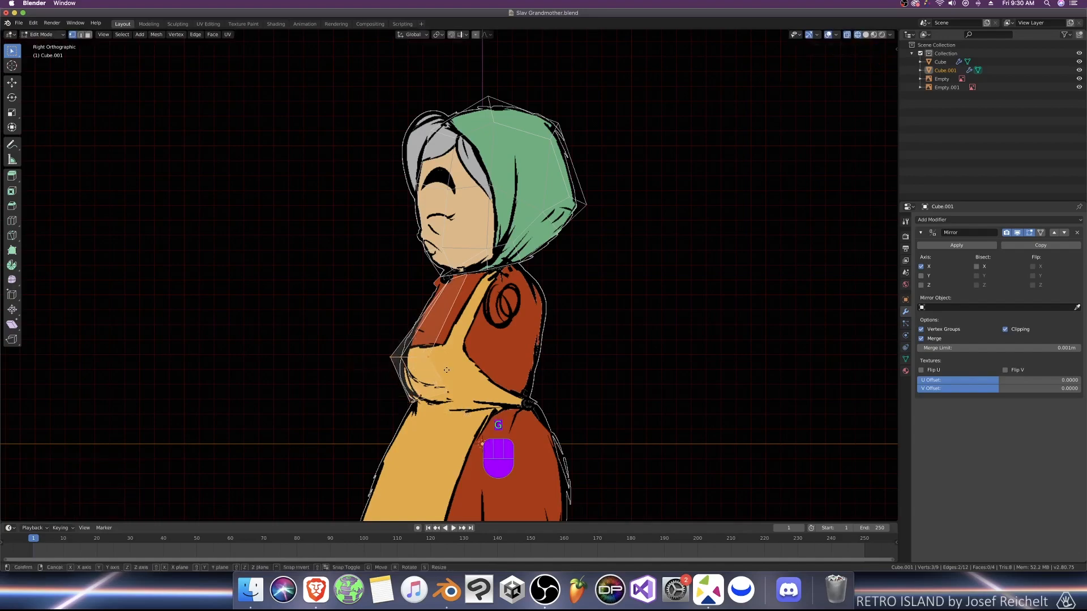
key(g)
key(y)
click(444, 338)
Step: In solid shading, move a front chest vertex about 0.030 m back along Y and save the file
key(z)
mouse_move(445, 339)
middle_down()
mouse_move(467, 348)
mouse_move(396, 363)
mouse_move(430, 374)
mouse_move(411, 382)
middle_up()
key(g)
key(y)
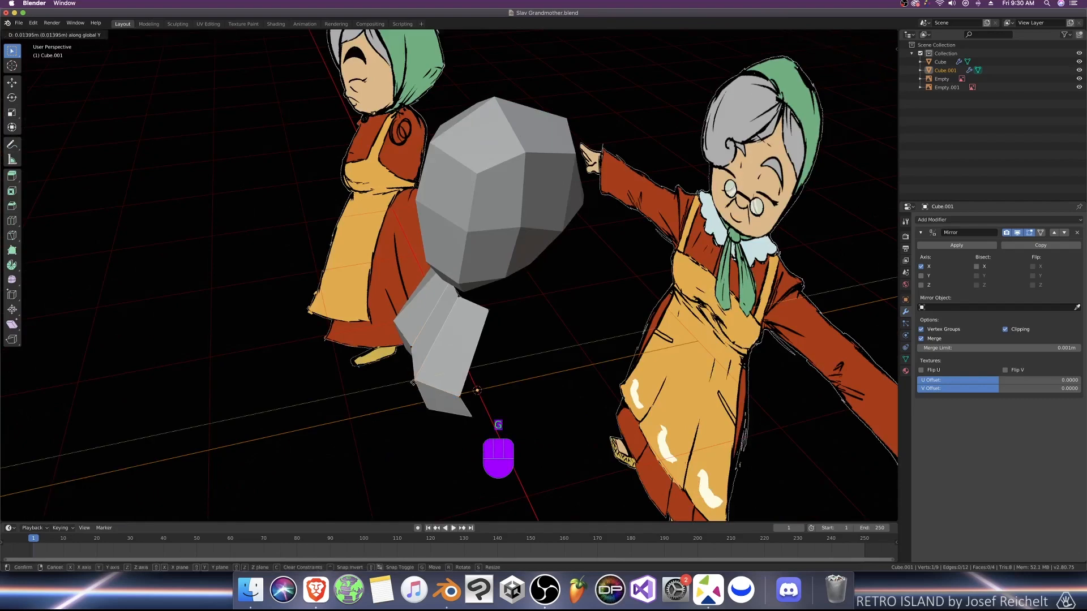
click(416, 382)
key(super+s)
Step: Extrude the torso's outer side edges outward in the front view and move them back to the arm in the side view
key(KP_1)
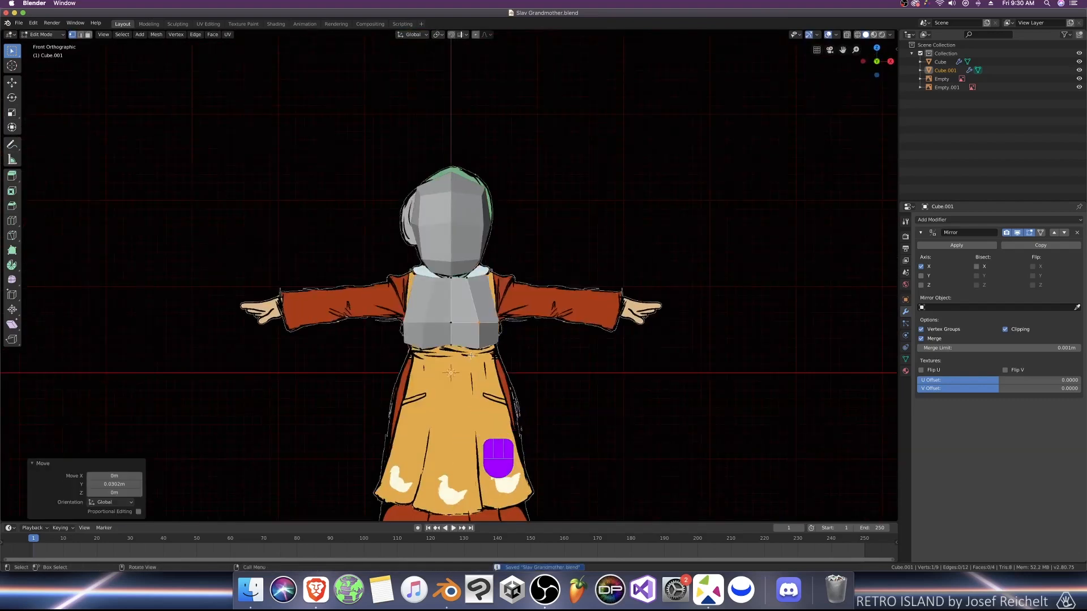
scroll(471, 356, up, 5)
key(alt+z)
key(e)
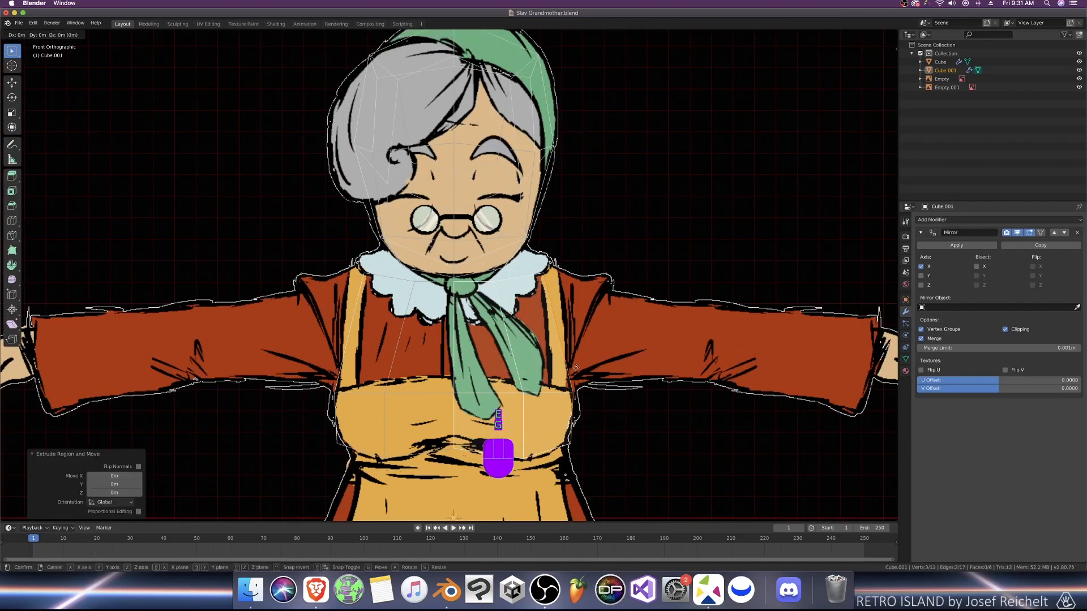
click(586, 369)
key(KP_3)
key(g)
click(541, 382)
Step: Show the vertex coordinates and align the torso's outer side vertices at Y 0.14457 m
key(1)
click(523, 294)
key(n)
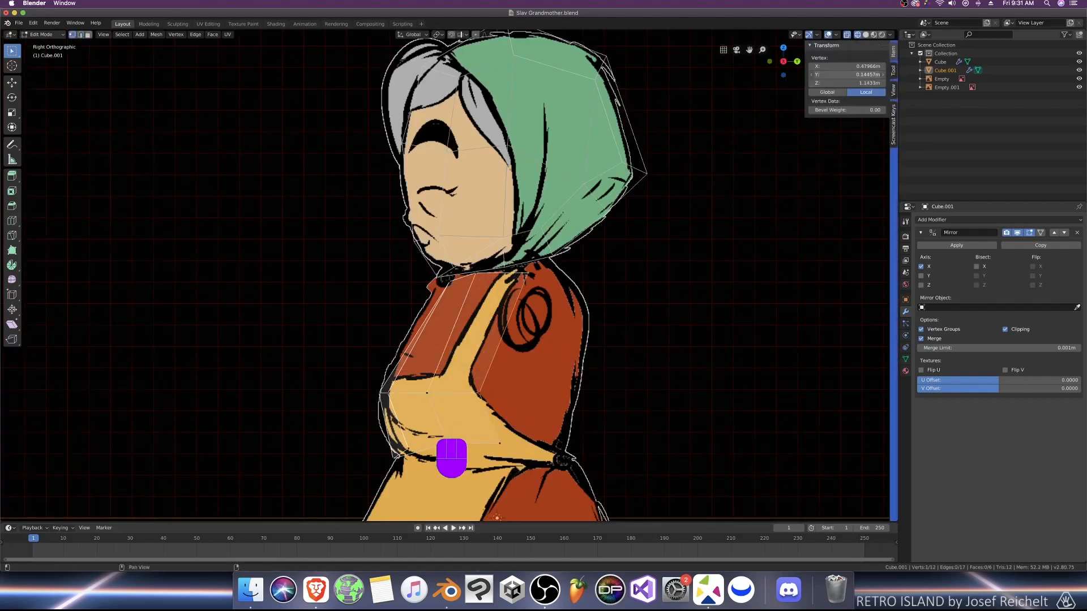
key(KP_1)
key(alt+z)
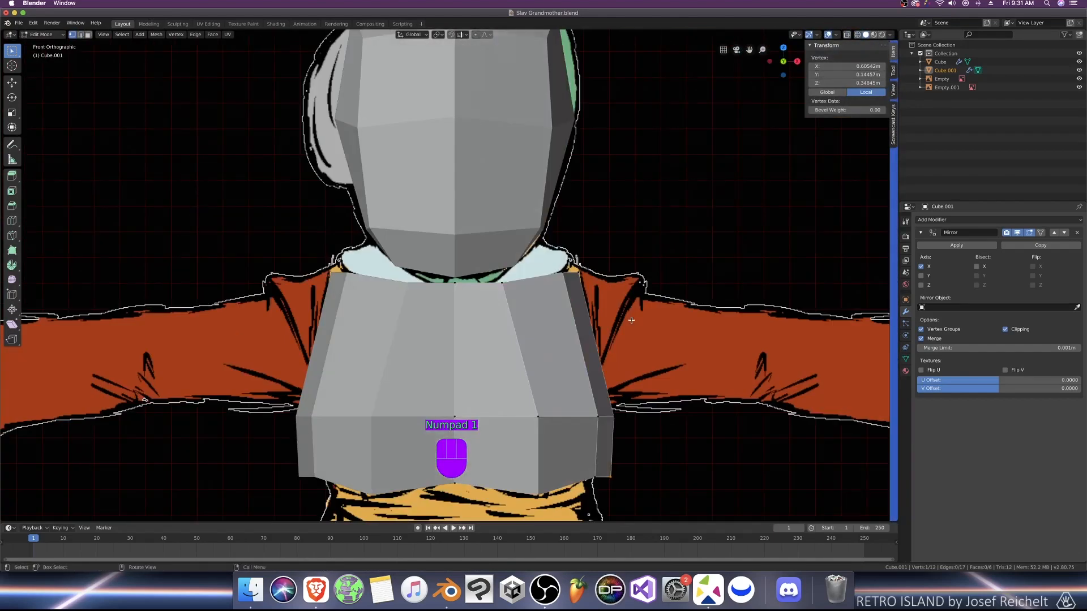
Step: Fit the outer side vertices to the front drawing, moving the shoulder vertex about 0.046 m inward along X
key(g)
click(546, 315)
click(530, 274)
key(g)
key(x)
click(524, 272)
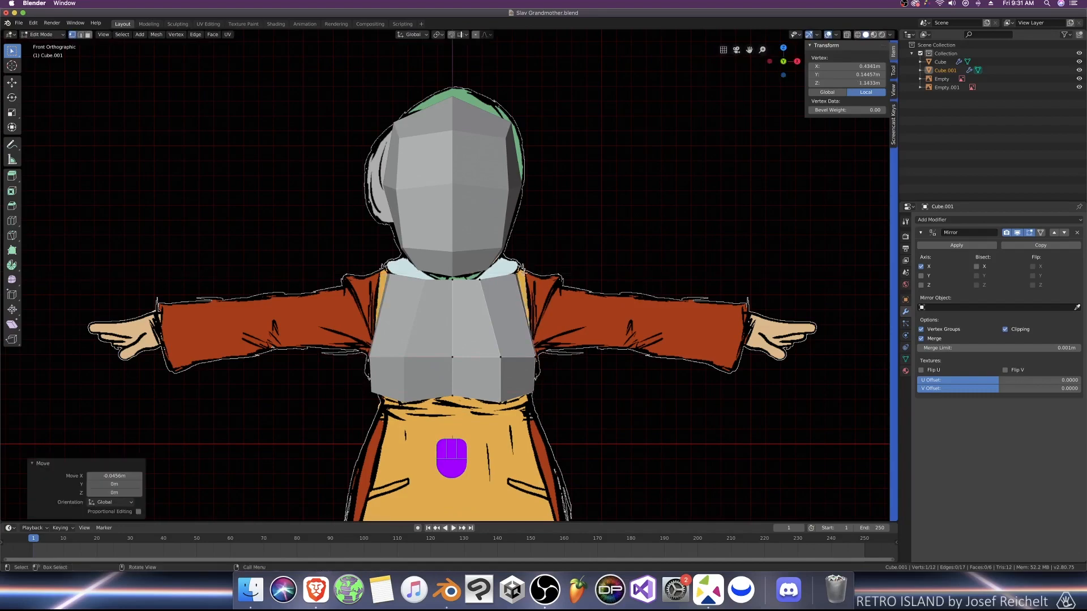
key(g)
click(540, 277)
Step: Extrude the torso's rear side edges about 0.151 m back in the side view and fit the new vertices to the back outline
middle_drag(540, 278, 476, 315)
key(KP_3)
key(2)
click(469, 352)
shift+click(471, 398)
key(KP_3)
key(e)
click(548, 328)
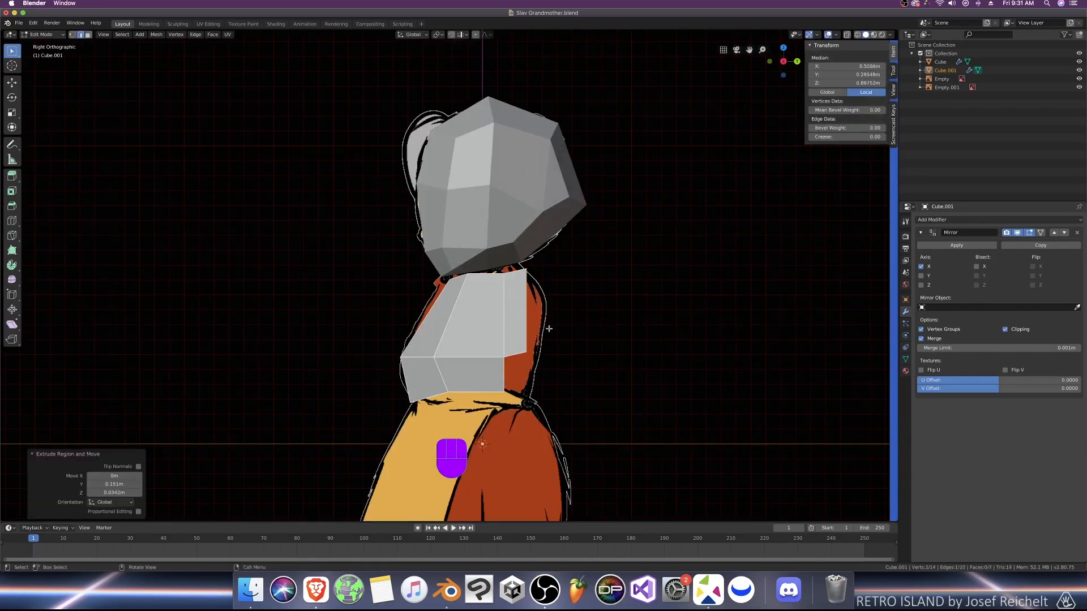
click(575, 314)
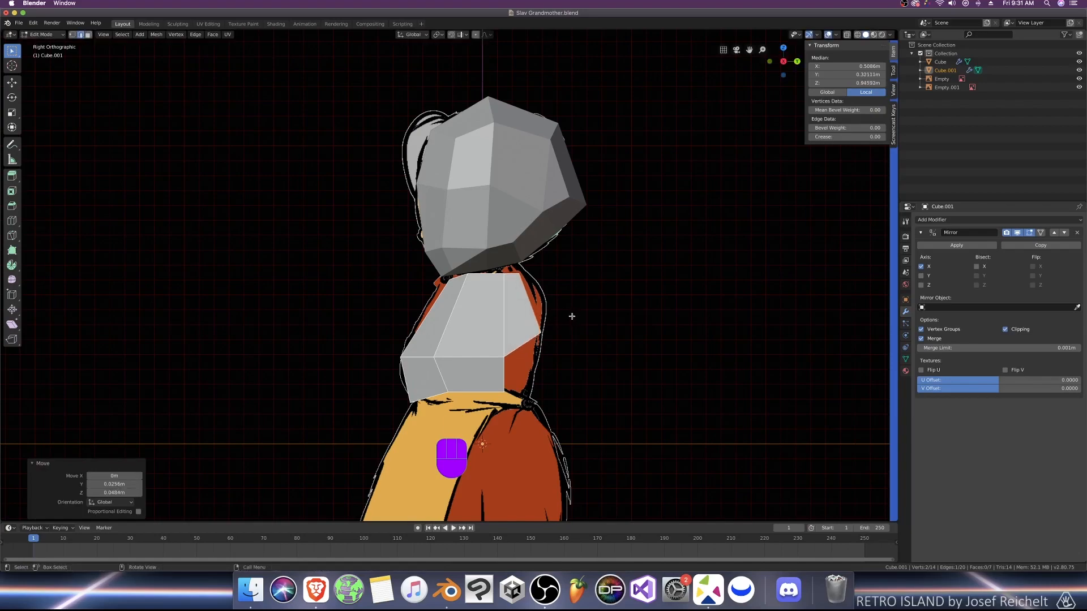
Step: Extend the upper back edge along X to the mirror centre line to close the upper back
middle_drag(572, 316, 517, 258)
key(g)
key(y)
key(x)
click(554, 359)
click(549, 320)
Step: Reposition the upper back vertex to follow the rounded shoulder outline
scroll(538, 326, up, 1)
mouse_move(517, 258)
middle_down()
mouse_move(470, 255)
mouse_move(526, 269)
middle_up()
key(1)
click(532, 280)
key(g)
click(521, 271)
Step: Extrude the bottom edge of the upper back down to the waist in the side view
key(2)
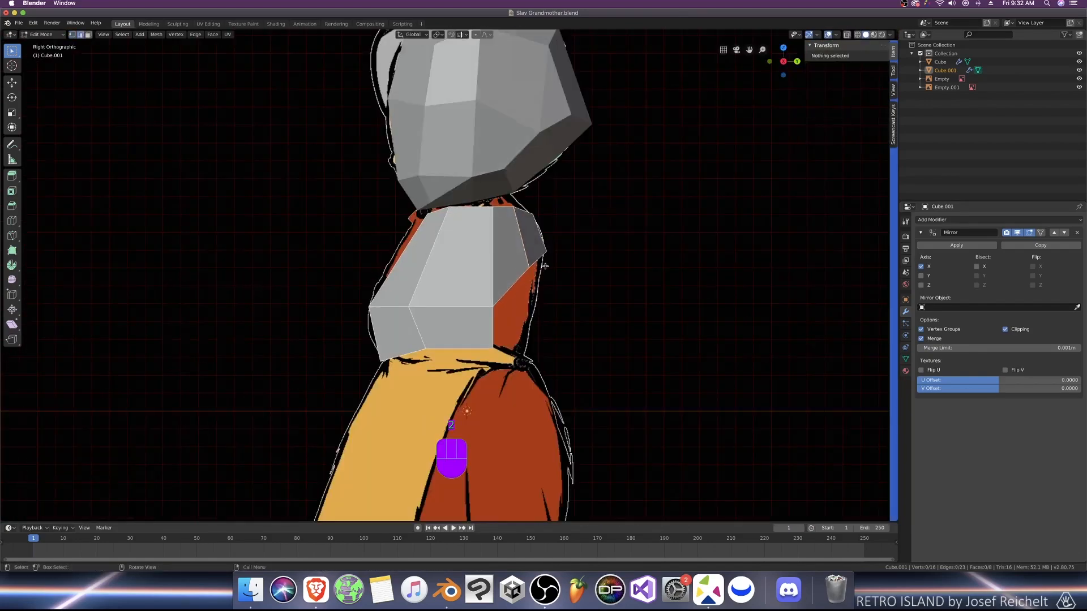
click(538, 259)
key(e)
click(530, 327)
Step: Set the lower back vertices' Z to 0.34945 m and move the centre one about 0.050 m forward along Y
key(1)
click(494, 347)
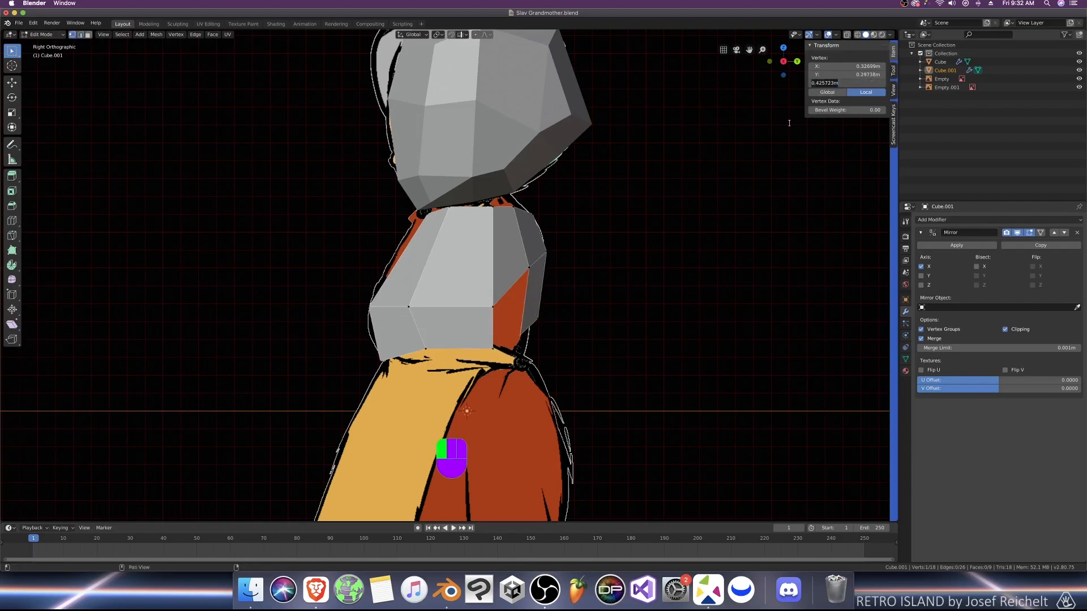
key(alt+z)
key(g)
click(555, 349)
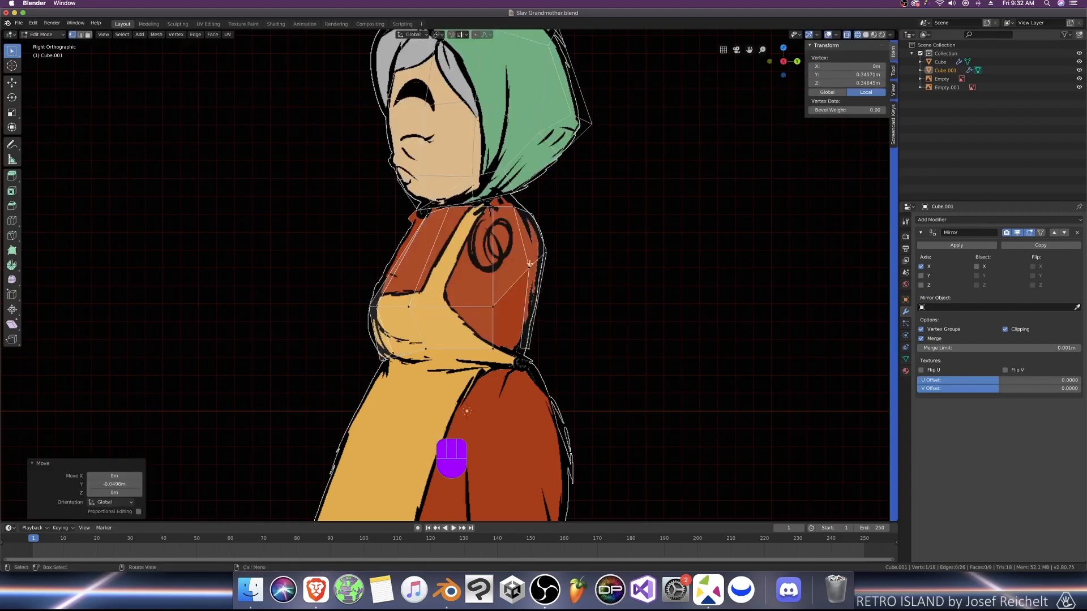
Step: Adjust the side vertices of the middle and lower back to match the side drawing
click(530, 267)
key(g)
click(536, 263)
click(529, 348)
key(g)
click(528, 348)
Step: Fill a face between the torso's open side edge and the lower back edge, and return to solid shading
key(2)
click(495, 323)
shift+click(524, 318)
key(f)
key(alt+z)
Step: Raise the torso's middle side vertex along Z toward the armpit
middle_drag(535, 322, 518, 334)
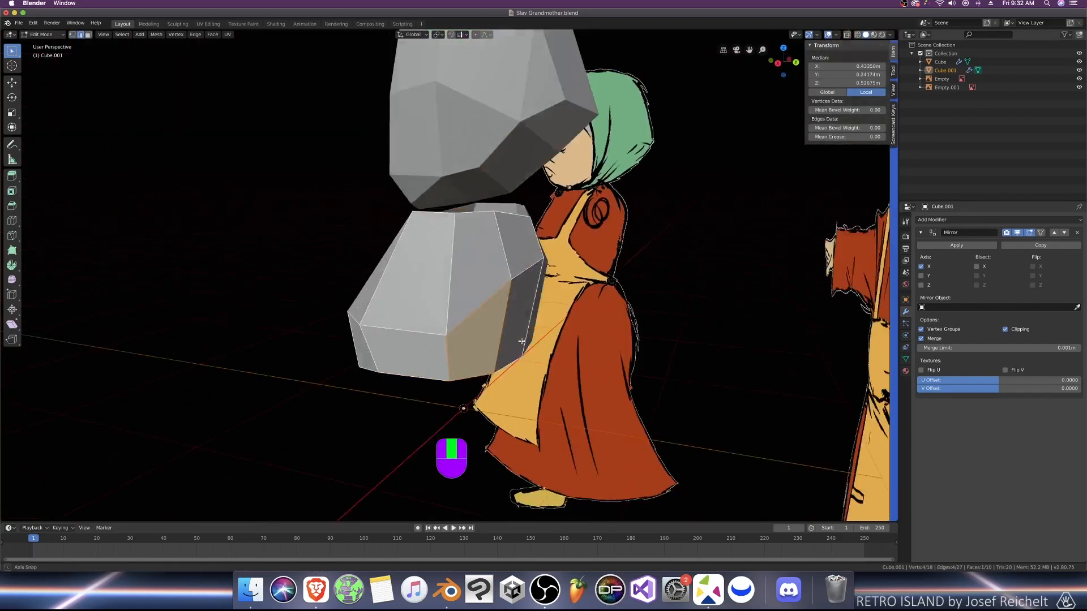
key(1)
click(503, 321)
key(g)
key(z)
click(498, 295)
Step: Check the front drawing and shift the outer chest and waist vertices slightly back along Y
middle_drag(498, 295, 416, 320)
key(KP_1)
key(shift+z)
scroll(525, 301, up, 1)
key(shift+z)
click(465, 312)
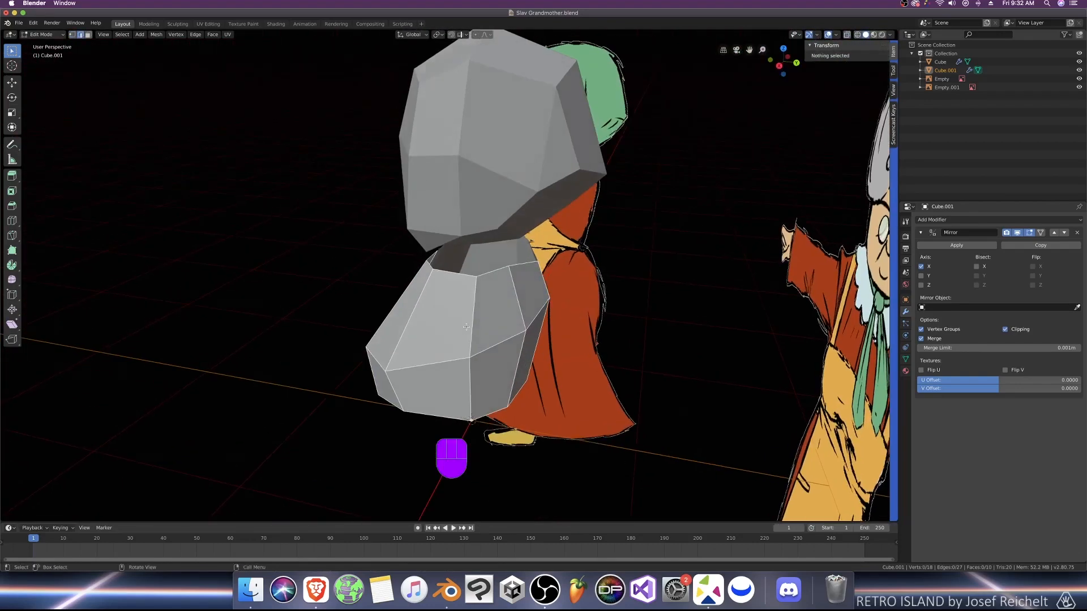
key(KP_3)
click(417, 351)
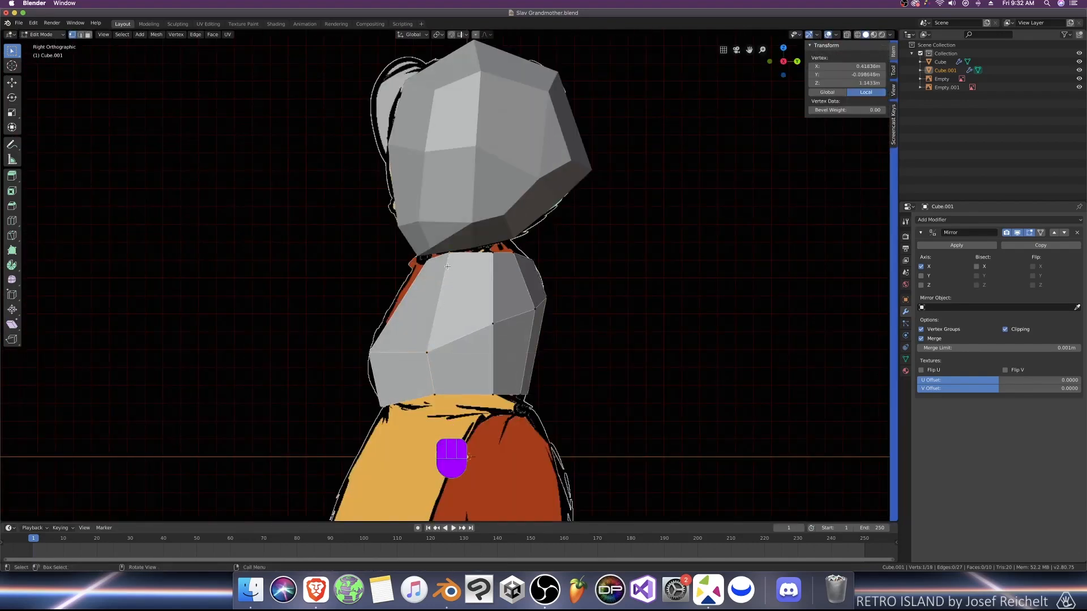
Step: Lower the upper front shoulder vertex about 0.029 m along Z
key(super+z)
click(449, 262)
key(KP_1)
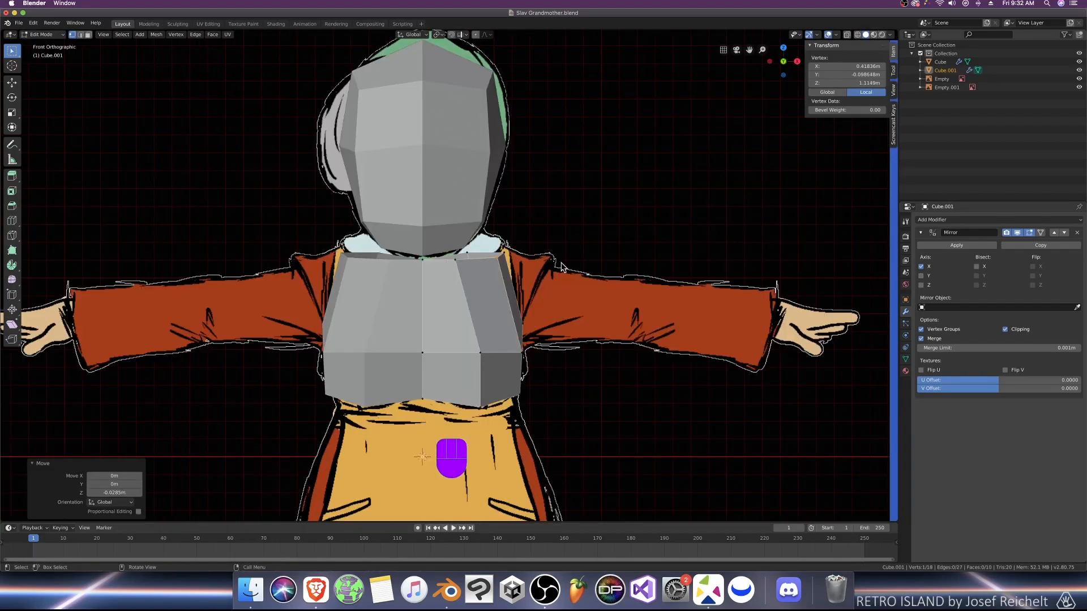
Step: Delete the two upper side faces of the torso to open the shoulder area
middle_drag(571, 300, 494, 307)
key(3)
click(501, 310)
shift+click(474, 314)
key(KP_1)
click(496, 305)
shift+click(487, 315)
key(x)
click(487, 316)
Step: Extrude the armhole's lower edge about 0.064 m outward in X and 0.221 m up in Z, and level its vertices
key(2)
click(525, 341)
key(KP_1)
click(543, 308)
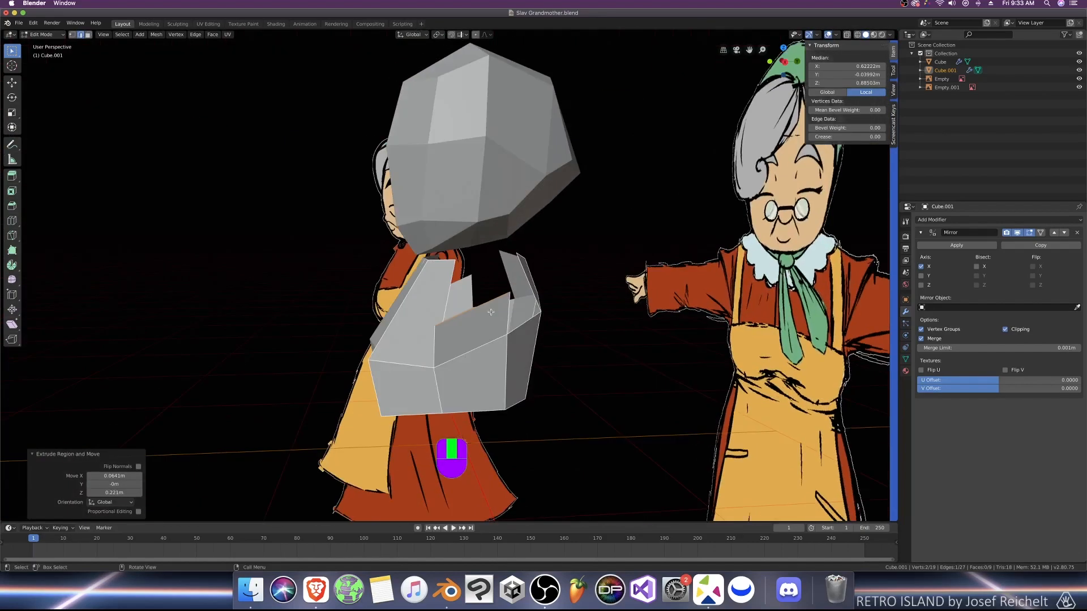
key(1)
click(510, 294)
key(2)
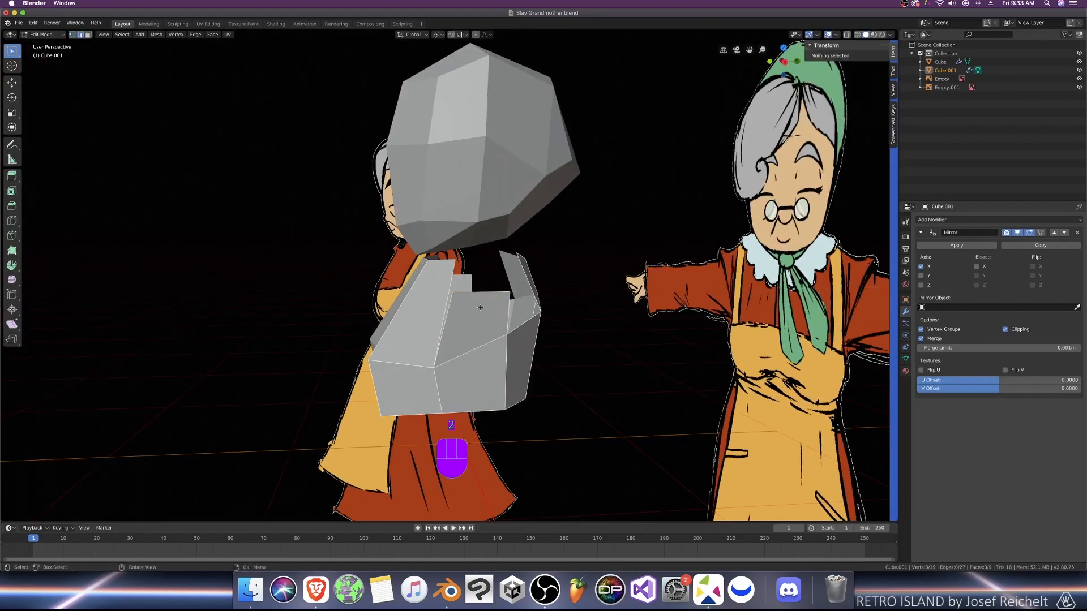
Step: Extrude the shoulder edge 0.119 m outward and 0.154 m up, and extrude again about 0.107 m inward and 0.074 m up
click(491, 291)
key(KP_1)
click(585, 265)
key(e)
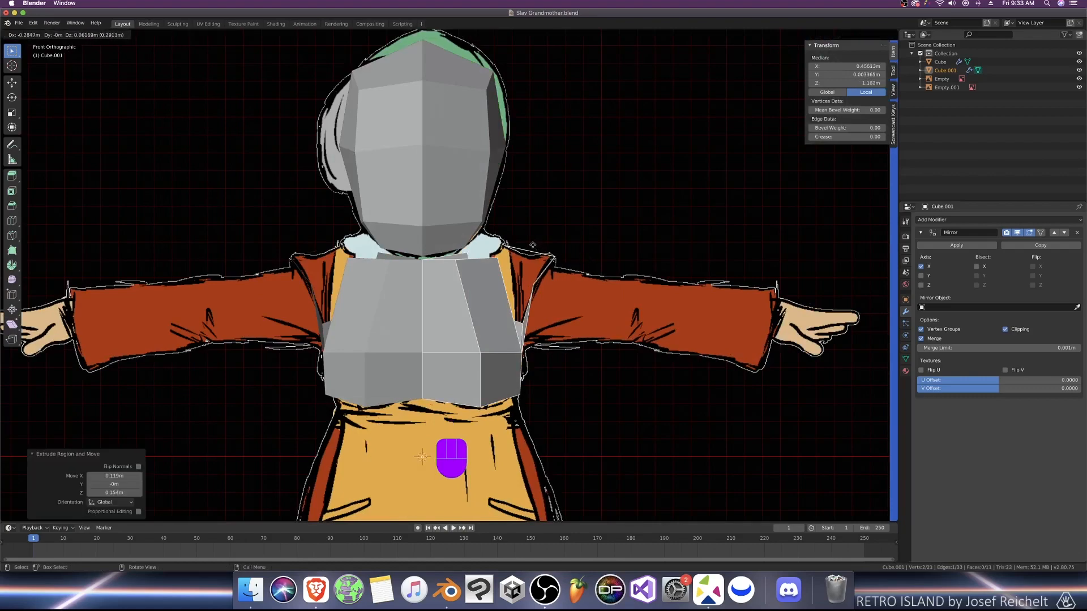
click(510, 233)
Step: Try to delete the outer front face of the chest
middle_drag(510, 233, 460, 249)
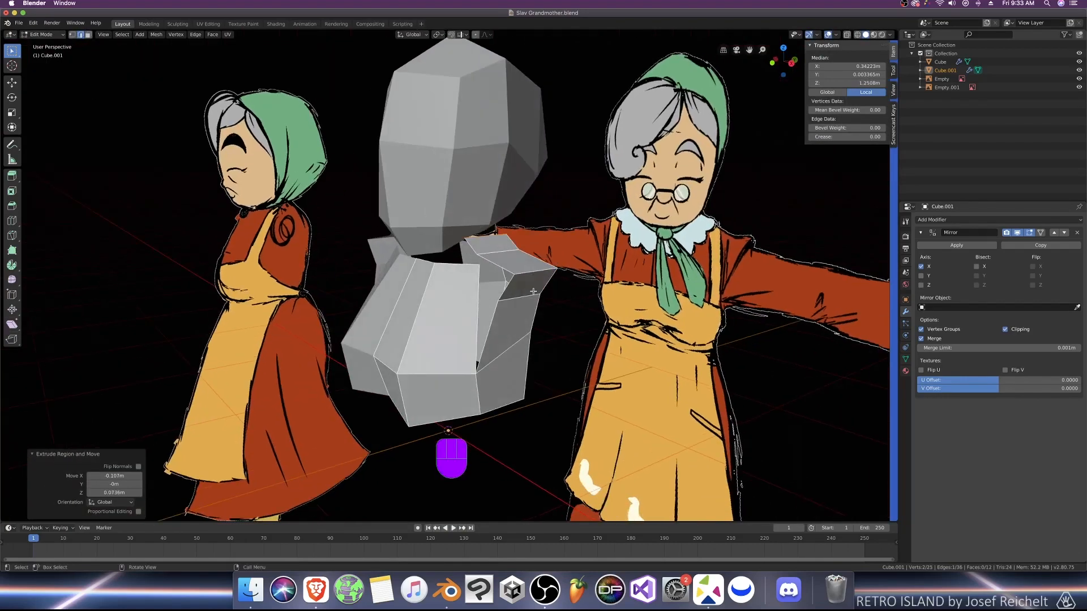
key(3)
click(441, 317)
key(x)
key(KP_1)
key(super+z)
Step: Add a horizontal loop cut across the upper front of the chest
middle_drag(509, 308, 447, 326)
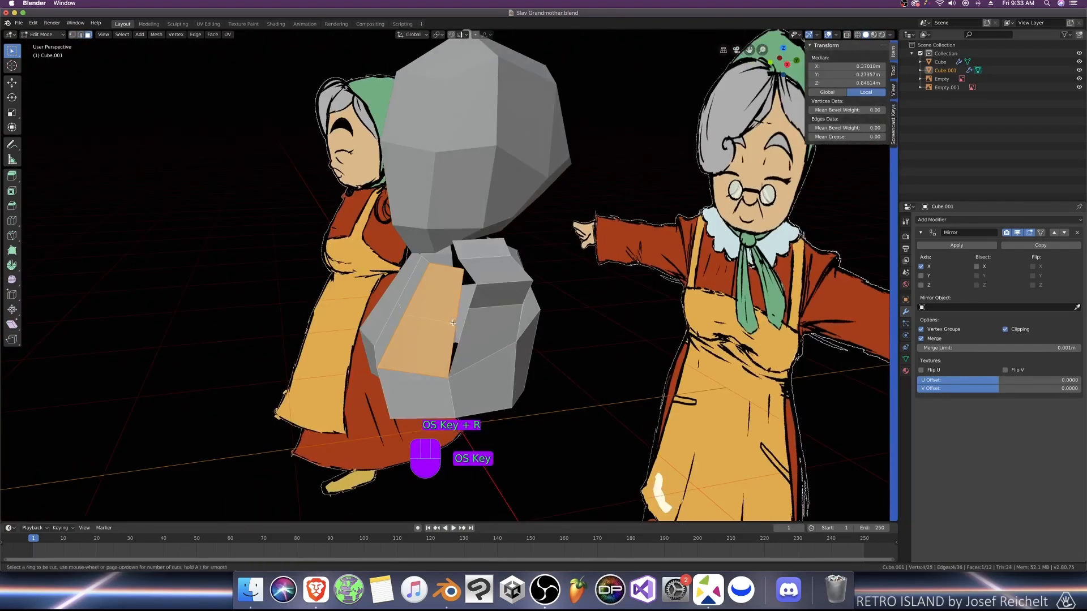
key(ctrl+r)
click(451, 317)
click(453, 309)
Step: Fit the shoulder strip's front corner vertices to the upper chest in the side view
key(KP_3)
key(1)
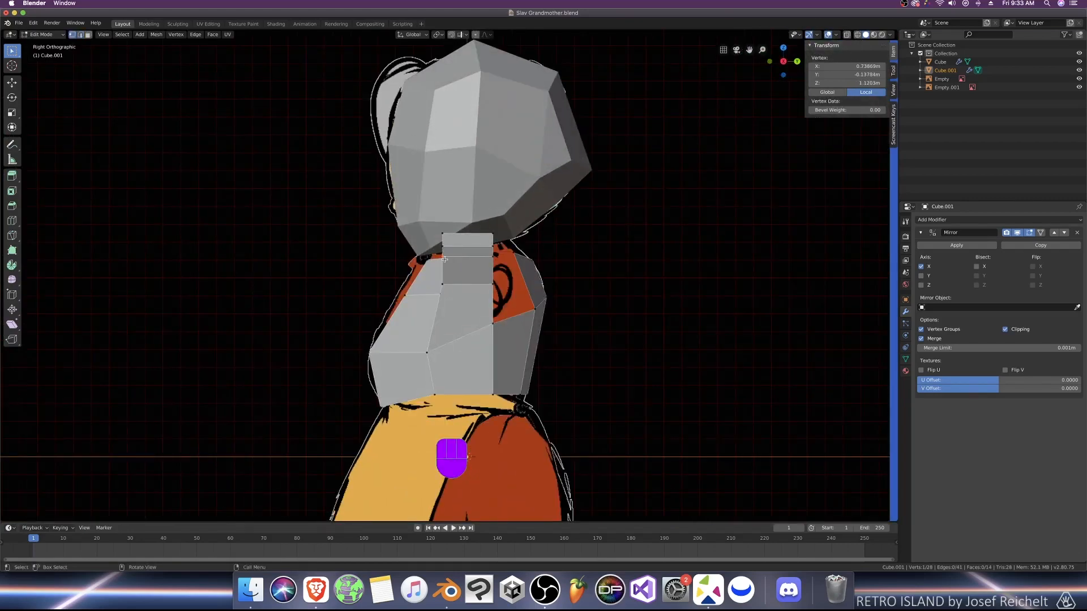
shift+click(442, 241)
click(472, 265)
middle_drag(472, 266, 404, 294)
Step: Delete the unneeded face at the side of the armhole
click(465, 310)
key(3)
click(470, 300)
key(x)
key(f)
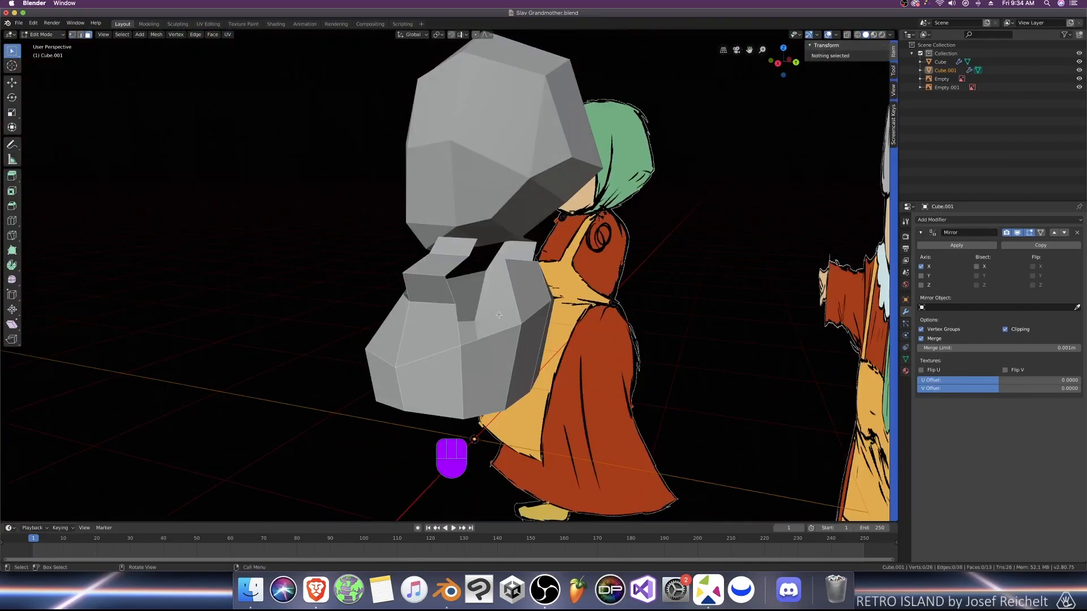
Step: Fill faces between the armhole's lower side edge and the back edge to close the rear gap
key(2)
click(458, 324)
shift+click(509, 325)
key(f)
middle_drag(509, 326, 558, 301)
key(f)
key(f)
Step: Fill the gap between the upper chest's open side edge and the front edge of the shoulder
click(453, 297)
middle_drag(454, 297, 439, 317)
shift+click(512, 284)
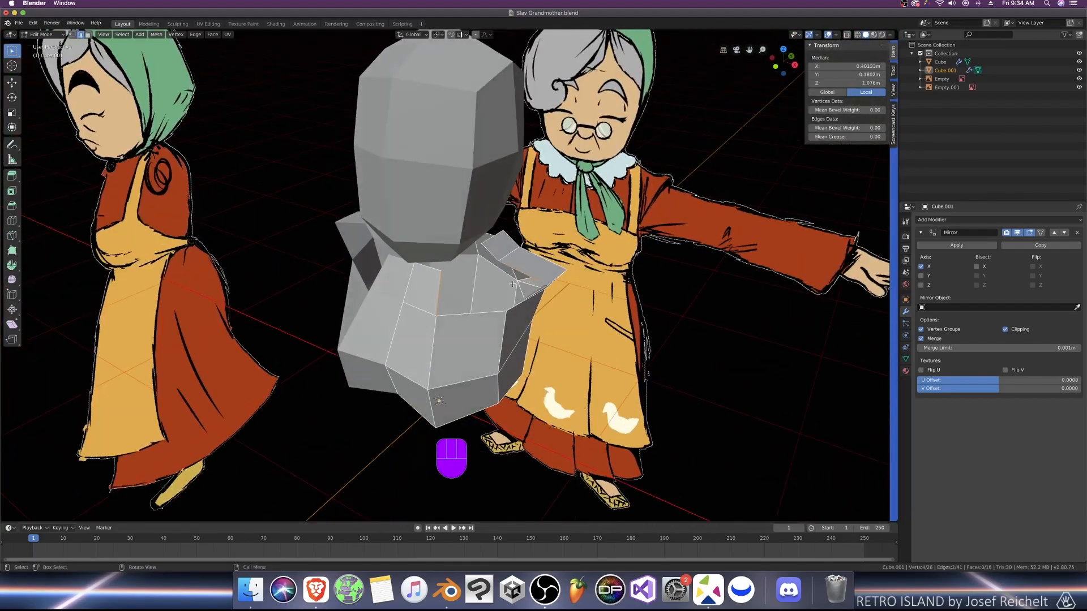
click(481, 294)
key(KP_Divide)
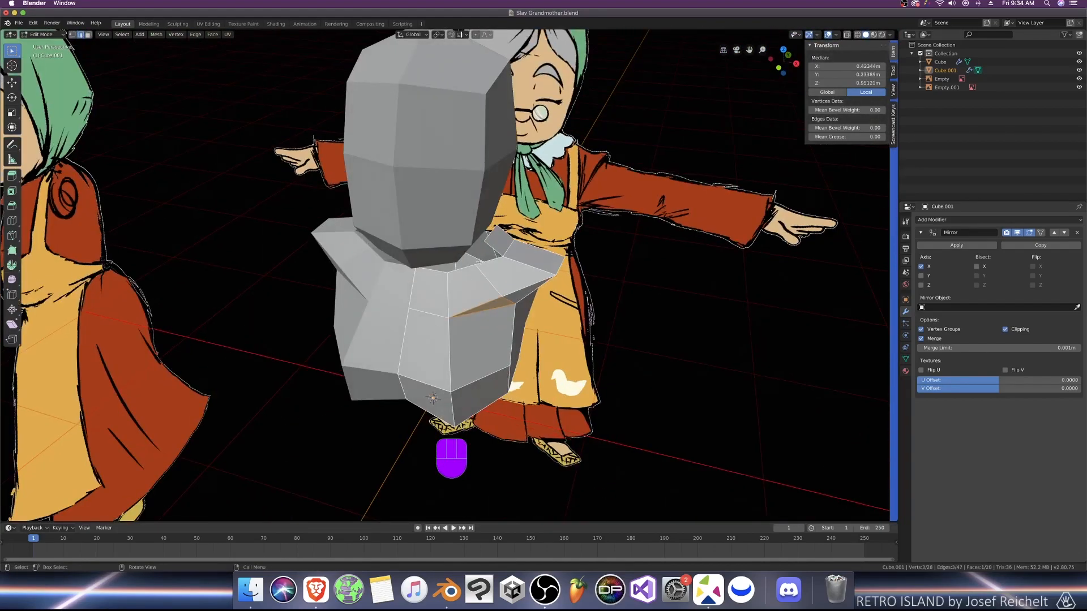
Step: Move an upper torso vertex along Y to refine the depth of the chest area
key(KP_1)
key(Tab)
key(Tab)
middle_drag(481, 243, 453, 318)
key(1)
click(426, 246)
key(g)
key(y)
click(418, 247)
Step: Merge surplus edges around the chest and shoulder to simplify the torso mesh
key(2)
click(482, 318)
key(alt+m)
click(481, 310)
click(439, 285)
key(alt+m)
click(448, 252)
key(alt+m)
click(522, 262)
Step: Try to delete two faces near the shoulder, and undo the deletions
key(3)
click(406, 278)
key(x)
click(452, 265)
key(x)
key(1)
click(422, 311)
key(super+z)
key(super+z)
key(super+z)
key(super+z)
key(super+z)
Step: Try to reposition two vertices of the upper torso, and undo the moves
click(396, 297)
key(g)
click(413, 266)
key(g)
key(super+z)
key(super+z)
key(super+z)
key(super+z)
key(super+z)
key(super+z)
Step: Cut a horizontal edge across the upper back with the Knife and merge the selected vertices at center
key(KP_Divide)
key(Tab)
key(Tab)
key(g)
click(511, 281)
key(k)
click(530, 326)
key(Return)
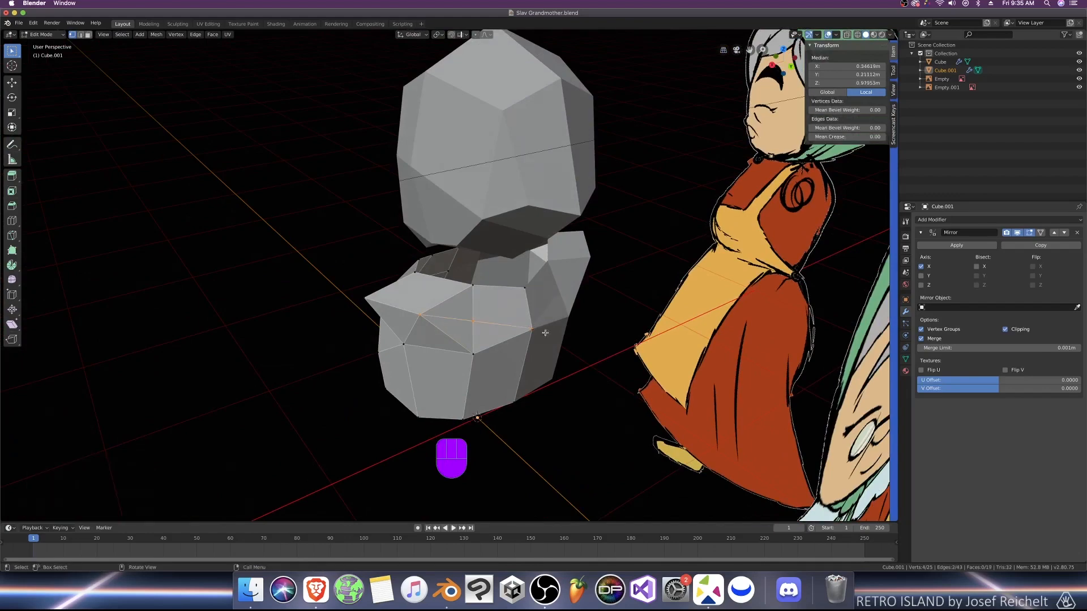
shift+click(531, 328)
key(alt+m)
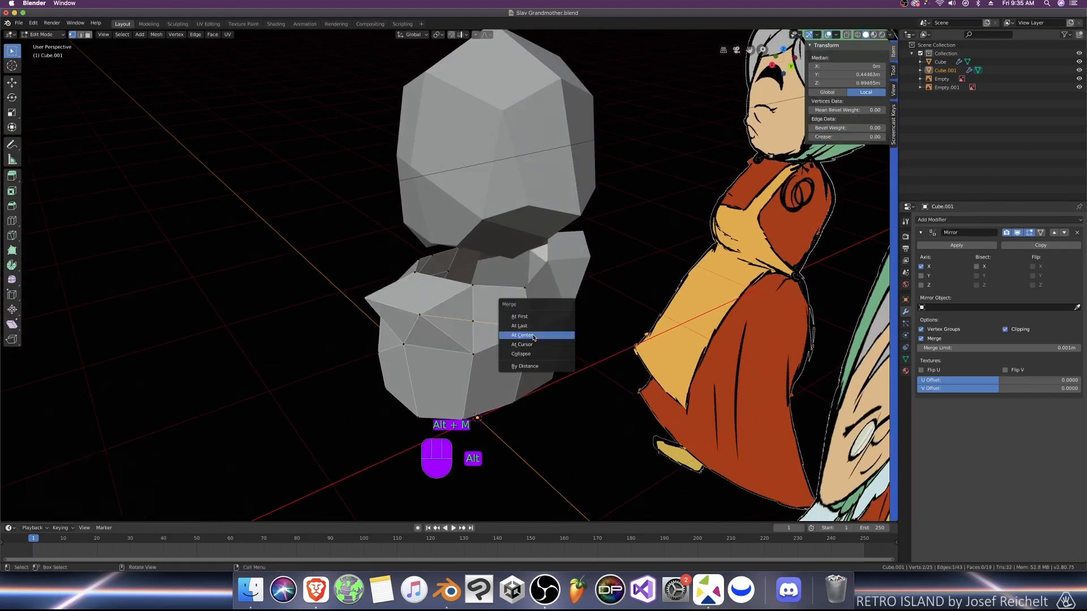
click(532, 335)
Step: Move the middle vertex of the upper back's horizontal cut along Y to round the back
click(472, 321)
middle_drag(473, 321, 499, 258)
key(g)
key(y)
click(558, 292)
Step: Join two adjacent faces on the torso's side into one and merge the surplus geometry
key(3)
click(512, 322)
shift+click(490, 333)
key(f)
key(alt+m)
click(483, 344)
Step: Knife-cut a vertical edge down the torso's side from the shoulder and reposition its middle vertex in the side view
key(k)
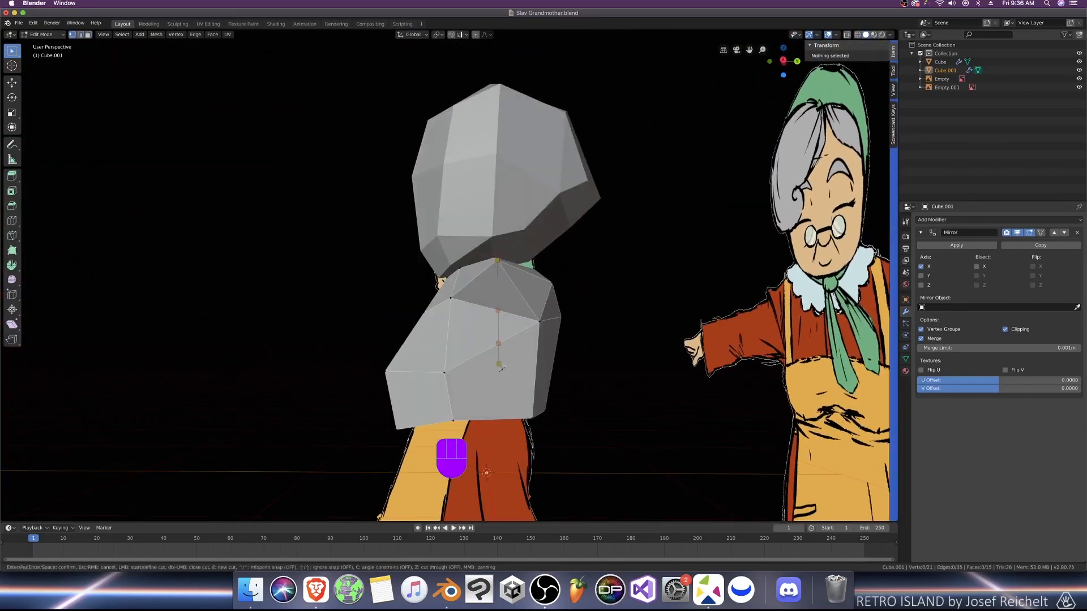
key(Return)
key(KP_3)
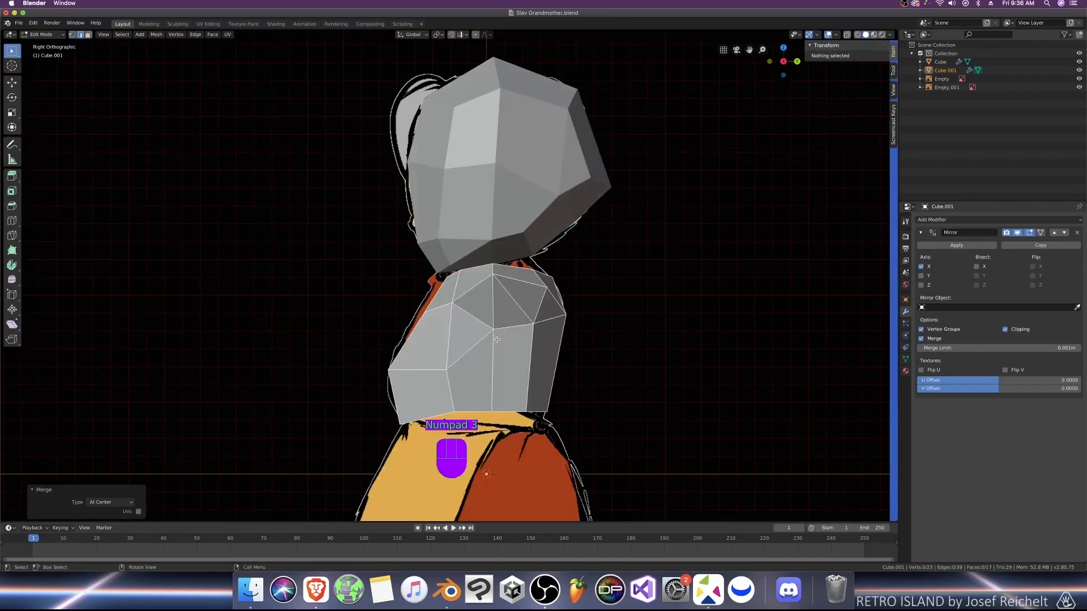
key(1)
click(494, 330)
key(g)
click(490, 334)
Step: Merge the short edge on the torso's lower side rim at its center
key(2)
click(476, 411)
key(alt+m)
mouse_move(485, 405)
middle_down()
mouse_move(446, 419)
mouse_move(490, 417)
middle_up()
key(KP_Divide)
key(KP_1)
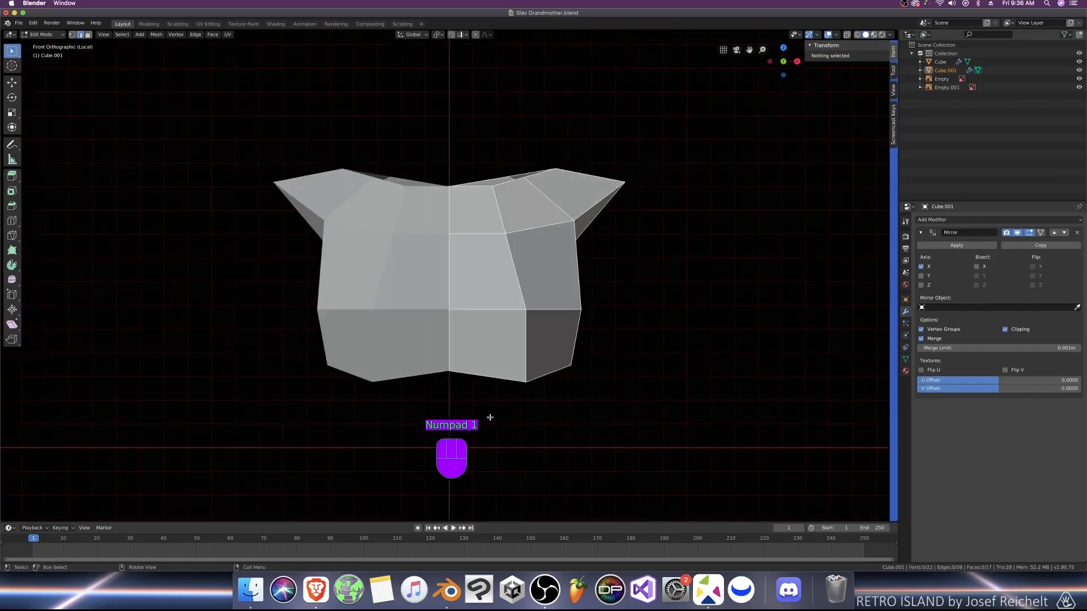
key(KP_Divide)
key(alt+z)
key(alt+z)
Step: Move the torso's side vertex along X in the front view
key(1)
click(501, 335)
middle_drag(509, 351, 442, 276)
key(KP_1)
key(g)
key(x)
click(517, 336)
Step: Merge the surplus edge on the torso's side into a single vertex and save the file
key(2)
click(532, 324)
key(alt+m)
click(533, 327)
key(Tab)
key(Tab)
key(ctrl+z)
key(alt+m)
click(454, 274)
key(KP_1)
key(super+s)
Step: Extrude the neck opening's edge loop inward and upward and scale it down slightly
alt+click(469, 275)
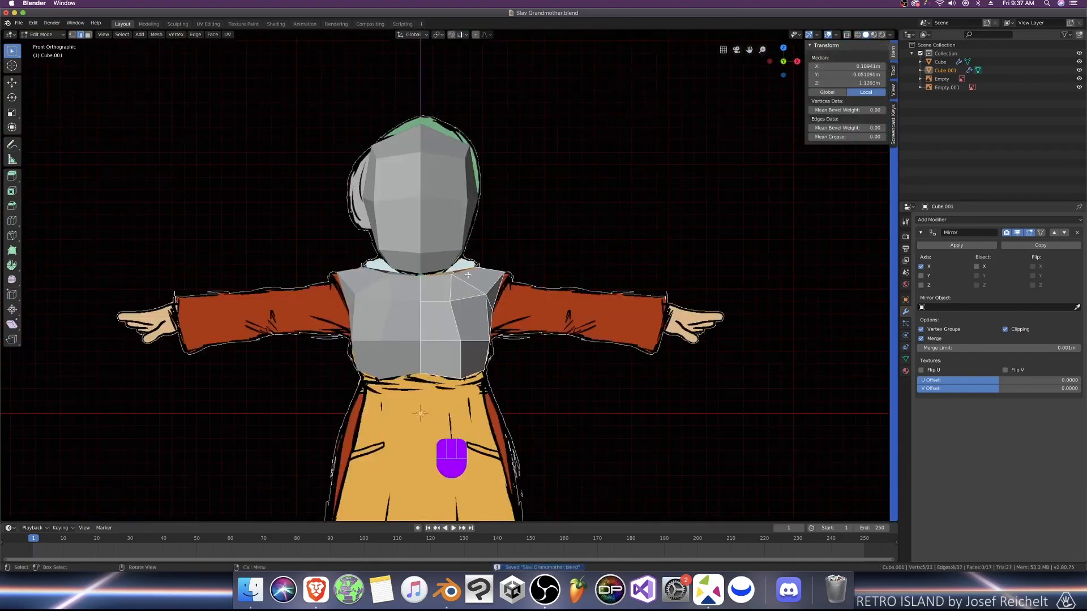
key(e)
click(490, 303)
key(alt+z)
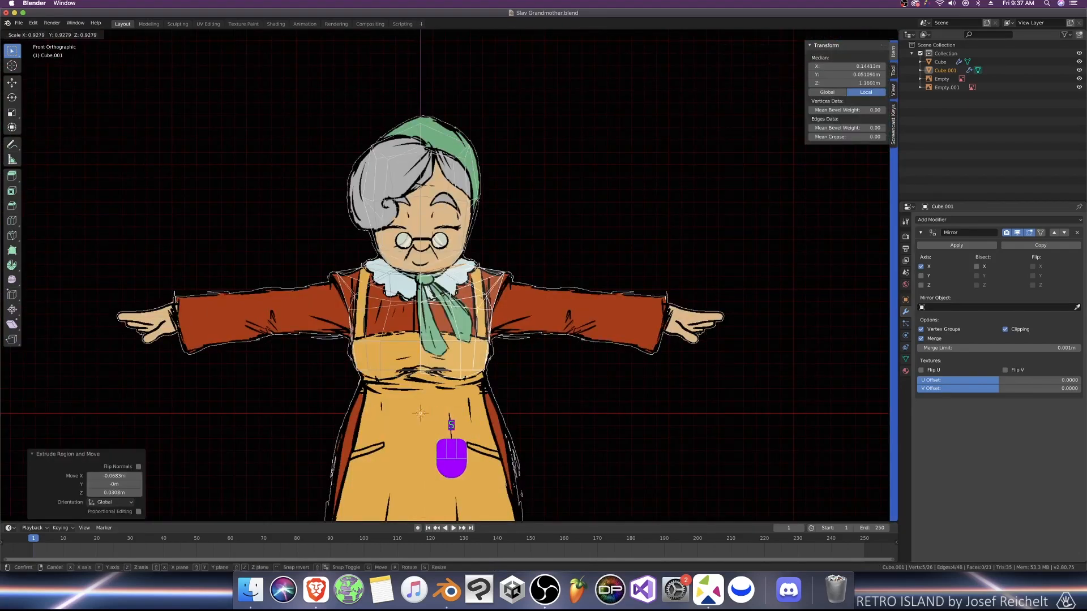
key(Return)
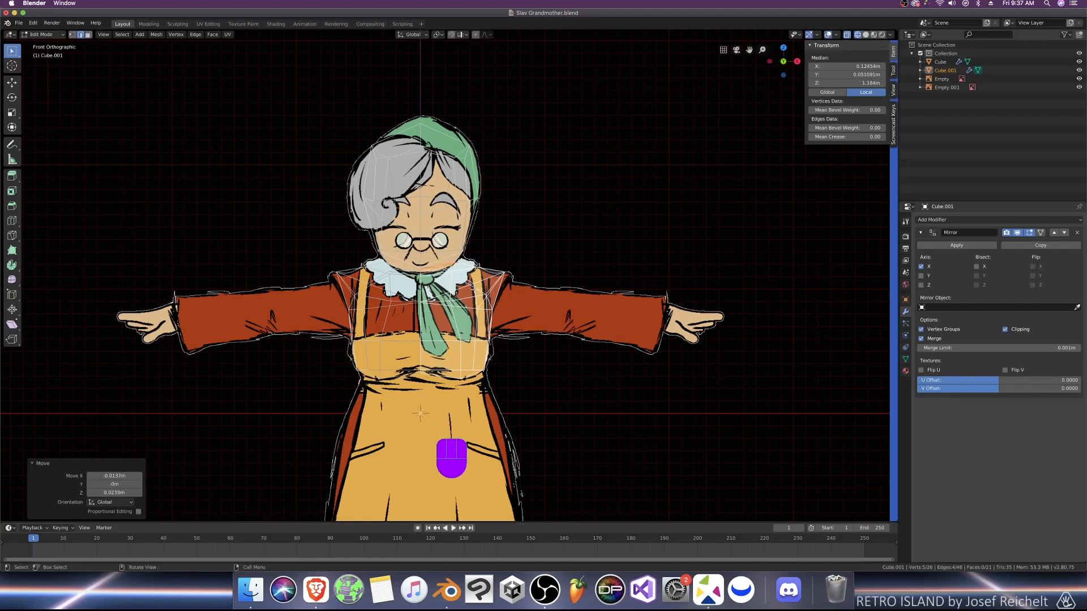
Step: Isolate the torso and scale the new neck loop down along Y and by 0.717 along X
key(alt+z)
key(KP_Divide)
middle_drag(594, 315, 448, 403)
key(s)
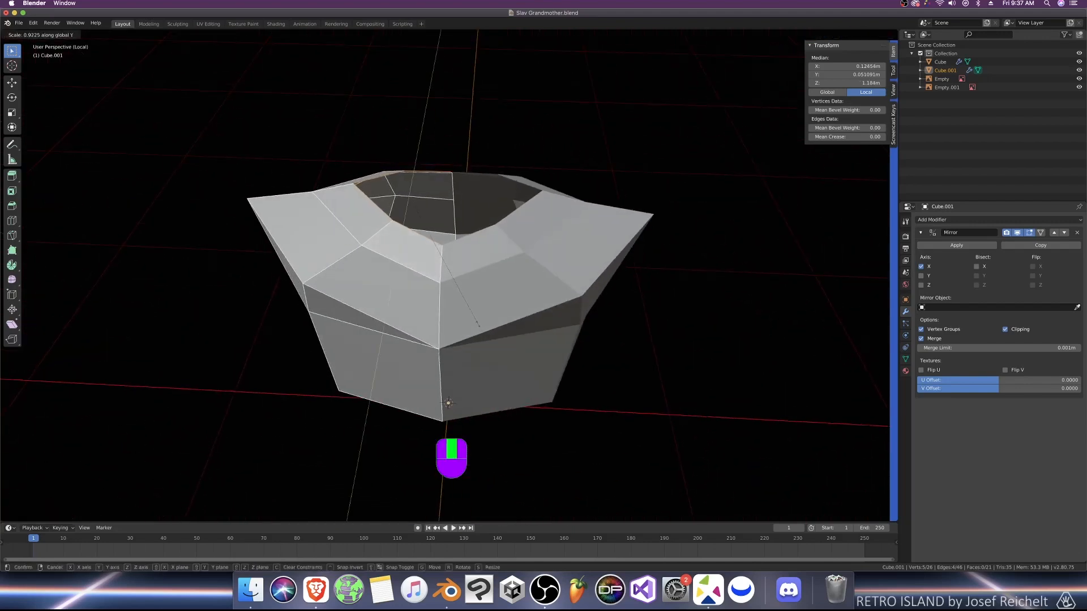
key(Return)
key(s)
click(448, 300)
Step: Move the neck loop slightly inward and upward in the front view
middle_drag(447, 300, 536, 290)
key(KP_1)
key(g)
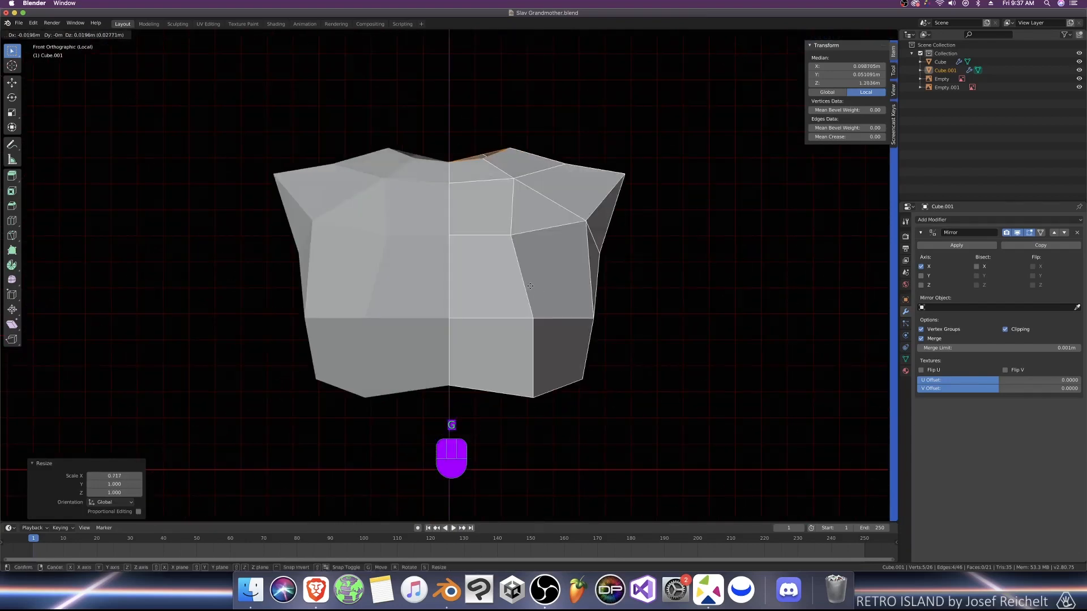
click(530, 269)
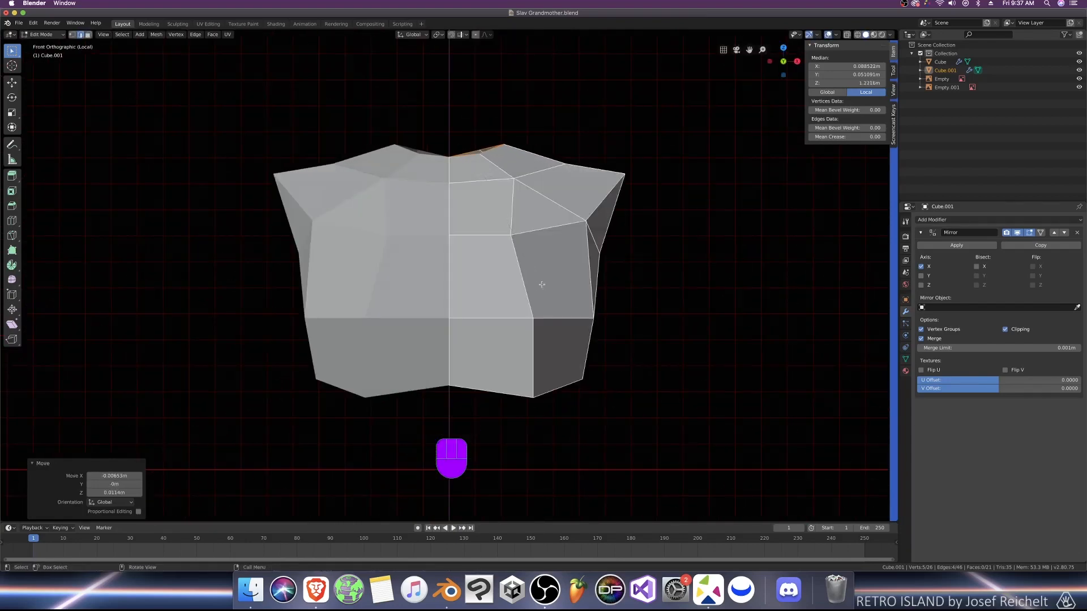
Step: Level the neck loop's vertices at a Z of 1.2529 m and fill the neck opening with faces
click(530, 260)
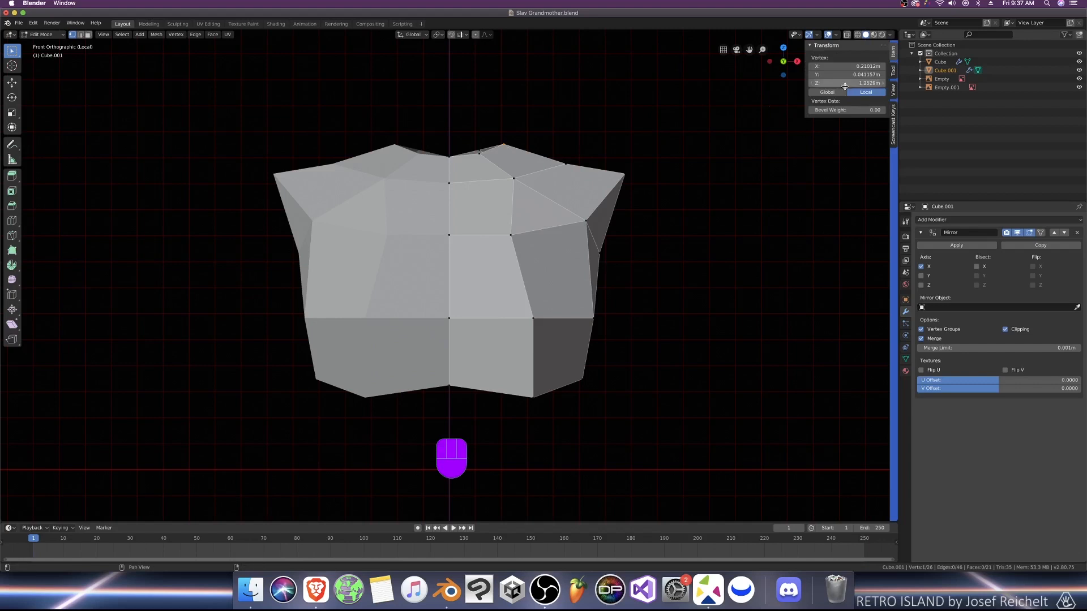
click(704, 127)
key(super+z)
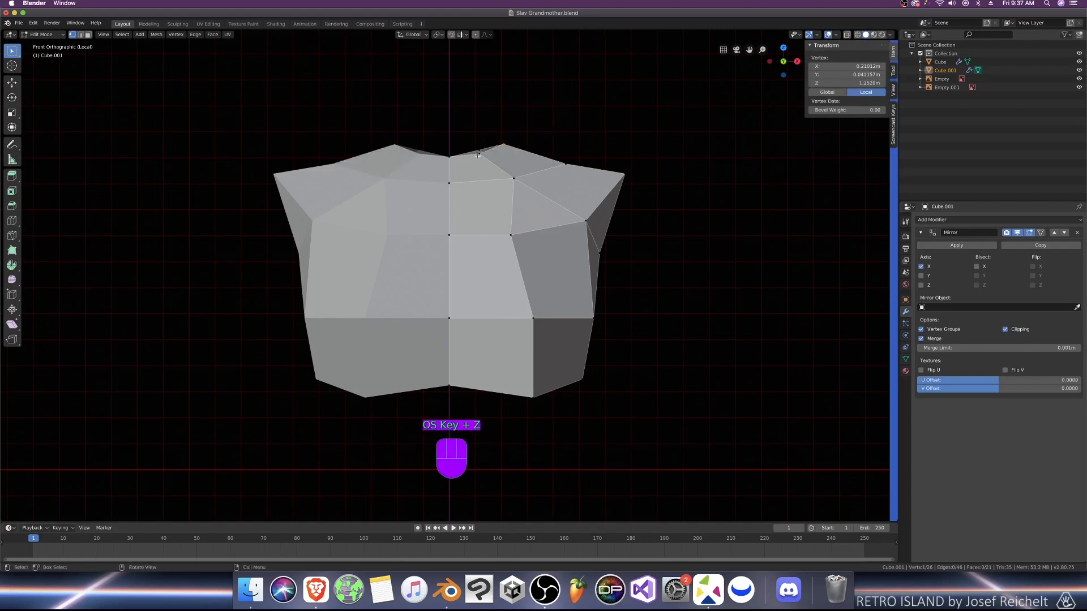
middle_drag(466, 162, 526, 184)
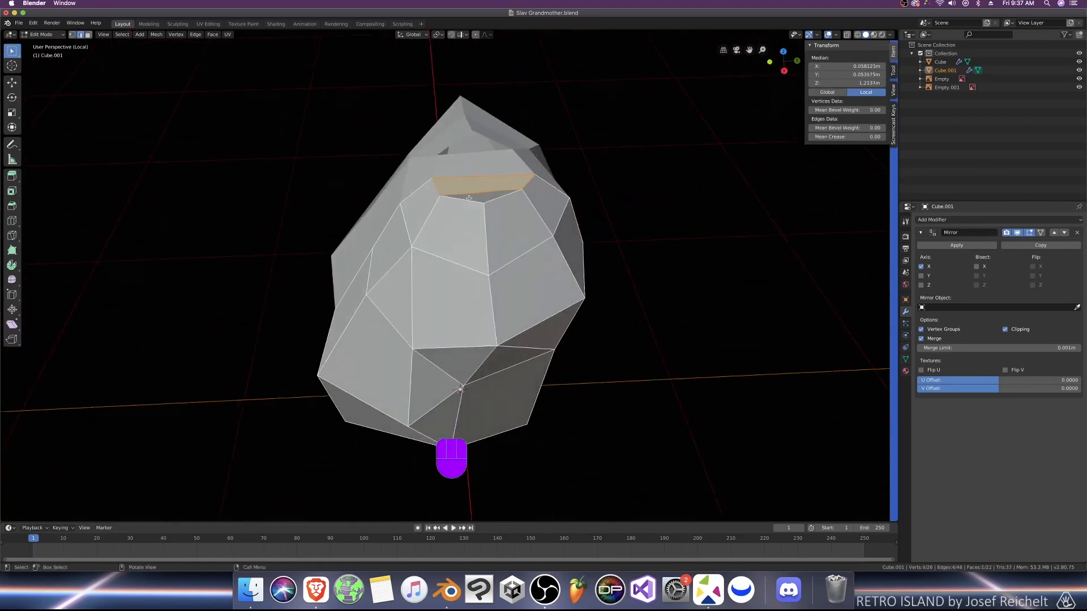
middle_drag(451, 205, 462, 208)
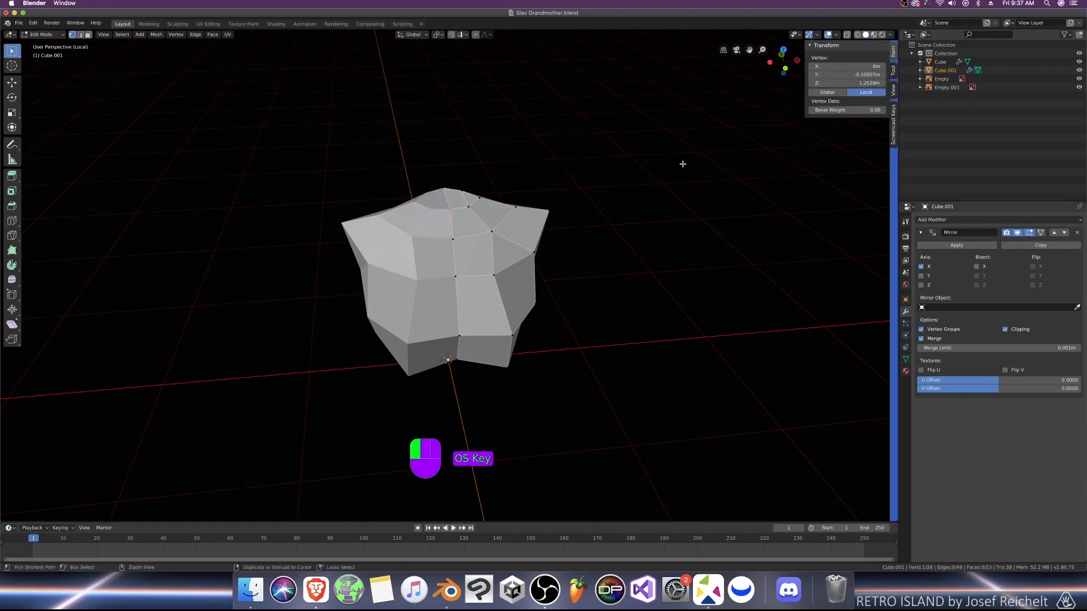
Step: Move the shoulder's tip vertex about 0.076 m inward to fit the front reference's sleeve seam
key(KP_1)
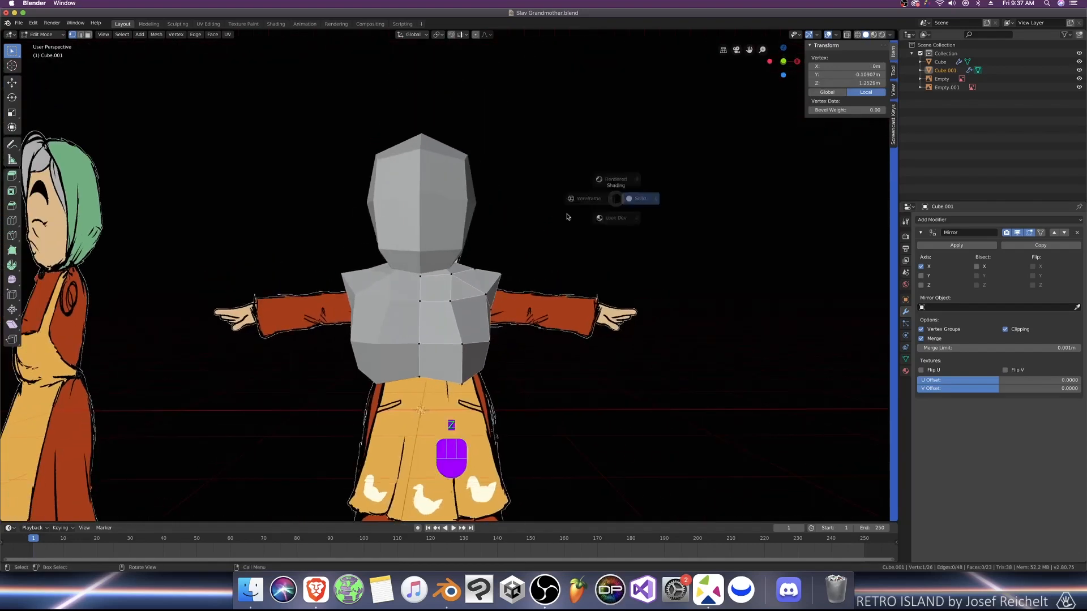
click(568, 217)
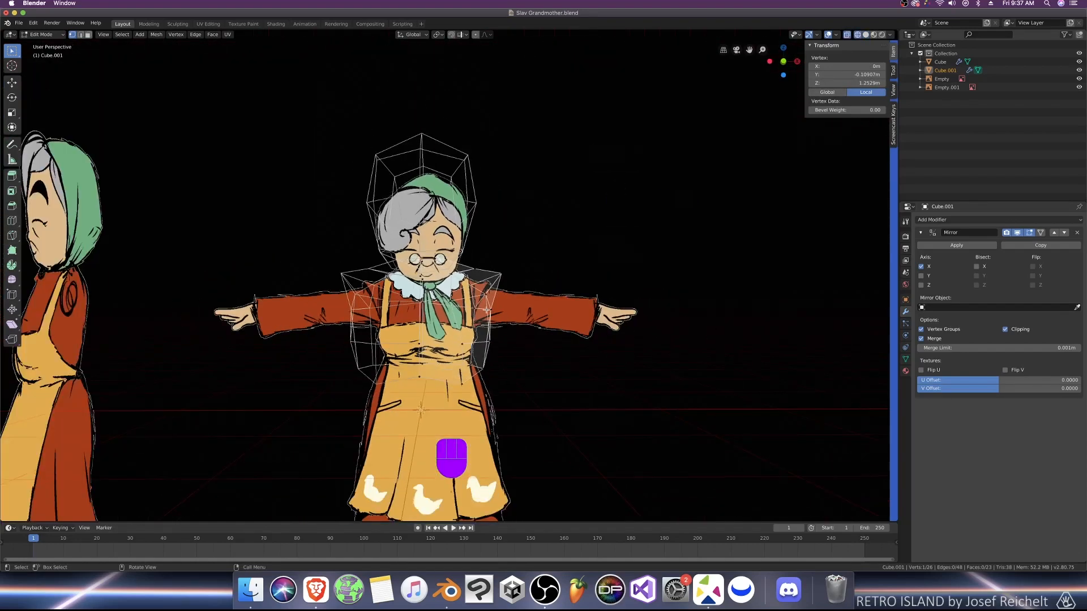
key(KP_1)
scroll(487, 300, up, 4)
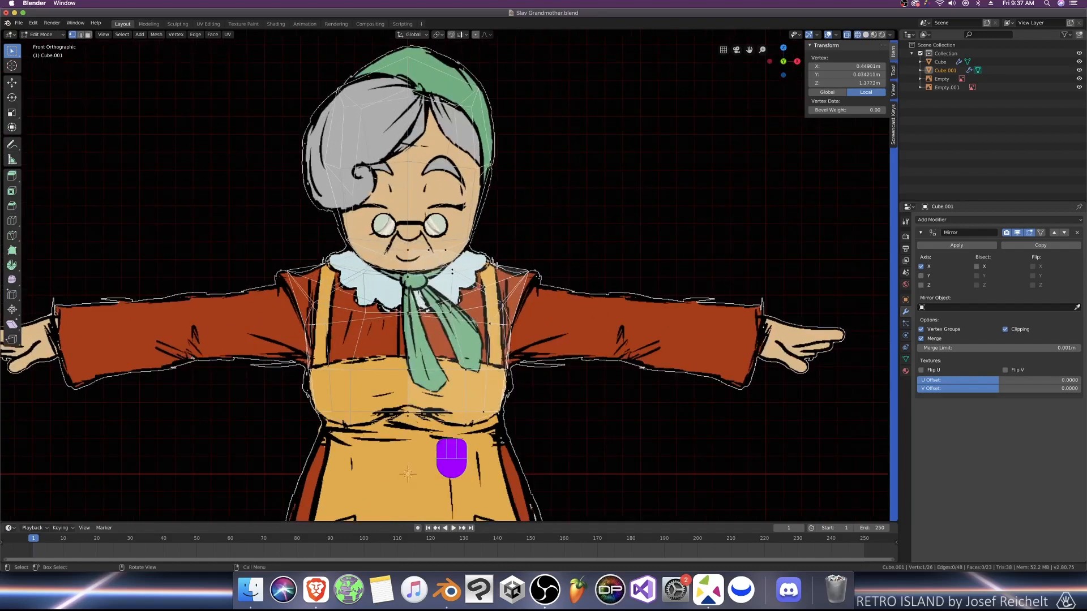
key(g)
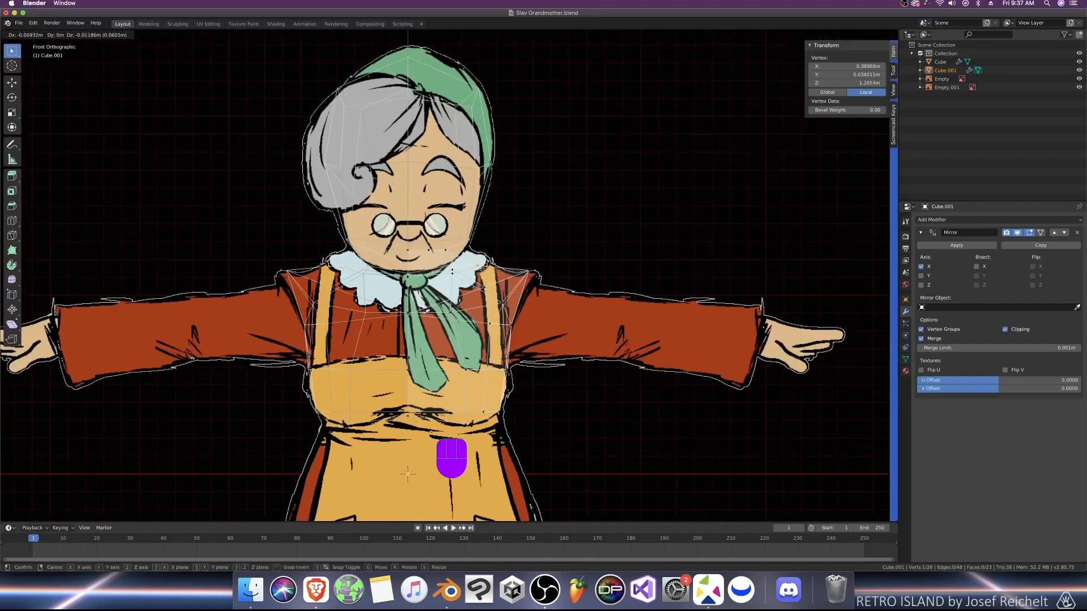
click(469, 255)
Step: Shift the neck loop outward along X and adjust the vertex at the neck's side to fit the front reference
key(z)
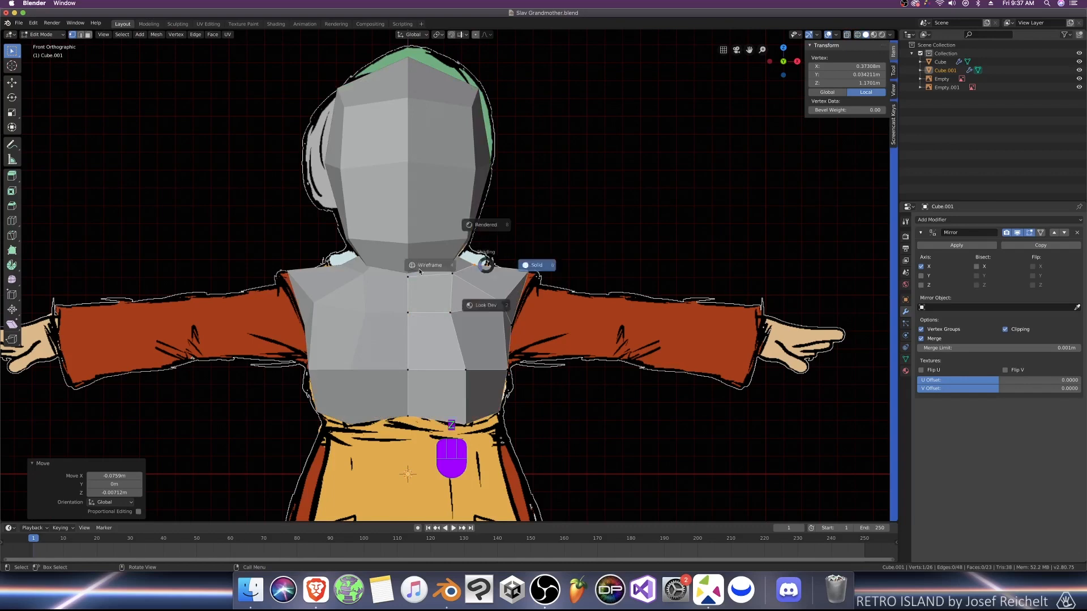
click(420, 271)
alt+click(435, 250)
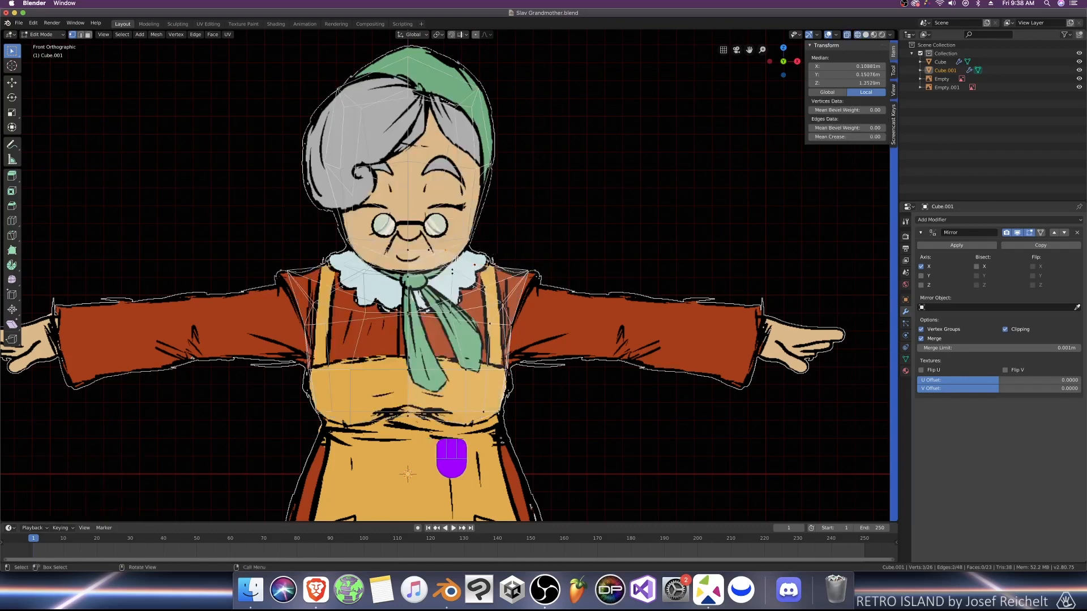
key(KP_Divide)
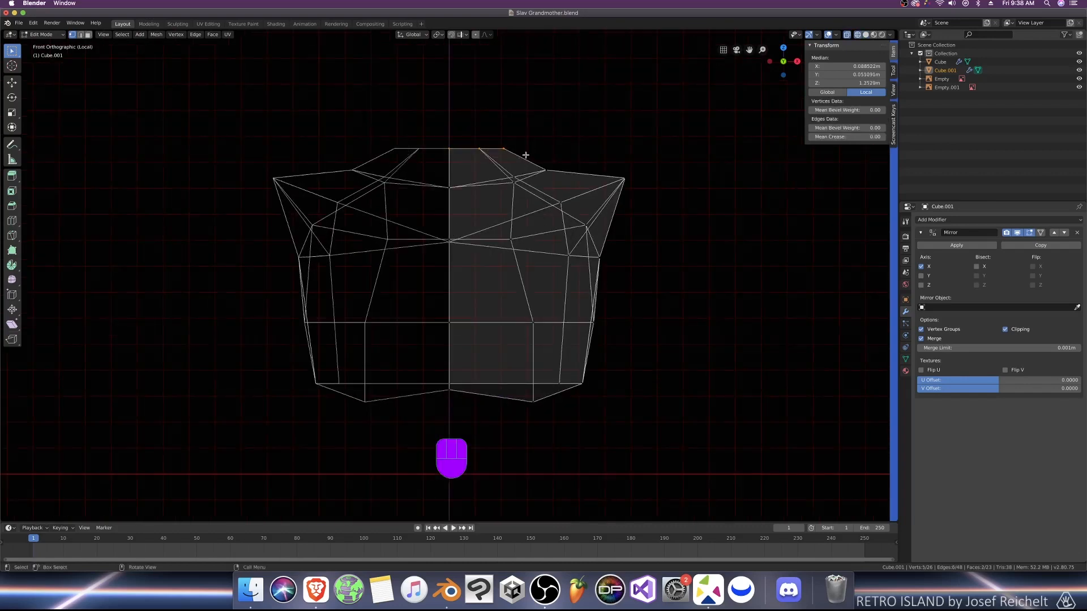
key(KP_Divide)
key(g)
key(x)
click(523, 175)
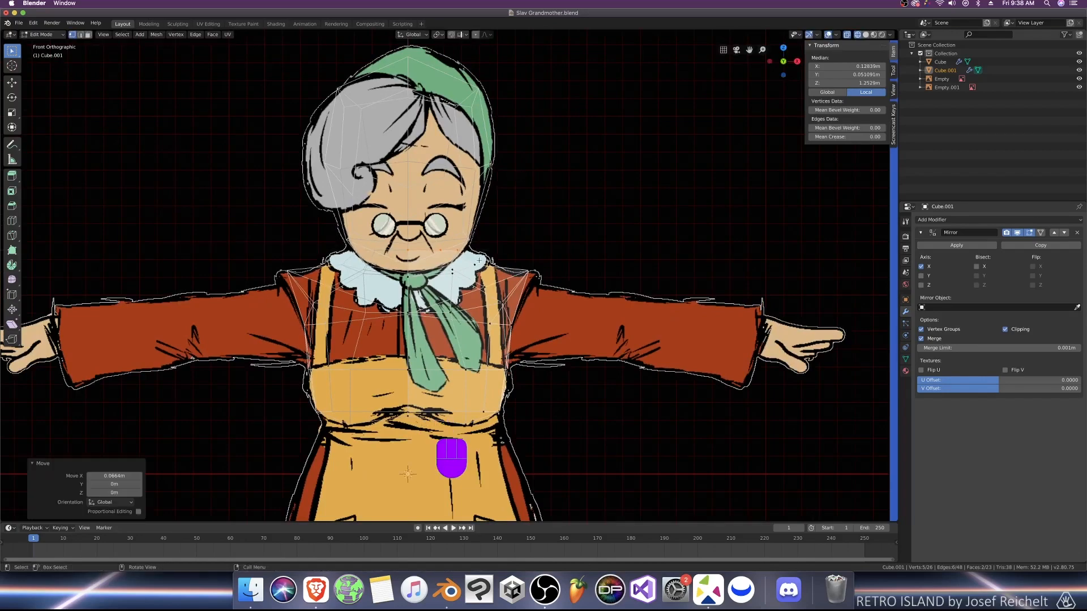
click(475, 265)
key(g)
click(478, 262)
Step: Try to move the head along Z against the torso in the side view, and undo the move
middle_drag(600, 283, 507, 304)
scroll(508, 296, down, 4)
key(KP_3)
scroll(505, 293, down, 2)
key(Tab)
click(489, 254)
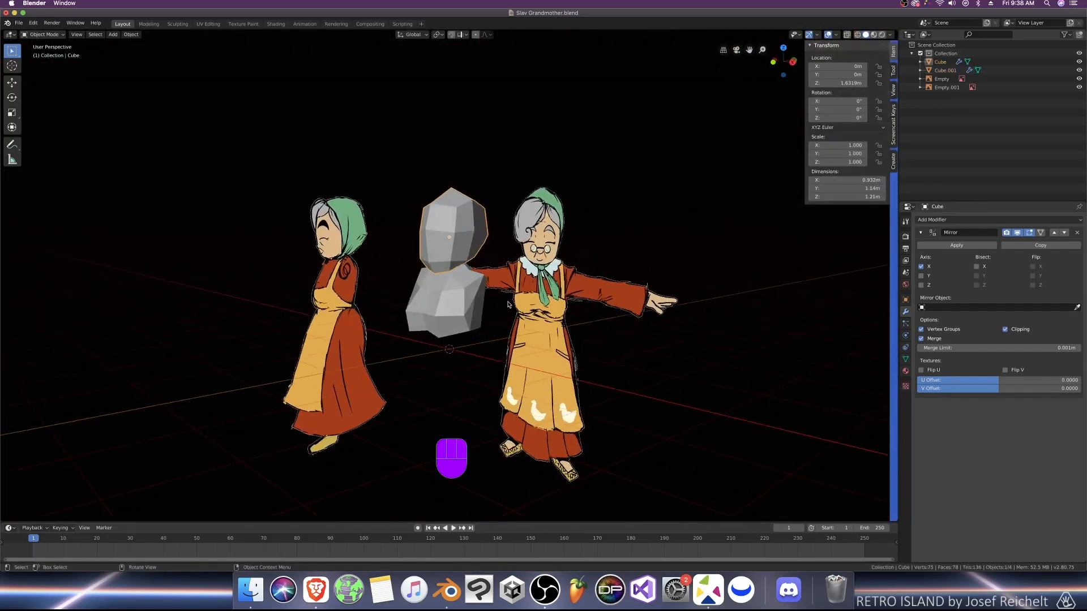
key(KP_1)
key(KP_3)
scroll(488, 271, up, 3)
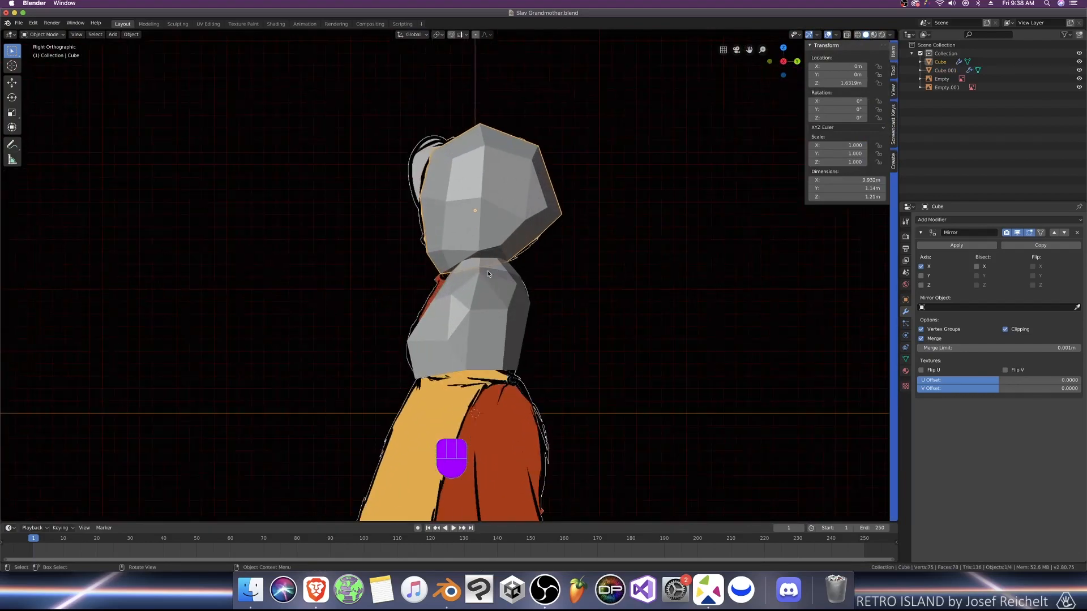
key(g)
key(z)
click(486, 270)
middle_drag(585, 323, 647, 270)
key(super+z)
Step: Move the torso's lower front vertices about 0.029 m back along Y to fit the side reference
key(KP_1)
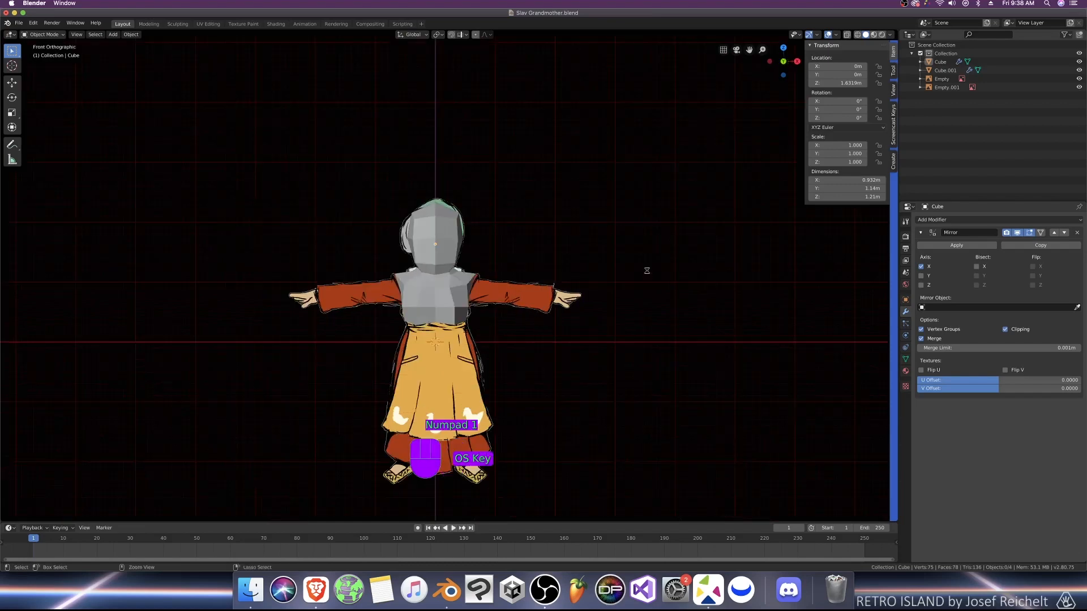
scroll(647, 273, up, 4)
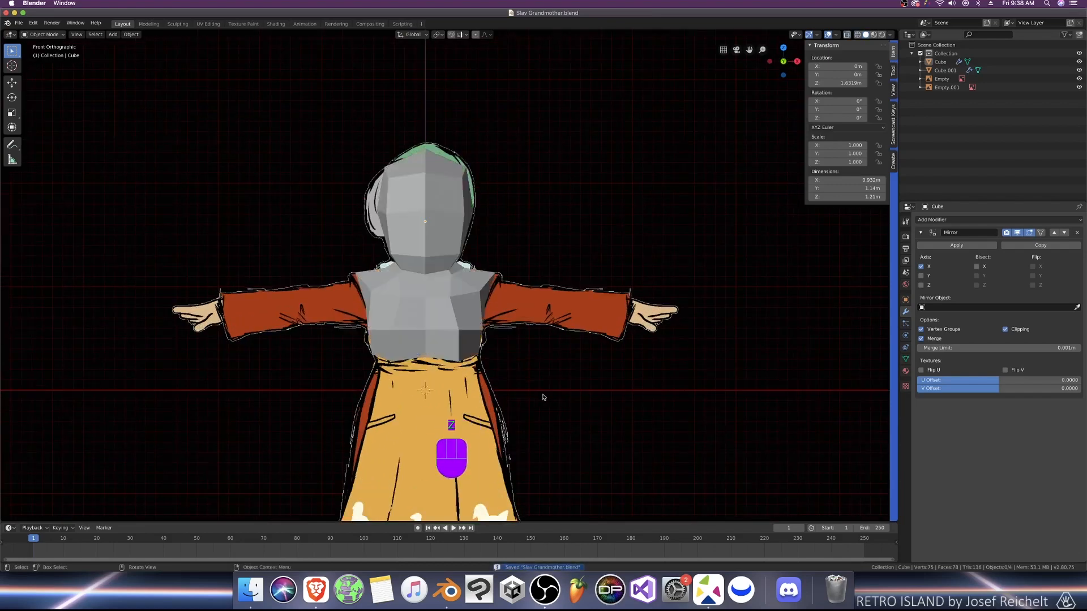
key(KP_3)
key(KP_1)
click(451, 335)
key(KP_3)
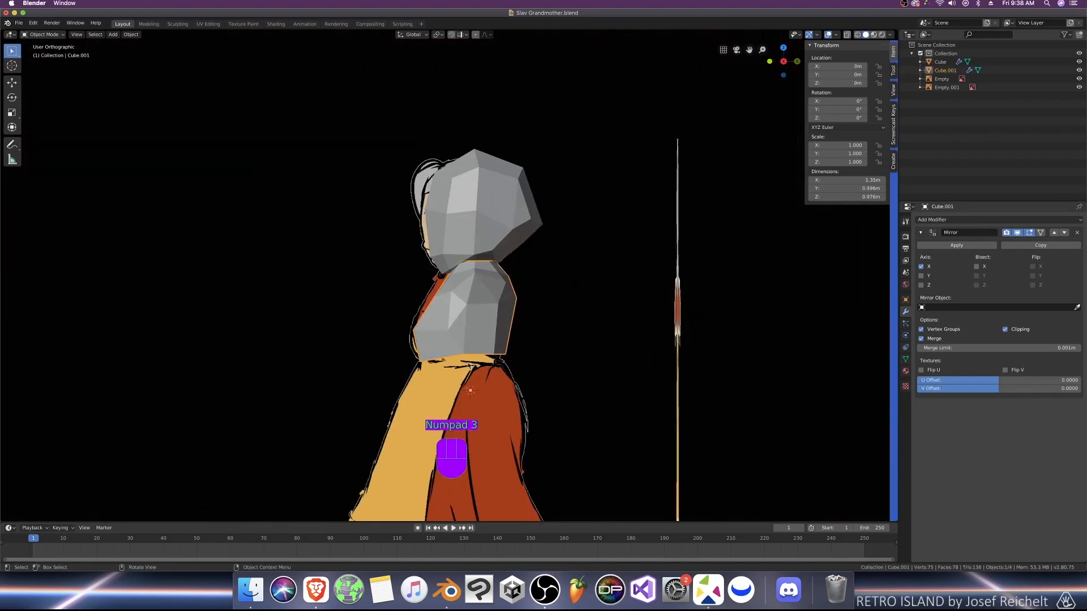
key(Tab)
key(z)
drag(400, 356, 430, 371)
key(shift+z)
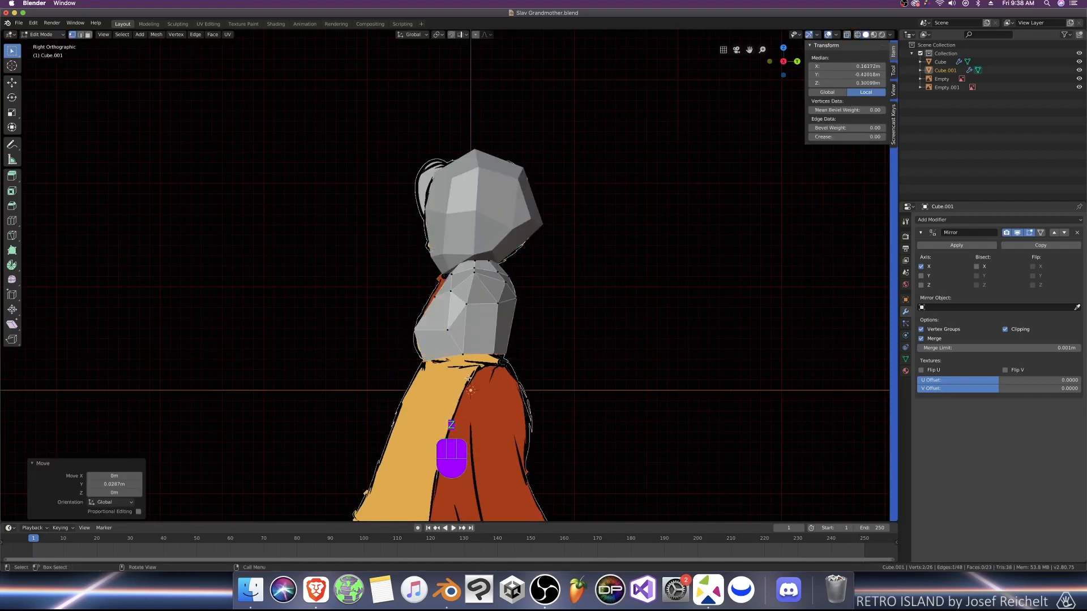
middle_drag(430, 369, 446, 367)
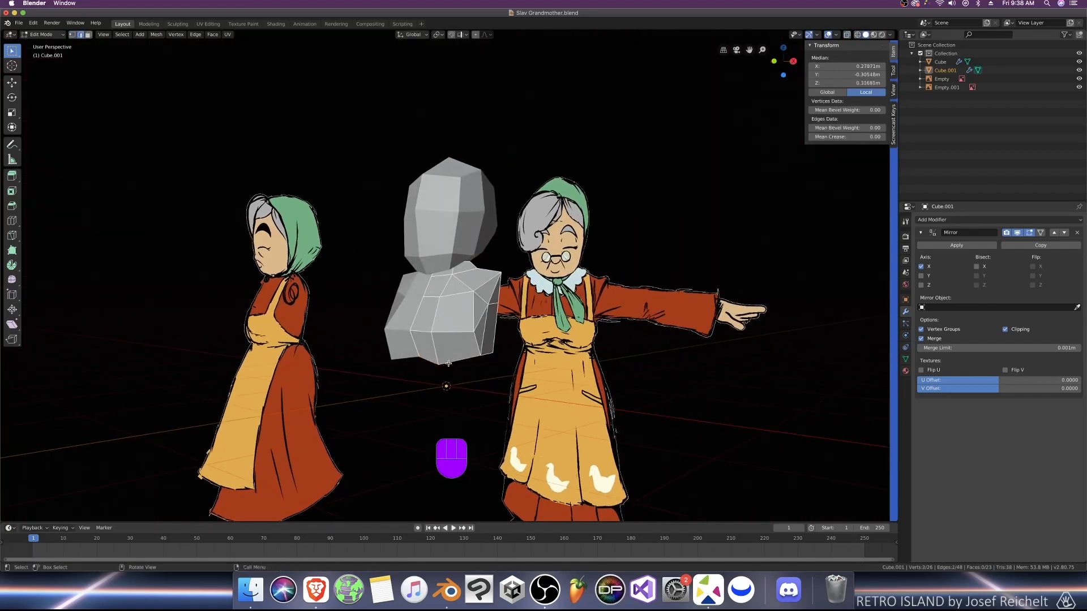
Step: Extrude the torso's lower front edges about 0.113 m forward and 0.192 m down to start the skirt
key(KP_3)
key(z)
scroll(470, 376, down, 1)
key(e)
click(488, 385)
key(KP_1)
key(z)
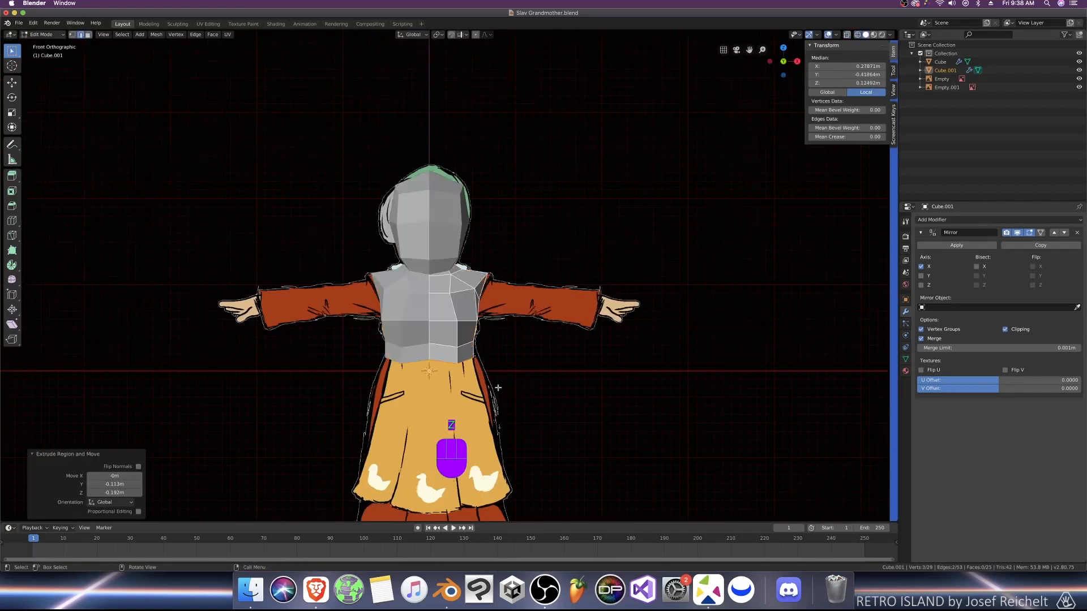
Step: Move the extruded lower row of the skirt front about 0.261 m down along Z
click(425, 362)
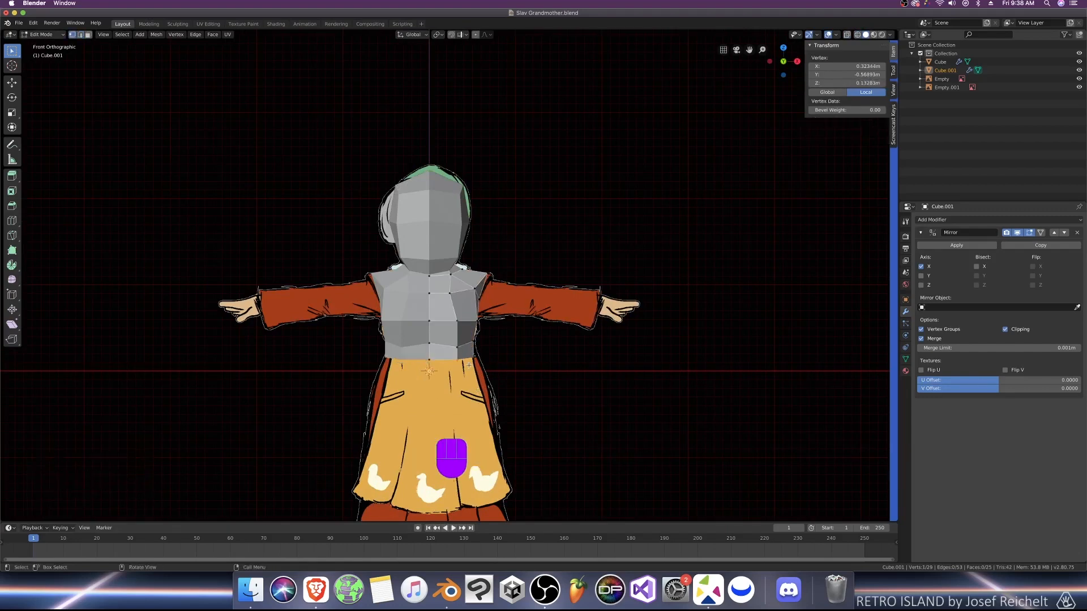
alt+click(442, 362)
key(g)
key(z)
click(479, 411)
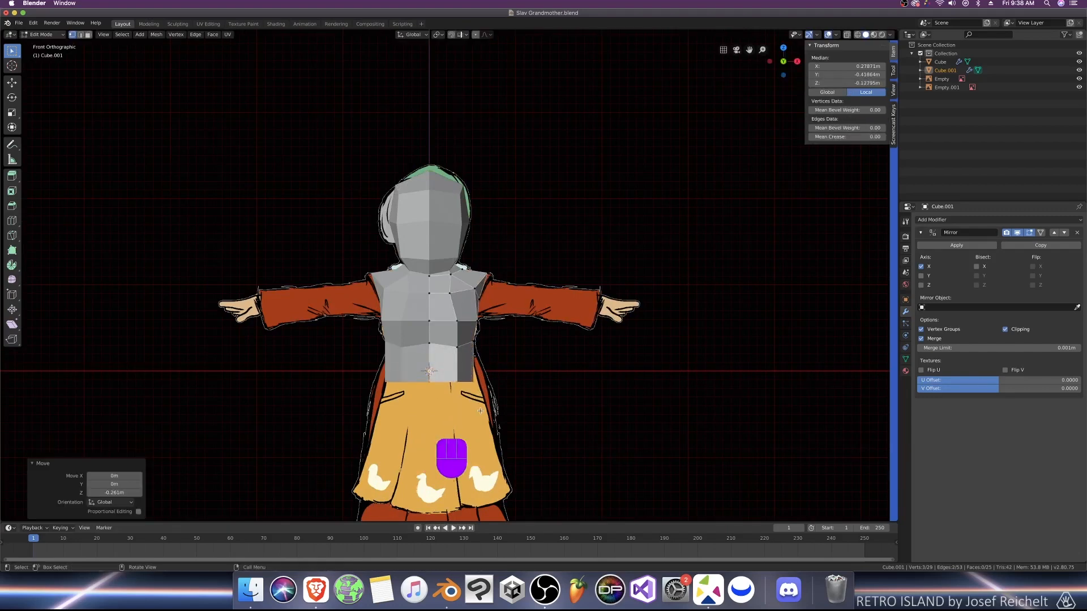
Step: Spread the skirt front's lower vertices outward along X to follow the front reference's skirt outline
key(g)
key(x)
click(489, 420)
click(468, 385)
key(g)
key(x)
click(462, 387)
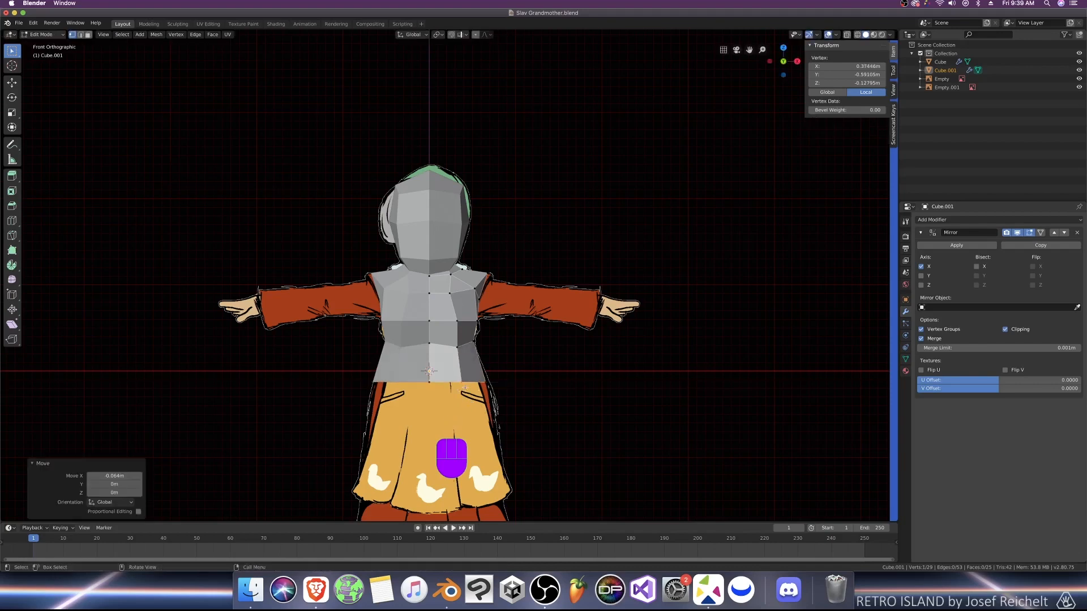
click(494, 383)
key(g)
key(x)
click(491, 383)
Step: Match the lower row's middle vertex to the centre vertex, with Y at -0.59795 m and Z at -0.13779 m
middle_drag(491, 383, 627, 268)
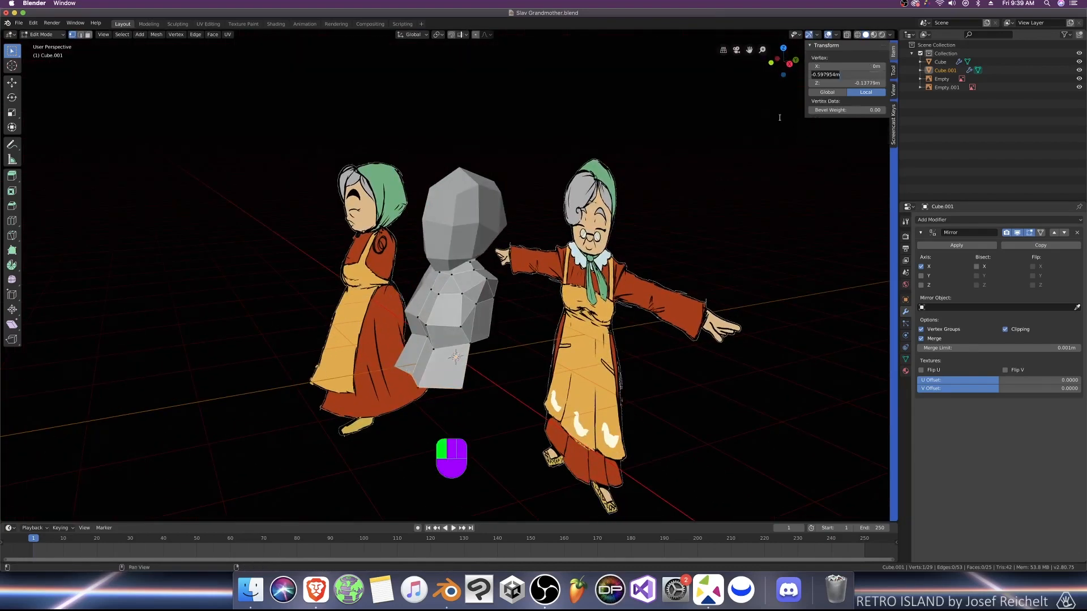
text(-0.59795m)
middle_drag(471, 383, 400, 395)
key(KP_3)
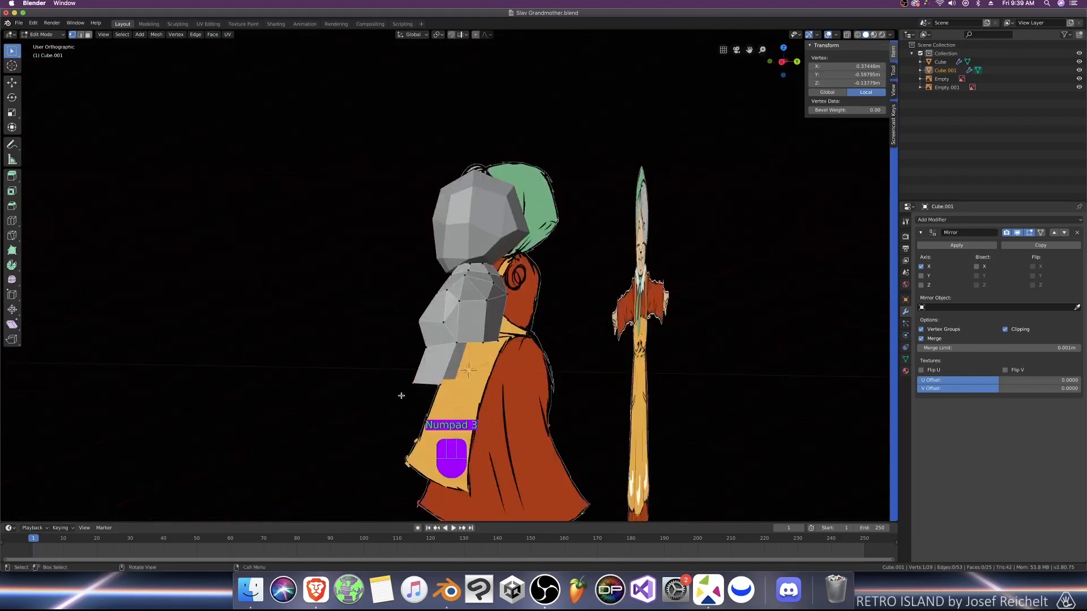
Step: Shift the lower vertices of the skirt front along Y to fit the apron in the side reference
key(g)
click(436, 399)
drag(403, 370, 460, 399)
scroll(436, 391, down, 2)
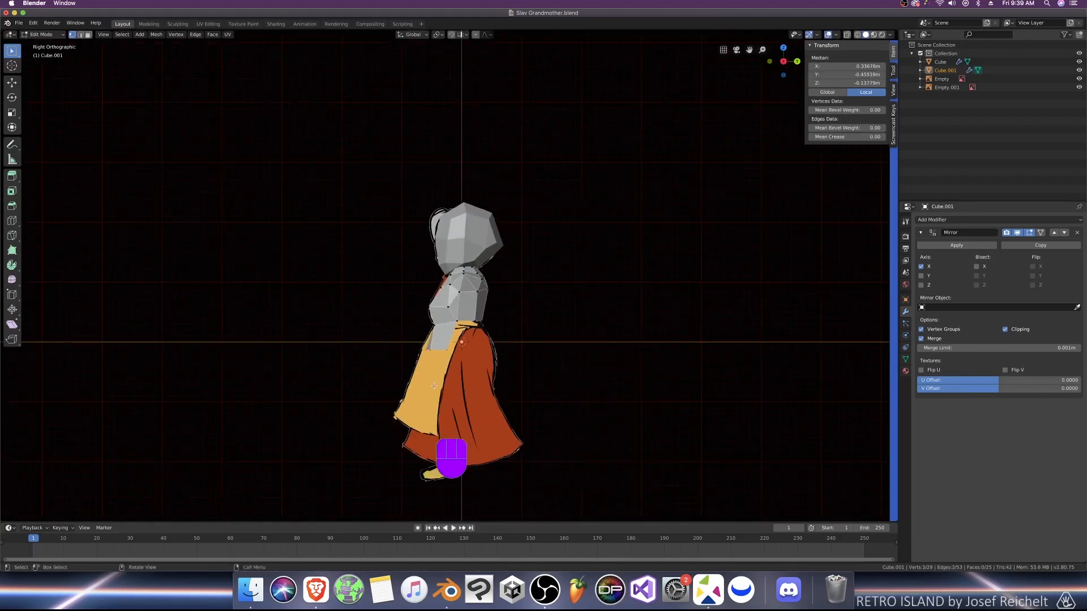
key(g)
key(y)
click(429, 387)
Step: Extrude the skirt front's lower row about 0.184 m forward and 0.645 m down, and scale it by about 1.472
key(e)
click(419, 419)
key(KP_1)
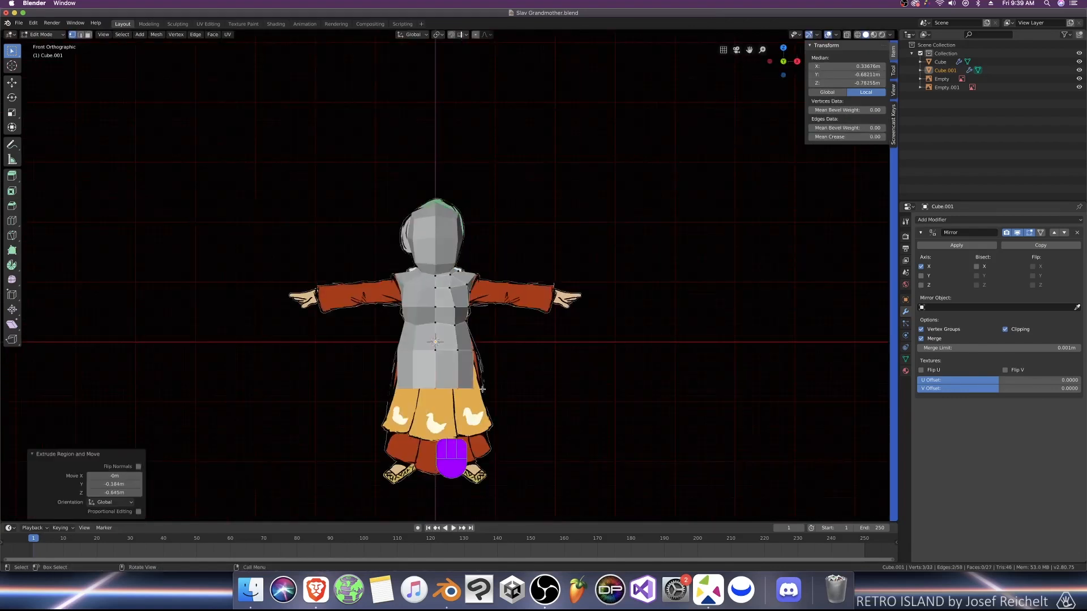
key(s)
click(521, 406)
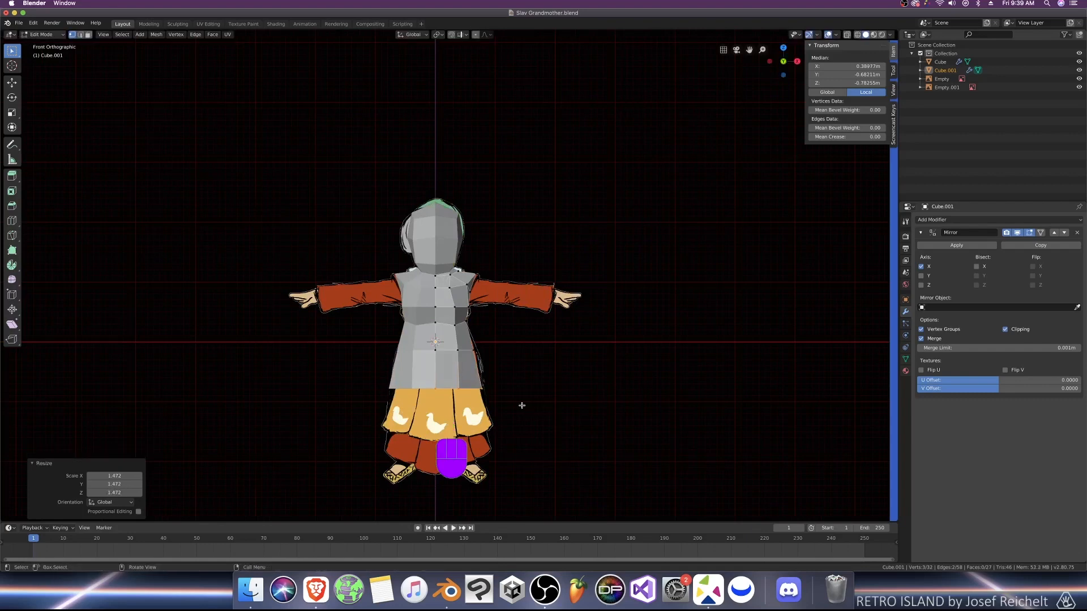
Step: Lower the skirt front's bottom row and the row above it along Z to space them evenly
key(g)
key(z)
click(527, 420)
drag(422, 340, 481, 361)
key(g)
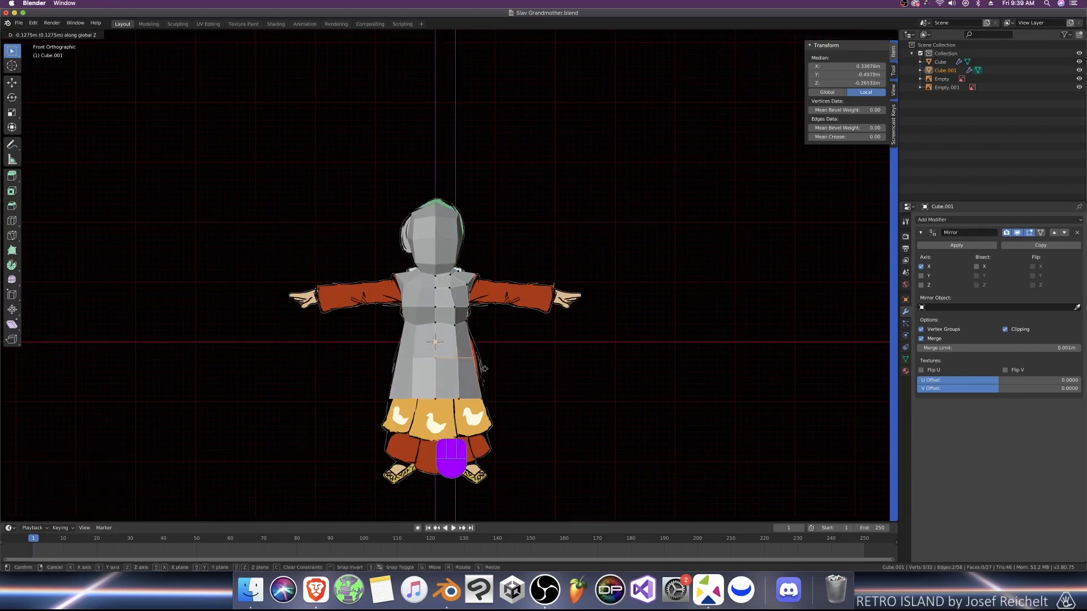
Step: Extend the skirt front with a new hem row about 0.999 m further down along Z, and scale the row up
click(484, 416)
key(s)
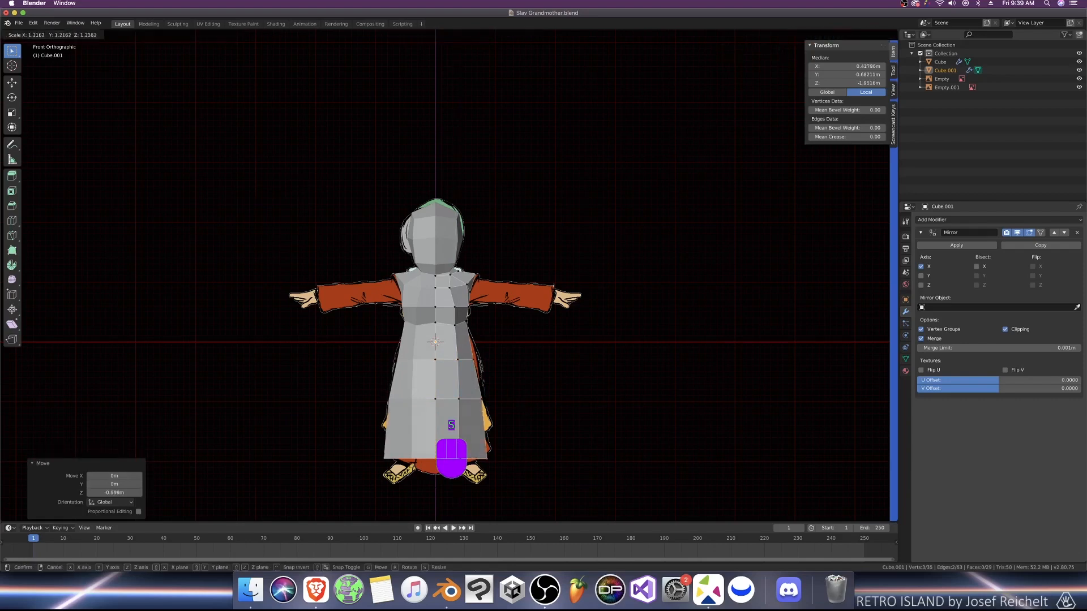
click(498, 416)
click(498, 417)
Step: Lower the centre and middle vertices of the front hem along Z to give the hem a rounded edge
click(432, 460)
click(436, 464)
key(g)
key(z)
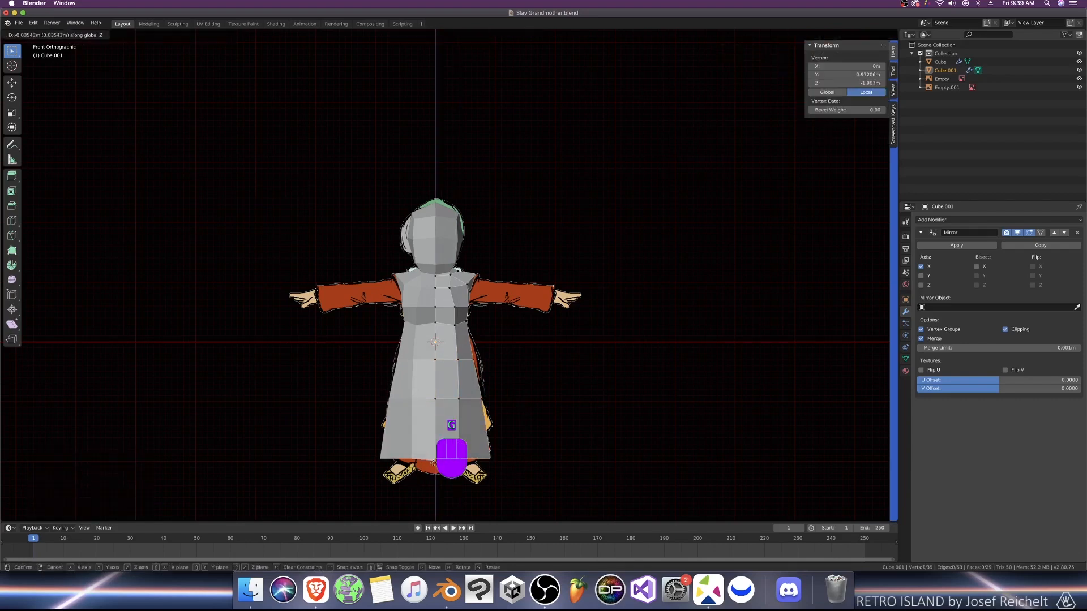
click(437, 472)
shift+middle_drag(437, 472, 428, 294)
click(442, 284)
key(g)
key(z)
click(440, 291)
click(433, 289)
key(g)
key(z)
click(432, 294)
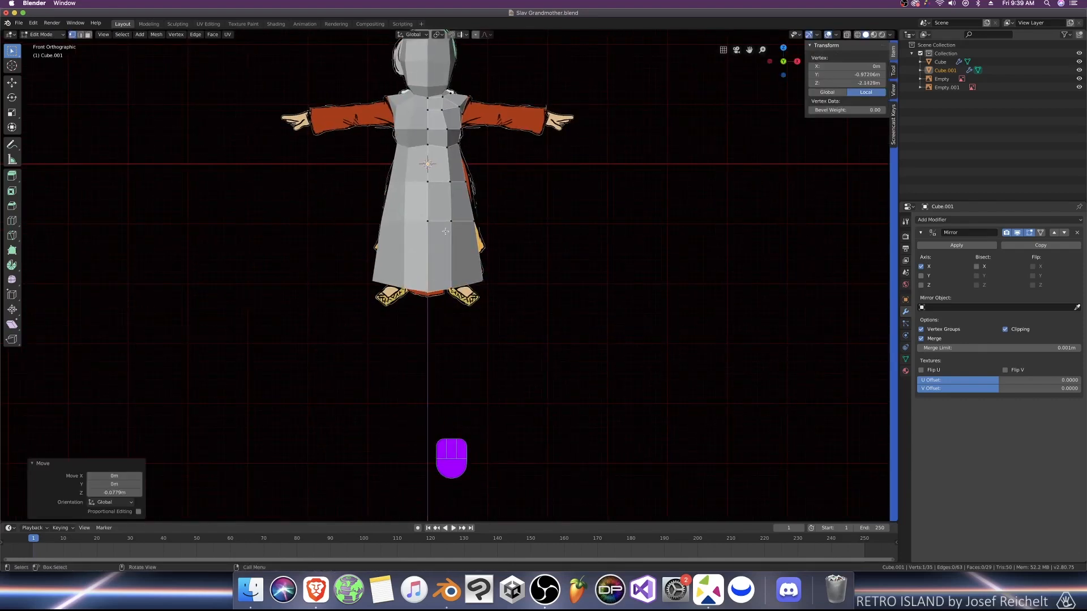
Step: Lower the row above the hem along Z and scale it by about 1.168 to widen the skirt
alt+click(464, 223)
key(g)
key(z)
click(468, 245)
key(s)
click(501, 299)
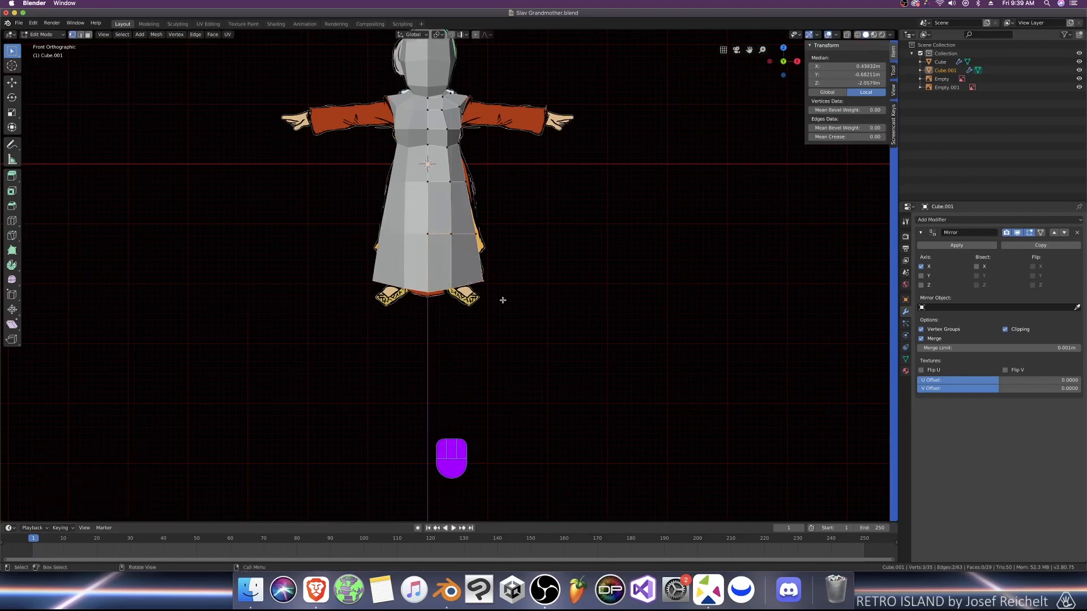
Step: Move the front hem's middle and side vertices down along Z to fit the hem in the side reference
key(KP_3)
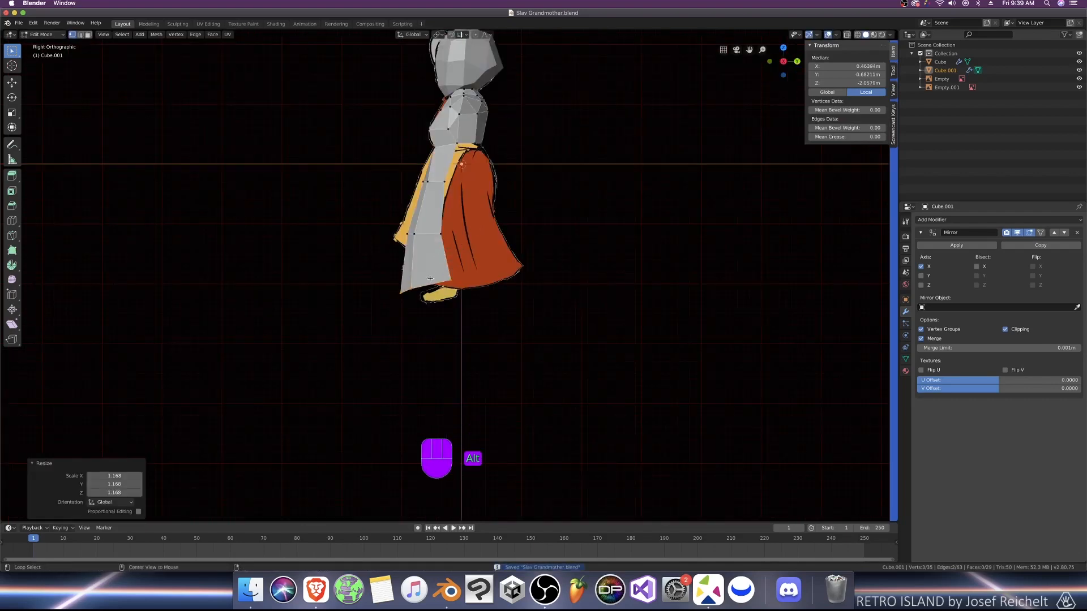
alt+click(430, 278)
click(417, 287)
key(g)
key(z)
click(418, 291)
click(451, 280)
key(g)
key(z)
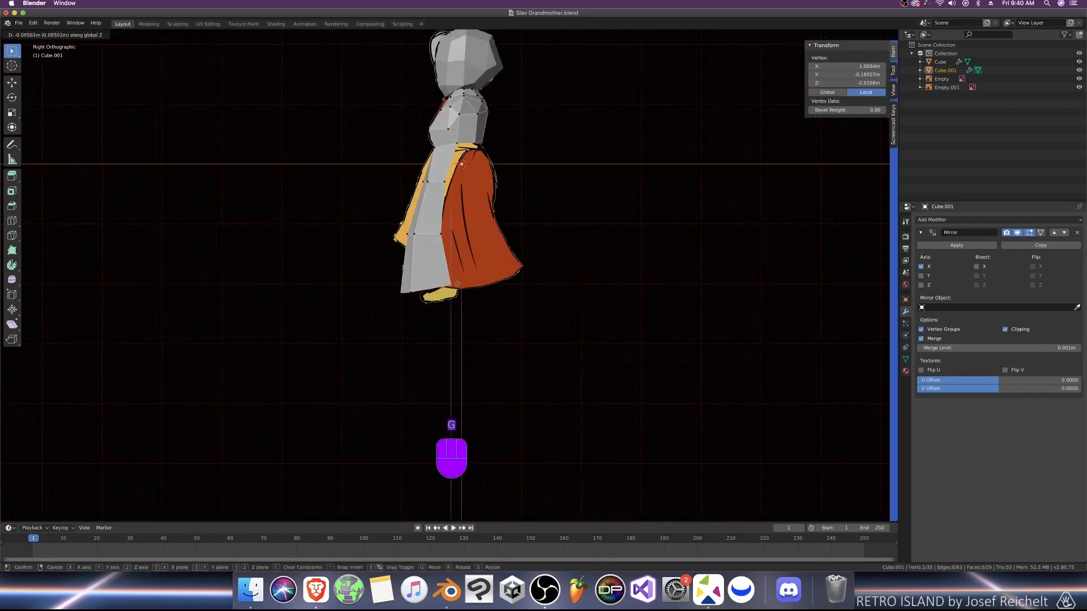
click(452, 286)
click(398, 294)
Step: Extrude the torso's lower back edge about 0.255 m back and 0.39 m down along the side reference
key(2)
middle_drag(466, 196, 398, 195)
click(473, 141)
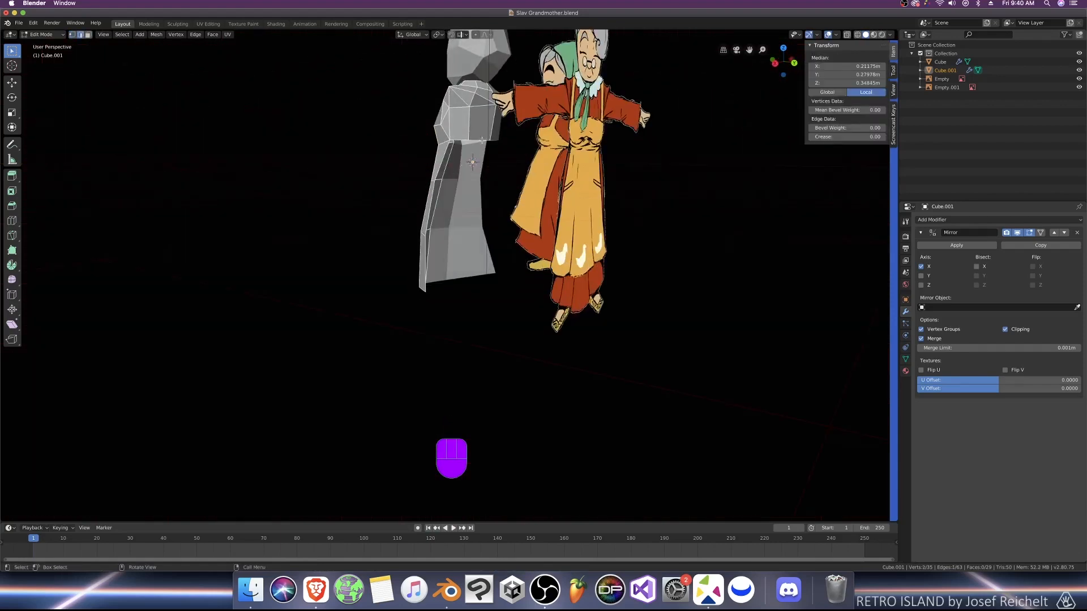
key(KP_3)
key(e)
click(526, 175)
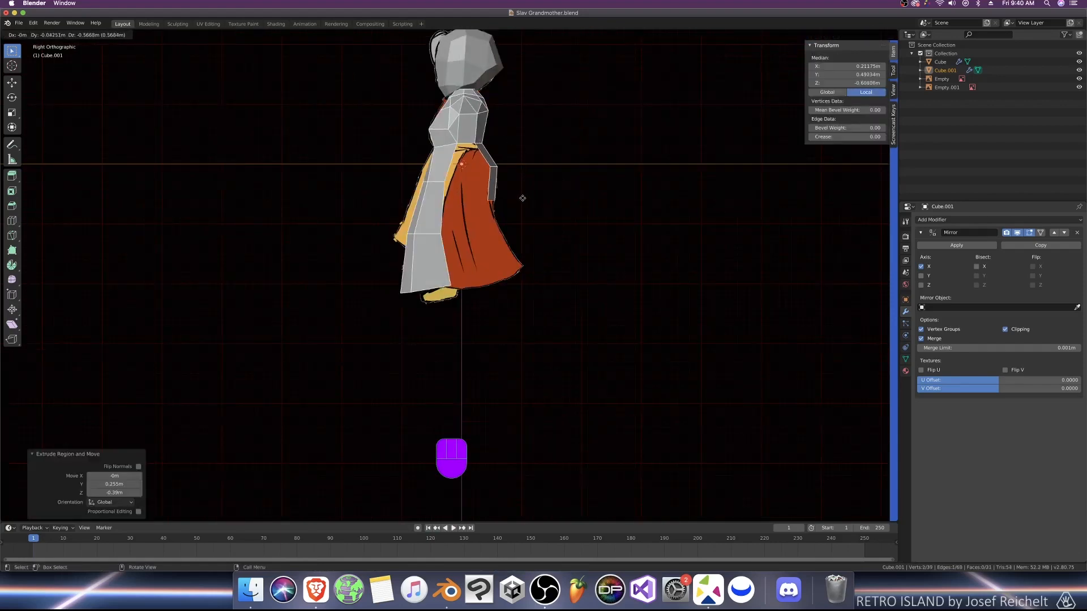
Step: Extrude the skirt's back edge twice more, about 0.66 m and 1.01 m down, following the side reference to the hem
key(e)
click(521, 230)
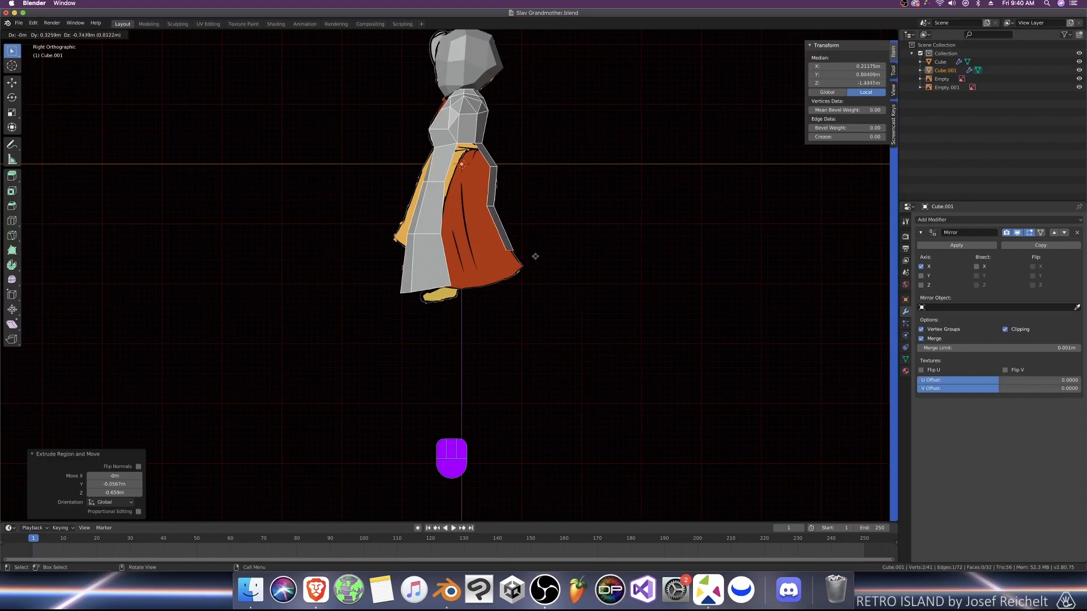
click(547, 271)
scroll(484, 246, up, 1)
shift+middle_drag(478, 182, 466, 246)
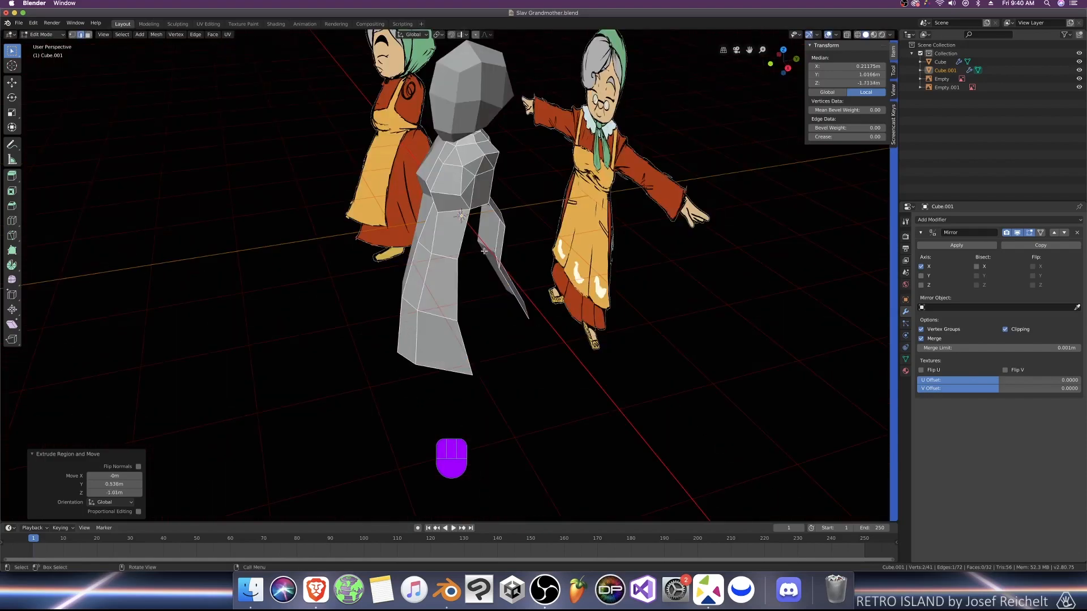
Step: Fill the skirt's side between the front and back strips with three faces, scaling each new edge down
click(459, 246)
middle_drag(546, 226, 479, 269)
click(480, 279)
key(s)
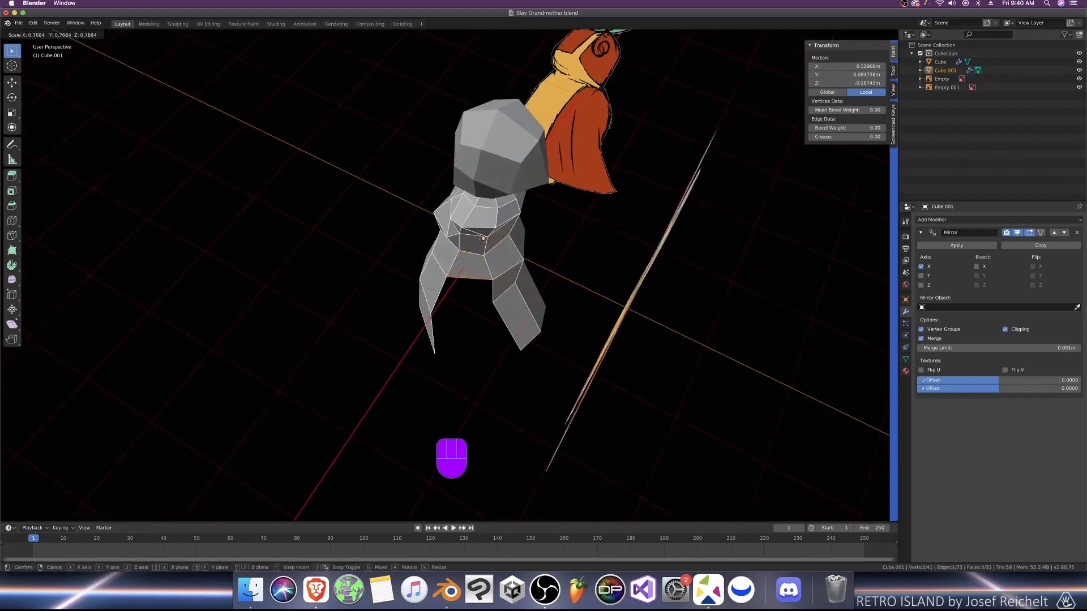
click(479, 294)
click(450, 309)
click(464, 309)
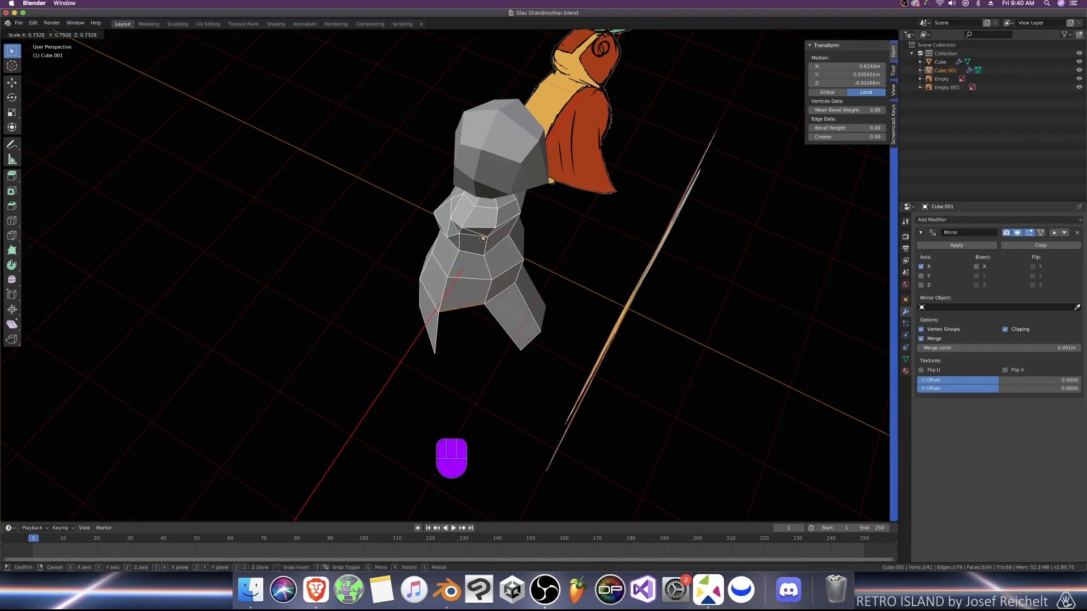
click(474, 350)
key(s)
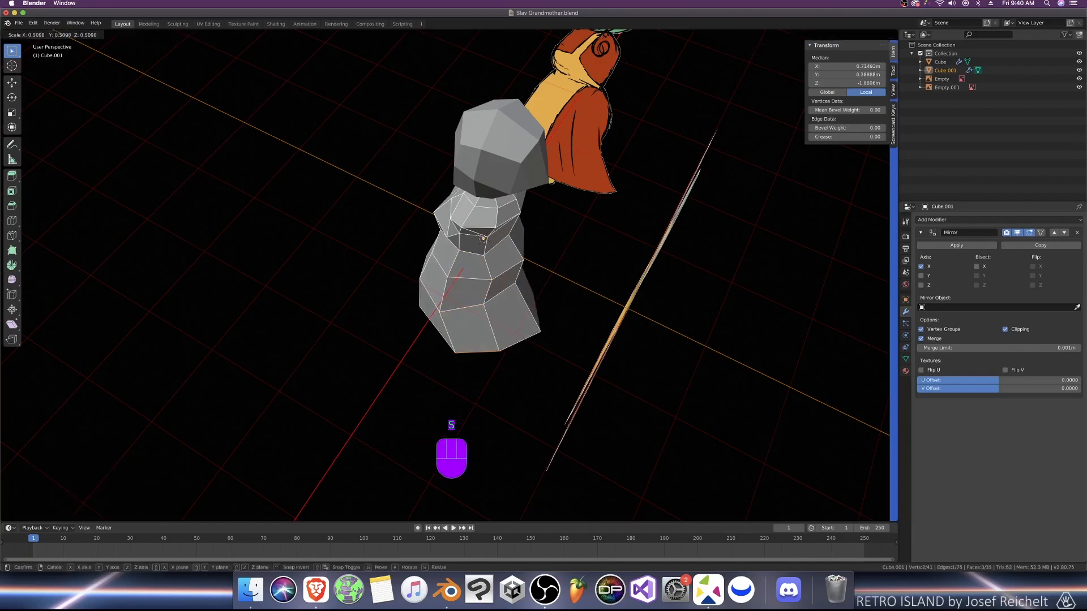
click(481, 346)
Step: Adjust the side vertices of the row above the hem in the side view to smooth the skirt's edge flow
key(KP_3)
click(478, 293)
key(1)
click(455, 304)
key(g)
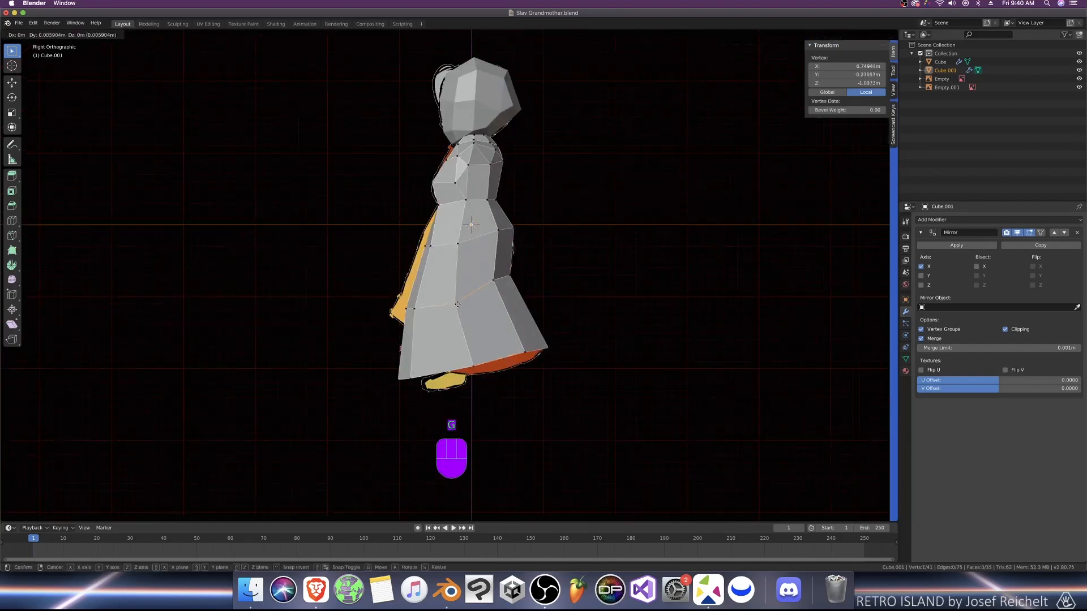
click(461, 299)
click(493, 280)
key(g)
click(494, 280)
Step: Move the side and rear hem vertices to follow the hem curve in the side reference
click(458, 243)
click(476, 374)
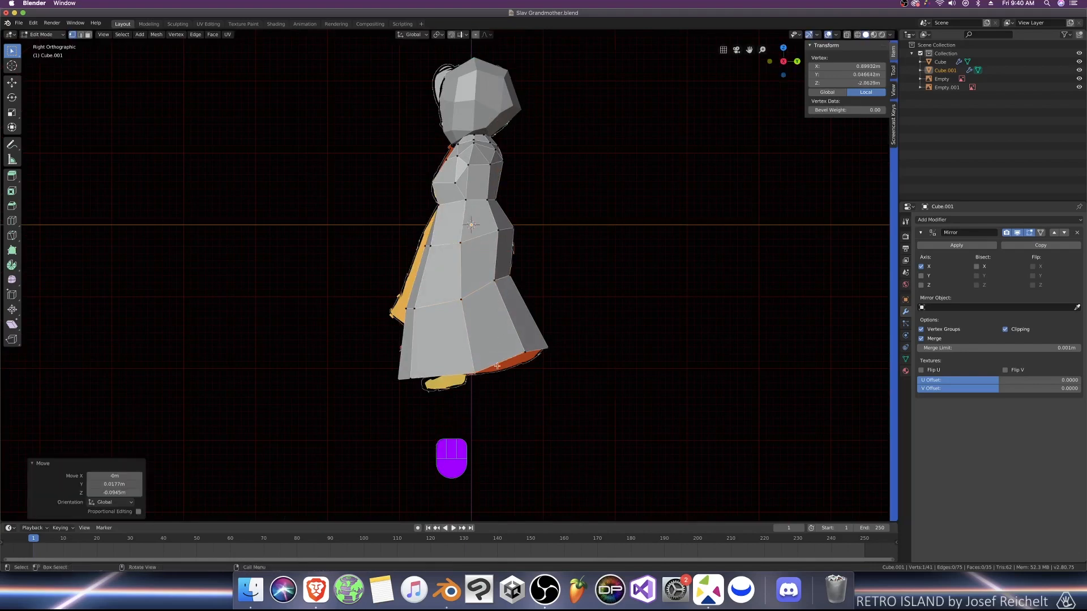
key(g)
click(475, 372)
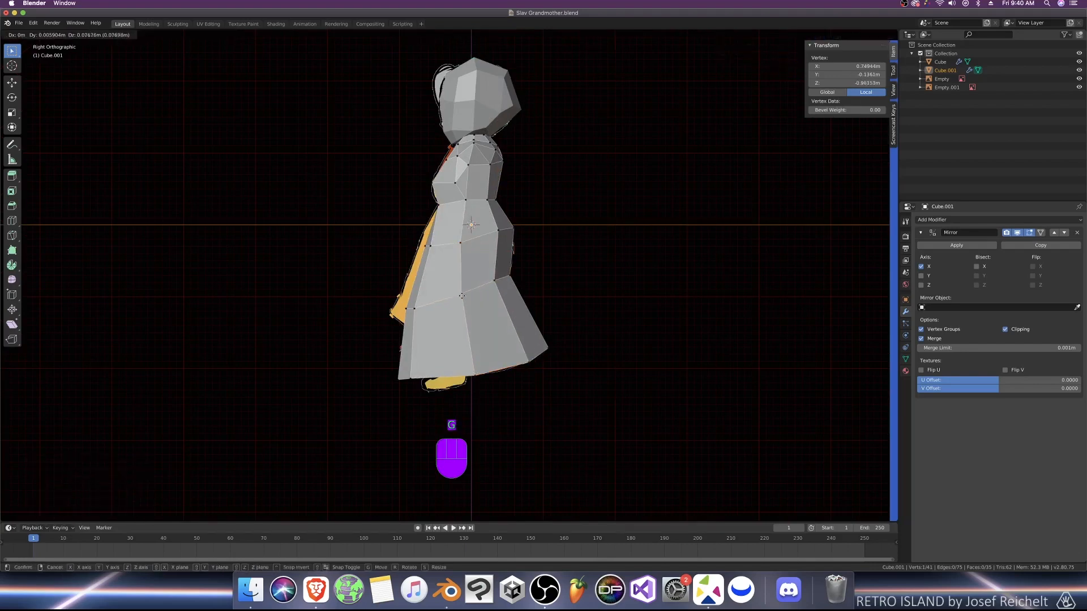
Step: Move the centre and middle vertices of the row above the front hem up to the apron outline, using X-ray
key(z)
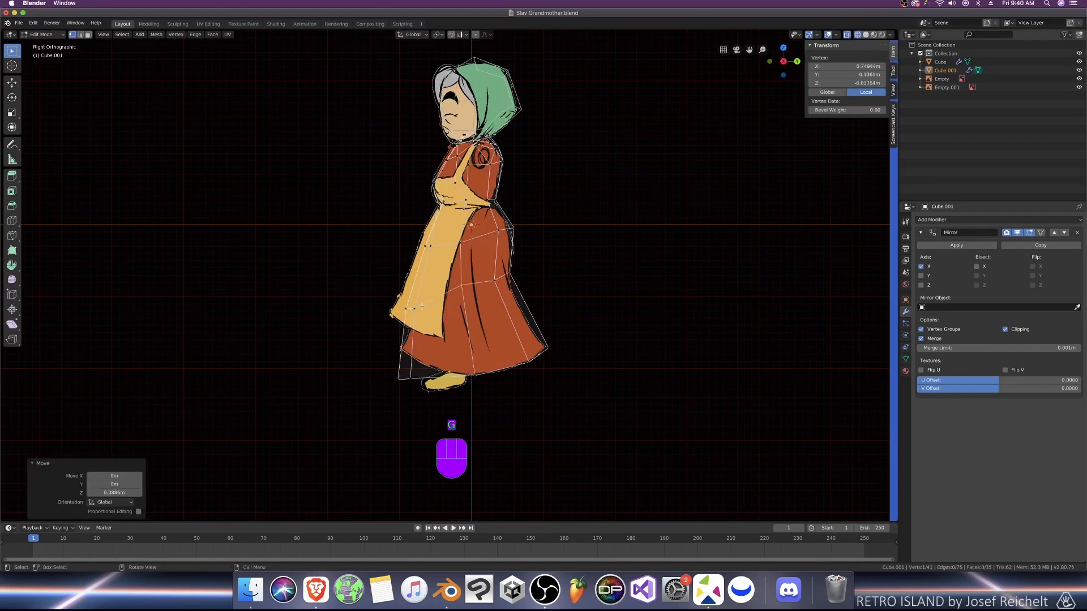
click(406, 308)
key(g)
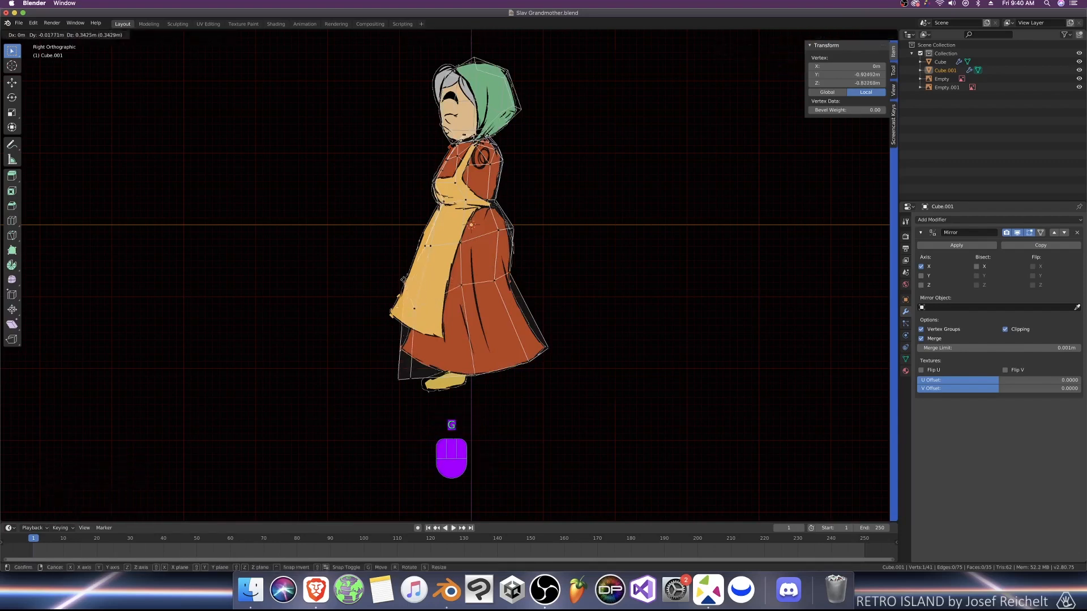
click(405, 276)
click(413, 305)
click(414, 309)
key(g)
click(428, 283)
click(410, 284)
key(g)
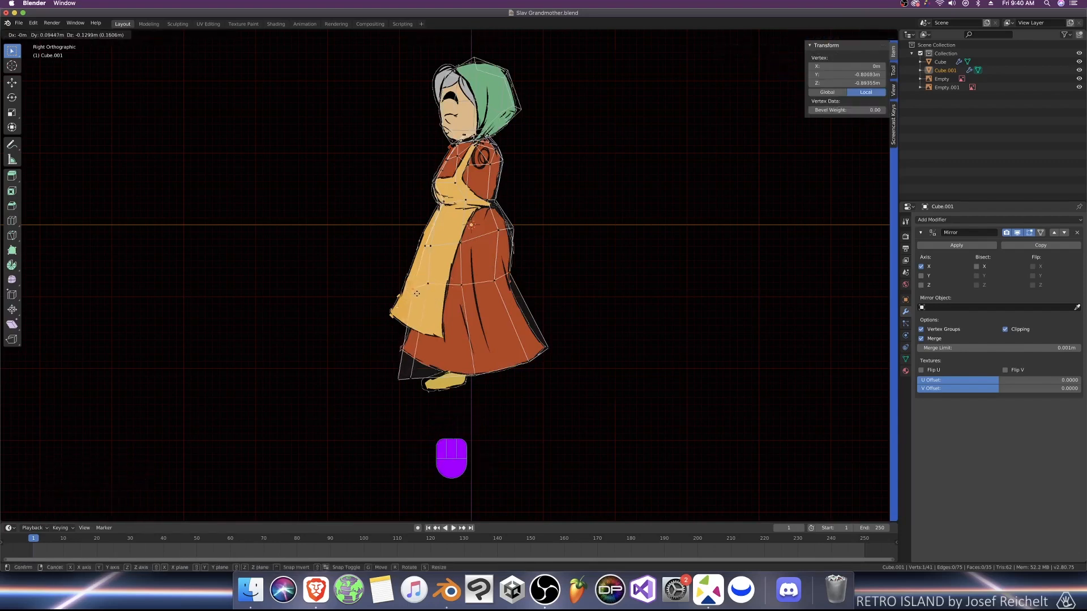
click(418, 294)
click(429, 285)
key(g)
click(430, 290)
Step: Move the front hem's centre vertex forward and up, and nudge the neighbouring hem vertex in the side view
click(400, 378)
key(g)
click(394, 371)
click(415, 376)
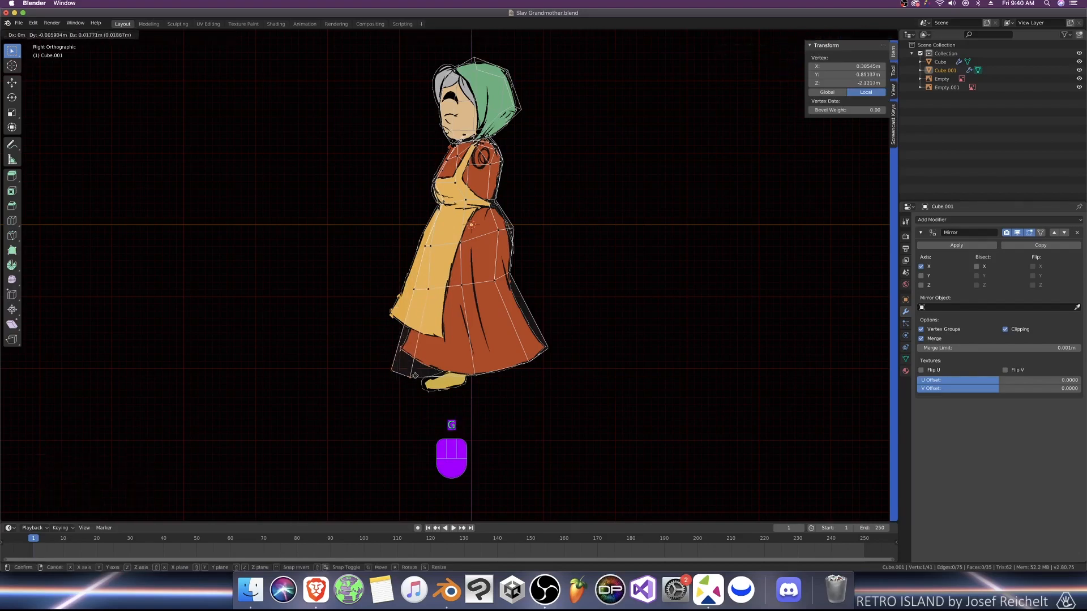
click(415, 375)
Step: Try to move the skirt's side vertex below the waist outward in the front view, and undo the move
mouse_move(415, 375)
middle_down()
mouse_move(480, 320)
mouse_move(563, 308)
middle_up()
key(KP_1)
key(z)
click(473, 242)
key(g)
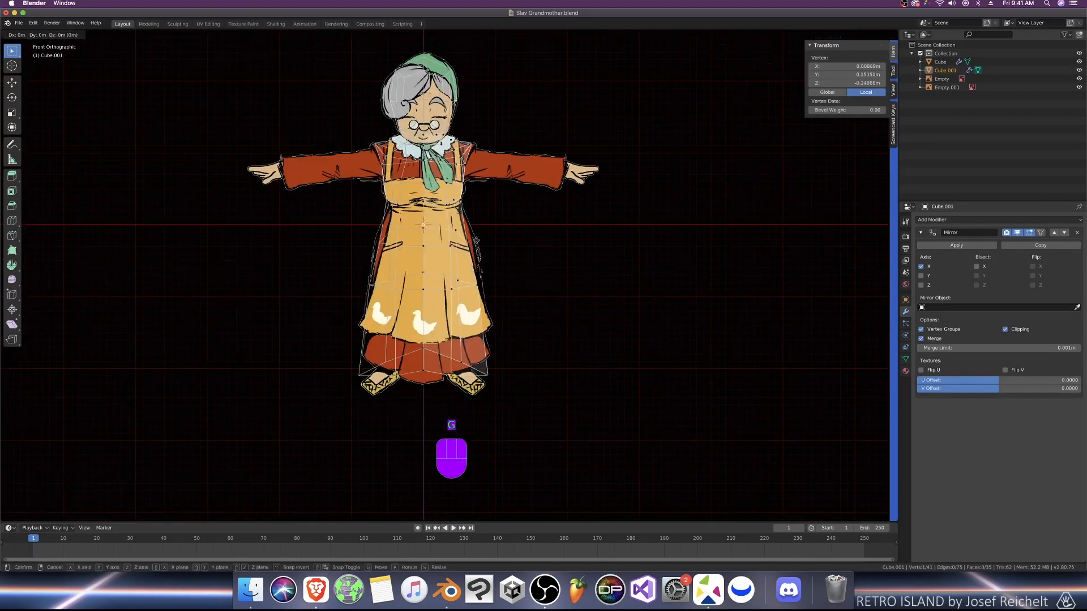
click(482, 240)
key(super+z)
key(z)
Step: Move the skirt's side edge below the waist outward to fit the hip outline in the front reference
middle_drag(487, 243, 317, 244)
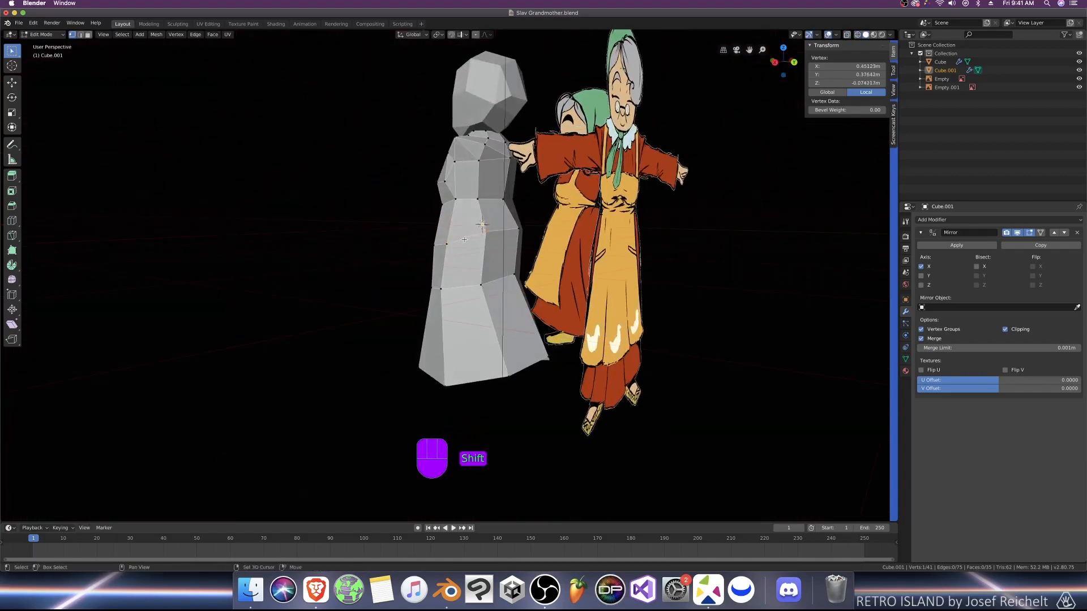
key(2)
click(463, 239)
key(KP_1)
key(g)
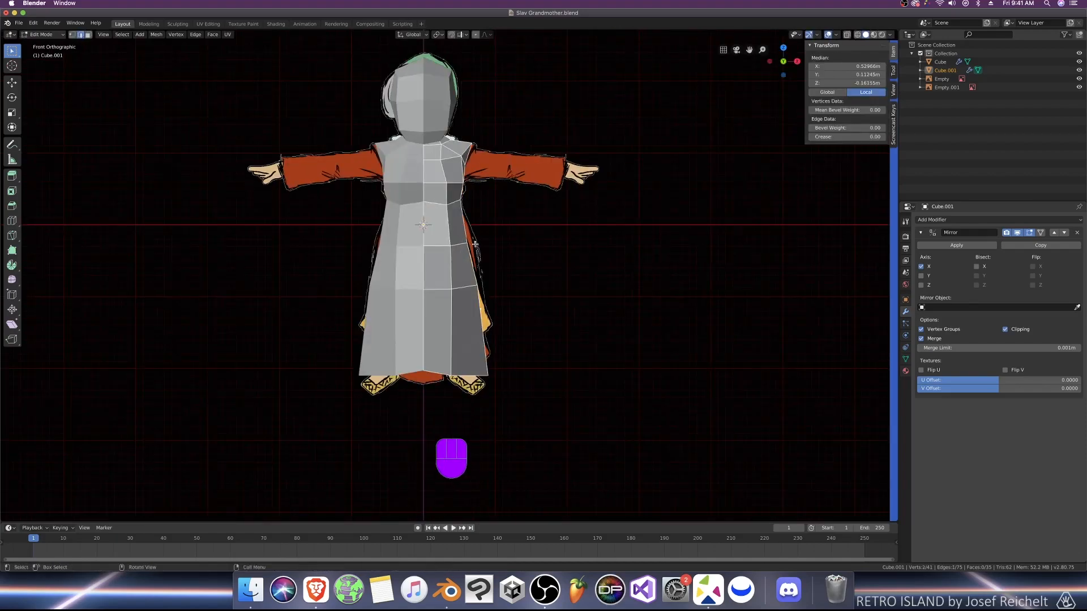
click(484, 240)
Step: Move the hem's outer side vertex about 0.19 m outward and 0.11 m up in the X-ray front view
key(z)
key(1)
click(492, 370)
key(g)
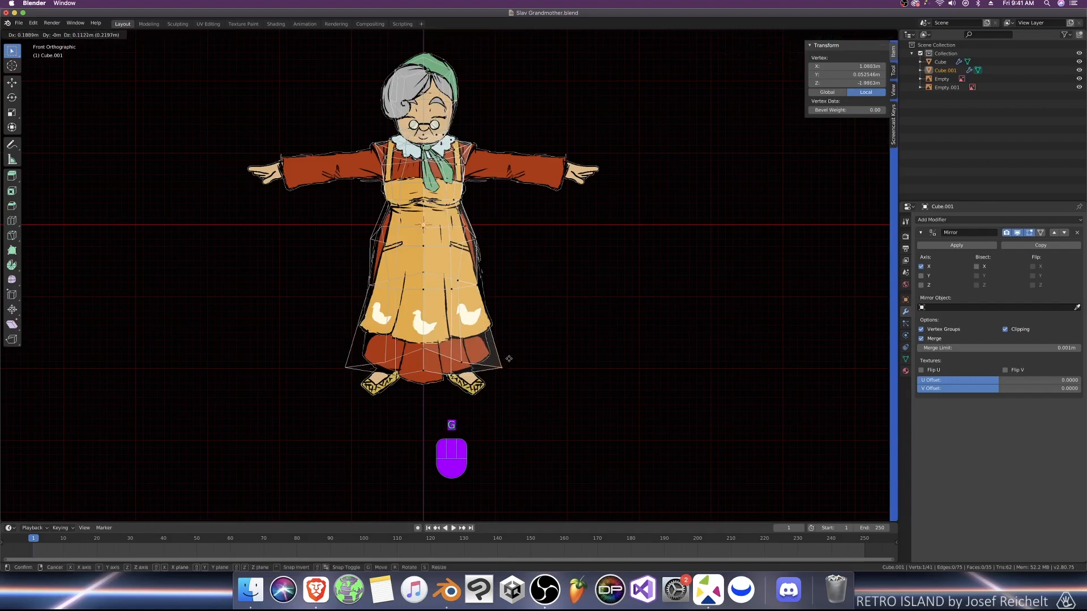
click(508, 358)
Step: Shift two inner hem vertices outward, the second by about 0.089 m, and turn X-ray off
click(450, 374)
key(g)
click(464, 375)
click(462, 362)
key(g)
click(468, 362)
key(z)
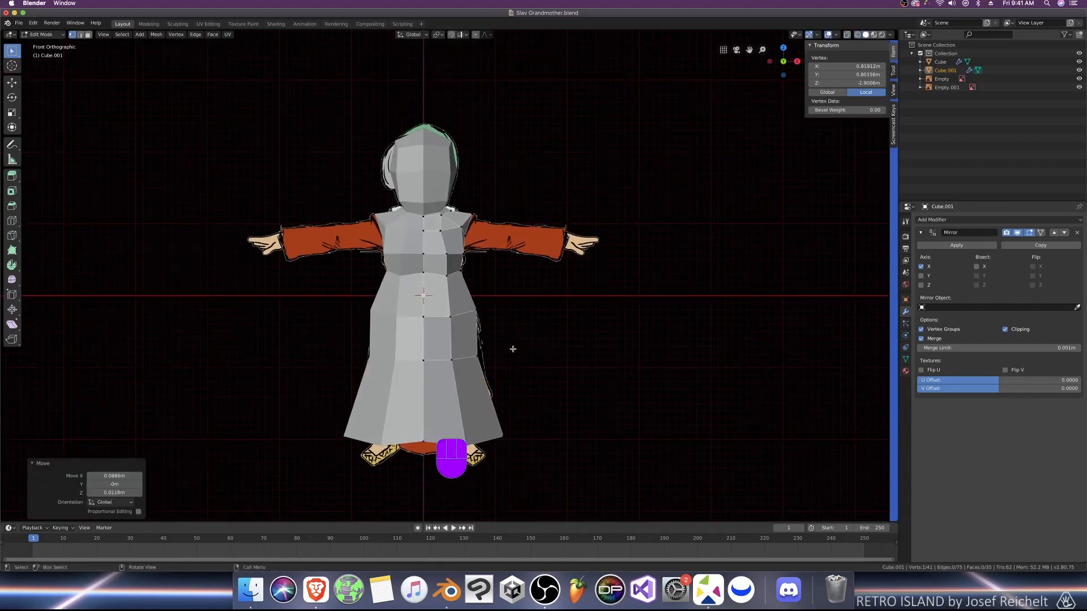
Step: Move the skirt's outer hip vertex about 0.05 m inward and 0.11 m up in the front view
scroll(481, 336, up, 1)
key(z)
click(454, 324)
key(z)
click(485, 321)
key(g)
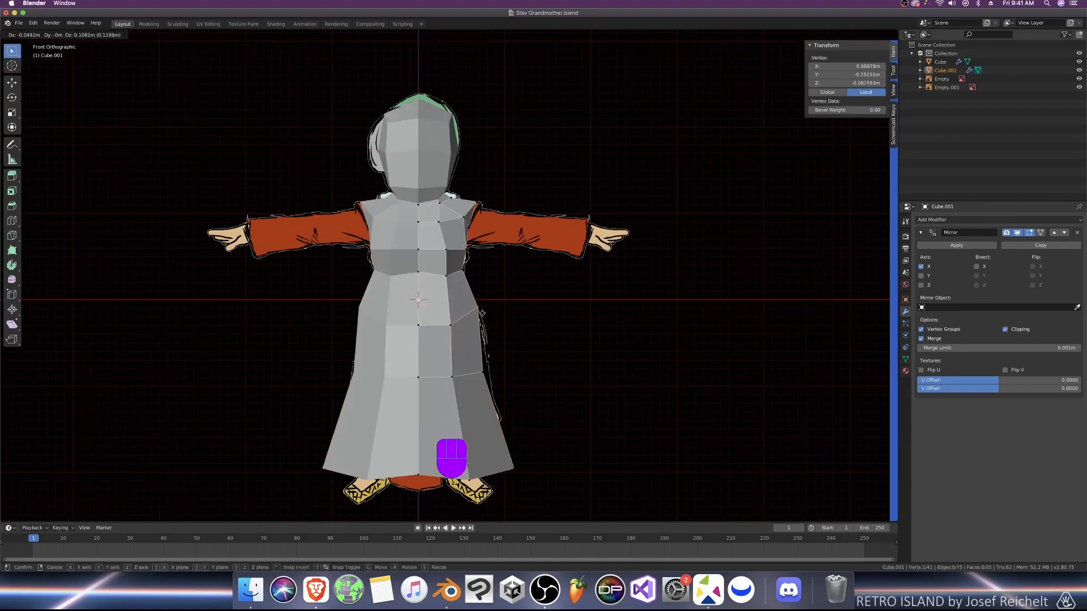
click(480, 312)
Step: Raise the inner and centre vertices of the skirt's front hip row to follow the outer hip vertex
click(452, 325)
key(g)
click(452, 319)
click(420, 324)
key(g)
Step: Move the outer vertex of the skirt's middle row outward to fit the front reference outline
key(Tab)
middle_drag(585, 358, 553, 357)
key(KP_1)
key(Tab)
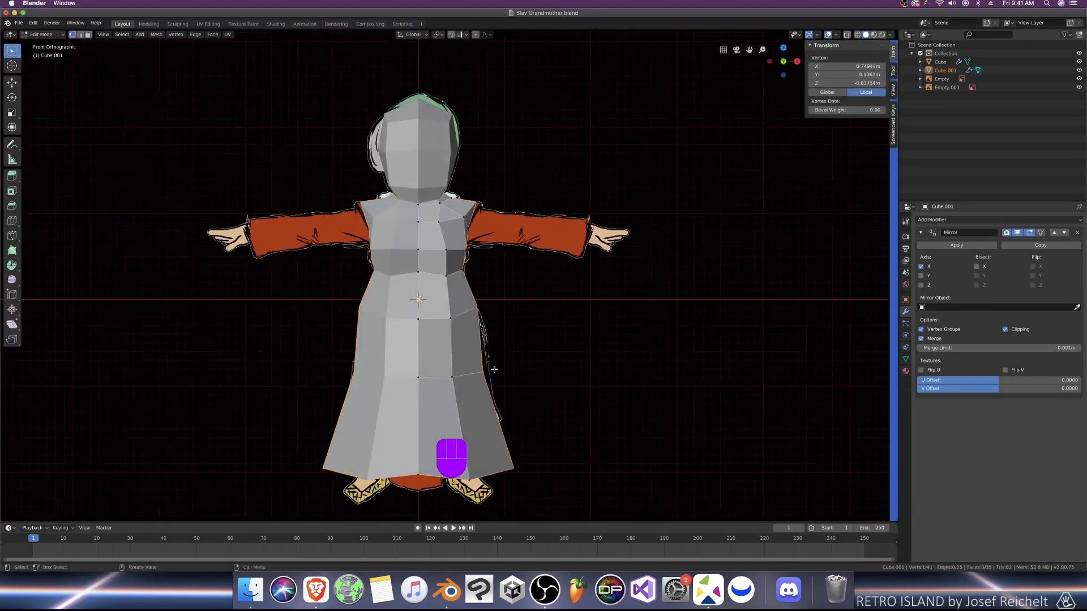
key(g)
click(501, 369)
Step: Lower the hem's front centre vertex about 0.11 m along Z
scroll(501, 384, down, 2)
click(431, 412)
key(g)
key(z)
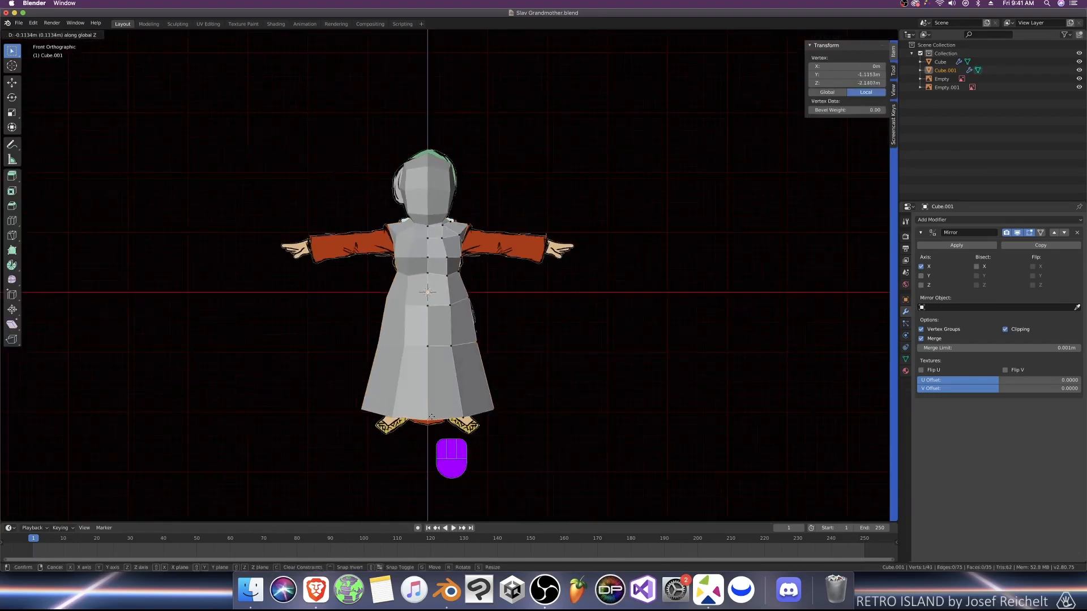
click(432, 417)
Step: Shift the inner front vertices of the middle row and hem outward, the hem vertex by about 0.078 m
click(456, 351)
key(g)
click(459, 351)
click(461, 413)
key(g)
click(466, 412)
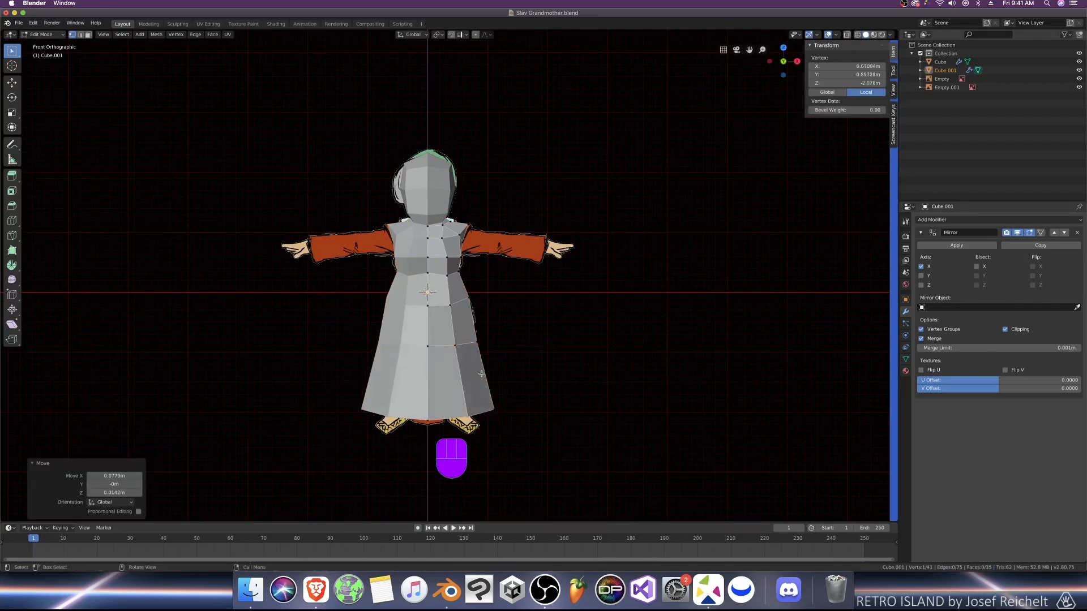
Step: Isolate the torso and shift the inner hem vertex slightly outward in the back view
middle_drag(481, 374, 383, 394)
key(KP_Divide)
key(ctrl+KP_1)
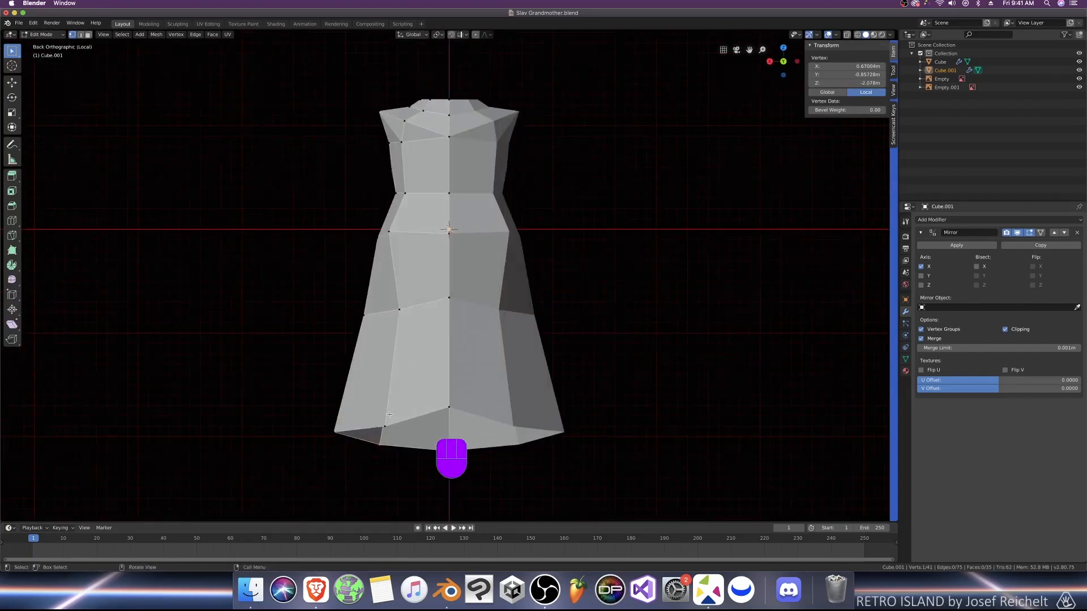
click(386, 428)
key(g)
click(384, 428)
Step: Knife-cut a new edge across the skirt's rear hip faces, from the side hip vertex to the back centre line
shift+middle_drag(390, 294, 404, 357)
middle_drag(404, 358, 470, 371)
key(KP_Divide)
key(KP_3)
key(shift+z)
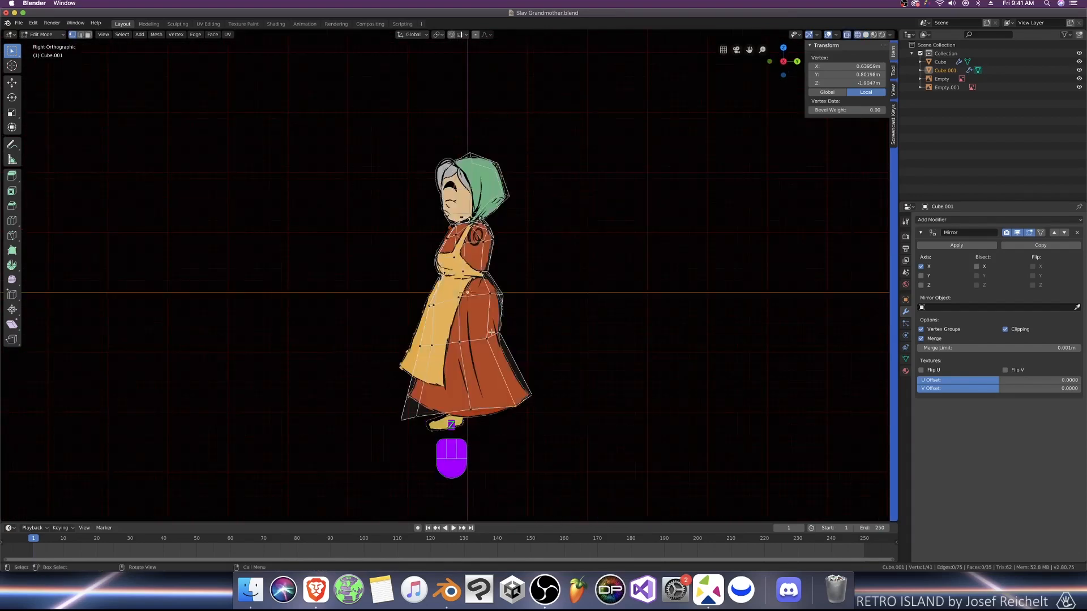
middle_drag(494, 331, 451, 320)
key(shift+z)
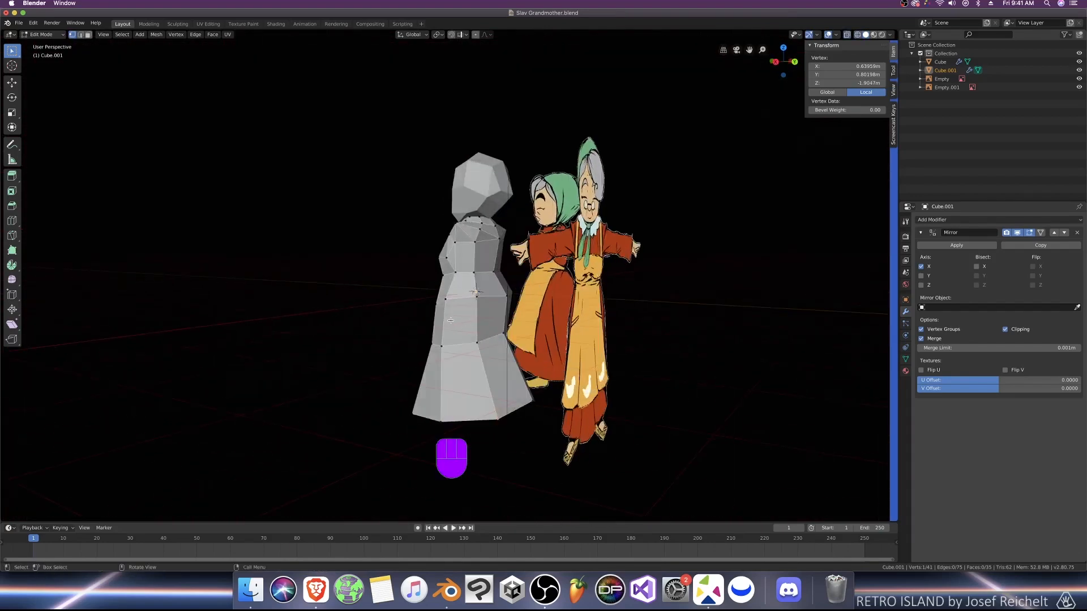
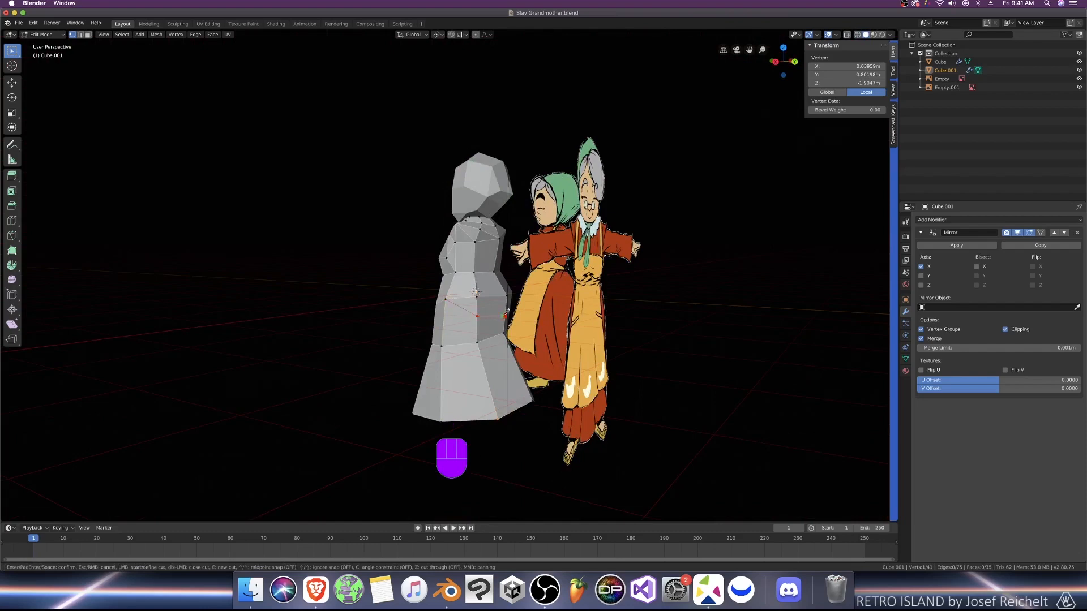
key(Return)
Step: Raise the two rear hip vertices above the new cut in the side view, the inner one by about 0.057 m
key(KP_3)
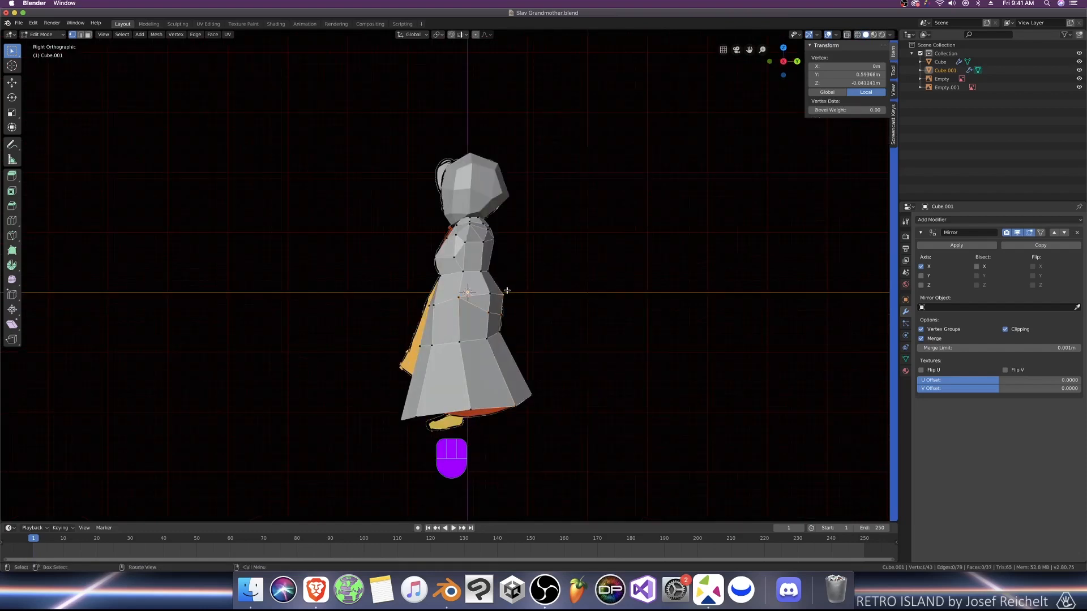
key(g)
click(502, 283)
click(490, 293)
key(g)
click(490, 290)
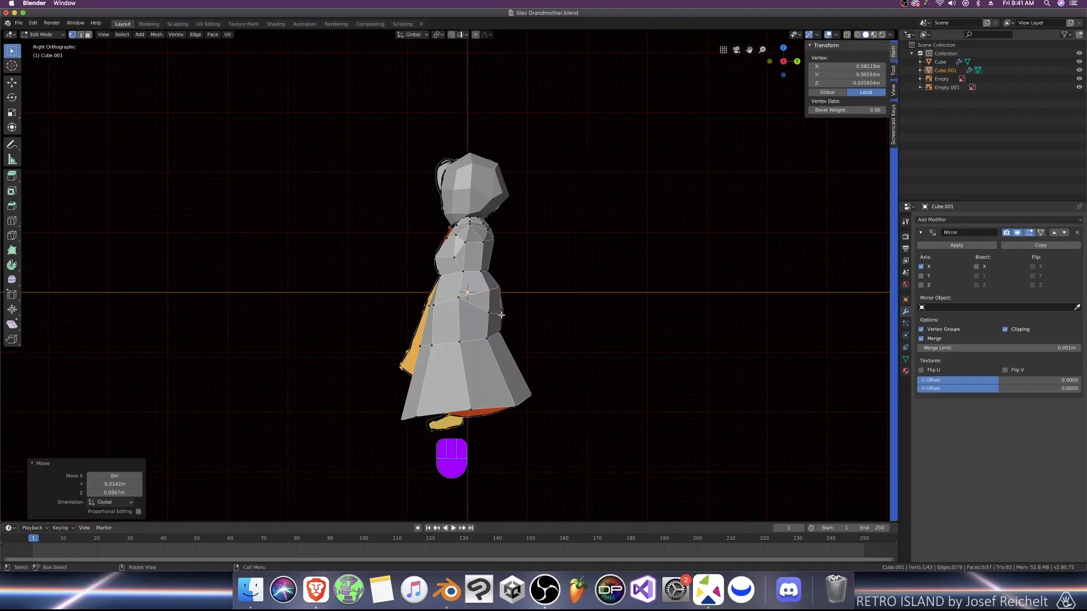
Step: Pull the cut's rear vertex slightly forward and lower the middle row's rear vertex about 0.035 m
click(501, 315)
key(g)
click(499, 315)
click(500, 336)
key(g)
click(498, 345)
key(g)
click(500, 320)
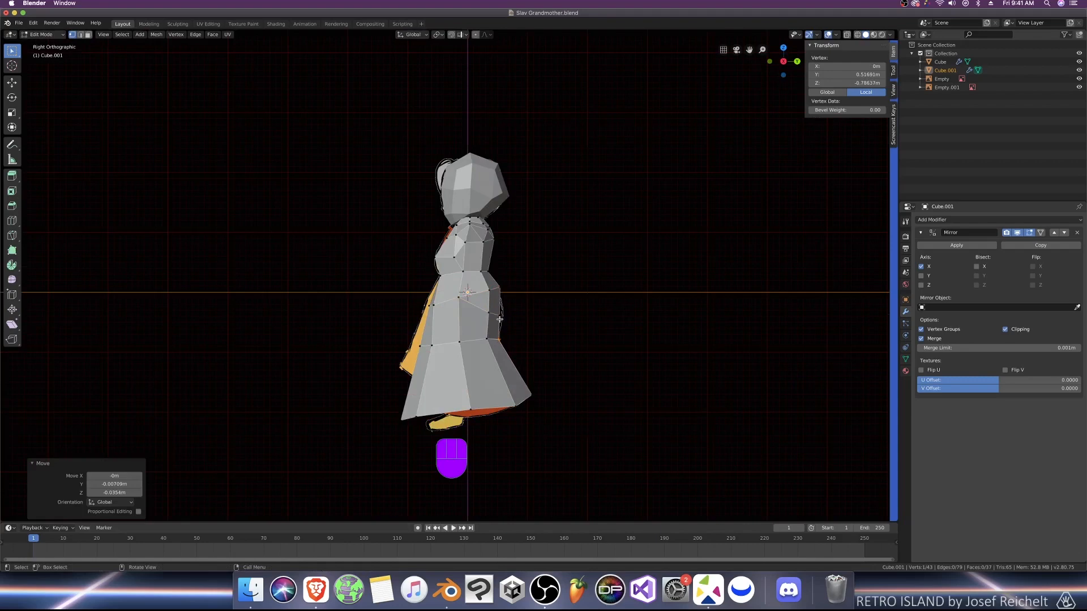
Step: Fit the rear hip vertex and the new cut's two vertices to the skirt outline in the wireframe side view
key(shift+z)
click(499, 290)
key(g)
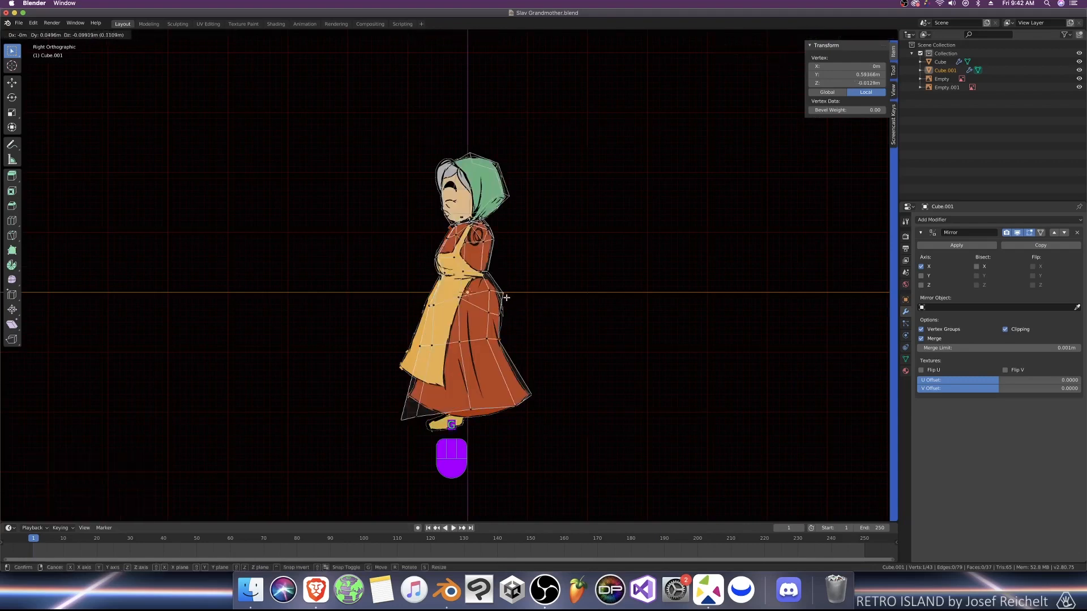
click(506, 299)
click(501, 324)
key(g)
click(500, 330)
click(486, 312)
key(g)
click(484, 316)
Step: Try to lower the middle row's rear vertex about 0.22 m, and undo the move
click(498, 342)
key(g)
click(501, 355)
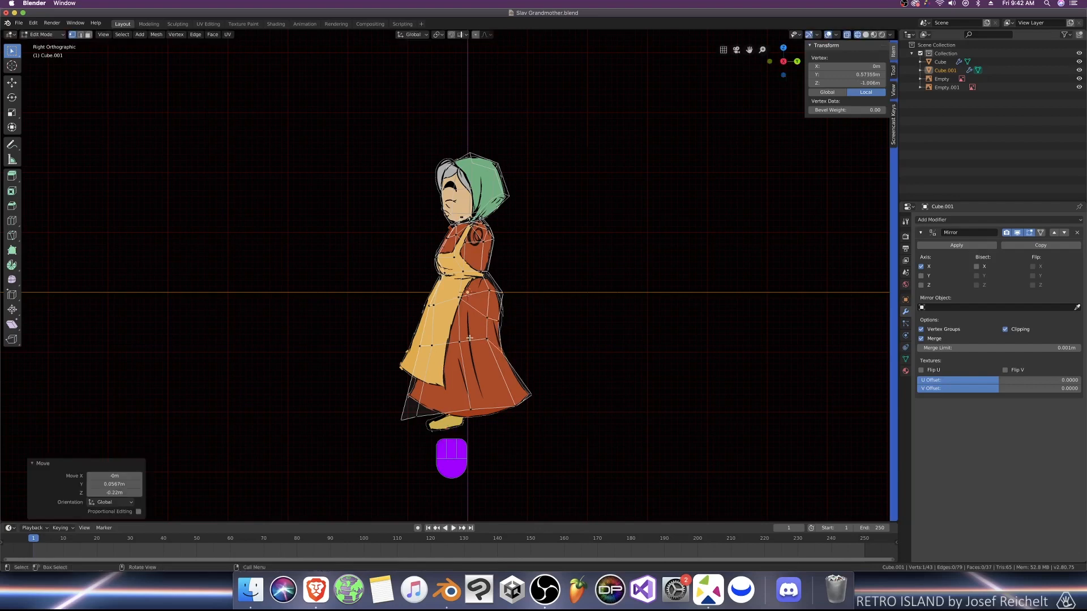
key(super+z)
key(super+z)
Step: Lower the skirt's middle edge loop about 0.28 m and stretch it along Y to fit the side reference
key(g)
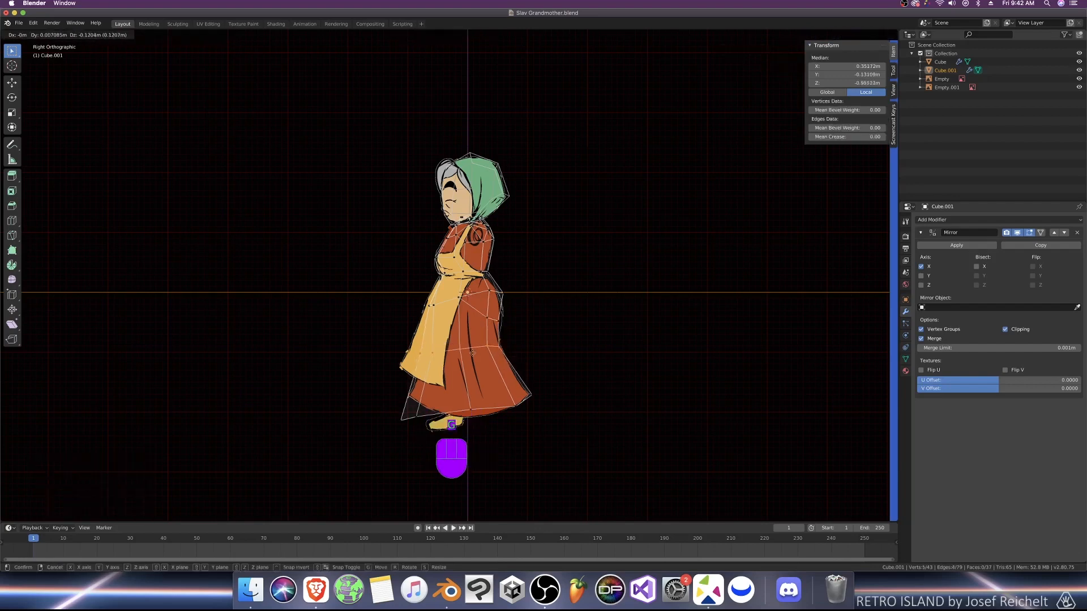
click(476, 363)
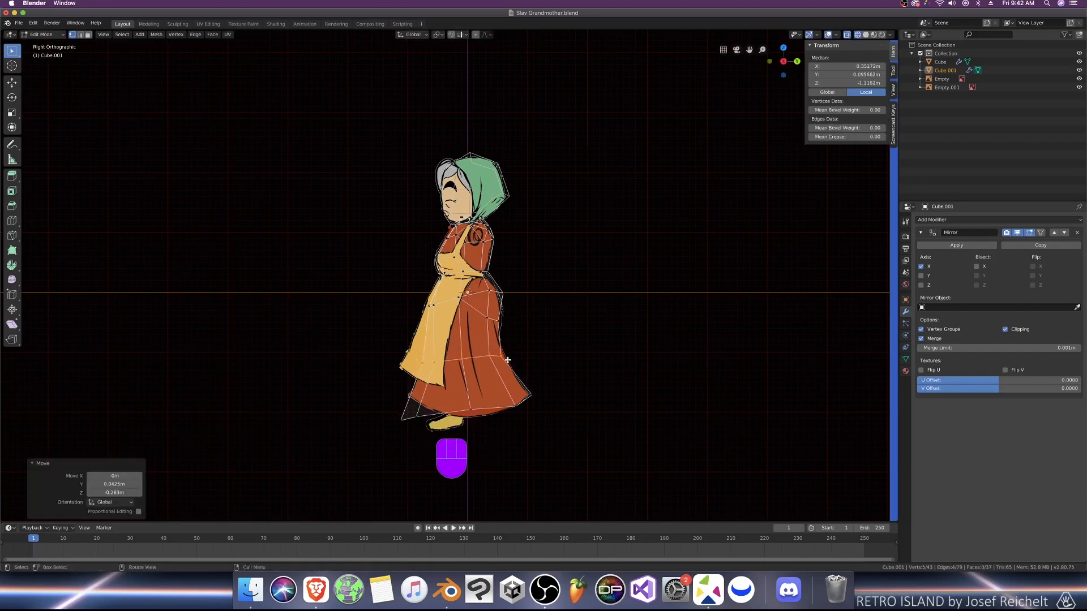
key(s)
key(y)
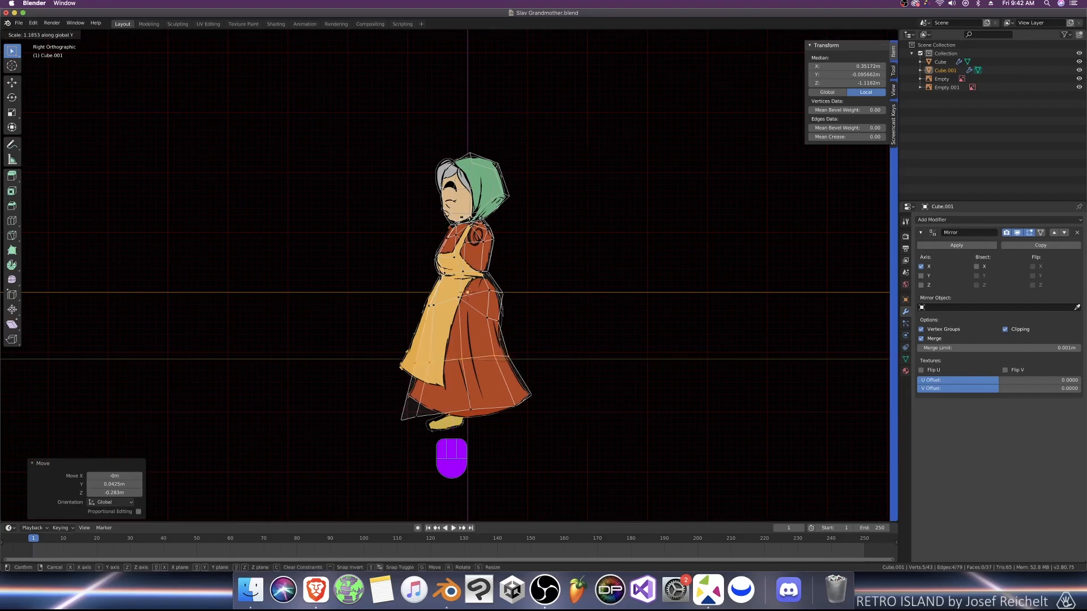
click(515, 363)
key(g)
key(y)
click(516, 362)
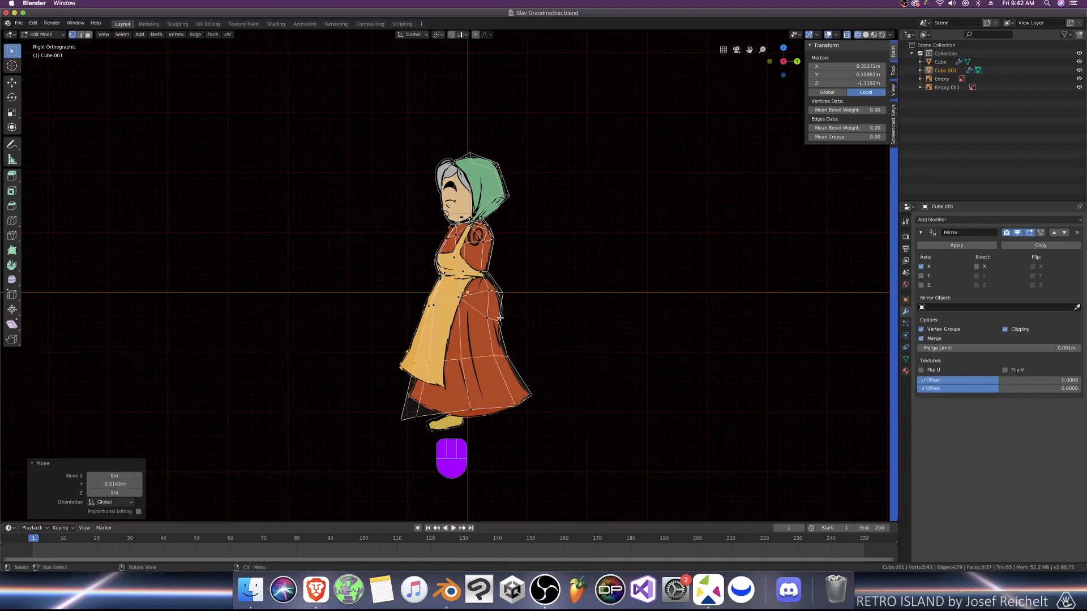
Step: Fine-tune the cut's rear and inner vertices and the rear hip vertex against the side outline
click(499, 325)
key(g)
click(497, 329)
click(488, 316)
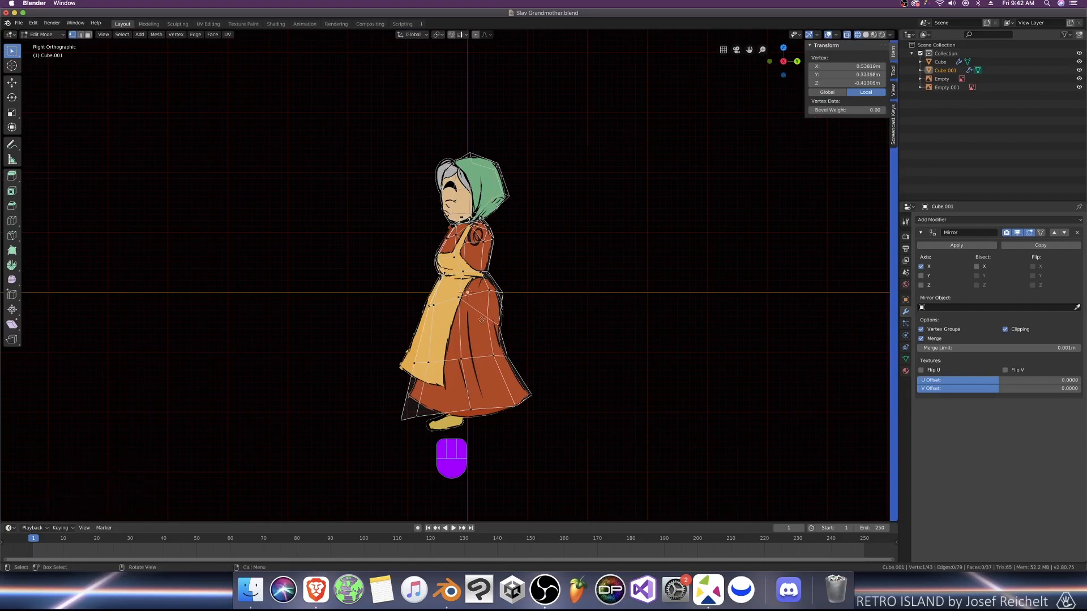
key(g)
click(484, 317)
click(507, 294)
key(g)
click(506, 296)
Step: Lower the two rear waist vertices slightly, moving the inner one about 0.014 m forward and 0.021 m down
click(489, 271)
key(g)
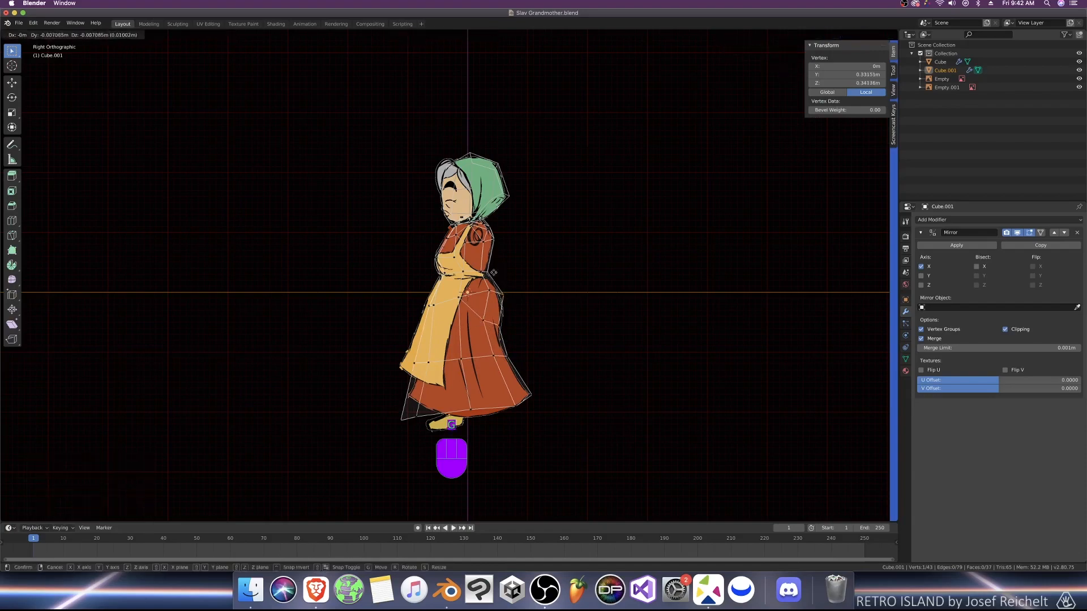
click(489, 274)
click(480, 271)
key(g)
click(479, 274)
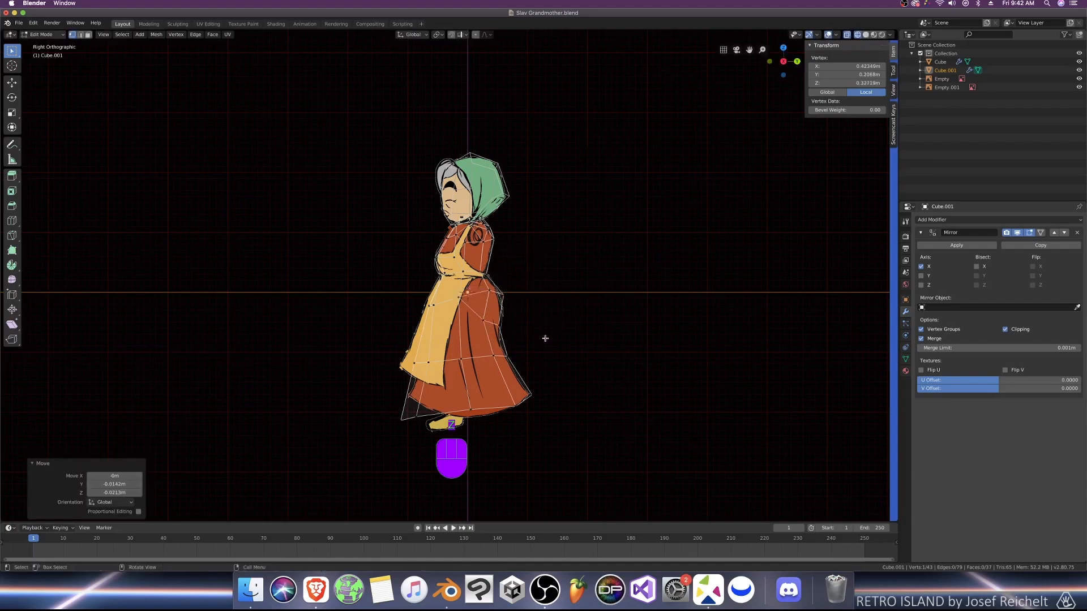
Step: Isolate the torso in solid shading and move the cut's off-centre rear vertex along X
middle_drag(545, 338, 611, 355)
key(z)
key(KP_Divide)
key(KP_3)
key(ctrl+KP_1)
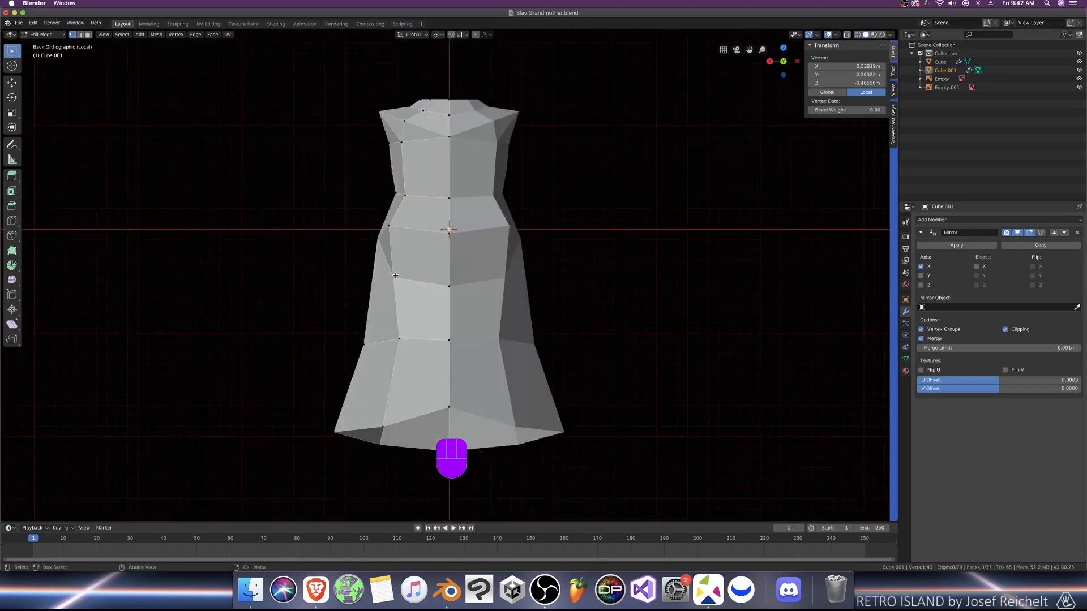
click(395, 275)
middle_drag(395, 276, 482, 286)
key(g)
key(x)
click(402, 230)
click(521, 237)
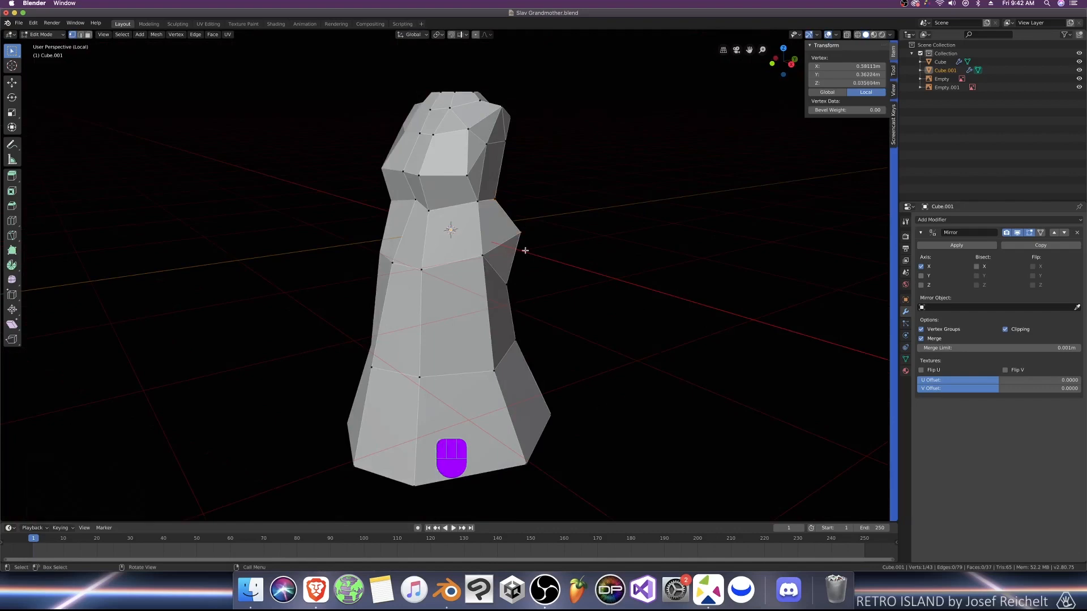
Step: Check the shaped torso, return to Object Mode and save the Slav Grandmother file
middle_drag(524, 249, 513, 282)
key(Tab)
scroll(513, 282, down, 4)
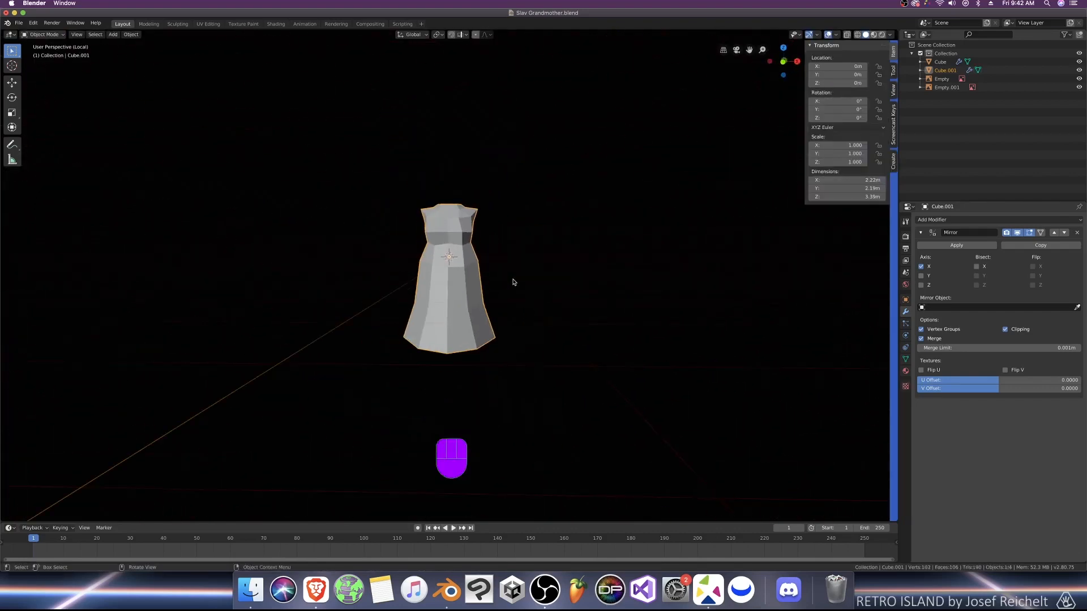
middle_drag(487, 351, 527, 357)
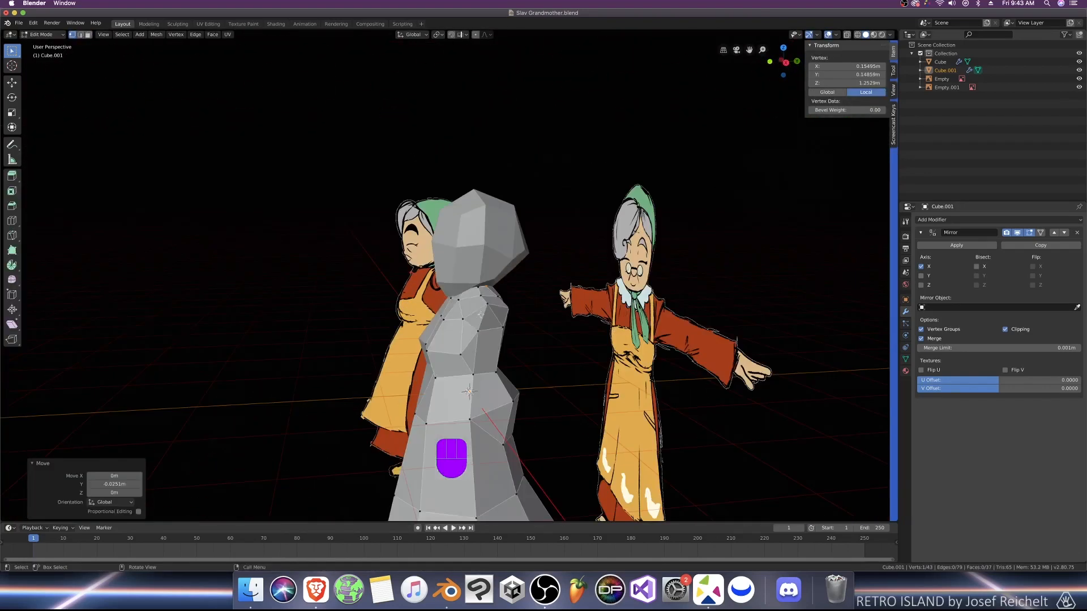
key(Tab)
scroll(577, 363, down, 4)
key(ctrl+s)
click(576, 362)
key(super+s)
scroll(540, 396, up, 3)
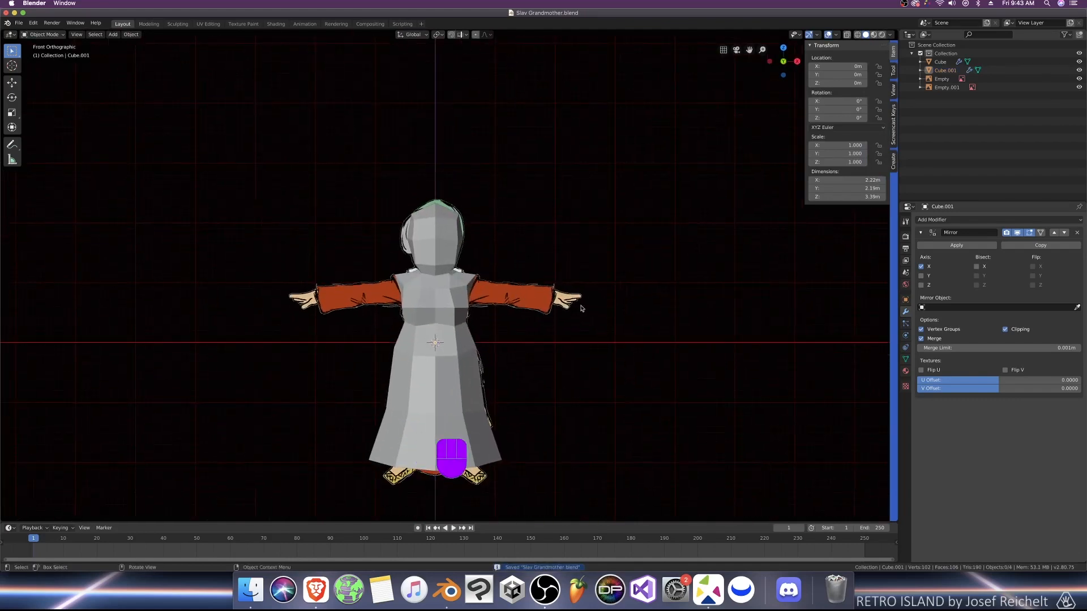
Step: Add a cube and rotate its mesh 45 degrees in the side view
key(n)
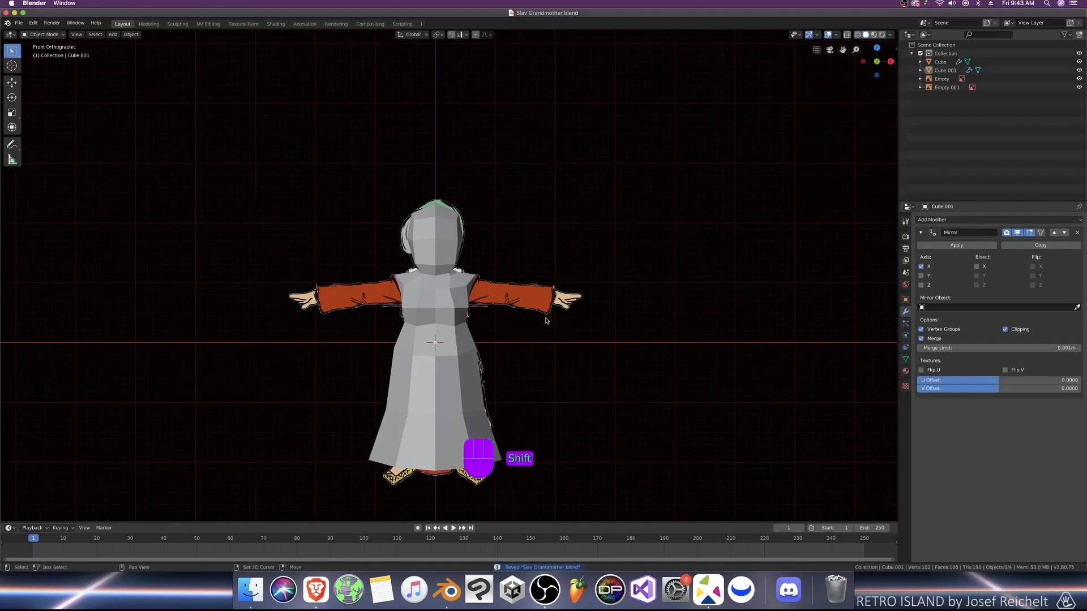
key(shift+a)
click(599, 327)
key(KP_3)
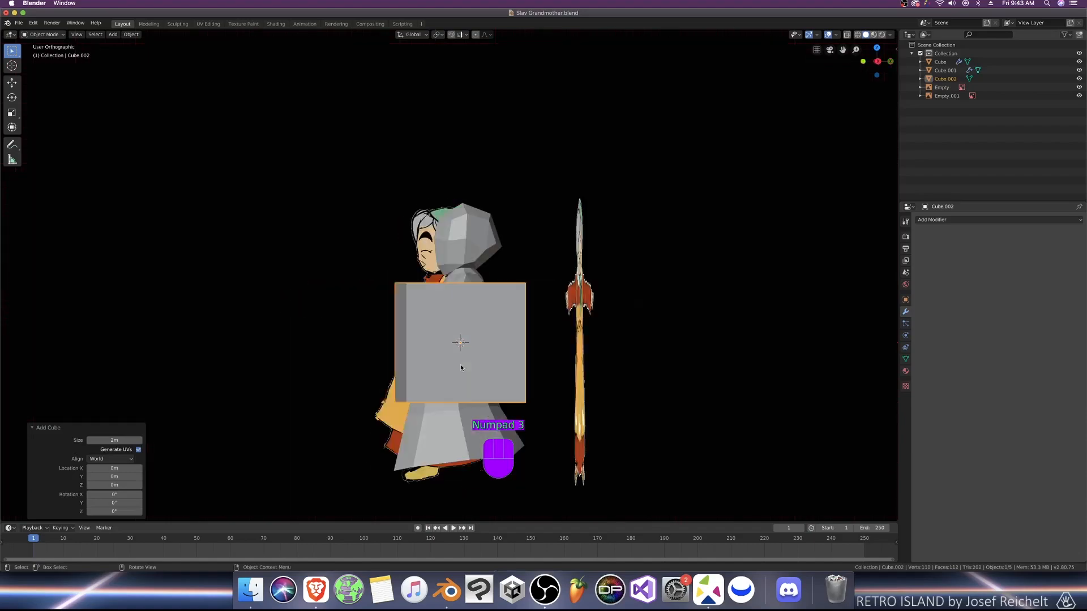
key(Tab)
text(r45)
key(Return)
Step: Shrink the rotated cube in the front view and place it over the sleeve, using 0.383 for the second scaling
key(KP_1)
key(s)
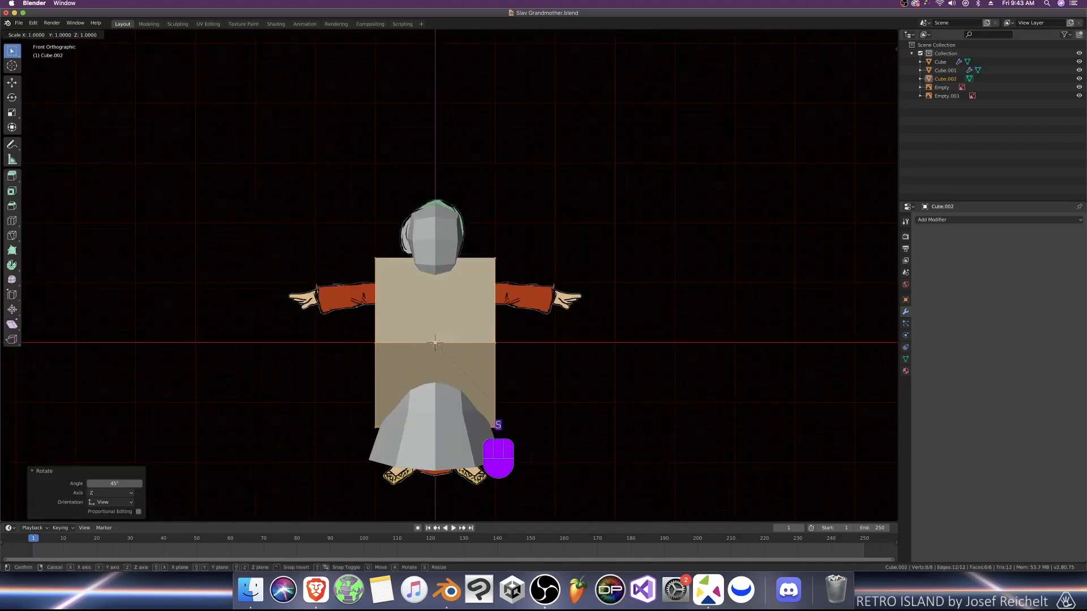
click(472, 399)
key(g)
click(542, 355)
key(s)
click(519, 321)
Step: Move the block to the shoulder end of the sleeve in wireframe and scale it by 0.733 to fit the sleeve
scroll(521, 334, up, 4)
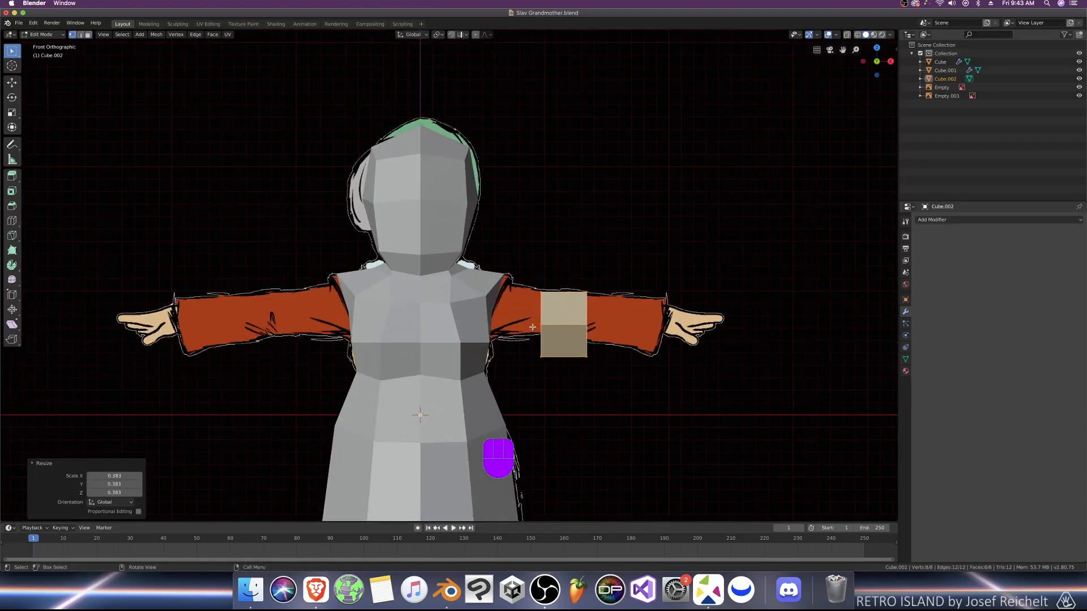
key(shift+z)
key(g)
click(499, 370)
key(s)
click(511, 354)
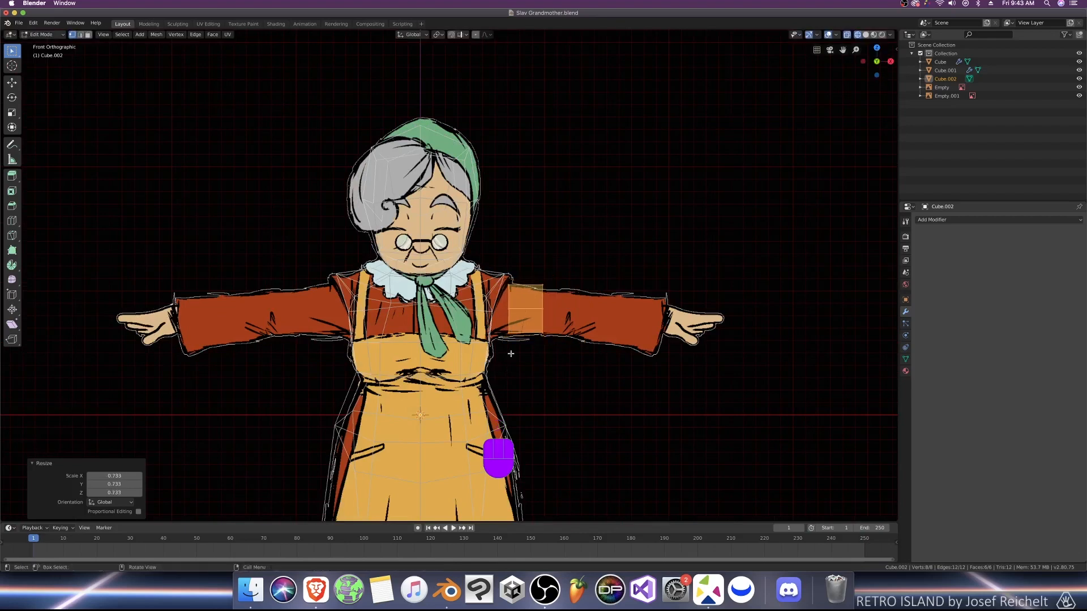
scroll(519, 352, up, 1)
key(g)
click(514, 351)
Step: Extrude the sleeve block's inner face toward the torso and merge the extruded vertices into a single point
key(3)
key(alt+m)
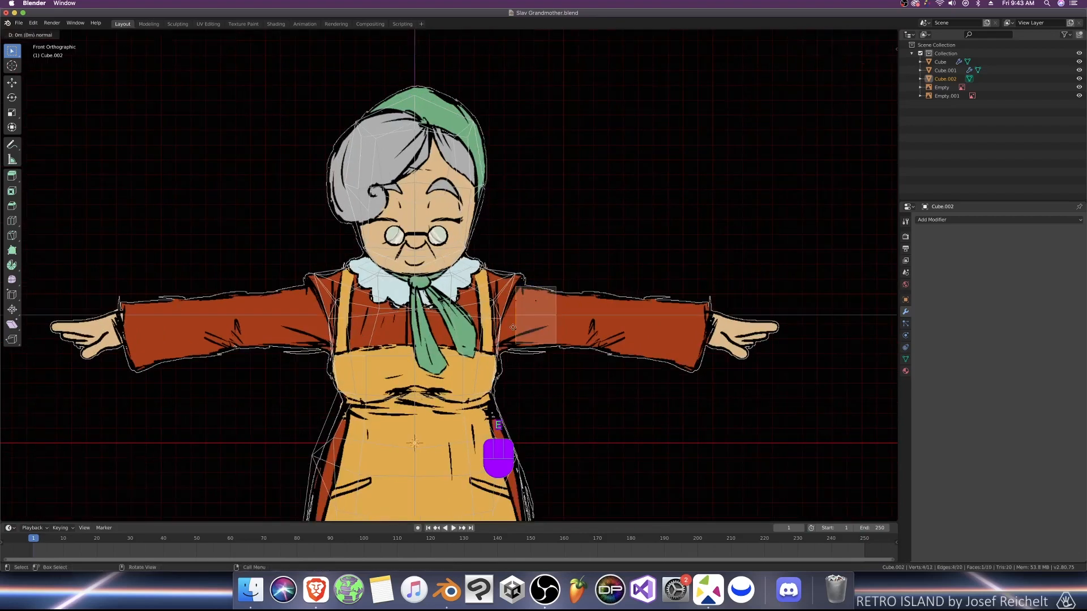
click(520, 322)
Step: Shift the whole sleeve block about 0.08 m inward, shrink it slightly and move it 0.026 m back outward along X
key(a)
key(g)
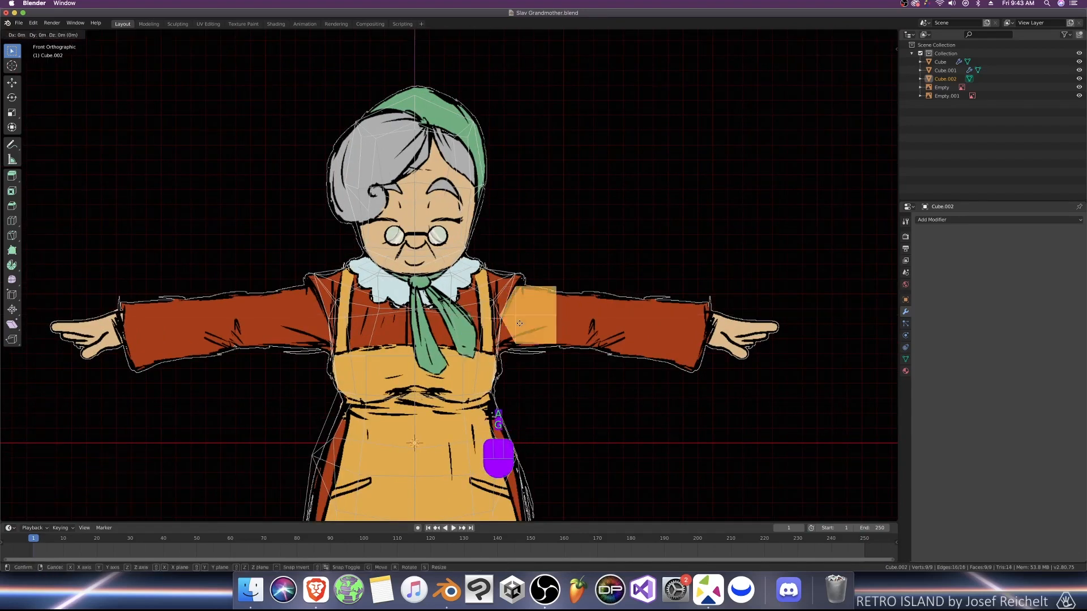
key(x)
click(511, 323)
key(s)
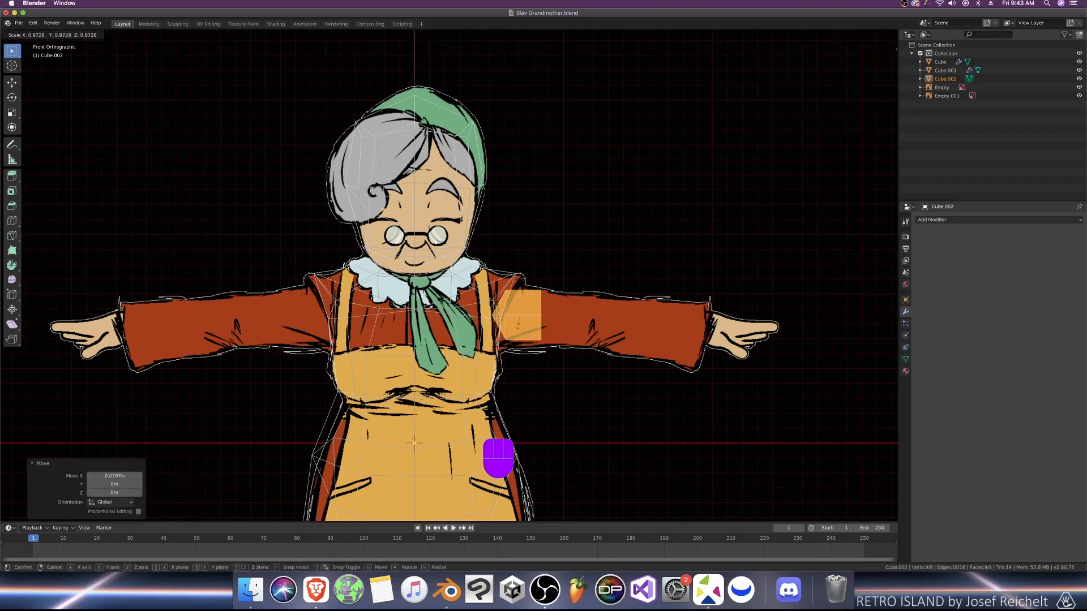
click(491, 321)
key(g)
key(x)
click(491, 318)
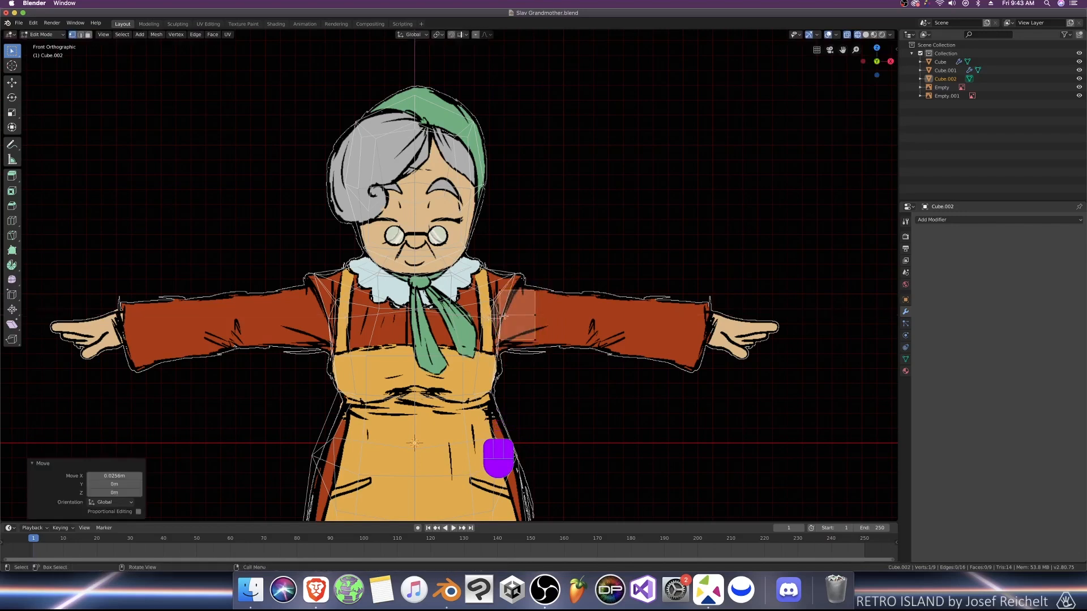
Step: Move the sleeve block's lower outer corner vertices about 0.137 m inward so the outer side tapers toward the shoulder
shift+middle_drag(529, 303, 516, 347)
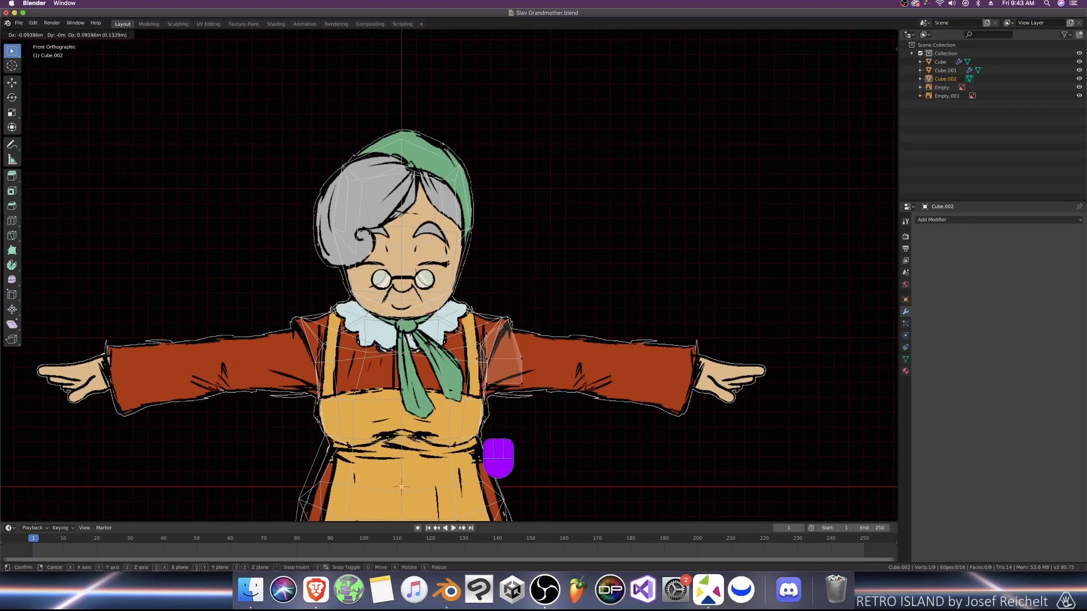
click(509, 329)
drag(551, 326, 511, 390)
key(g)
click(492, 391)
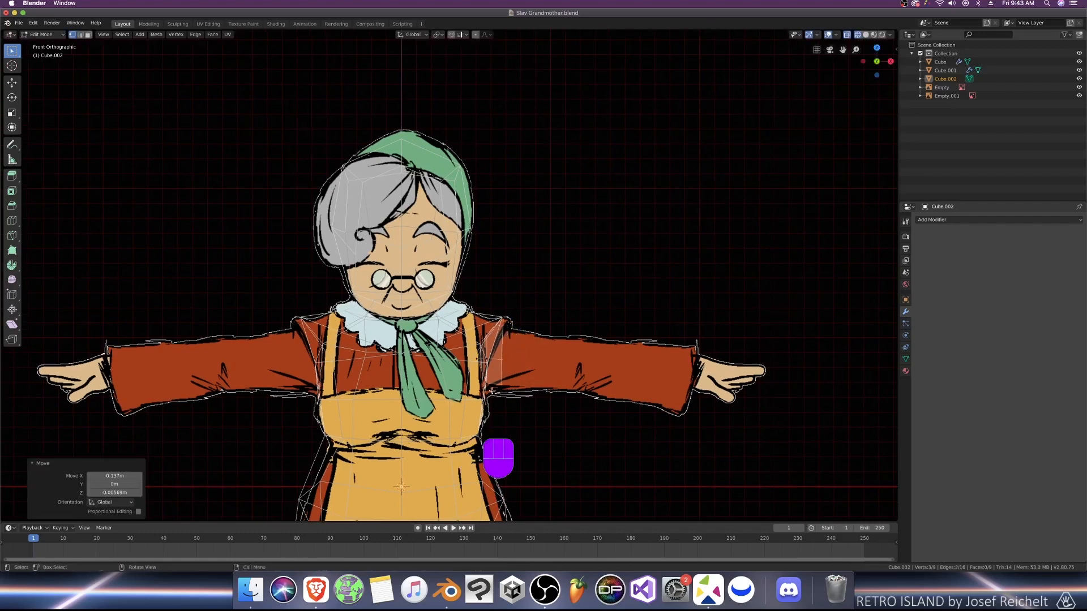
Step: Extrude the sleeve block's outer face toward the hand along X and scale the new face by 0.790
click(513, 363)
key(3)
click(510, 361)
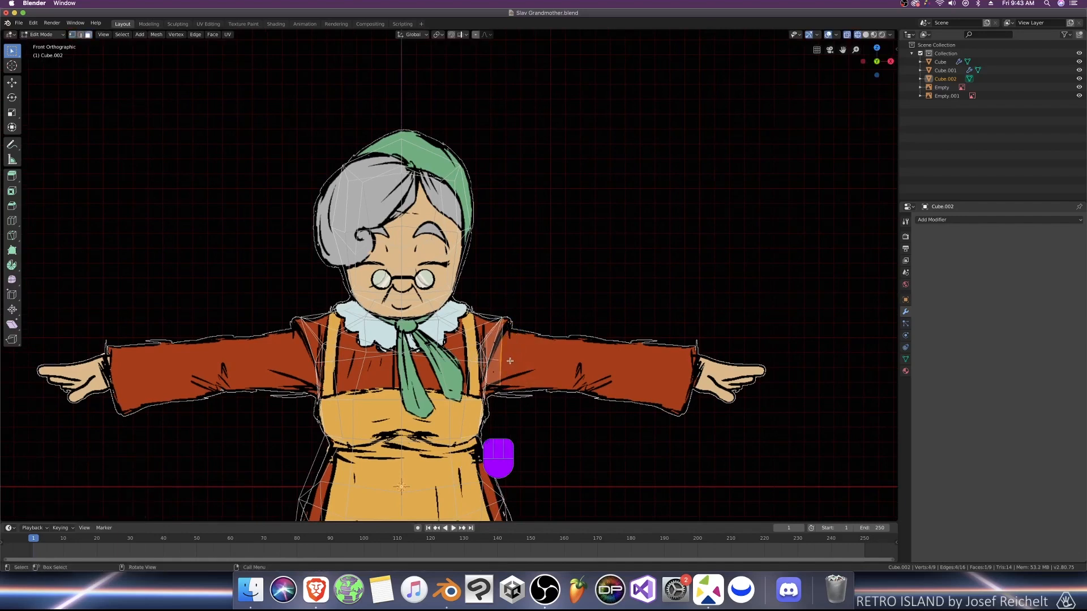
key(e)
click(510, 361)
key(g)
key(x)
click(544, 369)
key(s)
click(555, 379)
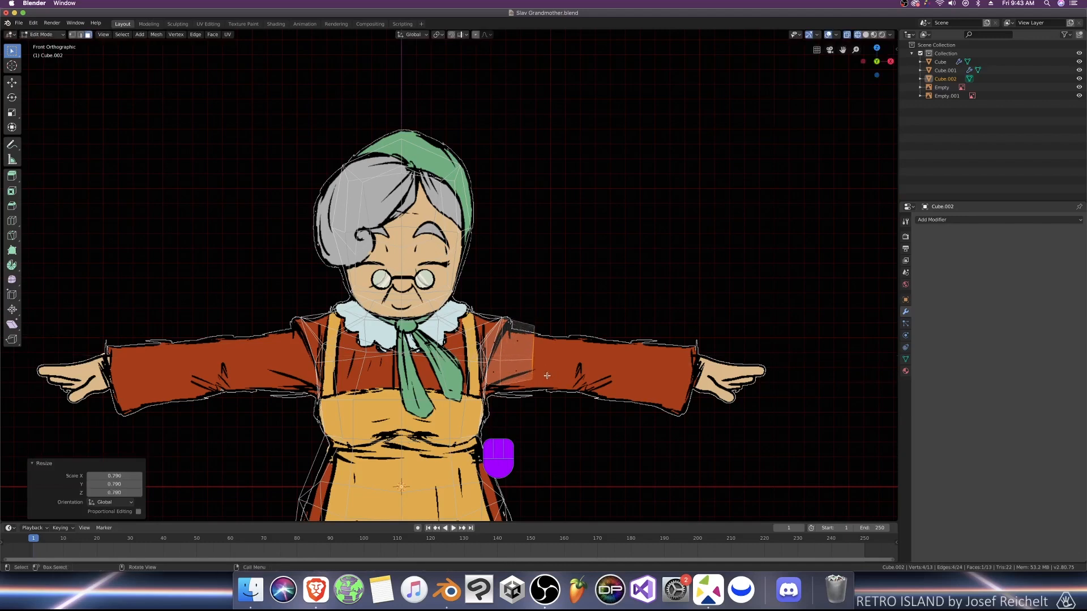
Step: Move the extruded face back about 0.134 m toward the shoulder and merge its surplus vertices using At Last
key(g)
click(525, 379)
key(alt+z)
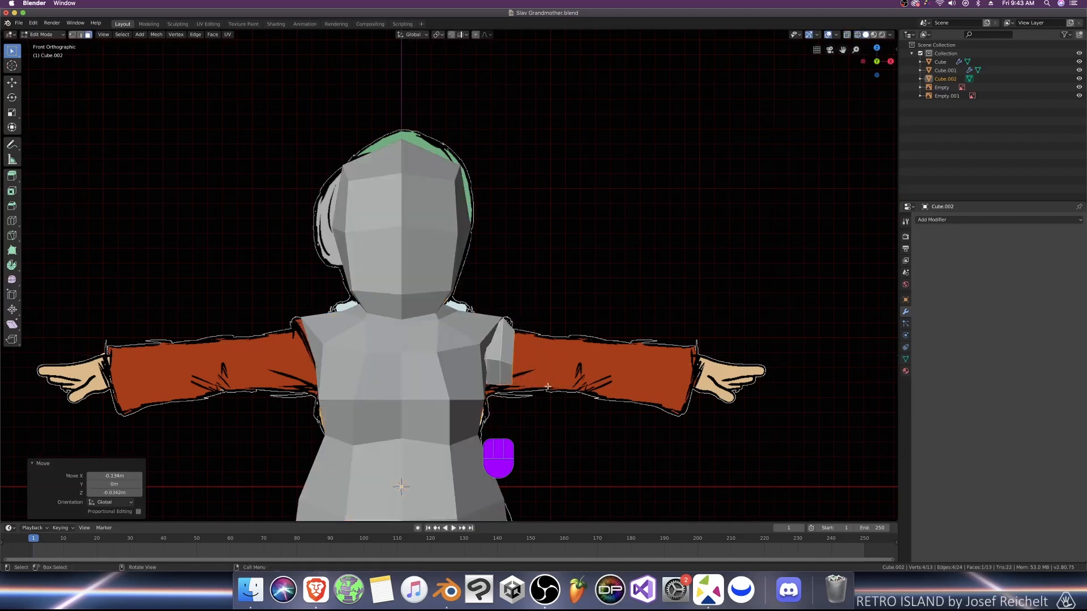
middle_drag(525, 381, 501, 421)
key(m)
click(529, 399)
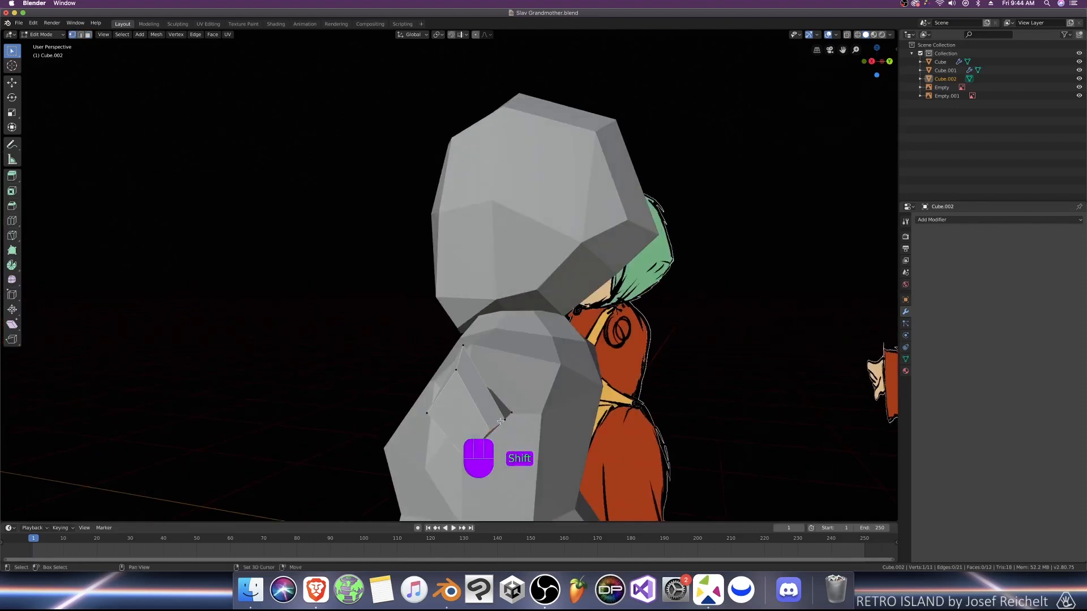
key(m)
click(501, 421)
key(KP_1)
key(alt+z)
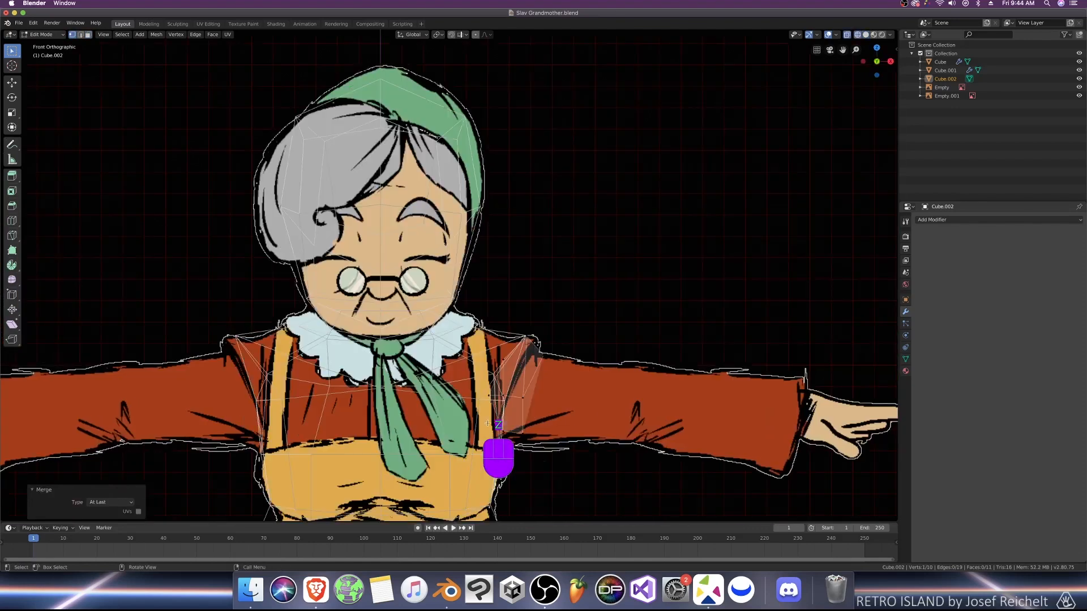
Step: Extrude the sleeve's outer face about 0.399 m along the upper arm and adjust its position and rotation to the drawing
key(3)
click(536, 390)
key(e)
click(618, 408)
key(g)
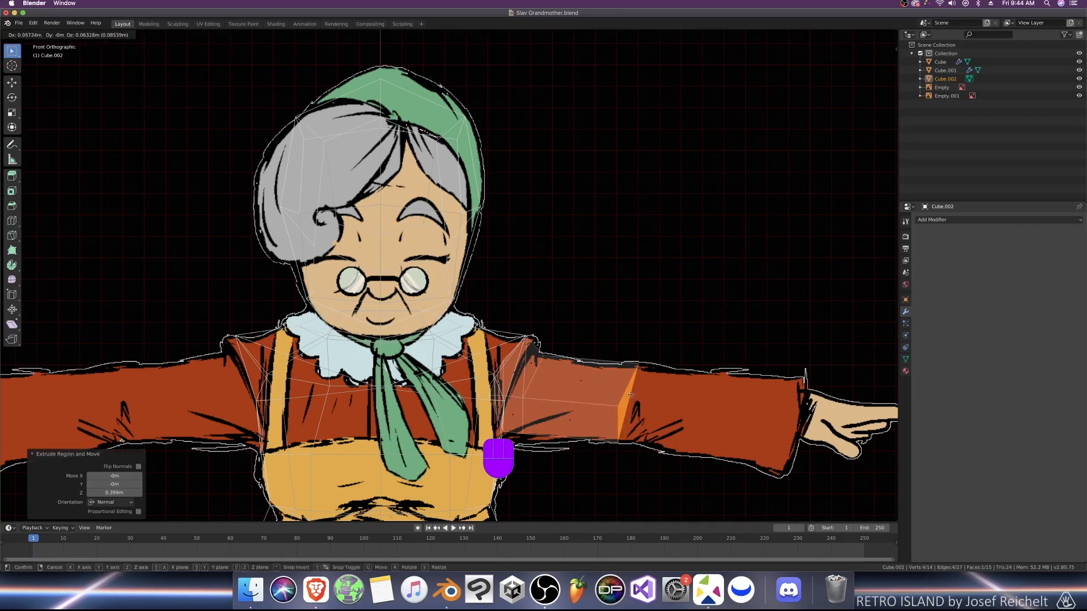
click(631, 394)
key(r)
click(642, 404)
key(x)
click(641, 408)
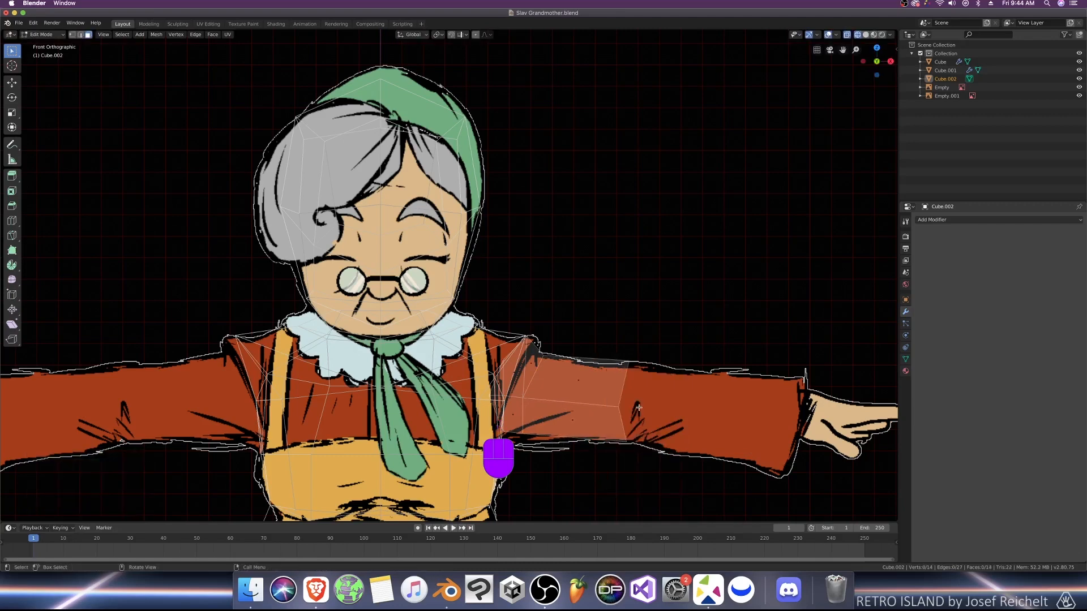
Step: Align the sleeve's end vertices at X 1.1583 m and level the end loop with the shoulder along Z
key(n)
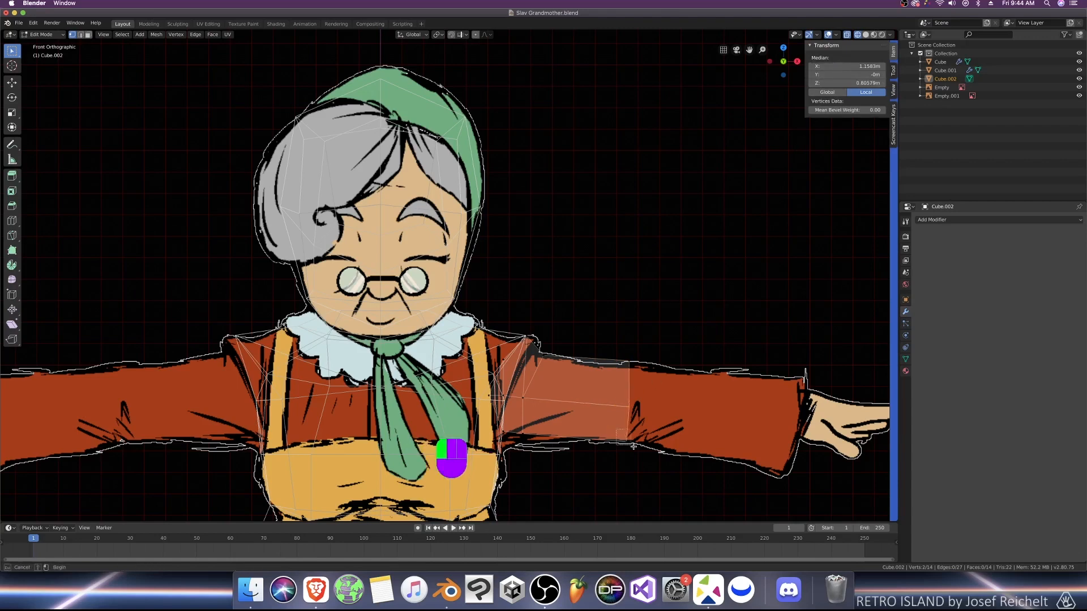
drag(827, 68, 834, 68)
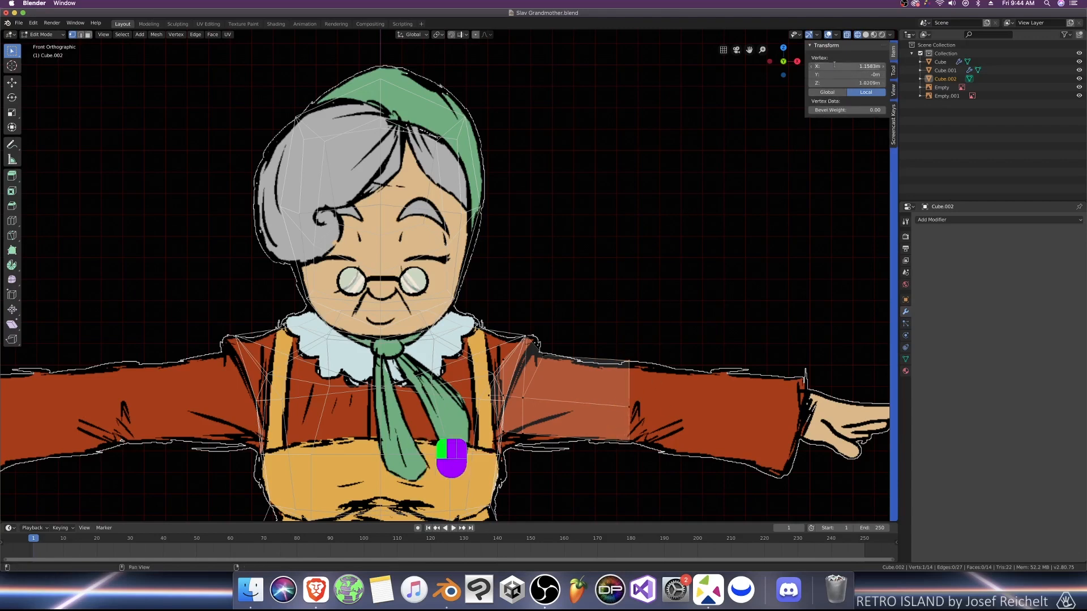
alt+click(629, 394)
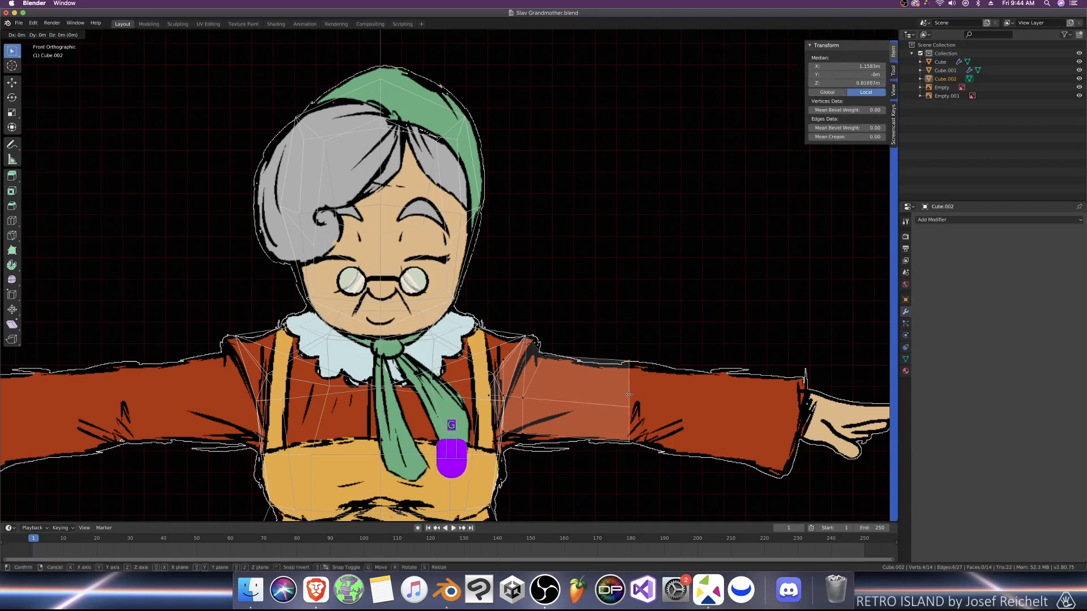
click(521, 429)
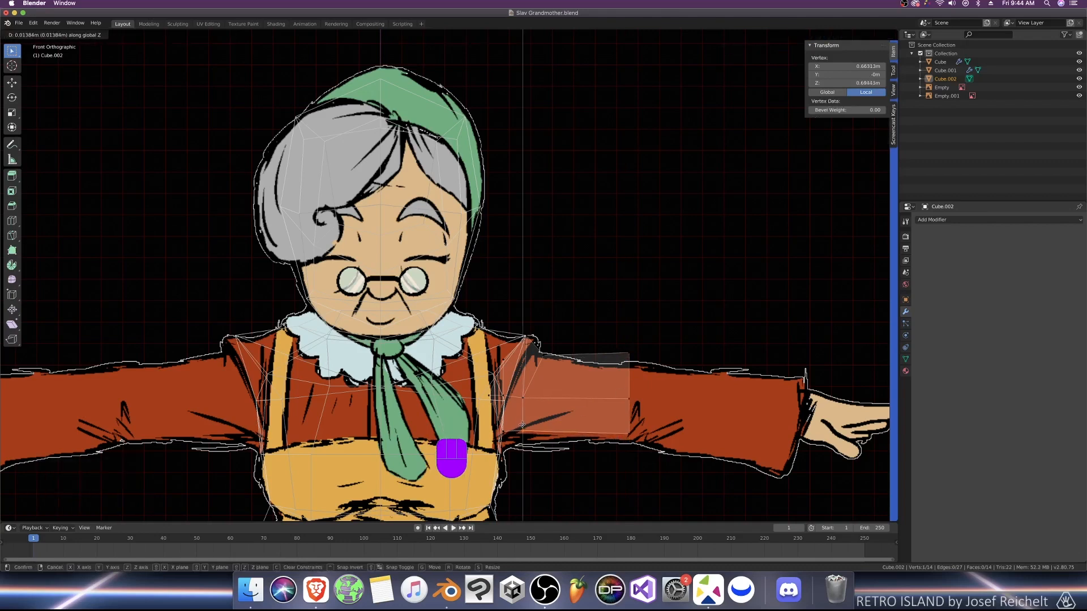
Step: Scale the sleeve's end loop down to about 0.876 and shift it slightly outward along X
alt+click(629, 405)
key(s)
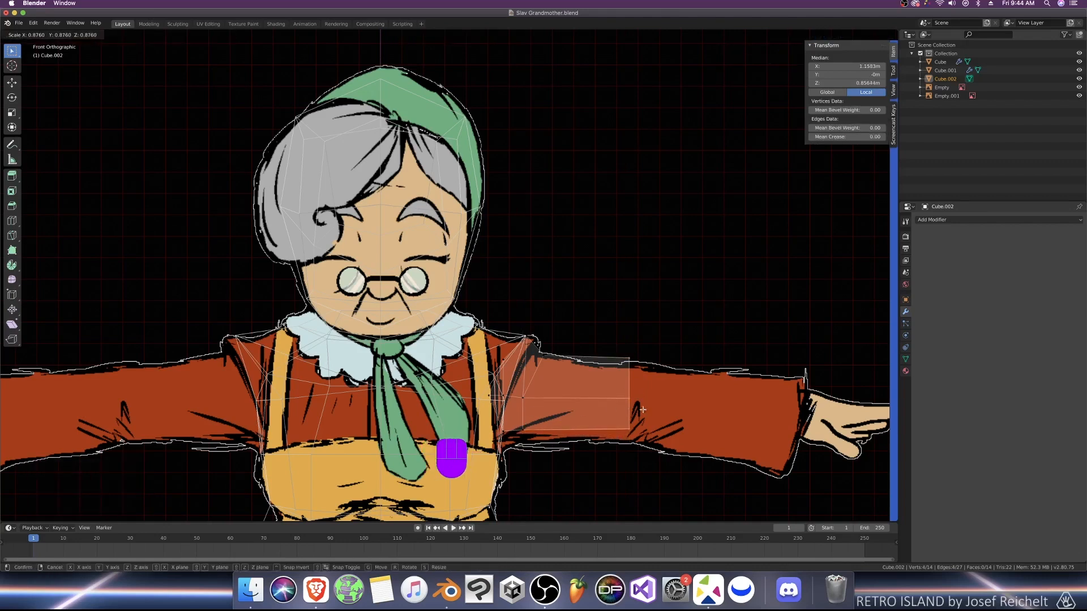
click(643, 410)
key(g)
key(x)
click(648, 412)
Step: Extrude the sleeve's end face slightly outward along X and merge the extruded vertices into one point using At Last
key(e)
key(x)
click(656, 415)
key(alt+m)
click(656, 415)
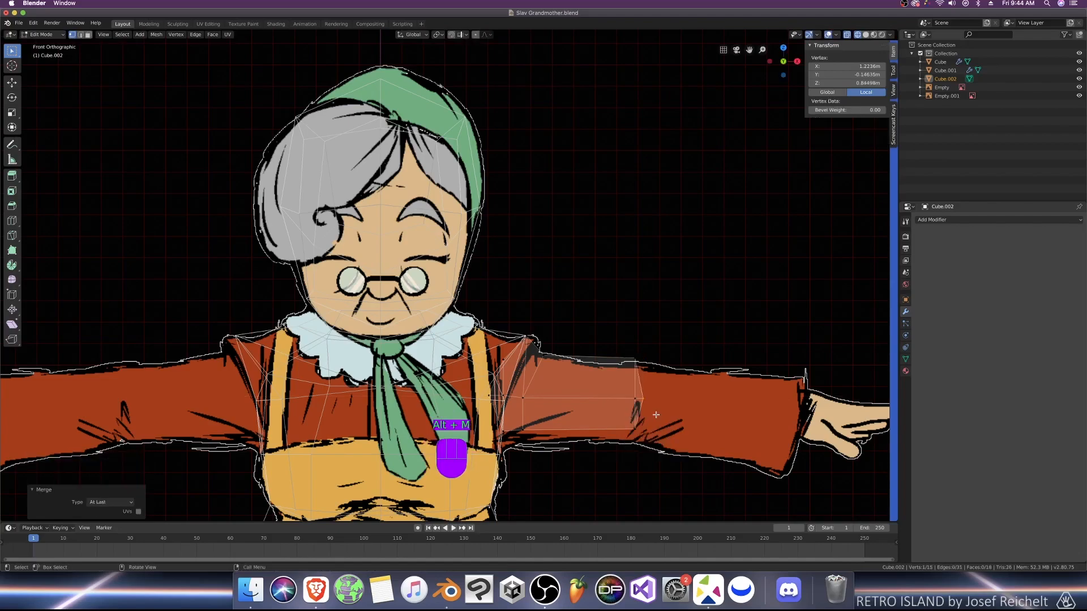
Step: Cut a new edge across the front of the sleeve's shoulder section with the Knife tool
key(alt+z)
middle_drag(681, 421, 491, 352)
key(KP_Divide)
key(KP_Divide)
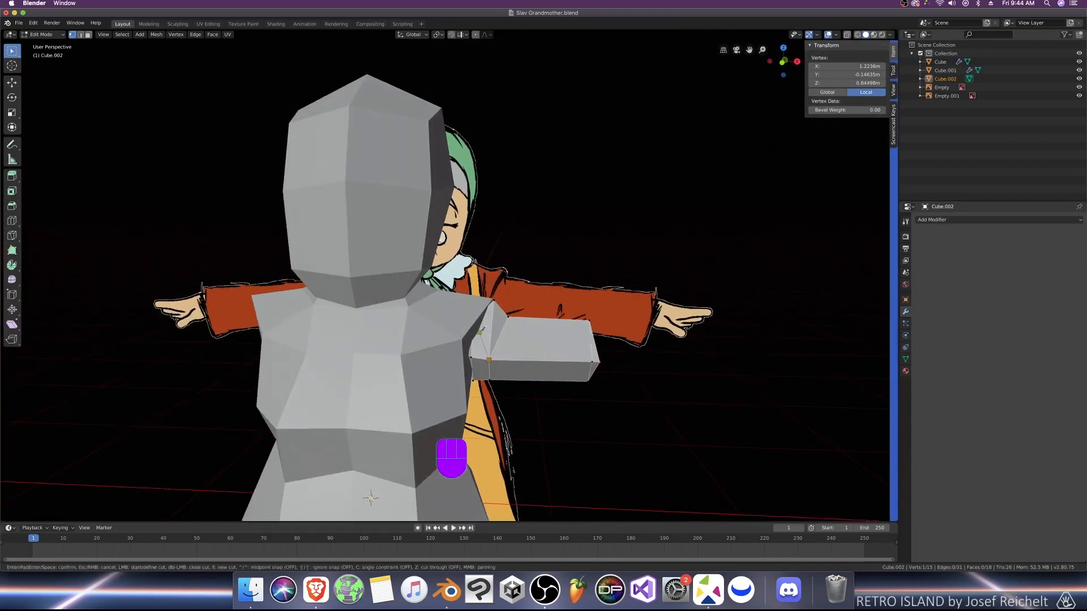
click(475, 327)
key(Return)
Step: Isolate the sleeve and delete the faces of its back half, selecting them in wireframe from the top view
middle_drag(474, 327, 498, 345)
key(KP_Divide)
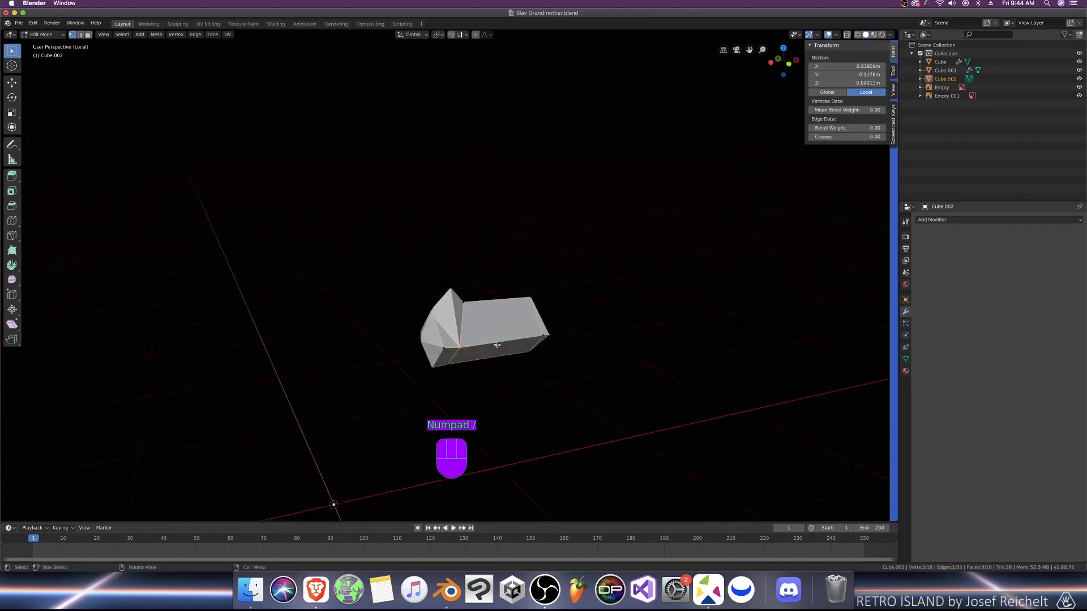
key(KP_7)
key(3)
key(z)
drag(211, 153, 752, 281)
key(x)
click(686, 296)
key(z)
Step: Move the upper inner shoulder vertex of the sleeve about 0.12 m forward along Y
mouse_move(397, 442)
middle_down()
mouse_move(415, 345)
mouse_move(481, 334)
middle_up()
middle_drag(410, 321, 455, 309)
key(1)
click(403, 265)
key(KP_Divide)
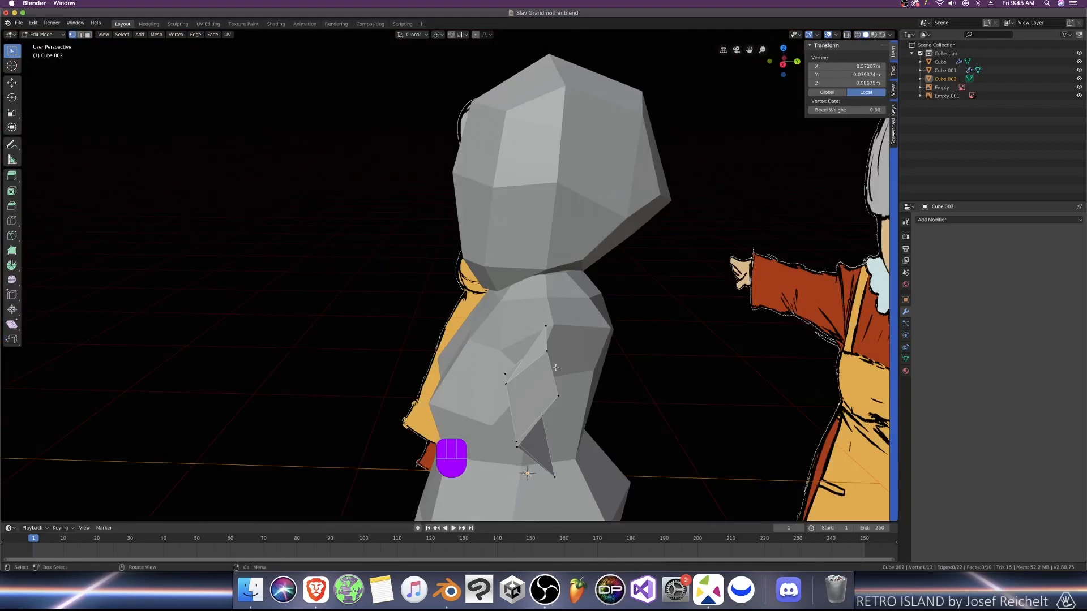
key(g)
key(y)
click(530, 369)
Step: Isolate the sleeve and delete the front face of its shoulder section
middle_drag(531, 369, 385, 342)
key(KP_Divide)
key(k)
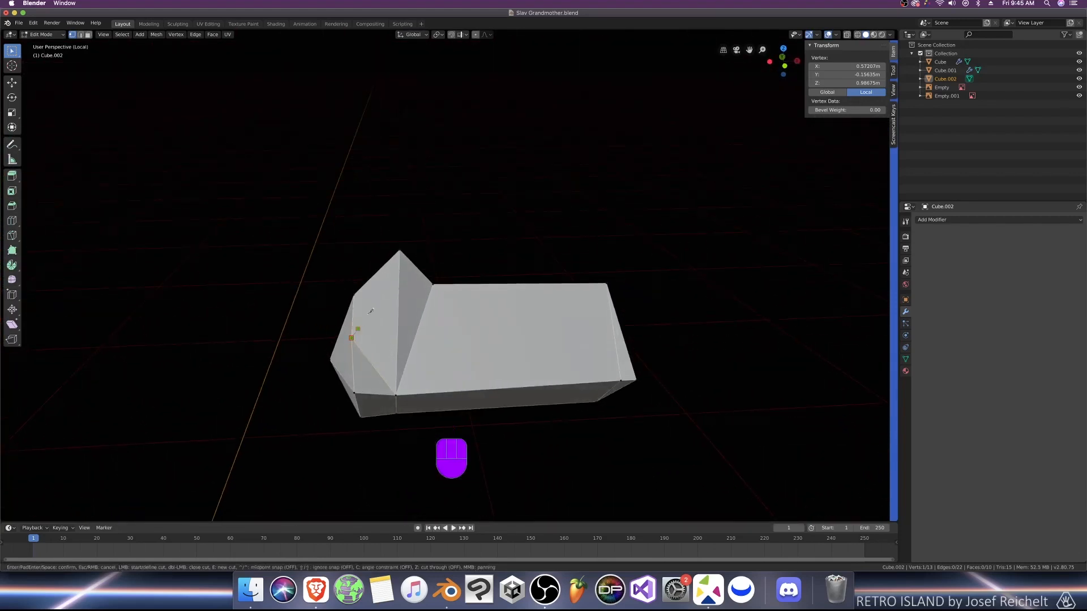
key(Escape)
middle_drag(399, 255, 426, 274)
key(3)
click(400, 335)
key(x)
key(f)
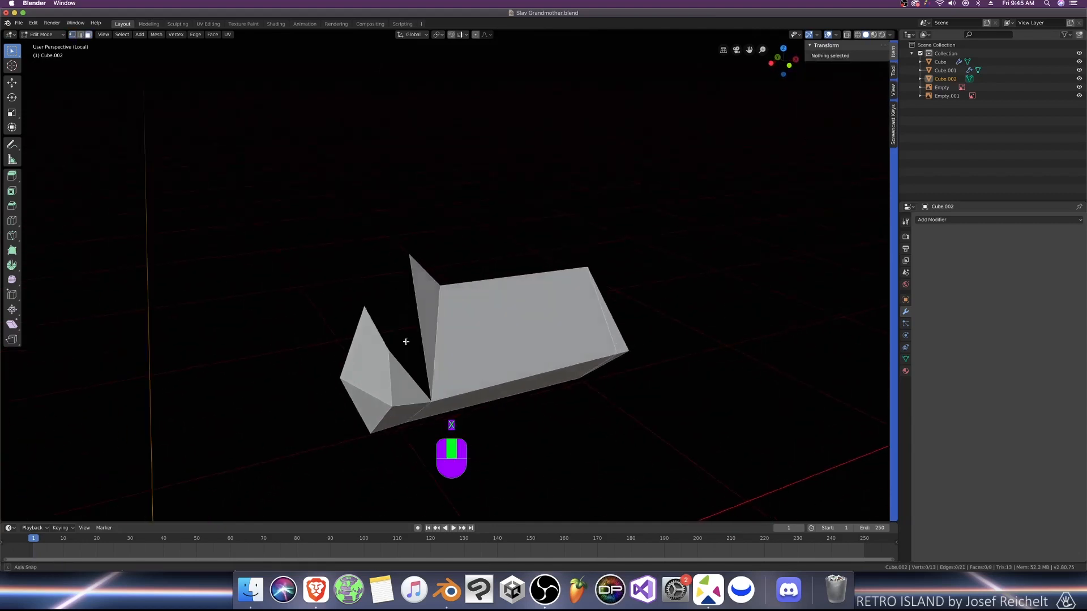
Step: Fill the opening in the sleeve's shoulder with new triangular faces between the surrounding vertices
middle_drag(405, 341, 386, 368)
key(2)
click(365, 349)
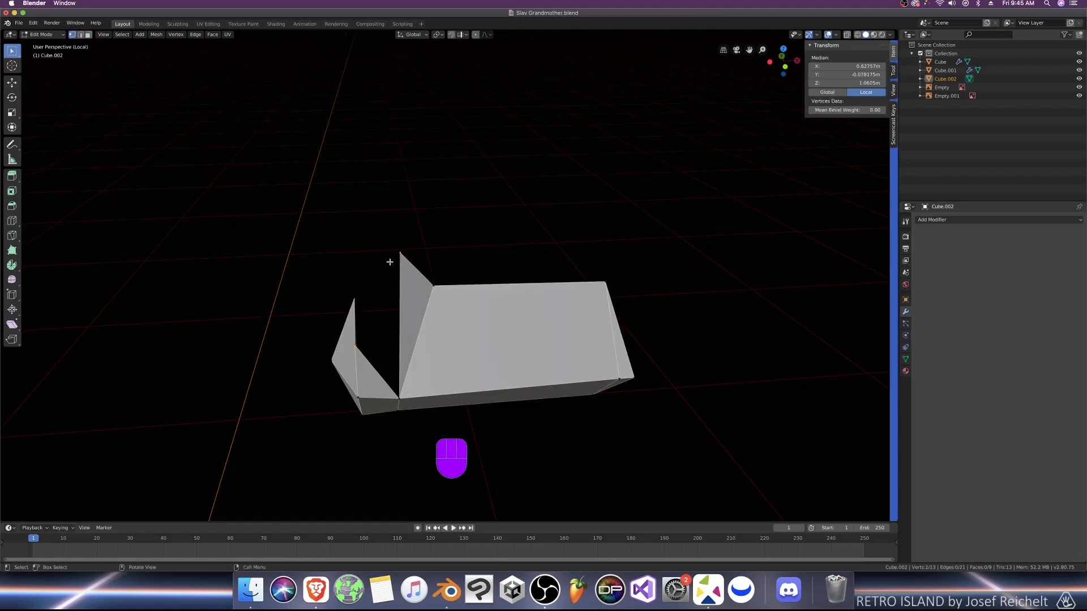
key(f)
middle_drag(389, 261, 475, 345)
shift+click(408, 341)
key(f)
click(387, 331)
shift+click(405, 317)
key(f)
Step: Show the whole model from the front and move the sleeve's two upper inner shoulder vertices closer to the torso
key(KP_Divide)
key(KP_1)
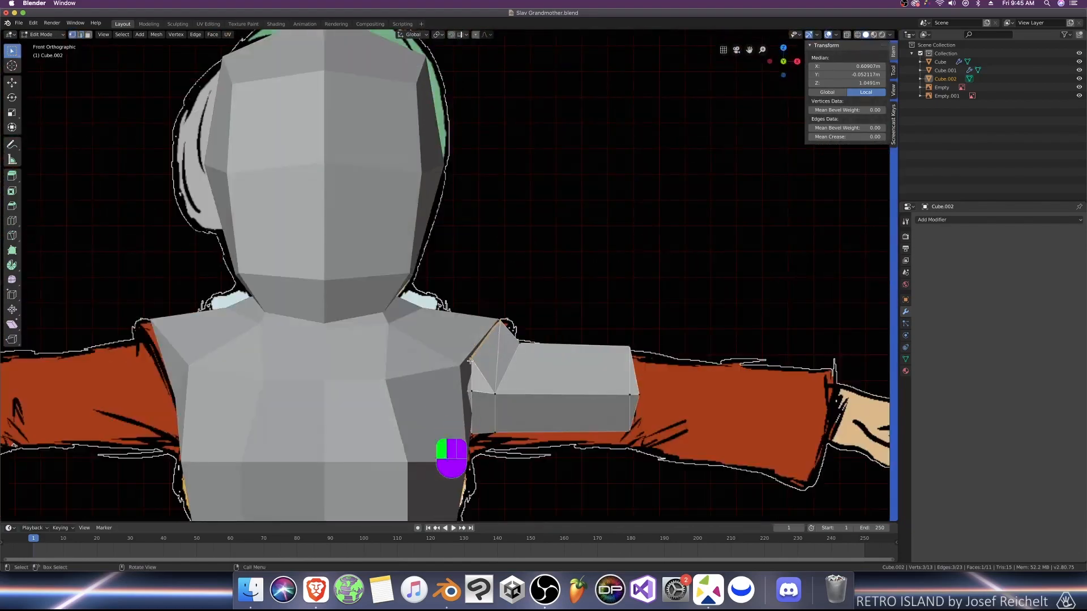
click(469, 361)
key(g)
click(465, 361)
click(471, 391)
key(g)
click(465, 392)
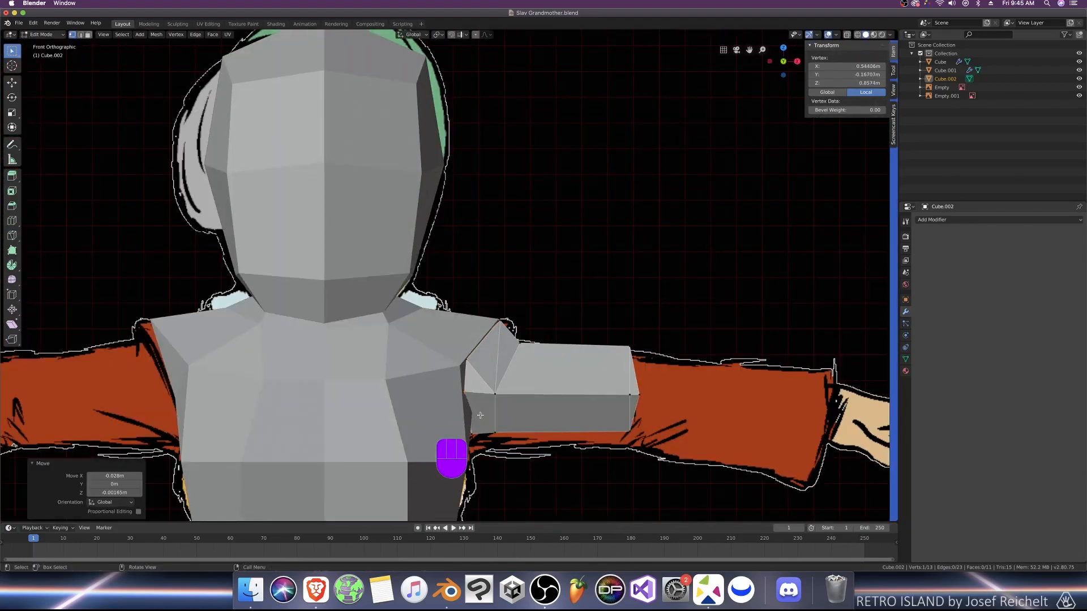
Step: Move the middle inner shoulder vertex 0.0247 m forward along Y, and the bottom one 0.0214 m inward and 0.0148 m down
middle_drag(501, 324, 523, 394)
key(g)
key(y)
click(569, 424)
key(KP_1)
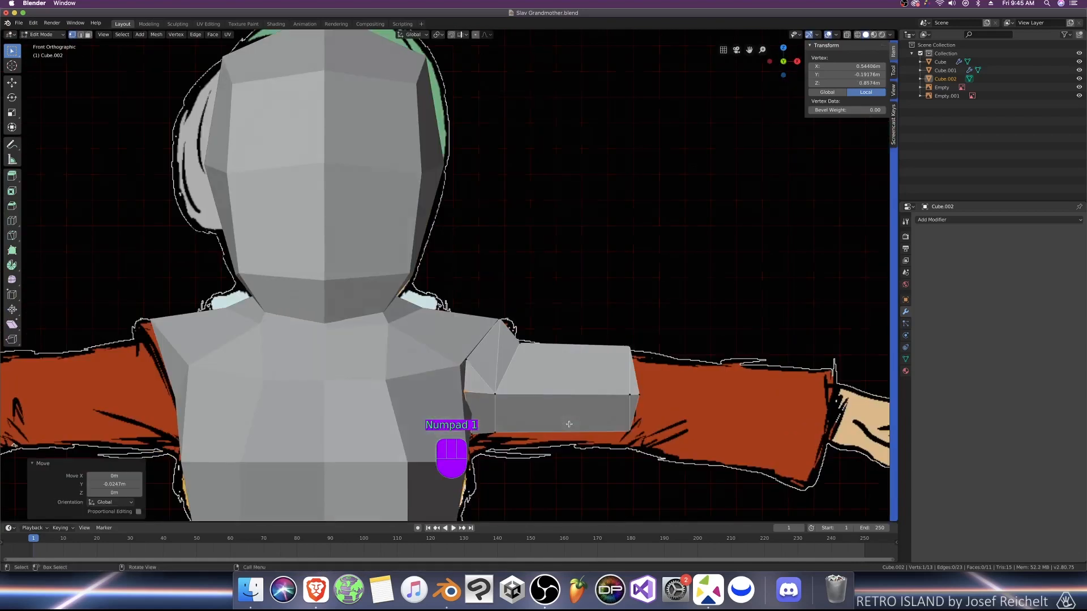
click(471, 435)
key(g)
click(466, 438)
Step: Add a Mirror modifier to the sleeve and enable both the X and Y axes
middle_drag(474, 378, 878, 286)
click(952, 220)
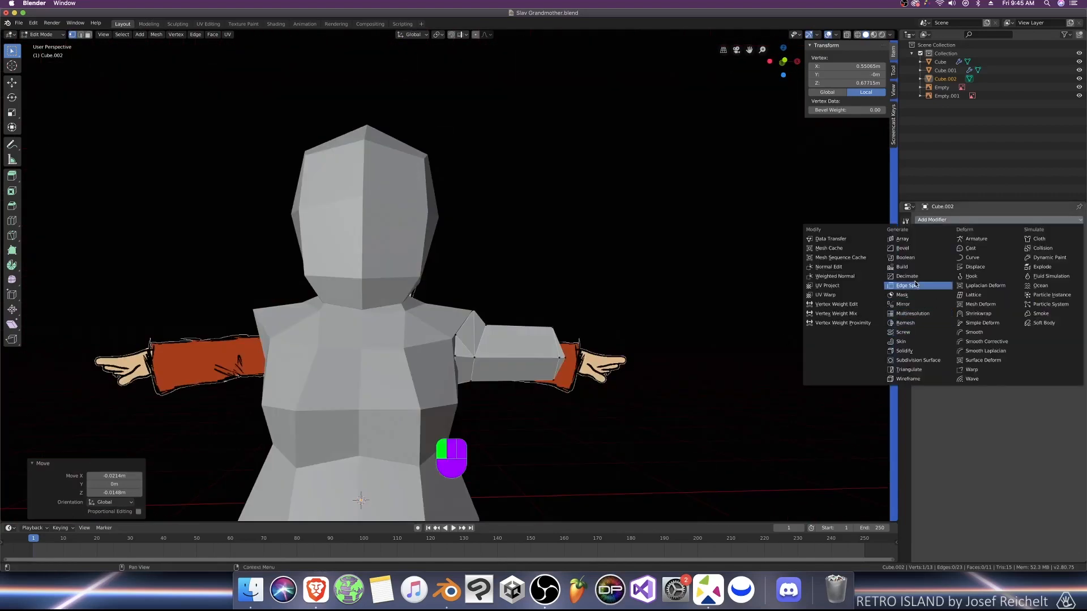
click(908, 305)
middle_drag(668, 346, 721, 355)
click(924, 276)
Step: Move the whole sleeve object along Y to a location of about 0.0288 m, and resume mesh editing
middle_drag(626, 368, 561, 398)
key(Tab)
key(g)
key(y)
click(569, 410)
key(Tab)
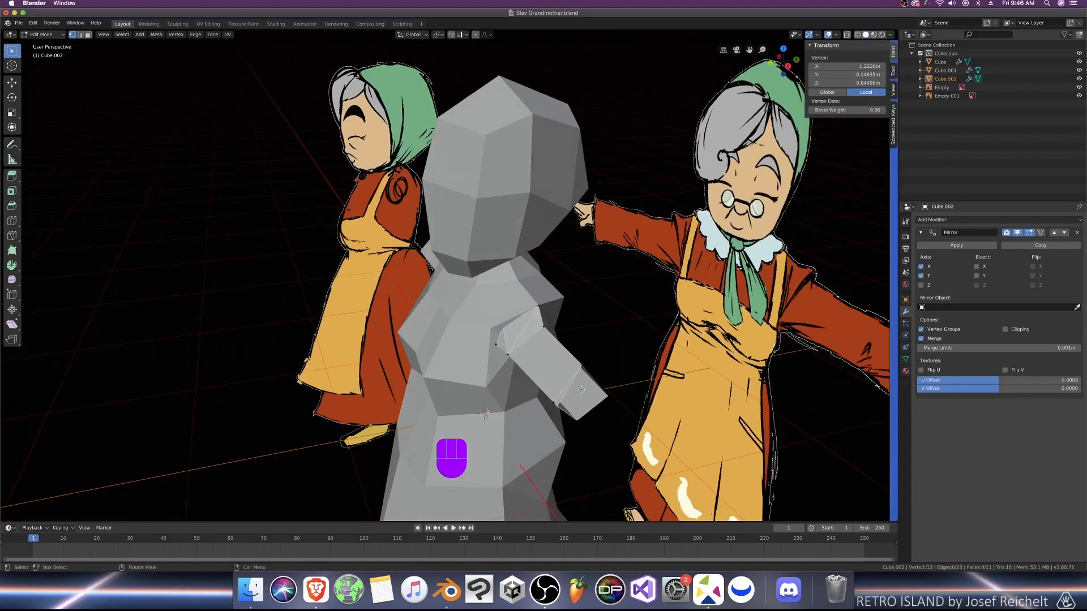
Step: Turn on Mirror clipping and move the sleeve's outer tip vertex along Y onto the mirror plane at 0 m
click(560, 405)
key(g)
key(y)
click(626, 386)
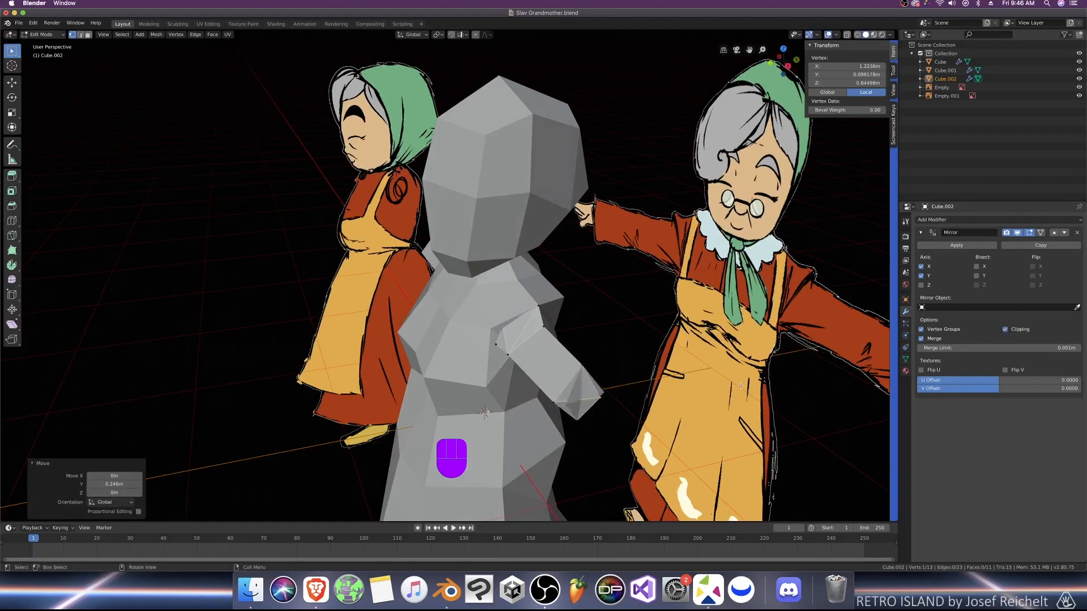
key(g)
key(y)
click(611, 395)
middle_drag(611, 396, 673, 381)
Step: Select the sleeve's central inner vertex in isolation and move it inward and slightly up in the front view
key(slash)
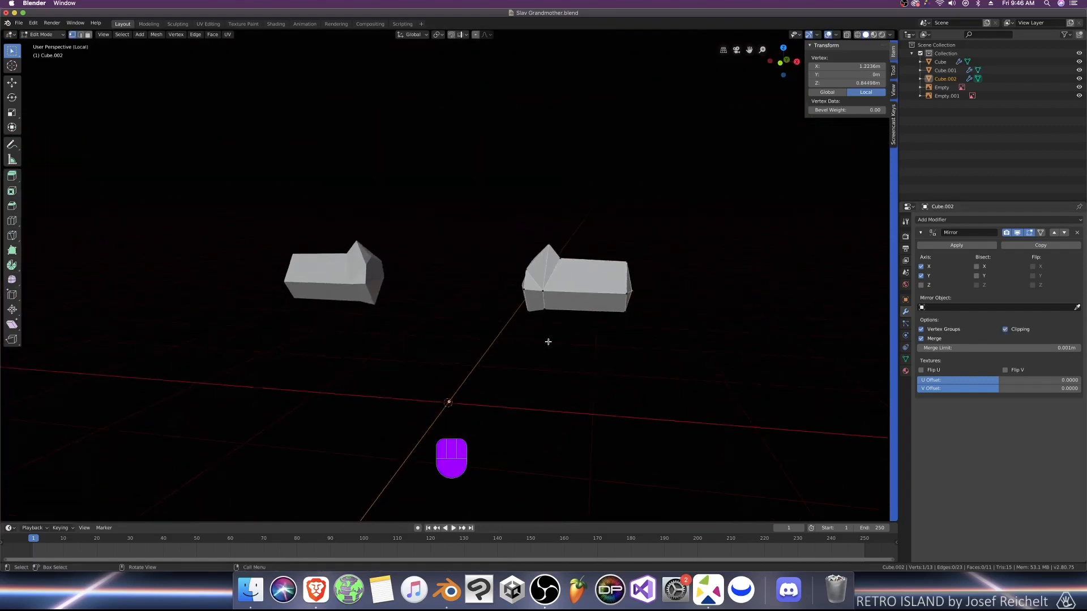
mouse_move(498, 283)
middle_down()
mouse_move(510, 337)
mouse_move(495, 352)
mouse_move(497, 273)
middle_up()
scroll(495, 352, up, 2)
click(489, 271)
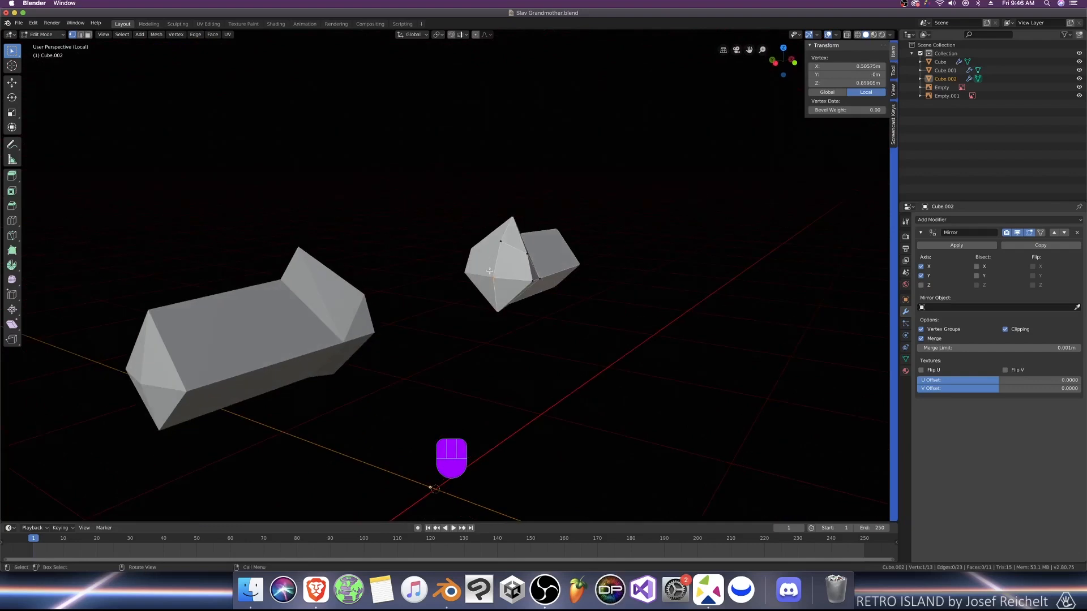
key(slash)
key(g)
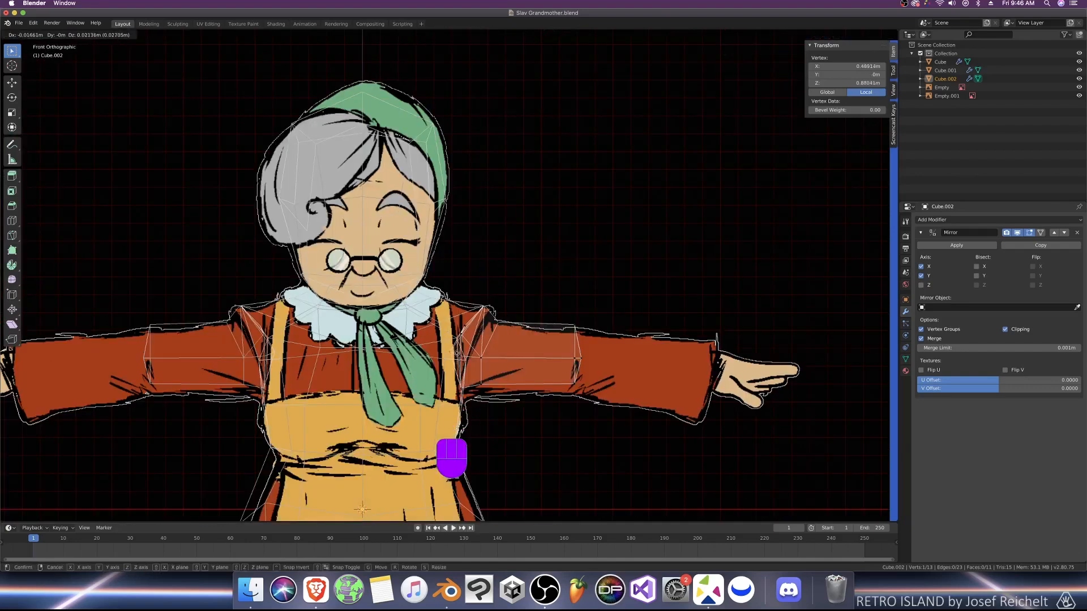
click(462, 326)
Step: Move the sleeve's top shoulder vertex 0.0332 m inward along X and save the file
click(483, 309)
key(g)
key(x)
click(475, 310)
key(shift+z)
scroll(471, 334, down, 2)
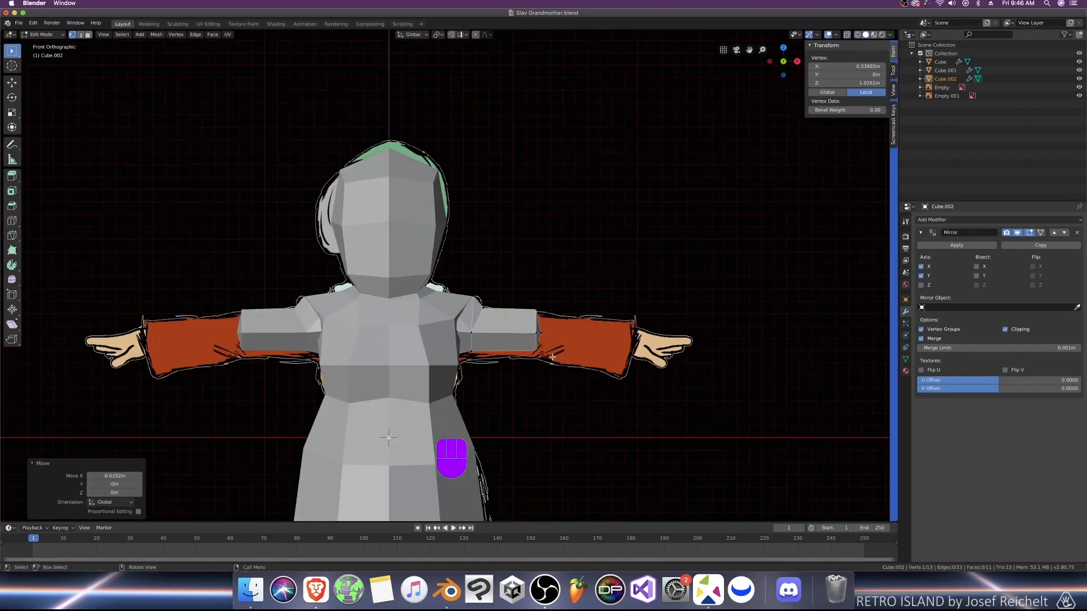
key(super+s)
Step: Select all vertices at the sleeve's outer end in wireframe and shift them slightly outward along X
middle_drag(457, 352, 526, 353)
key(KP_1)
key(shift+z)
drag(598, 285, 526, 364)
key(g)
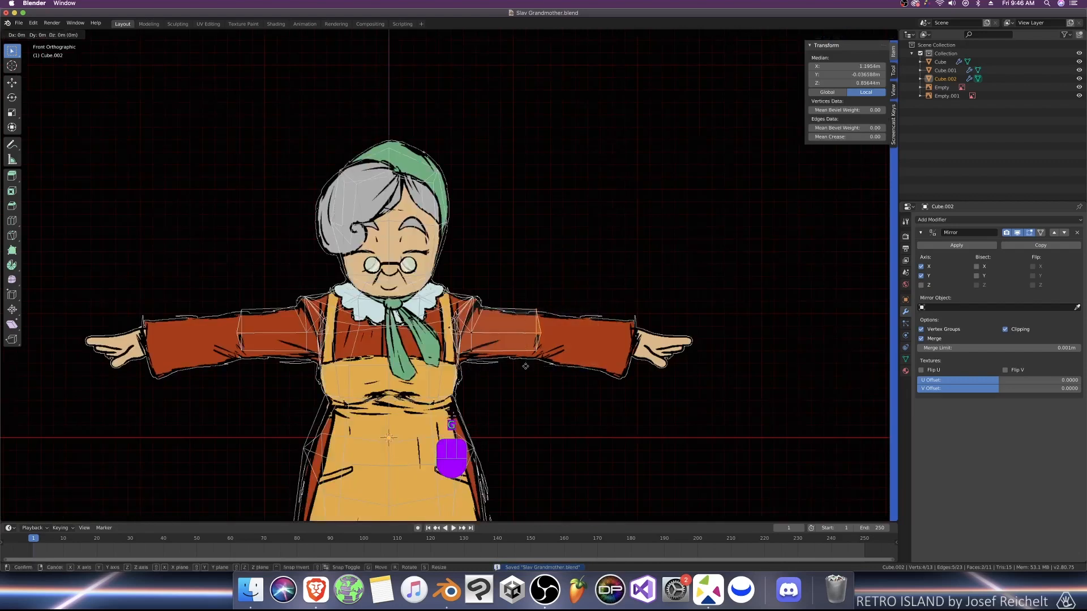
key(x)
click(531, 368)
key(shift+z)
Step: Return to object mode, check the mirrored sleeves against the body and save the file
scroll(614, 388, down, 5)
key(Tab)
key(super+s)
middle_drag(582, 382, 473, 310)
key(KP_1)
scroll(516, 340, up, 4)
key(super+s)
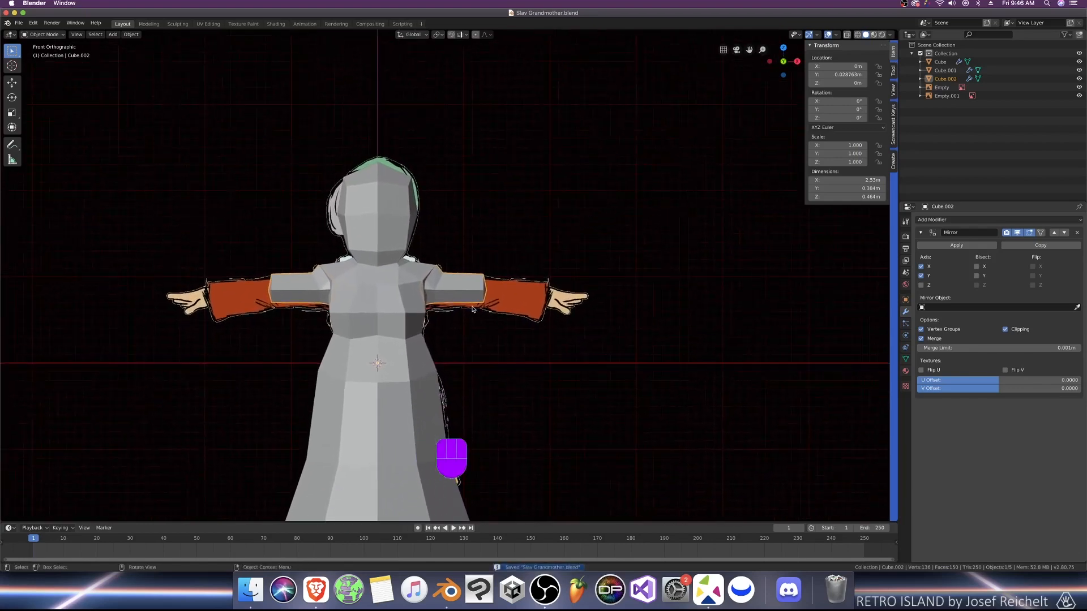
Step: Apply the sleeves' Mirror modifier in object mode and resume mesh editing with X-ray display
key(Tab)
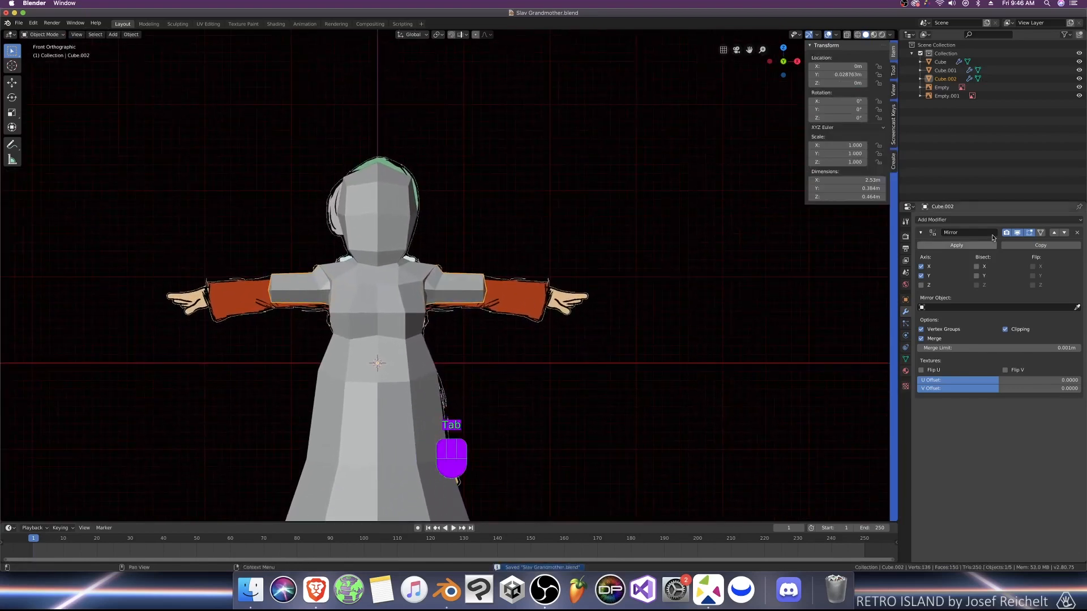
click(965, 248)
key(Tab)
key(alt+z)
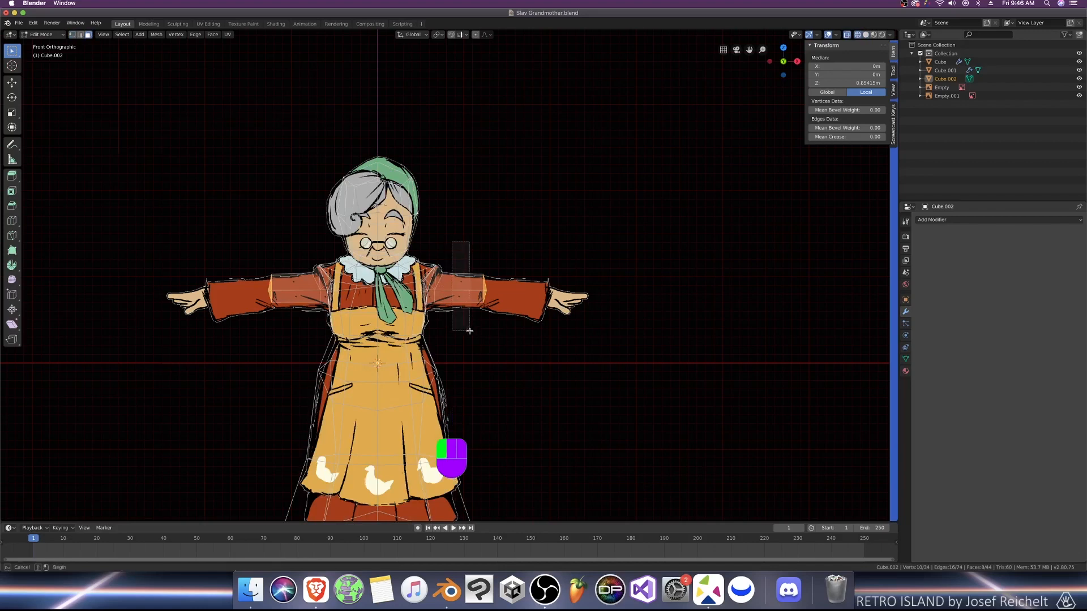
Step: Select the sleeve geometry on the negative X side of the body and delete it
drag(470, 331, 485, 338)
drag(151, 185, 371, 366)
key(x)
click(372, 366)
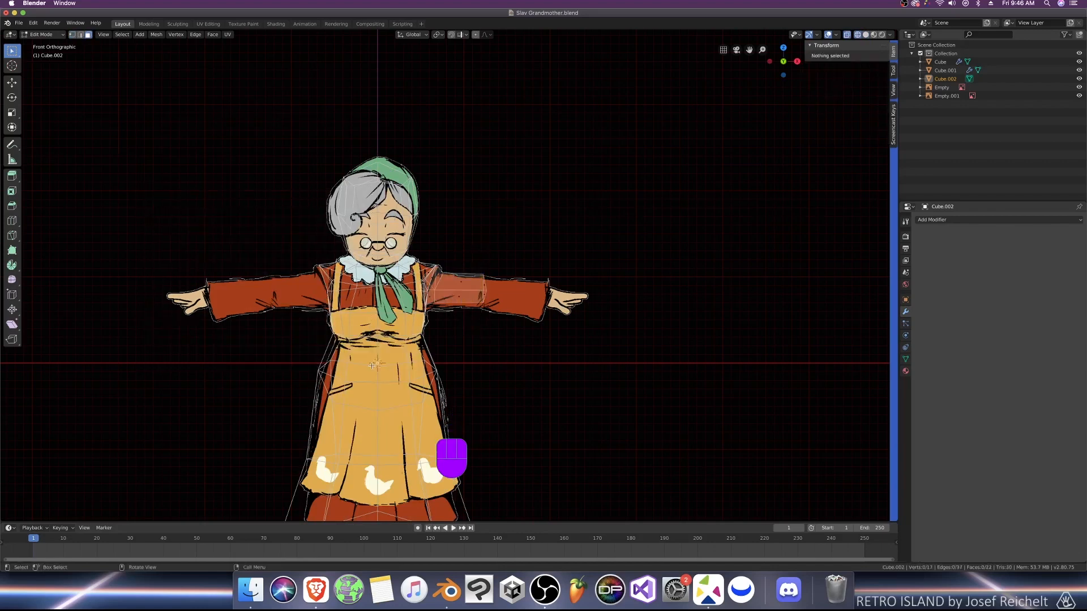
Step: Add a Mirror modifier on the X axis to the remaining sleeve and resume mesh editing
key(Tab)
click(934, 220)
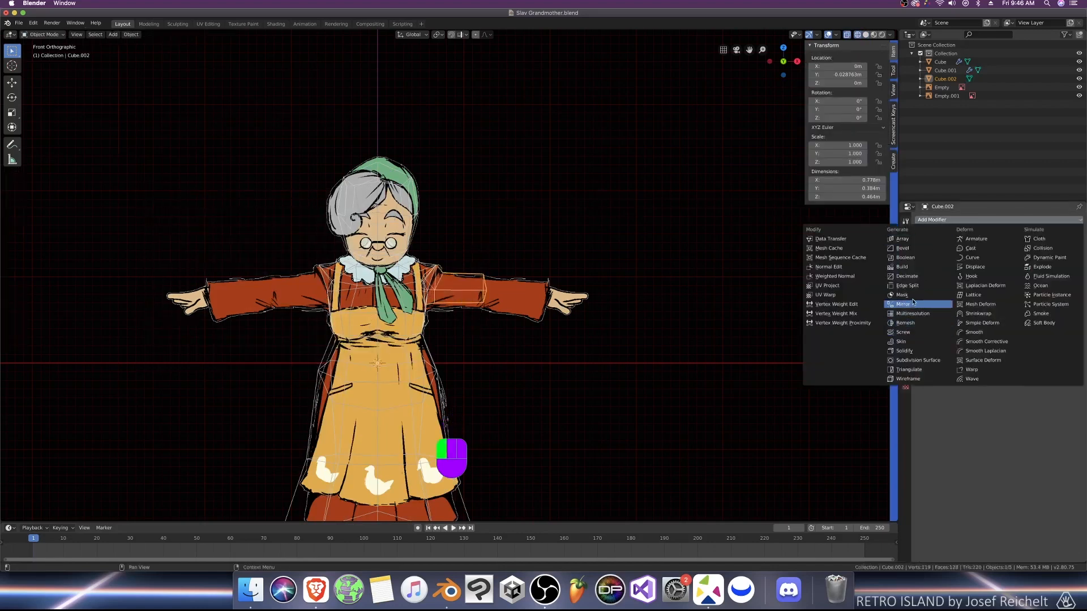
click(913, 305)
key(Tab)
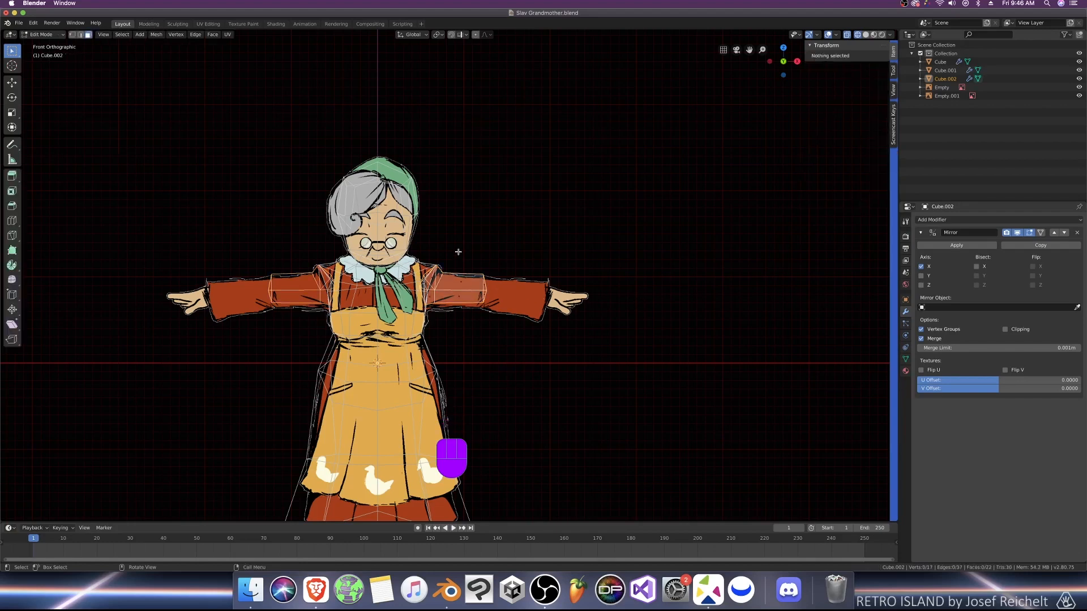
Step: Duplicate the upper-arm section of the sleeve, rotate the copy 180° and move it 0.984 m outward along X
drag(469, 331, 470, 332)
drag(532, 247, 462, 329)
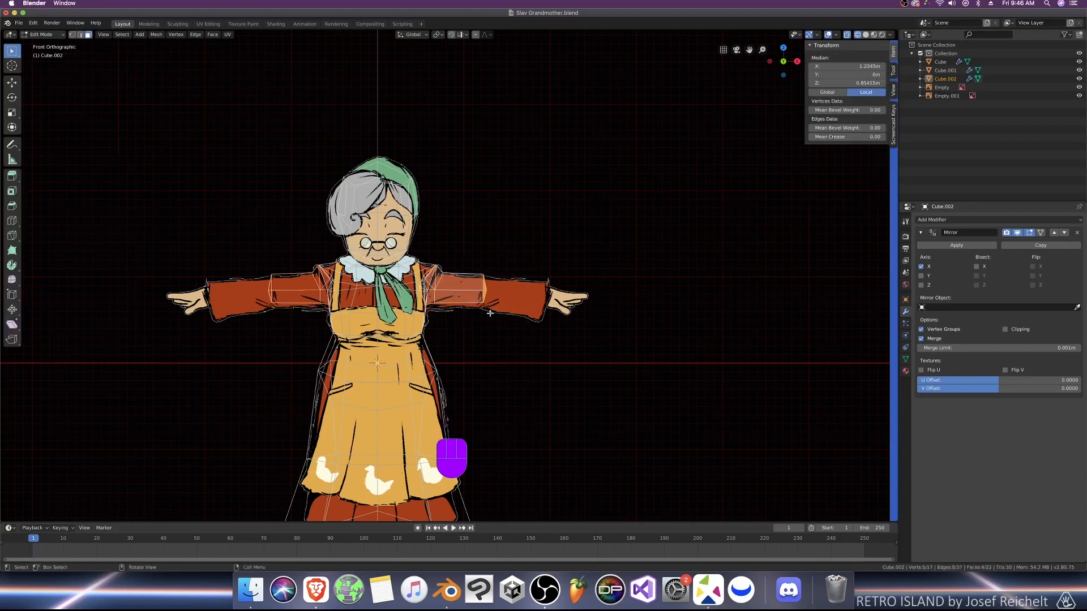
shift+drag(544, 236, 448, 322)
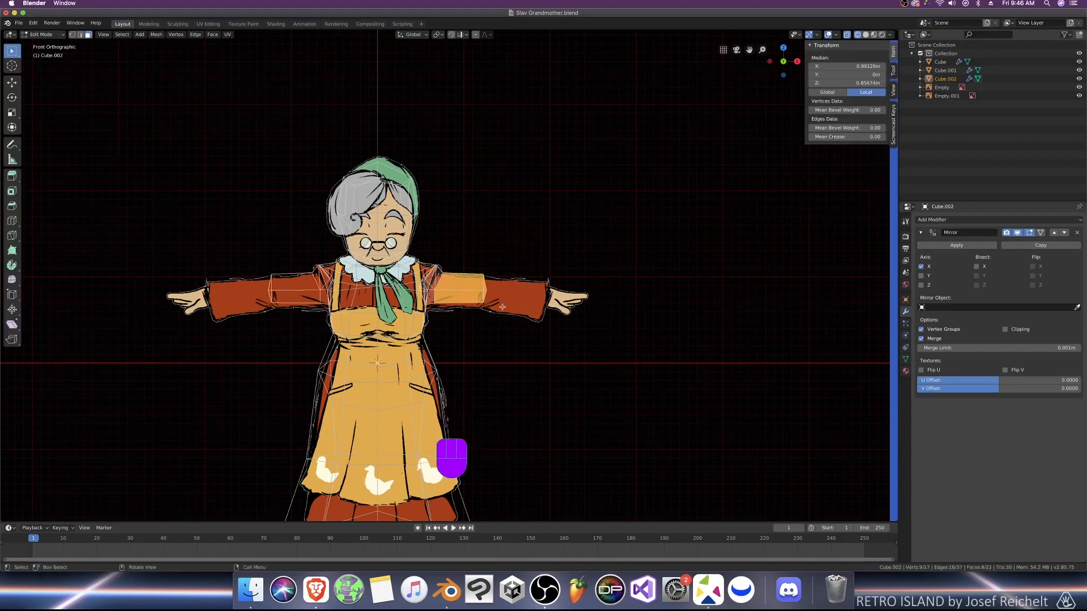
text(r180)
key(Return)
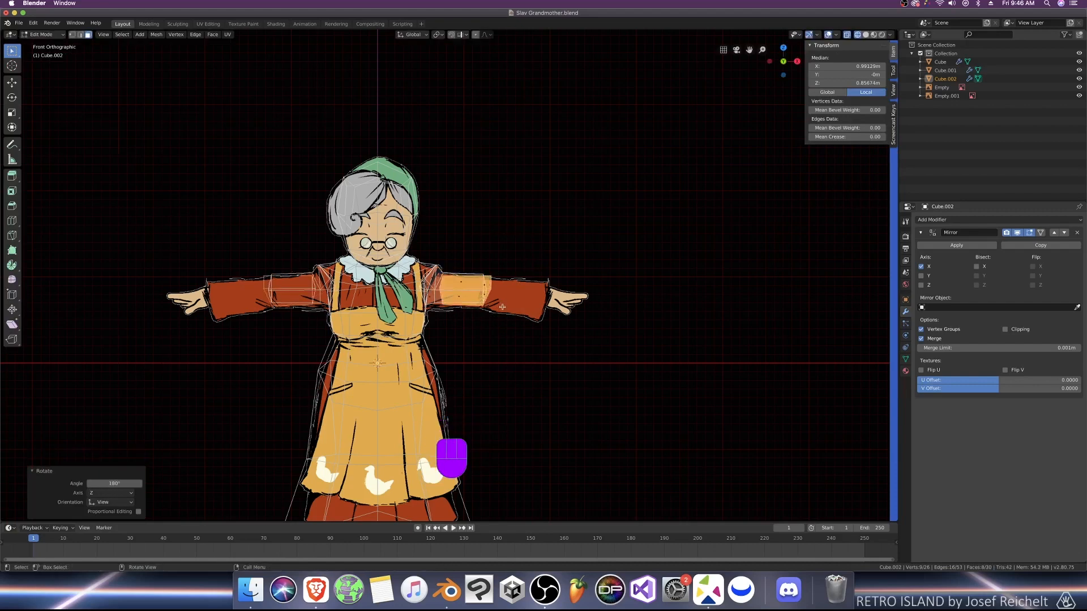
key(g)
key(x)
click(587, 309)
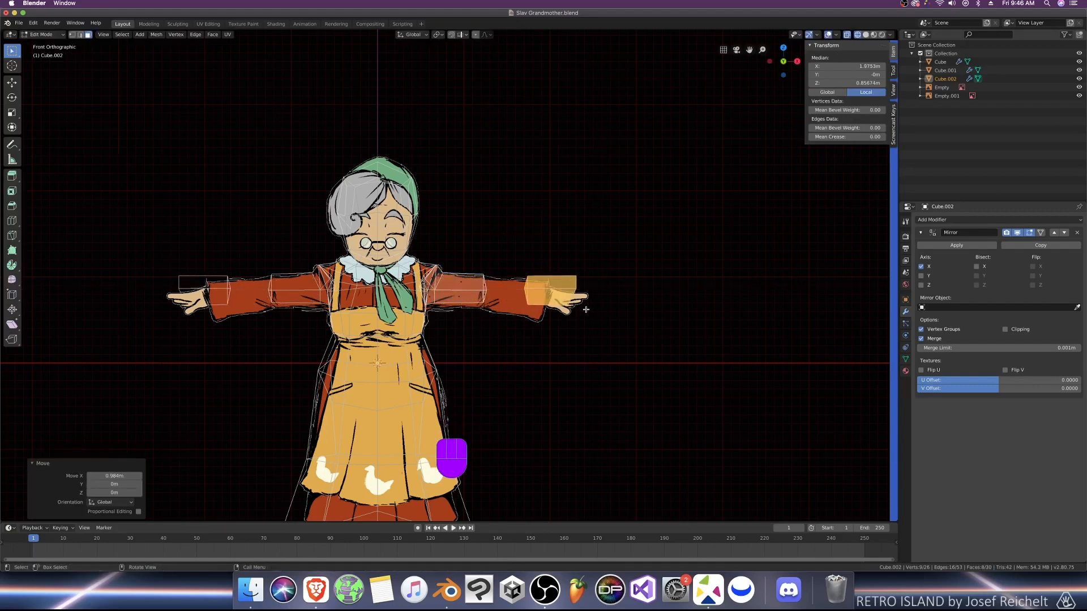
Step: Separate the copied sleeve section into its own object and open that object's mesh for editing
key(p)
click(587, 309)
key(Tab)
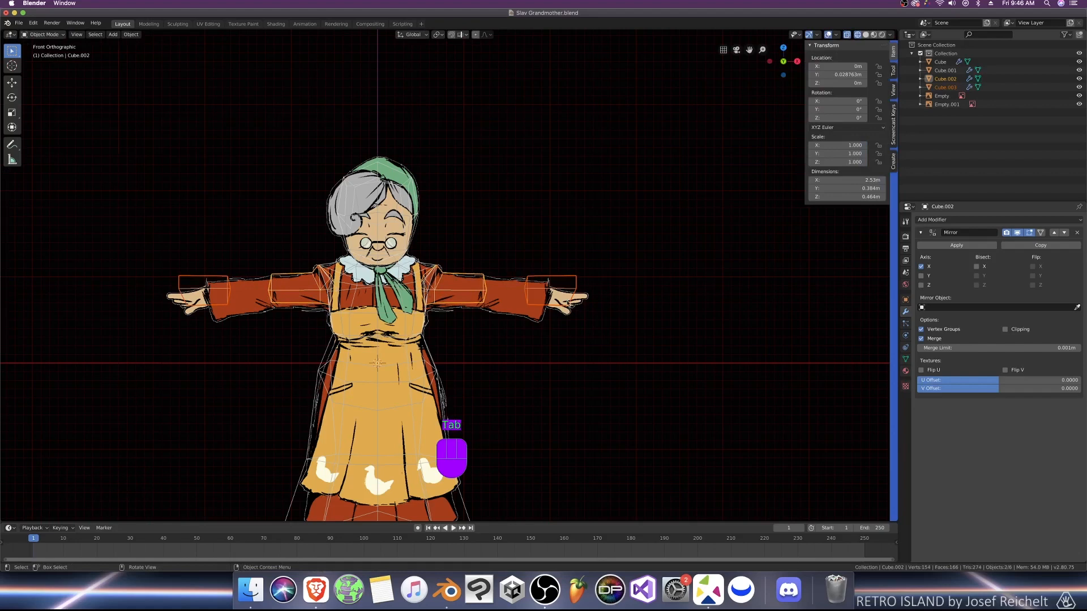
click(555, 278)
scroll(560, 282, up, 3)
key(Tab)
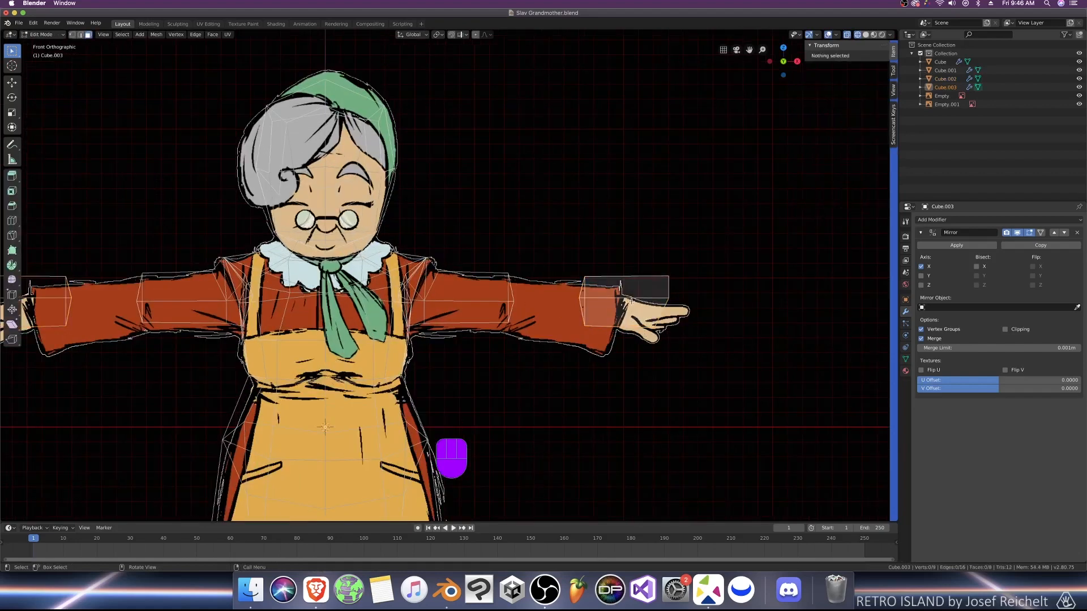
Step: Move the whole forearm section 0.504 m inward along X so it meets the end of the upper sleeve
key(a)
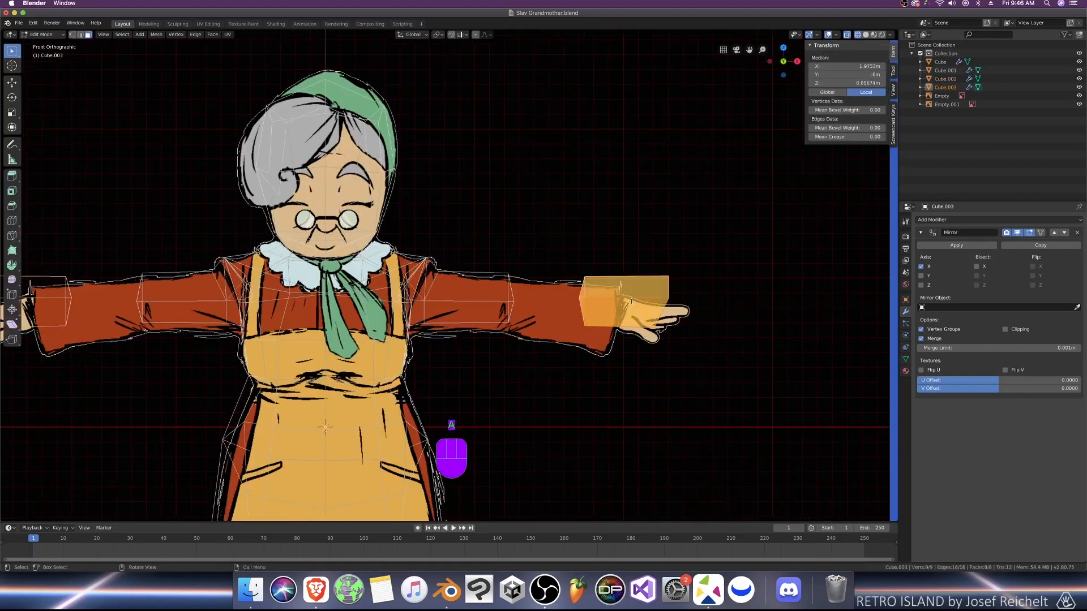
key(g)
key(x)
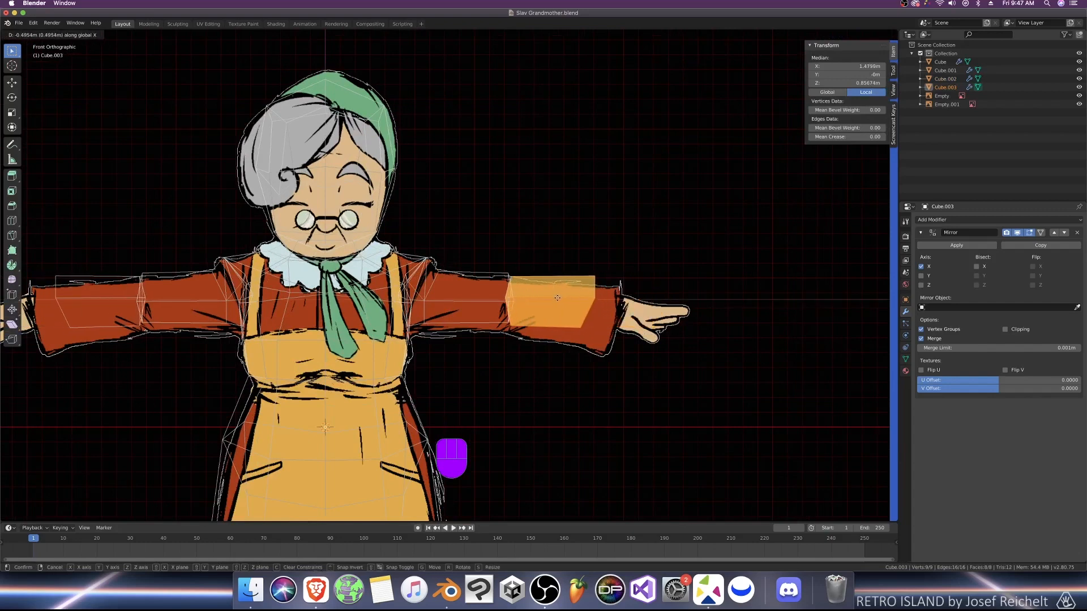
click(557, 297)
Step: Try to flip the forearm section by scaling it -1 on all axes and by -1 along X only
text(s)
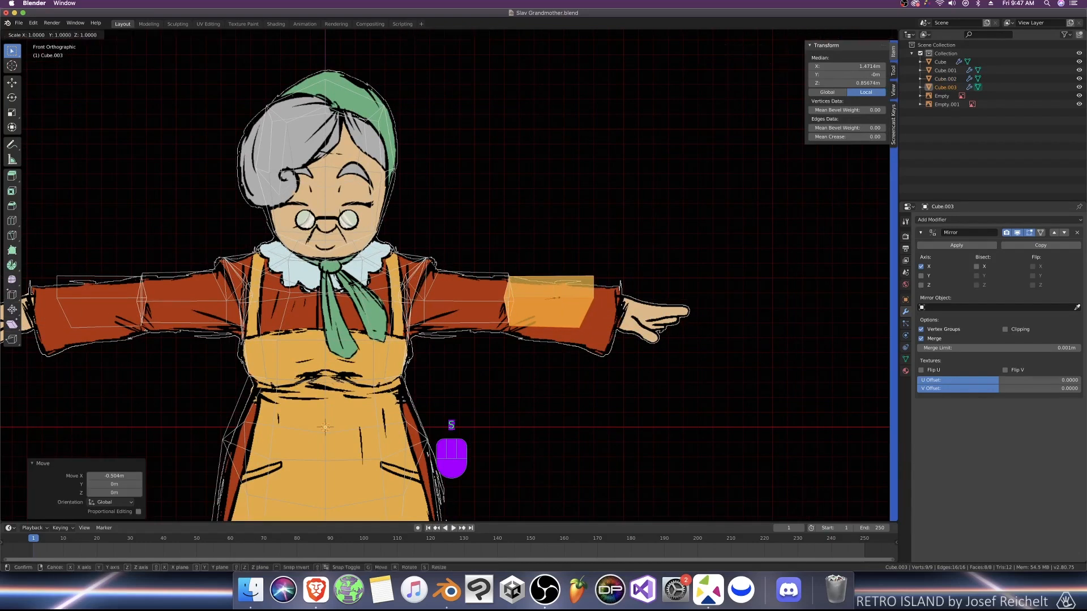
text(-1)
key(Return)
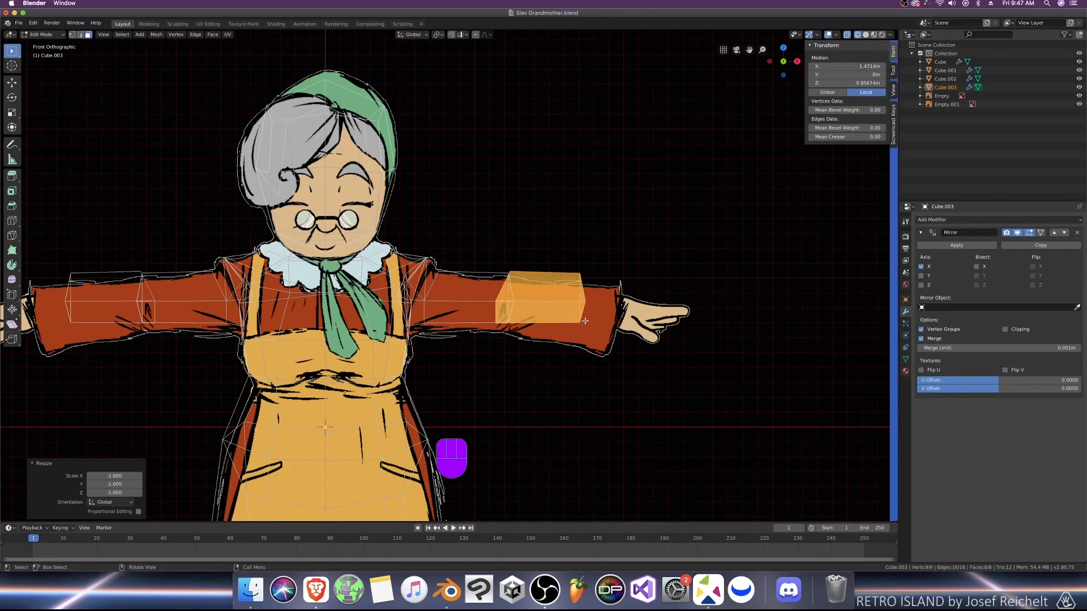
key(super+z)
text(x-1)
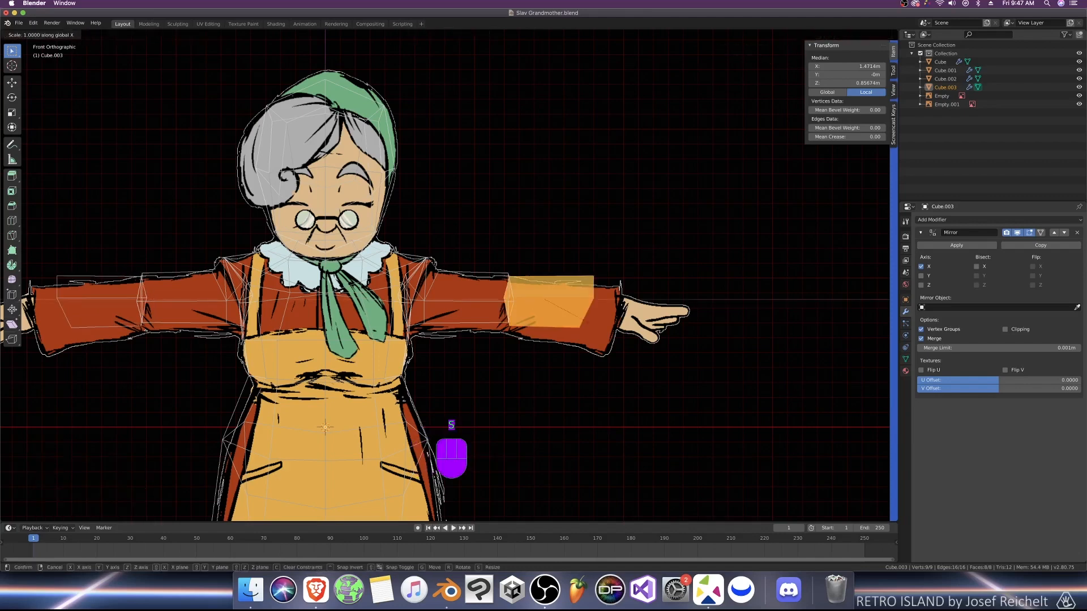
key(Return)
Step: Raise the entire forearm section about 0.02 m along Z with solid shading shown
key(z)
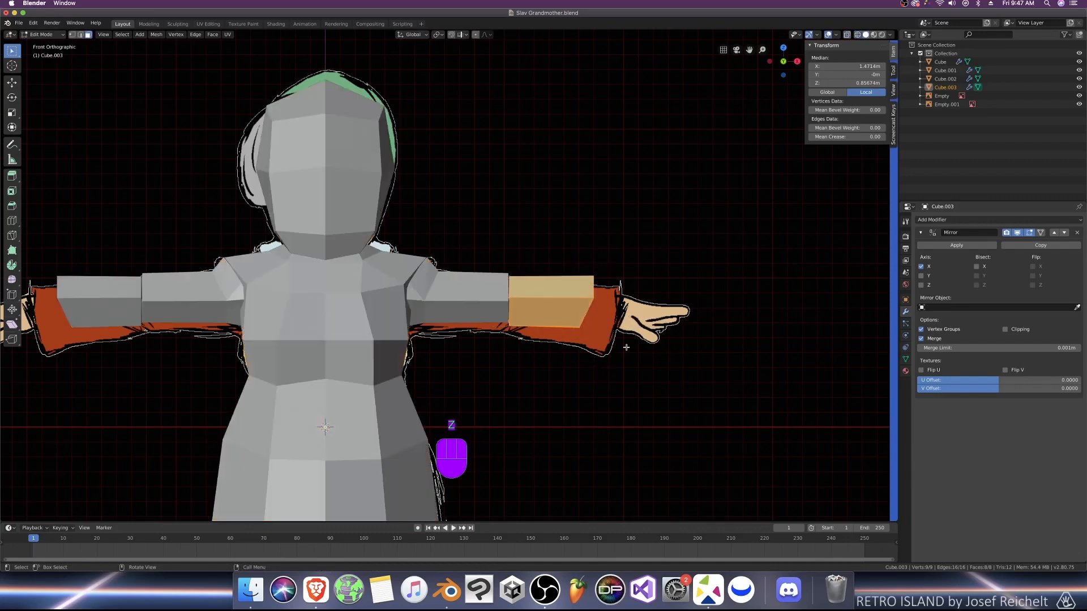
key(g)
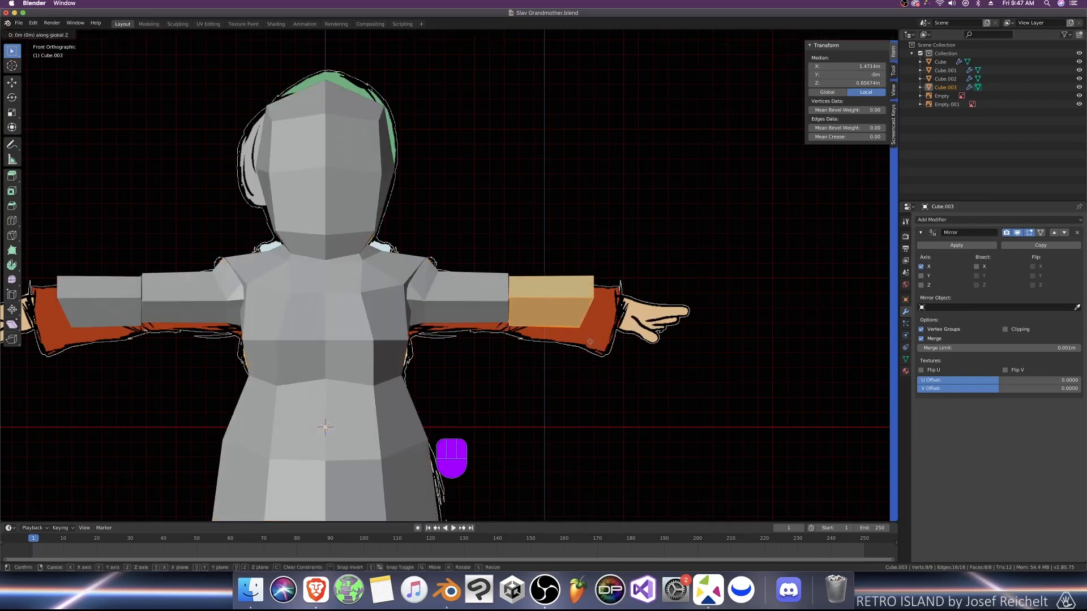
click(590, 340)
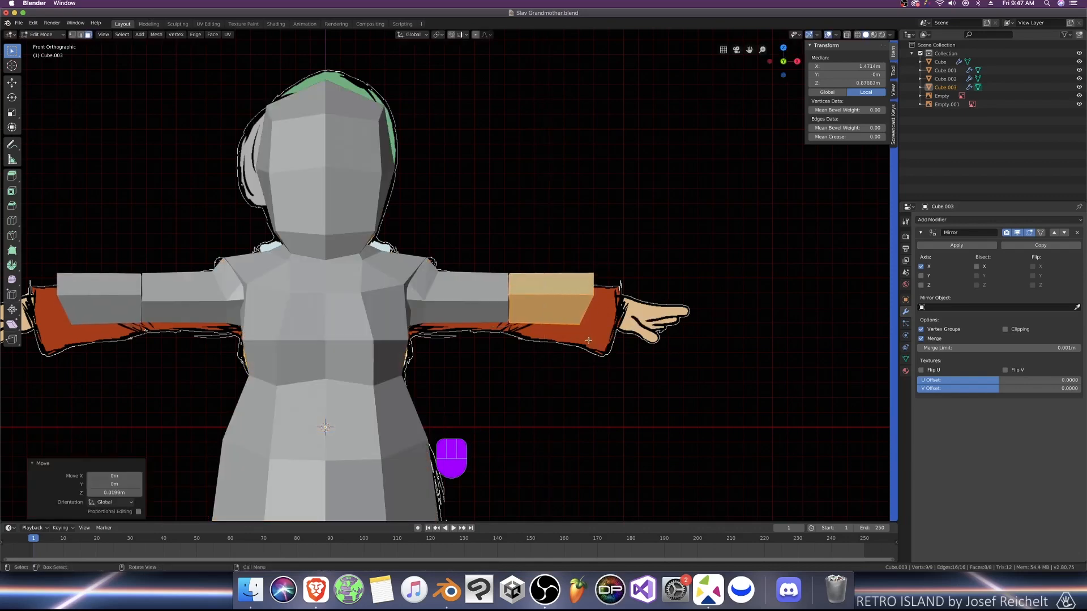
Step: Try rotating the forearm section 18° in the side view, check it from the front and undo the rotation
key(KP_3)
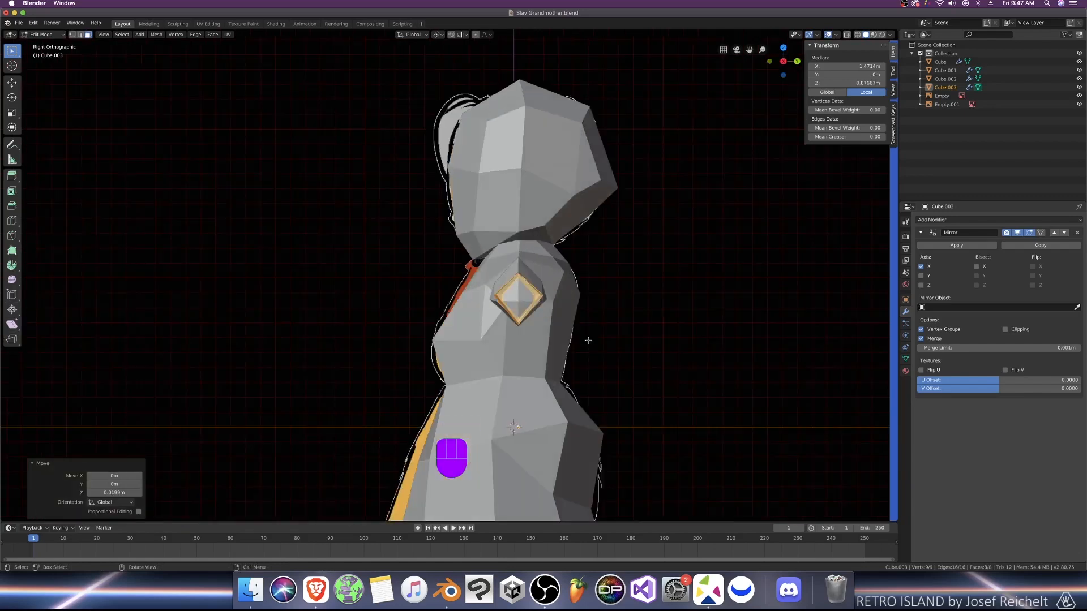
key(r)
click(589, 340)
key(KP_0)
key(KP_1)
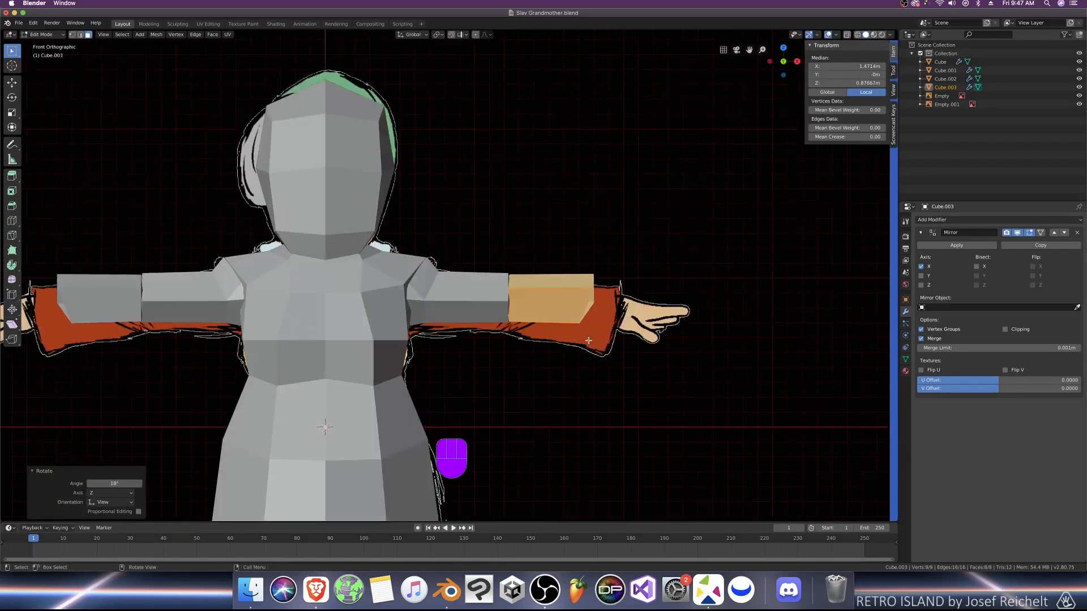
key(super+z)
Step: Select the forearm section's middle row of vertices in X-ray display and lower it about 0.0445 m along Z
key(alt+z)
scroll(529, 329, up, 2)
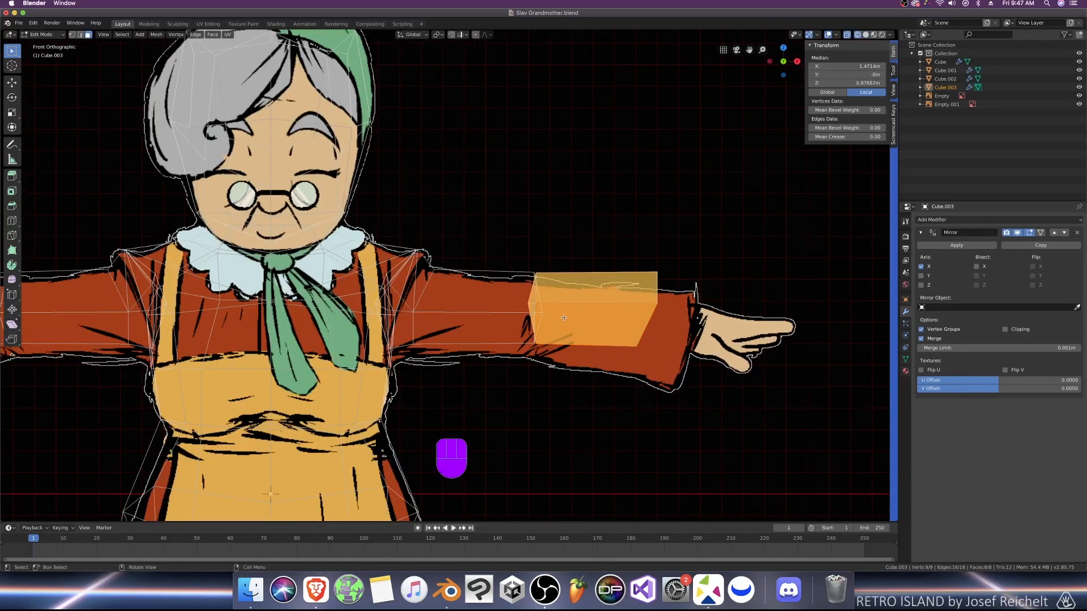
key(1)
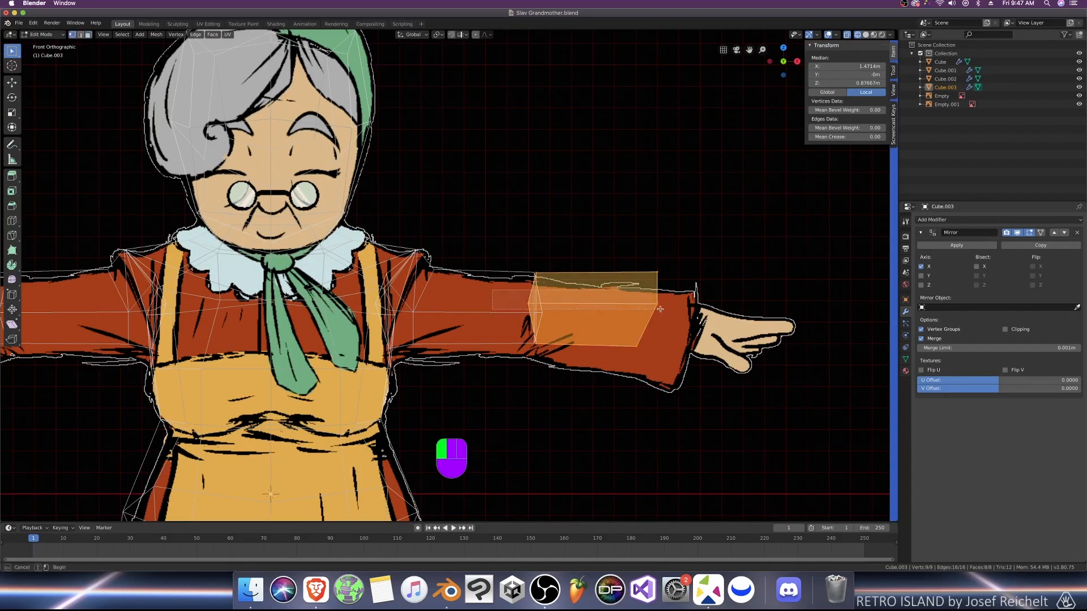
drag(660, 309, 661, 310)
scroll(608, 325, up, 1)
key(g)
key(z)
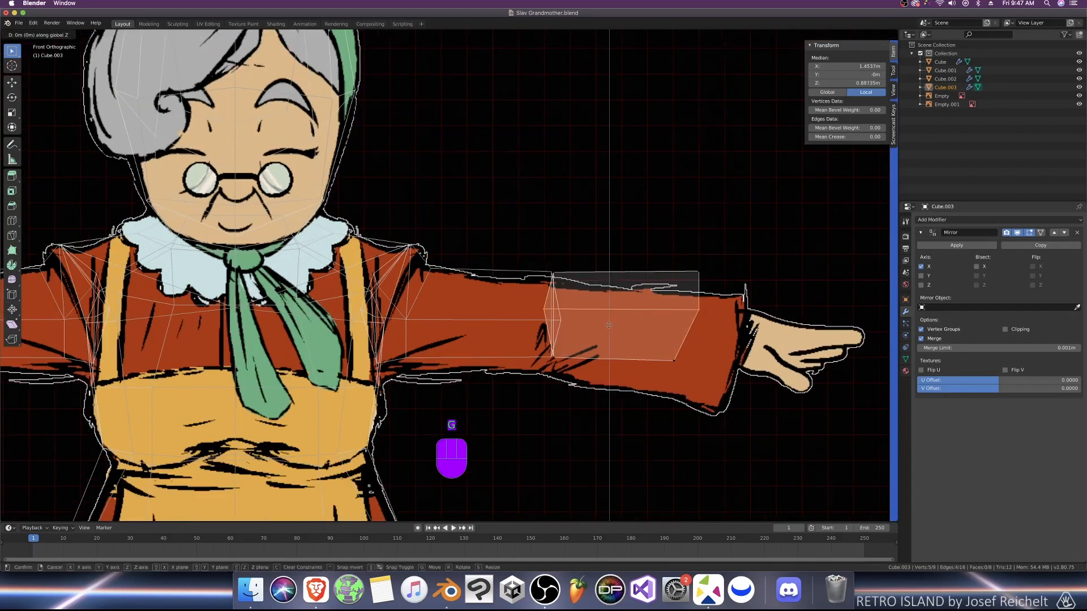
click(608, 337)
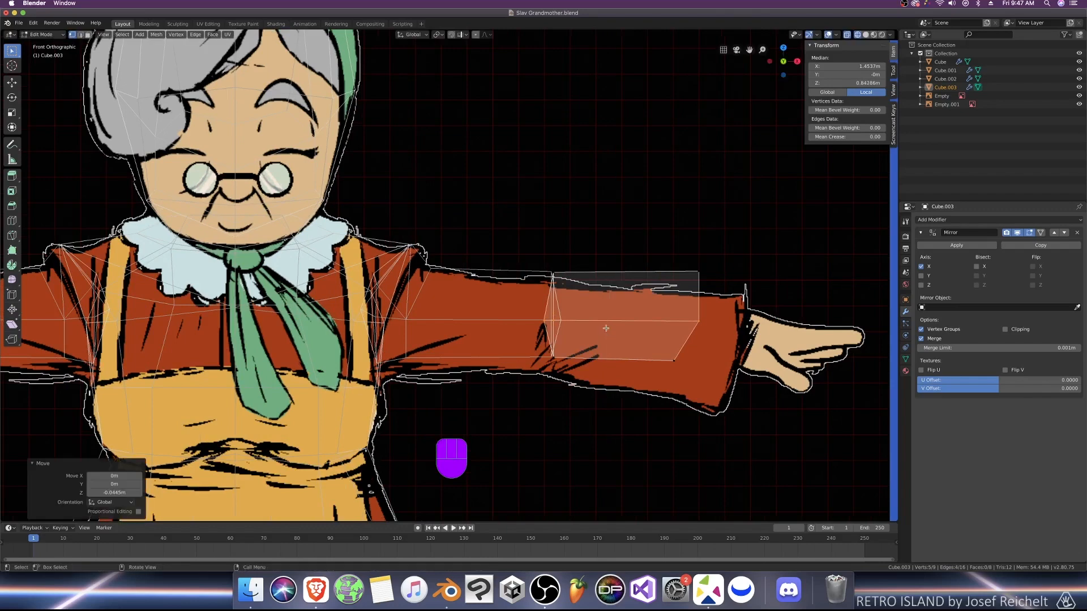
Step: Select the top and bottom vertices at the forearm section's inner end and move them about 0.008 m inward along X
drag(521, 249, 720, 301)
scroll(575, 370, up, 2)
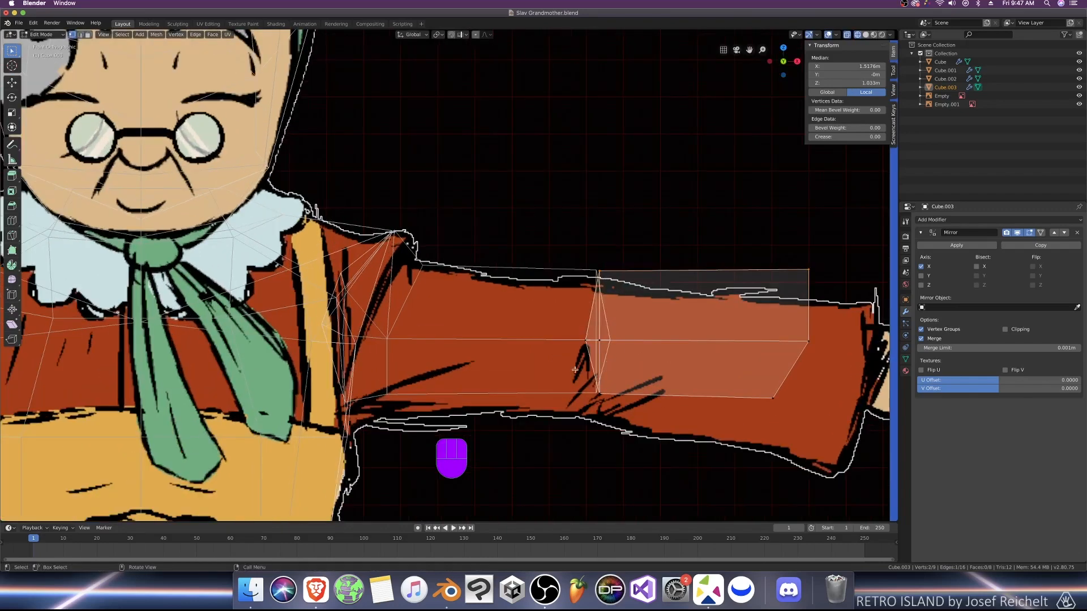
drag(622, 290, 622, 292)
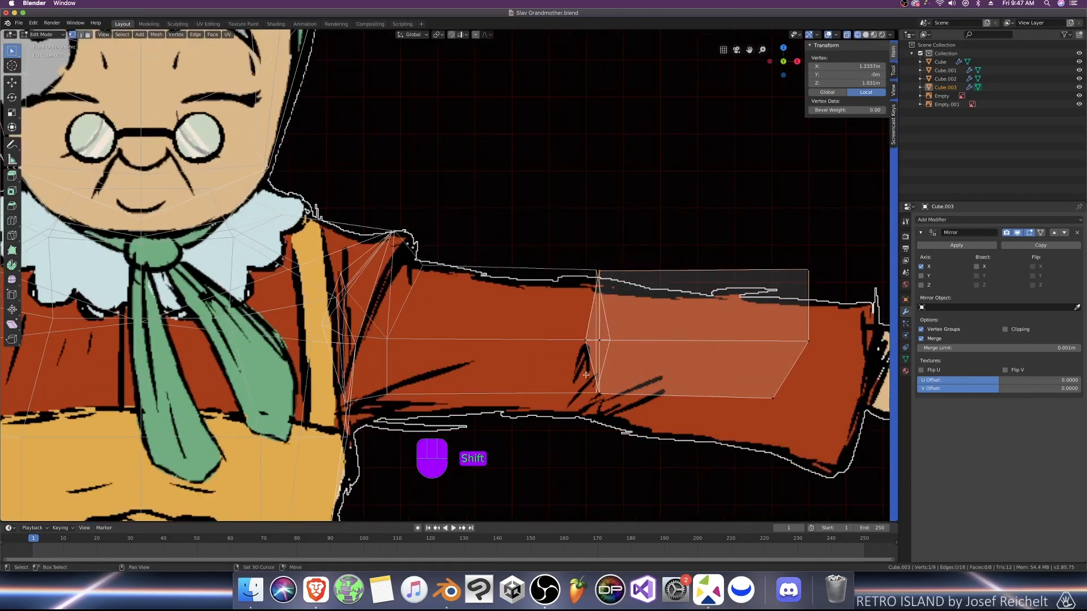
scroll(615, 404, up, 2)
key(g)
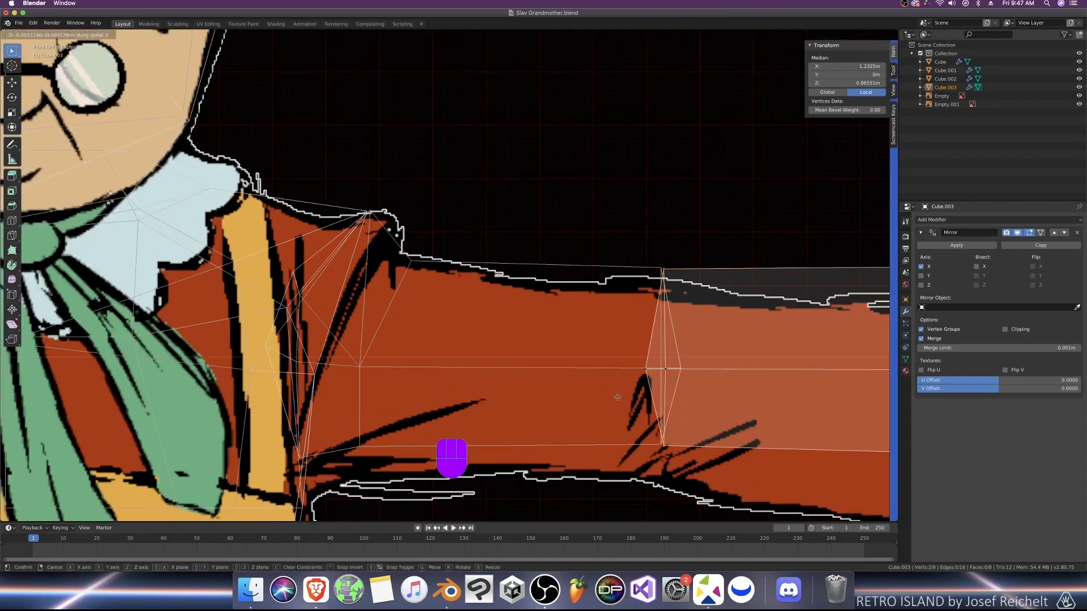
click(615, 398)
Step: Raise the two selected inner-end vertices about 0.0025 m along Z and nudge them slightly inward along X toward the upper sleeve's end
shift+middle_drag(615, 398, 481, 324)
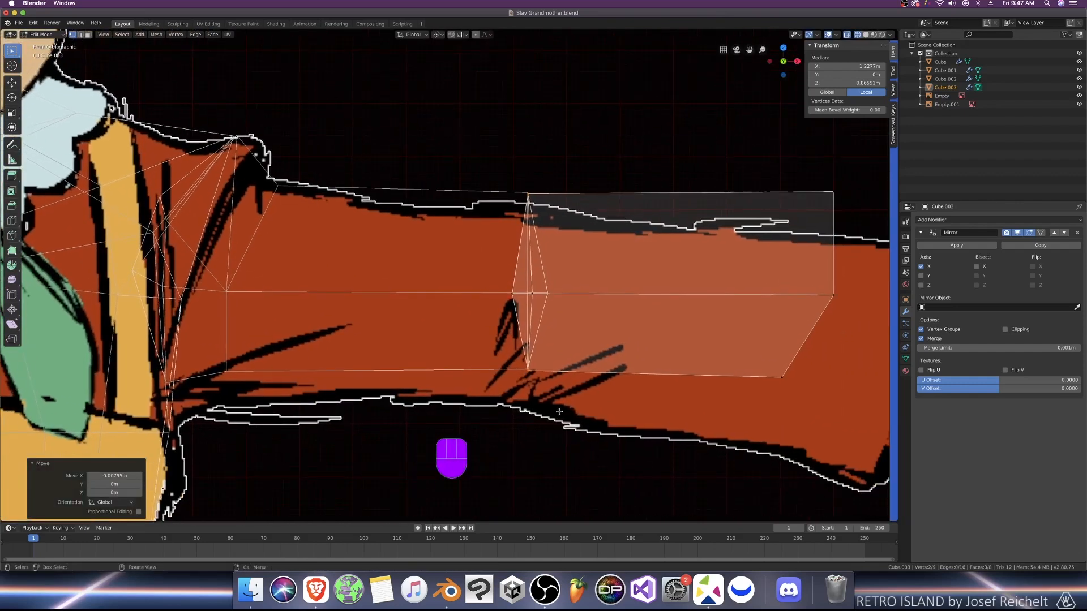
shift+middle_drag(546, 432, 508, 318)
scroll(508, 319, up, 4)
shift+middle_drag(522, 269, 514, 357)
scroll(507, 306, up, 6)
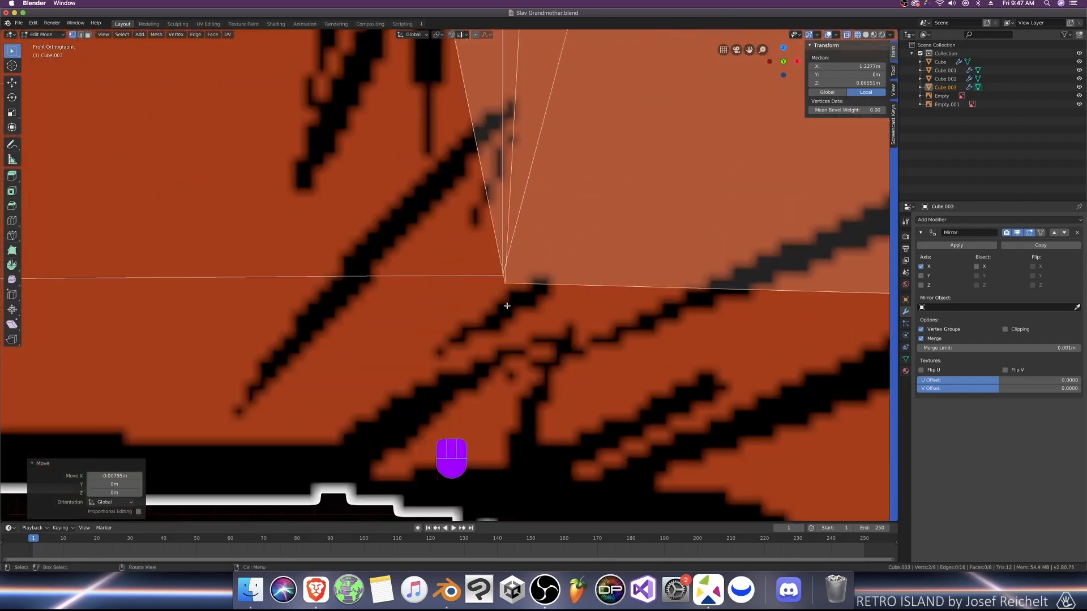
shift+middle_drag(507, 306, 484, 393)
scroll(549, 411, up, 1)
scroll(550, 411, up, 1)
key(g)
key(z)
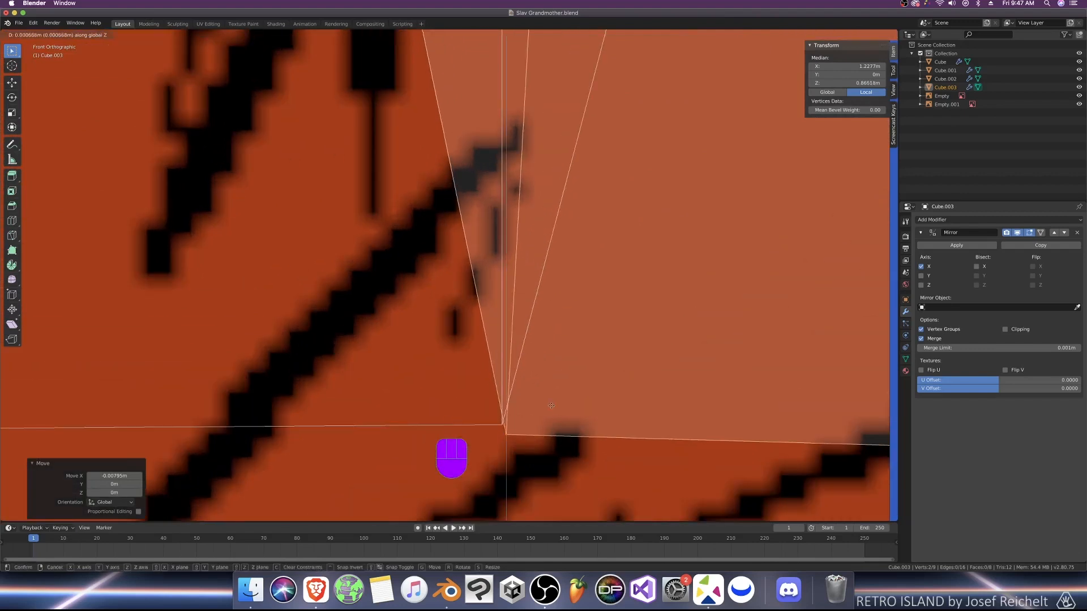
click(550, 396)
scroll(555, 407, up, 3)
key(g)
key(x)
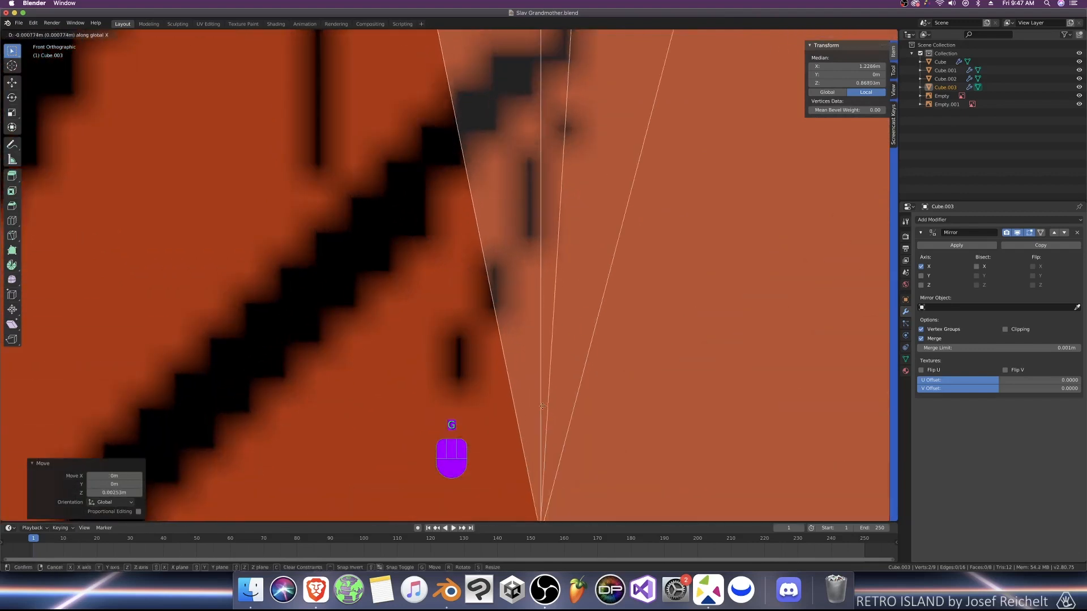
click(546, 405)
Step: Select the forearm section's bottom inner vertex and move it exactly onto the upper sleeve's bottom end corner
shift+middle_drag(575, 369, 561, 153)
click(555, 352)
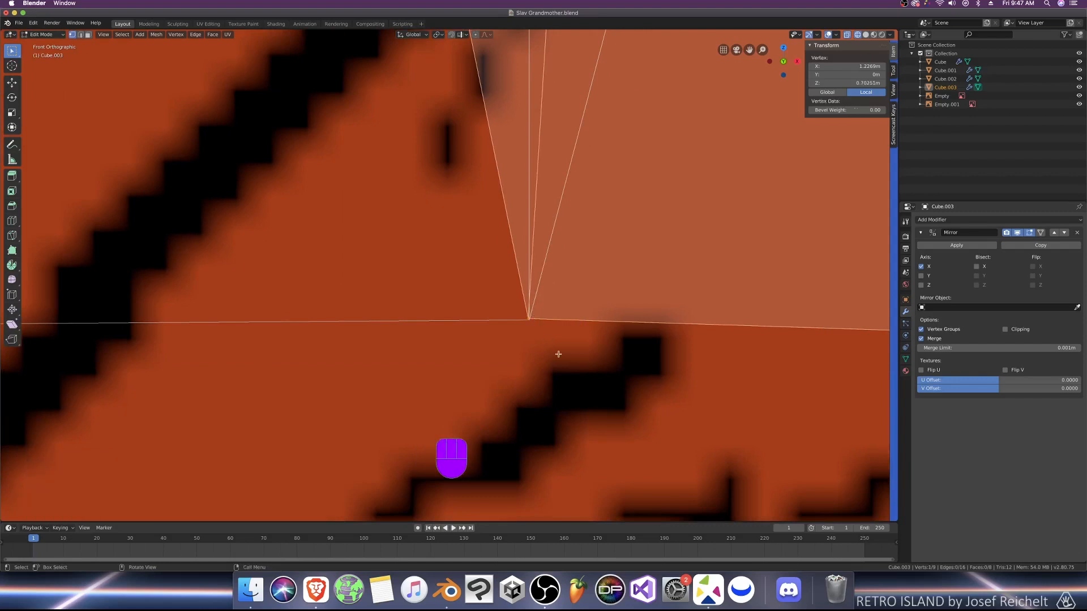
scroll(557, 354, up, 6)
shift+middle_drag(496, 246, 427, 303)
scroll(611, 317, up, 5)
click(658, 332)
click(627, 301)
scroll(508, 330, up, 5)
scroll(524, 356, up, 6)
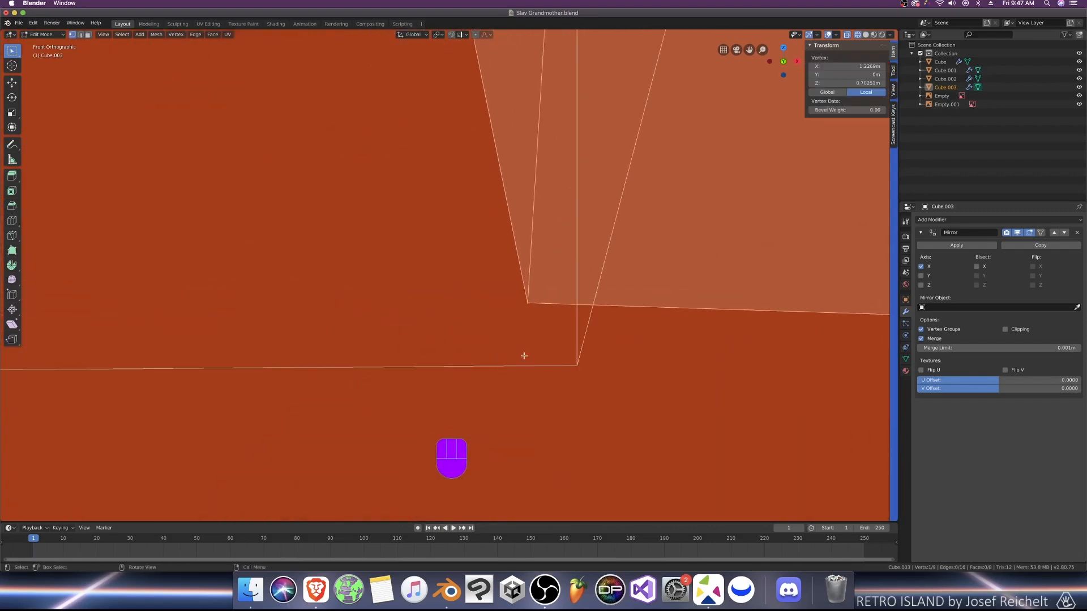
key(g)
click(573, 407)
shift+middle_drag(574, 407, 470, 353)
scroll(498, 371, up, 2)
key(g)
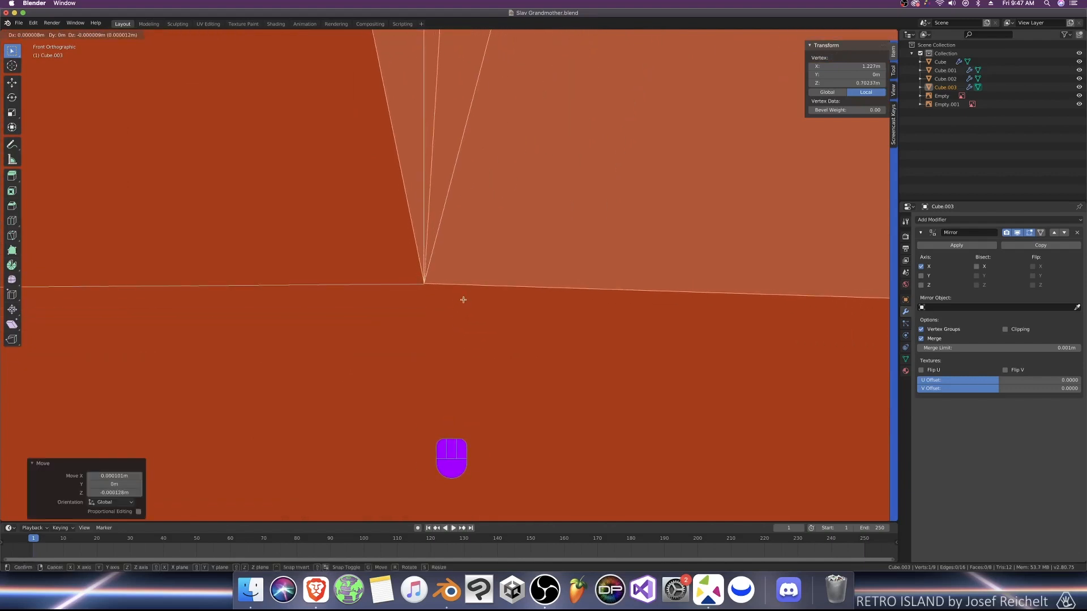
click(463, 300)
Step: Select the forearm section's top inner vertex and move it onto the upper sleeve's top end corner
scroll(461, 313, down, 20)
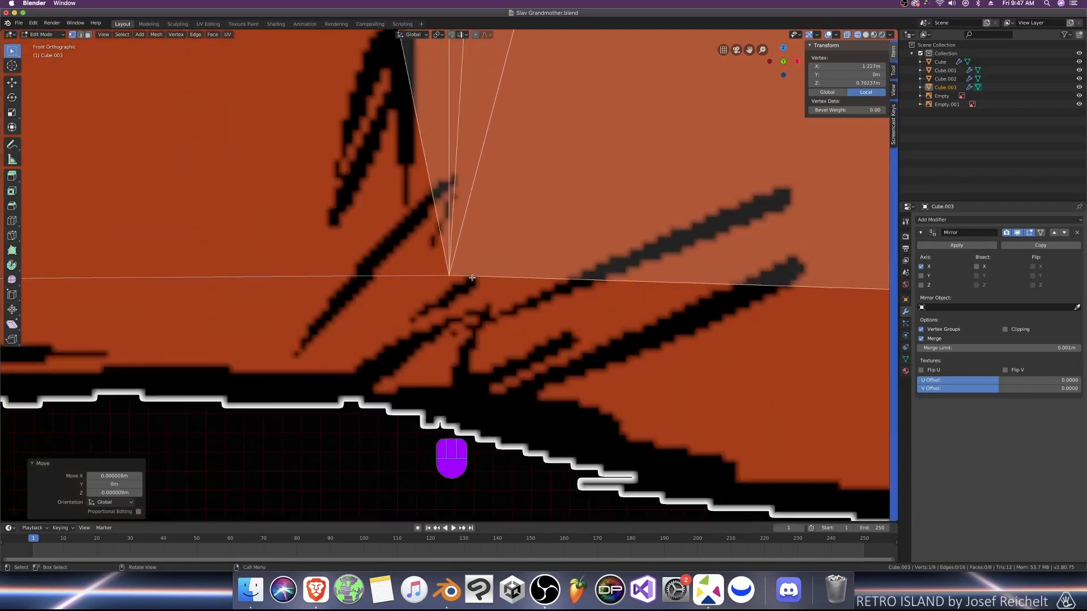
scroll(472, 278, down, 12)
scroll(465, 267, up, 12)
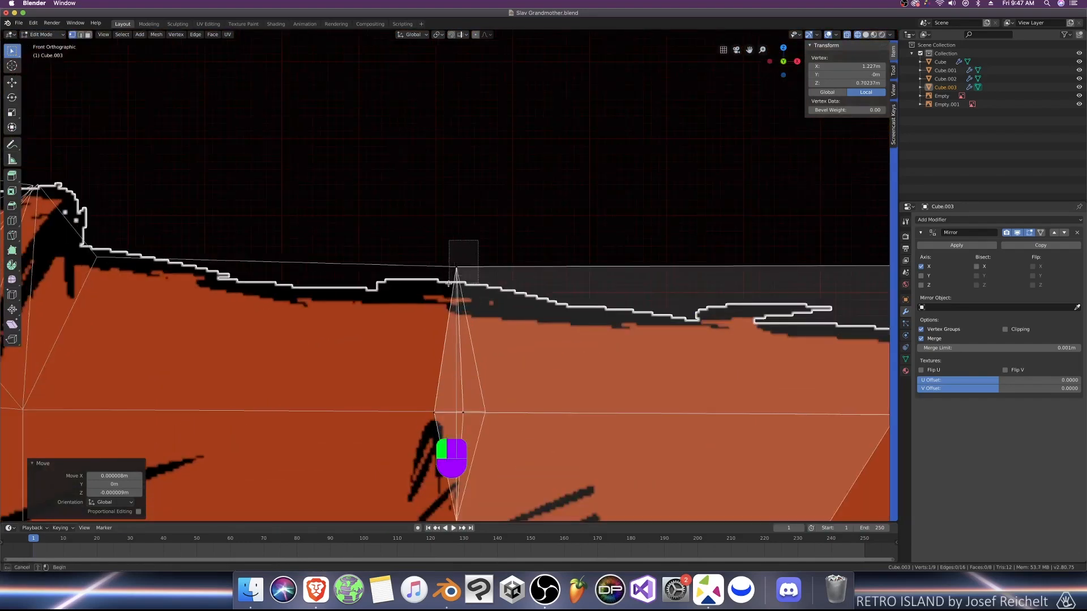
drag(448, 283, 449, 278)
scroll(449, 276, up, 11)
shift+middle_drag(507, 254, 452, 413)
scroll(453, 369, up, 10)
shift+middle_drag(463, 295, 427, 397)
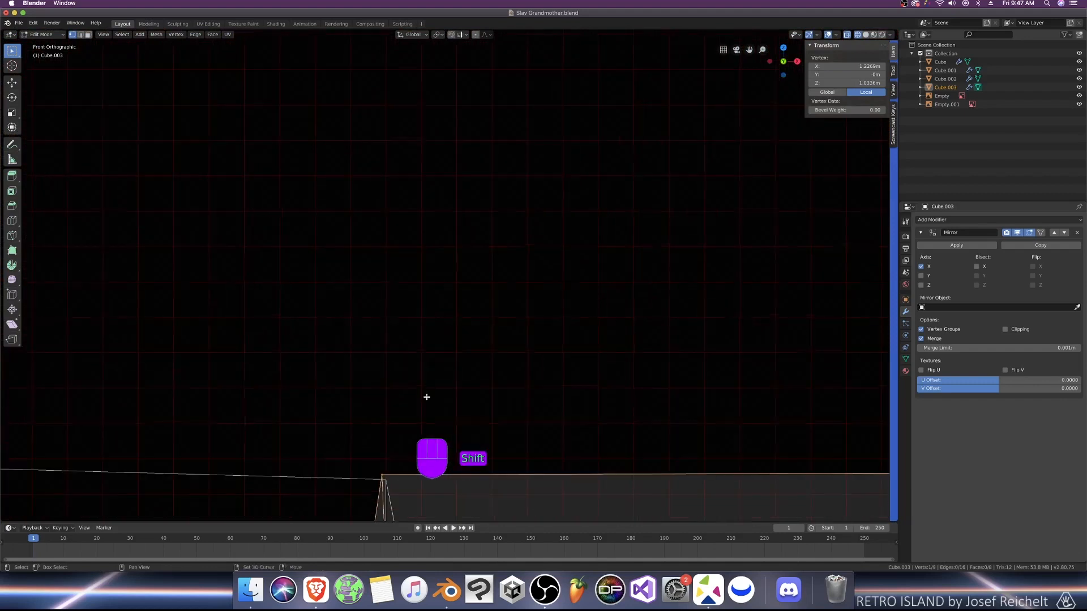
shift+middle_drag(410, 451, 463, 255)
scroll(453, 280, up, 11)
shift+middle_drag(388, 339, 438, 228)
scroll(436, 237, up, 4)
key(g)
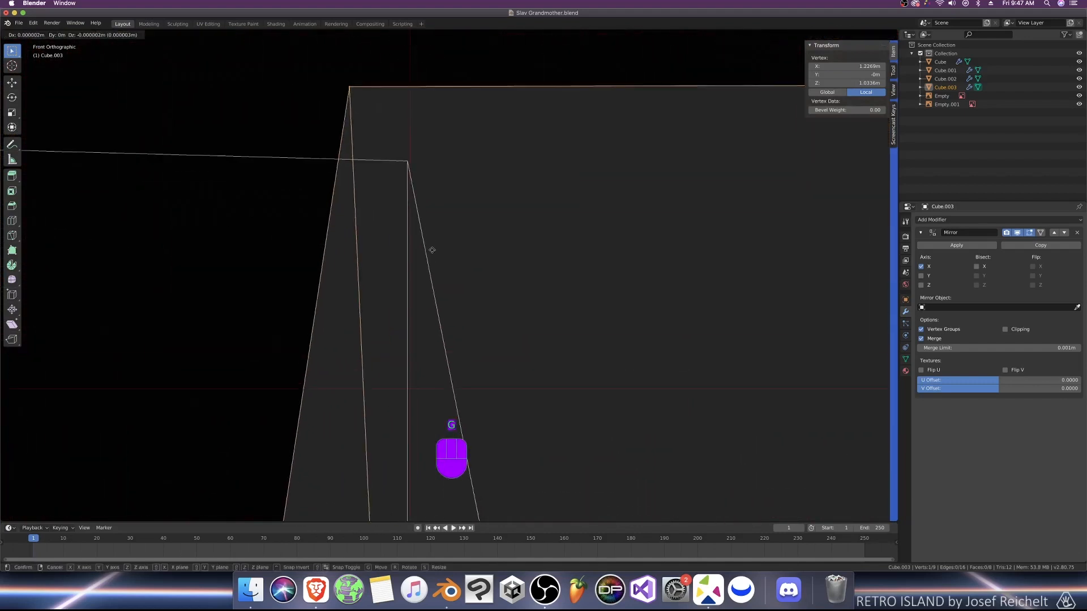
click(485, 315)
shift+middle_drag(481, 278, 498, 323)
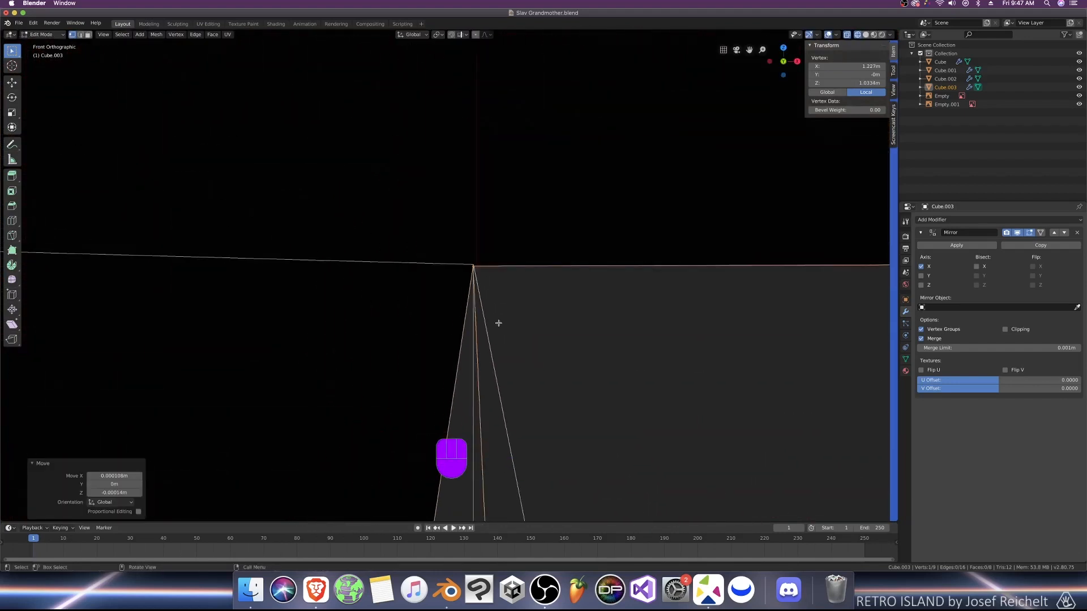
Step: Nudge the elbow's top vertex into line with the sleeve edge and shift the two selected mid-height elbow vertices inward along X
key(g)
click(508, 321)
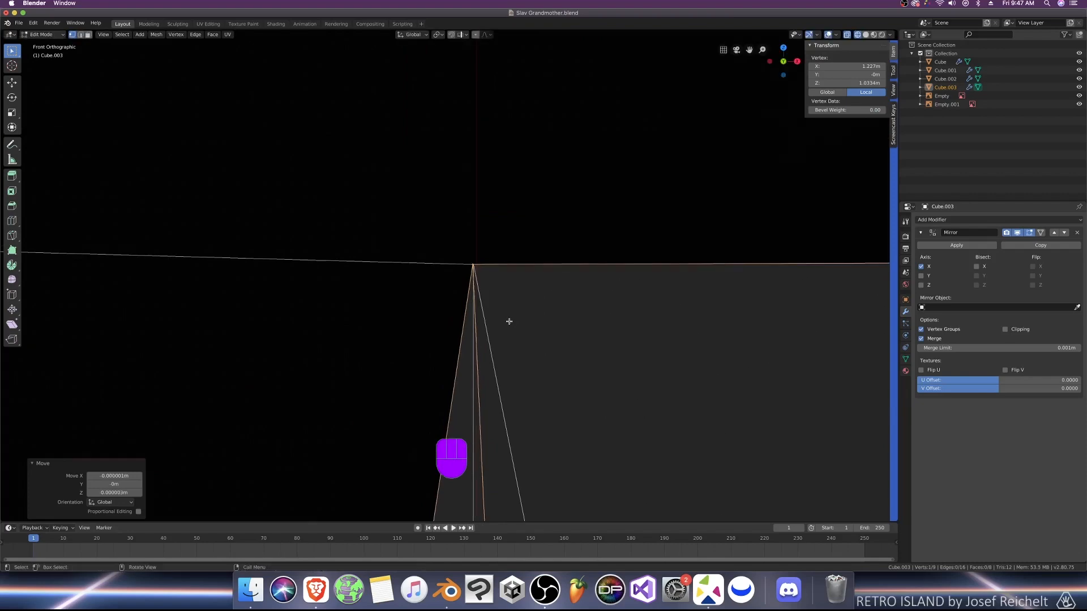
scroll(506, 325, down, 9)
scroll(489, 408, down, 5)
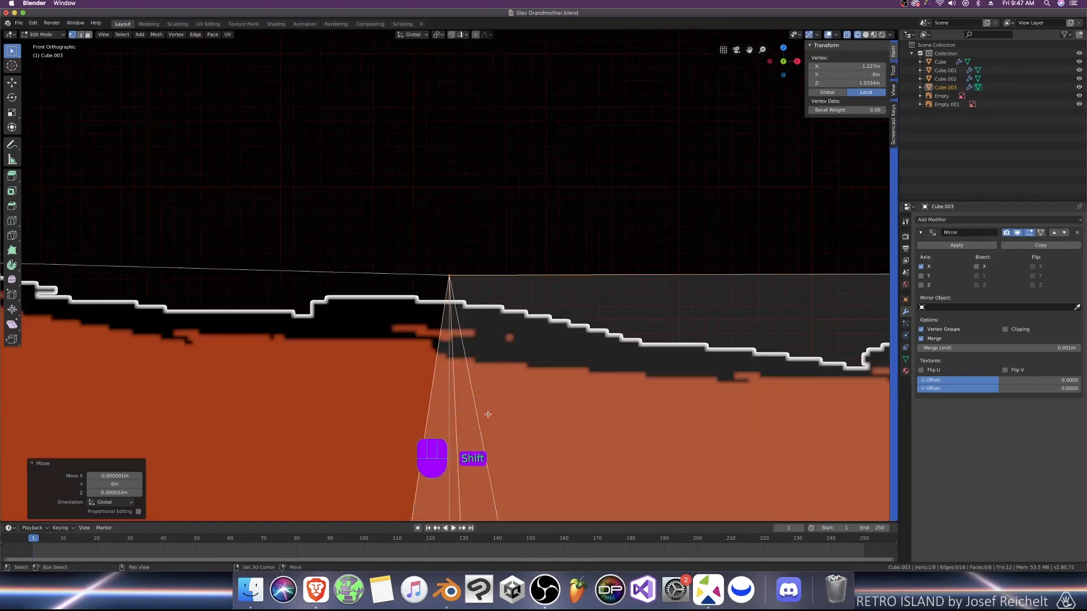
shift+middle_drag(487, 414, 481, 267)
scroll(480, 283, down, 3)
scroll(478, 305, up, 1)
drag(443, 281, 473, 311)
scroll(475, 311, up, 7)
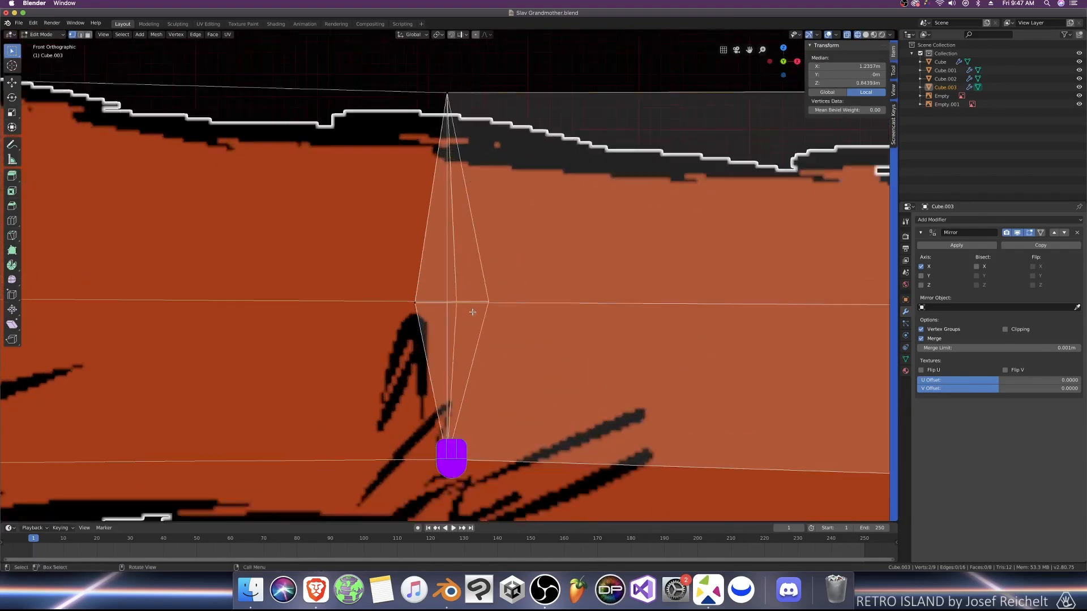
key(g)
key(x)
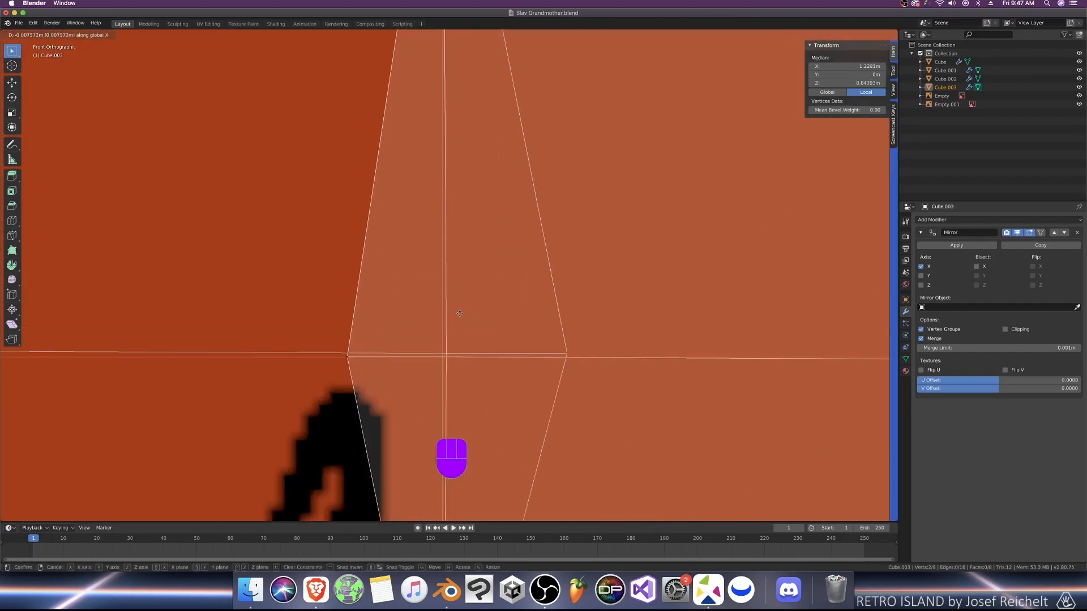
click(456, 315)
Step: Raise the elbow's middle row of vertices about 0.001 m along Z to level it with the horizontal edge
drag(258, 340, 450, 393)
key(g)
key(z)
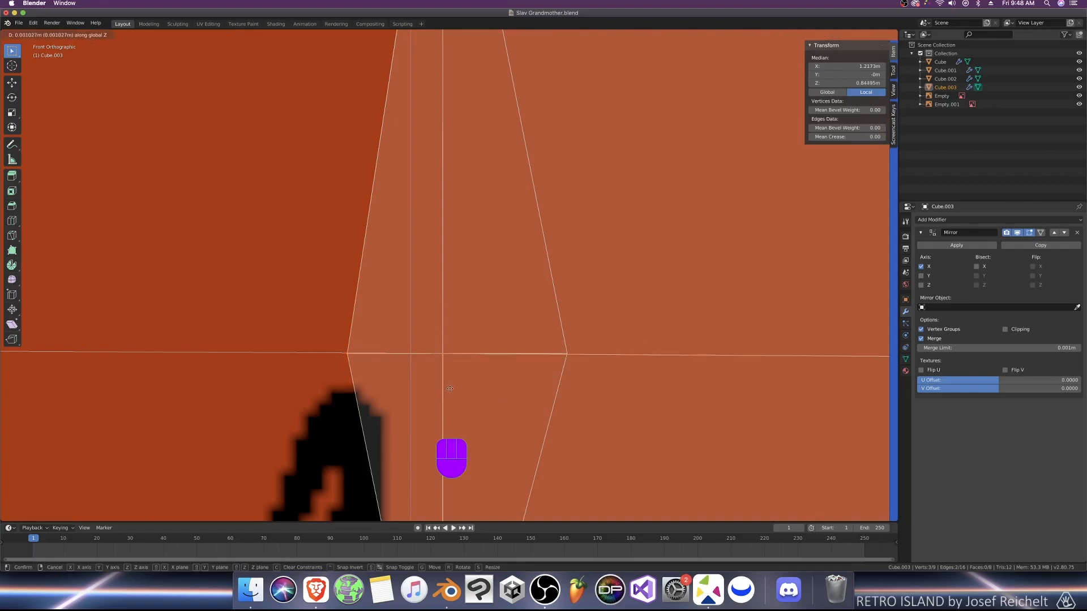
click(450, 389)
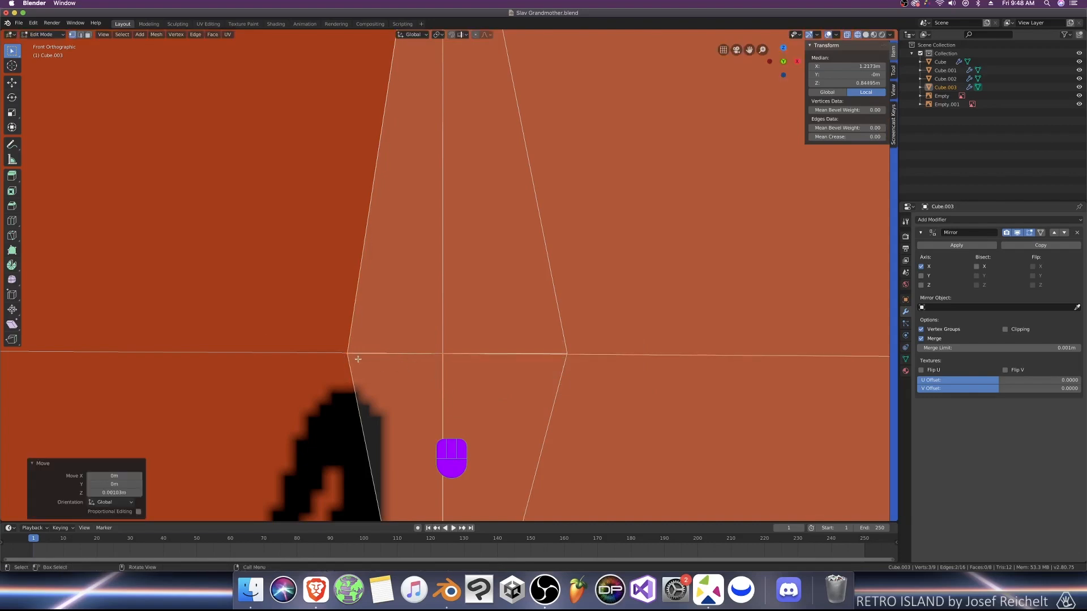
Step: Match the X coordinate of the forearm's middle and top end vertices to the bottom one at 1.703 m
scroll(358, 359, down, 8)
click(594, 331)
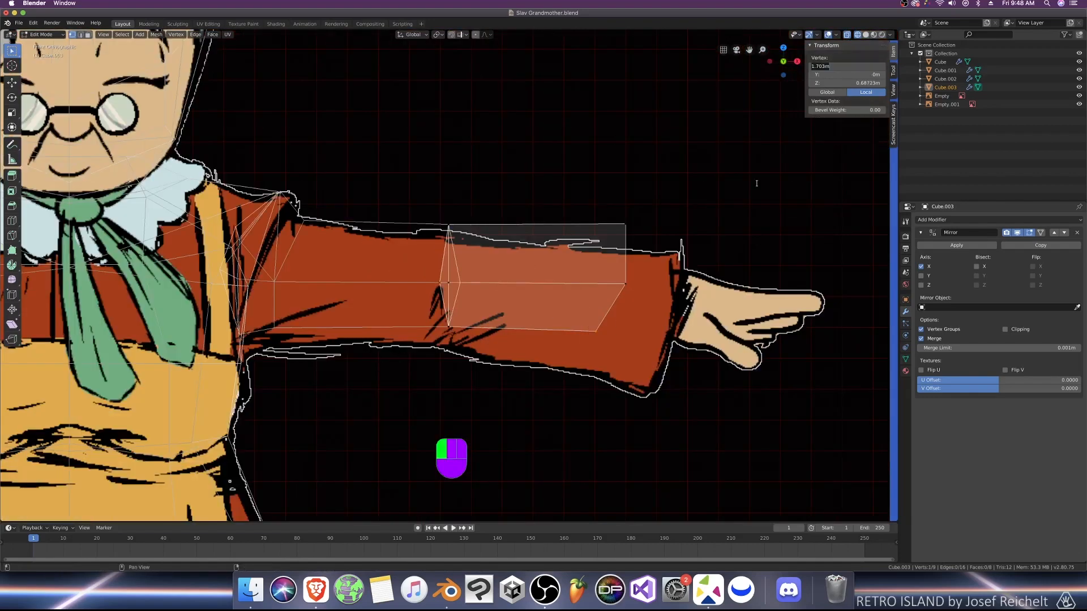
key(super+v)
drag(653, 200, 590, 238)
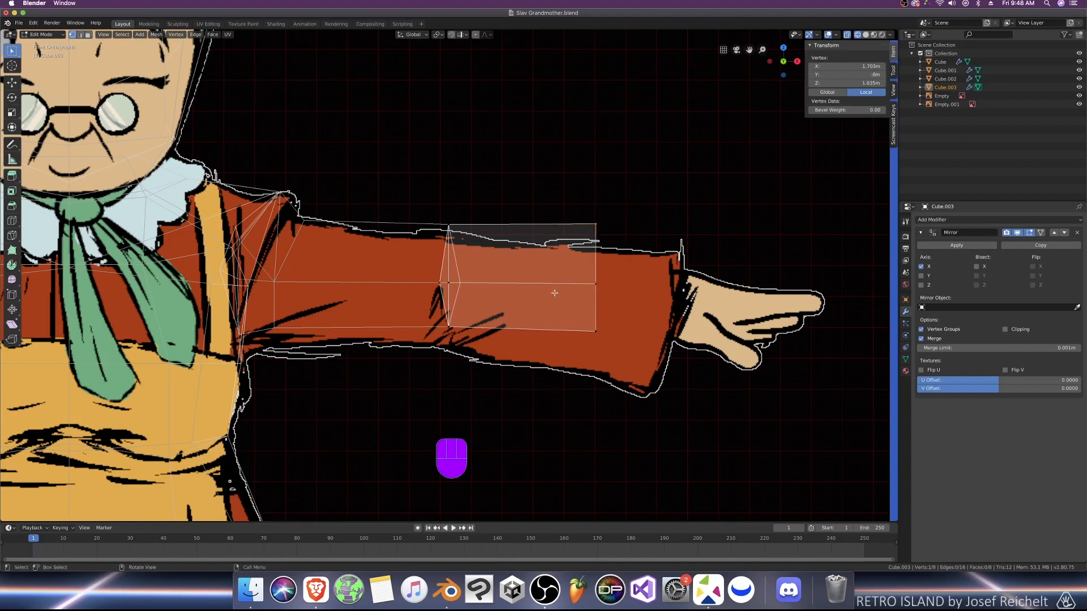
Step: Enlarge the forearm's end loop by 1.091 and 1.111 and move it outward along X to 1.9145 m near the cuff
alt+click(594, 310)
click(616, 318)
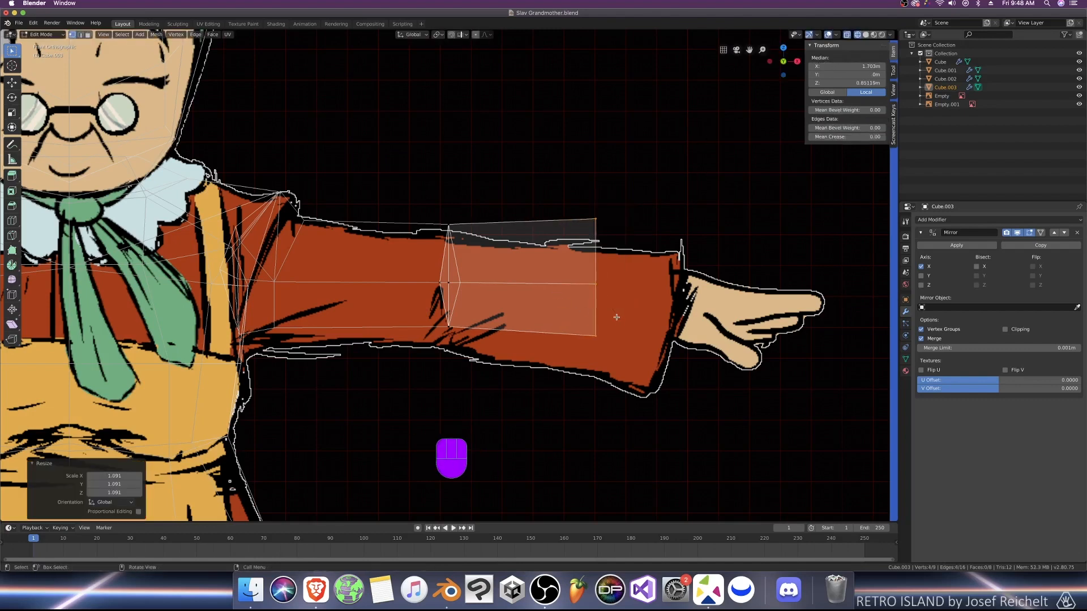
key(g)
key(x)
click(681, 319)
key(s)
click(682, 324)
Step: Scale the cuff loop by 1.025, lower it about 0.04 m along Z, and save the file
scroll(635, 326, down, 4)
scroll(636, 326, down, 2)
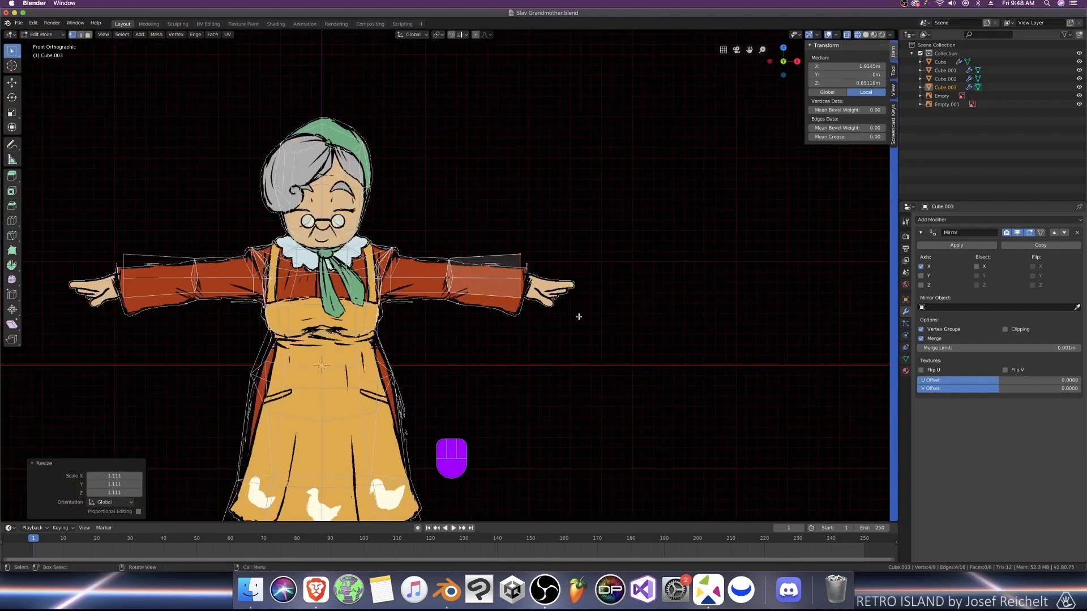
key(s)
click(579, 316)
scroll(578, 316, up, 2)
key(g)
key(z)
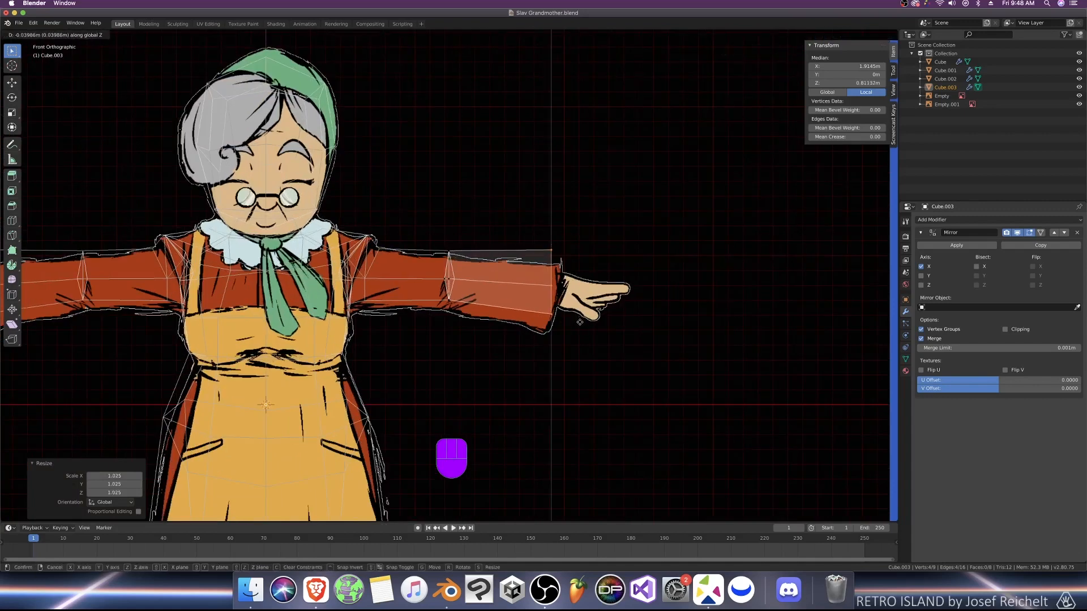
click(578, 322)
scroll(578, 320, down, 1)
key(super+s)
Step: Raise the cuff's middle vertices about 0.0095 m along Z, lower its bottom vertices toward the sleeve outline, and save the file
scroll(566, 312, up, 2)
click(443, 239)
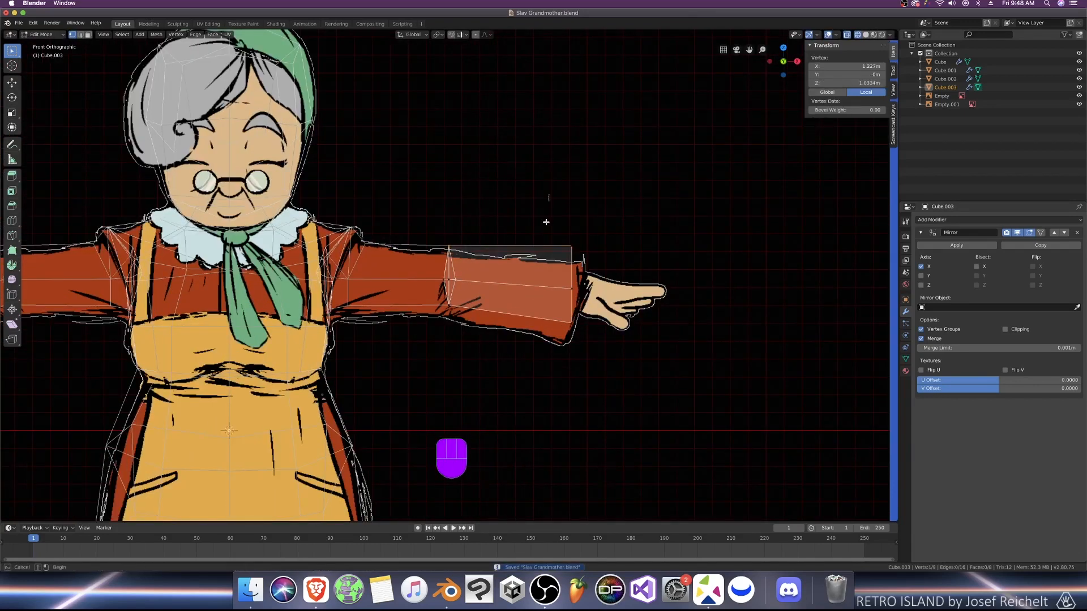
key(g)
key(z)
click(597, 309)
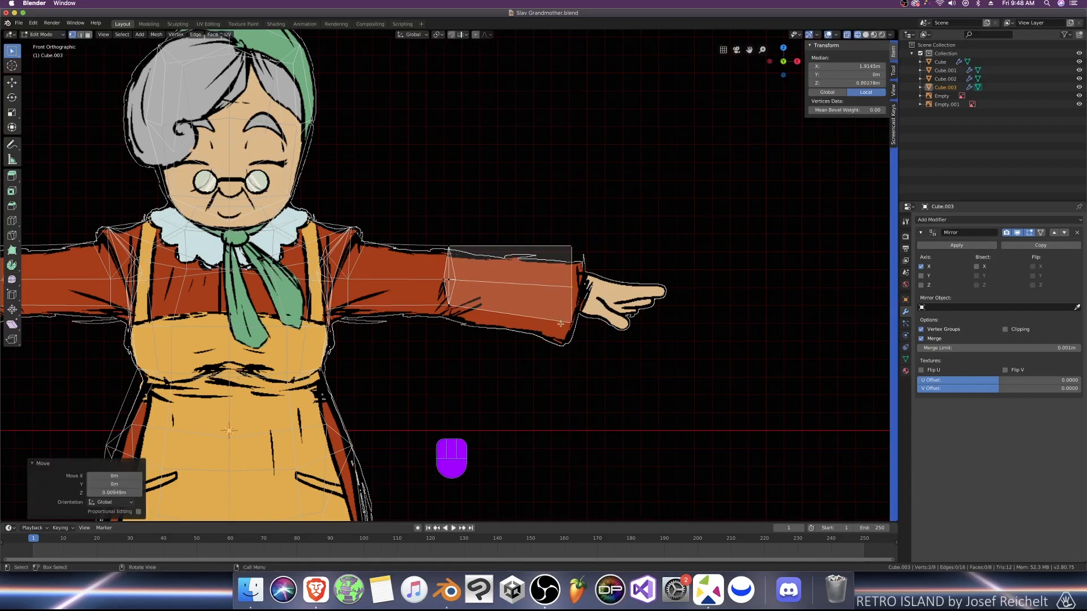
click(576, 328)
key(g)
key(z)
click(583, 344)
key(shift+z)
key(super+s)
Step: Cap the open forearm end by extruding its edge loop and merging the extruded vertices at center
mouse_move(609, 339)
middle_down()
mouse_move(568, 341)
mouse_move(578, 340)
middle_up()
key(2)
middle_drag(577, 339, 610, 328)
alt+click(611, 322)
key(e)
click(618, 333)
key(alt+m)
click(617, 333)
middle_drag(512, 332, 599, 332)
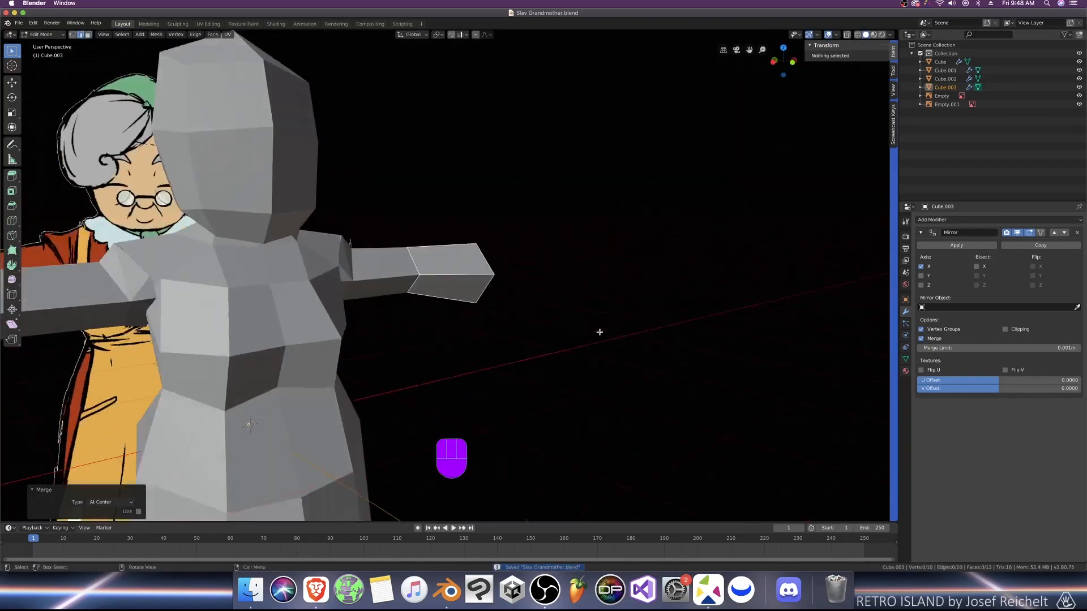
Step: Add a 2 m cube in the front view and separate it from the arm mesh into its own object
key(KP_1)
key(z)
shift+middle_drag(440, 312, 522, 218)
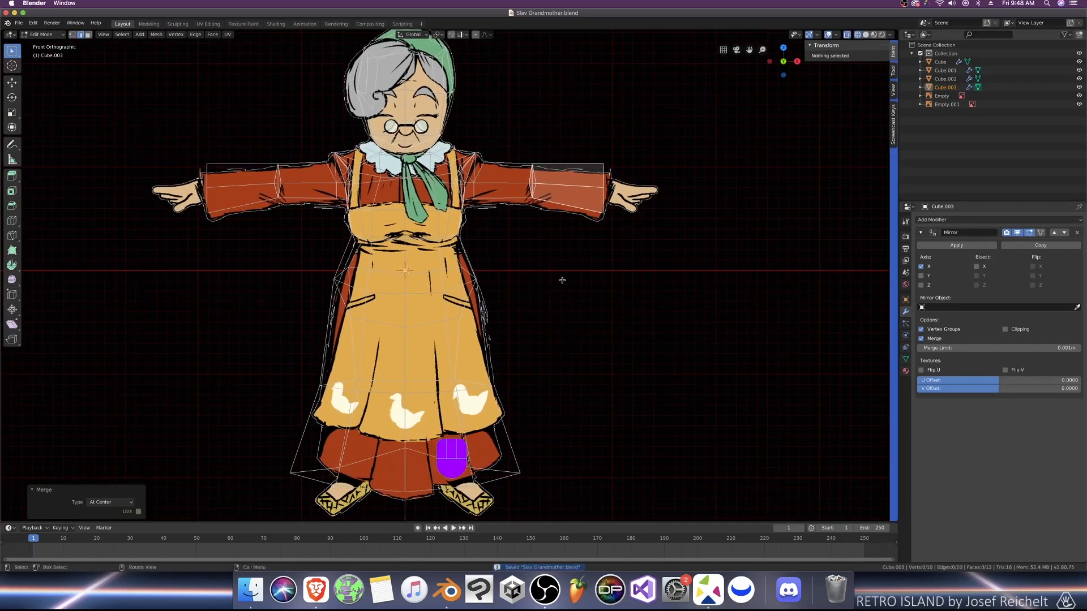
scroll(480, 335, down, 5)
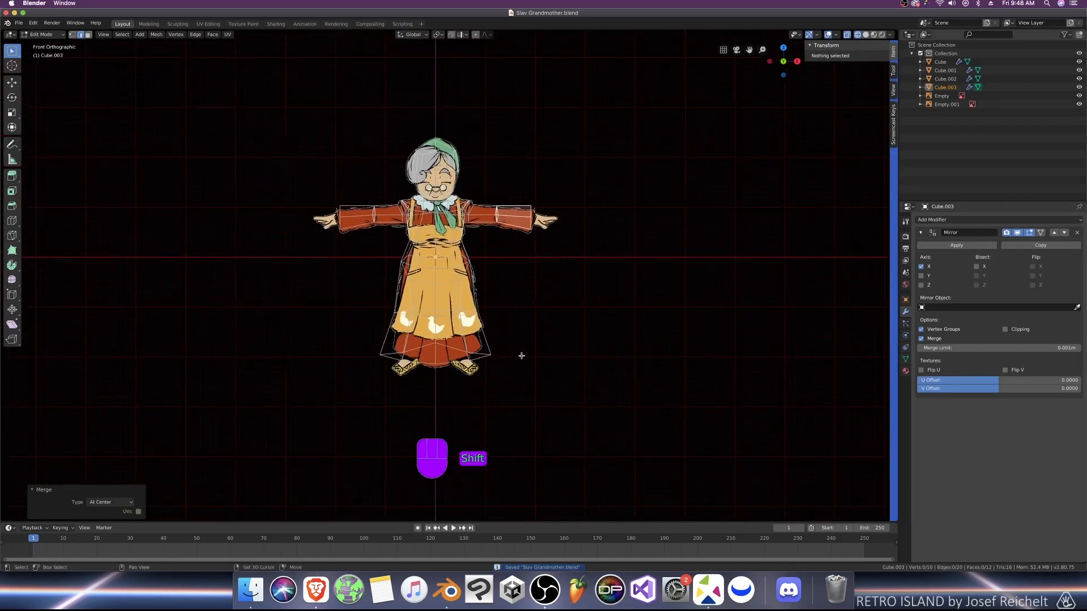
key(shift+a)
click(520, 364)
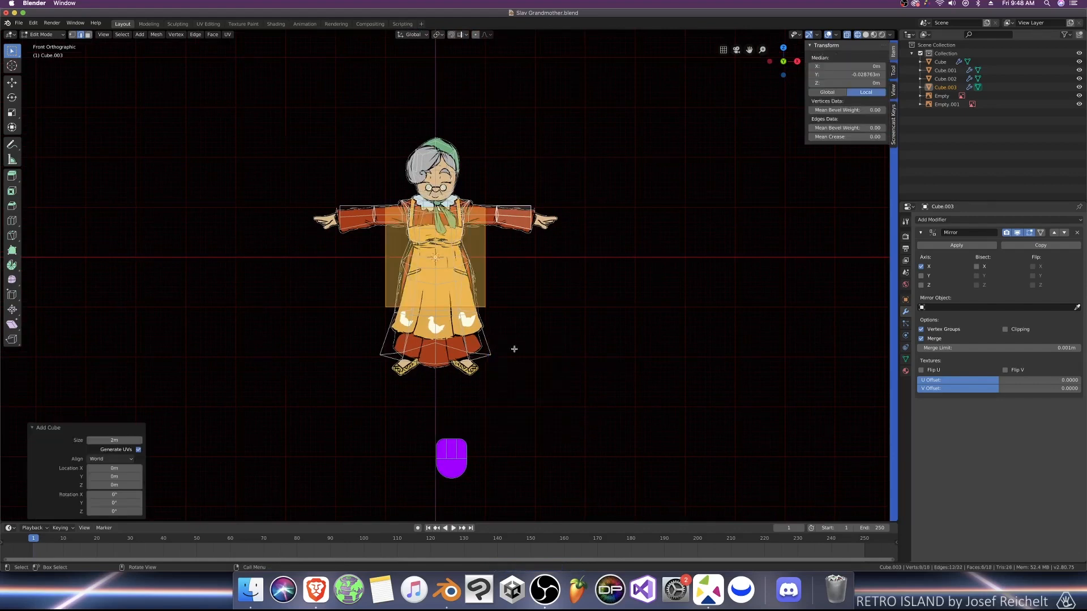
key(p)
click(488, 306)
key(Tab)
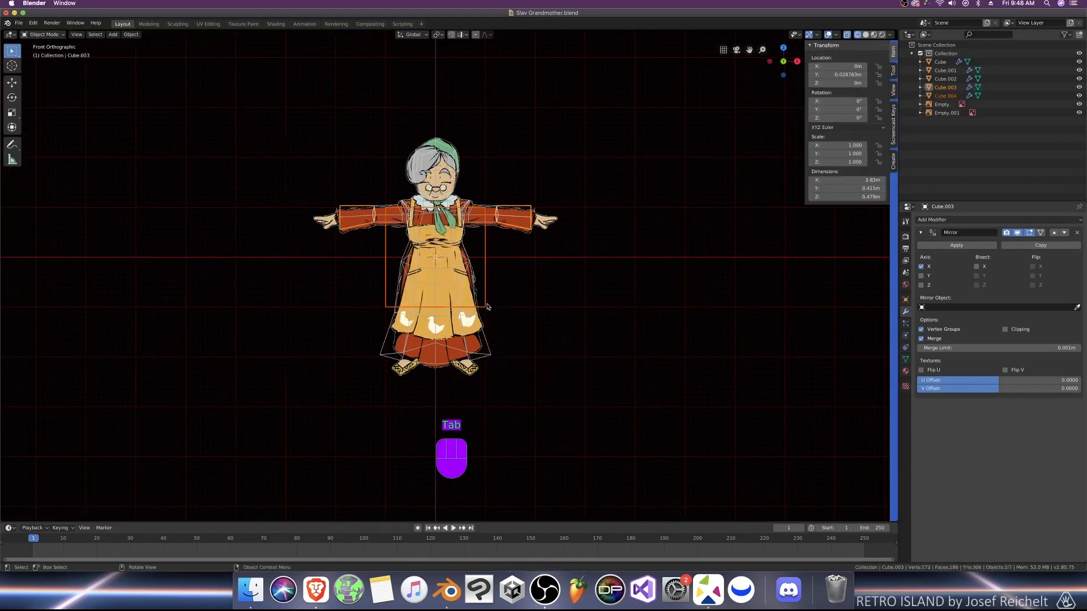
Step: Set the new cube's origin to its geometry and scale its mesh down to 0.4 m per side
click(131, 34)
mouse_move(159, 60)
click(243, 63)
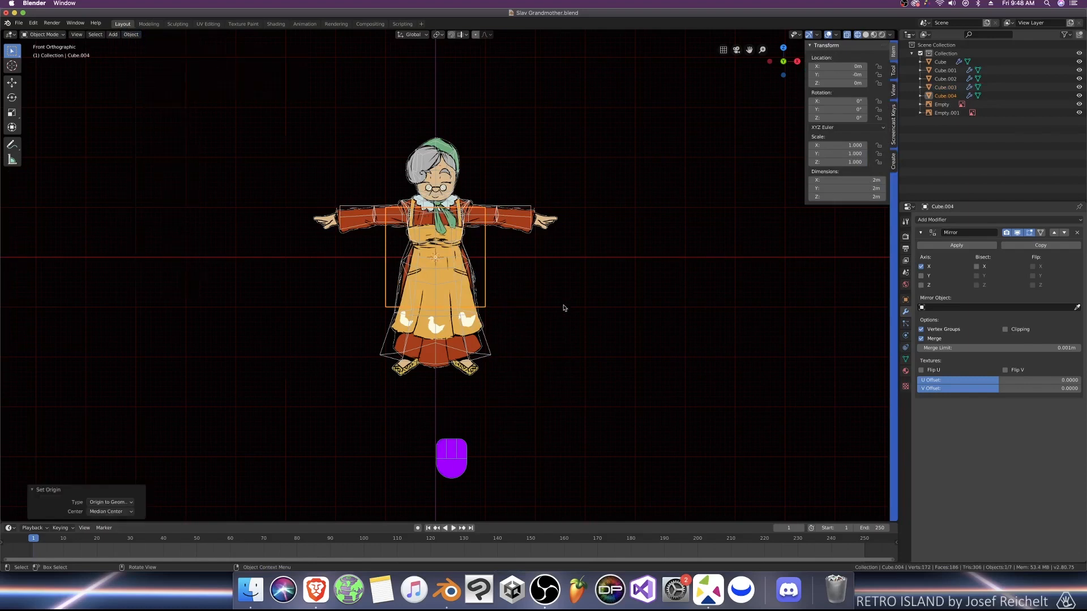
key(Tab)
key(a)
key(s)
click(451, 276)
key(Tab)
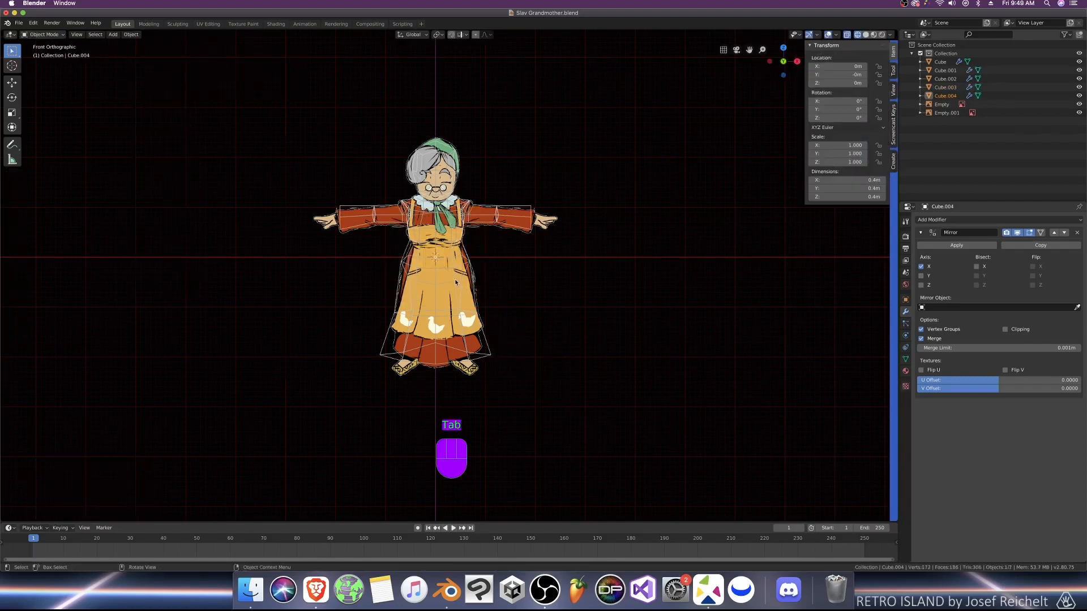
Step: Lower the cube object 2.15 m to foot level and shift its mesh 0.59 m along X onto the mirrored foot position
scroll(450, 275, up, 2)
key(g)
click(472, 434)
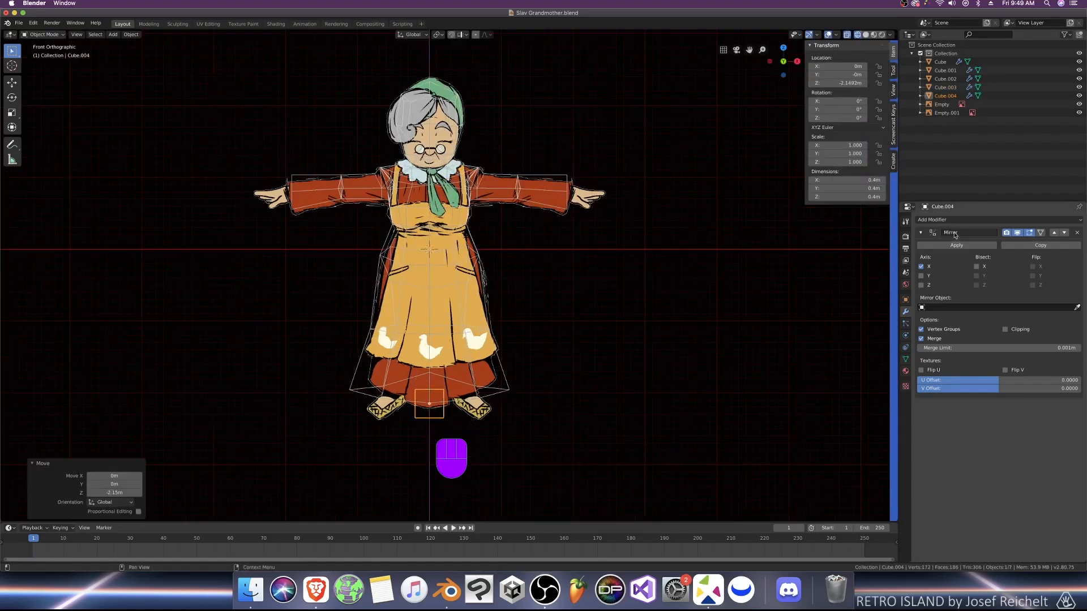
key(Tab)
key(g)
key(x)
click(506, 401)
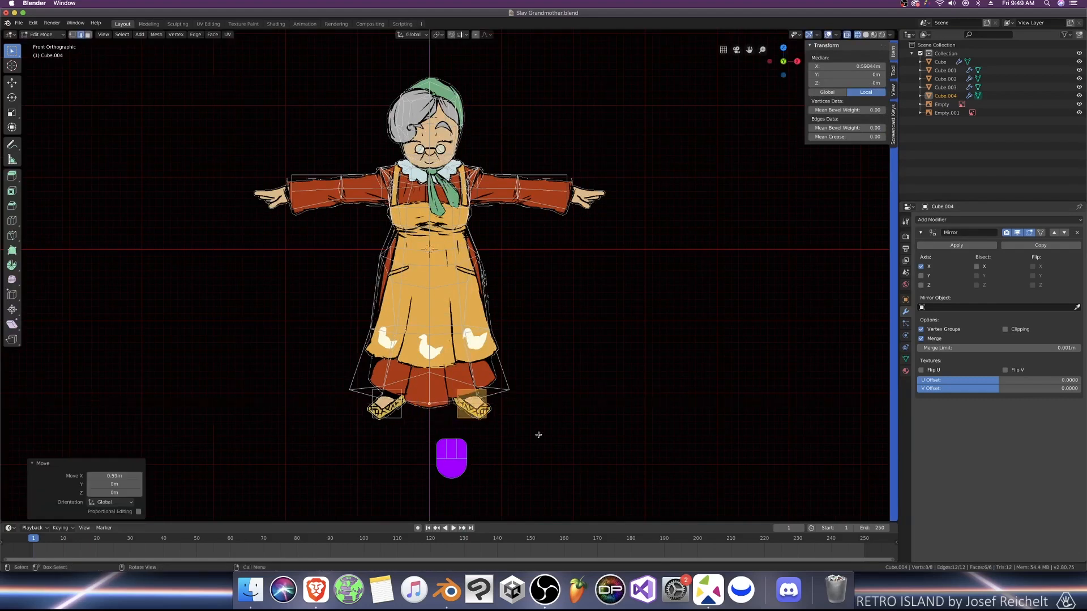
Step: Flatten the foot block to 0.463 along Z and lower it onto the drawn slipper
key(s)
click(521, 429)
ctrl+scroll(521, 429, up, 5)
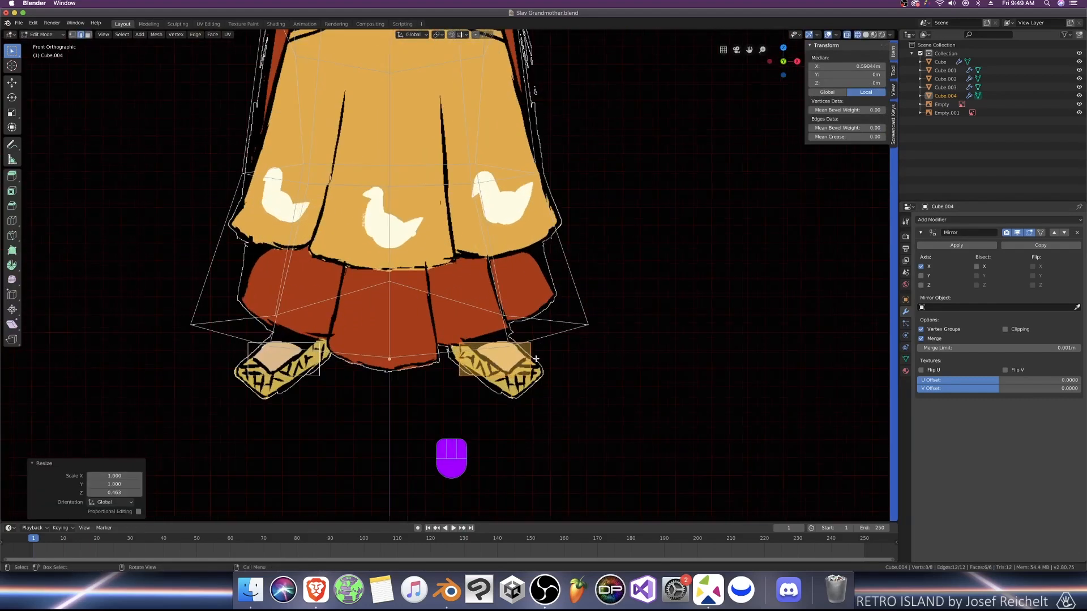
key(g)
key(z)
click(486, 376)
Step: Add one centred lengthwise loop cut to the foot block and move the whole block -0.418 m along Y
key(ctrl+r)
click(498, 381)
key(KP_7)
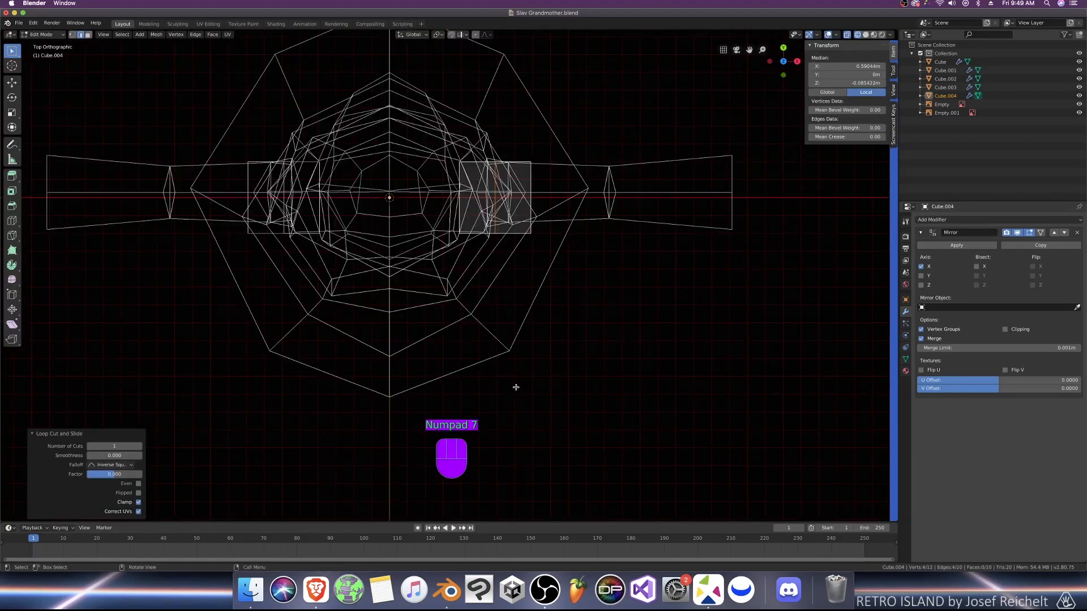
key(a)
key(g)
key(y)
click(498, 432)
Step: Shift the foot block backward along Y to fit the slipper in the side reference
key(KP_3)
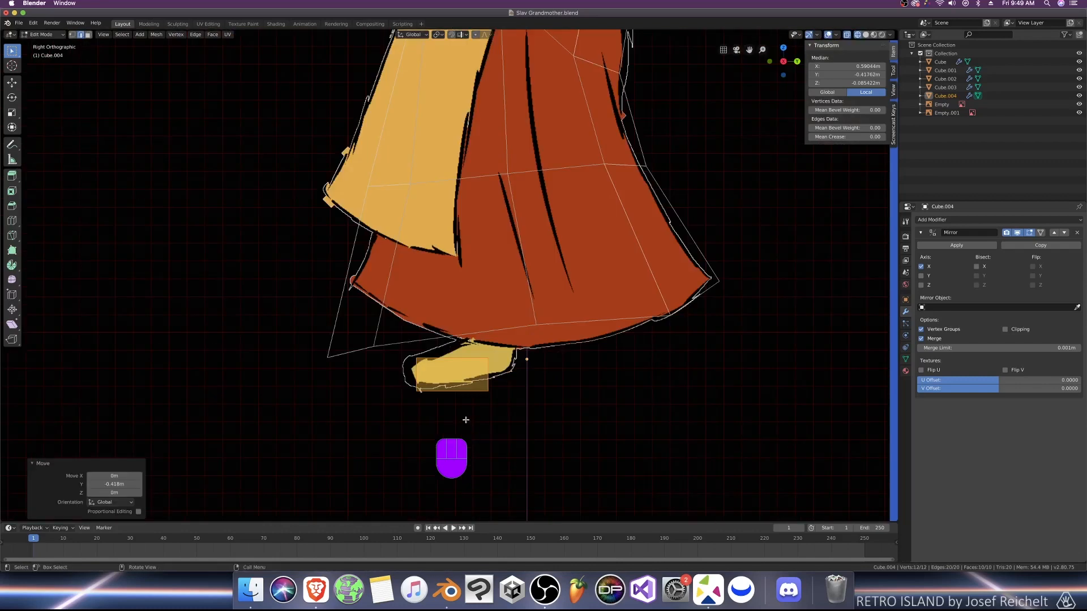
scroll(463, 407, down, 8)
scroll(470, 339, up, 5)
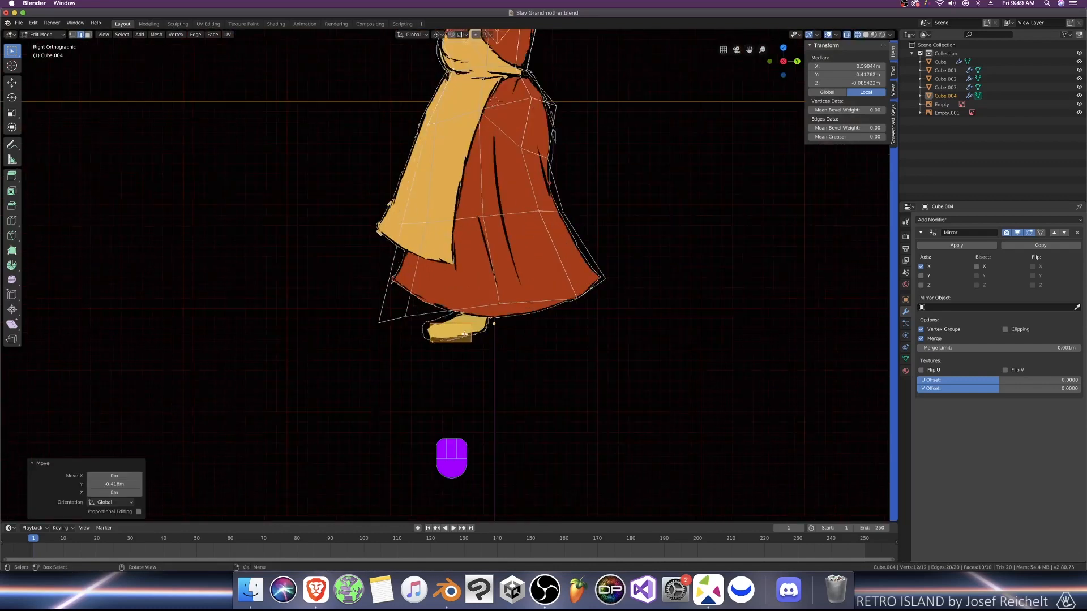
key(g)
key(y)
click(473, 335)
Step: Lower the foot block's top front vertices along Z to slope it toward the toes
scroll(407, 326, up, 2)
key(g)
key(z)
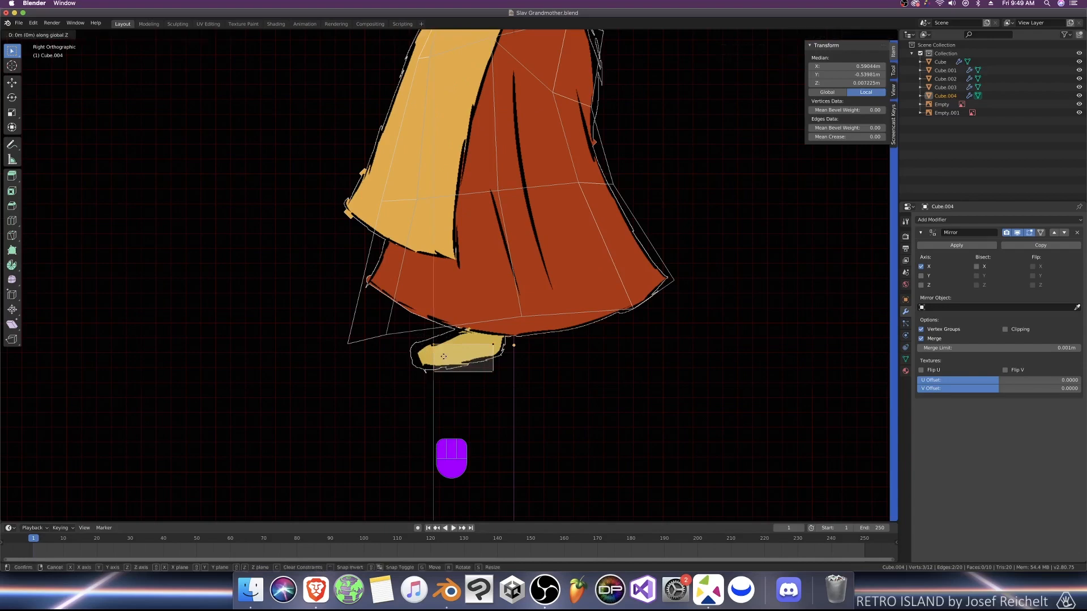
click(444, 364)
Step: Raise the foot block's top centre edge along Z and lower its two top side edges about 0.025 m to form a ridge
middle_drag(444, 364, 472, 368)
key(z)
key(2)
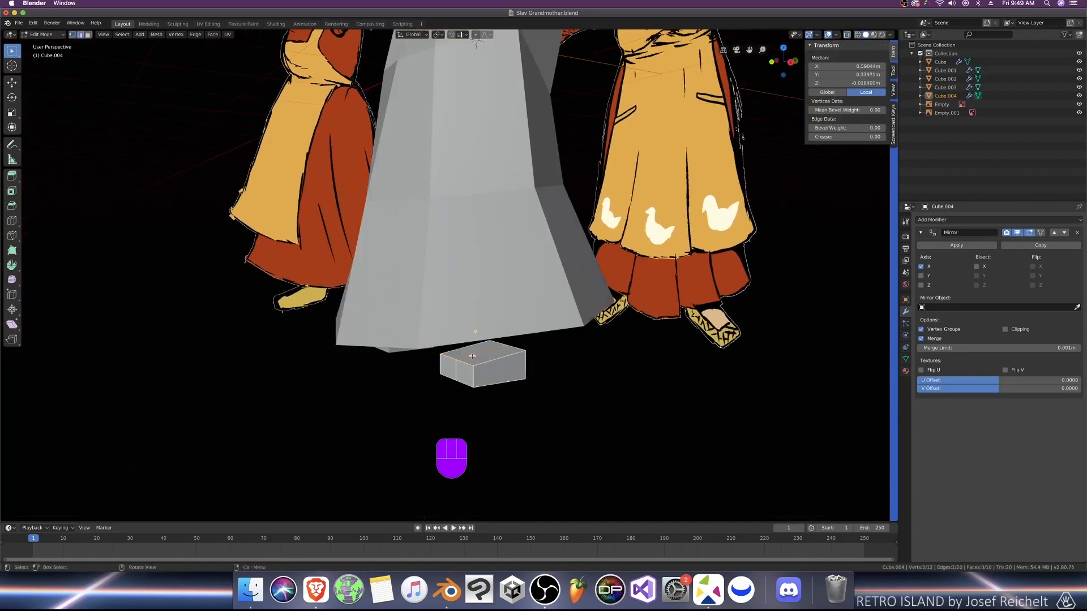
key(g)
key(z)
click(472, 351)
click(469, 347)
shift+click(488, 362)
key(g)
key(z)
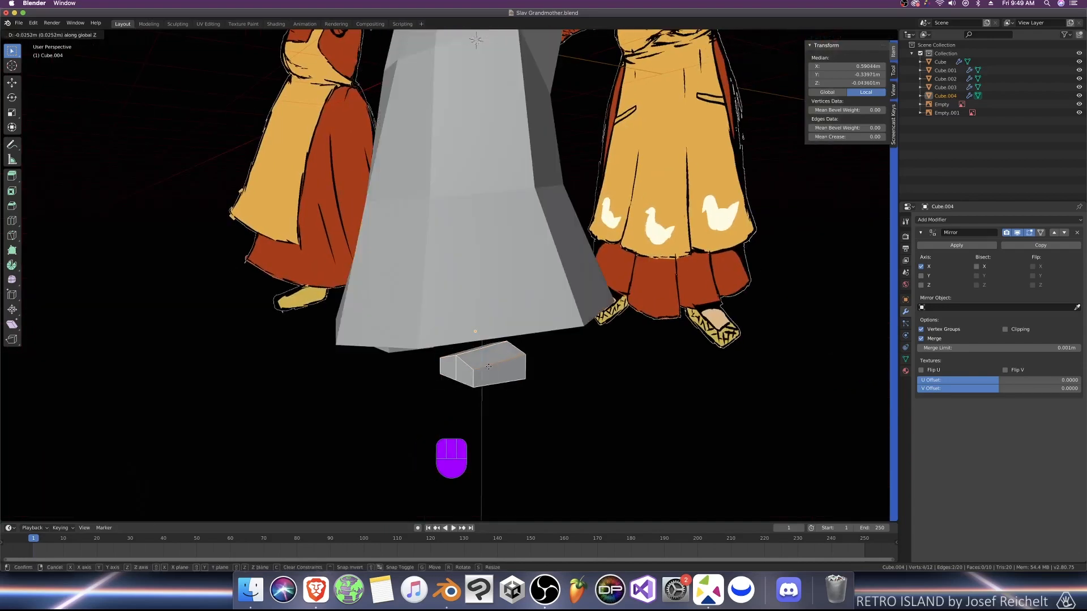
click(488, 367)
Step: Shift the foot block's two top front edges along Y to taper the toe in side view
click(465, 365)
shift+click(452, 360)
key(KP_3)
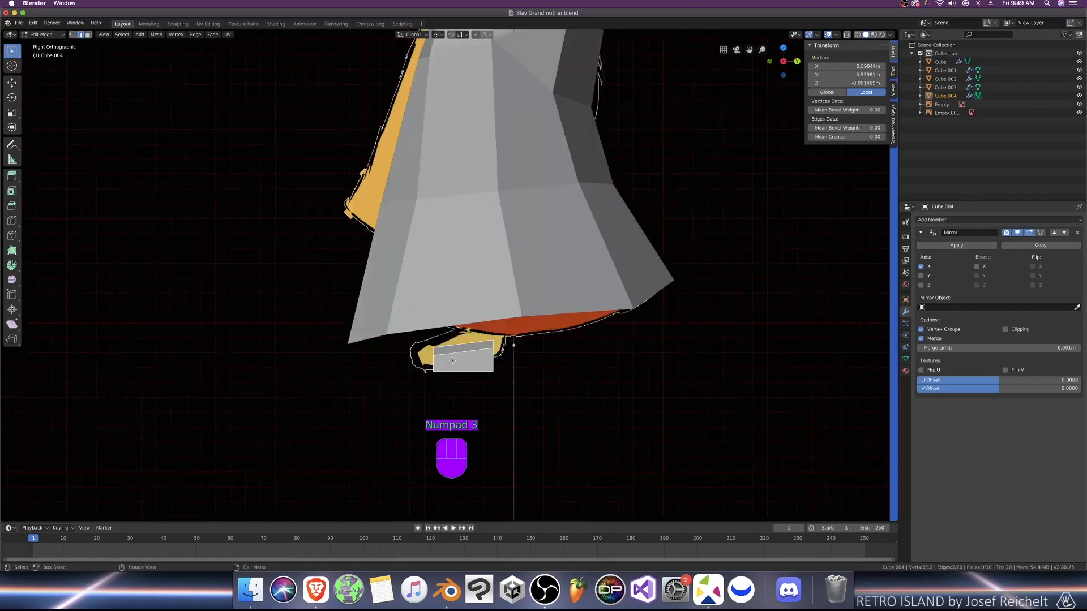
key(g)
key(y)
click(447, 367)
middle_drag(447, 367, 490, 379)
click(456, 366)
key(KP_3)
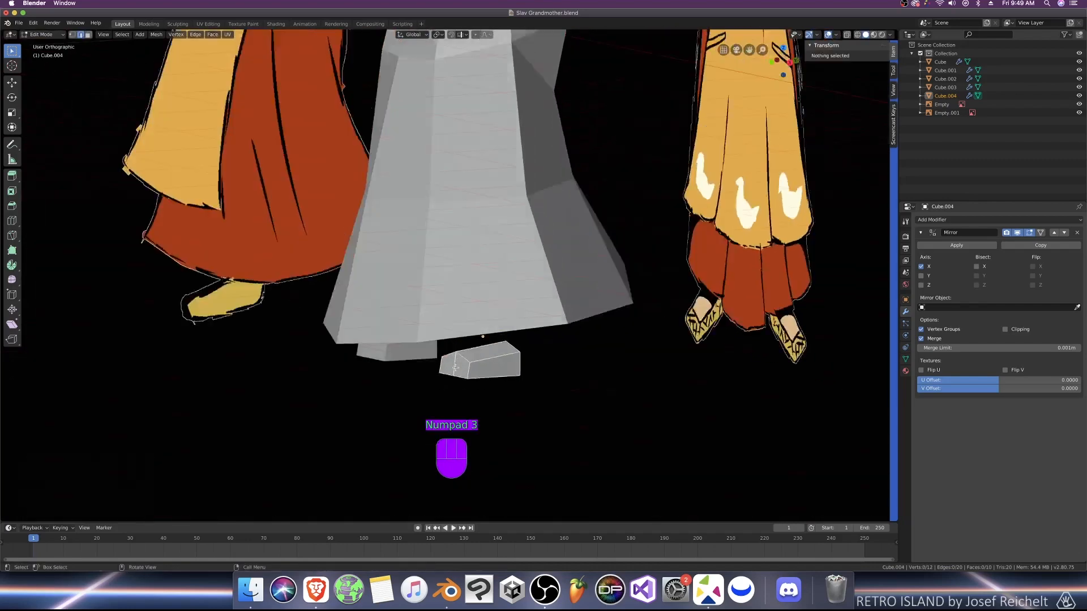
key(g)
key(y)
key(super+z)
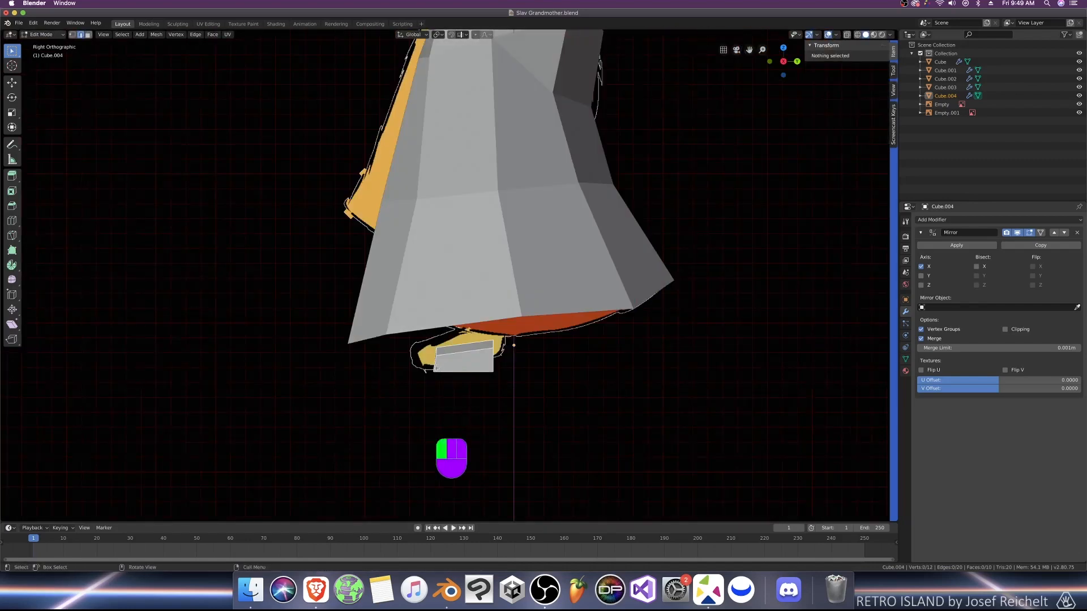
Step: Move the foot block's front centre vertical edge -0.0816 m along Y to form a pointed toe
middle_drag(437, 368, 473, 369)
click(473, 369)
key(g)
key(y)
click(485, 374)
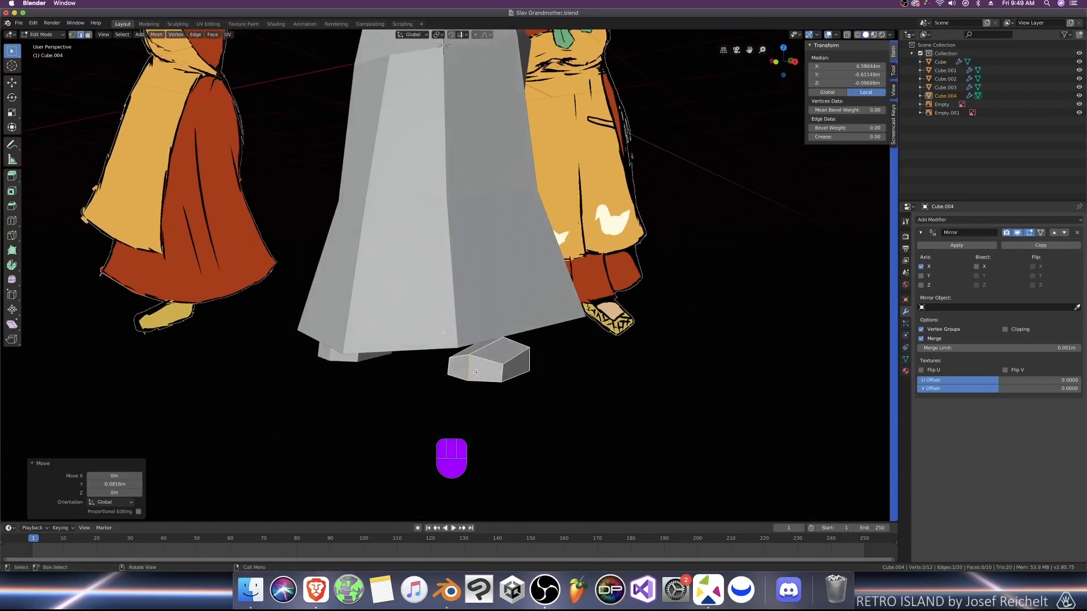
Step: Extrude the foot block's two rear faces backward to add a heel section in side view
key(KP_3)
key(shift+z)
key(3)
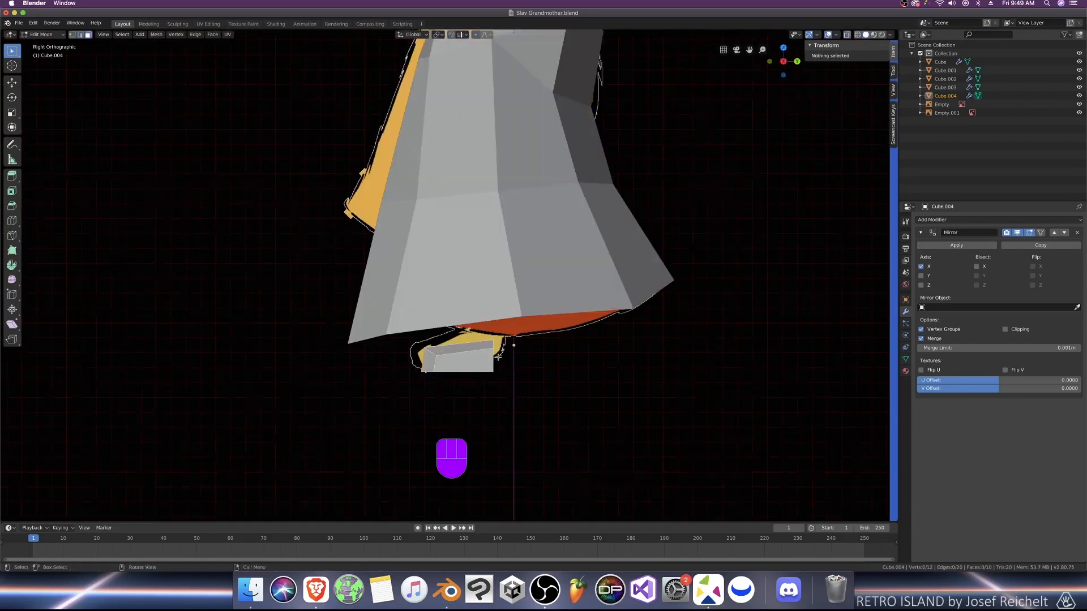
middle_drag(513, 372, 477, 371)
click(479, 360)
shift+click(477, 371)
key(KP_3)
key(shift+z)
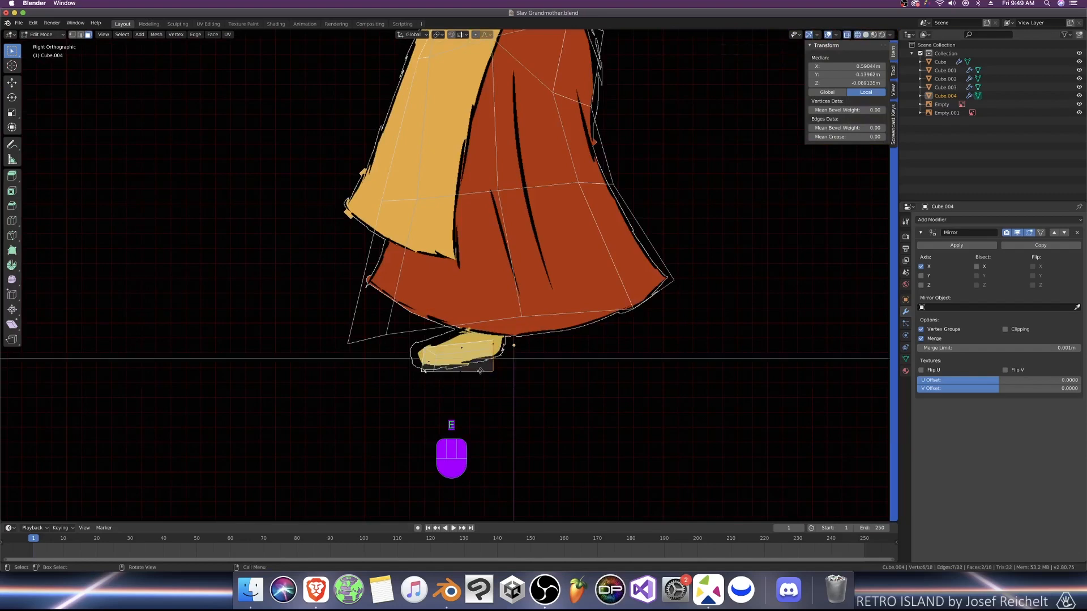
key(e)
click(514, 372)
Step: Move the heel's rear centre vertical edge backward in side view to form a pointed heel
mouse_move(514, 373)
middle_down()
mouse_move(500, 373)
mouse_move(529, 362)
mouse_move(429, 352)
mouse_move(437, 394)
middle_up()
key(shift+z)
key(2)
click(499, 373)
key(KP_3)
key(g)
click(507, 373)
Step: Scale the heel's rear faces to 0.885 along X and shift them slightly along X toward the body's centre
key(3)
click(530, 350)
shift+click(480, 386)
key(s)
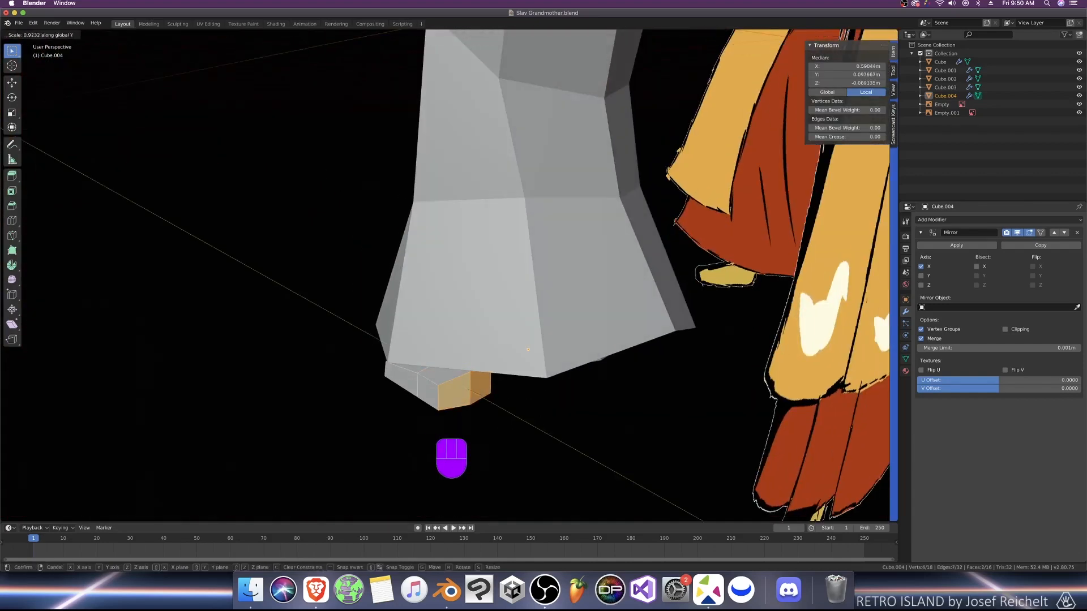
click(527, 350)
key(KP_1)
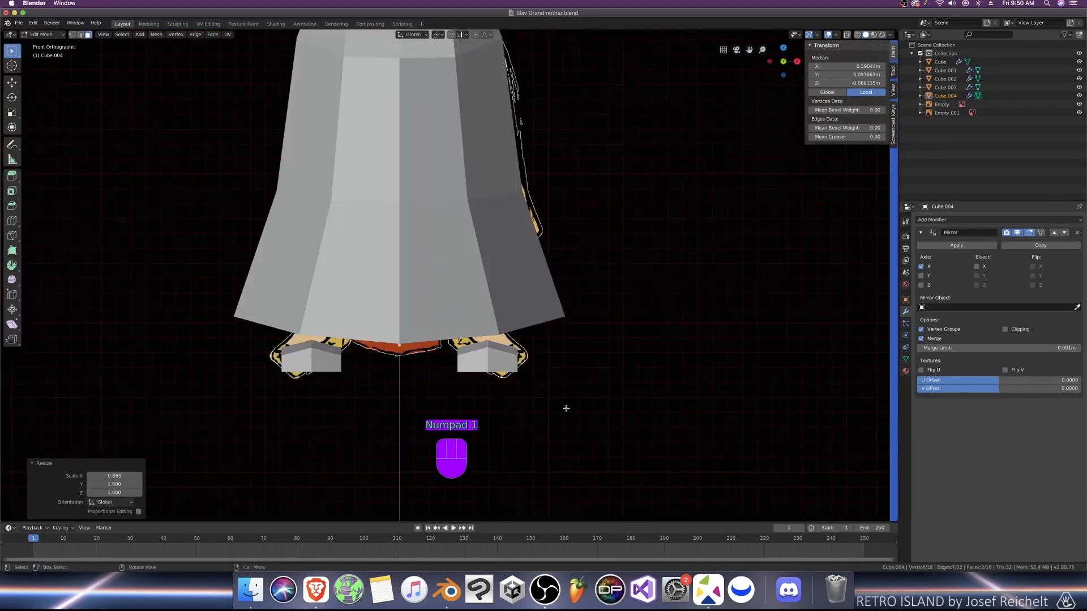
key(g)
key(x)
click(561, 407)
Step: Extrude the heel's two top faces upward along Z to form the ankle
mouse_move(561, 408)
middle_down()
mouse_move(512, 415)
mouse_move(494, 371)
mouse_move(521, 368)
mouse_move(439, 355)
middle_up()
click(493, 365)
key(KP_3)
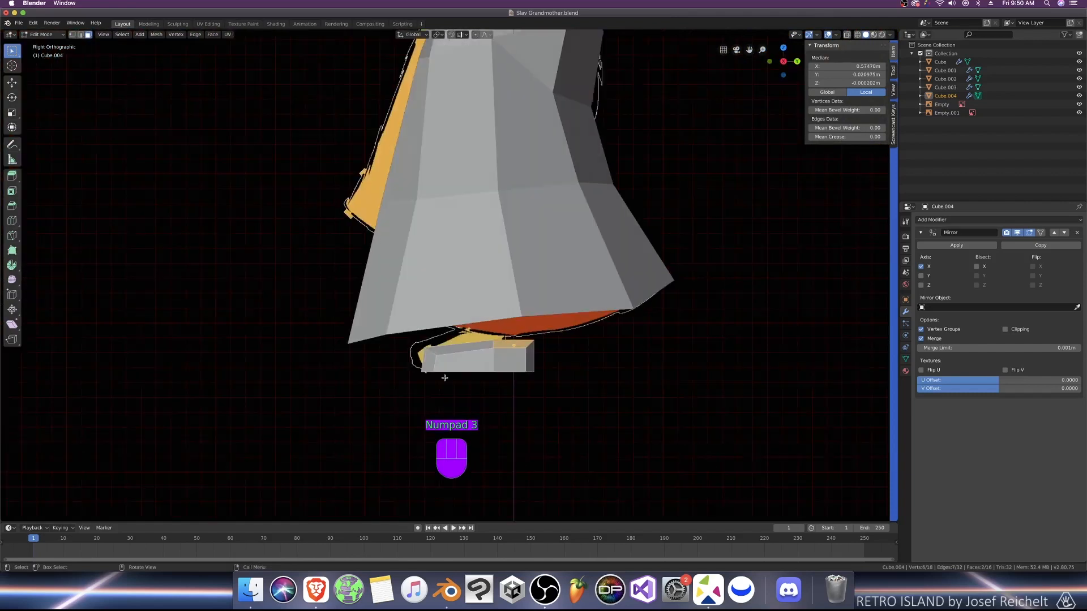
key(g)
key(z)
click(472, 377)
key(e)
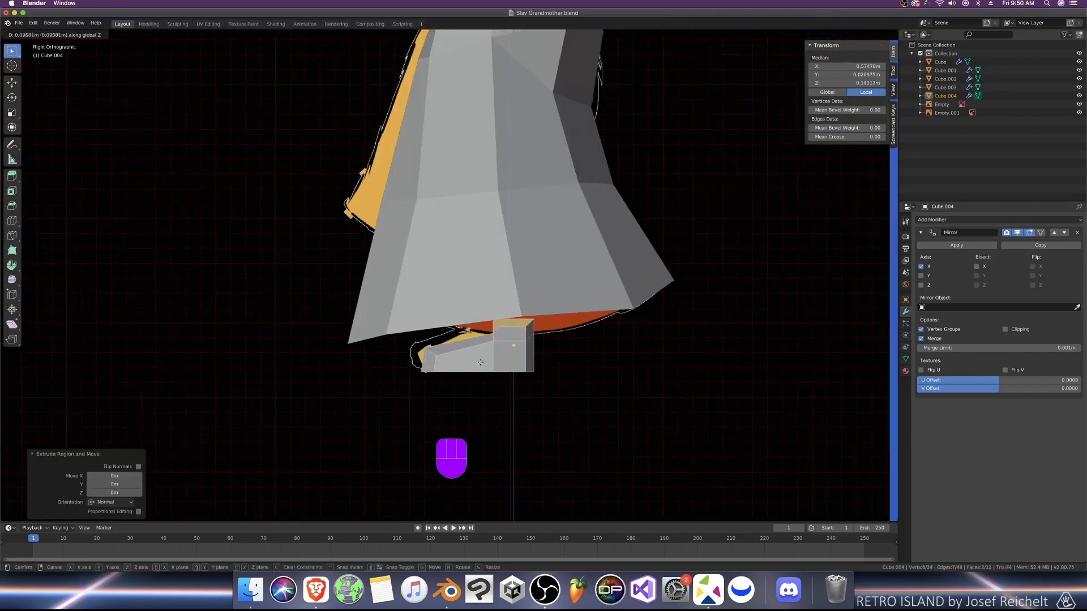
click(481, 361)
Step: Isolate the feet and move the ankle's two front side edges about 0.088 m backward along Y
key(KP_Divide)
middle_drag(482, 360, 549, 388)
key(2)
click(585, 306)
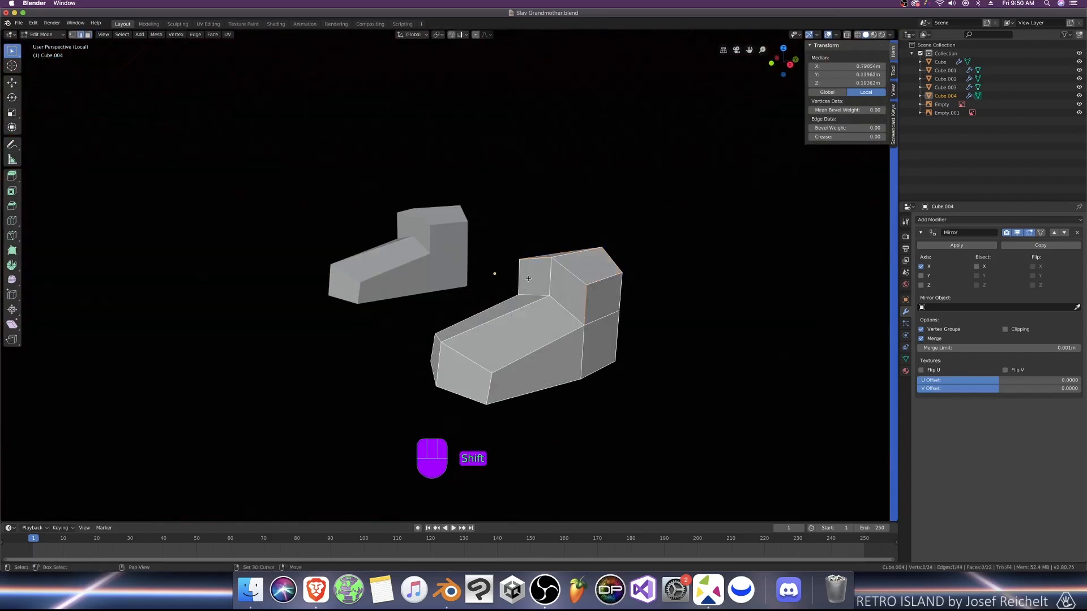
key(KP_3)
key(g)
key(y)
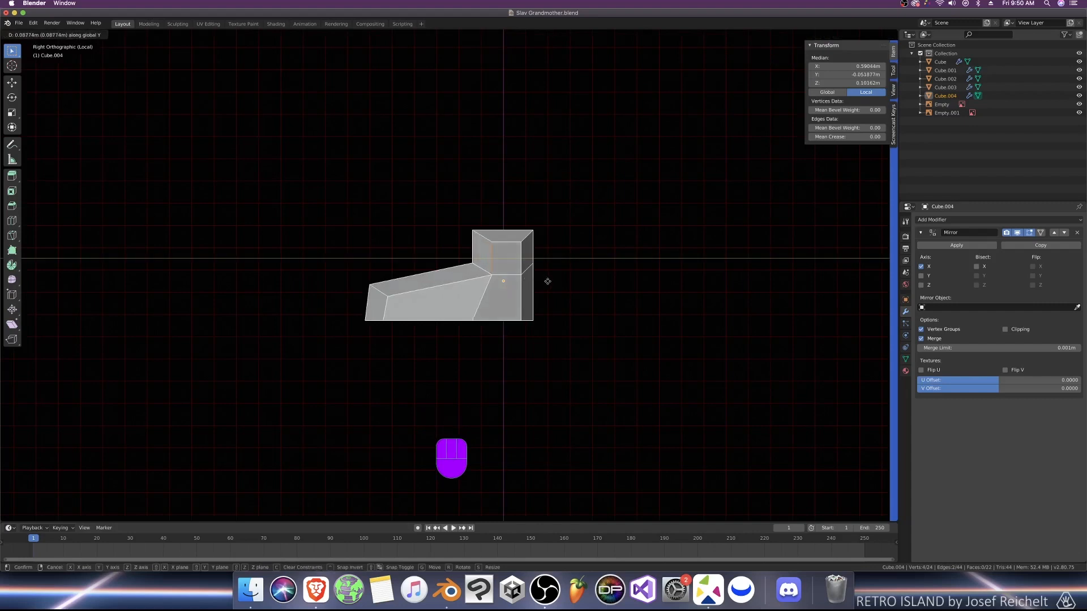
click(547, 281)
Step: Merge the narrow edges on both sides of the ankle at their centres
middle_drag(547, 282, 730, 311)
click(409, 317)
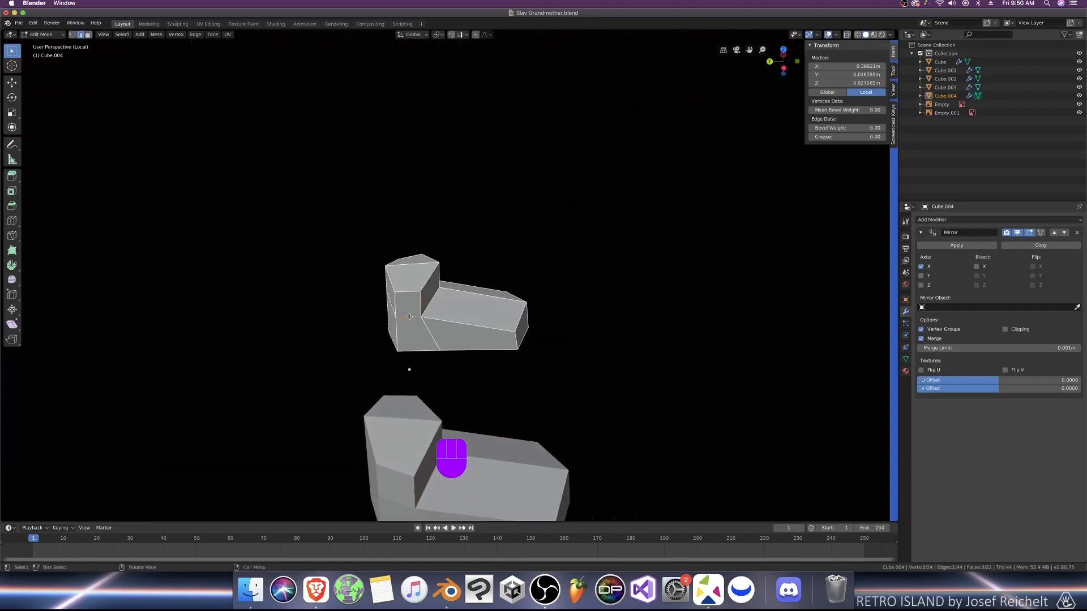
key(alt+m)
click(409, 292)
middle_drag(504, 309, 345, 326)
click(539, 349)
key(alt+m)
click(538, 349)
middle_drag(539, 348, 633, 346)
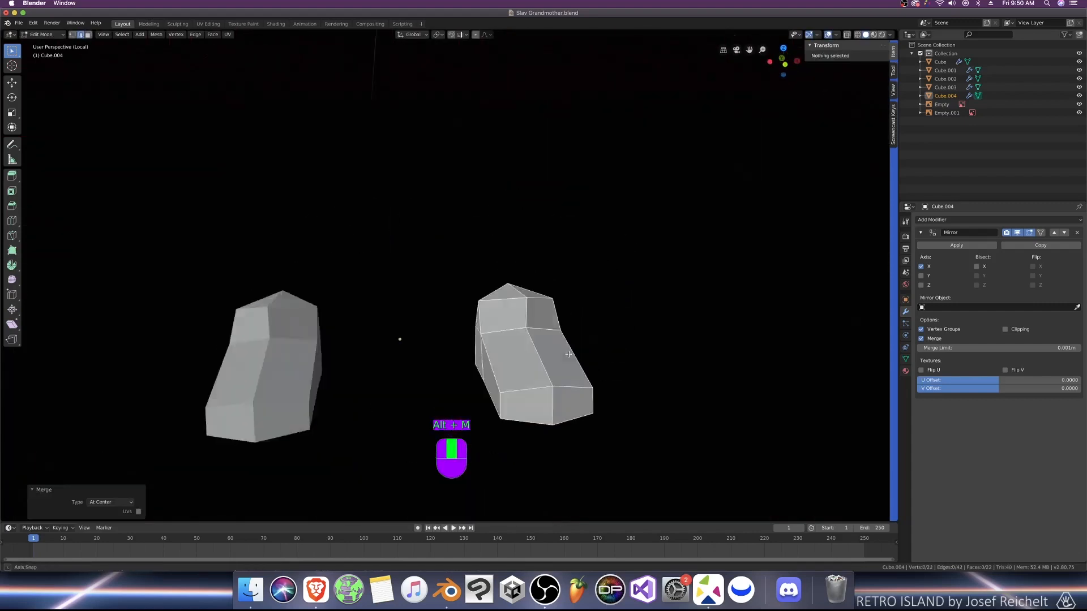
Step: Narrow the ankle's top faces slightly by scaling them along X in top view
middle_drag(437, 329, 483, 372)
click(357, 313)
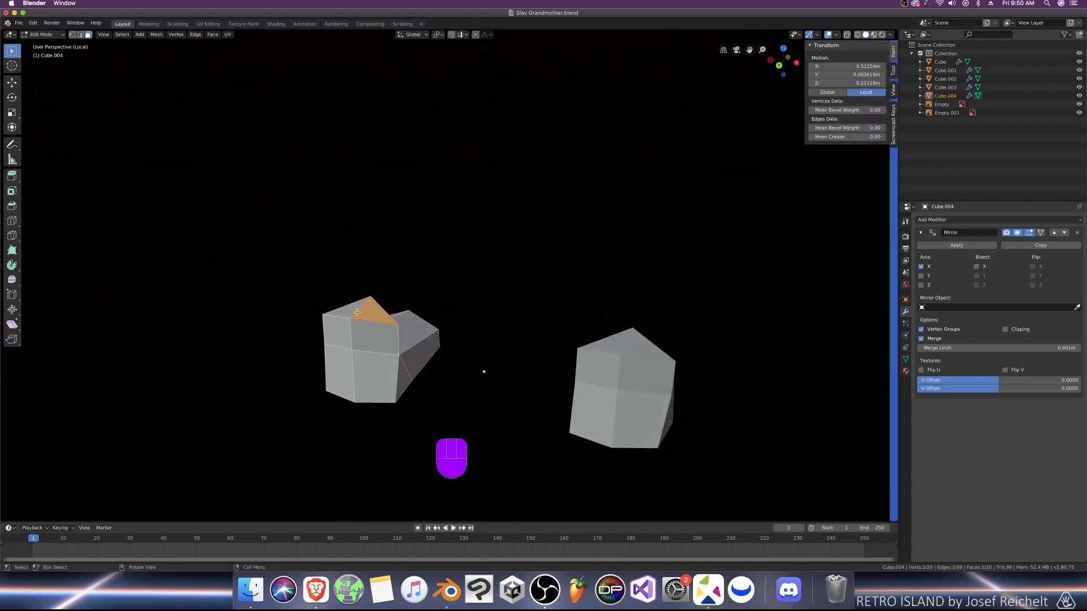
shift+click(346, 313)
middle_drag(346, 312, 473, 383)
key(KP_7)
key(s)
key(x)
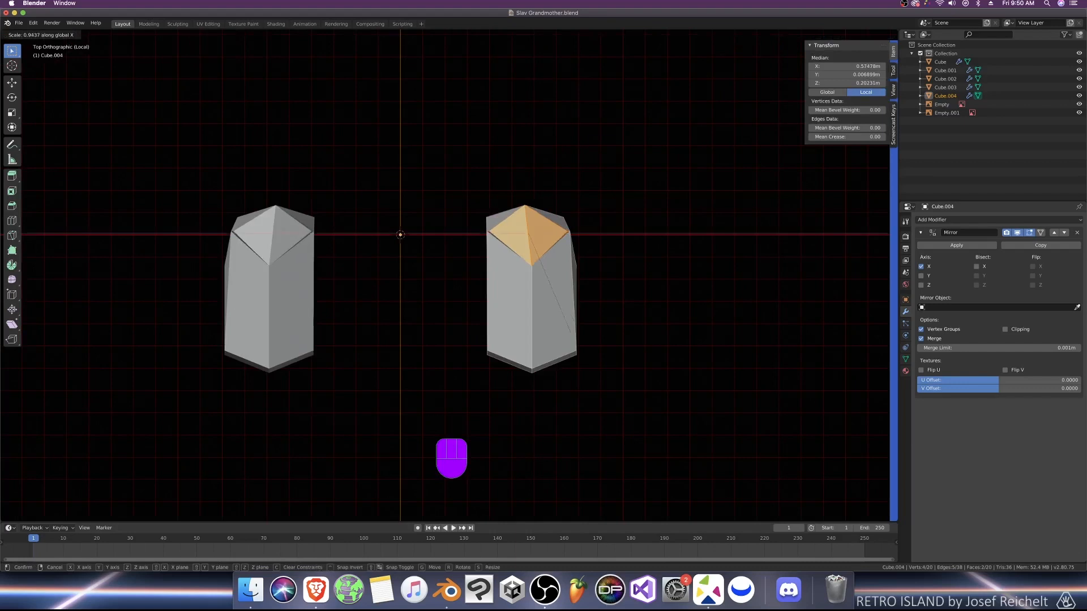
click(554, 362)
Step: Leave the isolated view and move the ankle's top faces -0.0628 m along Z against the side reference
key(KP_3)
key(KP_Divide)
key(z)
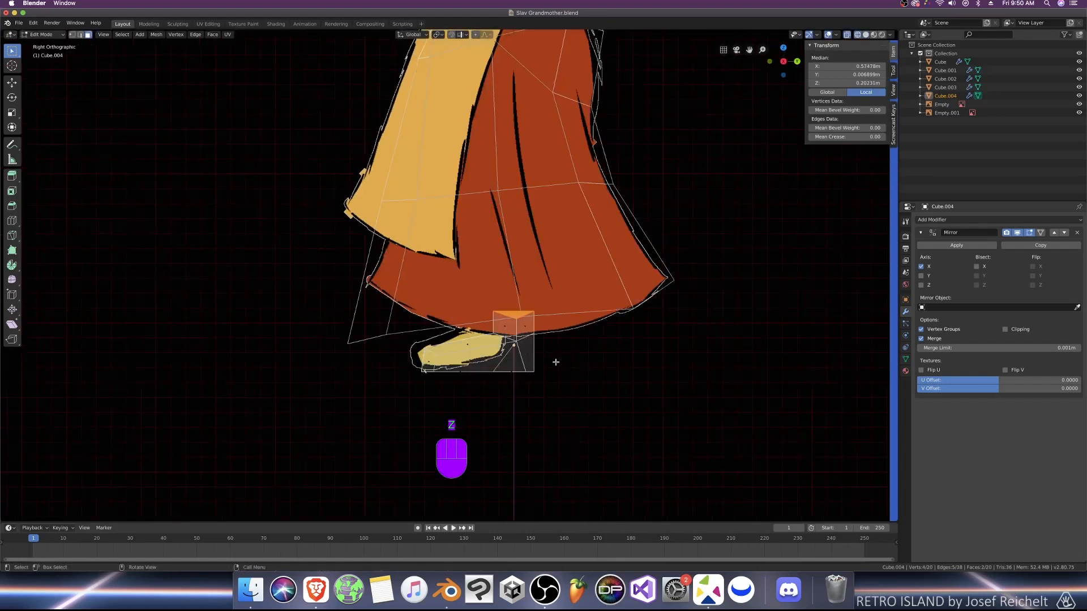
key(g)
key(z)
click(545, 374)
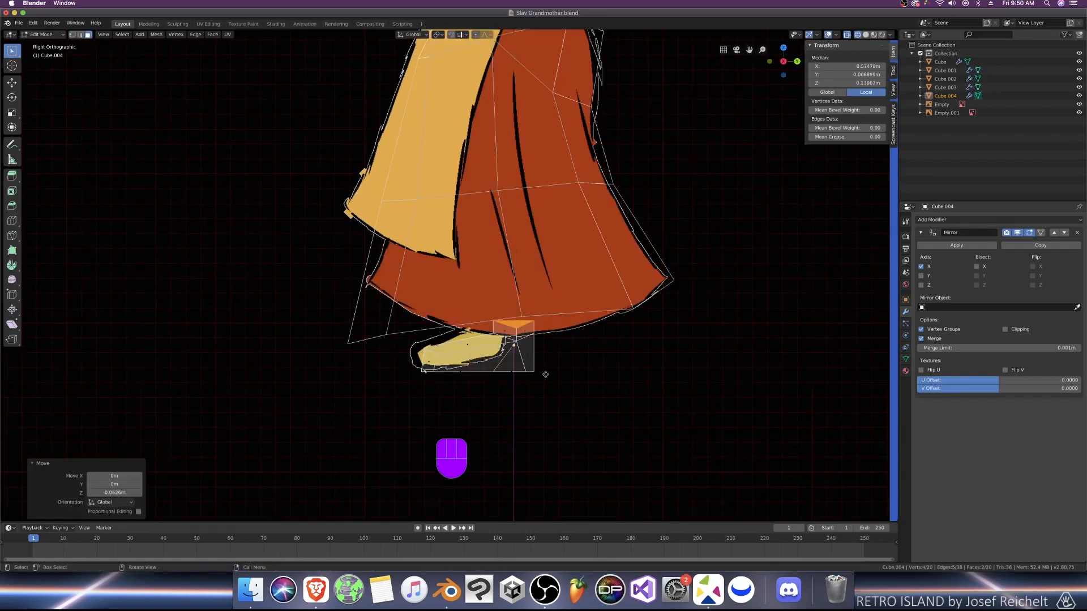
Step: Extrude the ankle's top faces upward along Z into the skirt to start the lower leg
key(e)
click(545, 375)
key(g)
key(z)
click(551, 341)
Step: Level the lower leg's middle and top vertex rings by giving their vertices matching Z coordinates
key(1)
click(491, 320)
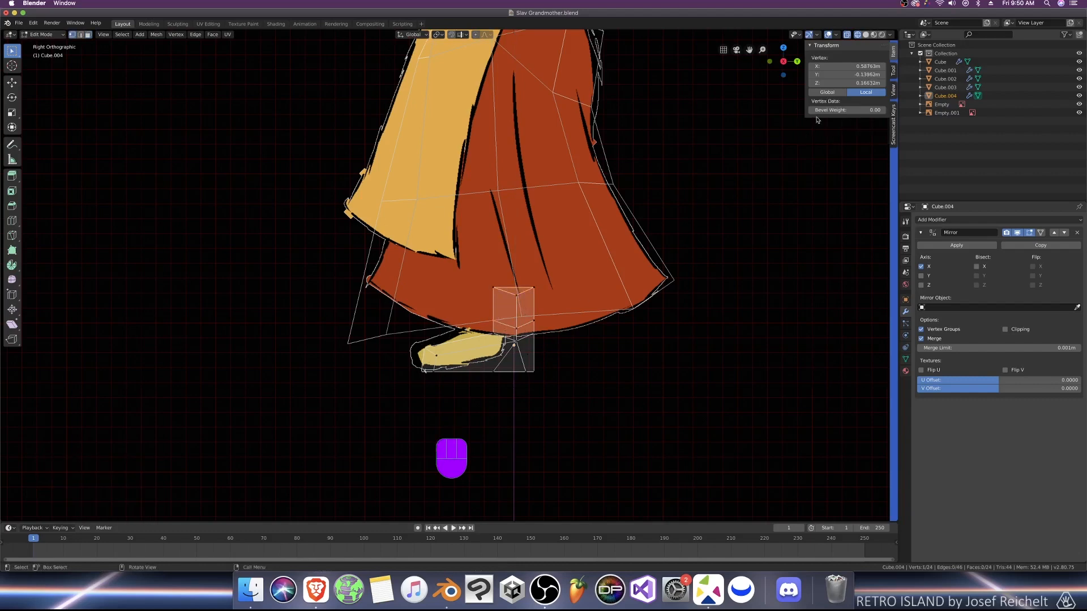
click(707, 237)
key(b)
drag(490, 281, 503, 299)
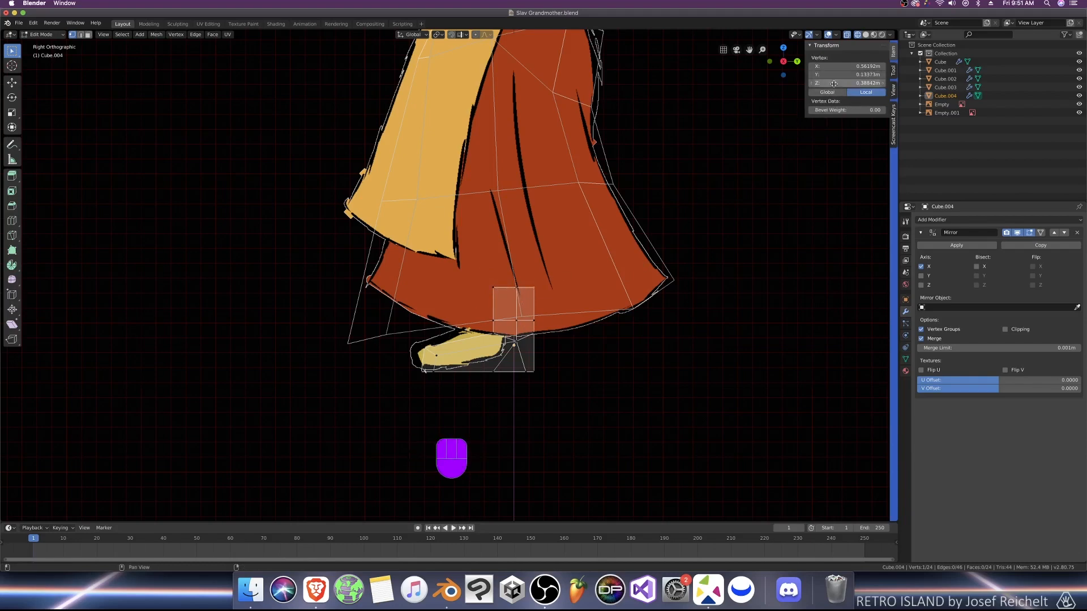
Step: Reposition the ankle's lower back vertex in side view
key(shift+z)
scroll(558, 350, up, 1)
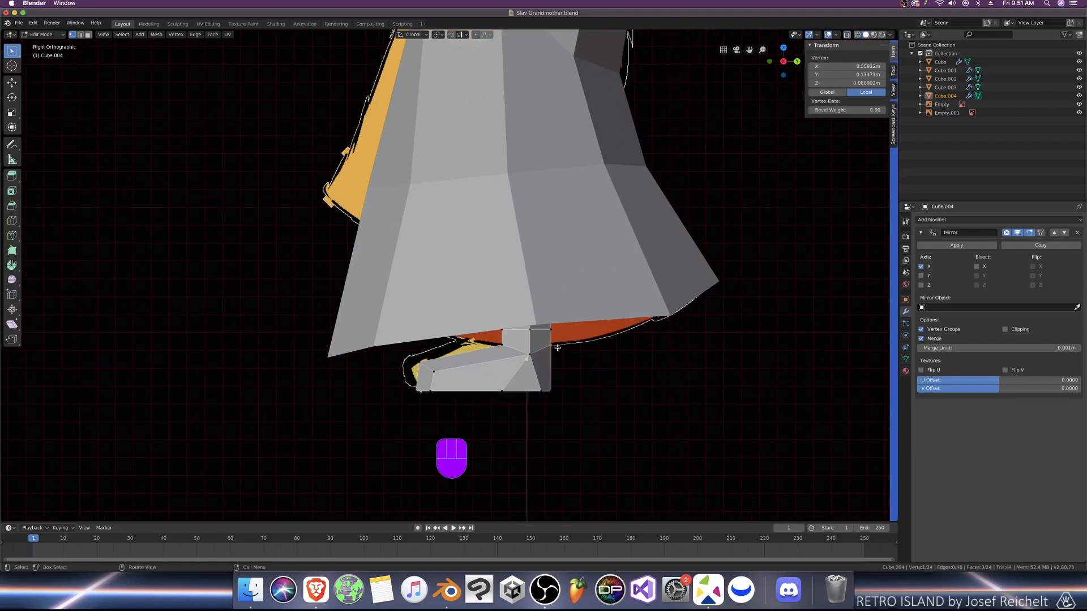
key(g)
click(561, 357)
scroll(557, 389, down, 2)
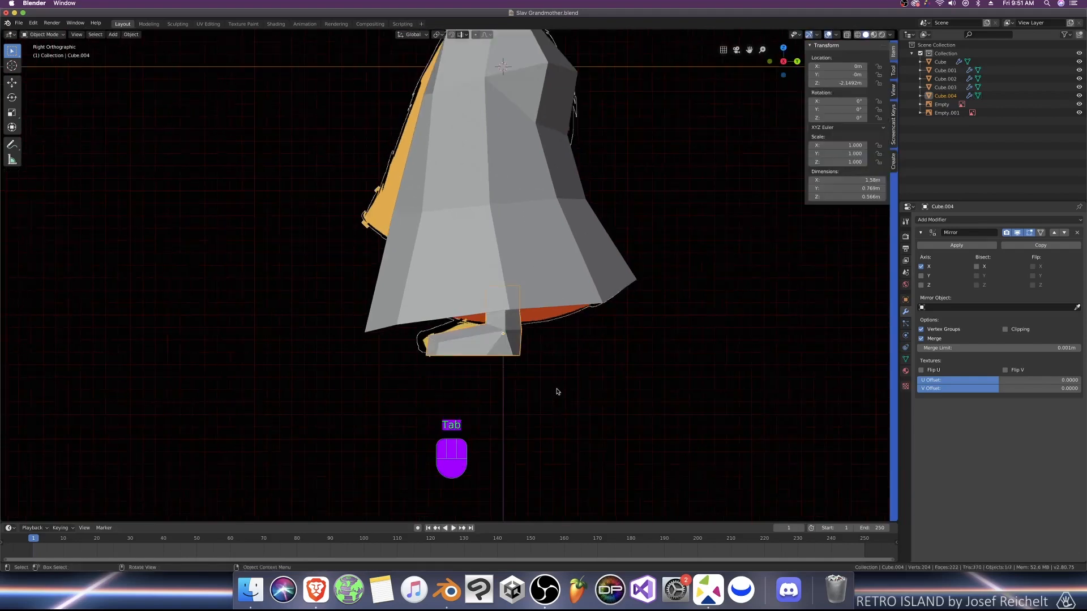
Step: Try to merge the side edges of the foot's sole at their centres
middle_drag(558, 388, 158, 283)
shift+click(444, 364)
key(alt+m)
click(446, 366)
click(393, 343)
key(alt+m)
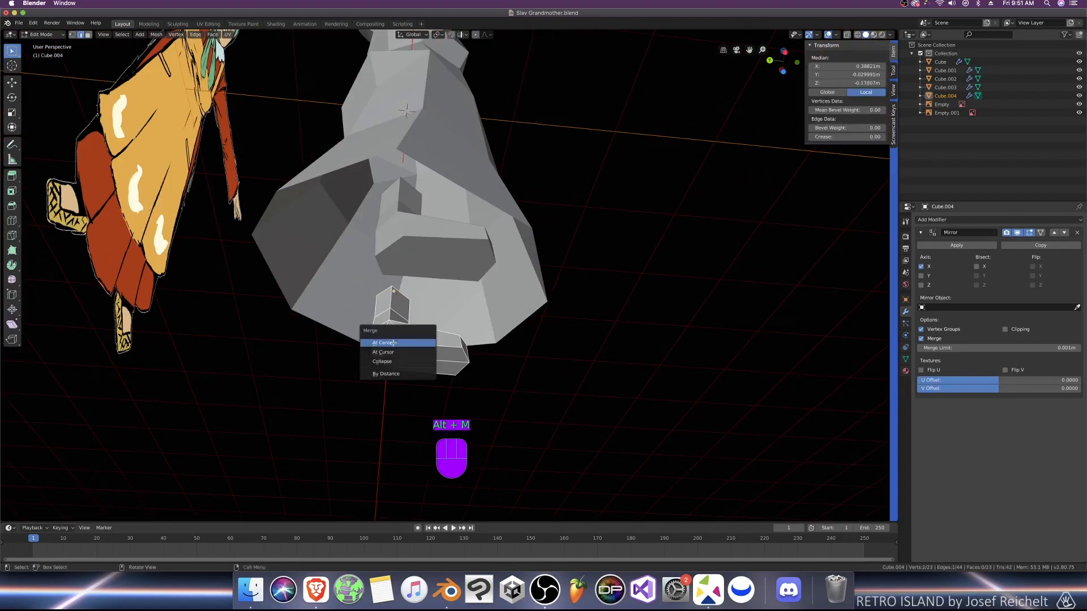
click(394, 343)
middle_drag(393, 343, 494, 381)
key(super+z)
key(super+z)
Step: Move the whole foot mesh along X toward the body's centre in front view
key(Tab)
key(KP_3)
key(Tab)
key(z)
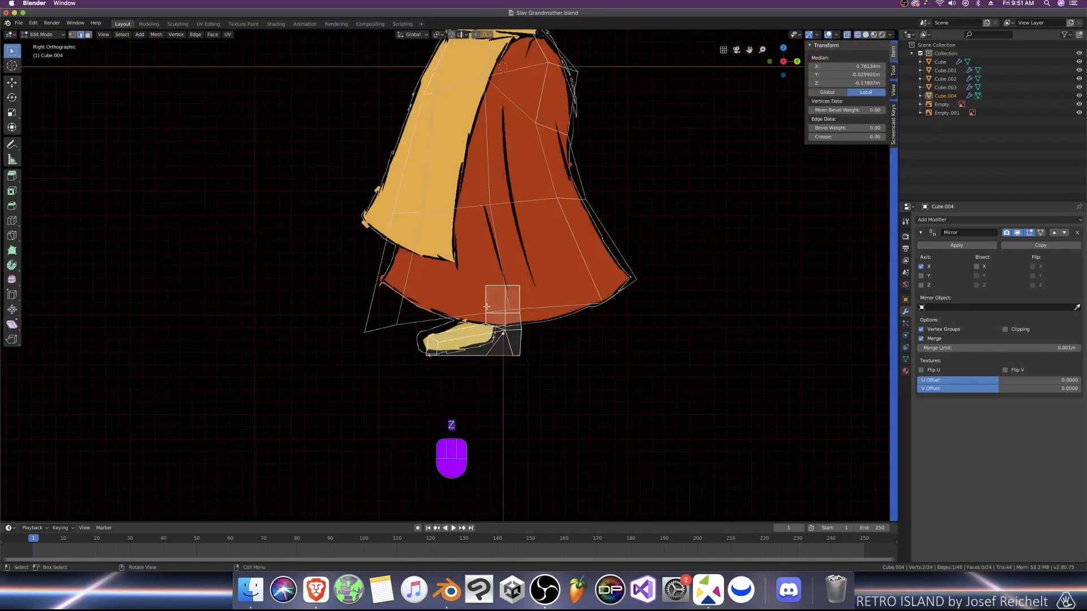
drag(539, 289, 539, 289)
key(KP_1)
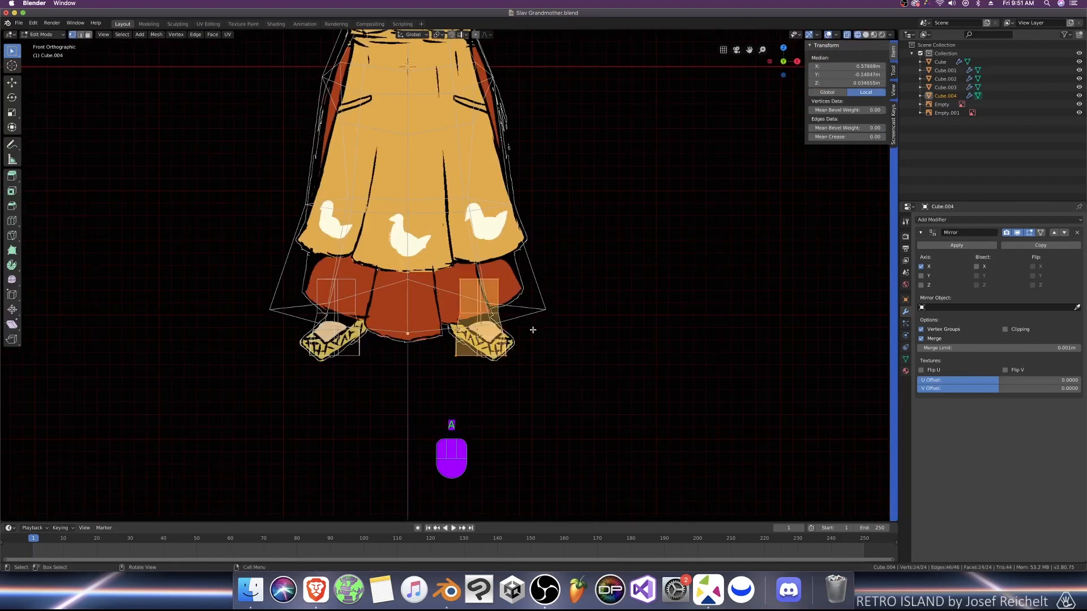
key(g)
key(x)
click(528, 333)
Step: Extrude the lower leg's top faces farther up inside the skirt and scale them to 0.913
key(z)
scroll(630, 347, down, 5)
key(Tab)
middle_drag(630, 347, 520, 332)
key(KP_3)
key(Tab)
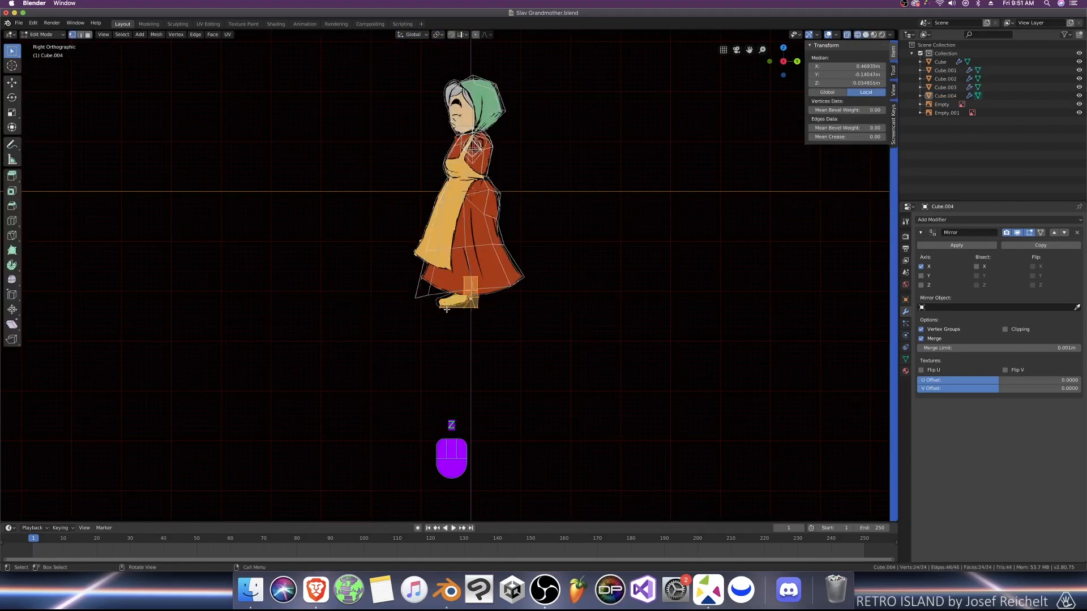
key(z)
scroll(496, 284, up, 3)
key(e)
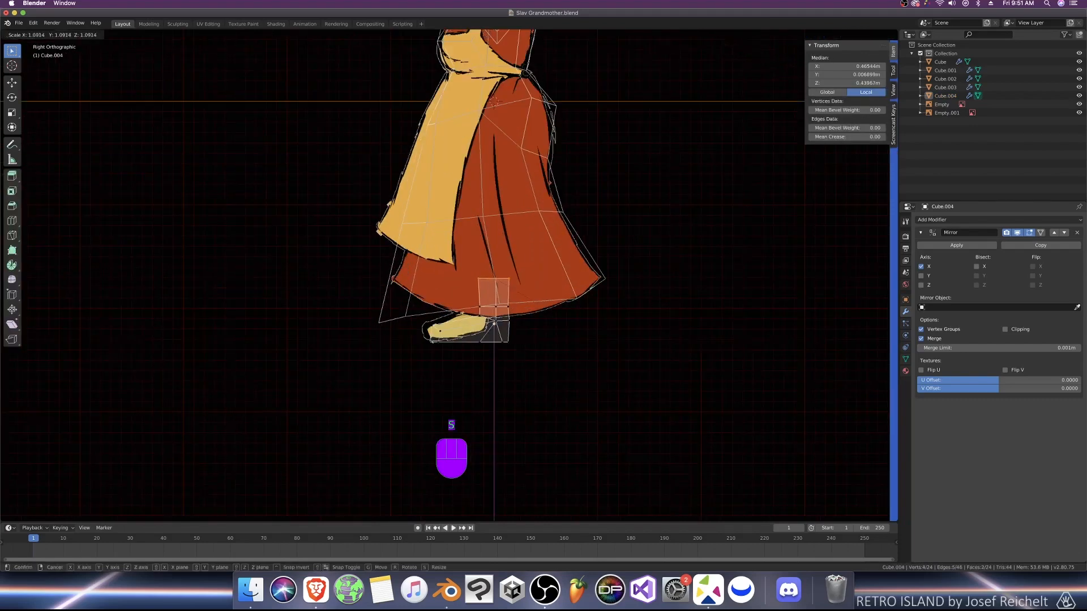
click(555, 298)
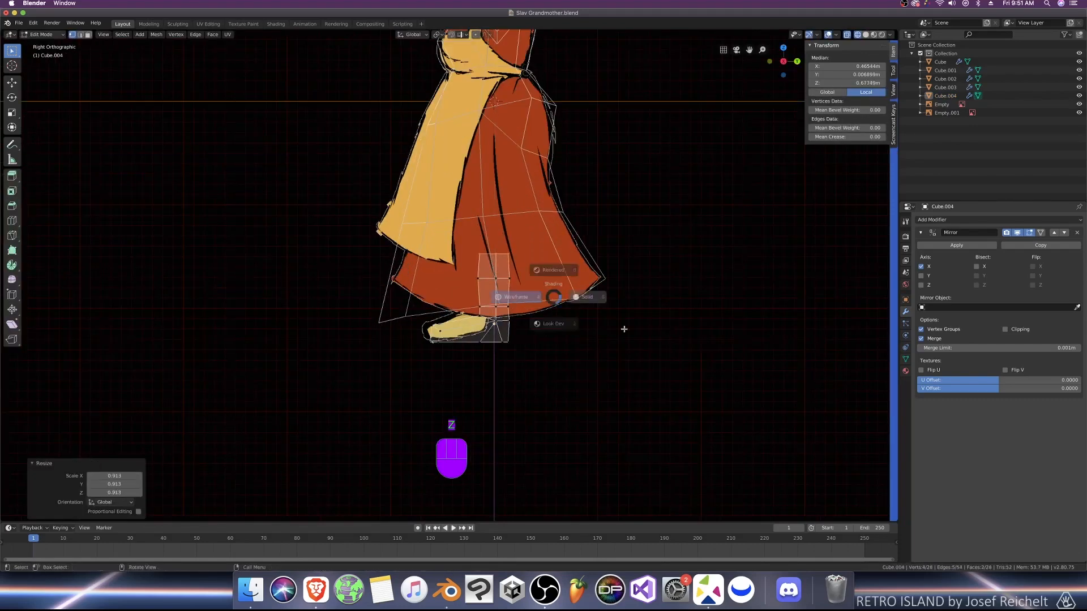
Step: Leave mesh editing, save the file and hide the transform properties
key(KP_1)
key(Tab)
key(super+s)
scroll(562, 299, down, 2)
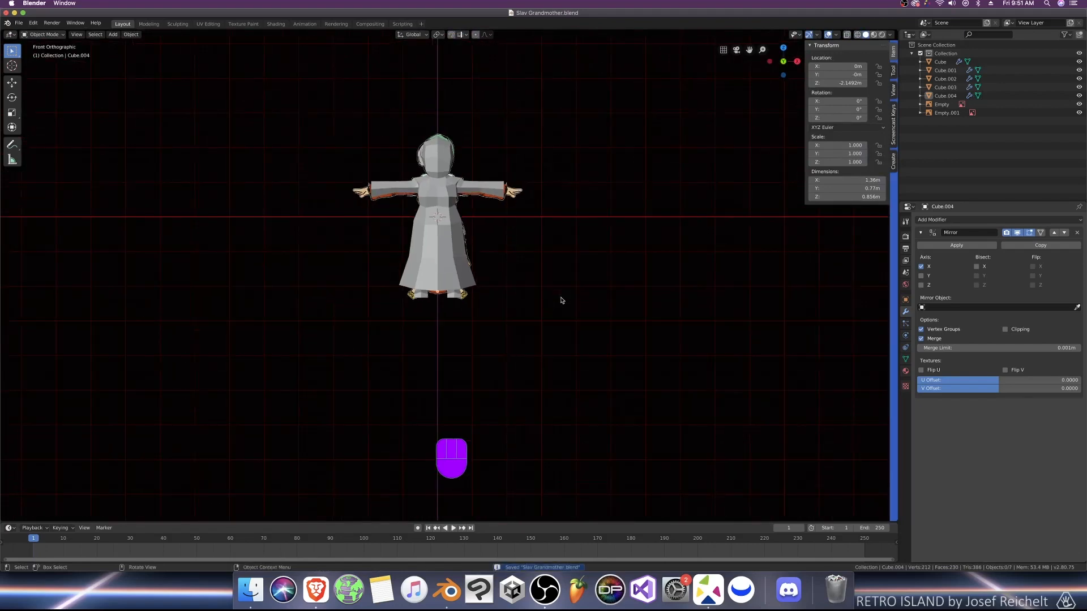
key(n)
Step: Move the torso's upper back outline vertices up and outward in side view to round the grandmother's hunched back
middle_drag(560, 299, 521, 331)
key(KP_3)
scroll(517, 329, up, 6)
click(544, 362)
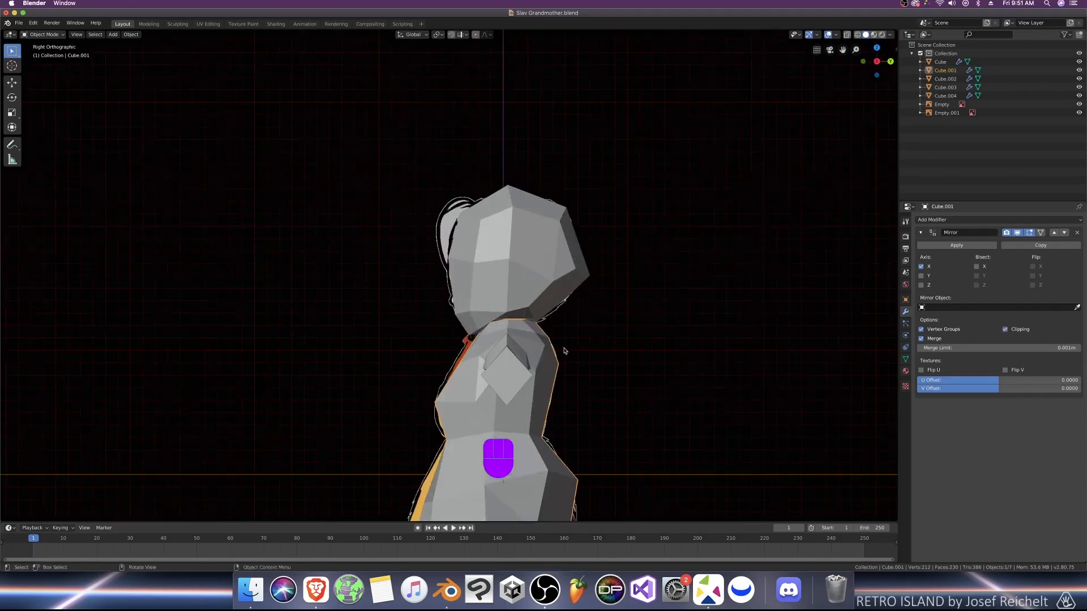
key(Tab)
click(591, 362)
key(g)
click(594, 351)
click(606, 400)
key(g)
click(610, 386)
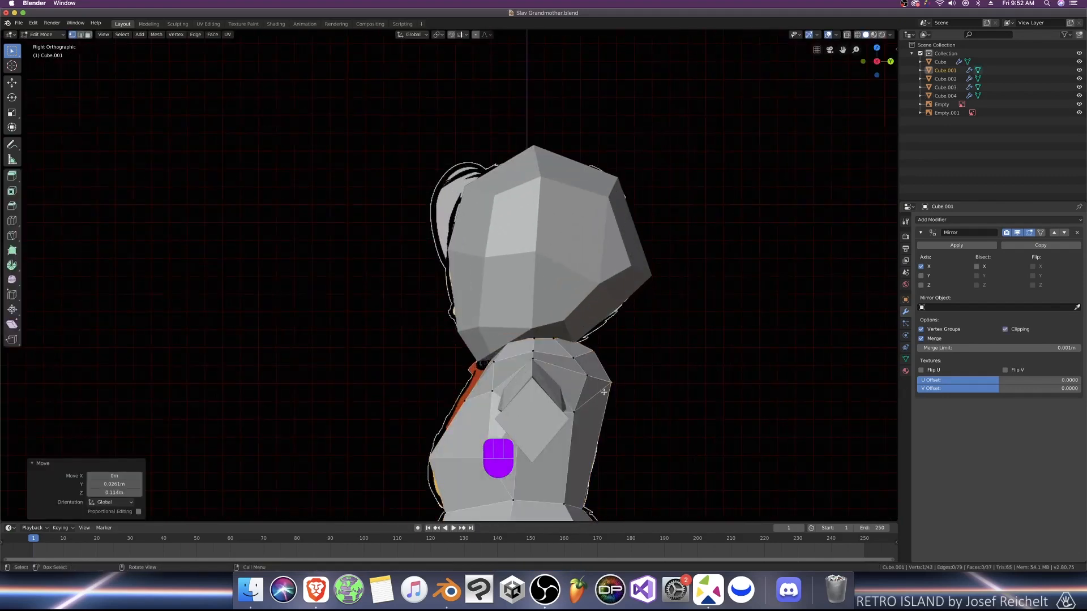
key(g)
click(610, 385)
Step: Adjust the torso's vertices below the head and along the upper back in side view to smooth the hunch
click(574, 357)
key(g)
click(572, 350)
click(594, 347)
key(g)
click(592, 345)
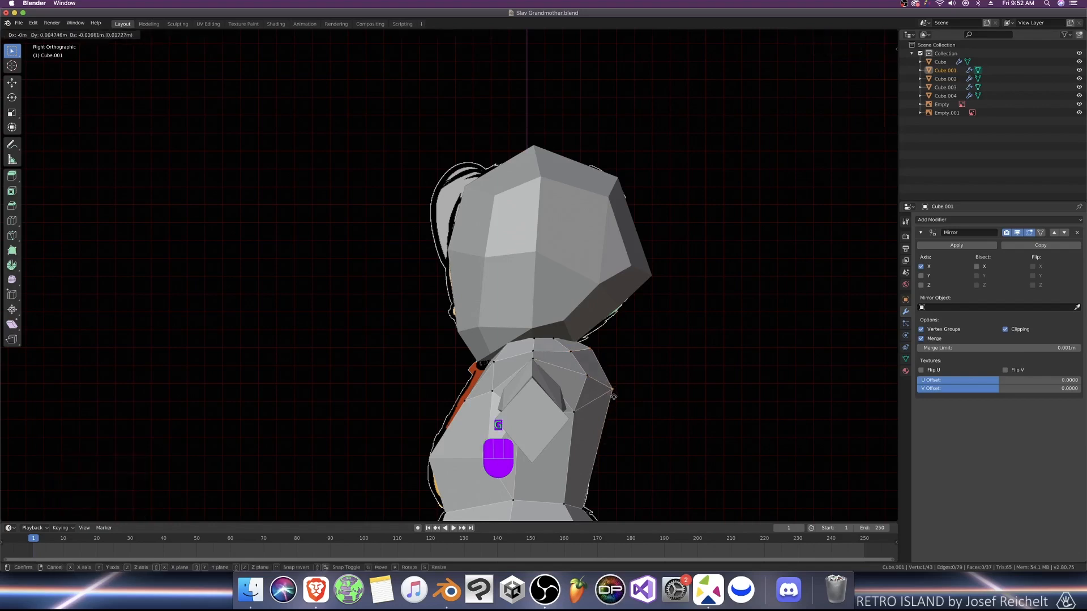
key(g)
click(574, 424)
Step: Check the reshaped back against the rest of the character from several angles
key(Tab)
scroll(566, 422, down, 3)
middle_drag(548, 421, 678, 398)
key(KP_3)
key(Tab)
scroll(548, 375, down, 3)
key(Tab)
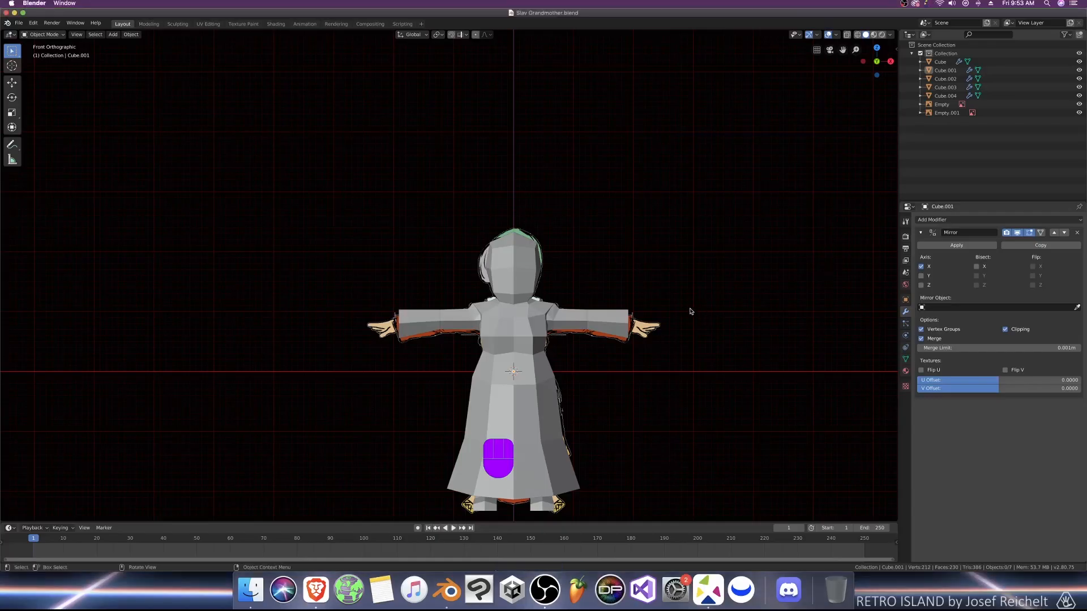
Step: Add a new cube at the origin and show the model in wireframe over the front reference
middle_drag(650, 343, 665, 294)
key(KP_1)
key(shift+a)
click(676, 335)
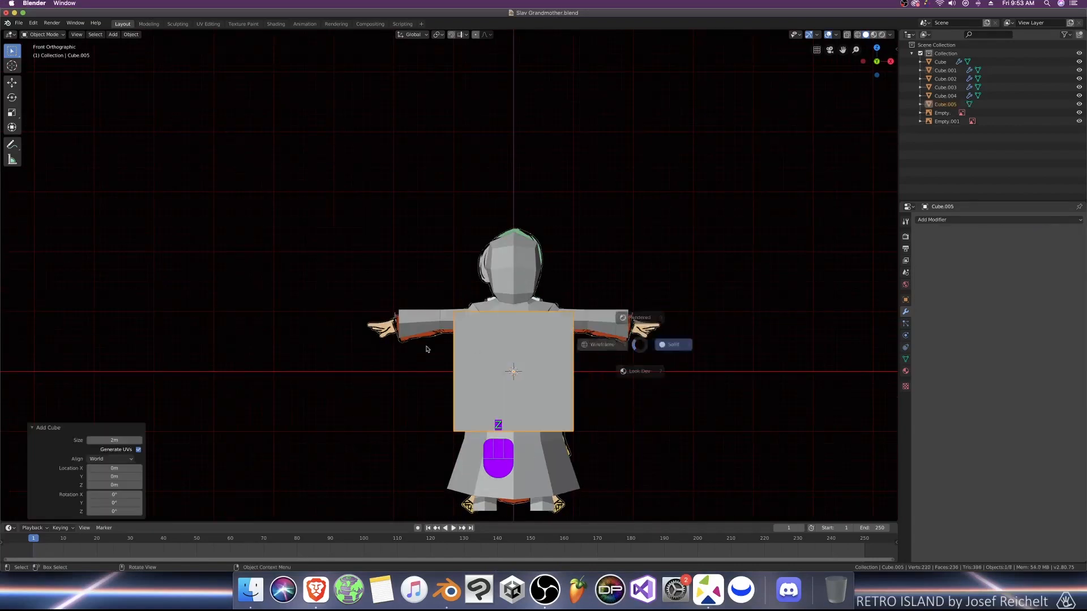
key(shift+z)
scroll(562, 375, down, 3)
Step: Scale the new cube's mesh to 0.478 and flatten it along Z to about 0.23
key(Tab)
key(s)
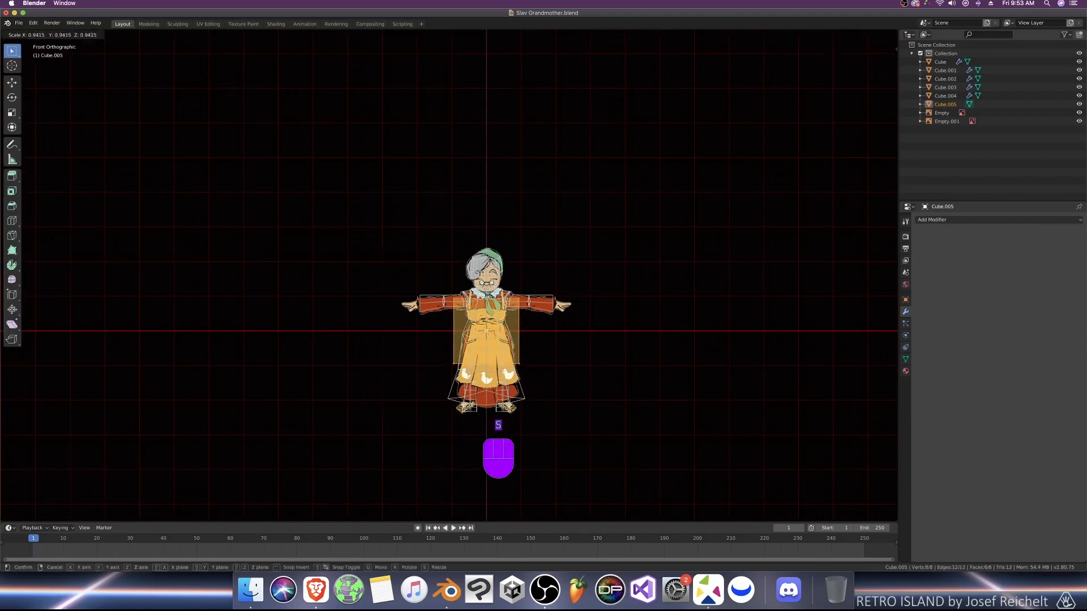
click(532, 371)
key(s)
key(z)
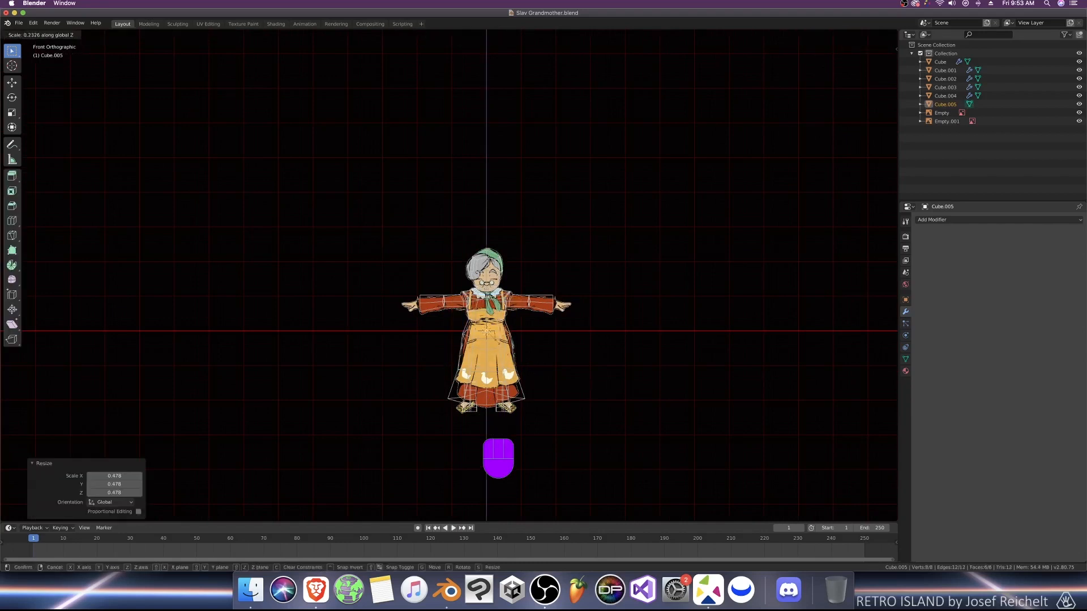
click(499, 341)
Step: Move the flattened block 2.71 m along X and 0.732 m along Z to the hand at the sleeve's end
scroll(501, 345, up, 4)
key(Tab)
key(Tab)
key(g)
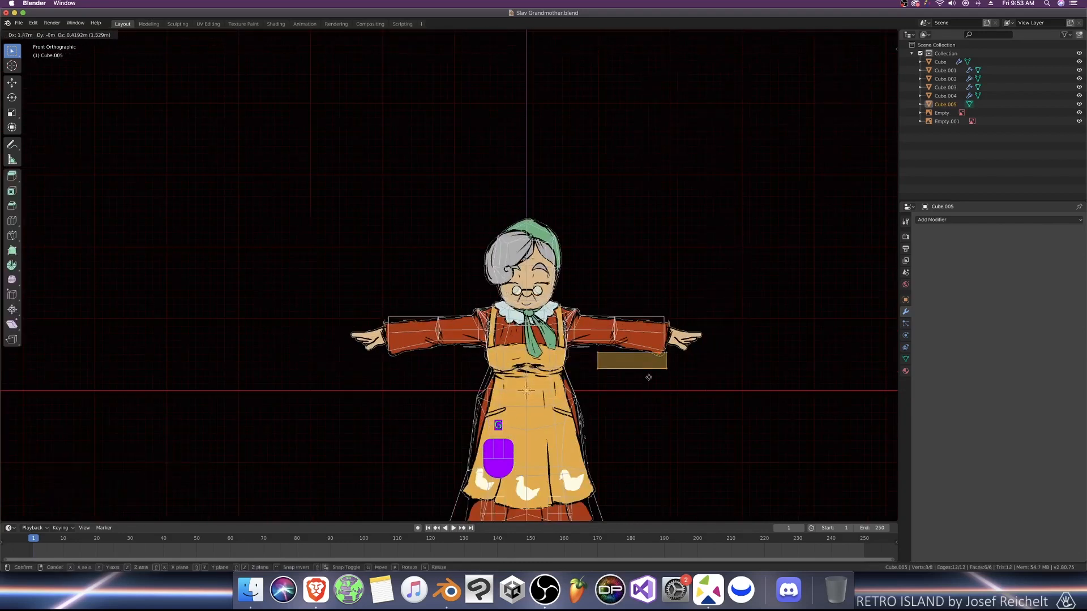
click(738, 356)
Step: Add a Mirror modifier across the X axis to the flattened hand block
click(936, 220)
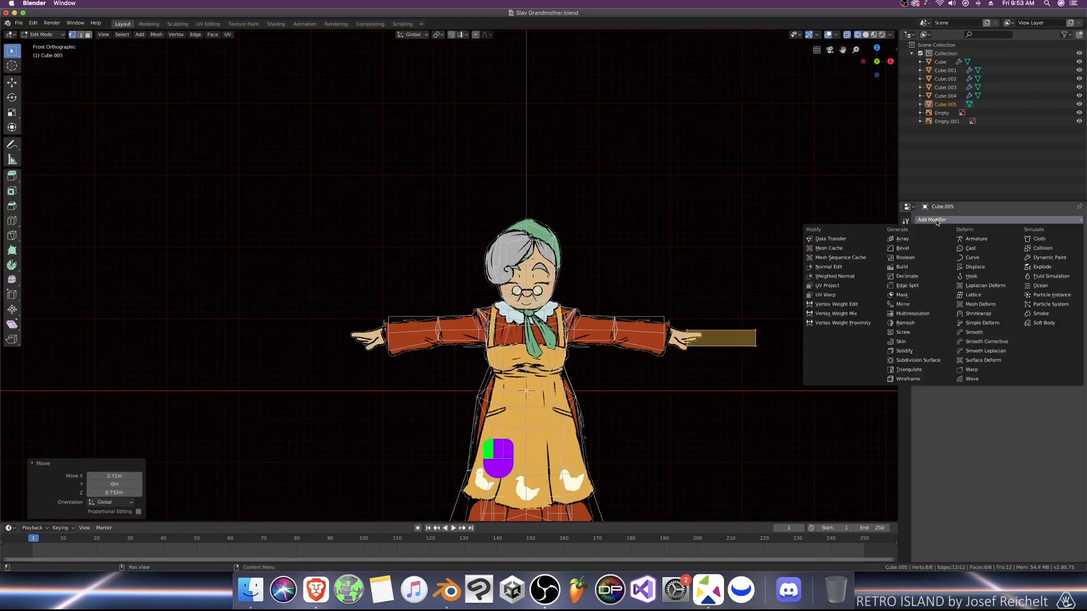
click(905, 306)
scroll(726, 346, up, 1)
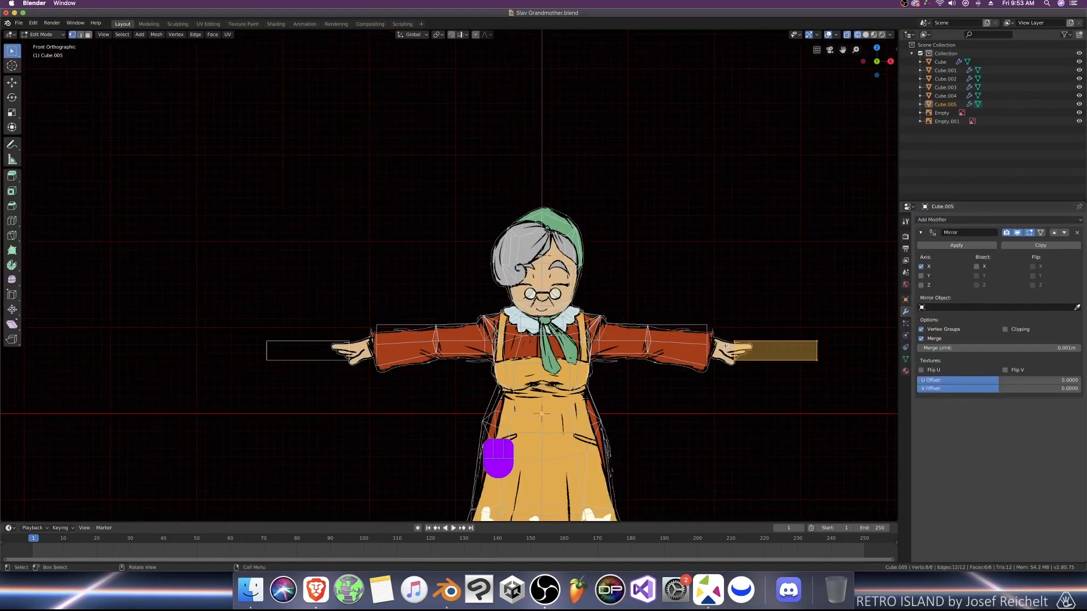
Step: Narrow the hand block along Y by scaling it to 0.427
key(KP_7)
shift+middle_drag(670, 309, 441, 384)
scroll(445, 384, up, 3)
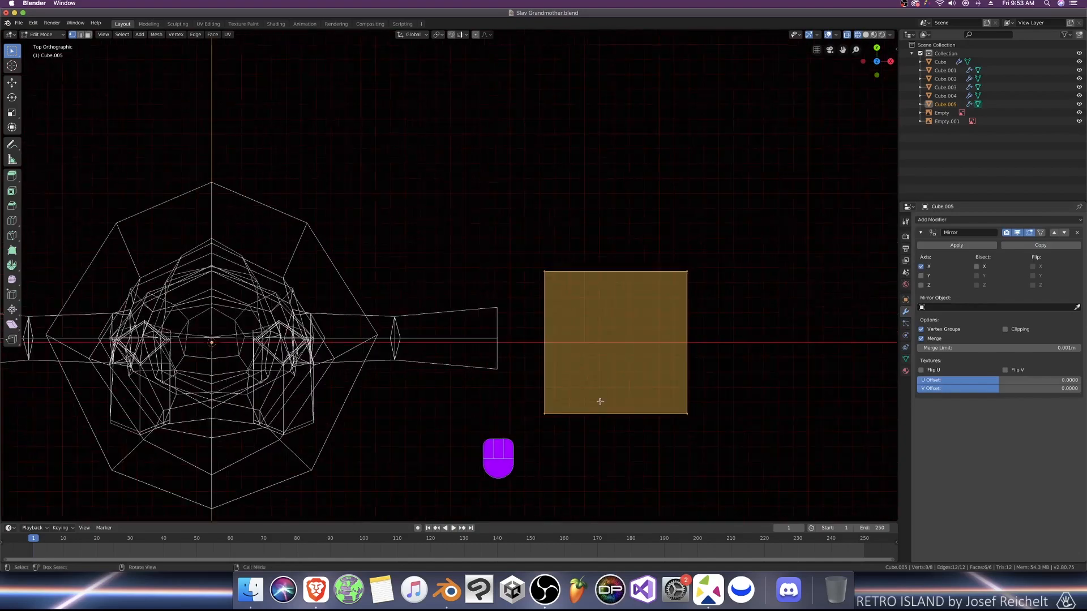
key(s)
key(y)
click(589, 355)
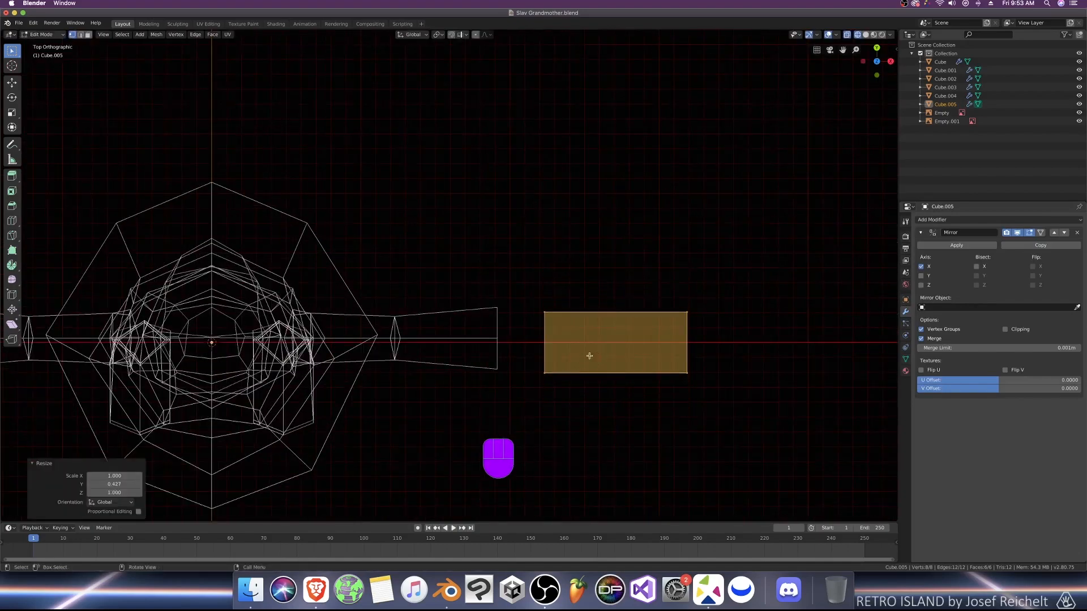
Step: Scale the block to 0.663 and move it about 0.36 m back along X, slightly upward, onto the drawn hand
key(KP_1)
key(s)
click(634, 413)
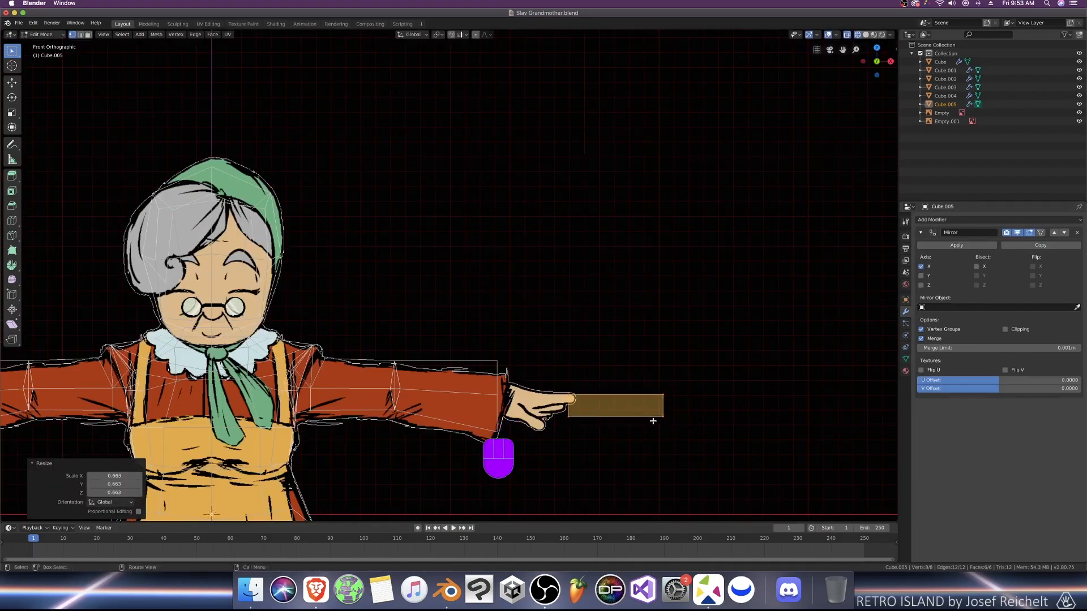
key(g)
click(600, 416)
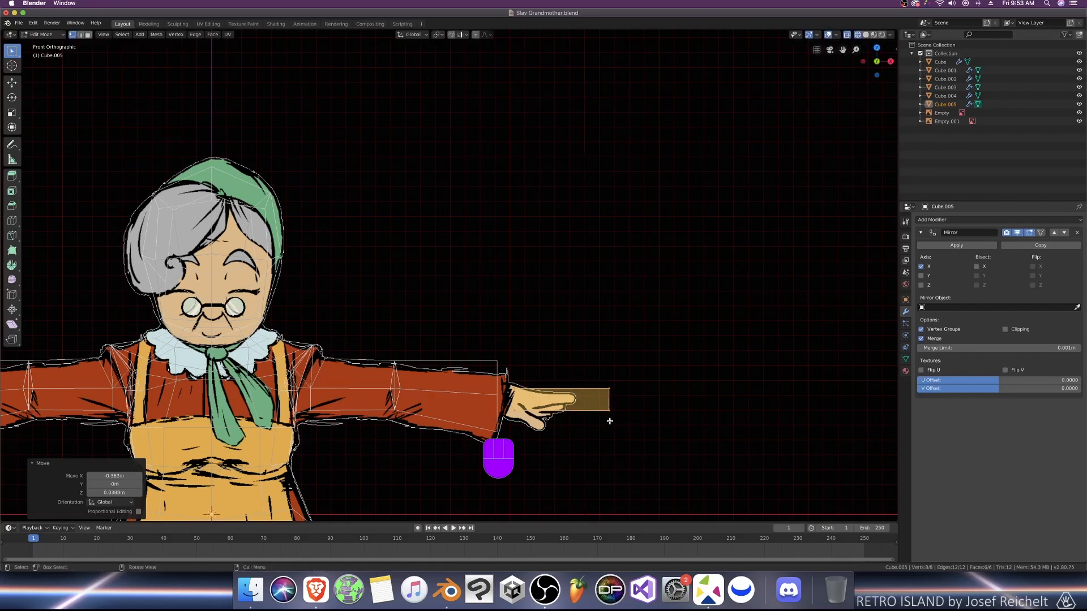
Step: Pull the block's outer end face in along X to the drawn knuckles and rotate it 13.6° to follow the fingers
key(g)
key(x)
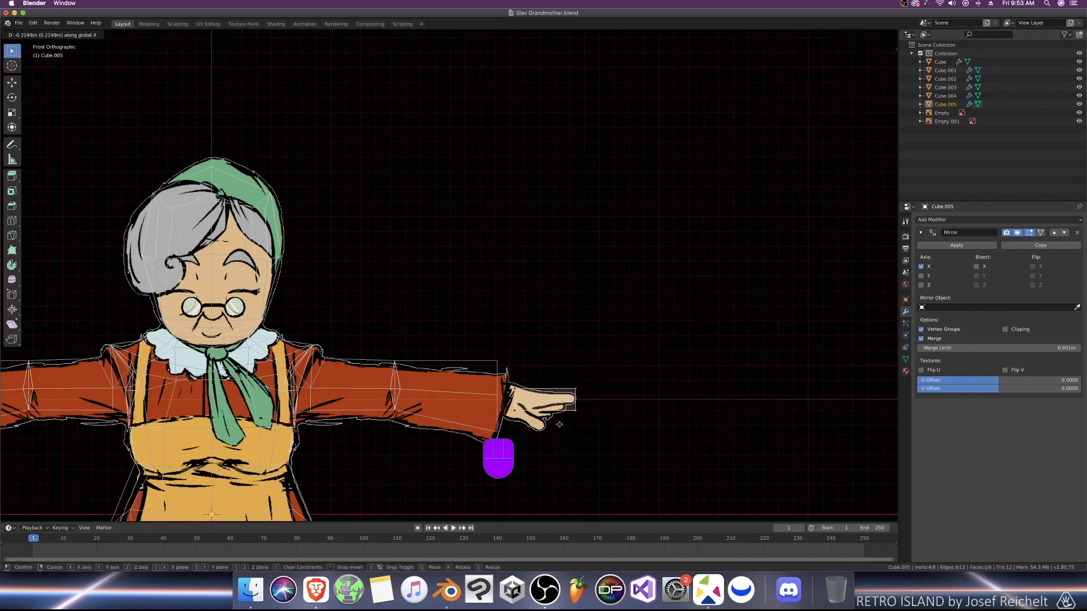
click(553, 425)
key(r)
click(589, 420)
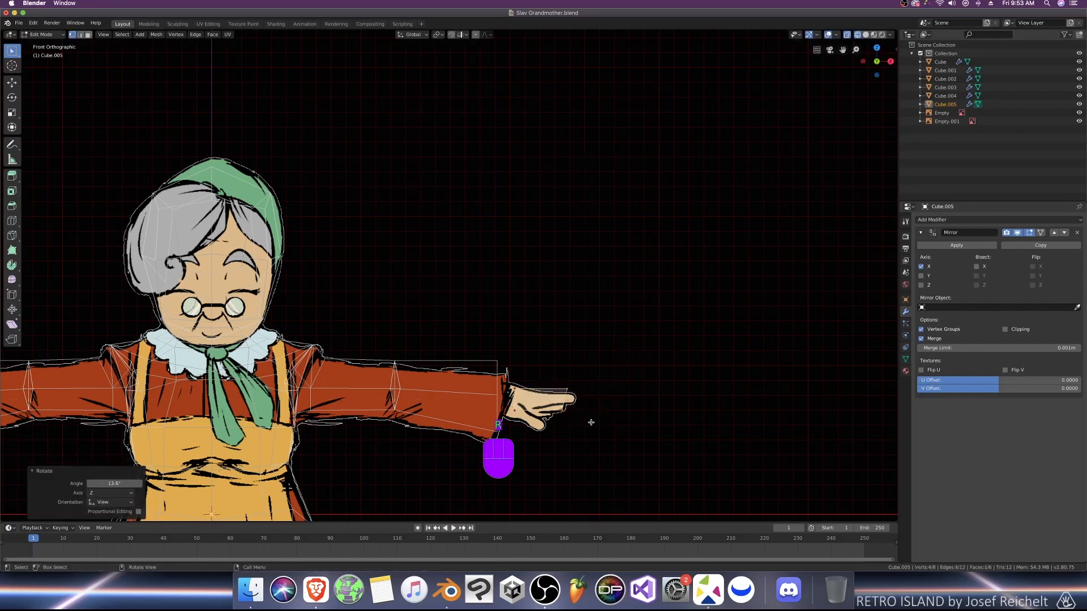
key(g)
click(583, 425)
Step: Extrude the end face about 0.16 m for the fingers, tilt it downward and lower it along Z
key(e)
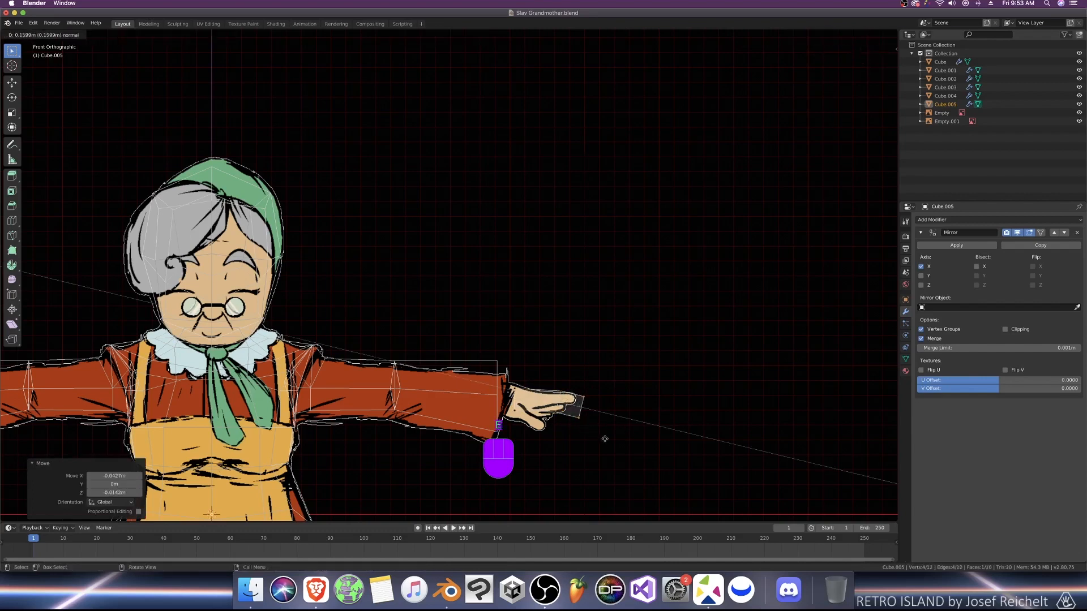
click(605, 436)
key(r)
click(594, 439)
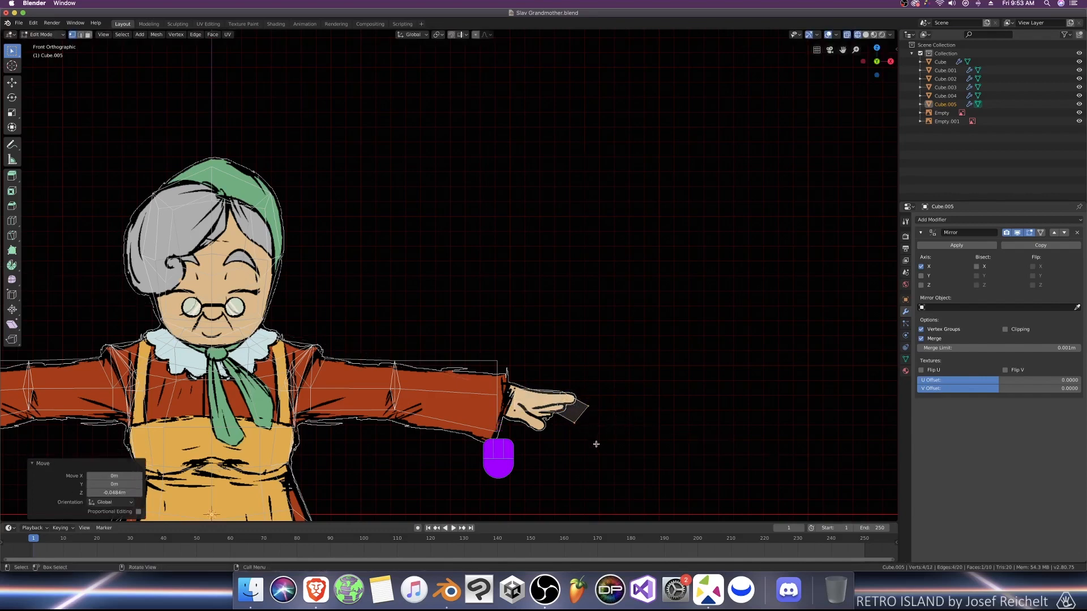
Step: Raise the hand's underside about 0.048 m along Z and lower the wrist's bottom edge 0.0285 m
key(3)
shift+click(561, 419)
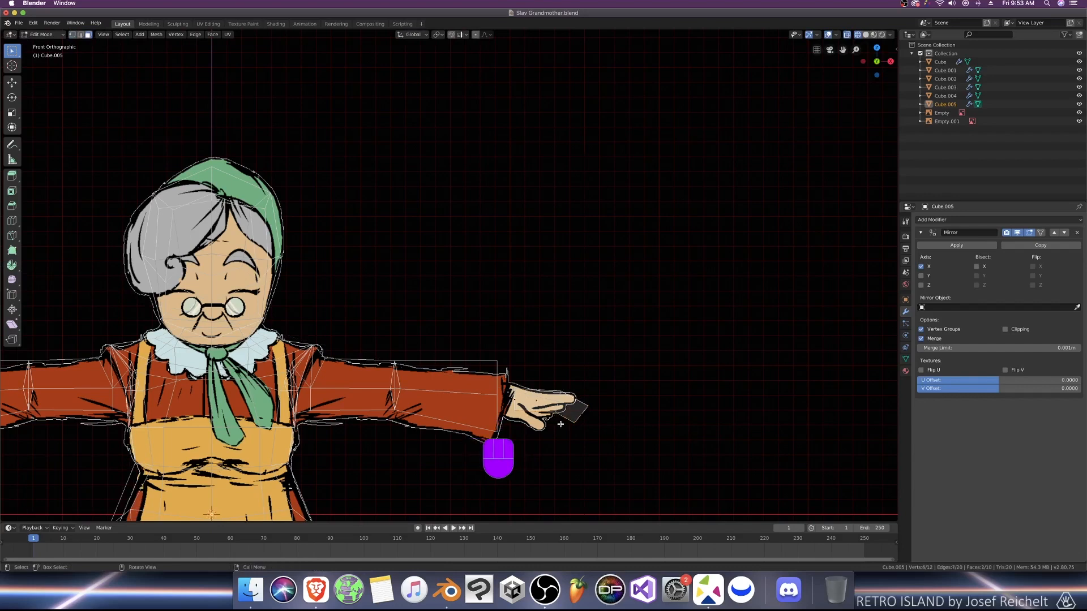
key(g)
key(z)
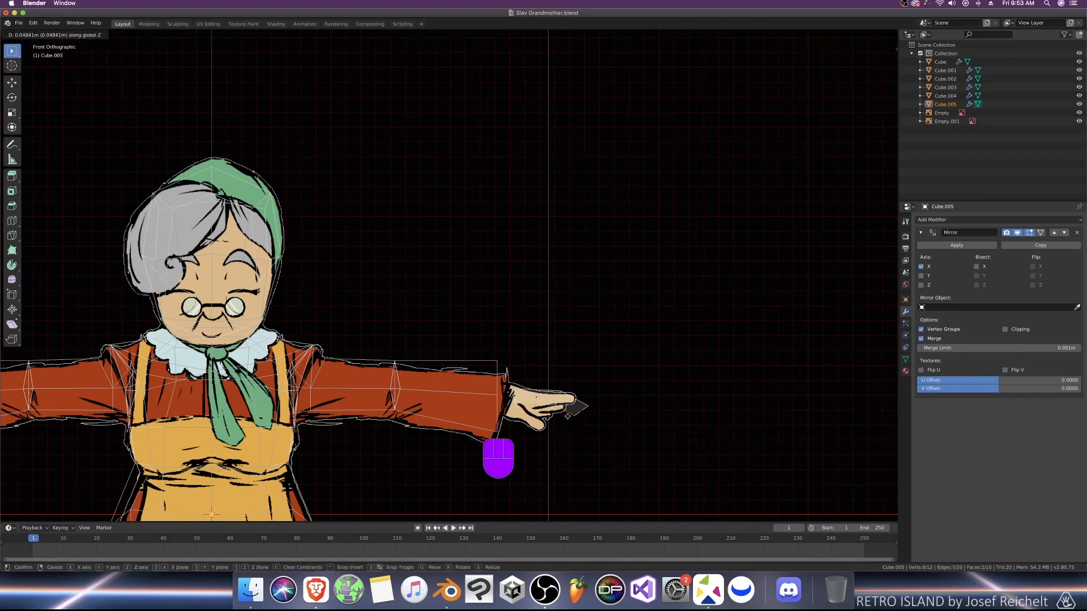
click(509, 404)
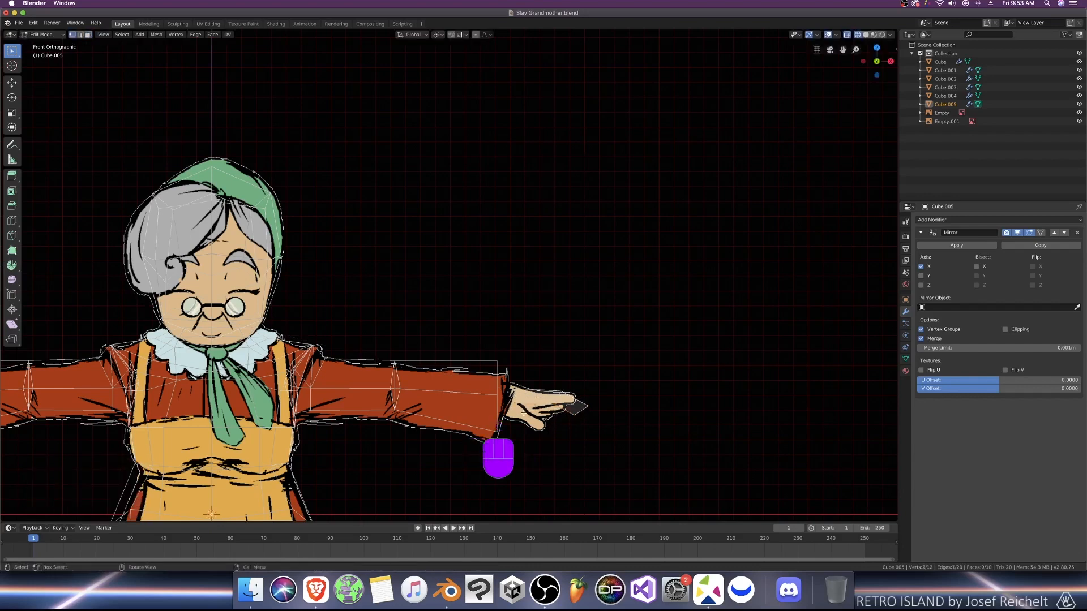
key(g)
key(z)
click(525, 417)
Step: Taper the hand's back side by moving its wrist and knuckle vertices outward along Y and the fingertip vertices 0.0165 m inward
middle_drag(525, 417, 553, 435)
scroll(561, 390, up, 3)
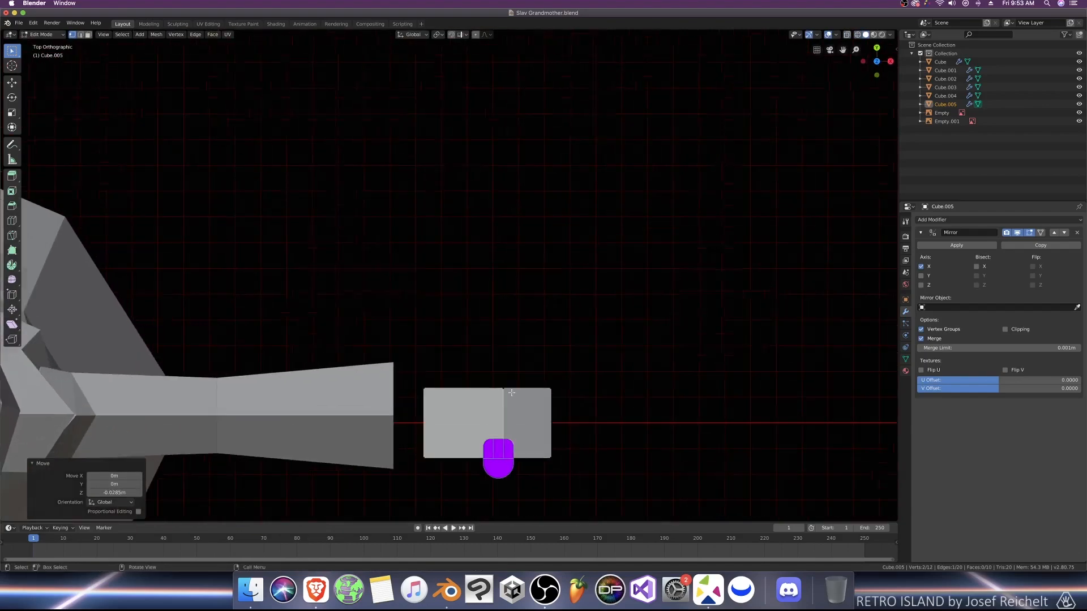
key(z)
click(398, 378)
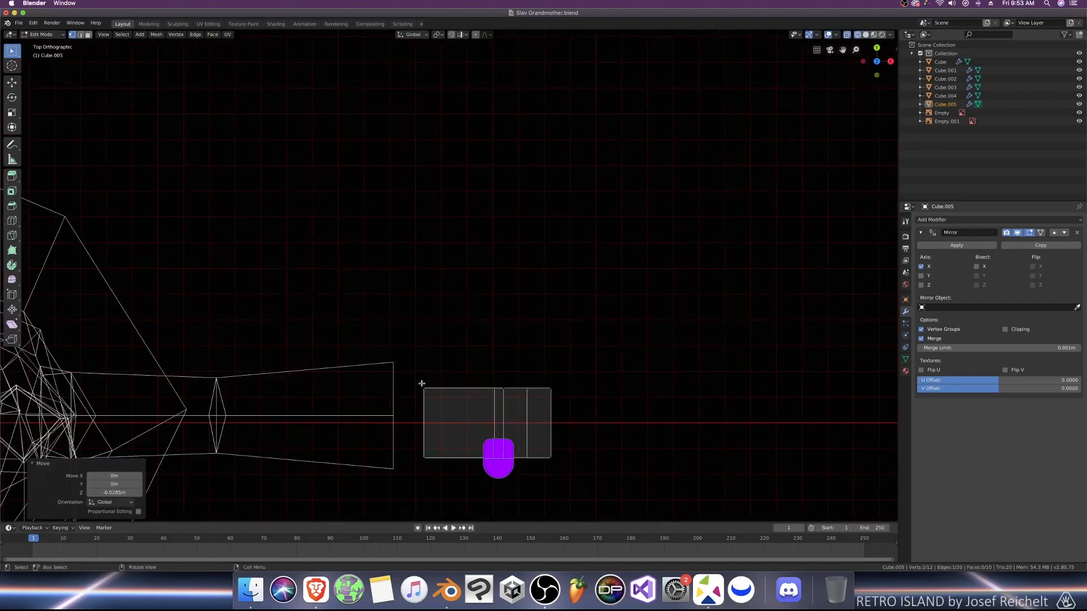
drag(443, 402, 537, 399)
key(g)
key(y)
click(449, 398)
key(g)
key(y)
click(505, 402)
key(g)
key(y)
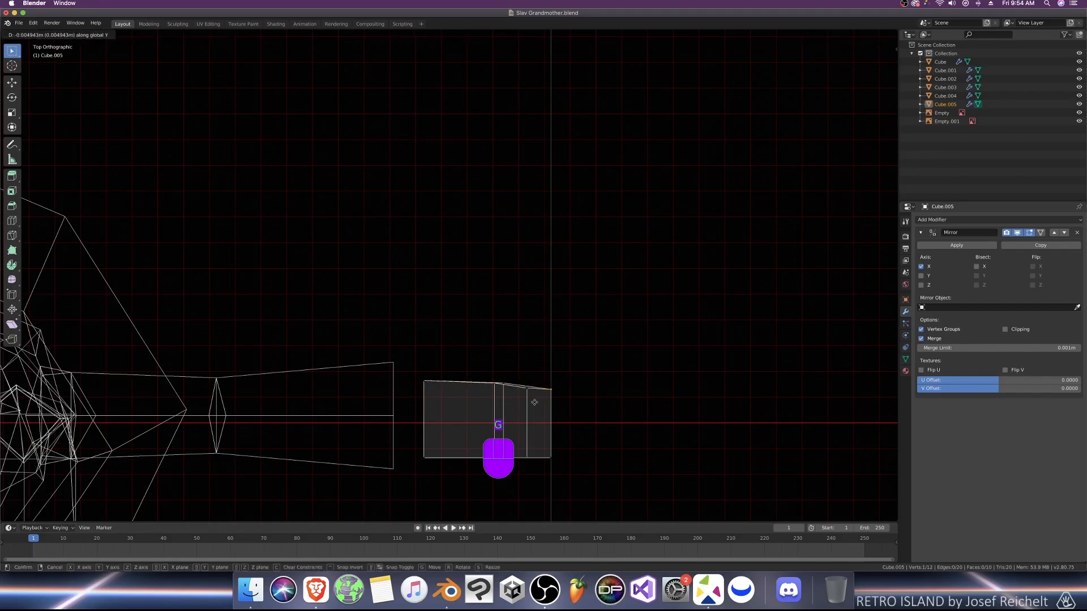
click(535, 405)
Step: Extrude the wrist end face of the hand and move it 0.131 m along X into the sleeve
key(KP_1)
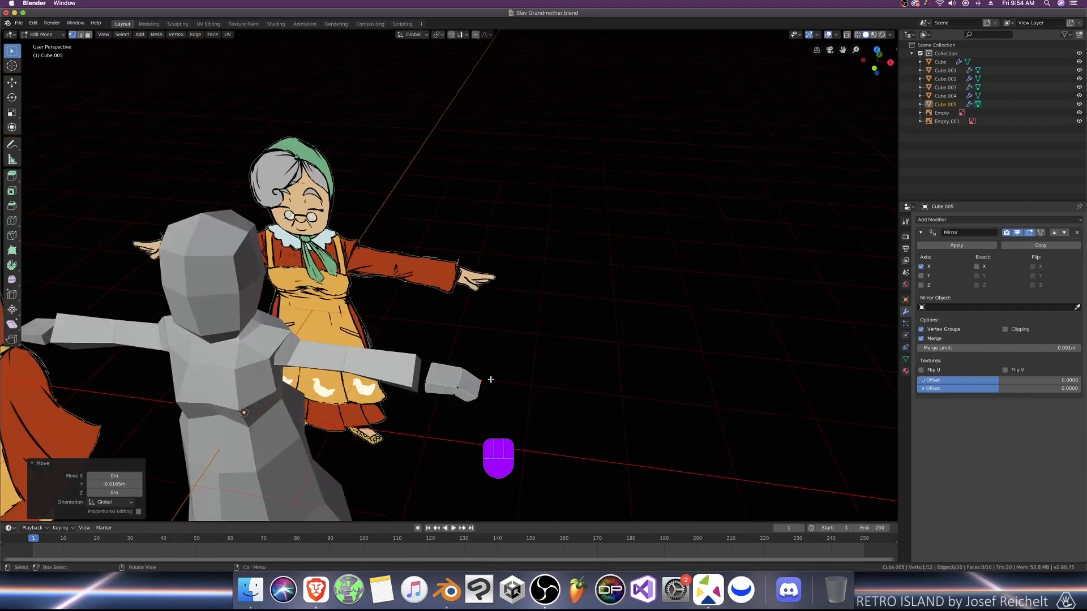
shift+middle_drag(456, 398, 510, 374)
scroll(510, 373, up, 2)
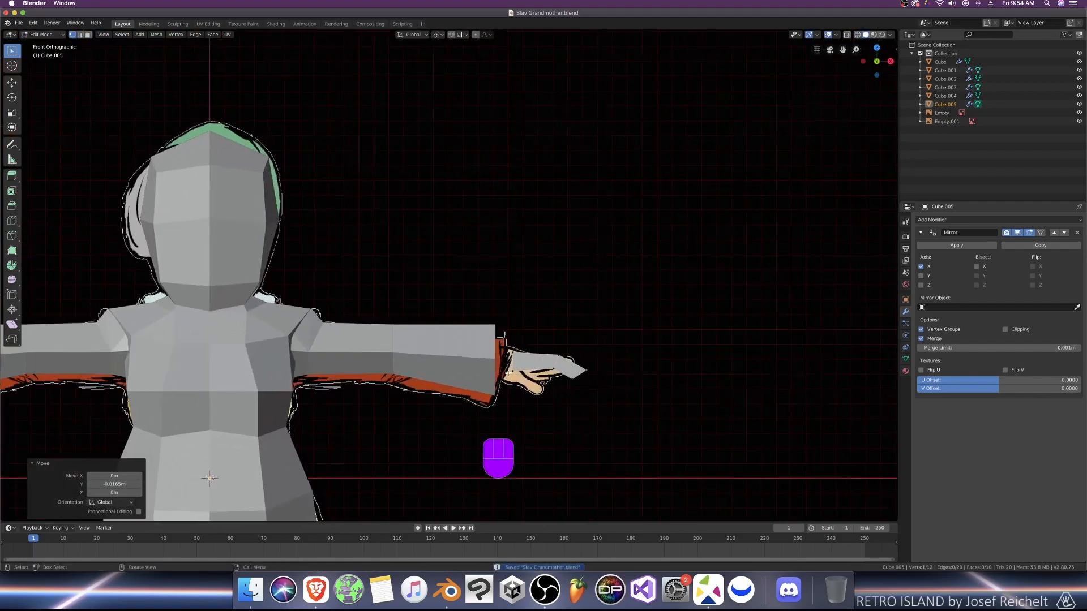
key(3)
key(z)
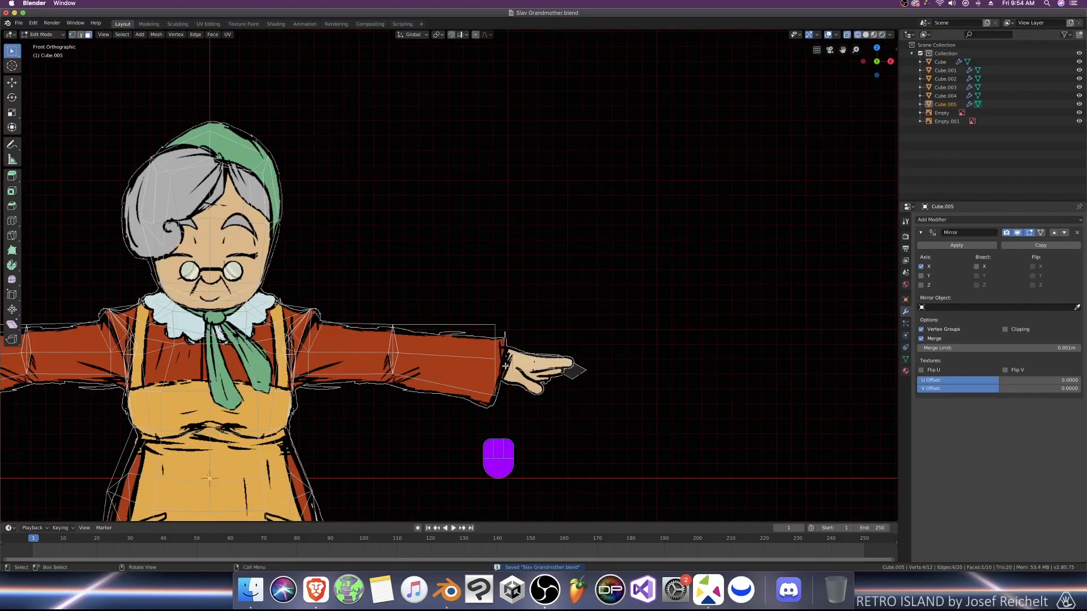
key(e)
key(g)
click(488, 367)
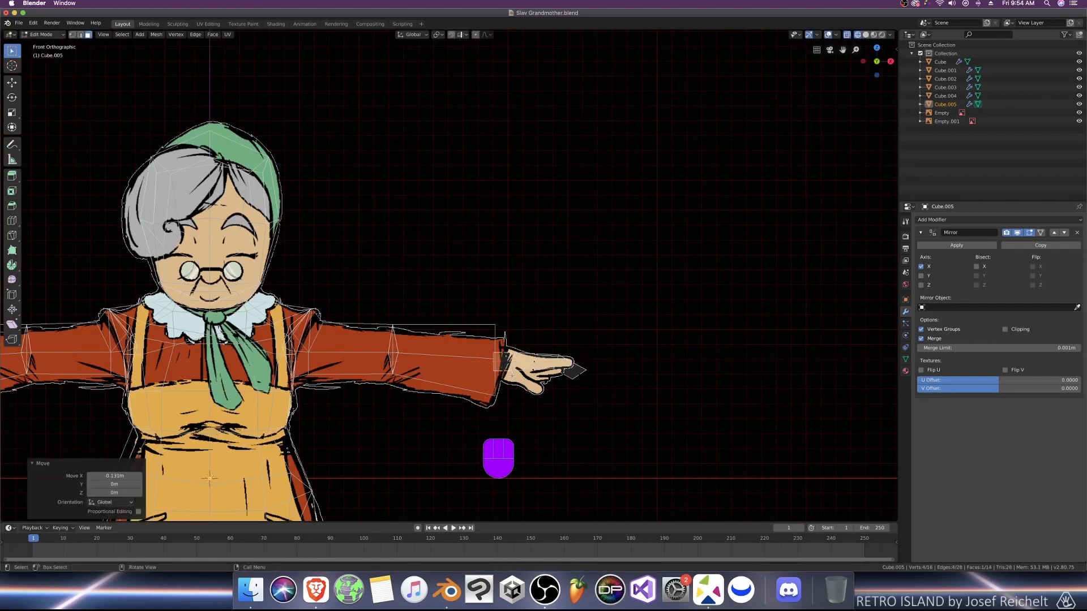
Step: Add one centred loop cut lengthwise around the hand from wrist to fingertips
middle_drag(488, 367, 542, 399)
key(ctrl+r)
click(542, 398)
right_click(542, 398)
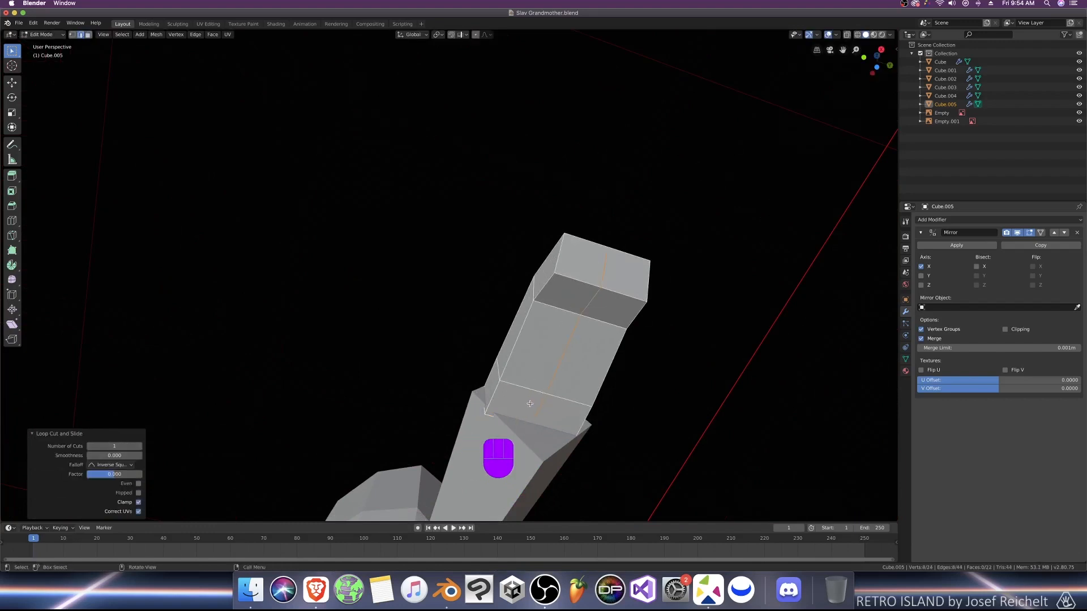
Step: Shift the underside vertex at the front of the wrist along X toward the fingers
key(1)
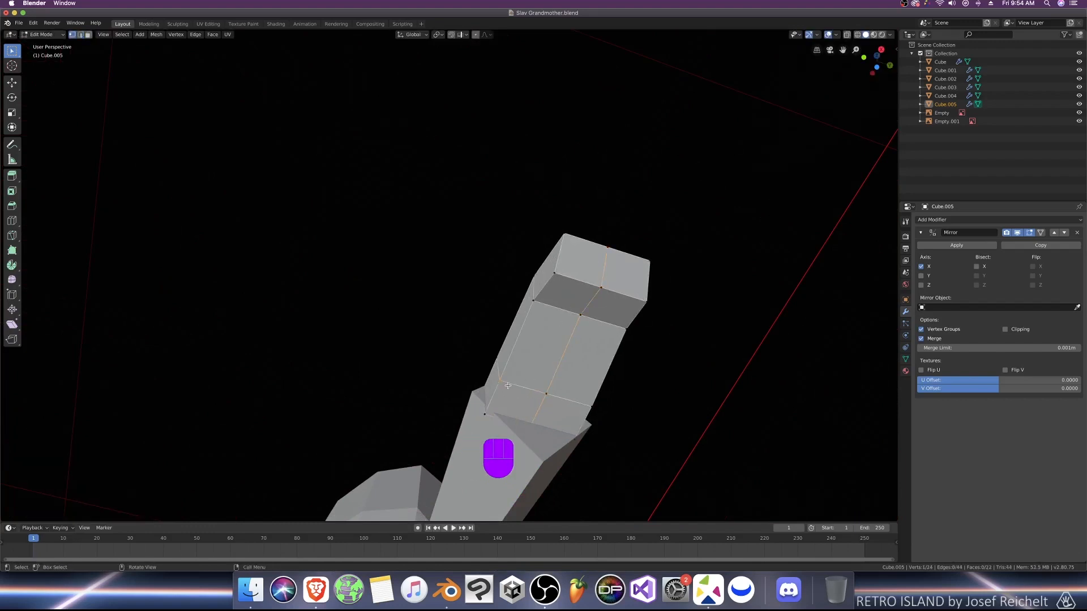
key(KP_1)
key(g)
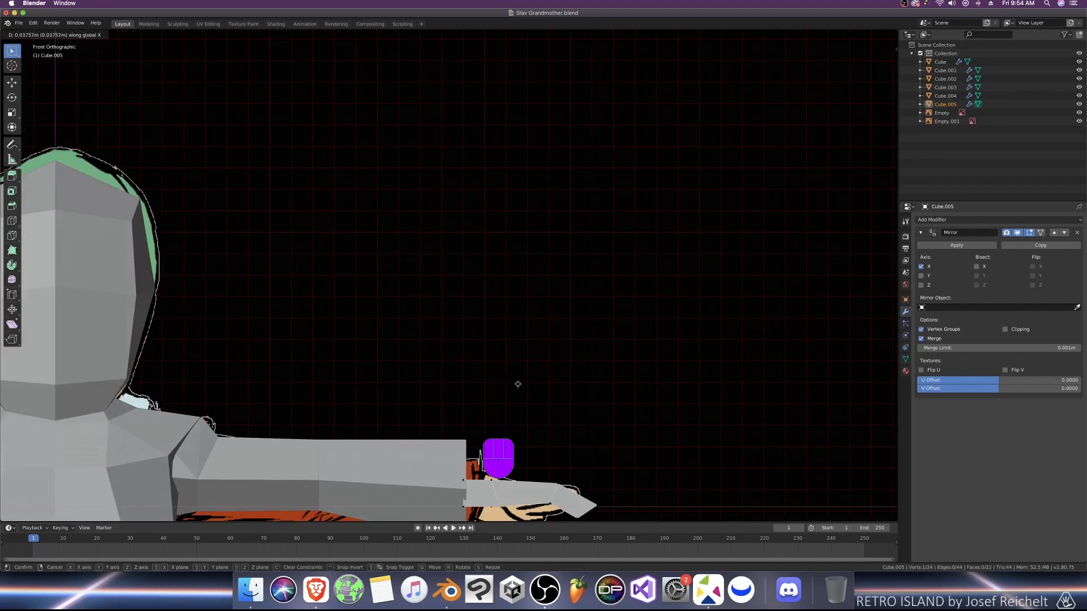
click(519, 383)
Step: Select the adjoining front and underside faces near the wrist for the thumb and isolate the hand in local view
mouse_move(520, 384)
middle_down()
mouse_move(498, 433)
mouse_move(525, 391)
middle_up()
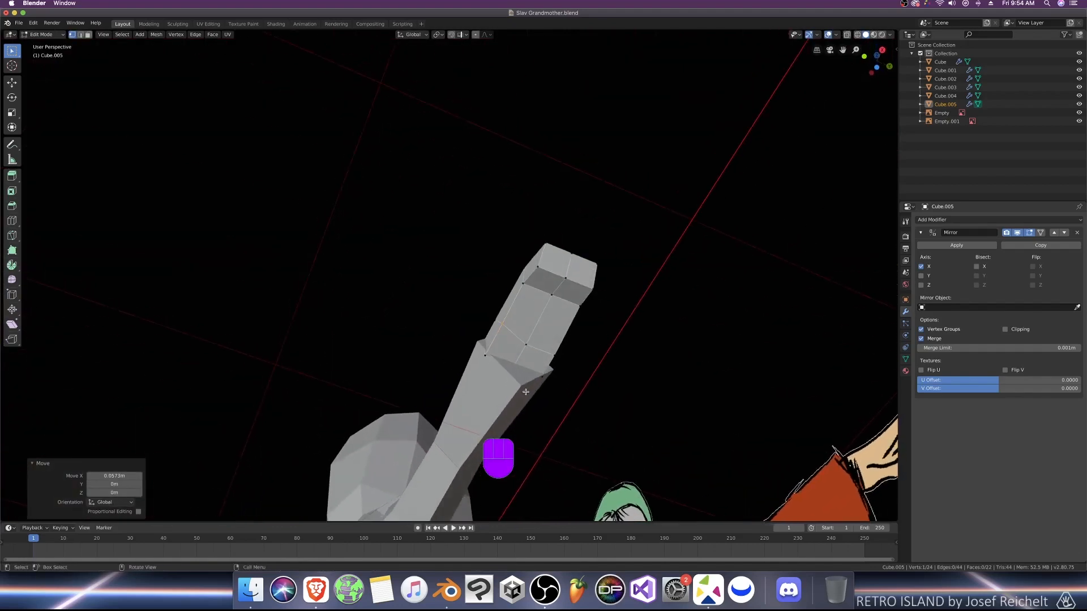
key(3)
click(510, 349)
middle_drag(509, 349, 496, 382)
shift+click(480, 379)
key(KP_Divide)
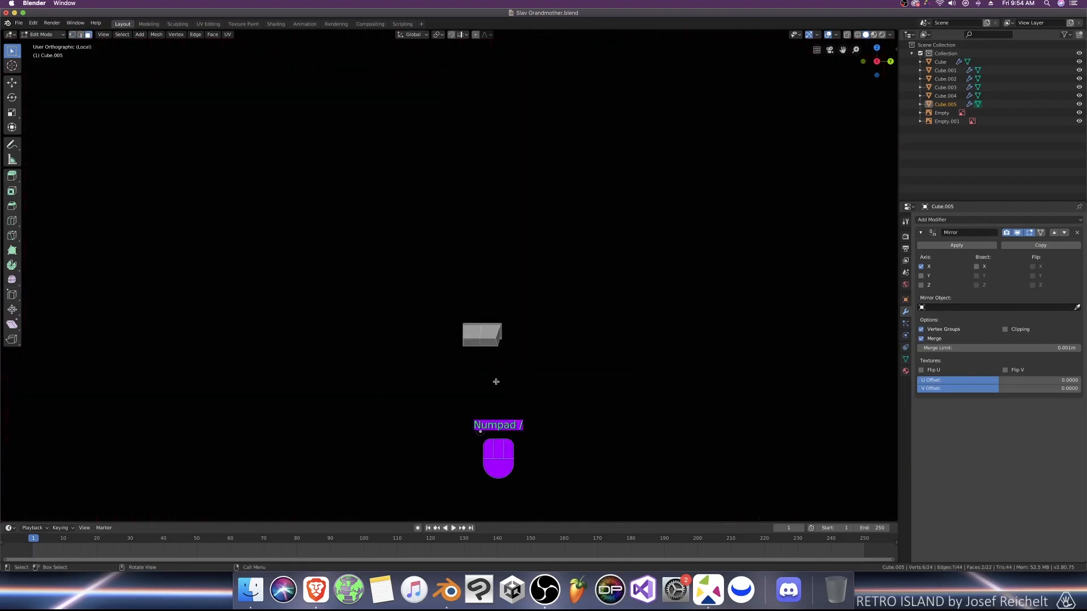
Step: Extrude the thumb faces, scale them to 0.756 and move them -0.0107 m along Y and -0.0131 m along Z
key(KP_3)
scroll(481, 384, up, 3)
shift+middle_drag(453, 382, 541, 359)
scroll(540, 358, up, 3)
key(e)
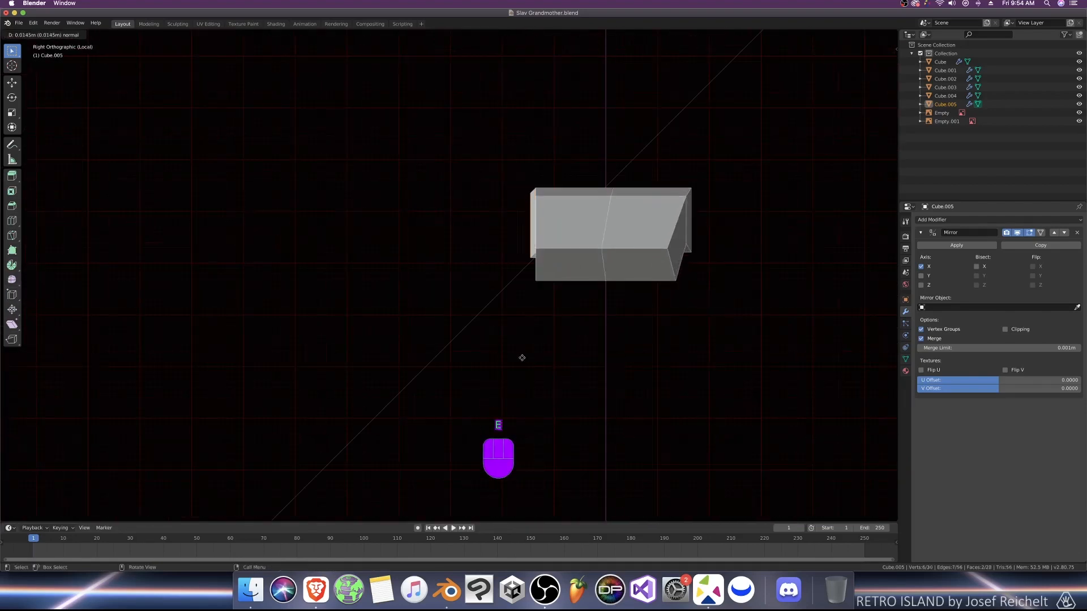
click(509, 372)
key(s)
click(512, 349)
key(g)
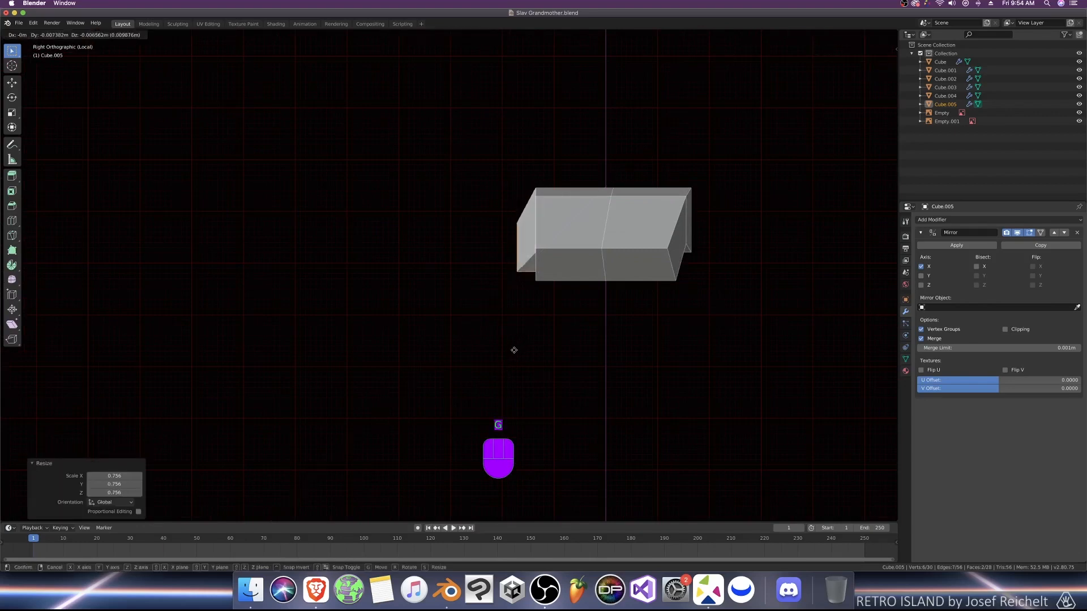
click(521, 355)
Step: Move the thumb's lower inner vertices about -0.048 m along Y and -0.028 m along Z in the side view
key(KP_1)
shift+middle_drag(559, 346, 402, 371)
scroll(509, 374, up, 3)
middle_drag(556, 374, 517, 364)
key(KP_1)
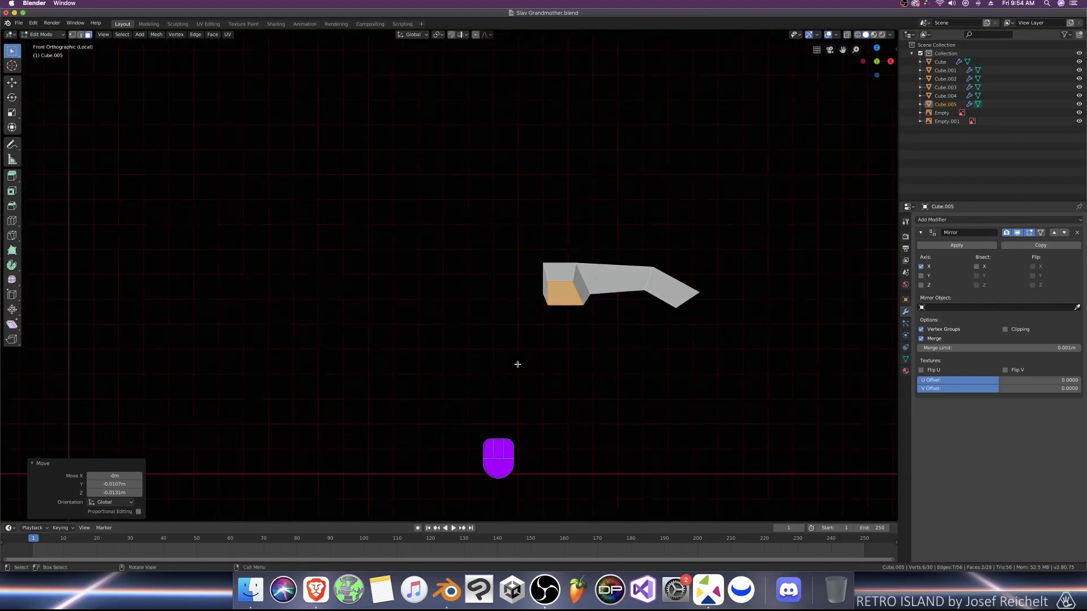
key(KP_3)
key(z)
scroll(487, 352, up, 4)
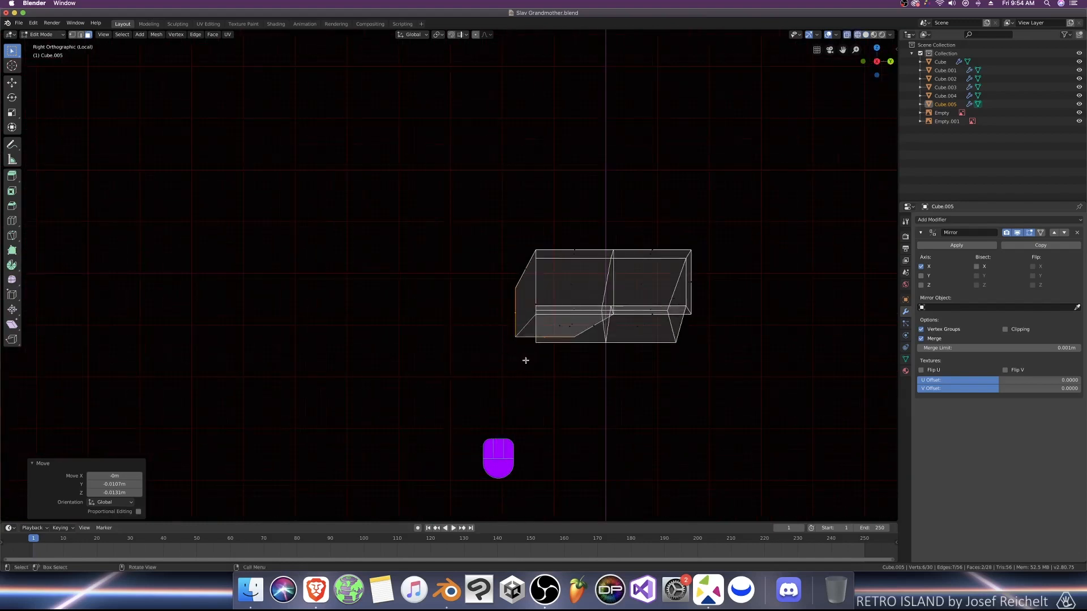
key(1)
click(577, 339)
key(g)
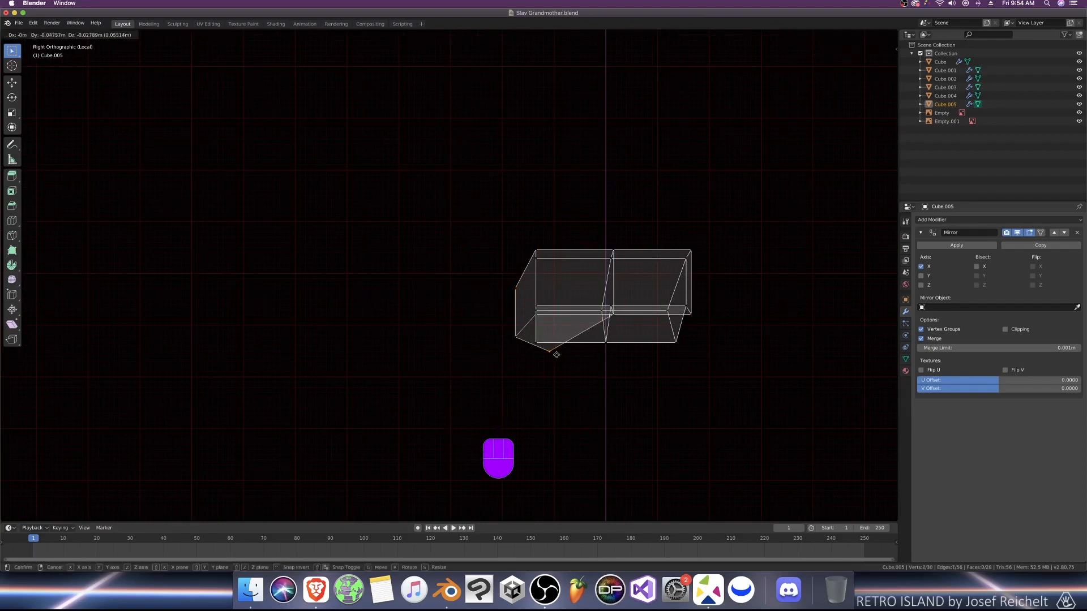
click(556, 355)
Step: Move the thumb's lower front vertices 0.0221 m along Y and 0.0139 m along Z, and reposition the pair above them
drag(496, 328, 522, 351)
key(g)
click(531, 341)
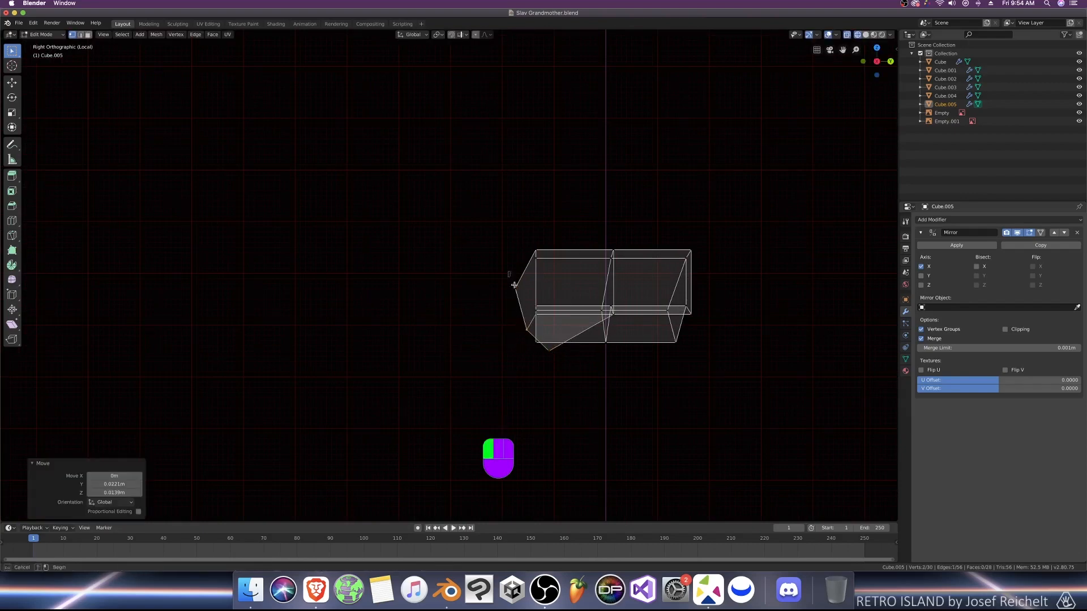
key(g)
click(514, 319)
Step: Move the thumb tip's wrist-side vertices along X toward the fingers to narrow the tip
key(3)
mouse_move(519, 343)
middle_down()
mouse_move(548, 311)
mouse_move(620, 302)
mouse_move(649, 316)
mouse_move(587, 368)
middle_up()
key(z)
middle_drag(587, 367, 583, 353)
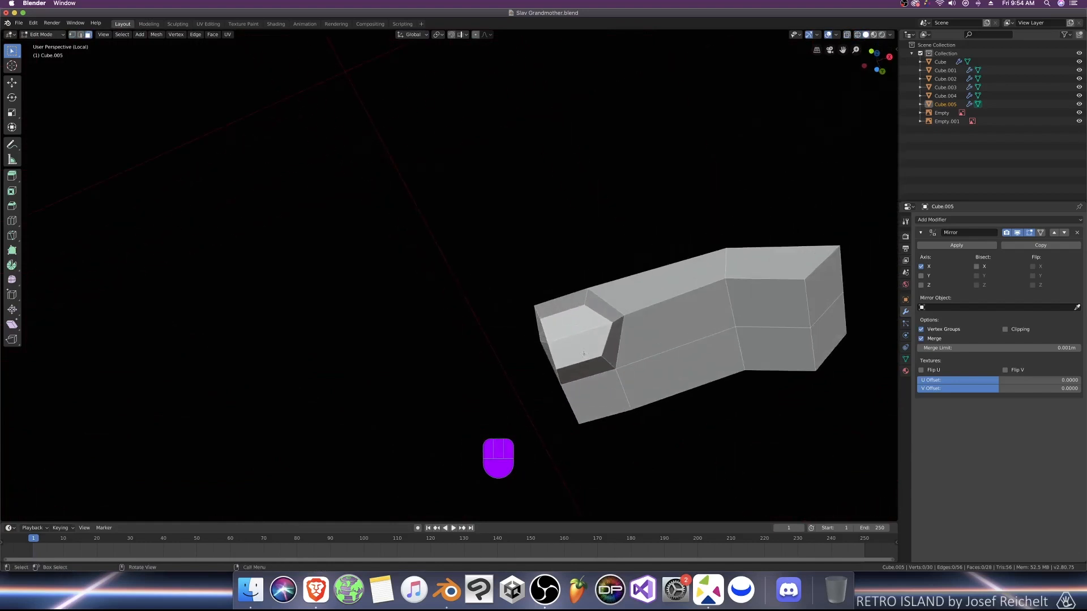
click(558, 360)
key(g)
key(y)
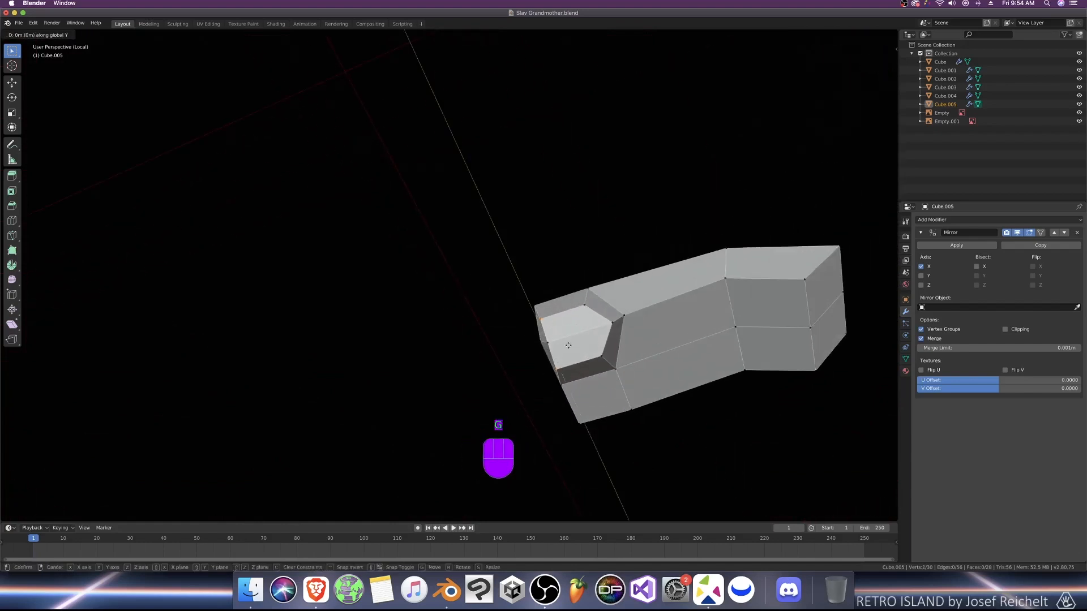
key(x)
click(581, 345)
Step: Merge the paired vertices on the short edge at the thumb's front into one point
middle_drag(581, 345, 586, 371)
double_click(571, 344)
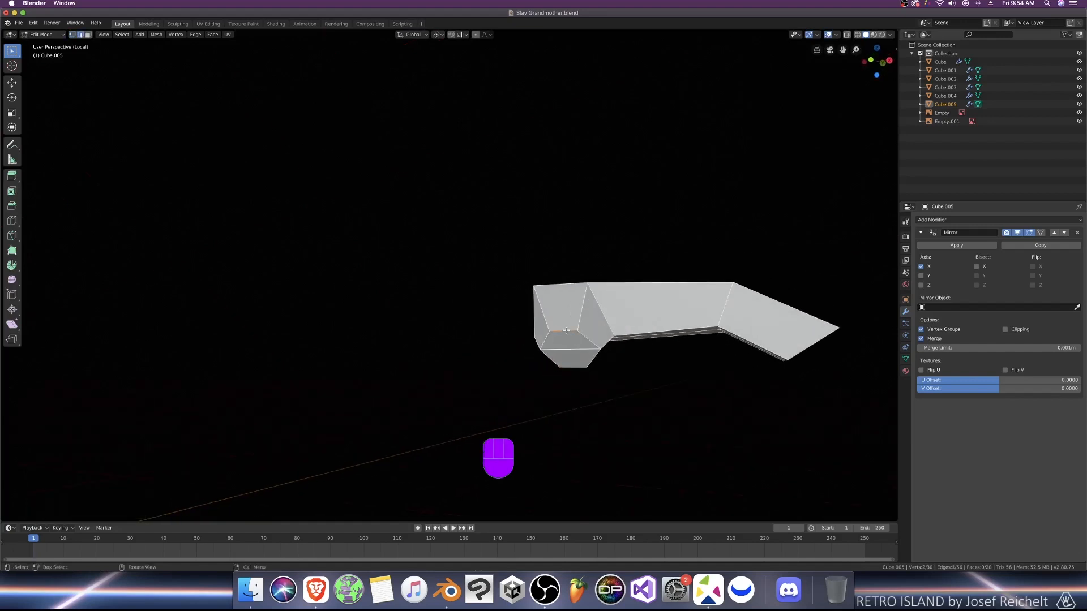
key(alt+m)
click(568, 328)
Step: Extrude the two faces at the thumb's lower end downward toward the fingers and scale the new end to 0.599
middle_drag(568, 329, 567, 376)
shift+click(576, 356)
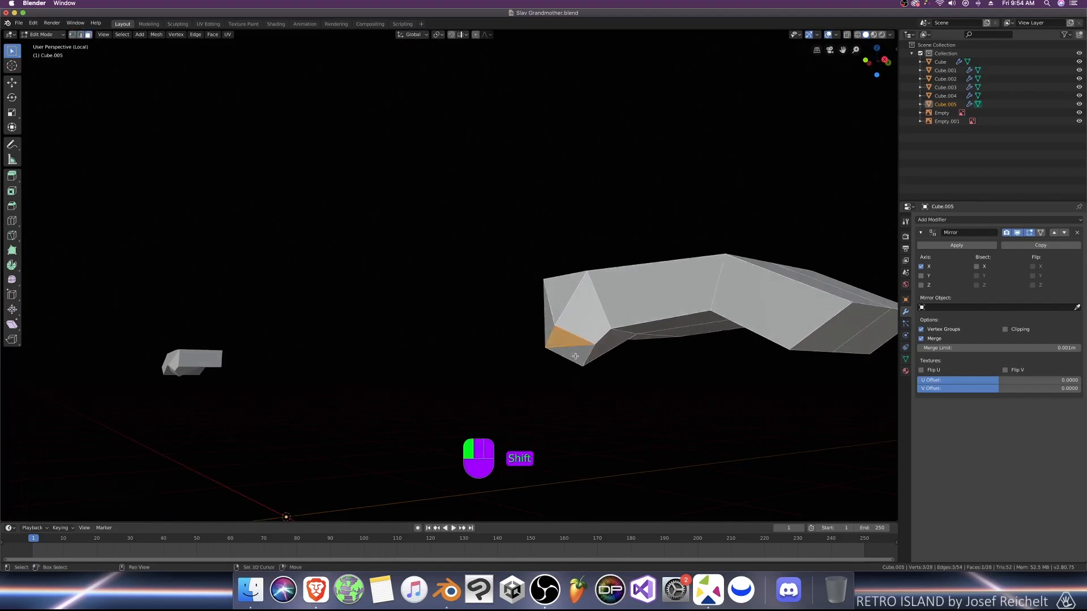
shift+click(571, 360)
key(KP_1)
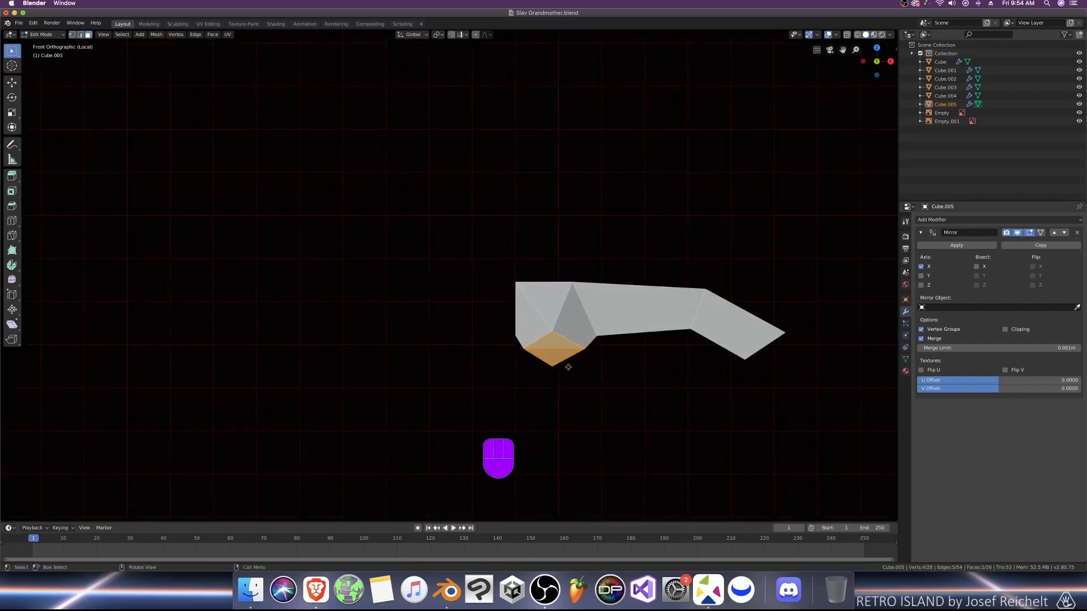
key(e)
click(581, 406)
key(s)
click(575, 400)
Step: Shift the extruded thumb end toward the fingers along X and rotate it in the front and top views
key(g)
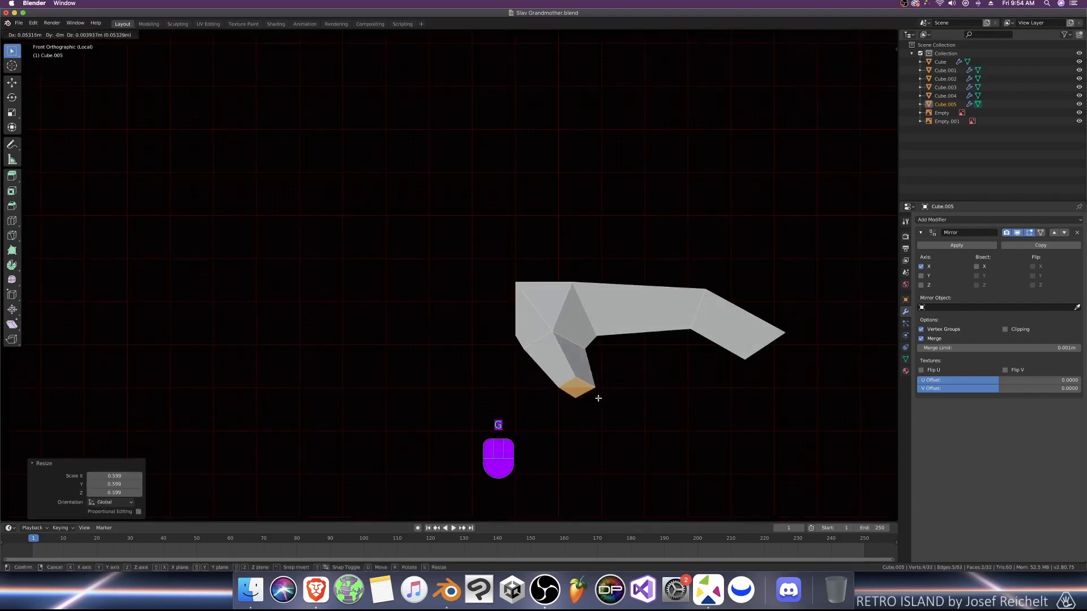
click(598, 398)
key(r)
click(617, 389)
key(KP_7)
key(r)
click(645, 330)
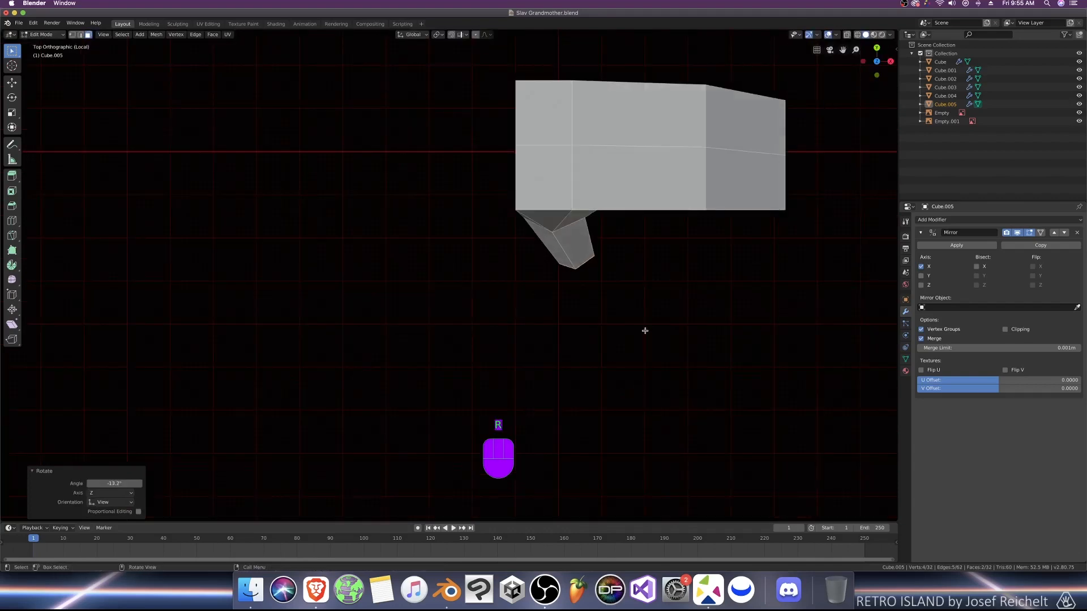
Step: Move the thumb's end faces back toward the palm by about 0.0479 m along Y and -0.006 m along Z
middle_drag(644, 331, 463, 377)
key(g)
click(600, 377)
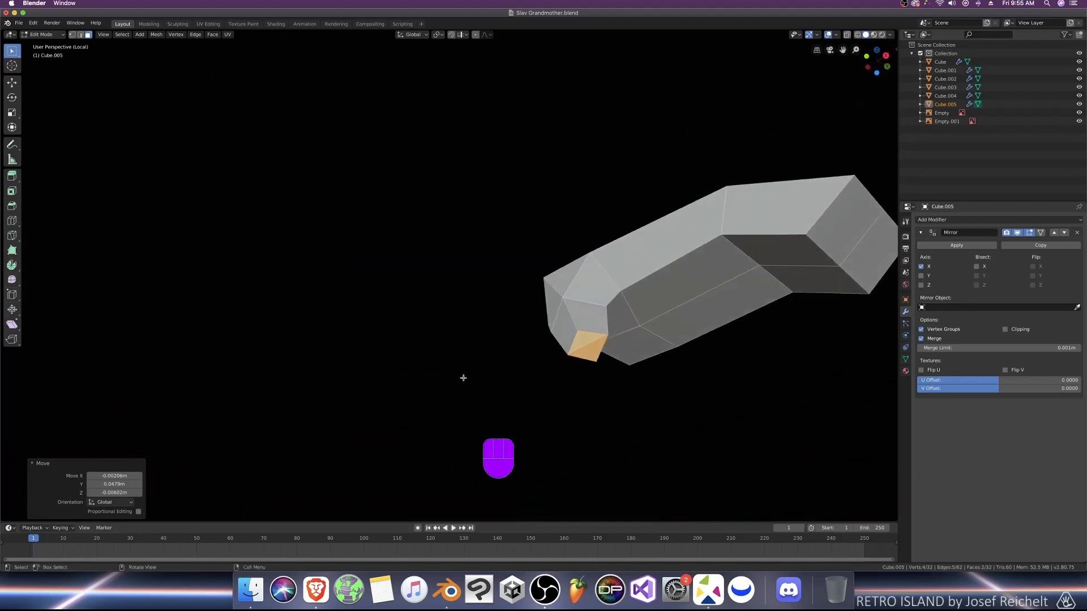
Step: Delete the thumb's end faces, then extrude the open rim and merge it into a single point to cap the tip
key(x)
click(586, 371)
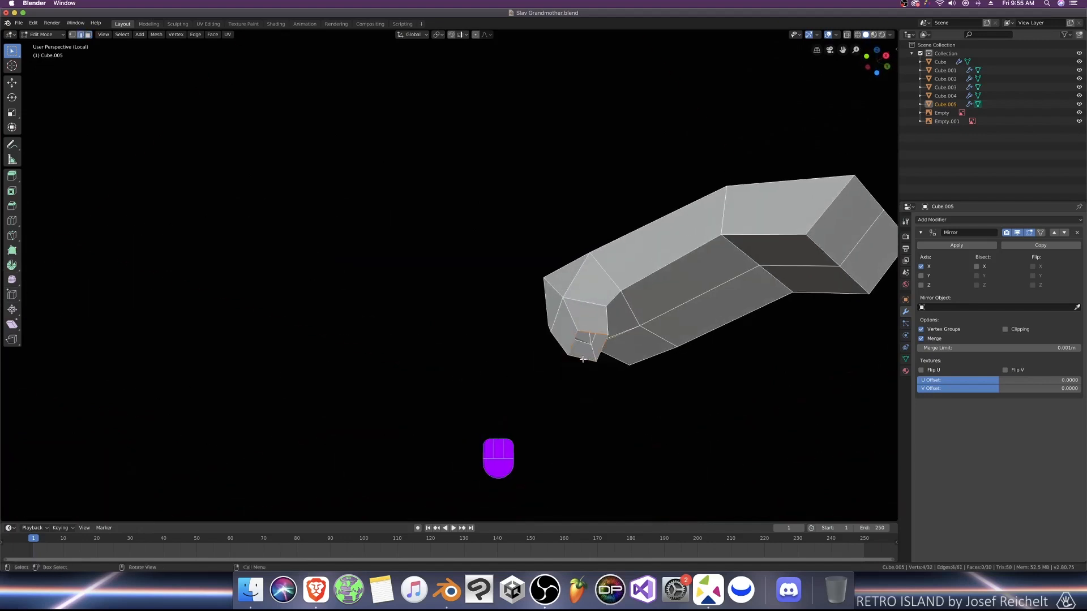
key(KP_1)
key(m)
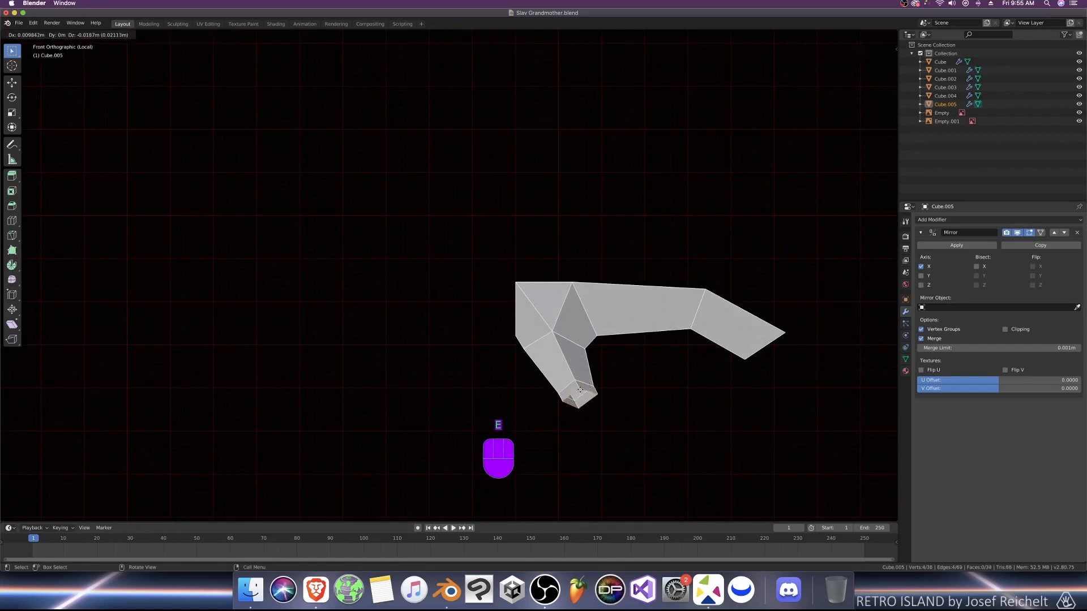
click(575, 382)
middle_drag(575, 383, 541, 334)
scroll(536, 400, down, 4)
key(Tab)
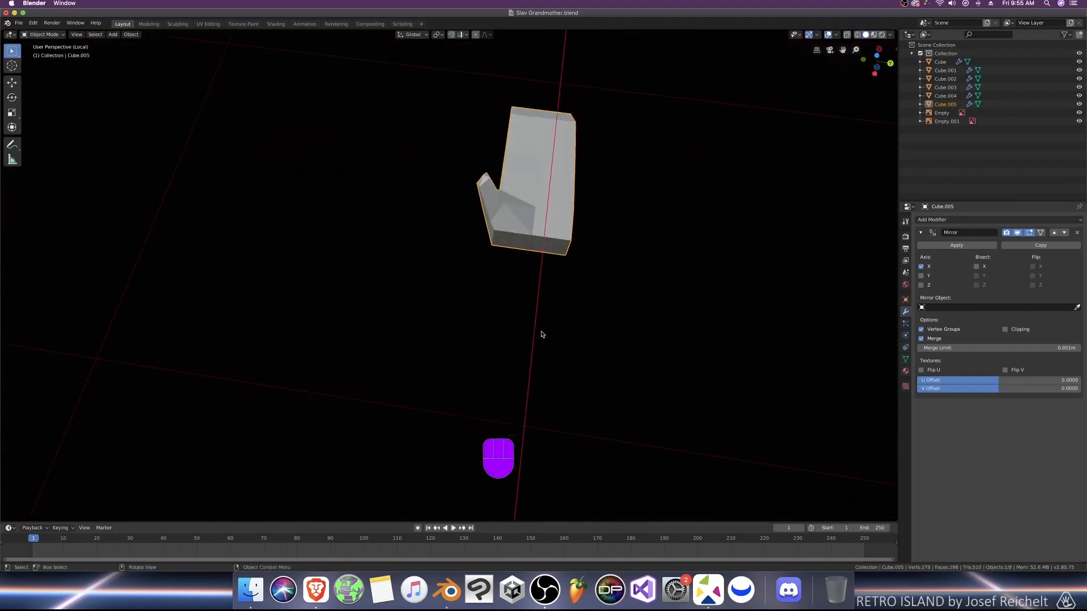
Step: In the bottom view, move the palm vertex beside the thumb base 0.0782 m along X and 0.0153 m along Y
key(ctrl+KP_7)
key(Tab)
click(531, 352)
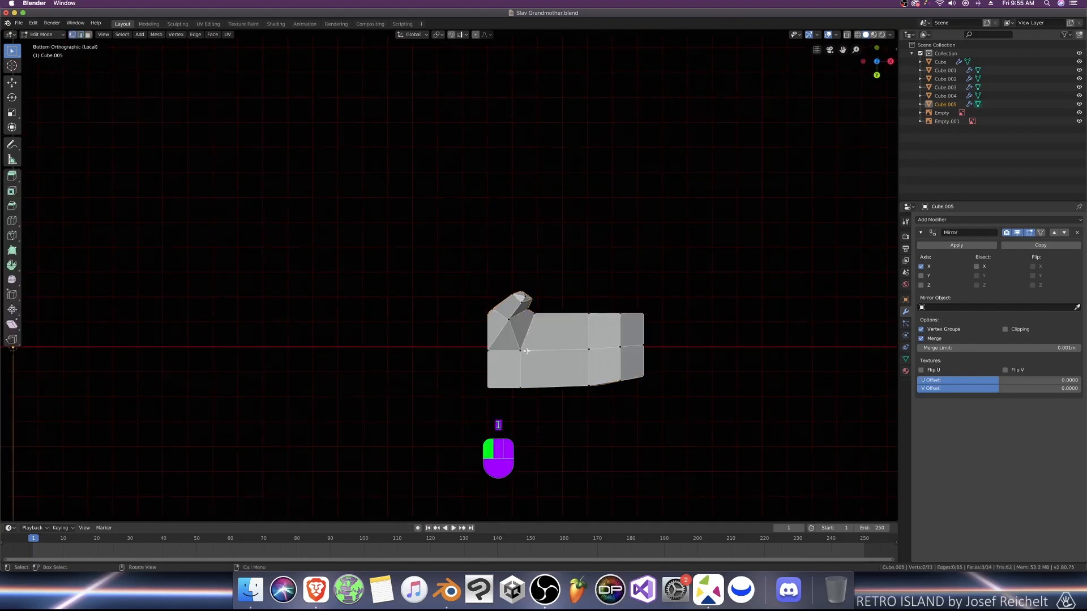
key(g)
click(548, 356)
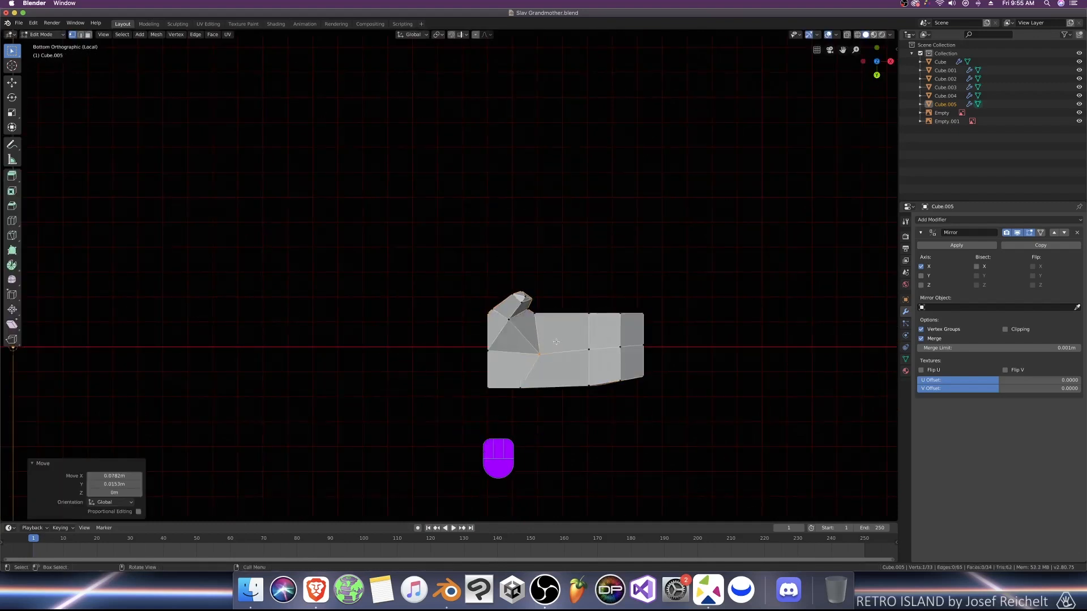
Step: Merge the middle vertex of the knuckle row on the hand's back into the outer-edge vertex, using At Last
middle_drag(556, 341, 527, 346)
scroll(543, 390, up, 2)
click(481, 372)
shift+click(450, 383)
key(alt+m)
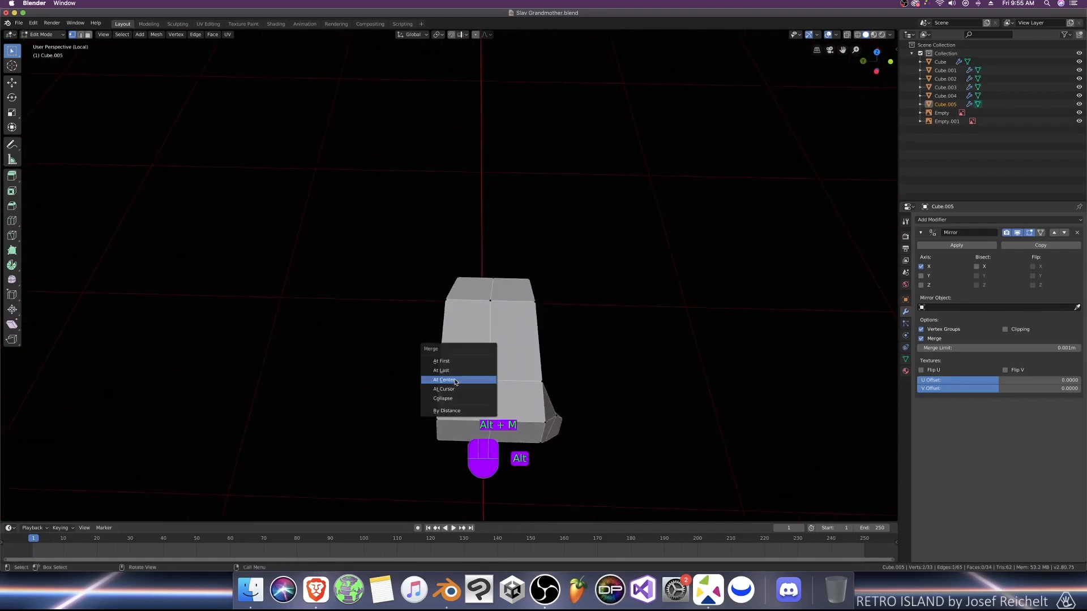
click(450, 373)
Step: Merge the middle vertices at the finger bend, fingertip and upper wrist edge into their outer-edge vertices, using At Last
shift+click(458, 304)
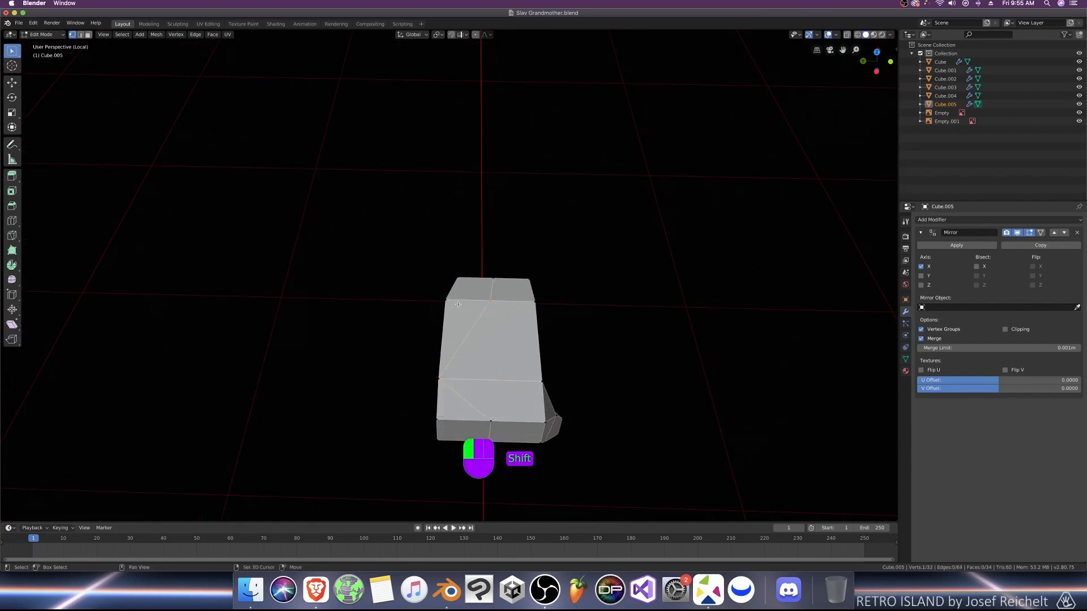
key(shift+r)
click(490, 280)
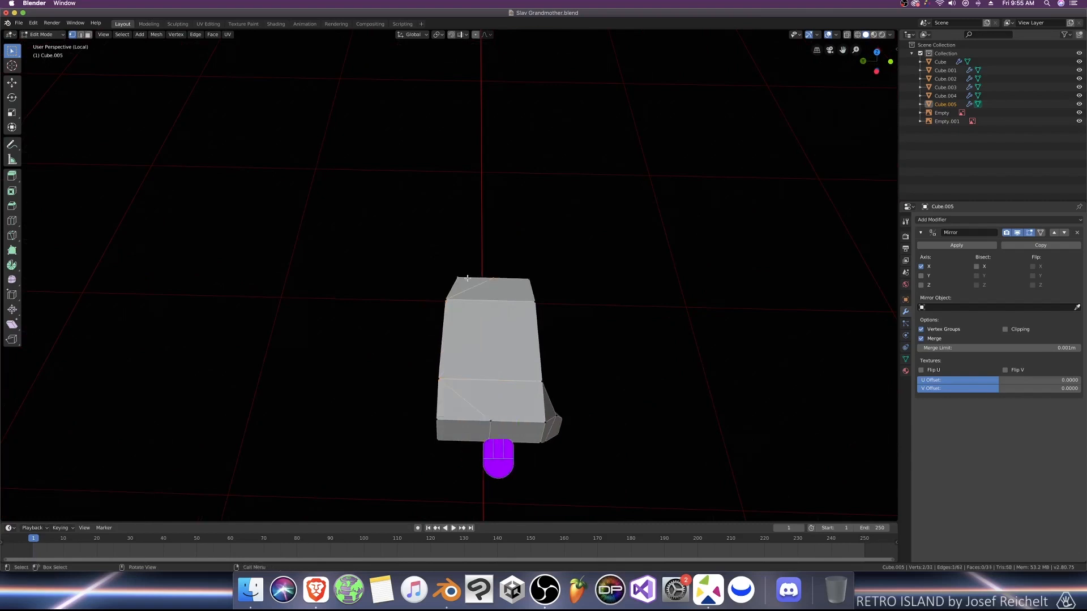
key(alt+m)
click(463, 277)
middle_drag(463, 276, 487, 345)
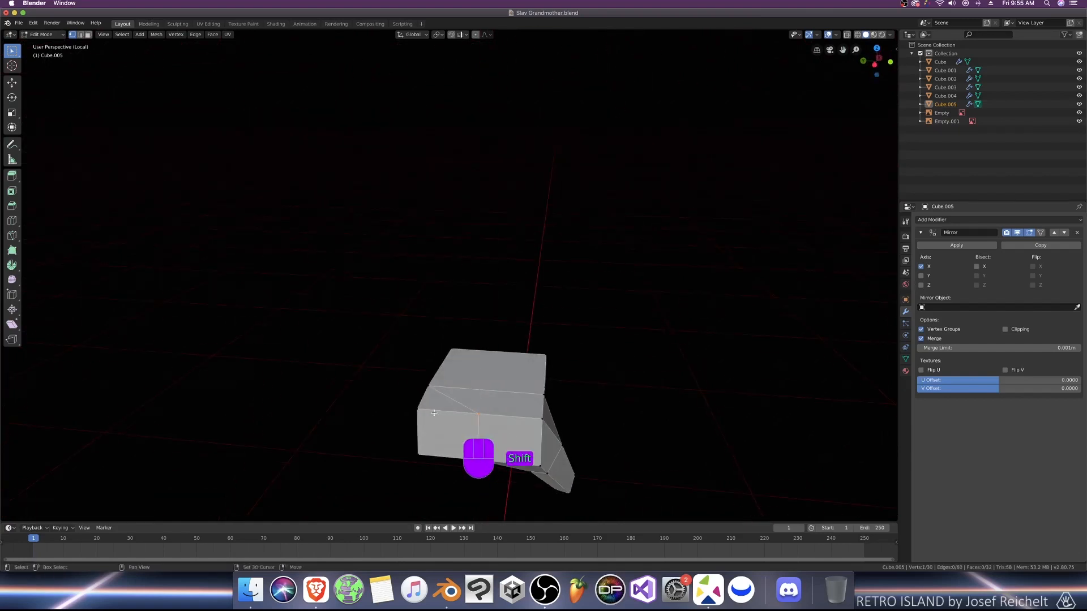
key(shift+r)
Step: Merge the two middle vertices on the underside of the fingers into their outer-edge vertices, using At Last
middle_drag(433, 412, 513, 343)
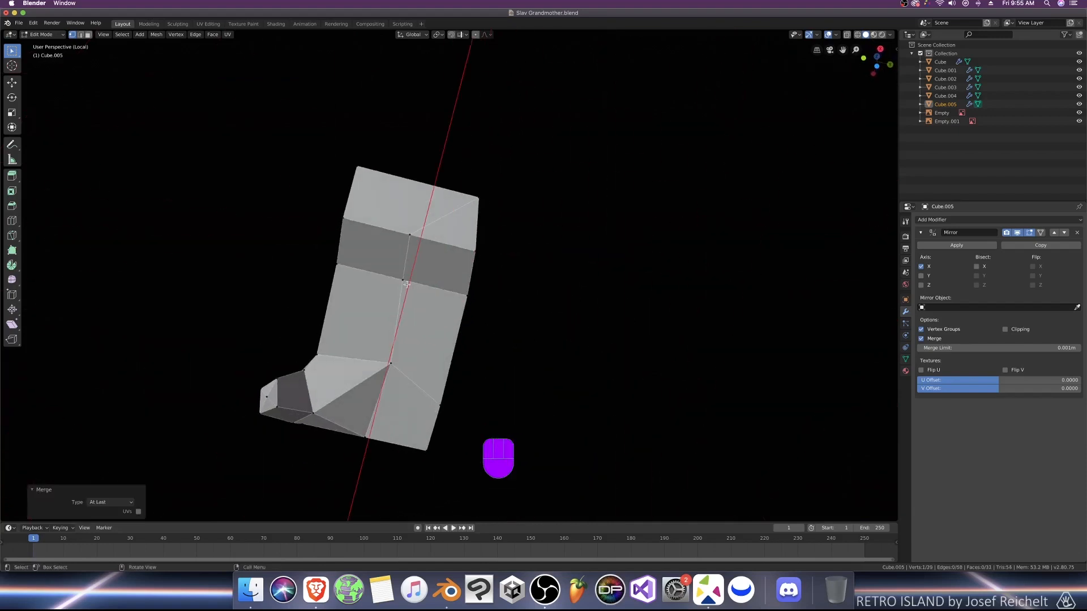
shift+click(455, 299)
key(alt+m)
click(455, 295)
click(420, 238)
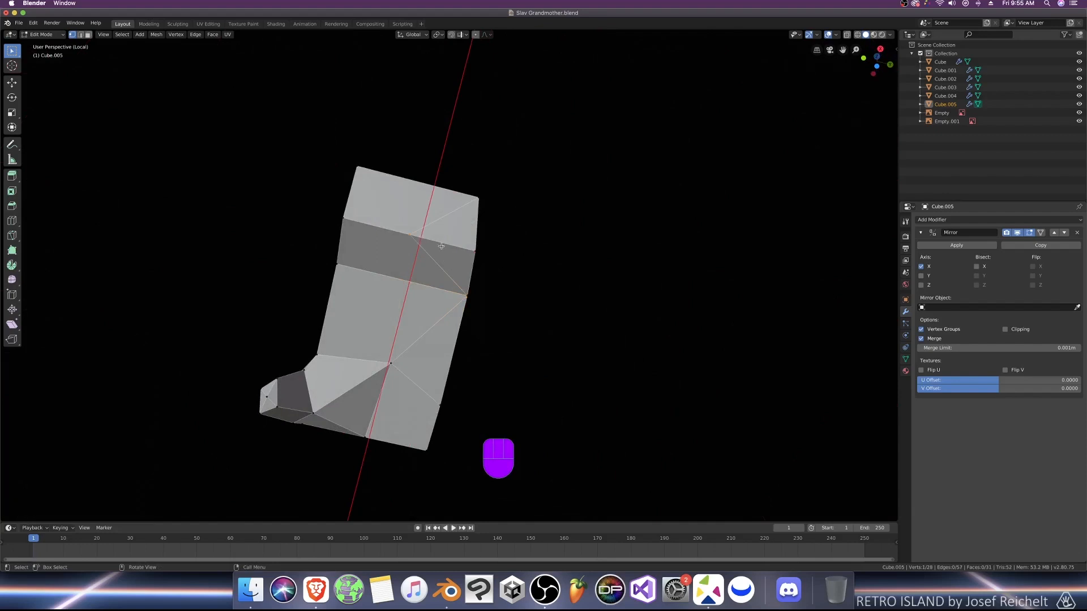
shift+click(473, 253)
key(alt+m)
click(475, 253)
Step: Examine the simplified hand from the back, front and sides, and compare it with the whole body
middle_drag(468, 342, 494, 387)
key(ctrl+KP_1)
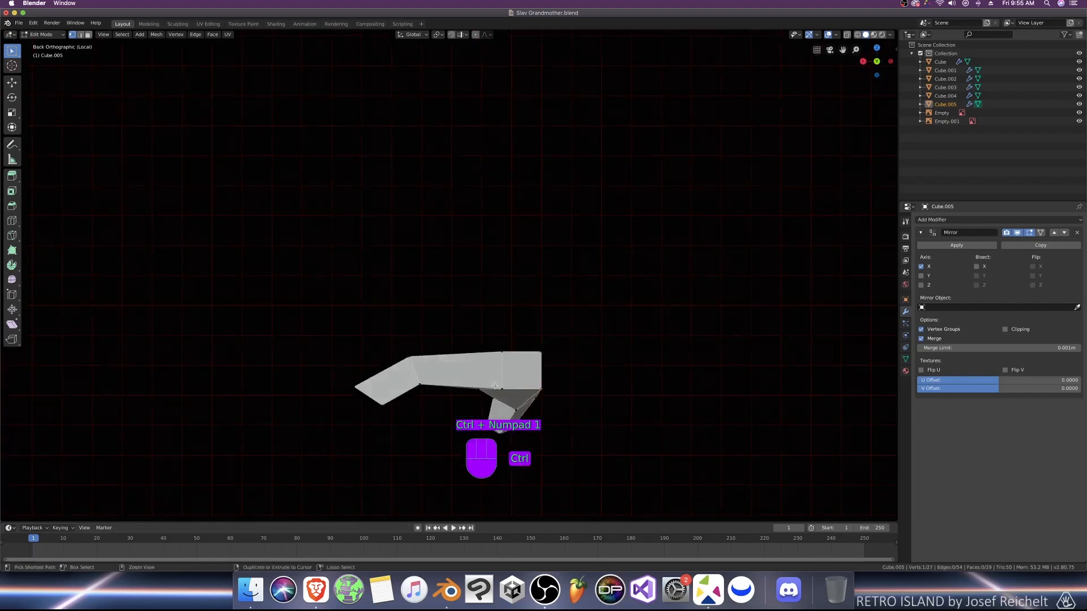
key(KP_3)
key(ctrl+KP_1)
key(ctrl+KP_3)
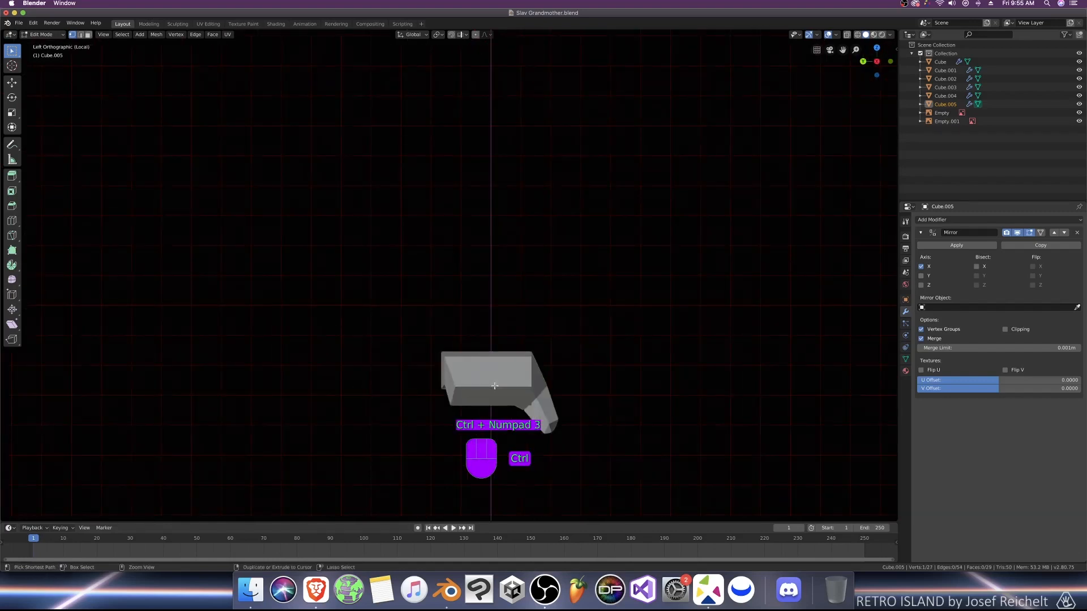
key(KP_1)
key(KP_3)
key(KP_Divide)
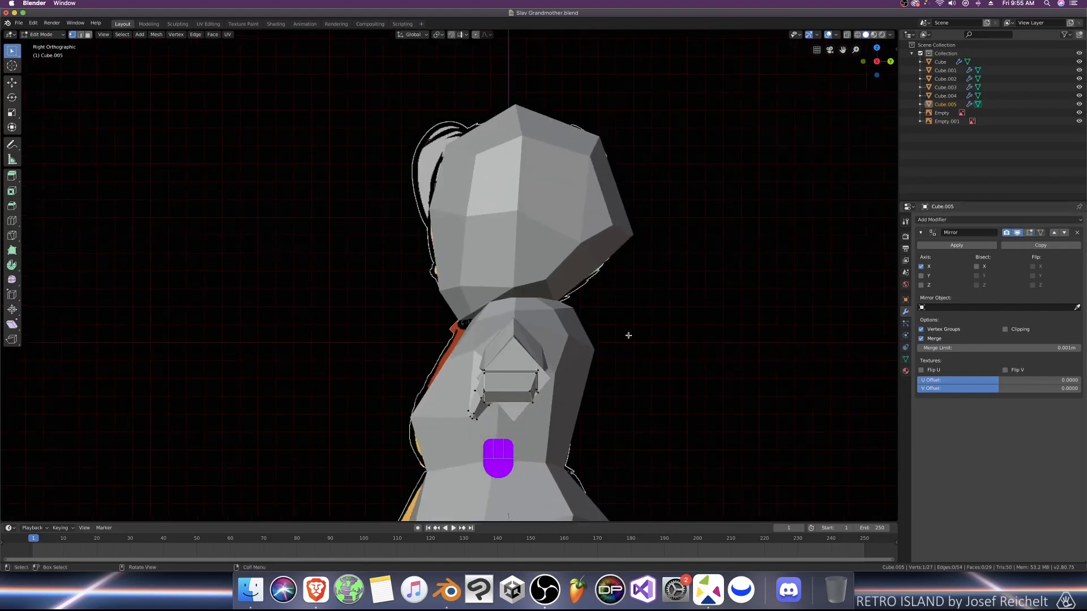
key(KP_Divide)
Step: Move the middle vertex of the wrist's lower edge -0.0294 m along Z in the left view
key(ctrl+KP_3)
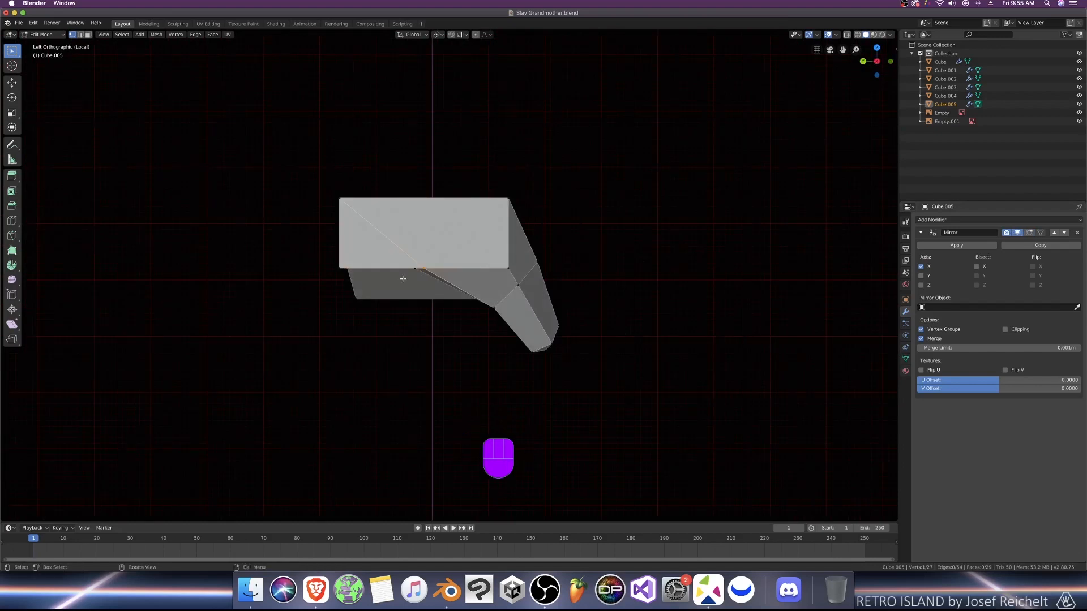
key(g)
key(z)
click(400, 295)
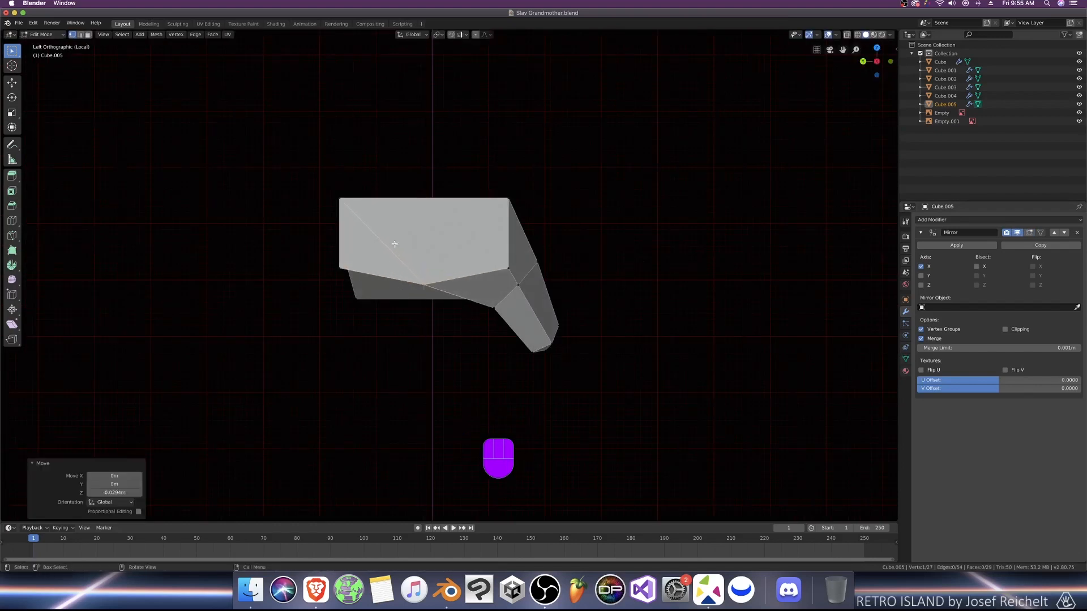
Step: Knife a V-shaped cut on the hand's back from both knuckle corners to the middle of the wrist's upper edge
scroll(424, 266, down, 1)
middle_drag(421, 264, 390, 271)
key(k)
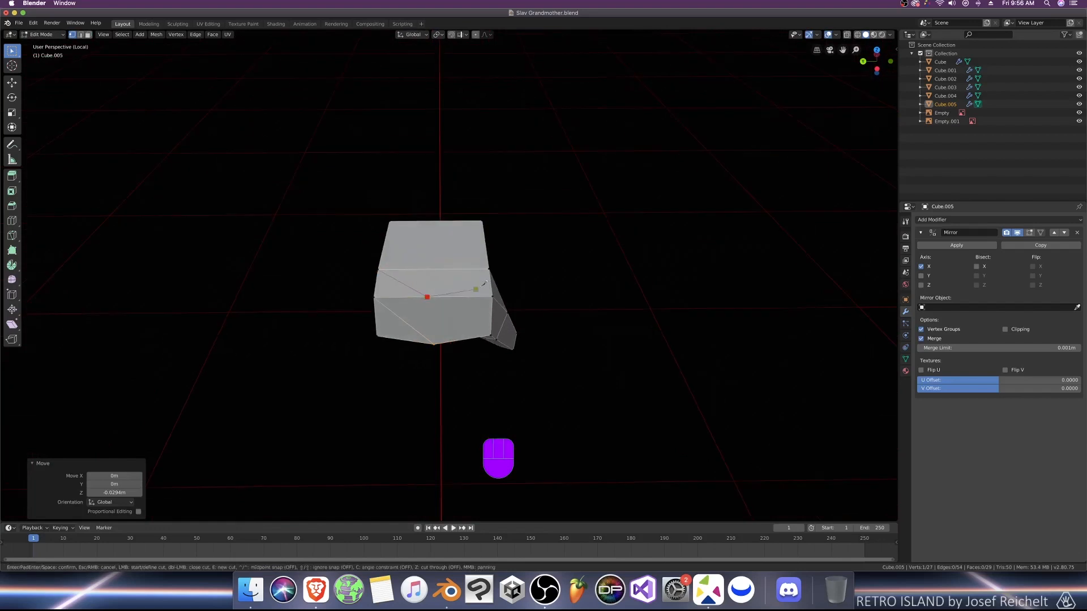
key(Return)
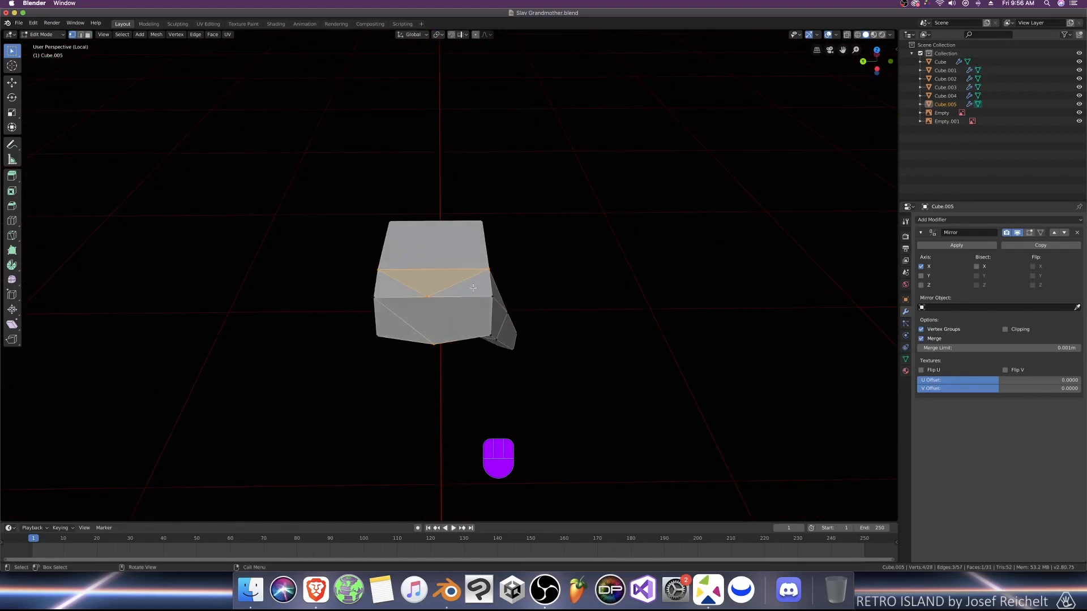
Step: Delete the faces closing the wrist end of the hand
mouse_move(475, 306)
middle_down()
mouse_move(470, 260)
mouse_move(469, 290)
middle_up()
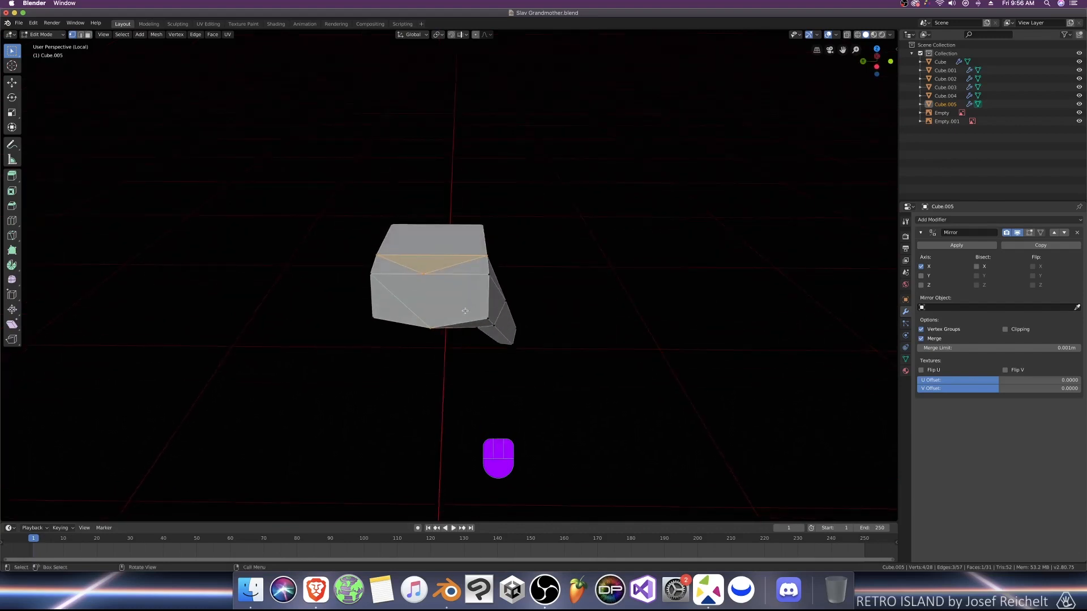
key(alt+a)
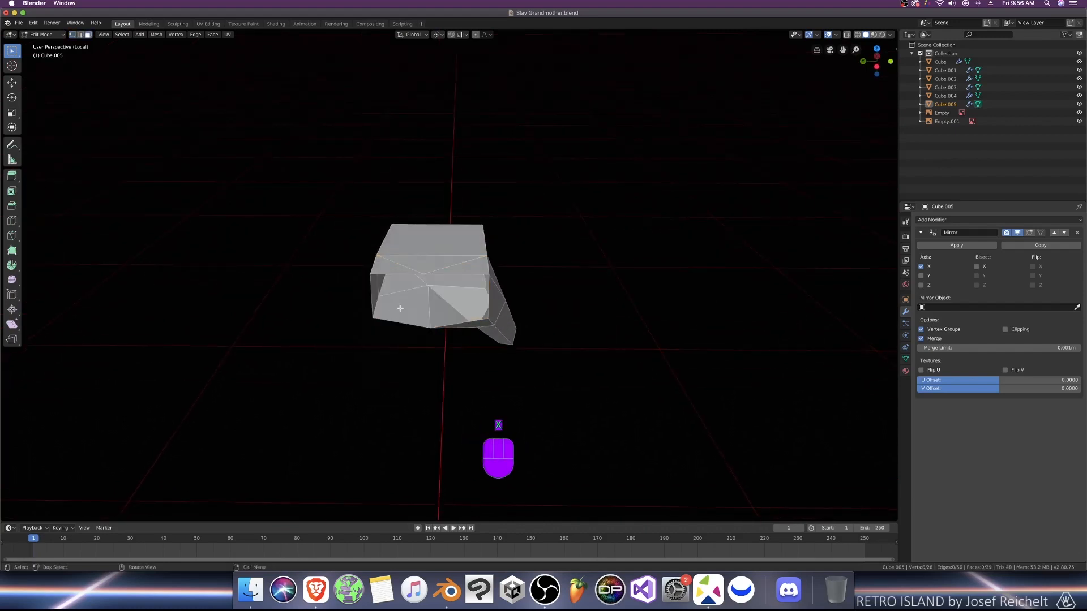
middle_drag(396, 311, 403, 351)
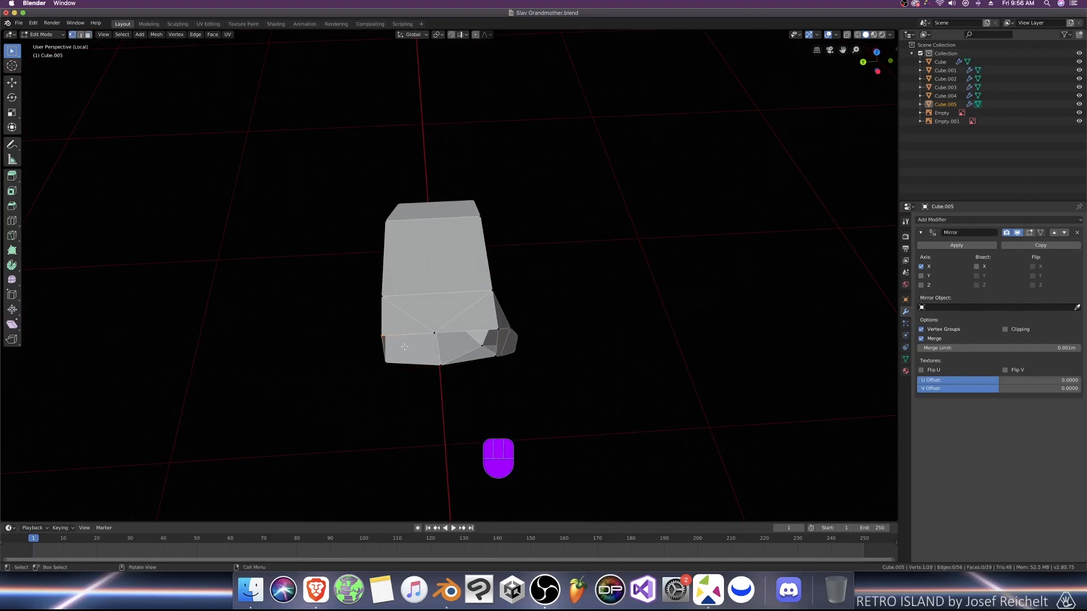
Step: Move the two vertices at the wrist opening's outer side -0.021 m along Y
shift+click(387, 363)
key(g)
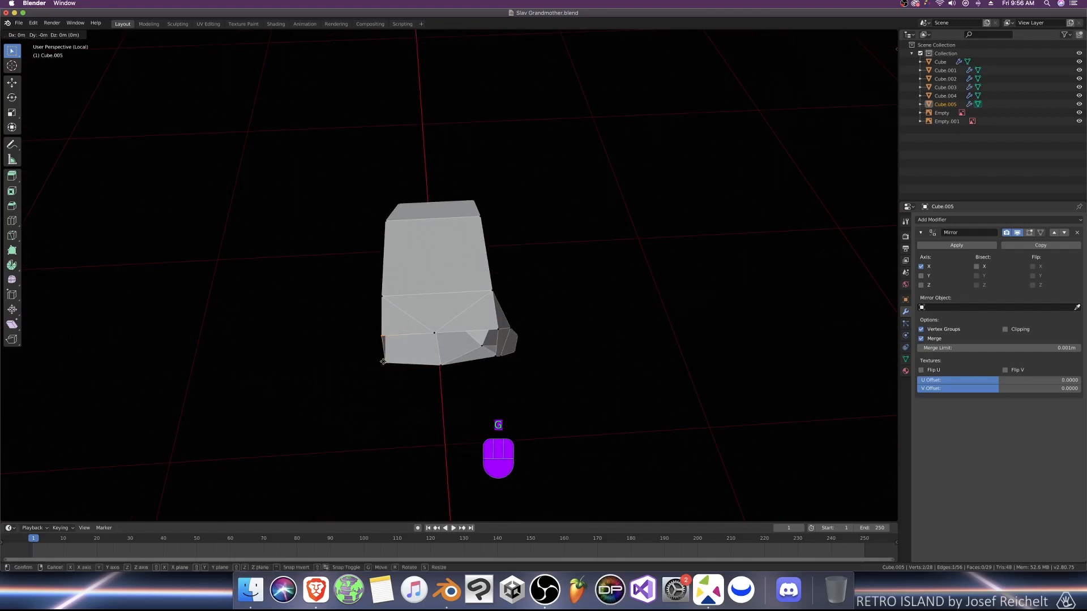
key(y)
click(391, 363)
middle_drag(390, 363, 407, 349)
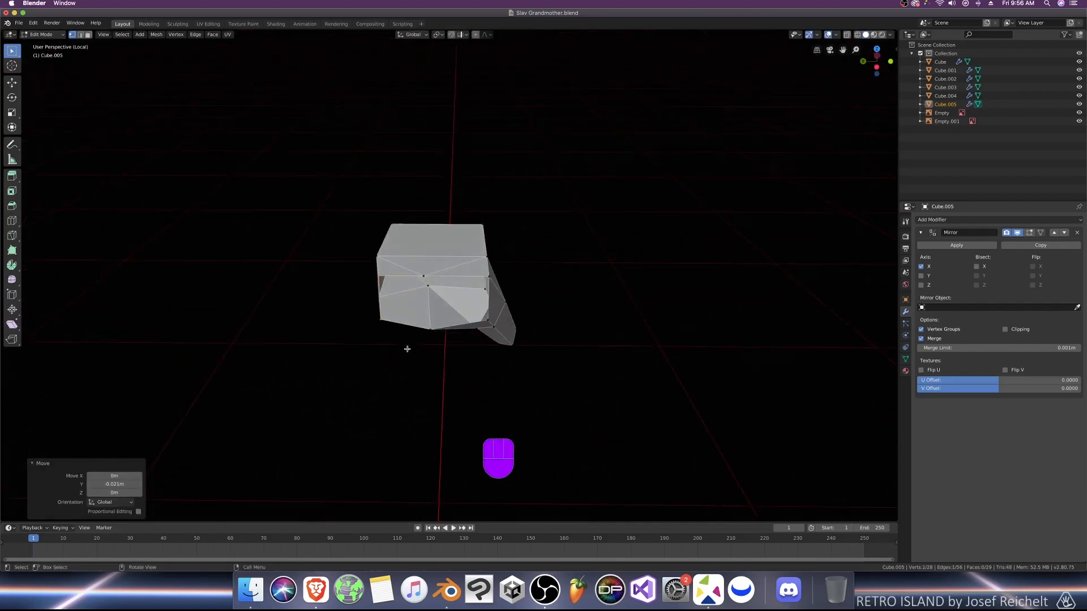
Step: Adjust the vertices of the wrist opening's upper edge along Z to arch the edge
middle_drag(416, 308, 416, 255)
click(416, 255)
shift+click(512, 248)
middle_drag(512, 249, 483, 296)
key(g)
key(z)
click(499, 278)
Step: Extrude the wrist's open edge loop -0.0593 m along X into the sleeve and scale it to 0.768
alt+click(462, 317)
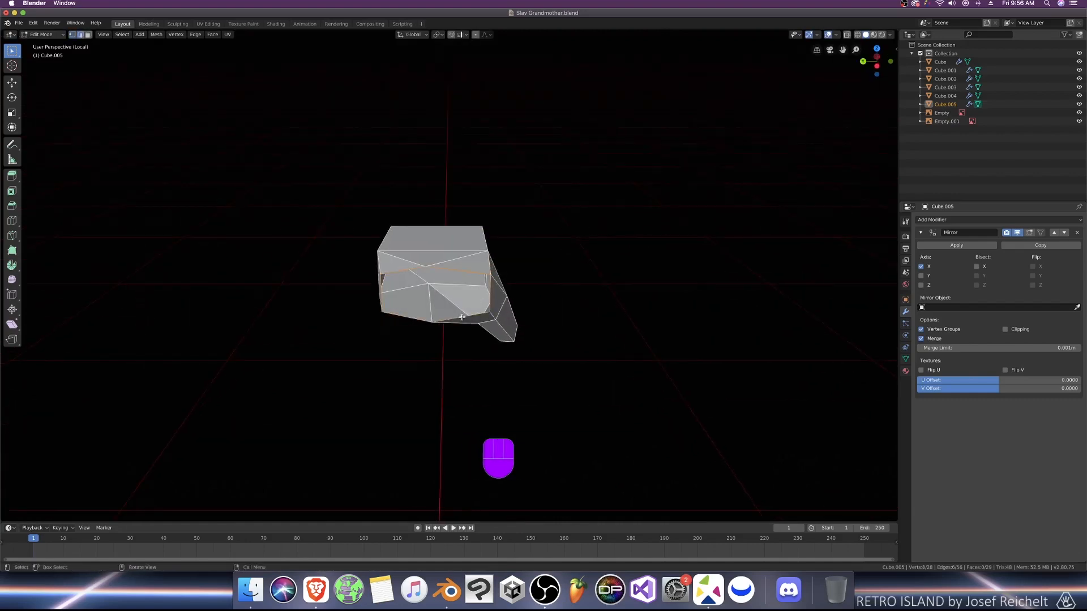
key(KP_Divide)
key(KP_1)
key(z)
click(338, 383)
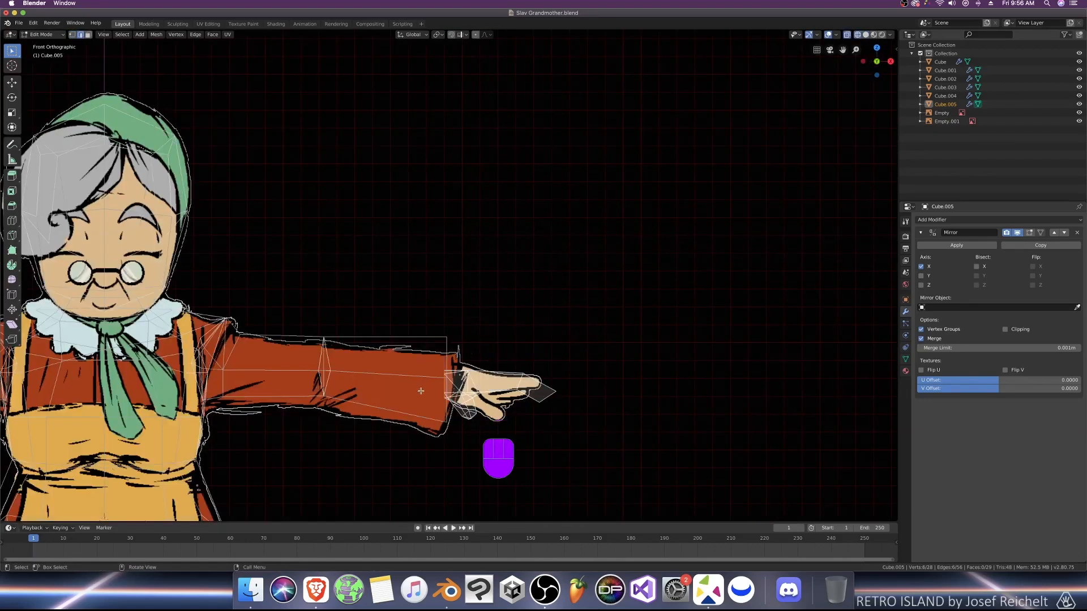
key(s)
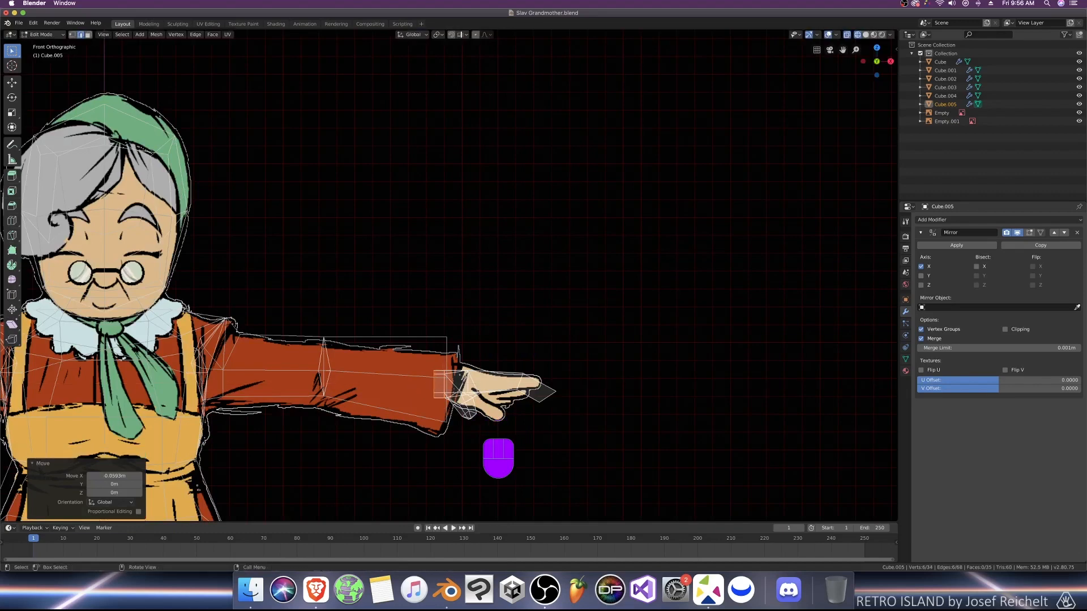
click(453, 404)
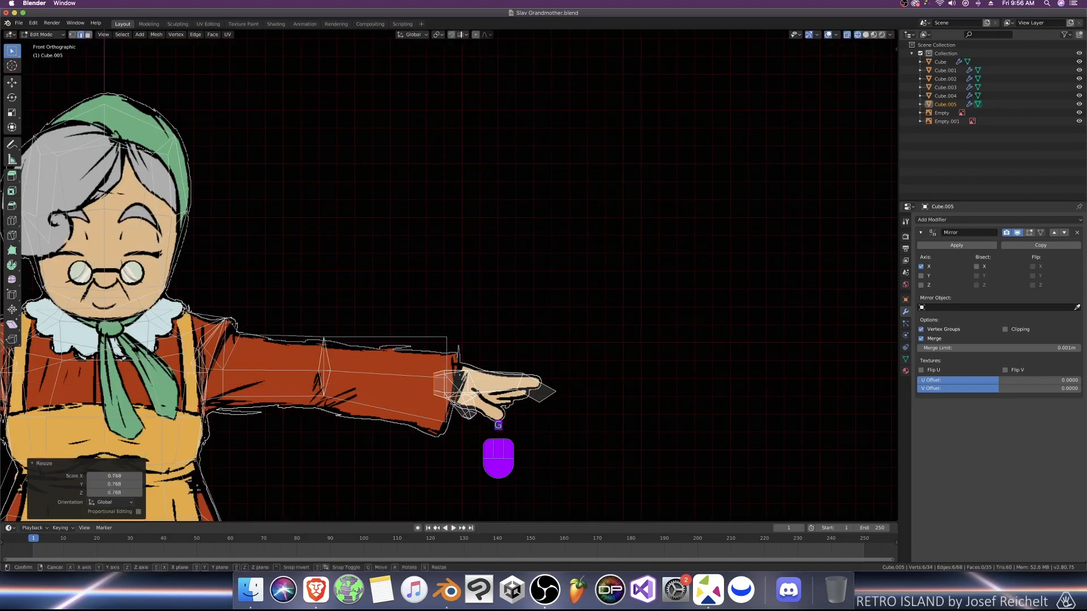
Step: Move the scaled wrist loop a further -0.0546 m along X inside the sleeve and return to solid shading
key(g)
key(x)
click(445, 403)
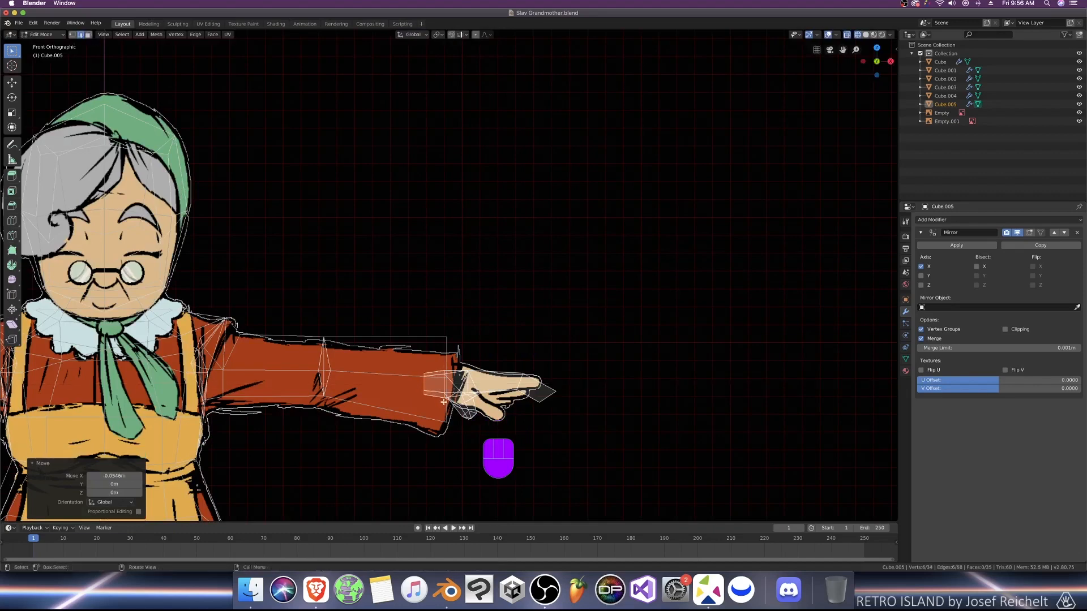
middle_drag(445, 403, 418, 411)
key(z)
click(497, 423)
Step: Select the entire hand mesh and raise it 0.0401 m along Z
mouse_move(497, 423)
middle_down()
mouse_move(479, 433)
mouse_move(507, 402)
middle_up()
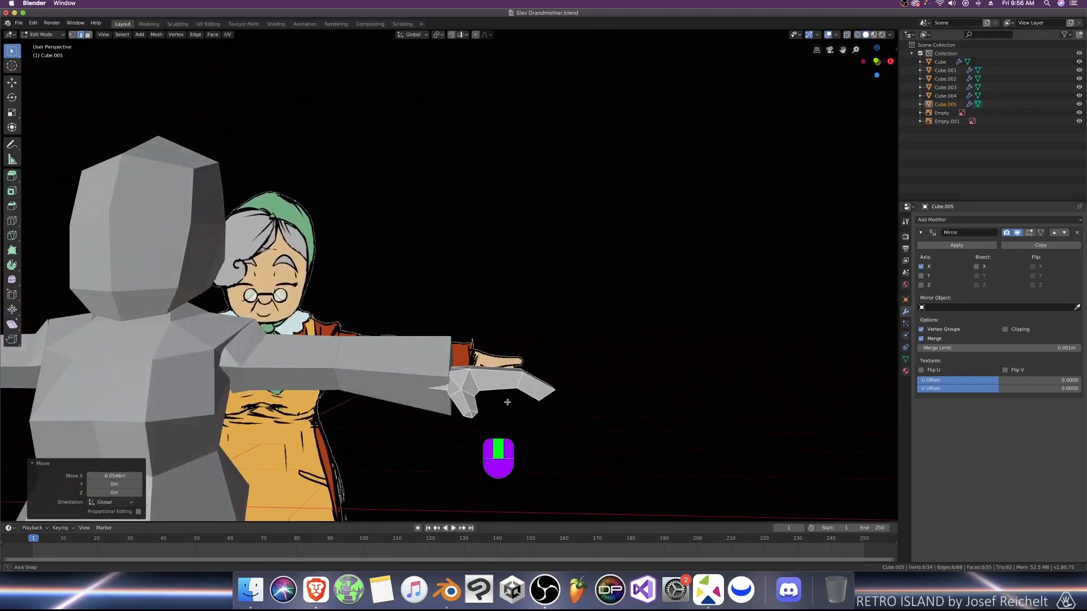
key(a)
key(g)
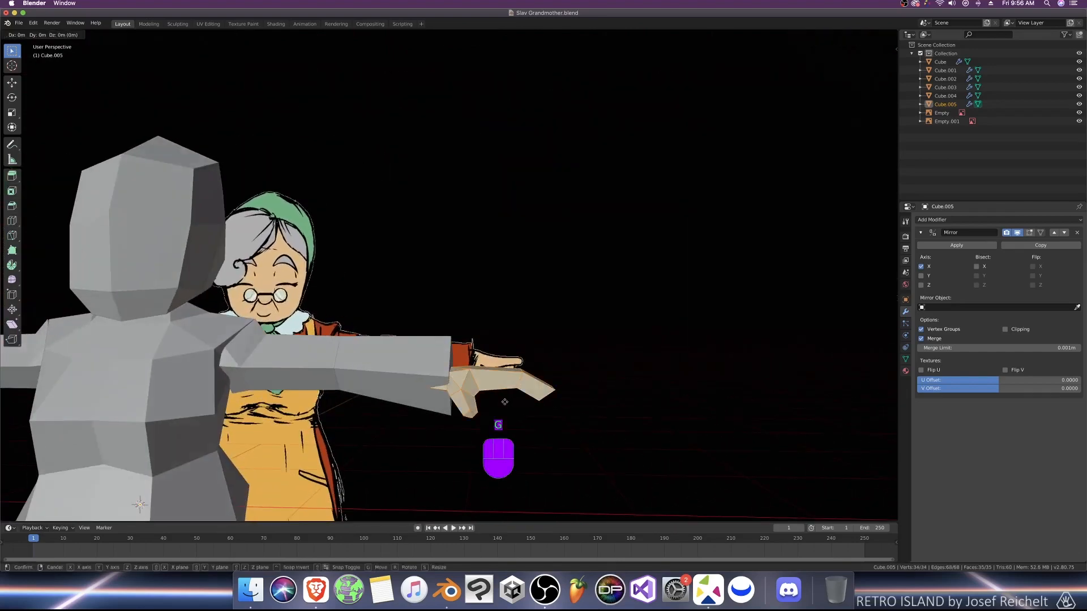
key(z)
click(508, 395)
Step: Scale the whole hand to 0.959 along Y and move it 0.0254 m along Y to centre it on the sleeve
middle_drag(508, 395, 516, 423)
key(s)
key(x)
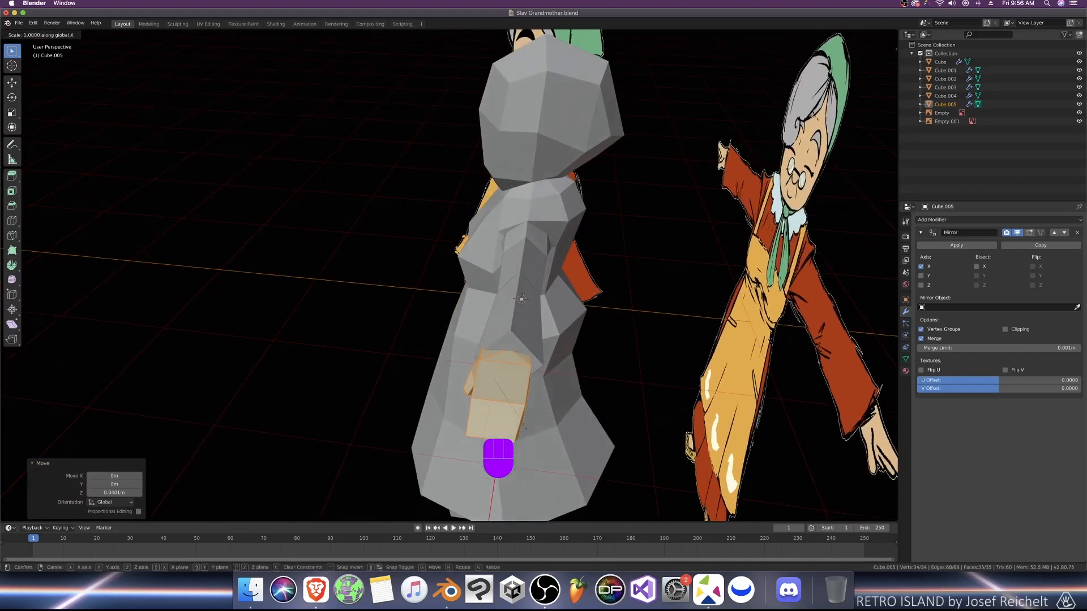
click(520, 424)
key(g)
key(y)
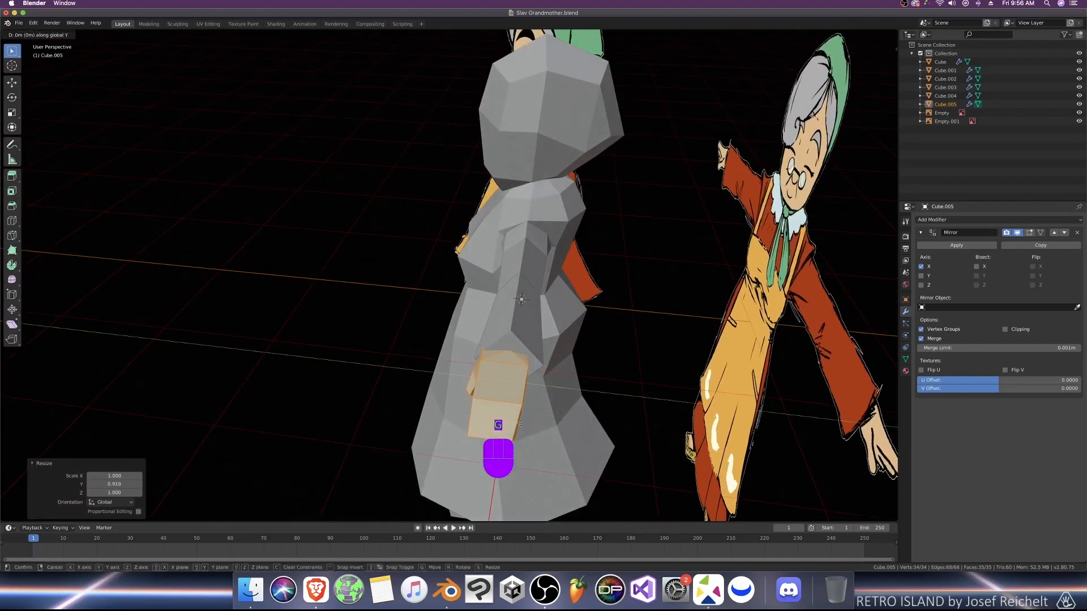
click(524, 424)
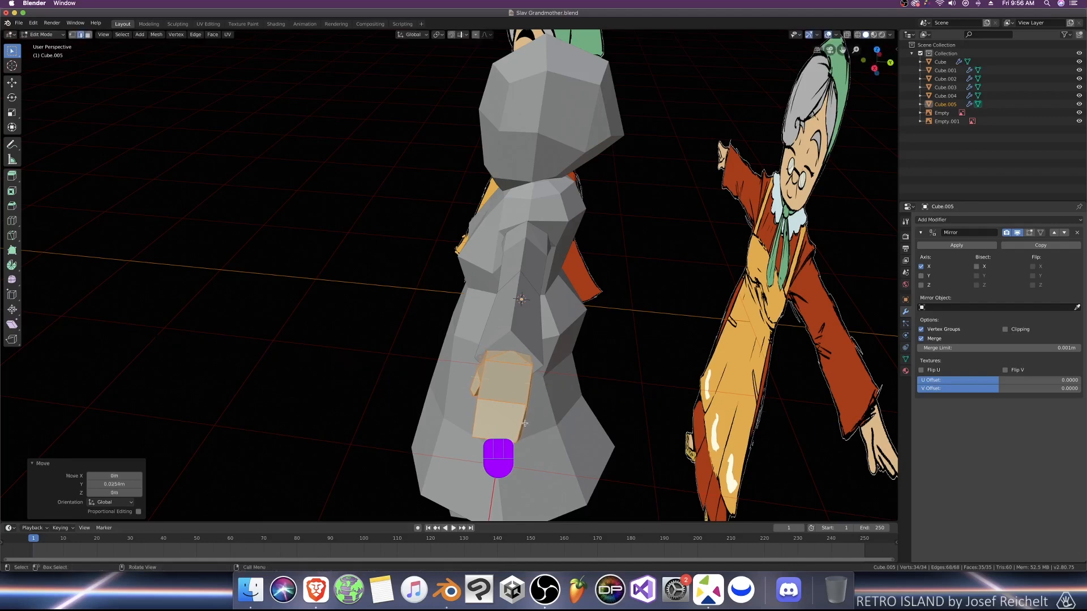
Step: Move the whole hand 0.0261 m along X in the front view
key(KP_1)
key(g)
key(x)
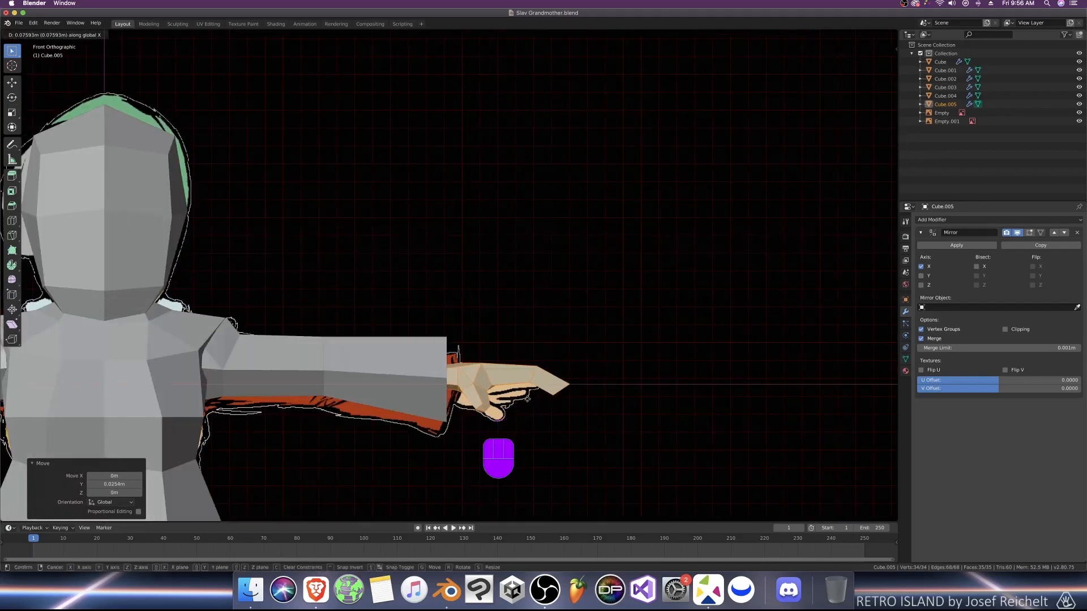
click(487, 398)
Step: Shorten the wrist by moving its open edge loop inside the sleeve about 0.04 m along X
key(alt+z)
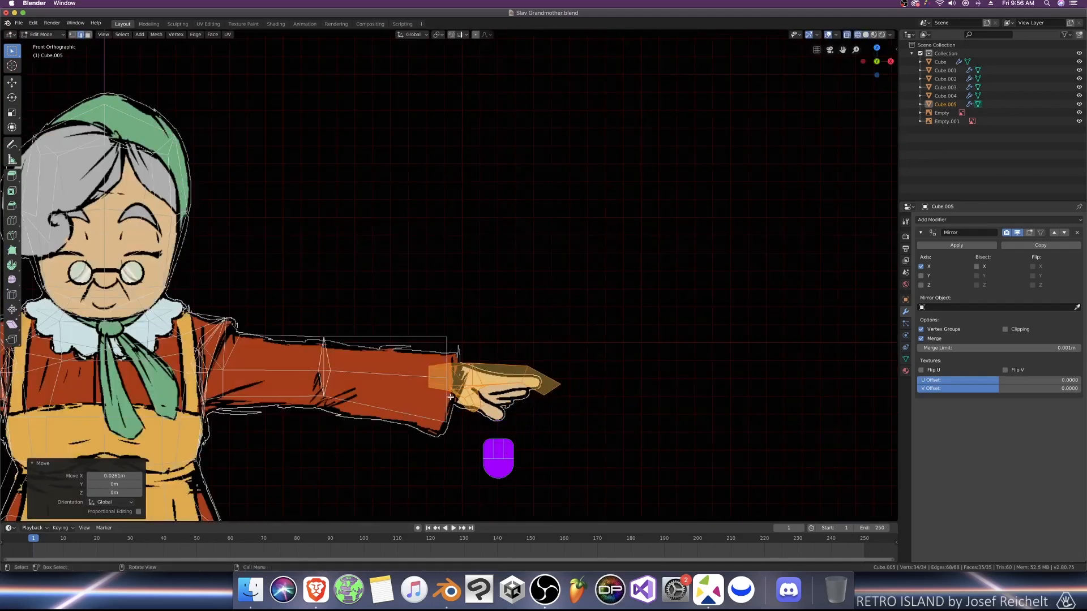
alt+click(428, 384)
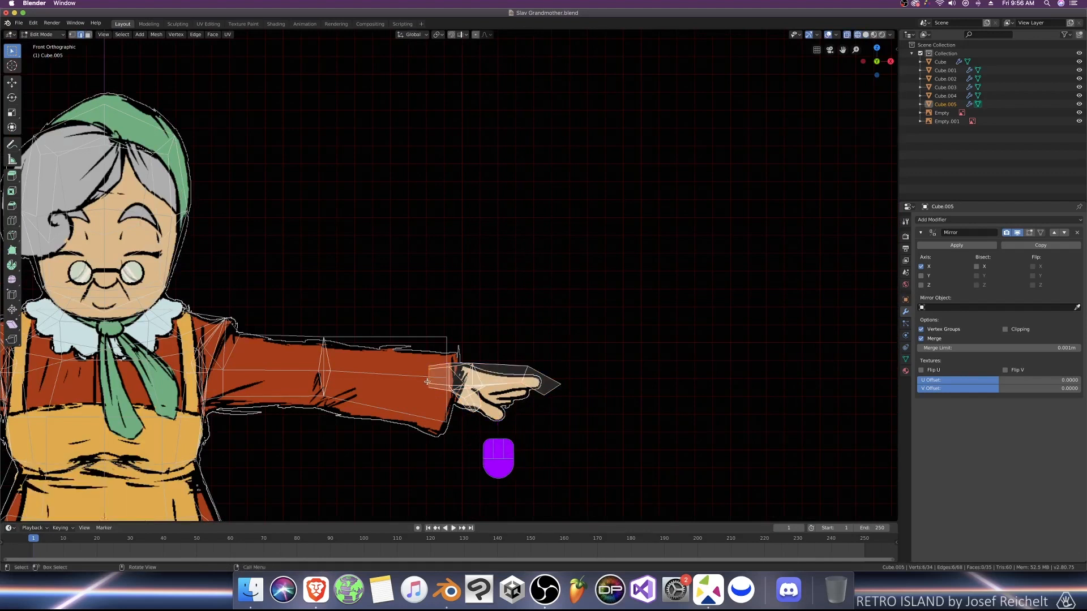
key(g)
key(x)
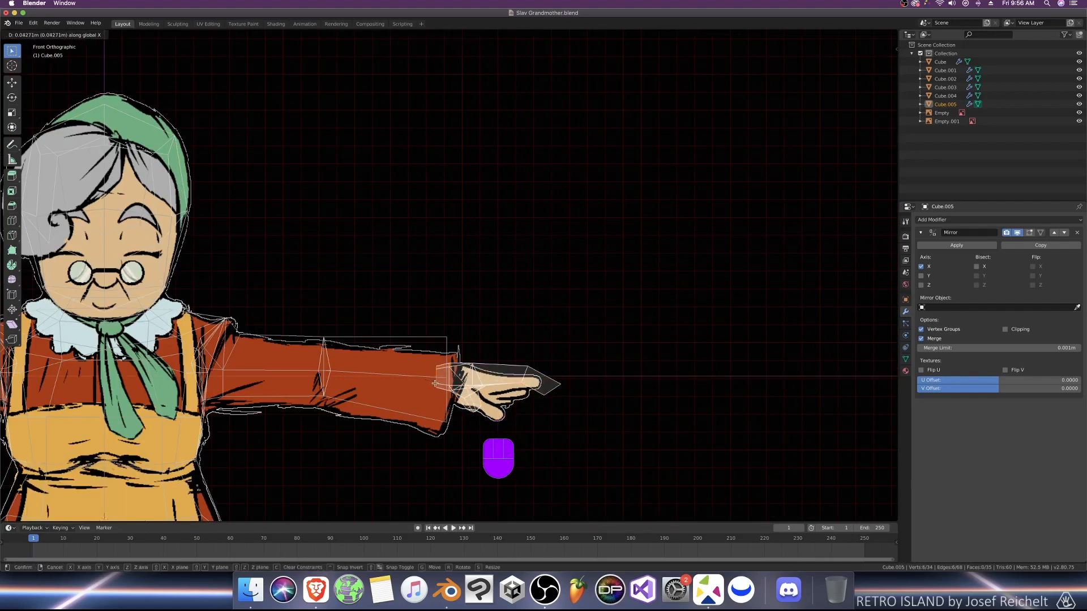
click(434, 383)
Step: Close the wrist opening with faces meeting at a centre vertex and move that vertex about -0.028 m along X
key(alt+m)
click(435, 383)
click(430, 380)
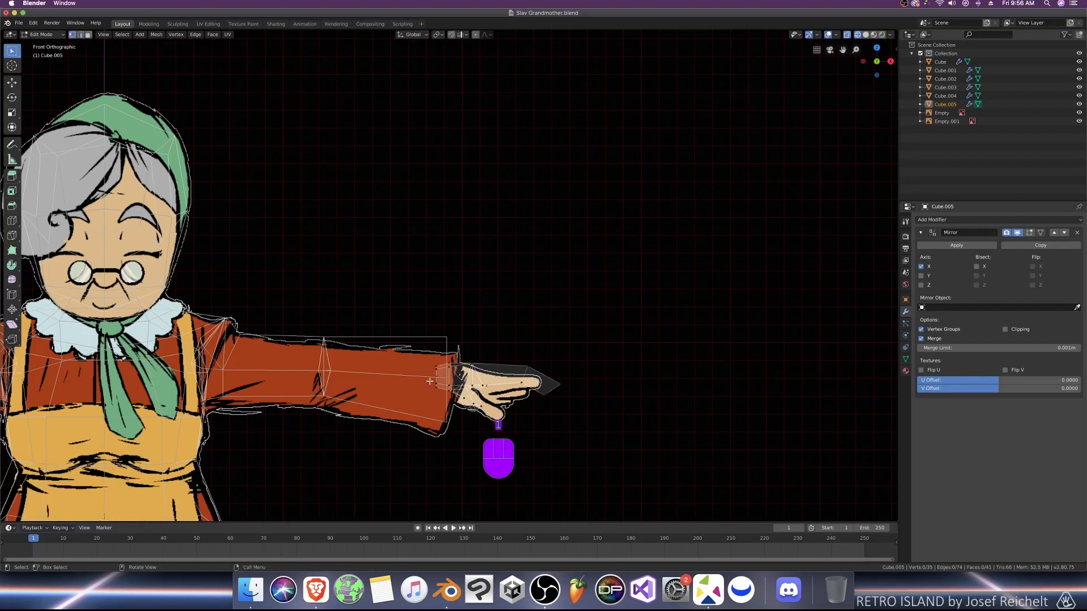
key(x)
click(425, 360)
key(g)
key(x)
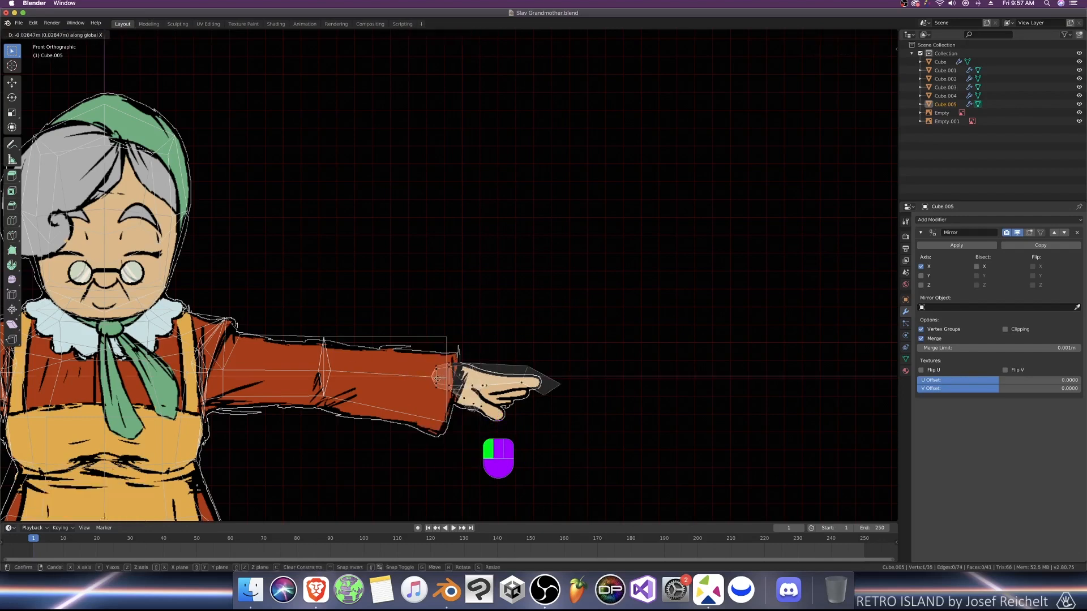
click(437, 378)
Step: Isolate the hand in solid shading, collapse two of its edges to simplify the mesh, and bring back the full model
key(z)
click(585, 410)
mouse_move(585, 410)
middle_down()
mouse_move(509, 415)
mouse_move(469, 379)
mouse_move(499, 354)
middle_up()
key(KP_Divide)
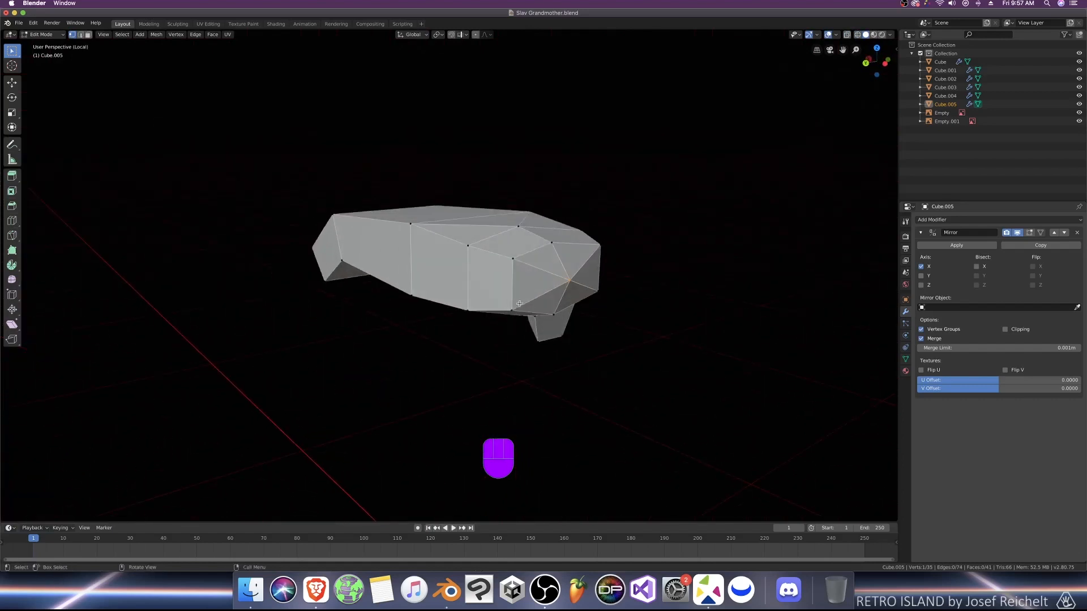
middle_drag(509, 294, 396, 300)
click(403, 290)
key(shift+r)
key(Tab)
key(KP_Divide)
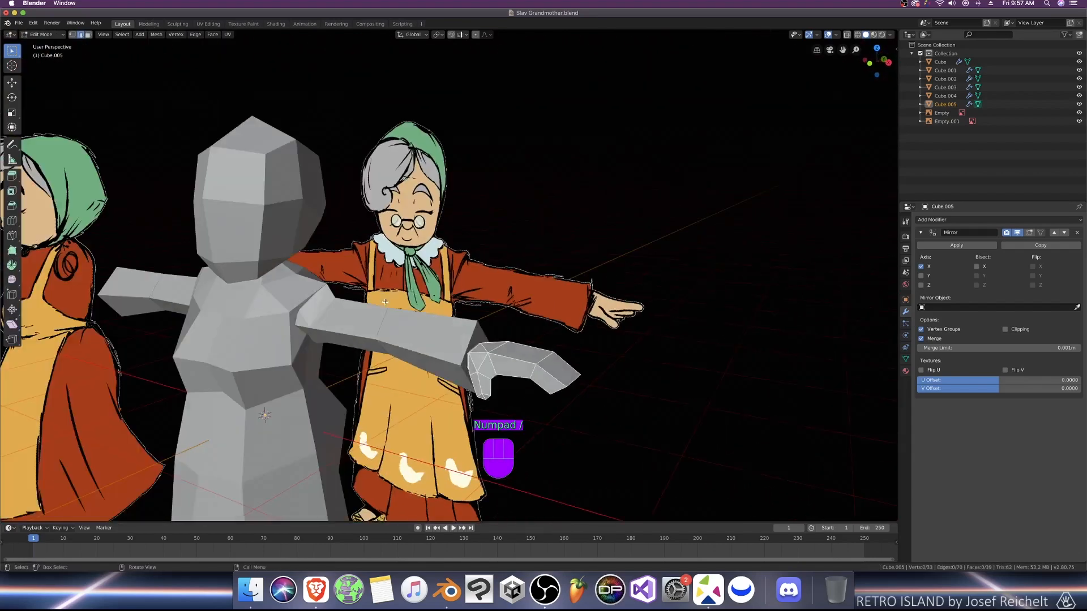
Step: Leave the hand's mesh editing, save the file, and compare the model with the front reference
key(KP_1)
key(alt+z)
key(alt+z)
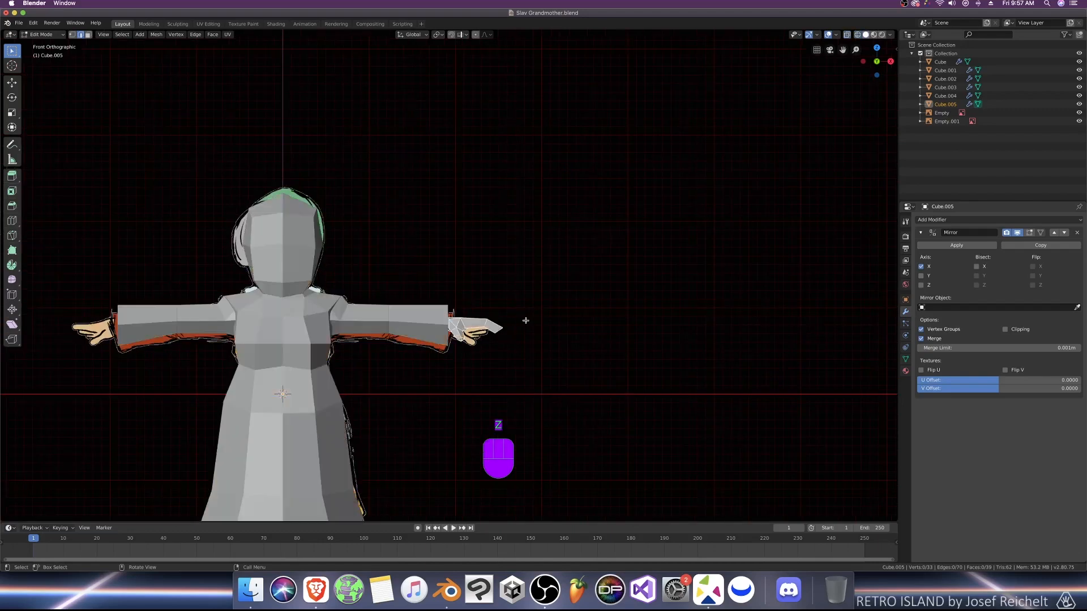
key(Tab)
middle_drag(536, 298, 427, 321)
key(super+s)
key(KP_1)
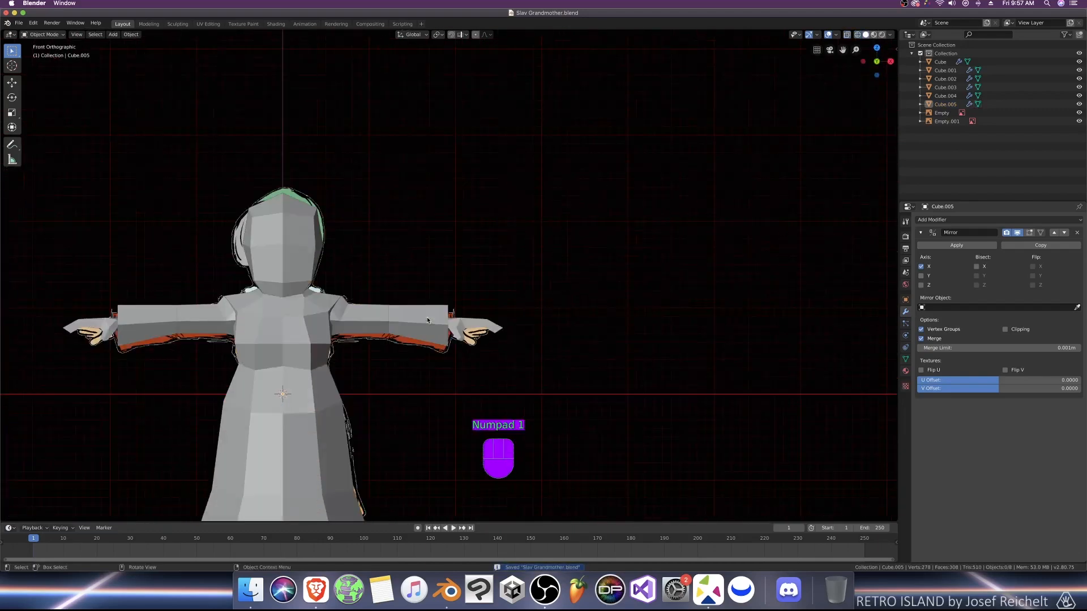
key(alt+z)
key(alt+z)
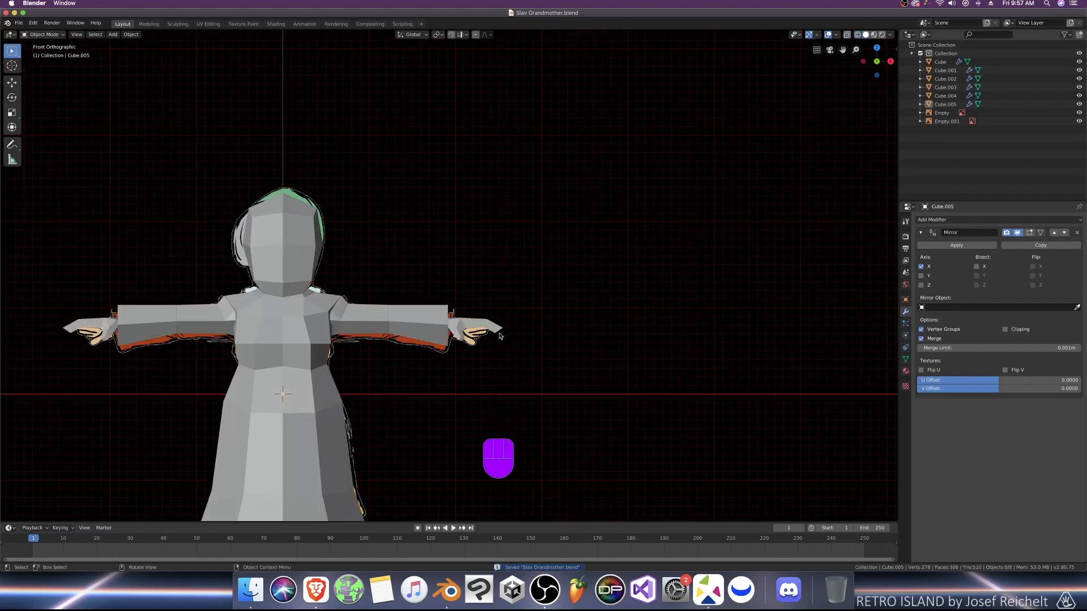
mouse_move(402, 347)
shift+middle_down()
mouse_move(494, 322)
mouse_move(509, 337)
mouse_move(553, 284)
mouse_move(588, 283)
mouse_move(509, 300)
mouse_move(559, 291)
shift+middle_up()
scroll(495, 323, down, 3)
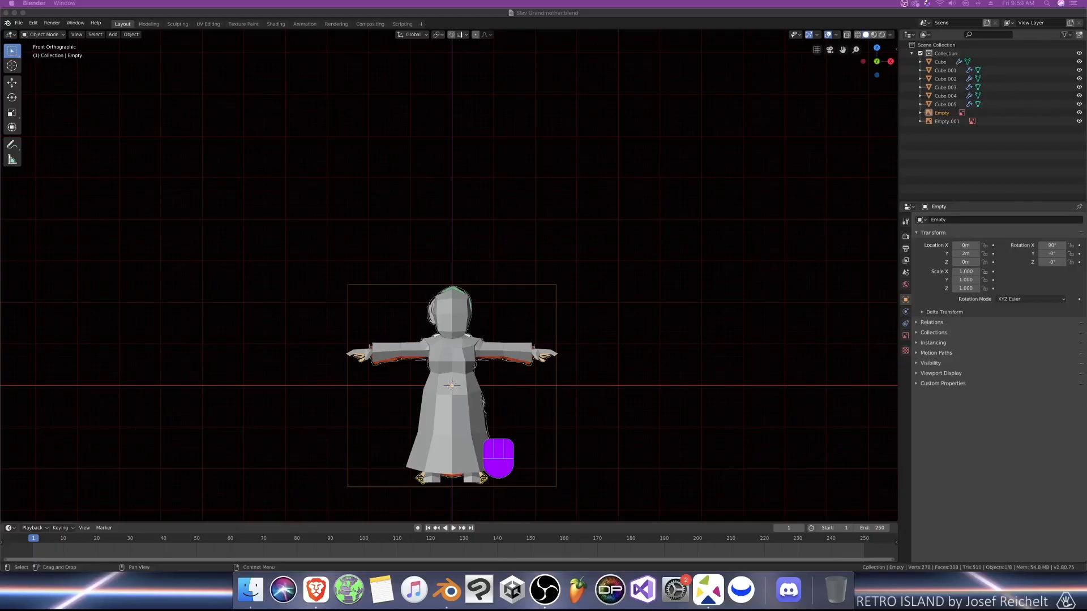
Step: Select the head object and save the file again
click(465, 317)
scroll(465, 317, up, 3)
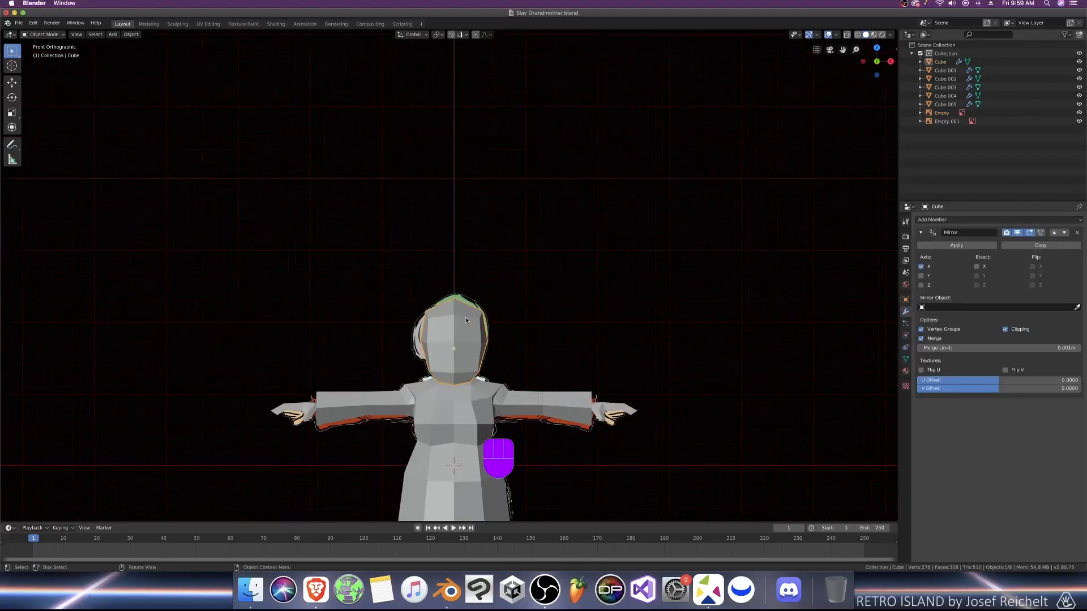
key(super+s)
key(shift+z)
mouse_move(465, 317)
shift+middle_down()
mouse_move(493, 306)
mouse_move(468, 337)
mouse_move(481, 338)
shift+middle_up()
key(shift+z)
key(Tab)
key(Tab)
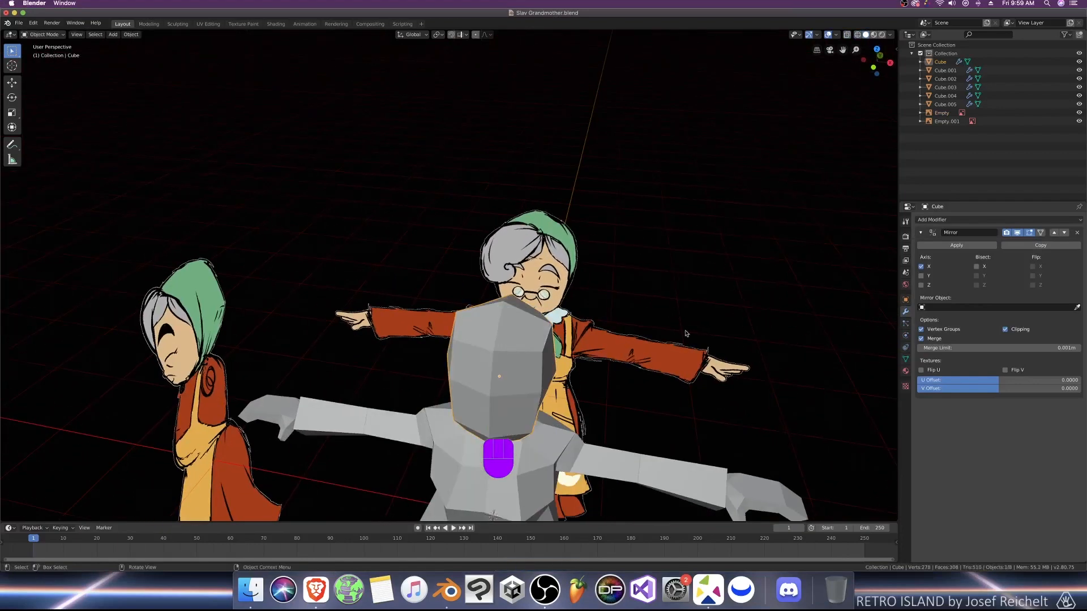
Step: Isolate the head mesh, collapse two edges to reduce its vertices, and return to the full model in side view
middle_drag(685, 334, 569, 294)
key(Tab)
shift+middle_drag(566, 396, 566, 323)
key(KP_Divide)
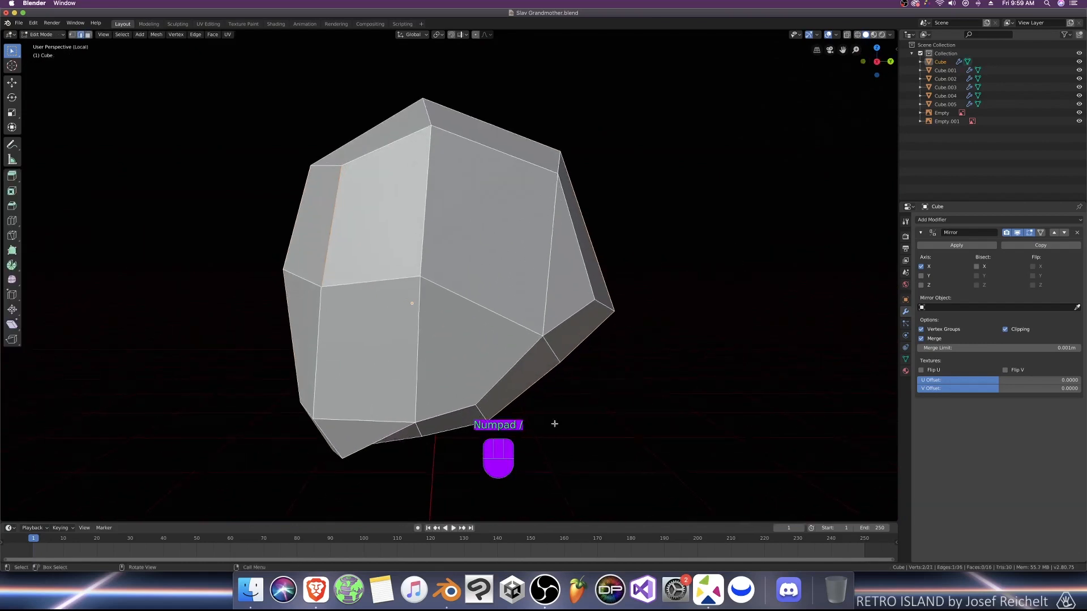
middle_drag(554, 424, 460, 409)
key(alt+m)
click(458, 382)
click(459, 408)
key(alt+m)
click(459, 407)
key(KP_Divide)
key(KP_3)
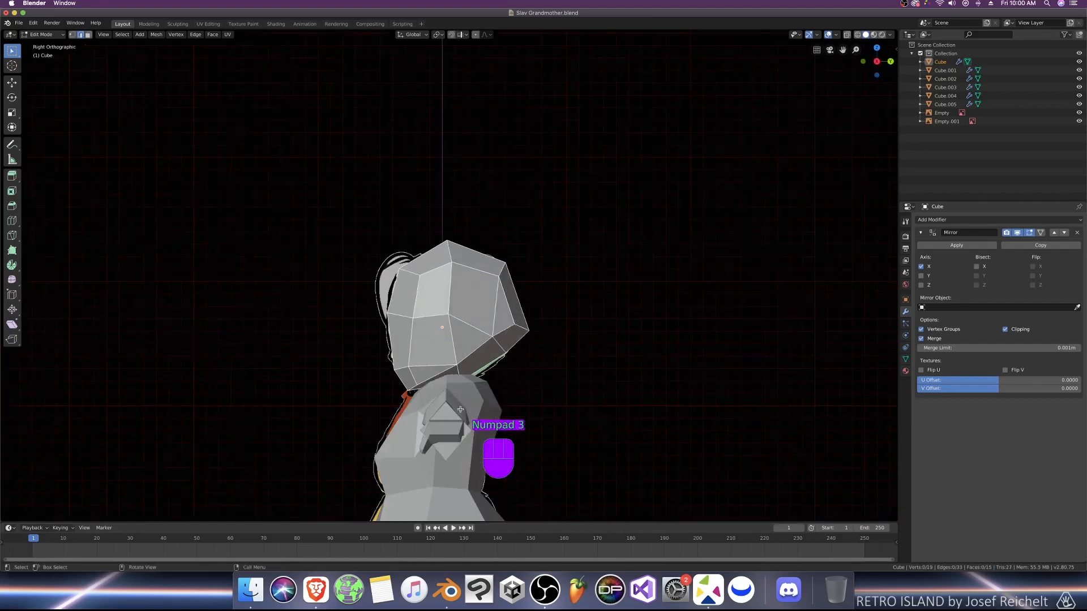
Step: Move the vertex at the back of the head's underside 0.117 m along Y and 0.0456 m along Z
click(403, 404)
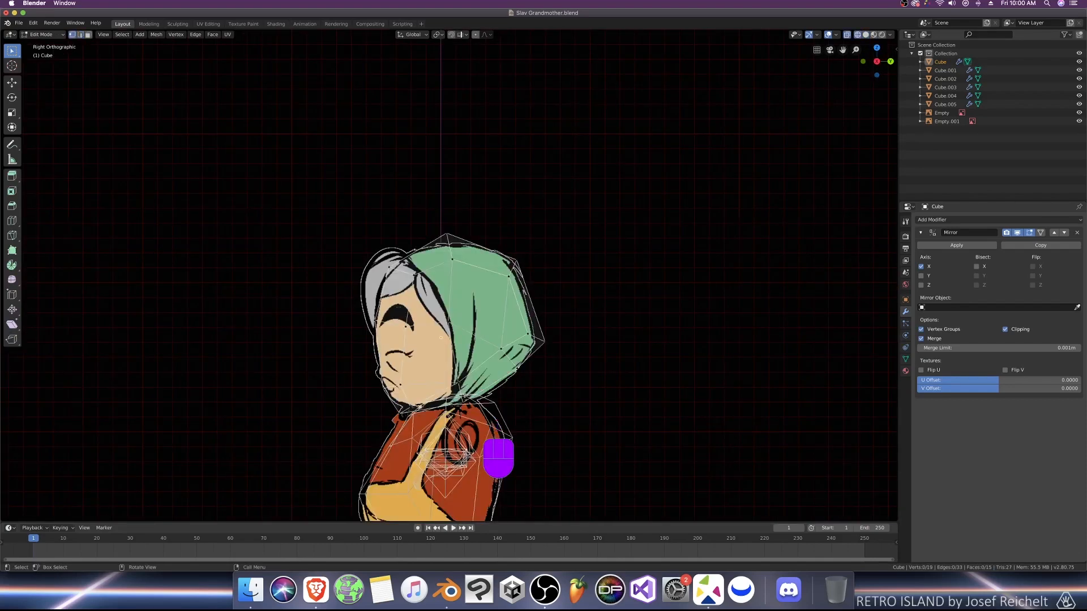
click(456, 411)
key(g)
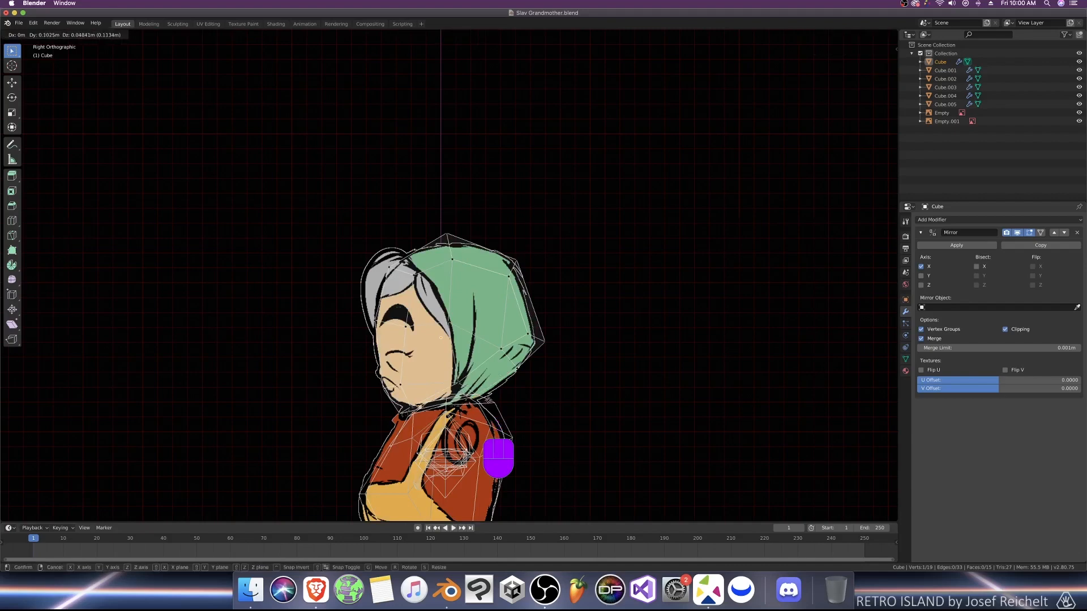
click(508, 388)
key(shift+z)
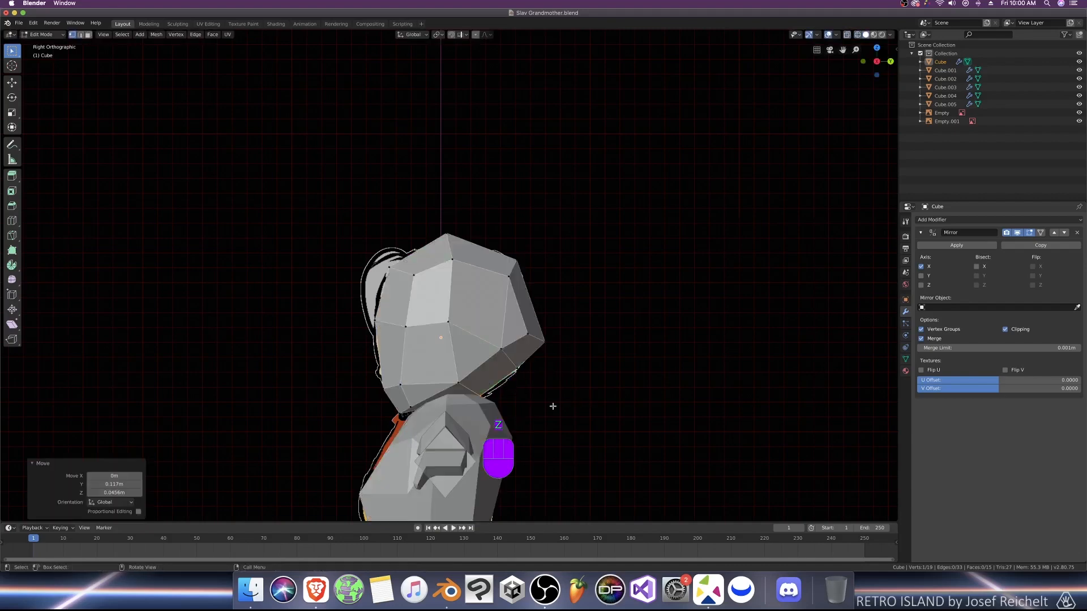
Step: Reposition the head's lower back vertices in side view to follow the headscarf's underside toward the neck
key(Tab)
key(Tab)
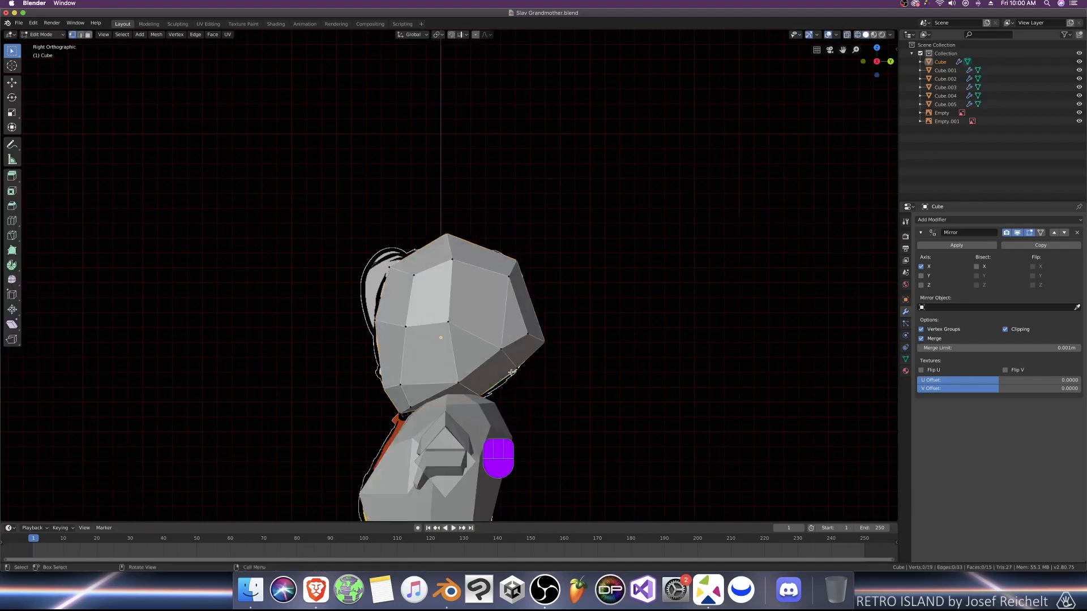
click(514, 374)
key(g)
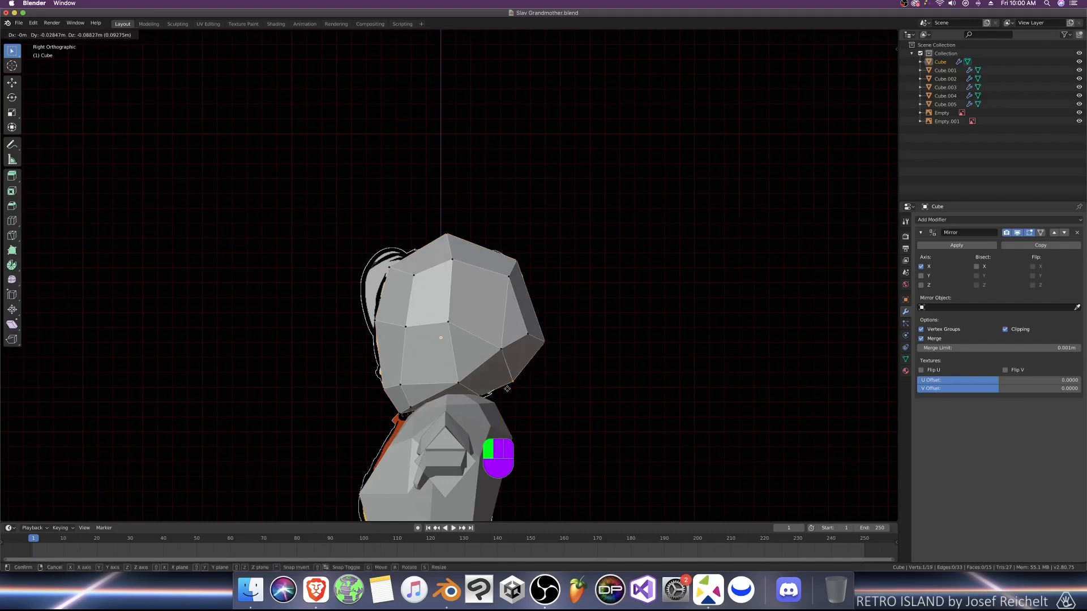
click(502, 381)
key(g)
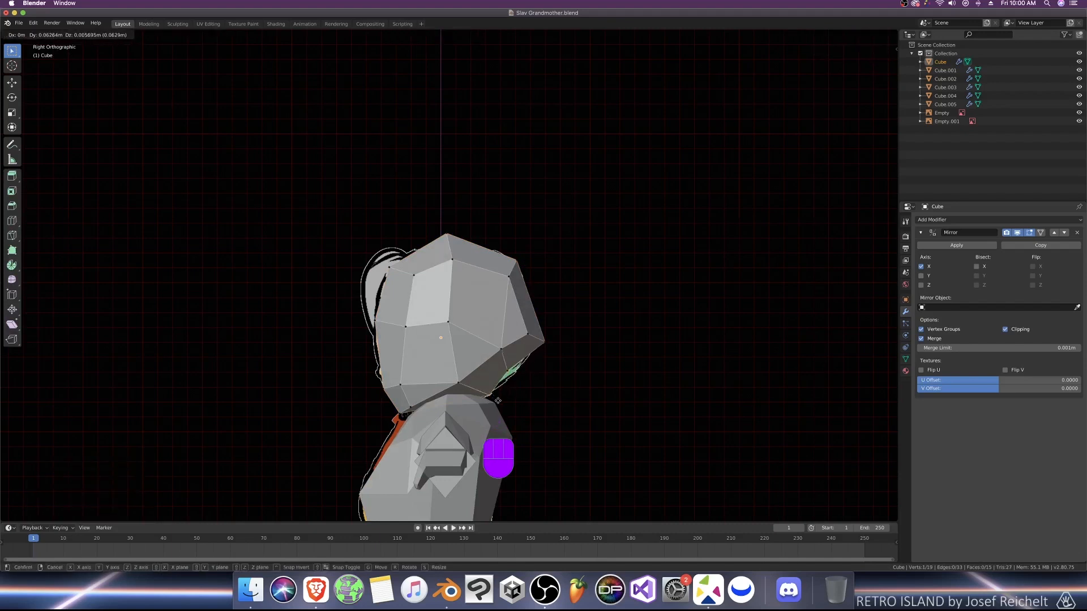
click(498, 400)
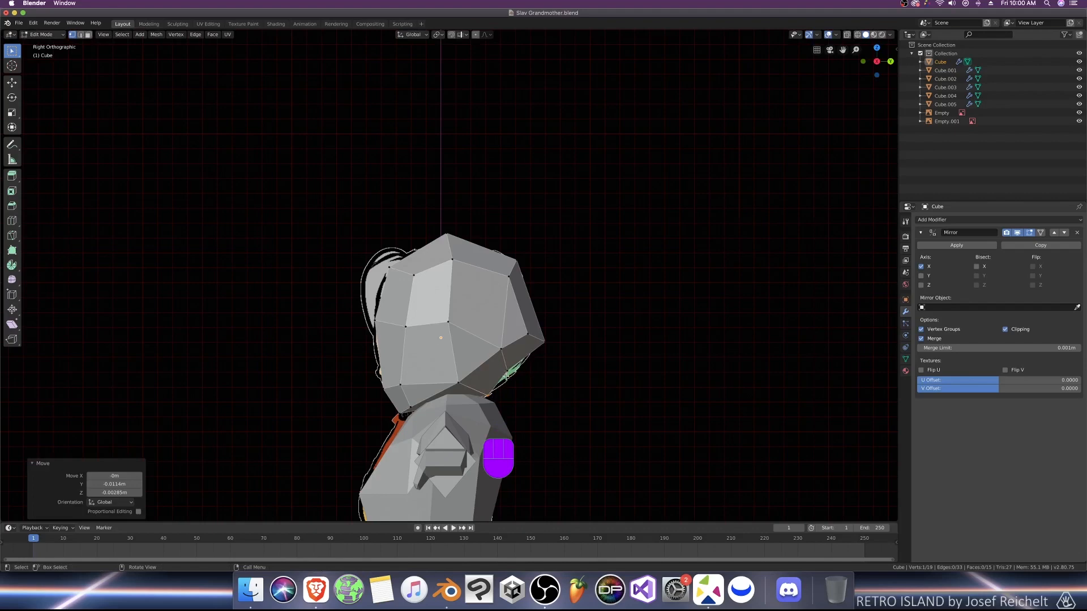
Step: Save the file, apply the head's Mirror modifier, and open the full head mesh for editing
key(Tab)
middle_drag(564, 398, 594, 403)
scroll(594, 402, down, 3)
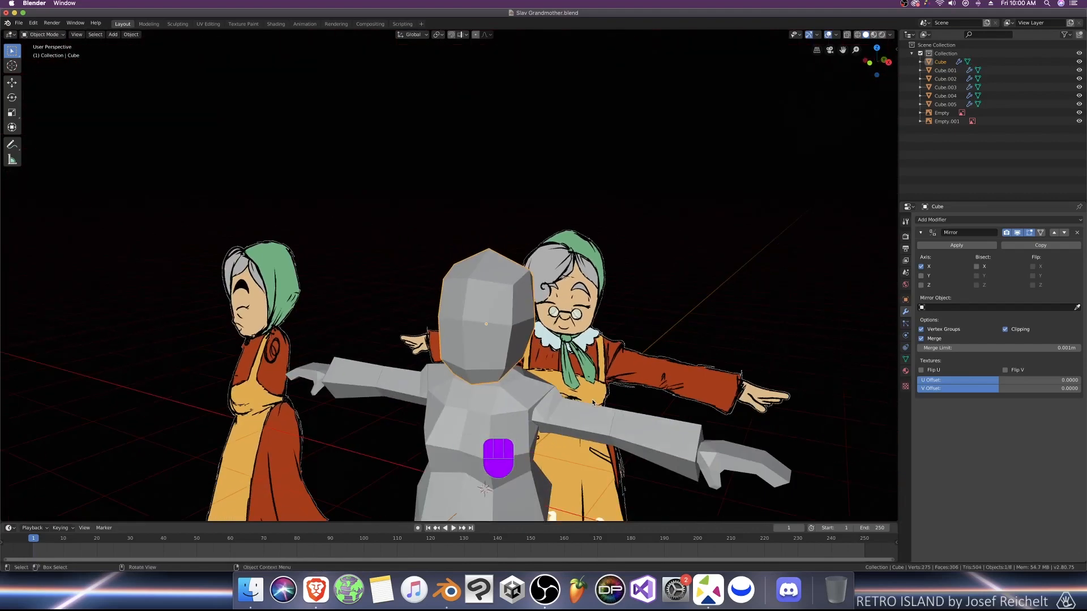
key(KP_1)
key(super+s)
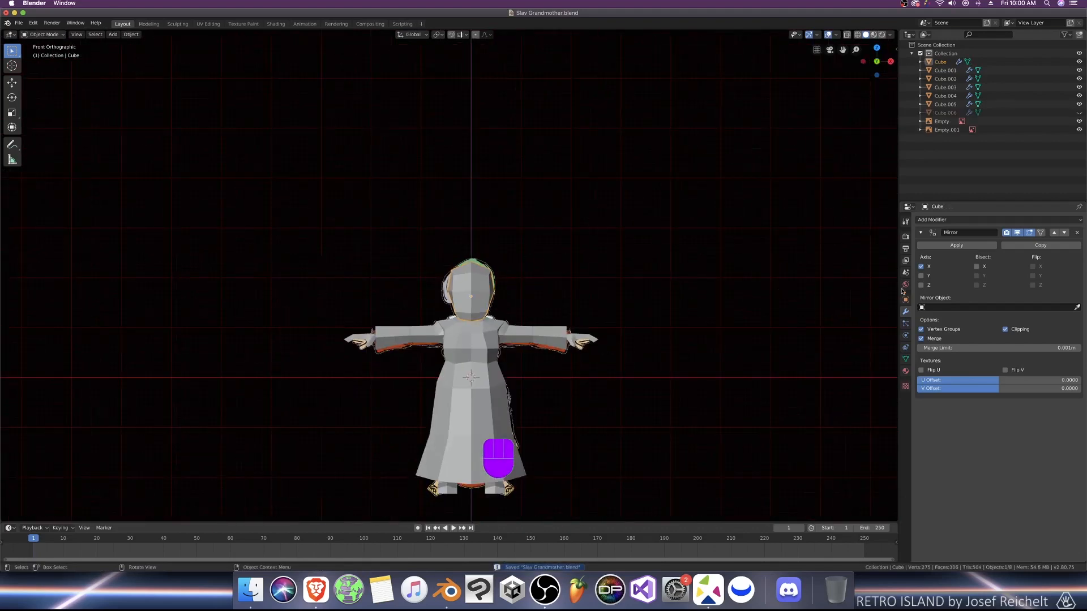
click(952, 245)
key(Tab)
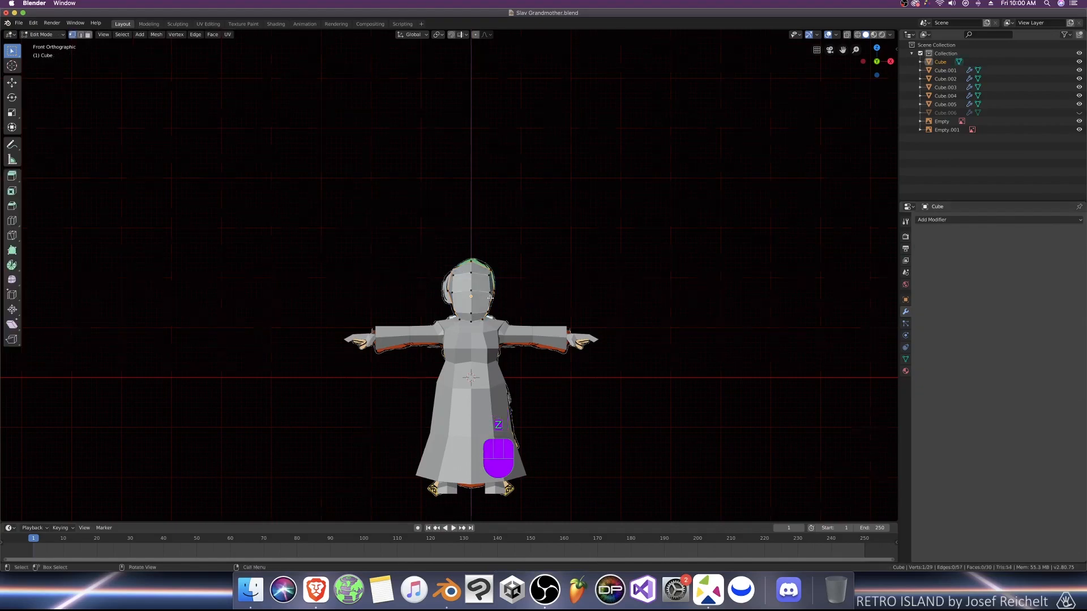
Step: Extrude the two forehead edges on the hair-wave side outward from the face and move them -0.108 m along Z
middle_drag(490, 297, 479, 339)
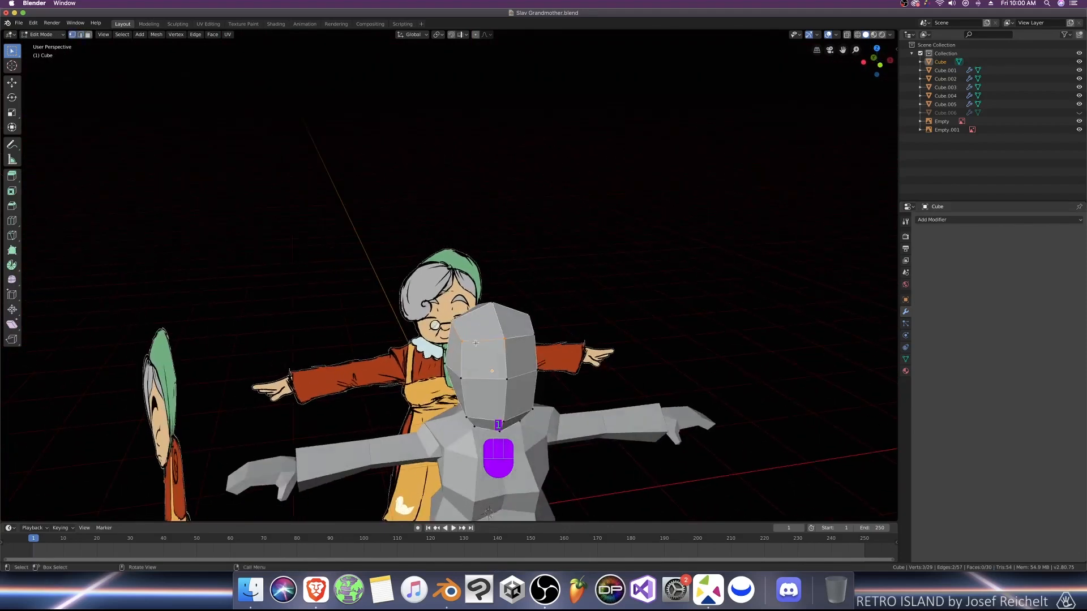
key(KP_1)
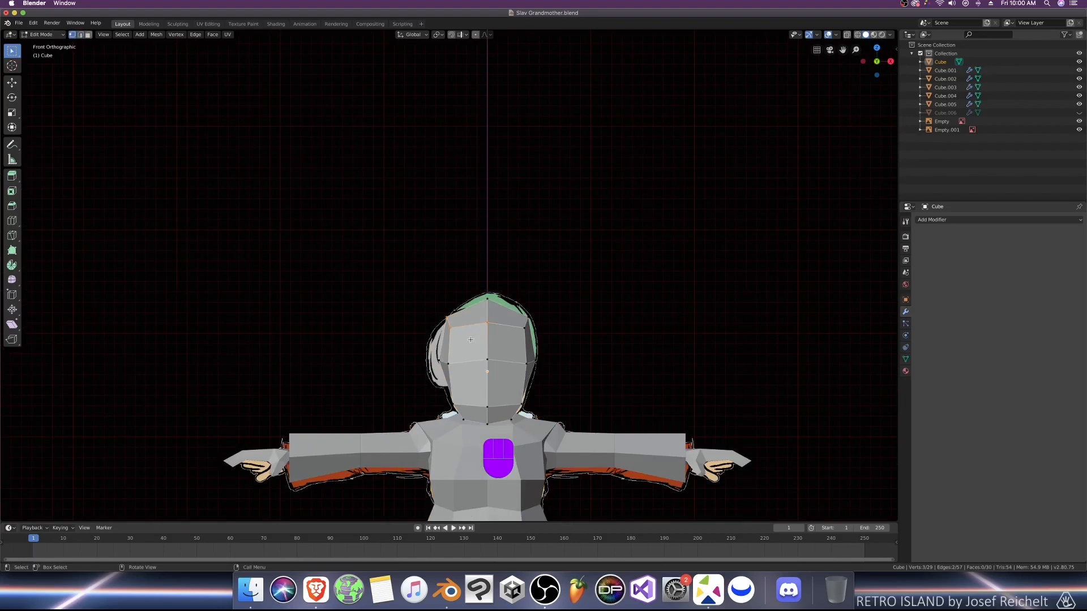
click(462, 354)
middle_drag(461, 354, 473, 371)
click(476, 387)
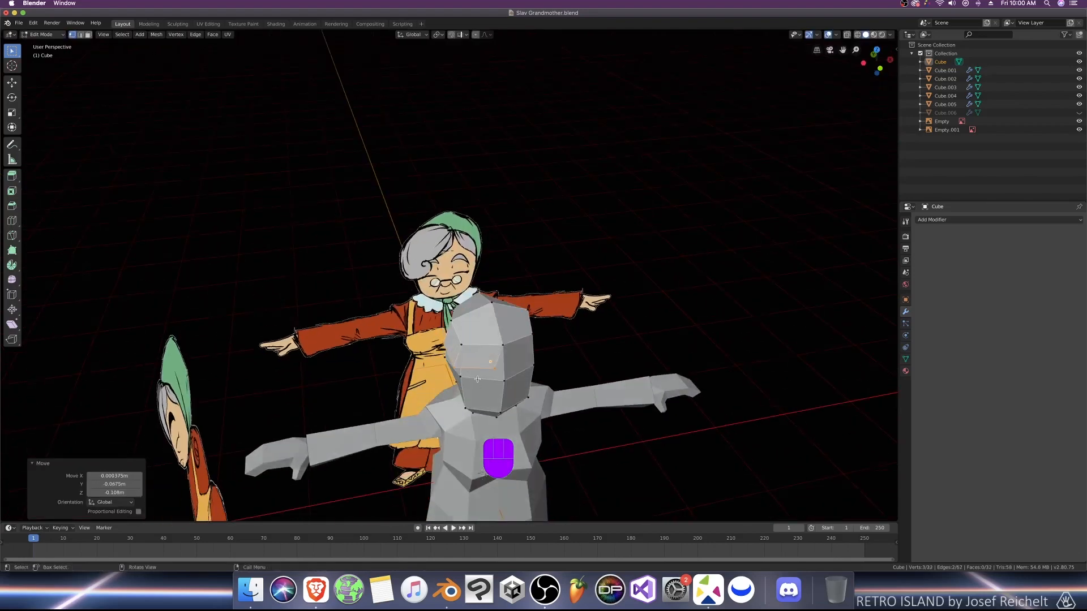
Step: Isolate the head mesh, move the hair wave's lower edge 0.019 m along X and 0.0249 m along Z, and extrude it downward
key(KP_3)
key(ctrl+KP_3)
key(KP_Divide)
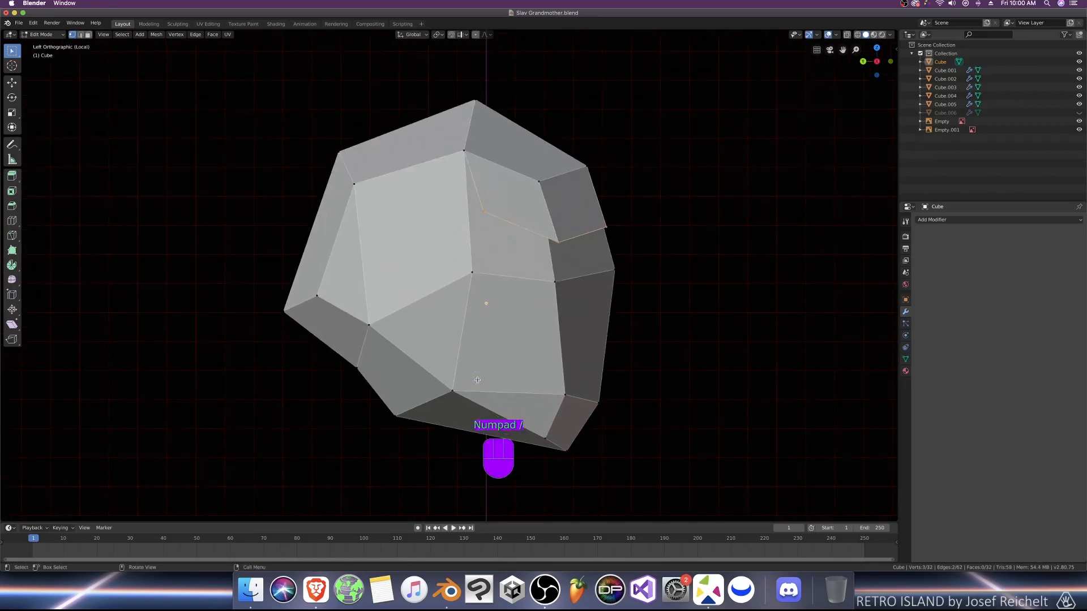
middle_drag(569, 359, 535, 369)
key(KP_1)
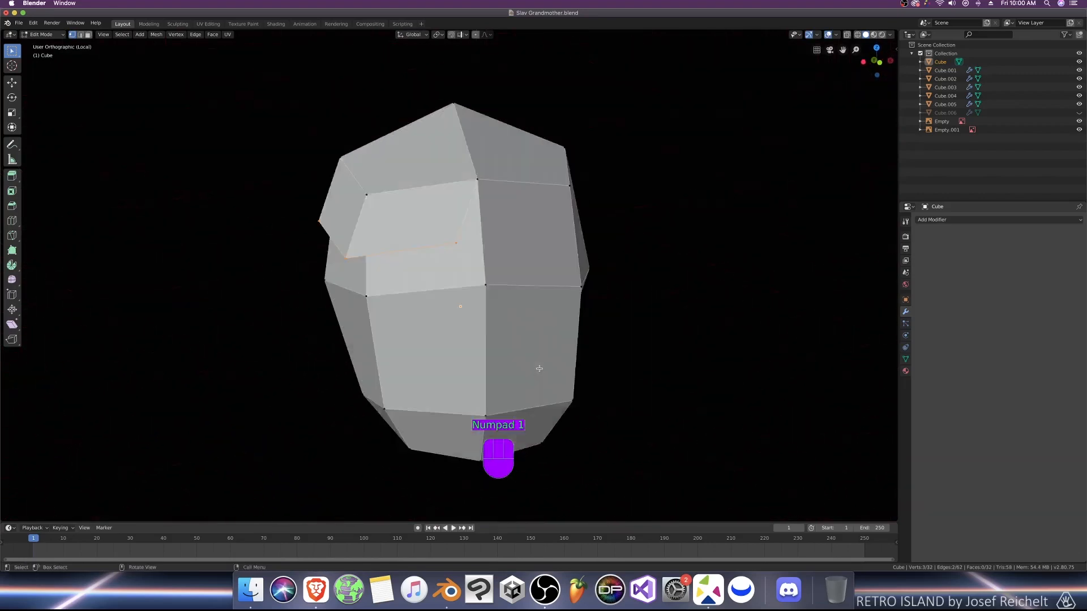
key(g)
click(388, 225)
key(g)
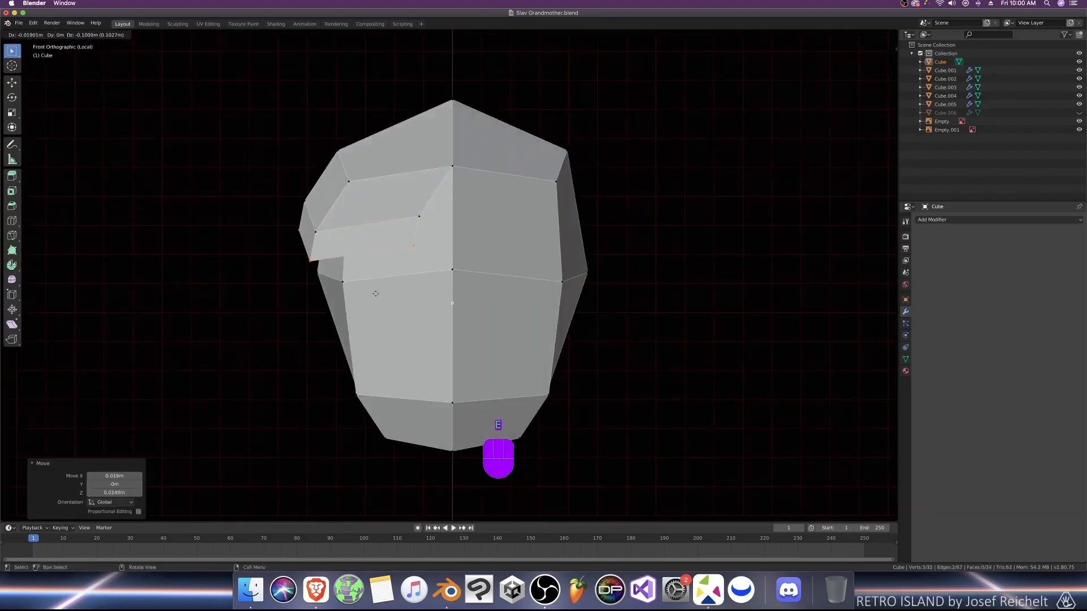
click(379, 317)
Step: Reposition the hair flap's vertices in side view and move its lower edge -0.0453 m along X in front view
key(ctrl+KP_3)
click(483, 205)
key(g)
click(472, 199)
click(485, 279)
key(g)
click(441, 269)
click(559, 310)
key(g)
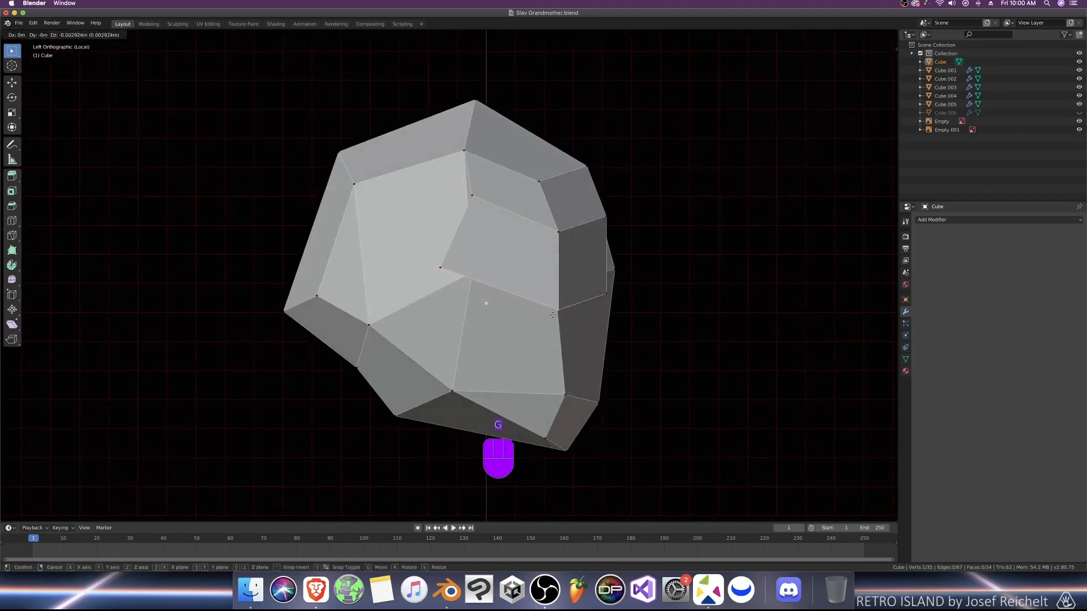
click(609, 341)
key(KP_1)
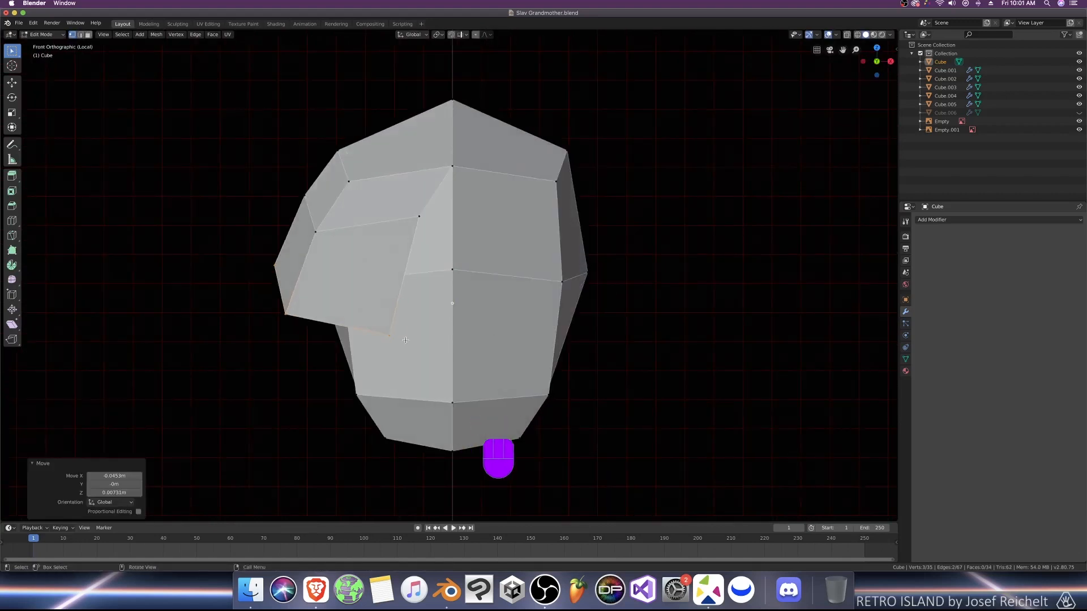
Step: Reshape the hair flap from a perspective view by moving its upper and lower outer corner vertices
click(313, 190)
middle_drag(312, 190, 300, 243)
key(g)
click(246, 208)
key(g)
click(598, 154)
click(267, 311)
key(g)
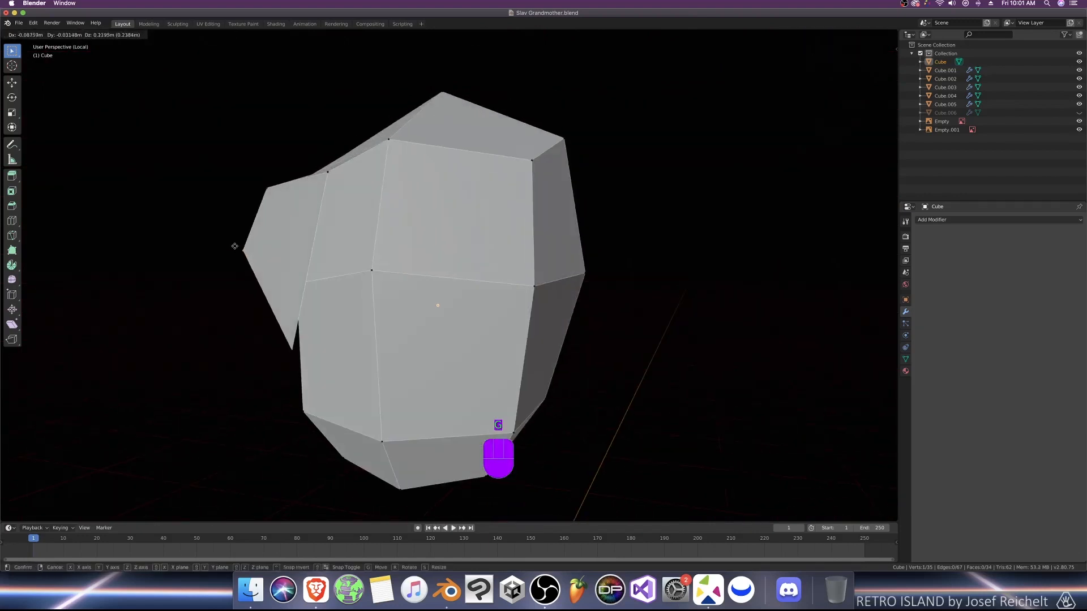
click(230, 247)
click(291, 353)
key(g)
click(288, 311)
Step: Adjust the hair flap's vertices in side view, moving the upper back one 0.0249 m along Y and -0.0526 m along Z
middle_drag(288, 311, 350, 310)
click(419, 286)
key(ctrl+KP_3)
key(g)
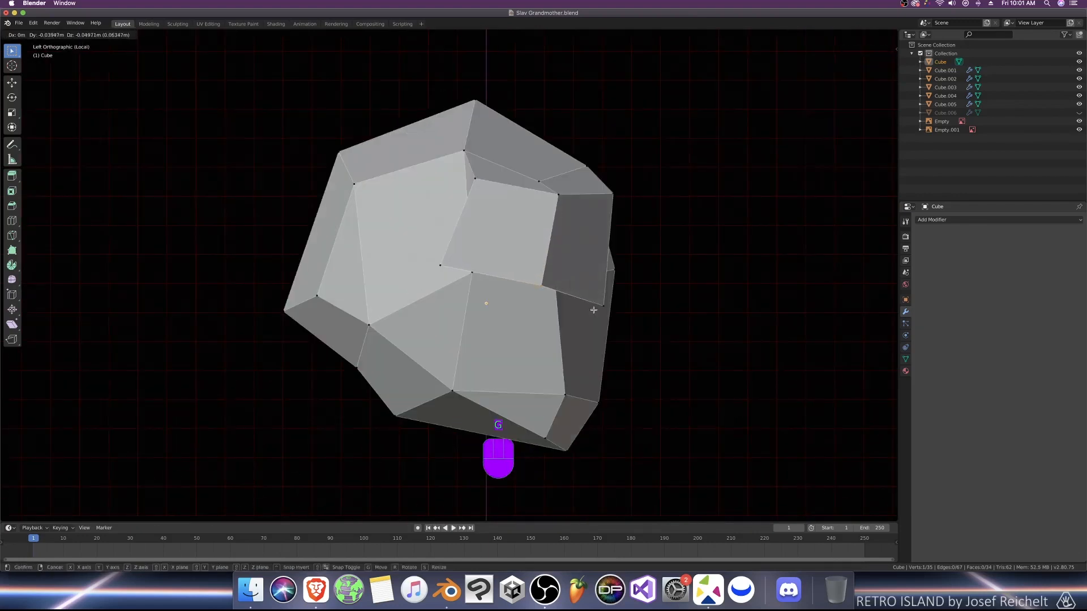
click(589, 308)
click(562, 192)
key(g)
click(535, 205)
key(g)
click(529, 219)
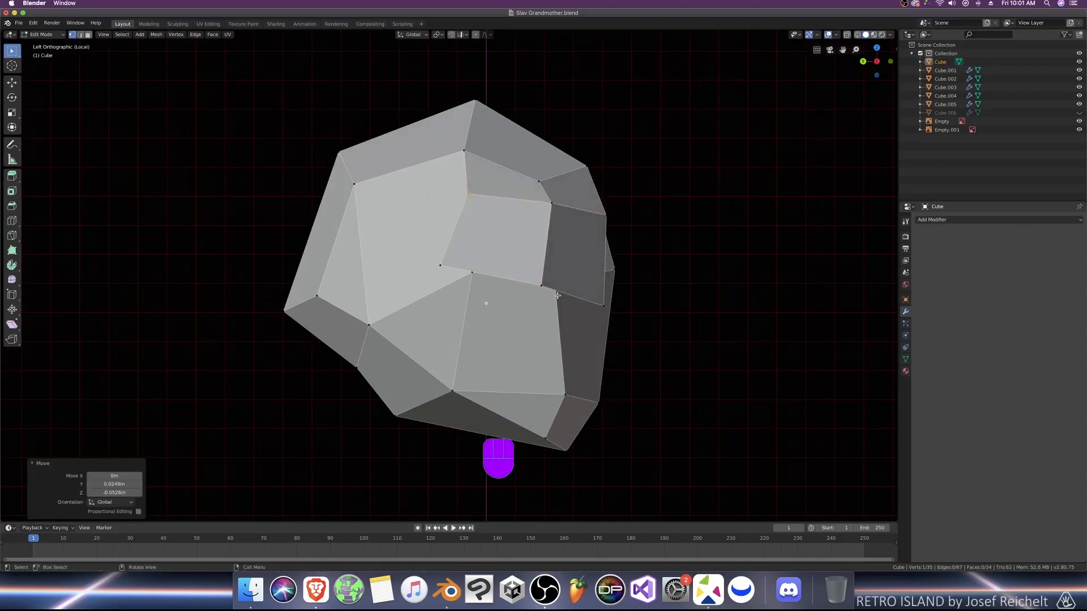
Step: Refine the hair flap's lower corners in front view, then exit isolation and compare the outline with the front reference in solid shading
alt+click(557, 290)
key(KP_1)
key(g)
click(263, 303)
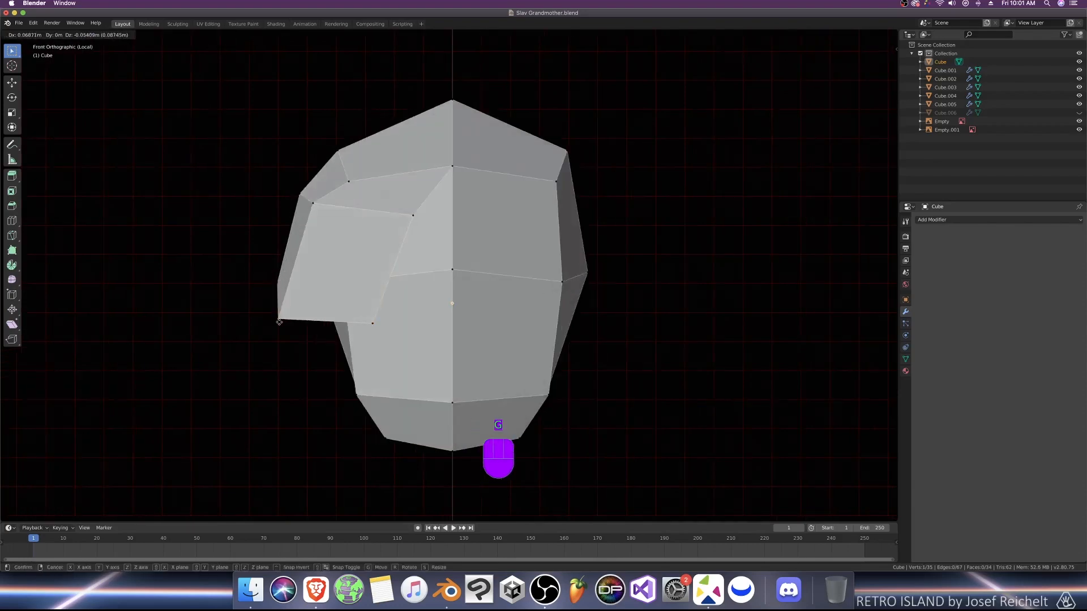
key(KP_Divide)
key(KP_1)
key(z)
click(331, 305)
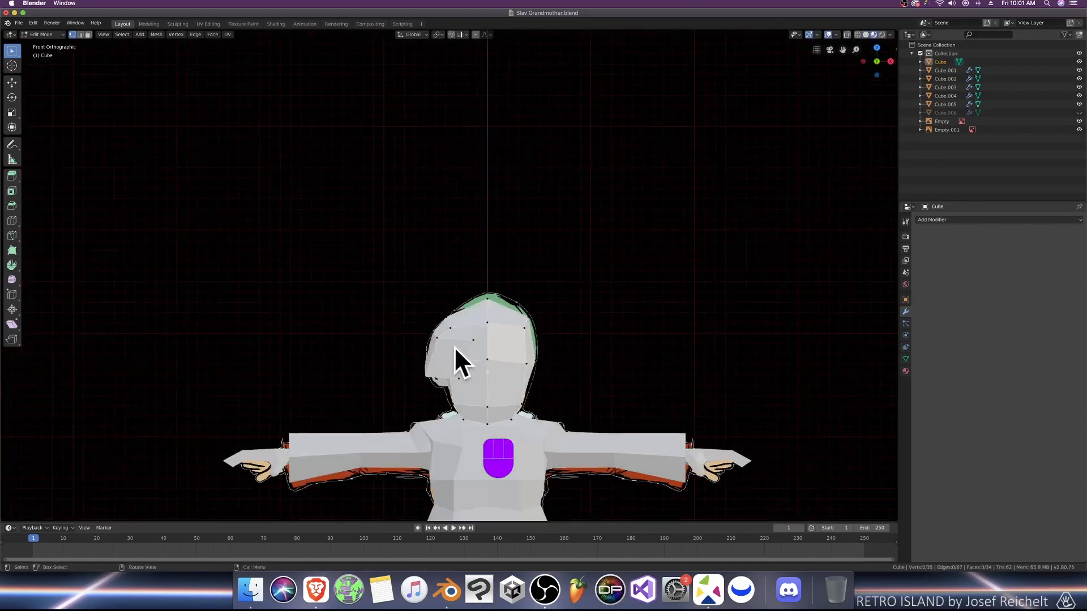
key(z)
click(433, 285)
key(z)
click(473, 287)
scroll(473, 286, up, 3)
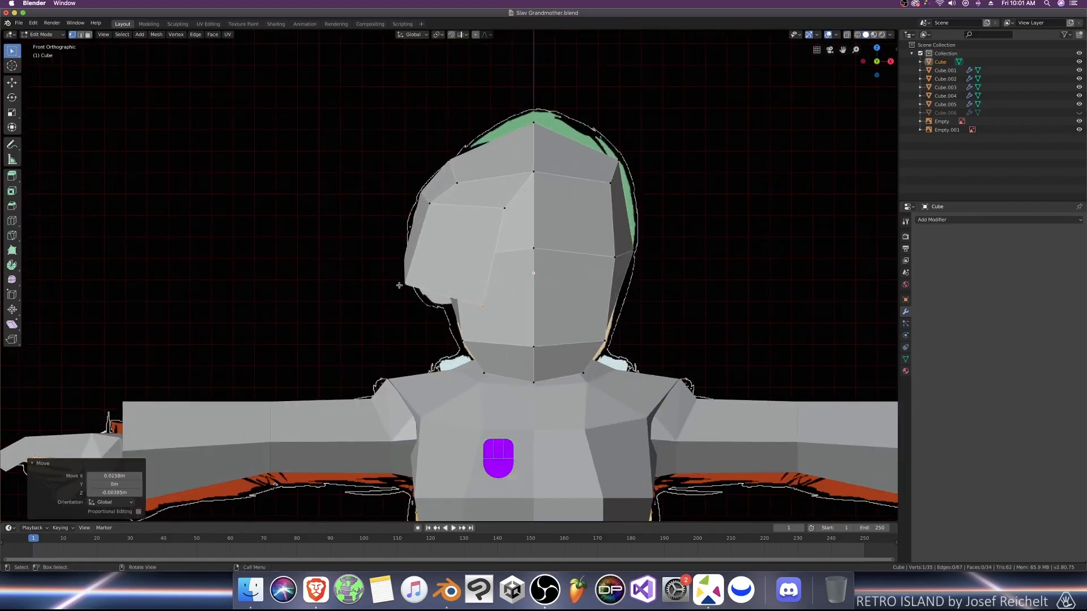
Step: Move the hair flap's lower back corner vertex -0.0178 m along X while viewing the head from behind
middle_drag(403, 285, 526, 219)
click(527, 219)
key(g)
click(500, 267)
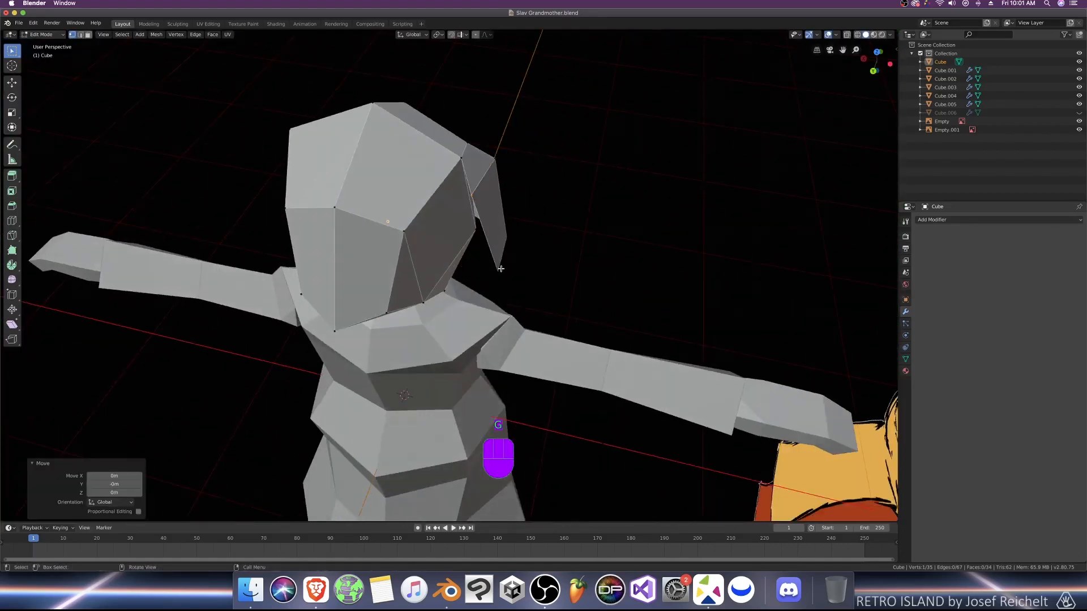
key(g)
click(494, 268)
middle_drag(494, 269, 459, 265)
Step: Move the hair flap's two outer front vertices in top view to round its silhouette
key(KP_7)
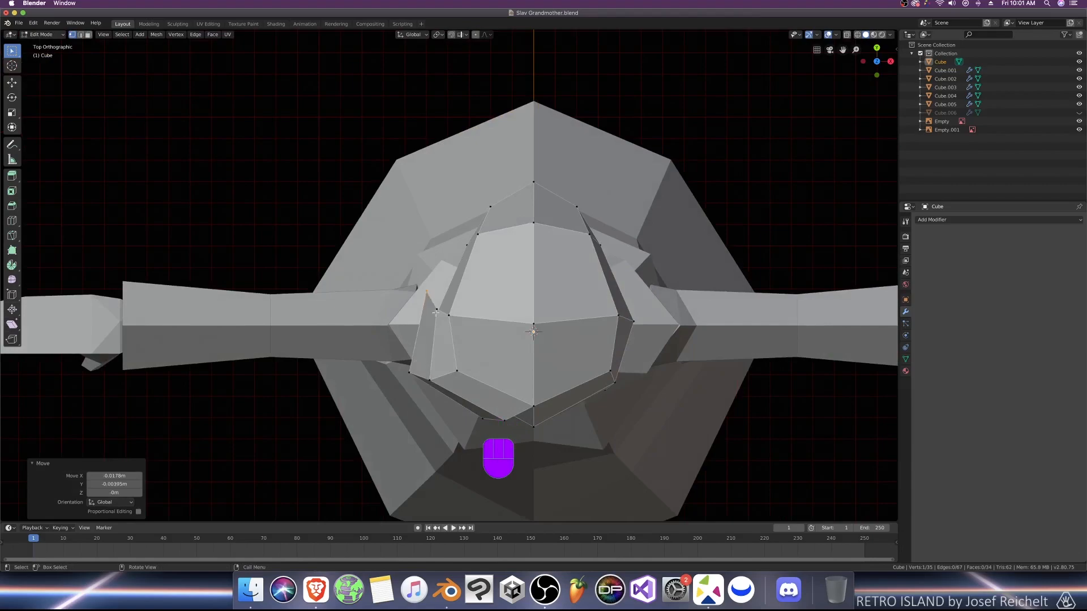
click(410, 373)
key(g)
click(417, 379)
click(429, 381)
key(g)
click(430, 391)
Step: Reposition the hair flap's upper inner vertices near the forehead, using free, Z-constrained and Y-constrained moves
mouse_move(425, 394)
middle_down()
mouse_move(435, 249)
mouse_move(441, 261)
mouse_move(504, 240)
mouse_move(439, 249)
mouse_move(463, 227)
mouse_move(489, 260)
mouse_move(447, 220)
mouse_move(405, 222)
middle_up()
key(KP_1)
click(475, 210)
key(g)
click(473, 204)
scroll(473, 204, down, 2)
click(435, 225)
key(g)
key(z)
click(463, 208)
key(g)
key(y)
click(482, 270)
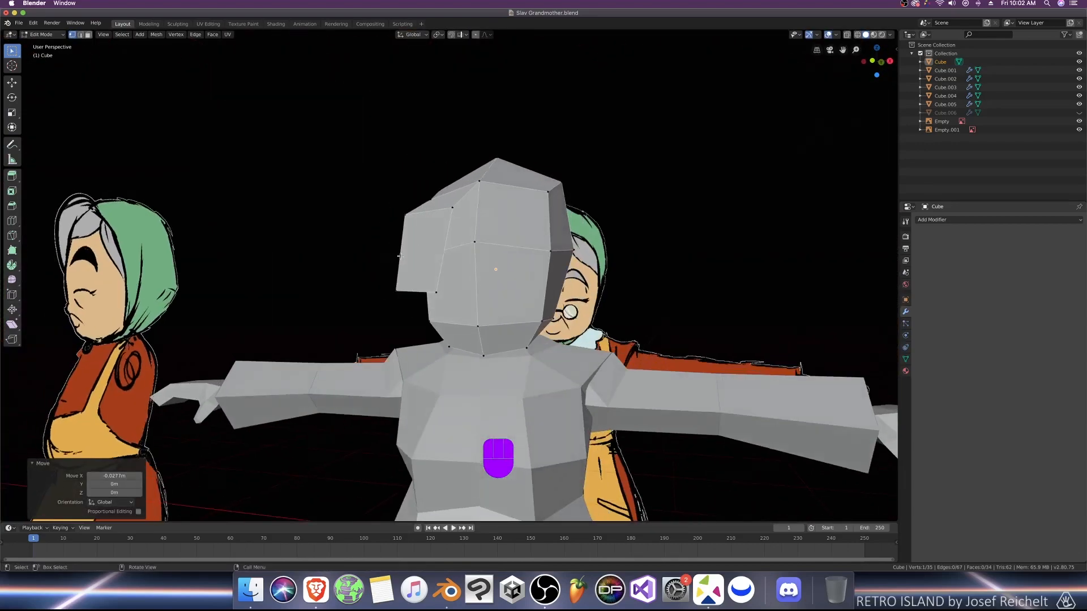
Step: Extrude the hair flap's lower edge, reposition the new vertices from front and perspective views, and save the file
key(KP_1)
alt+click(436, 296)
key(e)
middle_drag(437, 338, 524, 289)
key(g)
click(503, 331)
key(g)
click(503, 378)
key(Tab)
key(super+s)
Step: Select all faces of the head except the hair flap, isolating the mesh to reach the hidden ones, and delete them
key(Tab)
shift+click(491, 252)
shift+click(479, 254)
shift+click(471, 246)
shift+click(485, 242)
middle_drag(448, 271, 439, 250)
shift+click(459, 252)
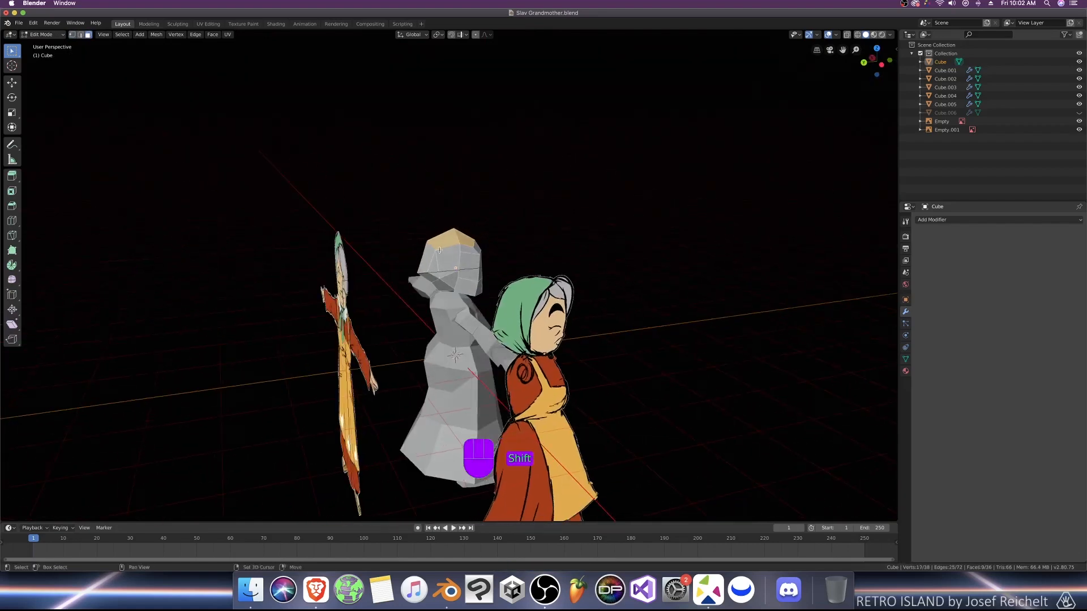
shift+drag(450, 288, 451, 290)
middle_drag(407, 280, 482, 283)
shift+drag(425, 252, 444, 283)
middle_drag(419, 280, 481, 277)
shift+drag(413, 277, 426, 294)
middle_drag(385, 285, 436, 288)
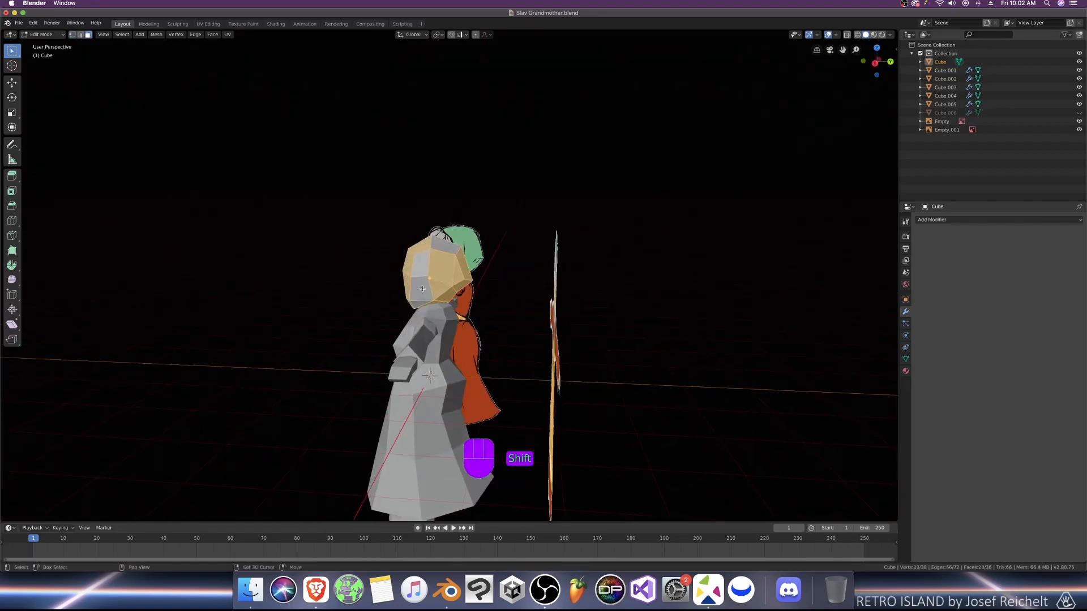
shift+click(446, 248)
middle_drag(446, 249, 493, 300)
key(KP_Divide)
middle_drag(498, 362, 475, 334)
shift+click(413, 321)
middle_drag(481, 407, 495, 245)
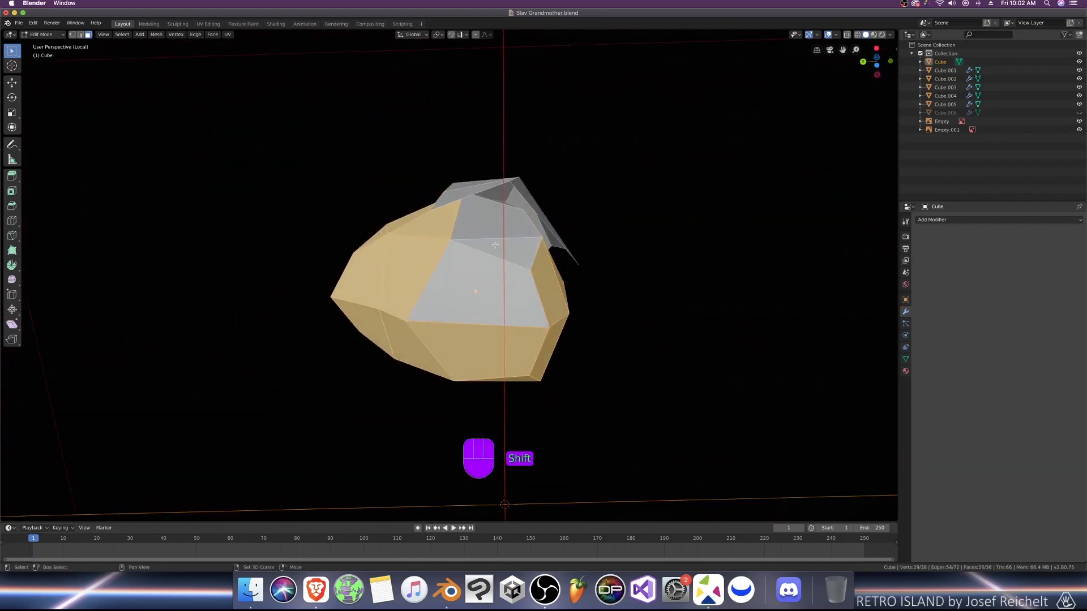
shift+drag(503, 286, 502, 286)
key(x)
click(503, 285)
middle_drag(502, 286, 516, 254)
Step: Exit isolation, rename the remaining mesh object Hair, and unhide the hidden head
key(KP_Divide)
key(KP_1)
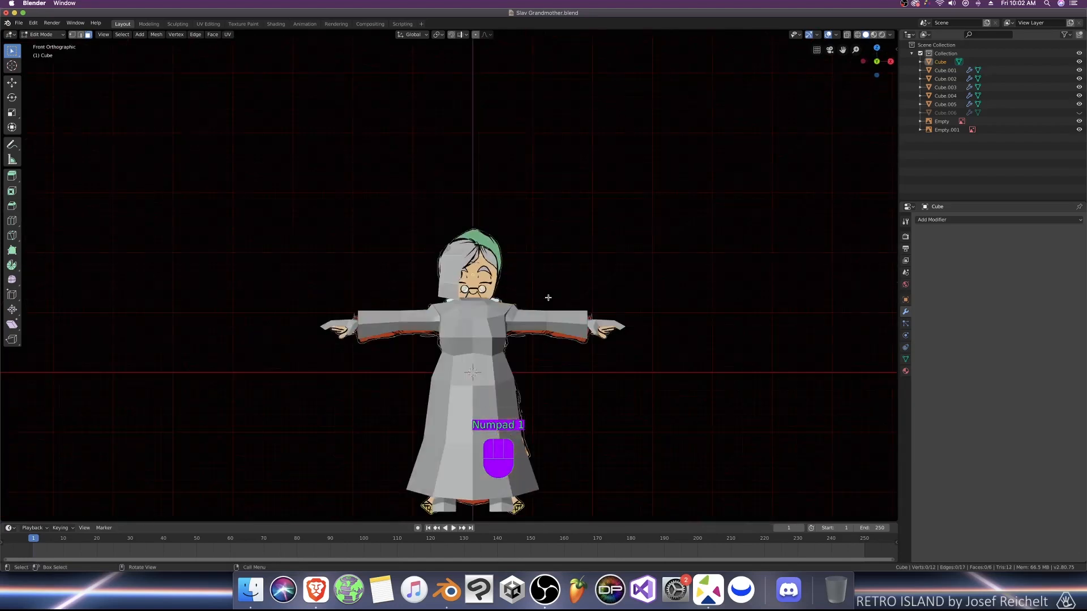
key(Tab)
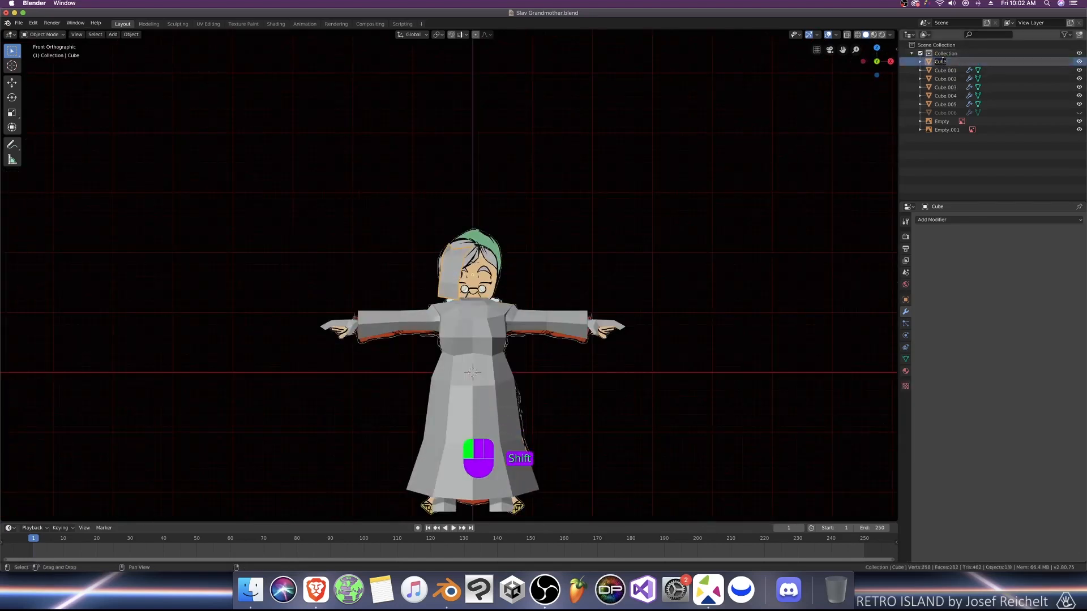
key(alt+h)
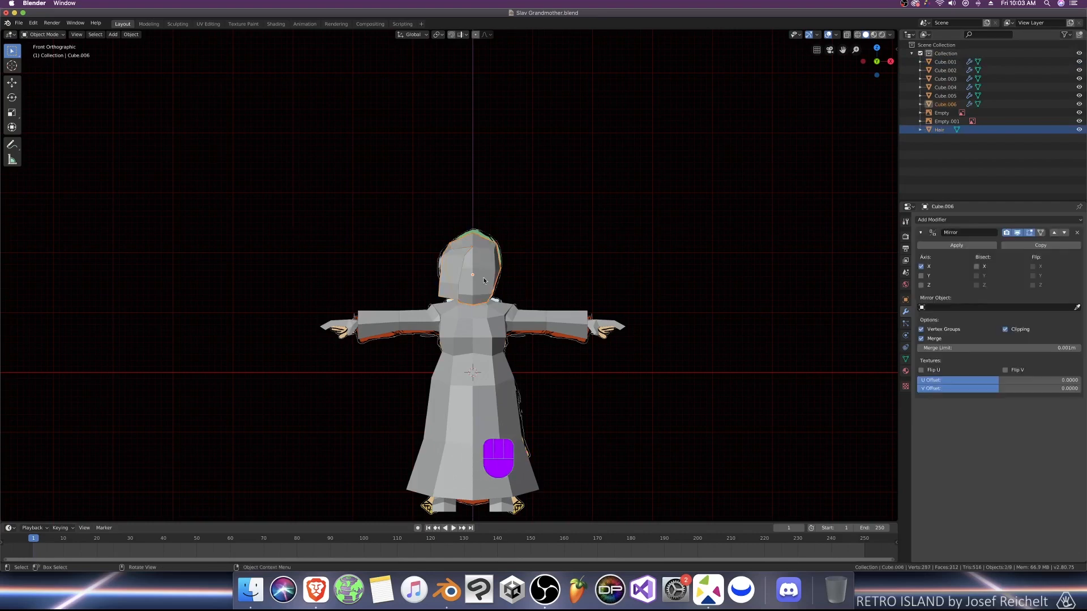
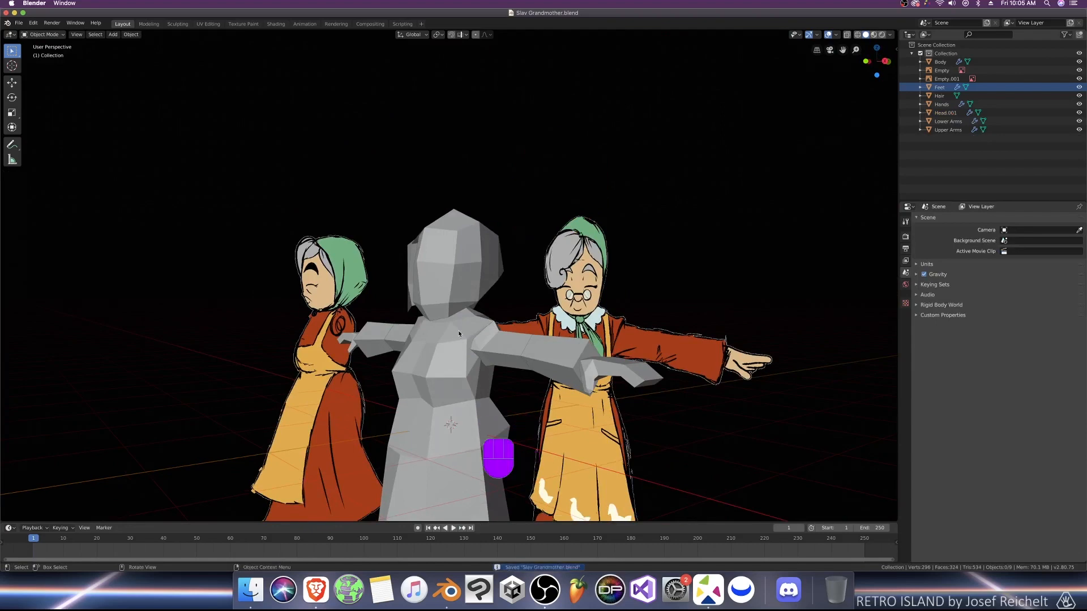
Step: Add a cube to the scene and rotate its mesh 45° in front view in Edit Mode
key(KP_1)
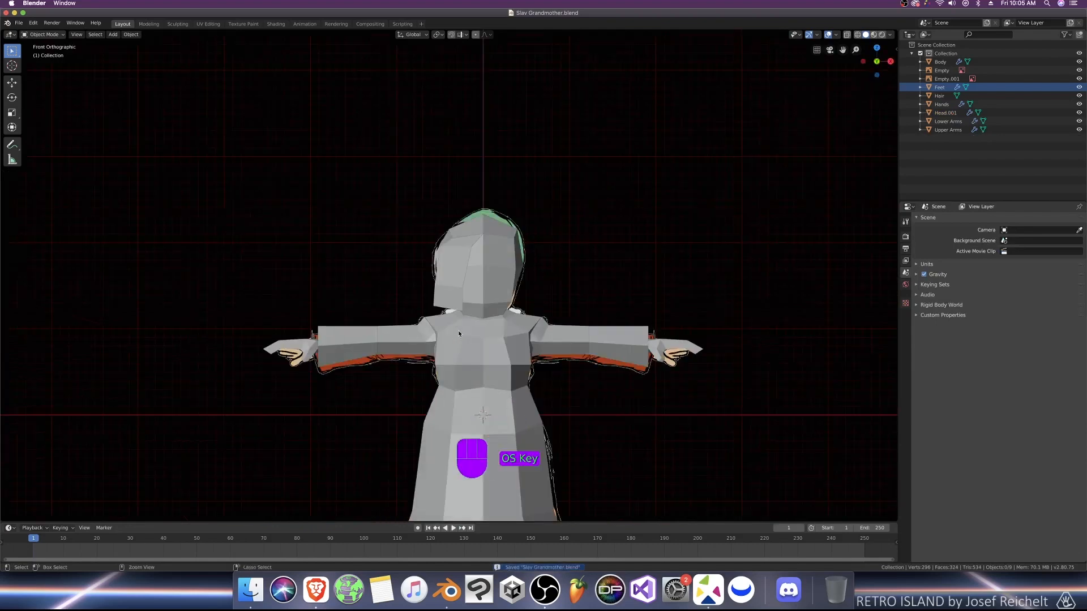
key(alt+z)
key(alt+z)
key(shift+a)
mouse_move(551, 330)
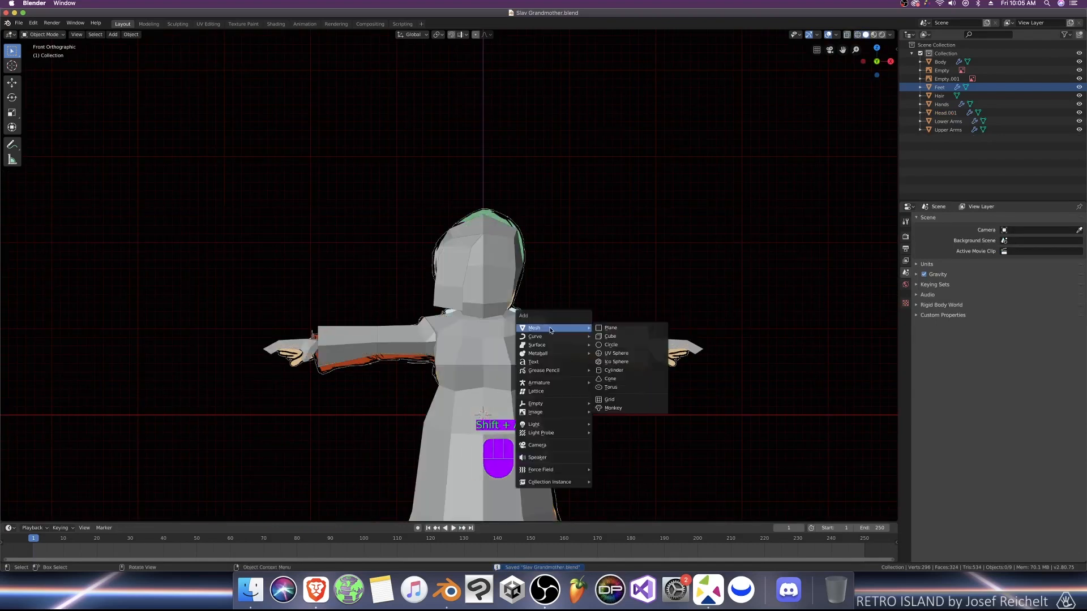
click(622, 339)
key(Tab)
key(r)
key(4)
key(5)
key(Return)
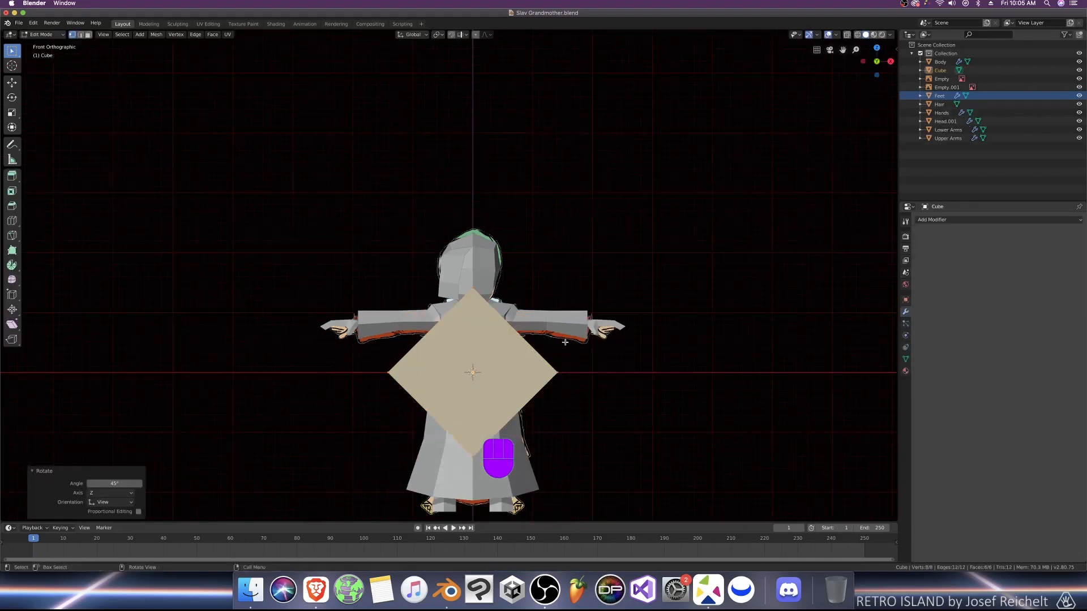
Step: Merge the cube's front face into a single point to form a pyramid, and move its back face -0.855 m along Y
key(KP_7)
middle_drag(552, 342, 555, 235)
key(3)
click(474, 376)
key(alt+m)
click(474, 376)
middle_drag(621, 370, 478, 381)
click(478, 381)
key(g)
key(y)
key(Return)
key(KP_7)
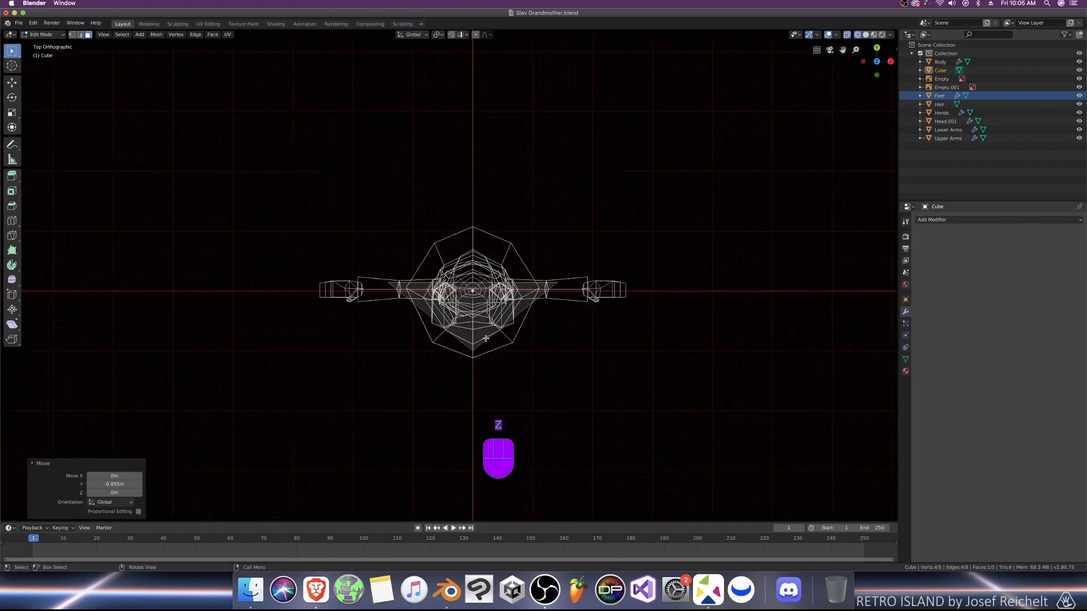
Step: Move the pyramid's back face forward along Y in top view, extrude it along Y, and delete the stray extra geometry
key(g)
key(y)
click(481, 369)
key(e)
key(y)
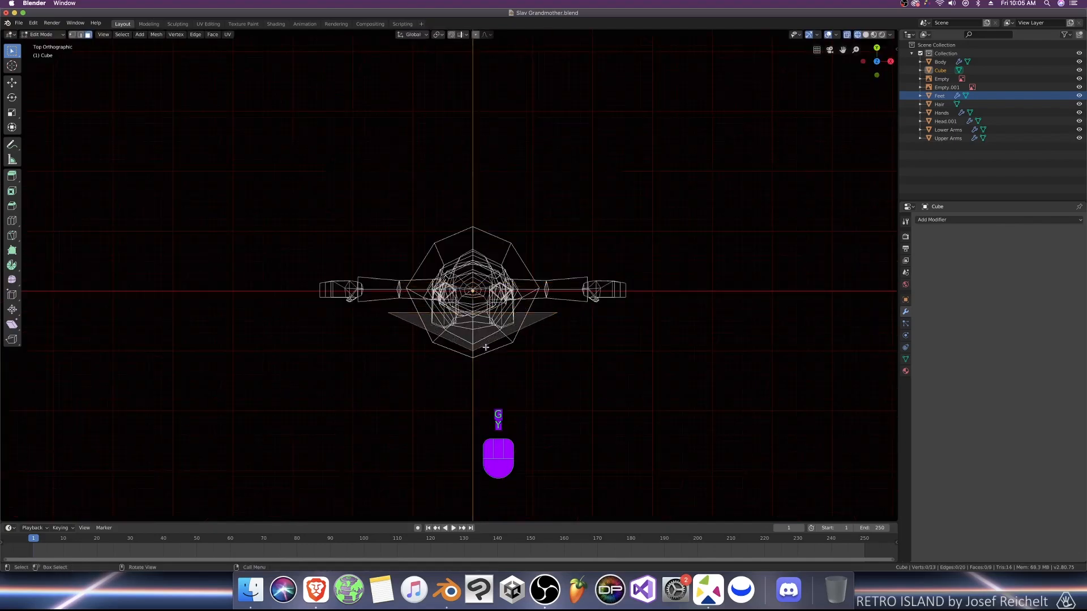
click(513, 316)
key(x)
click(513, 315)
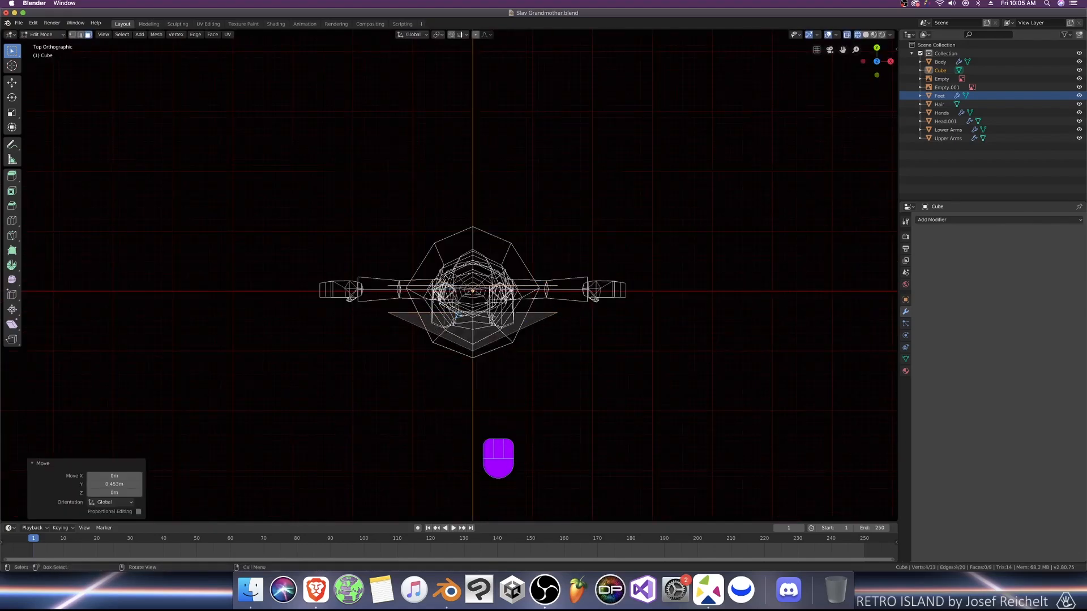
middle_drag(600, 411, 506, 318)
key(shift+z)
key(x)
click(506, 310)
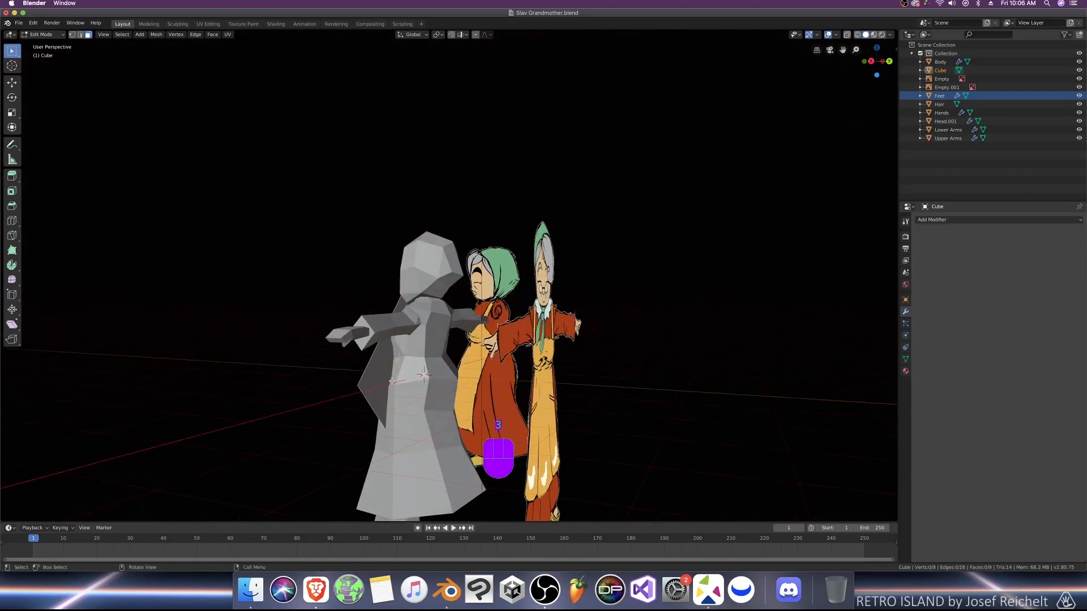
Step: Move the back face of the pyramid-shaped mesh 0.561 m along Y
click(378, 380)
key(KP_7)
key(g)
key(y)
click(436, 373)
middle_drag(441, 374, 362, 311)
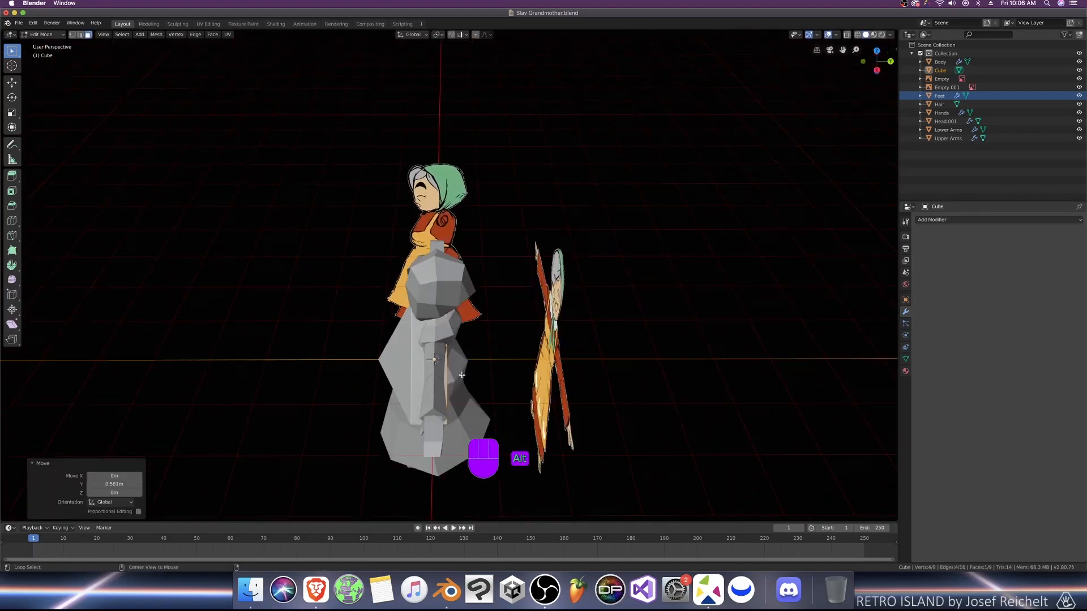
Step: Merge the pyramid mesh's back face into a single point and move it along Y to form a double pyramid
key(alt+m)
click(390, 328)
key(1)
key(shift+z)
key(KP_1)
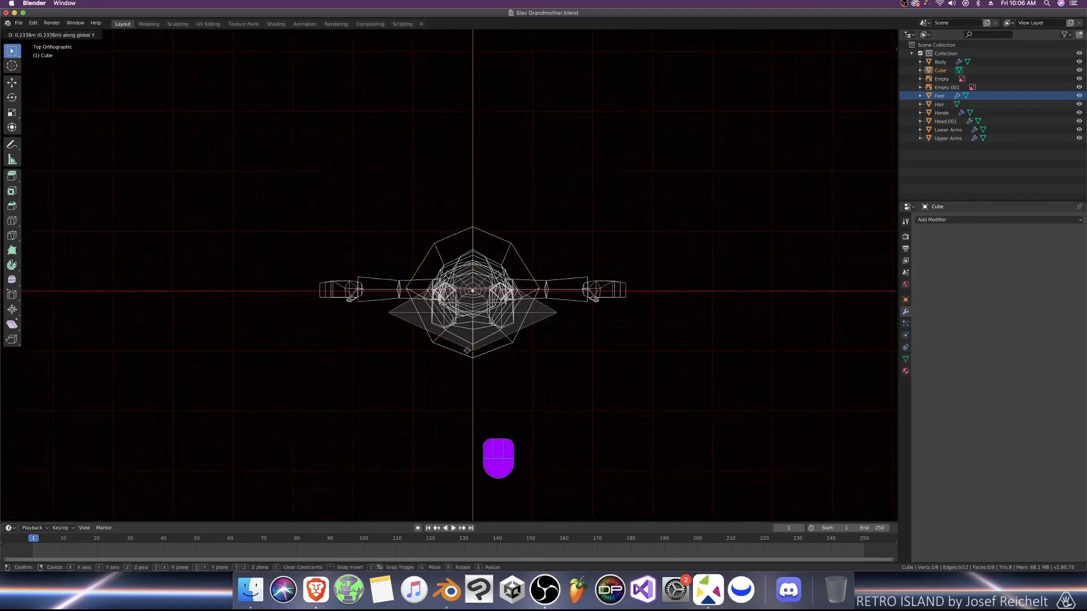
Step: Scale the entire double-pyramid mesh uniformly to 0.151
key(a)
key(shift+z)
key(s)
click(511, 397)
key(z)
key(KP_3)
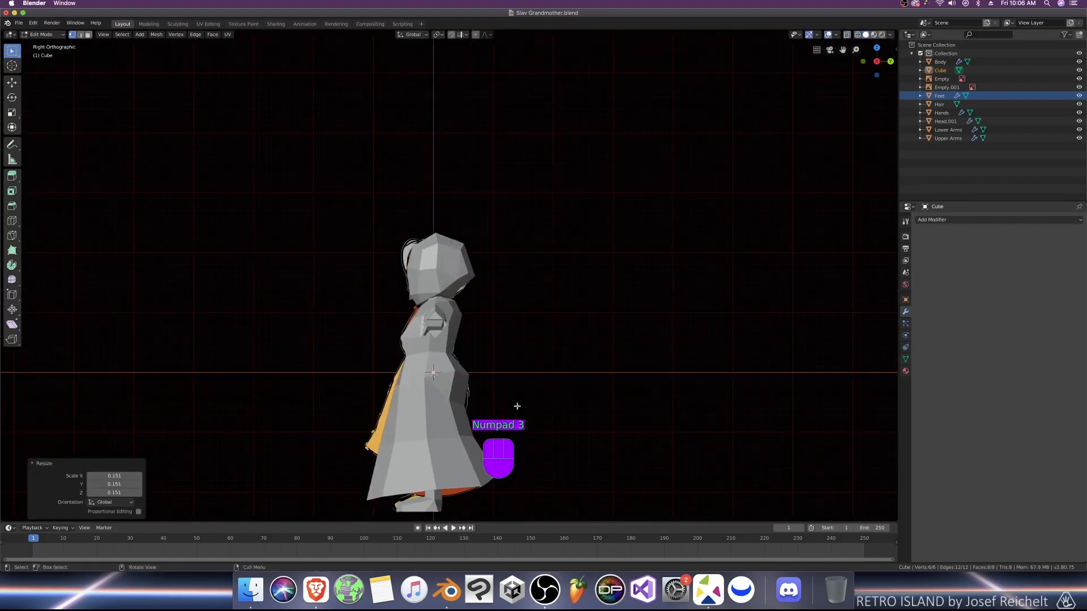
Step: Move the small double pyramid up toward the character's neck and scale it to 0.524
key(z)
key(g)
click(511, 346)
key(KP_1)
key(z)
scroll(653, 406, up, 3)
key(s)
click(575, 374)
Step: Resize the double pyramid further and move it along Y in front of the character in side view
key(KP_3)
key(shift+z)
scroll(543, 377, up, 2)
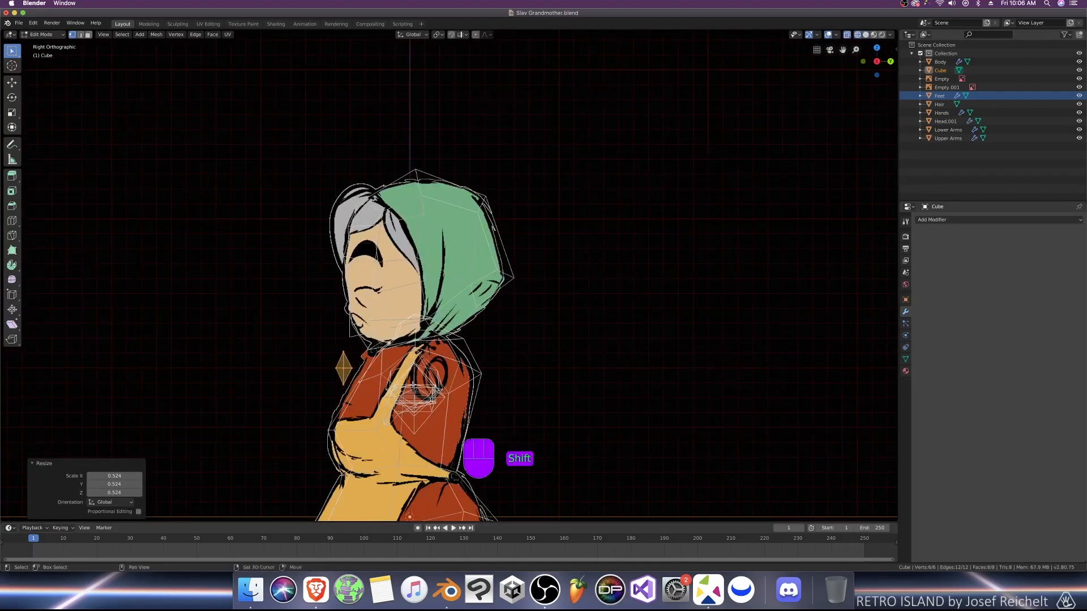
shift+middle_drag(429, 382, 474, 371)
key(s)
key(g)
key(y)
click(323, 367)
Step: Duplicate the double pyramid, rotate the copy 28.5°, and position it at the front of the neck as the scarf knot
key(shift+d)
click(462, 352)
key(r)
click(458, 384)
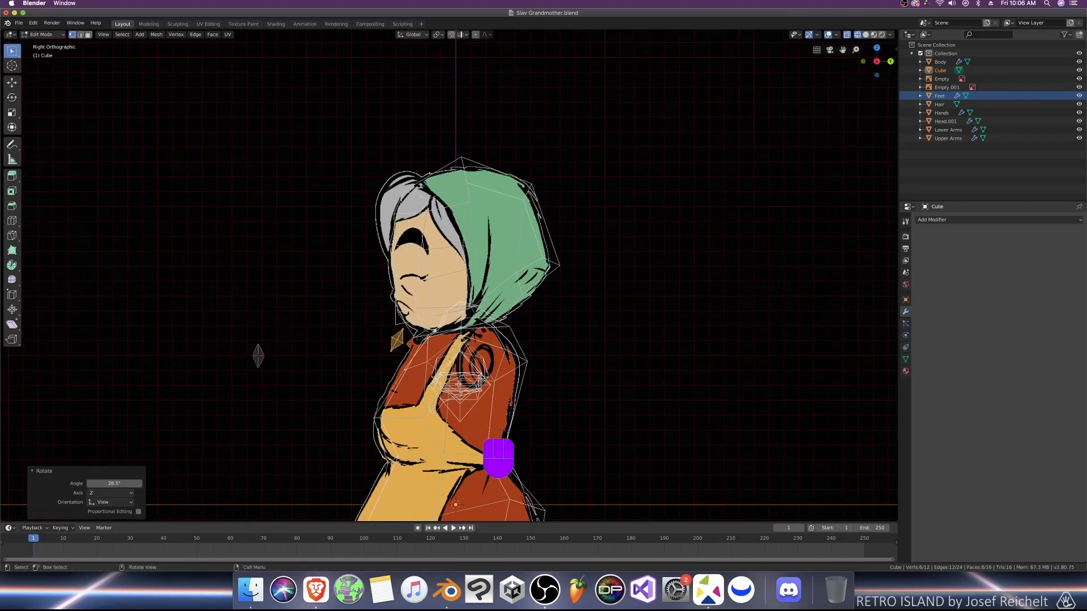
key(g)
click(497, 385)
key(g)
click(500, 382)
Step: Delete the original double pyramid floating in front of the character and save the file
key(shift+z)
mouse_move(512, 379)
middle_down()
mouse_move(572, 387)
mouse_move(557, 404)
mouse_move(547, 364)
mouse_move(416, 371)
middle_up()
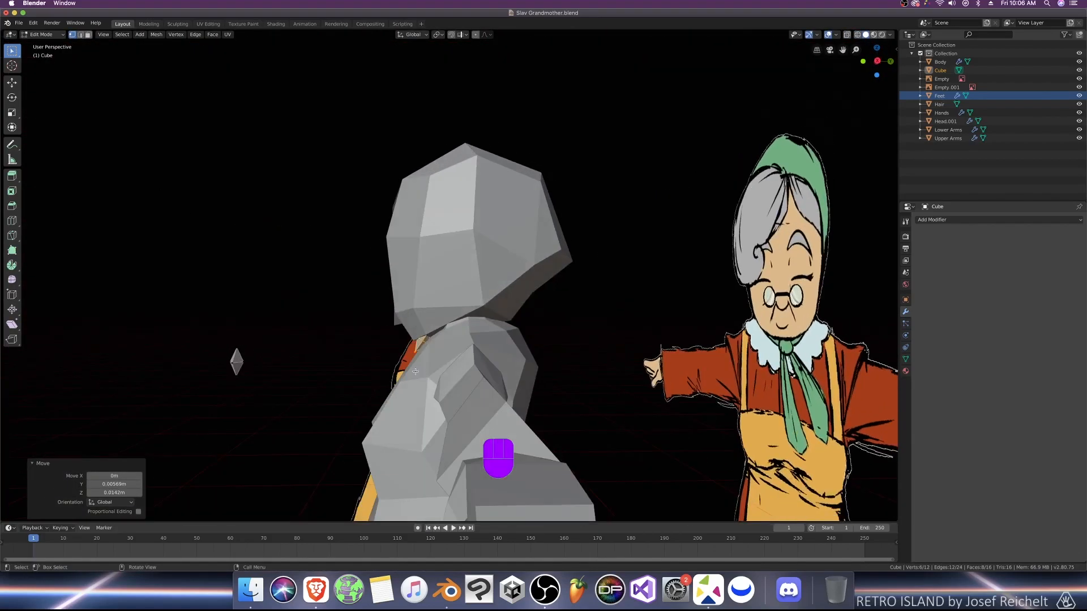
key(x)
click(250, 365)
key(x)
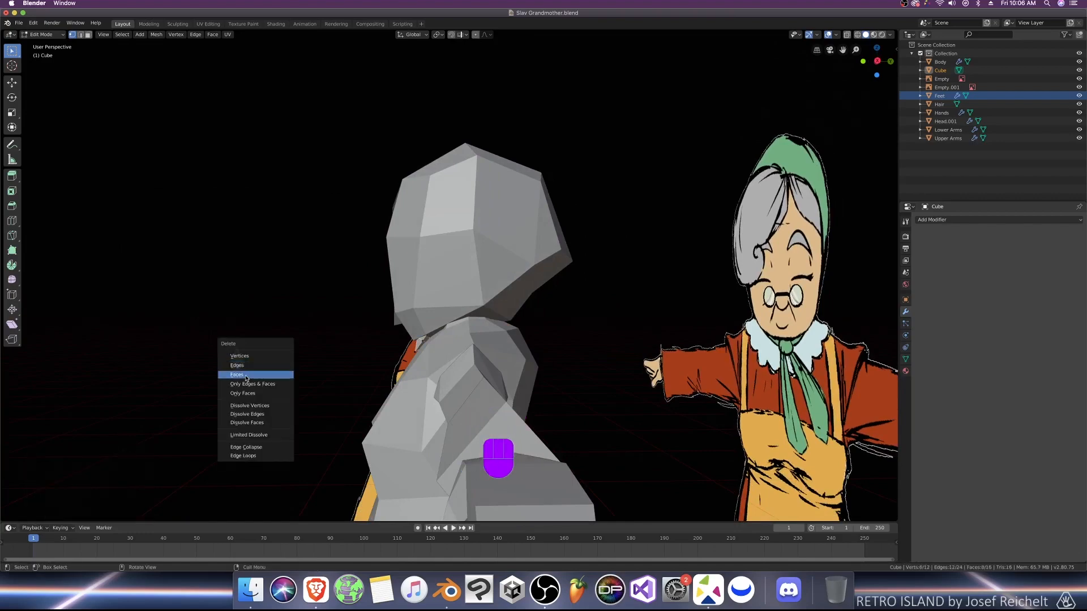
click(245, 378)
key(super+s)
Step: Extrude an edge of the scarf knot 0.0513 m along X and -0.0883 m along Z, and adjust its depth
middle_drag(245, 379, 308, 395)
key(KP_1)
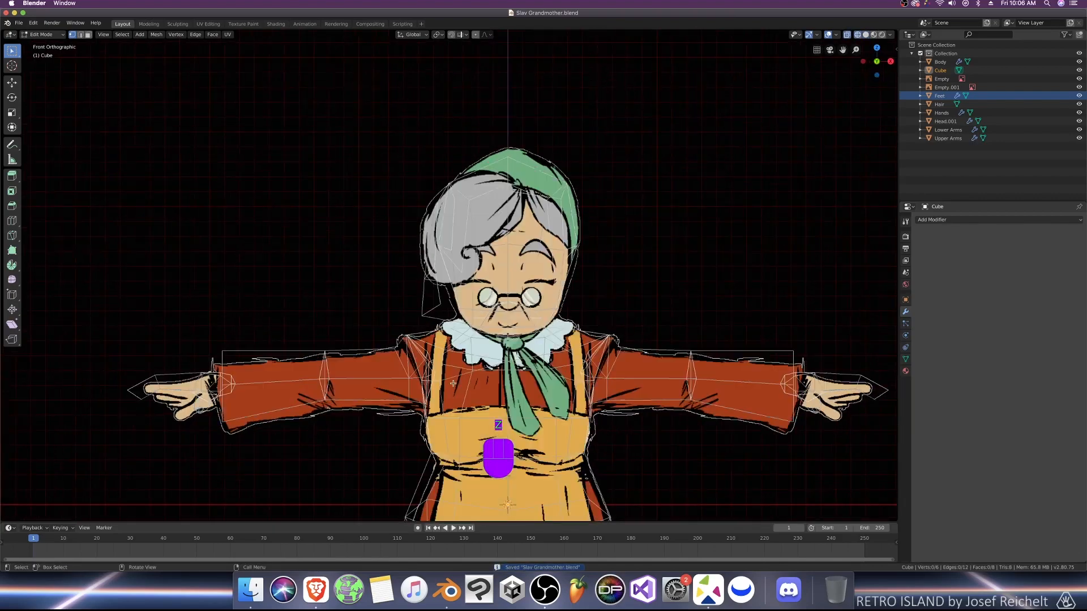
key(2)
key(e)
click(534, 373)
middle_drag(534, 373, 447, 377)
key(g)
key(y)
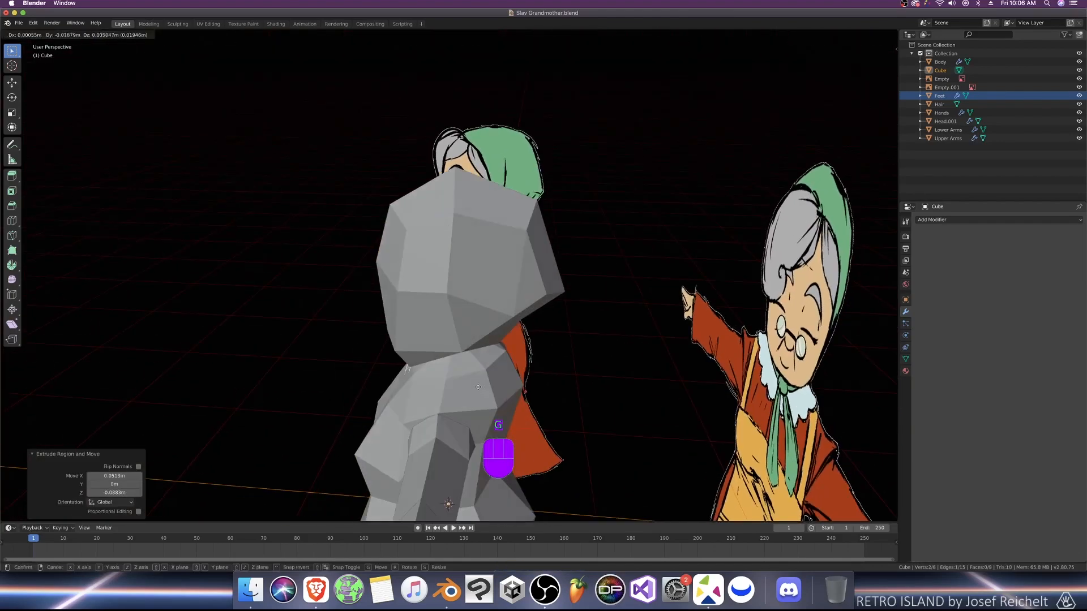
click(435, 378)
Step: Scale, move, and rotate the extruded edge to shape the scarf tail against the chest
key(KP_1)
key(s)
middle_drag(547, 396, 493, 421)
key(g)
click(481, 396)
key(KP_1)
key(r)
click(558, 409)
Step: Extrude another section of the scarf tail, move it along Y to follow the chest, and scale its end edge
key(e)
click(560, 422)
key(g)
key(y)
click(491, 422)
key(KP_1)
key(s)
Step: Extrude the second scarf tail from the knot by -0.122 m in X and -0.0769 m in Z, extend it, and rotate its end into place
key(e)
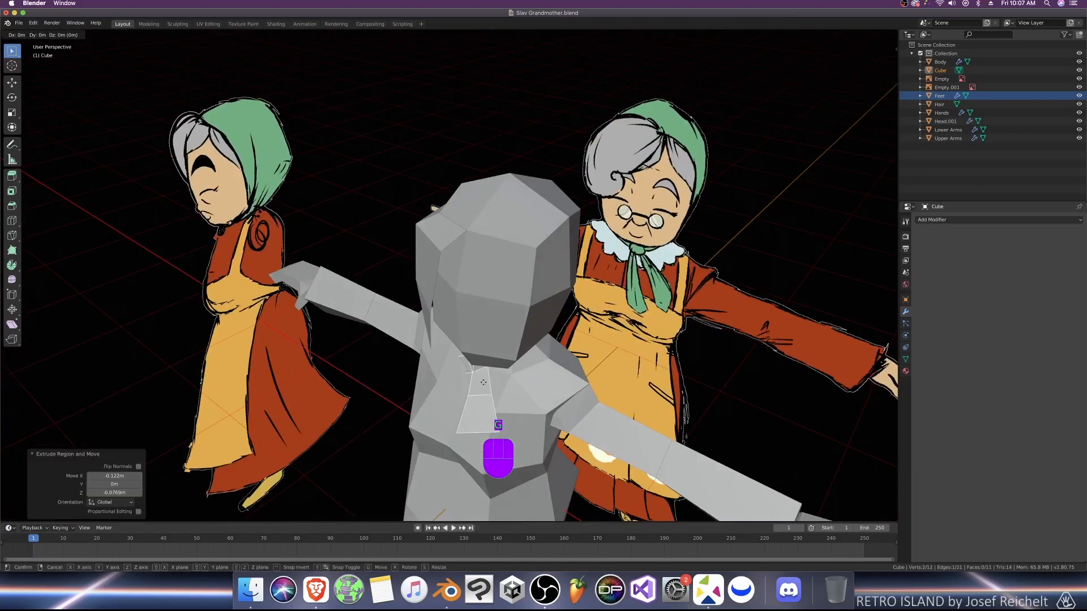
mouse_move(464, 388)
middle_down()
mouse_move(560, 390)
mouse_move(490, 403)
mouse_move(525, 326)
mouse_move(566, 338)
mouse_move(433, 334)
mouse_move(551, 364)
mouse_move(490, 360)
mouse_move(589, 334)
mouse_move(563, 322)
mouse_move(588, 319)
mouse_move(572, 317)
middle_up()
key(KP_1)
key(e)
key(r)
click(532, 391)
key(g)
click(543, 391)
Step: Leave Edit Mode, move the scarf knot object along Y in side view, and save the file
key(Tab)
key(KP_1)
key(KP_3)
key(g)
key(y)
click(461, 343)
key(z)
scroll(490, 360, down, 5)
click(600, 272)
key(super+s)
scroll(543, 323, up, 2)
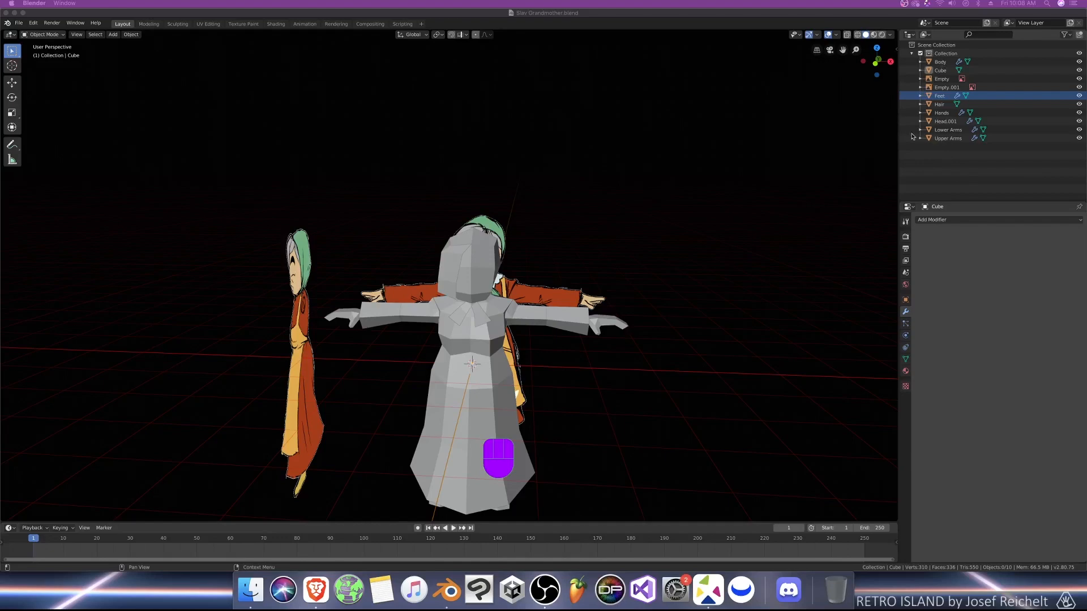
mouse_move(634, 206)
middle_down()
mouse_move(647, 199)
mouse_move(623, 199)
mouse_move(635, 196)
middle_up()
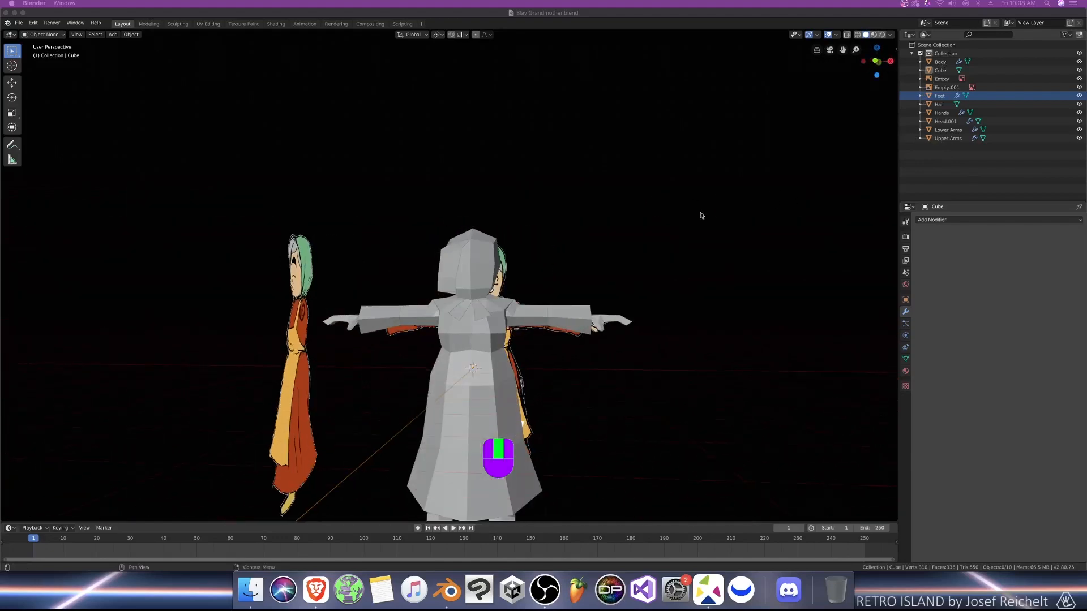
key(KP_1)
key(super+s)
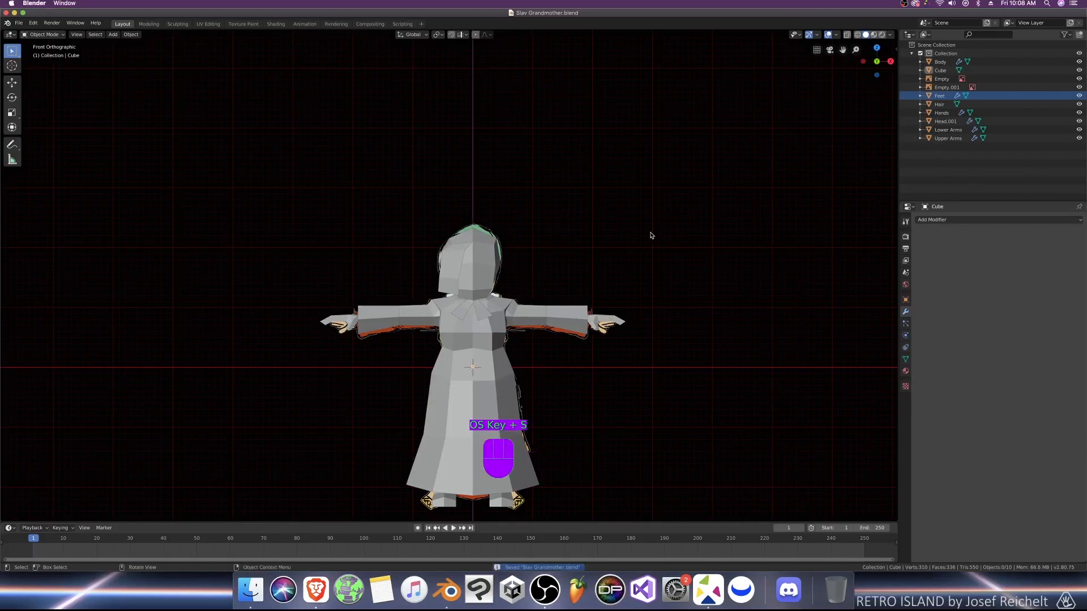
scroll(645, 238, down, 2)
Step: Collapse the main collection, add a new collection, and name it Size
click(911, 53)
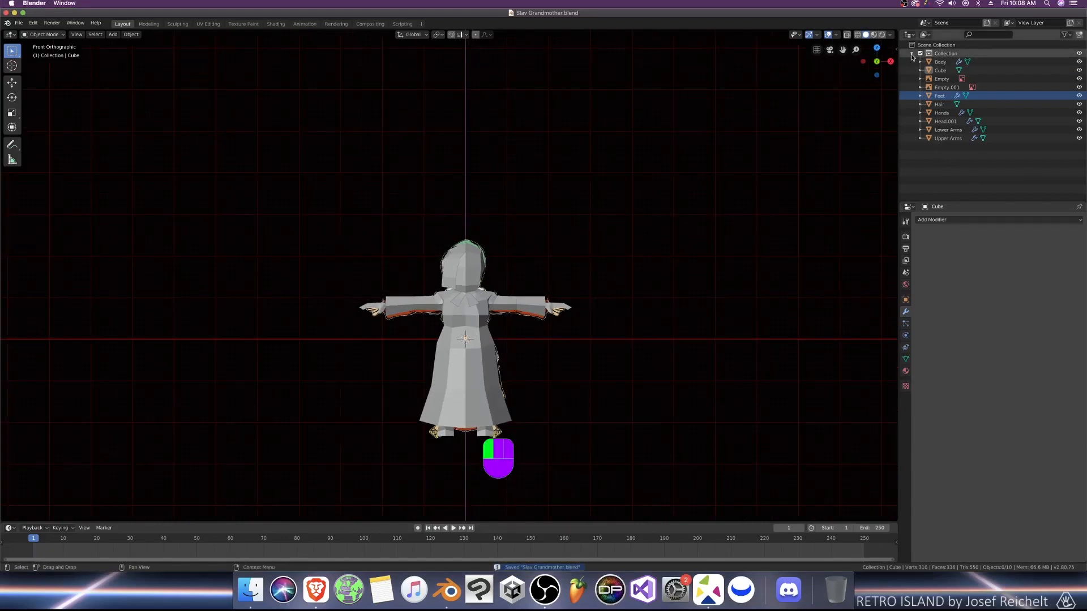
right_drag(929, 95, 933, 96)
double_click(942, 62)
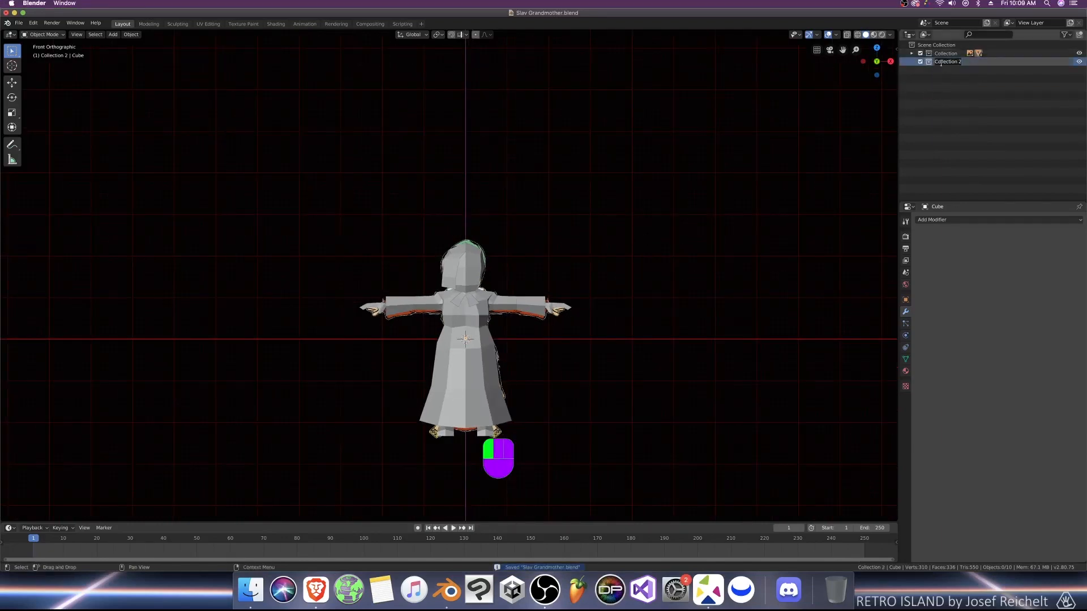
text(Size)
click(429, 148)
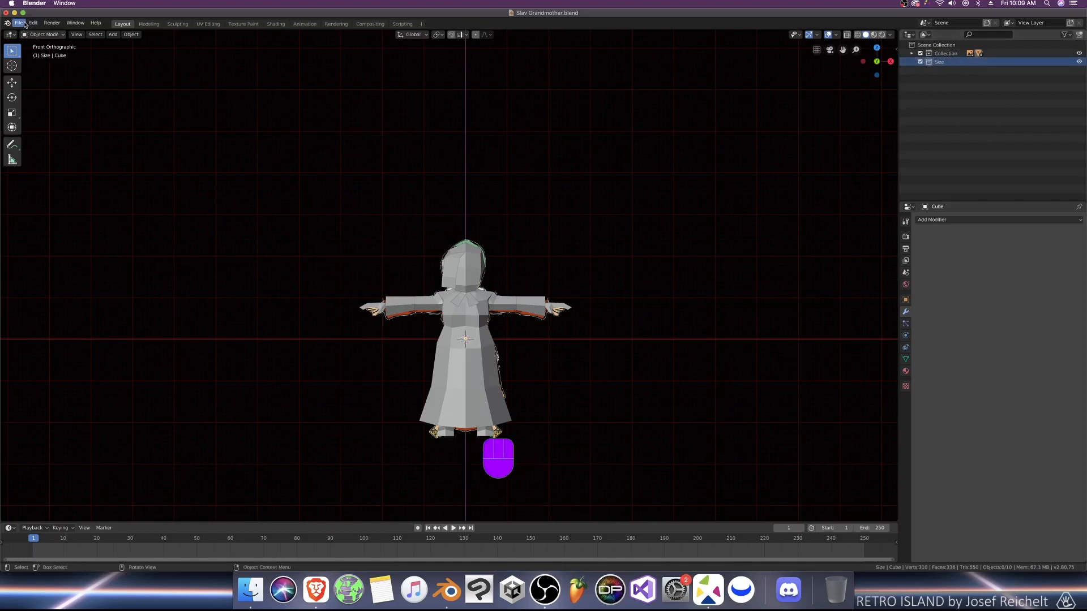
Step: Import MRG_Man_FBX.fbx from the MRG_Man folder into the Size collection as a size reference
click(23, 23)
click(23, 23)
click(19, 23)
mouse_move(48, 138)
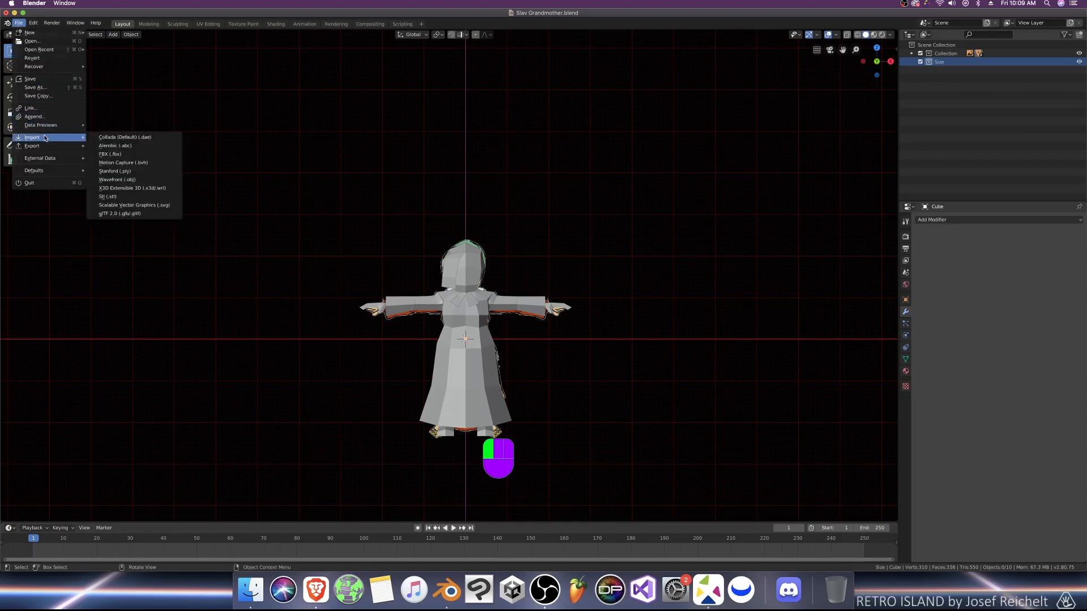
click(143, 155)
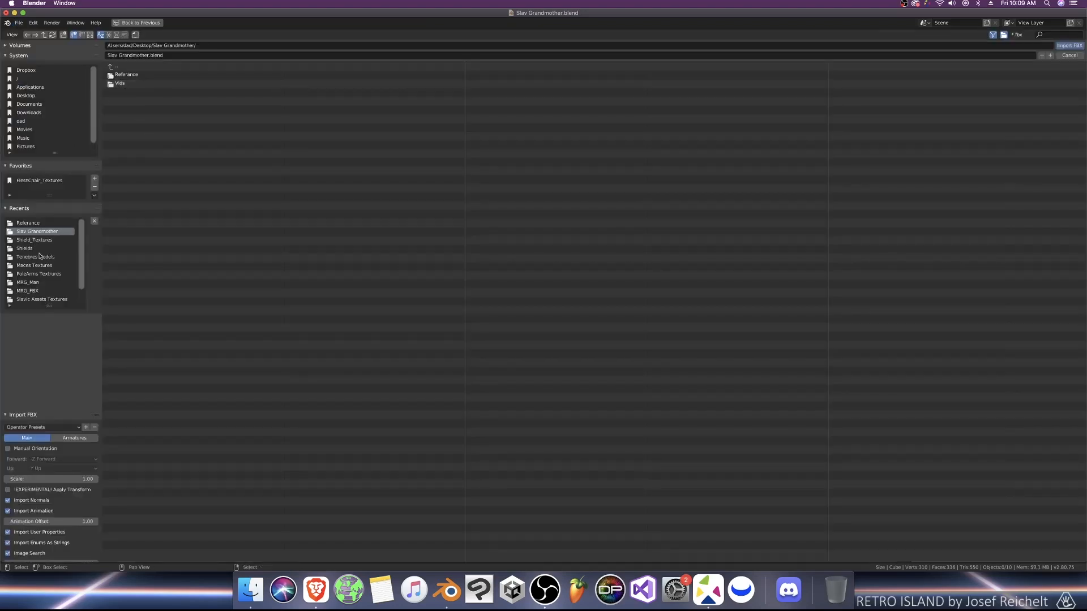
scroll(41, 279, down, 2)
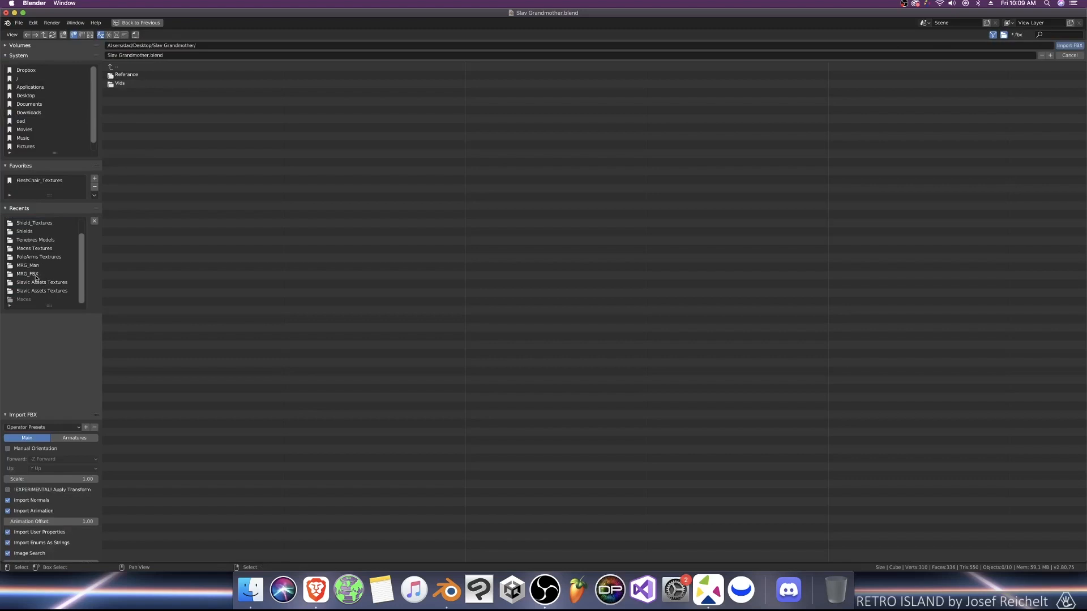
click(35, 266)
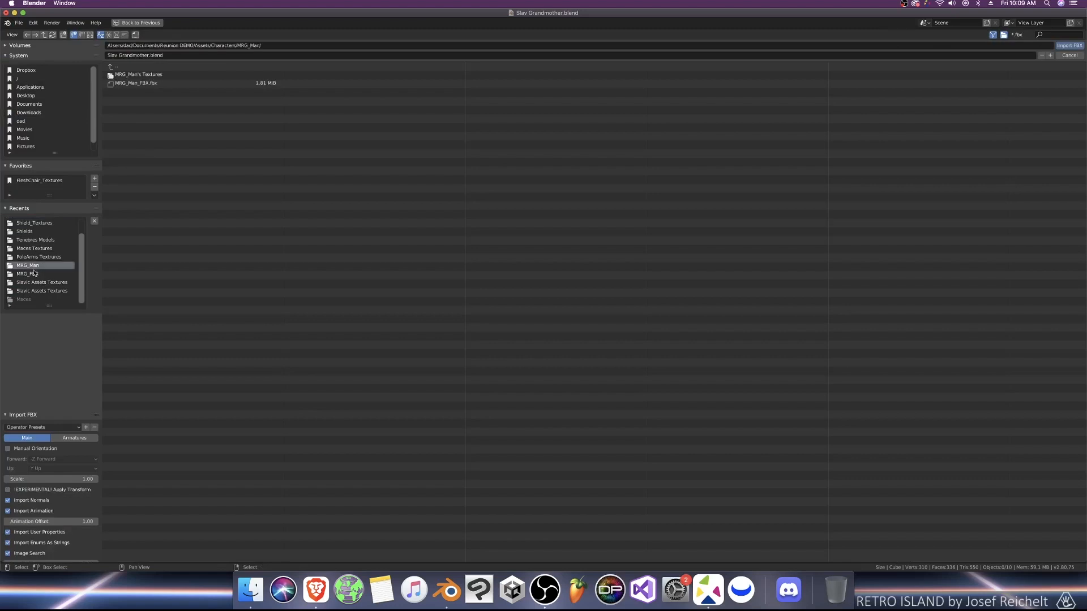
click(197, 83)
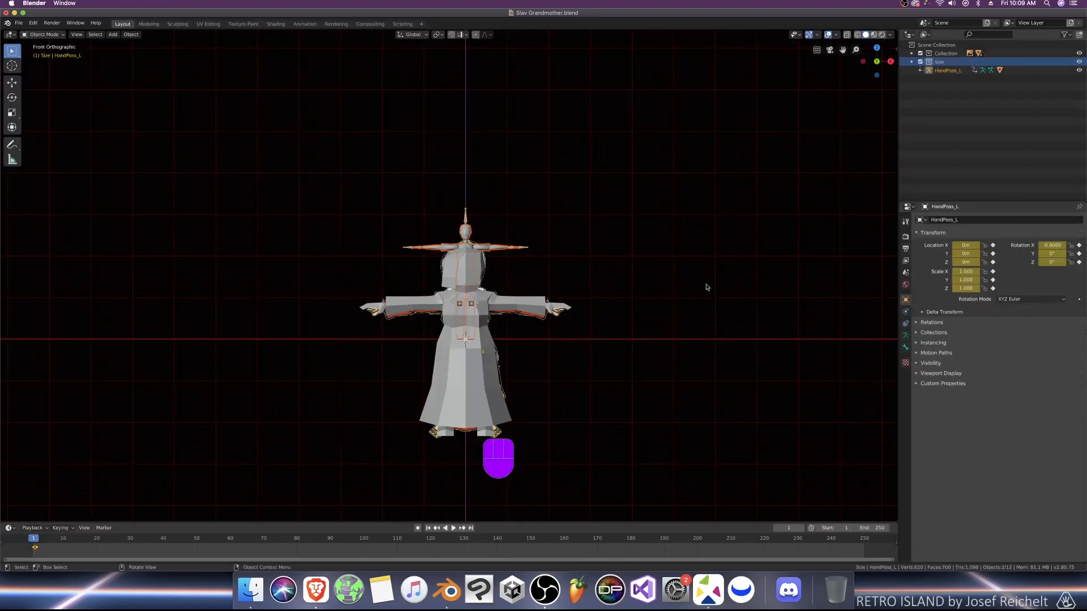
Step: Delete the imported HandPoss_L armature from the Size collection
scroll(587, 306, up, 2)
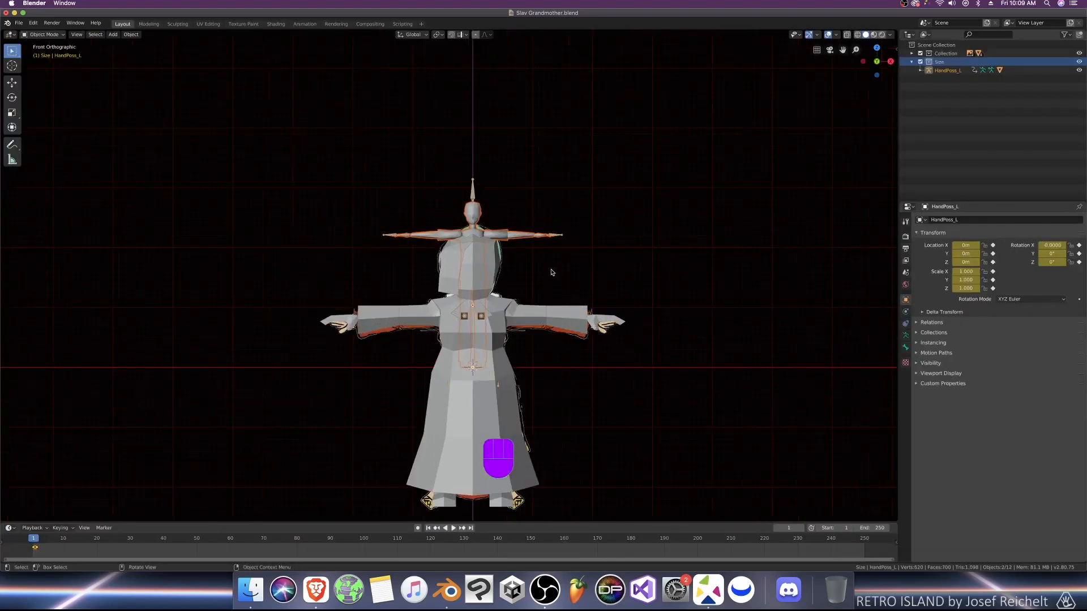
middle_drag(552, 272, 547, 275)
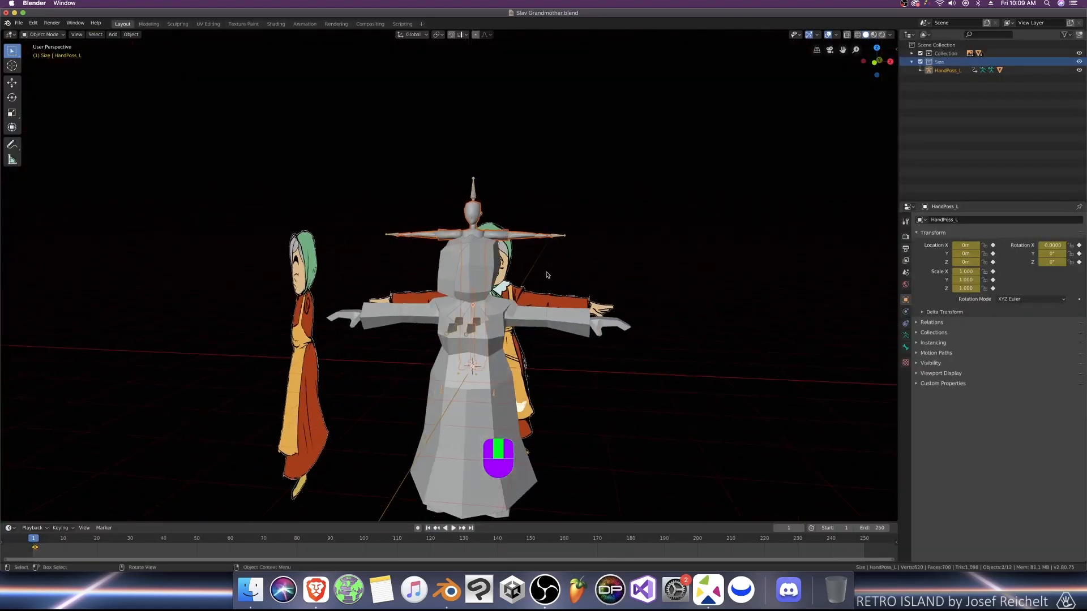
click(1078, 70)
key(x)
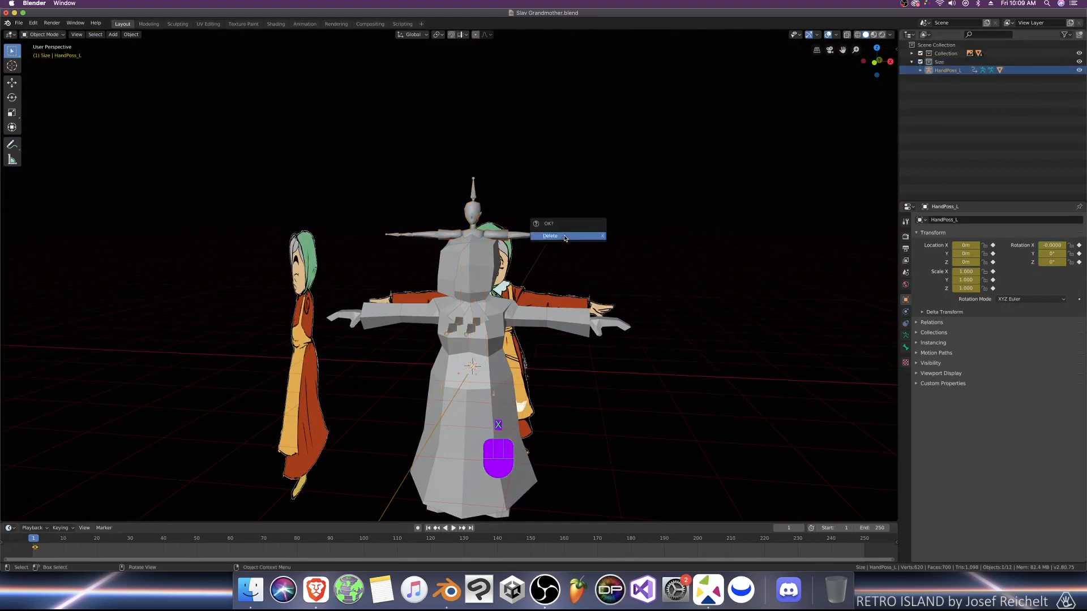
click(543, 234)
Step: Exclude the main collection and remove the HandPoss_L armature modifier from the MRG_Man mesh
click(920, 53)
click(474, 282)
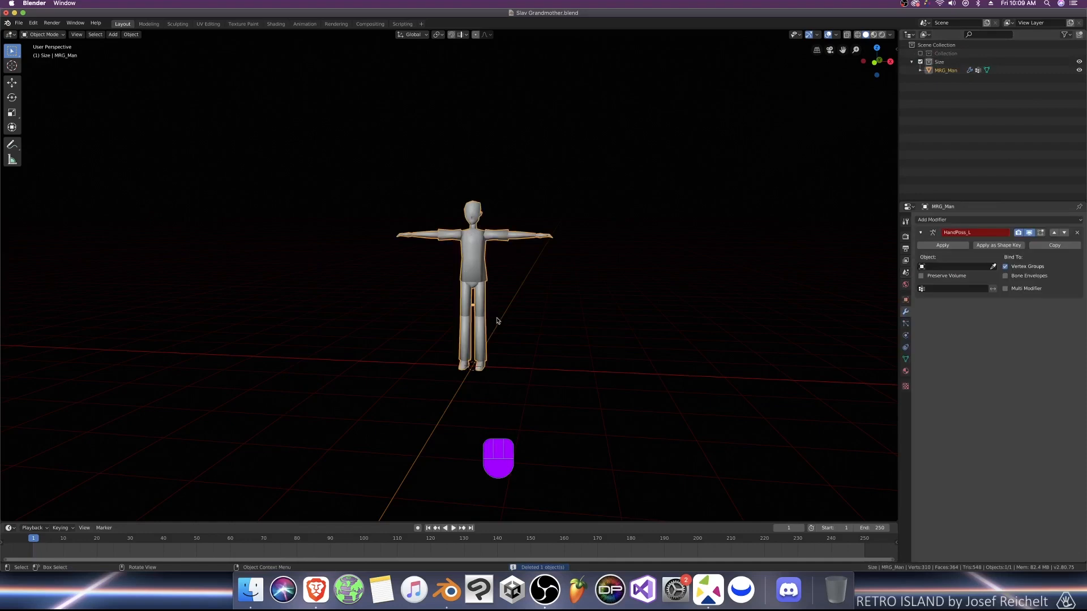
drag(498, 319, 538, 306)
key(super+z)
click(1077, 232)
Step: Swap the Size collection for the main collection, hide both reference images, and save the file
click(919, 62)
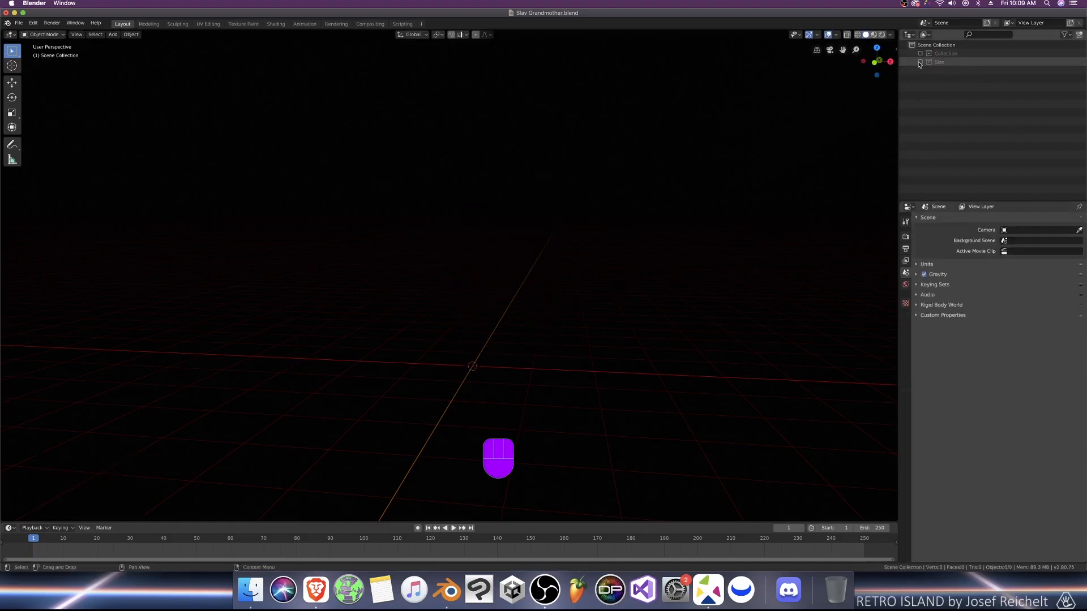
click(919, 53)
scroll(376, 295, up, 3)
click(268, 285)
key(Delete)
click(398, 306)
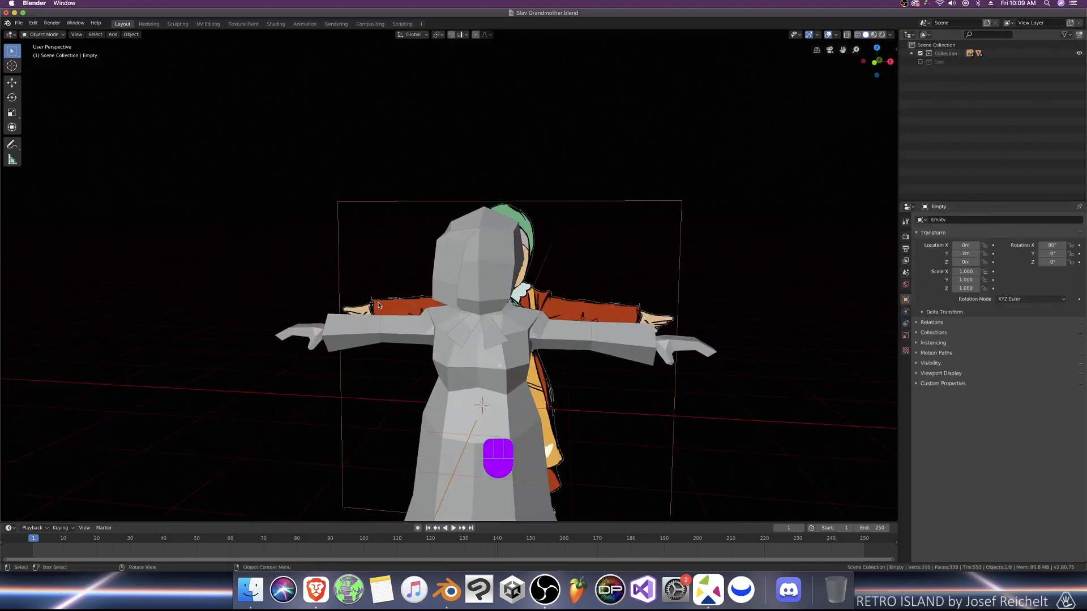
key(Delete)
scroll(490, 322, down, 4)
key(super+s)
Step: Apply the Mirror modifier on the Upper Arms object
click(504, 305)
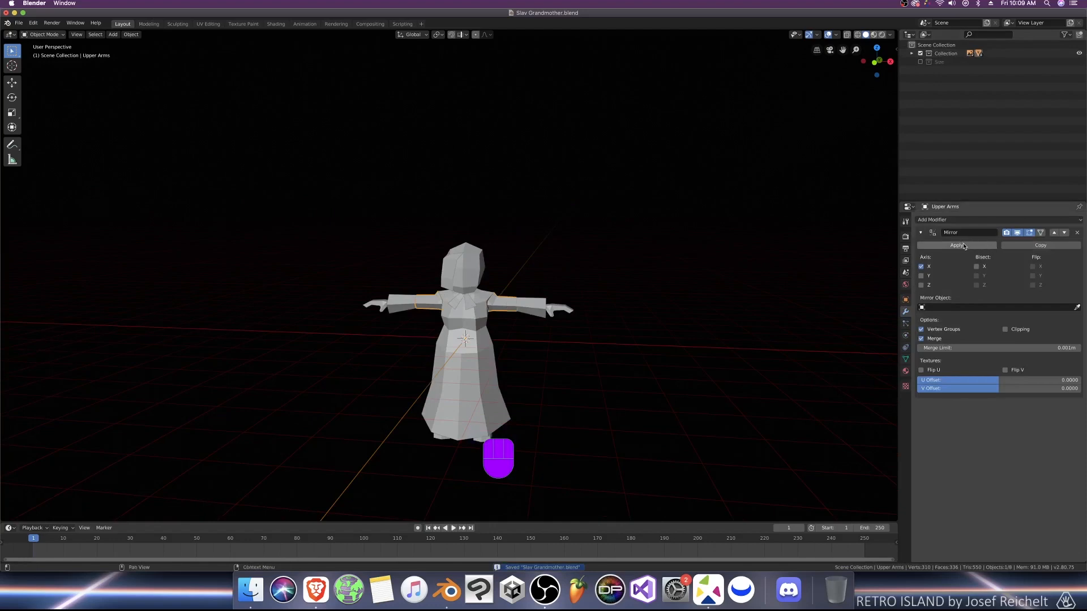
click(982, 245)
click(549, 310)
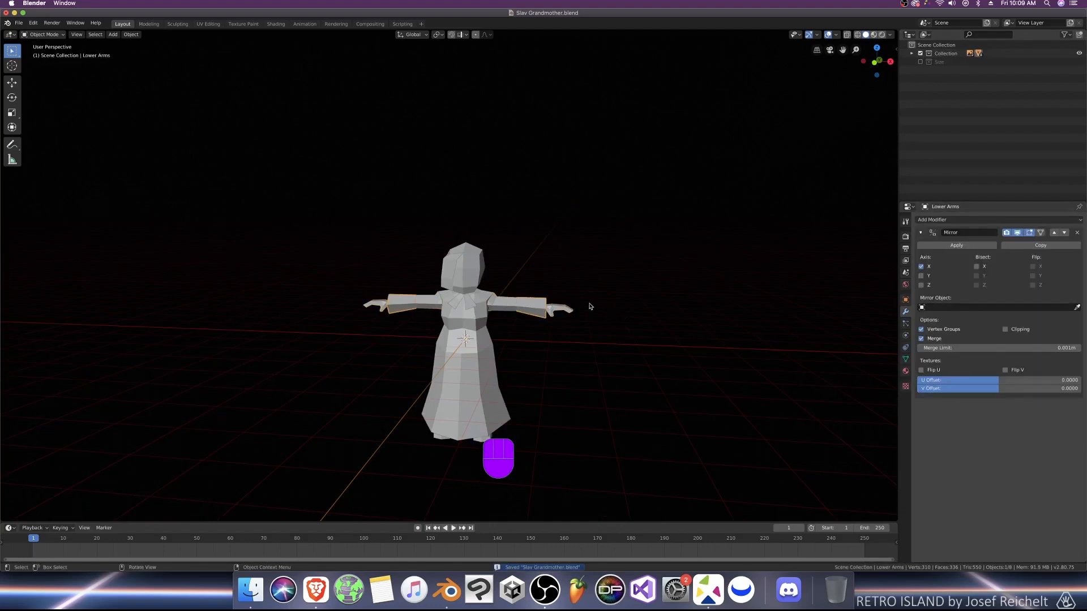
key(super+z)
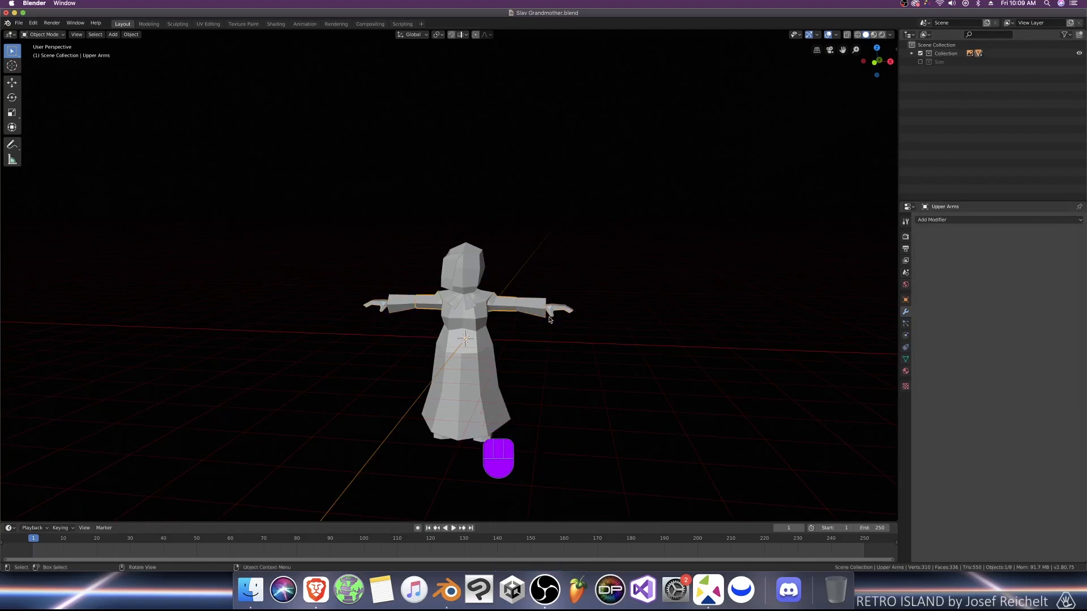
Step: Try scaling all of the grandmother's parts together to 0.498 in front view
key(a)
key(KP_1)
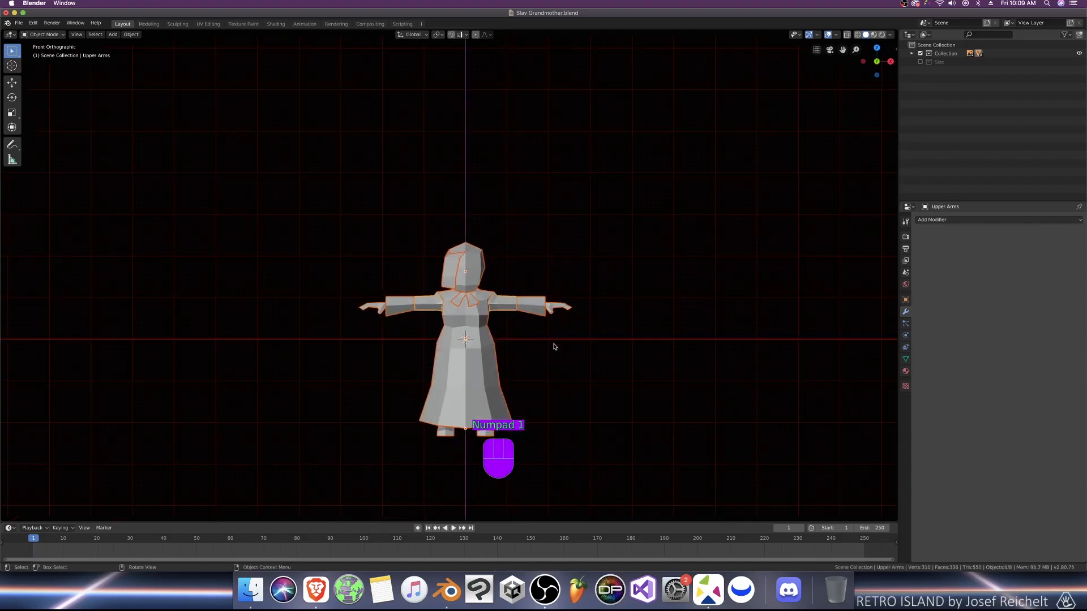
key(s)
click(514, 388)
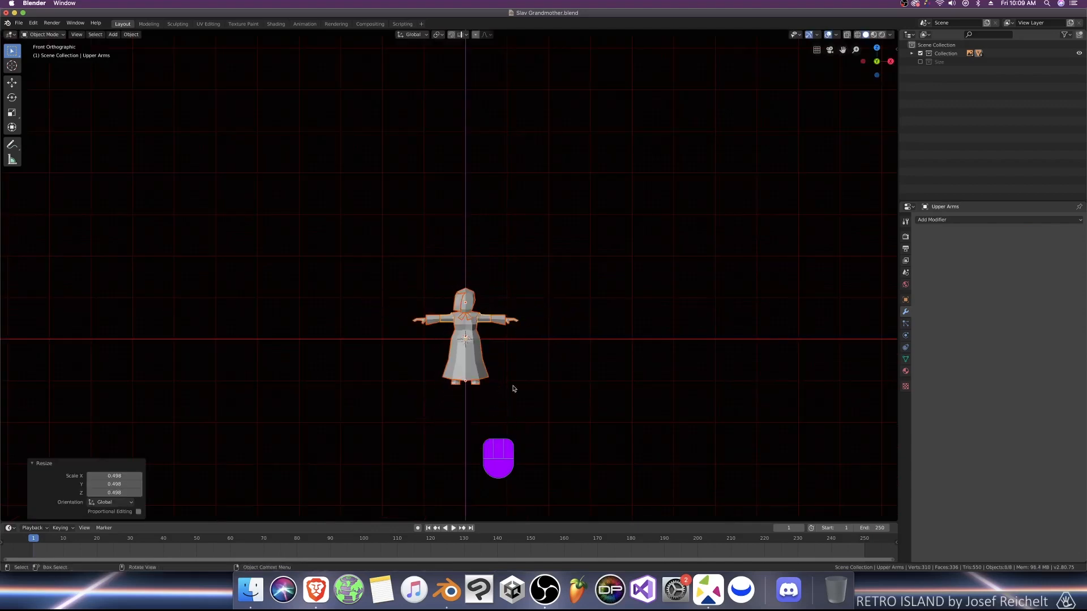
Step: Include the Size collection for comparison and expand the main collection's object list
click(920, 62)
scroll(516, 371, up, 4)
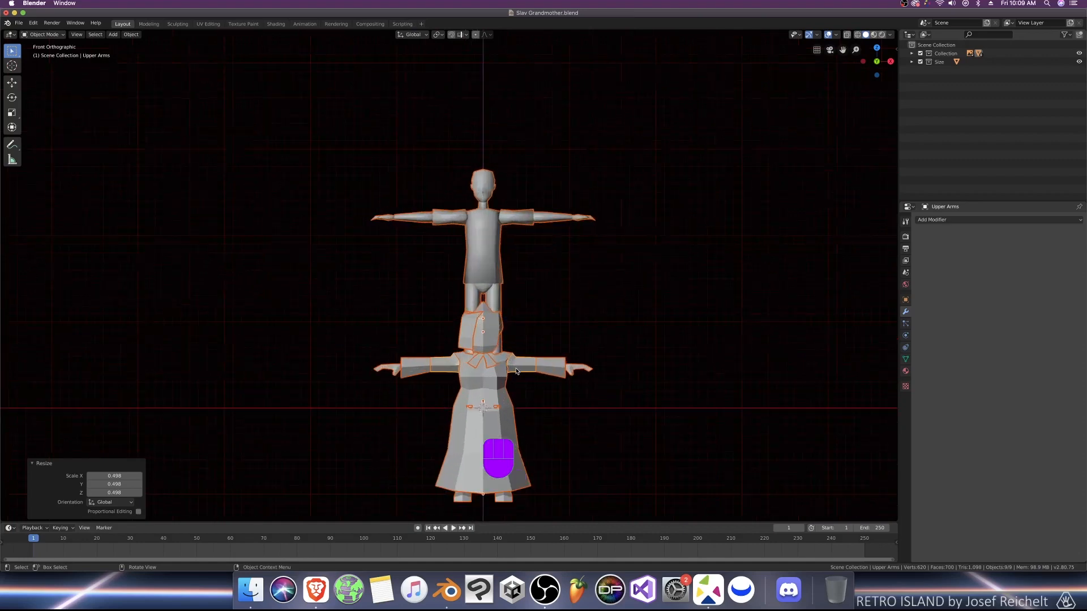
click(911, 54)
click(939, 63)
Step: Undo the grandmother's uniform scaling while keeping the Size collection included
key(super+z)
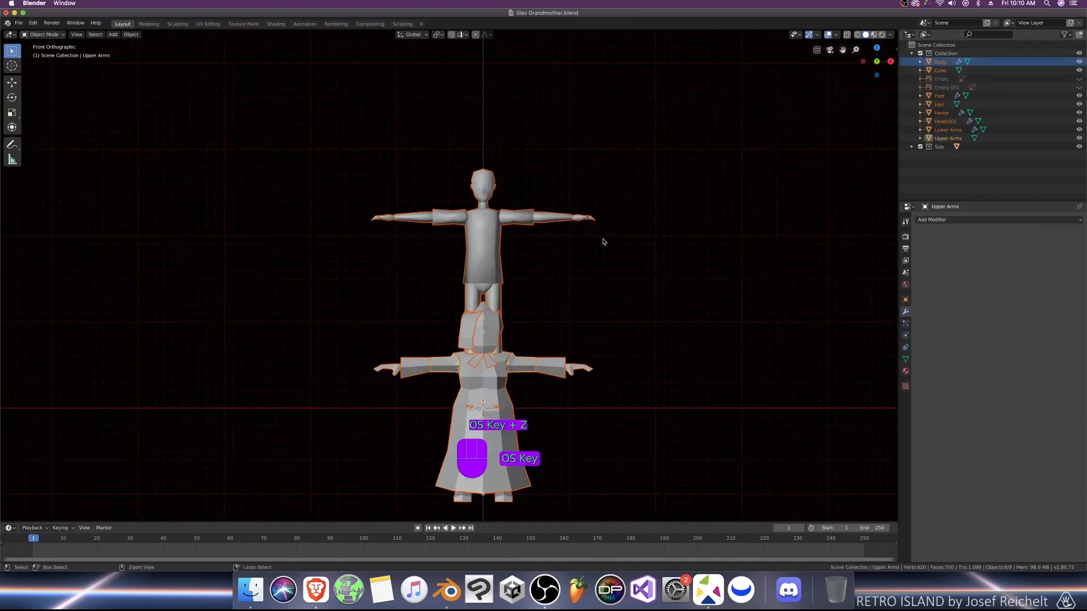
key(super+z)
scroll(592, 267, up, 4)
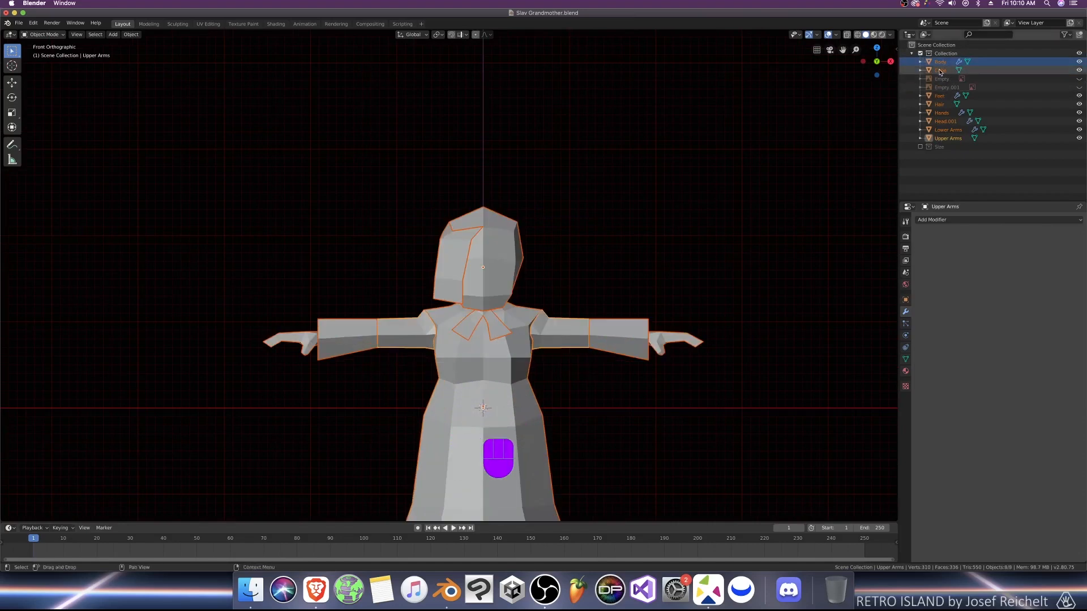
key(super+shift+z)
key(super+shift+z)
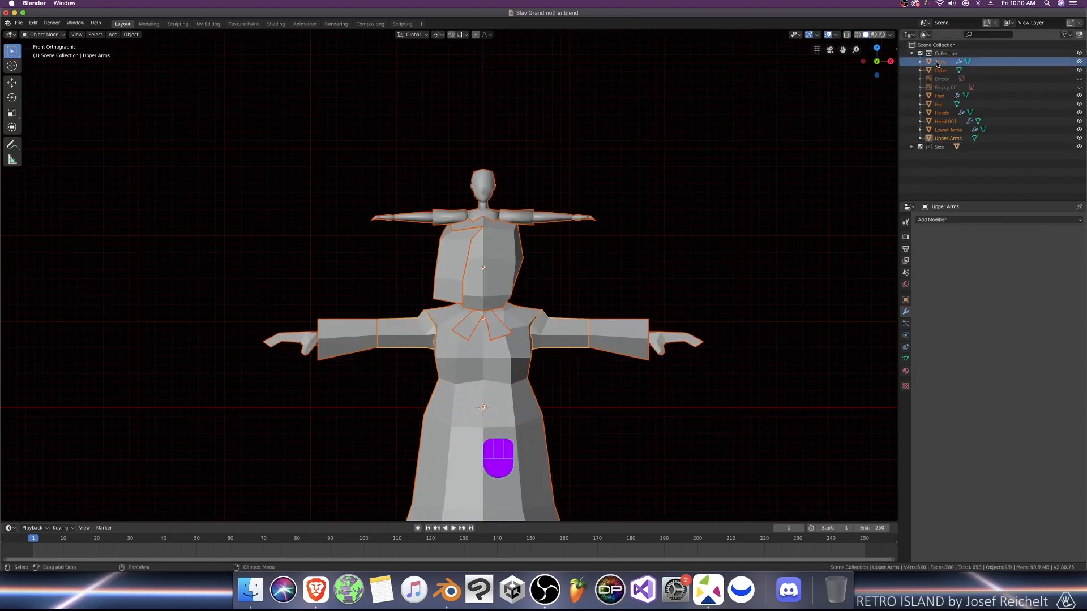
Step: Select all of the grandmother's objects in the main collection and scale them down together in front view
shift+click(940, 72)
shift+click(942, 78)
shift+click(941, 88)
shift+click(939, 97)
shift+click(945, 139)
scroll(646, 340, down, 2)
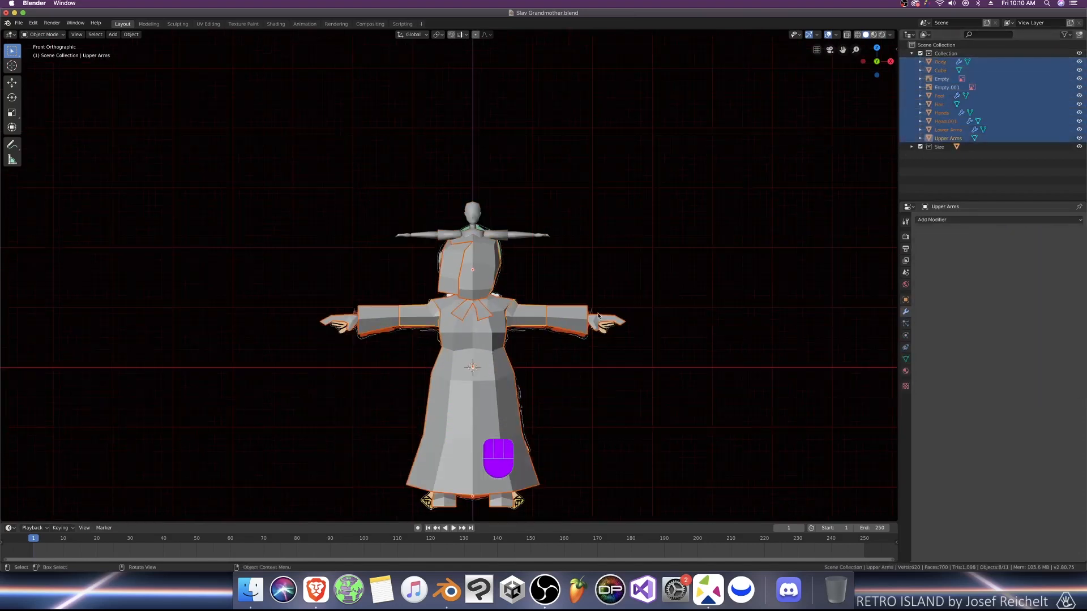
key(s)
click(553, 362)
key(s)
click(545, 378)
Step: Raise the grandmother about 0.77 m along Z, hide the Empty reference image and adjust her overall scale
key(g)
key(z)
click(545, 332)
click(1078, 79)
key(g)
key(z)
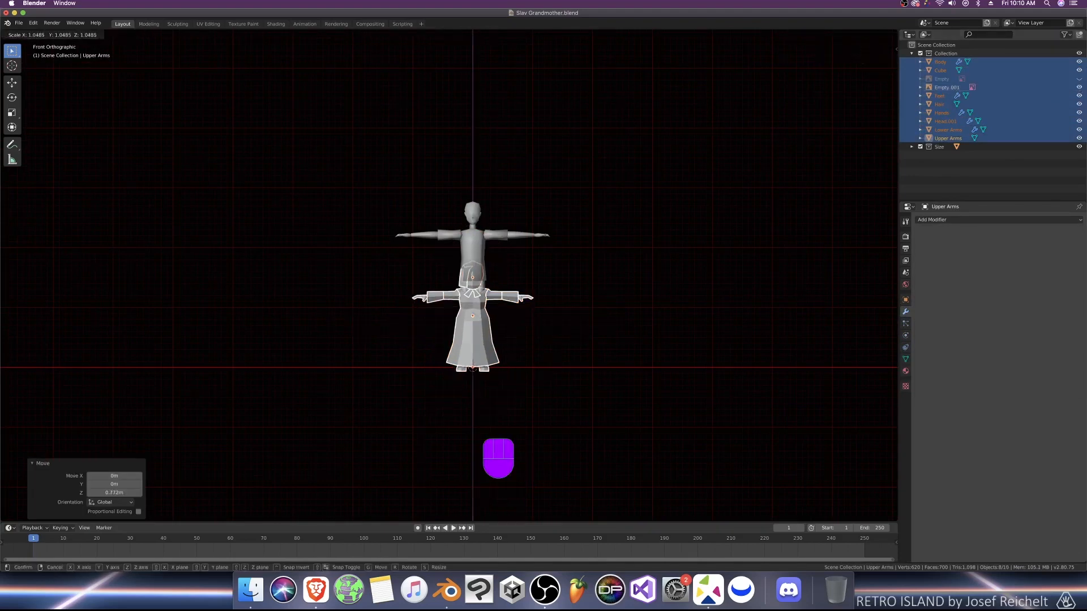
click(557, 317)
key(s)
click(482, 309)
Step: Fine-tune the grandmother's scale and height in front view so her feet rest on the ground line beside the size model
middle_drag(482, 309, 551, 337)
key(KP_1)
key(s)
key(g)
key(z)
click(531, 313)
key(KP_1)
scroll(515, 318, up, 3)
key(s)
click(514, 318)
scroll(514, 318, down, 1)
key(KP_1)
key(g)
key(z)
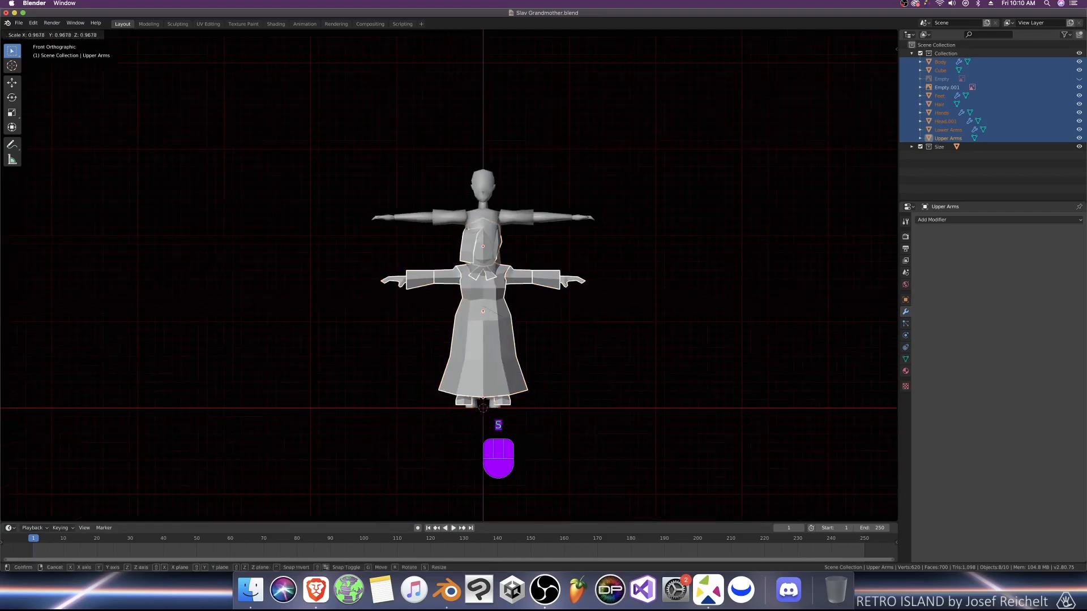
click(557, 351)
Step: Reveal the reference images, select every object in the main collection and scale them by 1.033 in front view
scroll(557, 351, down, 3)
scroll(557, 351, up, 3)
click(912, 53)
click(1079, 62)
middle_drag(651, 272, 702, 281)
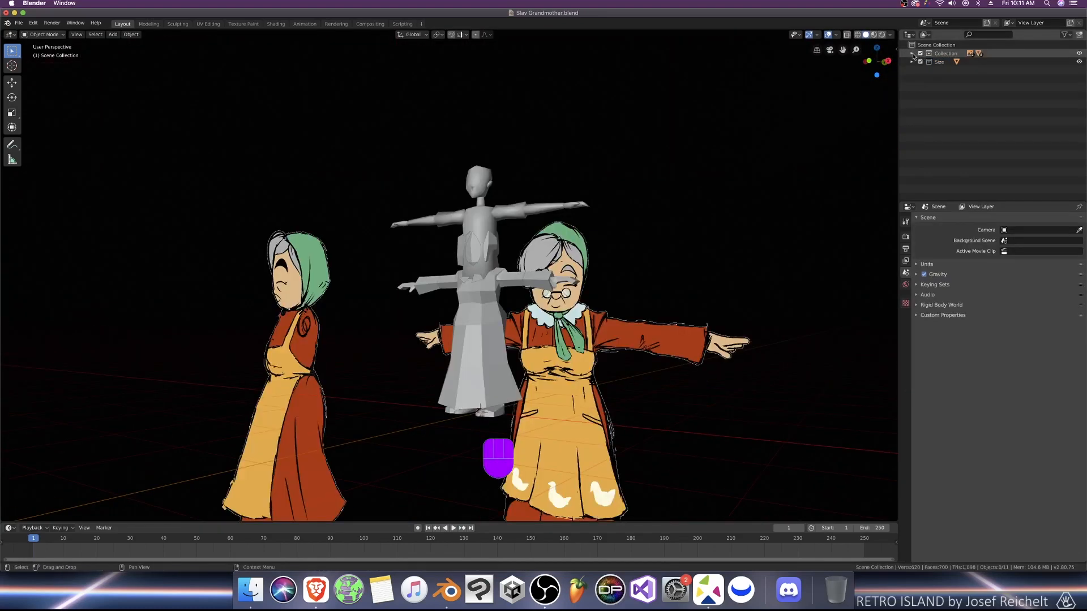
click(941, 61)
shift+click(947, 139)
shift+click(947, 130)
shift+click(944, 121)
shift+click(942, 113)
shift+click(941, 105)
shift+click(941, 96)
shift+click(943, 88)
shift+click(942, 79)
shift+click(941, 71)
key(KP_1)
key(s)
click(566, 361)
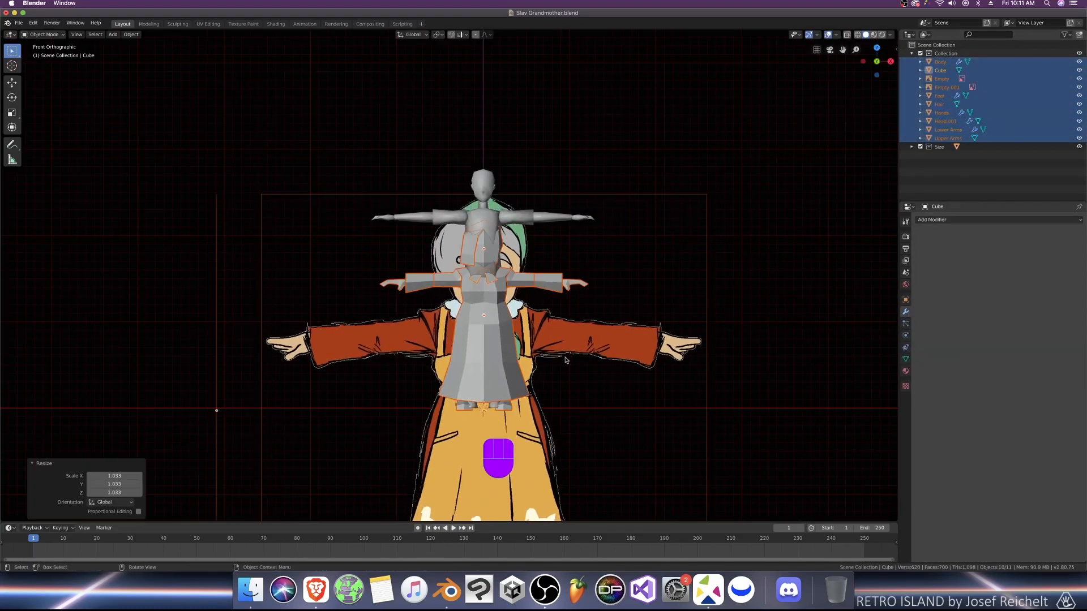
Step: Scale both reference images down to 0.448 and move them along Z and X to line up with the grandmother model
click(945, 79)
shift+click(946, 87)
scroll(566, 407, down, 2)
key(s)
click(529, 412)
key(g)
key(z)
click(536, 347)
key(g)
key(x)
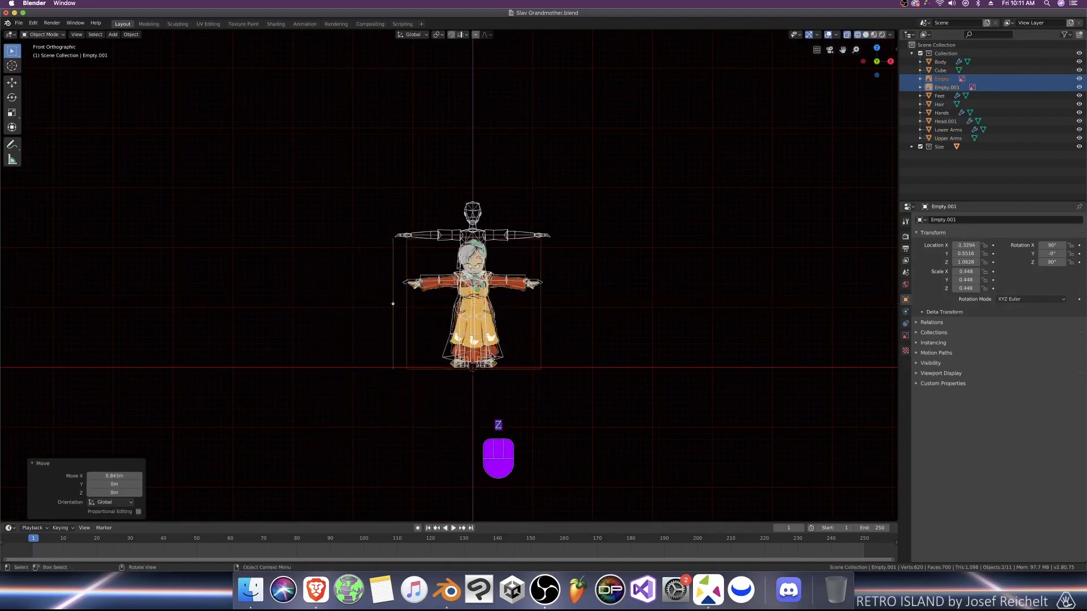
click(574, 357)
Step: Exclude the Size collection, return to solid shading and move both reference images beside the grandmother, about 2.12 m along negative X
click(911, 54)
click(920, 62)
key(shift+z)
click(911, 53)
scroll(662, 294, down, 4)
key(g)
key(x)
click(519, 294)
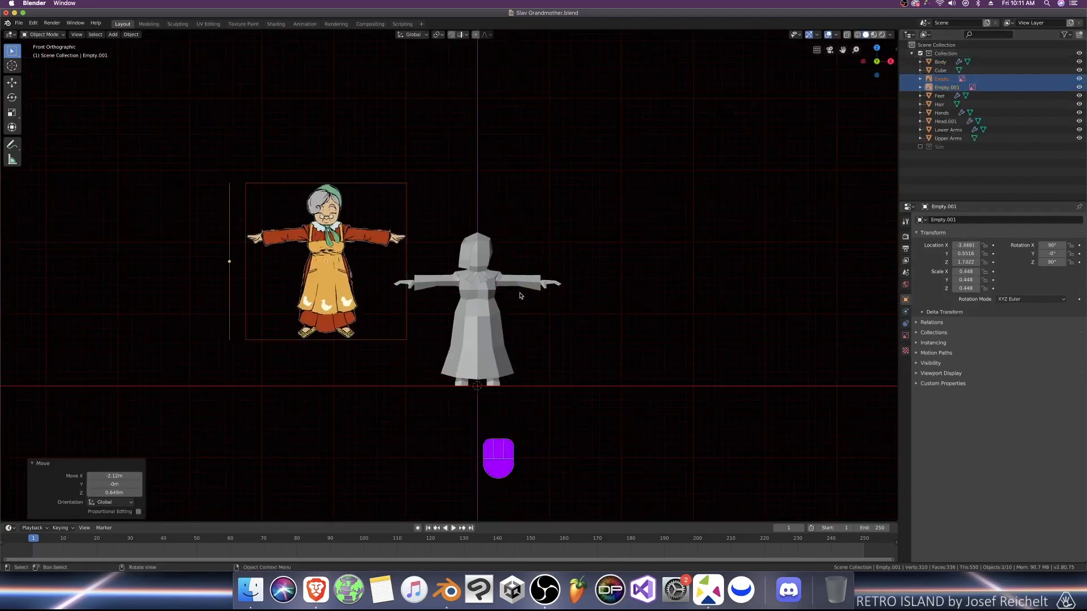
Step: Select all of the grandmother's parts with both reference images and apply their scale
middle_drag(306, 238, 322, 210)
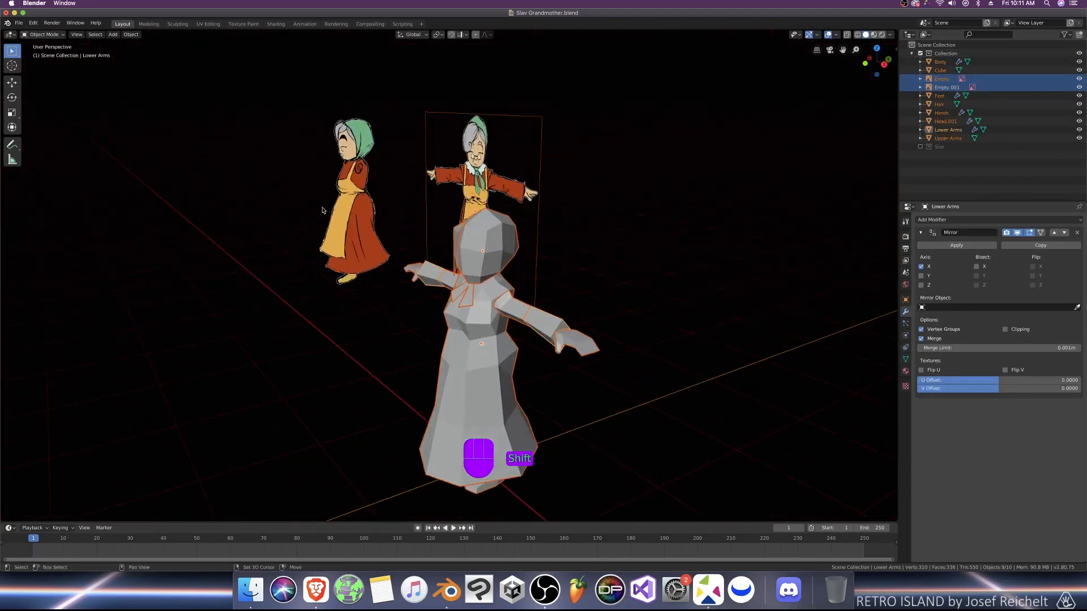
shift+click(329, 212)
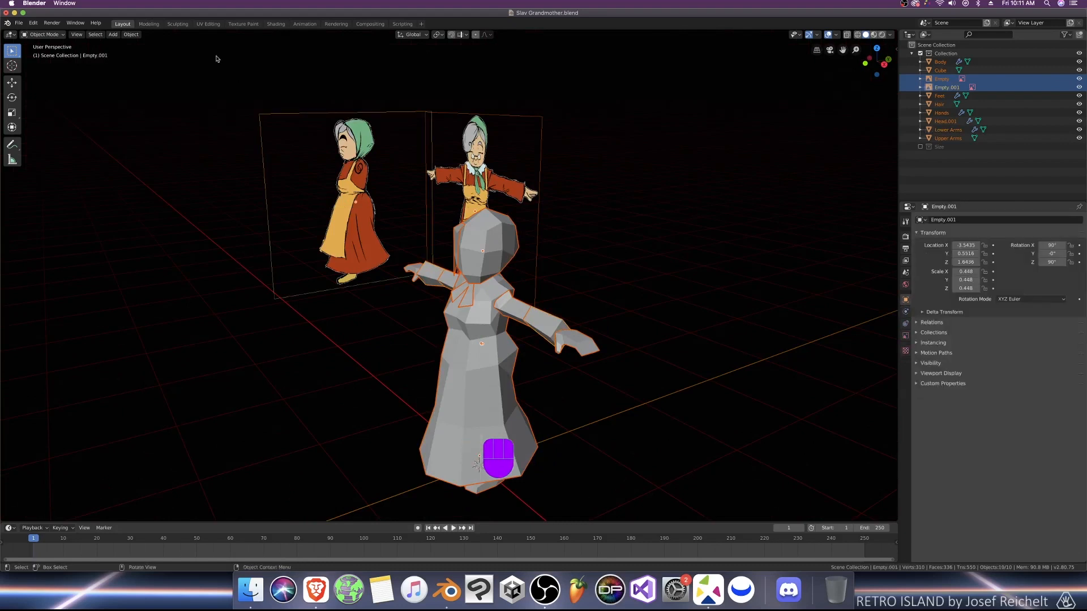
click(128, 36)
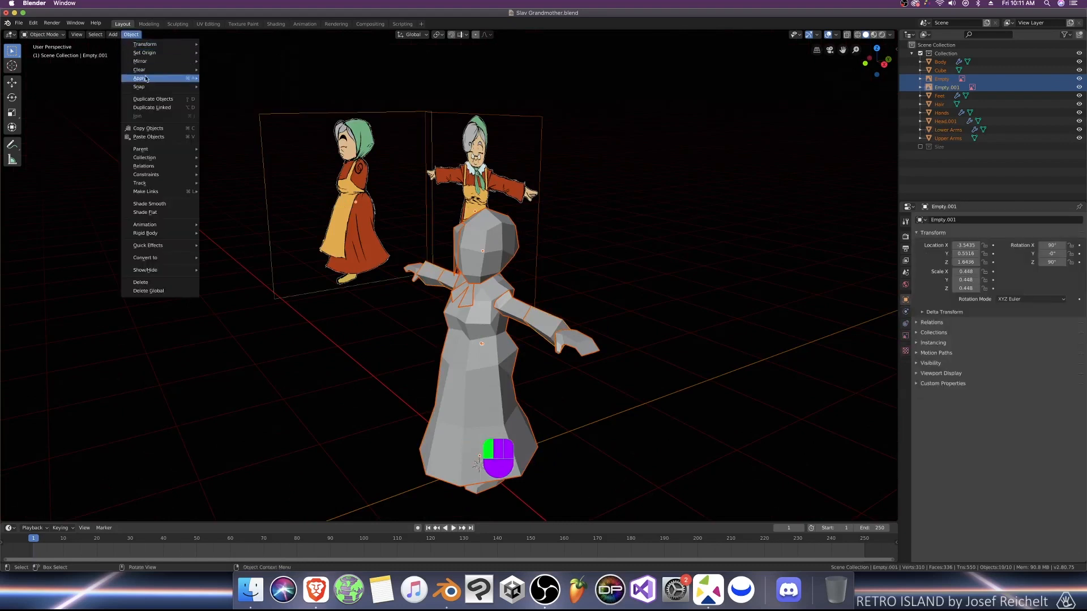
mouse_move(164, 78)
click(238, 95)
click(638, 233)
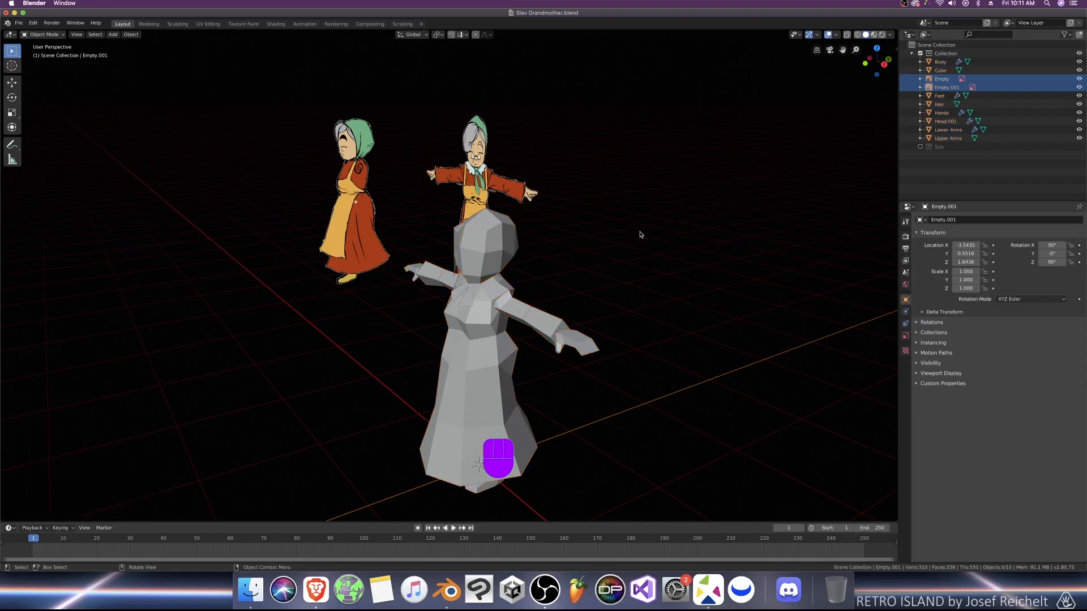
Step: Check the transform values of the upper and lower arms, select the head and save the file
key(KP_1)
click(563, 289)
key(n)
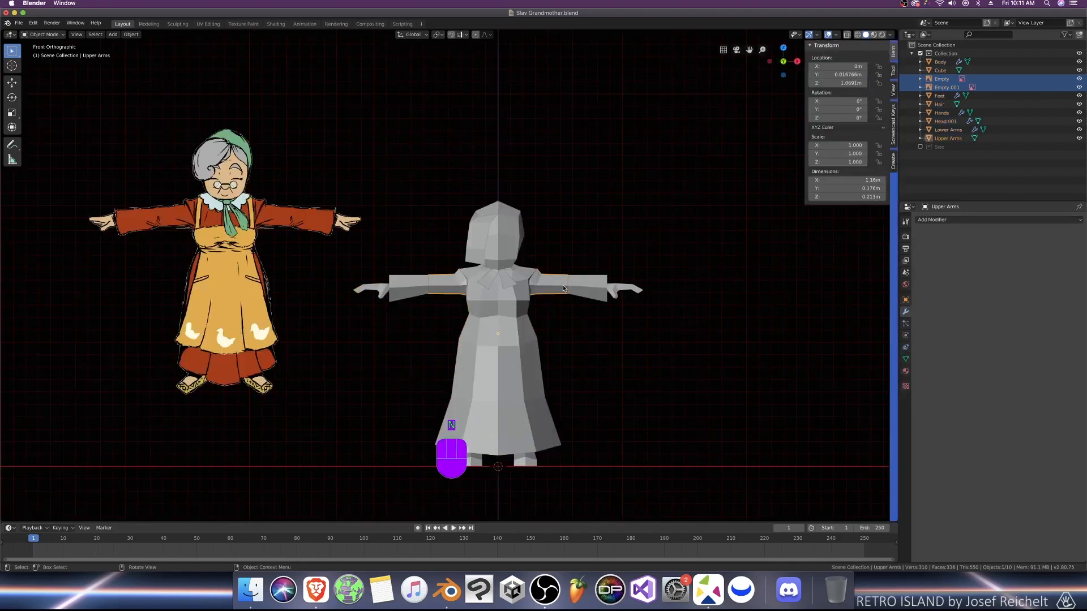
click(578, 298)
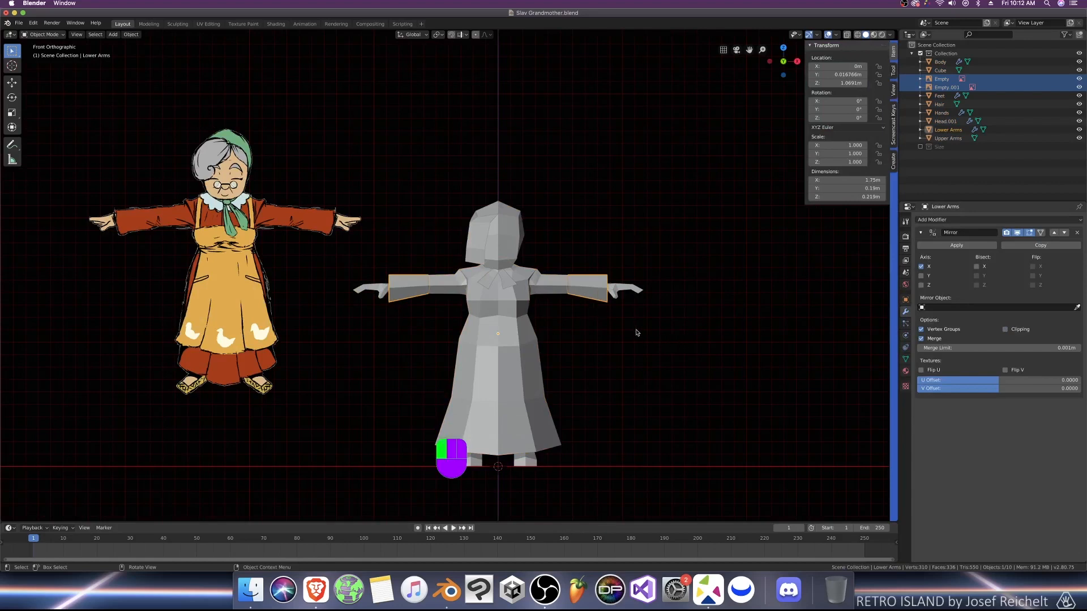
key(n)
key(super+s)
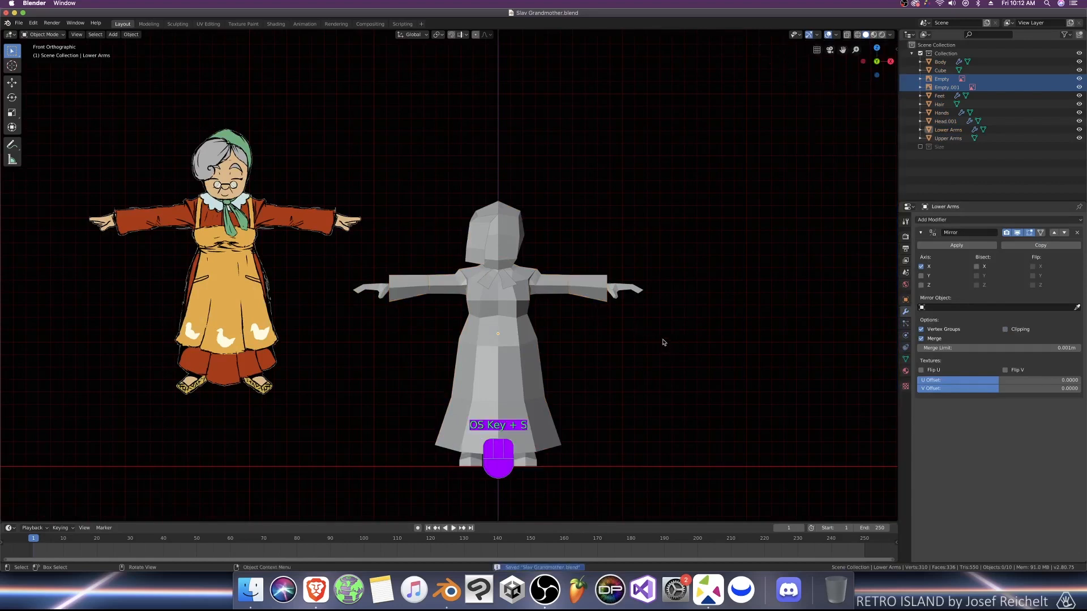
middle_drag(604, 322, 562, 290)
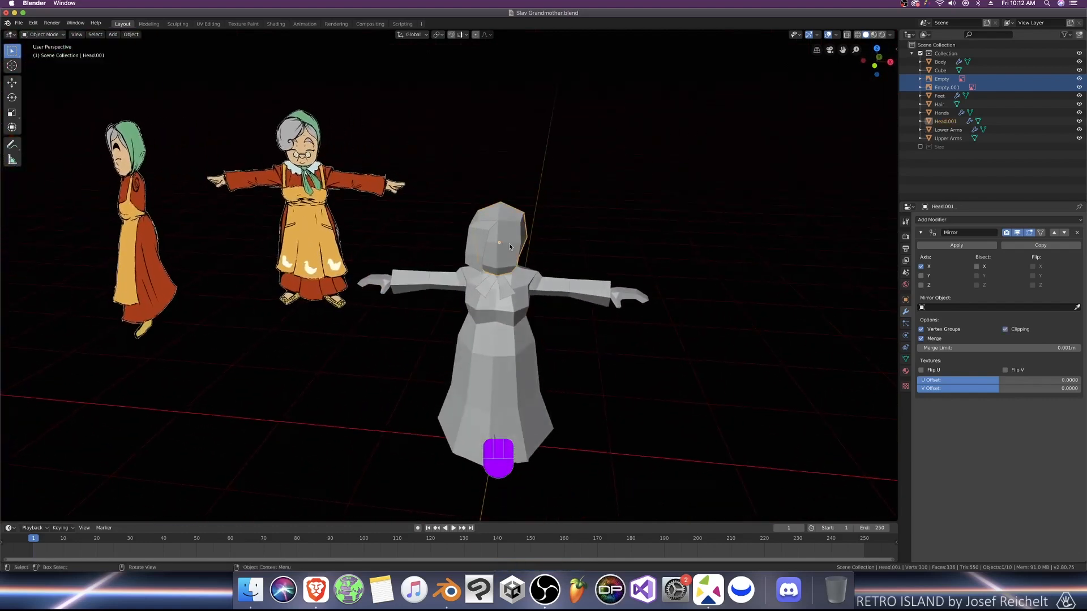
key(super+s)
scroll(566, 277, up, 2)
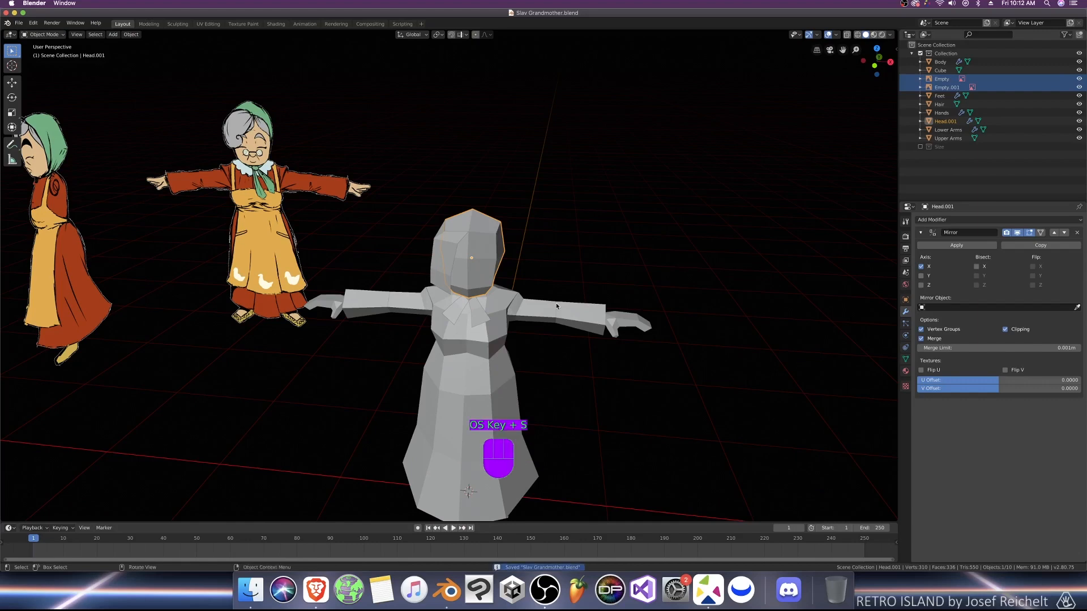
Step: Inspect the head's mesh in isolation from several angles
key(KP_Divide)
key(Tab)
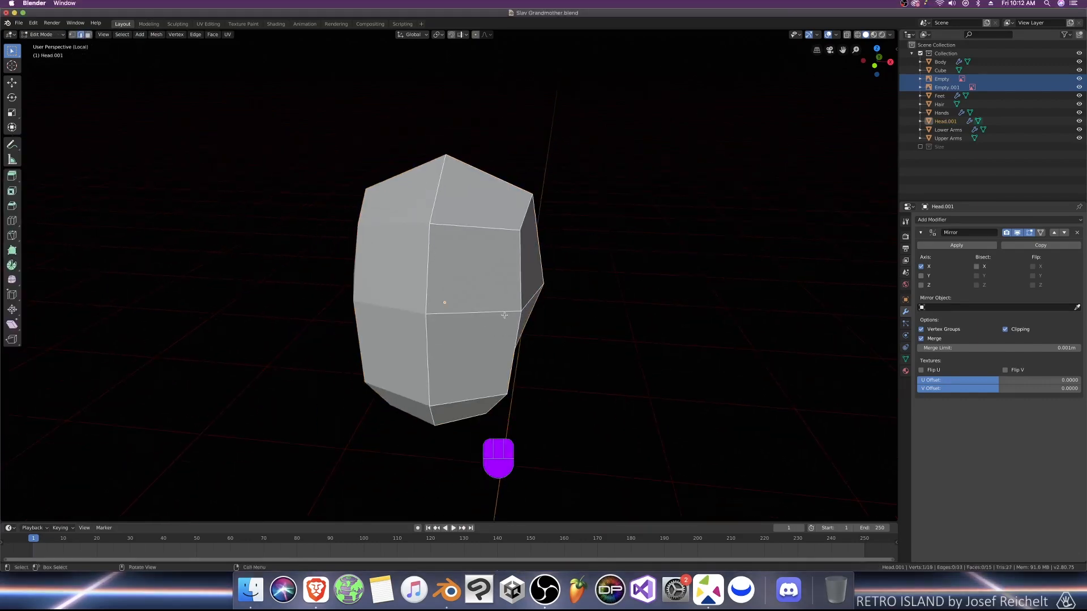
middle_drag(505, 316, 480, 192)
key(KP_Divide)
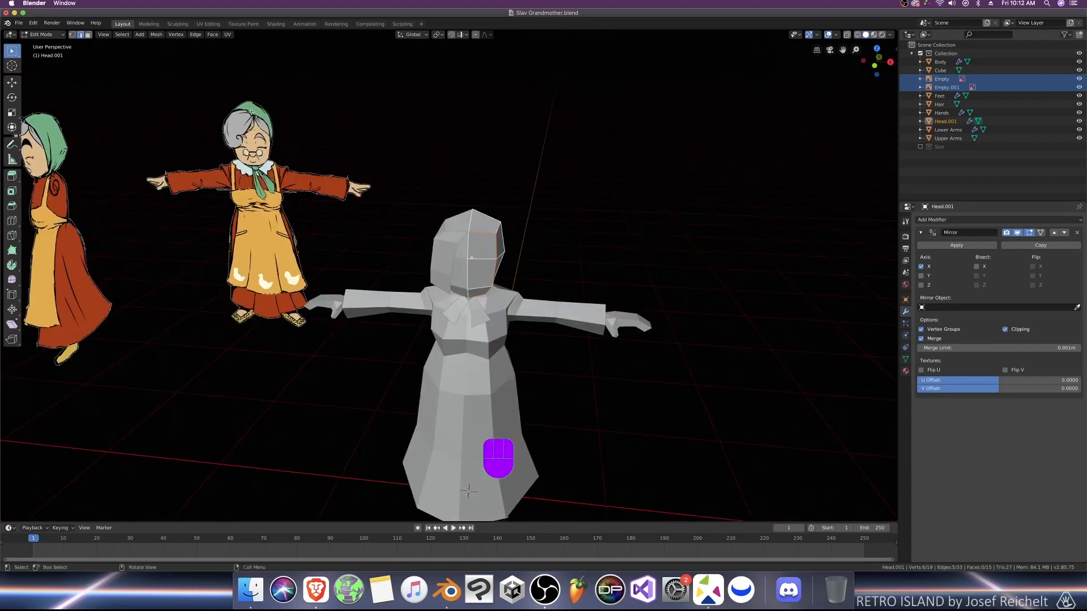
Step: Edit the head and hair together and adjust the height of the selected vertices along Z in front view
key(Tab)
shift+click(447, 237)
key(Tab)
key(1)
middle_drag(450, 238, 491, 234)
key(z)
drag(488, 214, 509, 235)
key(z)
mouse_move(557, 237)
middle_down()
mouse_move(471, 227)
mouse_move(507, 223)
mouse_move(492, 244)
middle_up()
key(KP_1)
key(g)
key(z)
click(521, 226)
Step: Reposition a vertex near the top of the hair and save the file
click(460, 197)
key(g)
key(z)
key(super+z)
key(z)
key(z)
key(g)
click(461, 198)
key(Tab)
key(super+s)
click(493, 244)
Step: Isolate the head and mark seams on the edges bordering the face, under the chin and up the centre of the forehead
key(KP_Divide)
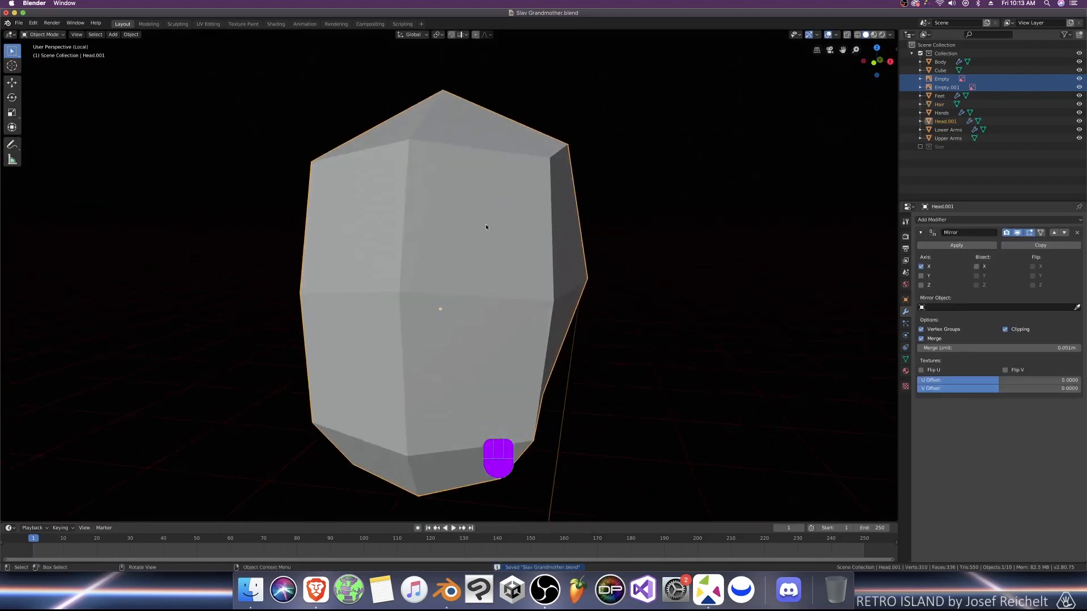
scroll(486, 227, down, 3)
key(Tab)
key(2)
middle_drag(491, 241, 490, 272)
alt+shift+click(430, 320)
key(super+s)
shift+click(465, 224)
shift+click(492, 271)
middle_drag(463, 213, 473, 306)
shift+click(474, 306)
shift+click(451, 355)
middle_drag(452, 355, 452, 194)
key(super+s)
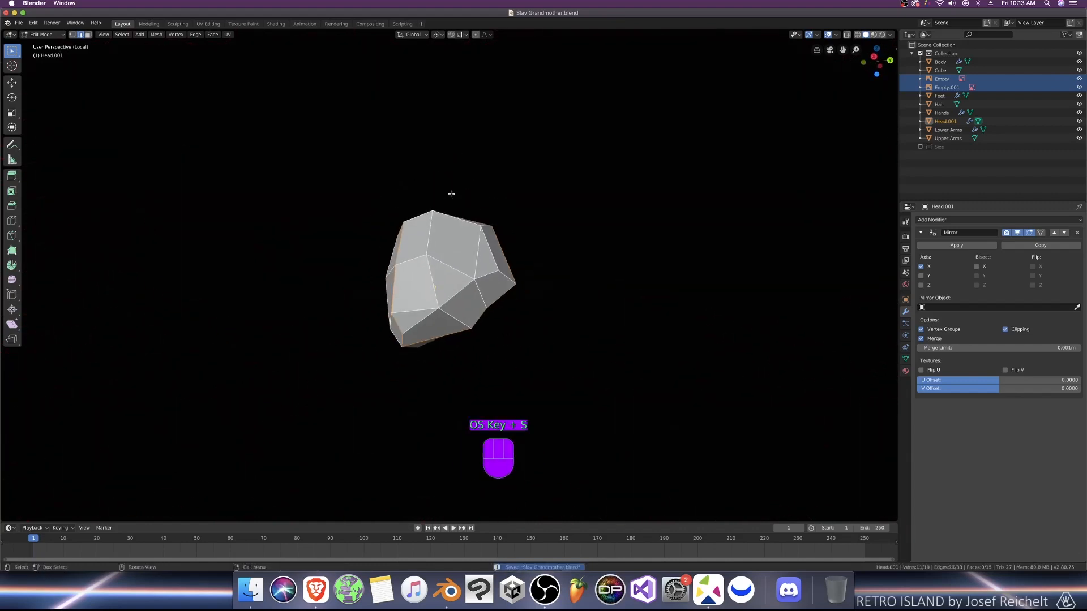
click(195, 35)
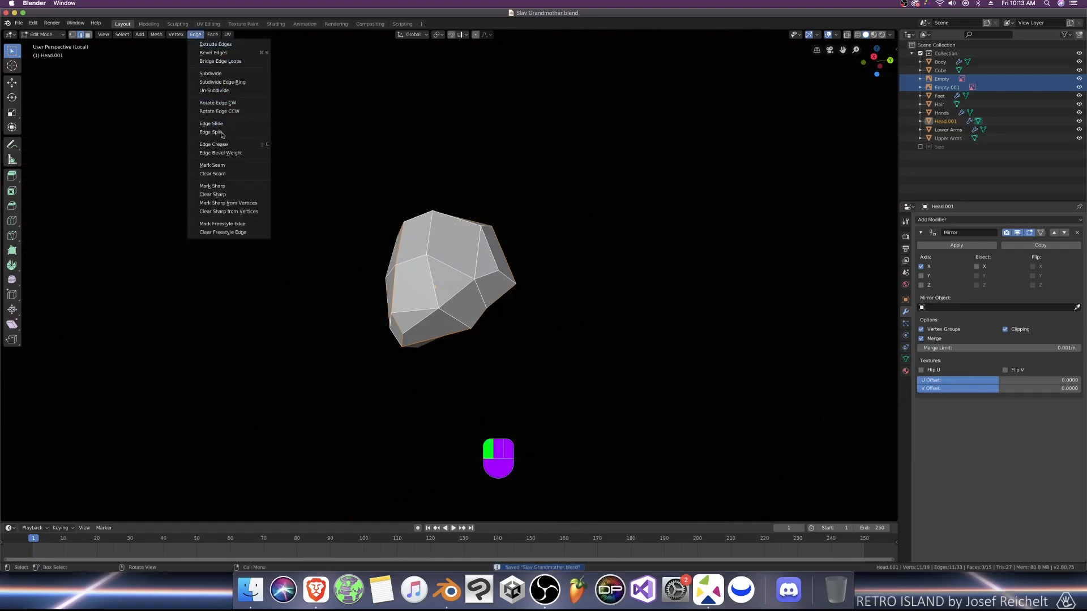
click(231, 162)
Step: Apply the Mirror modifier on the Head.001 object
key(KP_Divide)
key(KP_1)
key(KP_5)
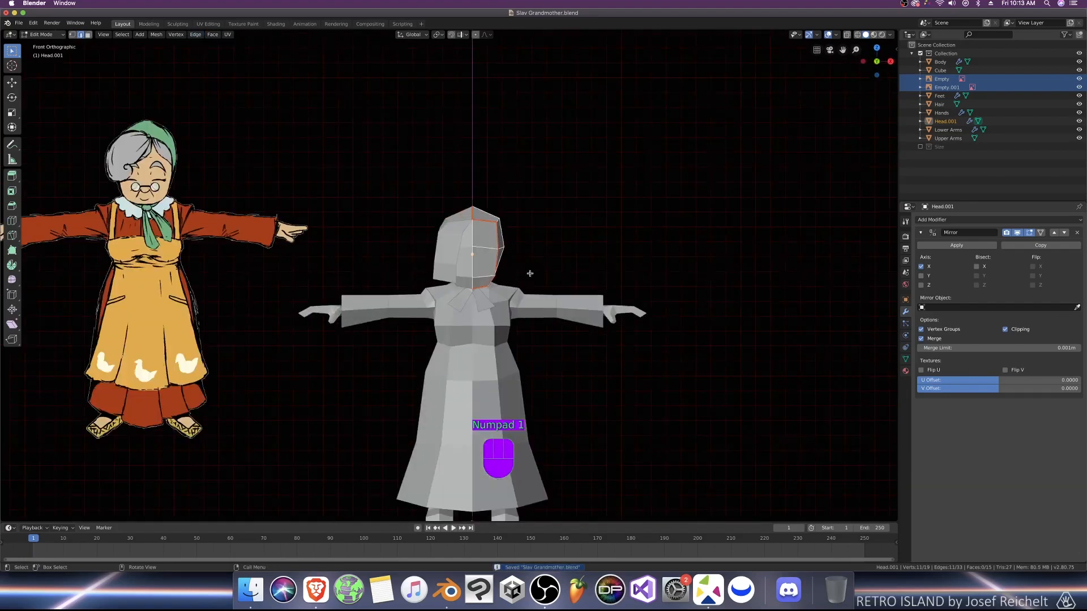
key(KP_Divide)
key(Tab)
click(956, 245)
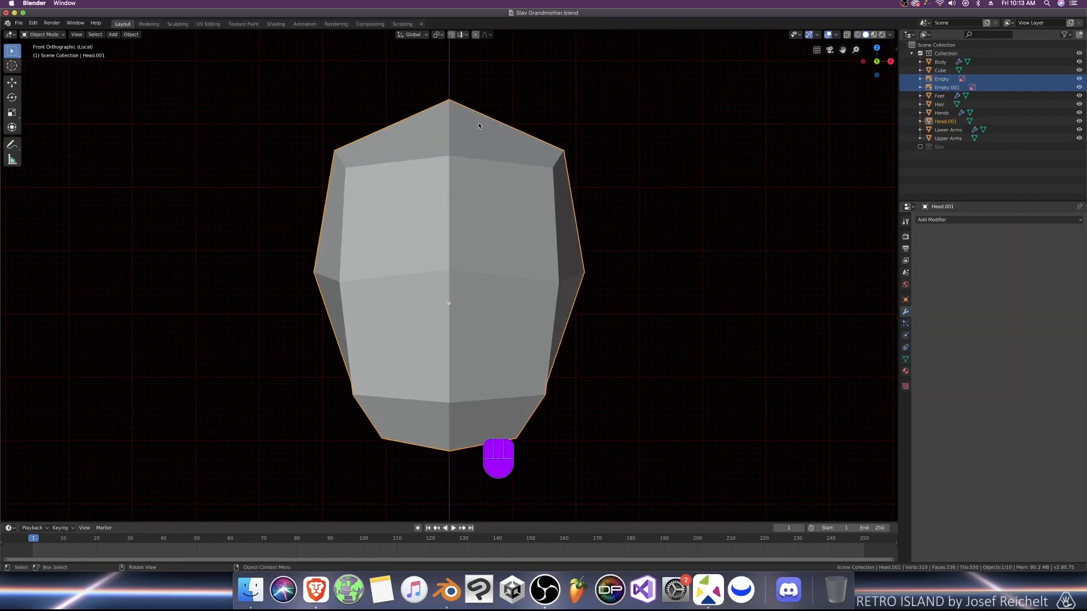
Step: Switch to the UV Editing workspace and split off a short Shader Editor beneath the UV editor
click(207, 24)
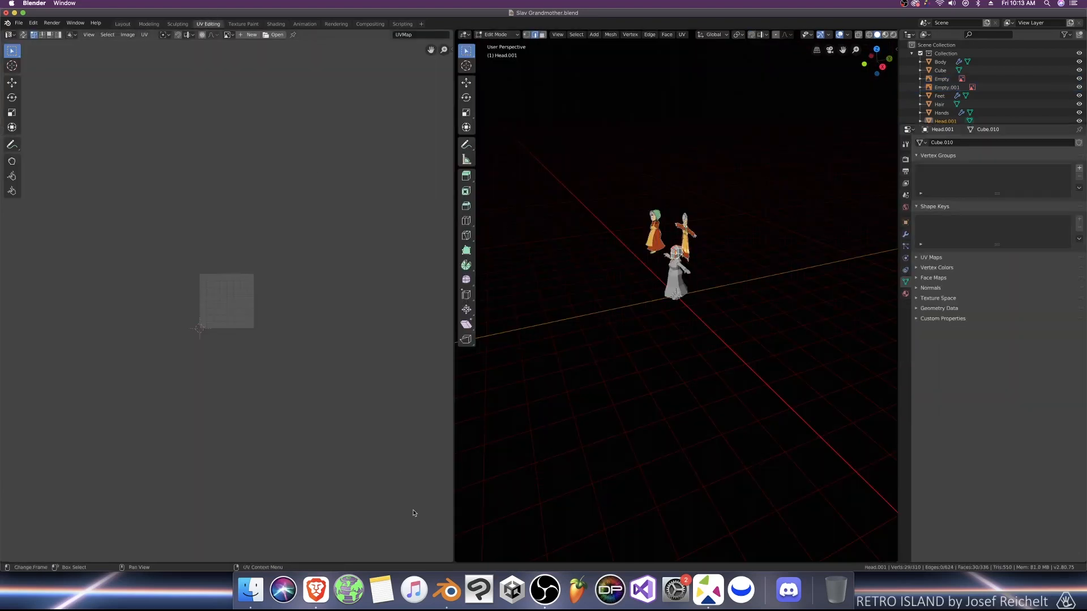
drag(452, 562, 119, 295)
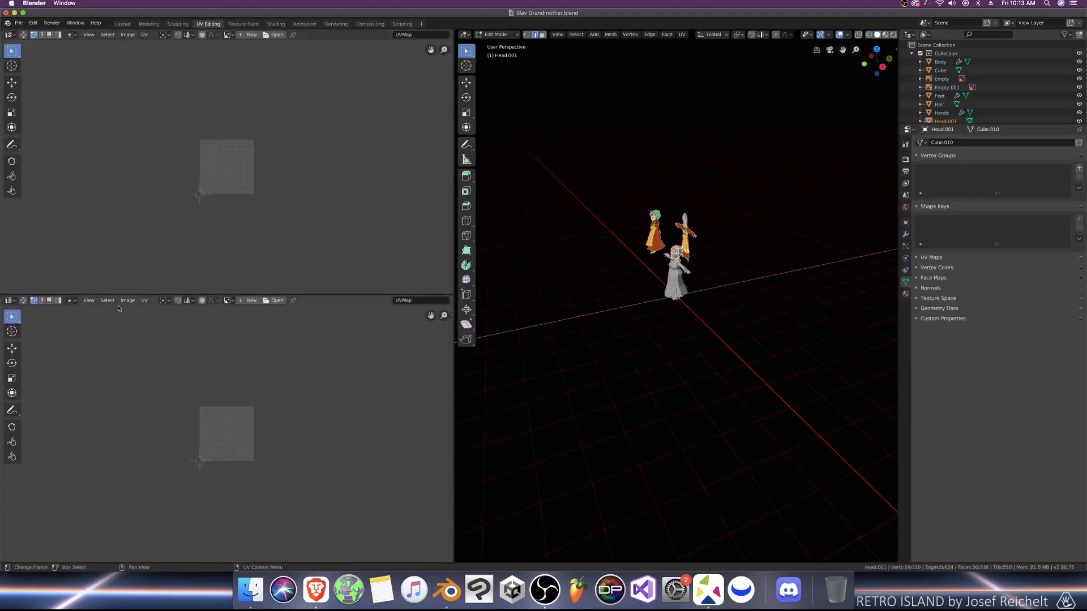
click(9, 300)
click(29, 353)
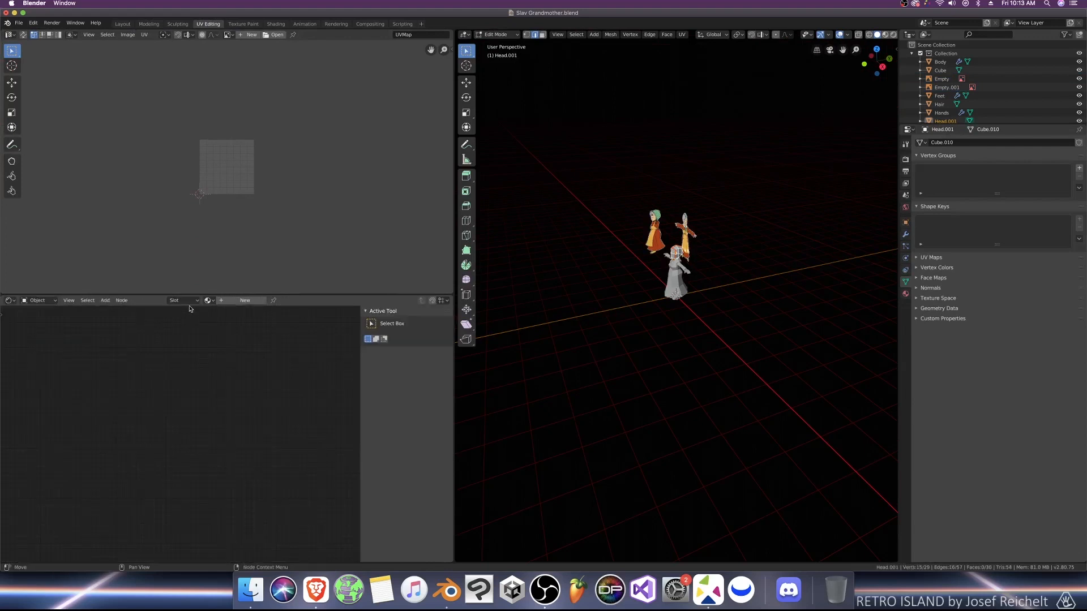
drag(196, 295, 204, 437)
scroll(214, 358, up, 3)
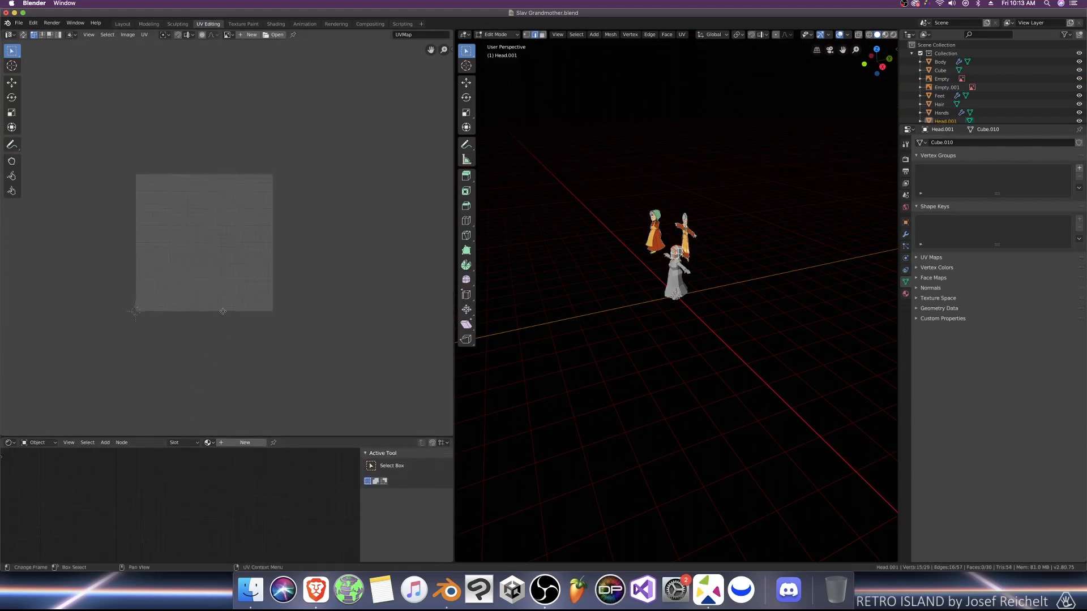
scroll(736, 317, up, 1)
Step: Isolate the head in front view, widen the 3D viewport and hide the UV editor's tools
key(slash)
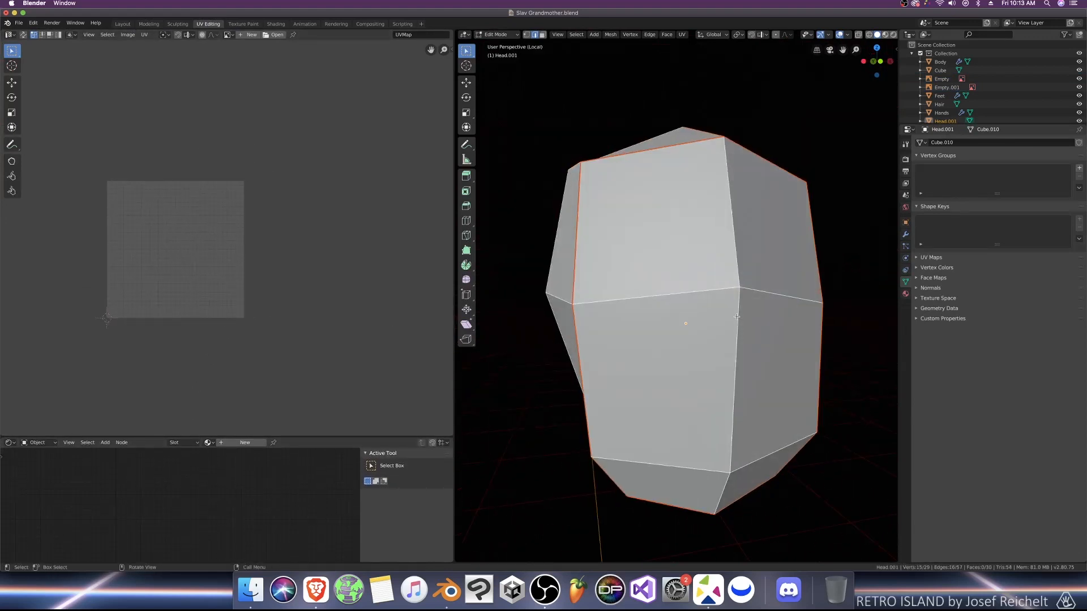
key(n)
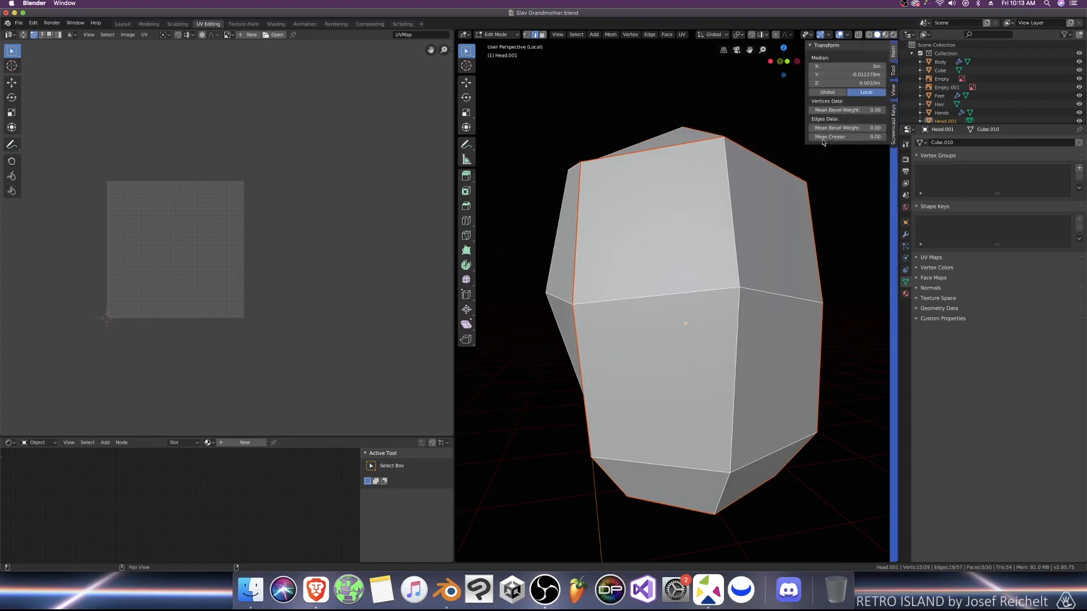
click(895, 131)
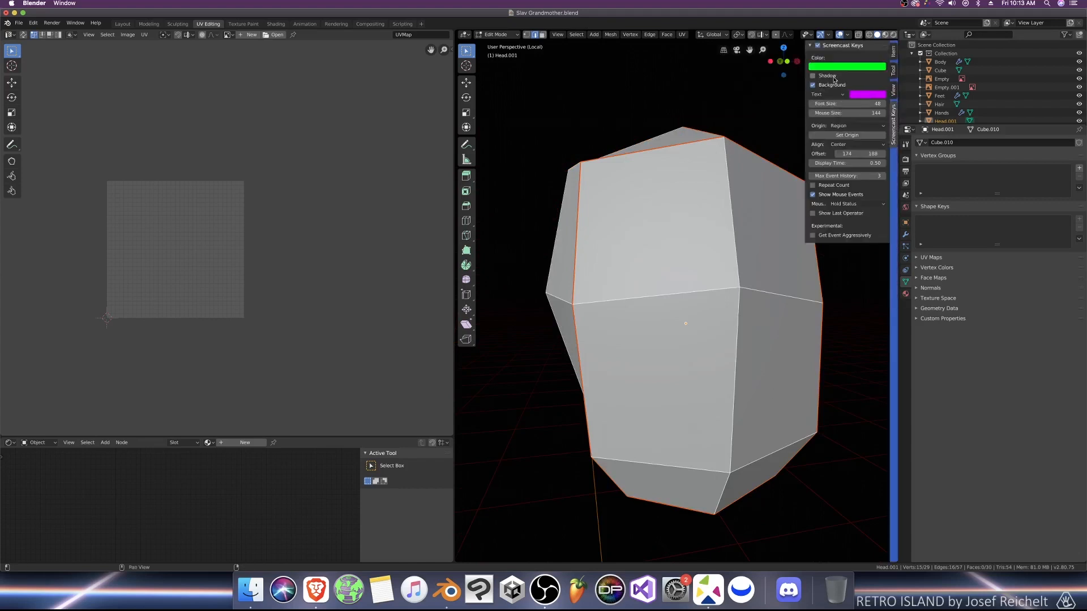
key(n)
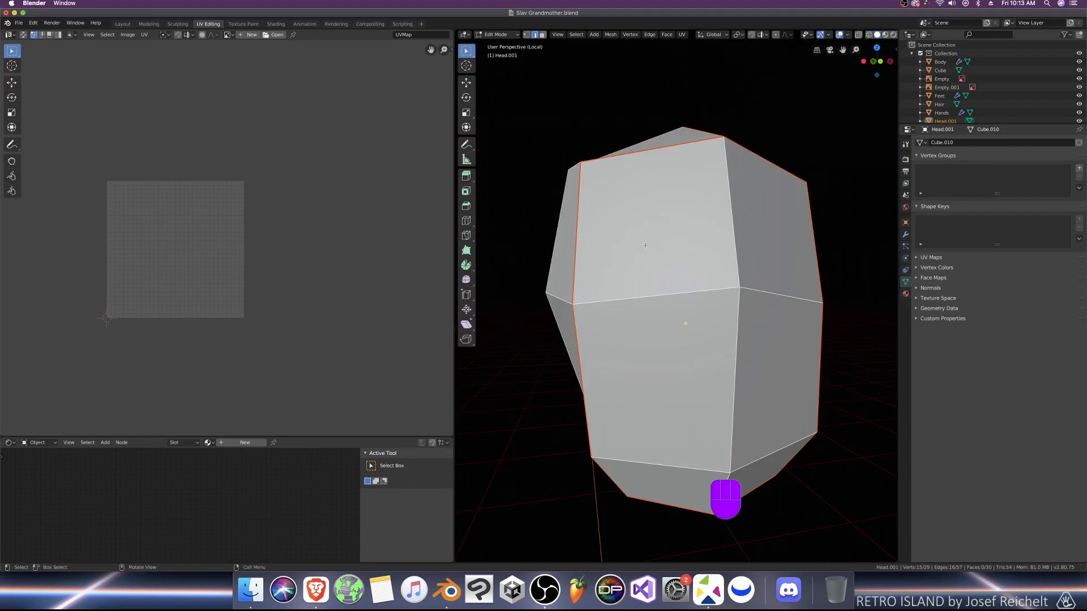
key(KP_1)
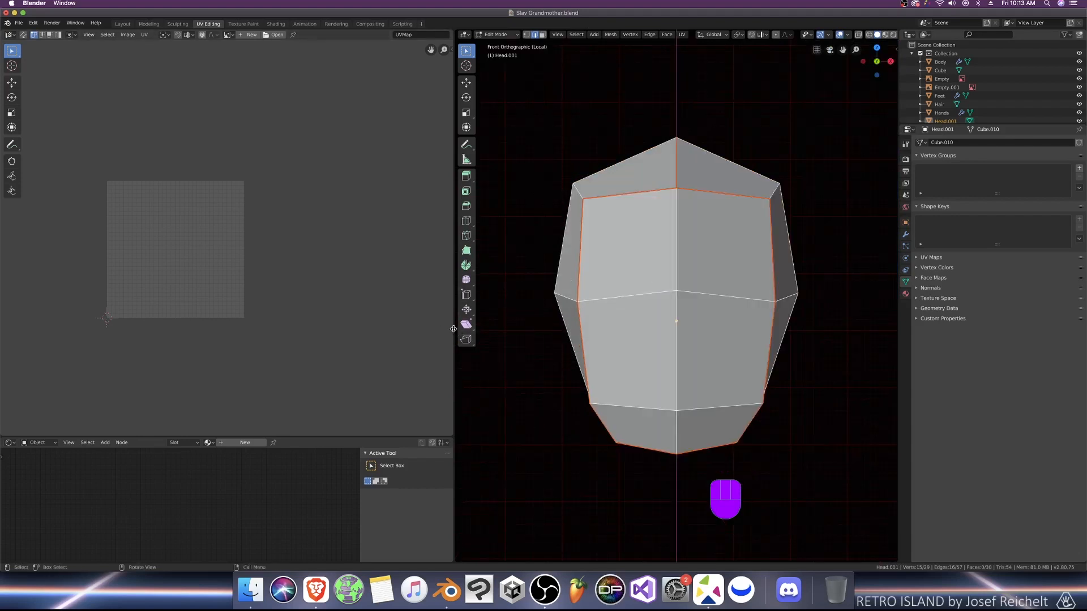
drag(456, 331, 236, 329)
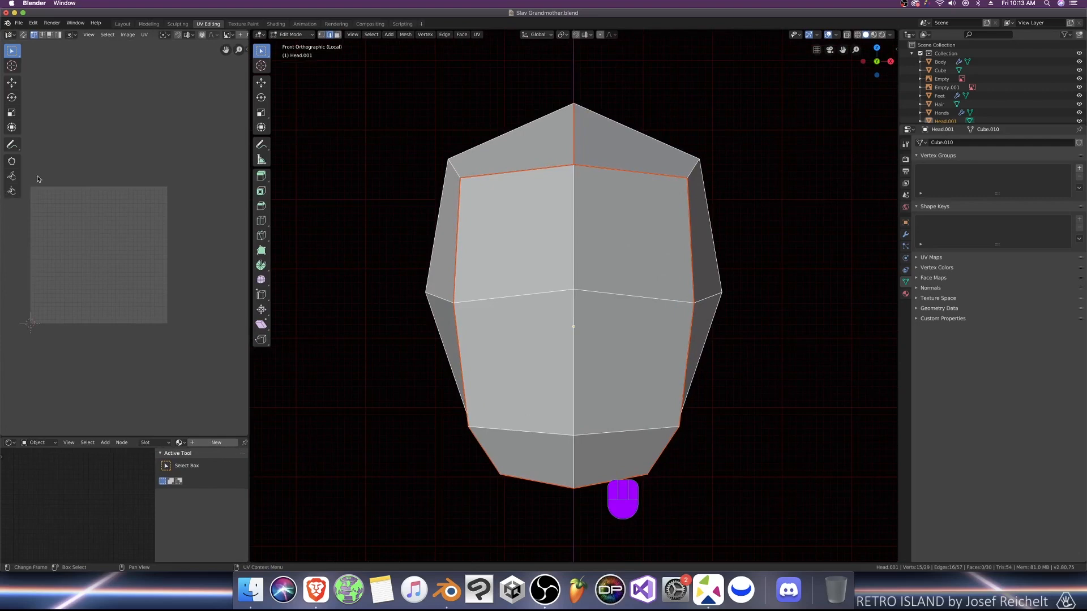
key(t)
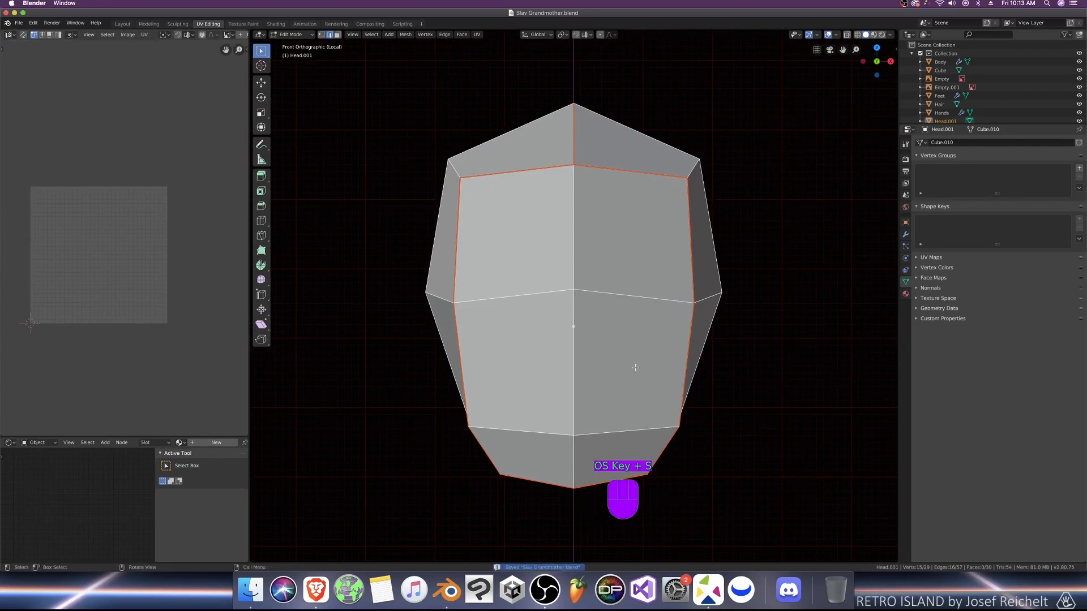
Step: Select the head's front faces enclosed by the seams and project their UVs from the front view
scroll(668, 396, down, 2)
key(a)
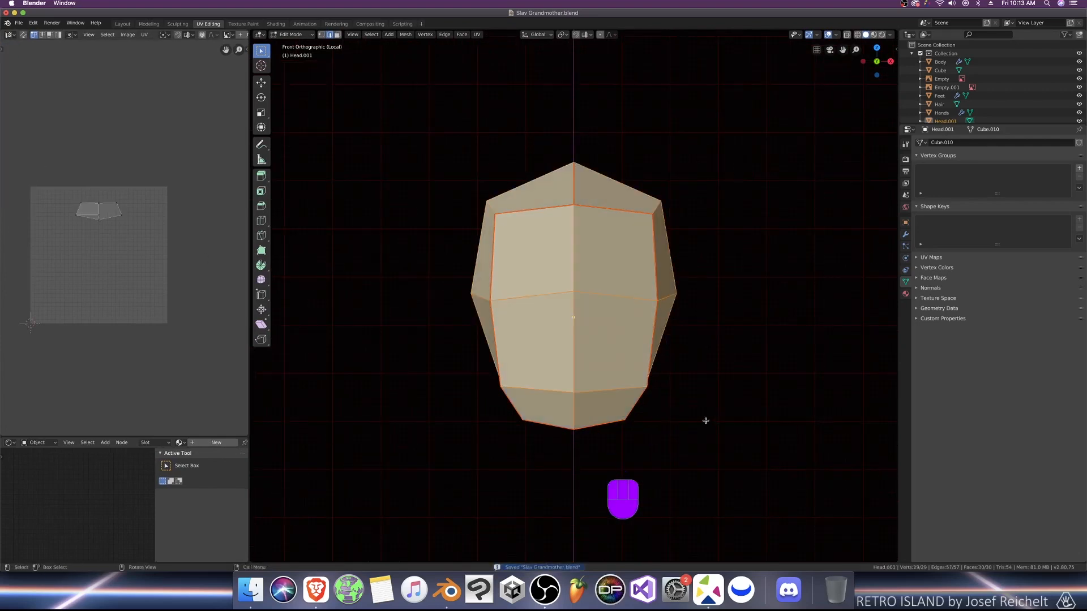
click(614, 402)
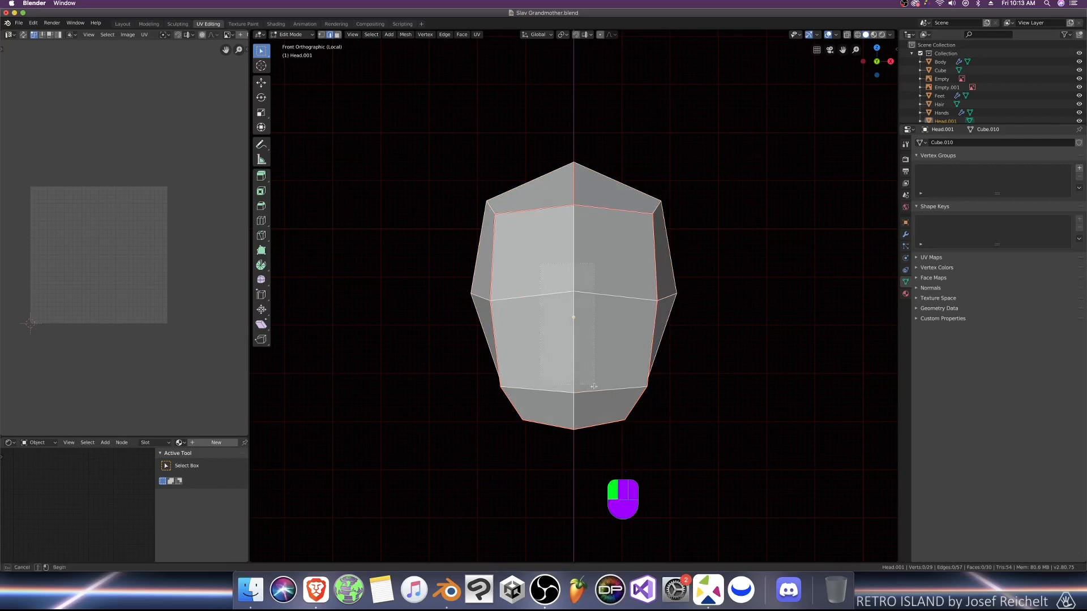
key(3)
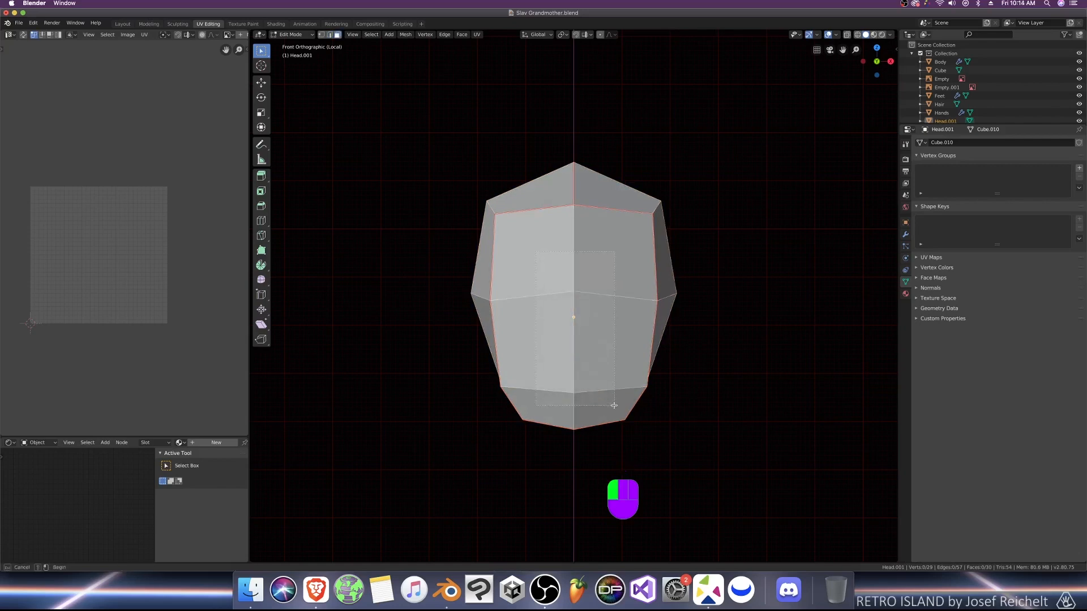
drag(614, 405, 614, 405)
middle_drag(614, 405, 639, 399)
key(u)
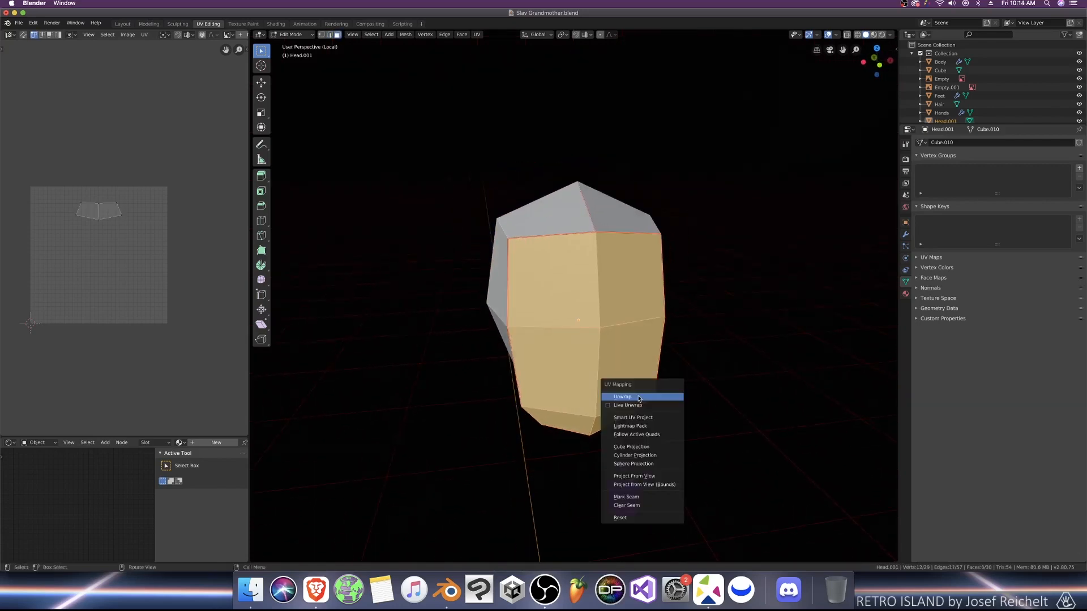
click(639, 398)
key(KP_1)
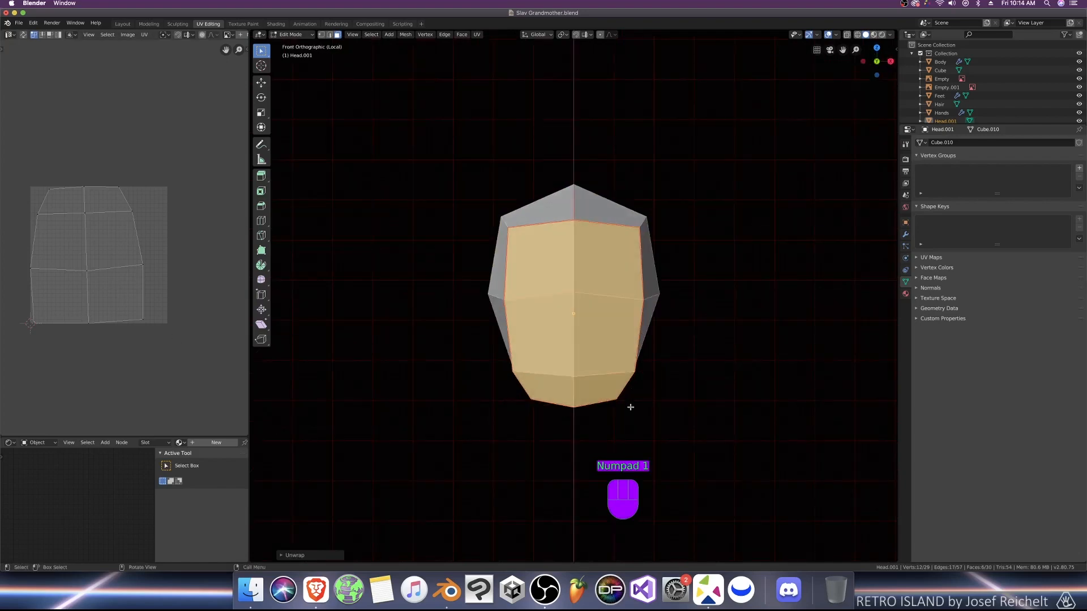
key(u)
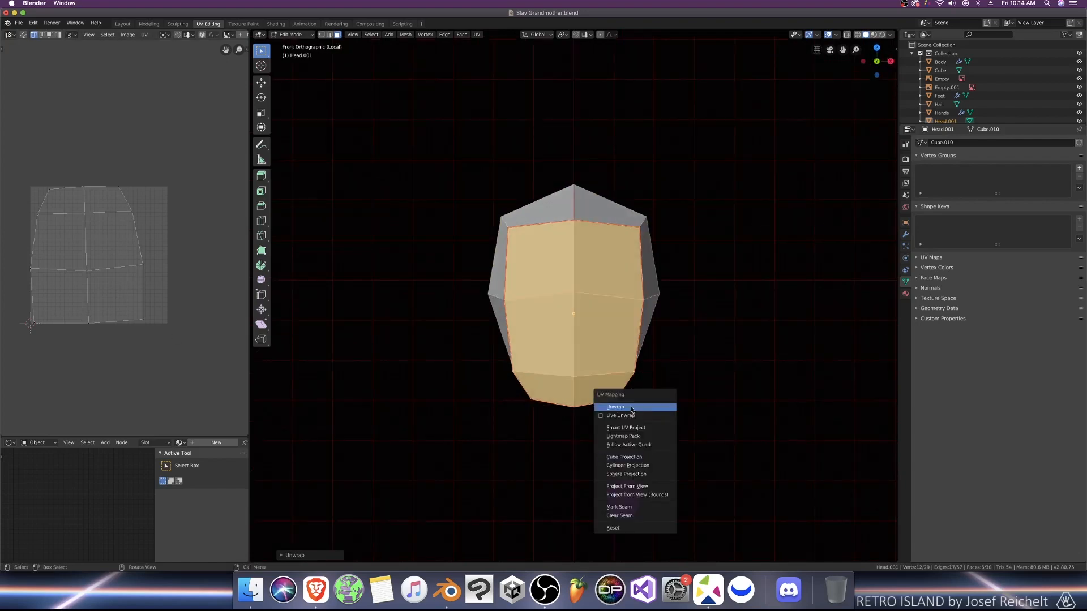
click(637, 489)
Step: Enlarge the face's UV island and move it to the upper-left area of the UV square
key(s)
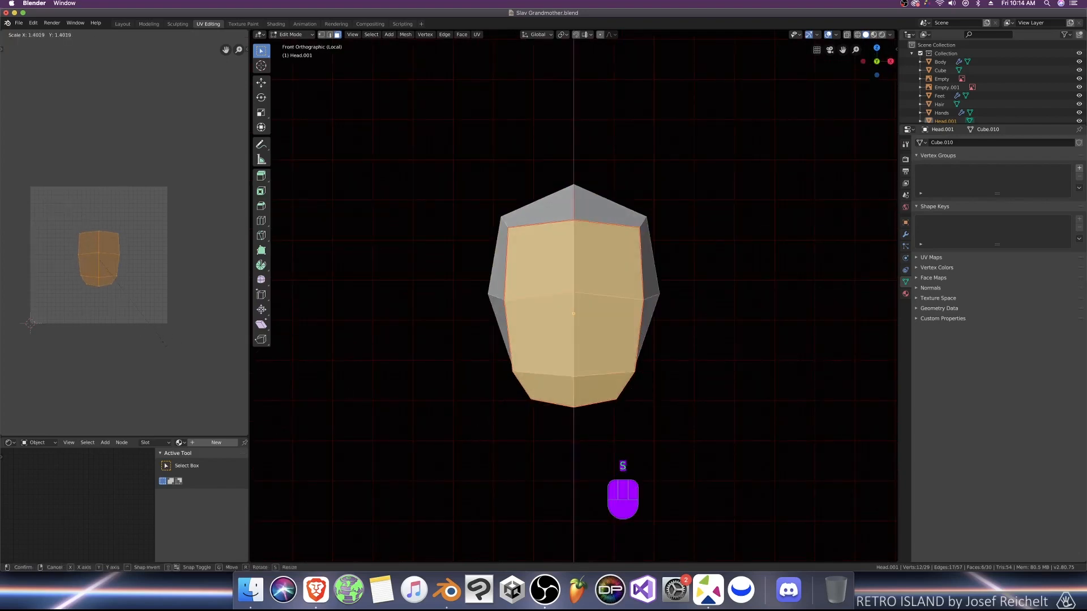
click(187, 365)
key(s)
click(147, 311)
key(g)
click(123, 299)
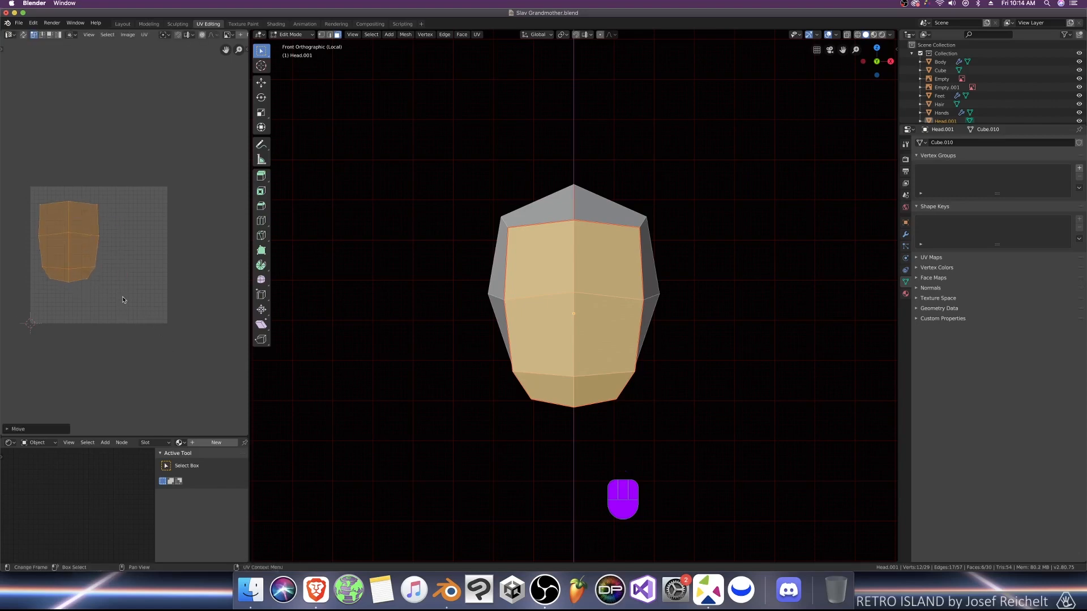
Step: Scale the face island up to about half the UV square's width and fit it into the upper-left corner
scroll(123, 299, up, 1)
key(s)
click(119, 298)
middle_drag(119, 298, 161, 320)
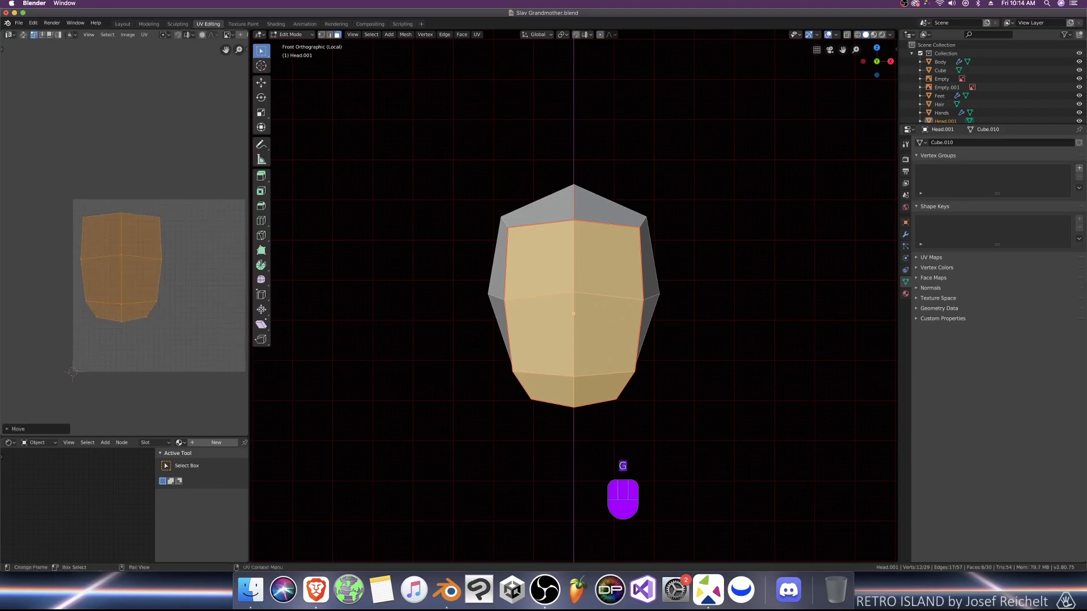
key(s)
click(166, 315)
key(g)
click(165, 313)
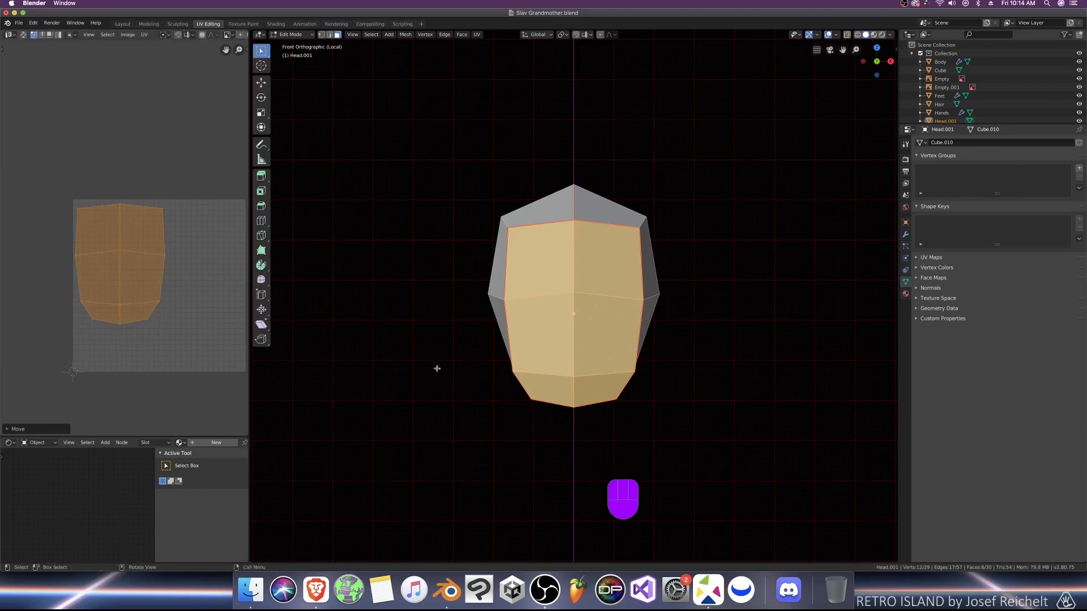
Step: Save the file, hide the already projected face polygons and unwrap the rest of the head
click(496, 374)
key(super+s)
key(a)
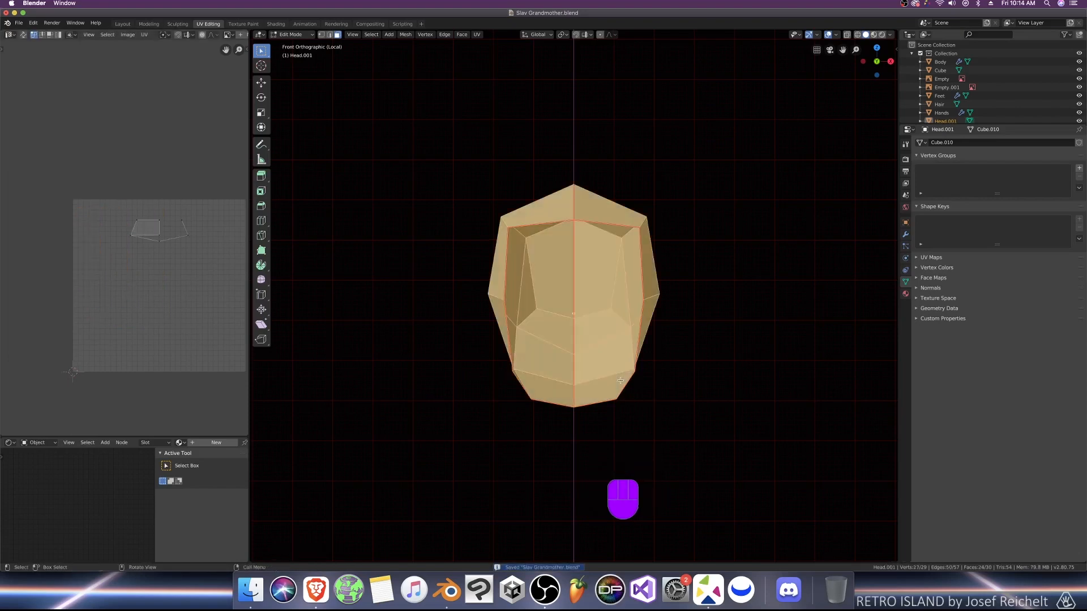
key(u)
click(622, 301)
scroll(163, 321, down, 4)
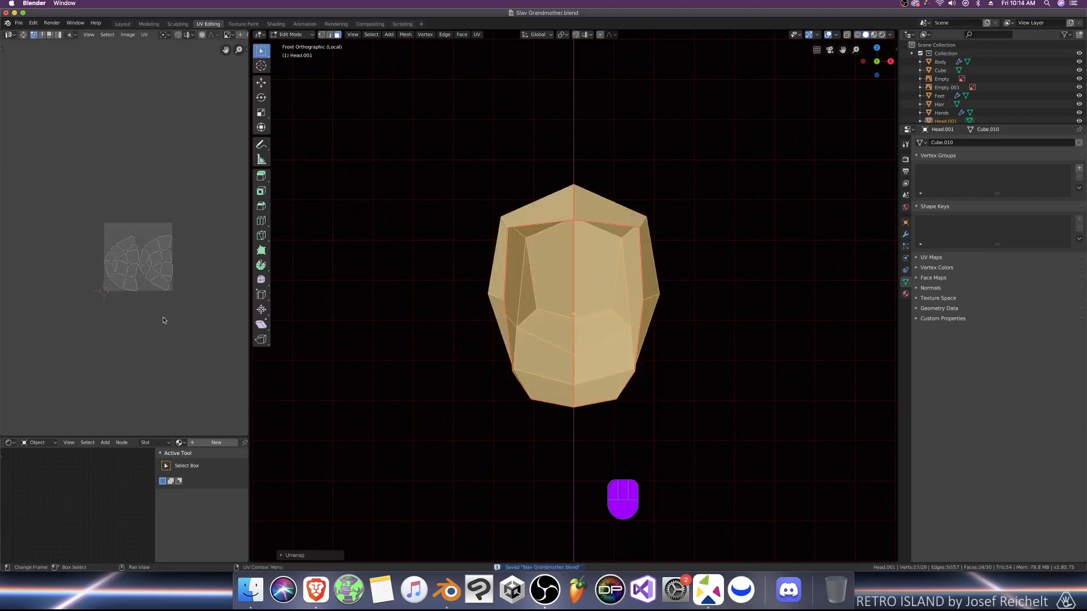
Step: Move the two new head UV islands outside the UV square, above it, and reveal the hidden face polygons
key(a)
key(g)
click(222, 186)
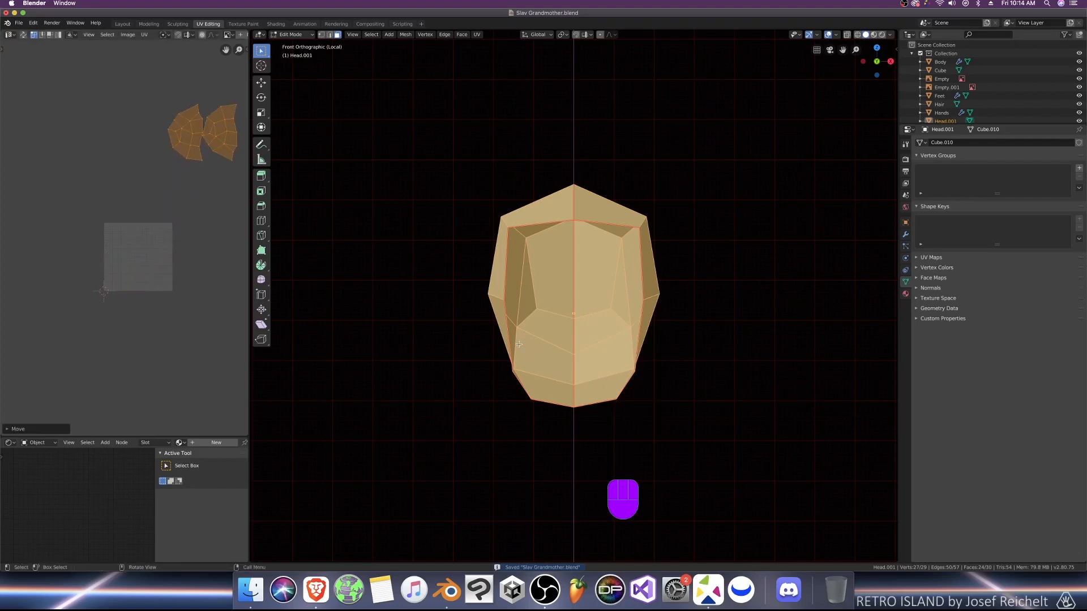
key(alt+h)
middle_drag(143, 208, 120, 252)
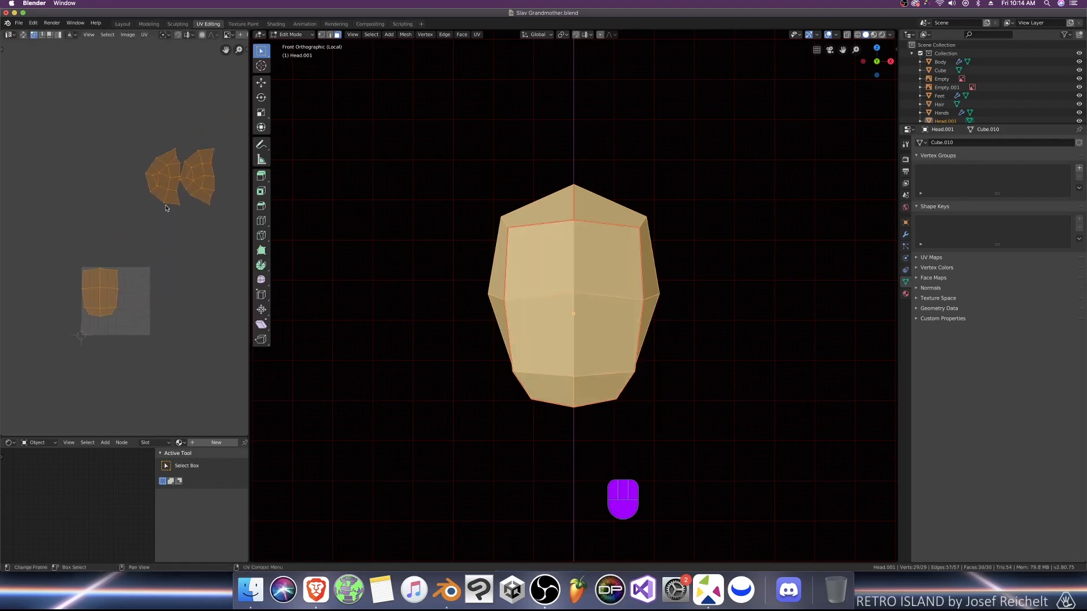
Step: Select the two side-of-head UV islands and bring them down beside the face island, adjusting their scale
key(alt+a)
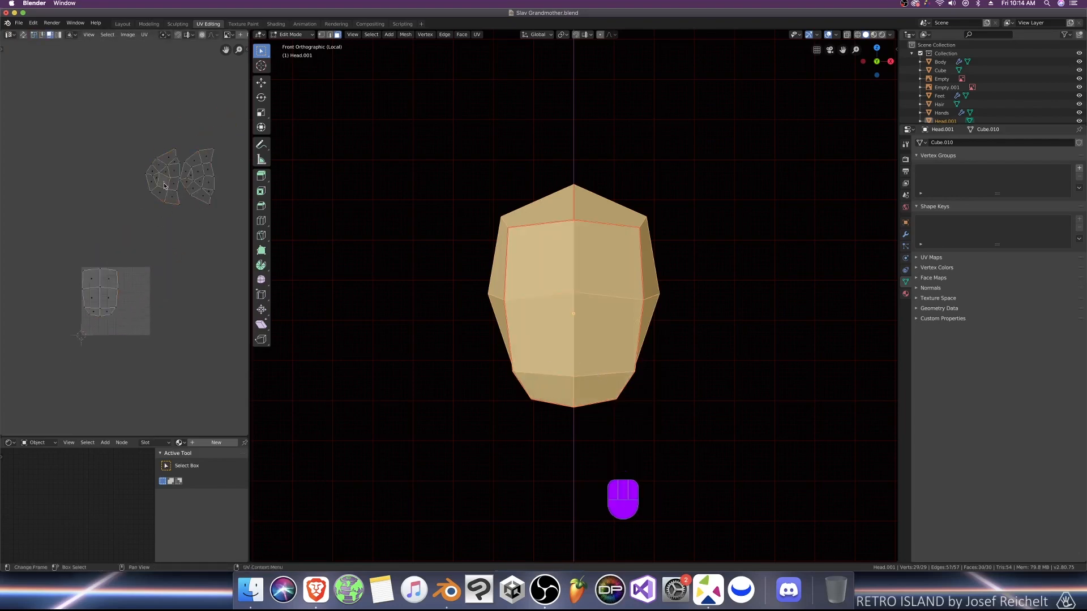
key(g)
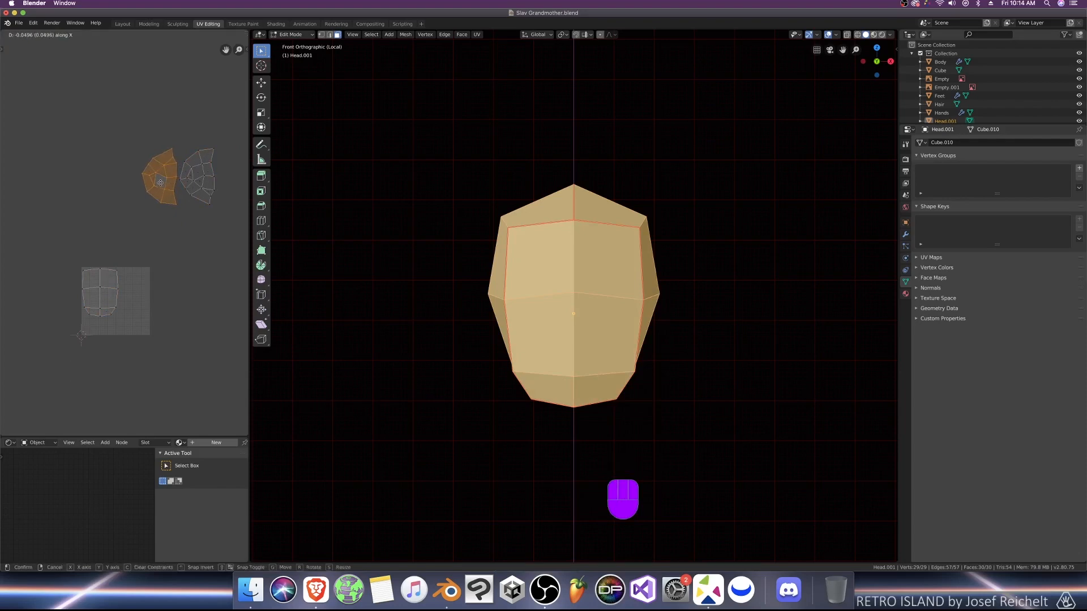
click(160, 182)
shift+click(200, 183)
key(g)
click(185, 343)
key(s)
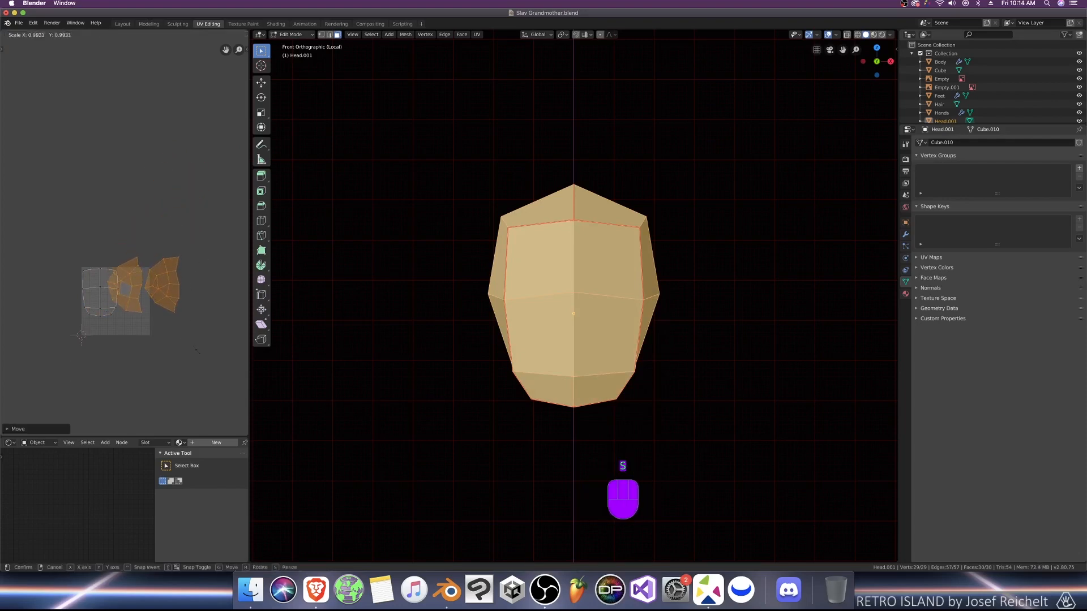
click(184, 335)
Step: Refine the scale and position of both side islands so one fits between the face island and the UV square's right edge
scroll(178, 336, up, 2)
middle_drag(108, 341, 156, 305)
middle_drag(234, 331, 201, 367)
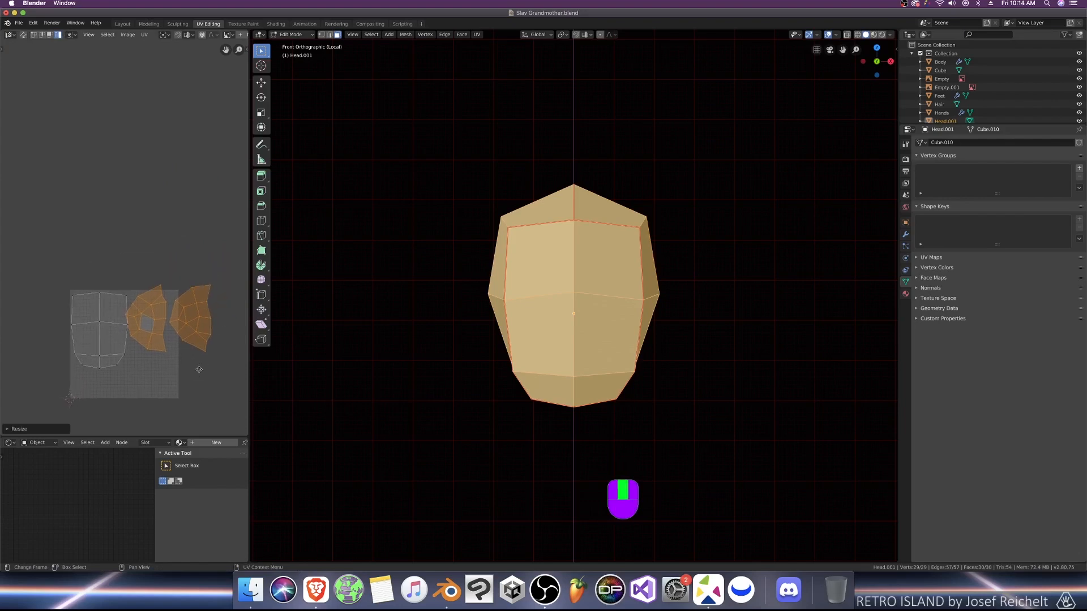
key(g)
click(187, 357)
scroll(173, 339, up, 2)
key(s)
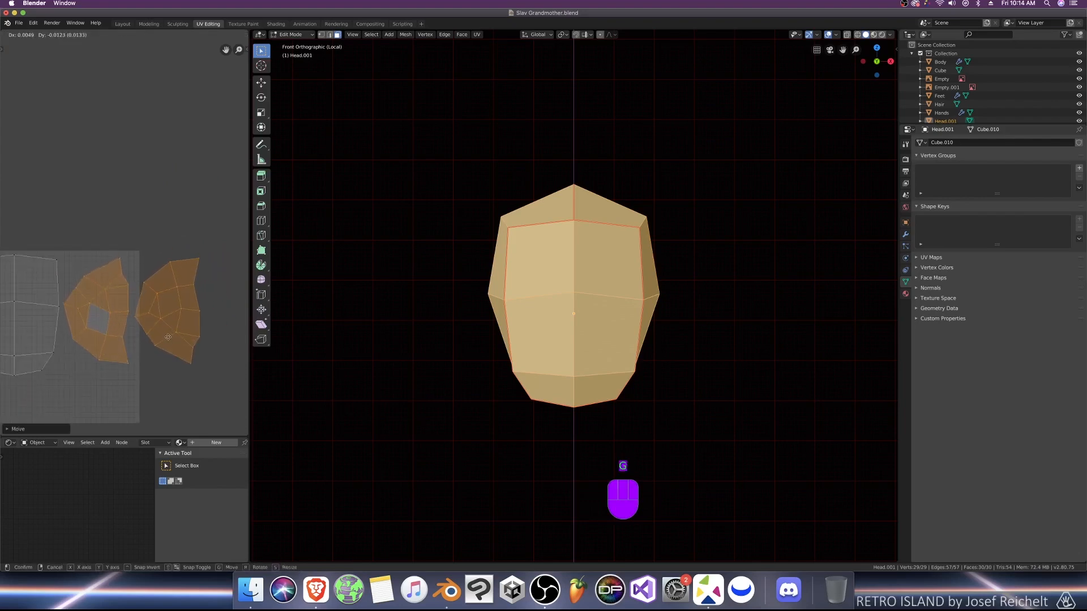
click(172, 339)
Step: Rotate one side island into the UV square's lower-right corner, place the other at the upper right, and save
scroll(181, 328, down, 3)
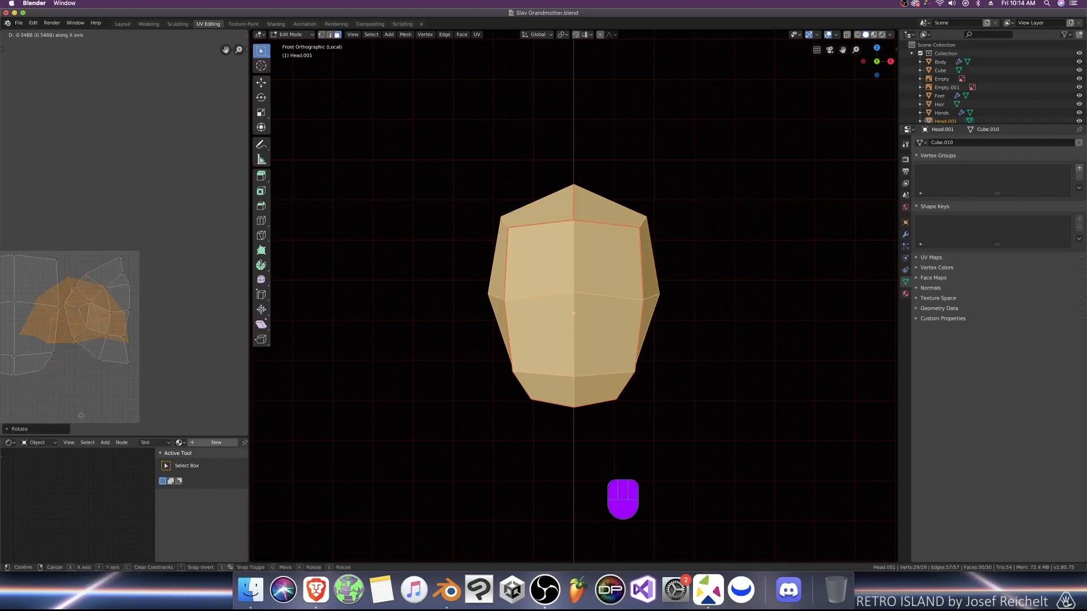
key(g)
click(210, 318)
scroll(210, 318, up, 2)
key(g)
click(156, 294)
middle_drag(152, 291, 197, 312)
click(165, 235)
key(g)
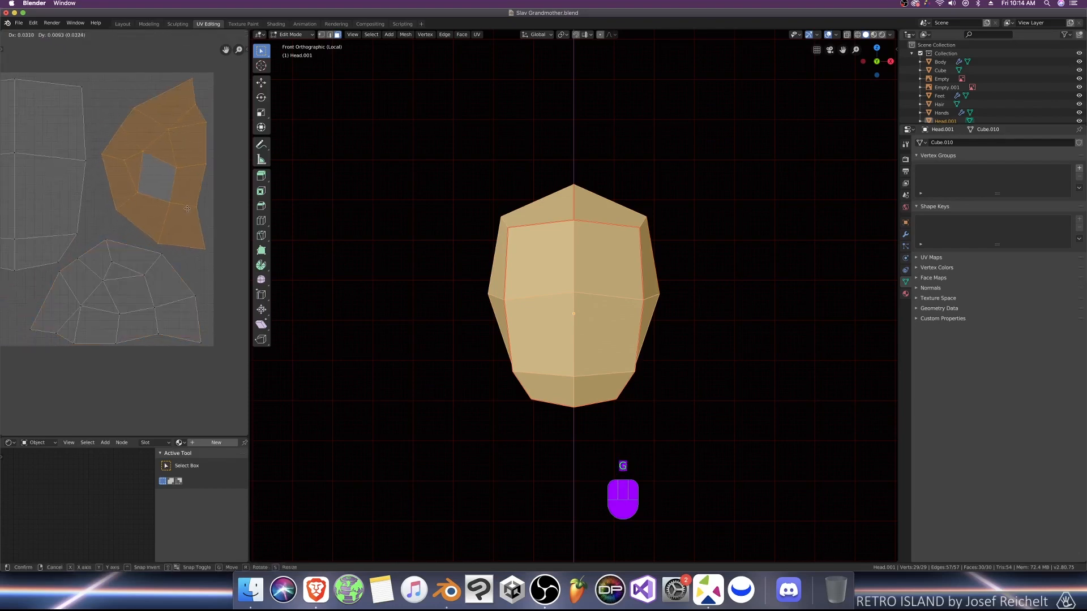
click(175, 262)
click(174, 262)
key(g)
key(super+s)
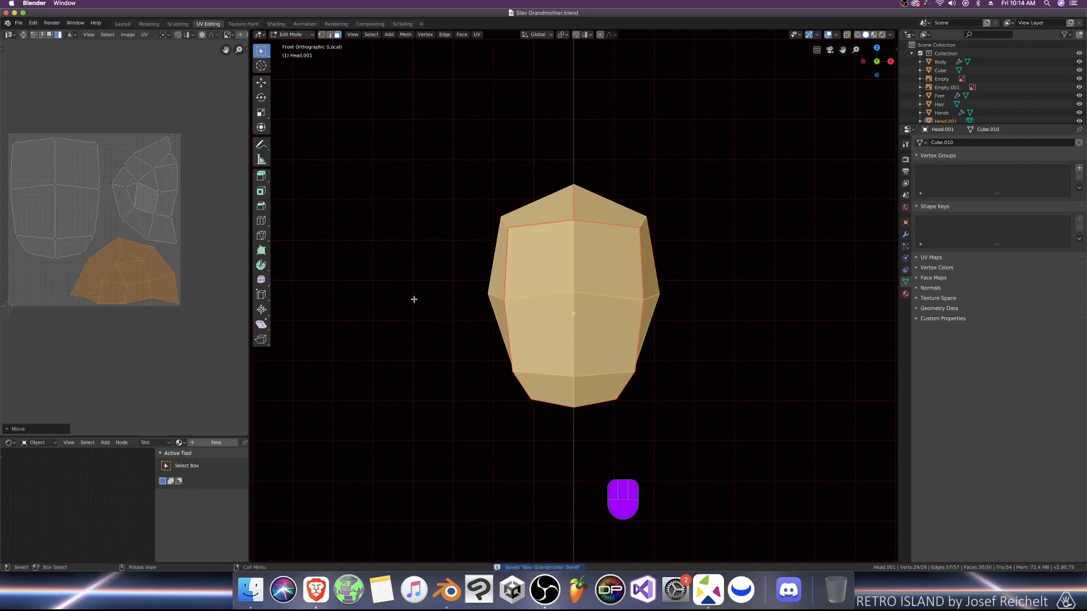
Step: Leave the head's local view, return to Object Mode and save the file
middle_drag(726, 293, 634, 317)
key(2)
click(566, 329)
middle_drag(566, 329, 614, 347)
key(KP_Divide)
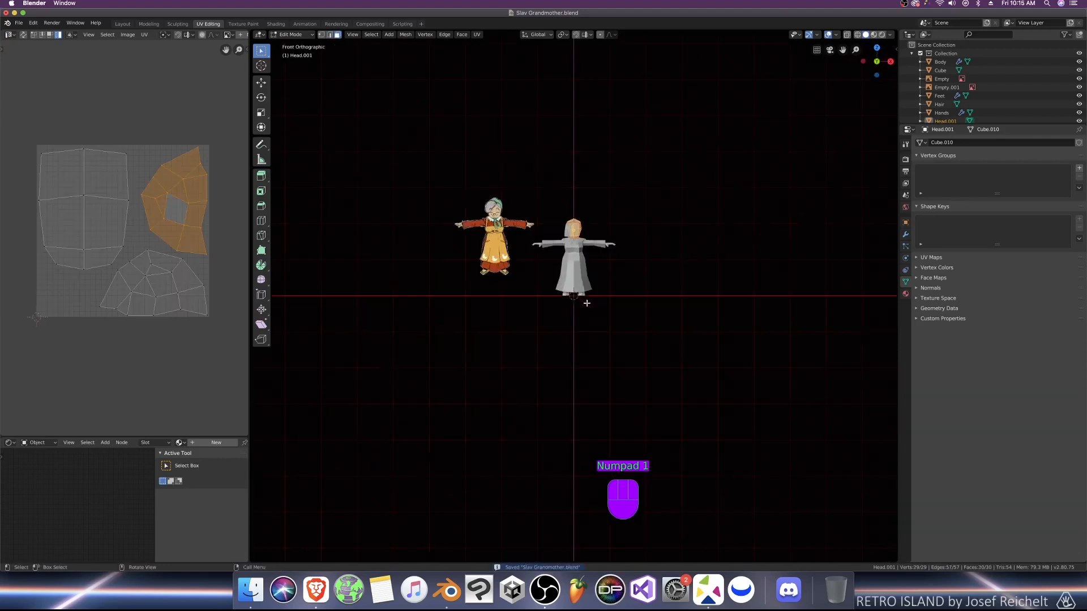
scroll(585, 303, up, 3)
key(Tab)
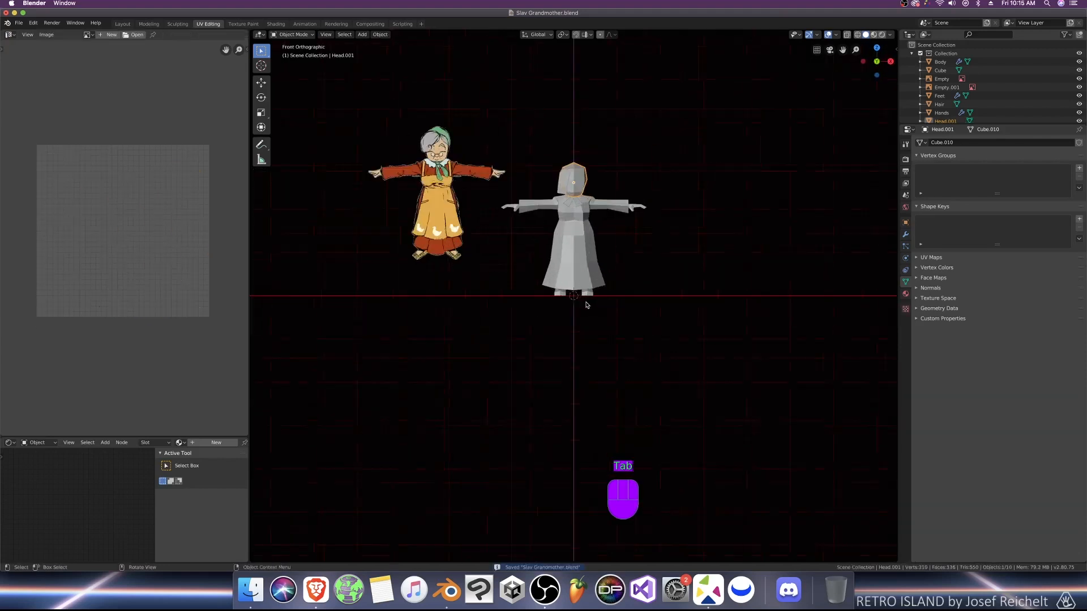
key(super+s)
Step: Hide the Head.001 object, rename it Head and save the file
shift+middle_drag(600, 219, 563, 332)
scroll(563, 332, up, 3)
scroll(957, 85, down, 3)
scroll(956, 85, up, 2)
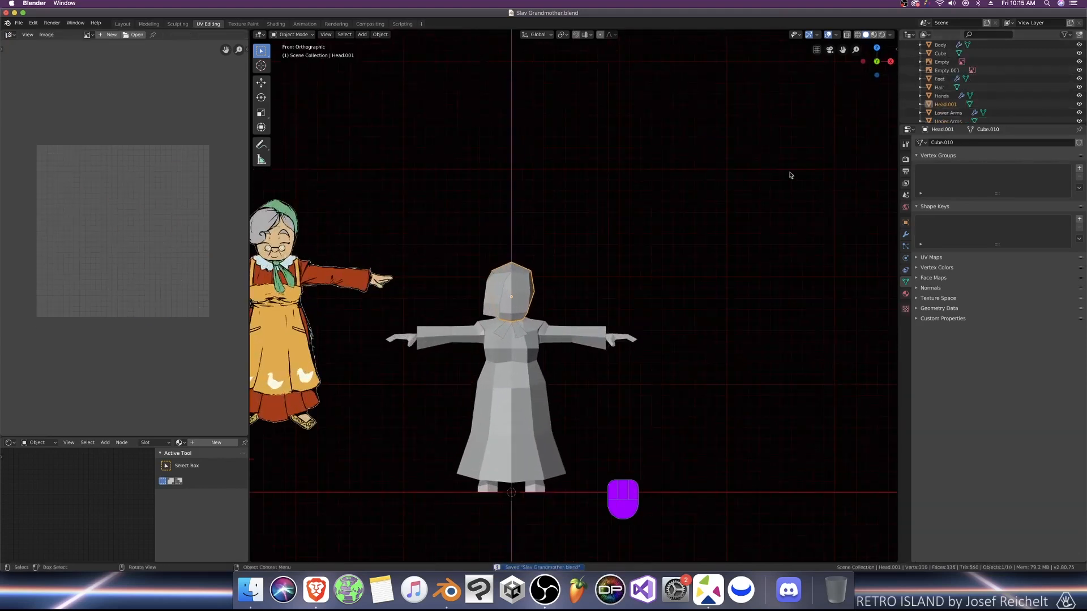
key(h)
scroll(951, 91, down, 1)
click(946, 96)
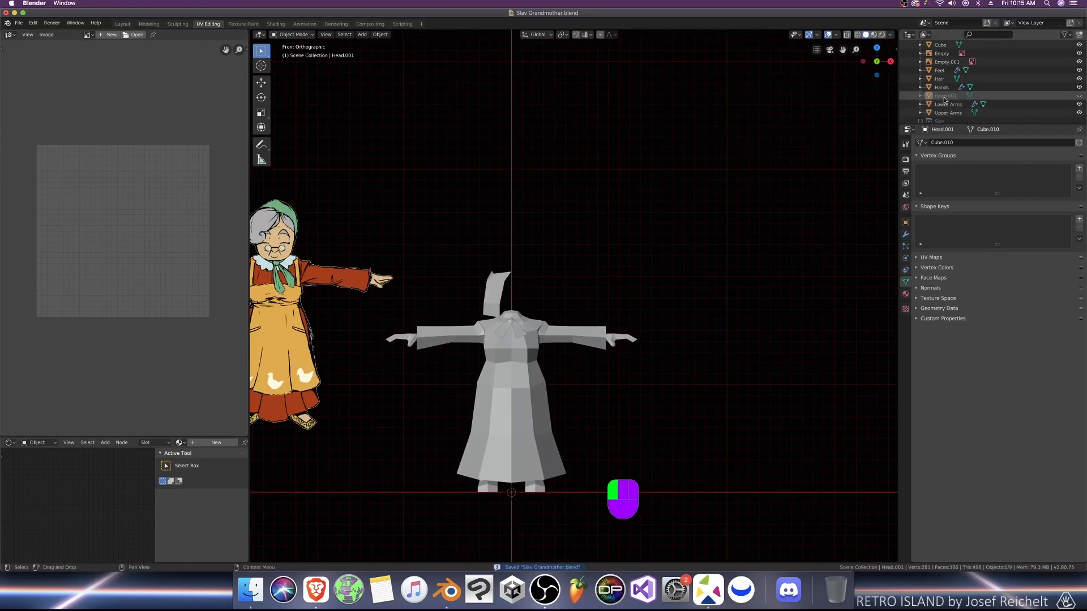
key(BackSpace)
key(BackSpace)
key(BackSpace)
key(BackSpace)
key(Return)
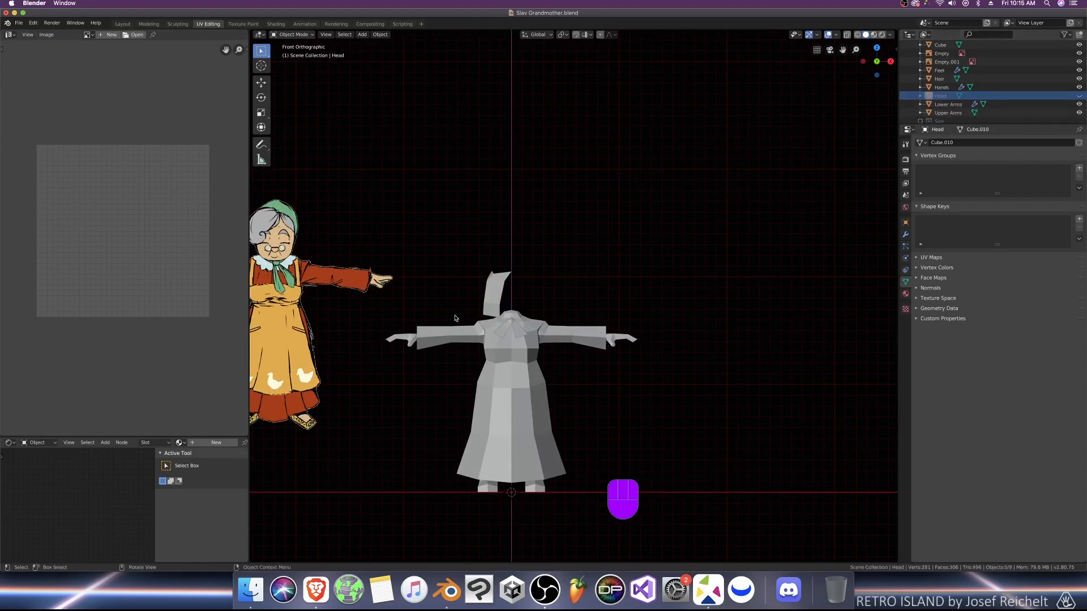
key(super+s)
Step: Open the Hair object for editing and mark its outer boundary edges as seams
click(515, 291)
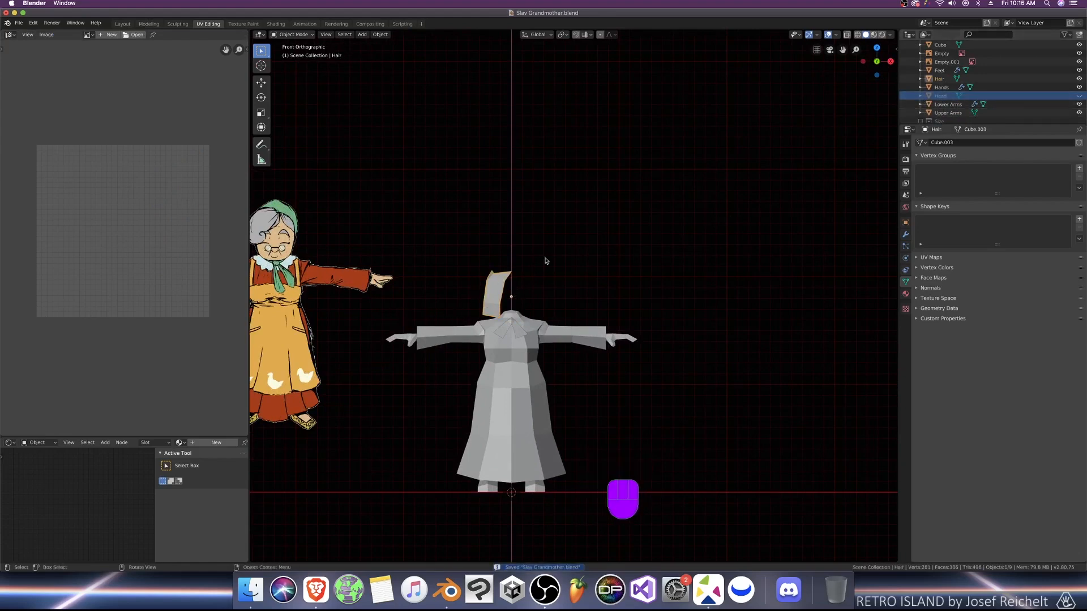
key(Tab)
middle_drag(491, 277, 547, 345)
key(2)
alt+click(514, 291)
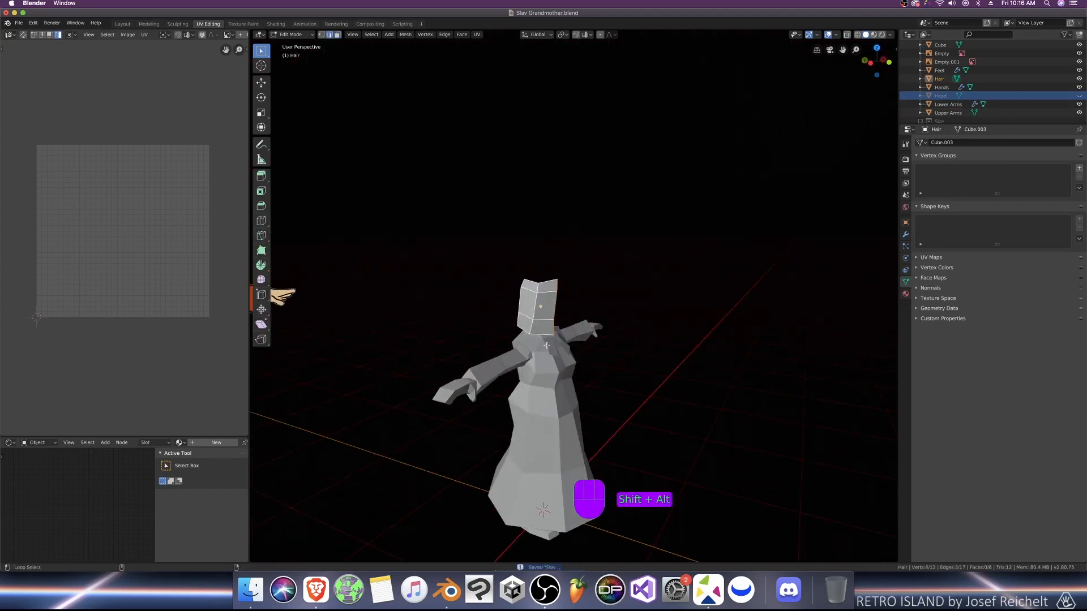
alt+shift+click(528, 281)
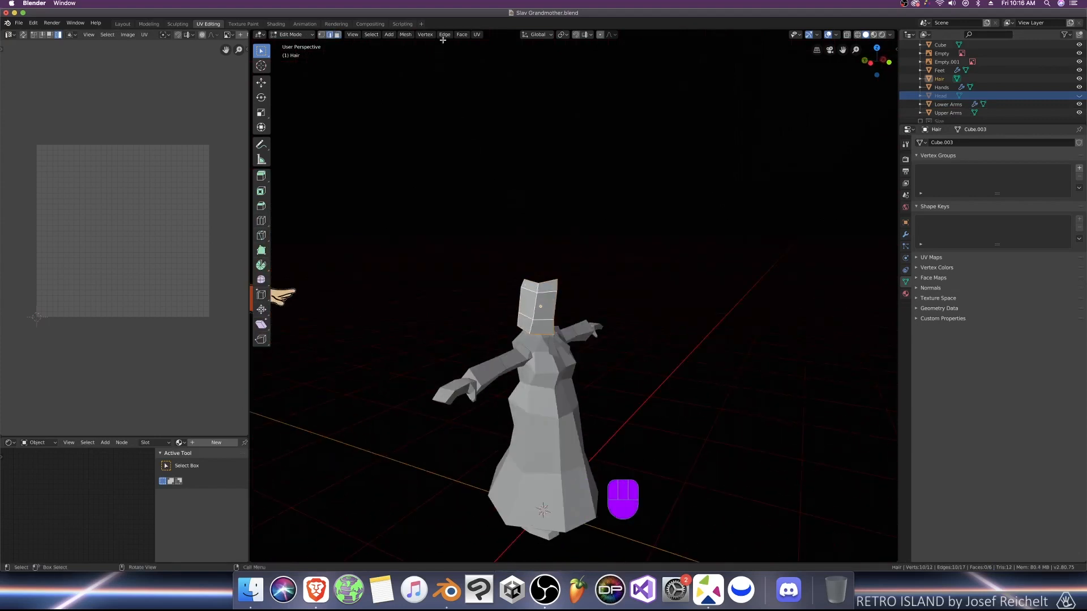
right_click(510, 147)
key(u)
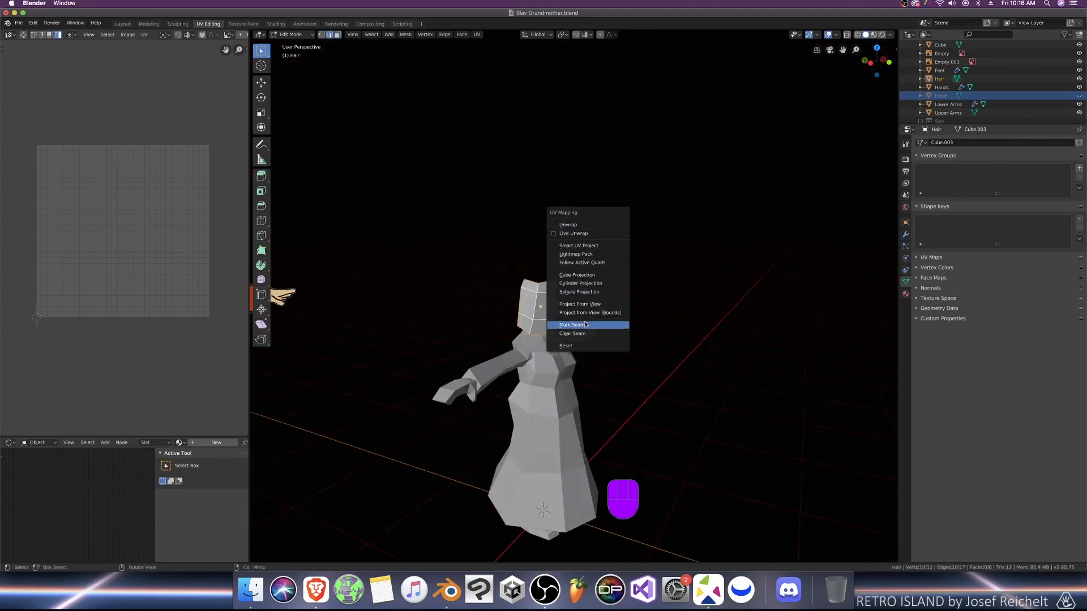
click(585, 324)
Step: Unwrap the entire hair mesh, move its UV island below the UV square and return to Object Mode
key(a)
key(u)
click(572, 225)
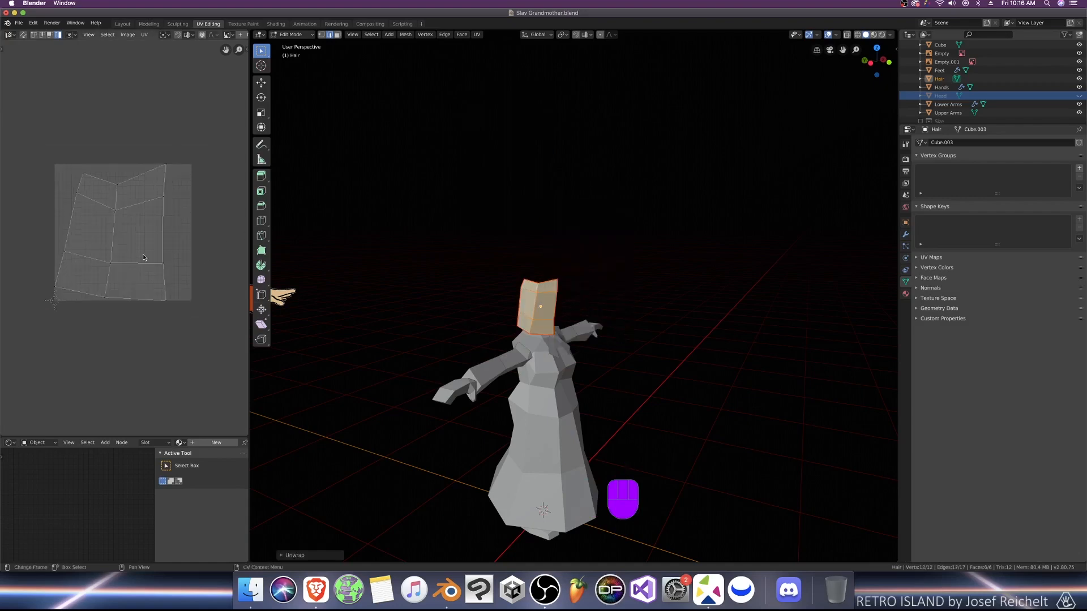
scroll(144, 258, down, 1)
key(a)
key(g)
click(146, 367)
key(Tab)
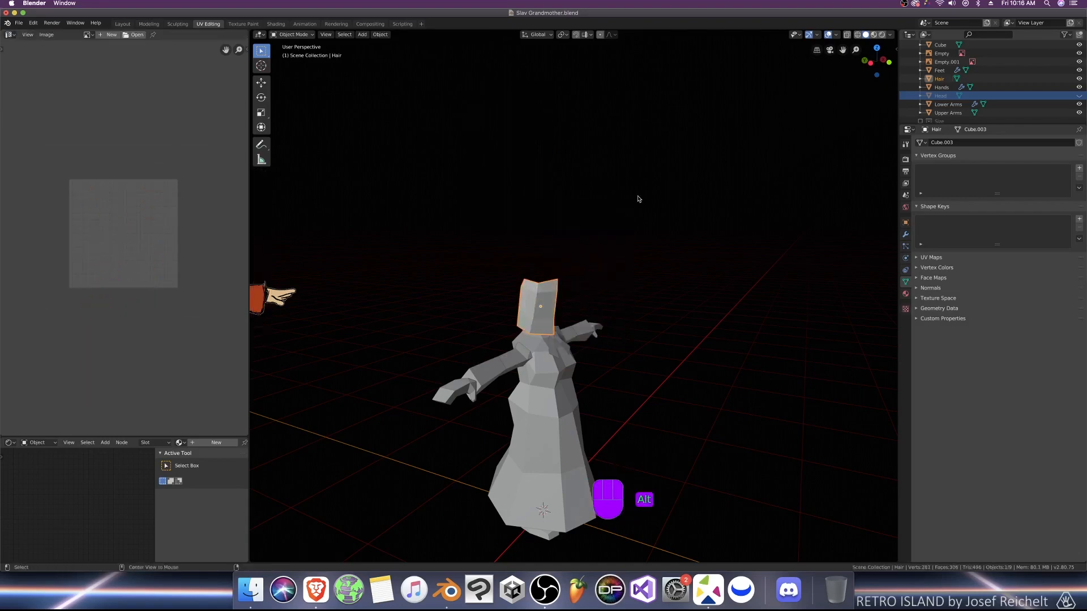
Step: Unhide the head, isolate it together with the hair for joint UV editing and select the face's UV island
key(alt+h)
click(559, 318)
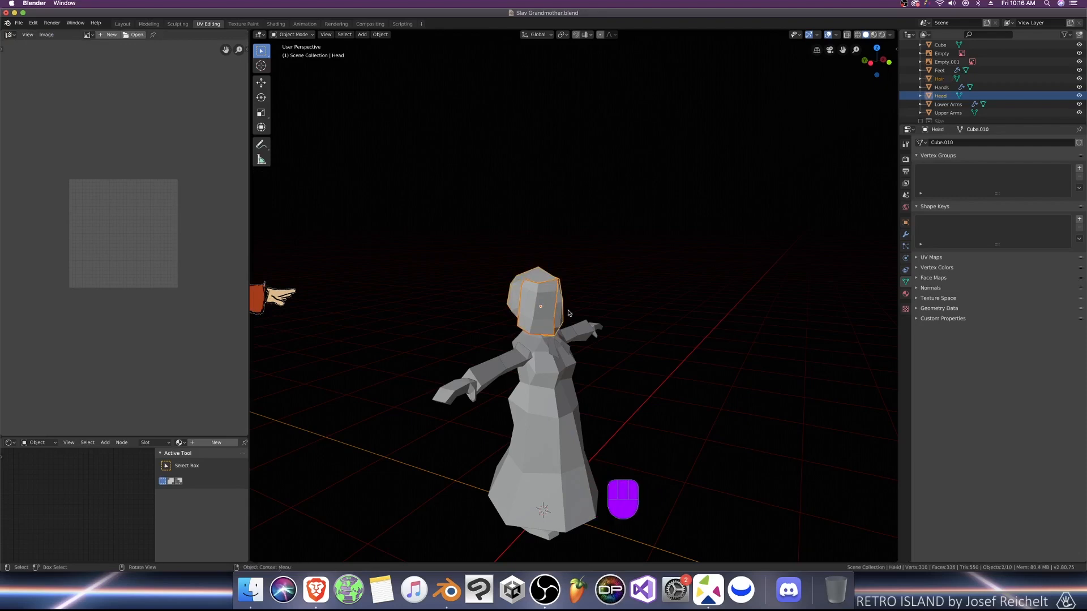
key(KP_Divide)
key(Tab)
click(87, 234)
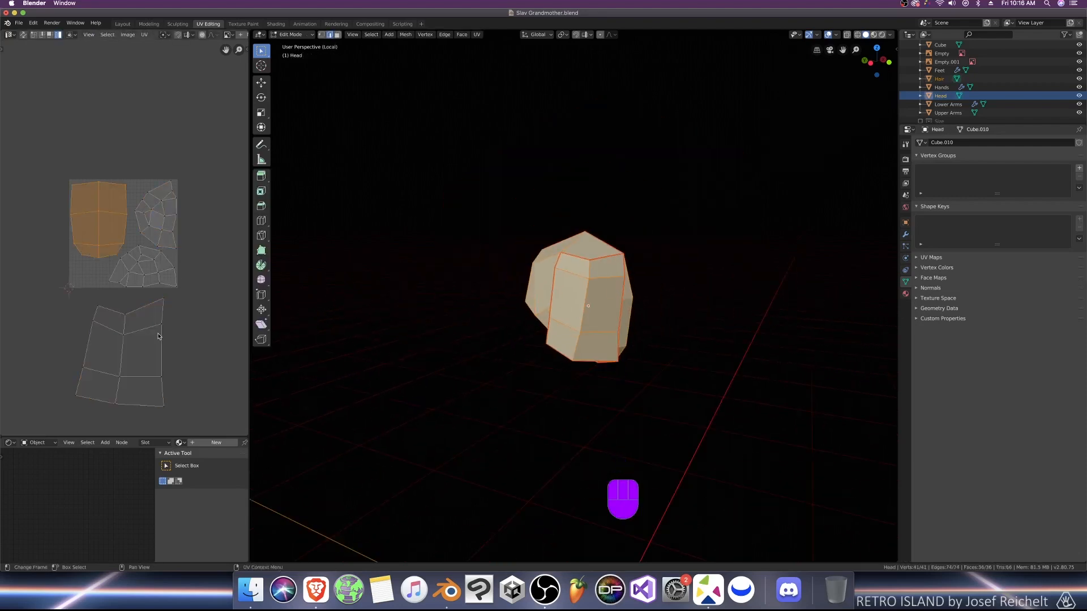
Step: Scale down the two back-of-head UV islands slightly and reposition them within the UV square
shift+click(163, 228)
key(s)
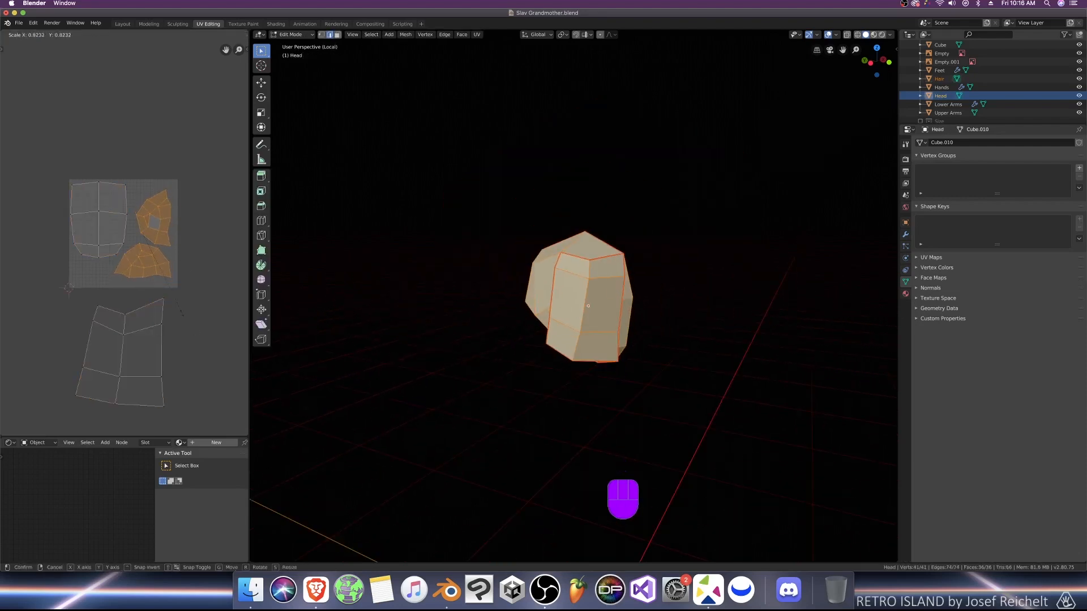
click(187, 315)
middle_drag(187, 316, 150, 360)
scroll(150, 361, up, 1)
key(g)
click(158, 325)
Step: Enlarge the face UV island and move it into the upper-left corner of the UV square
click(73, 303)
key(s)
click(68, 309)
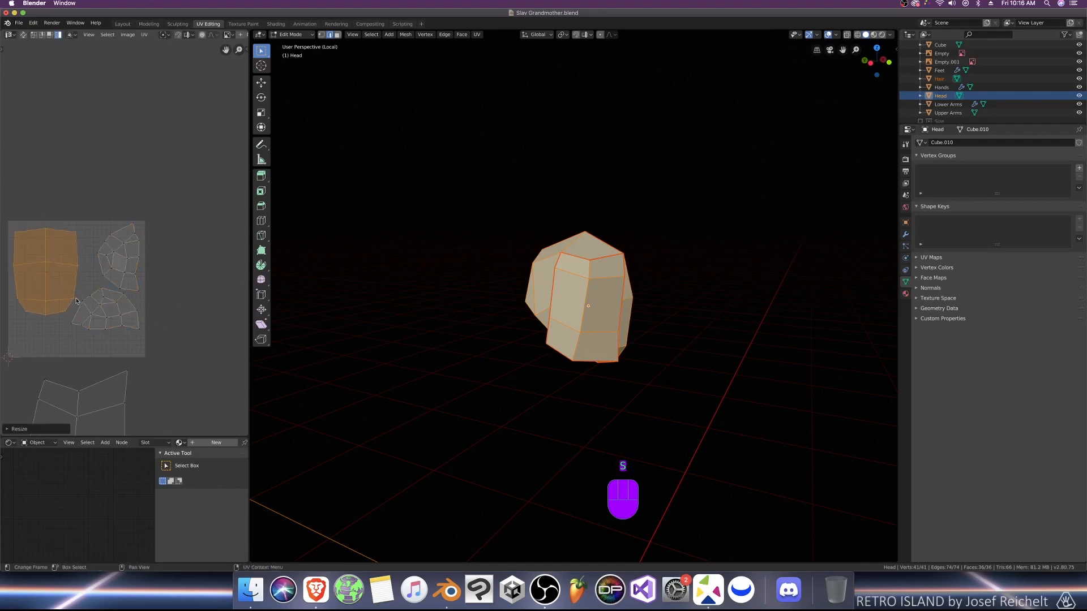
scroll(68, 309, up, 2)
key(s)
key(g)
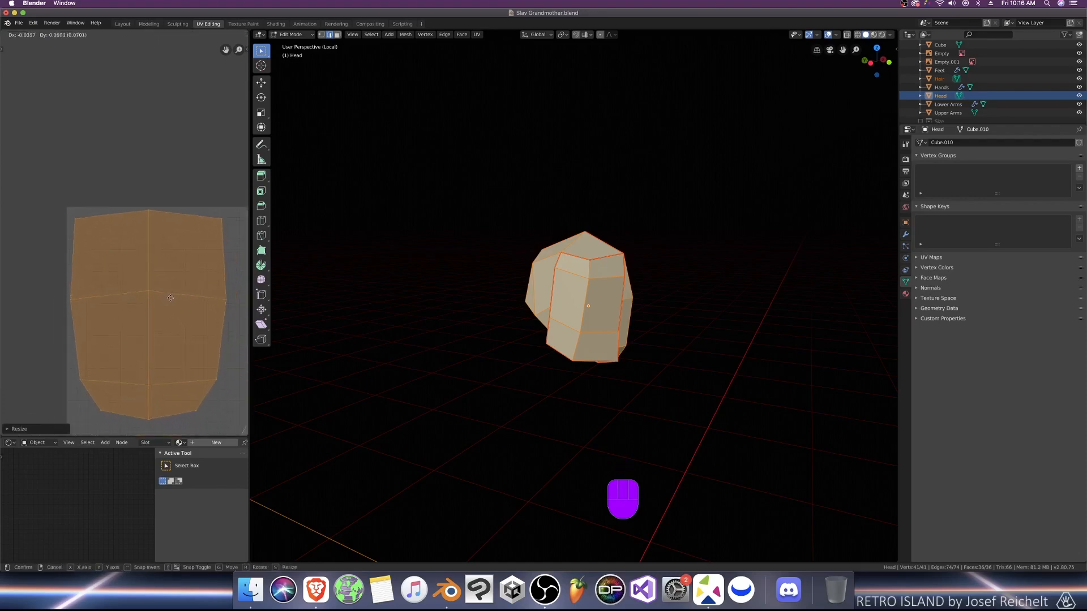
click(169, 296)
scroll(63, 265, down, 5)
middle_drag(170, 296, 19, 276)
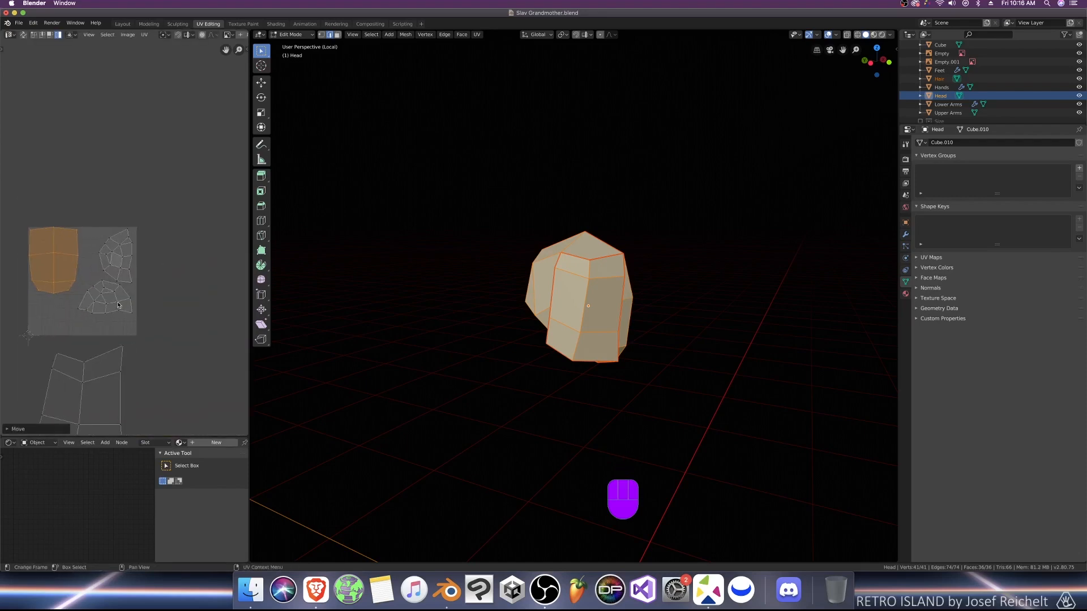
Step: Move both back-of-head UV islands out of the UV square, beyond its upper-right corner
click(119, 304)
key(super+z)
key(super+z)
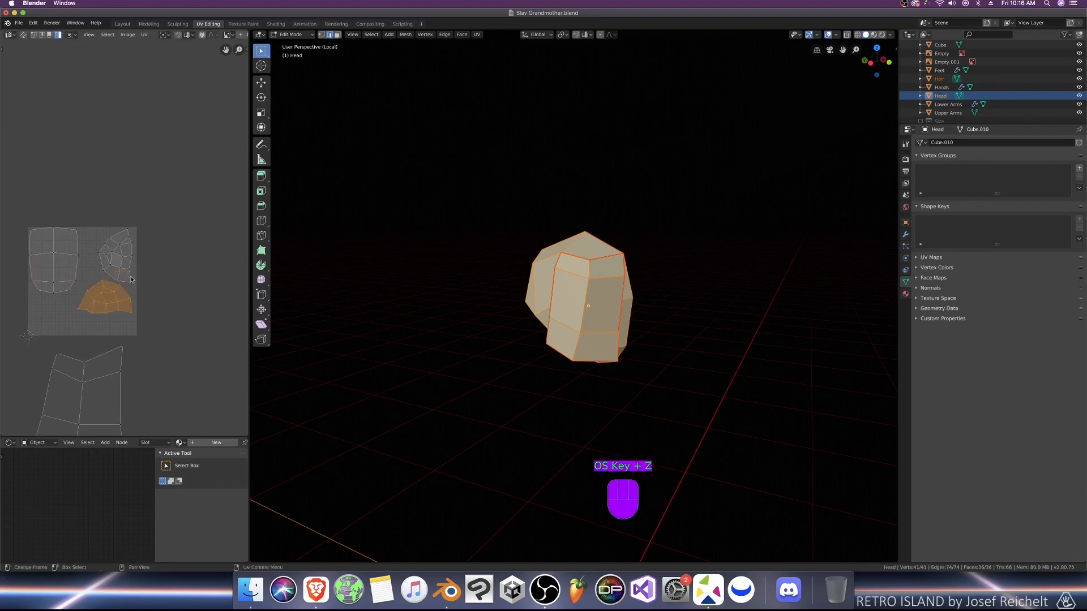
key(g)
click(230, 186)
Step: Move the hair UV island into the UV square beside the face island, scale it down and rotate it upright
click(120, 368)
key(g)
click(156, 244)
key(s)
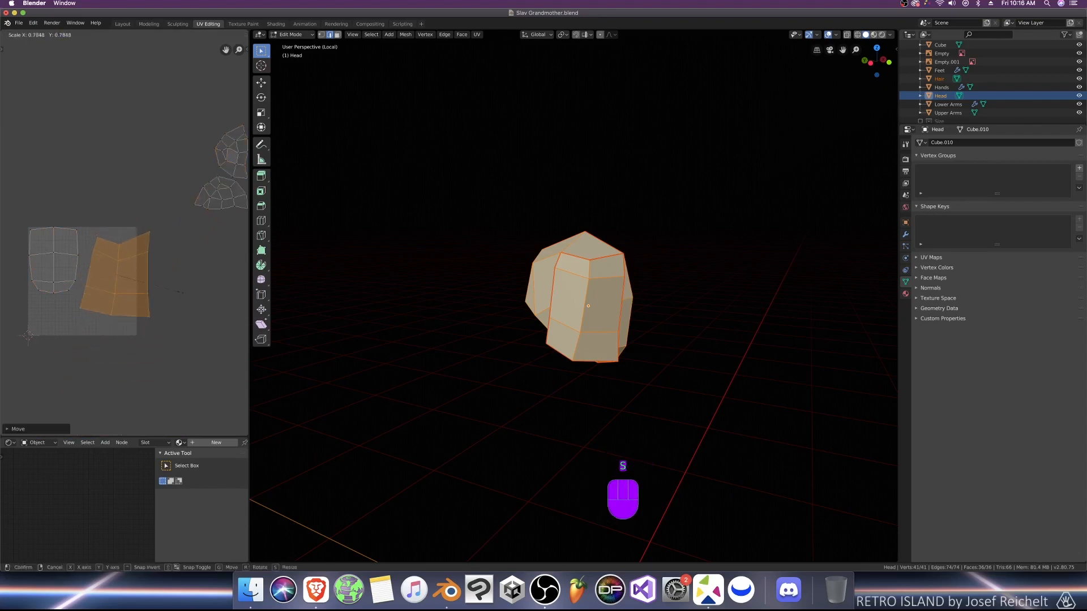
click(162, 279)
scroll(163, 279, up, 2)
key(r)
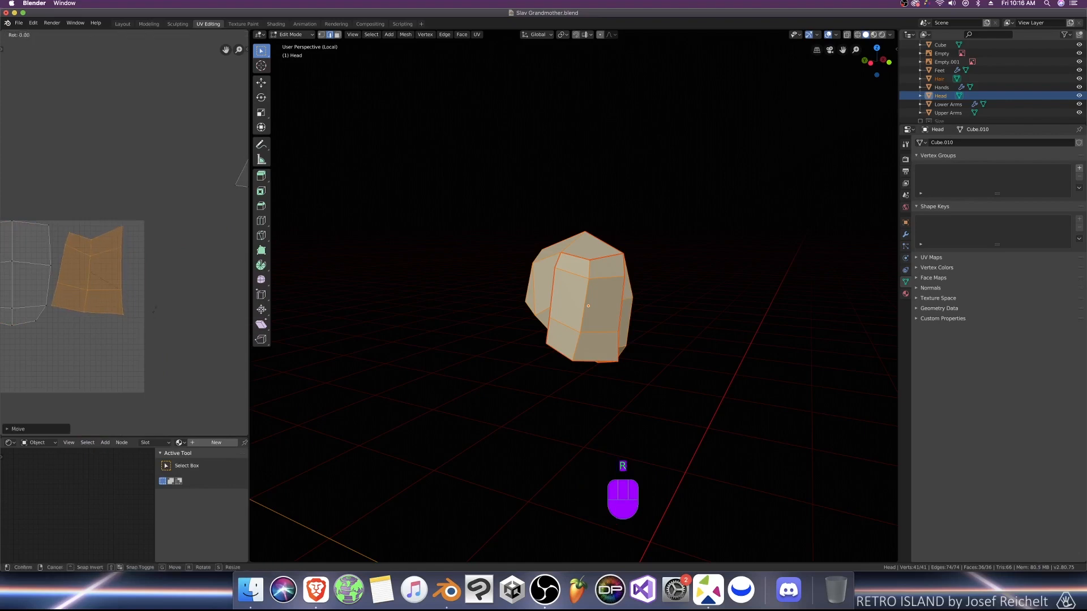
click(157, 304)
Step: Move the lower back-of-head island to the UV square's lower right, trying a 90° rotation and undoing it
scroll(200, 253, down, 2)
click(226, 216)
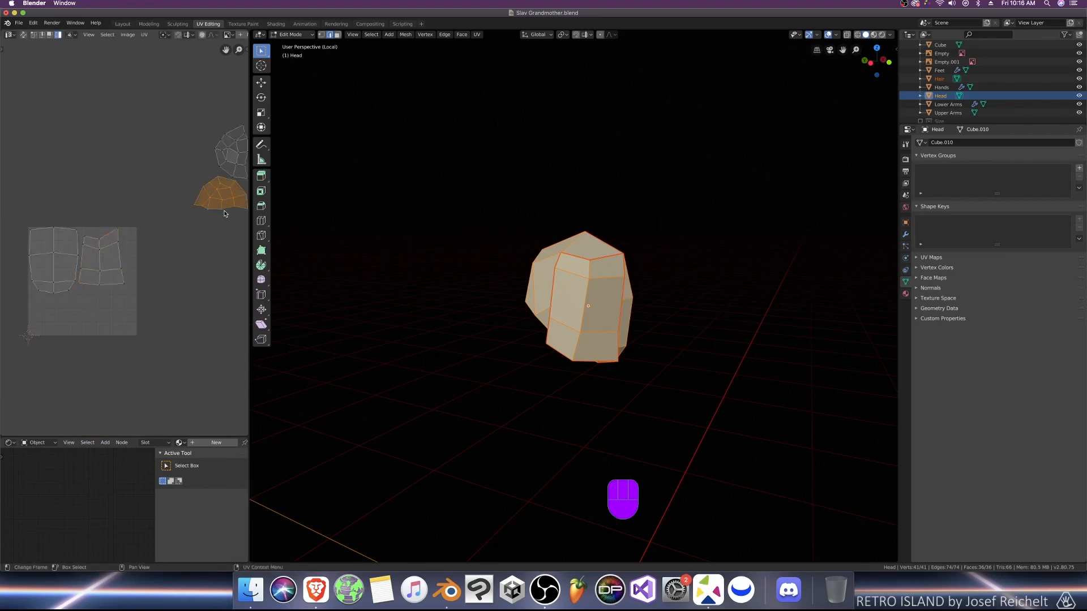
key(g)
click(107, 332)
text(r90)
key(Return)
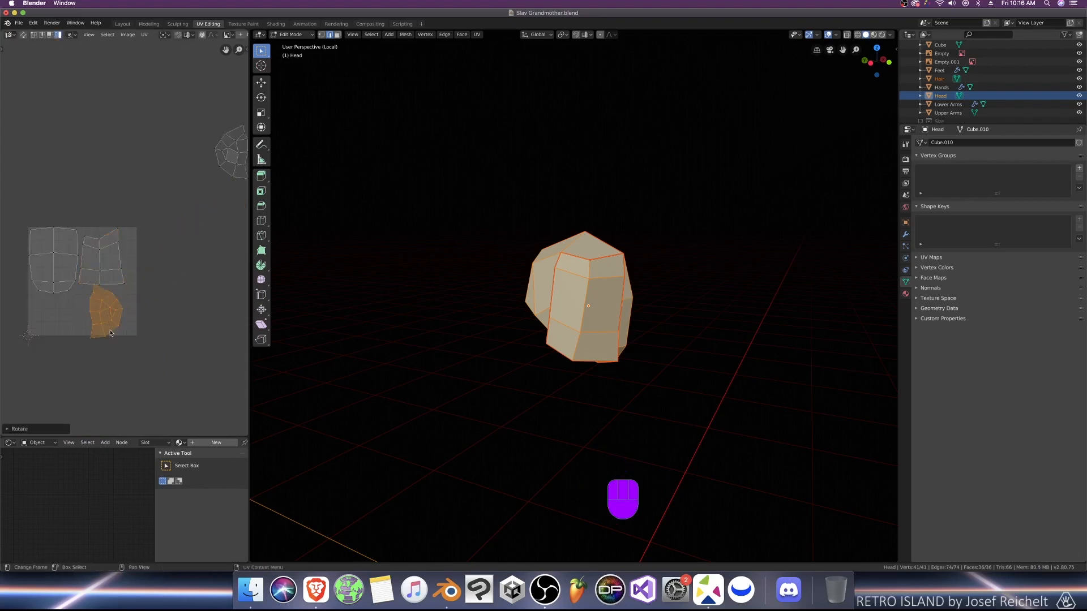
key(super+z)
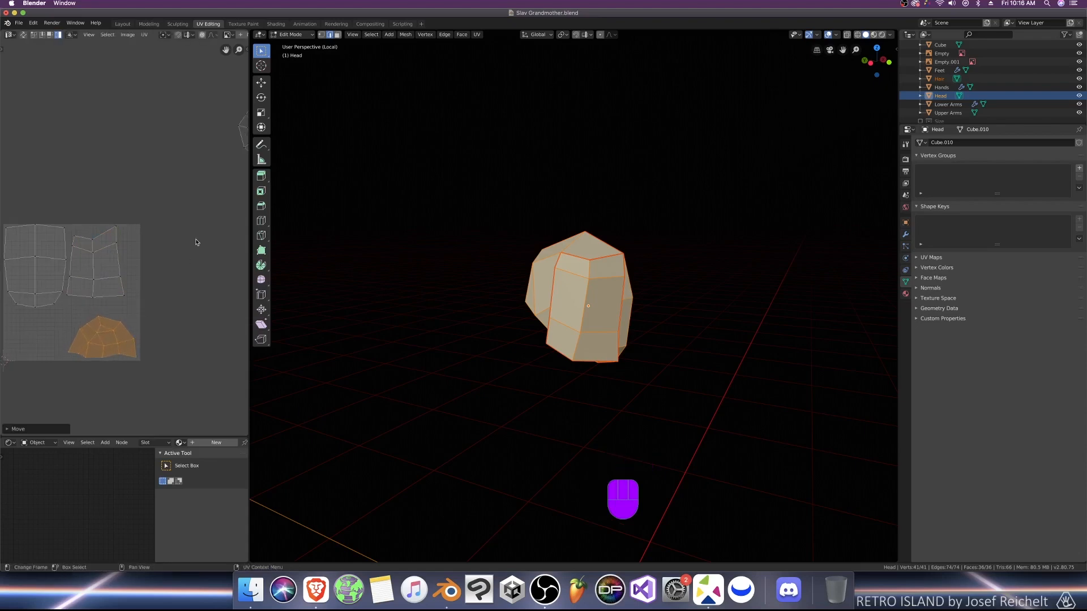
Step: Move the remaining back-of-head island into the UV square below the face and rotate it 90°
scroll(210, 204, down, 1)
click(226, 172)
key(g)
click(99, 294)
text(r90)
key(Return)
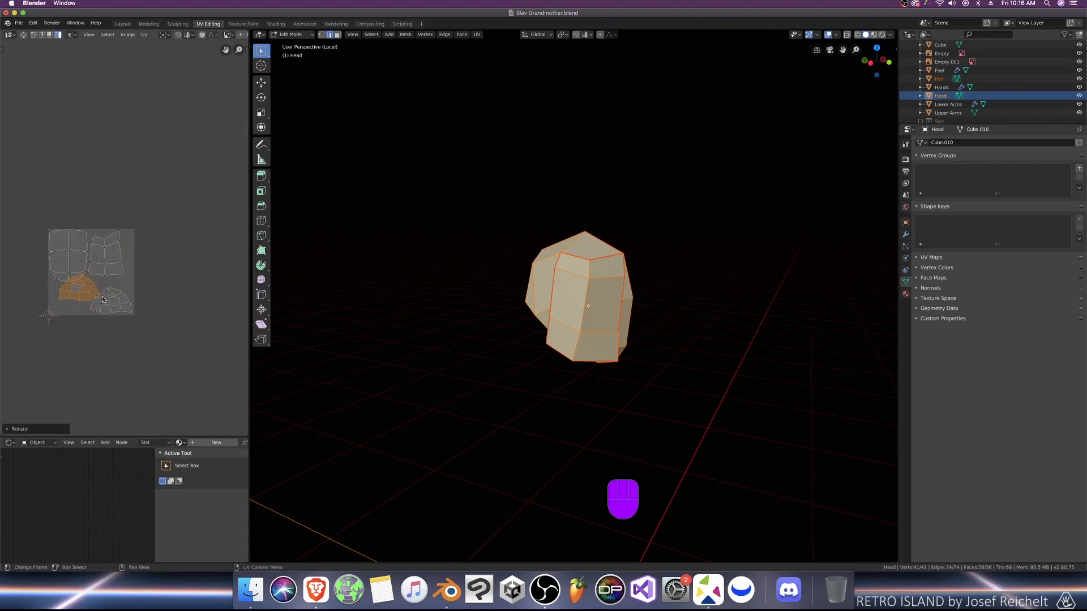
Step: Line up the two back-of-head islands side by side along the bottom edge of the UV square
scroll(130, 266, up, 3)
middle_drag(130, 266, 246, 221)
key(g)
click(207, 300)
middle_drag(206, 300, 171, 297)
key(g)
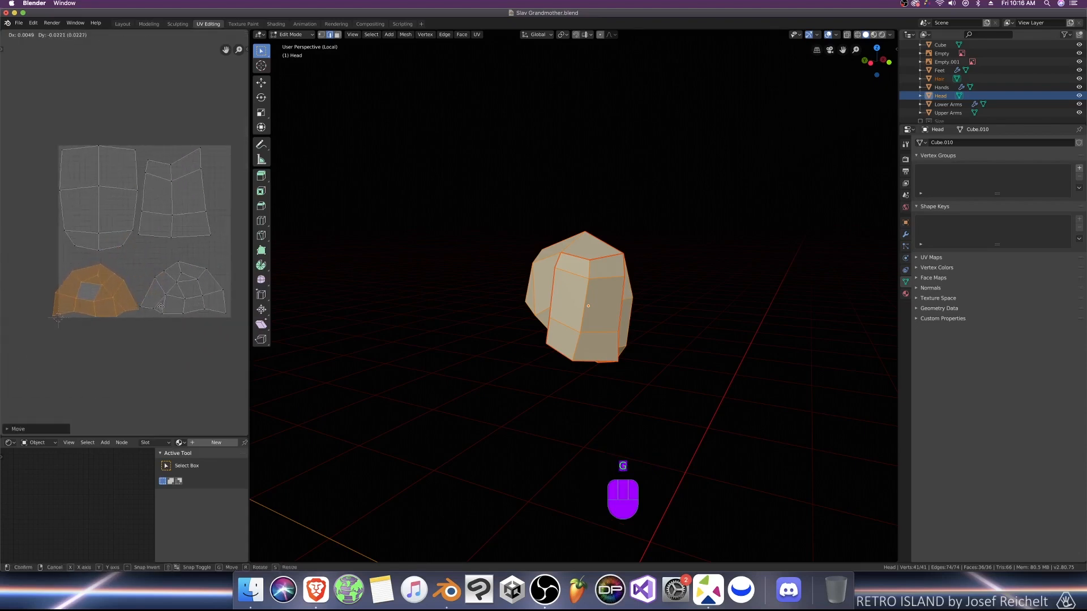
click(171, 309)
click(171, 308)
key(g)
click(174, 313)
Step: Select both back-of-head islands, narrow them along X and fit them inside the UV square's bottom edge
shift+click(127, 310)
key(s)
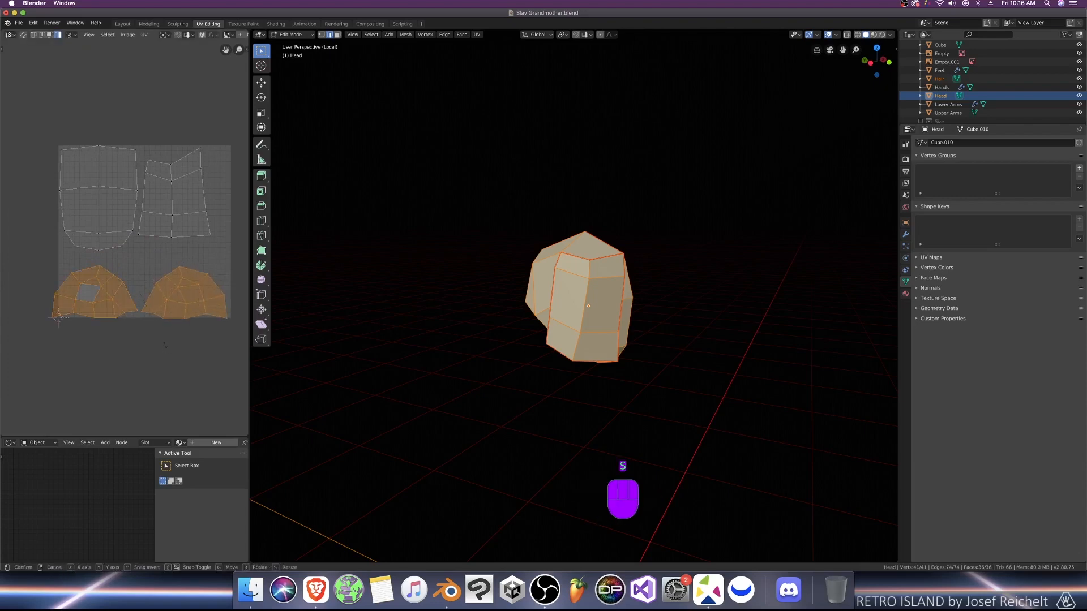
key(x)
click(163, 342)
middle_drag(191, 344, 148, 297)
key(g)
click(171, 340)
Step: Shift the hair UV island along X toward the right edge of the UV square
scroll(148, 325, up, 1)
click(162, 173)
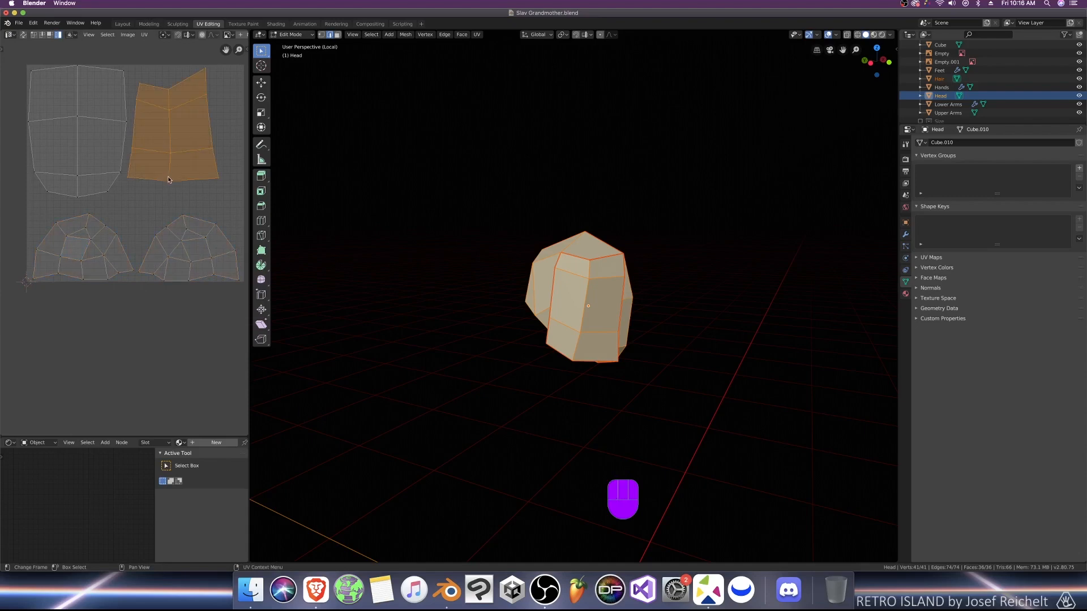
key(g)
key(x)
click(188, 177)
Step: Enlarge the face UV island slightly and refit it into the upper-left corner of the UV square
click(119, 175)
key(g)
click(123, 182)
key(s)
click(124, 184)
key(g)
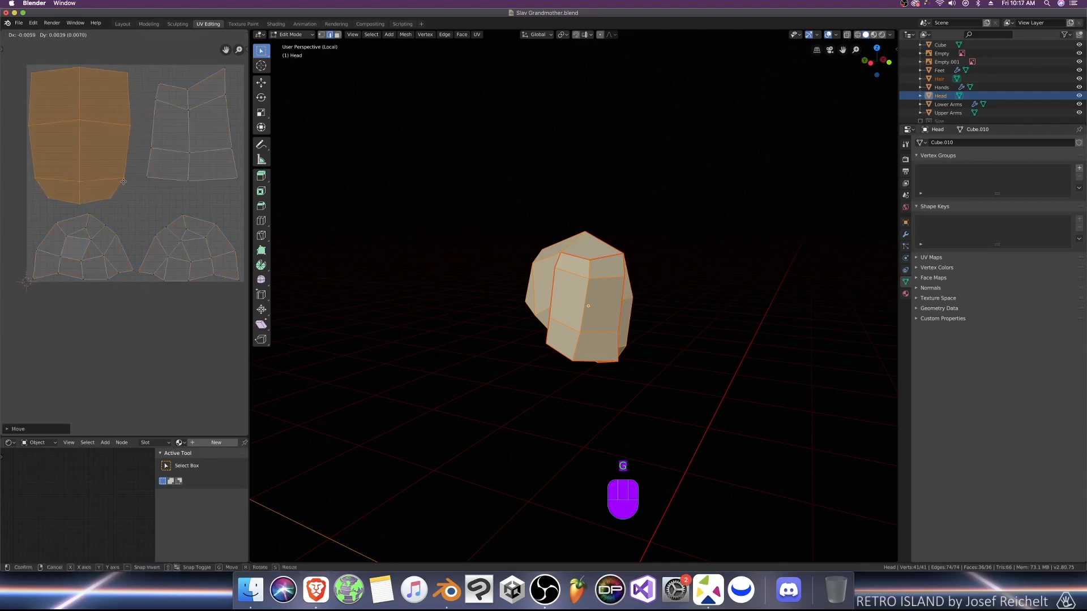
click(124, 184)
Step: Enlarge the hair UV island slightly, recentre it in the space beside the face and save the file
middle_drag(193, 175, 152, 196)
click(152, 197)
key(g)
click(146, 197)
key(s)
click(145, 199)
click(141, 199)
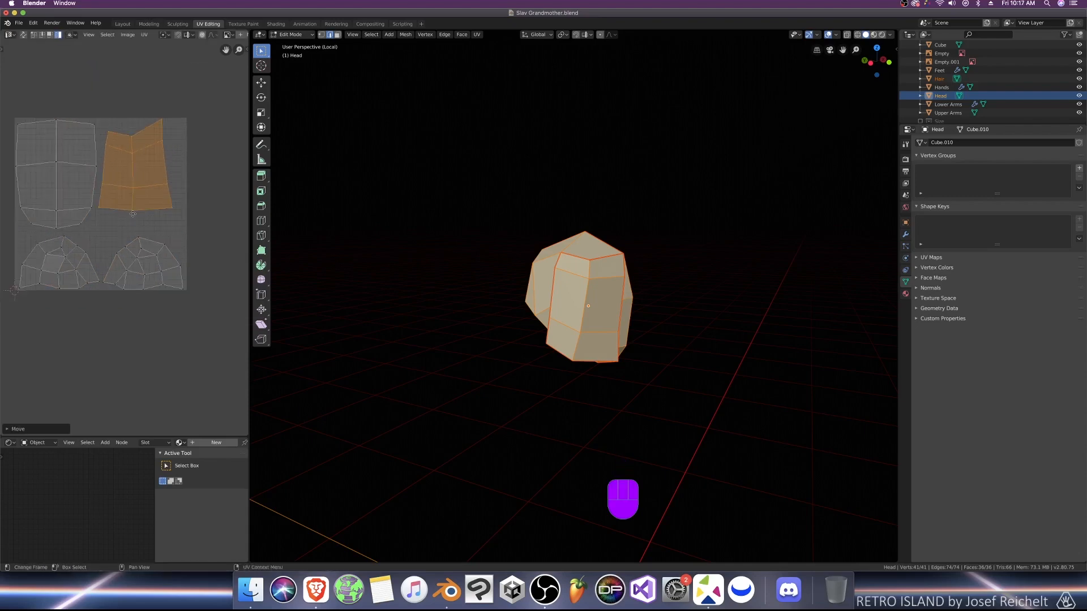
middle_drag(131, 294, 149, 227)
key(super+s)
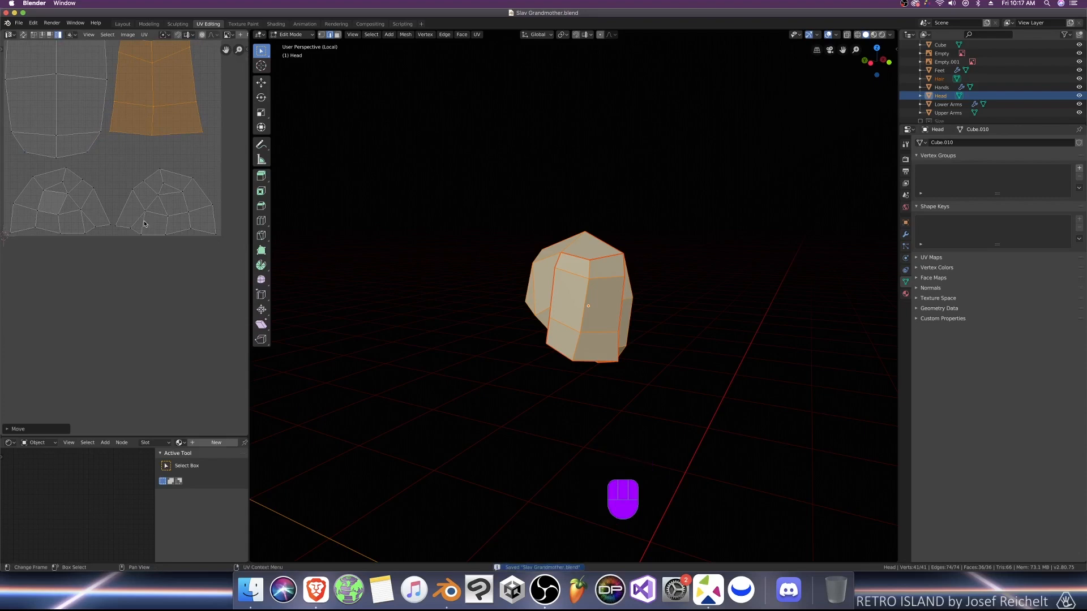
Step: Mirror the lower-right back-of-head UV island horizontally so its shape matches its counterpart
middle_drag(487, 280, 501, 283)
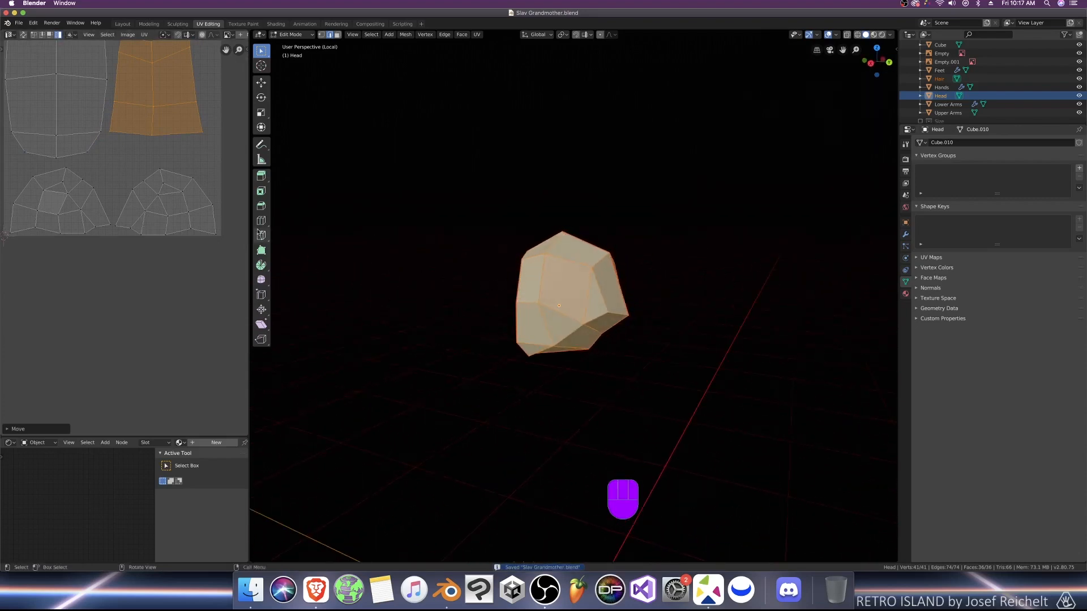
click(181, 225)
key(s)
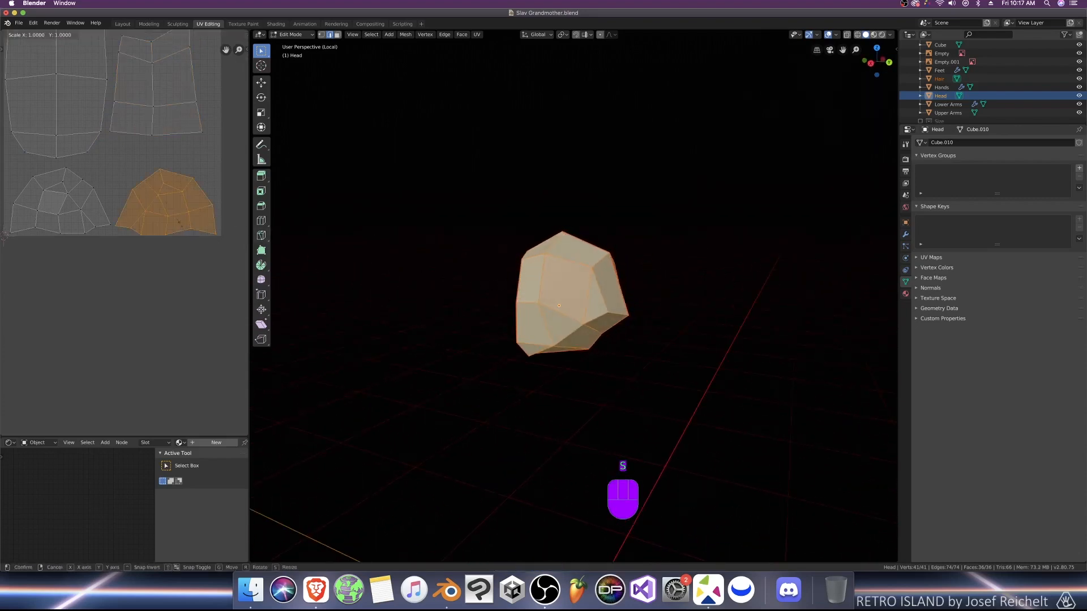
click(173, 227)
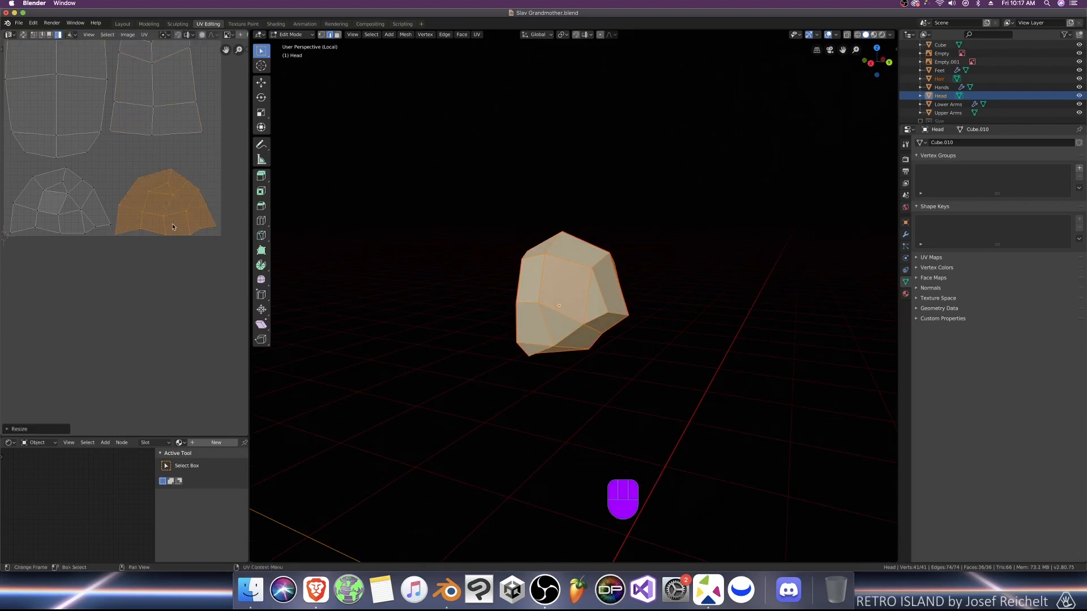
Step: Set UV snapping to Vertex and move the mirrored island exactly on top of the other back-of-head island
middle_drag(150, 110, 185, 123)
click(191, 35)
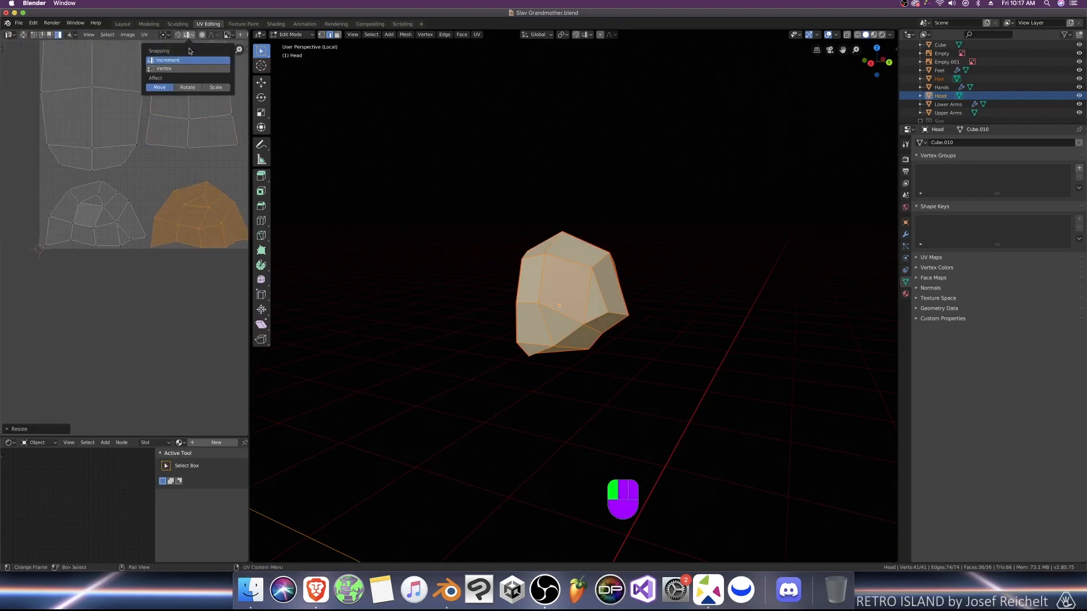
click(163, 68)
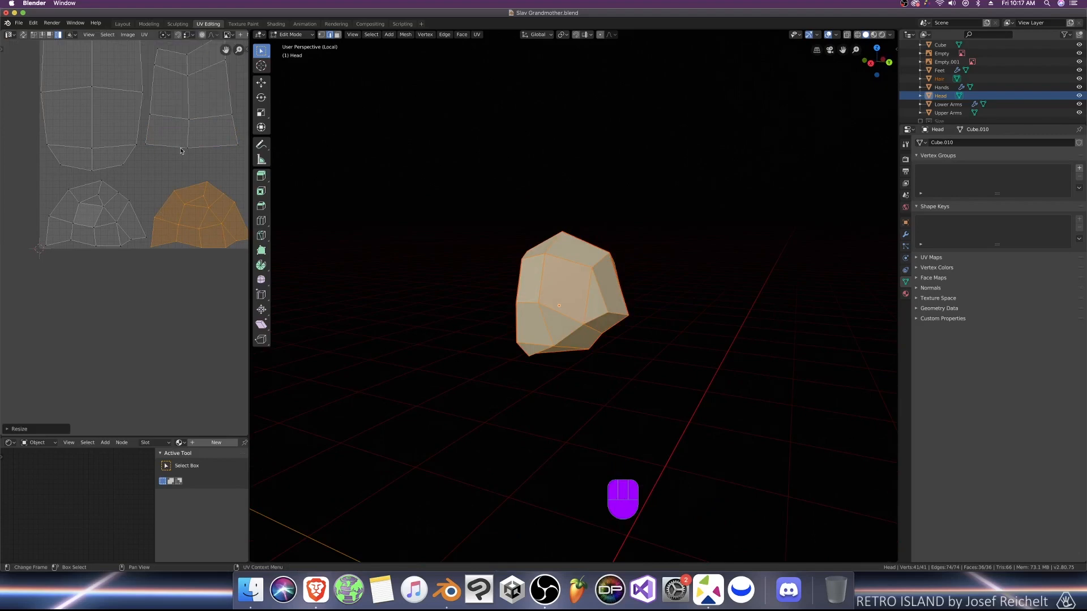
click(71, 258)
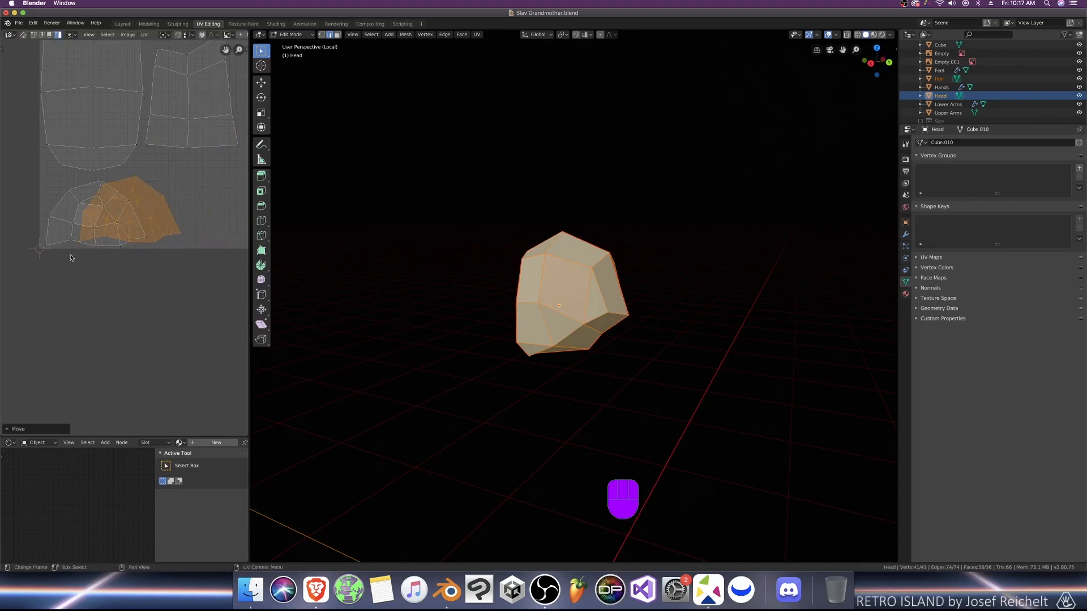
key(g)
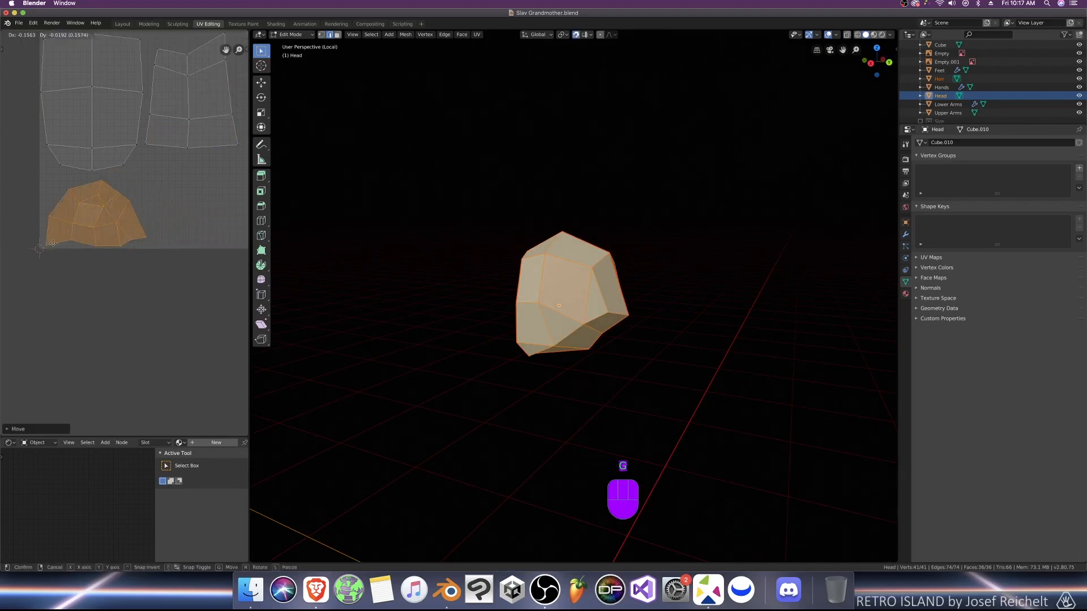
click(44, 250)
key(Home)
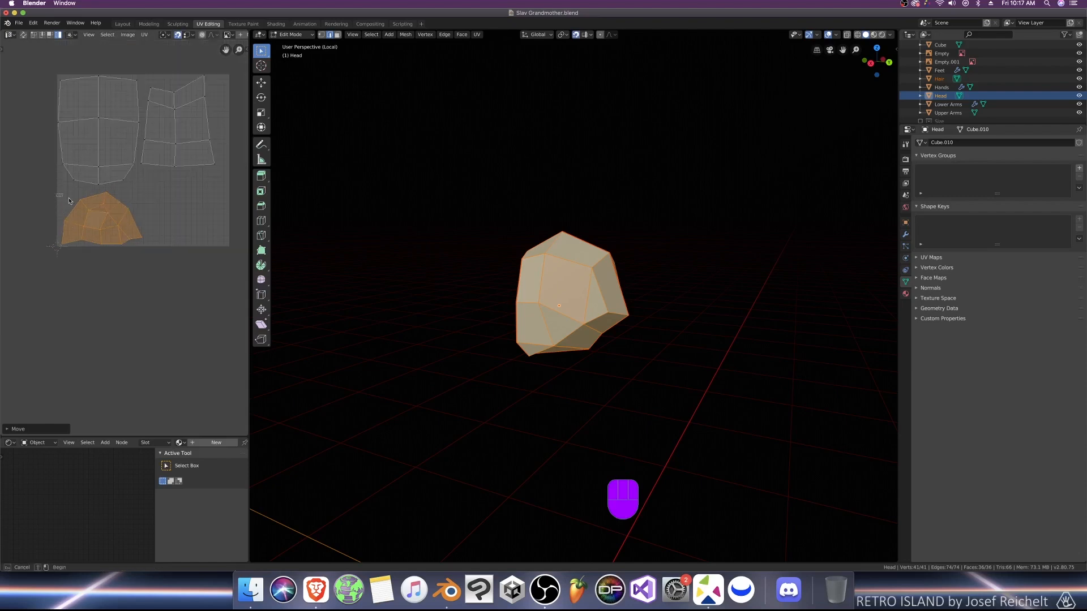
Step: Select the two stacked back-of-head islands, move them to the UV square's lower right and enlarge them
drag(56, 193, 173, 273)
key(l)
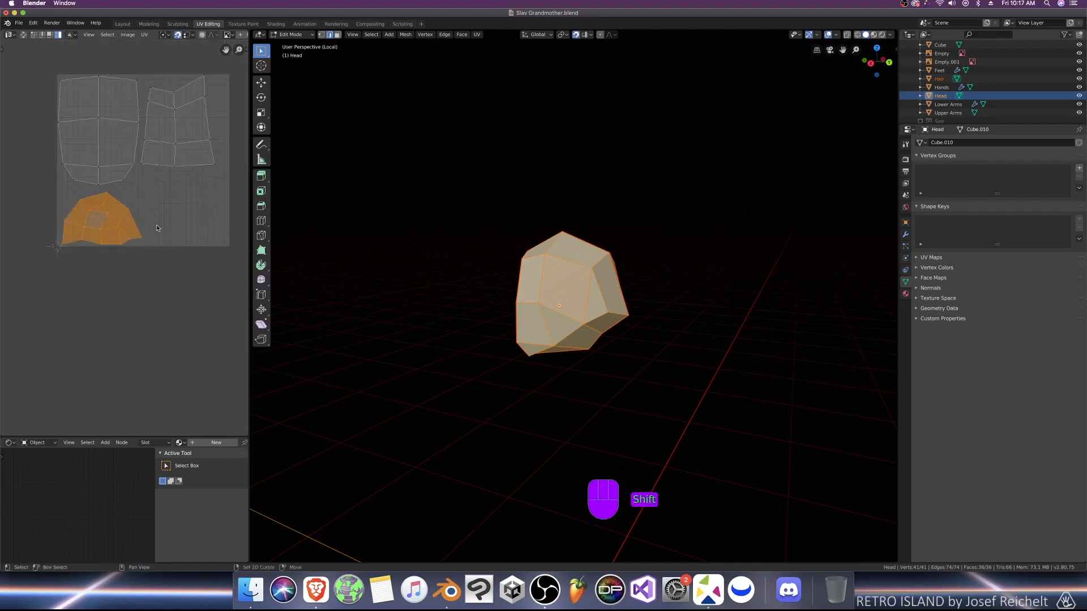
key(g)
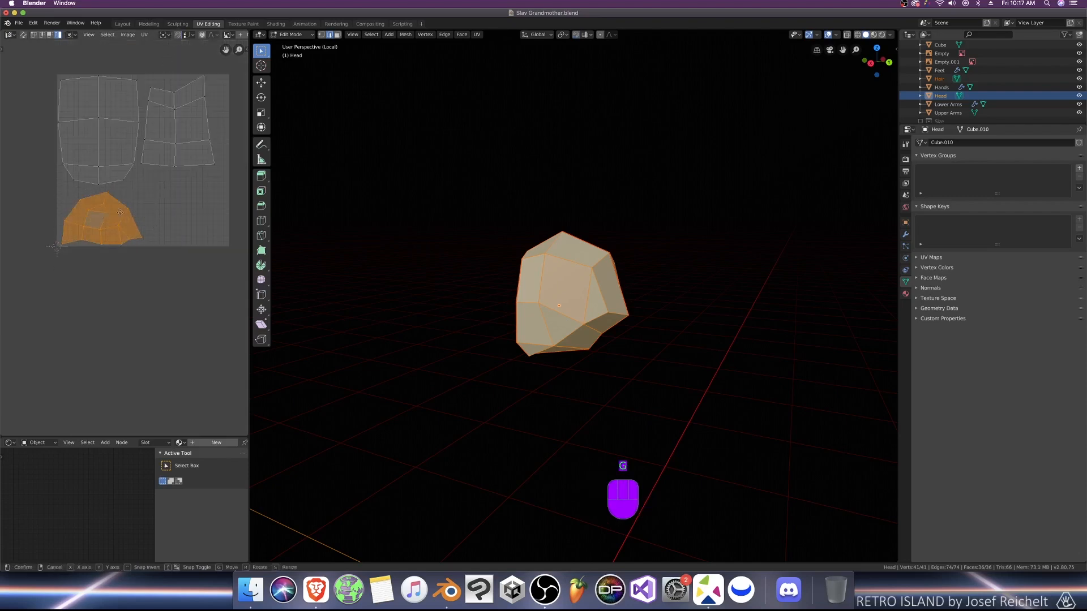
click(192, 216)
key(s)
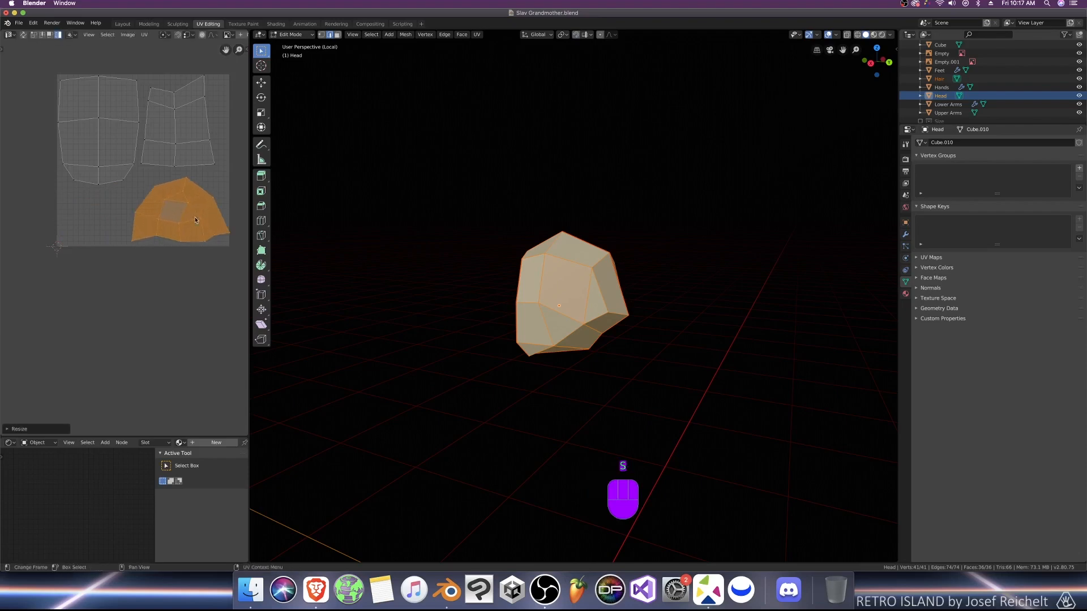
click(194, 223)
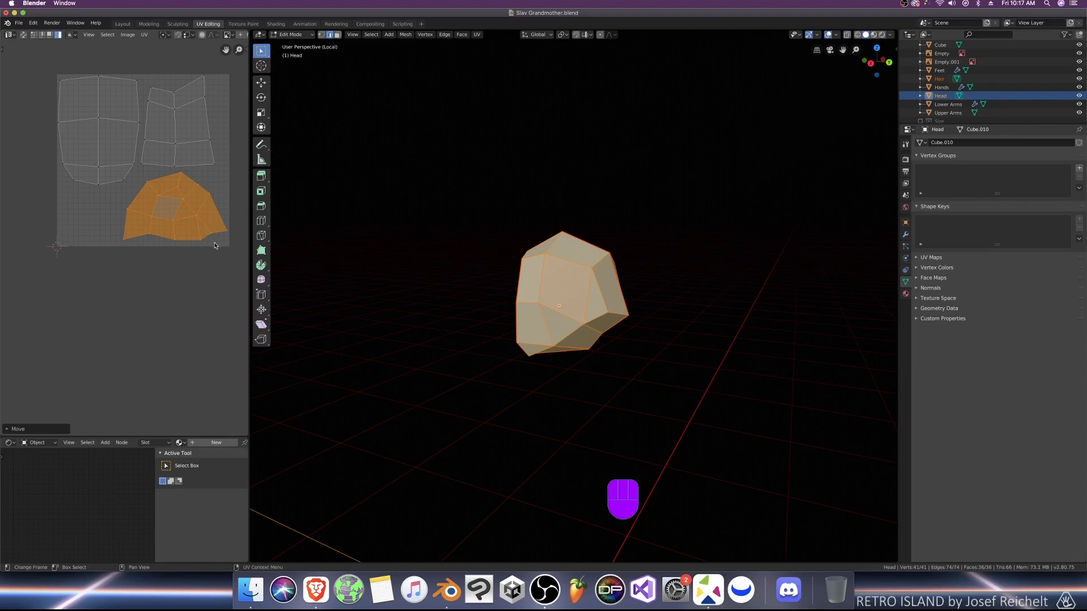
Step: Save the file with the arranged head and hair UVs
scroll(192, 246, down, 3)
key(super+s)
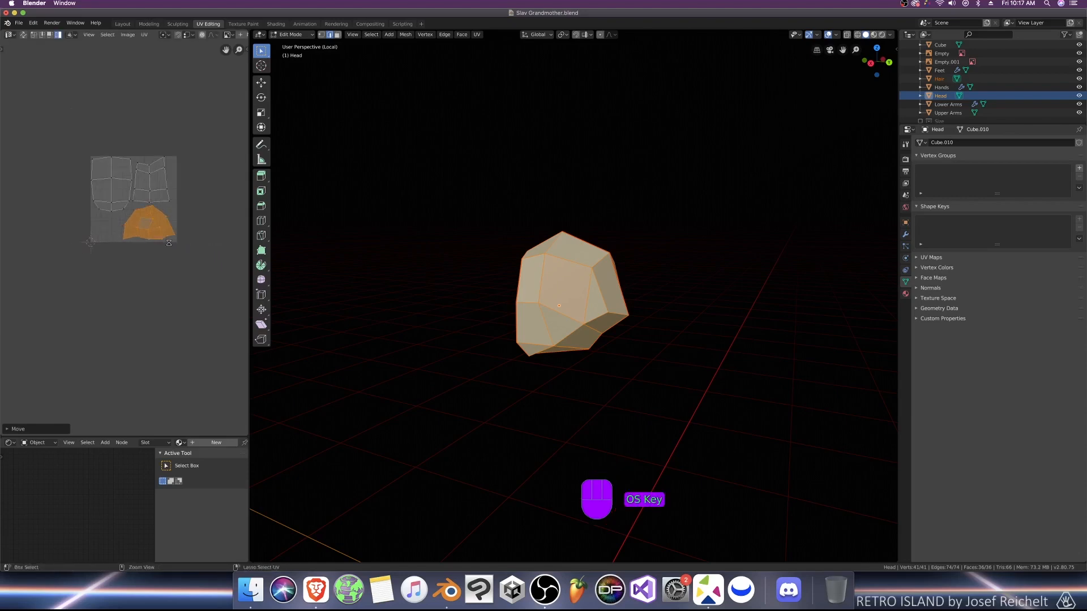
scroll(113, 249, up, 5)
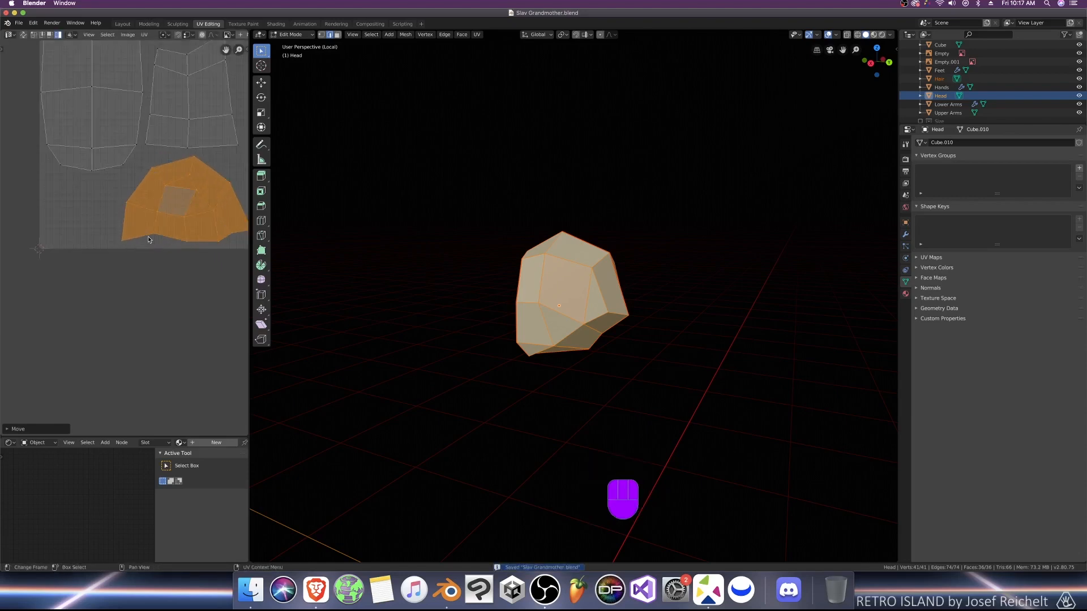
scroll(91, 254, down, 2)
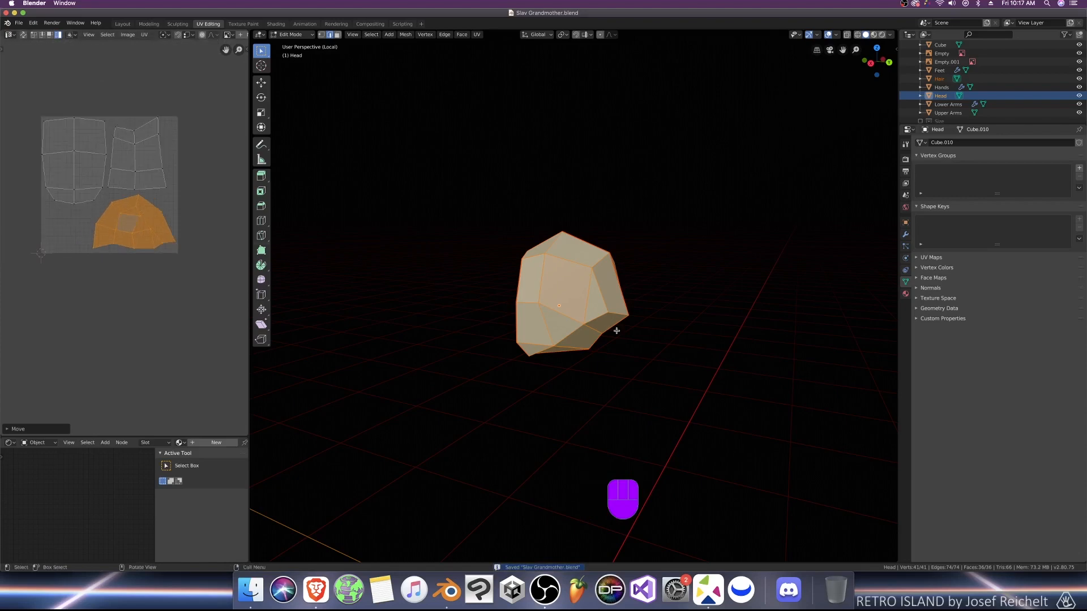
Step: Leave the isolated head and hair, then open the collar piece at the neck for editing in isolation
key(KP_Divide)
key(KP_1)
scroll(583, 333, up, 3)
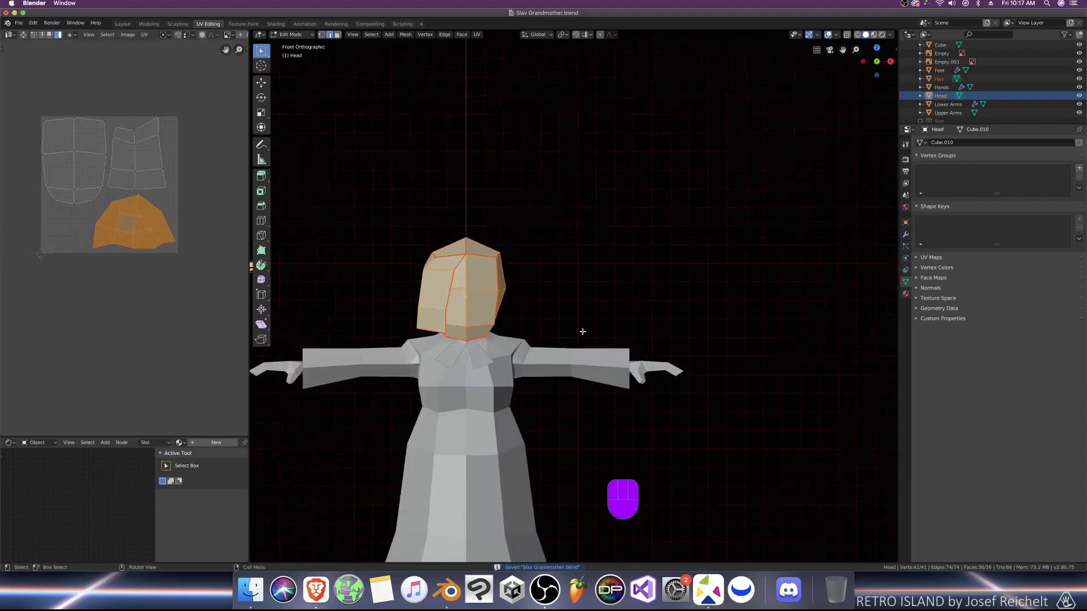
key(Tab)
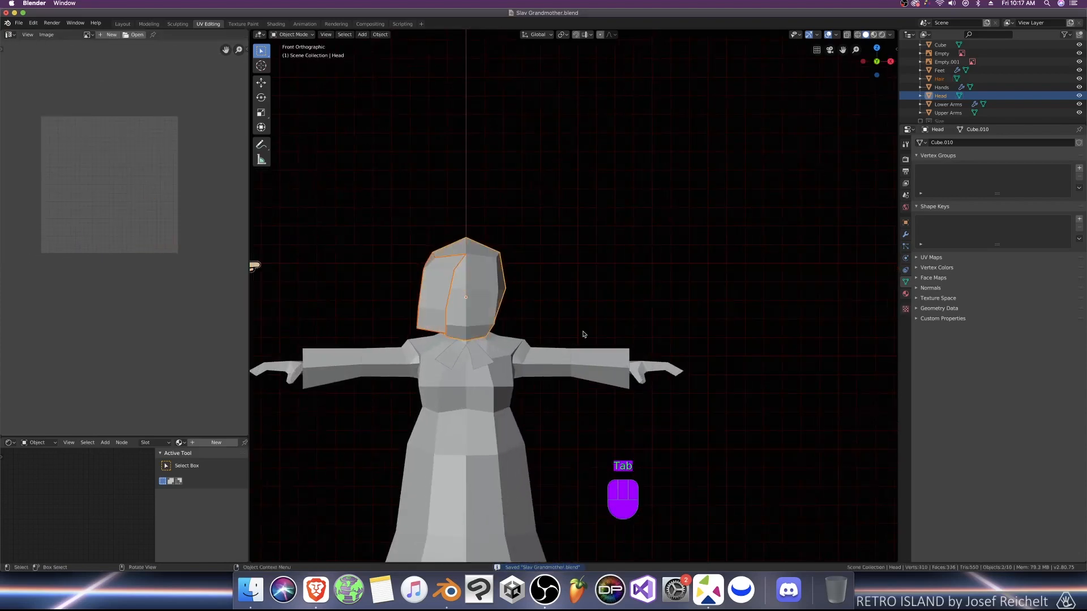
click(466, 345)
key(Tab)
key(KP_Divide)
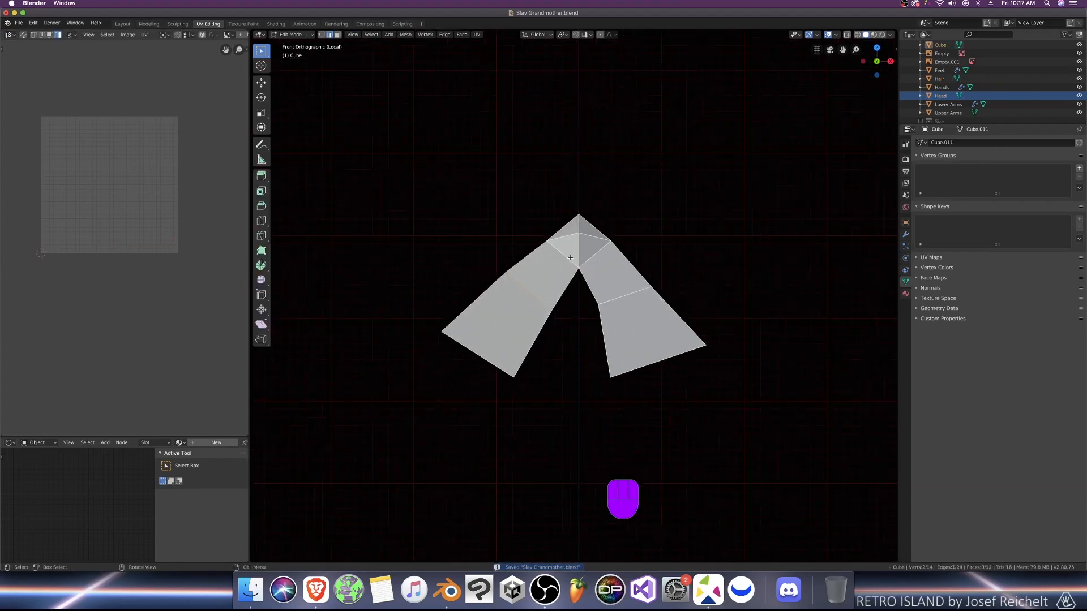
Step: Mark seams along the border of the central knot and around the outlines of both hanging flaps of the collar piece
click(570, 258)
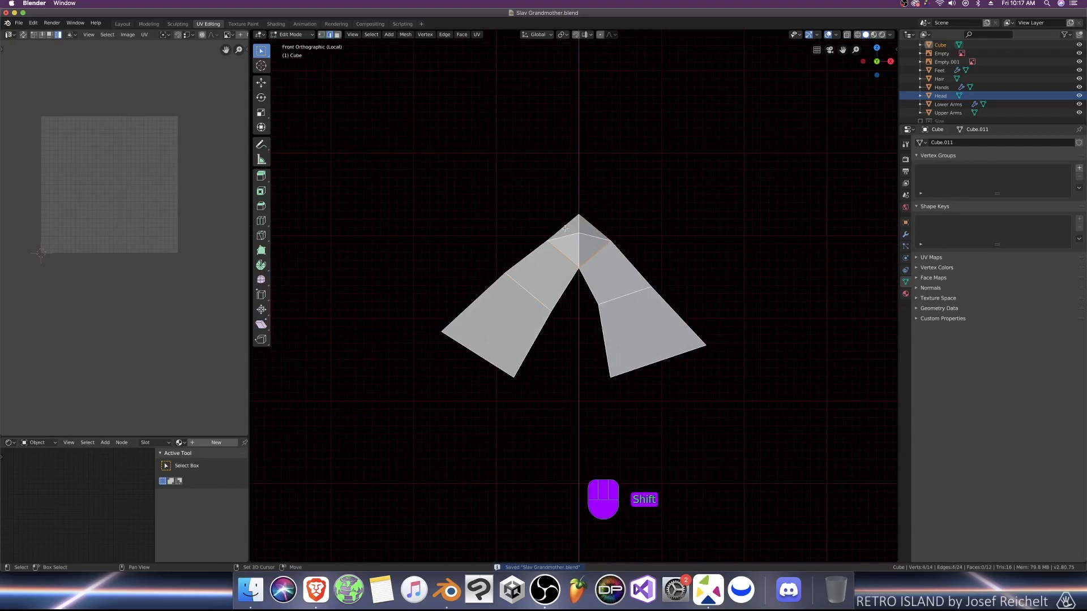
shift+click(559, 295)
shift+click(461, 309)
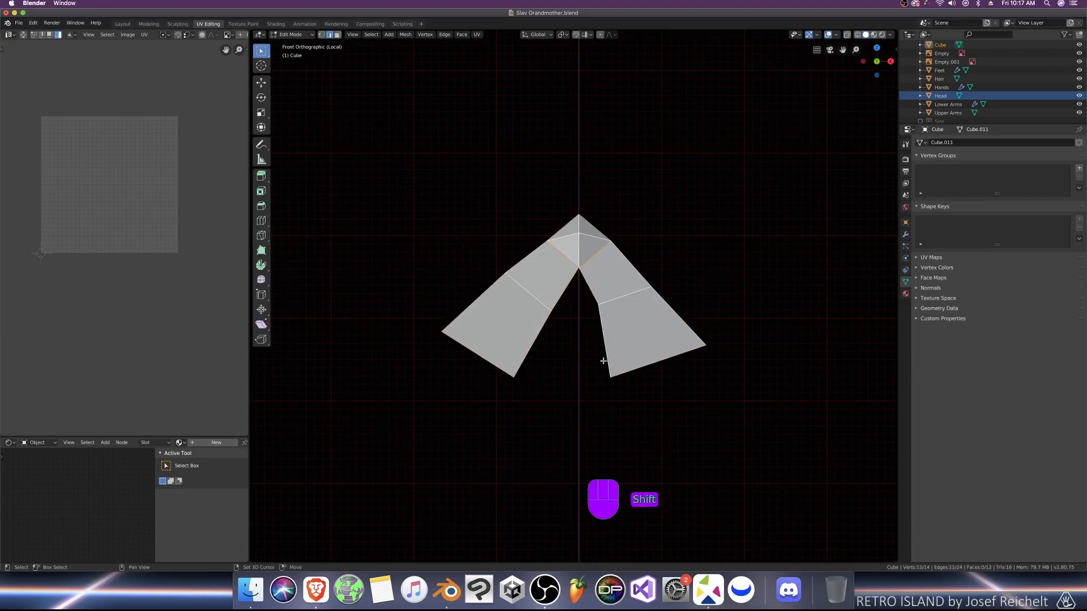
shift+click(637, 269)
shift+click(686, 314)
key(u)
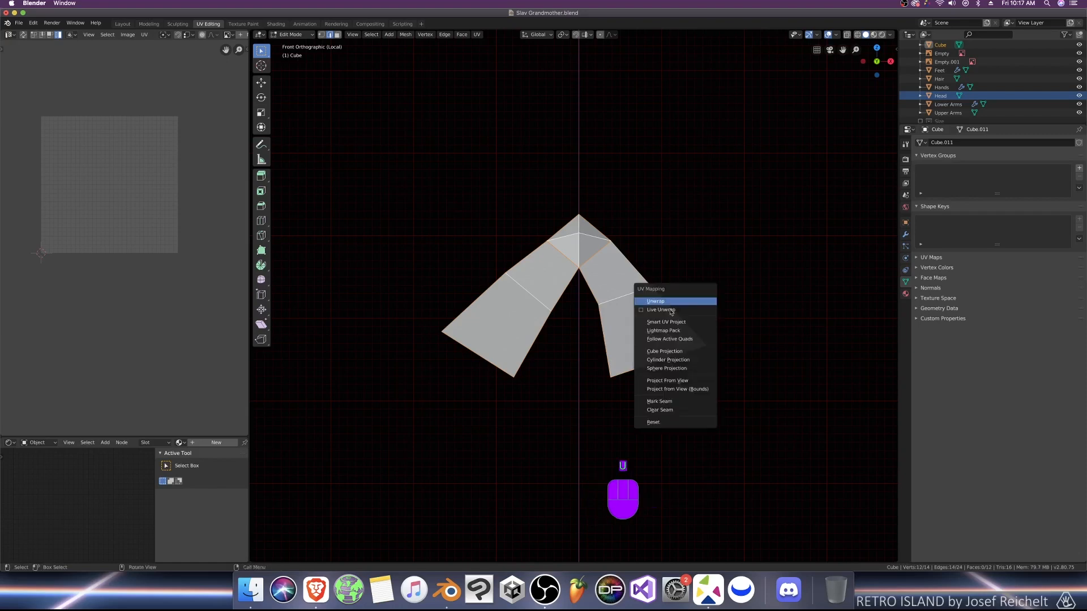
click(661, 402)
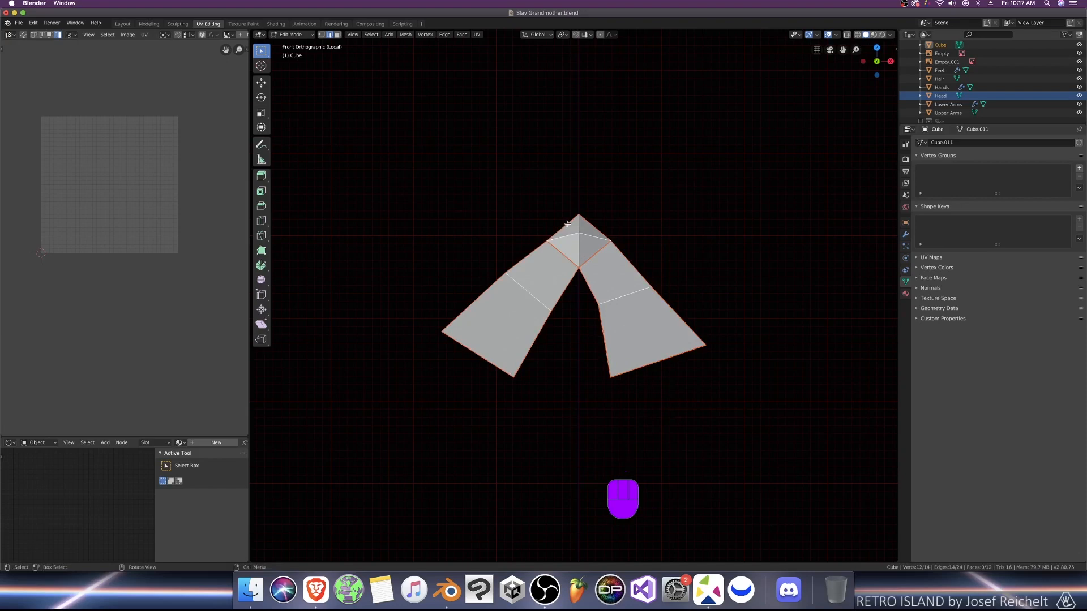
Step: Select all faces of the central knot, front and back, and unwrap them
click(593, 248)
middle_drag(593, 247, 521, 243)
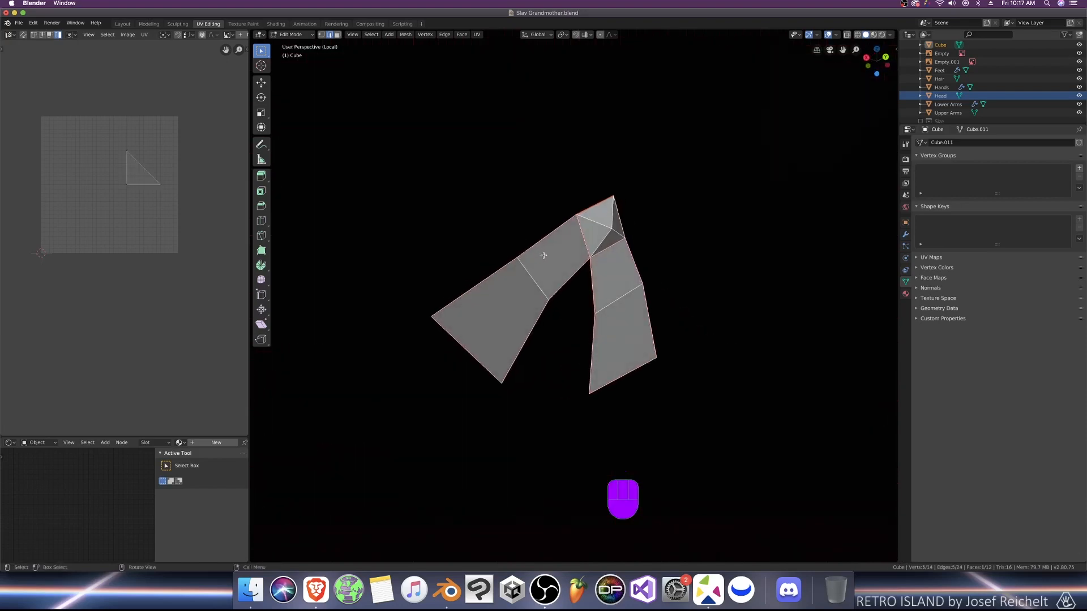
shift+click(597, 243)
middle_drag(597, 242, 628, 255)
shift+click(600, 224)
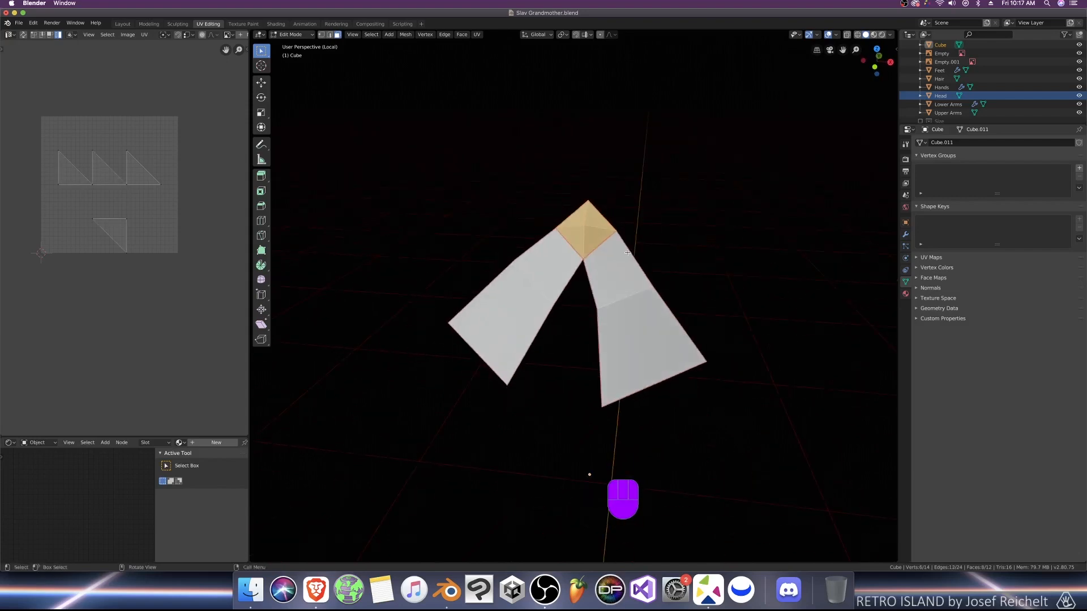
key(u)
click(612, 153)
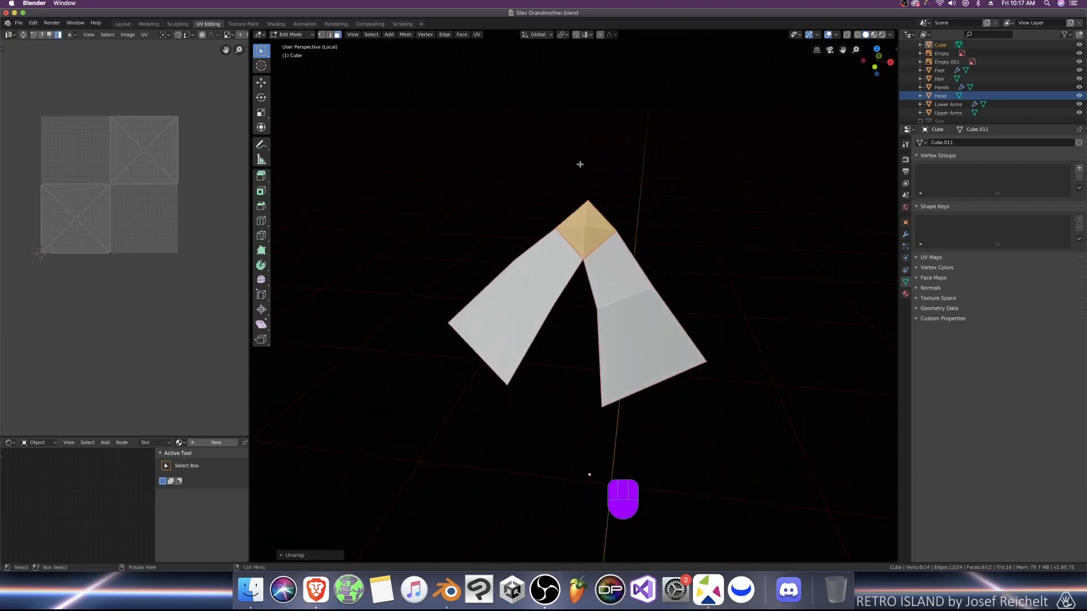
Step: Move the knot's upper-right UV island exactly on top of its lower-left one
key(3)
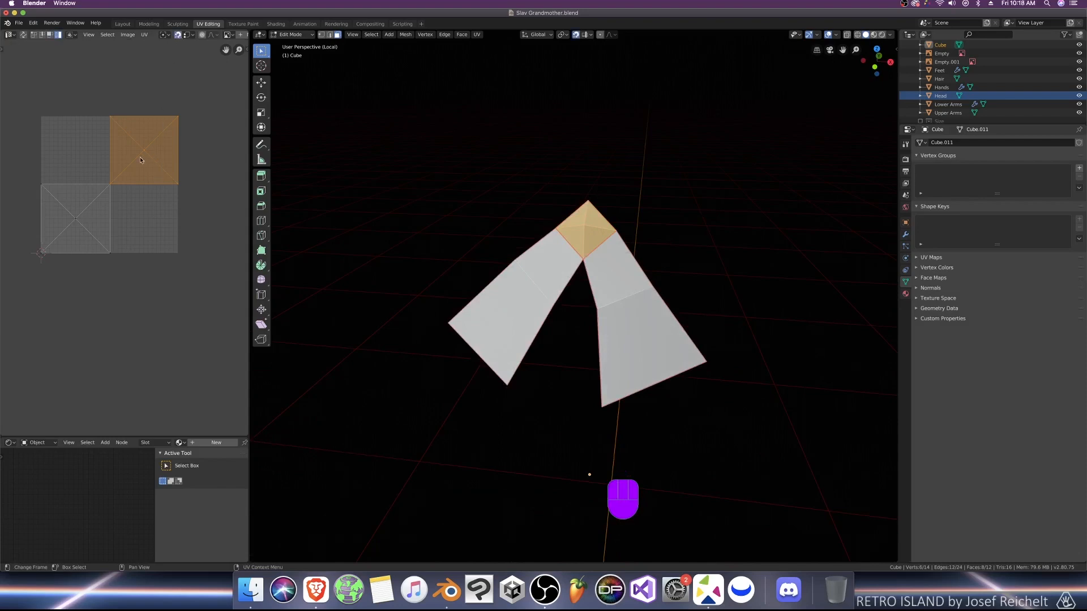
key(g)
click(64, 212)
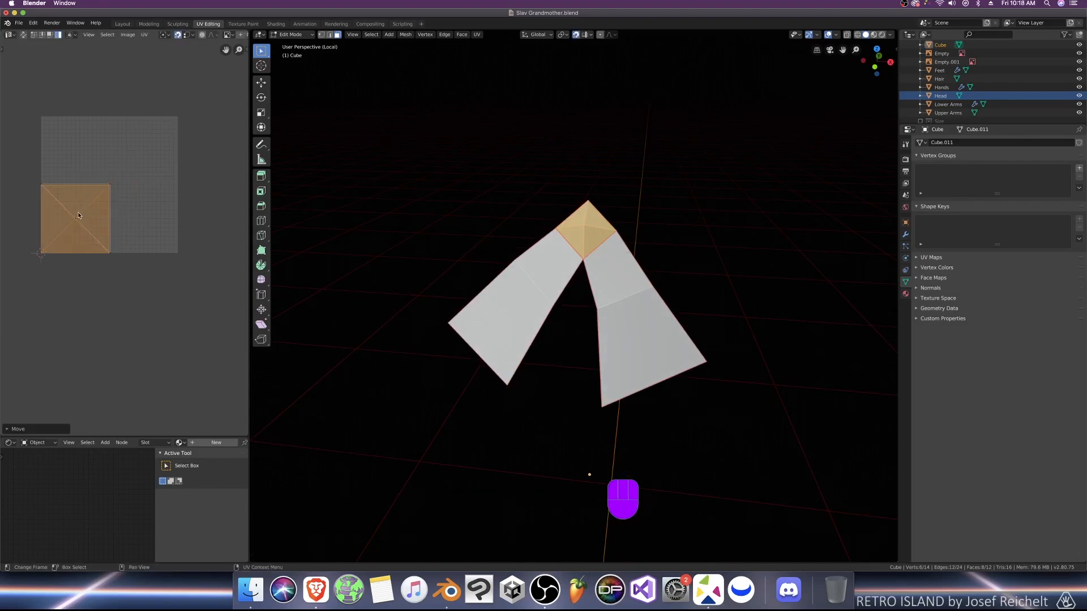
Step: Align the top-edge vertices of the stacked knot islands in Y and the right-edge vertices in X
key(1)
drag(28, 172, 119, 195)
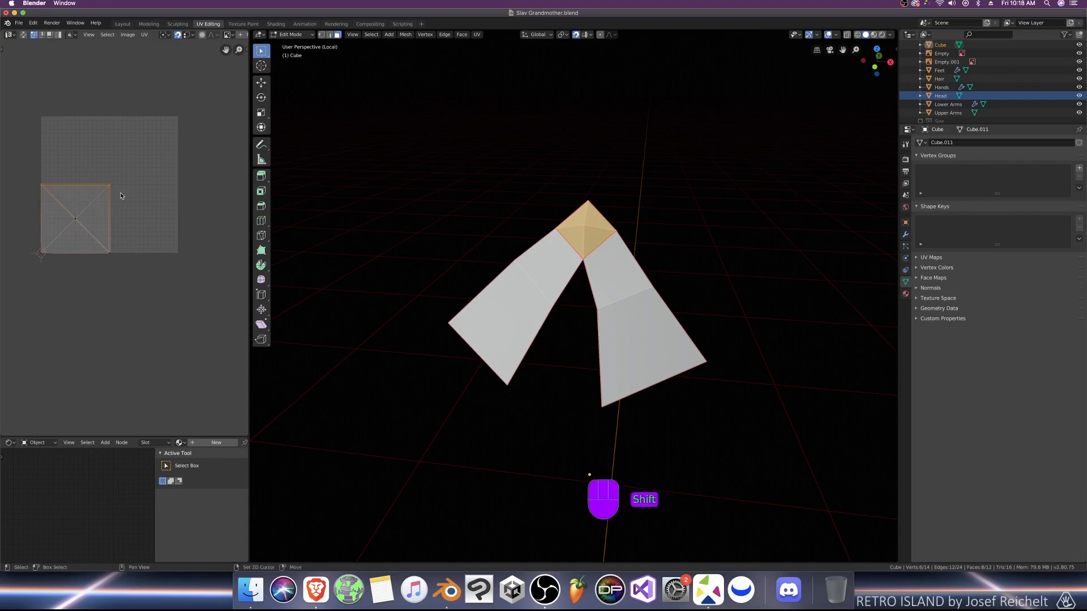
key(shift+w)
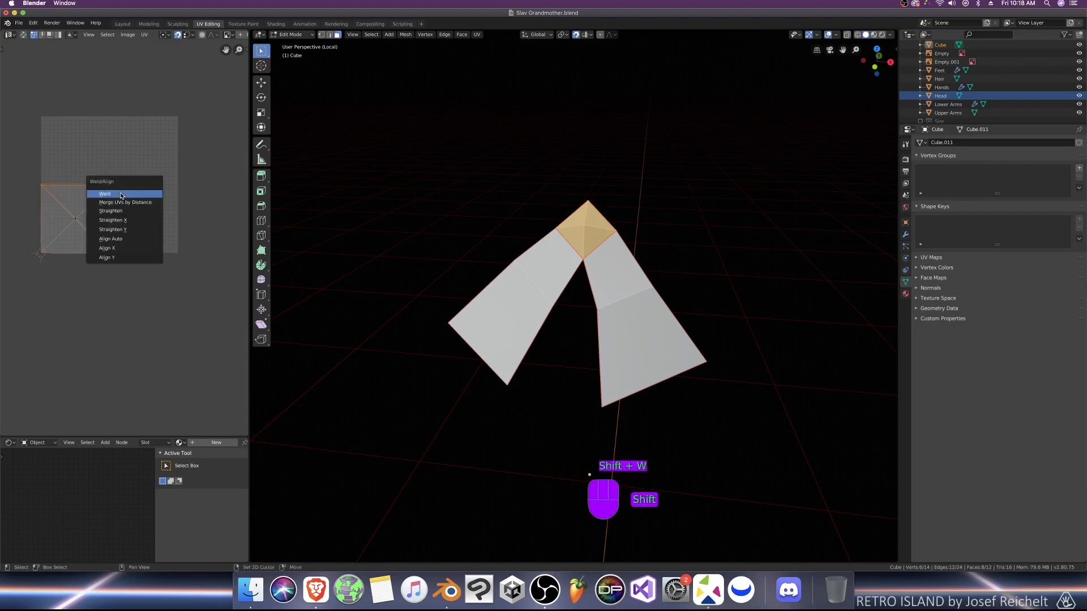
click(114, 257)
drag(121, 168, 96, 278)
key(shift+w)
click(73, 265)
Step: Straighten the stacked knot islands' bottom edge with Align Y and their left edge with Align X
drag(30, 253, 150, 276)
drag(18, 244, 142, 277)
key(shift+w)
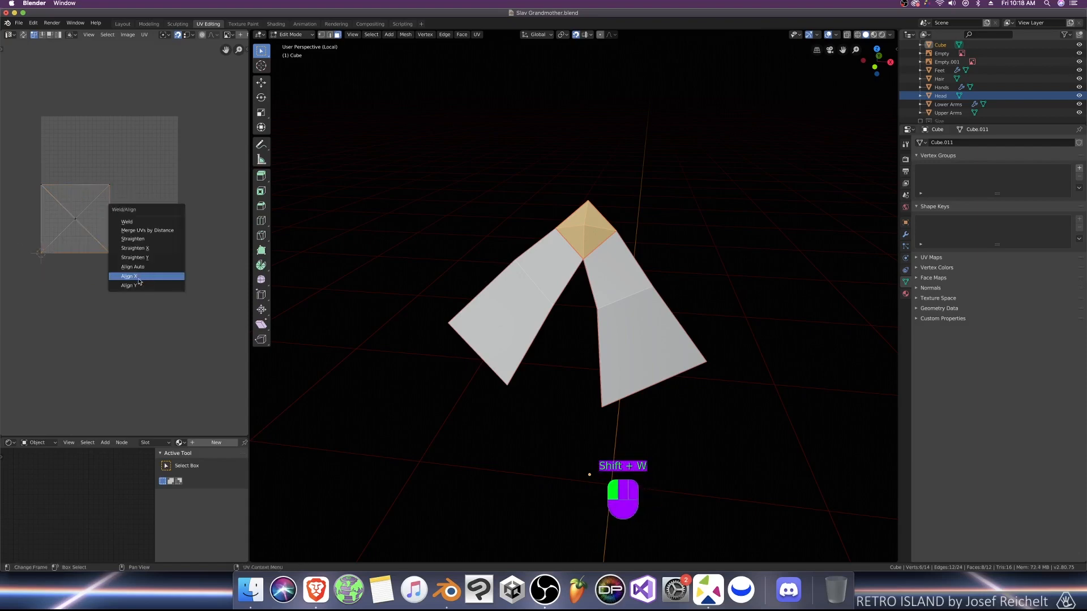
click(137, 279)
drag(14, 170, 56, 262)
key(shift+w)
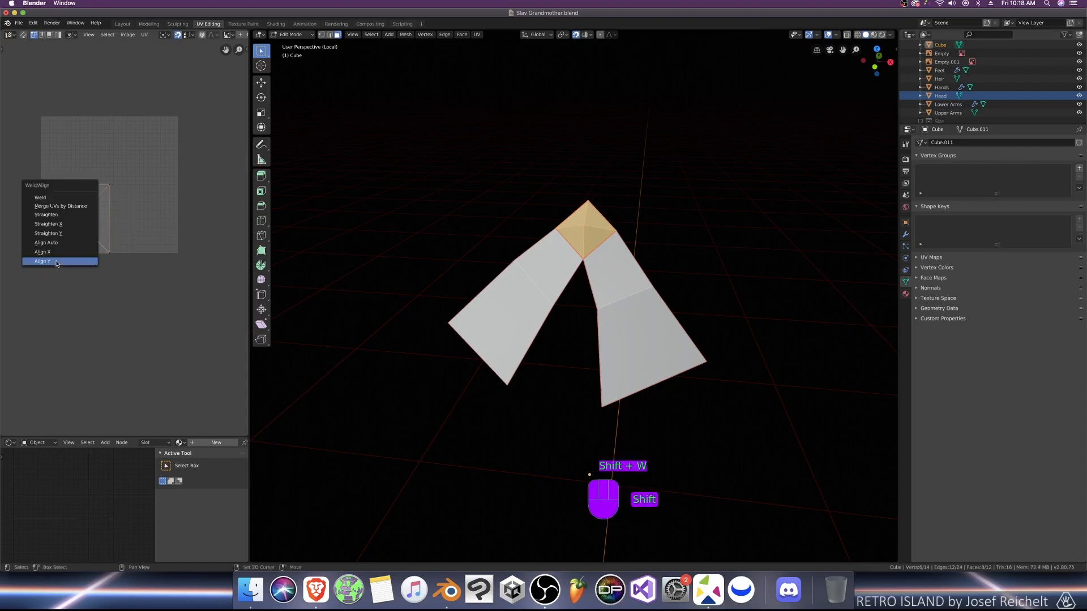
click(62, 230)
key(super+z)
key(shift+w)
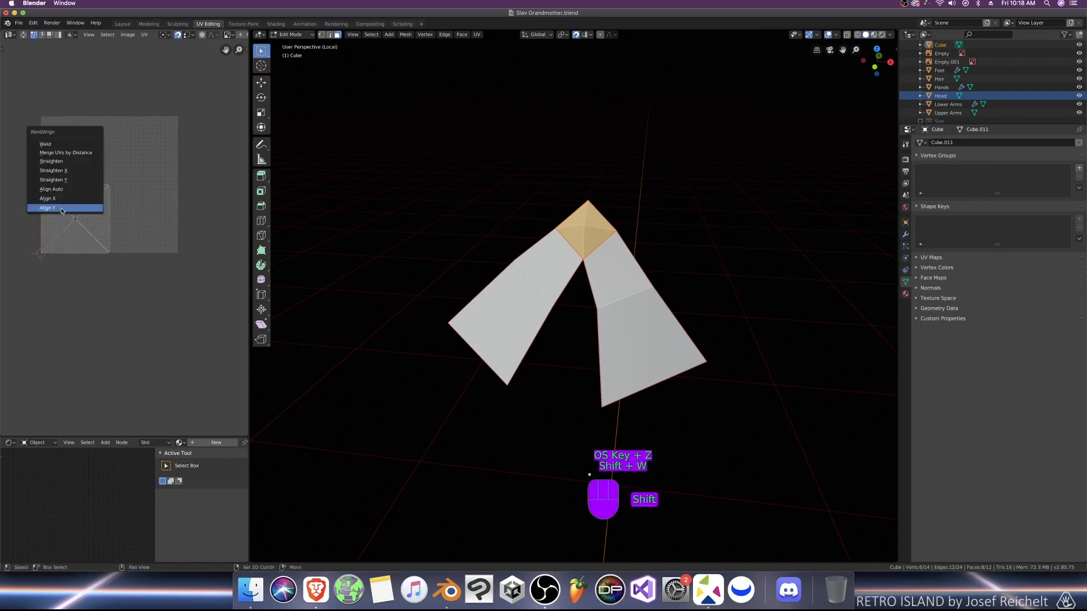
click(59, 199)
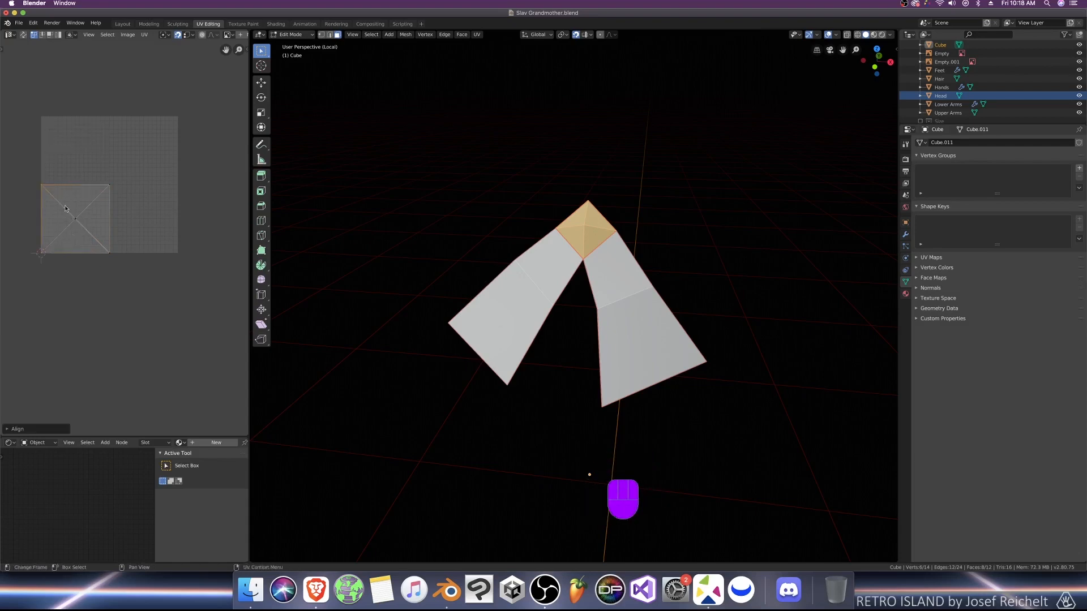
Step: Align the centre vertices of the stacked knot islands in both X and Y
drag(65, 209, 85, 231)
key(shift+w)
click(84, 231)
key(shift+w)
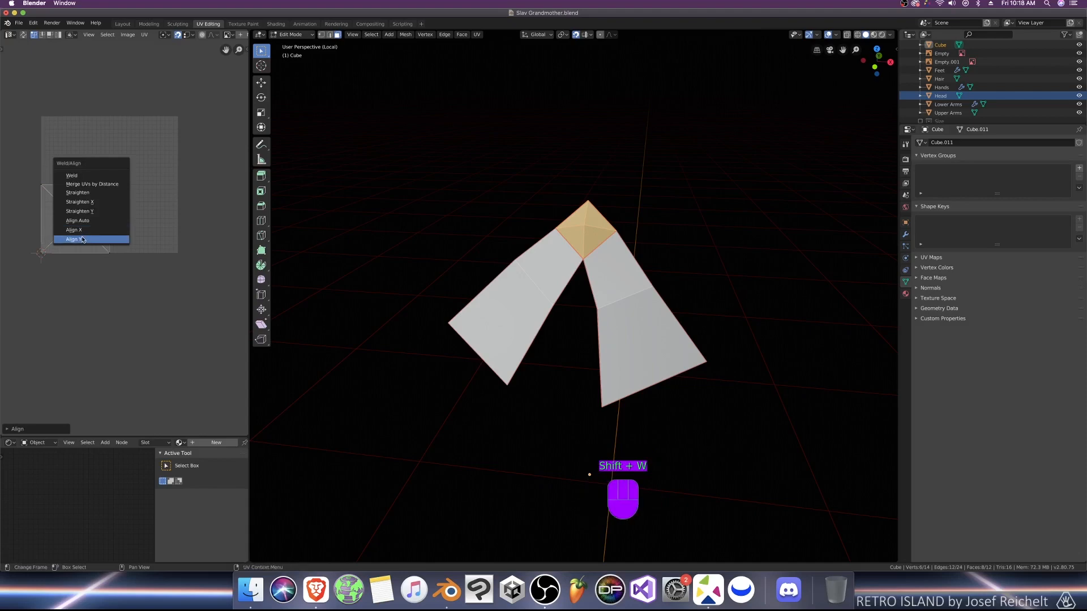
click(82, 240)
Step: Scale the stacked knot islands down to about half size and move them below the UV square
drag(14, 165, 158, 294)
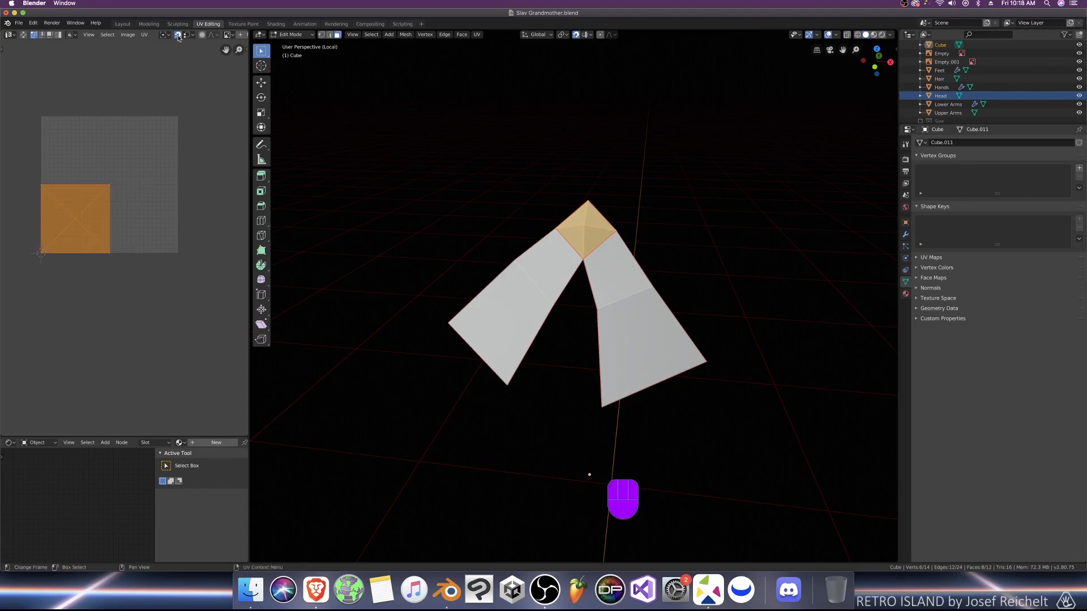
key(s)
click(104, 182)
key(g)
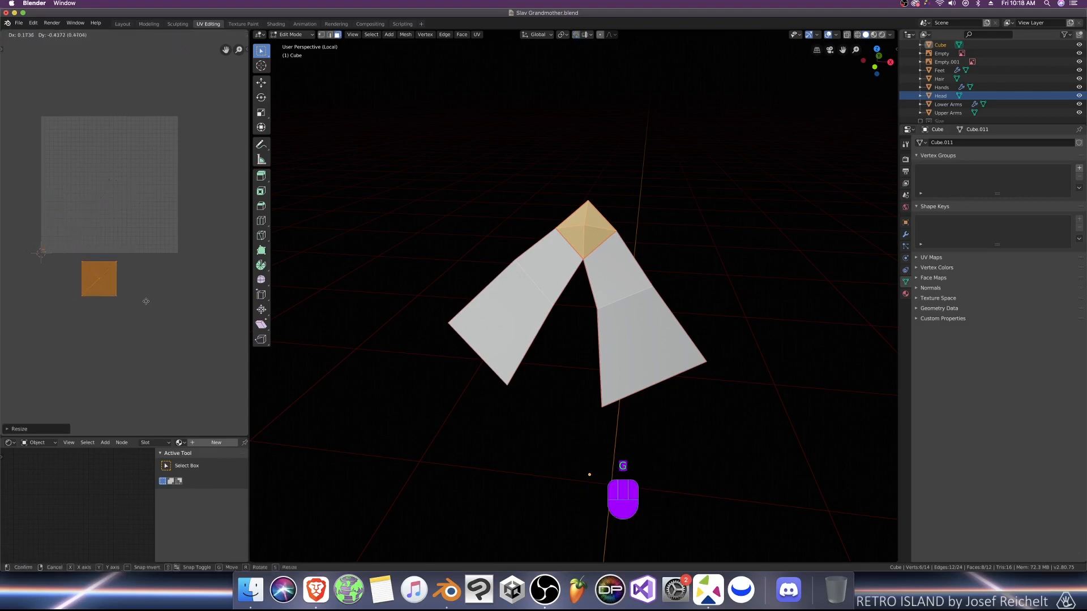
click(161, 327)
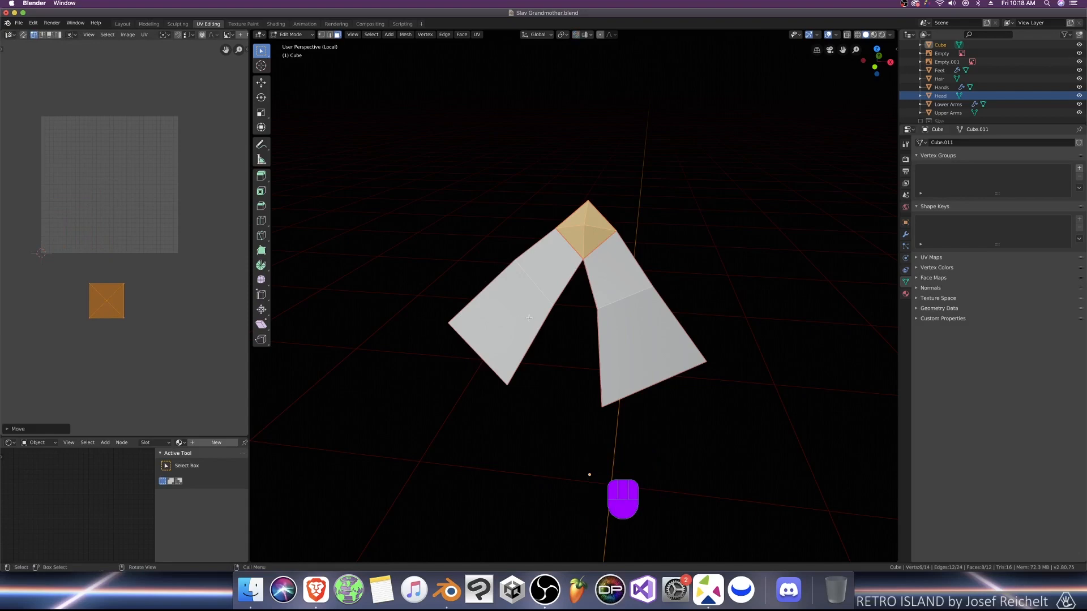
Step: Select the faces of both hanging flaps of the collar piece and unwrap them
click(545, 267)
shift+click(548, 331)
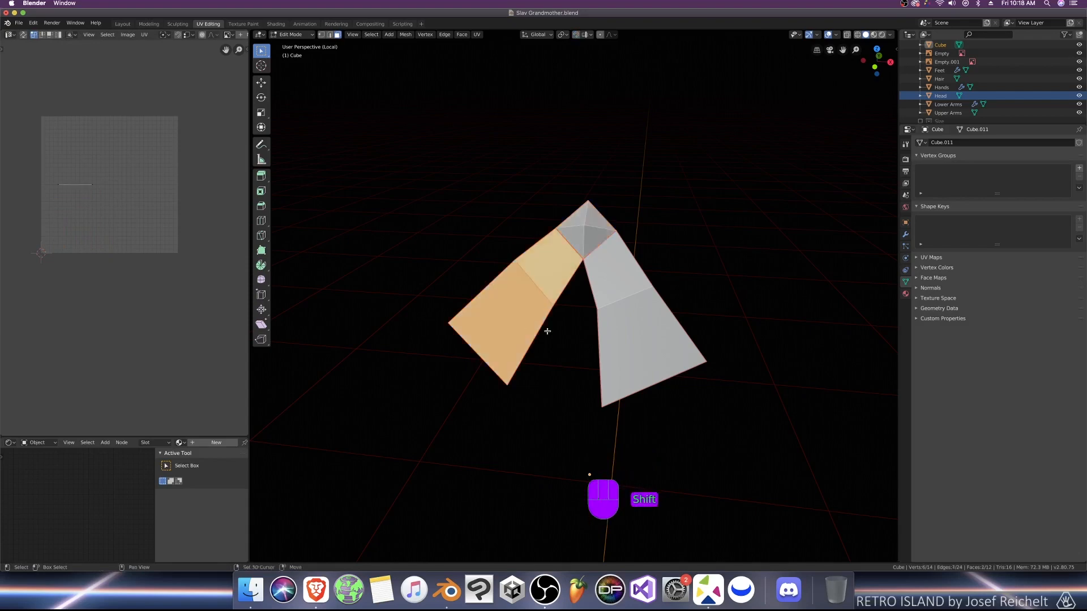
shift+click(618, 326)
shift+click(614, 280)
key(u)
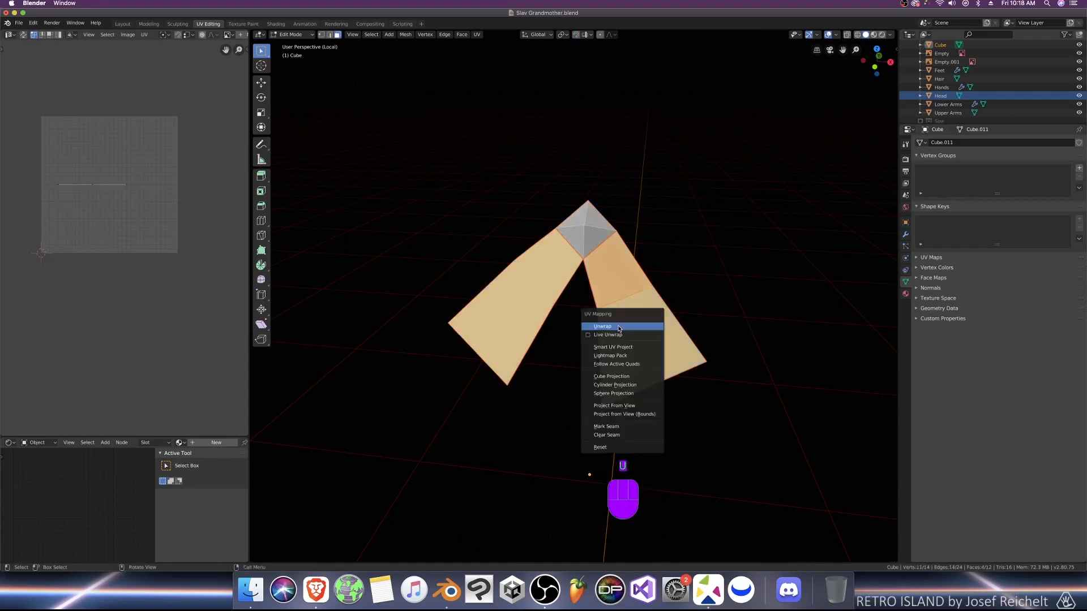
click(618, 326)
Step: Stack the upper flap island on the other one at its lower-left corner, rotated 90 degrees and mirrored with an X scale of -1
scroll(143, 231, left, 3)
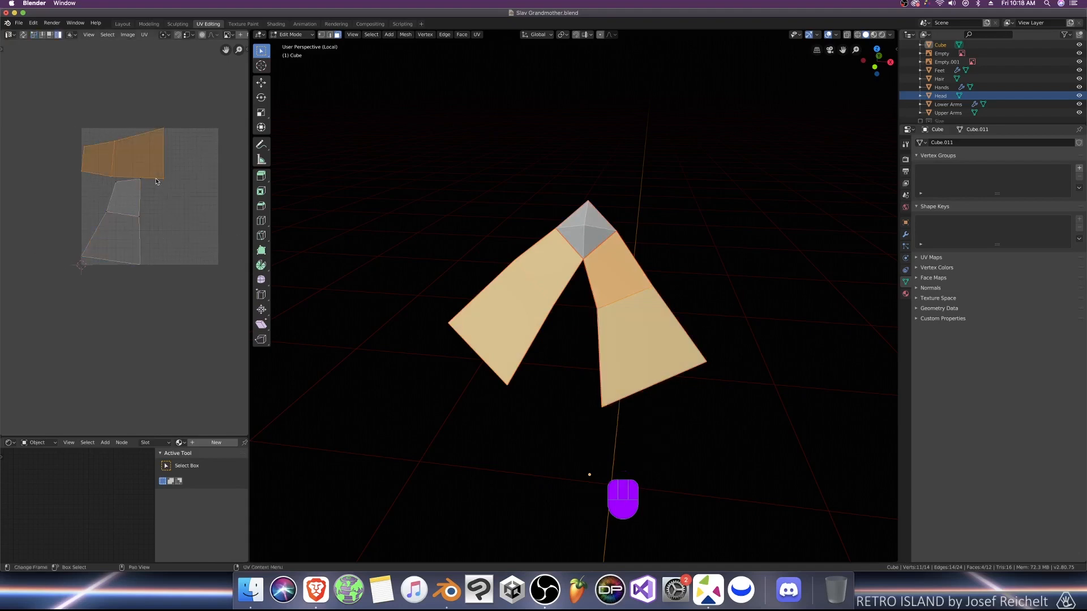
text(r90)
key(Return)
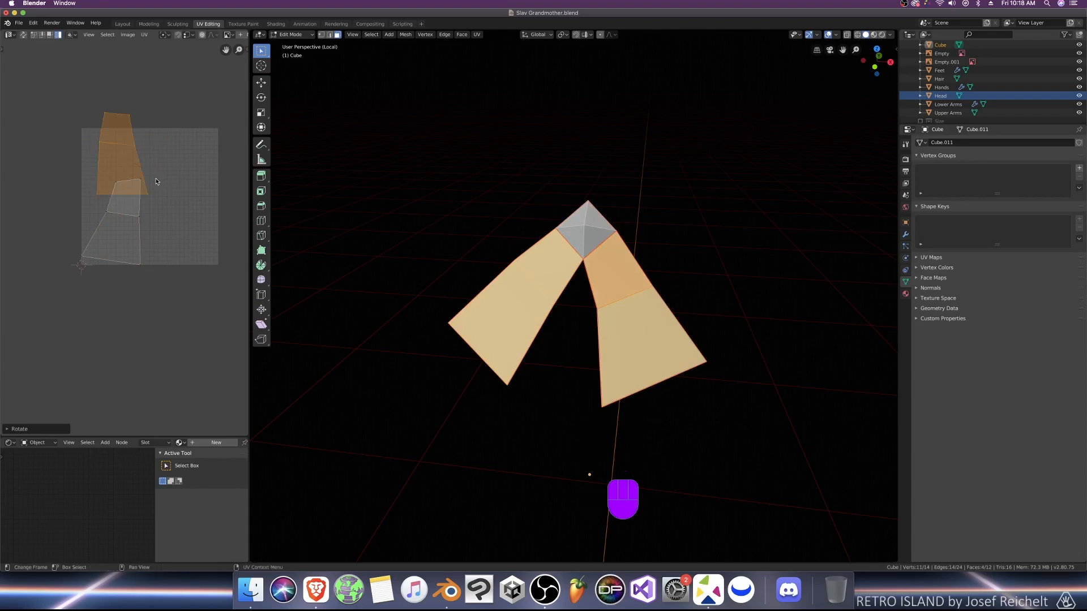
text(sx-1)
key(Return)
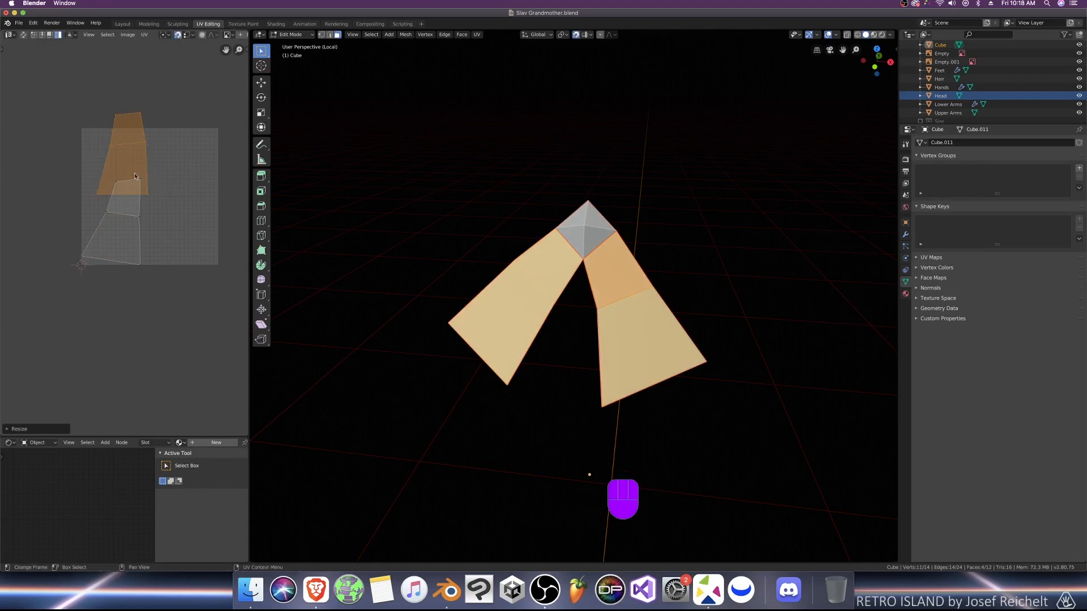
key(g)
click(85, 266)
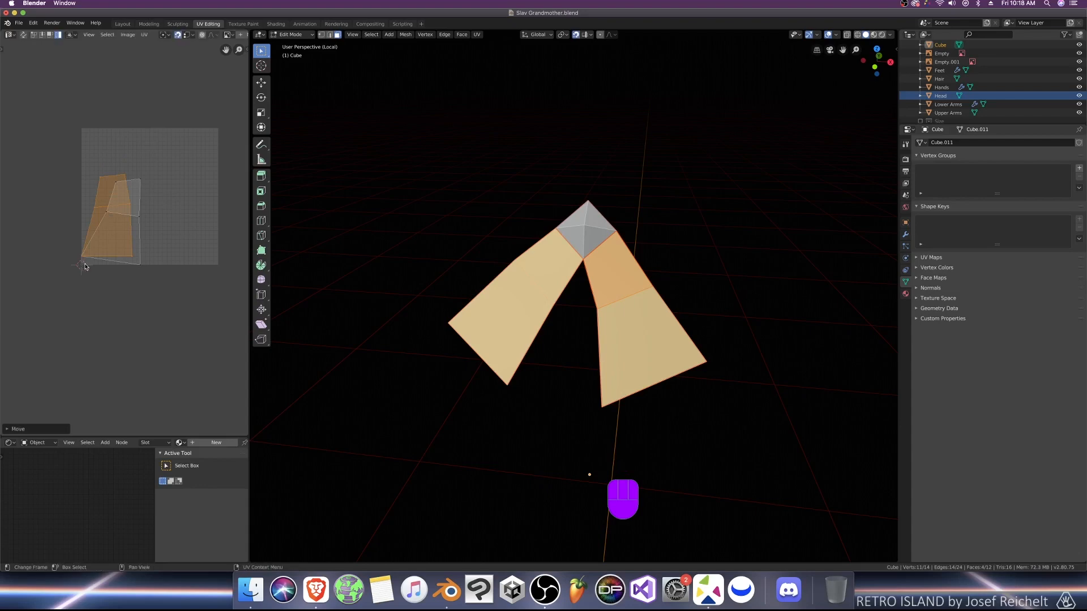
Step: Snap the bottom-right and two middle vertices of the selected tail UV island onto the matching corners of the other tail island
click(123, 258)
key(g)
click(136, 232)
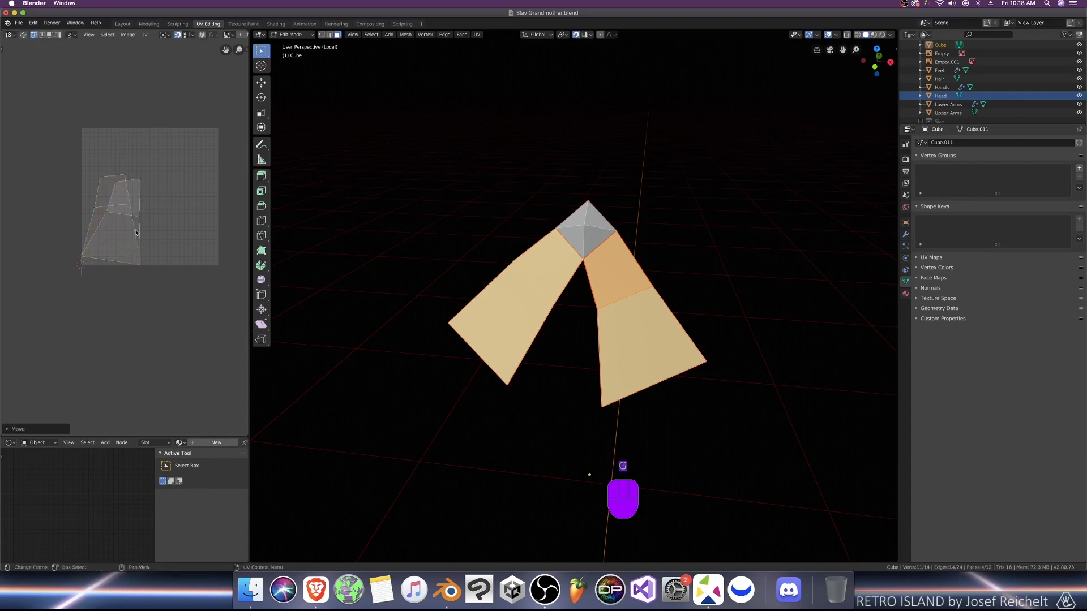
click(127, 201)
key(g)
click(138, 213)
click(92, 208)
key(g)
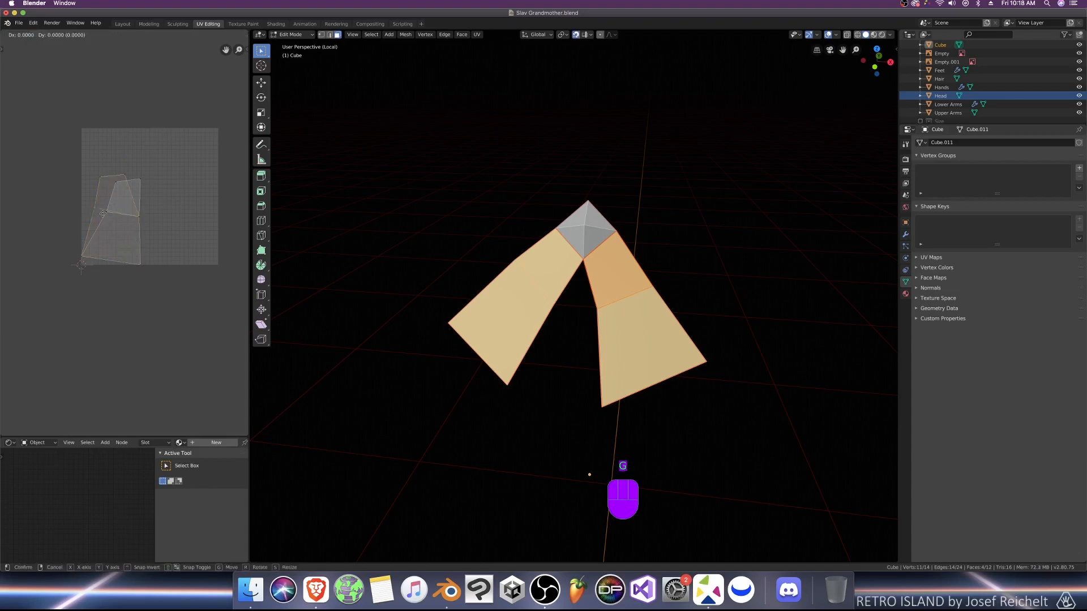
click(106, 209)
Step: Snap the two top vertices of the tail UV island onto the other tail island's top corners
click(120, 170)
key(g)
click(137, 175)
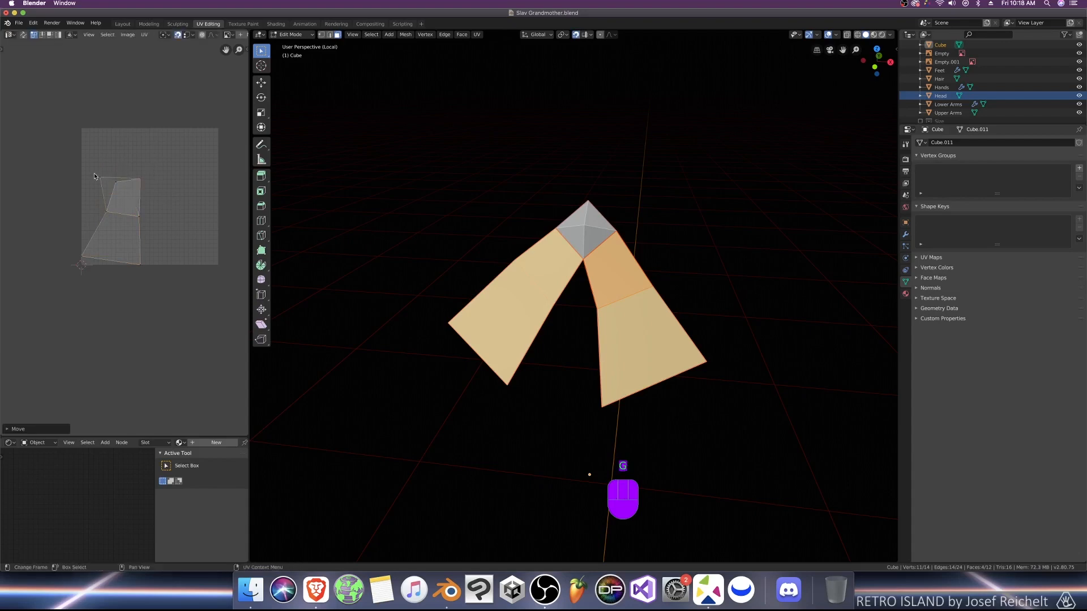
click(97, 175)
key(g)
click(113, 180)
Step: Turn off UV snapping and move the stacked tail islands out to the right of the UV square
drag(36, 147, 221, 321)
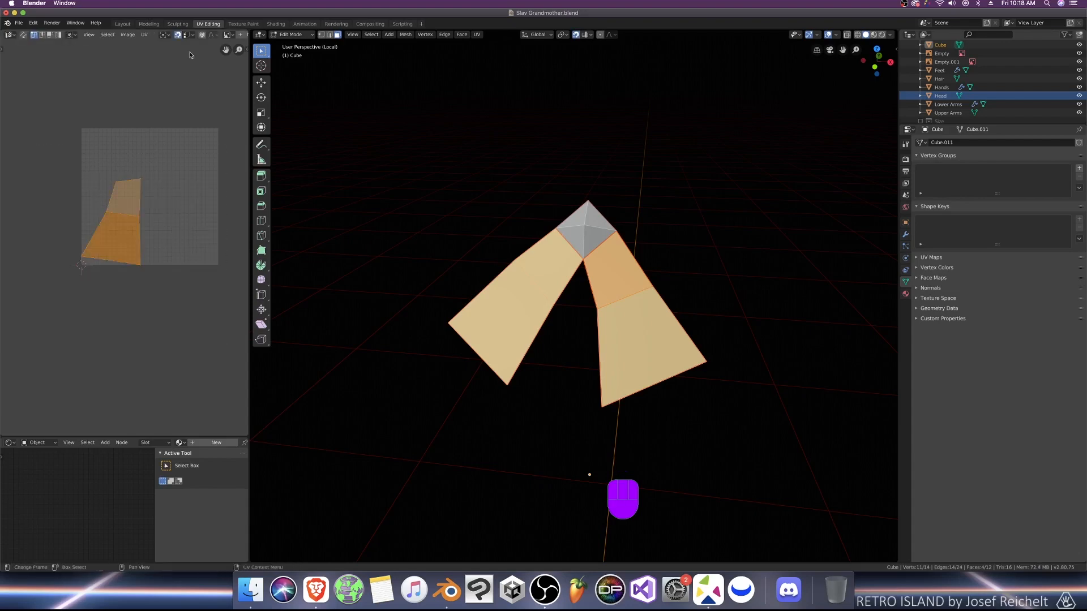
click(178, 35)
scroll(136, 147, down, 3)
key(g)
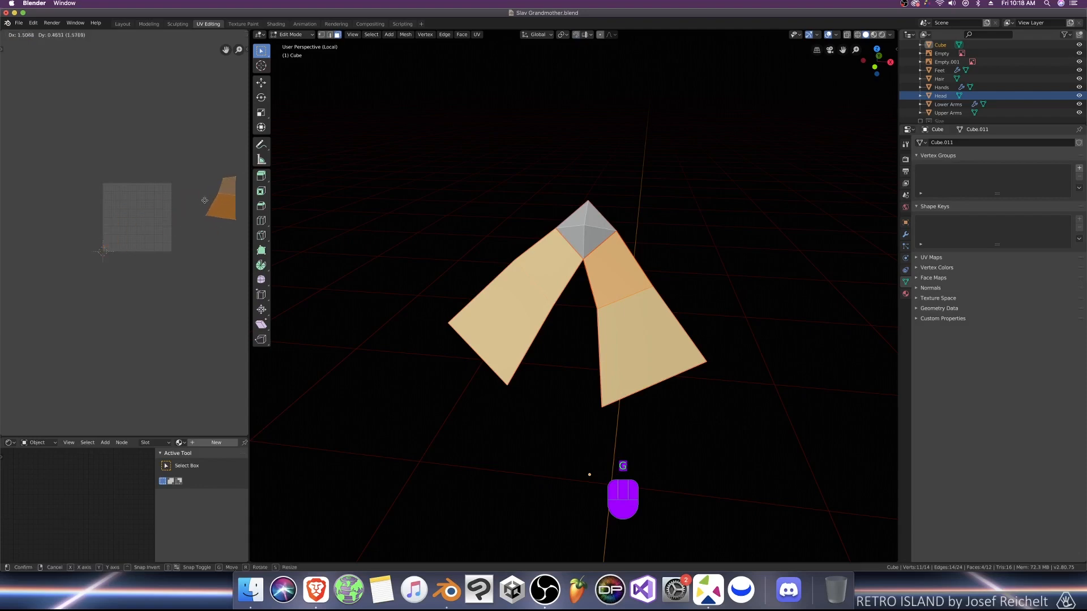
click(236, 191)
Step: Select the whole scarf tie mesh and move its knot and tail UV islands below the UV square
key(a)
middle_drag(171, 196, 127, 201)
drag(134, 152, 235, 243)
key(g)
click(127, 313)
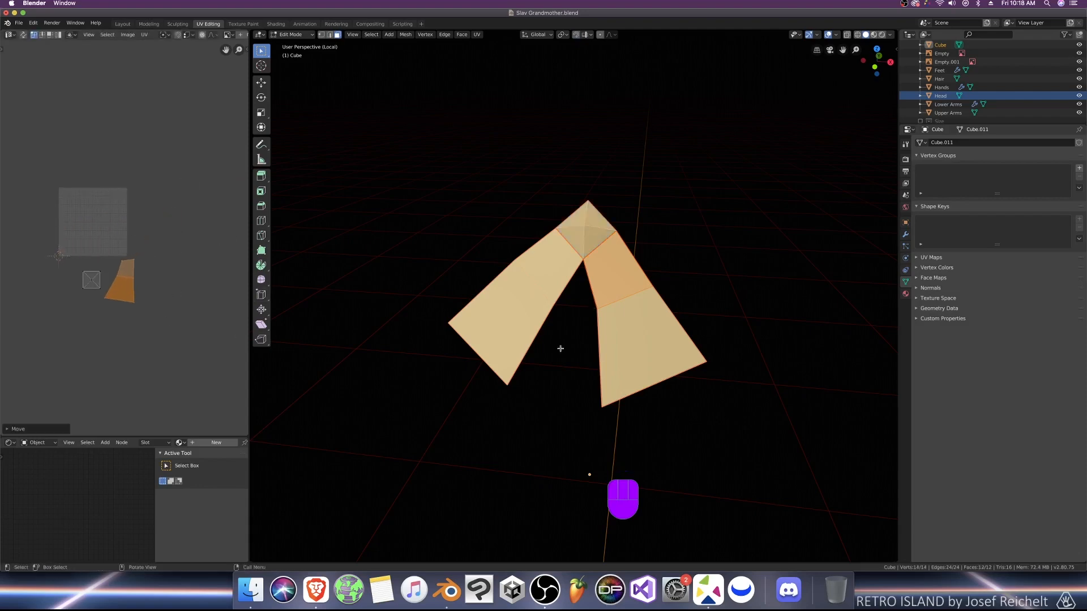
Step: Leave the isolated view and open the scarf tie, head and hair together for editing
key(Tab)
key(KP_Divide)
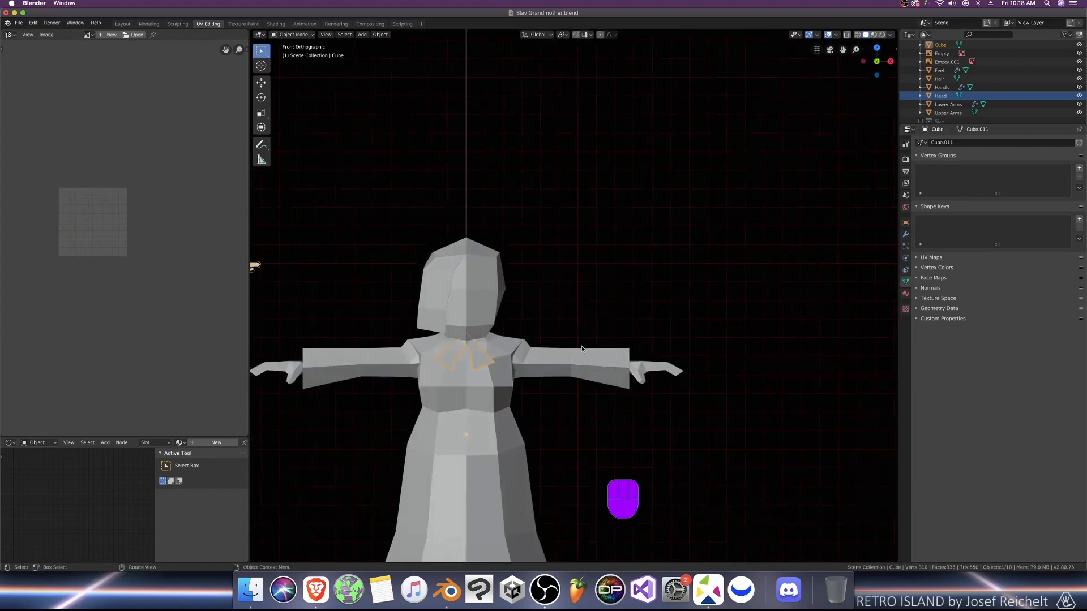
shift+click(482, 300)
shift+click(437, 295)
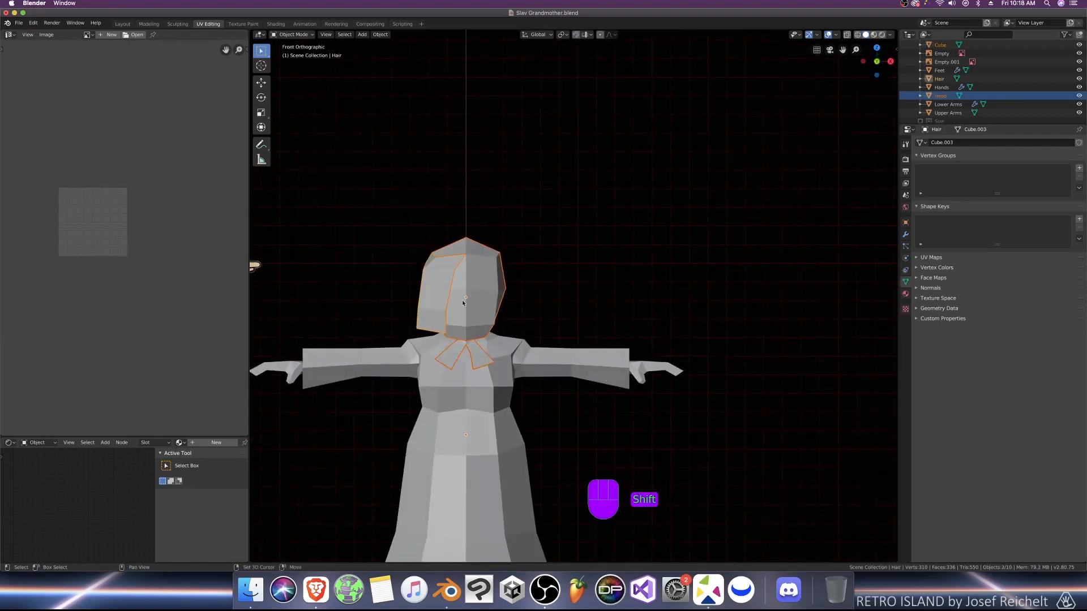
key(Tab)
middle_drag(142, 279, 208, 277)
scroll(207, 277, up, 1)
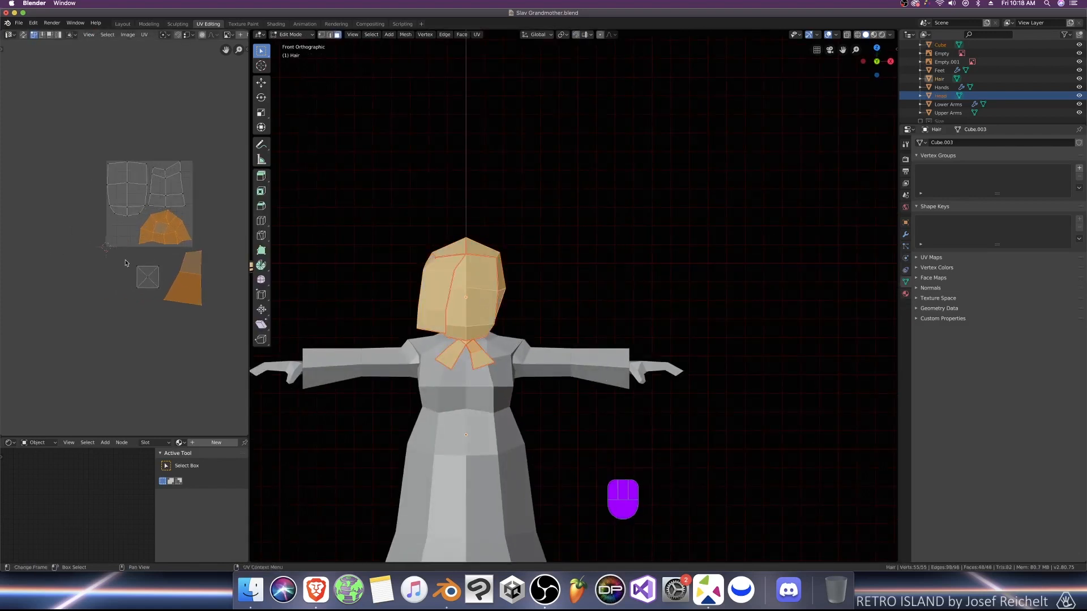
Step: Move the square knot UV island to the UV square's lower-left area and scale it down
drag(126, 263, 166, 292)
key(g)
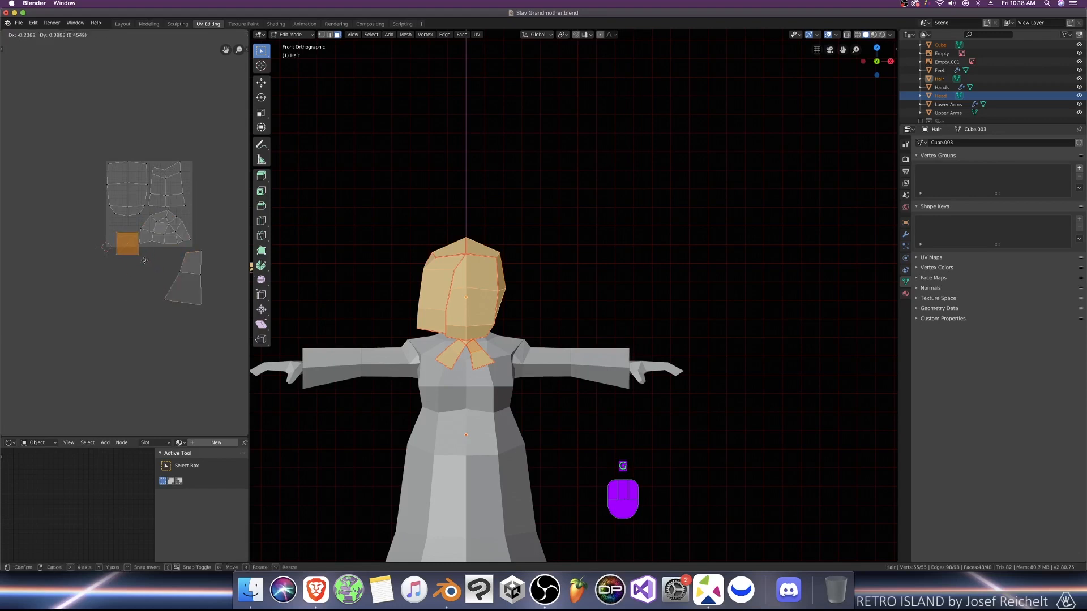
click(145, 263)
middle_drag(147, 270, 66, 323)
scroll(136, 298, up, 2)
key(s)
click(146, 317)
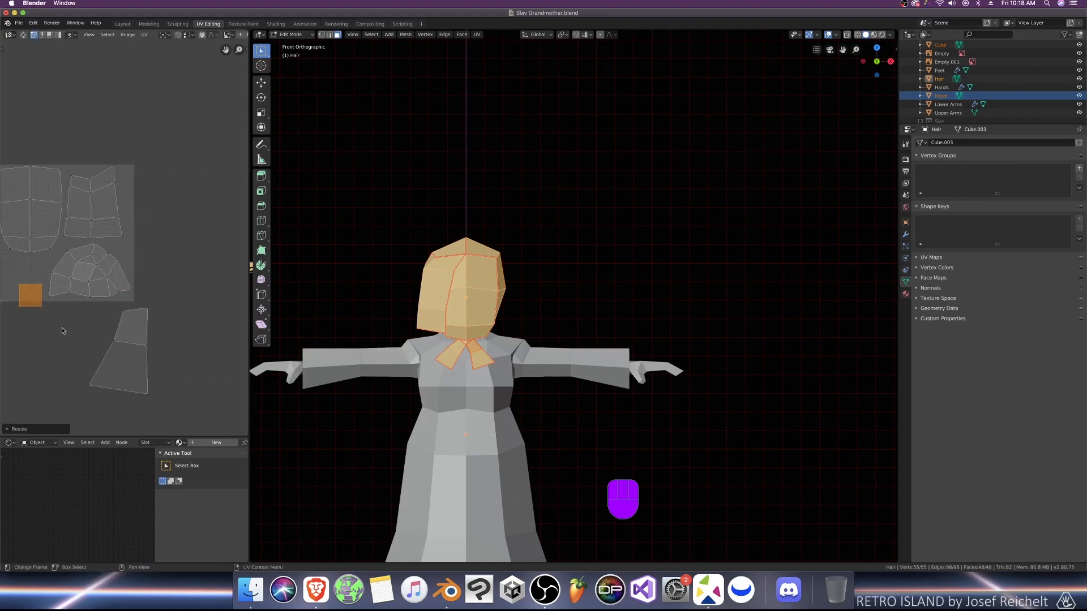
Step: Place the knot UV island in the gap at the UV square's right edge, above the dome-shaped island
key(g)
click(144, 280)
scroll(138, 294, up, 3)
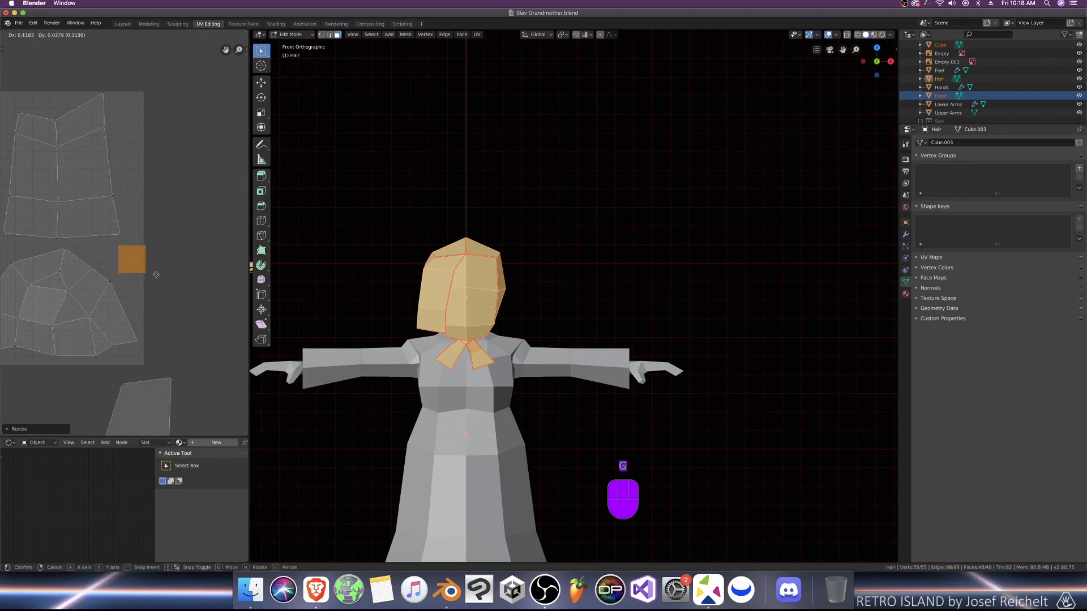
click(151, 277)
scroll(92, 279, down, 5)
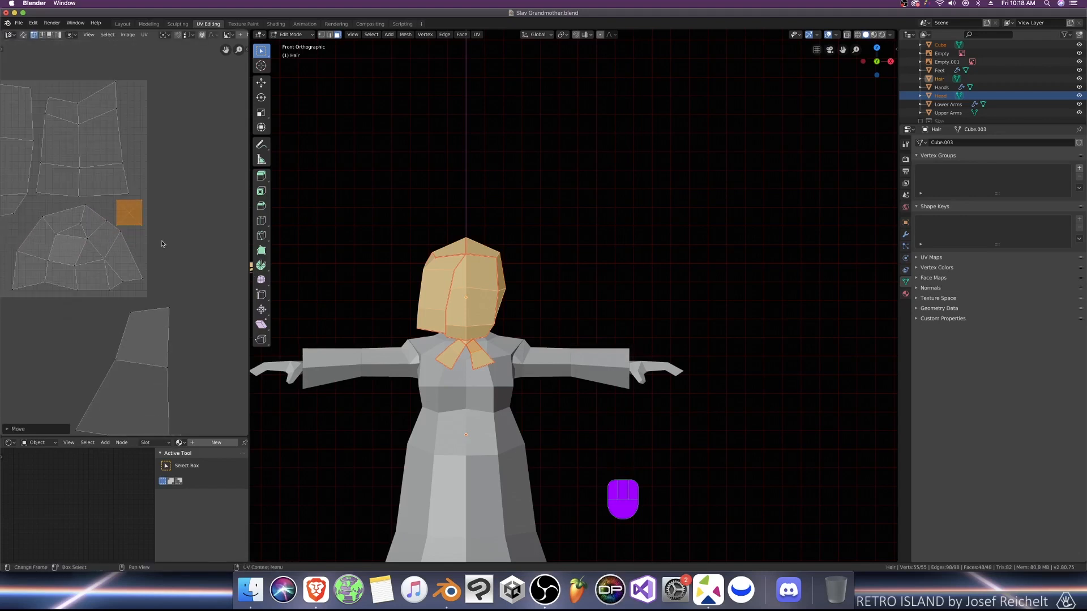
Step: Move the stacked tail UV islands to the UV square's lower-left corner and scale them down to the free gap
drag(103, 271, 183, 371)
shift+drag(107, 330, 105, 339)
middle_drag(104, 341, 166, 353)
key(g)
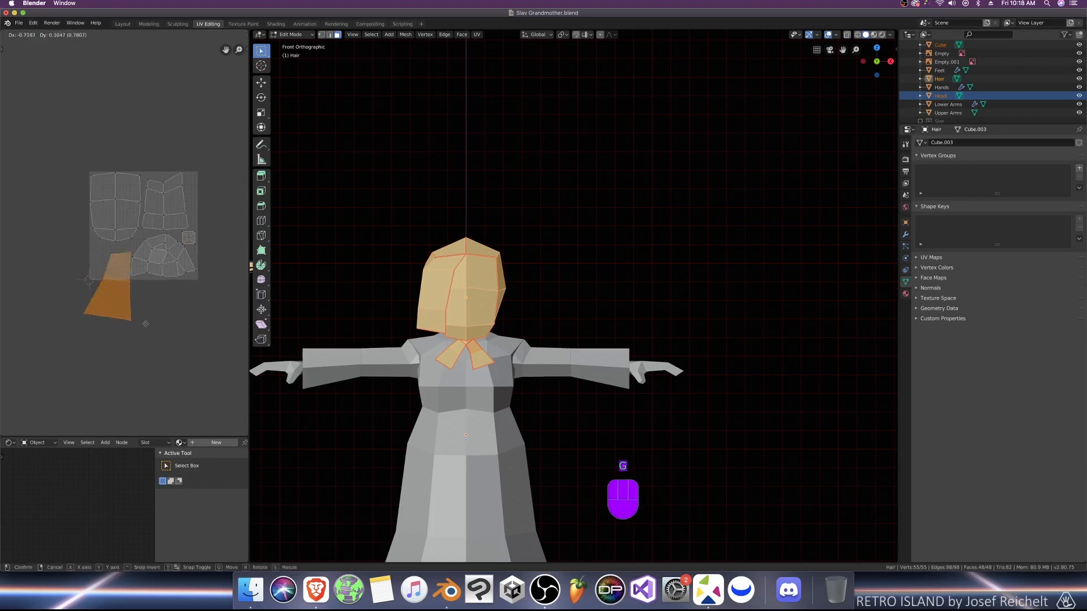
click(80, 301)
key(s)
click(127, 291)
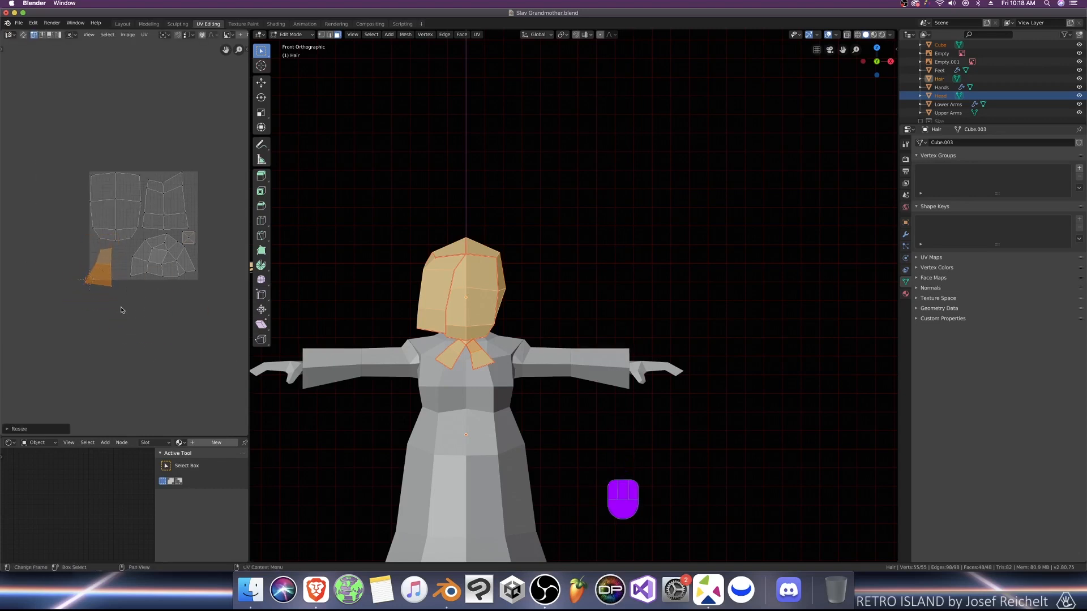
Step: Position, rotate and scale the tail islands so their wide end sits level inside the UV square's lower-left corner
scroll(121, 310, up, 3)
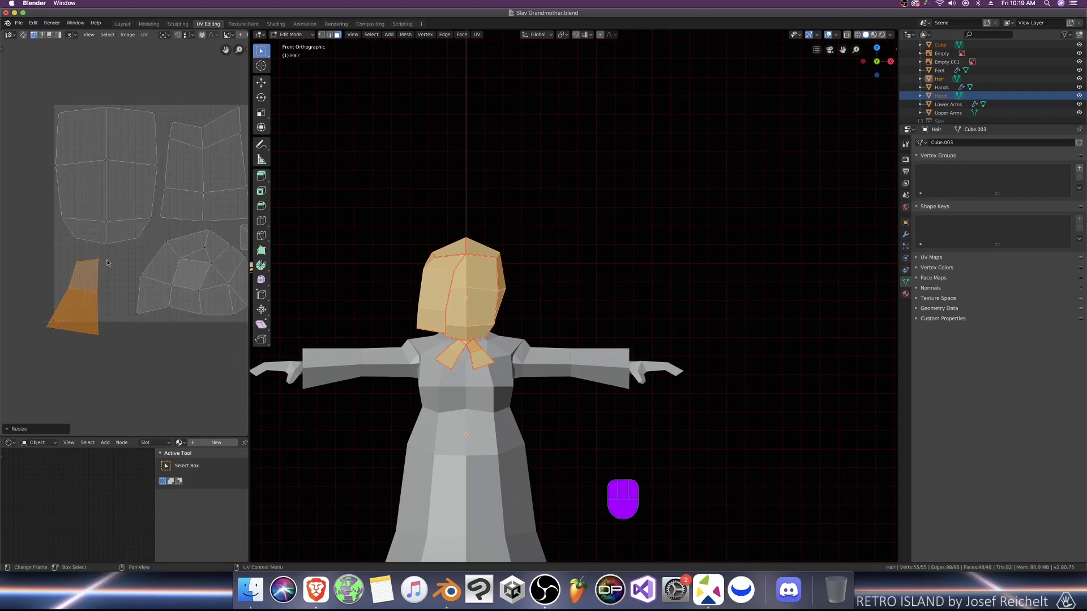
key(g)
click(148, 293)
key(r)
click(150, 300)
key(s)
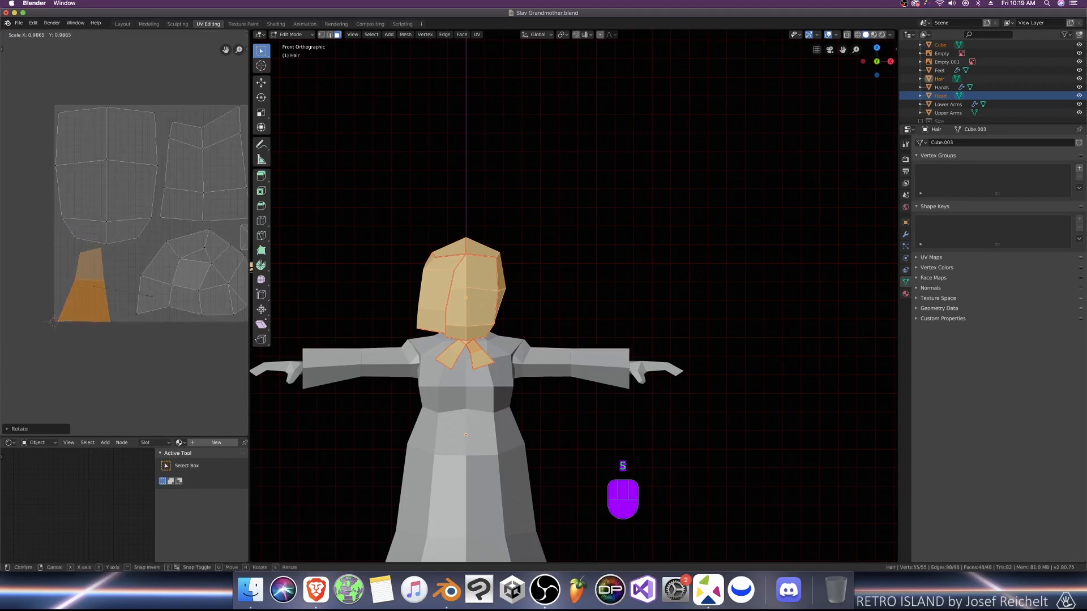
click(151, 304)
key(r)
click(151, 306)
key(g)
click(148, 303)
key(s)
click(149, 303)
Step: Fine-tune the tail islands' rotation, size and position so they fill the lower-left gap of the UV square
scroll(147, 304, up, 3)
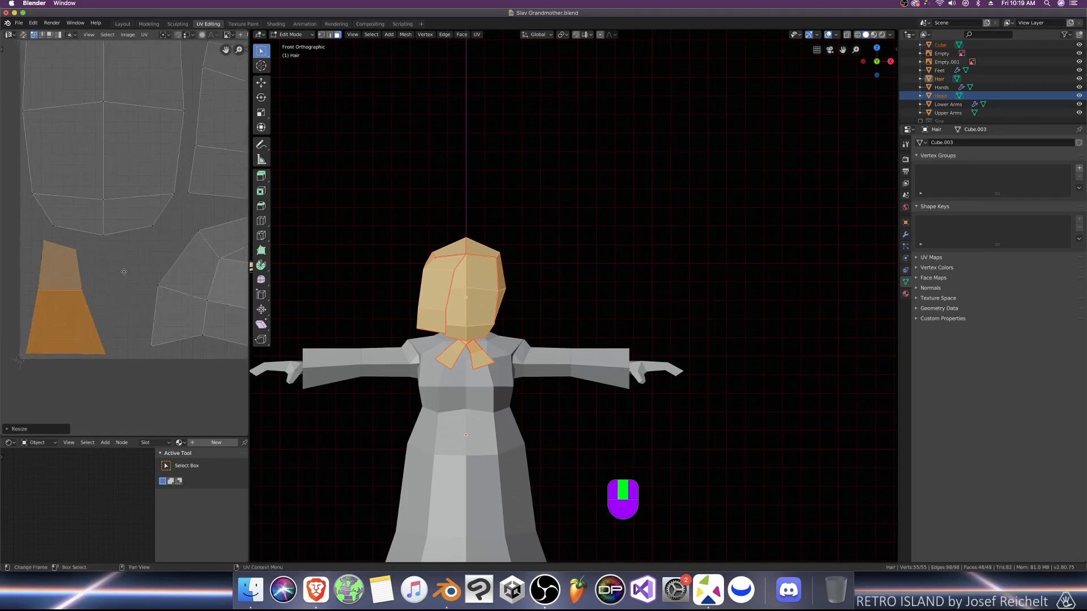
key(r)
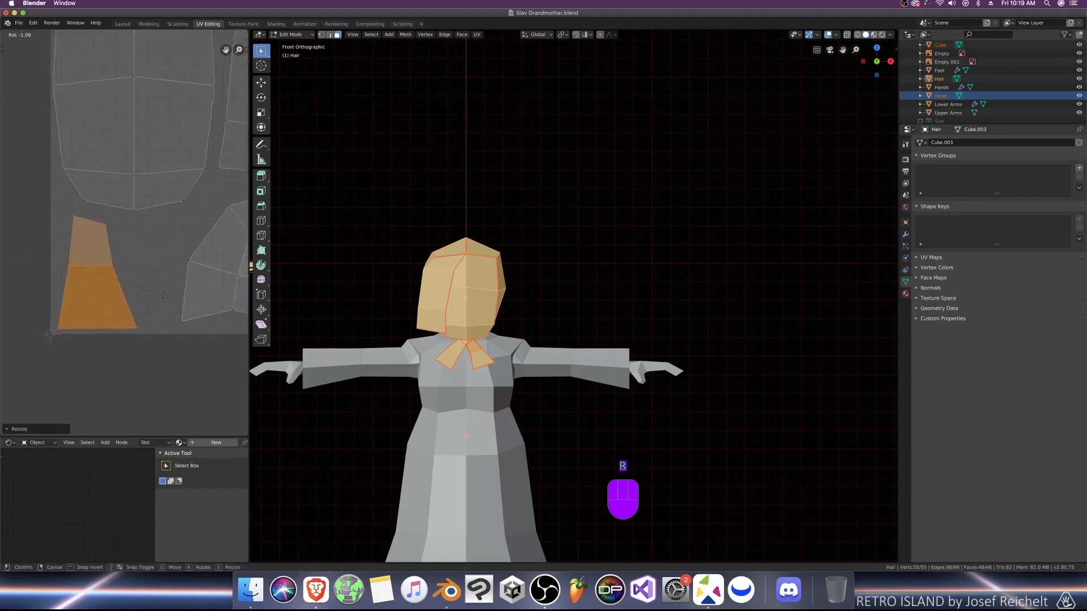
click(163, 298)
key(s)
click(168, 301)
key(g)
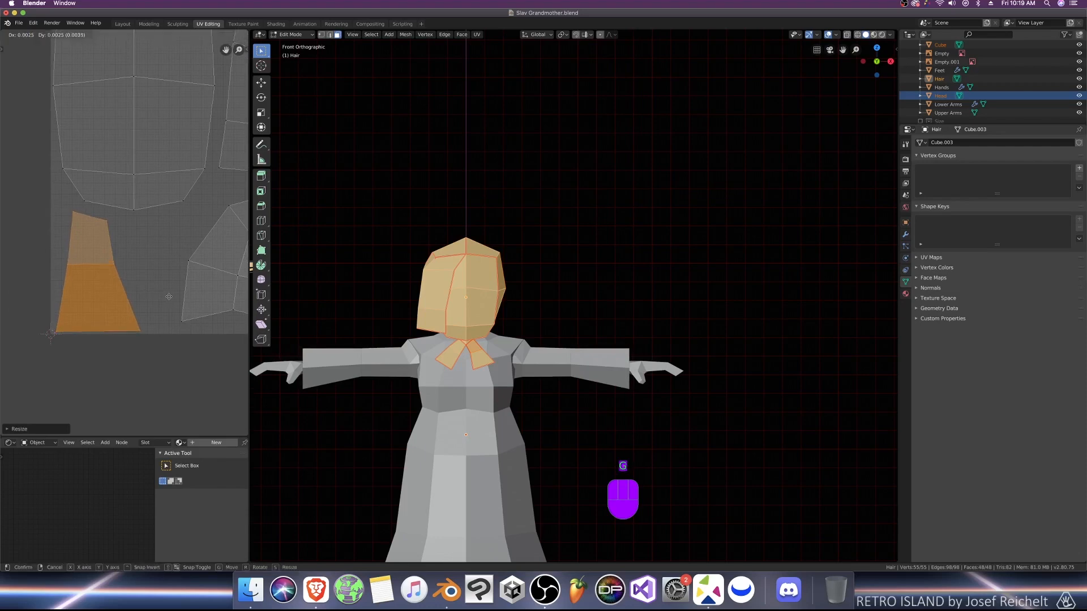
click(169, 298)
Step: Return to Object Mode in front view and save the file
scroll(159, 298, down, 4)
key(super+s)
key(Tab)
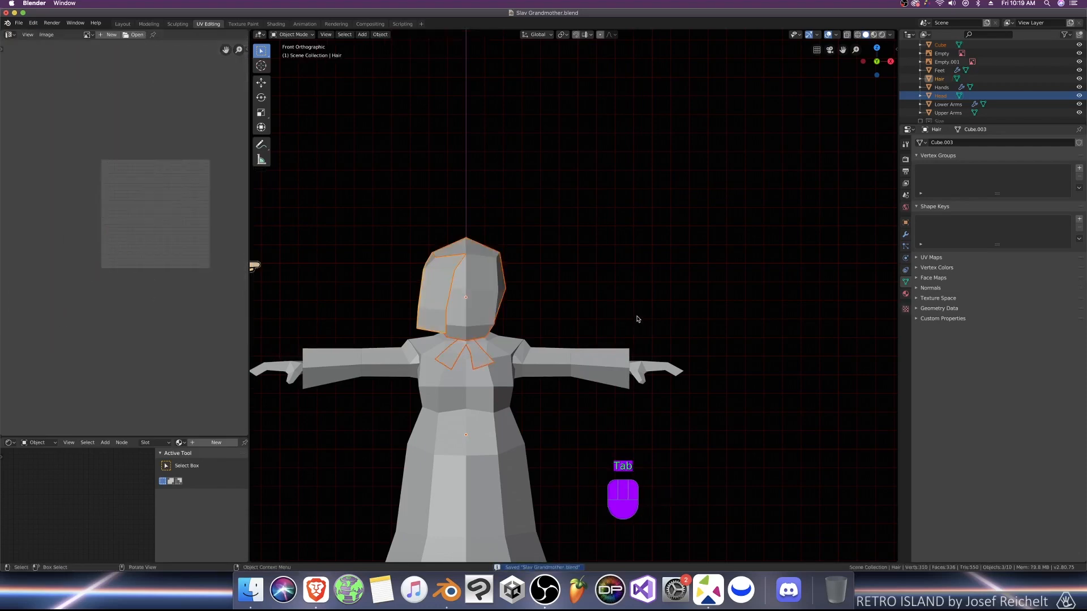
key(KP_1)
key(super+s)
Step: Check the hair and head for modifiers and join the scarf tie, head and hair into one object
click(906, 234)
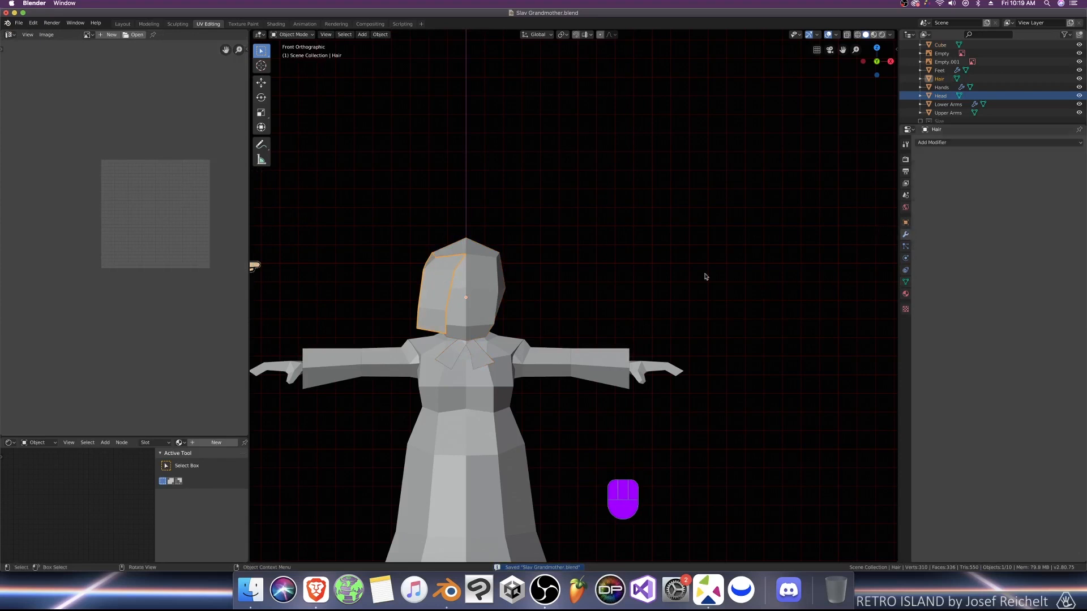
click(474, 351)
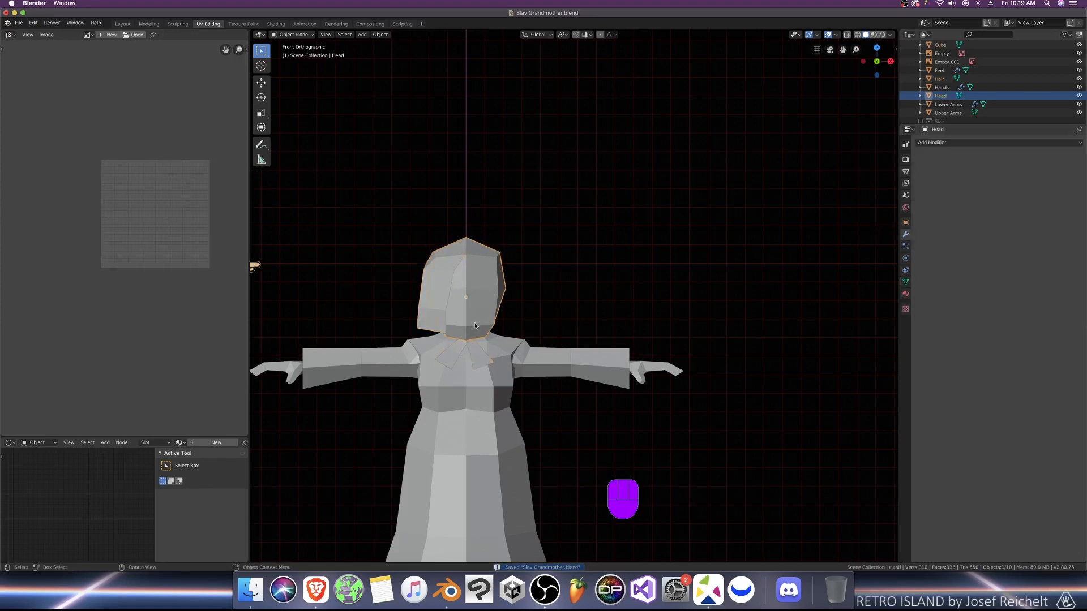
shift+click(476, 358)
shift+click(483, 312)
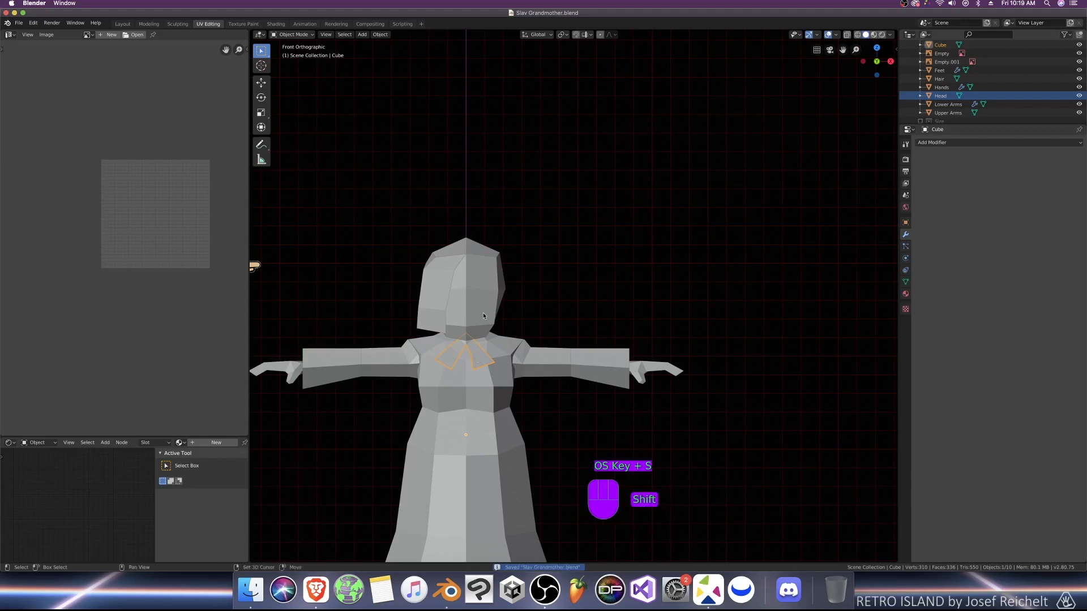
shift+click(444, 300)
middle_drag(601, 296, 578, 311)
right_click(578, 309)
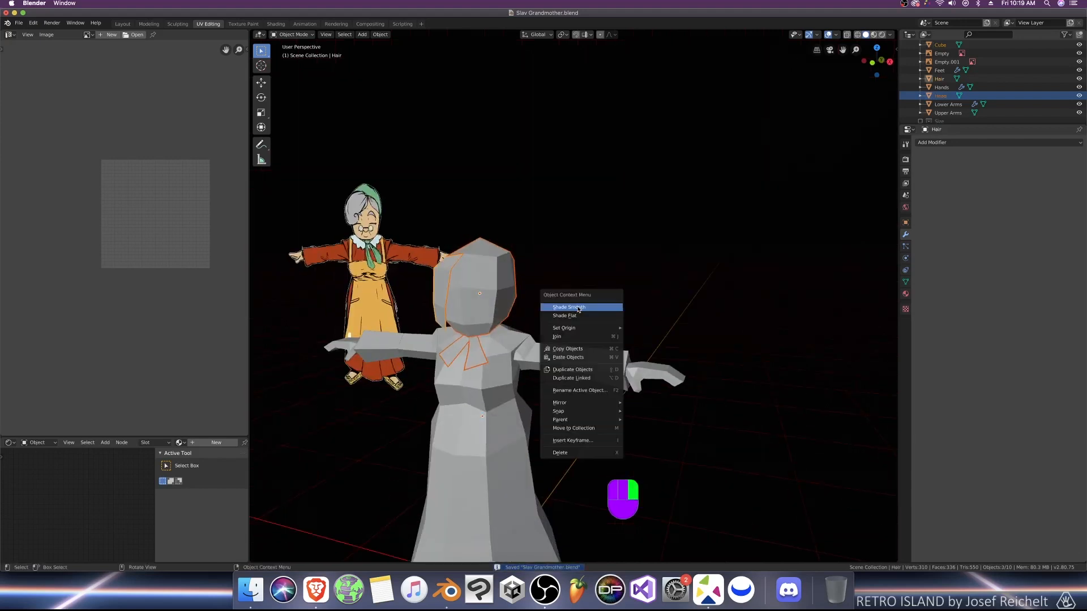
click(577, 338)
scroll(547, 293, down, 3)
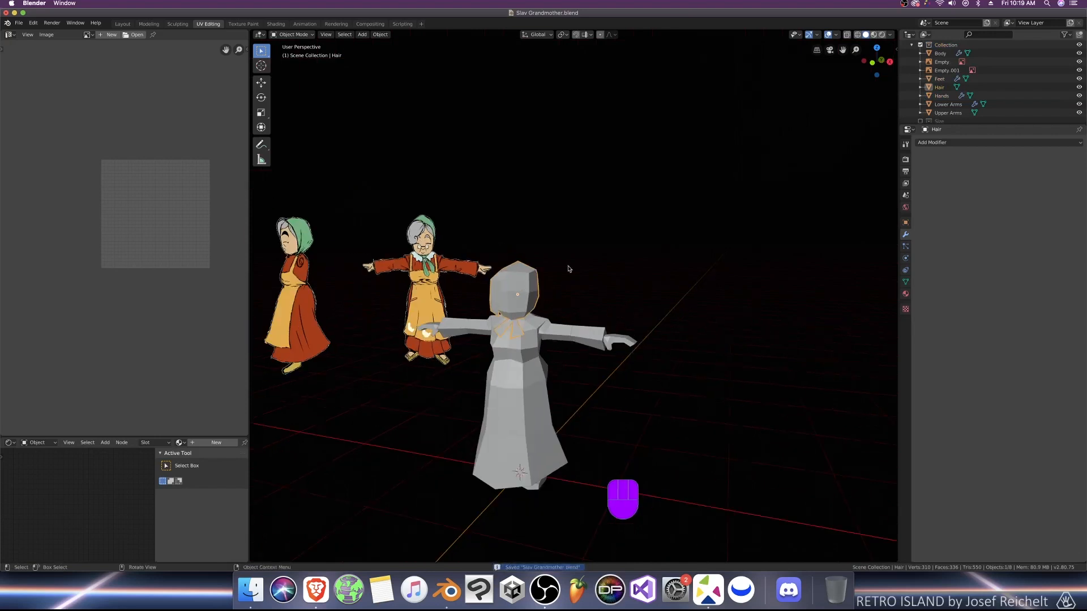
Step: Rename the joined object as Head, save the file and hide the object
double_click(939, 87)
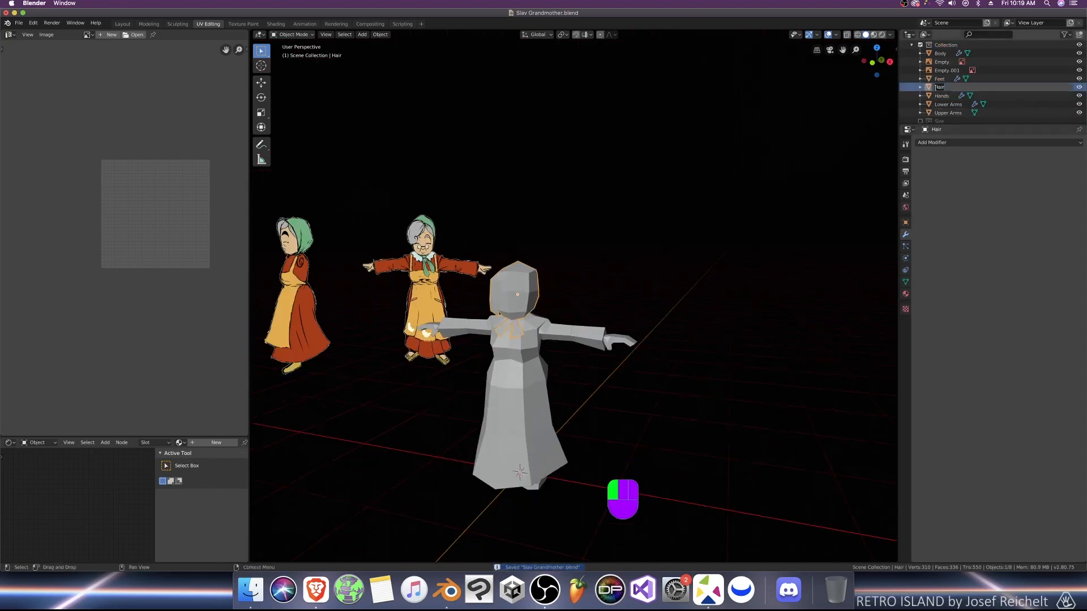
text(Head)
key(Return)
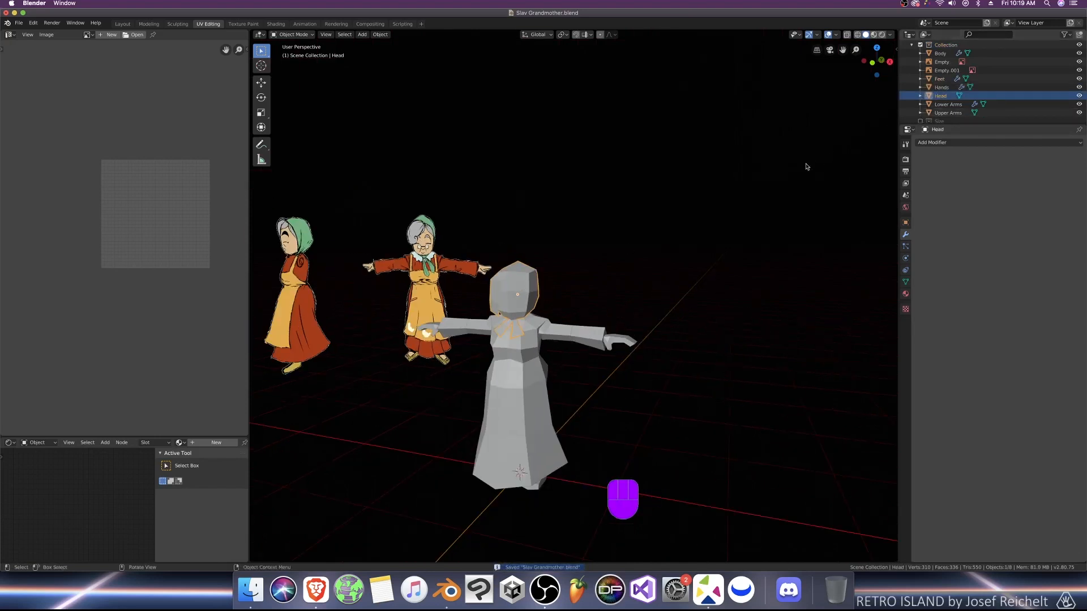
key(h)
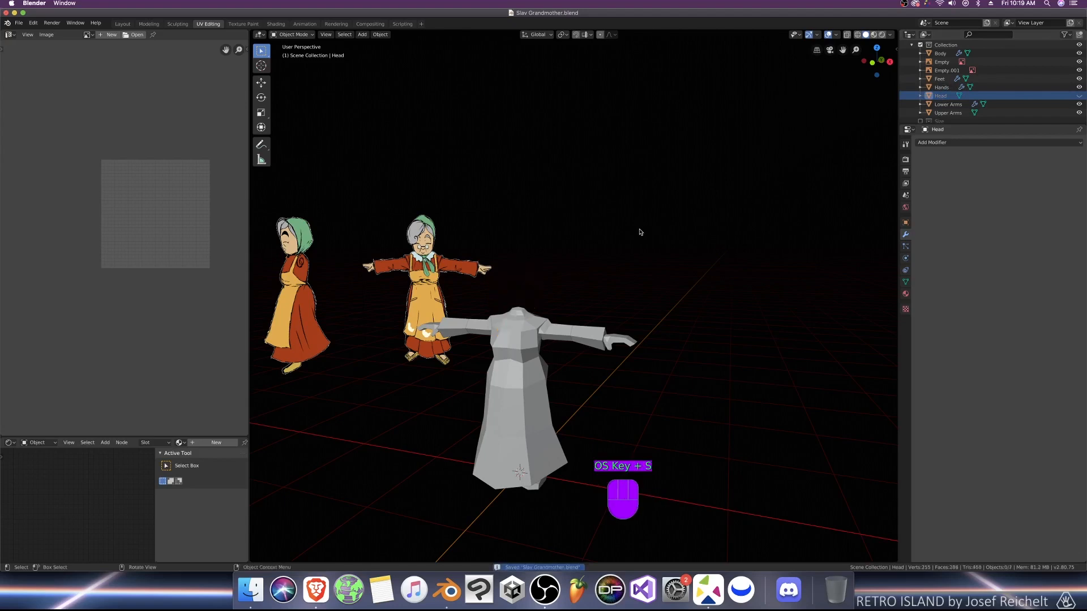
scroll(532, 335, up, 2)
mouse_move(532, 335)
middle_down()
mouse_move(561, 339)
mouse_move(534, 328)
middle_up()
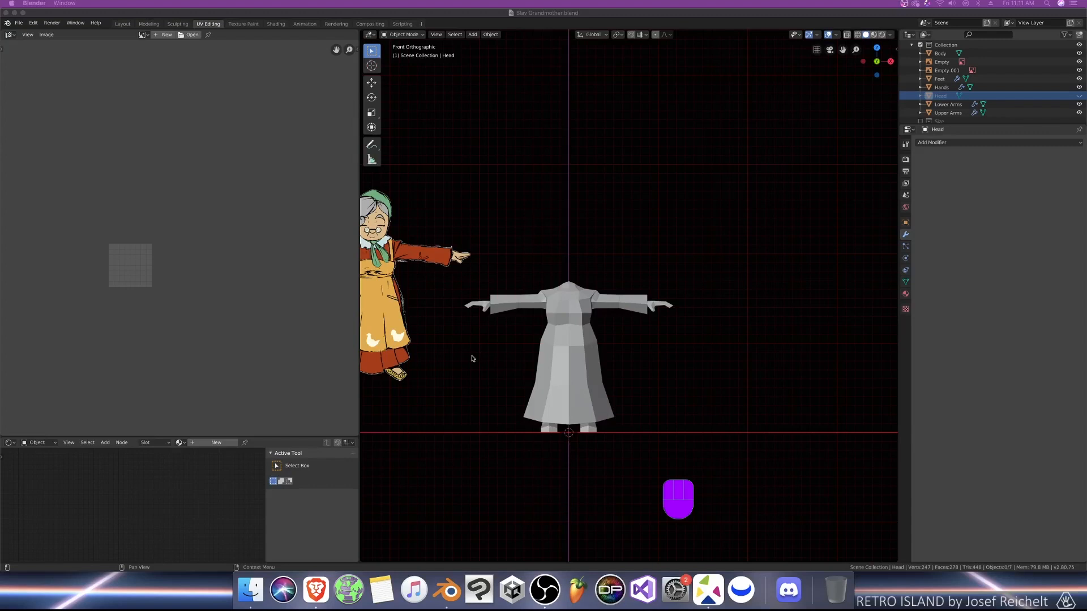
Step: Check the body's UV layout and open the upper and lower arms together for UV editing
click(556, 320)
key(Tab)
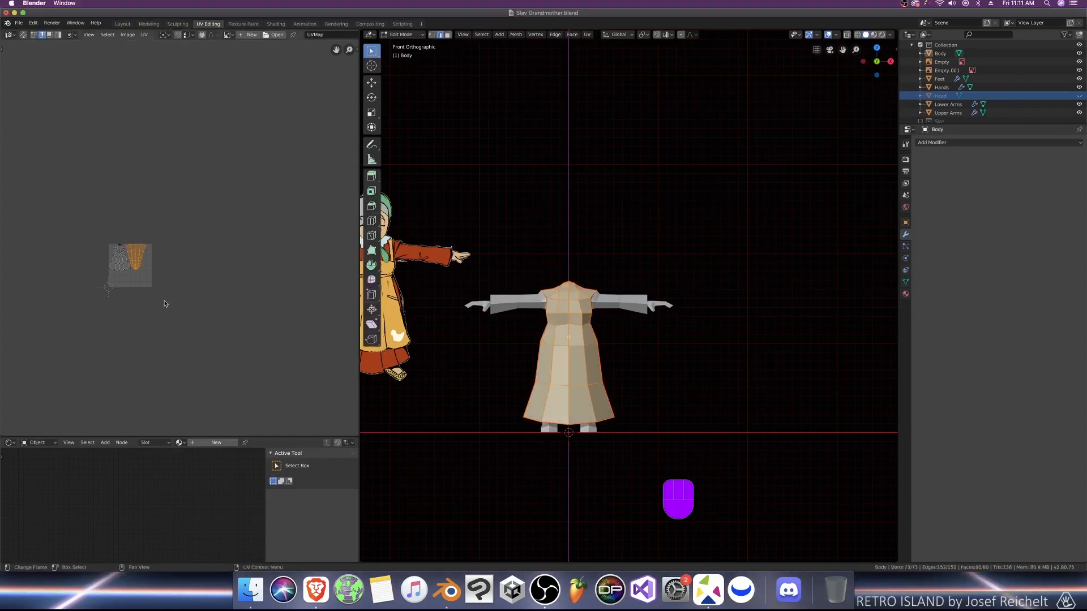
scroll(237, 271, up, 5)
key(Tab)
click(604, 306)
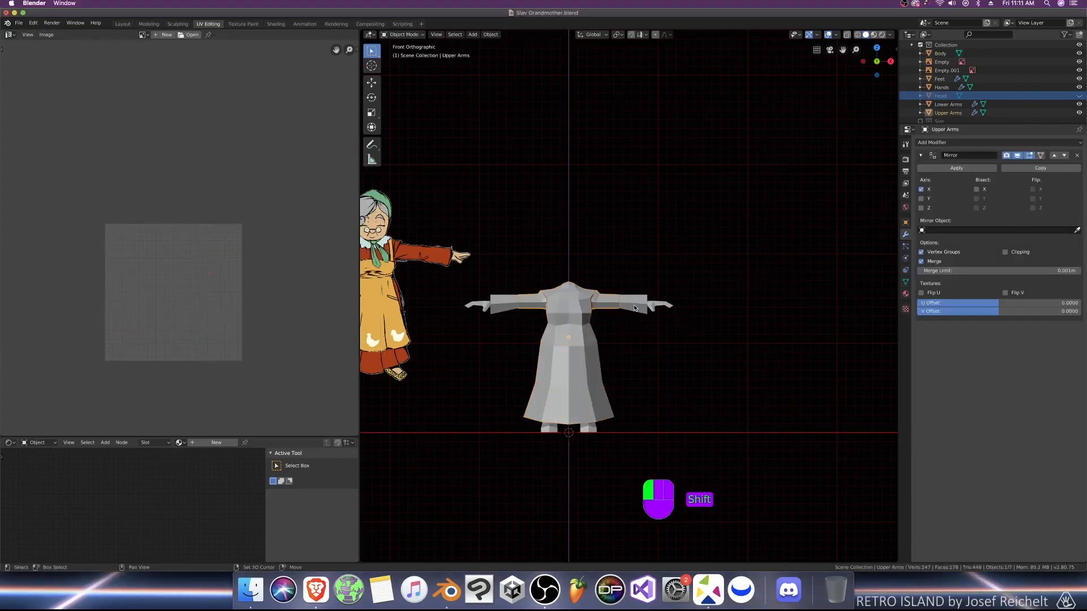
key(Tab)
scroll(247, 304, down, 5)
scroll(218, 269, up, 2)
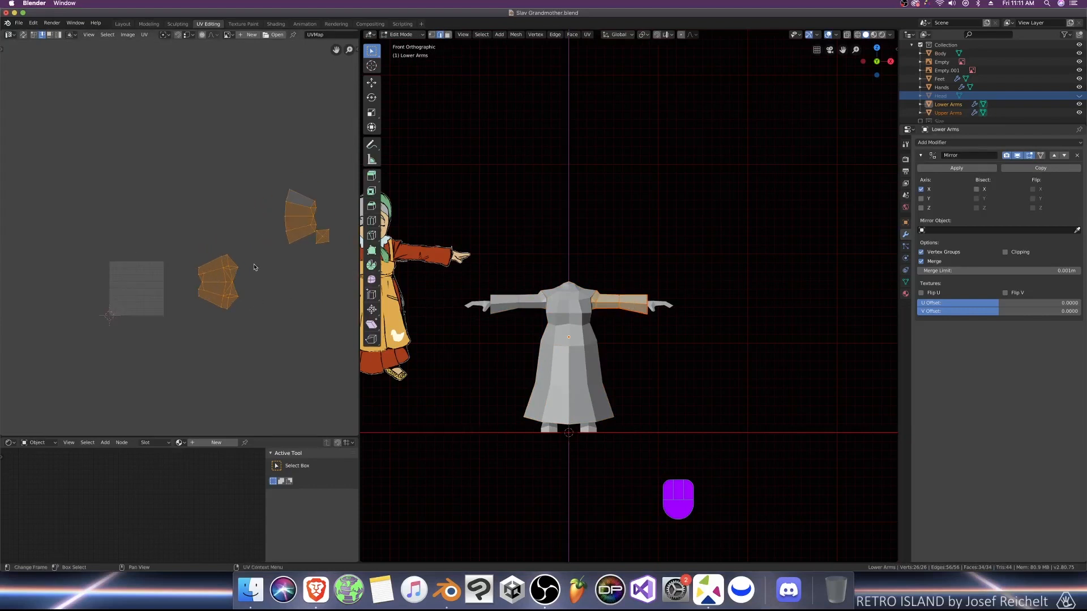
Step: Rotate the arm UV island nearest the UV square by 90 degrees
click(227, 275)
text(r)
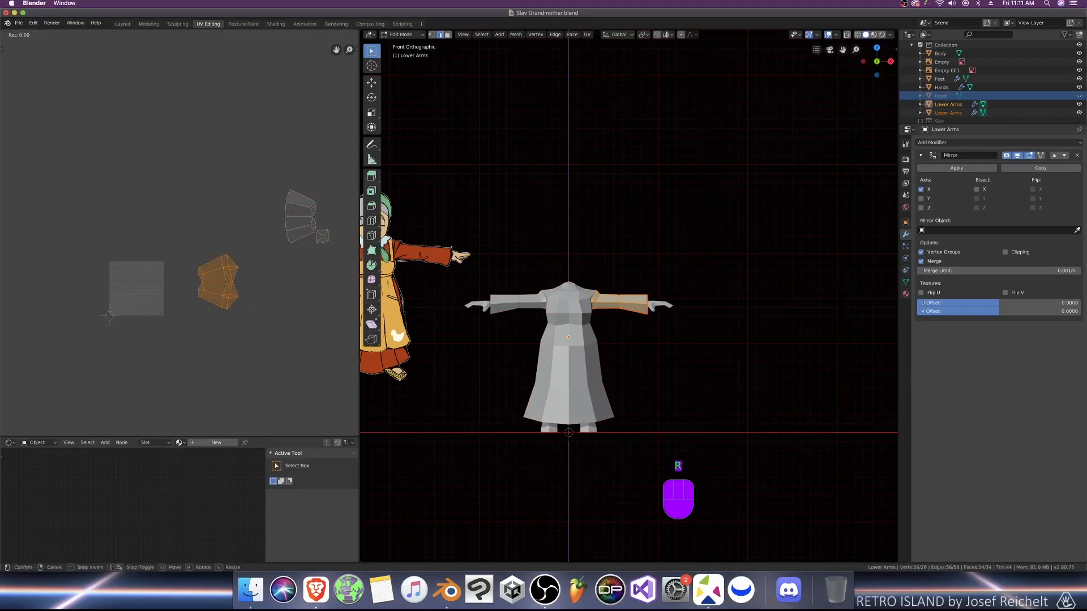
text(90)
key(Return)
Step: Rotate the other large arm UV island upright and place it directly beneath the first arm island
click(290, 226)
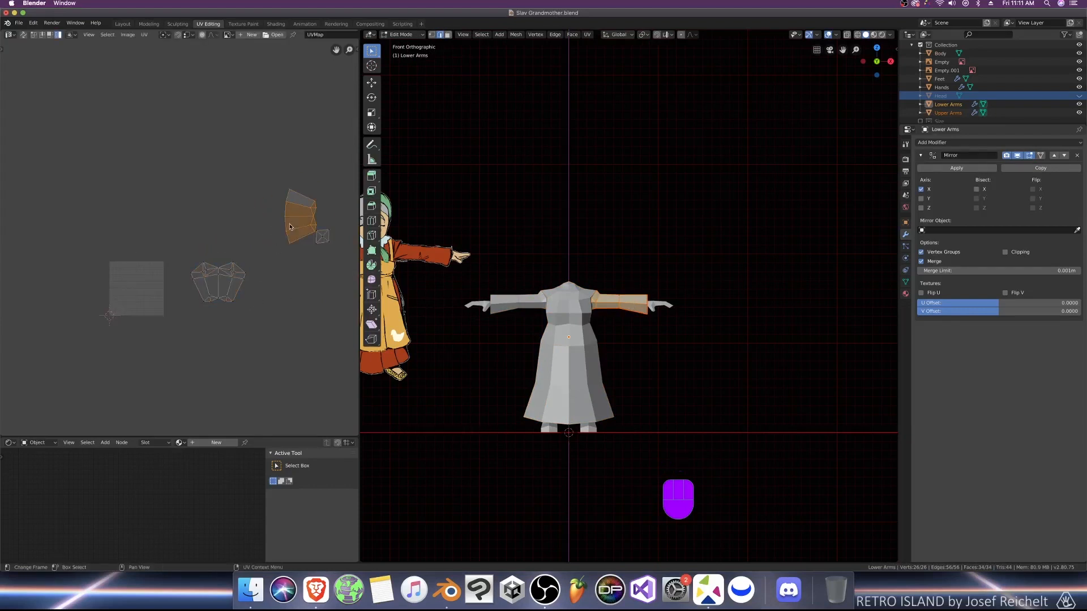
key(g)
click(212, 329)
scroll(237, 343, up, 3)
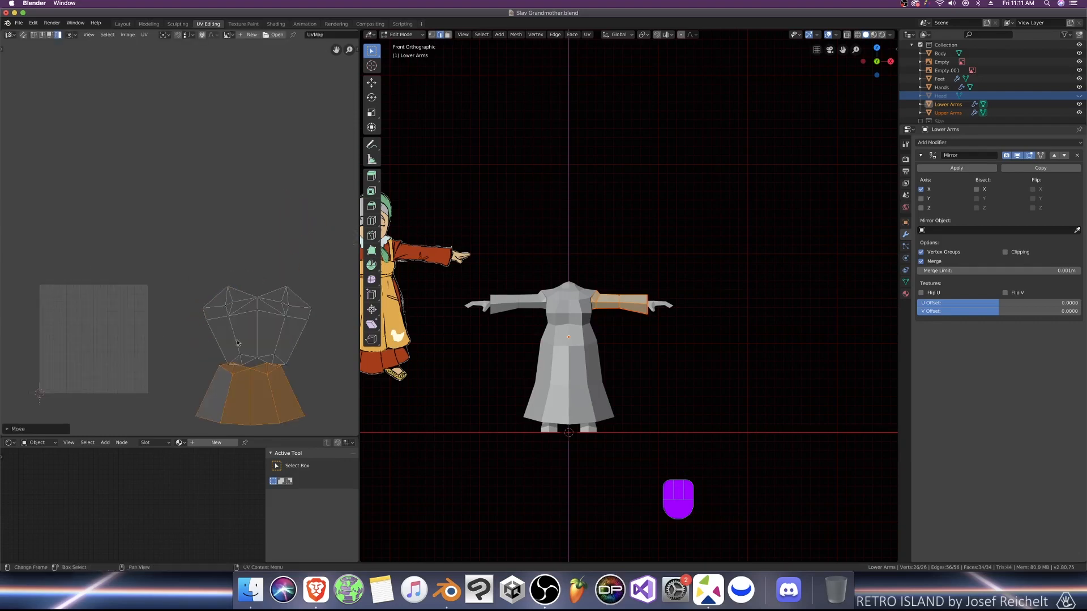
scroll(237, 342, up, 3)
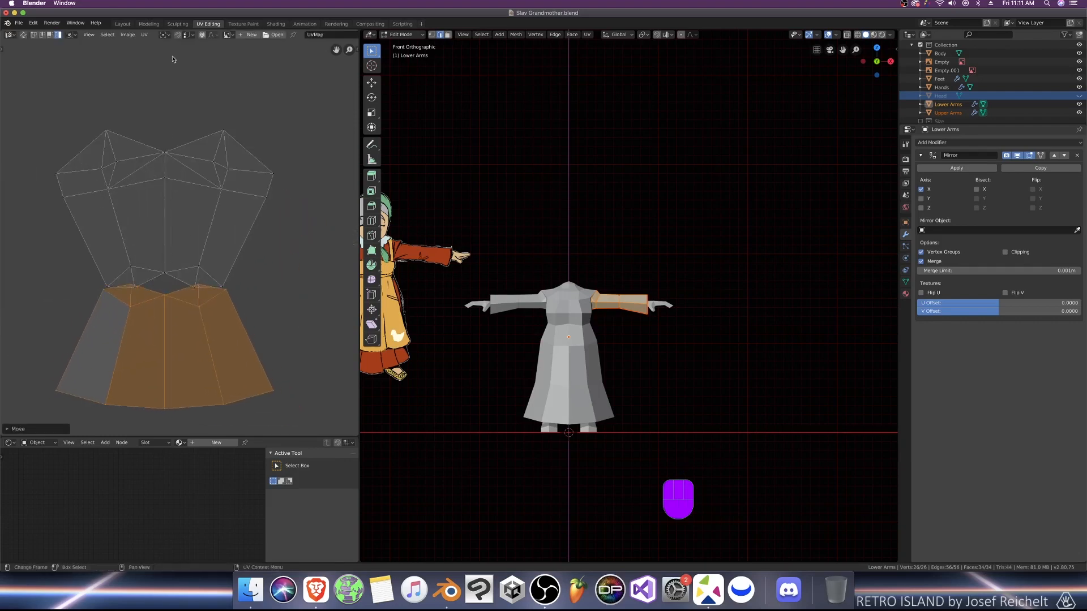
Step: Adjust the lower arm island's position with snapping so its narrow edge meets the narrow edge of the island above
key(g)
click(166, 268)
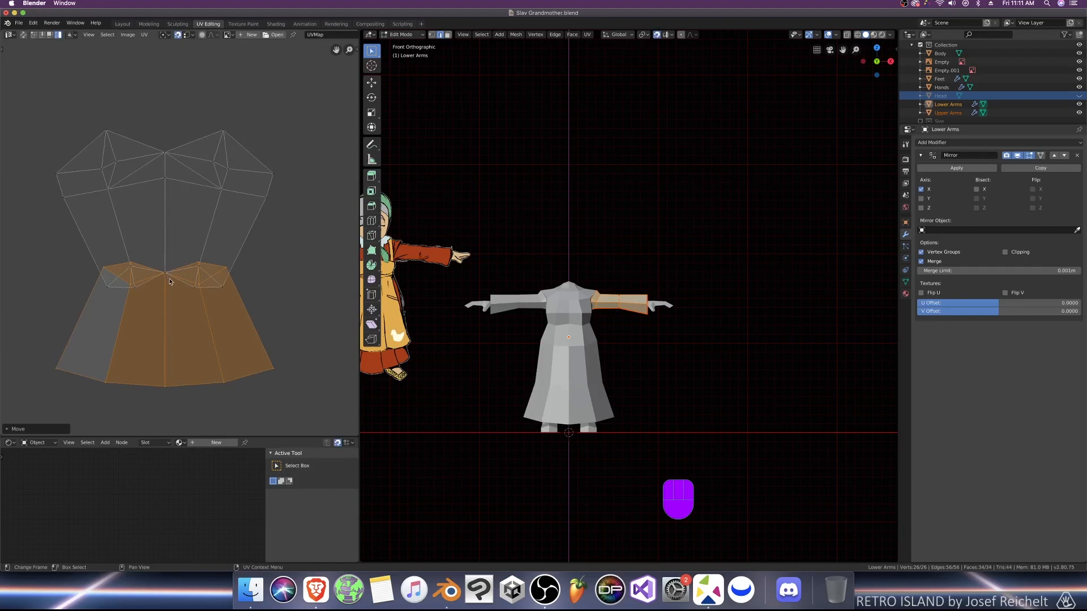
key(g)
click(207, 255)
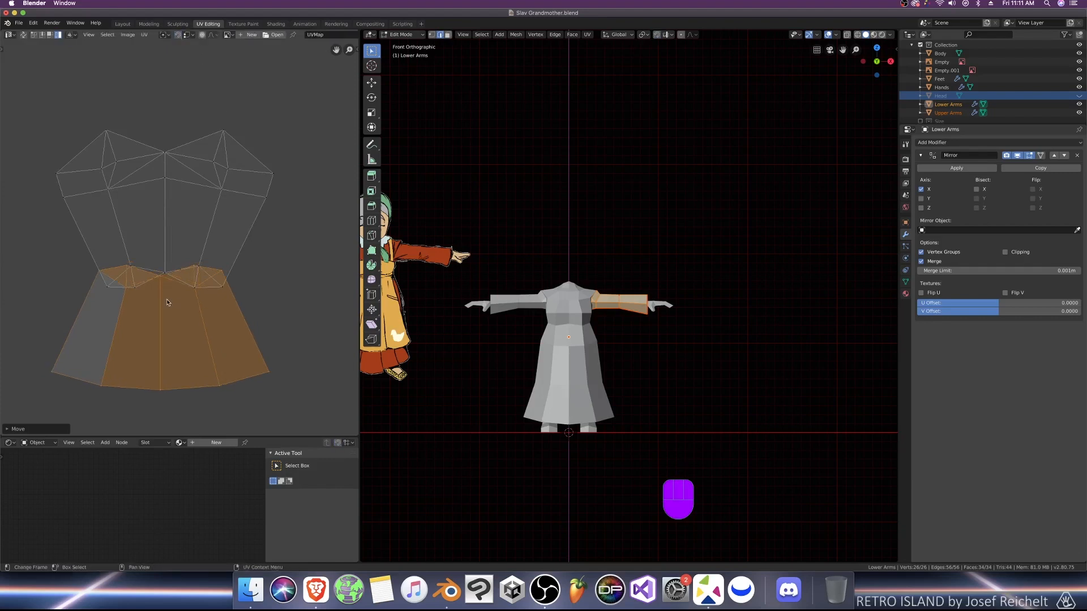
key(g)
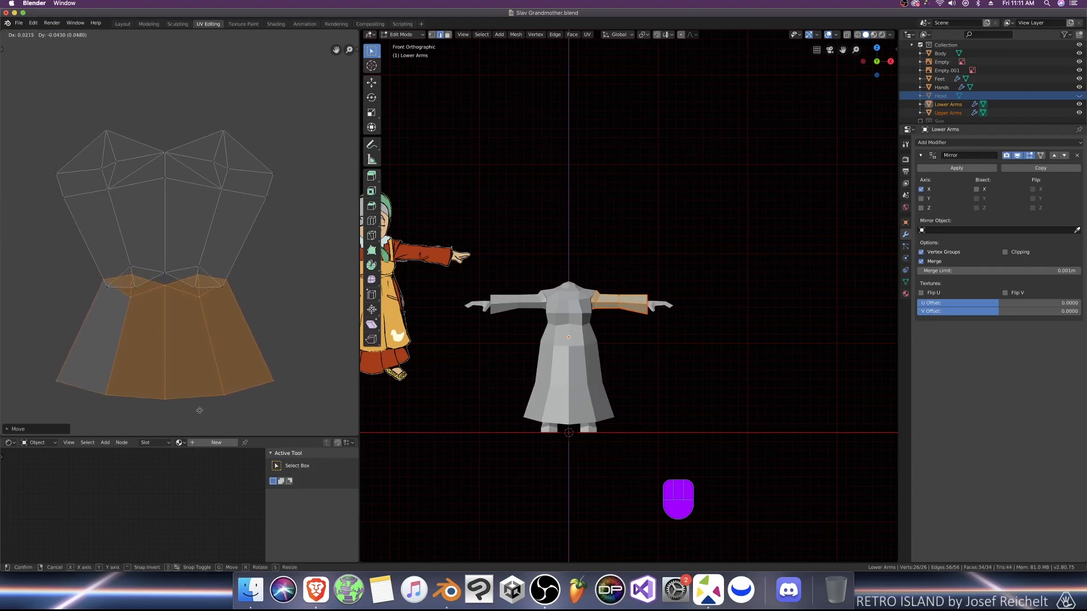
scroll(204, 300, up, 3)
click(208, 296)
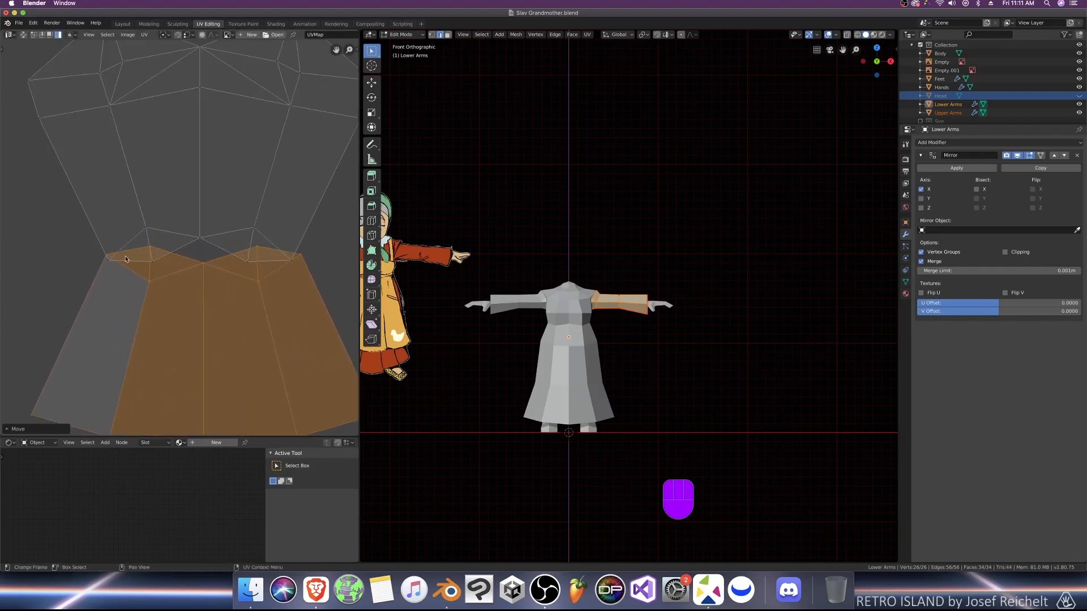
Step: Align the overlapping vertices at both outer ends of the seam between the two arm islands with Align Y
drag(88, 244, 115, 276)
key(shift+w)
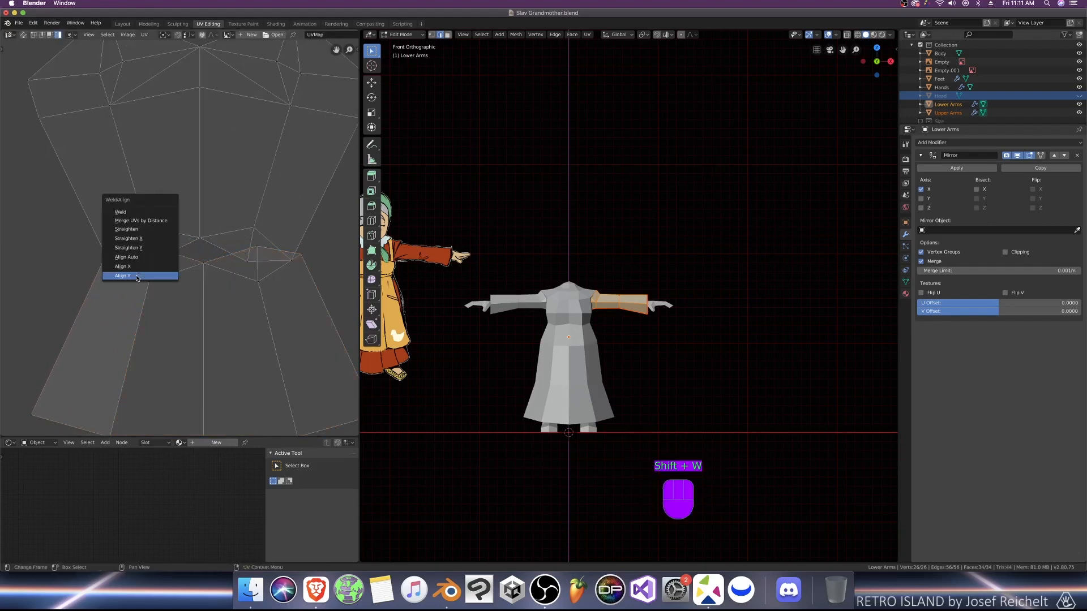
click(139, 274)
drag(318, 248, 281, 274)
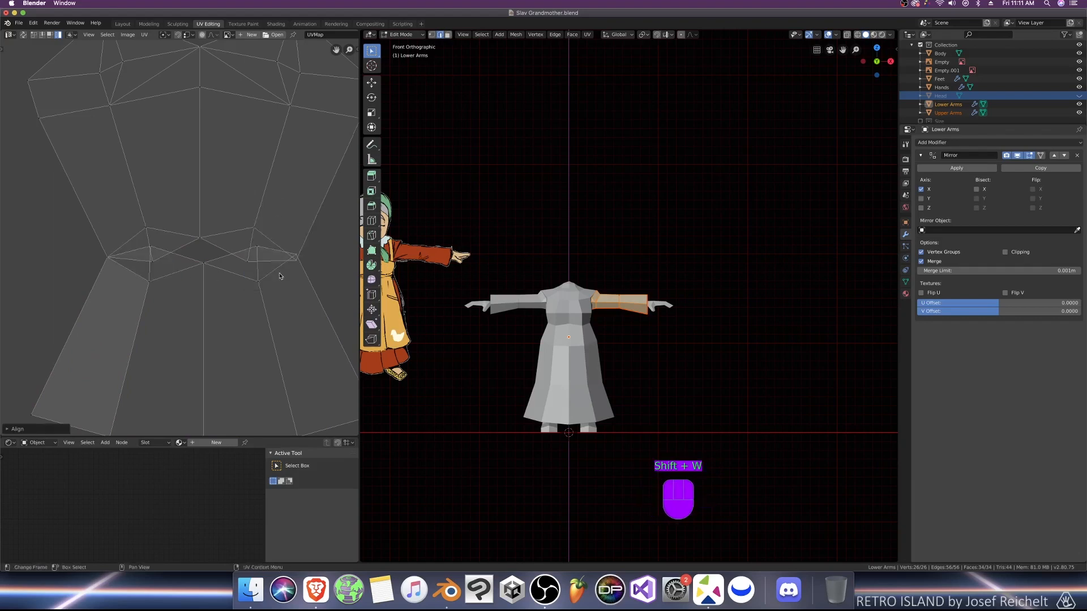
key(shift+w)
click(274, 283)
Step: Use Align Y on the inner vertex pairs and the centre vertices of the seam between the arm islands
drag(137, 247, 160, 269)
key(shift+w)
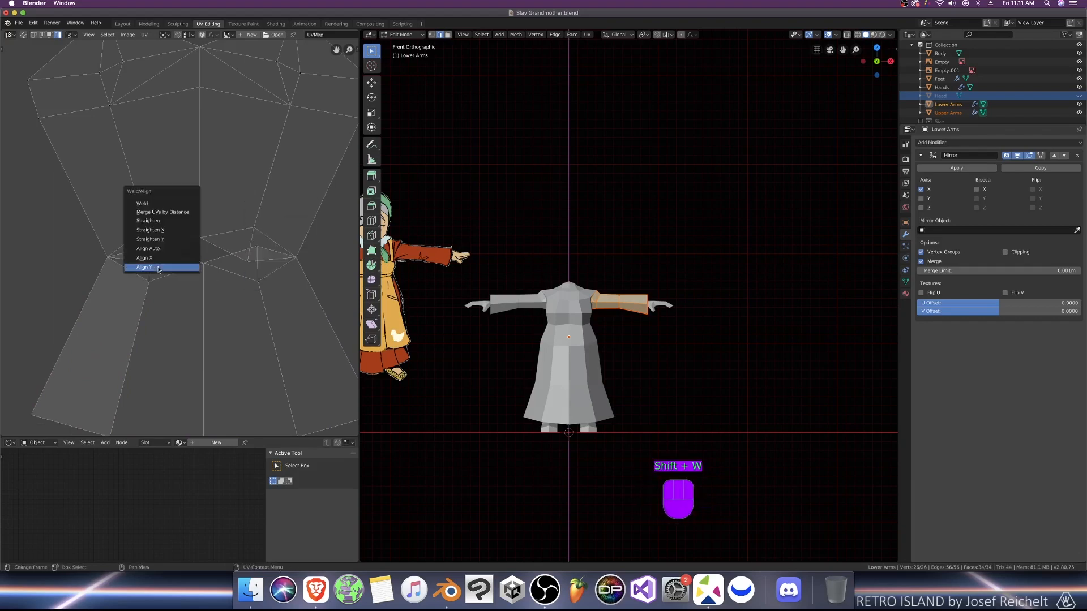
click(159, 265)
drag(240, 242, 267, 269)
key(shift+w)
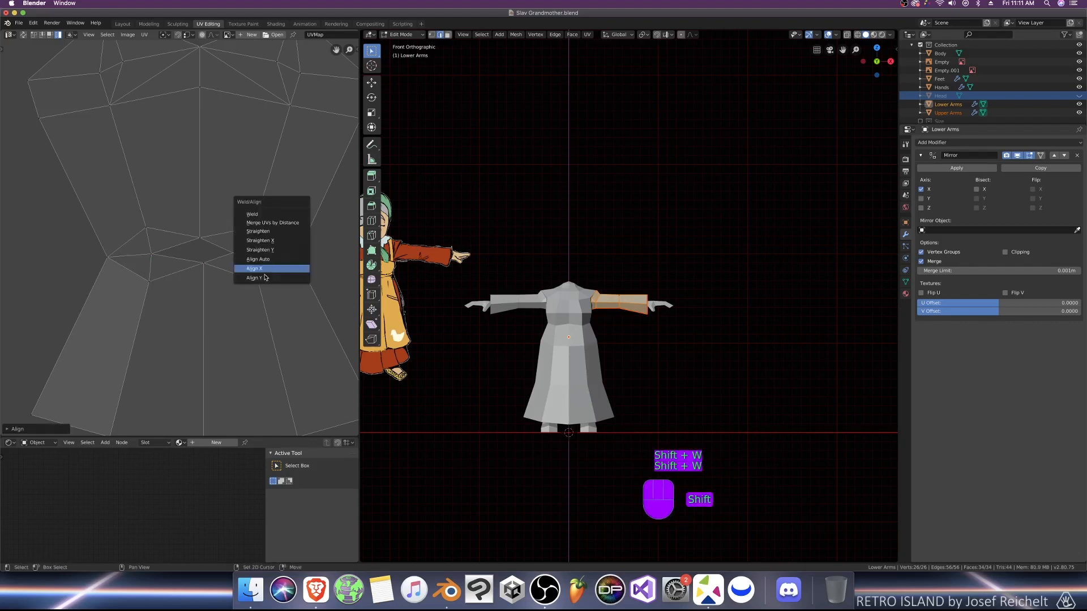
click(267, 278)
drag(193, 229, 217, 281)
key(shift+w)
click(203, 280)
scroll(211, 279, down, 5)
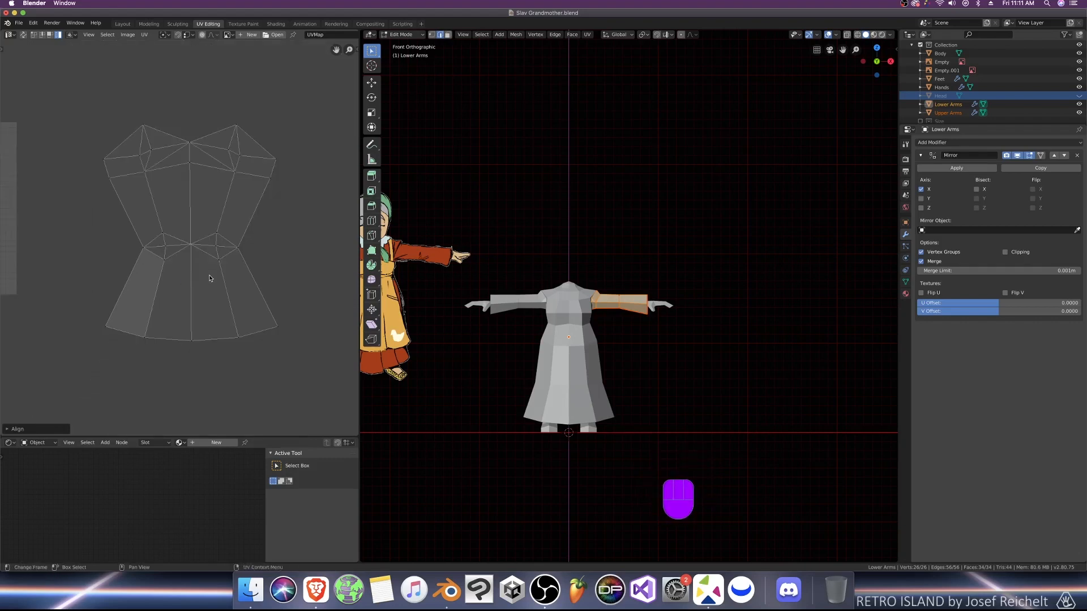
Step: Try to straighten the arm islands' outer side edge and the neighbouring edge column with Align X
key(2)
alt+click(118, 261)
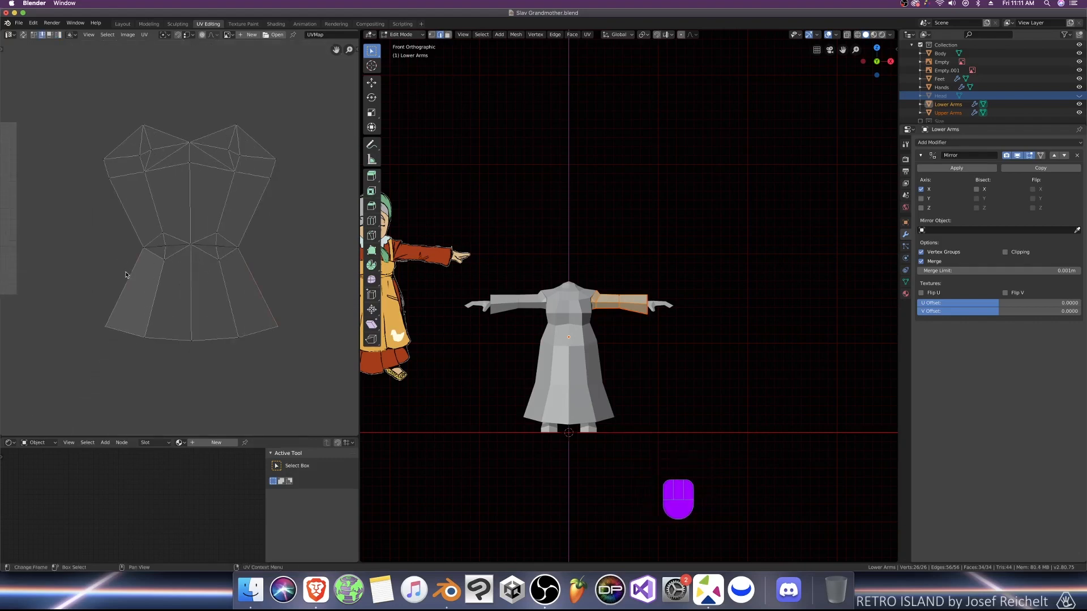
shift+click(103, 176)
key(shift+w)
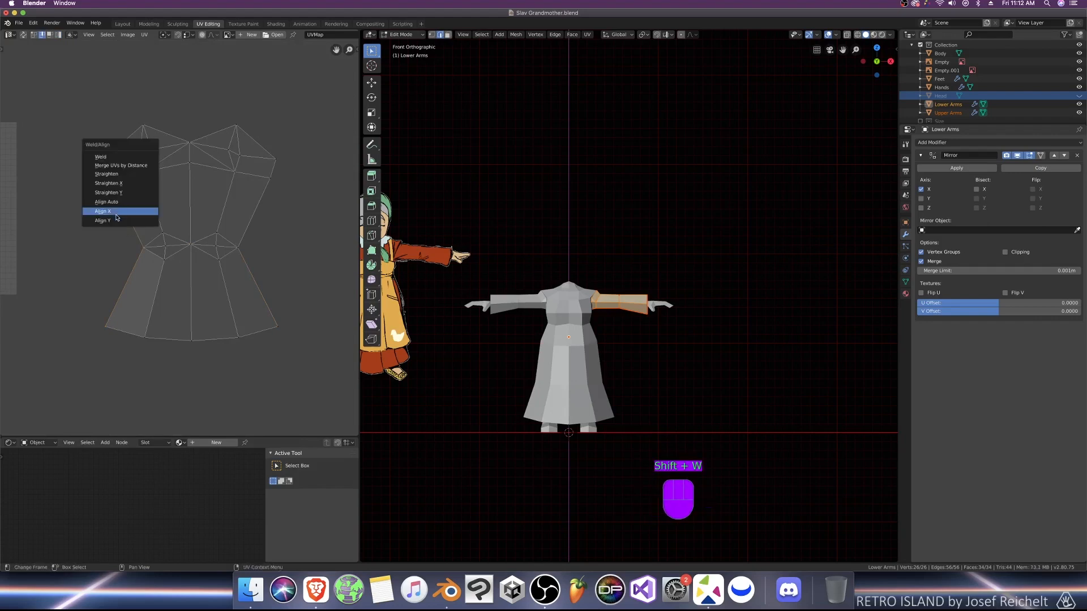
click(115, 214)
alt+click(162, 275)
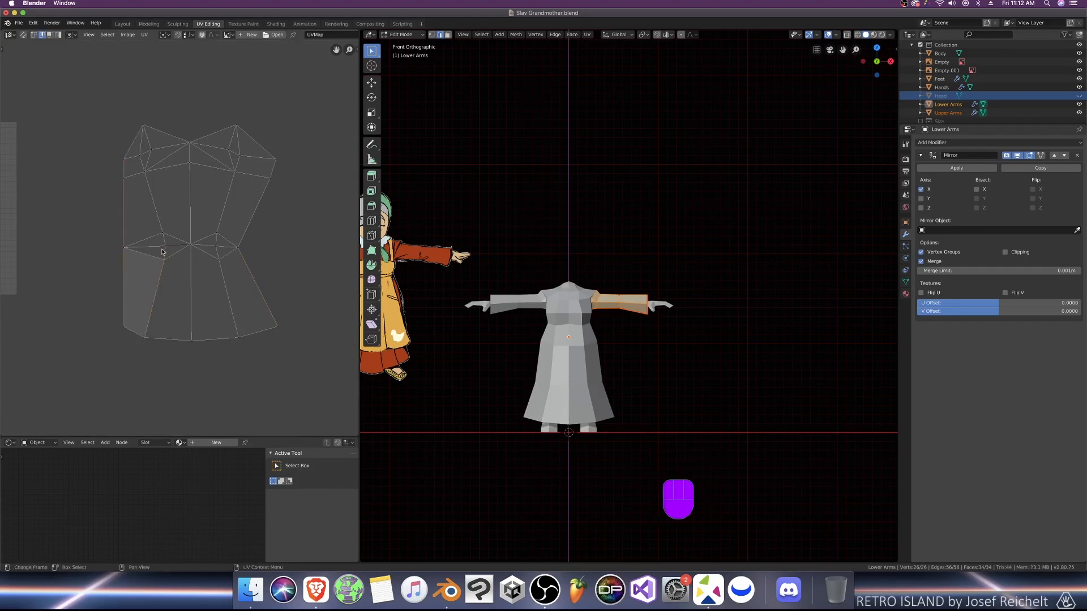
alt+shift+click(161, 224)
key(shift+w)
click(142, 158)
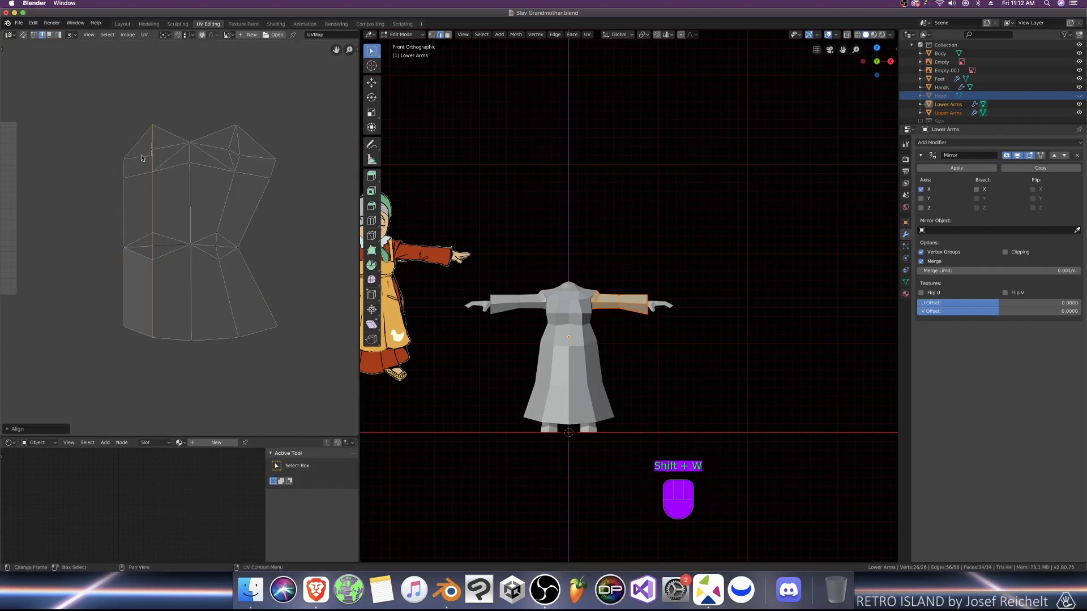
key(super+z)
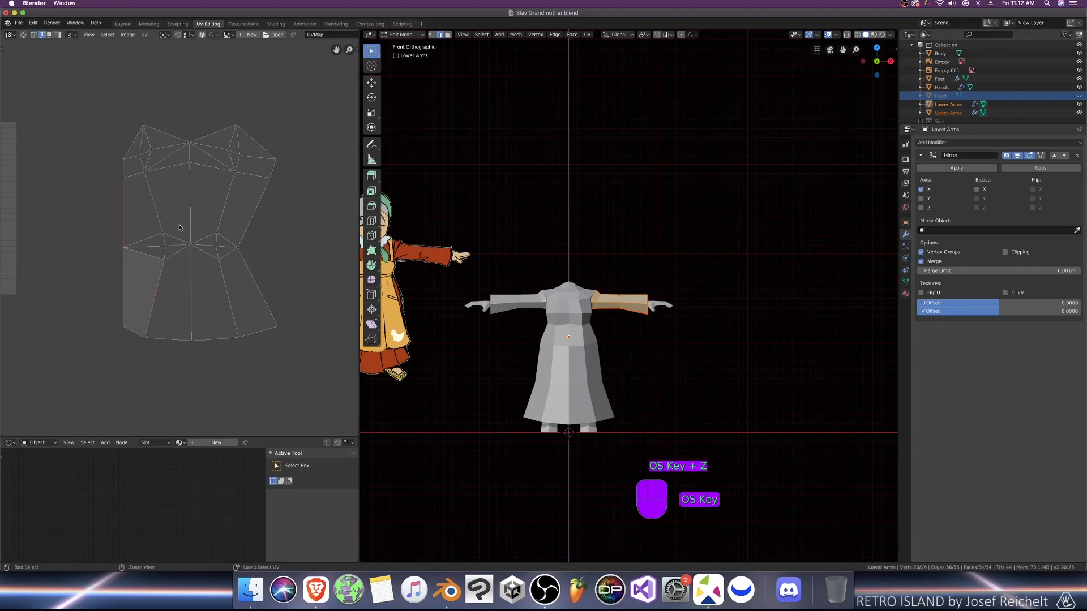
key(super+z)
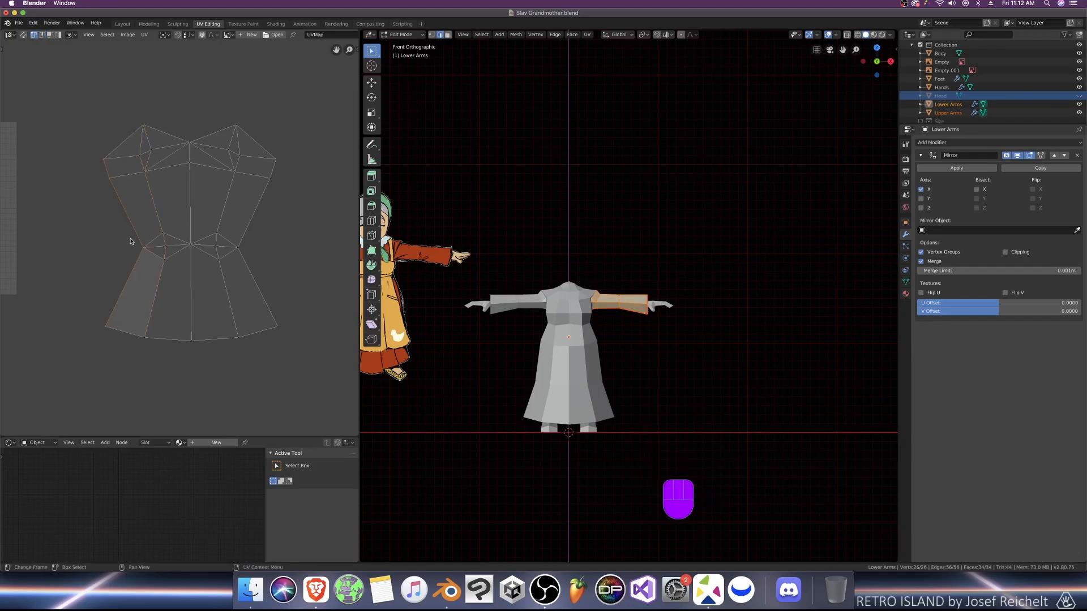
Step: Widen the narrow seam between the arm islands by scaling its outer and inner vertices apart along X
shift+drag(231, 237, 257, 266)
key(s)
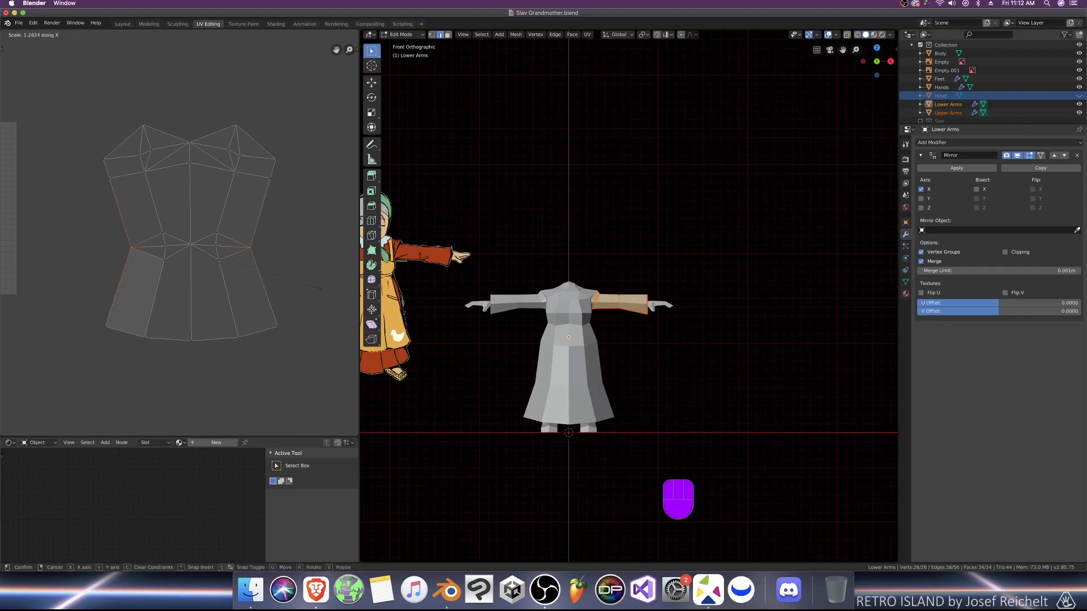
click(275, 270)
drag(157, 224, 174, 286)
shift+drag(232, 227, 207, 278)
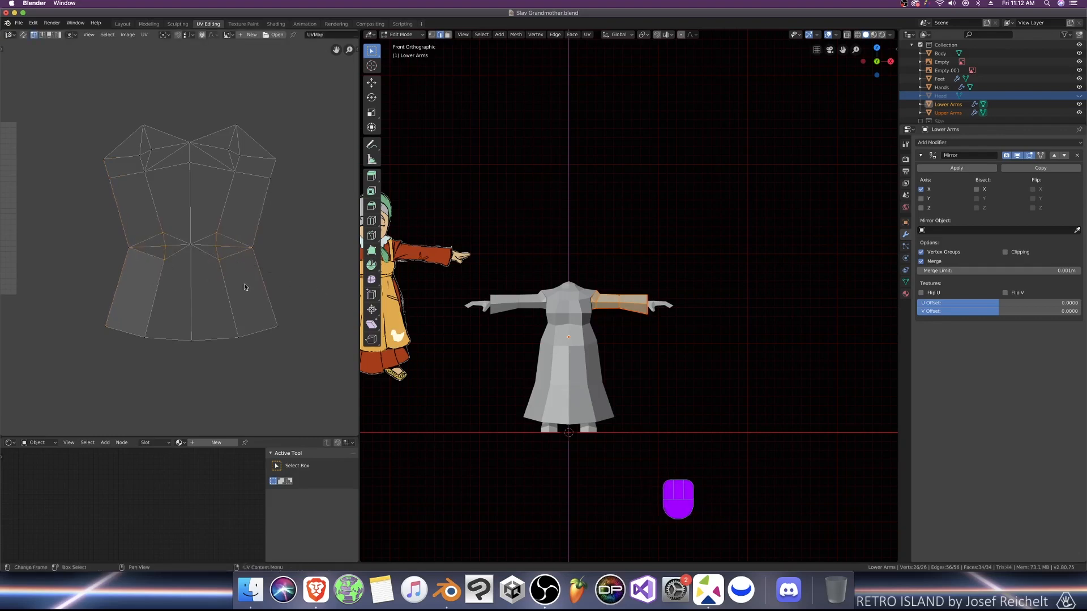
key(s)
key(x)
click(262, 299)
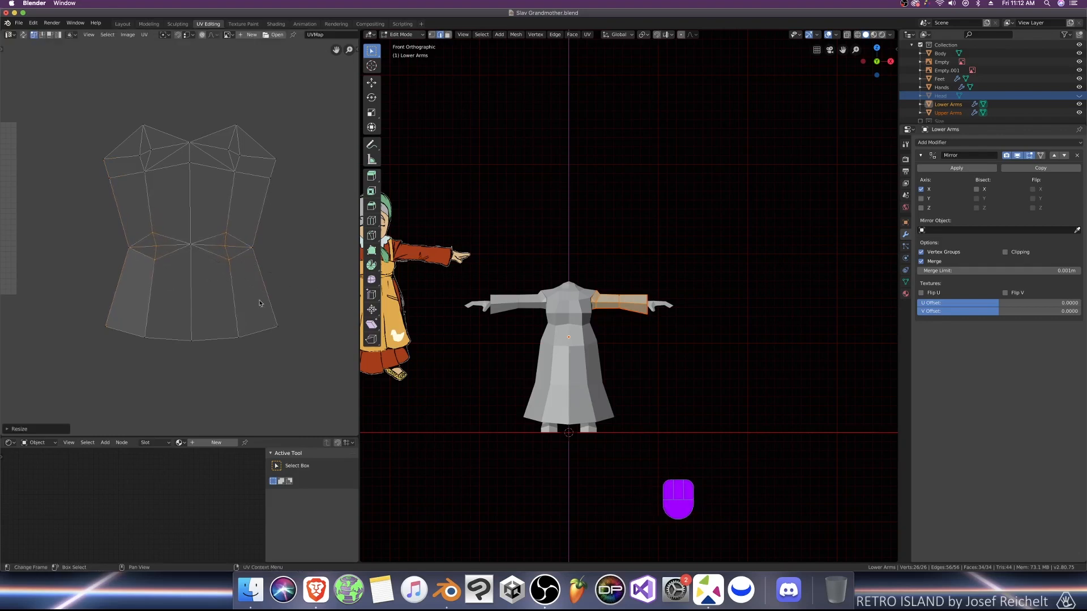
Step: Flatten the arm island's bottom edge and level the vertices along its peaked top edge with Align Y
key(shift+w)
click(204, 355)
drag(124, 104, 252, 137)
middle_drag(252, 138, 247, 169)
scroll(240, 166, up, 1)
shift+drag(169, 139, 195, 167)
key(shift+w)
Step: Level the inner vertices near the arm island's top and the horizontal row below them with Align Y
drag(128, 161, 145, 172)
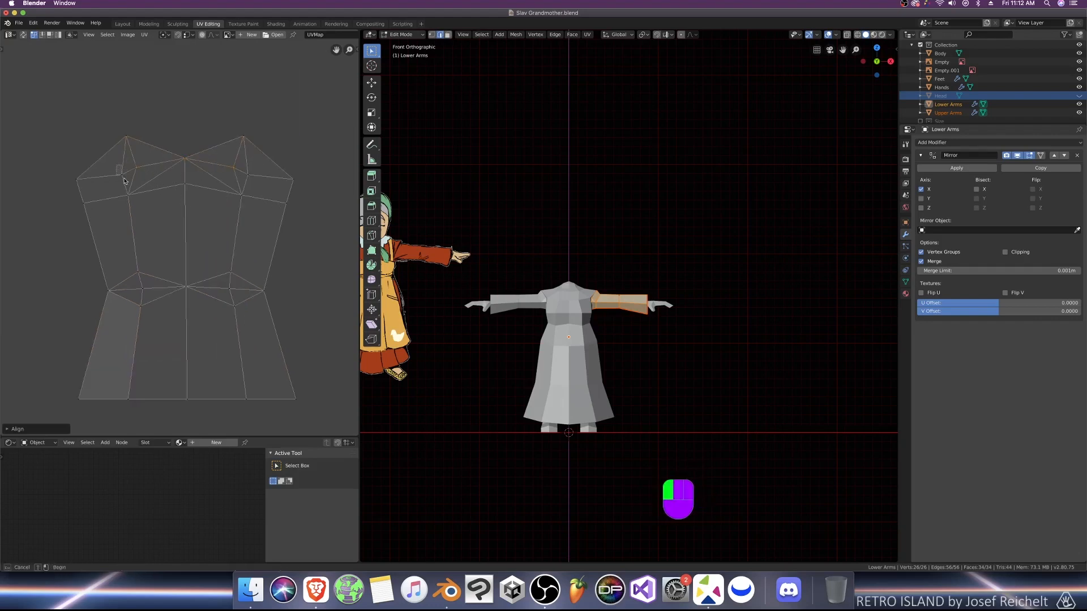
shift+drag(231, 168, 262, 180)
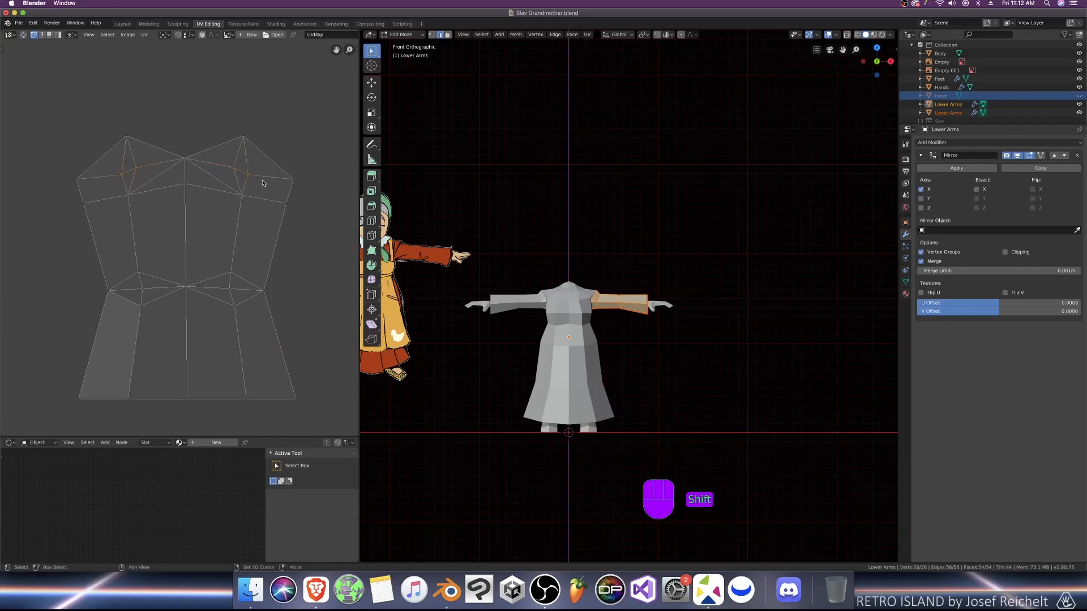
key(shift+w)
drag(80, 190, 177, 219)
shift+drag(177, 178, 195, 191)
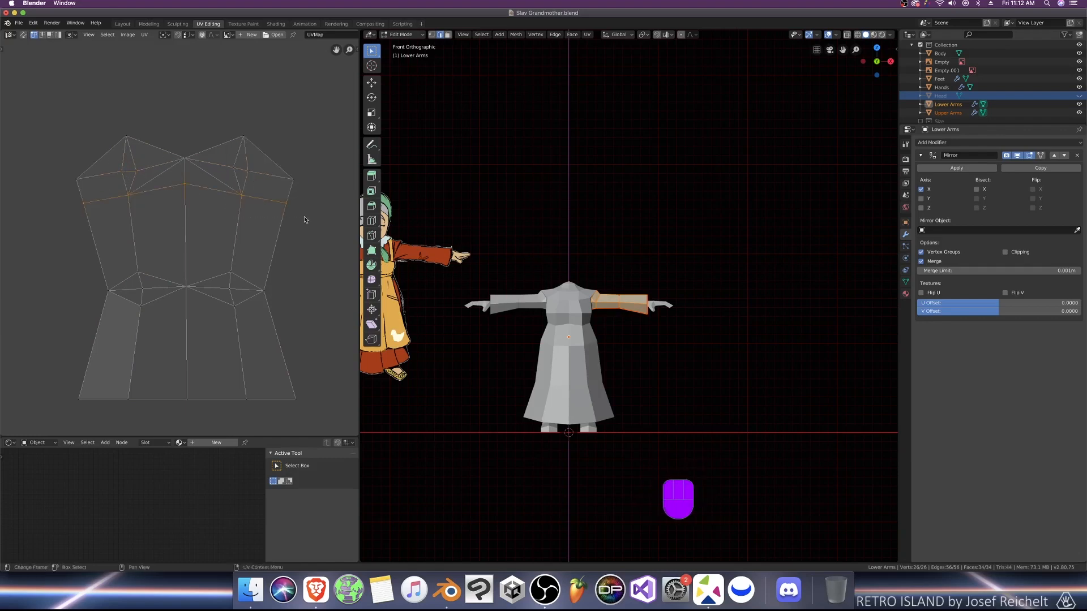
key(shift+w)
Step: Move the arm island's top section slightly up along Y and straighten the centre column with Align X
drag(46, 111, 310, 197)
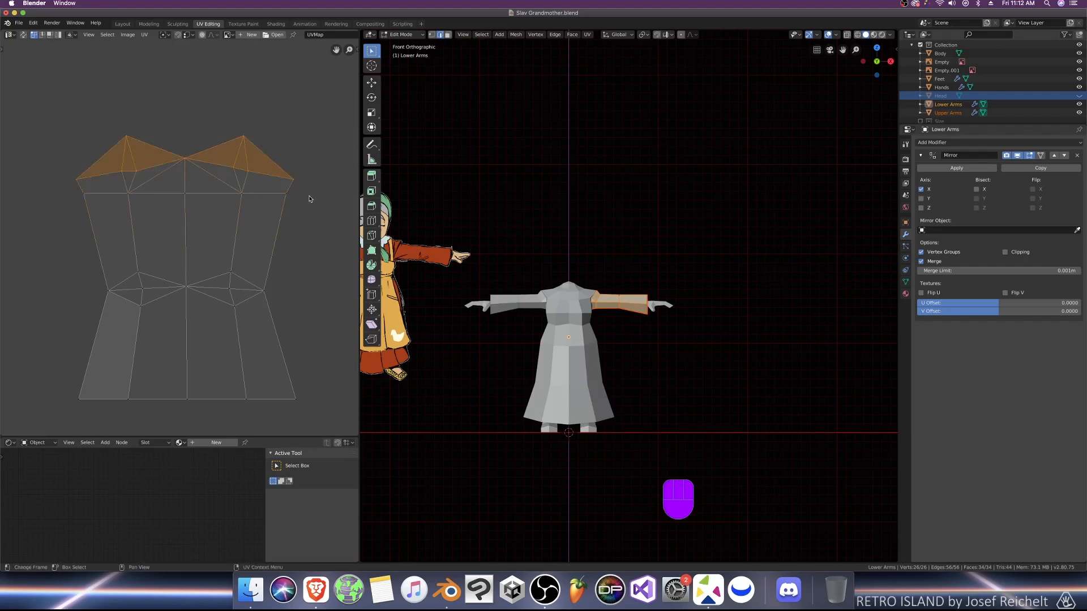
key(g)
key(y)
click(307, 189)
scroll(269, 225, down, 2)
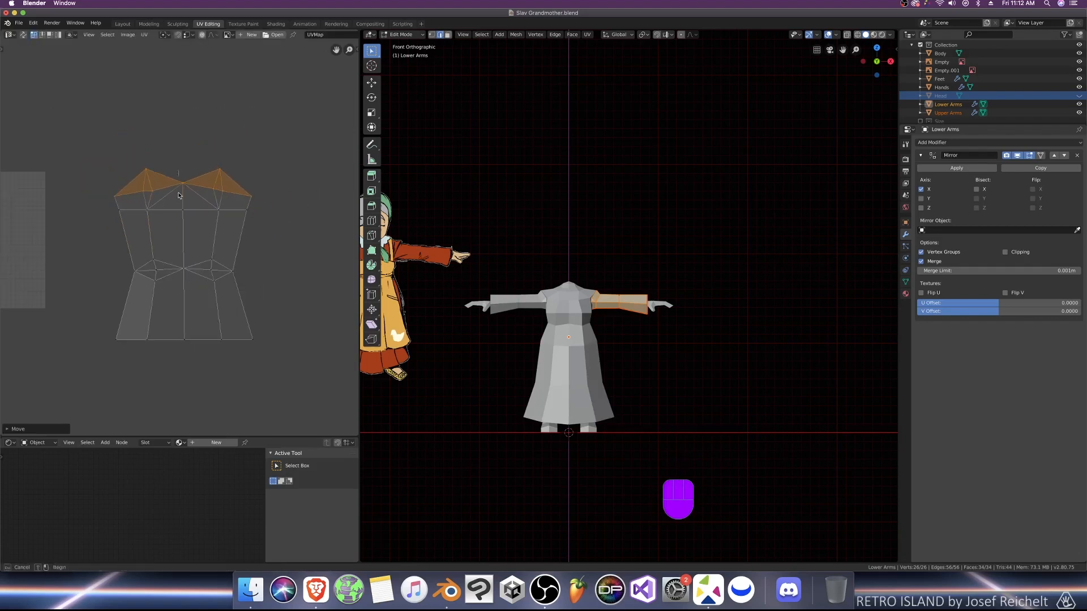
drag(179, 165, 193, 345)
key(shift+w)
click(193, 334)
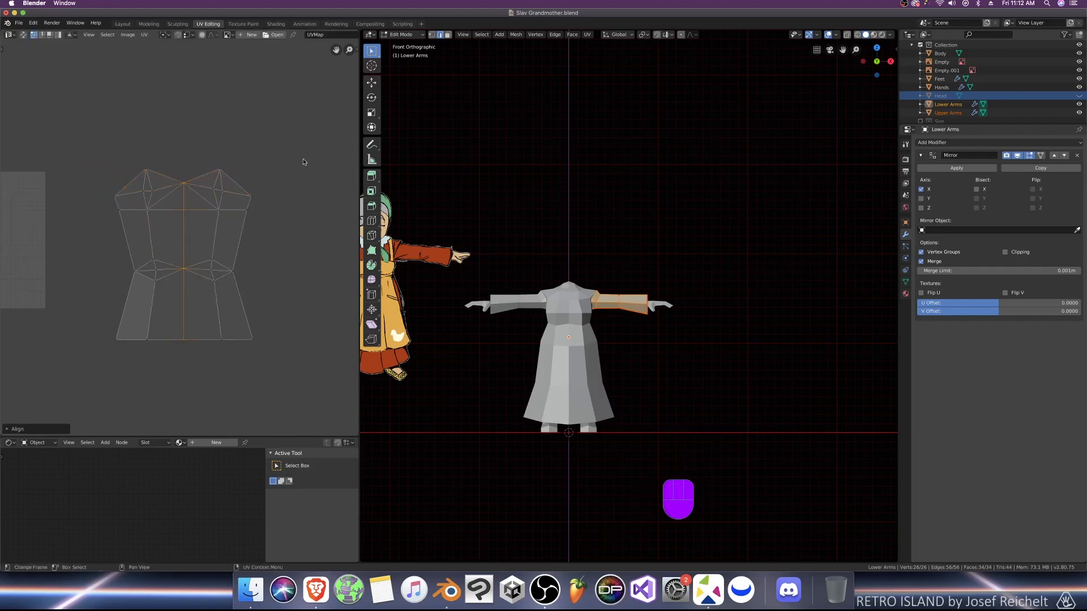
Step: Scale down the assembled arm islands and move the small square island close beside them
drag(307, 146, 106, 363)
scroll(193, 354, down, 2)
key(s)
click(240, 324)
middle_drag(282, 163, 225, 202)
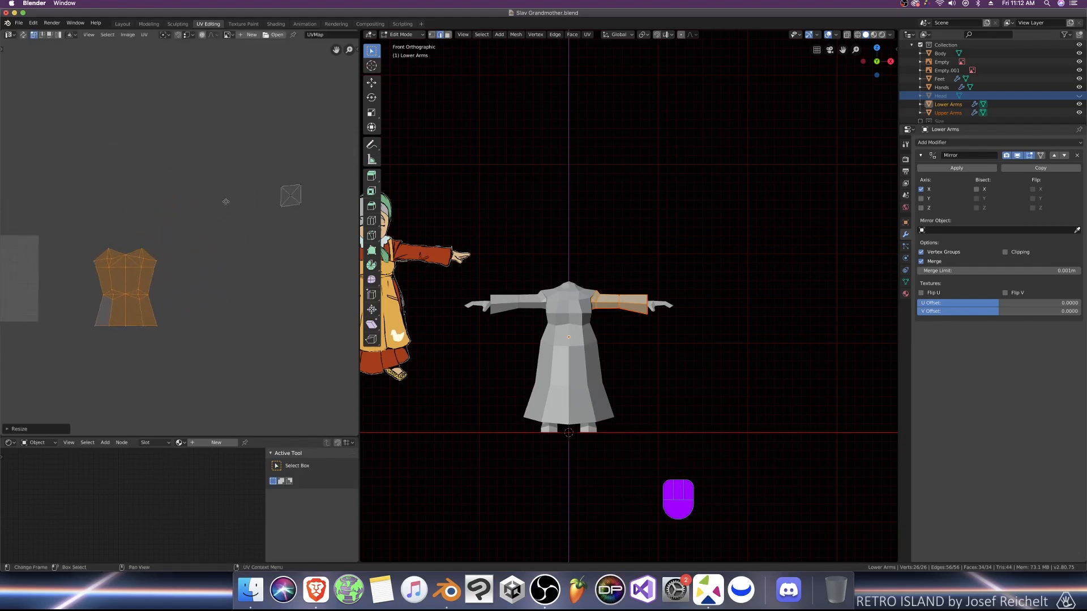
click(290, 195)
key(g)
click(181, 348)
scroll(182, 348, down, 1)
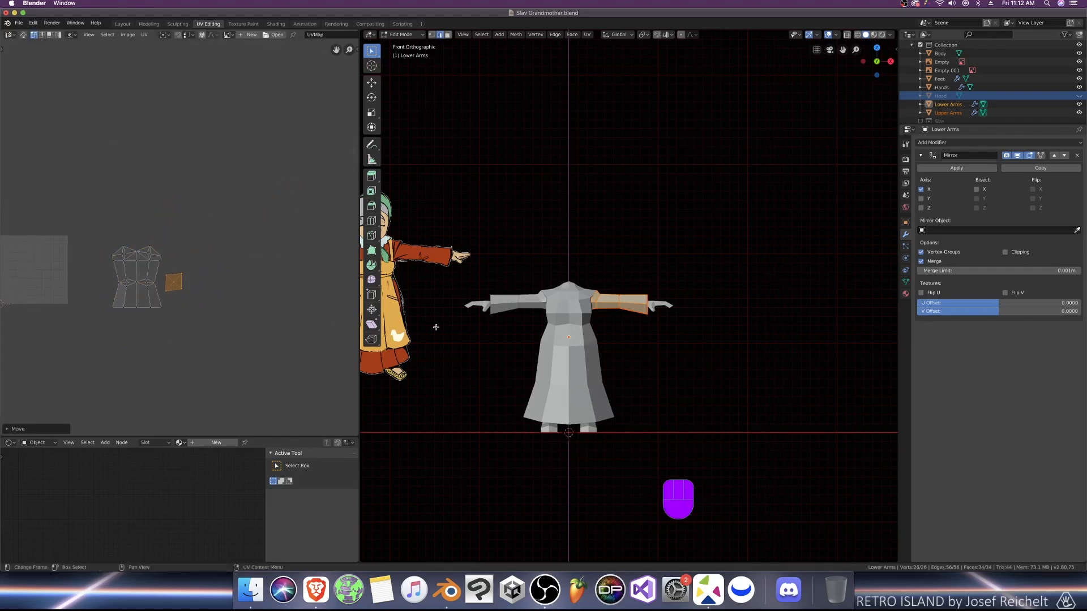
Step: Leave the arms' edit mode, save the file and open the hands to check their UV layout
key(Tab)
key(super+s)
shift+click(659, 306)
key(Tab)
scroll(170, 260, down, 4)
middle_drag(138, 268, 198, 280)
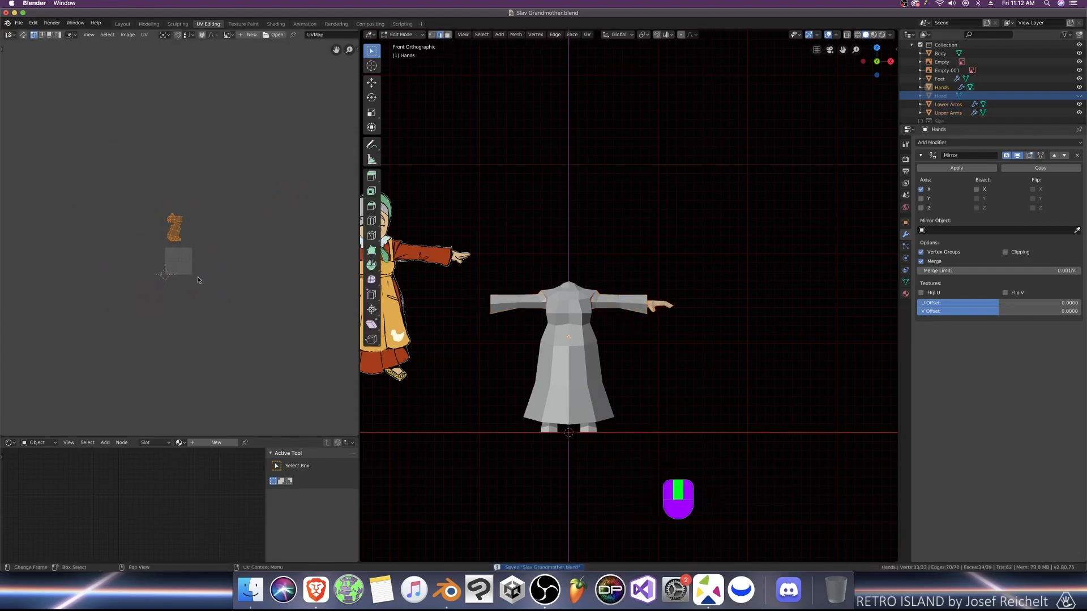
Step: Open the feet for UV editing and view the small two-part island up close
key(Tab)
click(589, 427)
key(Tab)
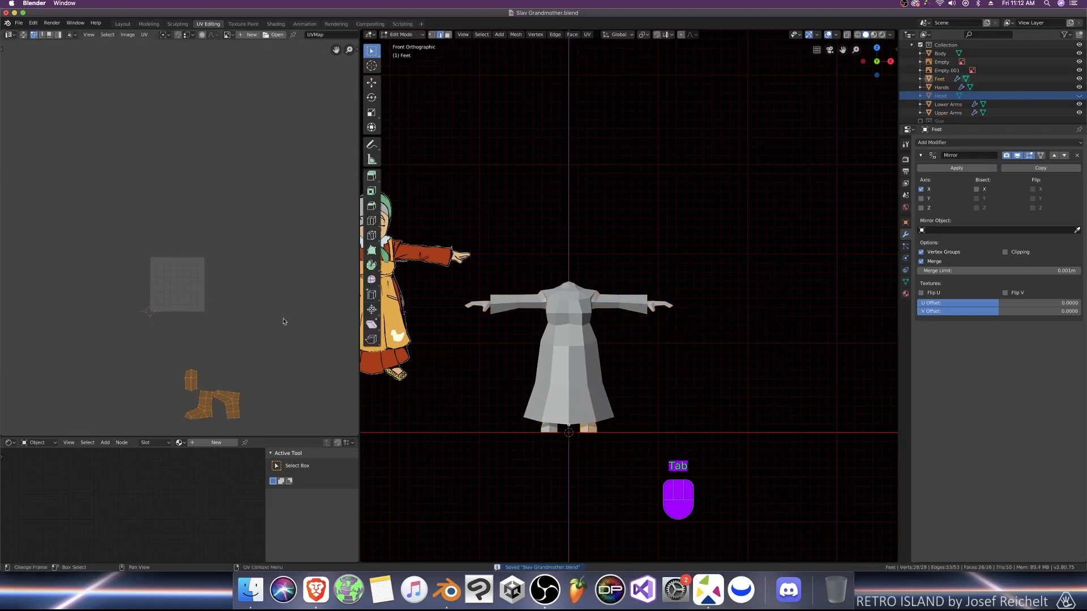
scroll(243, 348, up, 5)
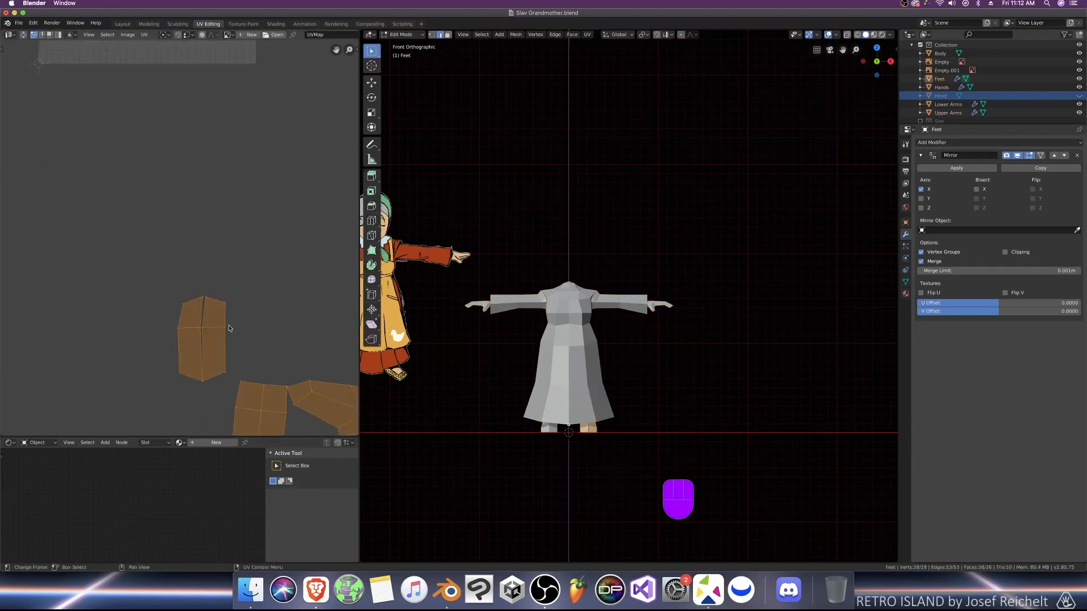
scroll(235, 305, up, 2)
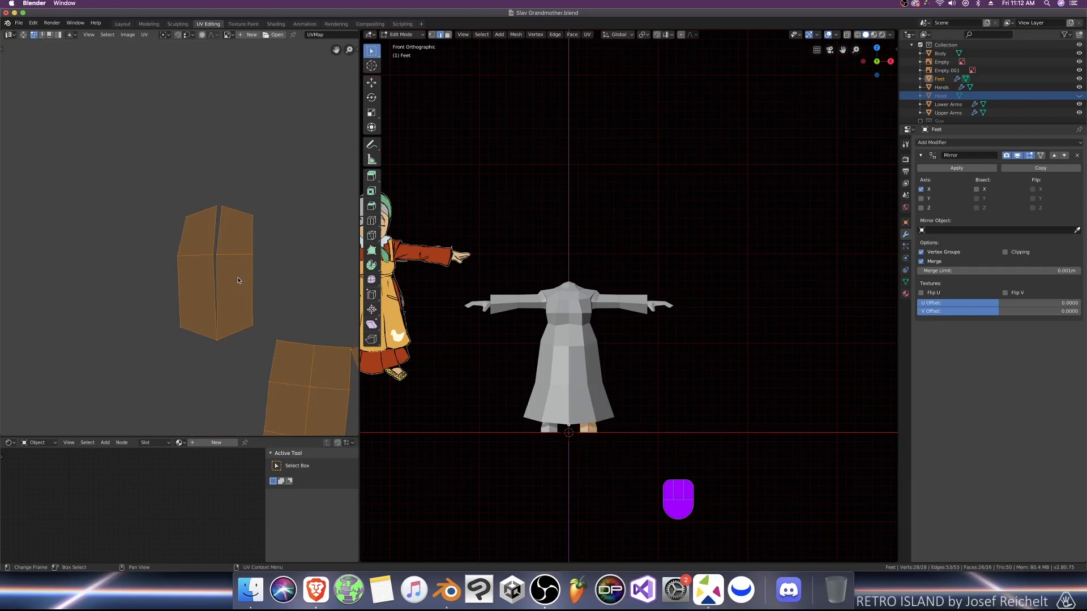
Step: Close the gap down the middle of the small foot island and straighten its centre line with Align X
click(227, 221)
key(g)
click(219, 217)
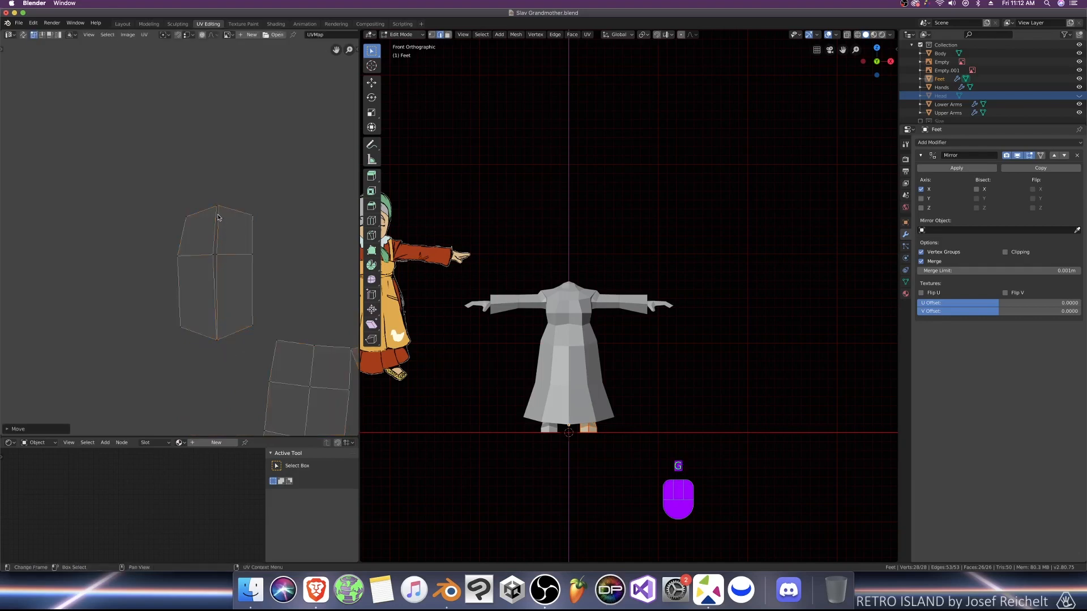
key(g)
click(216, 259)
drag(209, 190, 227, 401)
key(shift+w)
click(227, 395)
scroll(169, 259, down, 5)
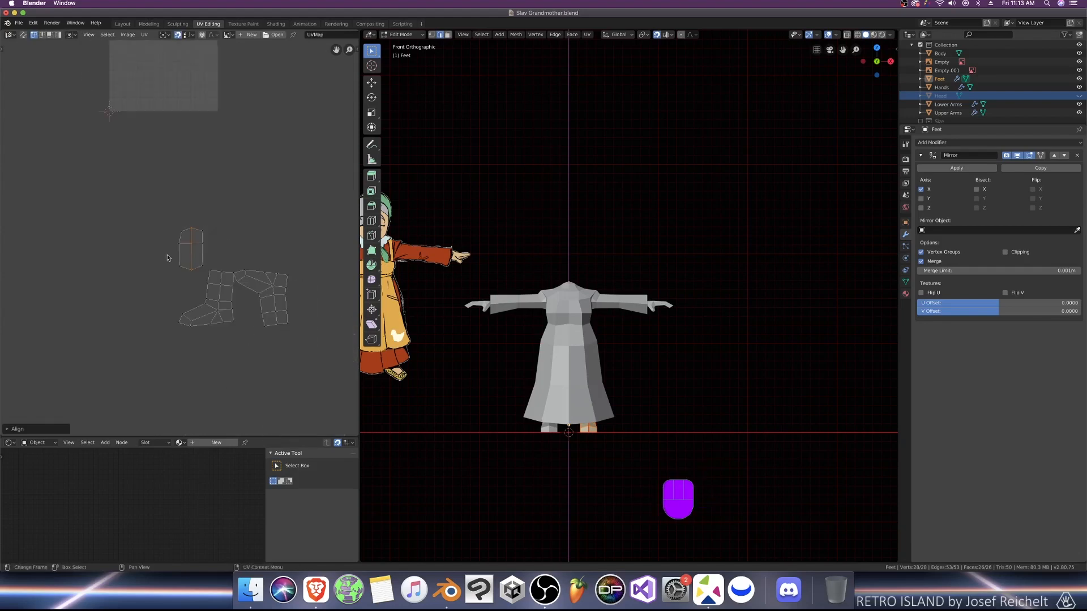
Step: Rotate the second foot island 180 degrees in two 90-degree turns and move it slightly away from the first foot island
key(4)
click(286, 309)
text(r)
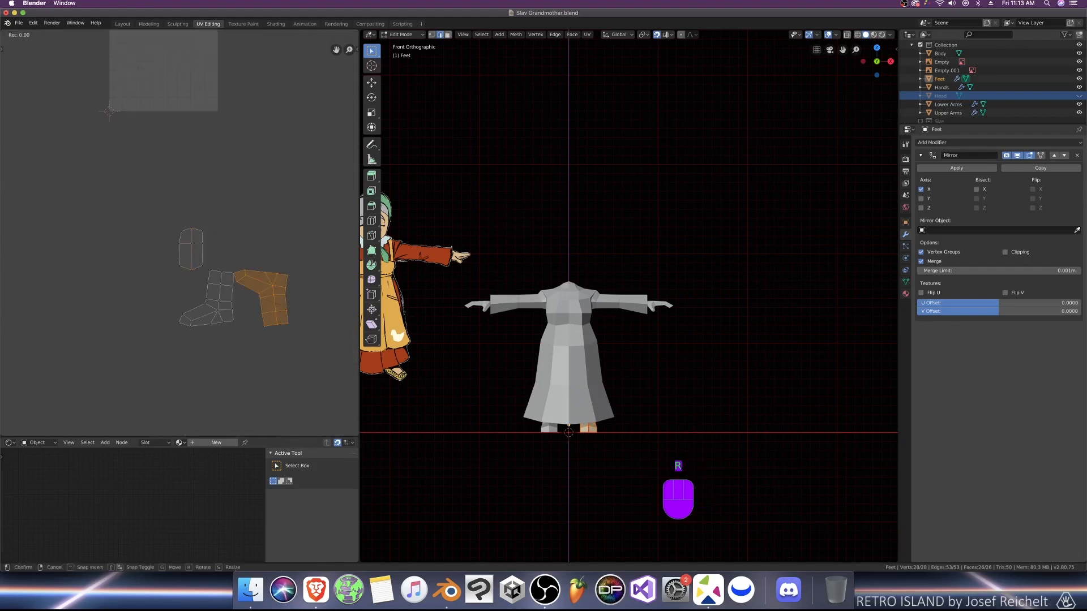
text(90)
key(Return)
text(r90)
key(Return)
scroll(266, 307, up, 2)
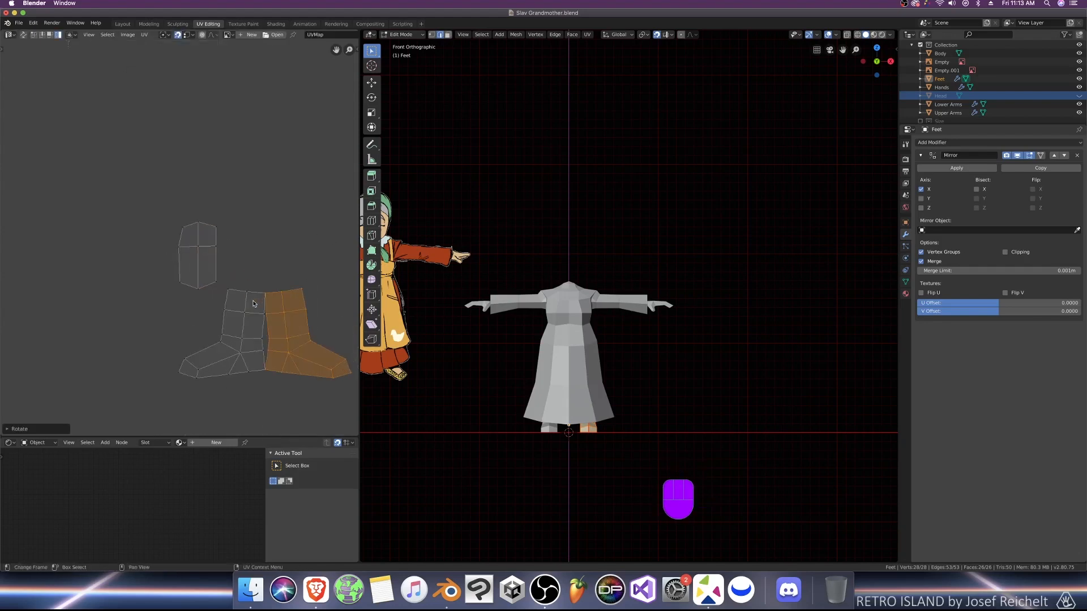
key(g)
click(259, 306)
scroll(240, 266, down, 5)
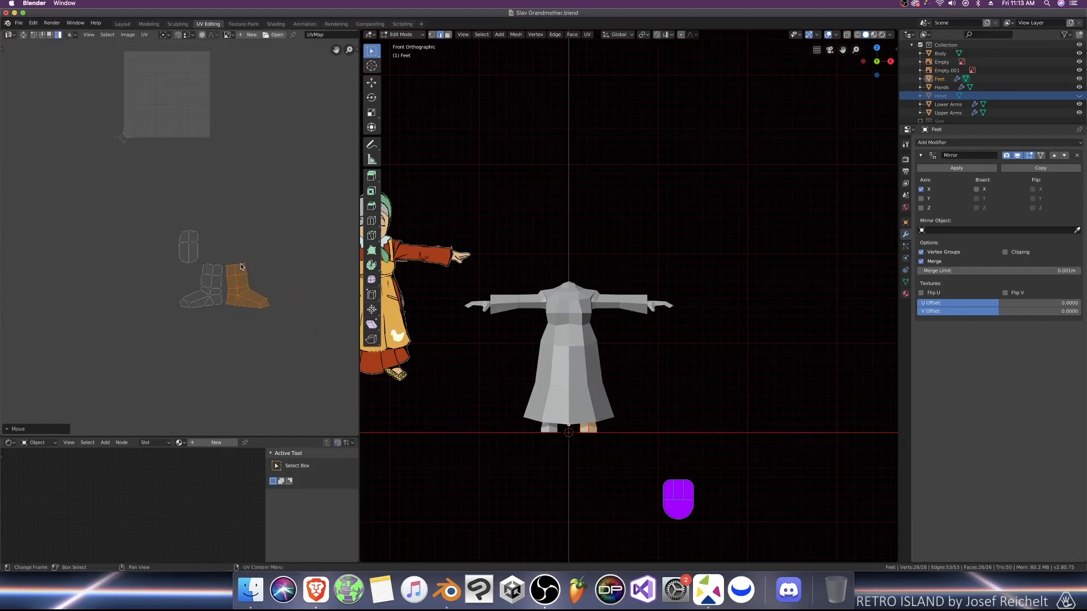
Step: Leave the feet's edit mode and save the file
scroll(240, 266, down, 2)
key(Tab)
key(super+s)
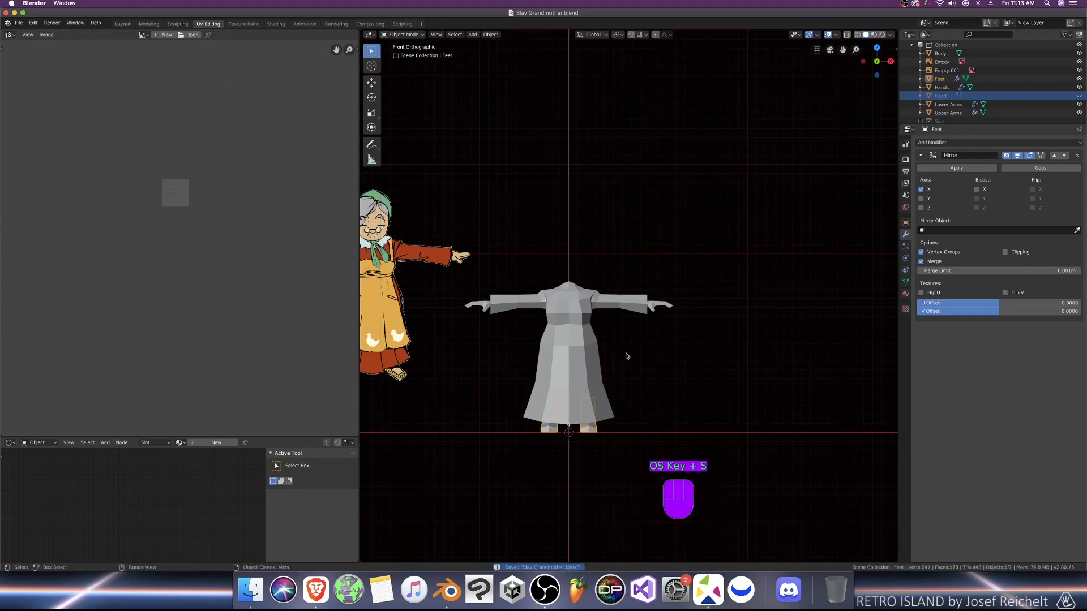
drag(729, 251, 527, 453)
key(Tab)
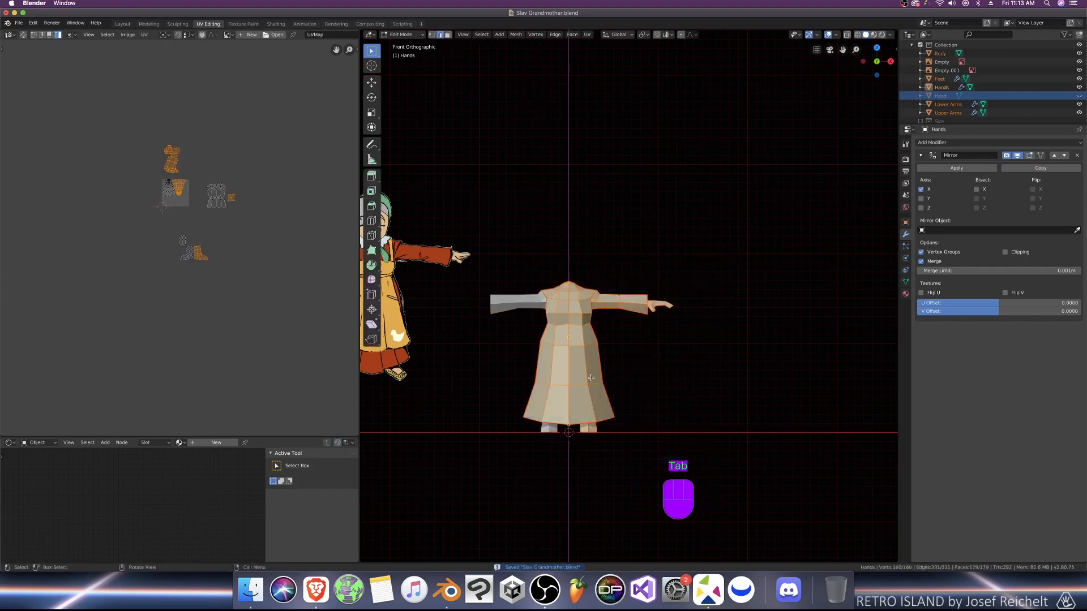
key(Tab)
key(Tab)
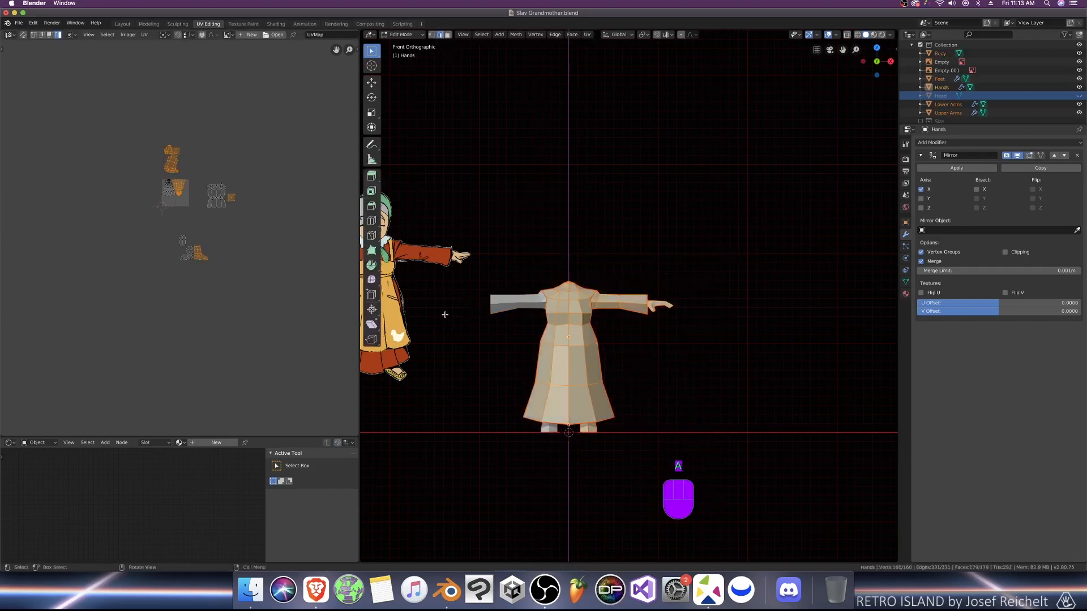
key(Tab)
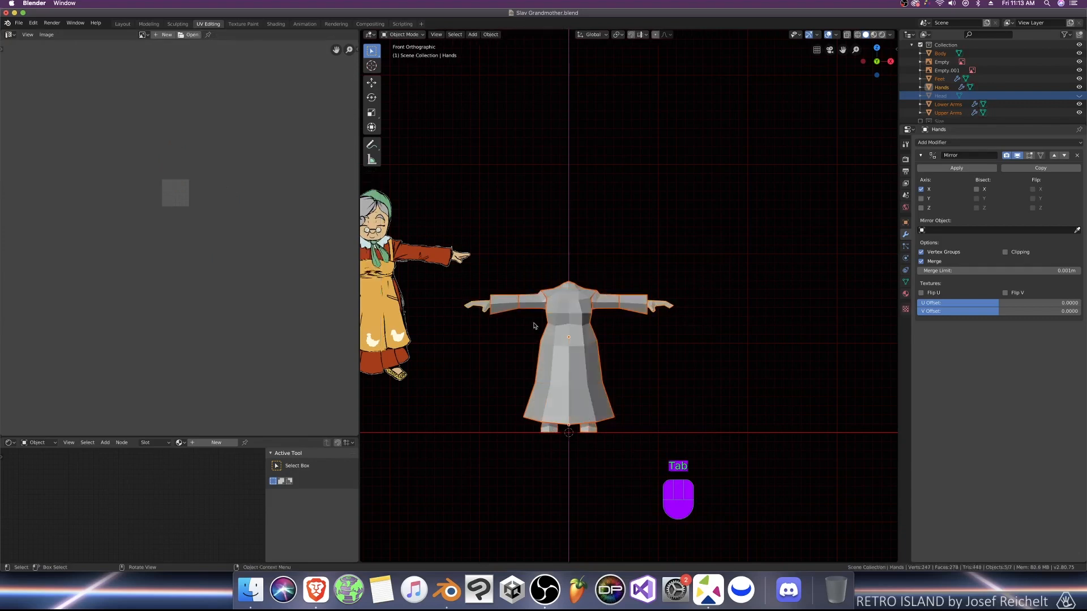
Step: Reveal the hidden geometry of the hands, select all the body parts and open them together for UV editing
click(647, 307)
key(Tab)
key(alt+h)
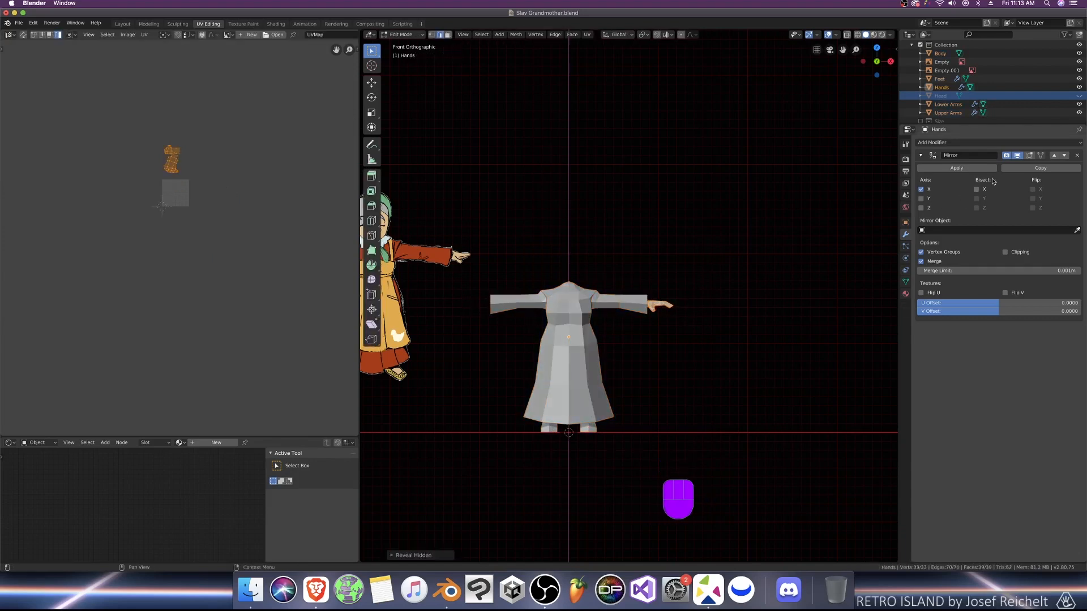
drag(702, 256, 537, 432)
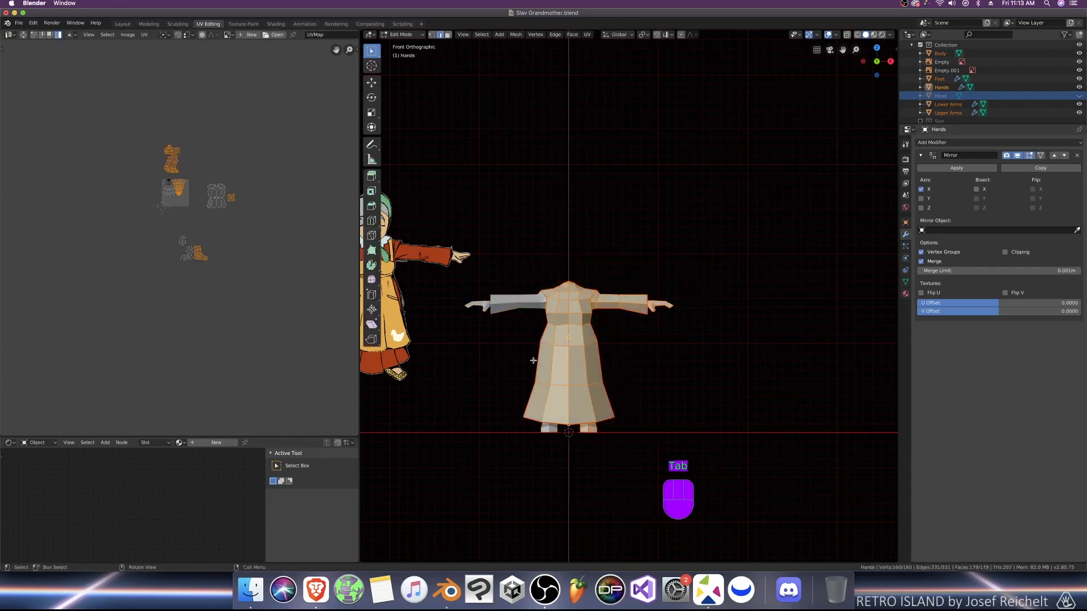
scroll(204, 286, up, 6)
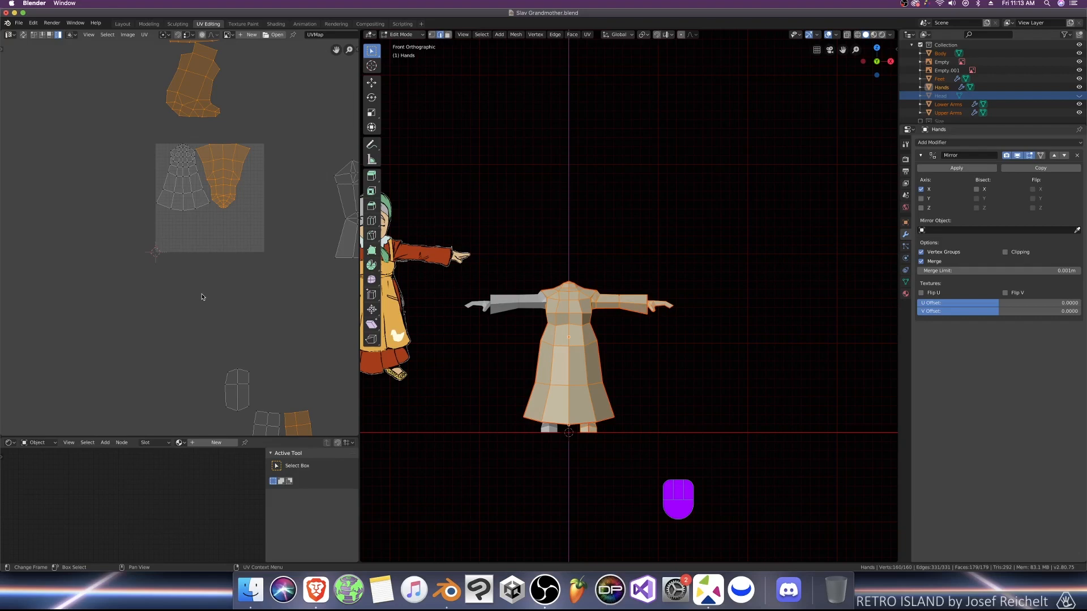
scroll(202, 297, up, 4)
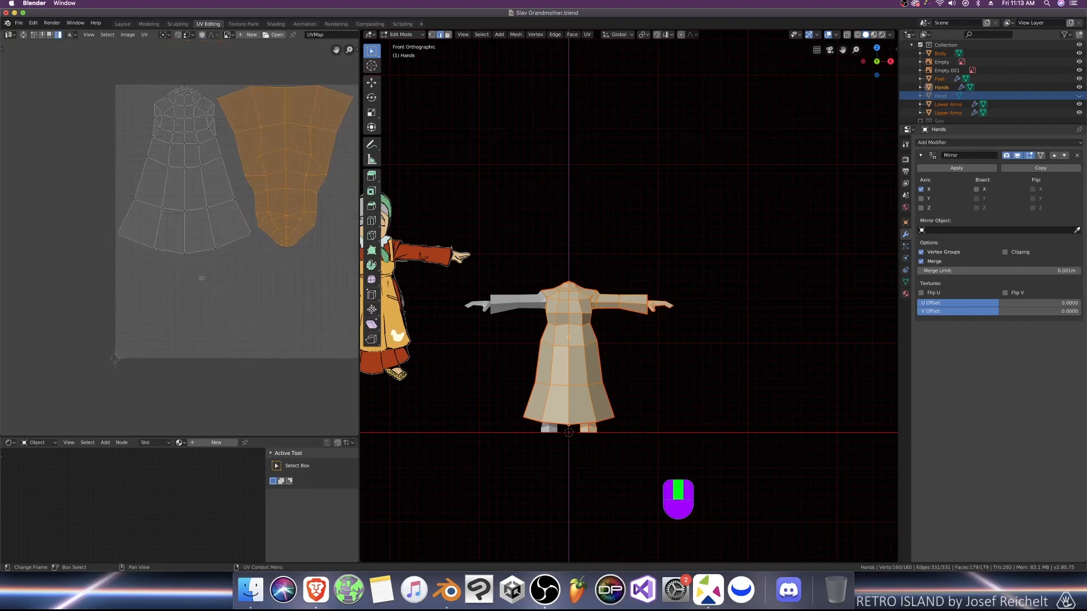
Step: Rotate the upside-down body island 180 degrees and move it along X, away from the other body island
middle_drag(243, 264, 233, 273)
click(287, 262)
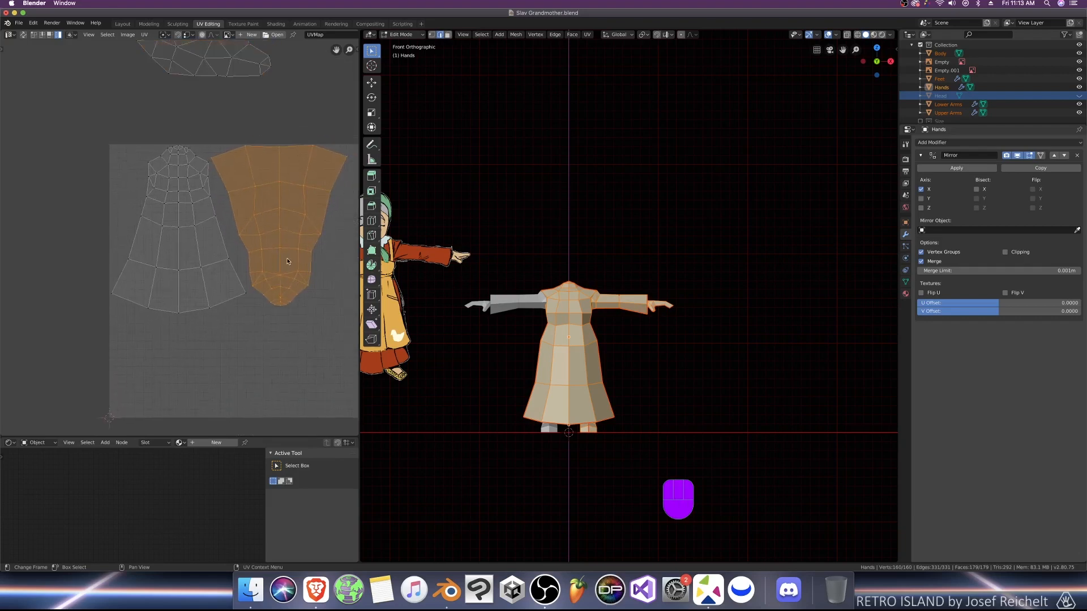
text(r180)
key(Return)
scroll(269, 269, down, 3)
key(g)
key(x)
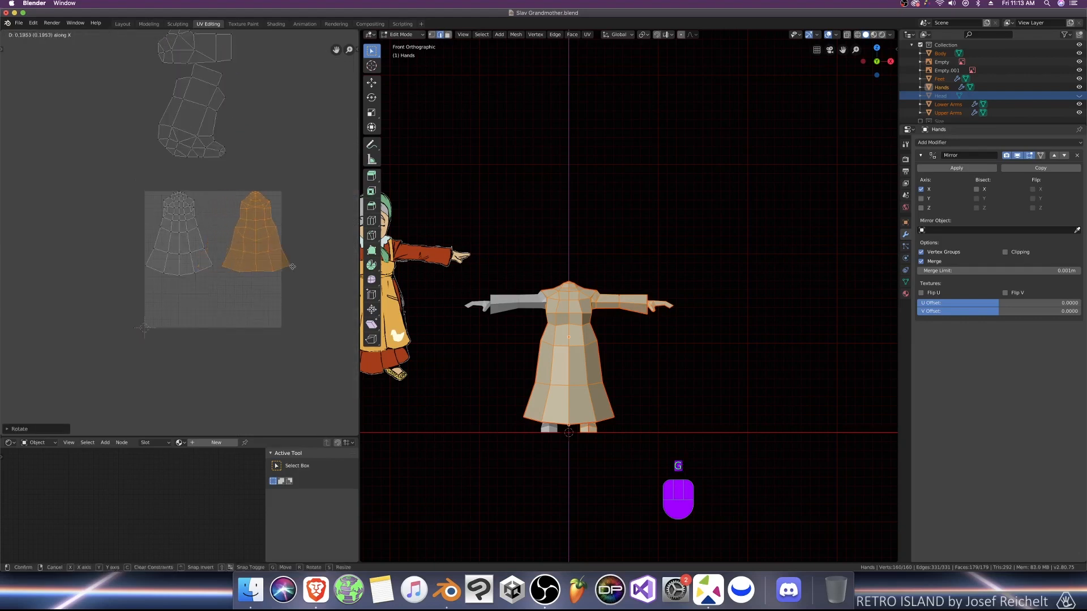
click(297, 267)
Step: Try to scale the bodice sections of both body islands together
scroll(227, 232, up, 4)
drag(112, 107, 238, 197)
middle_drag(238, 209, 195, 227)
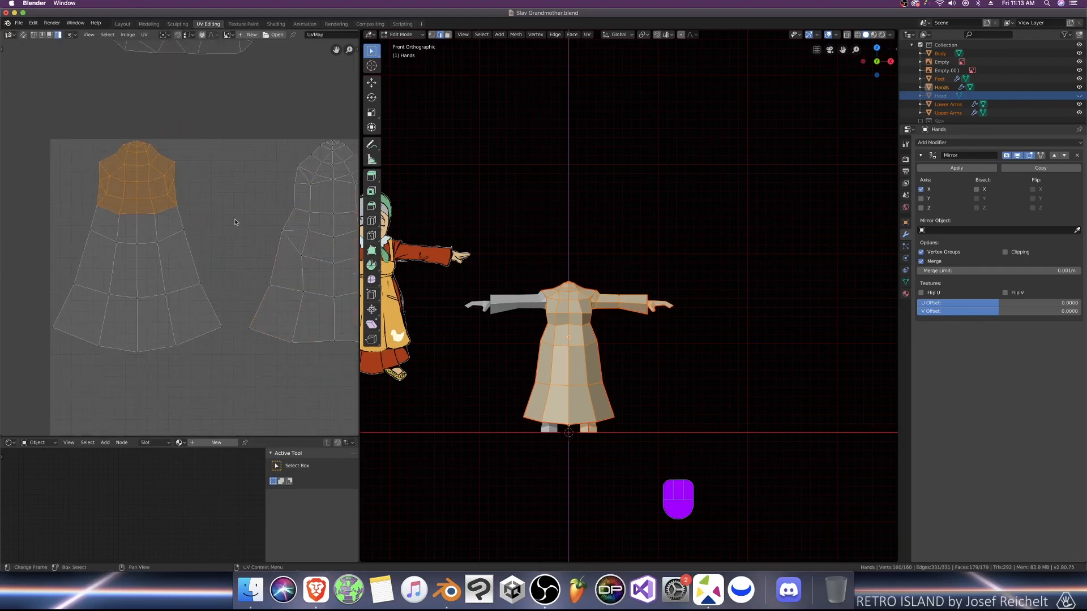
scroll(234, 223, down, 1)
shift+drag(245, 152, 353, 220)
key(s)
click(181, 198)
key(super+z)
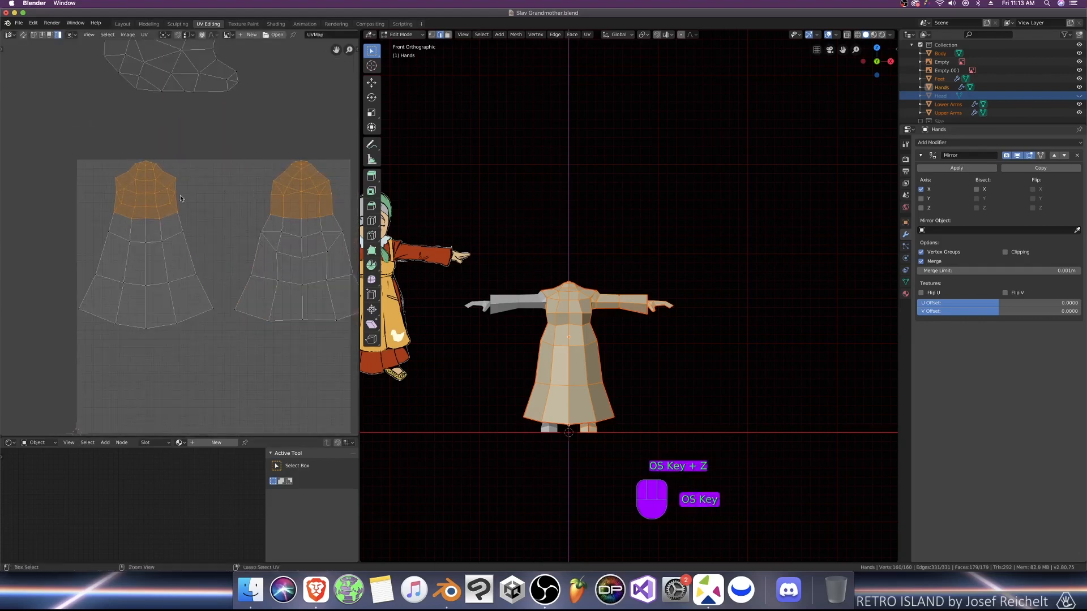
Step: Scale up the bodice section of each body island slightly, one island at a time
click(181, 198)
key(s)
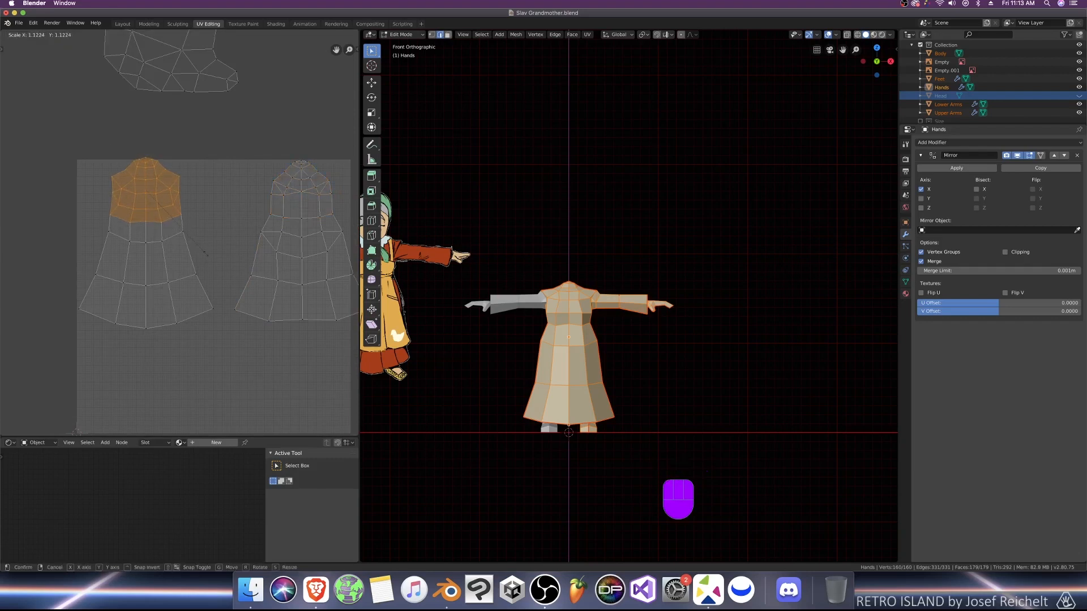
click(207, 254)
middle_drag(207, 255, 168, 270)
drag(221, 155, 303, 235)
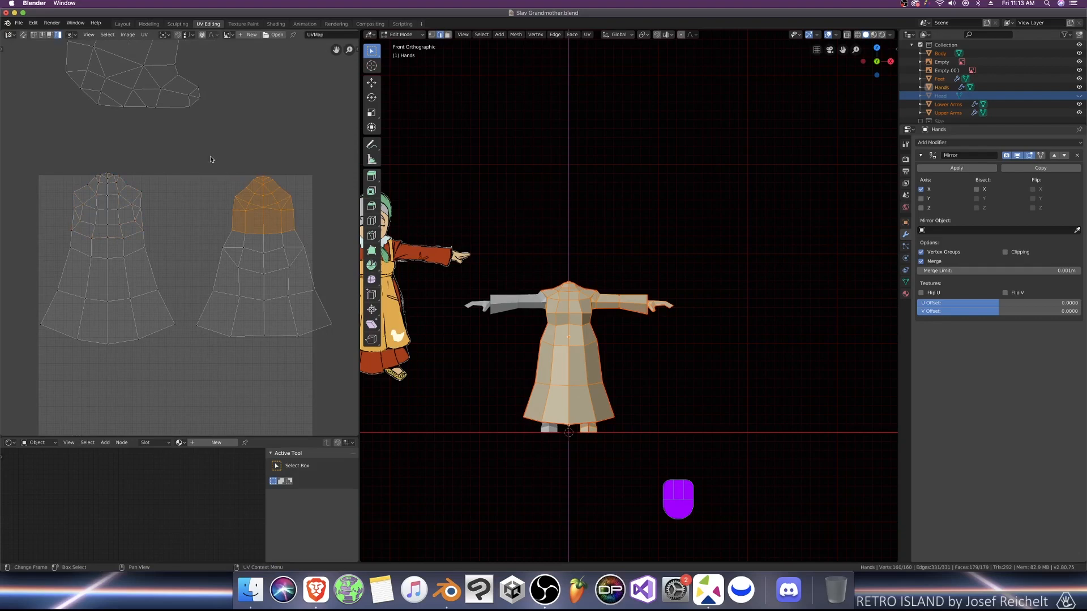
key(s)
click(308, 225)
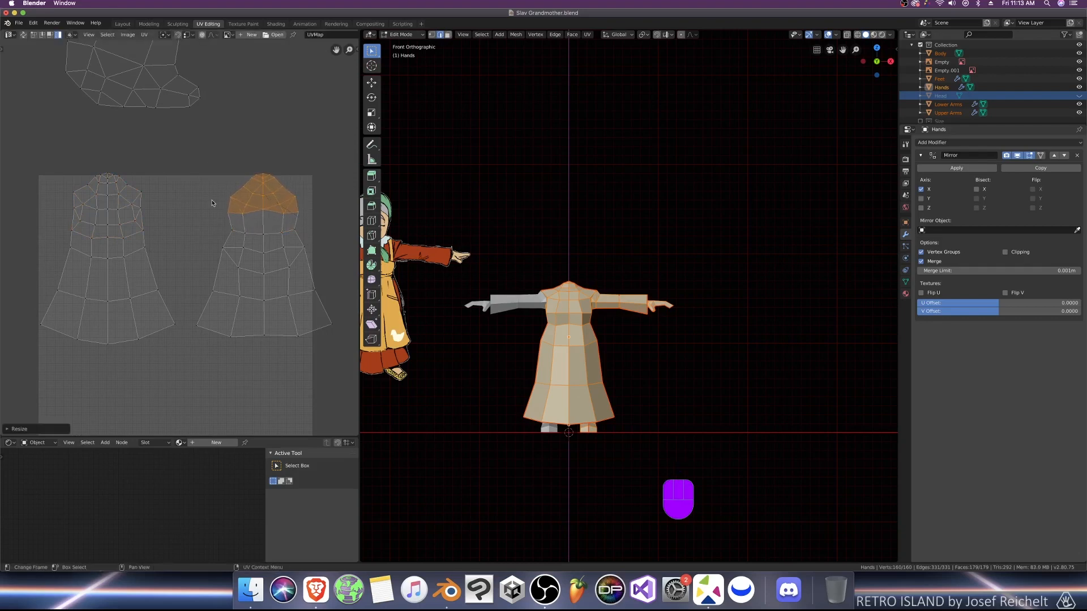
Step: Turn the second body island upside down with a 180-degree rotation and fit it closely beside the first one
scroll(176, 233, down, 3)
text(r180)
key(Return)
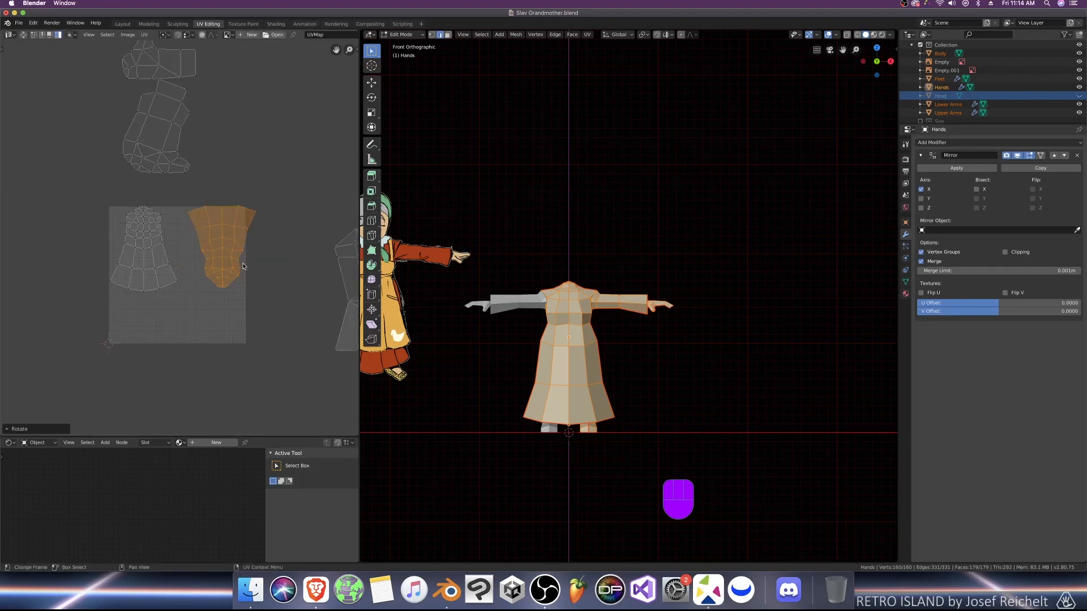
key(g)
key(x)
click(218, 271)
scroll(218, 270, up, 5)
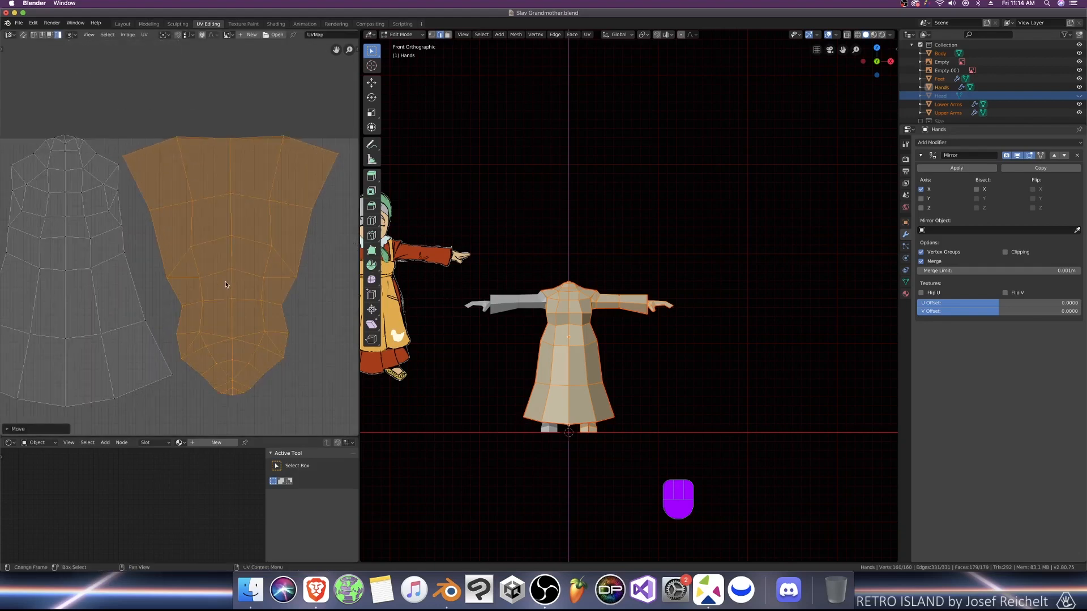
key(g)
click(220, 287)
scroll(261, 243, down, 2)
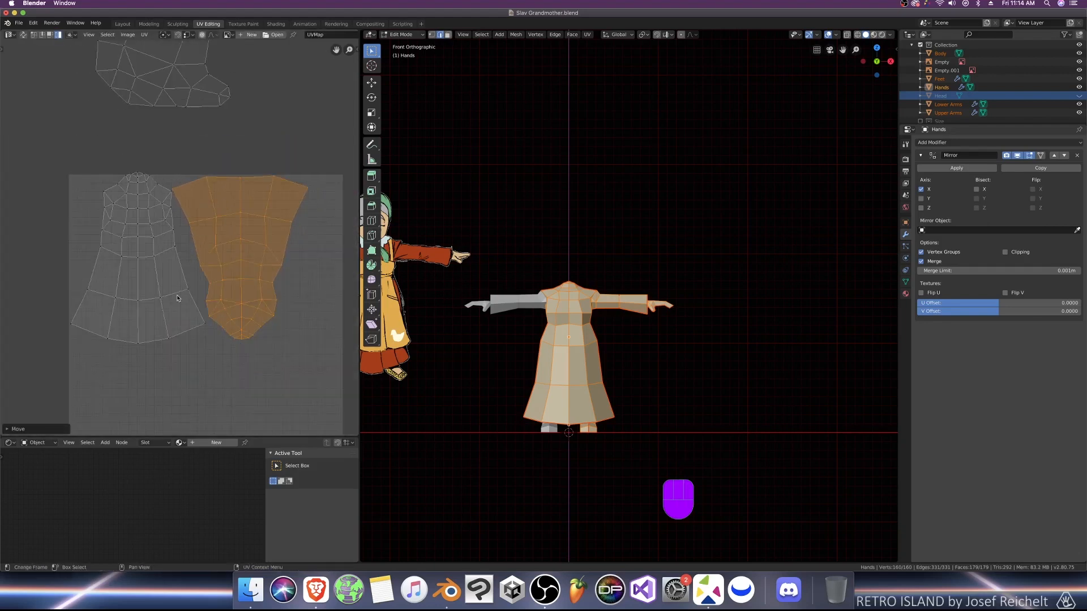
Step: Scale down the two body islands together, then shrink the arm islands and bring them next to the body islands
key(a)
key(s)
click(235, 338)
scroll(228, 340, down, 8)
middle_drag(312, 279, 253, 259)
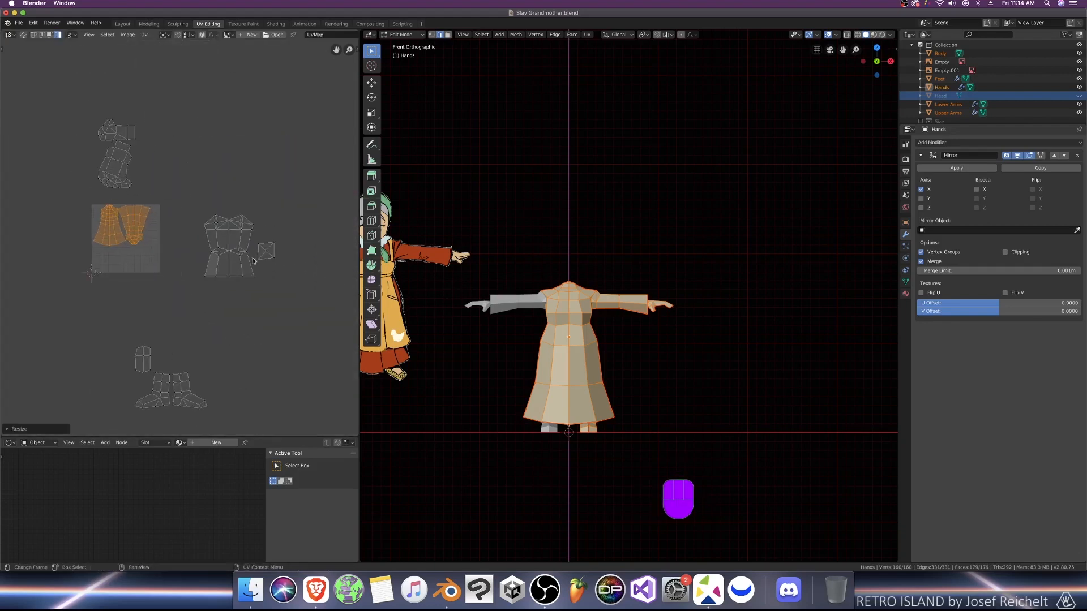
click(227, 239)
shift+click(222, 262)
key(g)
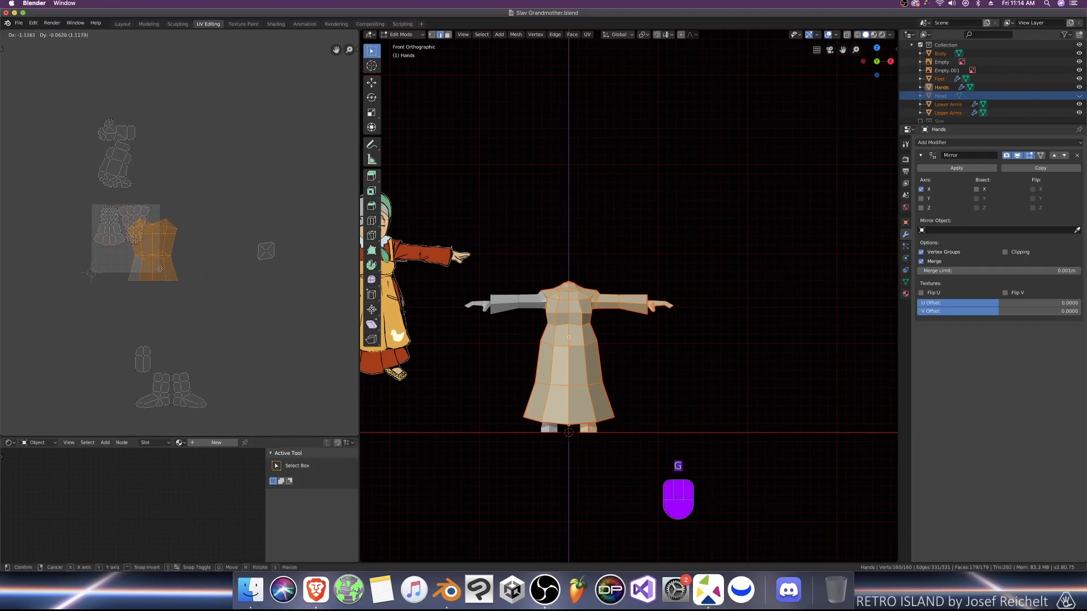
click(155, 270)
key(s)
click(142, 266)
key(g)
click(180, 271)
Step: Try to rescale the two body islands together inside the UV square
scroll(172, 274, up, 2)
middle_drag(173, 274, 227, 272)
click(148, 219)
shift+click(188, 219)
key(s)
click(195, 257)
scroll(228, 272, up, 1)
key(super+z)
Step: Place the arm islands below the second body island, rotate them 90 degrees and adjust their scale
shift+middle_drag(324, 292, 253, 266)
drag(246, 185, 330, 325)
key(g)
click(183, 317)
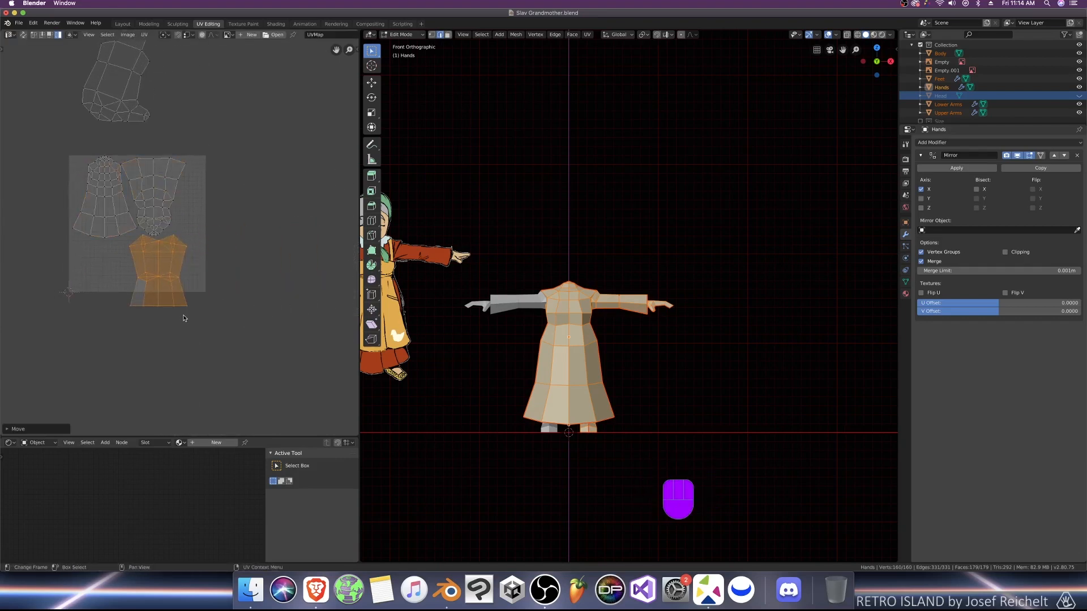
text(r90)
key(Return)
key(s)
click(182, 307)
Step: Fit the arm islands into the UV square's lower-left corner below the first body island and scale them up slightly
scroll(180, 307, up, 3)
key(g)
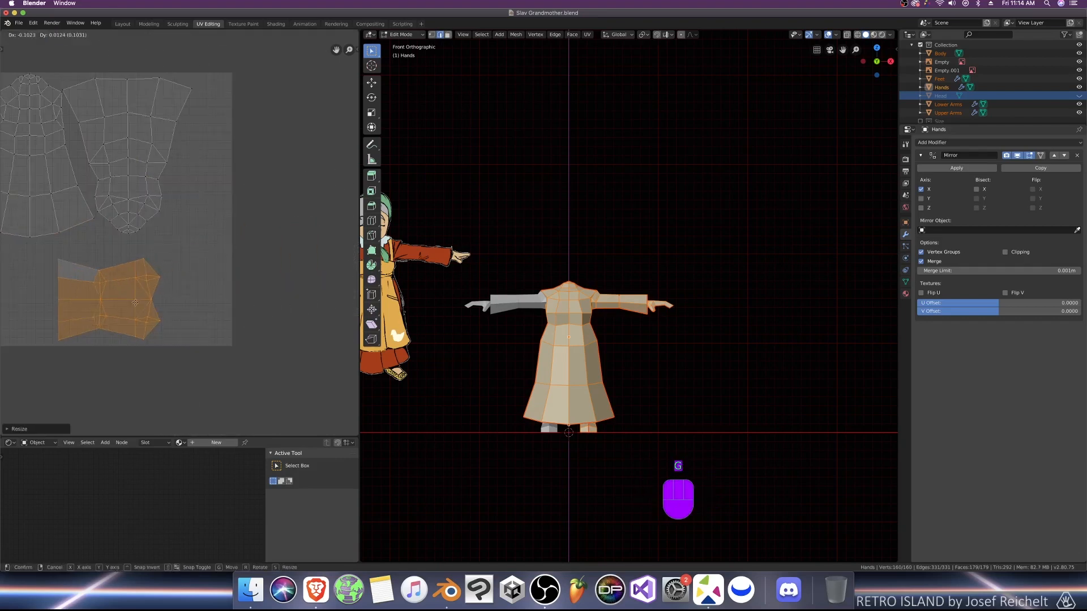
click(117, 303)
middle_drag(117, 303, 206, 289)
key(g)
click(151, 289)
key(s)
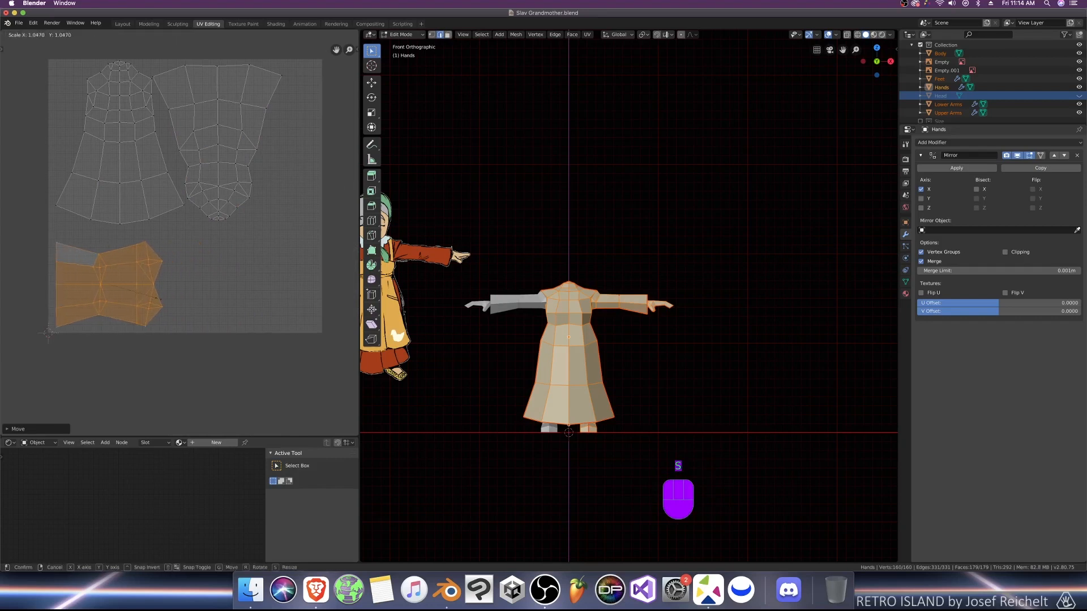
click(161, 300)
Step: Move the two foot islands beside the arm islands and scale them down to fit inside the UV square's lower-right corner
scroll(162, 296, down, 2)
middle_drag(195, 306, 146, 254)
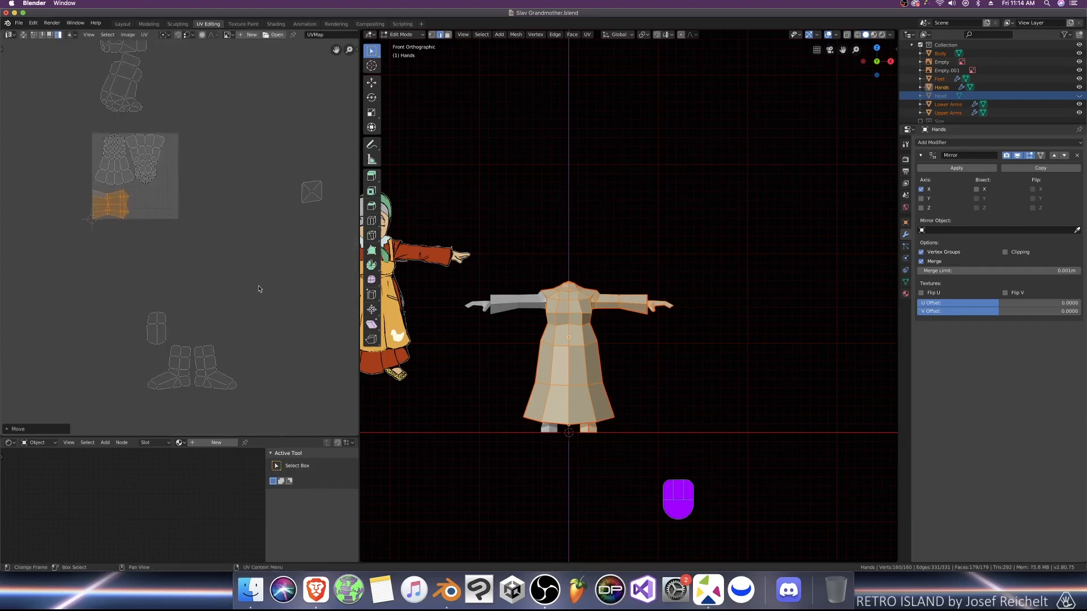
middle_drag(169, 163, 166, 214)
middle_drag(206, 324, 187, 217)
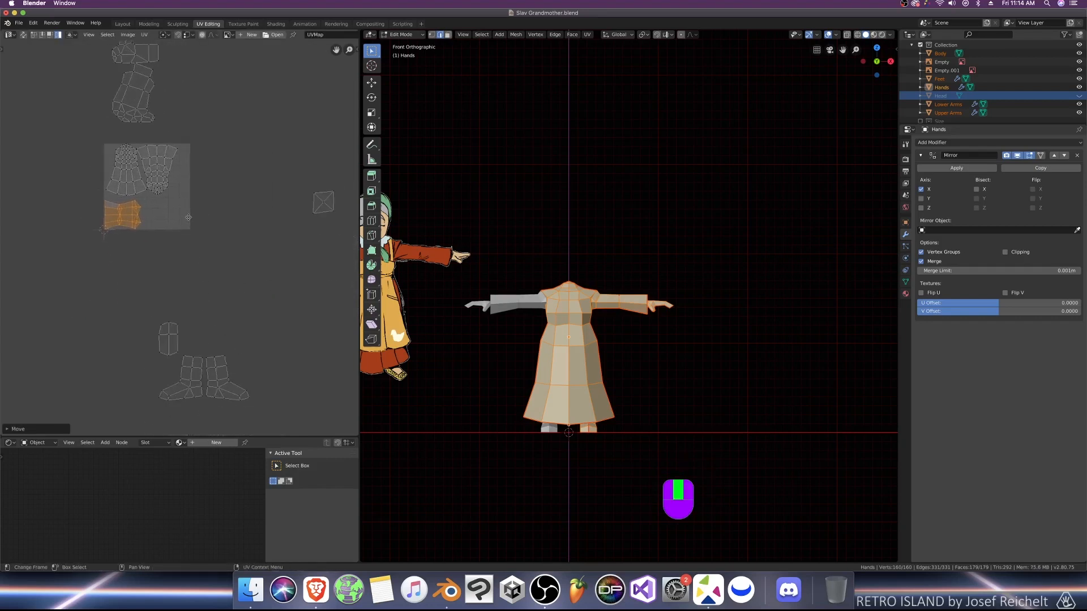
shift+click(226, 387)
key(g)
click(226, 259)
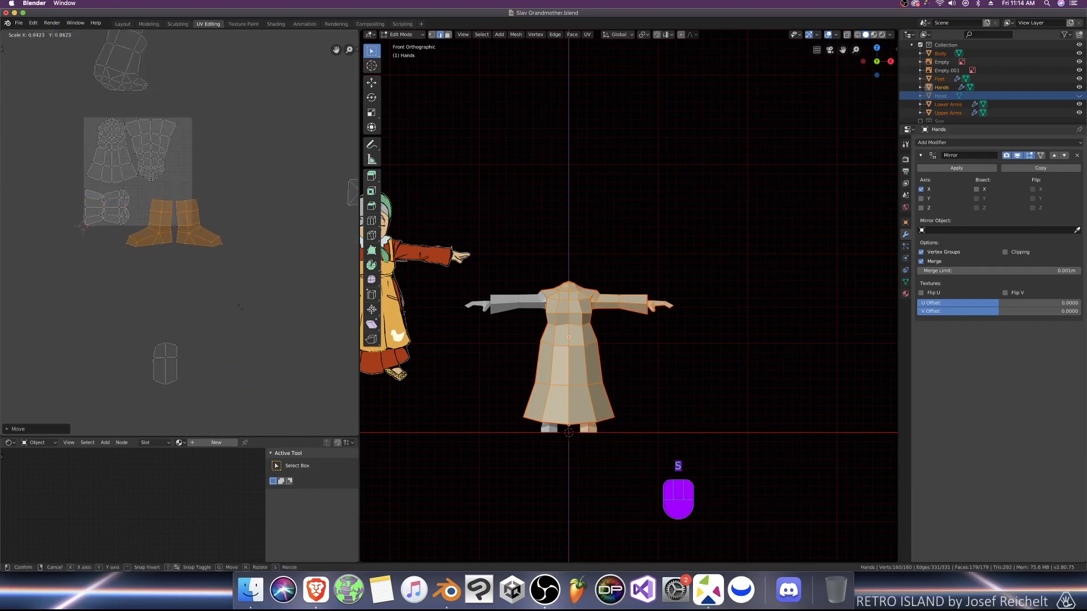
scroll(243, 332, up, 4)
key(s)
scroll(217, 280, up, 2)
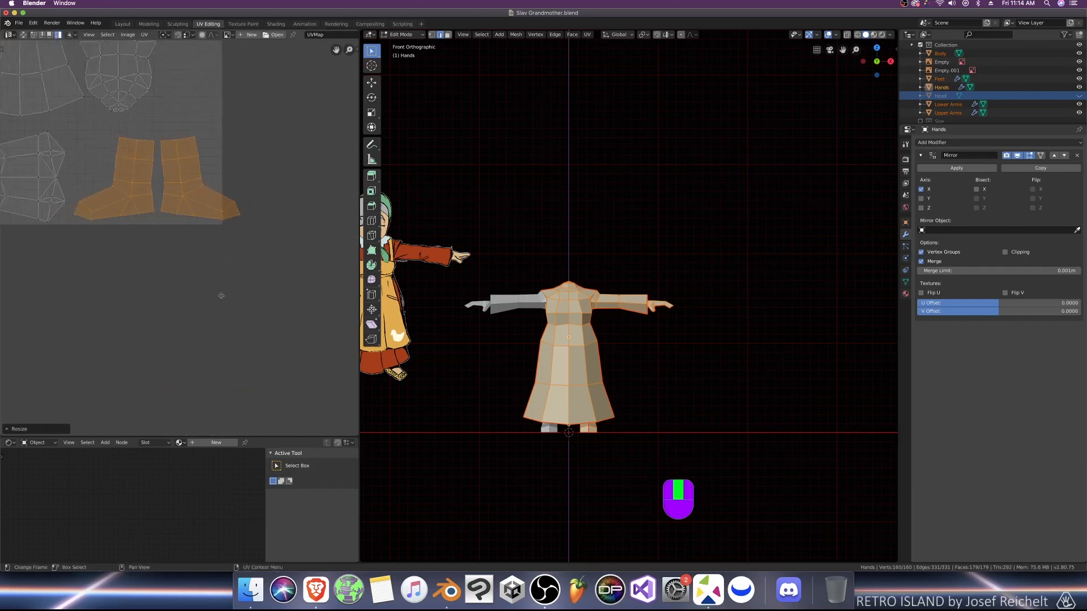
click(235, 345)
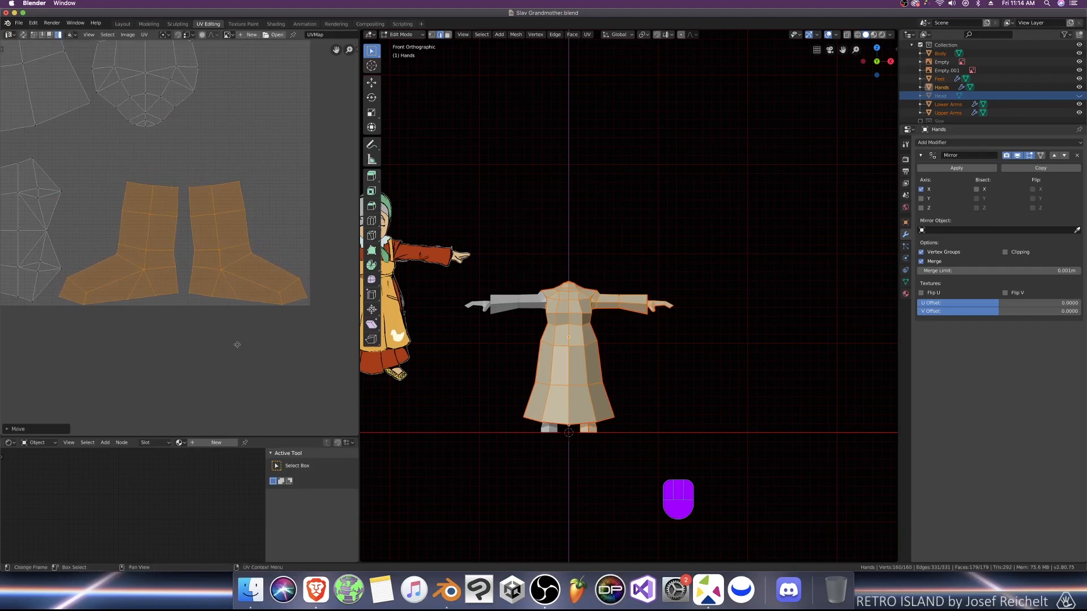
Step: Scale down the small two-part foot island and place it above the toe of the second foot at the UV square's right edge
scroll(236, 347, down, 7)
click(193, 371)
key(g)
scroll(225, 277, up, 3)
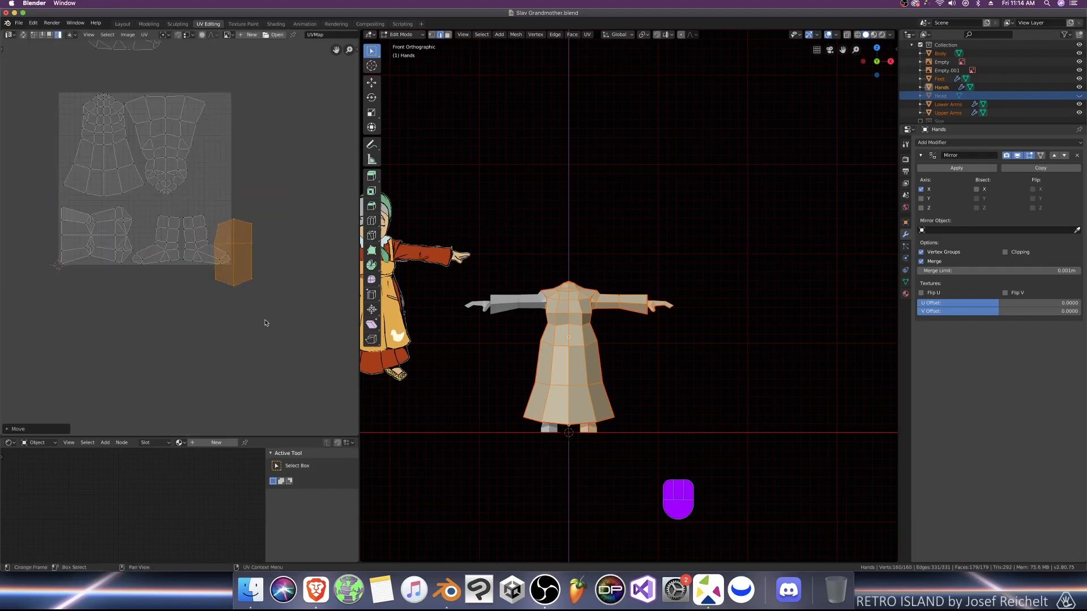
scroll(243, 333, up, 4)
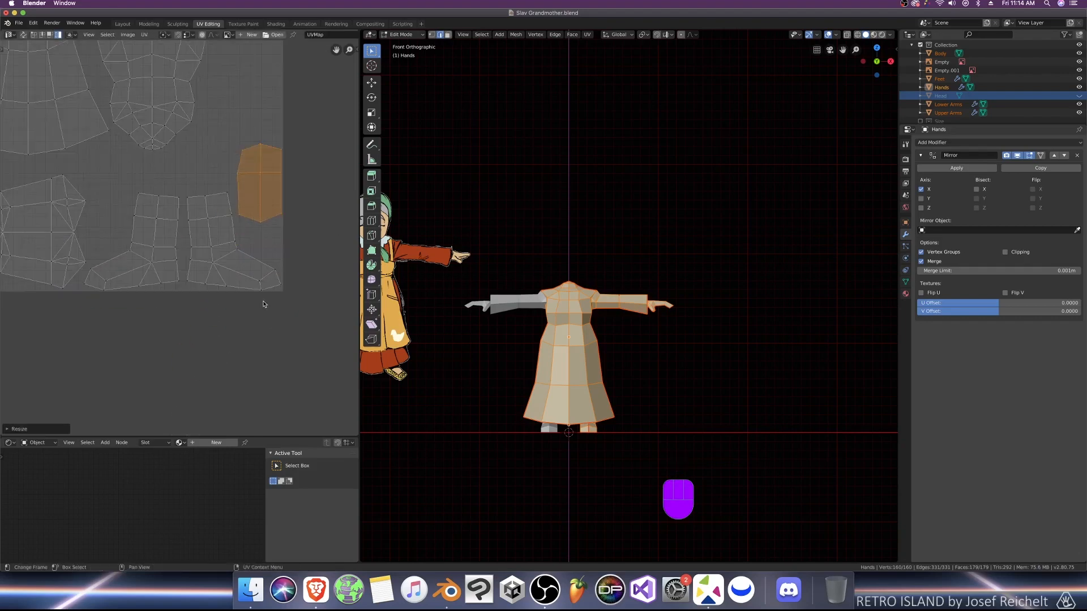
key(s)
click(245, 346)
key(g)
click(245, 349)
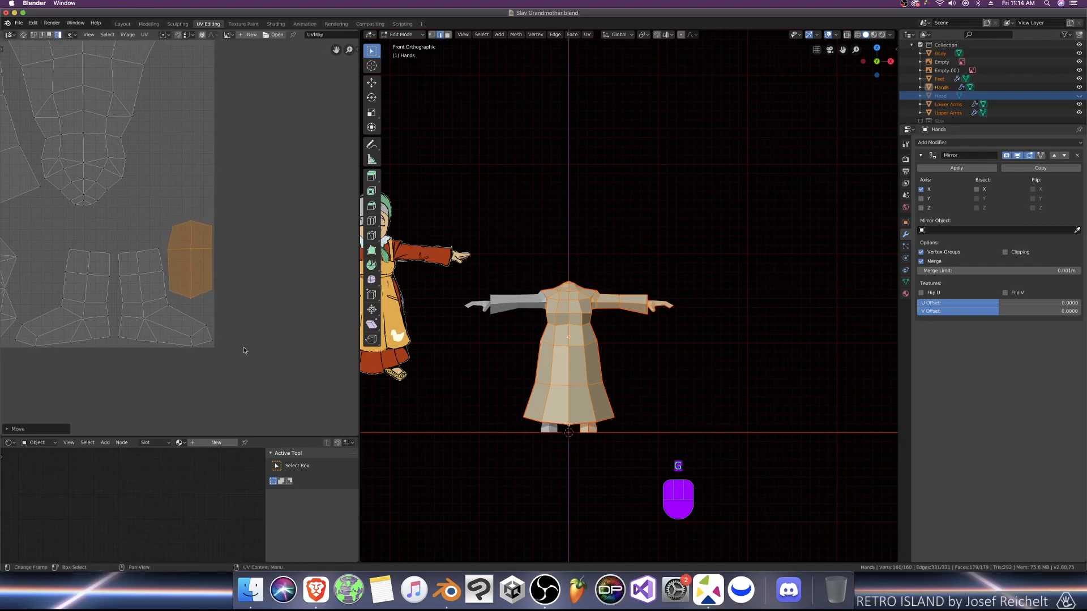
Step: Move the larger hand island away from the smaller hand island, to just above the UV square's right edge
scroll(245, 348, down, 5)
scroll(227, 317, down, 3)
middle_drag(176, 243, 219, 320)
scroll(219, 320, up, 3)
click(220, 321)
key(g)
click(290, 329)
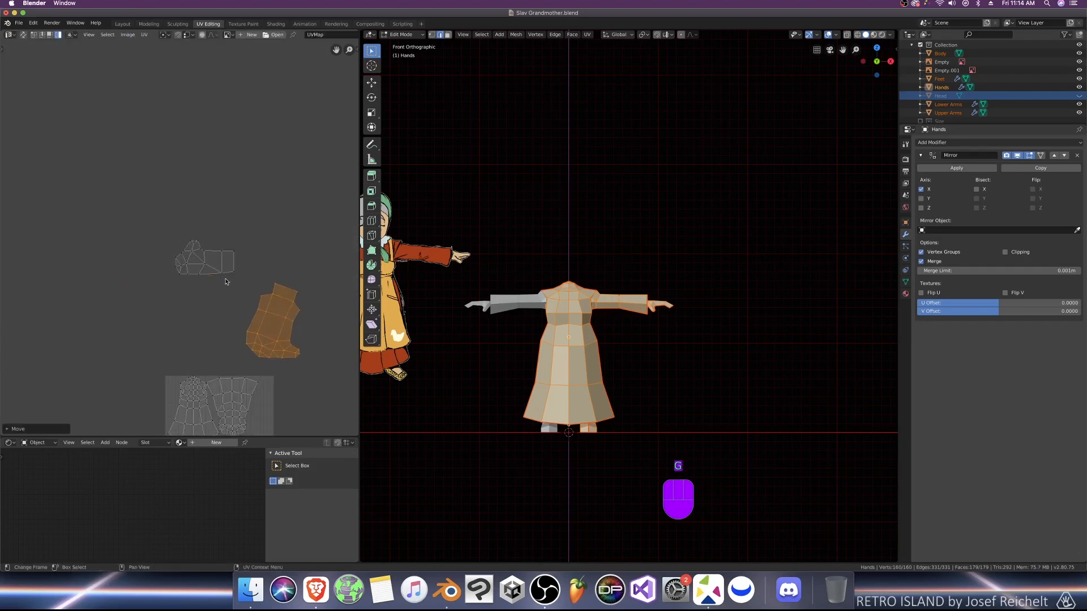
Step: Rotate the smaller hand island by -90 degrees and move it to just outside the UV square's upper-right corner
click(220, 269)
key(r)
click(338, 314)
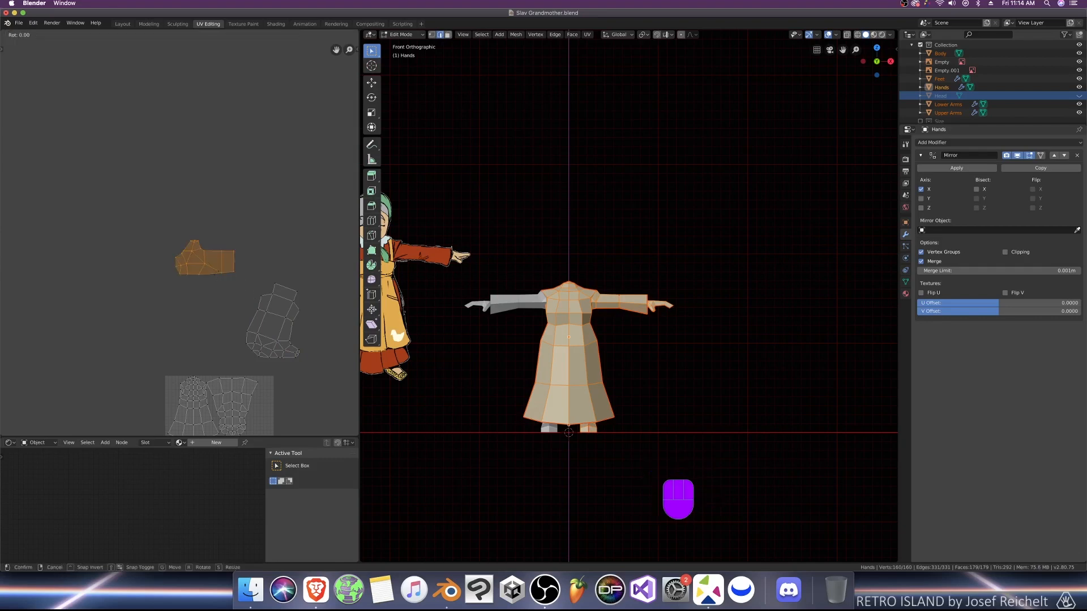
text(-90)
key(Return)
key(g)
click(294, 382)
middle_drag(294, 382, 237, 233)
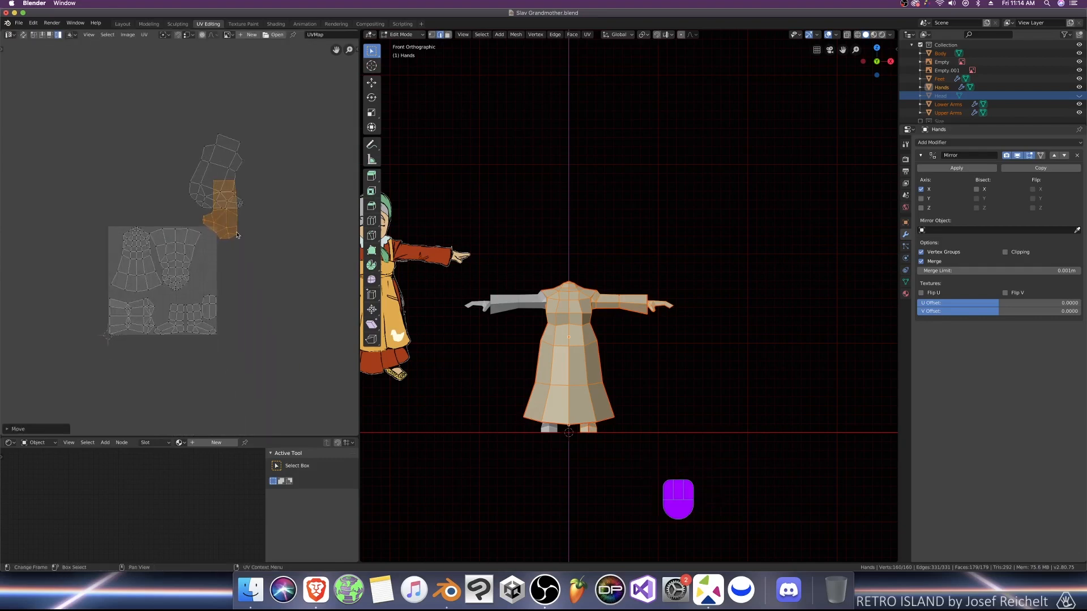
Step: Move the larger hand island into the UV square beside the second body island and scale it down to fit
click(226, 196)
key(g)
click(222, 284)
scroll(232, 291, up, 3)
key(s)
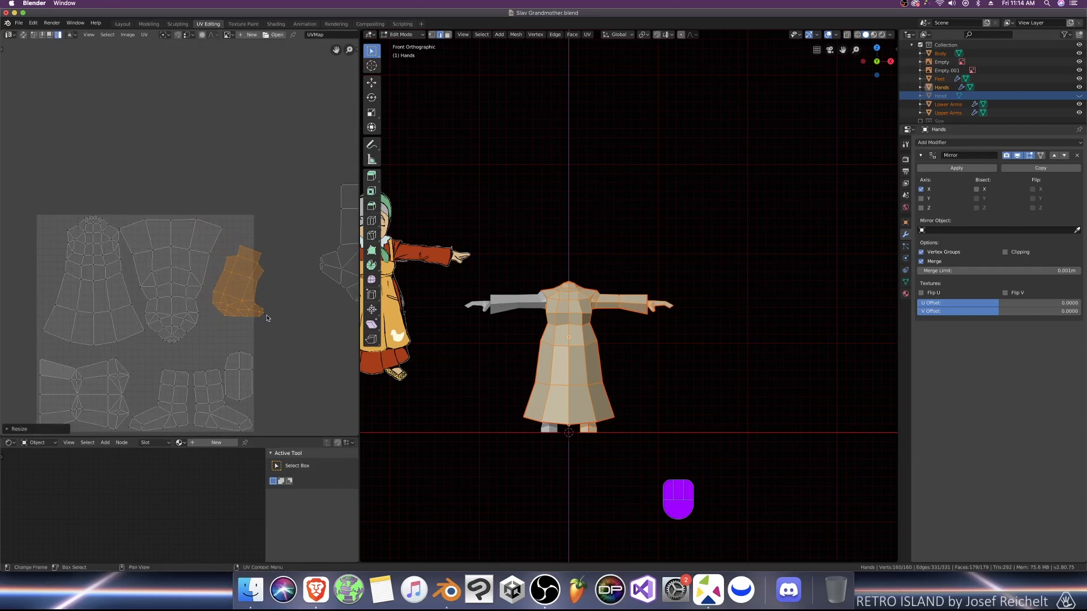
key(g)
click(274, 330)
scroll(272, 332, up, 3)
key(s)
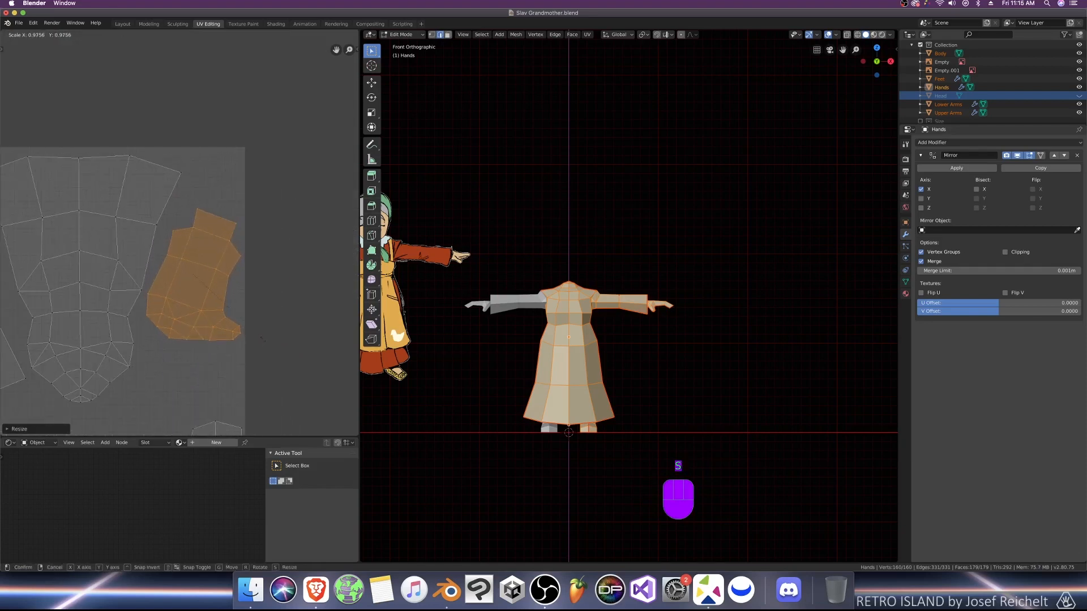
click(265, 336)
Step: Set the larger hand island aside outside the UV square, and scale up the two body islands slightly to fill the square's upper part
scroll(256, 338, down, 4)
key(g)
click(323, 362)
middle_drag(102, 284, 196, 278)
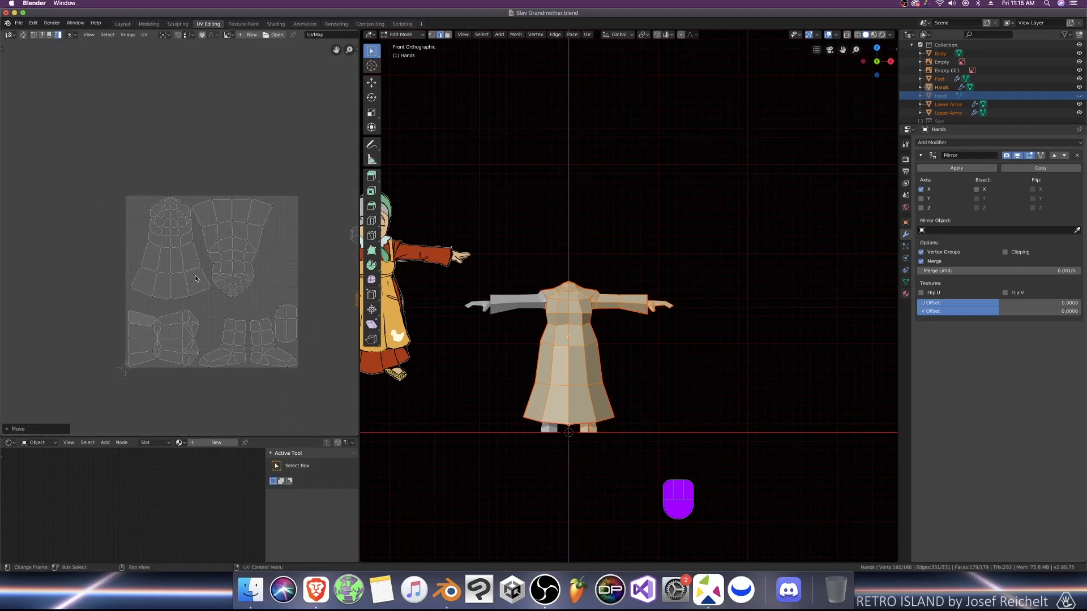
scroll(237, 299, up, 2)
key(s)
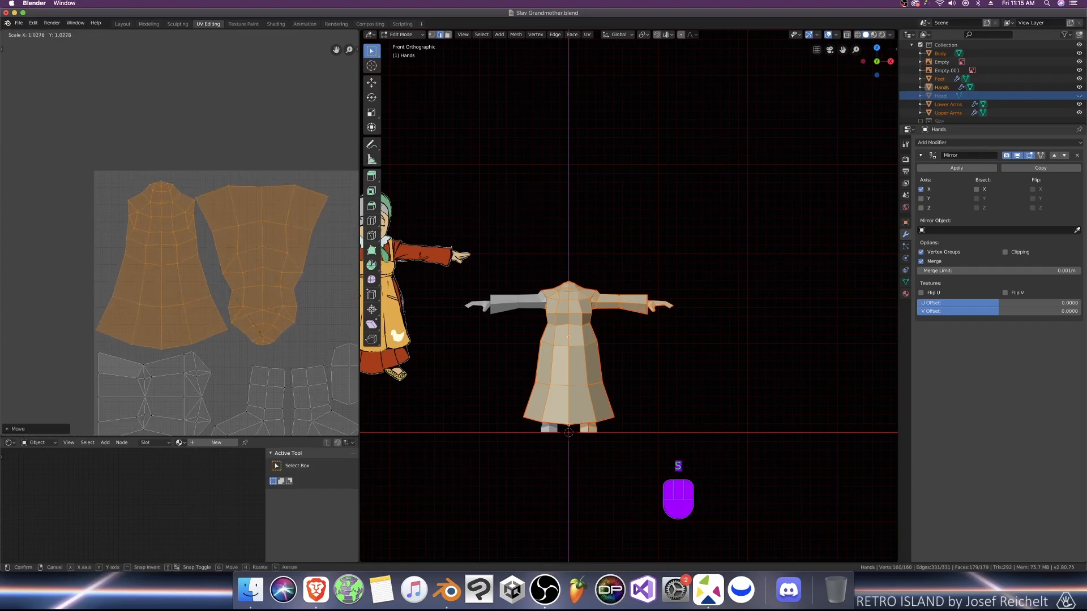
click(267, 335)
key(g)
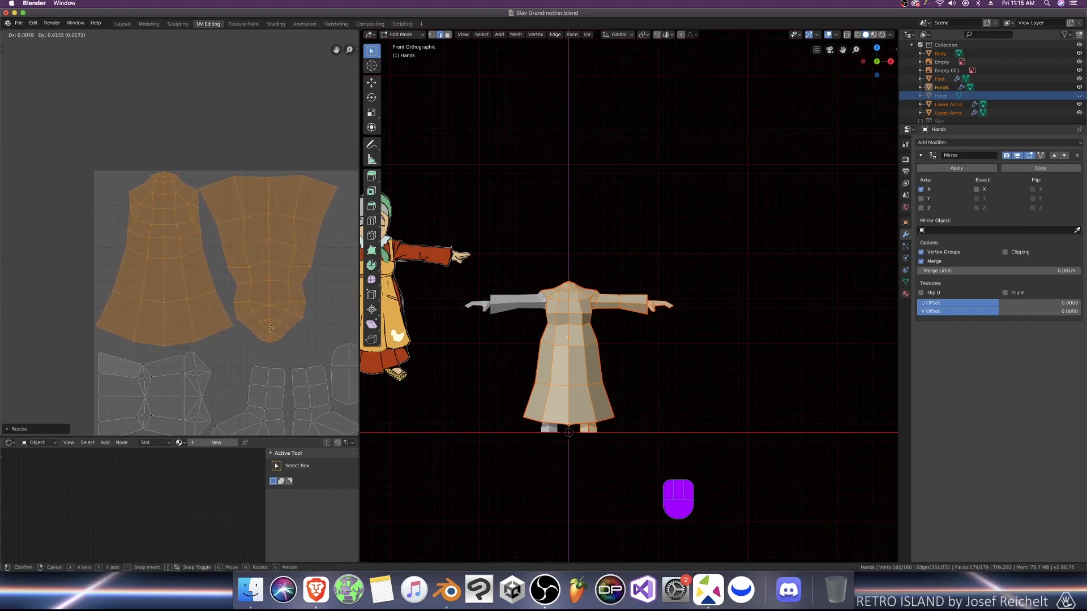
middle_drag(272, 328, 177, 318)
click(306, 298)
Step: Bring the larger hand island back to the UV square's right edge above the small foot island, rotating it slightly to fit
scroll(287, 297, down, 1)
click(330, 287)
key(g)
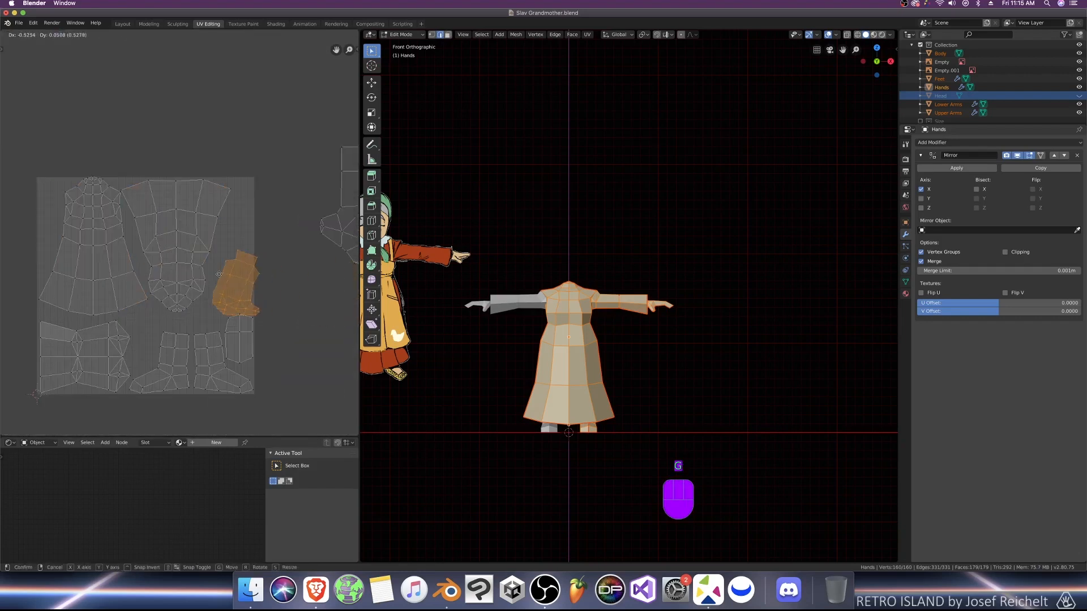
click(217, 277)
scroll(291, 326, up, 2)
middle_drag(294, 328, 213, 277)
scroll(212, 277, up, 3)
key(r)
click(248, 310)
key(g)
click(252, 316)
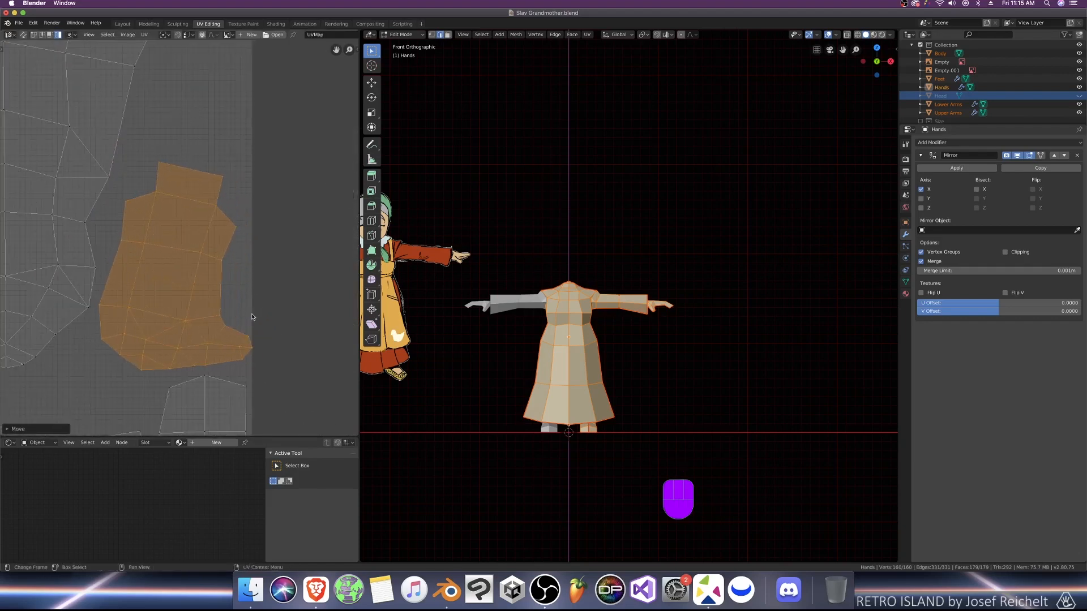
scroll(289, 269, down, 4)
Step: Scale down the smaller hand island and move it into the gap between the arm and foot islands
middle_drag(289, 269, 296, 325)
click(303, 233)
key(g)
click(231, 263)
key(s)
click(286, 260)
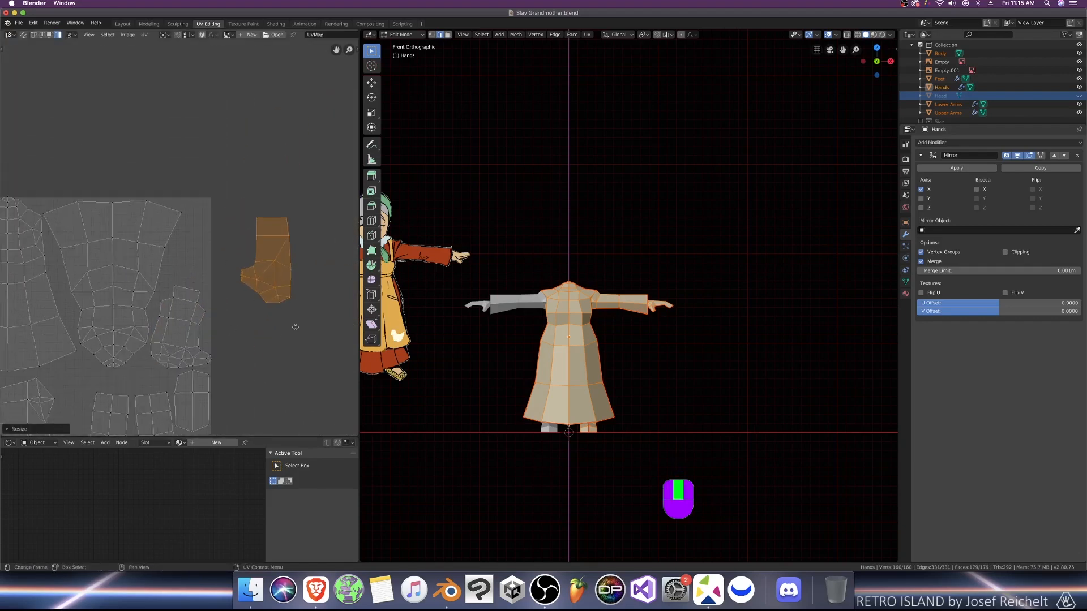
key(g)
click(215, 291)
click(201, 294)
middle_drag(200, 294, 294, 265)
key(g)
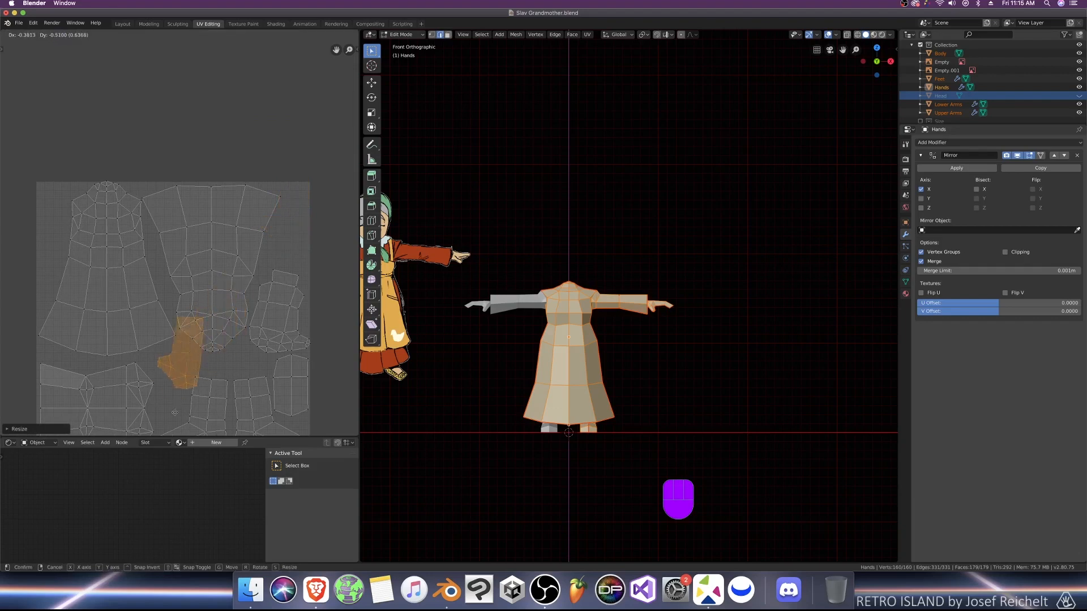
click(177, 415)
Step: Rotate the smaller hand island so its wrist points down, and fit it between the arm islands and the first foot island
middle_drag(177, 415, 199, 310)
key(r)
click(215, 334)
key(g)
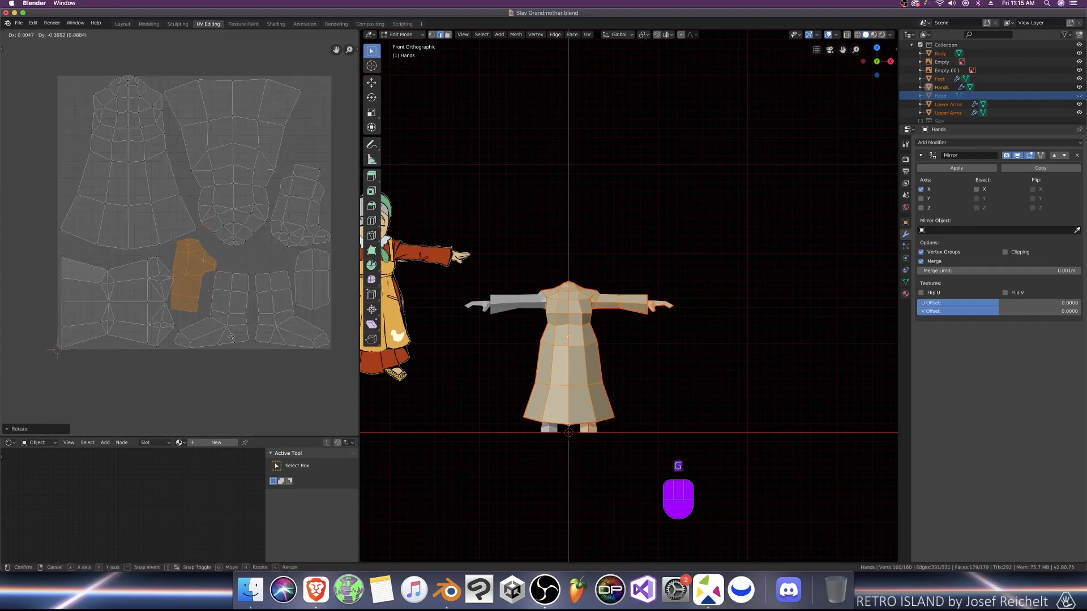
click(236, 332)
scroll(236, 332, up, 4)
key(g)
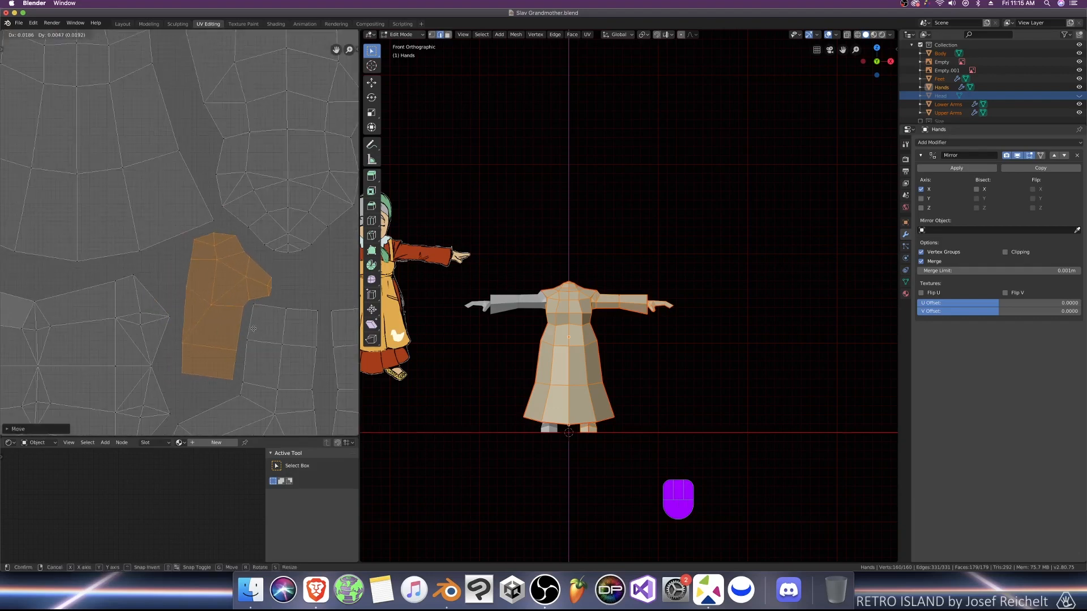
click(253, 328)
Step: Move the square island with crossing diagonals into the UV square, scale it down and place it above the larger hand island
scroll(253, 328, down, 8)
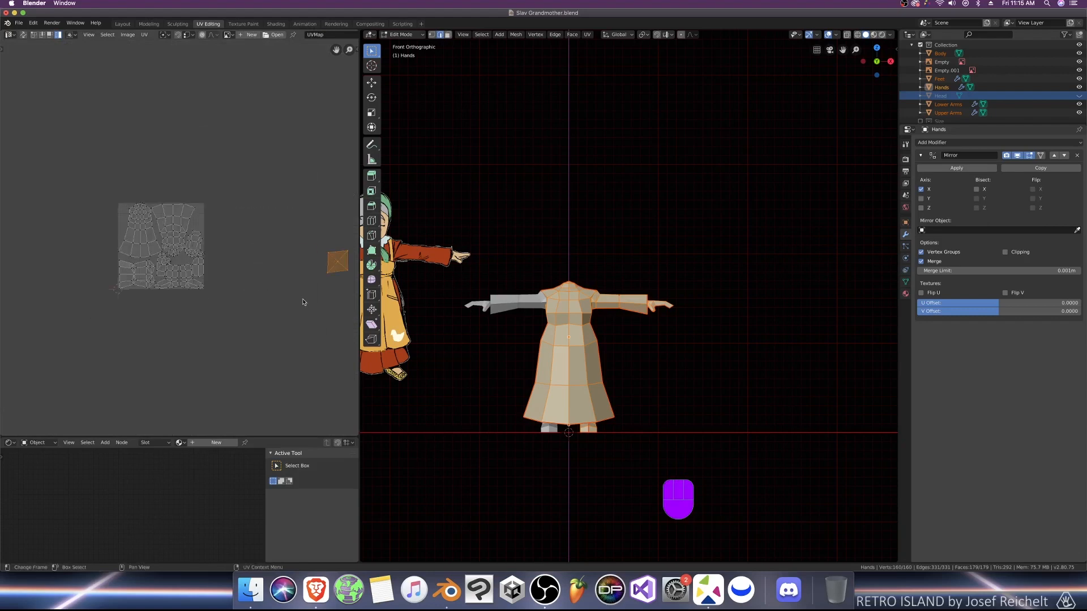
key(g)
click(160, 262)
scroll(160, 263, up, 3)
key(s)
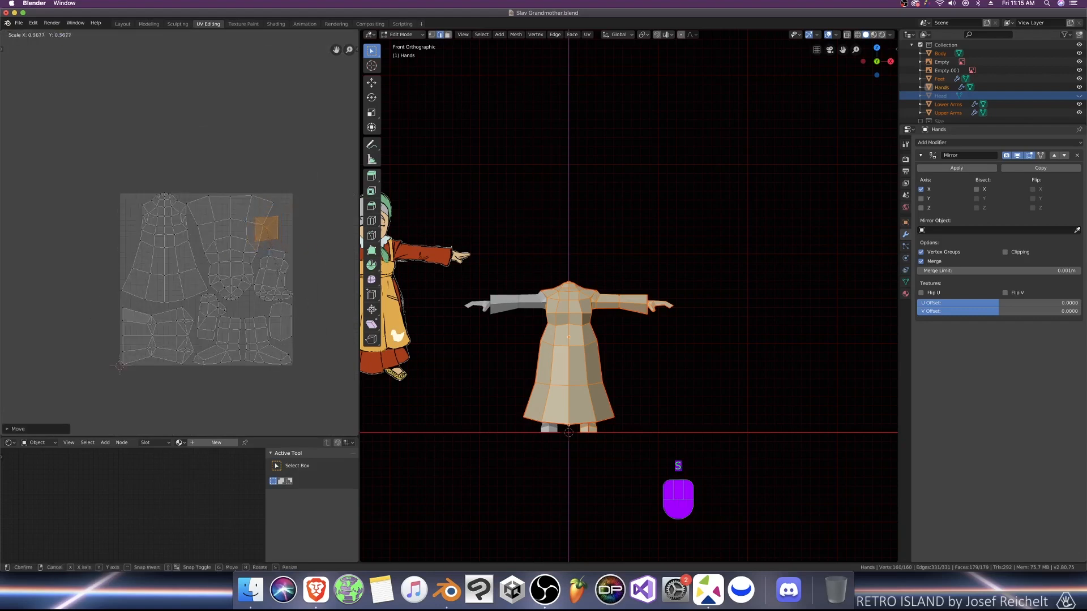
click(275, 266)
middle_drag(275, 266, 169, 287)
scroll(168, 287, up, 2)
key(g)
click(190, 289)
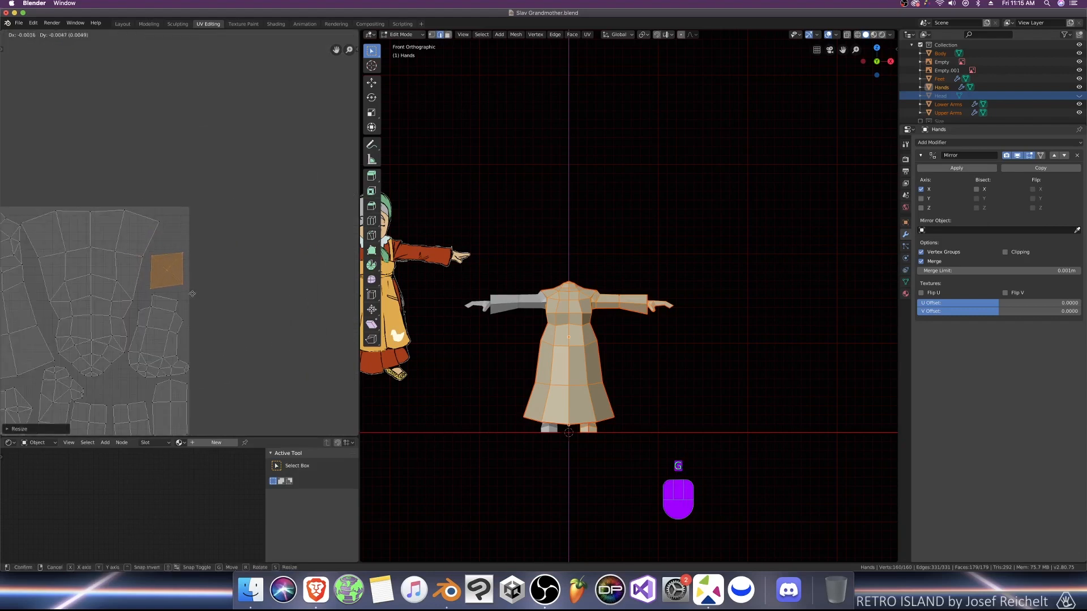
click(193, 293)
Step: Save the file with the packed UV layout and return to Object Mode
scroll(158, 319, down, 3)
scroll(228, 288, up, 4)
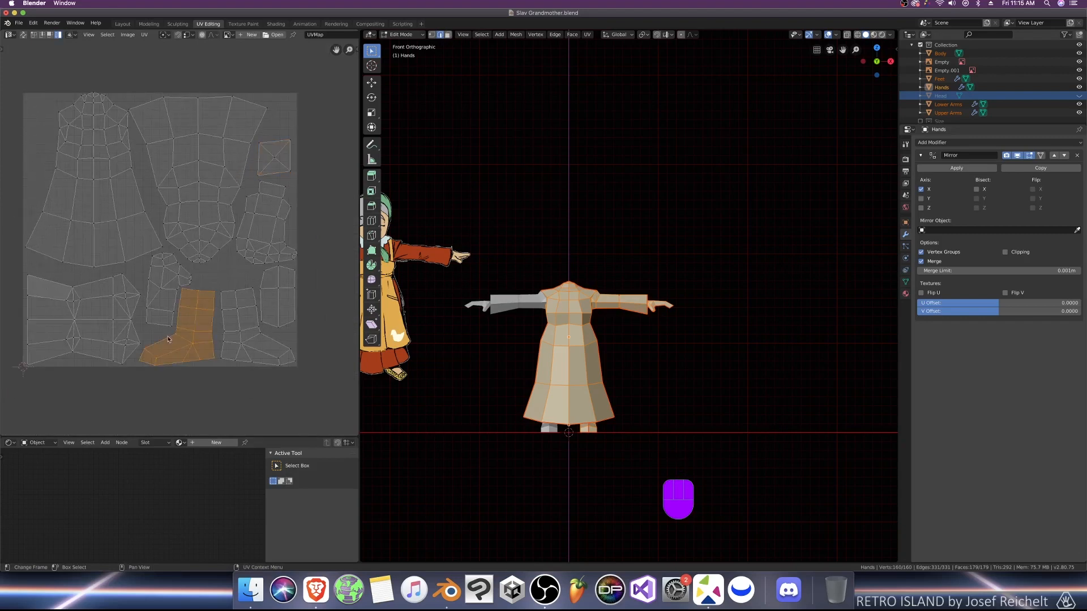
scroll(181, 336, down, 2)
key(super+s)
key(Tab)
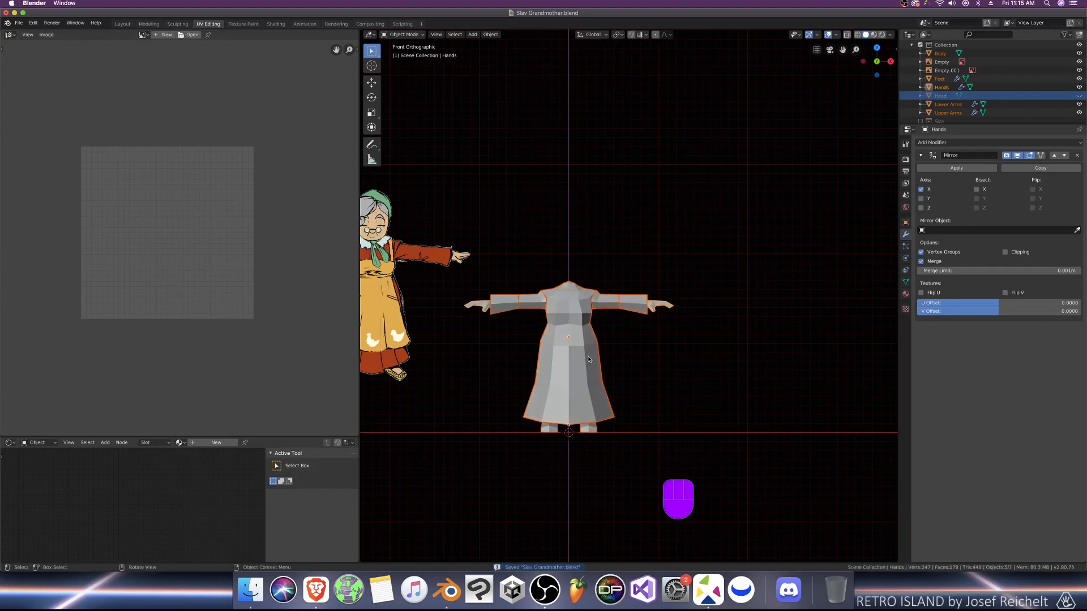
Step: Unhide the head and save the file
key(alt+g)
key(super+z)
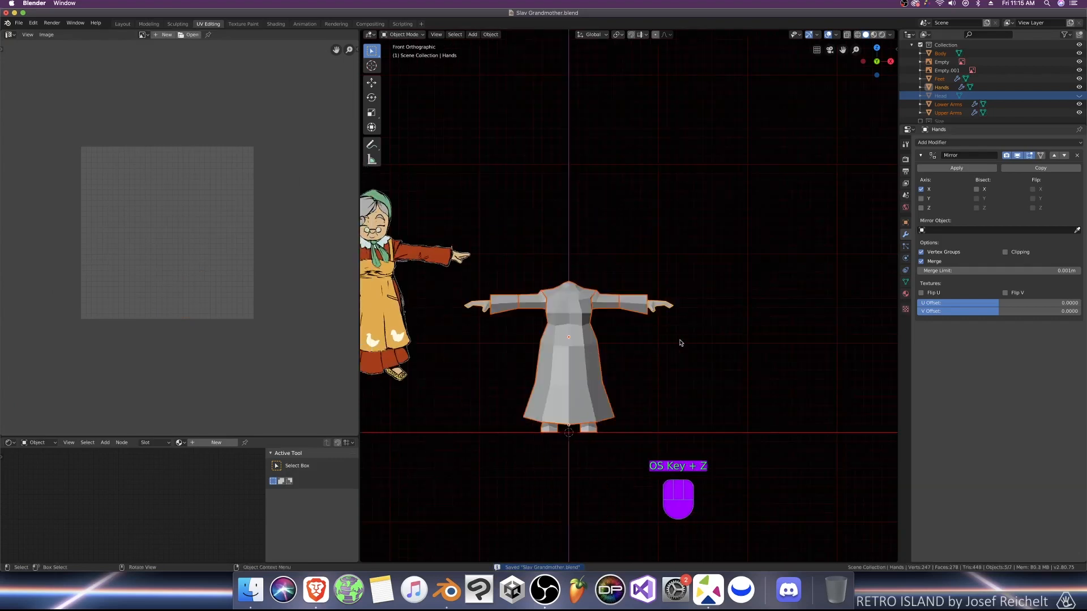
key(alt+h)
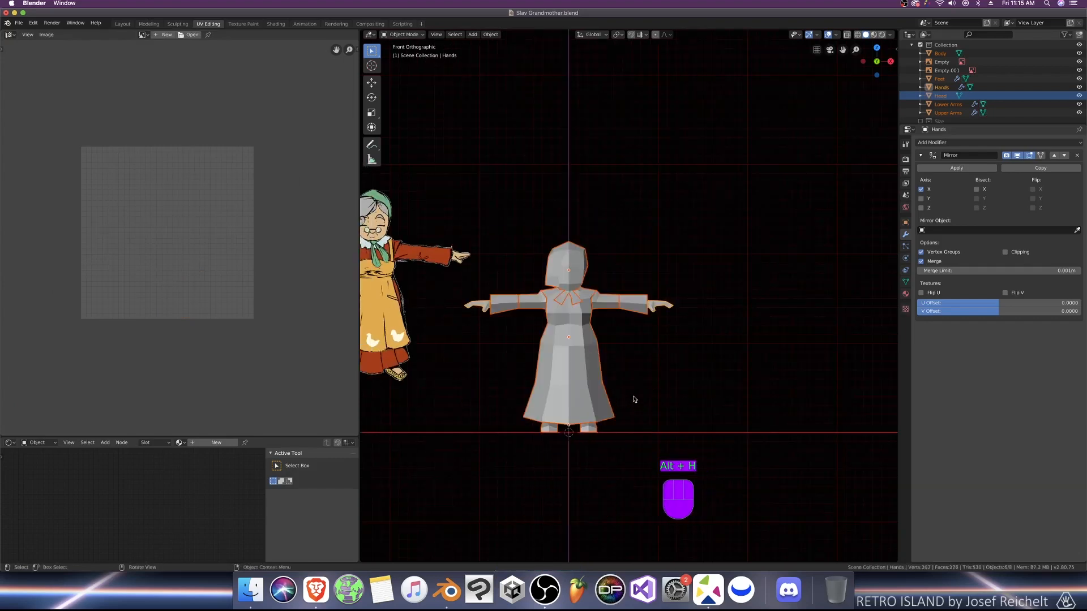
scroll(617, 394, up, 2)
key(super+s)
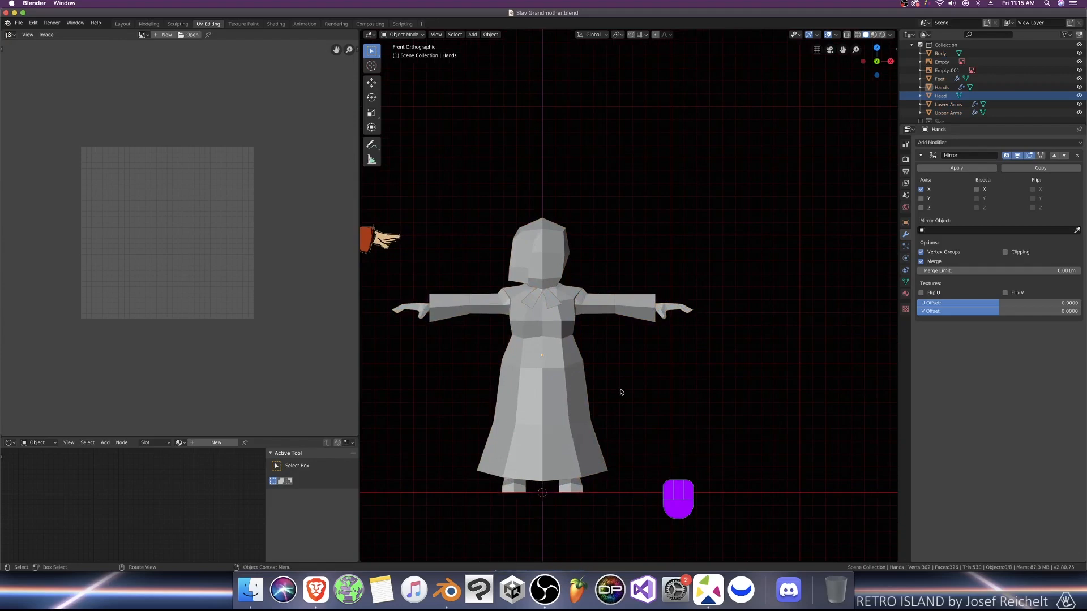
Step: Save the file and apply the Mirror modifiers of the Upper Arms and Lower Arms
click(539, 266)
key(Tab)
key(Tab)
click(604, 315)
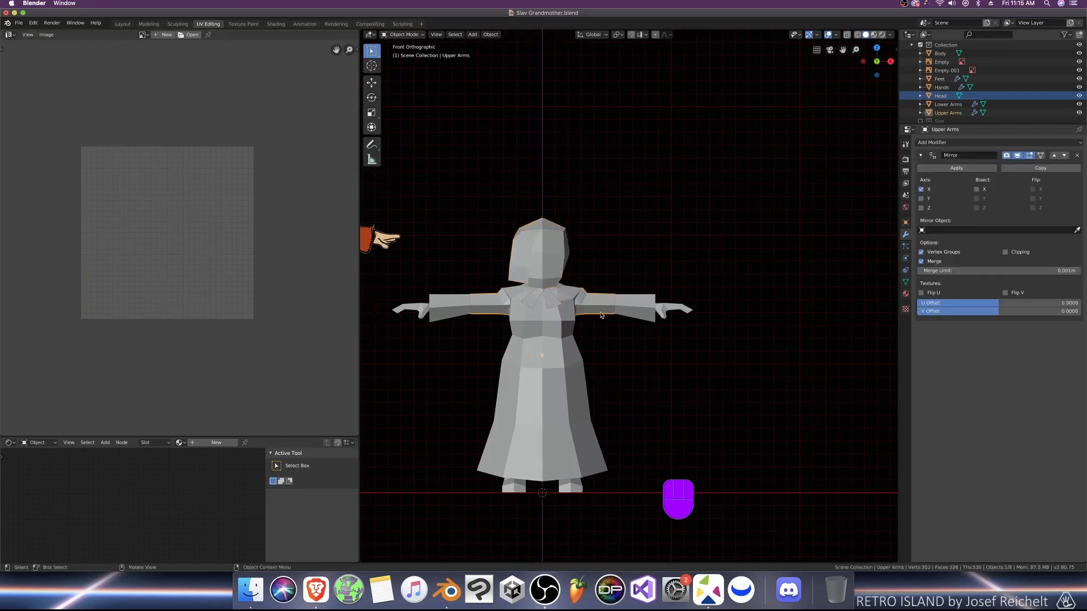
key(super+s)
click(956, 168)
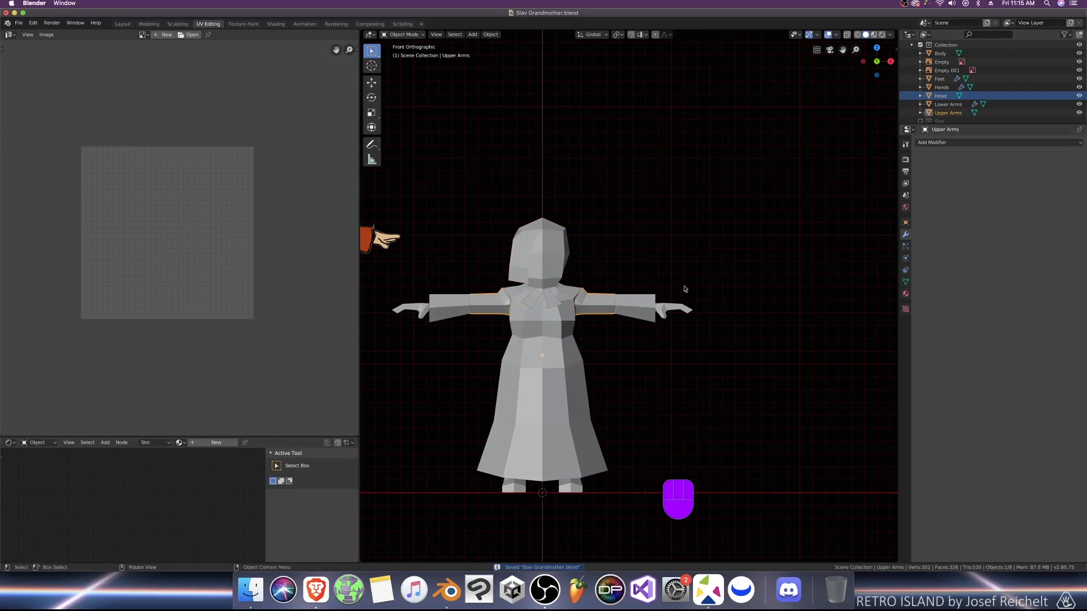
click(635, 308)
click(947, 170)
Step: Apply the Mirror modifiers of the Hands and Feet
click(677, 310)
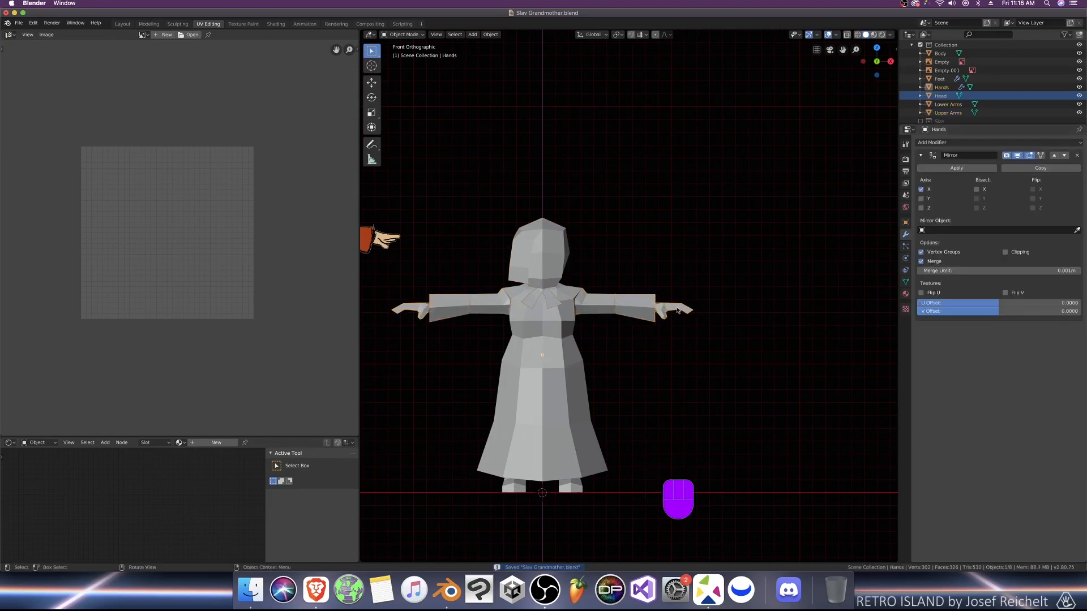
click(930, 169)
click(582, 484)
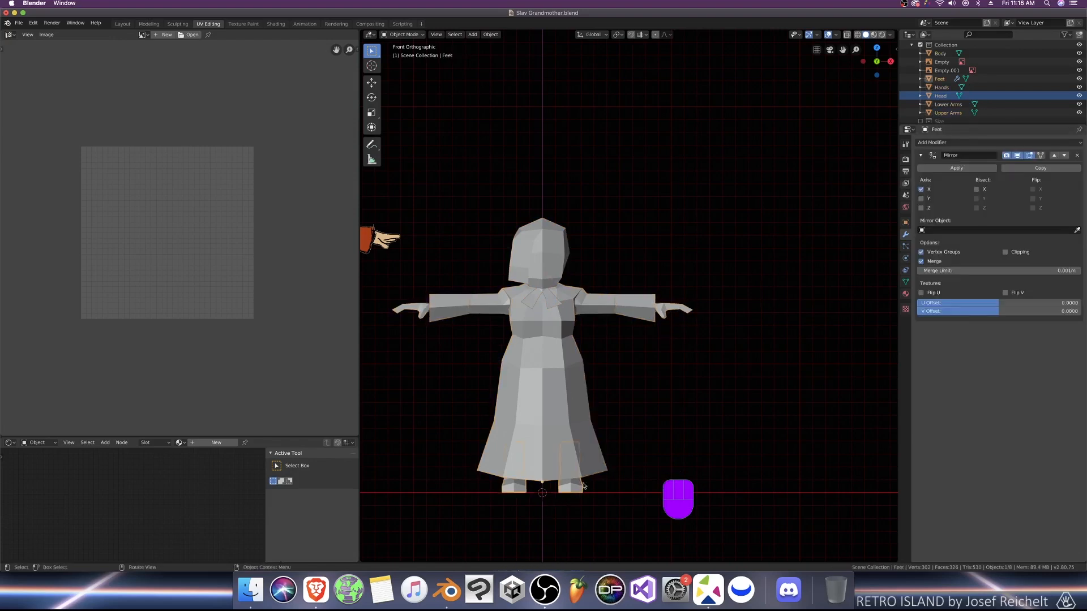
click(937, 169)
scroll(667, 397, down, 2)
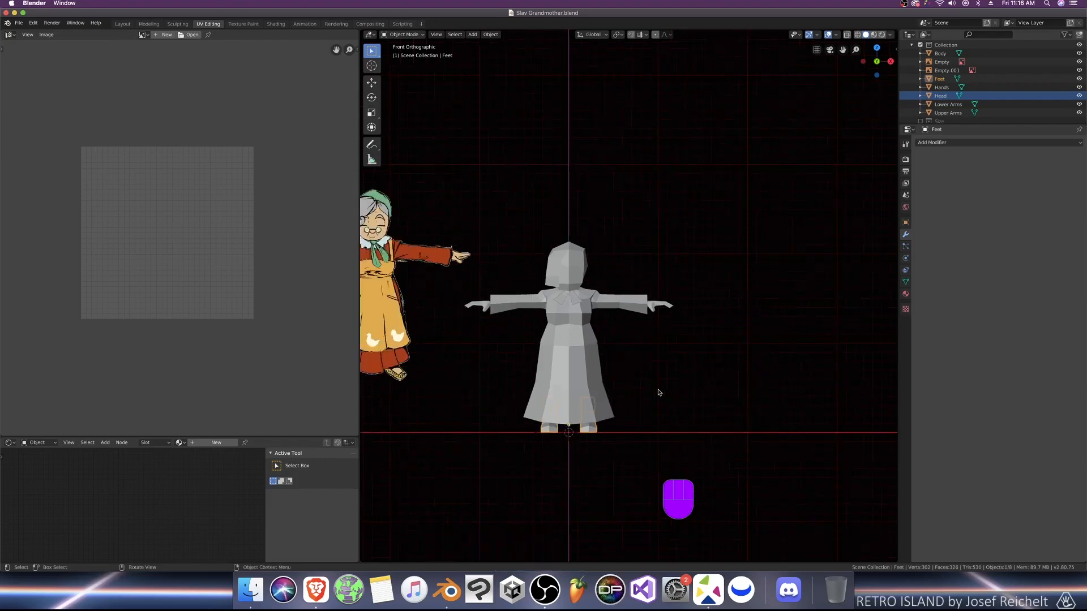
Step: Duplicate the head in place, name the copy as a head backup and hide it
middle_drag(636, 393, 602, 401)
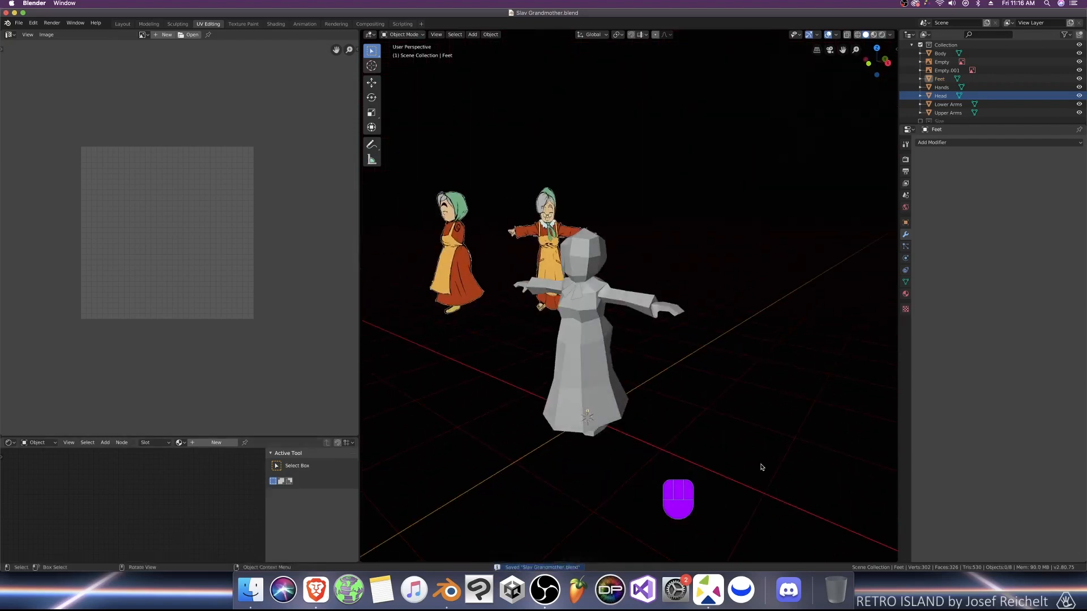
click(588, 259)
middle_drag(610, 317, 589, 330)
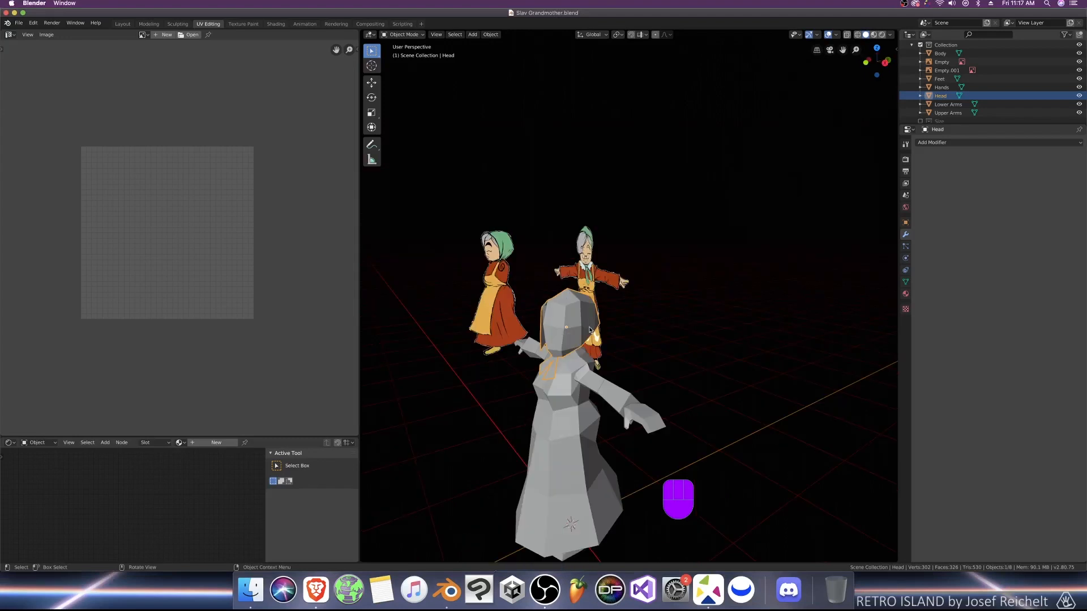
key(shift+d)
right_click(588, 331)
double_click(978, 104)
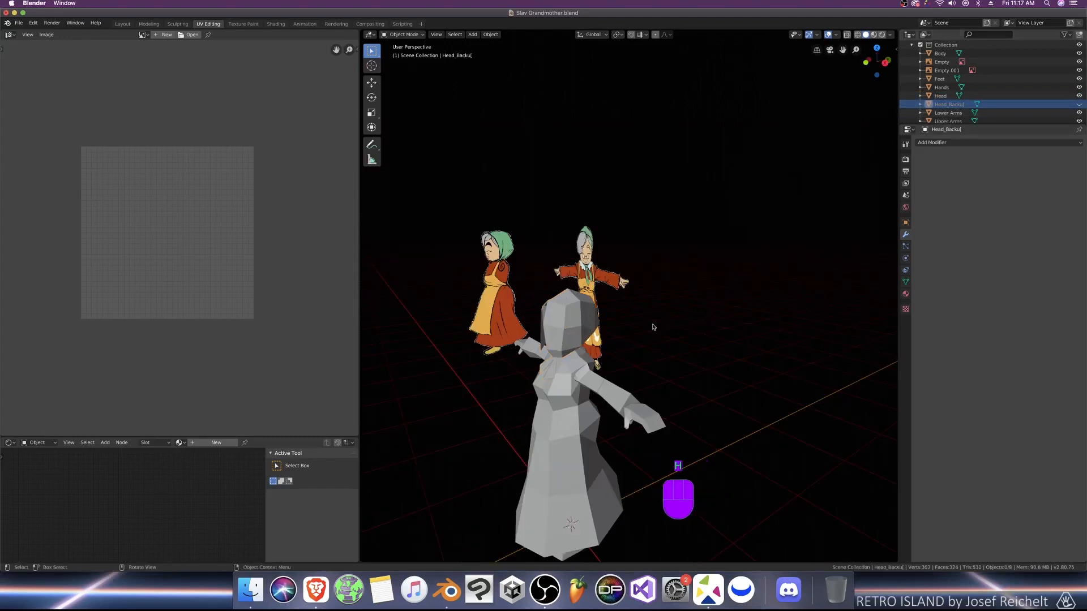
Step: Isolate the original head in local view and merge vertices on its mesh in Edit Mode
click(589, 326)
key(KP_Divide)
key(KP_3)
key(Tab)
key(2)
middle_drag(649, 327, 655, 342)
click(658, 328)
key(alt+m)
click(658, 329)
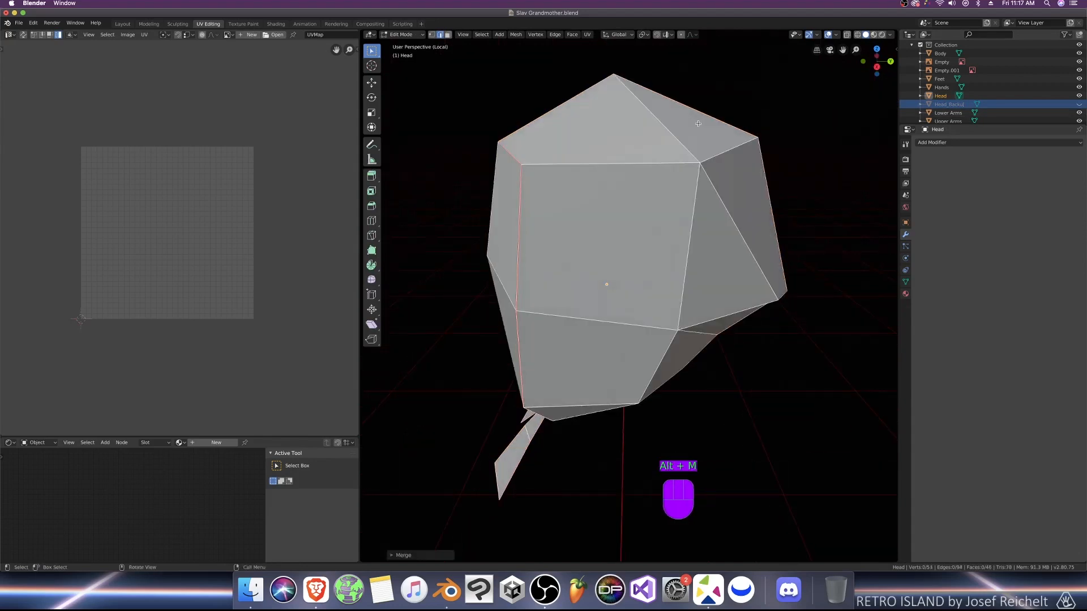
key(alt+m)
click(698, 124)
Step: Leave local view and merge more of the original head's vertices
middle_drag(698, 124, 674, 259)
scroll(674, 260, down, 3)
key(KP_Divide)
key(Tab)
key(Tab)
middle_drag(673, 308, 499, 390)
click(616, 311)
key(alt+m)
click(616, 311)
scroll(600, 329, up, 2)
Step: Cut new edges into the side faces of the original head with the Knife tool
key(k)
click(601, 390)
key(Return)
click(513, 329)
key(Return)
middle_drag(514, 329, 474, 330)
key(k)
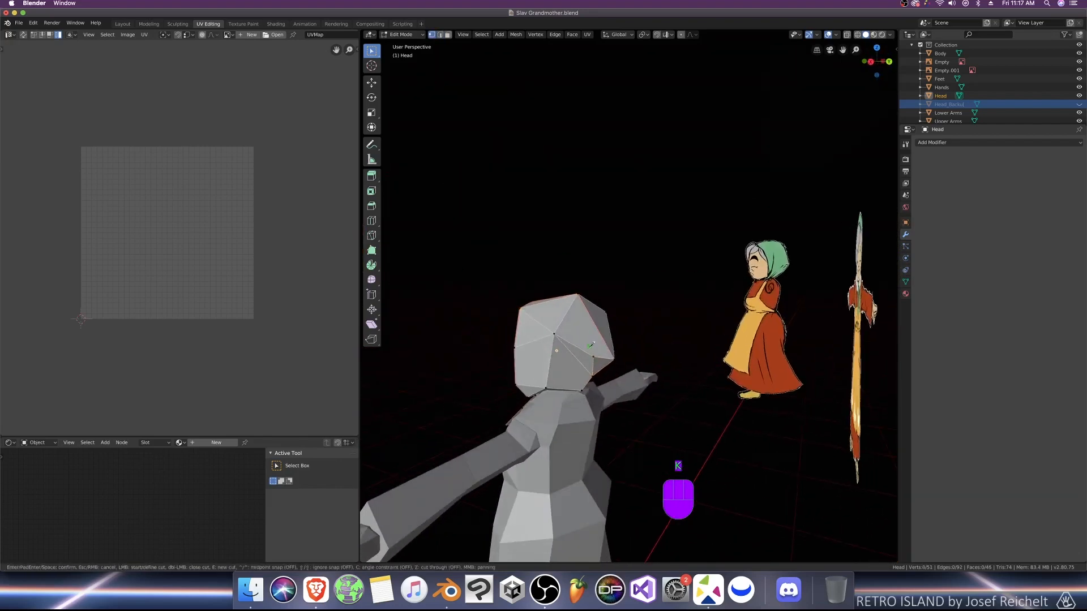
click(579, 292)
key(Return)
Step: Add two further Knife cuts around the cheek of the original head
middle_drag(578, 293, 558, 393)
key(k)
click(584, 381)
key(Return)
key(k)
click(588, 361)
key(Return)
Step: Move the selected head geometry along the Y axis and return to Object Mode
middle_drag(587, 361, 587, 387)
key(g)
key(y)
click(588, 405)
key(Tab)
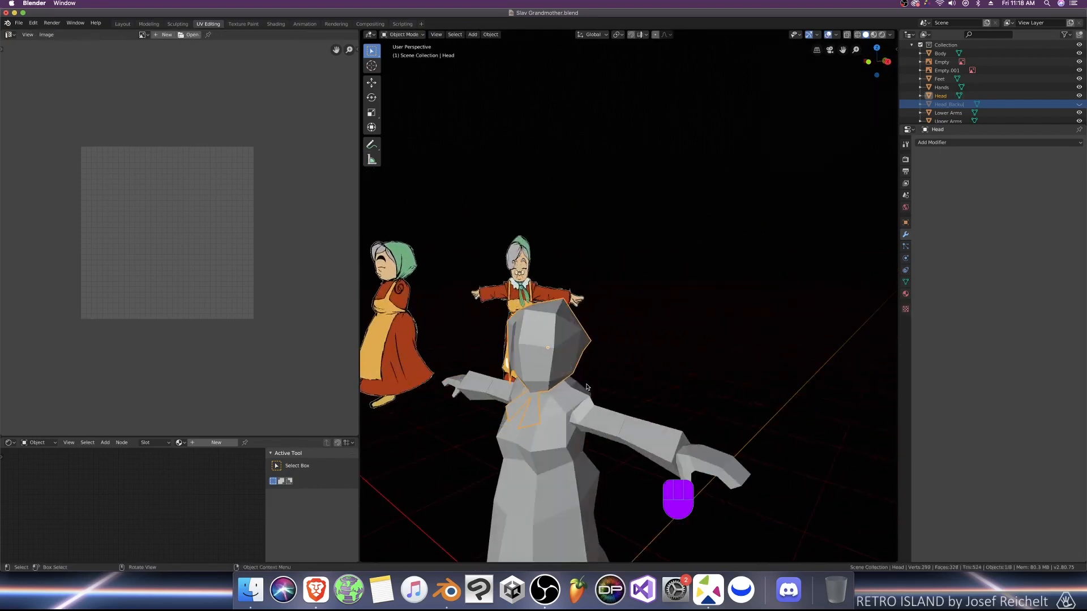
Step: Delete the edited head, and unhide and select its backup copy
key(x)
click(645, 365)
key(alt+h)
middle_drag(644, 363, 689, 362)
click(571, 343)
Step: Merge stray vertices on the head backup in Edit Mode, and select its whole mesh to show the UV islands
key(Tab)
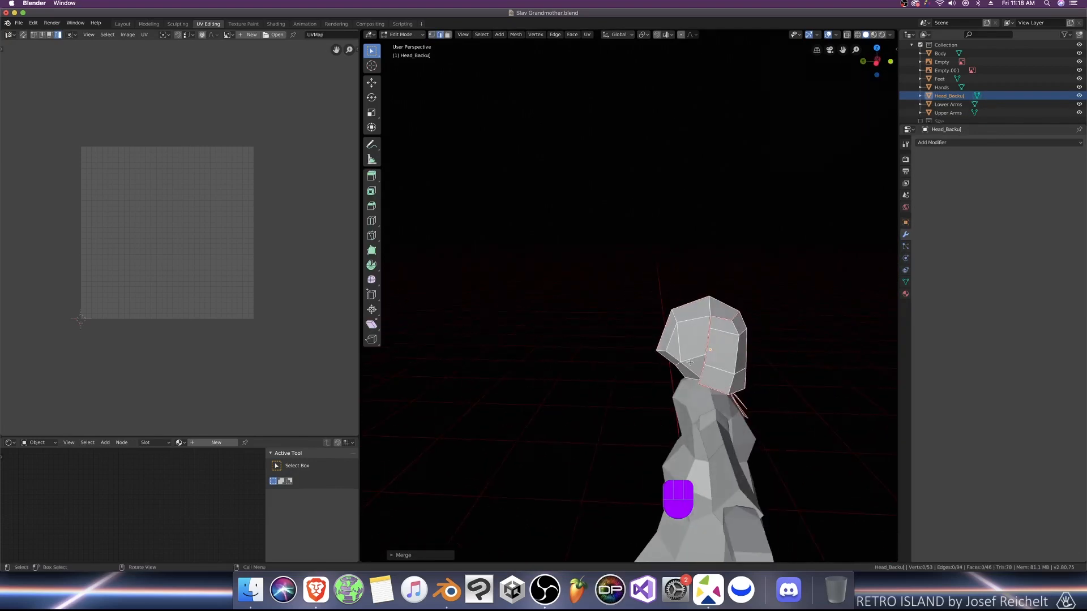
middle_drag(694, 321, 624, 360)
key(Tab)
key(Tab)
key(a)
scroll(229, 283, up, 3)
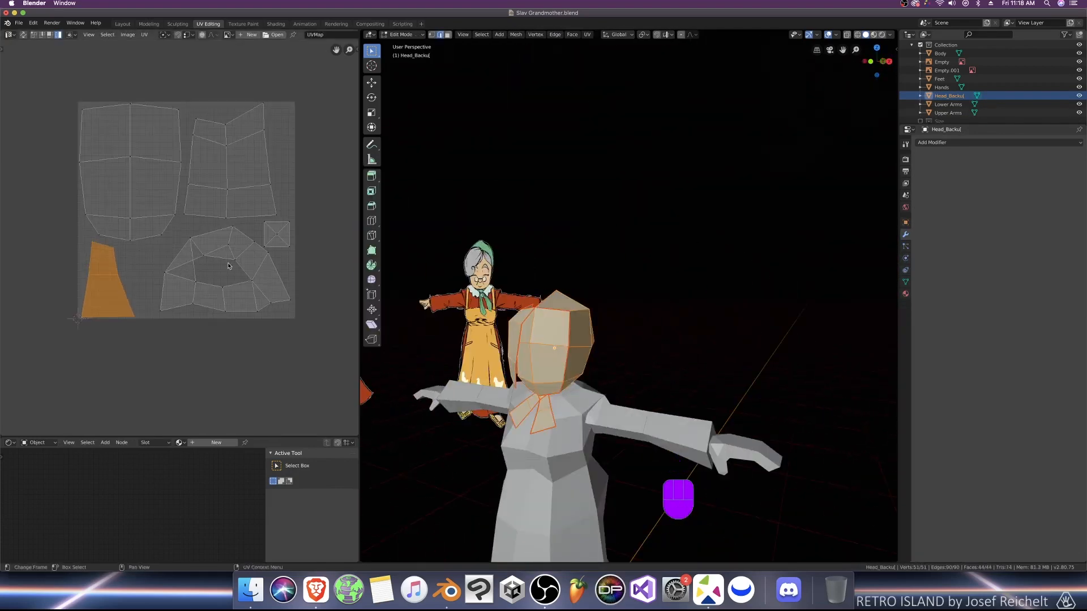
Step: Isolate the head backup in local view and cut a new edge across its upper part with the Knife tool
middle_drag(558, 327, 480, 334)
key(3)
click(561, 345)
key(KP_Divide)
key(KP_3)
middle_drag(561, 345, 629, 300)
click(571, 323)
key(alt+a)
key(k)
click(628, 303)
click(631, 154)
key(Return)
Step: Hide the side hair piece and knife a matching edge from the face's upper corner to the vertex above it
key(3)
middle_drag(646, 227, 674, 272)
click(679, 181)
shift+click(622, 193)
middle_drag(630, 325, 748, 345)
key(alt+a)
key(k)
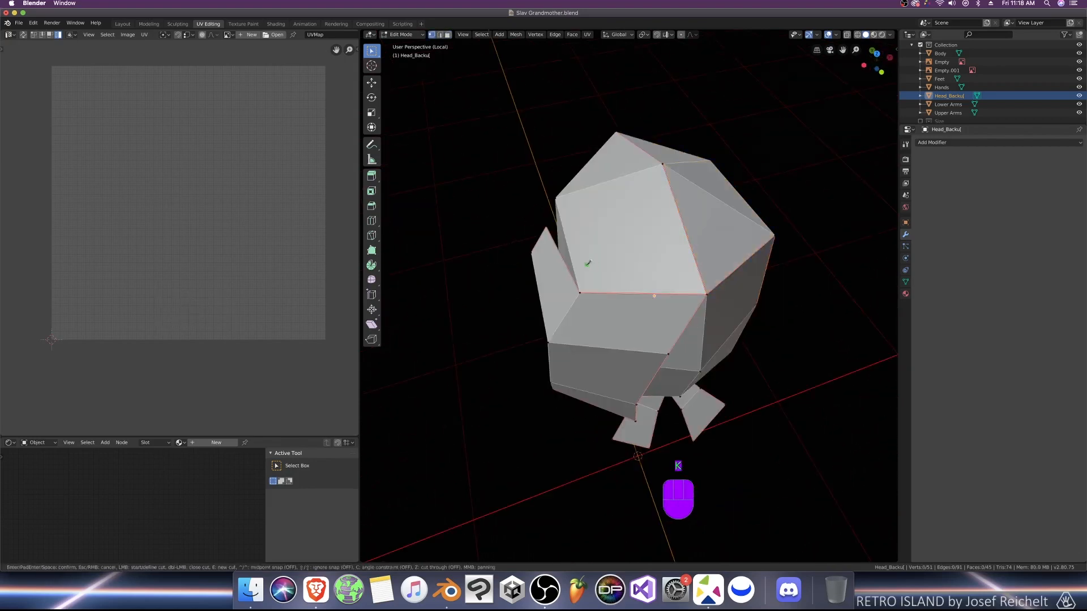
click(609, 355)
key(h)
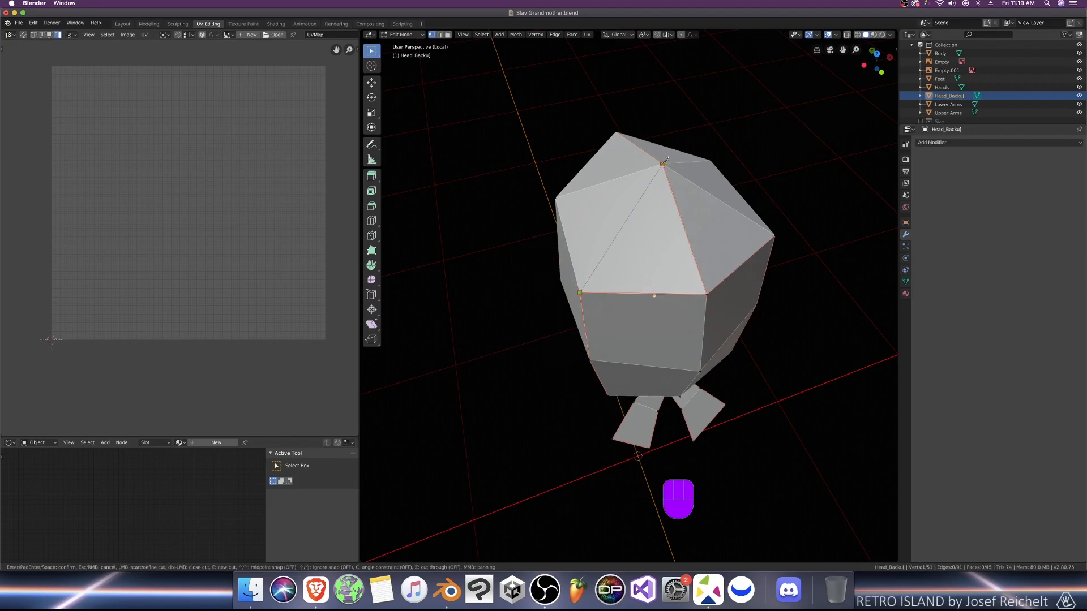
click(663, 164)
key(Return)
Step: Select the headscarf faces around the head and unwrap them
key(3)
middle_drag(662, 164, 736, 130)
middle_drag(430, 278, 634, 261)
click(611, 277)
middle_drag(611, 300, 615, 263)
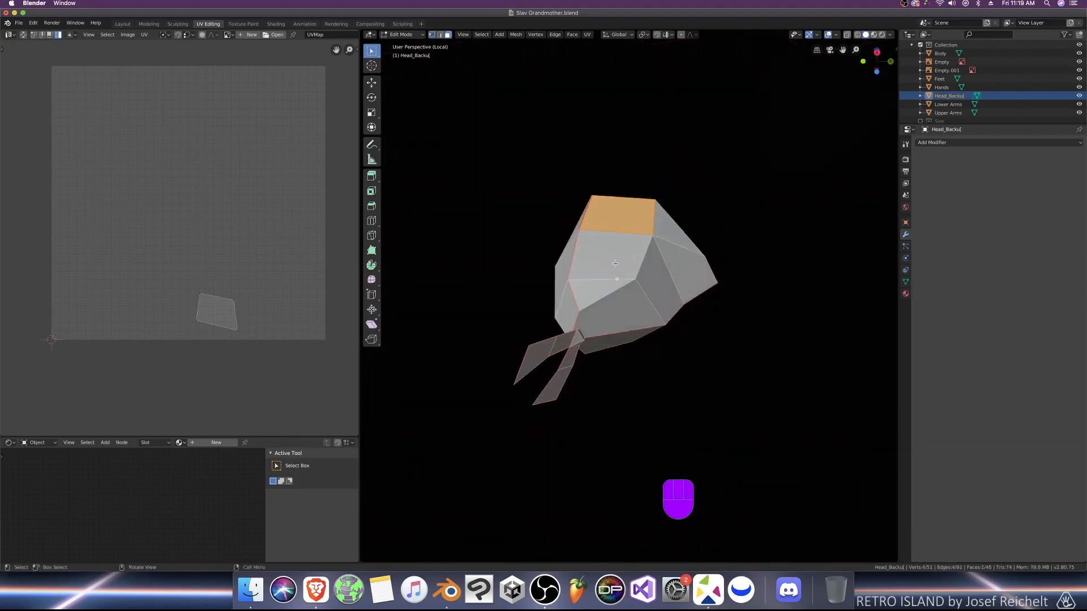
key(b)
drag(615, 264, 622, 303)
middle_drag(617, 292, 648, 269)
key(b)
drag(648, 266, 657, 321)
key(b)
key(b)
drag(615, 215, 643, 272)
middle_drag(644, 272, 651, 293)
key(u)
click(659, 295)
Step: With UV snapping on, mirror one headscarf UV half by -1 along Y and snap it onto the matching half
click(178, 37)
key(g)
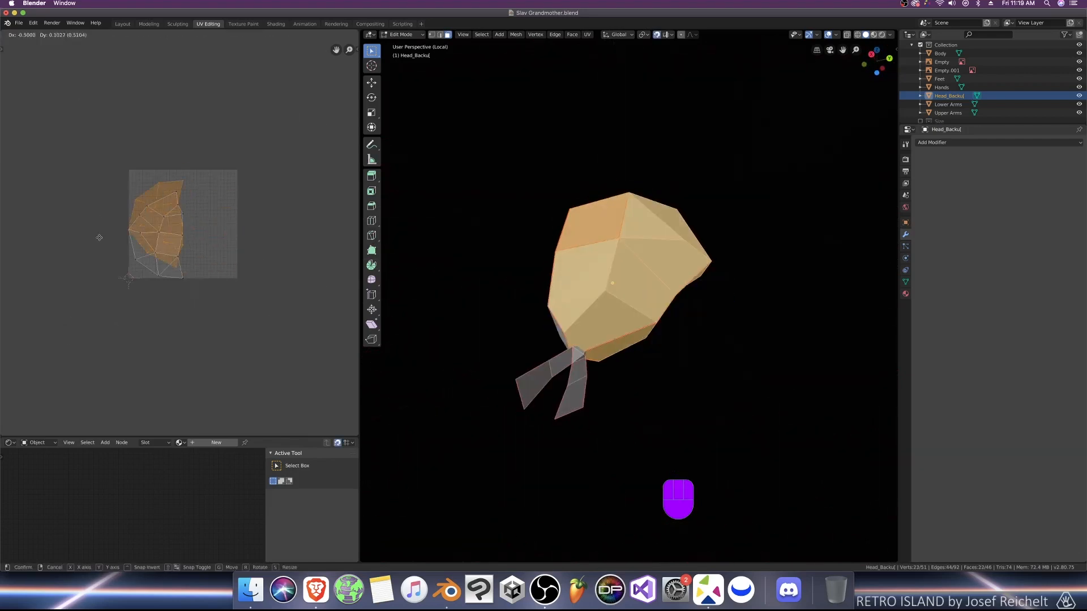
click(109, 237)
scroll(181, 239, up, 3)
text(gy-1)
key(Return)
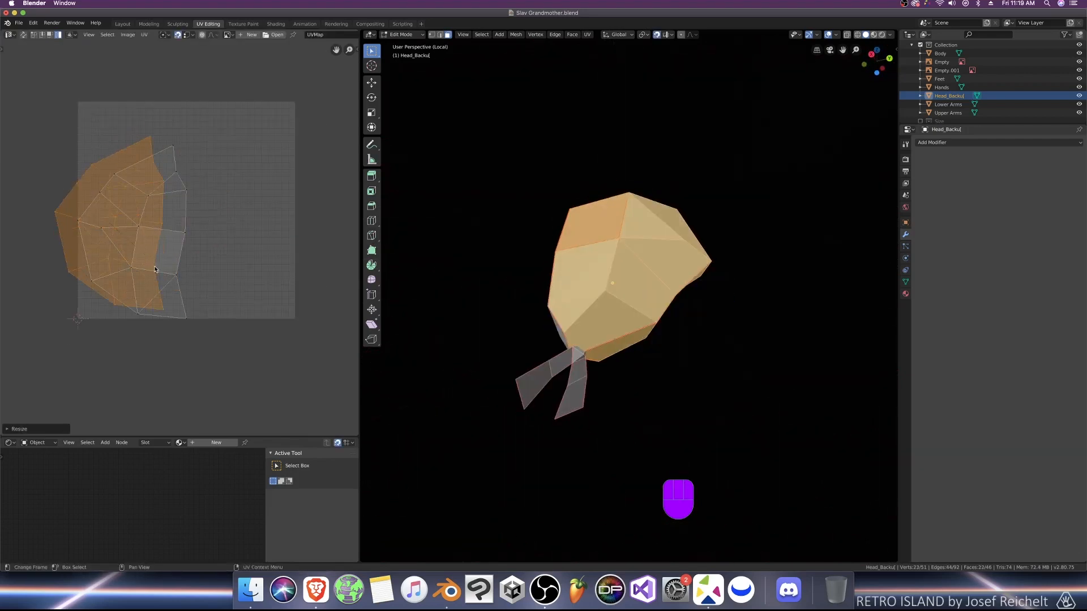
key(g)
click(182, 240)
Step: Reveal the hidden head faces and arrange the stacked headscarf island beside the face island in the UV square
scroll(181, 238, down, 4)
key(g)
click(242, 277)
key(alt+h)
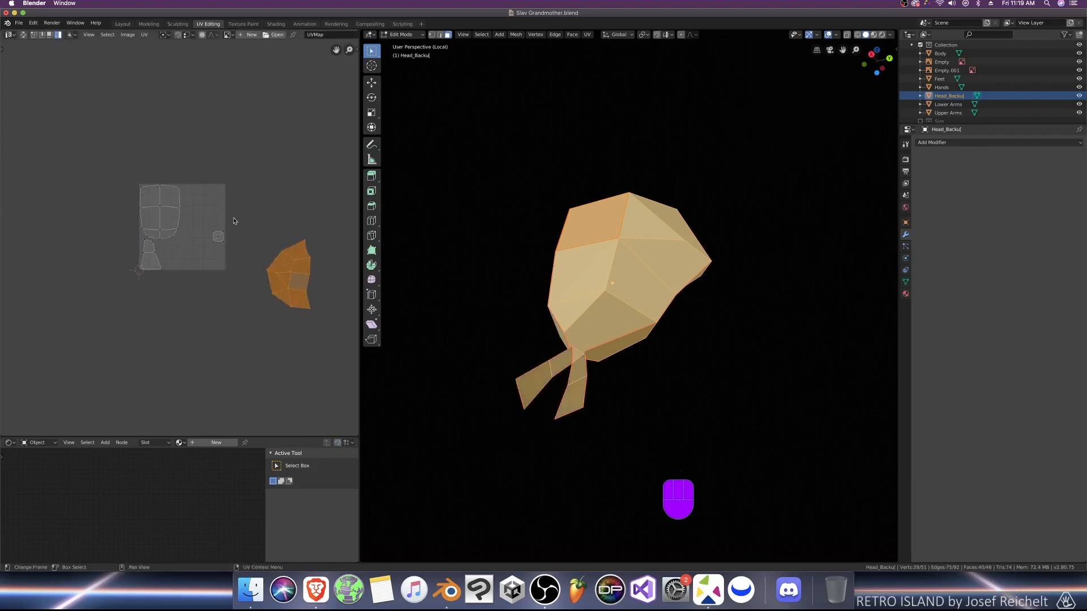
key(g)
click(252, 286)
scroll(251, 283, up, 3)
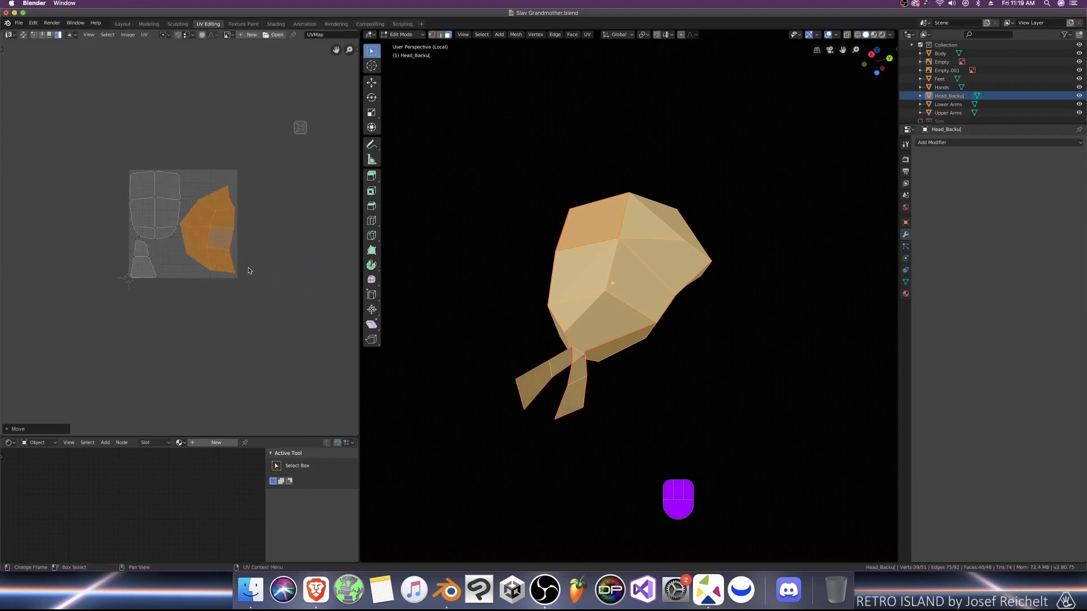
key(g)
click(259, 283)
Step: Try scaling down the headscarf's UV island and repositioning it in the lower right of the UV square
scroll(254, 249, down, 3)
middle_drag(246, 119, 231, 148)
drag(230, 147, 289, 217)
scroll(286, 212, up, 3)
drag(278, 202, 179, 366)
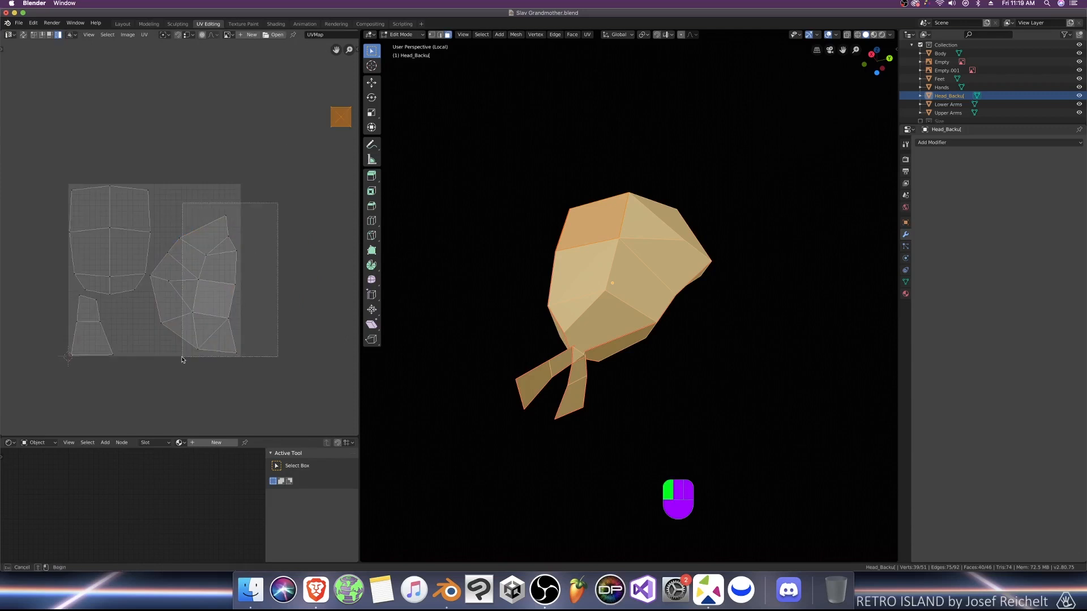
shift+drag(149, 272, 227, 388)
key(s)
click(242, 332)
key(g)
click(247, 340)
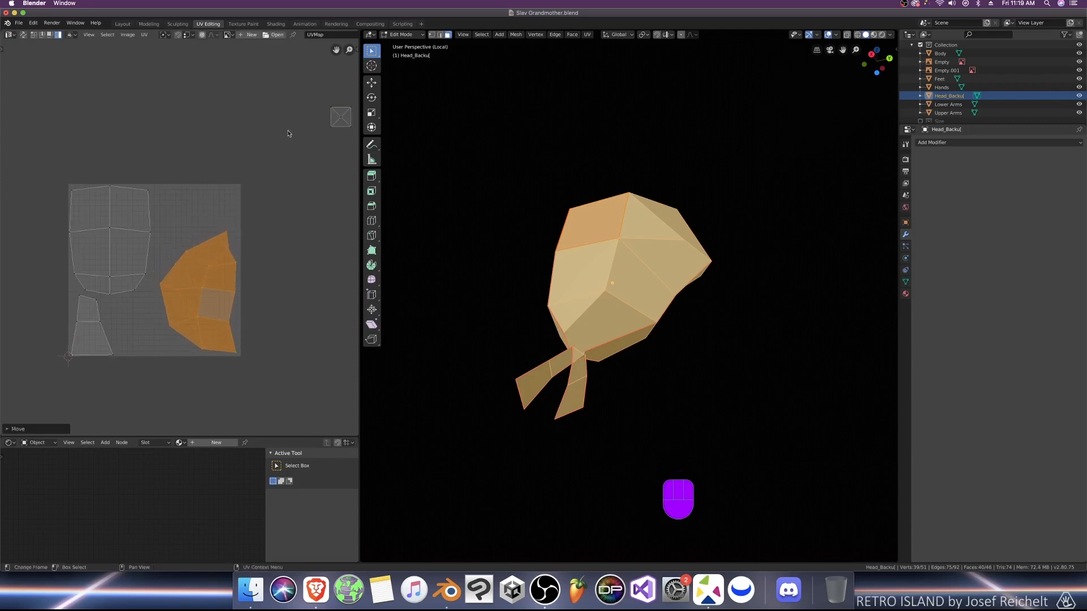
Step: Move the small square island into the UV square and enlarge both it and the face island
key(g)
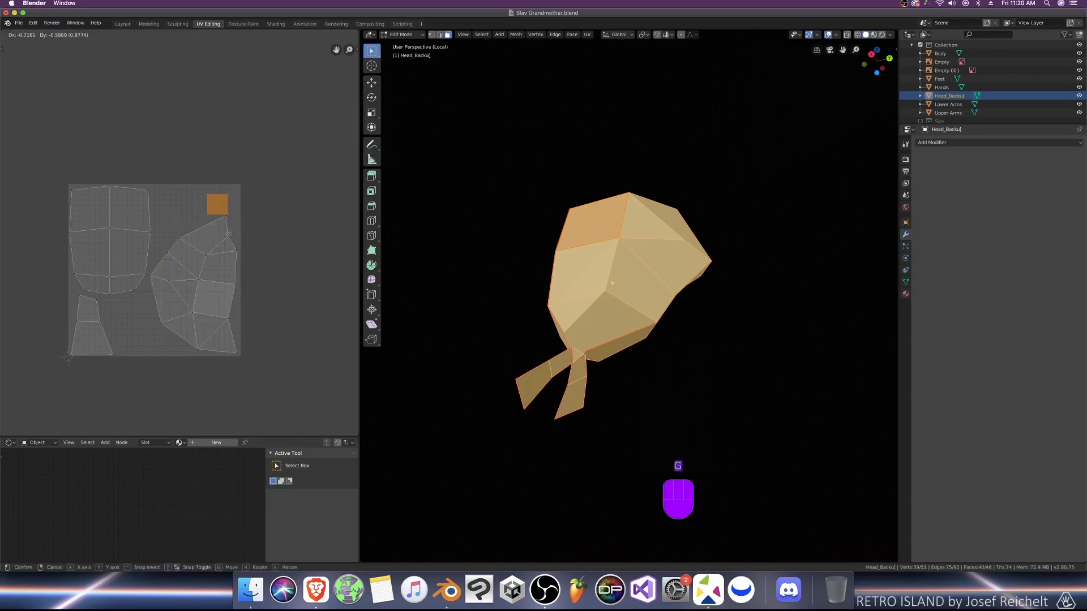
click(151, 262)
key(s)
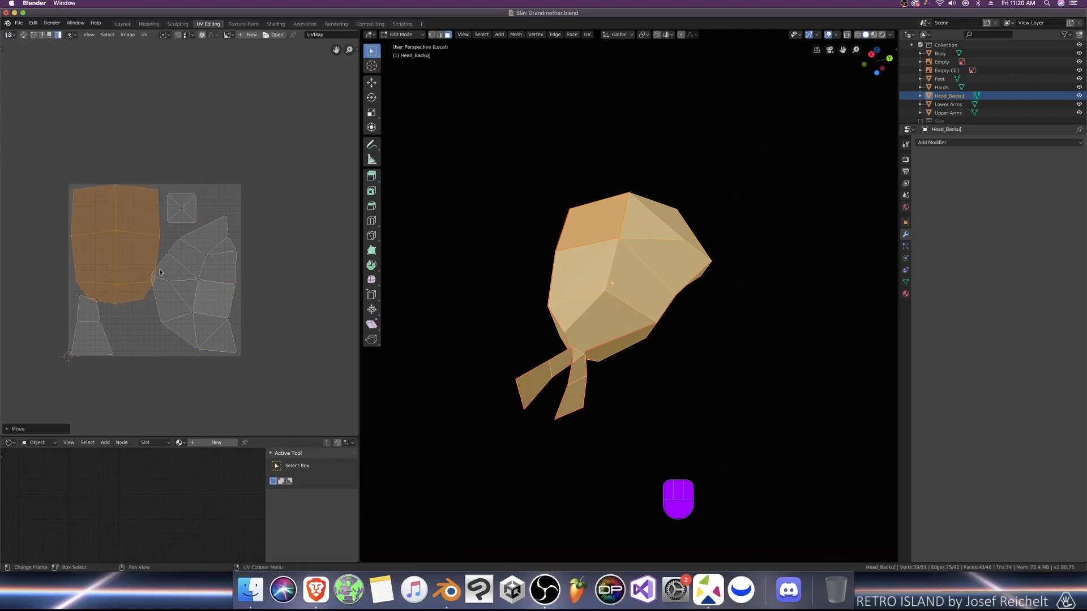
click(198, 284)
Step: Reposition and resize the headscarf island to fit between the enlarged face island and the UV square's right border
key(g)
click(249, 308)
key(s)
click(270, 315)
Step: Rotate the scarf-tie island sideways, resize it and fit it below the face island
click(100, 329)
key(g)
click(89, 340)
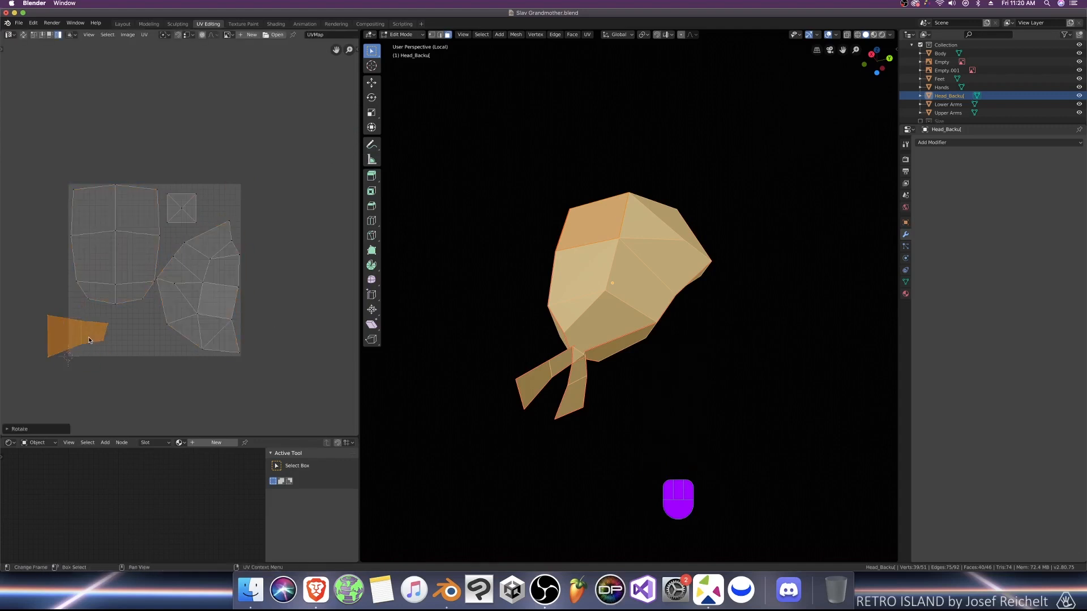
key(g)
click(123, 338)
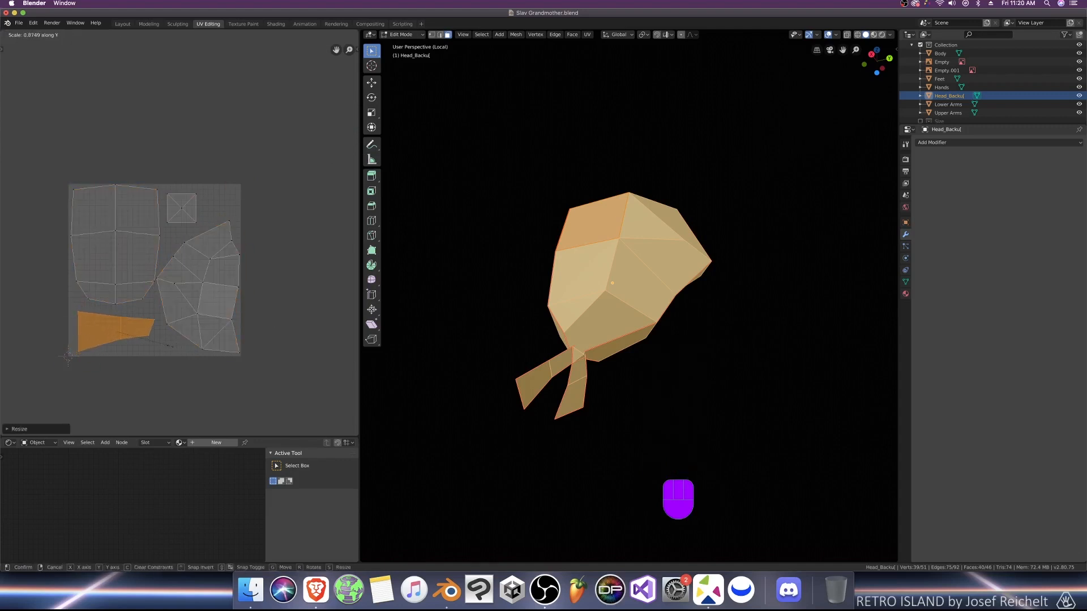
click(173, 349)
click(195, 316)
scroll(193, 308, up, 2)
key(g)
click(193, 306)
middle_drag(125, 273, 179, 271)
key(alt+a)
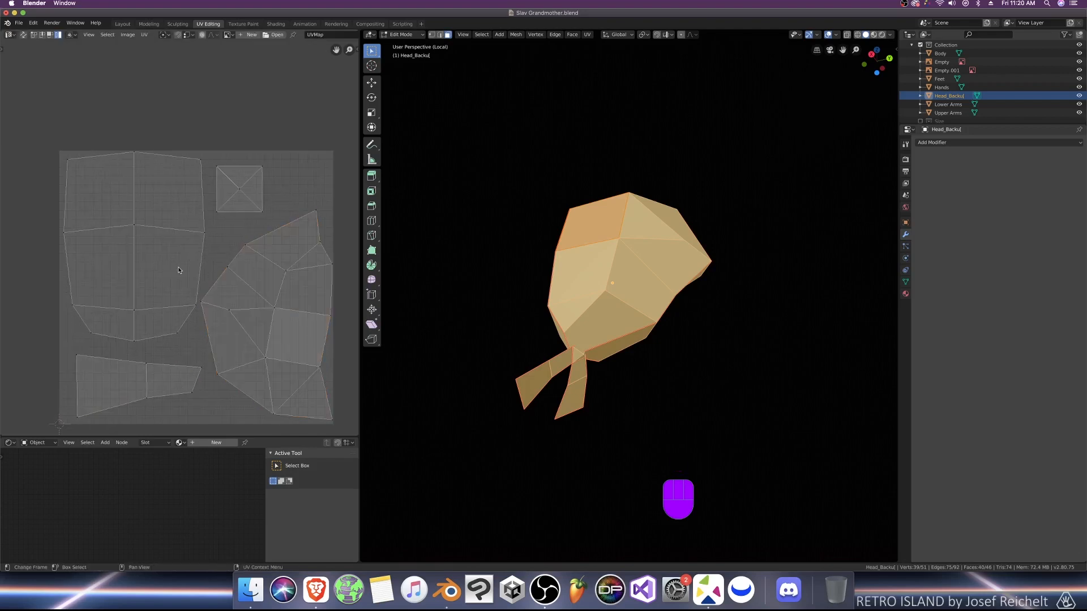
Step: Move the small square island into the free space above the headscarf island, then leave Edit Mode and save the file
click(192, 250)
click(232, 196)
key(g)
click(262, 190)
scroll(261, 195, down, 4)
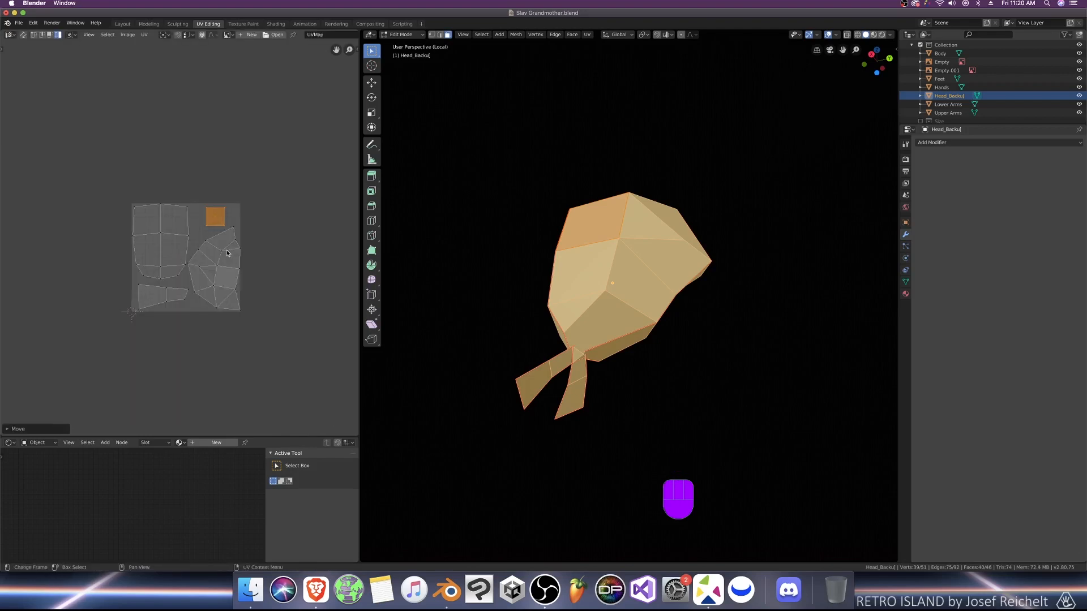
key(Tab)
key(super+s)
Step: Leave local view to bring back the whole character and reveal all hidden head geometry in Edit Mode
middle_drag(543, 272, 599, 320)
key(Tab)
click(480, 288)
key(KP_Divide)
key(KP_1)
key(KP_3)
key(Tab)
key(Tab)
key(alt+h)
Step: Move a single vertex of the head mesh along X and Z, and save the file
key(1)
click(592, 349)
scroll(592, 350, up, 2)
key(g)
key(x)
click(623, 359)
key(g)
key(z)
click(698, 343)
key(Tab)
scroll(621, 368, down, 5)
key(super+s)
key(super+s)
scroll(651, 322, up, 2)
Step: Separate the linked side hair piece into its own object, rename it Hair and save the file
key(Tab)
key(l)
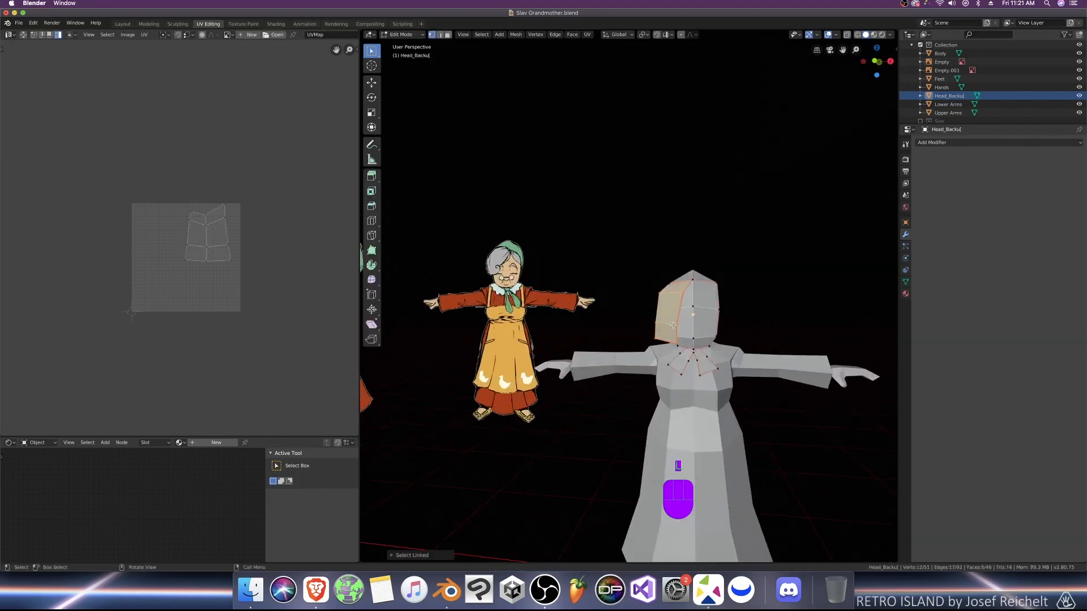
key(p)
click(673, 325)
key(Tab)
double_click(952, 105)
text(Hair)
key(Return)
key(super+s)
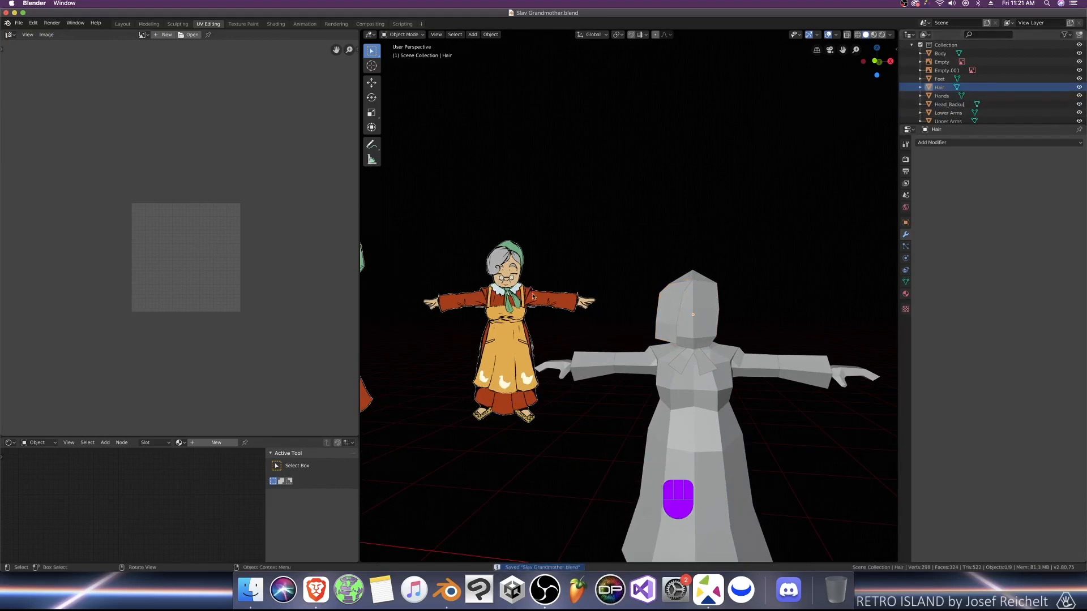
Step: Add a cube in the front view and raise it along Z to the character's upper body
key(KP_1)
shift+middle_drag(701, 349, 586, 341)
scroll(656, 368, up, 3)
key(shift+a)
mouse_move(661, 372)
click(718, 381)
scroll(708, 419, down, 9)
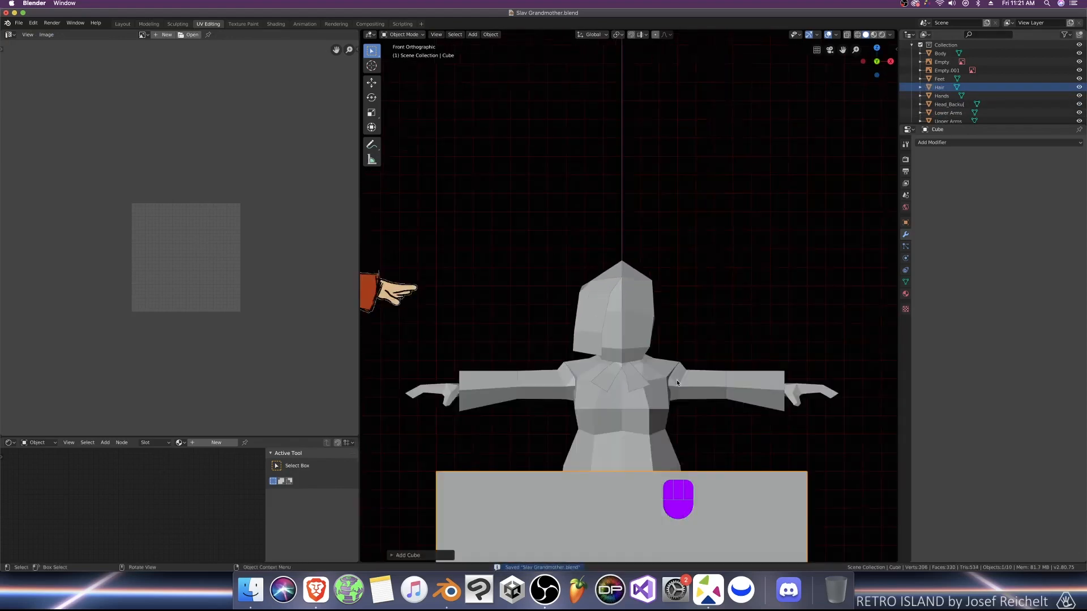
key(Tab)
key(g)
key(z)
click(704, 335)
Step: Scale the cube down to a small block and move it up inside the head
key(shift+z)
scroll(764, 396, up, 3)
key(s)
click(656, 369)
scroll(658, 396, up, 4)
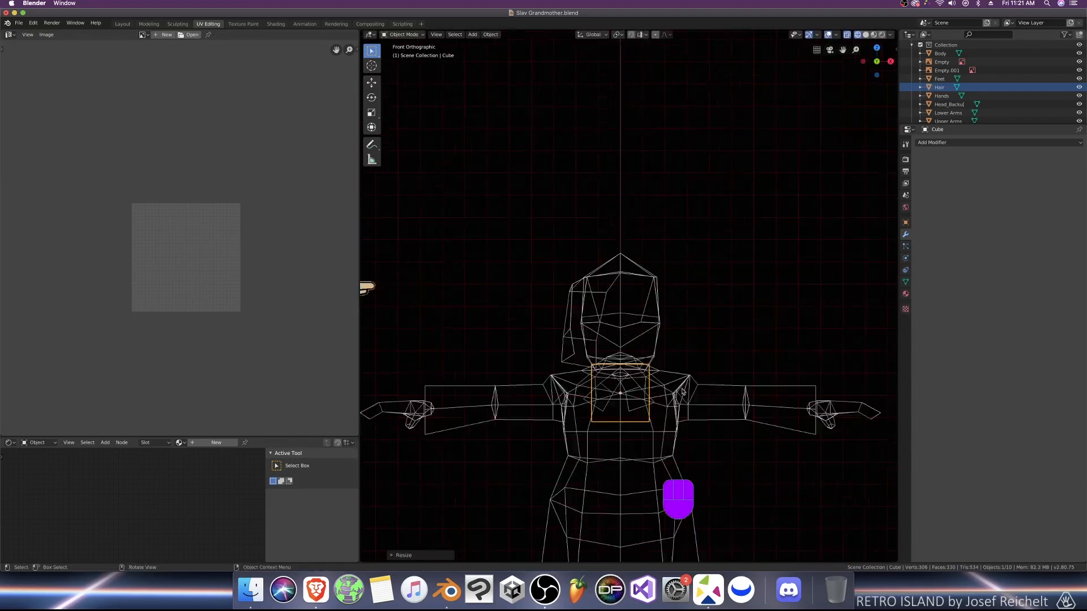
key(g)
click(654, 371)
key(shift+z)
scroll(655, 372, down, 6)
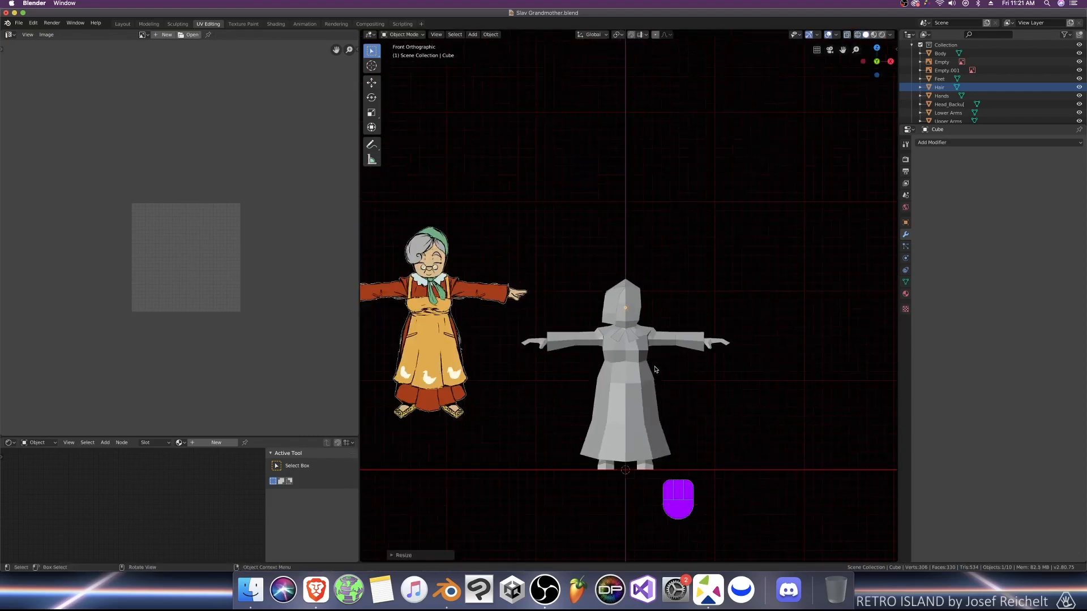
Step: Lower the small cube along Z to chin height and move its mesh along Y to the front of the face
scroll(651, 377, up, 2)
key(g)
key(z)
click(648, 383)
scroll(648, 383, up, 4)
key(KP_3)
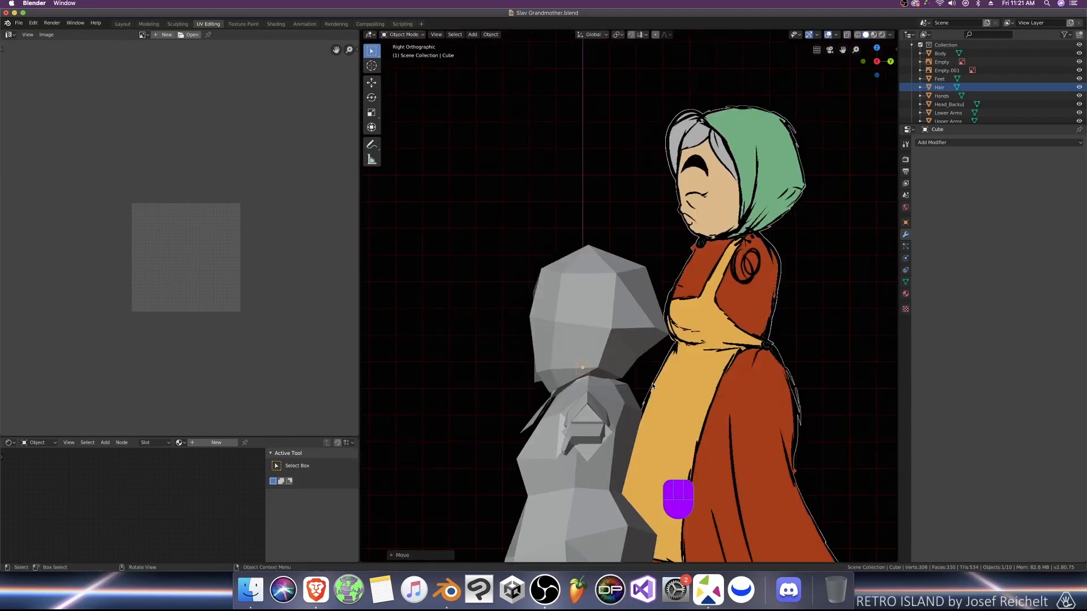
key(Tab)
key(shift+z)
key(g)
key(y)
click(497, 369)
Step: Scale down the small block's front face in the front view and lower it along Z
key(KP_1)
key(shift+z)
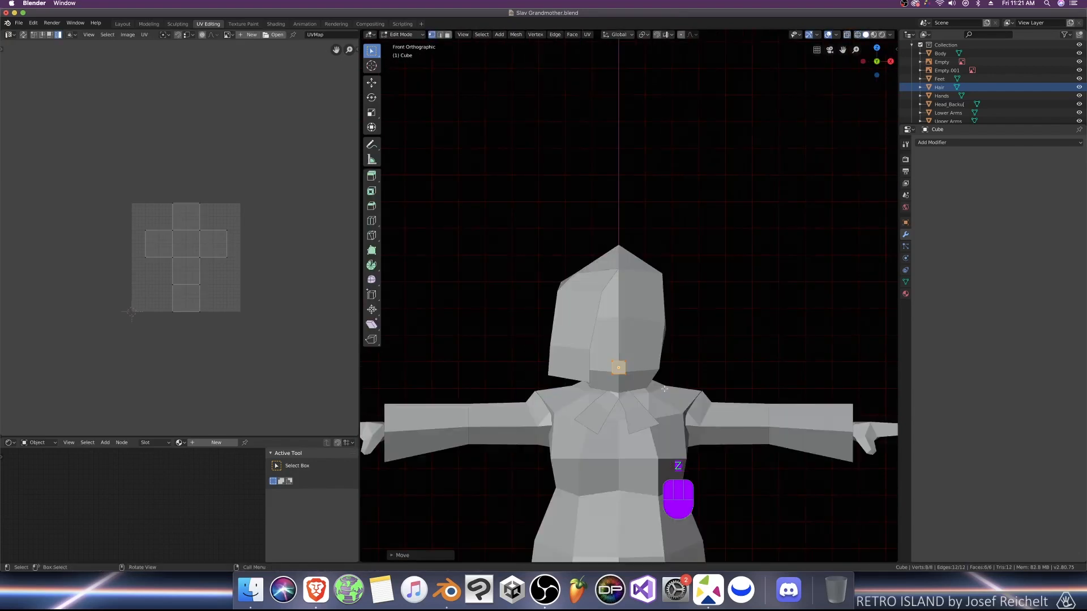
scroll(542, 299, up, 4)
key(s)
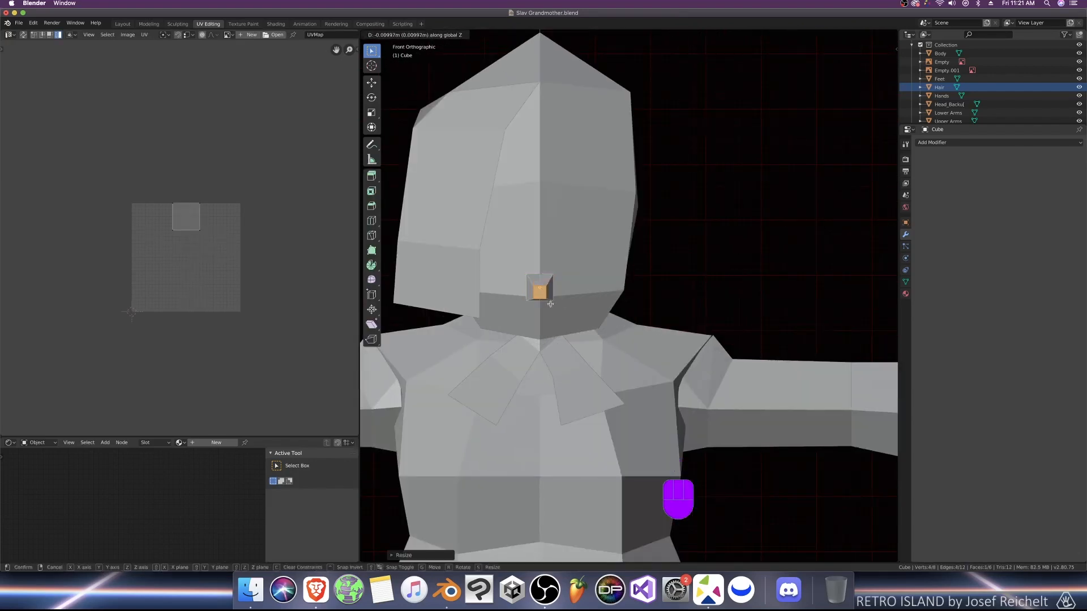
click(550, 304)
key(KP_3)
key(shift+z)
click(564, 322)
Step: Merge the block's front top edge and its rear top edge each into a single vertex to form a nose wedge
key(shift+z)
middle_drag(564, 321, 640, 324)
key(2)
click(521, 299)
key(alt+m)
click(523, 300)
click(526, 280)
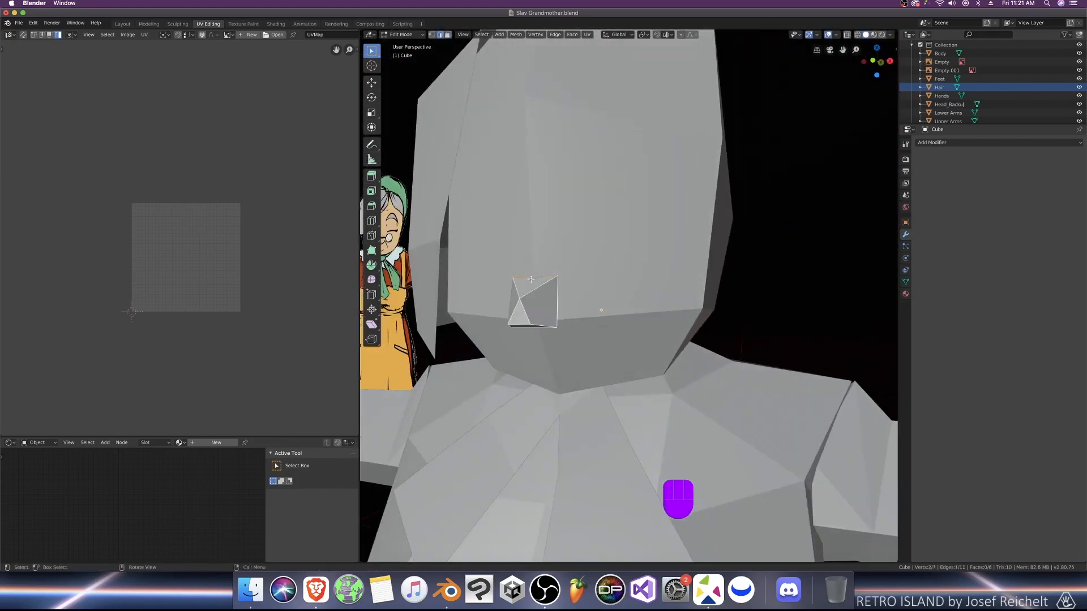
key(alt+m)
click(531, 281)
Step: Reposition the nose's rear top vertex and rear bottom vertices against the face profile in the side view
key(KP_3)
key(1)
key(shift+z)
click(573, 281)
key(g)
drag(564, 314, 581, 334)
key(g)
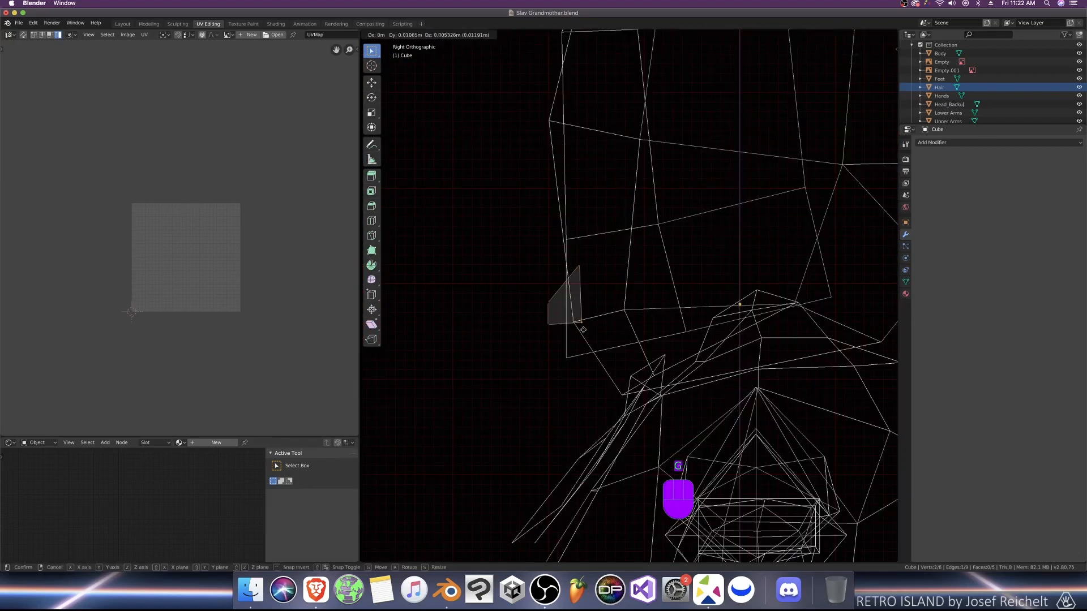
click(582, 326)
Step: Adjust the nose's front vertices, scale them along Z, and shift the nose's vertices along Y to refine its profile
drag(535, 293, 554, 338)
key(g)
key(s)
key(z)
click(609, 346)
key(shift+z)
drag(602, 254, 598, 312)
key(g)
key(y)
click(592, 317)
key(shift+z)
key(Tab)
middle_drag(592, 319, 600, 283)
Step: Isolate the nose in local view and mark seams along its edges
key(Tab)
key(slash)
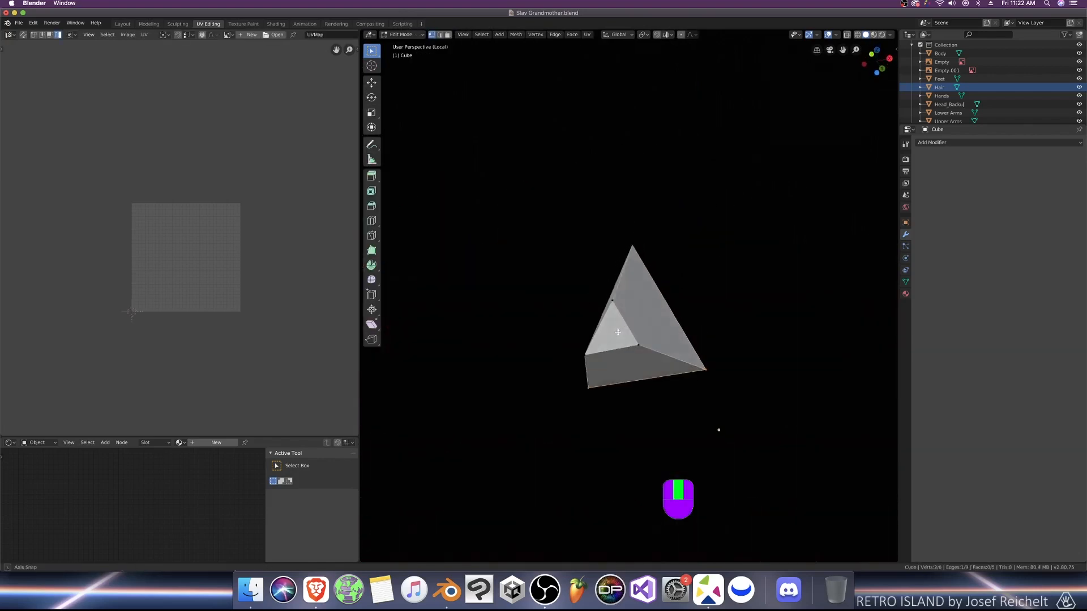
key(2)
alt+click(599, 349)
alt+shift+click(652, 342)
mouse_move(599, 349)
middle_down()
mouse_move(651, 342)
mouse_move(594, 353)
middle_up()
alt+shift+click(669, 321)
middle_drag(669, 321, 616, 344)
alt+shift+click(594, 306)
key(u)
click(624, 445)
Step: Unwrap the whole nose and move its UV islands outside the UV square
key(a)
key(u)
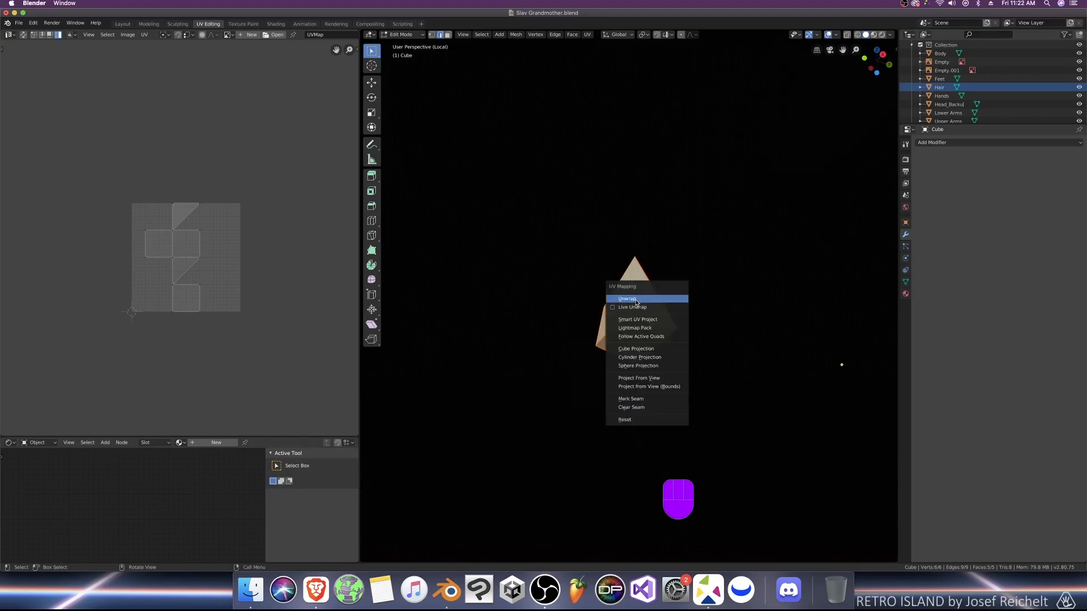
click(636, 301)
key(a)
key(g)
click(270, 245)
Step: Leave local view and open the head, hair and nose together in Edit Mode to show their combined UVs
key(KP_Divide)
key(Tab)
click(619, 271)
shift+click(543, 263)
key(Tab)
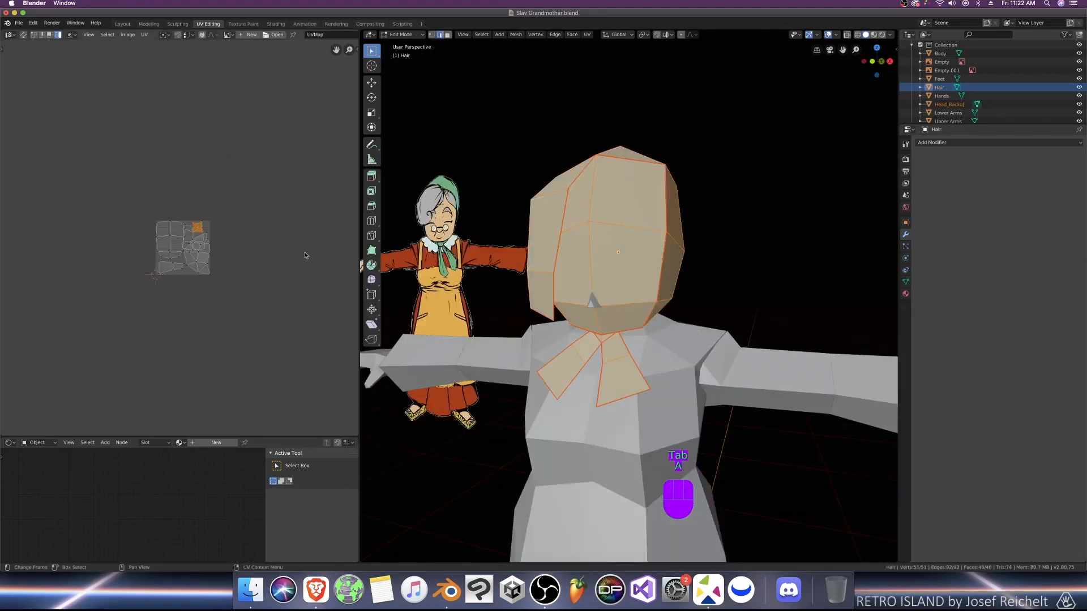
scroll(305, 255, up, 2)
key(Tab)
shift+click(591, 303)
key(Tab)
drag(236, 72, 337, 187)
scroll(275, 228, up, 4)
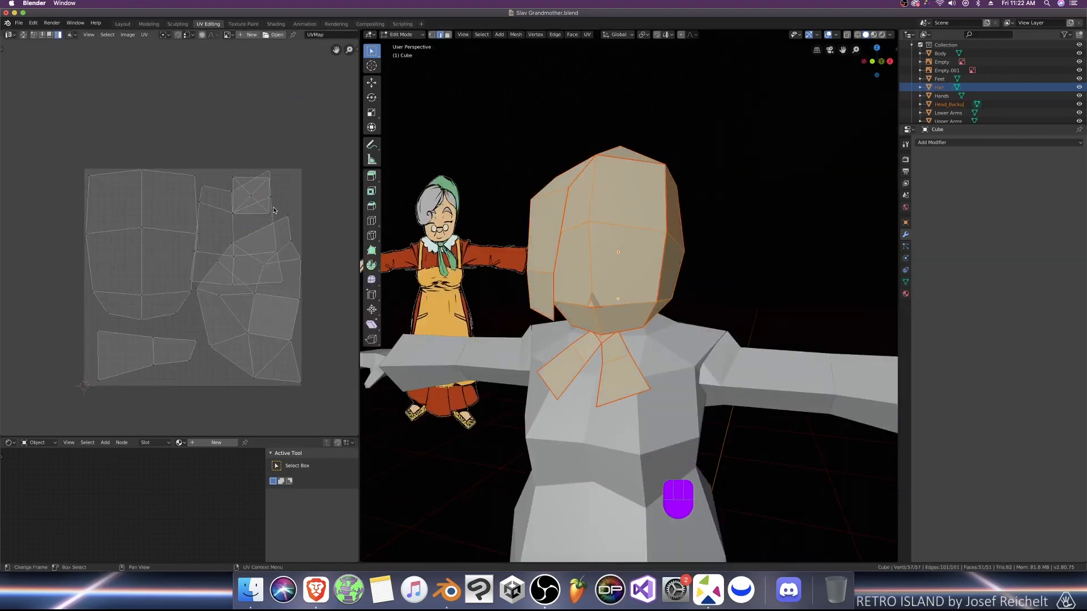
Step: Shrink the fan-shaped UV island and move it and the tapered strip island outside the UV square
click(268, 213)
key(Tab)
key(Tab)
click(250, 266)
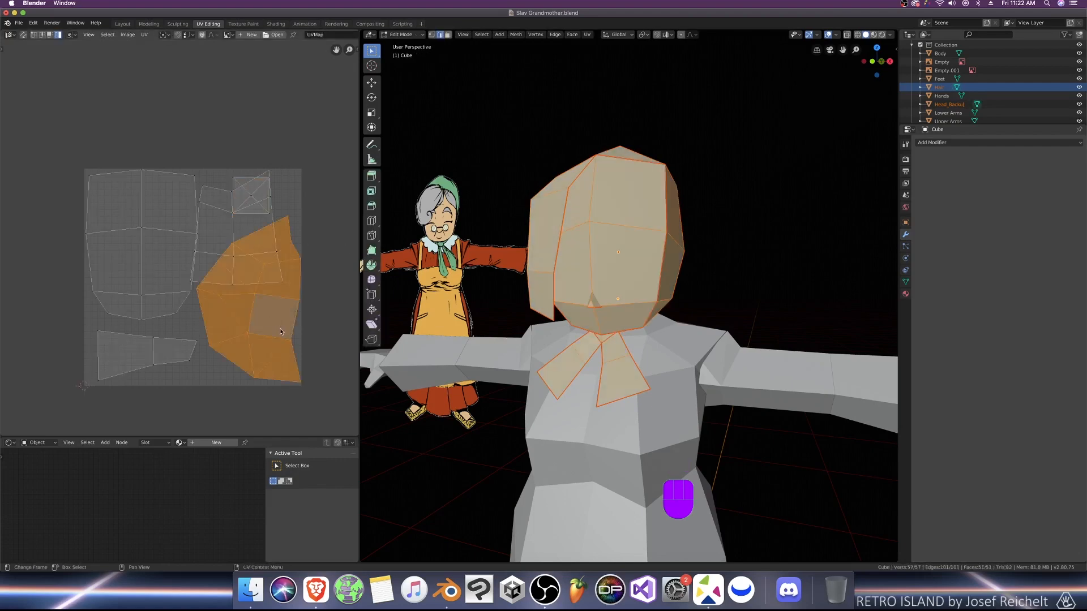
key(s)
click(257, 283)
key(g)
click(348, 376)
middle_drag(348, 377, 311, 328)
click(155, 315)
key(g)
click(63, 369)
Step: Move the square UV island outside the UV square and nudge the flared island slightly away from the face island
click(232, 128)
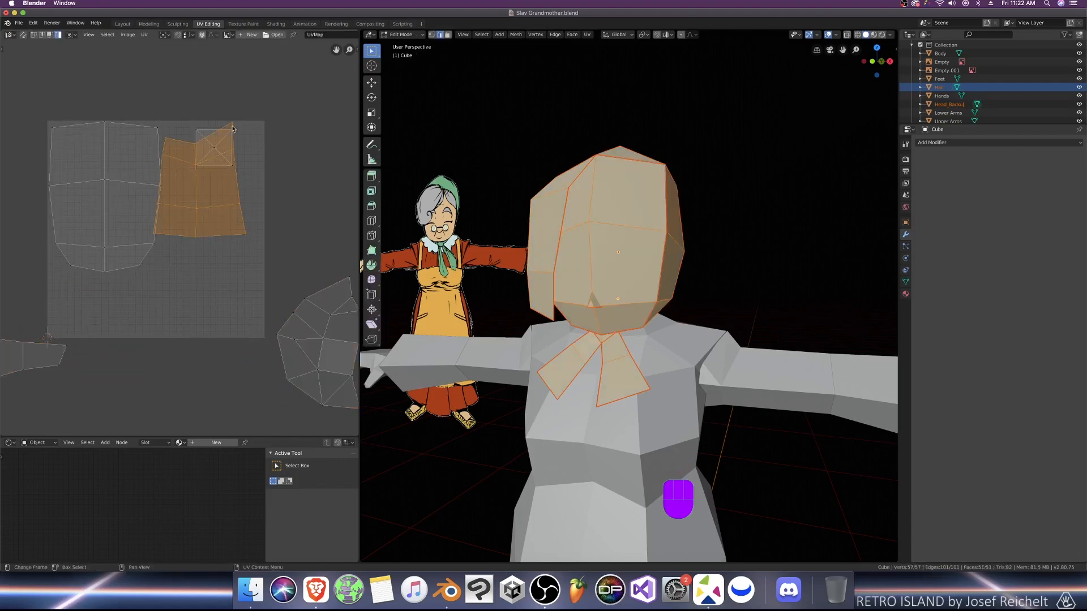
click(226, 139)
key(g)
click(348, 131)
click(237, 158)
key(g)
click(246, 157)
Step: Rotate and scale the fan-shaped island and fit it in the UV square's lower-right area
middle_drag(340, 283, 288, 232)
click(294, 250)
key(g)
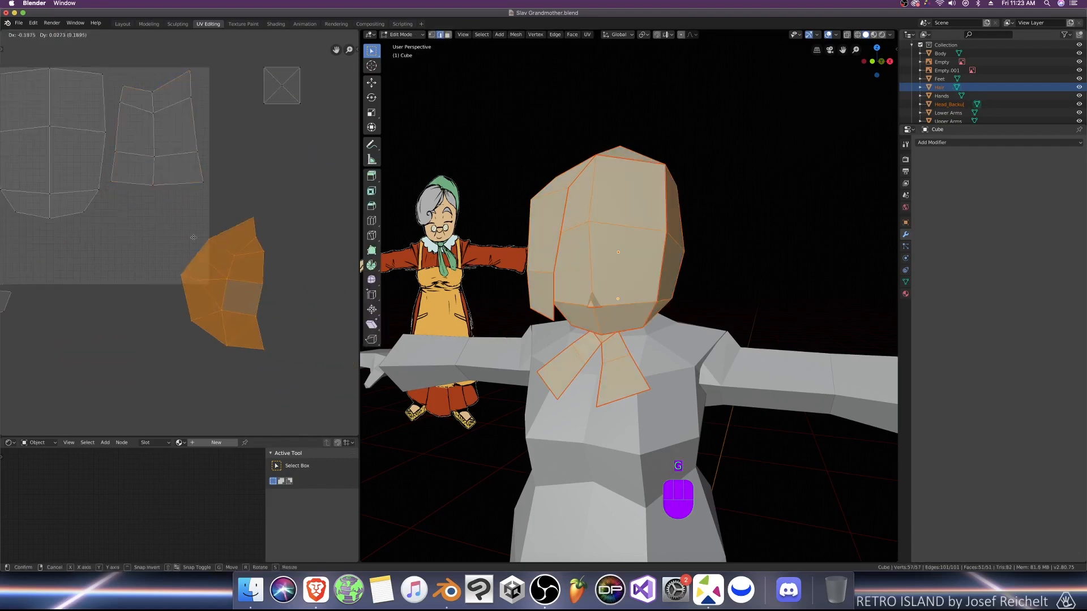
key(r)
key(g)
click(236, 284)
key(s)
key(g)
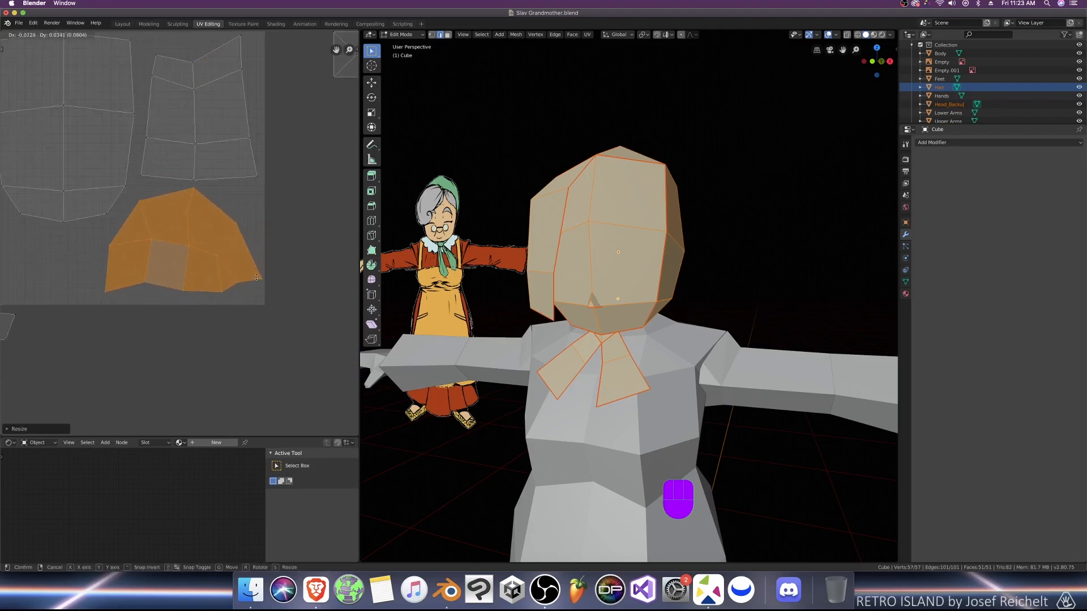
click(261, 282)
Step: Scale down the tapered strip island and fit it in the UV square's lower-left corner beneath the face island
scroll(261, 283, down, 2)
middle_drag(261, 283, 347, 237)
click(218, 306)
key(g)
click(281, 269)
key(s)
click(265, 274)
middle_drag(264, 273, 149, 346)
key(g)
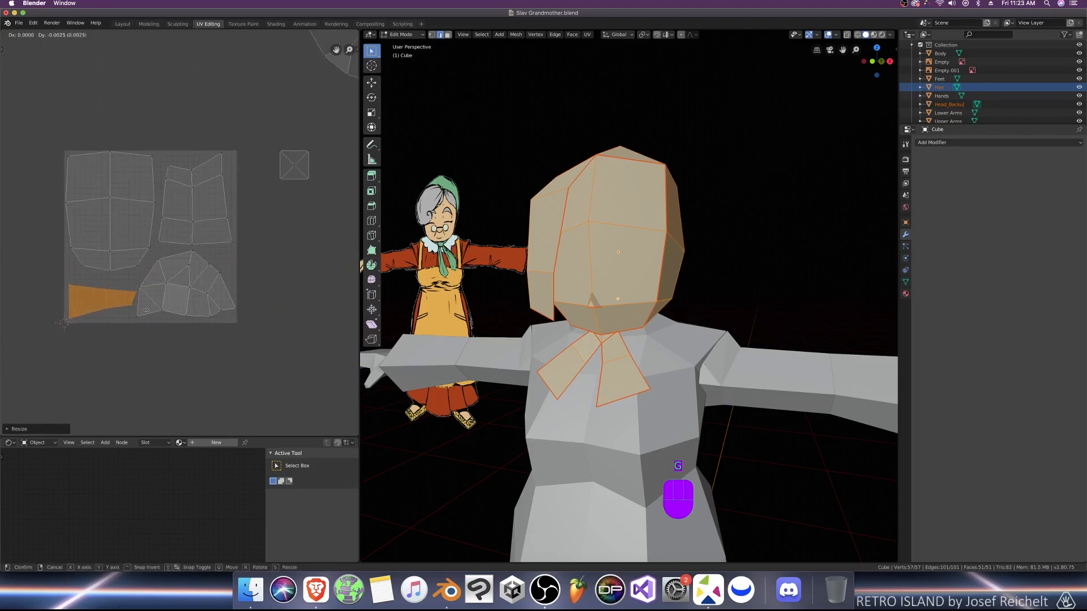
Step: Shrink the square island and place it along the UV square's right edge, between the flared and fan-shaped islands
drag(255, 125, 338, 220)
scroll(317, 211, up, 1)
key(g)
click(256, 295)
key(s)
click(252, 282)
key(g)
click(246, 289)
scroll(241, 250, down, 3)
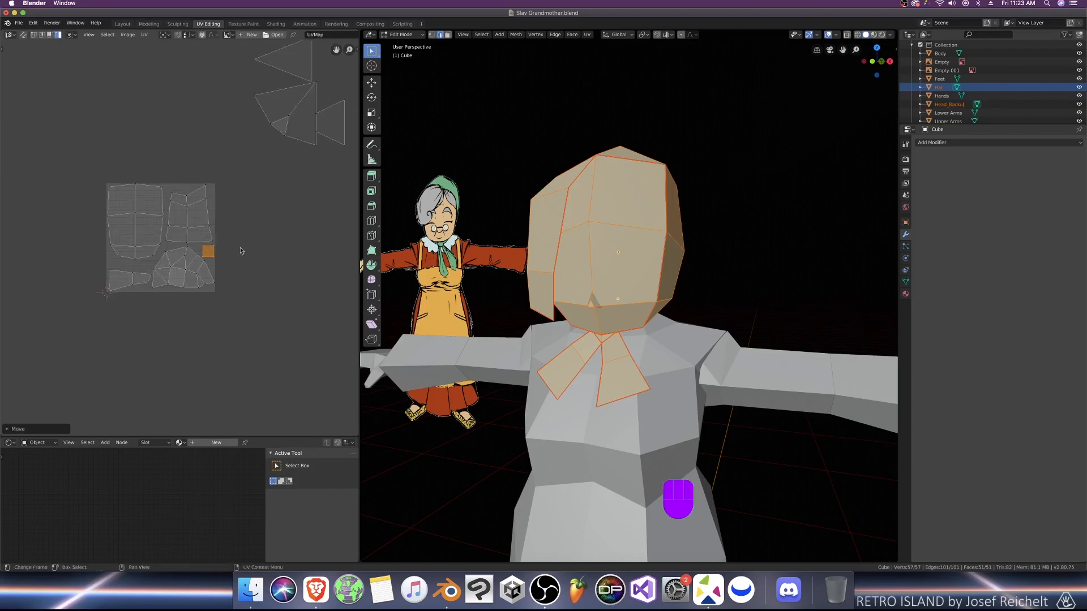
Step: Move the main nose UV island beside the UV square's lower-left corner
middle_drag(241, 249, 227, 315)
click(277, 176)
key(g)
click(124, 305)
scroll(111, 292, up, 2)
drag(86, 321, 60, 289)
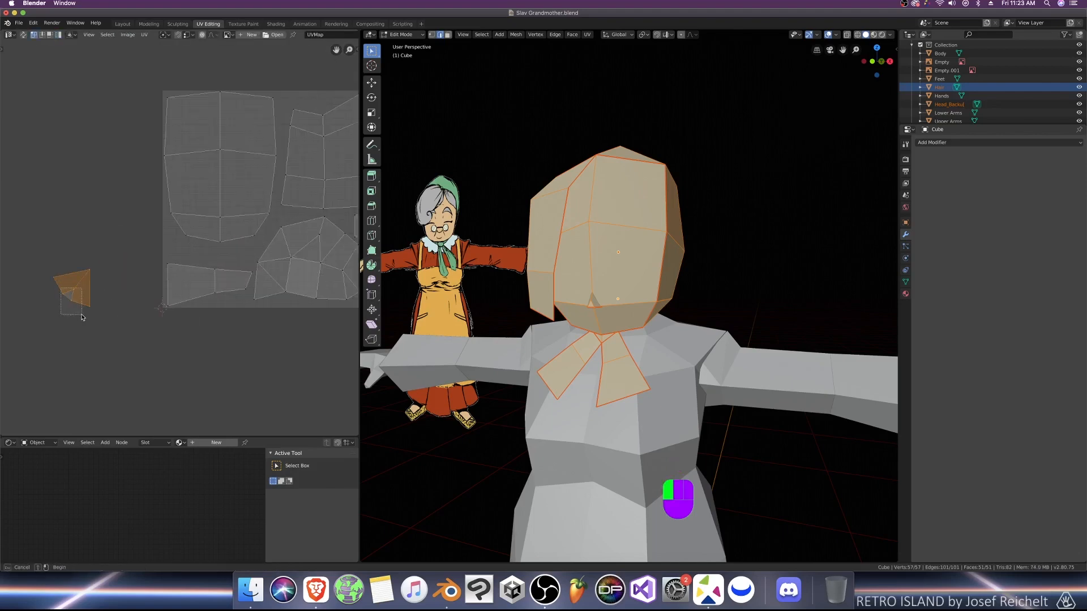
key(g)
right_click(88, 306)
Step: Select the linked nose island, scale it down and fit it in the gap above the tapered strip
key(l)
key(g)
click(228, 291)
key(s)
click(215, 281)
scroll(215, 281, up, 1)
middle_drag(215, 282, 190, 314)
key(g)
click(252, 332)
Step: Switch to wireframe shading and delete the nose's hidden back face inside the head
scroll(249, 326, down, 5)
click(306, 194)
key(z)
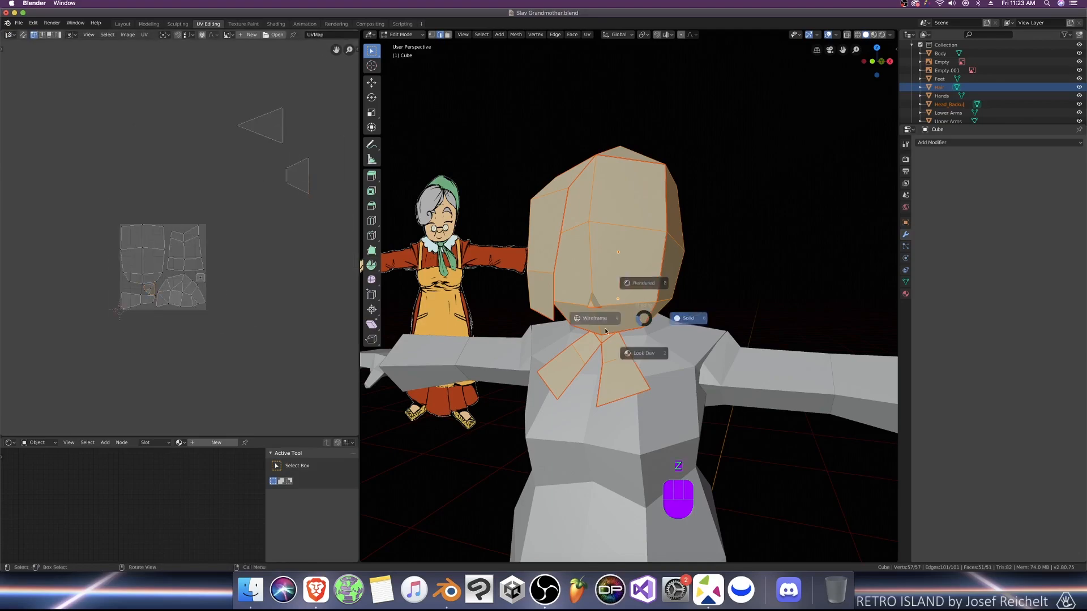
click(595, 318)
scroll(591, 313, up, 2)
key(3)
click(582, 303)
middle_drag(581, 303, 473, 323)
click(609, 297)
key(x)
click(610, 297)
Step: Shrink and rotate the remaining nose UV island and place it between the face and flared islands
key(a)
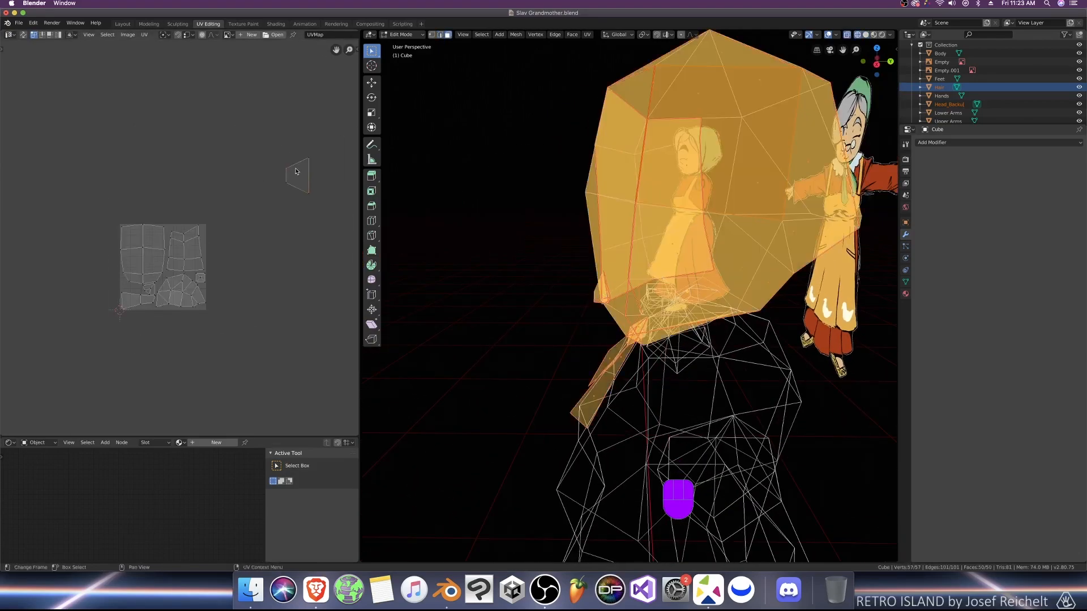
key(3)
key(4)
click(298, 177)
key(g)
click(172, 248)
key(s)
middle_drag(186, 256, 252, 210)
key(r)
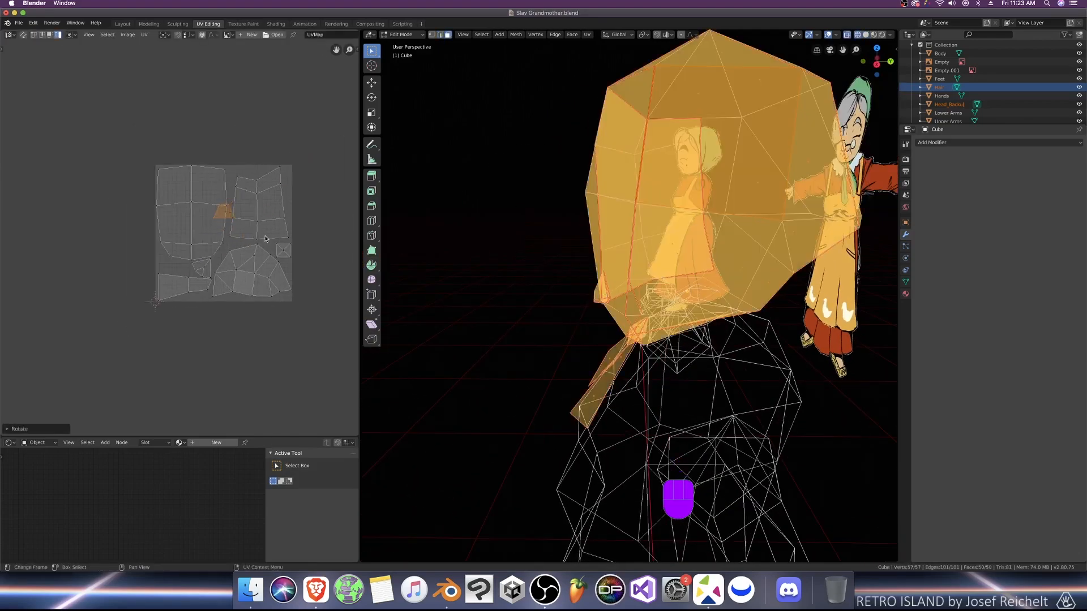
Step: Move the nose UV island into the gap between the face island and the tapered strip, rotate it to fit and save
key(g)
scroll(176, 278, up, 2)
middle_drag(176, 278, 280, 270)
key(g)
key(r)
click(293, 283)
key(g)
click(286, 275)
key(r)
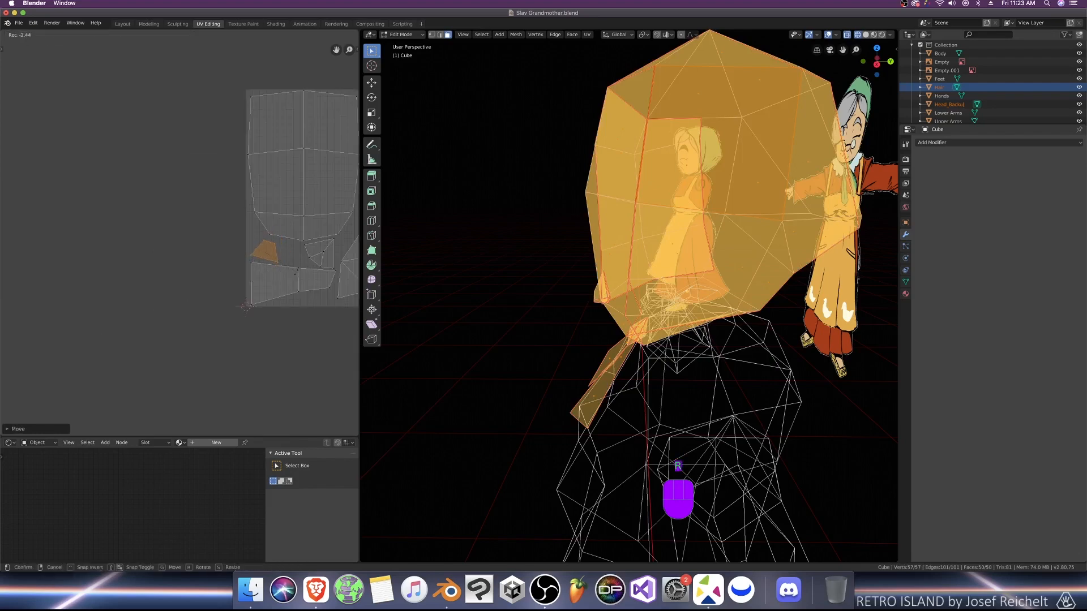
click(277, 272)
key(super+s)
Step: Return the viewport to solid shading, leave Edit Mode, deselect everything and save the file
scroll(277, 273, down, 5)
key(z)
middle_drag(657, 263, 706, 270)
key(Tab)
scroll(696, 244, down, 6)
key(alt+a)
key(super+s)
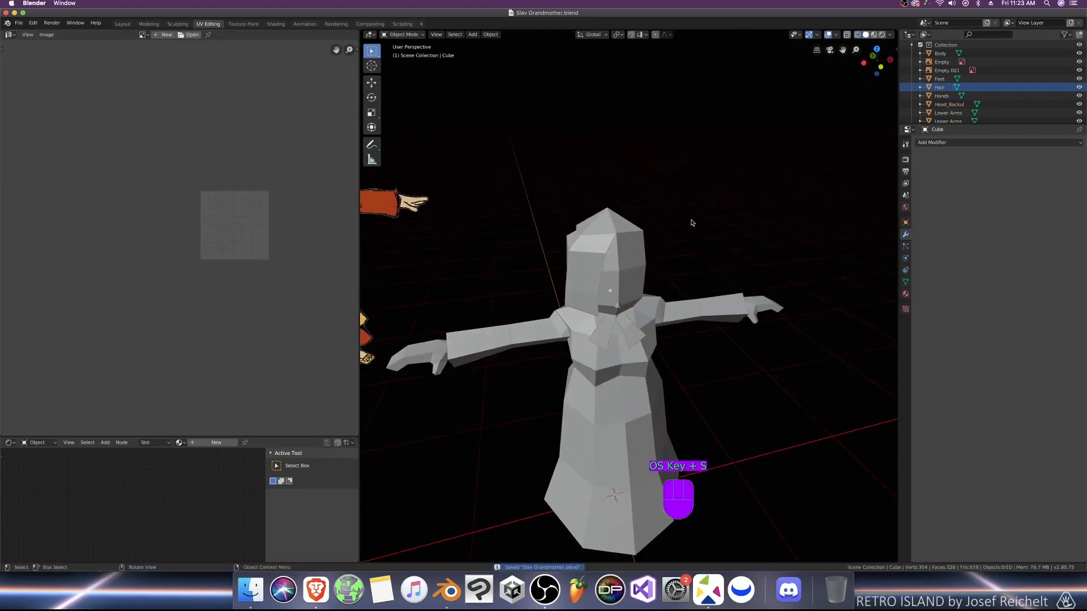
Step: In Finder, create a folder named Textures inside the Slav Grandmother folder and place it beside the blend files
click(545, 590)
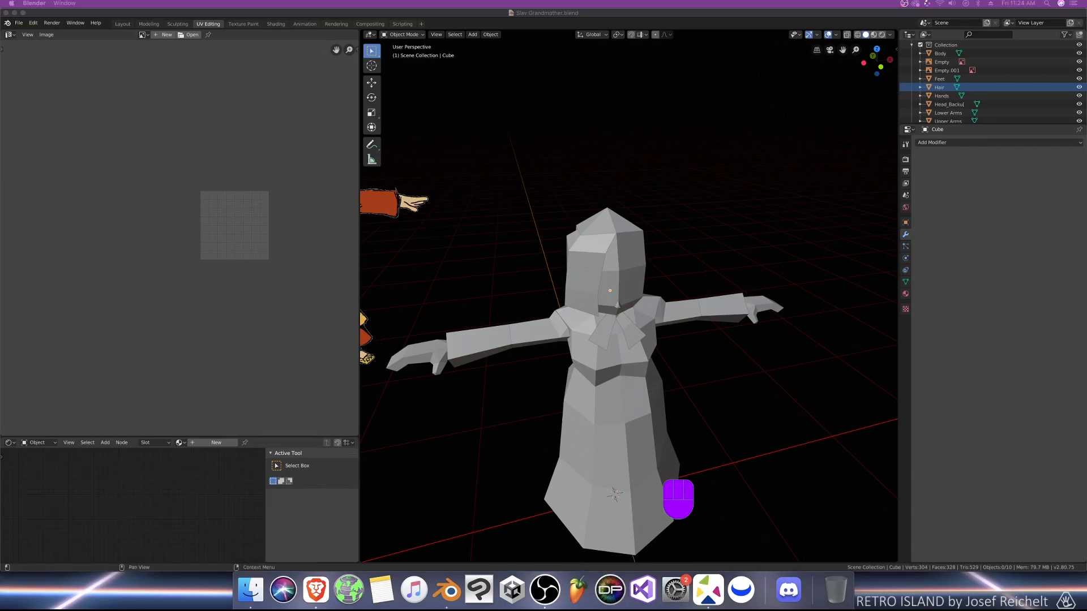
click(251, 595)
click(389, 118)
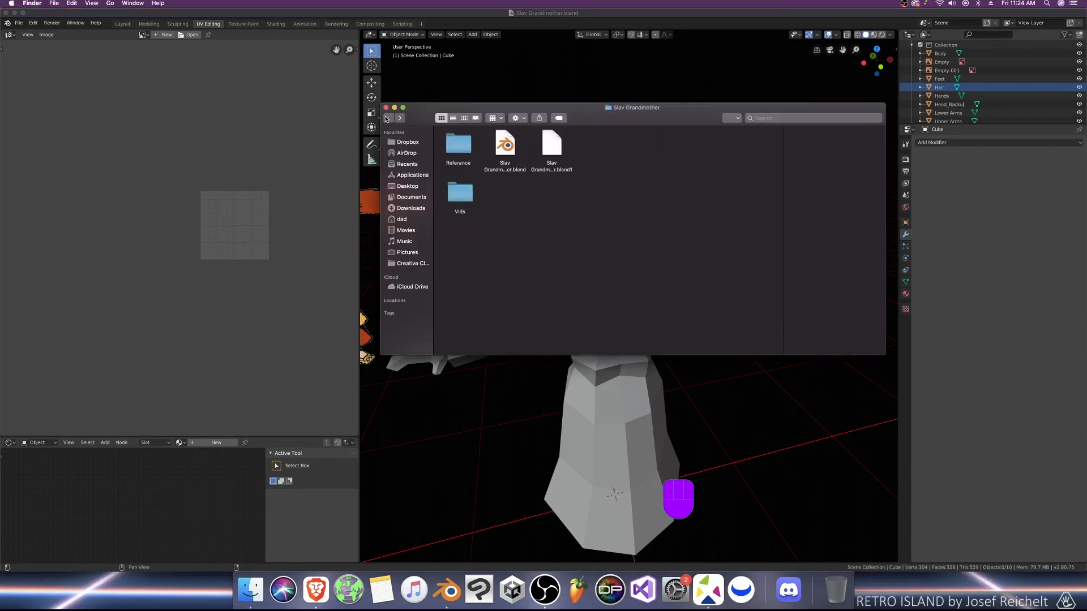
right_click(496, 203)
click(503, 206)
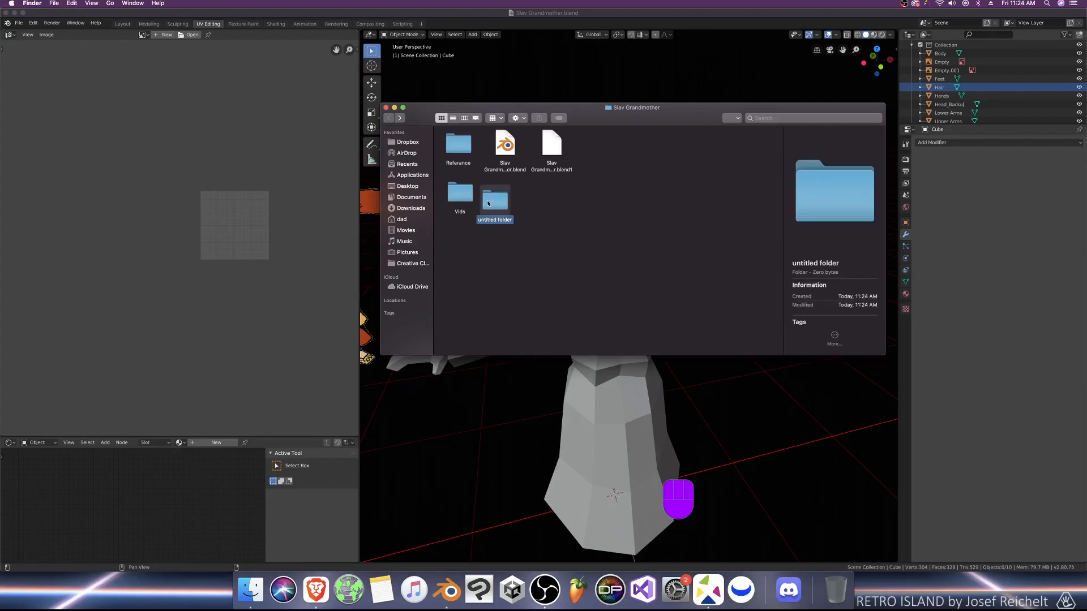
text(Textures)
key(Return)
drag(490, 198, 599, 156)
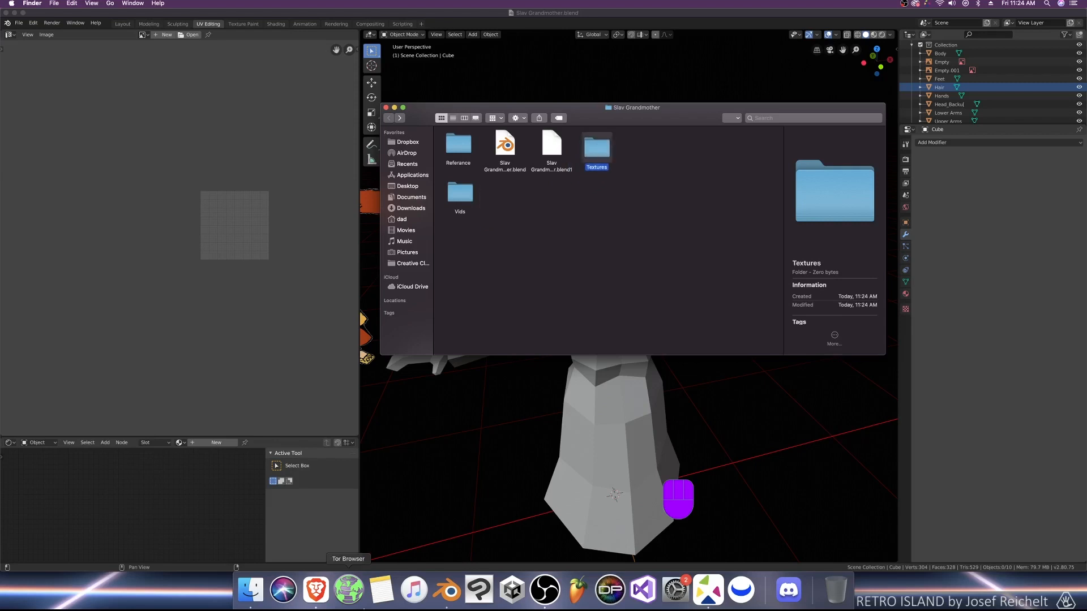
Step: Switch to Clip Studio Paint and create a 256 x 256 px canvas named "Slav granny Face" from the PS1_Texture_BIG preset
click(474, 583)
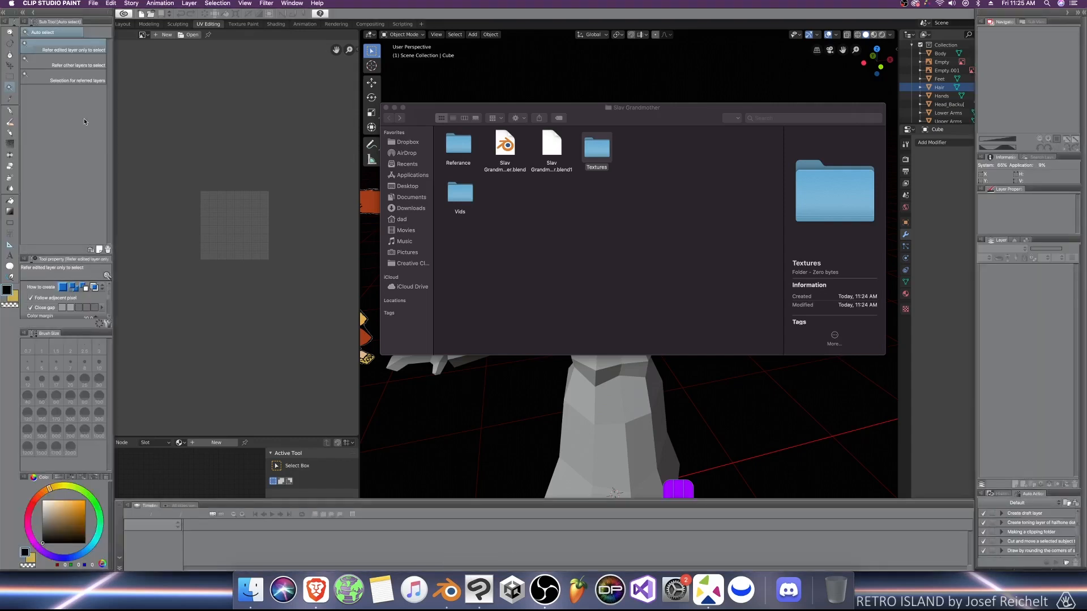
click(98, 5)
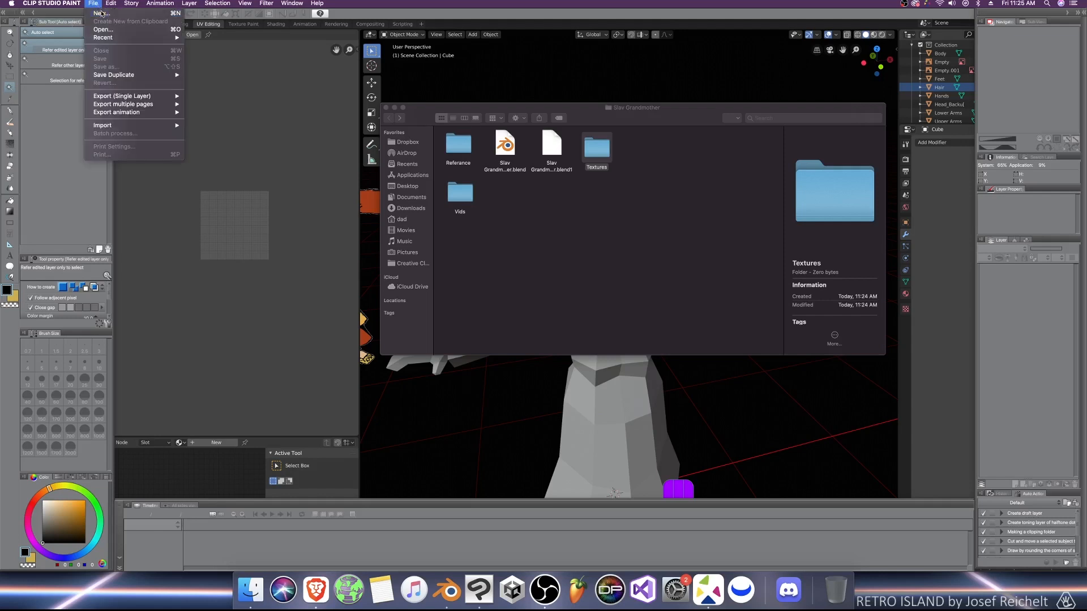
click(101, 12)
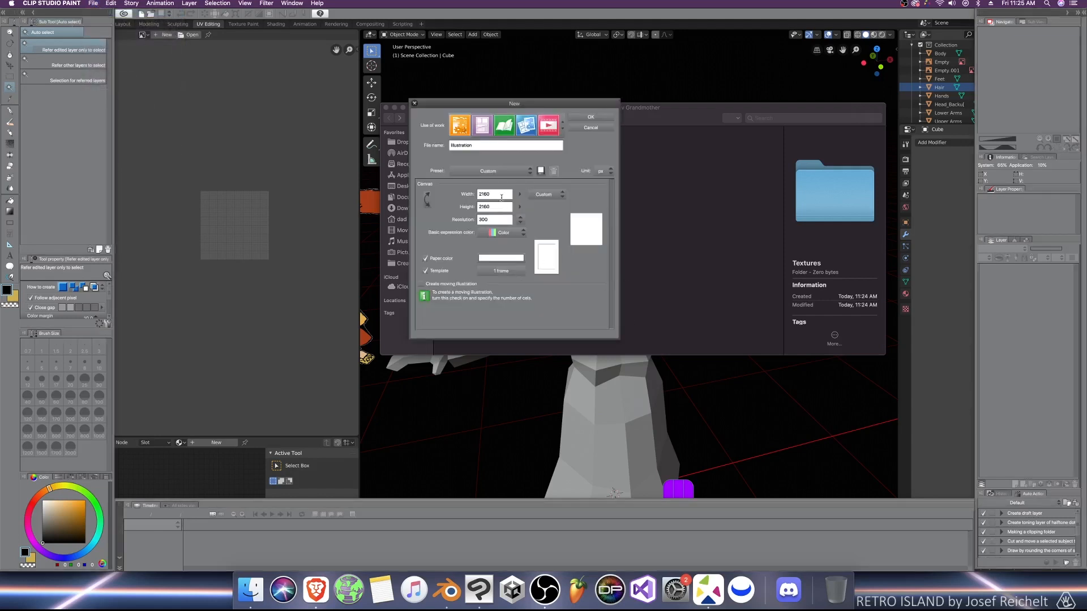
click(501, 172)
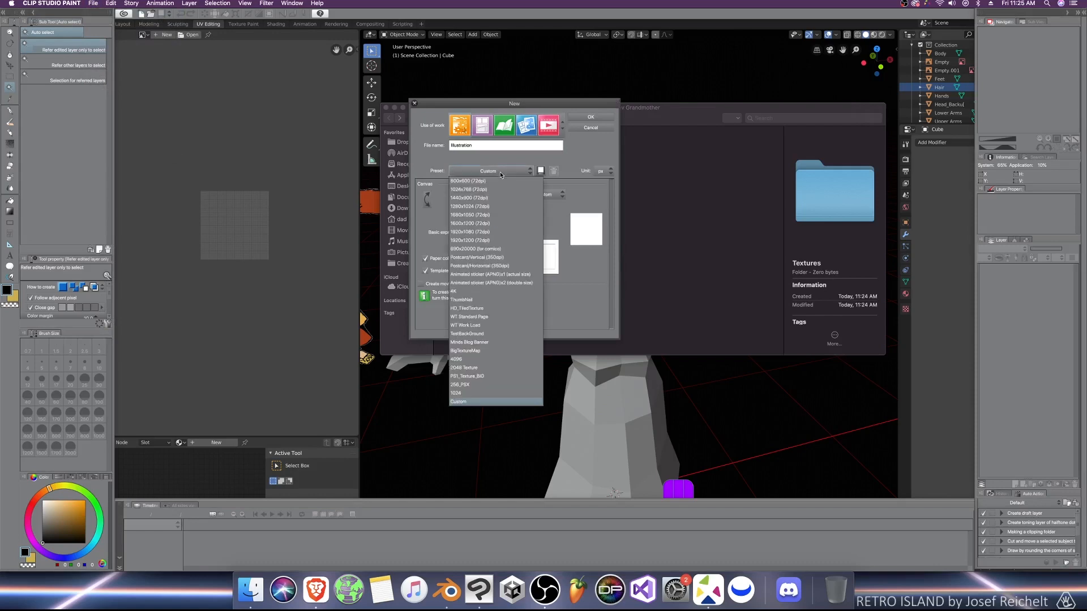
click(473, 377)
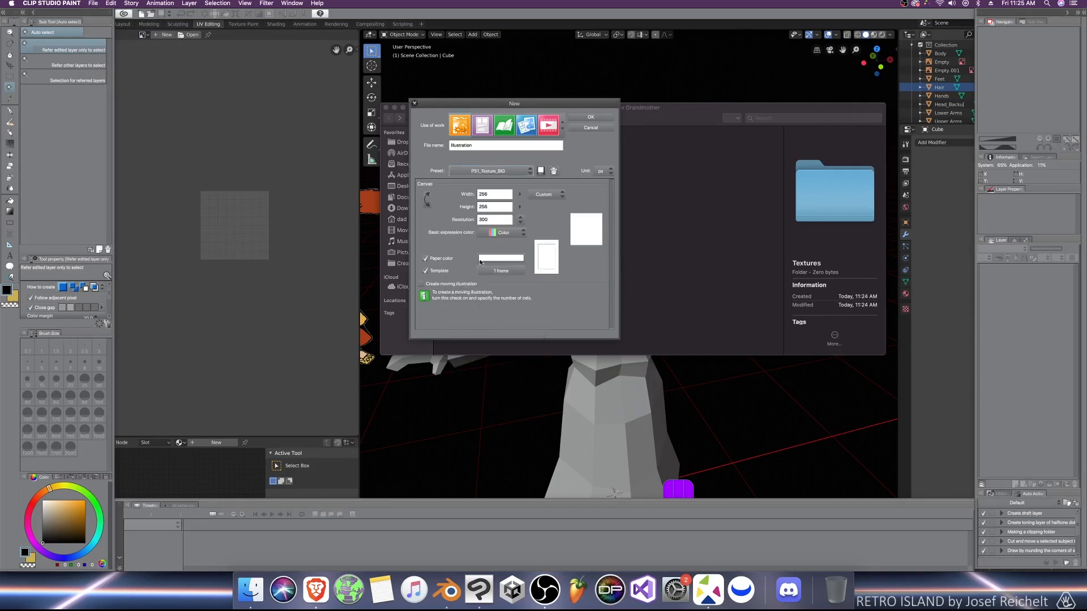
drag(494, 147, 396, 148)
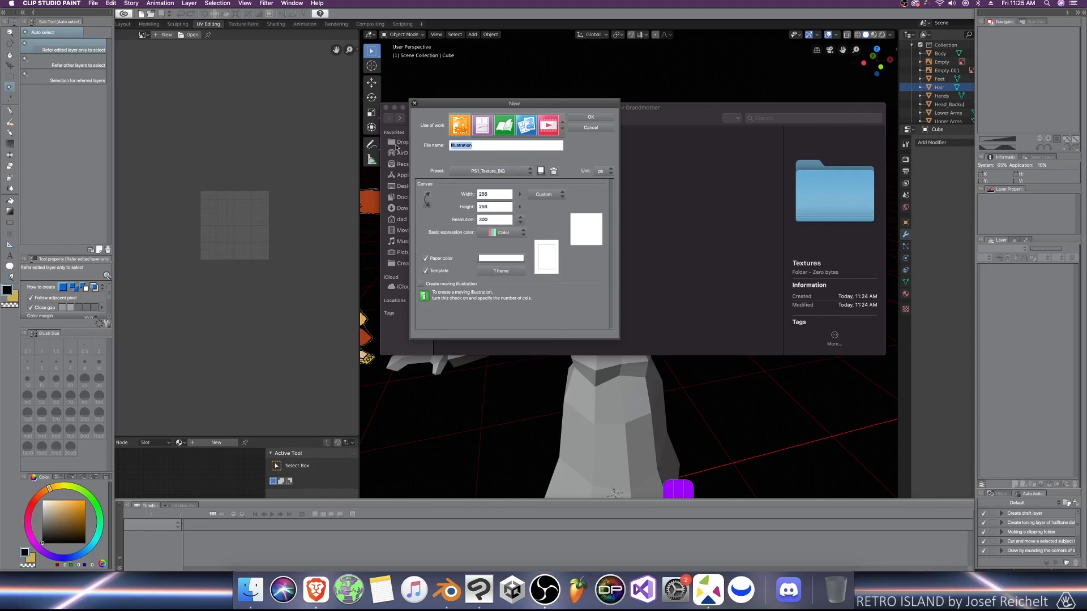
text(Slav granny Face)
click(592, 118)
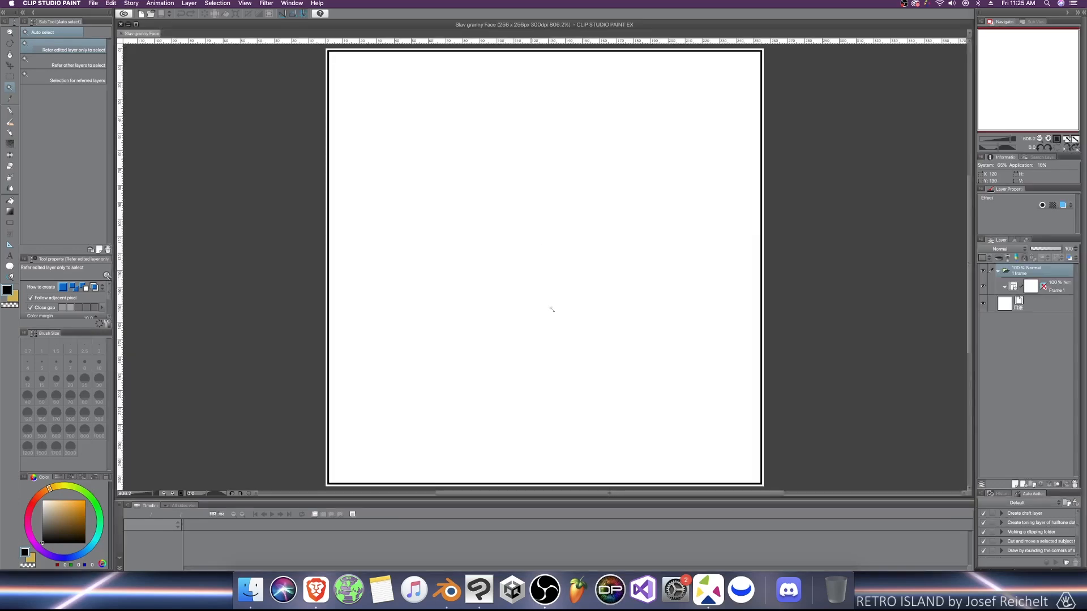
Step: Save the face canvas in Clip Studio format inside the project's Textures folder
key(super+s)
click(531, 356)
click(385, 330)
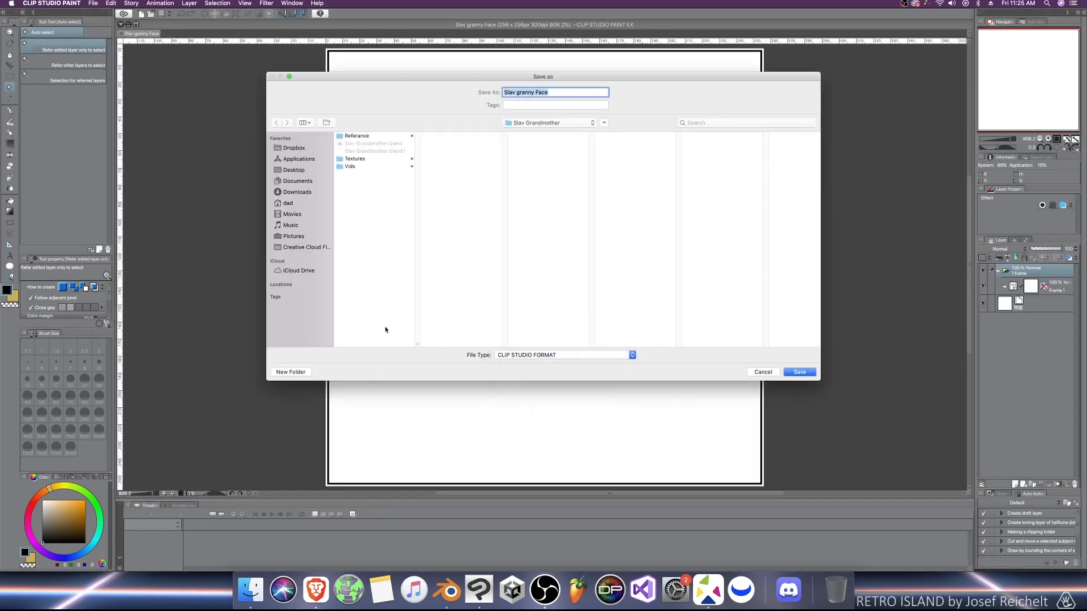
click(357, 159)
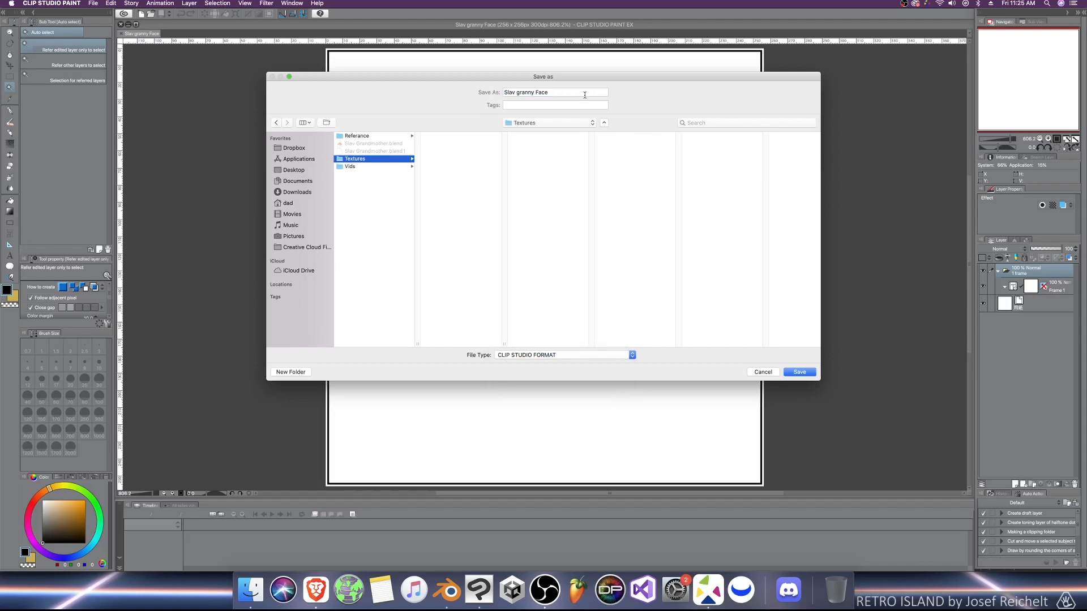
click(798, 372)
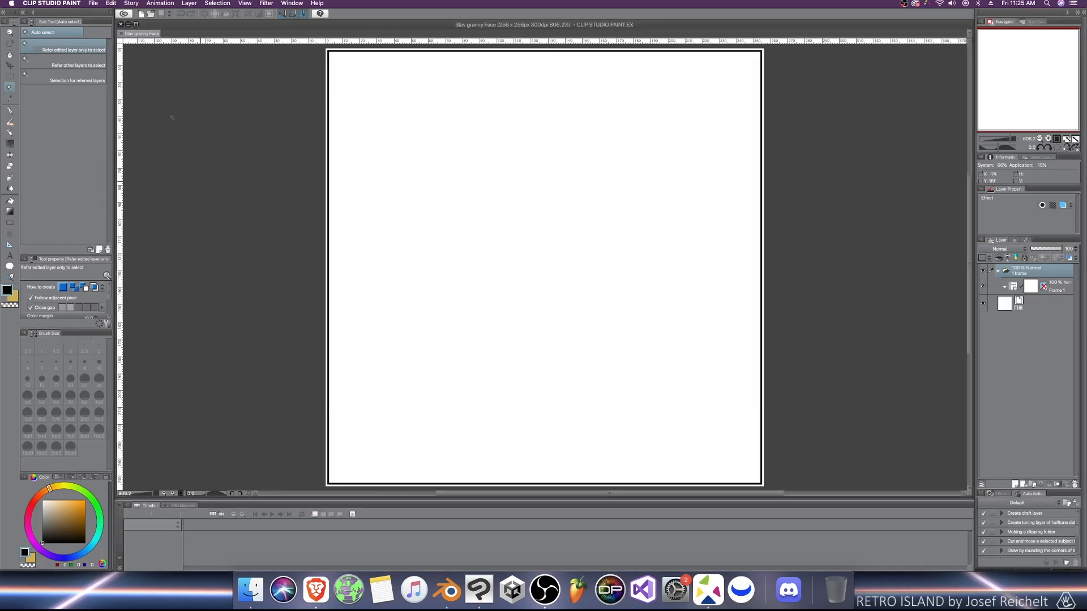
Step: Create a second 256 x 256 px canvas named "Slav Granny Body" and save it in the Textures folder
click(93, 3)
click(105, 15)
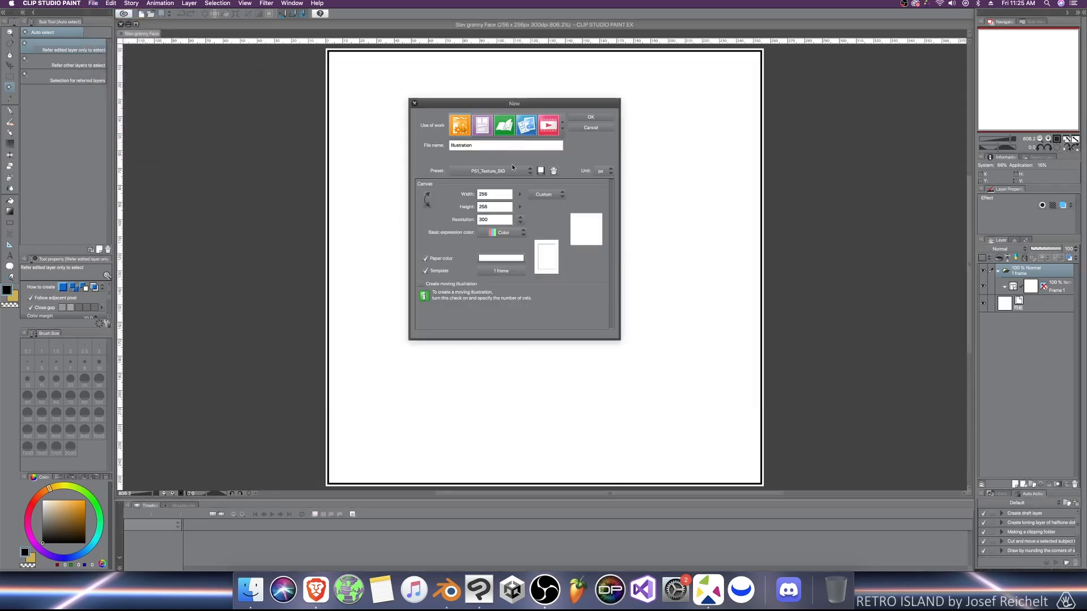
double_click(488, 146)
text(Slav Granny Body)
click(590, 115)
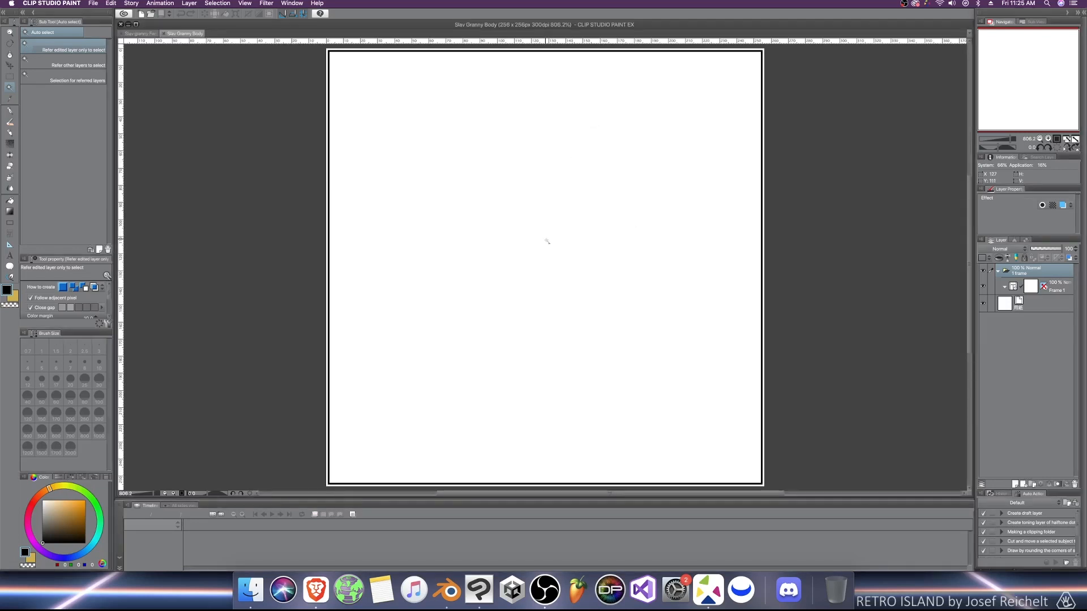
key(super+s)
click(799, 372)
Step: Delete the frame folder from the Slav granny Face canvas and save the file
key(ctrl+Tab)
right_click(1027, 272)
click(1014, 327)
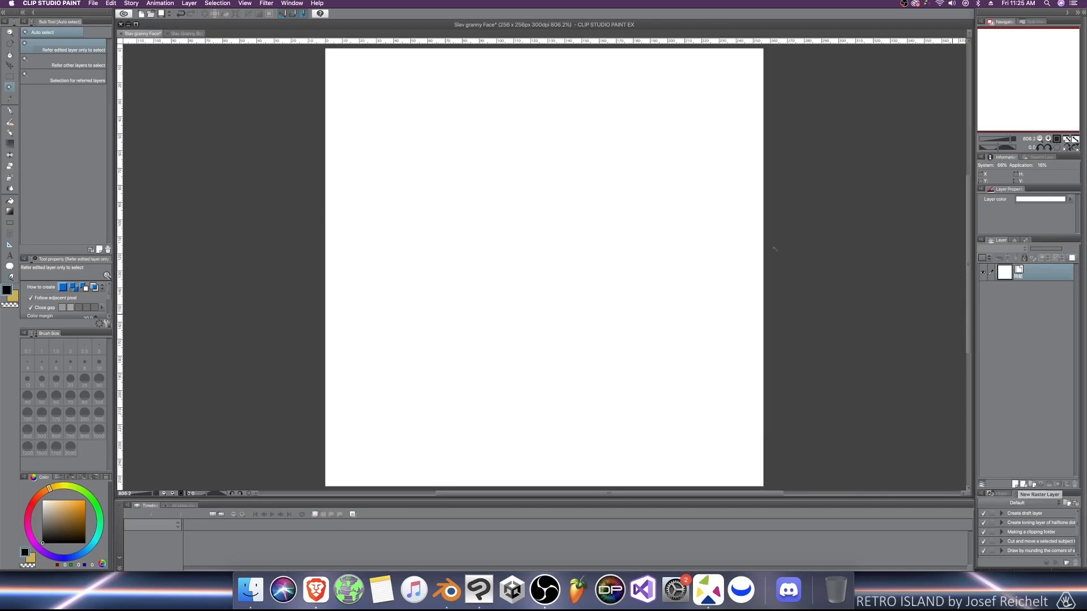
key(super+s)
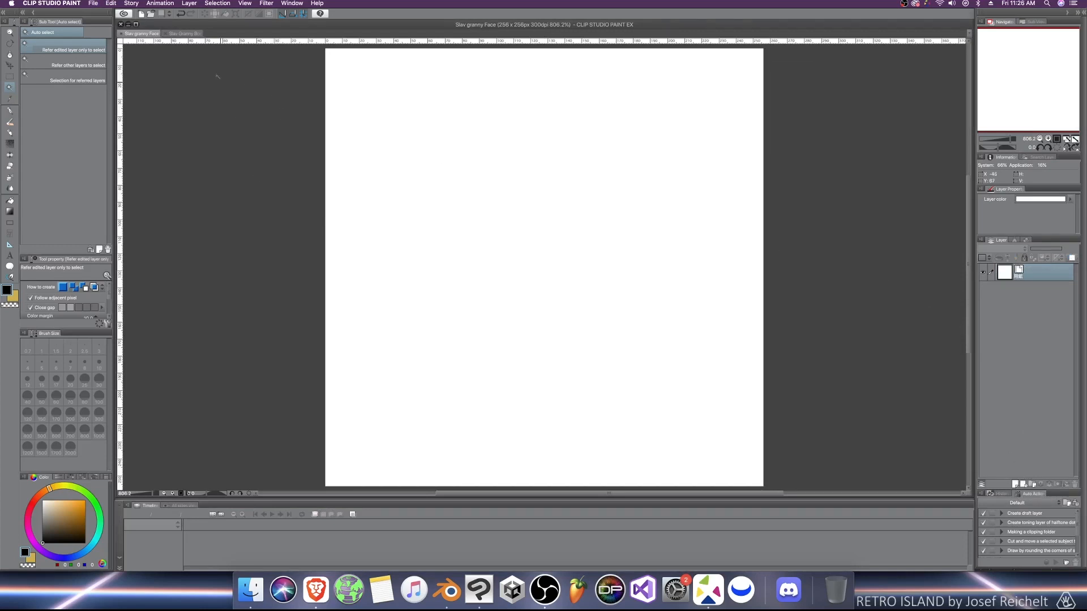
Step: Delete the frame folder from the Slav Granny Body canvas and save the file
click(184, 34)
right_click(1022, 279)
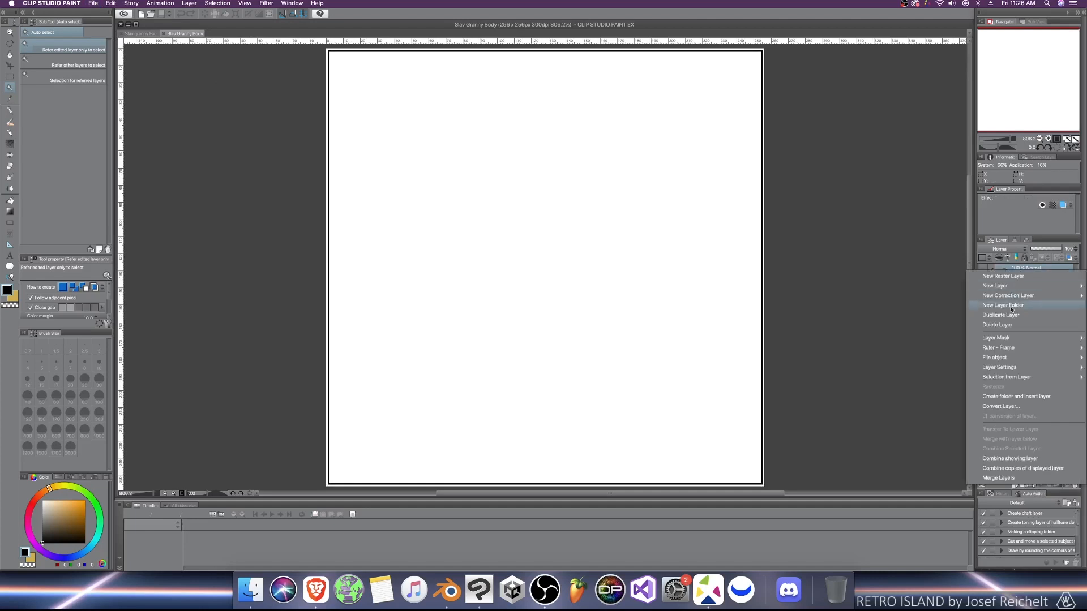
click(1003, 325)
key(super+s)
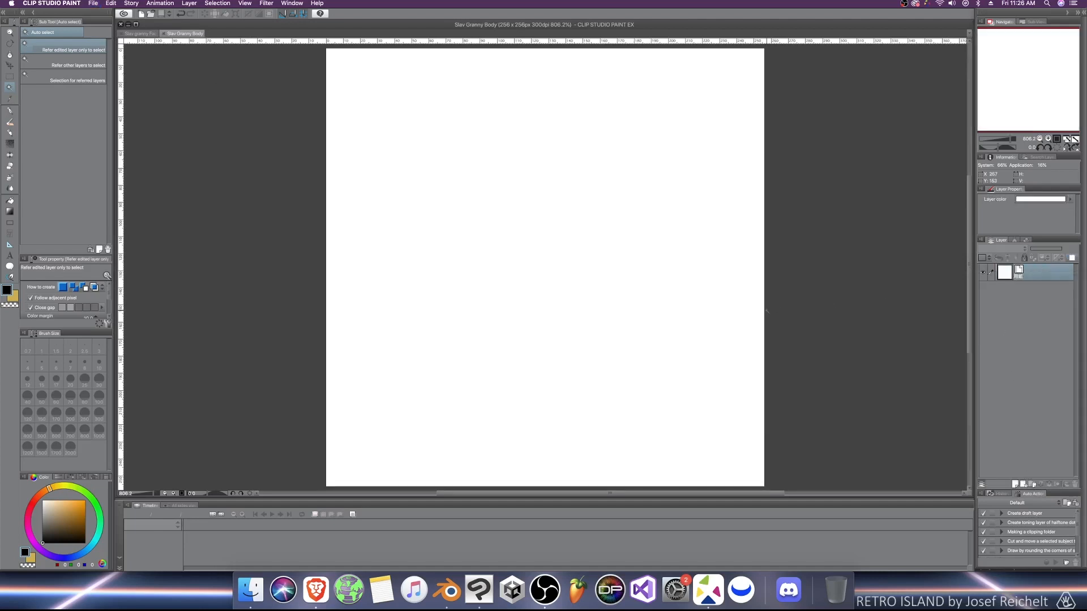
Step: On the Slav granny Face canvas, fill a new raster layer with medium grey and save the file
click(142, 34)
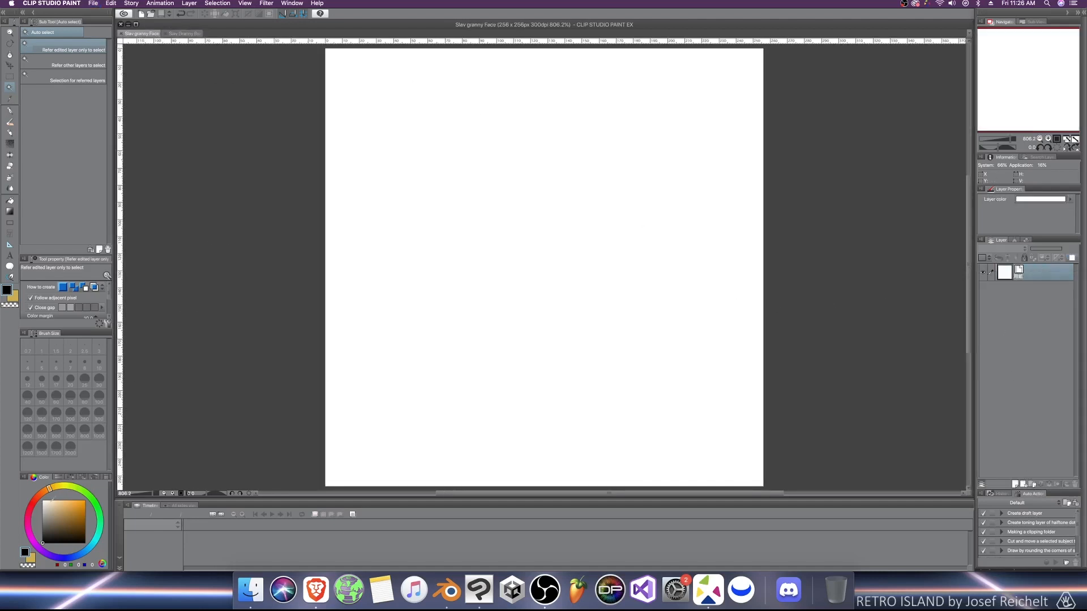
click(48, 524)
key(super+shift+n)
key(g)
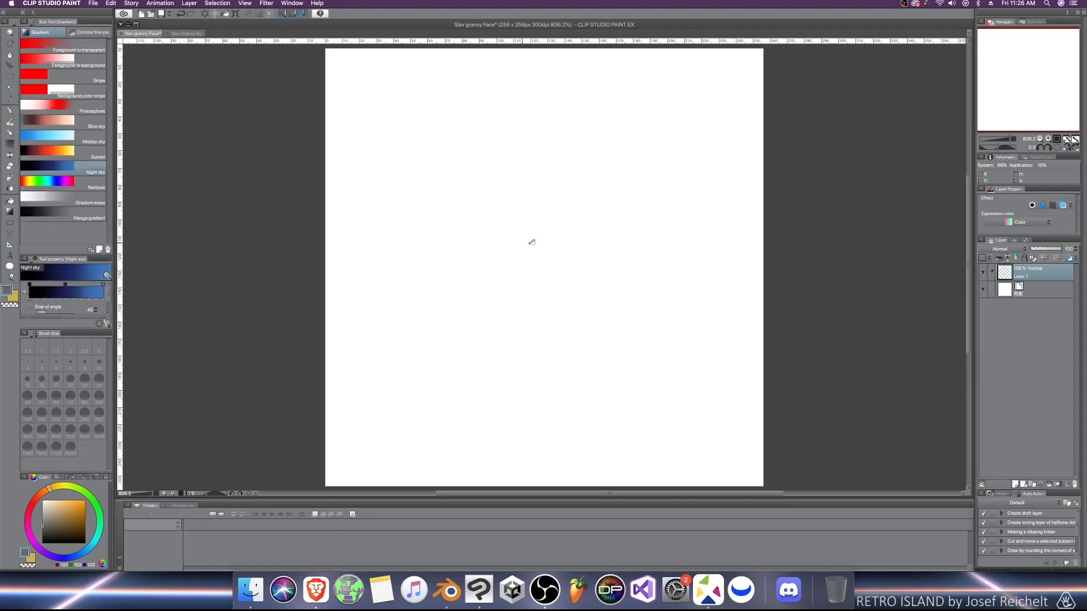
key(g)
click(531, 245)
key(super+s)
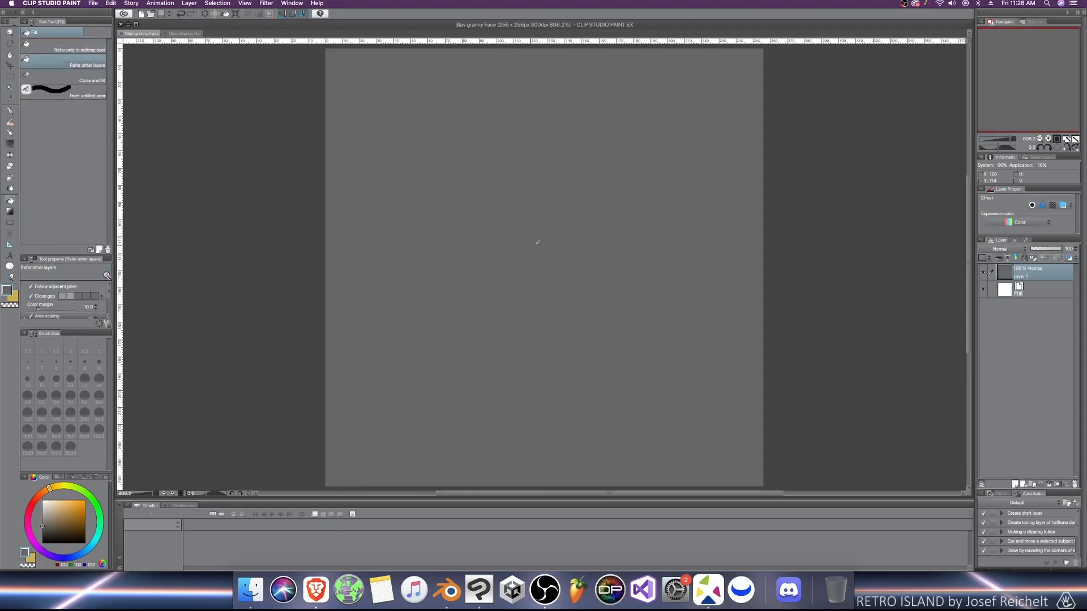
Step: Save the face canvas as a PNG named "Slav granny Face" in the Textures folder, accepting the loss of layer information
click(540, 355)
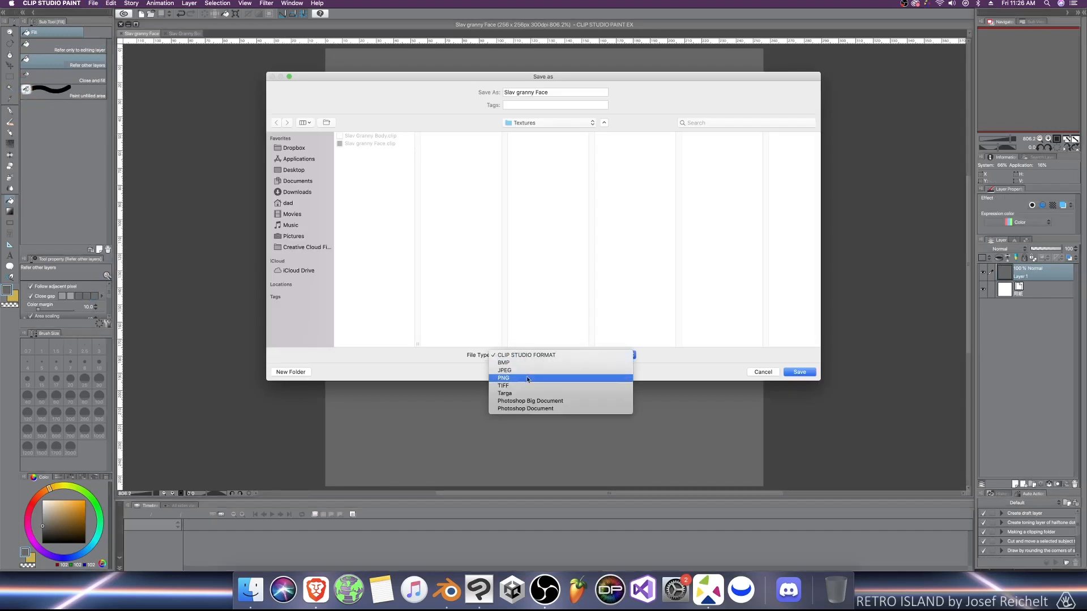
click(530, 377)
click(798, 372)
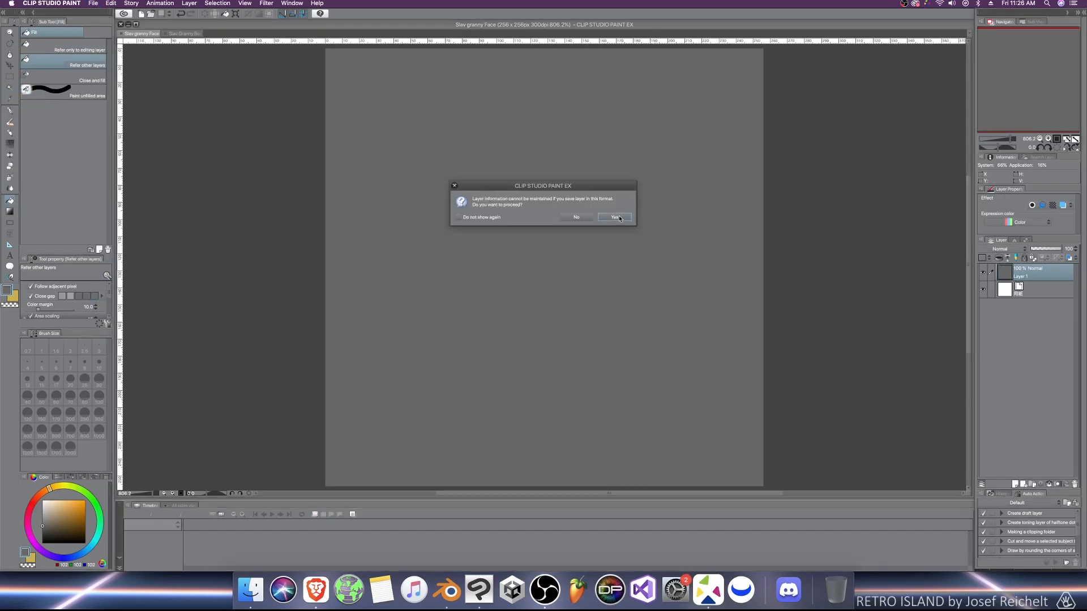
key(Return)
Step: Open the Textures folder in Finder and arrange the two face files side by side with the body file below
click(250, 588)
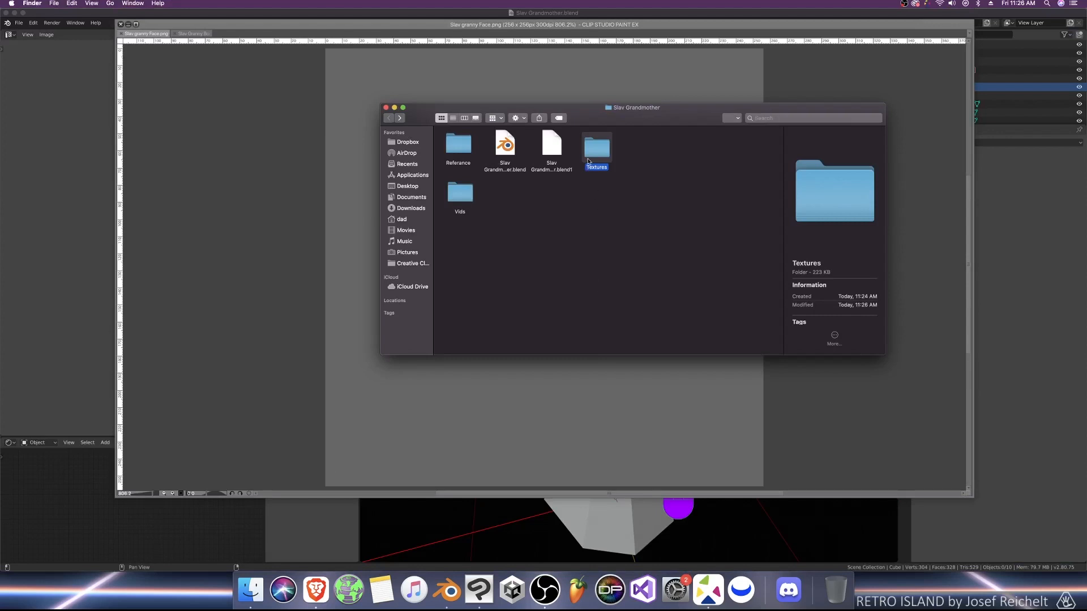
double_click(591, 150)
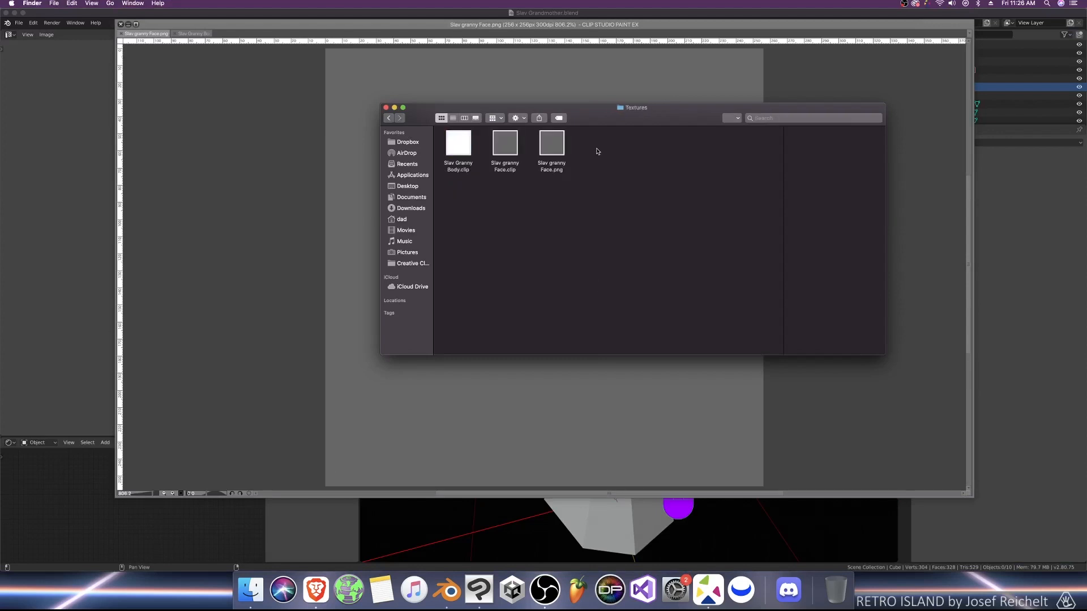
click(547, 150)
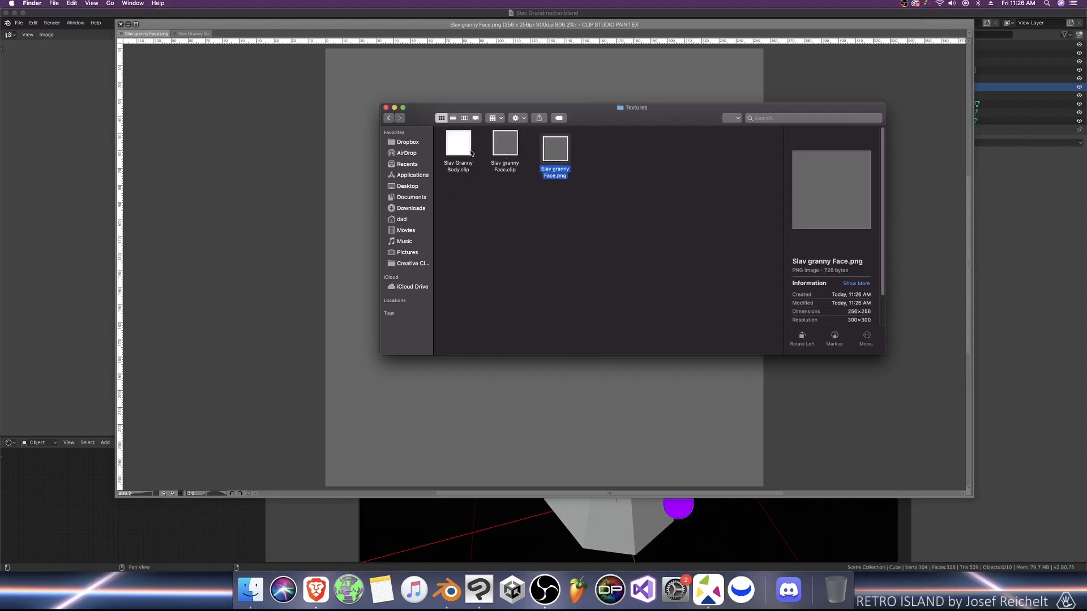
drag(463, 150, 457, 221)
drag(510, 151, 456, 153)
drag(465, 210, 461, 187)
drag(568, 145, 499, 146)
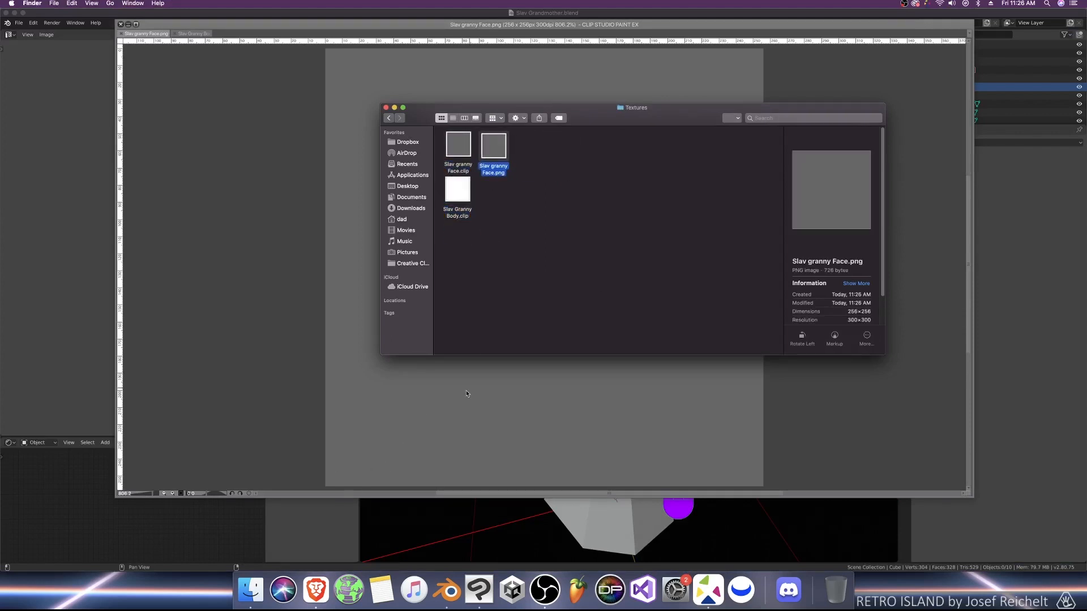
Step: Switch to Blender, select the Body mesh and check which existing materials can be assigned to it
click(380, 515)
click(622, 368)
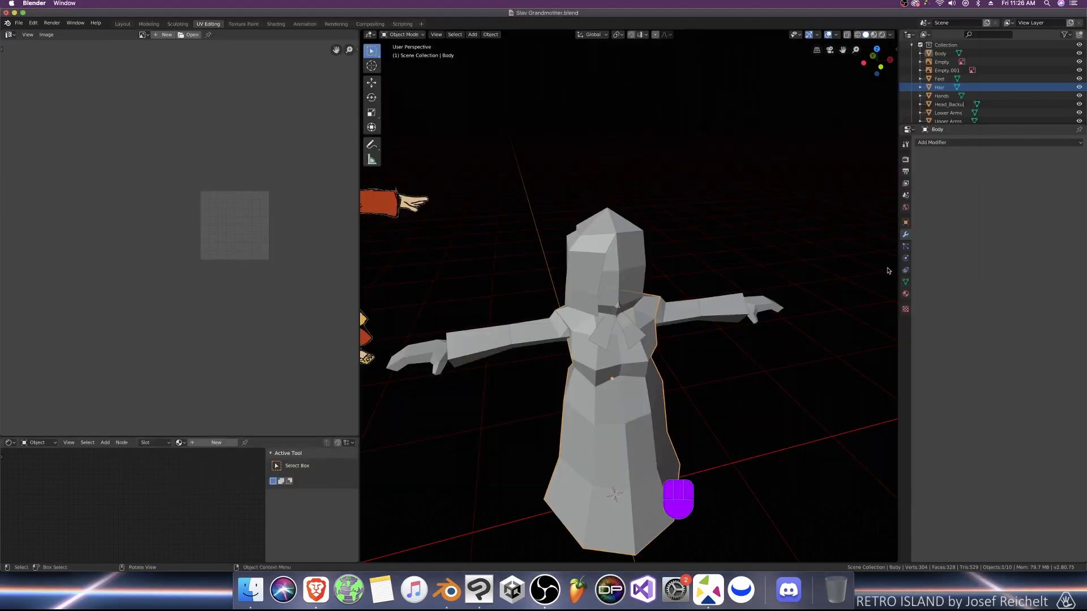
click(906, 293)
click(921, 179)
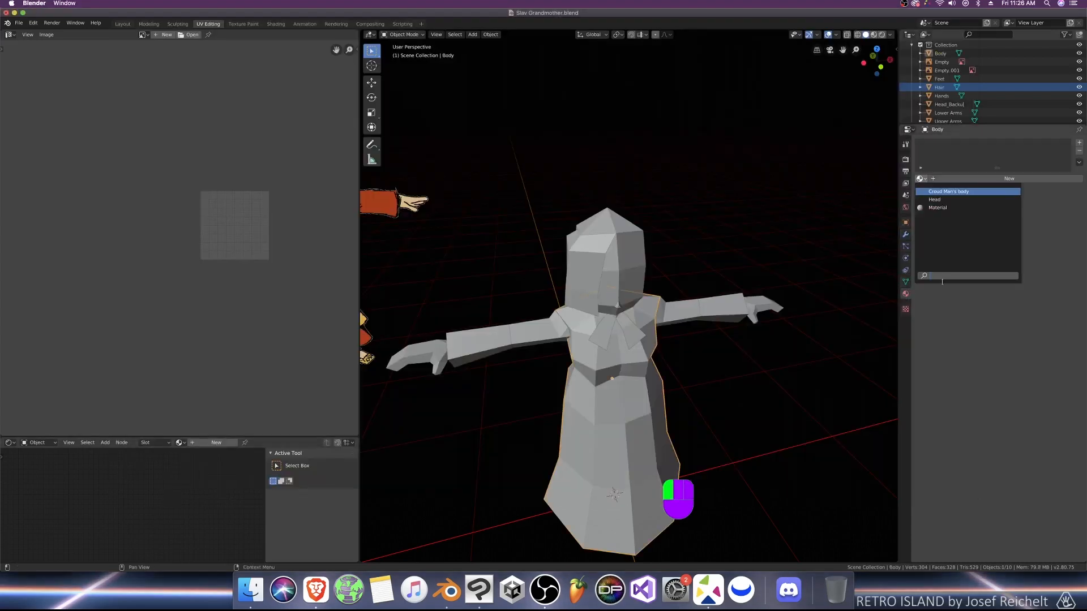
click(944, 311)
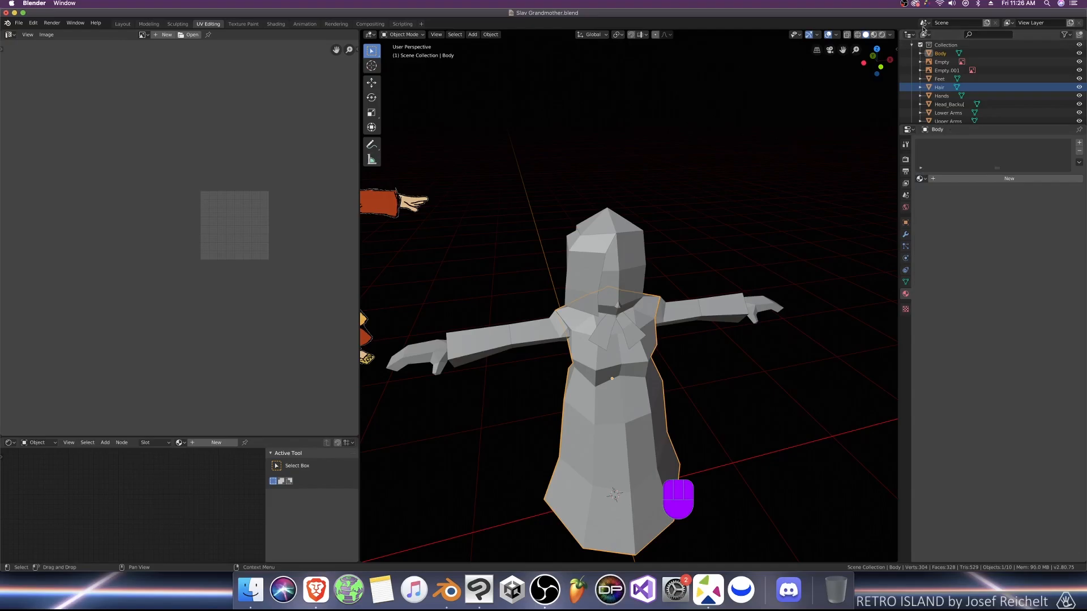
Step: Delete the Head material and the leftover body material above it from the Blender File data, and return the outliner to View Layer display
click(923, 23)
click(925, 34)
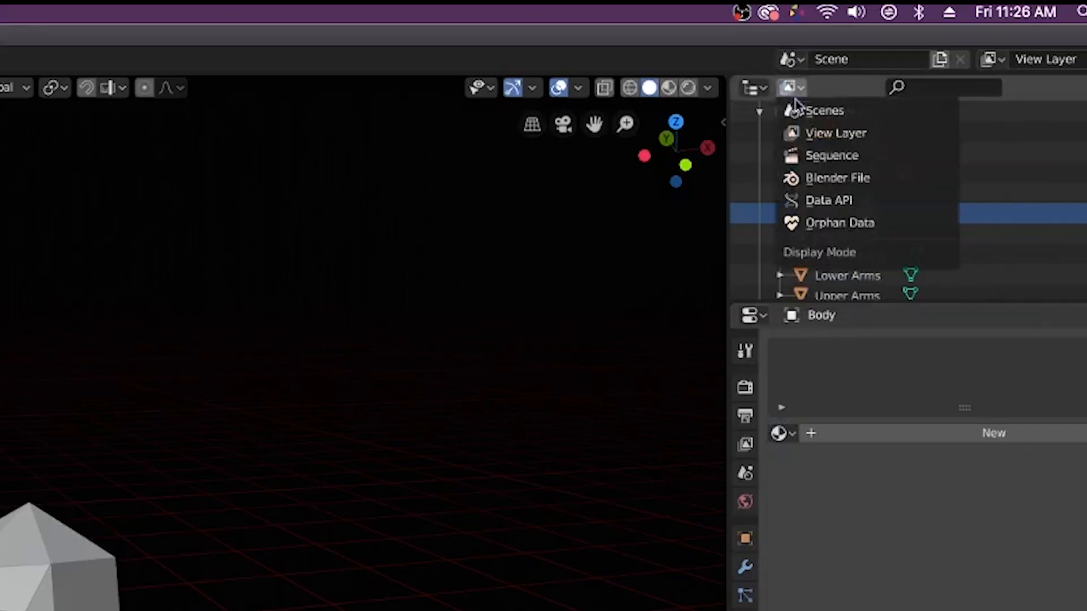
click(832, 177)
scroll(778, 214, up, 1)
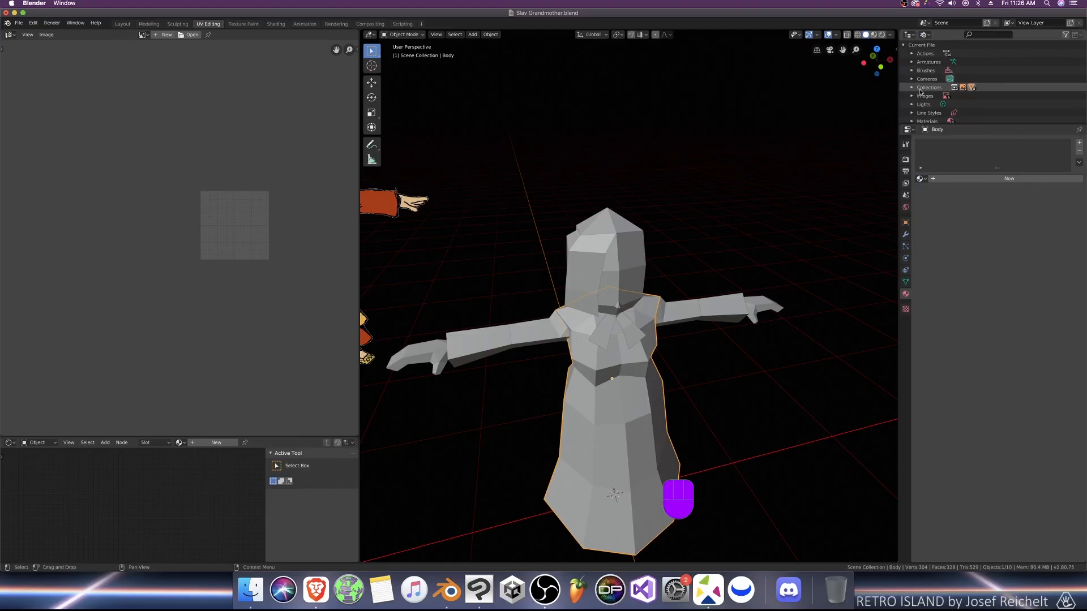
scroll(915, 90, down, 2)
click(912, 87)
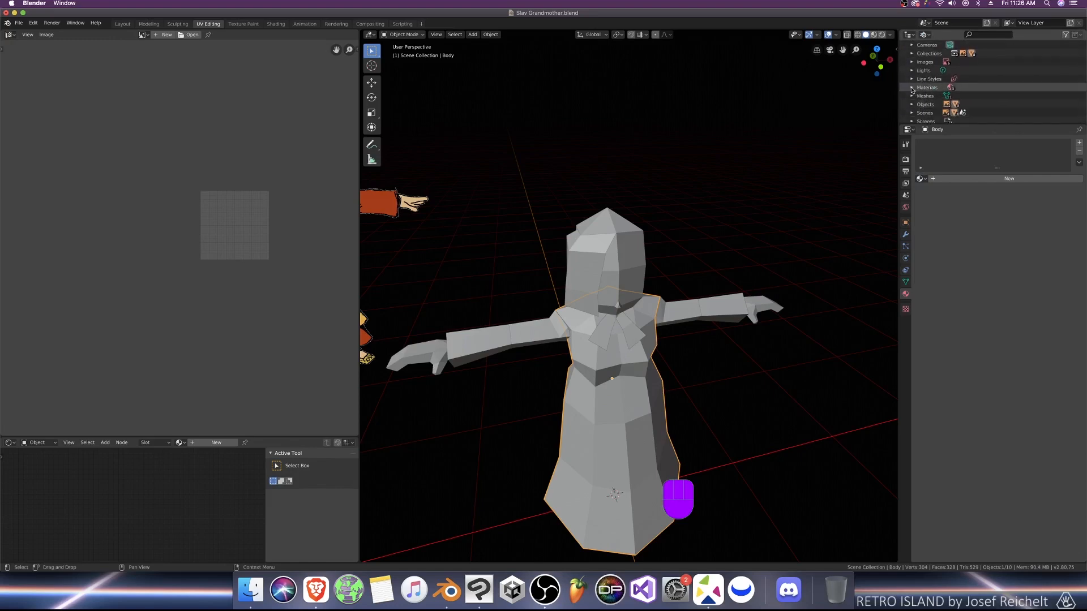
click(948, 96)
scroll(945, 97, down, 1)
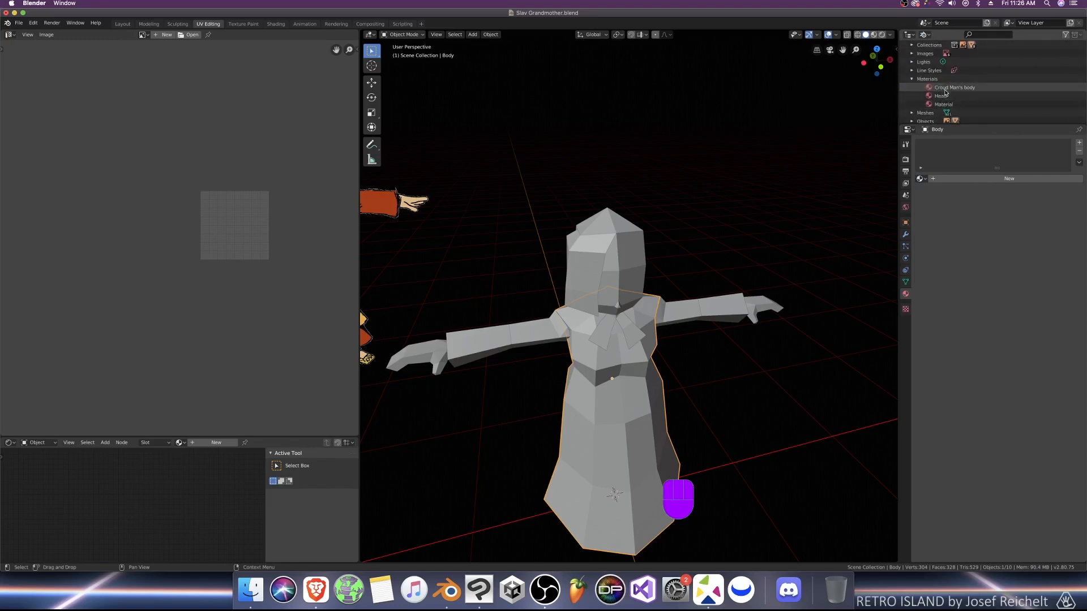
click(943, 96)
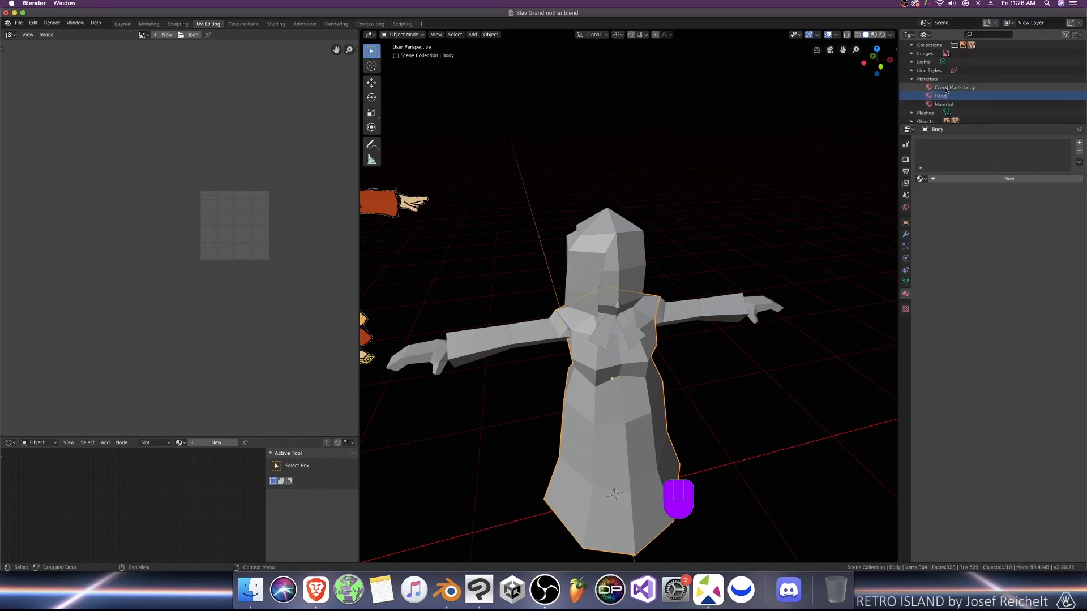
ctrl+click(947, 89)
right_click(946, 90)
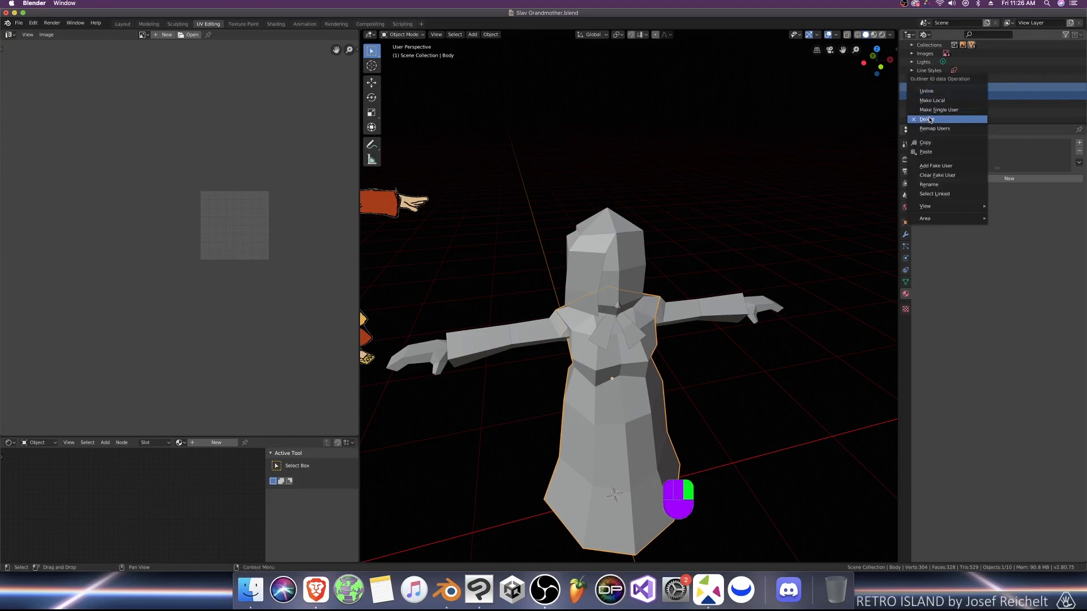
click(929, 120)
click(924, 35)
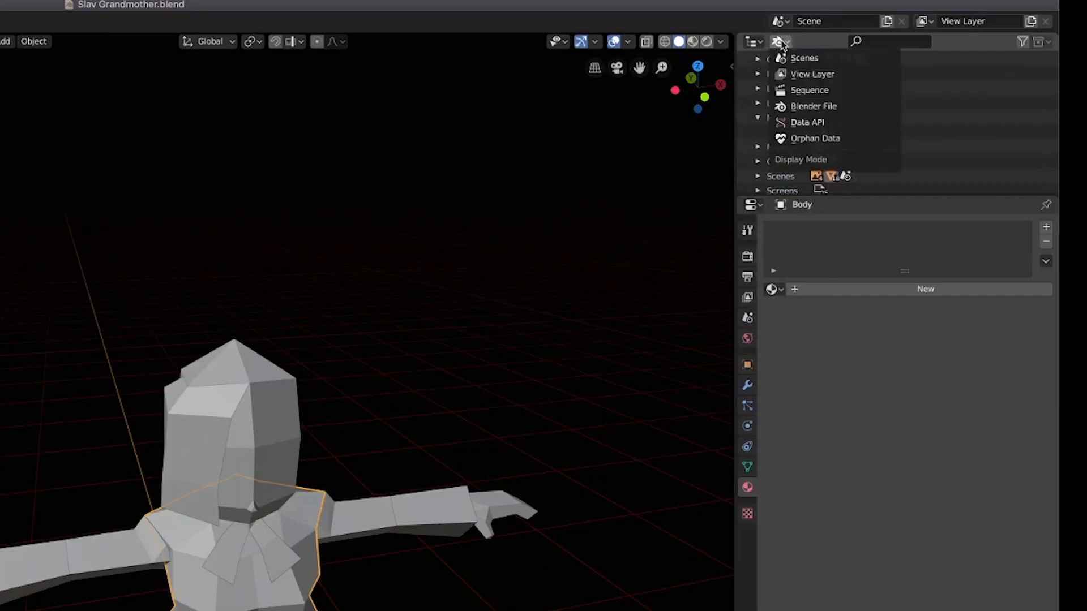
click(812, 75)
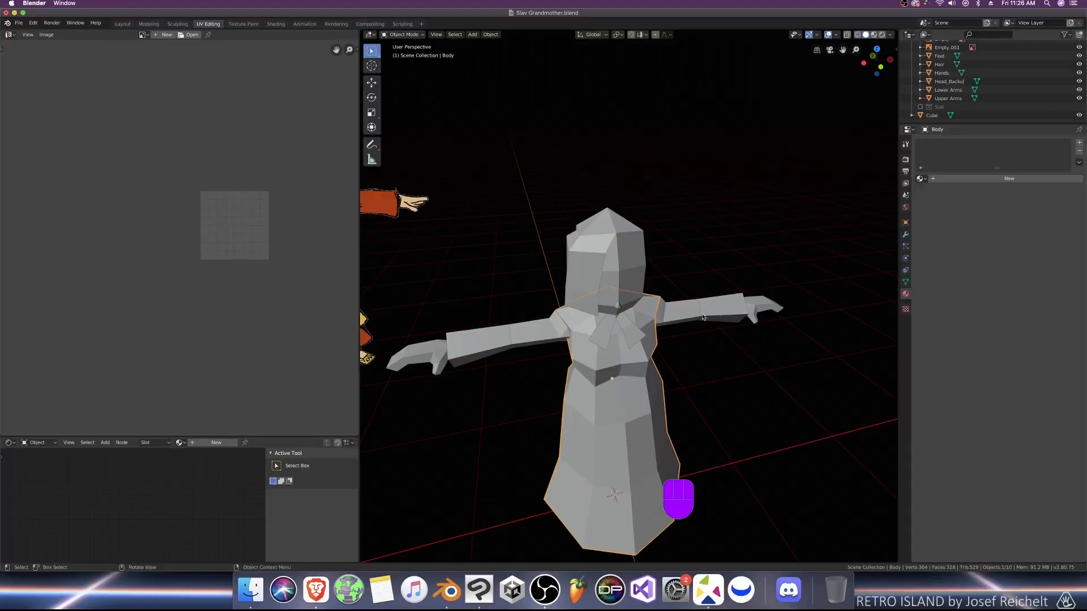
Step: Give the Body mesh a material and name it Slav Granny Face
click(953, 179)
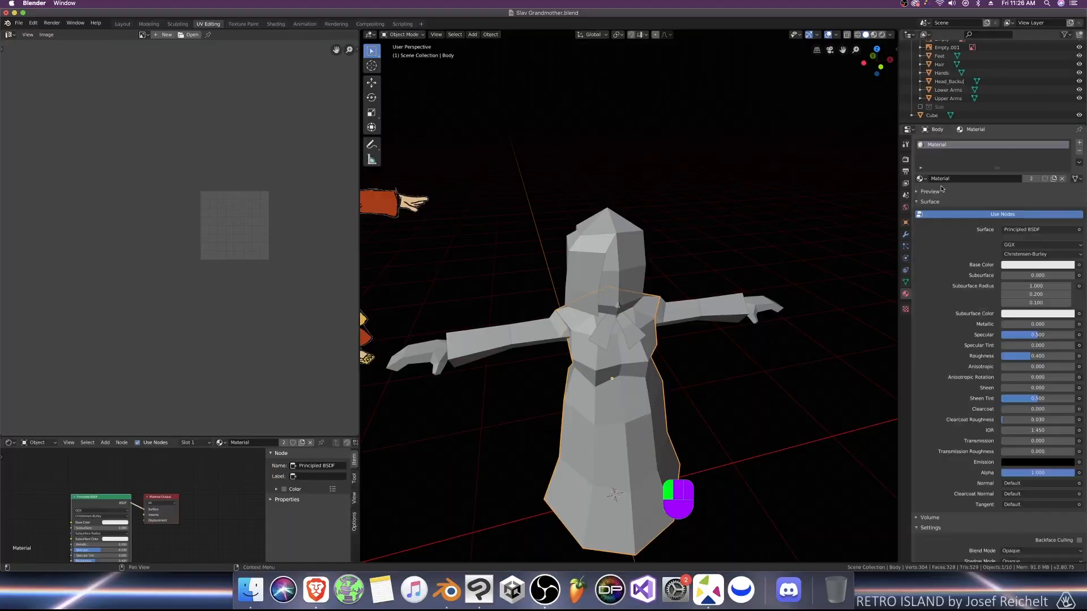
text(SLAV GR)
text(v Gran)
text(ny Face)
key(Return)
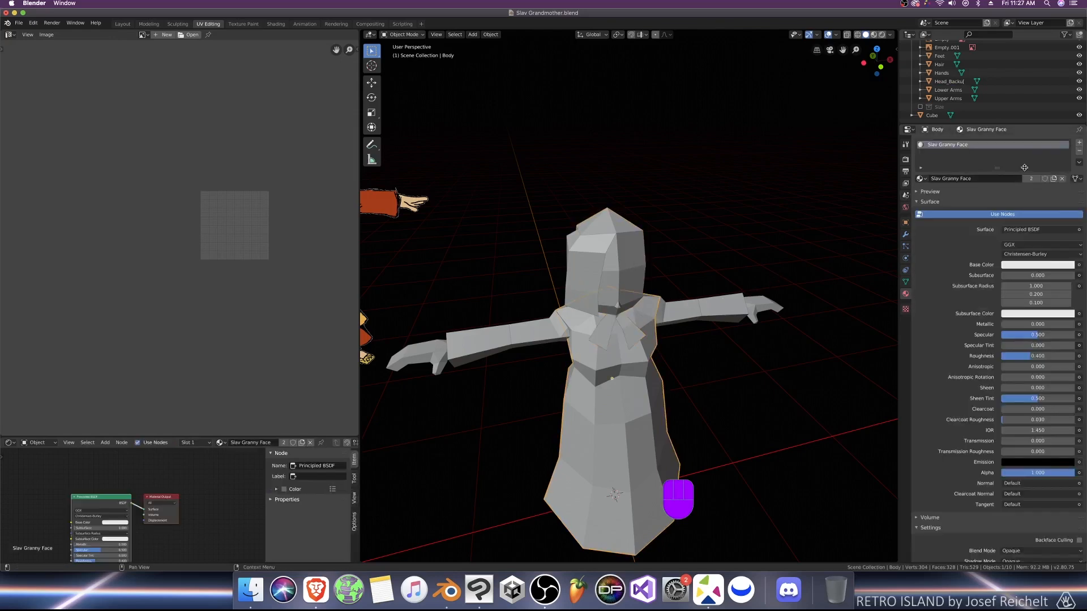
Step: Rename the Body mesh's material as Slav Granny Body
click(963, 179)
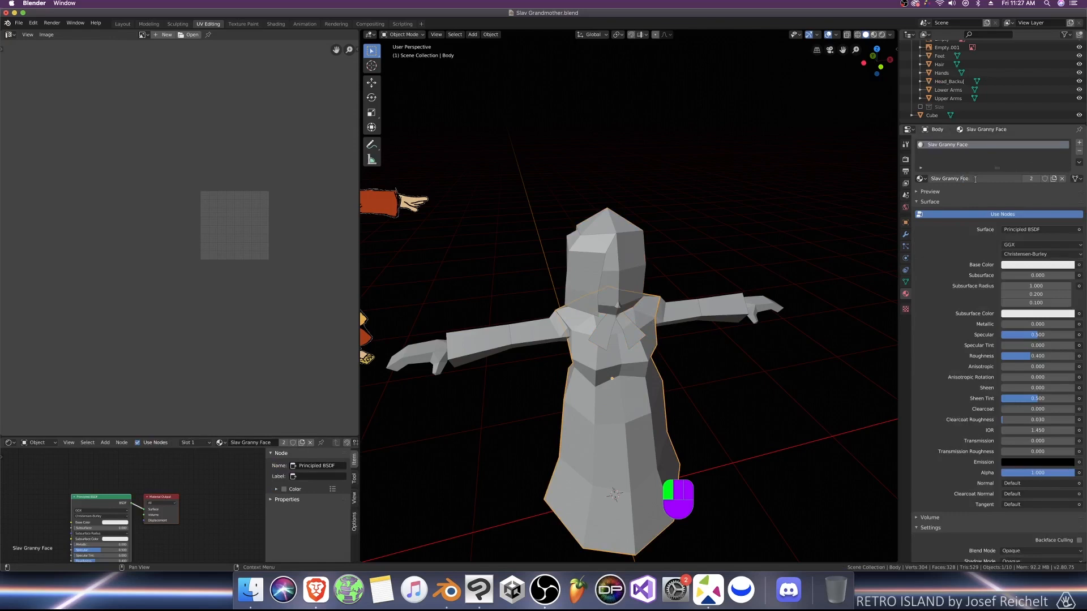
key(BackSpace)
key(BackSpace)
text(Body)
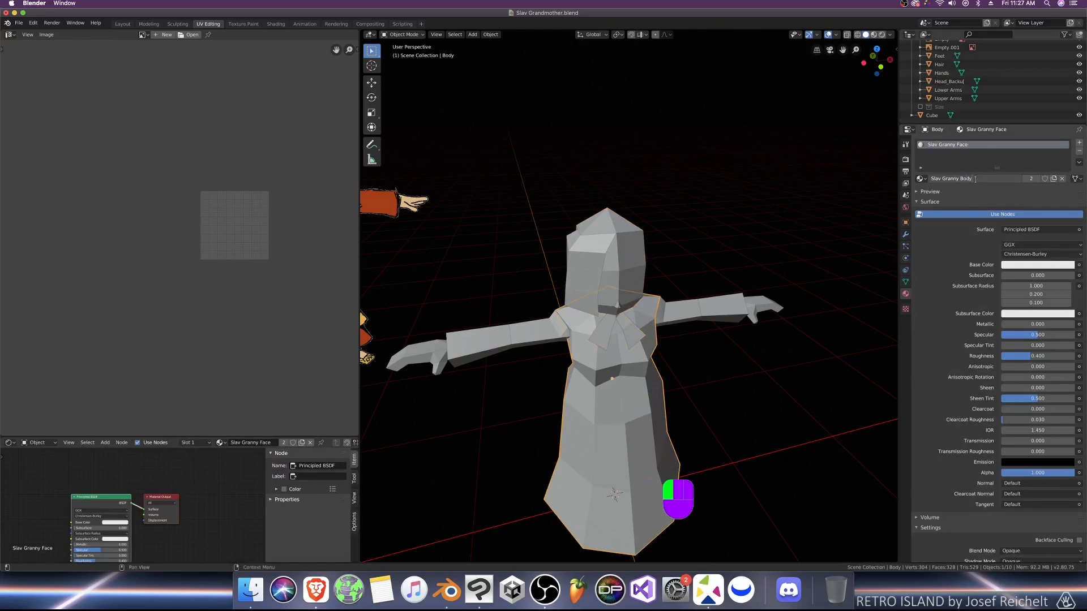
key(Return)
Step: Select the head mesh, name its material Slav Granny Face and save the file
click(636, 260)
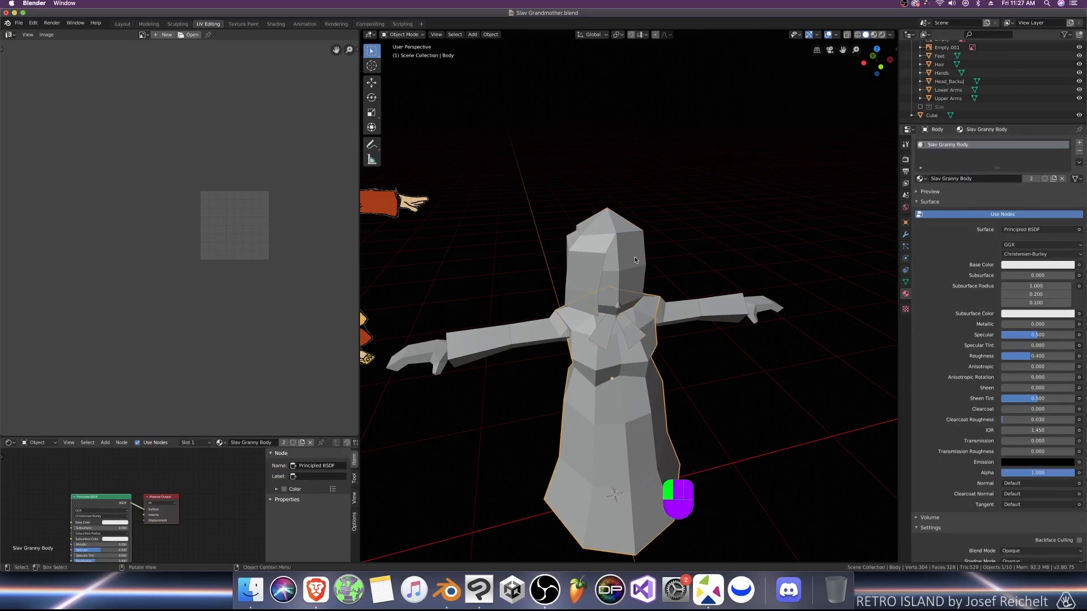
click(987, 179)
click(969, 178)
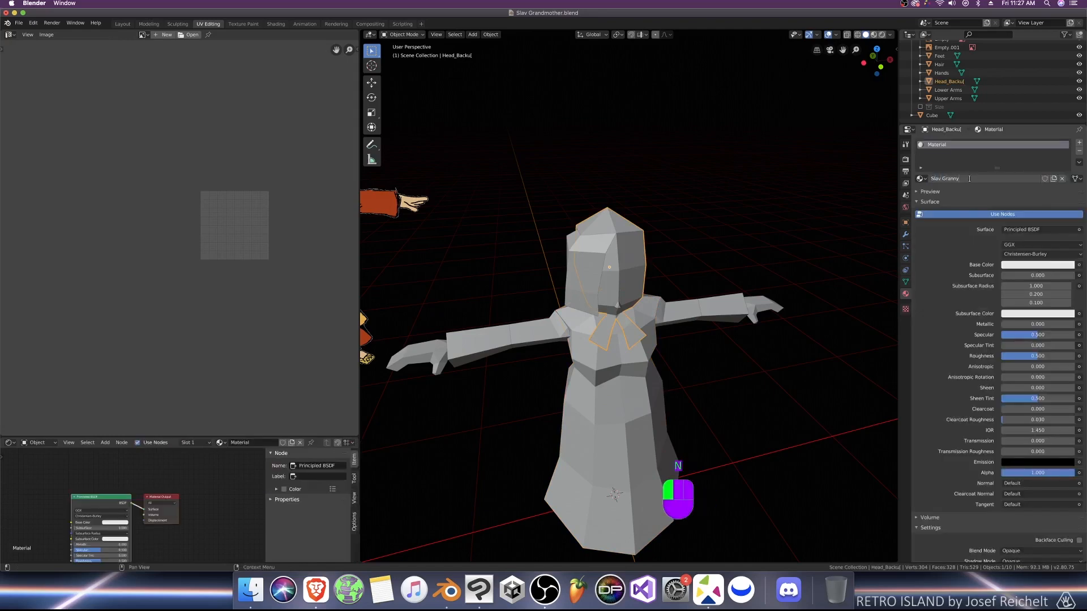
text(Face)
key(Return)
key(super+s)
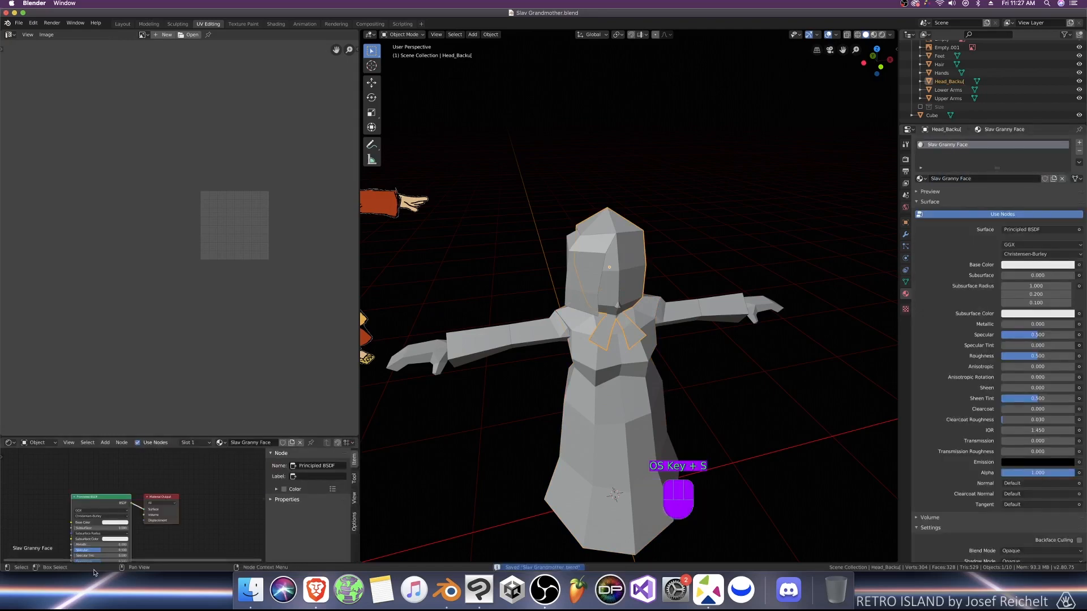
Step: Switch to the Texture Paint workspace and split the image editor, making its lower half a Shader Editor
drag(215, 439, 225, 363)
click(245, 24)
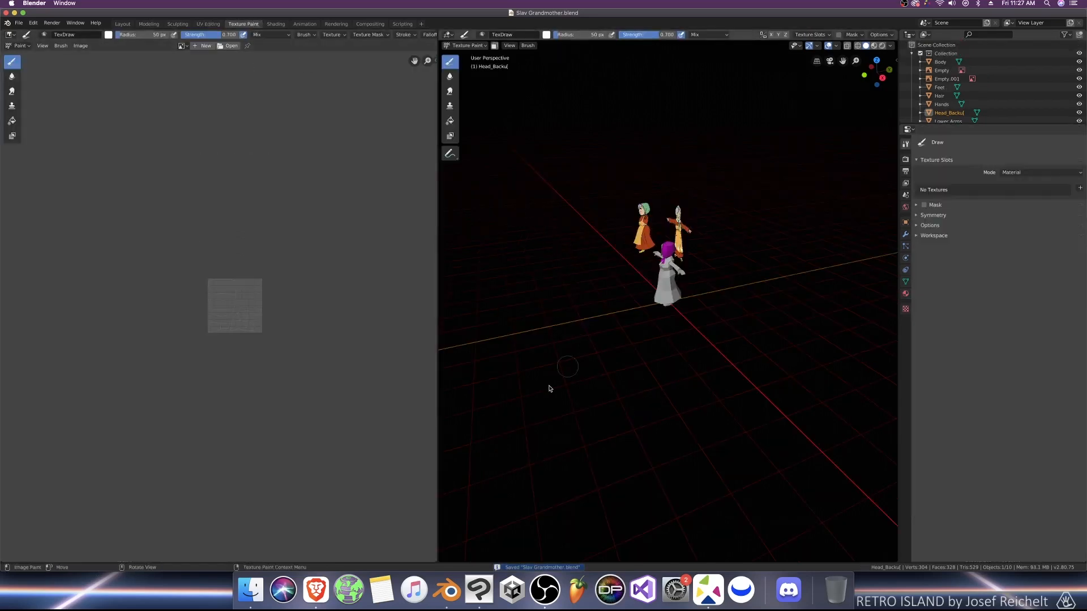
drag(3, 559, 2, 299)
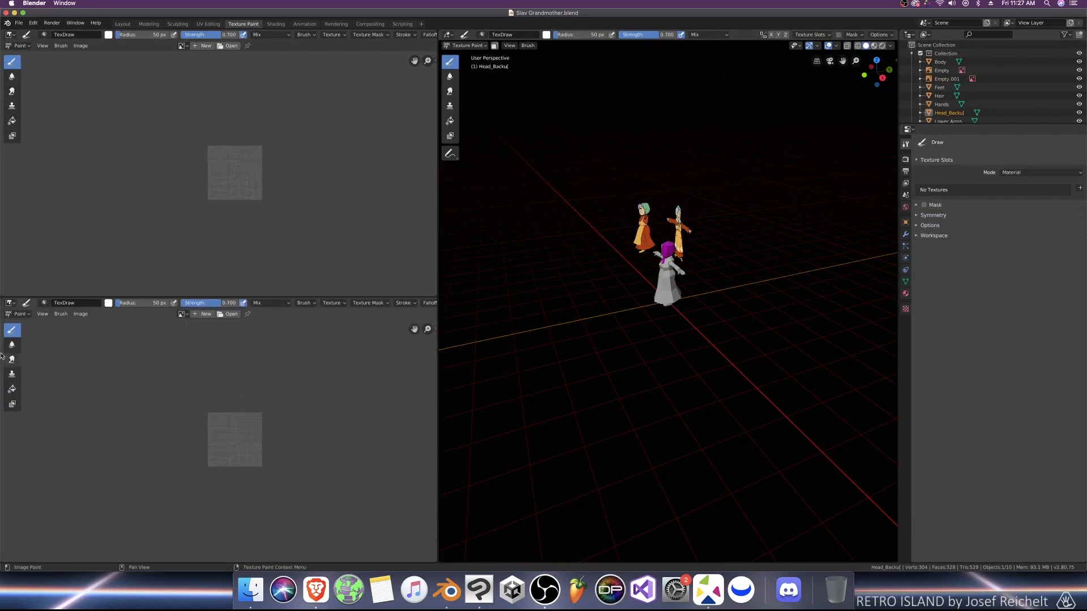
click(10, 303)
click(28, 374)
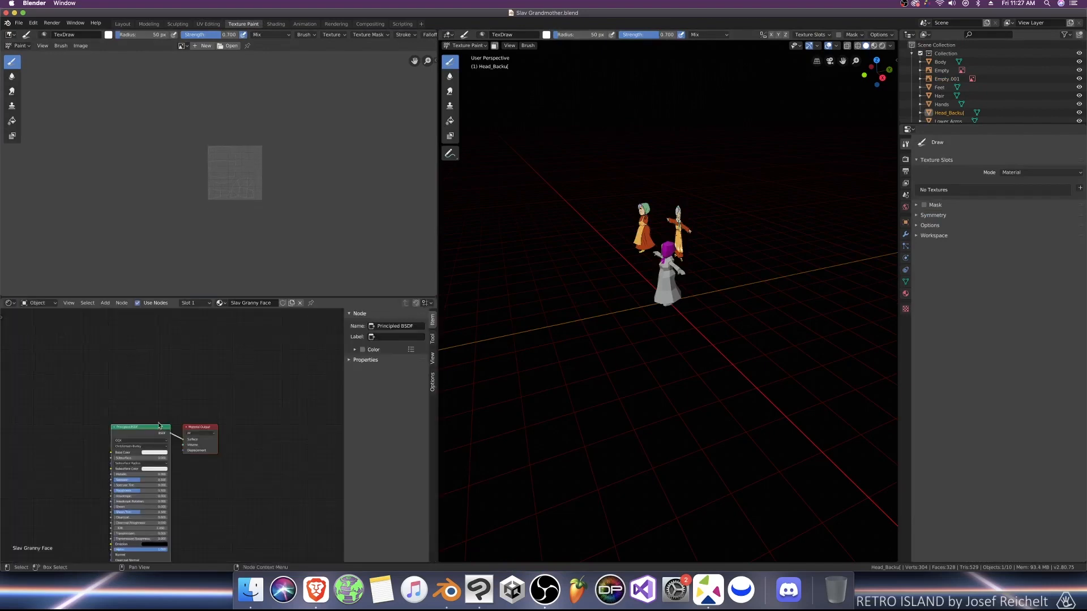
Step: Set Specular to 0 on the Slav Granny Face material's Principled BSDF node
middle_drag(159, 425, 245, 369)
scroll(212, 430, up, 1)
click(218, 422)
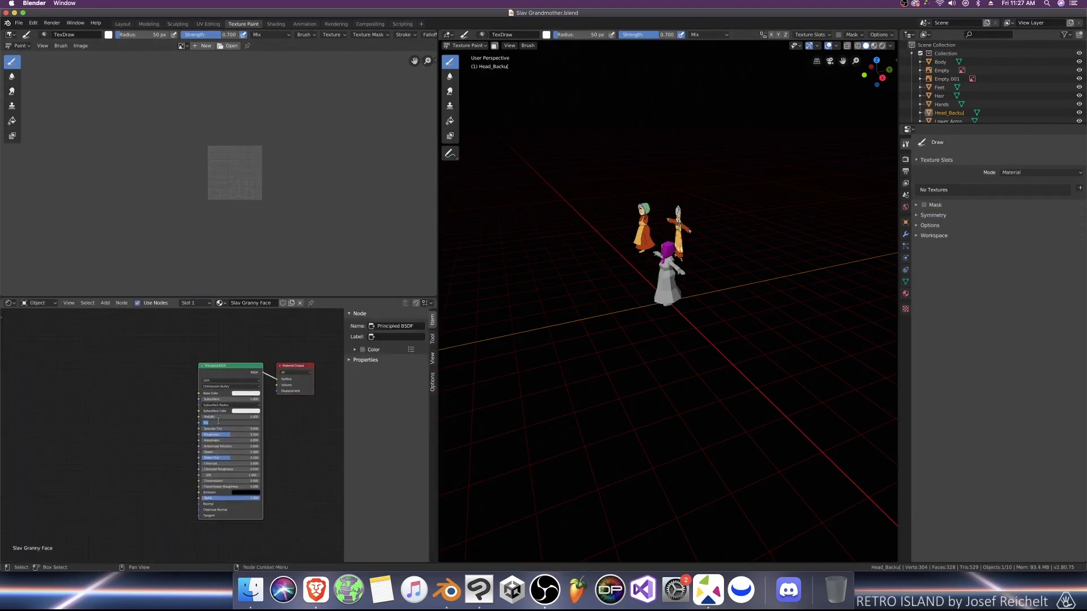
text(0)
key(Return)
Step: Add an Image Texture node and connect its Color output to the Principled BSDF's Base Color
key(shift+a)
mouse_move(155, 481)
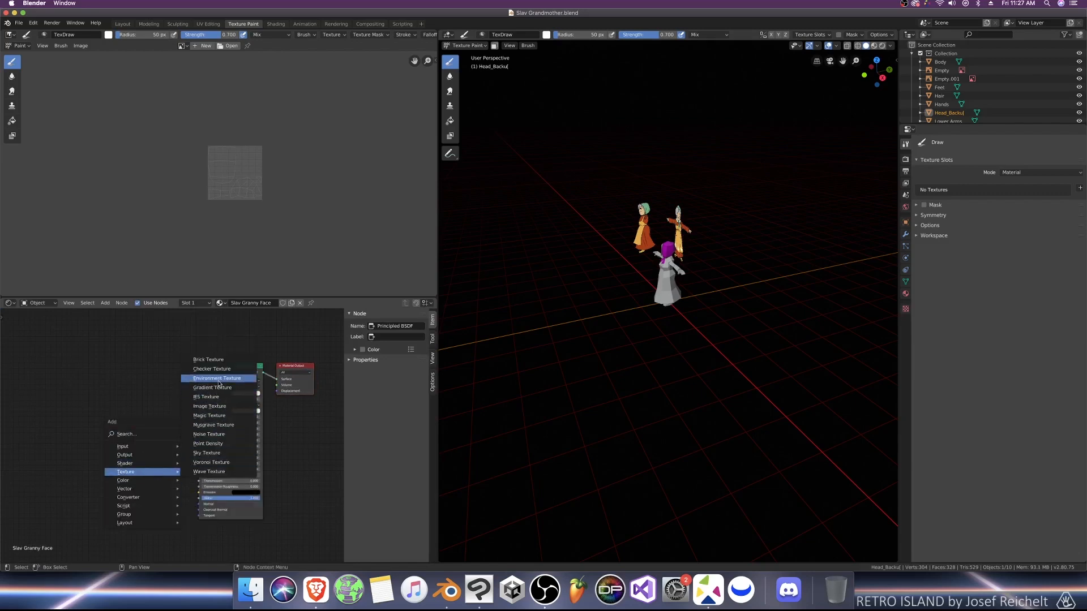
click(218, 413)
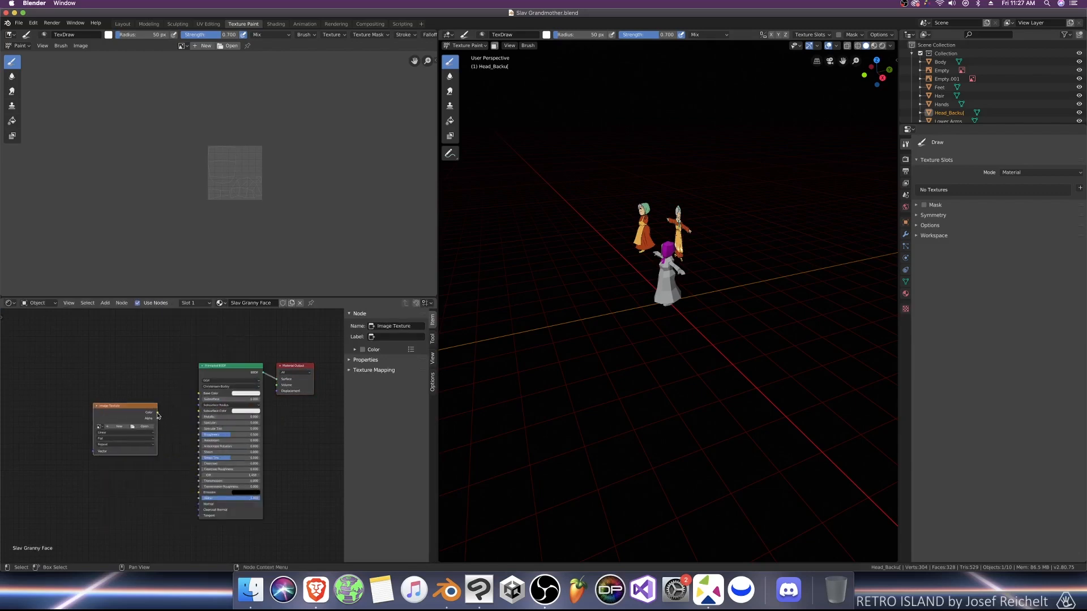
drag(157, 413, 200, 393)
Step: Set the Image Texture node's interpolation to Closest and load Slav granny Face.png from the Textures folder
click(124, 433)
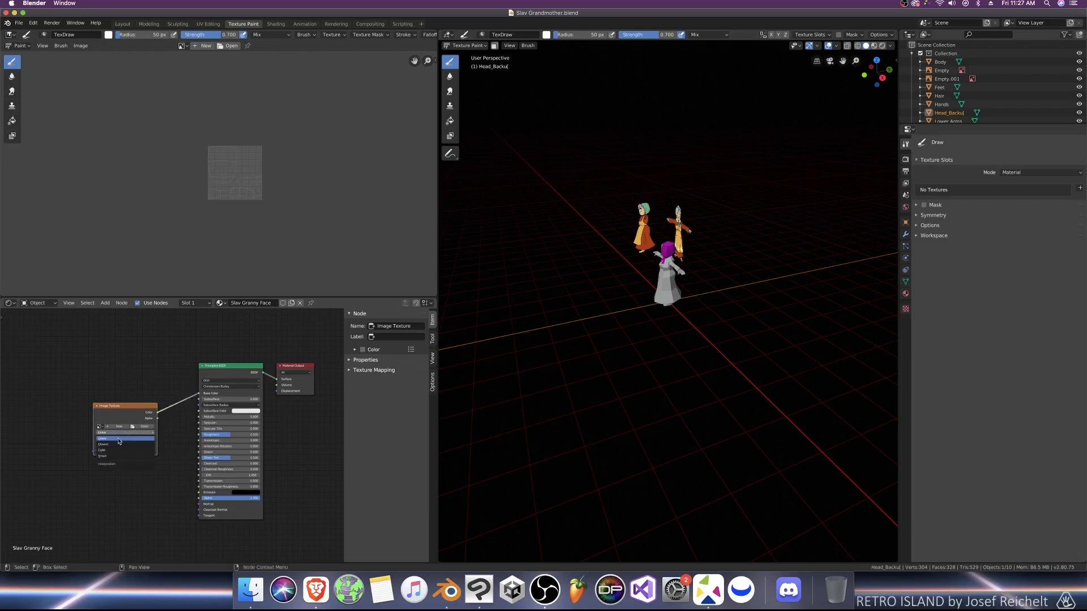
click(143, 426)
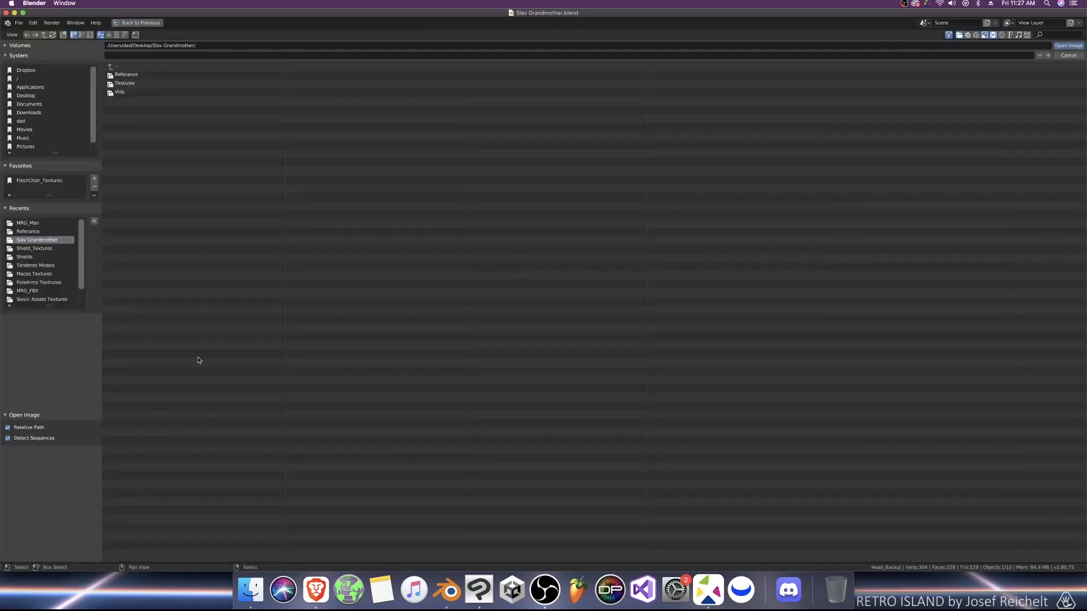
click(150, 84)
double_click(155, 77)
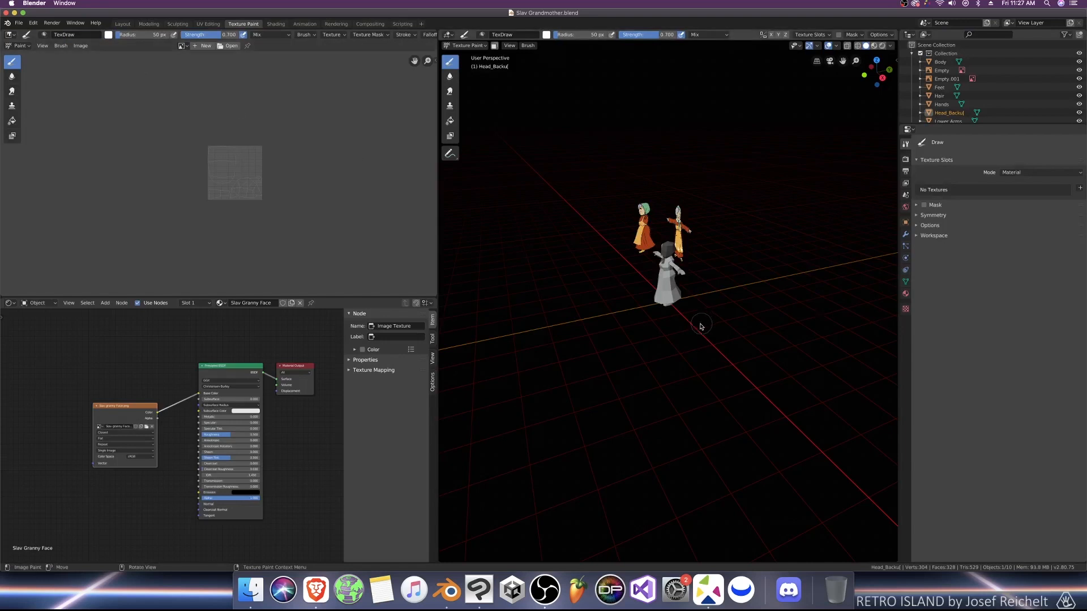
Step: Show the model and reference in front view, widen the 3D viewport and save the file
key(KP_1)
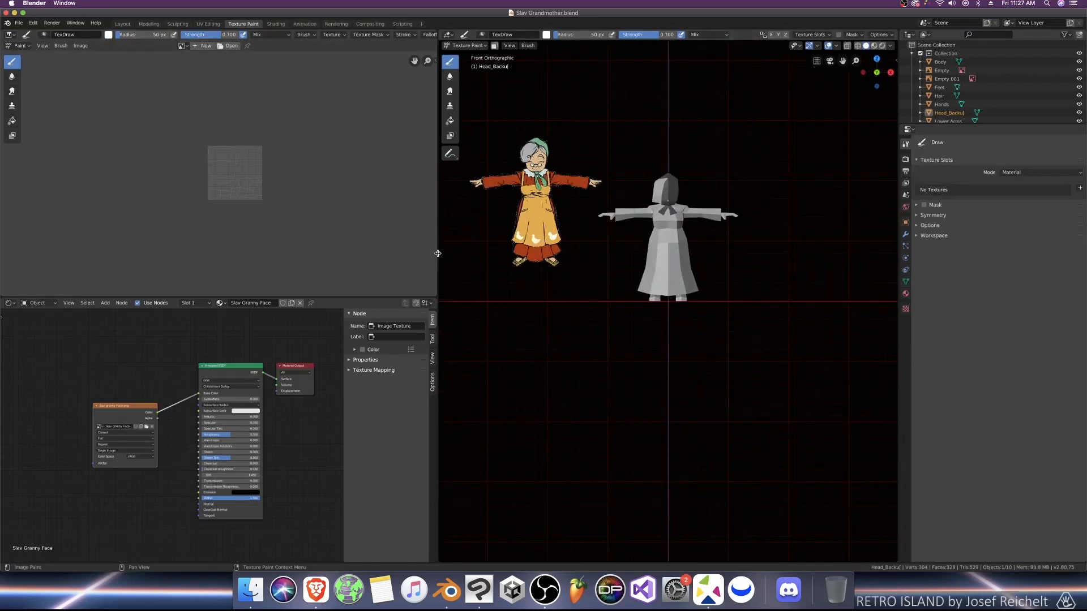
drag(437, 253, 313, 253)
shift+middle_drag(457, 234, 467, 338)
key(super+s)
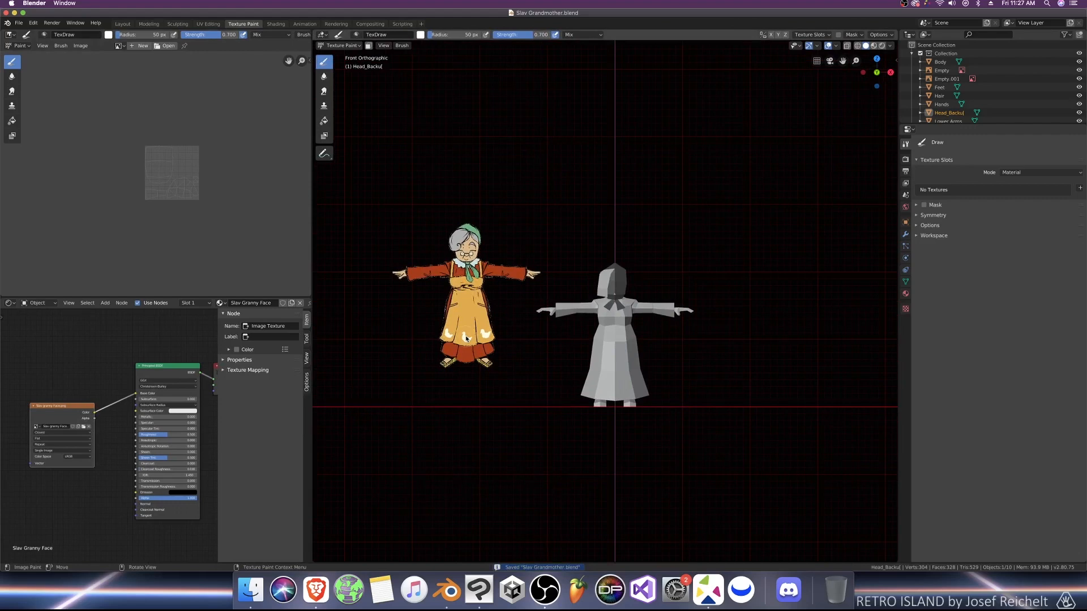
scroll(453, 241, up, 1)
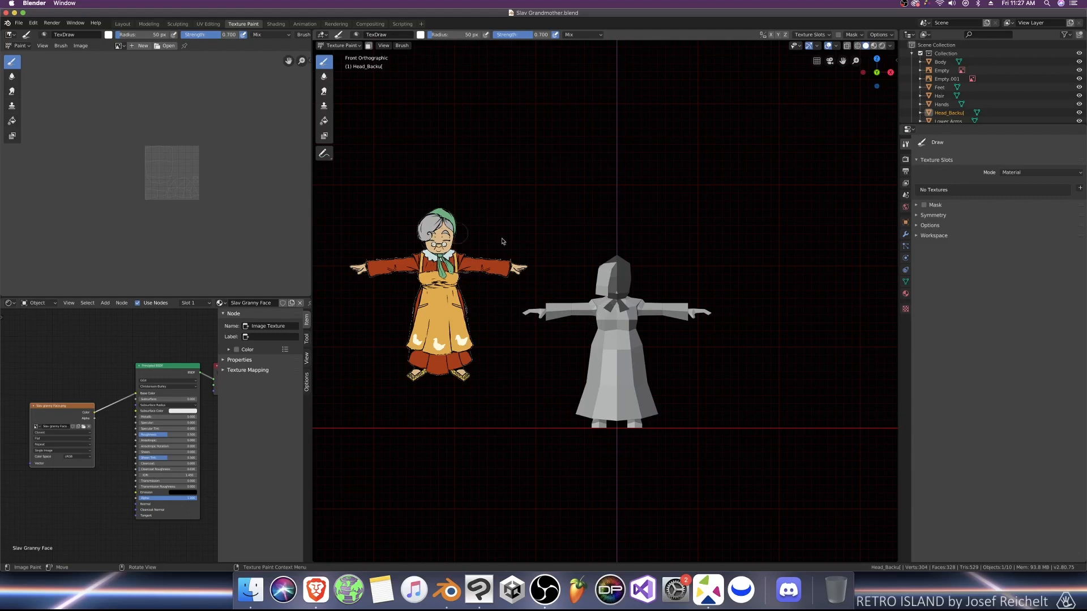
Step: Switch to Finder, open Grandma_Front.png from the Referance folder and move its preview window off to the second display
click(251, 590)
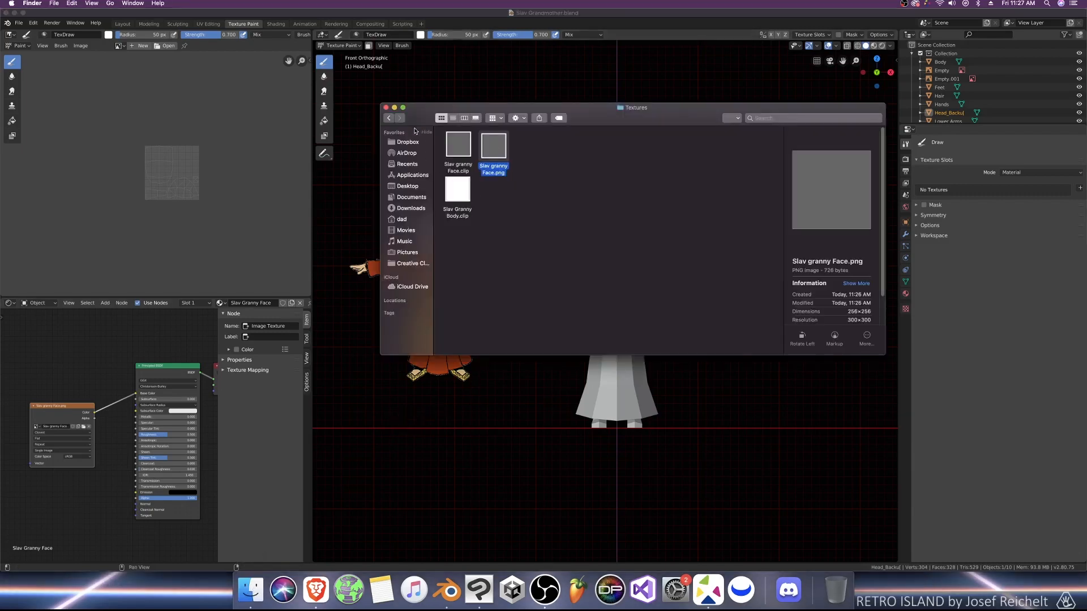
click(389, 118)
double_click(468, 157)
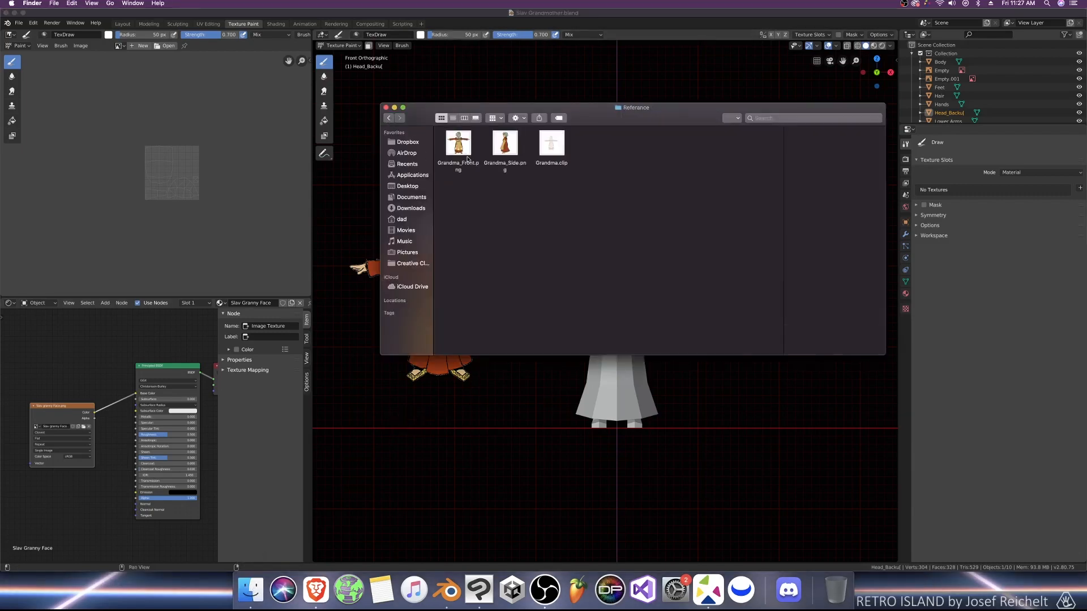
double_click(467, 147)
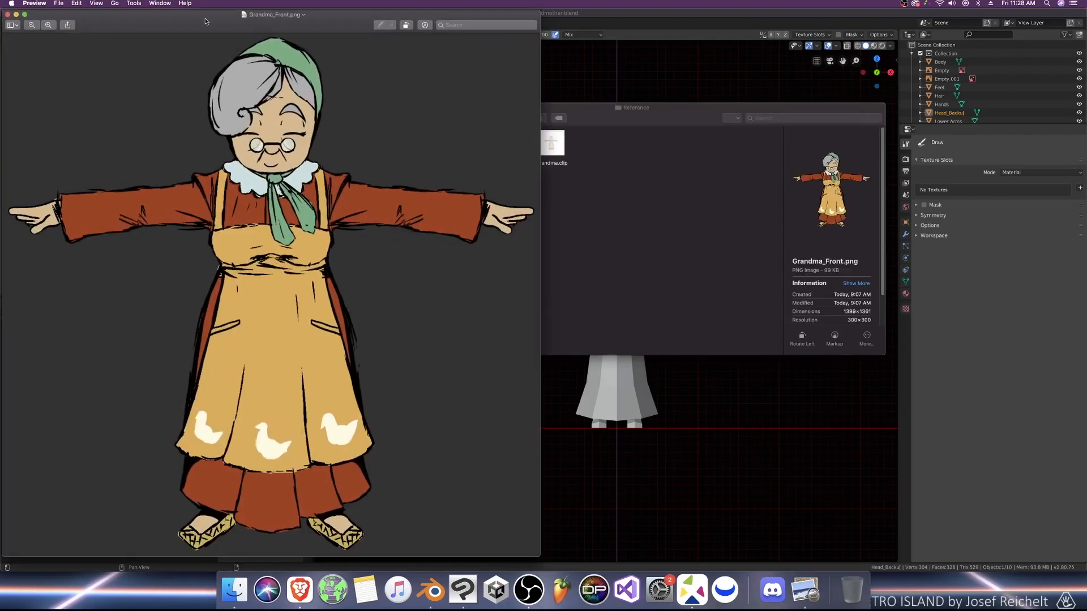
drag(205, 21, 1086, 2)
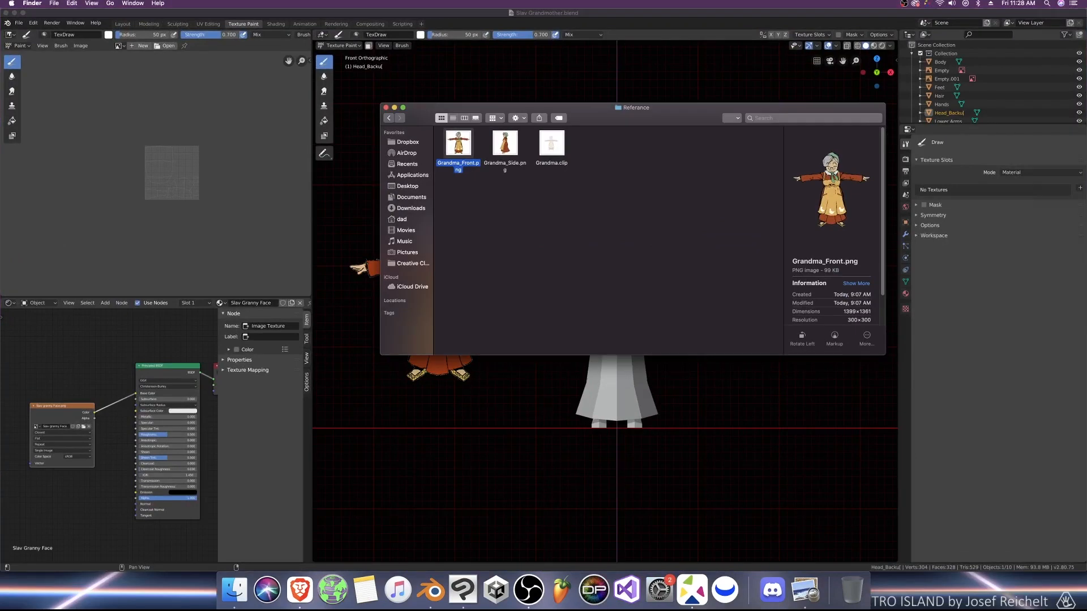
Step: Return to Blender's Modeling workspace, save the file, and isolate the head mesh in front view in Edit Mode
click(552, 391)
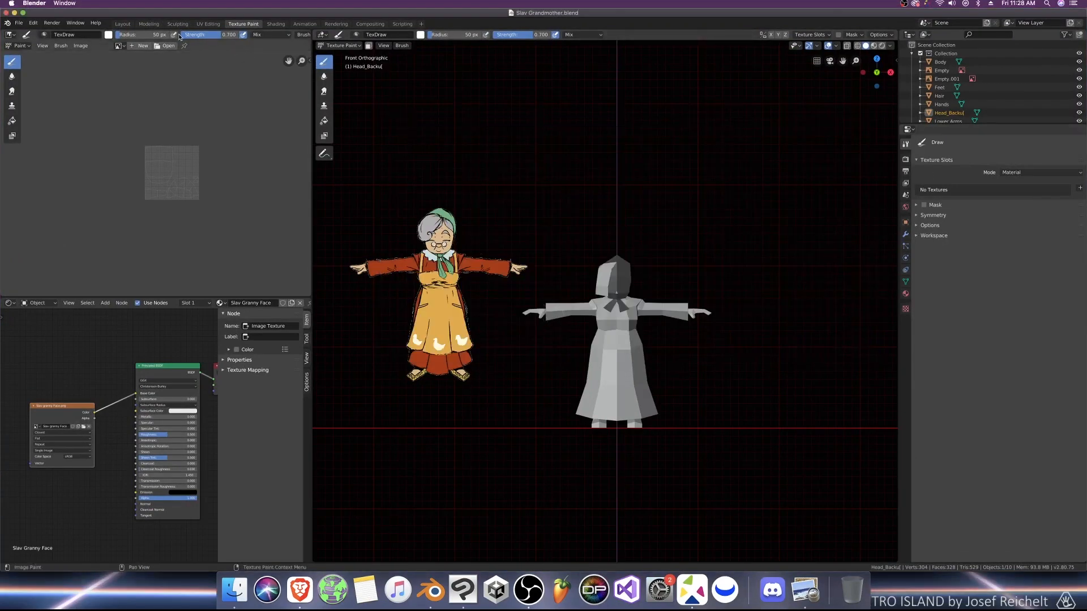
click(149, 24)
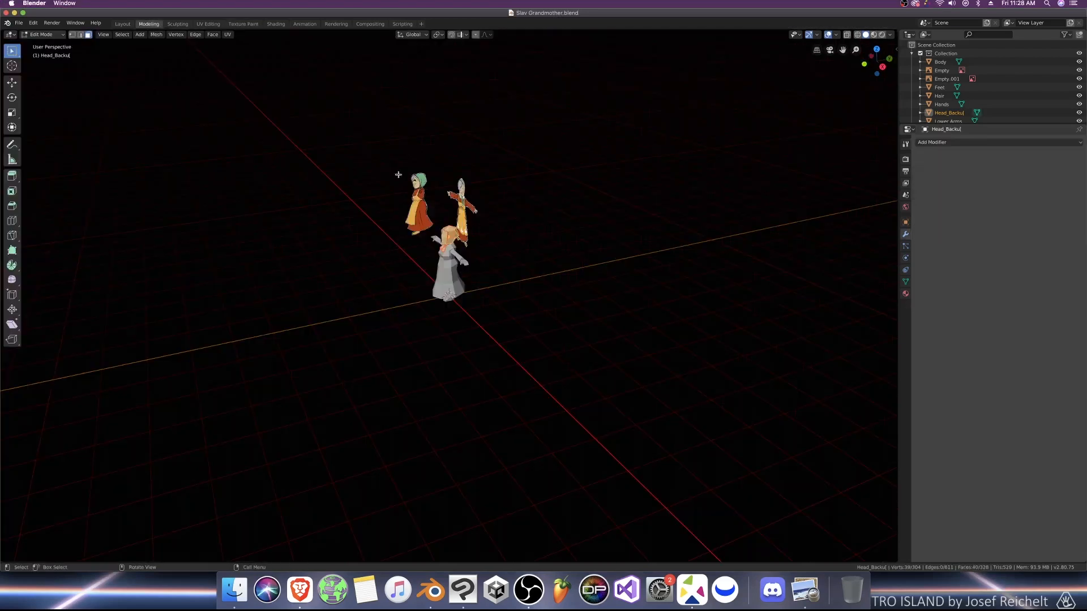
key(Tab)
key(KP_1)
scroll(521, 339, up, 5)
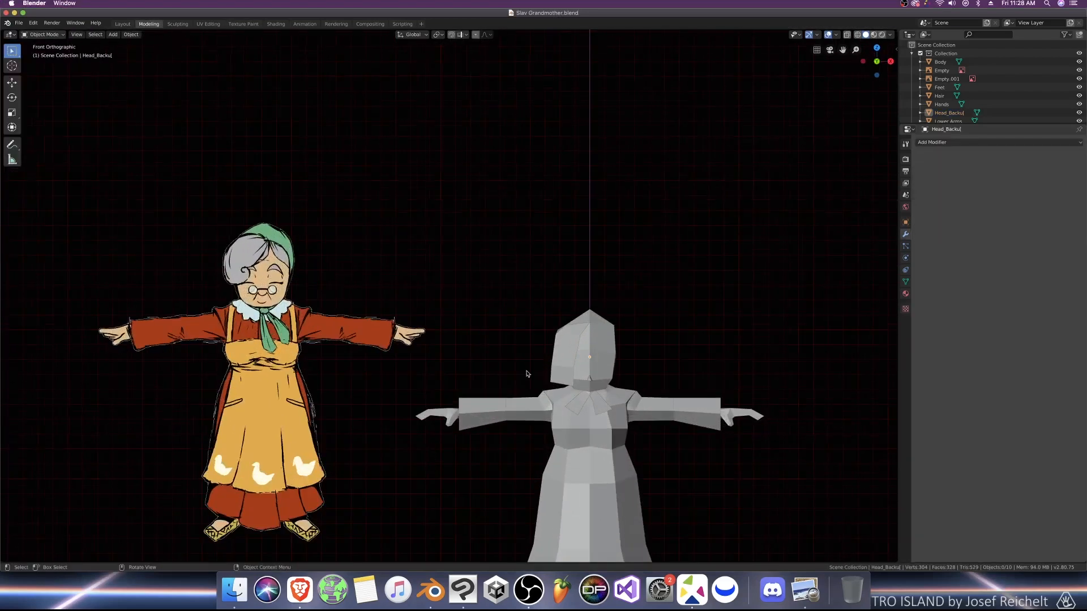
key(super+s)
key(KP_Divide)
key(Tab)
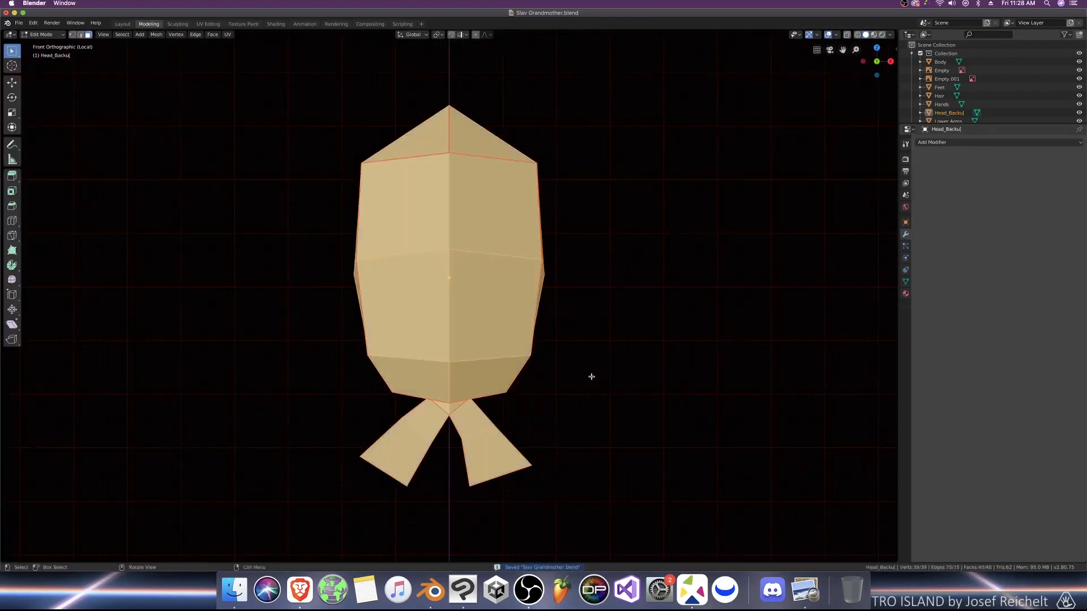
Step: Separate the linked scarf-tie geometry below the chin from the head mesh into its own object and leave local view
key(1)
key(alt+a)
key(l)
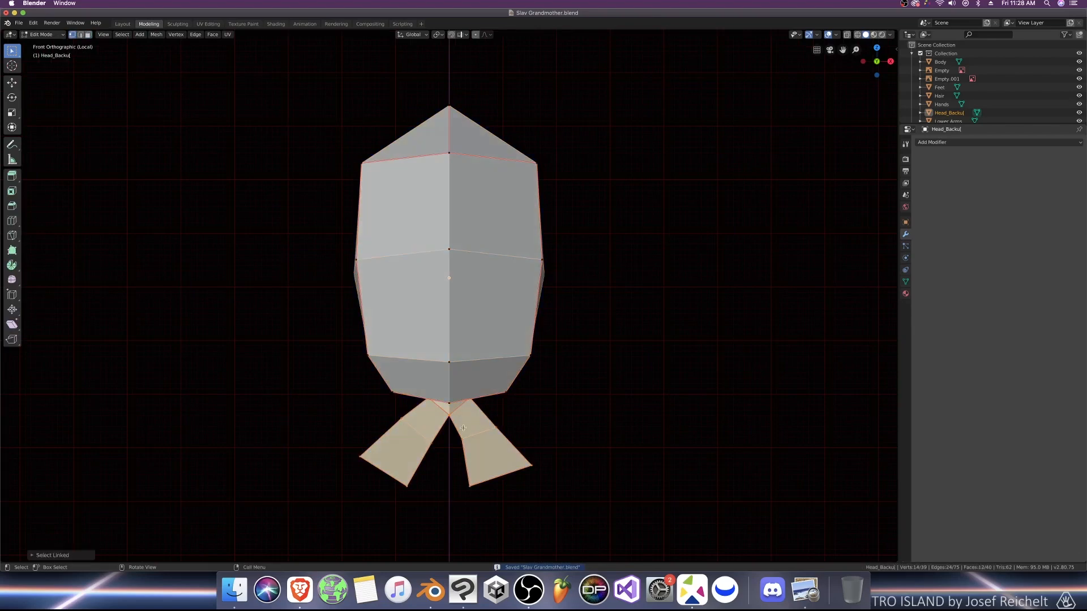
key(p)
click(508, 434)
key(Tab)
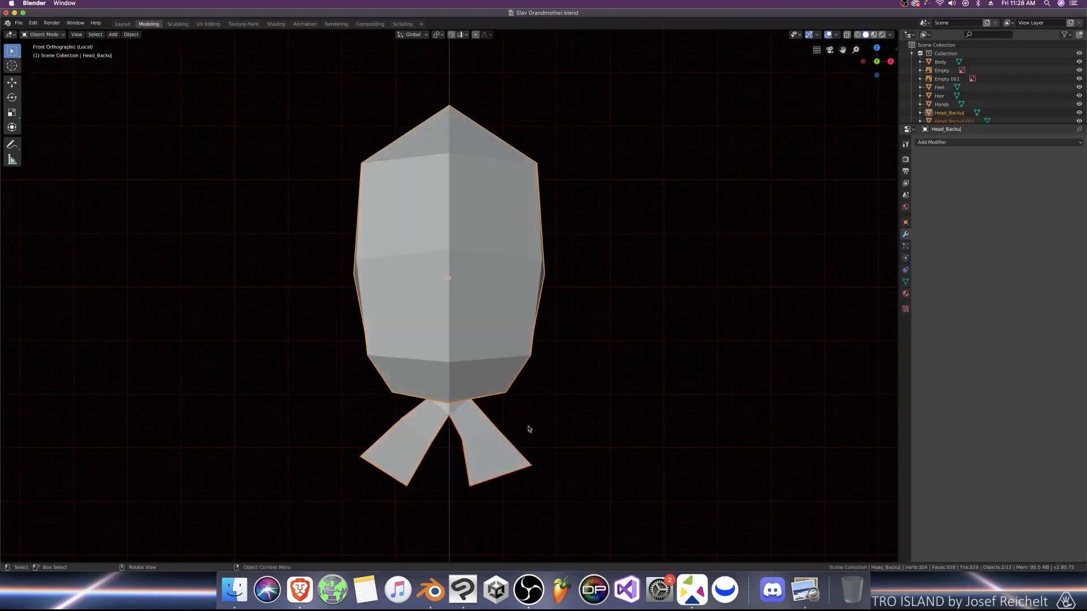
key(KP_Divide)
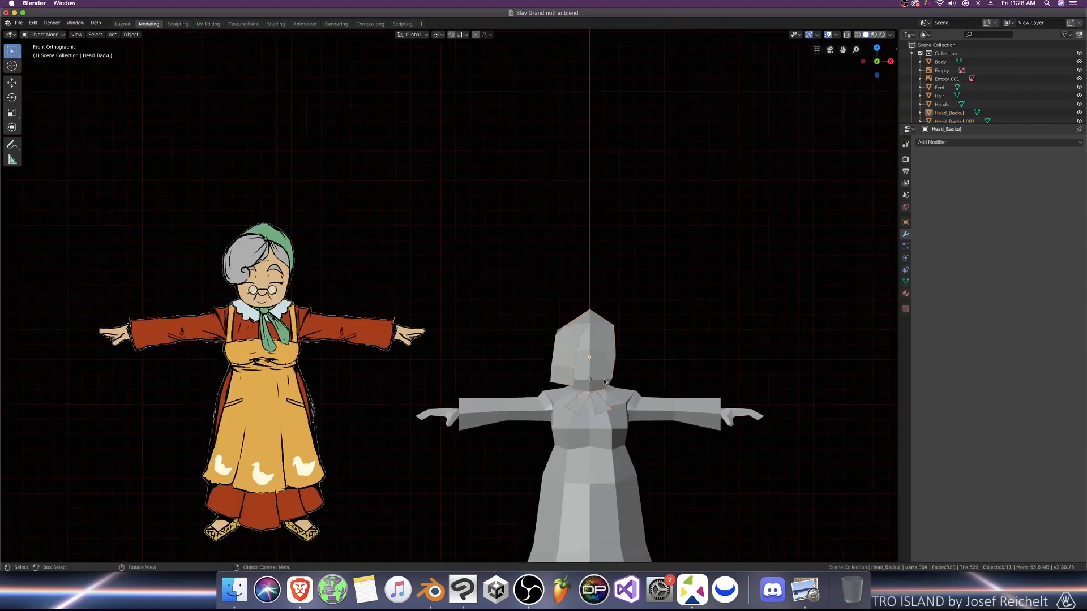
Step: Select the head without its scarf tie, check its mesh in Edit Mode and save the file
click(604, 382)
scroll(611, 396, up, 3)
shift+middle_drag(671, 433, 545, 359)
scroll(600, 393, up, 2)
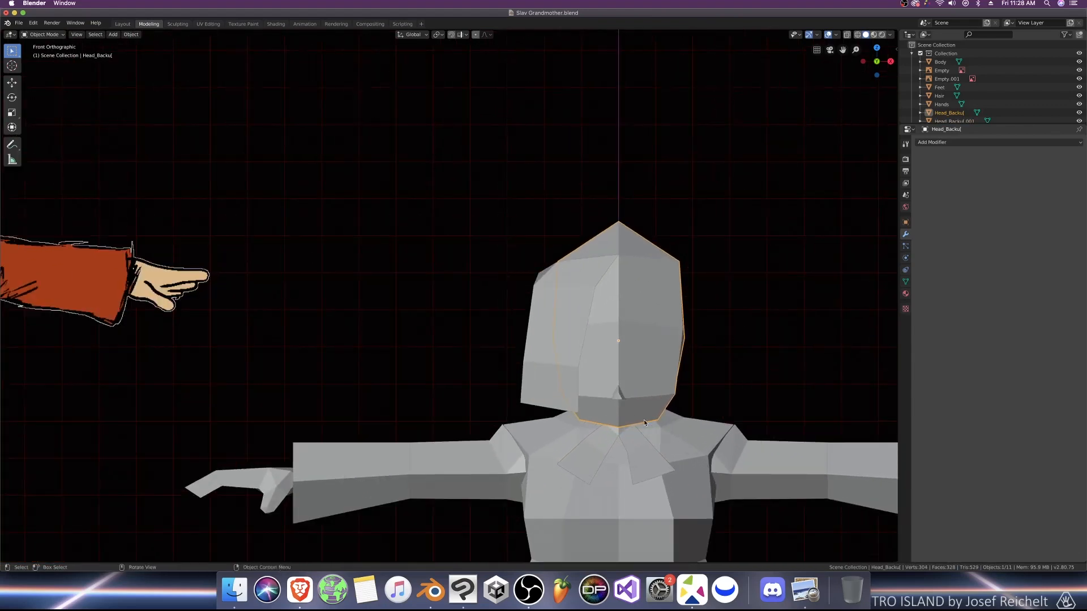
key(Tab)
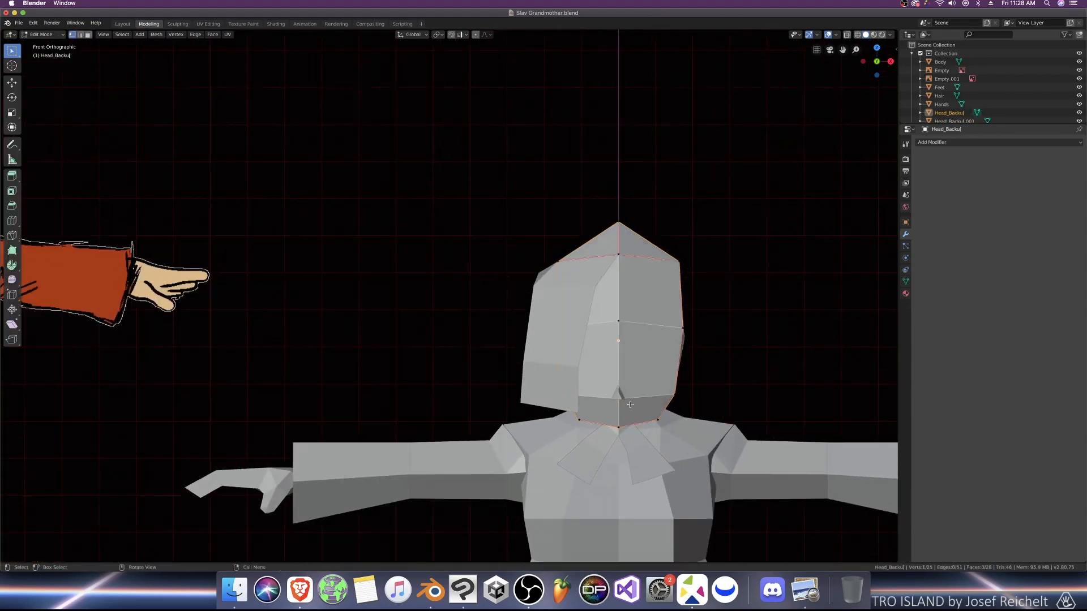
key(Tab)
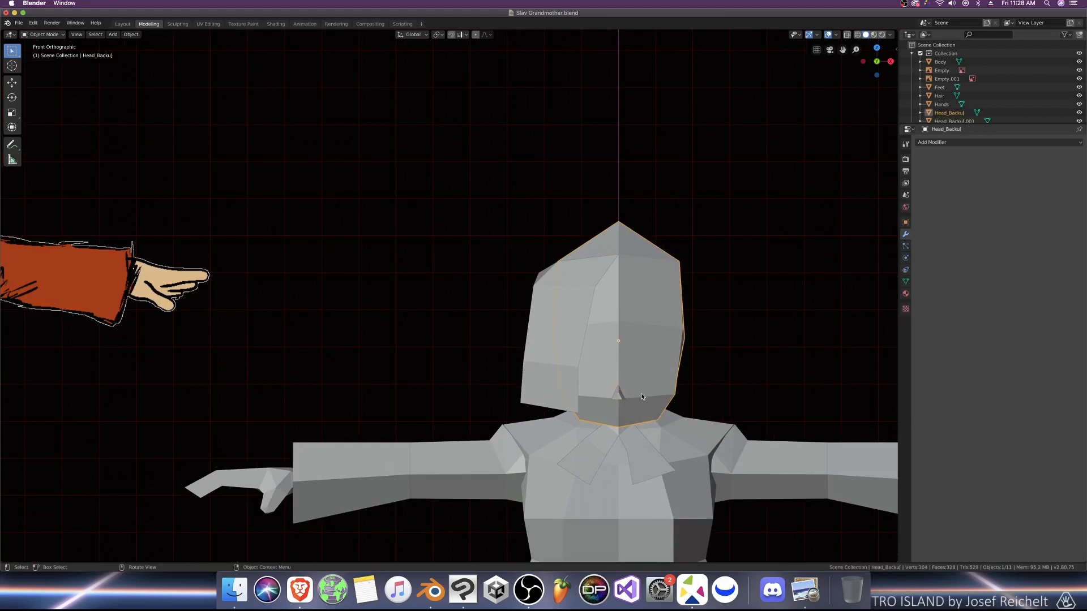
key(super+s)
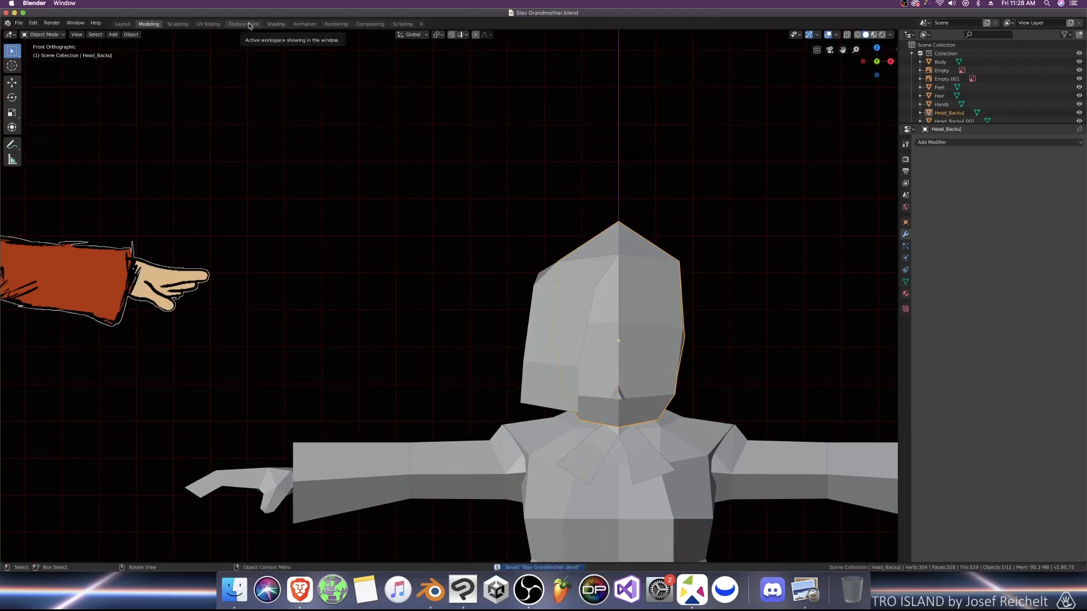
Step: Enable the Screencast Keys display for the 3D viewport
key(n)
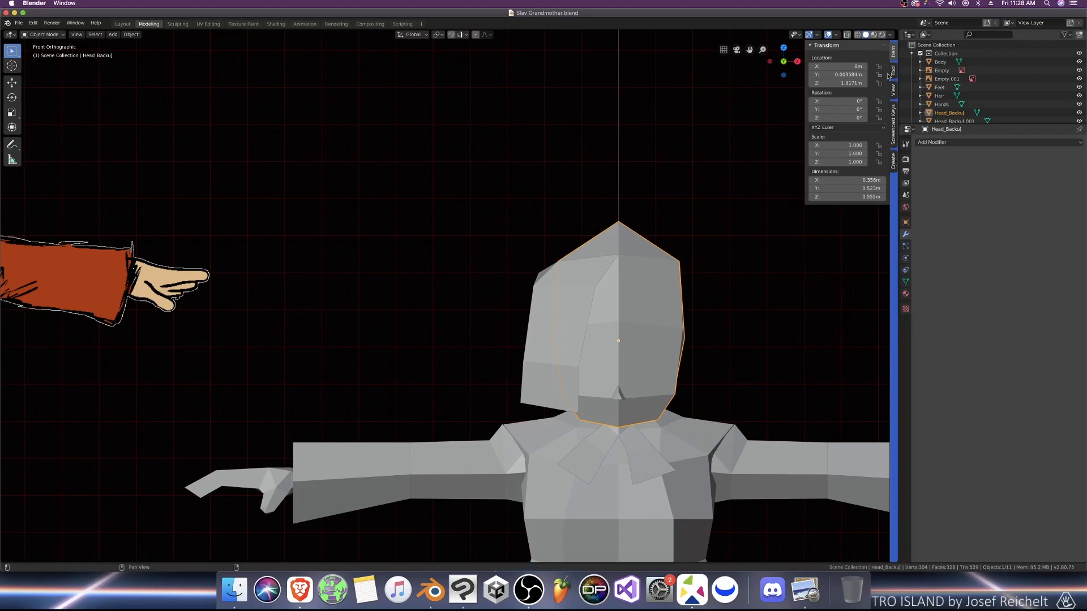
click(893, 139)
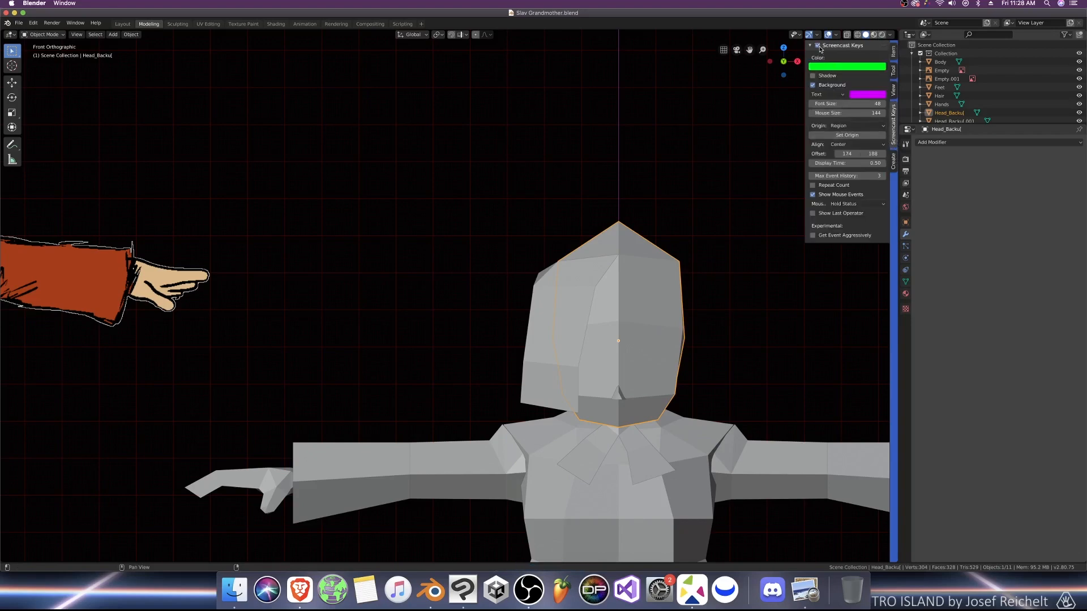
key(n)
key(n)
key(n)
key(n)
key(n)
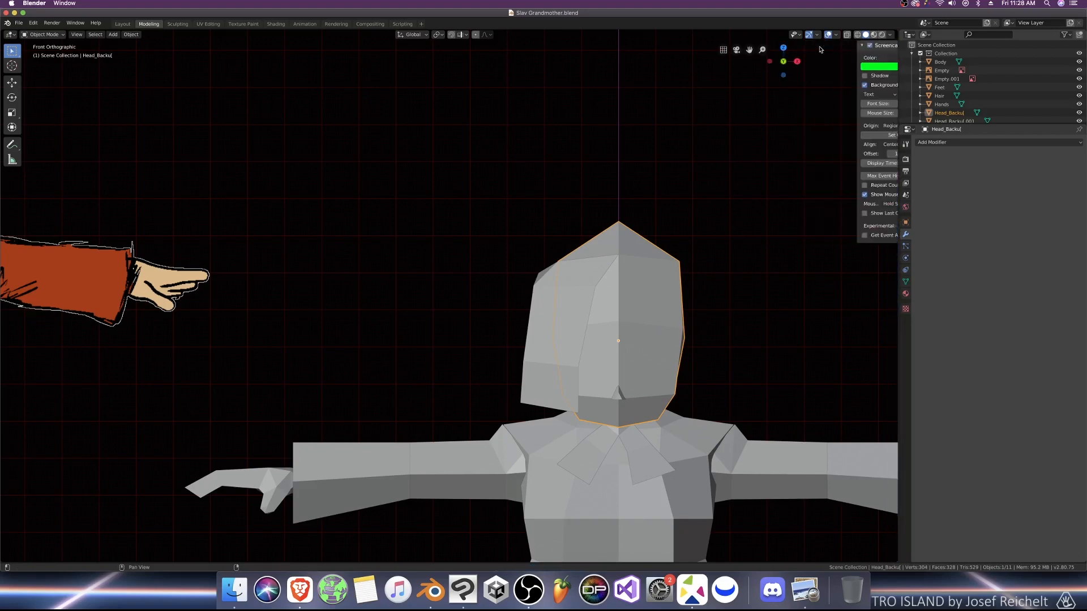
key(n)
key(n)
key(n)
key(n)
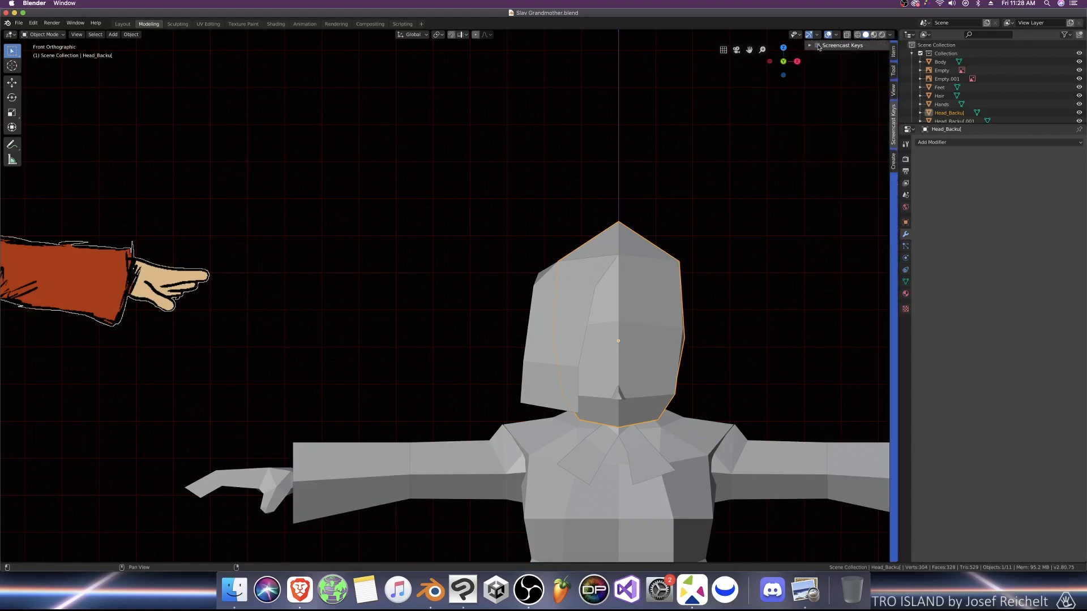
key(n)
click(819, 46)
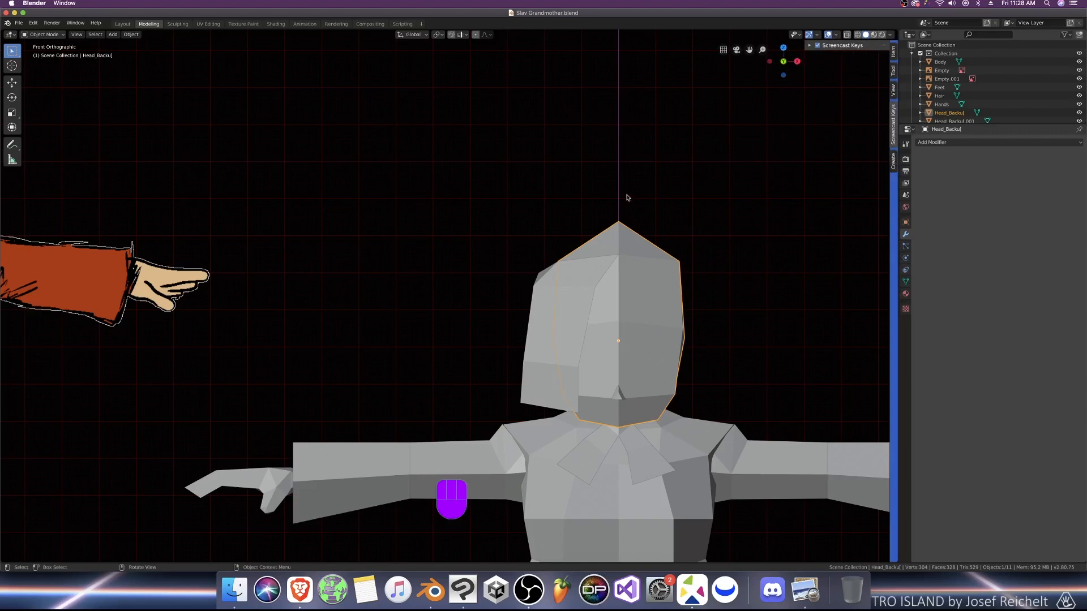
Step: Switch to the Texture Paint workspace, isolate the head in front view and save the file
click(244, 24)
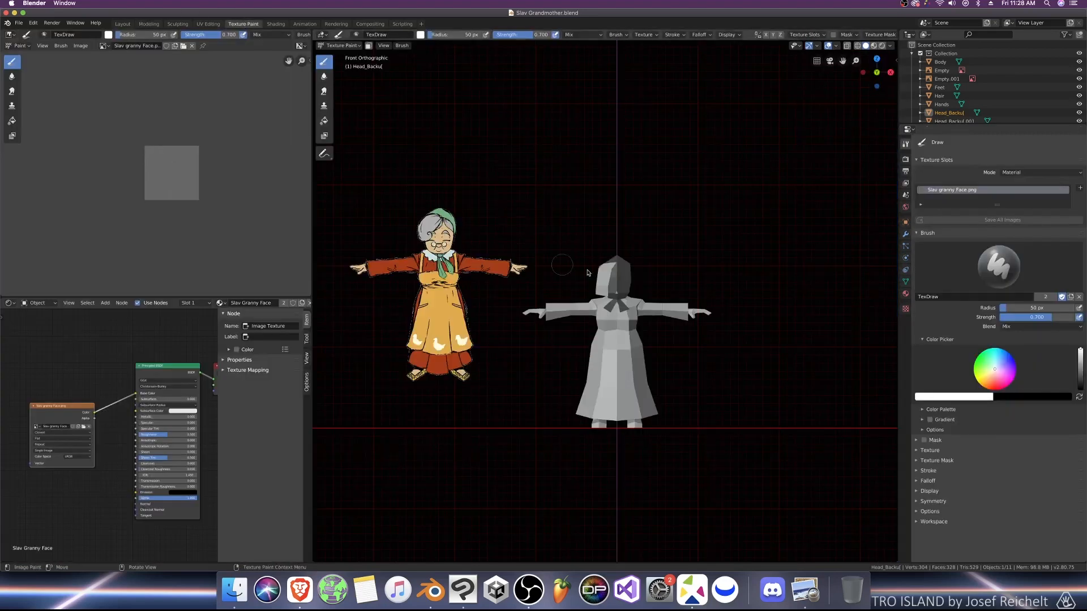
key(n)
scroll(573, 230, up, 1)
key(super+s)
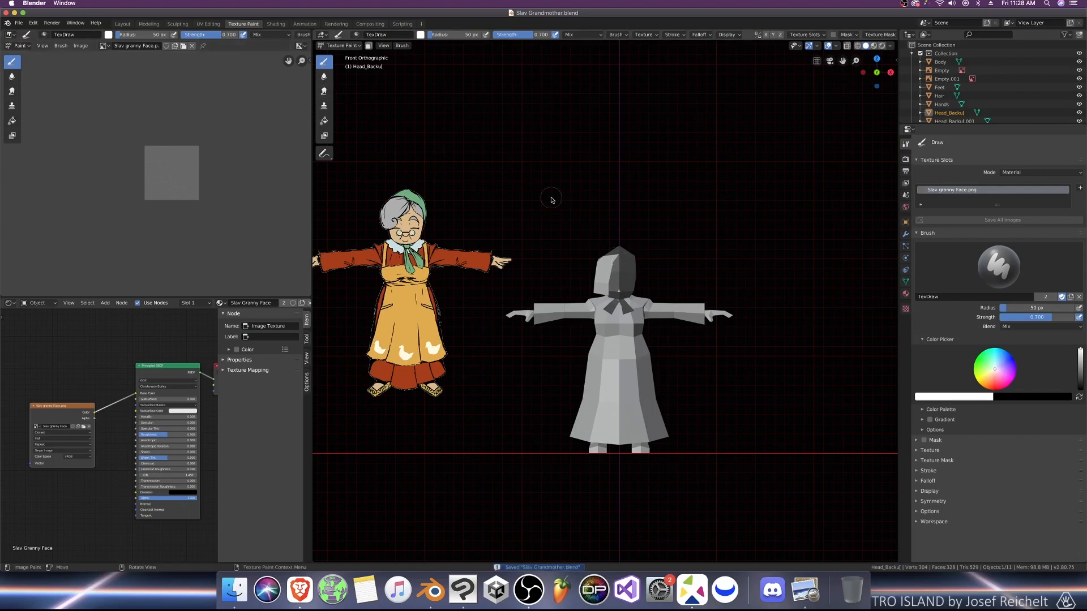
key(KP_Divide)
key(super+s)
middle_drag(552, 210, 554, 254)
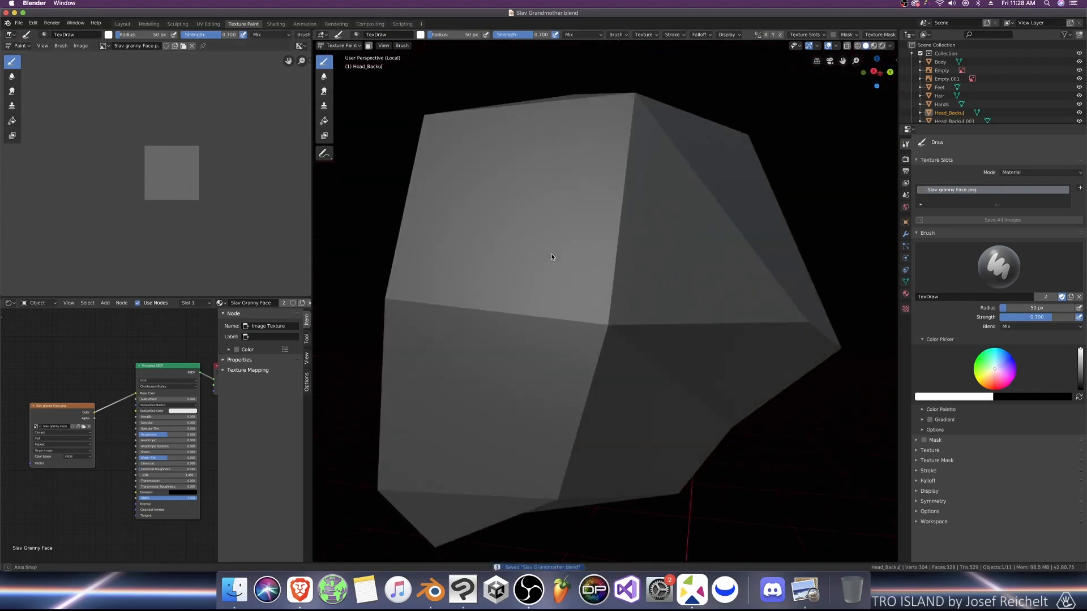
scroll(553, 255, down, 1)
key(KP_1)
key(super+s)
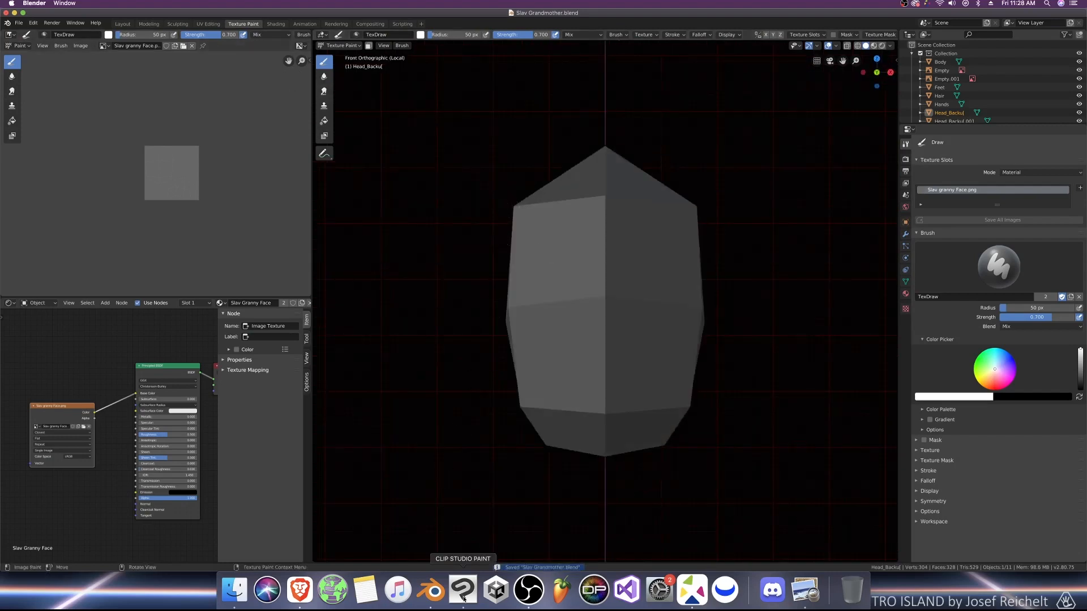
Step: Open Grandma.clip from the Referance folder in Clip Studio Paint and set the Front layer folder's opacity to 100%
click(463, 590)
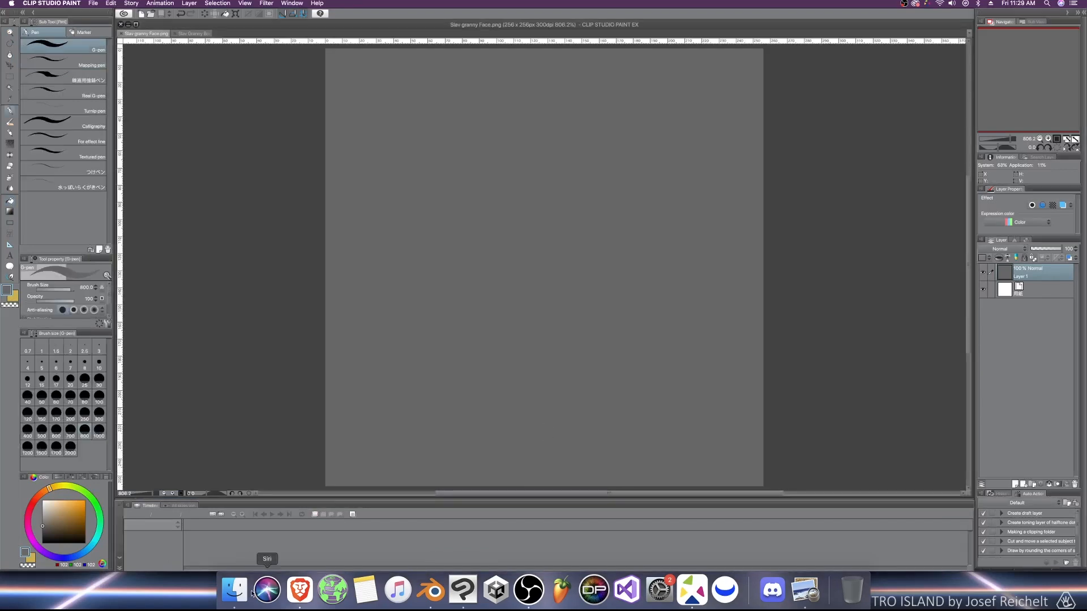
click(234, 590)
click(493, 191)
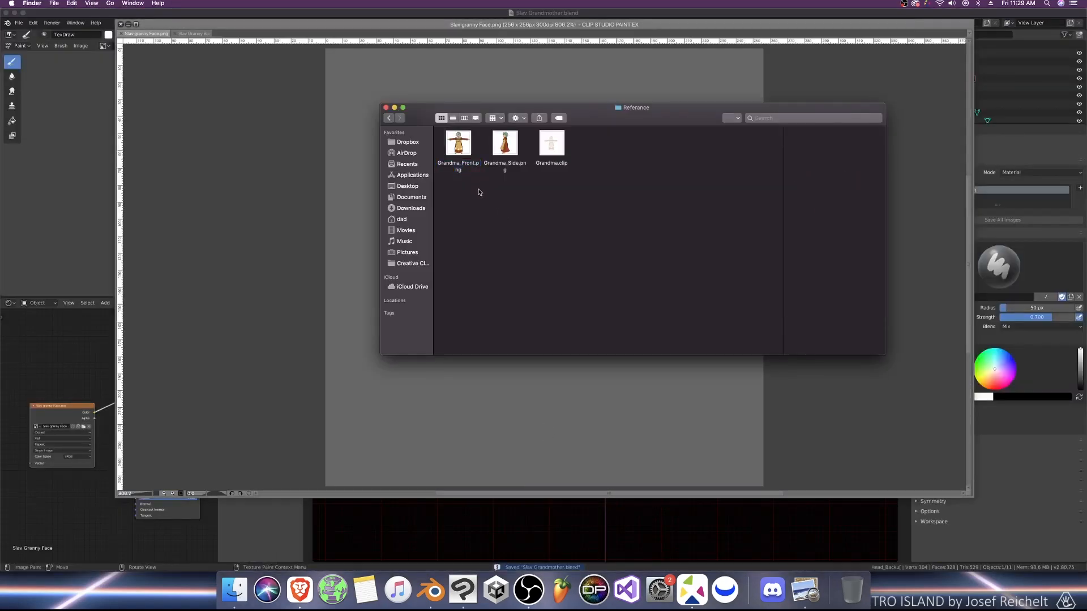
right_click(461, 151)
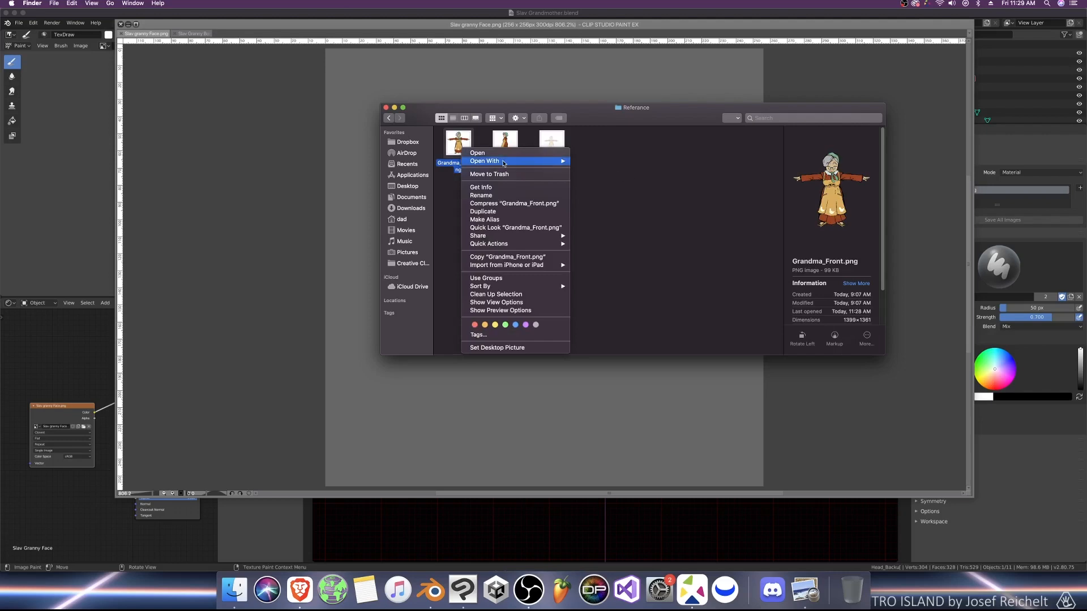
key(Escape)
double_click(551, 142)
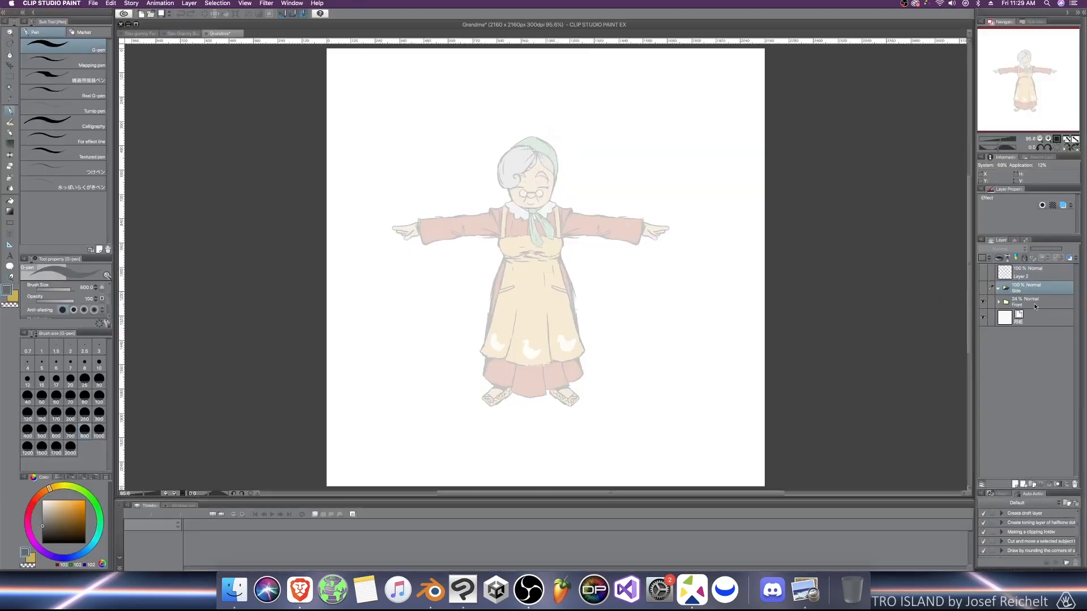
click(1036, 306)
drag(1038, 249, 1064, 249)
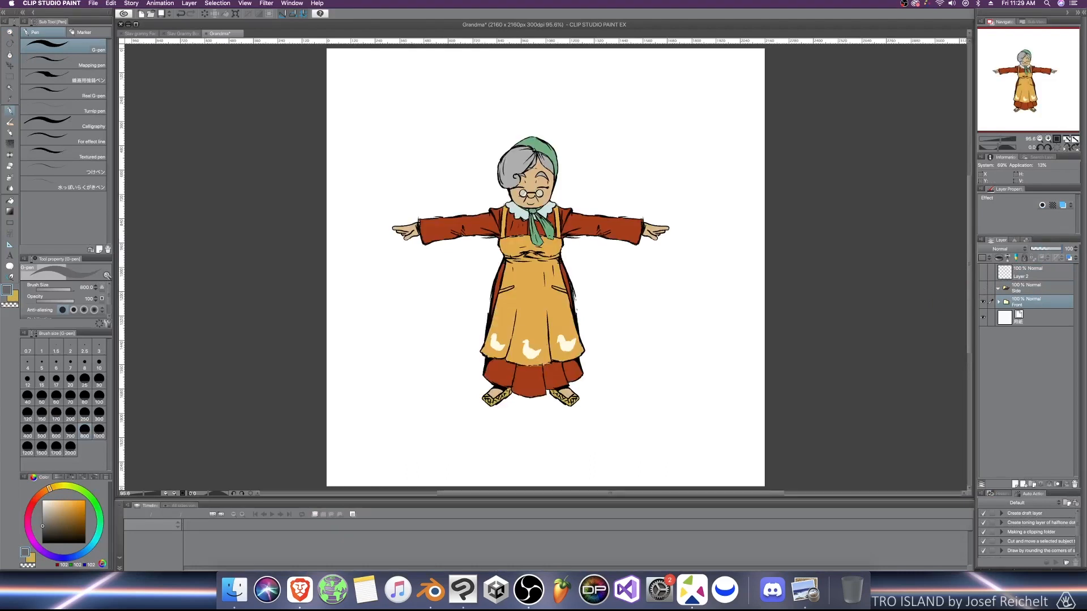
Step: Pick the grandmother's skin tone as the drawing colour and copy its hex code DBB98A from the colour settings
key(p)
click(58, 507)
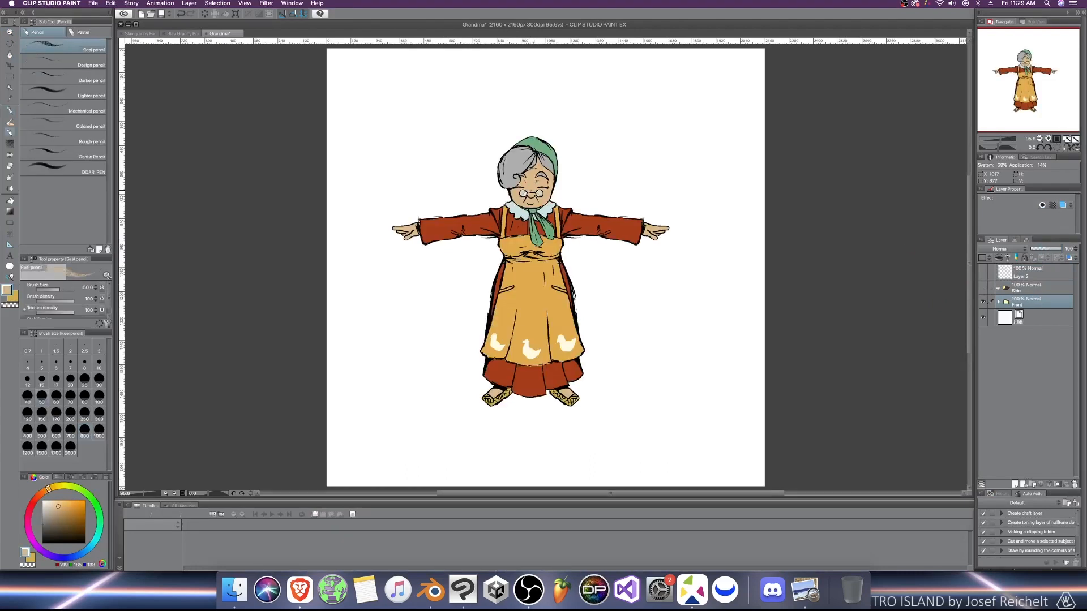
click(26, 551)
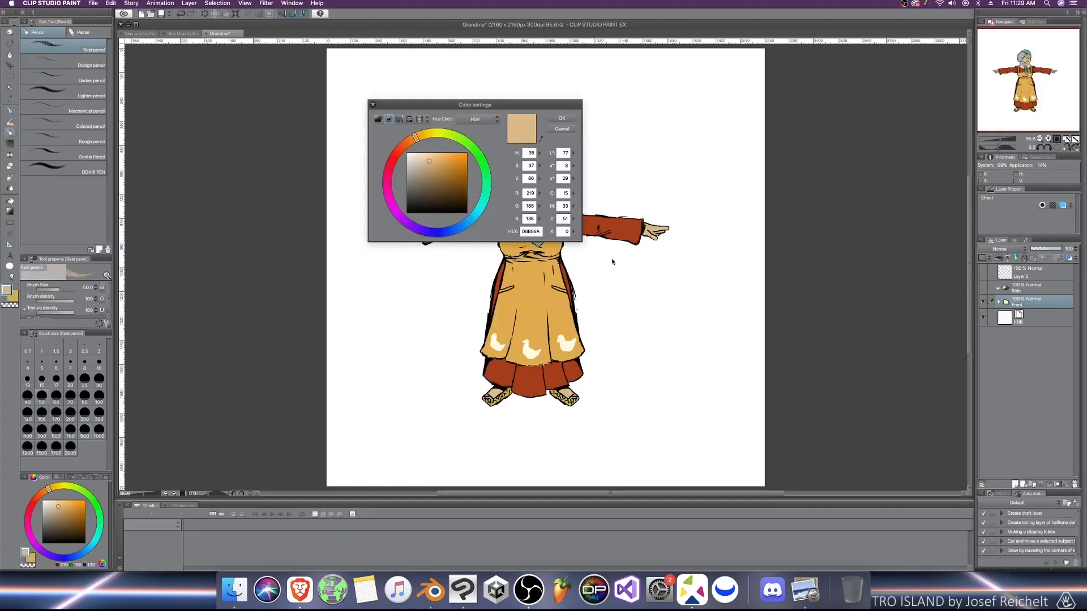
double_click(521, 232)
key(super+c)
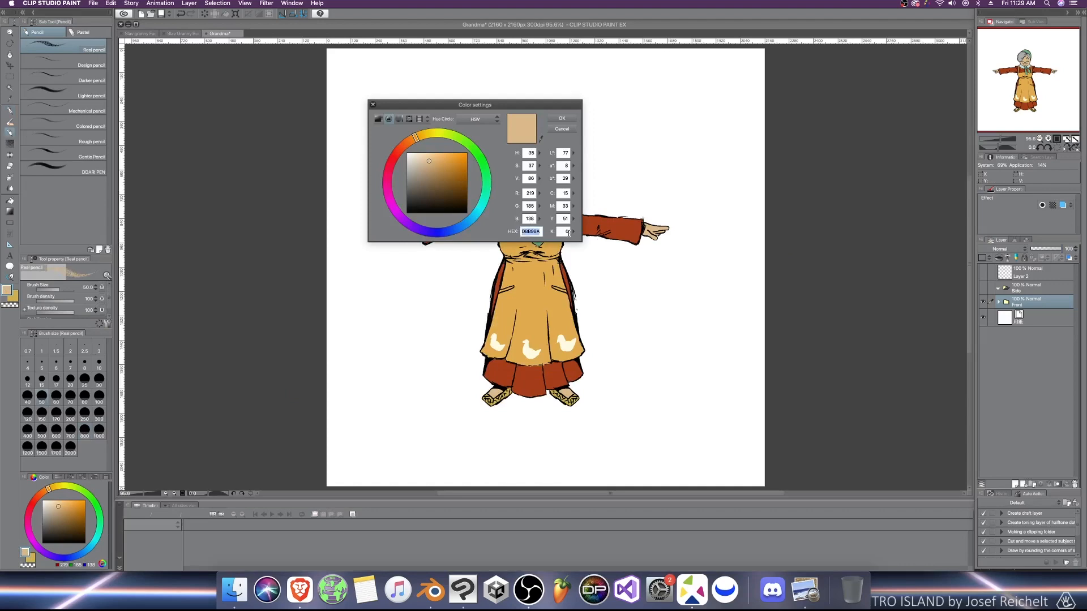
click(559, 130)
Step: Switch to Blender, paste the copied skin-tone hex code as the brush colour and set the brush strength to 1.000
key(super+Tab)
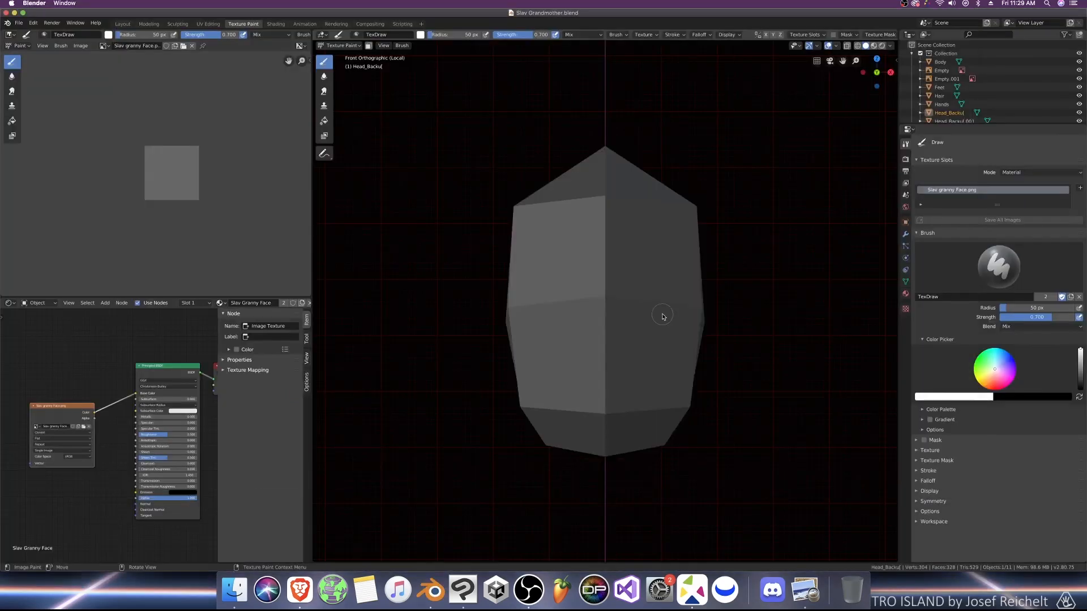
click(996, 395)
click(960, 369)
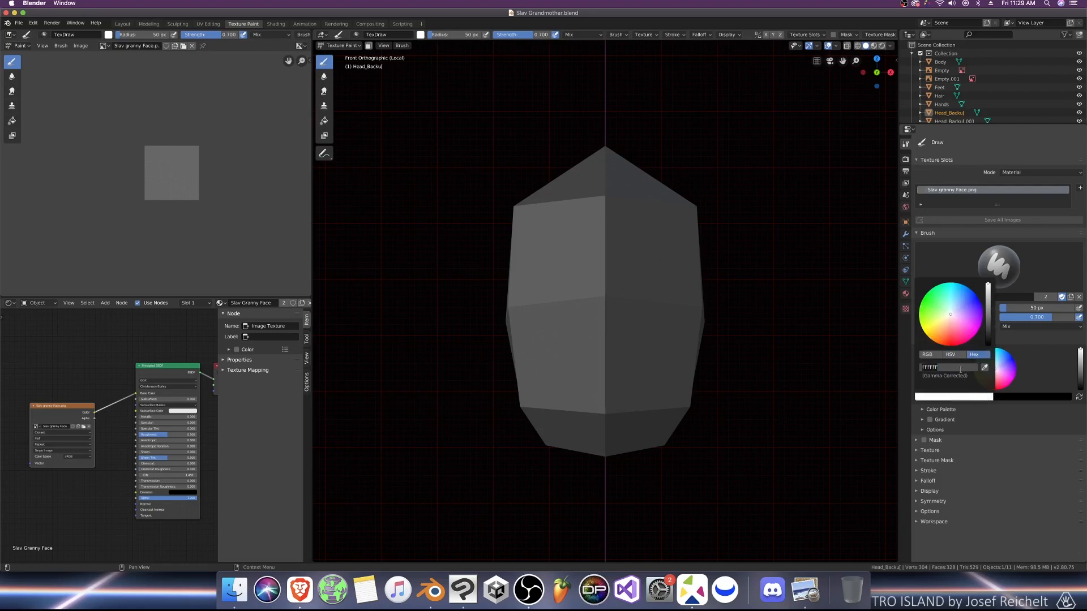
key(super+v)
key(Return)
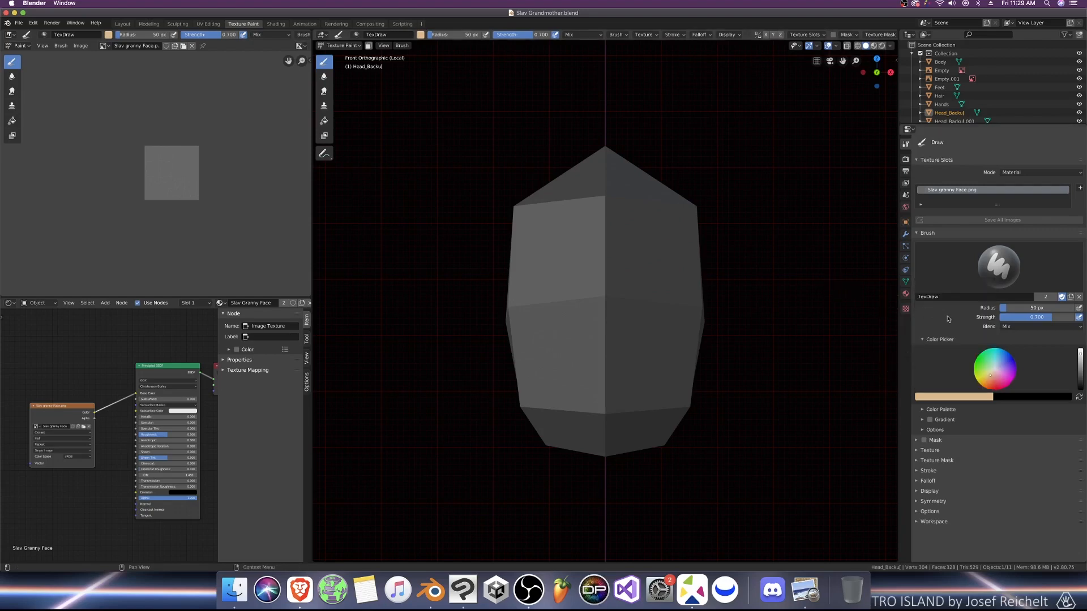
drag(1051, 318, 1074, 317)
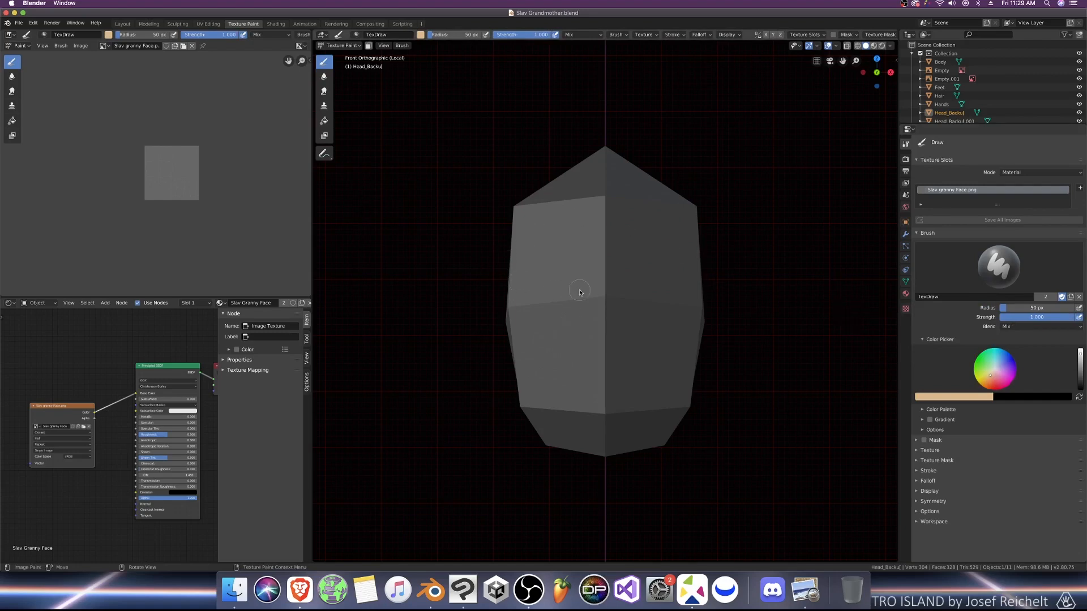
Step: Enlarge the brush radius to 228 px and paint the front of the head with the skin tone
key(bracketright)
key(bracketright)
key(bracketright)
key(bracketright)
key(bracketright)
key(bracketright)
key(bracketright)
key(bracketright)
key(bracketright)
key(bracketright)
key(bracketright)
key(bracketright)
key(bracketright)
key(bracketright)
key(bracketright)
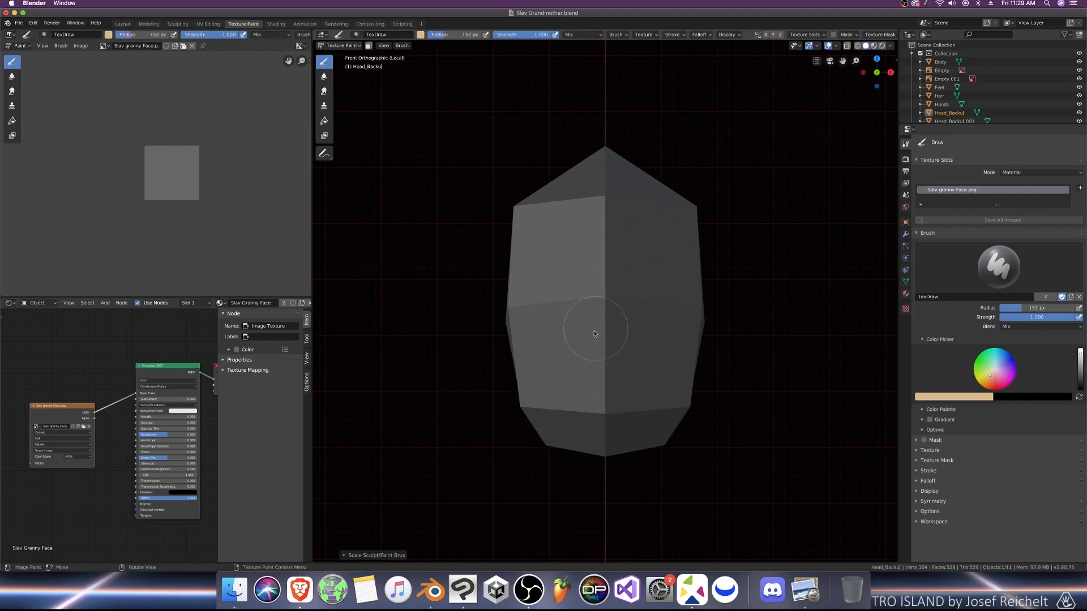
mouse_move(563, 322)
mouse_down()
mouse_move(571, 438)
mouse_move(546, 457)
mouse_move(572, 515)
mouse_move(677, 182)
mouse_move(521, 443)
mouse_up()
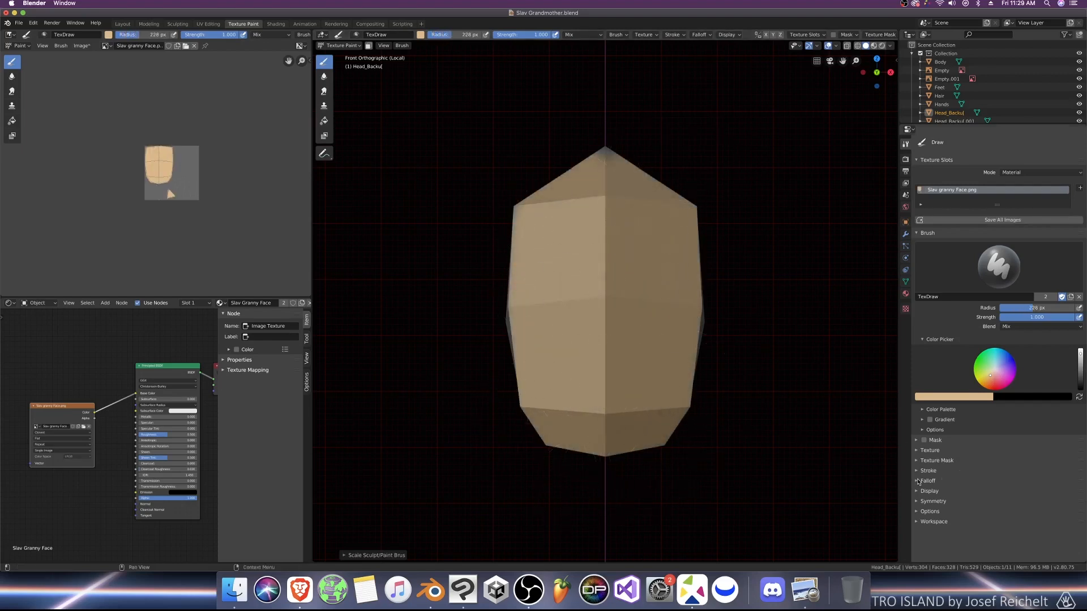
Step: Turn on X mirror symmetry, paint the head's sides and underside with the skin tone and save the file
click(917, 502)
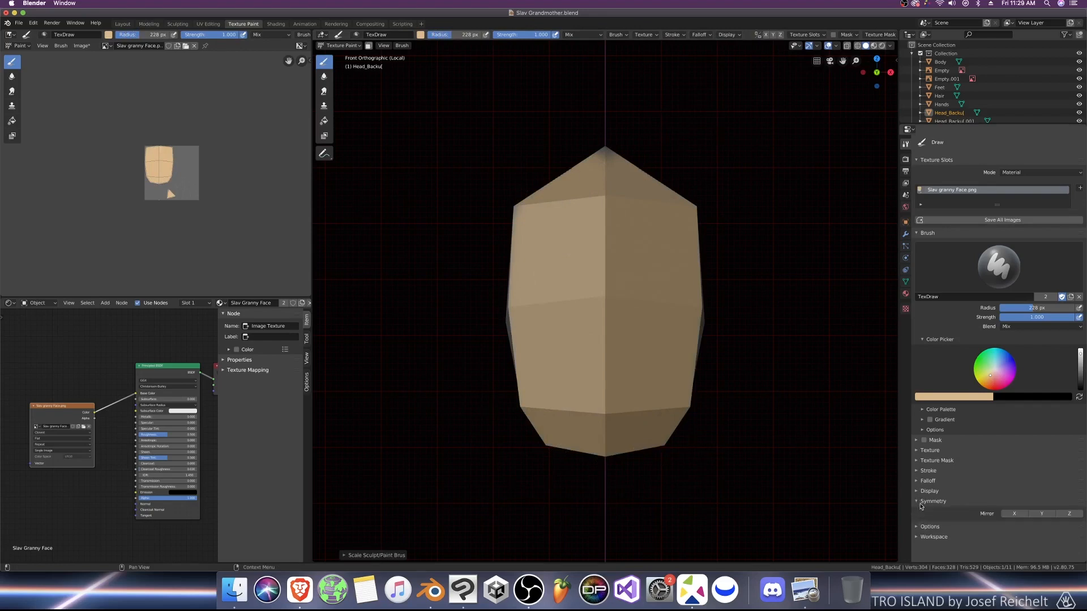
click(1014, 513)
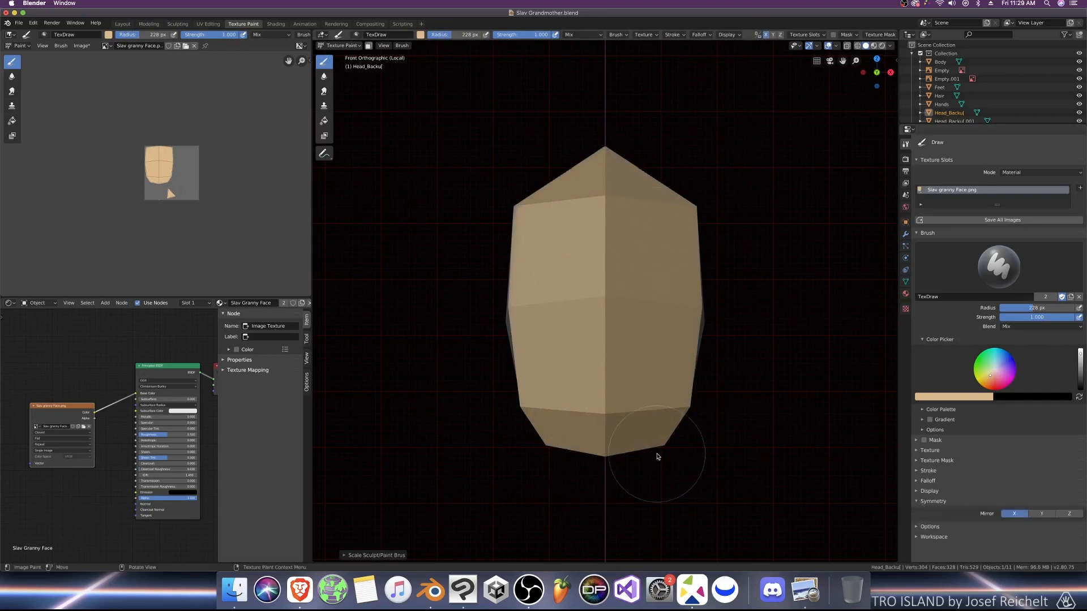
key(KP_3)
mouse_move(660, 449)
mouse_down()
mouse_move(535, 299)
mouse_move(517, 453)
mouse_move(701, 263)
mouse_move(680, 362)
mouse_move(672, 495)
mouse_move(586, 212)
mouse_up()
key(ctrl+KP_7)
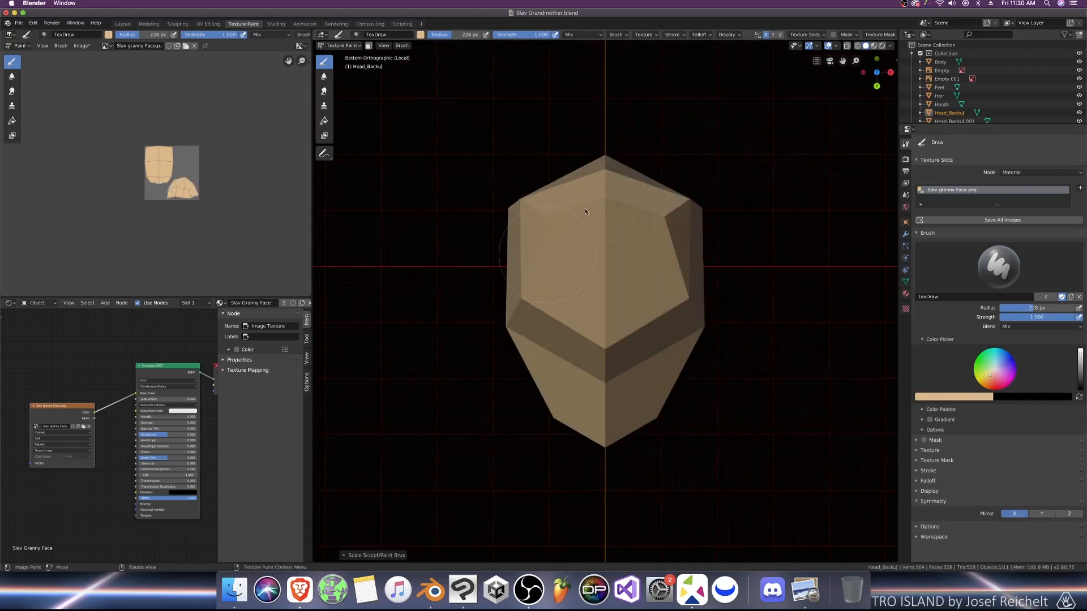
key(KP_1)
key(ctrl+s)
Step: Apply smooth shading to all faces of the head mesh and return to Texture Paint mode
key(Tab)
key(a)
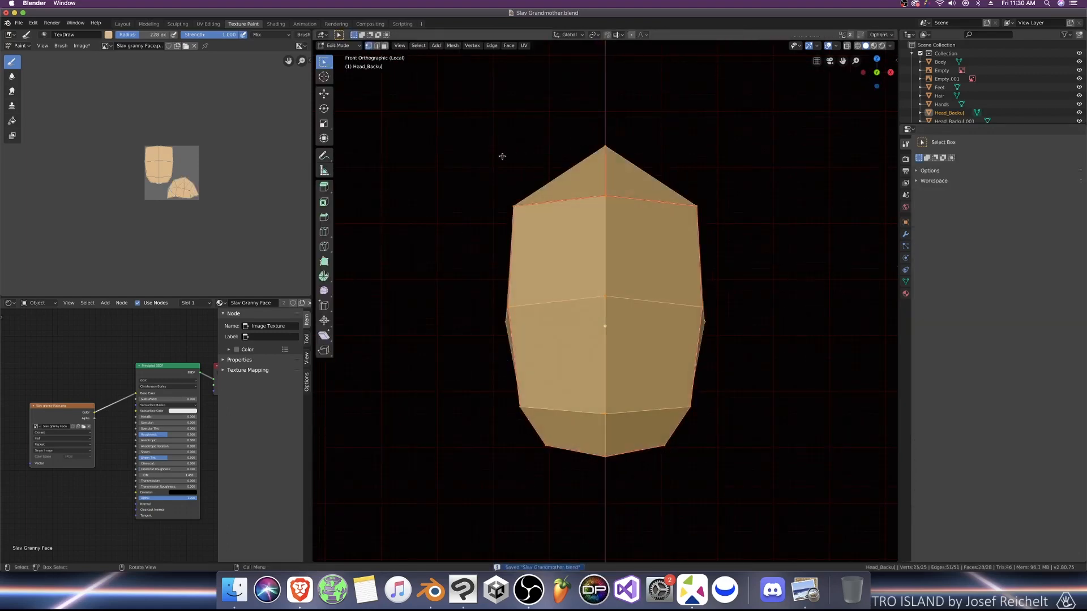
click(453, 46)
mouse_move(473, 168)
click(539, 168)
key(Tab)
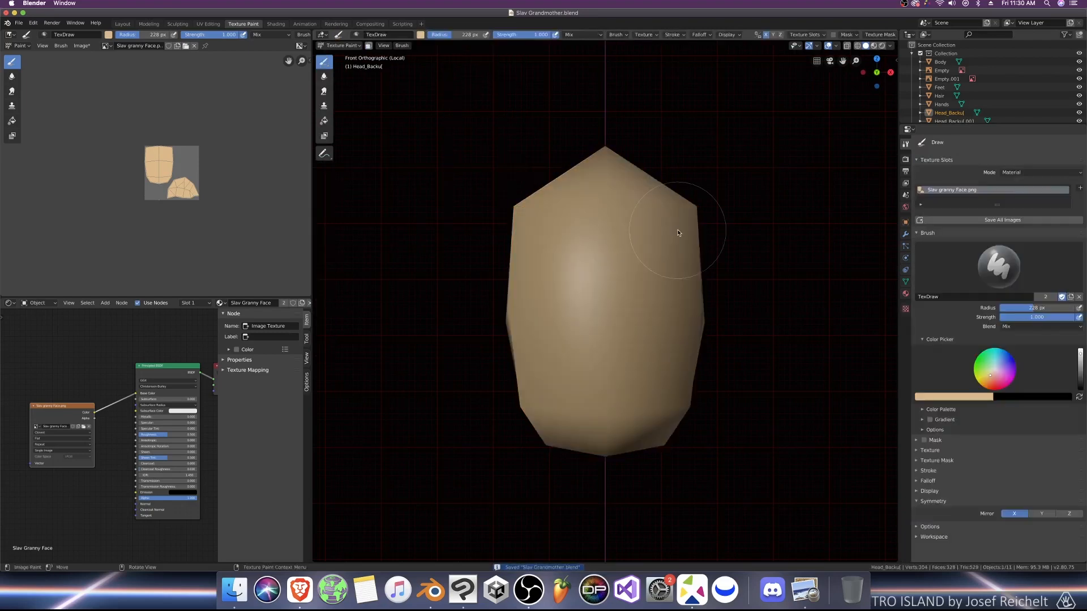
Step: Swap the brush colours, switch to Clip Studio Paint and copy the hex code of the headscarf green
click(1080, 398)
click(463, 589)
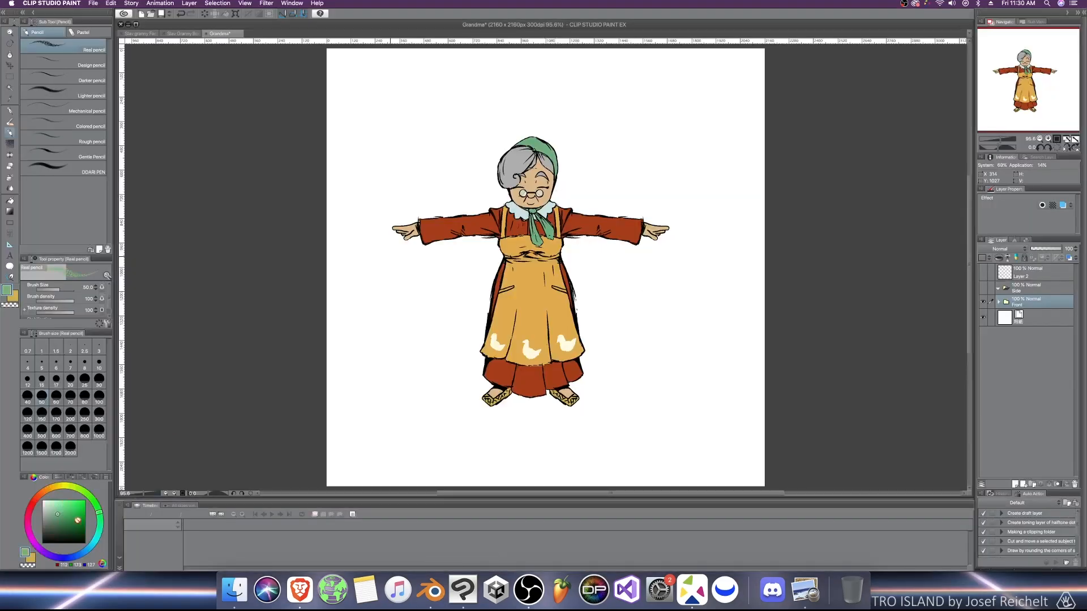
double_click(25, 552)
drag(520, 231, 567, 234)
key(super+c)
click(563, 118)
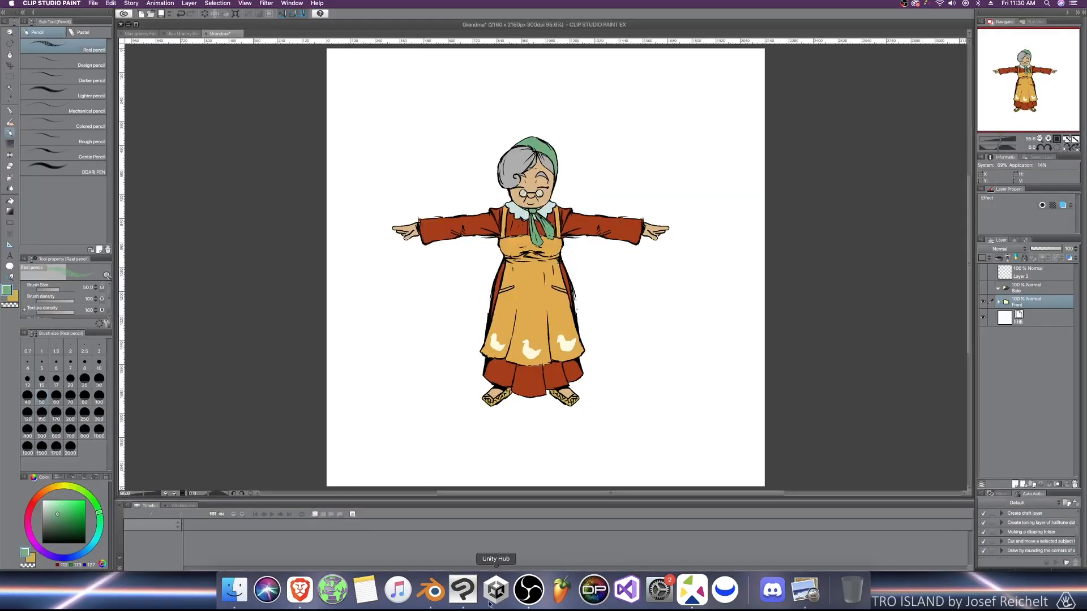
Step: Switch to Blender and paste the copied headscarf-green hex code as the brush colour
click(433, 589)
click(970, 395)
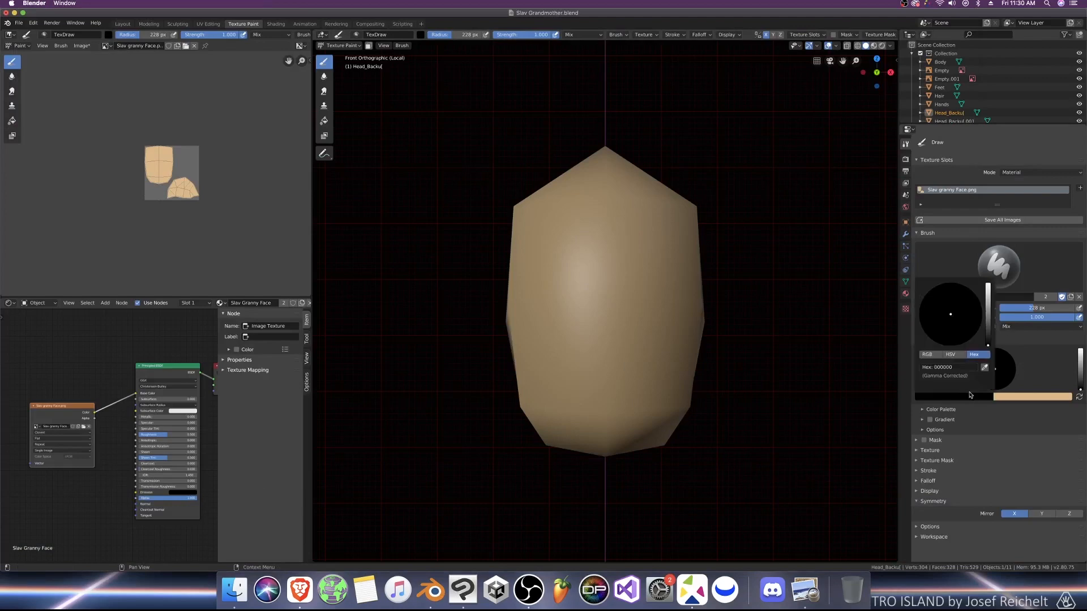
double_click(957, 368)
key(super+v)
key(Return)
Step: Switch to Finder, preview the Grandma_Side.png reference to study the headscarf's side shape and close the window
click(234, 590)
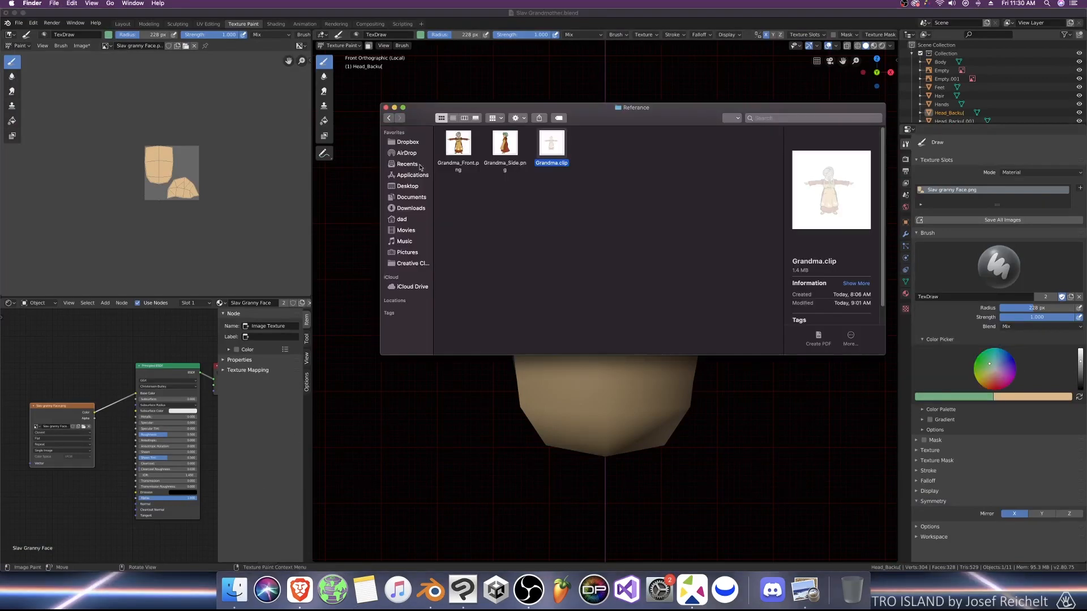
click(505, 145)
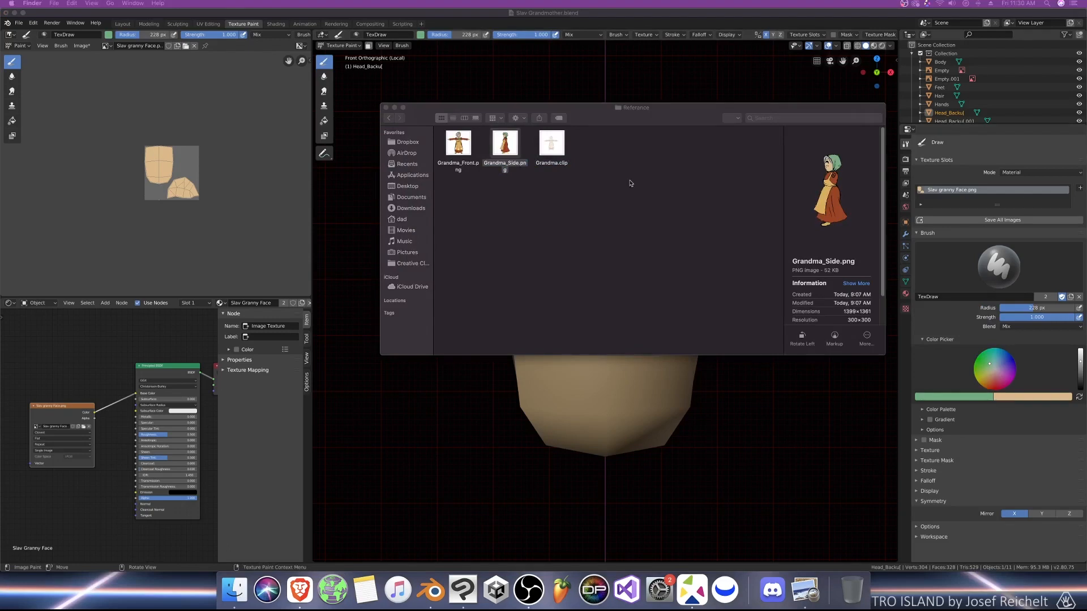
click(386, 108)
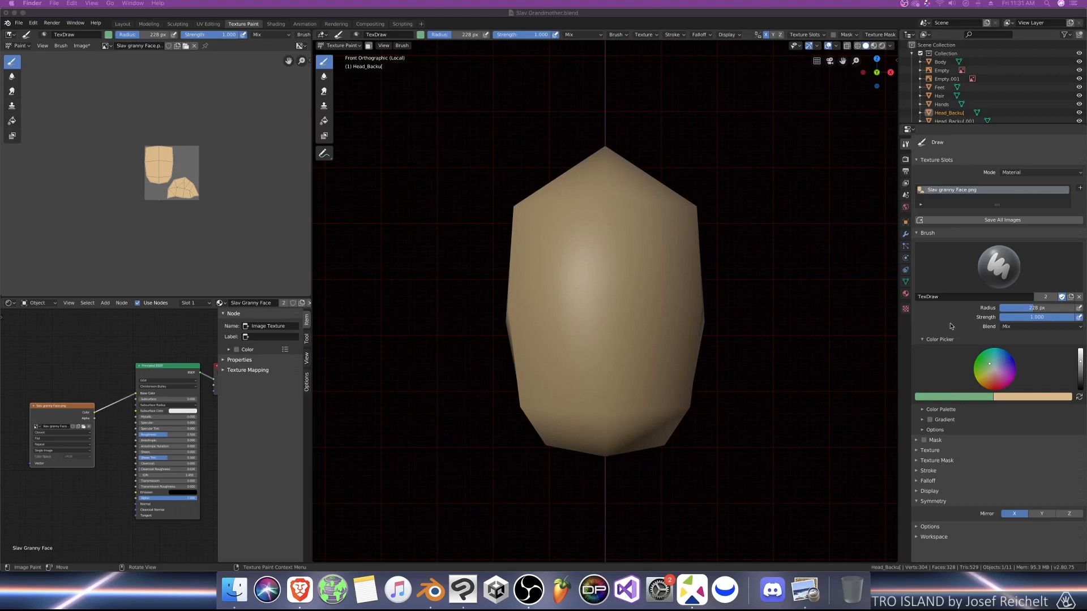
Step: Reduce the brush radius to 35 px and paint a curved green scarf edge across the forehead
click(778, 197)
key(bracketleft)
key(bracketleft)
key(bracketleft)
key(bracketleft)
key(bracketleft)
key(bracketleft)
key(bracketleft)
key(bracketleft)
key(bracketleft)
key(bracketleft)
key(bracketleft)
key(bracketleft)
key(bracketleft)
key(bracketleft)
key(bracketleft)
key(bracketleft)
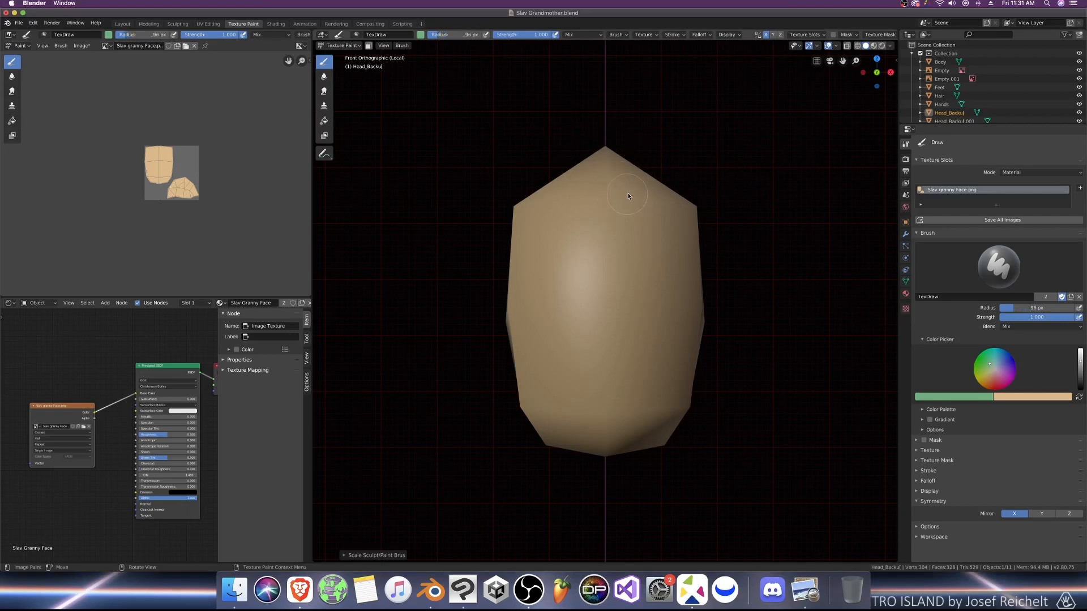
key(bracketleft)
mouse_move(608, 192)
mouse_down()
mouse_move(664, 205)
mouse_move(699, 236)
mouse_up()
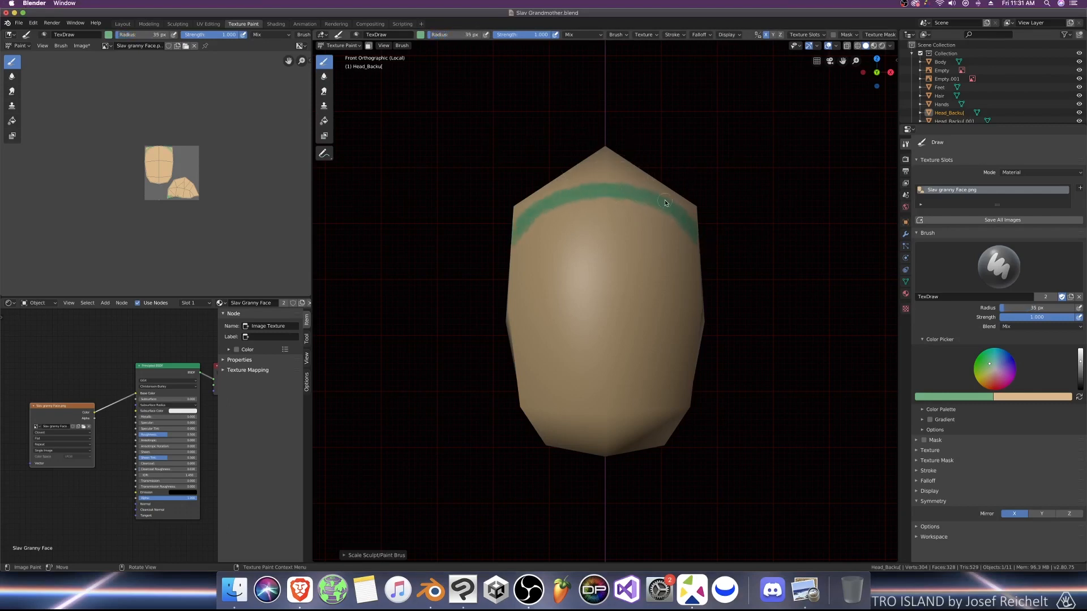
Step: Paint the green scarf edge down the side of the head from the temple to the jaw
key(KP_3)
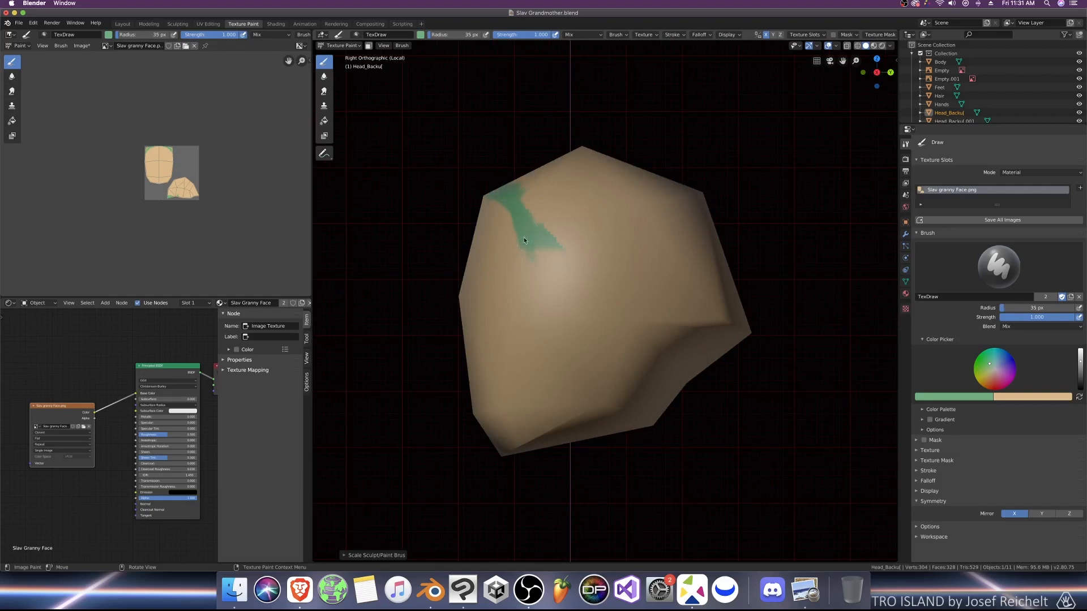
drag(527, 249, 536, 279)
key(super+z)
key(super+z)
key(super+z)
mouse_move(523, 225)
mouse_down()
mouse_move(555, 291)
mouse_move(574, 427)
mouse_up()
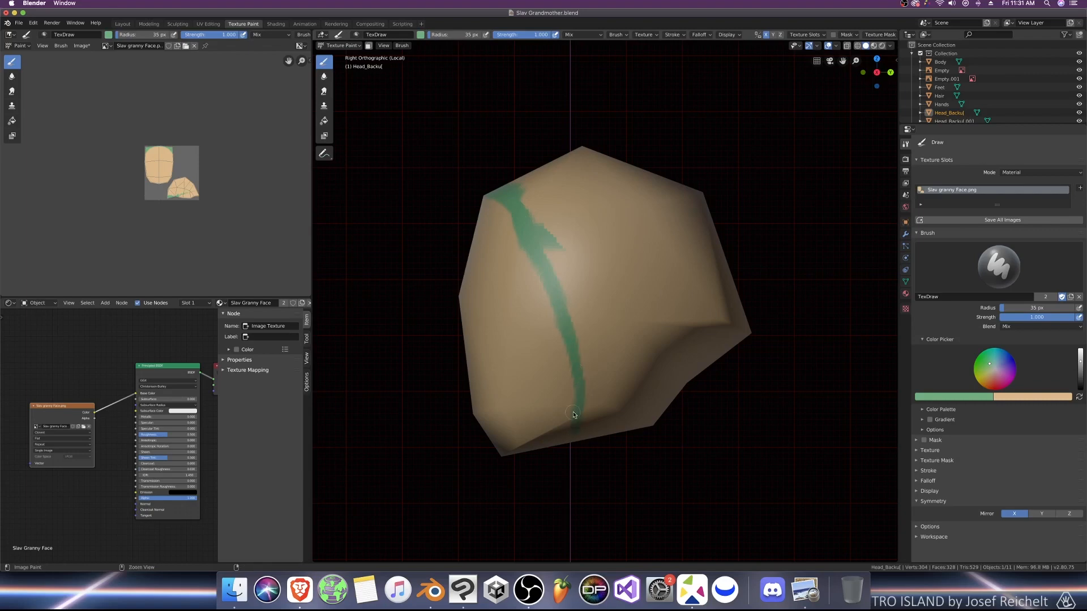
Step: Enlarge the brush and fill most of the head's side behind the scarf edge with green
key(ctrl+KP_7)
key(KP_1)
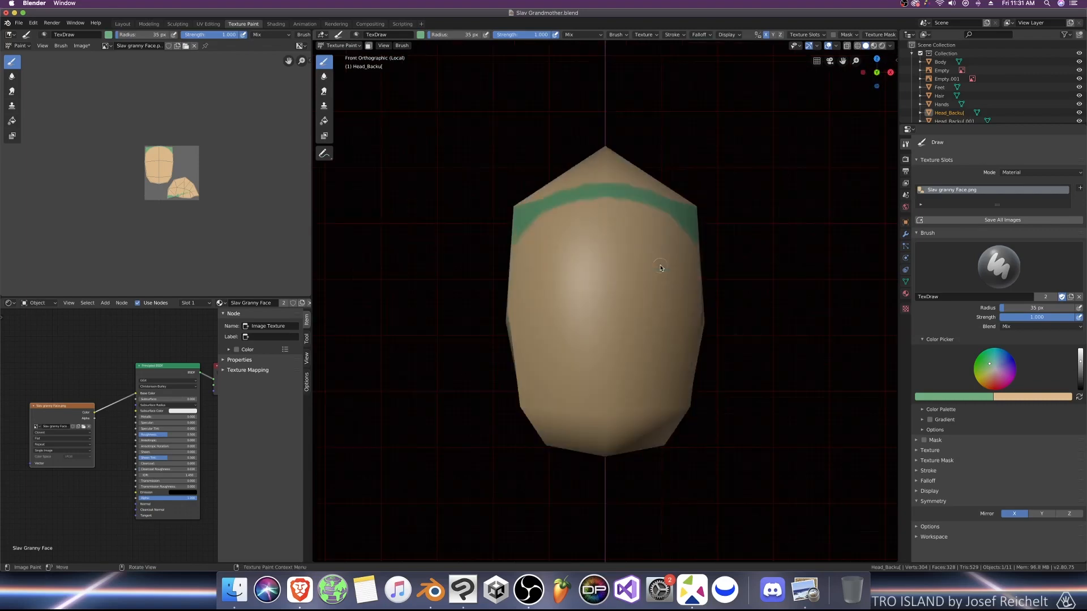
key(KP_3)
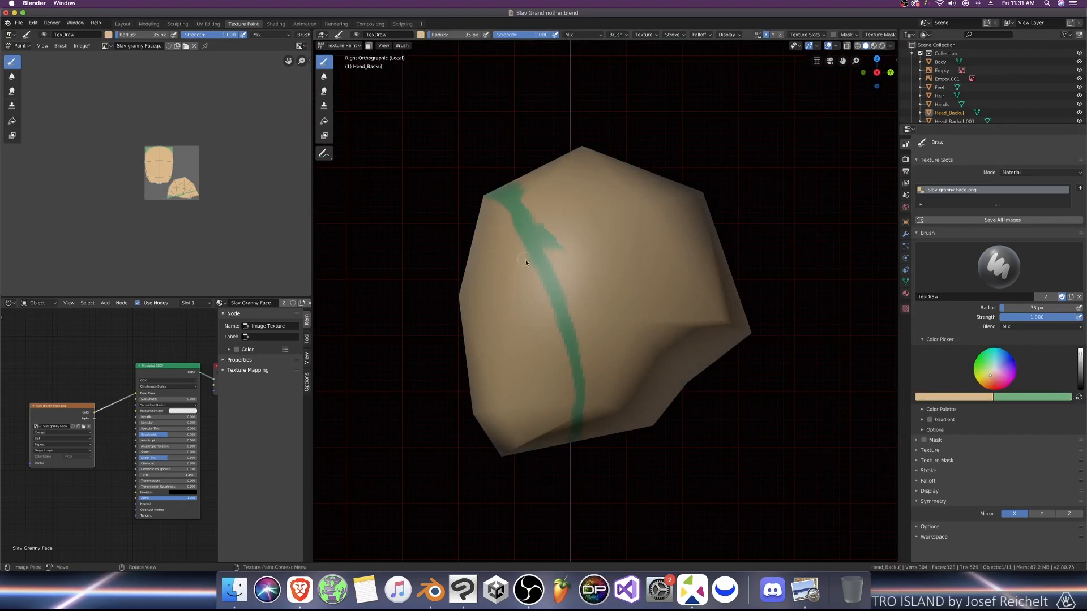
key(x)
key(bracketright)
key(bracketright)
key(bracketright)
key(bracketright)
key(bracketright)
key(bracketright)
key(bracketright)
key(bracketright)
key(bracketright)
key(bracketright)
key(bracketright)
key(bracketright)
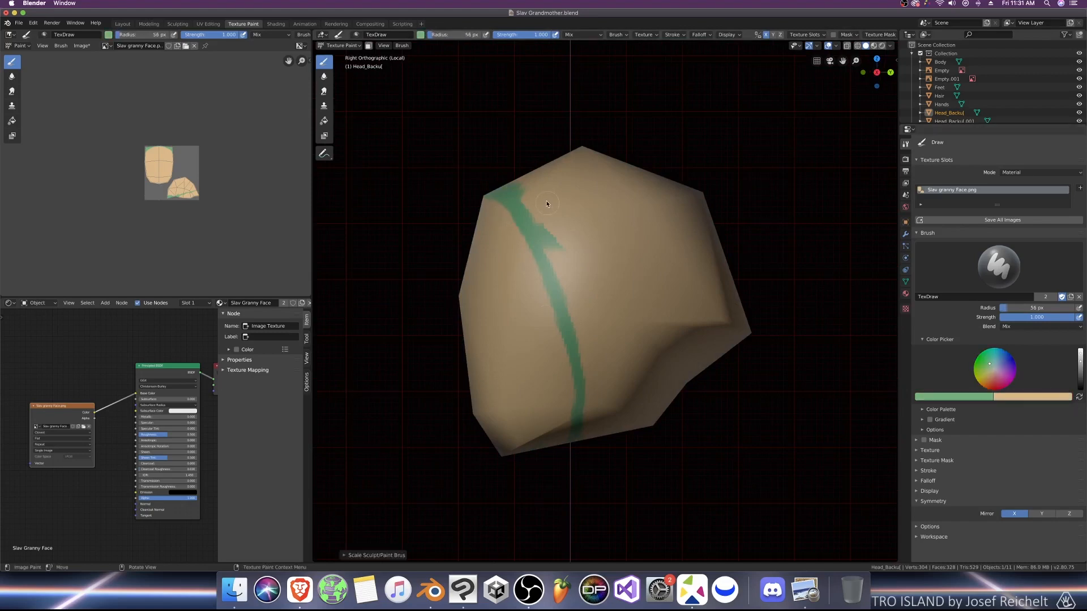
mouse_move(525, 185)
mouse_down()
mouse_move(650, 202)
mouse_move(585, 246)
mouse_move(548, 239)
mouse_up()
key(bracketleft)
key(bracketleft)
key(bracketleft)
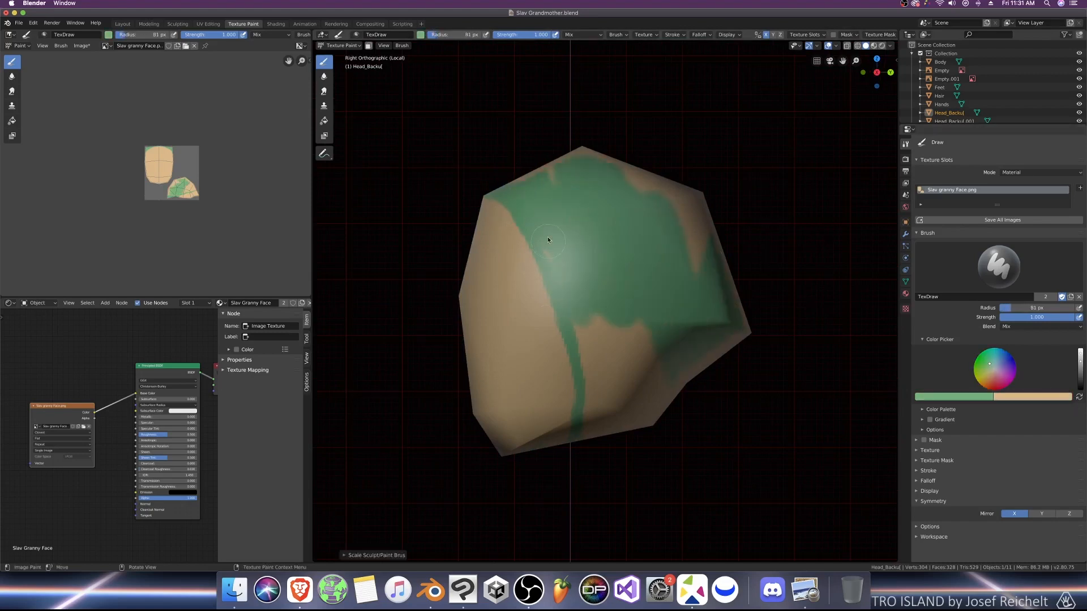
Step: Set the brush radius to 111 px for the upper rear, then shrink it and fill the lower rear side with green
key(bracketright)
key(bracketright)
drag(632, 198, 685, 200)
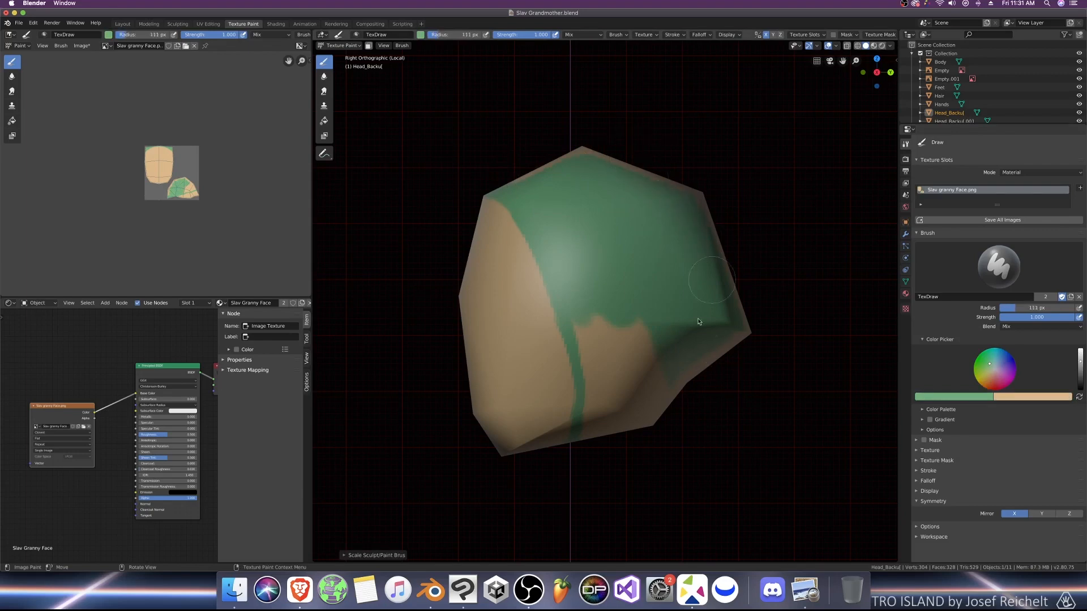
key(bracketleft)
key(bracketleft)
key(bracketleft)
mouse_move(698, 322)
mouse_down()
mouse_move(589, 443)
mouse_move(594, 396)
mouse_move(595, 444)
mouse_move(679, 364)
mouse_up()
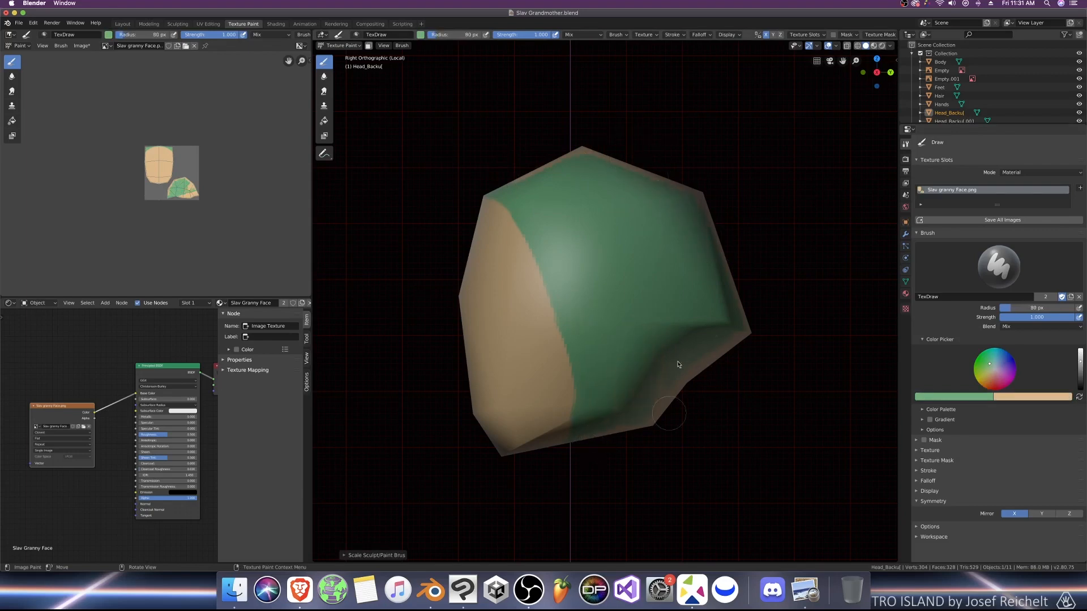
Step: Enlarge the brush radius to 107 px and paint the top and back of the head green
key(KP_7)
key(bracketright)
key(bracketright)
key(bracketright)
drag(604, 399, 592, 181)
key(ctrl+KP_1)
drag(601, 307, 603, 335)
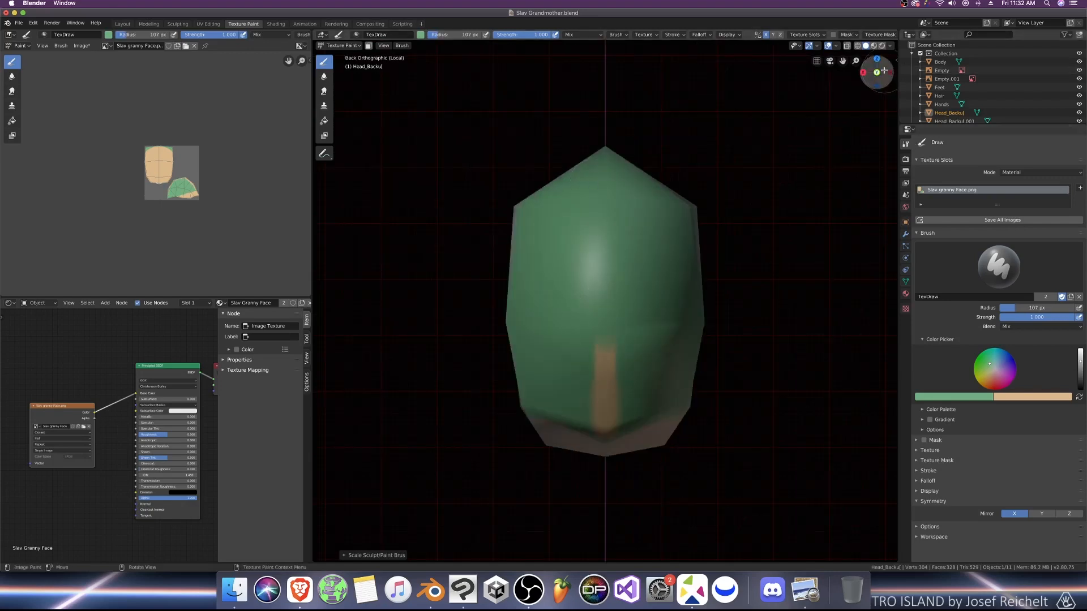
Step: Turn on the Screencast Keys display in the 3D viewport
key(n)
click(893, 133)
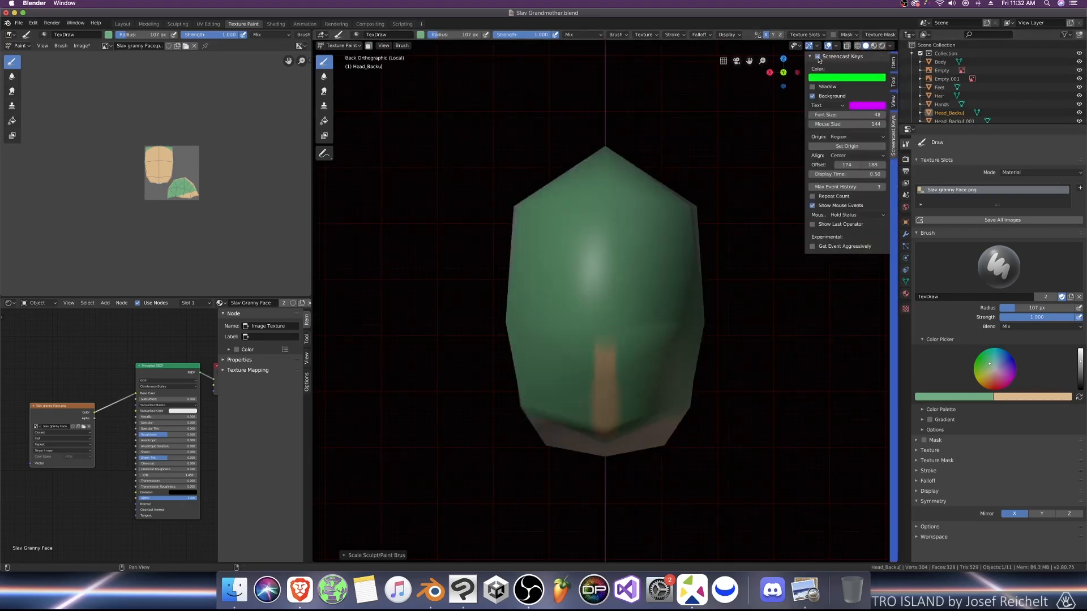
key(n)
Step: Cover the leftover skin-toned strip down the lower back of the head with green and check the side
drag(604, 344, 601, 420)
middle_drag(601, 420, 595, 289)
key(KP_1)
key(KP_3)
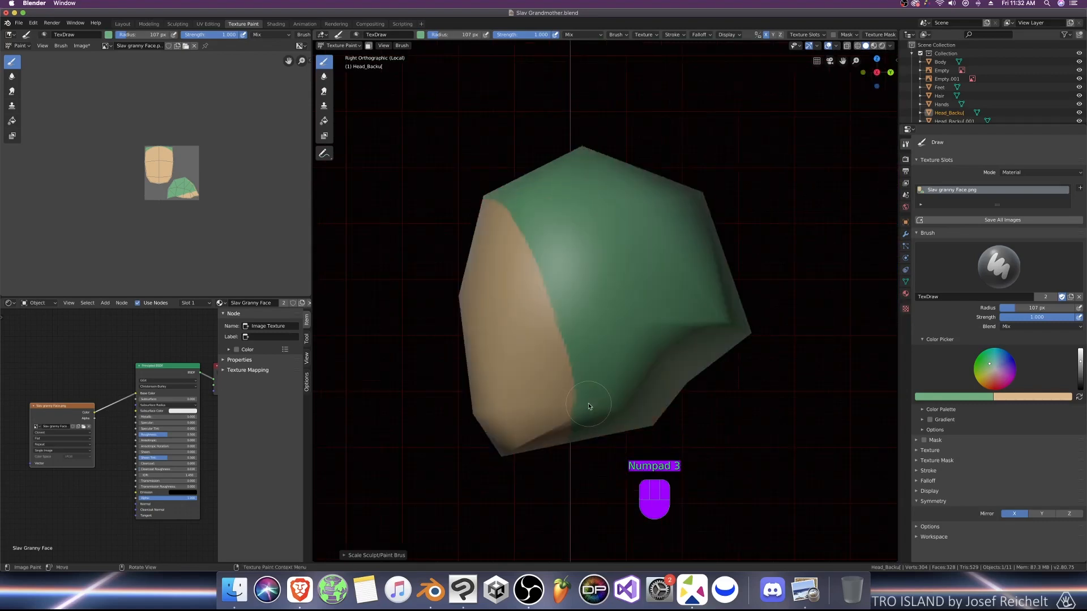
Step: Swap to the skin tone, reduce the brush radius to 39 px and clean up the scarf edge on the forehead
key(x)
key(KP_1)
key(bracketleft)
key(bracketleft)
key(bracketleft)
key(bracketleft)
key(bracketleft)
key(bracketleft)
key(bracketleft)
key(bracketleft)
key(bracketleft)
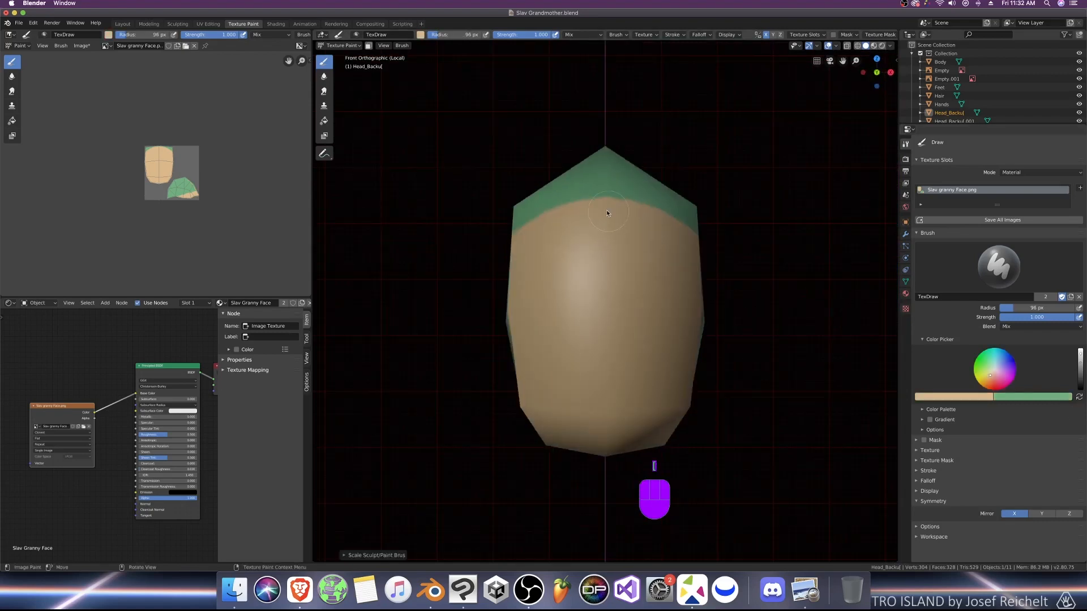
drag(600, 211, 571, 209)
Step: Clean up the face side of the scarf edge with the skin tone in side view and save the file
key(KP_3)
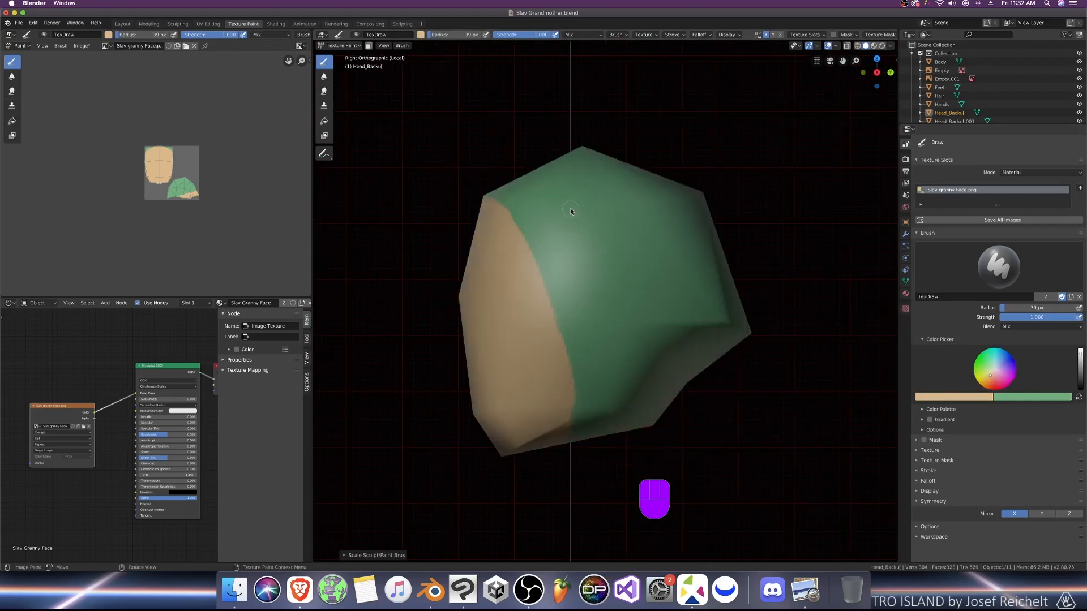
drag(548, 300, 547, 433)
key(KP_1)
key(super+s)
scroll(618, 321, down, 5)
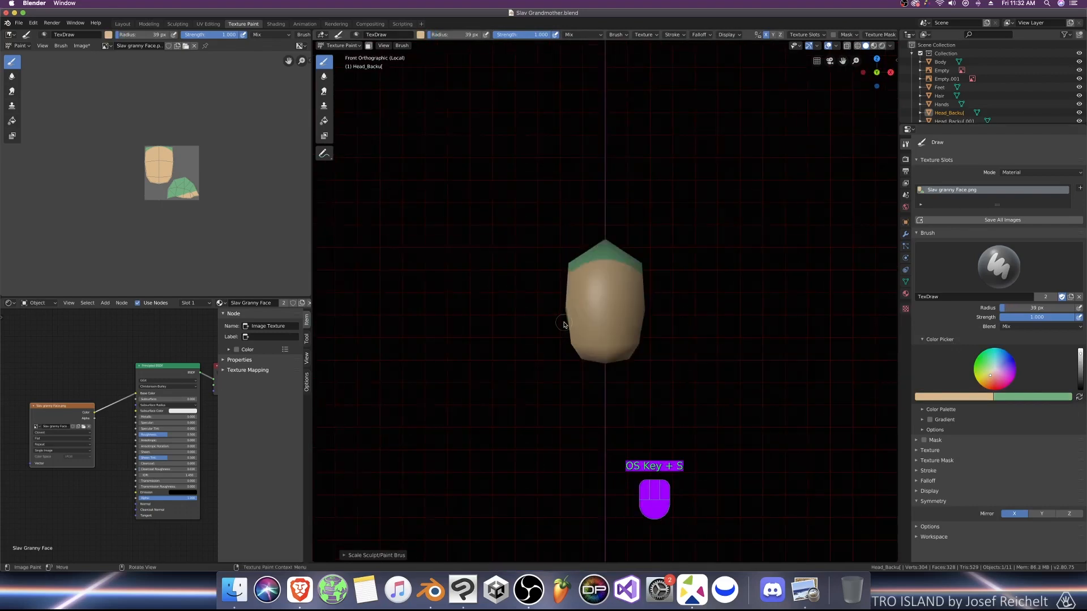
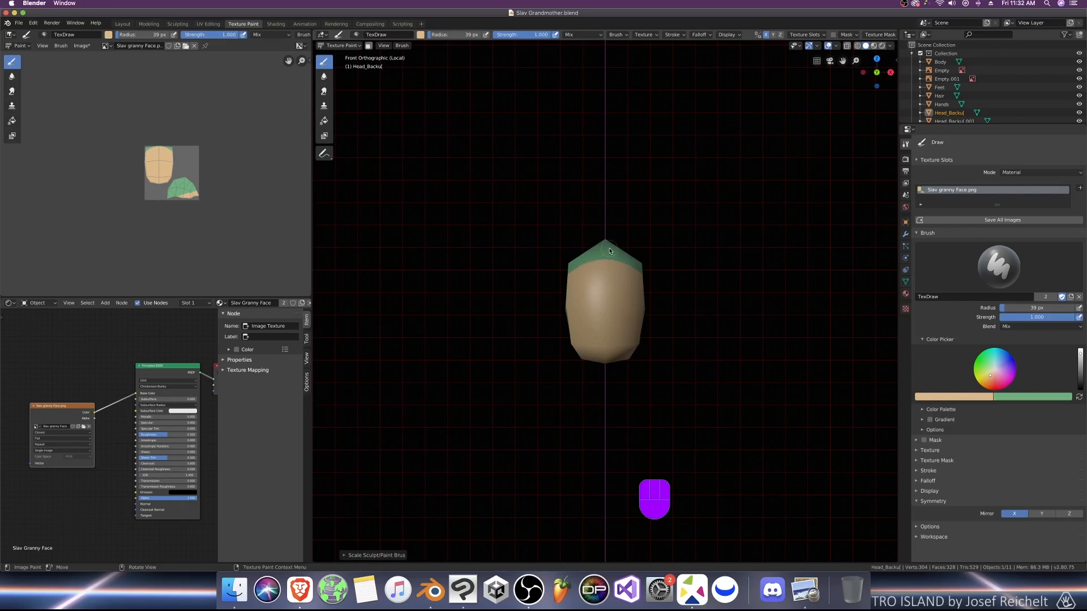
Step: Swap to the green brush colour, set the blend mode to Multiply and the strength to 0.274
scroll(653, 219, up, 4)
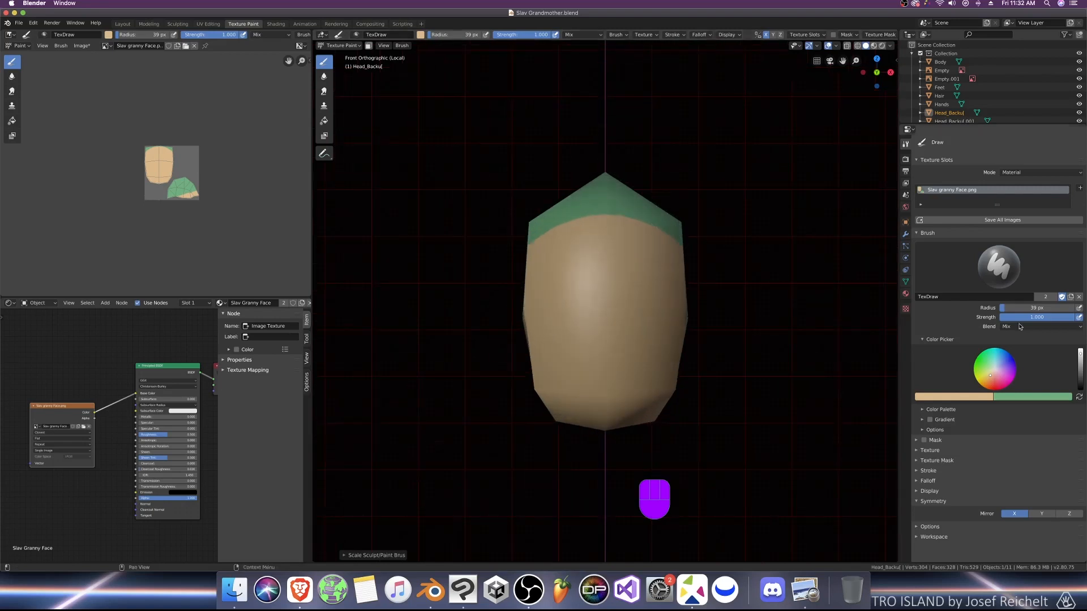
click(1078, 397)
click(1030, 327)
click(997, 362)
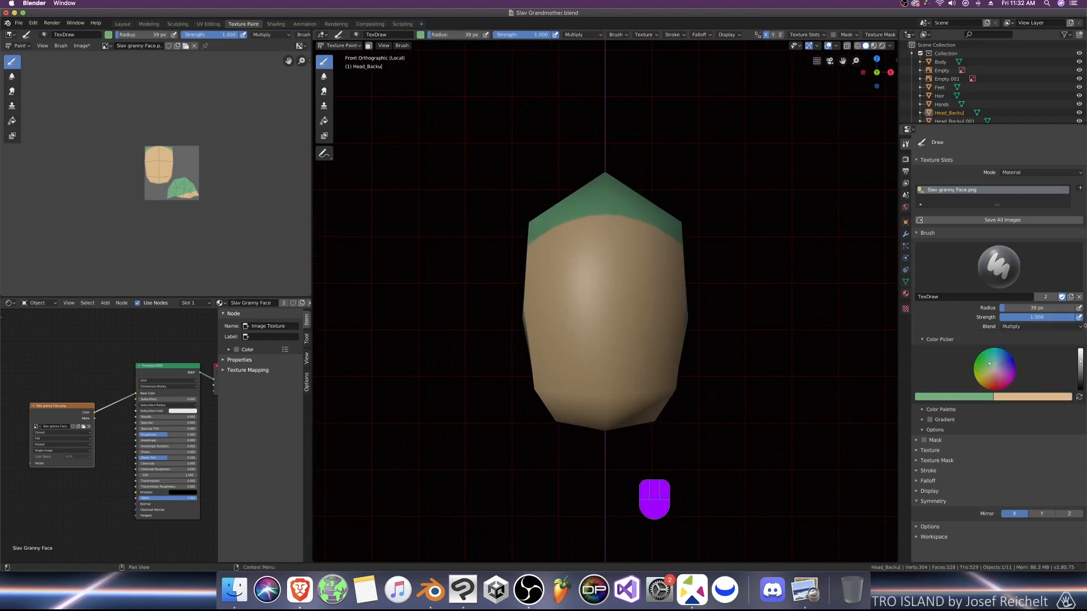
drag(1055, 318, 990, 323)
Step: Reduce the brush radius to 21 px and paint a dark fold rising from the jaw on the scarf's side
scroll(837, 244, up, 3)
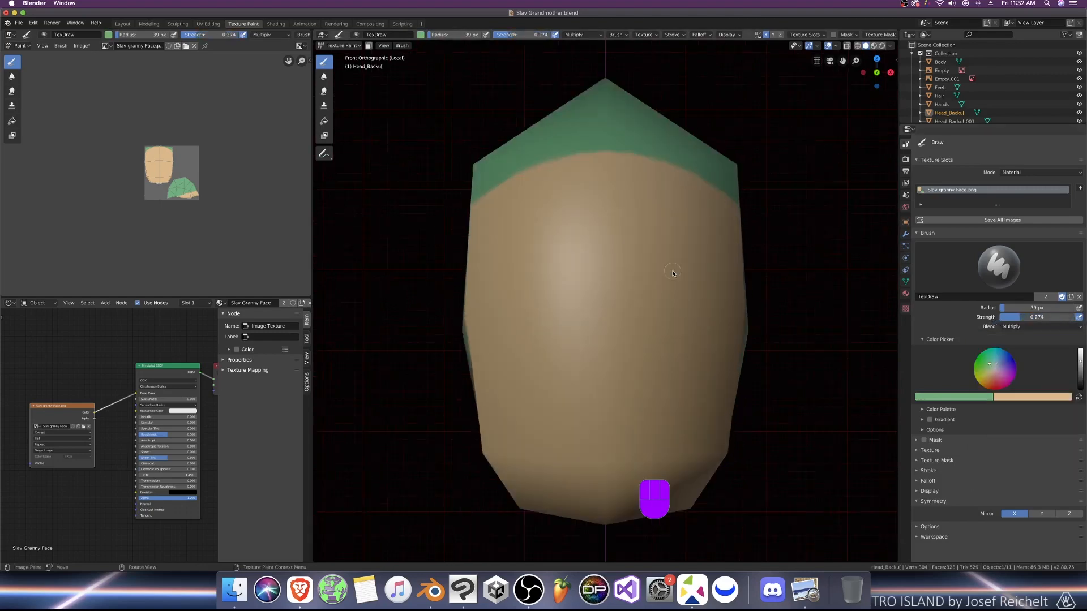
shift+middle_drag(703, 209, 636, 276)
key(KP_3)
key(bracketleft)
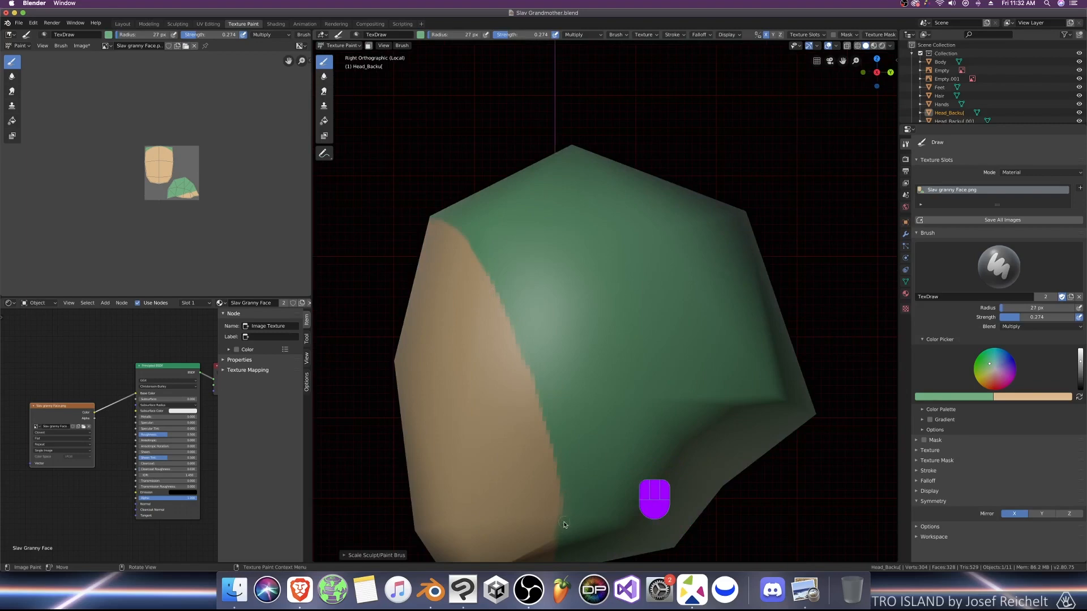
key(bracketleft)
key(bracketleft)
mouse_move(577, 514)
mouse_down()
mouse_move(562, 536)
mouse_move(591, 475)
mouse_move(610, 391)
mouse_up()
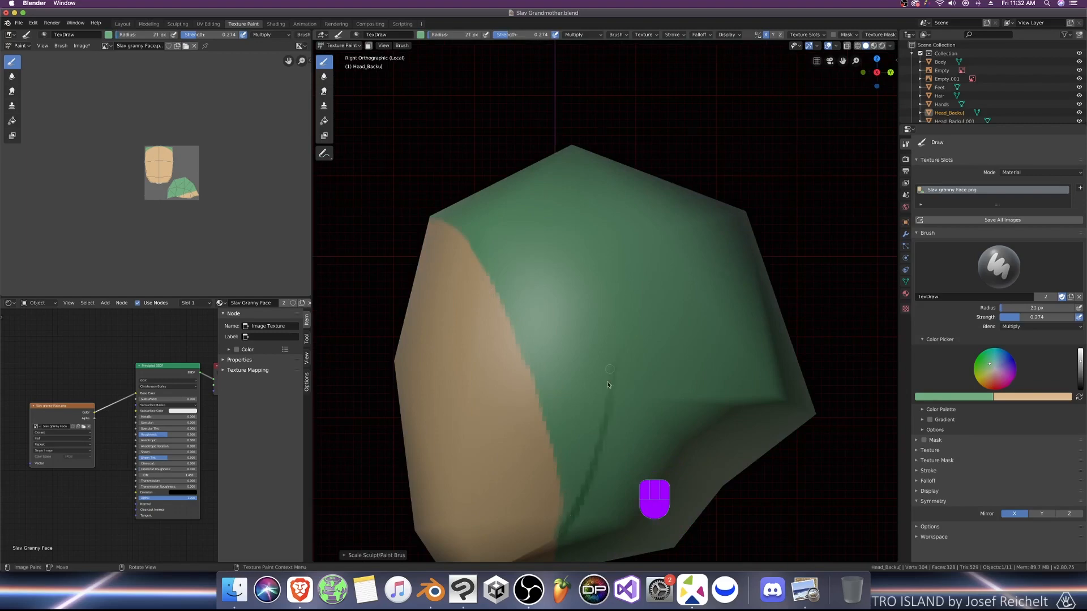
drag(621, 345, 597, 441)
Step: Enlarge the brush and deepen the shading at the base of the fold near the jaw
key(bracketright)
key(bracketright)
key(bracketright)
key(bracketright)
key(bracketright)
key(bracketright)
mouse_move(571, 519)
mouse_down()
mouse_move(574, 505)
mouse_move(564, 521)
mouse_up()
Step: Set the brush radius to 24 px and darken the scarf's edge along the side of the face
key(bracketleft)
key(bracketleft)
key(bracketleft)
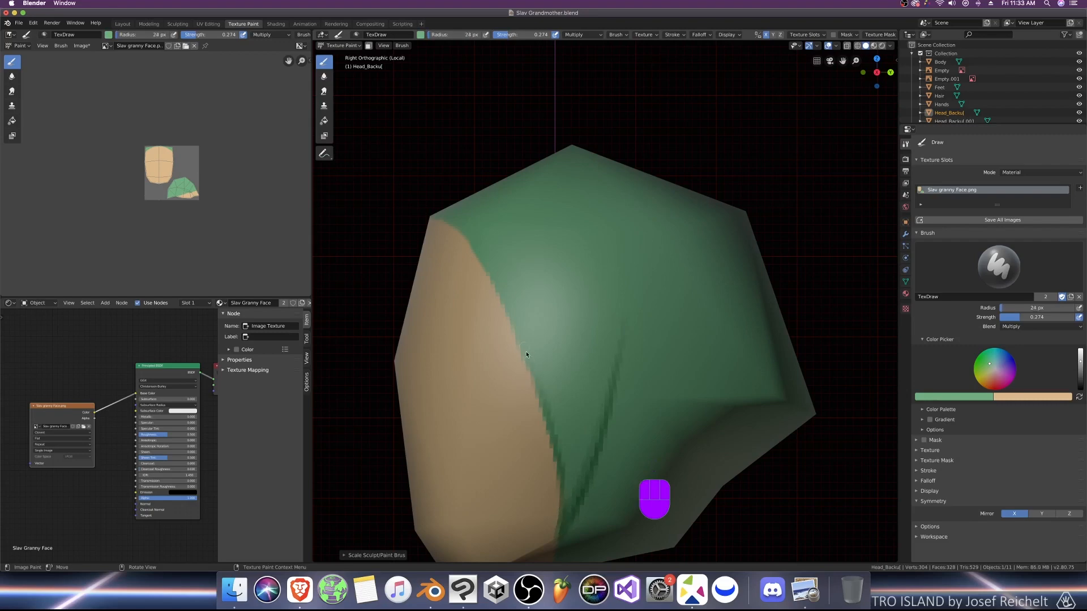
drag(511, 318, 472, 241)
drag(562, 527, 557, 444)
Step: Adjust the brush radius to 21 px and shade a second fold between the face edge and the first fold
key(bracketright)
key(bracketright)
key(bracketright)
key(bracketright)
key(bracketright)
key(bracketright)
key(bracketright)
key(bracketright)
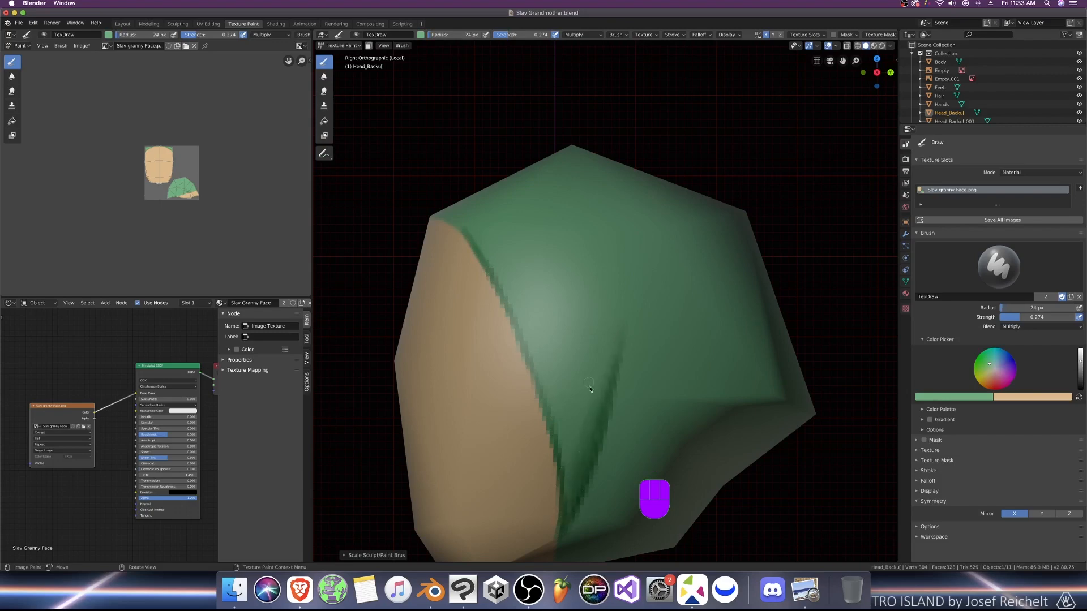
key(bracketleft)
mouse_move(568, 512)
mouse_down()
mouse_move(568, 379)
mouse_move(552, 334)
mouse_move(566, 393)
mouse_move(547, 320)
mouse_move(578, 461)
mouse_move(559, 364)
mouse_up()
Step: Darken the scarf's edge across the forehead in front view
key(KP_1)
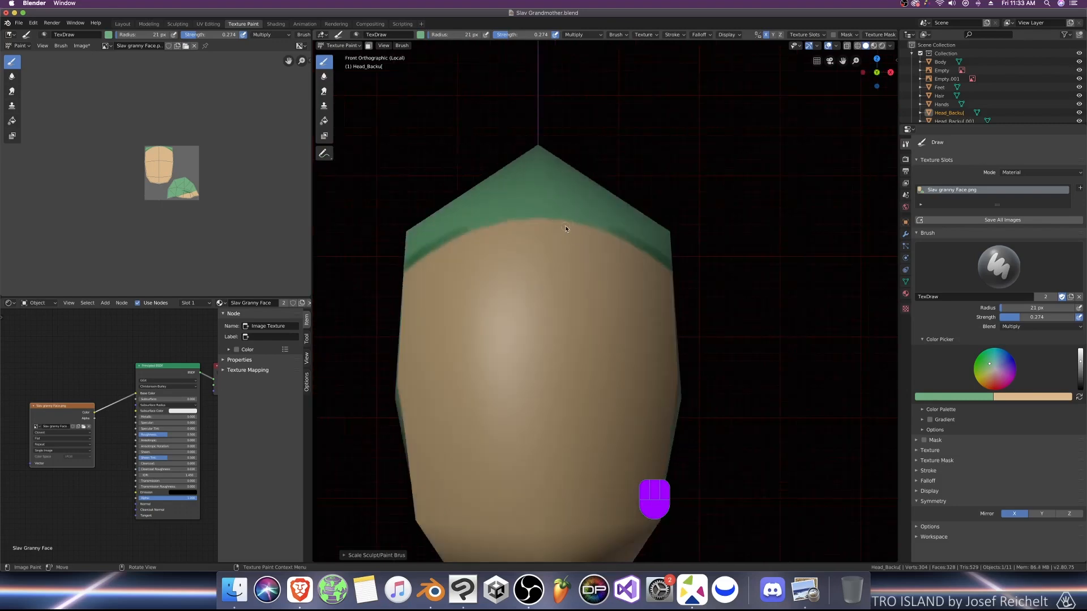
mouse_move(614, 234)
mouse_down()
mouse_move(532, 215)
mouse_move(661, 258)
mouse_up()
key(KP_3)
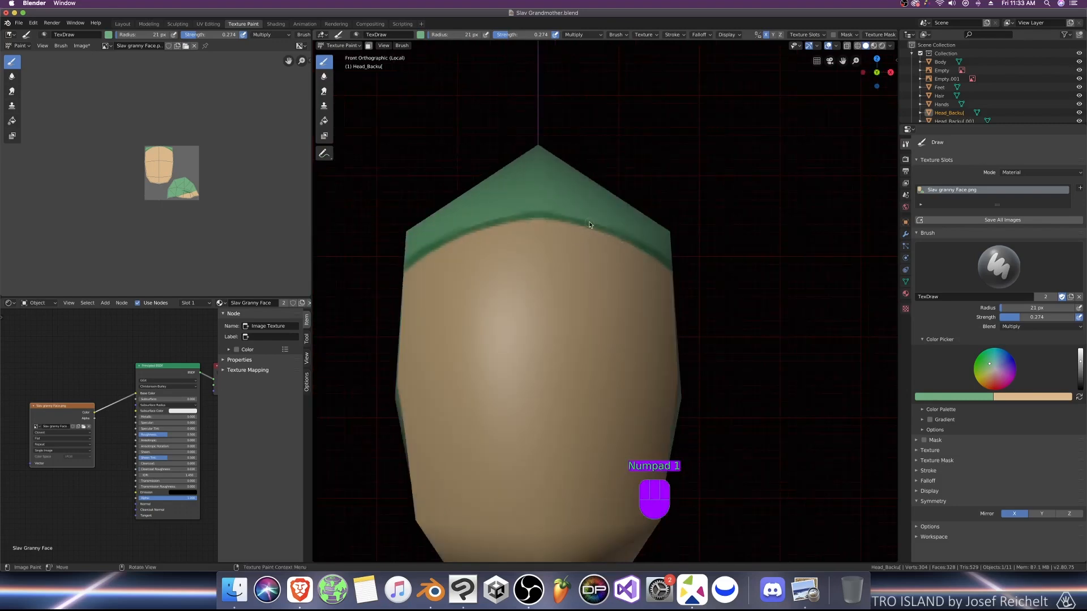
Step: Set the brush radius to 16 px, the blend mode to Mix and the strength to 1.000
scroll(614, 385, down, 2)
shift+middle_drag(606, 433, 626, 291)
key(bracketleft)
key(bracketleft)
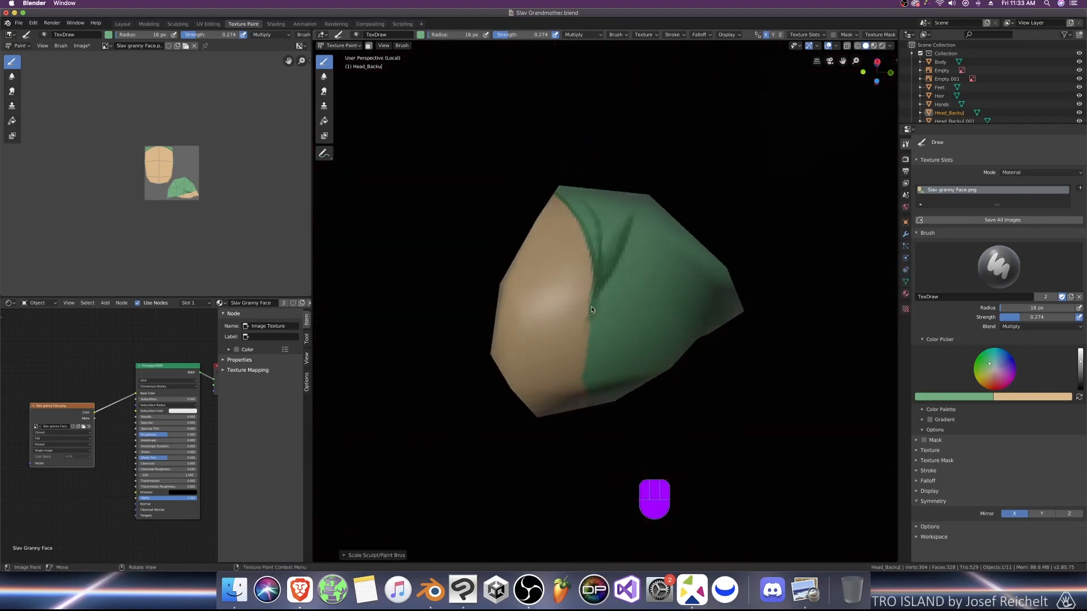
click(1031, 326)
click(1032, 326)
drag(1032, 318, 1085, 318)
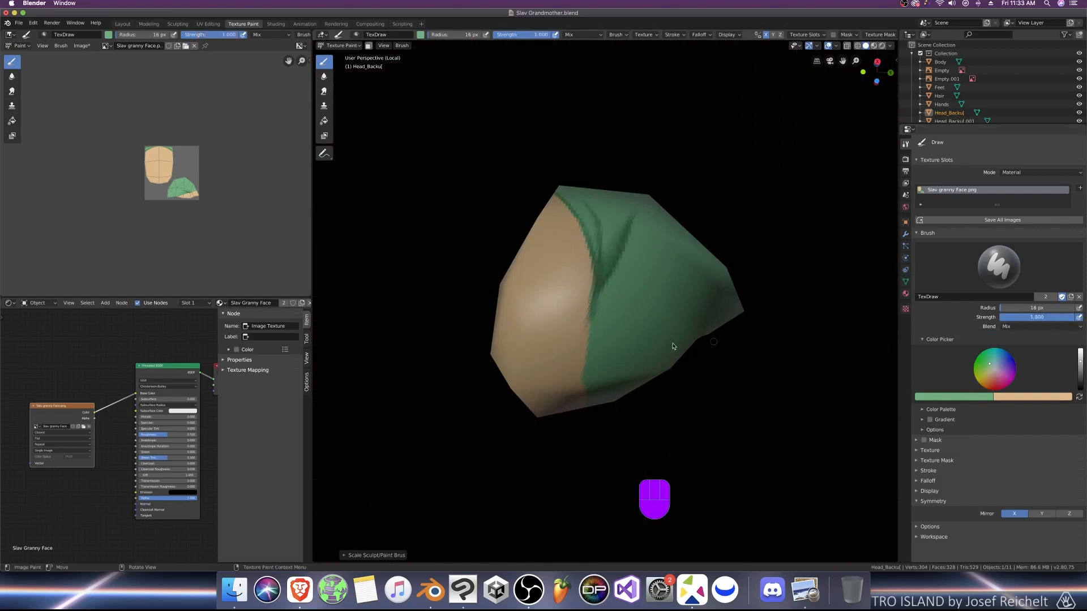
Step: Extend the green scarf forward under the jaw with a curved edge, enlarging the brush slightly
drag(593, 320, 576, 384)
key(bracketright)
key(bracketright)
mouse_move(584, 350)
mouse_down()
mouse_move(580, 366)
mouse_move(587, 338)
mouse_move(575, 378)
mouse_up()
Step: Darken the scarf's front edge along the jaw with a 14 px Multiply brush at 0.179 strength
click(1031, 326)
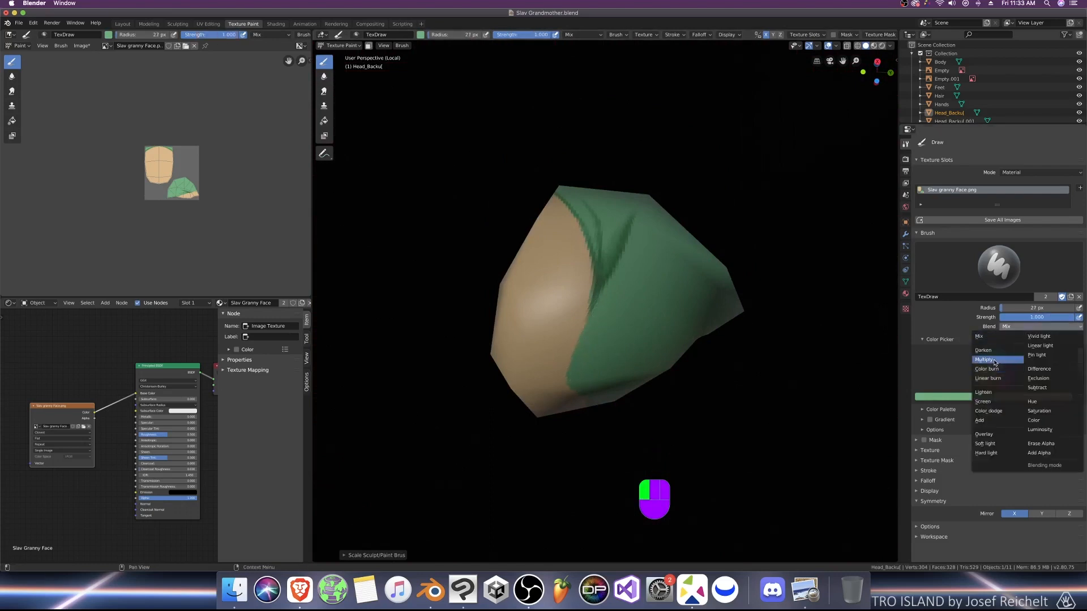
click(1013, 346)
drag(1041, 317, 888, 317)
key(bracketleft)
key(bracketleft)
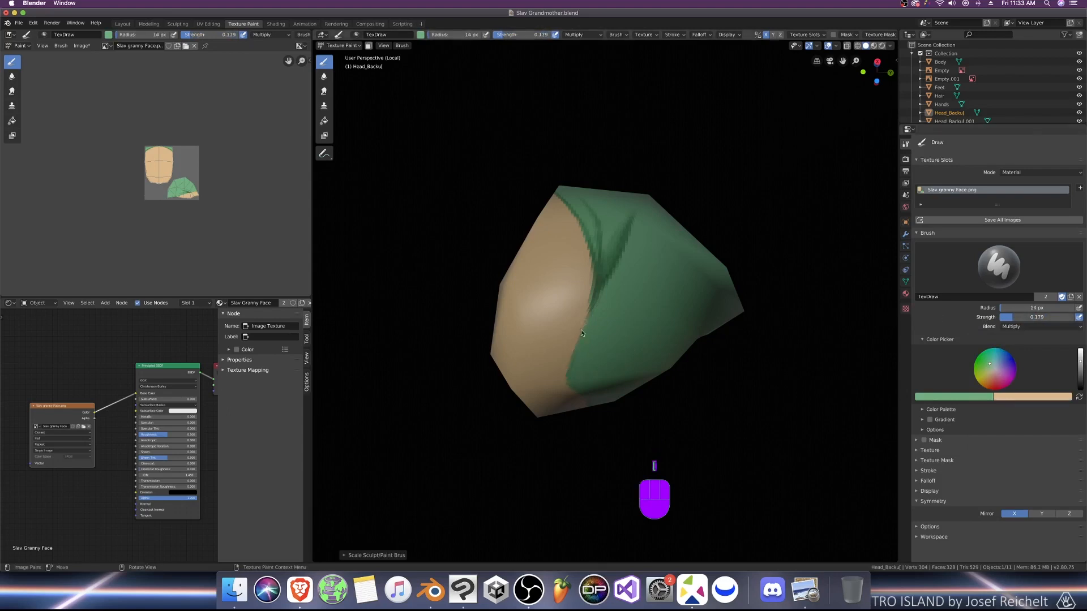
mouse_move(583, 330)
mouse_down()
mouse_move(598, 291)
mouse_move(570, 376)
mouse_up()
mouse_move(572, 375)
mouse_down()
mouse_move(580, 385)
mouse_move(587, 364)
mouse_move(571, 384)
mouse_move(598, 336)
mouse_move(574, 377)
mouse_up()
Step: Set the brush to 13 px and 0.441 strength and shade a fold running back from the scarf's jaw corner
key(bracketleft)
drag(1015, 317, 1033, 317)
mouse_move(575, 371)
mouse_down()
mouse_move(584, 361)
mouse_move(581, 373)
mouse_up()
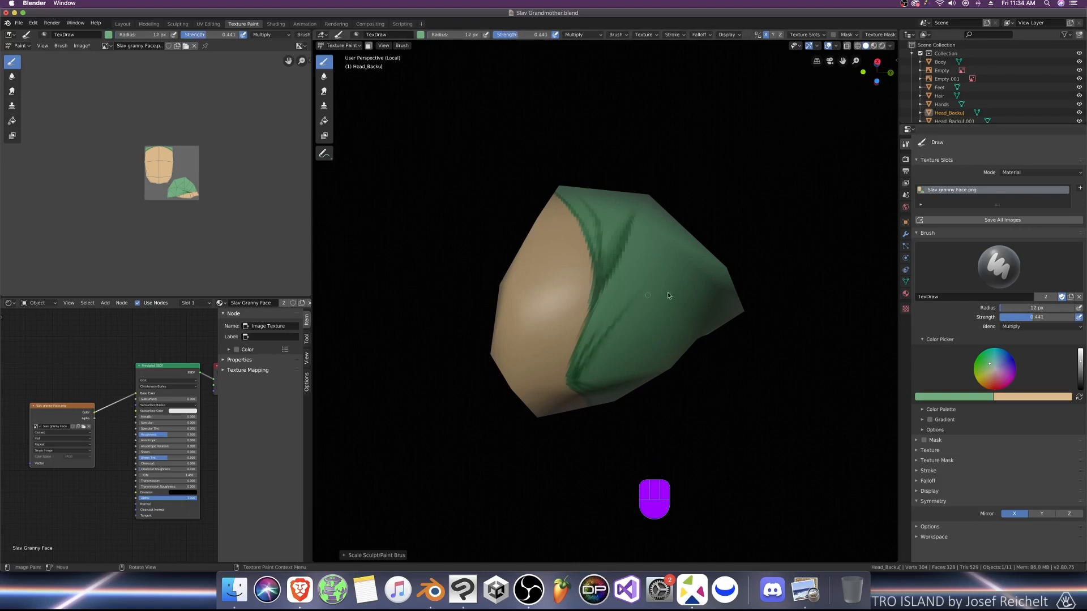
Step: Shade the scarf's underside at the back of the head with broad strokes at 0.318 strength, enlarging the brush to 91 px
drag(1035, 318, 1025, 318)
key(KP_3)
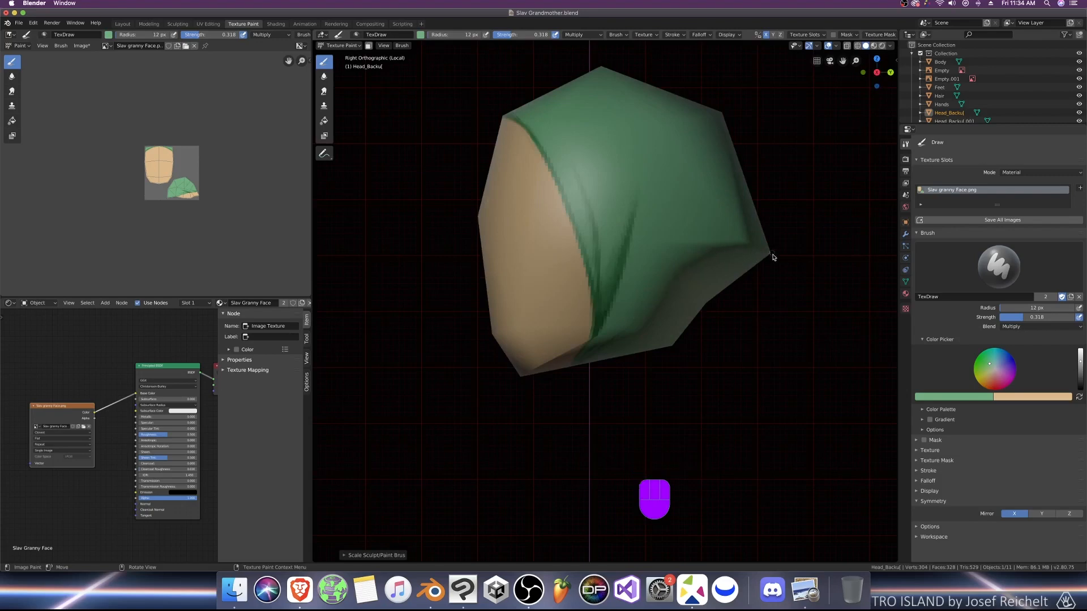
mouse_move(773, 257)
middle_down()
mouse_move(703, 276)
mouse_move(669, 164)
middle_up()
key(bracketright)
key(bracketright)
key(bracketright)
key(bracketright)
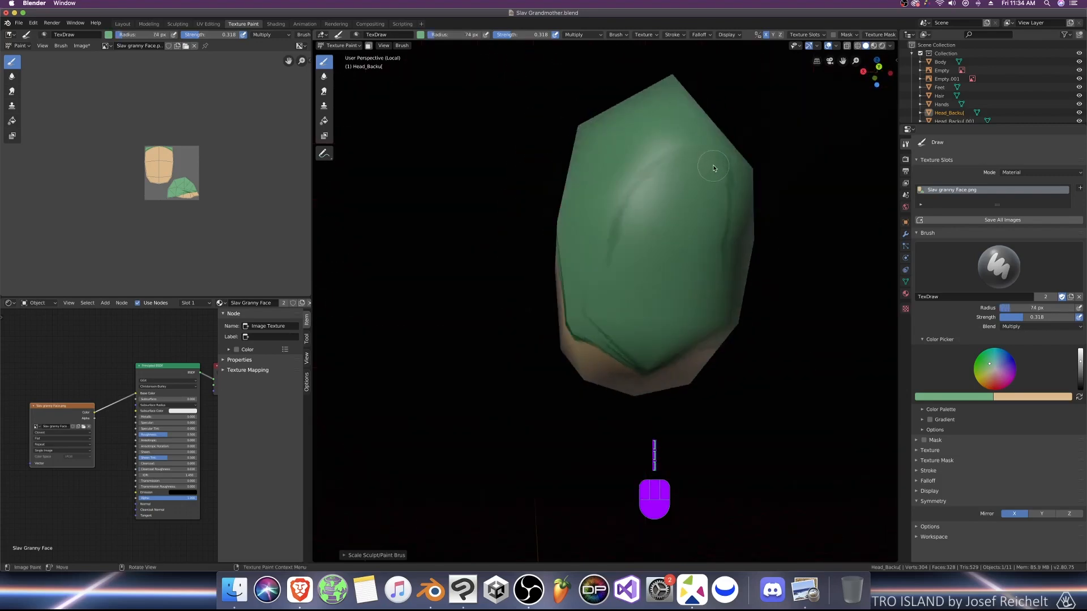
key(bracketright)
key(bracketright)
mouse_move(712, 167)
mouse_down()
mouse_move(707, 177)
mouse_move(668, 175)
mouse_move(707, 175)
mouse_up()
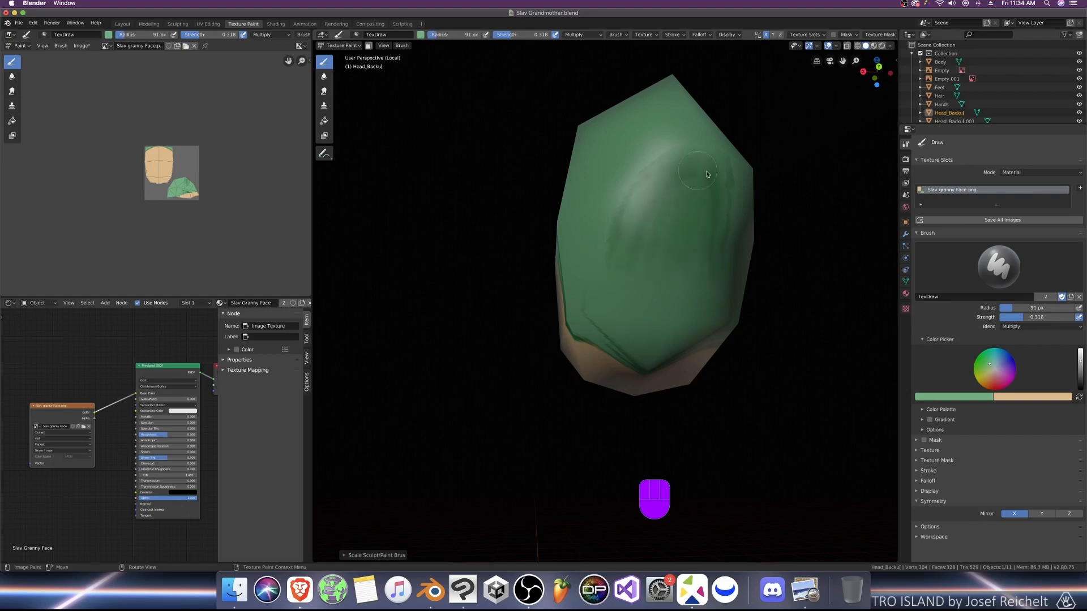
Step: Draw dark fold lines from under the chin around the neck area on the scarf's underside, using a 15 px then 18 px brush
key(bracketleft)
key(bracketleft)
key(bracketleft)
key(bracketleft)
key(bracketleft)
middle_drag(655, 284, 665, 279)
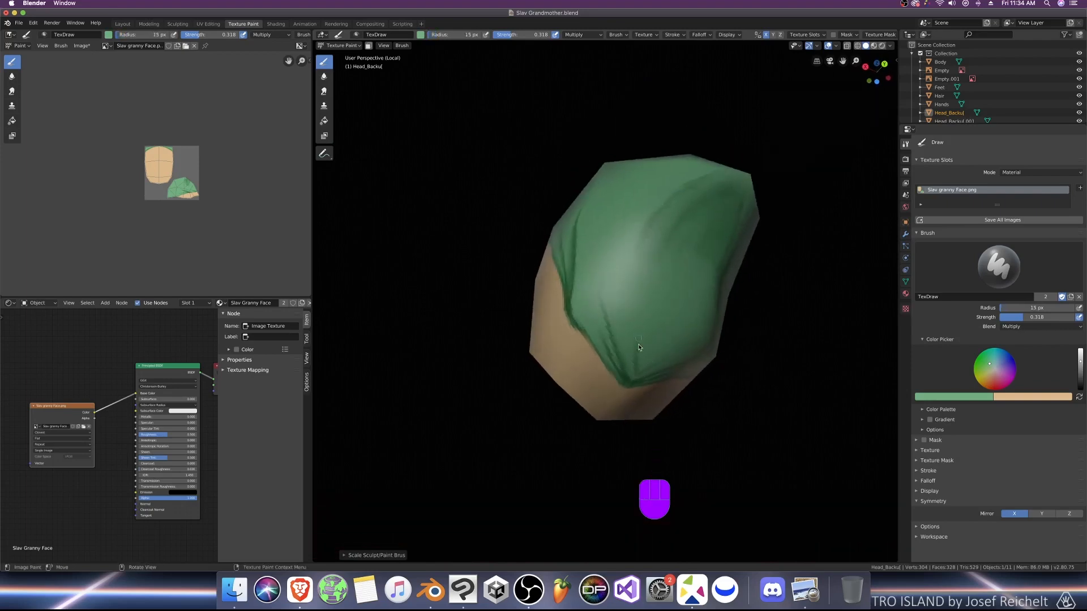
mouse_move(638, 346)
mouse_down()
mouse_move(674, 266)
mouse_move(642, 369)
mouse_move(659, 276)
mouse_up()
mouse_move(634, 378)
mouse_down()
mouse_move(656, 277)
mouse_move(688, 260)
mouse_move(663, 262)
mouse_move(671, 228)
mouse_up()
drag(628, 298, 674, 230)
key(bracketright)
key(bracketright)
key(bracketright)
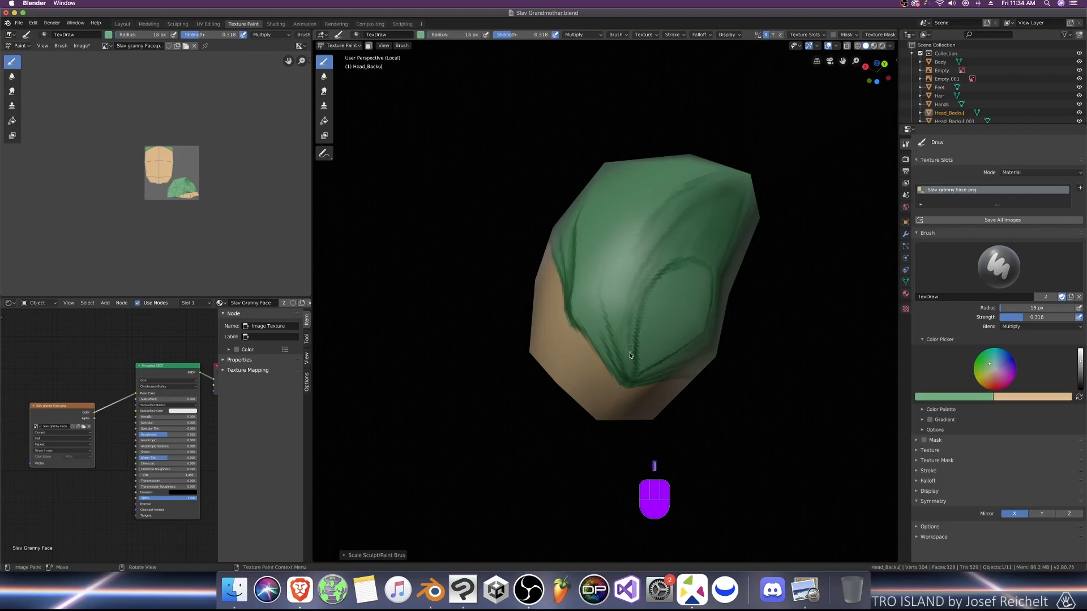
mouse_move(629, 376)
mouse_down()
mouse_move(634, 315)
mouse_move(659, 265)
mouse_up()
Step: Paint an oval skin-coloured neck opening in the scarf's underside with a Mix brush at 1.000 strength
key(bracketleft)
click(1079, 398)
click(1037, 327)
click(1012, 337)
drag(1024, 317, 1084, 305)
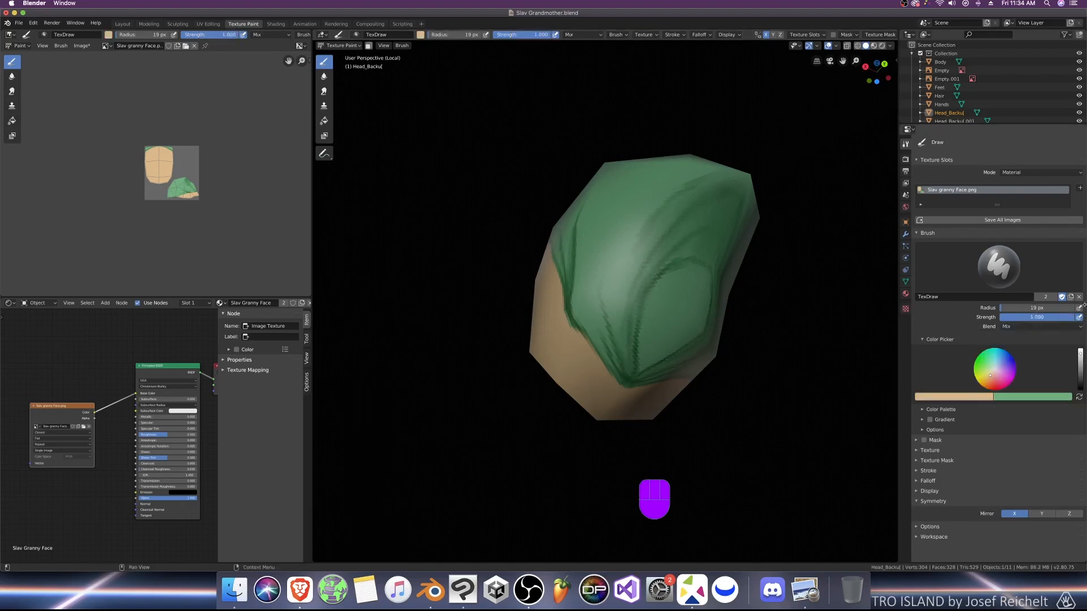
middle_drag(742, 296, 686, 298)
key(bracketright)
key(bracketright)
key(bracketright)
key(bracketright)
key(bracketright)
key(bracketright)
key(bracketright)
key(bracketright)
mouse_move(654, 334)
mouse_down()
mouse_move(622, 277)
mouse_move(629, 241)
mouse_move(643, 275)
mouse_move(625, 257)
mouse_move(629, 286)
mouse_up()
key(bracketright)
key(bracketright)
Step: Darken the folds around the neck opening with the green colour, using a 28 px Multiply brush at 0.330 strength
mouse_move(629, 285)
middle_down()
mouse_move(736, 366)
mouse_move(646, 357)
mouse_move(712, 361)
mouse_move(651, 346)
mouse_move(705, 340)
mouse_move(686, 346)
middle_up()
scroll(678, 348, up, 1)
click(1080, 397)
drag(1040, 322, 986, 321)
click(1010, 327)
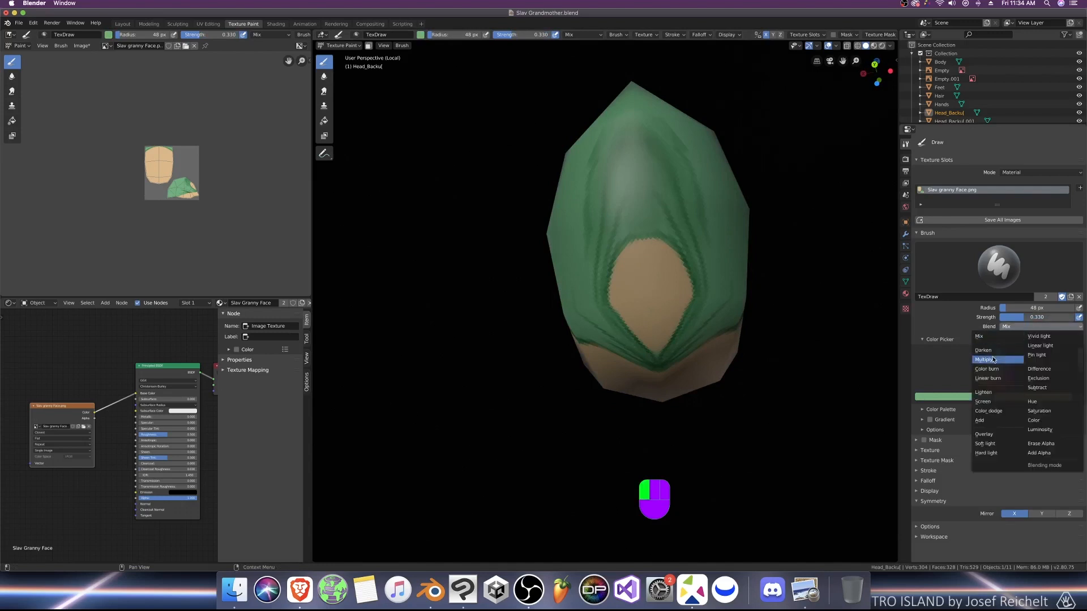
click(1001, 358)
key([)
key([)
key([)
key([)
key([)
key([)
key(bracketleft)
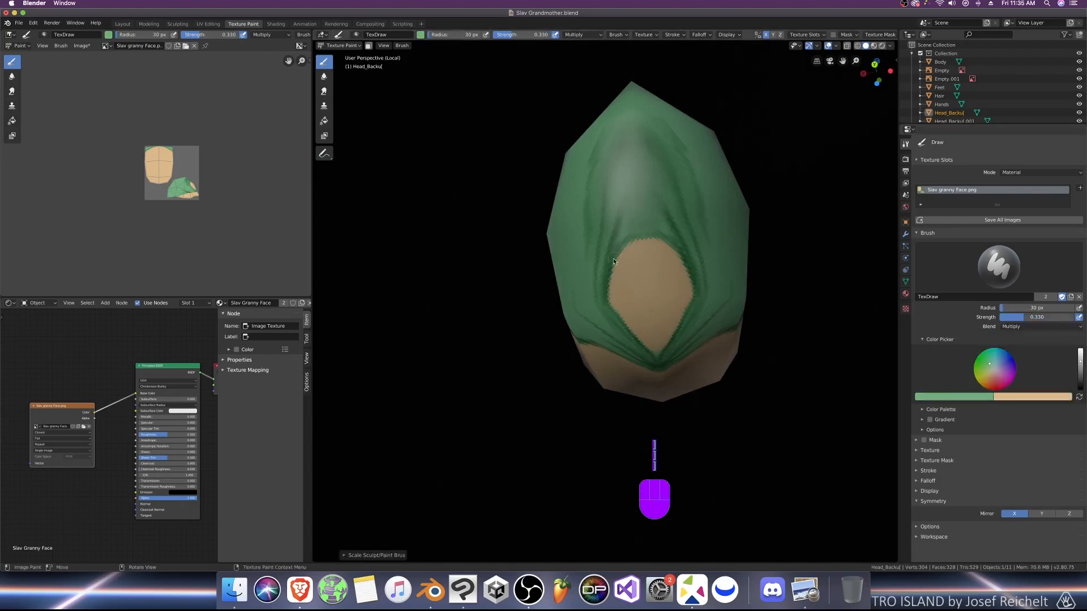
key(bracketright)
key(bracketright)
middle_drag(603, 272, 606, 287)
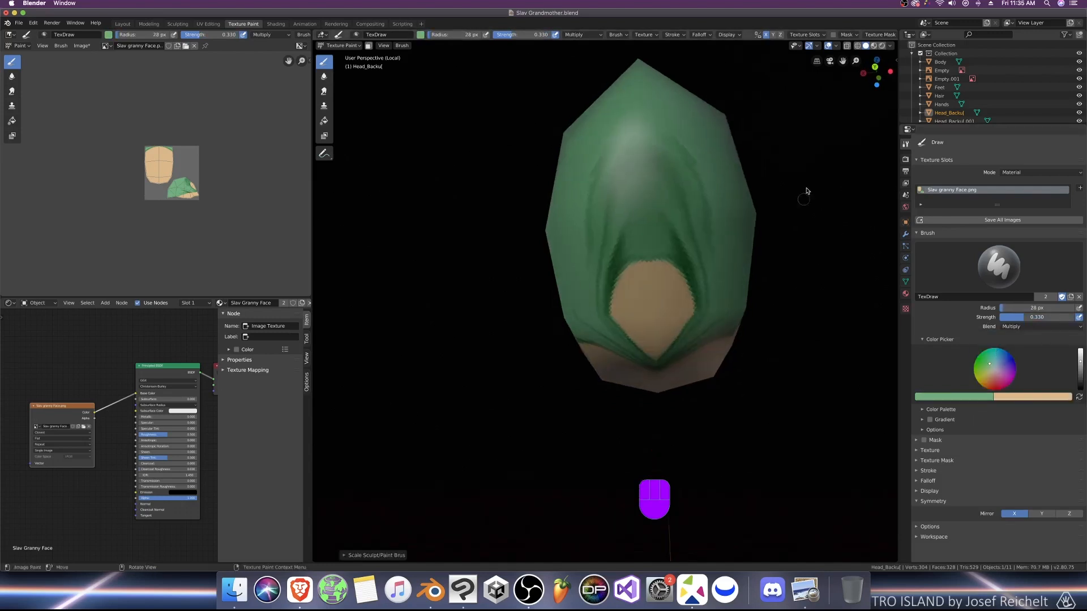
Step: Switch the viewport lighting to MatCap and deepen the folds beside the neck opening with a 22 px brush
click(892, 45)
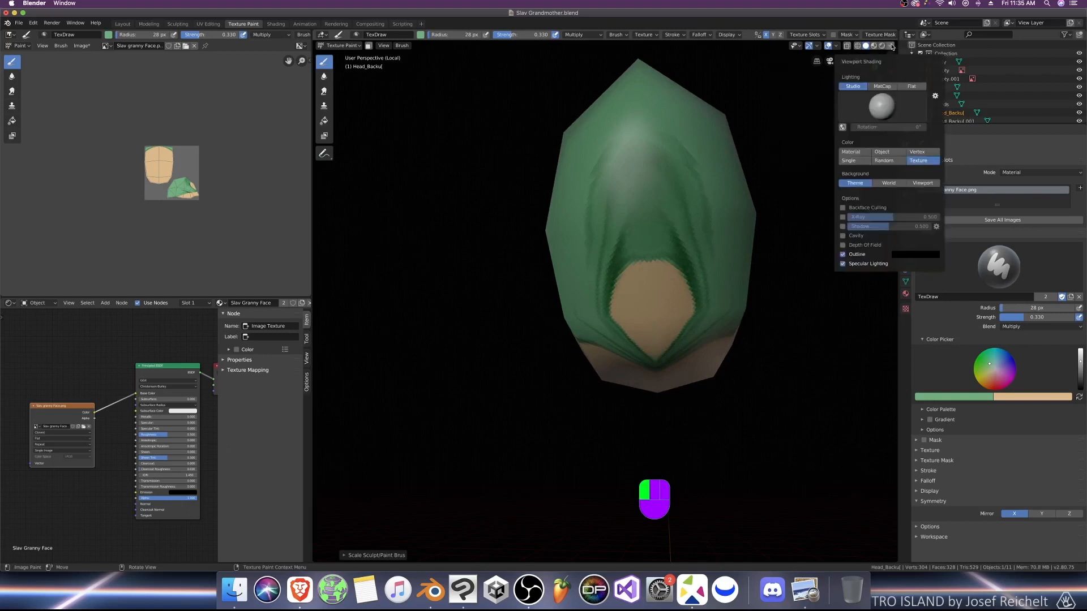
click(890, 86)
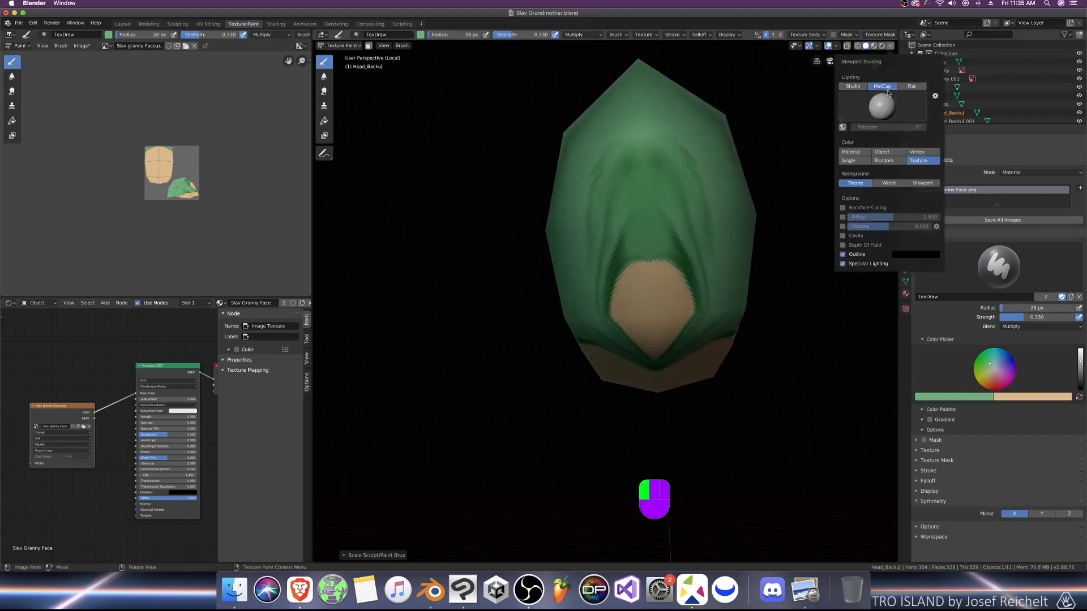
key(bracketleft)
key(bracketleft)
drag(602, 299, 622, 204)
Step: Set the blend mode to Add and highlight the fold ridges beside the neck opening with a 20 px brush
click(1018, 327)
click(979, 420)
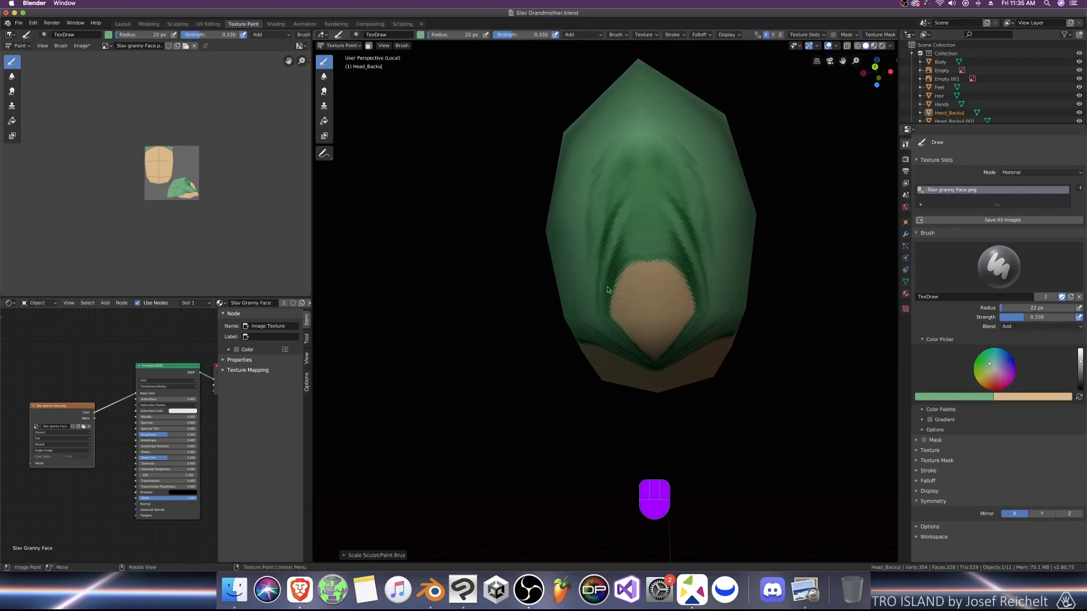
key(bracketleft)
key(bracketleft)
key(bracketleft)
drag(603, 308, 636, 209)
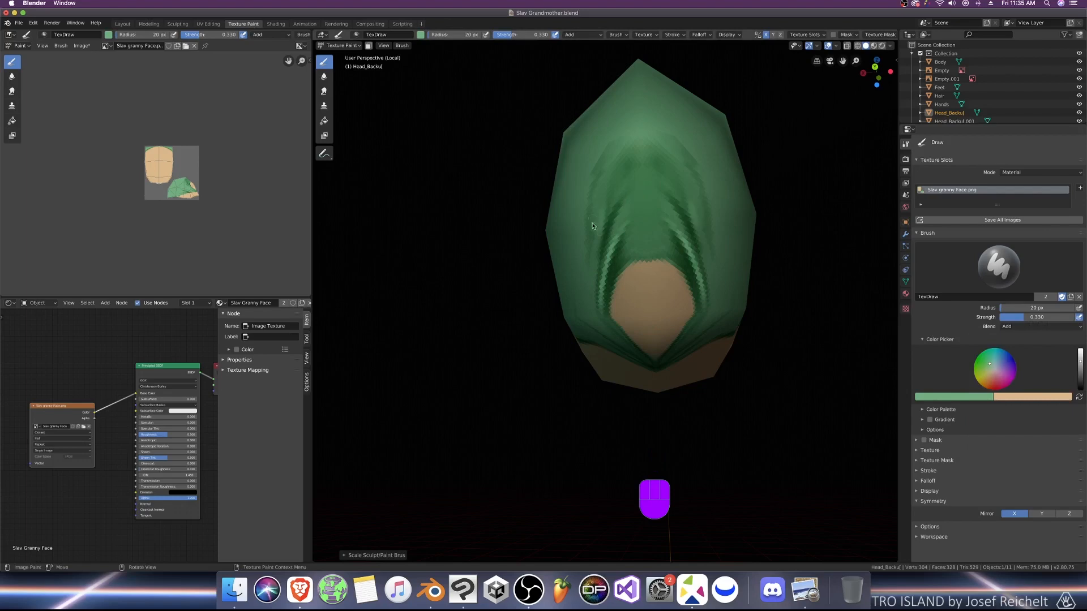
Step: Enlarge the brush to 55 px and brighten the scarf just behind the neck opening
key(bracketright)
key(bracketright)
key(bracketright)
key(bracketright)
key(bracketright)
drag(662, 243, 652, 165)
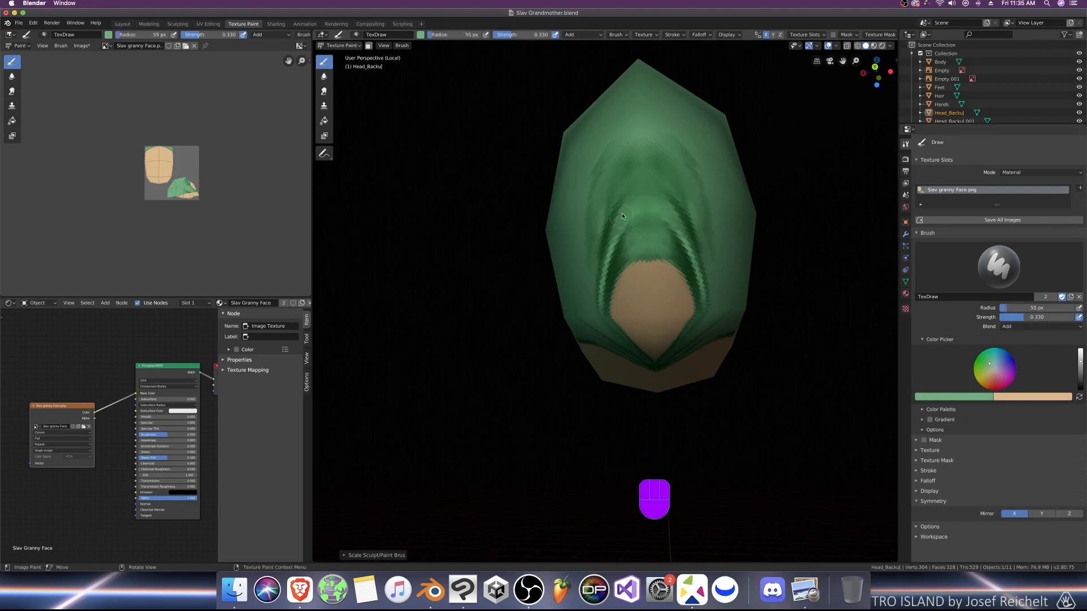
Step: Highlight the band along the scarf's face edge in side view with a 24 px brush
middle_drag(666, 206, 738, 239)
key(KP_1)
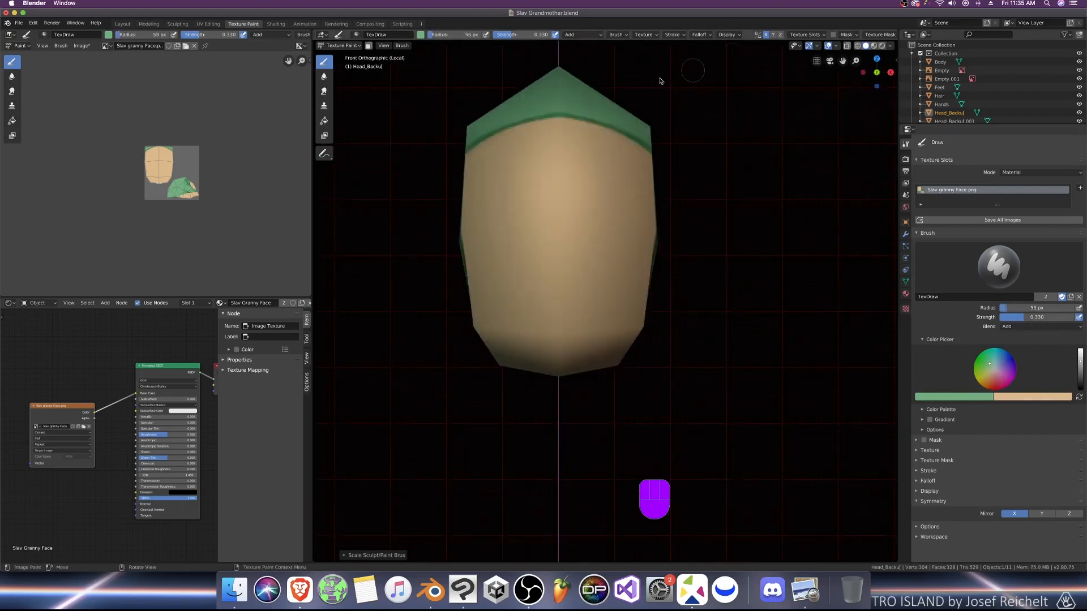
key(KP_3)
key(bracketleft)
key(bracketleft)
key(bracketleft)
key(bracketleft)
key(bracketleft)
key(bracketleft)
key(bracketleft)
mouse_move(593, 273)
mouse_down()
mouse_move(560, 175)
mouse_move(525, 121)
mouse_up()
Step: Enlarge the brush and brighten the scarf's edge above the middle of the forehead
key(KP_1)
middle_drag(584, 105, 554, 172)
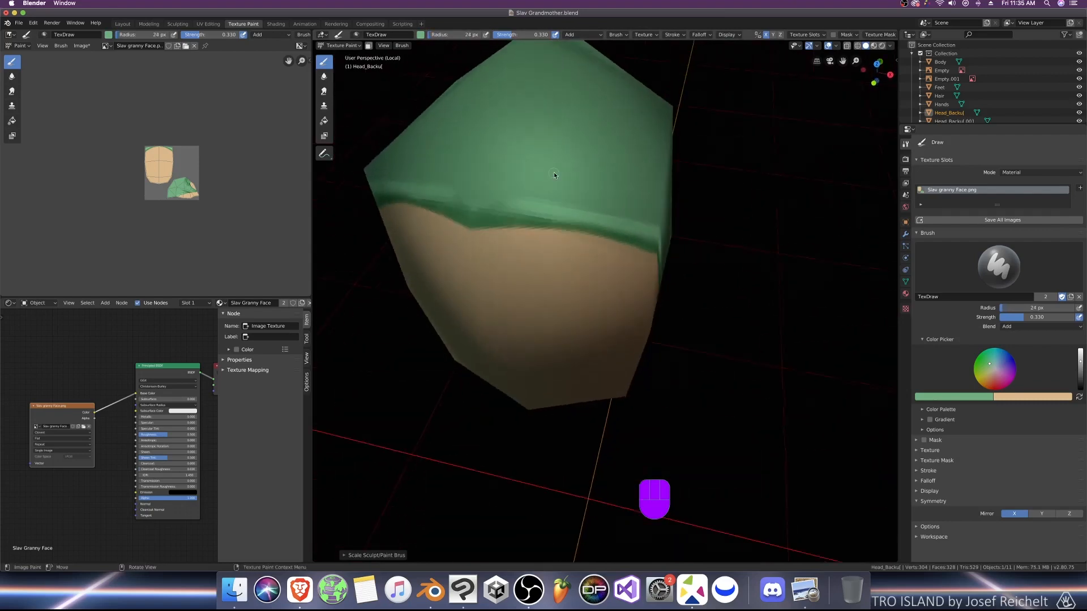
key(bracketright)
key(bracketright)
key(bracketright)
key(bracketright)
key(bracketright)
drag(460, 200, 509, 207)
Step: Set the strength to 0.140 and softly brighten the scarf's side in right view with a much larger brush
key(KP_3)
key(bracketleft)
key(bracketright)
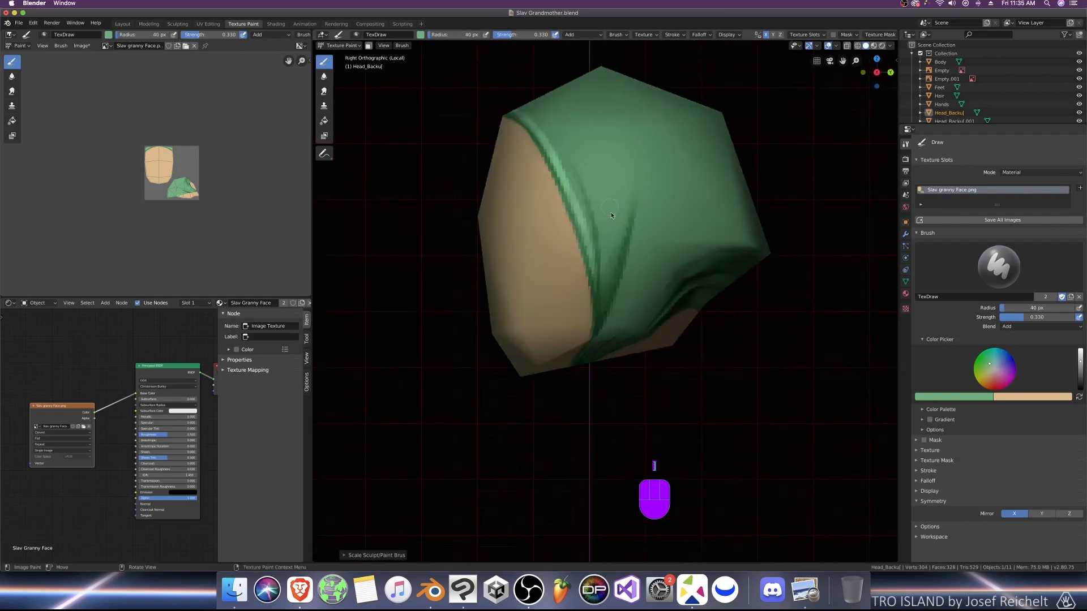
drag(1029, 319, 1015, 318)
key(bracketright)
key(bracketright)
key(bracketright)
key(bracketright)
key(bracketright)
key(bracketright)
key(bracketright)
key(bracketright)
key(bracketright)
key(bracketright)
key(bracketright)
key(bracketright)
key(bracketright)
drag(606, 263, 594, 136)
Step: Highlight the ridges between the folds rising from the jaw with a small brush of about 25 px
mouse_move(666, 205)
middle_down()
mouse_move(662, 242)
mouse_move(595, 360)
middle_up()
key(bracketleft)
key(bracketleft)
key(bracketleft)
key(bracketleft)
key(bracketleft)
key(bracketleft)
key(bracketleft)
key(bracketleft)
key(bracketleft)
key(bracketleft)
key(bracketleft)
key(bracketleft)
key(bracketright)
key(bracketright)
mouse_move(599, 377)
mouse_down()
mouse_move(591, 320)
mouse_move(606, 254)
mouse_up()
key(bracketright)
key(bracketright)
drag(590, 324, 627, 222)
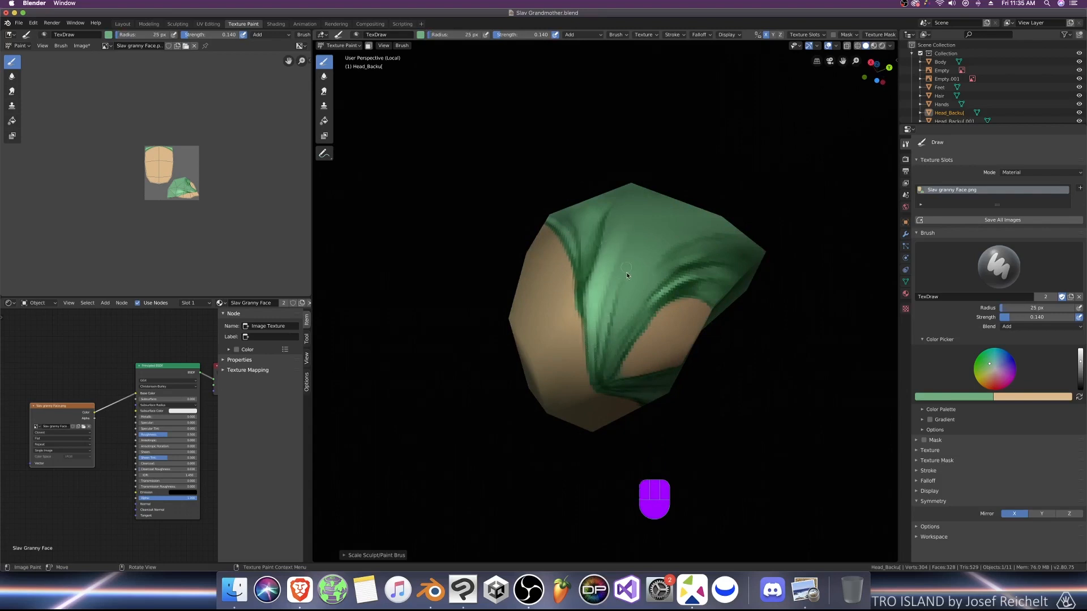
drag(618, 336, 657, 251)
Step: Enlarge the brush to about 71 px and softly brighten the broad surface of the scarf's side toward the back
key(bracketright)
key(bracketright)
key(bracketright)
key(bracketright)
middle_drag(727, 245, 702, 293)
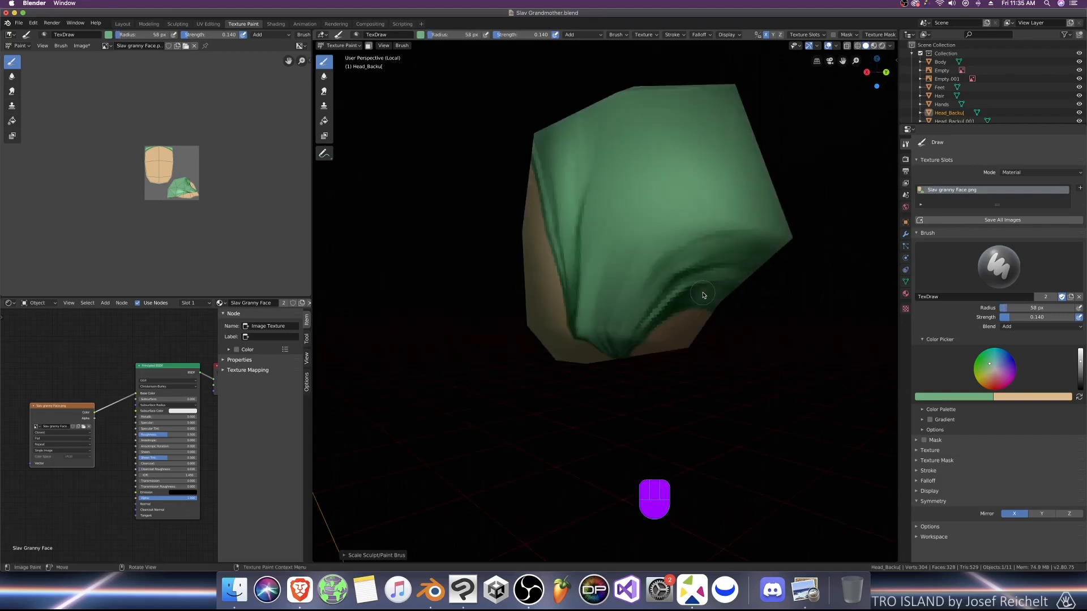
key(KP_1)
key(KP_3)
key(bracketright)
key(bracketright)
middle_drag(721, 225, 666, 261)
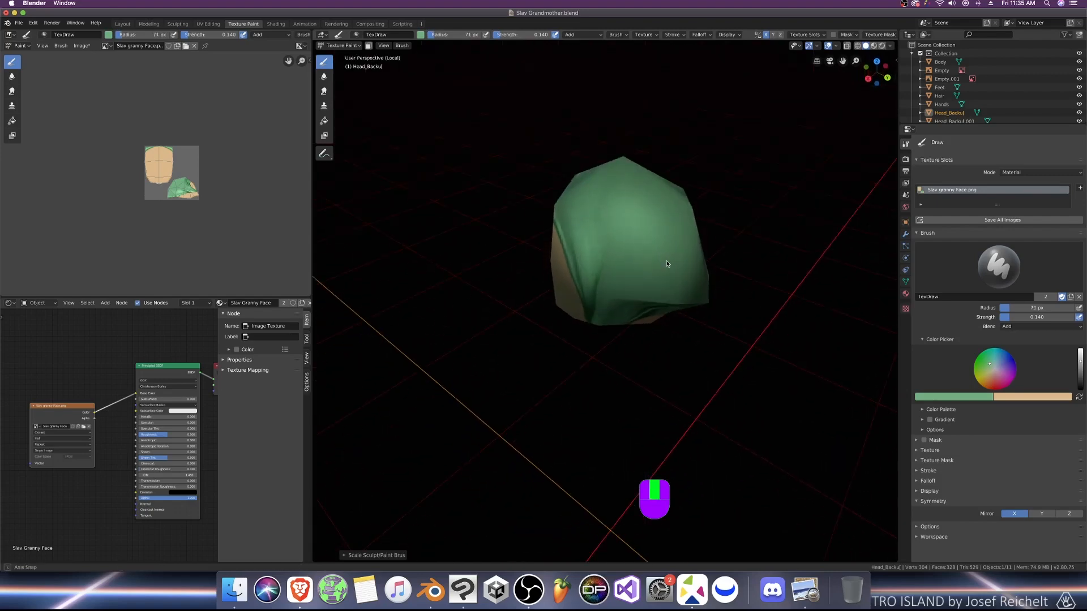
Step: Reduce the brush to about 18 px and highlight the fold ridges where they gather near the jaw
middle_drag(735, 280, 844, 275)
key(bracketleft)
key(bracketleft)
key(bracketleft)
key(bracketleft)
key(bracketleft)
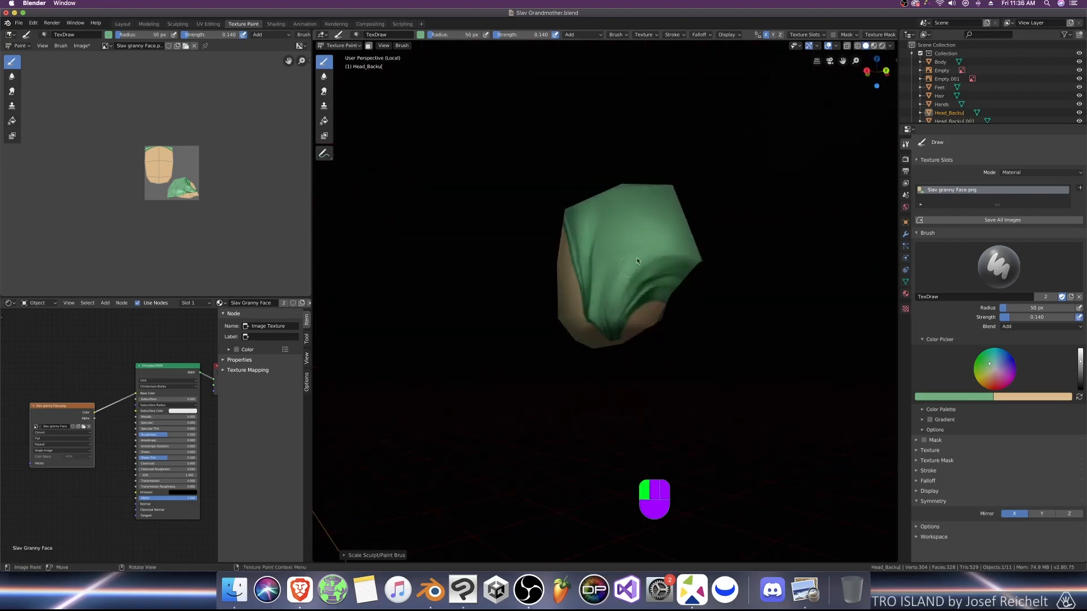
middle_drag(623, 259, 639, 231)
key(bracketleft)
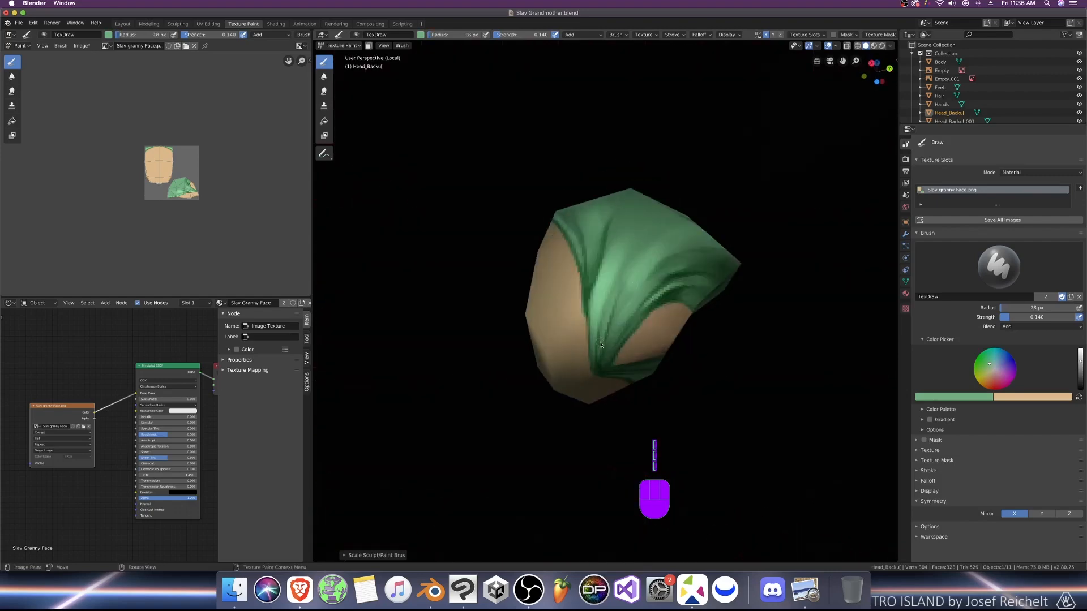
Step: Softly brighten the crown of the scarf from above with a much larger brush
mouse_move(730, 261)
middle_down()
mouse_move(701, 325)
mouse_move(705, 317)
middle_up()
key(KP_7)
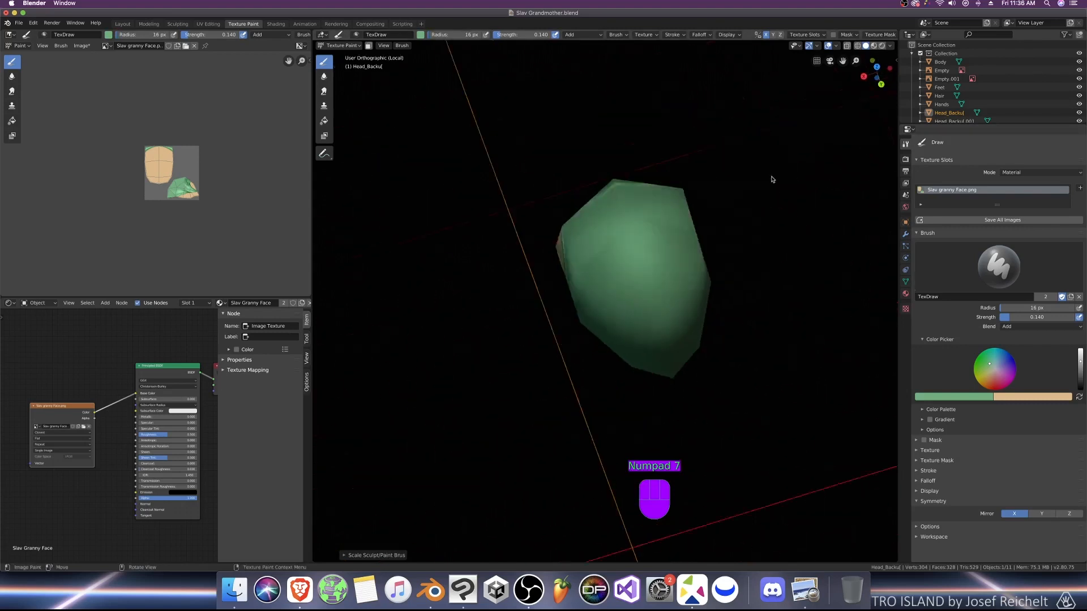
key(bracketright)
key(bracketright)
key(bracketright)
key(bracketright)
key(bracketright)
key(bracketright)
key(bracketright)
key(bracketright)
key(bracketright)
key(bracketright)
key(bracketright)
key(bracketright)
key(bracketright)
key(bracketright)
key(bracketright)
key(bracketright)
key(bracketright)
key(bracketright)
key(bracketright)
key(bracketright)
key(bracketright)
key(bracketright)
drag(572, 335, 573, 277)
Step: Reduce the brush and brighten the front of the scarf above the forehead
middle_drag(610, 216, 669, 267)
key(bracketleft)
key(bracketleft)
key(bracketleft)
key(bracketleft)
key(bracketleft)
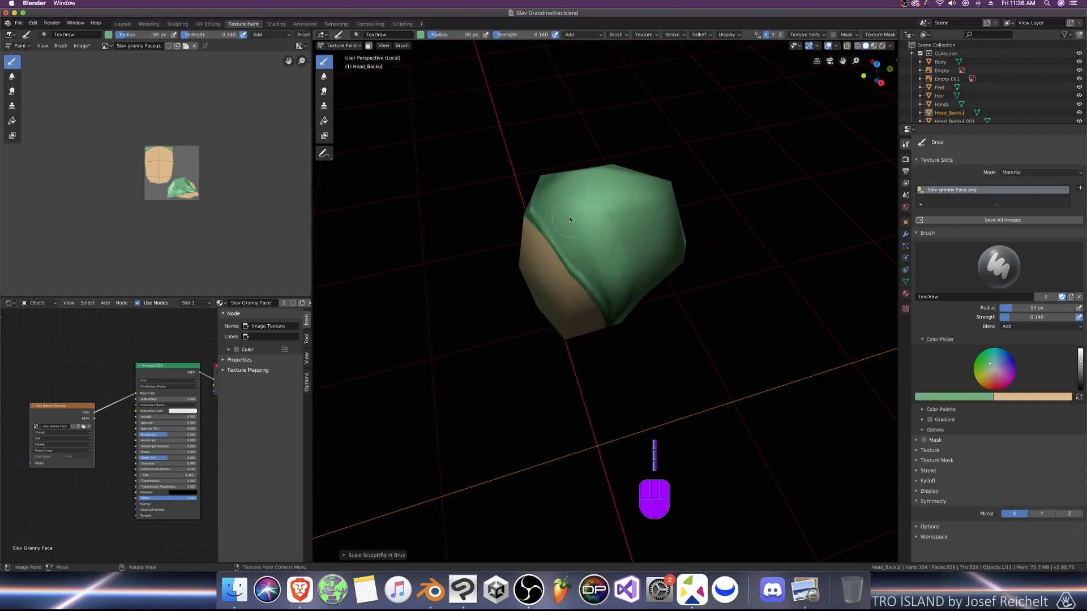
Step: Set the brush blend mode to Multiply and darken the creases rising from the jaw with a brush of about 14 px
click(1040, 326)
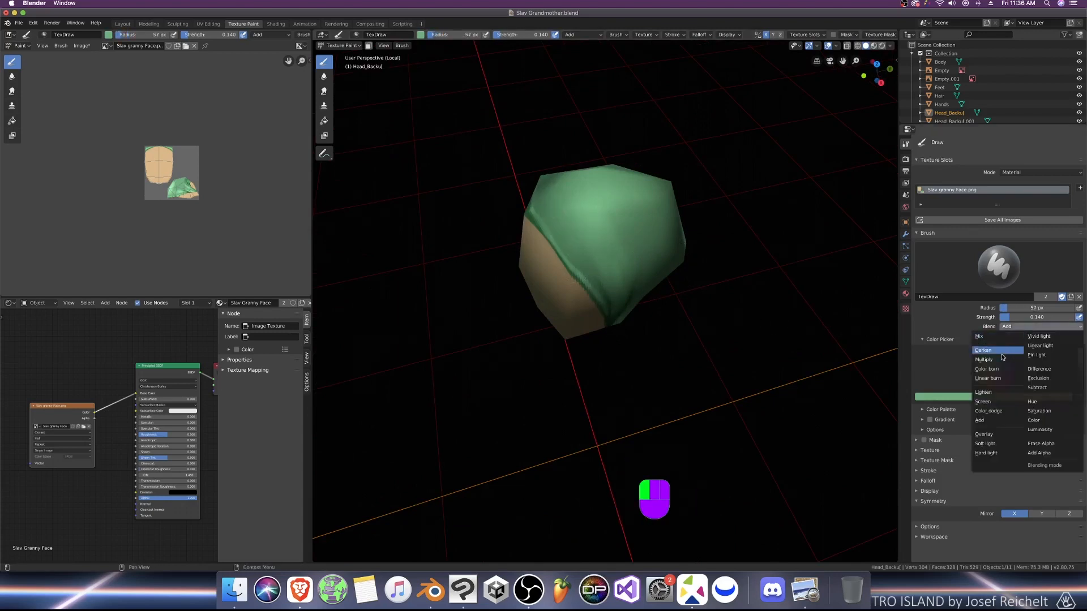
click(997, 354)
middle_drag(851, 317, 745, 282)
key(bracketleft)
key(bracketleft)
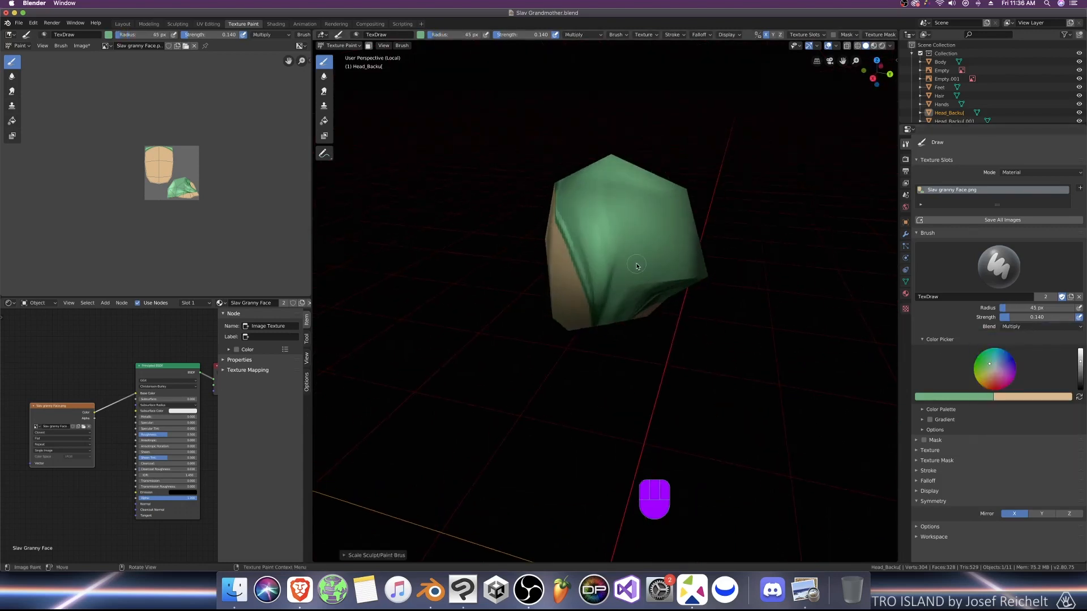
middle_drag(637, 266, 621, 327)
key(bracketleft)
drag(604, 312, 616, 275)
Step: Shade a crease on the upper back of the scarf with a brush of about 22 px
key(bracketright)
key(bracketright)
key(bracketright)
key(bracketright)
key(bracketright)
key(bracketright)
key(bracketright)
key(bracketright)
key(bracketright)
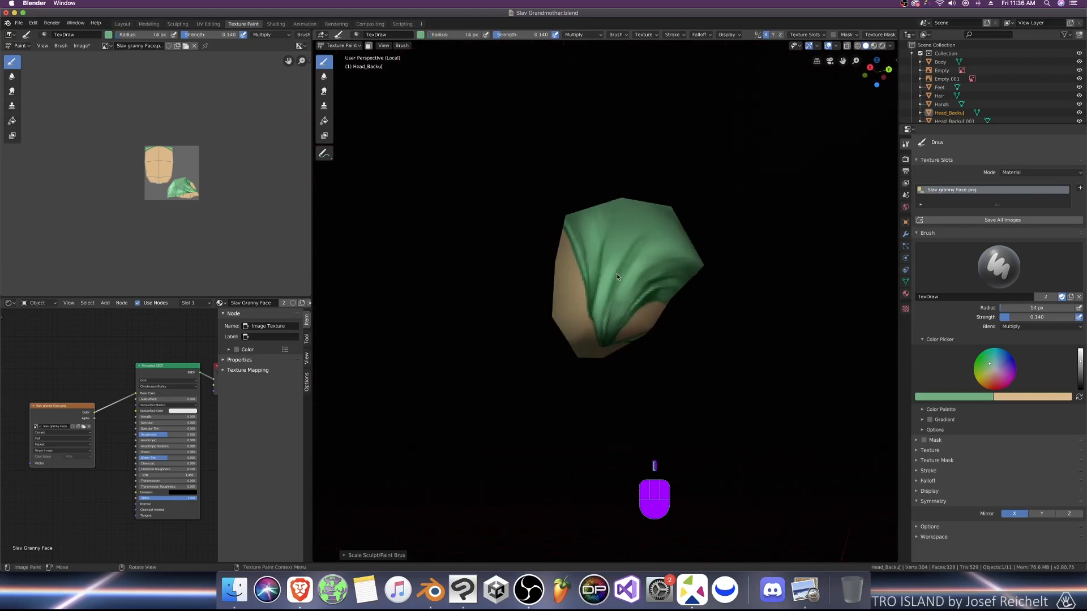
middle_drag(643, 247, 653, 288)
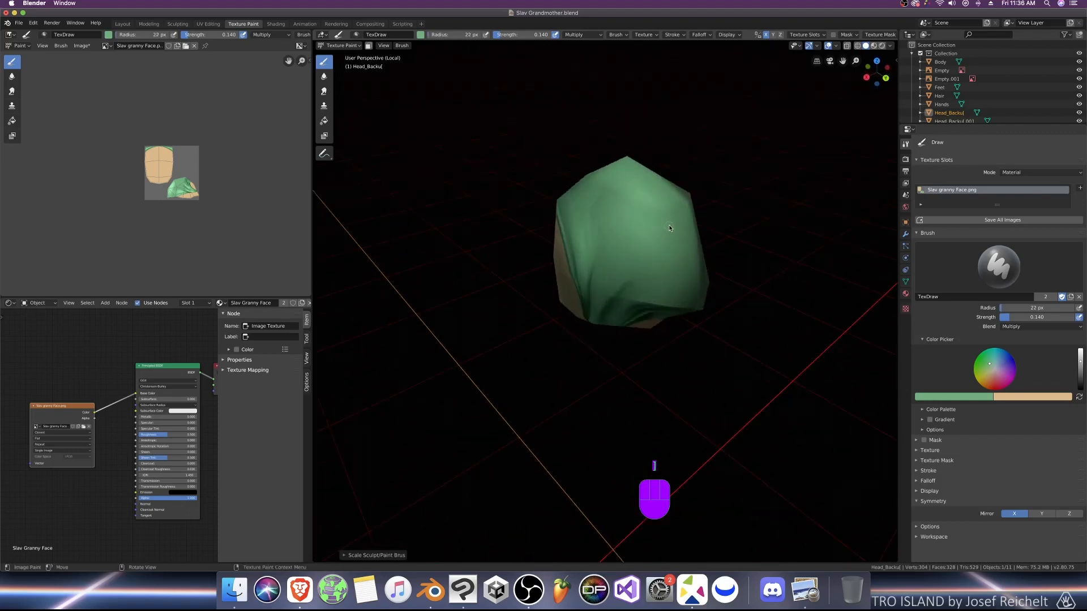
drag(655, 240, 674, 223)
key(bracketright)
key(bracketleft)
key(bracketleft)
key(bracketleft)
Step: Enlarge the brush and extend the dark fold upward across the scarf's side toward the crown
middle_drag(625, 247, 690, 250)
key(bracketright)
key(bracketright)
key(bracketright)
key(bracketright)
mouse_move(619, 266)
mouse_down()
mouse_move(616, 229)
mouse_move(615, 263)
mouse_up()
key(bracketright)
key(bracketright)
key(bracketright)
mouse_move(608, 201)
mouse_down()
mouse_move(615, 271)
mouse_move(620, 227)
mouse_up()
Step: Reduce the brush to about 15 px and deepen the crease in the middle of the scarf's side
key(bracketleft)
key(bracketleft)
key(bracketleft)
key(bracketleft)
key(bracketleft)
key(bracketleft)
key(bracketleft)
key(bracketleft)
key(bracketleft)
key(bracketleft)
key(bracketleft)
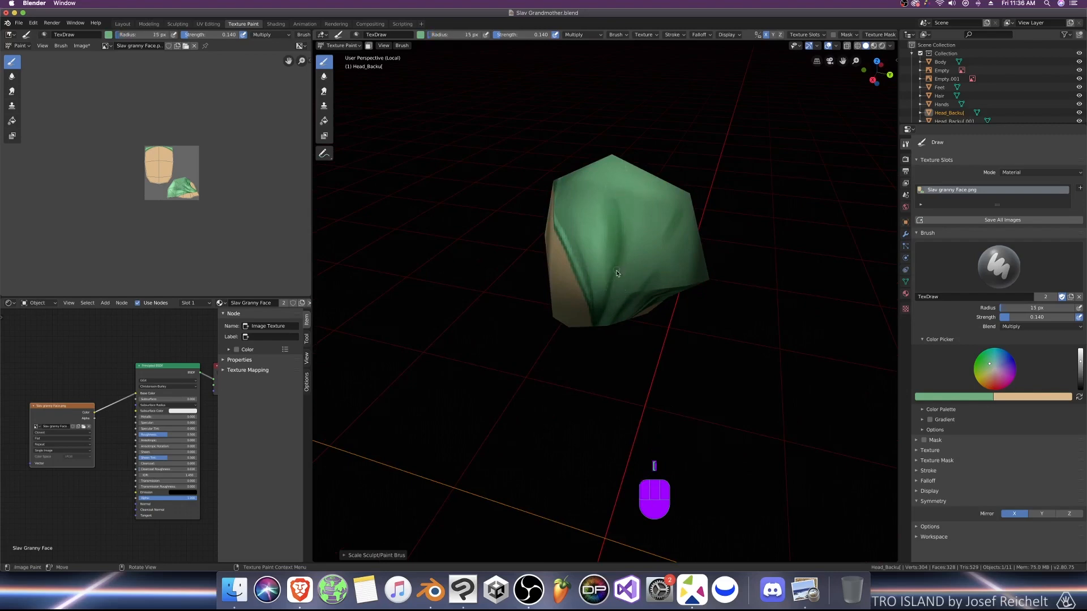
Step: Darken short creases at the back of the scarf and above the jaw with a brush of about 11 px
key(bracketright)
key(bracketright)
key(bracketright)
key(bracketright)
middle_drag(587, 244, 676, 207)
key(bracketleft)
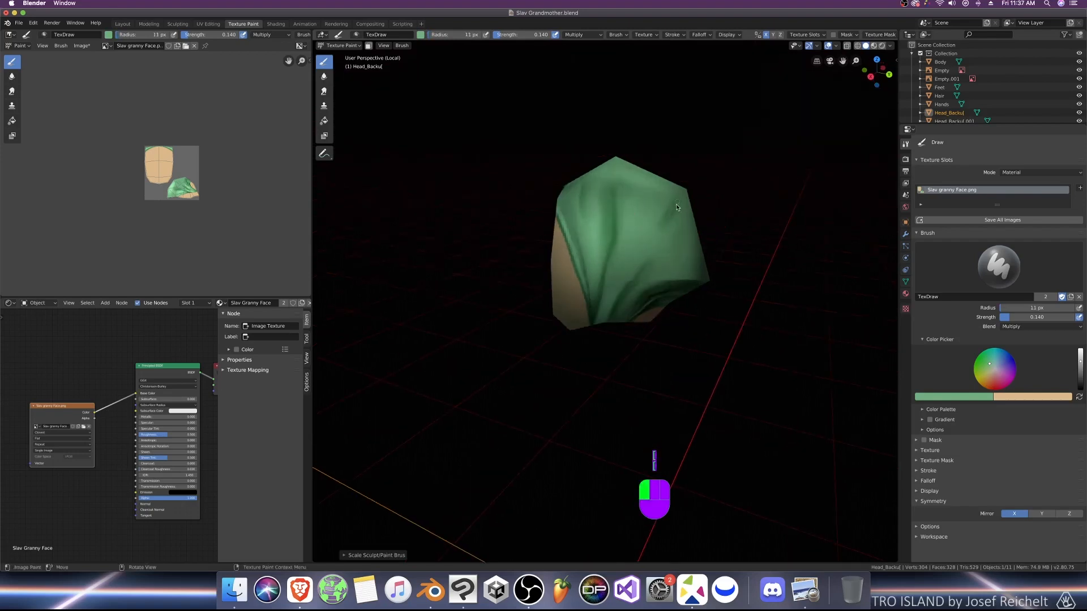
drag(678, 201, 671, 214)
drag(608, 289, 603, 300)
middle_drag(723, 308, 690, 298)
key(bracketleft)
key(bracketleft)
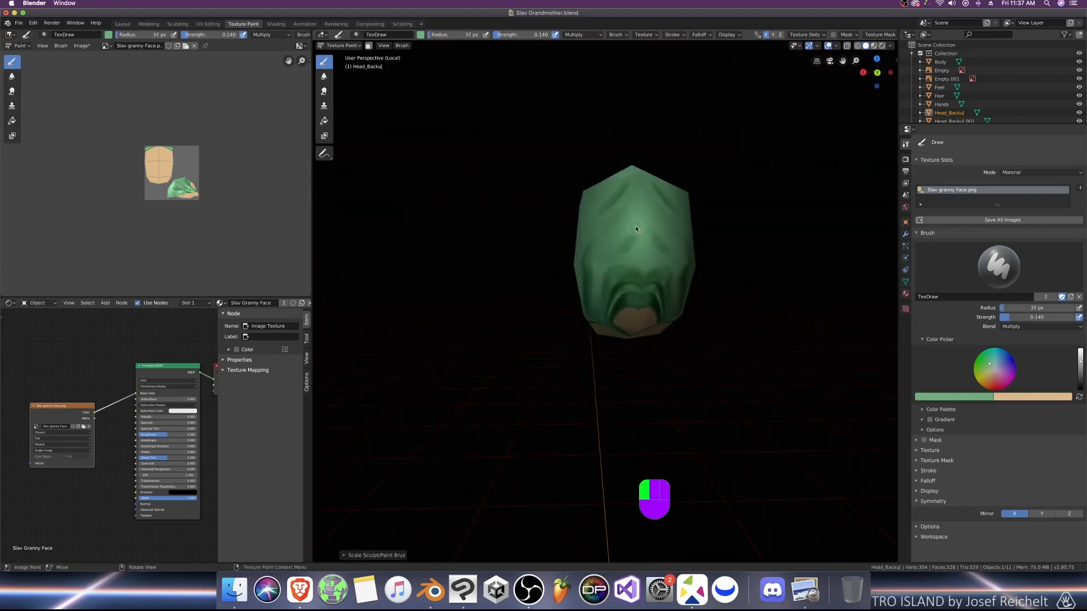
Step: Set the blend mode to Add and highlight the edges of the creases on the scarf's back with a small brush
mouse_move(626, 265)
middle_down()
mouse_move(697, 272)
mouse_move(723, 294)
mouse_move(682, 326)
middle_up()
click(1019, 327)
click(1007, 424)
scroll(681, 323, up, 1)
key(bracketleft)
key(bracketleft)
key(bracketleft)
key(bracketleft)
key(bracketleft)
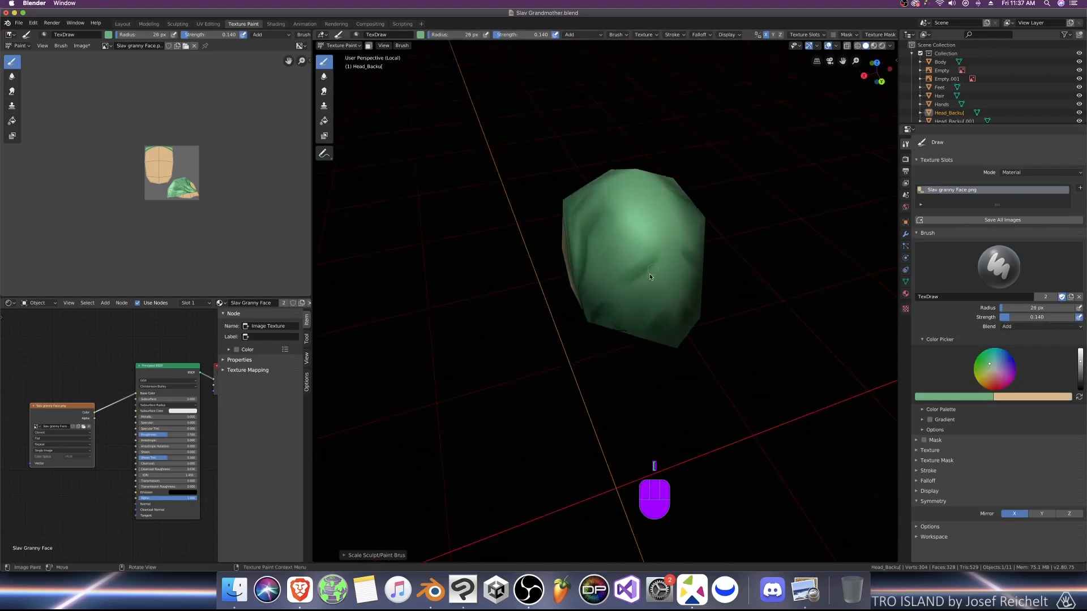
drag(633, 283, 654, 266)
key(bracketleft)
middle_drag(618, 257, 642, 225)
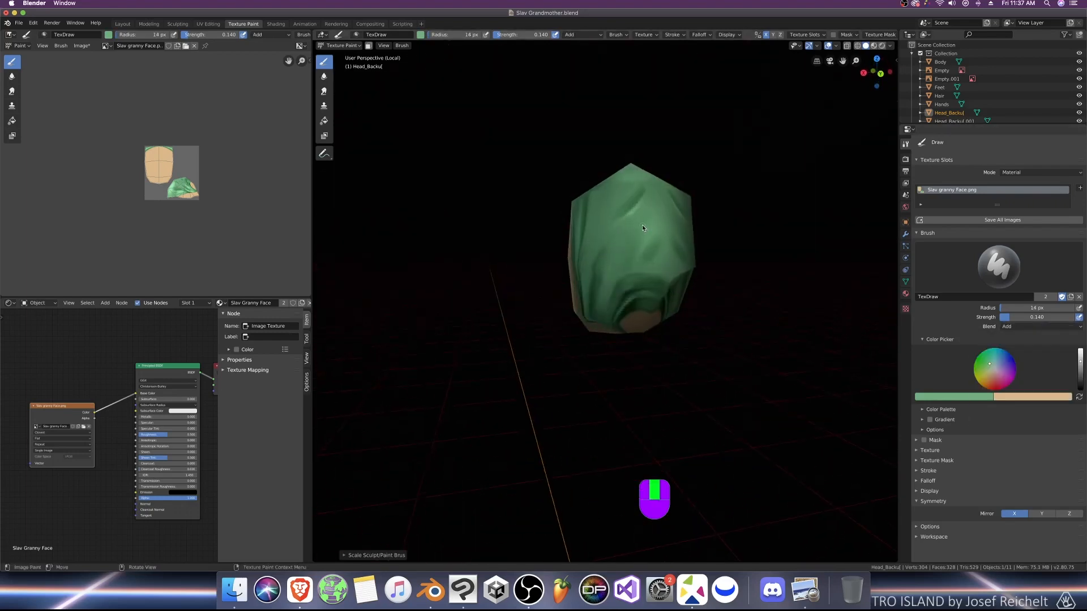
drag(650, 229, 628, 263)
Step: Enlarge the brush to about 50 px and softly brighten the areas between the creases on the scarf's back
key(bracketright)
key(bracketright)
key(bracketright)
key(bracketright)
key(bracketright)
key(bracketright)
key(bracketright)
key(bracketright)
key(bracketright)
key(bracketright)
key(bracketright)
middle_drag(717, 268, 732, 289)
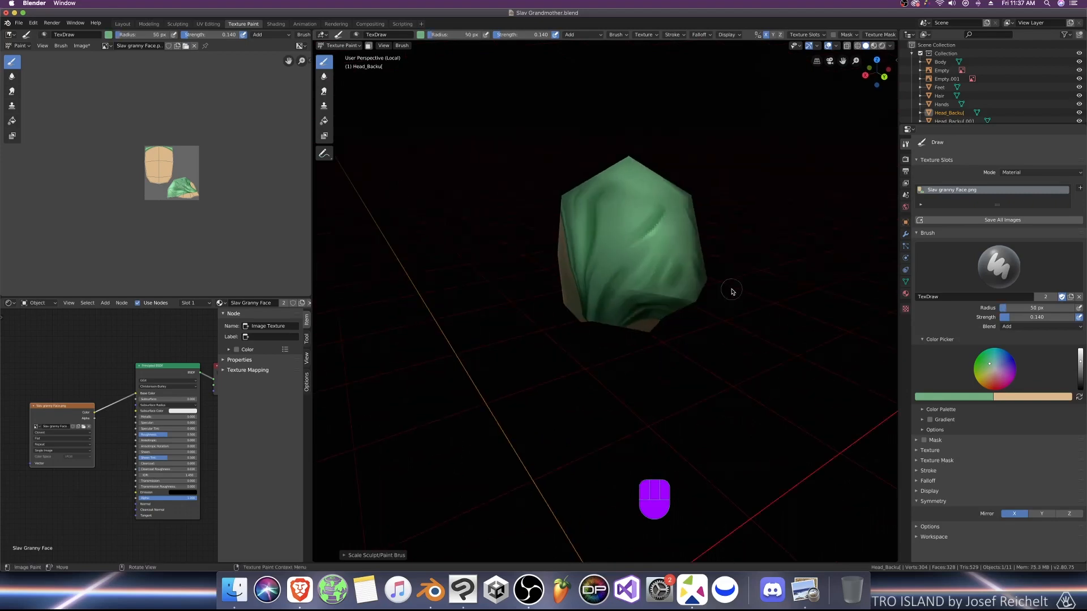
Step: Brighten the raised areas around the folds on the scarf's upper side
key(KP_3)
key(bracketleft)
key(bracketleft)
key(bracketleft)
middle_drag(666, 211, 655, 231)
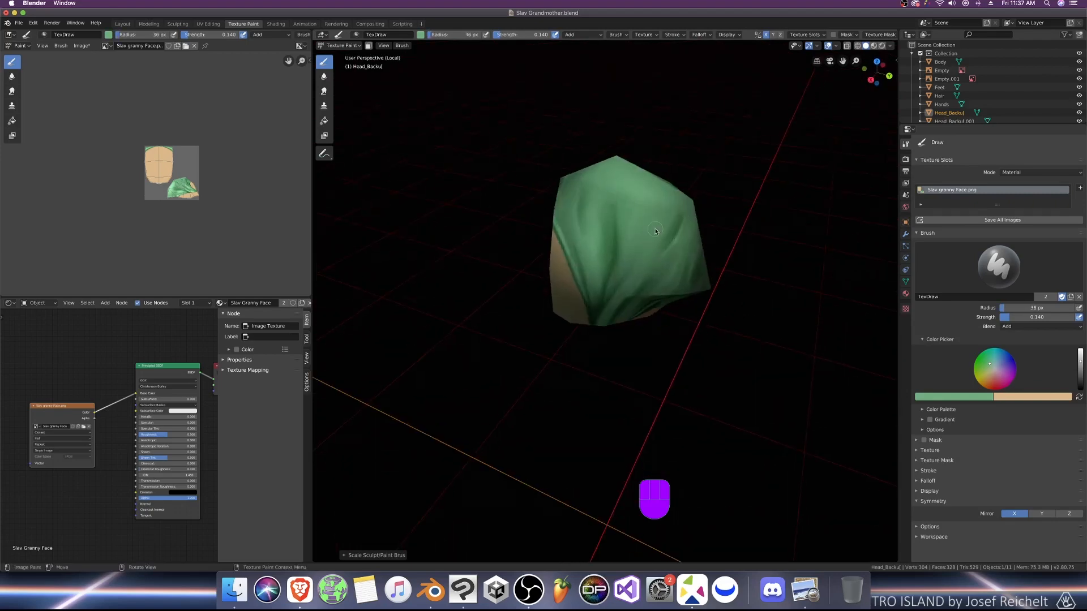
key(bracketright)
mouse_move(651, 217)
mouse_down()
mouse_move(627, 235)
mouse_move(594, 218)
mouse_up()
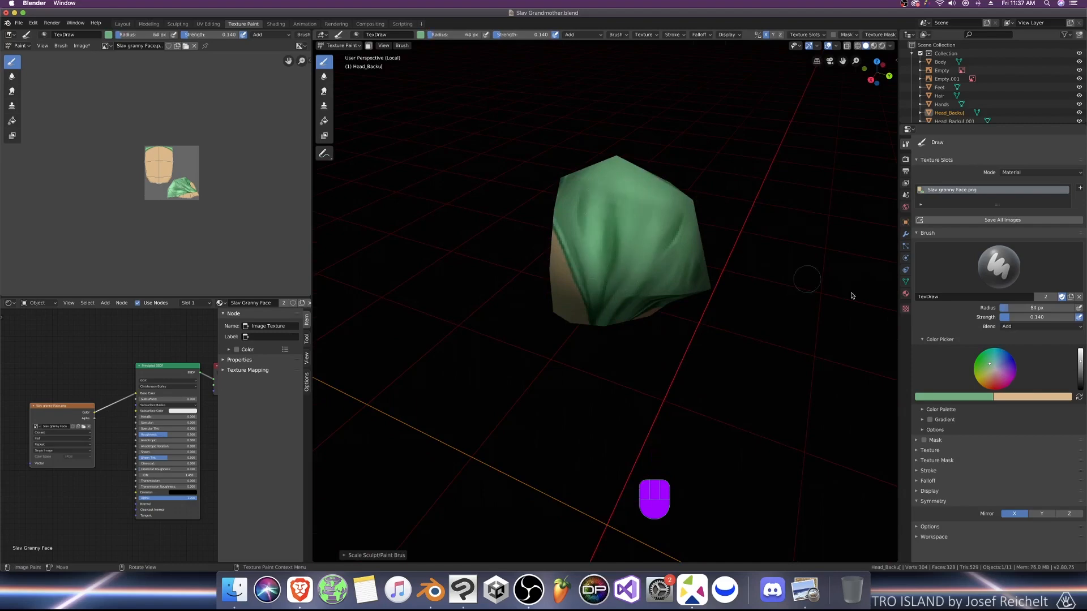
Step: Set the blend mode to Multiply with strength 0.162 and darken the long folds on the scarf's side with a small brush
click(1009, 327)
click(998, 360)
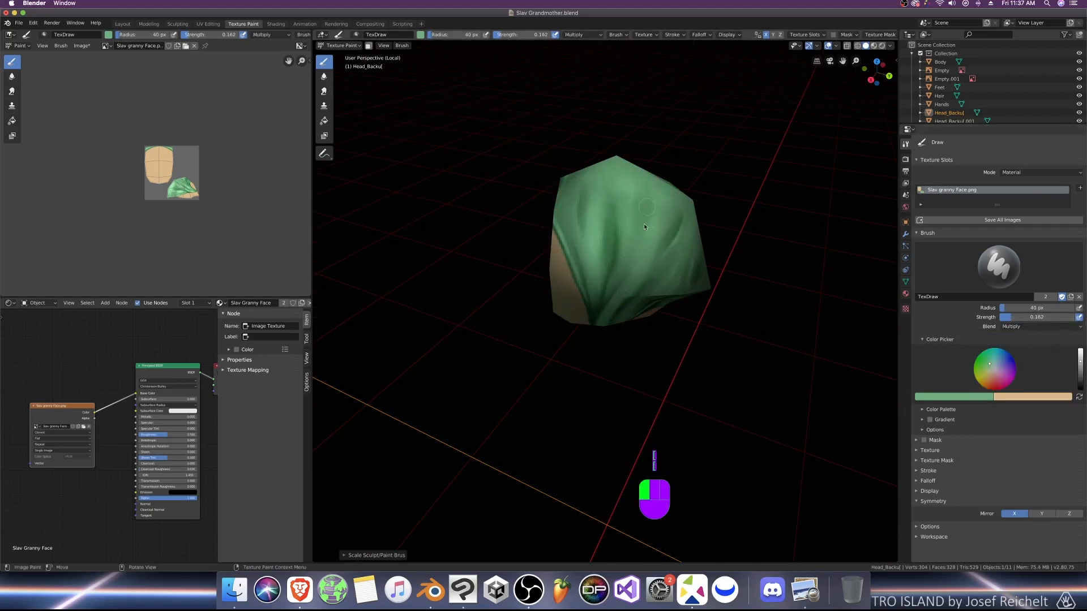
key(bracketleft)
key(bracketleft)
key(bracketleft)
key(bracketleft)
key(bracketleft)
key(bracketleft)
drag(616, 290, 640, 252)
key(bracketleft)
mouse_move(611, 224)
mouse_down()
mouse_move(617, 199)
mouse_move(643, 222)
mouse_move(638, 241)
mouse_up()
Step: Shade the folds on the scarf's side in right view with a brush enlarged to about 26 px
key(KP_1)
key(KP_3)
key(bracketright)
key(bracketright)
key(bracketright)
key(bracketright)
key(bracketright)
key(bracketright)
key(bracketright)
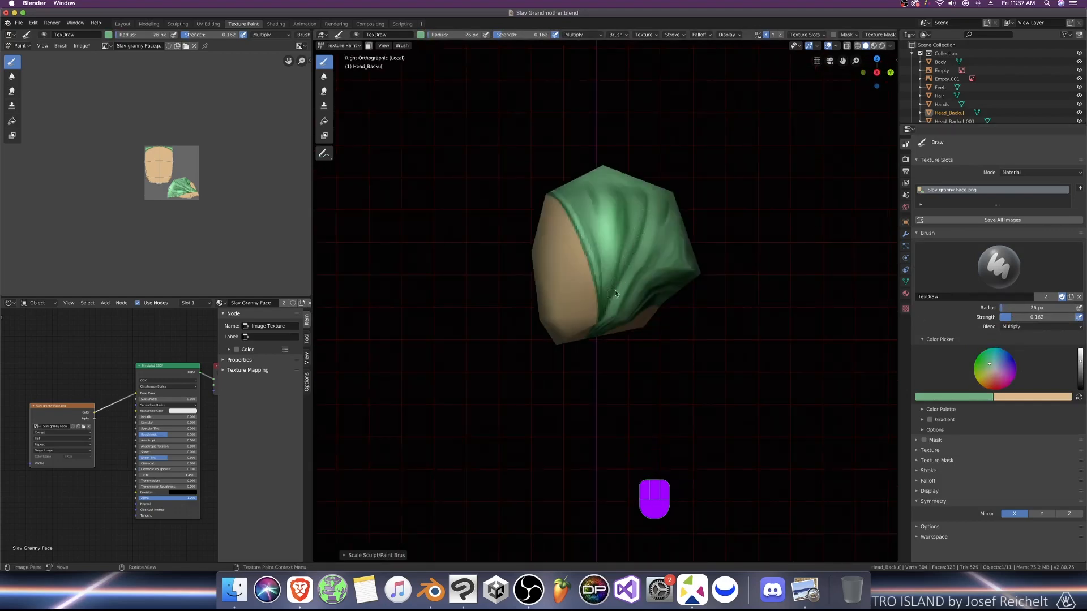
Step: Set the blend mode to Add, shrink the brush to about 13 px and brighten the ridges between the folds on the scarf's side
click(1017, 328)
click(996, 421)
scroll(565, 246, up, 2)
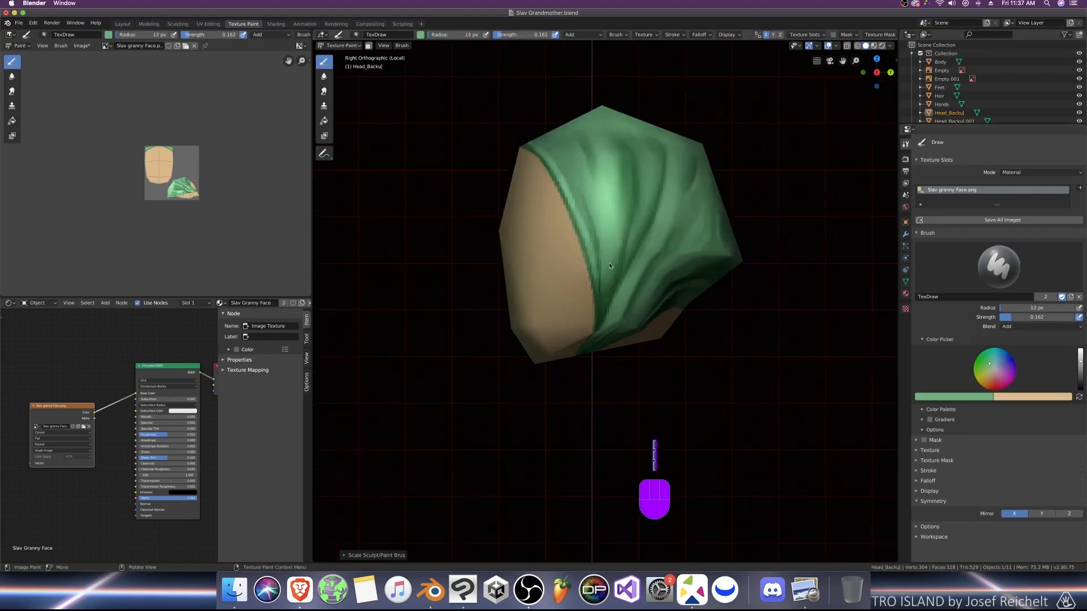
key(bracketleft)
mouse_move(603, 280)
mouse_down()
mouse_move(606, 234)
mouse_move(646, 186)
mouse_up()
middle_drag(683, 229, 699, 251)
drag(626, 255, 667, 221)
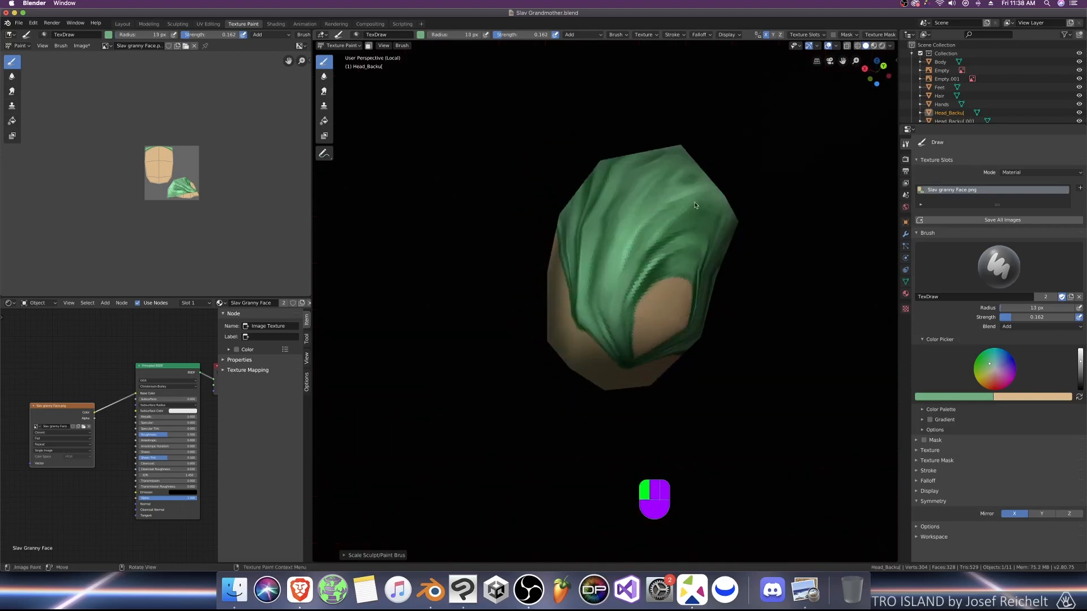
middle_drag(710, 180, 700, 248)
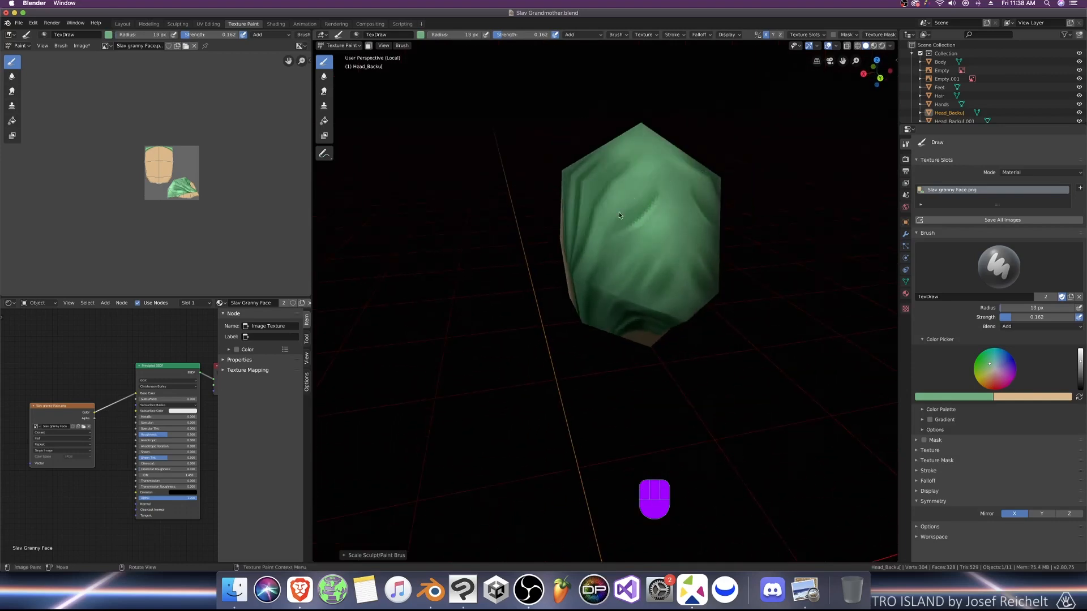
middle_drag(619, 215, 594, 242)
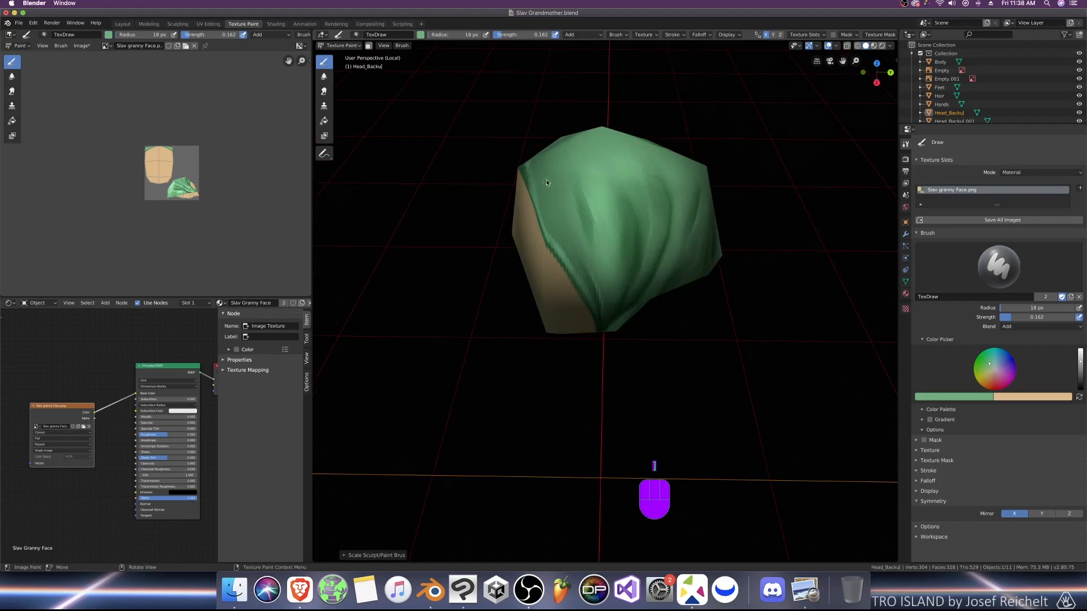
Step: Enlarge the brush radius to 78 px and paint lighter green fold highlights on the side of the headscarf
key(bracketright)
key(bracketright)
key(bracketright)
key(bracketright)
key(bracketright)
key(bracketright)
key(bracketright)
key(bracketright)
key(bracketright)
key(bracketright)
key(bracketright)
key(bracketright)
key(bracketright)
key(bracketright)
key(bracketright)
drag(544, 180, 562, 229)
drag(557, 212, 566, 225)
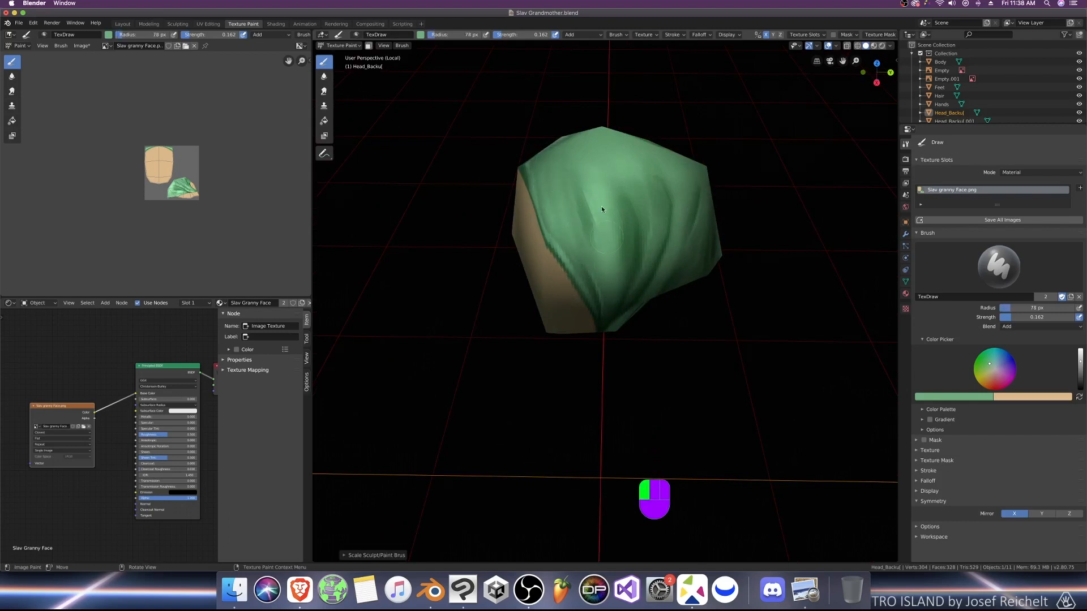
Step: Paint over the top of the headscarf with light green, enlarge the brush radius to 105 px and save the file
key(KP_7)
drag(566, 266, 578, 255)
key(bracketright)
key(bracketright)
key(bracketright)
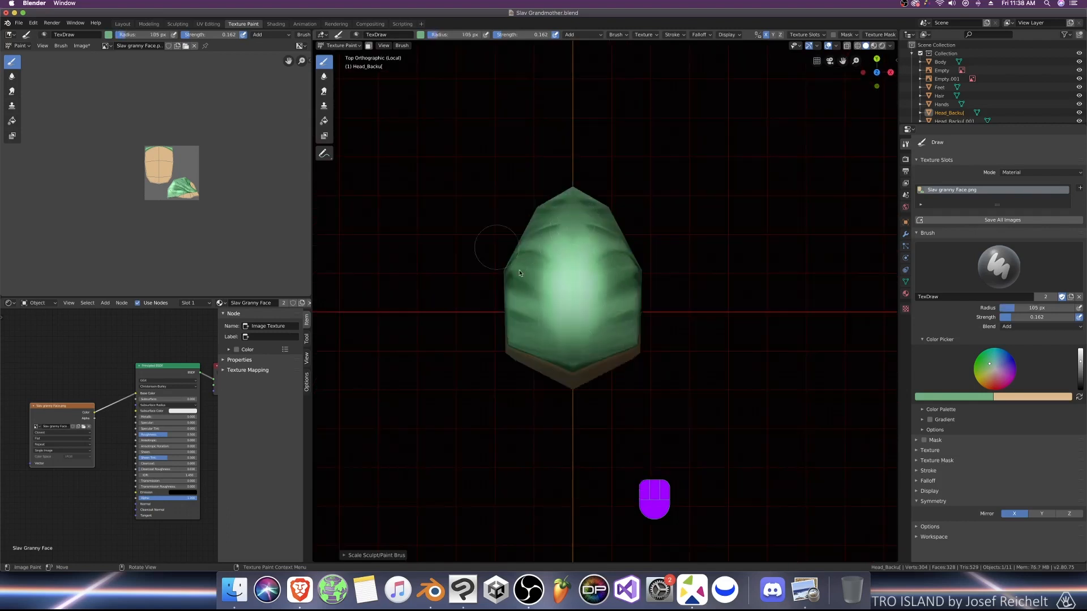
middle_drag(520, 273, 586, 256)
scroll(659, 261, down, 4)
key(super+s)
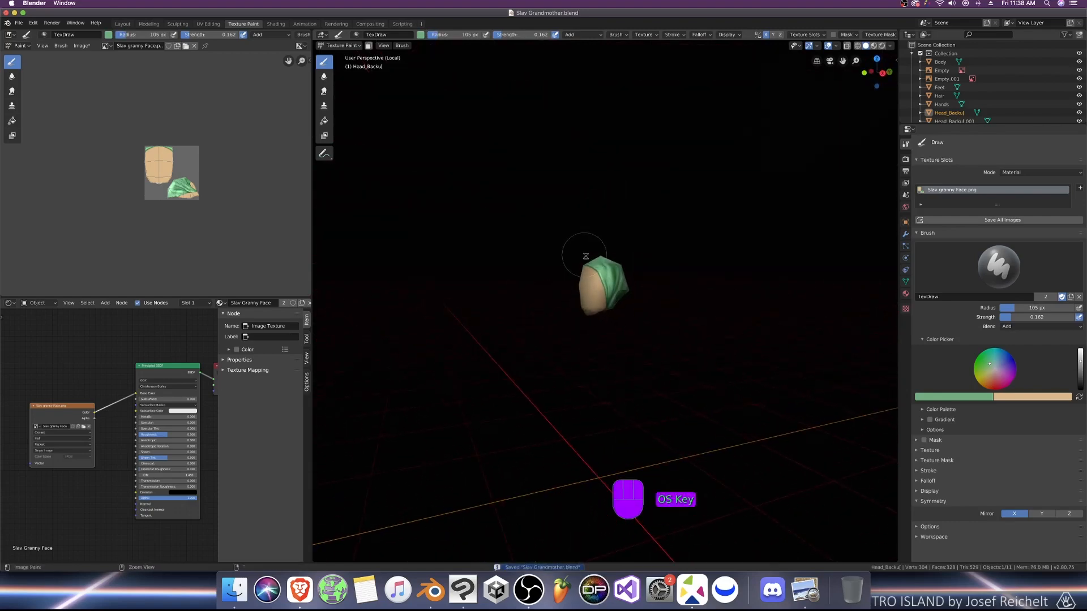
Step: Swap the brush colours to make the skin tone active, set the blend mode to Multiply and save the file
key(KP_1)
scroll(589, 255, up, 5)
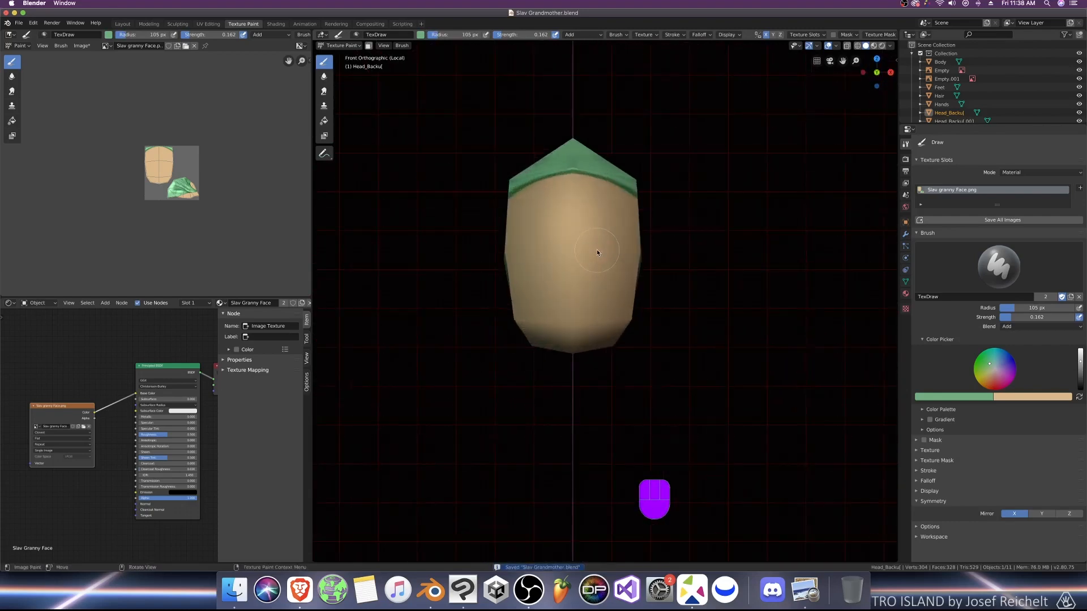
click(1079, 396)
click(1024, 326)
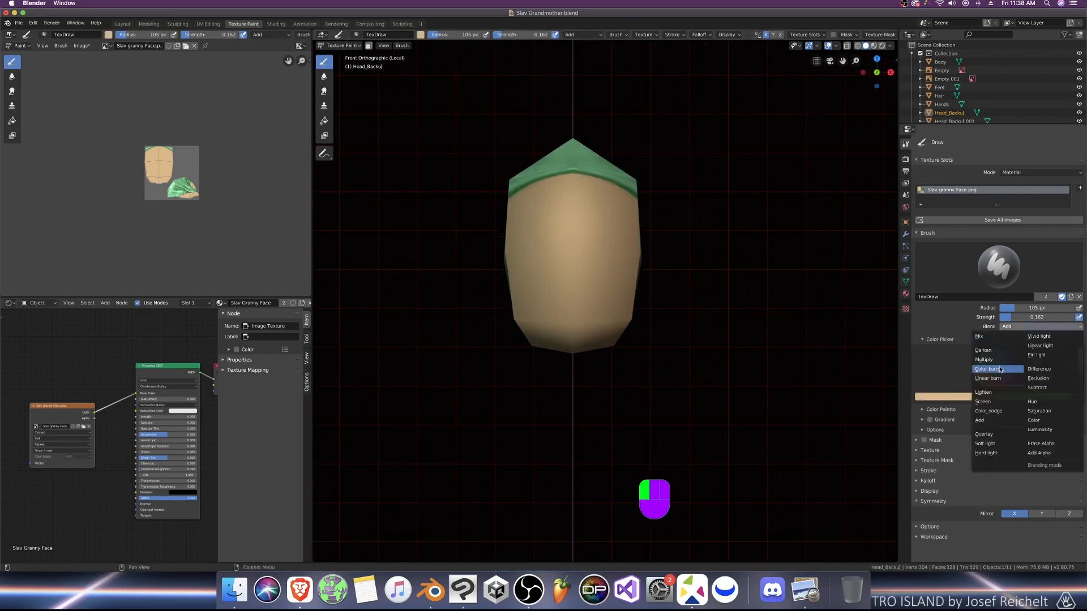
click(986, 359)
scroll(640, 365, up, 1)
key(super+s)
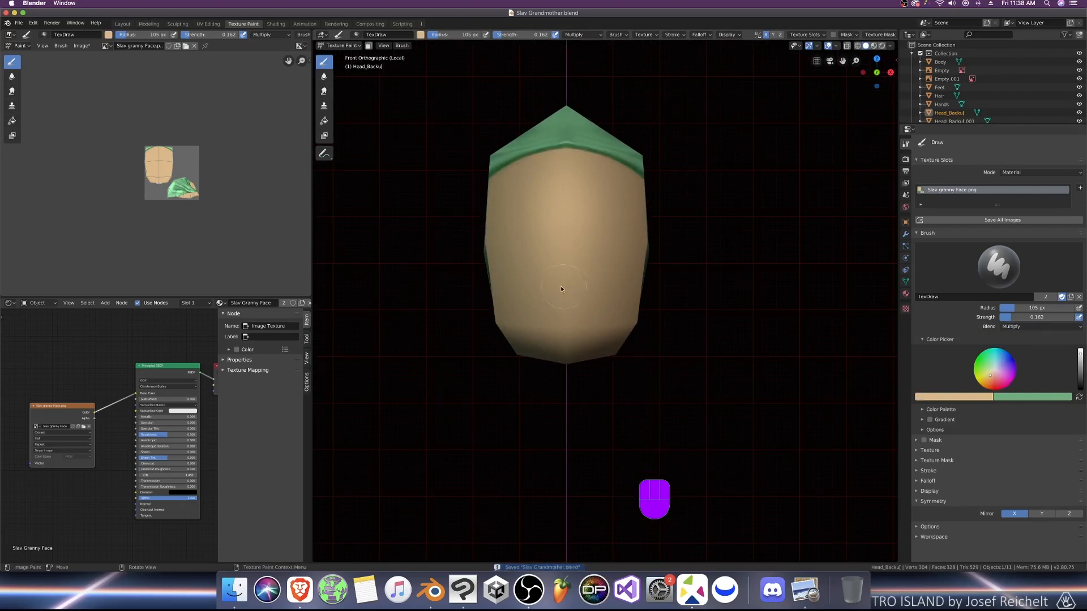
Step: Shrink the brush radius to 7 px and paint a thin curved mouth line and the smile creases beside it
scroll(561, 289, down, 7)
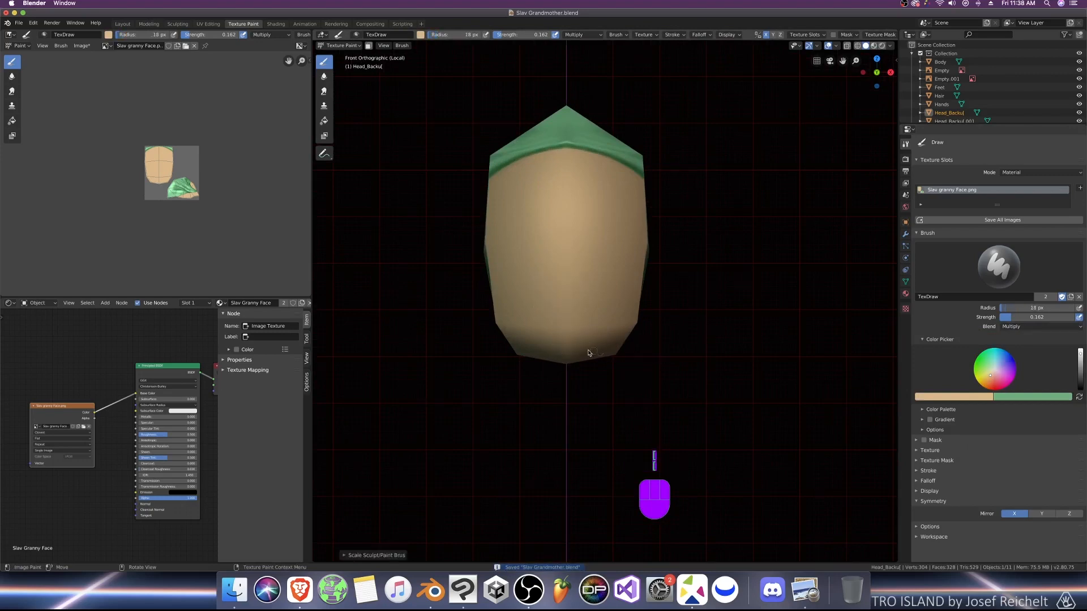
key(bracketleft)
mouse_move(566, 346)
mouse_down()
mouse_move(584, 337)
mouse_move(575, 345)
mouse_up()
key(bracketleft)
key(bracketleft)
key(bracketleft)
key(bracketleft)
drag(579, 342, 577, 345)
drag(578, 346, 584, 339)
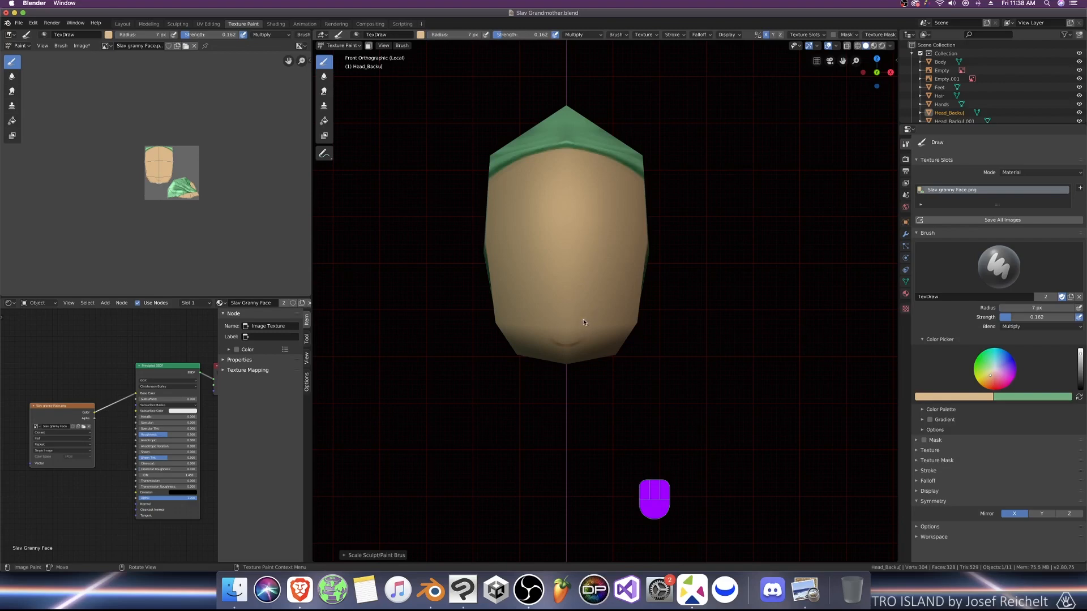
drag(589, 338, 591, 339)
drag(586, 332, 594, 342)
Step: Enlarge the brush radius to about 32 px and softly shade the eye sockets on the face
key(bracketright)
key(bracketright)
key(bracketright)
key(bracketright)
key(bracketright)
key(bracketright)
key(bracketright)
key(bracketright)
key(bracketright)
key(bracketright)
key(bracketright)
key(bracketright)
key(bracketright)
key(bracketright)
key(bracketright)
key(bracketright)
key(bracketright)
key(bracketright)
key(bracketright)
mouse_move(608, 266)
mouse_down()
mouse_move(590, 270)
mouse_move(621, 269)
mouse_up()
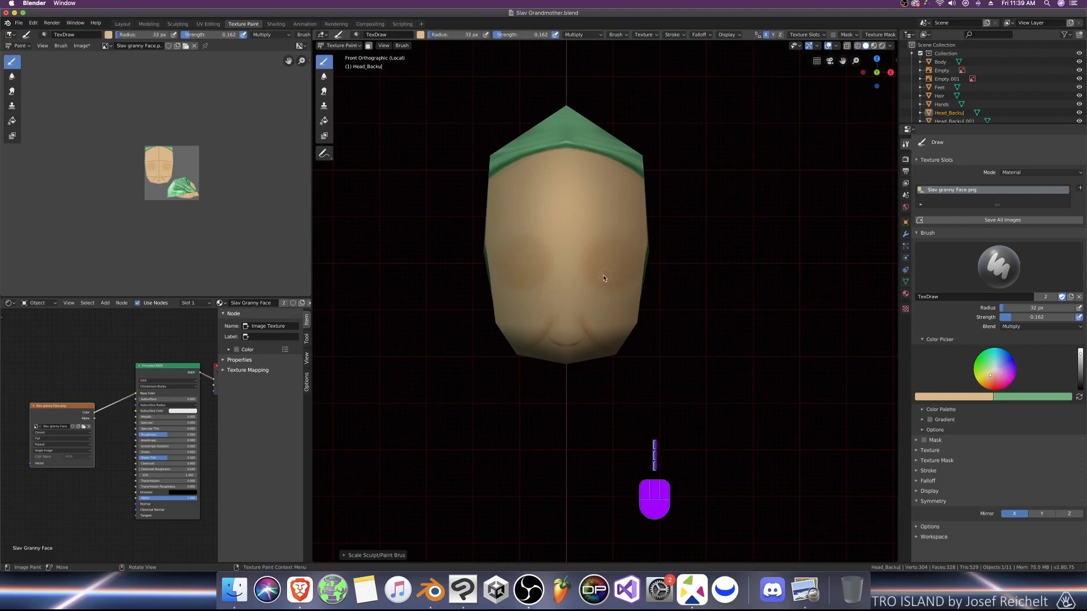
Step: Reduce the brush radius slightly and paint the closed-eye creases and the folds beneath and beside the eyes
key(bracketleft)
key(bracketleft)
key(bracketleft)
mouse_move(593, 273)
mouse_down()
mouse_move(625, 278)
mouse_move(592, 279)
mouse_move(634, 267)
mouse_move(592, 293)
mouse_move(617, 306)
mouse_move(589, 284)
mouse_move(617, 305)
mouse_up()
mouse_move(585, 271)
mouse_down()
mouse_move(614, 301)
mouse_move(582, 260)
mouse_move(589, 254)
mouse_up()
Step: Adjust the brush down to a small radius of 11 px and darken the crease from the inner eye corner towards the brow
key(bracketright)
key(bracketright)
key(bracketright)
key(bracketright)
key(bracketright)
key(bracketright)
key(bracketright)
key(bracketright)
key(bracketright)
key(bracketright)
key(bracketleft)
key(bracketleft)
key(bracketleft)
key(bracketleft)
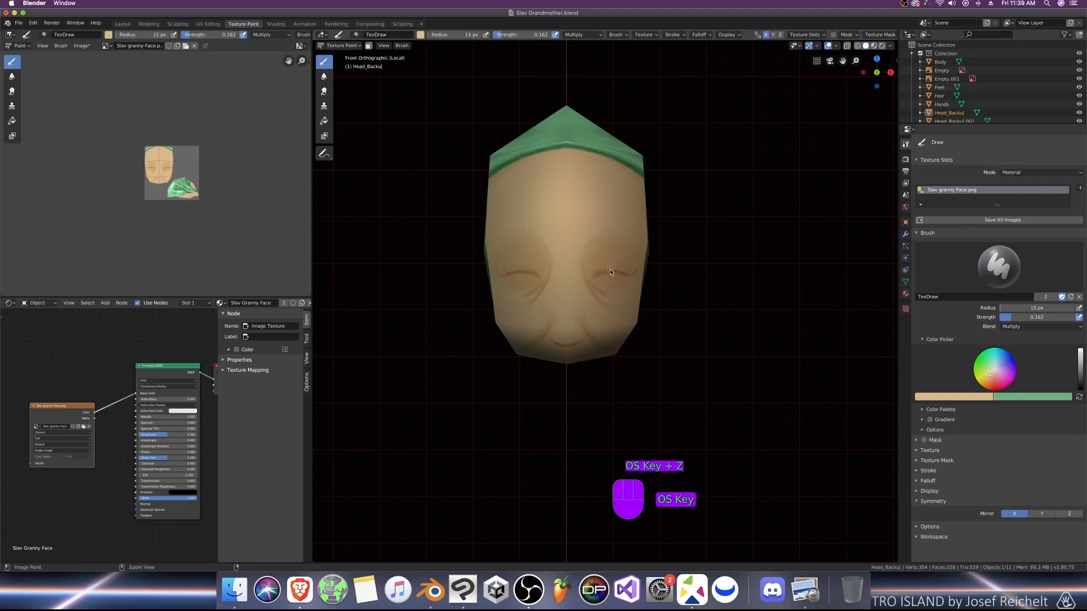
click(590, 276)
drag(590, 276, 598, 243)
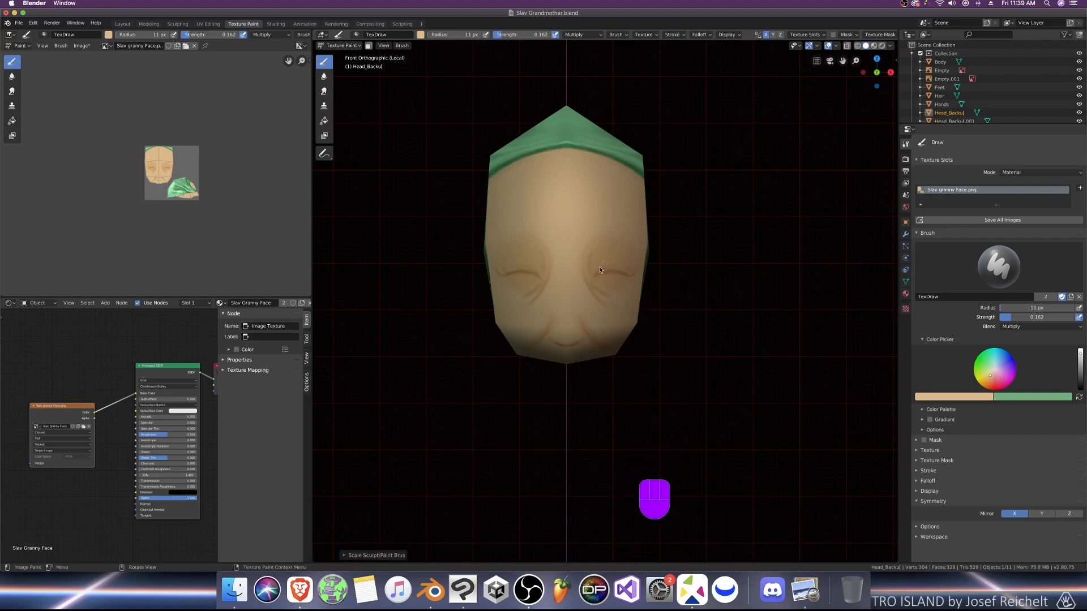
Step: Enlarge the brush and deepen the shading of the bags under the eyes and the folds above the eyelids
key(bracketright)
key(bracketright)
key(bracketright)
key(bracketright)
key(bracketright)
key(bracketright)
key(bracketright)
key(bracketright)
key(bracketright)
key(bracketright)
key(bracketright)
drag(607, 301, 588, 265)
mouse_move(601, 294)
mouse_down()
mouse_move(586, 260)
mouse_move(598, 292)
mouse_up()
drag(605, 246, 635, 266)
drag(606, 246, 637, 268)
Step: Shrink the brush and paint the lower outline and nostril curves of the nose
key(bracketleft)
key(bracketleft)
key(bracketleft)
key(bracketleft)
key(bracketleft)
key(bracketleft)
drag(563, 319, 579, 307)
drag(563, 319, 576, 298)
Step: Enlarge the brush radius to 41 px and shade the sides of the nose from the brows down to the cheeks
key(bracketright)
key(bracketright)
key(bracketright)
key(bracketright)
key(bracketright)
key(bracketright)
key(bracketright)
key(bracketright)
key(bracketright)
key(bracketright)
key(bracketright)
key(bracketright)
key(bracketright)
key(bracketright)
drag(595, 242, 577, 292)
key(bracketright)
key(bracketright)
key(bracketright)
drag(582, 252, 584, 300)
Step: Set the brush blend mode to Add, reduce the radius to 15 px and undo the last stroke
click(1009, 326)
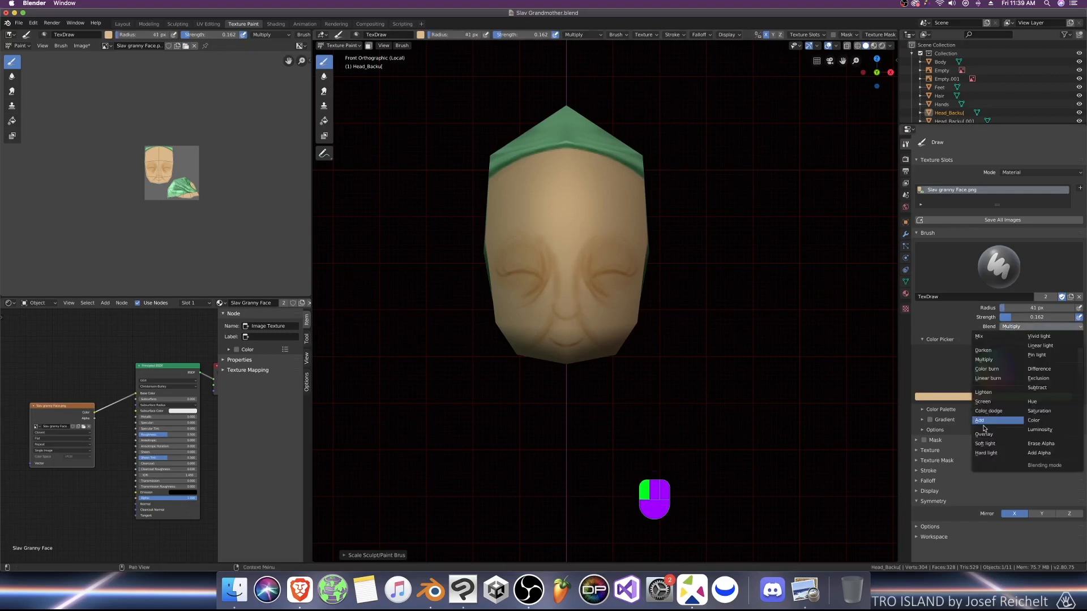
click(984, 422)
key(bracketleft)
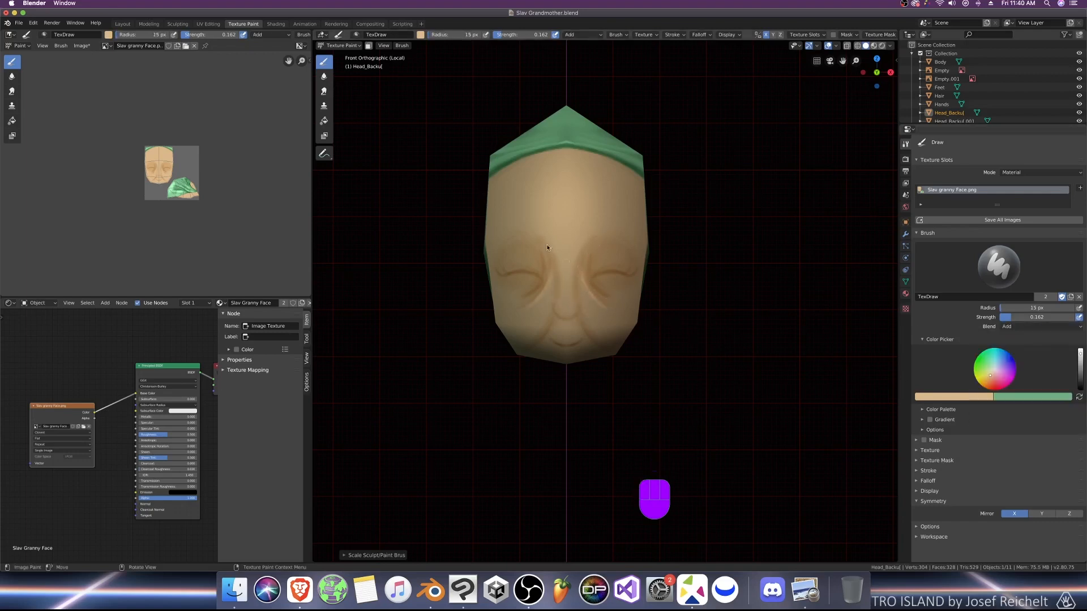
key(super+z)
Step: Set the brush radius to 137 px and strength to 0.156, and paint a soft skin-tone highlight on the cheek
key(bracketright)
key(bracketright)
key(bracketright)
mouse_move(607, 304)
middle_down()
mouse_move(582, 325)
mouse_move(576, 257)
middle_up()
key(bracketright)
key(bracketright)
key(bracketright)
key(bracketright)
key(bracketright)
key(bracketright)
key(bracketright)
key(bracketright)
key(bracketright)
drag(1005, 318, 1003, 325)
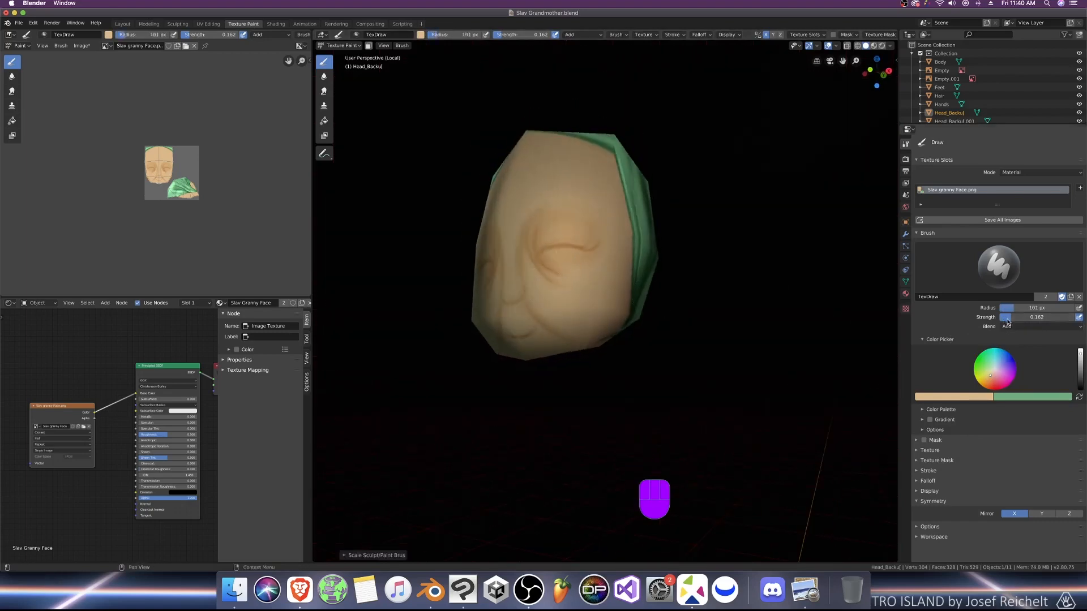
key(bracketright)
key(bracketright)
key(bracketright)
mouse_move(558, 300)
mouse_down()
mouse_move(602, 280)
mouse_move(592, 313)
mouse_up()
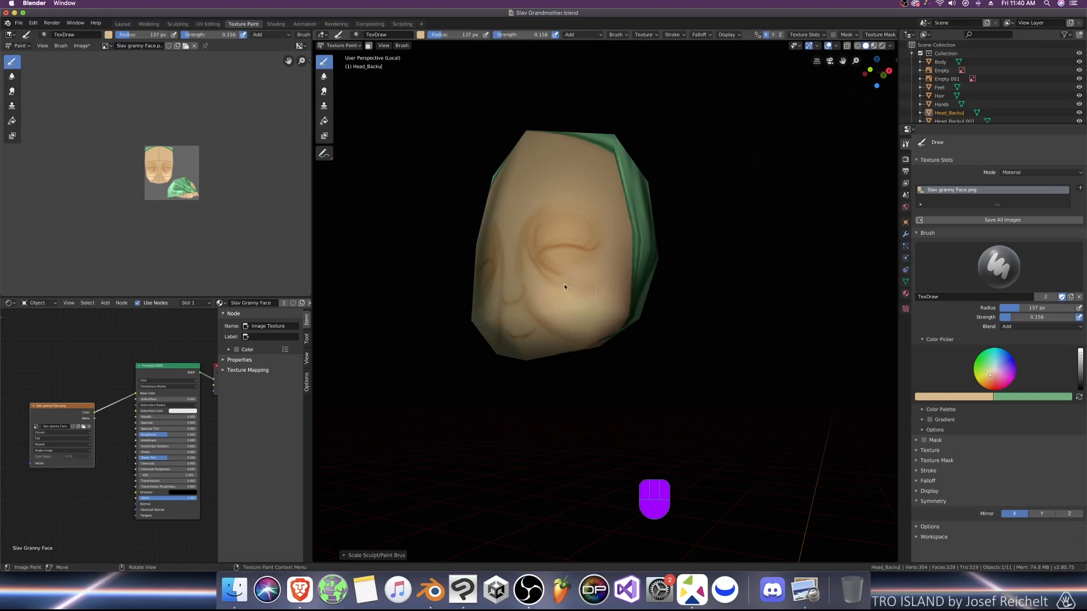
Step: Shrink the brush radius to 77 px and brighten the closed eyelids with skin-tone highlights
key(bracketleft)
key(bracketleft)
key(bracketleft)
key(bracketleft)
key(bracketleft)
key(bracketleft)
key(bracketleft)
key(bracketleft)
mouse_move(557, 262)
mouse_down()
mouse_move(573, 262)
mouse_move(560, 257)
mouse_up()
key(KP_1)
middle_drag(631, 206, 604, 192)
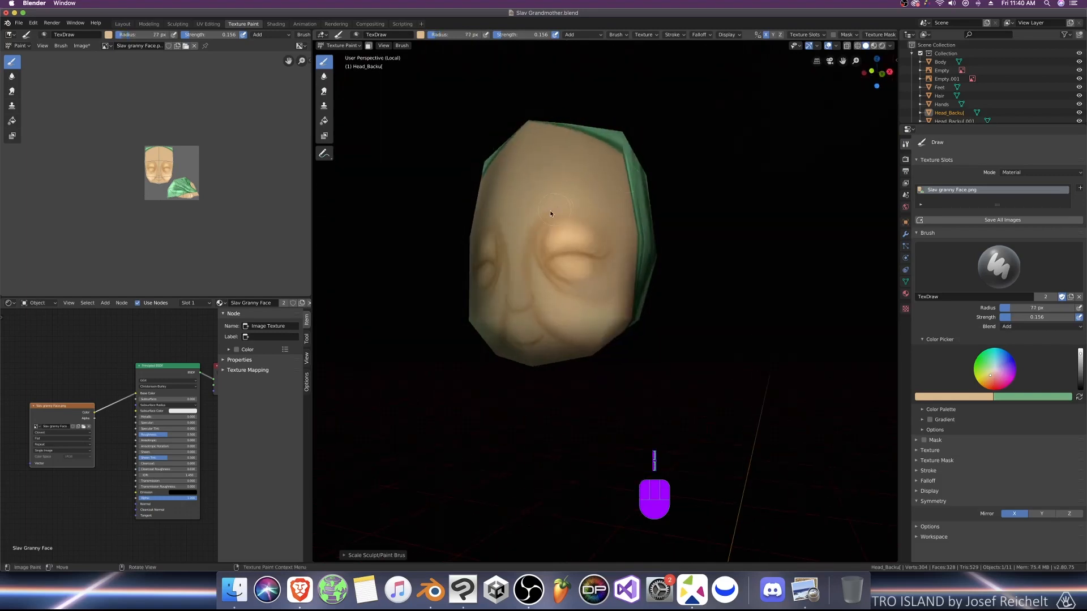
Step: Paint a skin-tone highlight down the lower nose bridge to the nose tip and reduce the brush radius to 28 px
key(bracketright)
key(bracketright)
key(bracketright)
key(KP_1)
key(bracketleft)
key(bracketleft)
key(bracketleft)
key(bracketleft)
mouse_move(569, 283)
mouse_down()
mouse_move(567, 273)
mouse_move(566, 305)
mouse_up()
key(bracketleft)
key(bracketleft)
key(bracketleft)
key(bracketleft)
key(bracketleft)
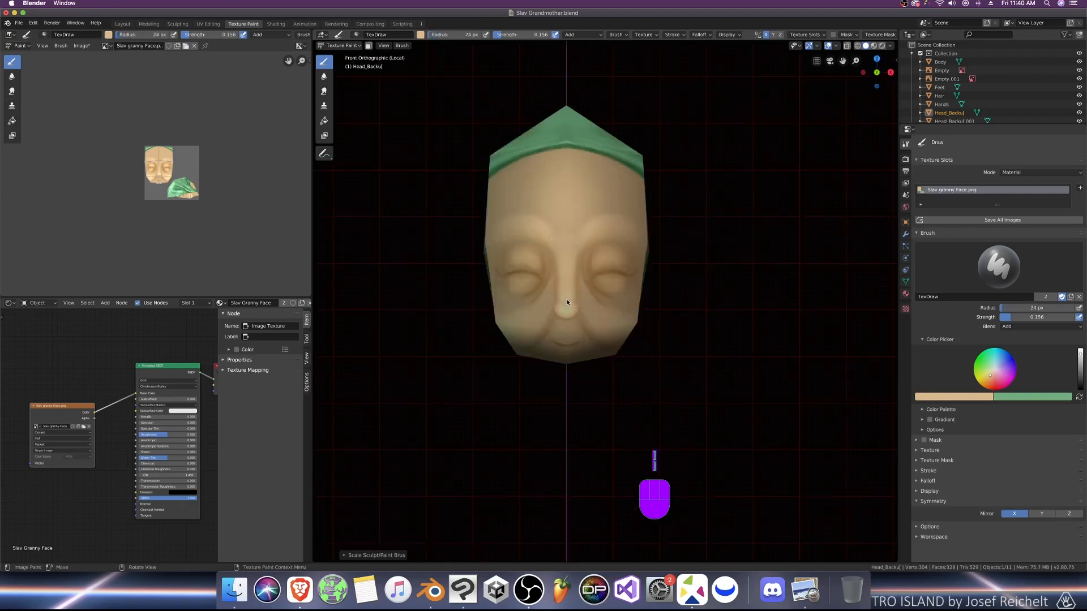
key(bracketright)
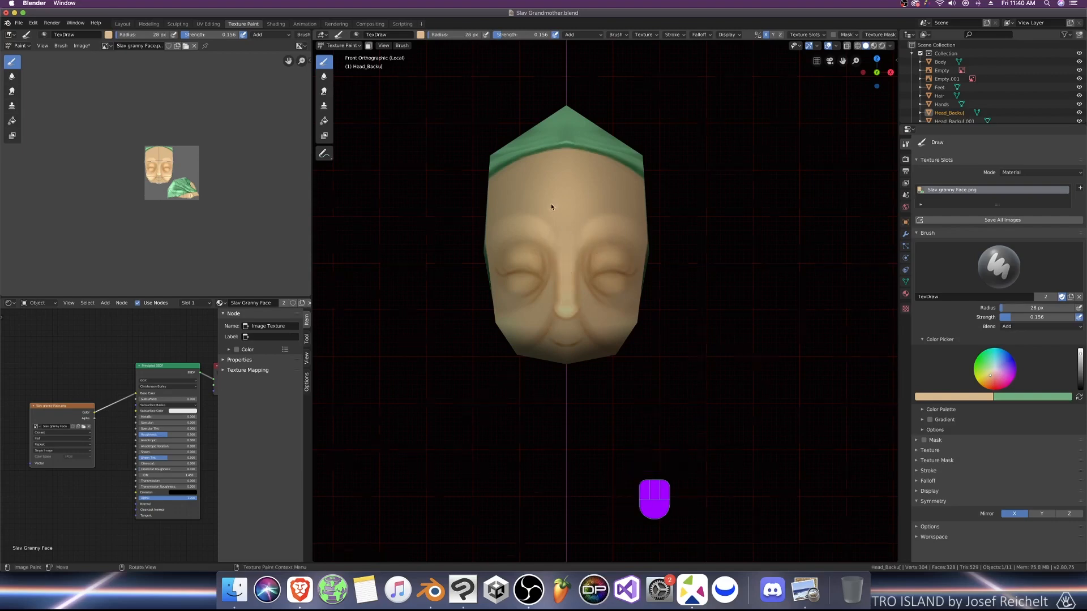
Step: Shrink the brush and paint a soft skin-tone highlight from the side of the nose across the area around the closed eye
middle_drag(552, 206, 599, 259)
key(bracketleft)
key(bracketleft)
key(bracketleft)
mouse_move(566, 259)
mouse_down()
mouse_move(576, 257)
mouse_move(572, 289)
mouse_move(551, 274)
mouse_move(556, 286)
mouse_move(616, 288)
mouse_up()
key(bracketleft)
key(bracketleft)
key(bracketright)
key(bracketright)
key(bracketright)
key(bracketright)
key(bracketright)
key(bracketright)
key(bracketright)
key(bracketright)
key(bracketright)
key(bracketright)
key(bracketright)
key(bracketright)
key(bracketright)
key(bracketleft)
key(bracketleft)
key(bracketleft)
key(bracketleft)
key(bracketright)
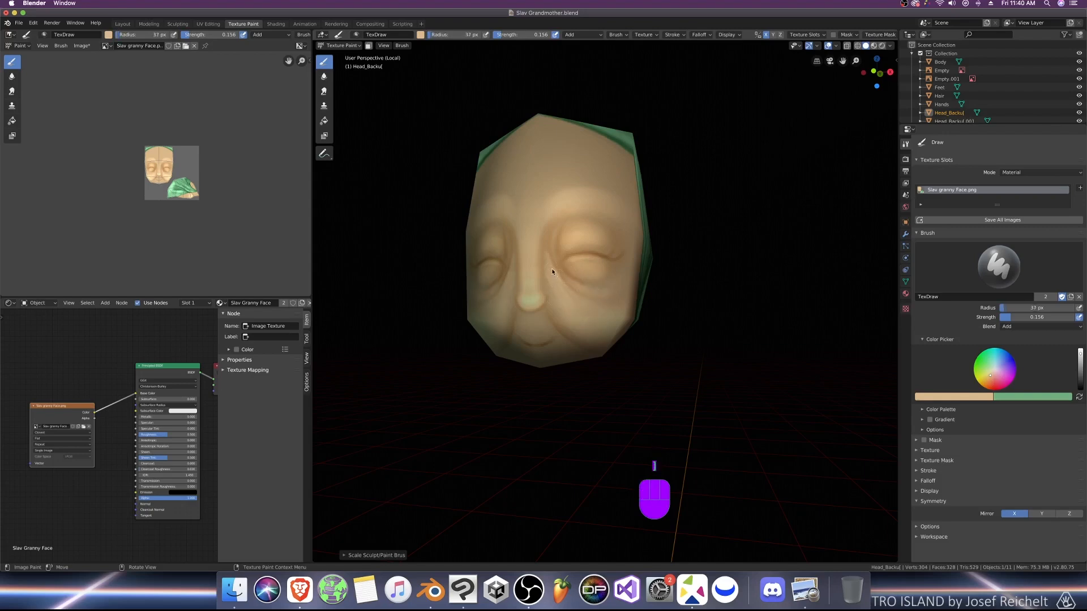
Step: Enlarge the brush radius to 157 px and brighten the forehead with a soft skin-tone highlight
key(KP_1)
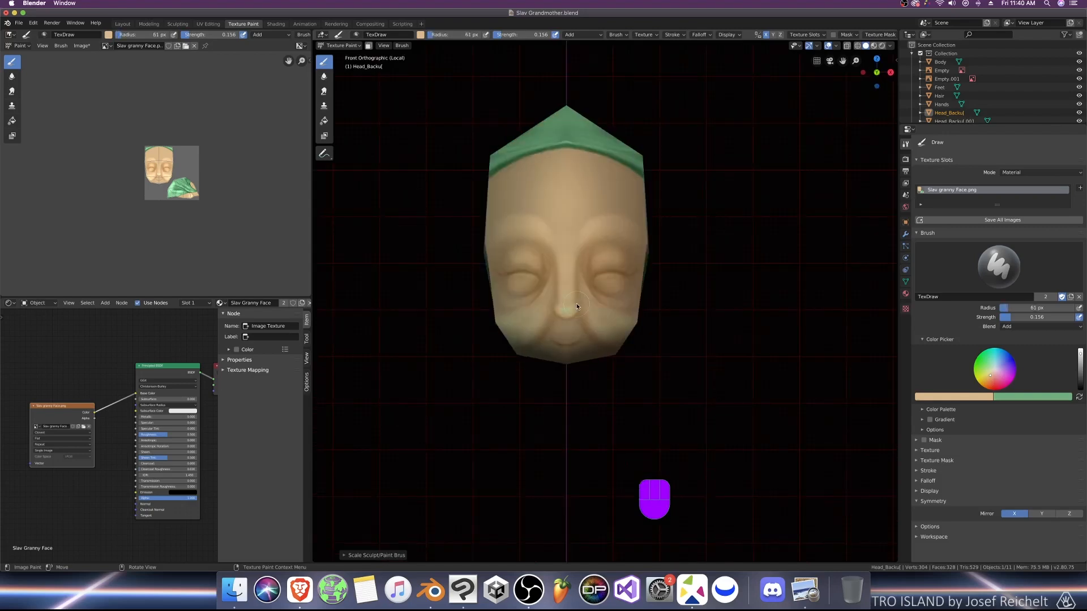
key(bracketleft)
key(bracketleft)
key(bracketleft)
key(bracketleft)
key(bracketright)
key(bracketright)
key(KP_3)
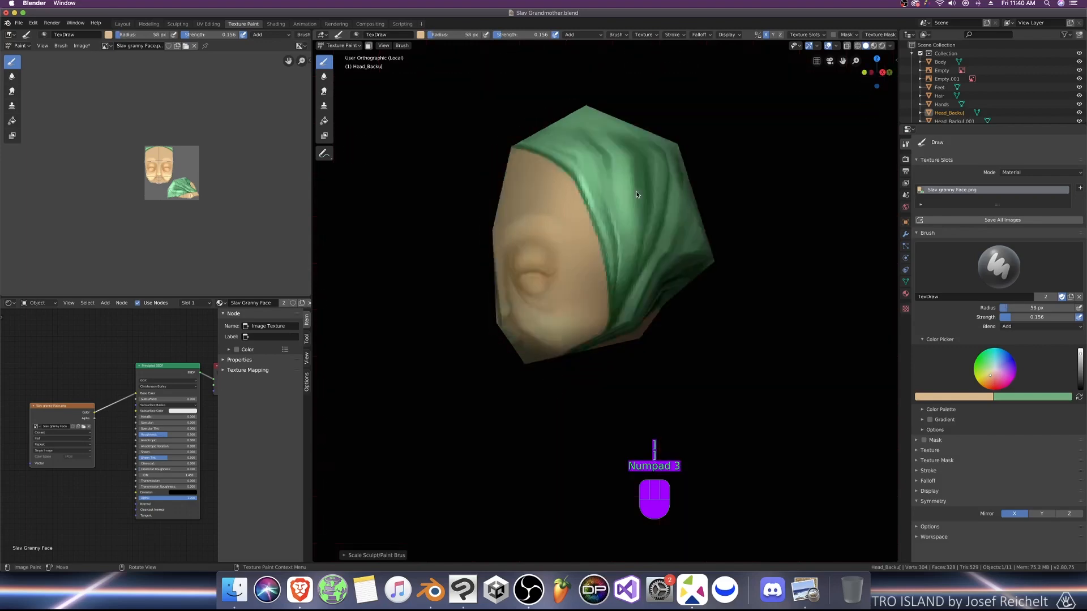
key(bracketright)
key(bracketright)
key(bracketright)
key(bracketright)
key(bracketright)
key(bracketright)
key(bracketright)
key(bracketright)
key(bracketright)
key(bracketright)
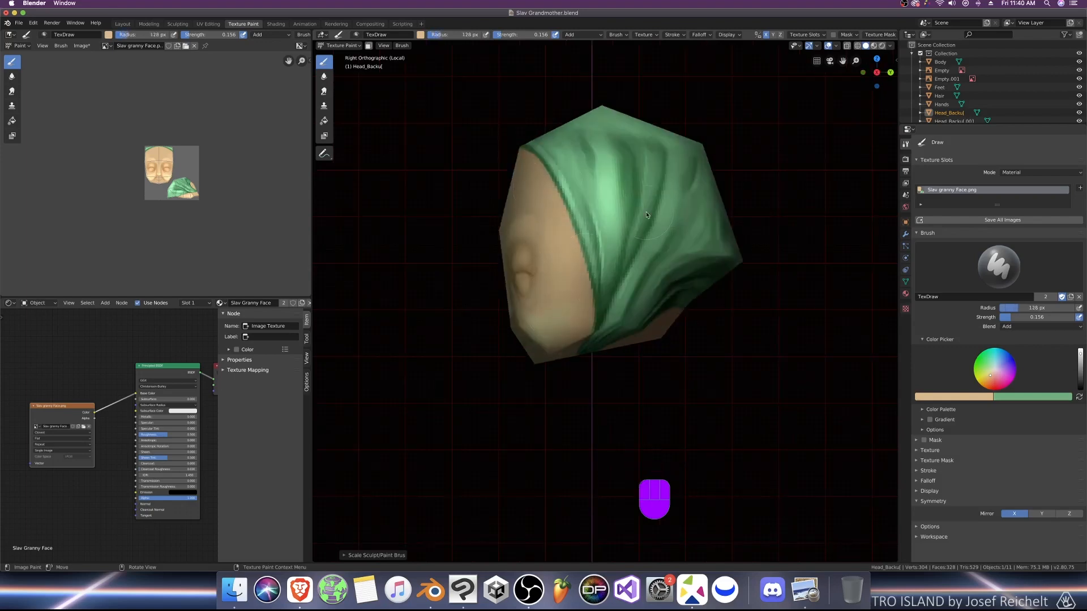
key(KP_1)
key(bracketright)
click(589, 183)
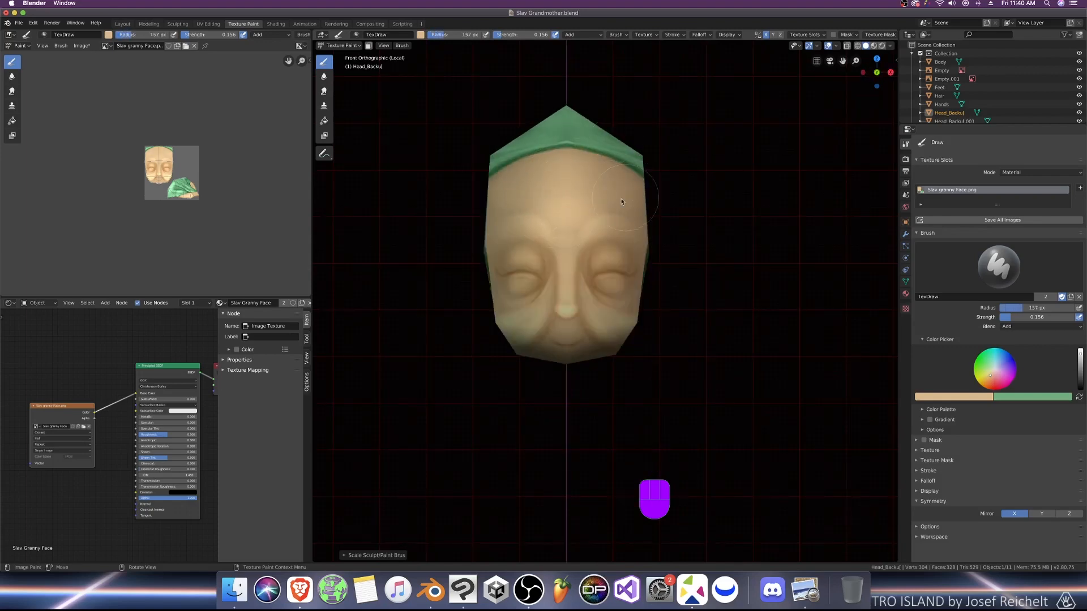
Step: Set the brush blend mode to Multiply, reduce the radius to 28 px and shade the side of the face along the headscarf edge
key(KP_3)
drag(1009, 327, 987, 358)
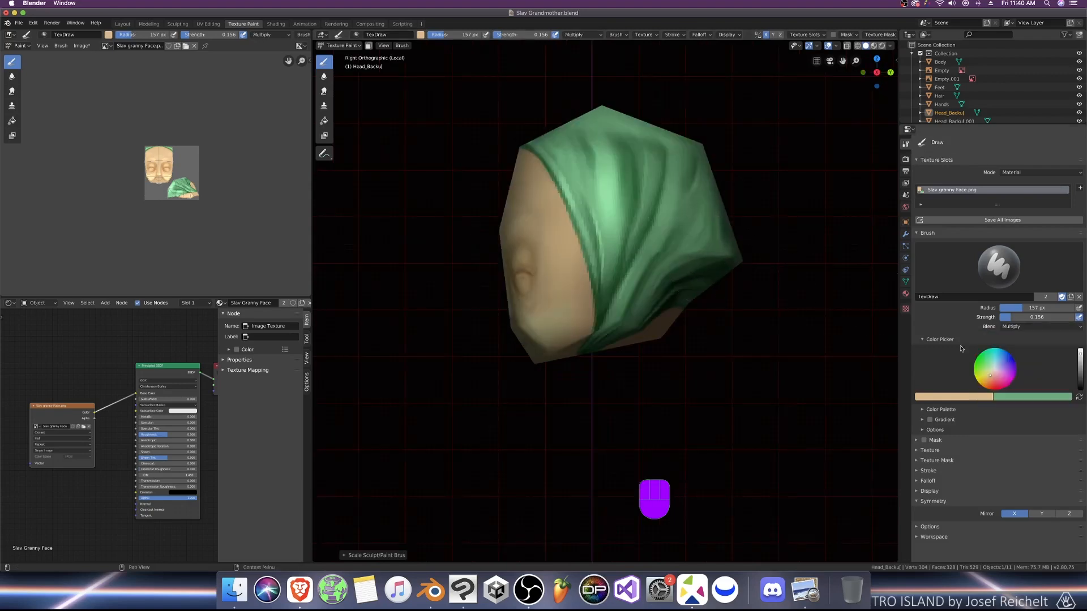
key(bracketleft)
key(bracketleft)
key(bracketleft)
key(bracketleft)
key(bracketleft)
key(bracketleft)
key(bracketleft)
key(bracketleft)
key(bracketleft)
key(bracketleft)
key(bracketleft)
key(bracketleft)
key(bracketleft)
key(bracketleft)
key(bracketleft)
drag(589, 322, 569, 230)
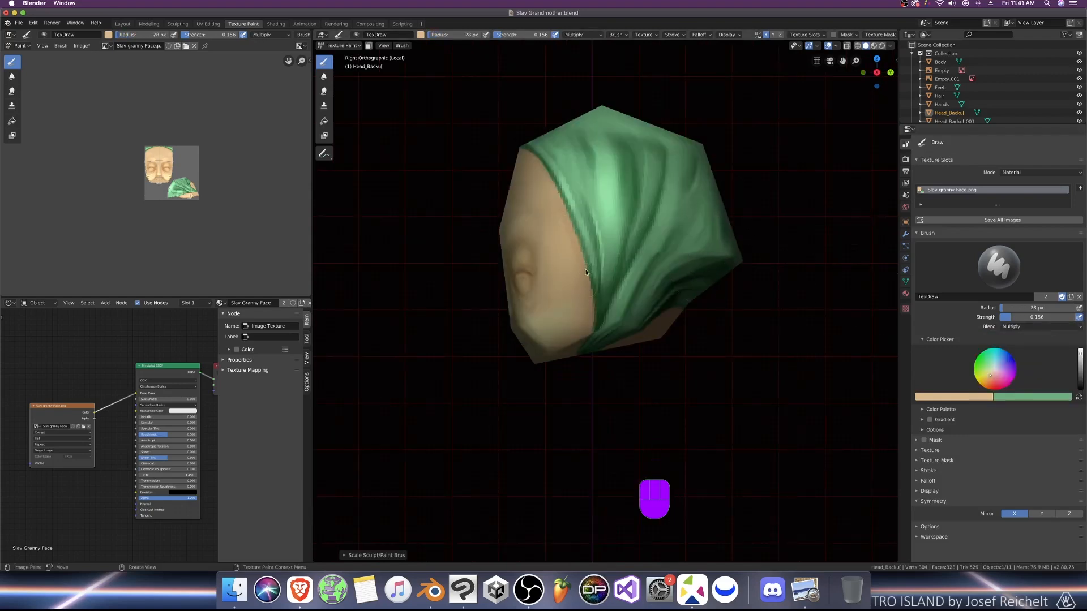
Step: Set the brush radius to 34 px, darken the paint color to brown and deepen the shadow along the headscarf edge up to the forehead
key(bracketright)
key(bracketright)
drag(1079, 352, 1080, 379)
mouse_move(594, 317)
mouse_down()
mouse_move(535, 159)
mouse_move(565, 151)
mouse_up()
key(KP_1)
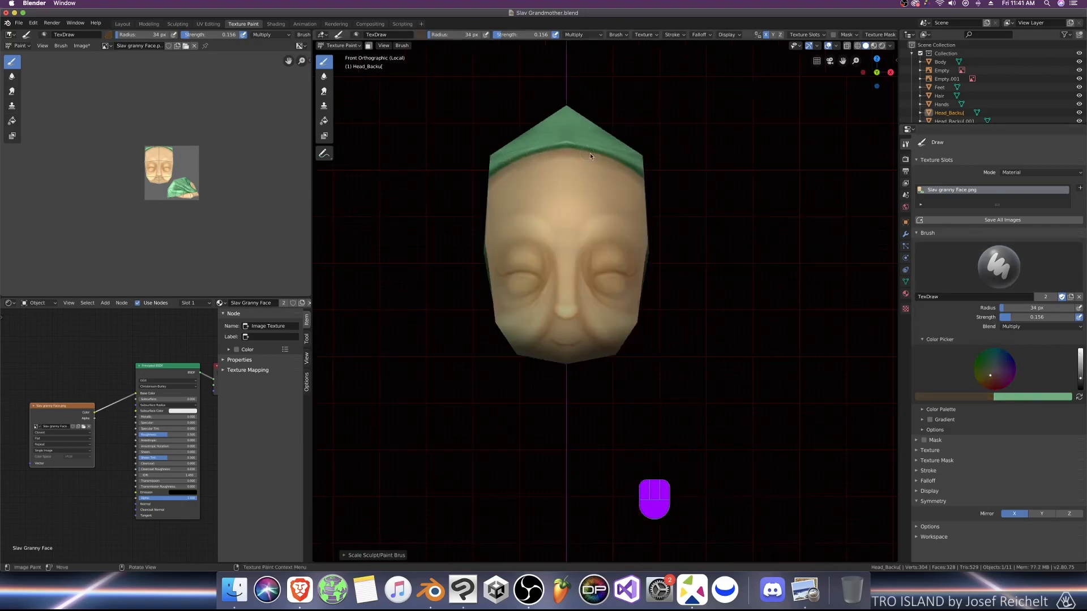
key(KP_3)
drag(590, 314, 587, 295)
Step: Shade the underside of the jaw and the neck skin bordering the headscarf with the dark brown, adjusting the brush size
middle_drag(563, 232, 600, 282)
key(bracketright)
key(bracketright)
key(bracketright)
drag(570, 345, 591, 300)
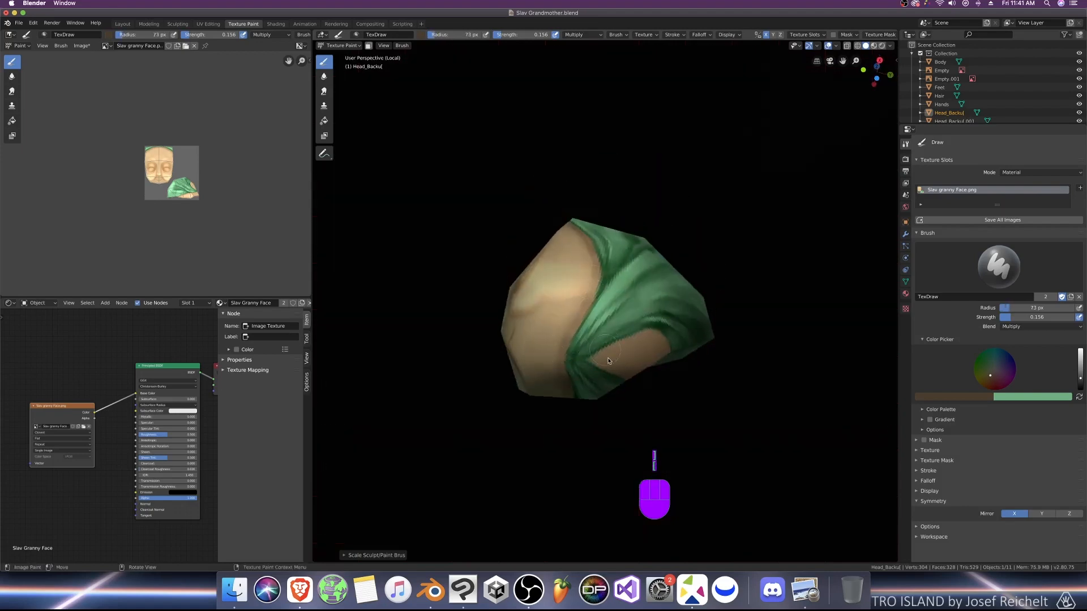
middle_drag(611, 338, 548, 335)
key(bracketleft)
key(bracketleft)
key(bracketleft)
mouse_move(639, 343)
mouse_down()
mouse_move(647, 271)
mouse_move(671, 273)
mouse_move(649, 334)
mouse_move(667, 288)
mouse_up()
Step: Enlarge the brush to 58 px, darken the area beside the neck opening under the headscarf, and reduce the radius to 32 px
key(bracketright)
key(bracketright)
key(bracketright)
key(bracketright)
key(bracketright)
key(bracketright)
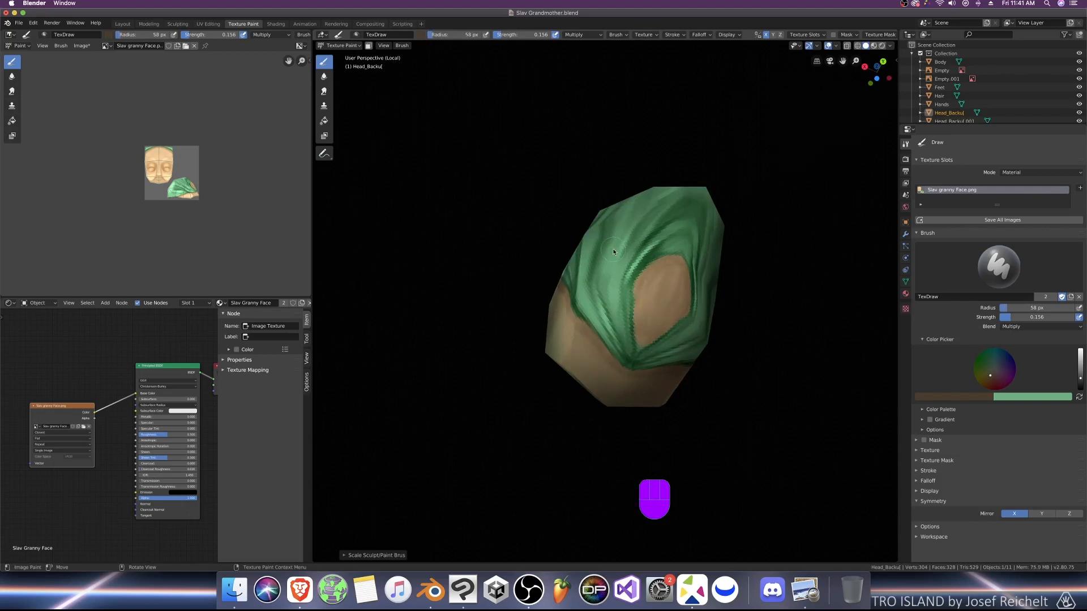
drag(614, 252, 635, 307)
key(bracketleft)
key(bracketleft)
key(bracketleft)
key(bracketleft)
key(bracketleft)
key(bracketleft)
key(KP_1)
key(KP_3)
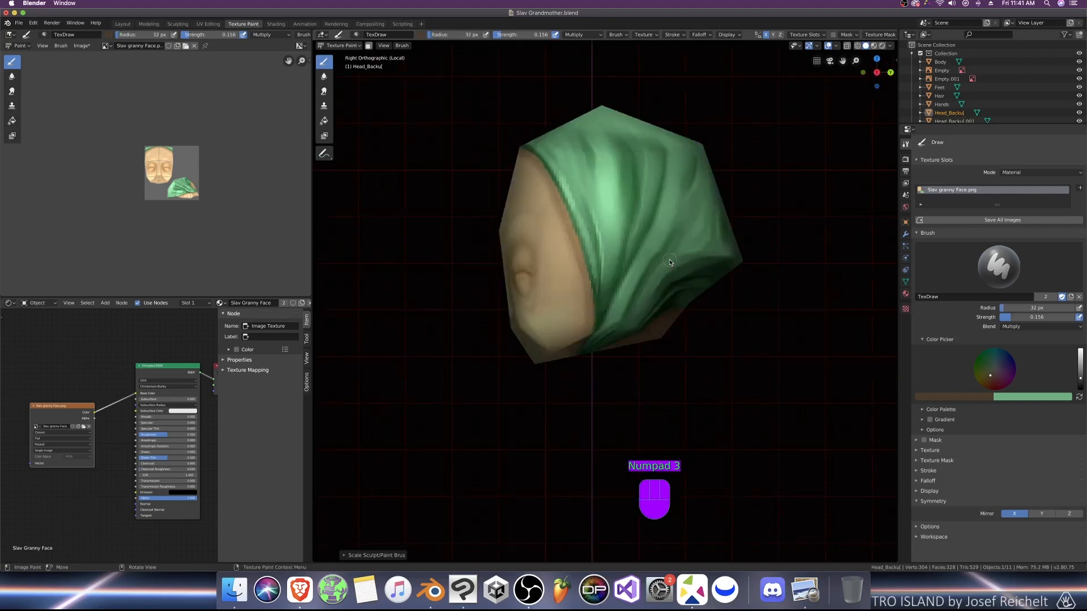
Step: Shrink the brush and darken the smile fold running from beside the nose past the mouth corner
key(KP_1)
key(bracketleft)
key(bracketleft)
key(bracketleft)
key(bracketleft)
key(bracketleft)
key(bracketleft)
drag(558, 317, 592, 337)
Step: Reduce the brush radius to 7 px or smaller and darken the crease line of the closed eyelids
key(bracketleft)
key(bracketleft)
key(bracketleft)
key(bracketleft)
key(bracketleft)
key(bracketright)
key(bracketright)
key(bracketright)
key(bracketright)
key(bracketright)
key(bracketright)
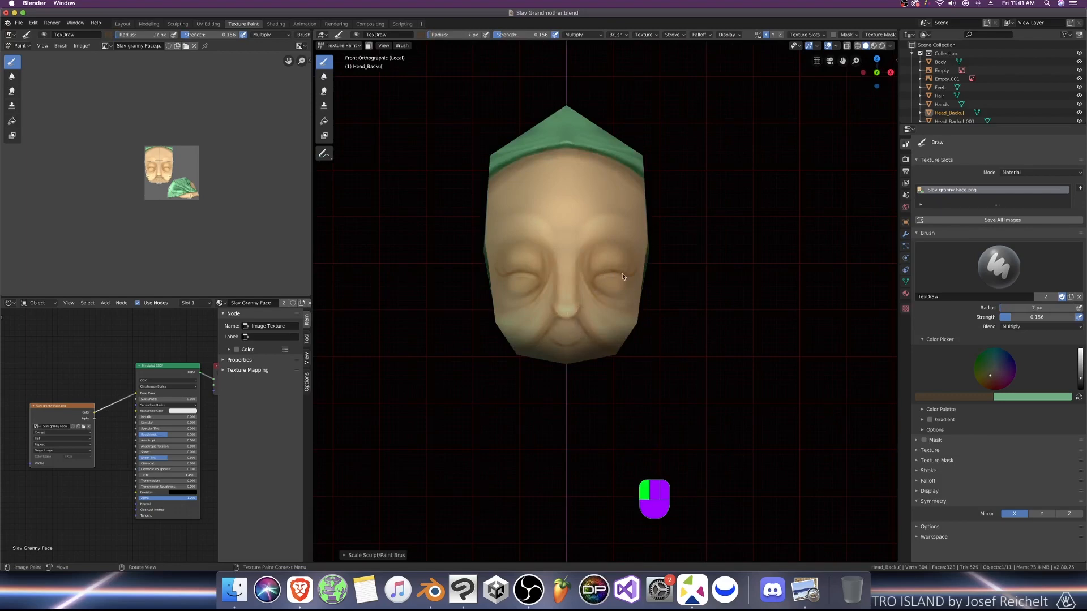
key(bracketleft)
key(bracketleft)
key(bracketleft)
key(bracketleft)
key(bracketleft)
key(bracketleft)
drag(615, 275, 619, 277)
key(bracketleft)
key(bracketleft)
key(bracketleft)
key(bracketleft)
Step: Shade the underside of the nose from below with the dark brown, enlarging the brush radius to 27 px
mouse_move(663, 385)
middle_down()
mouse_move(638, 341)
mouse_move(667, 315)
middle_up()
drag(536, 267, 566, 254)
key(bracketright)
key(bracketright)
key(bracketright)
key(bracketright)
key(bracketright)
key(bracketright)
key(bracketright)
drag(561, 261, 551, 259)
key(KP_1)
mouse_move(668, 365)
middle_down()
mouse_move(641, 320)
mouse_move(639, 285)
middle_up()
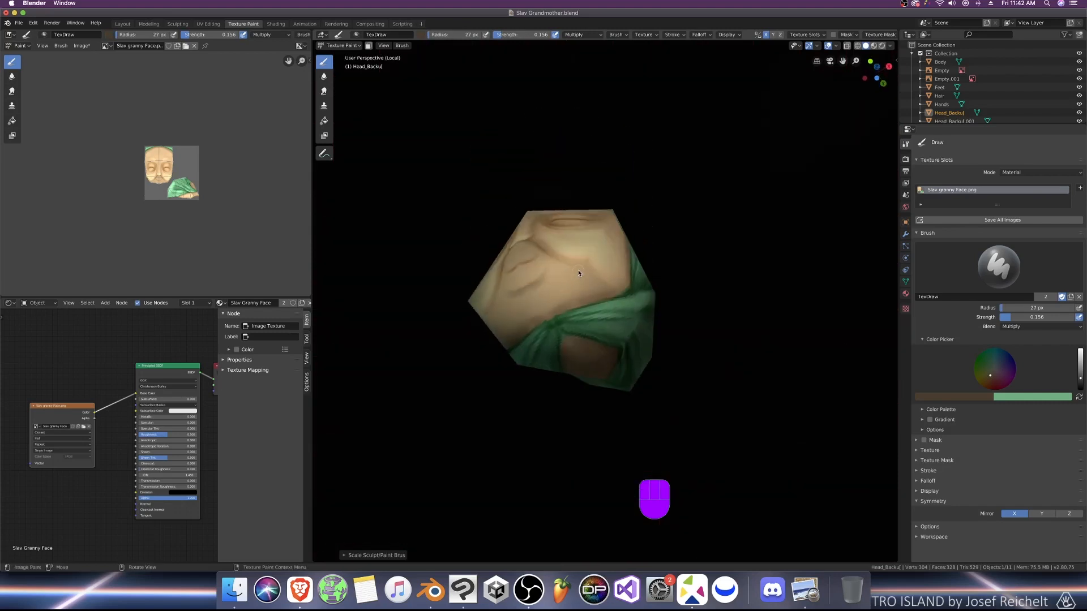
Step: Enlarge the brush considerably and shade the lower cheek beside the smile fold from below with the dark brown
key(bracketright)
key(bracketright)
key(bracketright)
key(bracketright)
key(bracketright)
key(bracketright)
key(bracketright)
key(bracketright)
key(bracketright)
key(bracketright)
mouse_move(570, 267)
mouse_down()
mouse_move(545, 291)
mouse_move(578, 276)
mouse_up()
middle_drag(579, 274, 589, 301)
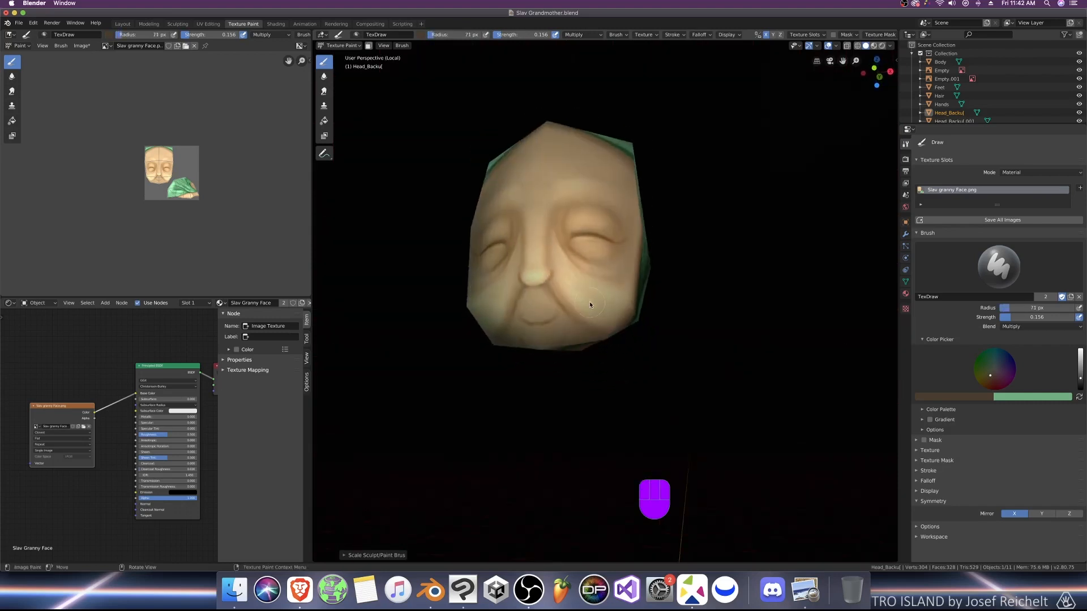
Step: Reduce the brush radius to about 26 px and paint horizontal wrinkle lines across the forehead
key(KP_1)
scroll(589, 301, up, 2)
key(bracketleft)
key(bracketleft)
key(bracketleft)
key(bracketleft)
key(bracketleft)
key(bracketleft)
key(bracketleft)
key(bracketleft)
key(bracketleft)
key(bracketleft)
key(bracketleft)
key(bracketleft)
key(bracketleft)
key(bracketleft)
key(bracketleft)
key(bracketleft)
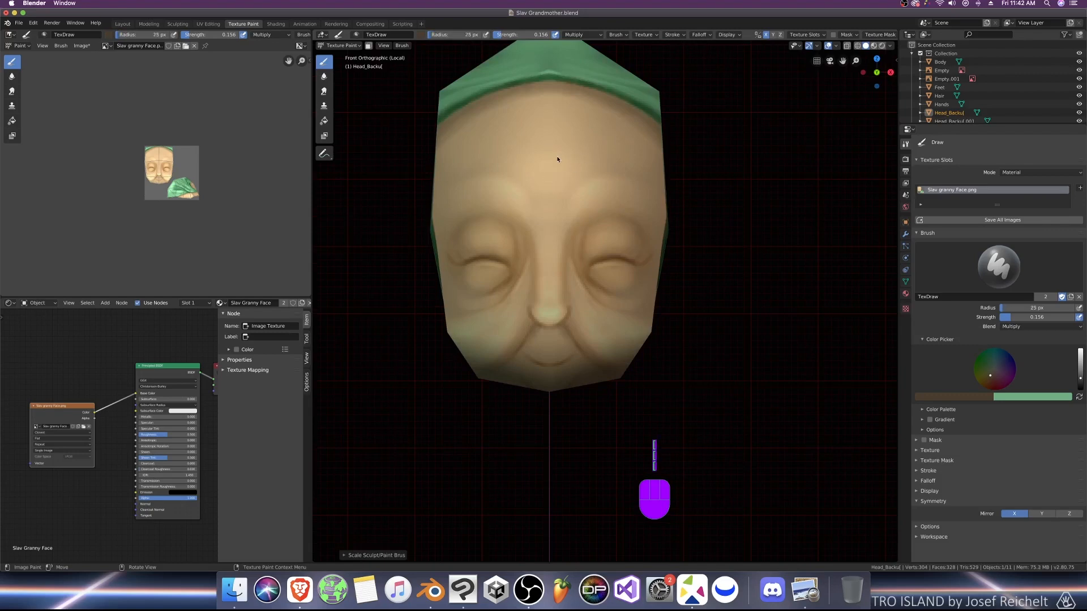
mouse_move(554, 151)
mouse_down()
mouse_move(627, 152)
mouse_move(559, 151)
mouse_move(559, 131)
mouse_move(583, 133)
mouse_move(575, 150)
mouse_move(617, 149)
mouse_up()
drag(541, 130, 583, 133)
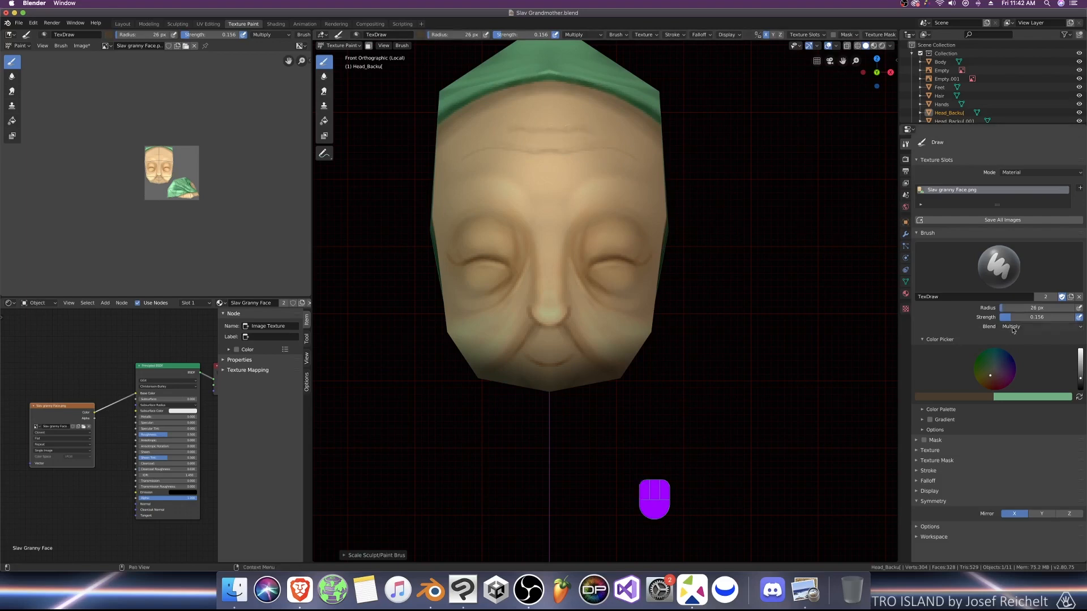
Step: Set the brush blend to Add and brighten the skin between the forehead wrinkles, enlarging the radius to 74 px
click(1013, 328)
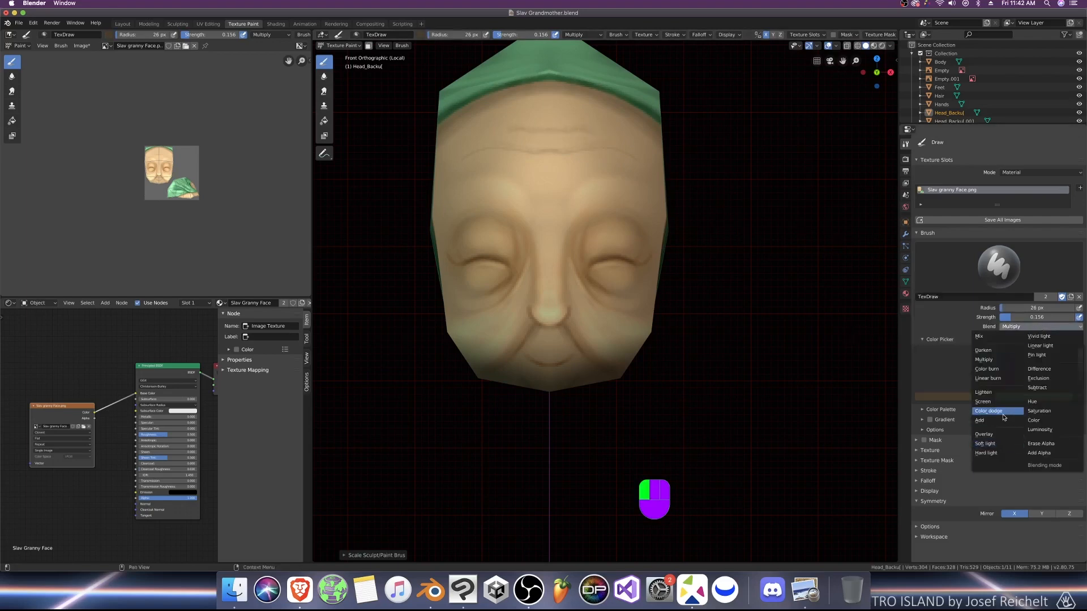
click(1003, 420)
scroll(594, 157, up, 3)
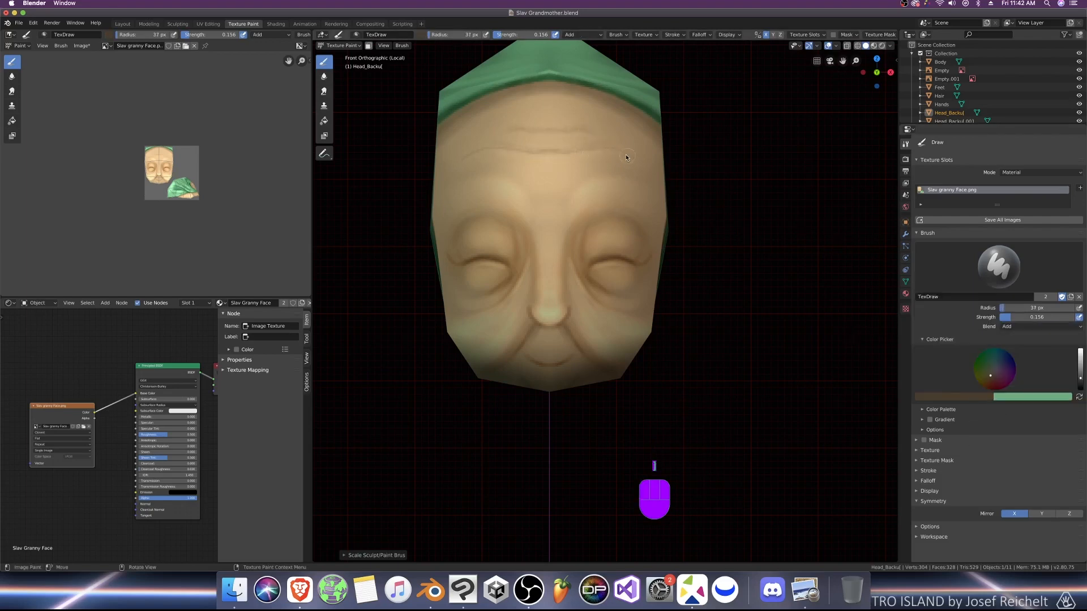
key(bracketright)
key(bracketright)
key(bracketright)
mouse_move(583, 142)
mouse_down()
mouse_move(566, 141)
mouse_move(610, 135)
mouse_move(556, 119)
mouse_move(569, 118)
mouse_up()
key(bracketright)
key(bracketright)
key(bracketright)
key(bracketright)
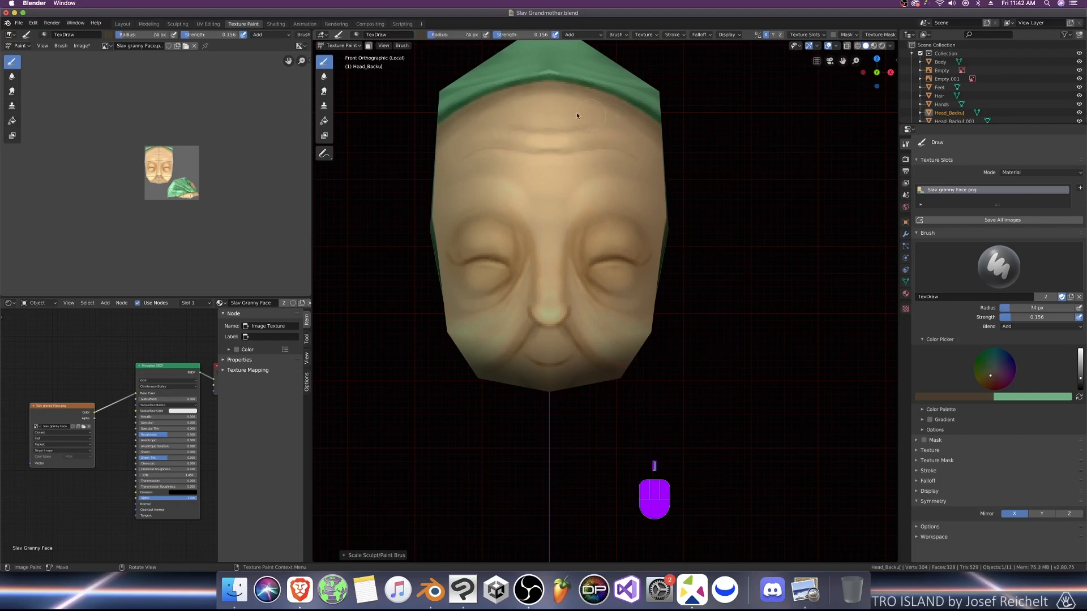
Step: Set the brush blend back to Multiply and enlarge the radius to 150 px over the side of the head
key(KP_3)
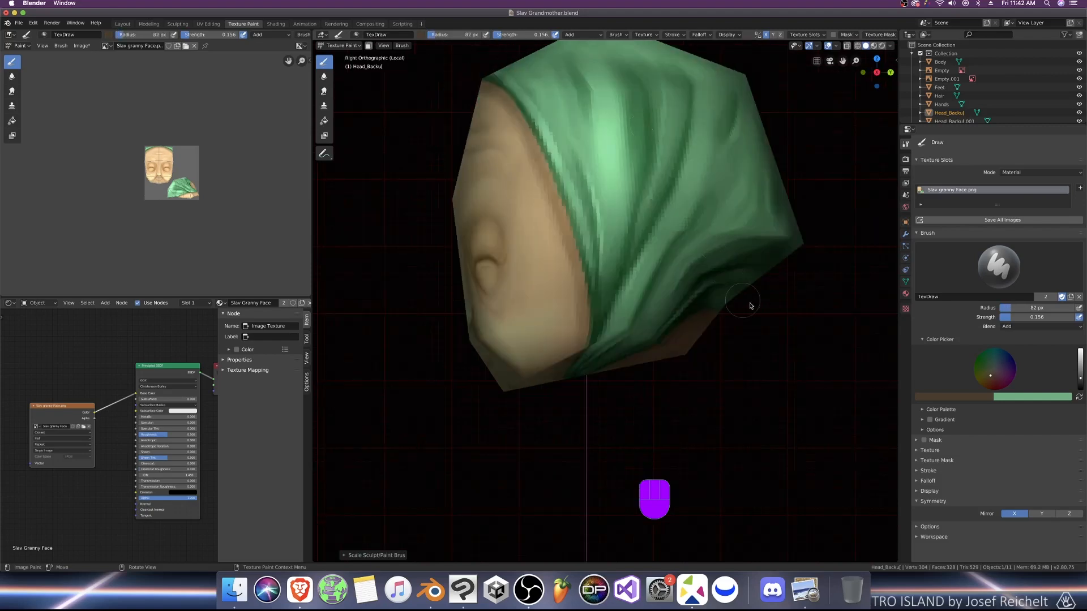
click(1013, 326)
click(983, 359)
key(bracketright)
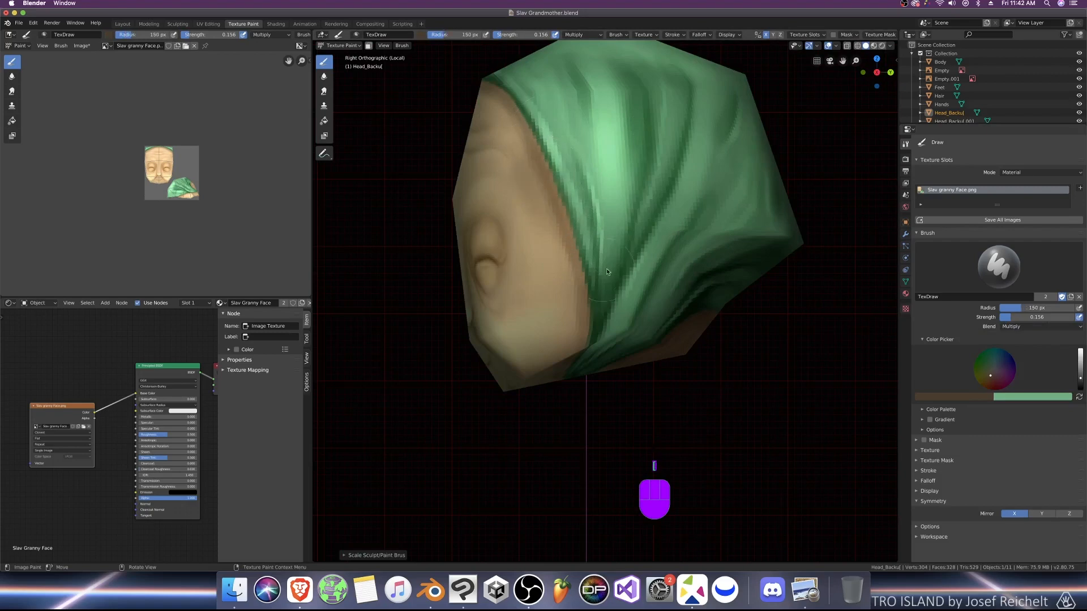
Step: Save the Blender project and save the painted face texture to its image file
key(KP_1)
scroll(638, 227, down, 4)
key(super+s)
click(81, 46)
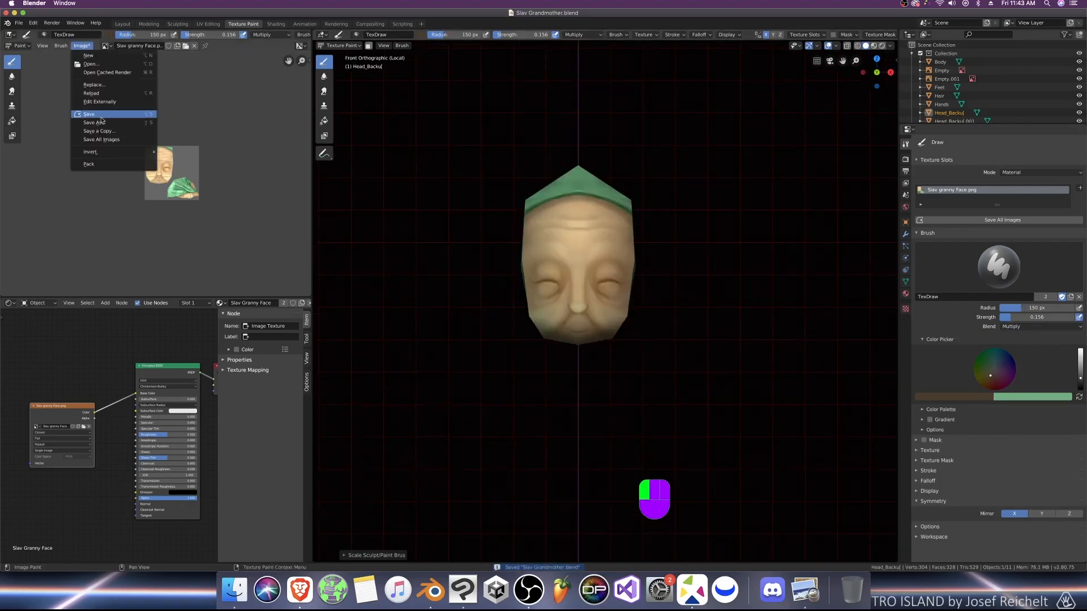
click(101, 122)
click(1058, 46)
scroll(696, 307, up, 7)
key(super+s)
Step: Shrink the brush to 25 px, darken the closed eyelid lines and extend them into small outer lashes, then reduce it to 19 px
key(bracketleft)
key(bracketleft)
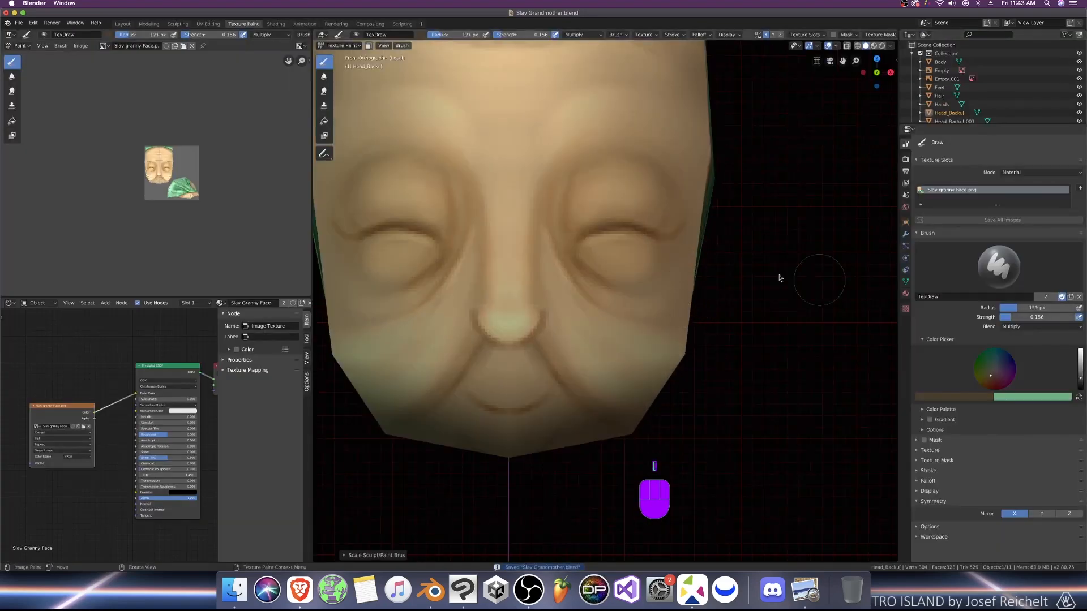
key(bracketleft)
key(bracketleft)
key(bracketleft)
key(bracketleft)
key(bracketleft)
key(bracketleft)
key(bracketleft)
key(bracketleft)
click(581, 238)
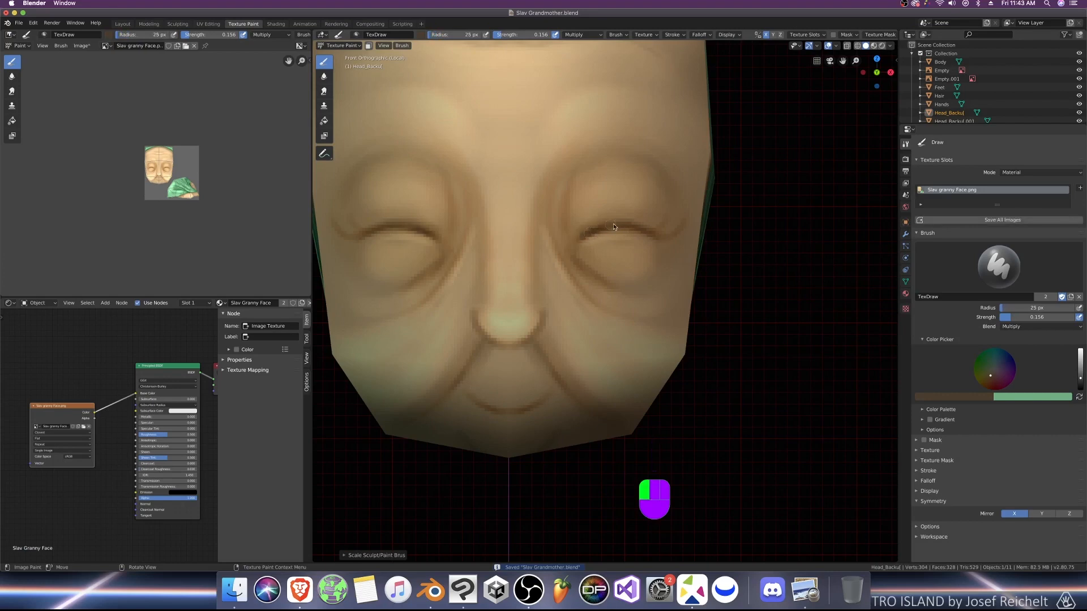
drag(612, 229, 655, 235)
mouse_move(583, 237)
mouse_down()
mouse_move(683, 226)
mouse_move(602, 228)
mouse_up()
key(bracketleft)
key(bracketleft)
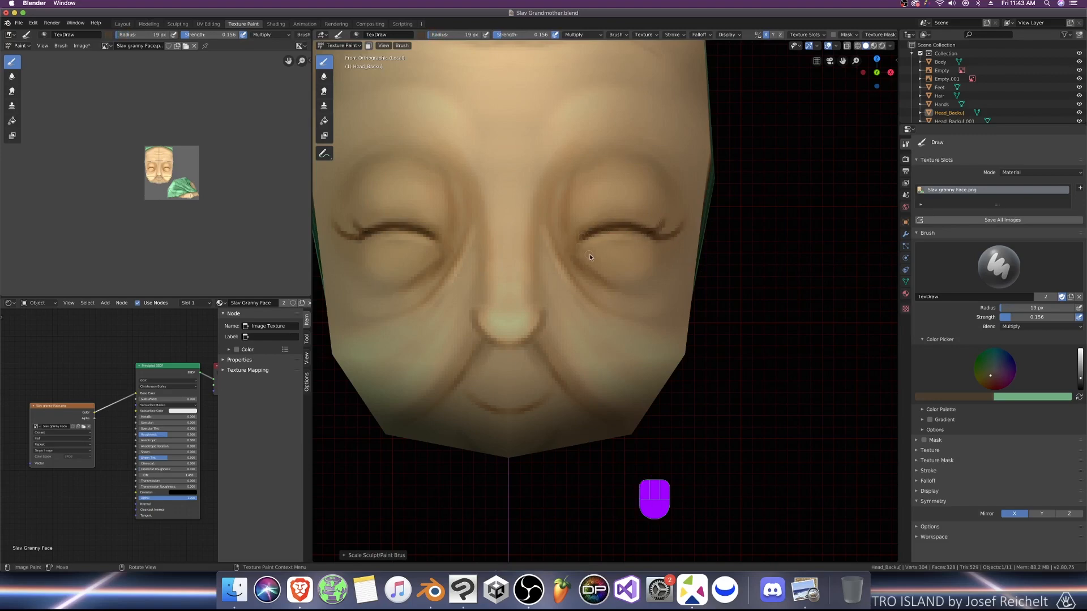
Step: Set the blend to Add and brighten the lower and upper eyelids, enlarging the brush radius up to 64 px
click(1039, 326)
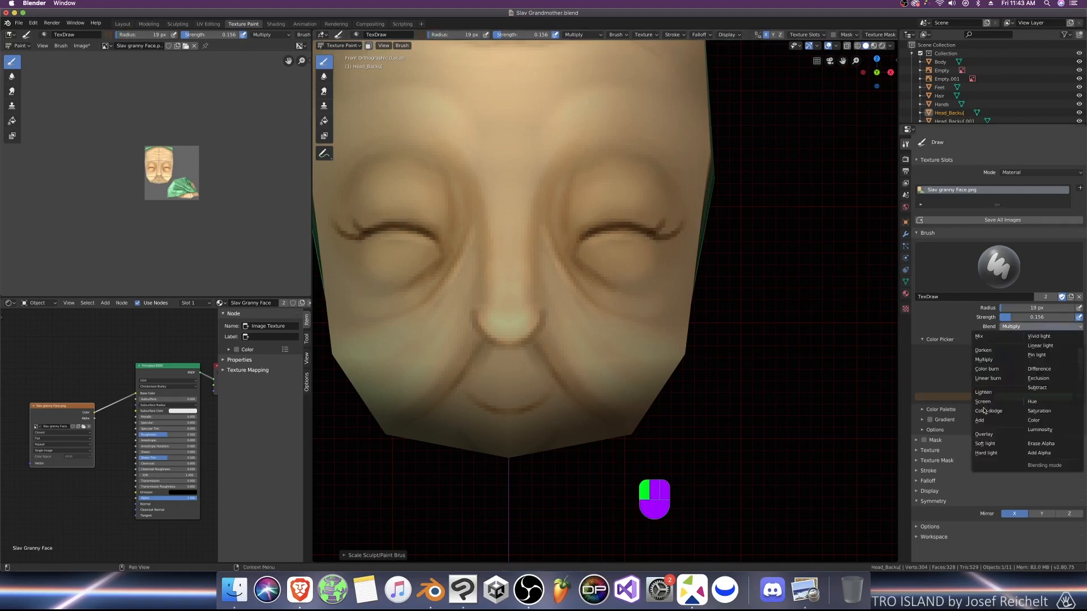
click(980, 420)
key(bracketright)
mouse_move(600, 237)
mouse_down()
mouse_move(644, 240)
mouse_move(624, 245)
mouse_move(612, 277)
mouse_up()
key(bracketright)
key(bracketright)
key(bracketright)
key(bracketright)
key(bracketright)
key(bracketright)
key(bracketright)
key(bracketright)
key(bracketright)
mouse_move(609, 204)
mouse_down()
mouse_move(637, 196)
mouse_move(629, 172)
mouse_up()
key(bracketright)
key(bracketright)
drag(650, 216, 654, 212)
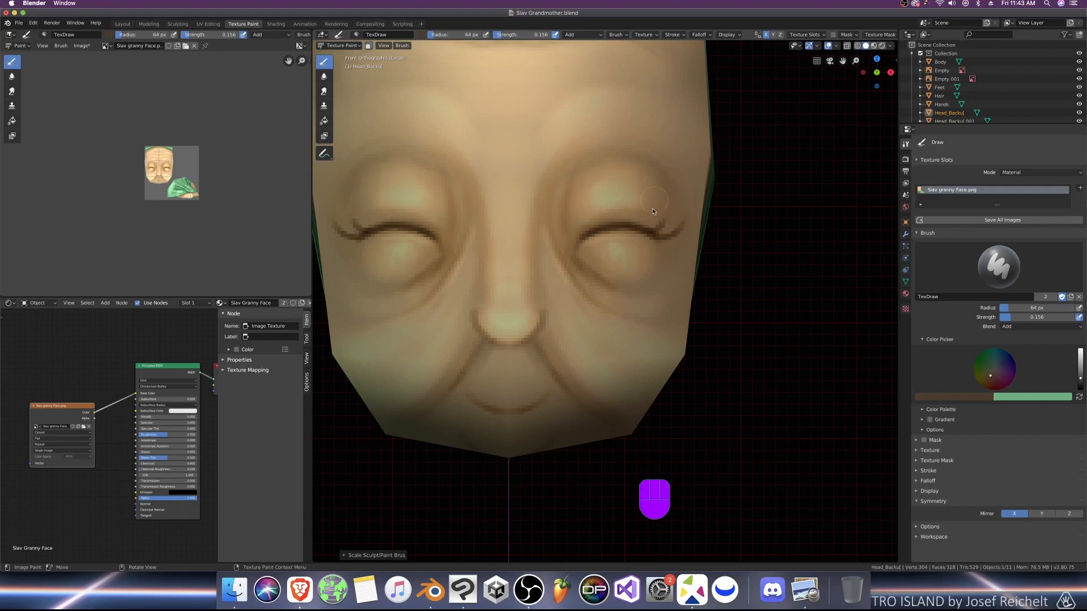
Step: Add highlights along the nose bridge and over the brows, and enlarge the brush radius to 77 px
drag(516, 314, 510, 249)
drag(509, 308, 508, 261)
drag(614, 131, 665, 155)
key(bracketright)
key(bracketright)
key(bracketright)
Step: Blend the cheek shading beside the smile folds with the Soften brush, raising its strength to 0.429 and reducing the radius to 76 px
middle_drag(589, 300, 534, 392)
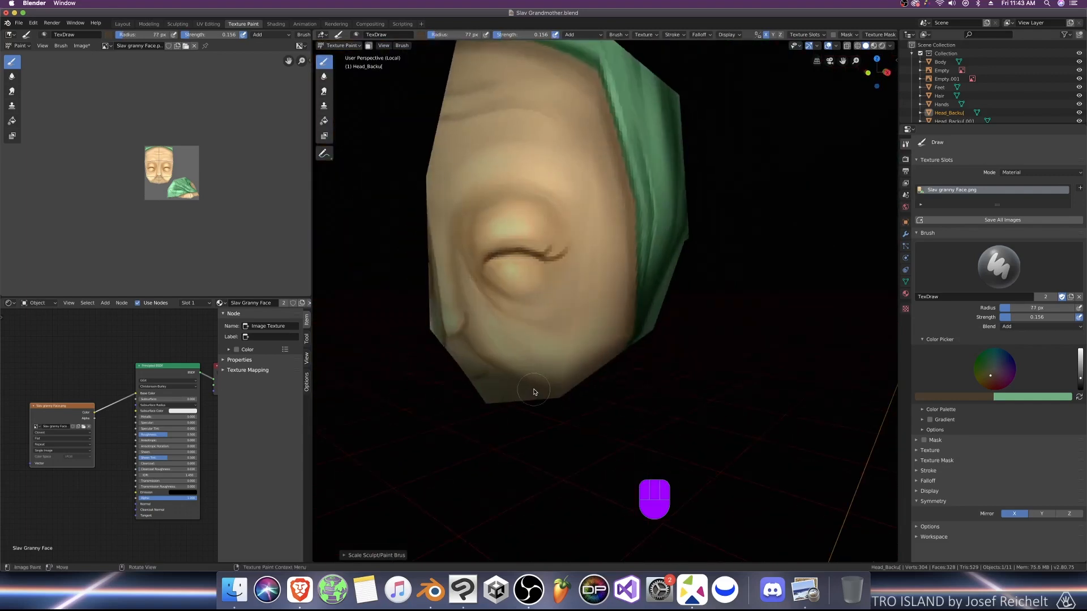
click(324, 76)
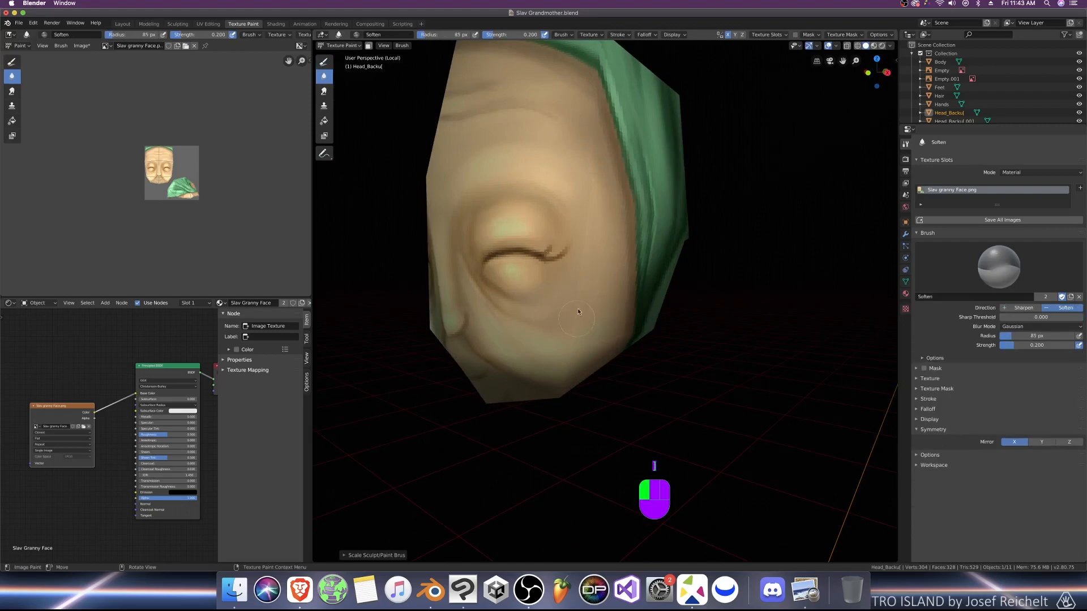
drag(511, 344, 508, 333)
key(KP_1)
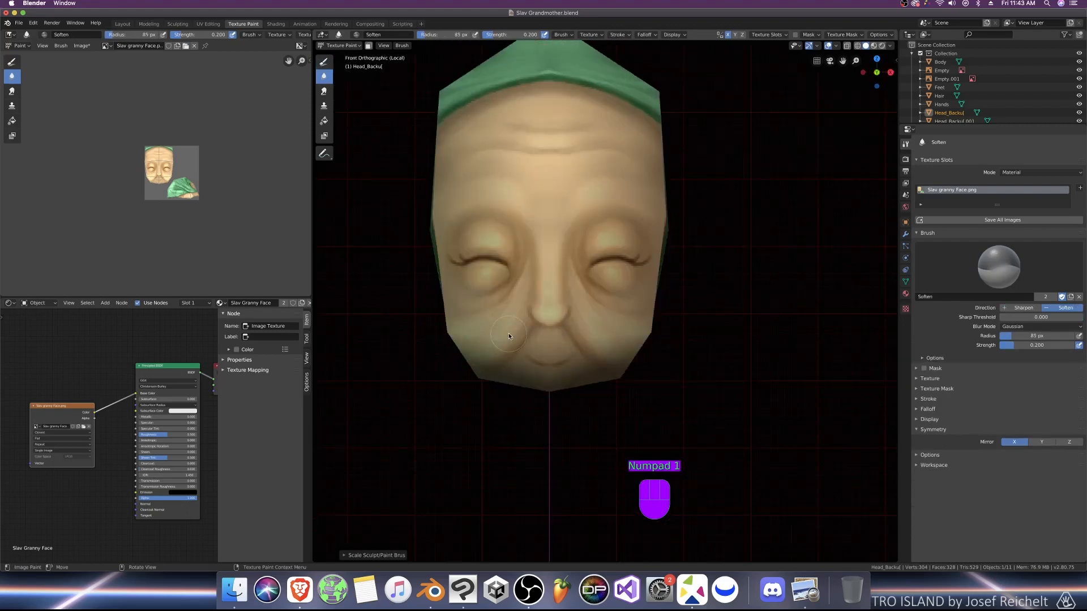
key(bracketleft)
drag(582, 324, 596, 311)
drag(1017, 346, 1032, 347)
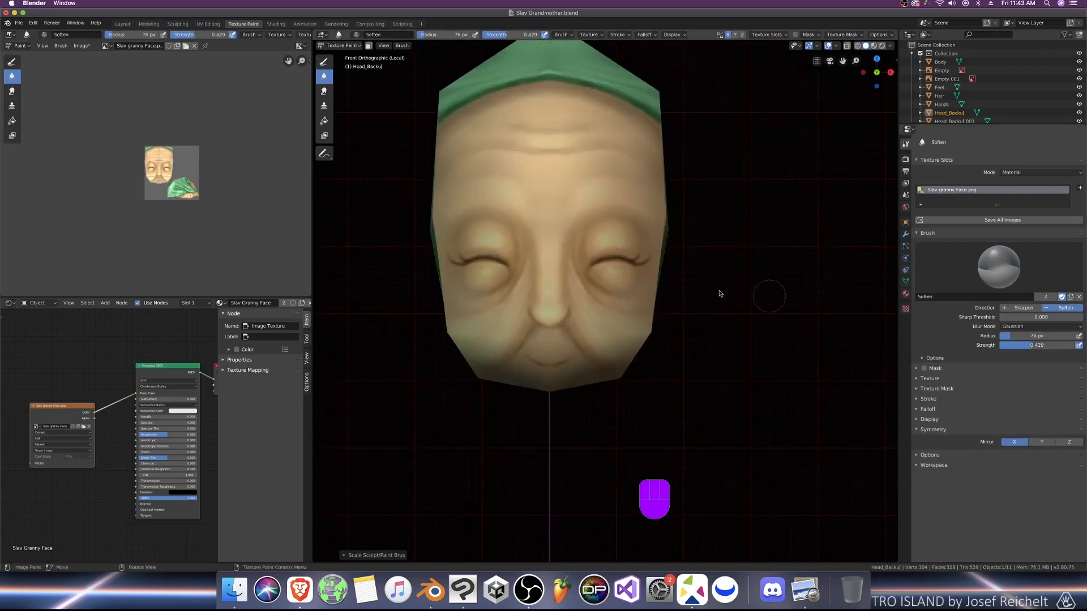
drag(601, 327, 625, 313)
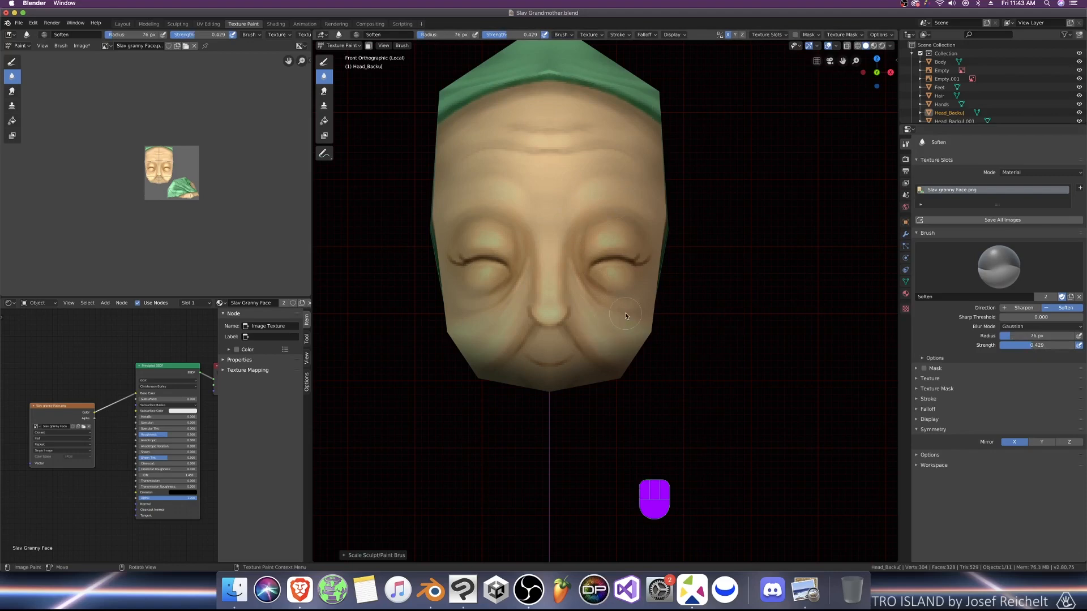
Step: Return to the Draw brush with Add blending, turn off X mirroring and reduce the radius to 38 px for the eye
click(324, 62)
click(1032, 326)
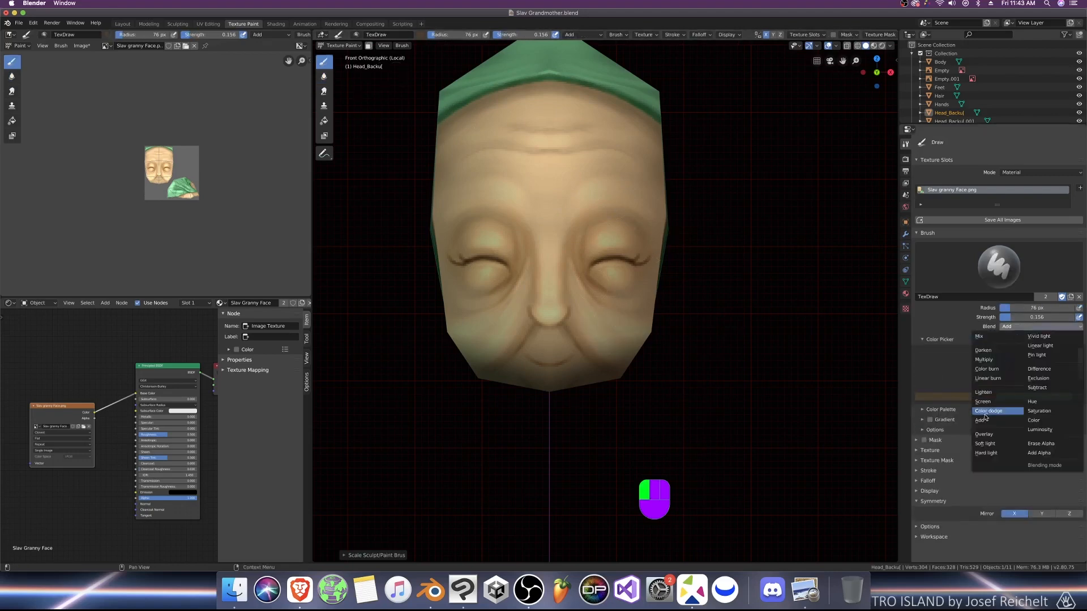
click(1005, 420)
middle_drag(644, 313, 612, 315)
scroll(622, 316, up, 3)
click(1013, 515)
key(bracketleft)
key(bracketleft)
key(bracketleft)
key(bracketleft)
key(bracketleft)
key(bracketleft)
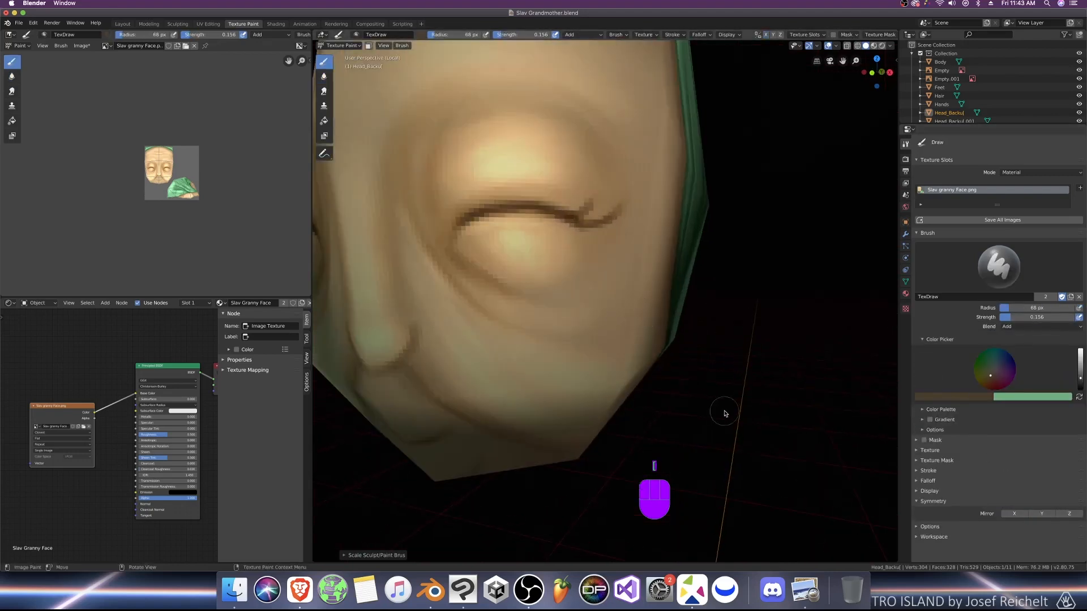
Step: Try a brown highlight stroke on the closed eyelid line and change the brush colour to a light grey
drag(573, 215, 545, 211)
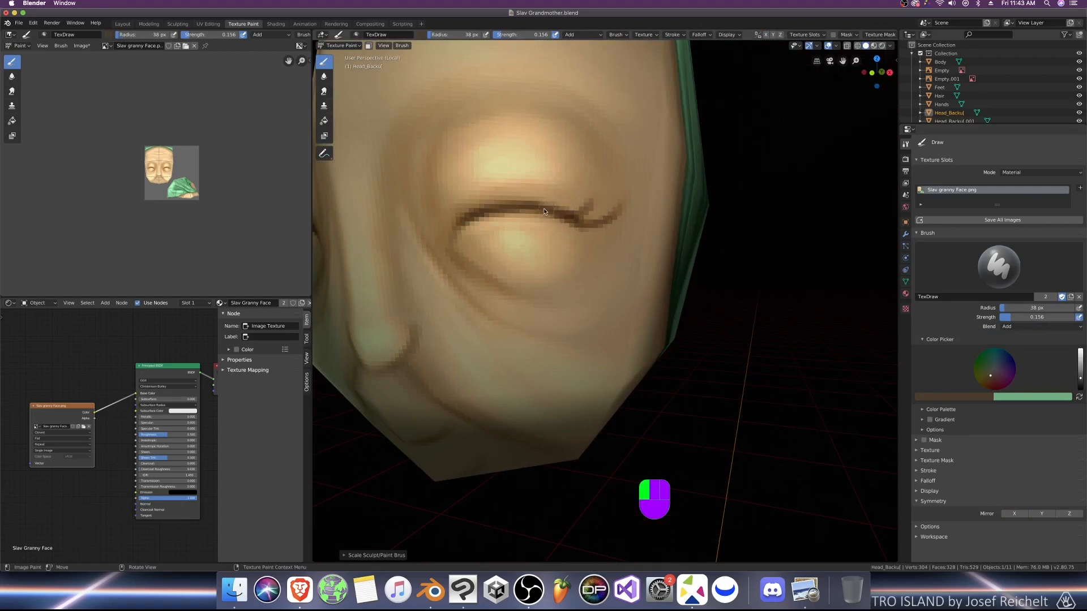
click(995, 368)
drag(1081, 378, 1081, 360)
Step: Try light grey glints on both eyelid lines, reduce the brush radius to 27 px and undo the trial strokes
drag(544, 209, 549, 210)
key(KP_1)
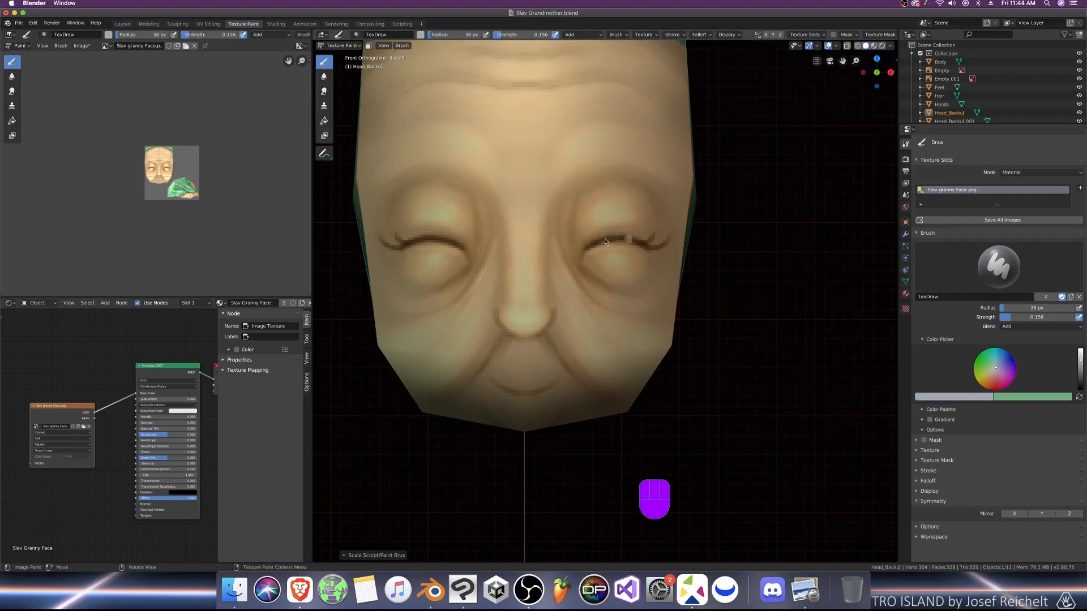
drag(417, 243, 426, 242)
key(bracketleft)
scroll(426, 242, down, 7)
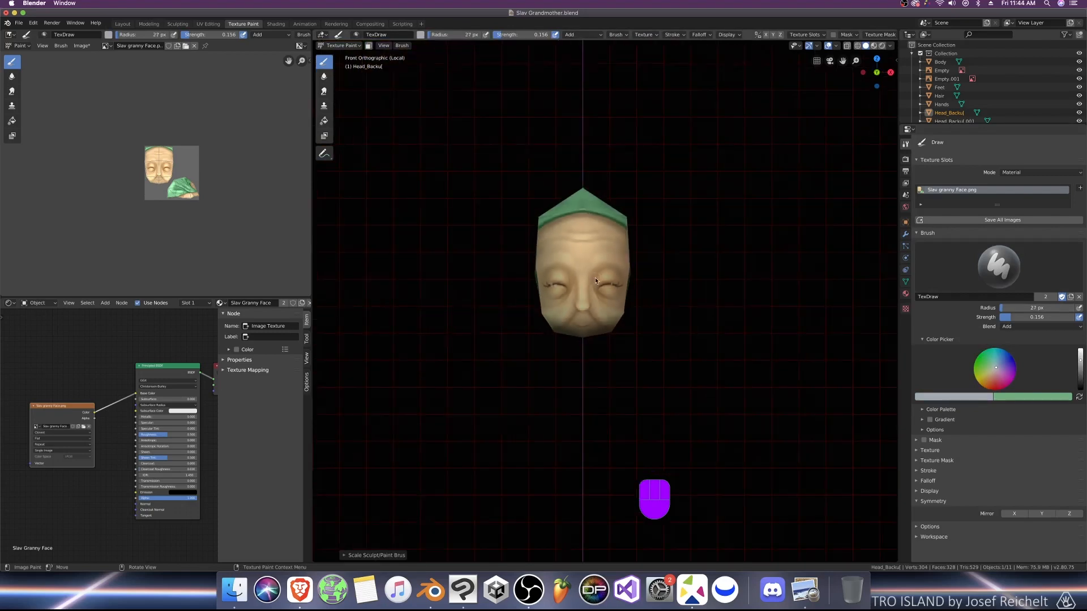
scroll(631, 357, up, 4)
key(super+z)
key(super+z)
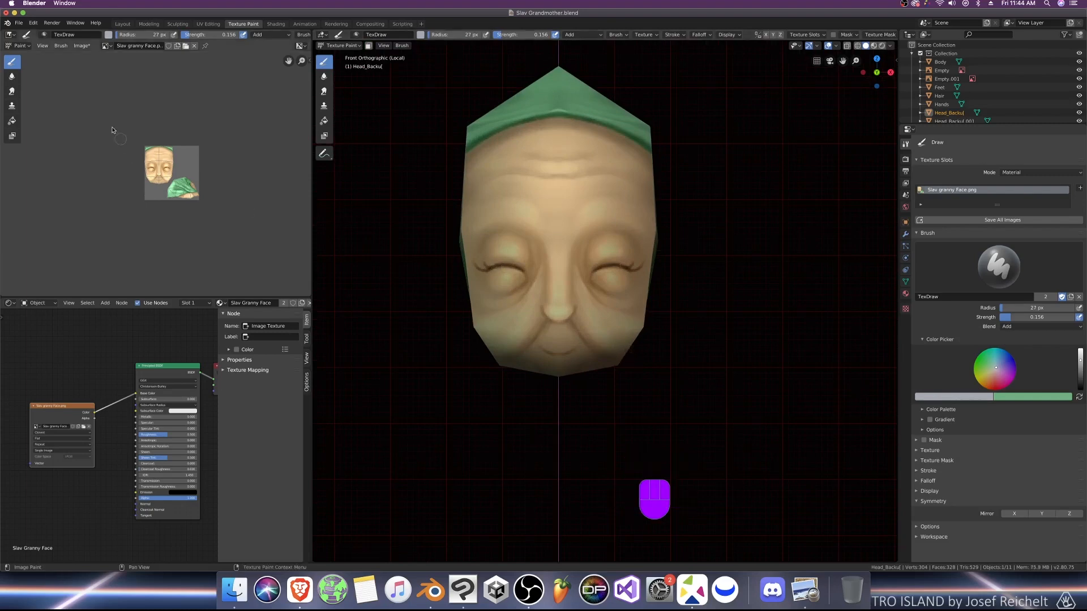
Step: Save the face texture image to its file
click(82, 45)
click(113, 127)
click(1064, 46)
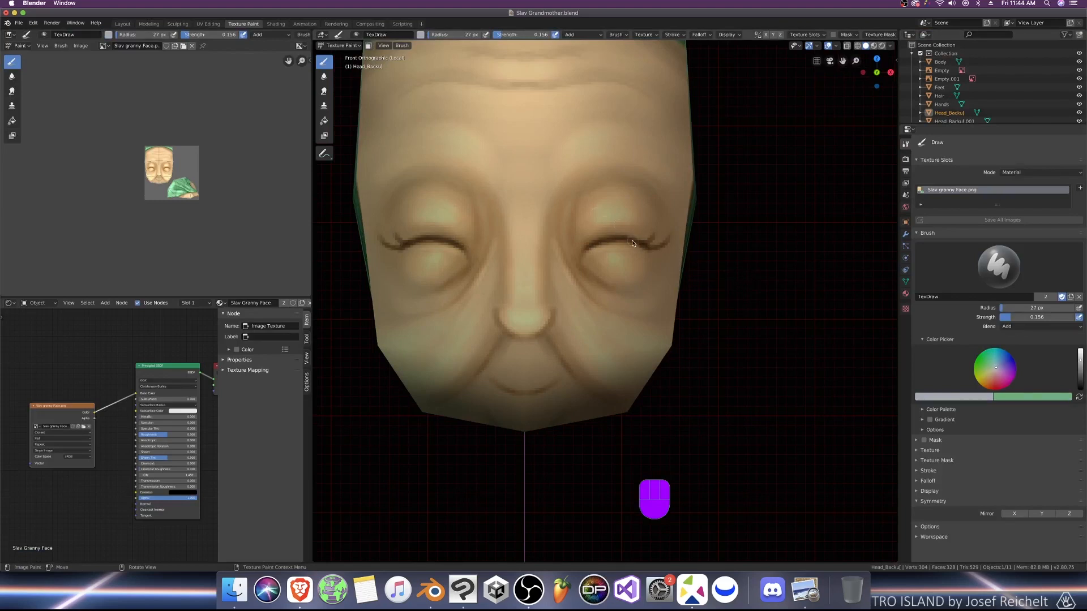
Step: Dab small light grey glints onto the dark eyelid lines of both closed eyes
click(633, 242)
click(632, 242)
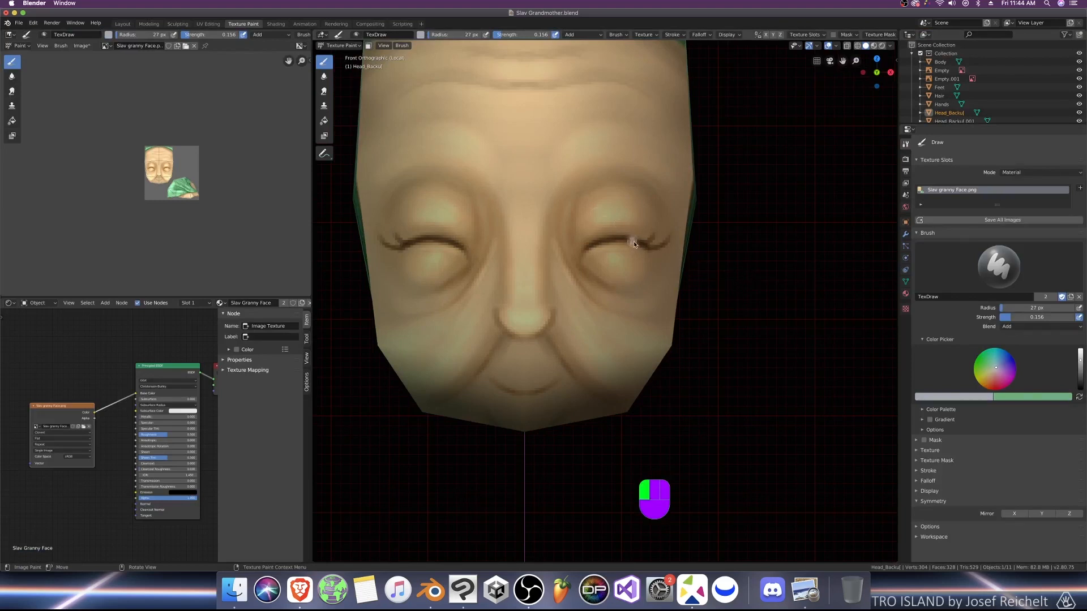
click(411, 245)
drag(418, 245, 426, 245)
scroll(616, 259, down, 8)
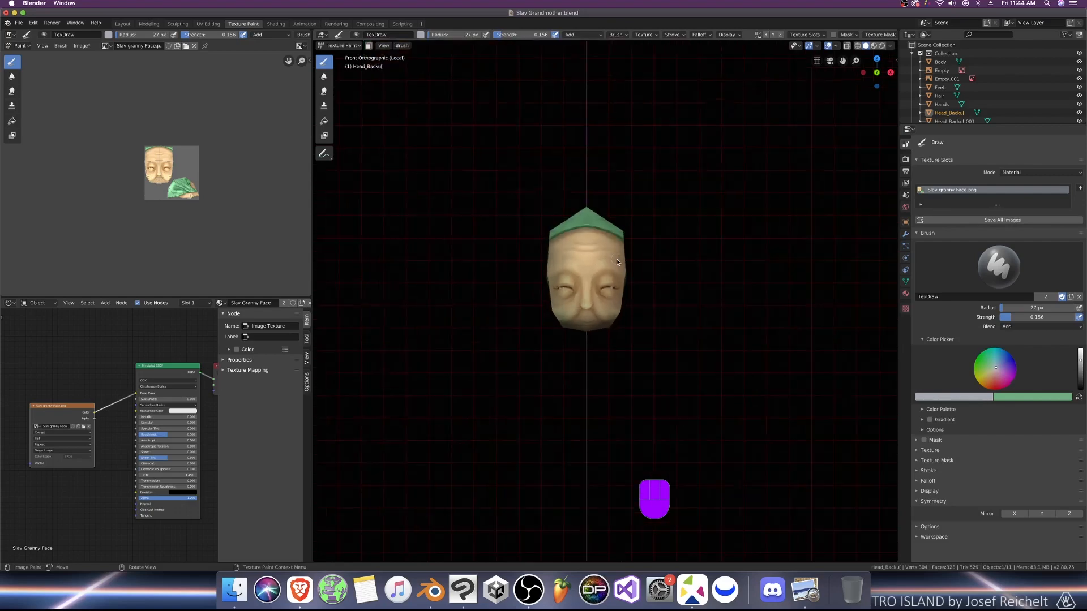
scroll(616, 259, up, 5)
middle_drag(617, 262, 601, 244)
Step: Paste the dark brown back as the brush colour, darken it slightly and set the blend to Multiply
click(951, 396)
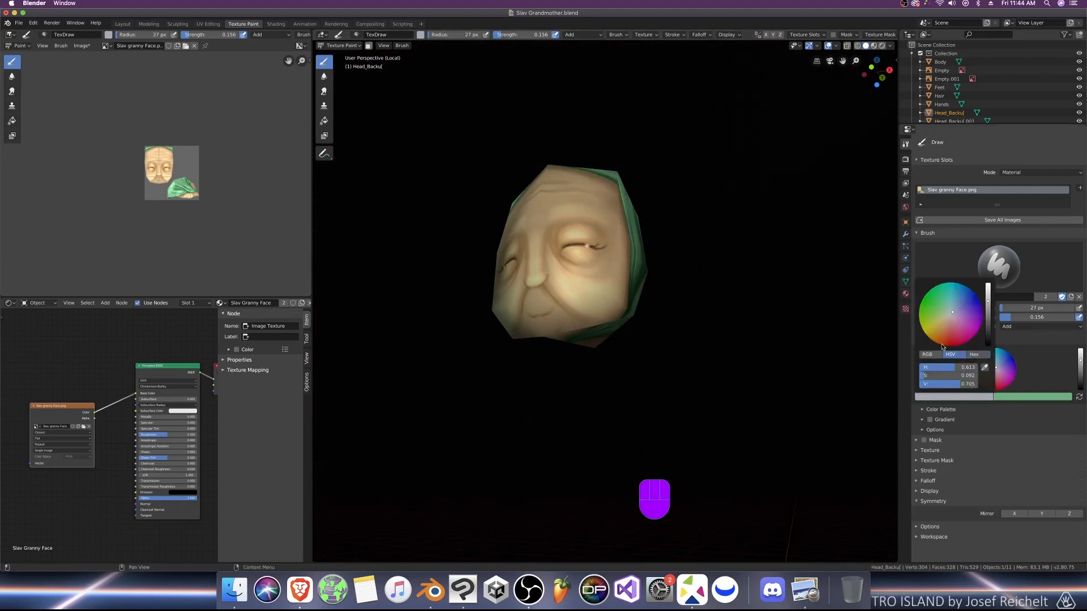
key(super+v)
key(Return)
drag(1080, 376, 1080, 382)
click(1013, 326)
click(1008, 362)
Step: Reduce the brush radius to 10 px and darken the fold lines on the side of the headscarf
key(KP_3)
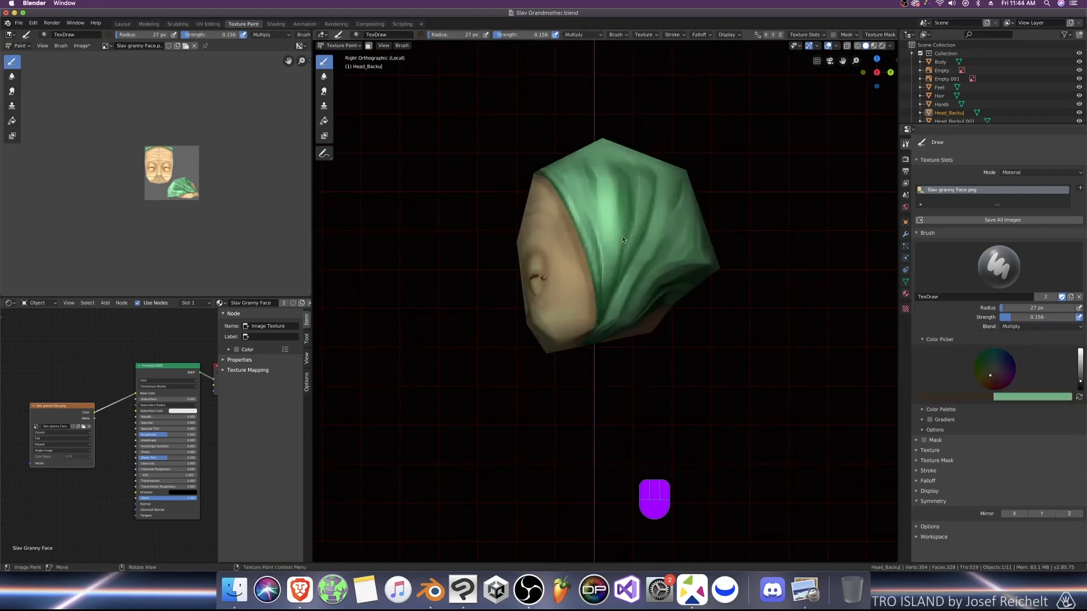
key(bracketleft)
key(bracketleft)
key(bracketleft)
mouse_move(601, 262)
mouse_down()
mouse_move(594, 292)
mouse_move(612, 286)
mouse_move(621, 262)
mouse_up()
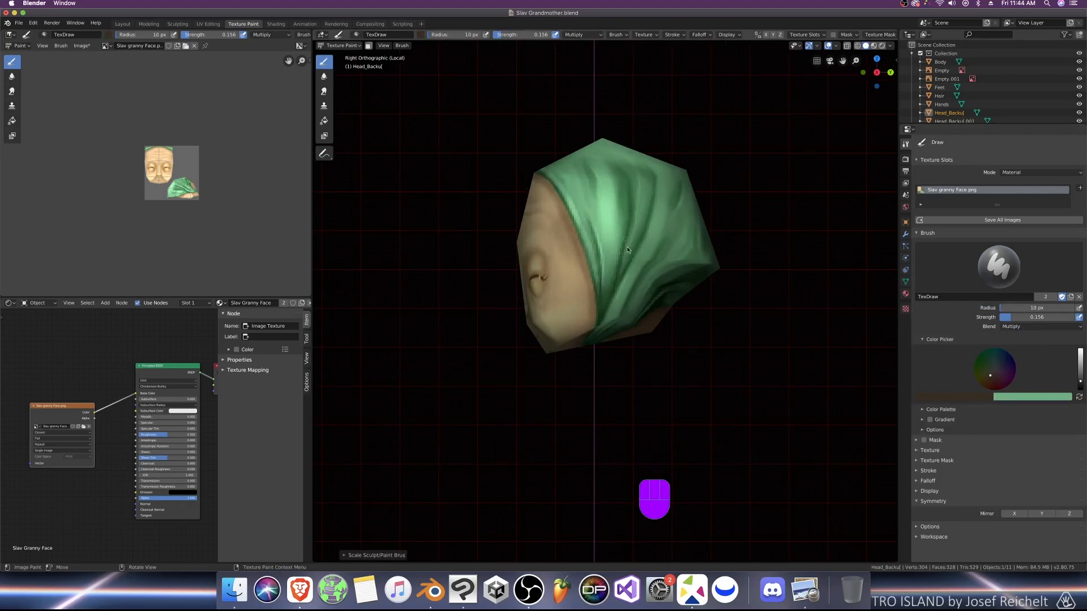
Step: Darken the headscarf creases near the chin and neck opening at 18 px, and the folds toward the back at 14 px
middle_drag(626, 246, 611, 337)
drag(611, 337, 602, 355)
drag(630, 303, 627, 289)
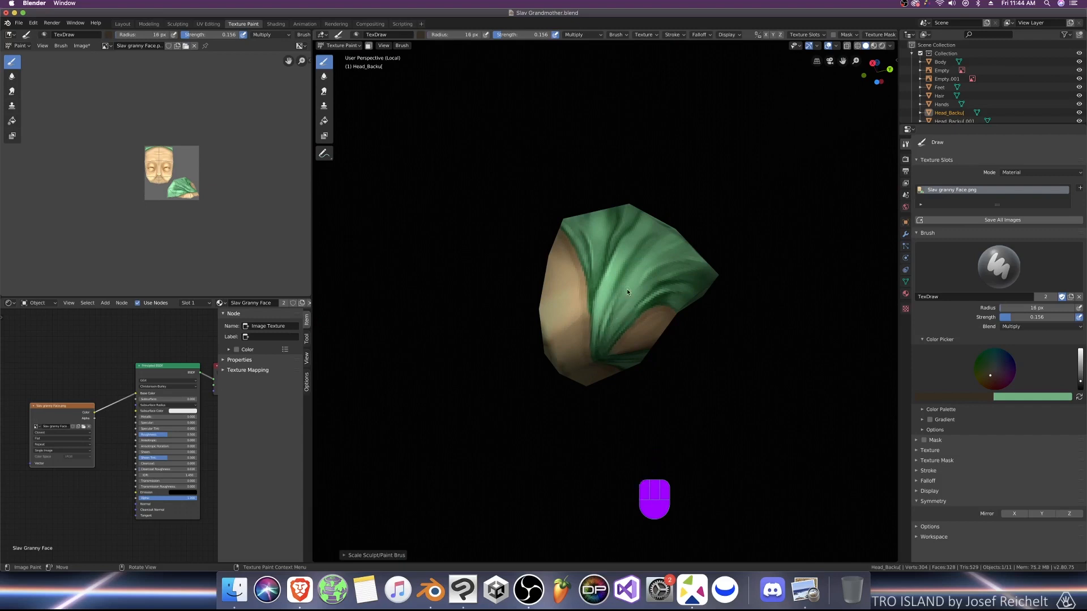
middle_drag(627, 290, 567, 292)
key(bracketleft)
mouse_move(638, 253)
mouse_down()
mouse_move(623, 270)
mouse_move(634, 238)
mouse_up()
mouse_move(638, 230)
middle_down()
mouse_move(650, 257)
mouse_move(657, 244)
middle_up()
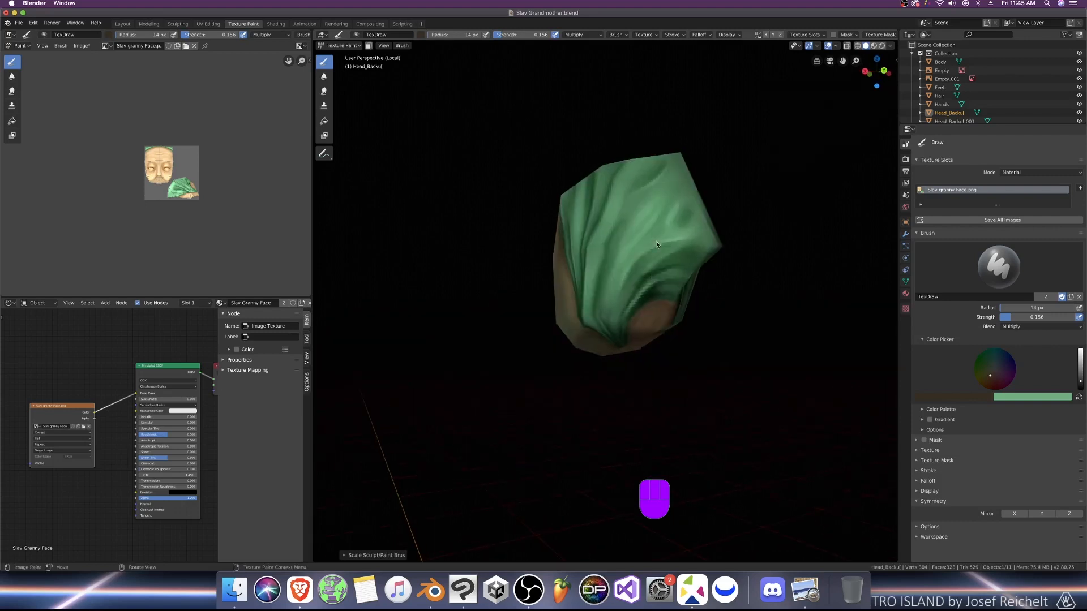
Step: Darken the headscarf's front edge and fold lines from the forehead down the side, reducing the brush radius to 10 px
key(KP_1)
middle_drag(656, 201, 583, 234)
drag(529, 216, 573, 267)
key(bracketleft)
key(bracketleft)
drag(516, 194, 545, 235)
drag(593, 285, 609, 303)
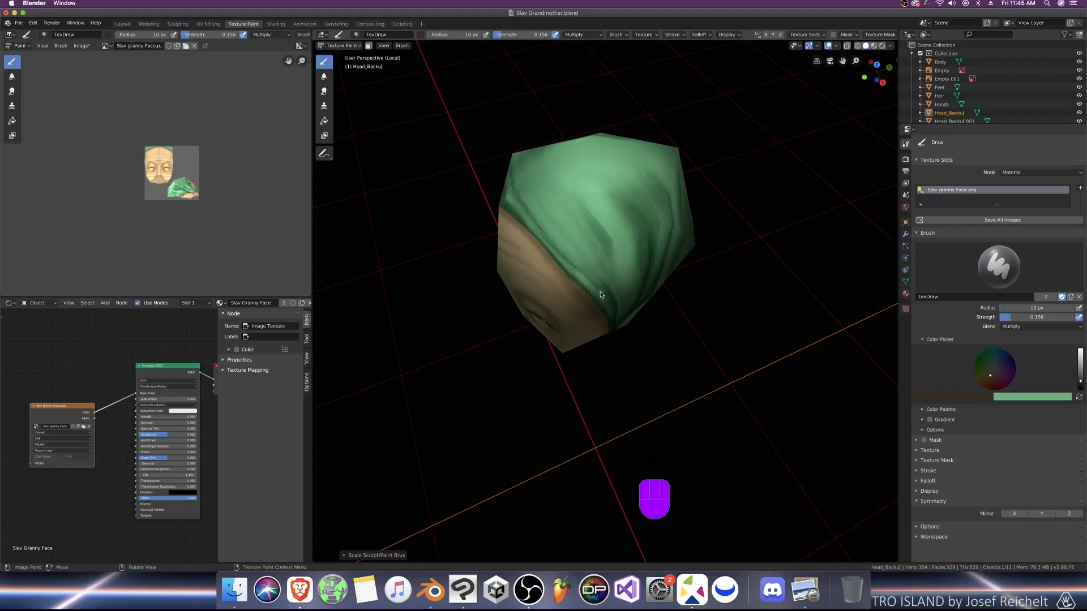
Step: Darken more fold lines on the side of the headscarf, raising the brush radius to 13 px
key(KP_3)
drag(561, 187, 592, 249)
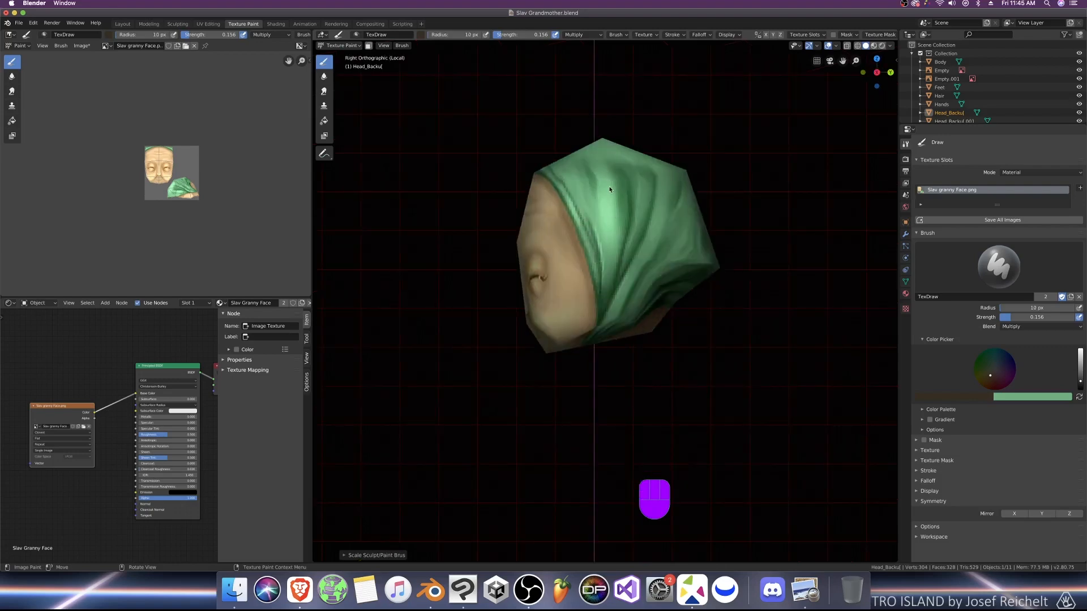
key(bracketright)
drag(595, 172, 620, 188)
middle_drag(651, 237, 697, 240)
key(KP_1)
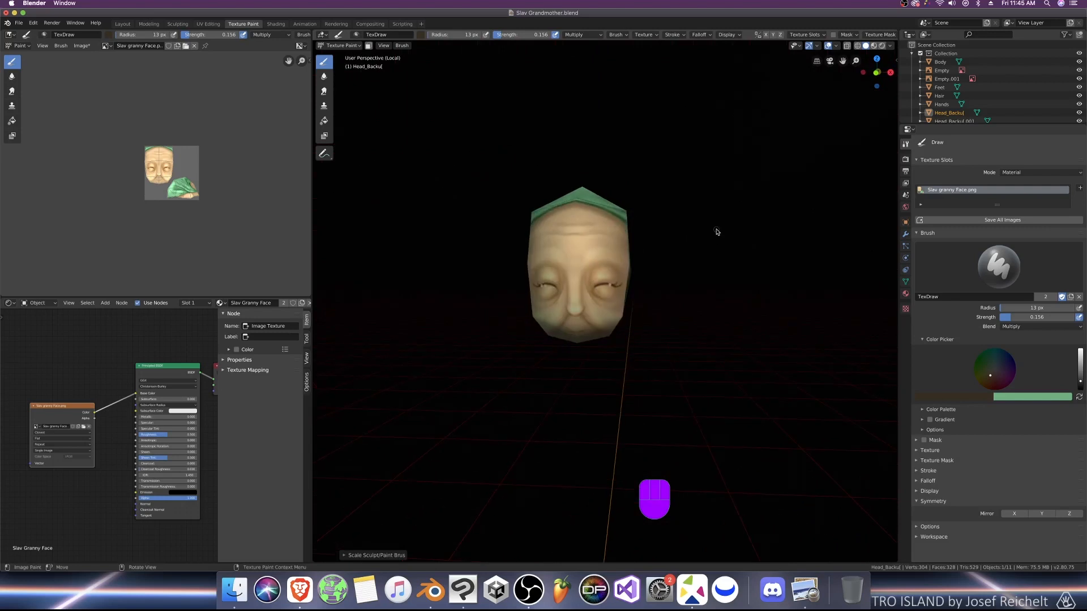
Step: Save the project and save the texture as a new version named Slav granny Face_1.png
key(super+s)
click(82, 45)
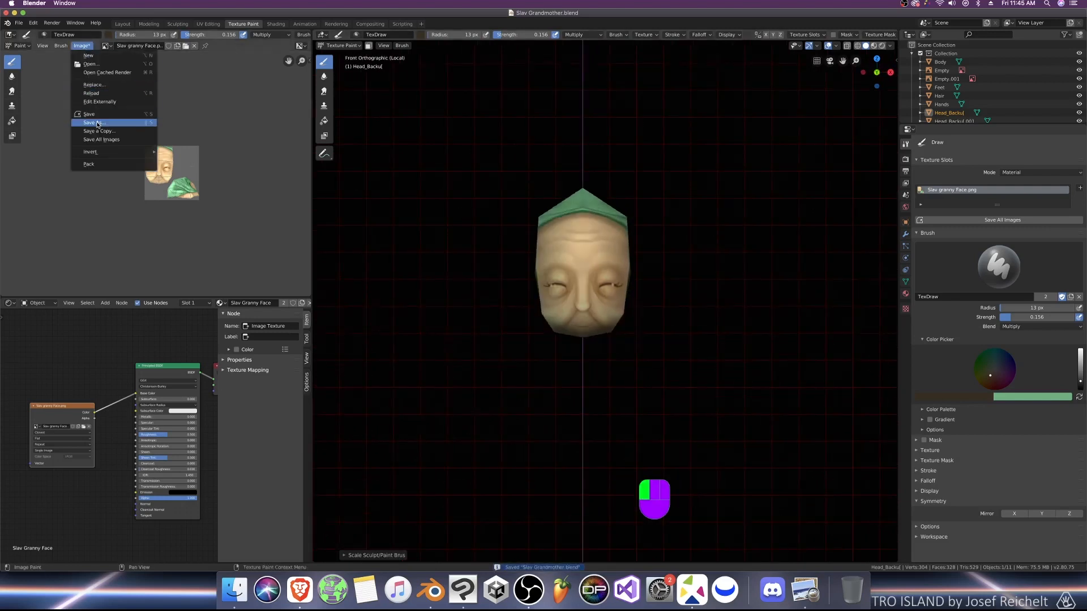
click(97, 124)
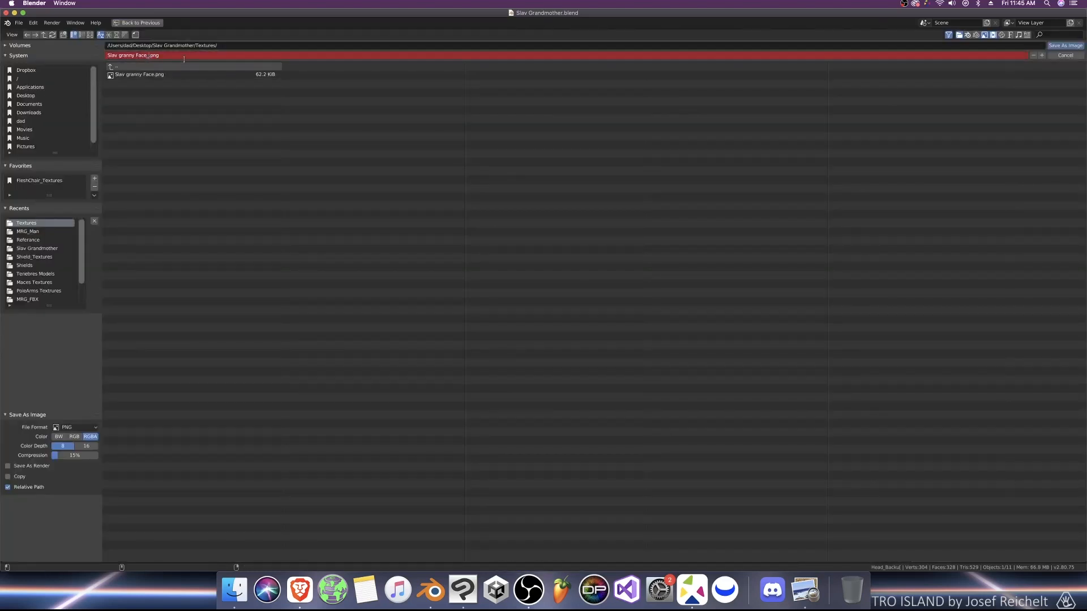
key(Return)
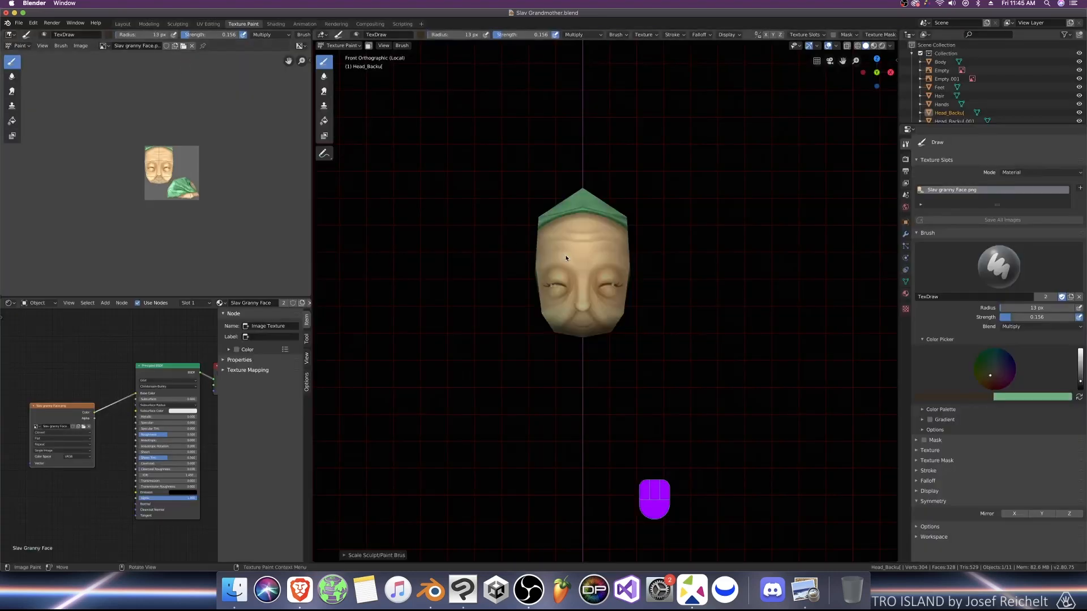
key(super+s)
Step: Set the brush to a medium grey with Mix blending and a strength of 0.257
drag(1079, 380, 1080, 368)
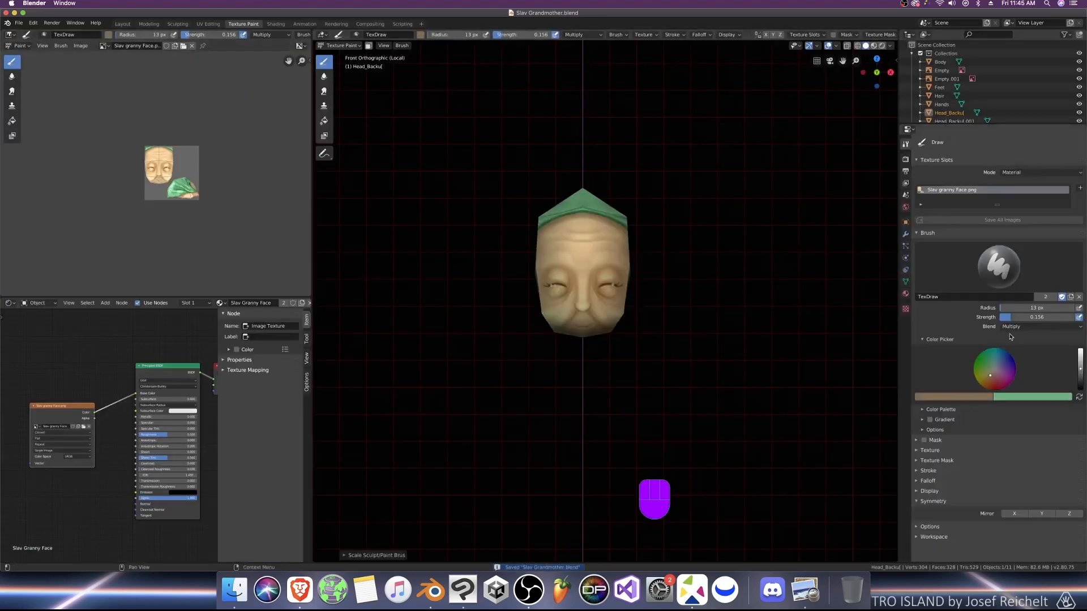
click(1000, 327)
click(979, 336)
mouse_move(1083, 389)
mouse_down()
mouse_move(1081, 402)
mouse_move(1080, 372)
mouse_up()
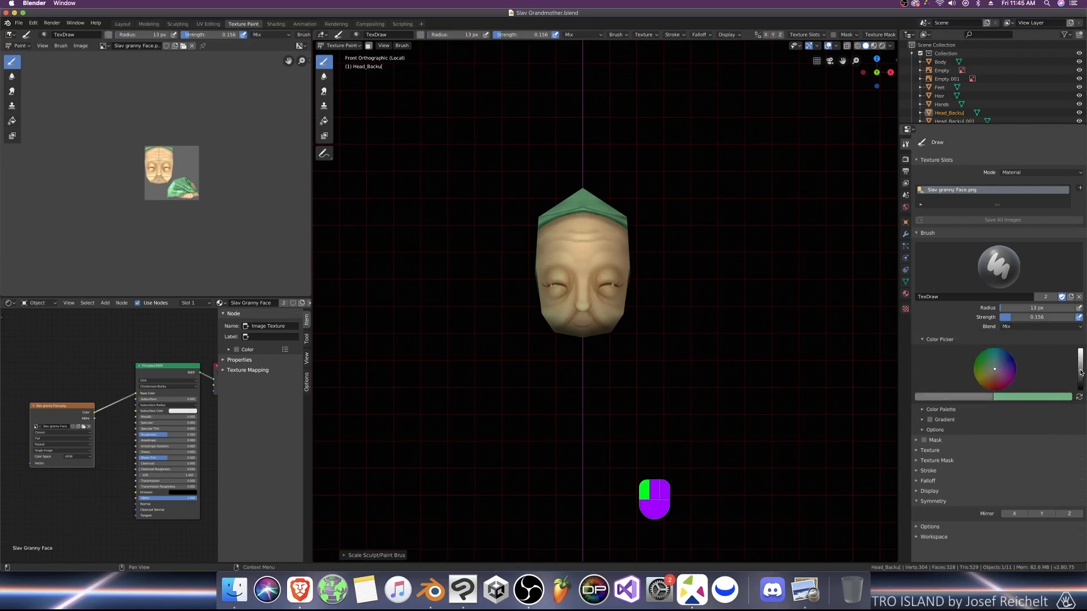
drag(1000, 318, 1004, 318)
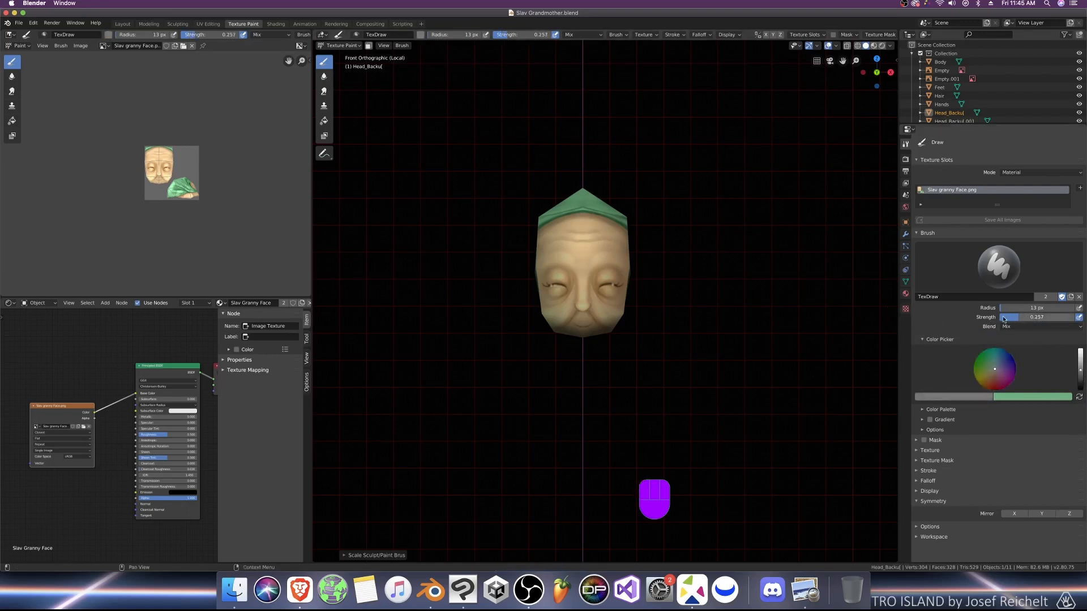
Step: Sketch a grey hairline from the scarf's edge on the forehead down toward the temple with a small brush
shift+middle_drag(717, 315, 678, 371)
scroll(678, 371, up, 1)
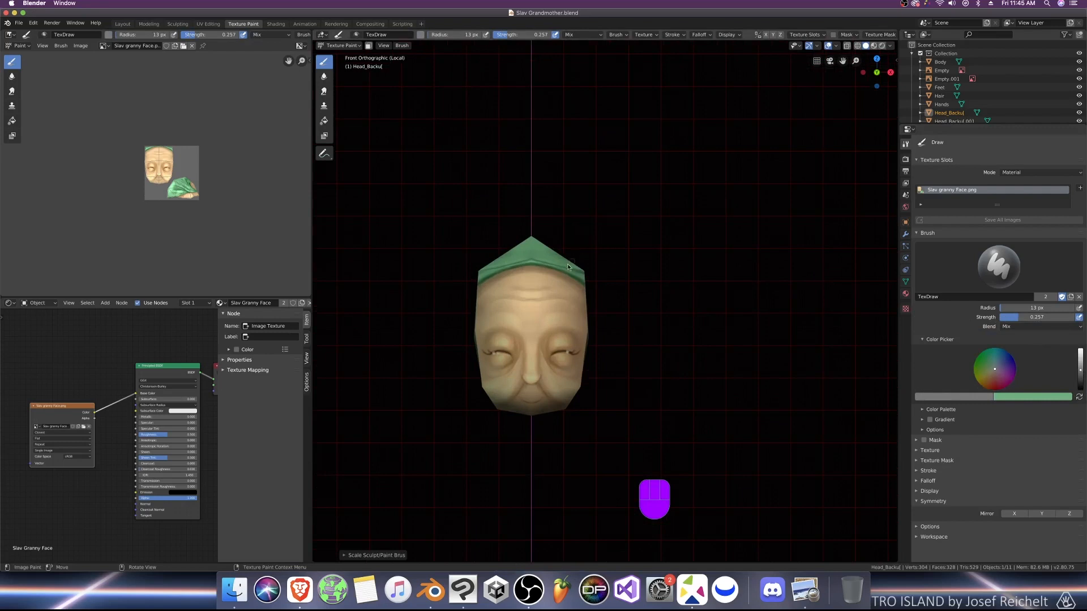
mouse_move(545, 270)
mouse_down()
mouse_move(558, 291)
mouse_move(551, 283)
mouse_up()
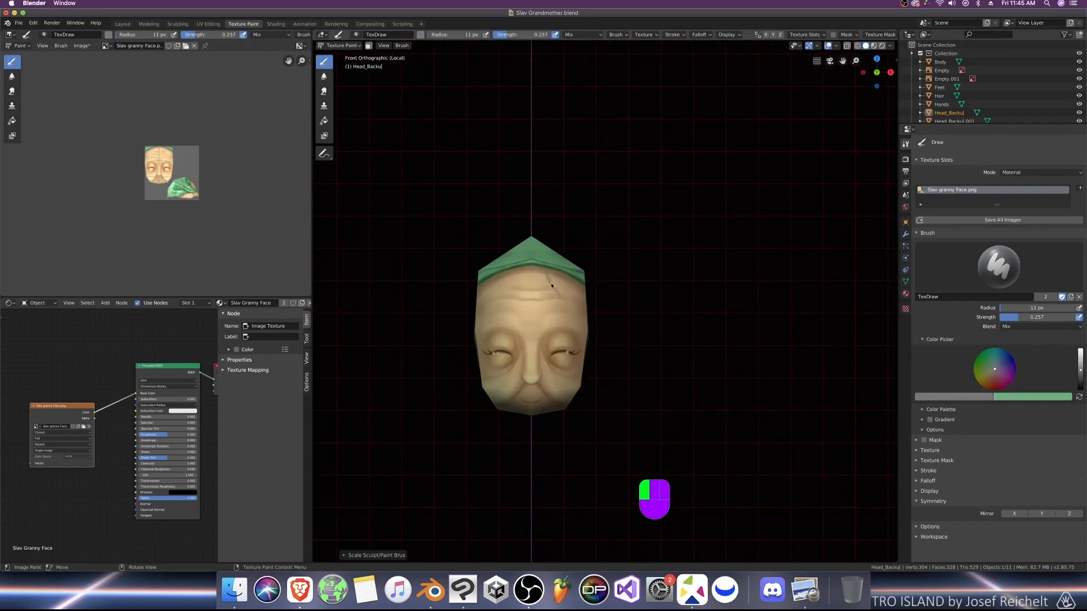
key(KP_3)
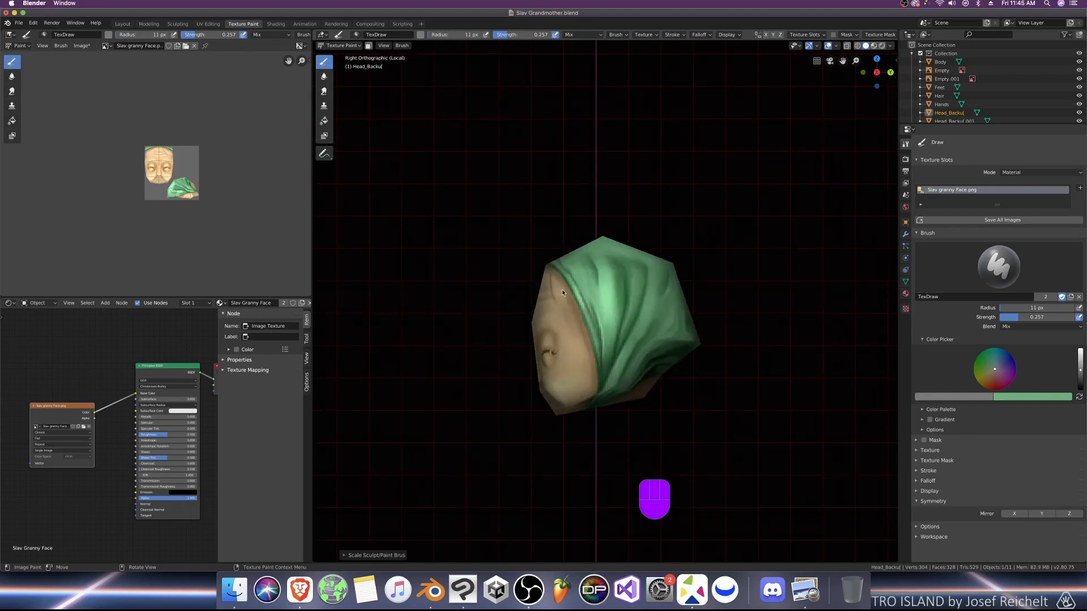
key(bracketleft)
mouse_move(558, 306)
mouse_down()
mouse_move(591, 344)
mouse_move(574, 323)
mouse_up()
Step: Fill the area between the hairline and the headscarf with translucent grey using a 15 px brush
key(bracketright)
key(bracketright)
key(bracketright)
key(bracketright)
key(bracketright)
key(bracketright)
mouse_move(551, 283)
mouse_down()
mouse_move(552, 274)
mouse_move(574, 316)
mouse_up()
mouse_move(559, 280)
mouse_down()
mouse_move(572, 315)
mouse_move(562, 310)
mouse_move(583, 328)
mouse_move(568, 290)
mouse_up()
key(KP_1)
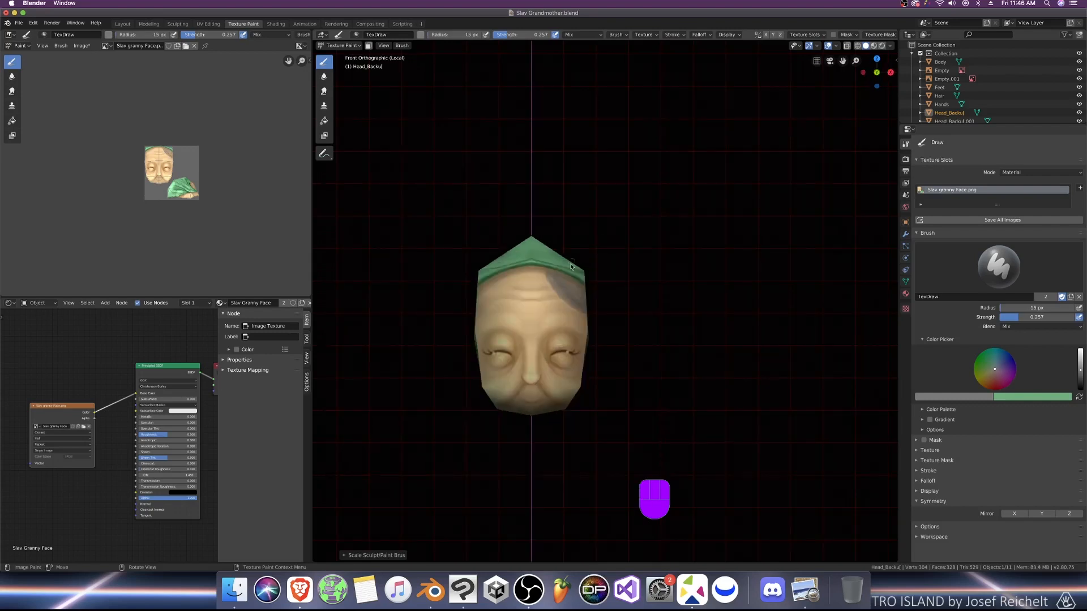
drag(549, 279, 552, 278)
drag(553, 277, 569, 292)
Step: Raise the brush strength to 0.687 and paint the grey hair patch more opaque with a larger radius
middle_drag(424, 322, 523, 343)
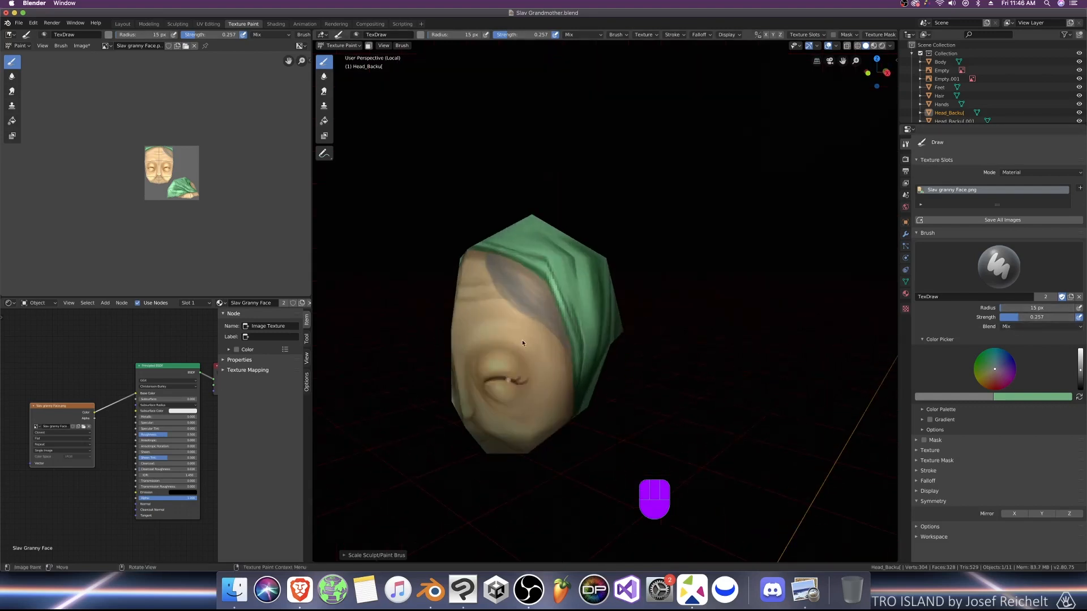
drag(1018, 318, 1051, 318)
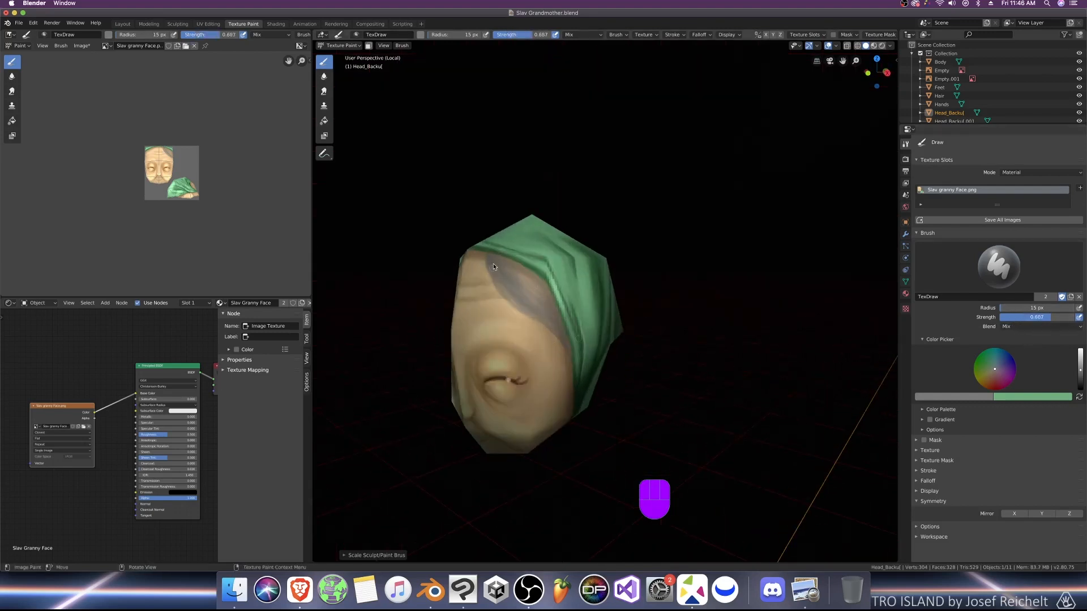
key(f)
click(508, 264)
key(bracketright)
key(bracketright)
key(bracketright)
mouse_move(507, 258)
mouse_down()
mouse_move(546, 317)
mouse_move(531, 311)
mouse_up()
drag(510, 294, 495, 272)
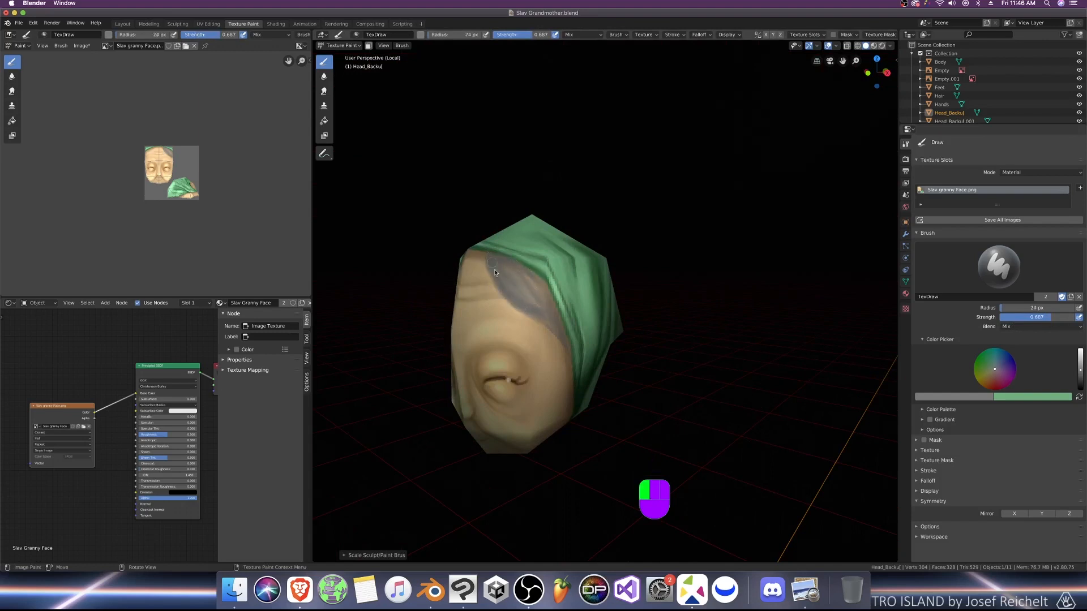
Step: Even out the grey hair along the scarf's edge and down to its tapered end at the temple, varying the brush radius
drag(557, 331, 555, 330)
key(bracketleft)
key(bracketleft)
key(bracketleft)
mouse_move(554, 330)
mouse_down()
mouse_move(535, 287)
mouse_move(544, 287)
mouse_up()
key(bracketright)
key(bracketright)
mouse_move(535, 282)
mouse_down()
mouse_move(527, 275)
mouse_move(540, 297)
mouse_up()
key(bracketright)
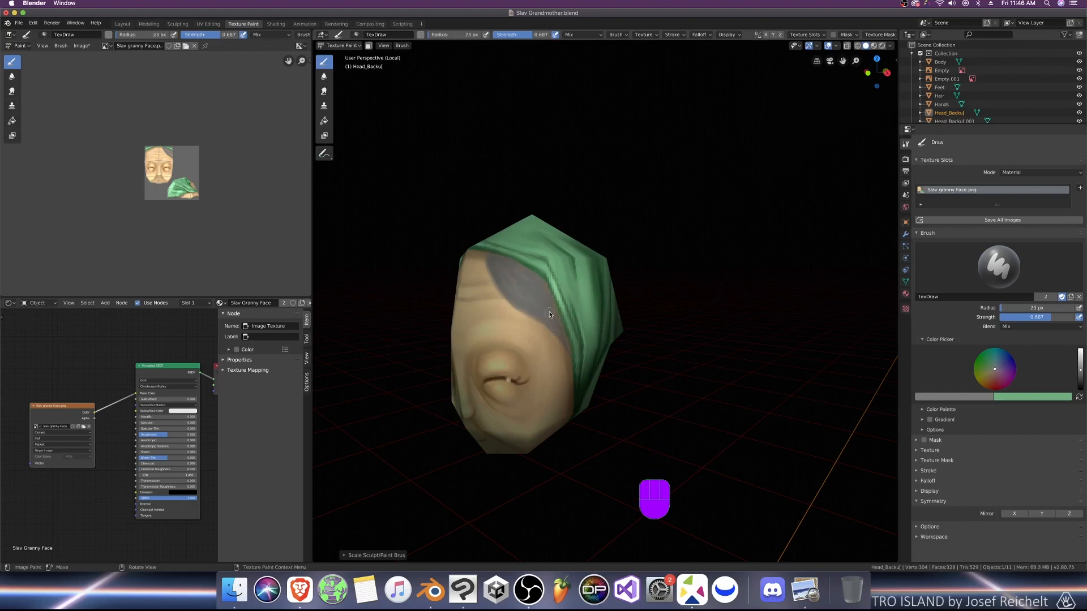
middle_drag(540, 297, 555, 291)
key(bracketleft)
key(bracketleft)
key(bracketleft)
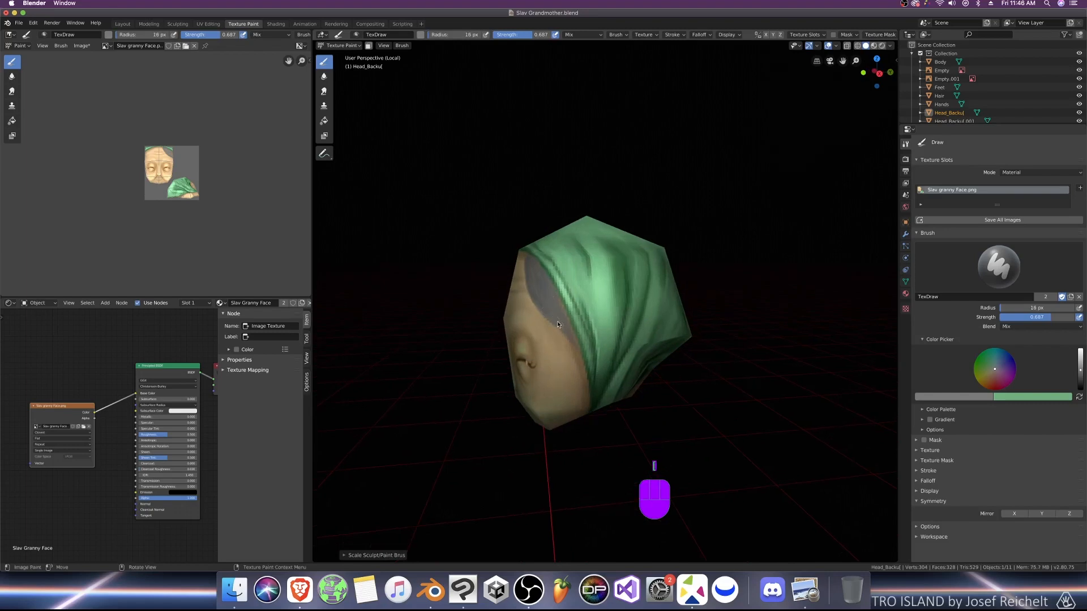
mouse_move(557, 321)
mouse_down()
mouse_move(575, 341)
mouse_move(556, 316)
mouse_up()
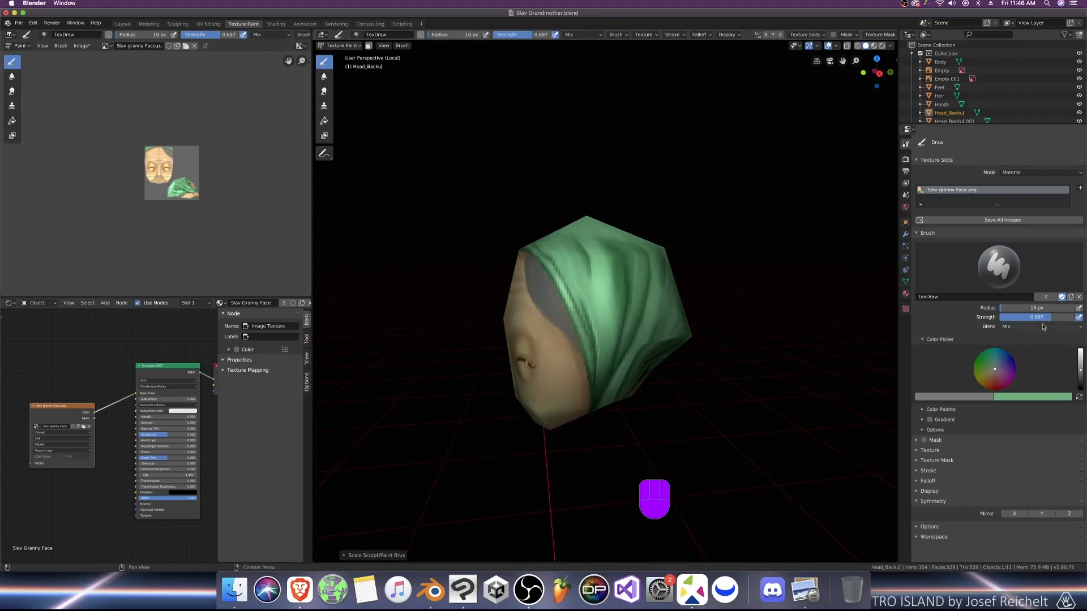
Step: Switch to Multiply at strength 0.408 and darken the edge where the hair and temple meet the scarf at 14 px
drag(1050, 317, 1029, 317)
click(1017, 328)
click(983, 359)
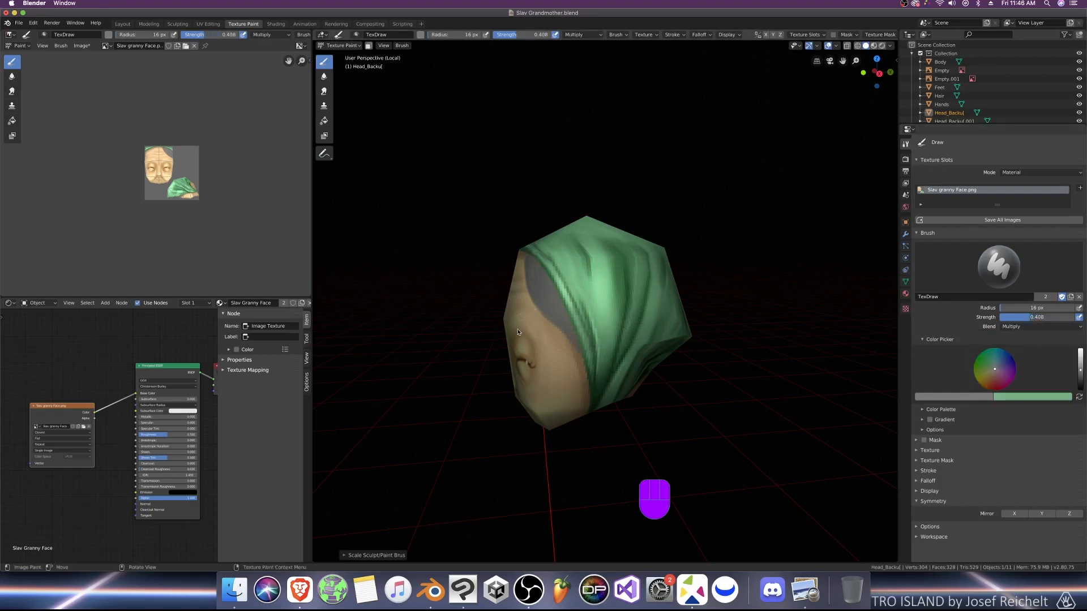
key(bracketleft)
mouse_move(583, 352)
mouse_down()
mouse_move(578, 344)
mouse_move(582, 354)
mouse_up()
click(576, 335)
middle_drag(545, 257, 675, 252)
mouse_move(547, 280)
mouse_down()
mouse_move(508, 241)
mouse_move(538, 274)
mouse_up()
Step: Reduce the brush radius to 9 px and darken the hair's upper edge on the forehead
key(KP_1)
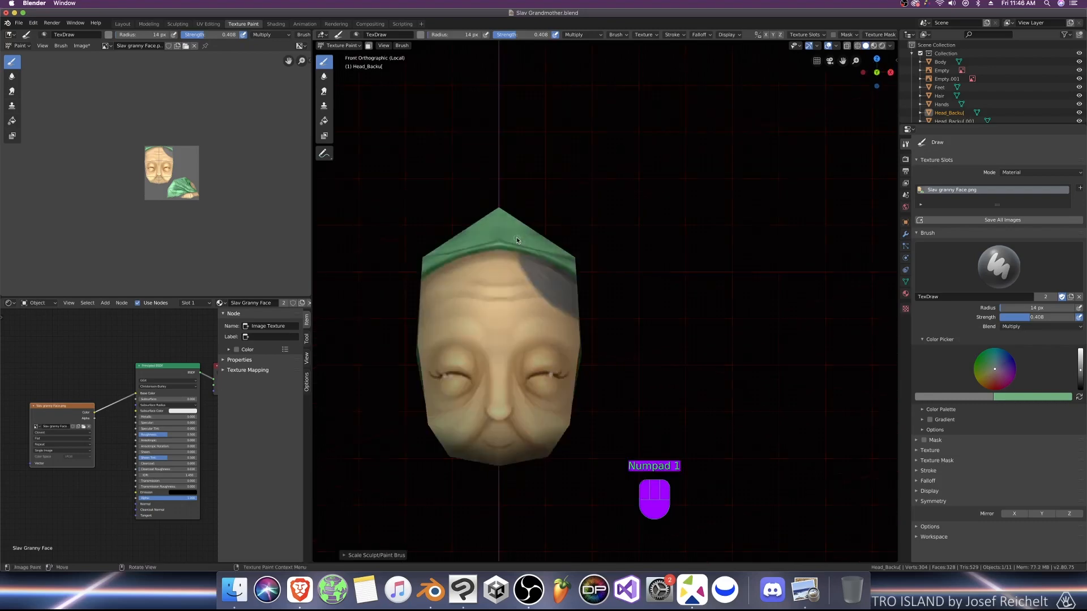
key(bracketleft)
key(bracketleft)
key(bracketleft)
key(bracketleft)
key(bracketleft)
key(bracketright)
key(bracketright)
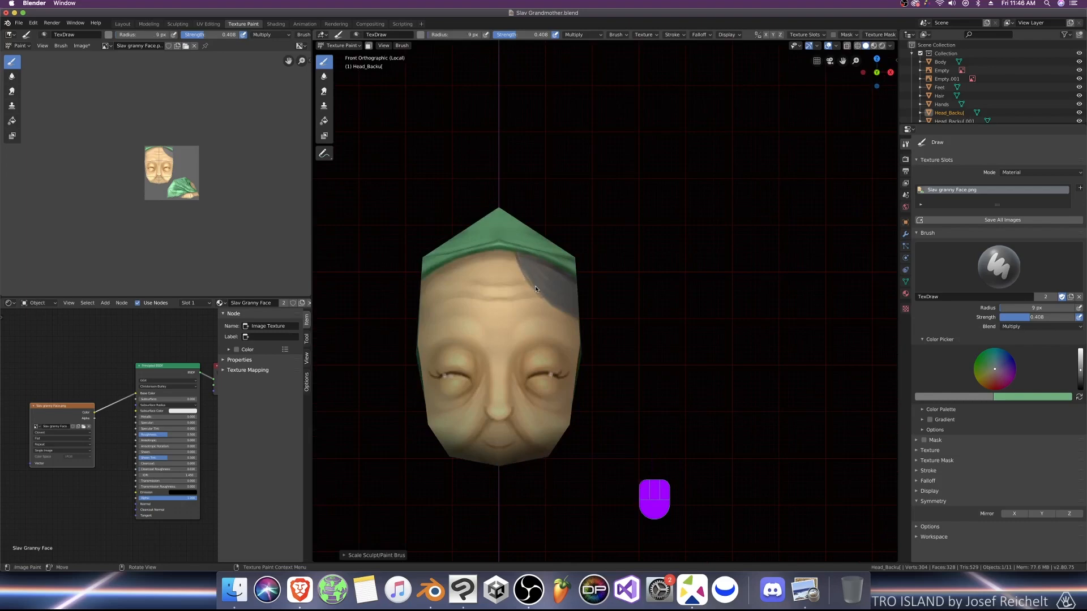
mouse_move(536, 287)
mouse_down()
mouse_move(551, 303)
mouse_move(522, 261)
mouse_move(532, 275)
mouse_up()
Step: Darken the hair's lower outline down to the temple and the strands beside the scarf's edge
middle_drag(567, 308, 686, 237)
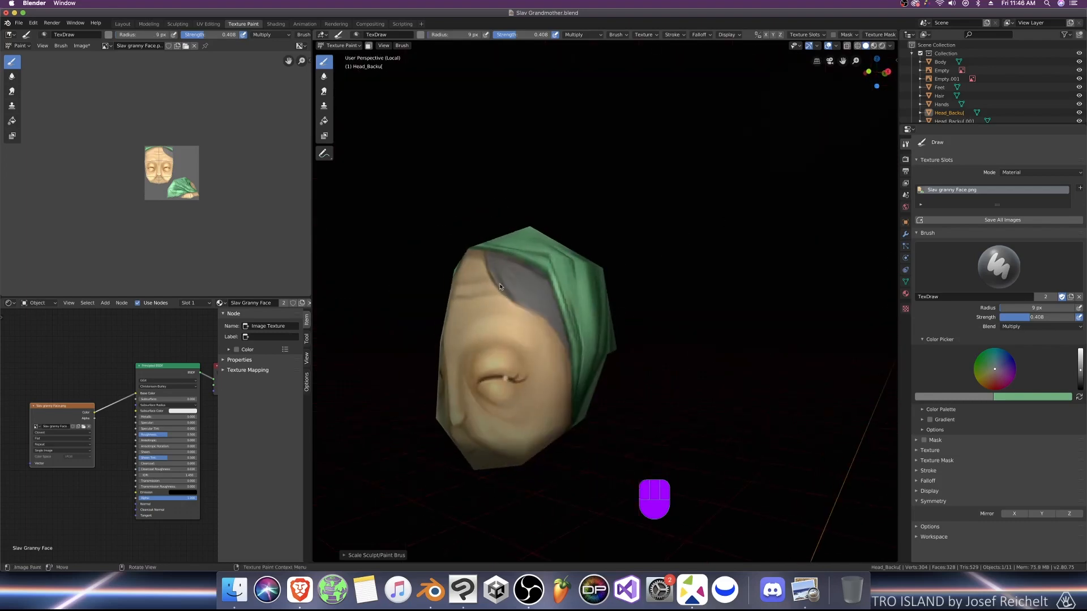
drag(500, 286, 565, 340)
key(bracketright)
drag(505, 267, 499, 259)
mouse_move(555, 321)
mouse_down()
mouse_move(544, 291)
mouse_move(535, 312)
mouse_move(491, 271)
mouse_move(571, 354)
mouse_move(532, 271)
mouse_move(512, 259)
mouse_up()
Step: Set the blend to Add with a 14 px radius and paint broad highlights along the grey hair
key(bracketright)
key(bracketright)
key(bracketright)
key(bracketright)
key(bracketright)
click(1041, 327)
click(996, 413)
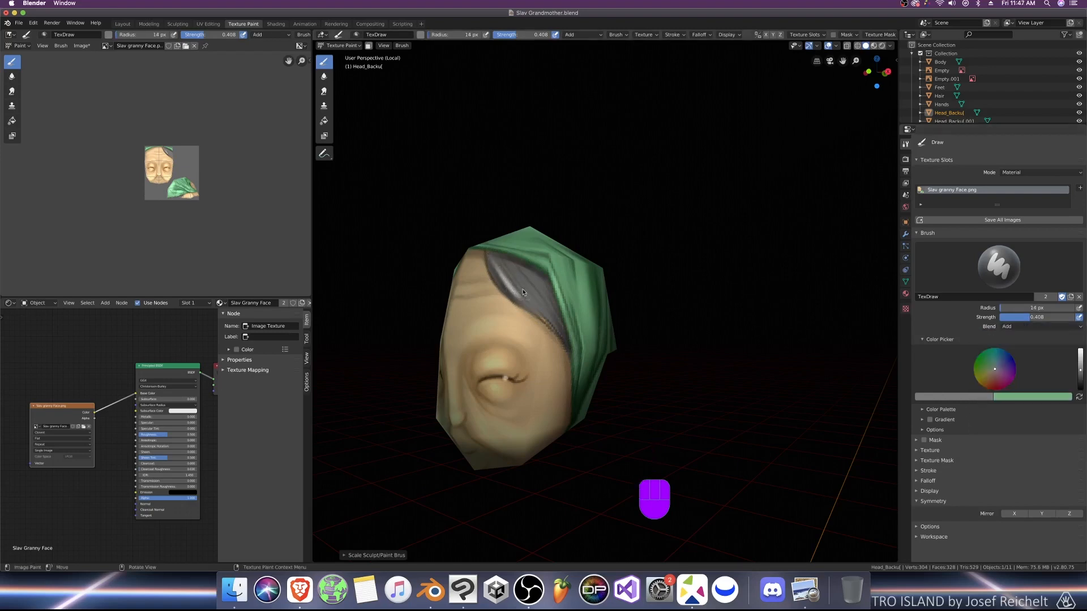
drag(512, 277, 530, 301)
scroll(526, 280, up, 4)
drag(560, 319, 542, 297)
Step: Reduce the brush radius and brighten the hair strands near the scarf's edge above the forehead
key(KP_1)
key(bracketleft)
key(bracketleft)
key(bracketleft)
key(bracketleft)
key(bracketleft)
key(bracketleft)
key(bracketleft)
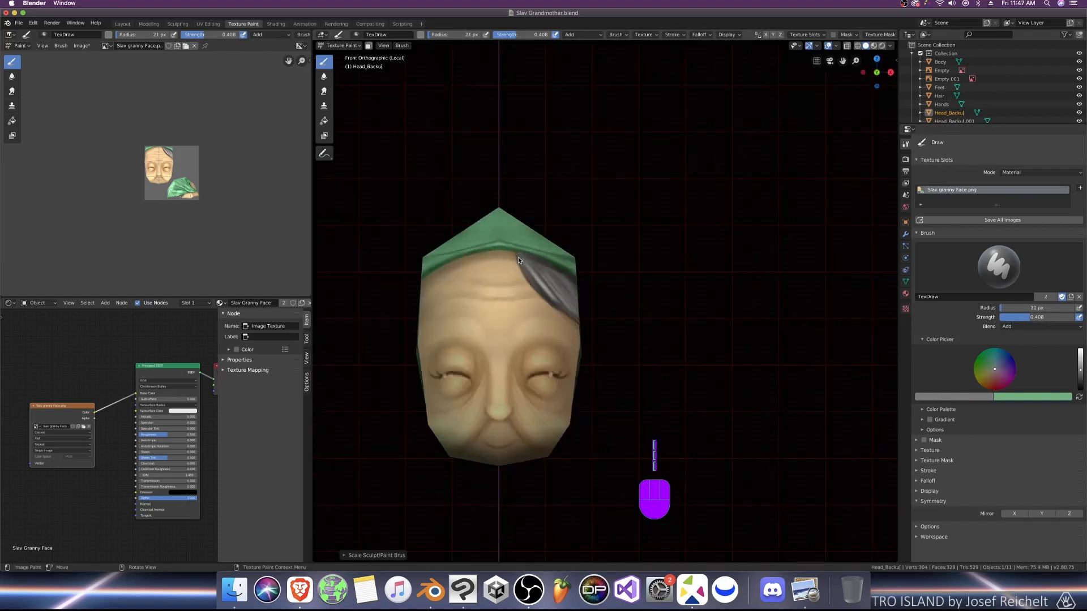
drag(517, 256, 525, 274)
middle_drag(554, 271, 605, 317)
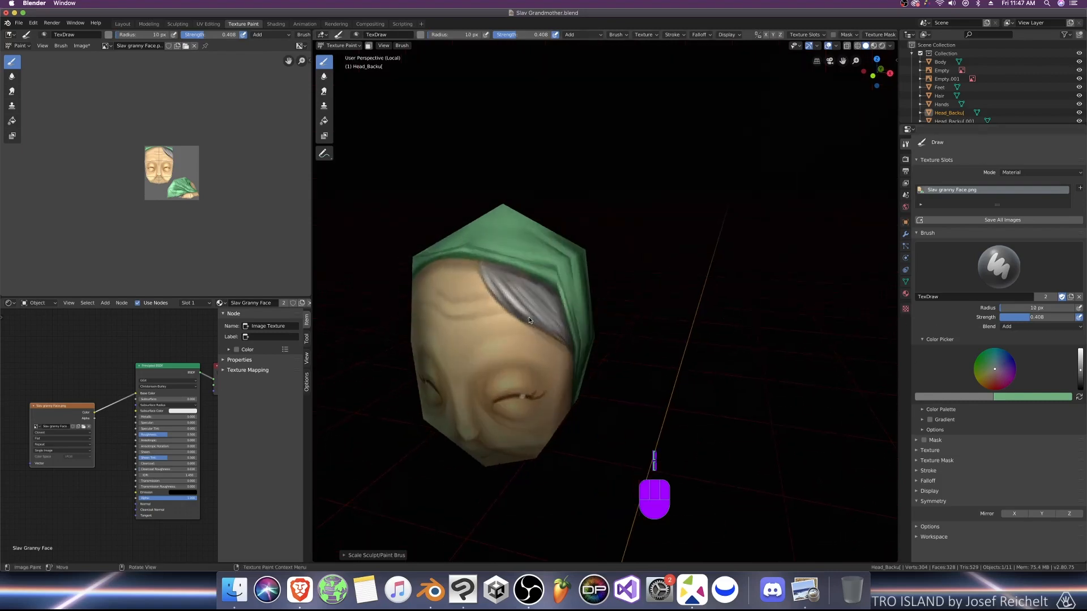
Step: Add fine highlight strands along the hair's lower edge with a 7 px brush
key(bracketleft)
key(bracketleft)
key(bracketleft)
drag(504, 297, 543, 328)
Step: Set the blend back to Multiply and darken thin gaps between the hair strands
click(1040, 327)
click(996, 368)
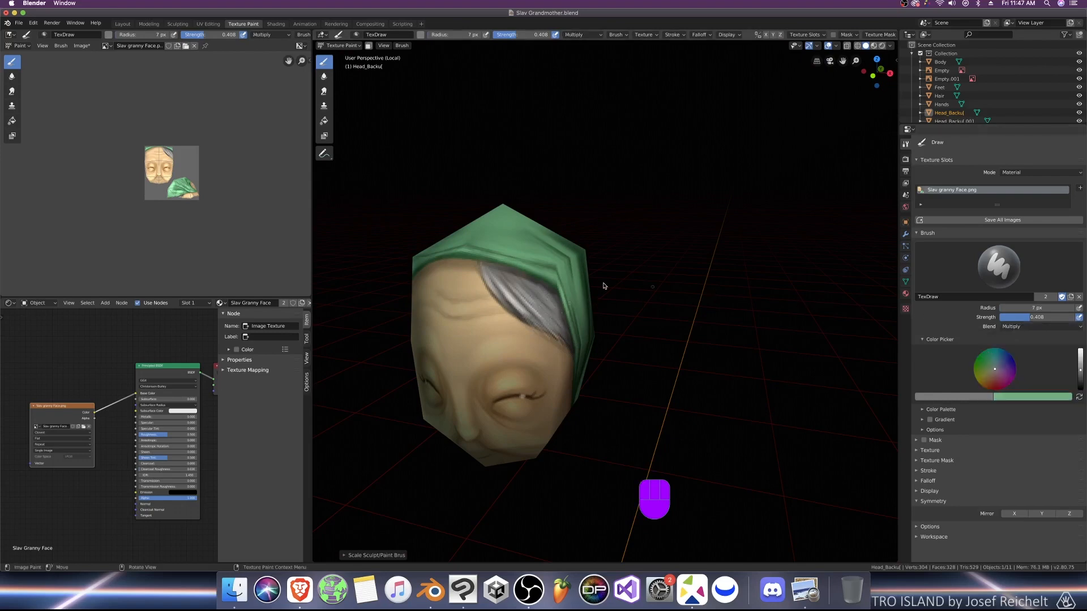
click(488, 276)
key(])
drag(494, 273, 557, 306)
Step: Enlarge the brush and shade the hair and forehead just under the headscarf's front edge
key(])
key(])
key(])
key(])
mouse_move(495, 268)
mouse_down()
mouse_move(493, 286)
mouse_move(467, 265)
mouse_up()
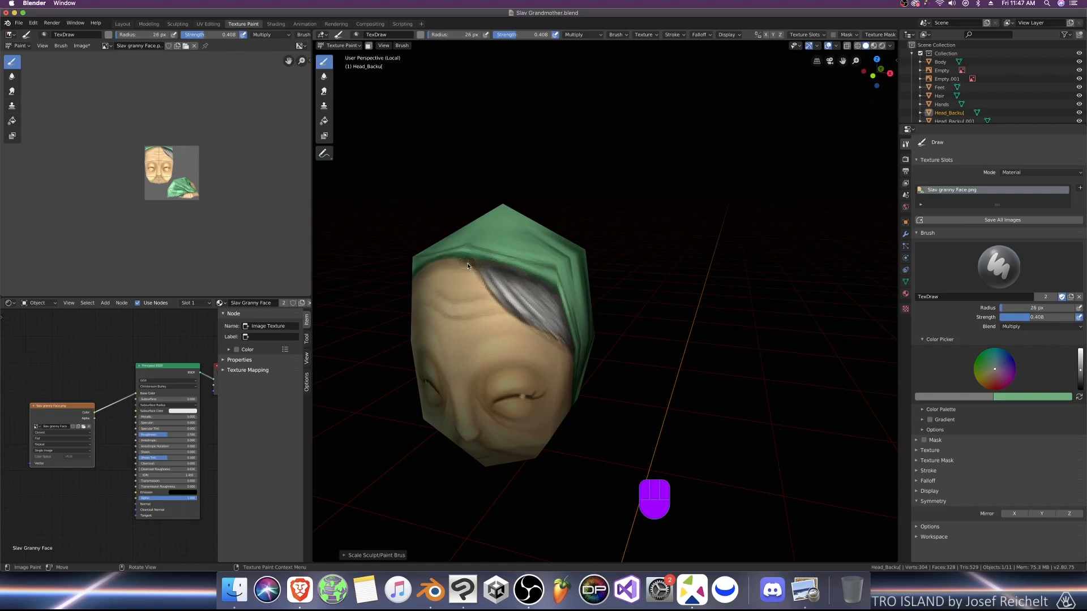
Step: Save the project and save the updated texture over Slav granny Face_1.png
middle_drag(433, 265, 492, 254)
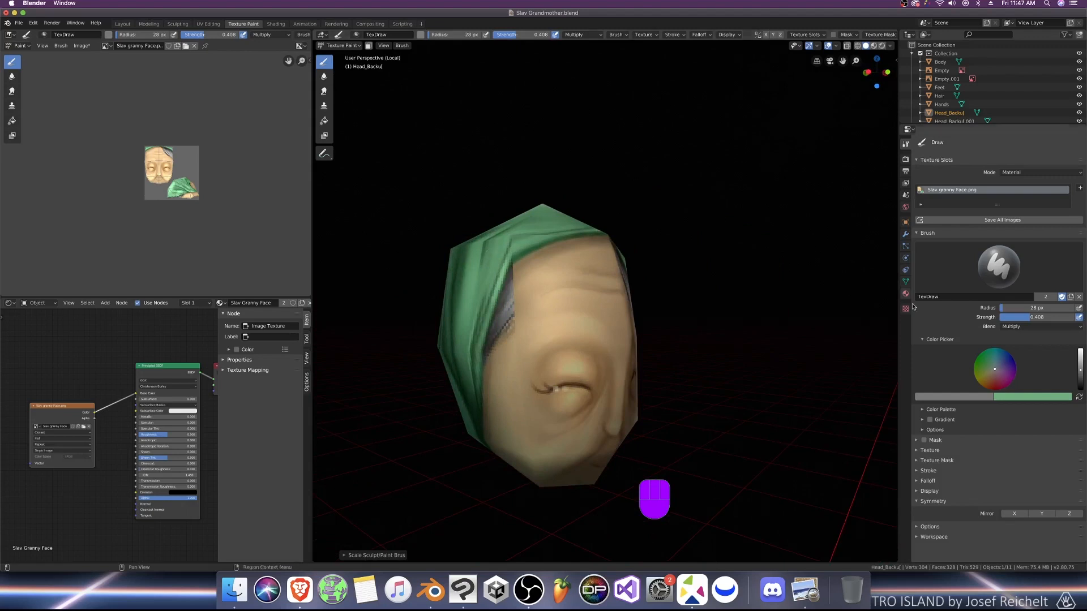
key(super+s)
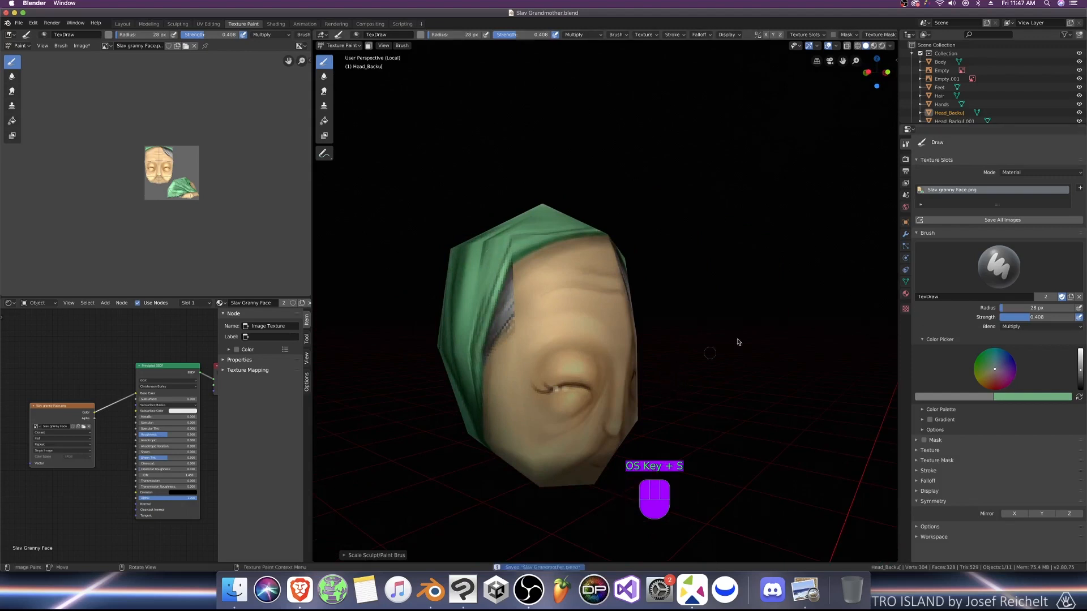
alt+middle_drag(660, 333, 606, 323)
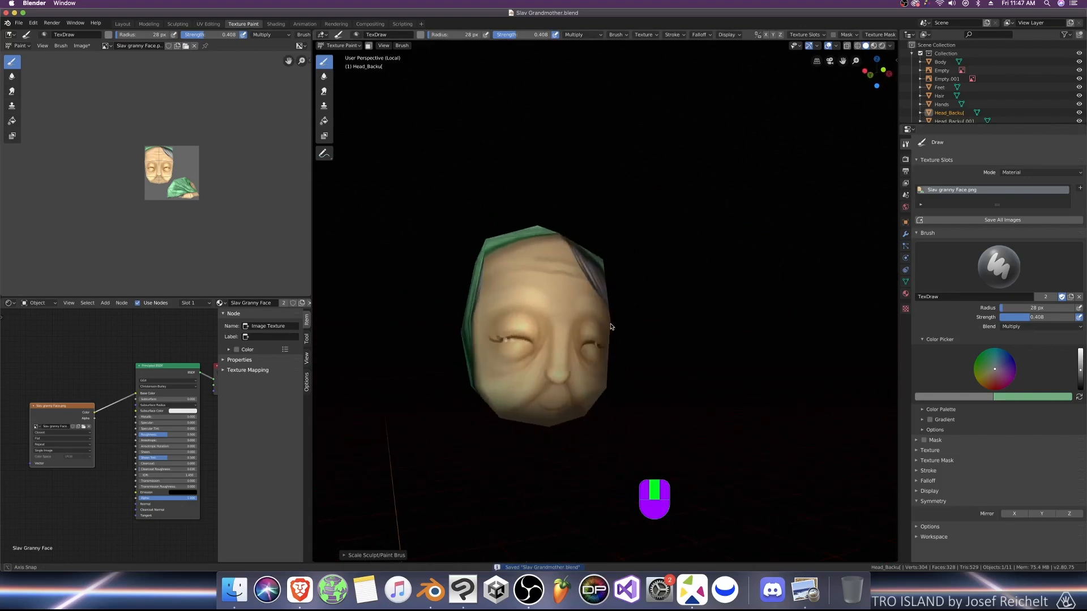
key(super+s)
middle_drag(723, 341, 674, 362)
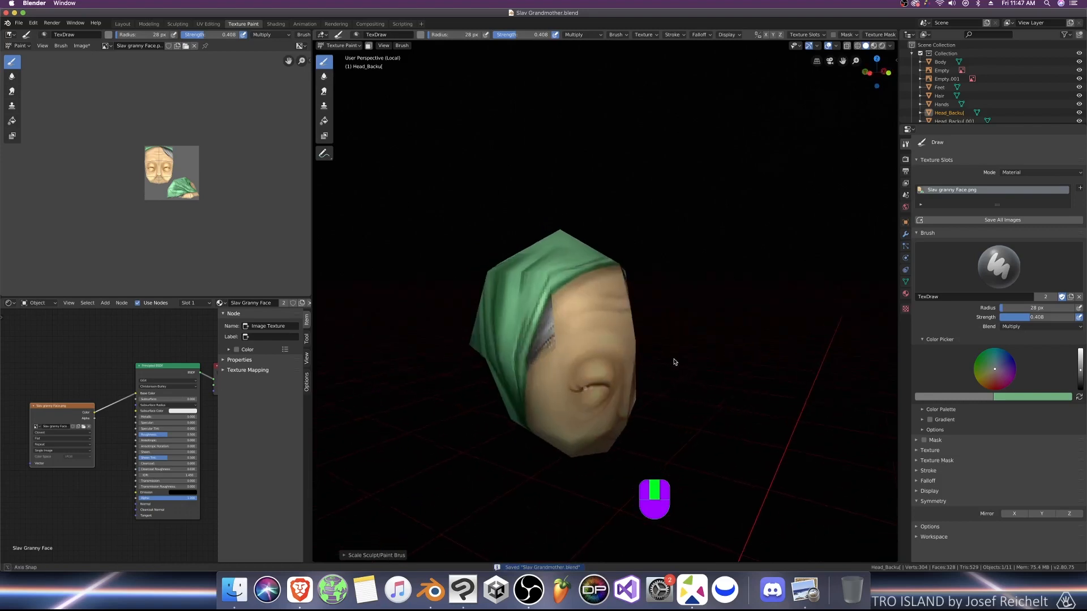
click(81, 45)
click(108, 119)
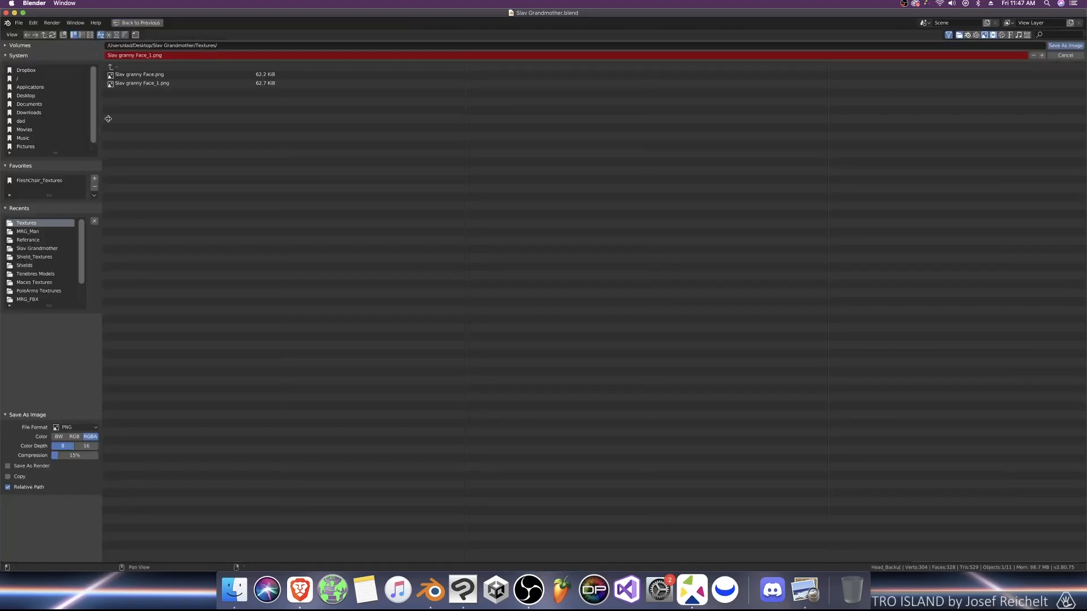
click(1064, 46)
Step: Switch to Clip Studio Paint and paste the updated face texture into Slav granny Face.png as a new layer
click(234, 588)
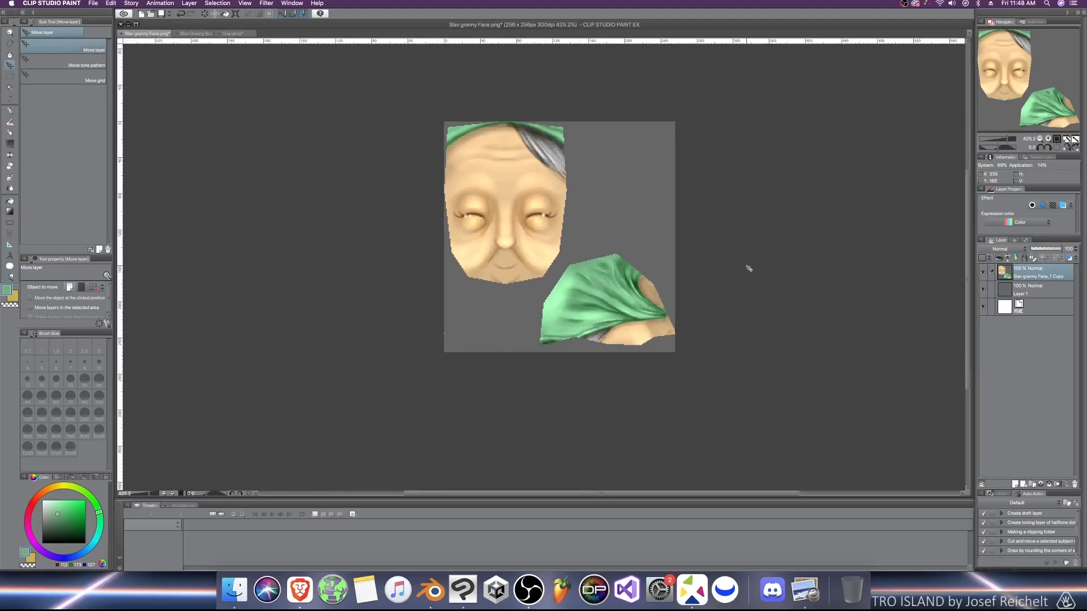
key(super+v)
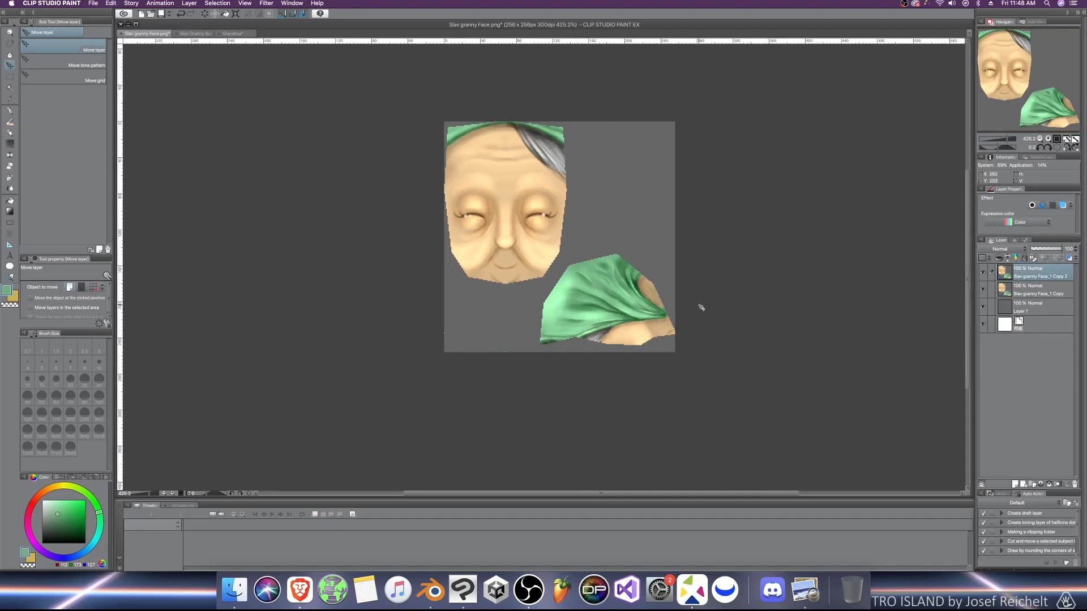
Step: Erase everything around the face on the top layer using a size 70 hard eraser
key(e)
key(bracketright)
key(bracketright)
key(bracketright)
key(bracketright)
key(bracketright)
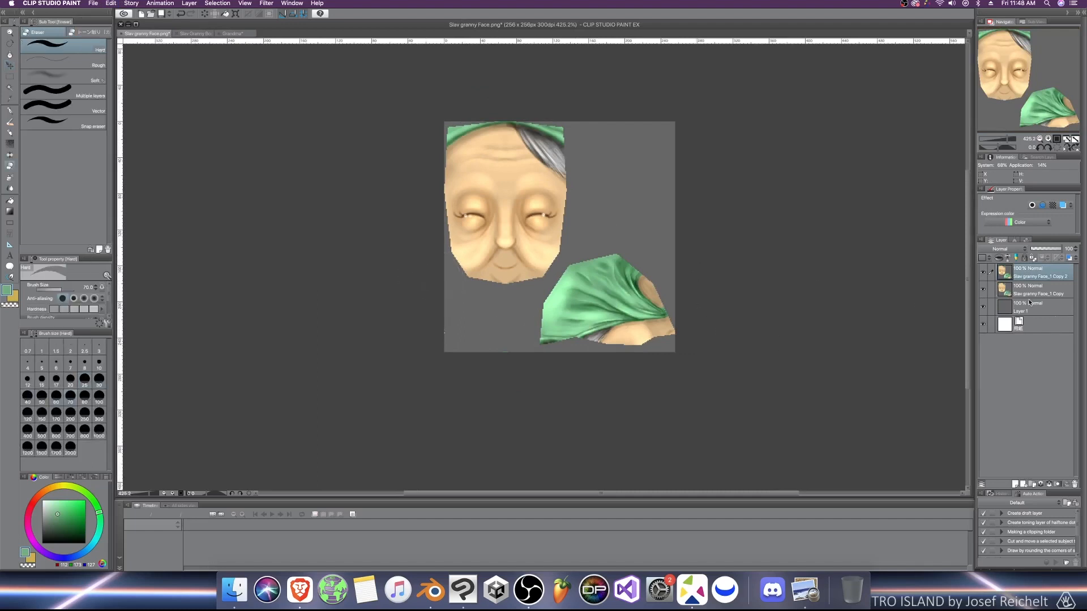
mouse_move(422, 277)
mouse_down()
mouse_move(465, 328)
mouse_move(603, 305)
mouse_move(574, 283)
mouse_move(601, 225)
mouse_move(601, 168)
mouse_move(671, 333)
mouse_up()
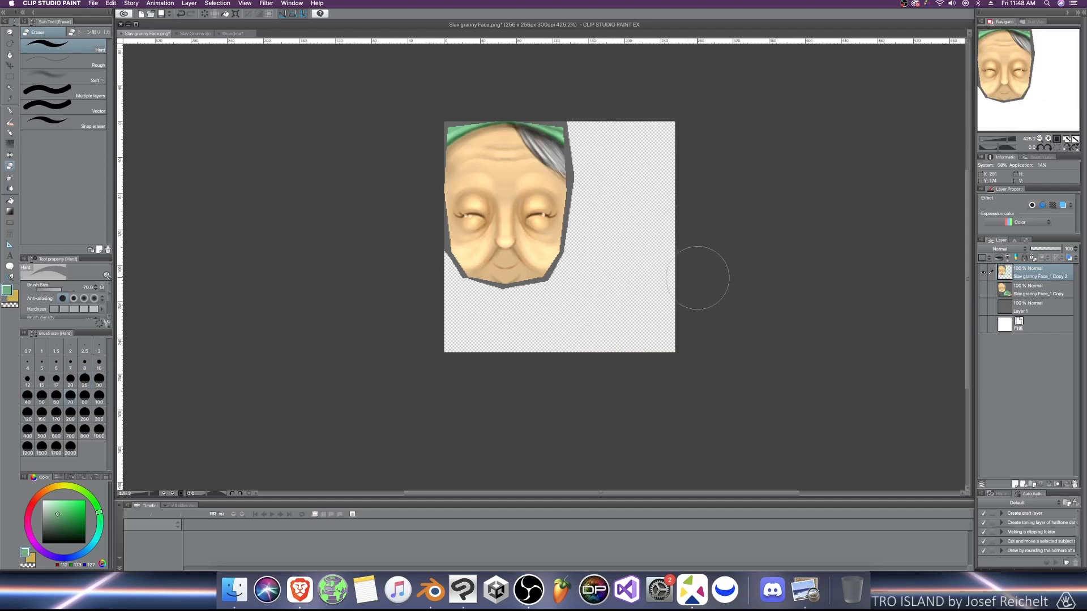
Step: Flip the isolated face layer horizontally
scroll(698, 276, up, 2)
click(111, 3)
mouse_move(157, 142)
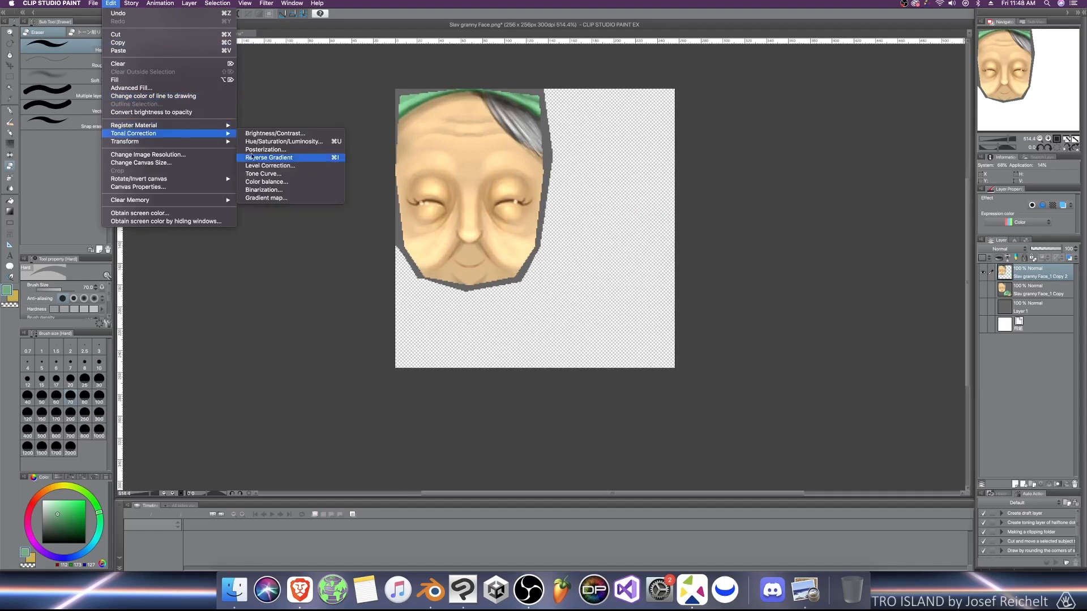
click(267, 162)
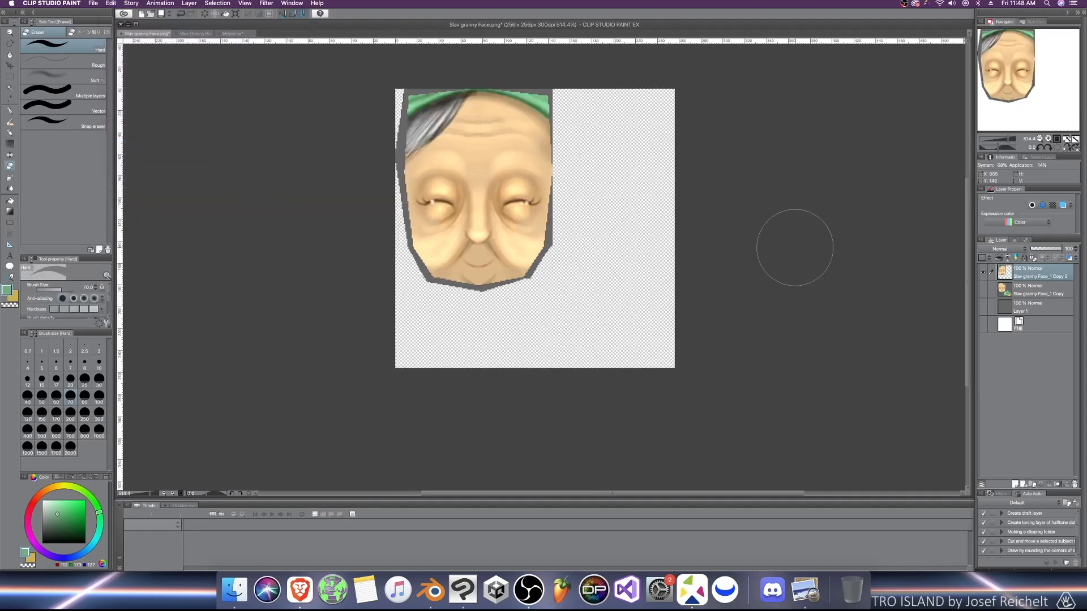
Step: Lower the flipped layer's opacity to about half, show the original face layer beneath, and shift the copy left until both faces align
click(1046, 249)
click(982, 291)
scroll(606, 194, up, 3)
key(k)
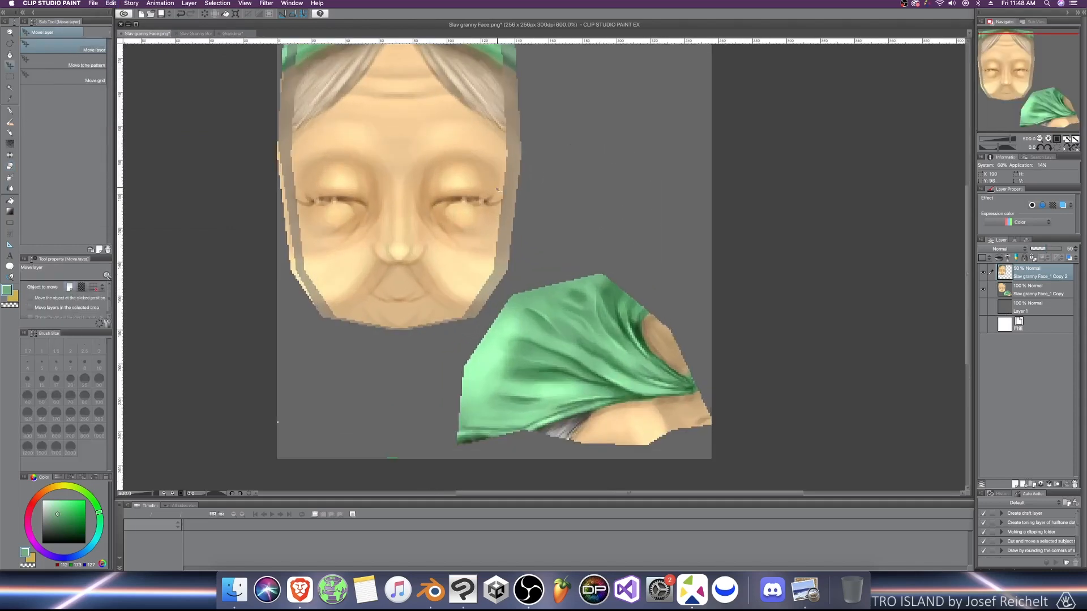
key(Left)
key(Left)
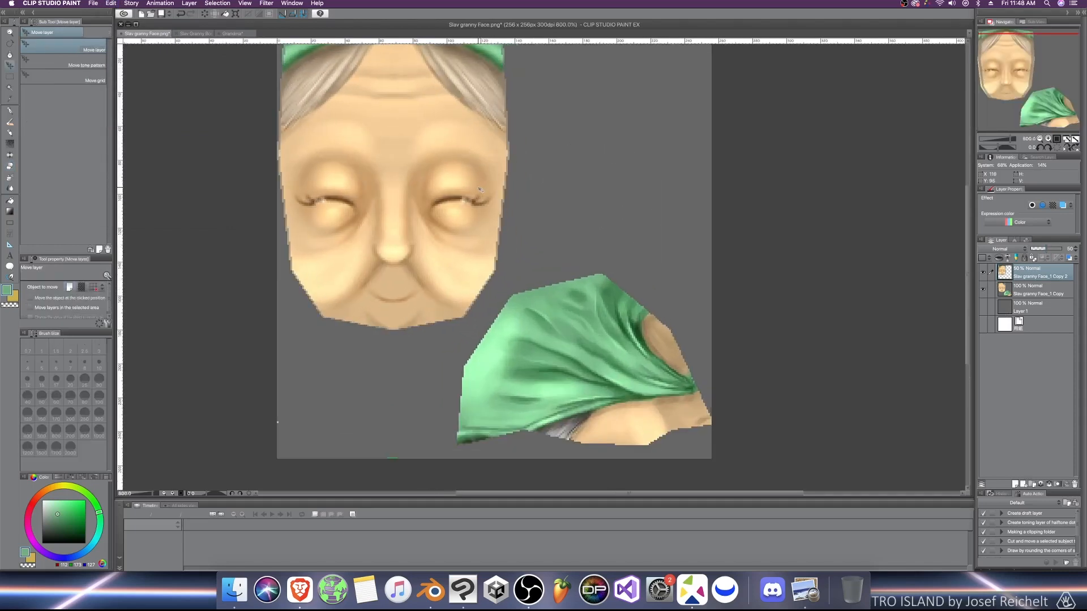
Step: Erase the mirrored layer except for the hair on the bare side of the forehead, and restore its opacity to 100%
mouse_move(478, 190)
mouse_down()
mouse_move(552, 239)
mouse_move(560, 139)
mouse_move(510, 94)
mouse_up()
key(e)
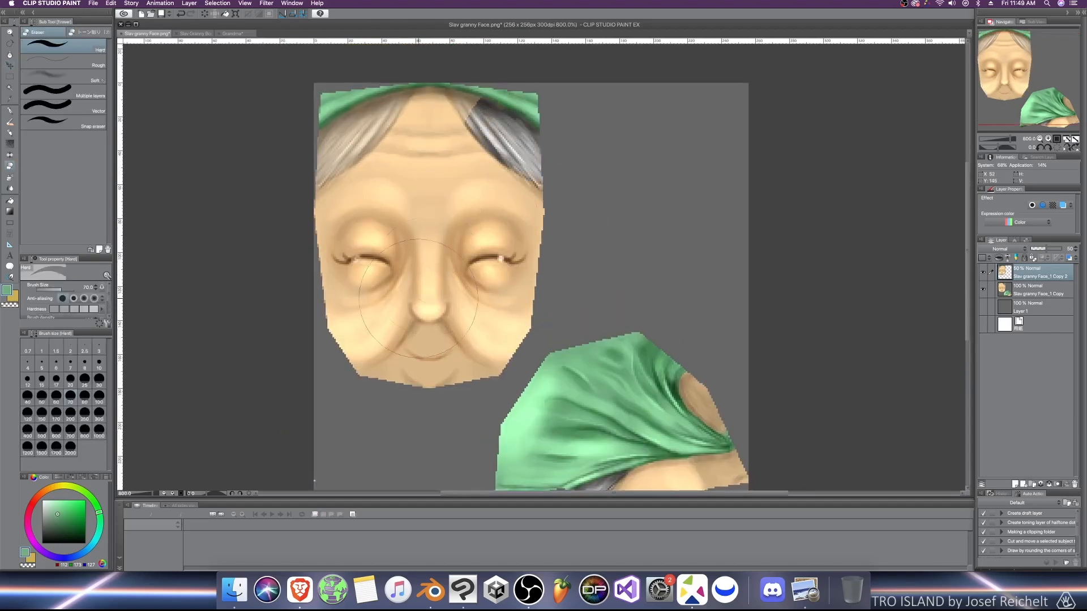
drag(453, 179, 475, 145)
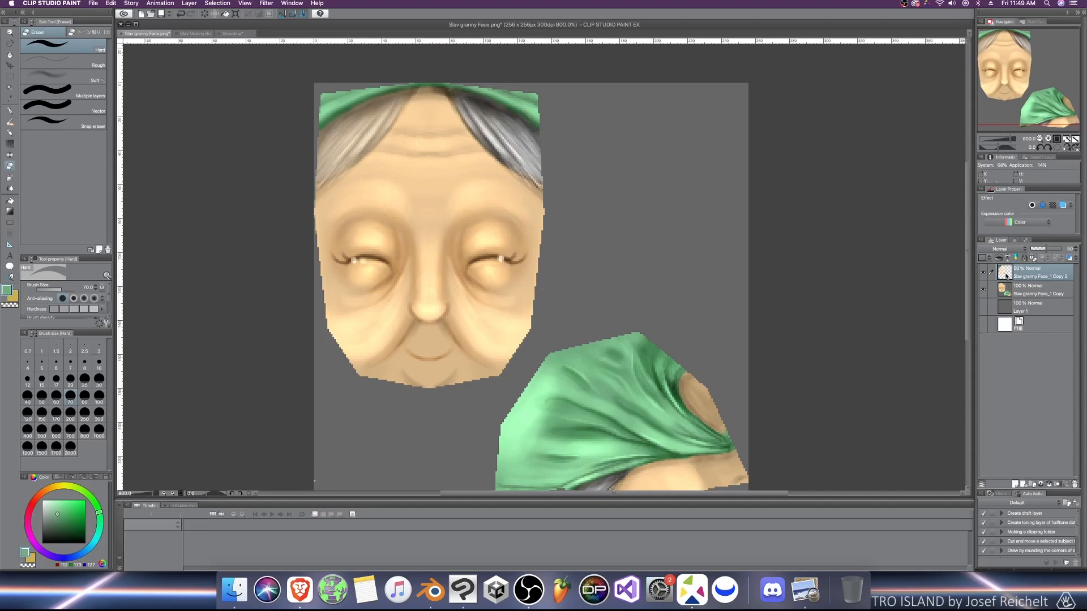
drag(1046, 249, 1063, 249)
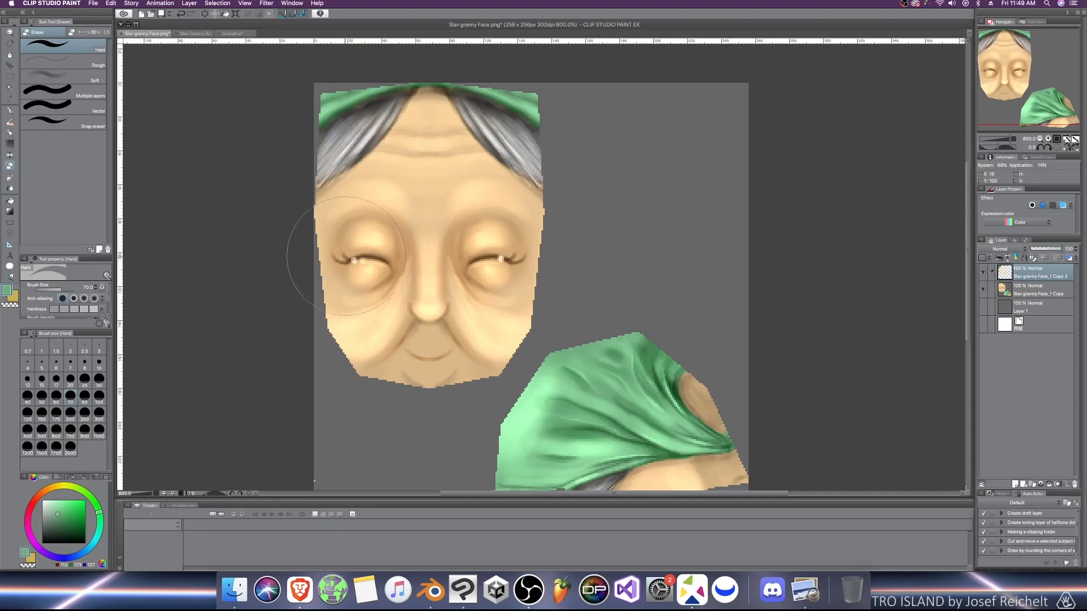
key(bracketleft)
key(bracketleft)
key(bracketleft)
Step: Switch to Blender and load Slav granny Face.png into the head material's image texture node
key(super+Tab)
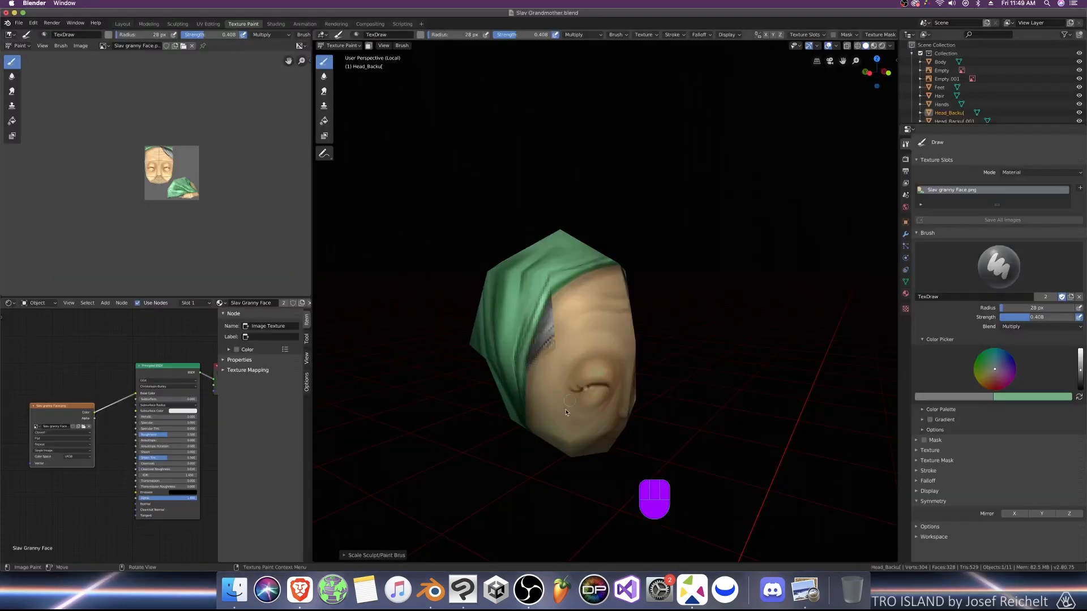
click(84, 429)
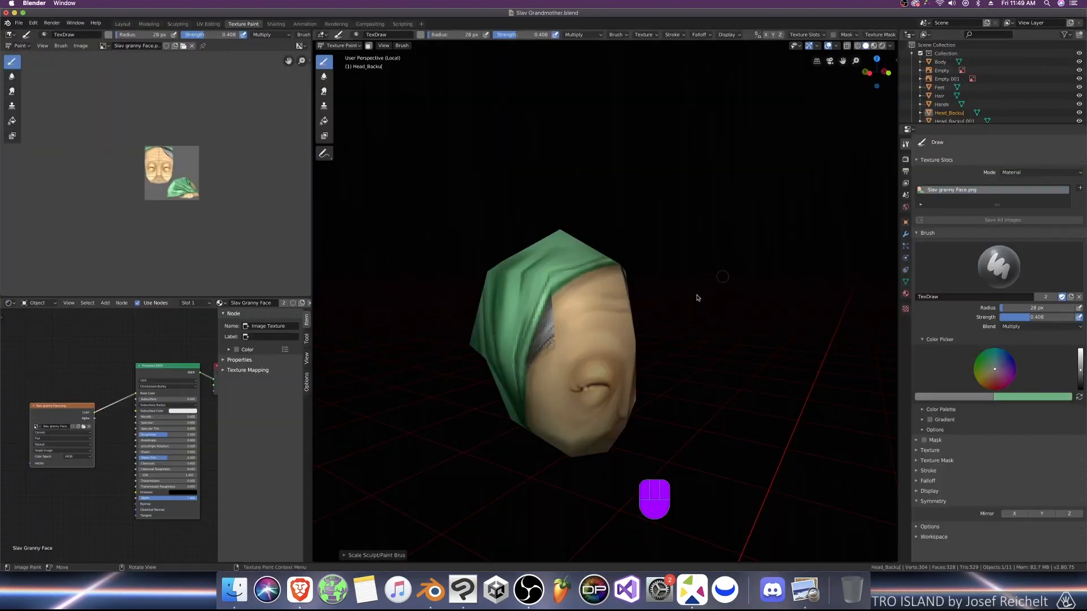
click(1068, 45)
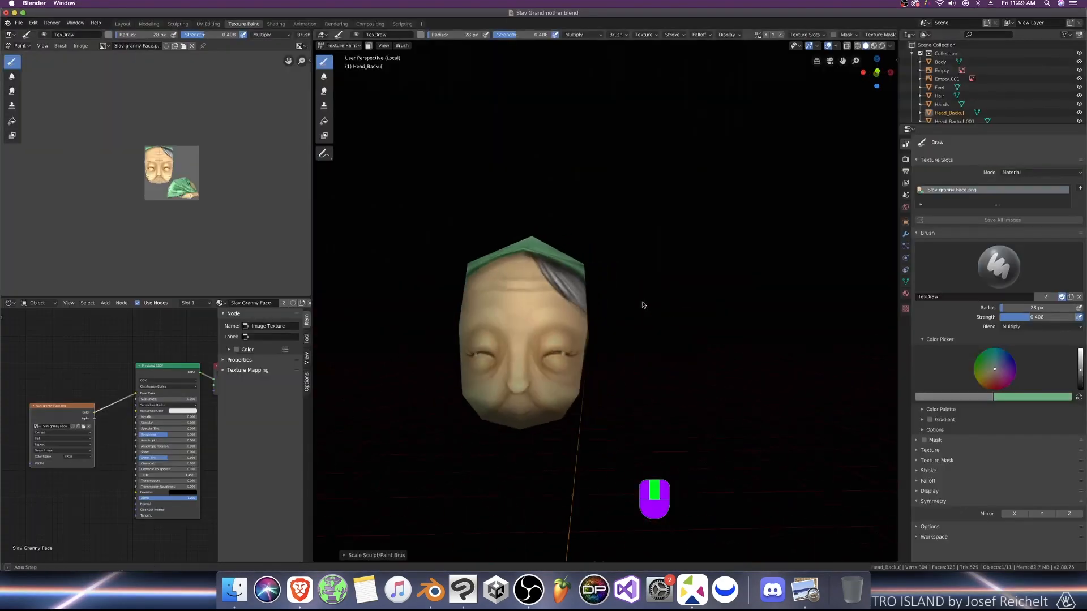
click(84, 428)
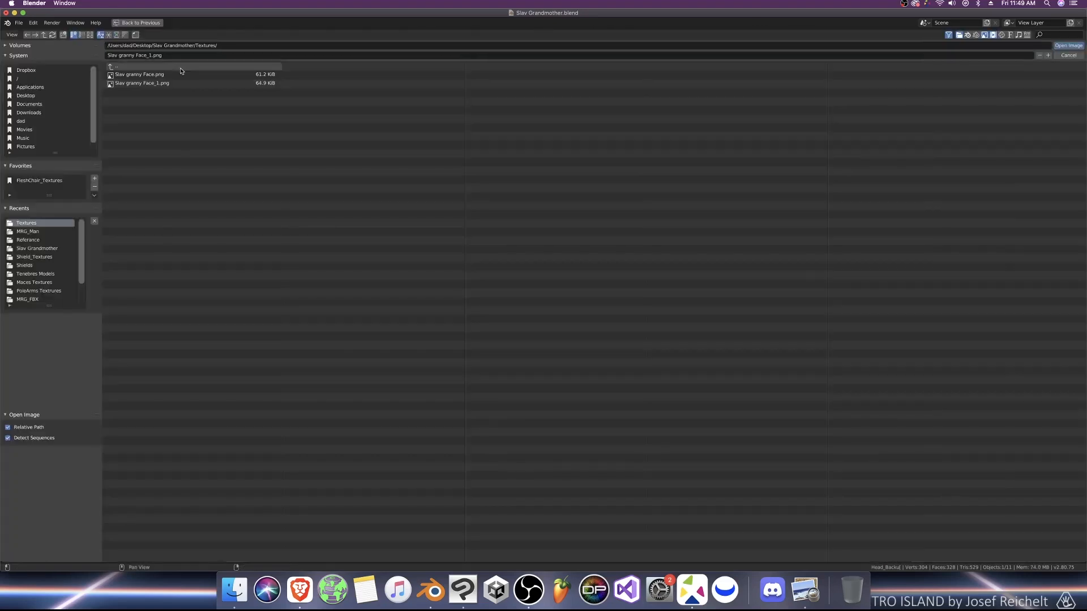
double_click(153, 75)
Step: Check the reloaded texture on the head from the front and other angles, and save the project
mouse_move(616, 302)
middle_down()
mouse_move(638, 294)
mouse_move(621, 296)
middle_up()
key(KP_1)
key(super+s)
shift+middle_drag(618, 353, 626, 279)
key(super+s)
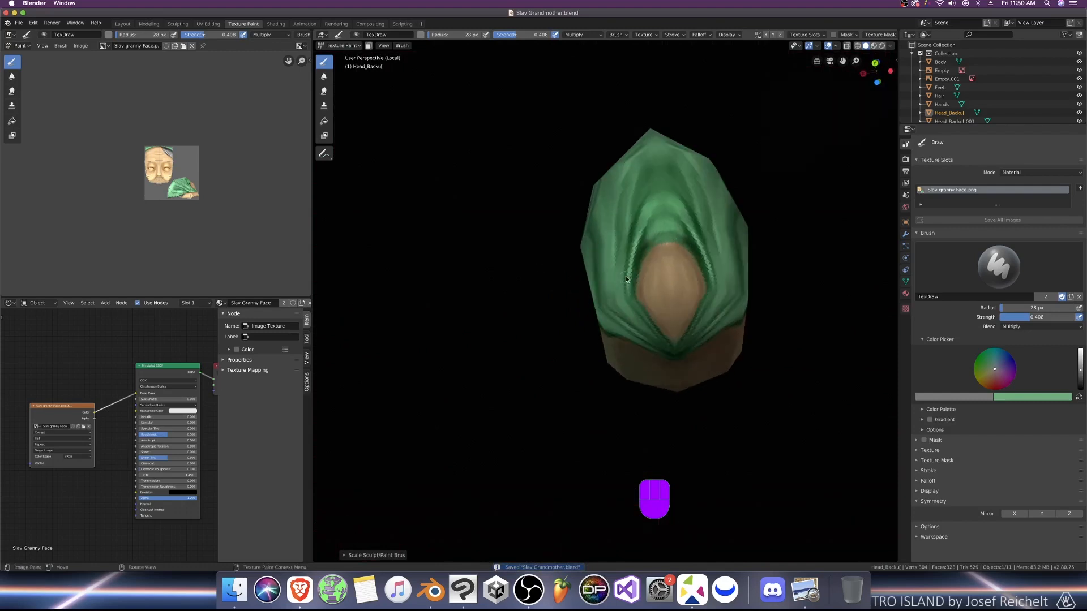
Step: Set the Soften brush to strength 1.000 and radius 55 px, and try blurring the skin oval enclosed by the headscarf
click(324, 76)
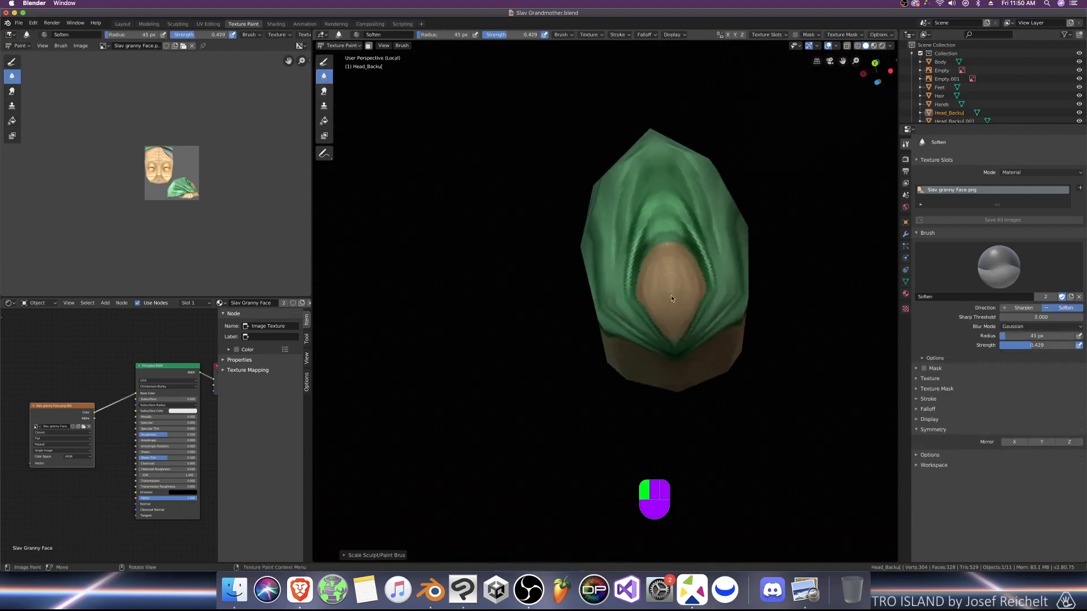
drag(671, 295, 672, 308)
drag(1035, 345, 1080, 345)
key(bracketright)
key(bracketright)
mouse_move(667, 278)
mouse_down()
mouse_move(655, 302)
mouse_move(665, 289)
mouse_up()
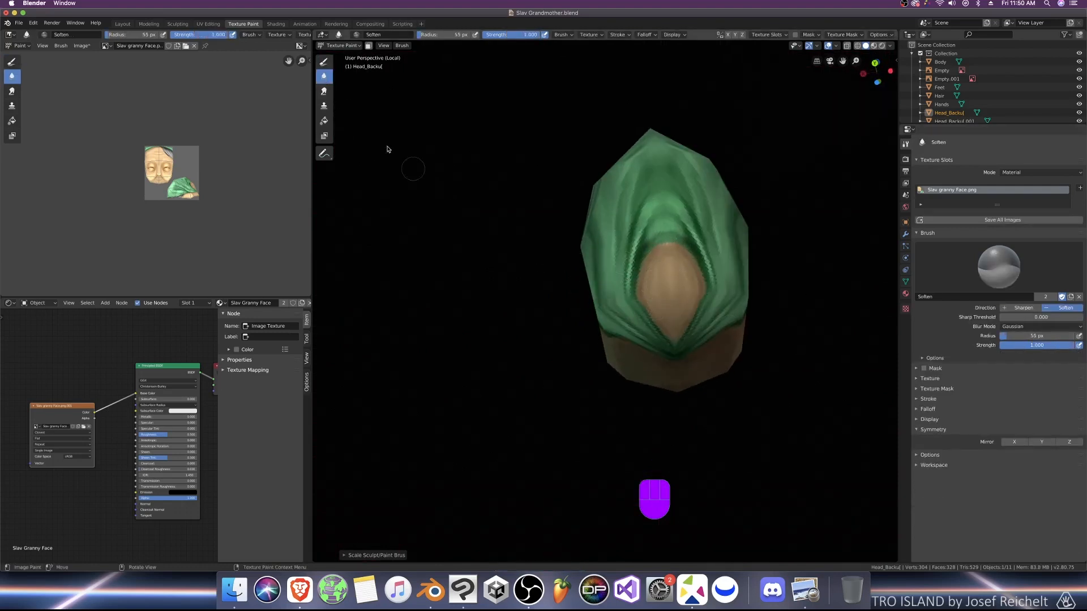
Step: Undo the recent softening strokes on the skin oval
click(324, 91)
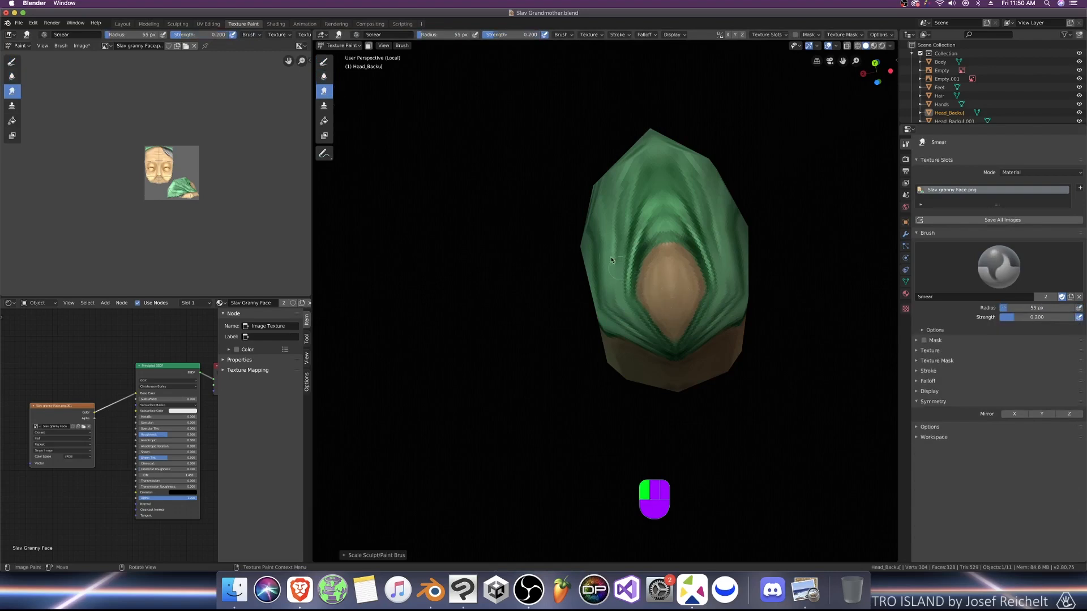
click(323, 61)
key(super+z)
key(super+z)
key(super+z)
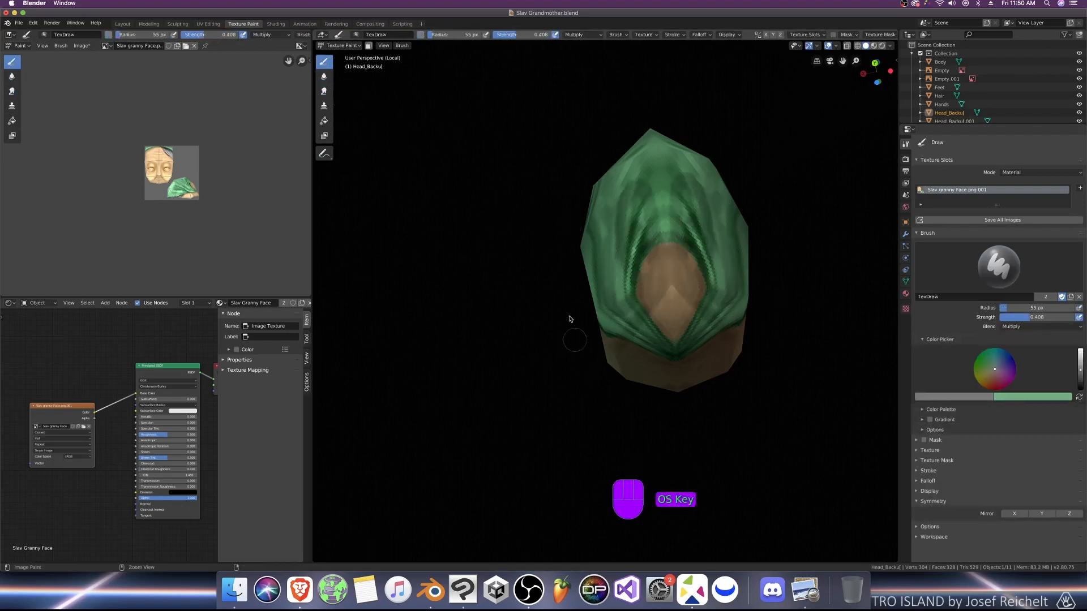
Step: Soften the center of the skin oval enclosed by the headscarf again, and save the project
click(324, 76)
drag(679, 300, 653, 284)
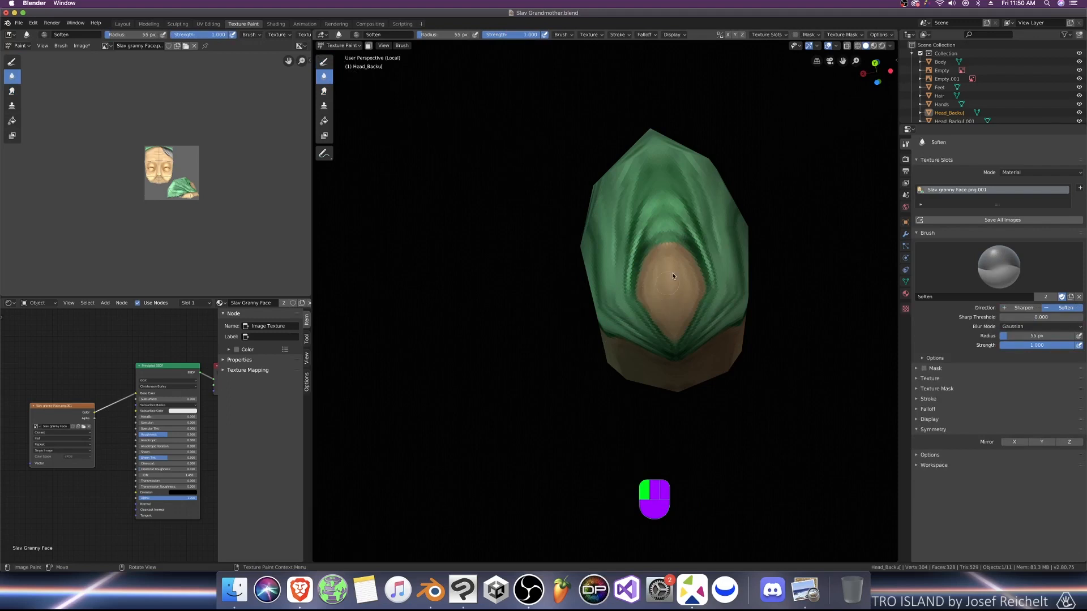
key(KP_1)
key(super+s)
scroll(674, 363, down, 2)
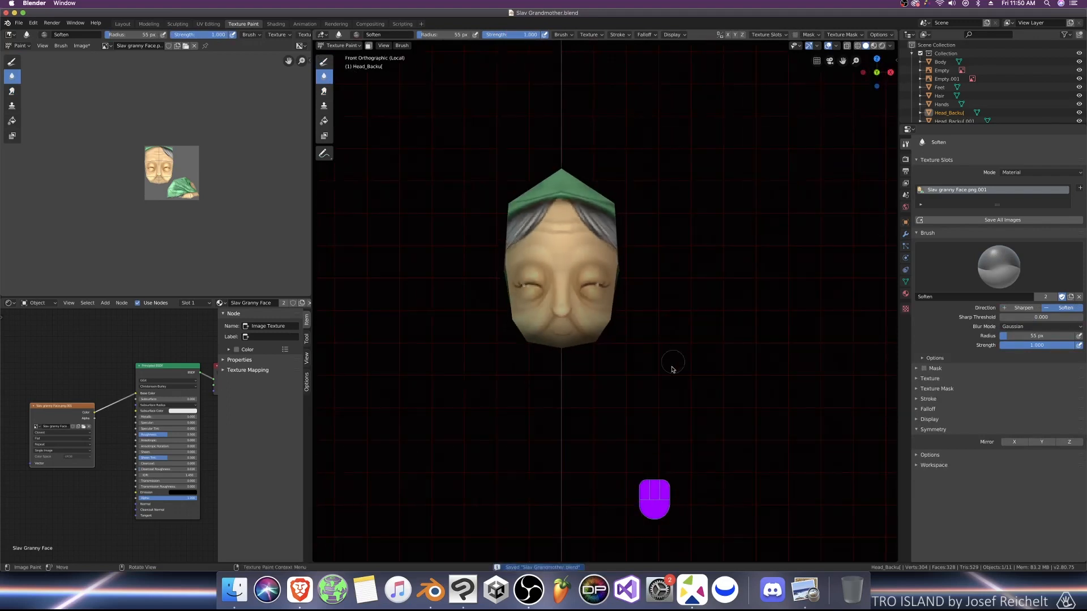
Step: Switch to Clip Studio Paint and copy the hex code of the face's light skin color
mouse_move(672, 372)
middle_down()
mouse_move(679, 330)
mouse_move(665, 325)
mouse_move(762, 317)
mouse_move(682, 286)
mouse_move(716, 286)
mouse_move(677, 260)
mouse_move(686, 324)
middle_up()
scroll(665, 325, down, 3)
scroll(677, 260, up, 2)
click(324, 62)
scroll(709, 266, up, 2)
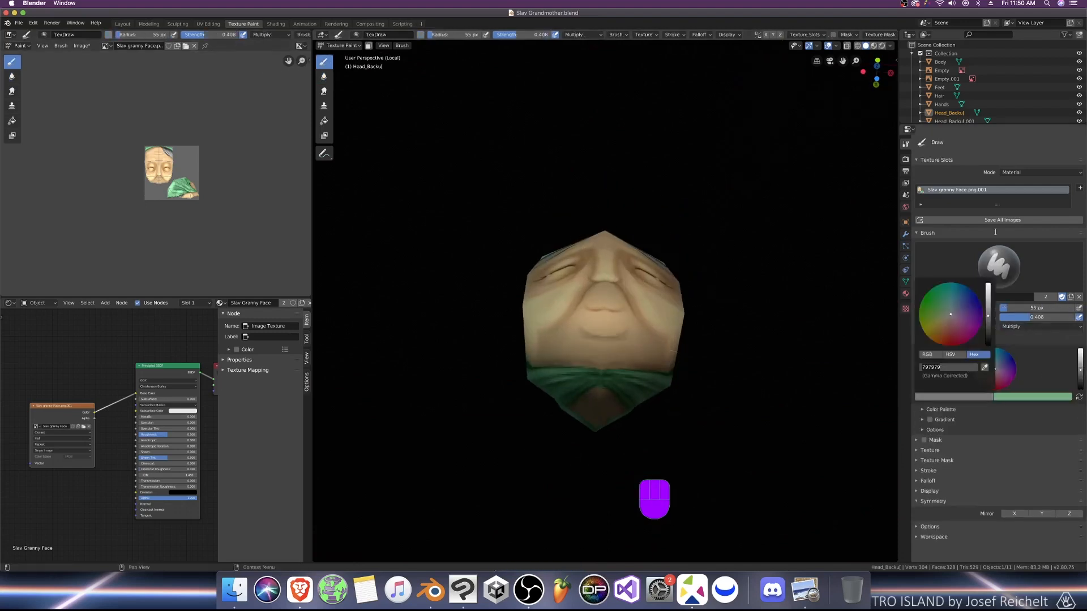
click(463, 590)
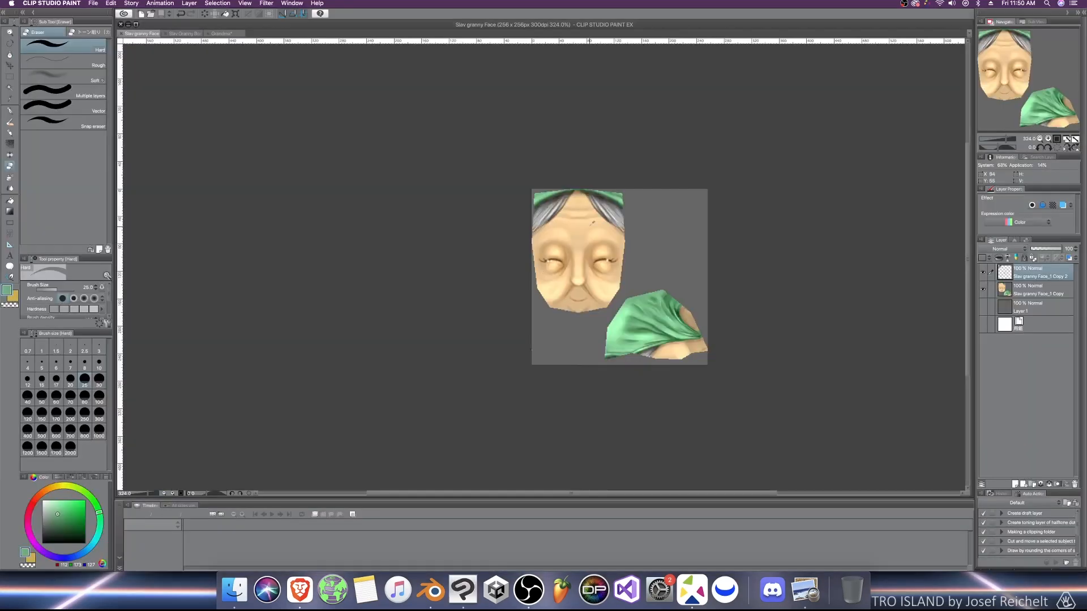
click(23, 553)
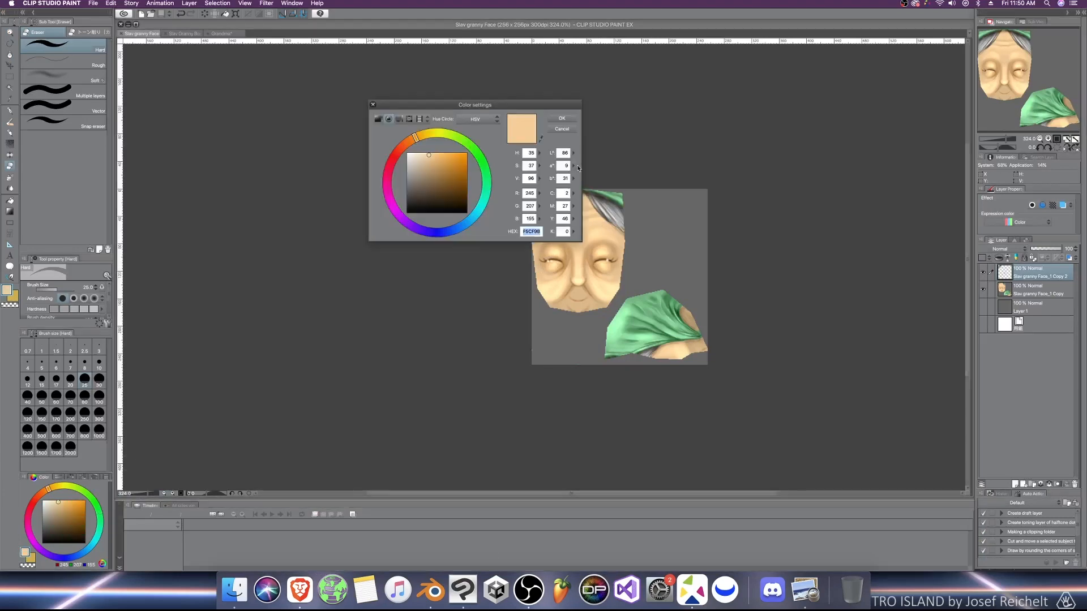
click(562, 129)
Step: Switch back to Blender and set the Draw brush color to F5CF9B
click(431, 589)
click(955, 397)
click(958, 368)
text(F5CF9B)
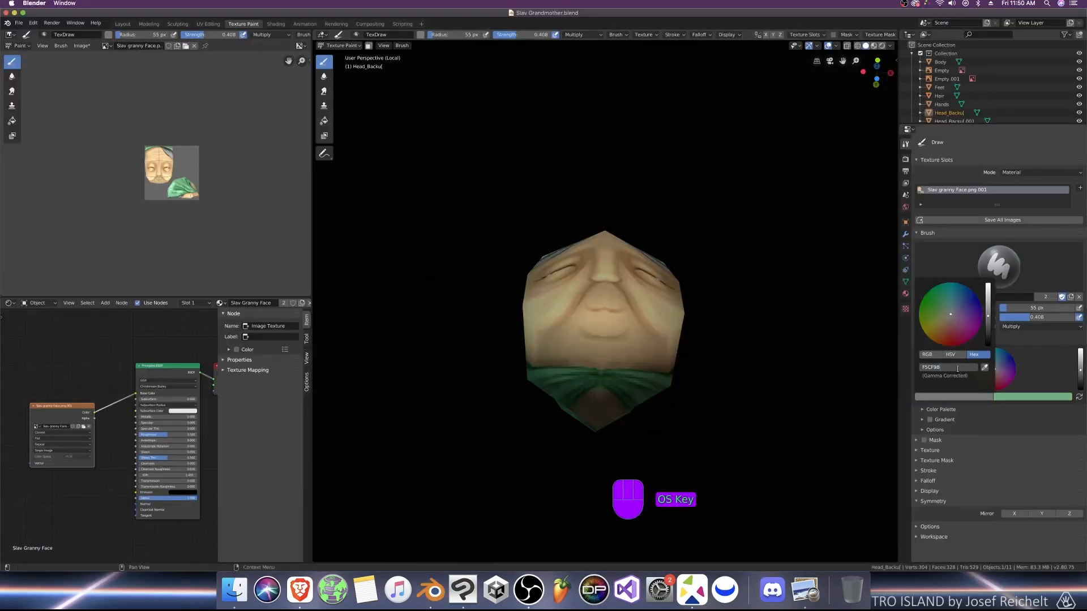
key(Return)
Step: Enlarge the brush, change its blend to Add, and try painting a skin-colored highlight on the chin
scroll(626, 425, up, 5)
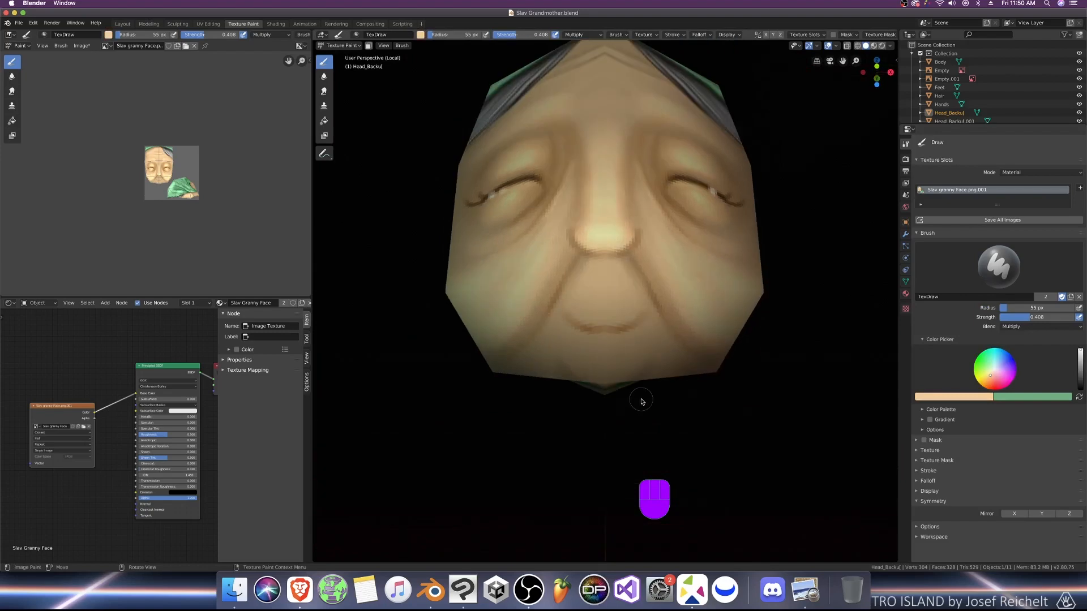
middle_drag(640, 374, 637, 335)
key(bracketright)
key(bracketright)
key(bracketright)
key(super+z)
mouse_move(610, 363)
mouse_down()
mouse_move(594, 365)
mouse_move(617, 368)
mouse_up()
click(1014, 326)
click(995, 403)
key(bracketright)
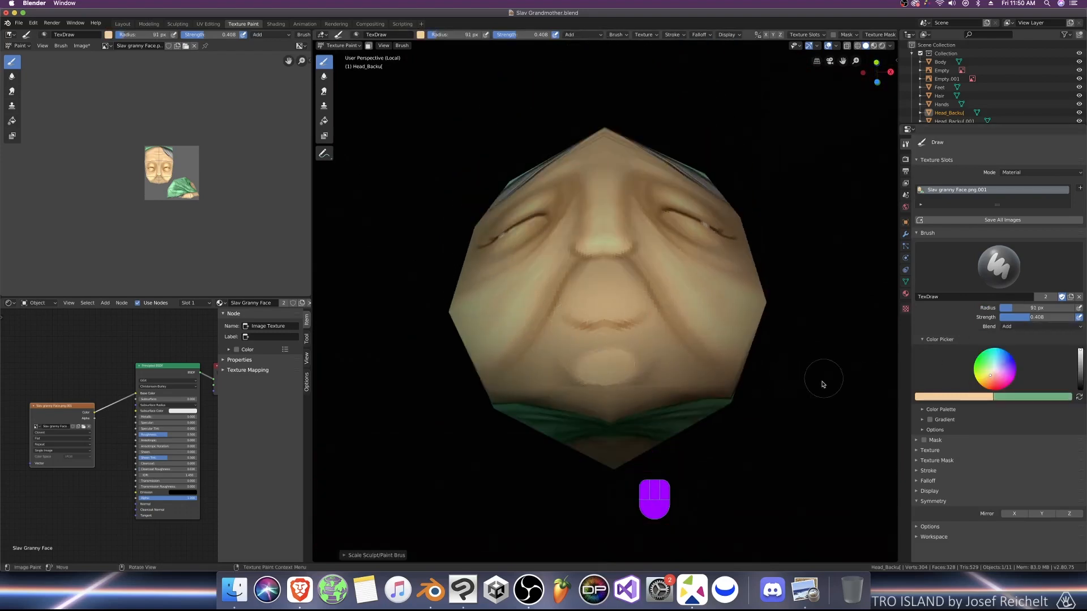
key(super+z)
Step: Lower the brush strength to 0.084, try lightening the chin softly, and turn on X mirroring
drag(1032, 318, 1007, 318)
drag(633, 362, 573, 363)
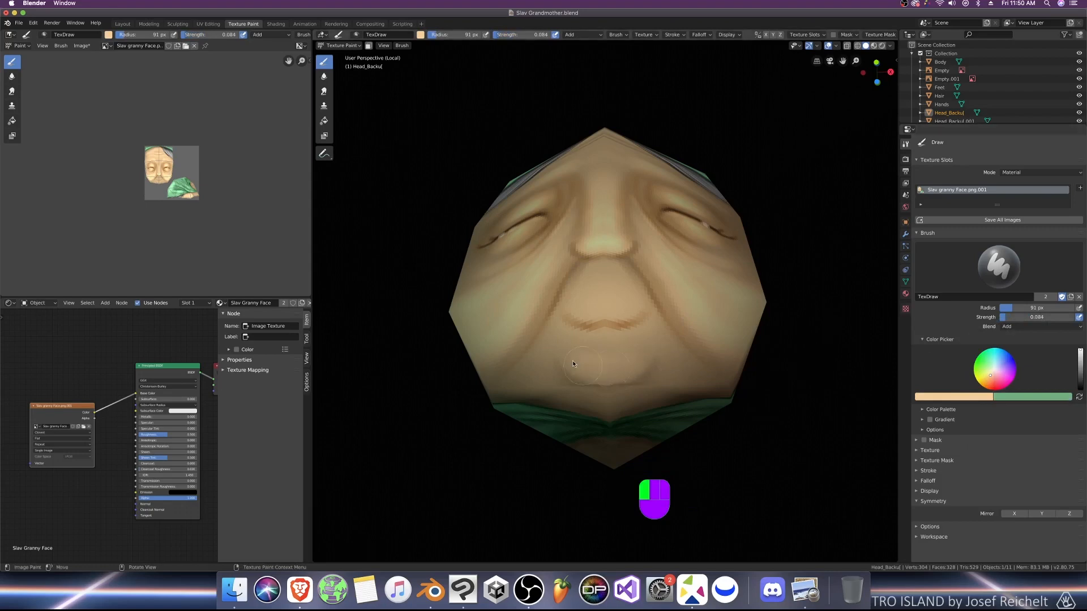
key(super+z)
key(super+z)
key(super+z)
click(1015, 514)
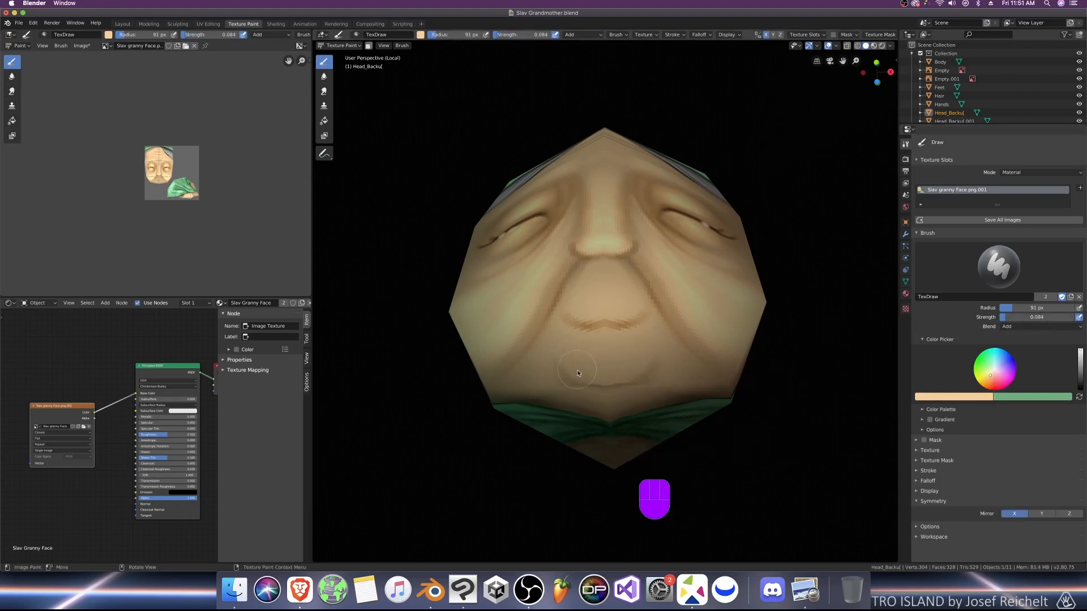
Step: Reduce the brush radius to 51 px and lighten the chin and the area around the mouth with mirrored strokes
scroll(653, 314, up, 2)
middle_drag(654, 314, 565, 320)
key(bracketleft)
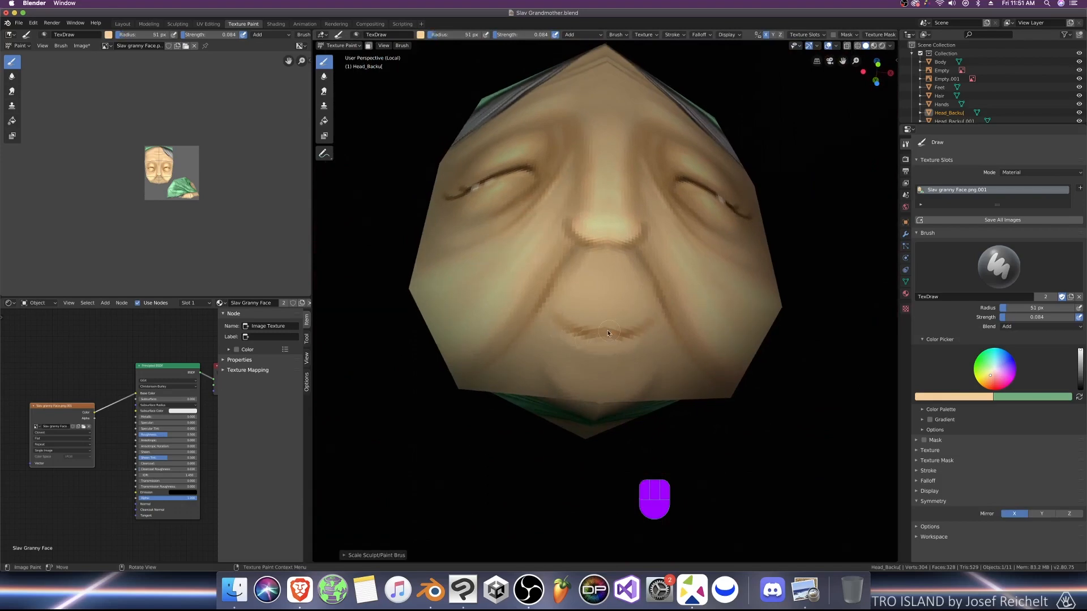
key(super+z)
key(super+z)
drag(614, 326, 616, 326)
key(KP_1)
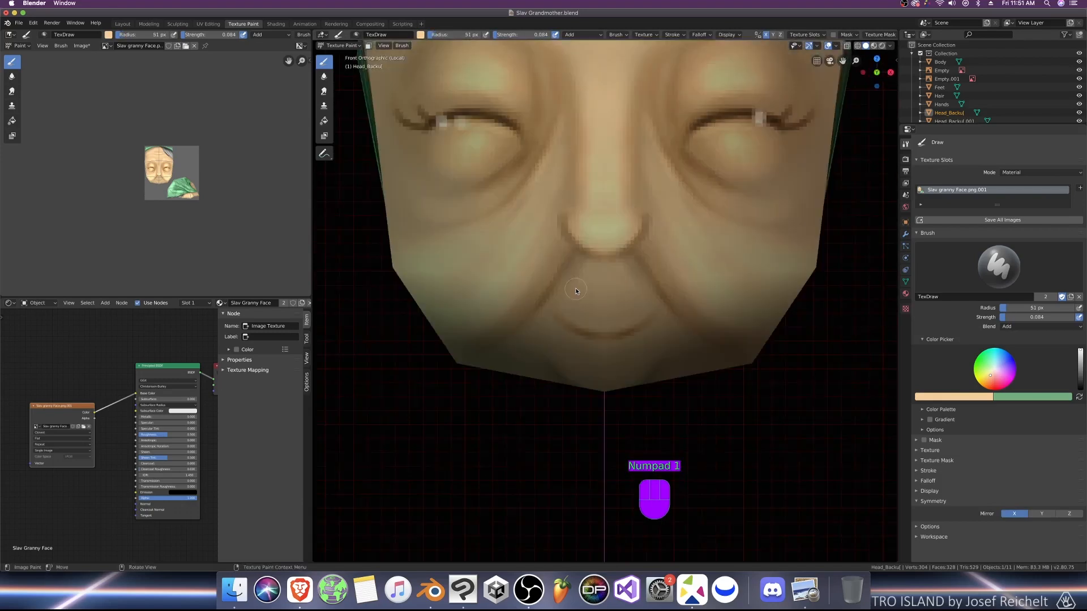
middle_drag(611, 368, 614, 315)
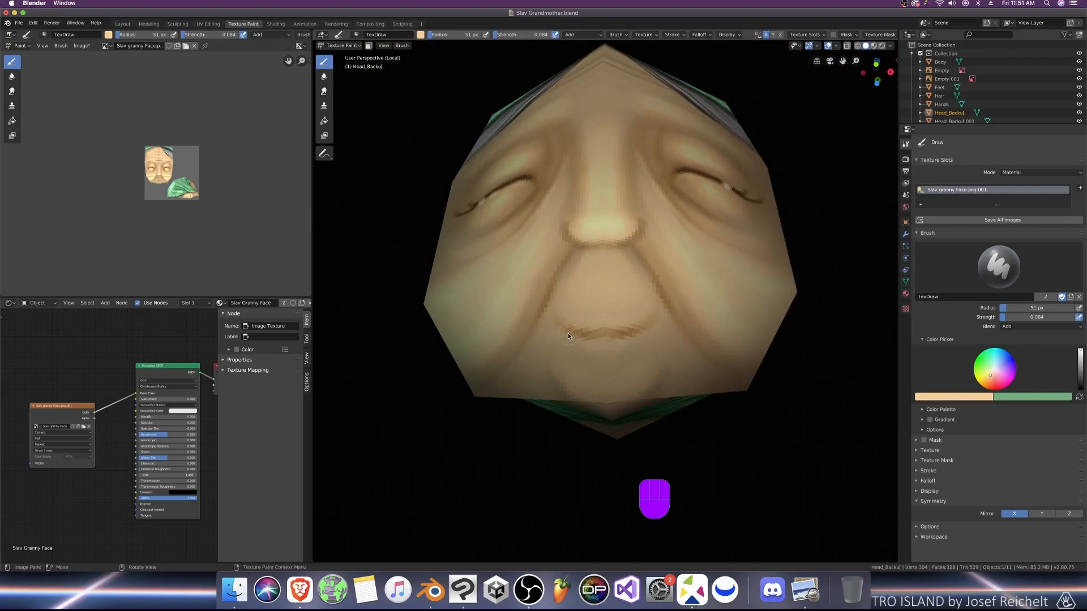
key(super+z)
Step: Try darkening the mouth line with a 19 px brush in Multiply blend, and undo the strokes
click(1033, 326)
click(999, 369)
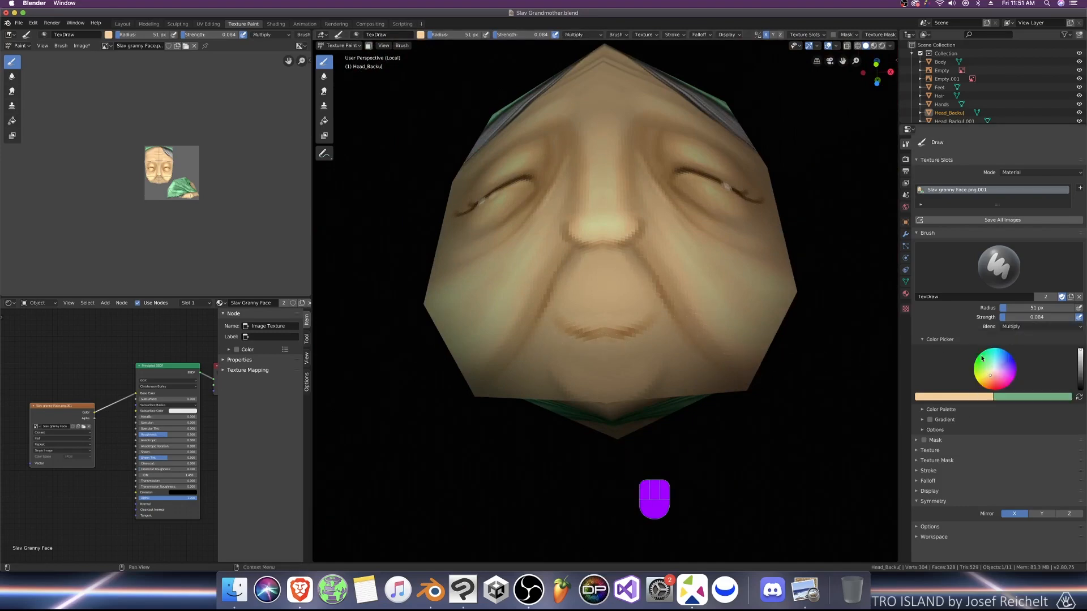
key(bracketleft)
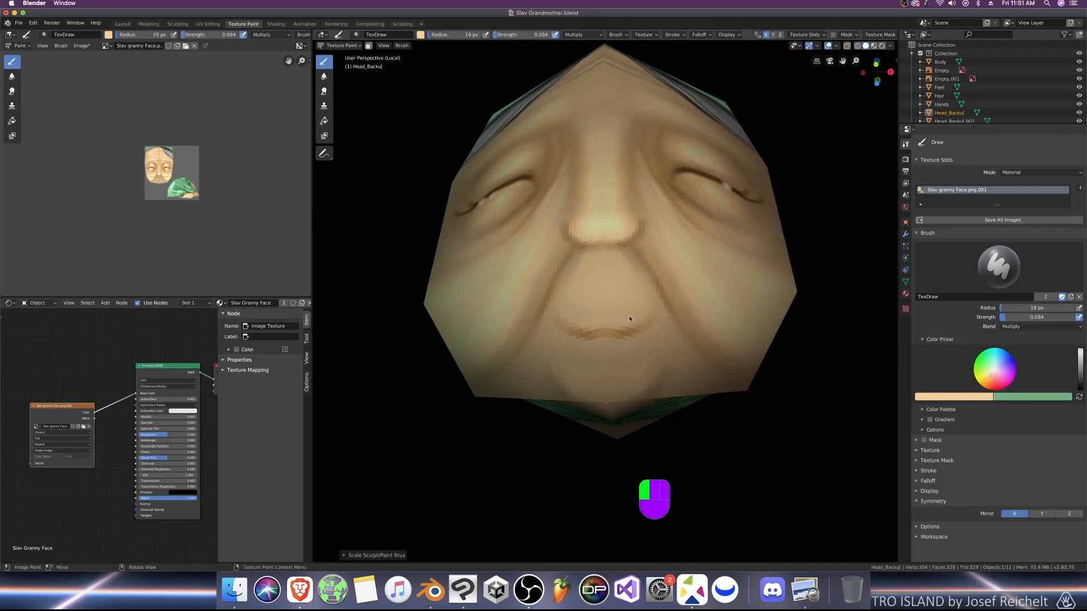
key(KP_1)
middle_drag(627, 363, 631, 331)
key(super+z)
key(super+z)
key(super+z)
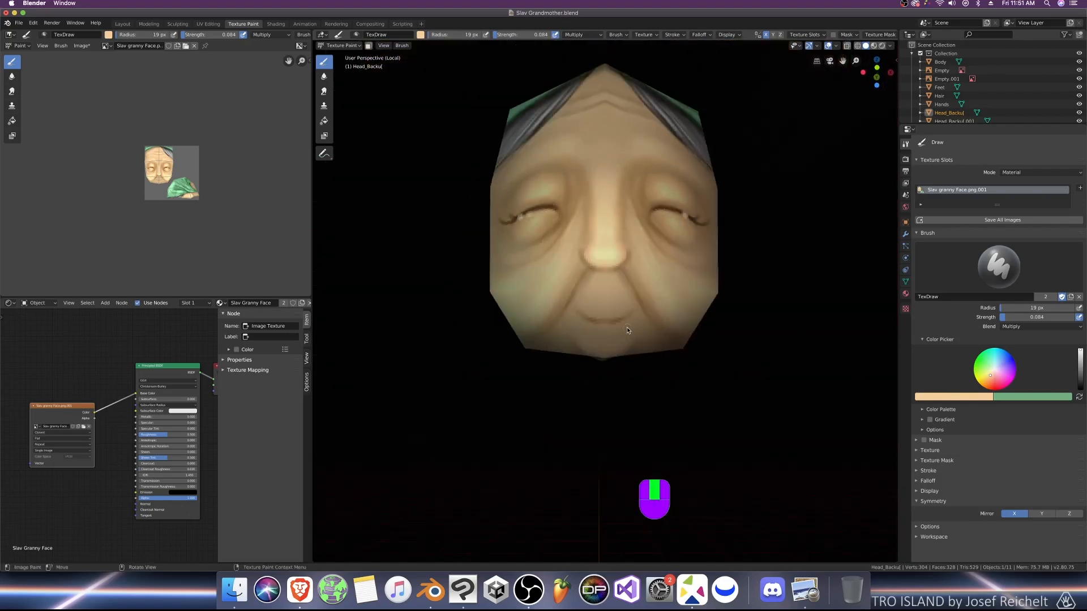
Step: Lighten the skin around the mouth with a 58 px brush in Add blend, and set the blend back to Multiply
click(1034, 327)
click(997, 421)
key(bracketright)
key(bracketright)
key(bracketright)
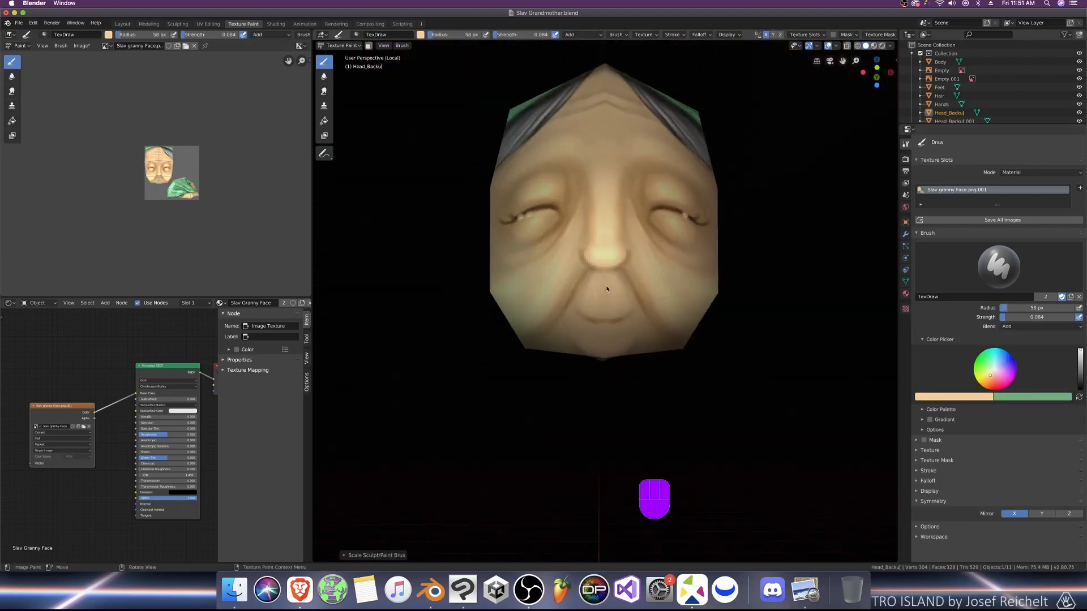
click(1033, 327)
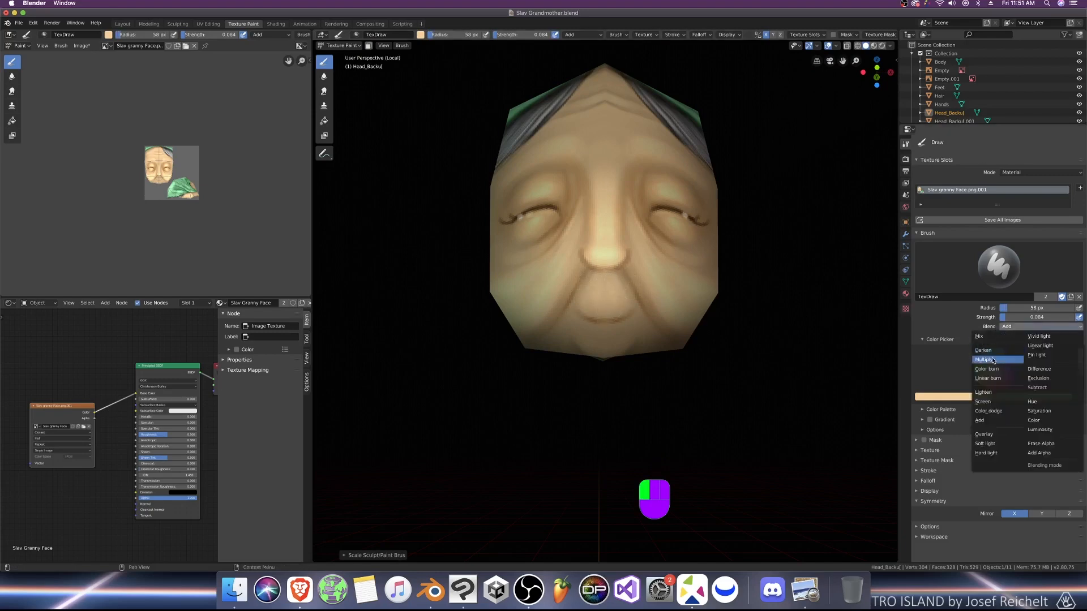
click(998, 357)
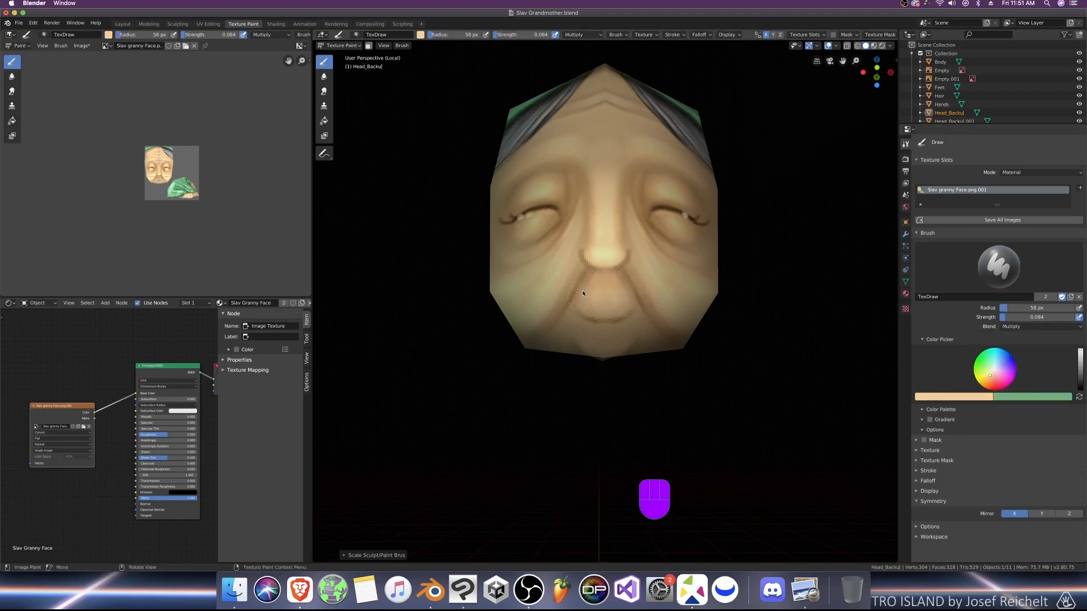
Step: Change the viewport's shading lighting so the head's painted texture displays evenly lit, and inspect it at an angle
middle_drag(619, 271, 651, 334)
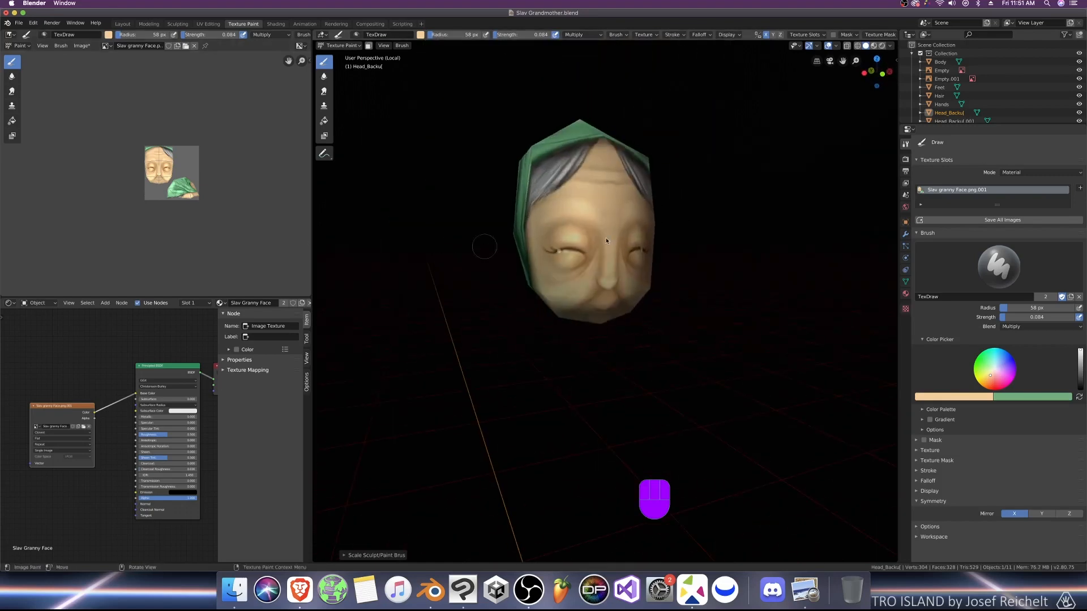
click(889, 46)
click(910, 87)
middle_drag(761, 164, 705, 175)
Step: Save the painted texture over Slav granny Face.png in the Textures folder
click(88, 46)
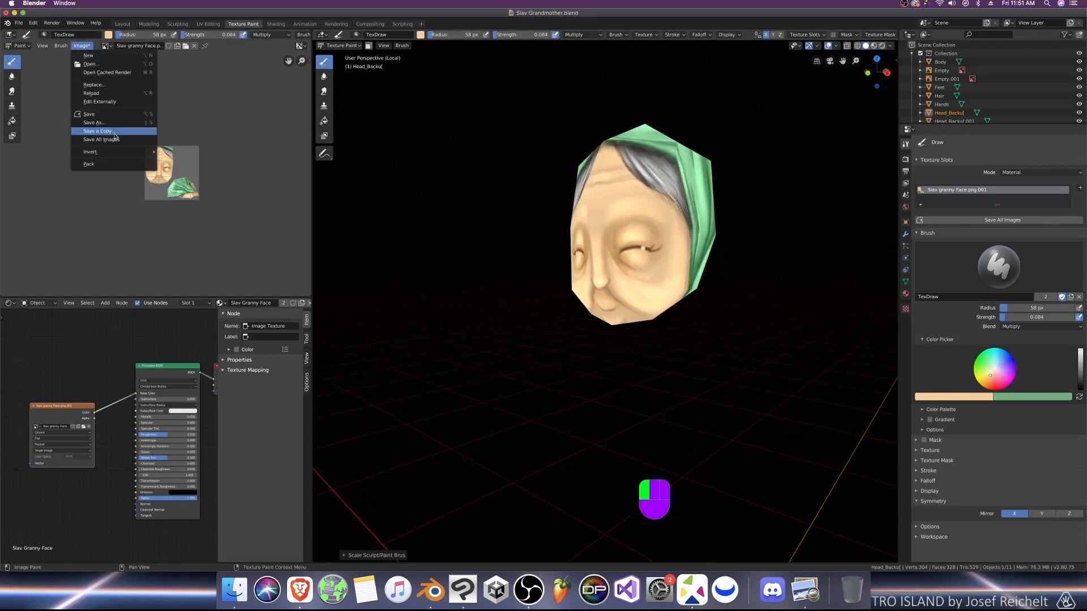
click(91, 123)
click(136, 74)
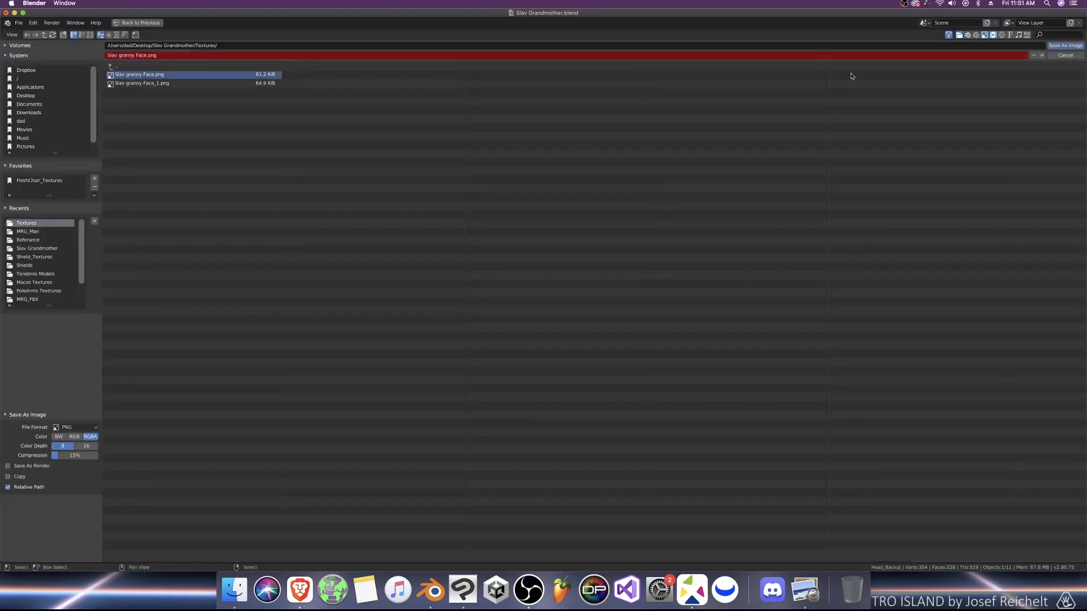
click(1065, 46)
Step: Deepen the shading around the eyes with Multiply strokes, adjusting the brush radius between 25 and 71 px
mouse_move(697, 249)
middle_down()
mouse_move(715, 248)
mouse_move(677, 246)
middle_up()
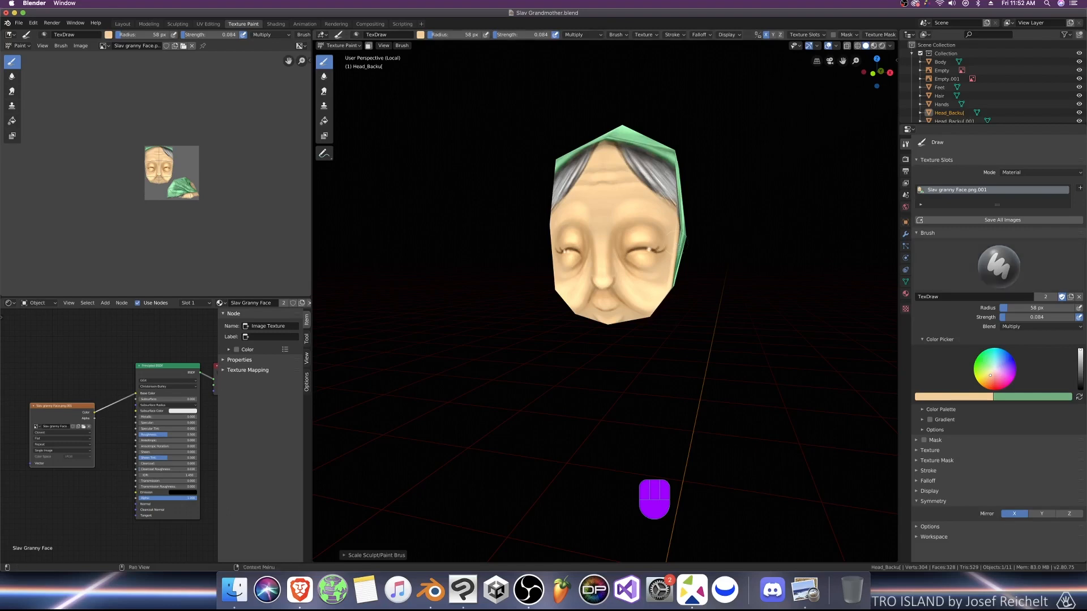
key(KP_1)
key(KP_1)
scroll(583, 236, up, 3)
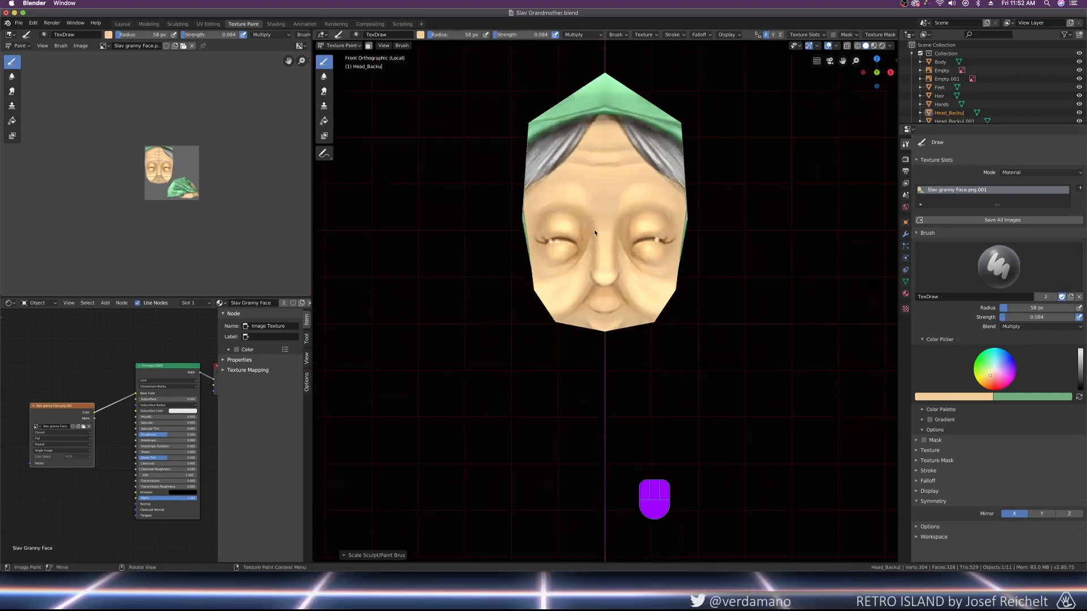
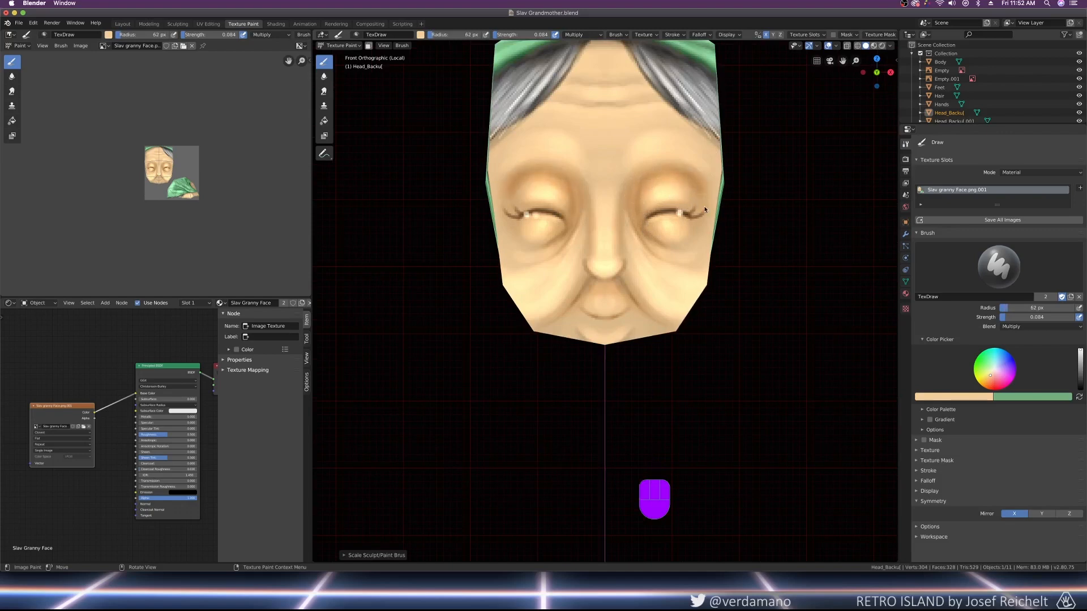
middle_drag(705, 210, 651, 235)
key(bracketleft)
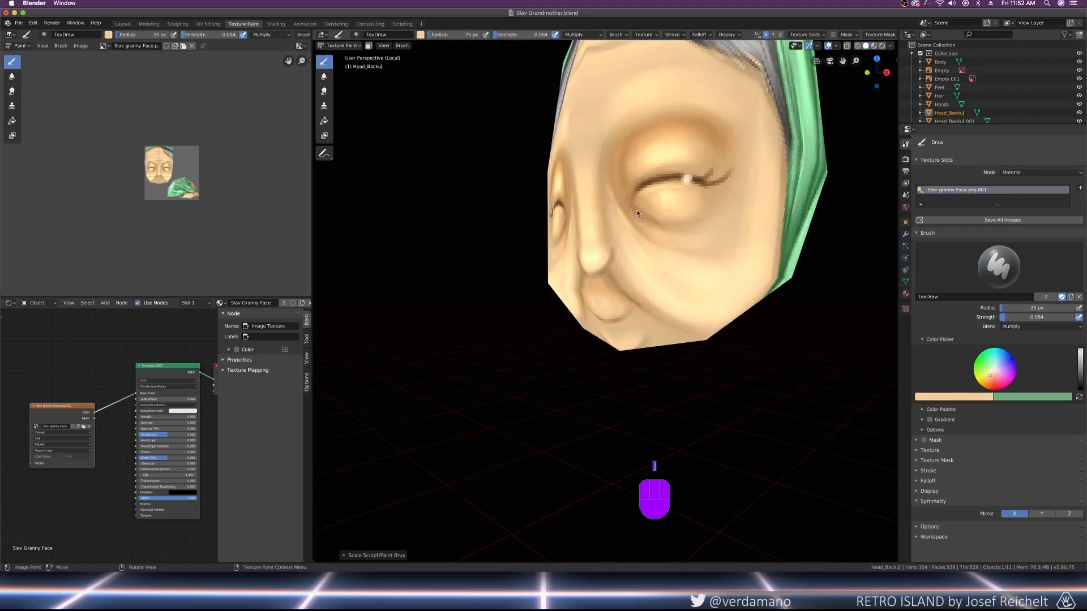
key(bracketright)
key(KP_1)
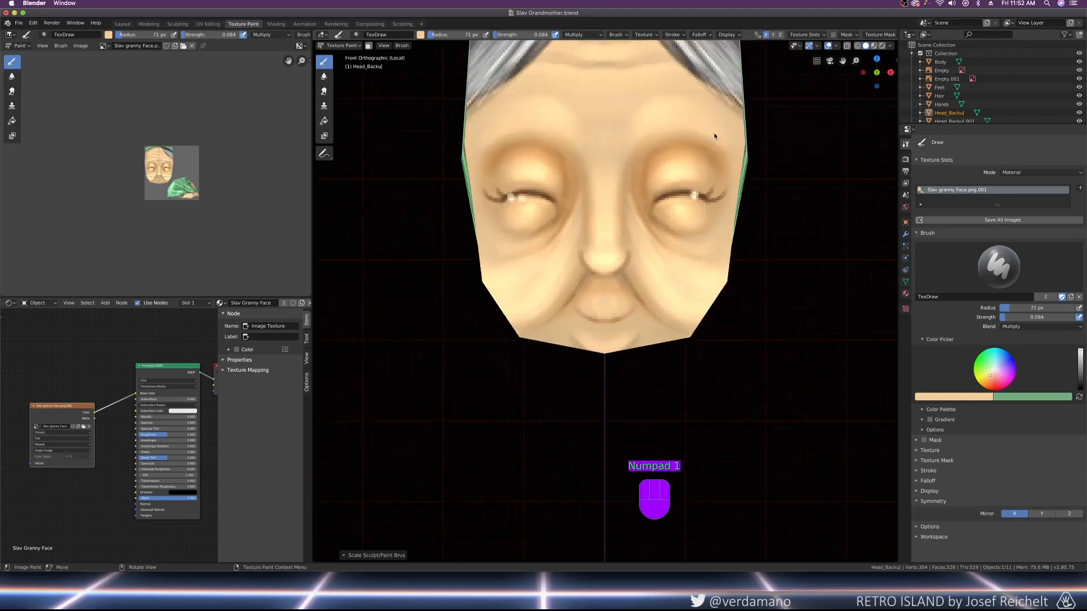
Step: Darken the underside of the chin and jaw above the scarf knot with large soft Multiply strokes up to 105 px
right_click(658, 312)
middle_drag(651, 292, 651, 253)
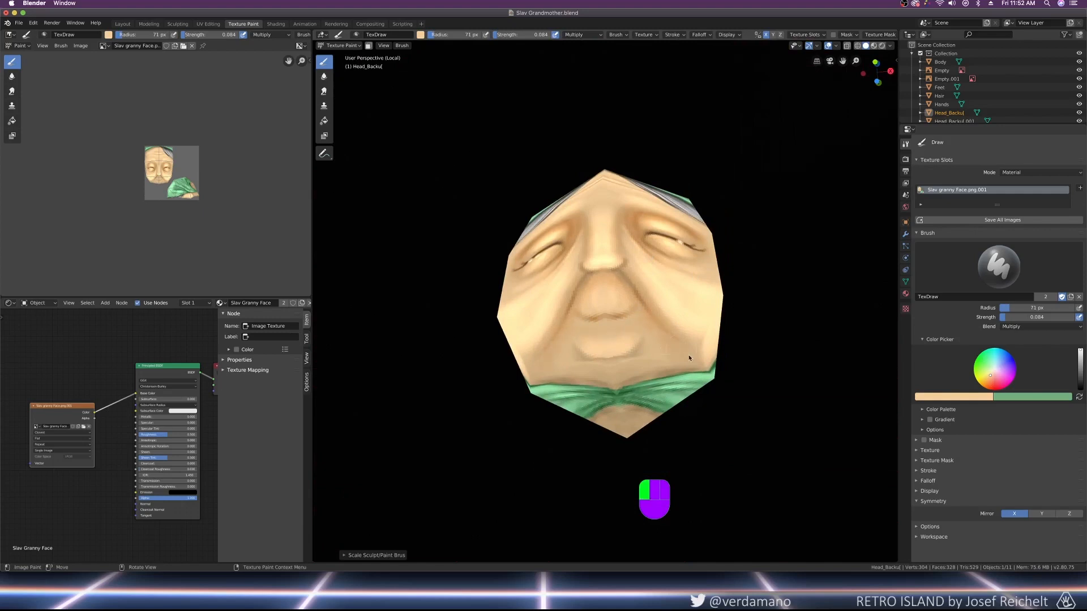
middle_drag(625, 362, 632, 341)
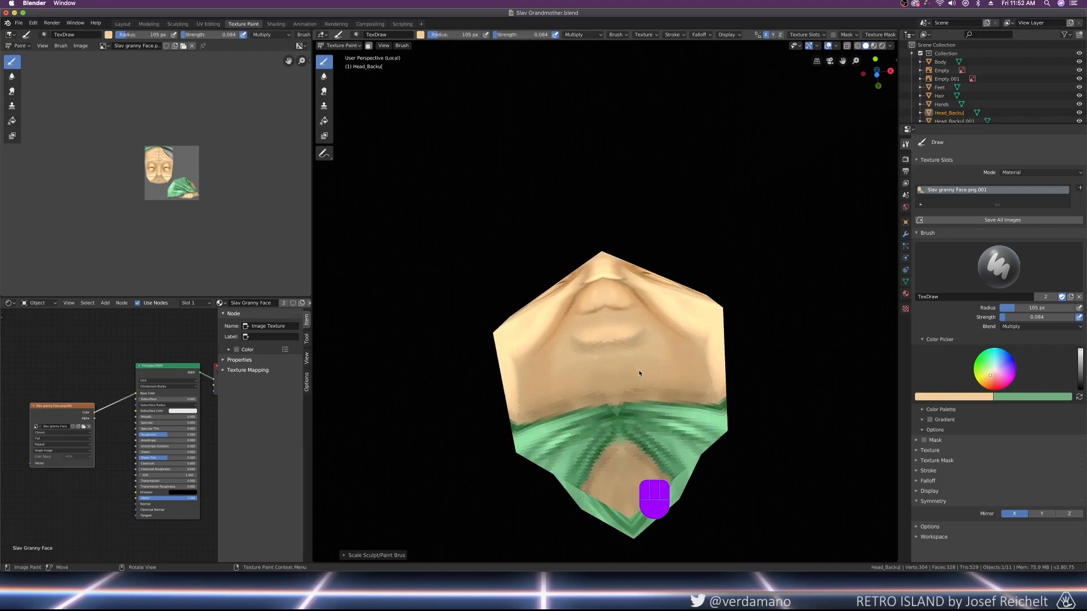
Step: Shade the upper forehead, hairline and outer cheek down to the jaw with Multiply strokes, using 43 to 52 px for the side
key(KP_1)
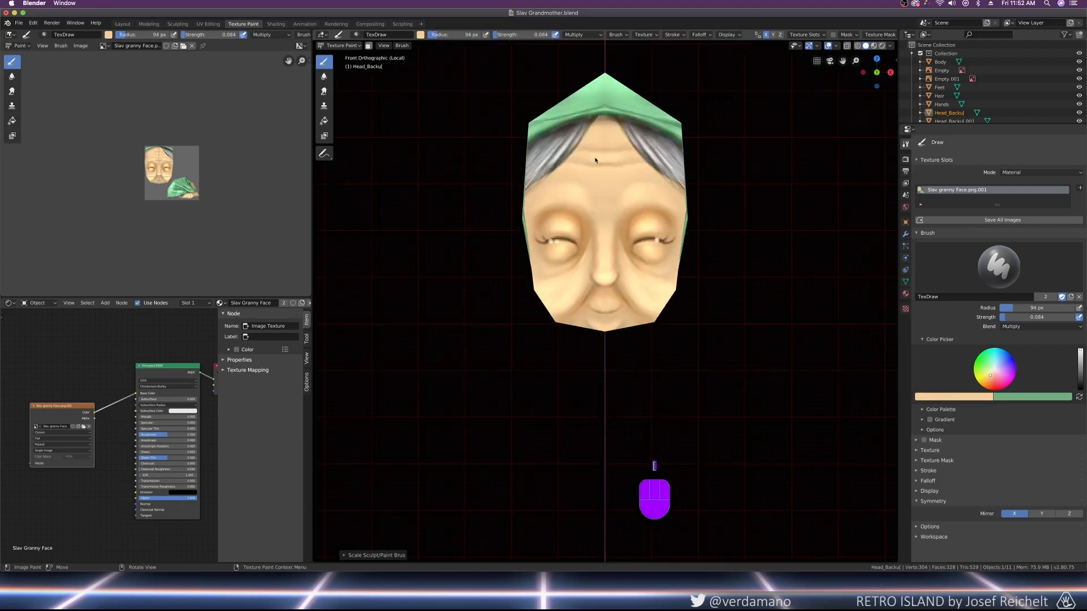
mouse_move(589, 135)
mouse_down()
mouse_move(616, 128)
mouse_move(606, 124)
mouse_up()
middle_drag(584, 124, 796, 161)
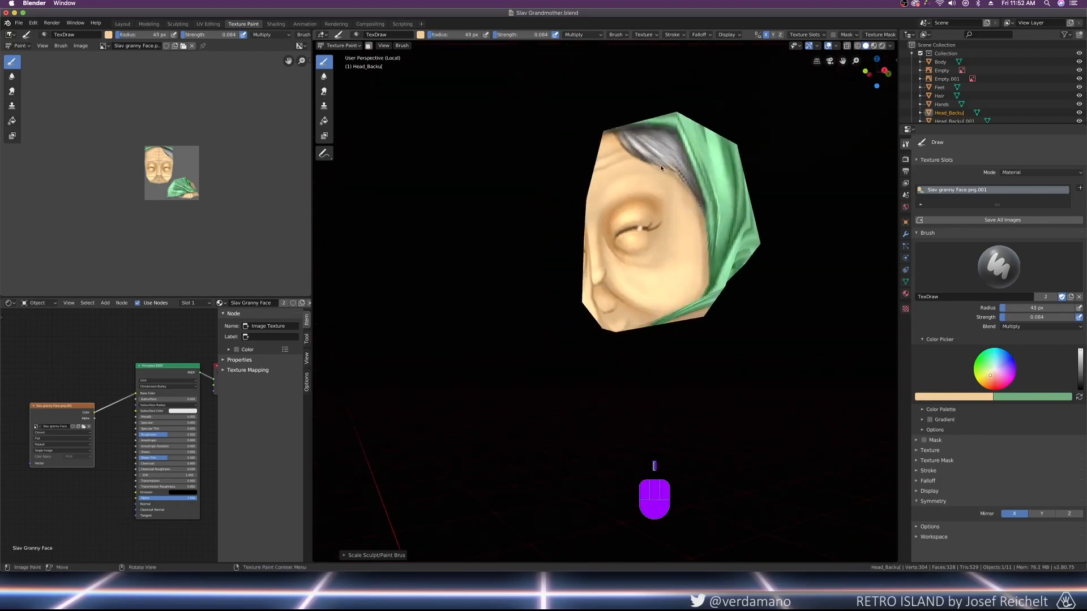
drag(664, 168, 701, 218)
key(bracketright)
drag(699, 220, 701, 230)
drag(702, 276, 700, 249)
drag(699, 253, 691, 210)
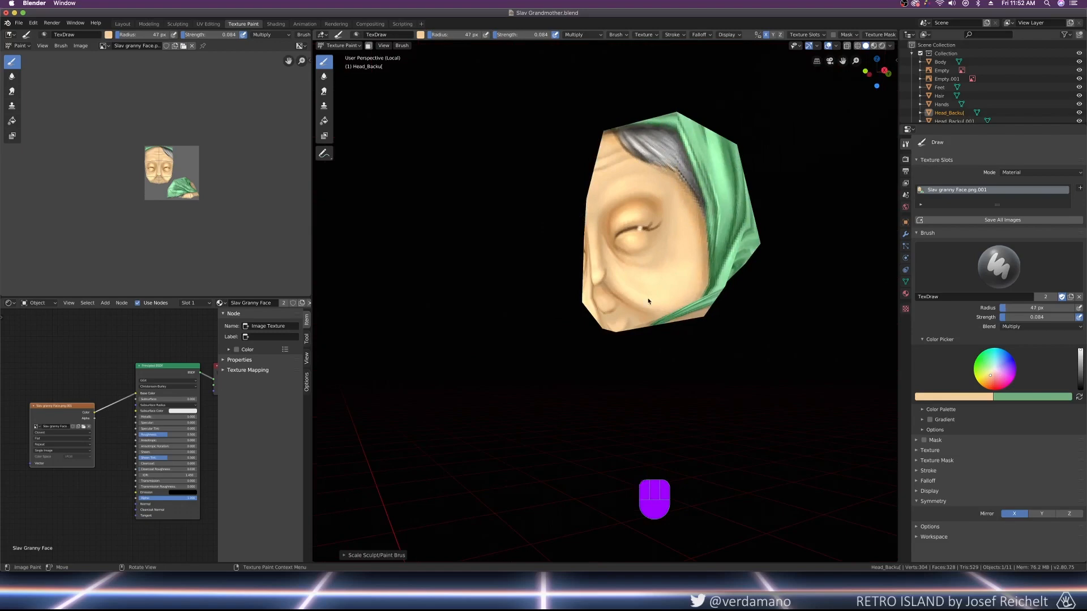
key(bracketright)
drag(668, 308, 654, 301)
Step: View the whole head from the front and save the updated texture over Slav granny Face.png
key(KP_0)
key(KP_1)
scroll(611, 260, down, 5)
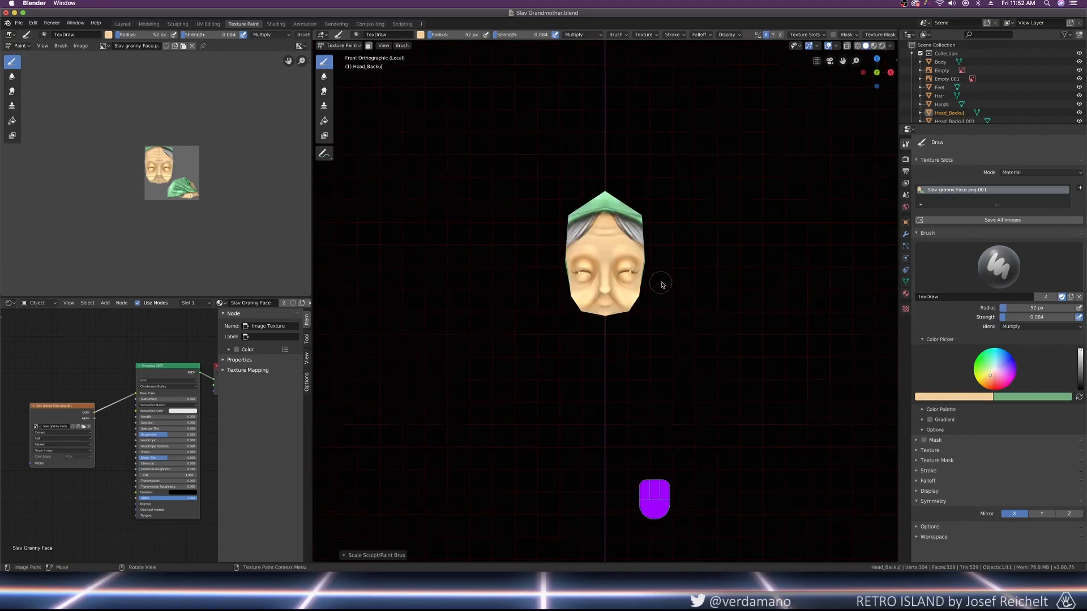
click(81, 45)
click(99, 126)
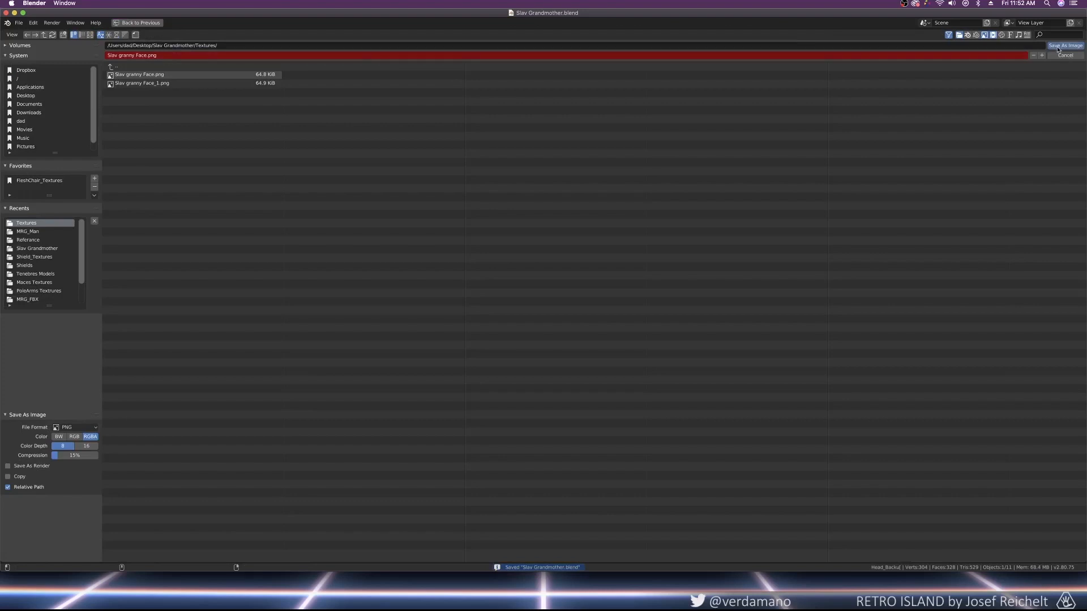
click(1057, 48)
Step: Set the yellow brush to Mix blend with a 50 px radius, and toggle Edit Mode to refresh texture painting
middle_drag(700, 280, 659, 287)
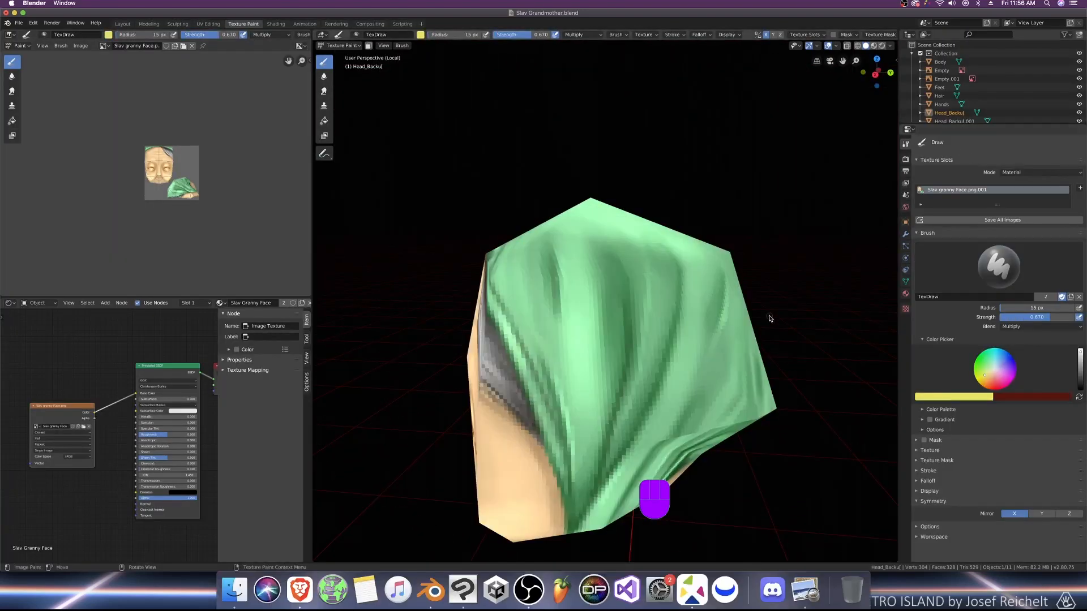
click(1041, 327)
click(1013, 339)
middle_drag(689, 290, 684, 285)
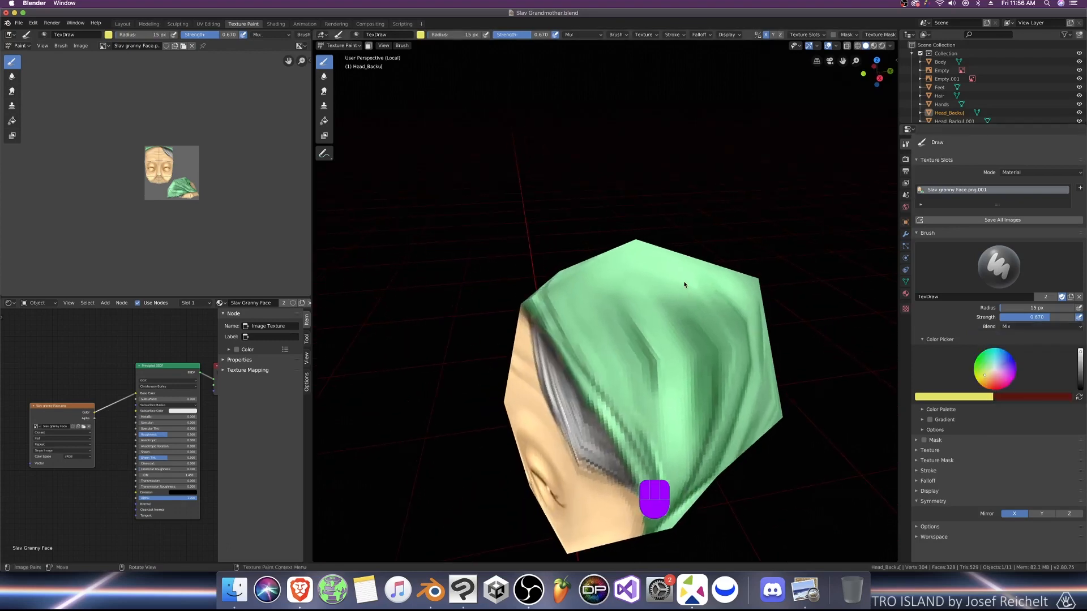
scroll(601, 345, up, 10)
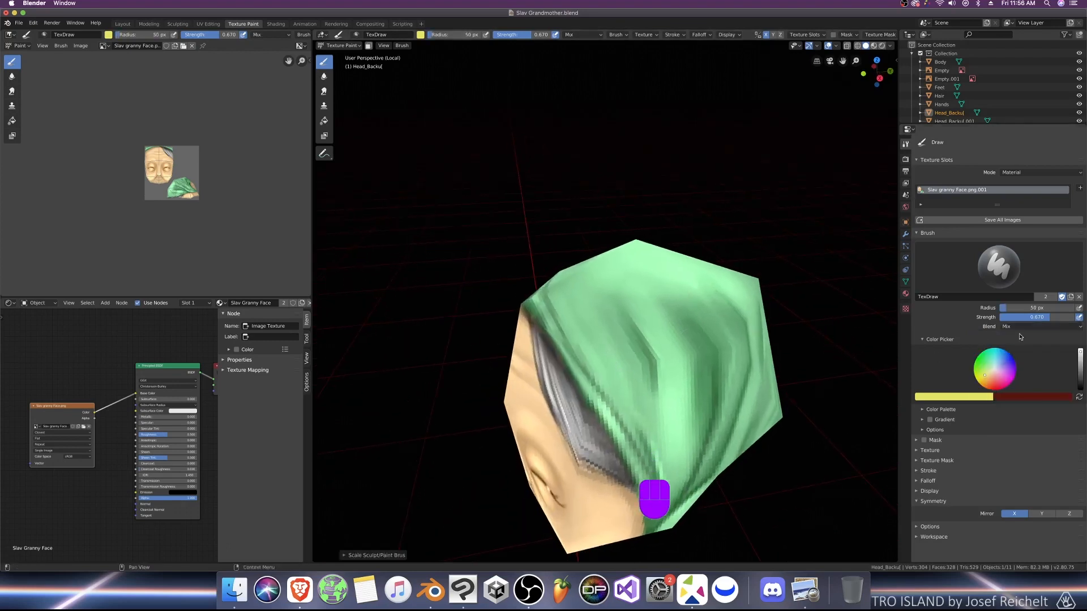
key(Tab)
key(Tab)
Step: Undo a test stroke, and paint a row of yellow dots across the upper side of the green headscarf
drag(613, 339, 630, 350)
key(super+z)
click(600, 341)
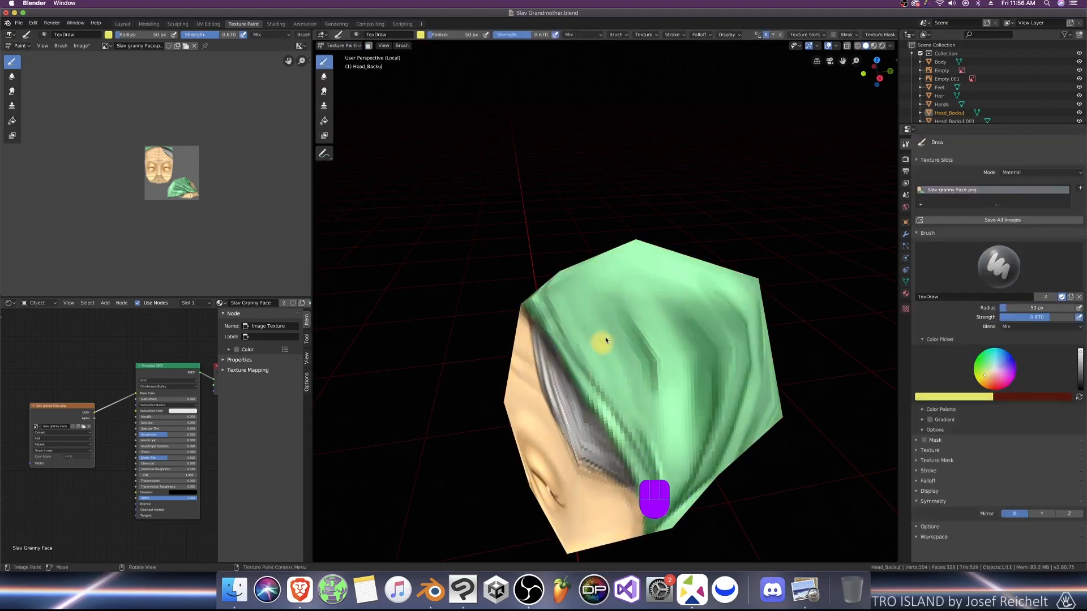
middle_drag(678, 341, 668, 340)
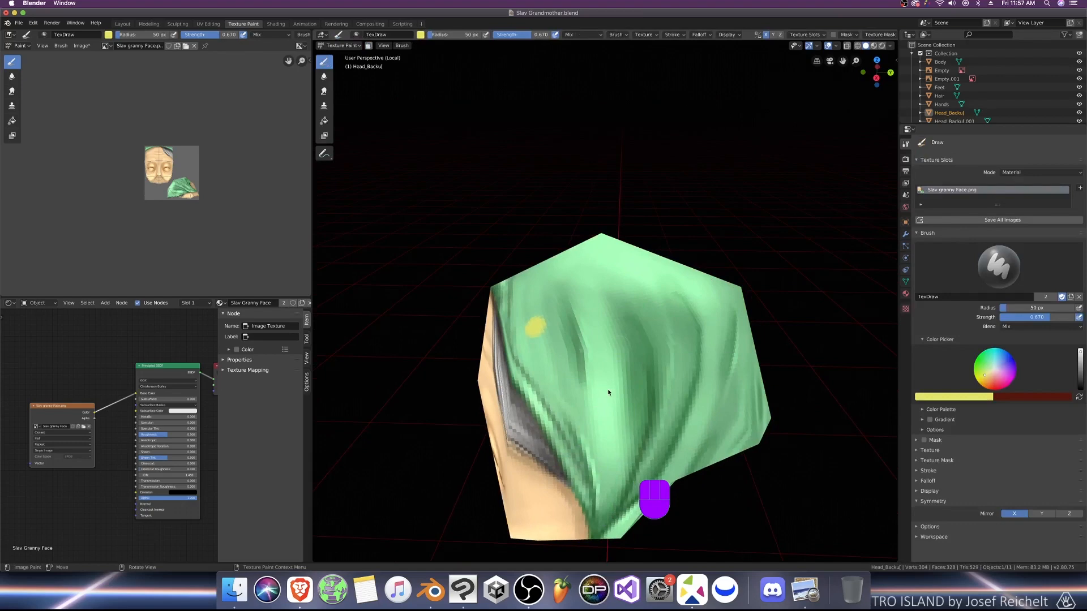
click(608, 334)
middle_drag(616, 317, 660, 321)
click(560, 325)
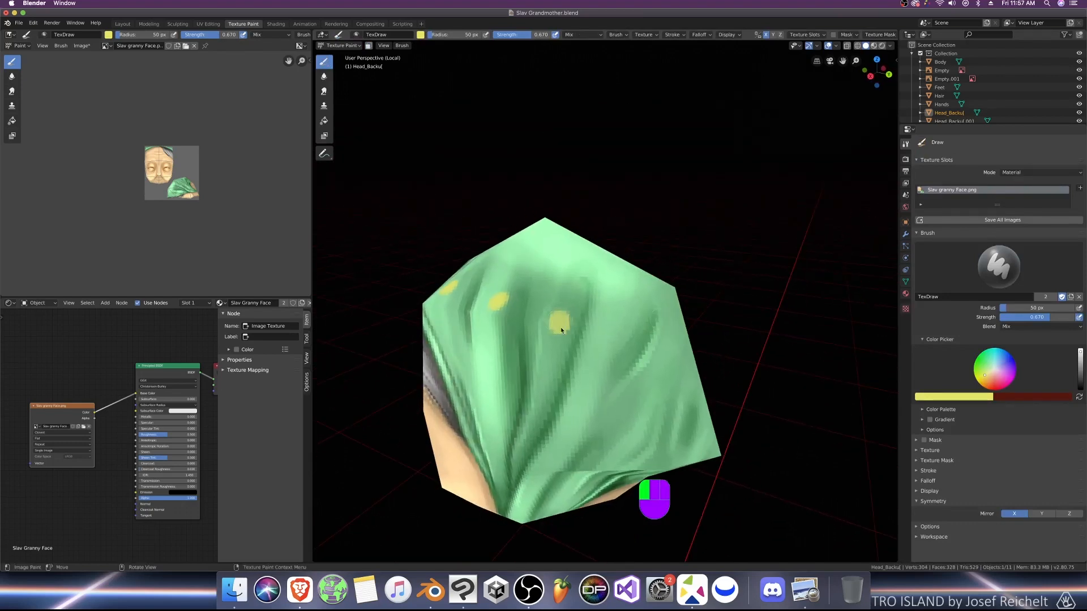
click(649, 373)
middle_drag(657, 371, 716, 366)
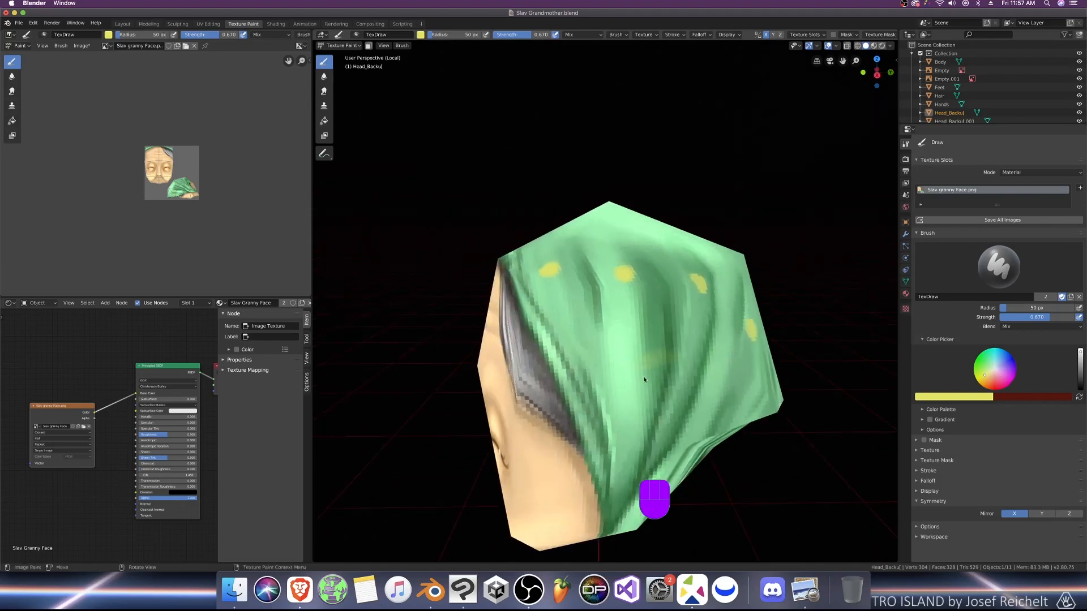
Step: Paint more yellow dots lower on the side of the headscarf and one on its back
click(633, 365)
middle_drag(635, 372, 670, 337)
click(656, 355)
click(599, 322)
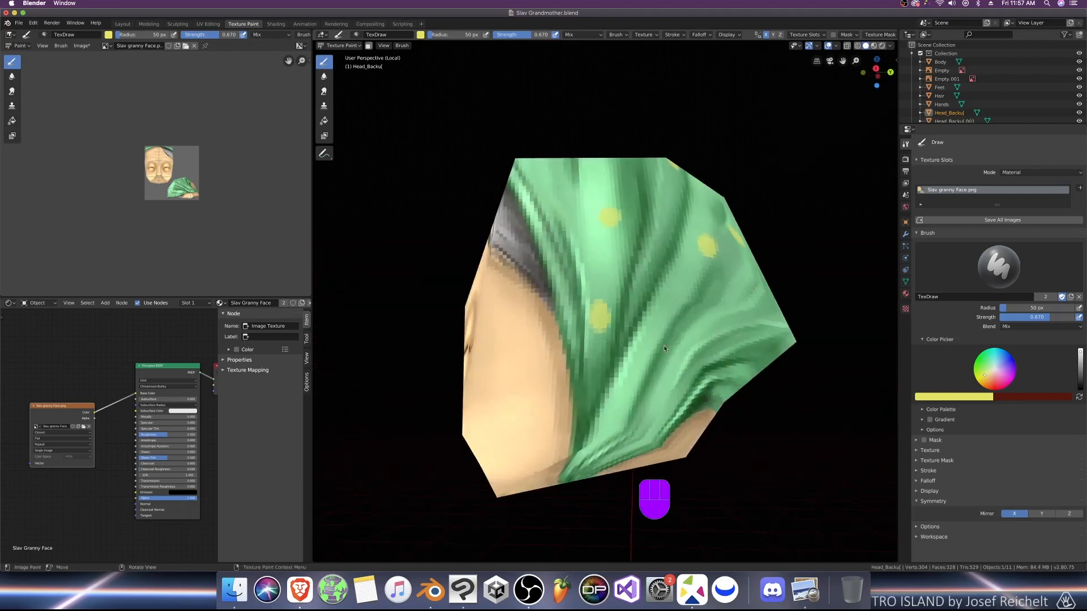
click(677, 360)
middle_drag(673, 357, 661, 366)
click(479, 296)
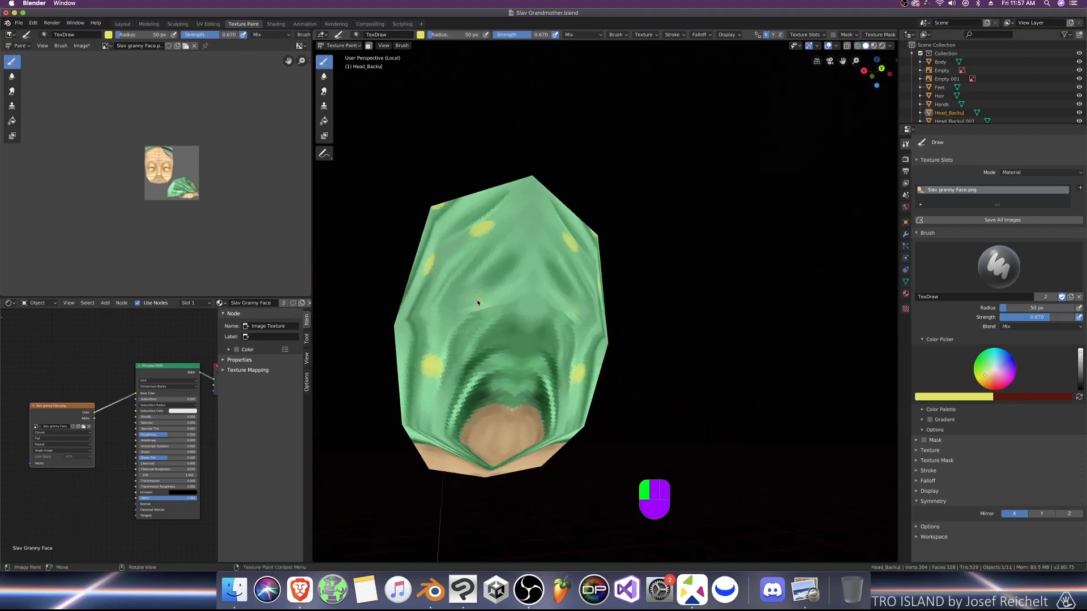
mouse_move(478, 297)
middle_down()
mouse_move(547, 338)
mouse_move(614, 348)
mouse_move(527, 370)
mouse_move(576, 389)
middle_up()
Step: Reduce the brush to 40 px, undo a trial dot, and paint yellow dots along the centre of the headscarf's crown
scroll(576, 388, up, 2)
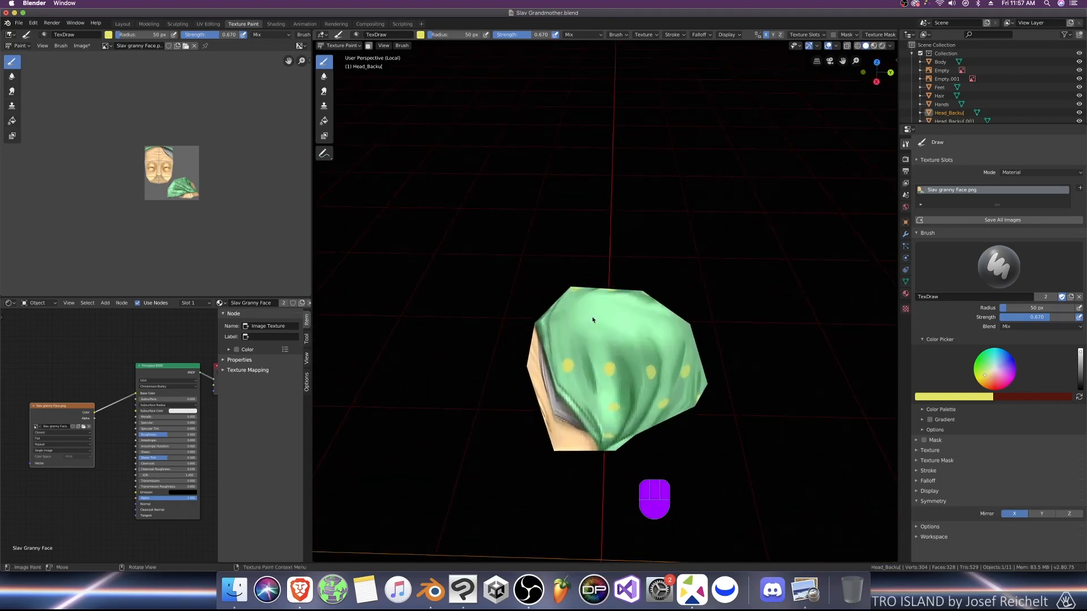
key(bracketleft)
key(bracketleft)
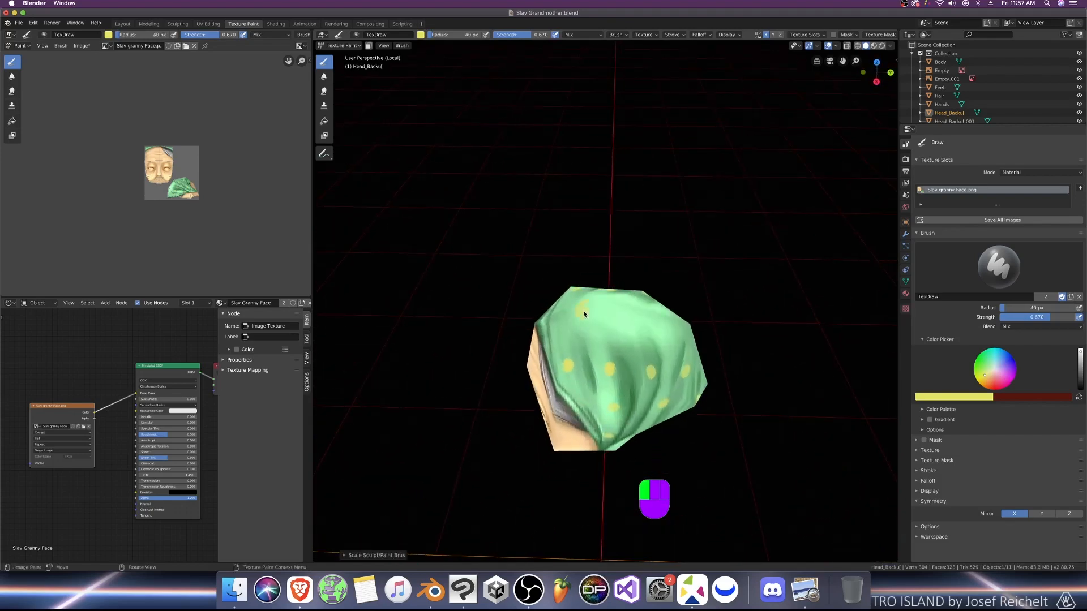
middle_drag(597, 303, 672, 319)
key(KP_7)
key(super+z)
drag(675, 312, 672, 320)
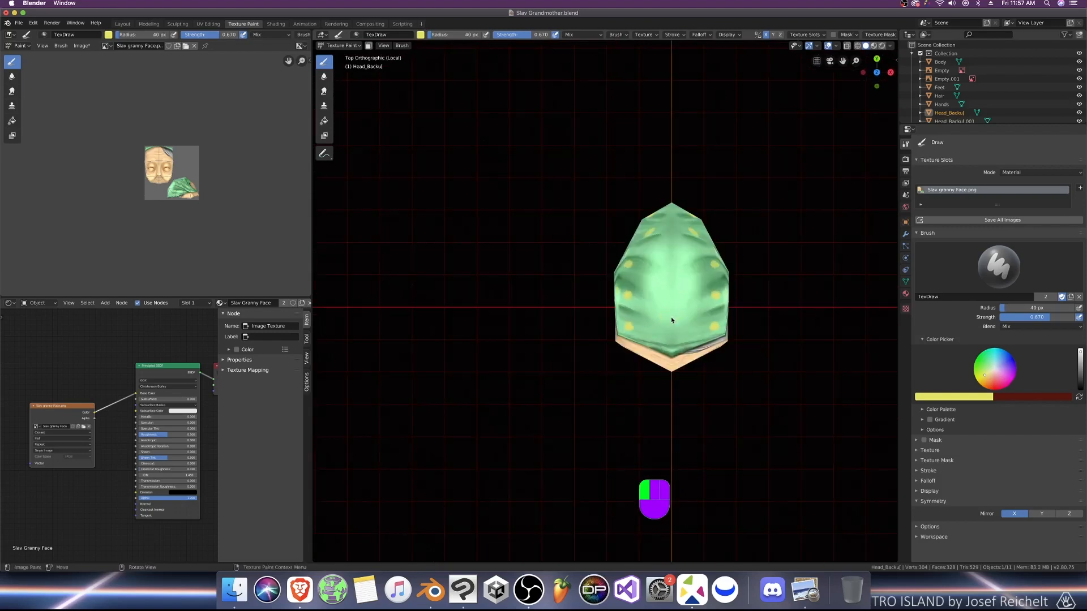
drag(671, 277, 672, 278)
Step: Reduce the brush to 28 px and paint smaller yellow dots on the lower back of the headscarf near the neck
key(KP_3)
middle_drag(705, 256, 663, 232)
key(bracketleft)
key(bracketleft)
click(559, 283)
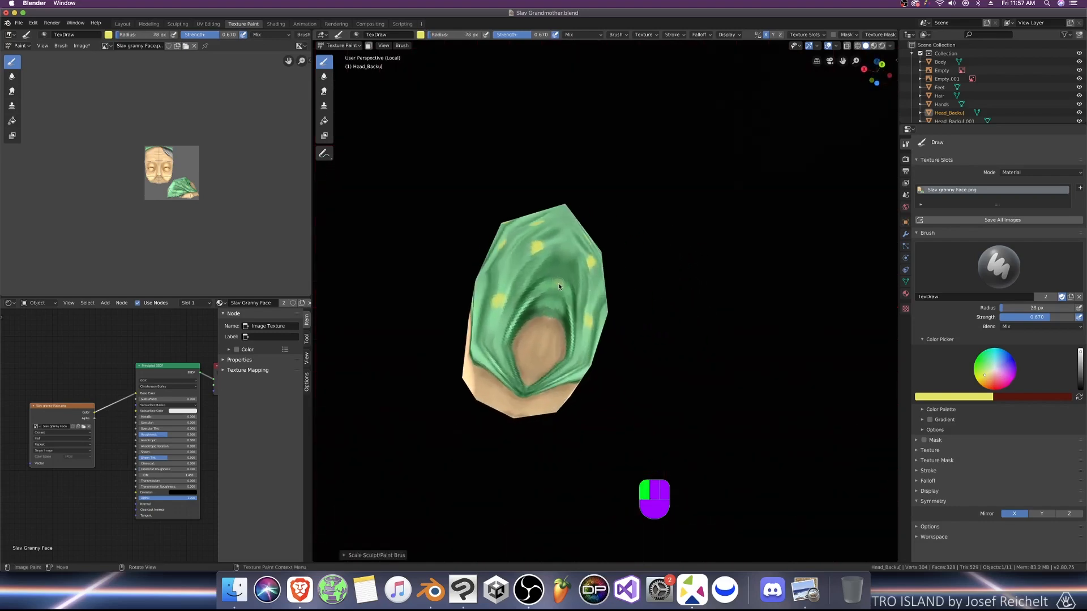
click(503, 363)
middle_drag(467, 362, 540, 365)
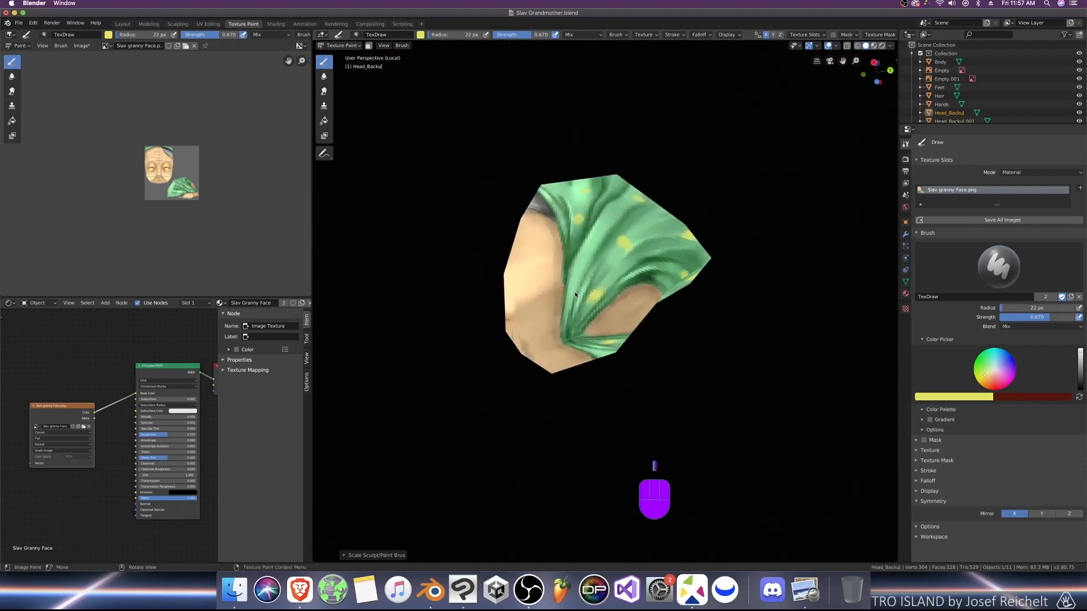
Step: Configure the paint brush for shading with Multiply blending, strength 0.123 and a 28 px radius
click(1040, 326)
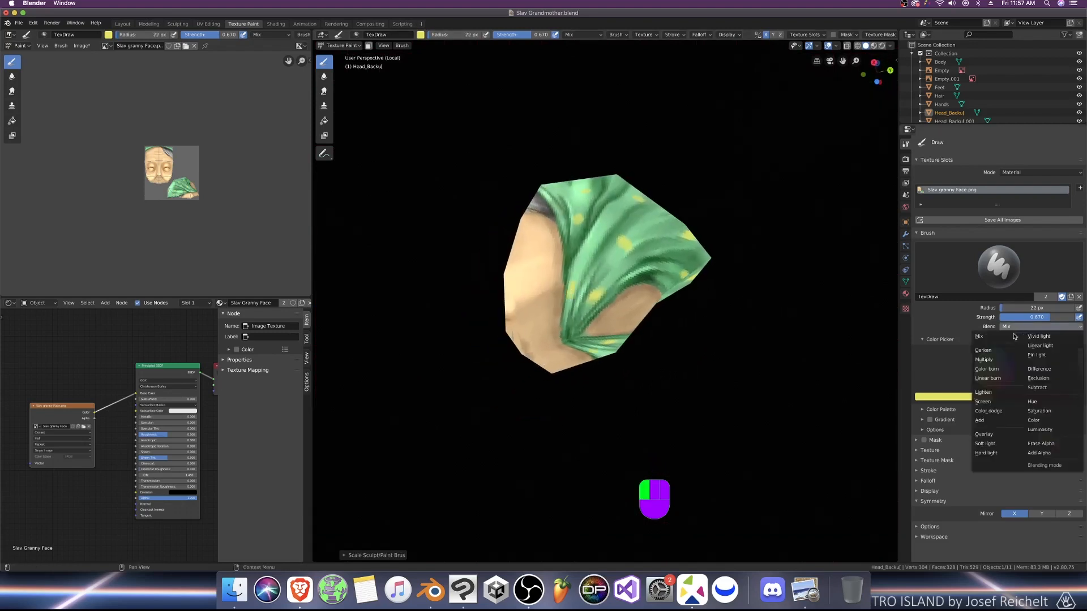
click(996, 362)
drag(1024, 318, 973, 322)
middle_drag(671, 272, 649, 290)
key(bracketright)
key(bracketright)
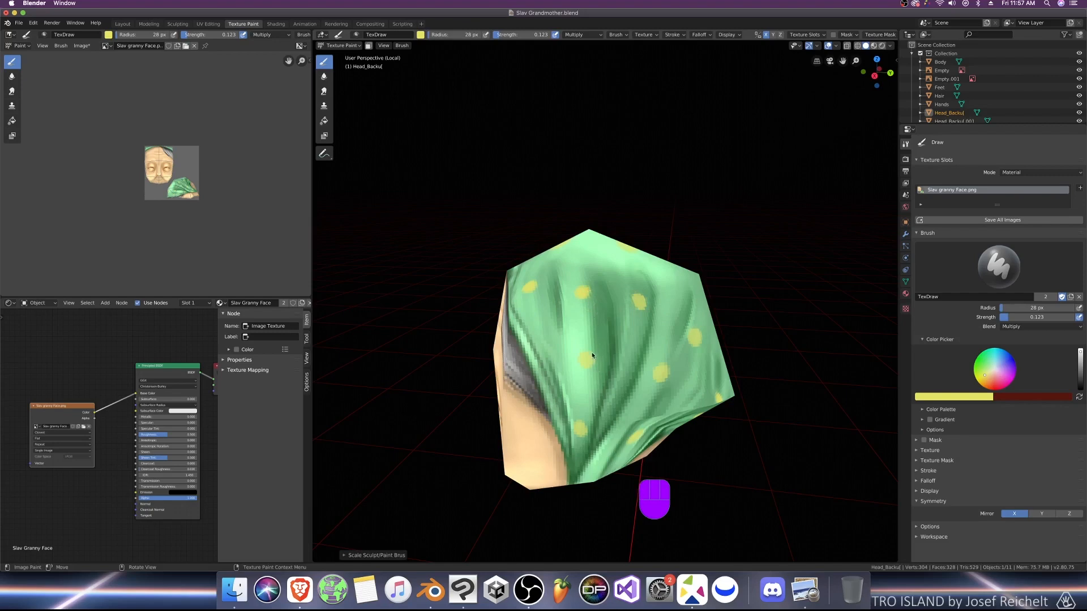
Step: Shade the edges of the yellow dots on the lower side of the headscarf, enlarging the brush to 34 px
middle_drag(607, 348, 686, 305)
click(578, 340)
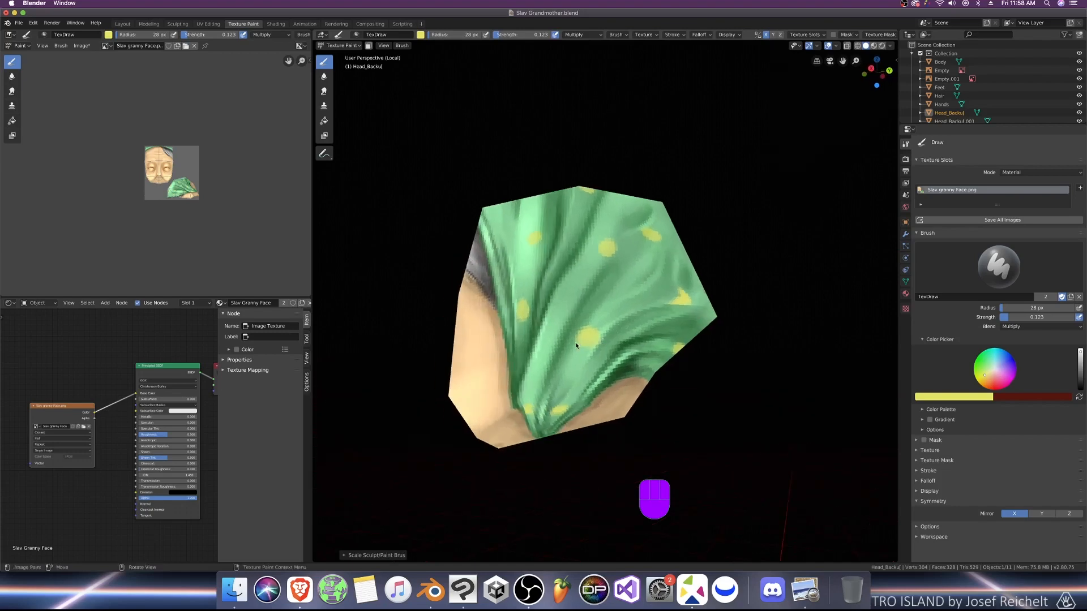
drag(576, 345, 587, 324)
middle_drag(623, 332, 633, 316)
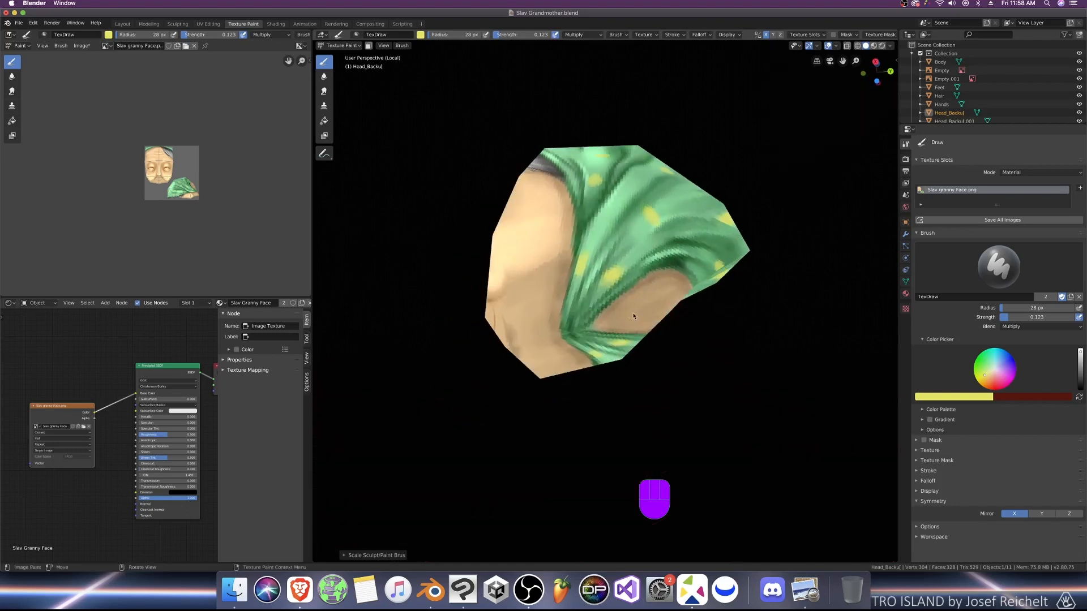
key(f)
click(607, 286)
drag(583, 280, 578, 278)
middle_drag(577, 292, 556, 369)
scroll(630, 310, down, 4)
scroll(579, 304, up, 5)
scroll(668, 297, down, 5)
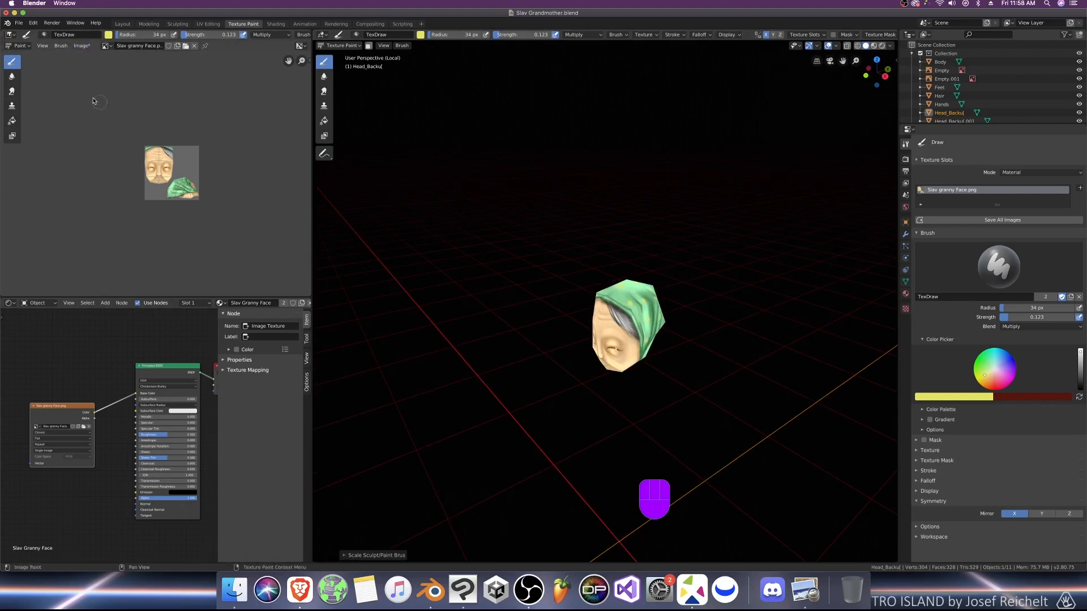
Step: Save the painted texture over Slav granny Face.png in the Textures folder
click(83, 46)
click(105, 123)
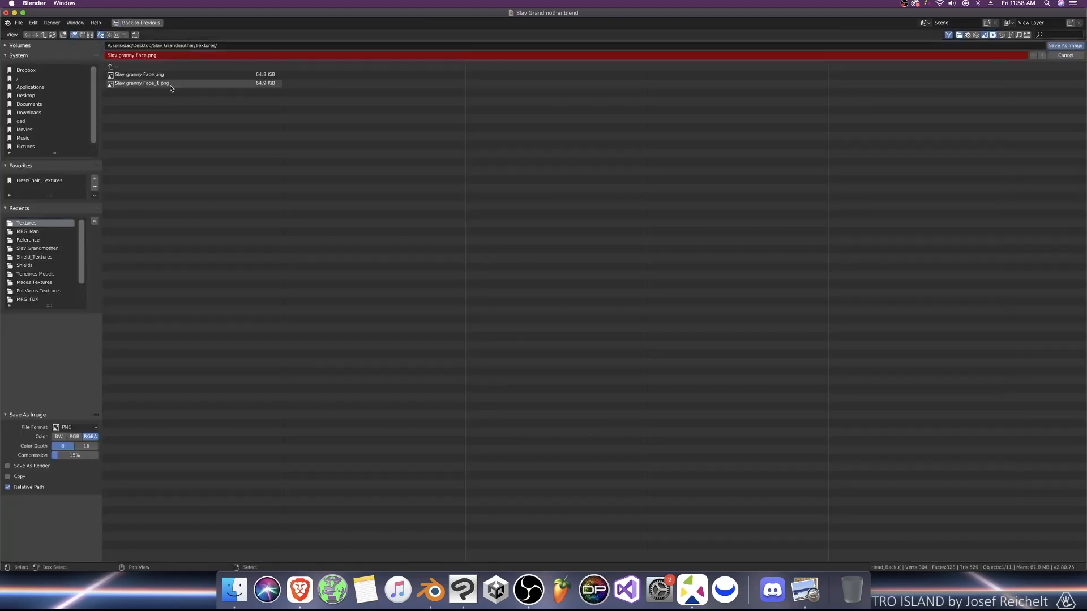
click(1065, 45)
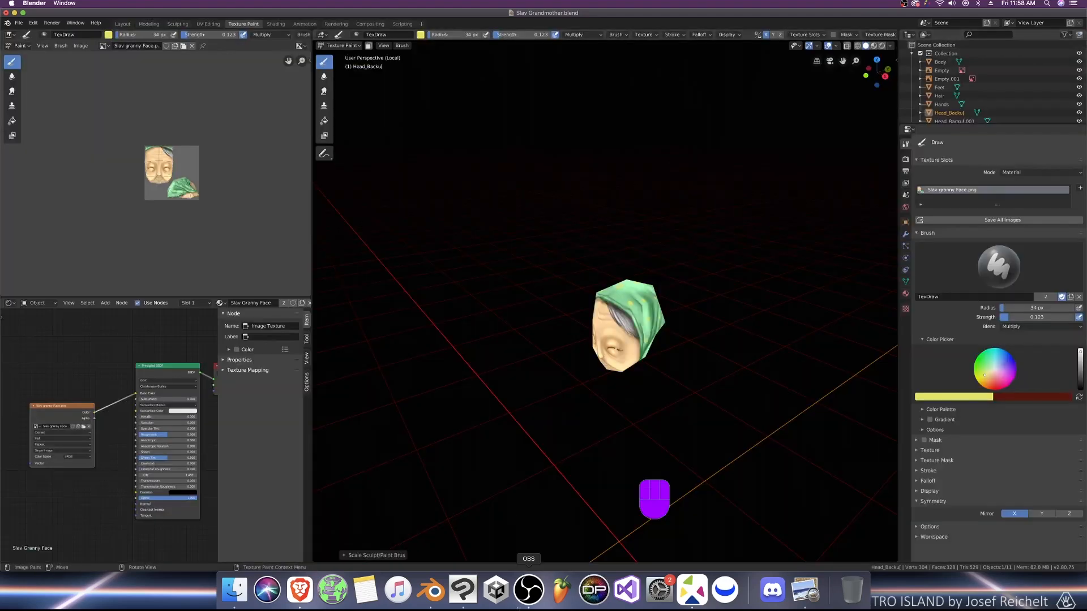
Step: Find Slav granny Face.png in the project's Textures folder and open it in Clip Studio Paint
click(463, 590)
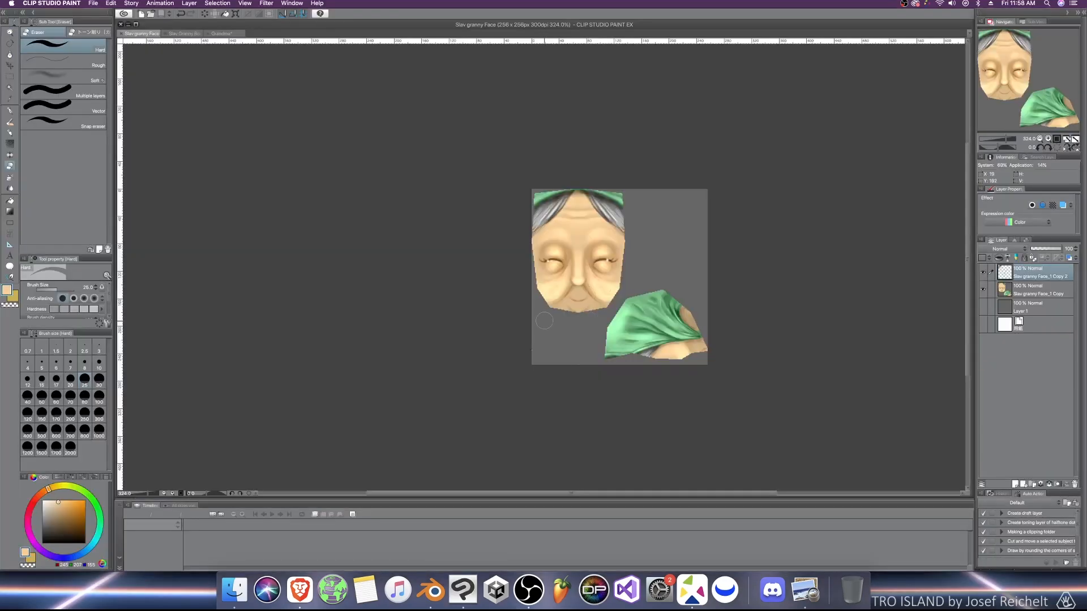
click(235, 590)
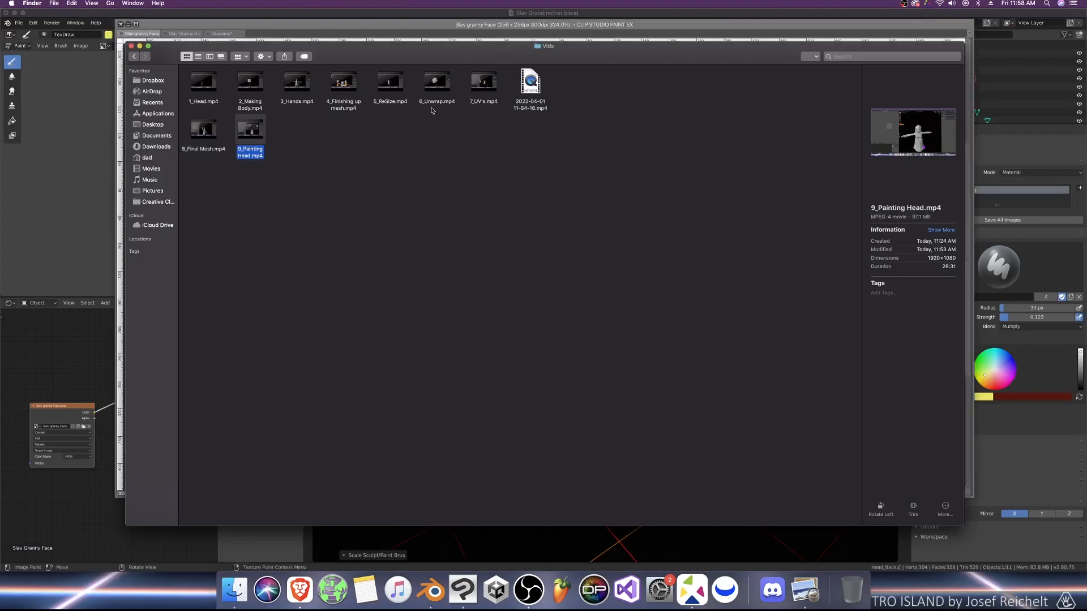
click(133, 56)
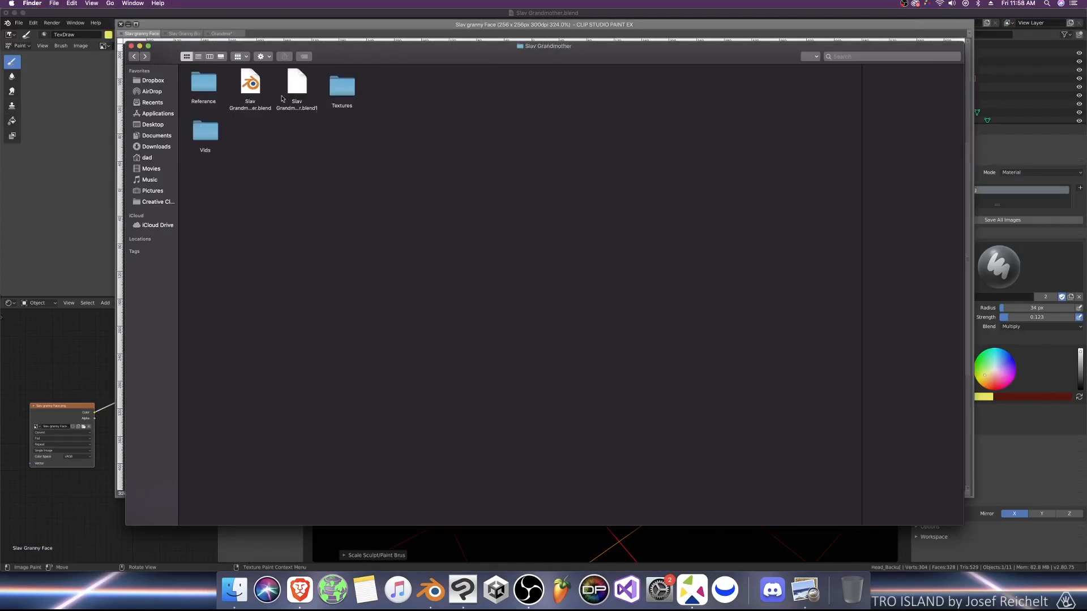
double_click(342, 86)
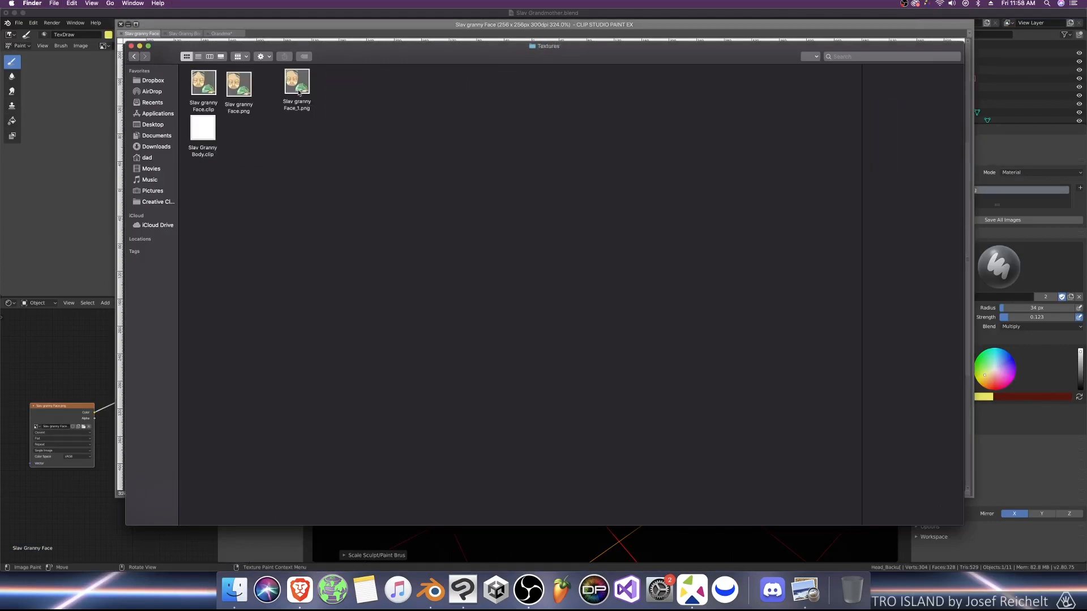
click(298, 92)
click(238, 85)
right_click(240, 88)
mouse_move(300, 101)
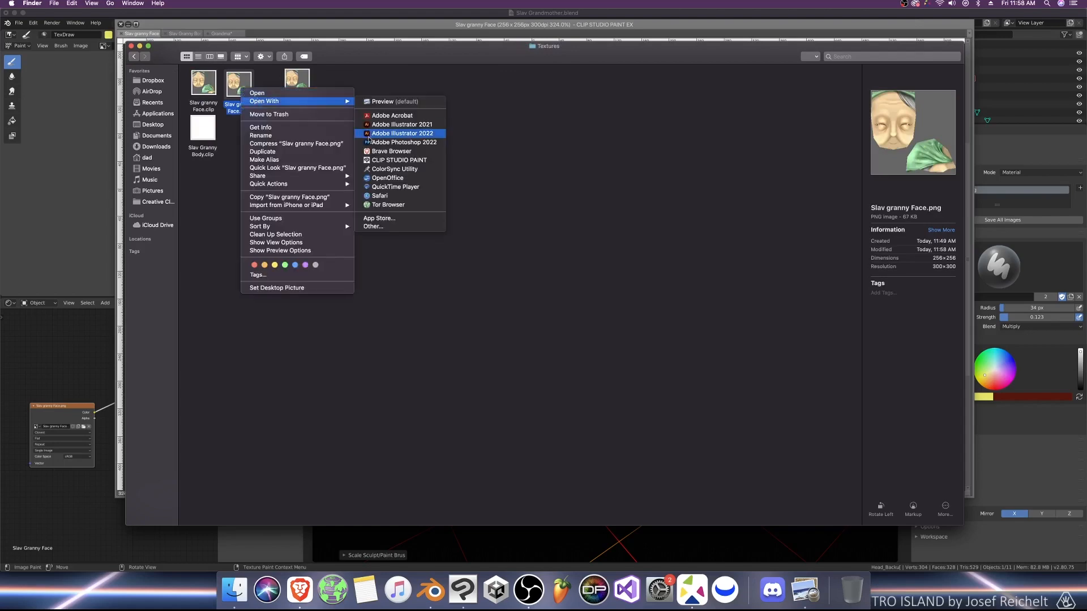
click(399, 160)
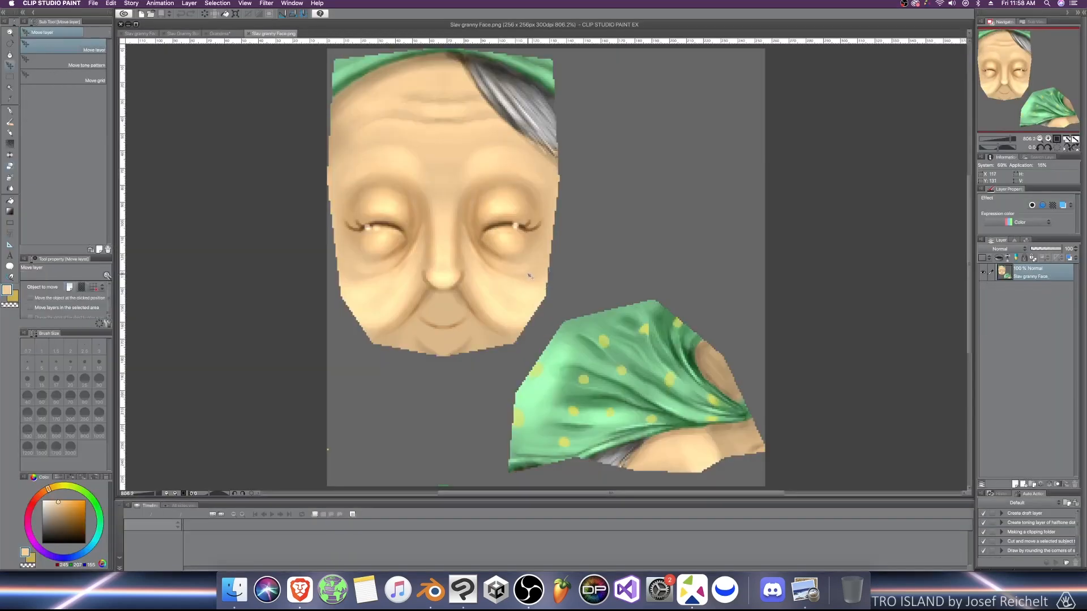
Step: Paste the dotted head texture into the Slav granny Face document as a layer directly above Slav granny Face_1 Copy
click(249, 34)
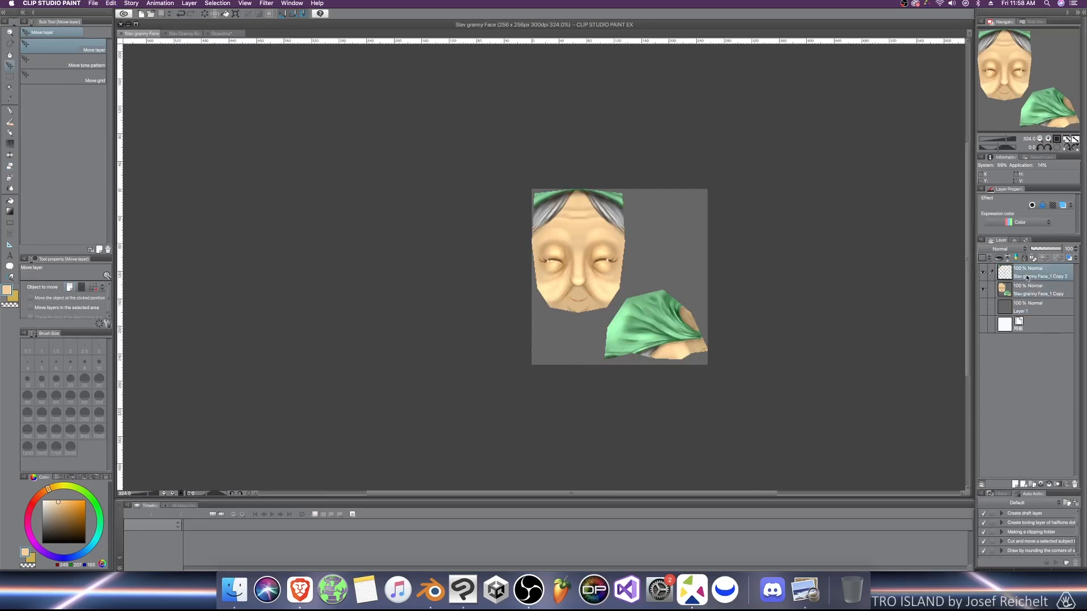
click(1027, 291)
key(super+v)
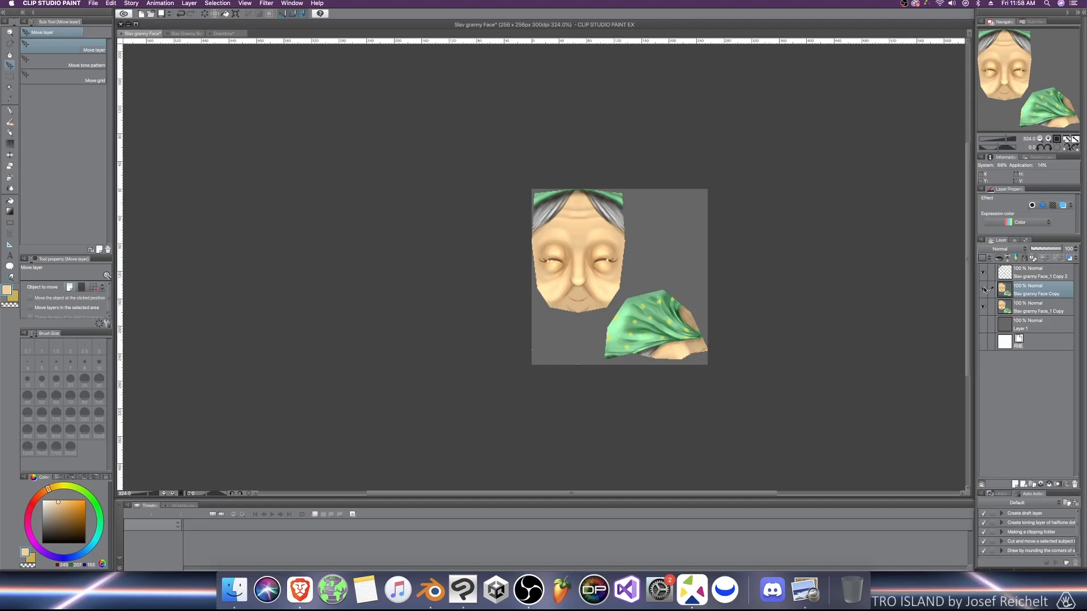
mouse_move(1025, 291)
mouse_down()
mouse_move(1024, 269)
mouse_move(1024, 298)
mouse_up()
Step: Save the layered document and export it as a PNG, replacing the existing Slav granny Face.png
key(super+s)
key(shift+super+s)
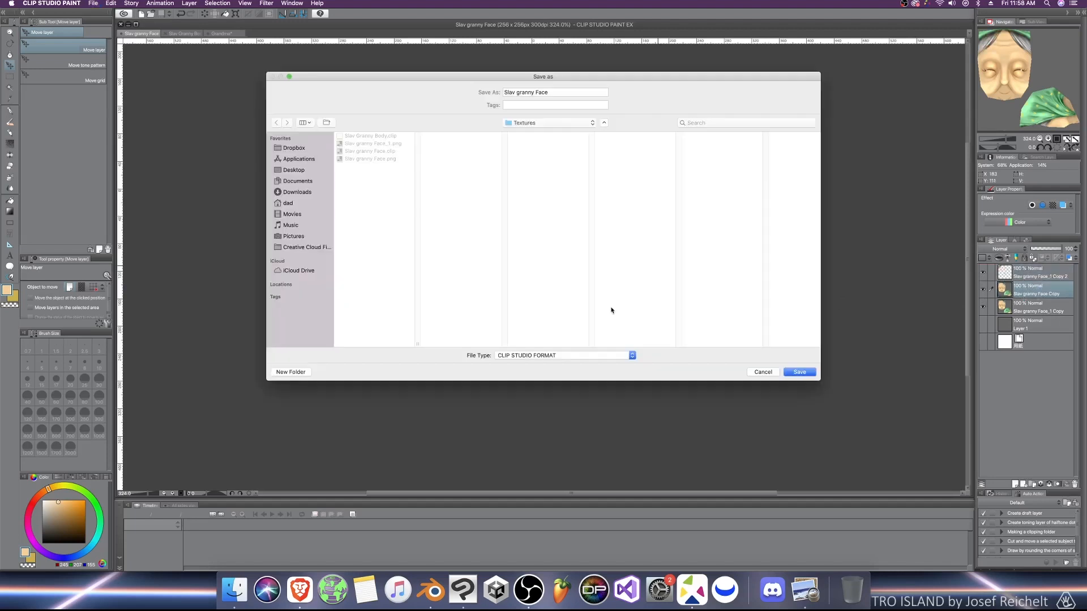
click(542, 357)
click(532, 378)
click(798, 372)
click(604, 126)
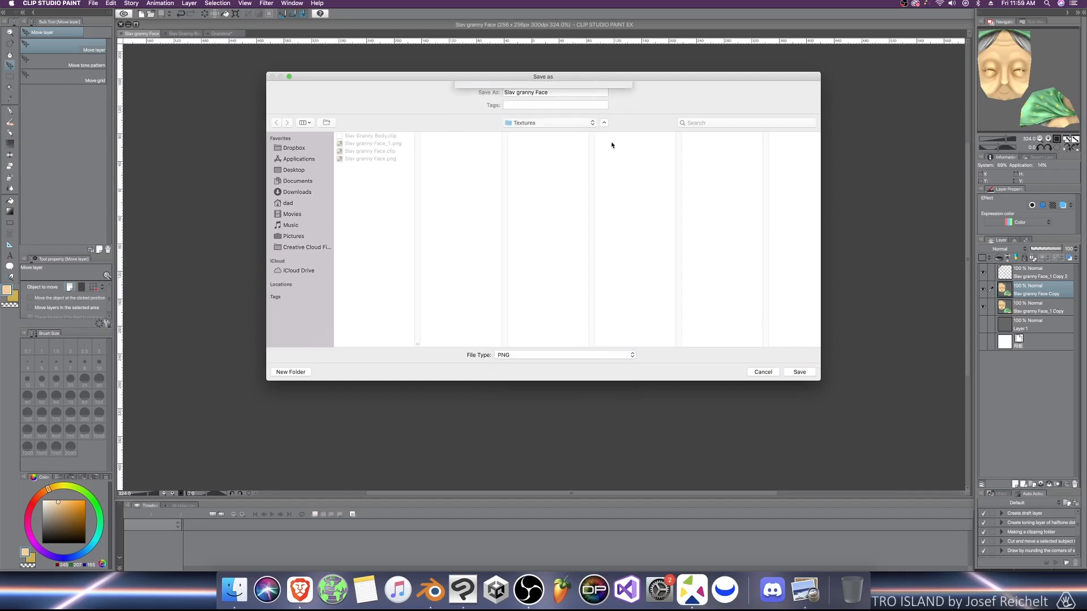
click(617, 219)
Step: Save the document again in CLIP STUDIO FORMAT, replacing the existing Slav granny Face.clip
key(shift+super+s)
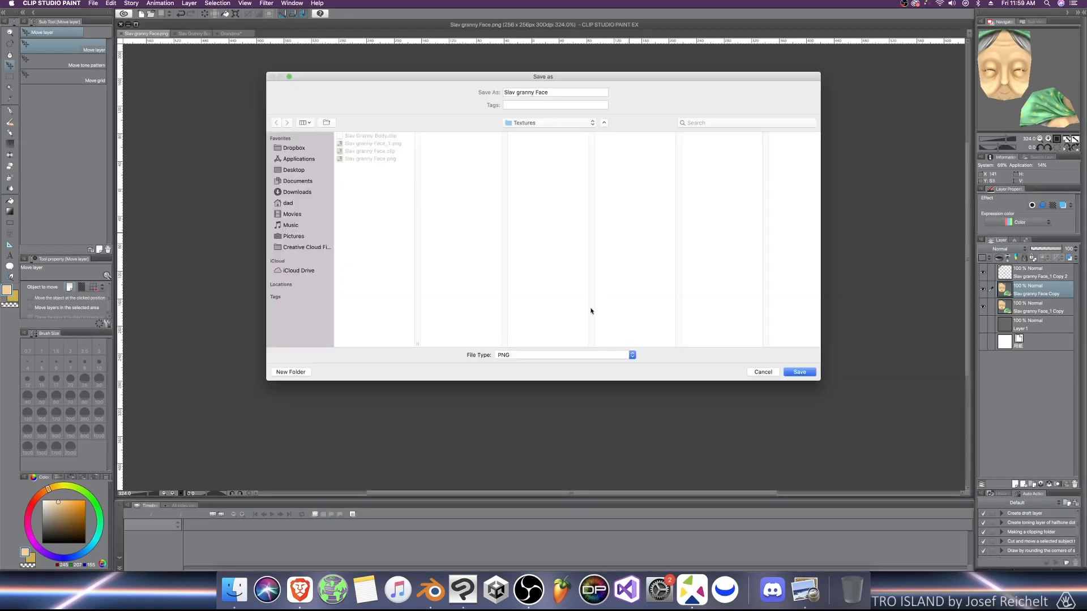
click(561, 355)
key(Return)
click(799, 372)
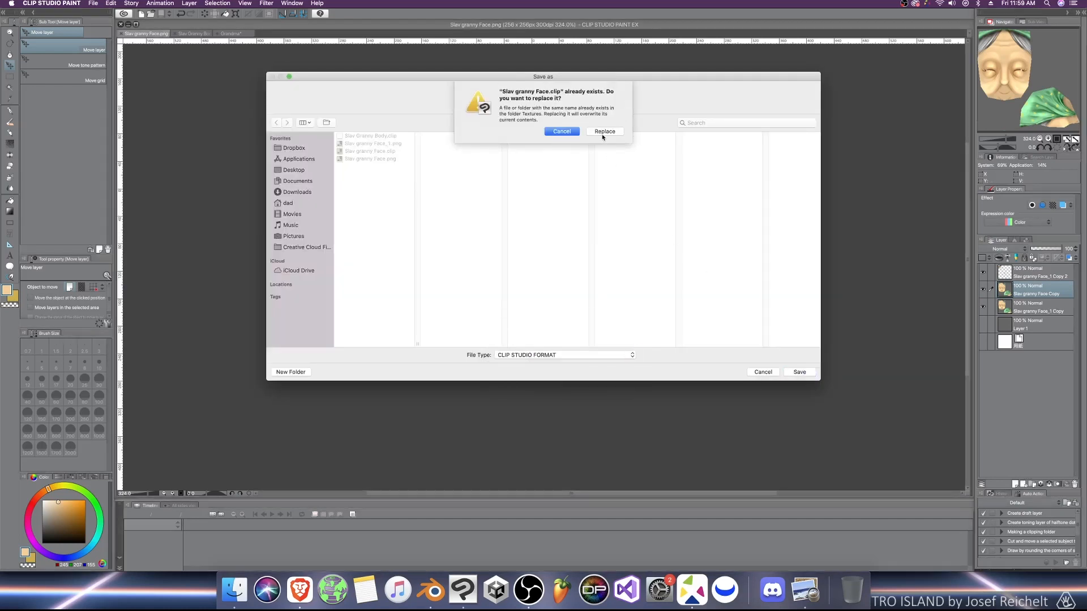
click(604, 136)
Step: Switch back to Blender, show the full model with solid shading in the Modeling workspace, and save the file
click(433, 589)
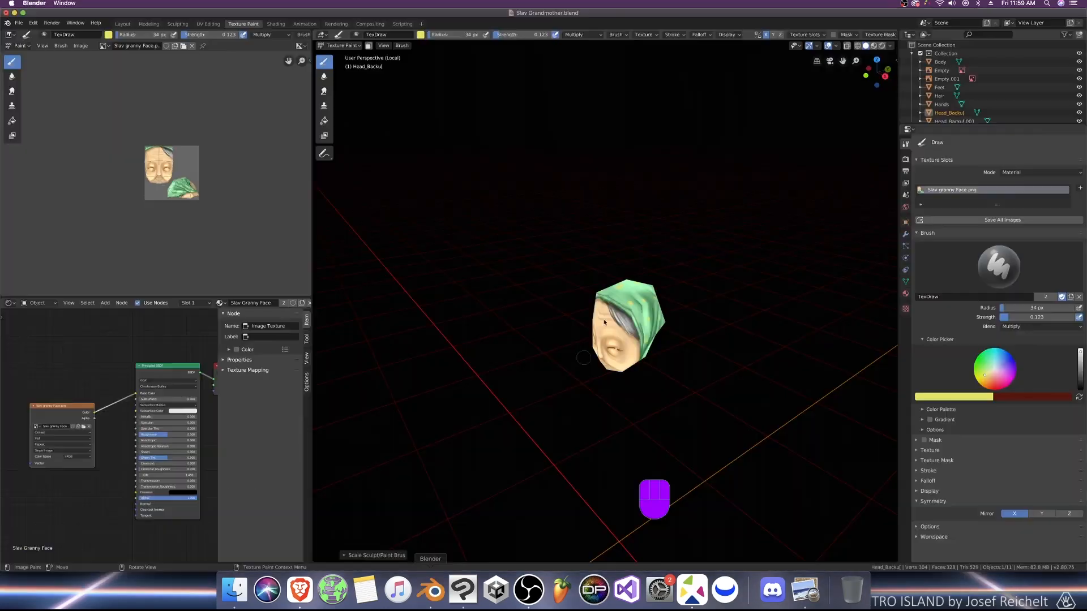
click(148, 24)
middle_drag(559, 302, 592, 310)
key(z)
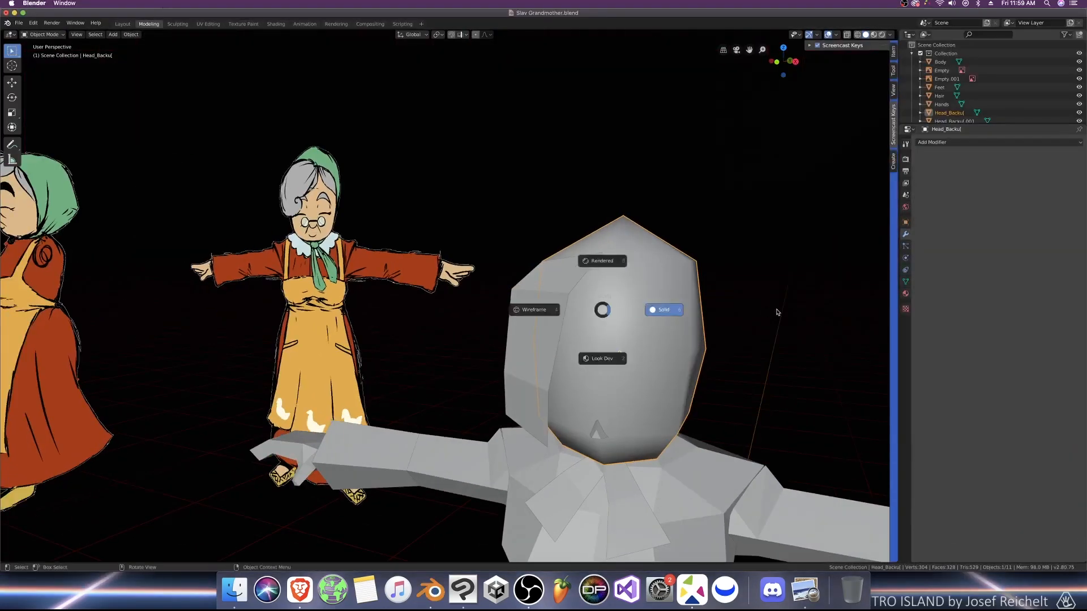
scroll(695, 308, down, 5)
key(super+s)
Step: Set the solid viewport shading to Texture colour with MatCap lighting
click(889, 35)
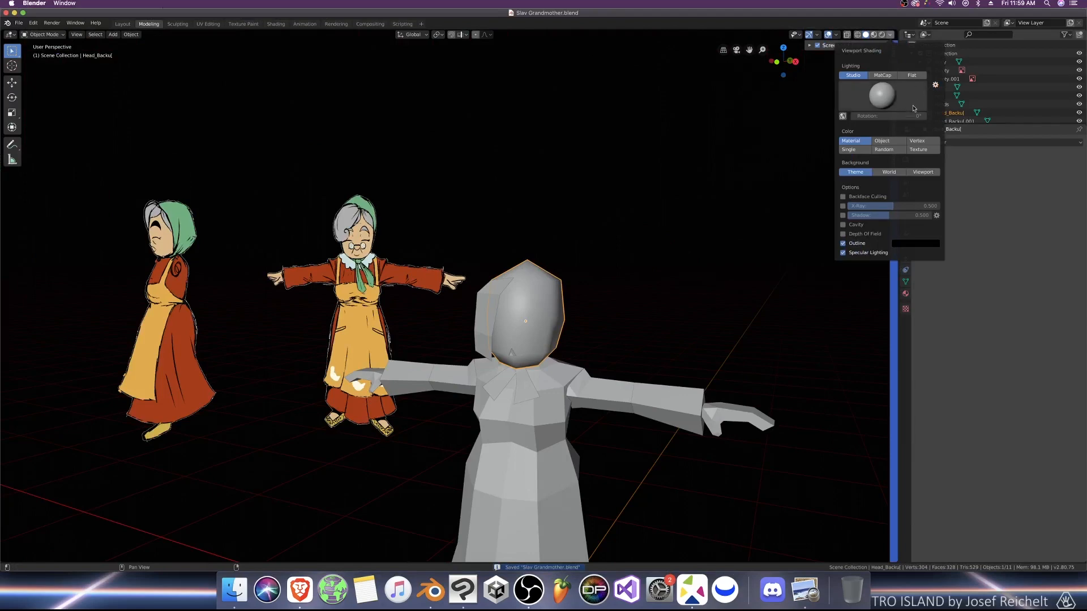
click(918, 149)
click(890, 77)
click(663, 185)
Step: Delete the small separate nose-shaped piece on the front of the face and save the file
middle_drag(637, 193, 616, 365)
key(Tab)
key(Tab)
click(520, 342)
key(x)
click(481, 346)
key(super+s)
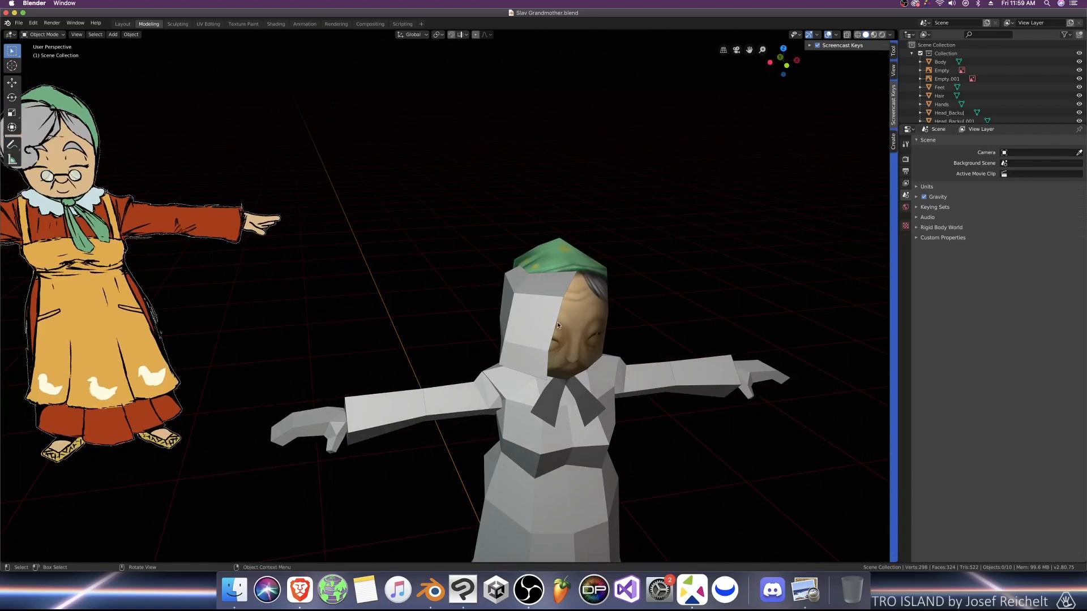
Step: Assign the existing Slav Granny Face material to the Hair object
click(552, 323)
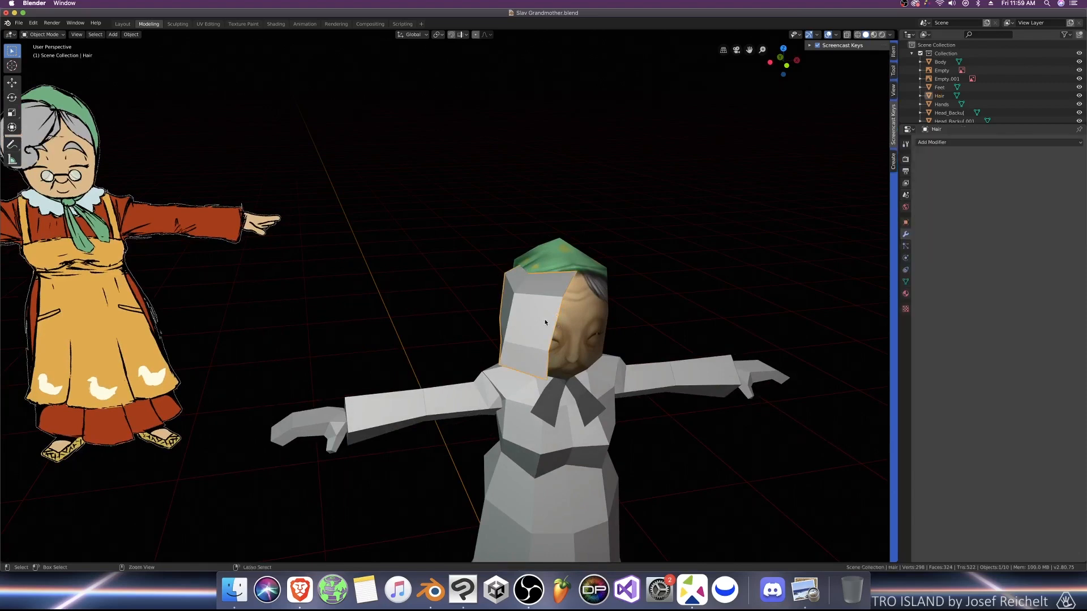
key(super+s)
click(906, 294)
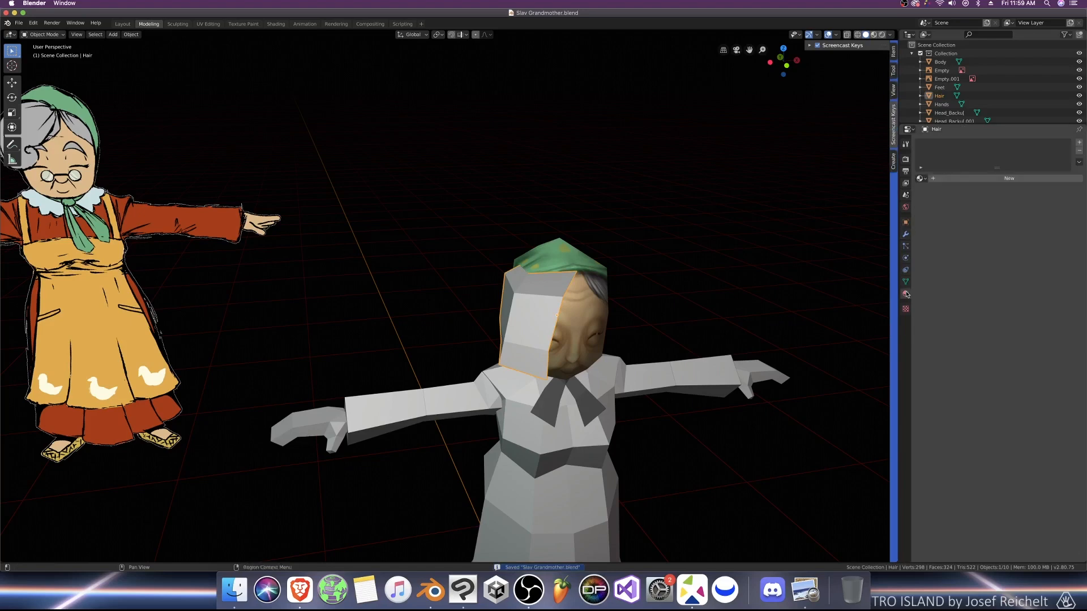
click(920, 179)
click(933, 199)
click(682, 269)
middle_drag(682, 269, 686, 268)
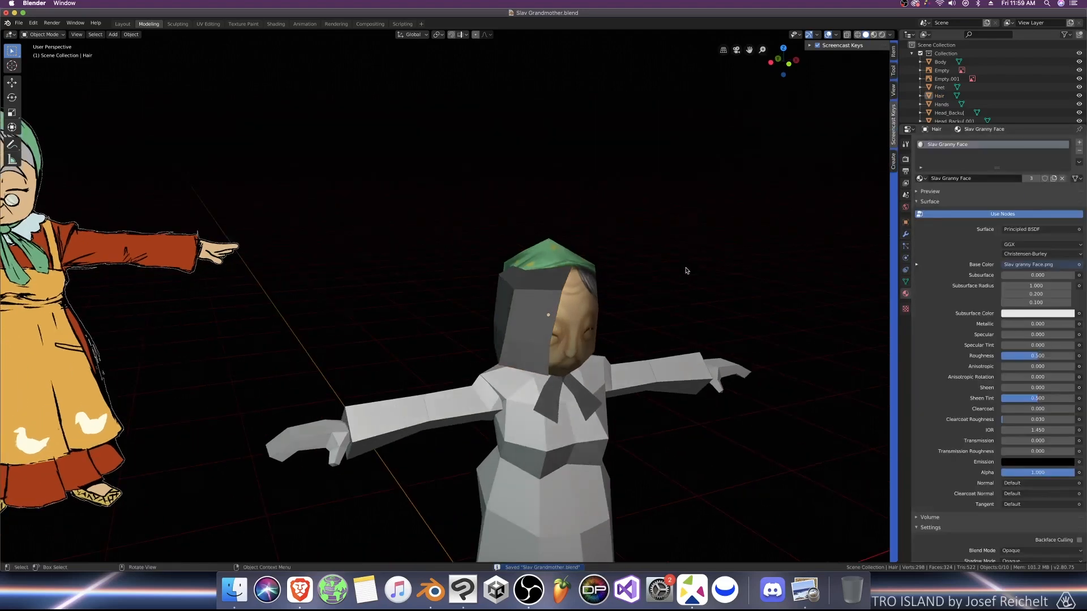
click(574, 297)
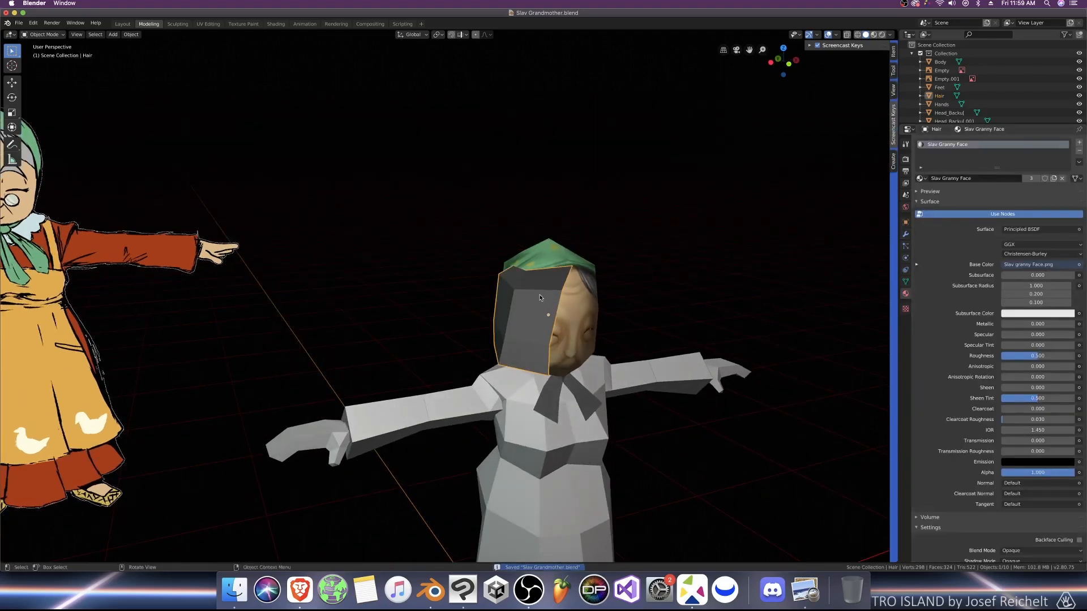
Step: Isolate the Hair object for texture painting, shade all its faces smooth, and save the file
click(244, 24)
key(KP_Divide)
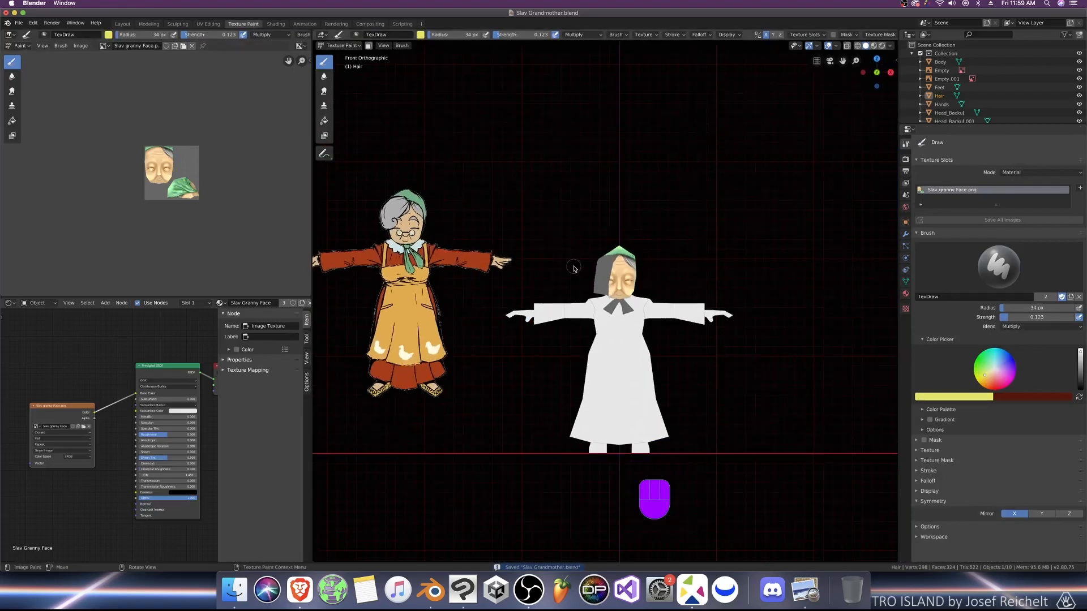
key(KP_Divide)
key(Tab)
middle_drag(574, 267, 545, 230)
click(452, 46)
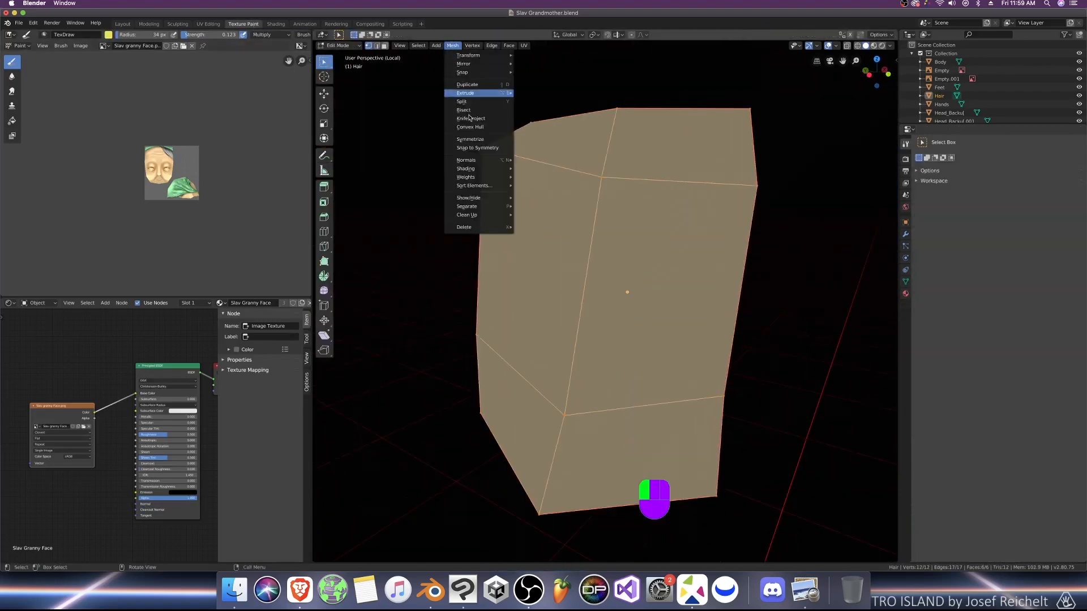
mouse_move(482, 169)
click(541, 169)
key(Tab)
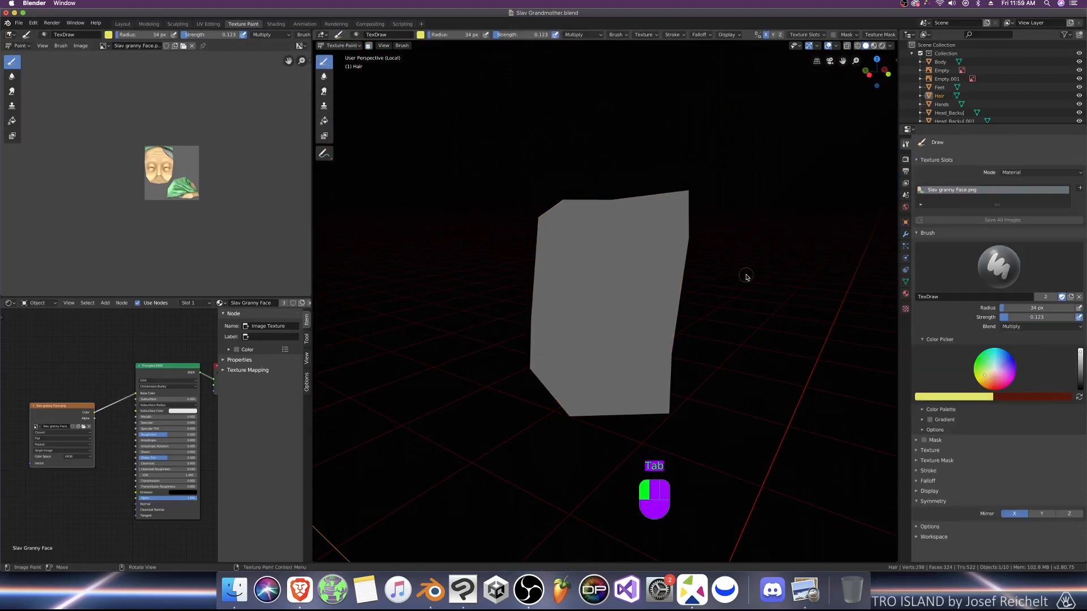
key(super+s)
Step: Set the brush colour to neutral grey and its strength to 0.274 for painting the hair
middle_drag(695, 270, 665, 267)
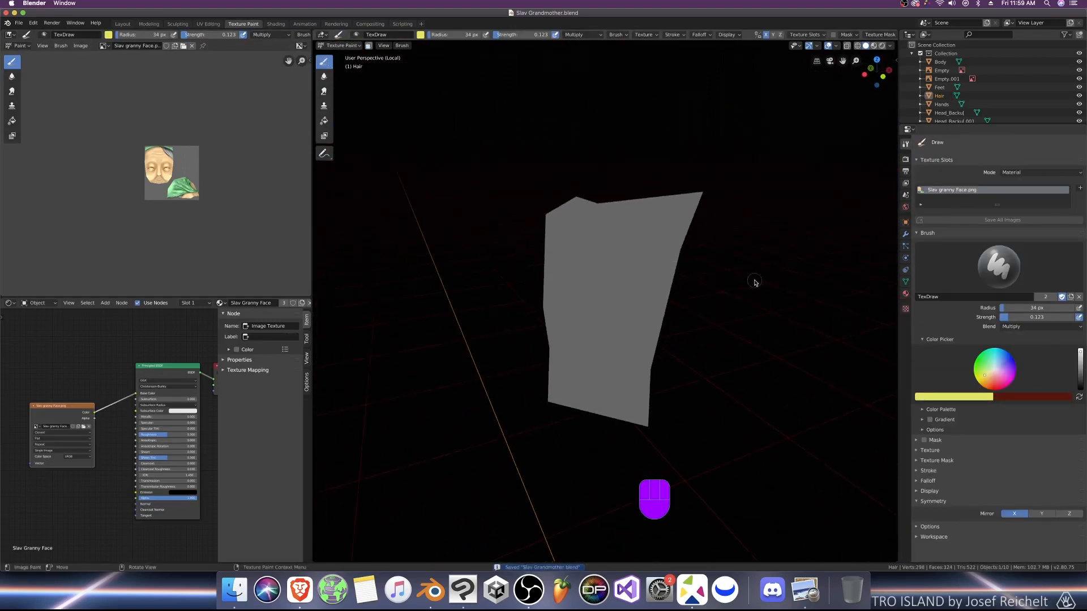
drag(1078, 383, 1079, 375)
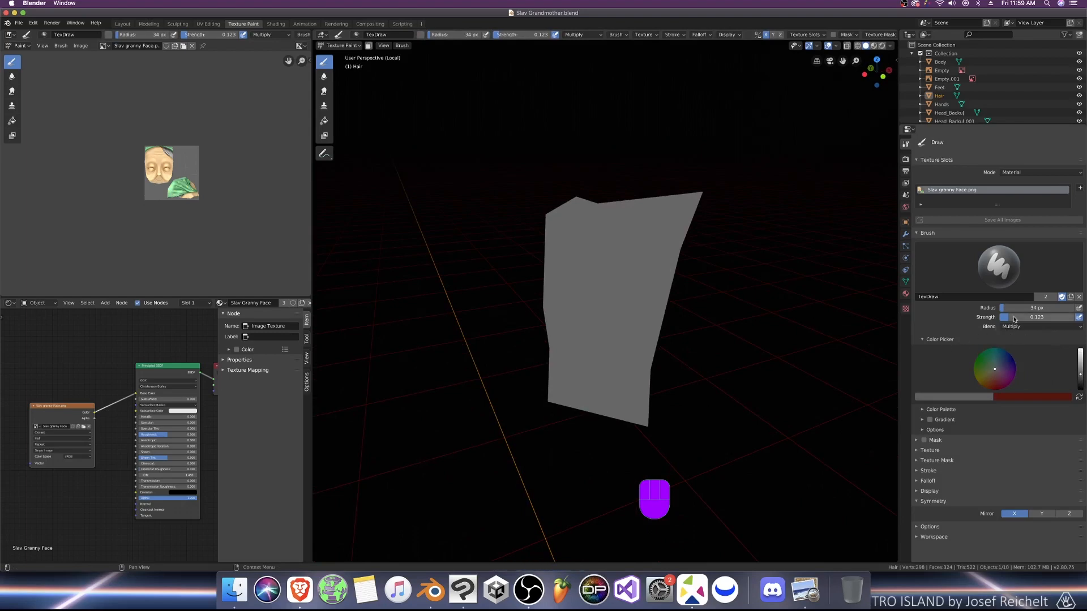
drag(1005, 317, 1017, 318)
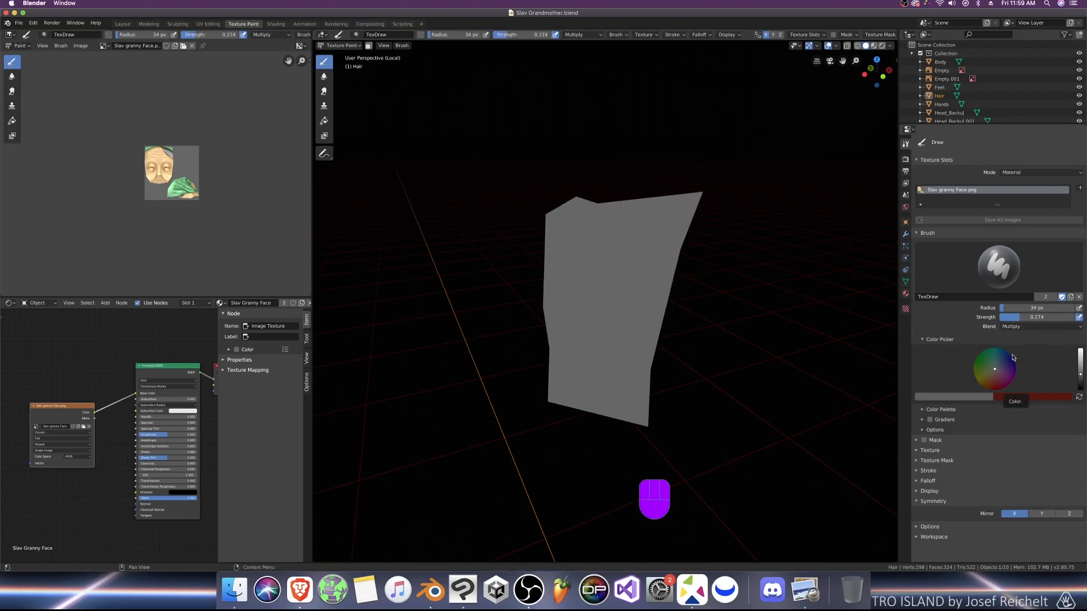
key(KP_Divide)
key(KP_Divide)
key(KP_4)
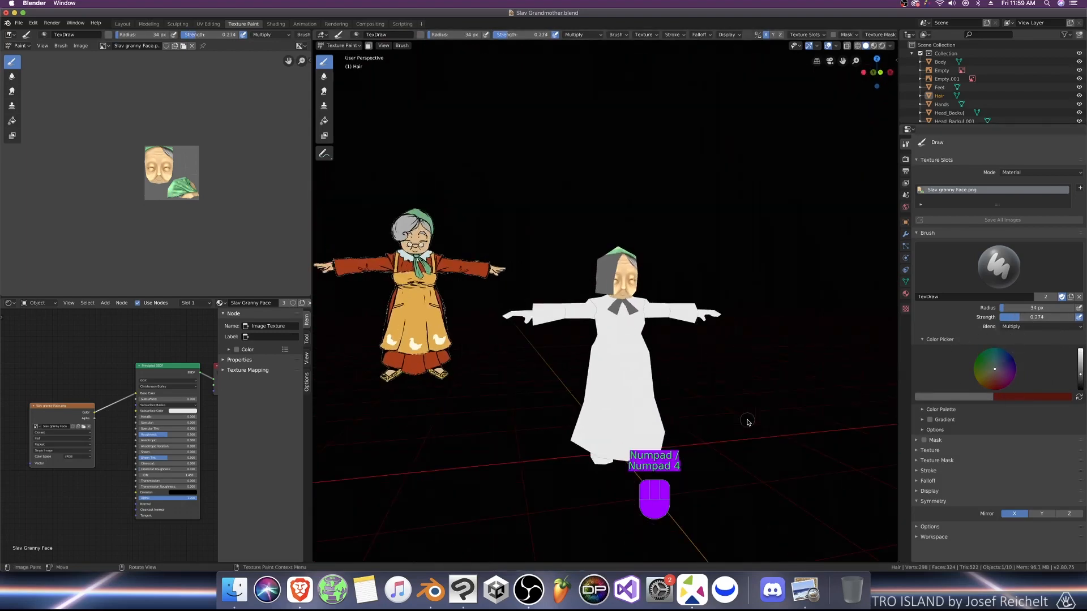
key(KP_1)
scroll(666, 428, up, 3)
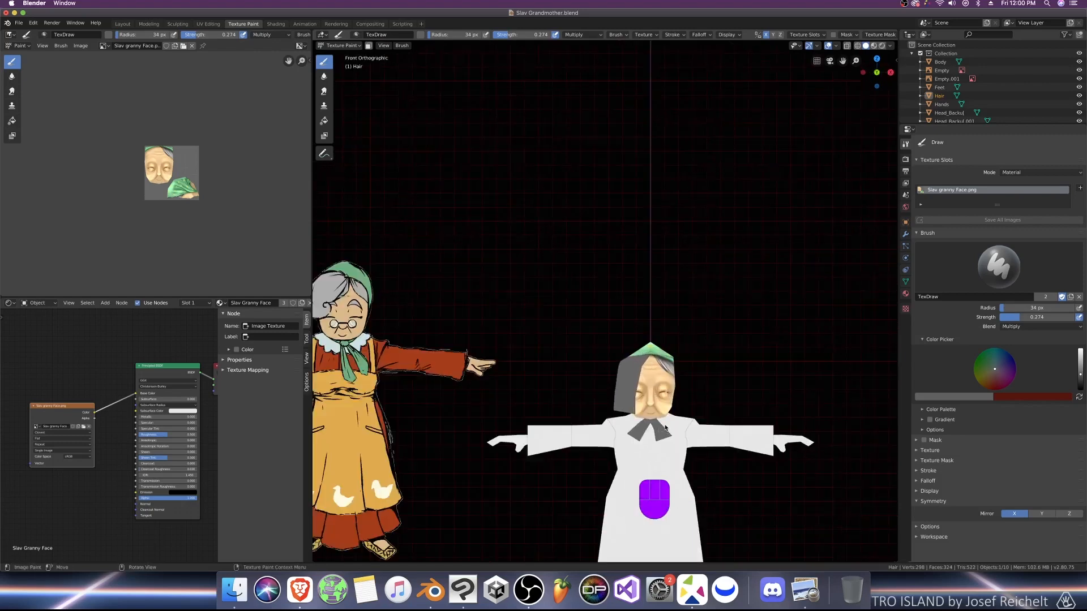
Step: Reduce the brush radius to 10 px and try to paint dark strokes on the hair's upper front edge
scroll(665, 428, up, 4)
middle_drag(666, 428, 639, 399)
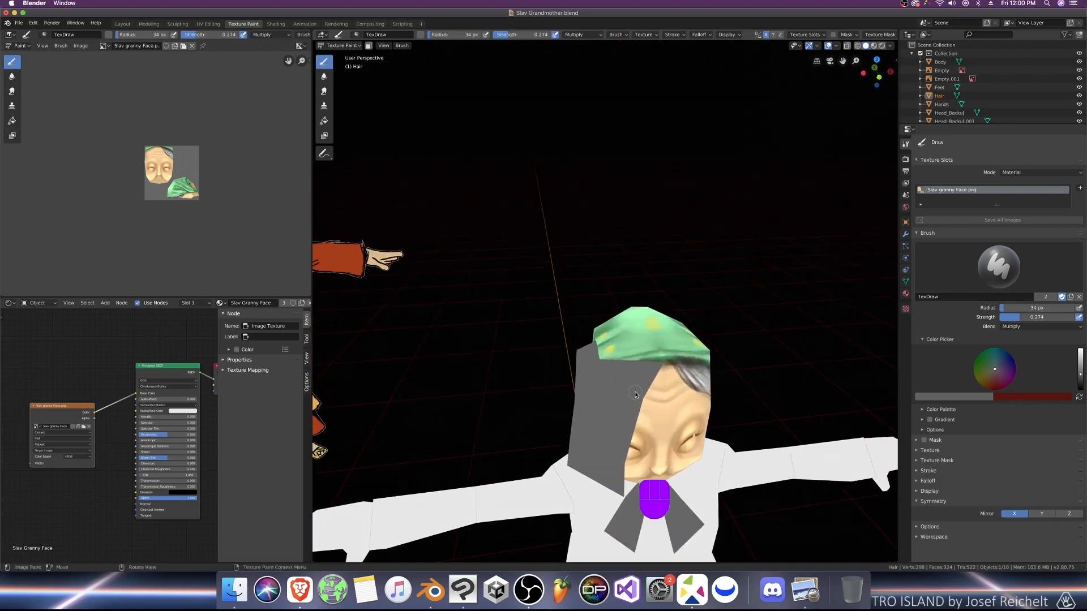
key(f)
click(657, 368)
key(bracketleft)
key(bracketleft)
key(bracketleft)
click(661, 366)
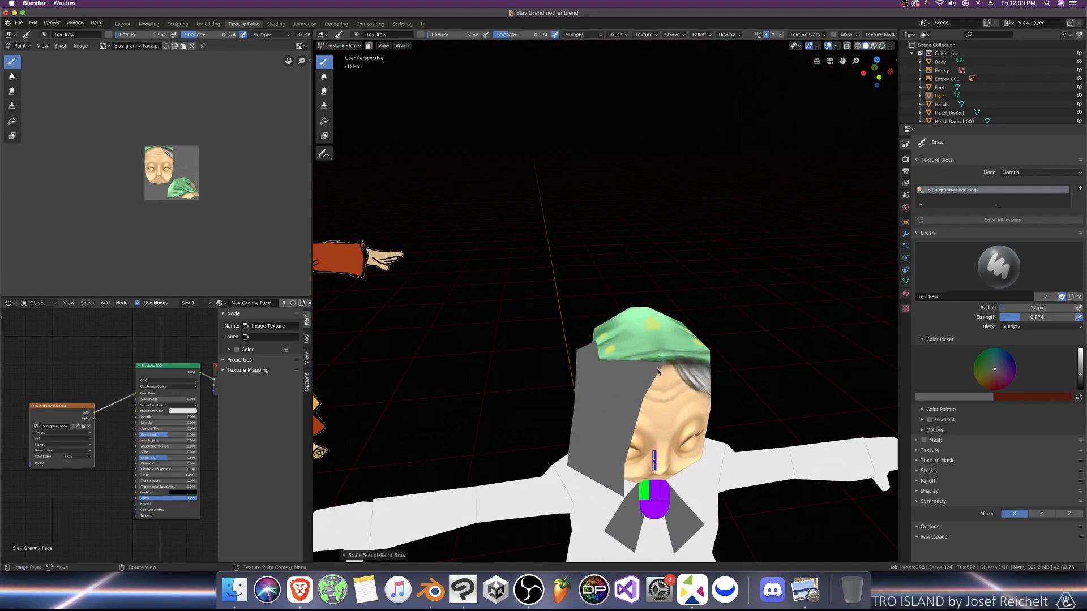
click(661, 365)
click(654, 365)
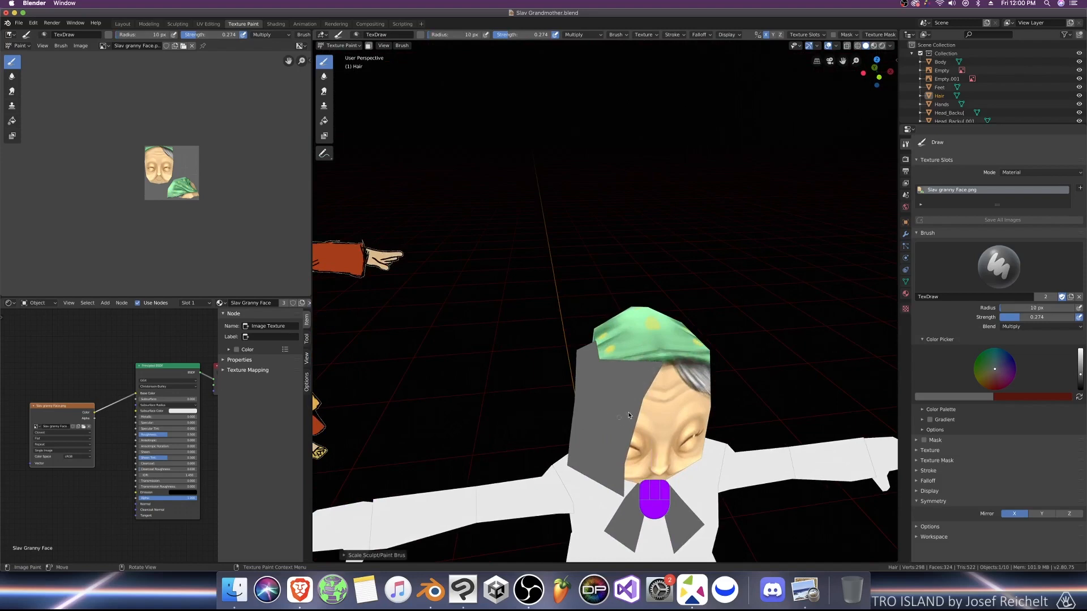
Step: With the face orientation overlay shown temporarily, flip the normals of the three reversed front faces of the Hair mesh and save the file
click(834, 47)
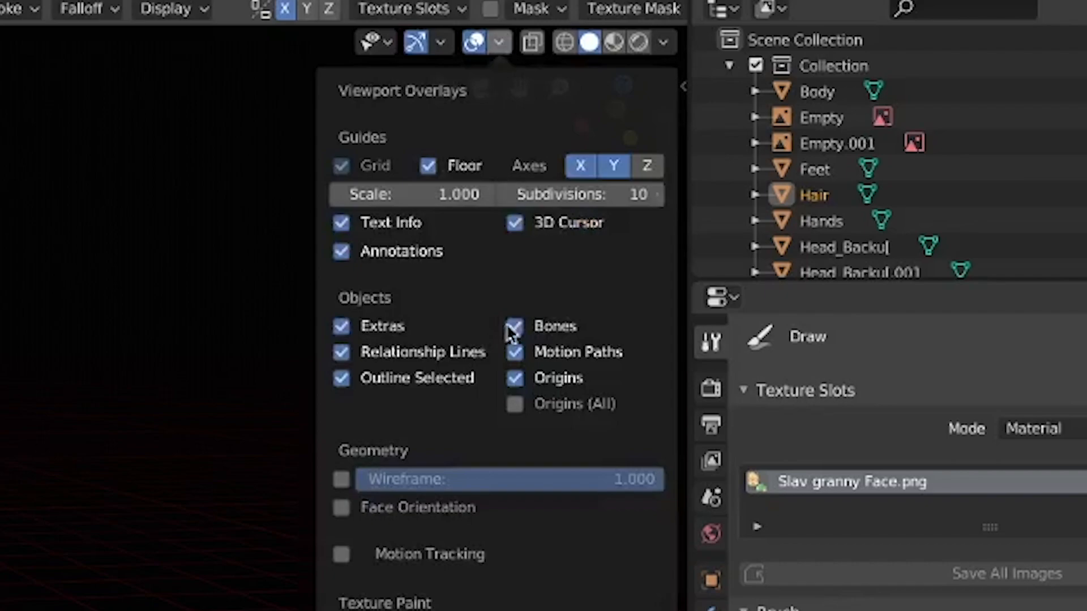
click(341, 508)
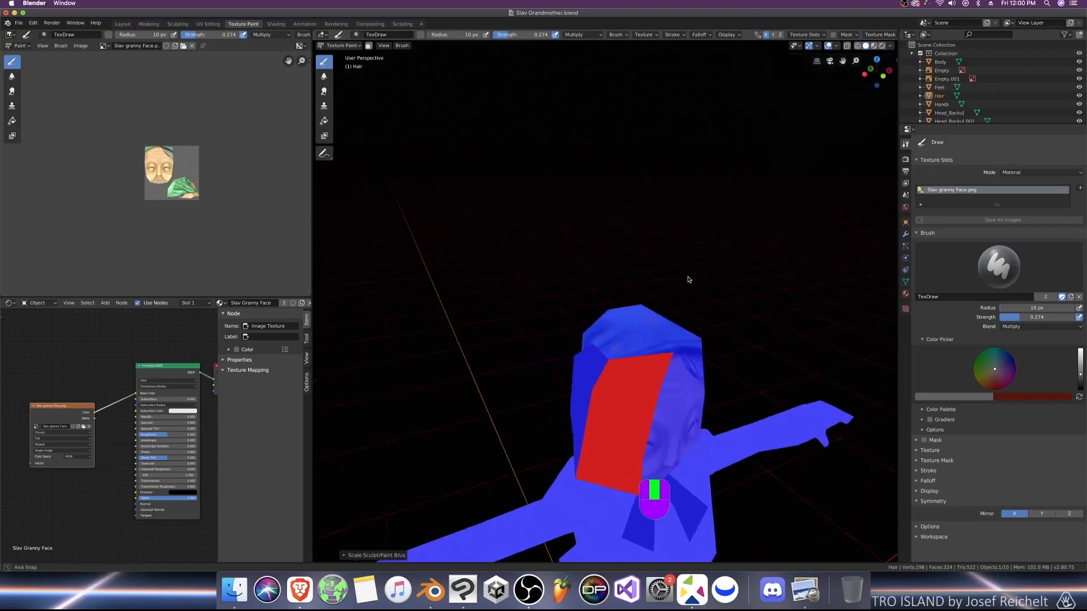
key(Tab)
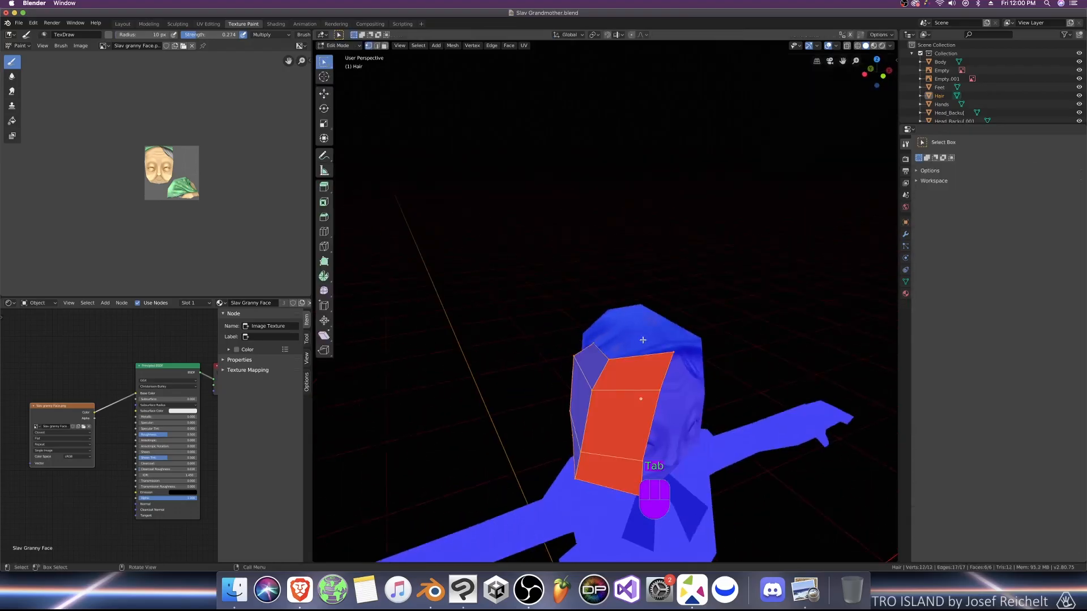
key(3)
click(633, 381)
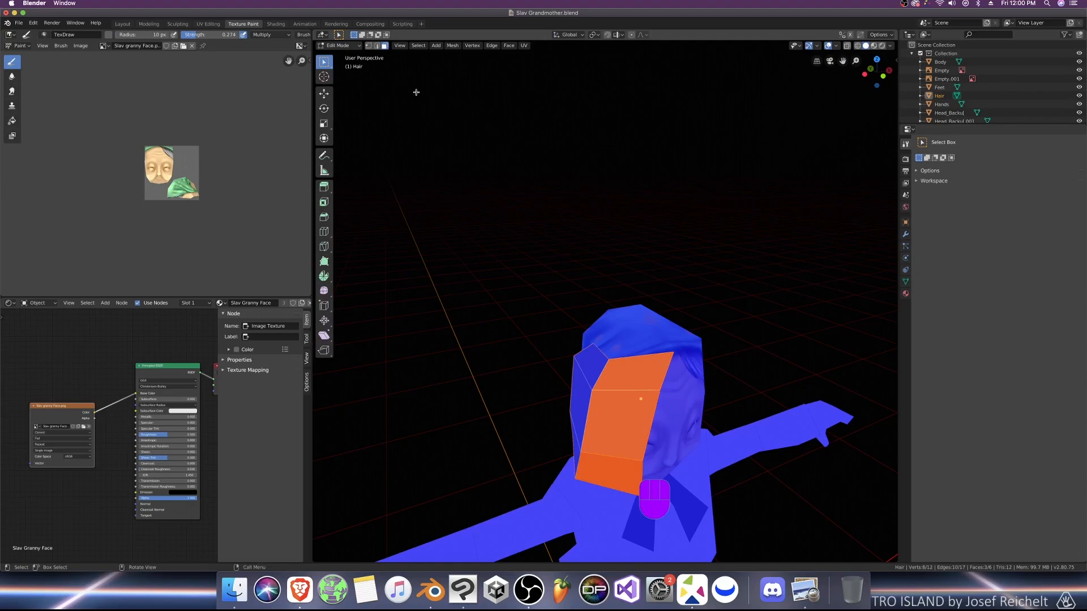
click(452, 46)
mouse_move(475, 165)
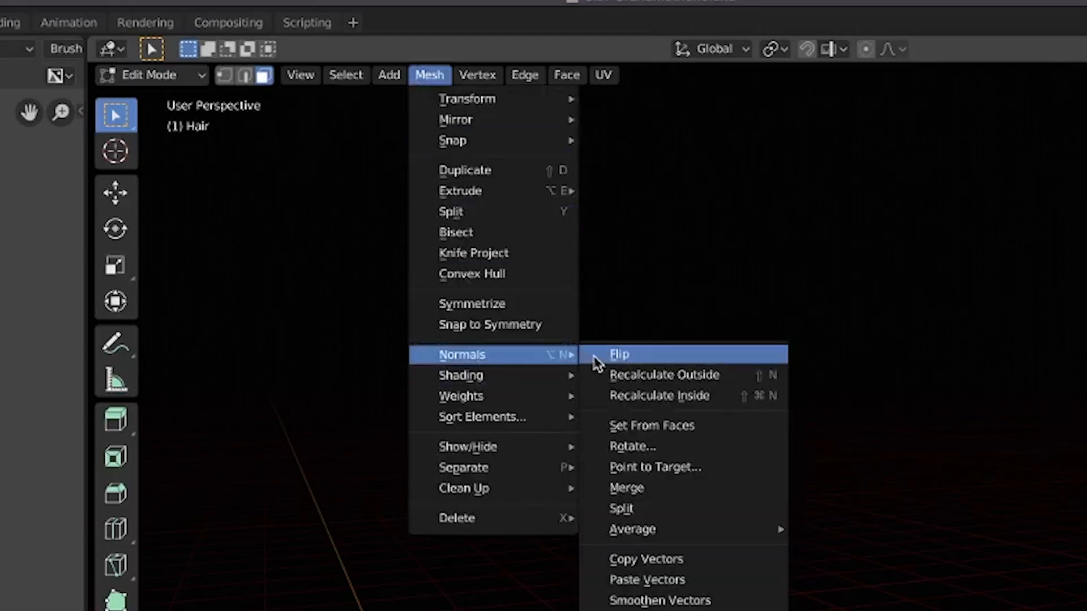
click(597, 355)
key(Tab)
key(super+s)
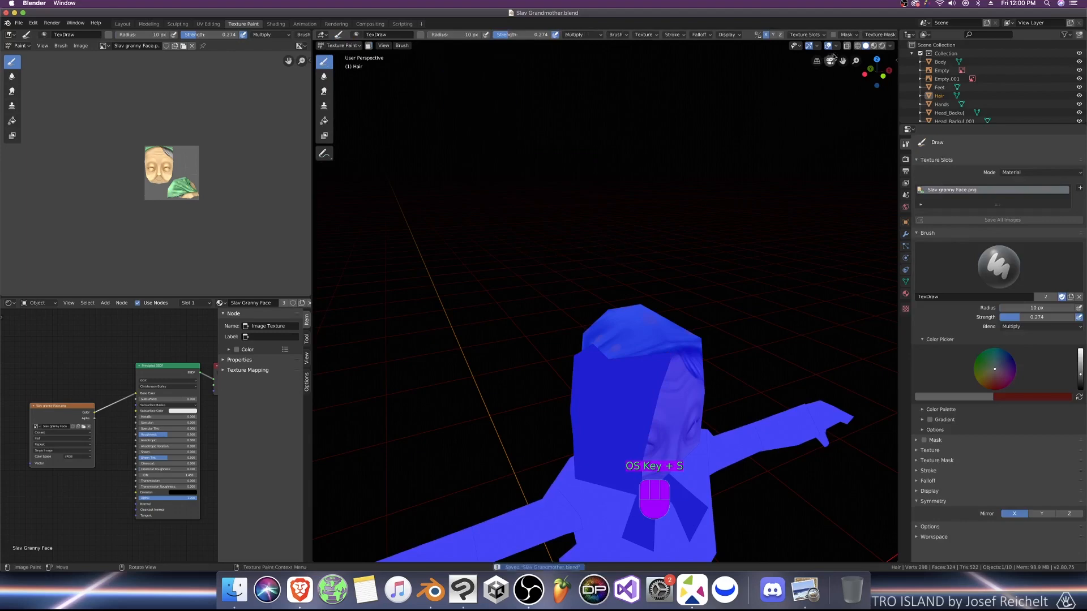
click(836, 47)
click(785, 199)
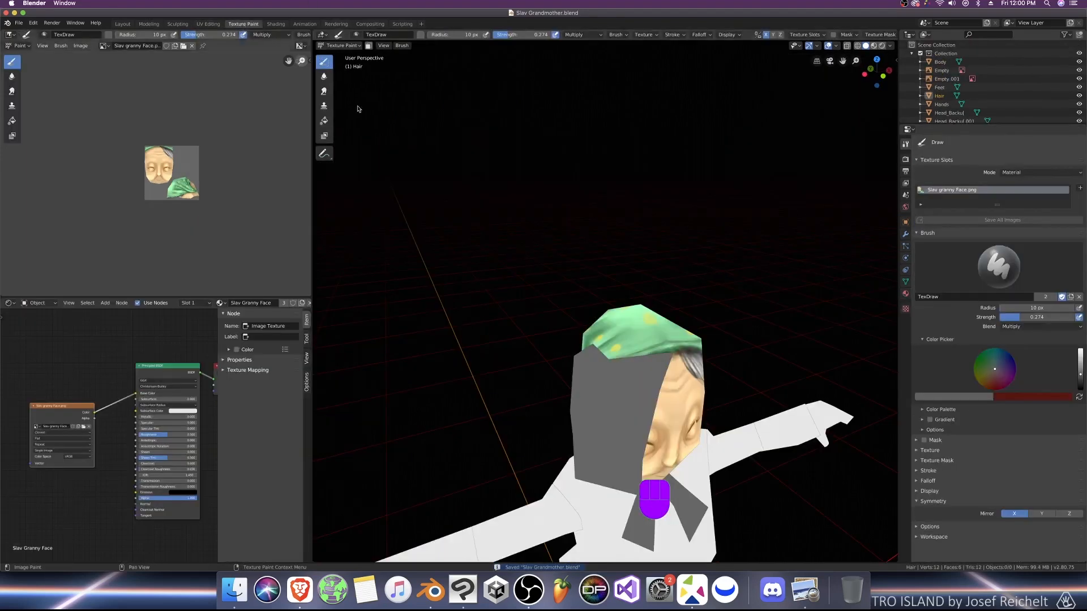
Step: Paint the first dark strand lines from the hair's top front corner and down its side with the 10 px Multiply brush
middle_drag(692, 384, 646, 308)
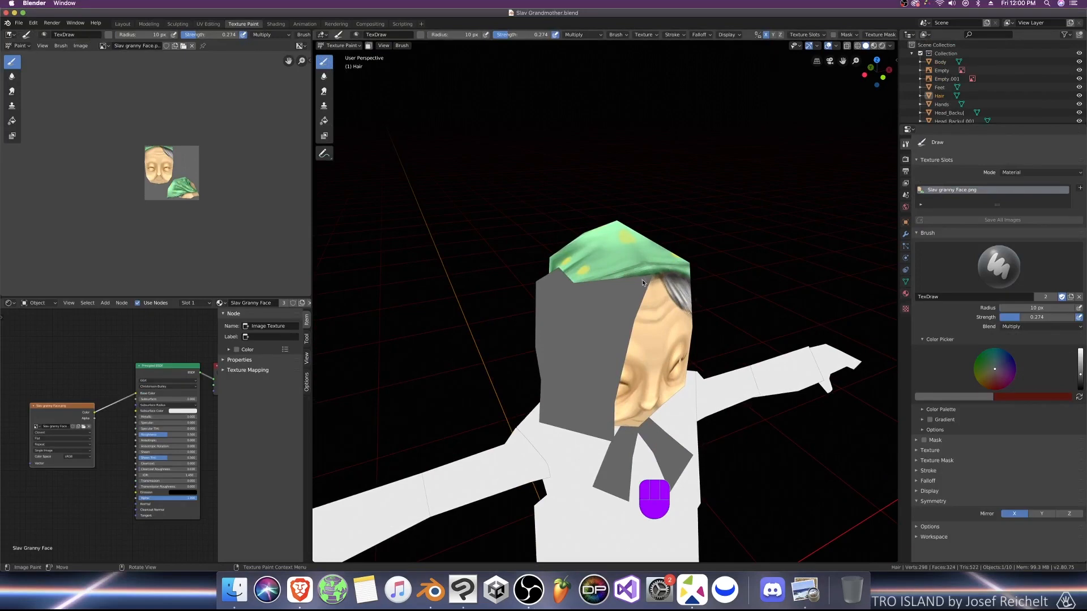
drag(640, 279, 638, 304)
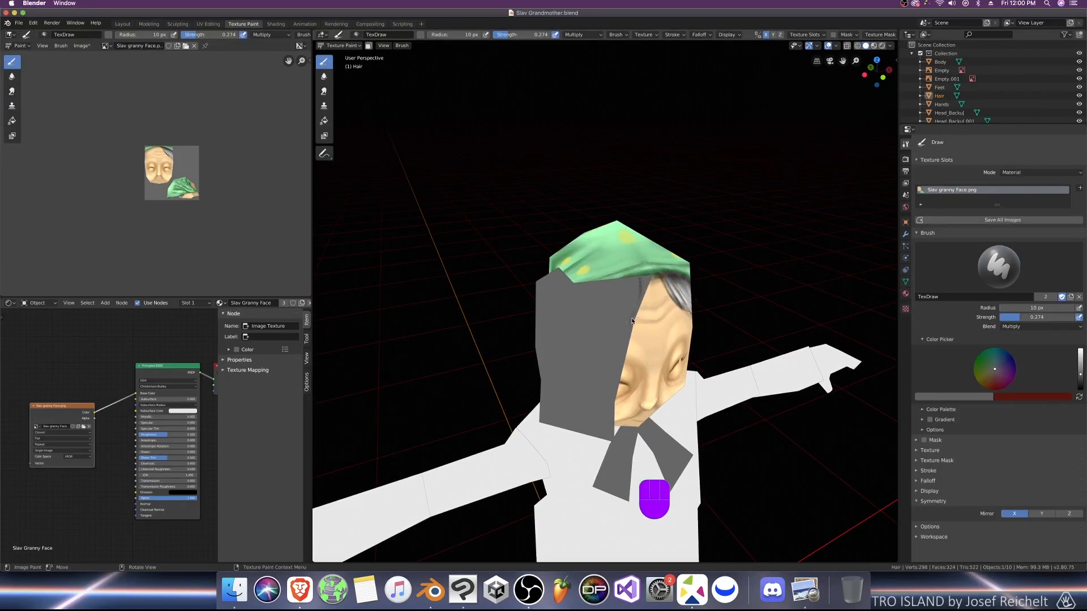
click(621, 334)
drag(620, 315, 613, 342)
middle_drag(646, 408, 673, 416)
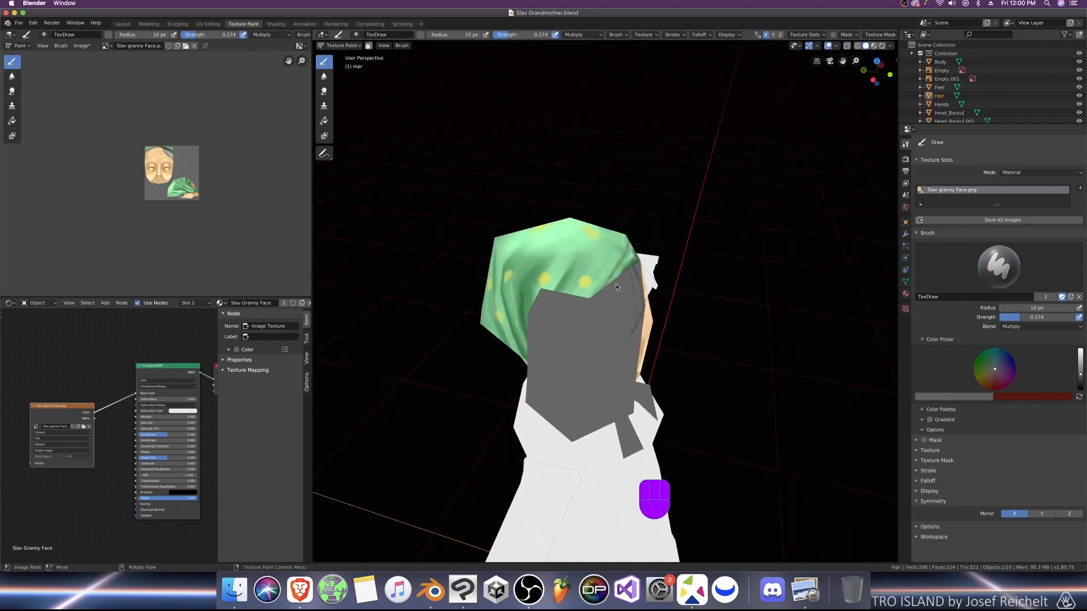
drag(617, 287, 581, 309)
mouse_move(565, 347)
mouse_down()
mouse_move(568, 385)
mouse_move(590, 411)
mouse_move(572, 393)
mouse_up()
Step: Paint the dark outline of a lock on the side of the hair, ending in a spiral curl near the cheek
middle_drag(608, 302, 569, 276)
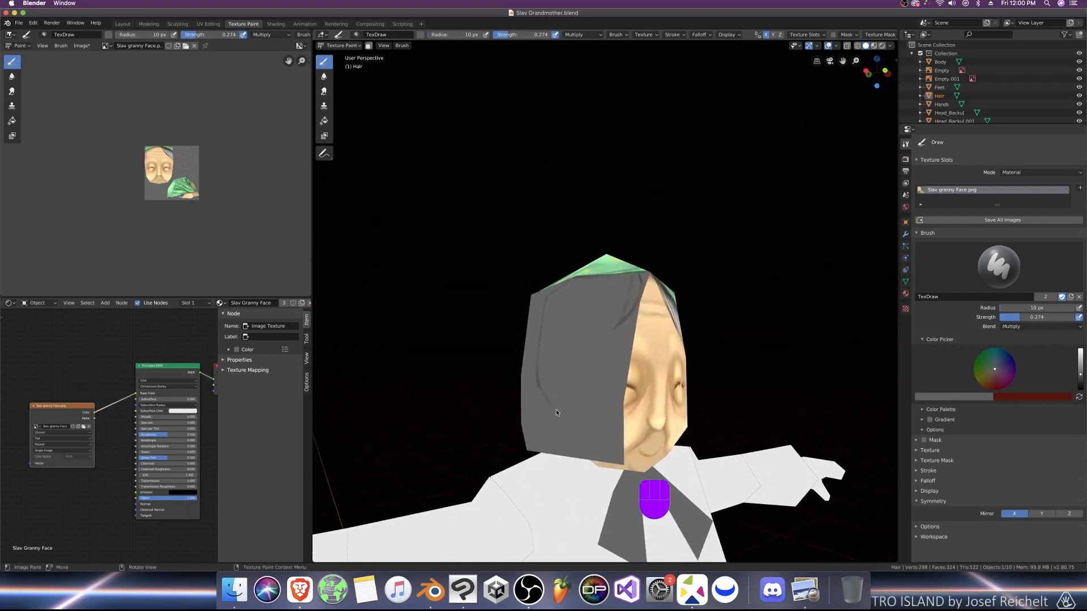
click(619, 377)
drag(593, 363, 591, 385)
click(625, 304)
drag(616, 344, 623, 293)
Step: Reduce the brush radius to 7 px and add a thin dark strand line inside the lock from its upper tip
middle_drag(602, 358, 609, 373)
key(bracketleft)
key(bracketleft)
key(bracketleft)
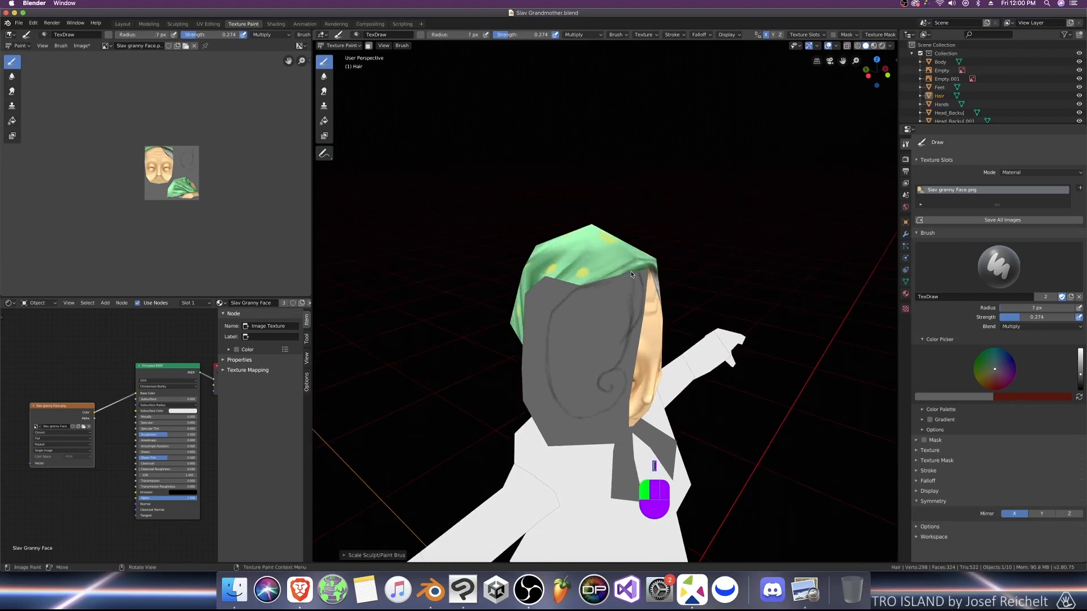
mouse_move(622, 277)
mouse_down()
mouse_move(589, 293)
mouse_move(570, 378)
mouse_up()
Step: Enlarge the brush and paint softer dark shading along the inner strands, finishing near the headscarf edge at a 14 px radius
key(bracketright)
key(bracketright)
key(bracketright)
key(bracketright)
key(bracketright)
key(bracketright)
key(bracketright)
key(bracketright)
key(bracketright)
key(bracketright)
drag(604, 311, 596, 329)
drag(563, 341, 565, 330)
key(bracketleft)
key(bracketleft)
drag(600, 294, 609, 280)
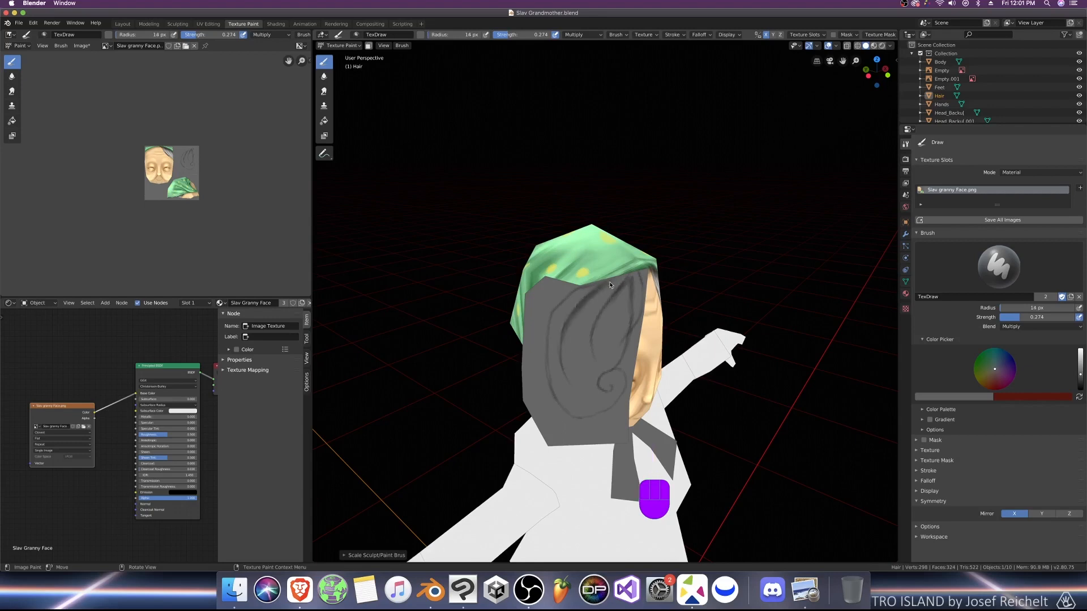
Step: Darken the strand lines around and above the spiral curl, reducing the brush radius to 10 px
middle_drag(582, 338, 554, 315)
mouse_move(593, 389)
mouse_down()
mouse_move(585, 373)
mouse_move(622, 330)
mouse_up()
drag(587, 369, 611, 351)
key(bracketleft)
key(bracketleft)
drag(586, 371, 598, 361)
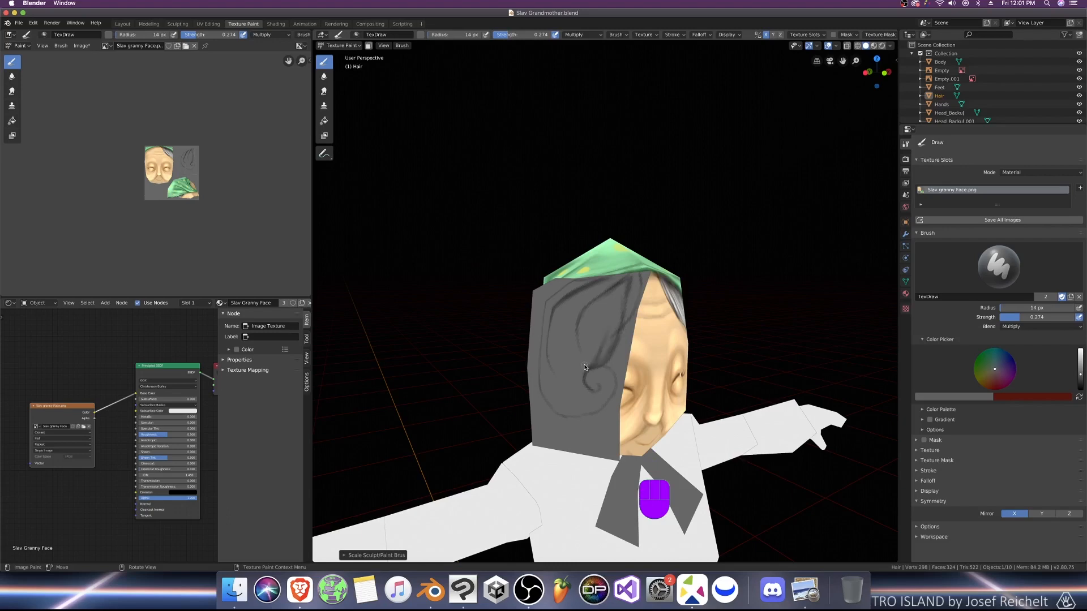
middle_drag(584, 366, 573, 407)
key(bracketleft)
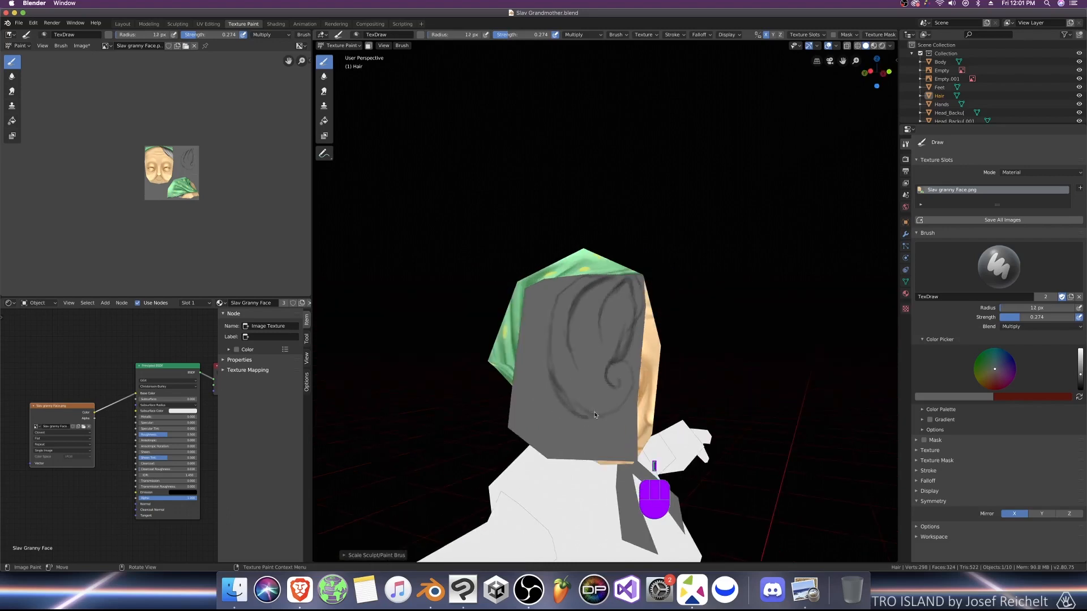
middle_drag(560, 306, 589, 331)
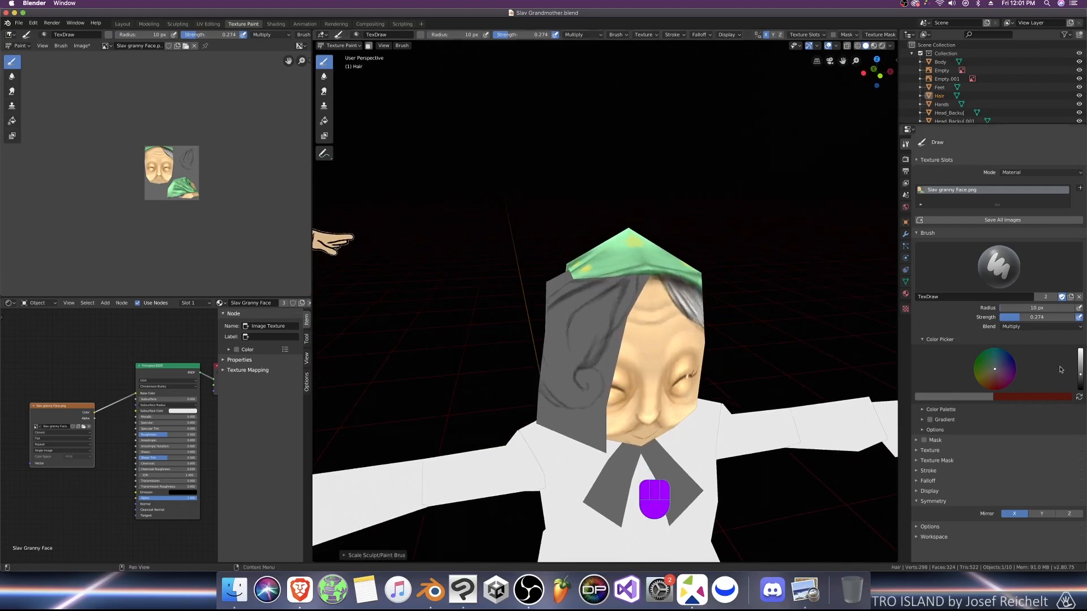
Step: Switch the brush blend mode to Add, enlarge the radius to at least 23 px, and paint light highlights on the curl and inner strands
click(1040, 326)
click(1013, 368)
middle_drag(753, 373, 703, 388)
key(bracketright)
key(bracketright)
key(bracketright)
key(bracketright)
key(bracketright)
key(bracketright)
key(bracketright)
key(bracketright)
key(bracketright)
key(bracketright)
key(bracketright)
key(bracketright)
key(bracketright)
key(bracketright)
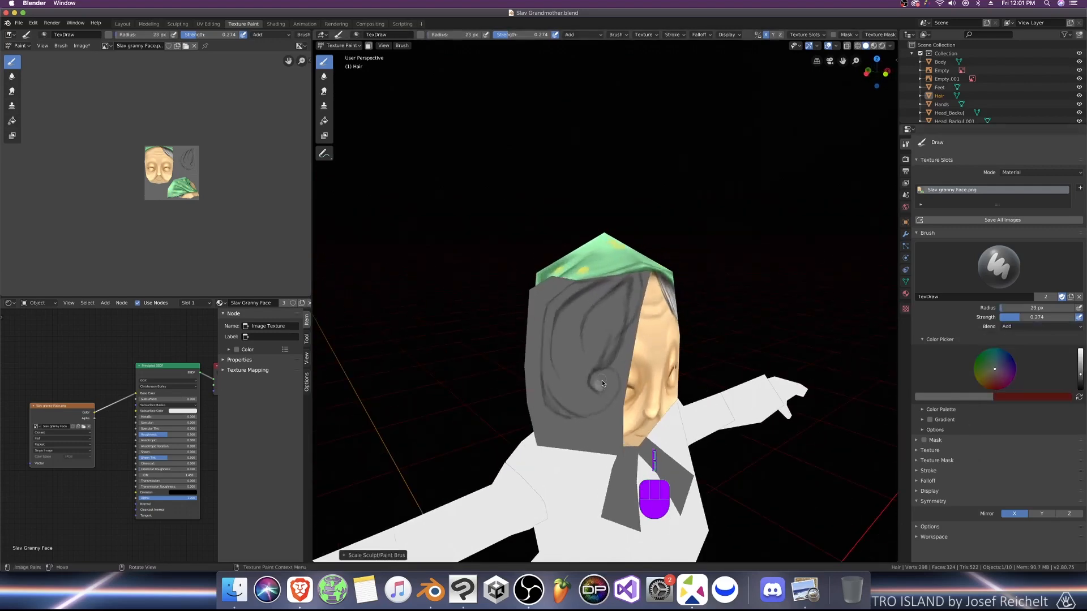
mouse_move(601, 387)
mouse_down()
mouse_move(609, 383)
mouse_move(557, 394)
mouse_move(600, 400)
mouse_up()
key(bracketright)
key(bracketright)
mouse_move(591, 354)
mouse_down()
mouse_move(623, 297)
mouse_move(604, 333)
mouse_up()
Step: Brighten the broad outer strands of the lock with a 47 px Add brush, sweeping up towards the headscarf
key(bracketright)
drag(571, 376, 564, 324)
drag(580, 376, 570, 320)
mouse_move(568, 360)
mouse_down()
mouse_move(568, 331)
mouse_move(599, 292)
mouse_up()
middle_drag(599, 291, 690, 326)
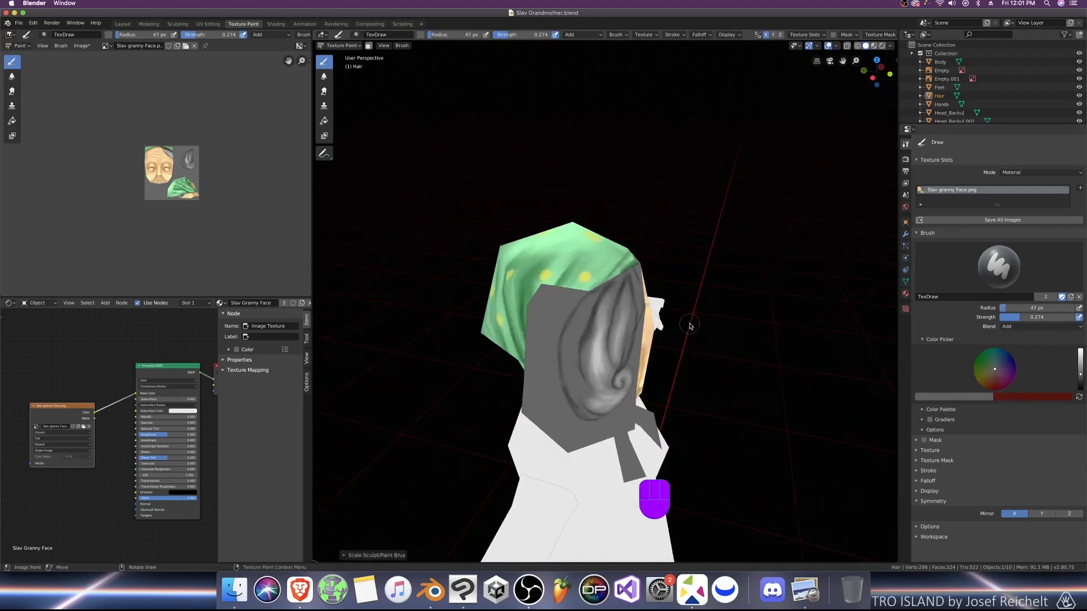
Step: Add more highlights along the lock's rear strands from the bottom upwards, with the brush radius around 43 px
key(bracketleft)
key(bracketleft)
key(bracketleft)
key(bracketright)
mouse_move(585, 406)
mouse_down()
mouse_move(572, 365)
mouse_move(587, 312)
mouse_up()
mouse_move(572, 353)
mouse_down()
mouse_move(577, 329)
mouse_move(594, 404)
mouse_move(594, 341)
mouse_up()
key(bracketleft)
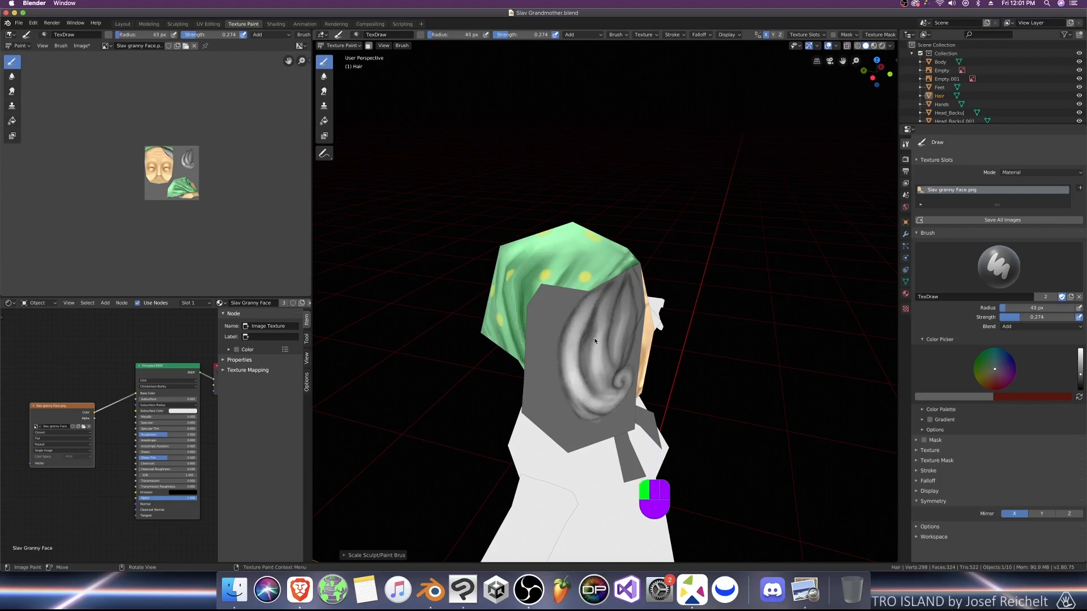
Step: Reduce the brush radius to 7 px and paint fine light hair strands over the lock and curl
middle_drag(625, 294, 572, 290)
key(bracketleft)
mouse_move(610, 306)
mouse_down()
mouse_move(593, 343)
mouse_move(638, 292)
mouse_move(601, 342)
mouse_up()
key(bracketleft)
key(bracketleft)
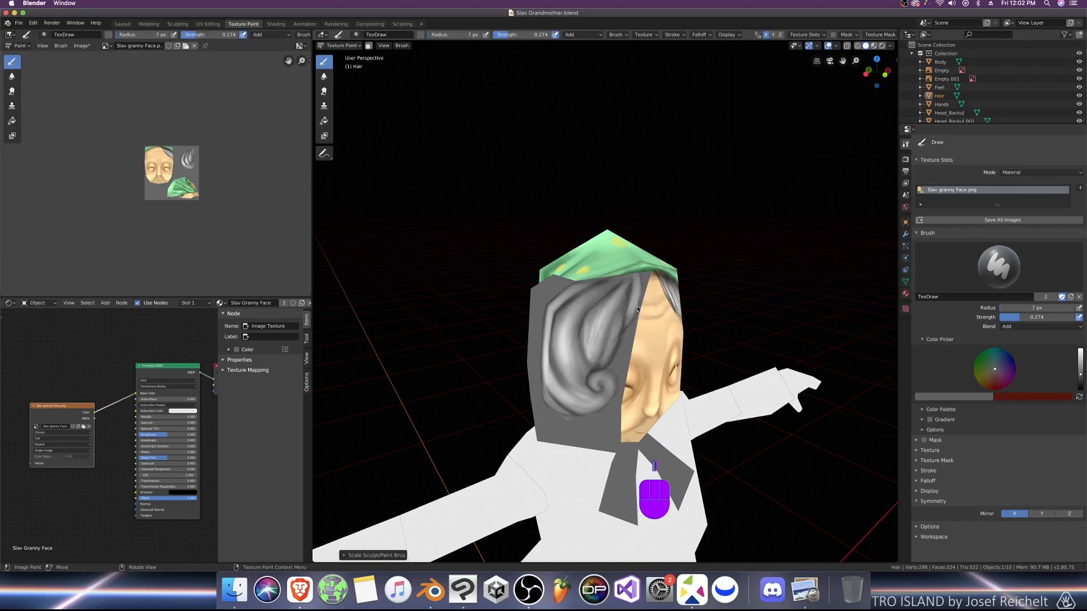
middle_drag(628, 261, 601, 259)
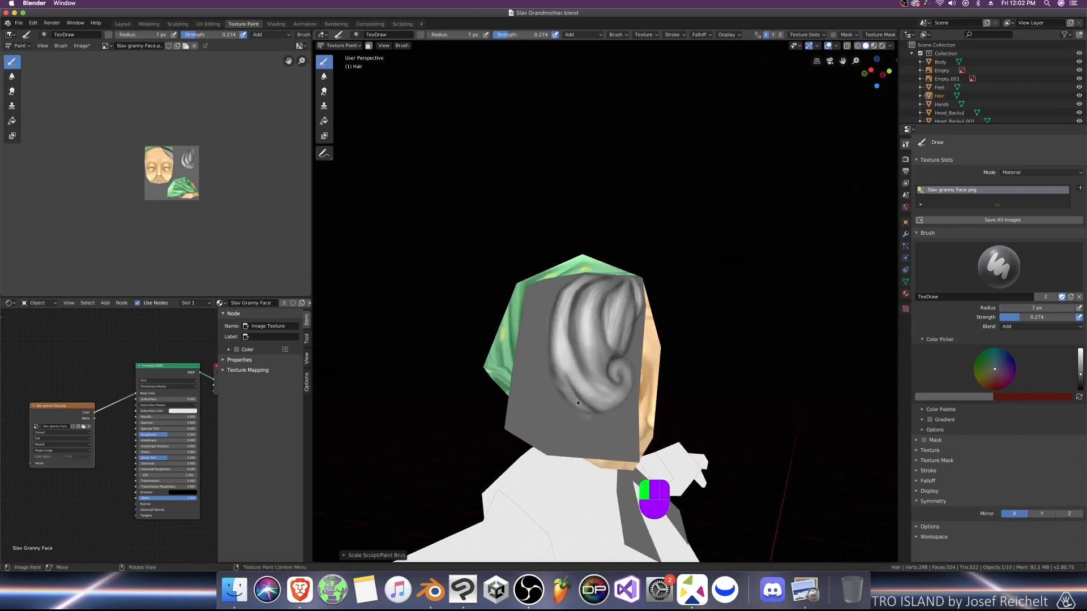
drag(620, 389, 579, 343)
Step: Save the Blender file and save the painted texture over Slav granny Face.png in the Textures folder
middle_drag(609, 395, 631, 385)
scroll(584, 377, down, 3)
key(super+s)
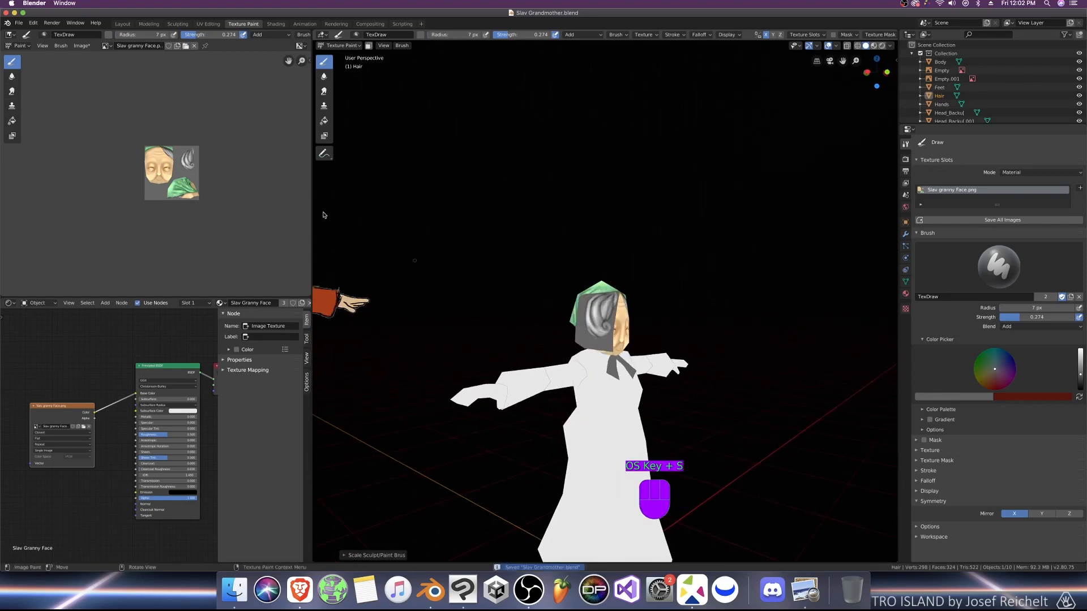
click(81, 45)
click(99, 114)
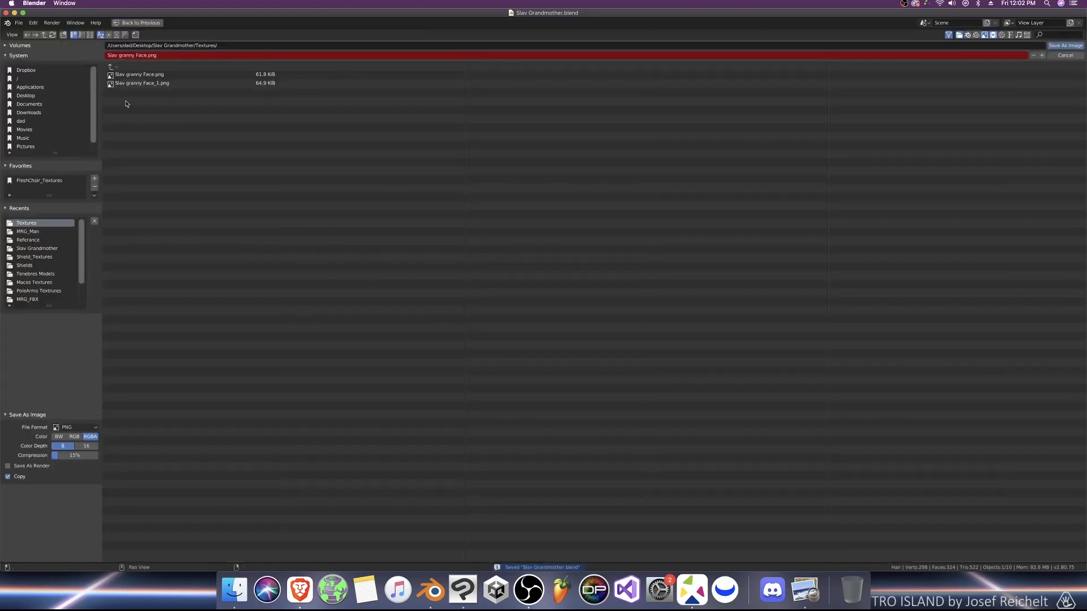
double_click(144, 77)
Step: Switch to Finder and open Slav granny Face.png from the Textures folder in Clip Studio Paint
click(234, 590)
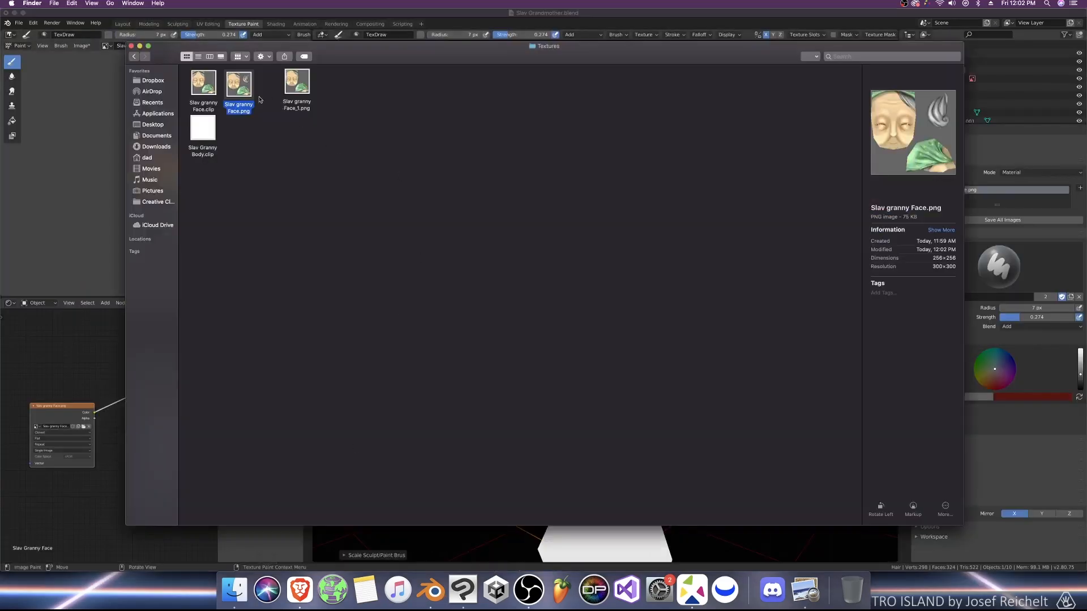
right_click(232, 96)
mouse_move(260, 105)
click(400, 153)
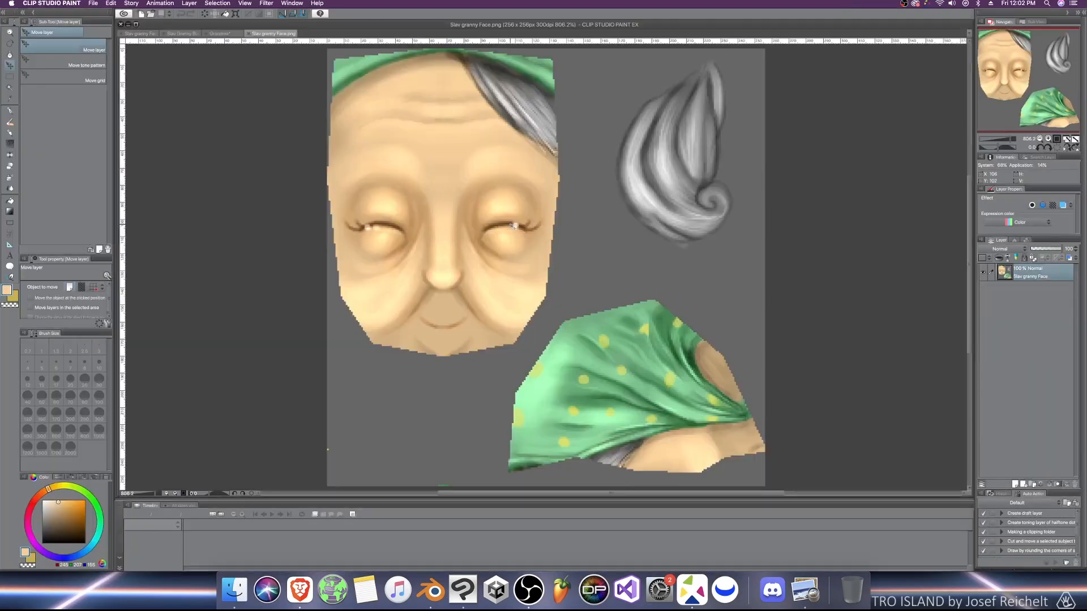
Step: Close the opened PNG and paste its updated texture as a new layer in the Slav granny Face document
scroll(513, 226, down, 1)
key(super+w)
click(141, 34)
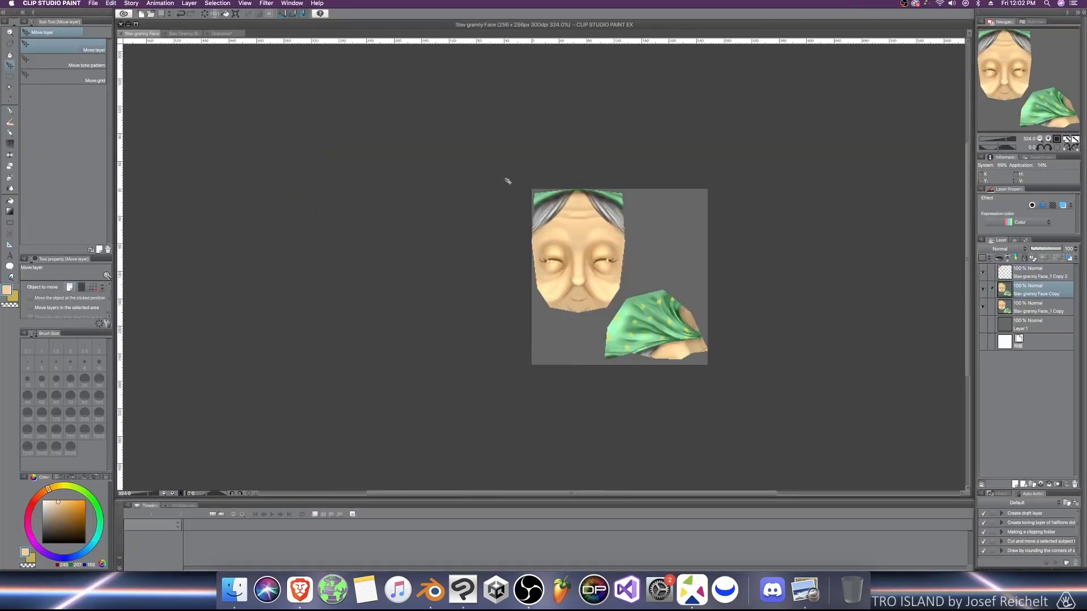
key(super+v)
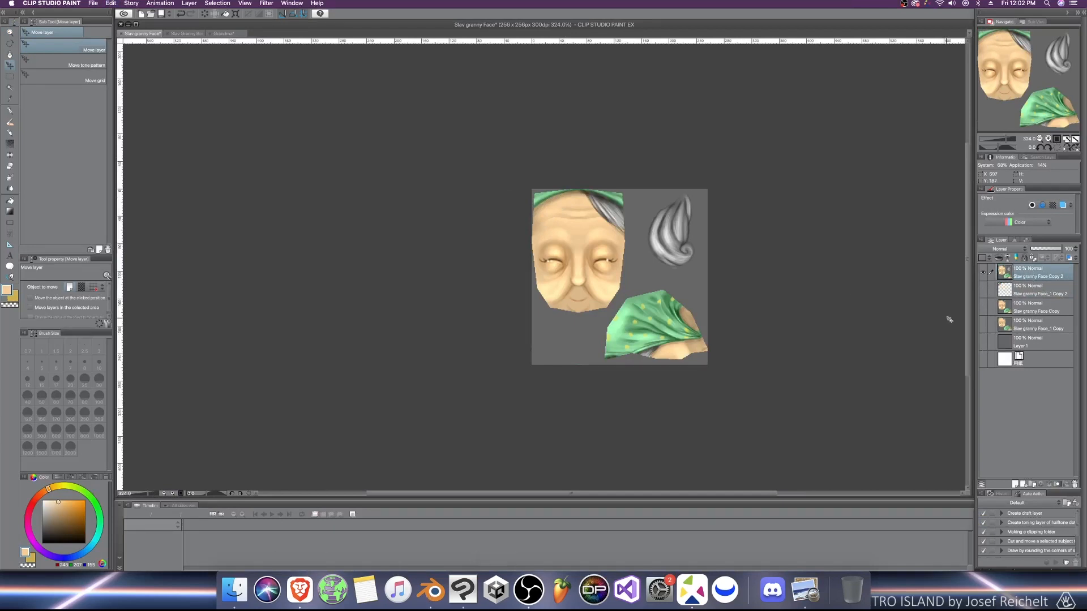
Step: Erase the grey background along the outer curved edge of the hair lock using the hard eraser at size 12
scroll(705, 348, up, 1)
key(e)
scroll(705, 348, up, 3)
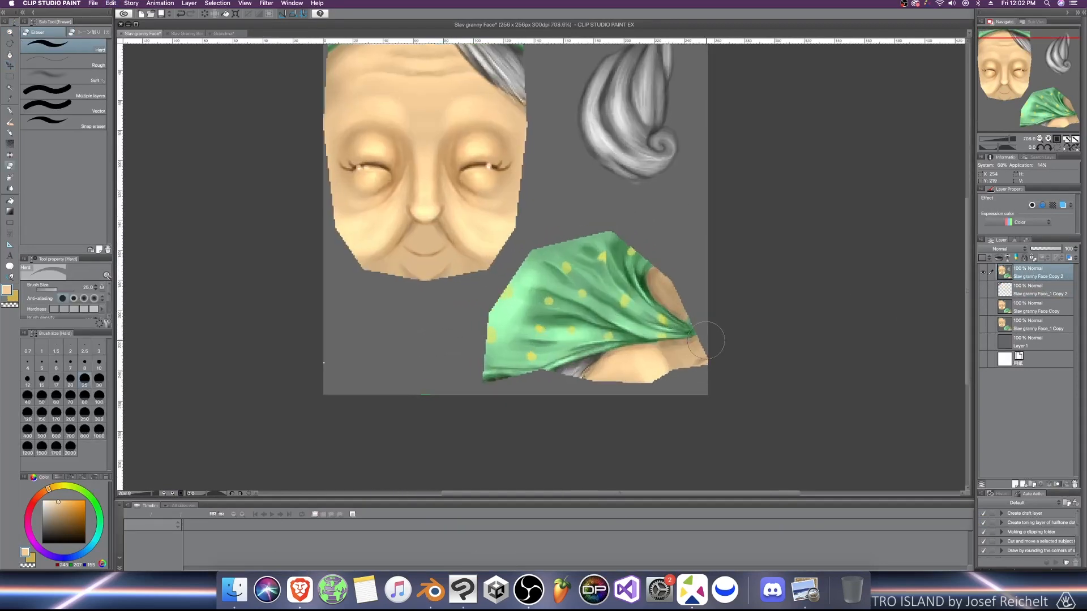
drag(696, 219, 701, 374)
key(bracketleft)
key(bracketleft)
key(bracketleft)
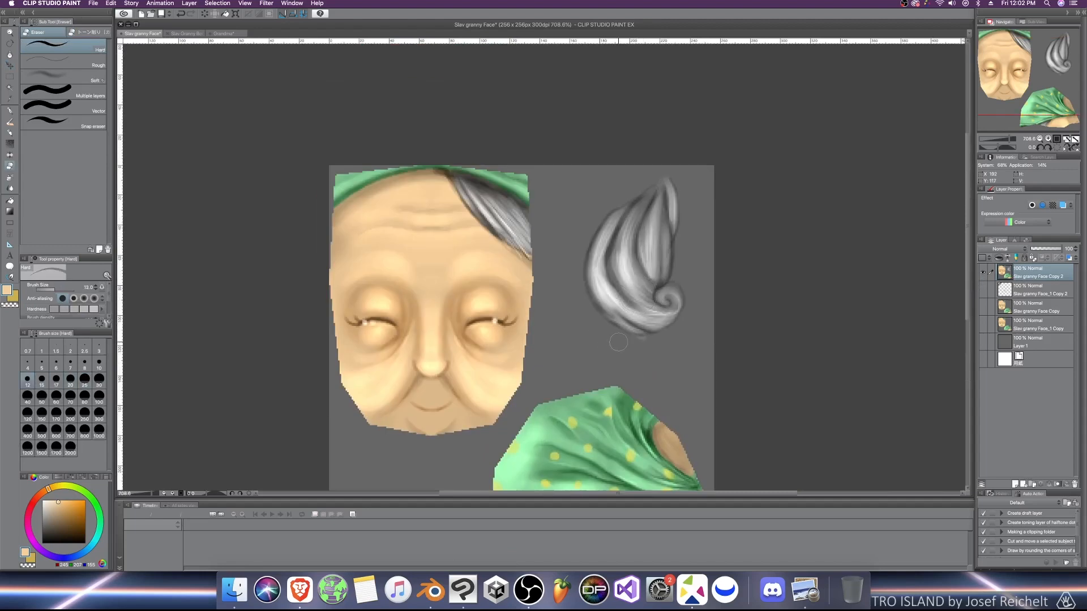
mouse_move(622, 342)
mouse_down()
mouse_move(577, 299)
mouse_move(577, 229)
mouse_move(674, 154)
mouse_up()
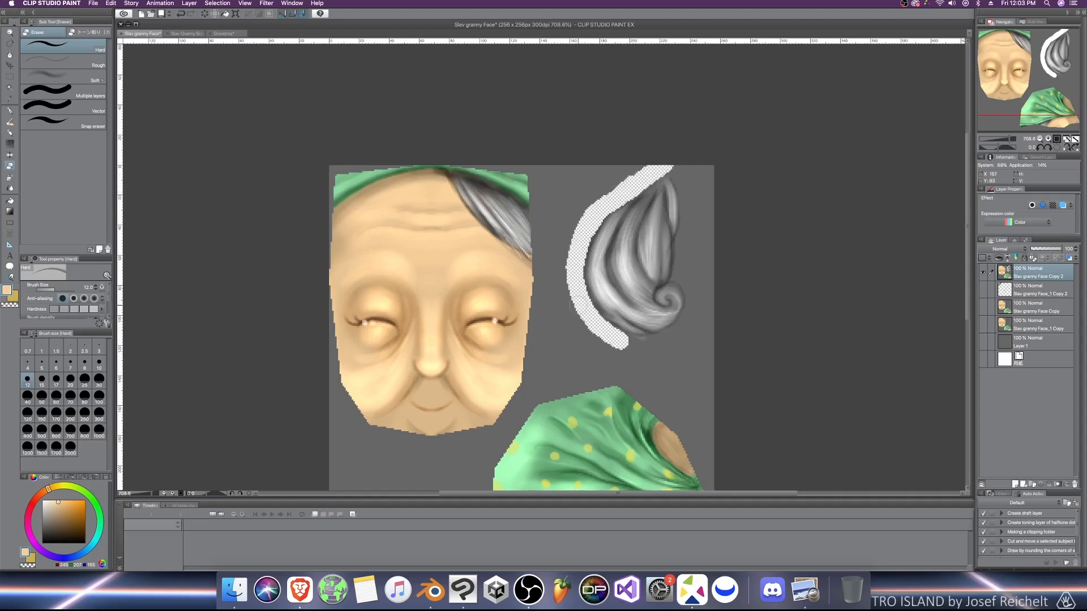
Step: Erase the grey background beyond the hair lock's outer curve and beneath it using the hard eraser at size 17
key(bracketright)
key(bracketright)
mouse_move(570, 311)
mouse_down()
mouse_move(634, 170)
mouse_move(574, 240)
mouse_move(593, 141)
mouse_move(574, 177)
mouse_up()
mouse_move(563, 310)
mouse_down()
mouse_move(608, 360)
mouse_move(630, 355)
mouse_up()
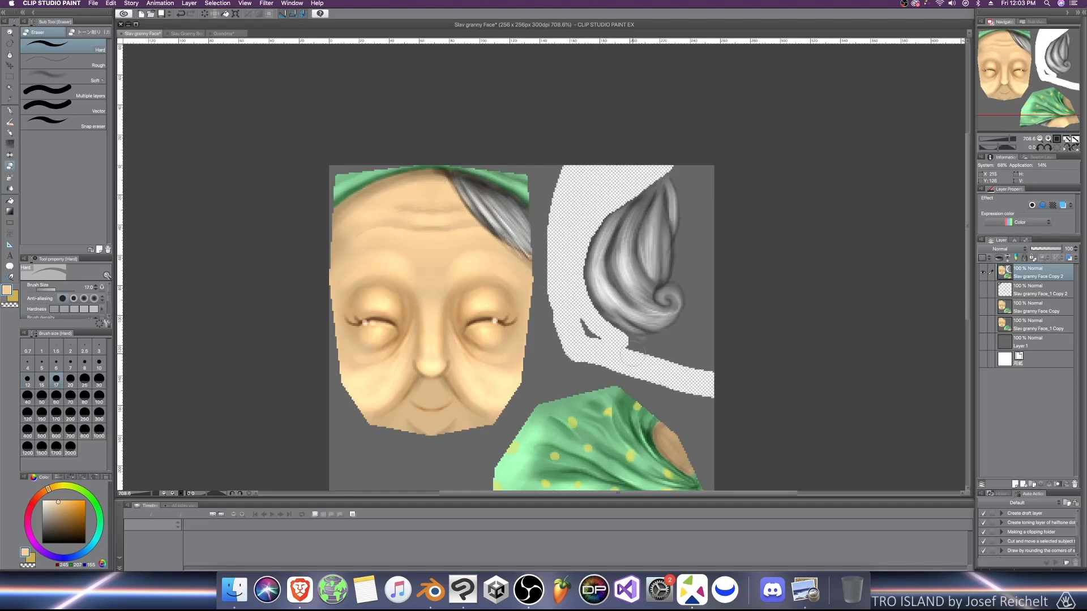
Step: Erase the remaining grey directly beneath the curl, reducing the hard eraser to size 12 and 5
key(bracketleft)
key(bracketleft)
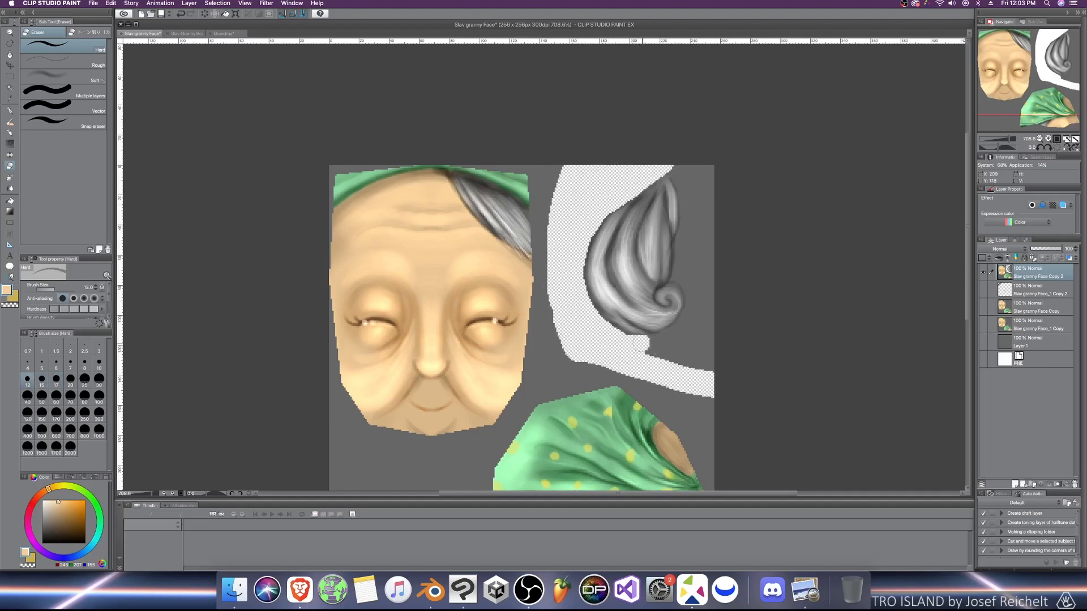
key(bracketleft)
key(bracketleft)
key(bracketleft)
key(bracketleft)
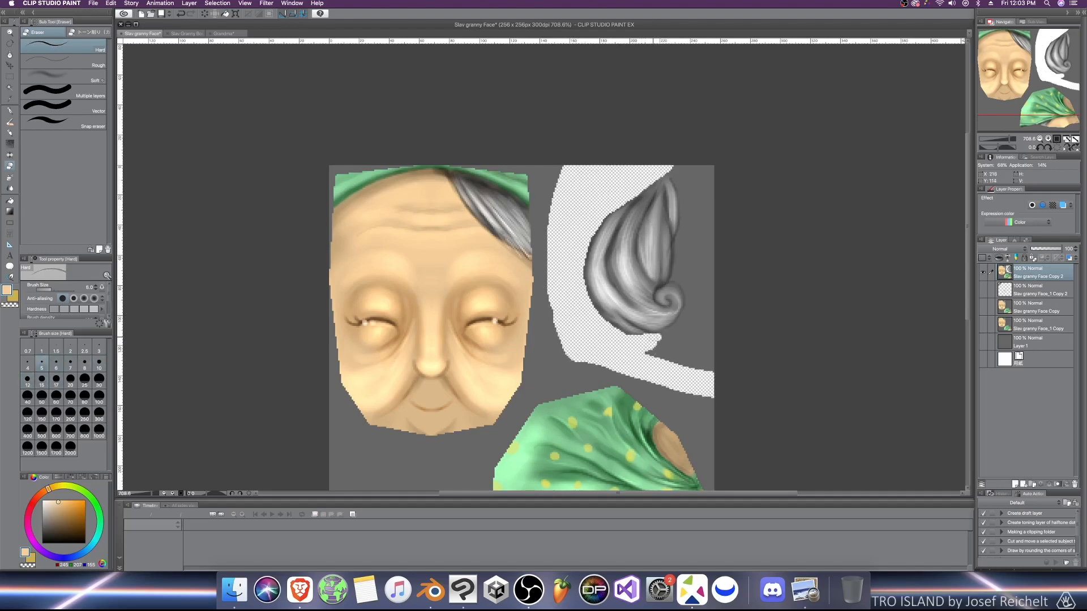
Step: Erase the grey background between the curl and the canvas's outer edge using the hard eraser at size 17
key(bracketright)
key(bracketright)
key(bracketright)
key(bracketright)
key(bracketright)
key(bracketright)
mouse_move(658, 358)
mouse_down()
mouse_move(709, 367)
mouse_move(679, 347)
mouse_move(700, 311)
mouse_move(722, 167)
mouse_up()
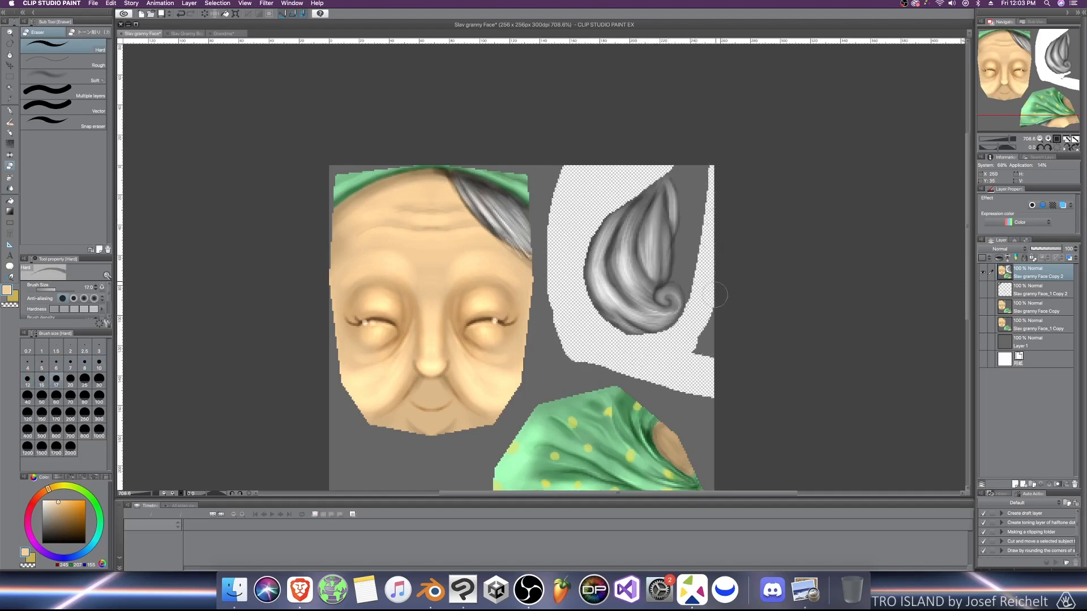
drag(718, 296, 703, 363)
Step: Erase the grey close to the curl and the lock's inner edge using the hard eraser at sizes 8 and 5
key(bracketleft)
key(bracketleft)
key(bracketleft)
key(bracketleft)
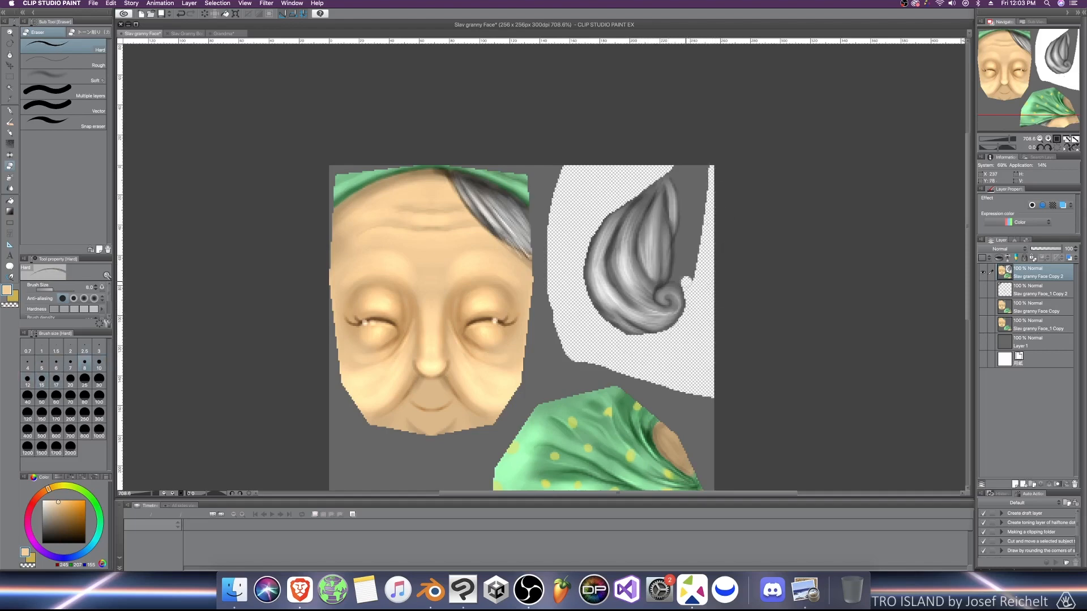
key(bracketleft)
key(bracketleft)
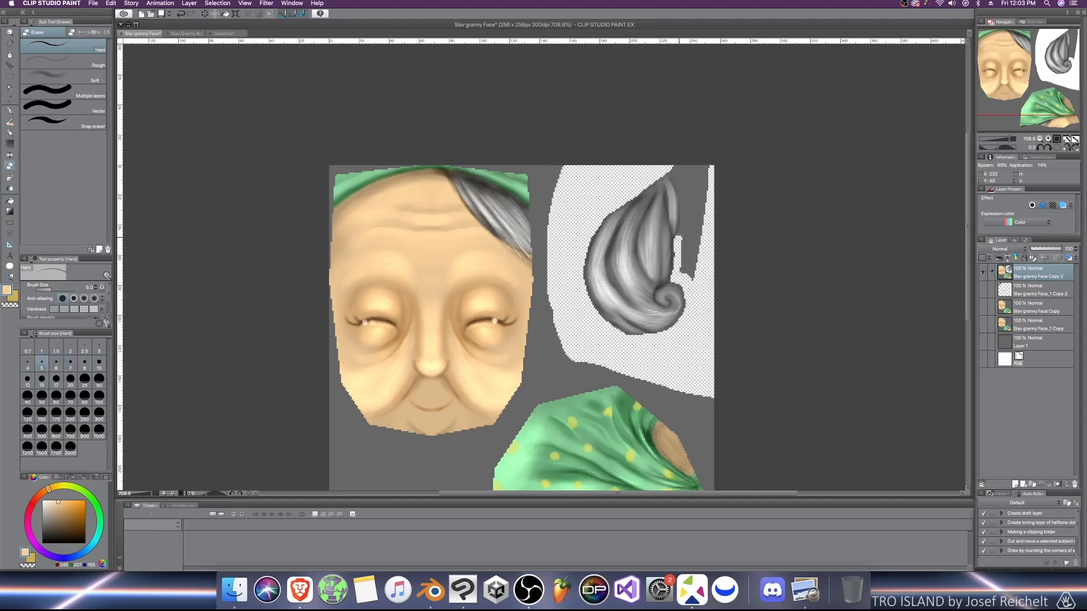
Step: Clear the remaining grey strip beside the lock up to its tip with the hard eraser at size 10
key(bracketright)
key(bracketright)
key(bracketright)
key(bracketright)
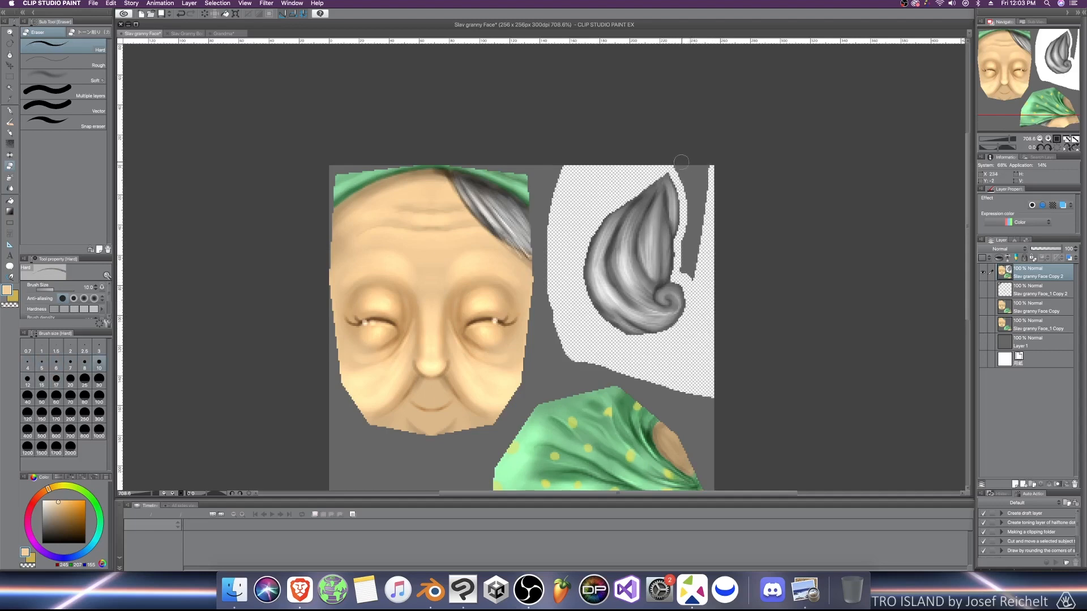
mouse_move(677, 162)
mouse_down()
mouse_move(695, 280)
mouse_move(693, 155)
mouse_up()
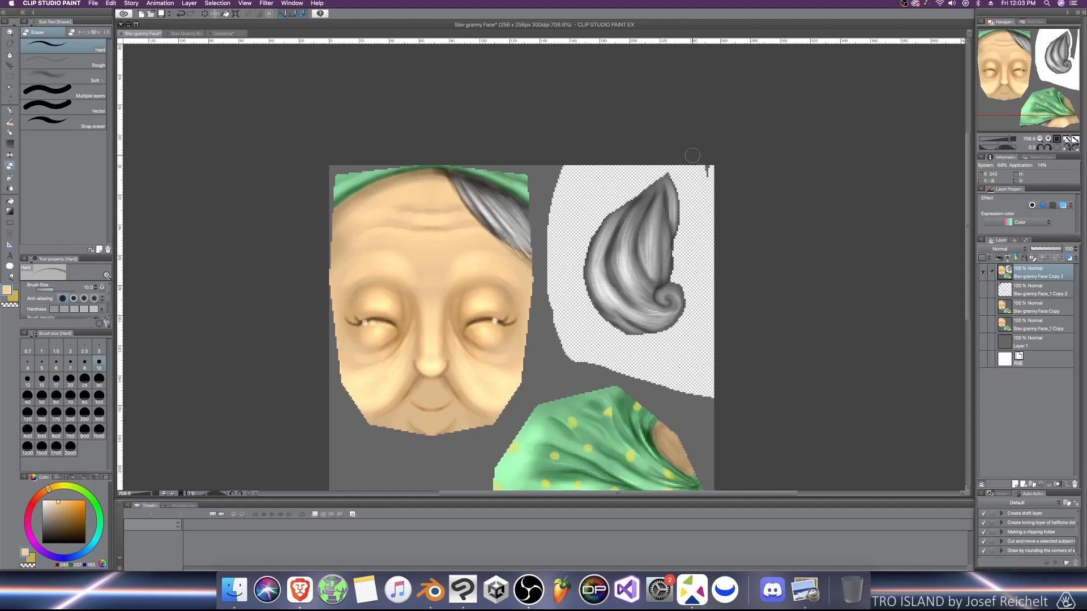
key(bracketleft)
key(bracketleft)
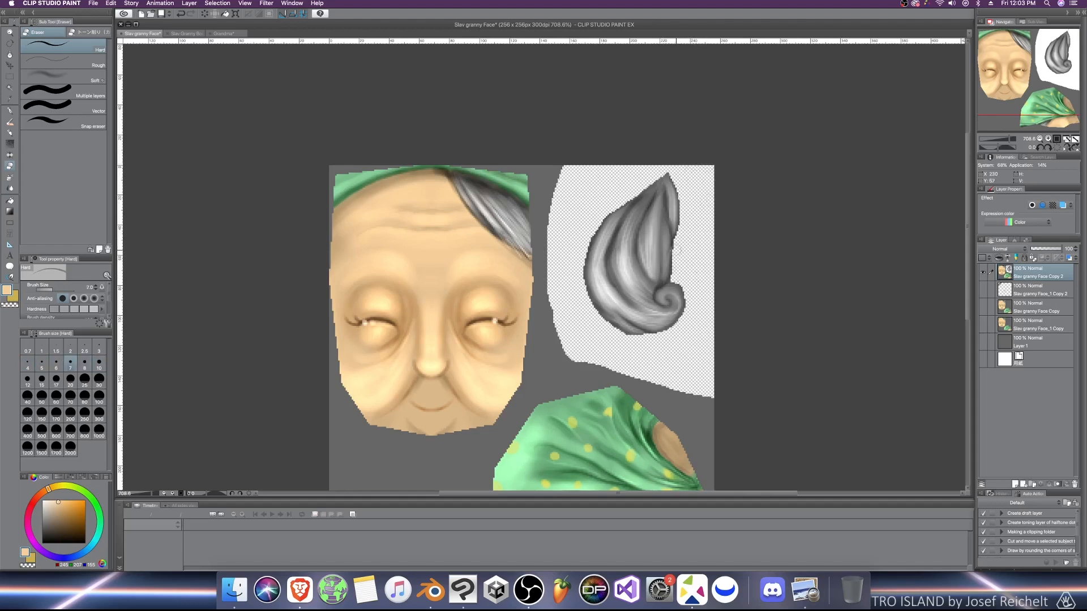
Step: Erase more grey background beside the face and just above the green headscarf using the hard eraser at size 12
key(bracketright)
key(bracketright)
mouse_move(555, 373)
mouse_down()
mouse_move(545, 282)
mouse_move(589, 362)
mouse_move(739, 453)
mouse_move(717, 406)
mouse_up()
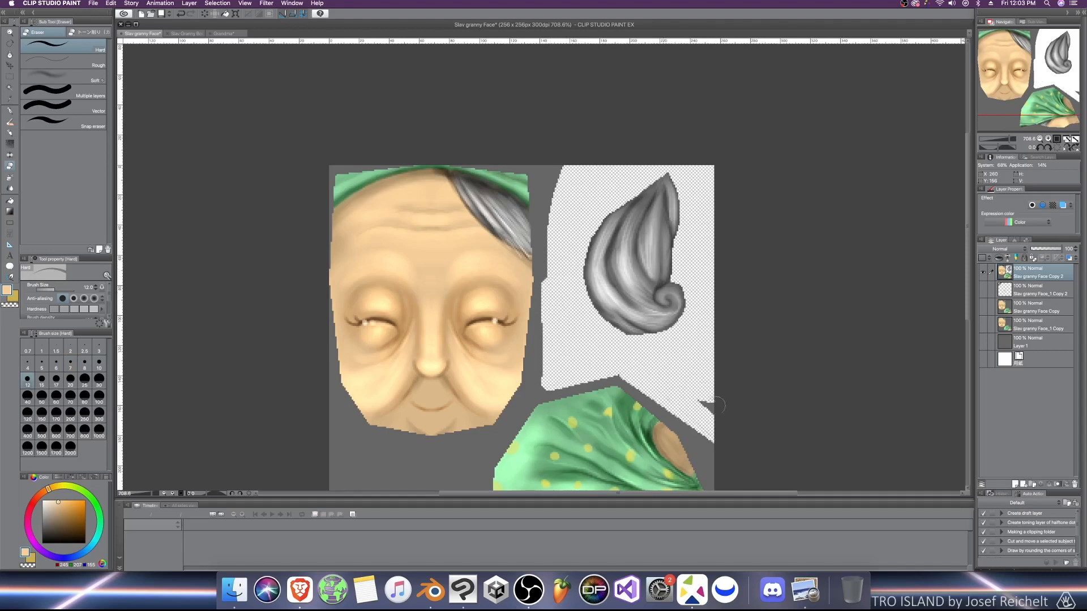
Step: Save the texture as a PNG over Slav granny Face.png in the Textures folder, accepting the loss of layer information
scroll(728, 350, down, 5)
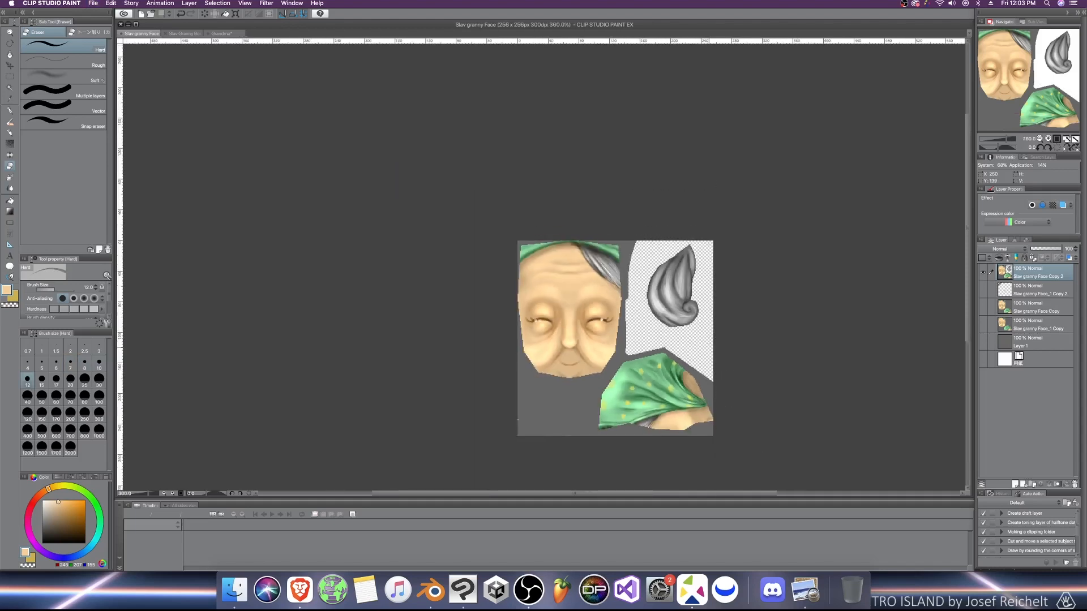
key(super+shift+s)
click(564, 355)
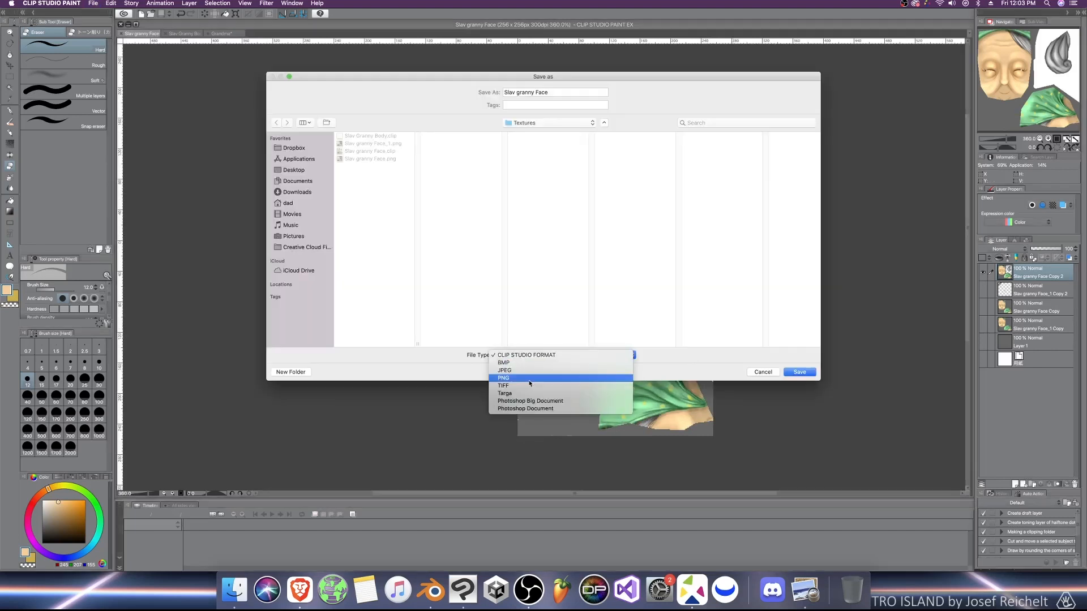
click(560, 380)
click(799, 372)
click(604, 132)
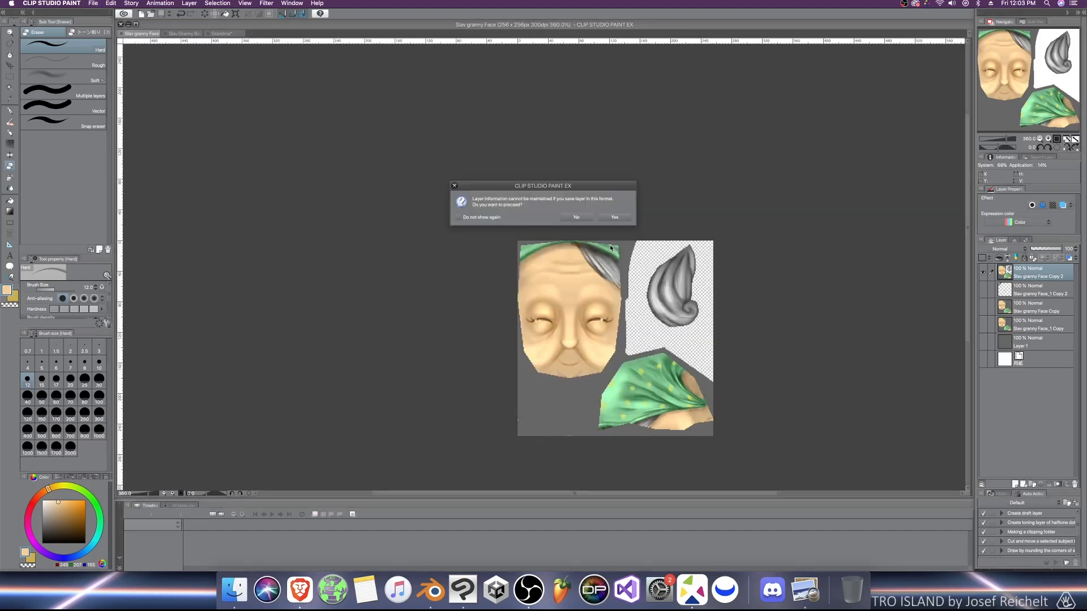
click(614, 218)
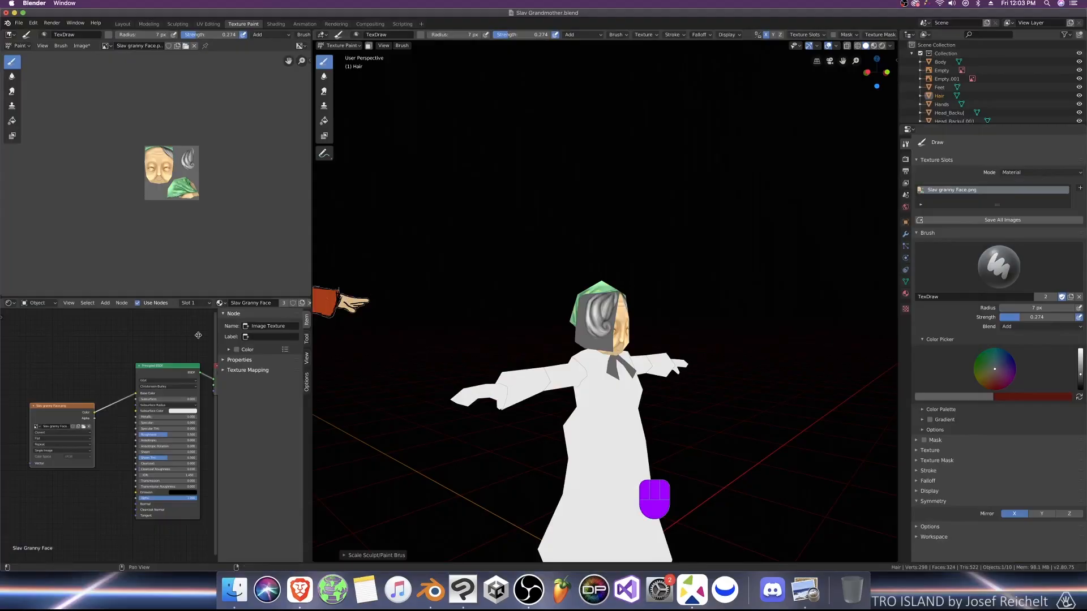
Step: Switch to Blender and load the updated Slav granny Face.png into the image texture node
click(84, 427)
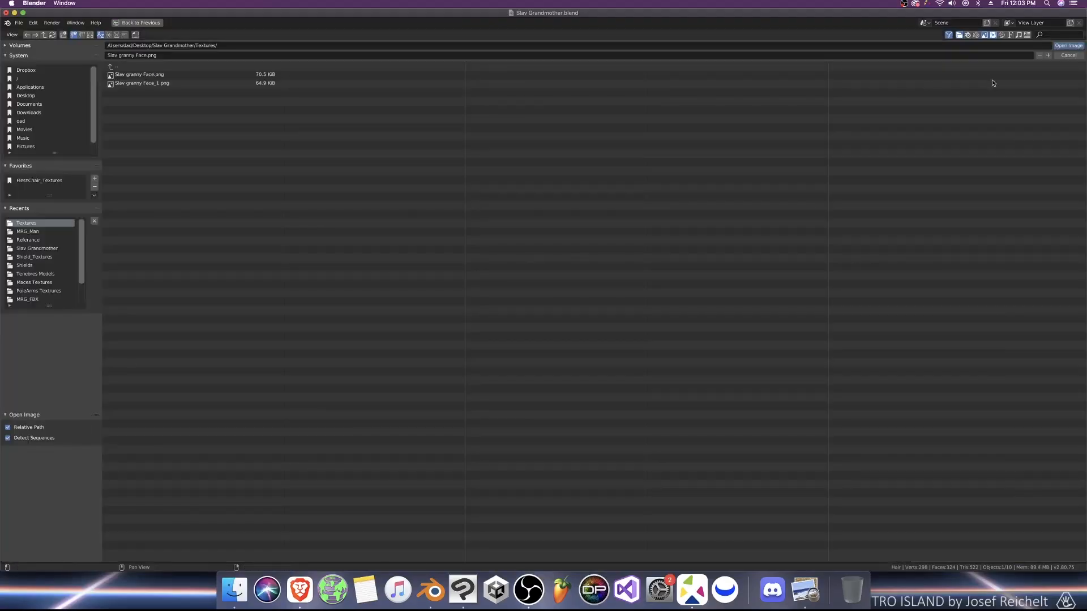
click(1062, 54)
mouse_move(473, 313)
middle_down()
mouse_move(462, 327)
mouse_move(526, 332)
mouse_move(527, 322)
mouse_move(653, 294)
mouse_move(604, 358)
mouse_move(622, 339)
middle_up()
Step: Edit the hair mesh from the top view and reposition its rear side vertices beside the headscarf
key(Tab)
key(KP_7)
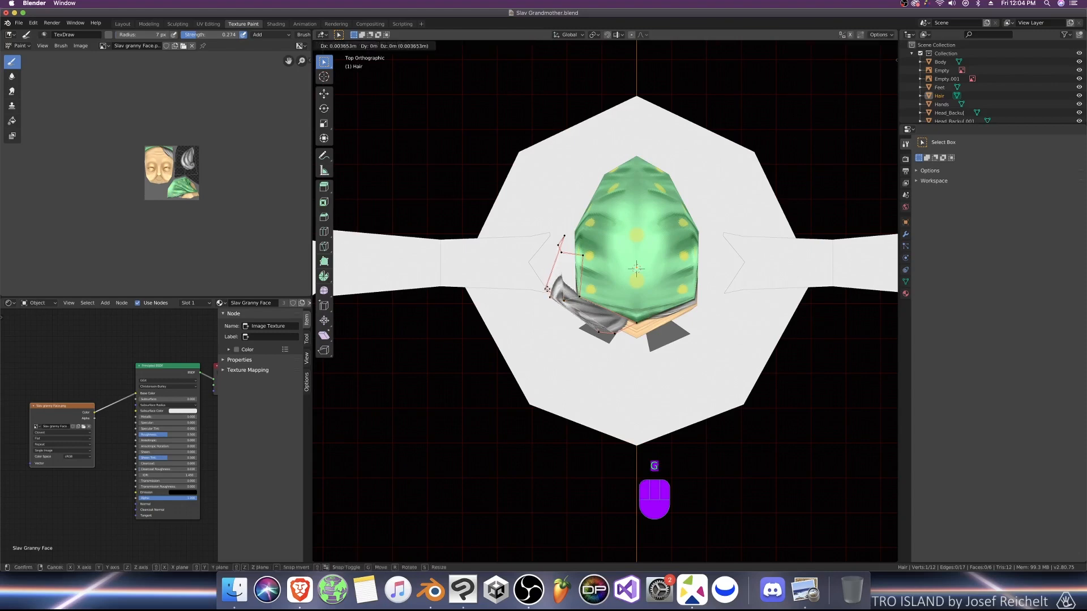
middle_drag(549, 295, 588, 317)
middle_drag(592, 250, 560, 316)
Step: Try to add a loop cut across the hair mesh
key(ctrl+r)
click(560, 316)
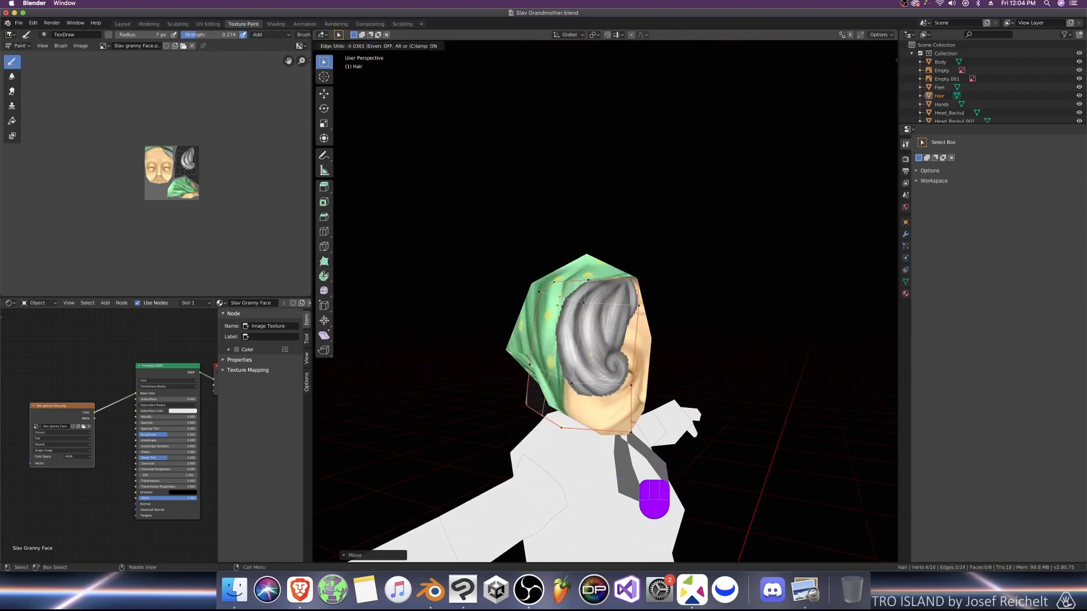
click(553, 315)
key(ctrl+z)
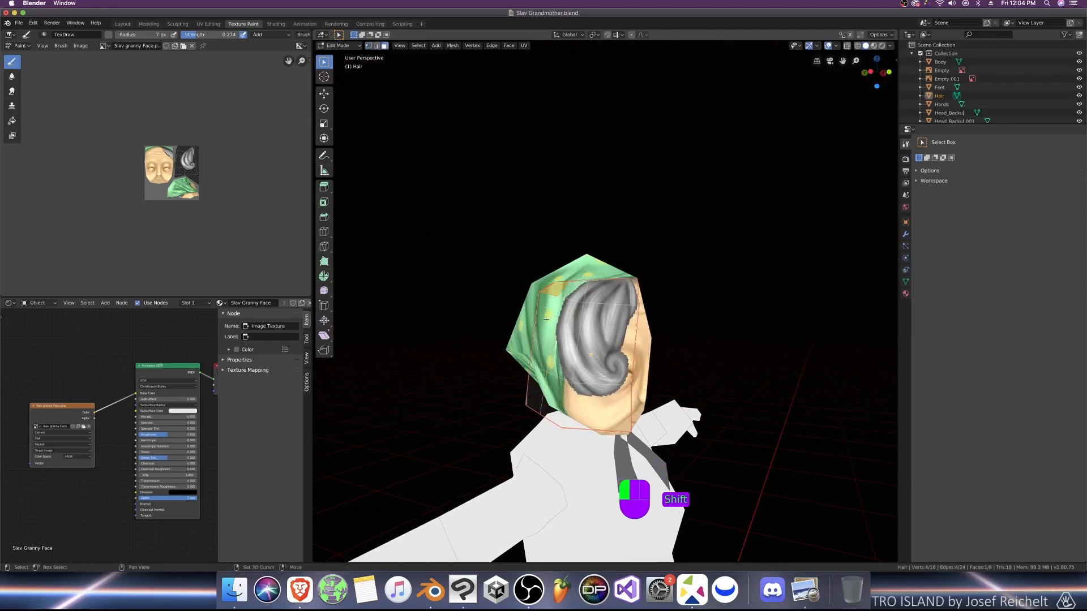
Step: Move the hair mesh's rear vertices closer to the head, constraining the lower ones to the X axis
middle_drag(548, 340, 608, 340)
key(g)
click(553, 351)
key(g)
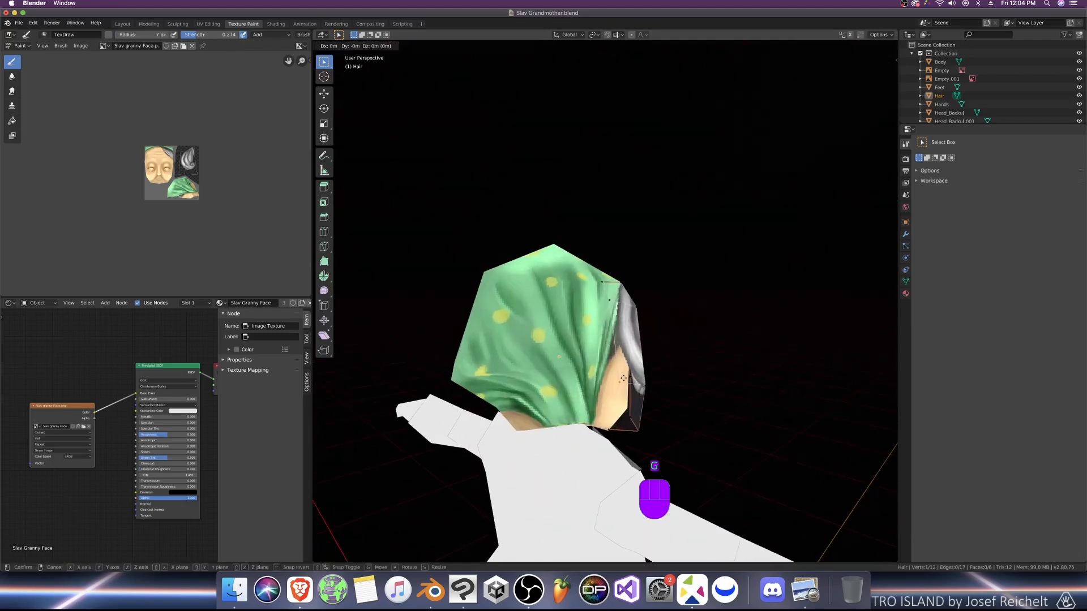
key(x)
click(615, 418)
key(g)
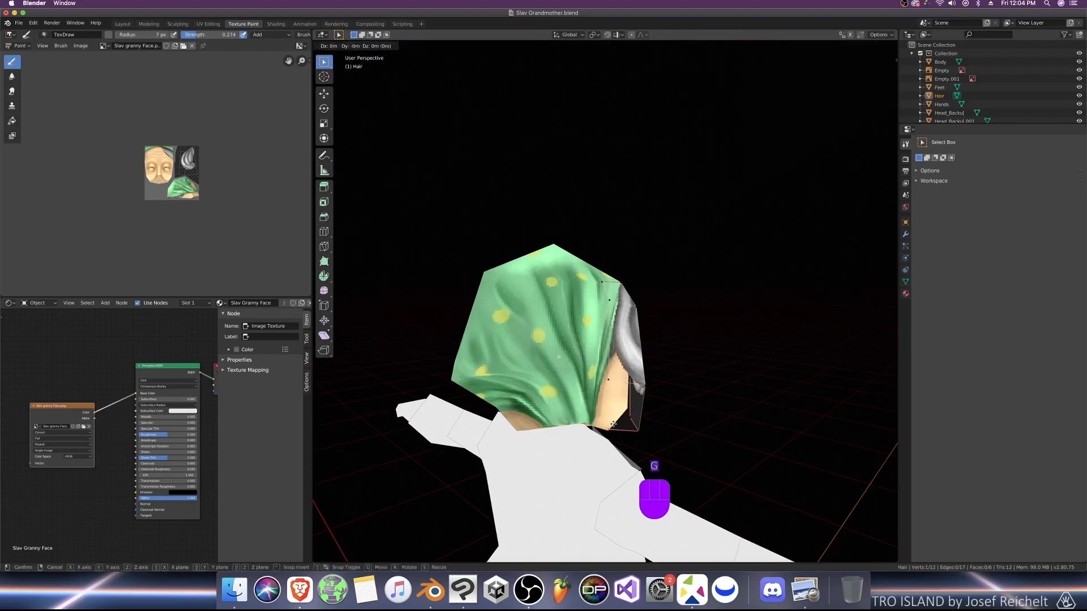
key(x)
click(607, 425)
Step: Shift the hair mesh's bottom rear vertex along the X axis toward the jaw
middle_drag(607, 425, 579, 426)
click(594, 433)
key(g)
key(x)
click(617, 427)
Step: Try to add a loop cut through the lower part of the hair mesh
key(ctrl+r)
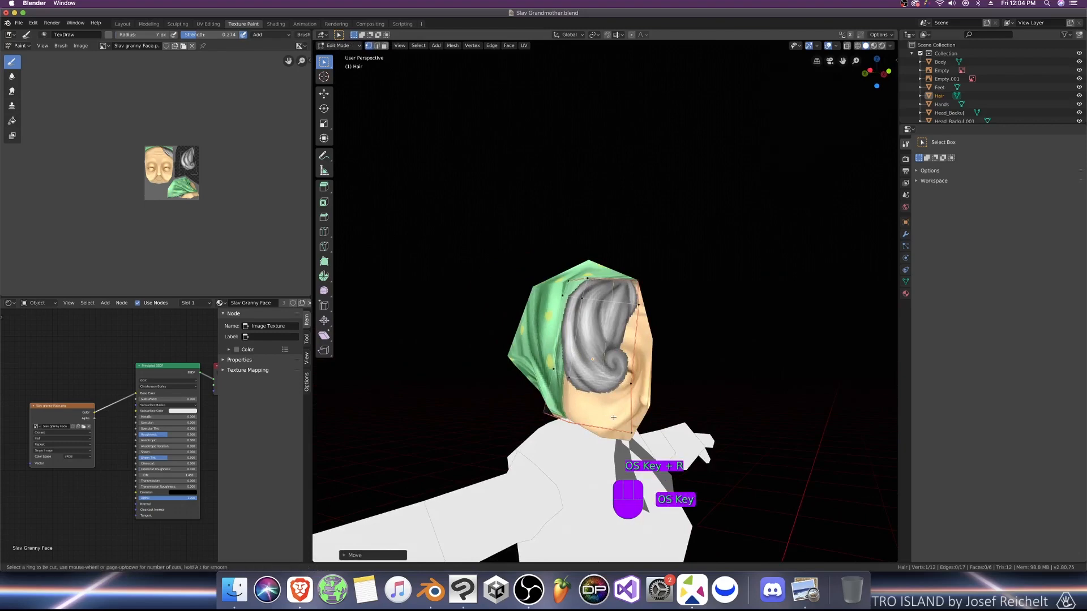
click(614, 416)
right_click(620, 414)
key(super+z)
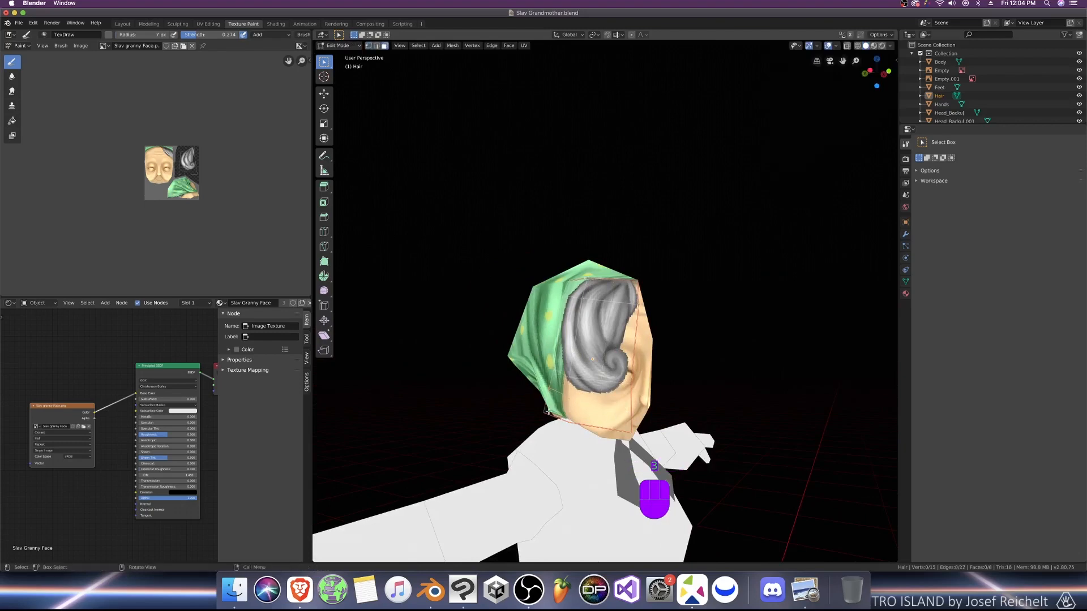
middle_drag(591, 416, 564, 414)
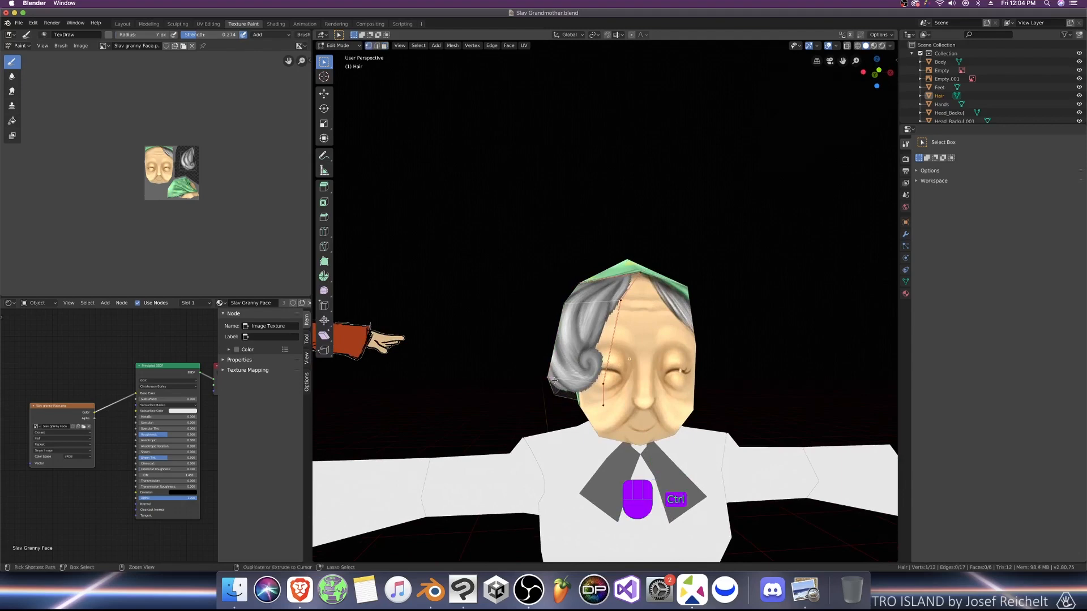
Step: In the front view, raise the lower outer and inner vertices of the hair mesh around the curl
key(ctrl+KP_1)
key(KP_3)
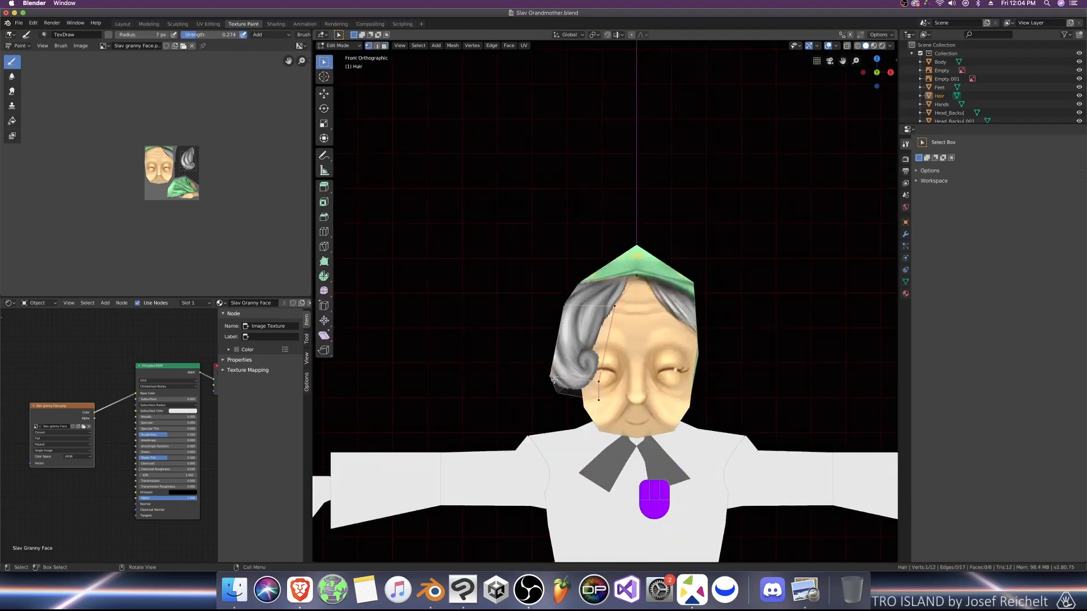
key(g)
click(563, 361)
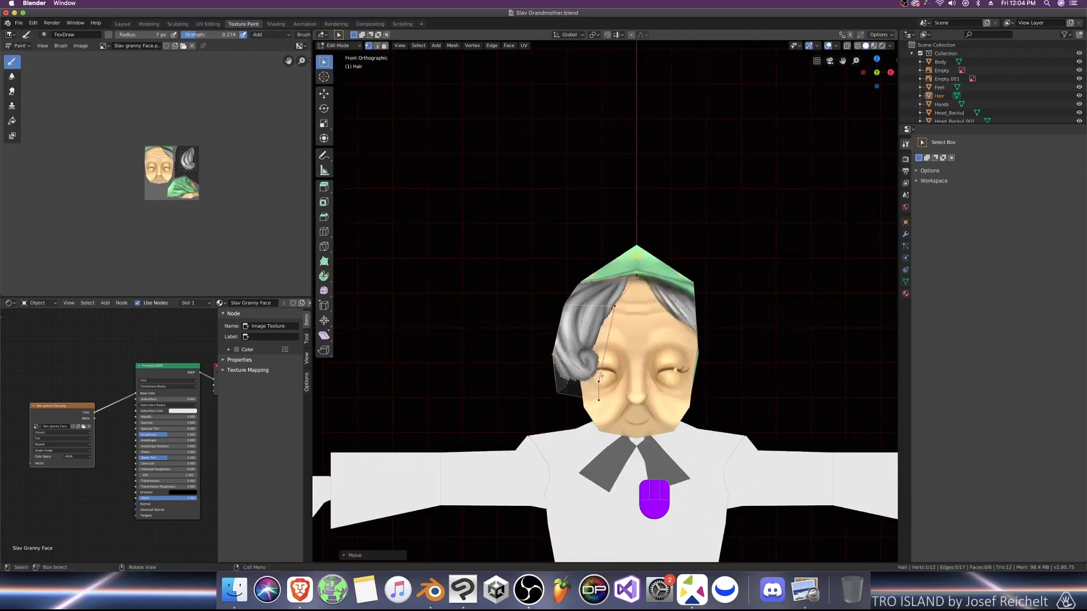
click(601, 378)
key(g)
click(600, 362)
middle_drag(600, 363, 593, 374)
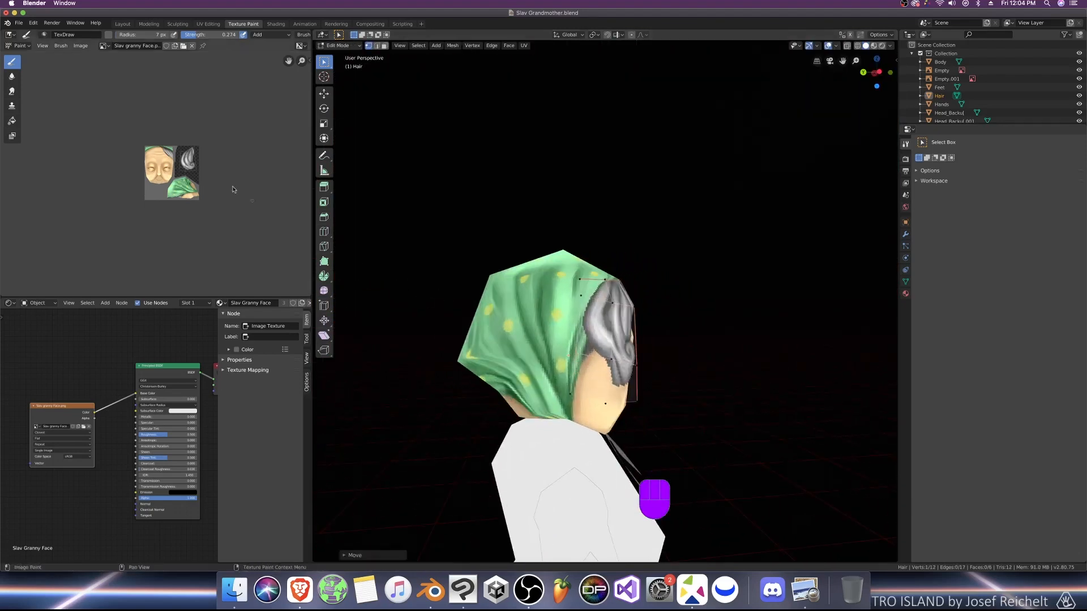
Step: Switch to the UV Editing workspace with the hair's faces selected and set the viewport shading color to Texture
scroll(164, 103, up, 1)
click(208, 24)
scroll(276, 239, up, 3)
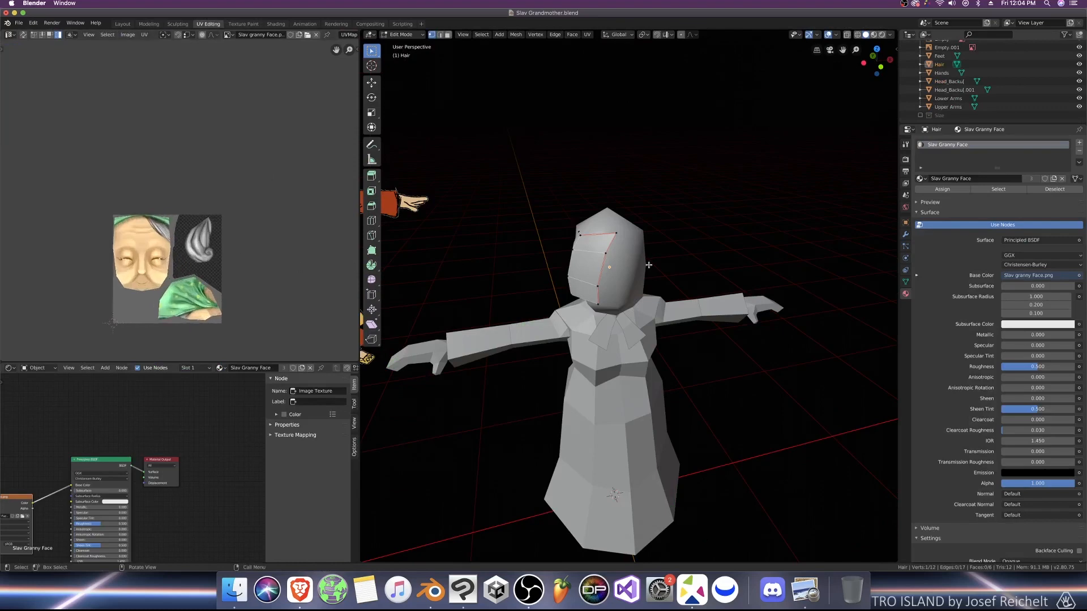
scroll(276, 239, up, 3)
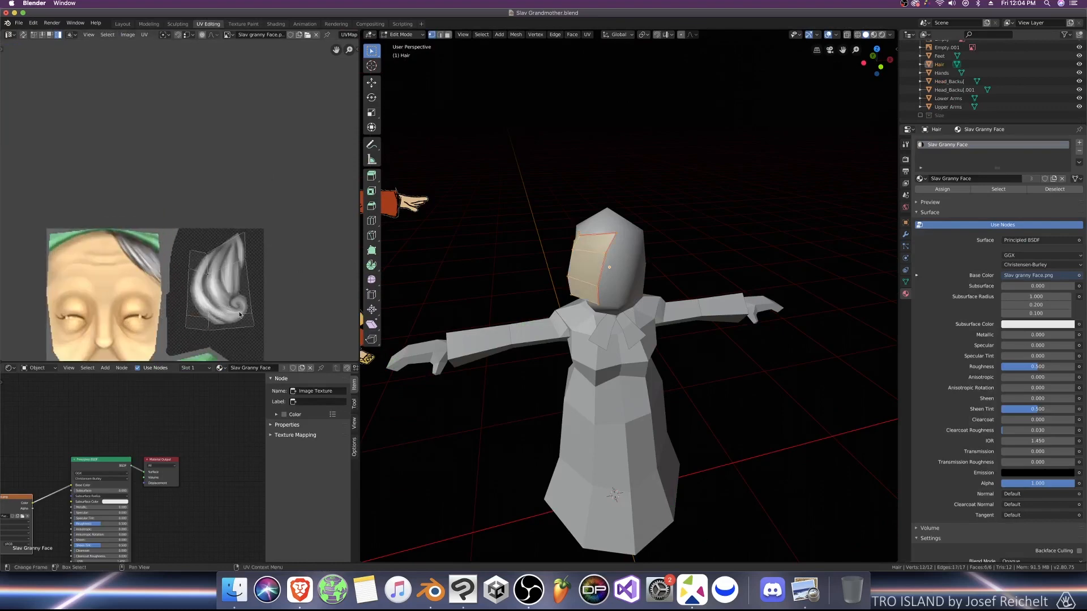
middle_drag(583, 309, 596, 302)
click(889, 36)
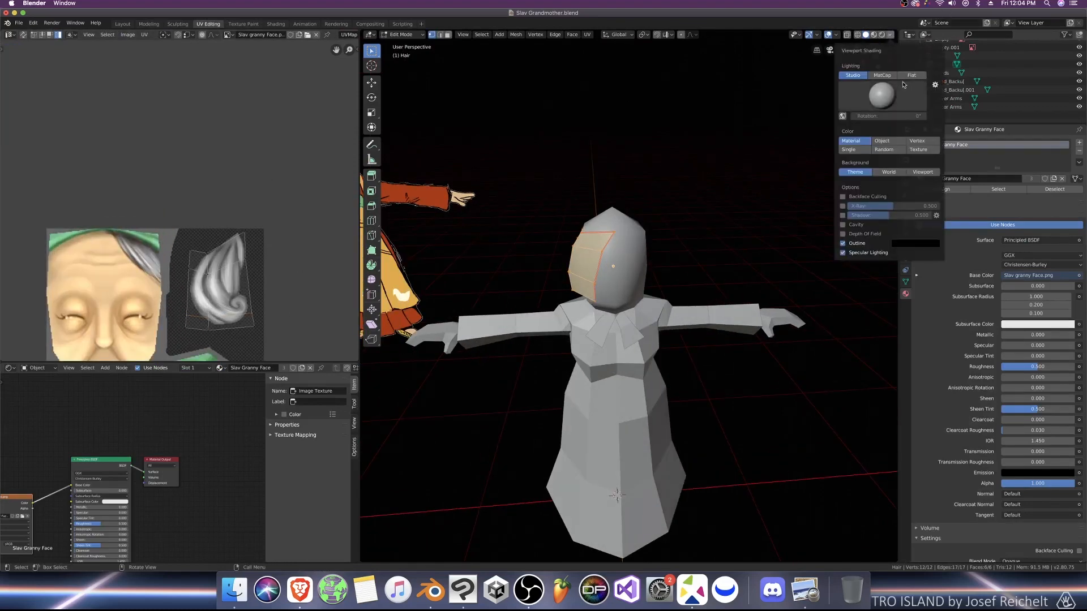
click(918, 149)
click(885, 75)
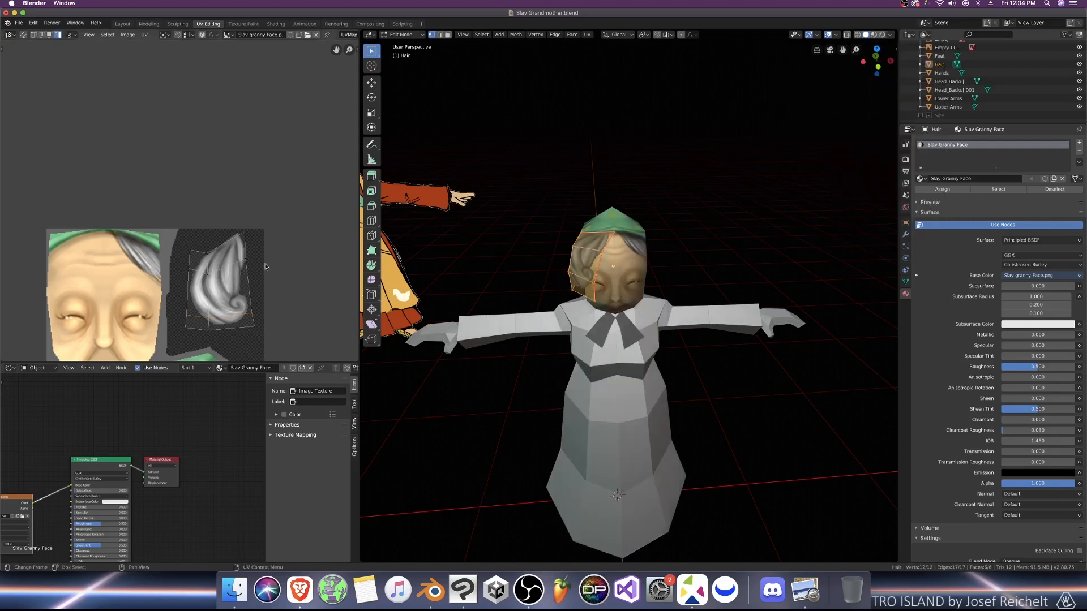
Step: Move the hair's UV island slightly along the Y axis over the painted curl
key(g)
key(y)
click(261, 270)
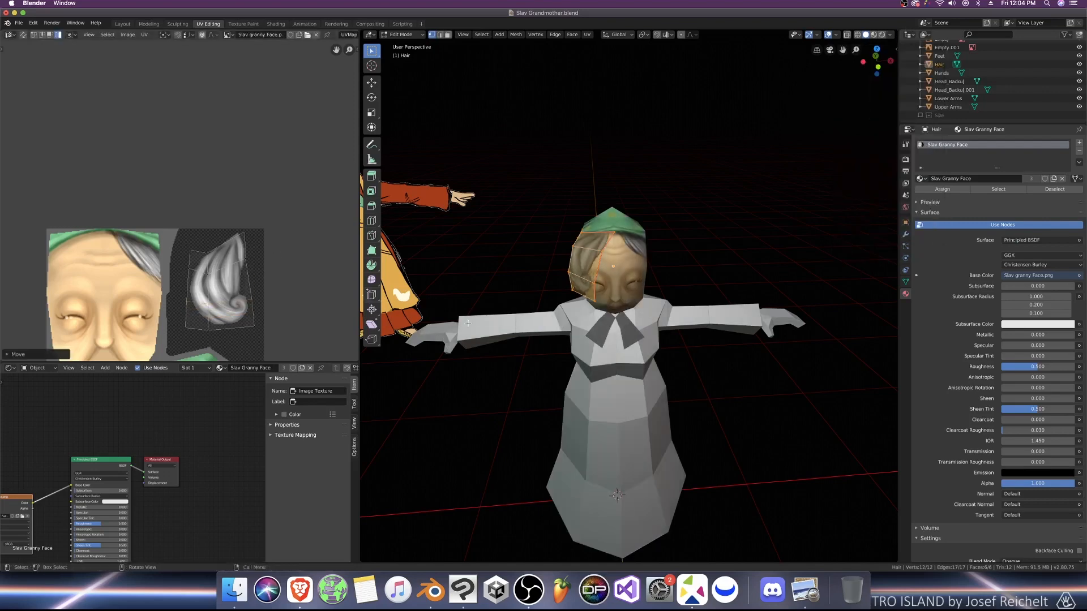
Step: Leave mesh editing, check the hair around the head, and save the Blender file
key(Tab)
mouse_move(559, 324)
middle_down()
mouse_move(641, 326)
mouse_move(593, 308)
middle_up()
mouse_move(684, 273)
middle_down()
mouse_move(668, 294)
mouse_move(665, 281)
mouse_move(539, 290)
mouse_move(687, 304)
mouse_move(652, 294)
mouse_move(675, 291)
middle_up()
scroll(663, 280, down, 2)
key(ctrl+s)
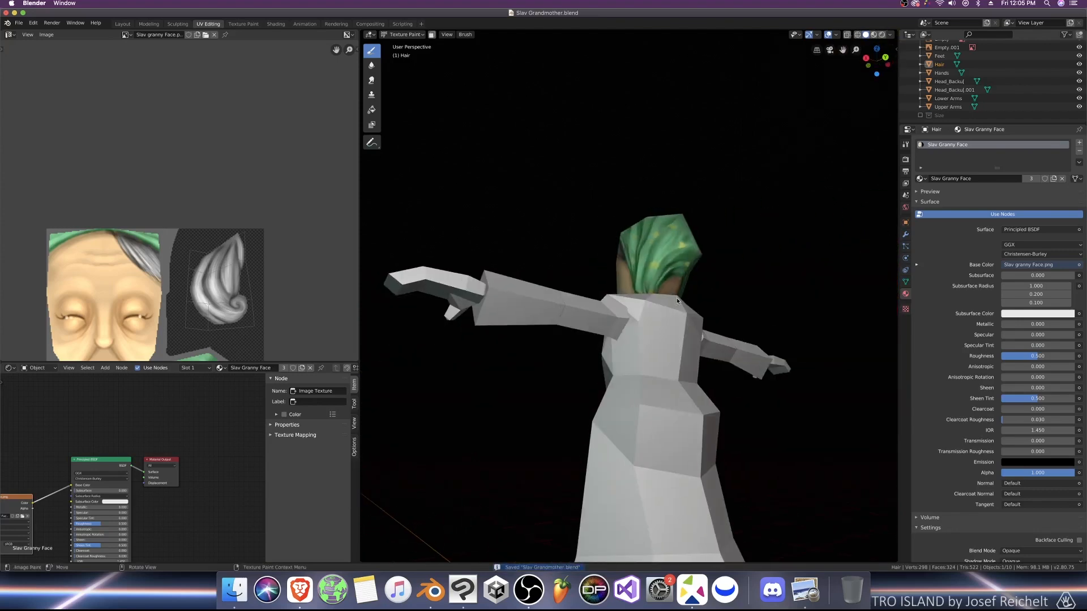
Step: Return to the Texture Paint workspace and examine the hair mesh in isolation
scroll(676, 291, up, 1)
click(246, 25)
key(KP_Divide)
key(KP_Divide)
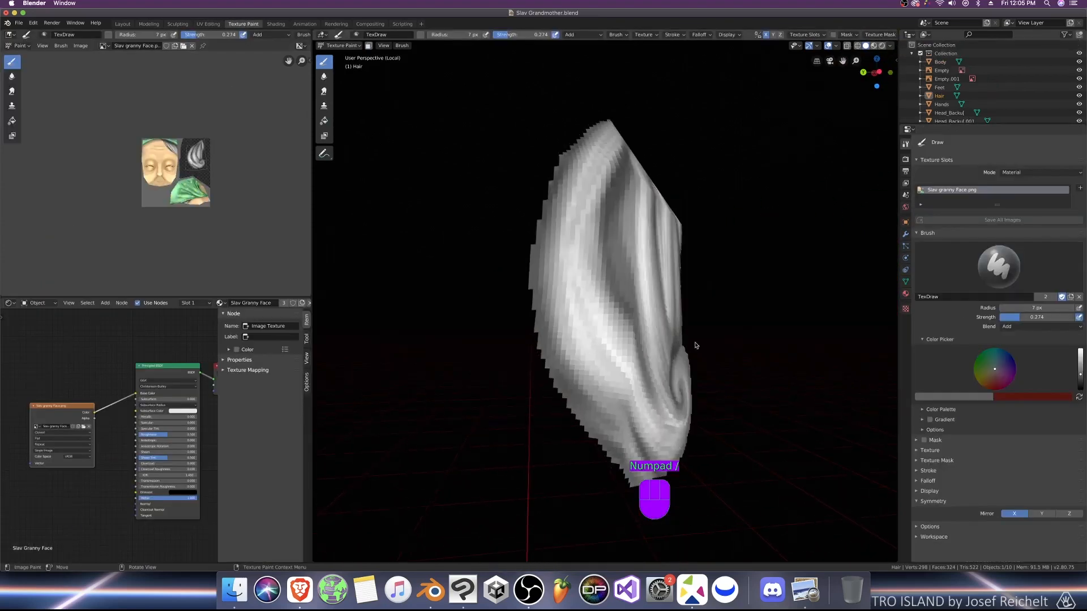
key(Tab)
key(Tab)
Step: Select the head mesh in the Modeling workspace for texture painting and save the Blender file
click(157, 25)
key(Tab)
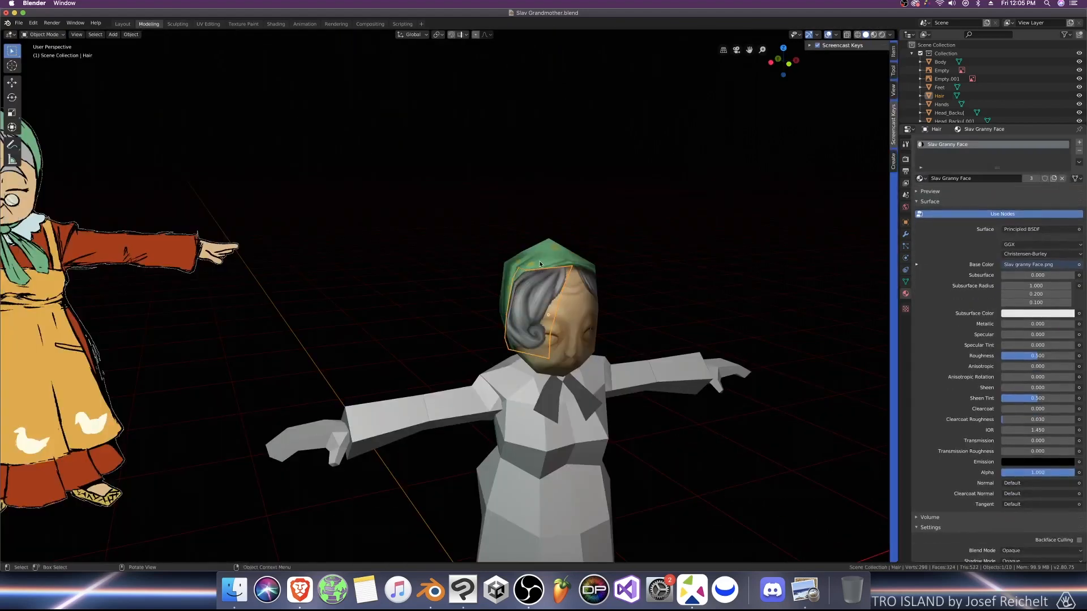
click(527, 263)
middle_drag(527, 263, 577, 257)
key(super+s)
click(244, 25)
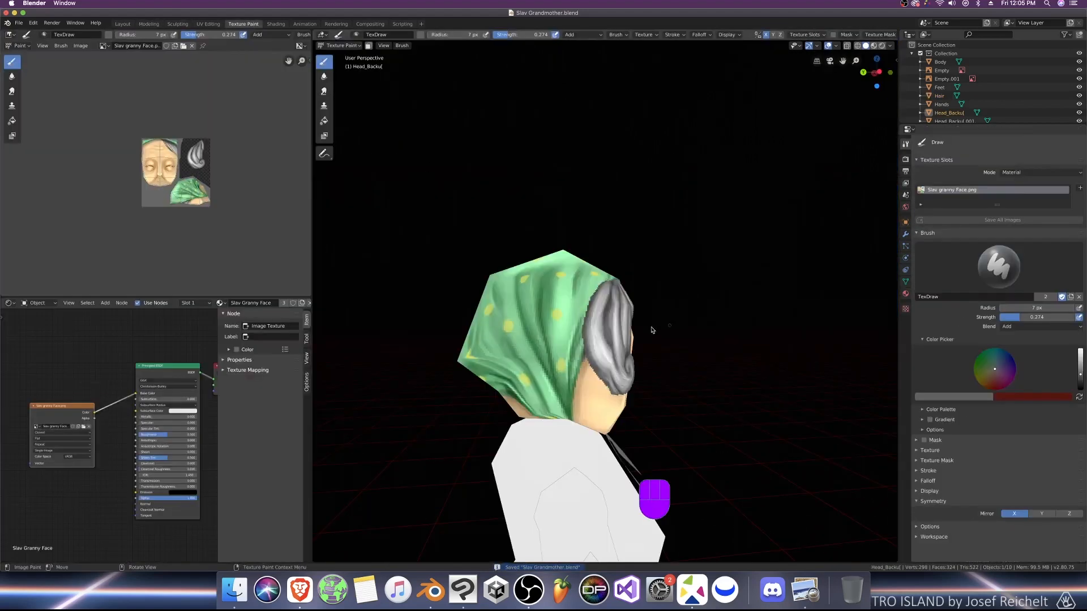
Step: Isolate the head mesh and paint grey over the skin patch enclosed by the scarf, using Mix blending and a 20 px brush
scroll(626, 315, up, 3)
key(KP_Divide)
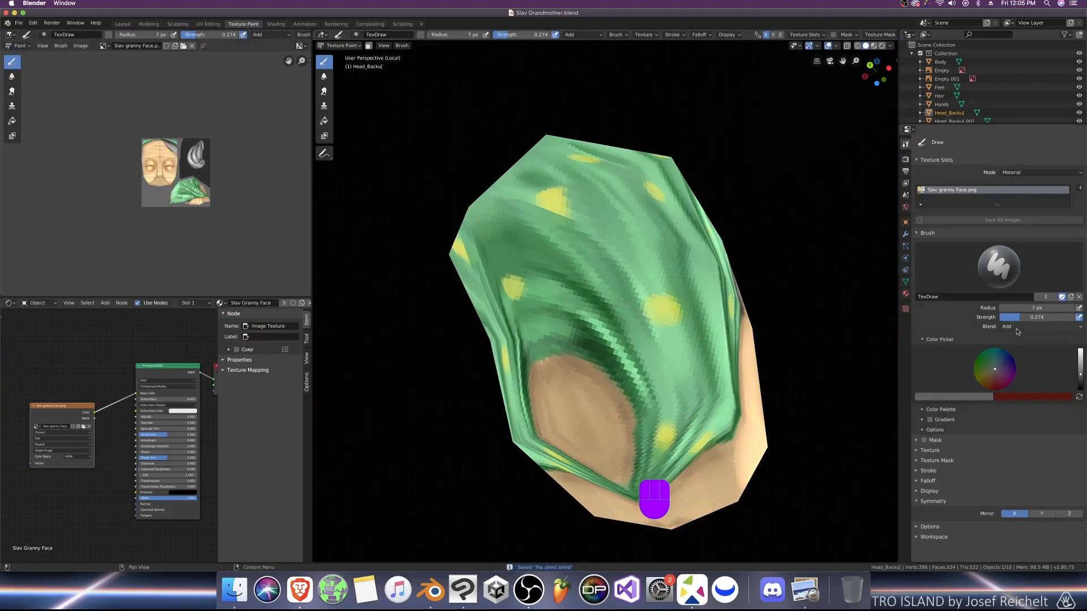
click(1041, 327)
click(994, 338)
middle_drag(611, 409, 655, 405)
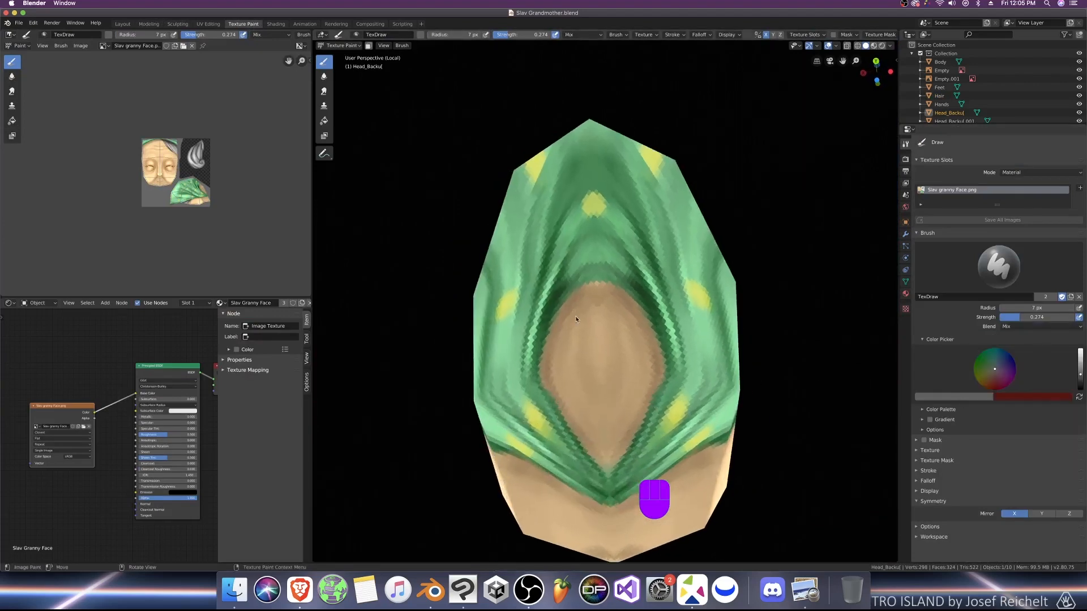
key(bracketright)
drag(549, 355, 550, 386)
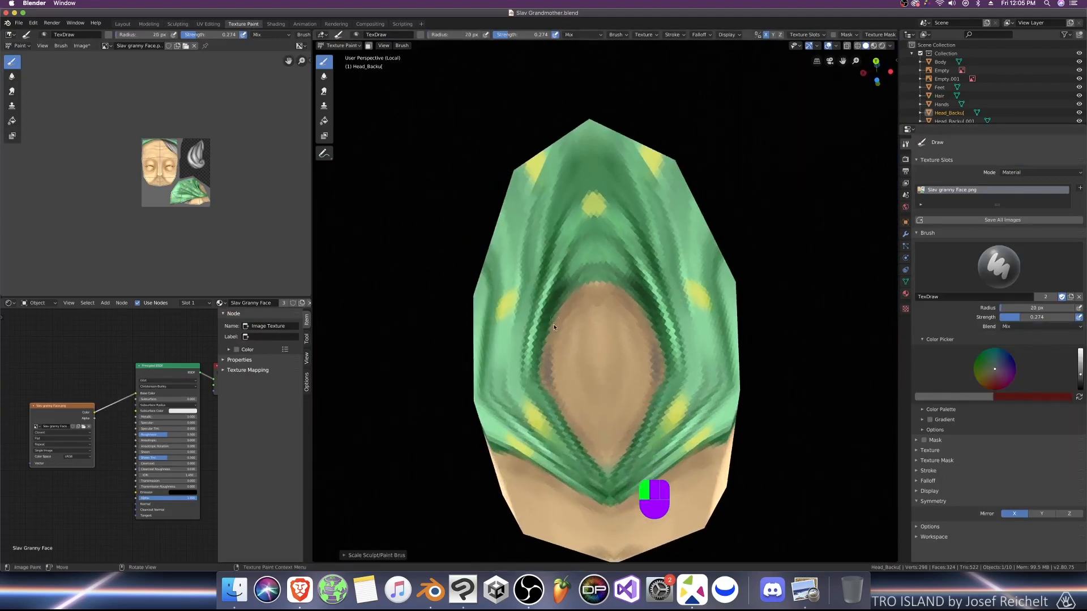
mouse_move(554, 327)
mouse_down()
mouse_move(560, 379)
mouse_move(576, 386)
mouse_move(592, 319)
mouse_up()
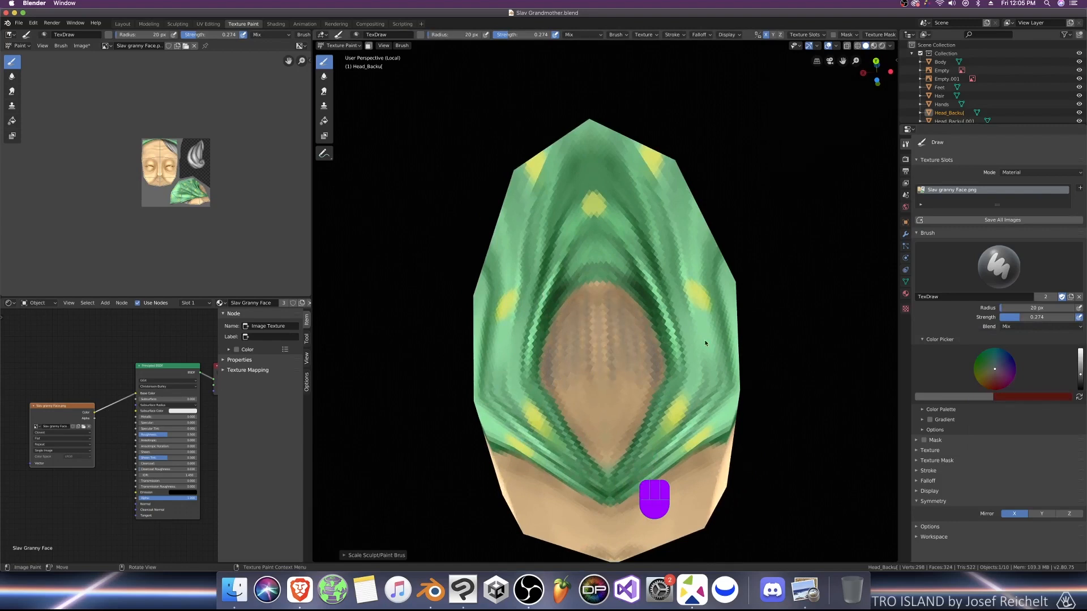
Step: Raise the brush strength to 0.581 and fill the upper skin patch with solid grey, enlarging the radius up to 55 px
drag(1031, 318, 1054, 318)
key(bracketright)
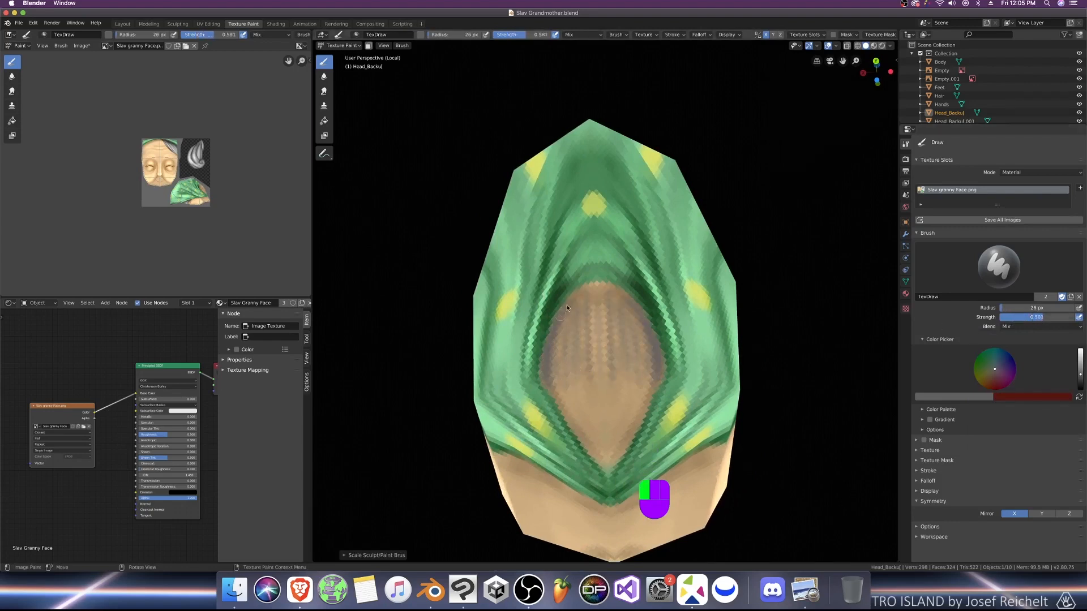
drag(562, 328, 564, 324)
key(bracketright)
mouse_move(560, 329)
mouse_down()
mouse_move(557, 385)
mouse_move(576, 363)
mouse_move(596, 396)
mouse_up()
drag(599, 340, 599, 357)
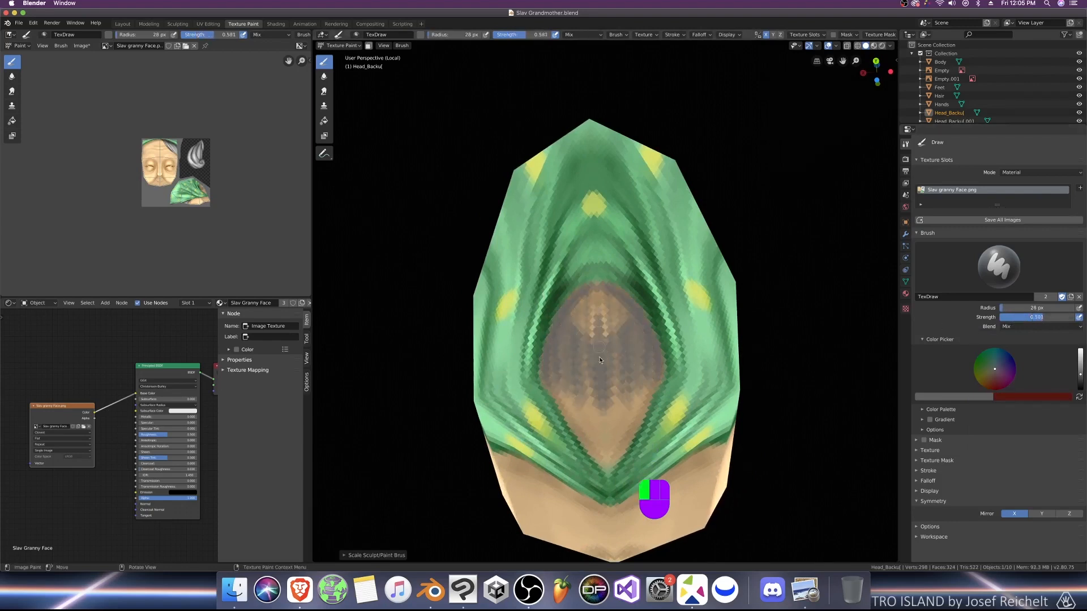
key(bracketright)
drag(619, 321, 599, 295)
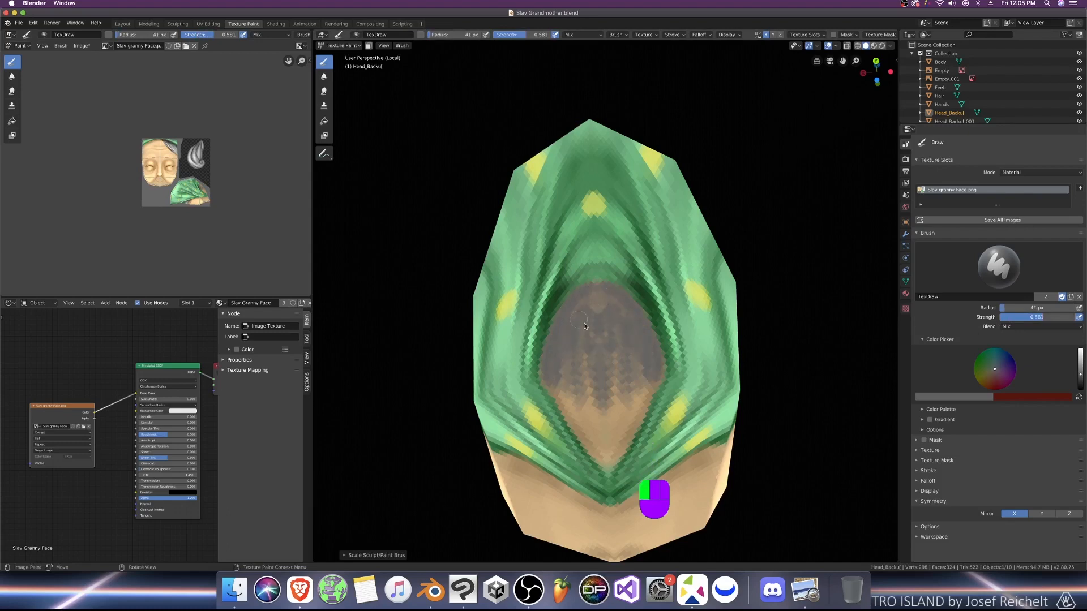
key(bracketright)
key(bracketright)
key(bracketright)
drag(568, 342, 594, 323)
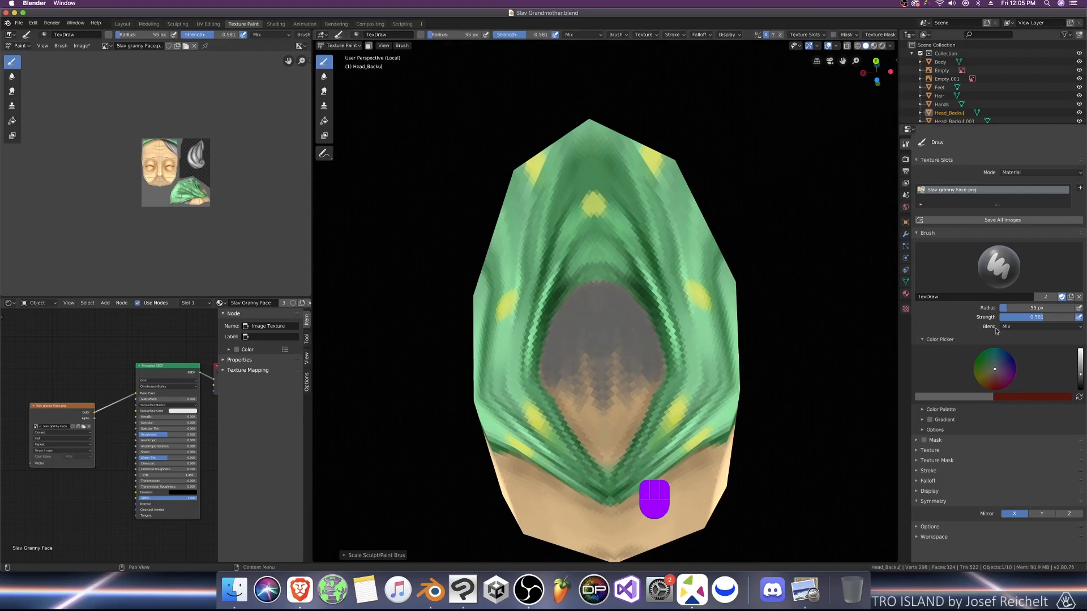
Step: Darken the grey hair patch with Multiply strokes using a smaller 18 px brush
click(1010, 327)
click(993, 359)
key(bracketleft)
key(bracketleft)
key(bracketleft)
key(bracketleft)
mouse_move(547, 369)
mouse_down()
mouse_move(548, 337)
mouse_move(560, 317)
mouse_move(569, 324)
mouse_up()
key(bracketleft)
mouse_move(550, 387)
mouse_down()
mouse_move(575, 315)
mouse_move(599, 306)
mouse_up()
Step: Paint lighter strands over the grey hair patch with Add blending and a 16 px brush
click(1010, 327)
click(996, 414)
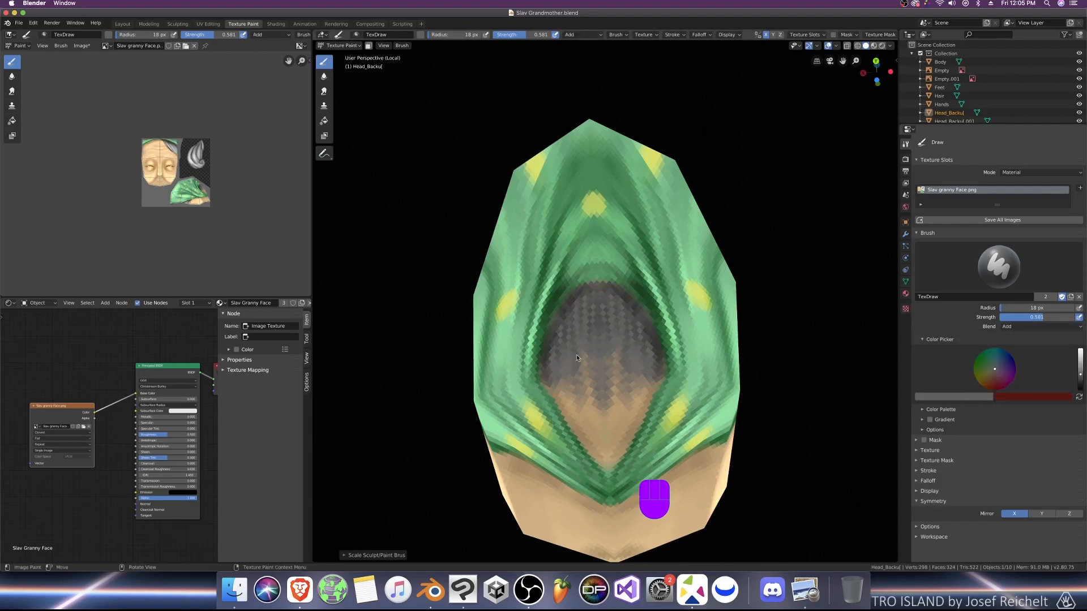
key(bracketleft)
mouse_move(548, 379)
mouse_down()
mouse_move(582, 325)
mouse_move(606, 389)
mouse_up()
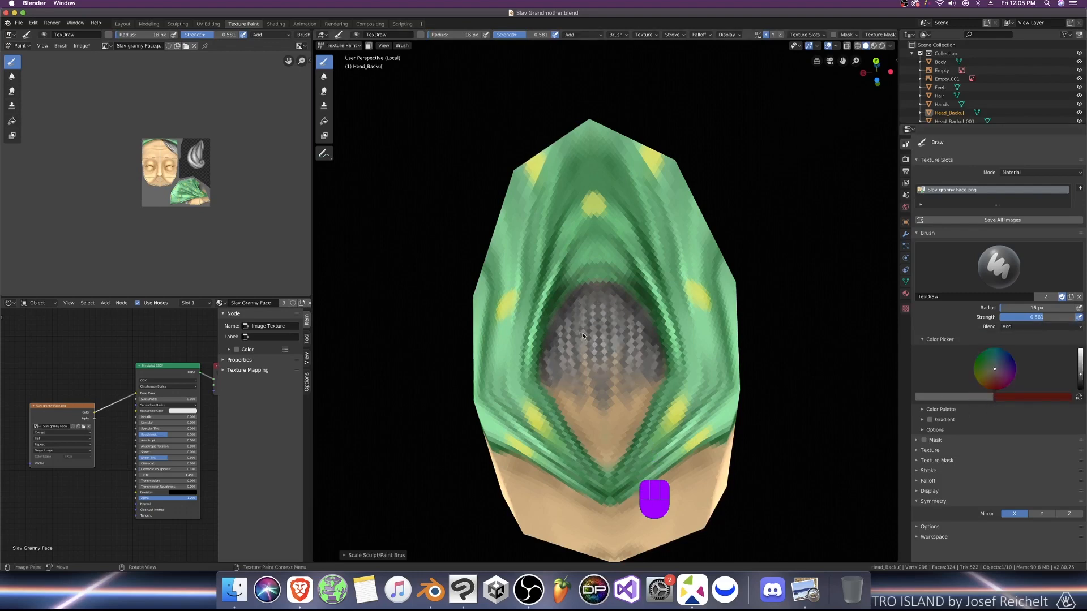
middle_drag(582, 334, 556, 419)
scroll(555, 420, down, 3)
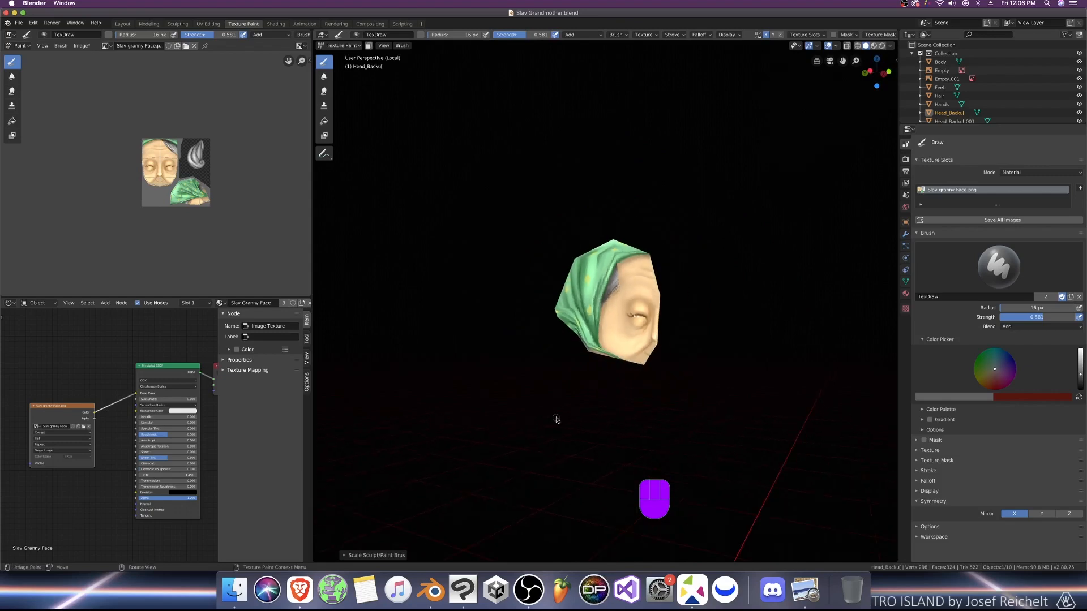
Step: Save the painted face texture image
click(83, 45)
click(94, 123)
click(1061, 45)
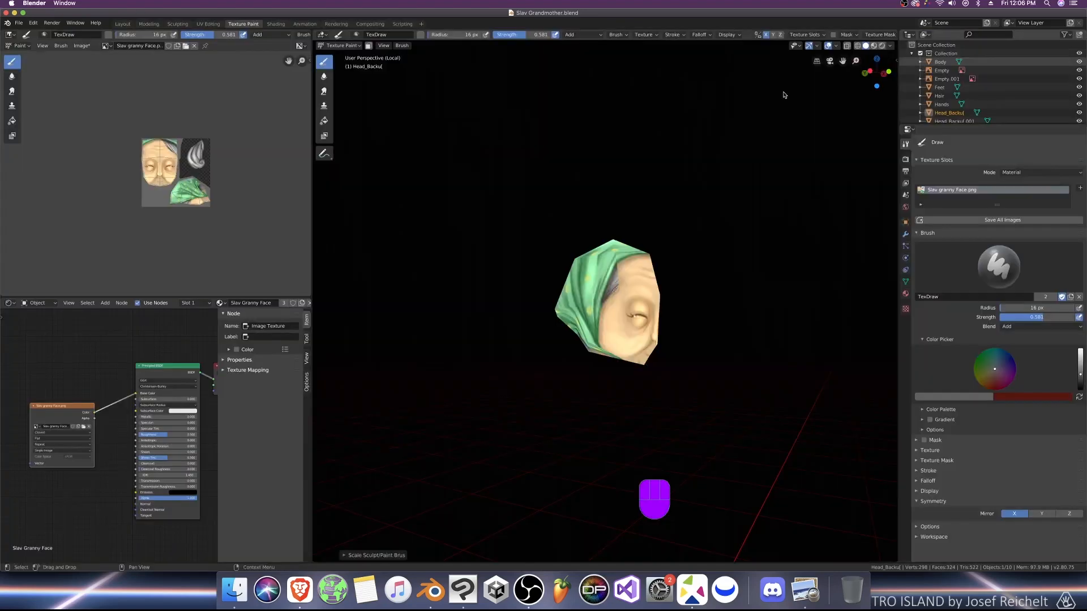
Step: Check the hair and head from several sides in the Modeling workspace and save the Blender file
click(149, 24)
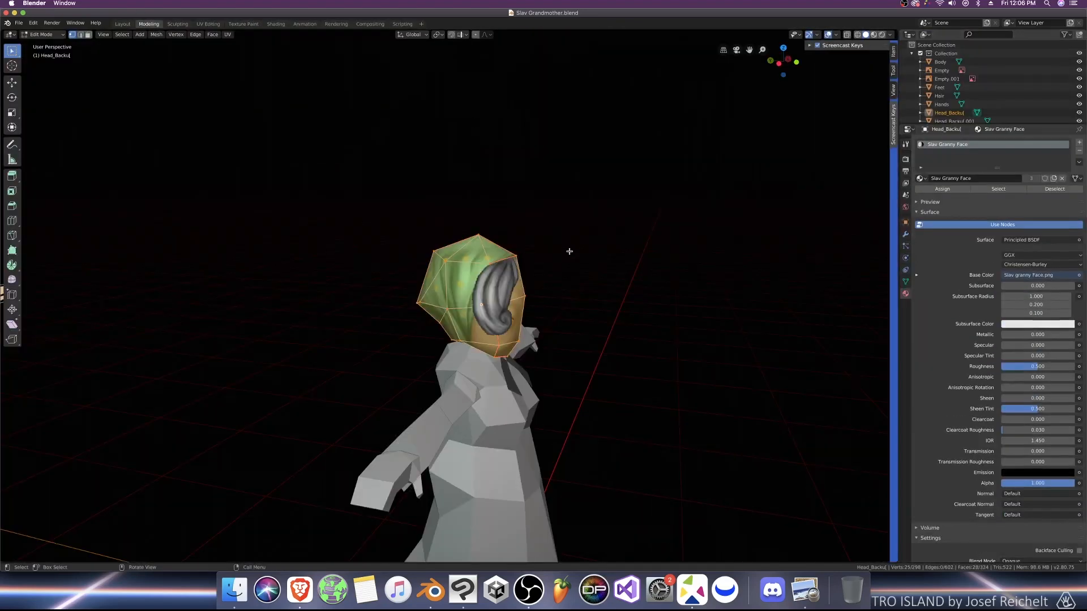
click(477, 262)
scroll(521, 254, up, 2)
middle_drag(525, 252, 492, 242)
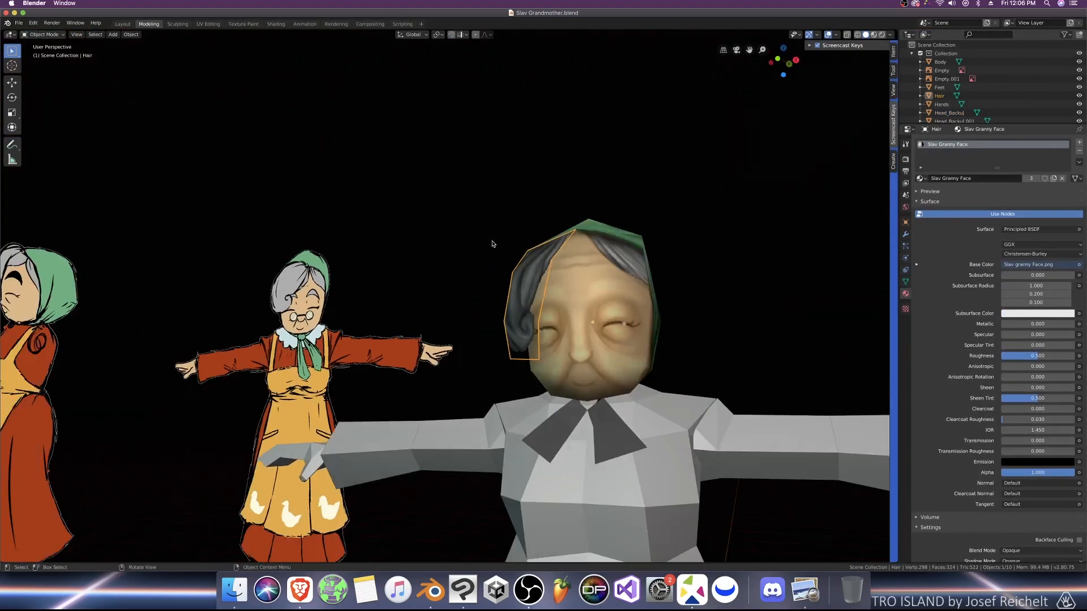
click(492, 242)
scroll(574, 257, down, 7)
middle_drag(574, 258, 591, 262)
key(super+s)
Step: Select the bow mesh under the chin and show its UVs in the UV Editing workspace
middle_drag(526, 305, 470, 343)
scroll(552, 342, up, 4)
click(519, 354)
scroll(535, 396, up, 3)
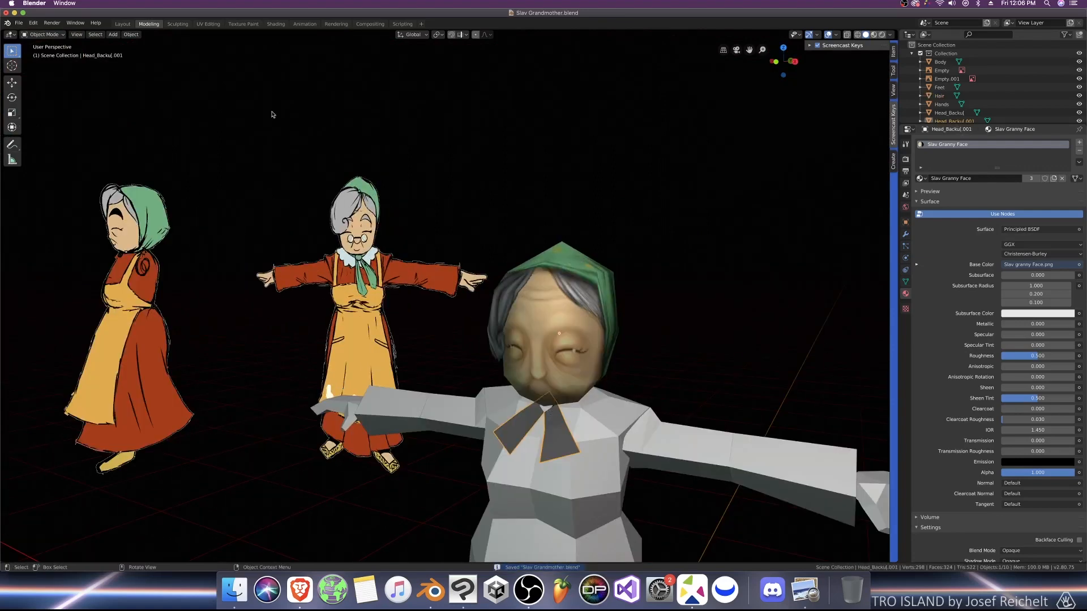
click(208, 24)
scroll(187, 218, up, 8)
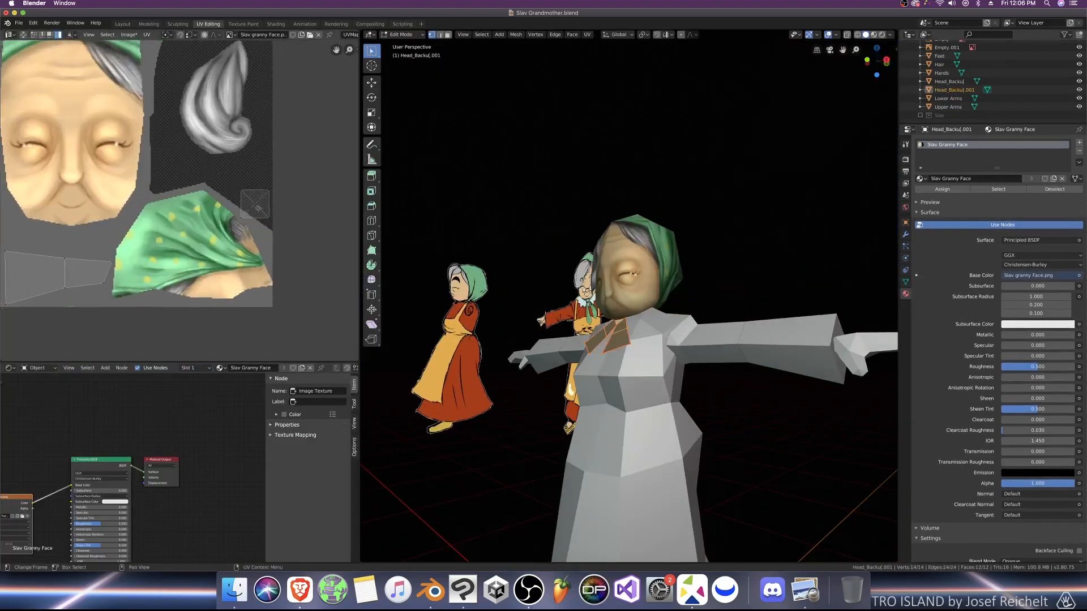
Step: Move and scale the bow's small UV island within the empty texture area between the curl and the scarf, and save the file
click(274, 216)
key(g)
click(325, 230)
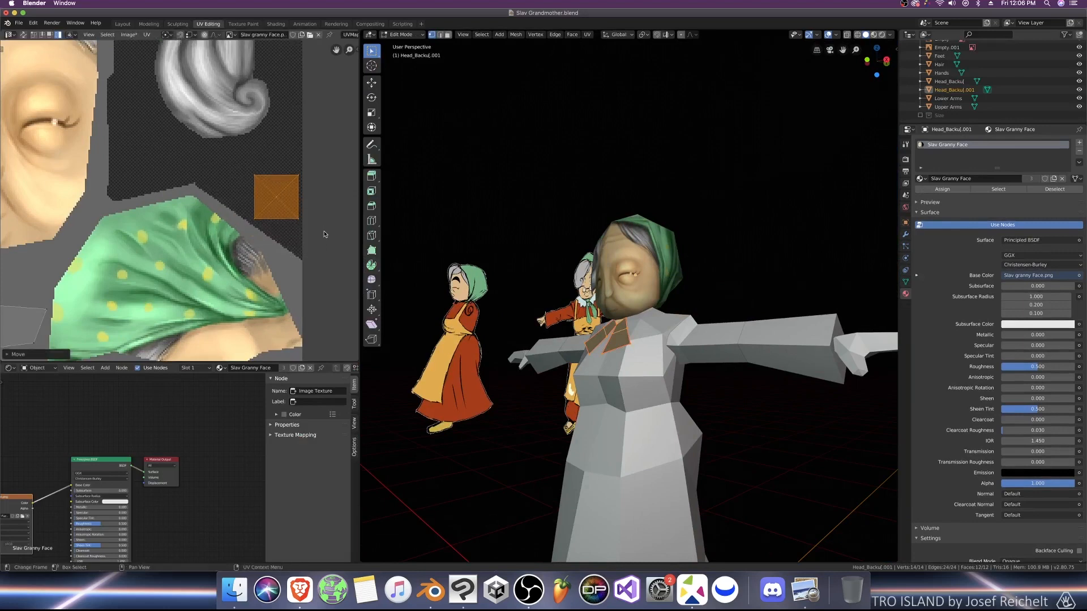
key(s)
click(324, 253)
key(g)
click(320, 254)
key(Tab)
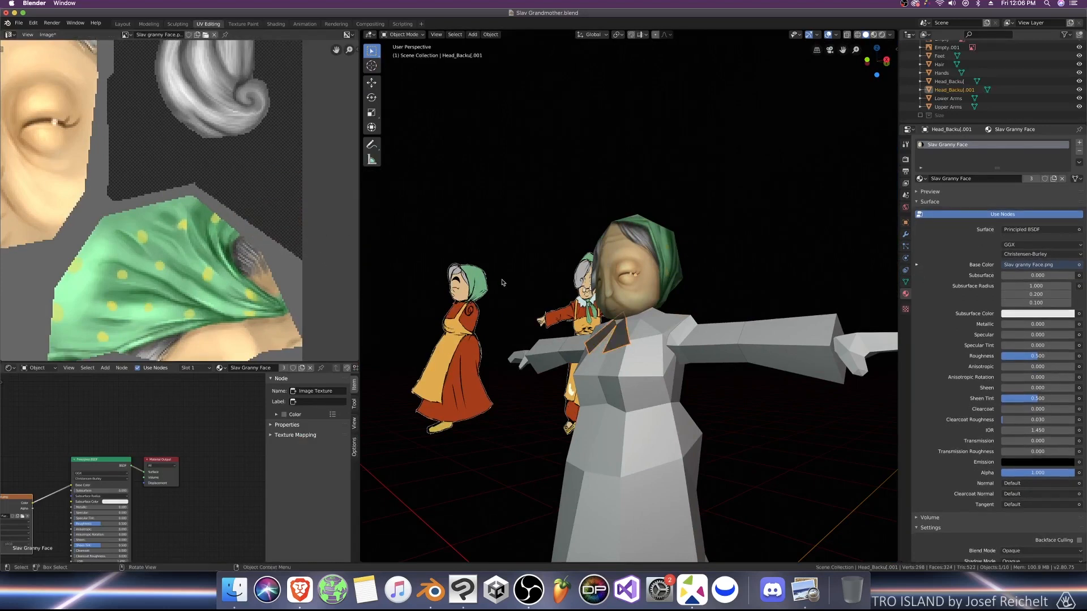
key(ctrl+s)
Step: Isolate the bow mesh in front view in the Texture Paint workspace and save the file
click(253, 24)
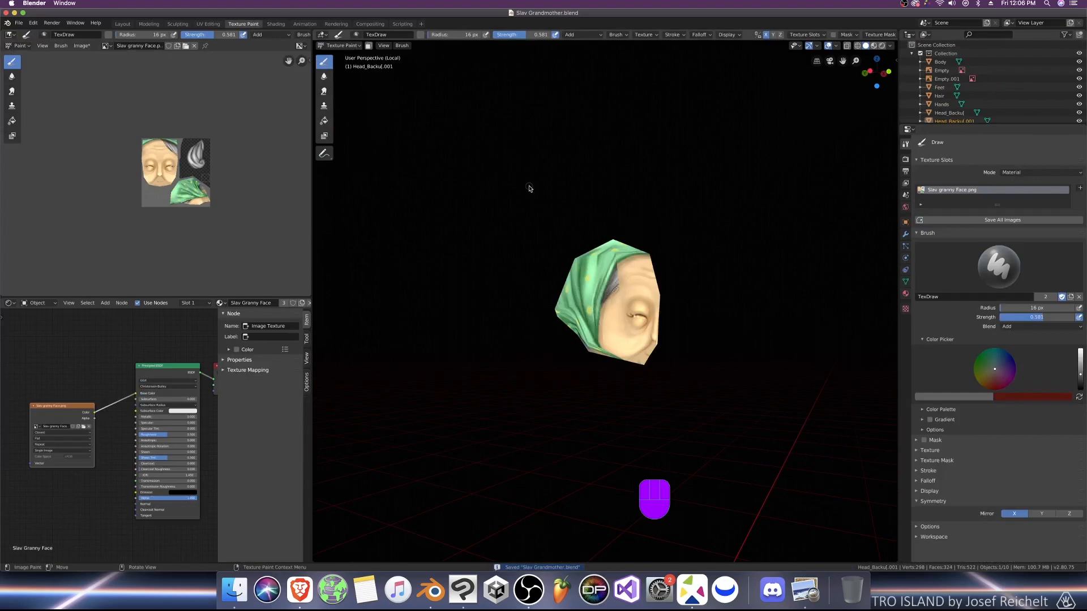
key(KP_Divide)
key(KP_Divide)
key(KP_1)
key(super+s)
Step: Switch to Clip Studio Paint, sample the scarf's green, and set Blender's brush colour to hex 78BB88
click(459, 596)
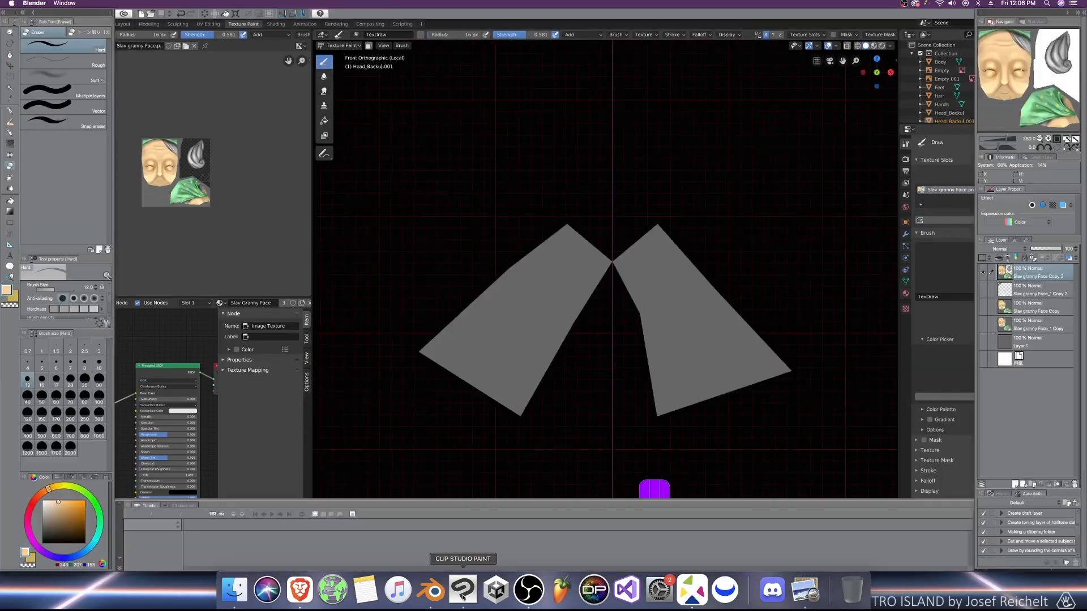
right_click(666, 388)
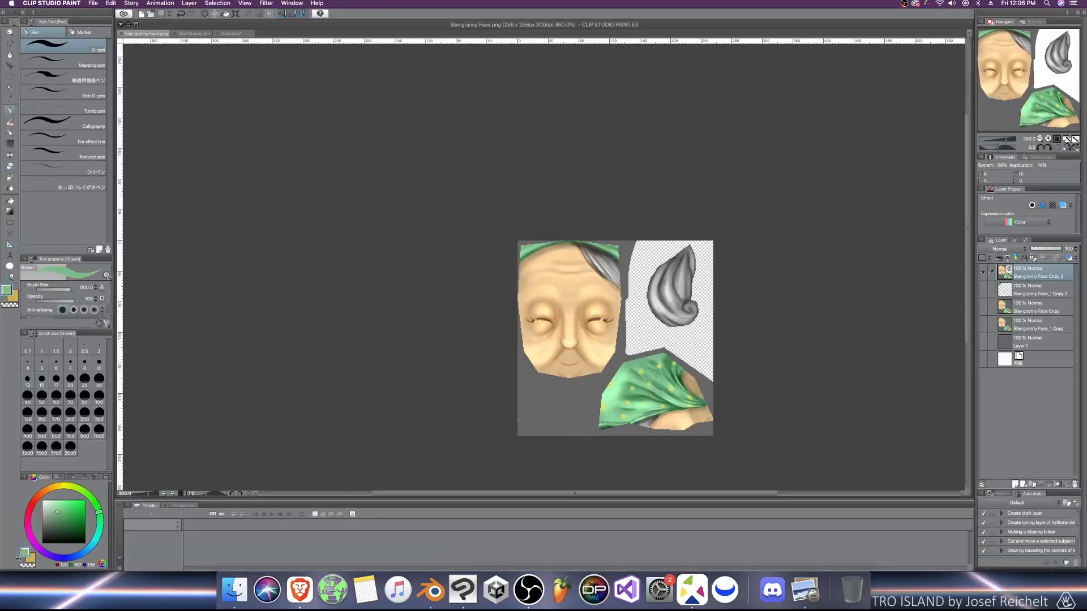
double_click(7, 290)
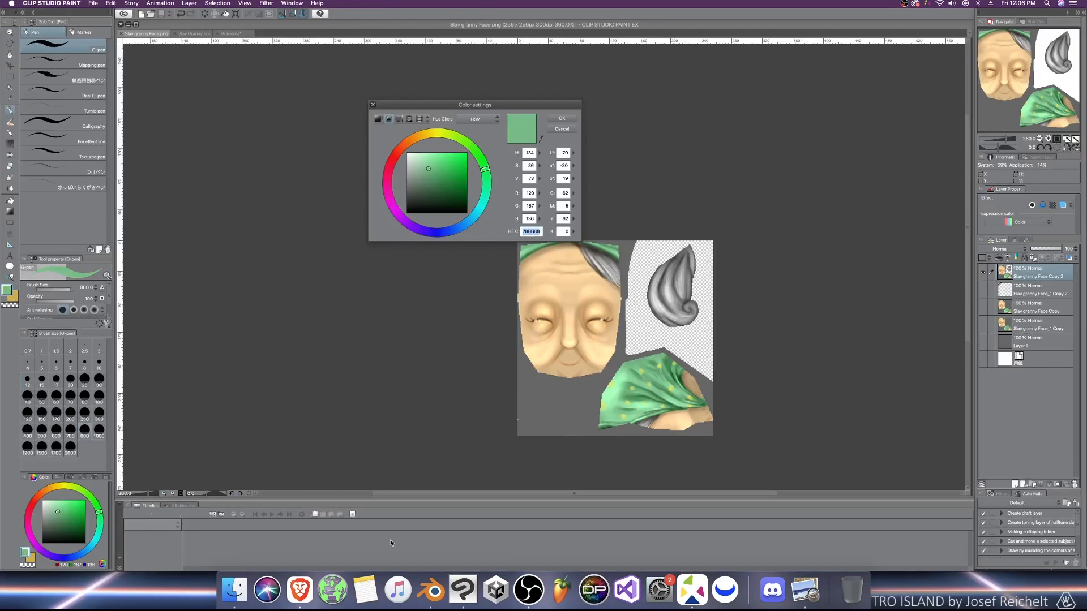
click(432, 589)
click(990, 400)
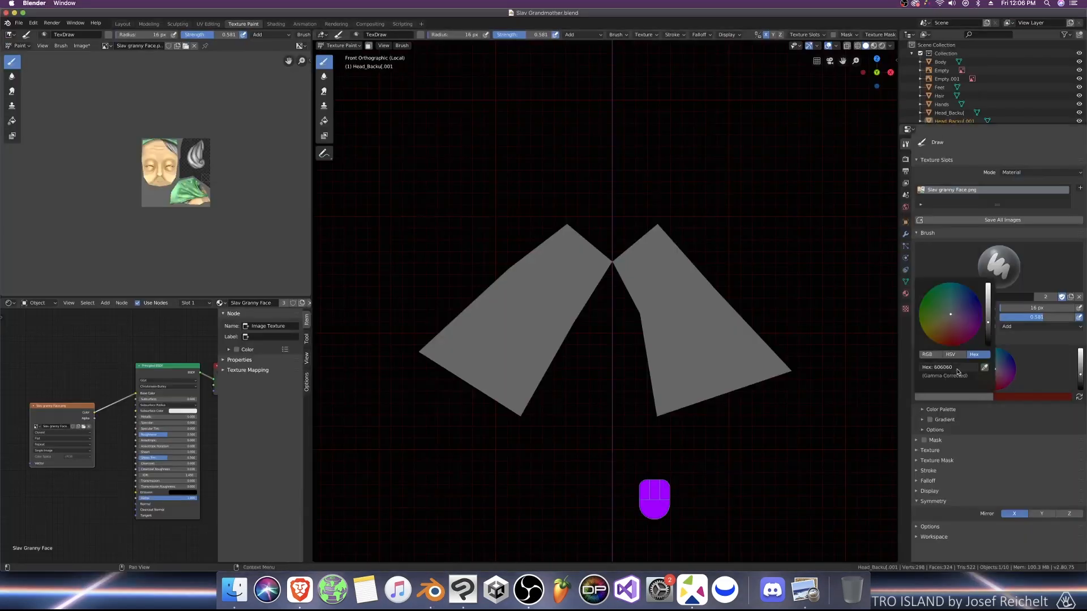
text(78BB88)
Step: Fill the whole bow with the green using Mix blending, strength 1.000 and a brush radius up to 128 px
click(1013, 326)
click(994, 333)
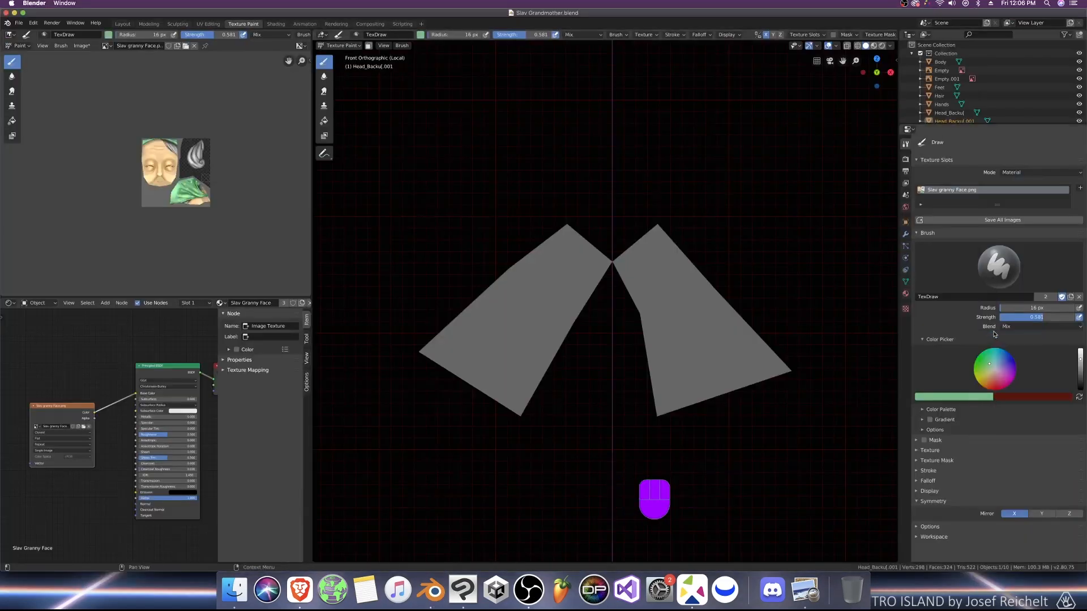
drag(1023, 318, 1071, 318)
key(bracketright)
key(bracketright)
key(bracketright)
key(bracketright)
key(bracketright)
key(bracketright)
key(bracketright)
key(bracketright)
key(bracketright)
drag(642, 222, 592, 271)
key(bracketright)
key(bracketright)
key(bracketright)
mouse_move(585, 226)
mouse_down()
mouse_move(483, 426)
mouse_move(566, 189)
mouse_move(669, 350)
mouse_up()
Step: Under MatCap lighting, shade the edges of the bow's knot with Multiply blending at strength 0.156, starting with a 34 px brush
click(889, 46)
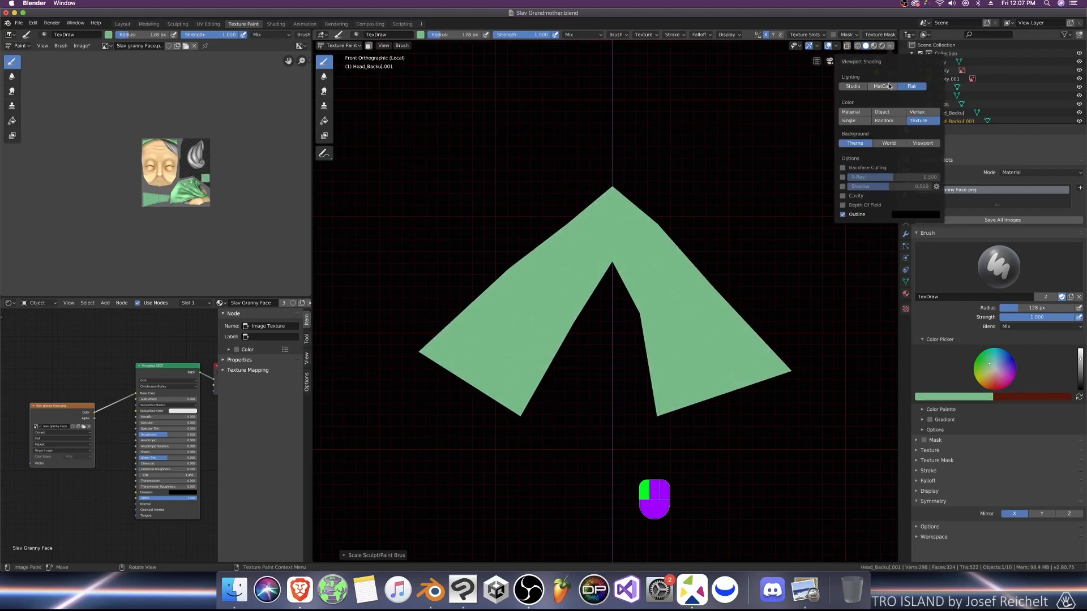
click(879, 86)
click(1012, 326)
click(994, 361)
drag(1033, 309, 1017, 313)
drag(1018, 310, 1035, 310)
drag(1033, 318, 970, 318)
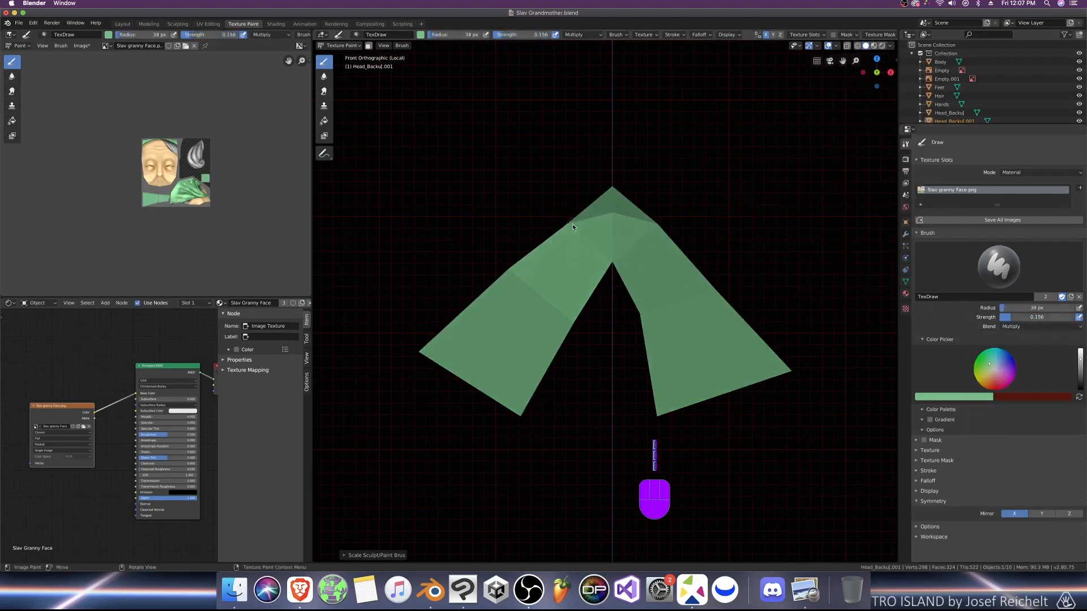
drag(577, 225, 594, 201)
key(bracketleft)
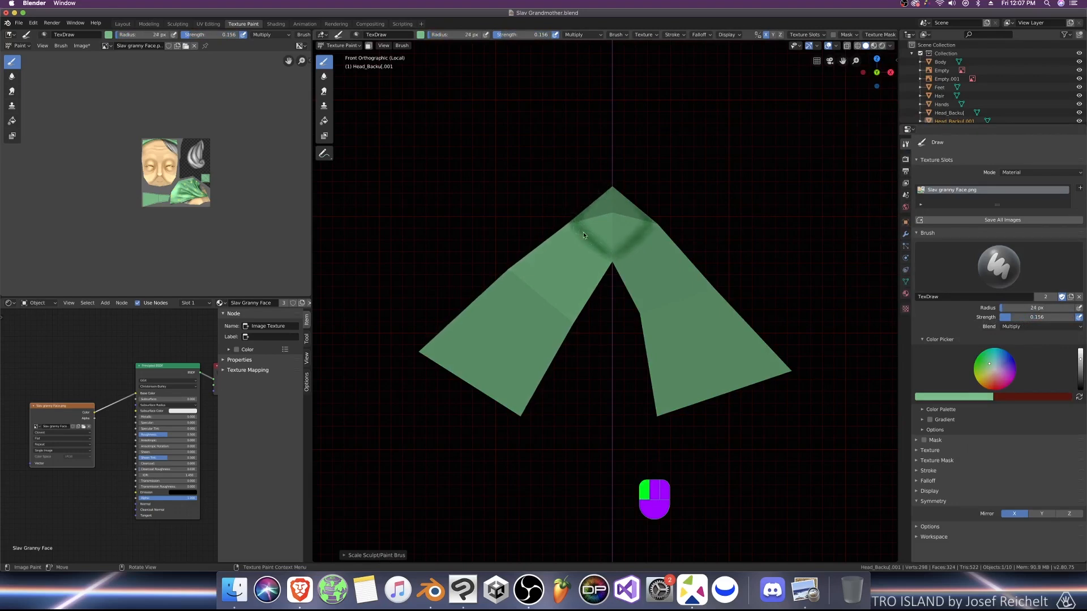
Step: Turn off X mirroring and paint asymmetrical fold shadows on the bow's knot
click(1014, 513)
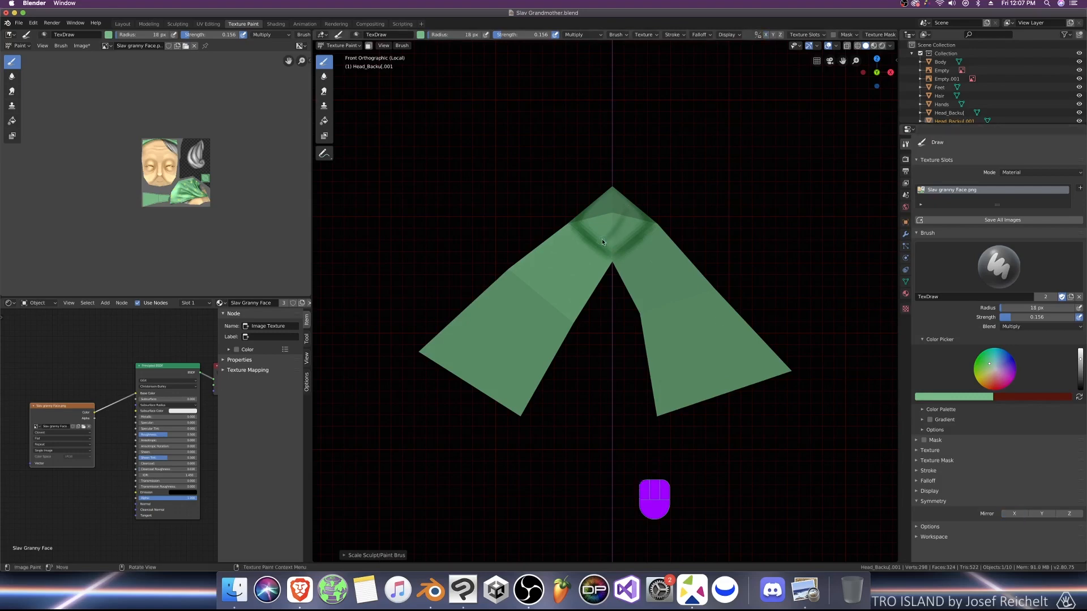
middle_drag(590, 231, 640, 272)
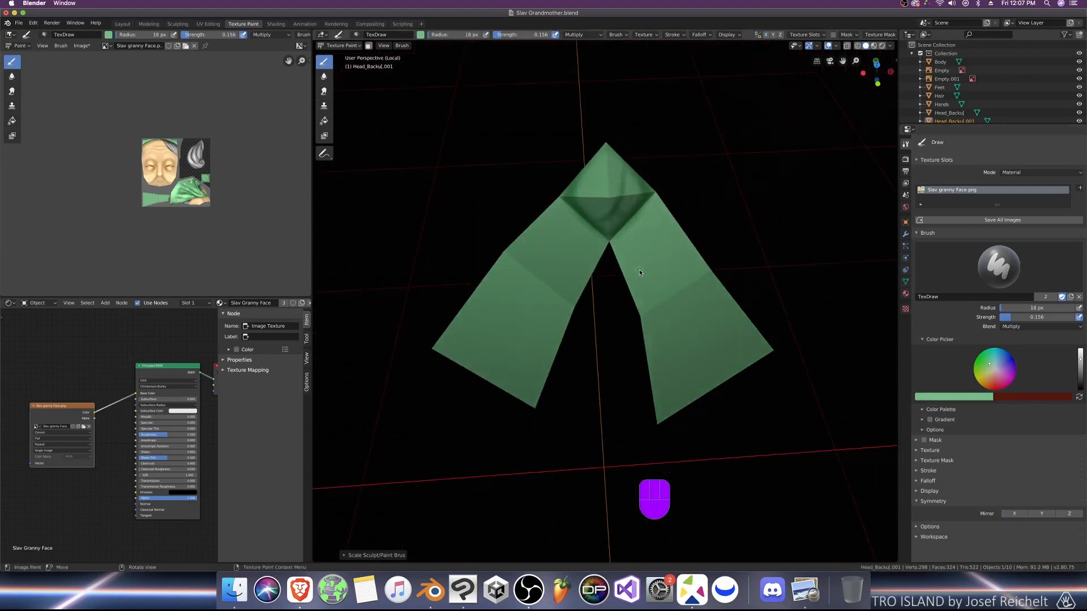
click(606, 162)
Step: Darken the green brush colour and deepen the knot's creases with a 16 px Multiply brush
click(1025, 327)
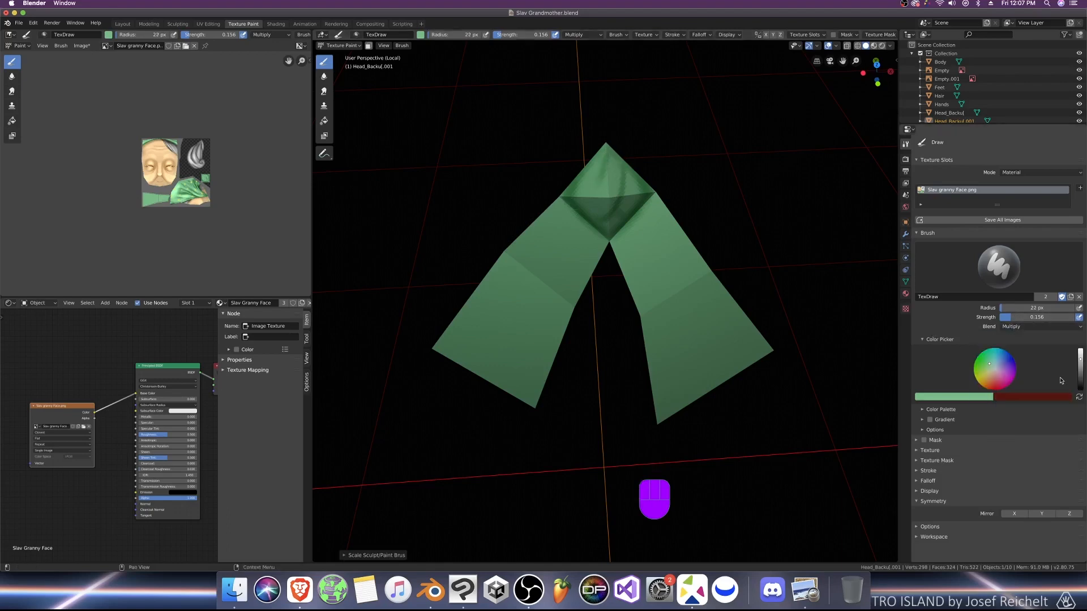
click(1080, 379)
key(bracketleft)
key(bracketleft)
key(bracketleft)
key(bracketleft)
drag(589, 223, 596, 224)
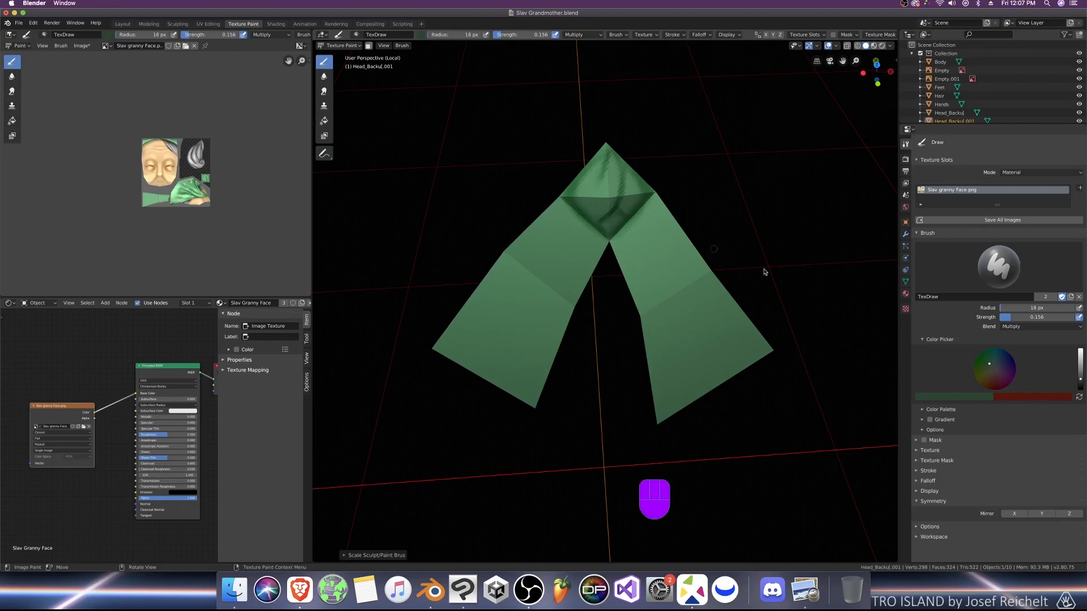
Step: Paint highlights between the knot's folds with Add blending and a 38 px brush
click(1038, 327)
click(997, 421)
key(bracketright)
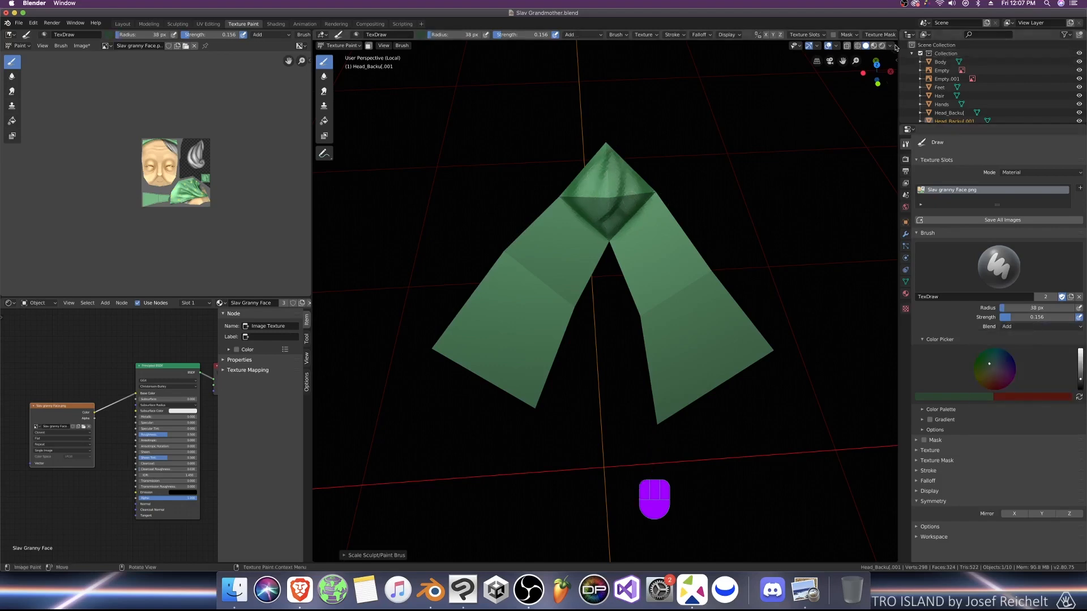
click(610, 173)
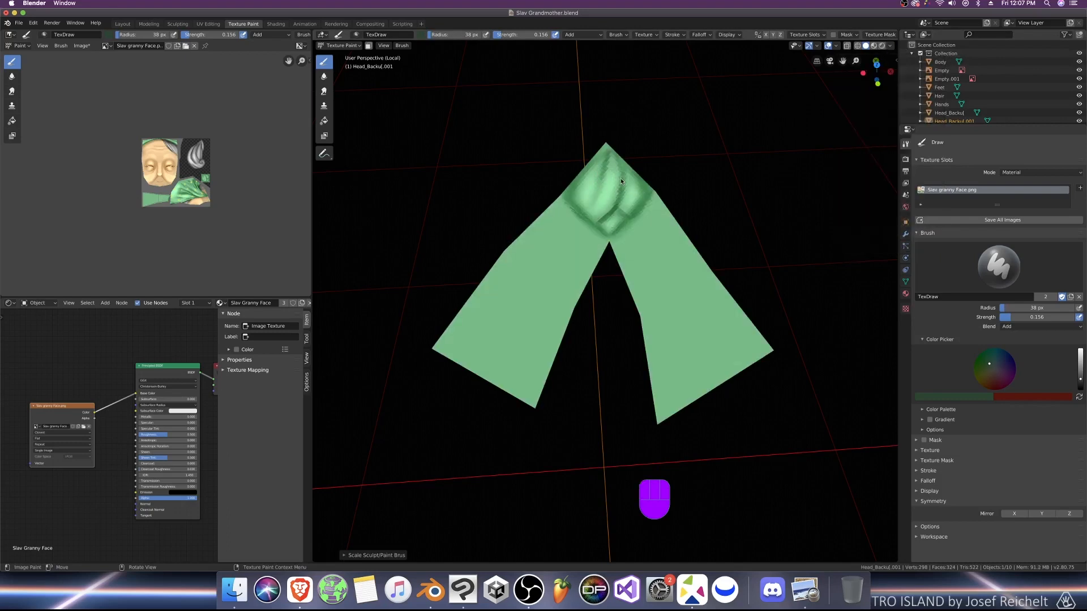
Step: Paint dark crease lines from the knot down both bow tails with an 18 px Multiply brush
middle_drag(620, 177, 606, 316)
drag(1019, 327, 989, 366)
click(985, 360)
key(bracketleft)
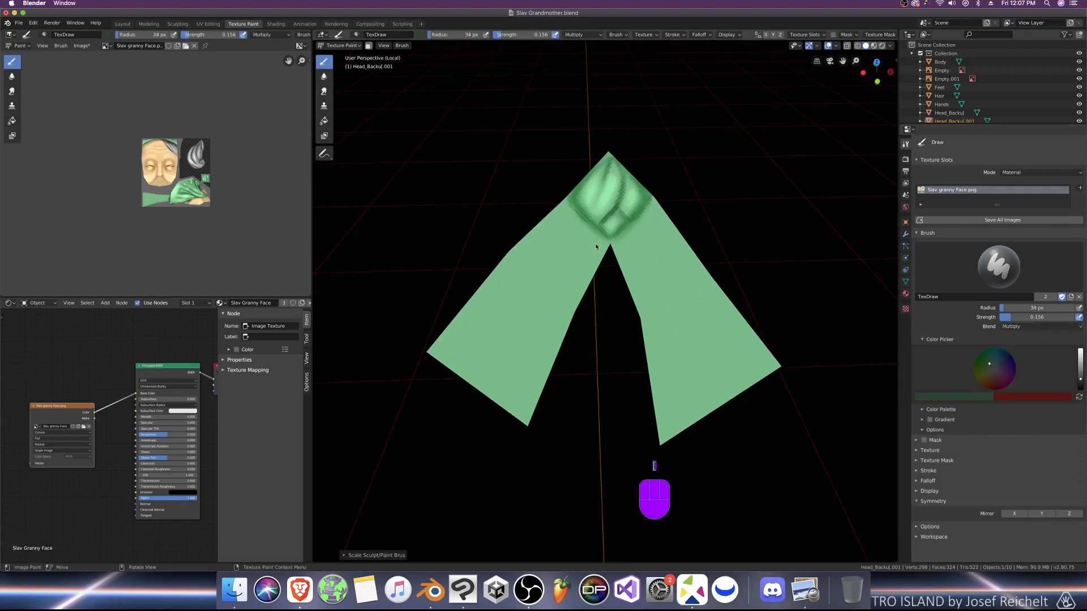
key(bracketright)
drag(592, 232, 544, 375)
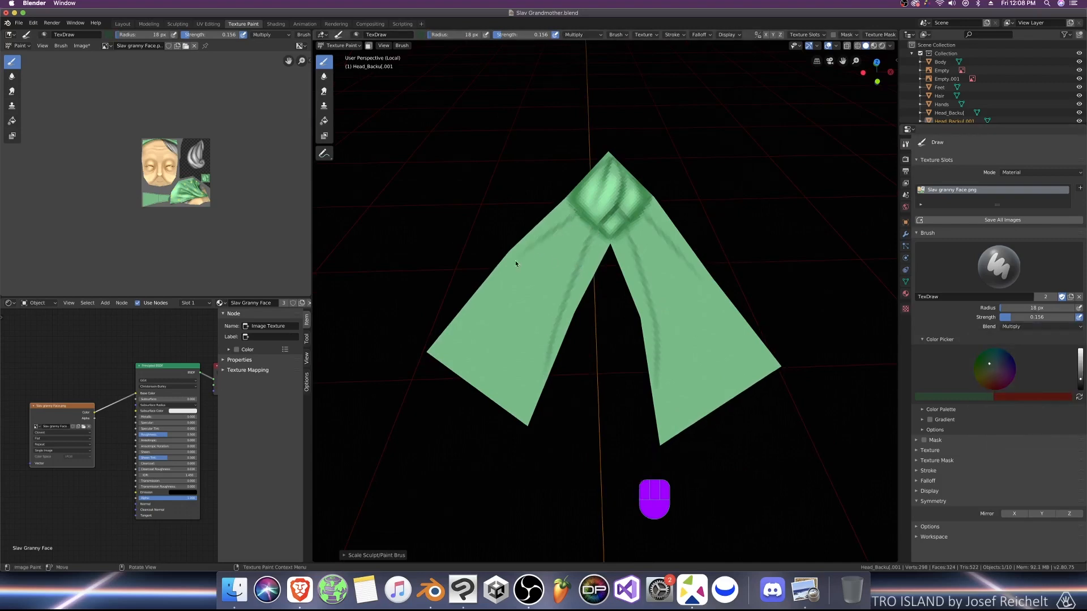
Step: Paint further dark crease lines along the bow tails with Multiply, then broaden the fold shading with a 45 px brush
drag(576, 227, 525, 357)
mouse_move(572, 227)
mouse_down()
mouse_move(506, 337)
mouse_move(517, 378)
mouse_move(593, 235)
mouse_up()
key(bracketright)
key(bracketright)
key(bracketright)
key(bracketright)
key(bracketright)
key(bracketright)
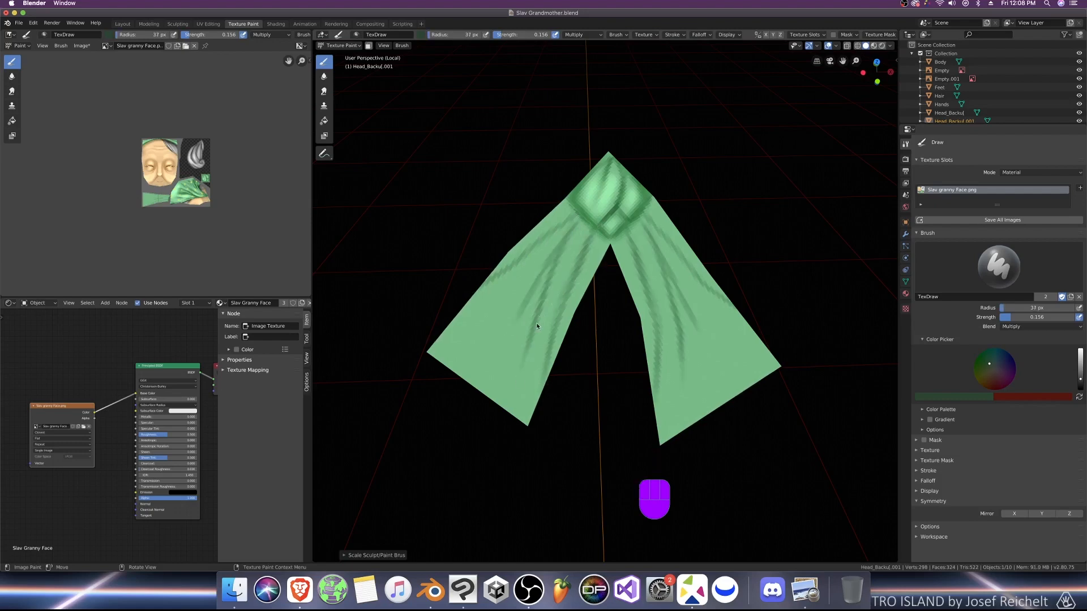
key(bracketright)
key(bracketright)
mouse_move(540, 318)
mouse_down()
mouse_move(587, 233)
mouse_move(560, 254)
mouse_up()
Step: Paint light highlights between the folds and along the outer halves of both bow tails with Add blending
click(1010, 327)
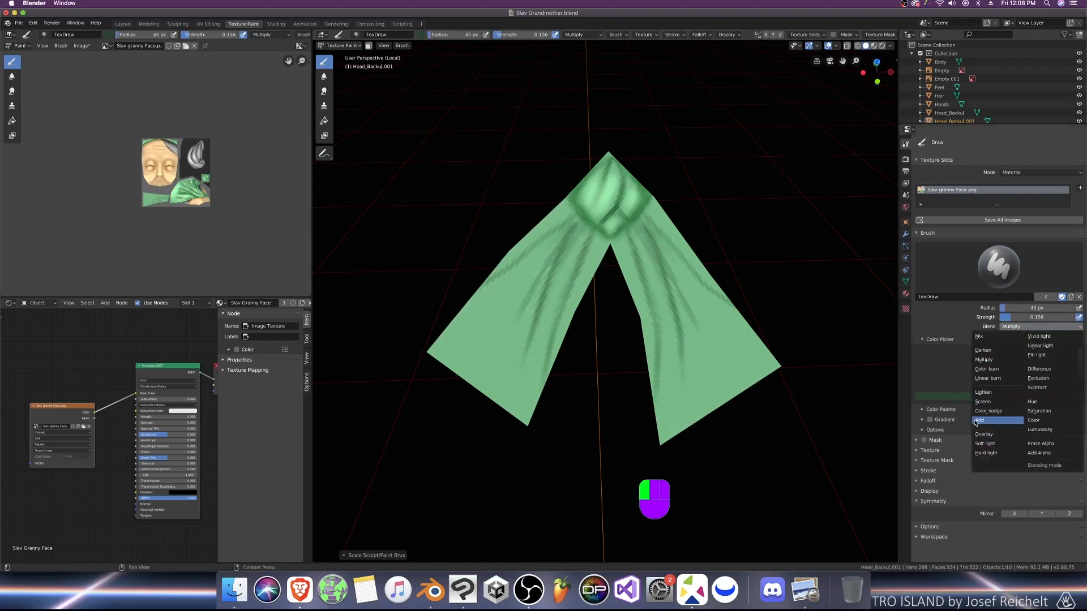
click(975, 422)
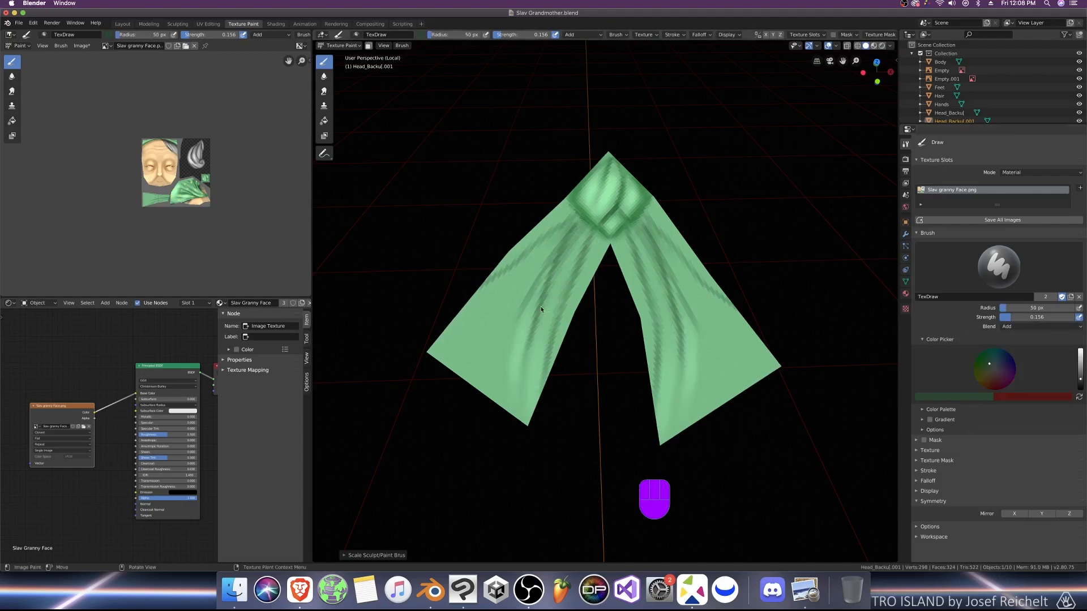
key(bracketright)
key(bracketright)
key(bracketright)
mouse_move(488, 355)
mouse_down()
mouse_move(505, 325)
mouse_move(491, 324)
mouse_move(497, 294)
mouse_move(497, 334)
mouse_move(472, 353)
mouse_move(509, 299)
mouse_move(505, 314)
mouse_up()
key(bracketleft)
key(bracketleft)
key(bracketleft)
key(bracketleft)
drag(497, 382, 519, 298)
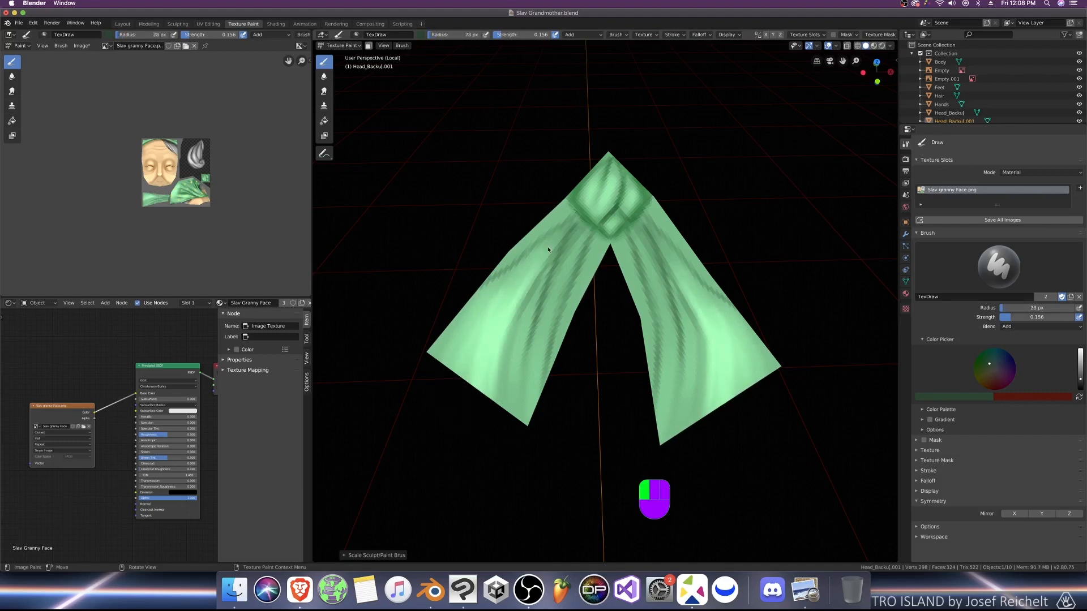
mouse_move(542, 344)
mouse_down()
mouse_move(568, 266)
mouse_move(509, 370)
mouse_up()
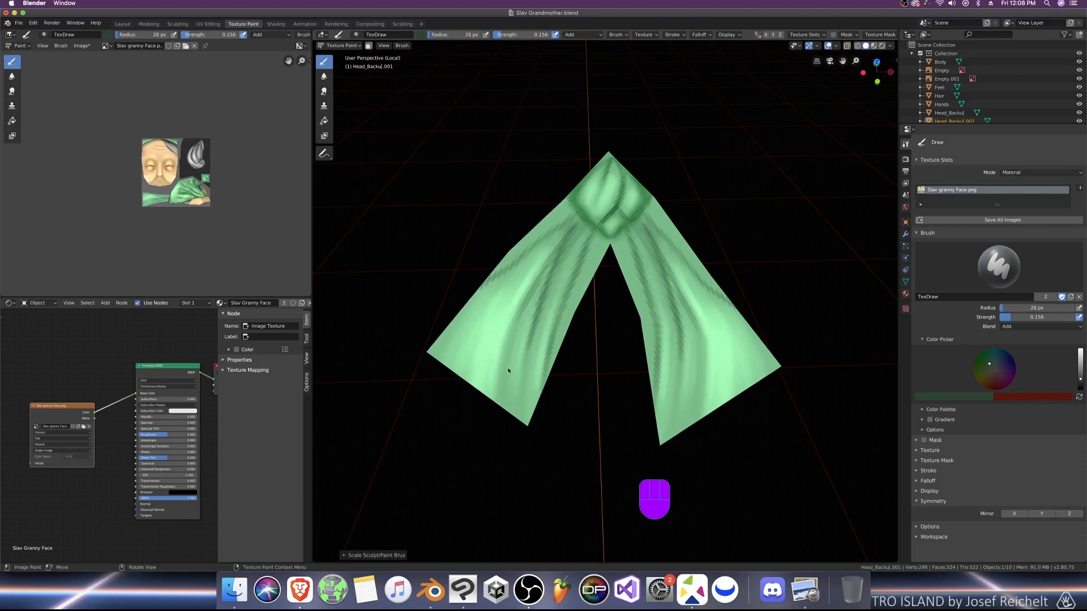
Step: Draw dark hem lines along the lower ends of the bow tails with a thin Multiply brush
click(1038, 327)
click(996, 345)
key(bracketleft)
key(bracketleft)
drag(437, 343, 469, 378)
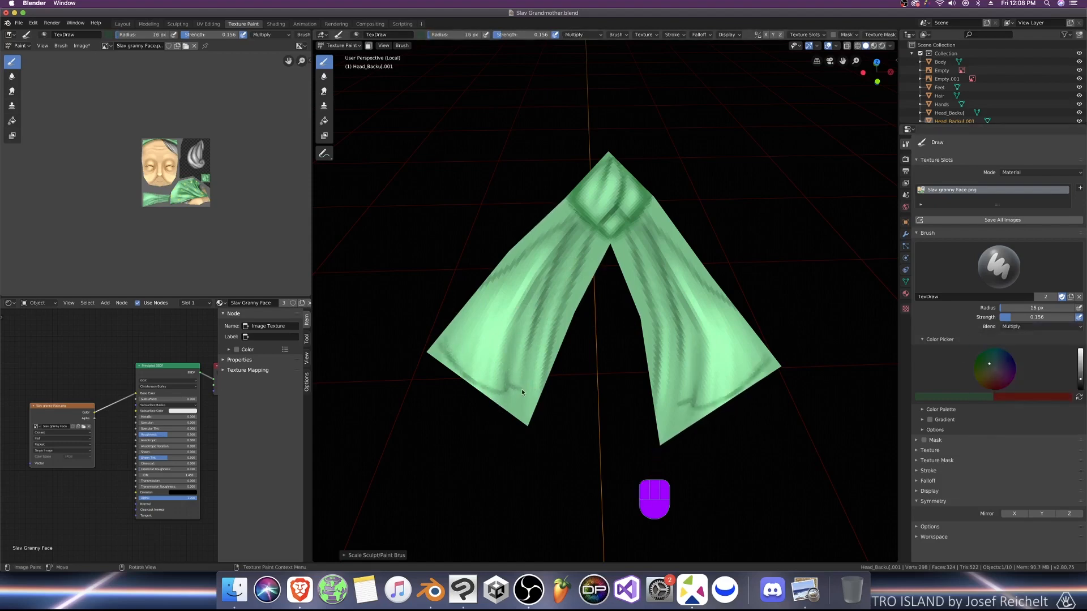
drag(512, 347, 509, 371)
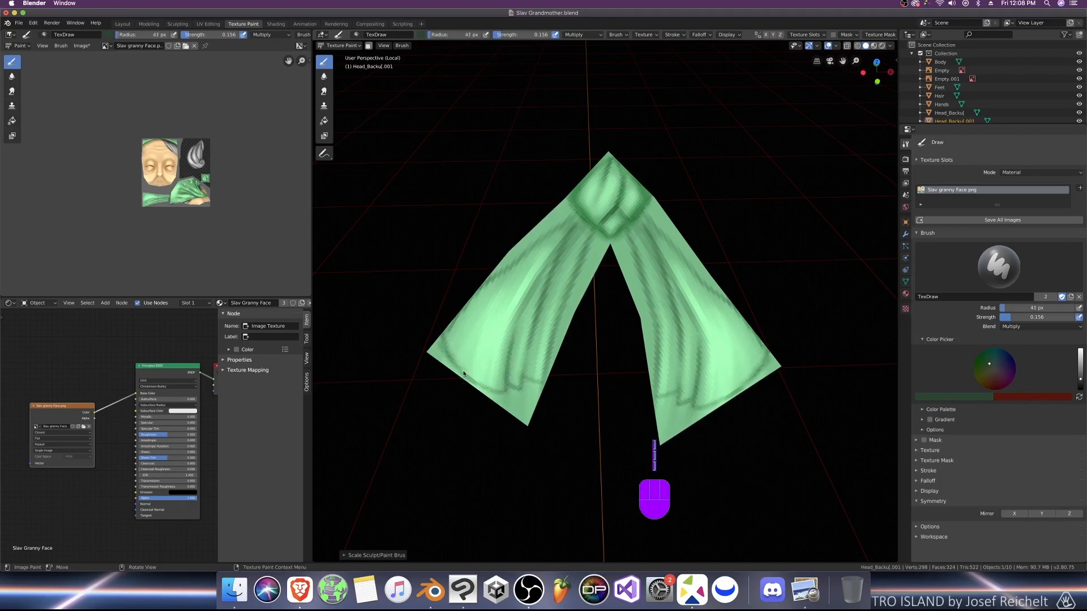
Step: Shade the tails' outer hem corners with a 41 px Multiply brush and deepen the inner folds at 33 px
mouse_move(448, 352)
mouse_down()
mouse_move(467, 309)
mouse_move(483, 291)
mouse_move(456, 346)
mouse_move(532, 244)
mouse_move(449, 334)
mouse_up()
key(bracketleft)
key(bracketleft)
key(bracketleft)
key(bracketleft)
mouse_move(517, 338)
mouse_down()
mouse_move(513, 379)
mouse_move(535, 296)
mouse_up()
key(bracketleft)
key(bracketleft)
key(bracketleft)
key(bracketleft)
key(bracketleft)
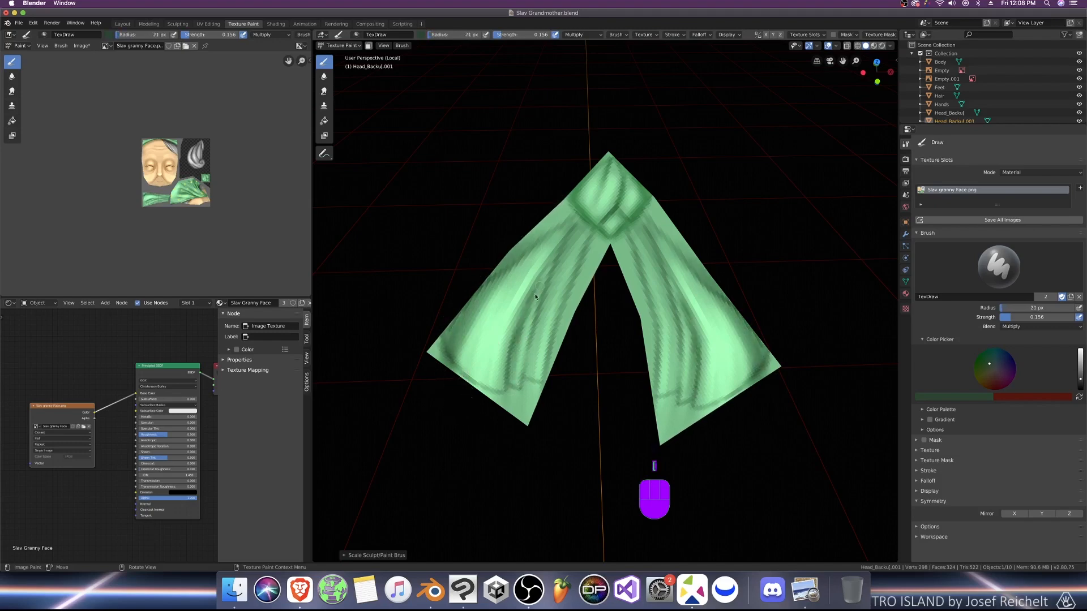
key(bracketright)
key(bracketright)
key(bracketright)
mouse_move(526, 380)
mouse_down()
mouse_move(578, 228)
mouse_move(570, 249)
mouse_up()
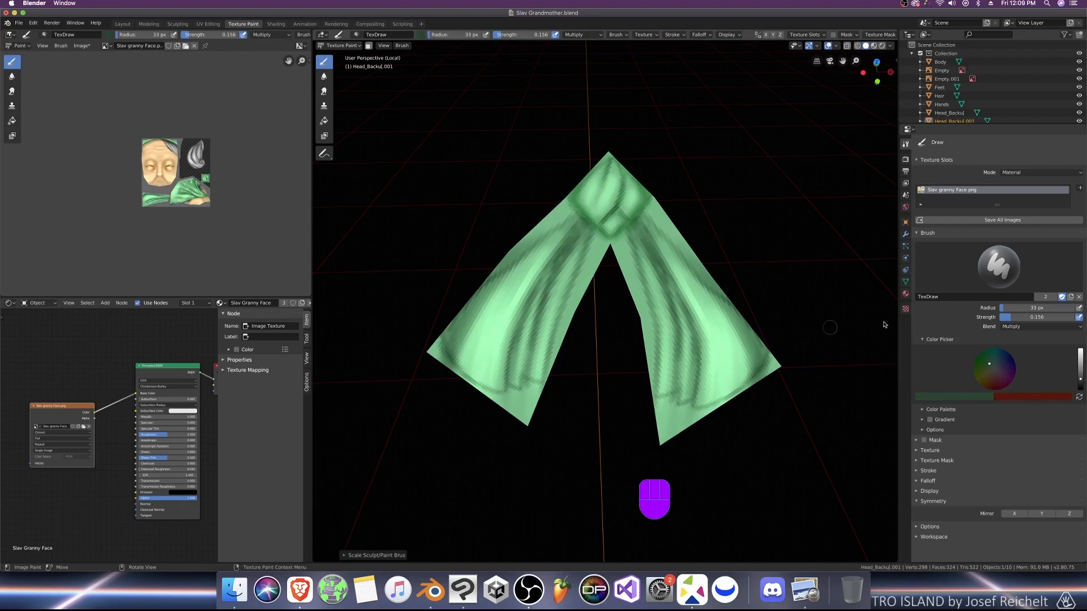
drag(1014, 327, 983, 412)
key(bracketleft)
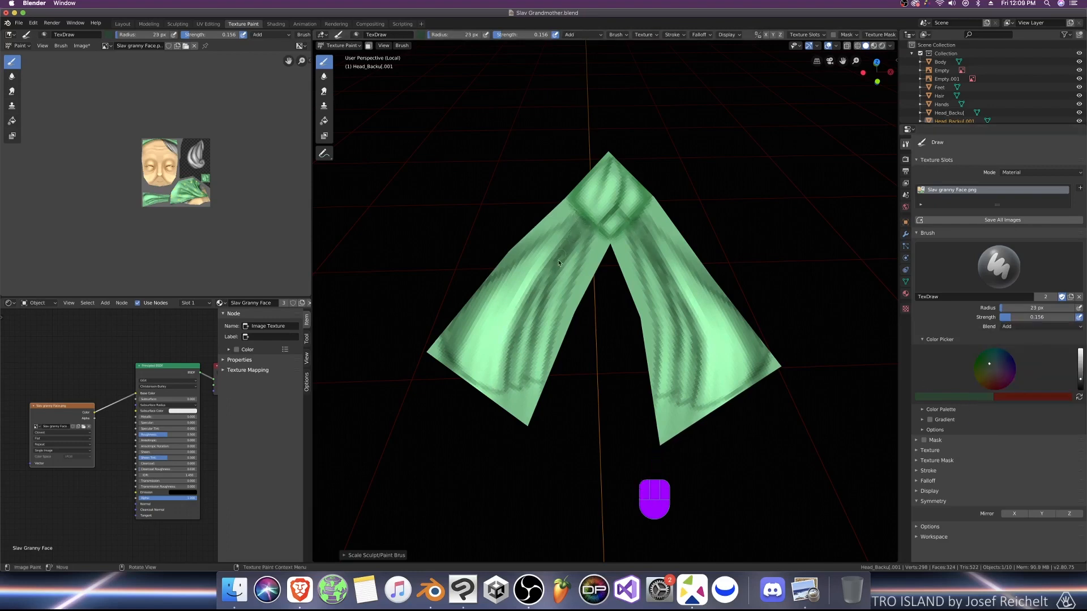
drag(1018, 327, 1017, 378)
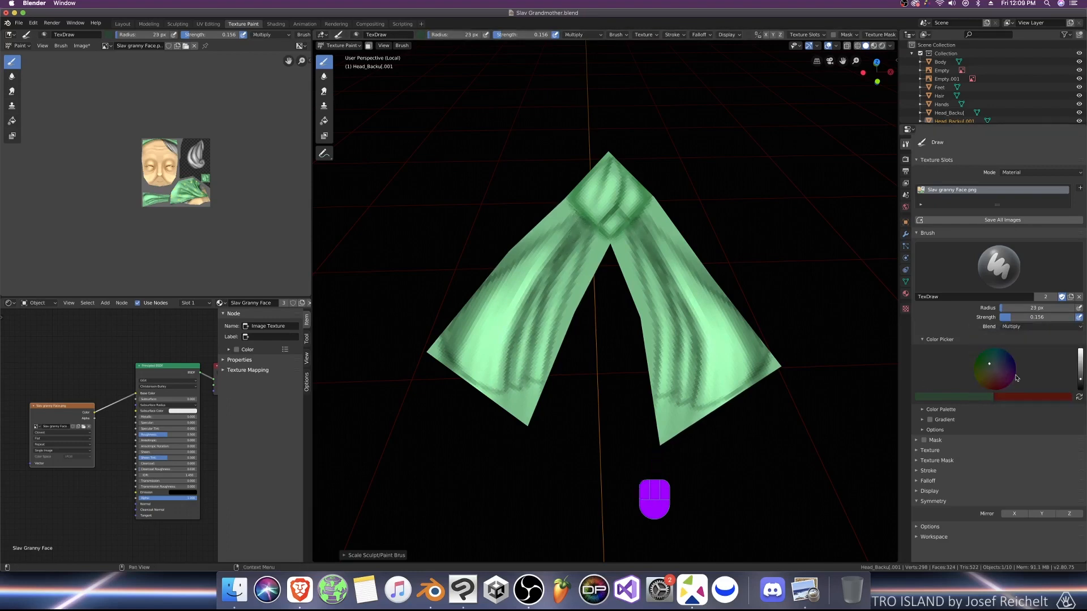
Step: Shift the brush colour to a yellower green and darken the tails just beneath the knot with a 78 px Multiply brush
click(981, 369)
key(bracketright)
key(bracketright)
key(bracketright)
key(bracketright)
key(bracketright)
key(bracketright)
key(bracketright)
mouse_move(563, 270)
mouse_down()
mouse_move(588, 234)
mouse_move(559, 222)
mouse_up()
drag(585, 228, 580, 220)
drag(599, 235, 587, 226)
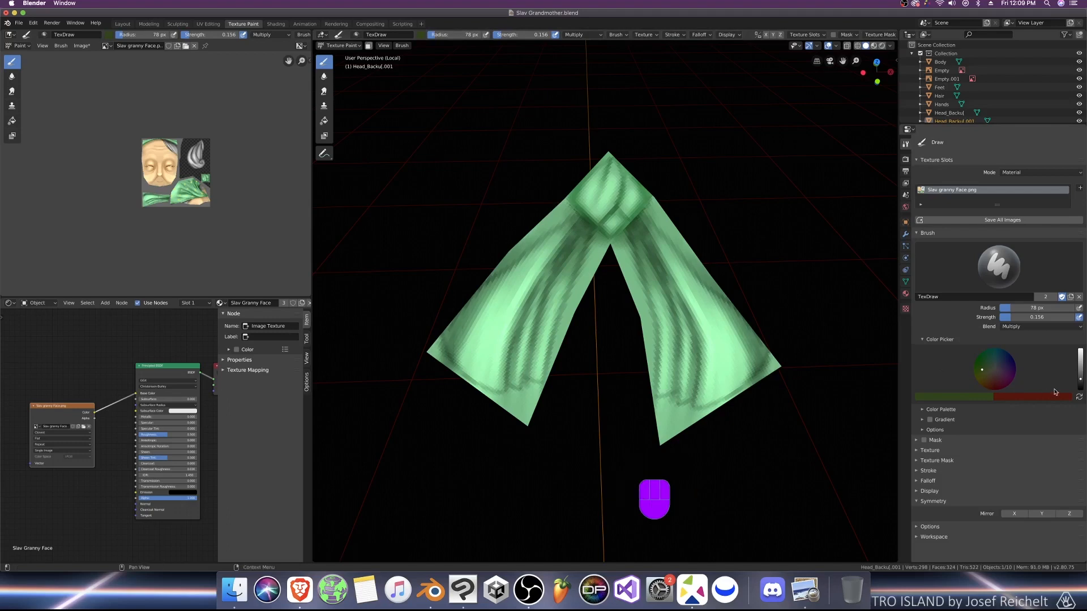
Step: Paint bright yellow dots on the light areas of the bow tails using Mix blending, 0.609 strength and a 35 px brush
drag(1080, 379, 1079, 369)
click(981, 376)
click(1009, 328)
click(1007, 337)
drag(1010, 318, 1044, 318)
drag(1080, 368, 1080, 353)
key(bracketleft)
key(bracketleft)
key(bracketleft)
key(bracketleft)
key(bracketleft)
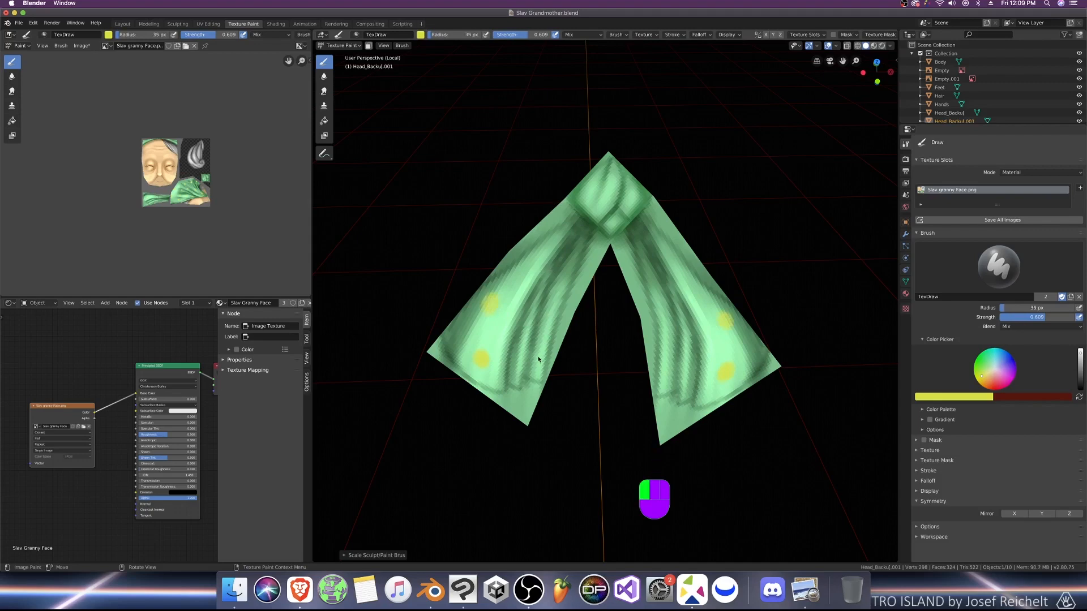
click(542, 259)
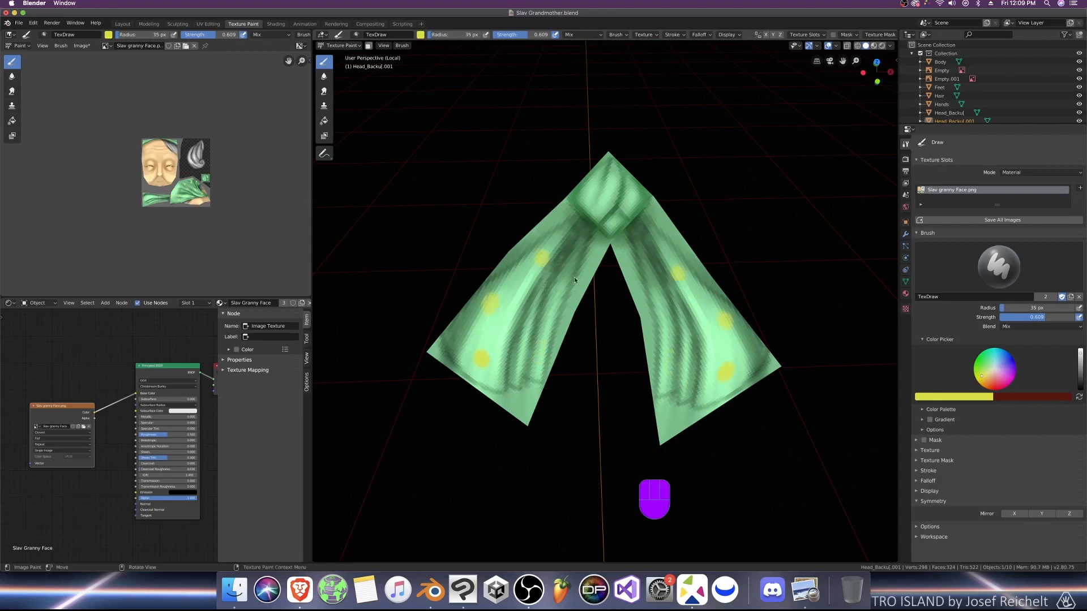
Step: Darken the yellow, add dots in the shaded folds of the tails, and save the Blender file
drag(1080, 352, 1079, 370)
click(531, 330)
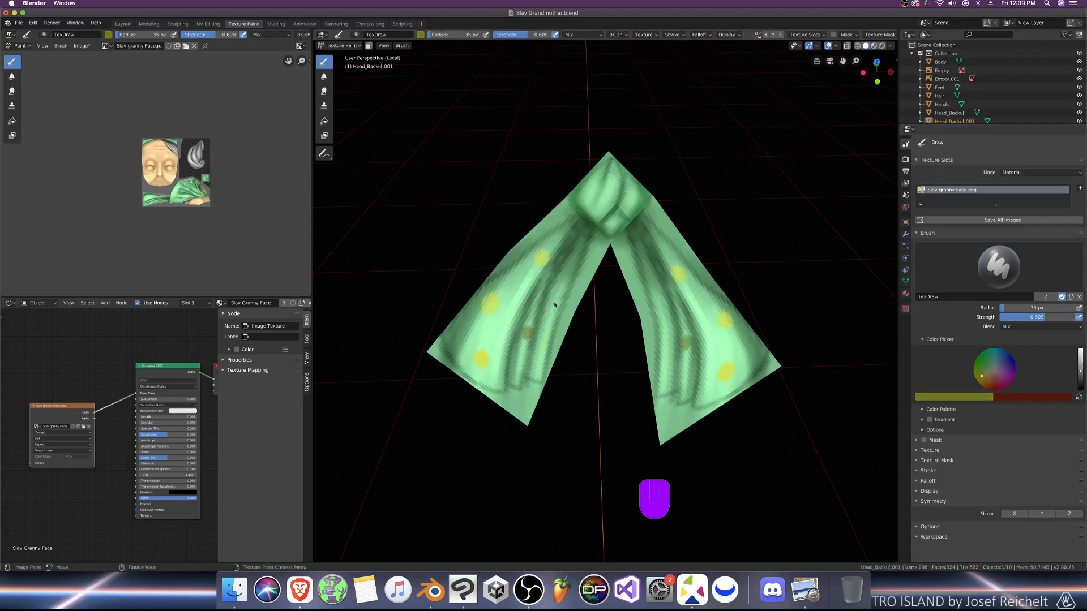
click(565, 280)
key(super+s)
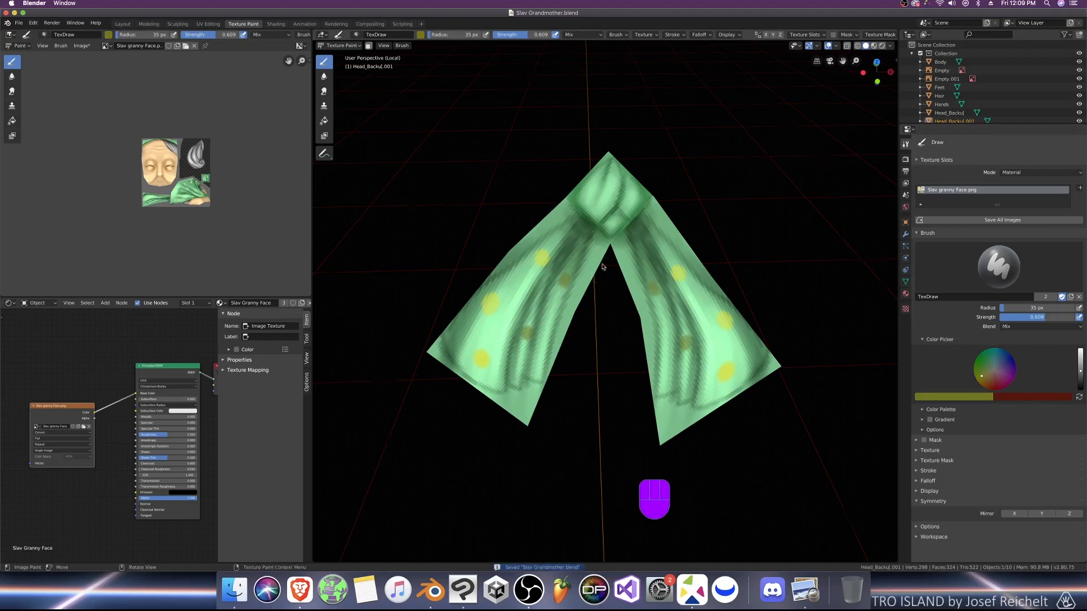
Step: Save the painted texture image and bring it into Clip Studio Paint as a new top layer, hiding the previous copy
scroll(598, 277, down, 5)
click(81, 45)
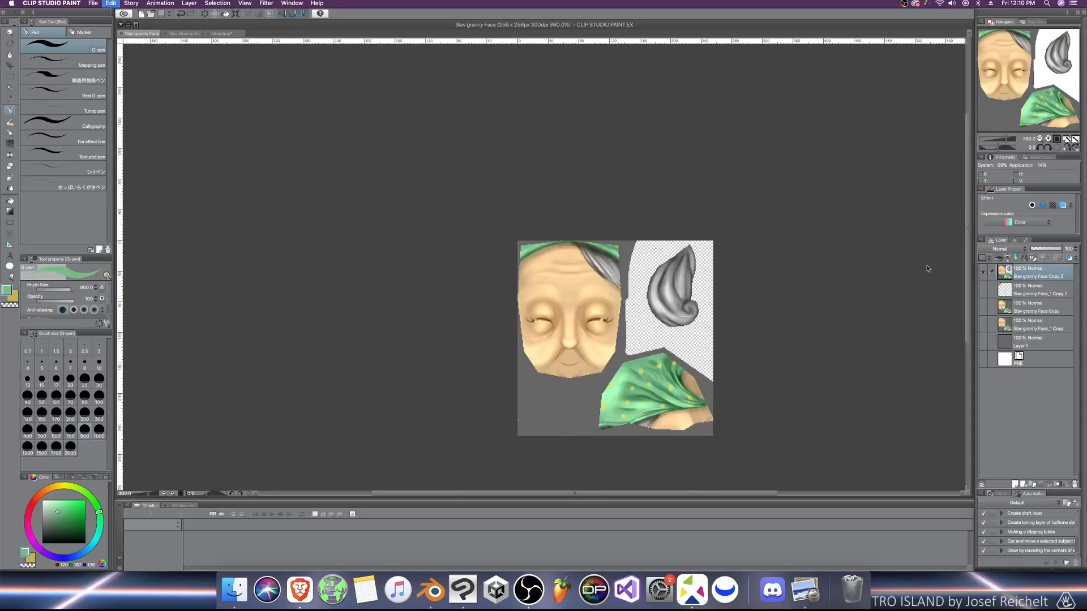
click(985, 273)
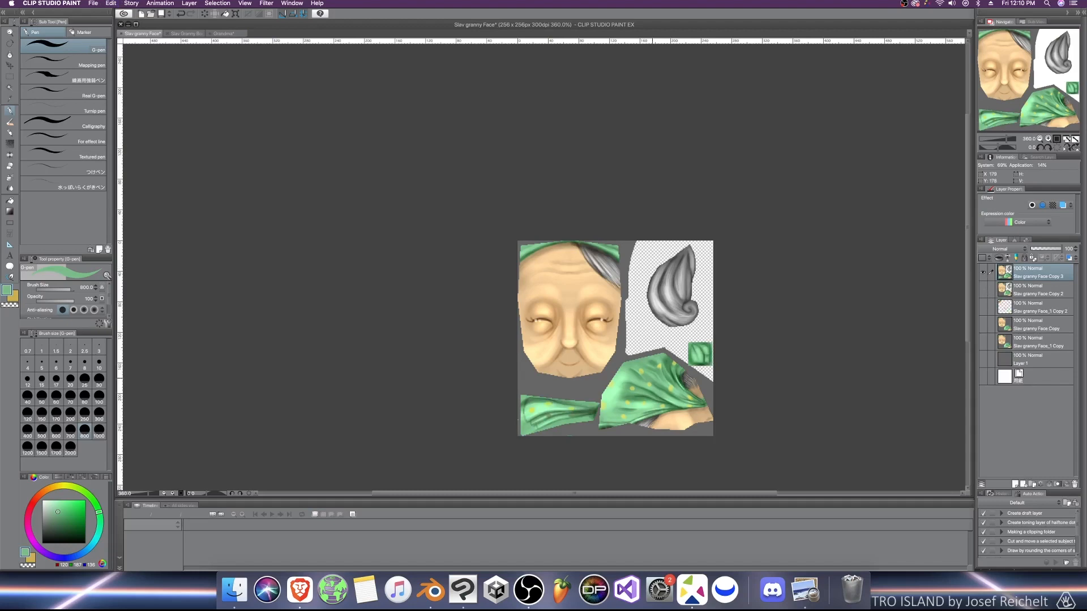
Step: Erase the grey background beside and below the bow tail with the Hard eraser at 12 px, then 8 px
scroll(604, 389, up, 2)
key(e)
scroll(604, 388, up, 2)
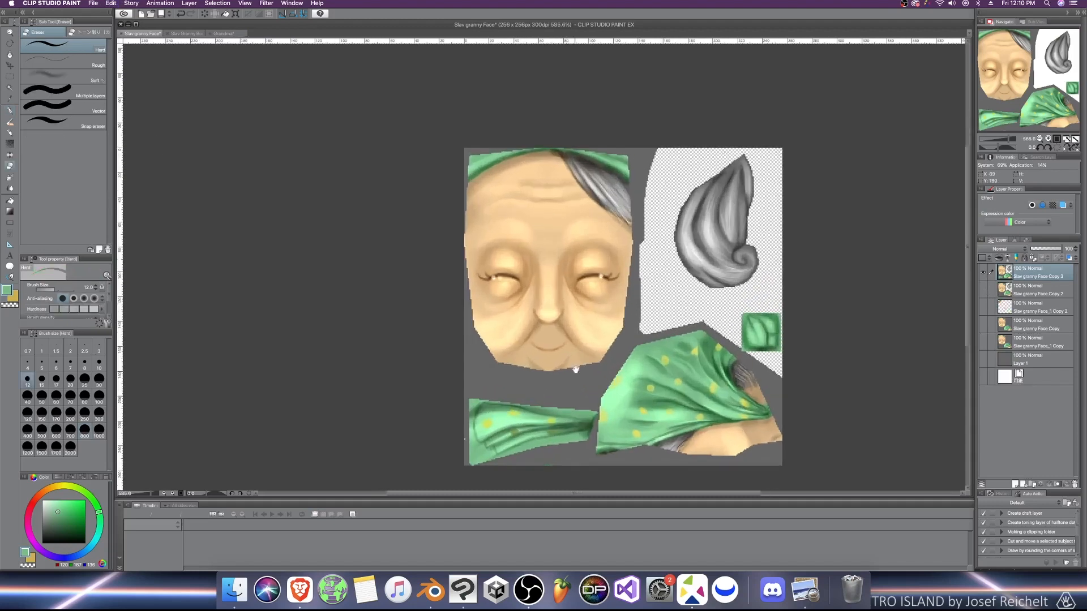
scroll(576, 369, up, 2)
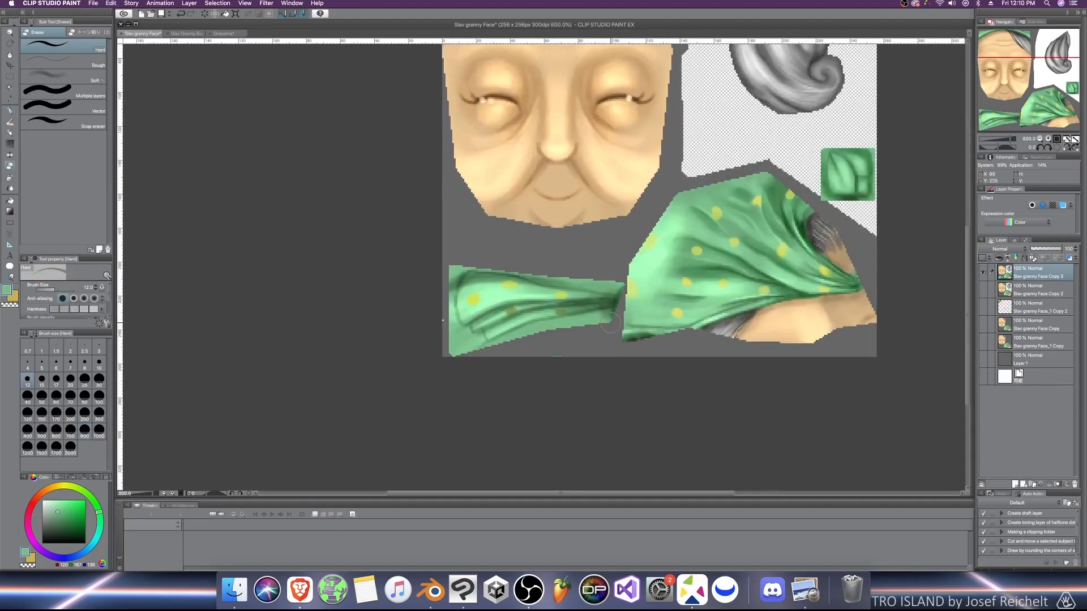
mouse_move(443, 321)
mouse_down()
mouse_move(444, 343)
mouse_move(445, 286)
mouse_move(467, 252)
mouse_up()
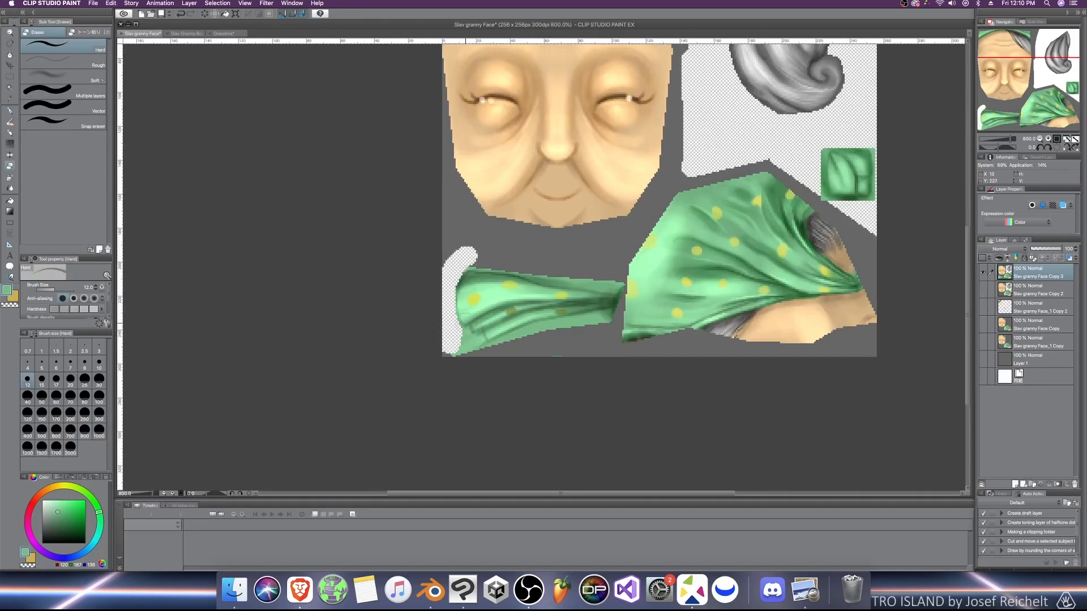
key(bracketleft)
key(bracketleft)
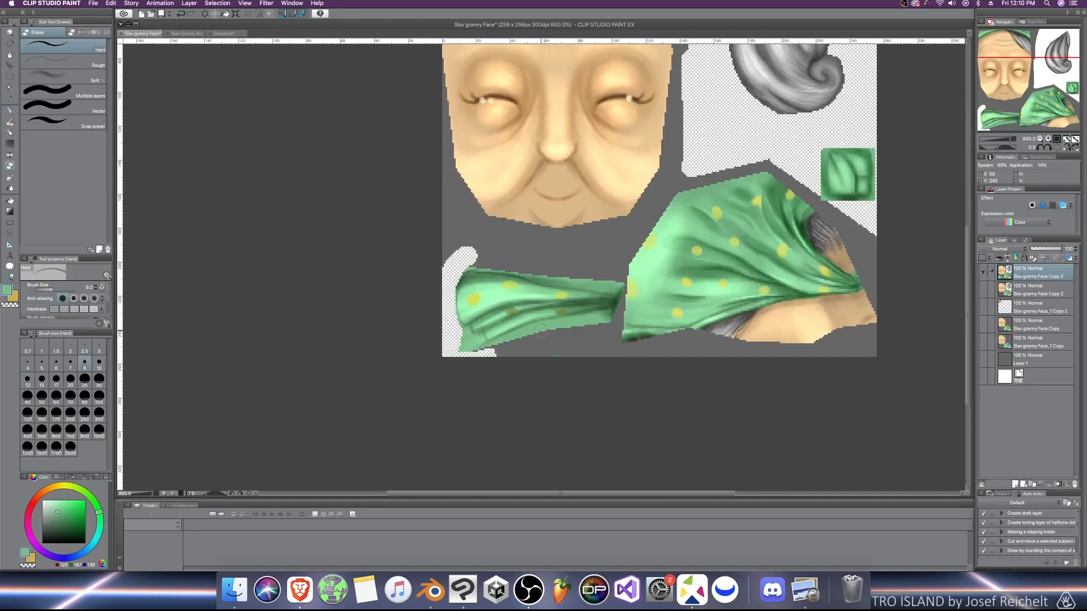
shift+click(536, 327)
mouse_move(537, 327)
mouse_down()
mouse_move(586, 322)
mouse_move(494, 357)
mouse_move(604, 339)
mouse_move(538, 361)
mouse_up()
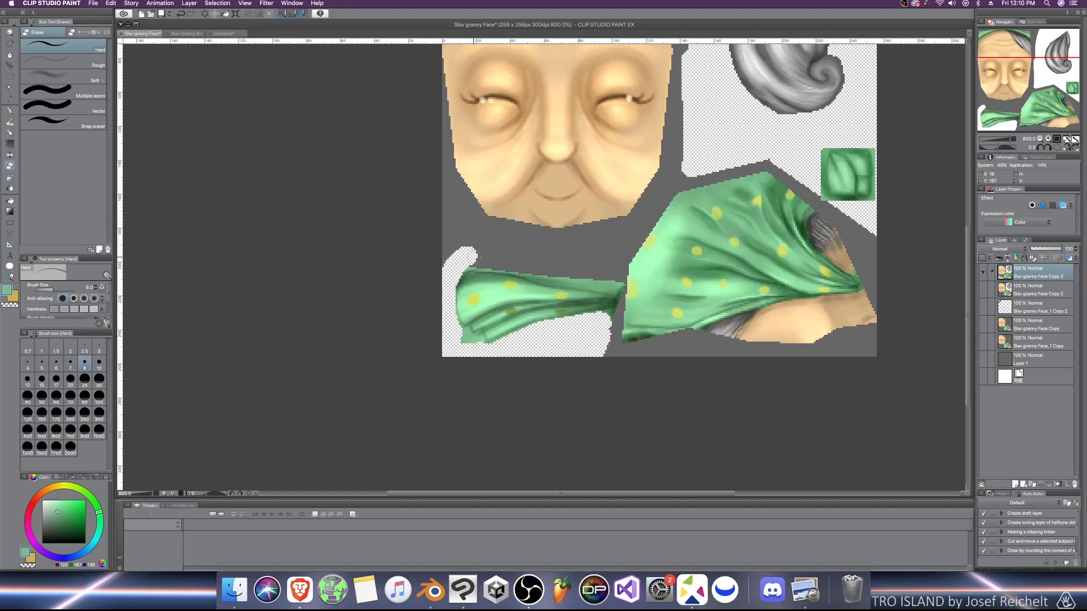
Step: Erase the grey background along the upper edge of the bow tail with the 8 px Hard eraser
shift+click(520, 266)
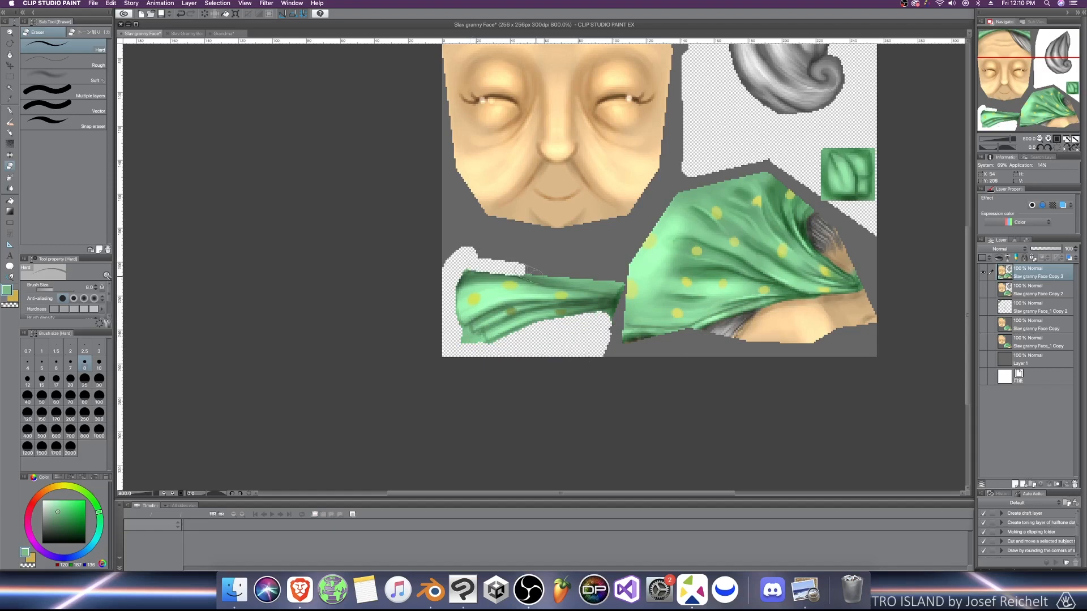
drag(520, 265, 605, 283)
shift+click(591, 285)
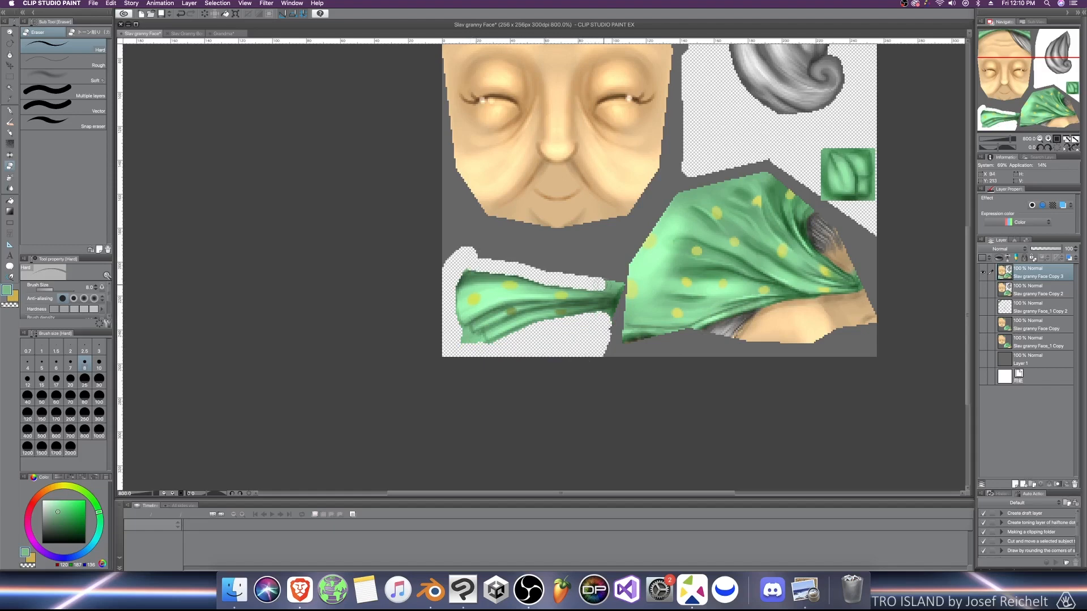
shift+click(476, 248)
mouse_move(475, 248)
mouse_down()
mouse_move(444, 255)
mouse_move(512, 249)
mouse_move(592, 274)
mouse_up()
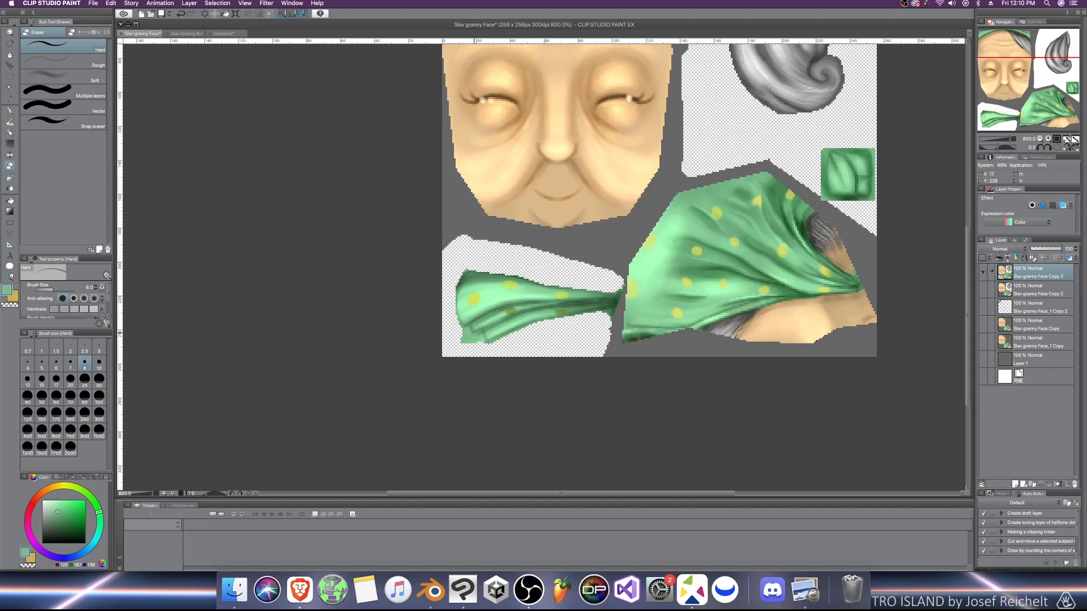
Step: Trim the bow tail's hem into an uneven, folded outline with a smaller Hard eraser
key(bracketleft)
key(bracketleft)
key(bracketleft)
key(bracketleft)
key(bracketright)
key(bracketright)
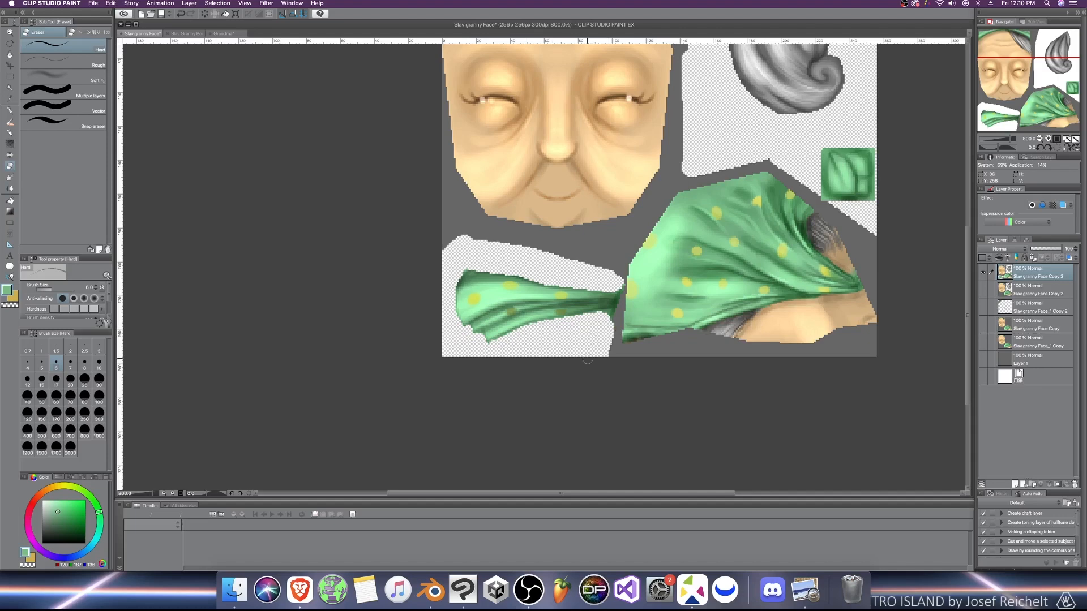
Step: Erase the leftover grey area between the face and the bow tail with a 15 px Hard eraser
scroll(693, 223, down, 10)
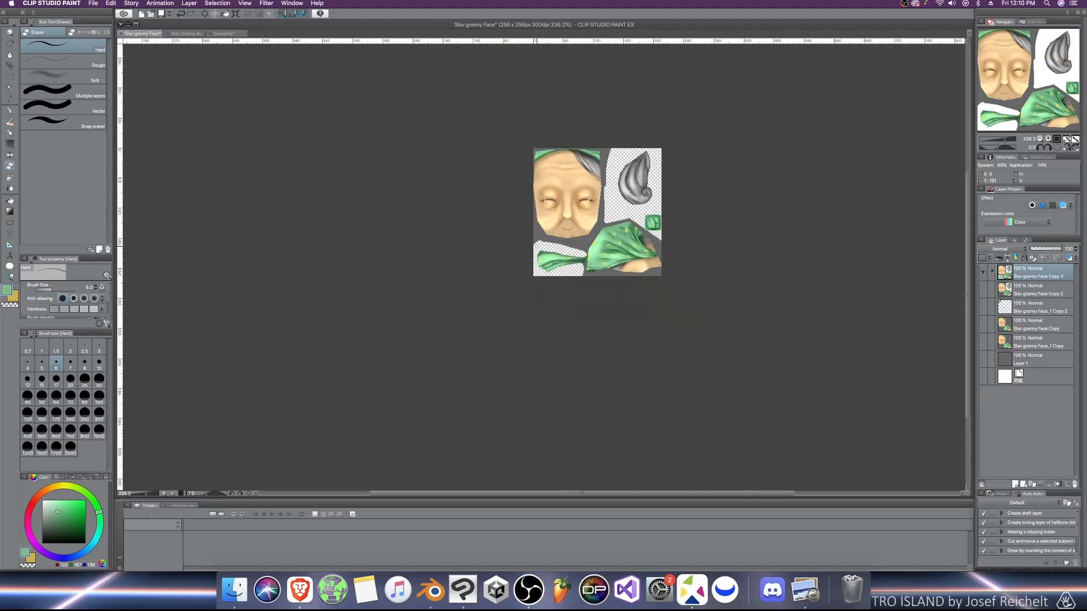
scroll(540, 255, up, 10)
scroll(534, 252, up, 1)
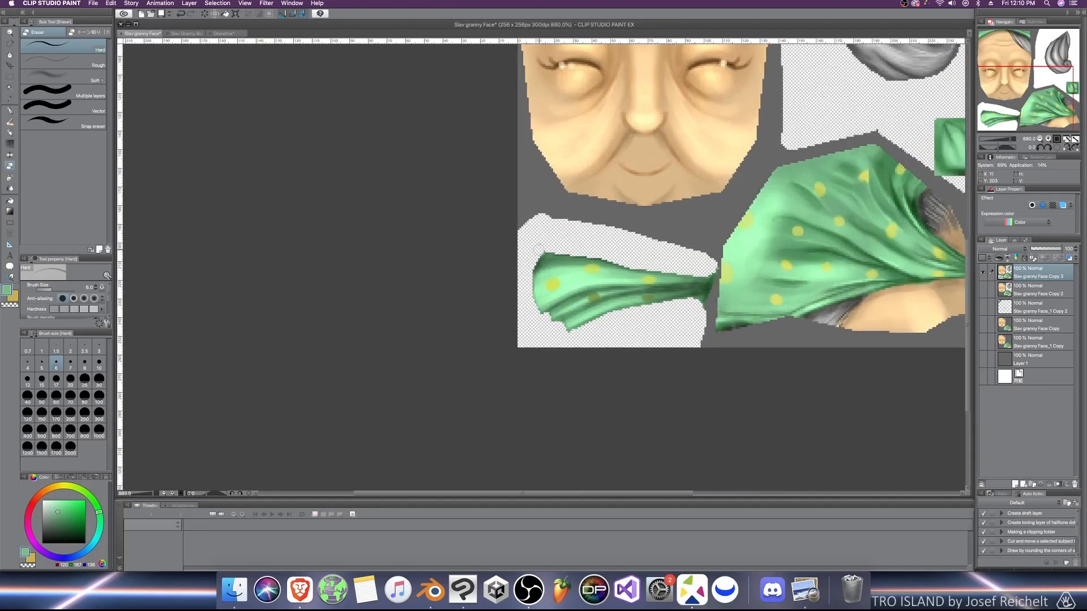
scroll(555, 246, down, 4)
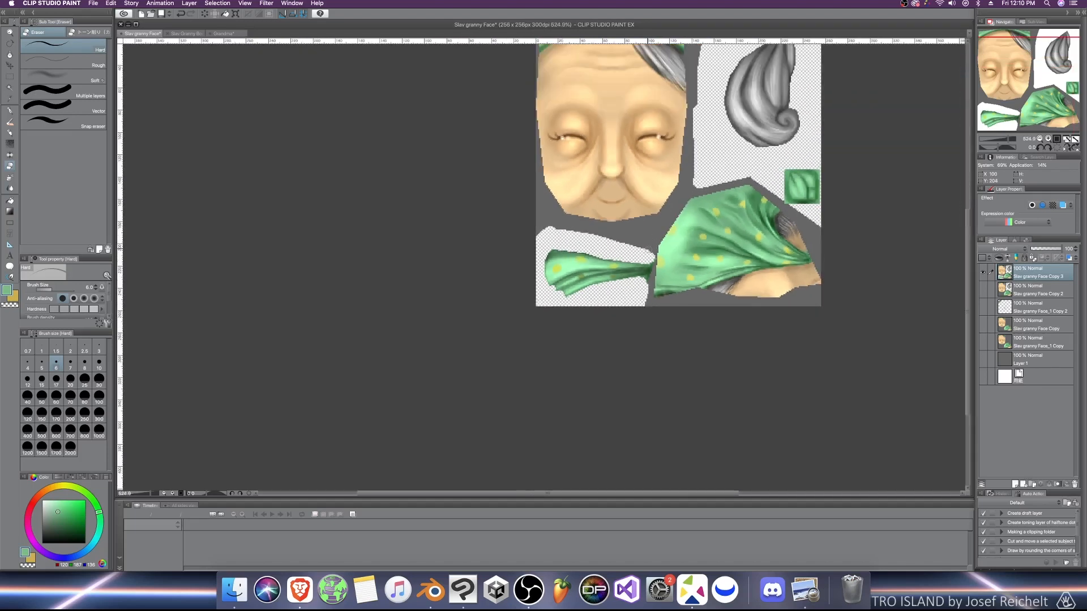
click(42, 378)
drag(650, 245, 532, 229)
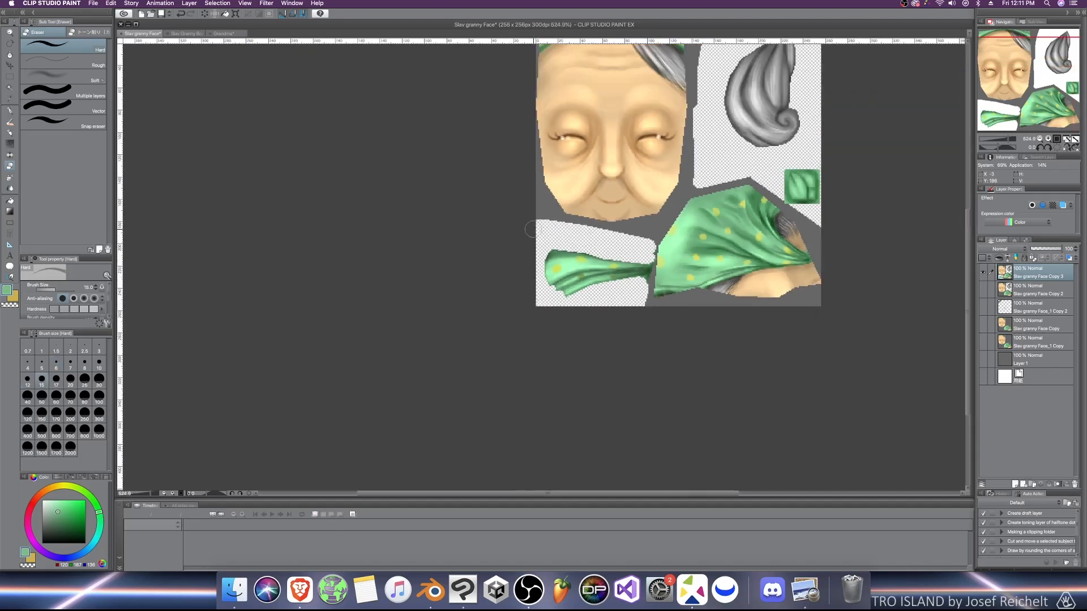
Step: Export the texture as a PNG named Slav granny Face in the Textures folder, replacing the existing file, and switch back to Blender
scroll(540, 233, down, 3)
scroll(615, 250, down, 1)
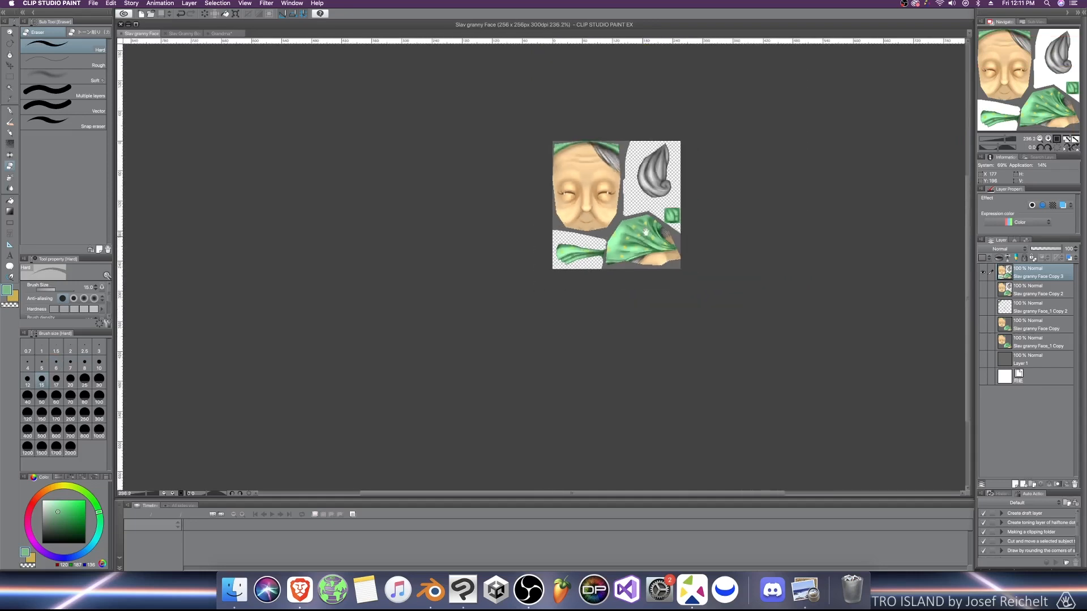
key(super+shift+s)
click(542, 358)
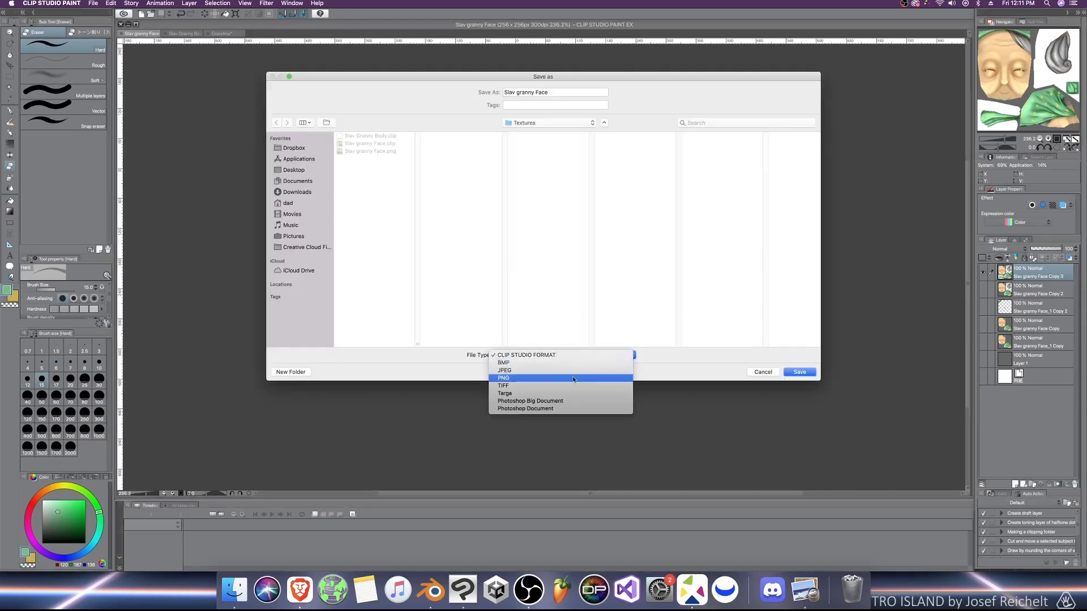
click(572, 379)
click(800, 372)
click(611, 132)
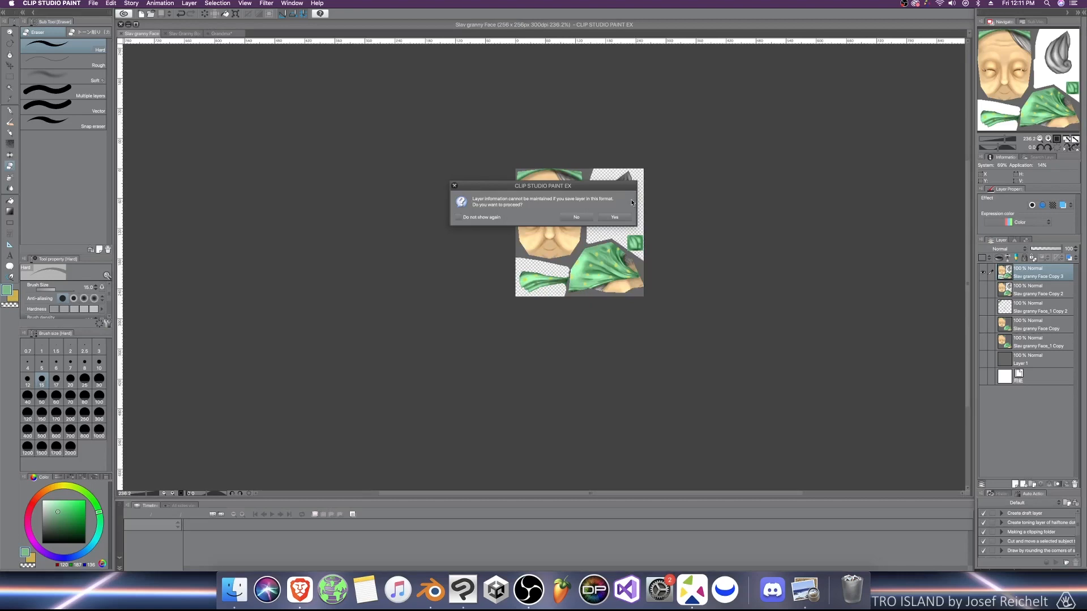
click(601, 220)
click(433, 589)
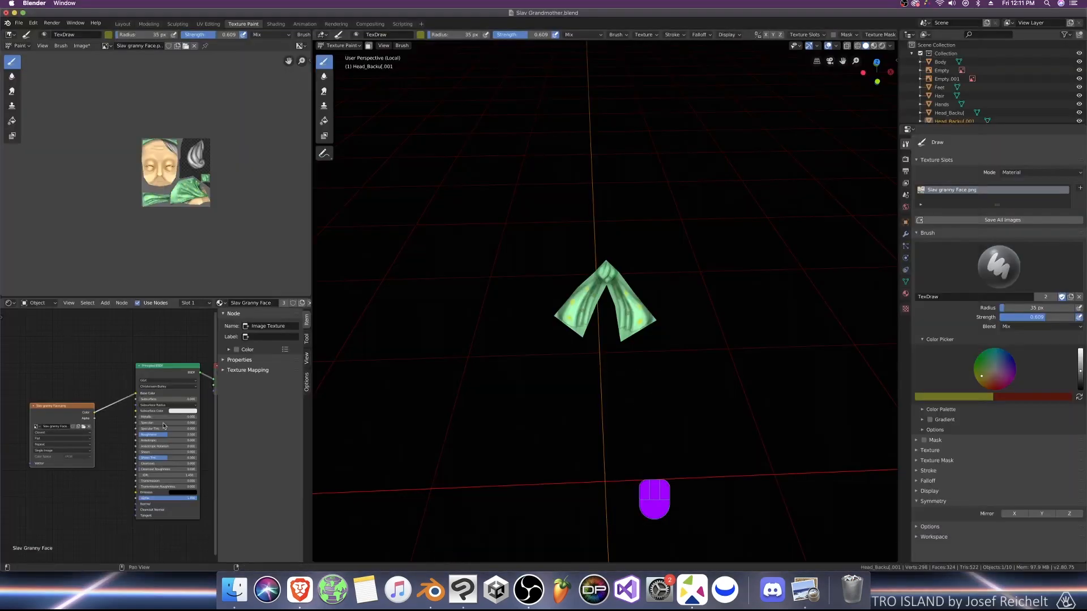
Step: Reload the edited Slav granny Face texture on the scarf bow and leave local view to show the whole character
click(83, 426)
click(1067, 46)
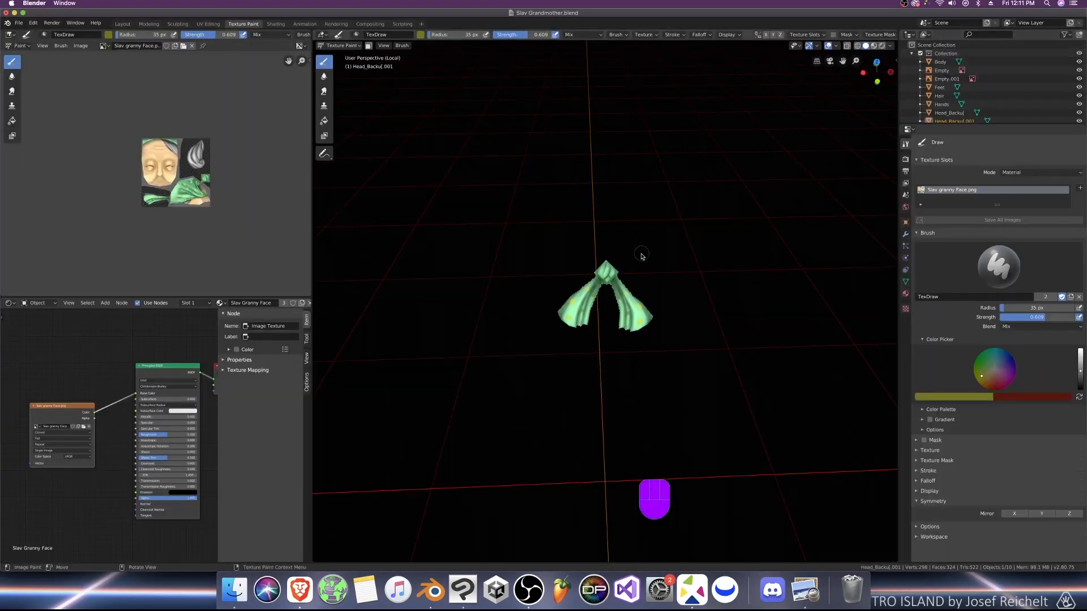
key(KP_Divide)
scroll(631, 279, down, 3)
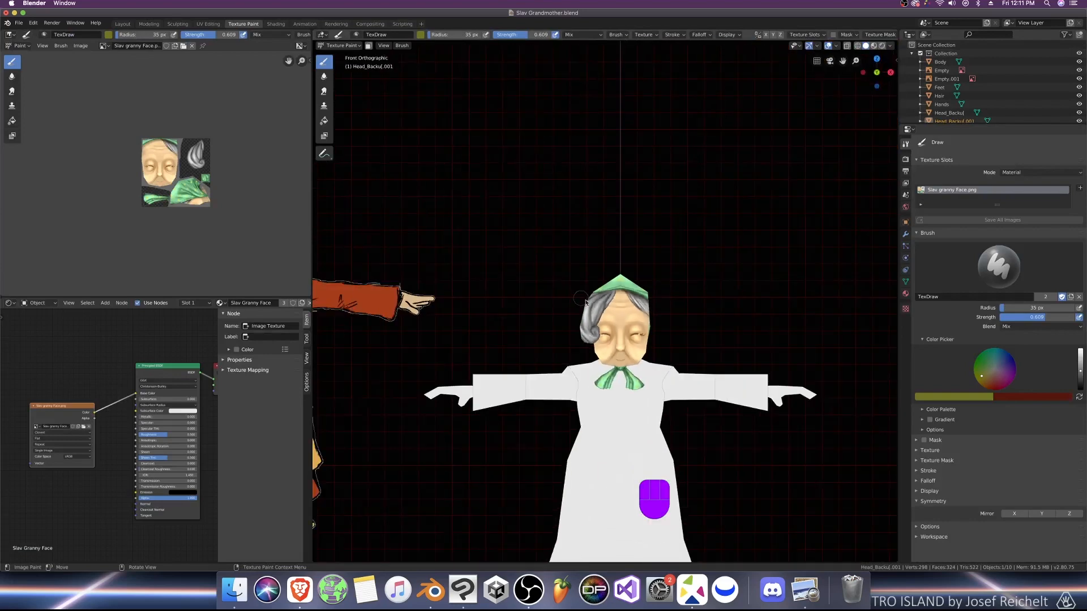
Step: Set the viewport's solid shading lighting to MatCap and save the Blender file
middle_drag(630, 280, 787, 310)
key(super+s)
scroll(781, 308, down, 5)
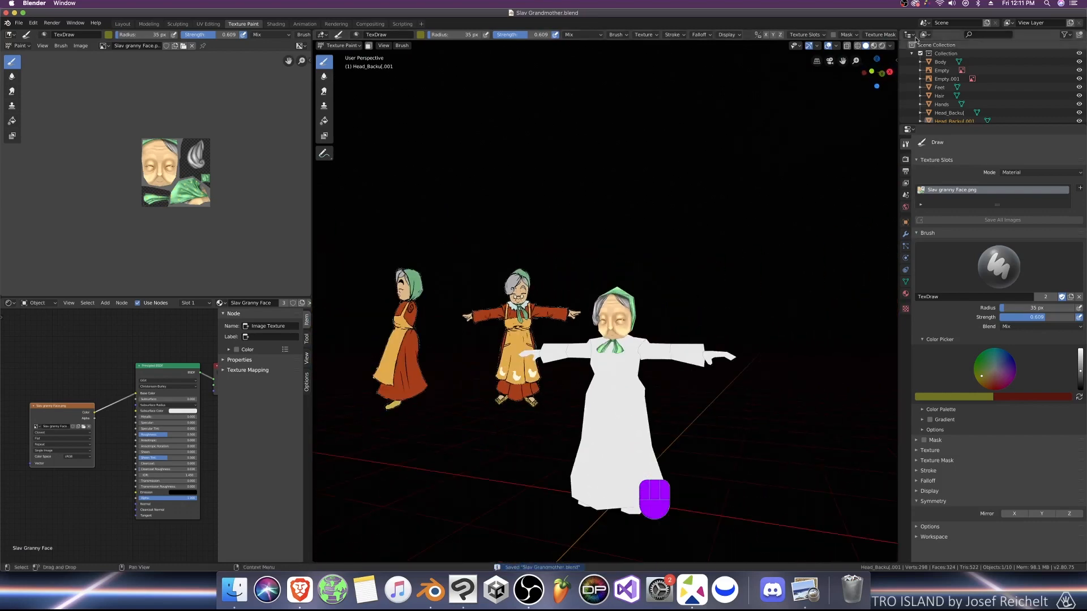
click(892, 46)
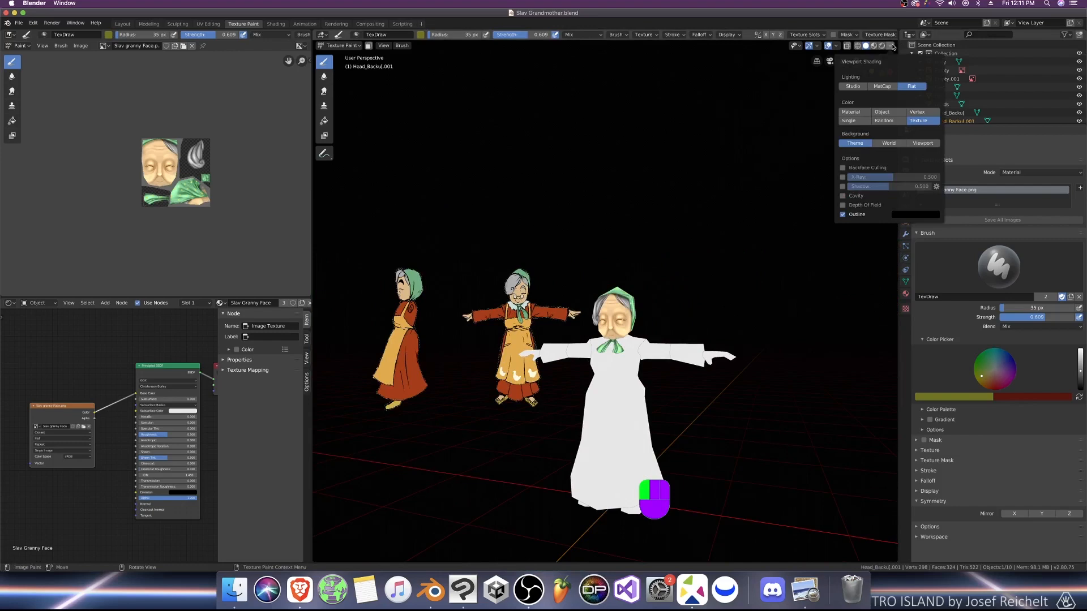
click(881, 88)
mouse_move(690, 239)
middle_down()
mouse_move(720, 253)
mouse_move(702, 255)
middle_up()
scroll(700, 255, up, 3)
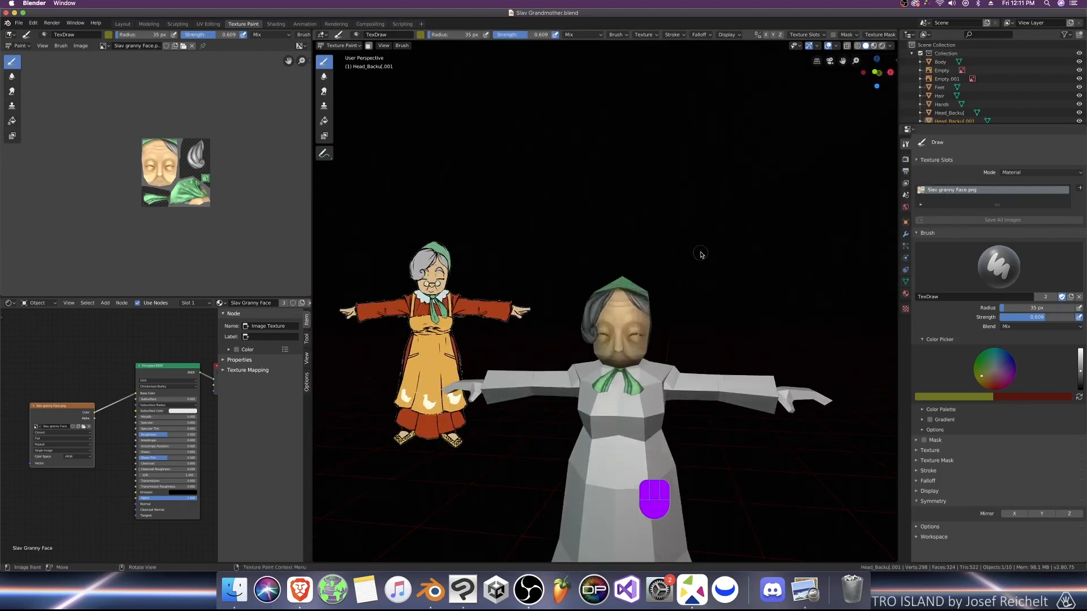
key(super+s)
scroll(700, 255, up, 2)
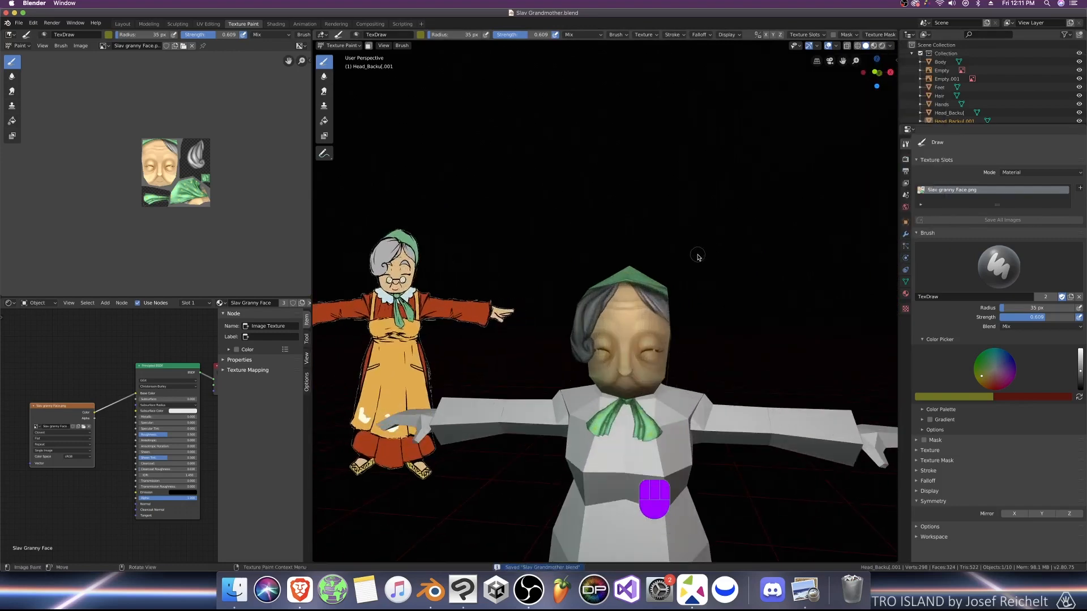
Step: Switch to Clip Studio Paint and create a layer folder named Glasses above the face texture's layers
scroll(178, 211, up, 2)
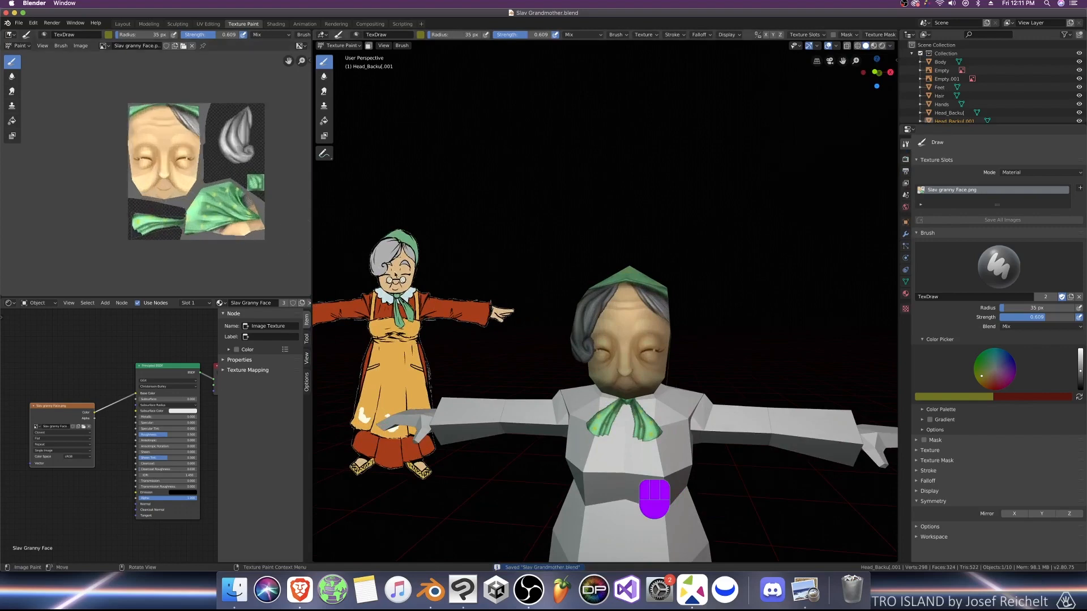
click(463, 589)
scroll(537, 318, up, 5)
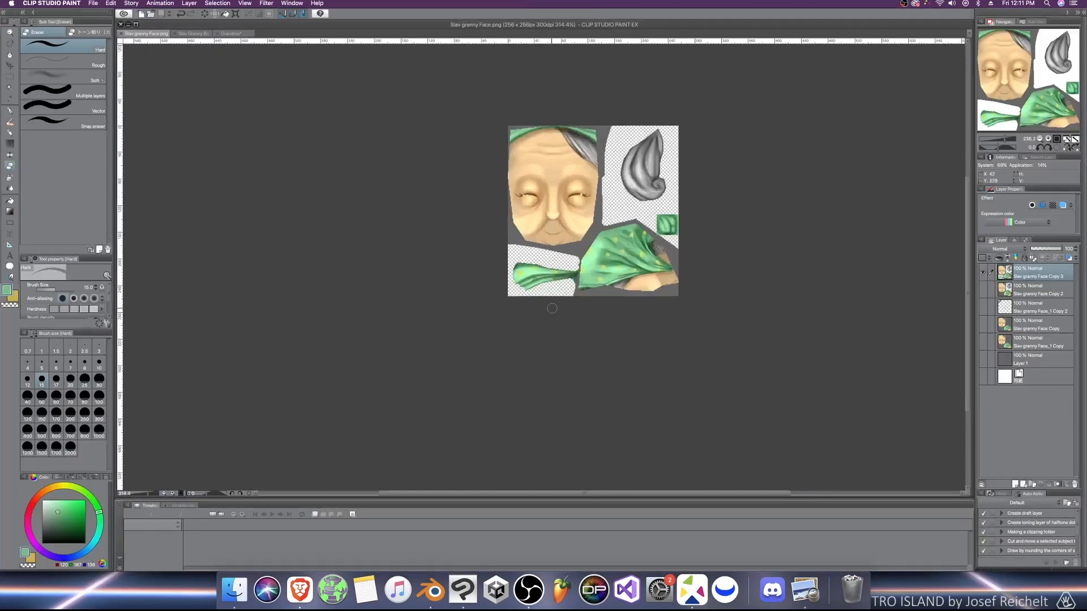
middle_drag(634, 247, 524, 300)
scroll(526, 300, up, 5)
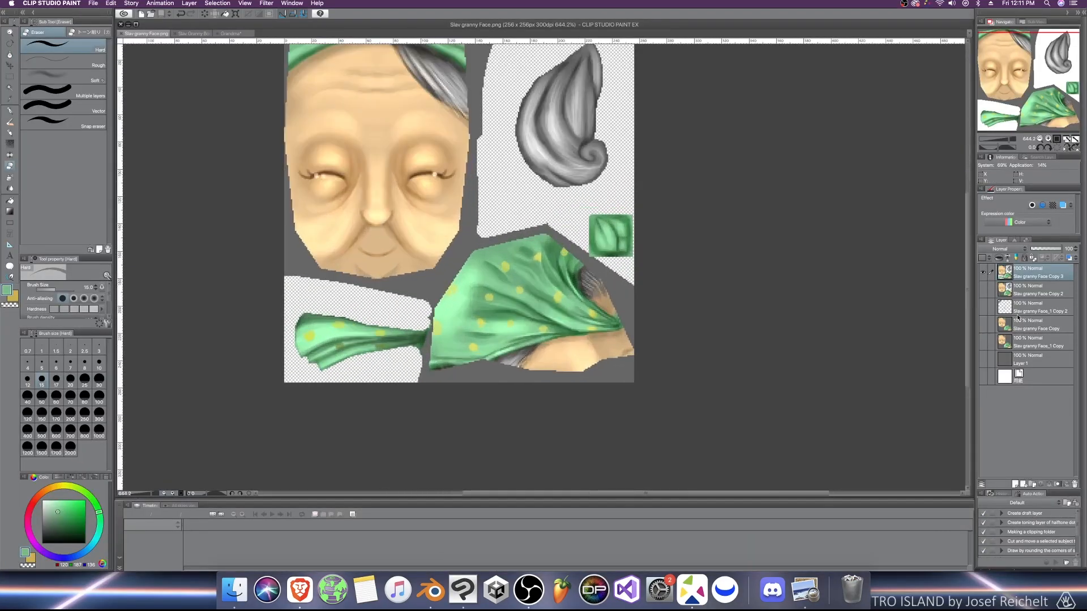
key(ctrl+g)
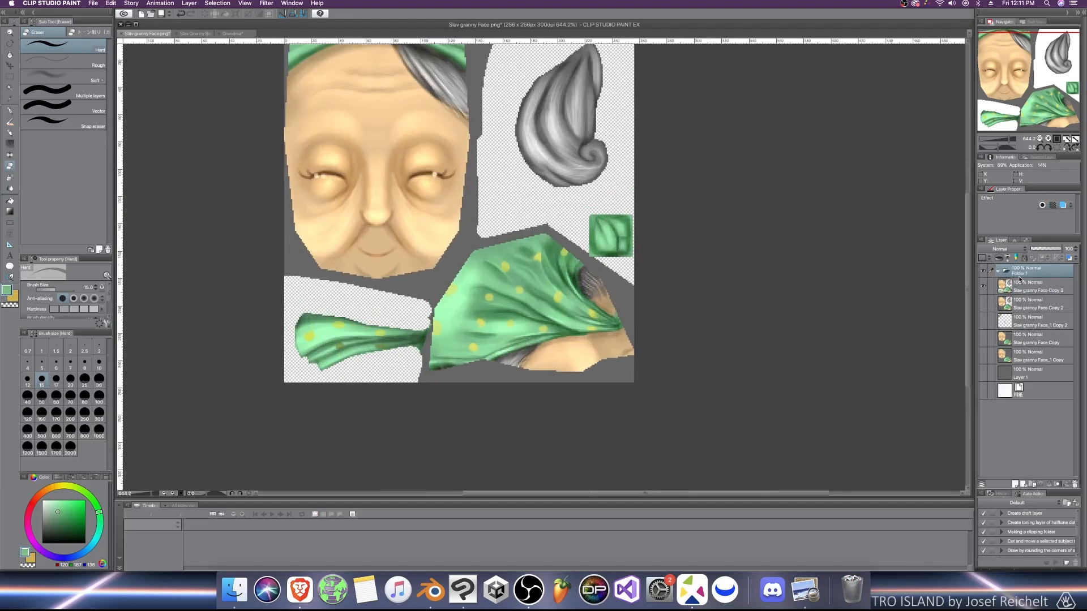
double_click(1018, 273)
text(Glasses)
key(Return)
Step: Copy the glasses layer from the Front folder of the Grandma drawing into the face texture's Glasses folder
click(193, 34)
click(223, 34)
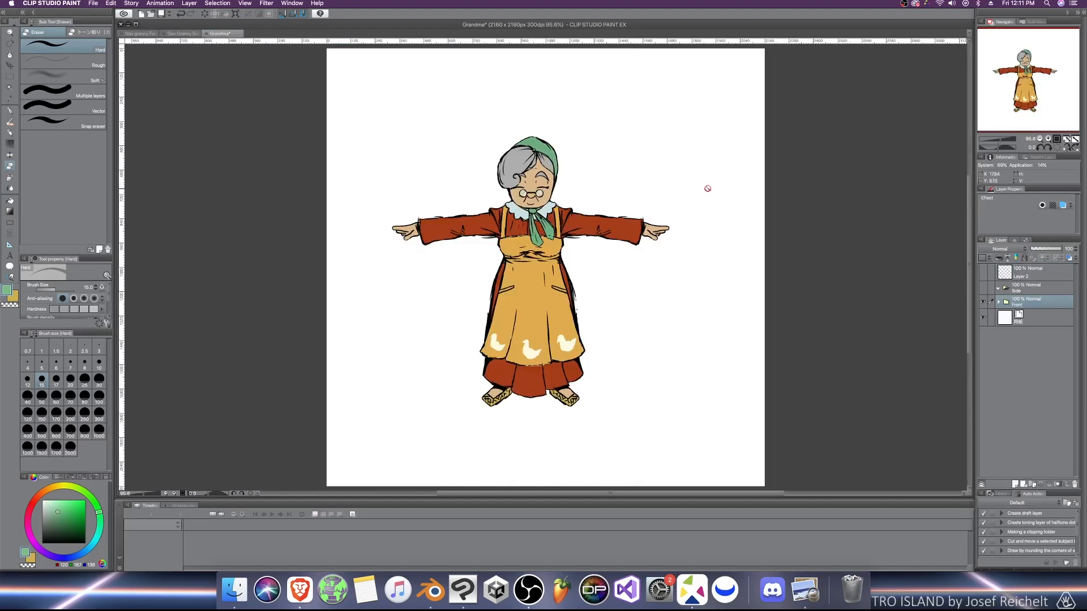
click(999, 301)
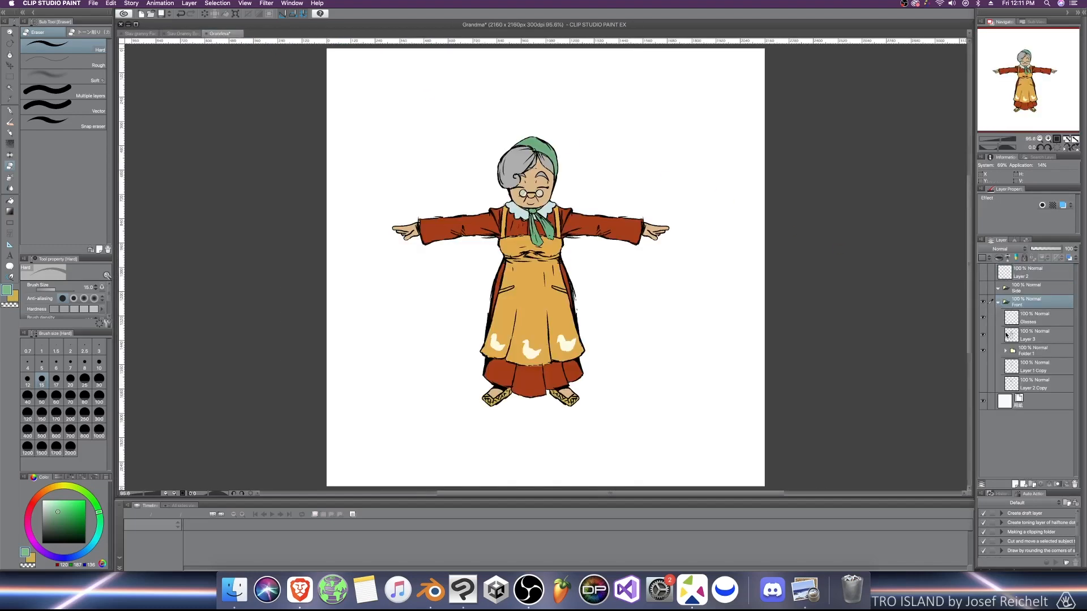
click(1016, 321)
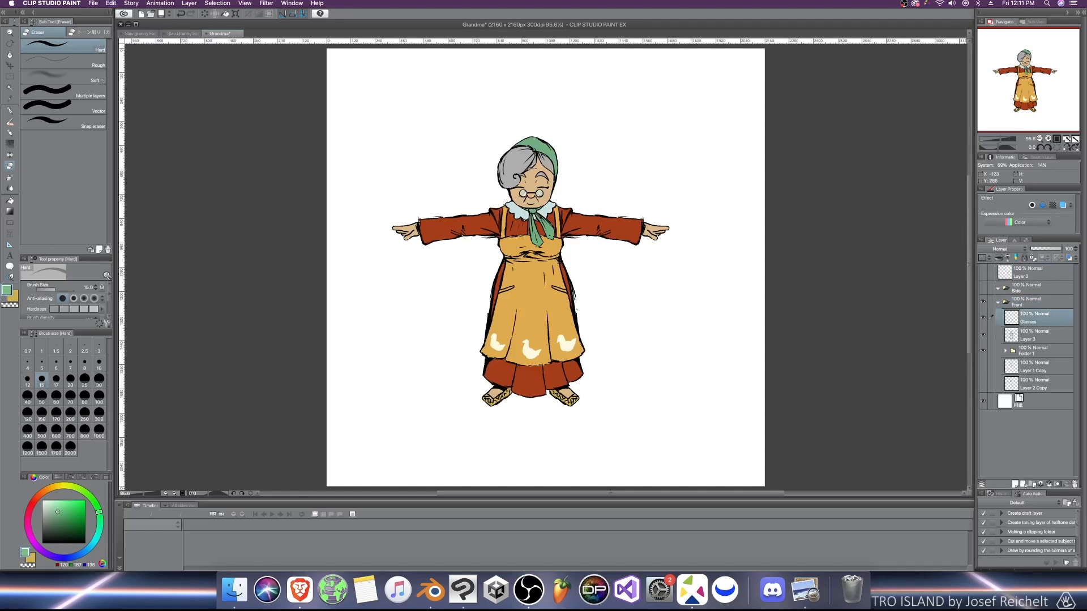
click(140, 34)
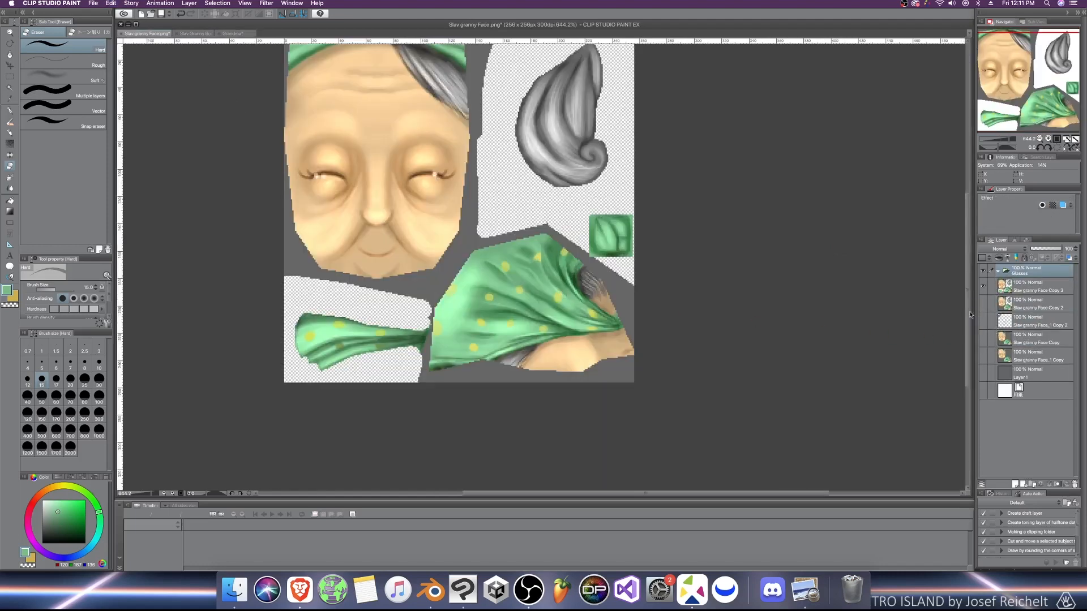
key(cmd+v)
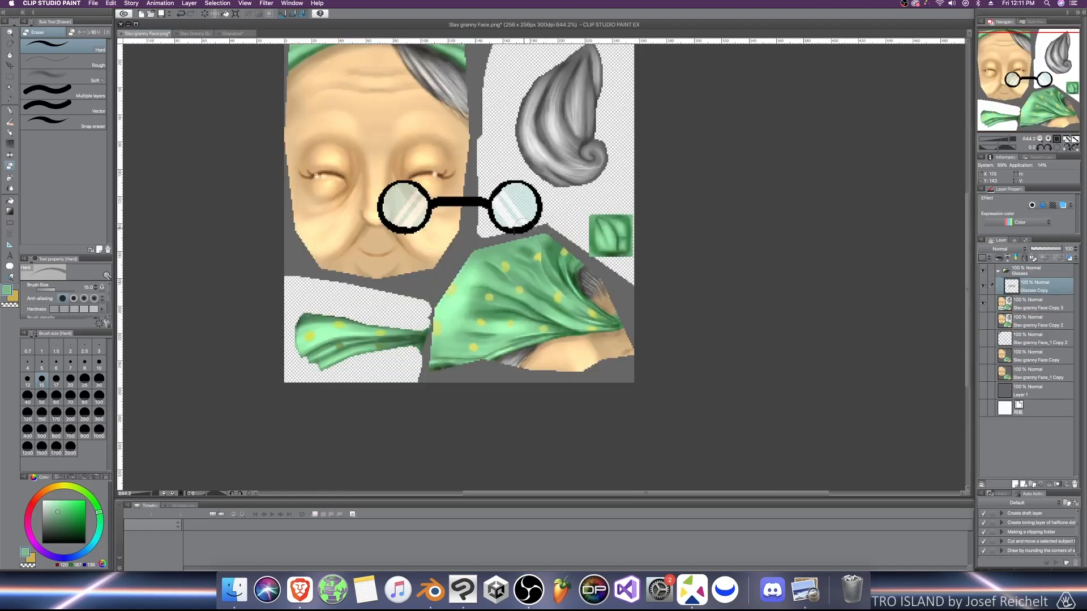
Step: Try to shrink the pasted glasses and move them into the empty area below the grey hair curl
scroll(522, 226, up, 1)
key(cmd+t)
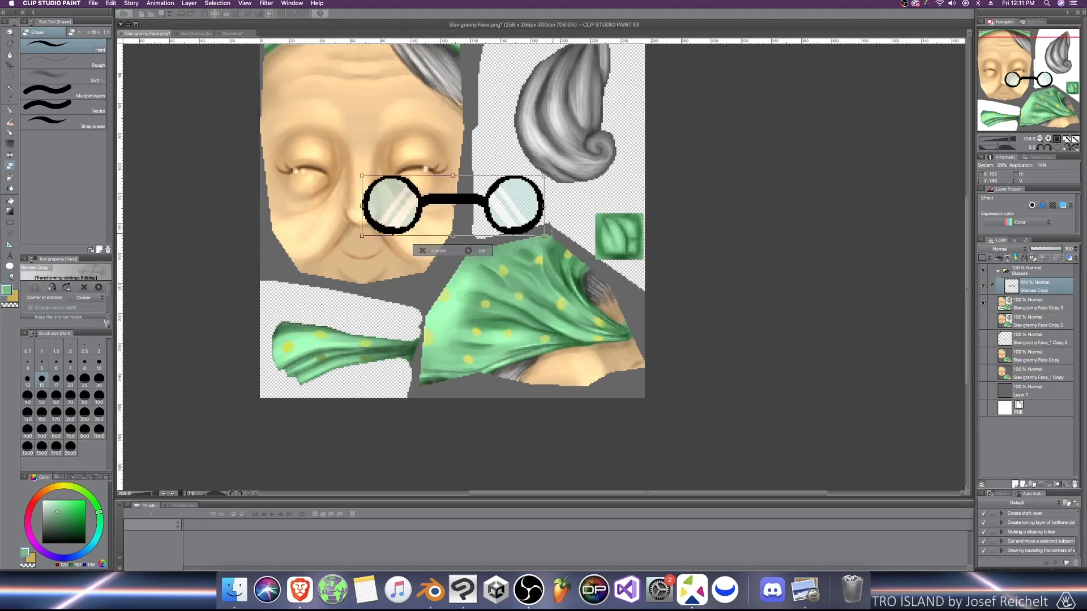
drag(545, 235, 527, 213)
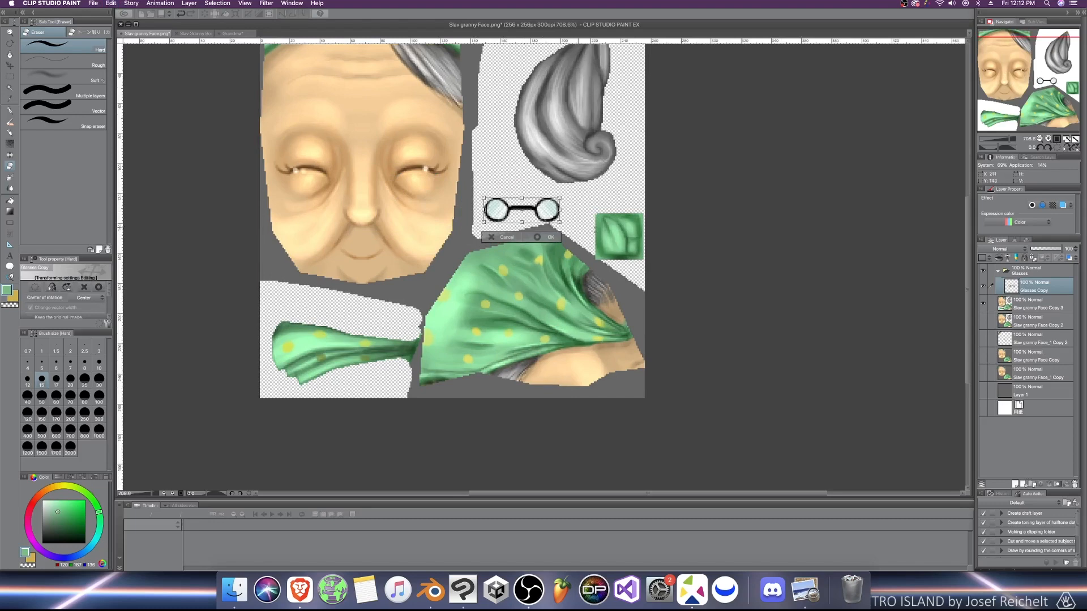
middle_drag(577, 228, 611, 278)
scroll(613, 275, up, 1)
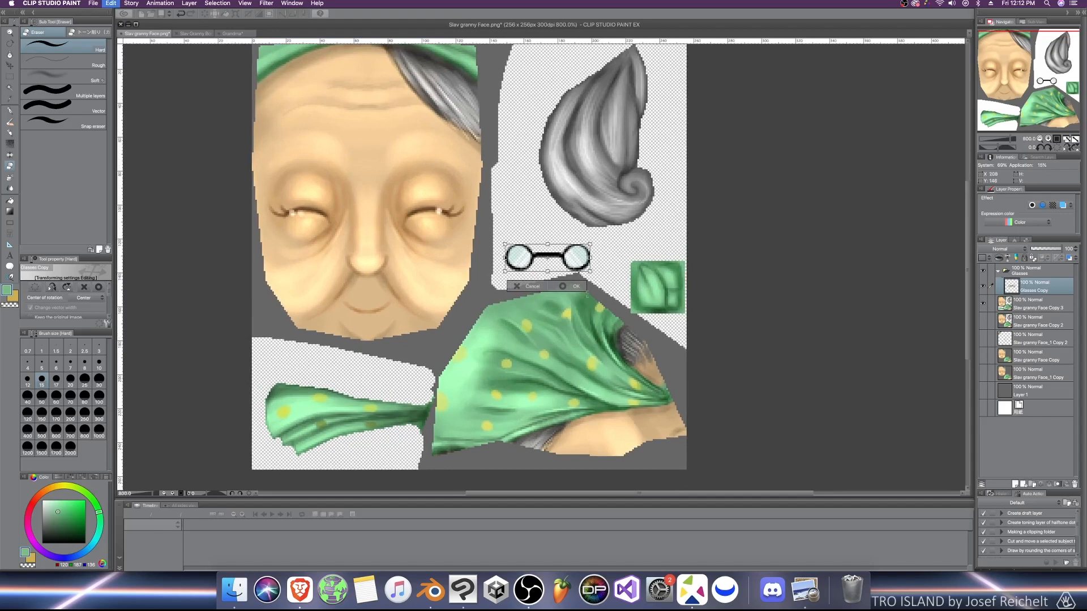
key(super+z)
key(super+z)
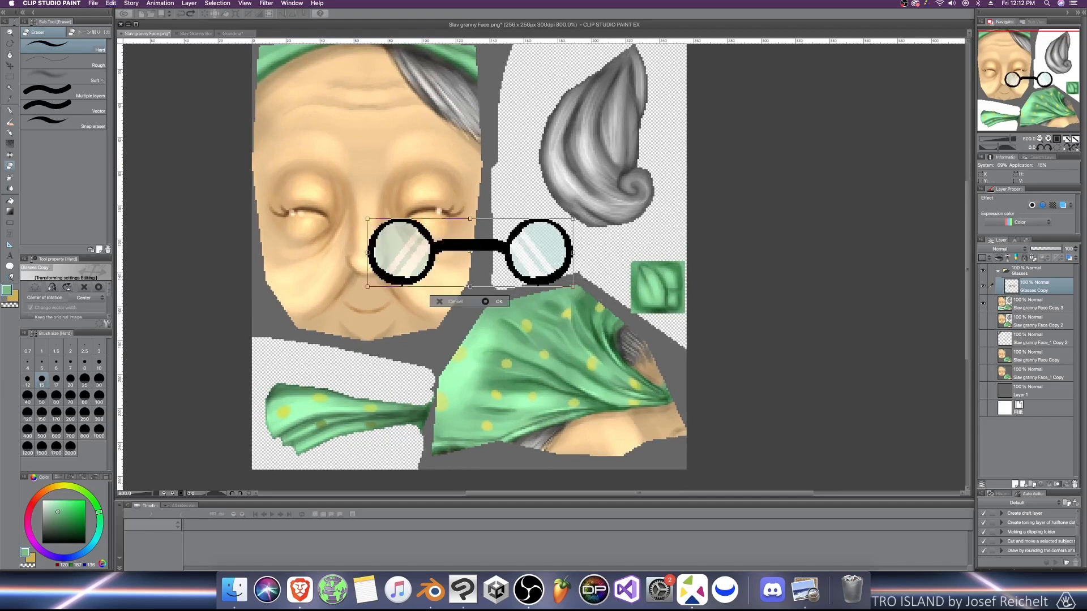
key(Return)
click(111, 3)
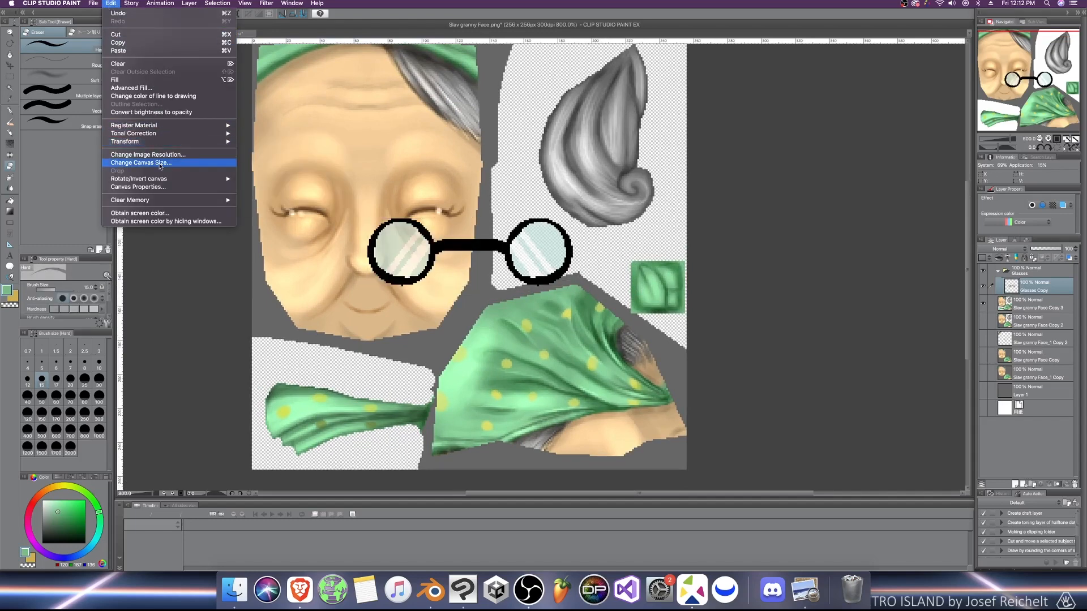
click(572, 187)
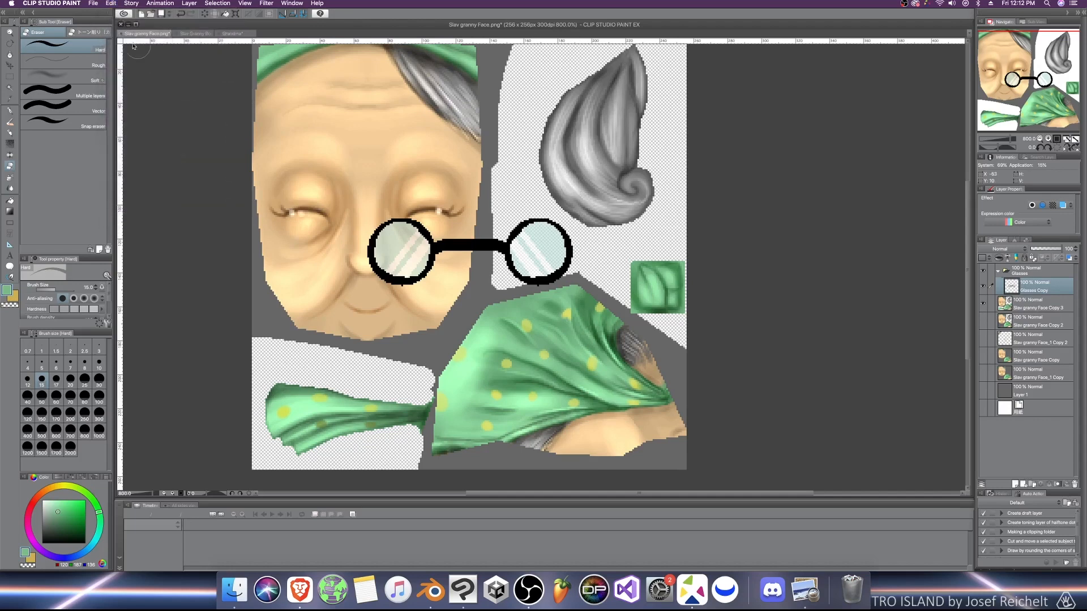
click(111, 4)
mouse_move(142, 142)
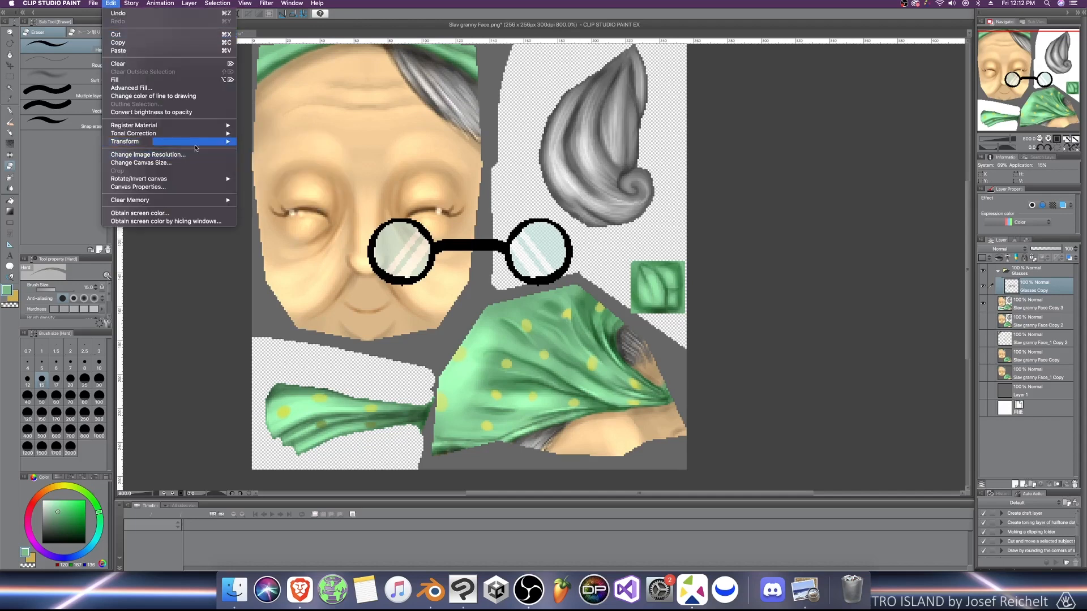
mouse_move(188, 179)
click(276, 179)
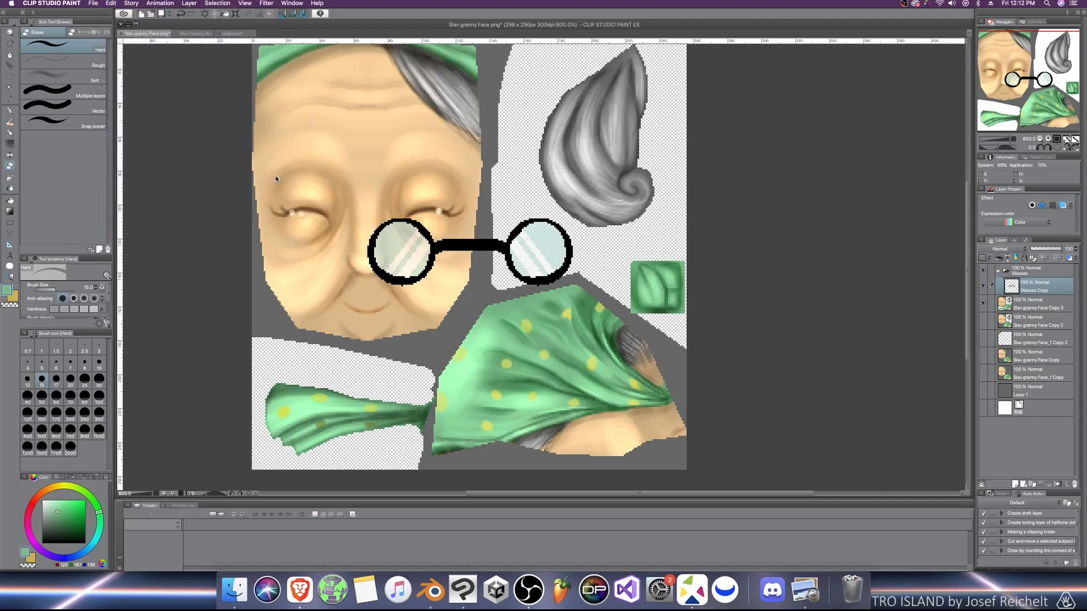
key(super+z)
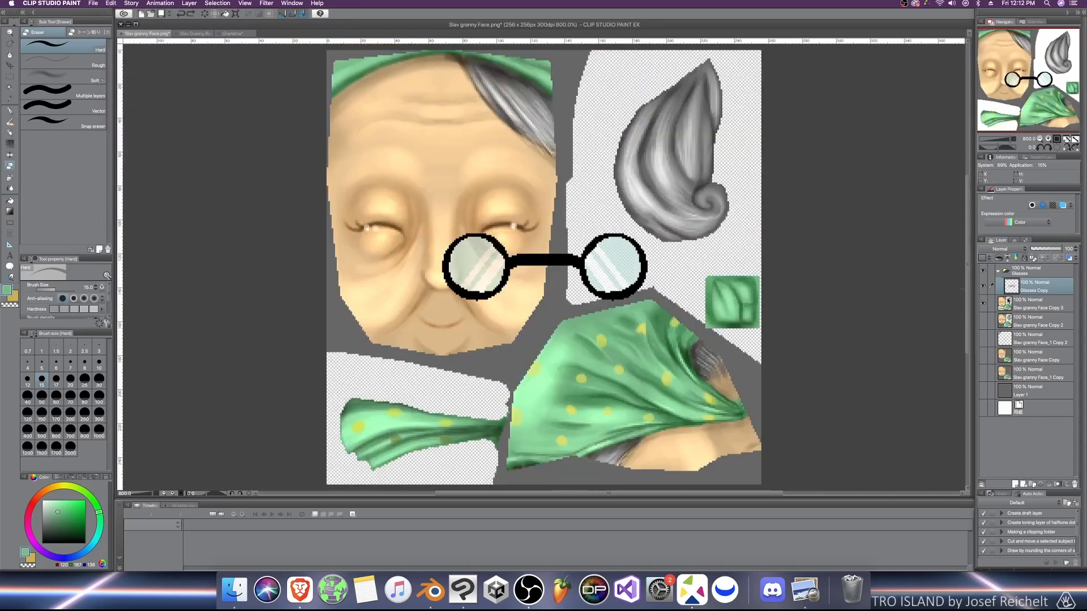
Step: Bring back the upright copy of the glasses and scale it down beside the edge of the face
key(super+z)
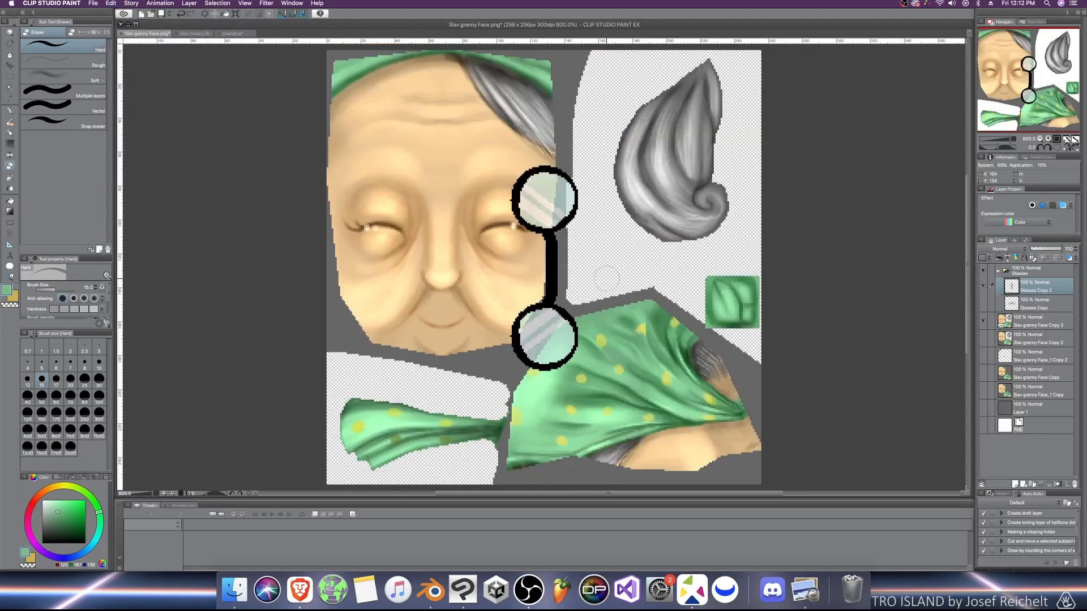
key(super+t)
drag(576, 370, 594, 280)
key(super+z)
key(super+z)
key(super+z)
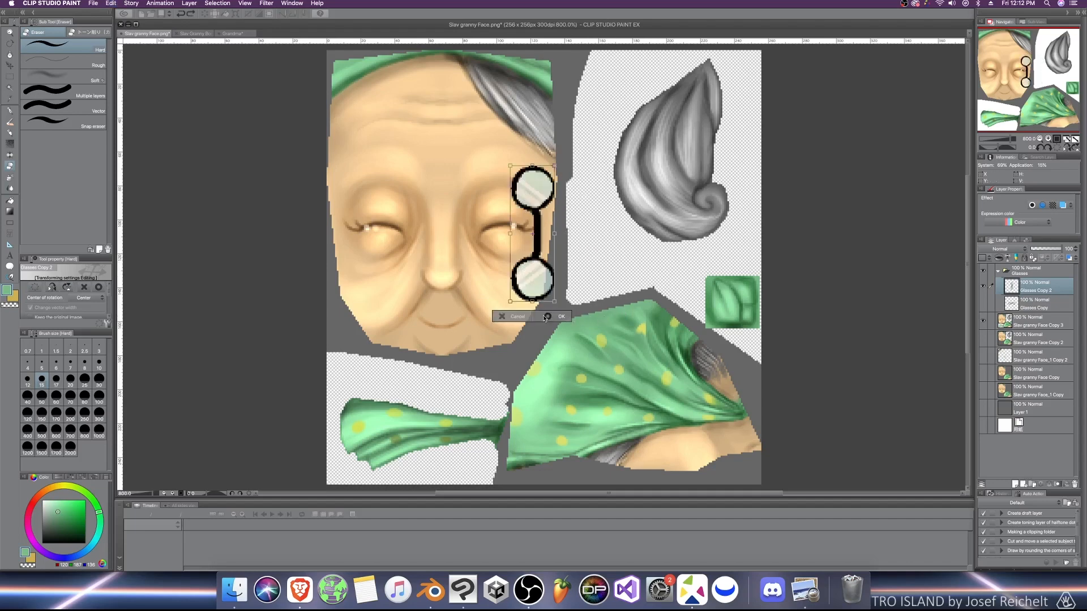
click(545, 317)
Step: Erase the upper lens of the upright glasses and move the remaining lens into the empty area below the hair curl
mouse_move(535, 229)
mouse_down()
mouse_move(529, 178)
mouse_move(543, 186)
mouse_up()
key(k)
mouse_move(542, 277)
mouse_down()
mouse_move(604, 267)
mouse_move(594, 337)
mouse_move(609, 189)
mouse_move(609, 226)
mouse_move(594, 250)
mouse_up()
scroll(593, 251, down, 2)
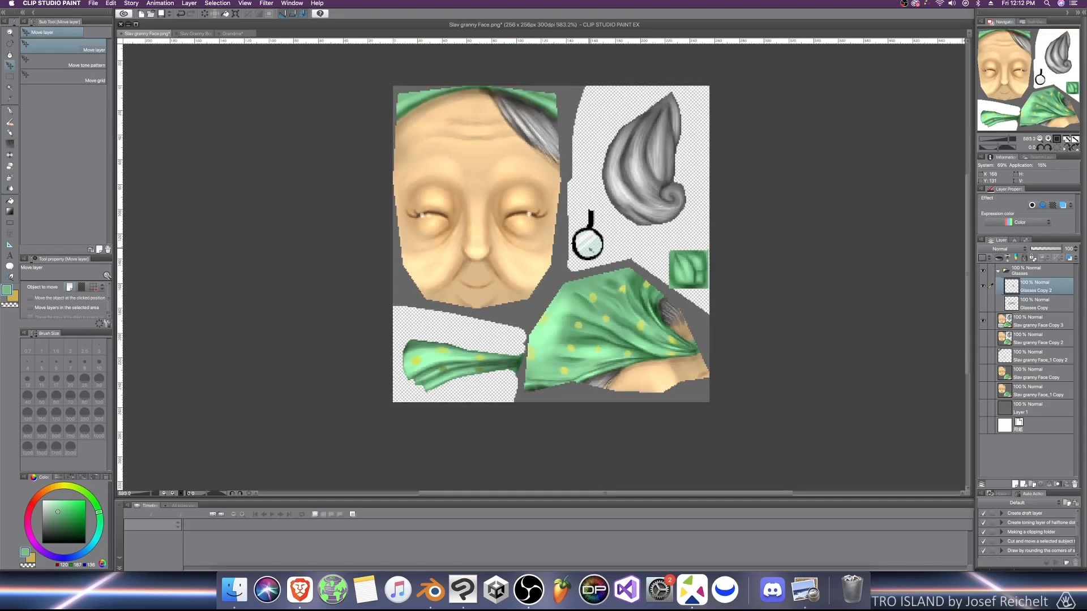
Step: Save the texture as a PNG, replacing the existing Slav granny Face.png in the Textures folder
key(super+shift+s)
click(800, 372)
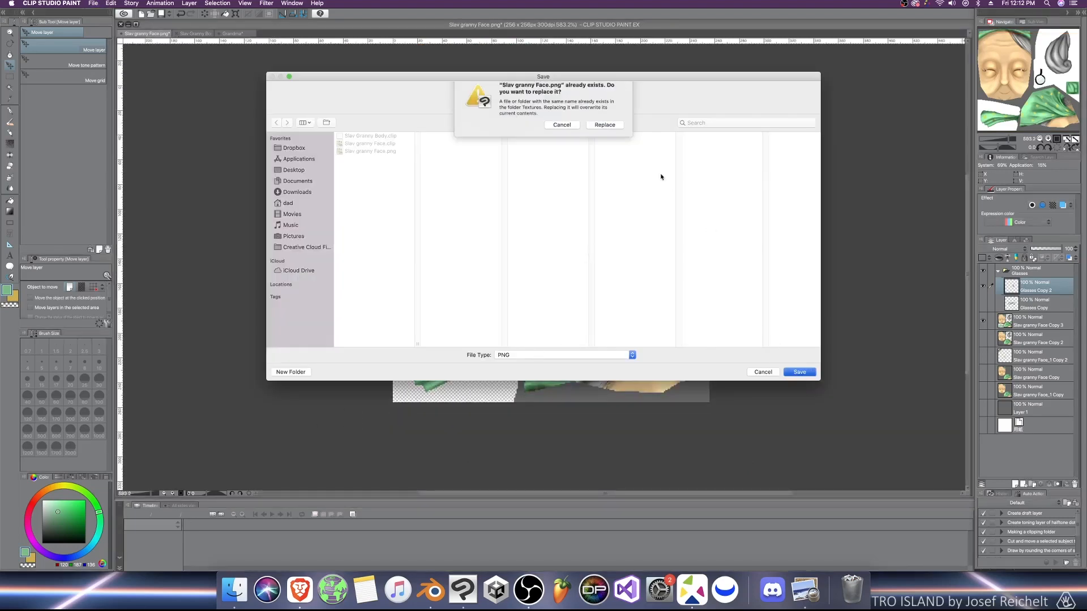
click(614, 127)
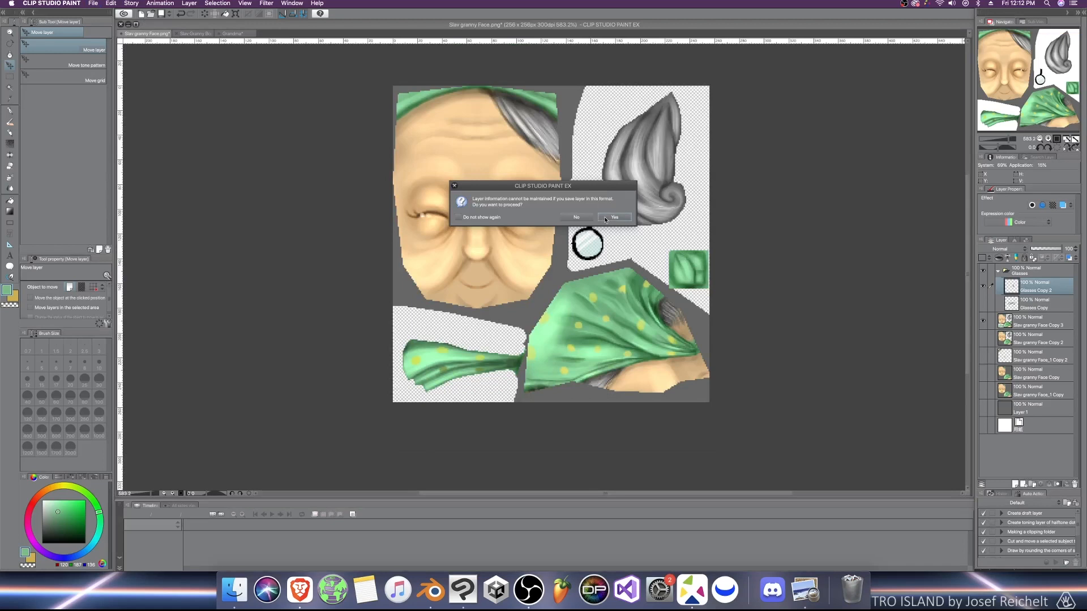
click(606, 219)
Step: Save a layered copy as Slav granny Face in CLIP STUDIO FORMAT, replacing the existing file
key(super+shift+s)
click(526, 355)
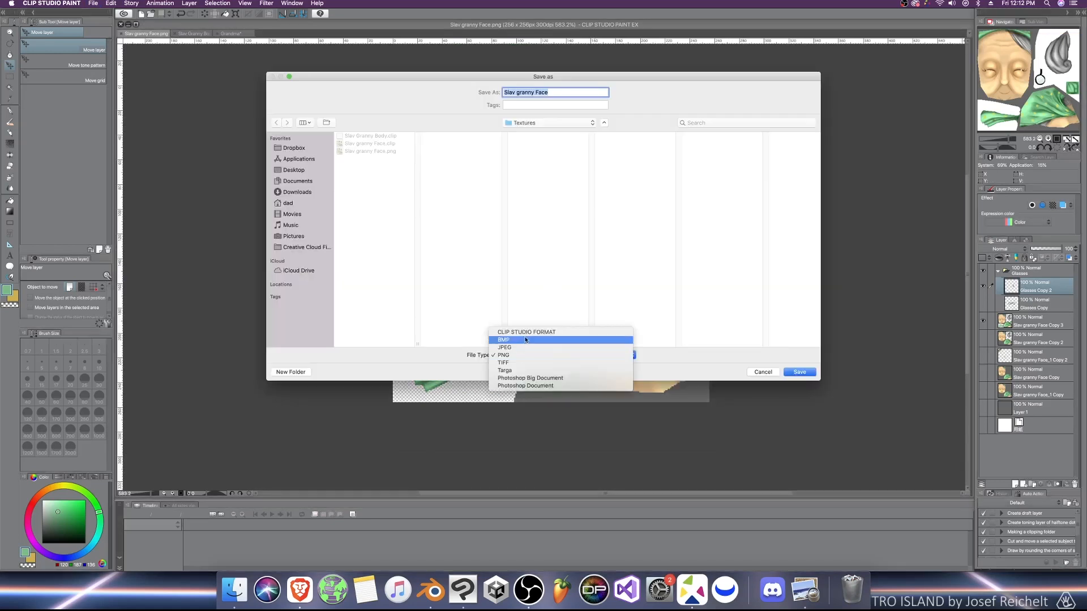
click(527, 331)
click(799, 372)
click(615, 135)
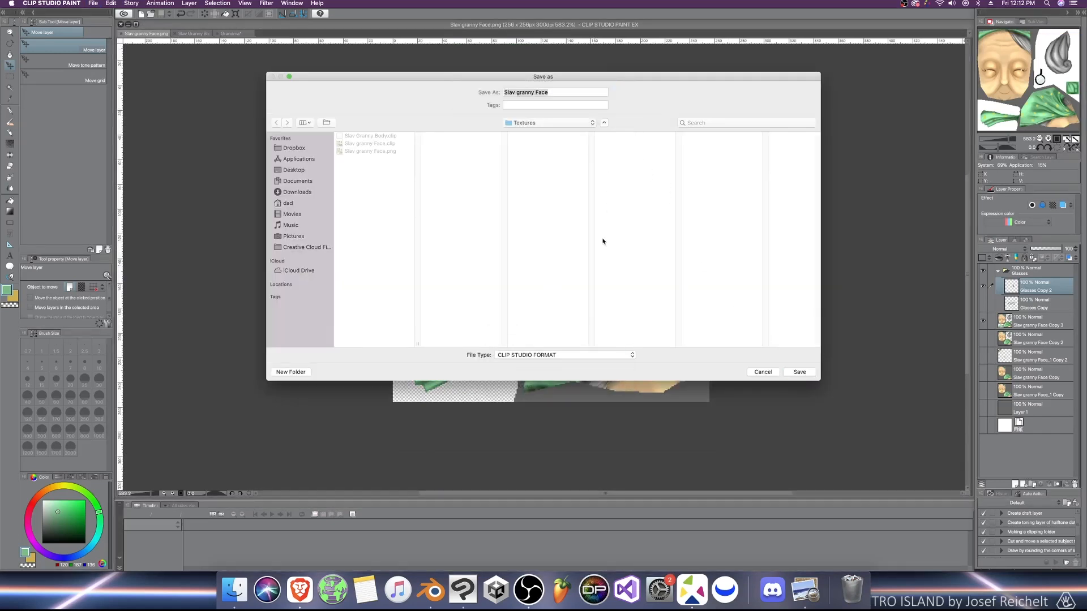
Step: Switch to Blender's Modeling workspace and bring the scarf knot back to Object Mode with the whole scene shown
click(431, 589)
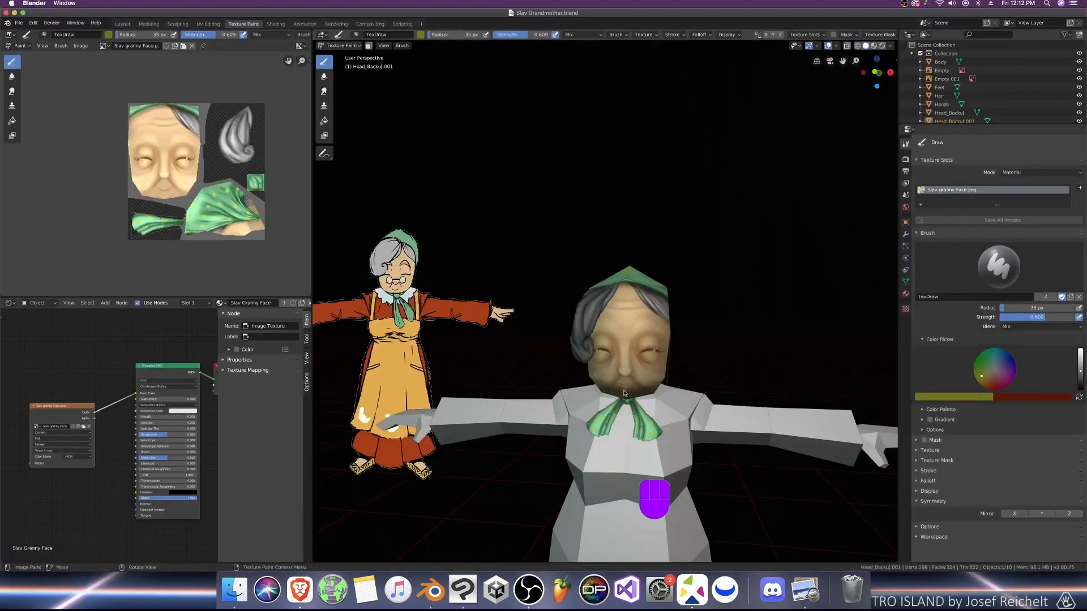
click(149, 23)
key(KP_Divide)
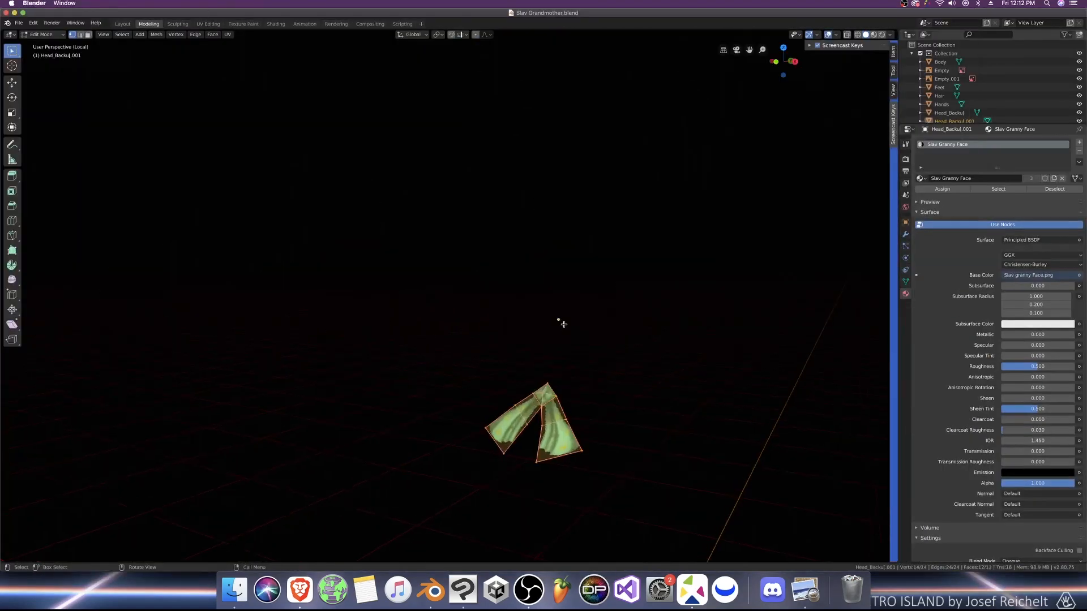
key(KP_1)
key(KP_Divide)
key(Tab)
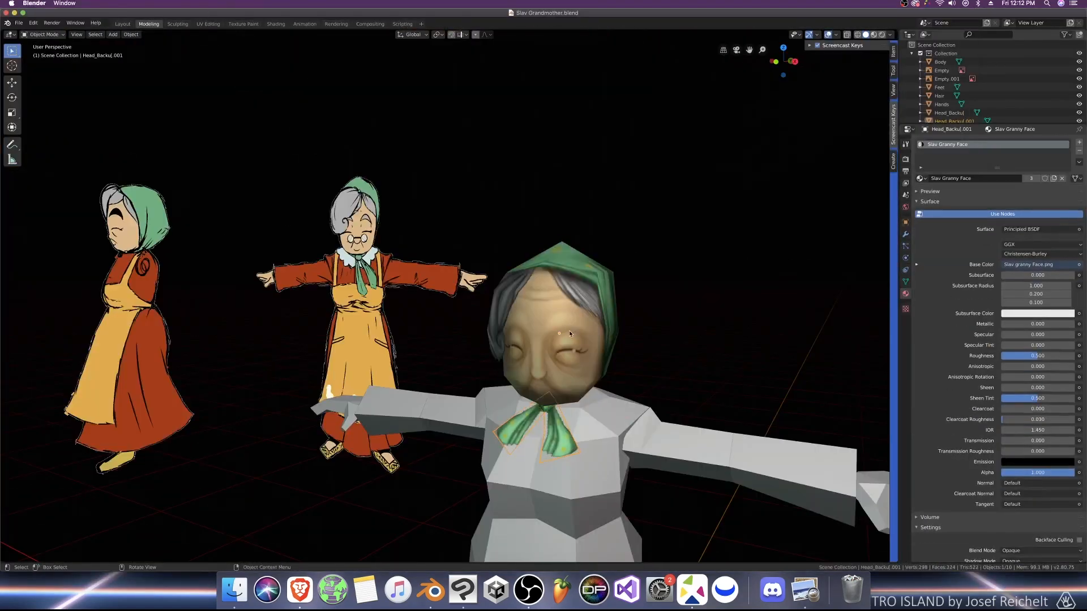
Step: Select the granny's head, switch to the front view and save the Blender file
click(568, 330)
key(KP_1)
key(ctrl+s)
Step: Duplicate the two eye-level faces at the front of the head and move the copy forward along Y
key(Tab)
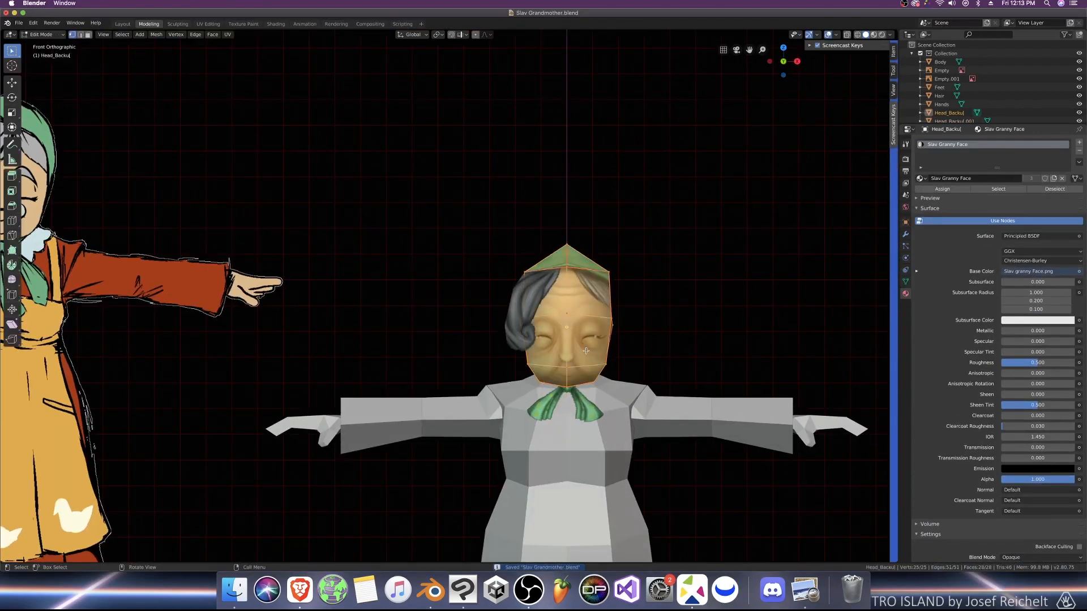
scroll(574, 325, up, 2)
key(3)
click(595, 321)
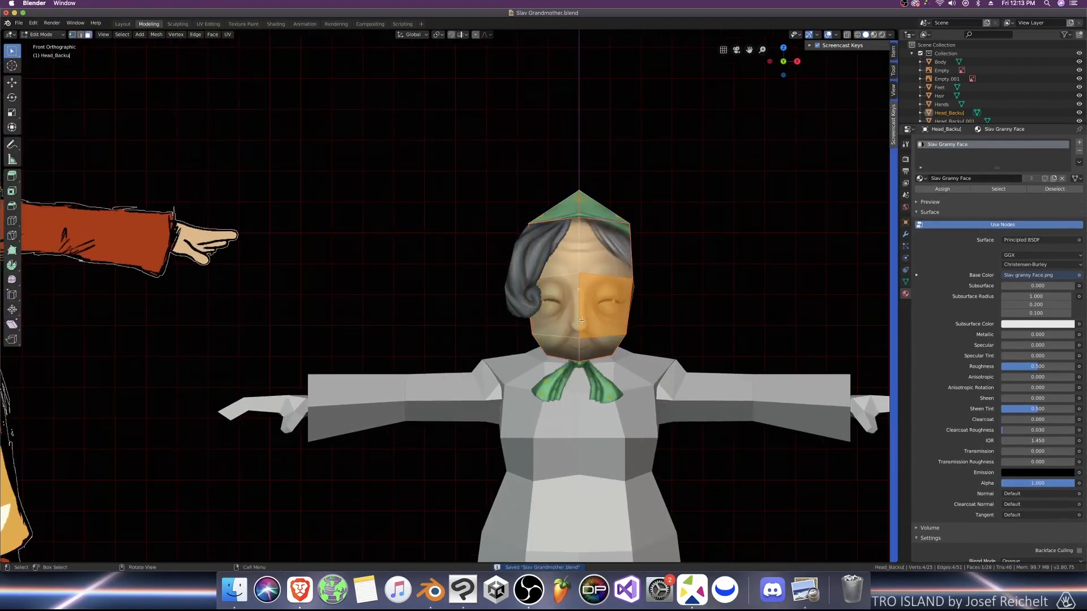
shift+click(566, 321)
middle_drag(566, 323, 536, 361)
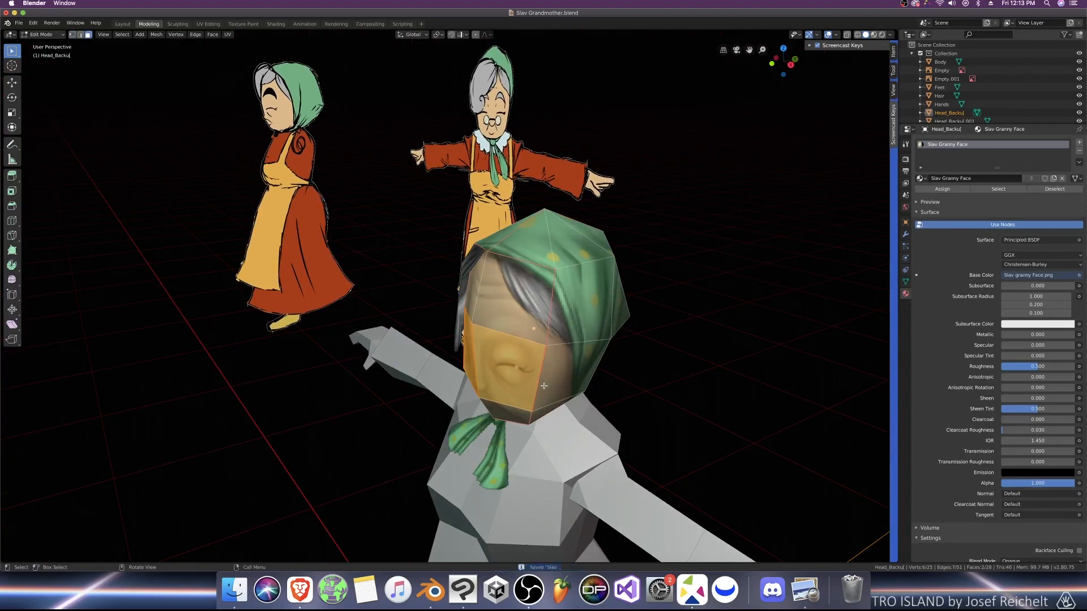
key(shift+d)
right_click(543, 386)
key(g)
key(y)
click(524, 381)
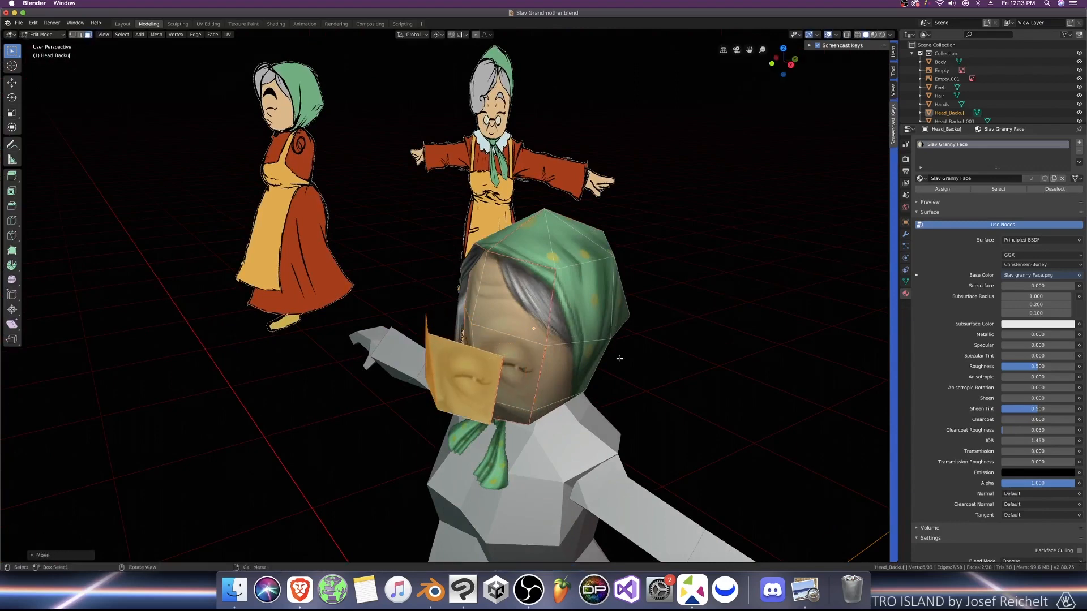
Step: Unwrap the duplicated faces from the front view in the UV Editing workspace
key(KP_1)
click(208, 23)
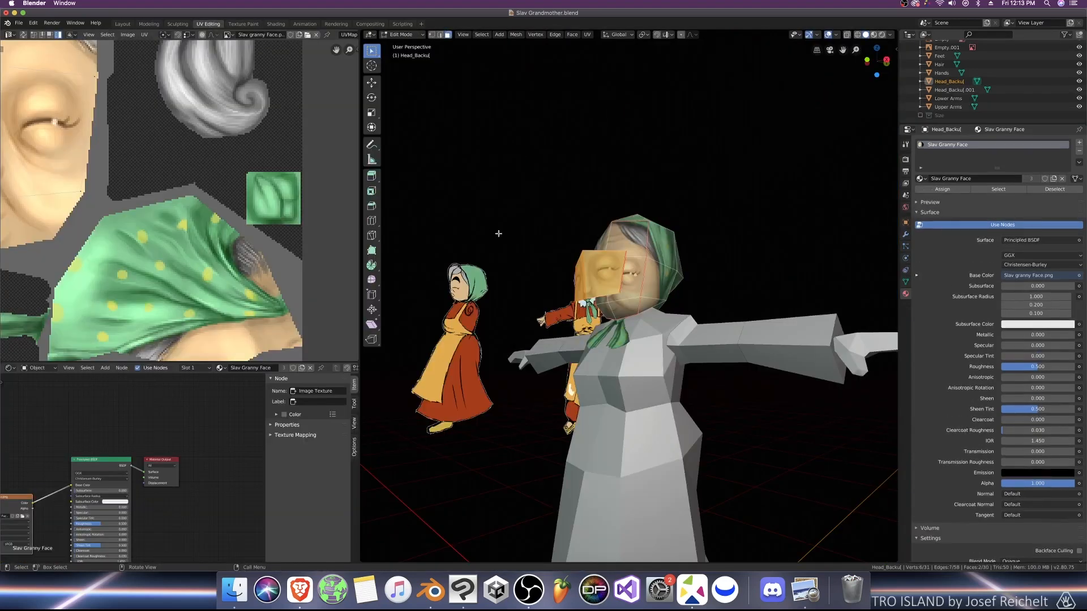
scroll(579, 303, down, 3)
key(u)
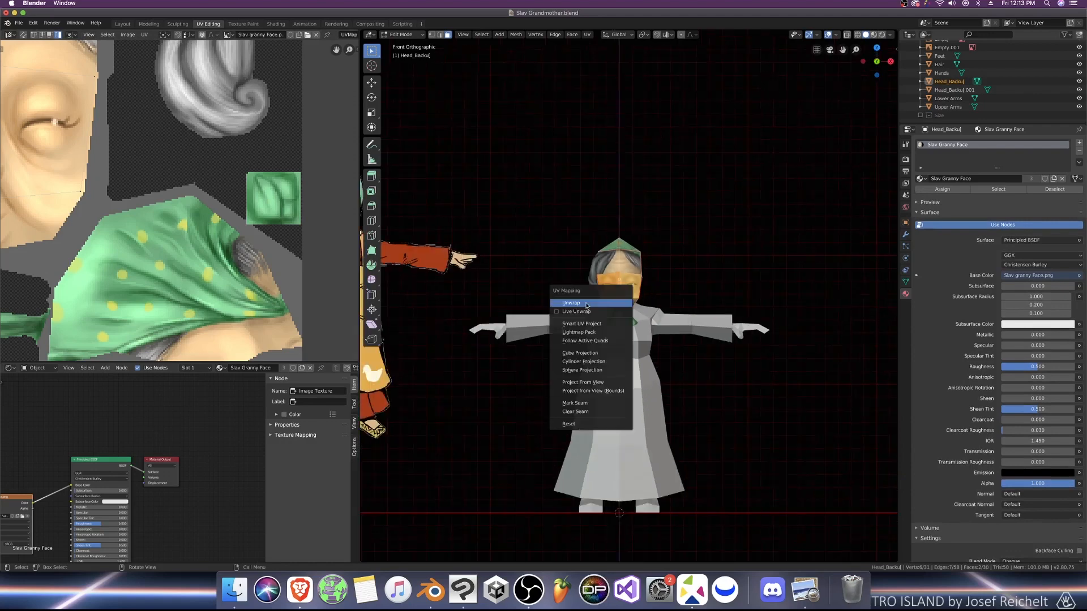
click(582, 304)
Step: Move all UVs of the duplicated faces up and to the right, partly outside the texture image
scroll(194, 247, down, 5)
middle_drag(194, 248, 232, 256)
key(a)
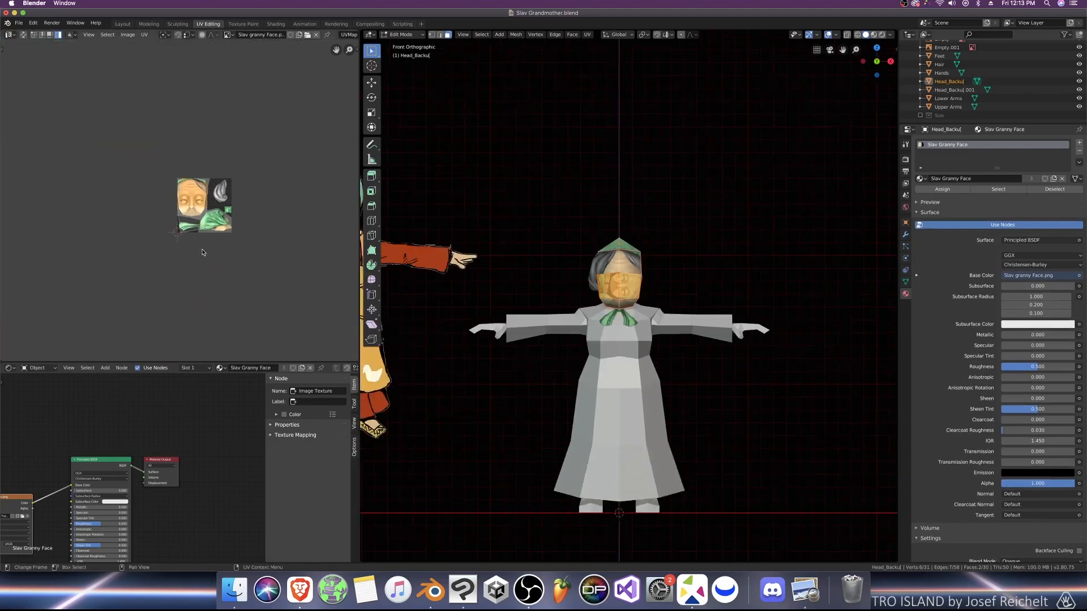
key(g)
click(240, 221)
Step: Load the updated Slav granny Face.png into the material's Image Texture node
middle_drag(47, 482, 126, 457)
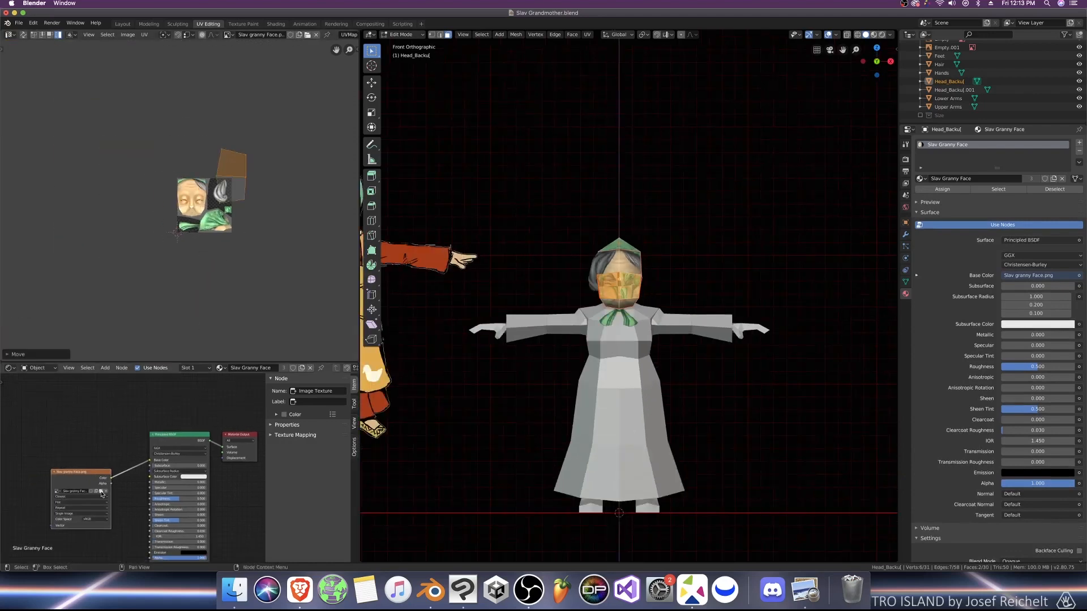
click(102, 491)
double_click(148, 79)
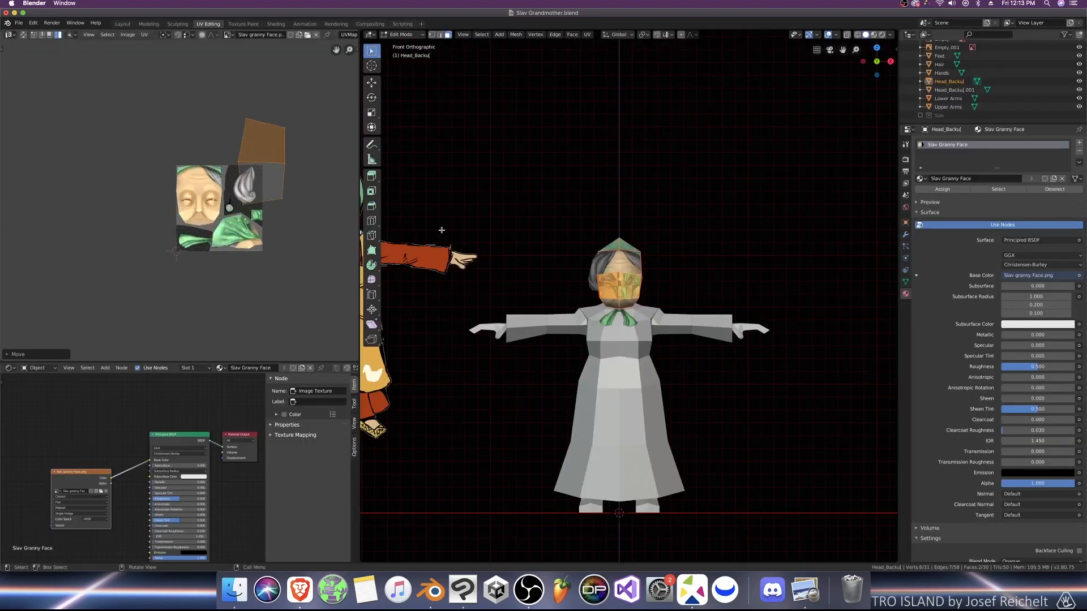
Step: Separate the duplicated faces from the head into their own object and select that object
scroll(649, 295, up, 1)
key(Tab)
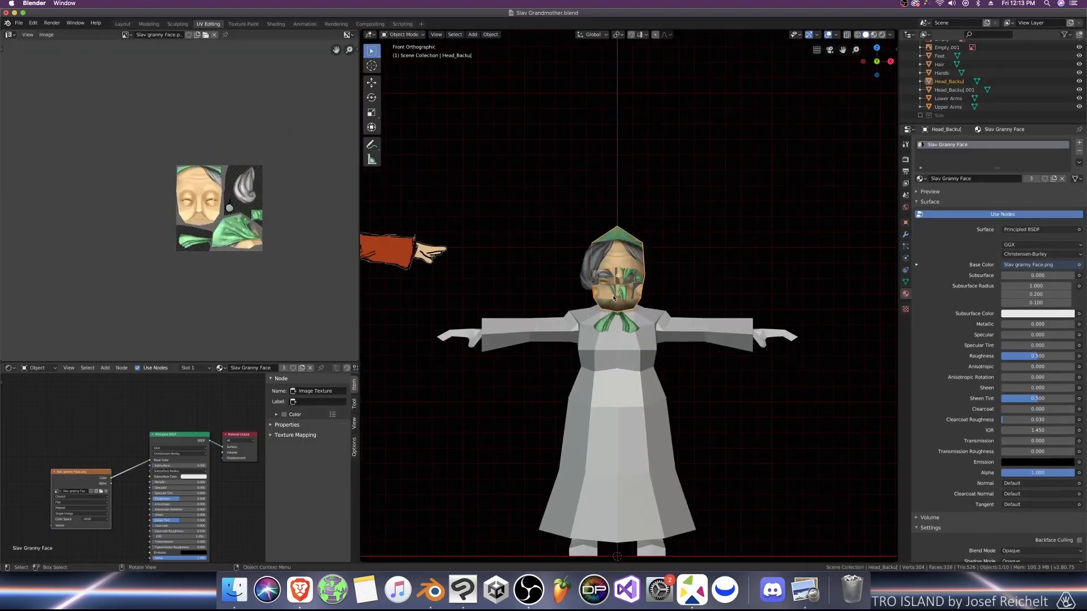
key(Tab)
key(p)
click(608, 294)
key(Tab)
click(609, 294)
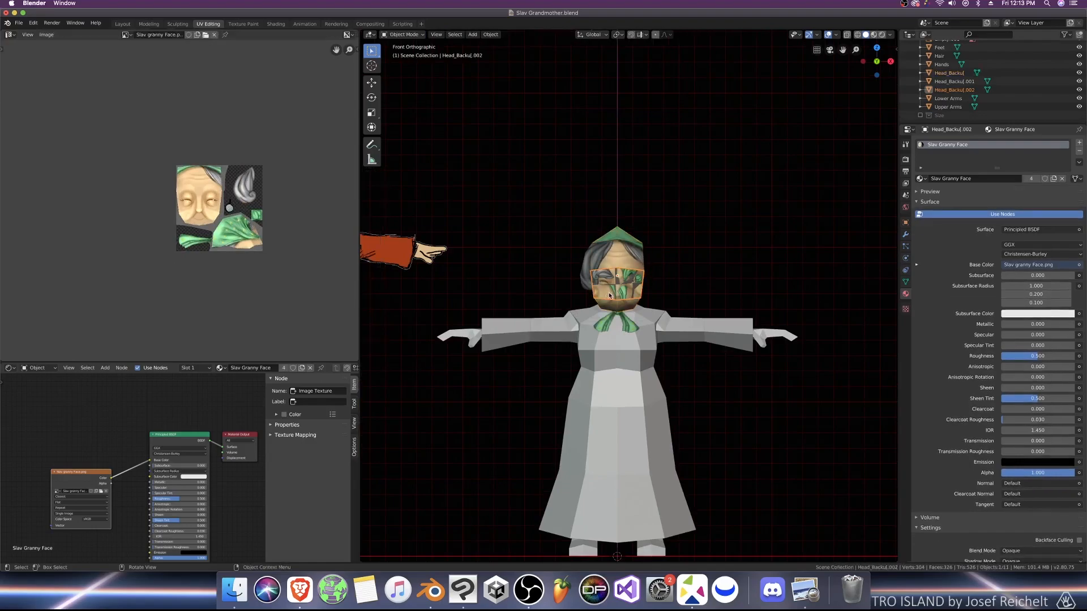
Step: Set the separated glasses piece's origin to its geometry
click(490, 35)
mouse_move(504, 51)
click(596, 60)
Step: Delete the face on the viewer's left half of the separated glasses piece
key(Tab)
key(u)
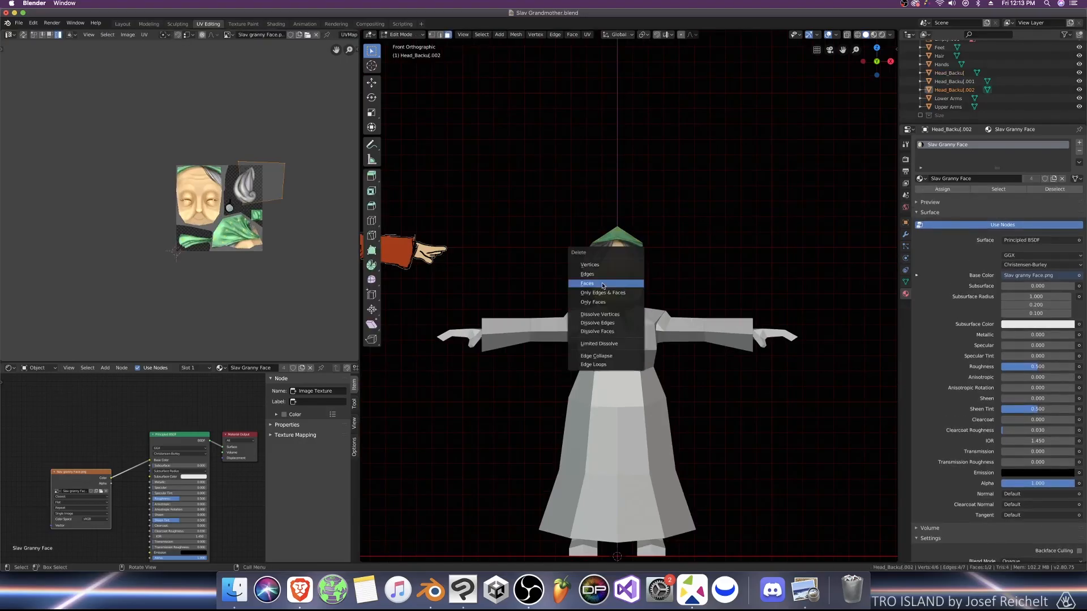
click(600, 284)
Step: Add a Mirror modifier on the X axis to the remaining half of the glasses piece
click(906, 235)
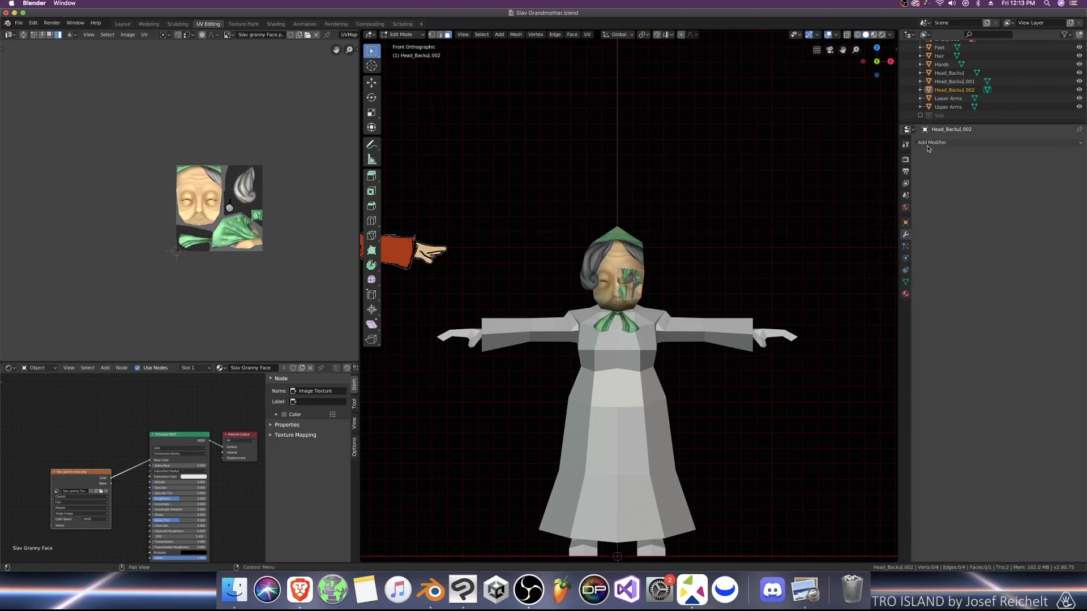
click(962, 143)
click(903, 227)
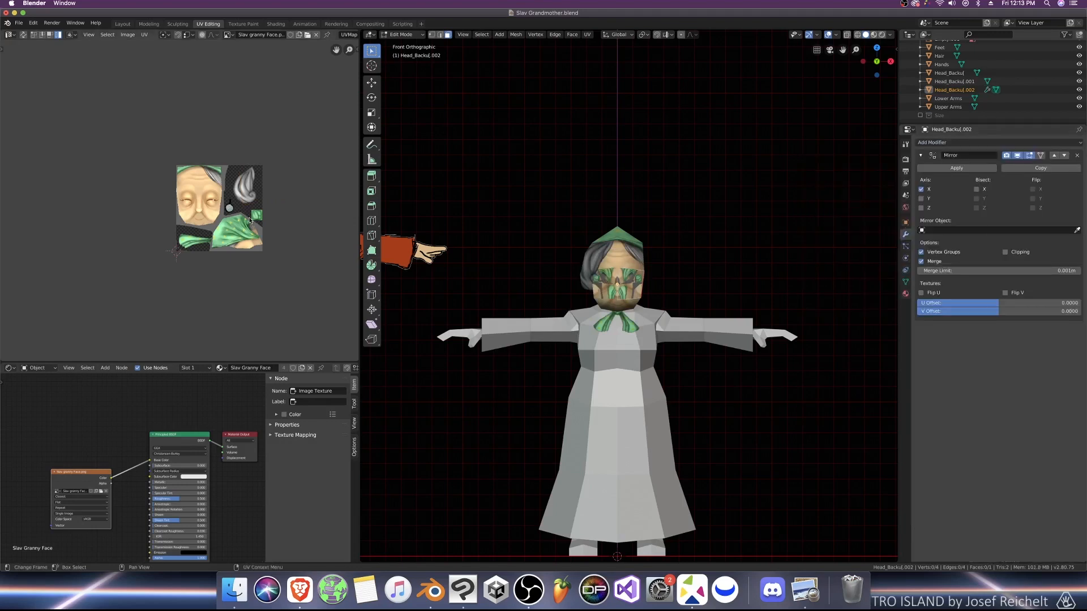
Step: Select the glasses piece's upper centre vertex and show its local transform coordinates
click(605, 295)
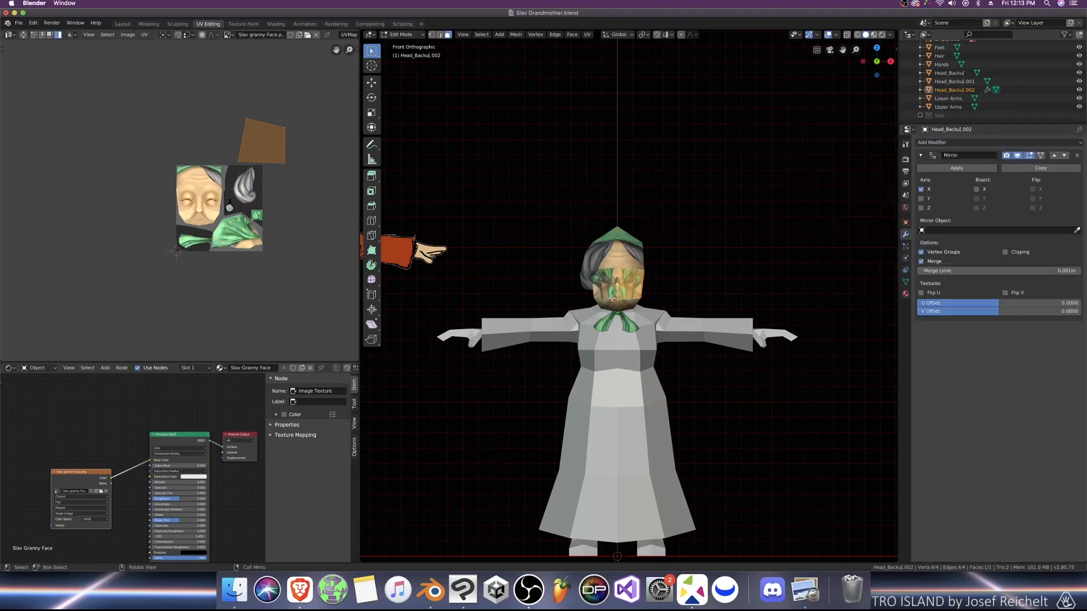
scroll(628, 296, up, 2)
key(1)
click(612, 260)
key(n)
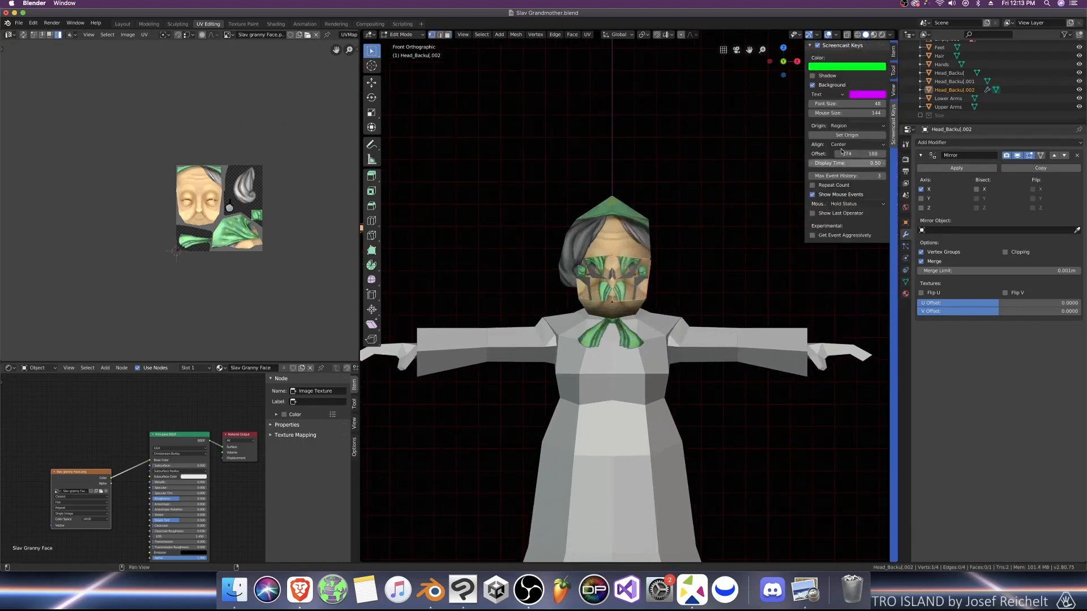
click(893, 52)
click(848, 83)
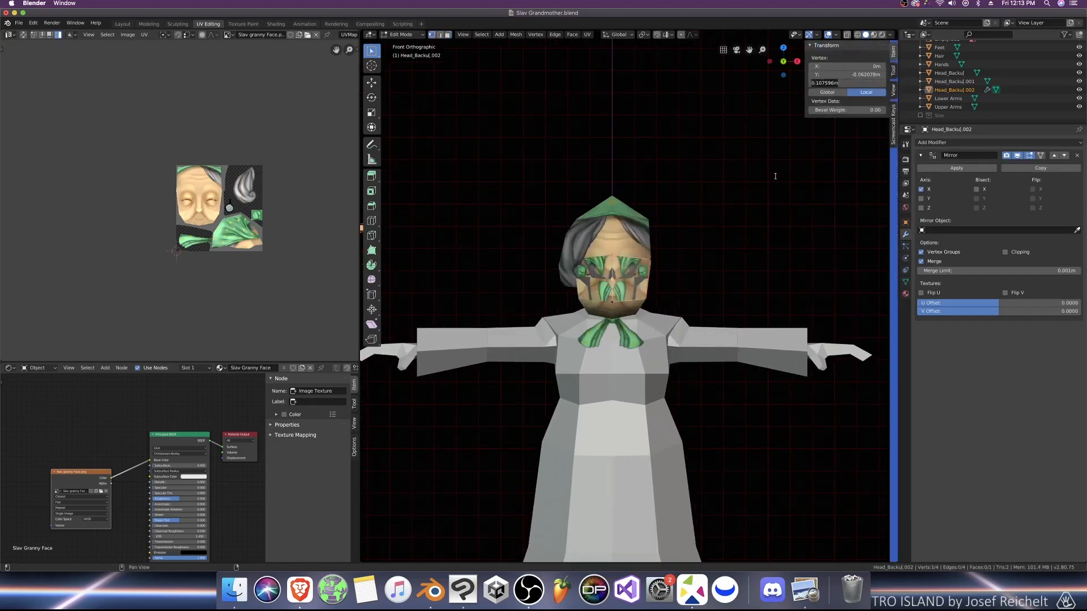
click(746, 187)
Step: Turn the Screencast Keys overlay back on and return to the selected vertex's coordinates
click(894, 122)
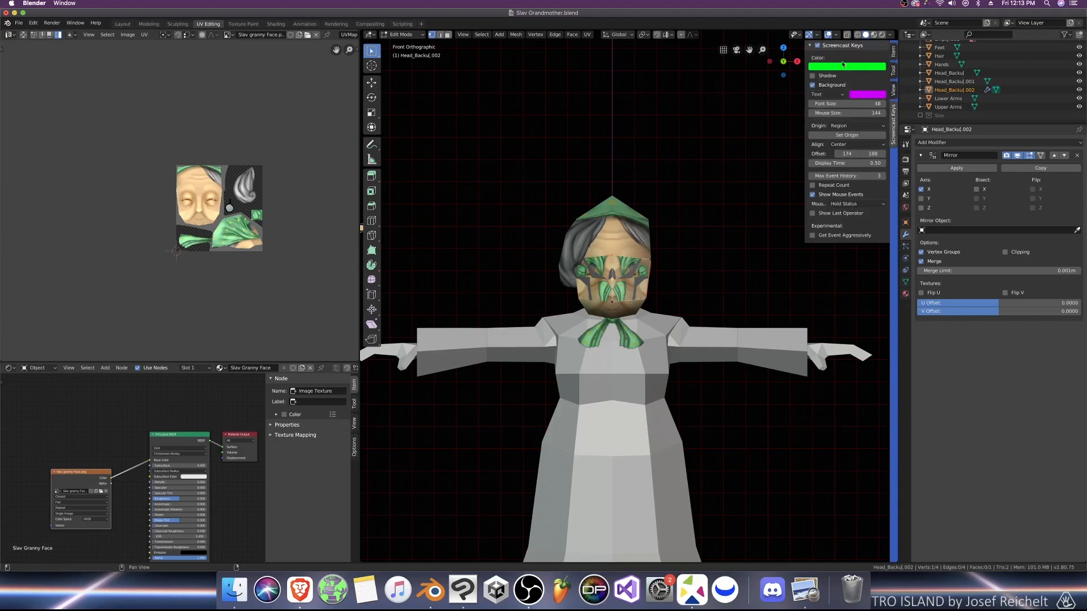
click(818, 45)
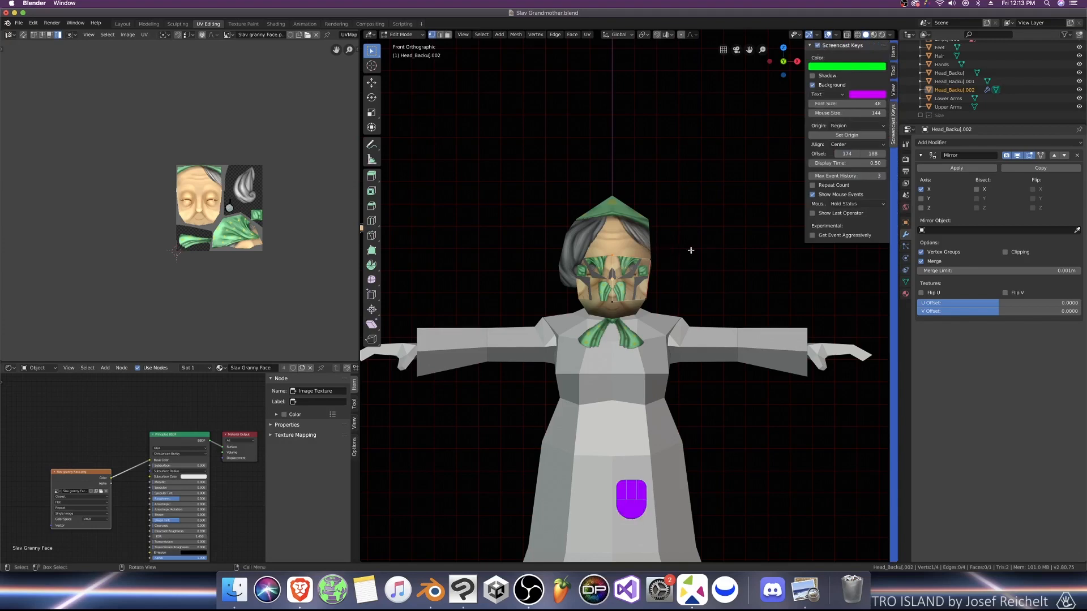
click(889, 57)
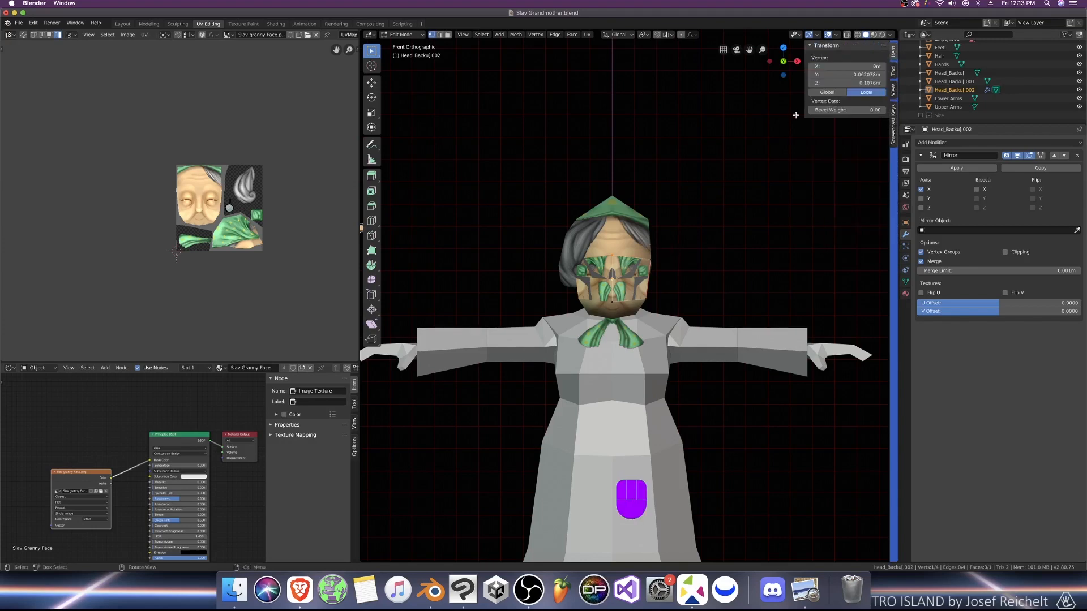
Step: Give the glasses piece's upper outer vertex the upper centre vertex's Z value, 0.1076 m
click(839, 84)
click(652, 257)
mouse_move(847, 83)
mouse_down()
mouse_move(858, 83)
mouse_move(840, 83)
mouse_up()
Step: Square off the half glasses piece by aligning its lower outer vertex with the neighbouring corners at X 0.1733 m, and save the file
click(647, 299)
drag(594, 296, 625, 310)
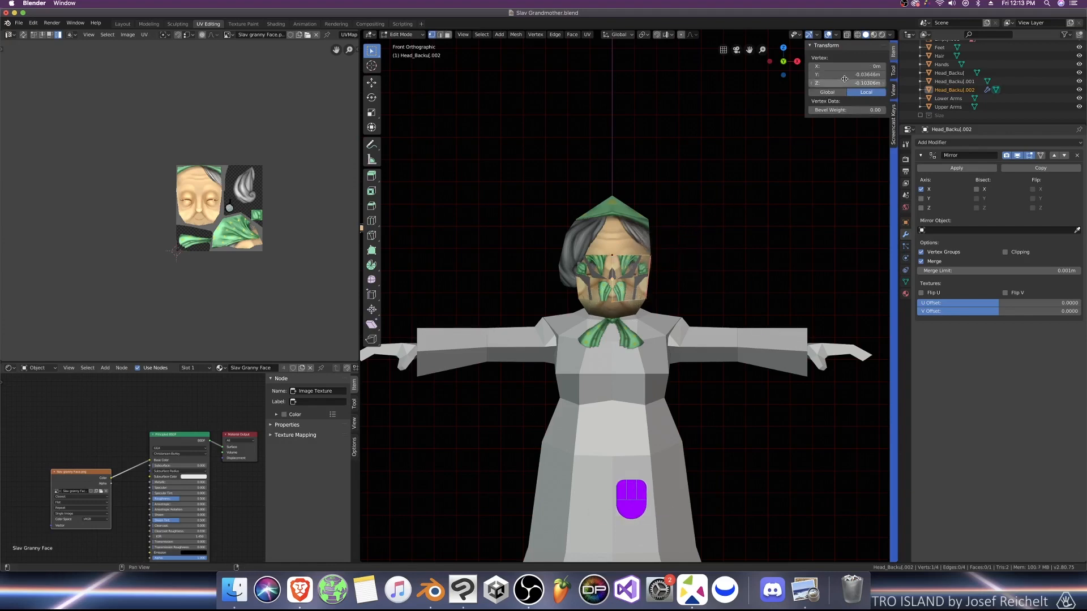
drag(848, 75, 842, 75)
drag(843, 84, 831, 68)
click(670, 253)
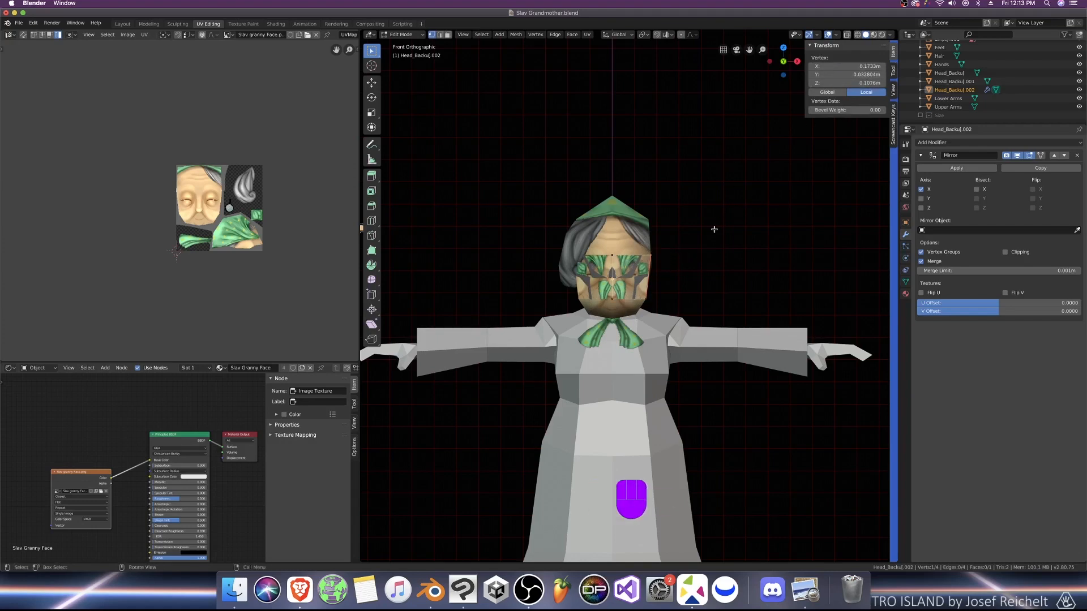
drag(682, 270, 641, 316)
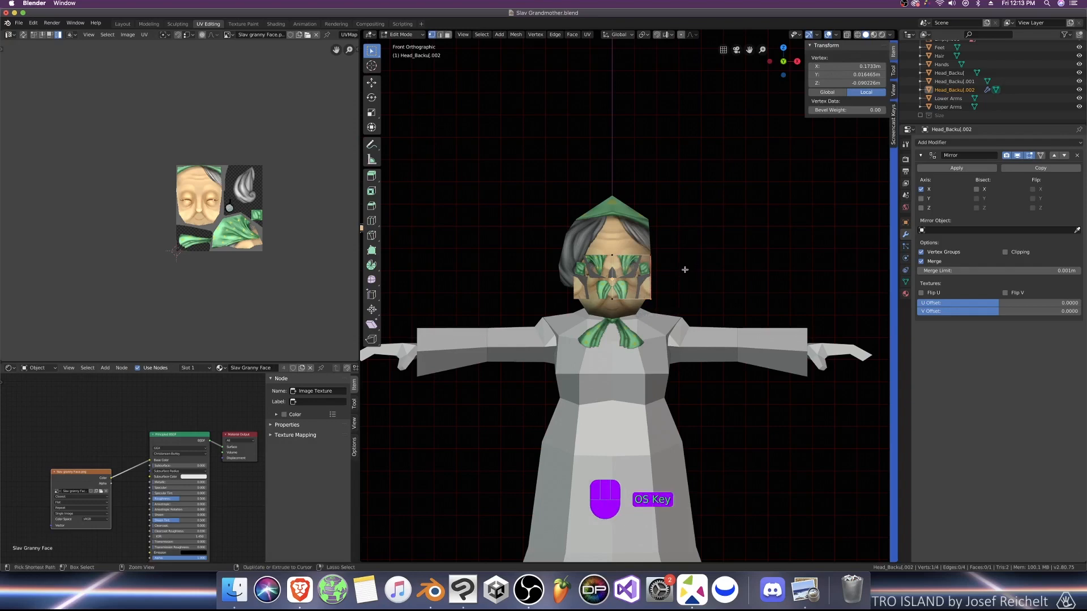
key(super+s)
Step: Unwrap all of the glasses piece with Project From View
key(a)
key(u)
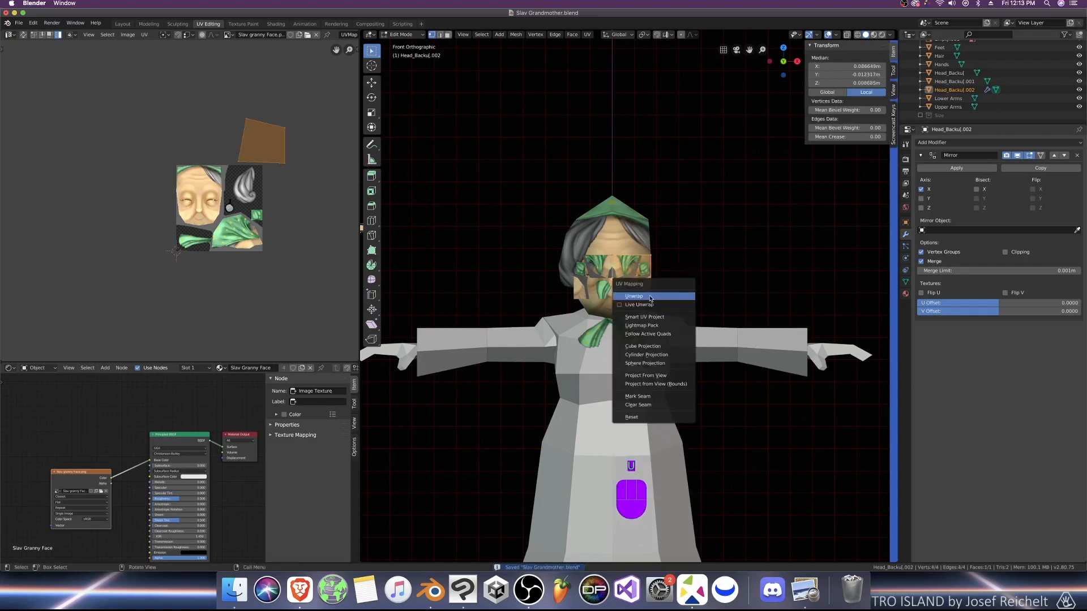
click(645, 375)
scroll(271, 263, up, 5)
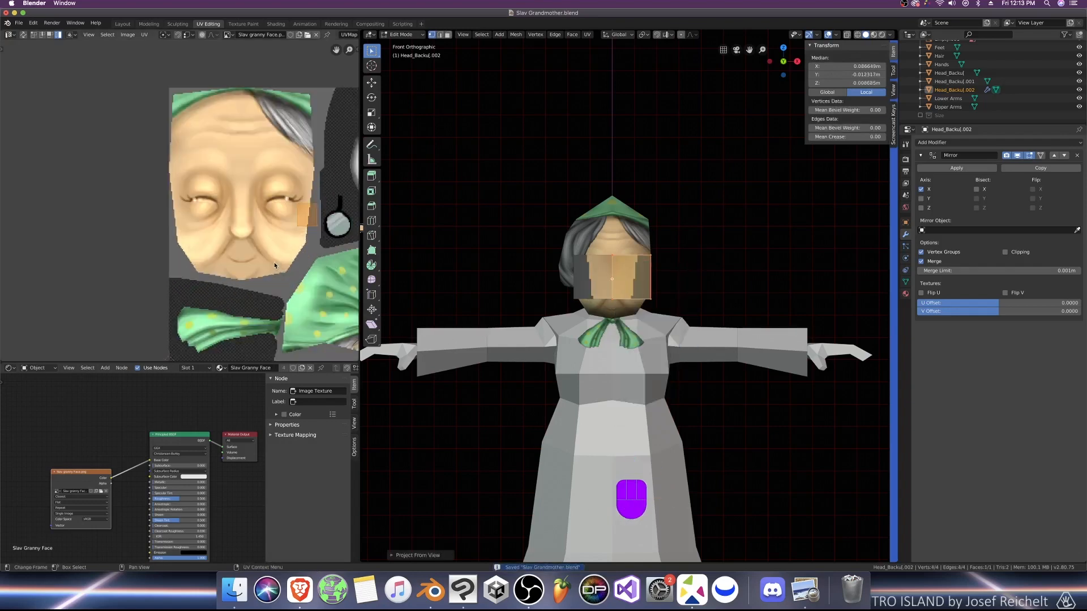
Step: Move and scale the glasses piece's UV island to fit tightly around the painted lens on the texture
key(g)
click(304, 273)
middle_drag(304, 272, 226, 258)
key(a)
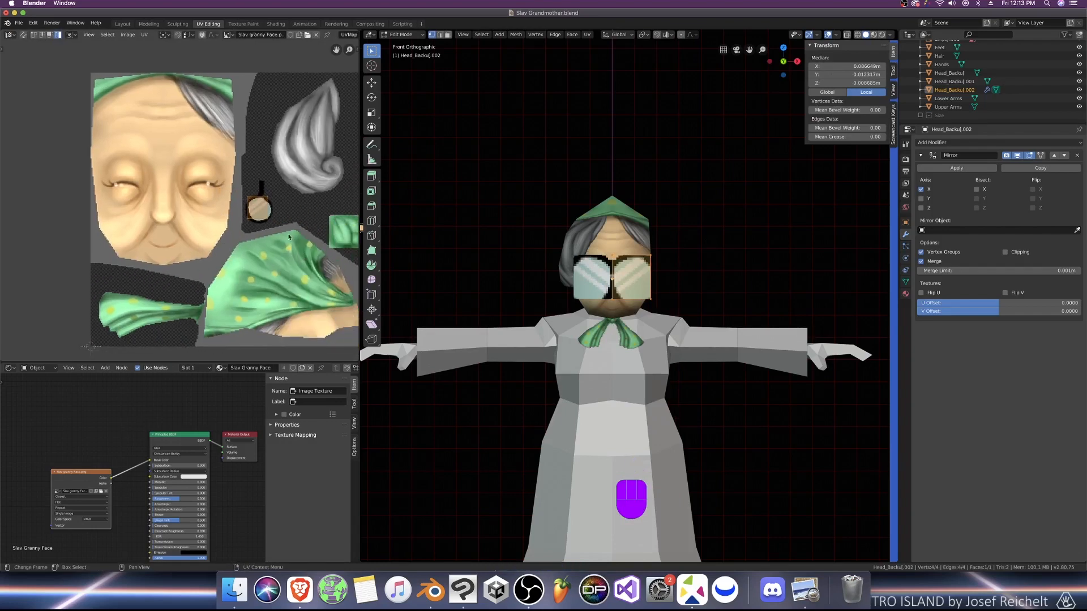
key(s)
click(271, 221)
scroll(270, 220, up, 2)
key(g)
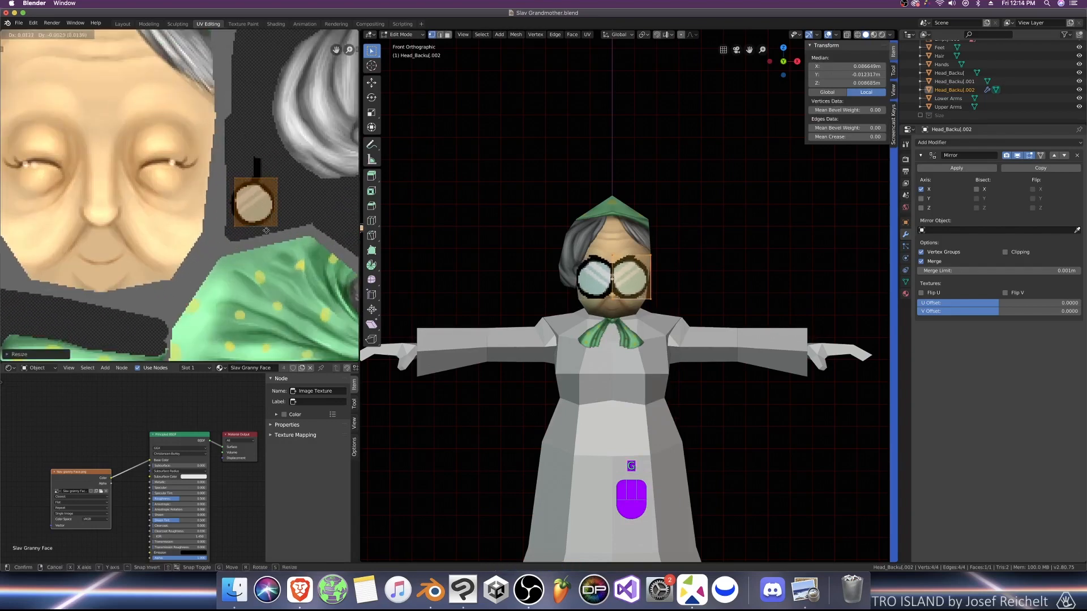
click(264, 231)
Step: Enlarge the UV island slightly around the lens and shift it up to include the start of the painted bridge
scroll(271, 234, up, 2)
middle_drag(312, 242, 235, 230)
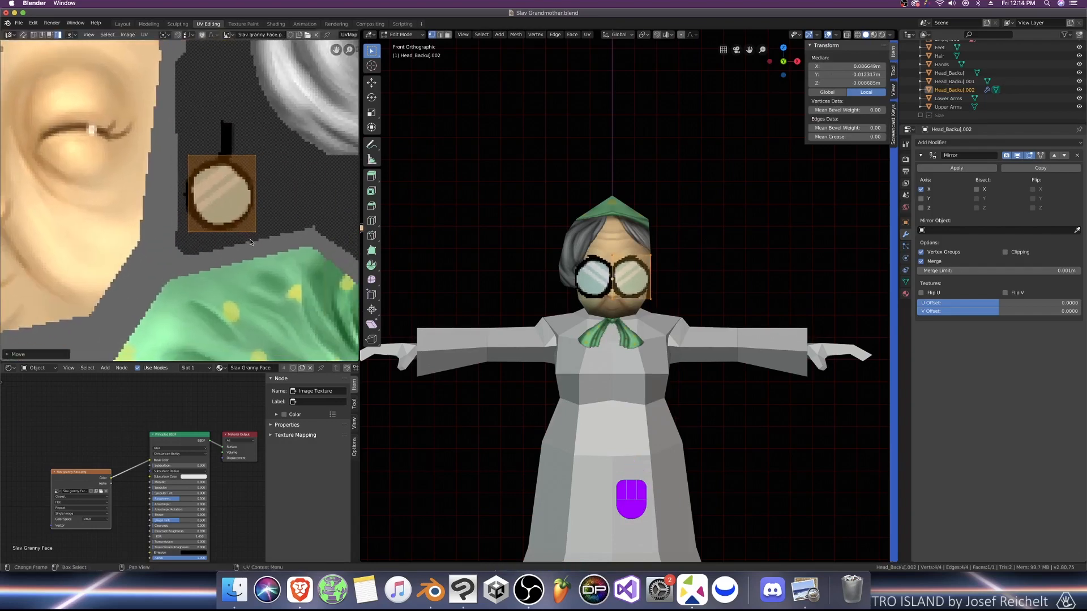
key(s)
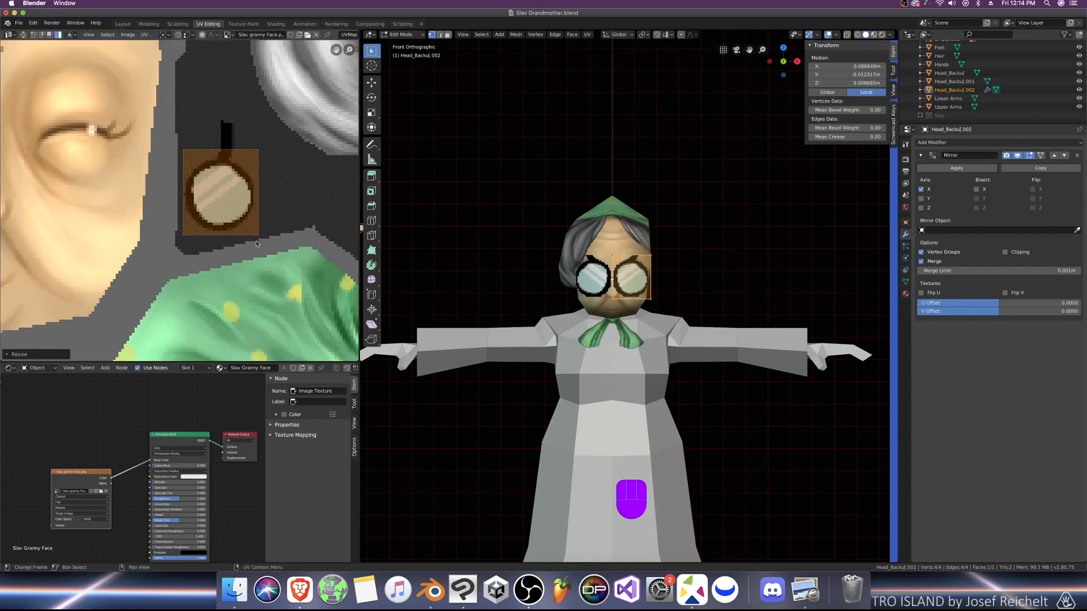
click(256, 240)
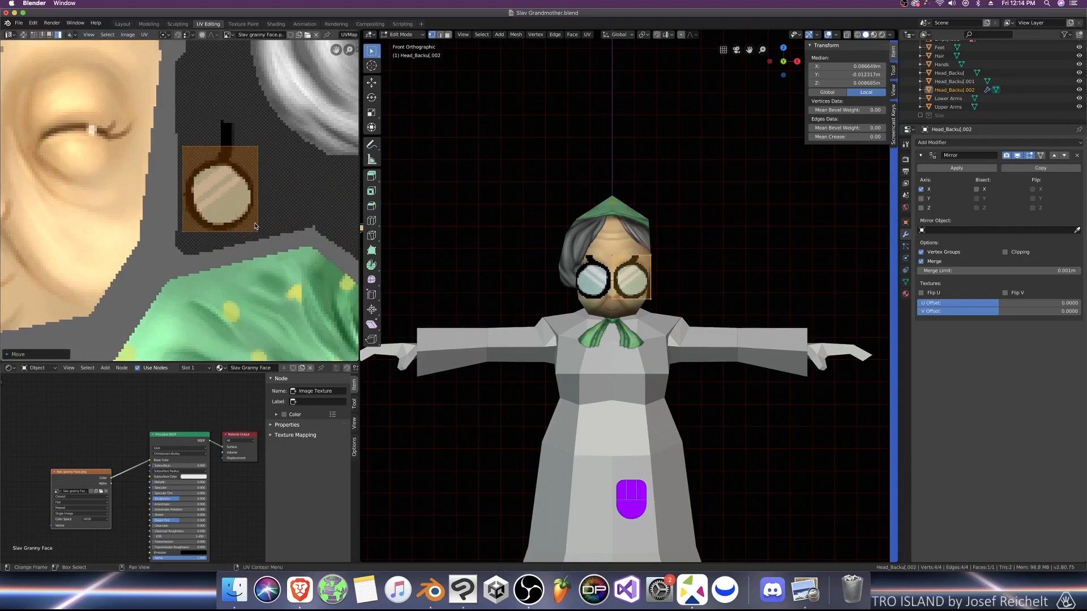
Step: Rotate the half glasses mesh a quarter turn in front view
key(r)
click(644, 282)
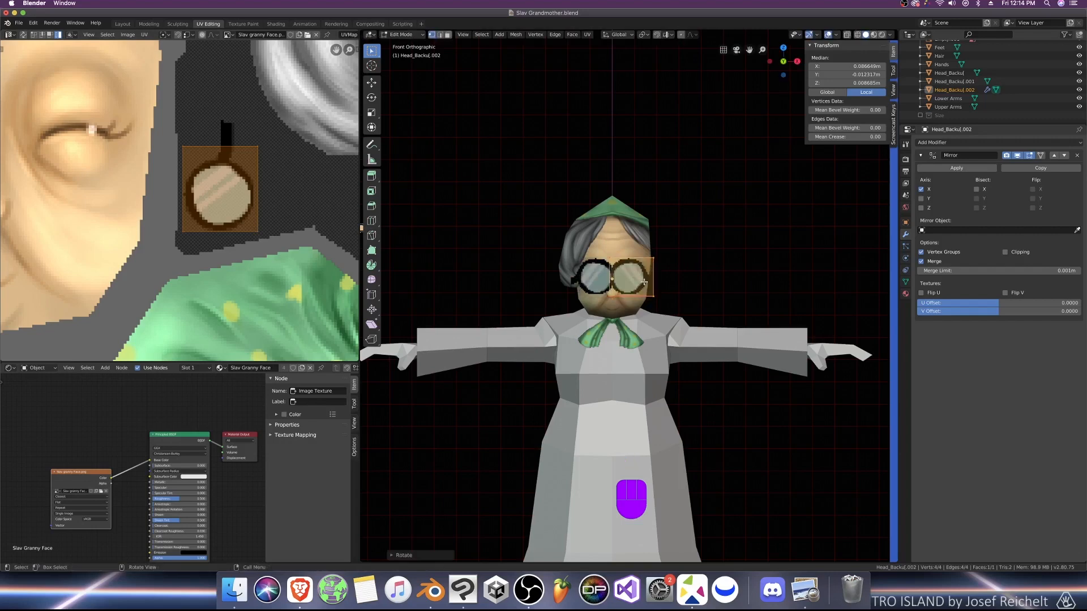
key(r)
click(644, 282)
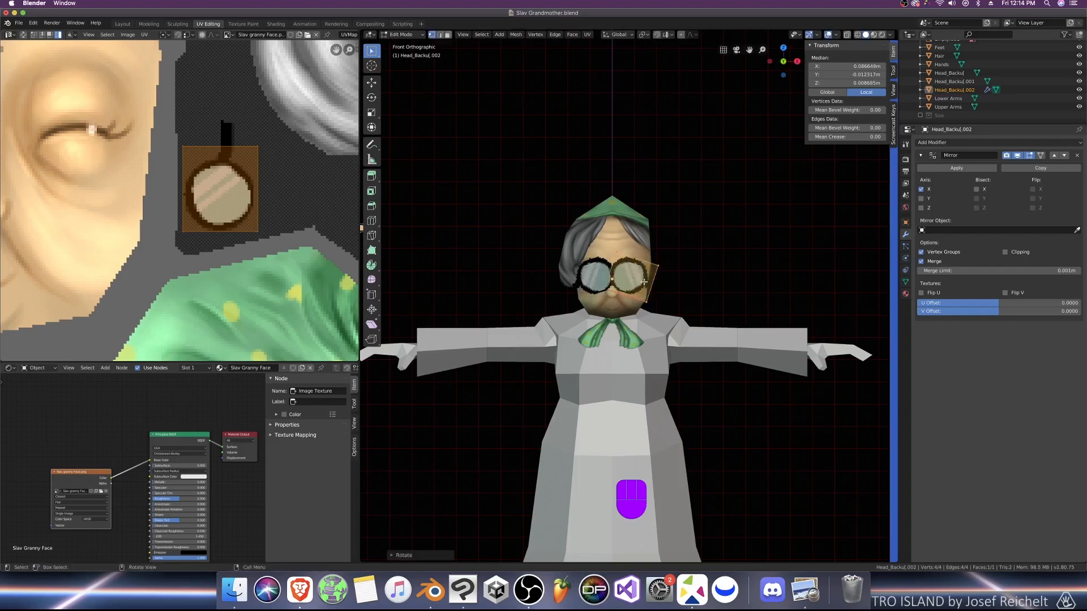
key(super+z)
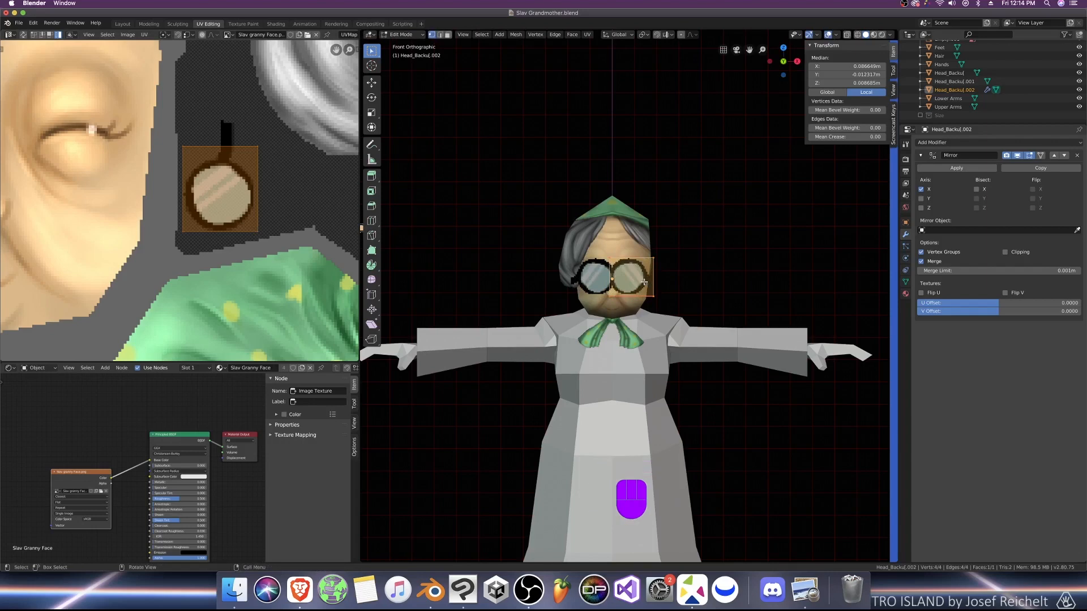
Step: Rotate the half glasses mesh in front view until its painted bridge points towards the nose
key(t)
key(r)
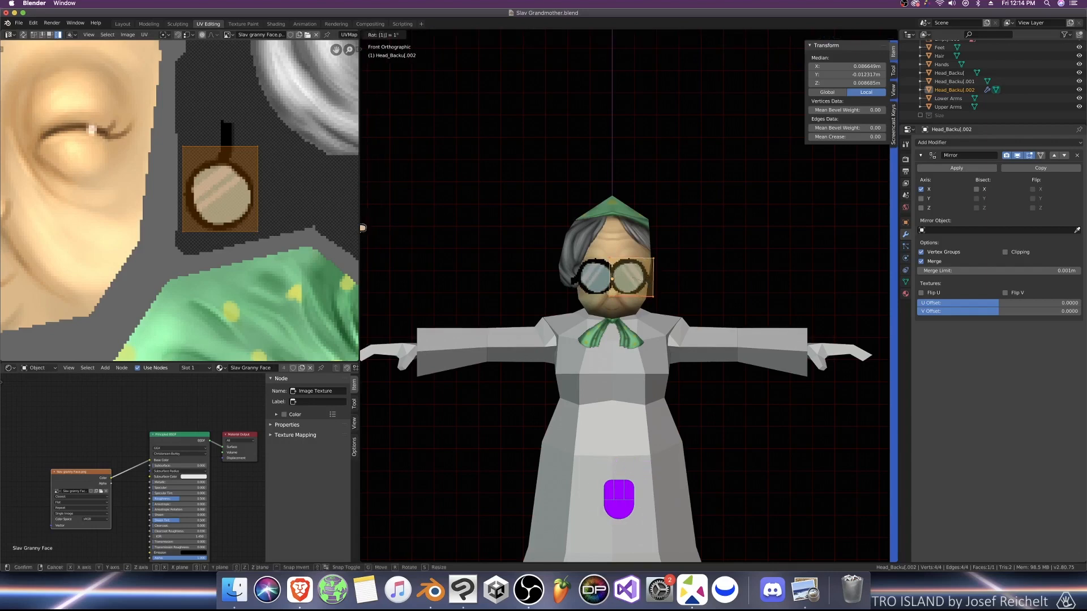
click(645, 282)
key(t)
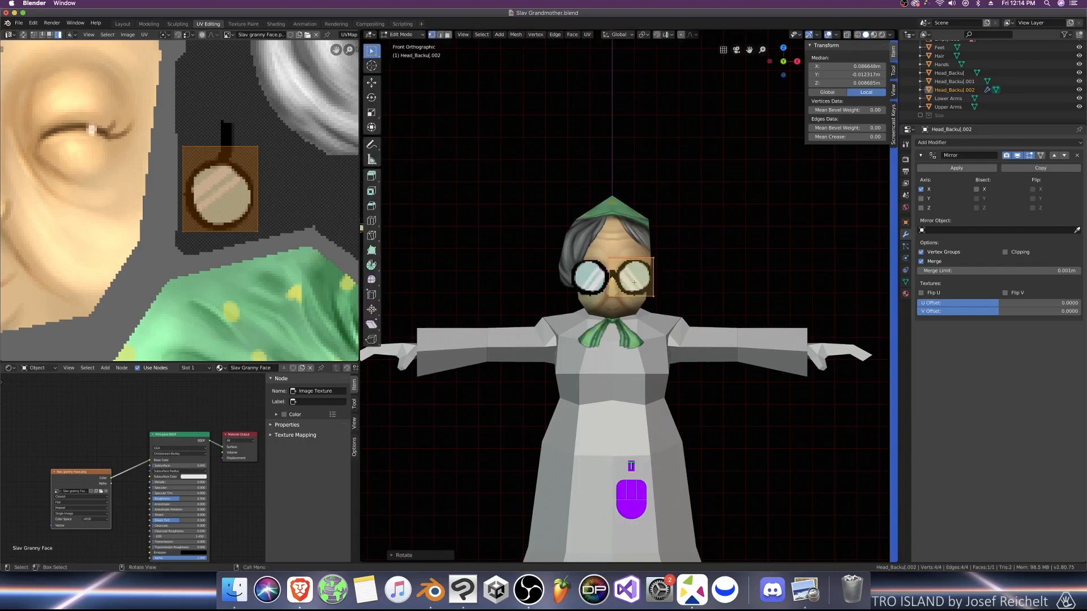
Step: Scale the glasses mesh down in two passes and place it low on the nose with the bridge halves meeting at the centre
key(s)
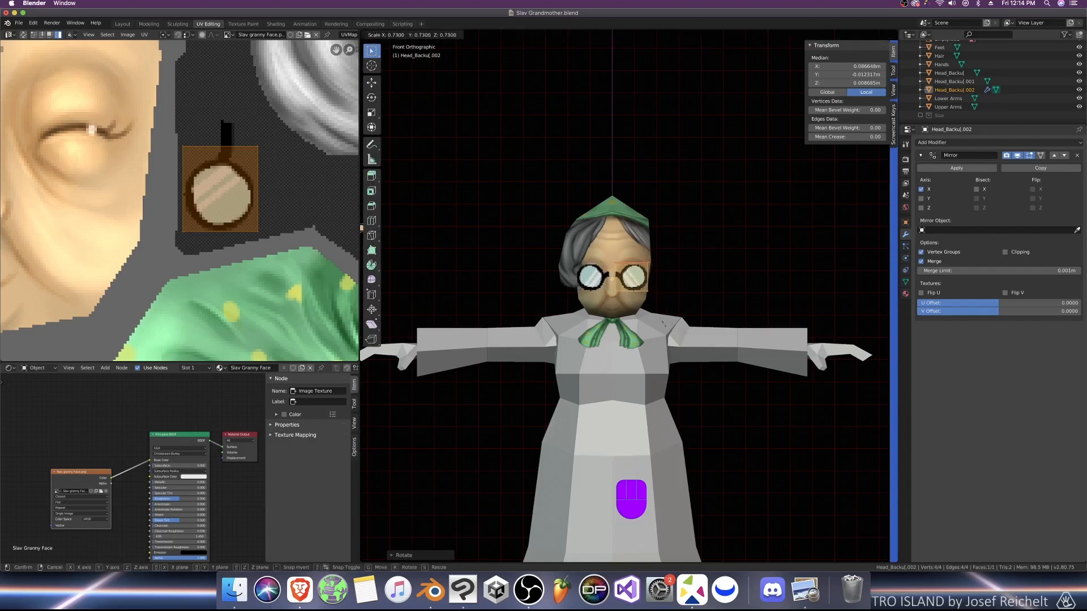
click(655, 316)
scroll(654, 316, up, 3)
key(g)
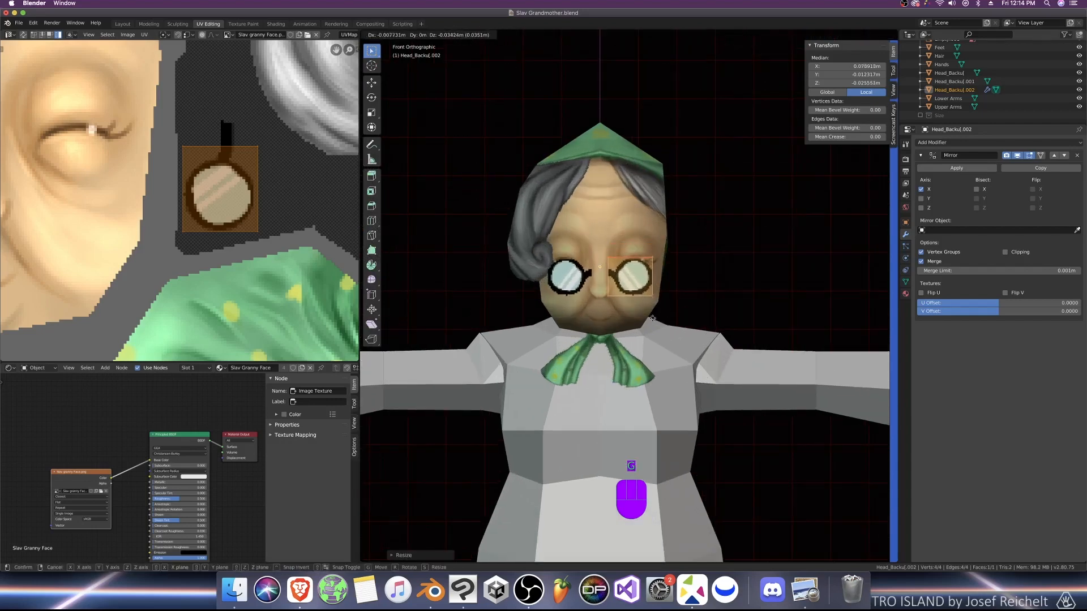
click(656, 323)
key(s)
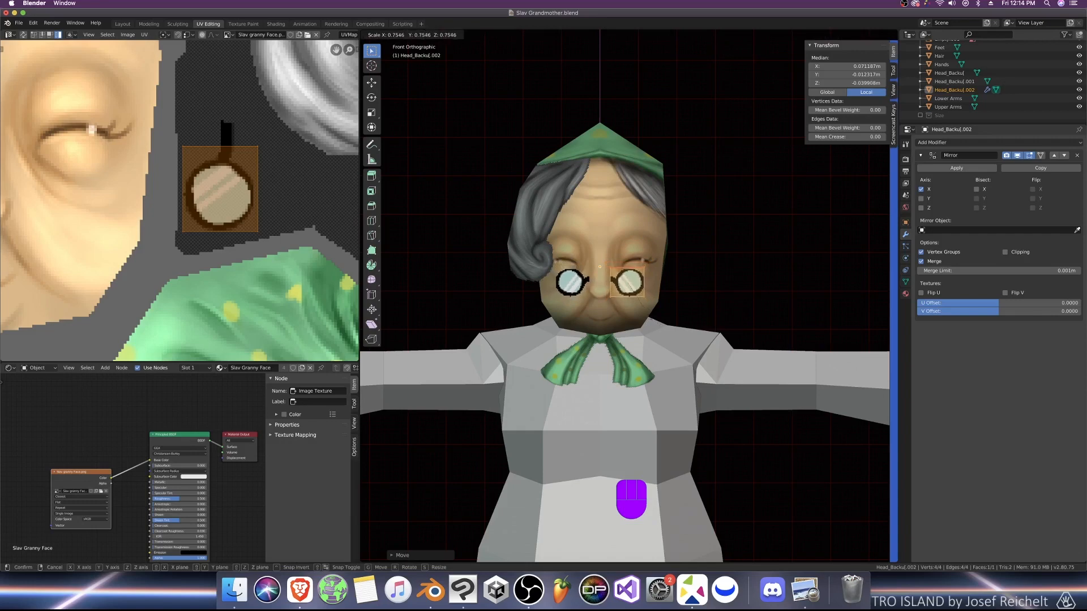
click(639, 317)
key(g)
click(639, 318)
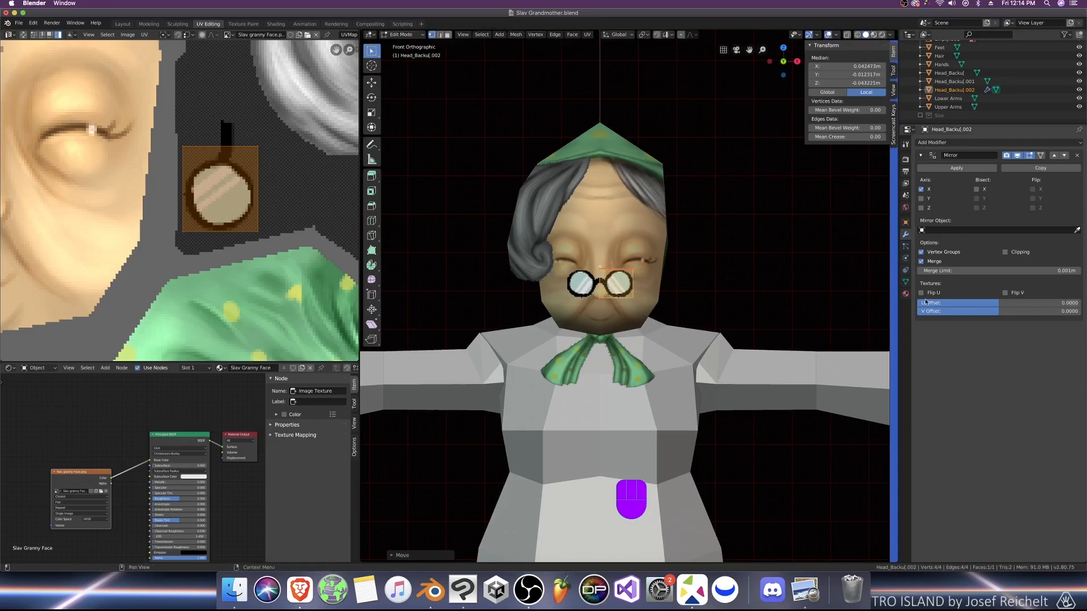
Step: Enable Clipping on the glasses' Mirror modifier and try to move the half mesh along X
click(1005, 252)
key(g)
key(x)
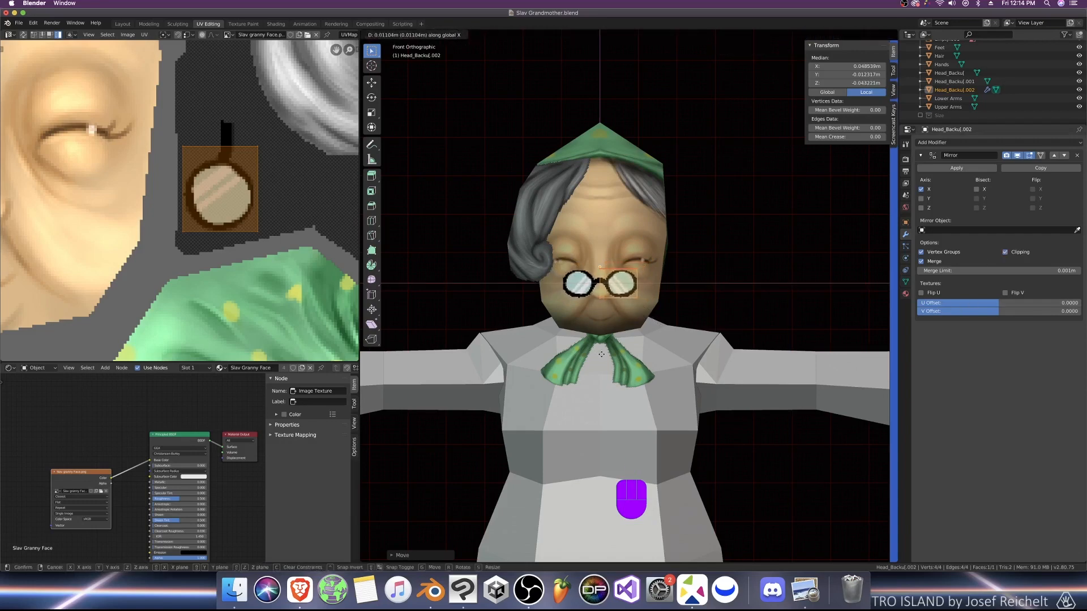
click(582, 336)
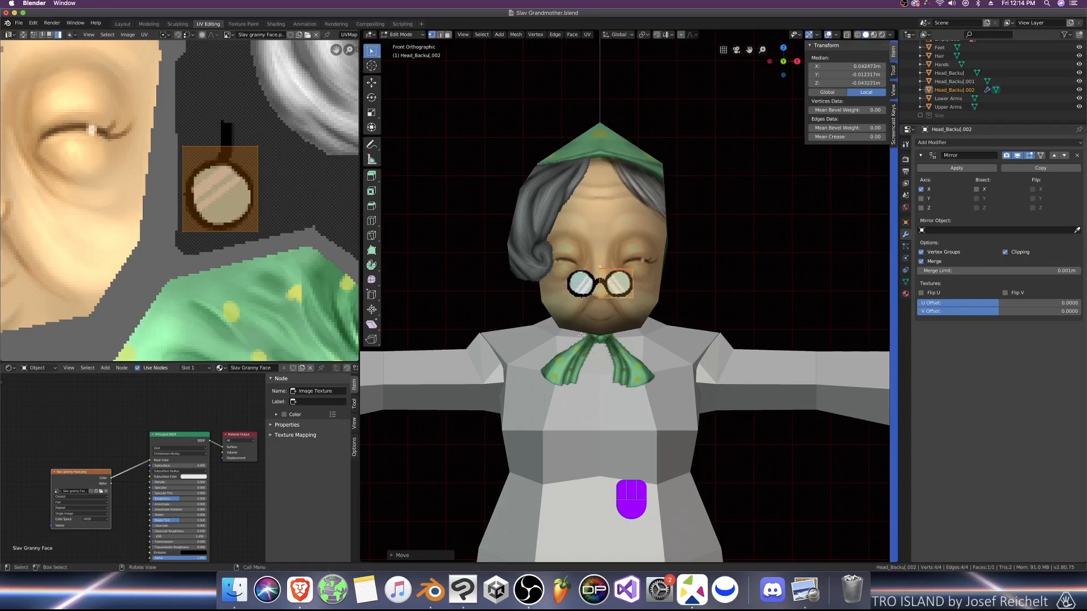
Step: Move the upper edge of the glasses' UV island up to cover more of the painted bridge
click(240, 153)
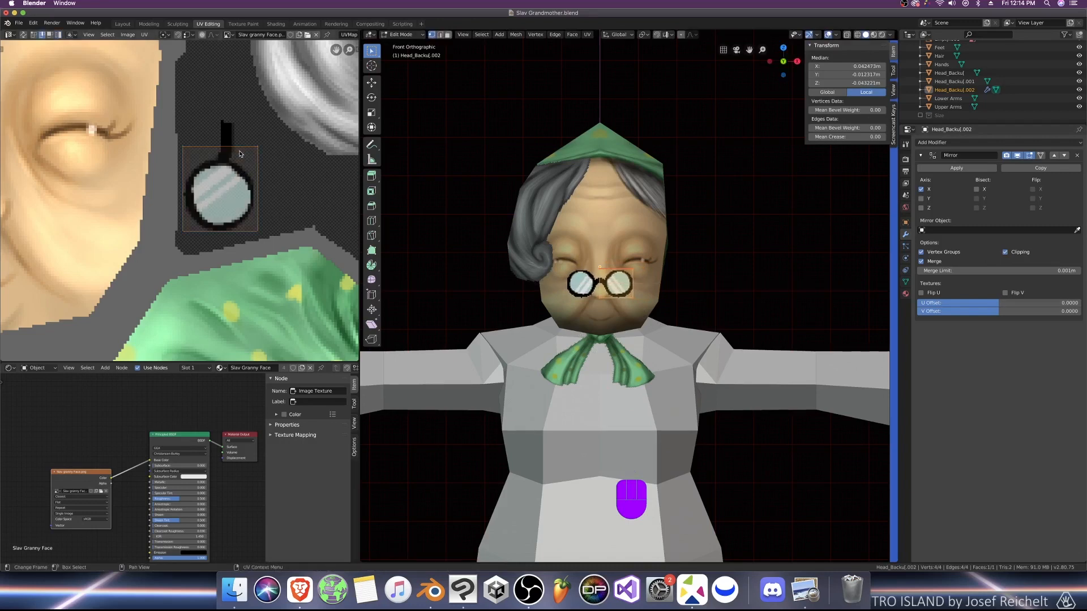
key(g)
click(240, 136)
scroll(645, 321, up, 3)
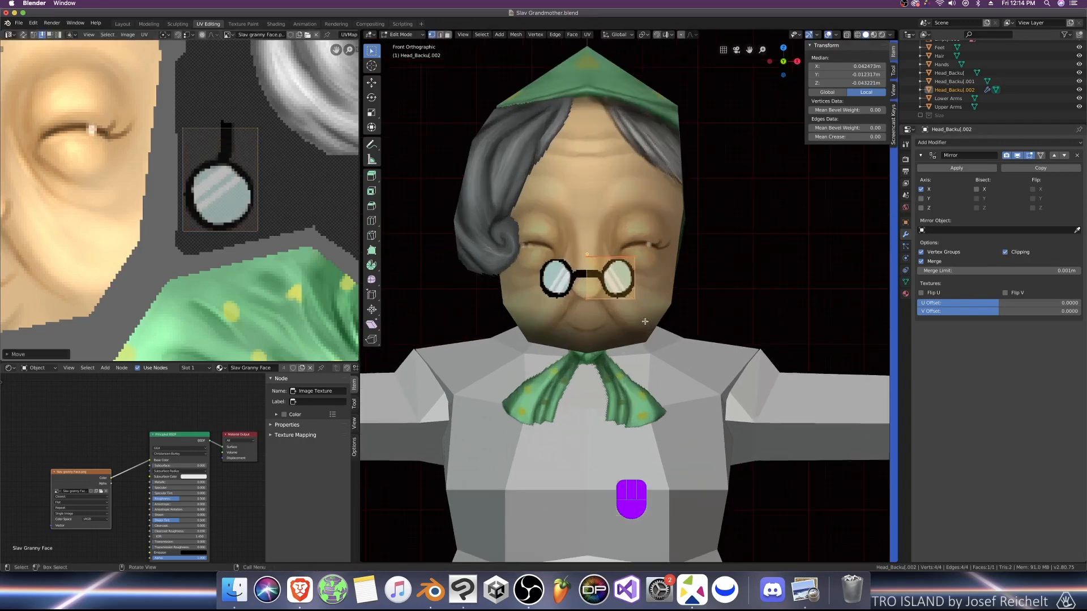
Step: Move the glasses mesh outward along X to widen it on the face
scroll(645, 322, up, 1)
key(g)
key(x)
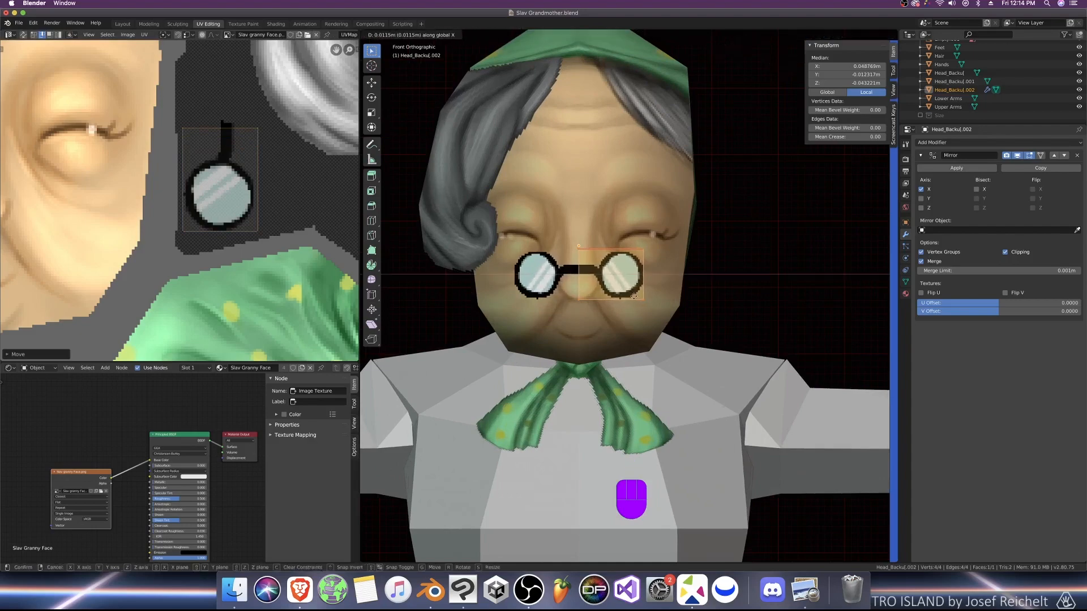
click(634, 295)
Step: Copy the upper centre vertex's Y value, 0.007554 m, to the upper outer vertex of the glasses mesh
key(Tab)
middle_drag(634, 295, 570, 313)
key(KP_3)
key(Tab)
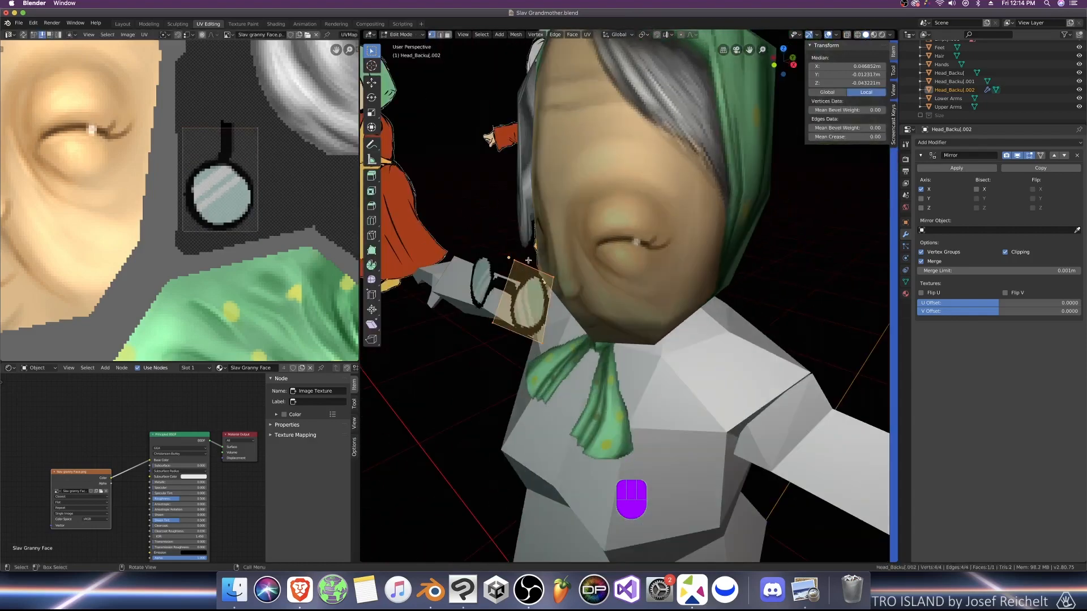
click(526, 259)
click(816, 77)
key(super+c)
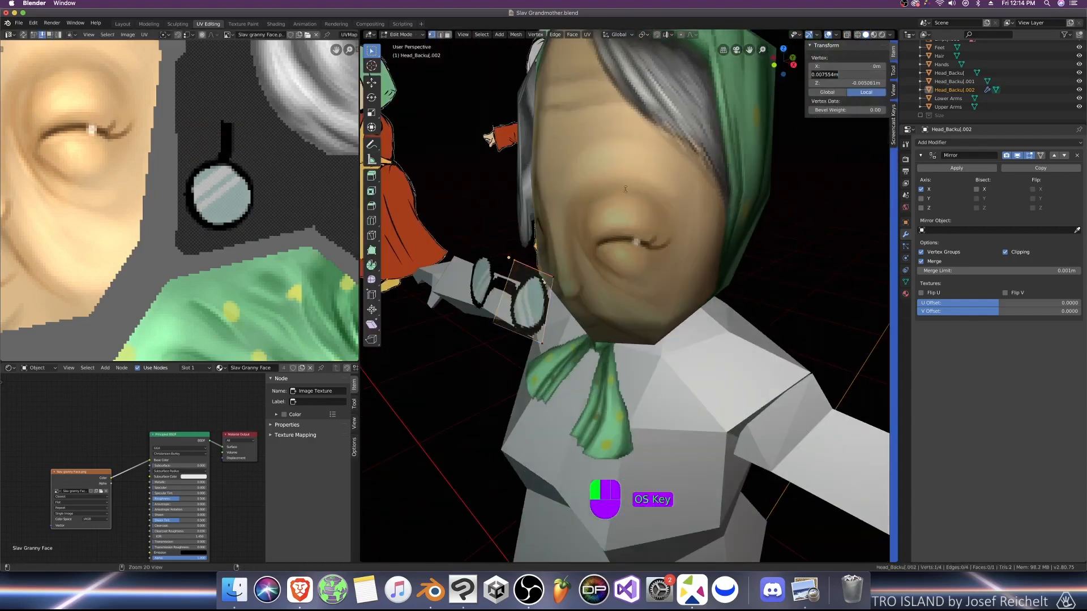
key(Return)
click(815, 76)
key(super+v)
key(Return)
Step: Set the Y coordinate of the glasses mesh's lower centre and lower outer vertices to 0.007554 m
click(496, 324)
click(815, 76)
key(super+v)
key(Return)
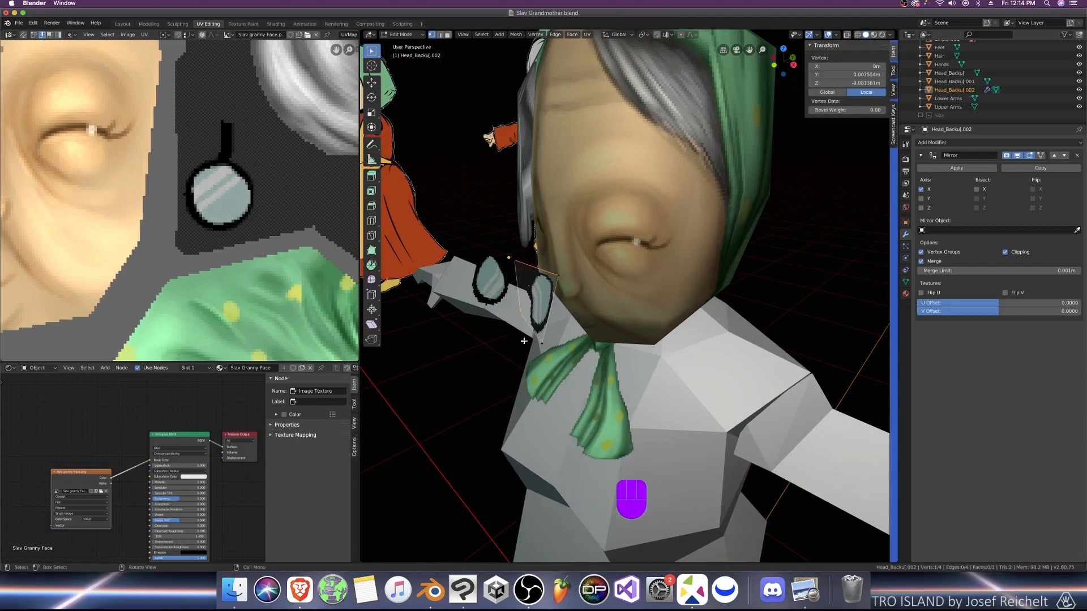
click(816, 76)
key(super+v)
key(Return)
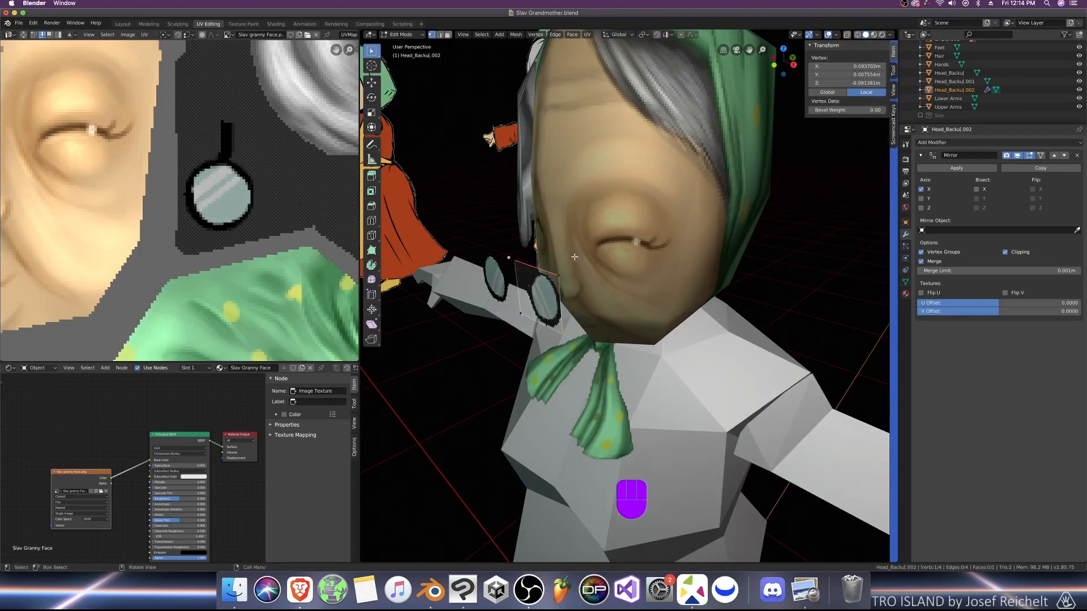
Step: Move the glasses object along Y in side view up to the face, to about Y -0.193 m
key(Tab)
key(KP_3)
key(g)
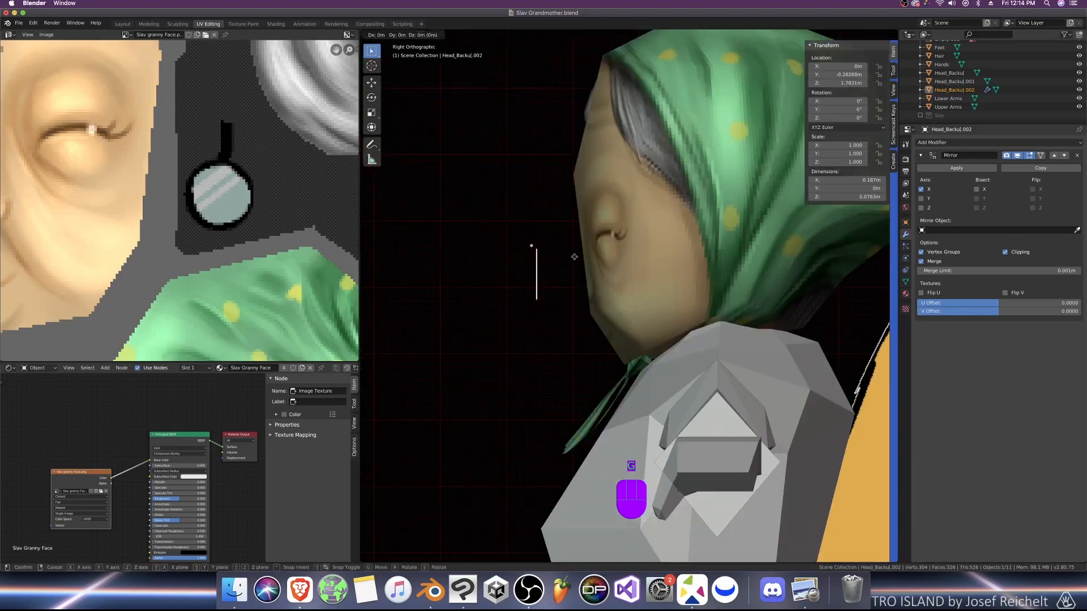
key(y)
click(621, 261)
Step: Move the outer vertical edge of the glasses mesh back along Y to about 0.0253 m, angling the lenses around the face
key(Tab)
middle_drag(513, 259, 595, 301)
key(a)
key(2)
click(595, 301)
key(g)
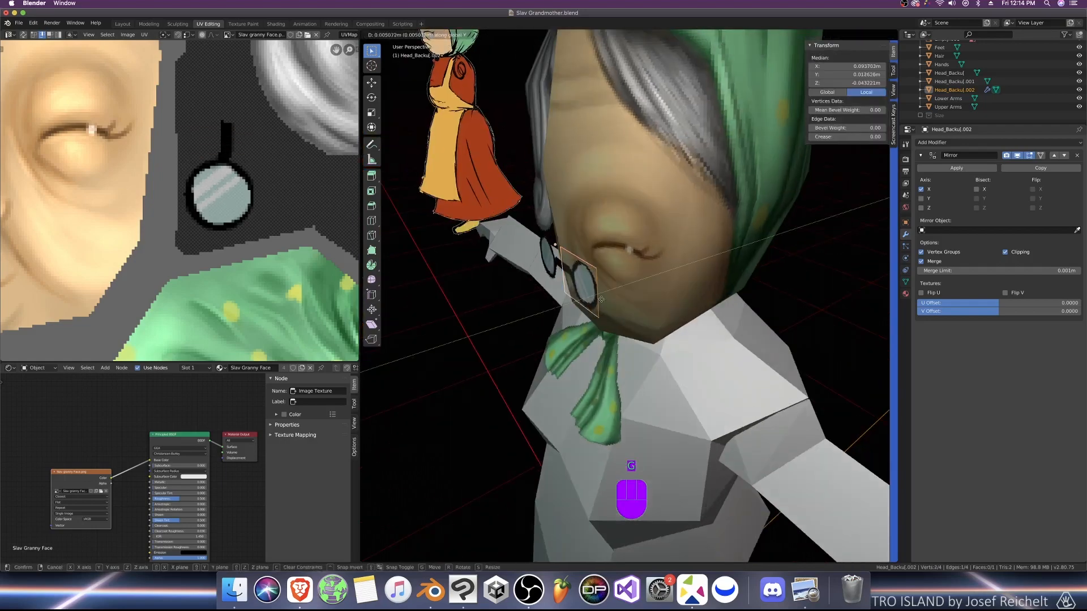
click(608, 296)
key(KP_1)
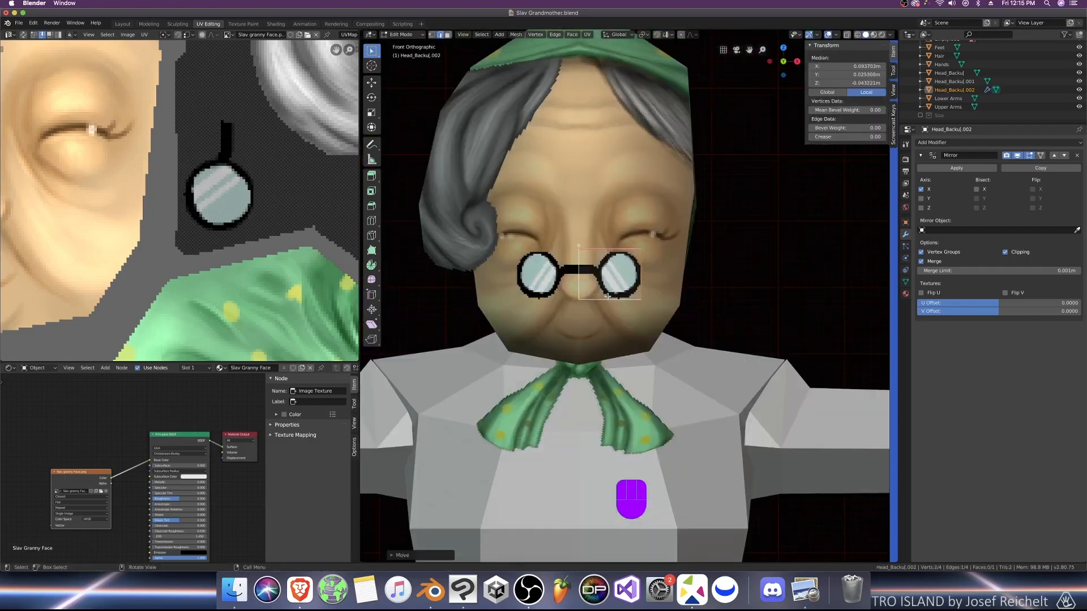
Step: Scale the glasses object down to about 0.891 and save the file
key(Tab)
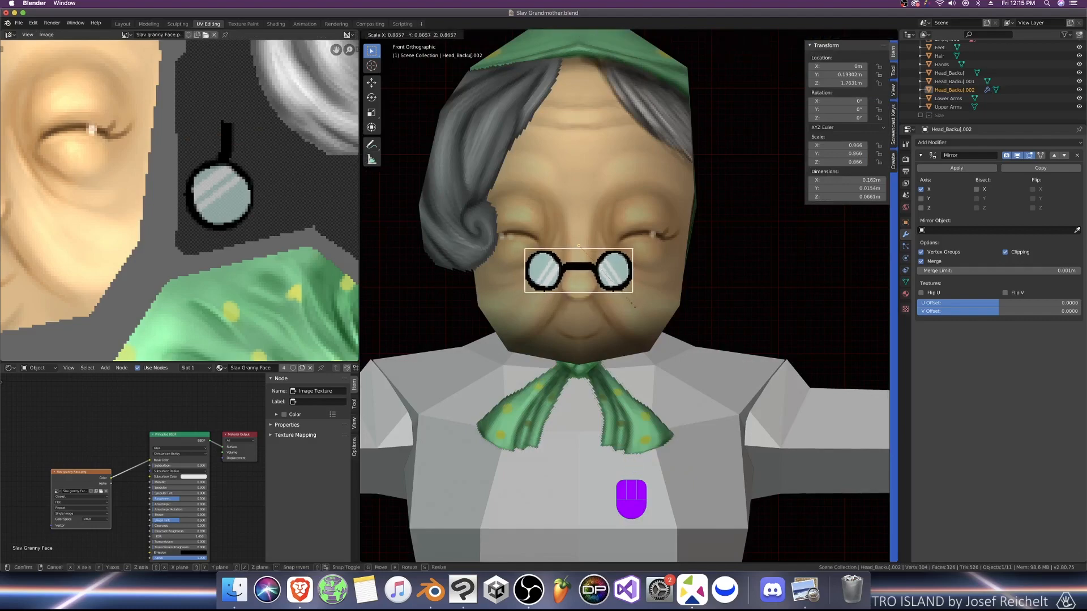
key(Tab)
mouse_move(637, 307)
middle_down()
mouse_move(493, 311)
mouse_move(589, 301)
mouse_move(538, 296)
mouse_move(614, 300)
mouse_move(568, 316)
mouse_move(624, 297)
mouse_move(669, 304)
mouse_move(616, 310)
middle_up()
key(Tab)
click(583, 309)
scroll(589, 306, down, 5)
key(super+s)
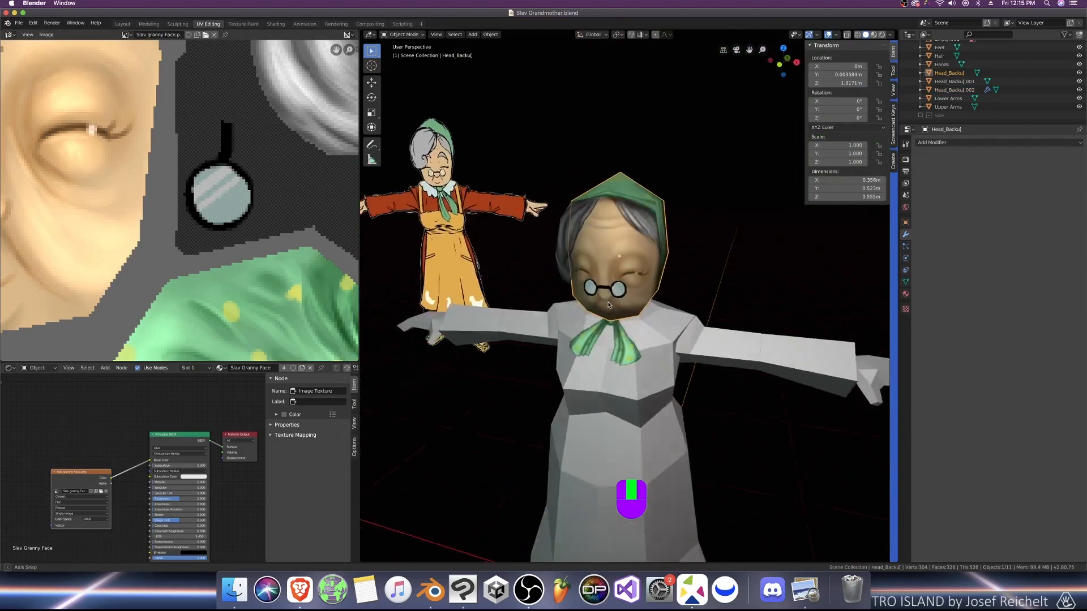
Step: Check the glasses on the whole character from a distance and select the glasses object in front view
scroll(617, 309, down, 5)
click(697, 272)
scroll(693, 274, up, 2)
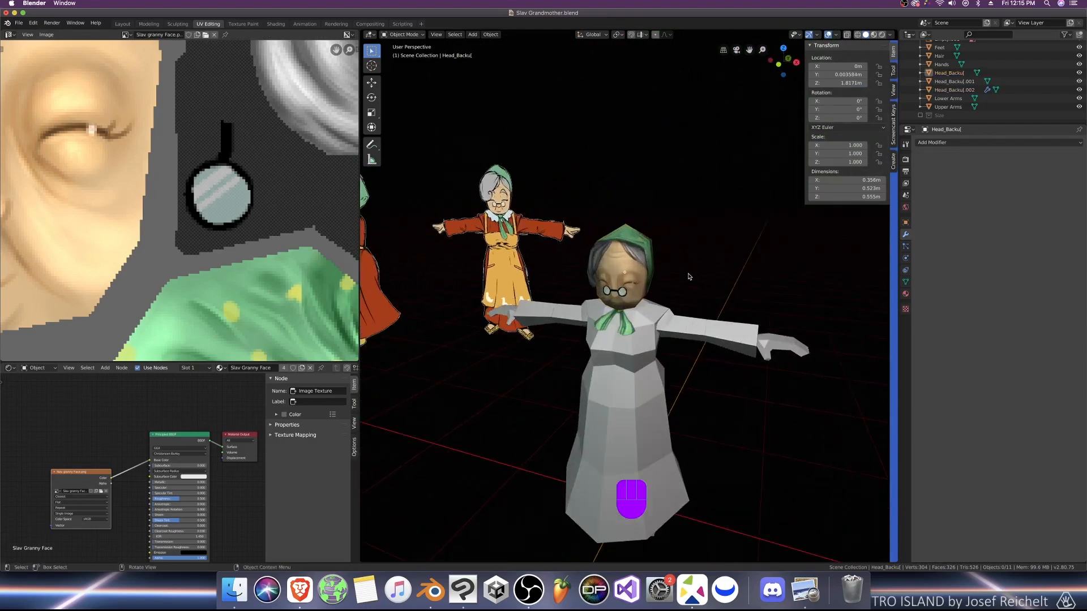
key(KP_1)
scroll(687, 273, up, 3)
click(627, 291)
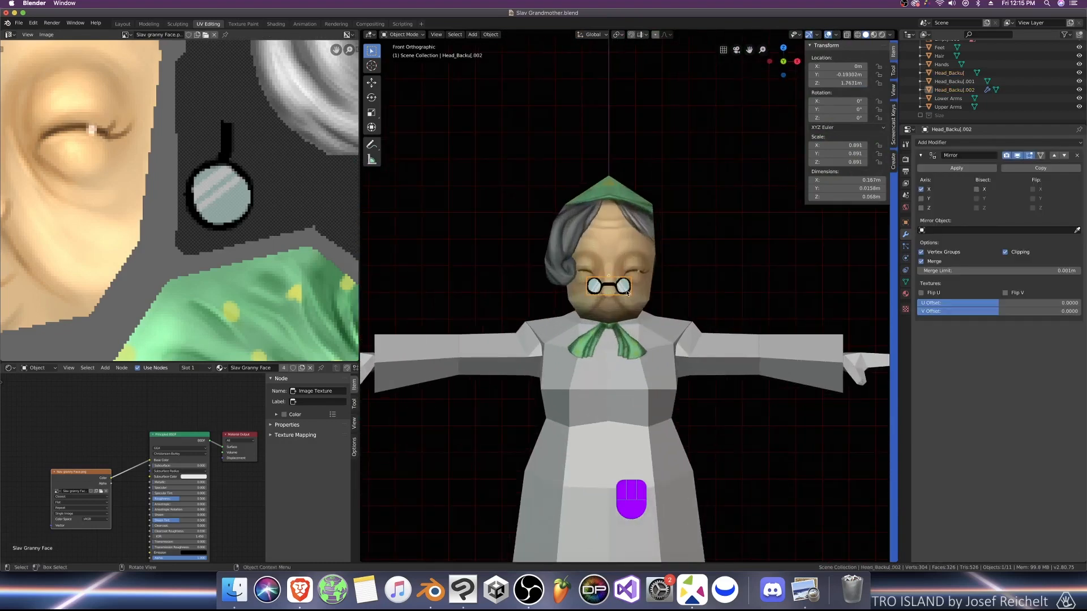
Step: Move the glasses object down slightly on the face in front view, to about Z 1.7615 m
key(g)
middle_click(626, 293)
click(626, 293)
scroll(664, 281, down, 2)
click(664, 281)
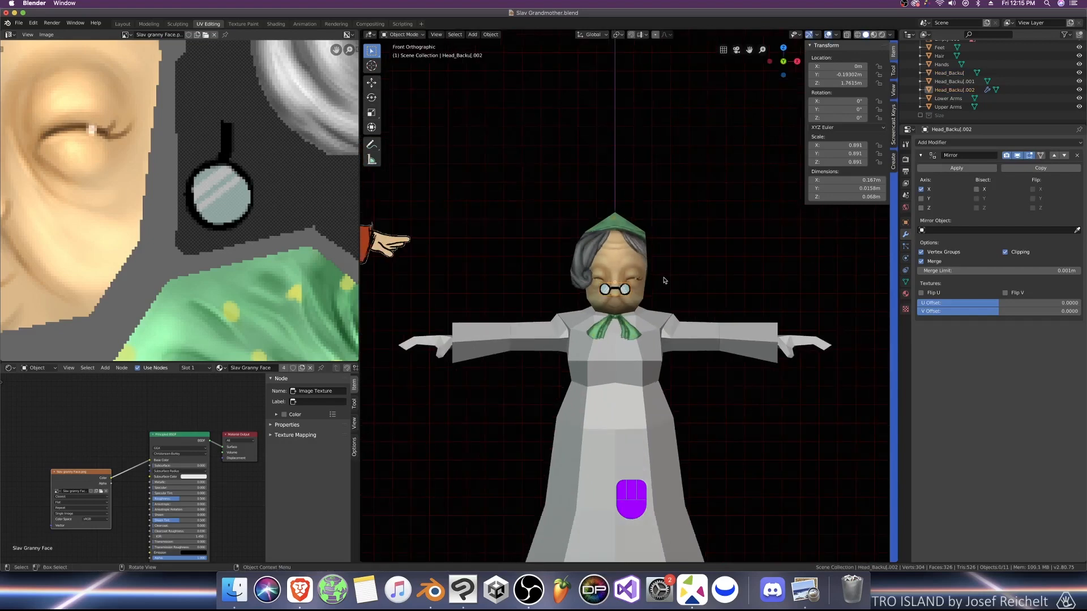
Step: Try scaling the glasses object up to about 1.958 against the whole character
scroll(635, 301, down, 2)
key(Tab)
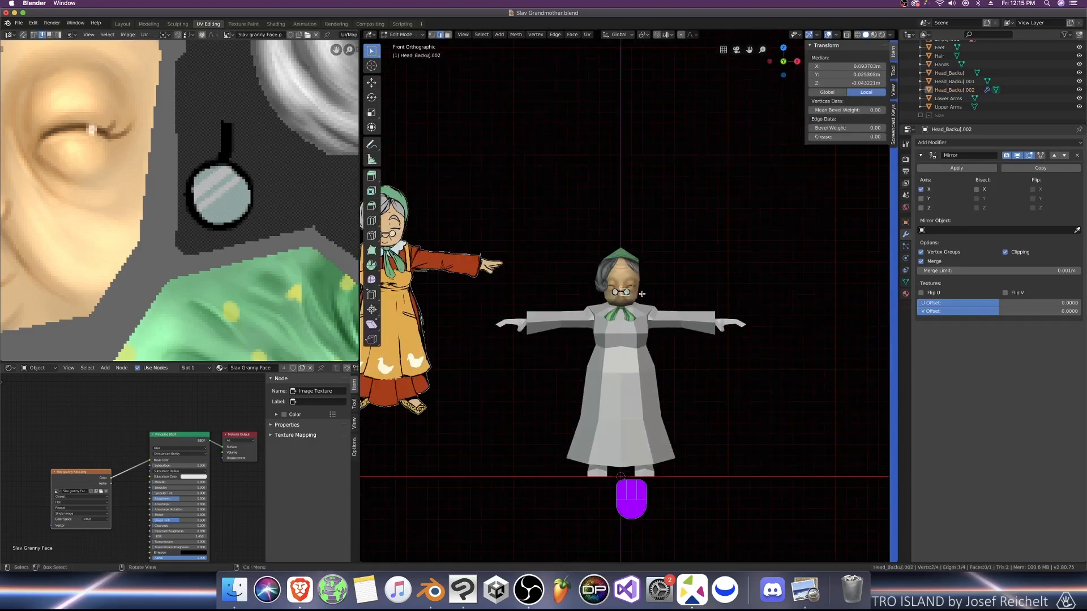
key(Tab)
key(s)
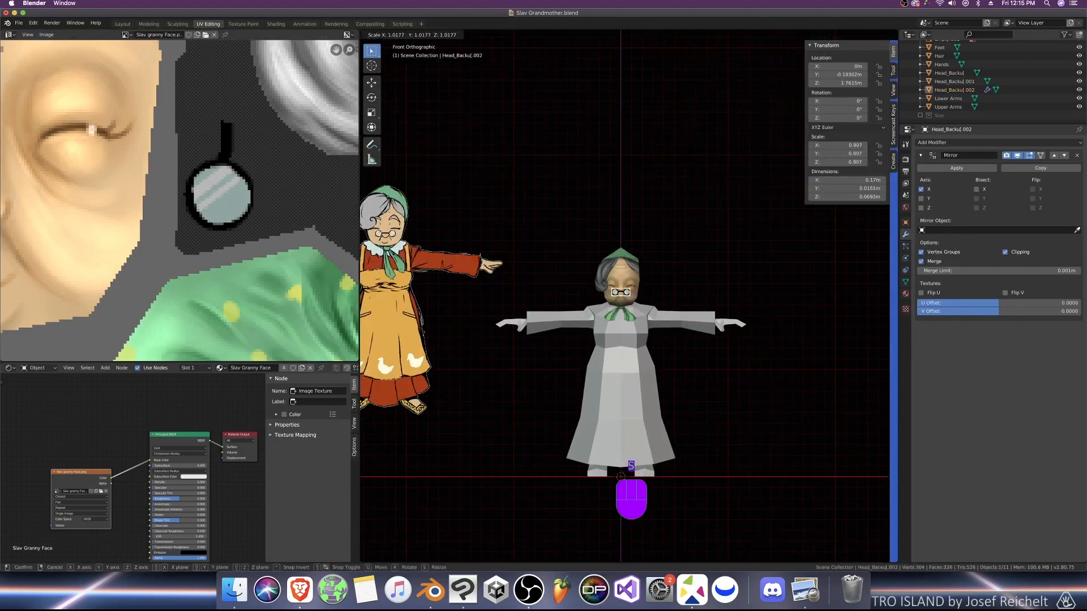
click(671, 298)
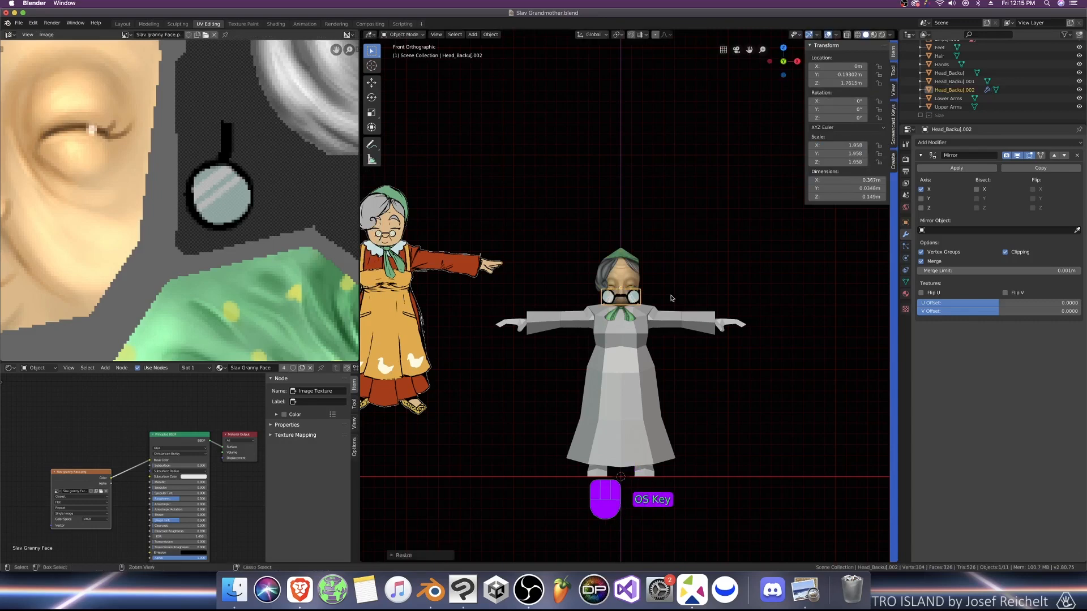
scroll(669, 299, up, 3)
key(Tab)
key(Tab)
Step: Save the file, duplicate the head object in place and hide the copy as a backup
mouse_move(680, 289)
middle_down()
mouse_move(702, 292)
mouse_move(672, 296)
middle_up()
scroll(672, 296, up, 2)
key(super+s)
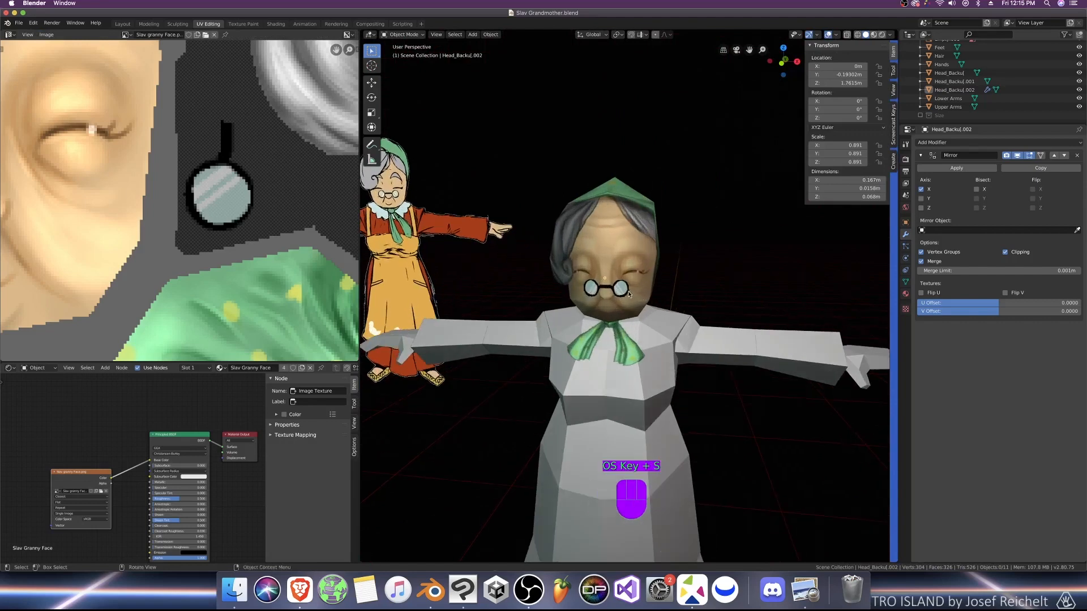
click(647, 297)
key(shift+d)
click(646, 297)
key(h)
Step: Select the visible head object and open its mesh for editing in a close front view
click(645, 297)
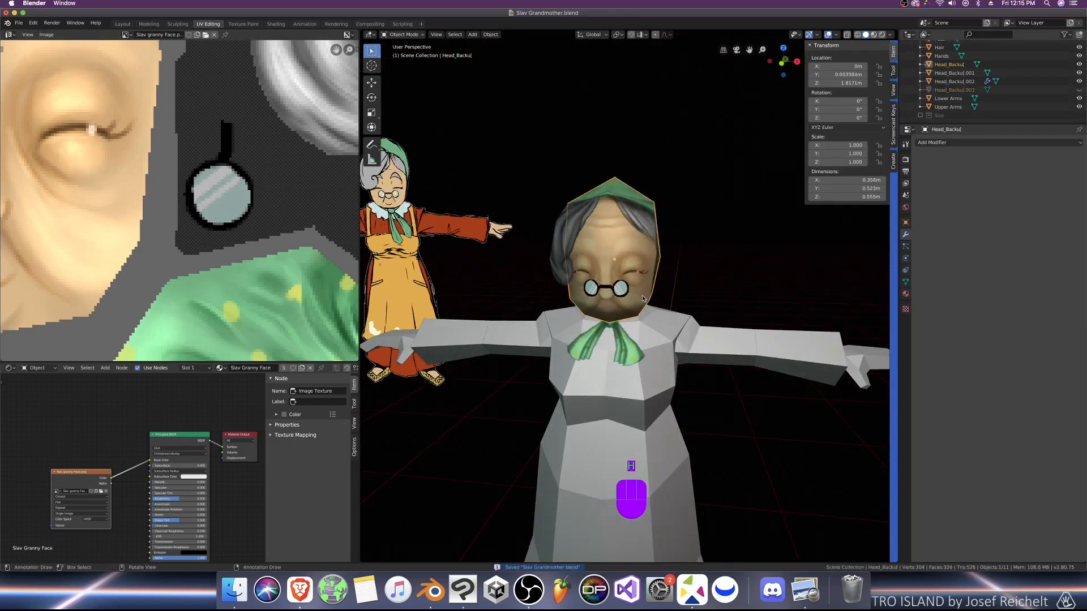
key(Tab)
key(KP_1)
scroll(637, 302, up, 3)
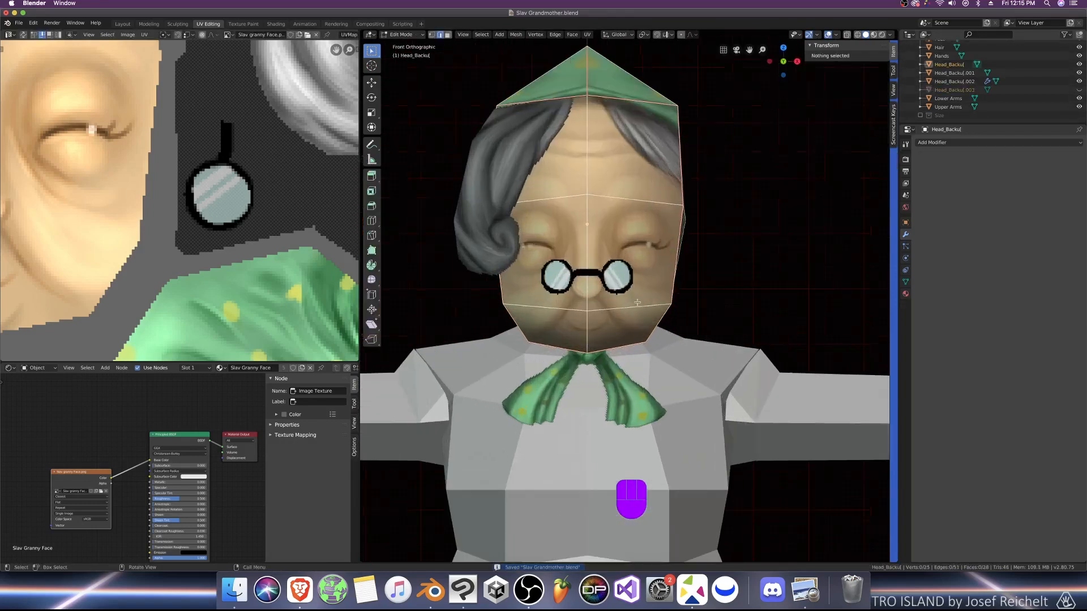
Step: Try to add a vertical loop cut beside the centre line of the face
key(ctrl+r)
click(599, 300)
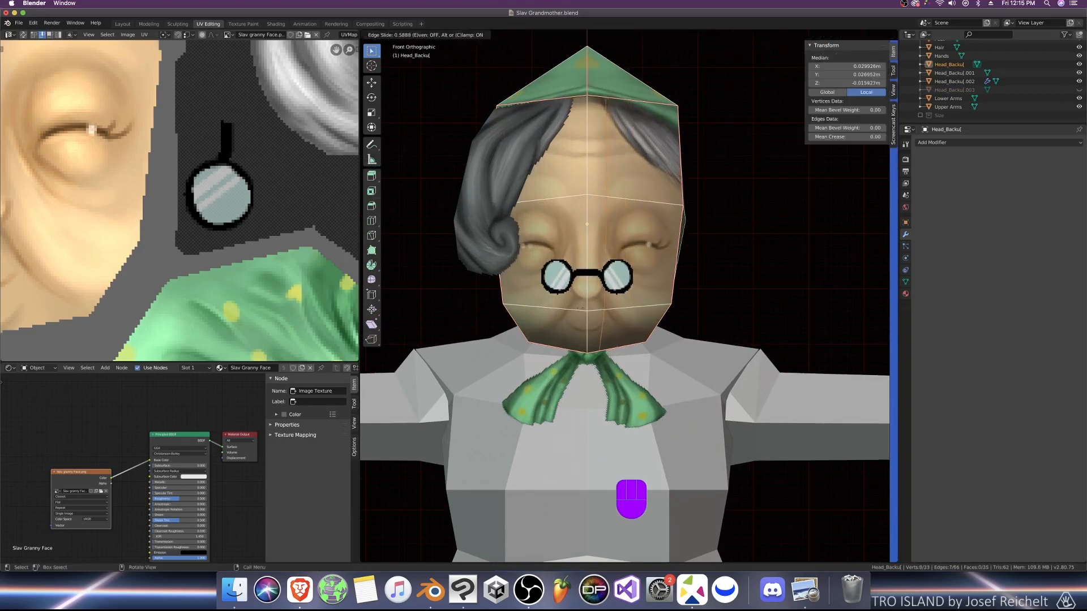
click(579, 308)
key(super+z)
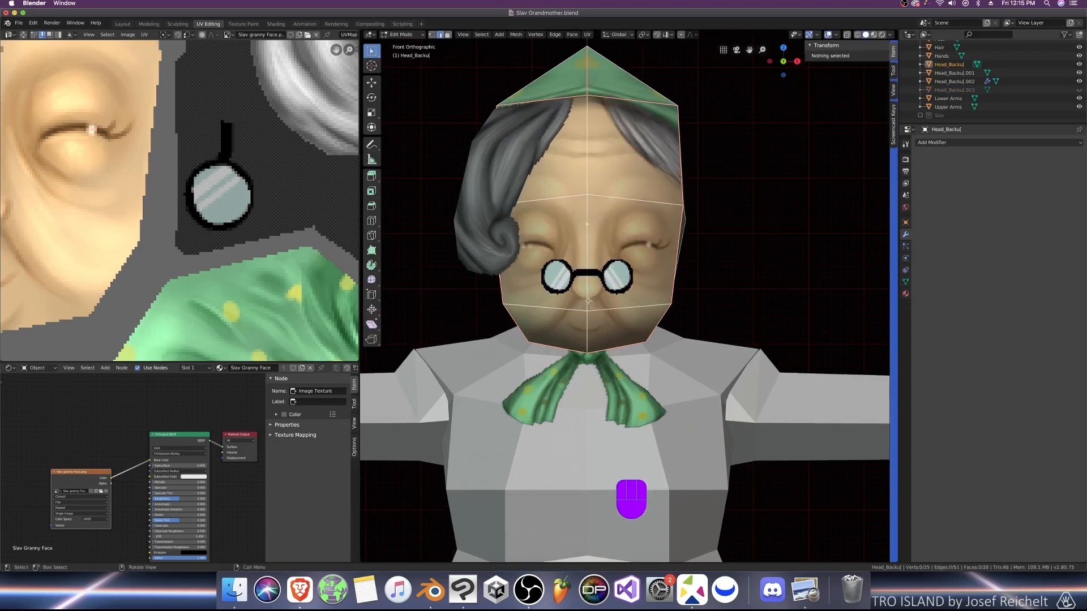
Step: Cut a nose outline into the face with the Knife, running from between the eyes to both nostrils and the nose base
key(k)
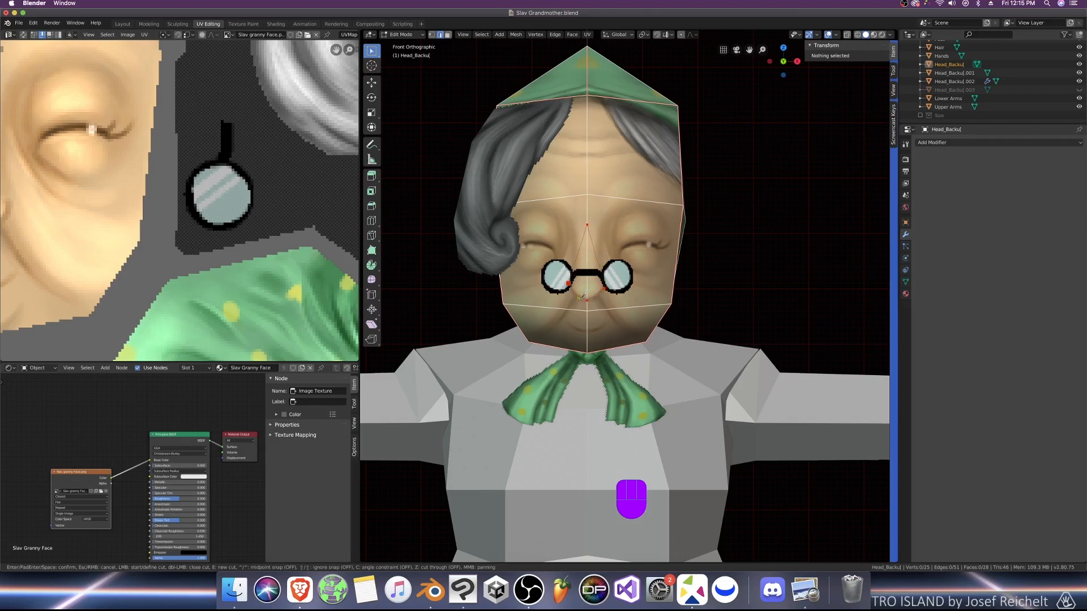
key(Return)
middle_drag(591, 297, 596, 303)
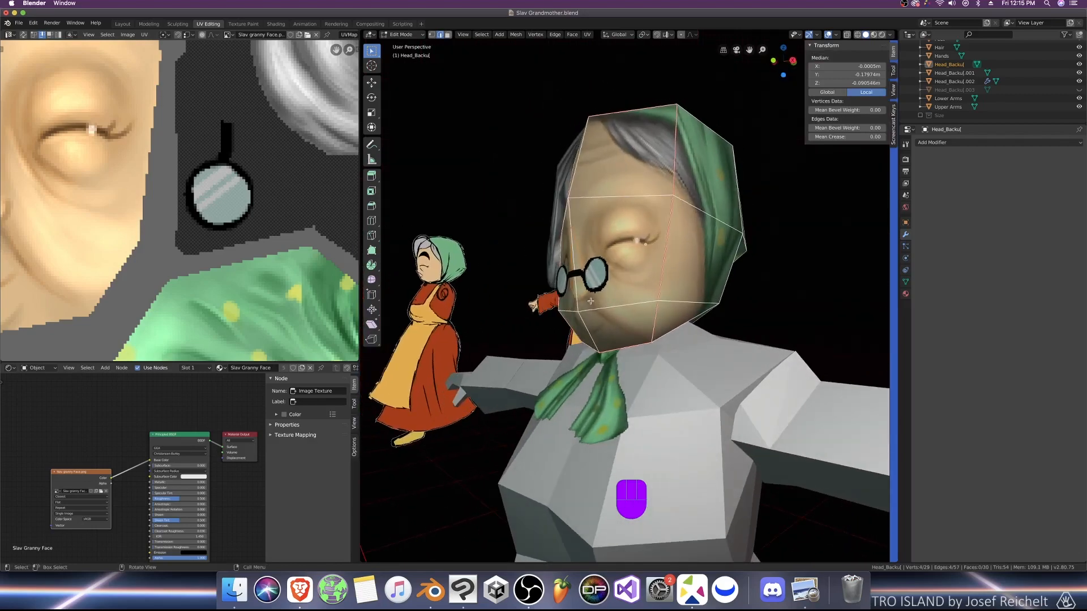
Step: Isolate the head in side view and extrude the nose face forward along Y to about -0.208 m
key(KP_Divide)
key(KP_3)
key(3)
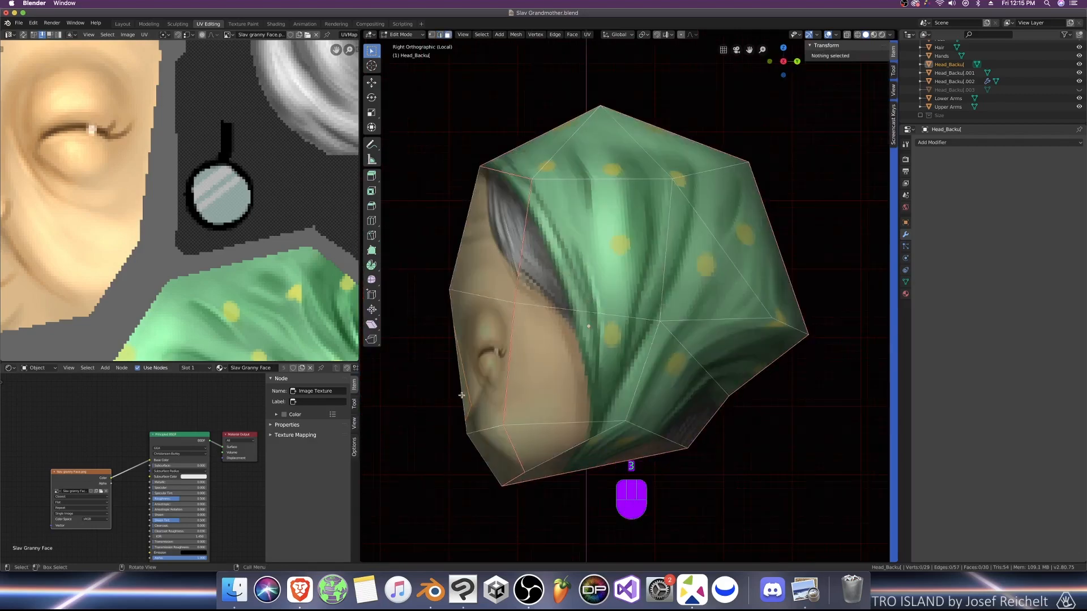
click(462, 395)
key(e)
right_click(463, 395)
key(g)
key(y)
click(445, 394)
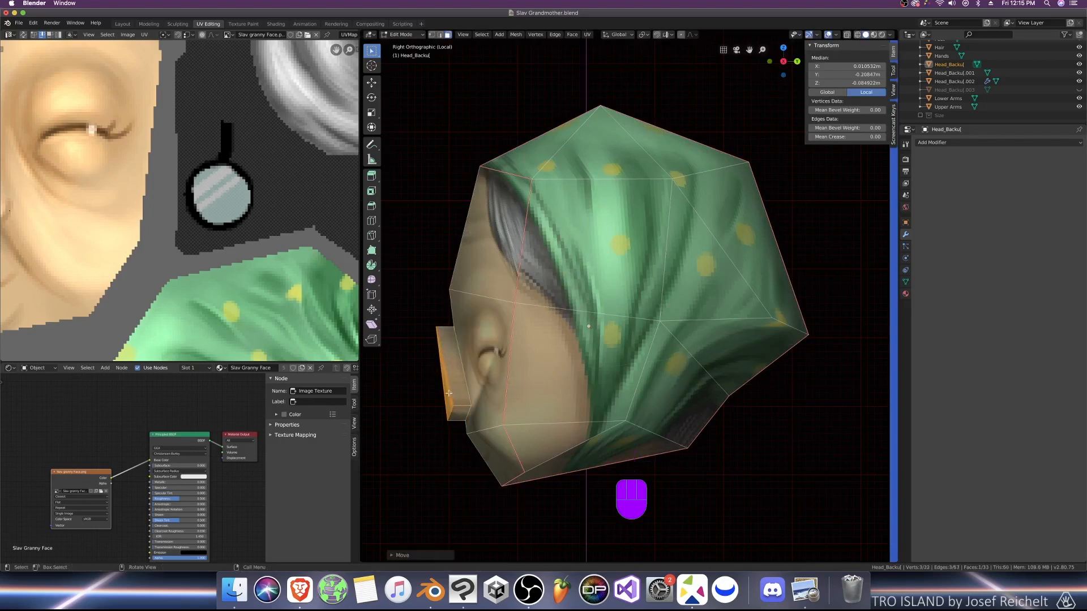
Step: Merge the extruded nose's upper vertex with the nose bridge vertex behind it
key(1)
click(436, 327)
shift+click(453, 328)
key(alt+m)
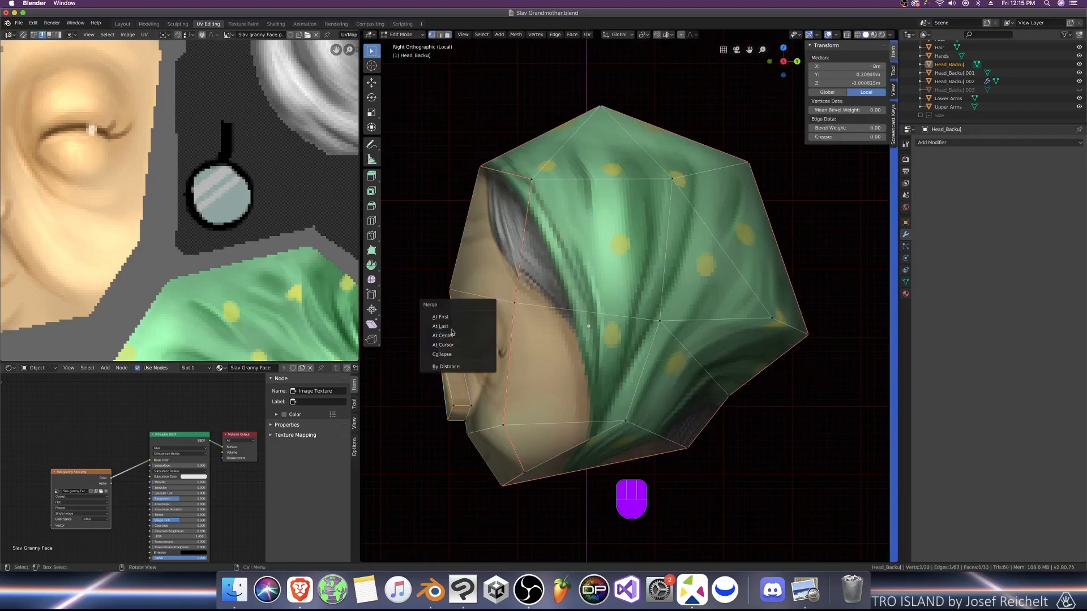
click(455, 336)
Step: Merge the extruded vertex at the nostril with the face vertex behind it so the nose tapers to its tip
middle_drag(454, 338, 580, 416)
alt+click(454, 414)
key(alt+m)
click(454, 415)
key(Tab)
scroll(526, 417, down, 3)
key(Tab)
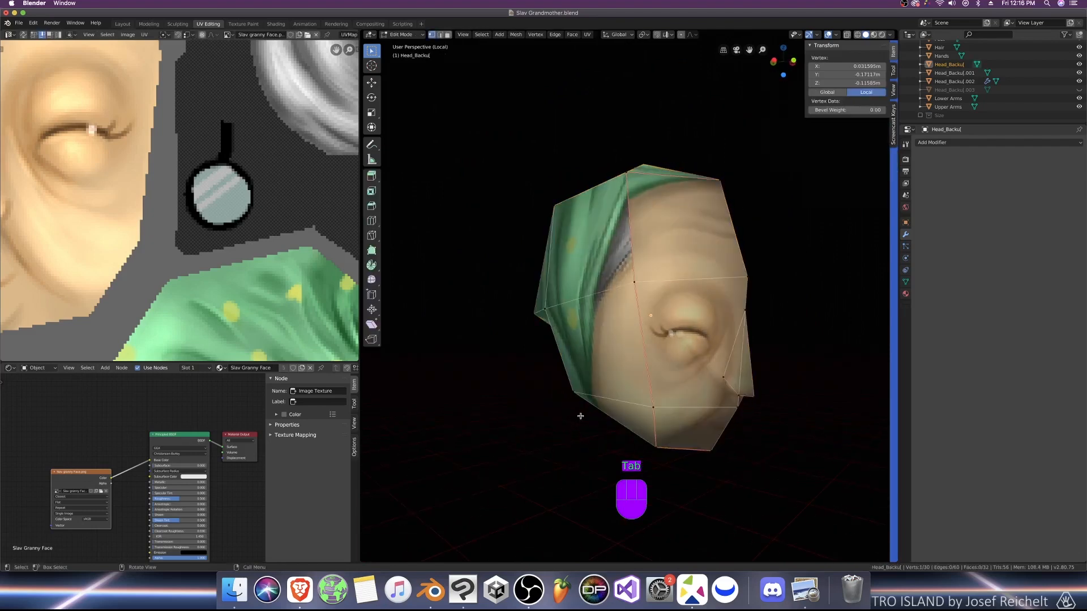
Step: Delete the leftover faces on the unextruded half of the nose
shift+middle_drag(688, 436, 532, 291)
scroll(580, 412, up, 1)
key(3)
click(600, 378)
shift+click(591, 376)
key(x)
click(590, 376)
Step: Fill the open side and underside of the nose with new faces and check its shape
key(2)
click(592, 395)
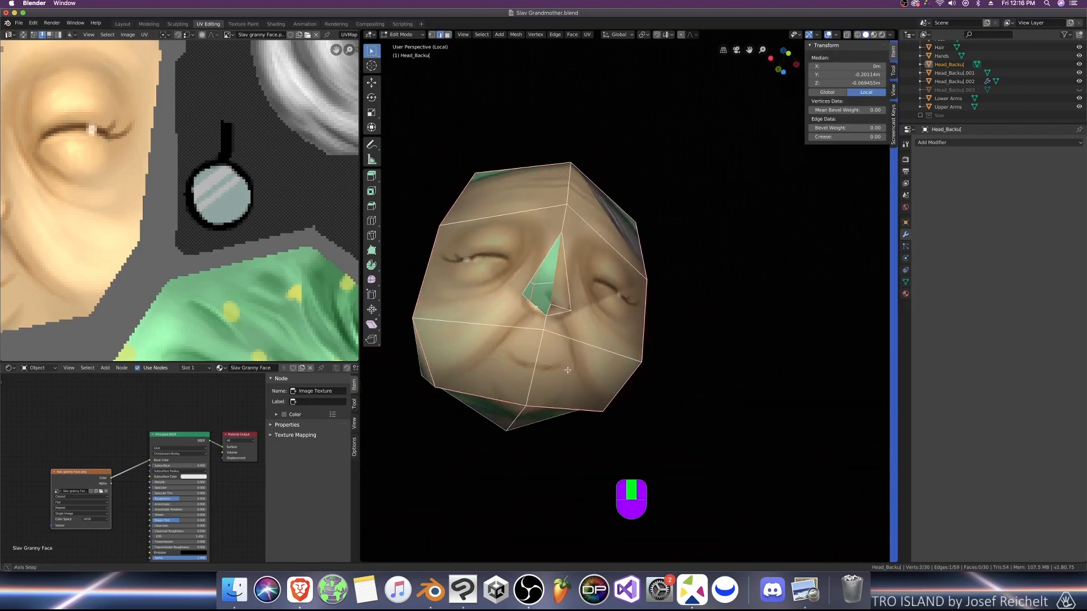
key(f)
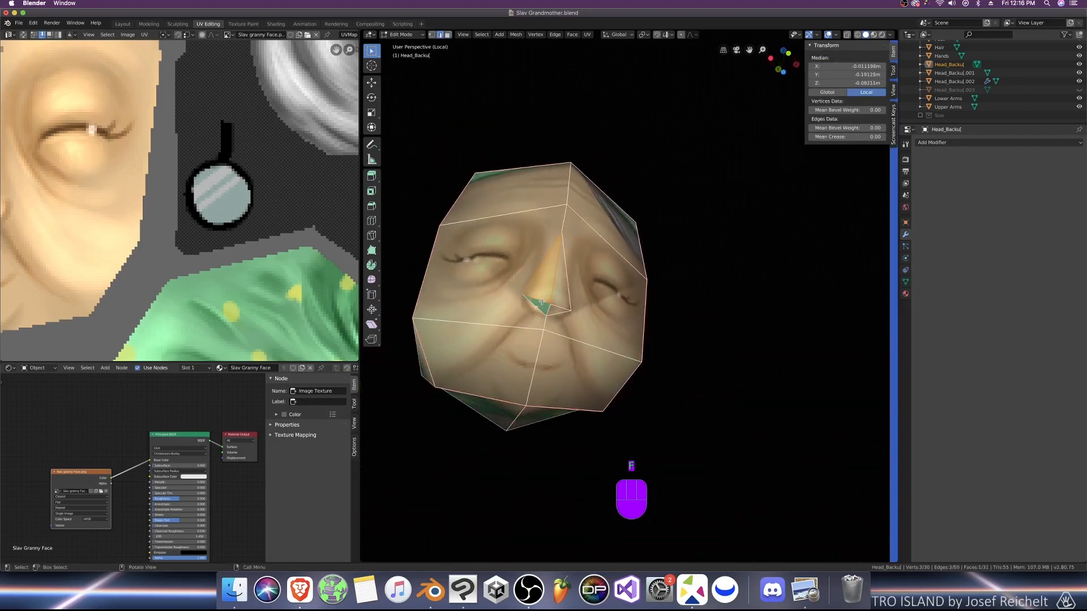
key(Tab)
middle_drag(542, 301, 691, 339)
key(KP_Divide)
key(Tab)
key(KP_Divide)
Step: Knife edges on one side of the face from the lower cheek corner through the nostril to the outer brow corner
key(k)
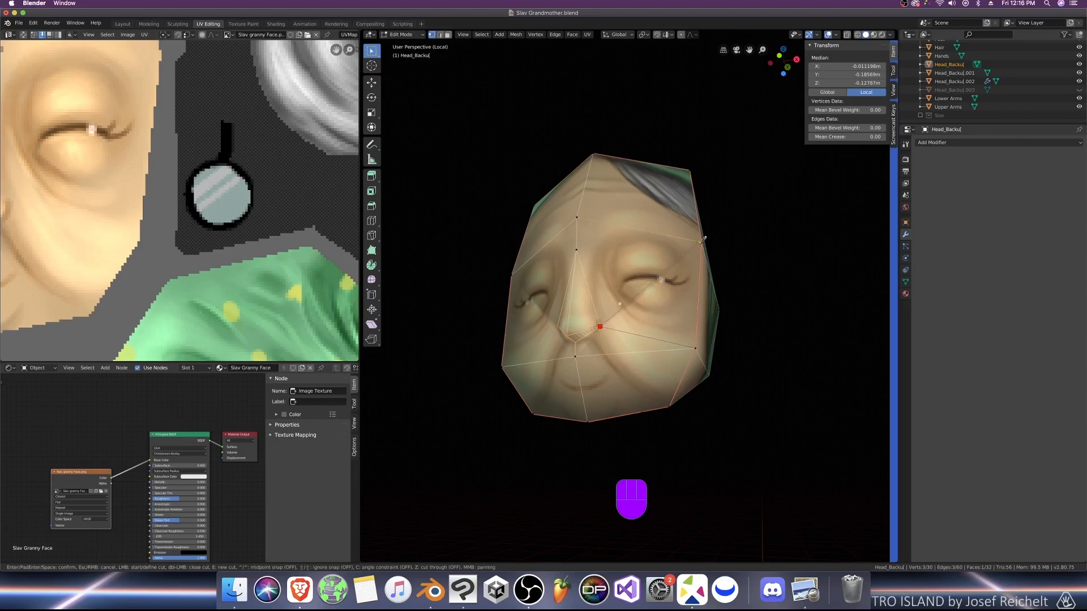
key(Return)
middle_drag(704, 240, 675, 364)
Step: Knife matching edges on the opposite side of the face, joining its cheek corner, nostril and outer brow corner
key(k)
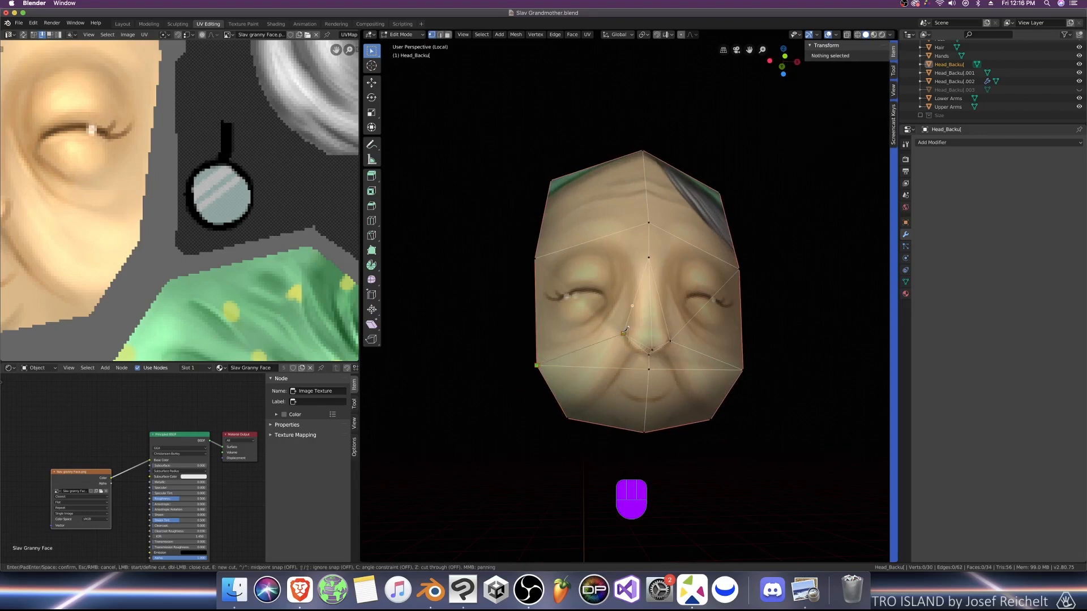
key(Return)
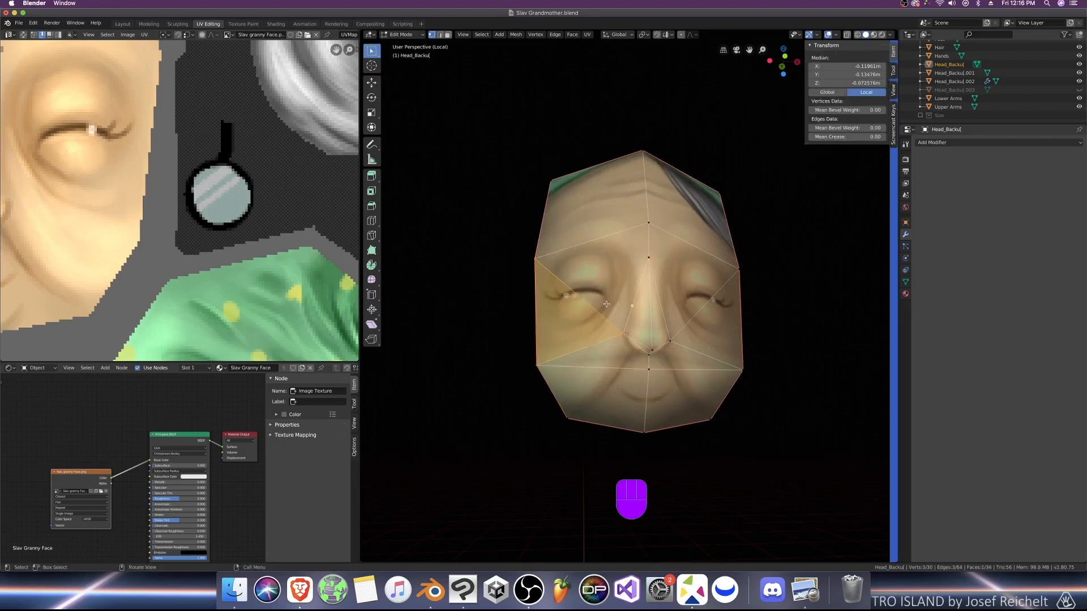
middle_drag(618, 306, 619, 327)
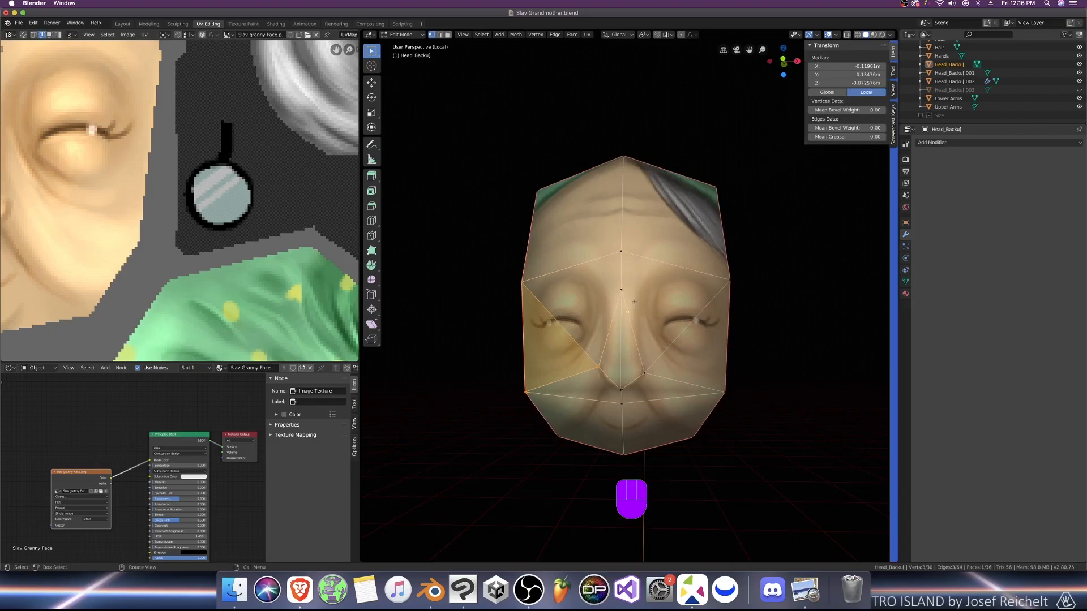
middle_drag(645, 320, 589, 344)
key(k)
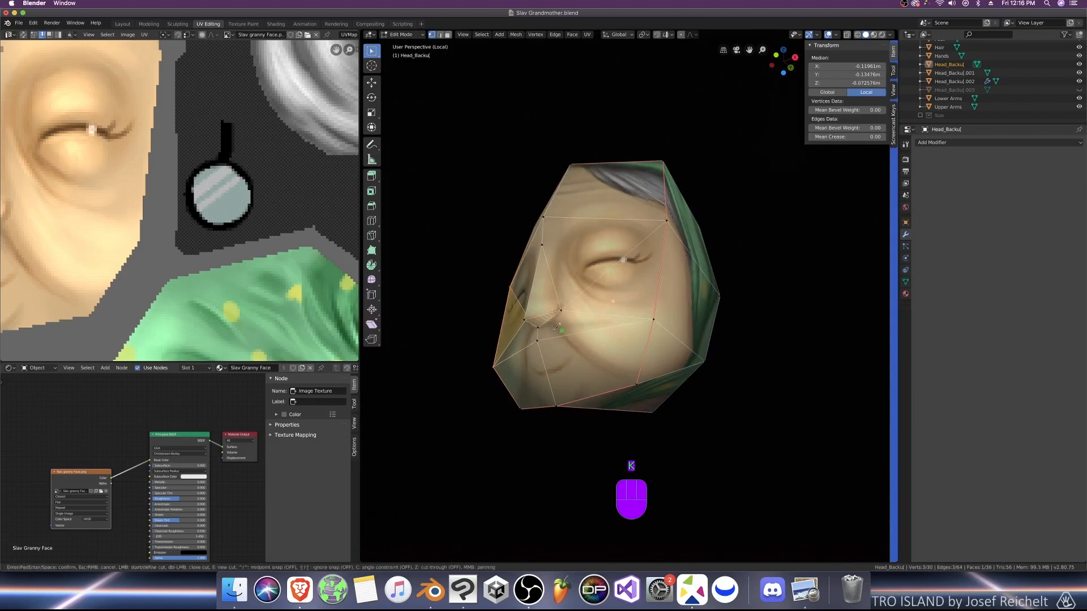
middle_drag(563, 308, 740, 243)
Step: Set the viewport lighting to Flat and bring the whole character back into view
click(893, 36)
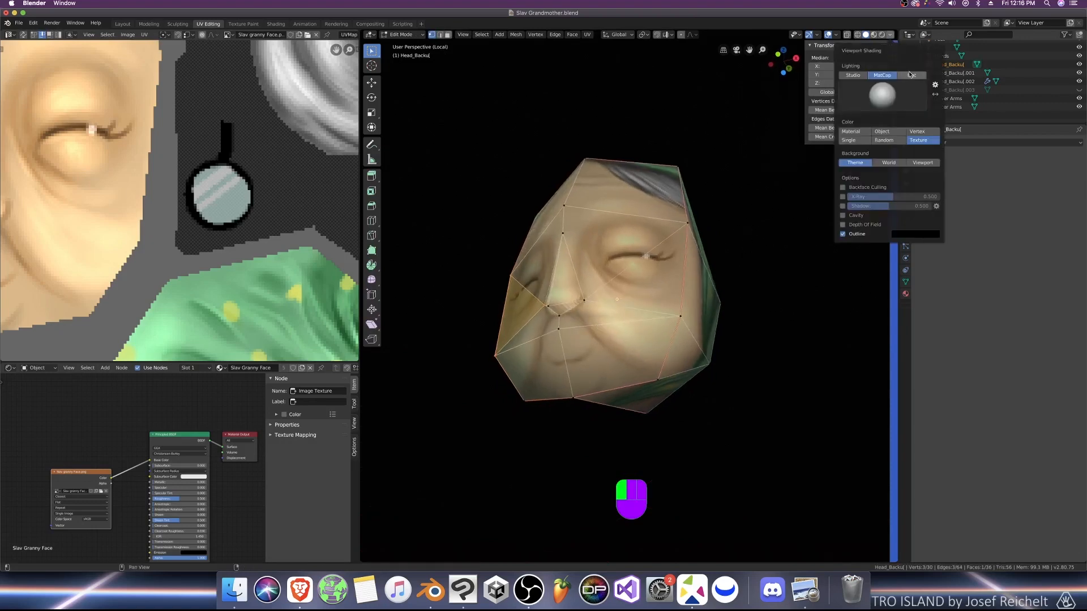
click(910, 74)
key(Tab)
mouse_move(667, 311)
middle_down()
mouse_move(672, 330)
mouse_move(685, 322)
middle_up()
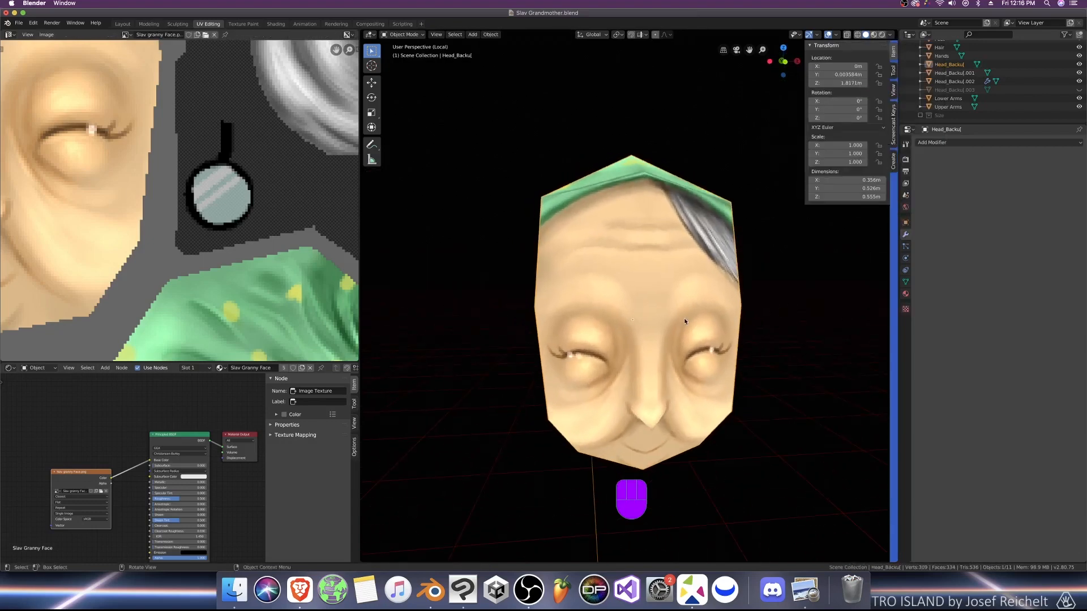
key(KP_Divide)
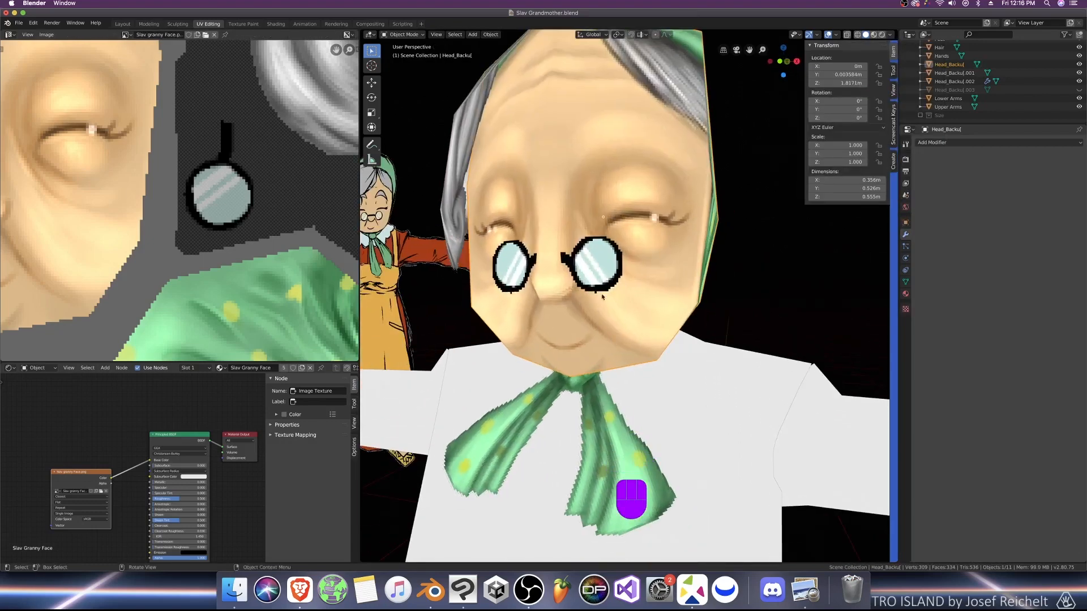
Step: Move the glasses' centre edge forward along Y so the bridge clears the nose, making the glasses about 0.031 m deep
click(604, 283)
key(KP_3)
key(Tab)
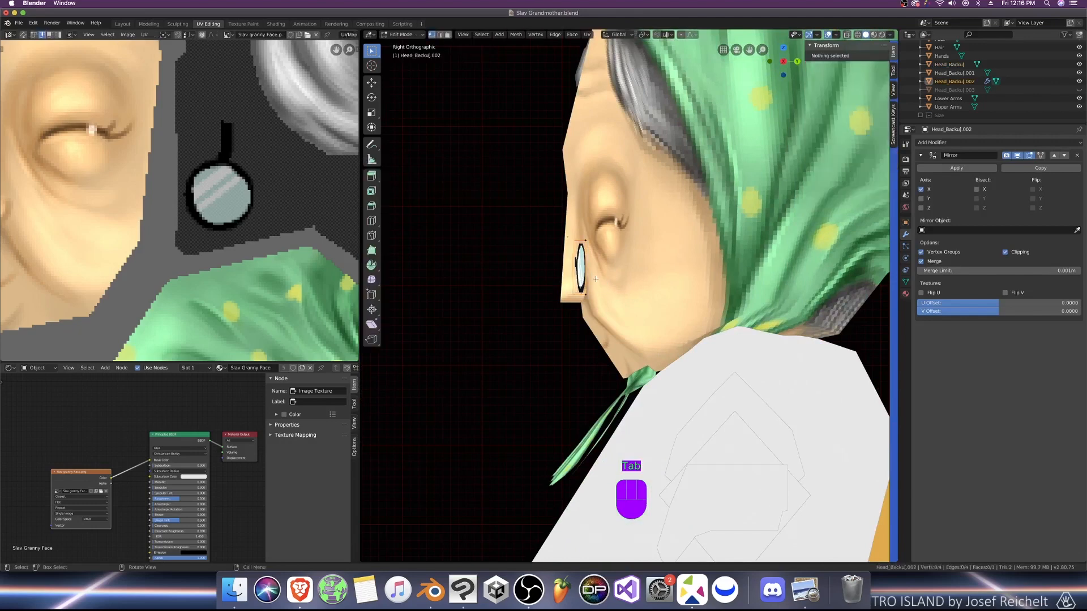
middle_drag(596, 279, 562, 260)
click(562, 259)
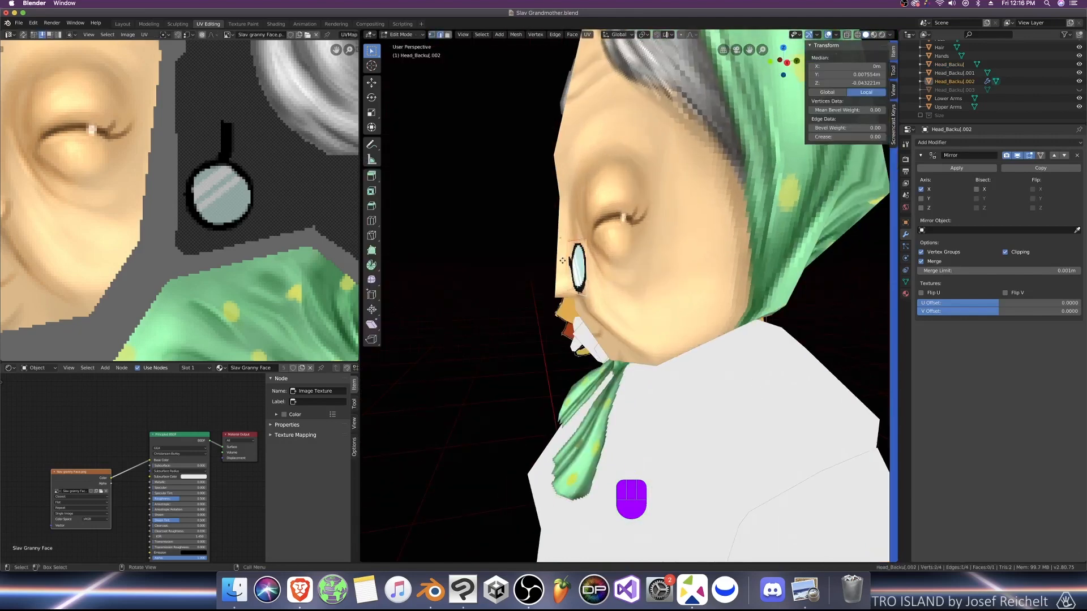
key(g)
key(y)
click(551, 262)
key(Tab)
middle_drag(551, 262, 594, 270)
key(KP_3)
key(Tab)
key(Tab)
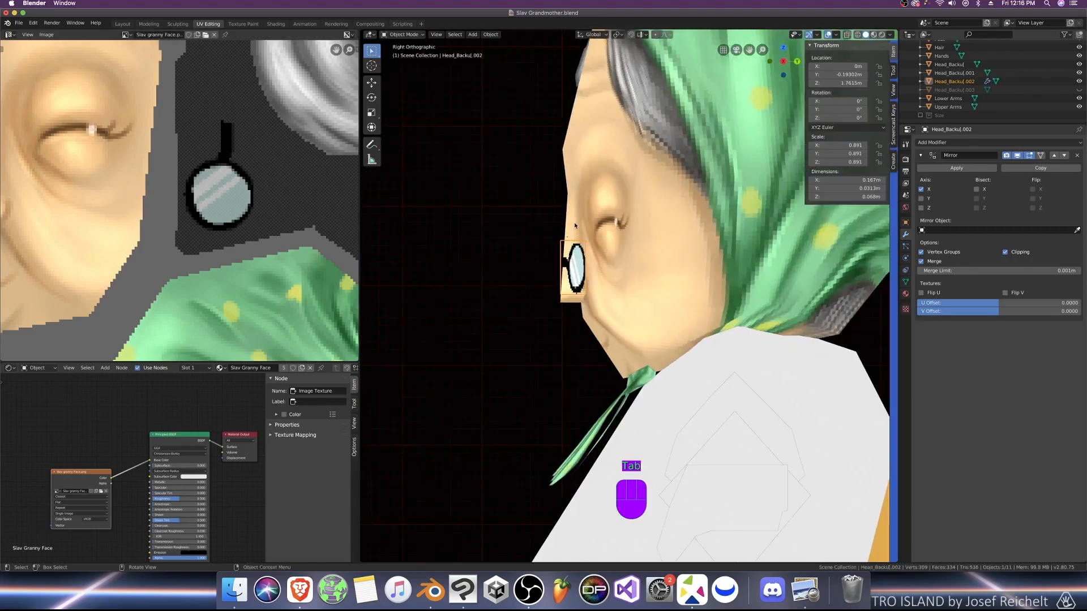
Step: Isolate the head and knife edges from the top vertex of the nose to both outer brow corners
click(573, 223)
key(Tab)
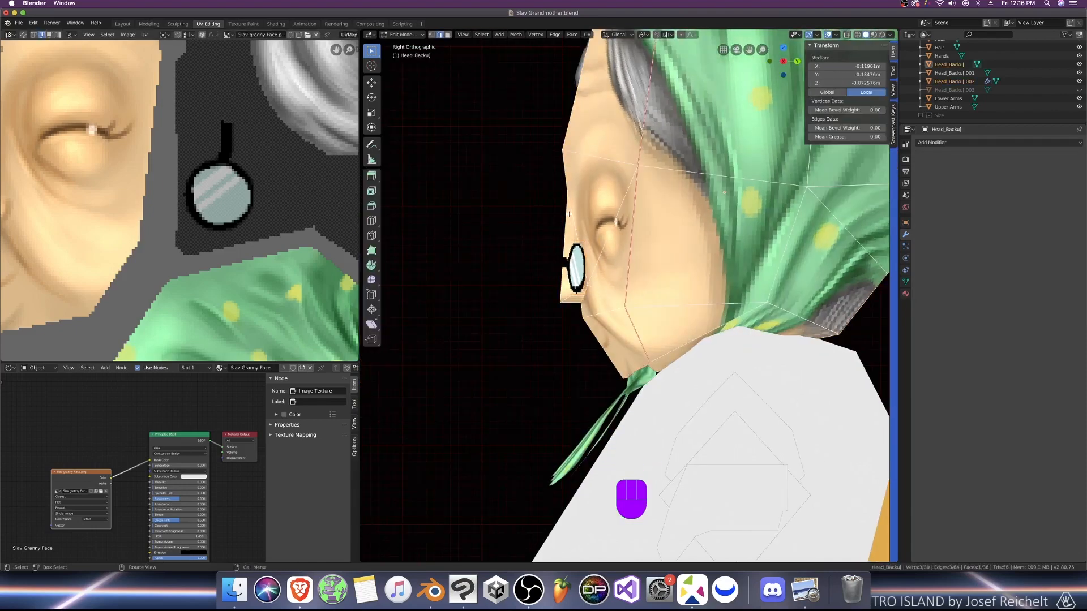
middle_drag(569, 214, 609, 216)
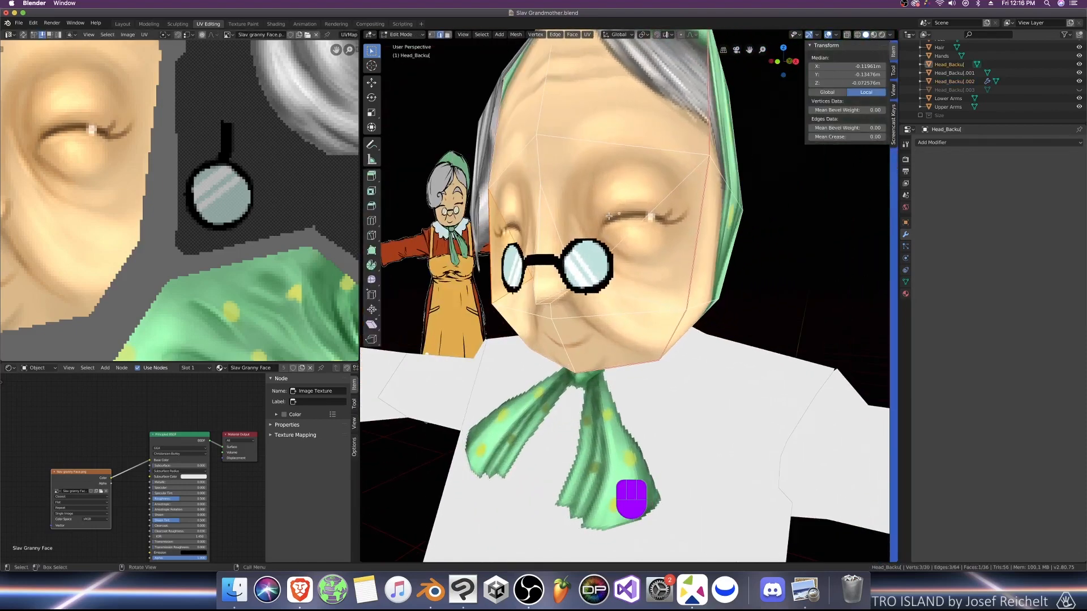
key(KP_Divide)
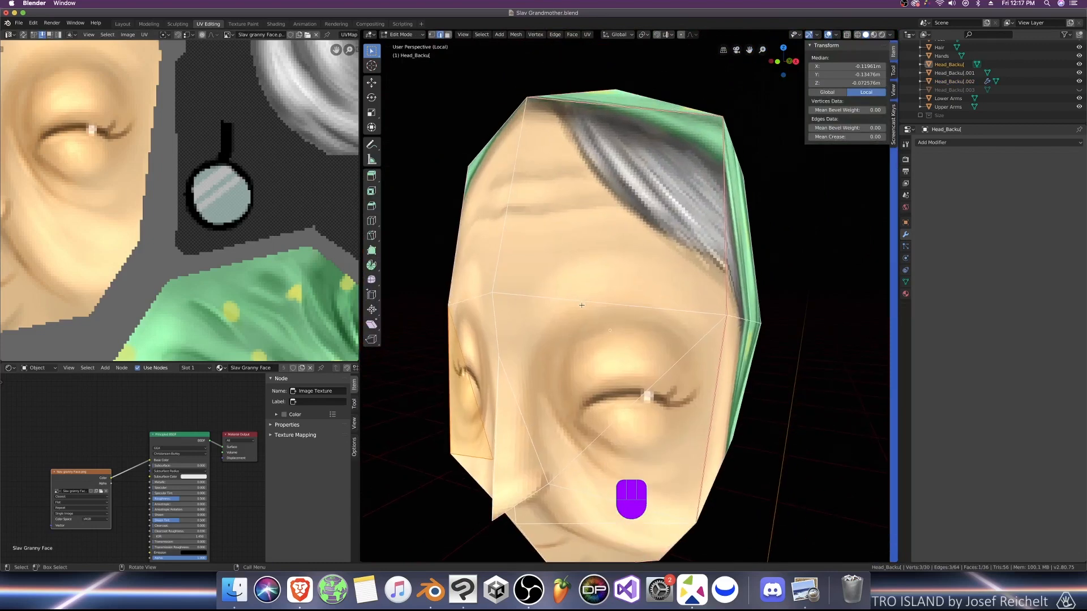
middle_drag(584, 309, 608, 313)
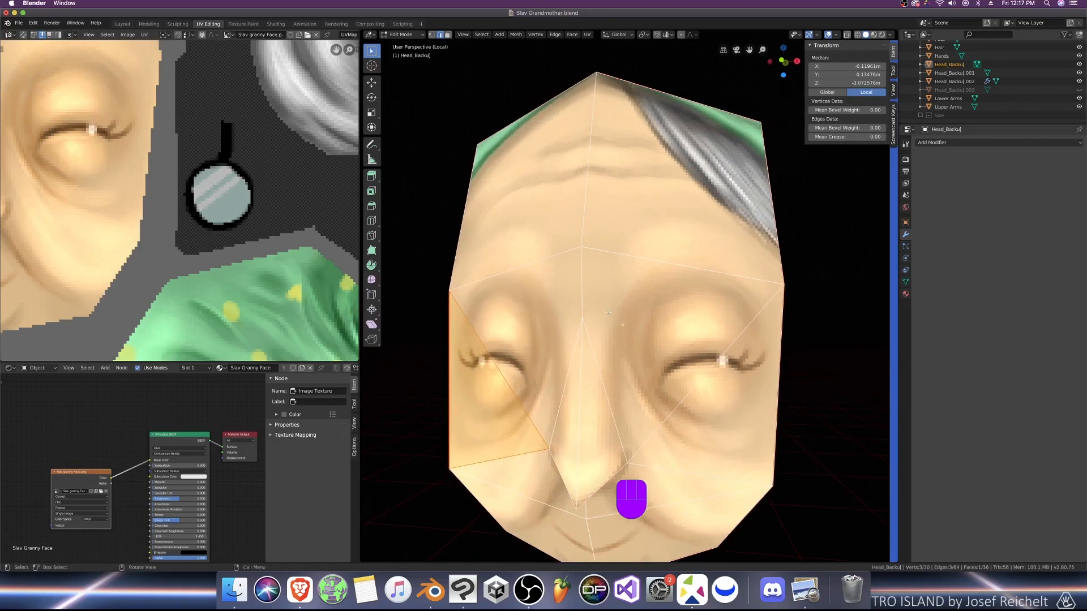
key(1)
click(602, 323)
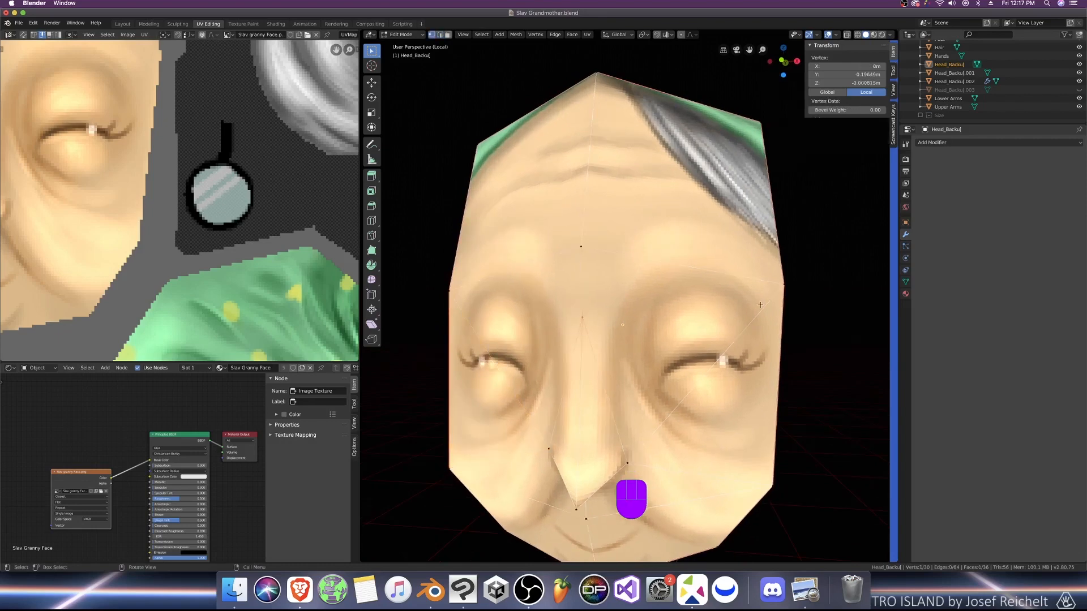
key(k)
click(581, 246)
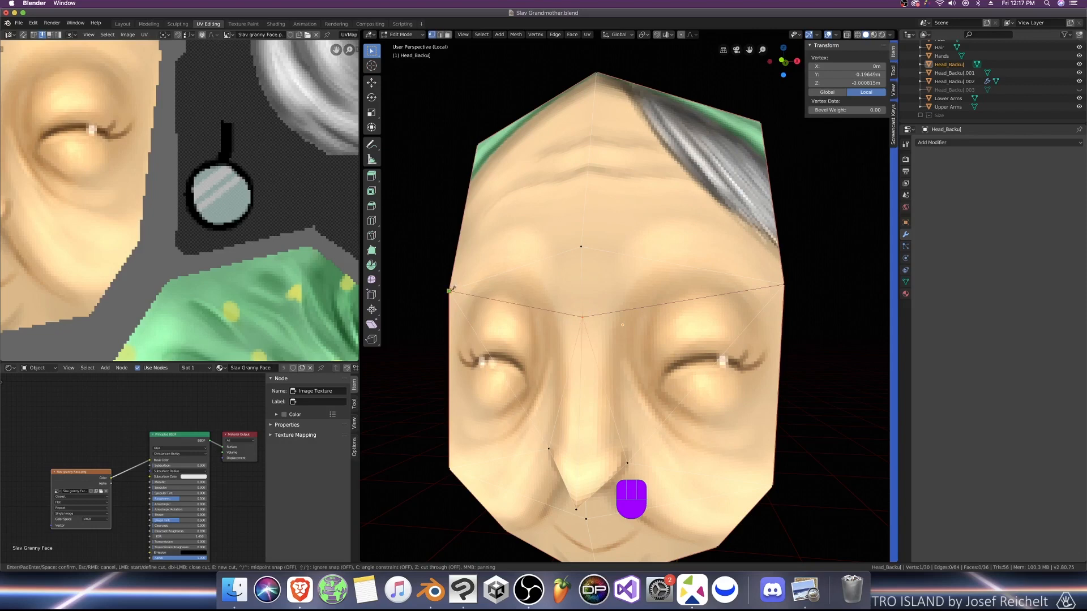
key(Return)
scroll(548, 331, down, 5)
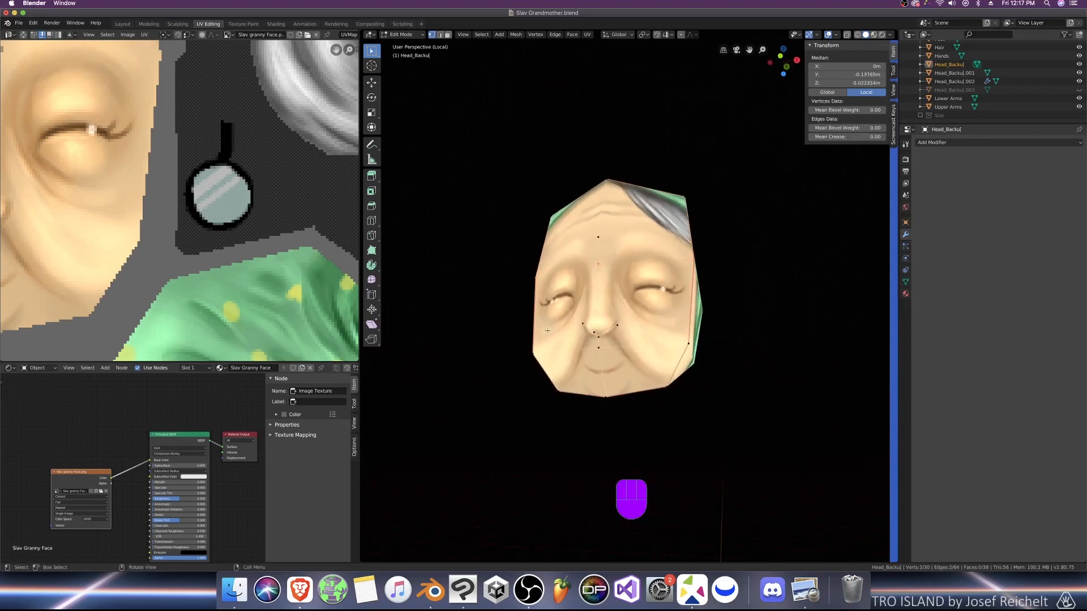
Step: Select the two faces on the underside of the nose and unwrap them
middle_drag(547, 330, 612, 332)
key(Tab)
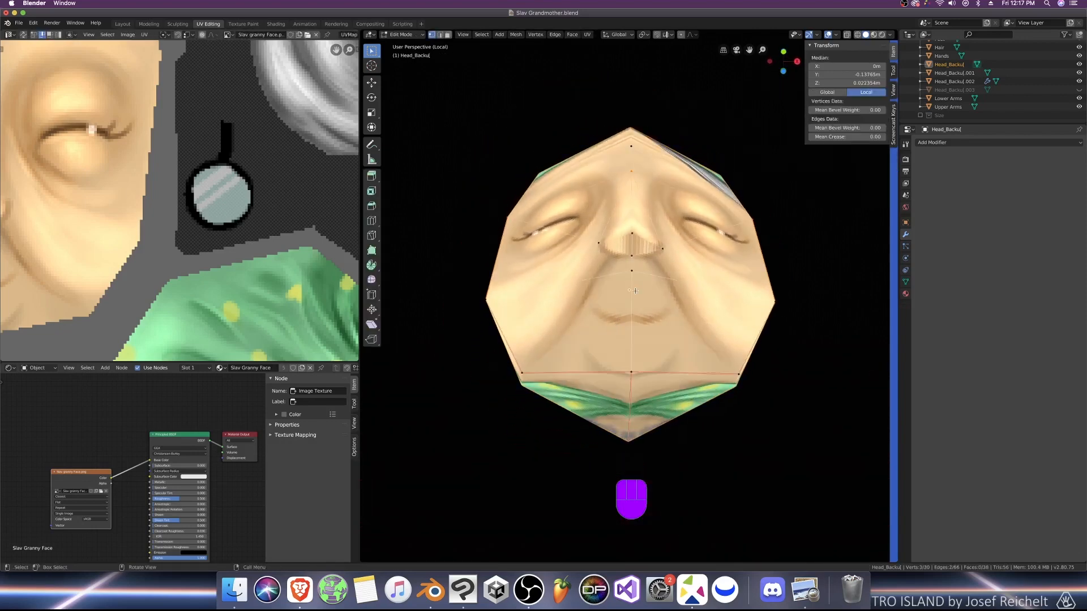
click(632, 245)
scroll(261, 260, down, 3)
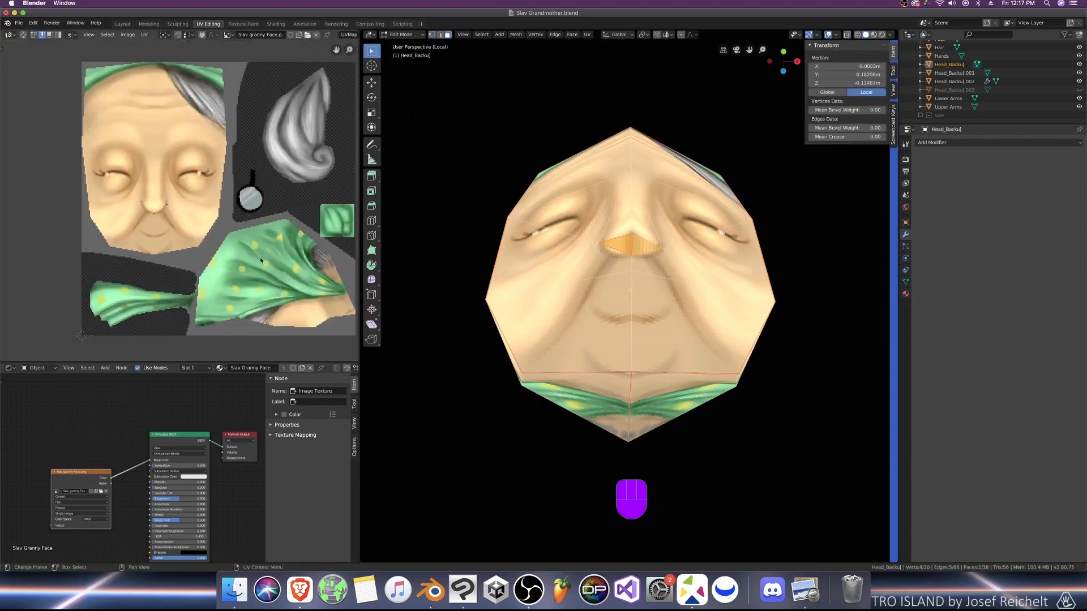
scroll(261, 260, up, 3)
key(u)
click(249, 255)
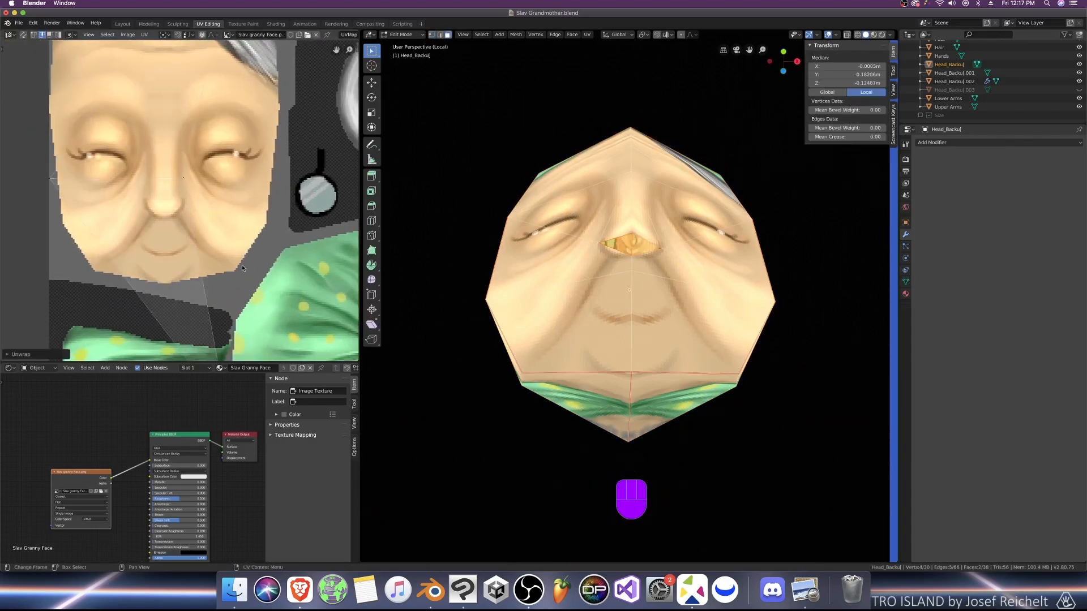
Step: Scale down and rotate the nose underside's UV island, and place it just below the nose tip in the face texture
key(a)
key(s)
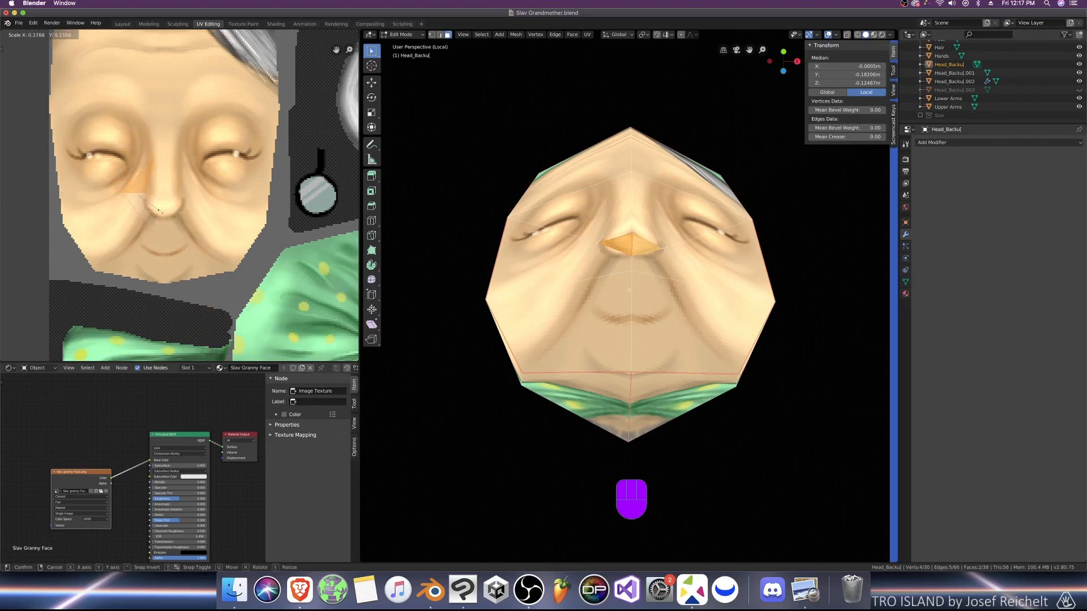
click(169, 225)
key(g)
click(174, 200)
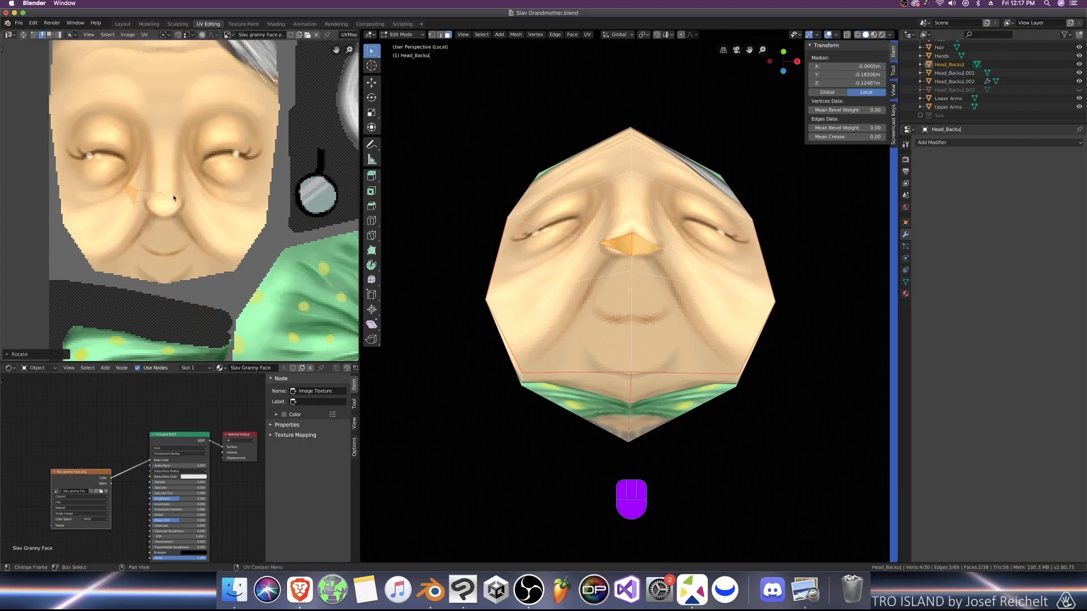
key(g)
click(216, 224)
key(r)
click(215, 216)
key(g)
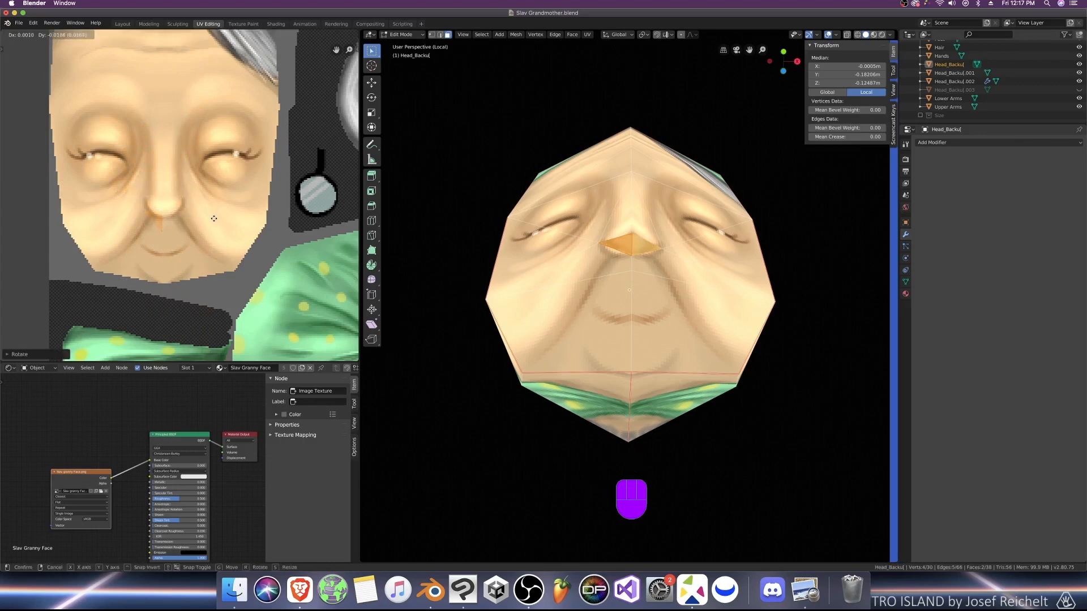
click(213, 222)
Step: Shift the nose underside's UV island slightly up onto the shaded lower edge of the painted nose
key(Tab)
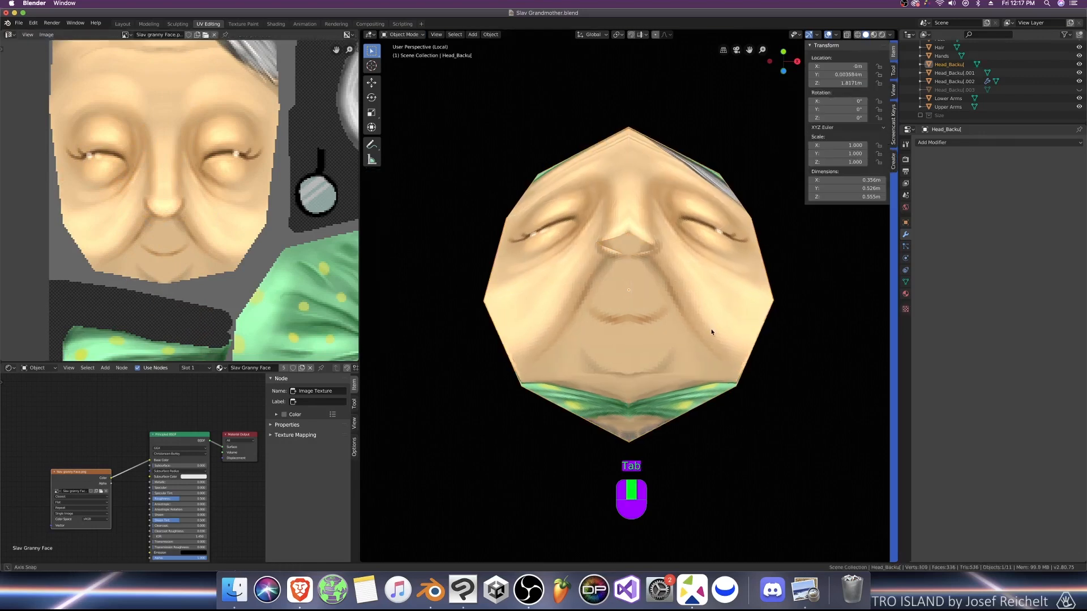
middle_drag(711, 332, 690, 354)
key(Tab)
key(Tab)
key(Tab)
key(Tab)
key(Tab)
scroll(680, 349, up, 3)
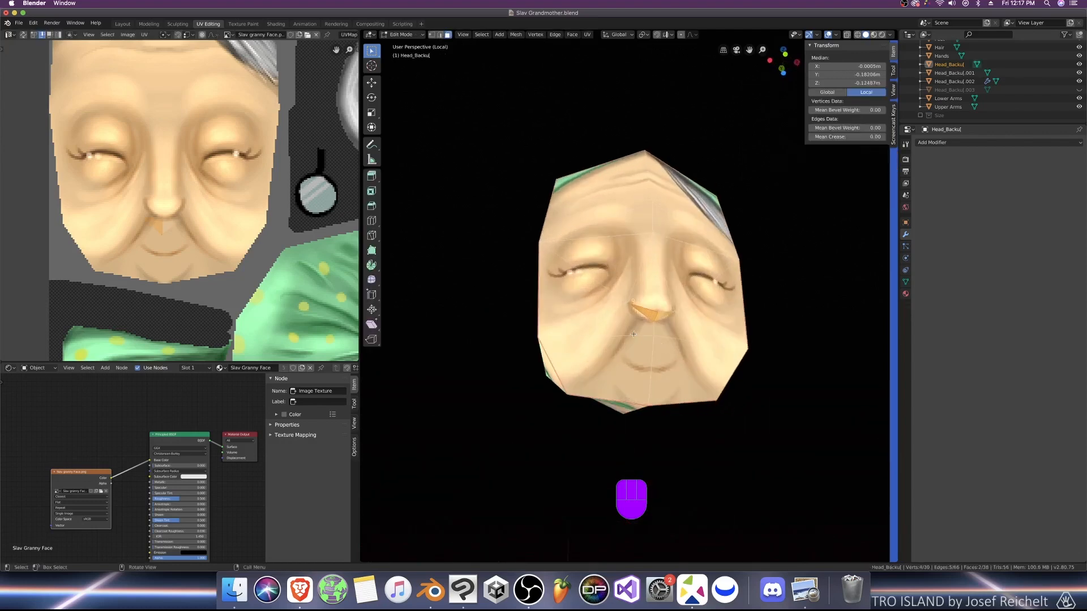
scroll(633, 334, up, 1)
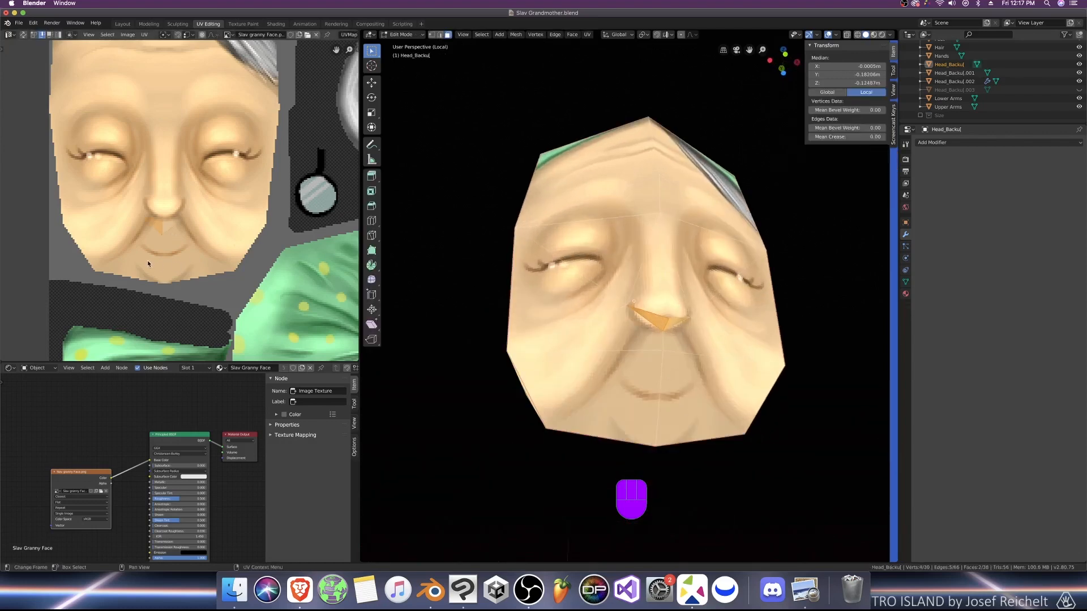
key(g)
click(147, 249)
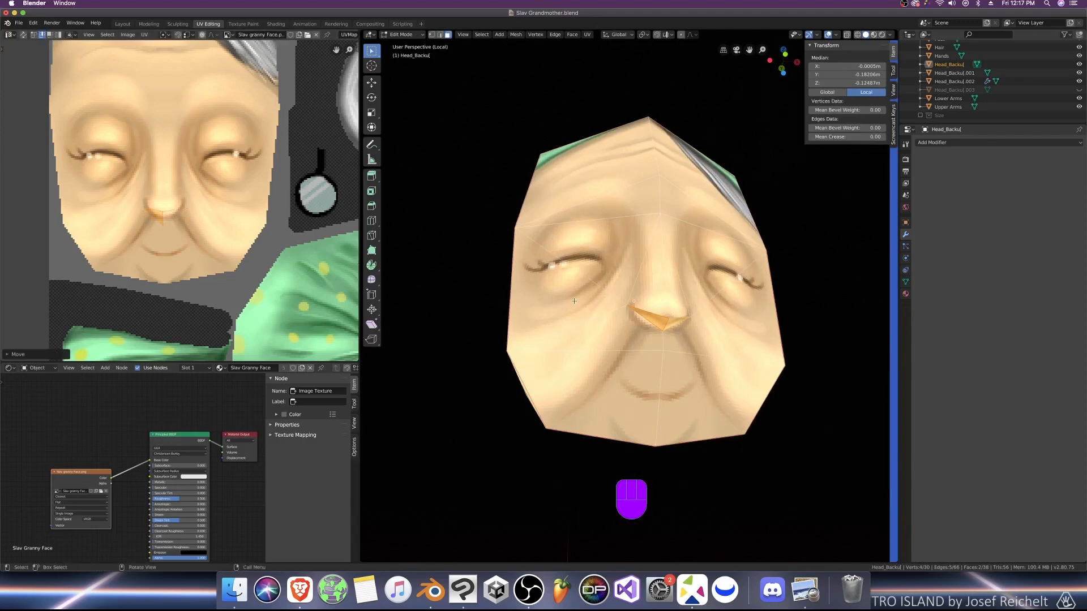
key(Tab)
key(Tab)
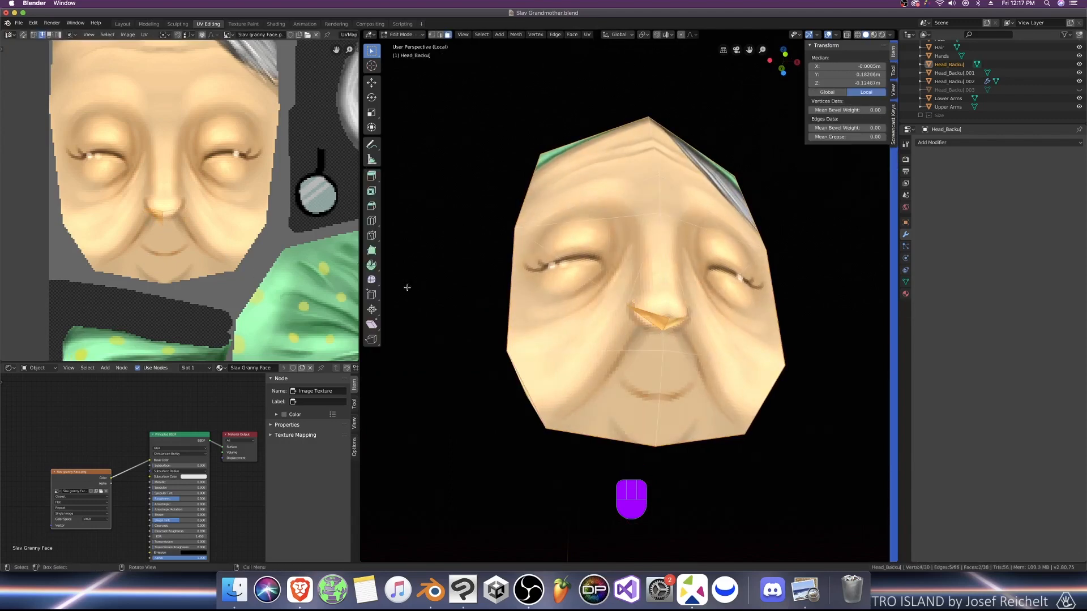
Step: Hide the two nose underside faces and select the rest of the head to display its UVs
key(a)
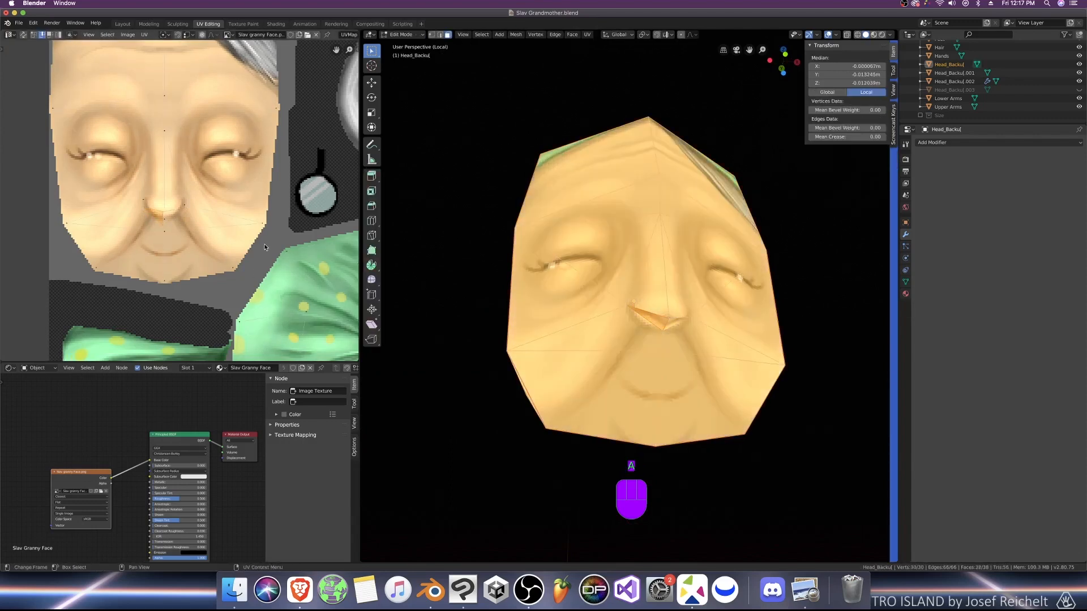
click(136, 208)
click(625, 316)
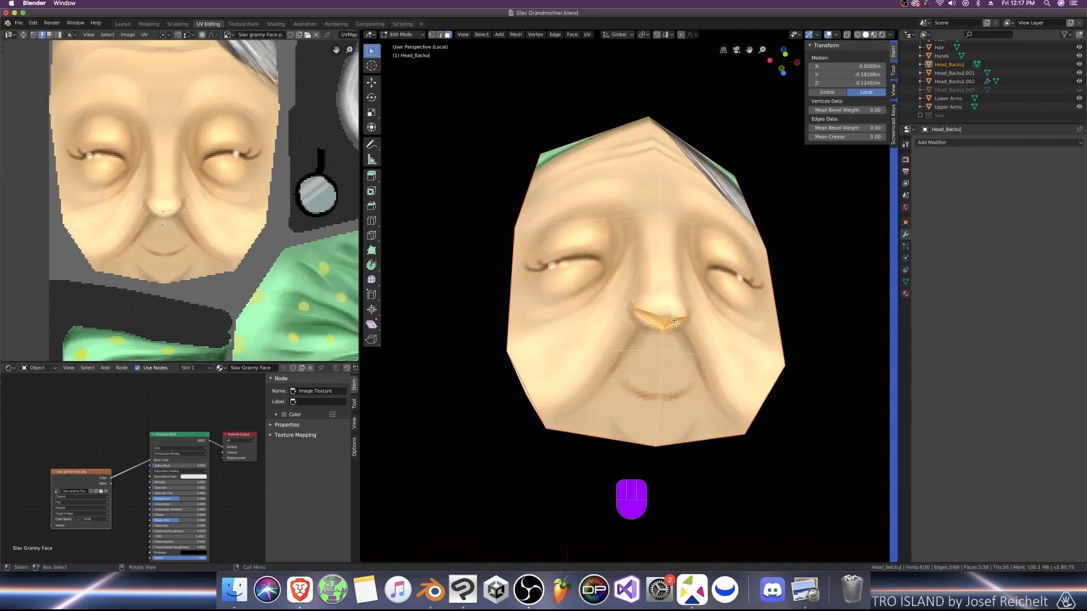
key(a)
scroll(168, 230, up, 2)
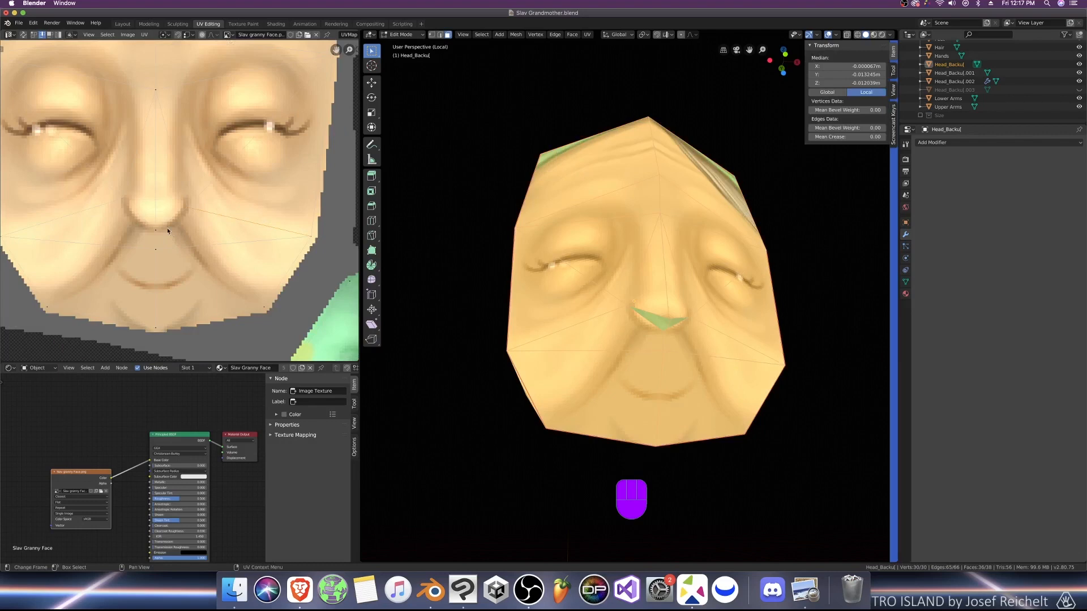
Step: Try shifting the UV vertices at the nose's lower edge along X in the face texture, and undo the move
click(121, 203)
key(g)
key(x)
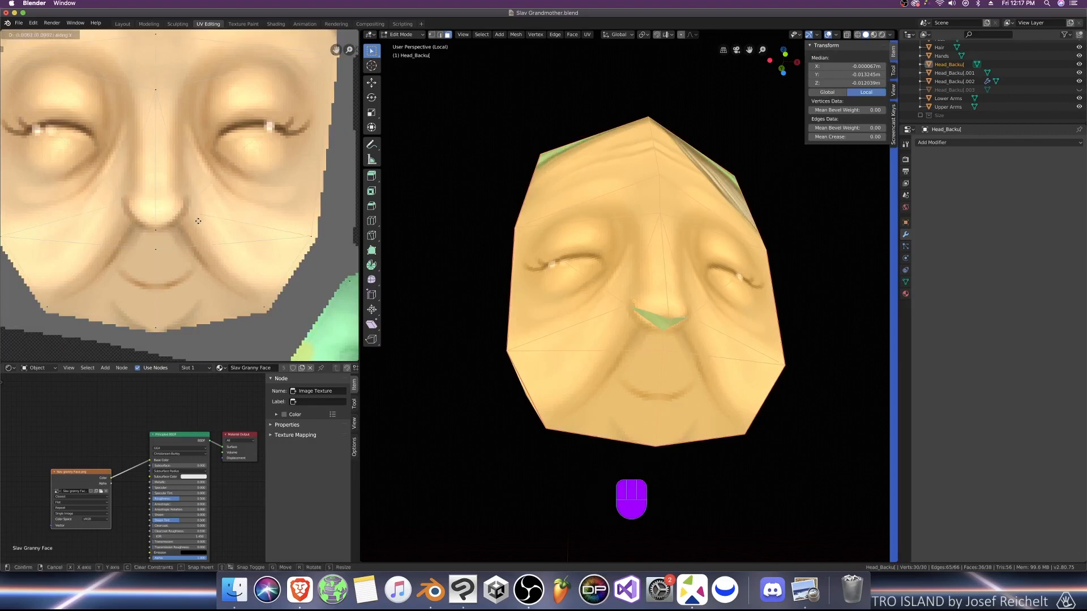
click(201, 232)
key(Tab)
mouse_move(583, 315)
middle_down()
mouse_move(607, 322)
mouse_move(576, 329)
middle_up()
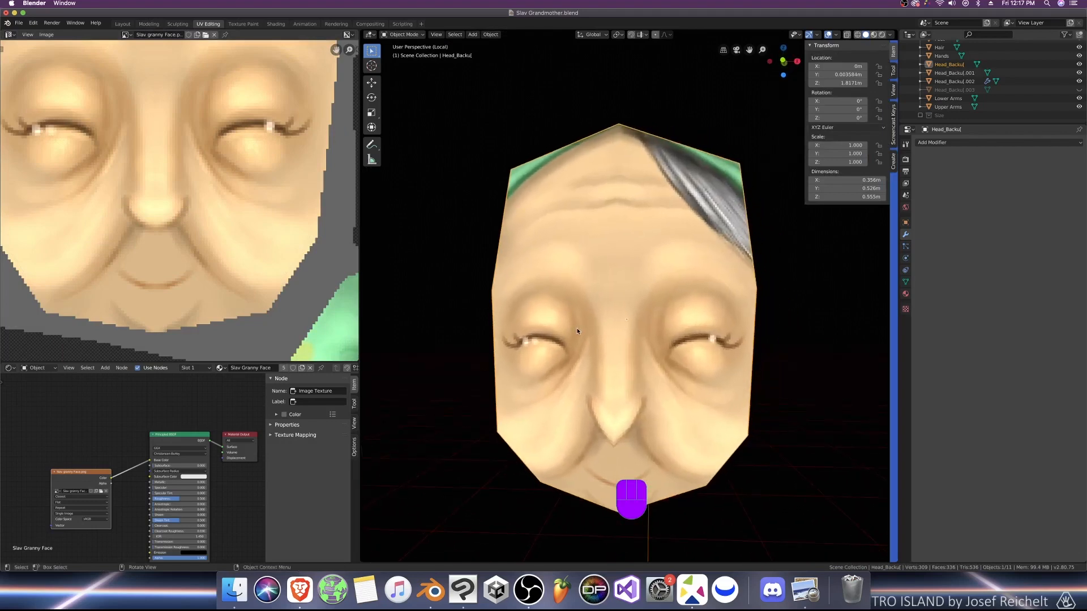
key(Tab)
key(Tab)
key(Tab)
key(super+z)
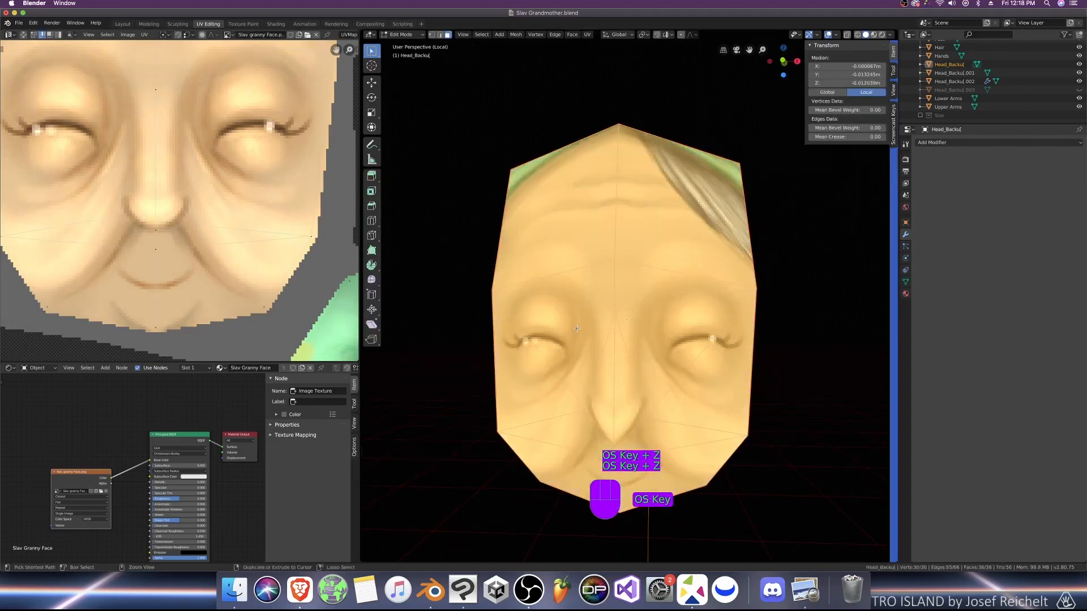
key(super+z)
key(Tab)
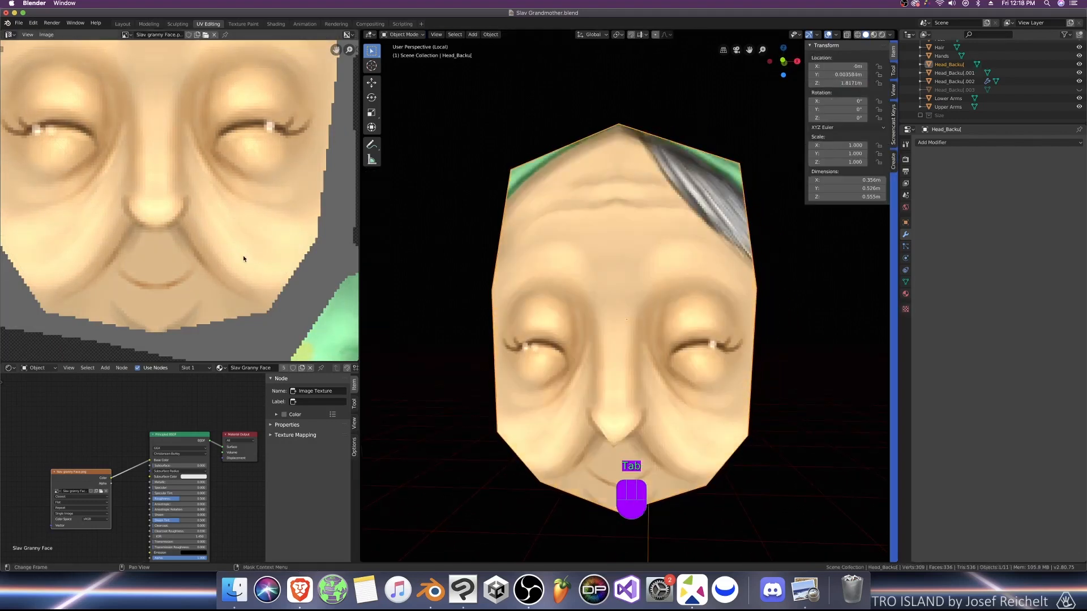
Step: Move the UV vertices at the nose's lower edge down along Y in the face texture
key(Tab)
click(192, 214)
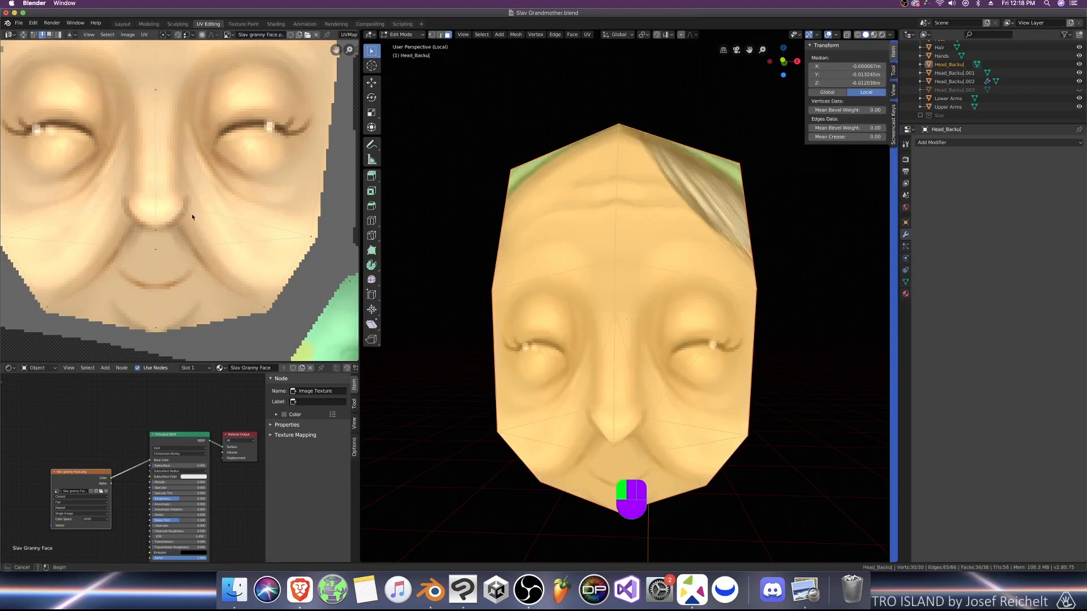
shift+click(108, 186)
key(g)
key(x)
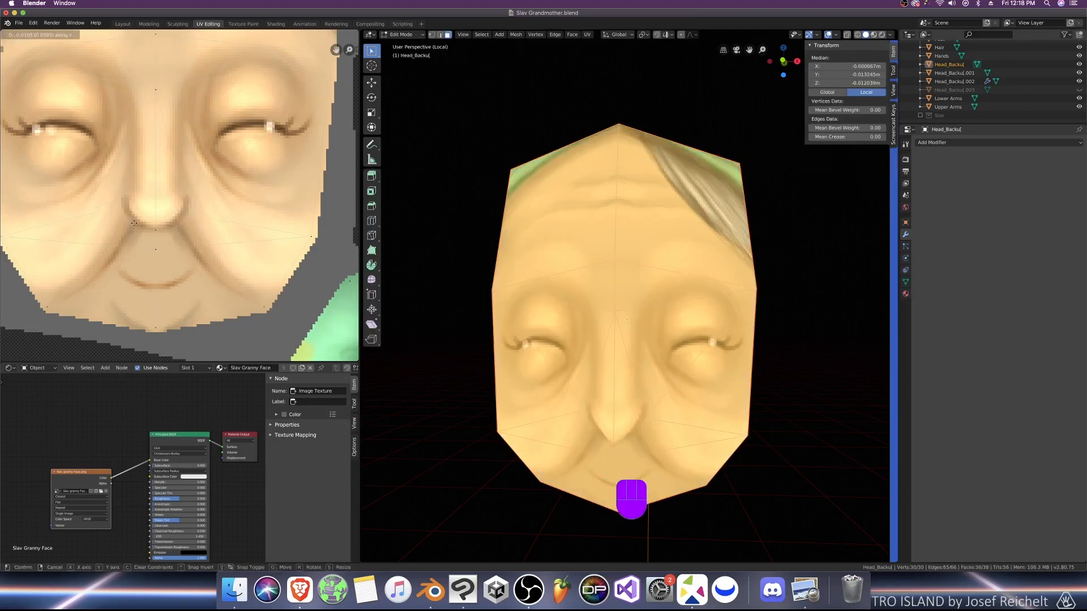
key(y)
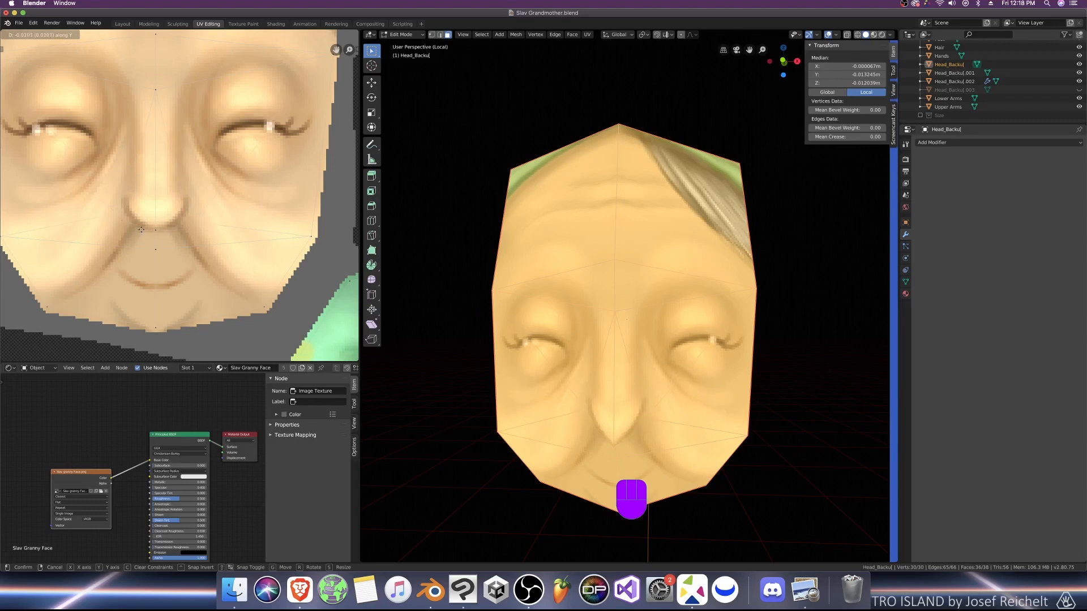
click(141, 239)
key(Tab)
middle_drag(512, 335, 645, 330)
key(Tab)
key(Tab)
key(Tab)
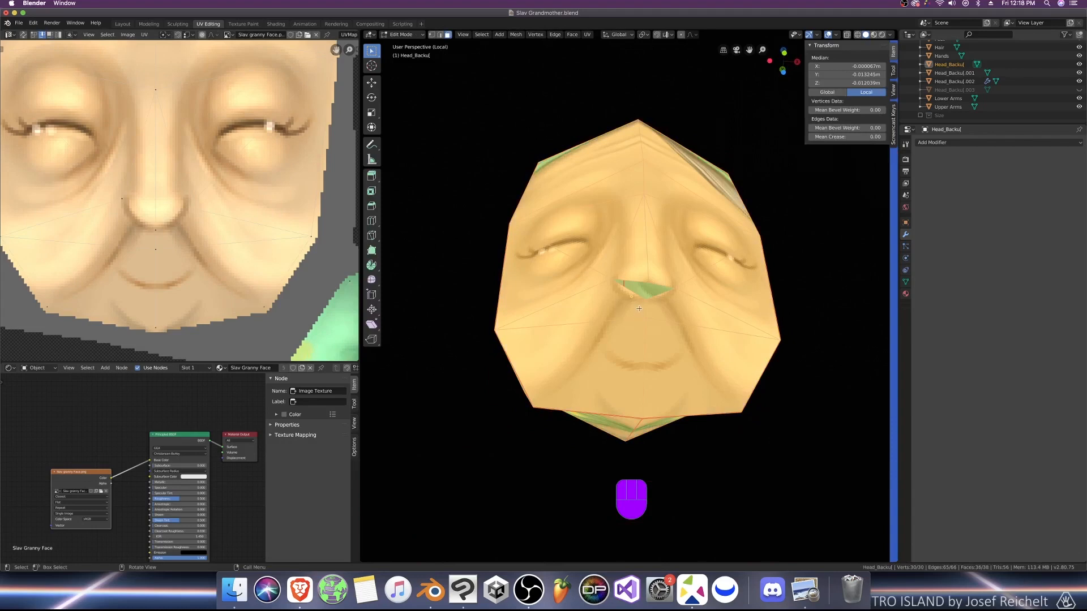
Step: Unhide the nose underside faces, delete both, and fill the gap again with two new faces from their border edges
key(alt+h)
click(650, 293)
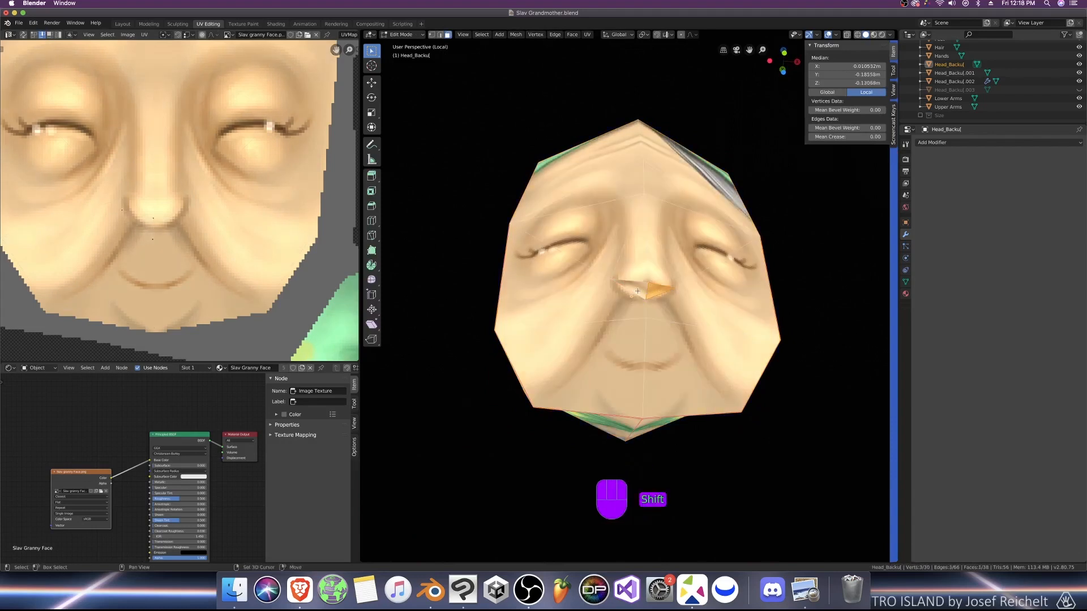
shift+click(632, 294)
key(x)
click(632, 294)
key(2)
click(632, 294)
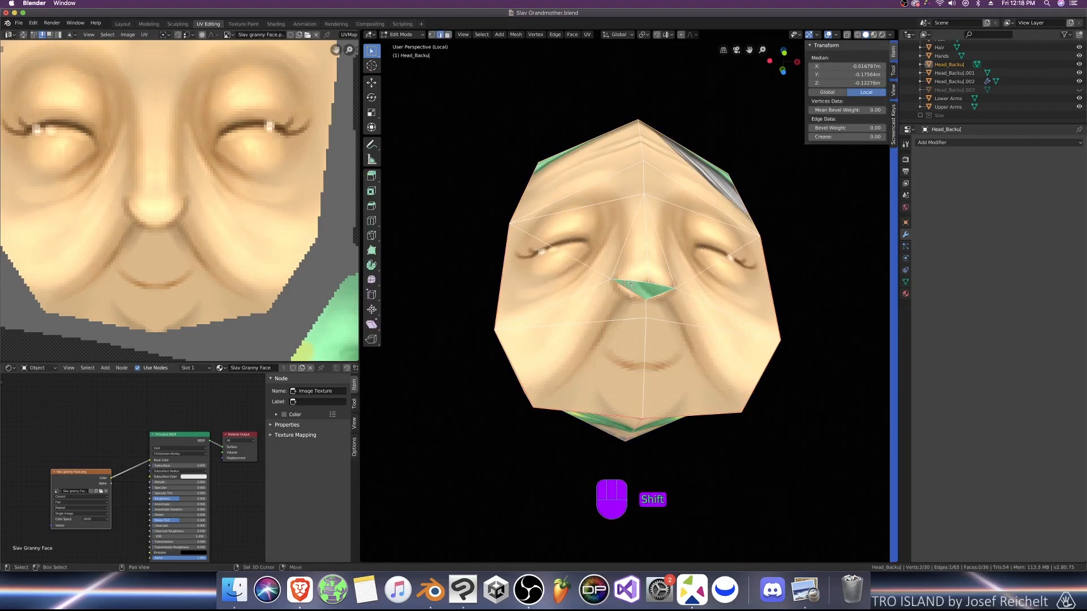
shift+click(649, 297)
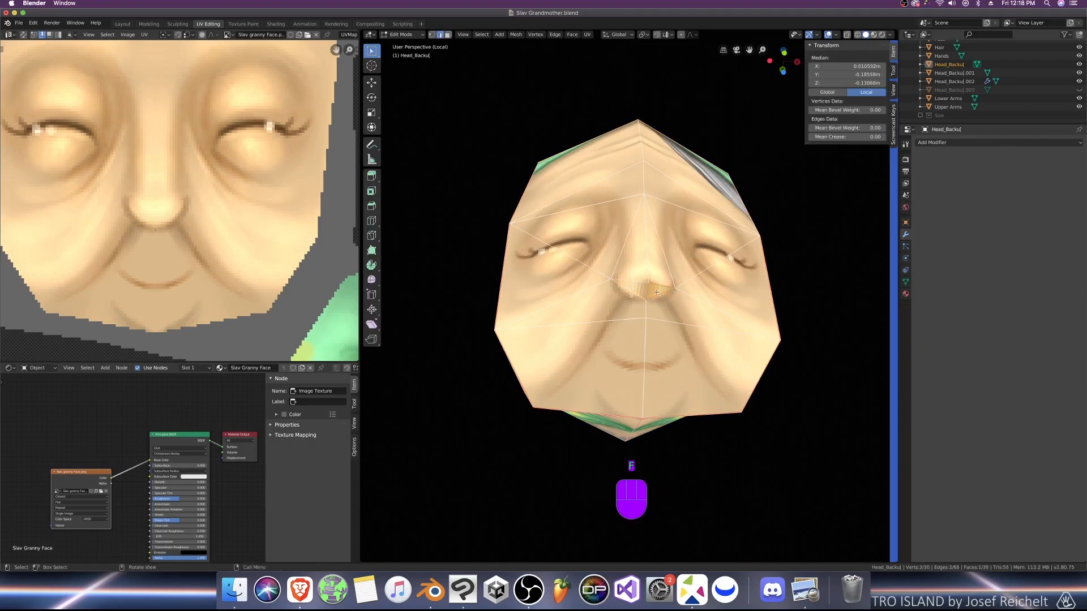
key(Tab)
middle_drag(654, 296, 655, 351)
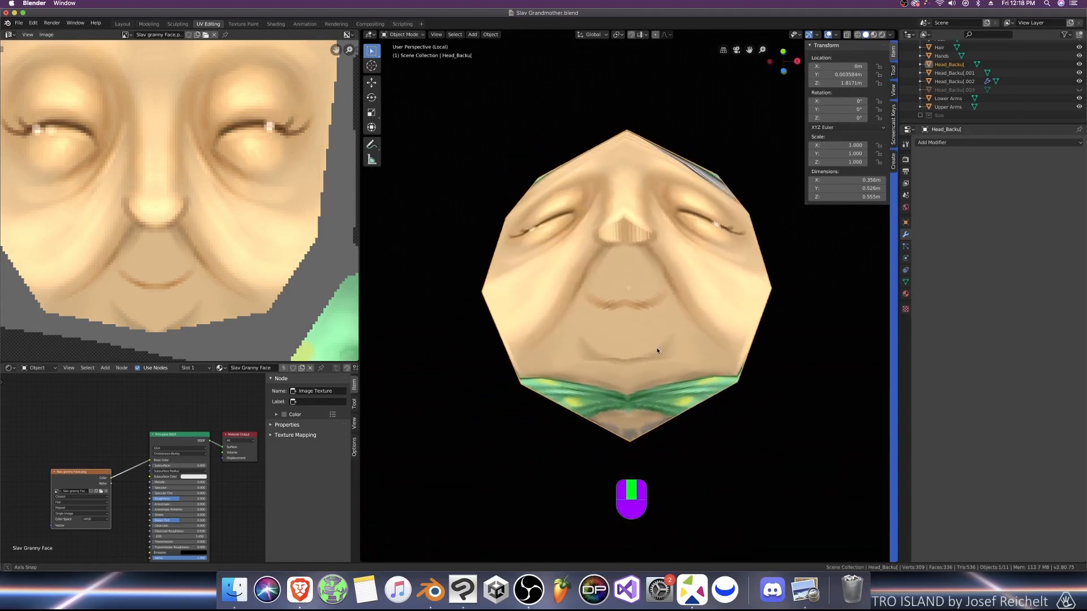
Step: Try moving the nose tip's UV on one underside face up along Y, and undo the move
key(Tab)
key(a)
scroll(250, 223, up, 3)
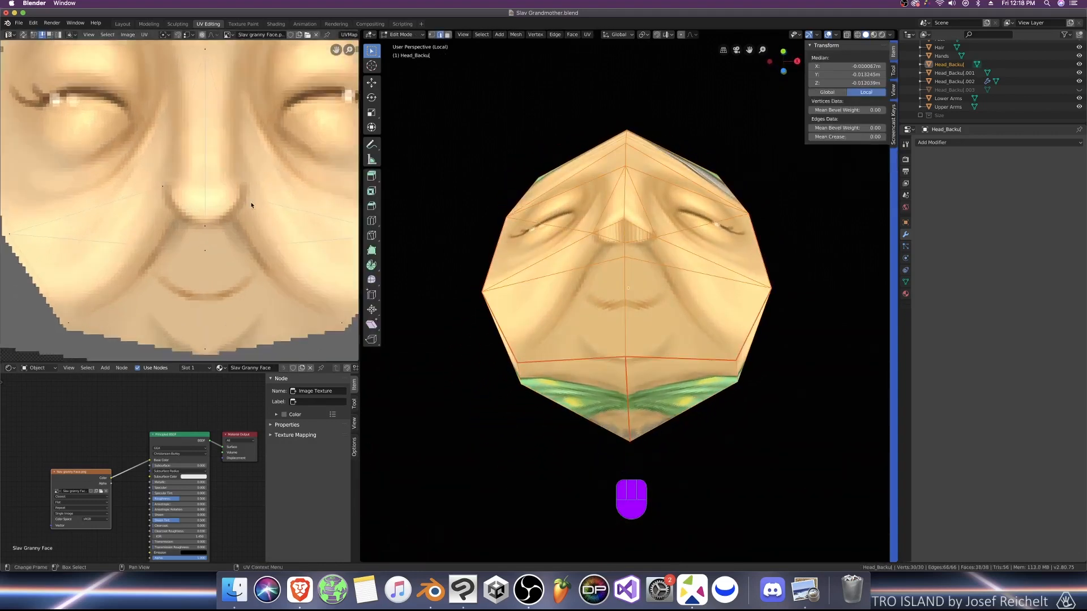
key(g)
key(y)
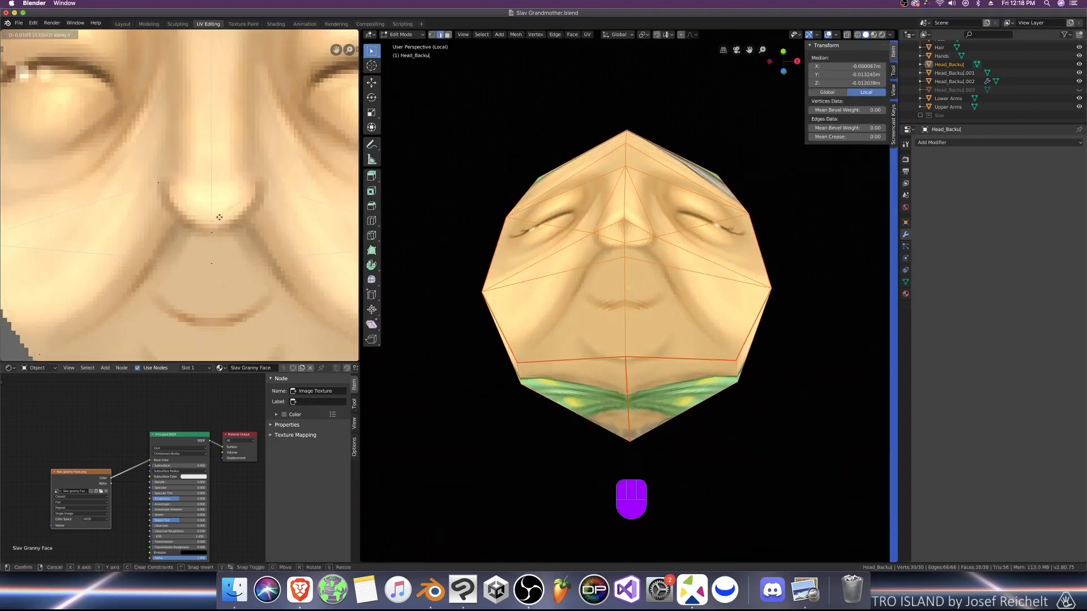
click(219, 211)
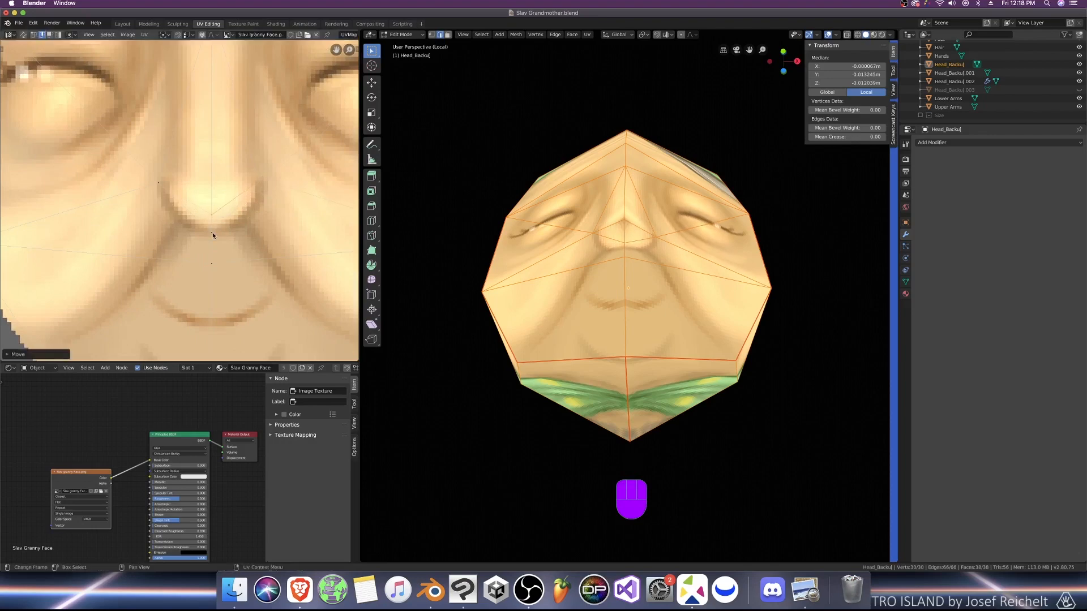
key(super+z)
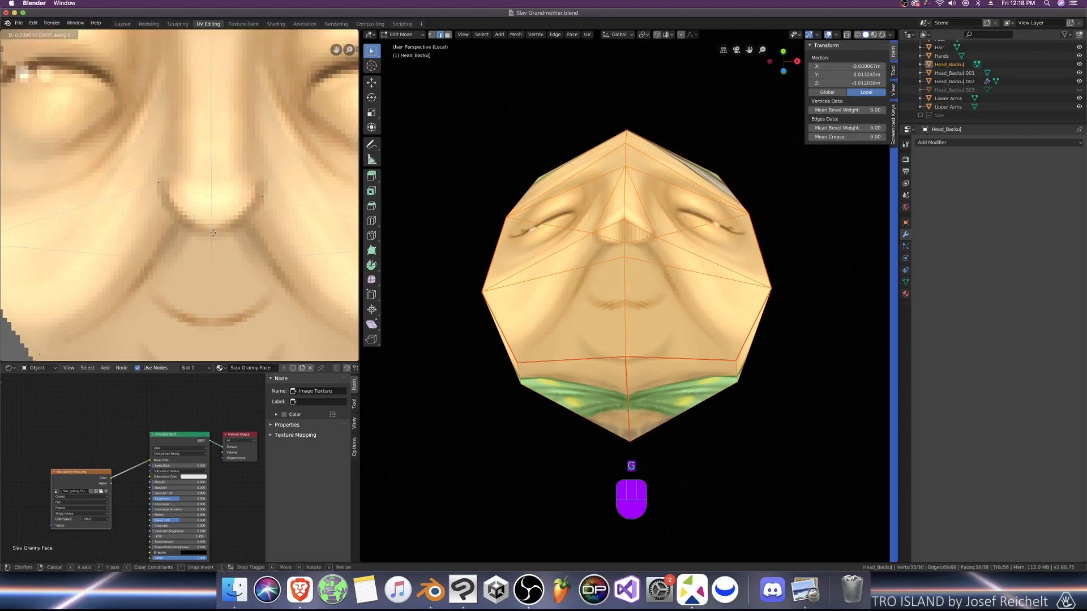
key(super+z)
Step: Move the nose tip's UV vertices on both underside faces up along Y and bring the whole character back into view
key(1)
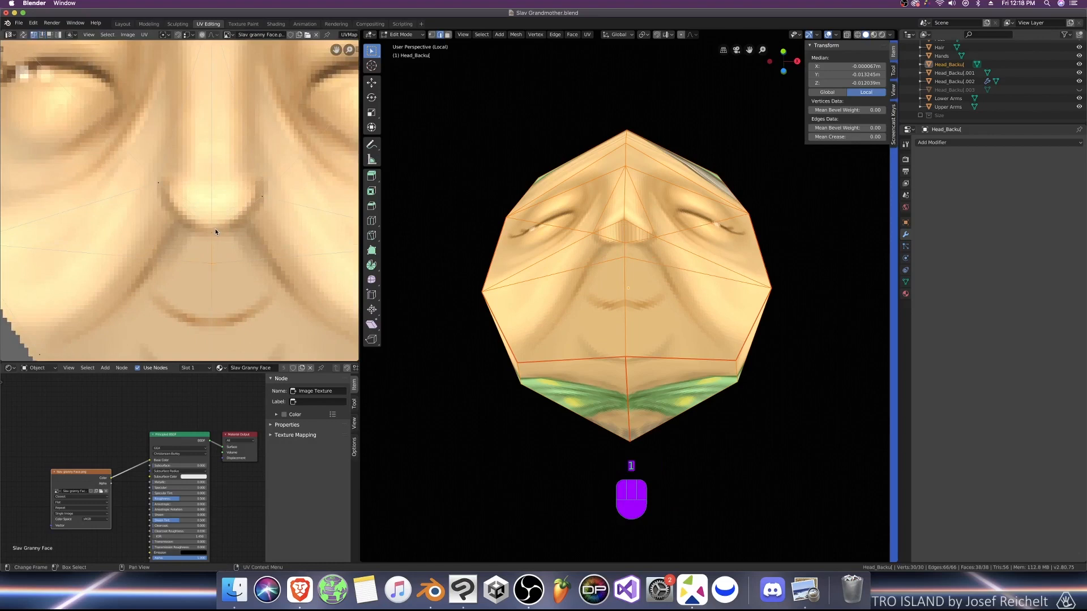
key(g)
key(y)
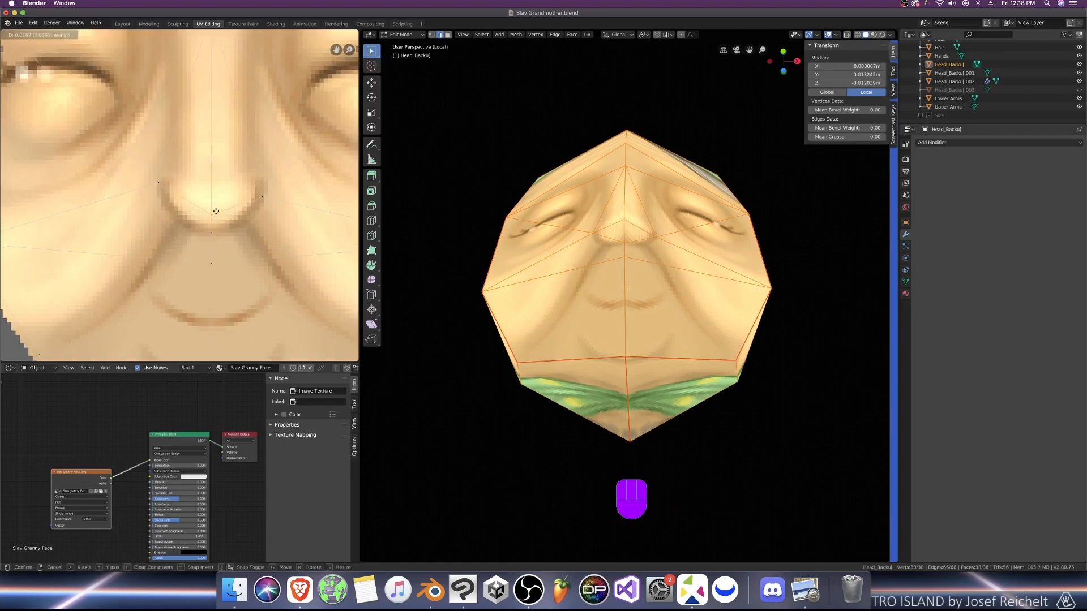
click(215, 202)
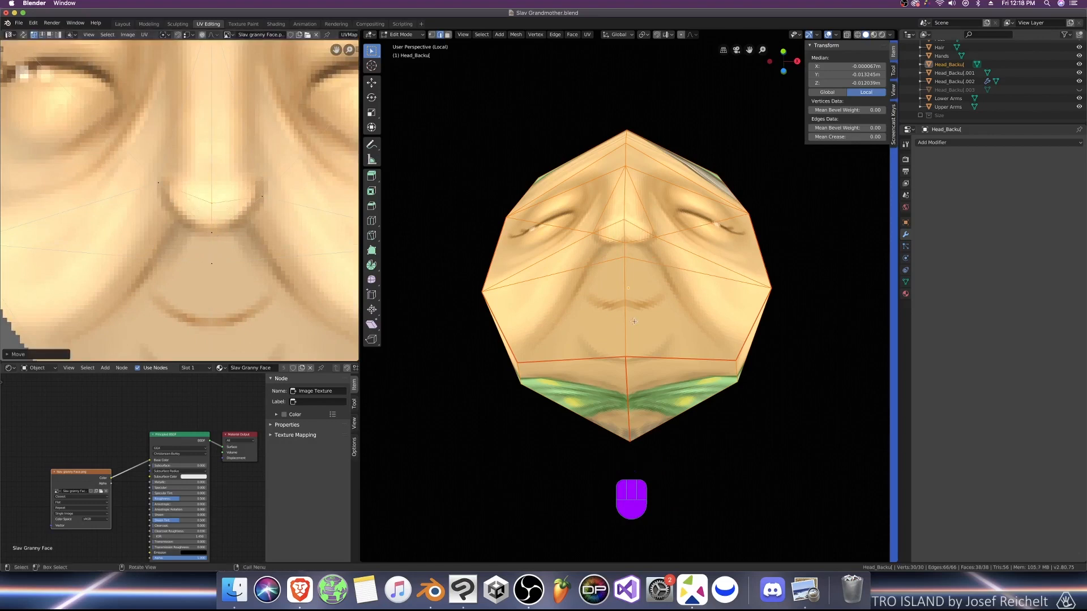
middle_drag(633, 321, 641, 356)
key(Tab)
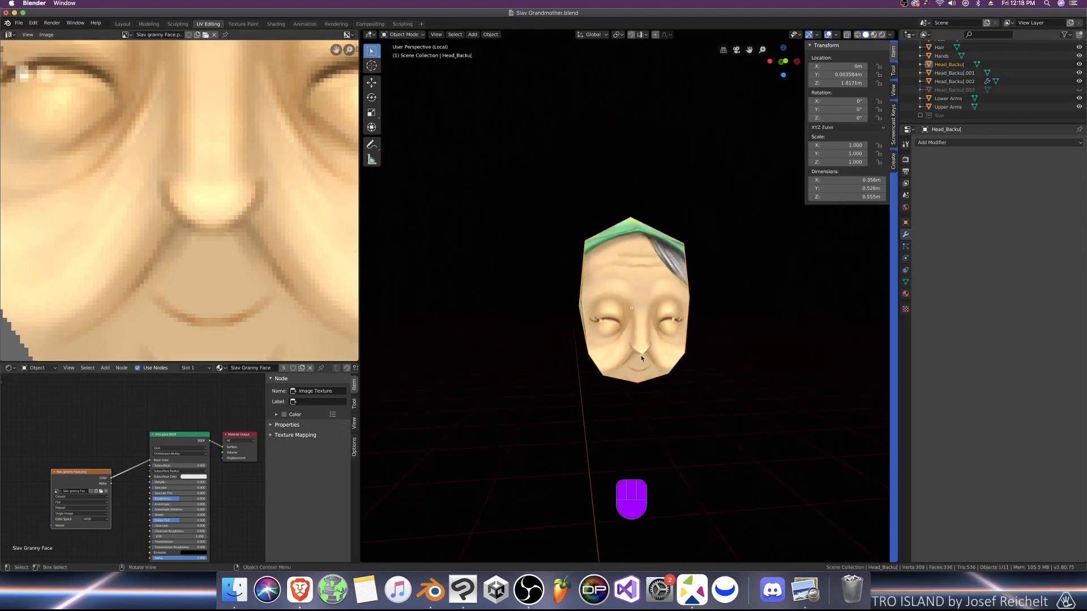
key(KP_Divide)
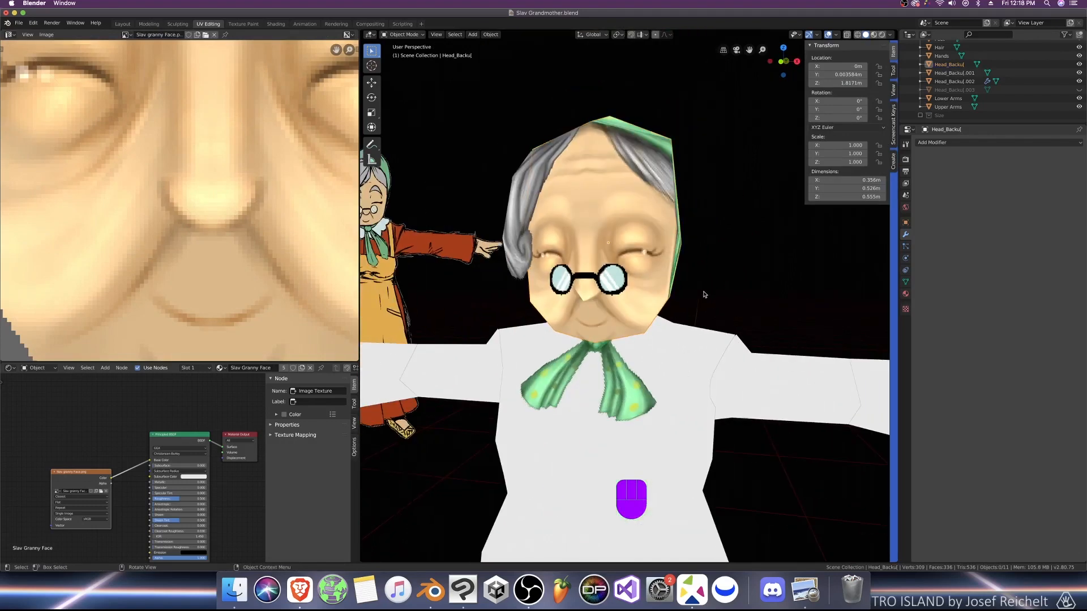
Step: Pull back to the whole character, hide the 3D viewport's sidebar, and save the Blender file
middle_drag(704, 295, 651, 296)
scroll(703, 300, down, 5)
key(n)
key(super+s)
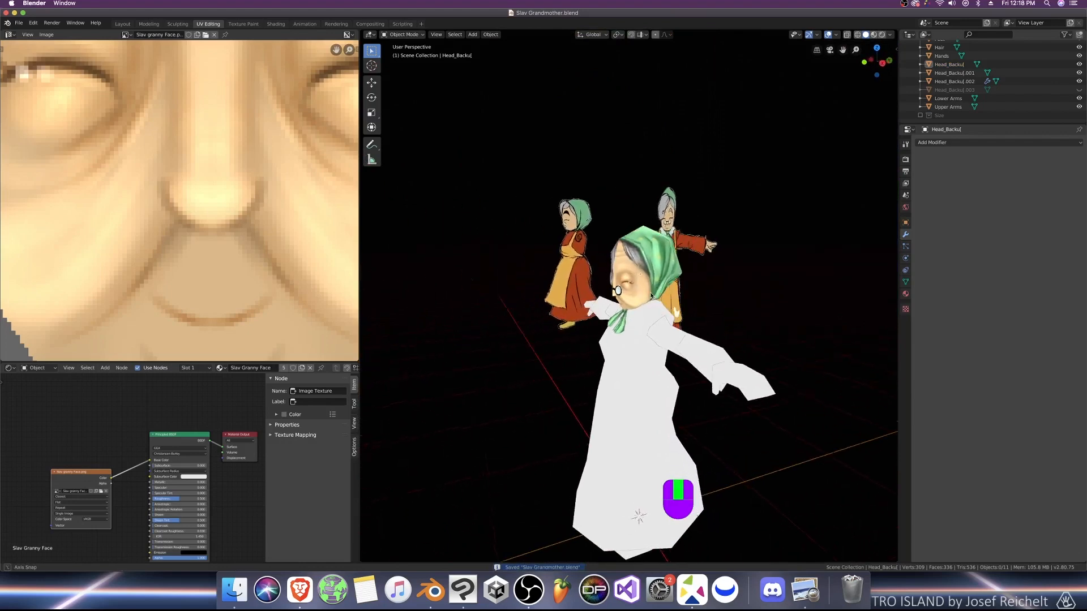
Step: Move the head mesh's nose tip vertex slightly up and back toward the face in the right side view
key(KP_3)
scroll(634, 296, up, 6)
click(590, 297)
key(Tab)
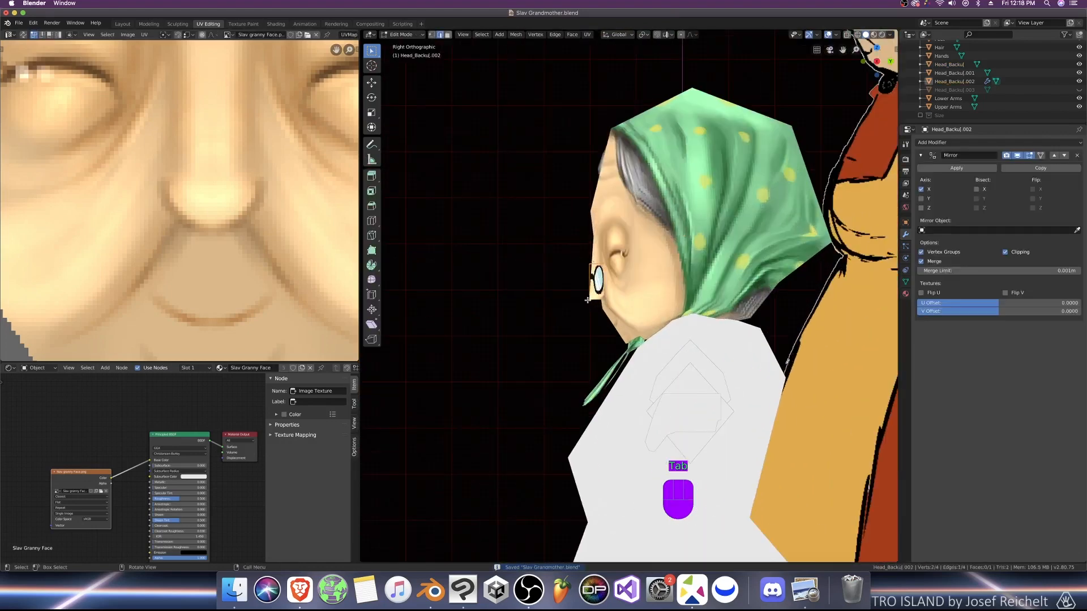
scroll(587, 300, up, 3)
key(Tab)
click(566, 304)
key(Tab)
key(1)
click(558, 305)
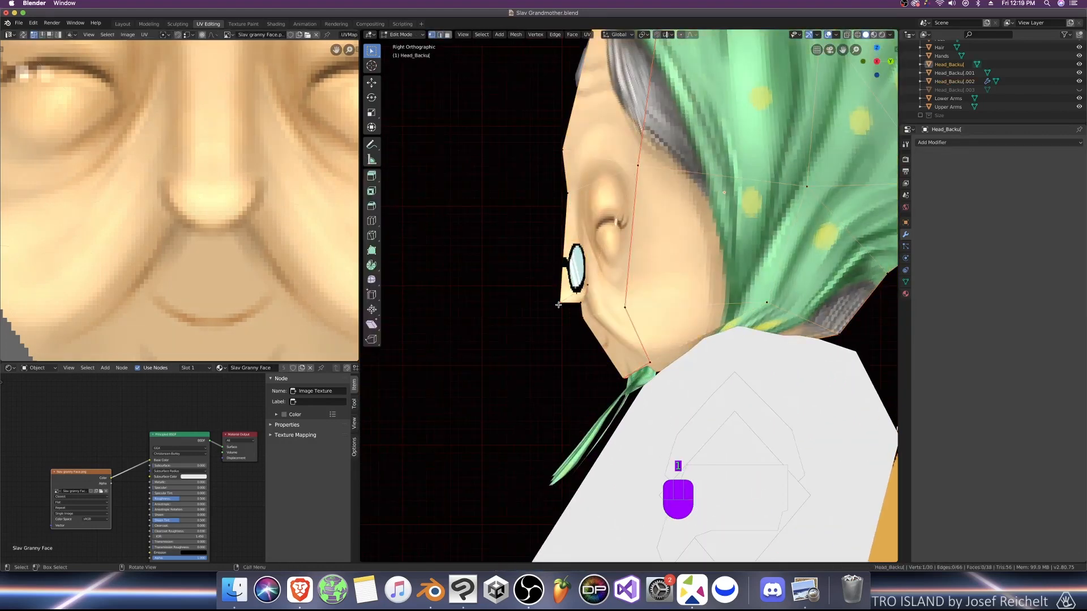
key(g)
click(560, 297)
key(Tab)
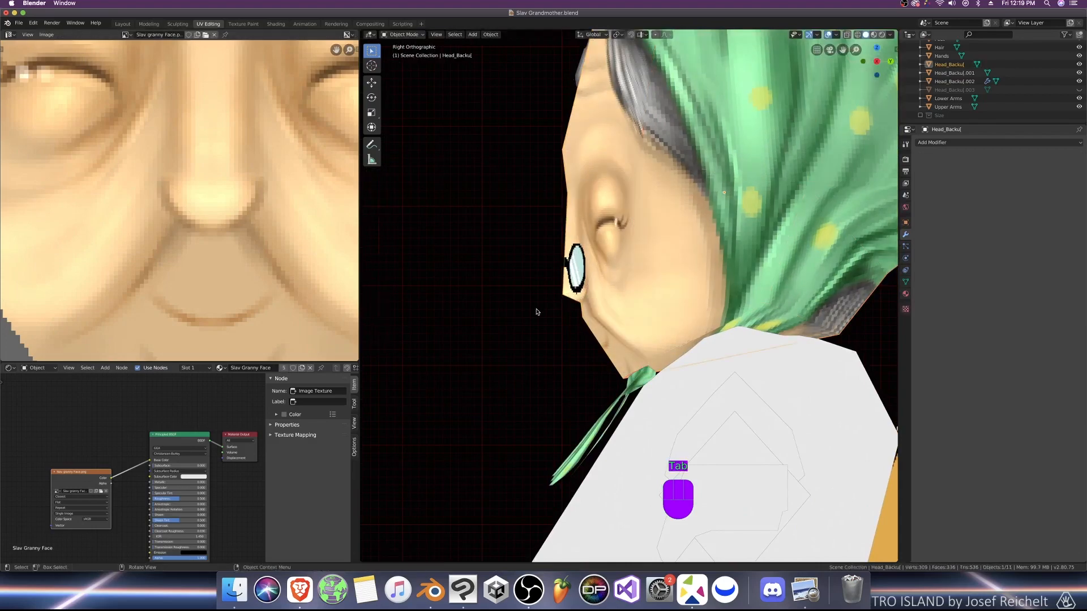
Step: Save the Blender file with the adjusted nose shape
middle_drag(536, 311, 601, 310)
scroll(601, 309, down, 5)
middle_drag(686, 279, 740, 535)
key(super+s)
click(507, 603)
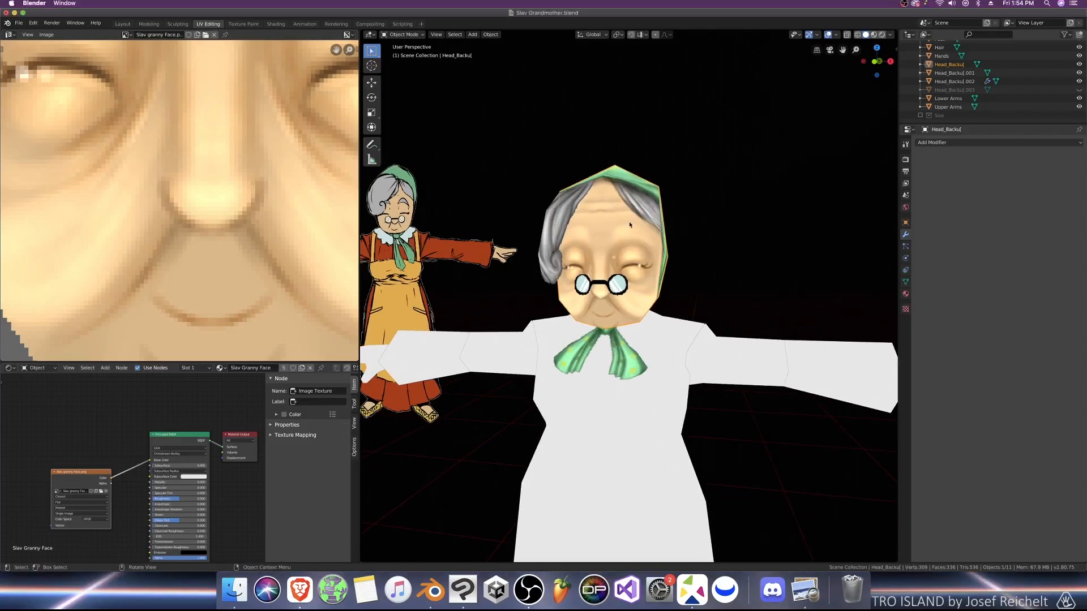
Step: Switch to the Texture Paint workspace and isolate the head mesh in local view
click(247, 24)
key(KP_Divide)
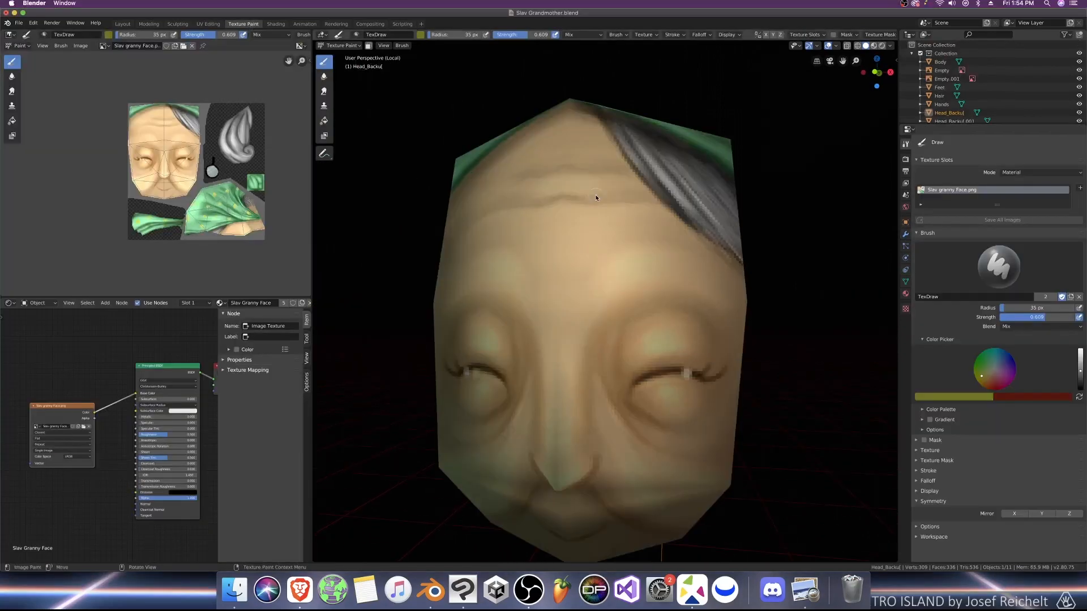
scroll(569, 426, down, 3)
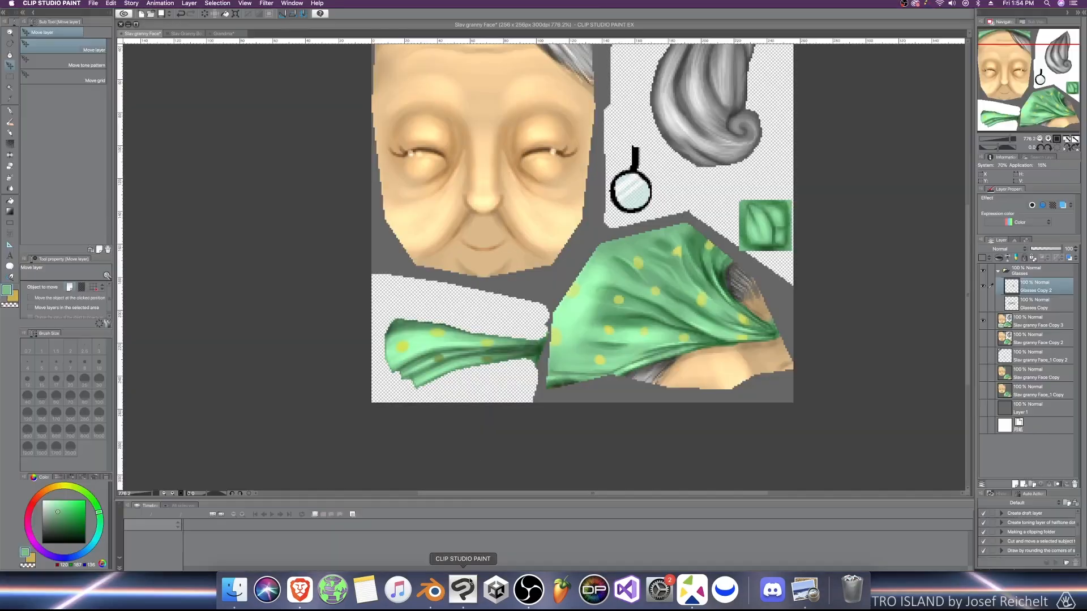
Step: Sample the skin tone near the jaw of the face texture in Clip Studio Paint, copy its hex code, and return to Blender
key(p)
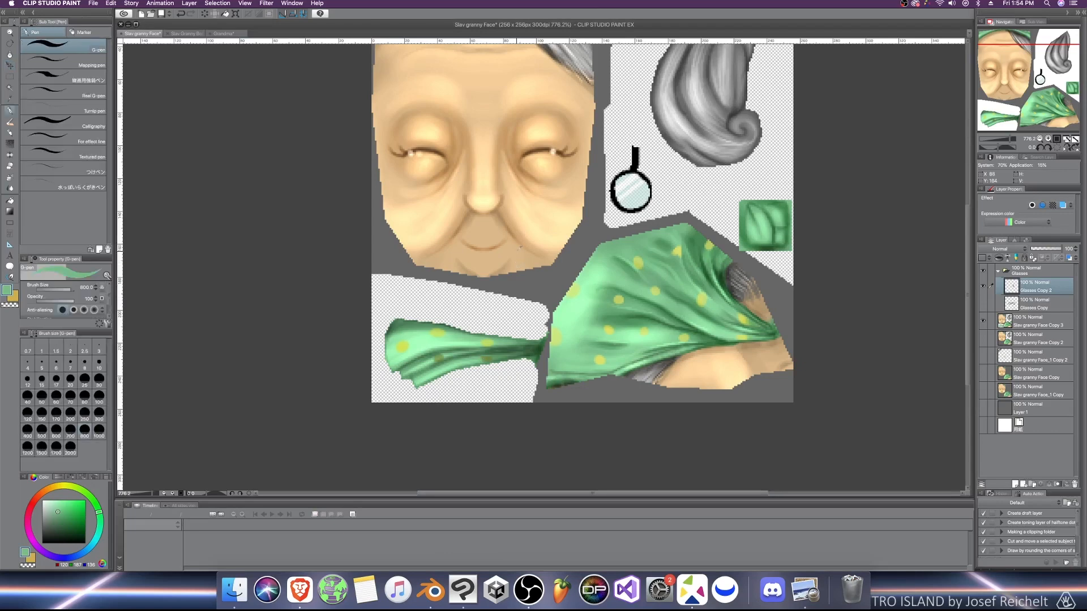
alt+click(515, 265)
click(23, 554)
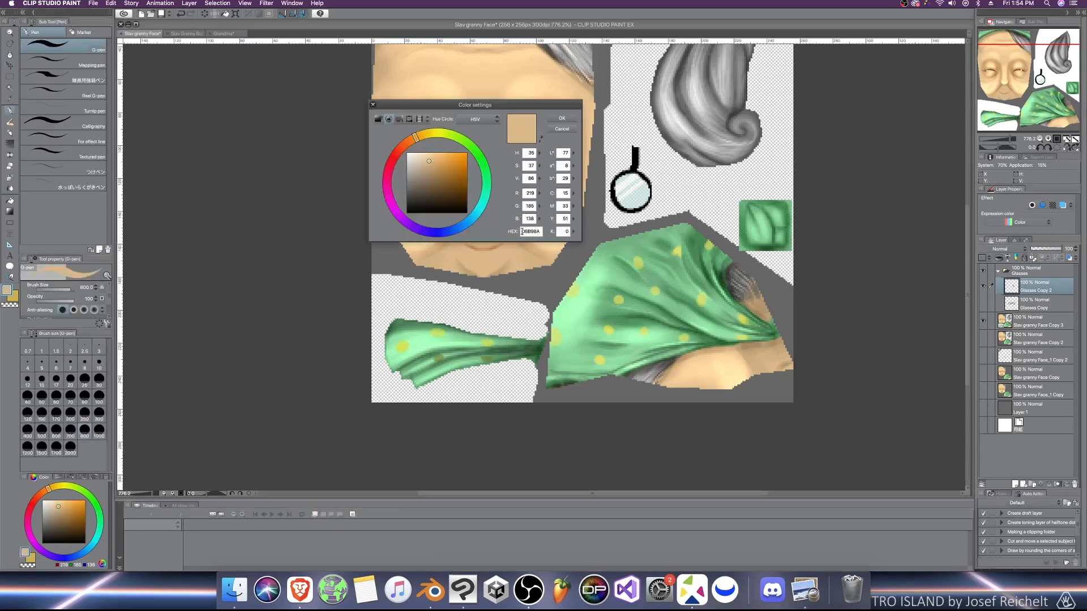
click(562, 128)
click(439, 597)
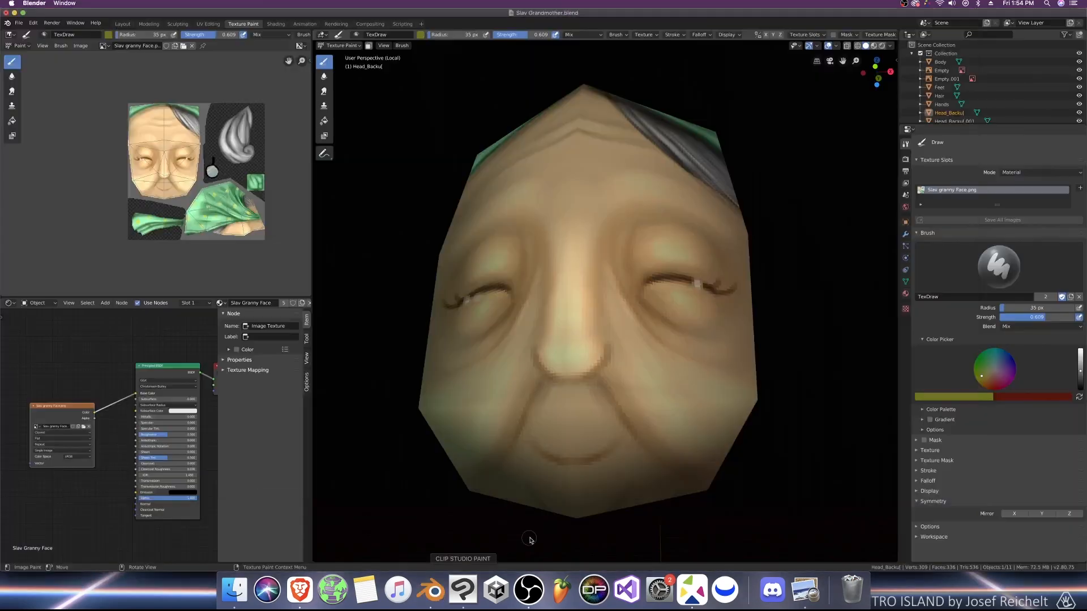
Step: Set the texture paint brush color to hex DBB98A and its blend mode to Add
click(950, 397)
click(973, 354)
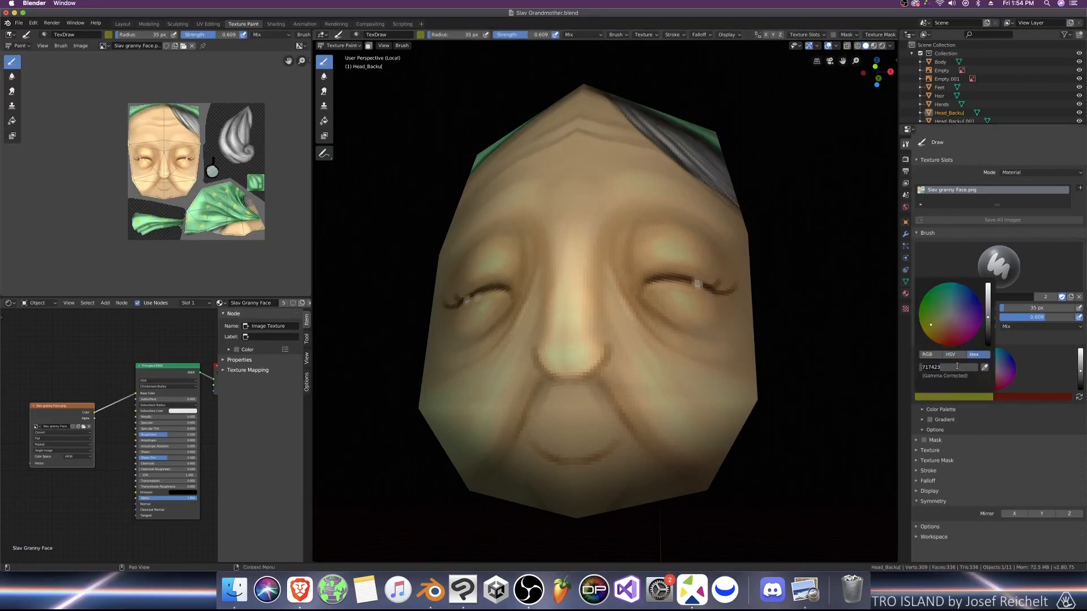
text(DBB98A)
key(Return)
click(1004, 327)
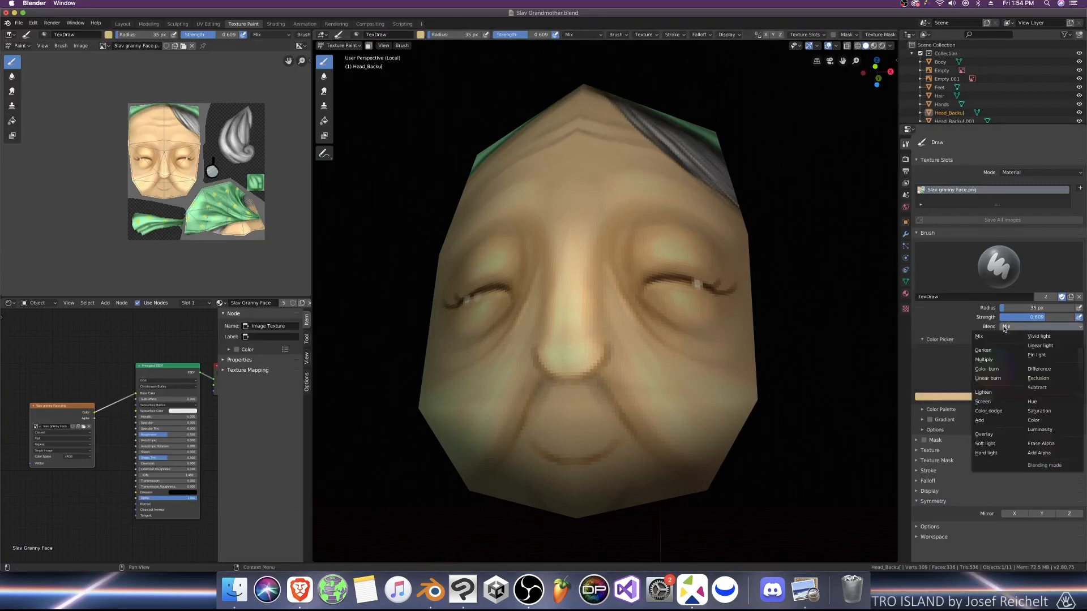
click(991, 424)
Step: Enable X mirror symmetry for painting and set the brush radius to 75 px
middle_drag(701, 461, 716, 445)
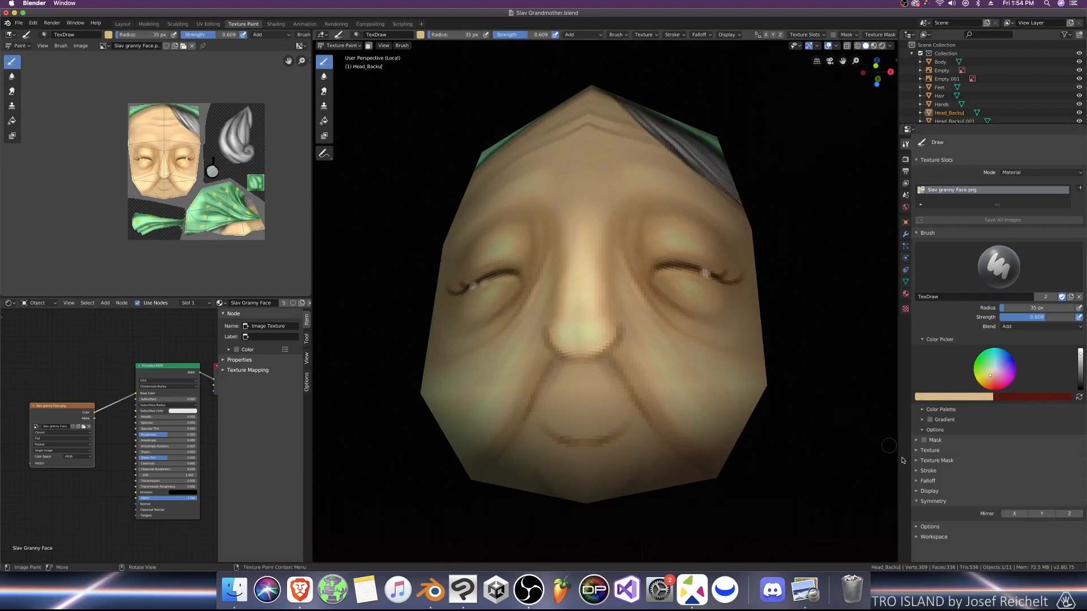
click(1014, 514)
key(f)
click(581, 426)
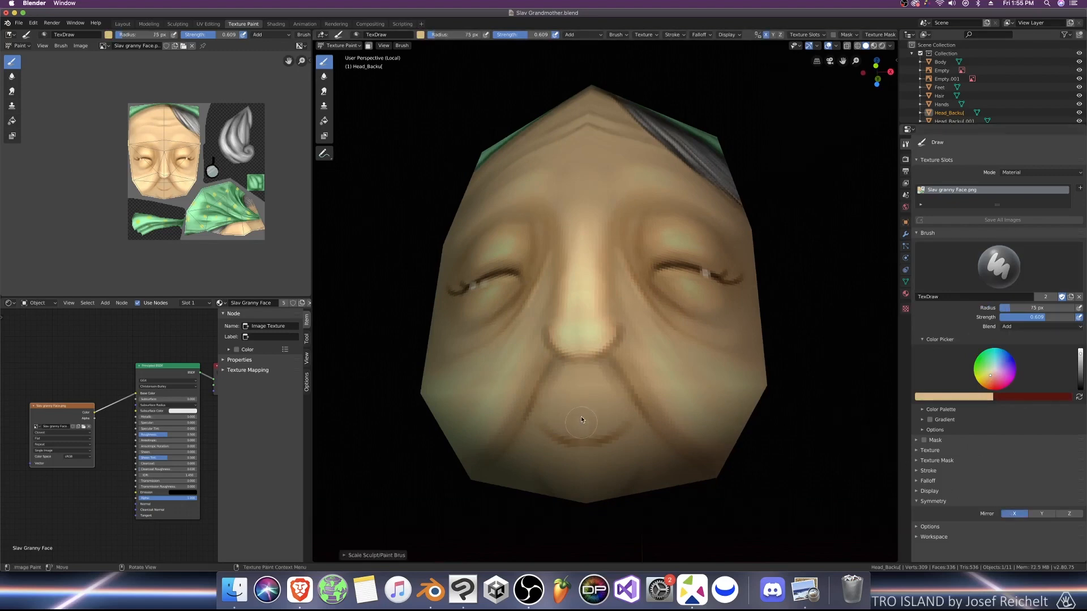
Step: Lower the brush strength to 0.078 and lighten the skin around the upper lip and chin with an enlarged brush
drag(581, 419, 565, 424)
key(ctrl+z)
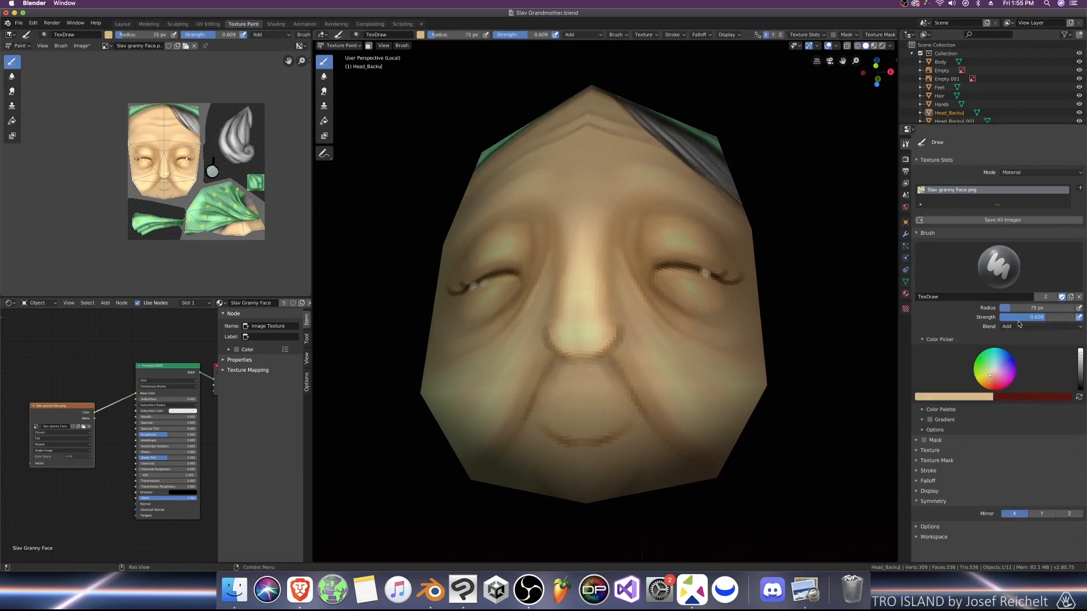
drag(1019, 318, 984, 325)
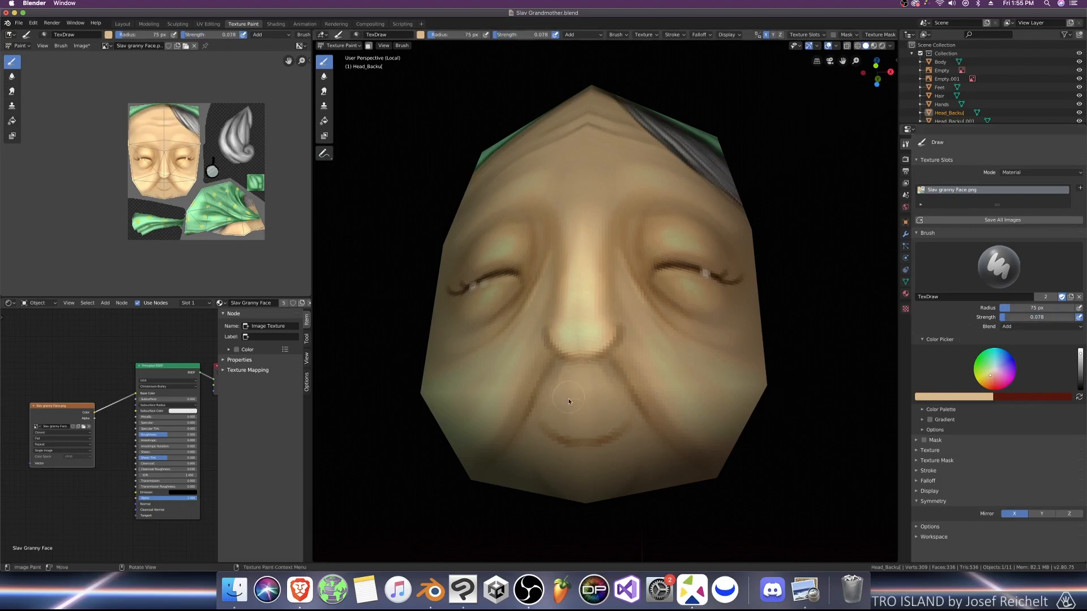
key(bracketright)
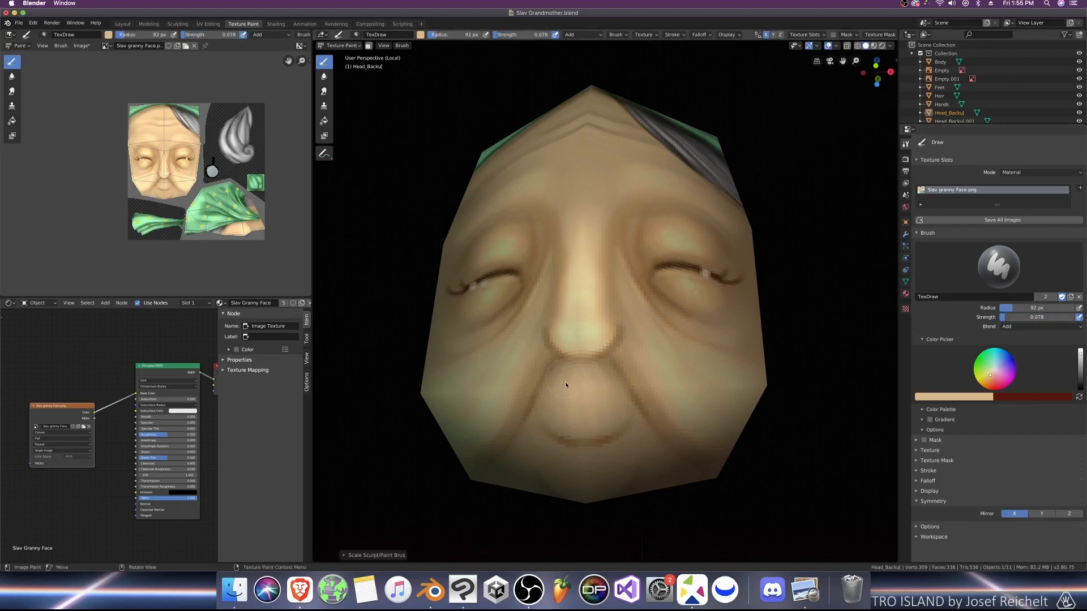
middle_drag(599, 393, 660, 370)
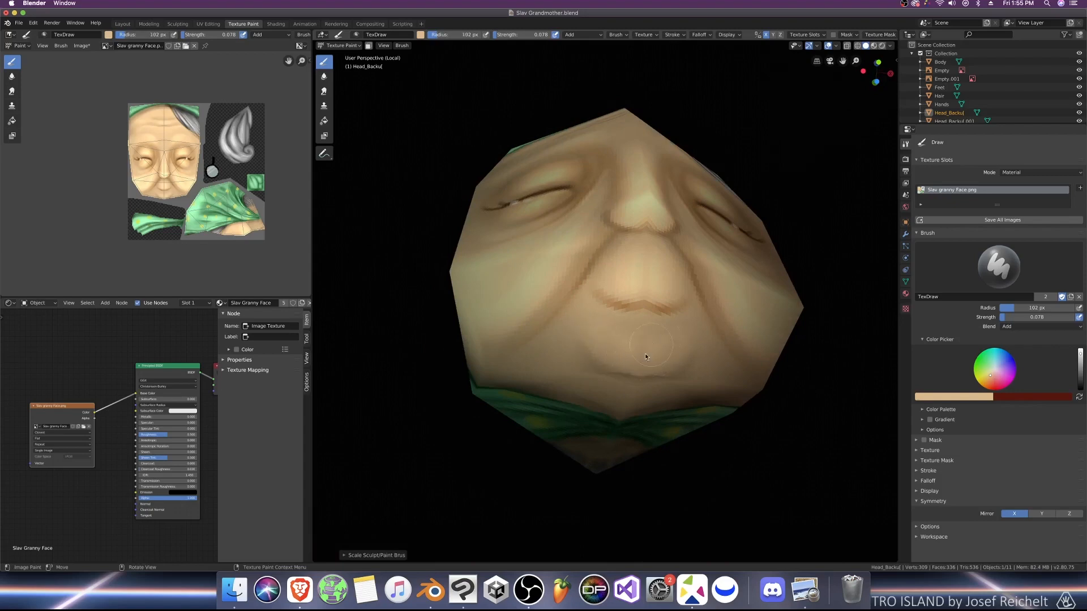
Step: Darken the skin folds around the mouth with the brush set to Multiply at strength 0.179
click(1042, 327)
click(996, 361)
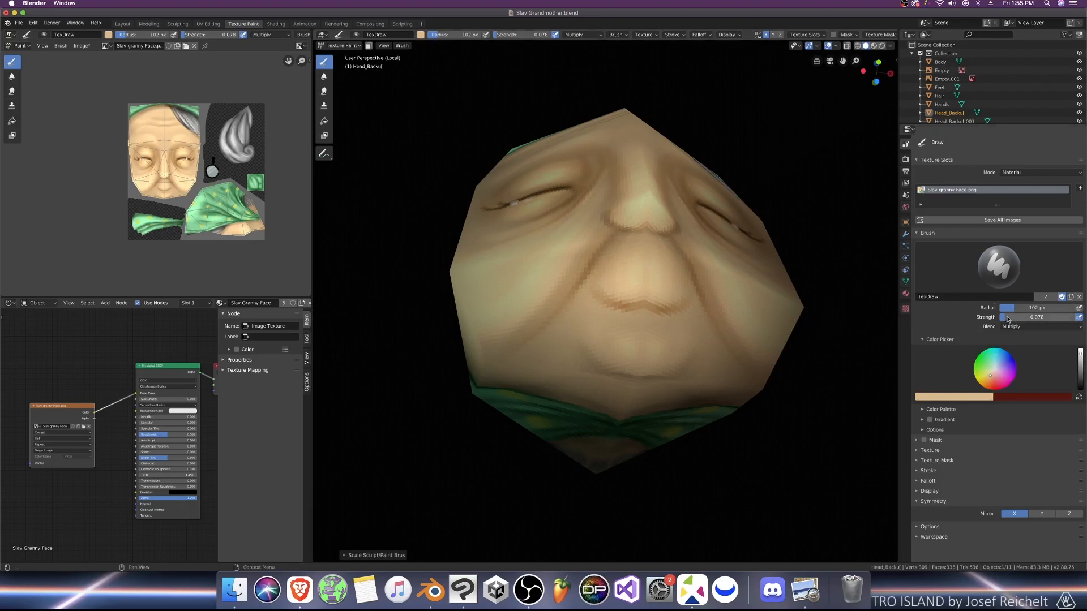
drag(1006, 318, 1013, 317)
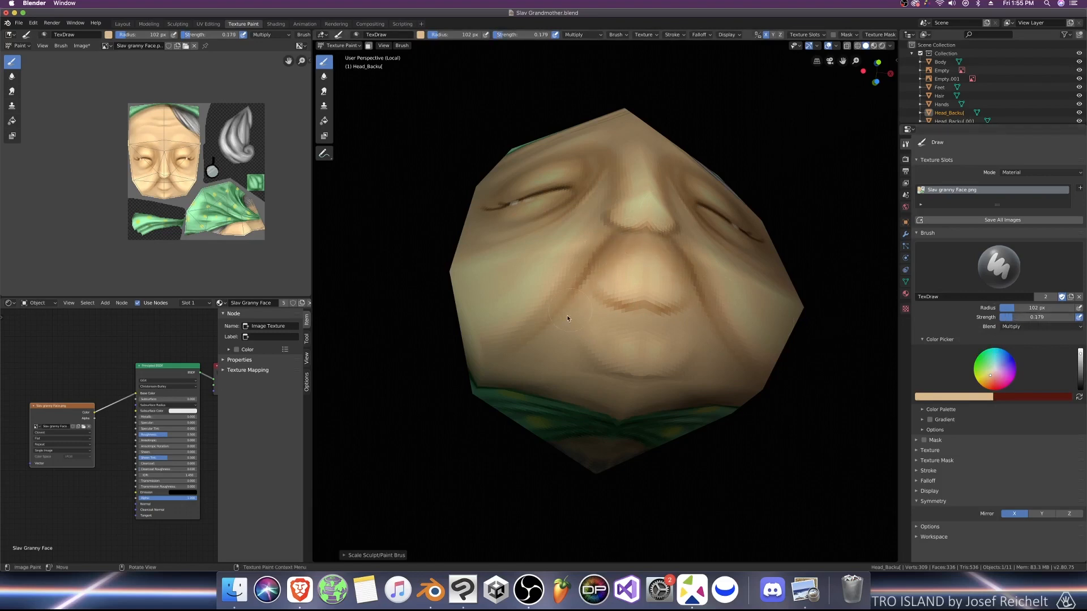
key(KP_1)
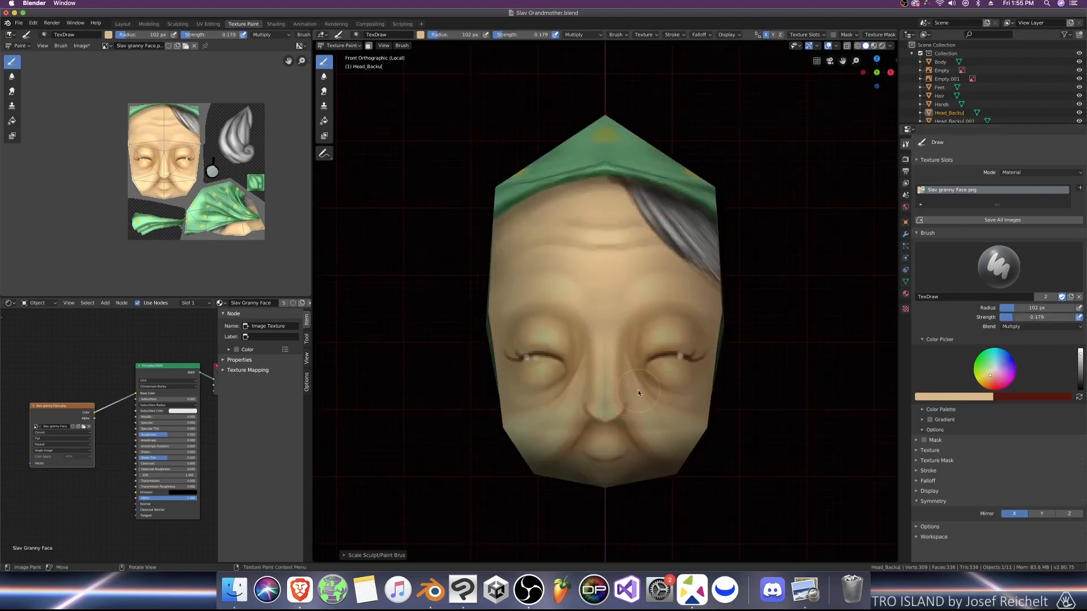
middle_drag(638, 393, 561, 378)
Step: Save the painted texture over Slav granny Face.png in the Textures folder
click(80, 48)
click(91, 130)
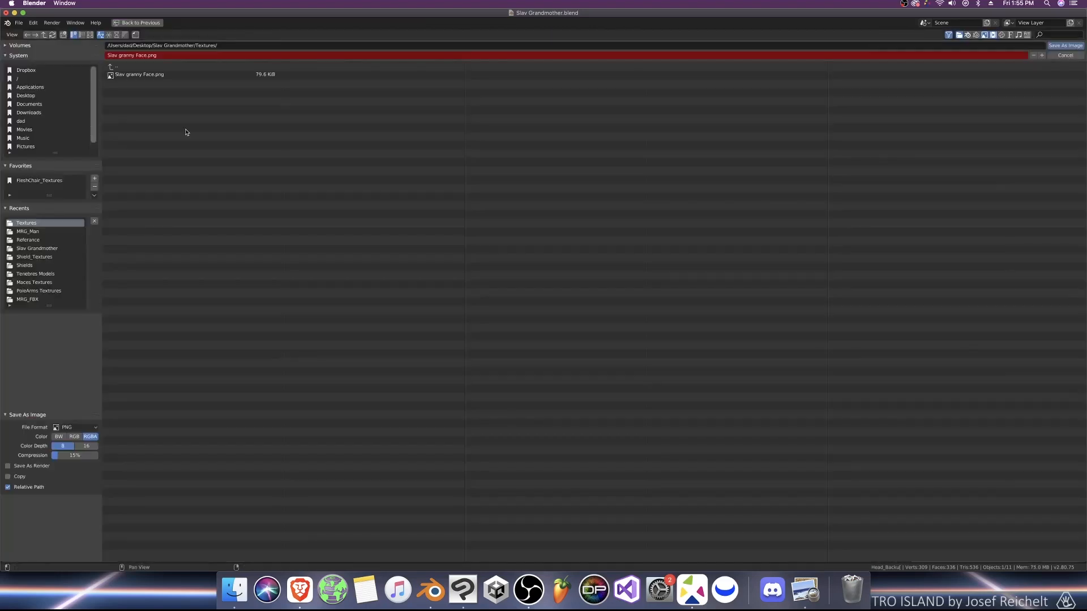
click(1069, 47)
Step: Open Slav granny Face.png from the Slav Grandmother Textures folder in Clip Studio Paint
click(463, 589)
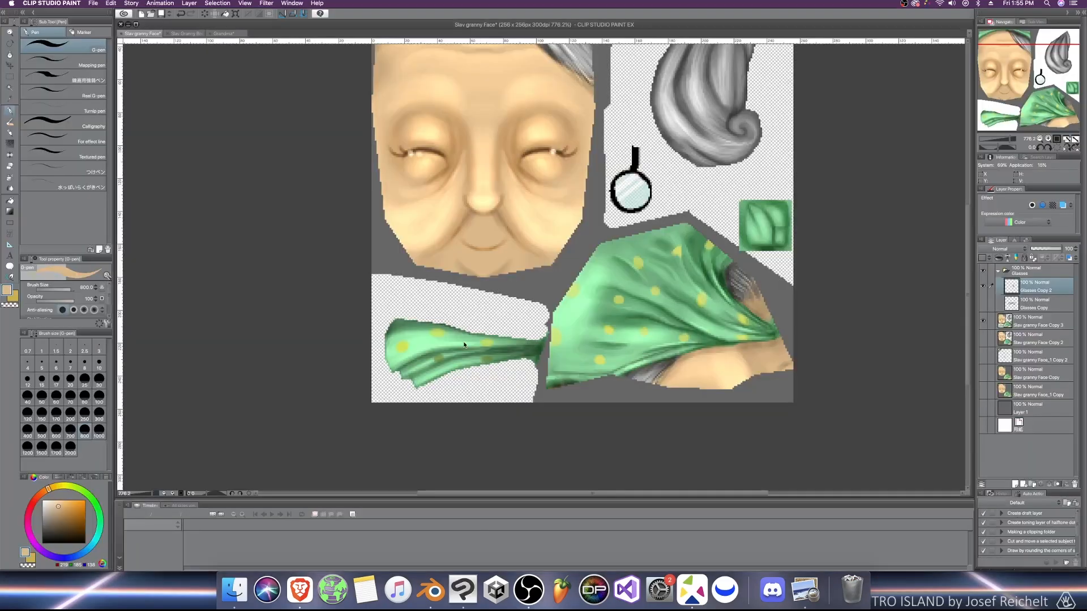
click(234, 590)
click(205, 133)
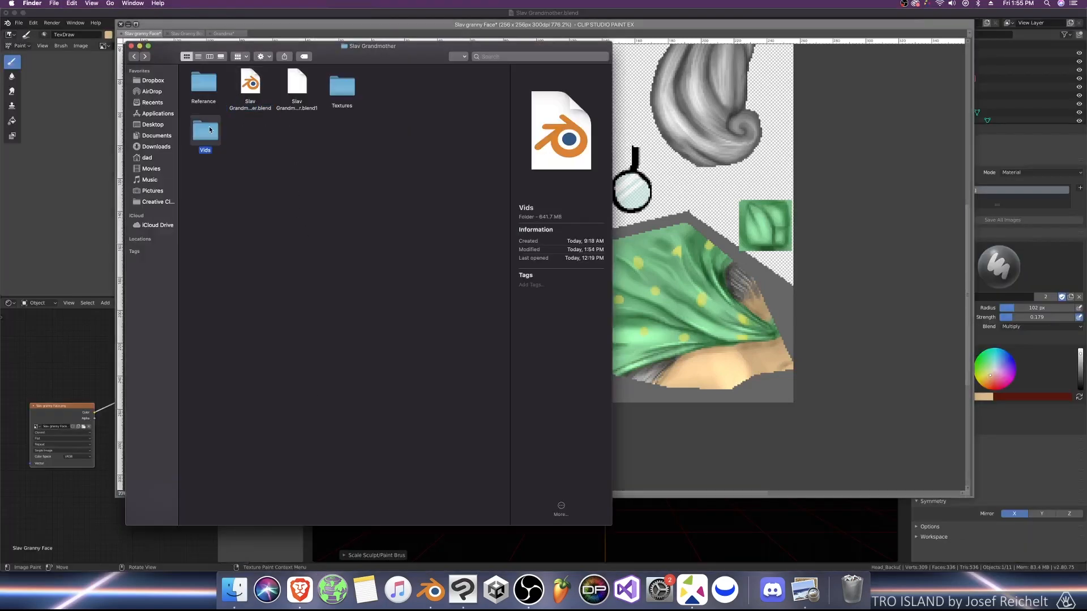
click(342, 86)
double_click(348, 90)
click(238, 85)
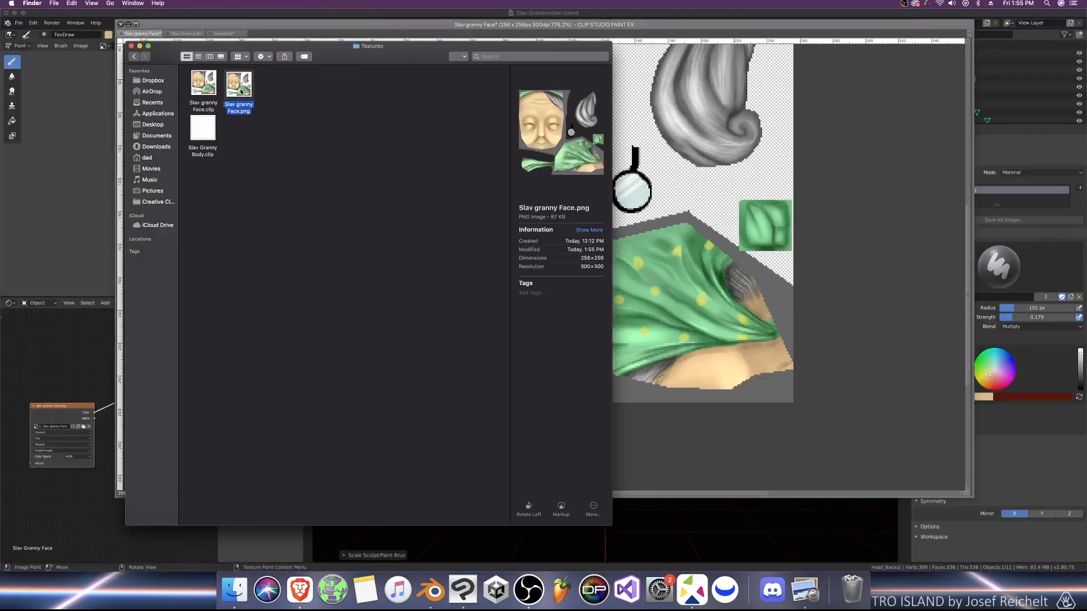
right_click(240, 89)
mouse_move(294, 101)
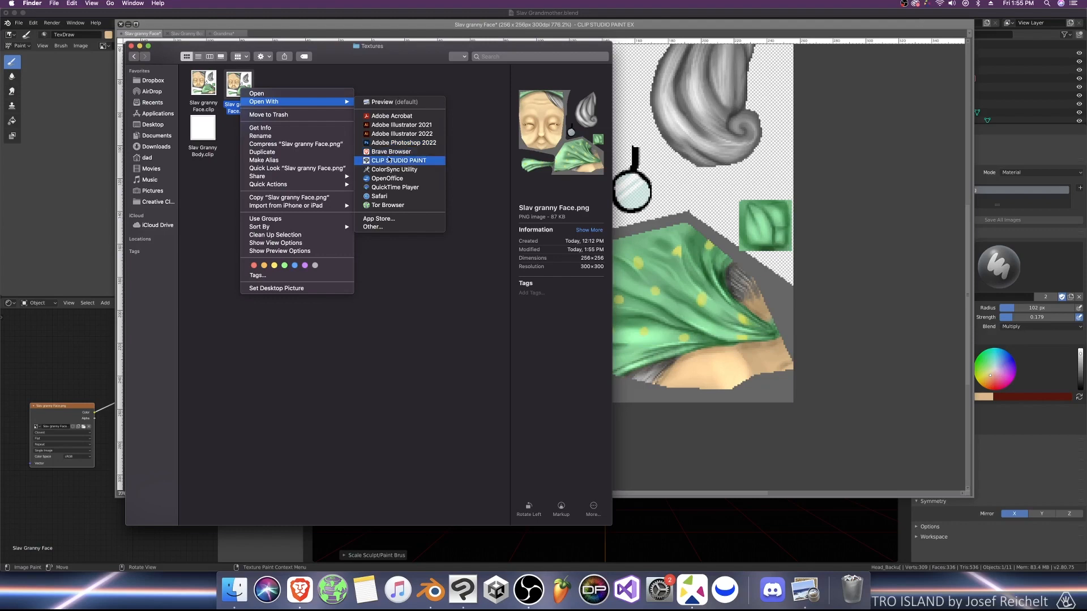
click(399, 154)
Step: Paste the repainted face texture as a layer above the Glasses folder in the Slav granny Face document and save it
key(k)
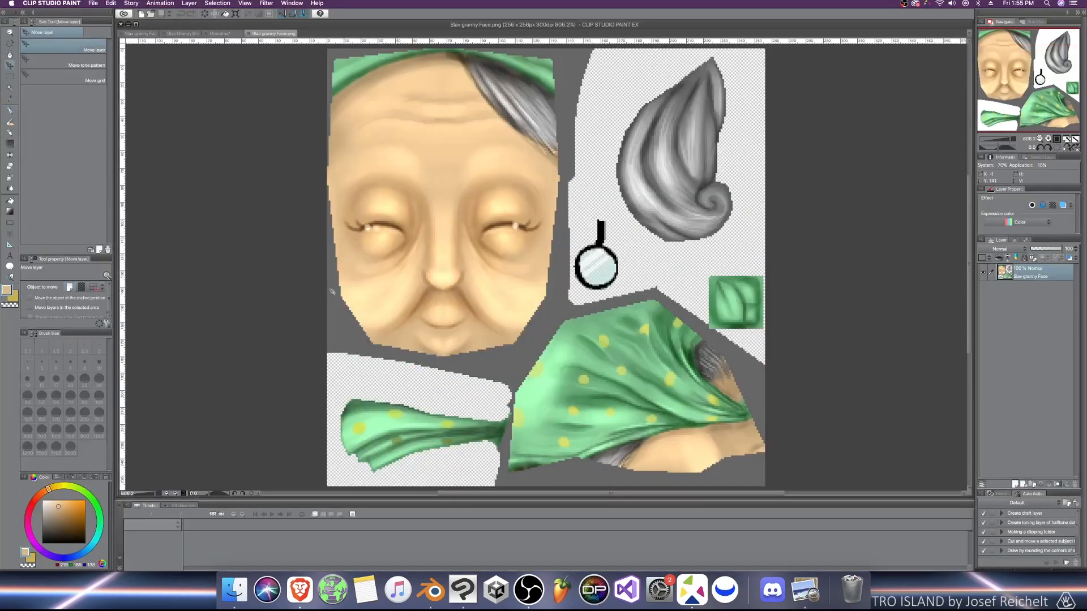
click(250, 33)
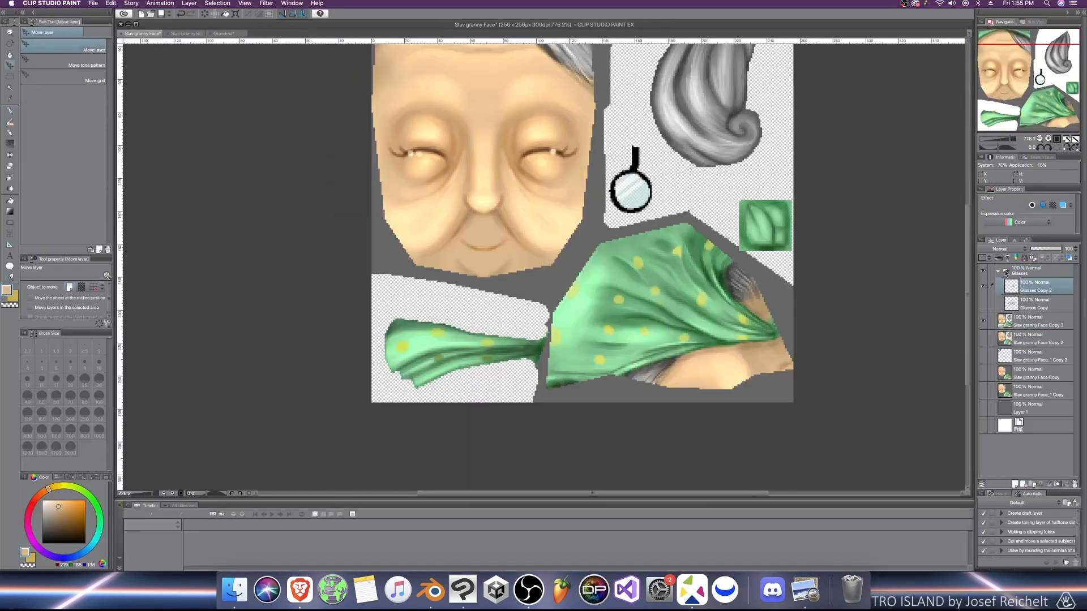
click(999, 275)
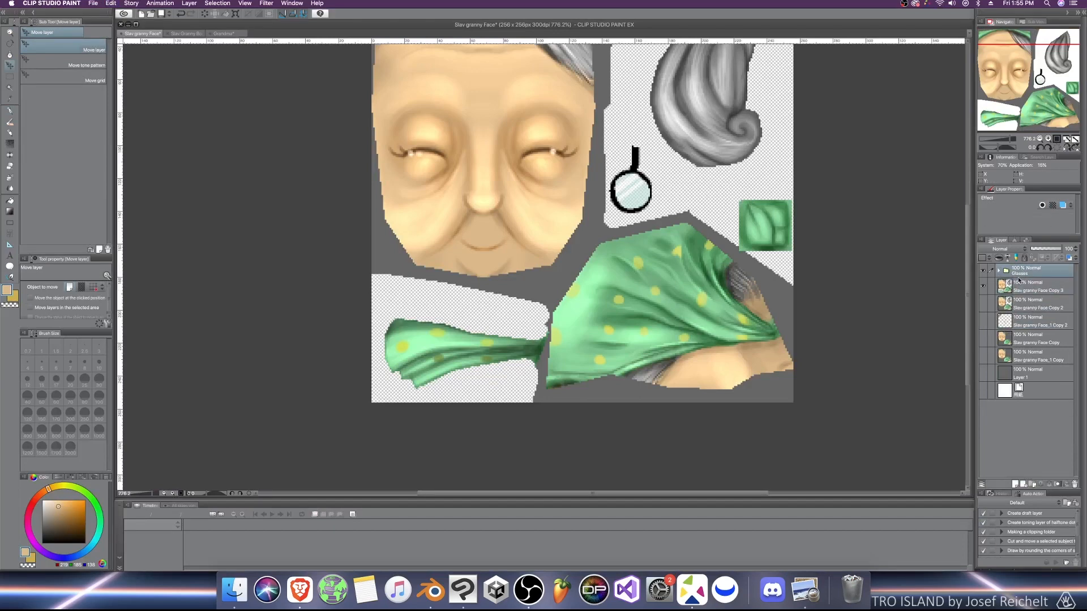
key(ctrl+v)
scroll(718, 295, down, 4)
key(super+s)
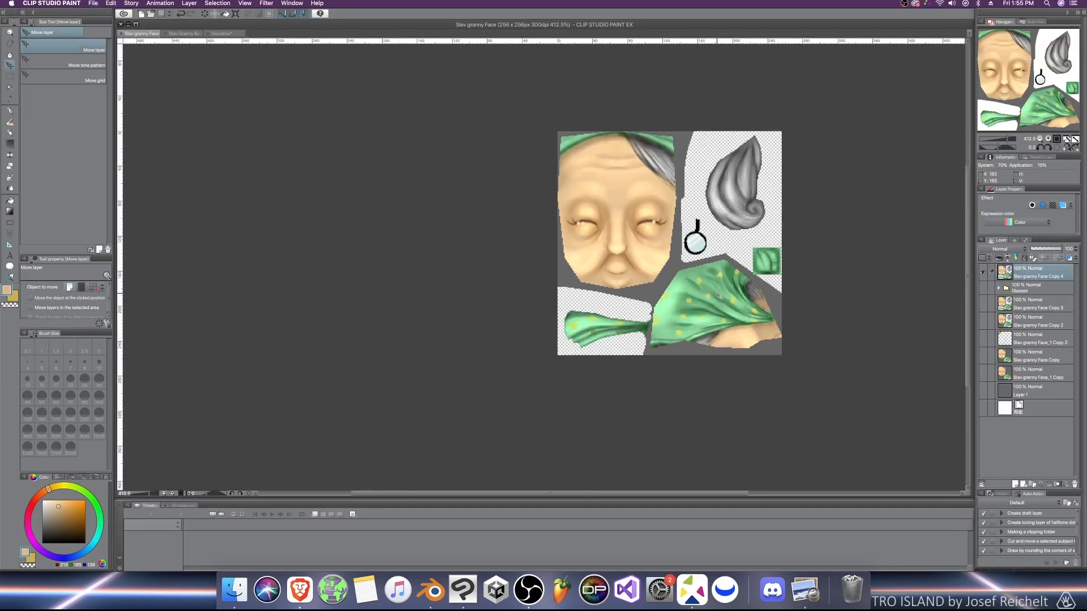
click(430, 590)
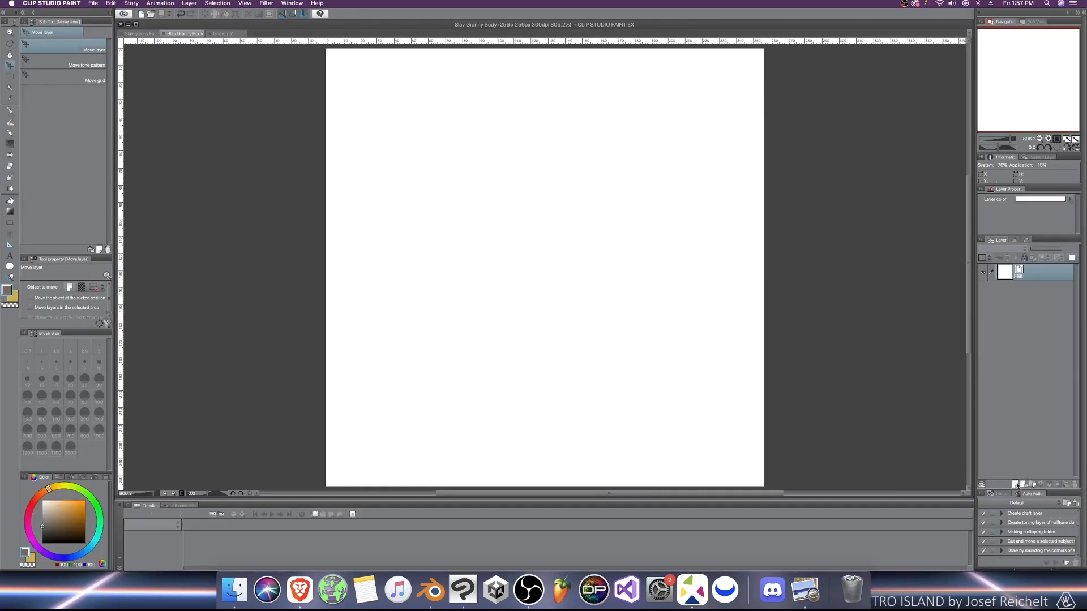
Step: Add a new layer to the Slav Granny Body document, fill it with dark grey, and save
click(1017, 485)
key(g)
key(g)
click(551, 274)
scroll(525, 265, down, 4)
key(super+s)
Step: Save a copy of Slav Granny Body as a PNG in the Textures folder, accepting the loss of layer information
key(super+shift+s)
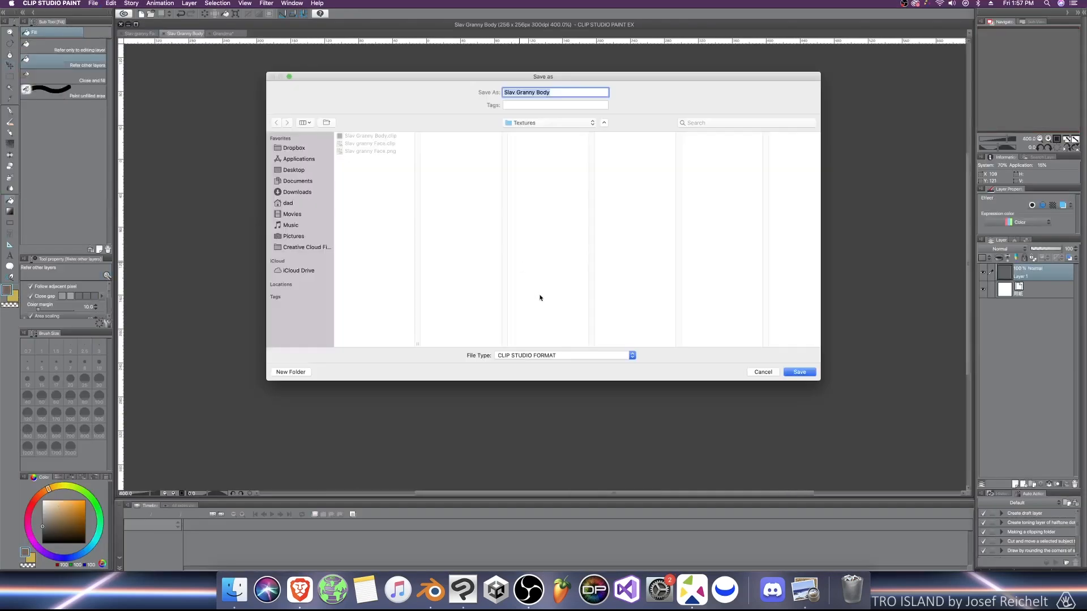
click(539, 356)
click(518, 378)
click(798, 371)
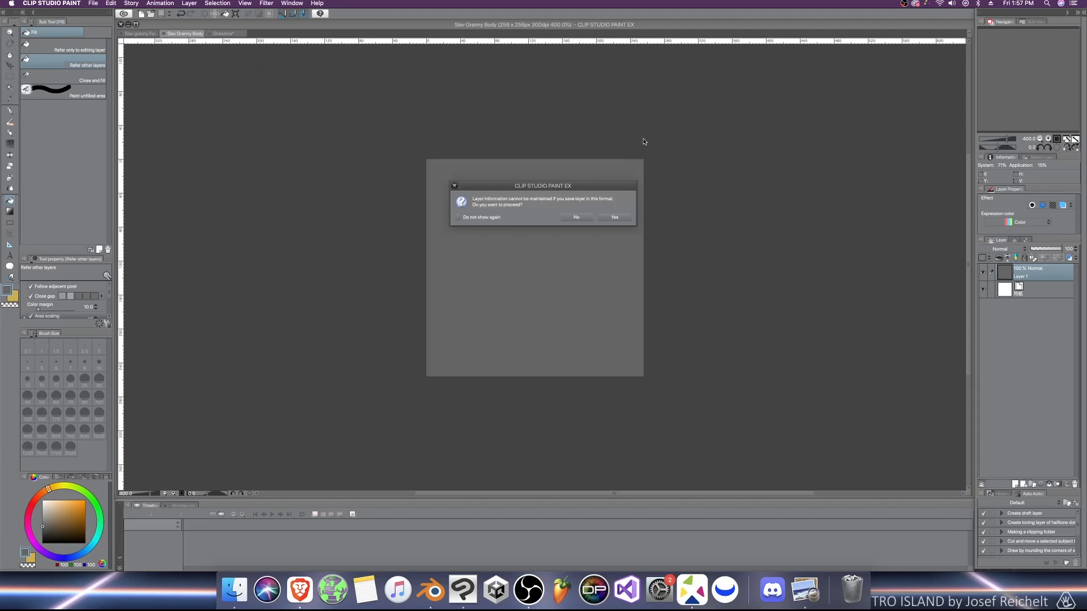
click(614, 218)
Step: Save Slav Granny Body in CLIP STUDIO FORMAT again, replacing the existing file in the Textures folder
key(super+shift+s)
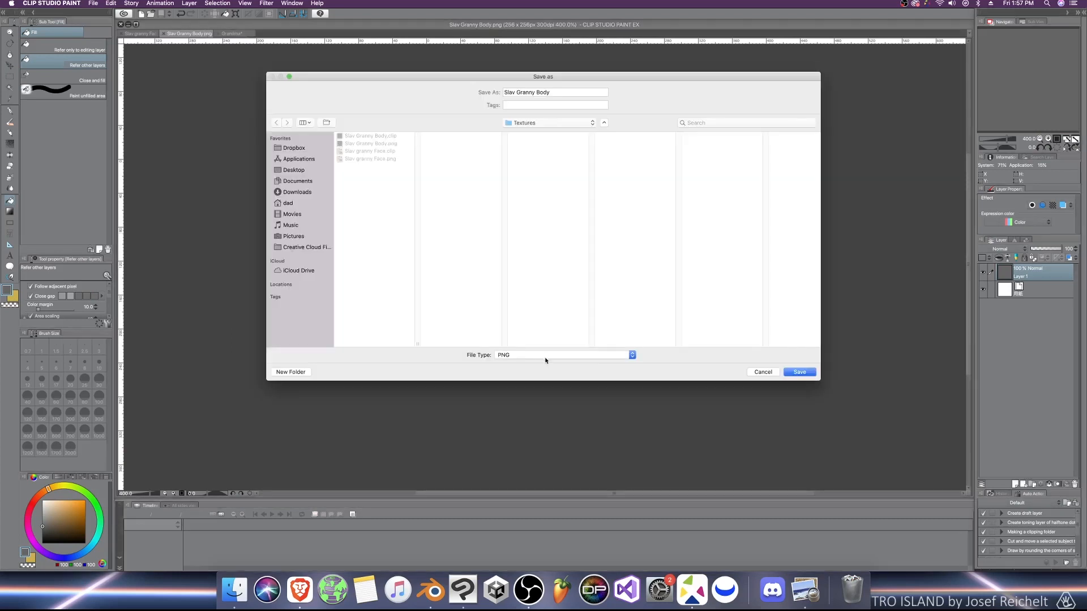
click(564, 354)
click(558, 332)
click(799, 371)
click(605, 131)
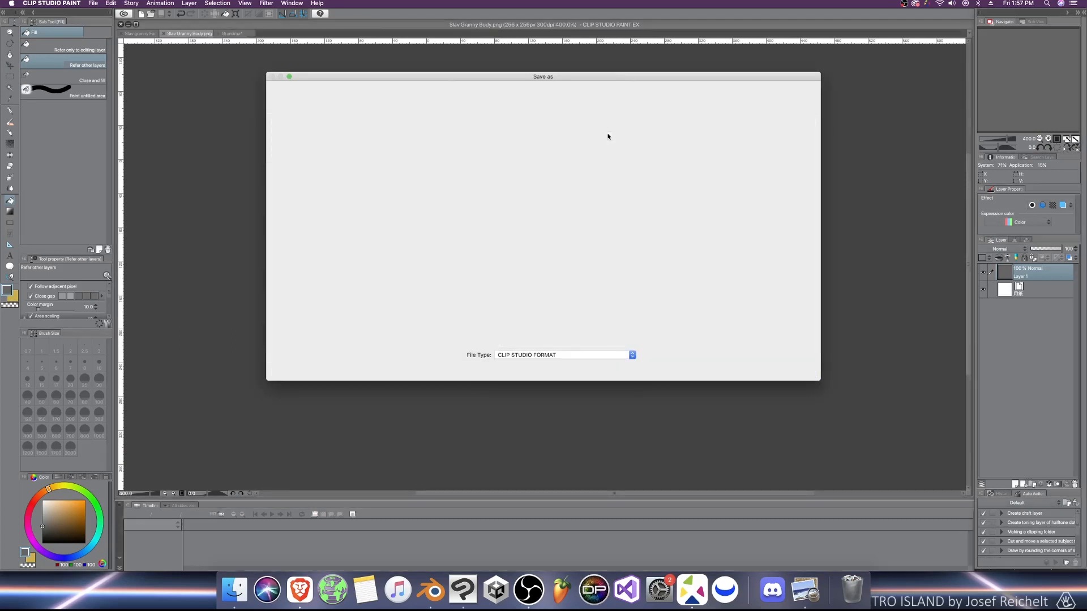
Step: Switch to Blender and add an Image Texture node feeding the Base Color of the Slav Granny Body material
click(433, 590)
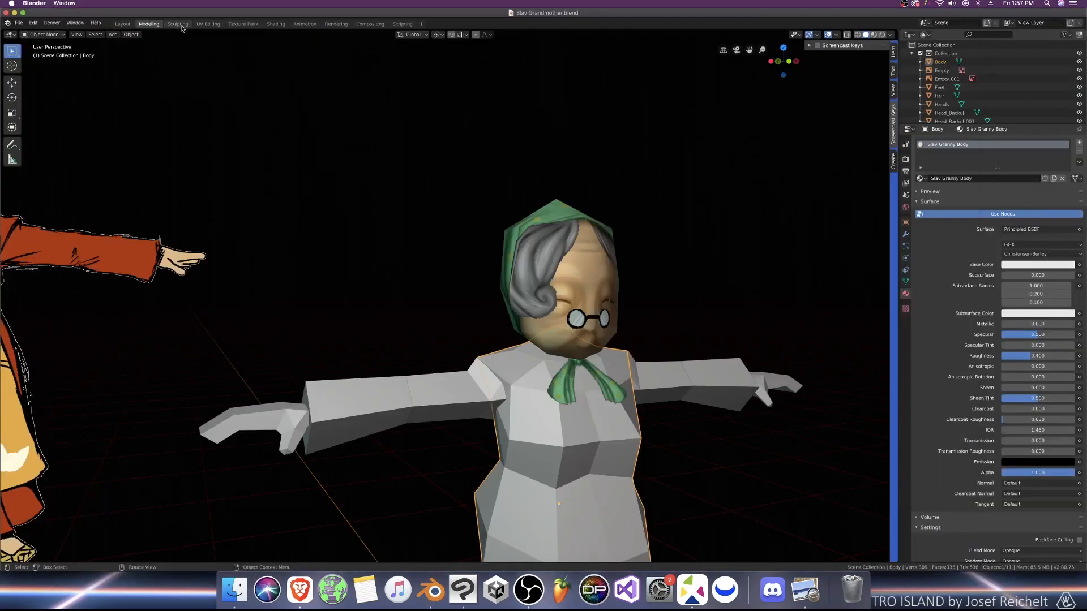
click(244, 24)
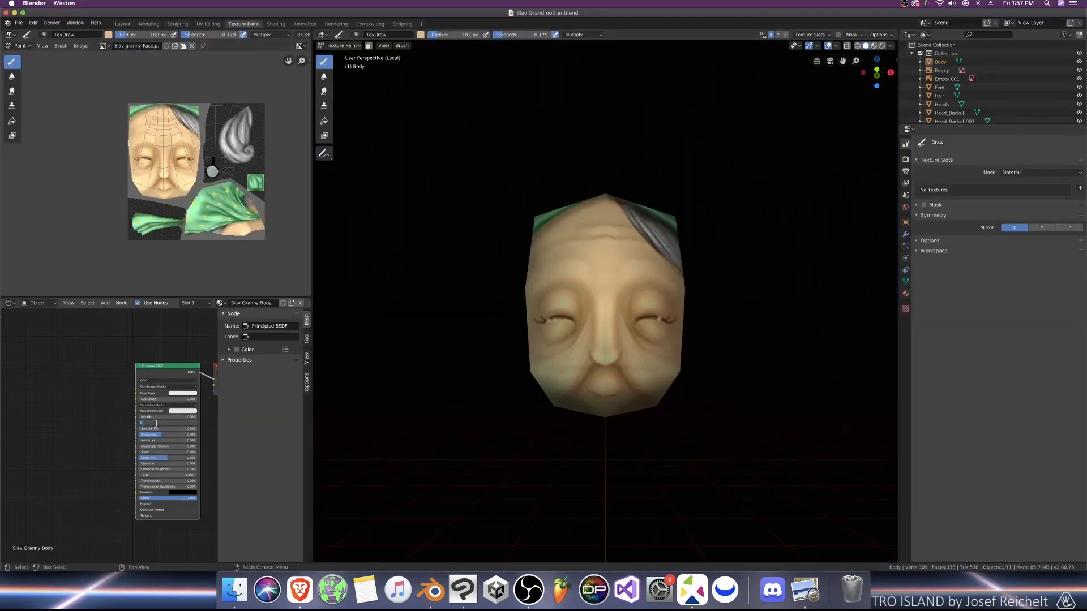
key(shift+a)
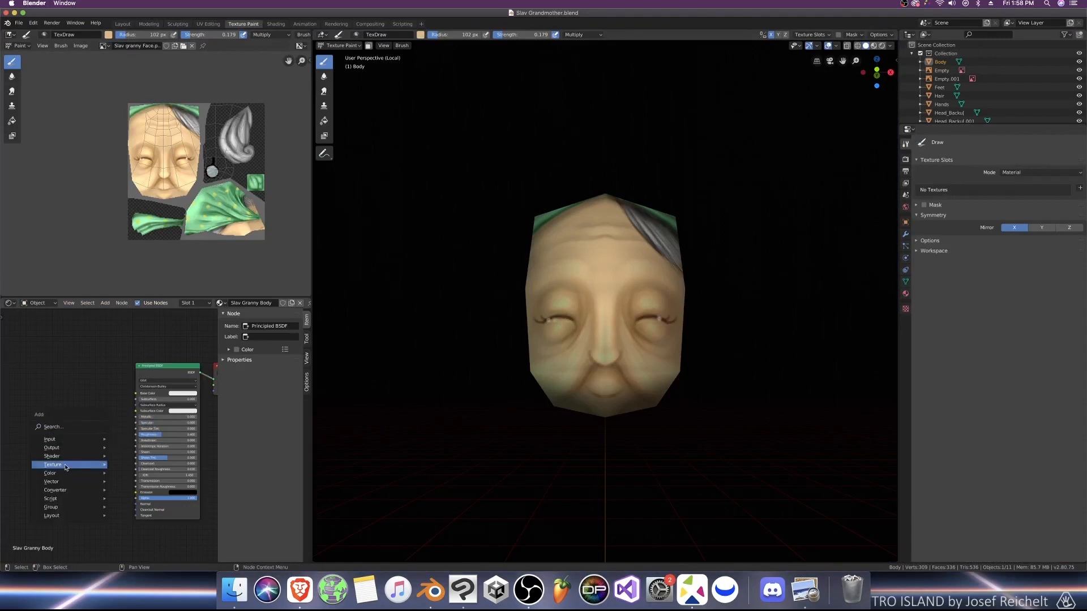
mouse_move(62, 464)
click(127, 403)
click(108, 397)
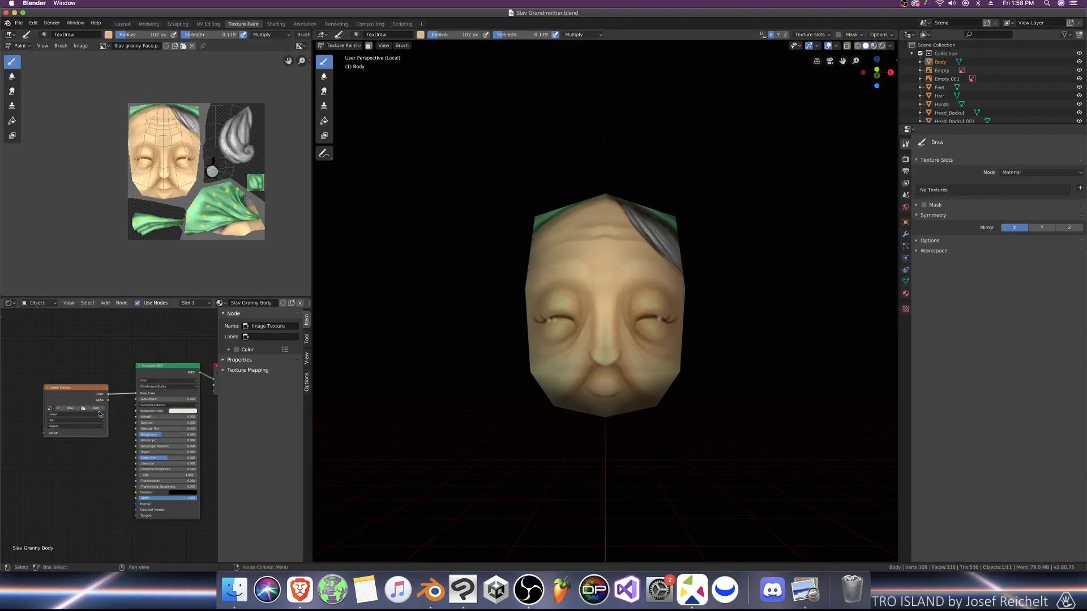
Step: Load Slav Granny Body.png from the Textures folder into the image node, then save the file with the body in Object Mode
click(95, 408)
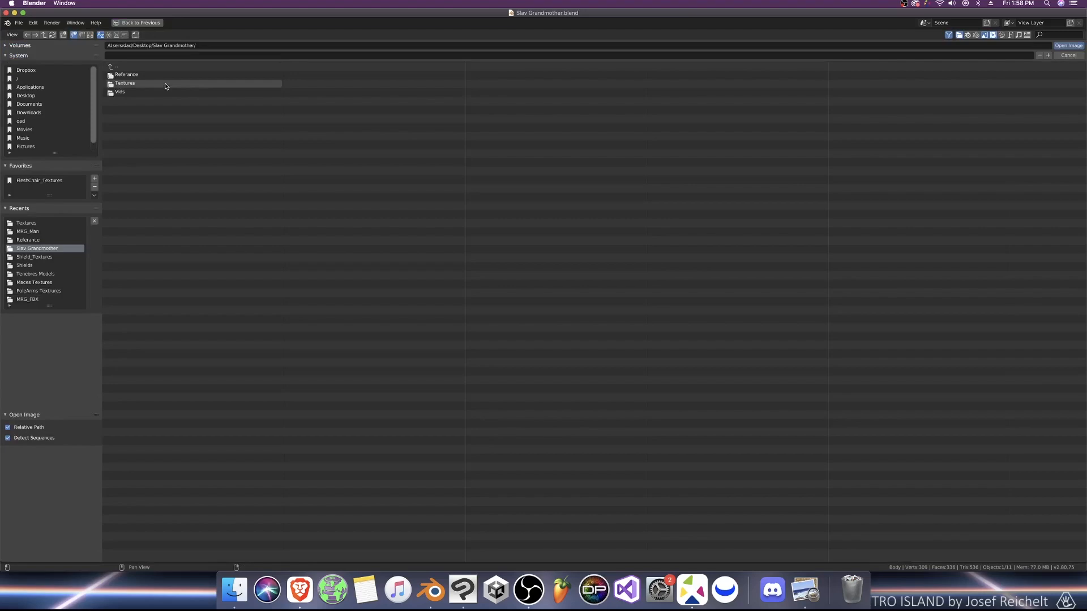
double_click(130, 85)
double_click(141, 77)
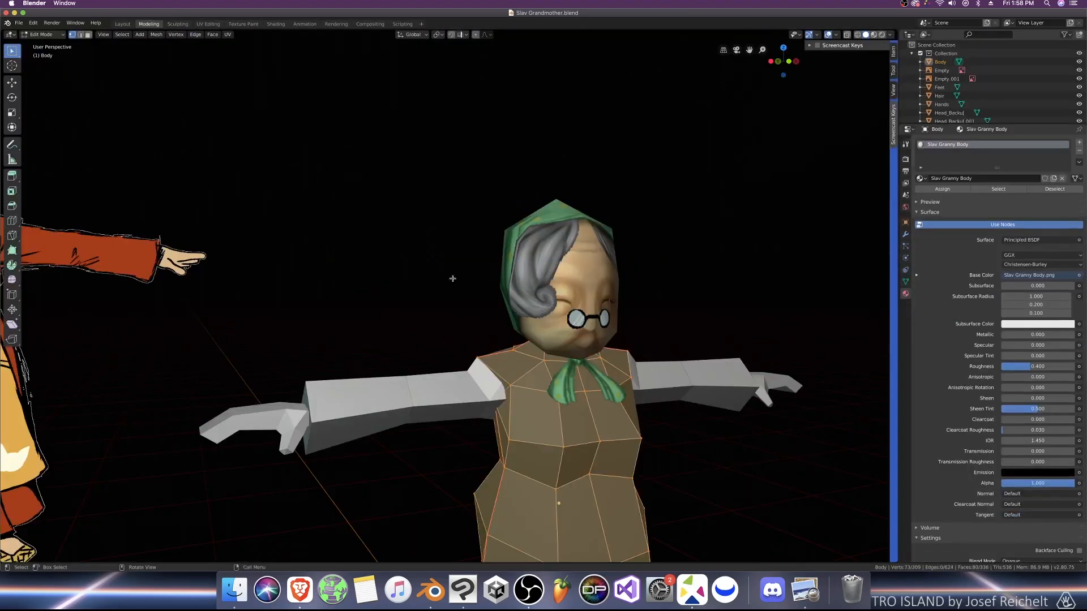
key(Tab)
key(KP_1)
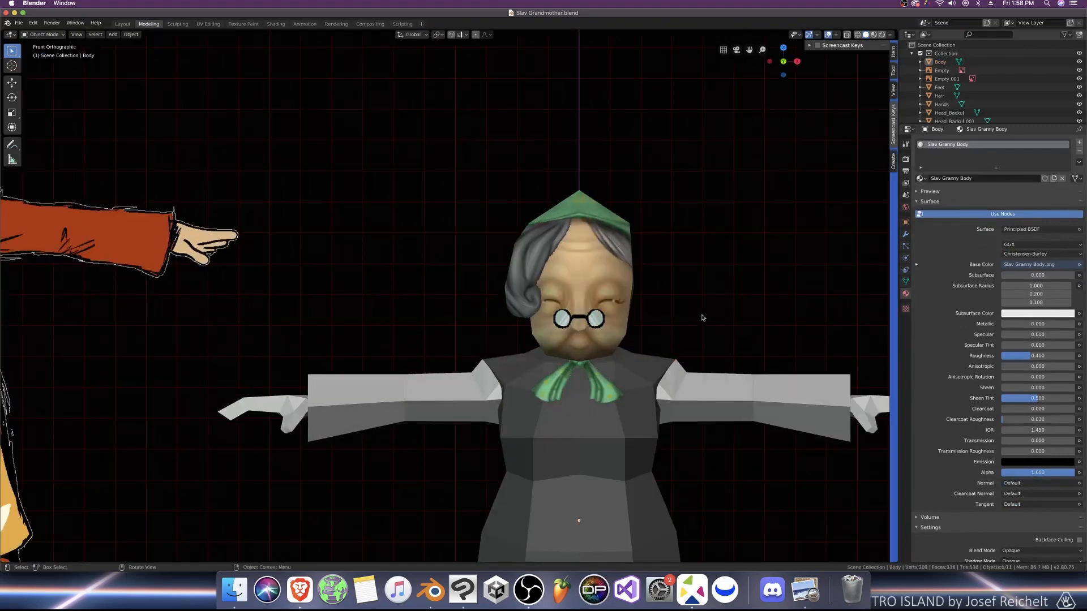
key(super+s)
Step: Switch to Clip Studio Paint and copy the dress red's hex code A53D19 from the Grandma document
click(464, 587)
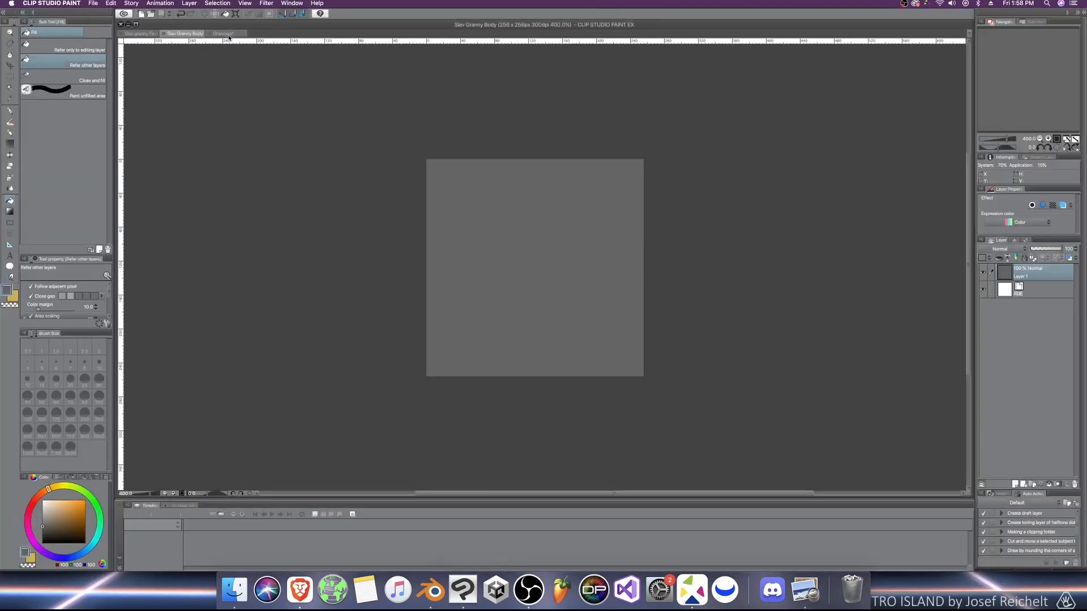
click(226, 35)
key(p)
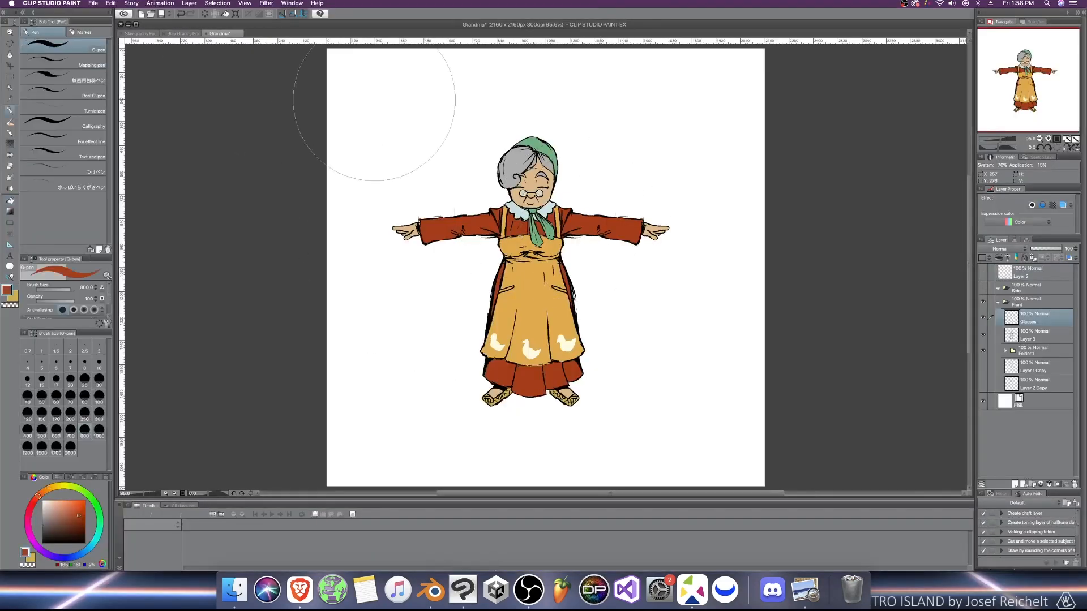
double_click(29, 553)
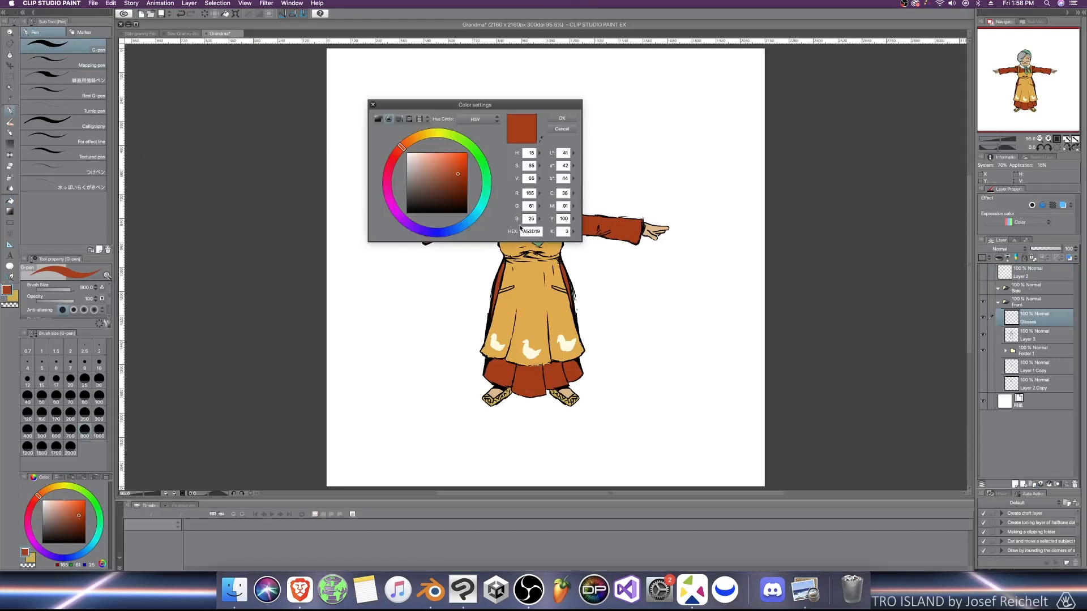
drag(521, 231, 564, 237)
key(super+c)
key(Return)
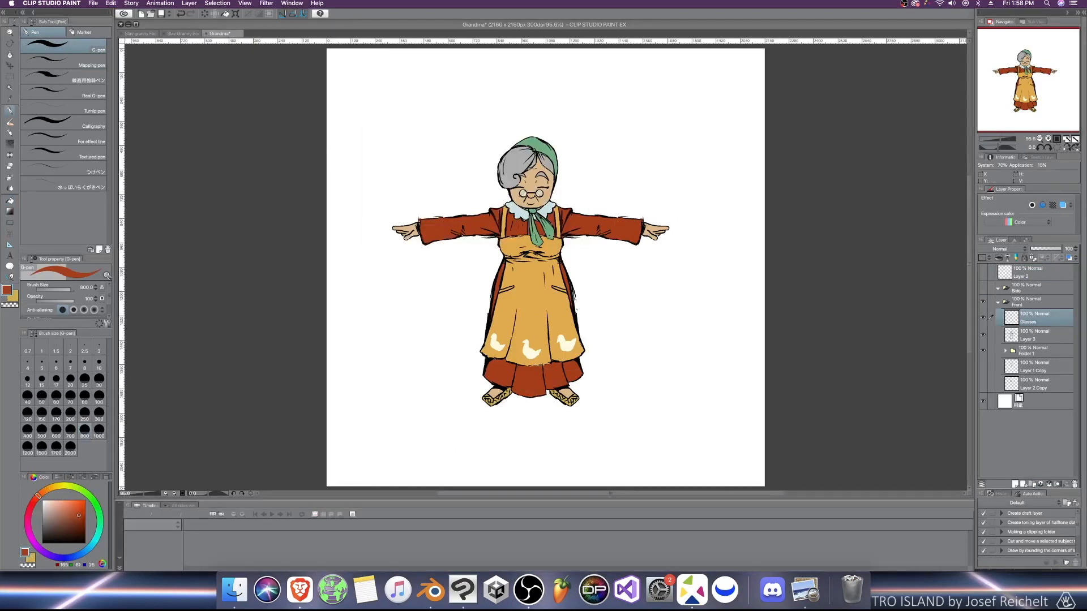
Step: Switch back to Blender, isolate the body in local view for texture painting, and save the file
click(429, 592)
click(244, 24)
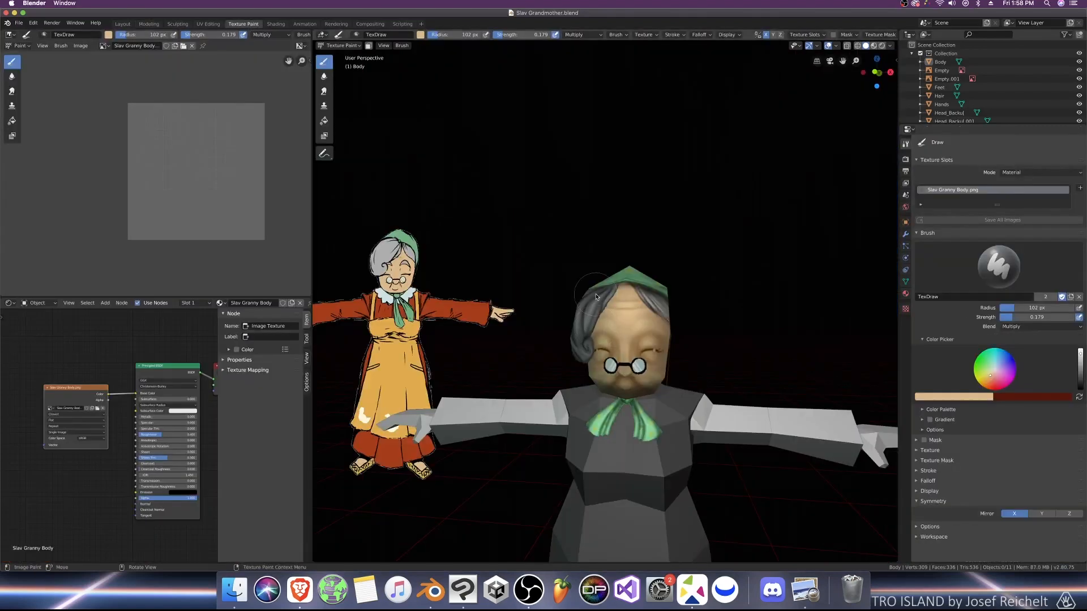
click(149, 24)
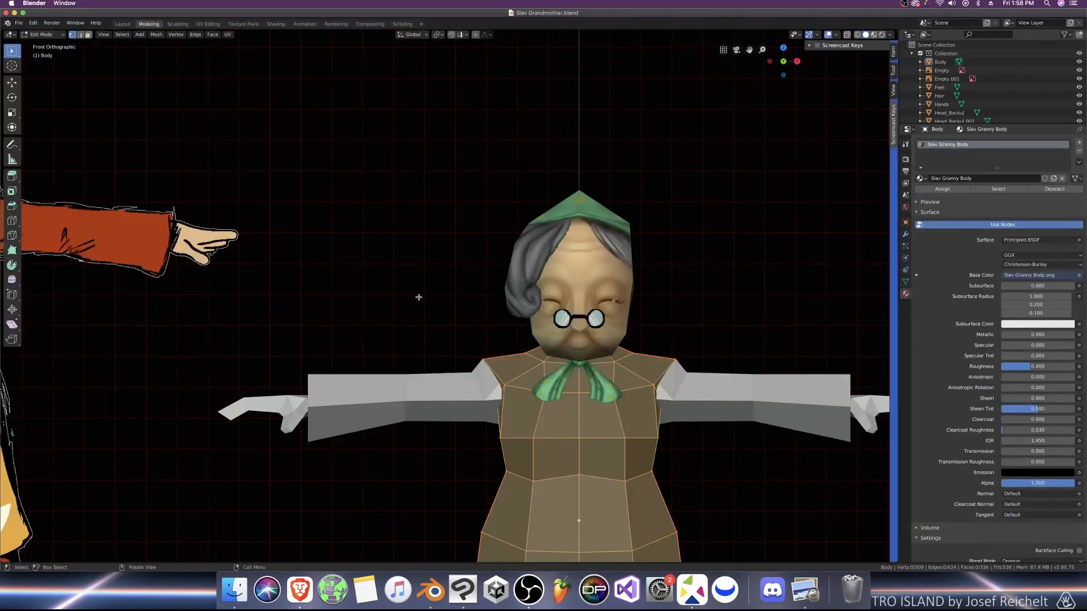
key(Tab)
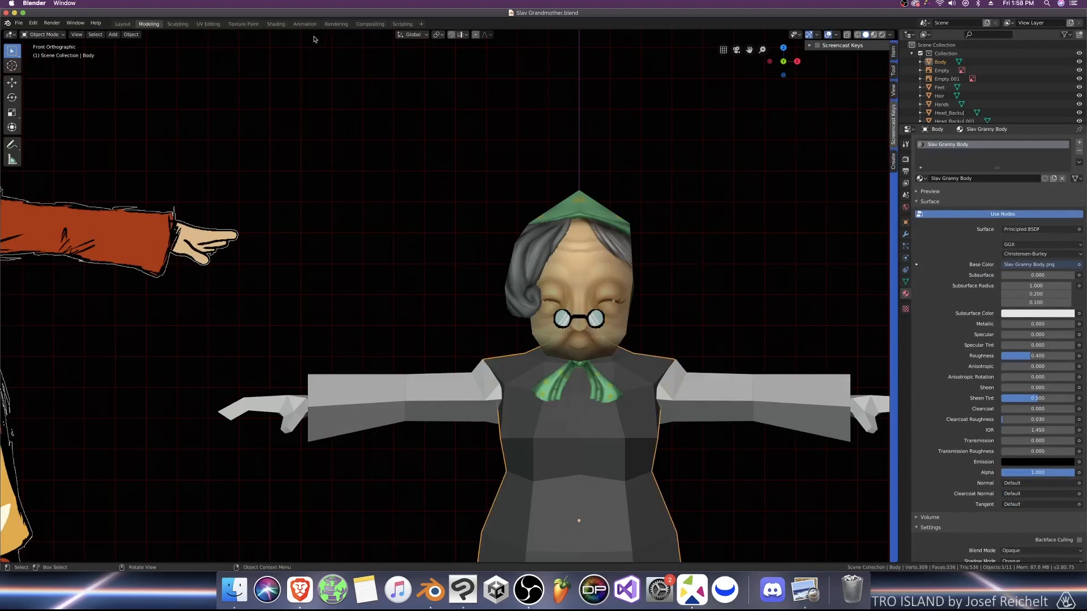
click(243, 23)
key(KP_Divide)
key(ctrl+s)
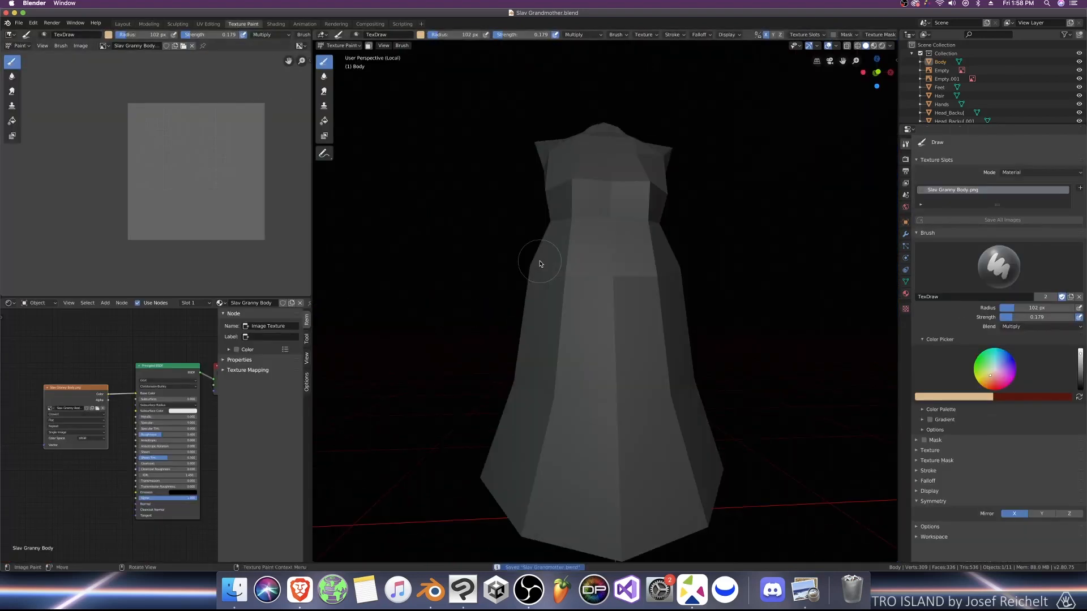
Step: Swap the brush colours, set the active one to hex A53D19, and use Mix blending at strength 1.000
click(1080, 399)
click(951, 397)
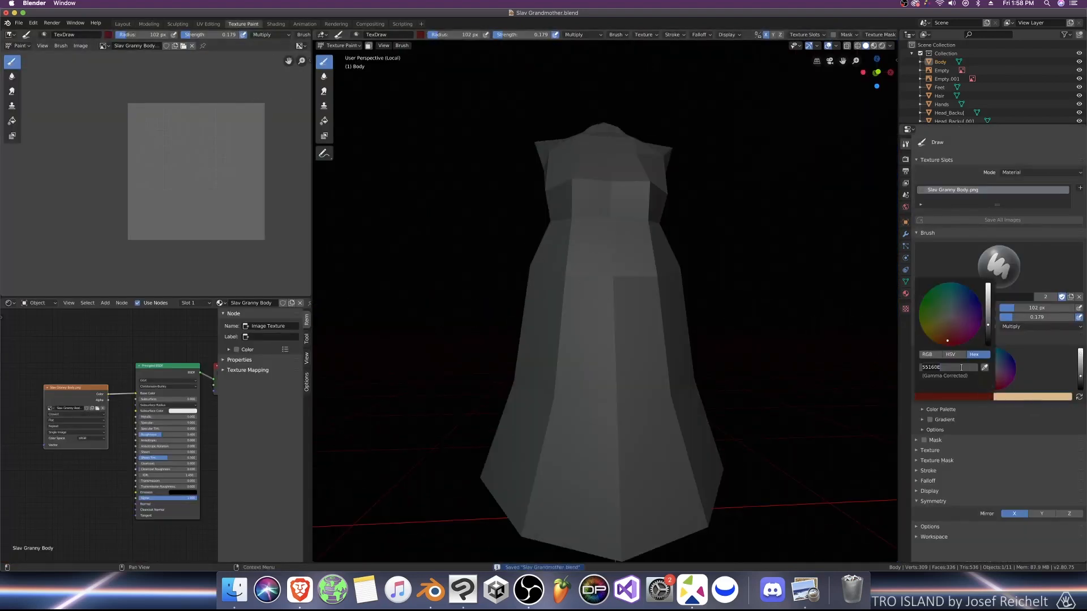
click(1013, 327)
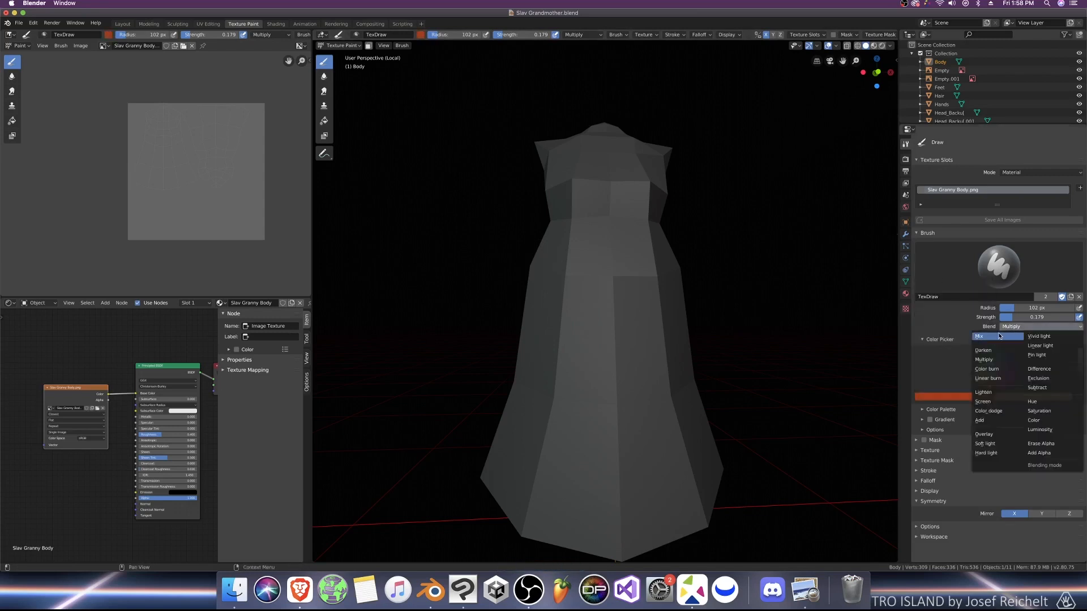
click(1005, 337)
drag(1019, 317, 1082, 318)
Step: Enlarge the brush to 208 px and paint the whole front of the dress red
key(KP_1)
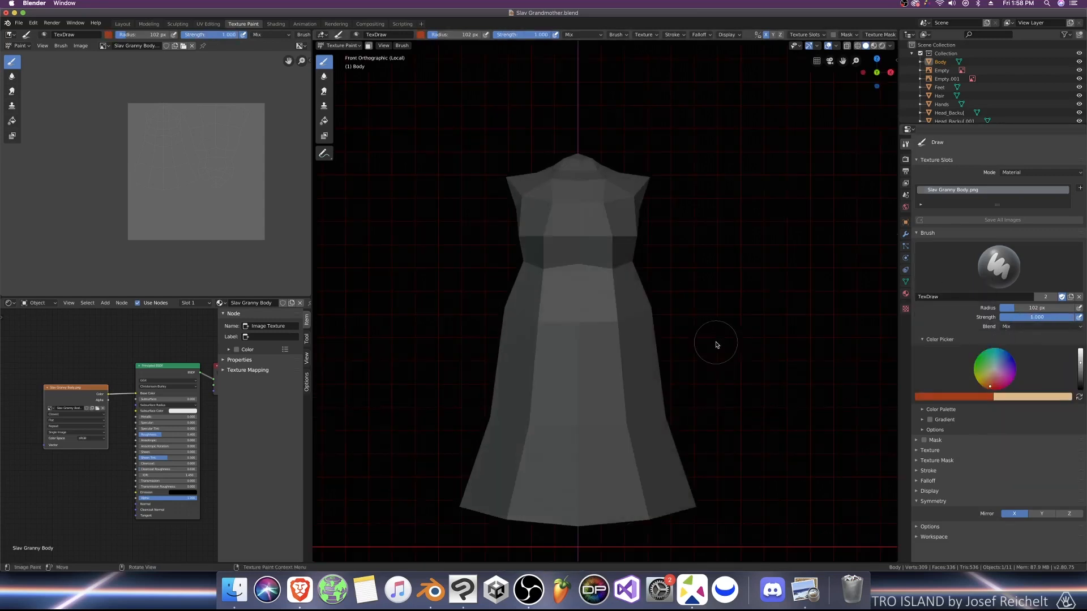
key(bracketright)
click(618, 262)
key(bracketright)
key(bracketright)
key(bracketright)
key(bracketright)
key(bracketright)
key(bracketright)
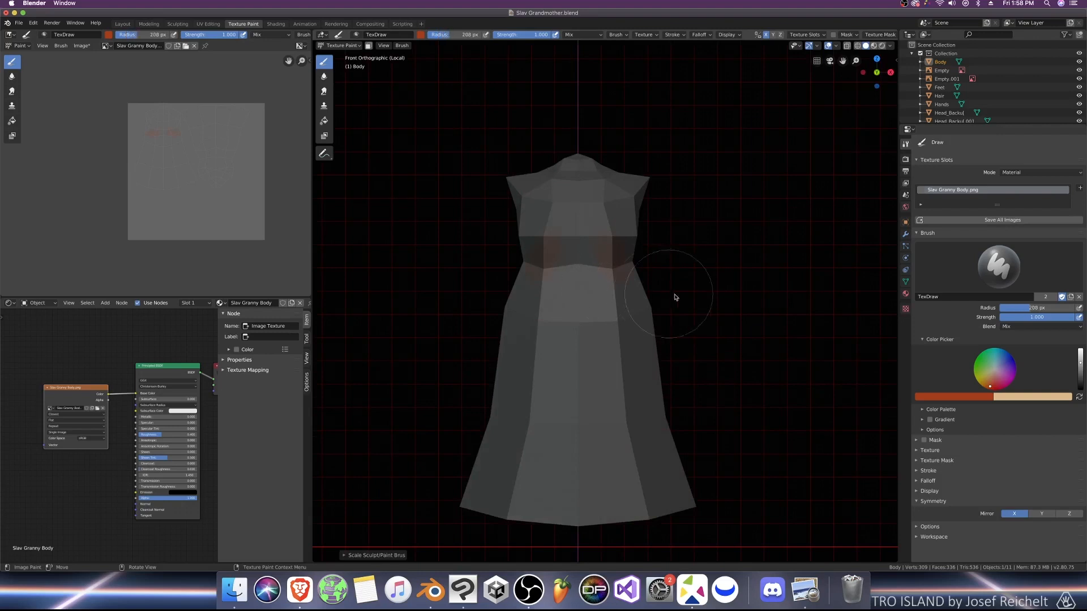
mouse_move(607, 368)
mouse_down()
mouse_move(558, 142)
mouse_move(558, 474)
mouse_move(583, 495)
mouse_move(562, 471)
mouse_move(592, 466)
mouse_up()
Step: Paint the sides, back and remaining grey areas of the dress red from the other views
middle_drag(600, 464, 627, 415)
scroll(628, 415, down, 5)
key(KP_3)
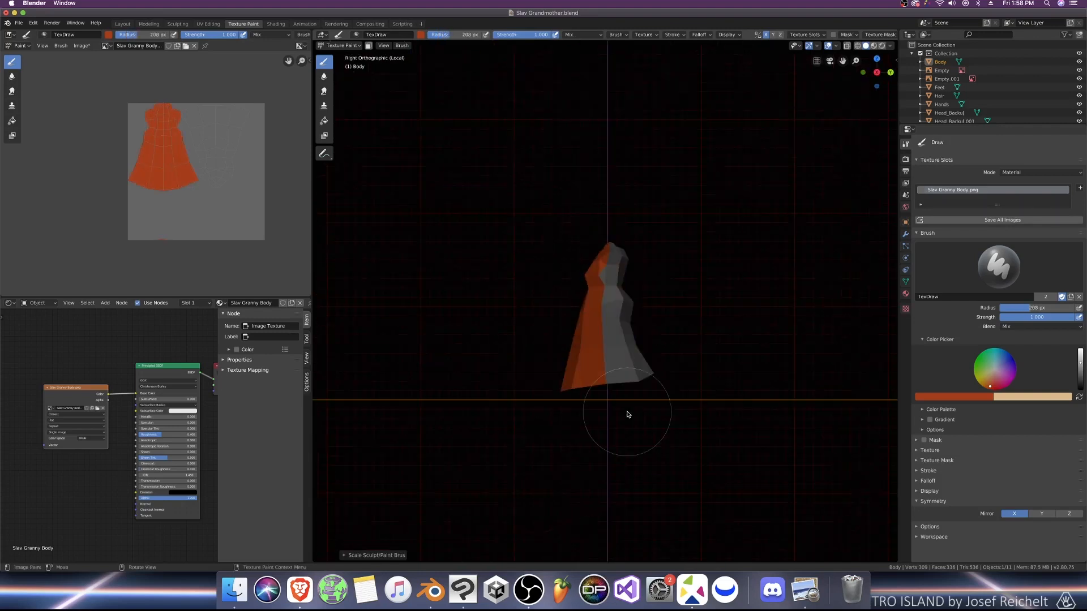
mouse_move(627, 410)
mouse_down()
mouse_move(616, 216)
mouse_move(594, 388)
mouse_move(586, 369)
mouse_move(614, 219)
mouse_move(636, 371)
mouse_up()
key(ctrl+KP_1)
middle_drag(636, 371, 635, 381)
key(KP_7)
mouse_move(553, 378)
mouse_down()
mouse_move(573, 293)
mouse_move(569, 376)
mouse_up()
key(KP_1)
middle_drag(558, 374, 580, 370)
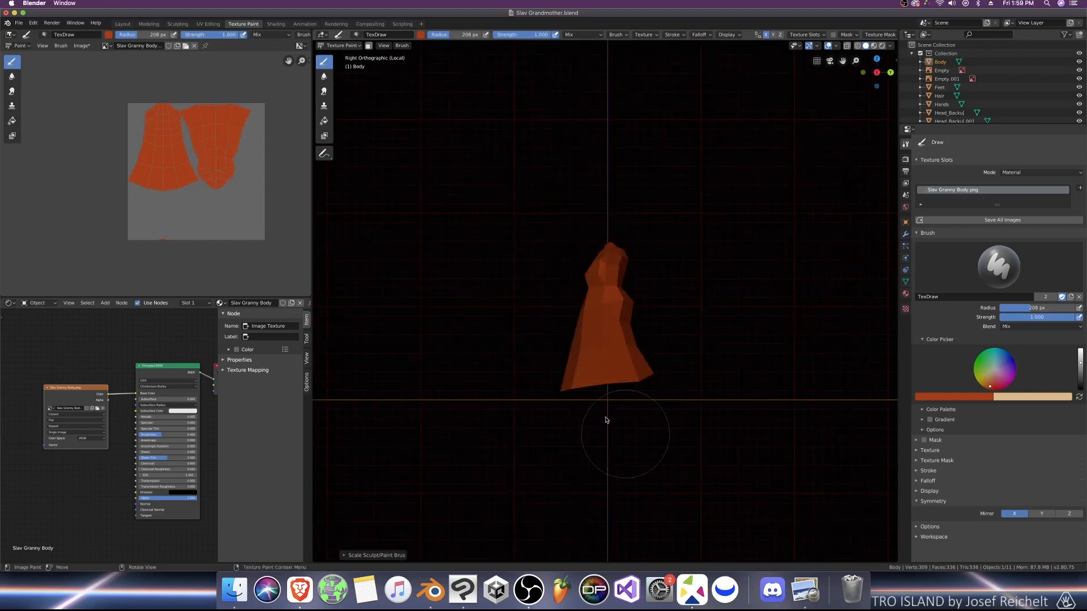
key(KP_1)
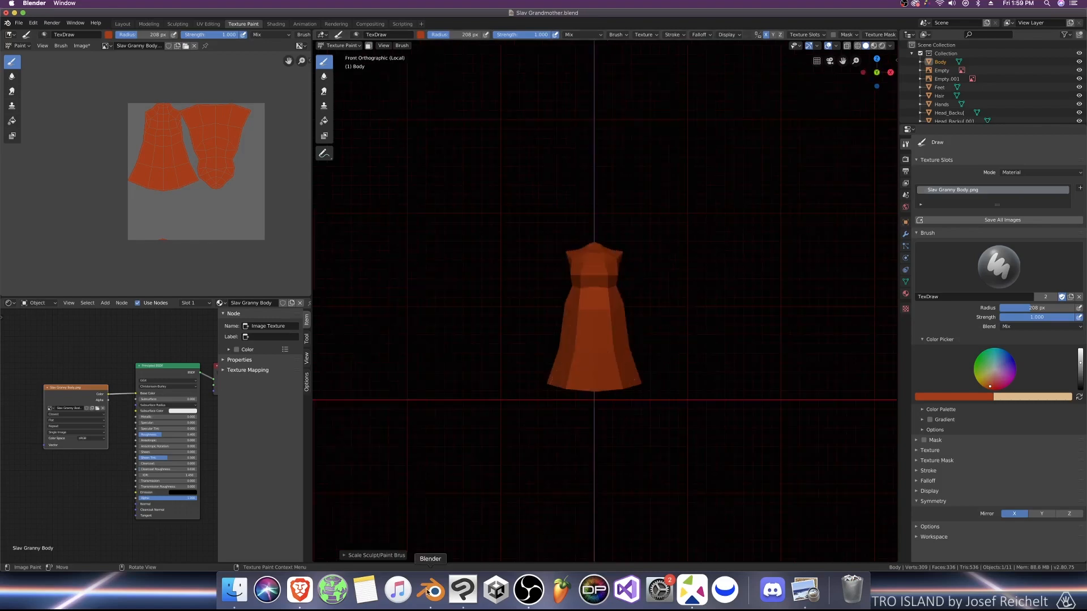
Step: Switch to Clip Studio Paint and copy the apron yellow's hex code E0AB4E from the Grandma document
click(463, 589)
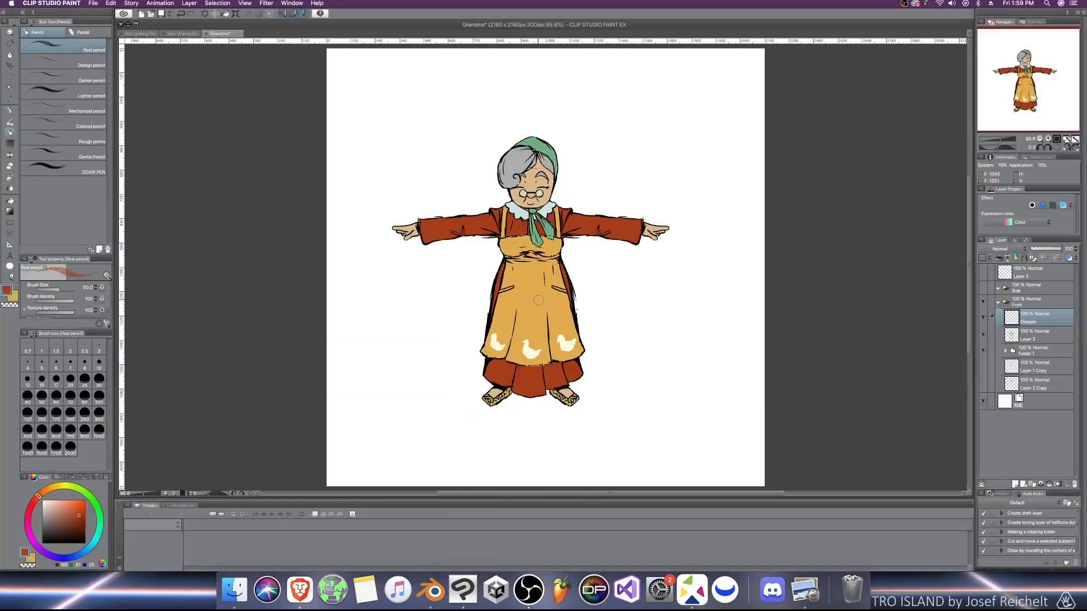
double_click(26, 553)
click(532, 231)
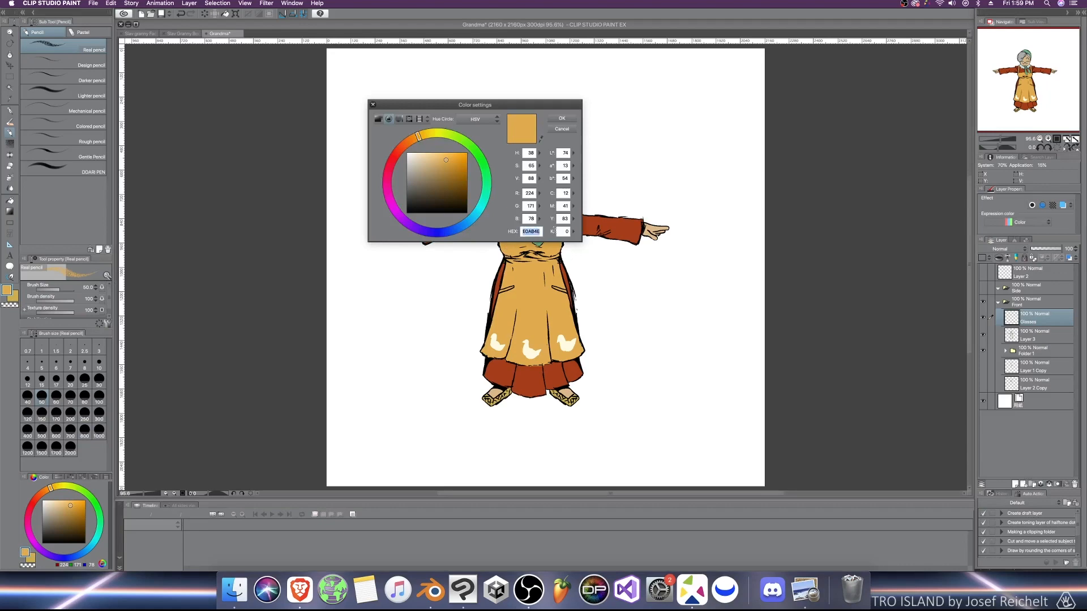
Step: Switch back to Blender, swap the brush colours, set the active one to hex E0AB4E, and save the file
click(434, 590)
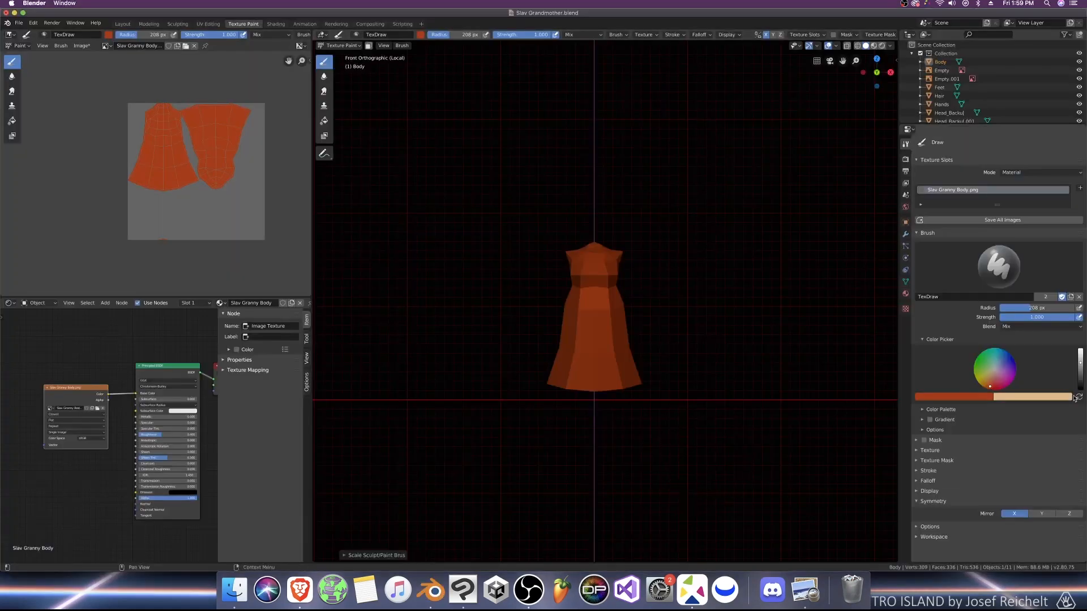
click(1006, 398)
click(979, 397)
click(968, 367)
key(super+v)
key(Return)
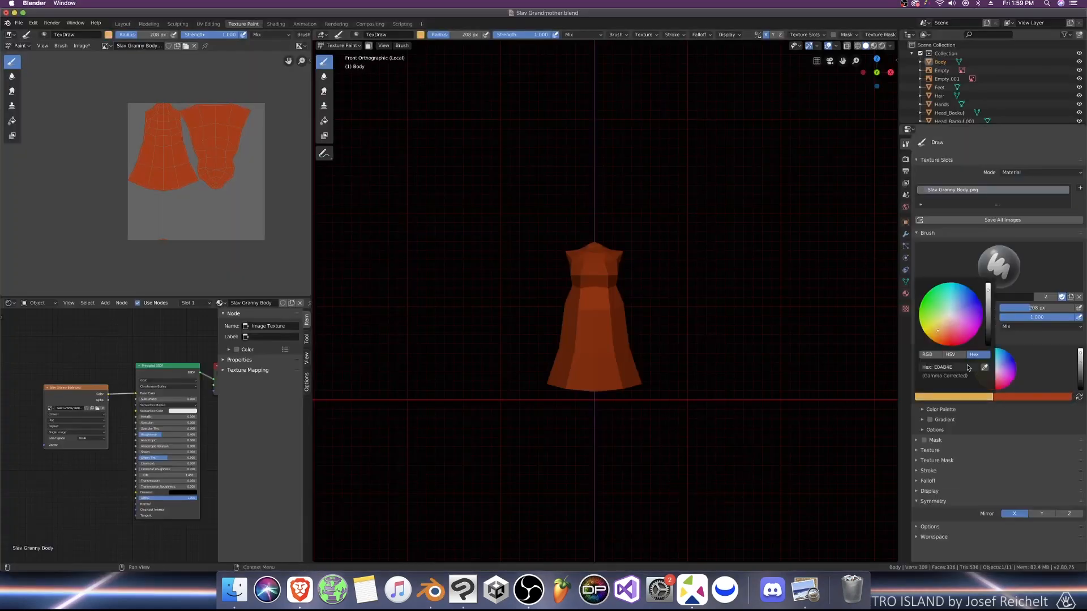
key(super+s)
Step: Reduce the brush to 19 px and paint a yellow apron line across the chest and down both sides to the waist
scroll(702, 316, up, 4)
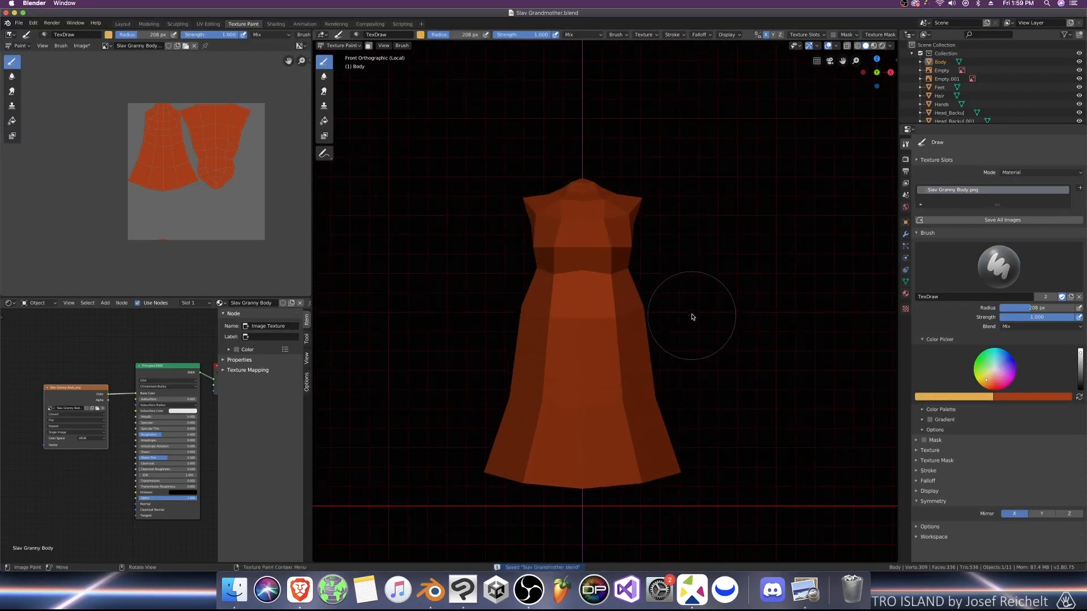
scroll(690, 355, up, 2)
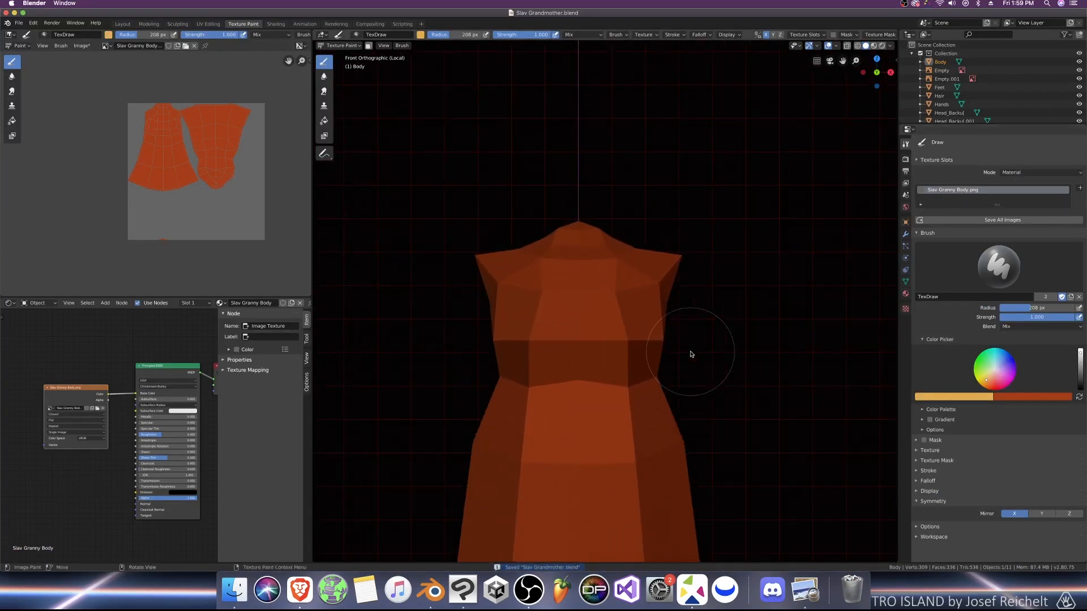
key(f)
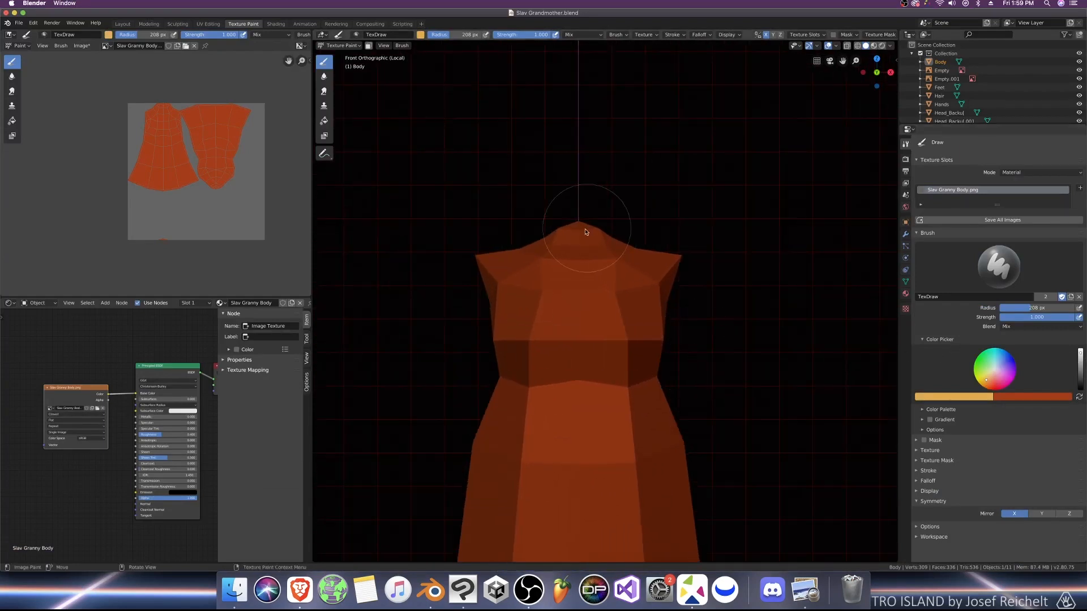
click(550, 249)
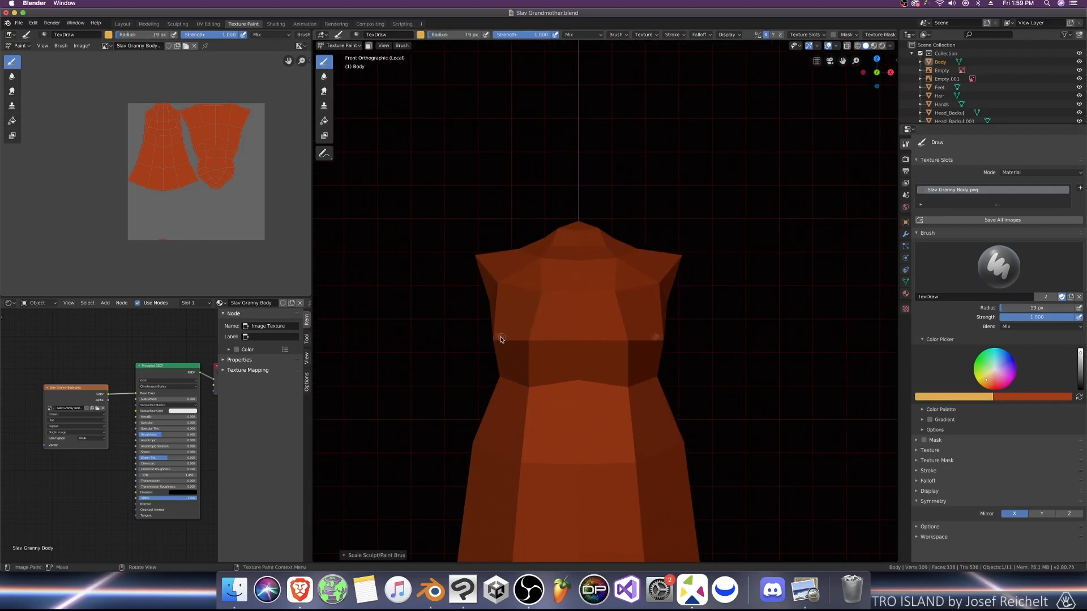
mouse_move(501, 339)
mouse_down()
mouse_move(577, 336)
mouse_move(502, 338)
mouse_up()
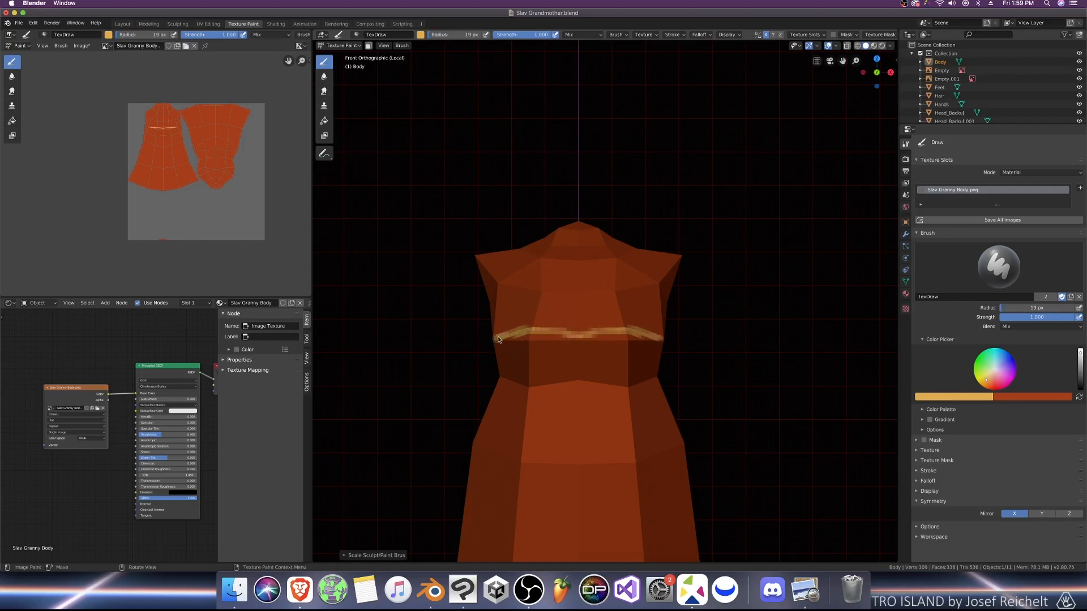
drag(504, 378, 497, 347)
Step: Reduce the brush to 13 px and outline the apron's skirt, its curved hem and the bib's sides up to the shoulders in yellow
scroll(501, 348, down, 4)
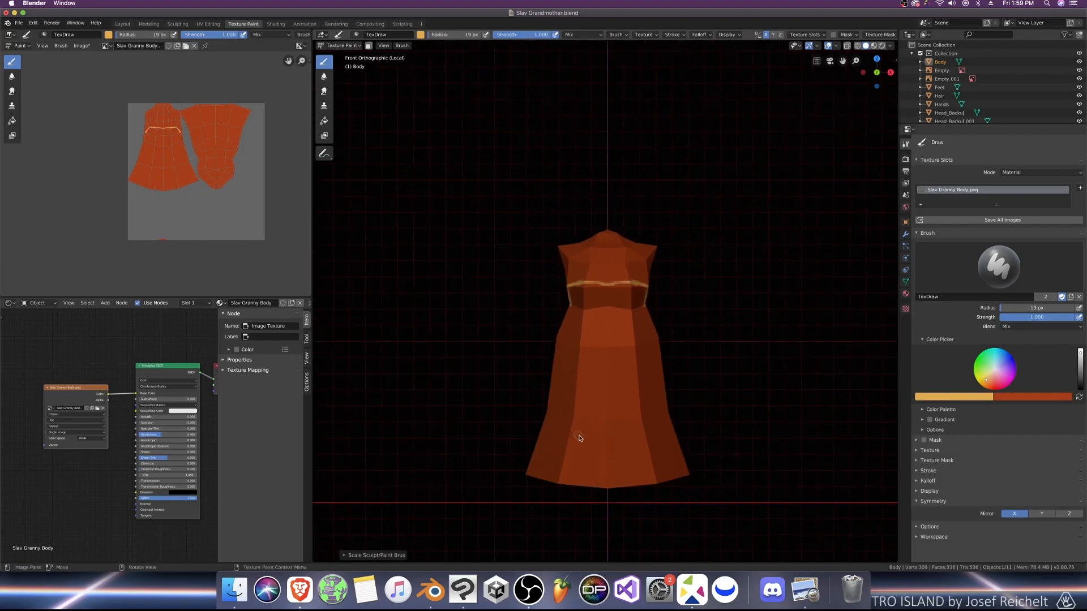
mouse_move(578, 438)
mouse_down()
mouse_move(610, 447)
mouse_move(553, 418)
mouse_move(561, 358)
mouse_up()
key(bracketleft)
drag(555, 400, 569, 323)
key(super+z)
key(super+z)
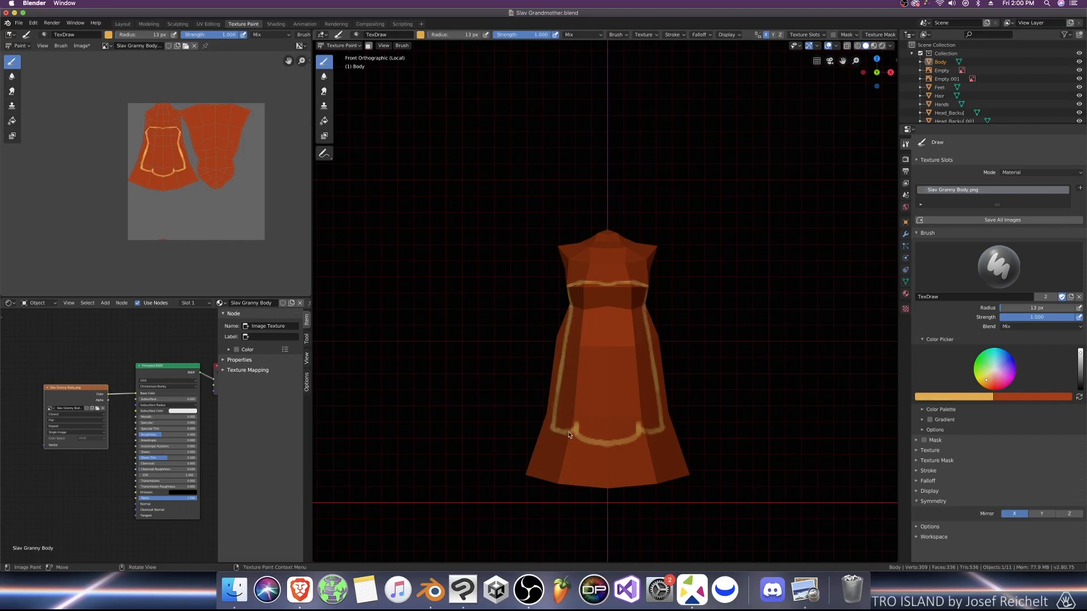
scroll(607, 276, up, 2)
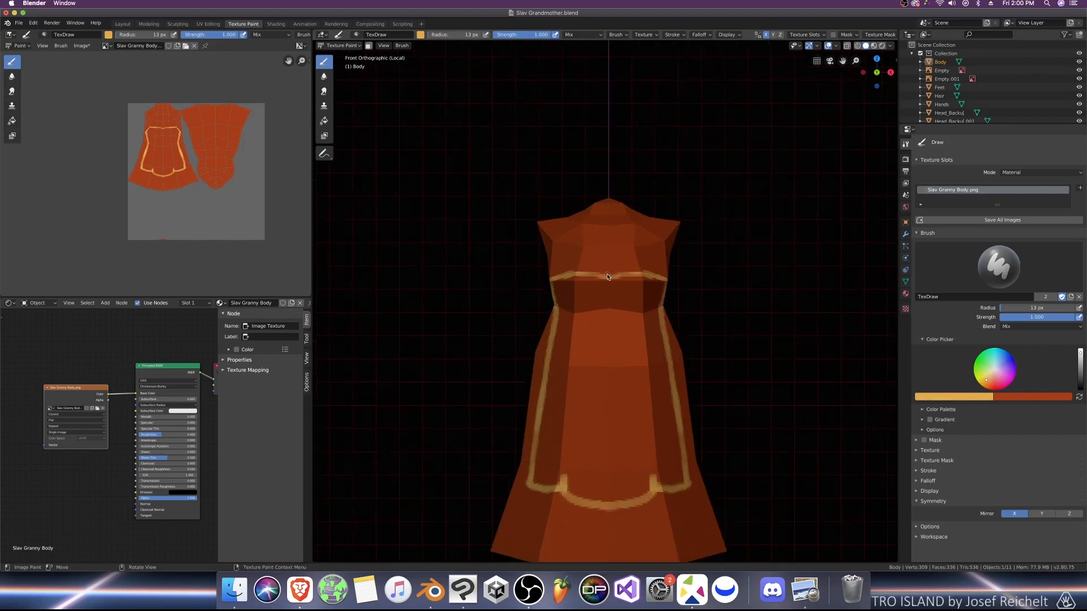
drag(553, 274, 570, 221)
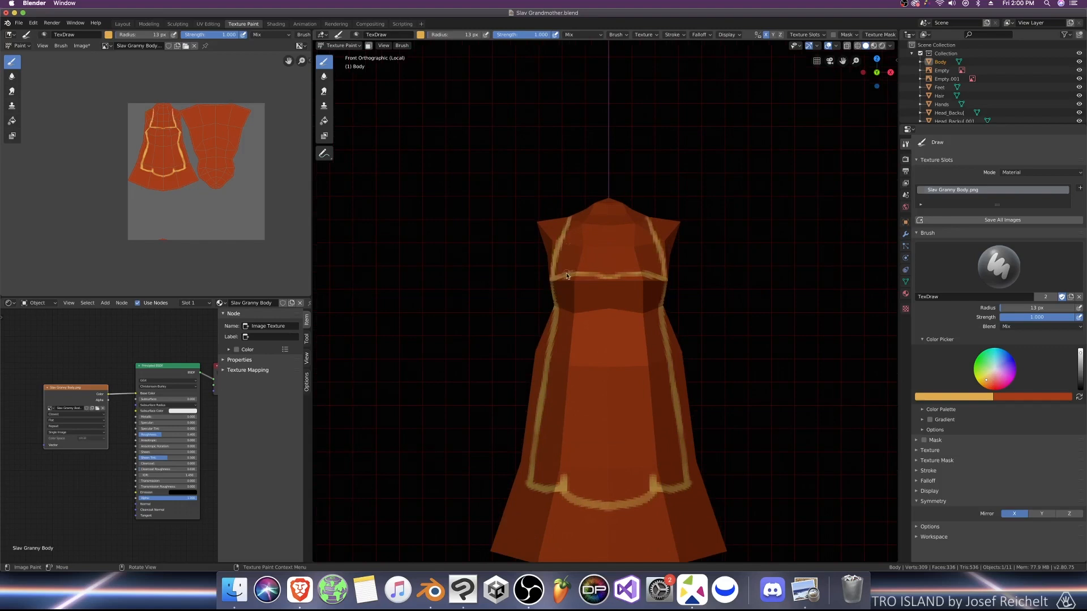
Step: Enlarge the brush to 23 px and thicken the yellow apron straps beside the bib and around the back of the neck
mouse_move(566, 274)
mouse_down()
mouse_move(573, 216)
mouse_move(559, 274)
mouse_move(558, 256)
mouse_up()
key(bracketright)
key(bracketright)
key(bracketright)
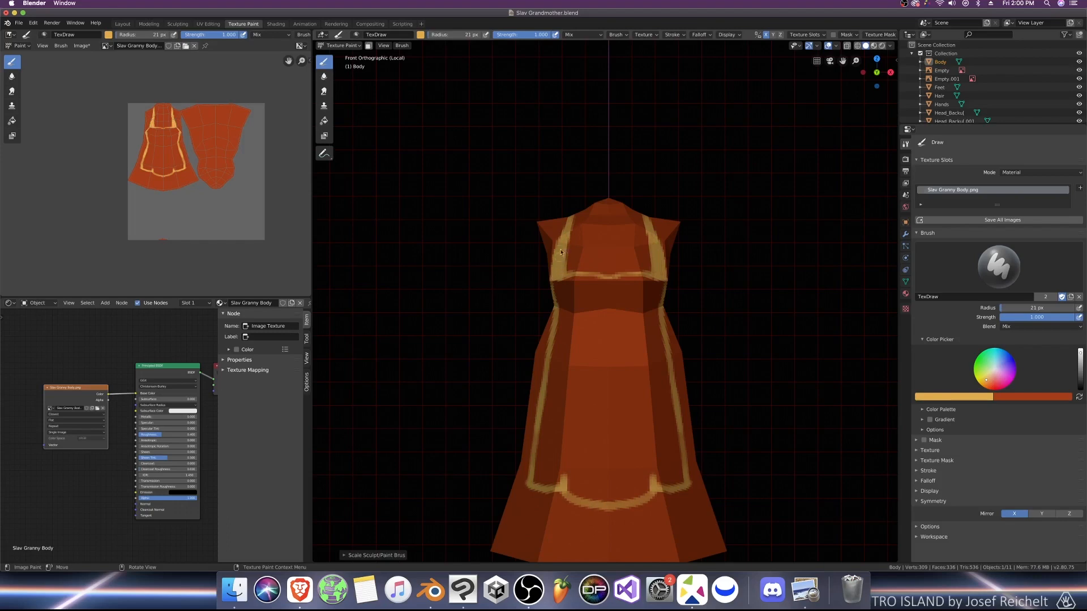
middle_drag(666, 249, 552, 289)
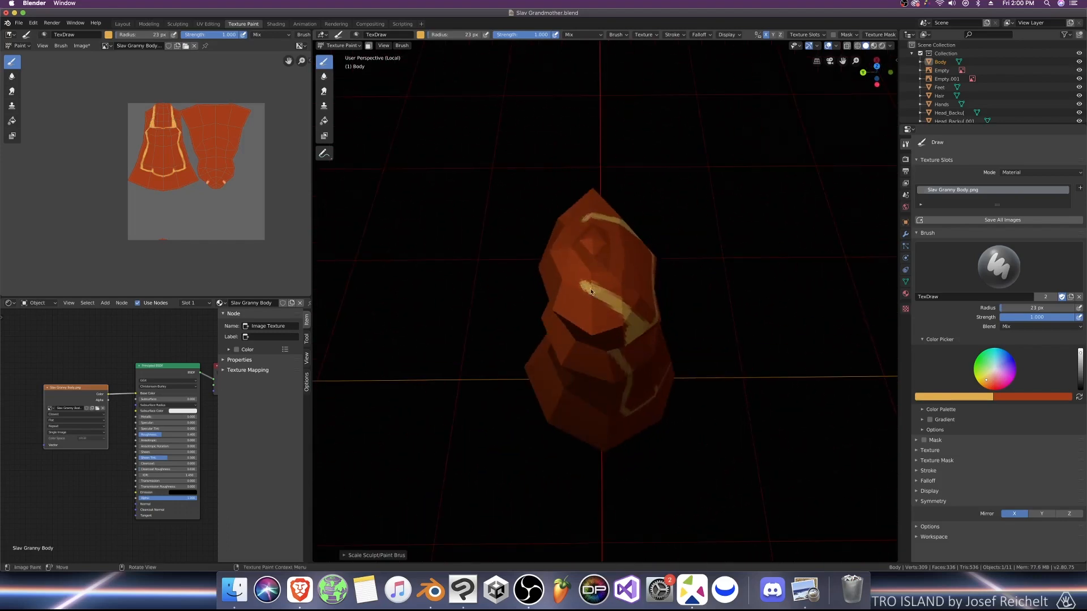
mouse_move(578, 279)
mouse_down()
mouse_move(564, 238)
mouse_move(581, 283)
mouse_up()
key(KP_1)
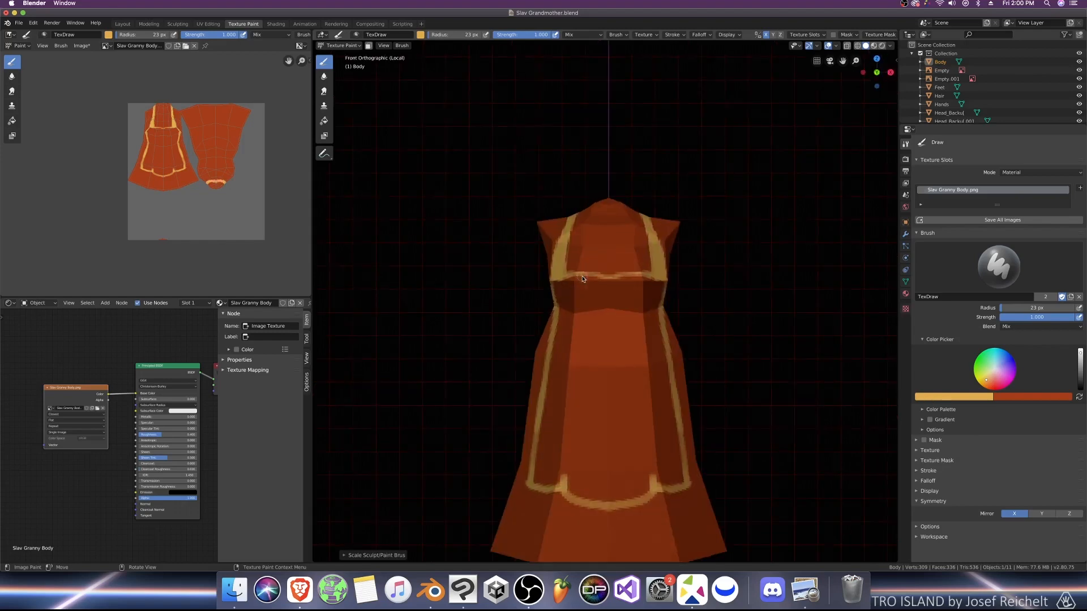
Step: Shade the body mesh's faces smooth, return to texture painting, and save the file
key(Tab)
click(453, 45)
mouse_move(472, 167)
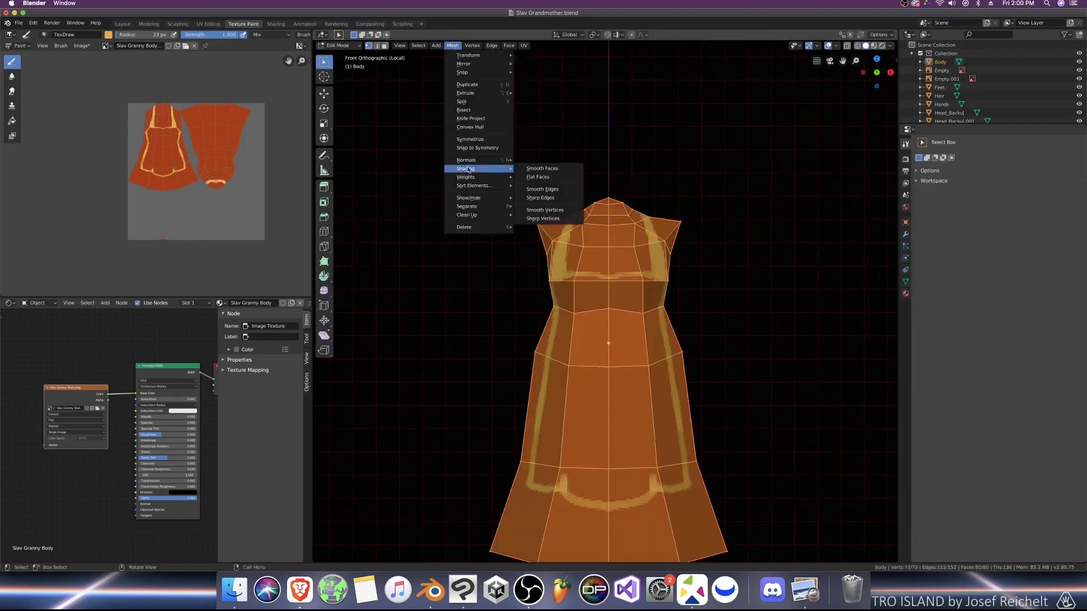
click(544, 169)
key(Tab)
key(ctrl+s)
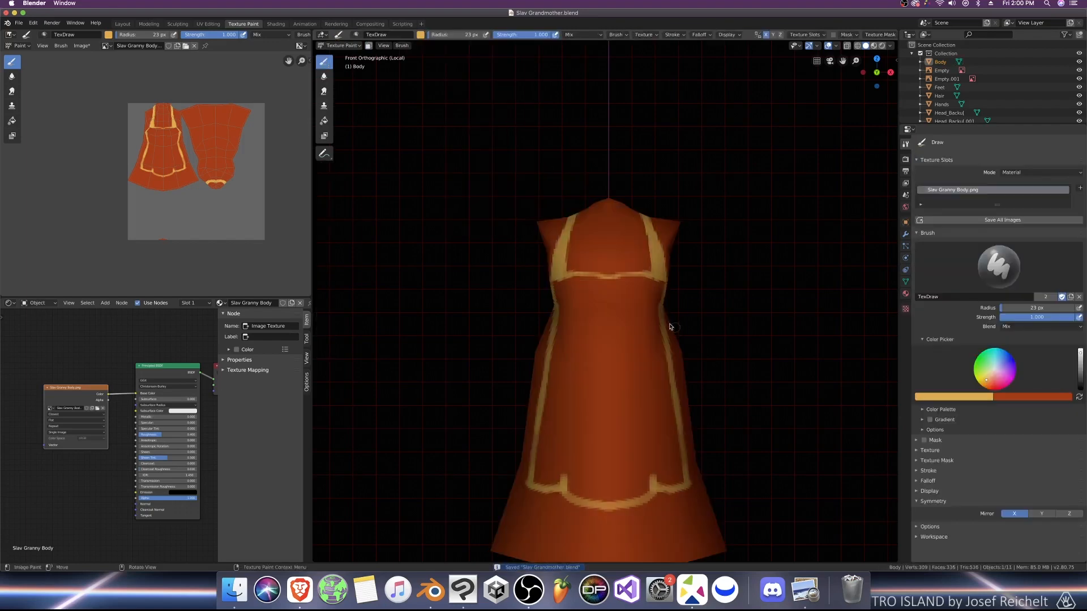
Step: Enlarge the brush to 54 px and fill the apron's waist and skirt inside the outline with yellow
key(bracketright)
key(bracketleft)
mouse_move(575, 283)
mouse_down()
mouse_move(605, 289)
mouse_move(558, 283)
mouse_move(571, 324)
mouse_move(582, 297)
mouse_move(560, 357)
mouse_up()
key(bracketright)
key(bracketright)
key(bracketright)
key(bracketright)
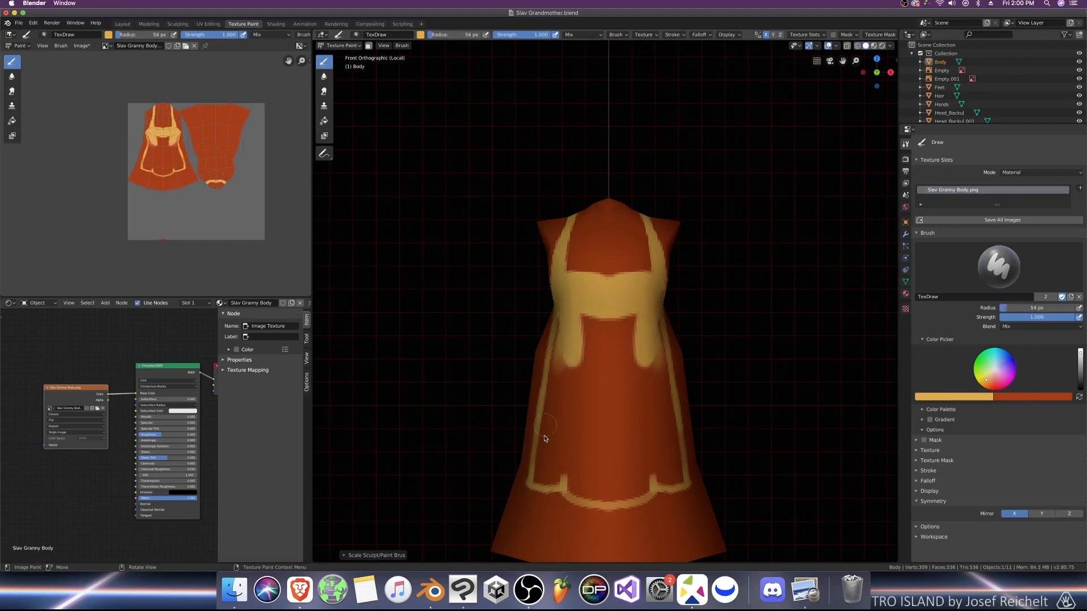
mouse_move(552, 483)
mouse_down()
mouse_move(543, 425)
mouse_move(563, 324)
mouse_up()
mouse_move(549, 425)
mouse_down()
mouse_move(558, 481)
mouse_move(592, 498)
mouse_move(578, 499)
mouse_move(588, 494)
mouse_move(559, 473)
mouse_move(586, 325)
mouse_move(566, 434)
mouse_move(628, 473)
mouse_move(580, 424)
mouse_move(595, 348)
mouse_move(610, 463)
mouse_up()
Step: Paint a yellow waist tie around the sides and back with hanging bow ends at the back, and save the file
key(bracketright)
key(KP_3)
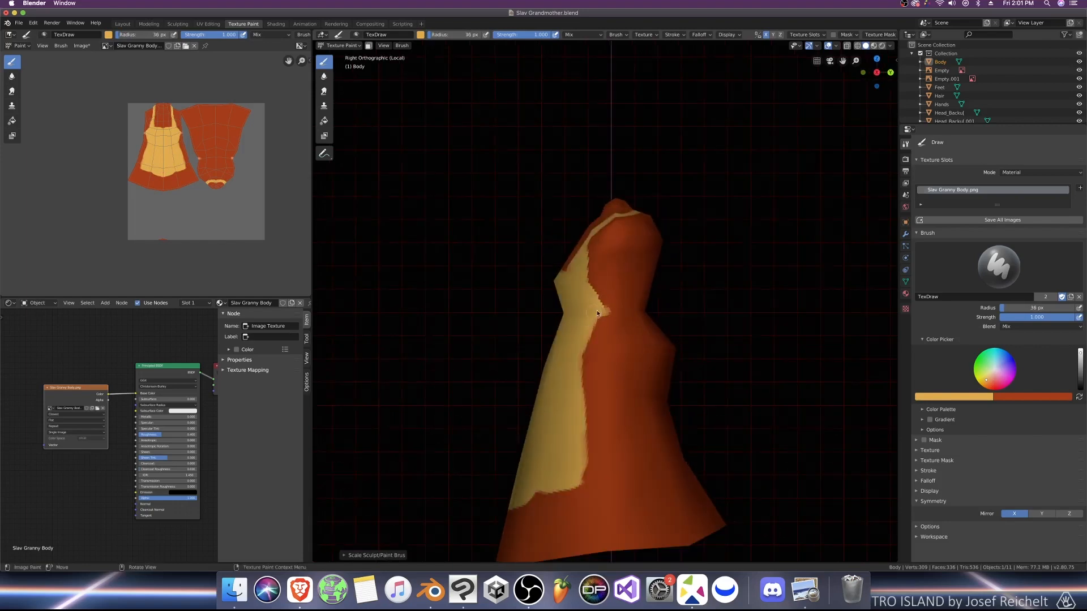
drag(611, 310, 650, 313)
key(ctrl+KP_1)
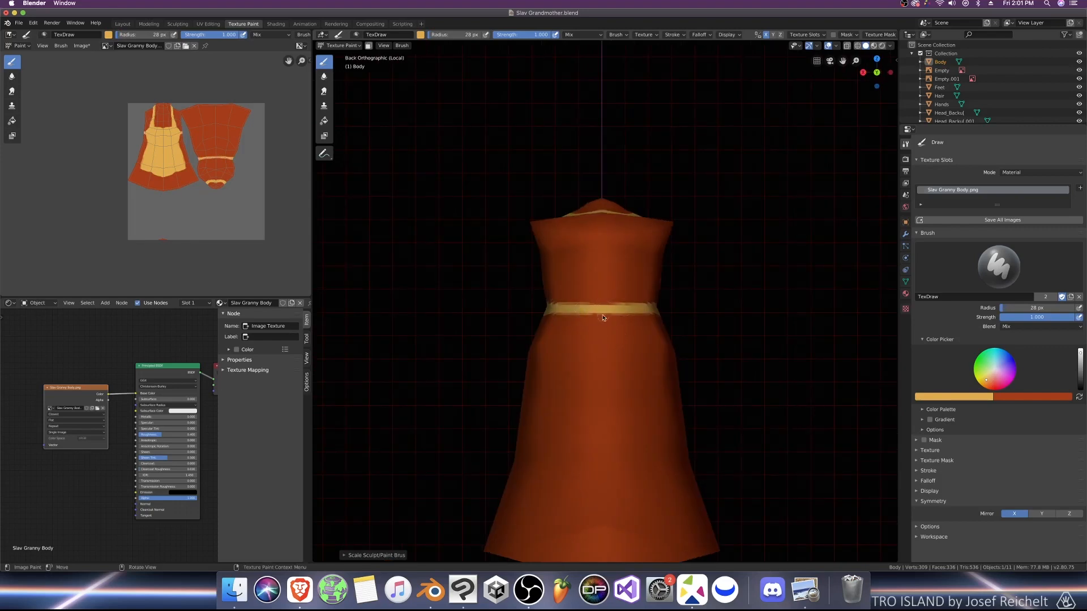
mouse_move(594, 310)
mouse_down()
mouse_move(601, 320)
mouse_move(583, 345)
mouse_move(591, 350)
mouse_move(586, 324)
mouse_move(588, 394)
mouse_up()
key(KP_1)
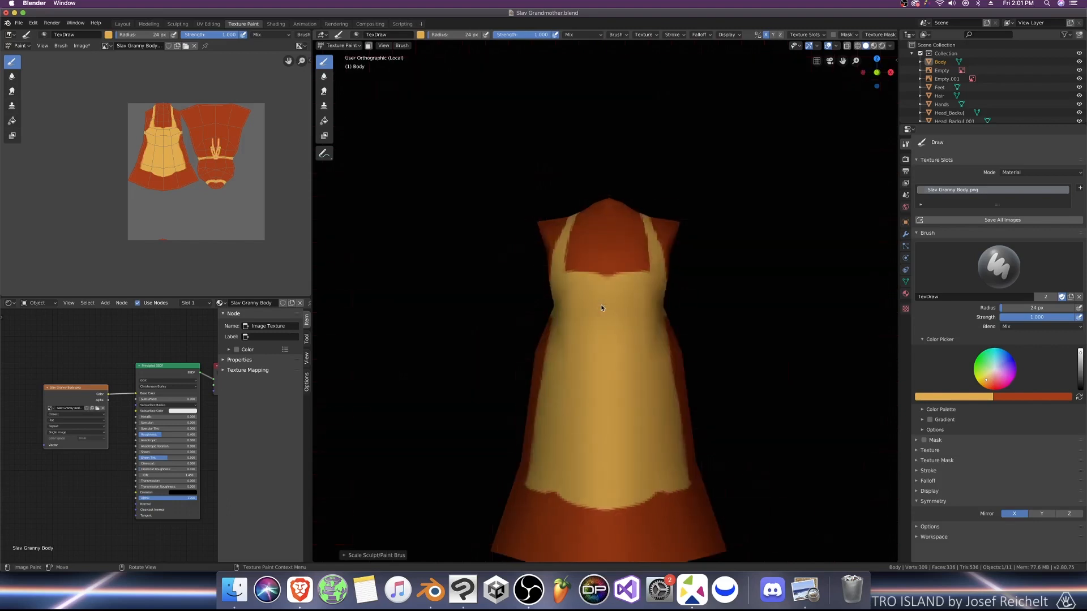
key(super+s)
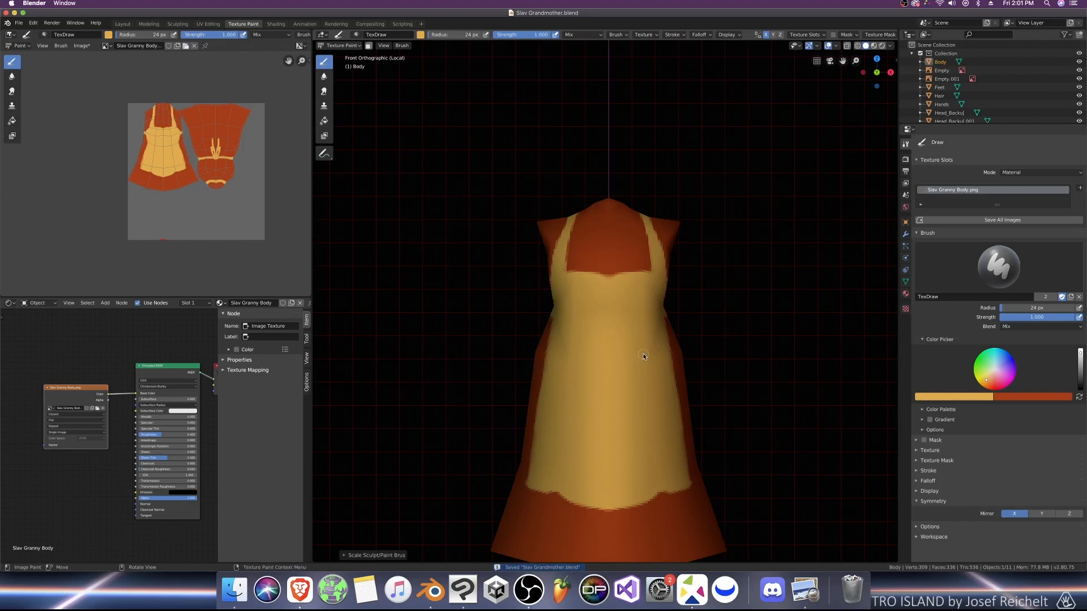
Step: Switch to Clip Studio Paint and copy the skin tone's hex code DBB98A from the Grandma document
click(463, 590)
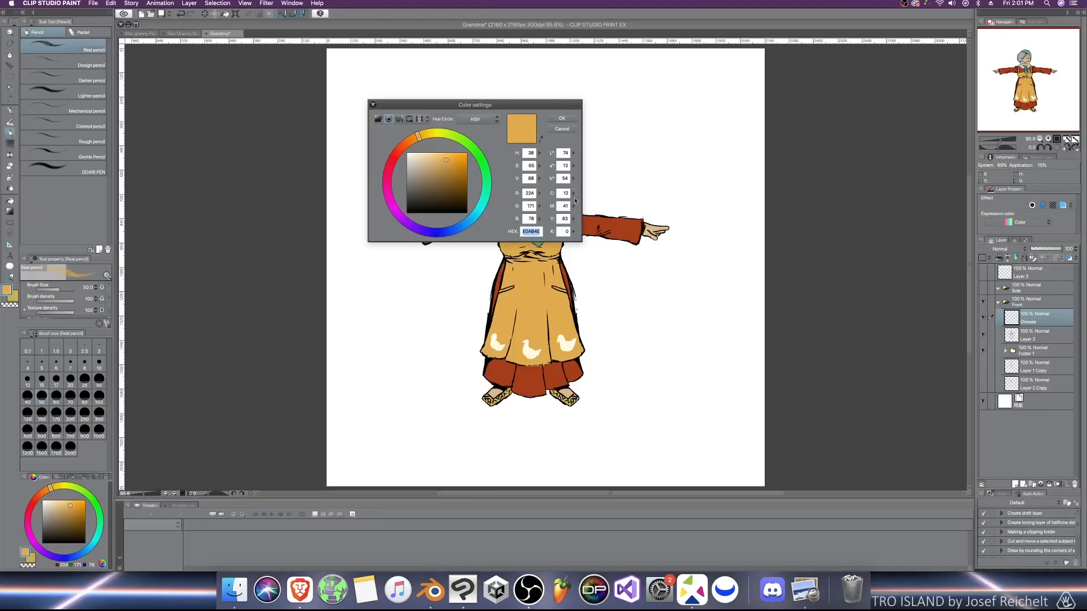
key(p)
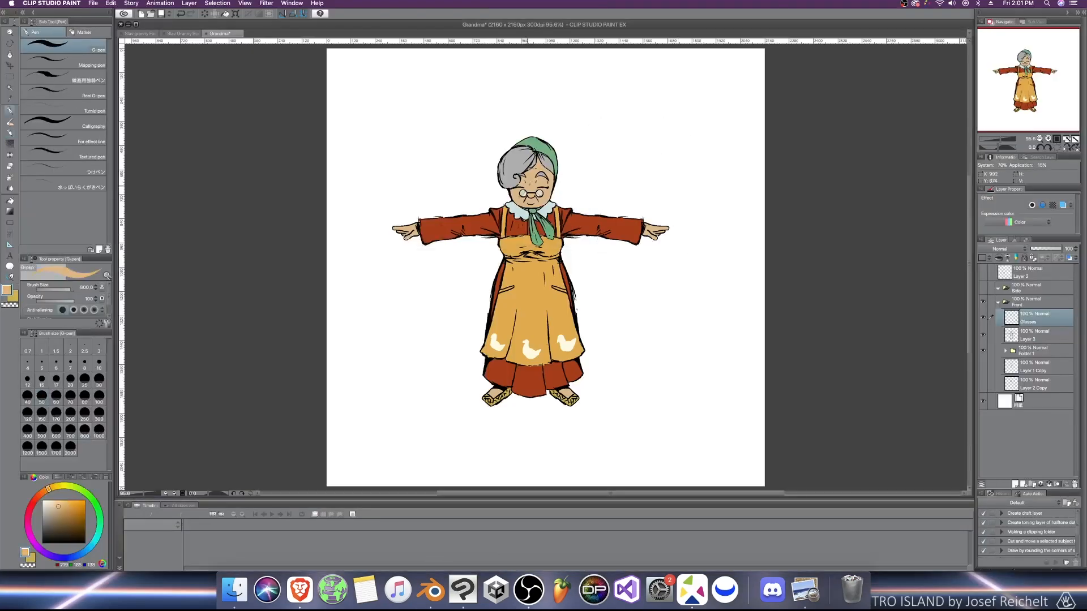
click(33, 556)
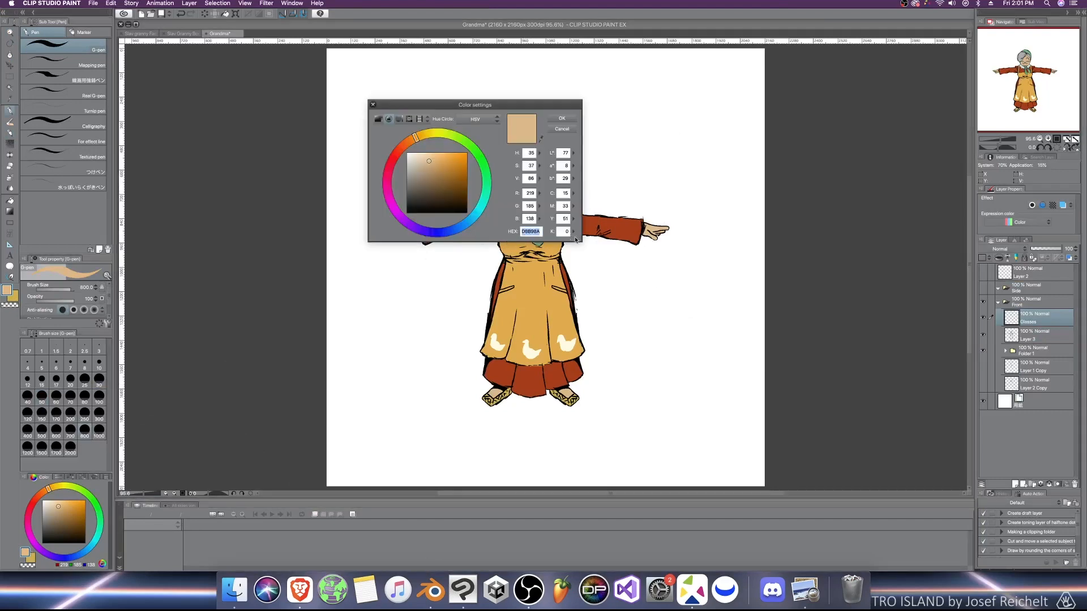
click(559, 128)
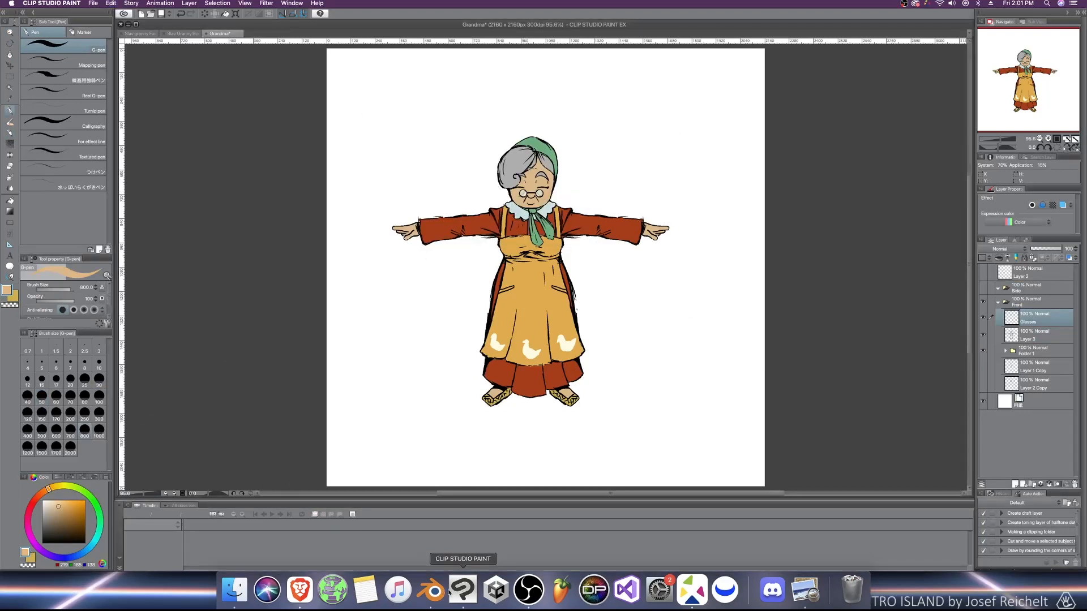
Step: Switch back to Blender and set the active brush colour to hex DBB98A
click(441, 591)
click(982, 398)
click(966, 369)
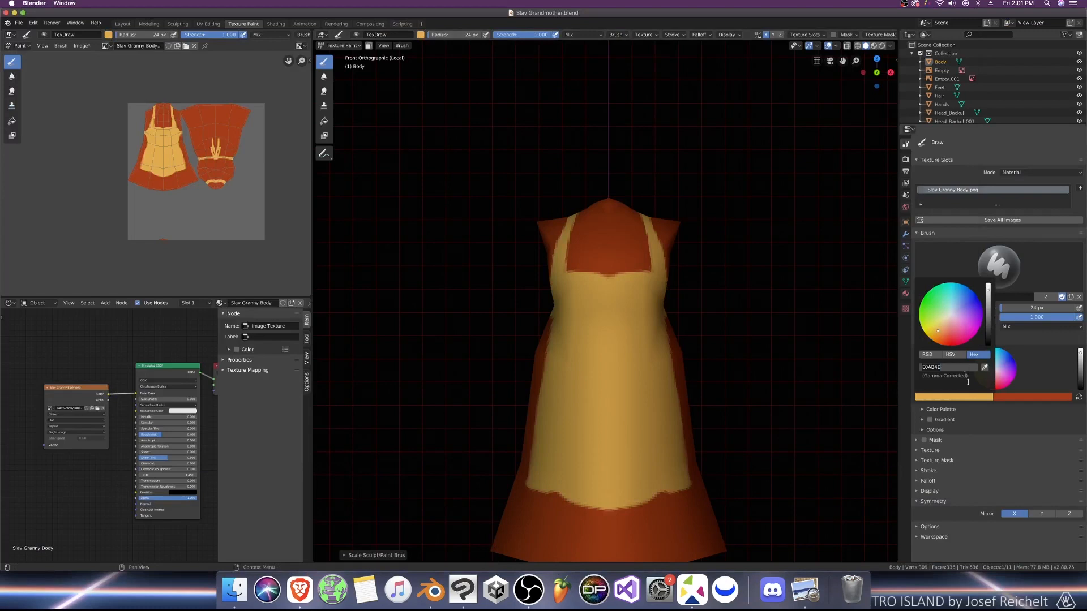
text(DBB98A)
key(Return)
Step: Paint a rounded skin-toned neckline on the upper chest, enlarging the brush to 55 px to fill it
scroll(657, 283, up, 2)
shift+middle_drag(634, 264, 640, 412)
scroll(642, 403, up, 3)
key(bracketright)
key(bracketright)
key(bracketright)
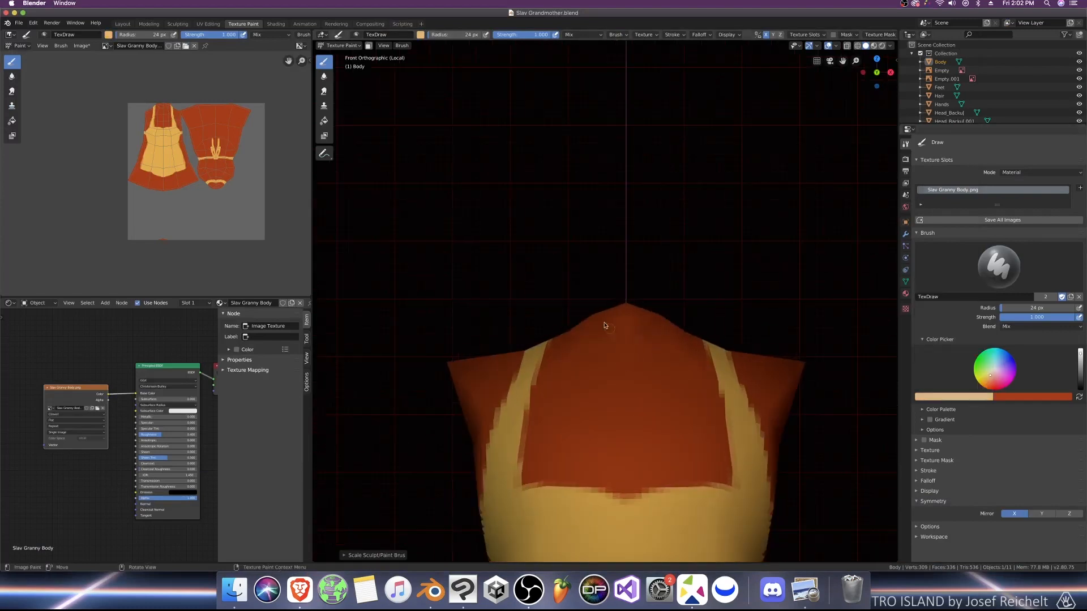
mouse_move(602, 322)
mouse_down()
mouse_move(625, 361)
mouse_move(567, 328)
mouse_move(625, 352)
mouse_move(587, 332)
mouse_move(647, 321)
mouse_up()
key(bracketright)
key(bracketright)
key(bracketright)
key(bracketright)
key(bracketright)
key(bracketright)
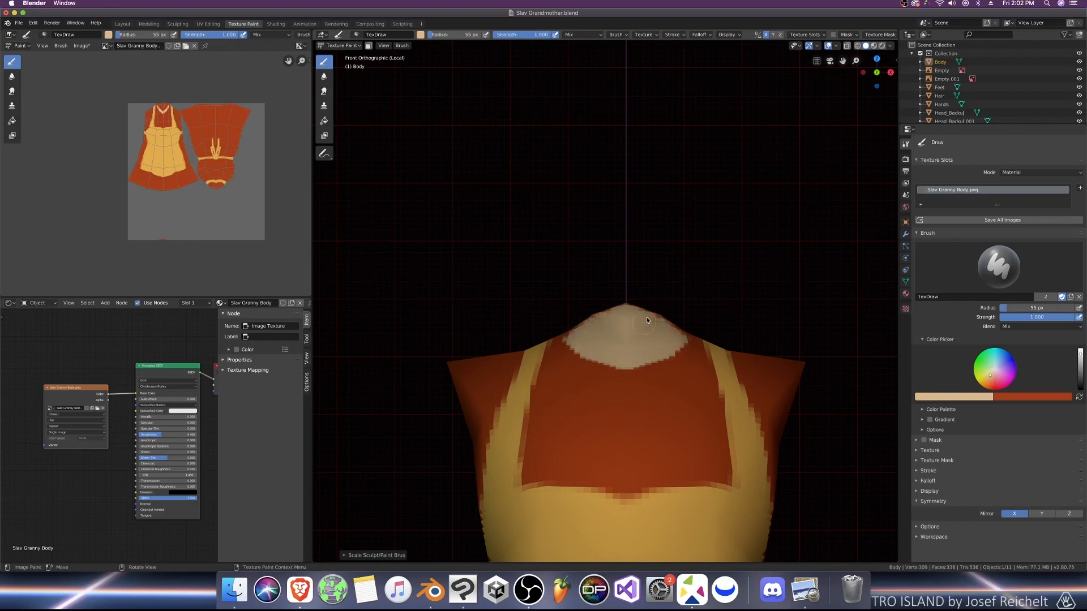
drag(579, 332, 575, 333)
Step: Reduce the brush to 44 px, extend the skin tone over the back of the neck opening, and save the file
key(ctrl+KP_1)
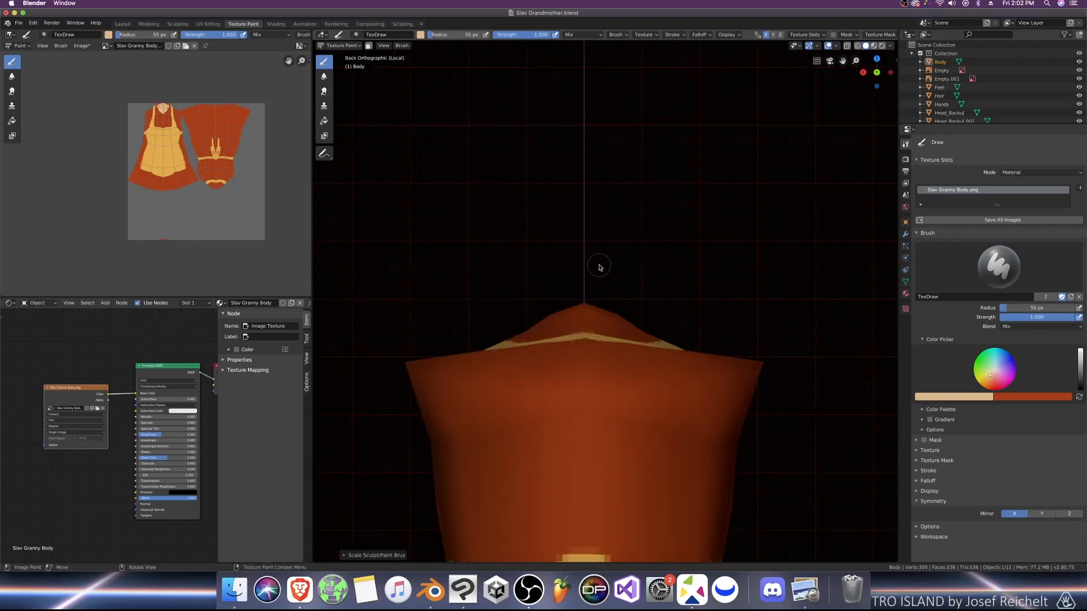
middle_drag(602, 267, 673, 306)
drag(617, 374, 632, 321)
drag(618, 369, 640, 343)
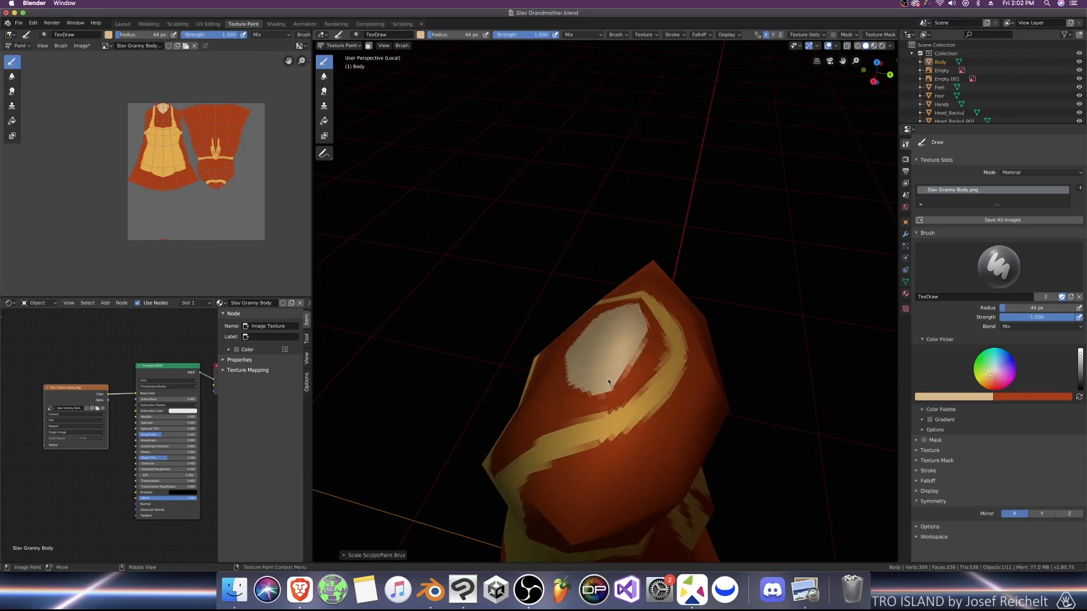
drag(608, 381, 609, 379)
key(KP_1)
scroll(608, 379, down, 3)
scroll(609, 379, up, 1)
key(ctrl+s)
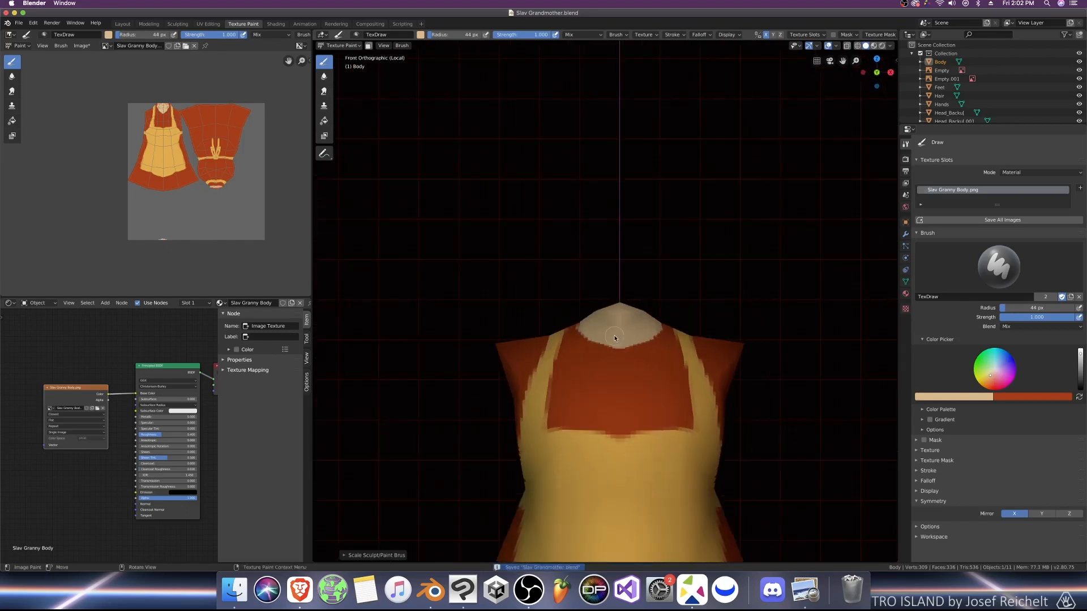
click(474, 591)
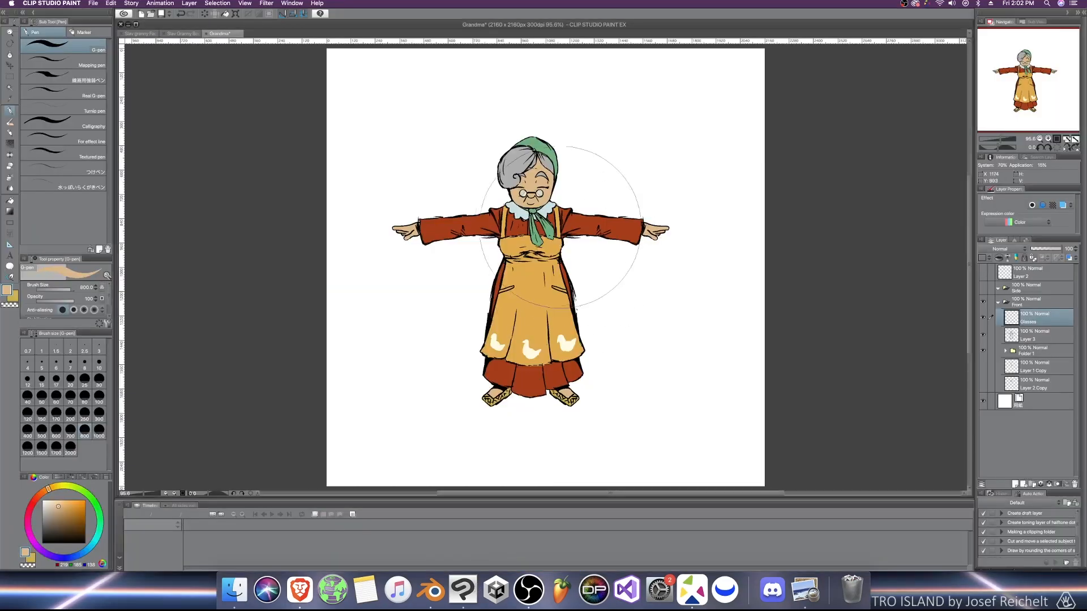
click(434, 591)
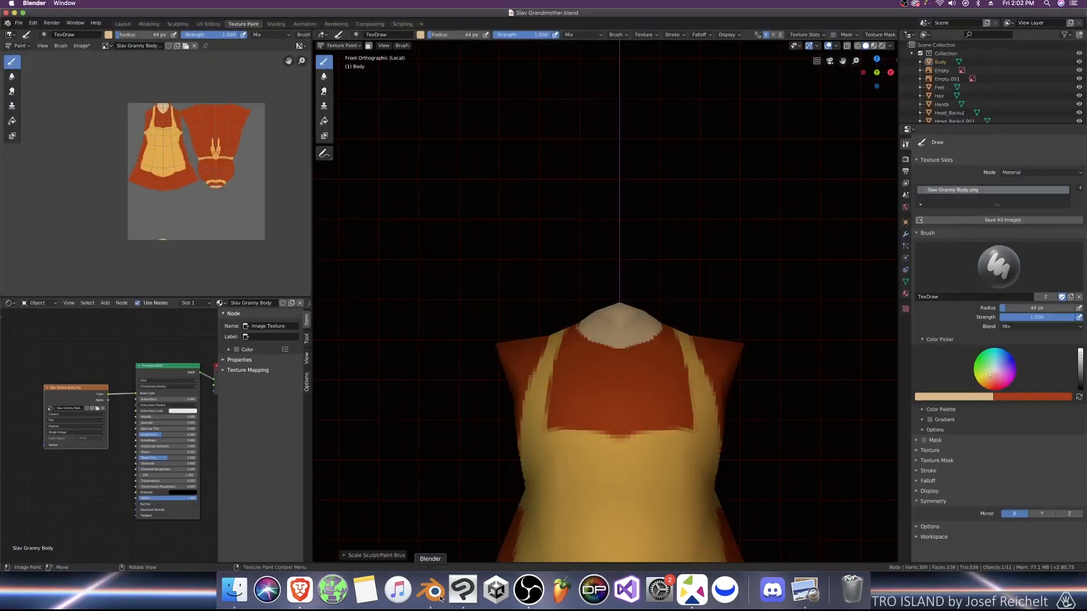
click(975, 396)
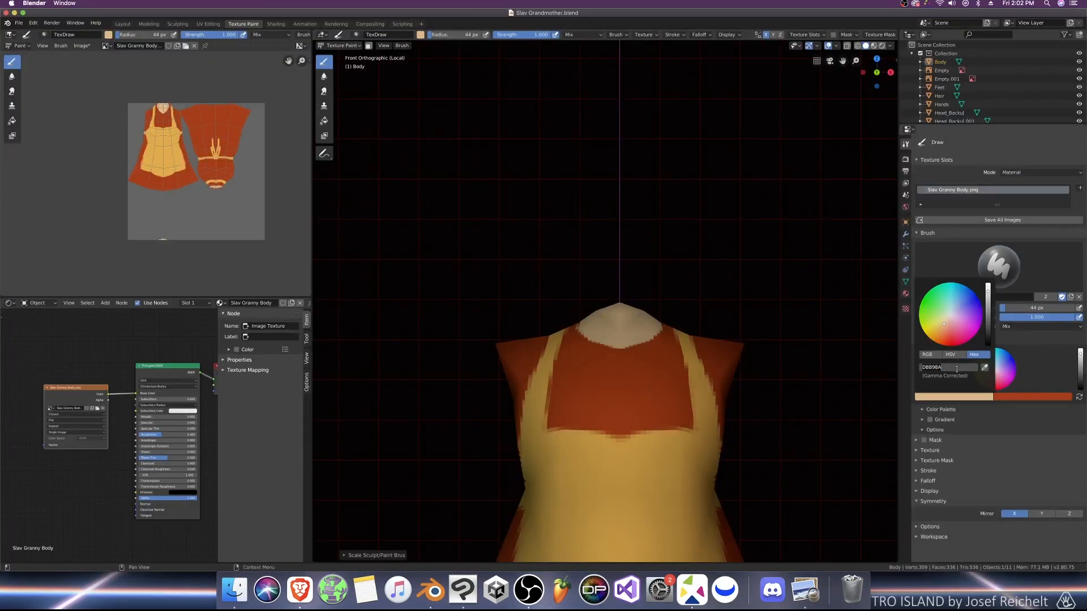
Step: Reduce the brush to 27 px and touch up the lower edge of the skin-toned neckline
scroll(798, 384, up, 3)
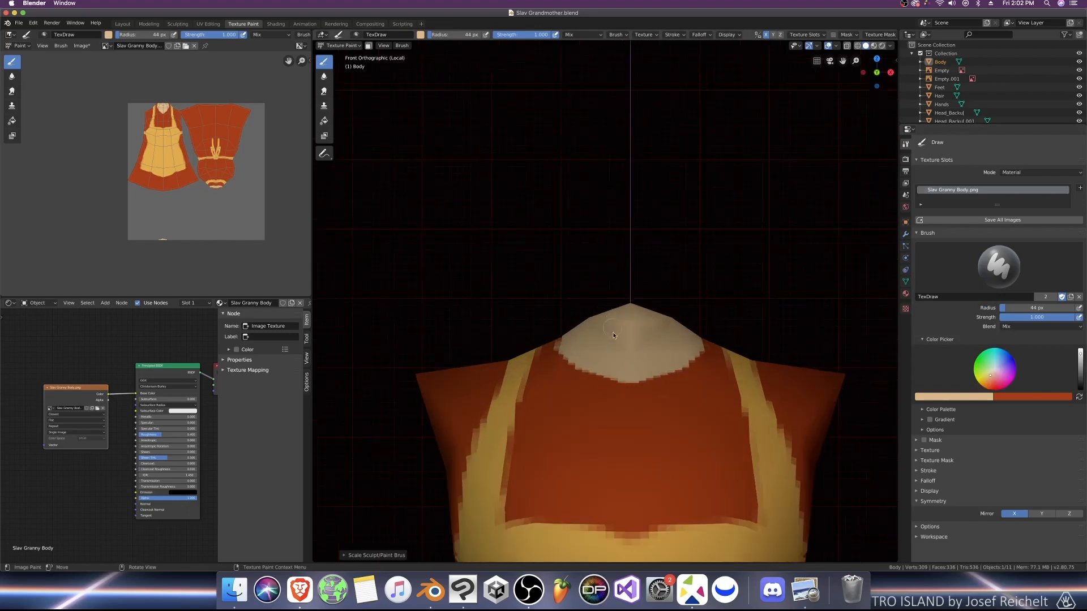
drag(561, 354, 579, 370)
Step: Switch to Clip Studio Paint and copy the collar's pale blue hex code C9DFE0 from the Grandma document
click(981, 398)
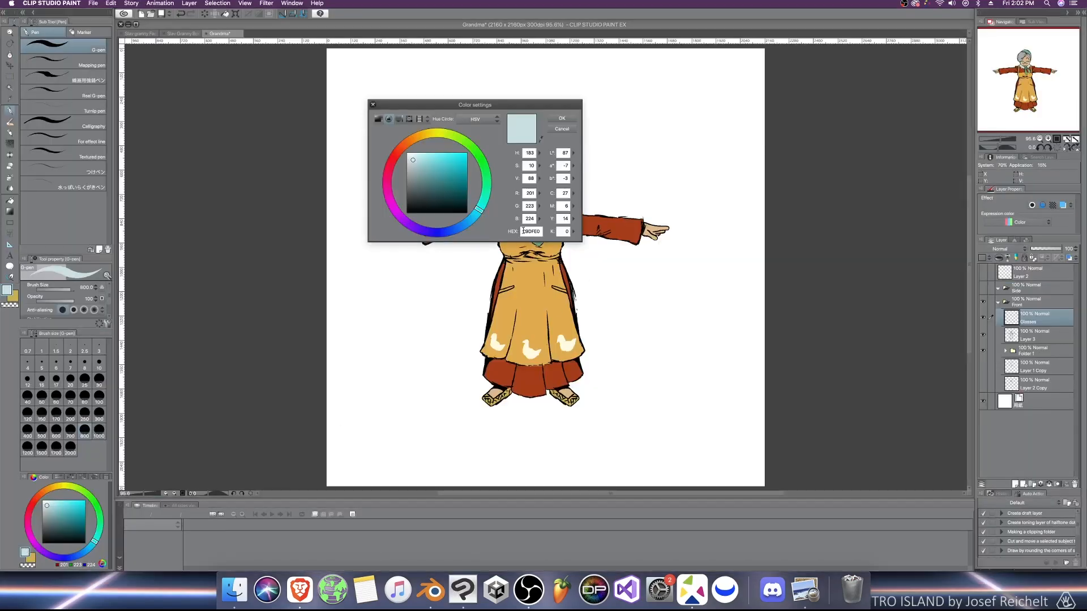
double_click(523, 231)
key(super+c)
click(572, 130)
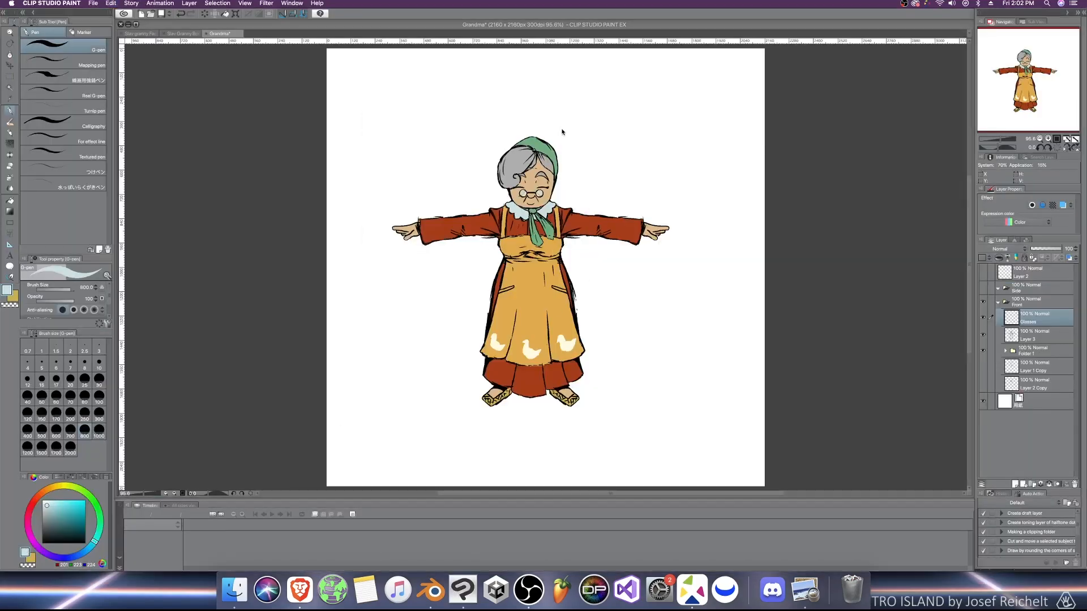
Step: Switch back to Blender and set the active brush colour to hex C9DFE0
click(433, 589)
click(932, 398)
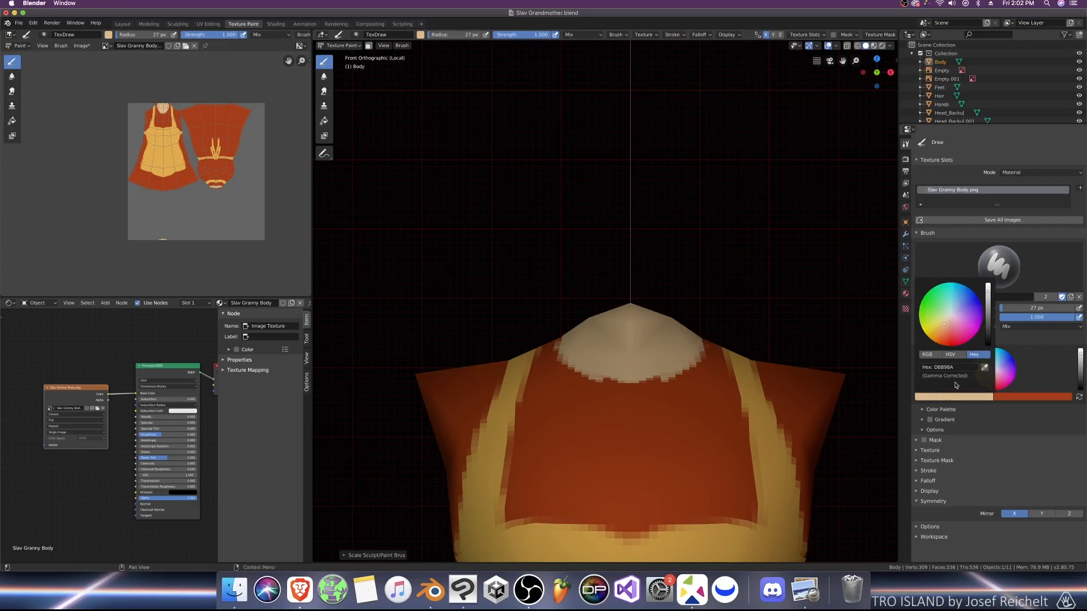
click(946, 367)
key(super+v)
key(Return)
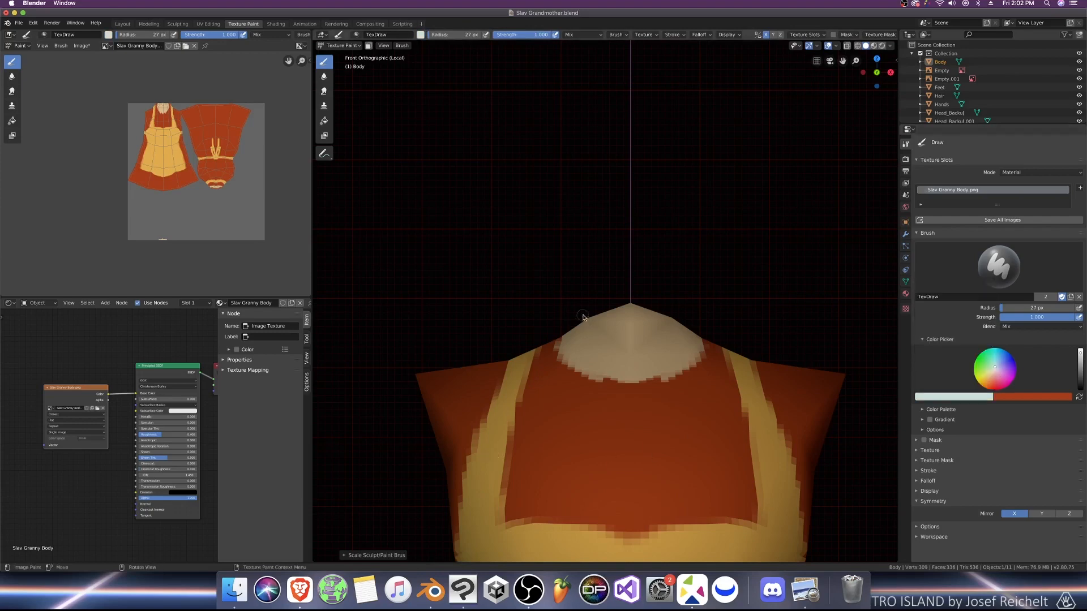
Step: Paint a thin pale blue collar line around the front and back of the neckline with a 26 px brush
mouse_move(558, 356)
mouse_down()
mouse_move(609, 384)
mouse_move(640, 386)
mouse_move(559, 357)
mouse_move(554, 339)
mouse_up()
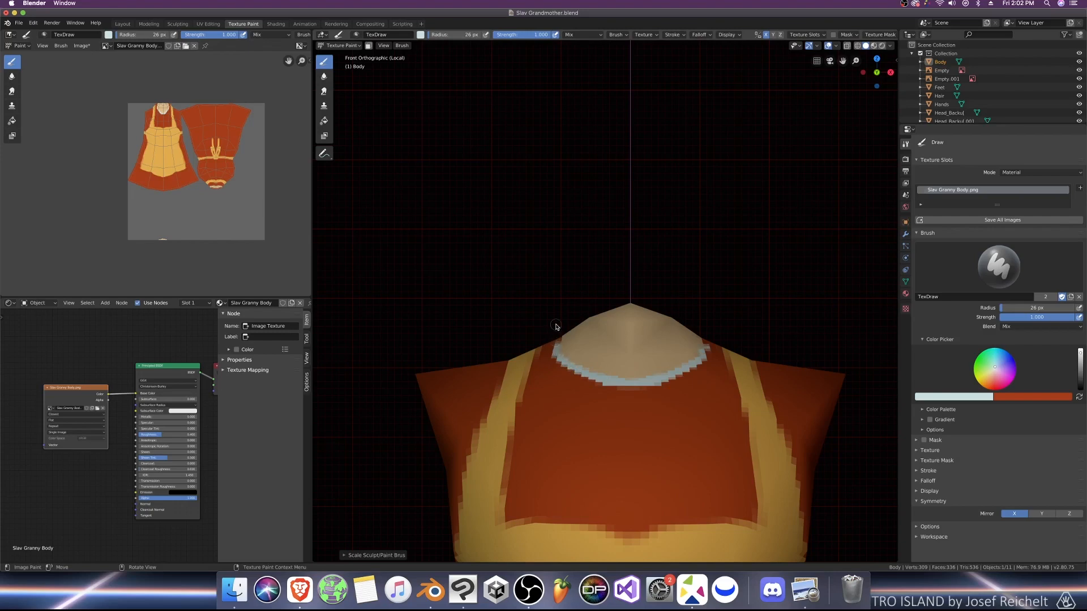
middle_drag(557, 327, 587, 423)
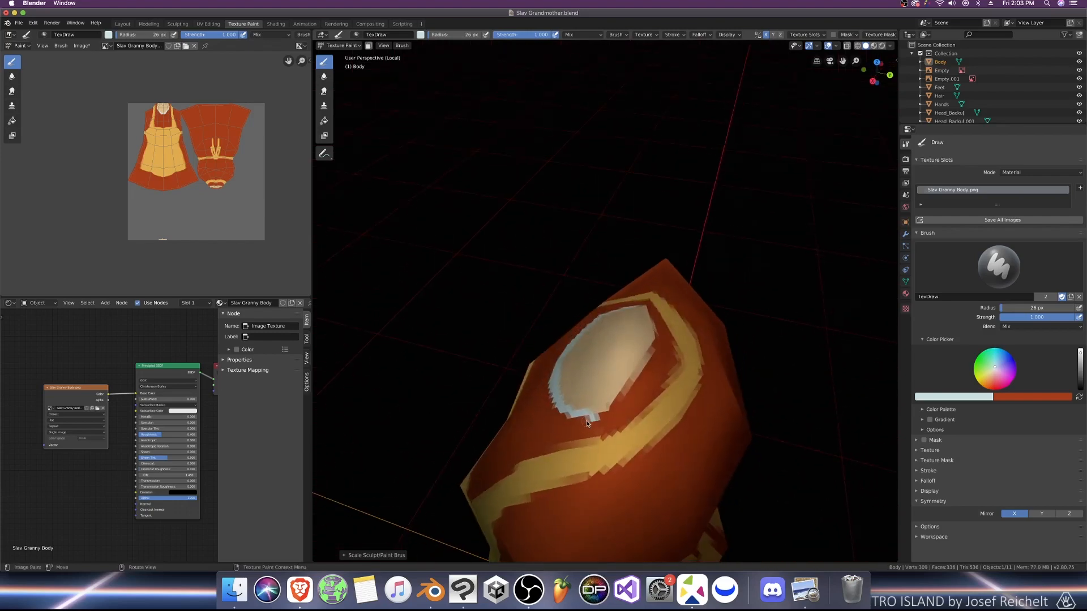
mouse_move(584, 420)
mouse_down()
mouse_move(631, 388)
mouse_move(658, 335)
mouse_move(651, 362)
mouse_move(583, 416)
mouse_move(580, 382)
mouse_move(606, 405)
mouse_move(627, 392)
mouse_move(601, 397)
mouse_up()
Step: Paint pale blue scallops along the front and sides of the body's collar with an enlarged brush
key(KP_1)
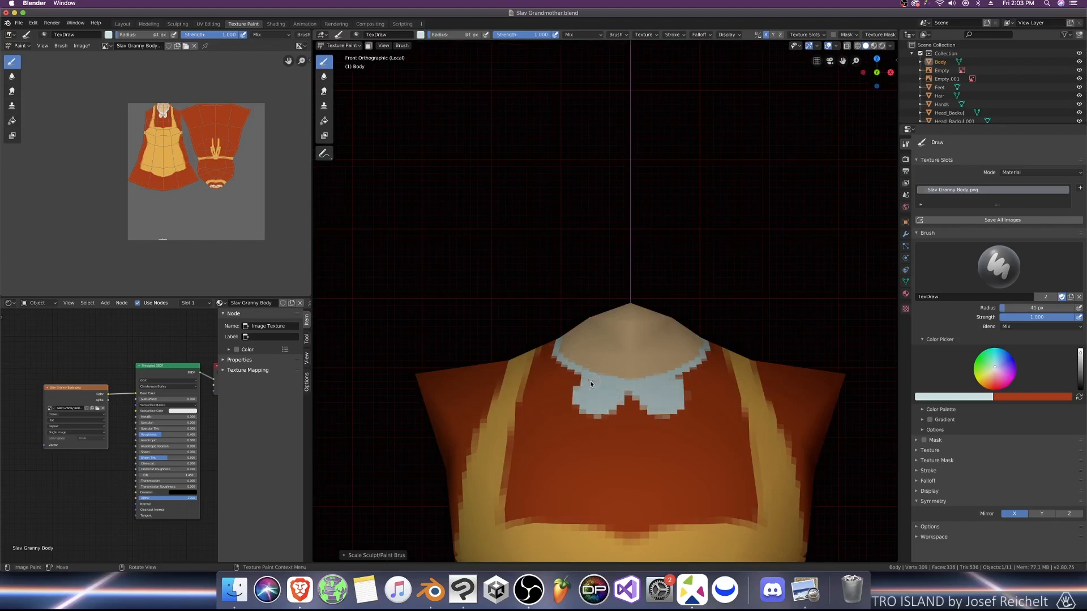
middle_drag(589, 363, 656, 376)
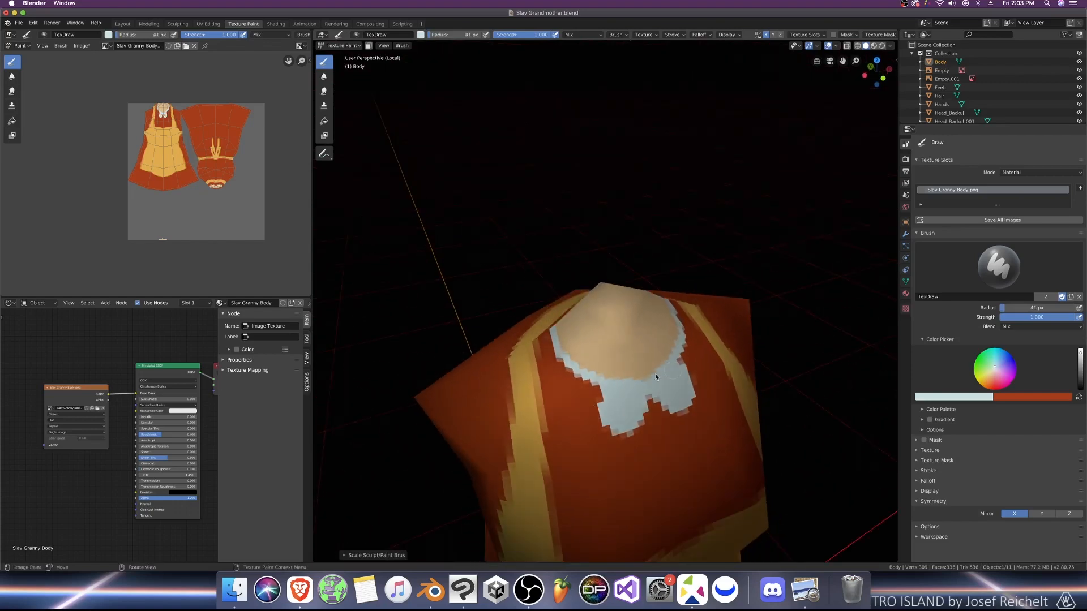
mouse_move(603, 391)
mouse_down()
mouse_move(571, 410)
mouse_move(558, 368)
mouse_move(589, 408)
mouse_move(569, 389)
mouse_move(595, 390)
mouse_up()
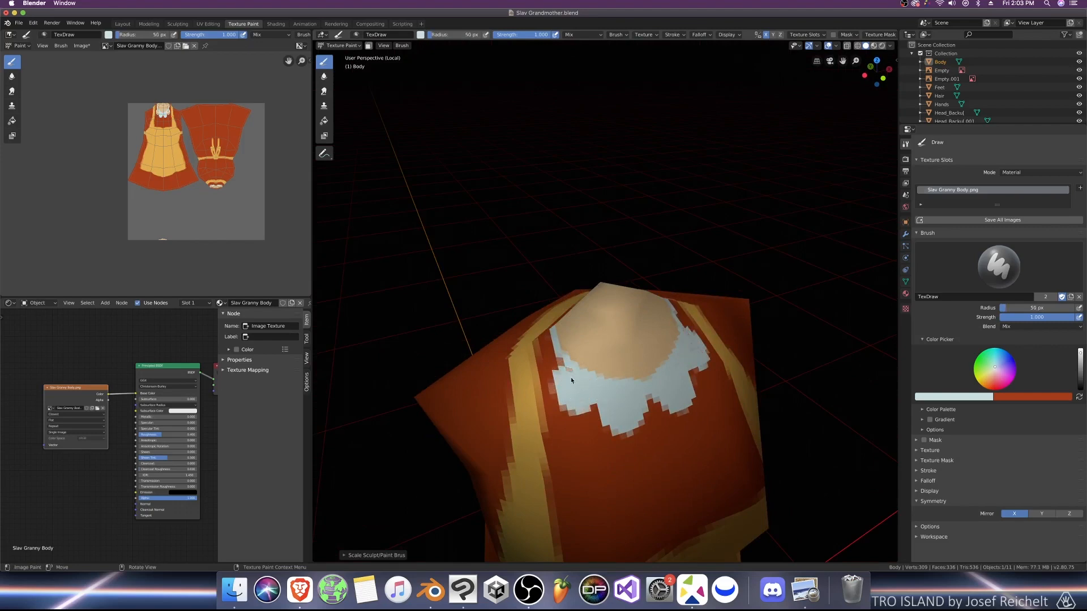
middle_drag(571, 359, 623, 374)
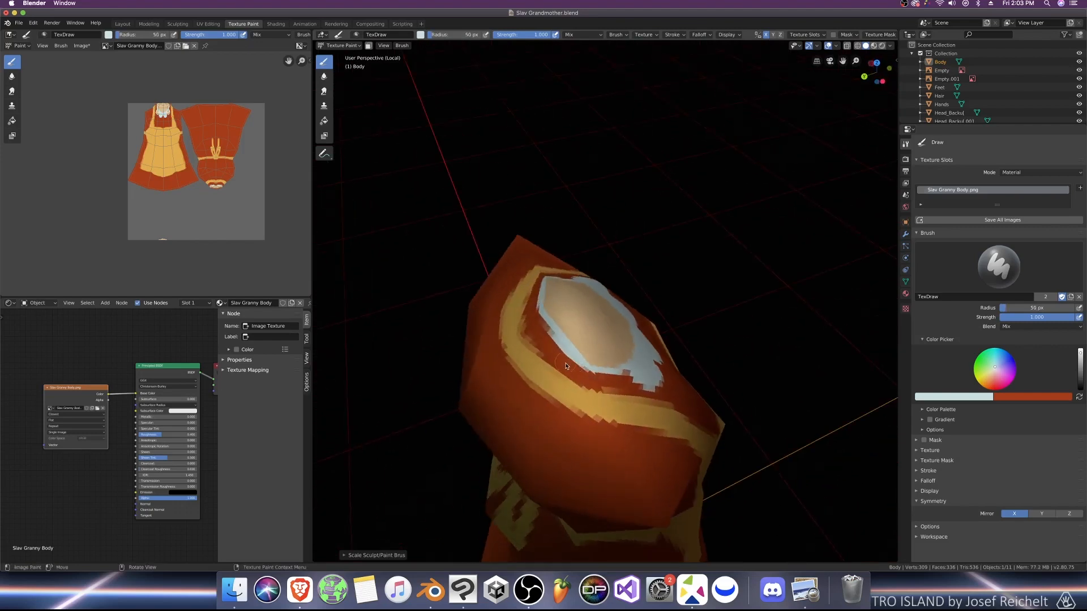
mouse_move(623, 378)
mouse_down()
mouse_move(595, 394)
mouse_move(606, 383)
mouse_up()
key(bracketright)
middle_drag(619, 366, 625, 379)
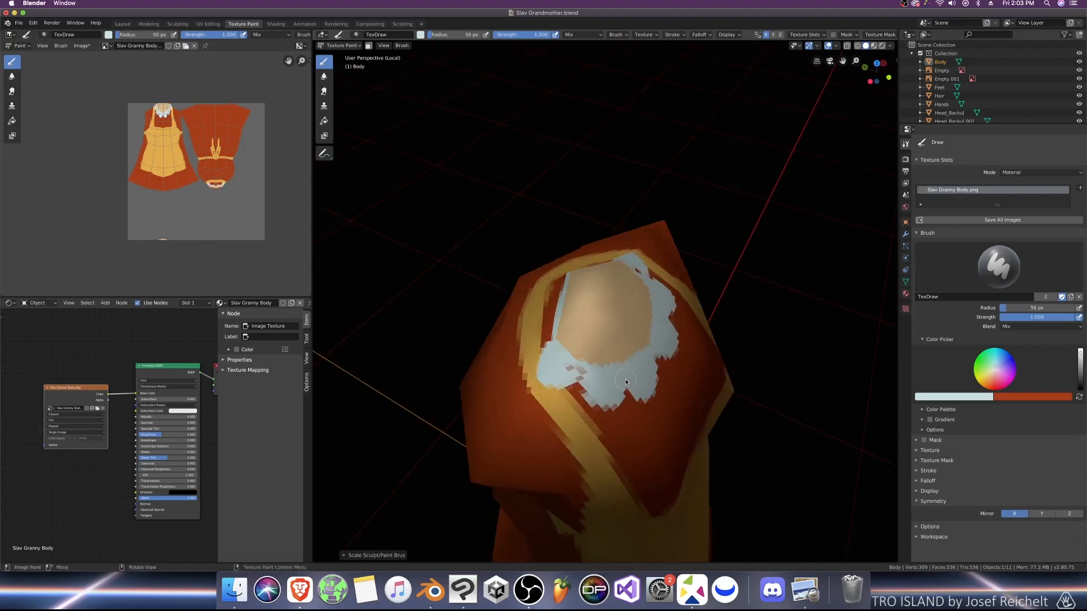
Step: Paint the remaining scallops around the shoulder and back of the collar with the pale blue brush, and save the Blender file
drag(584, 368, 577, 377)
middle_drag(559, 355, 624, 358)
key(bracketleft)
mouse_move(514, 347)
mouse_down()
mouse_move(513, 367)
mouse_move(539, 364)
mouse_move(519, 352)
mouse_move(583, 380)
mouse_move(558, 374)
mouse_up()
middle_drag(594, 372, 549, 352)
key(ctrl+s)
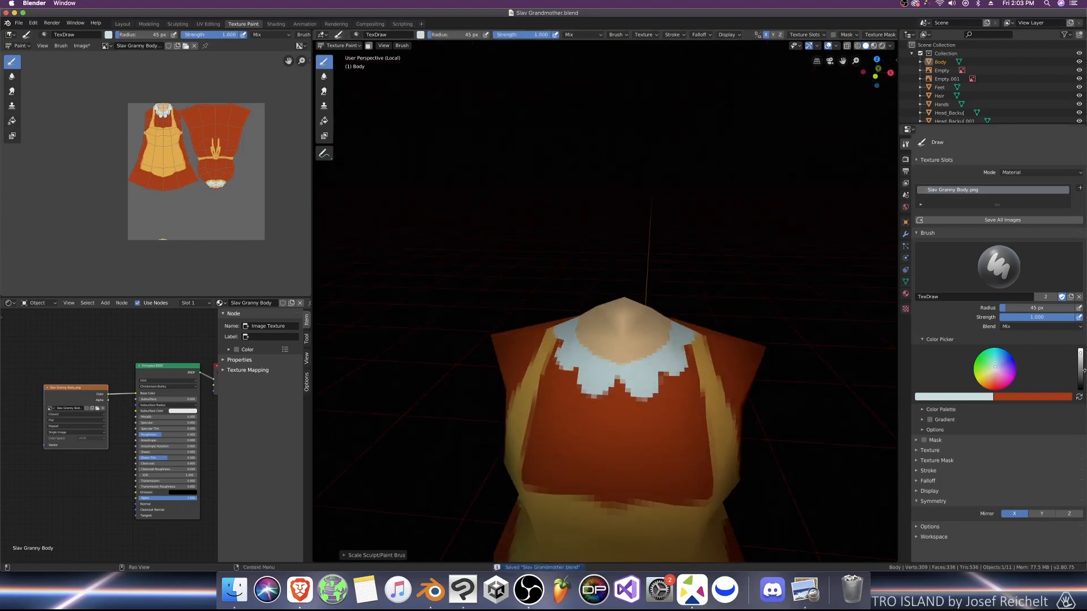
Step: Set up a collar shading brush: darken the pale blue, with strength 0.380, Multiply blending and a 25 px radius
click(1080, 369)
drag(1023, 320, 973, 321)
click(1026, 328)
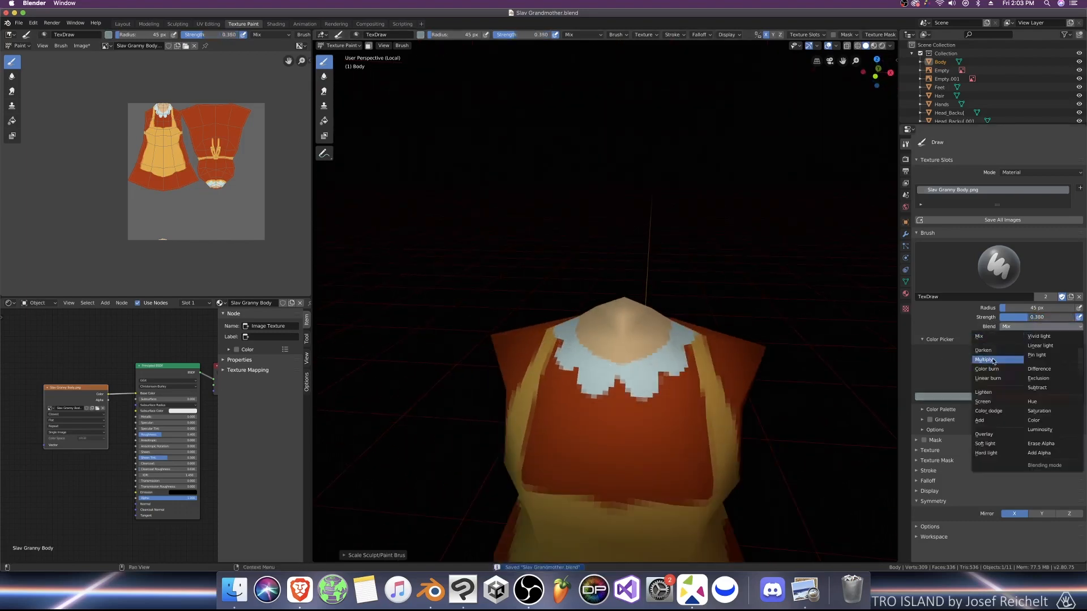
click(999, 360)
scroll(599, 363, up, 1)
key(bracketleft)
key(bracketleft)
key(bracketleft)
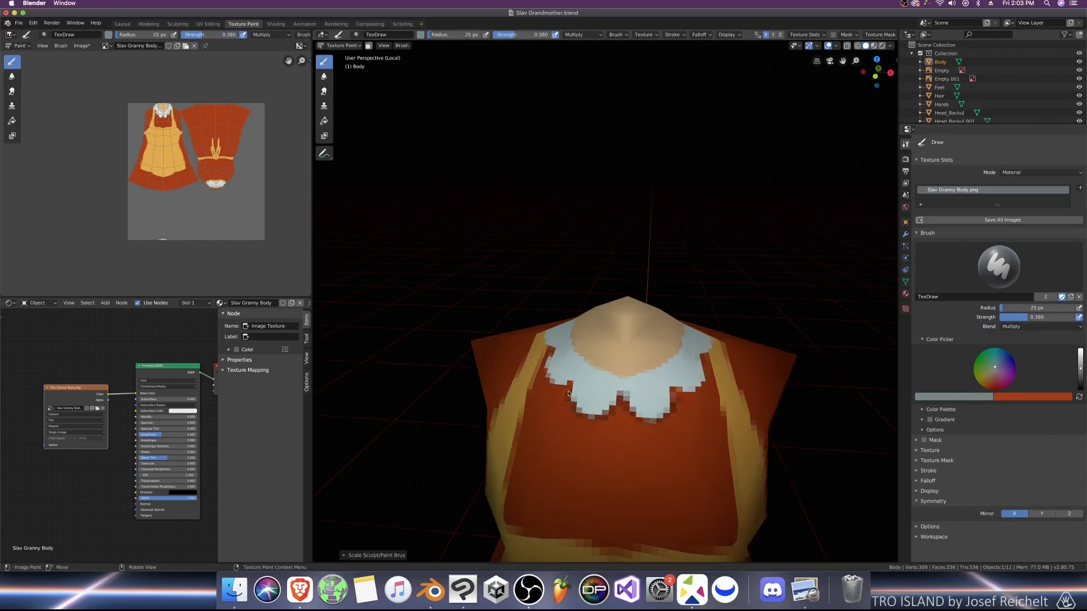
Step: Shade the outer scalloped edge of the collar all around the front, sides and back
middle_drag(575, 366, 611, 382)
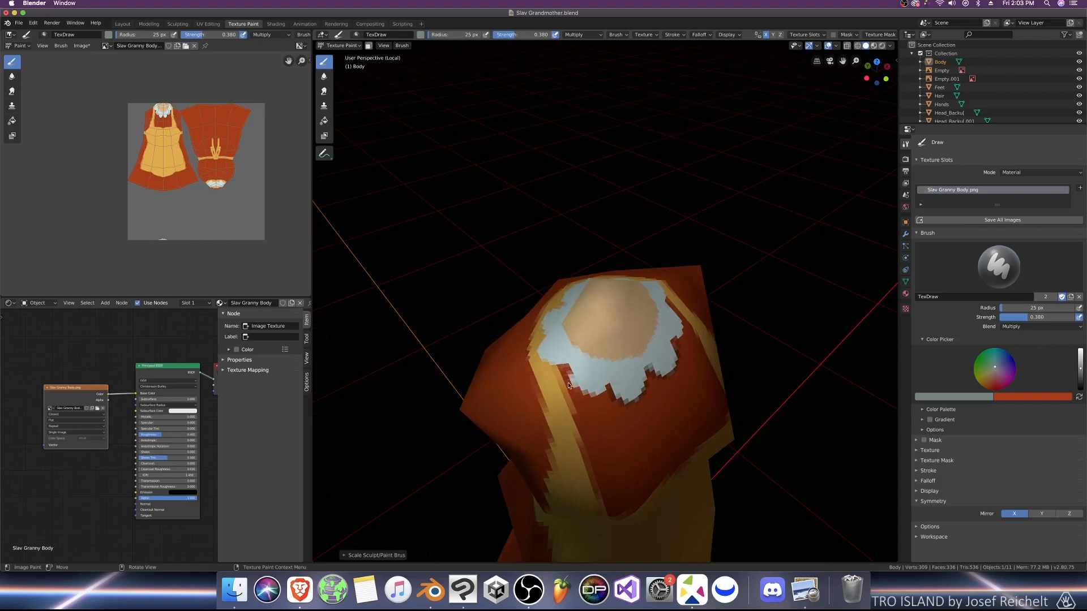
mouse_move(585, 398)
mouse_down()
mouse_move(606, 388)
mouse_move(575, 385)
mouse_move(569, 369)
mouse_up()
middle_drag(576, 358, 609, 372)
mouse_move(589, 374)
mouse_down()
mouse_move(595, 384)
mouse_move(618, 369)
mouse_move(578, 368)
mouse_up()
middle_drag(578, 368, 605, 365)
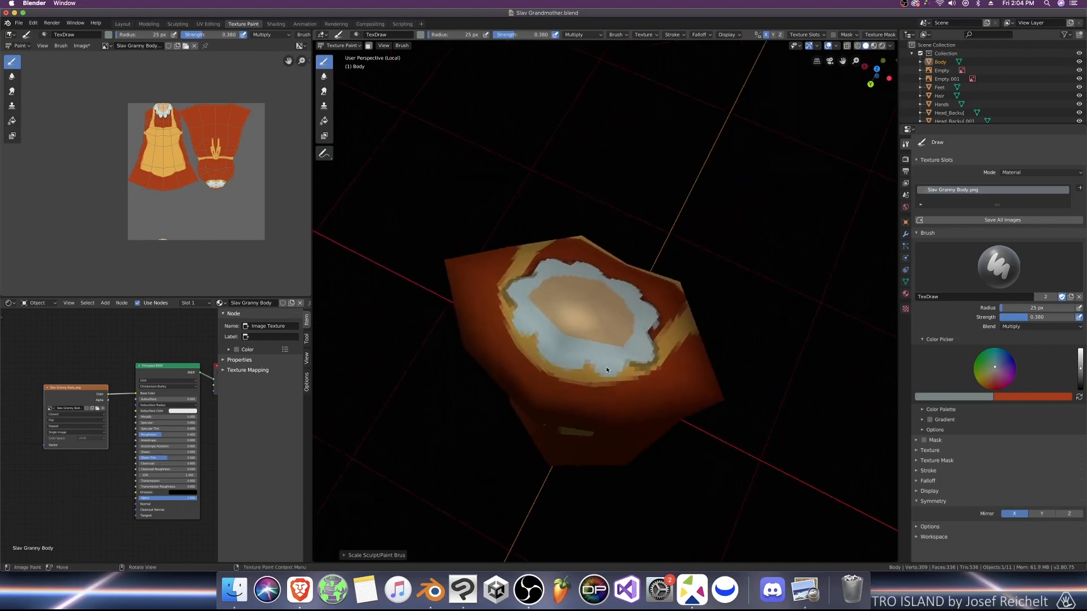
mouse_move(588, 365)
mouse_down()
mouse_move(556, 368)
mouse_move(625, 366)
mouse_move(598, 375)
mouse_up()
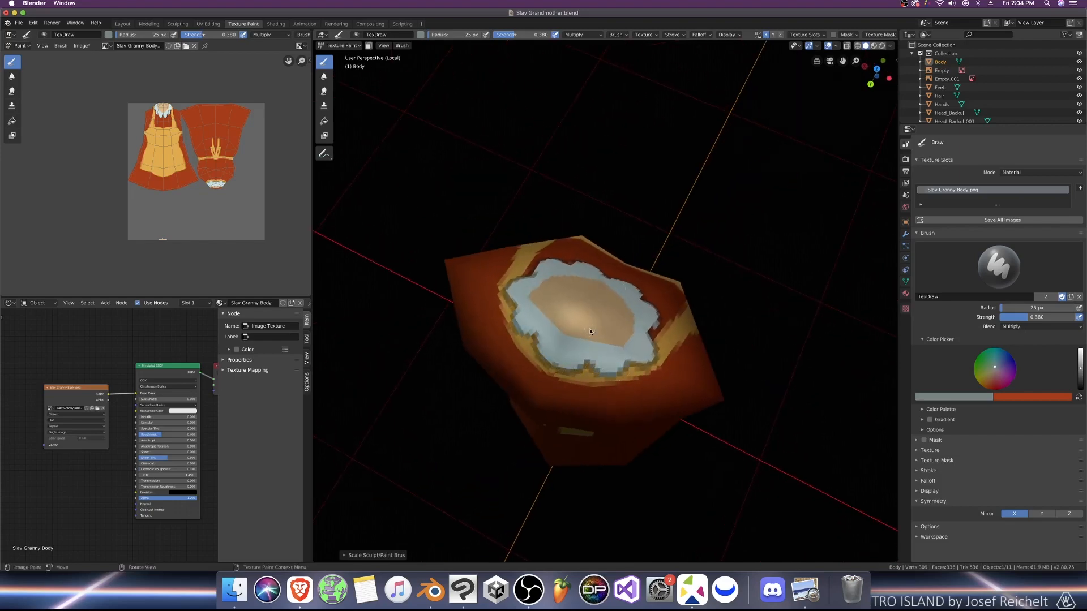
Step: Shade the collar's inner edge where it meets the skin-toned neck, and save the Blender file
mouse_move(589, 328)
middle_down()
mouse_move(551, 329)
mouse_move(583, 333)
middle_up()
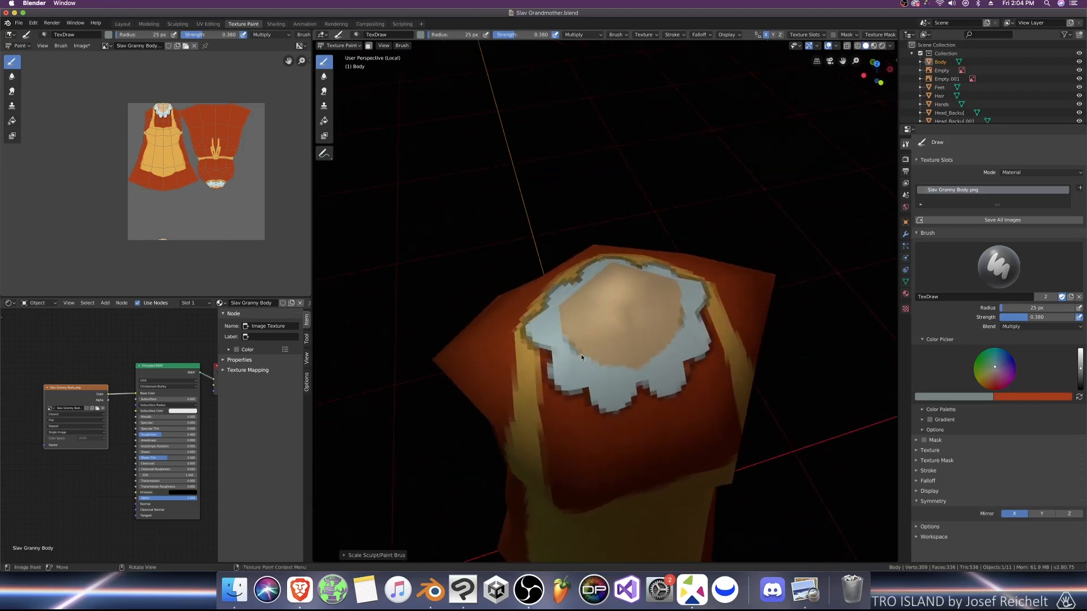
mouse_move(581, 357)
mouse_down()
mouse_move(625, 369)
mouse_move(571, 338)
mouse_up()
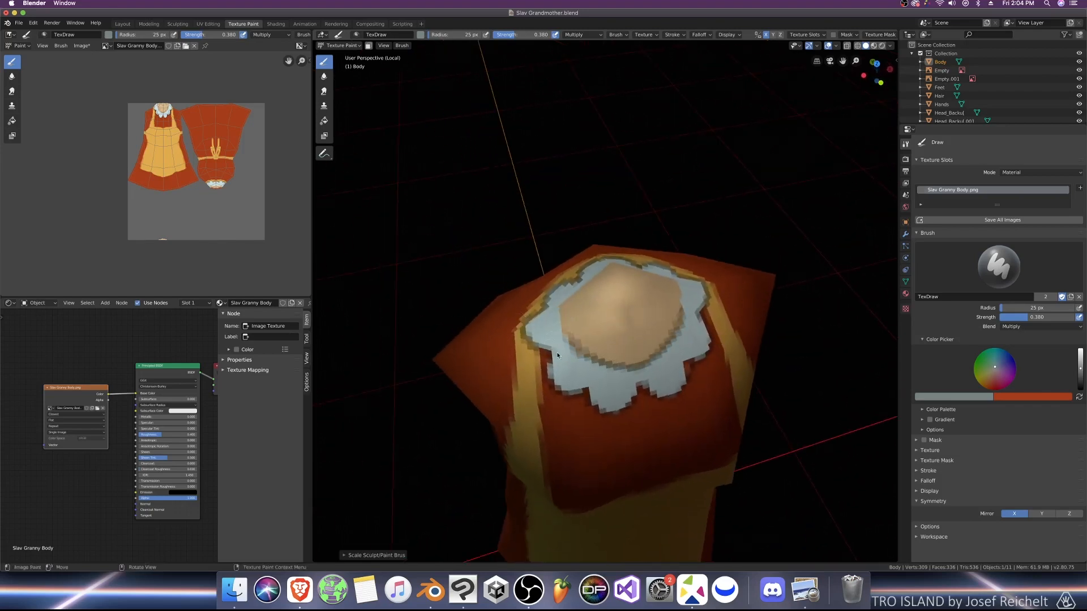
middle_drag(557, 354, 603, 357)
mouse_move(608, 347)
mouse_down()
mouse_move(583, 354)
mouse_move(553, 284)
mouse_move(586, 354)
mouse_move(566, 374)
mouse_move(541, 338)
mouse_up()
key(KP_1)
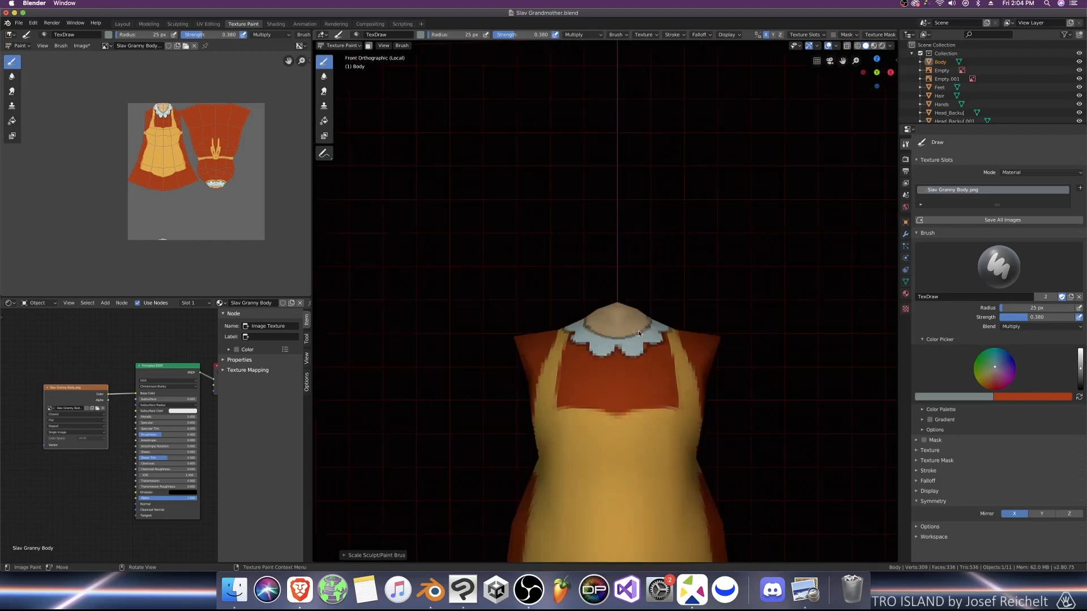
key(super+s)
scroll(499, 388, down, 3)
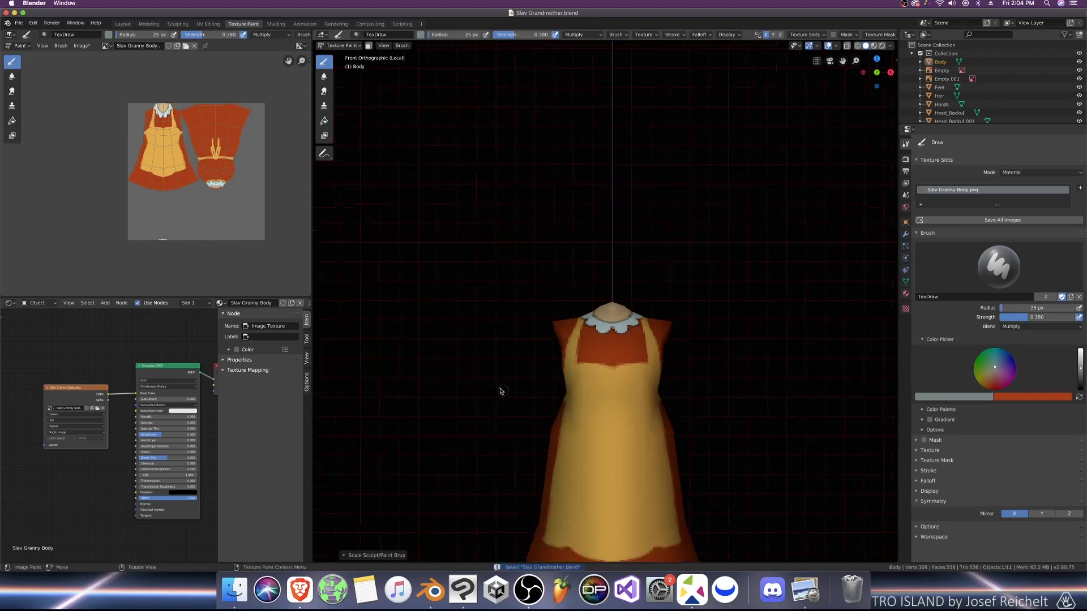
Step: Copy the apron's hex code E0AB4E from the Grandma document in Clip Studio Paint and set it as Blender's active brush colour
click(462, 592)
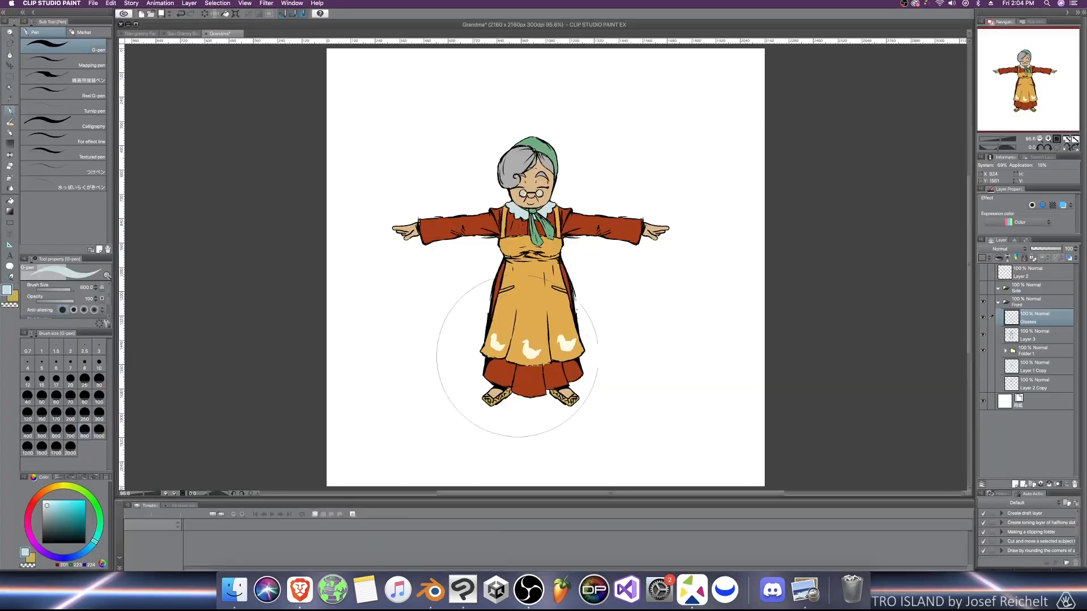
click(29, 553)
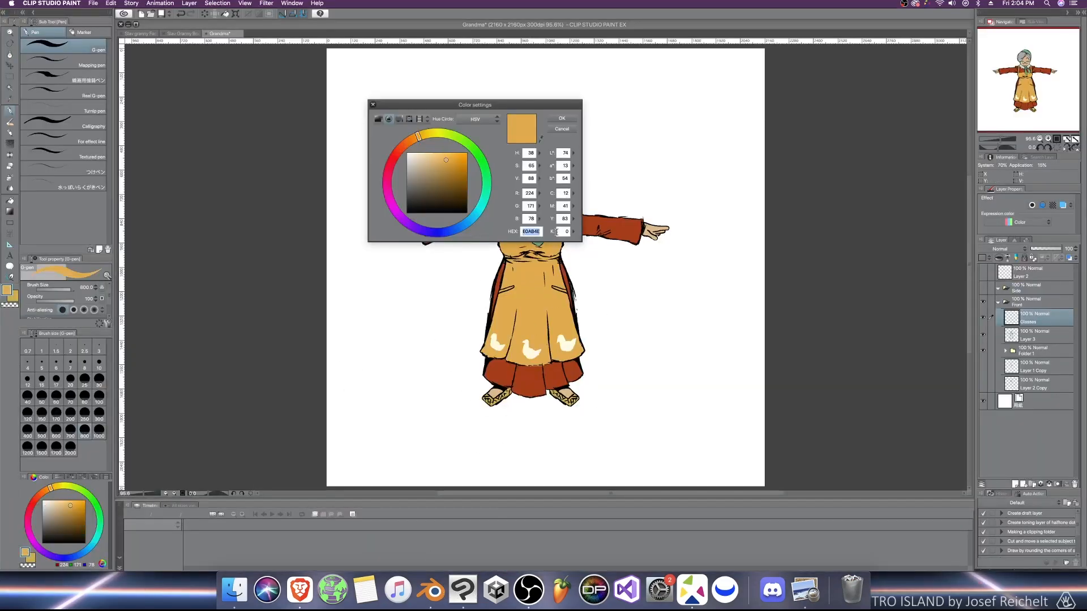
click(443, 592)
click(963, 396)
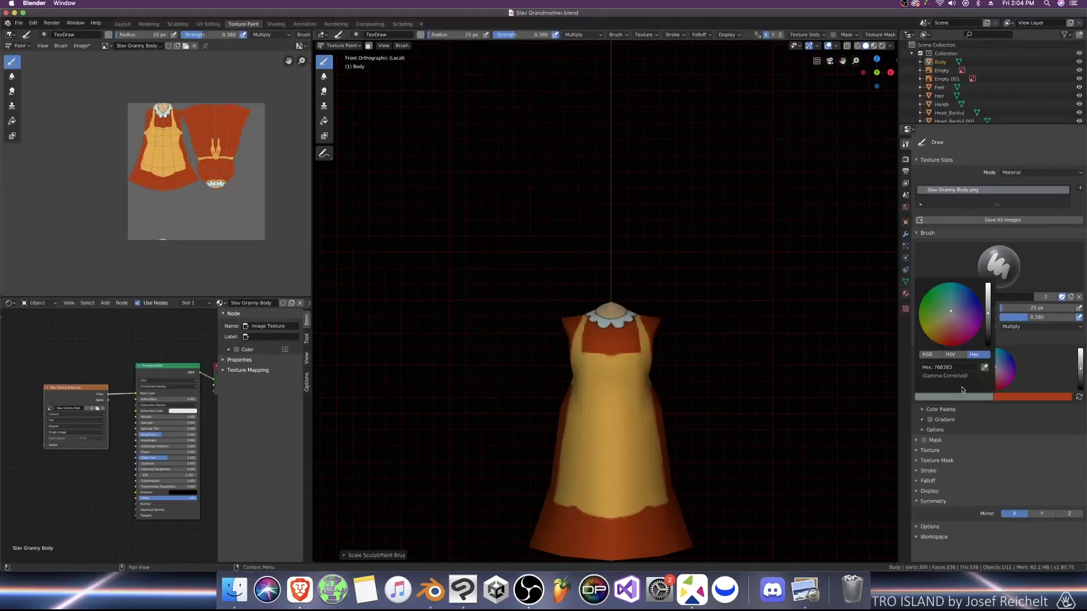
click(956, 370)
text(E0AB4E)
key(Return)
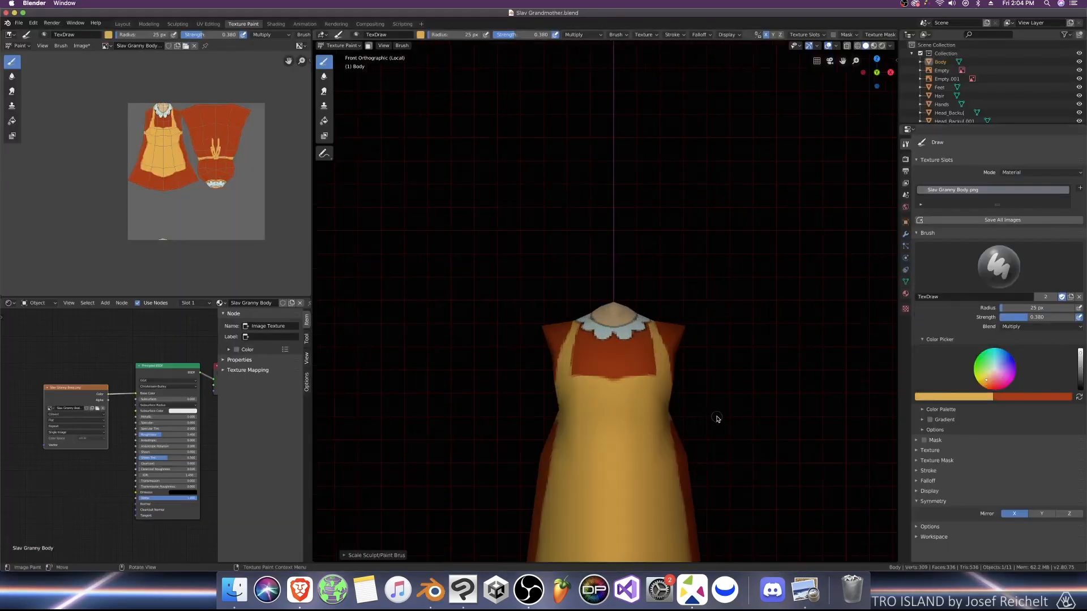
Step: Save the painted texture over Slav Granny Body.png in the Textures folder, and save the Blender file
scroll(715, 417, up, 3)
click(82, 46)
click(95, 130)
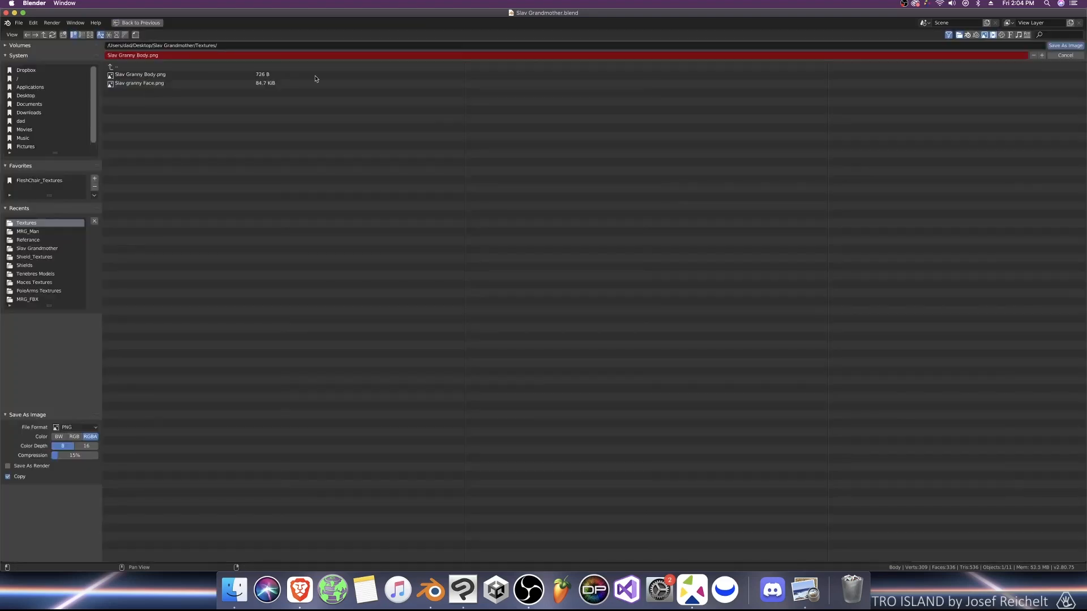
click(1065, 47)
scroll(699, 338, up, 1)
key(super+s)
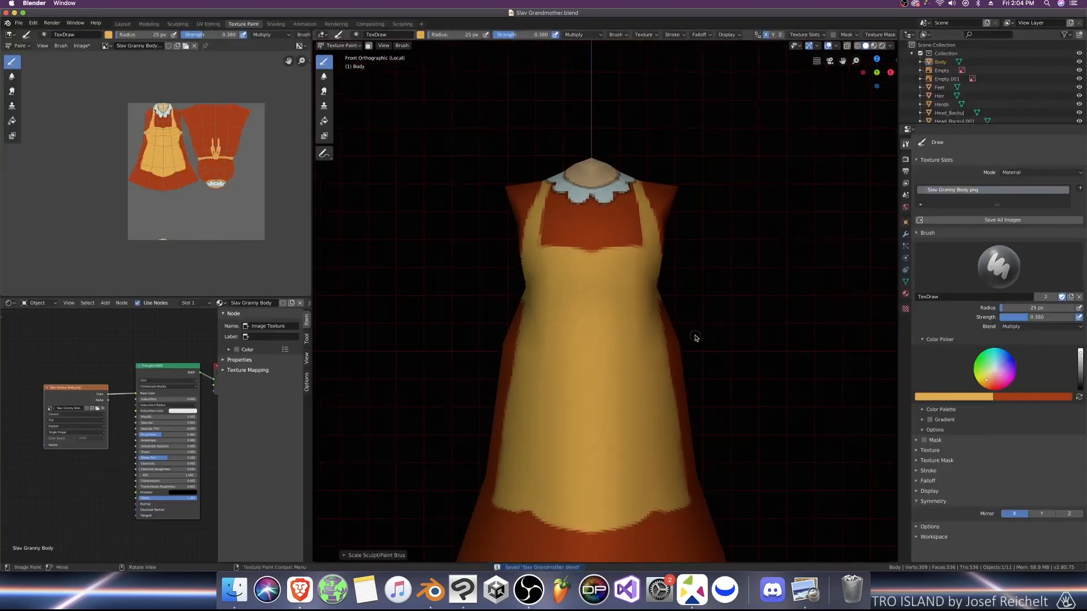
Step: Set the strength of the Multiply brush to 0.207 for shading the apron
middle_drag(696, 337, 733, 338)
key(KP_1)
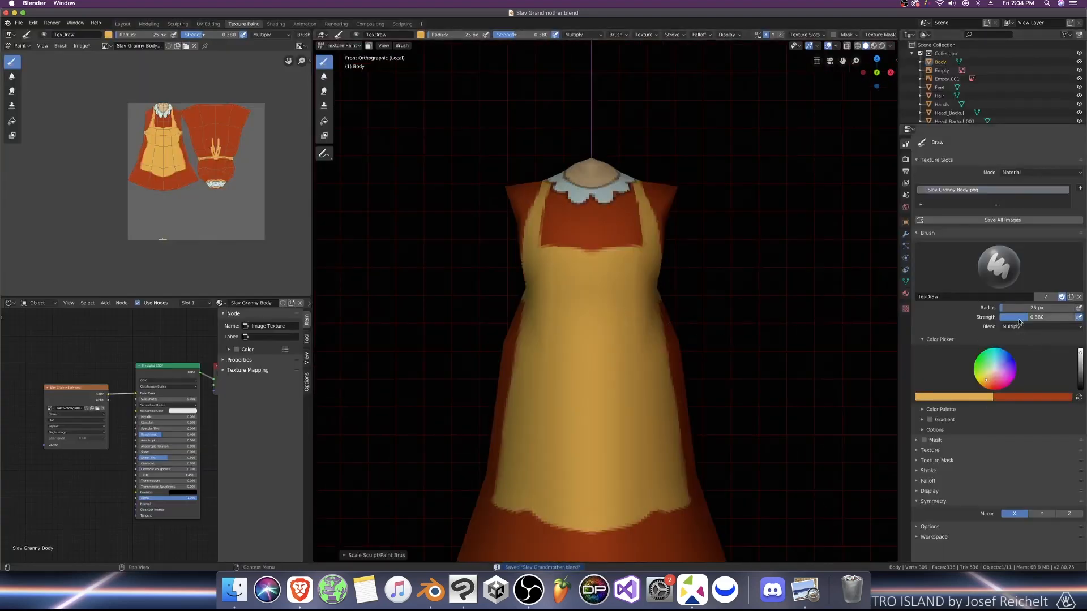
drag(1028, 318, 1015, 318)
middle_drag(602, 281, 697, 197)
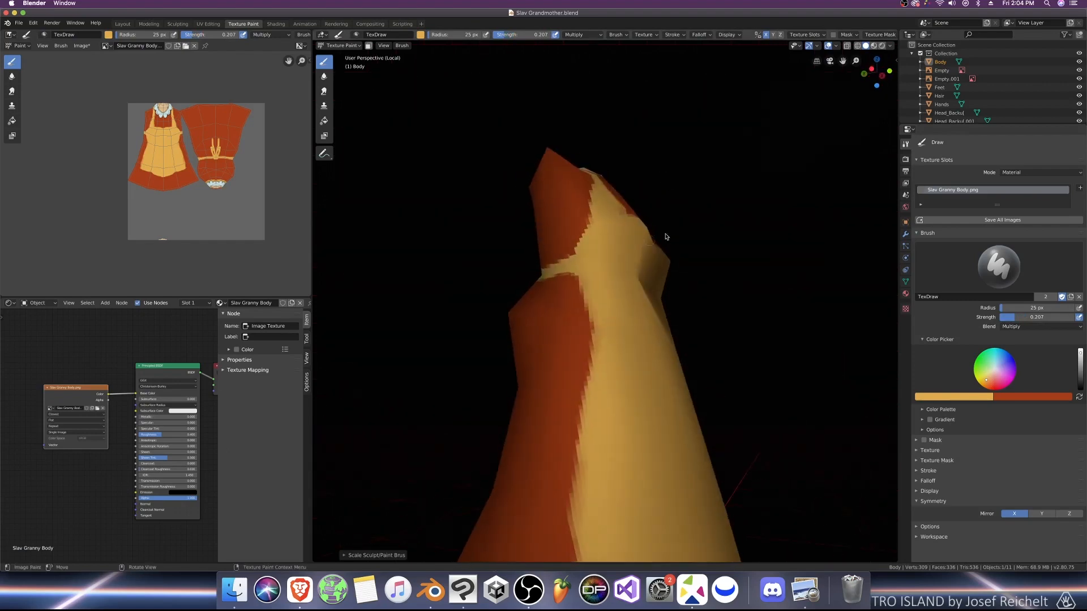
Step: Apply flat shading to the body's faces in Edit Mode and return to texture painting in front view
key(Tab)
click(452, 45)
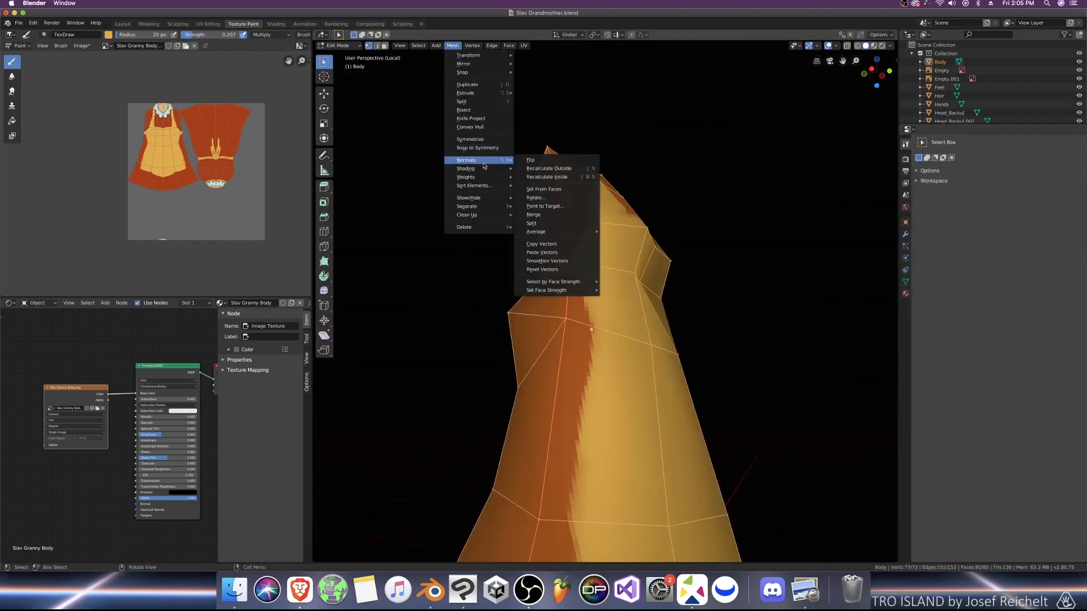
mouse_move(481, 169)
click(550, 176)
key(Tab)
key(KP_1)
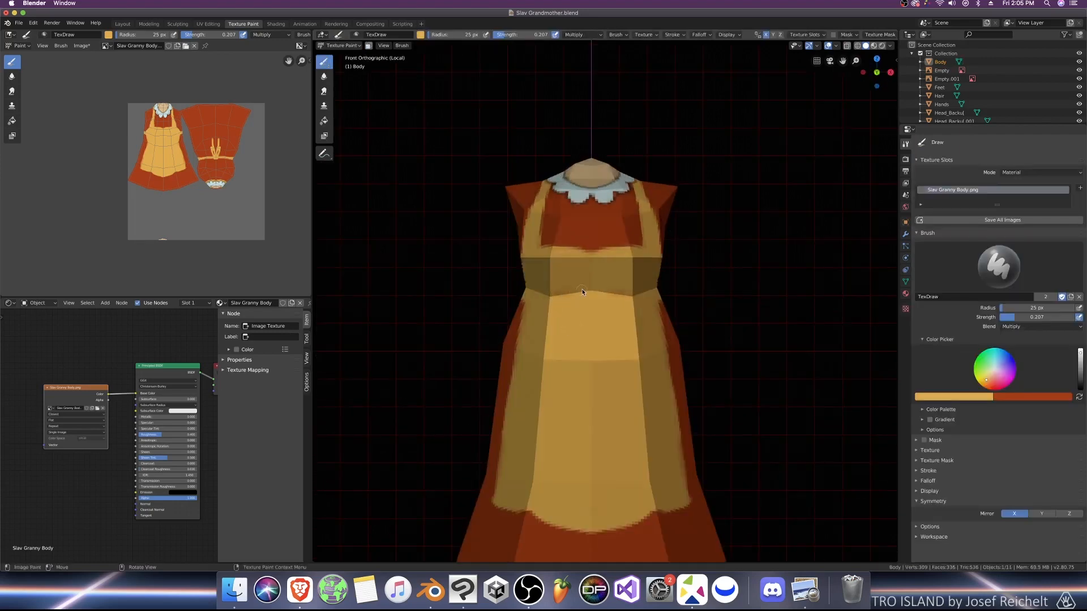
Step: Enlarge the brush to 58 px and shade the apron along the crease under the bust
middle_drag(579, 307, 726, 238)
key(f)
click(609, 270)
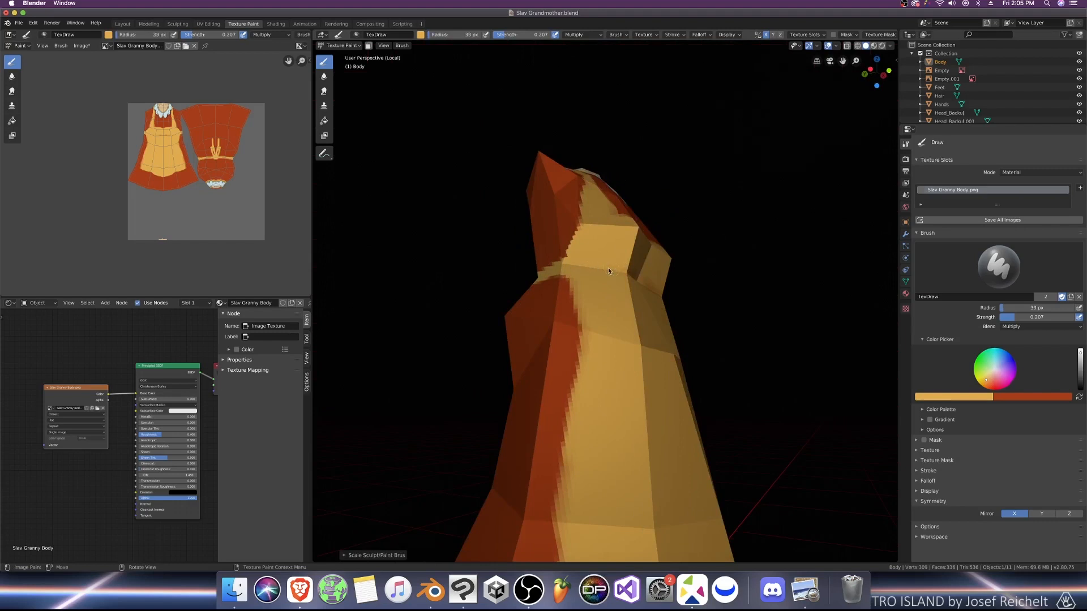
key(f)
click(588, 259)
key(KP_1)
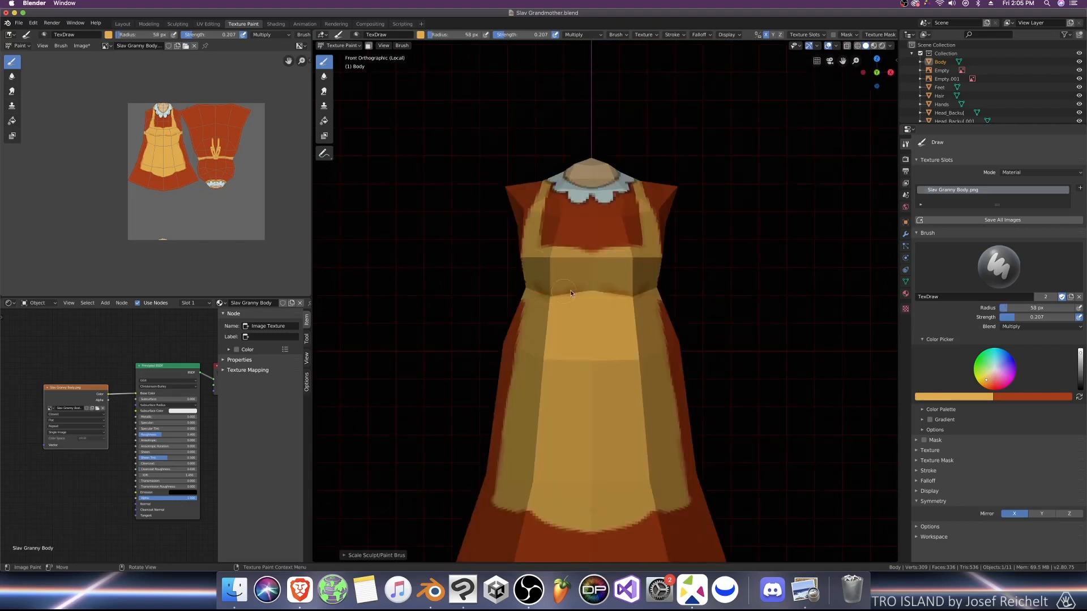
middle_drag(545, 277, 573, 277)
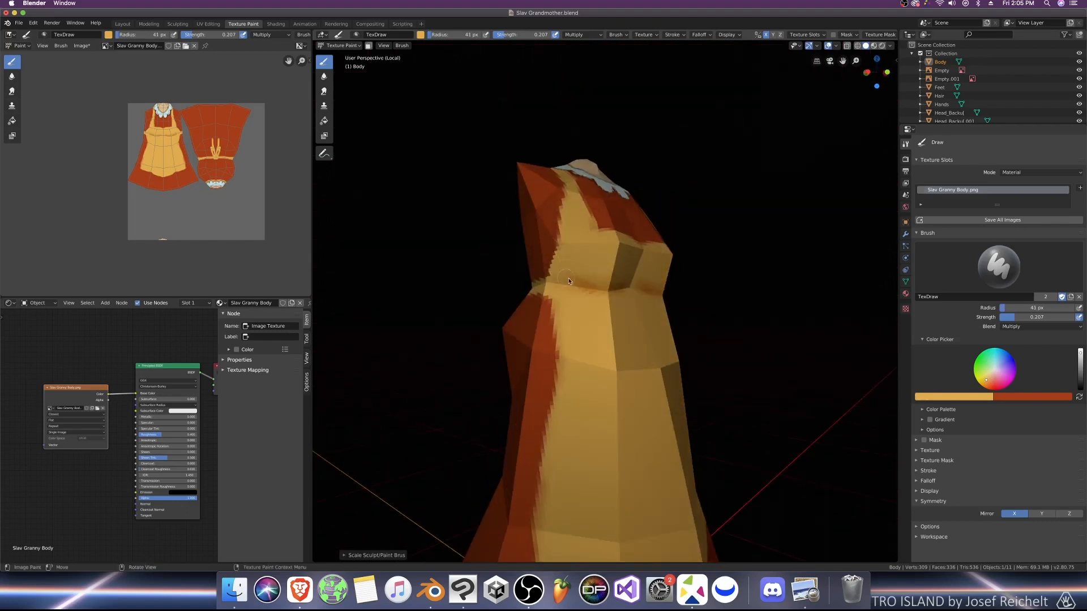
Step: Reduce the brush to 17 px and deepen the under-bust crease on the apron from the front and side
key(f)
click(591, 288)
key(f)
click(626, 272)
key(KP_1)
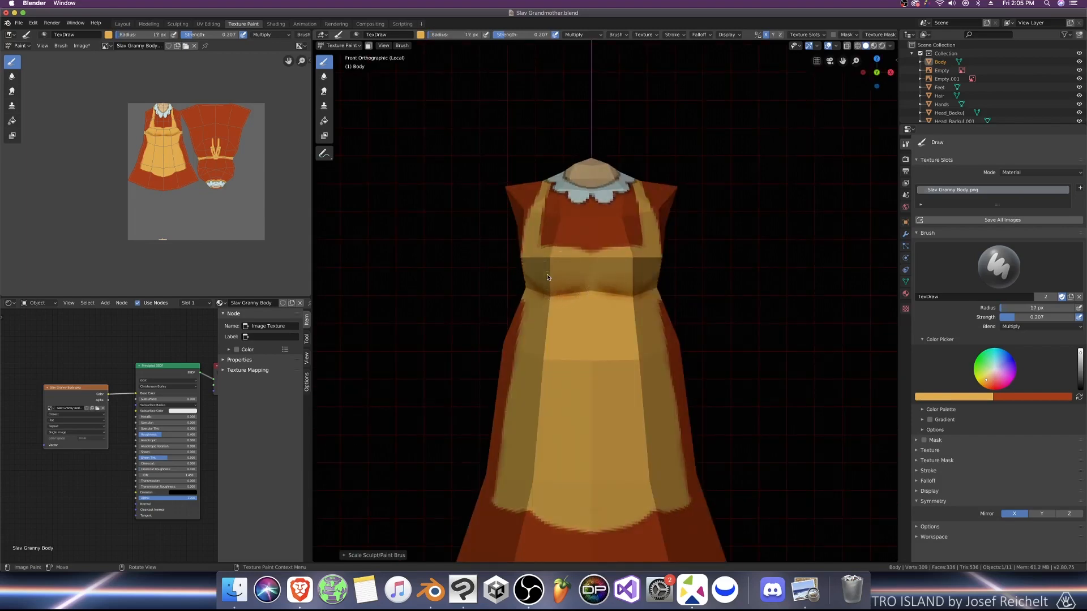
middle_drag(547, 277, 587, 286)
key(KP_1)
Step: Shade the apron bib's upper edge and the fold at the base of the shoulder straps with a 15 px brush
middle_drag(587, 233, 610, 251)
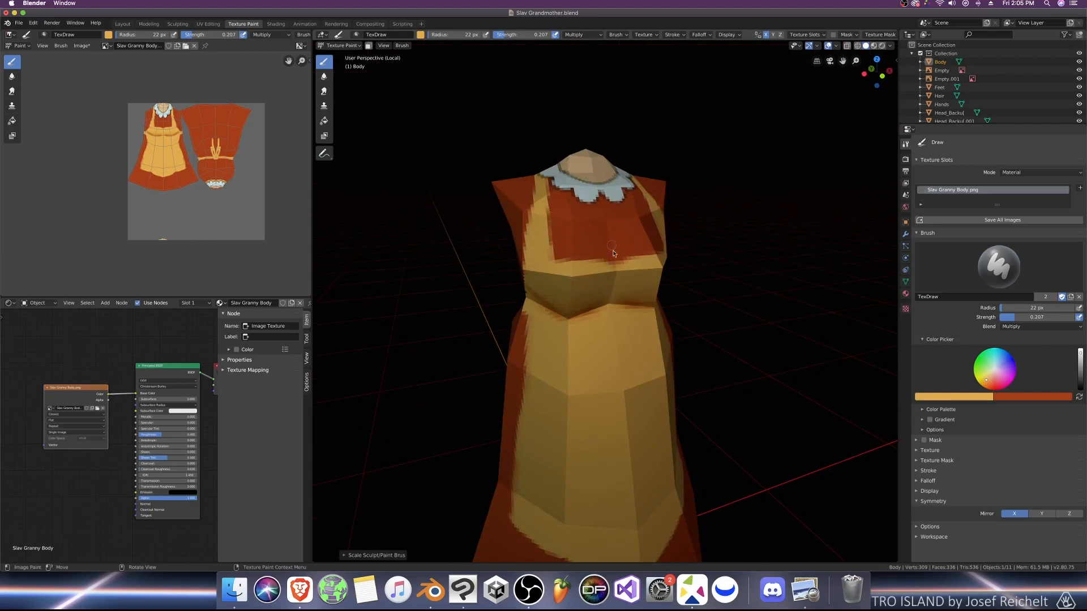
key(KP_1)
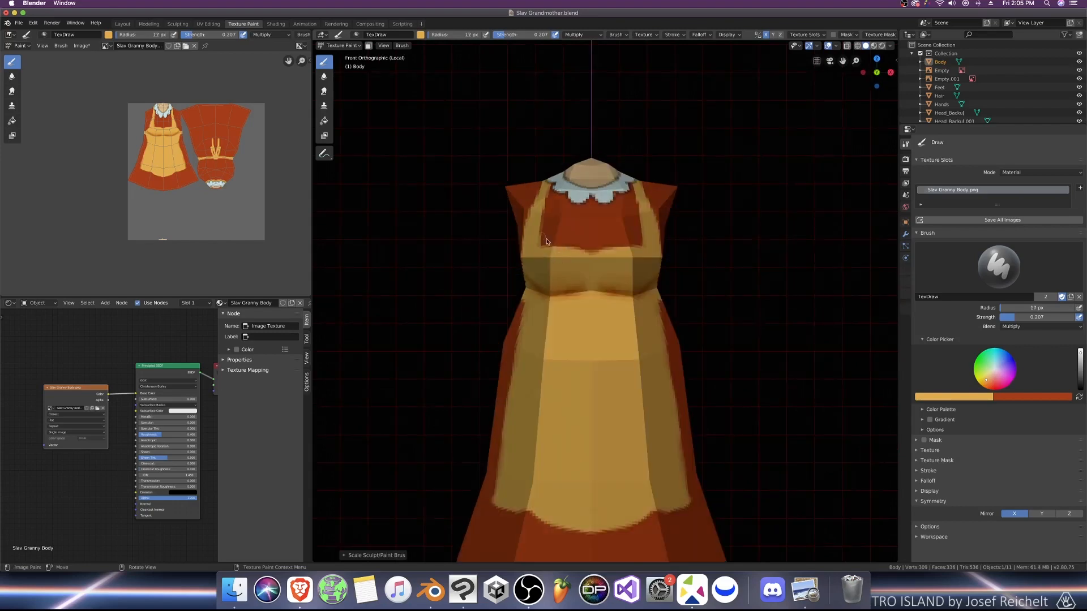
middle_drag(546, 247, 579, 250)
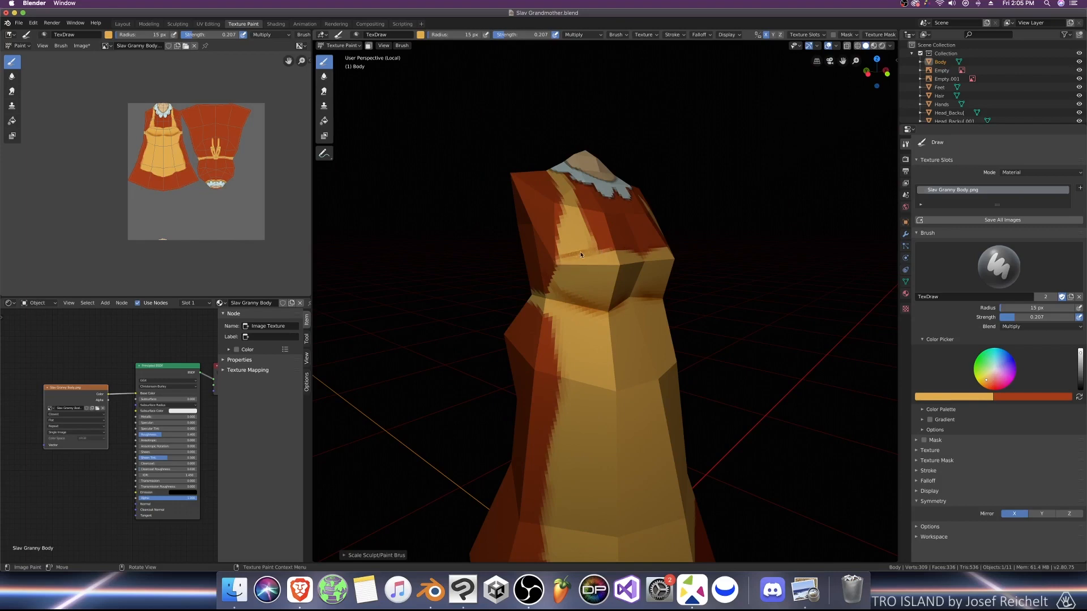
middle_drag(619, 285, 574, 272)
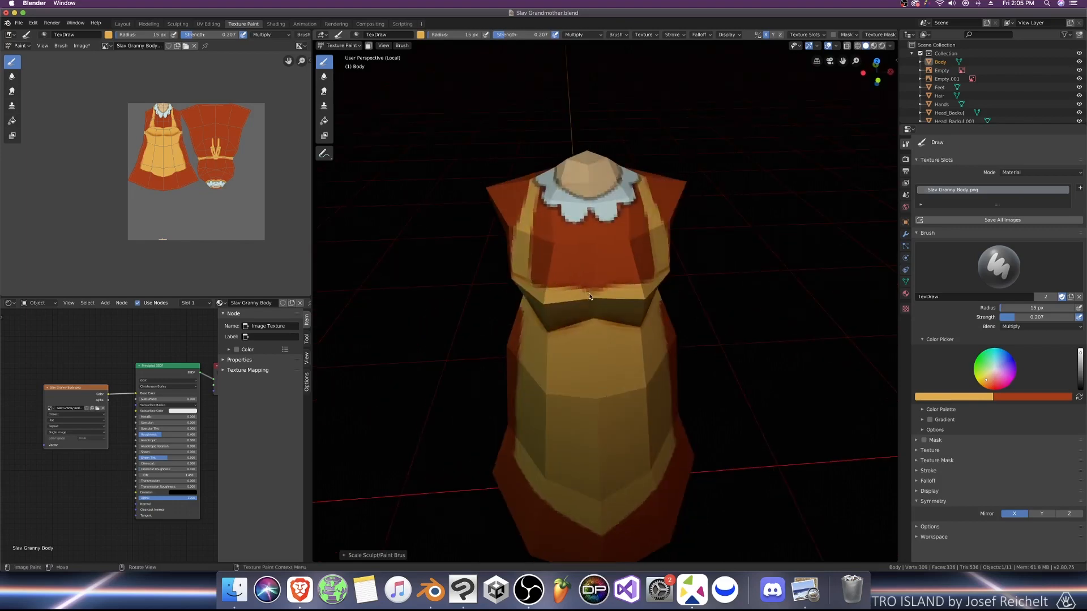
middle_drag(599, 287, 602, 242)
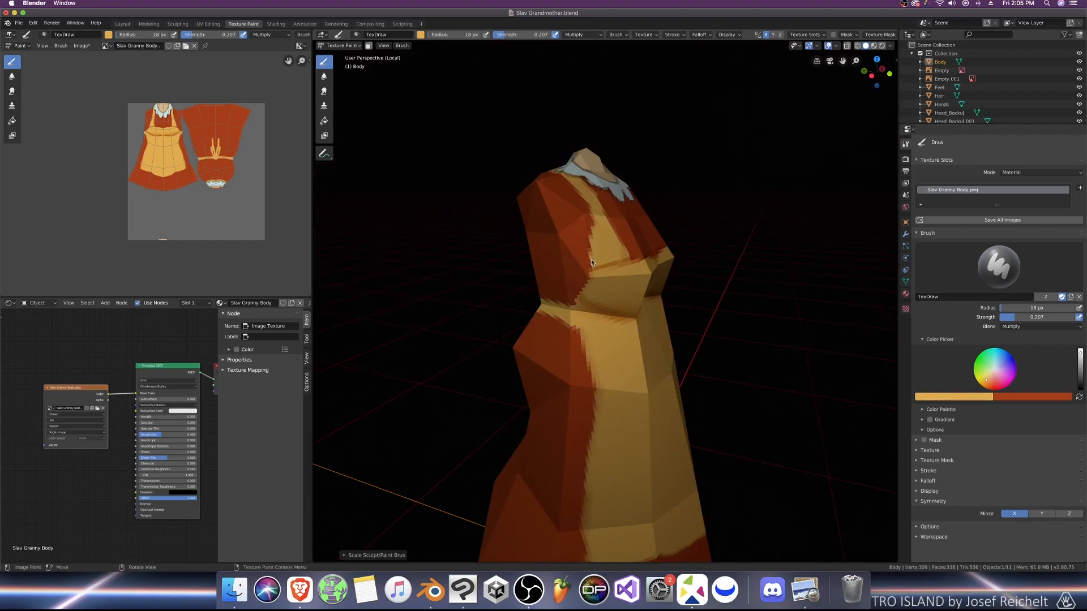
Step: Darken the brush colour to a deep brown and apply smooth shading to the body's faces in Edit Mode
click(1081, 372)
middle_drag(480, 169, 472, 183)
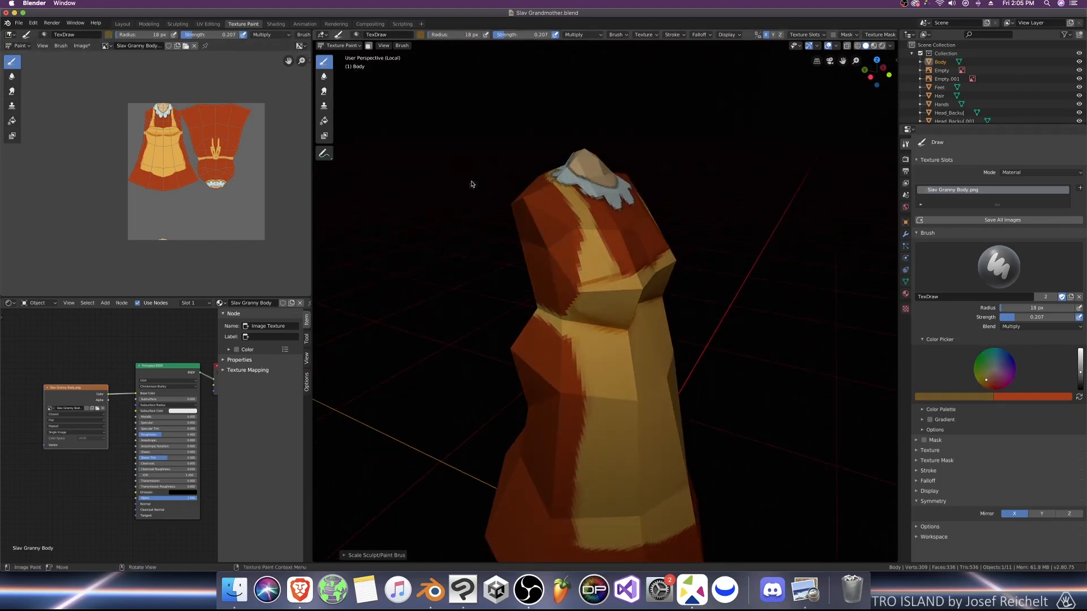
key(Tab)
click(453, 45)
mouse_move(497, 170)
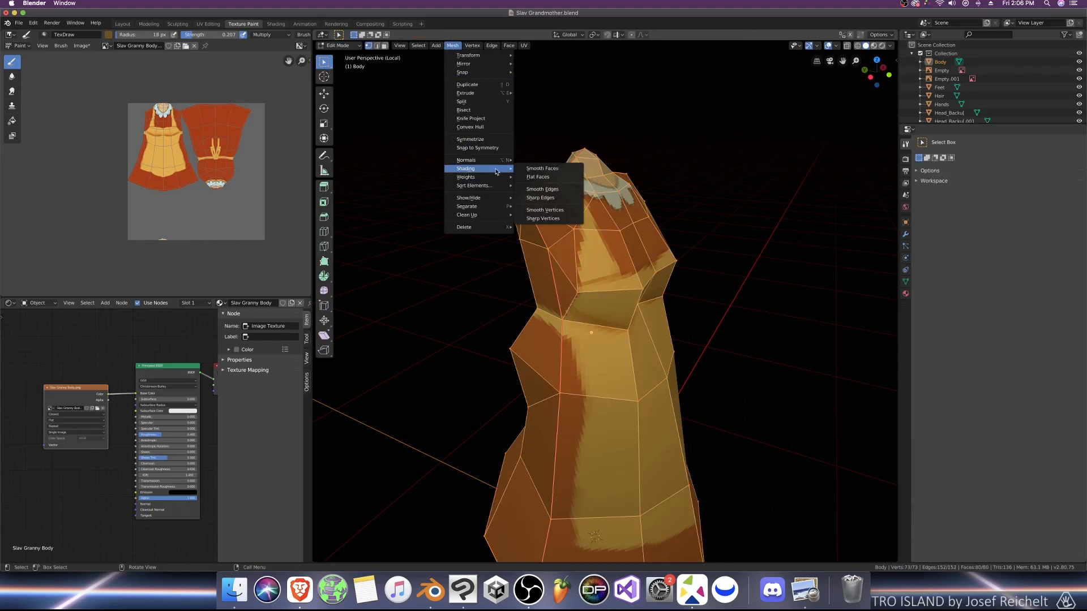
click(544, 189)
key(Tab)
key(Tab)
click(452, 45)
click(541, 168)
key(Tab)
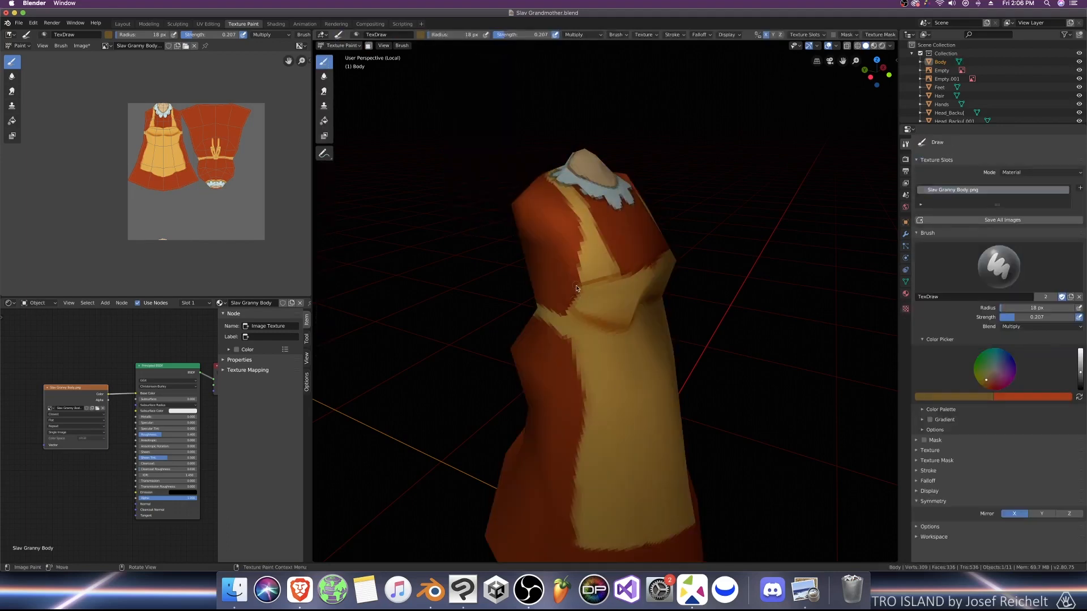
Step: Shade the shoulder straps around the scalloped collar from above and the side, reducing the brush to 14 px
mouse_move(579, 240)
middle_down()
mouse_move(608, 259)
mouse_move(615, 342)
middle_up()
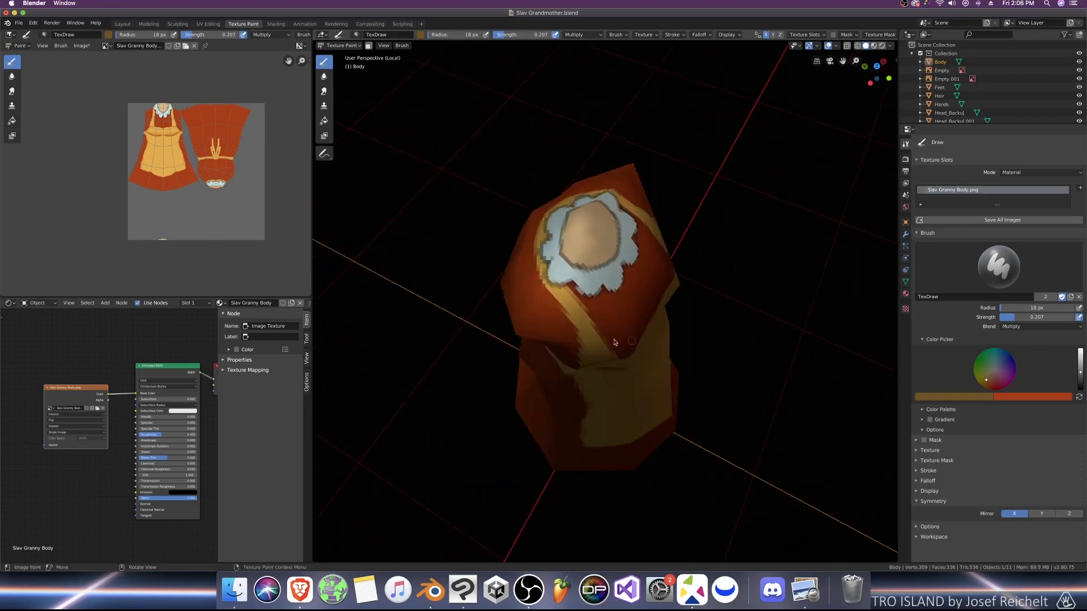
key(bracketleft)
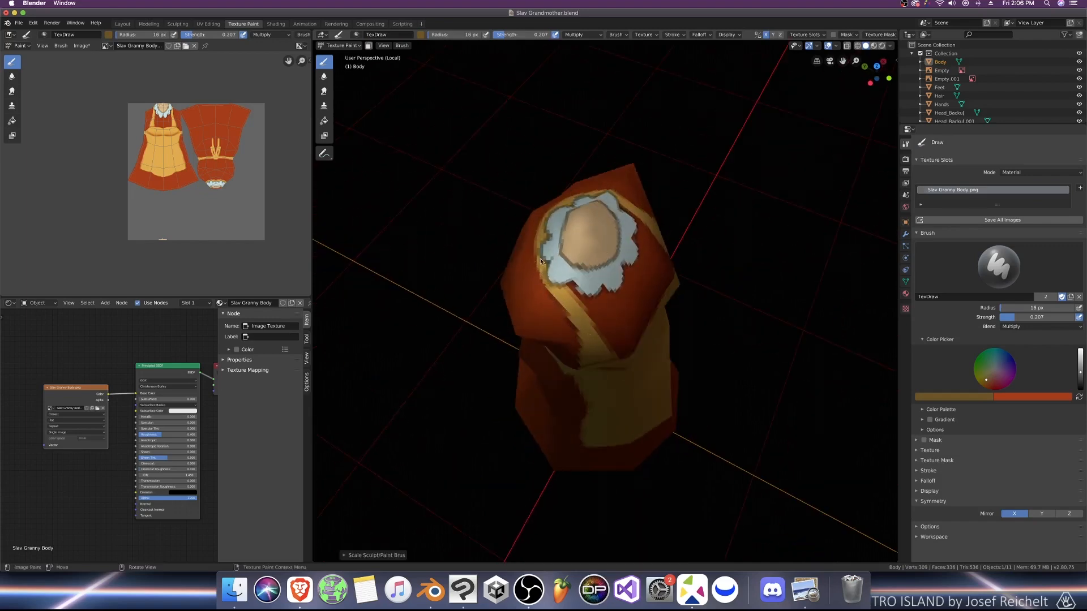
middle_drag(540, 258, 581, 265)
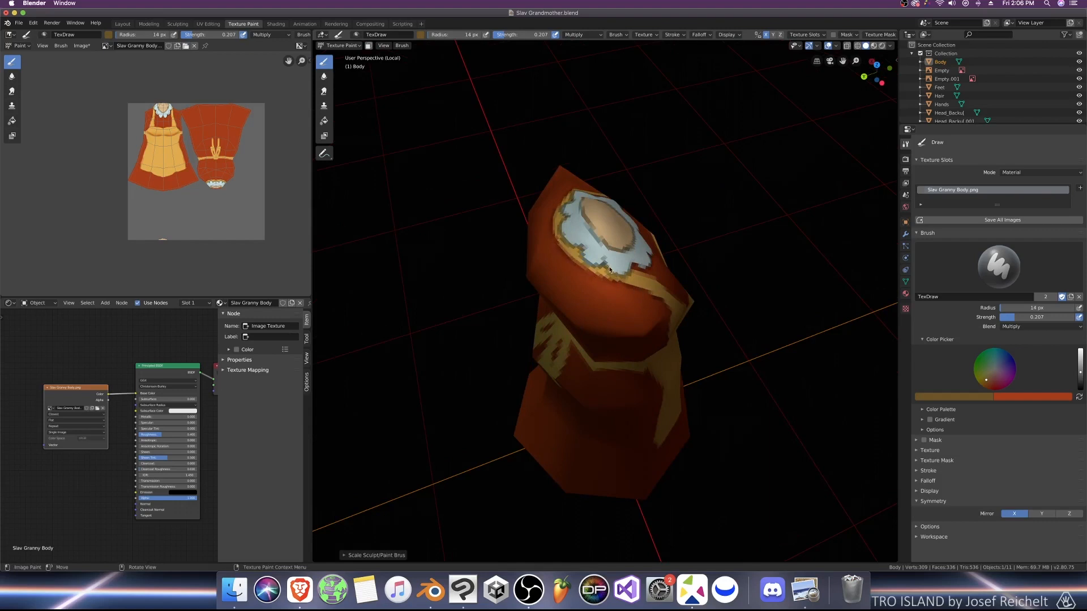
key(KP_1)
middle_drag(612, 259, 572, 237)
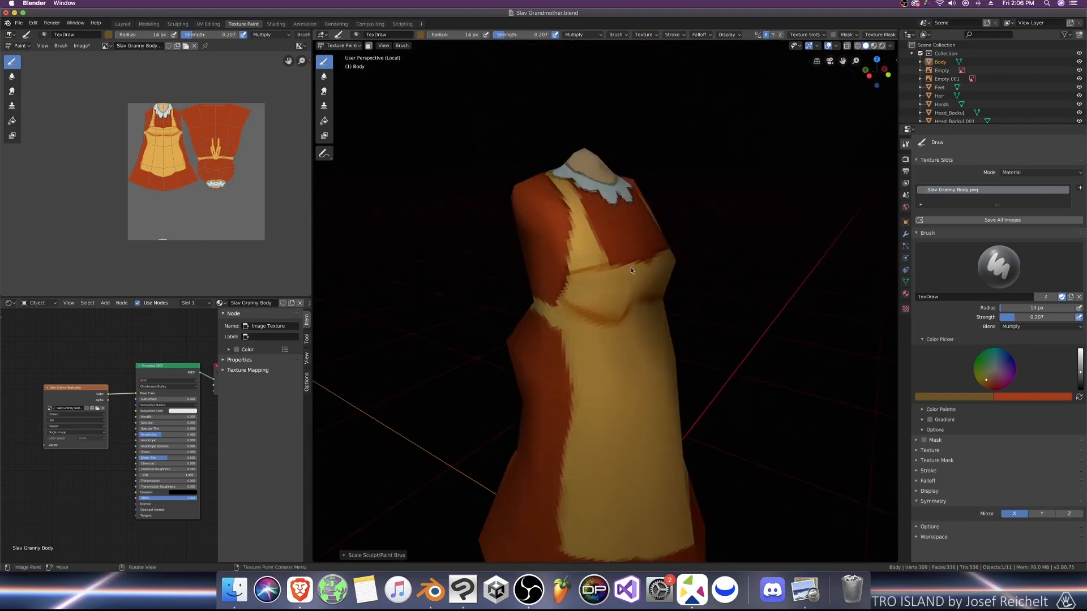
key(KP_1)
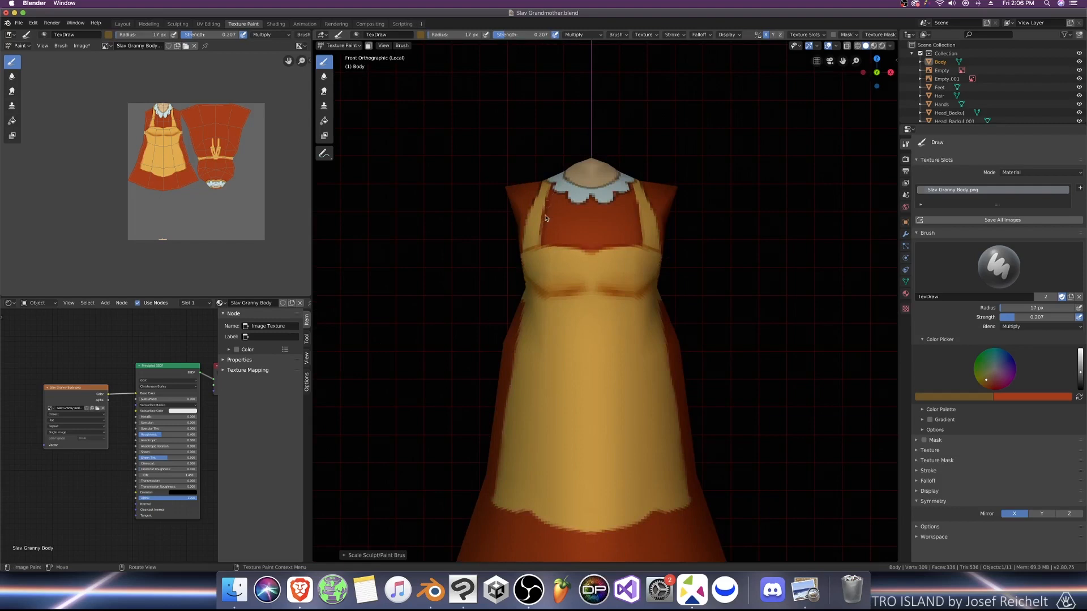
Step: Shade the red bodice along the inner edges of the straps with a 30 px brush and turn off X mirroring
key(bracketright)
key(bracketright)
key(bracketright)
key(bracketright)
mouse_move(554, 238)
middle_down()
mouse_move(583, 249)
mouse_move(560, 257)
middle_up()
key(bracketleft)
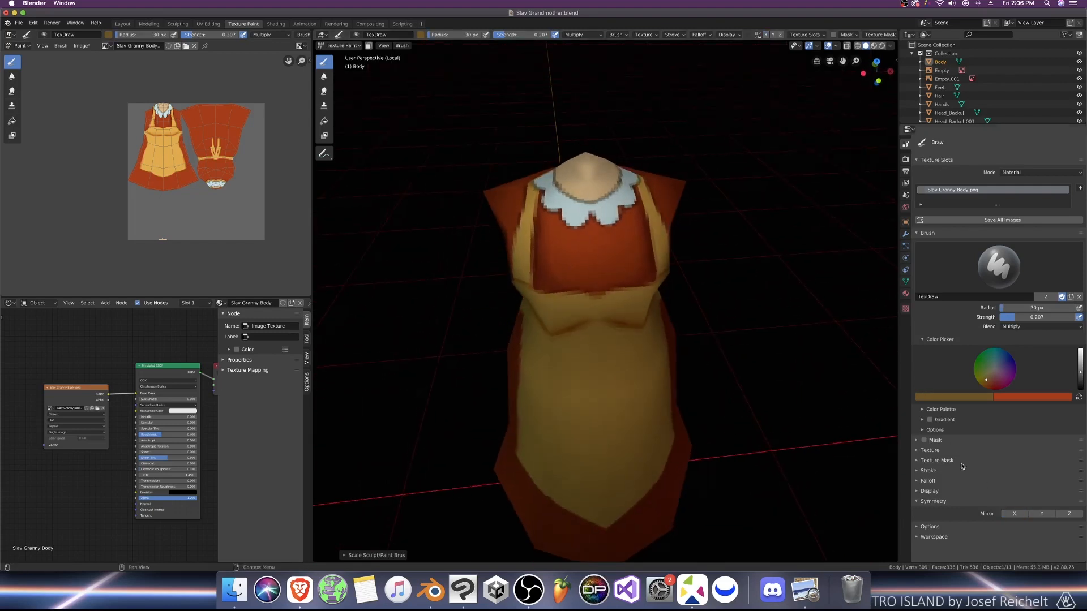
Step: Reduce the brush to 12 px and draw two vertical fold lines down the centre of the red bodice
key(bracketleft)
key(bracketleft)
key(bracketleft)
key(bracketleft)
key(bracketleft)
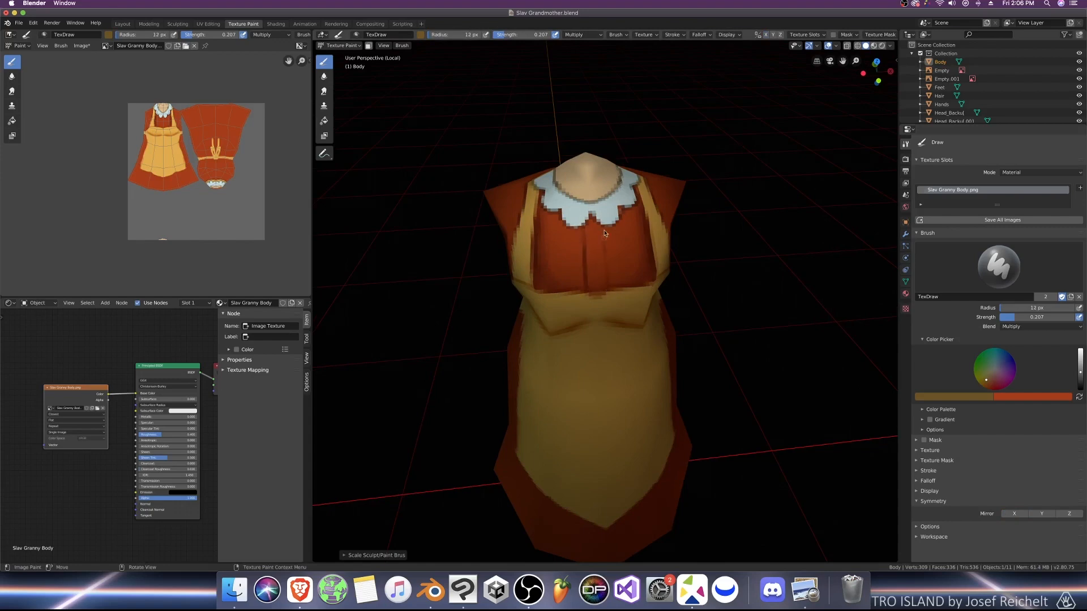
Step: Enlarge the brush and soften the shading beside the bodice's central folds in front view
key(bracketright)
key(bracketright)
key(bracketright)
key(bracketright)
key(bracketright)
key(bracketright)
key(bracketright)
key(bracketright)
key(bracketright)
key(bracketright)
key(bracketright)
key(bracketright)
key(bracketright)
key(bracketright)
key(KP_1)
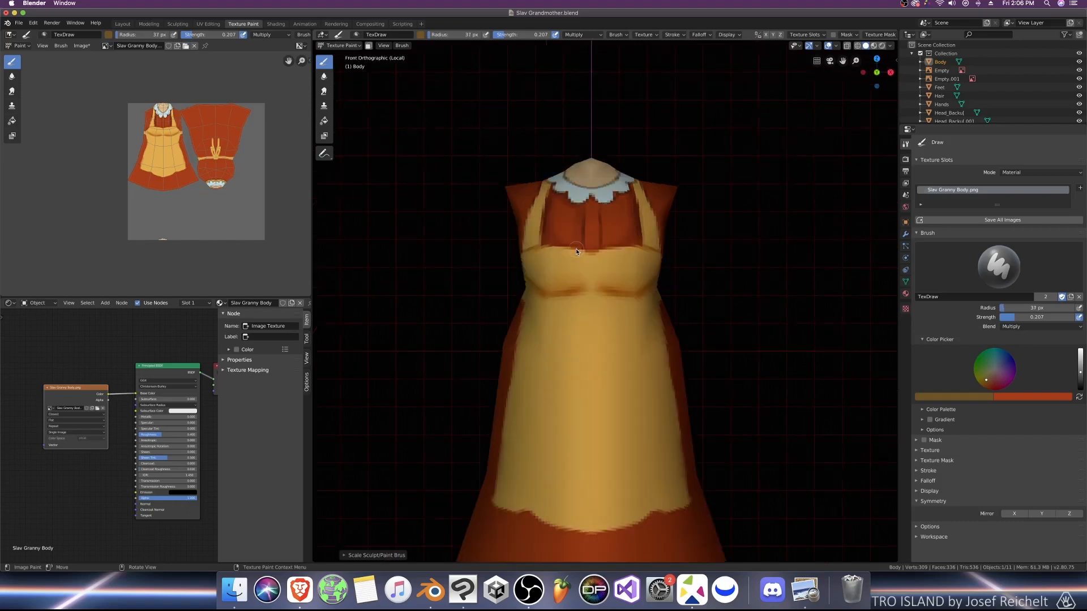
Step: Set the brush blending to Add and highlight the bodice's central fold with a 26 px brush
click(1022, 327)
click(994, 433)
middle_drag(486, 306, 484, 333)
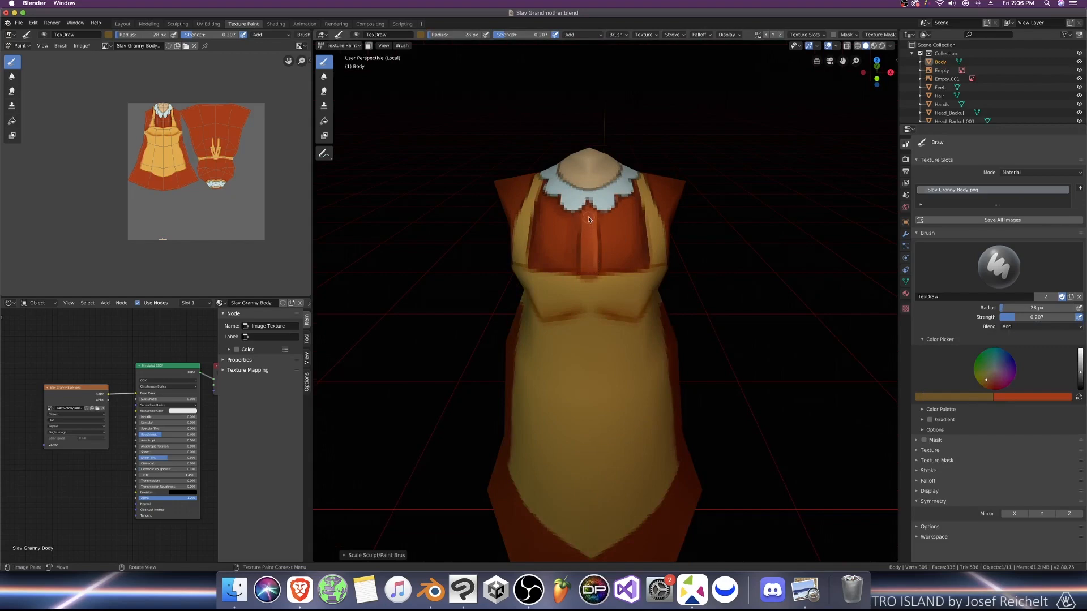
key(bracketright)
key(bracketright)
drag(595, 269, 595, 232)
key(bracketright)
Step: Set the brush blending back to Multiply and draw fine folds under the collar with a 12 px brush
click(1002, 326)
click(995, 360)
key(KP_1)
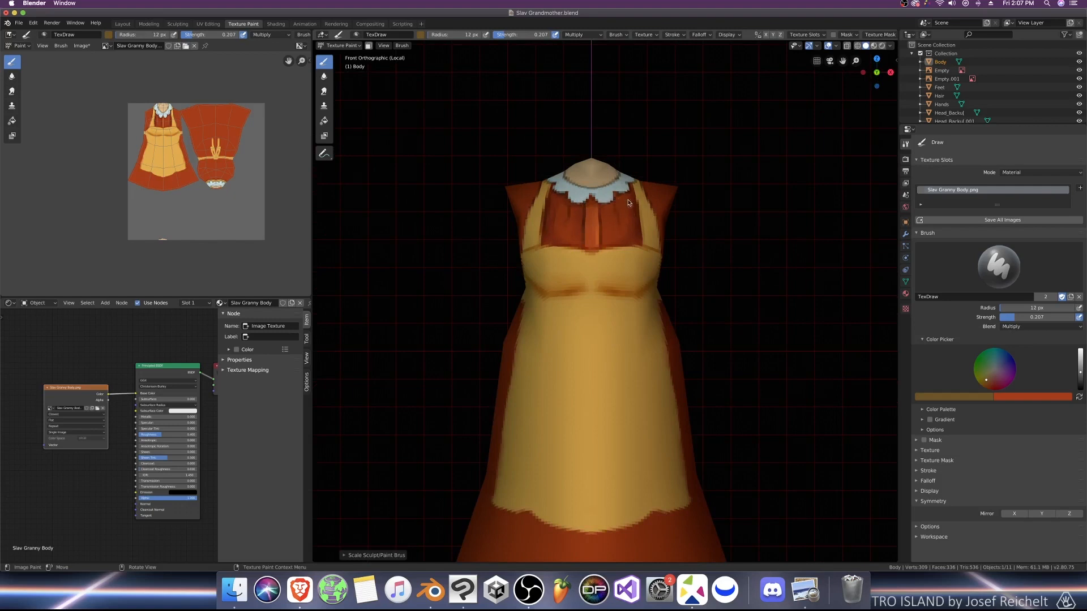
Step: Enlarge the brush to 28 px and deepen the fold shading on both sides of the bodice
middle_drag(647, 197, 619, 239)
key(bracketright)
key(bracketright)
key(bracketright)
key(bracketright)
key(bracketright)
key(bracketright)
key(bracketright)
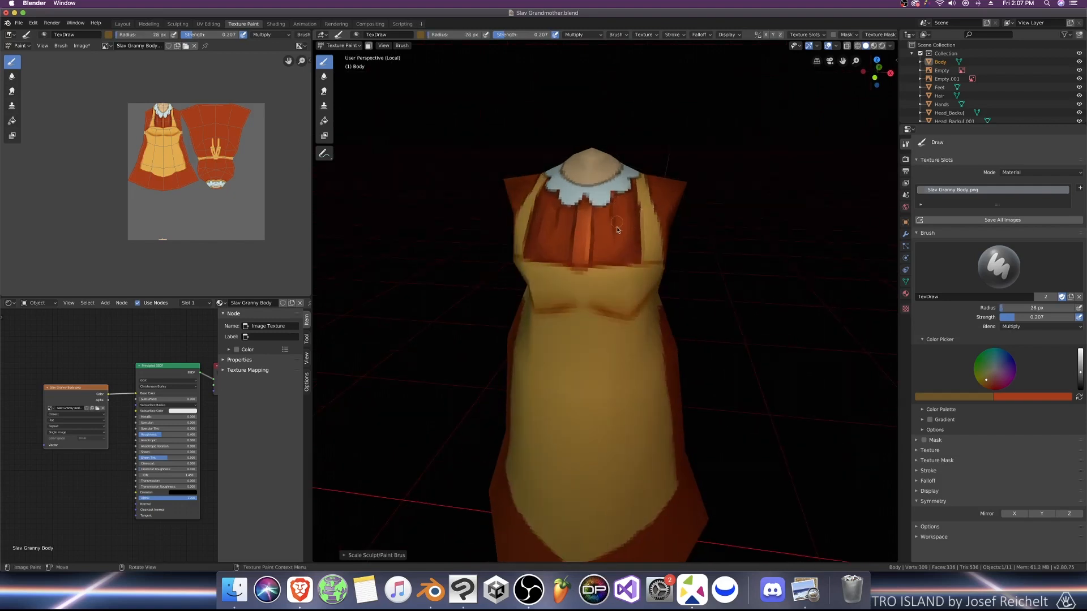
Step: Brighten the raised bodice folds with the brush blending set to Add, and save the Blender file
click(1042, 327)
click(996, 420)
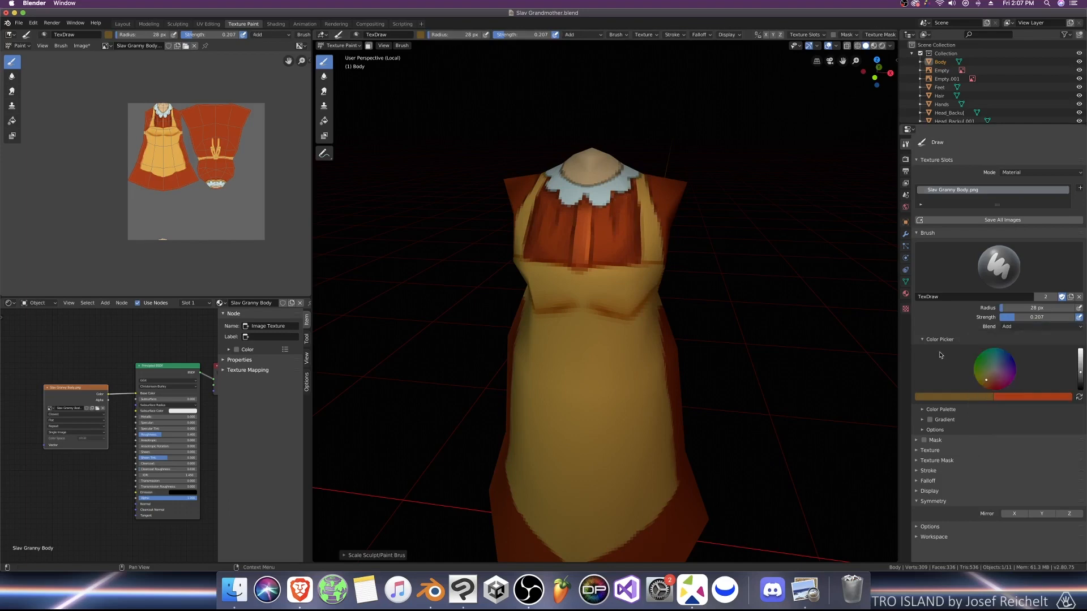
middle_drag(624, 224, 652, 255)
key(bracketright)
key(bracketright)
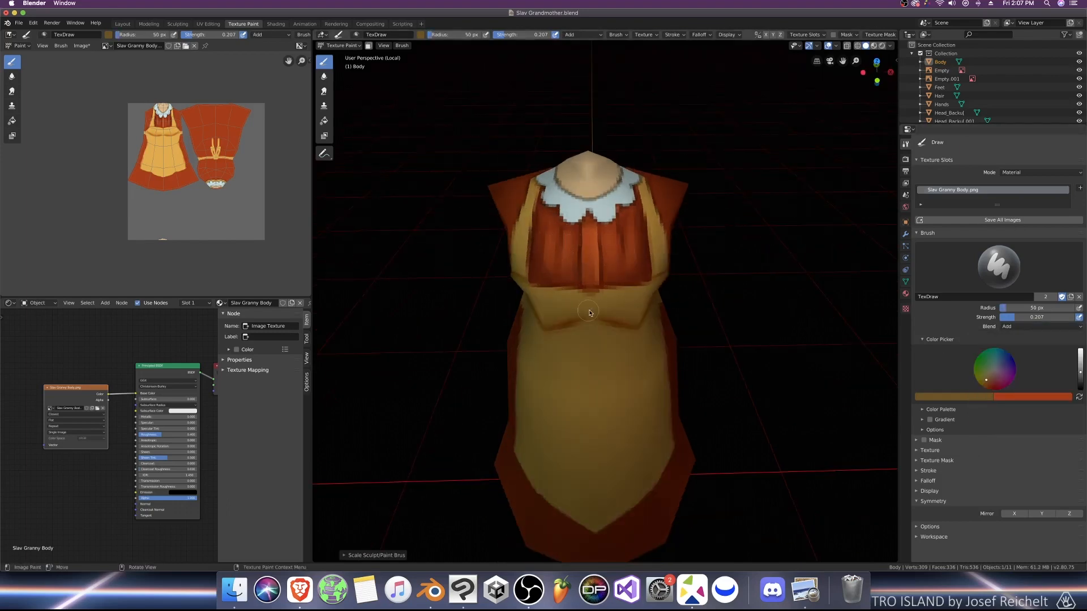
mouse_move(591, 313)
middle_down()
mouse_move(612, 287)
mouse_move(570, 279)
middle_up()
key(super+s)
Step: Turn on X mirroring and highlight both sides of the apron bust with a brush of about 111 px
key(bracketright)
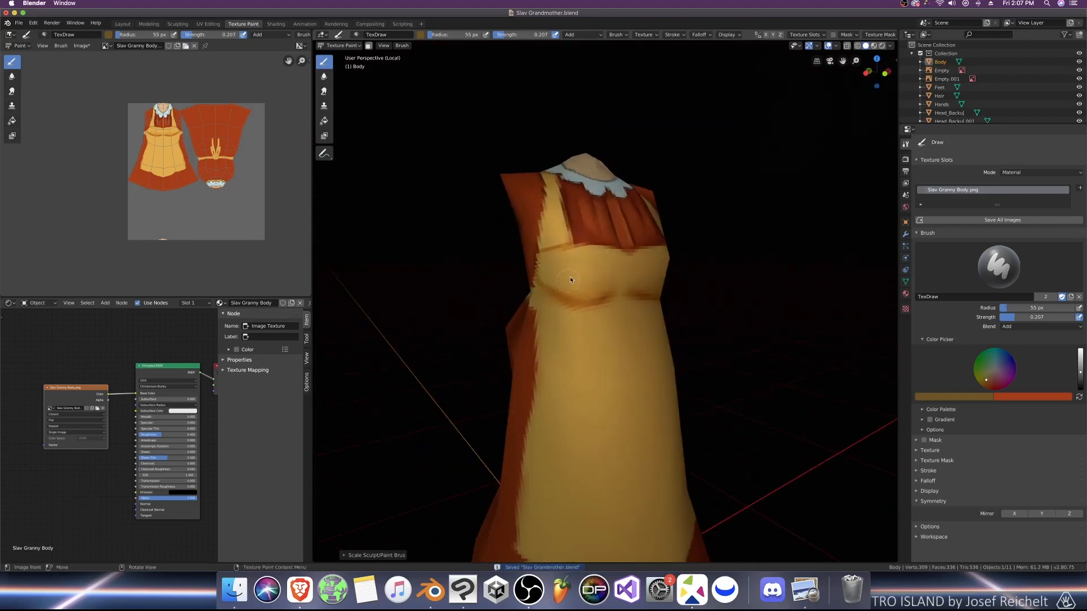
click(1015, 513)
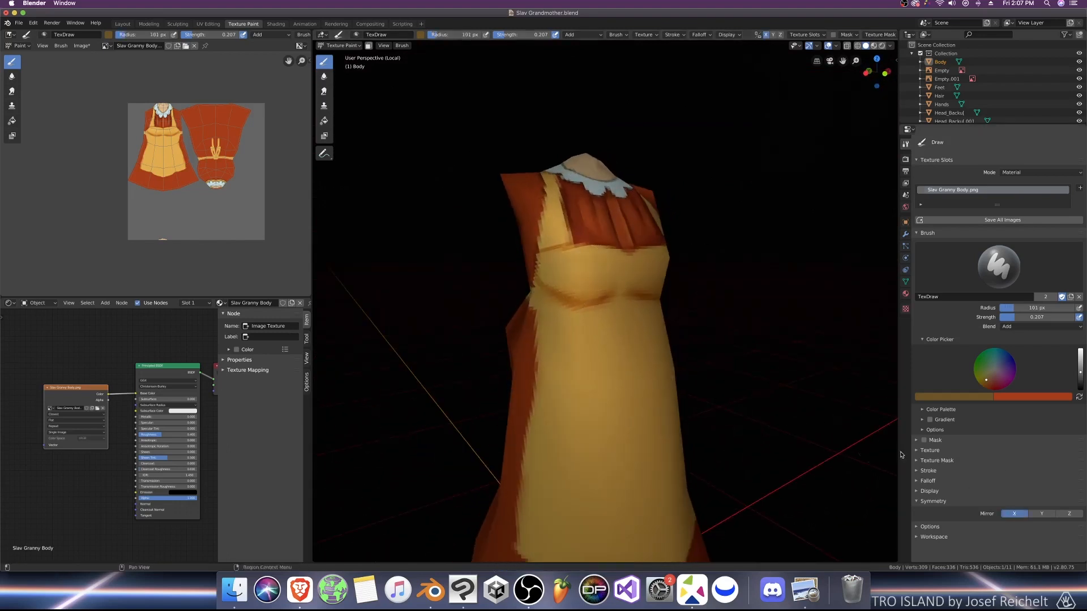
key(bracketright)
key(bracketright)
key(KP_1)
key(bracketleft)
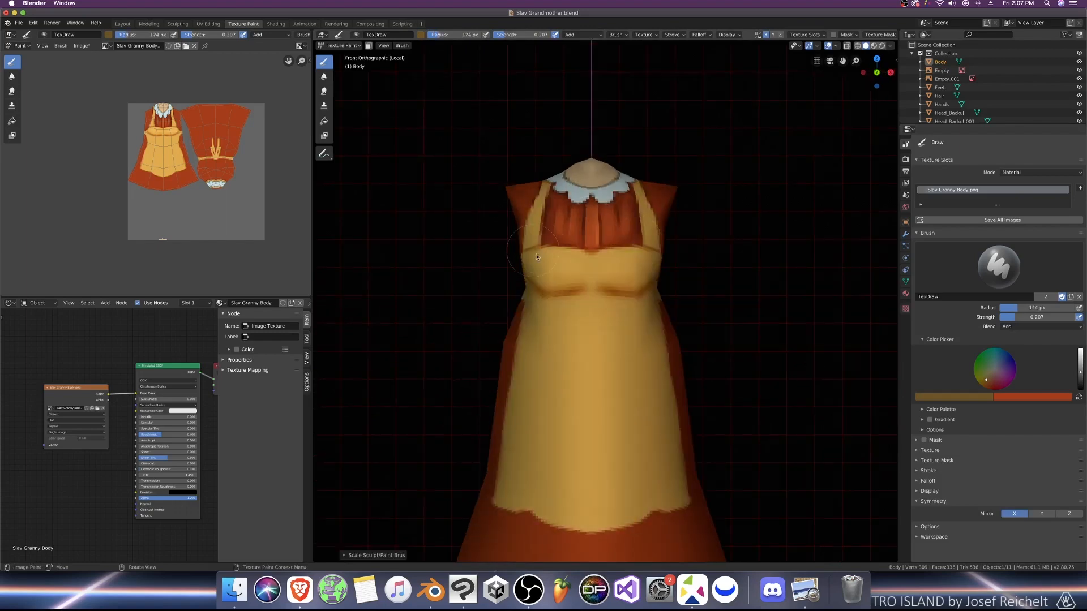
Step: Set the brush blending to Multiply and shade the centre of the apron bust, reducing the brush from 51 to 25 px
click(1014, 329)
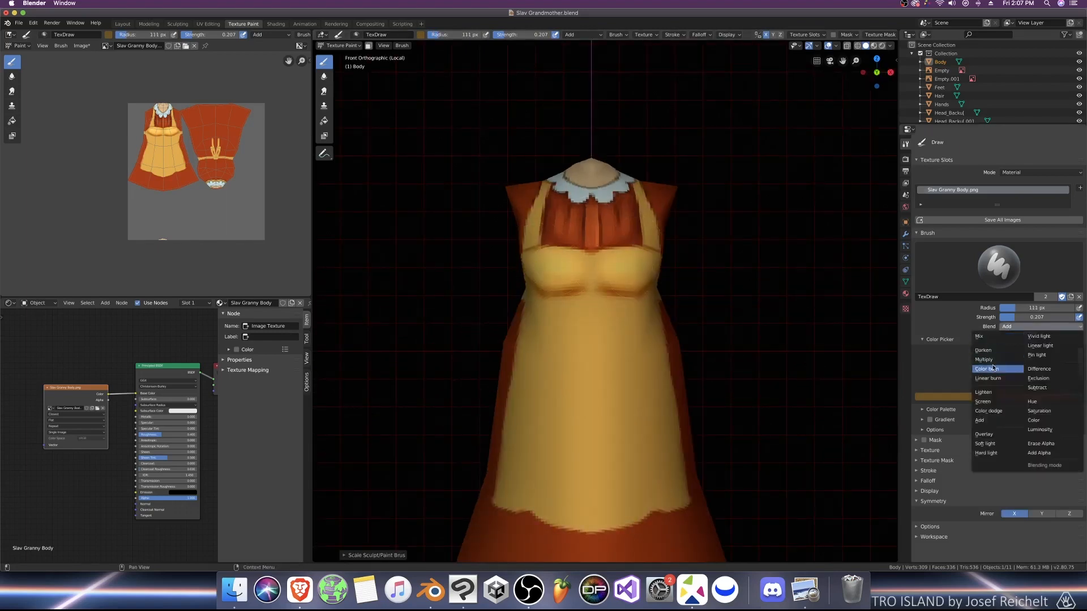
click(996, 364)
key(bracketleft)
key(f)
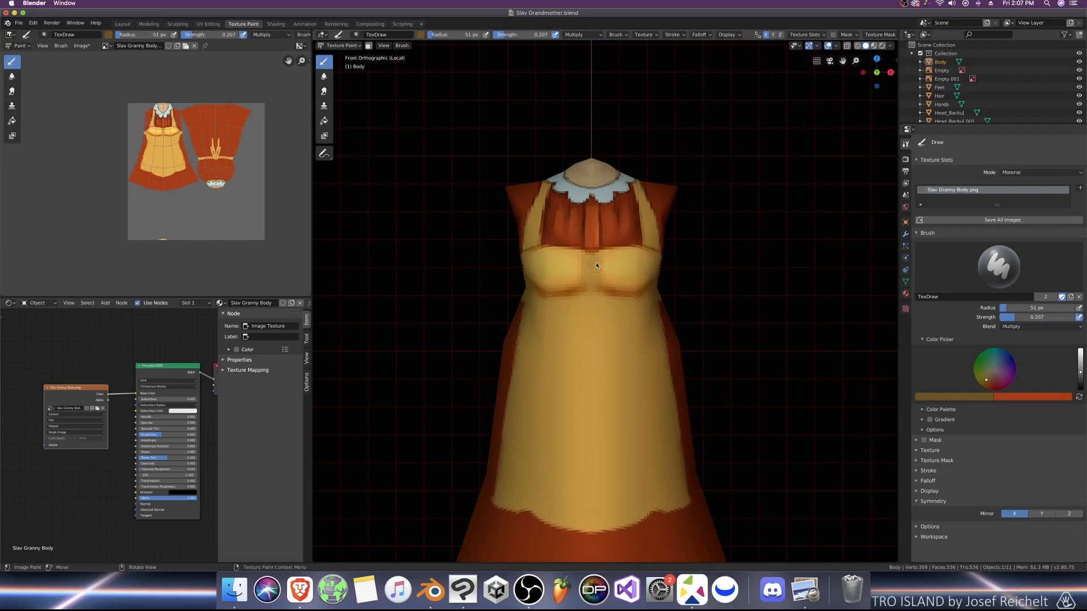
click(591, 258)
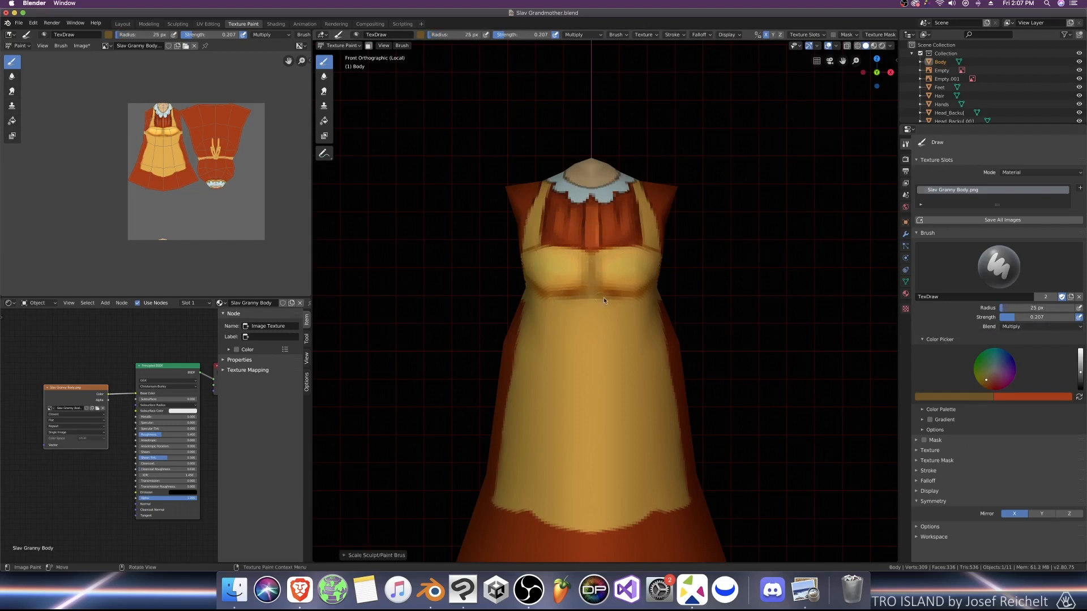
Step: Reduce the brush to 17 px, turn off X mirroring and draw thin creases on the apron waist below the bust
key(f)
click(585, 313)
middle_drag(594, 304, 582, 263)
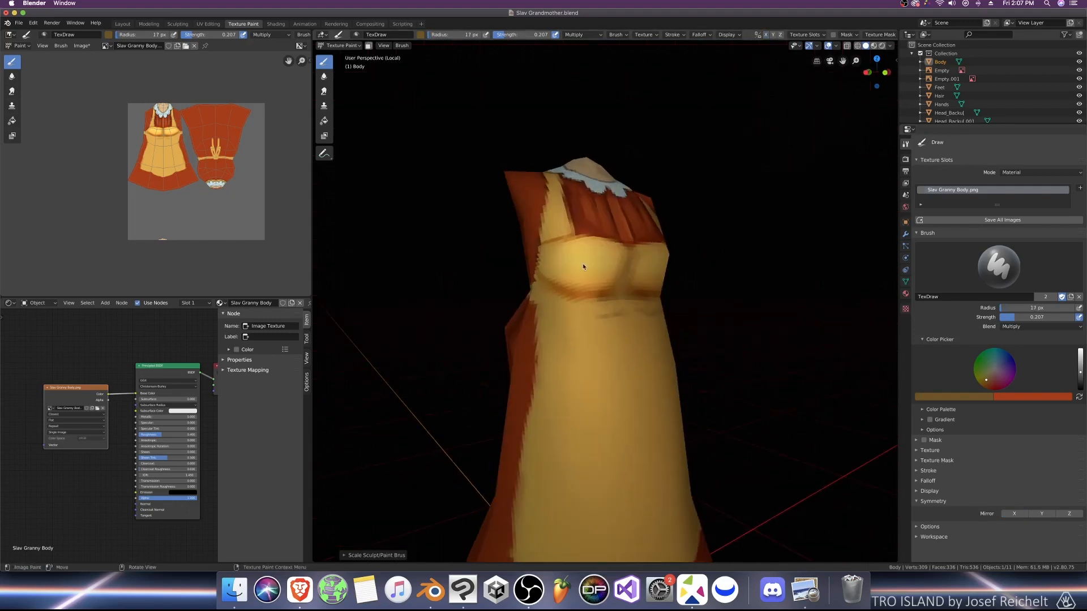
drag(528, 309, 560, 321)
Step: Turn on X mirroring and shade the knot, loops and ribbon tails of the apron bow in back view
middle_drag(558, 287, 510, 310)
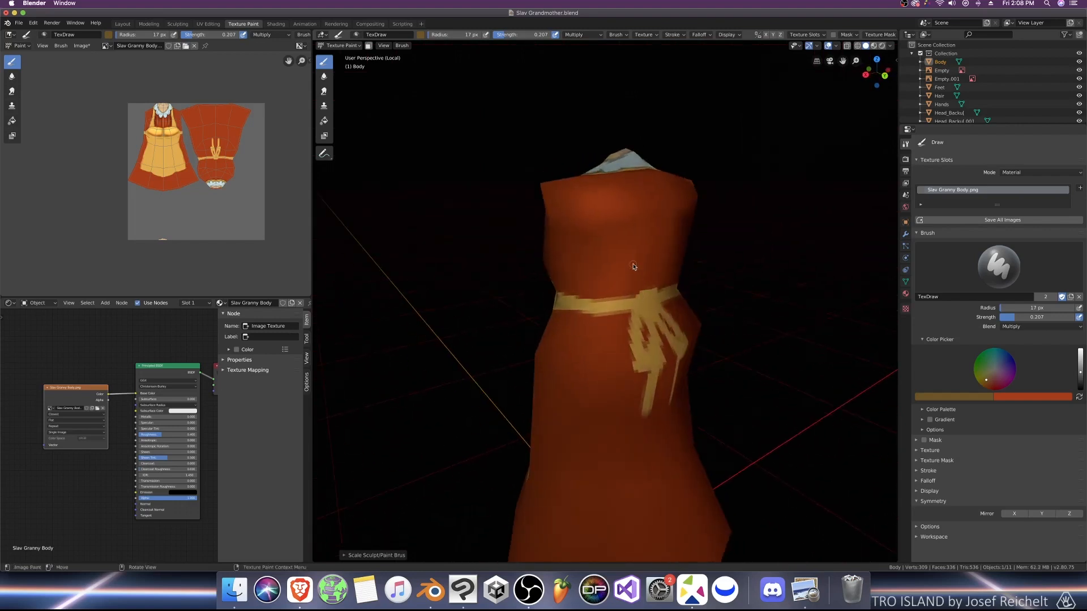
key(ctrl+KP_1)
click(1014, 513)
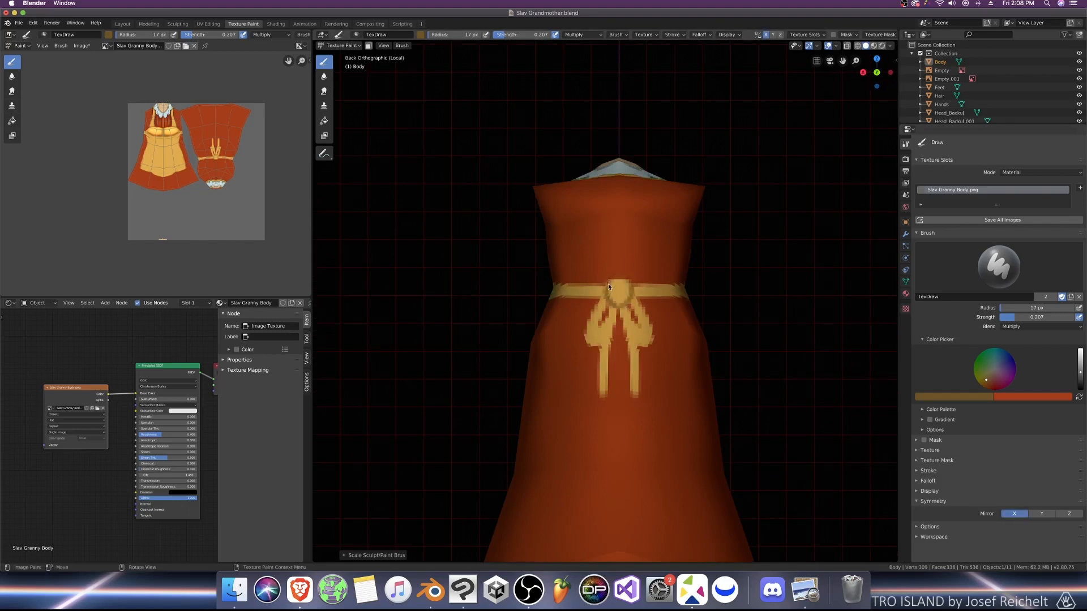
drag(602, 332, 596, 330)
key(bracketright)
key(bracketright)
key(bracketright)
mouse_move(605, 389)
mouse_down()
mouse_move(615, 323)
mouse_move(608, 378)
mouse_up()
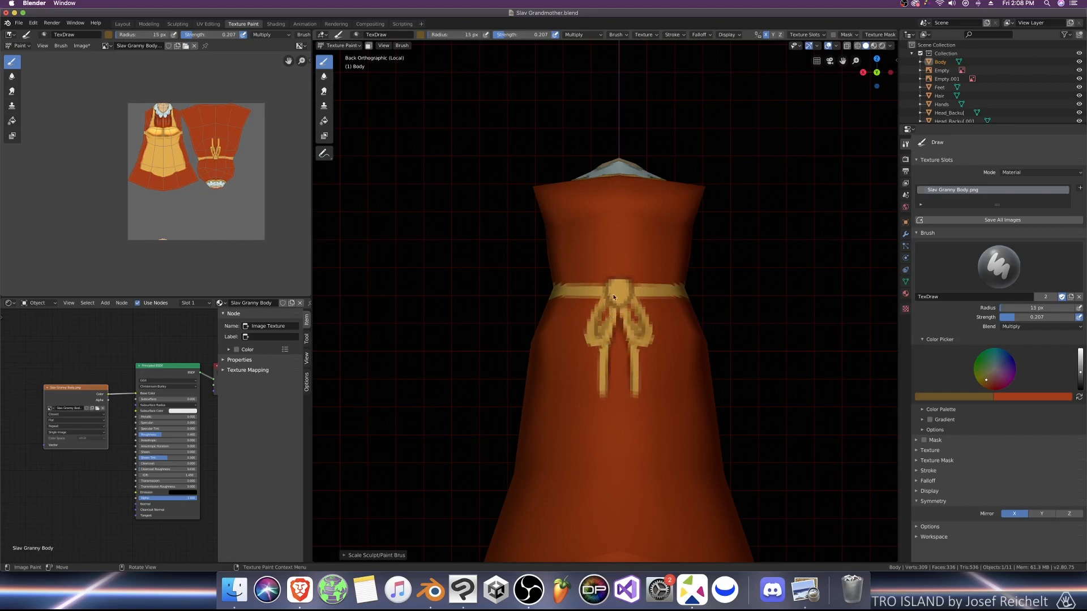
Step: Turn off X mirroring, set the brush blending to Add and highlight the loops and tails of the apron bow
click(1014, 514)
click(1041, 327)
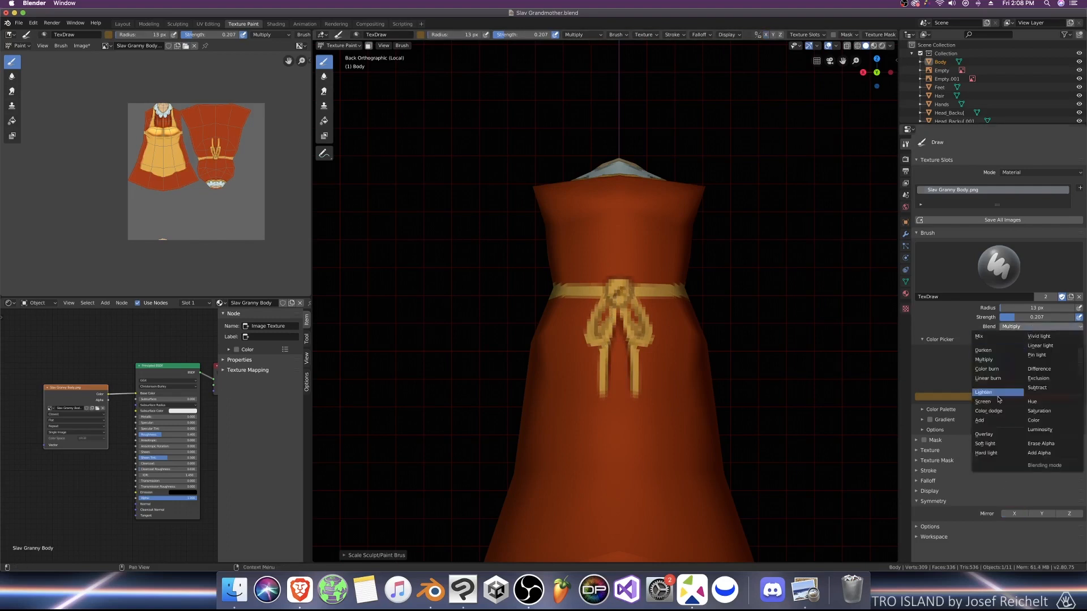
click(997, 425)
key(bracketright)
drag(587, 341, 603, 383)
drag(646, 322, 634, 379)
middle_drag(634, 379, 658, 393)
Step: Highlight the waist creases under the apron bust from the front and side with a brush of 30 to 33 px
key(KP_1)
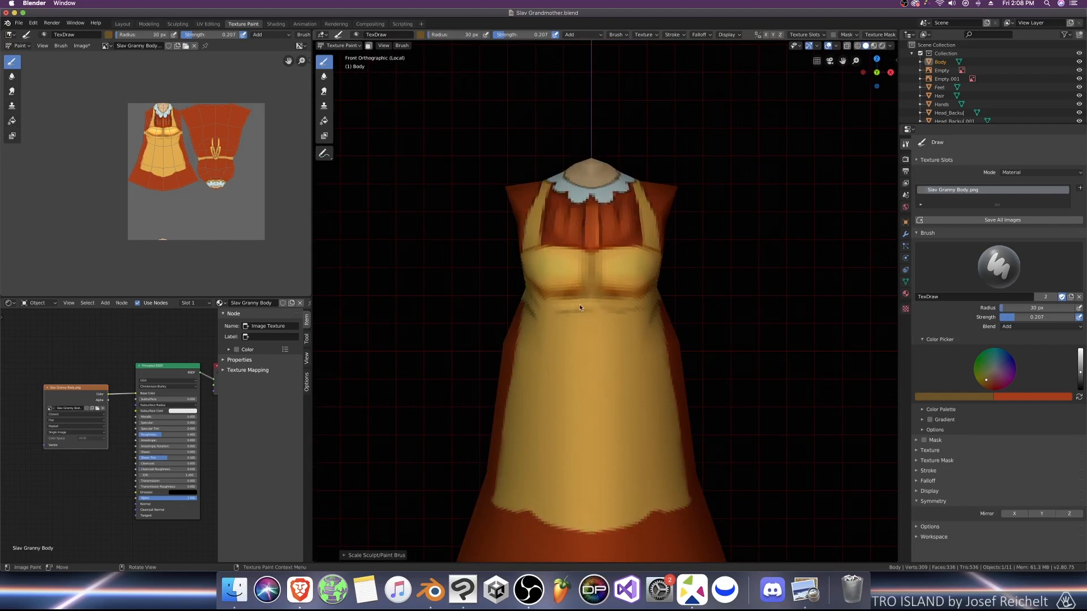
middle_drag(552, 298, 566, 303)
drag(543, 311, 562, 323)
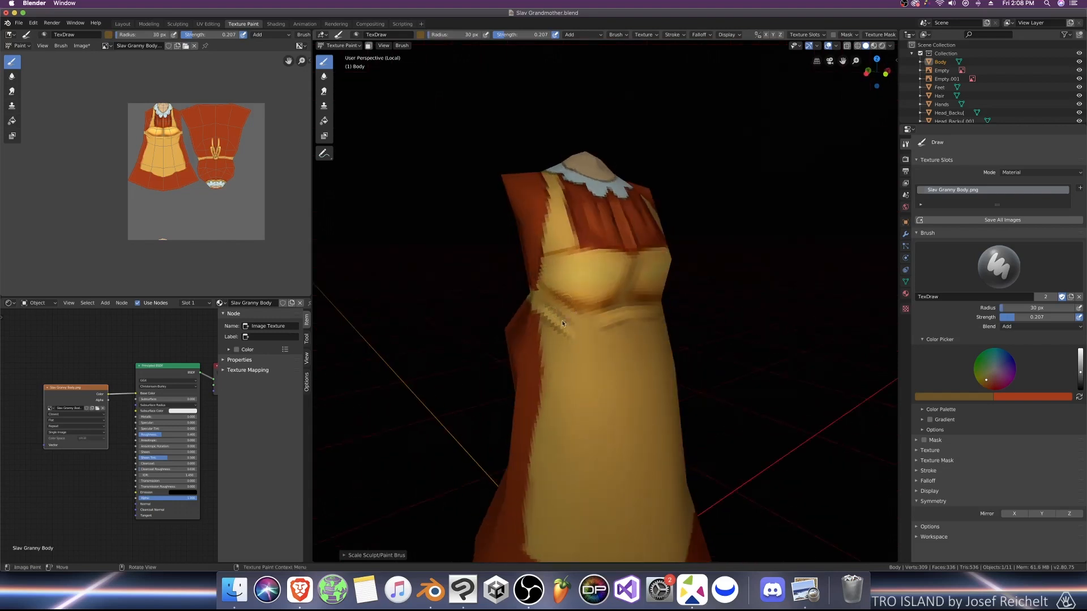
middle_drag(537, 287, 625, 305)
key(KP_1)
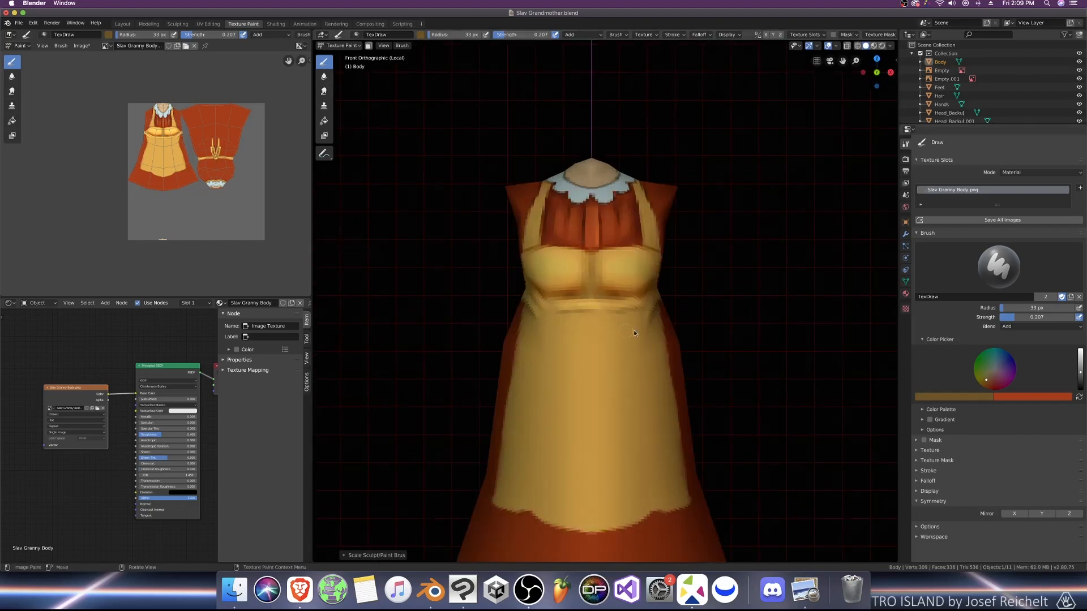
Step: Draw long mirrored folds down the apron skirt with a 14 px Multiply brush and X mirroring on, undoing the last stroke
click(1011, 326)
click(983, 360)
key(bracketleft)
key(bracketleft)
key(bracketleft)
key(bracketleft)
click(1013, 513)
key(super+z)
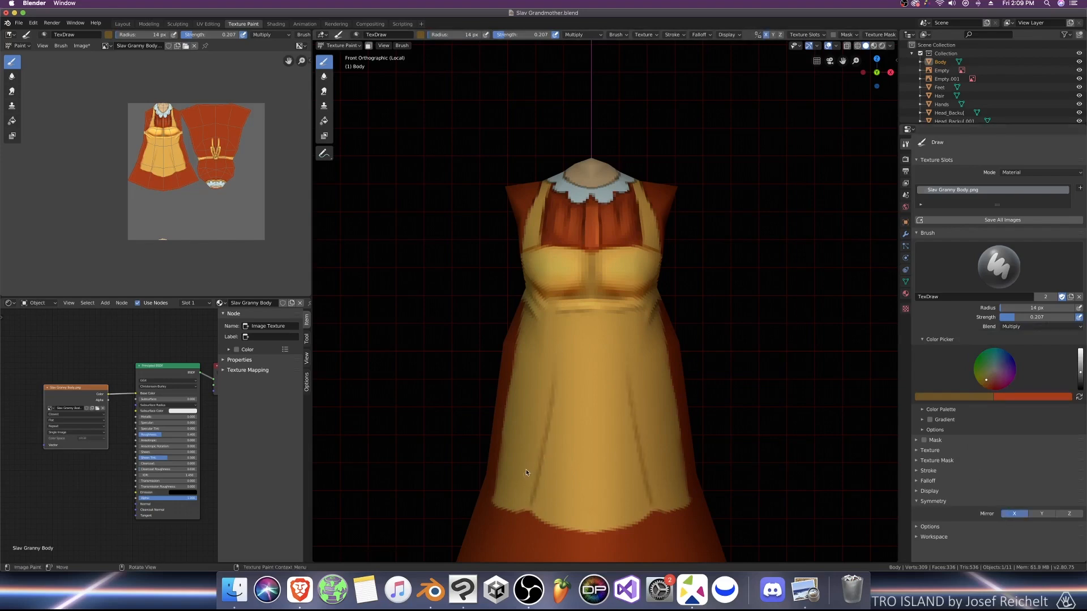
Step: Enlarge the brush and softly shade beside the long folds on the apron skirt
key(bracketright)
key(bracketright)
key(bracketright)
key(bracketright)
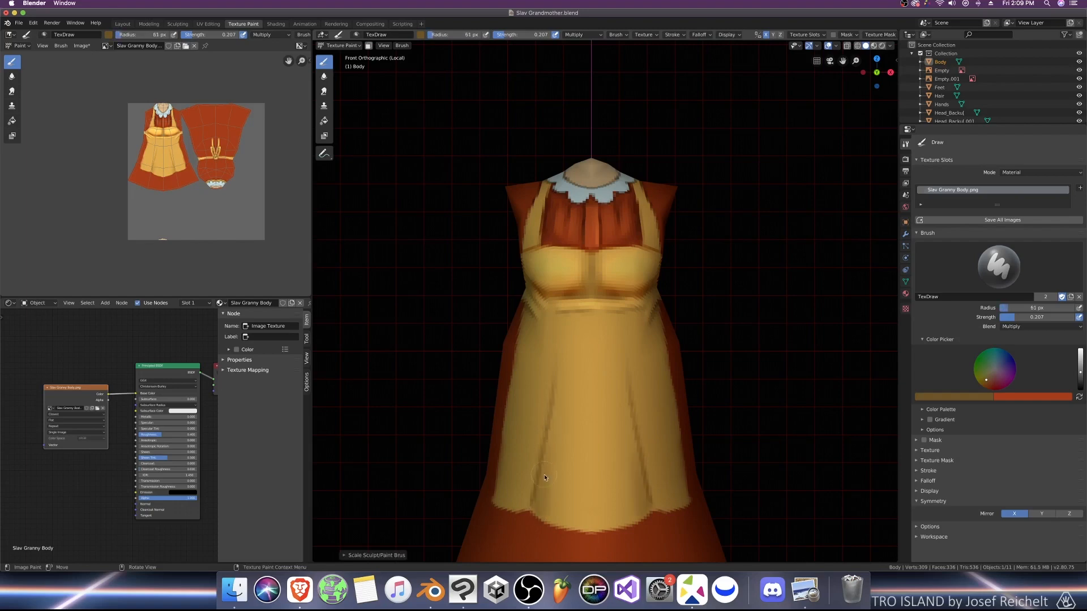
Step: Reduce the brush to 18 px and deepen the apron skirt folds and the scalloped hem
key(bracketleft)
key(bracketleft)
key(bracketleft)
key(bracketleft)
key(bracketleft)
key(bracketleft)
key(bracketleft)
key(bracketleft)
key(bracketleft)
key(bracketleft)
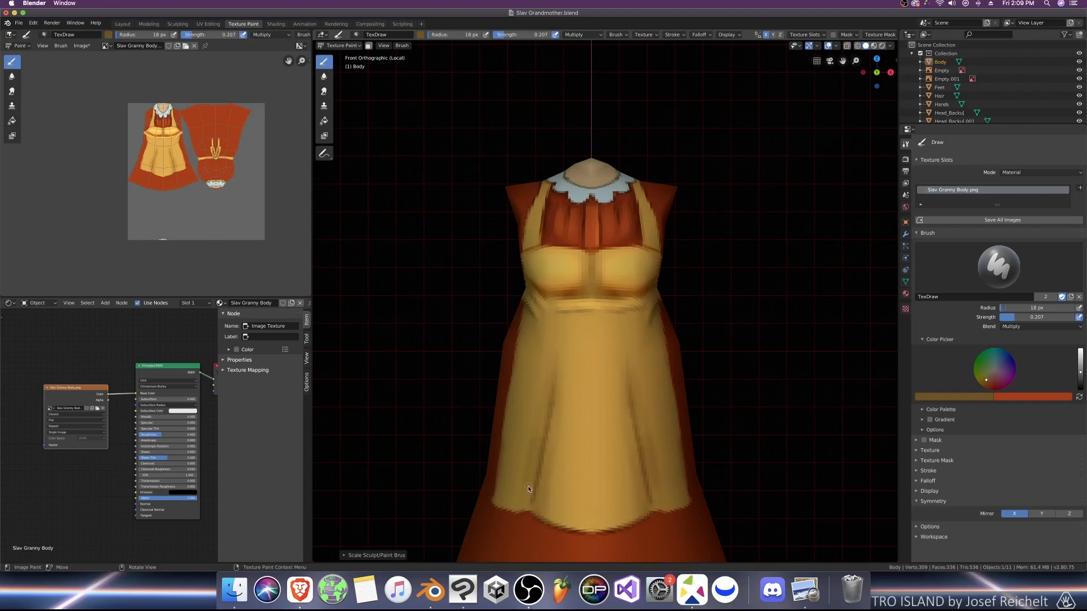
Step: Shade the apron's lower corner and side edge from an angled view with a small brush
middle_drag(529, 489, 515, 474)
scroll(515, 474, down, 4)
scroll(544, 432, up, 1)
key(bracketleft)
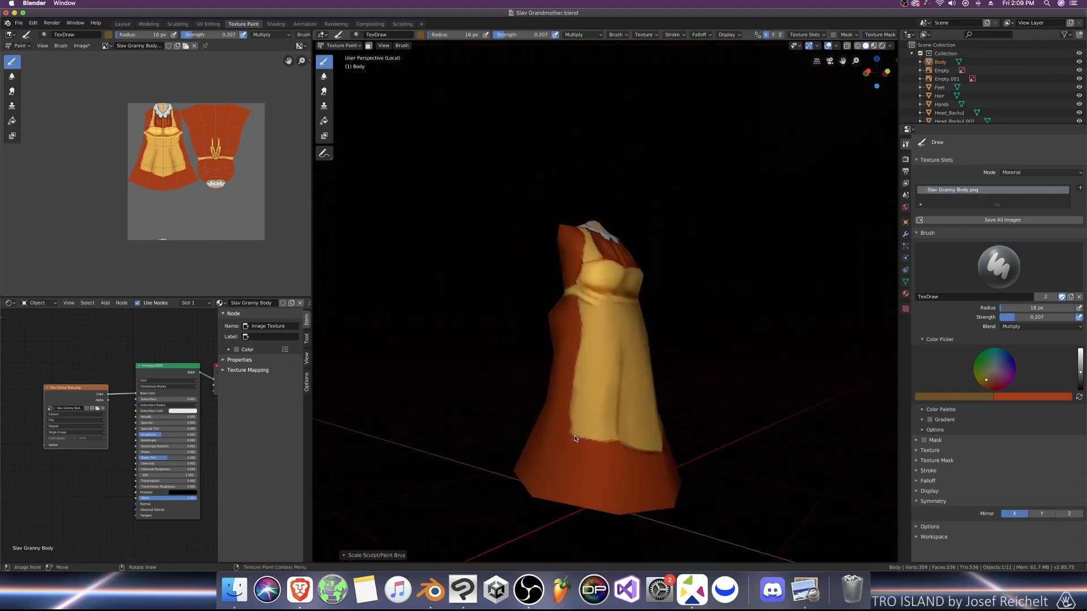
key(bracketleft)
scroll(600, 315, up, 2)
Step: Enlarge the brush and shade along the apron's side edge from side views of the body
mouse_move(572, 293)
middle_down()
mouse_move(600, 314)
mouse_move(665, 321)
middle_up()
key(bracketright)
key(bracketright)
key(bracketright)
key(bracketright)
key(bracketright)
key(bracketright)
key(bracketright)
key(bracketright)
key(bracketright)
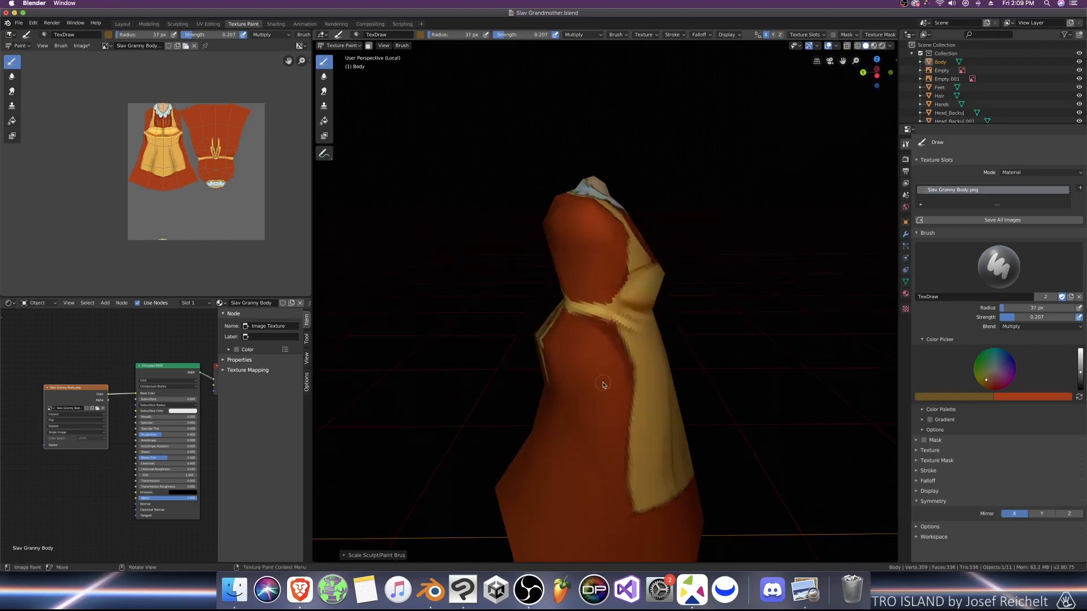
middle_drag(603, 384, 639, 380)
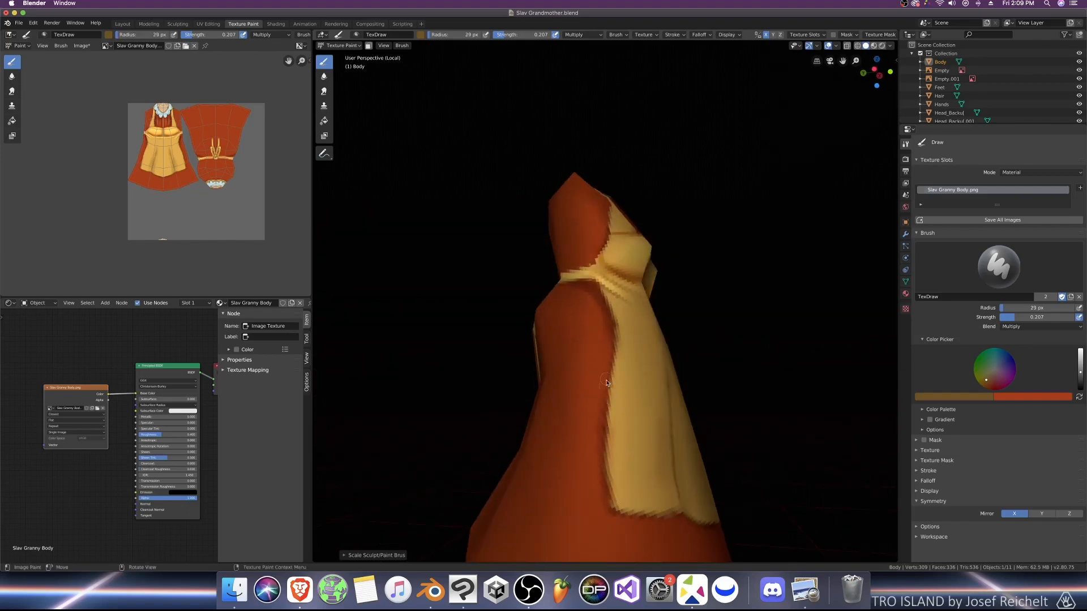
Step: Enlarge the Multiply brush to about 45 px and soften the long apron skirt folds from the front view
key(KP_1)
key(bracketright)
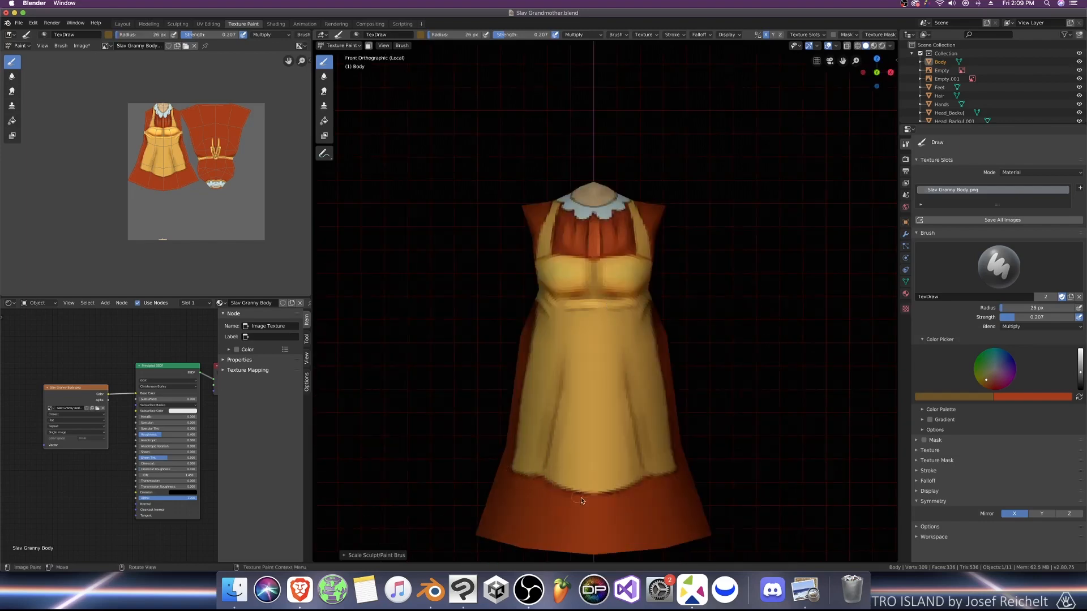
key(bracketright)
key(bracketright)
key(bracketright)
key(bracketright)
key(bracketright)
key(bracketright)
key(bracketright)
key(bracketright)
key(bracketright)
key(bracketright)
key(bracketright)
key(bracketright)
key(bracketright)
drag(568, 489, 560, 408)
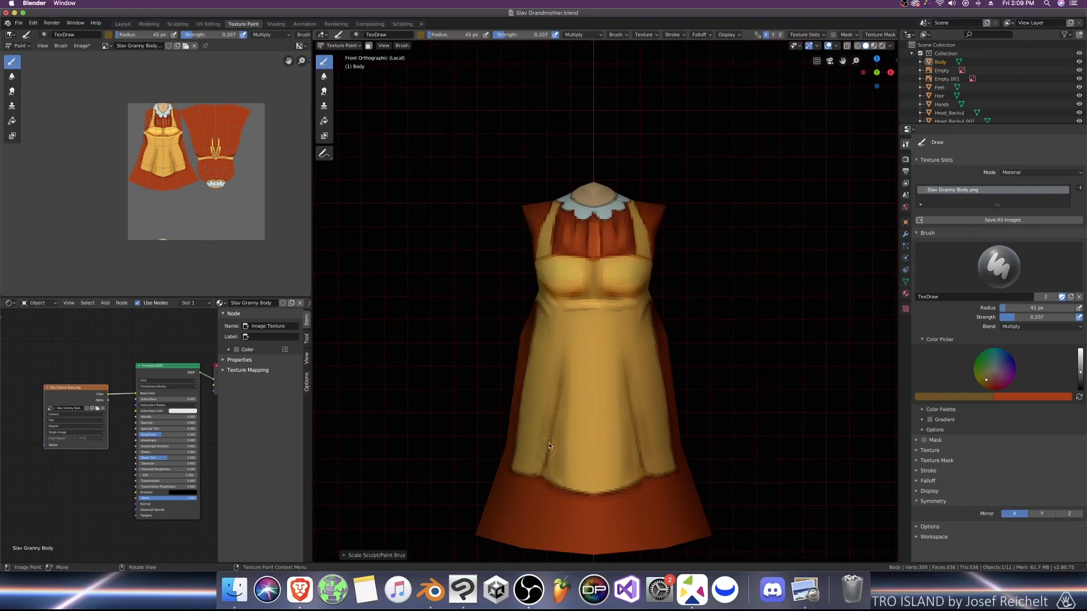
mouse_move(549, 446)
mouse_down()
mouse_move(545, 470)
mouse_move(577, 496)
mouse_up()
Step: Reduce the brush to 13 px and draw mirrored horizontal creases below the apron's waistband
key(bracketleft)
key(bracketleft)
key(bracketleft)
key(bracketleft)
key(bracketleft)
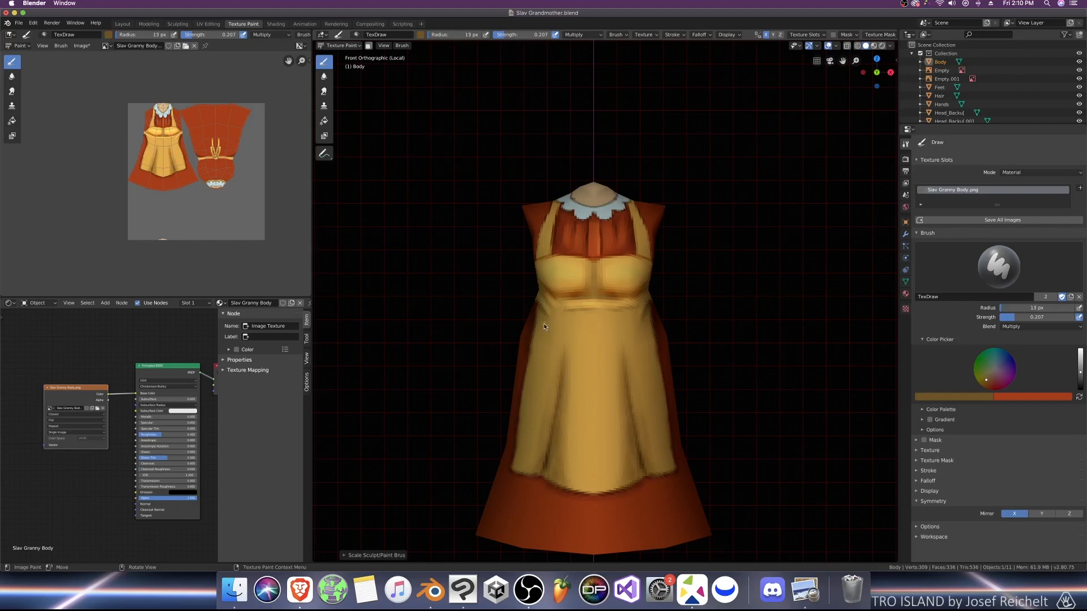
mouse_move(578, 320)
mouse_down()
mouse_move(552, 325)
mouse_move(577, 318)
mouse_up()
Step: Switch the brush blending to Screen and then Add, and lighten the apron's waist creases with a small brush
click(1041, 326)
click(997, 403)
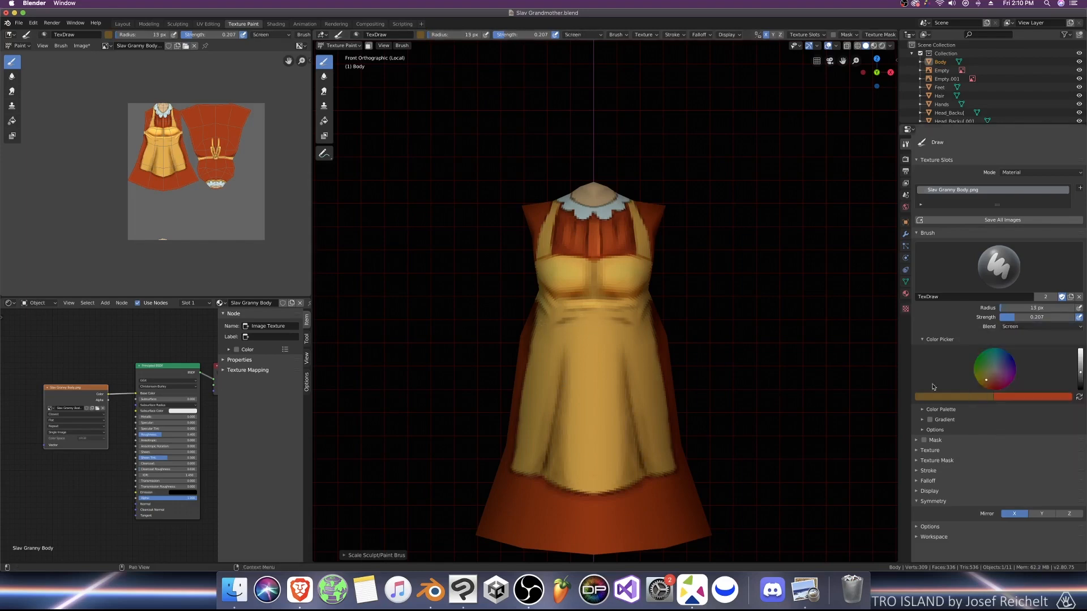
key(bracketright)
key(bracketright)
key(bracketright)
key(bracketright)
click(1040, 327)
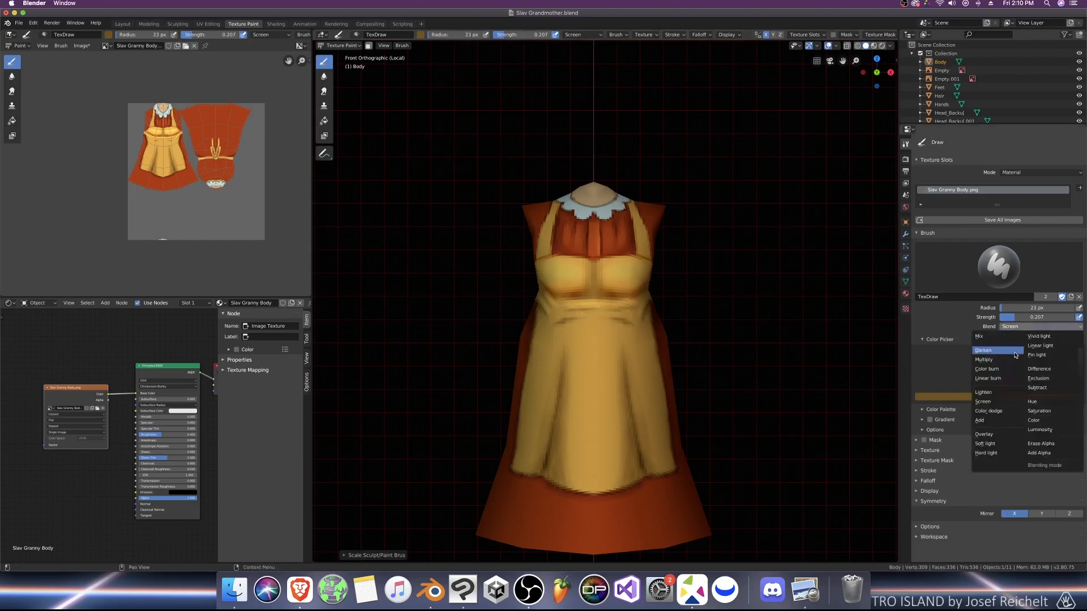
click(997, 421)
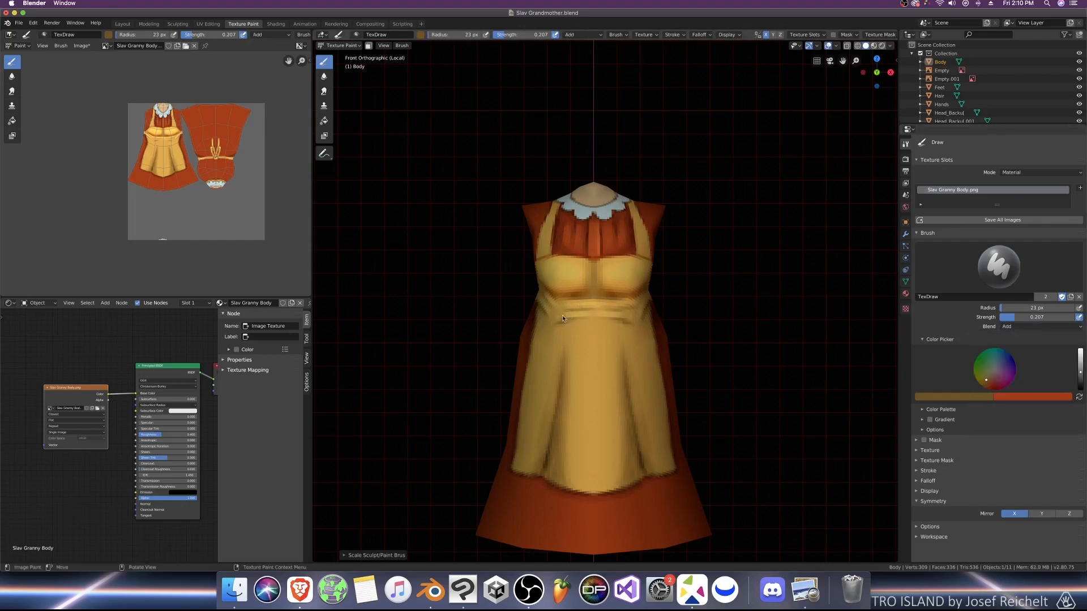
mouse_move(557, 321)
middle_down()
mouse_move(552, 489)
mouse_move(560, 476)
middle_up()
key(bracketleft)
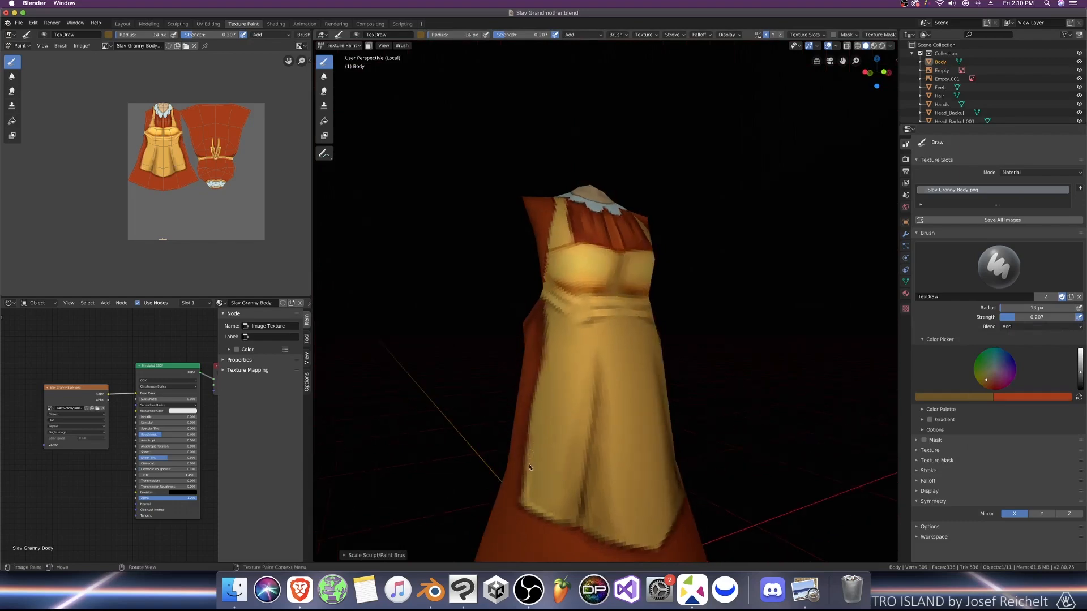
Step: Enlarge the Add brush to 80 px, then 104 px, and brighten the side and centre panels of the apron skirt
key(KP_1)
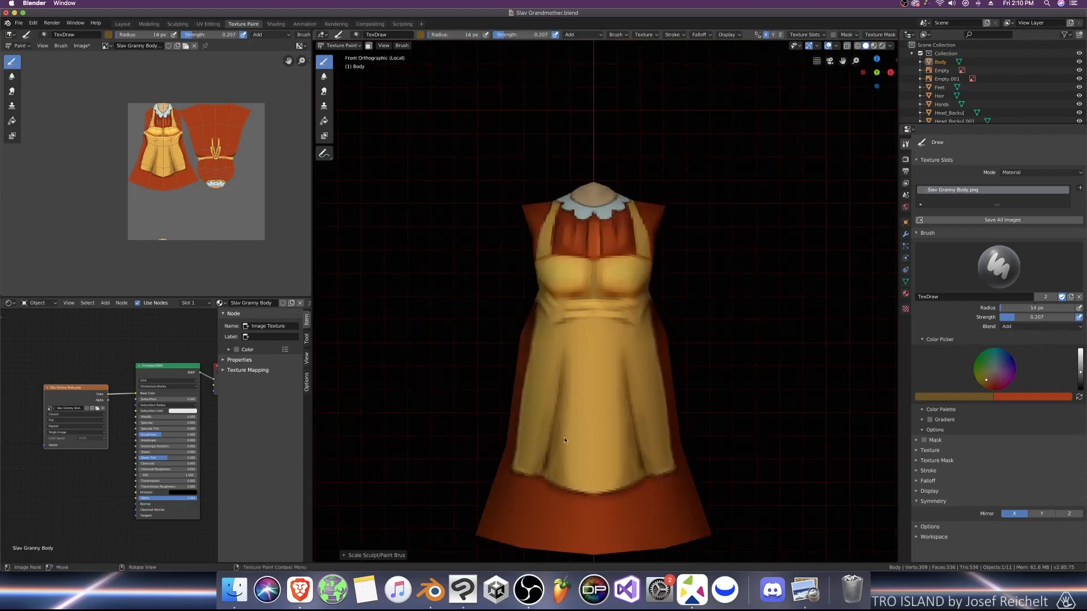
key(bracketright)
key(bracketright)
key(bracketright)
key(bracketright)
key(bracketright)
key(bracketright)
key(bracketright)
key(bracketright)
key(bracketright)
key(bracketright)
key(bracketright)
key(bracketright)
key(bracketright)
key(bracketright)
key(bracketright)
key(bracketright)
key(bracketright)
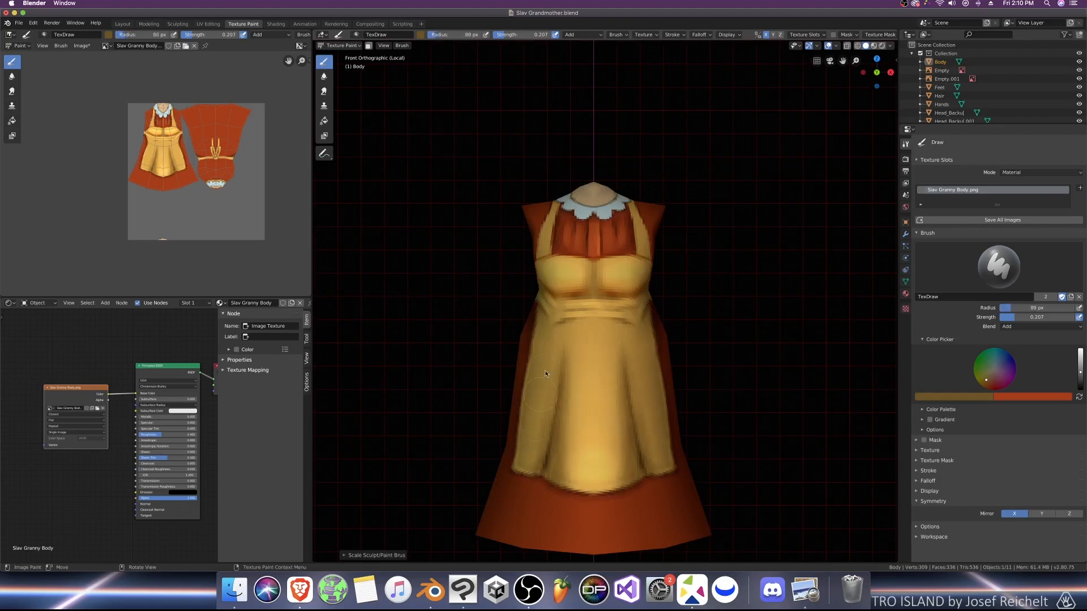
mouse_move(545, 370)
mouse_down()
mouse_move(531, 447)
mouse_move(541, 408)
mouse_up()
key(bracketright)
key(bracketright)
key(bracketright)
drag(592, 448, 591, 396)
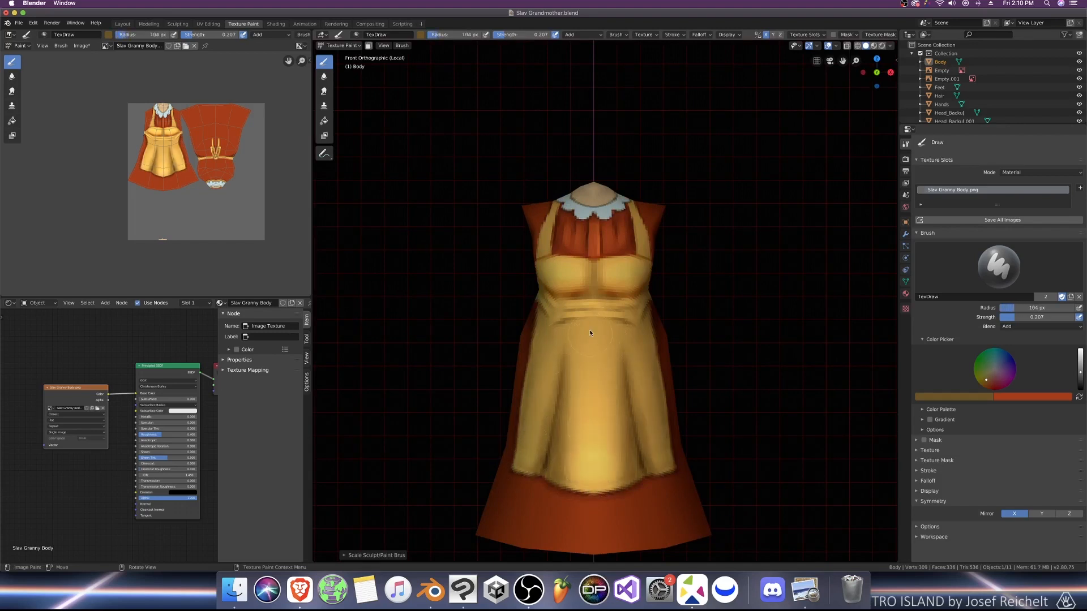
Step: Set the brush blending back to Multiply, reduce the radius to 33 px and deepen the shading around the apron's waist
click(1041, 326)
click(996, 360)
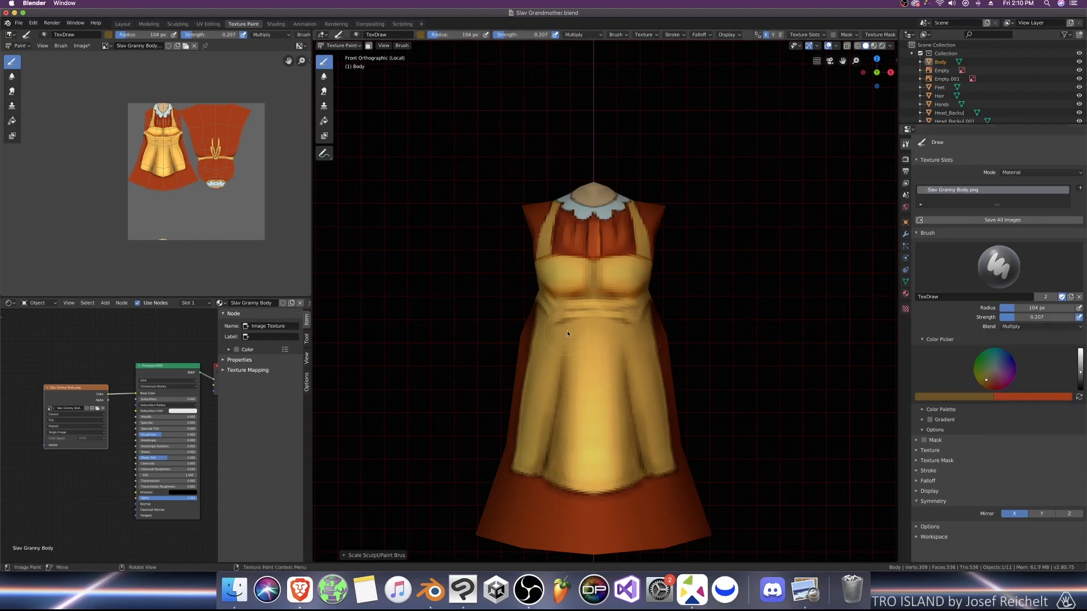
key(bracketleft)
key(bracketleft)
key(bracketleft)
key(bracketleft)
key(bracketleft)
key(bracketleft)
mouse_move(635, 326)
middle_down()
mouse_move(518, 328)
mouse_move(640, 327)
middle_up()
scroll(518, 328, down, 2)
scroll(640, 326, up, 1)
key(KP_1)
scroll(638, 326, up, 4)
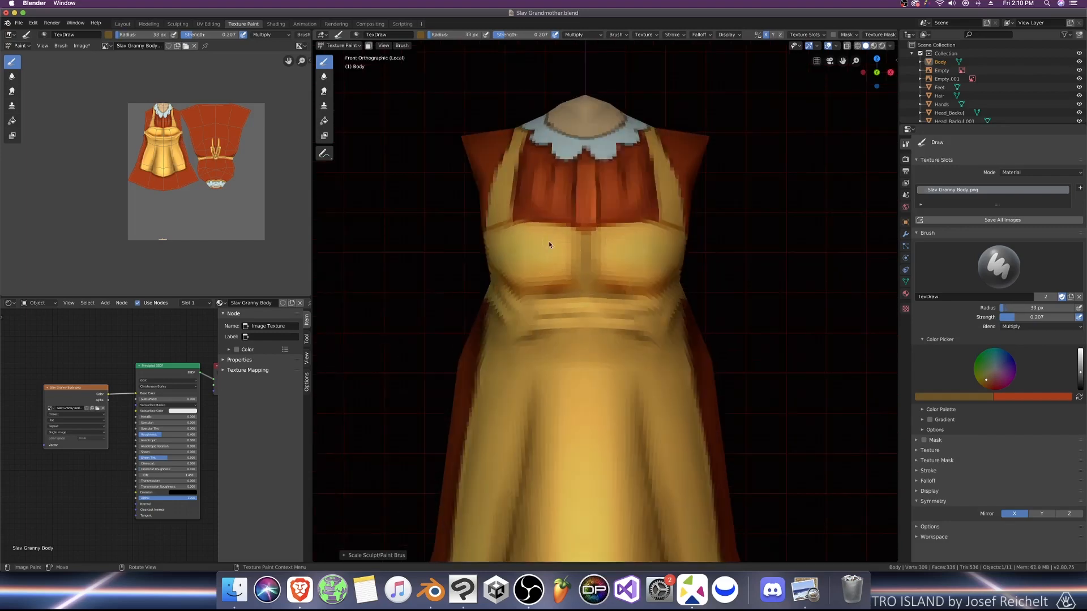
Step: Reduce the brush to 16 px and draw a mirrored seam line across the upper edge of the apron bodice
middle_drag(548, 241, 620, 306)
key(bracketleft)
key(bracketleft)
key(bracketleft)
key(bracketleft)
key(bracketleft)
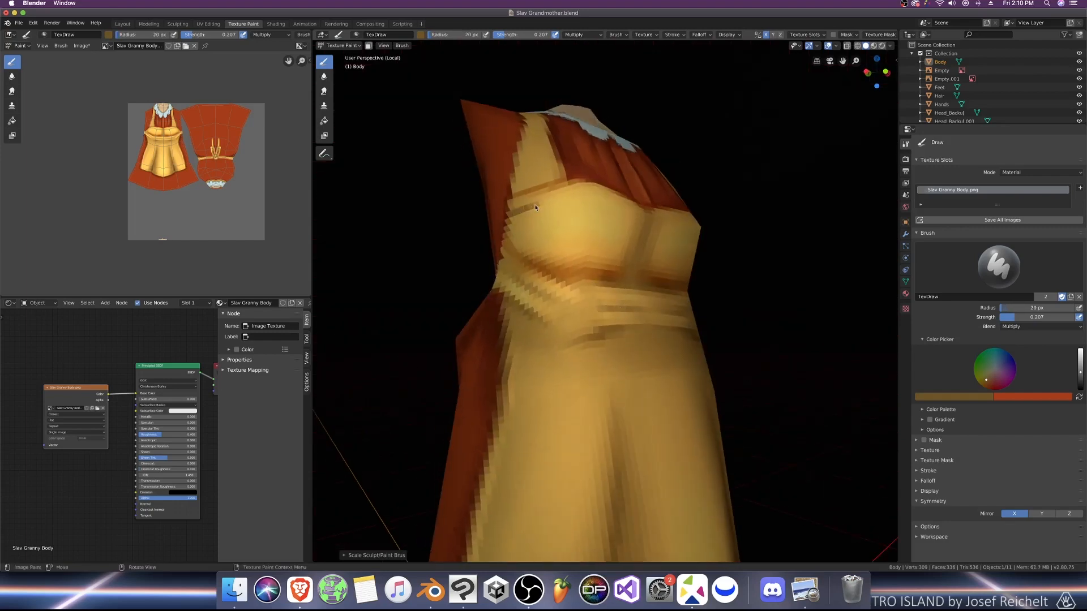
key(KP_1)
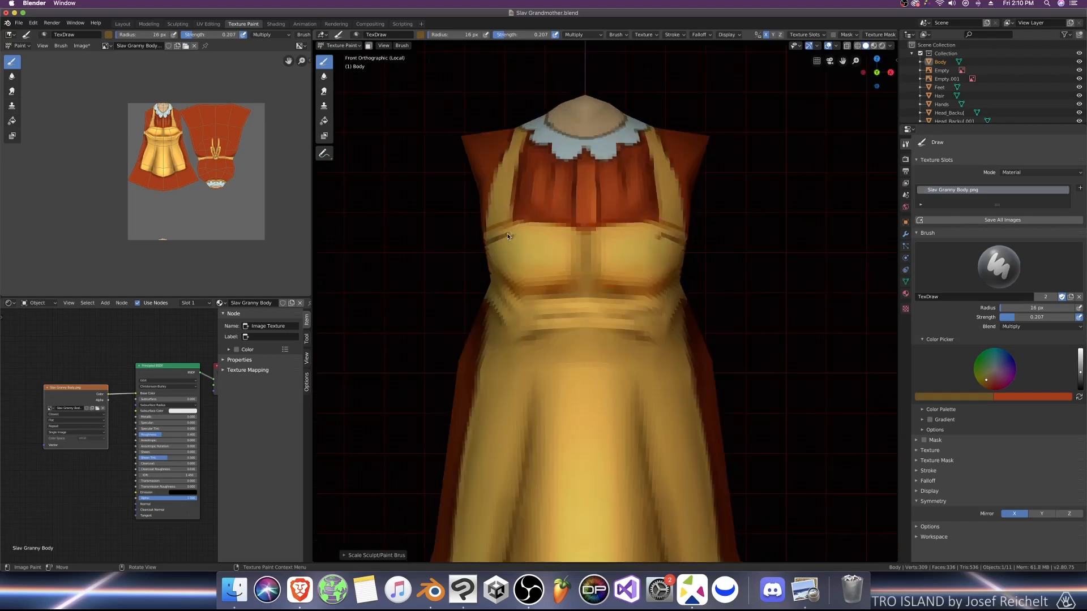
mouse_move(548, 236)
mouse_down()
mouse_move(573, 237)
mouse_move(509, 234)
mouse_move(546, 233)
mouse_up()
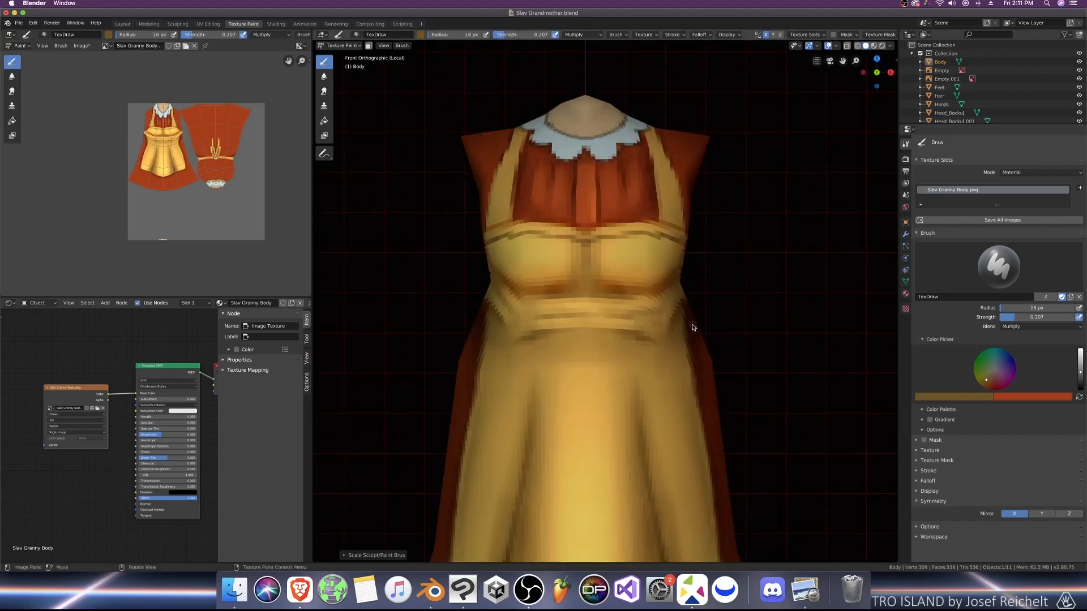
Step: Switch the brush blending to Add, enlarge the brush and highlight the apron bodice
click(1013, 327)
click(987, 410)
key(bracketright)
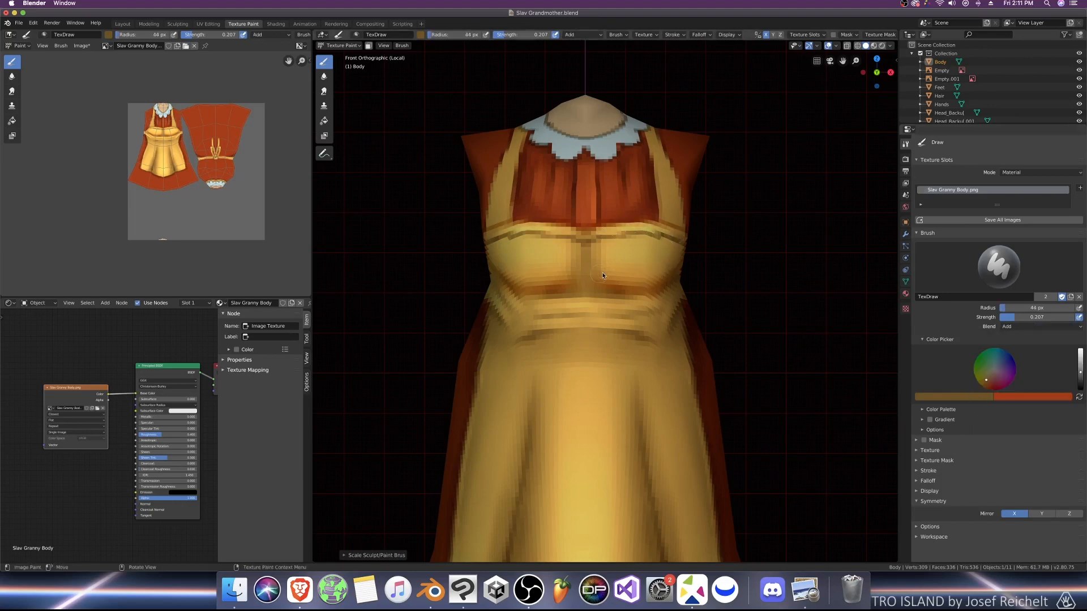
key(bracketleft)
key(bracketleft)
key(bracketleft)
key(bracketleft)
key(bracketleft)
key(bracketleft)
key(bracketright)
key(bracketright)
key(bracketright)
key(bracketright)
middle_drag(651, 246, 628, 225)
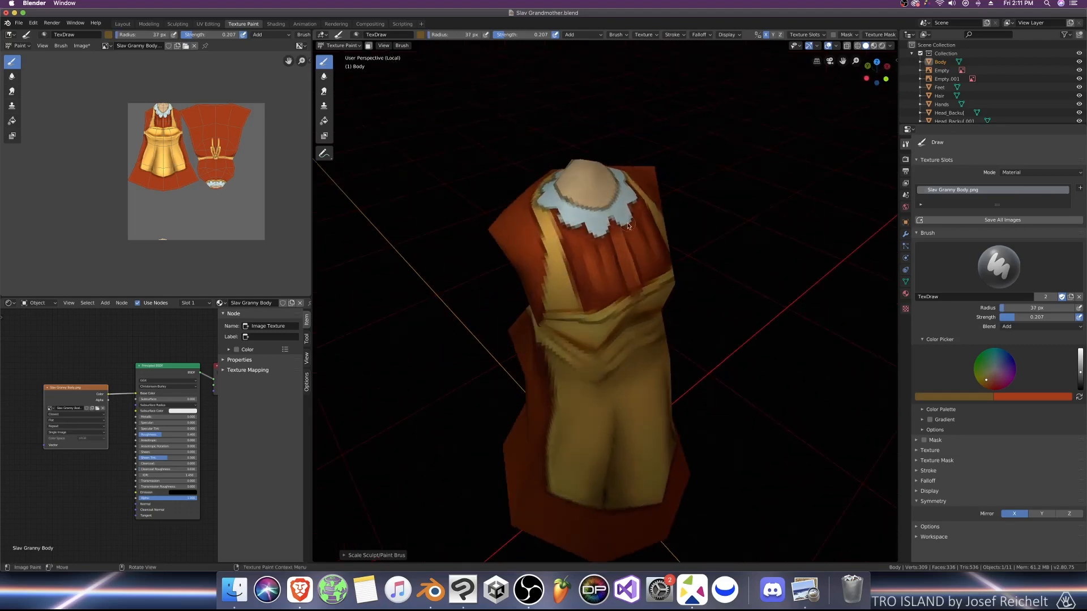
Step: Switch the brush to Multiply at about 19 to 22 px and shade the collar edge and shoulder straps from above
key(bracketleft)
key(bracketleft)
key(bracketleft)
key(bracketleft)
click(1006, 327)
click(1007, 361)
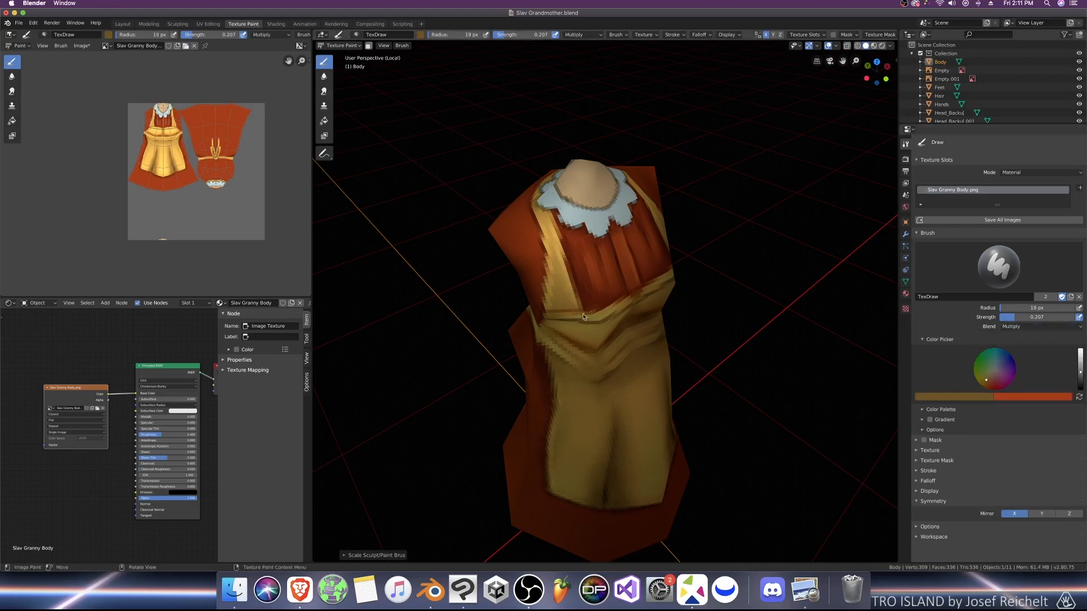
key(bracketleft)
key(bracketleft)
key(bracketright)
key(bracketright)
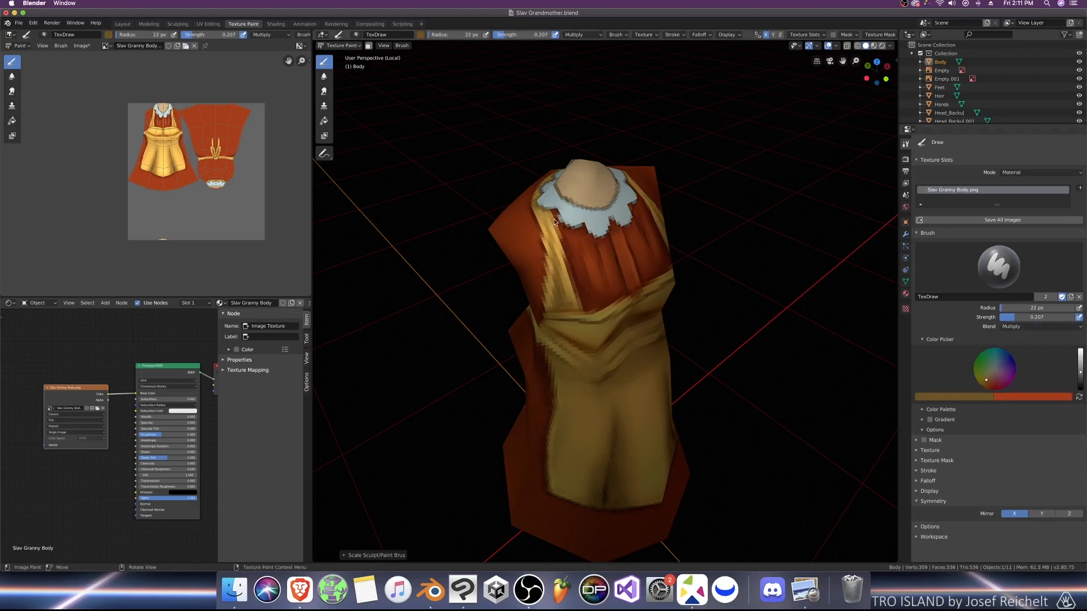
Step: Return to the front view of the body and save the Blender file
key(KP_1)
scroll(594, 221, up, 1)
key(ctrl+s)
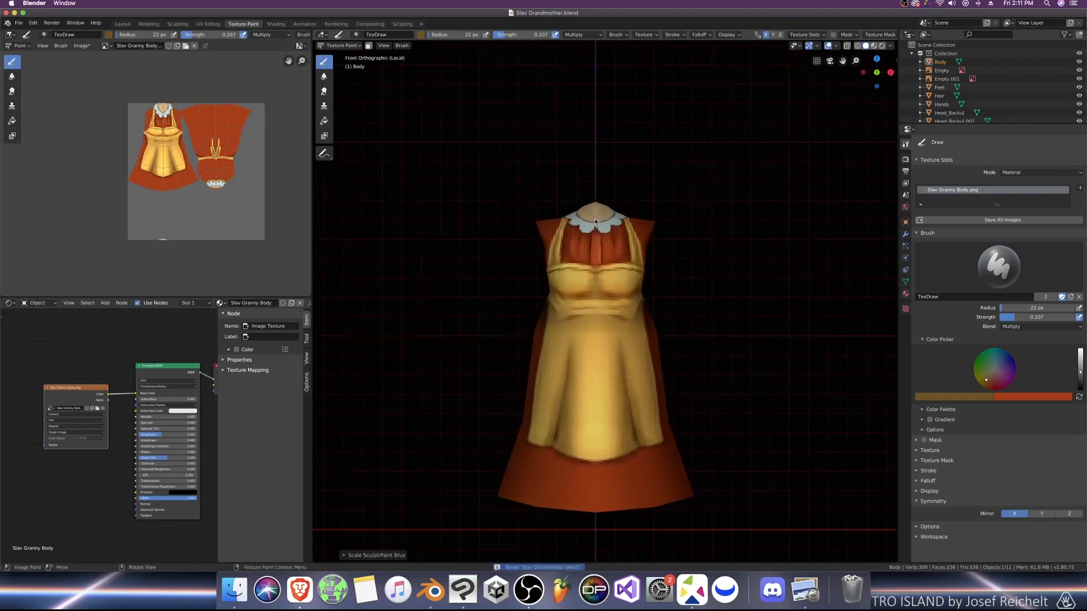
scroll(610, 262, up, 1)
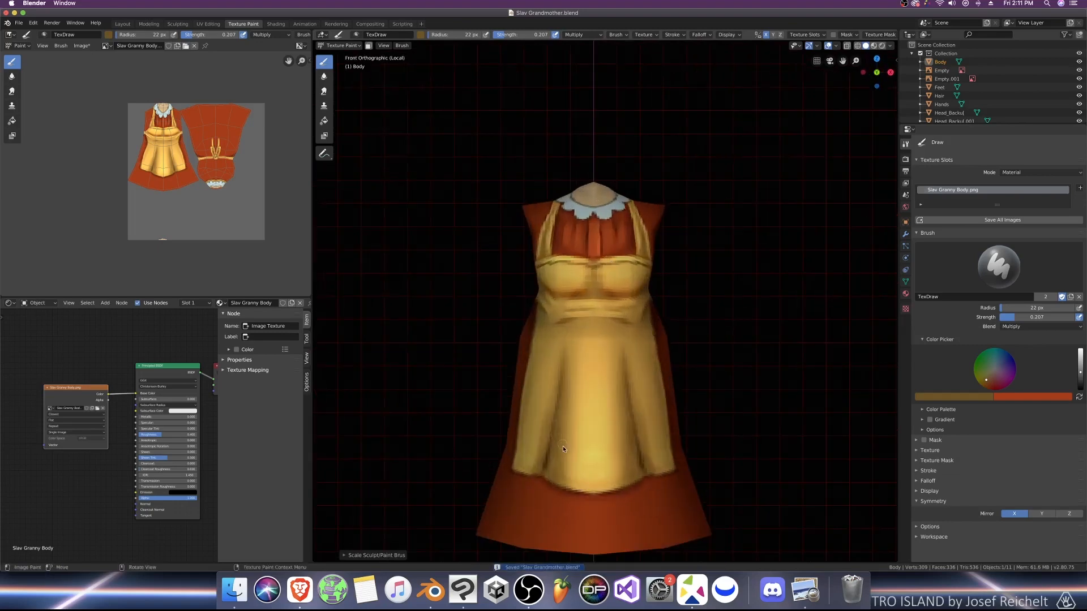
Step: Swap to the red brush color, enlarge the brush to 64 px and shade the back of the dress around the bow
middle_drag(714, 311, 600, 317)
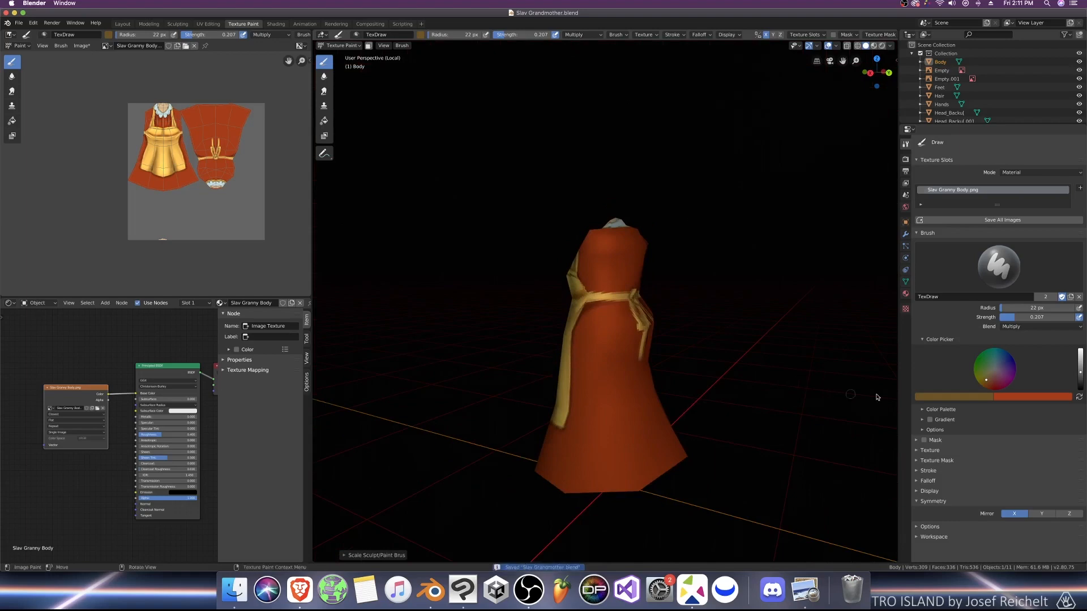
click(1079, 398)
key(ctrl+KP_1)
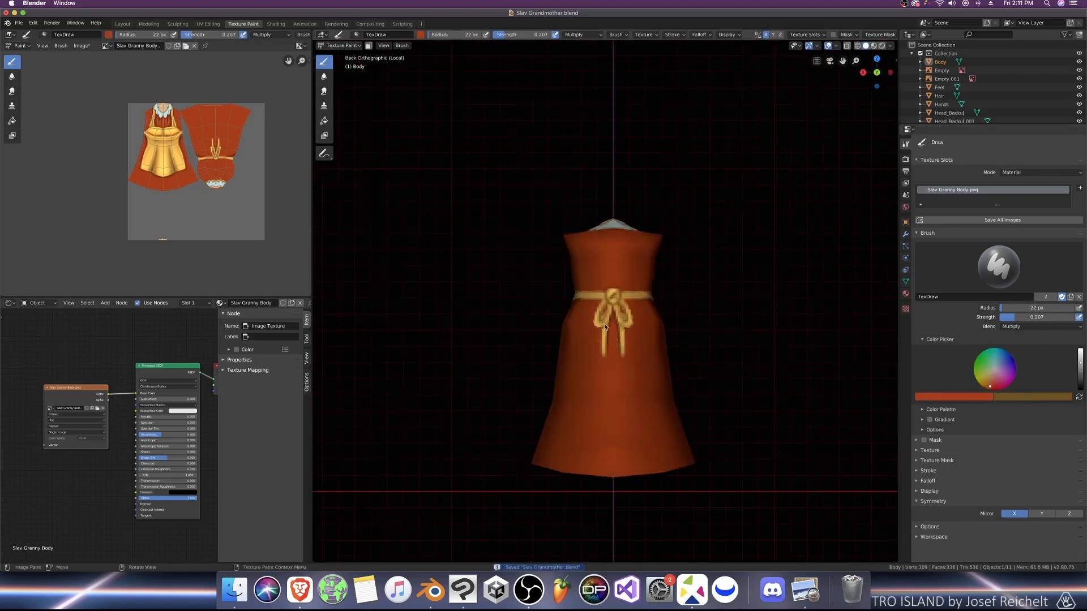
click(81, 45)
middle_drag(688, 325, 711, 319)
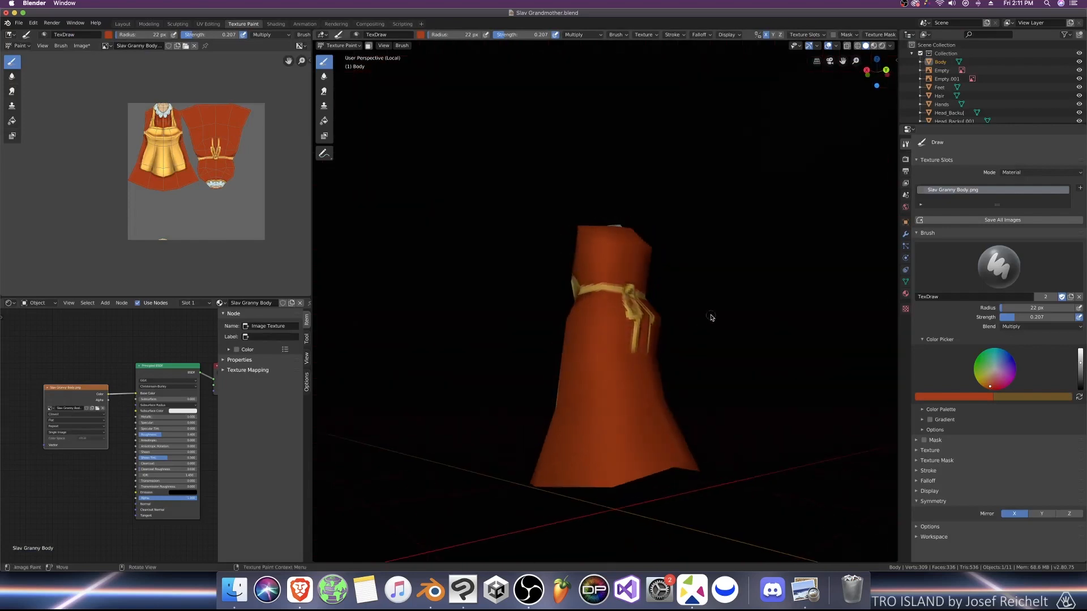
key(ctrl+KP_1)
key(bracketright)
key(bracketright)
key(bracketright)
key(bracketright)
key(bracketright)
key(bracketright)
key(bracketright)
key(bracketright)
key(bracketright)
key(bracketright)
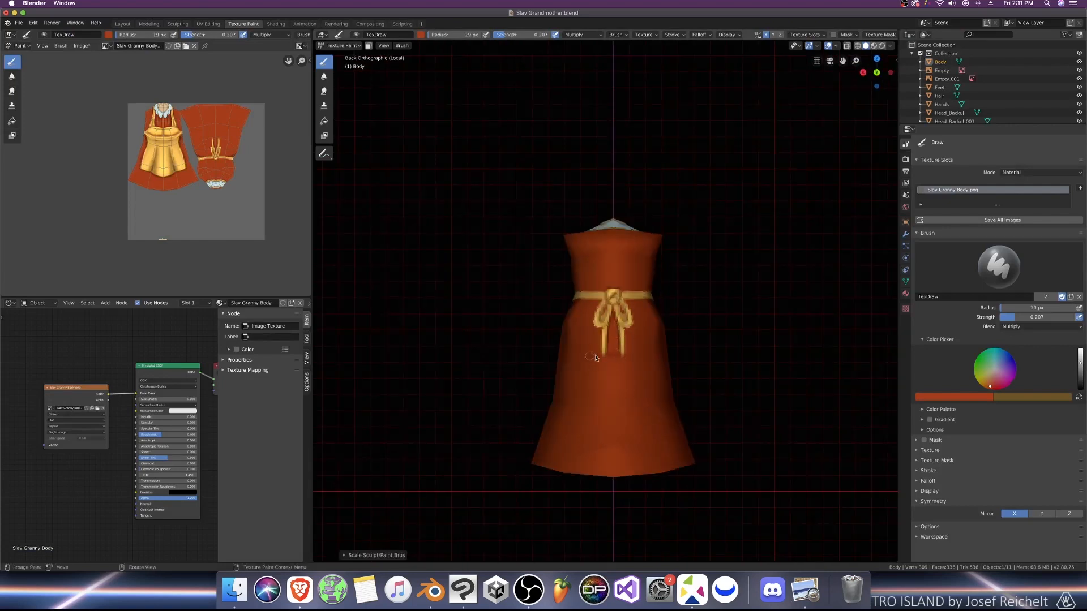
middle_drag(633, 346, 742, 380)
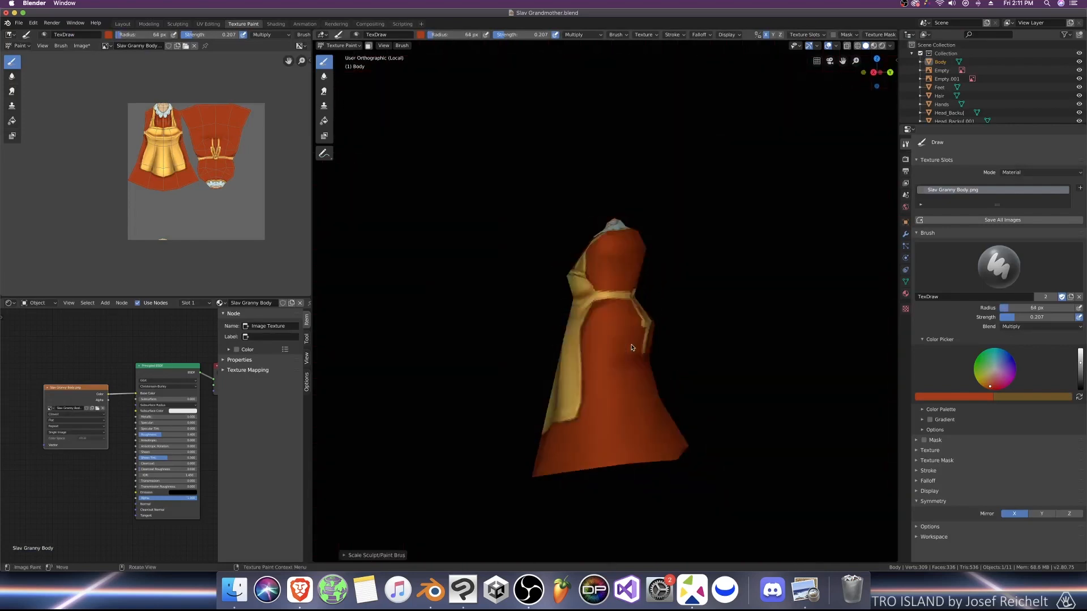
Step: Turn off X mirroring, reduce the brush to 9 px and paint fold lines on the front of the skirt below the apron
key(KP_1)
click(1014, 514)
key(bracketleft)
key(bracketleft)
key(bracketleft)
key(bracketleft)
key(bracketleft)
key(bracketleft)
key(bracketleft)
key(bracketleft)
key(bracketleft)
key(bracketleft)
key(bracketleft)
key(bracketleft)
key(bracketleft)
key(bracketleft)
key(bracketleft)
key(bracketleft)
key(bracketleft)
key(bracketleft)
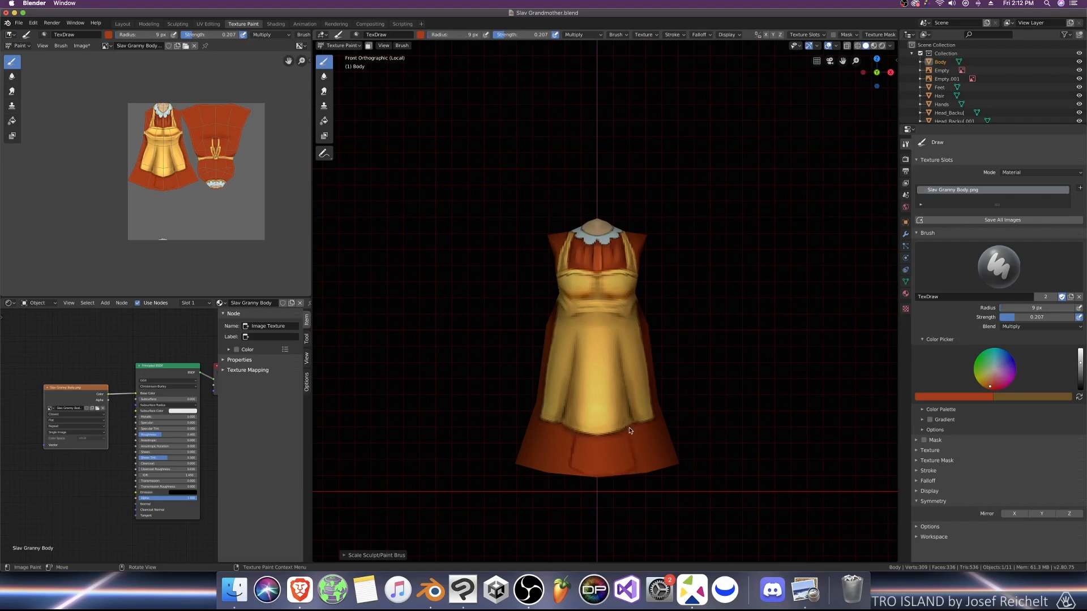
middle_drag(554, 378, 519, 381)
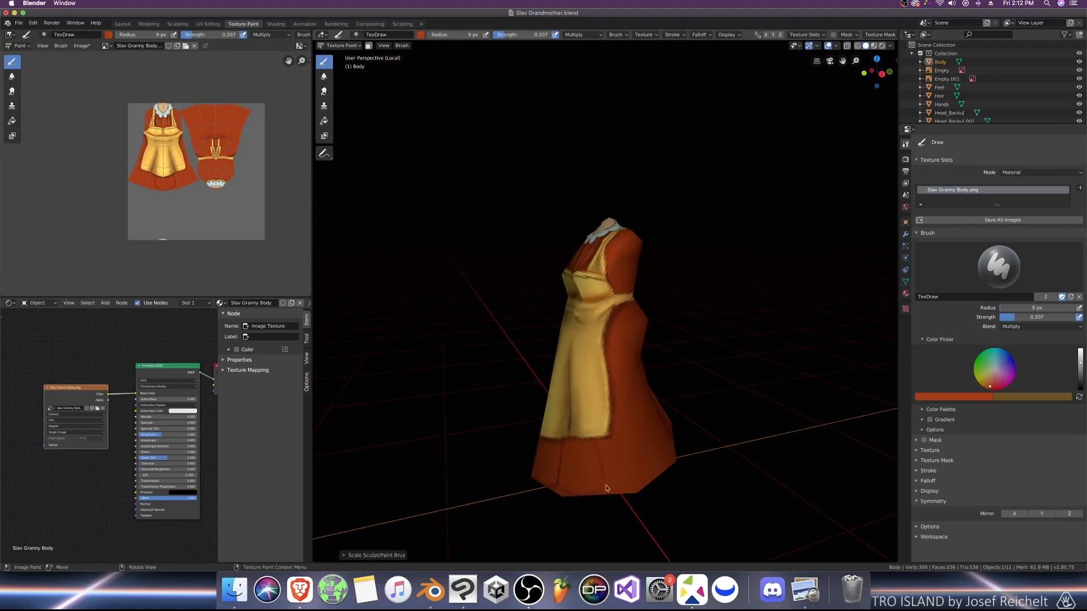
drag(599, 457, 599, 432)
Step: Enlarge the brush to 45 px and softly shade the side of the skirt behind the apron
middle_drag(635, 420, 608, 414)
key(bracketright)
key(bracketright)
key(bracketright)
key(bracketright)
key(bracketright)
key(bracketright)
key(bracketright)
key(bracketright)
key(bracketright)
key(bracketright)
key(bracketright)
key(bracketright)
key(bracketright)
key(bracketright)
key(bracketright)
key(bracketright)
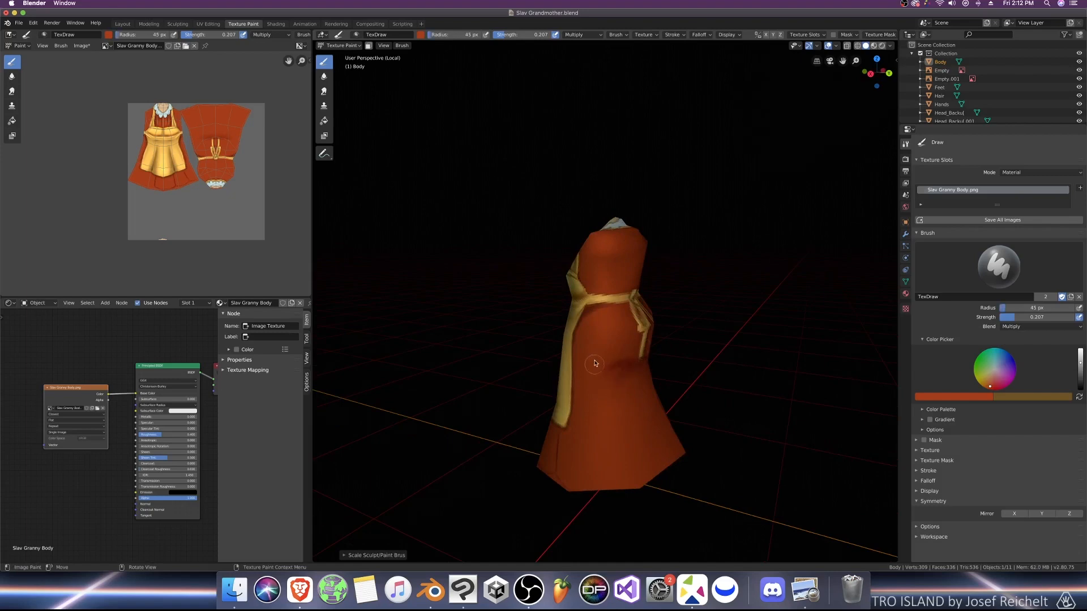
Step: Reduce the brush to 9 px, paint fold lines along the side hem of the skirt and save the Blender file
key(bracketleft)
key(bracketleft)
key(bracketleft)
key(bracketleft)
key(bracketleft)
key(bracketleft)
key(bracketleft)
key(bracketleft)
key(bracketleft)
key(bracketleft)
key(bracketleft)
key(bracketleft)
key(bracketleft)
key(bracketleft)
key(bracketright)
key(bracketright)
key(bracketright)
key(bracketright)
key(bracketright)
key(bracketright)
key(bracketleft)
key(bracketleft)
key(bracketleft)
key(bracketleft)
key(bracketleft)
mouse_move(650, 466)
middle_down()
mouse_move(670, 281)
mouse_move(658, 361)
mouse_move(737, 400)
mouse_move(667, 399)
mouse_move(764, 388)
middle_up()
key(super+s)
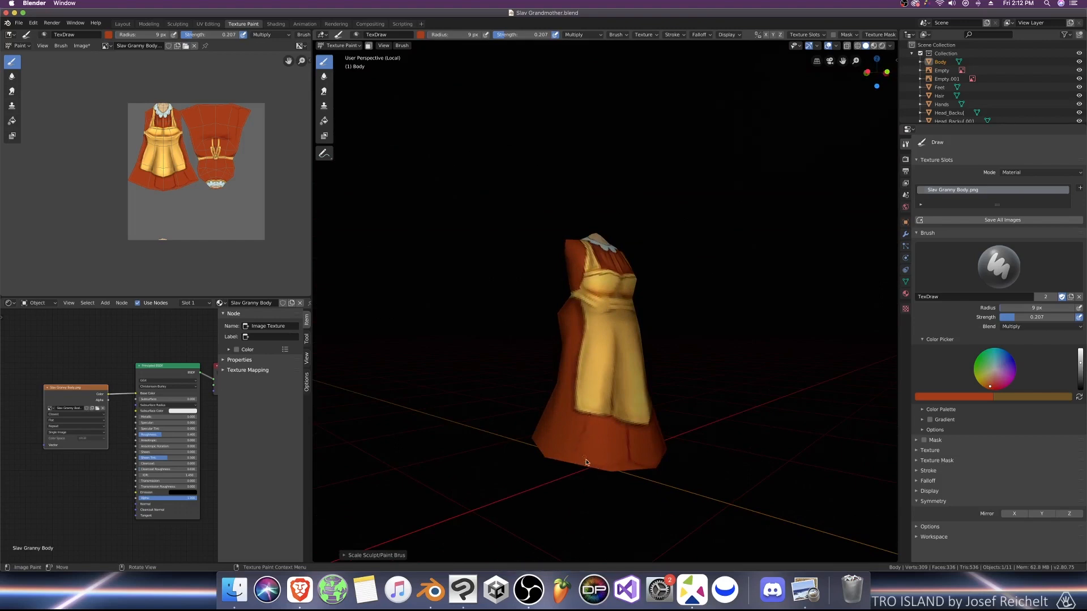
Step: Reduce the brush to 6 px and paint thin vertical fold lines up from the hem on the back of the skirt
middle_drag(555, 446, 635, 448)
key(ctrl+KP_1)
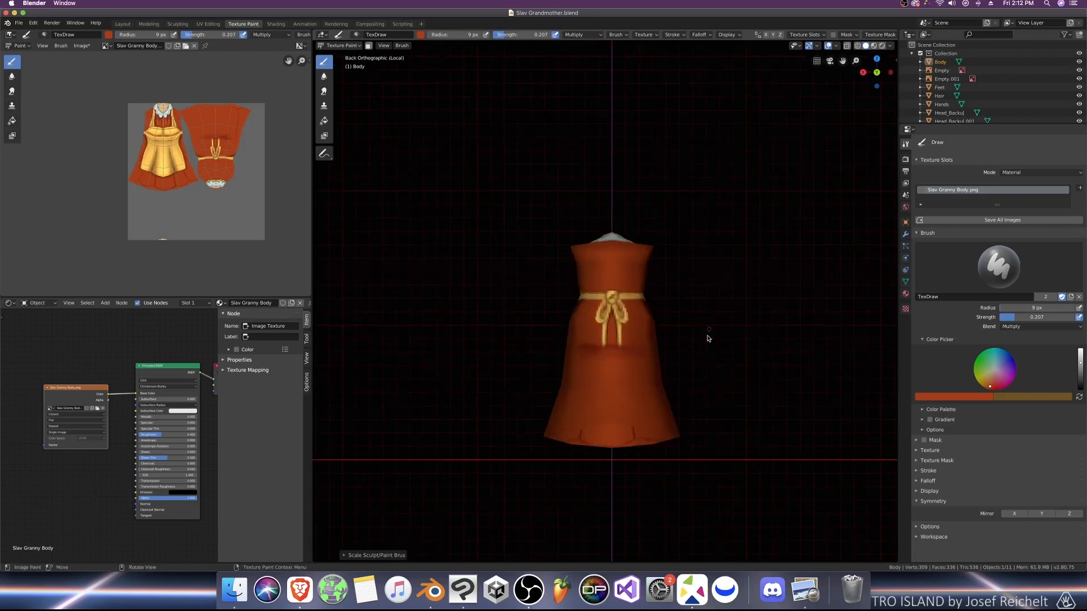
middle_drag(708, 339, 707, 351)
key(bracketleft)
key(bracketleft)
key(bracketleft)
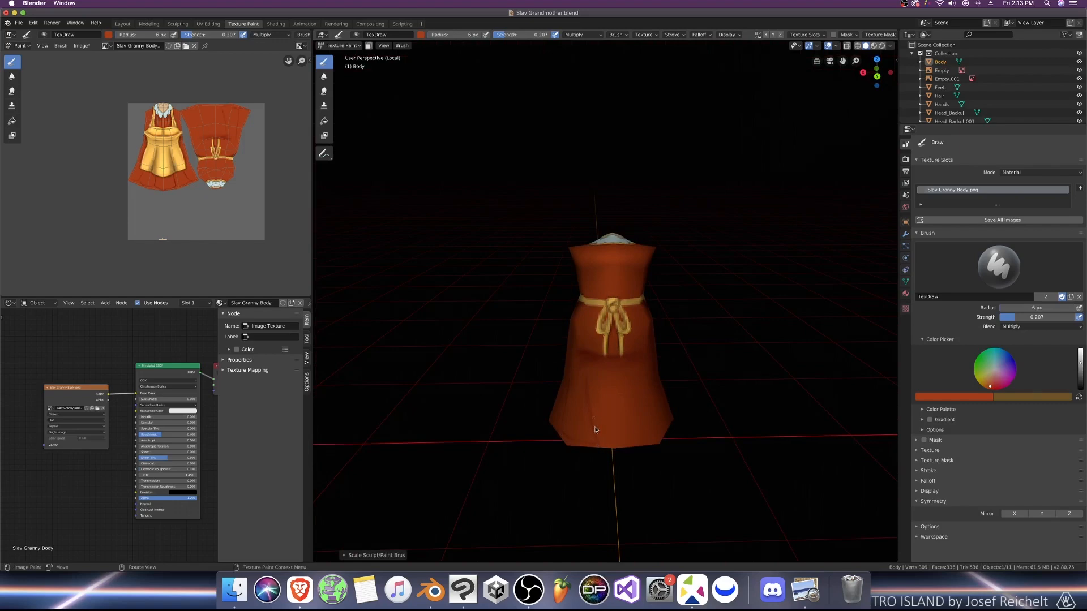
middle_drag(612, 436, 645, 425)
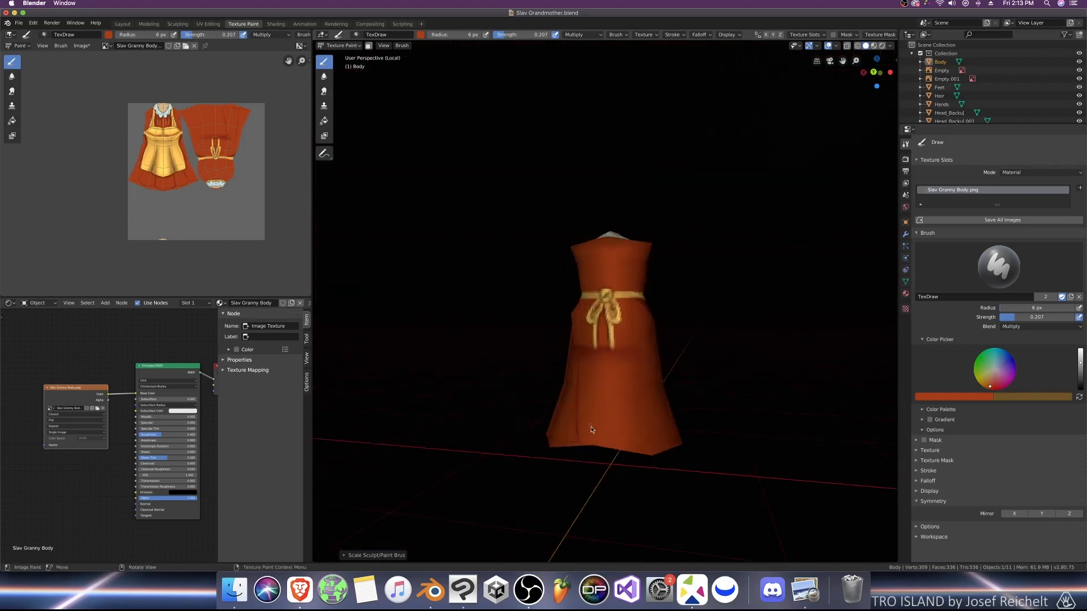
drag(601, 444, 578, 443)
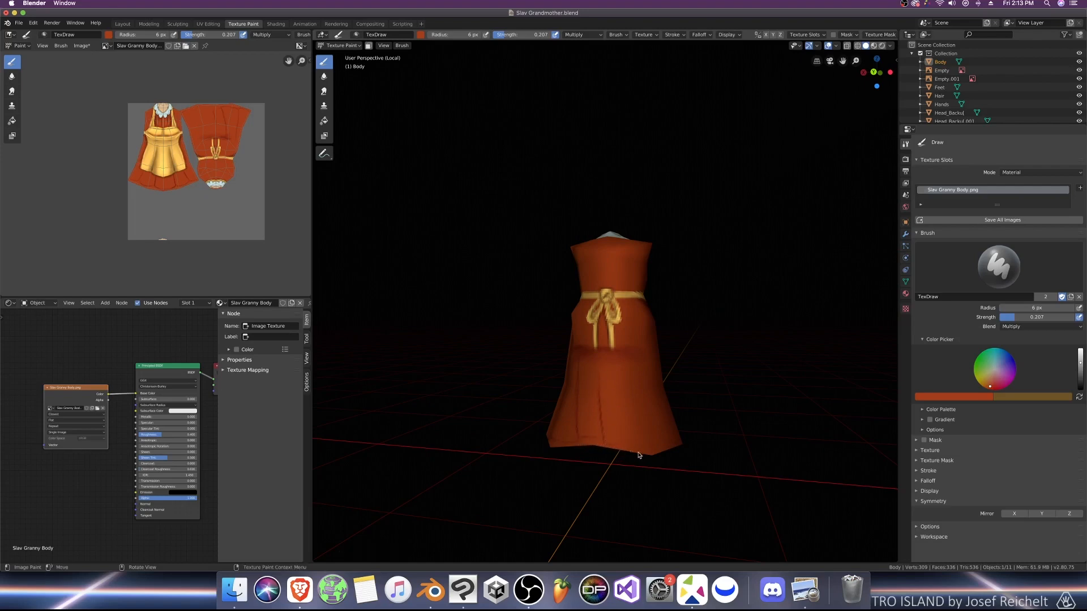
Step: Continue the thin hem folds from the back around to the side of the skirt
middle_drag(640, 442, 600, 443)
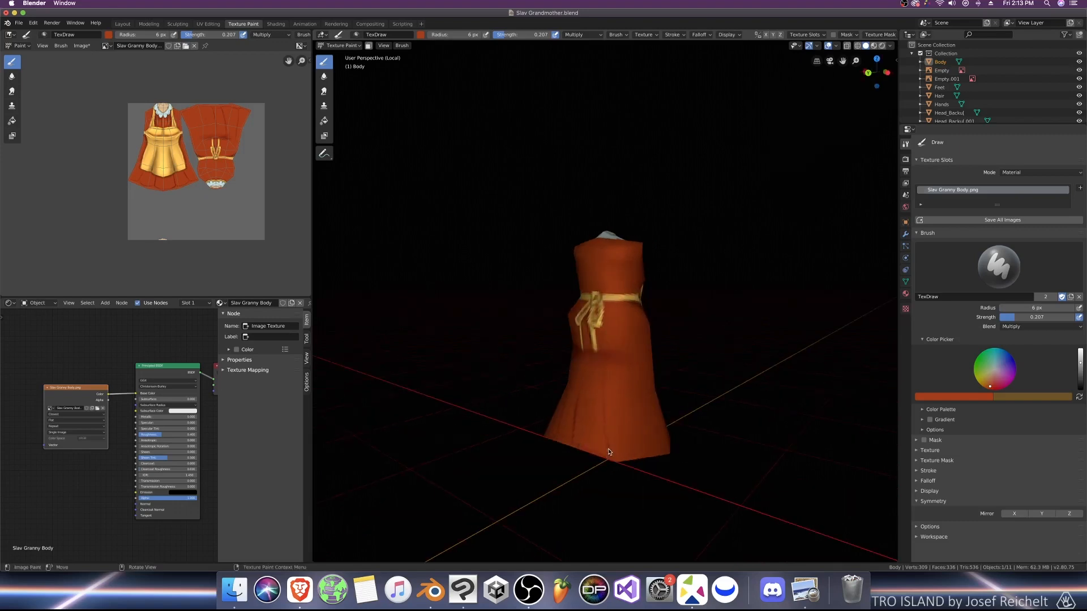
middle_drag(632, 452, 548, 392)
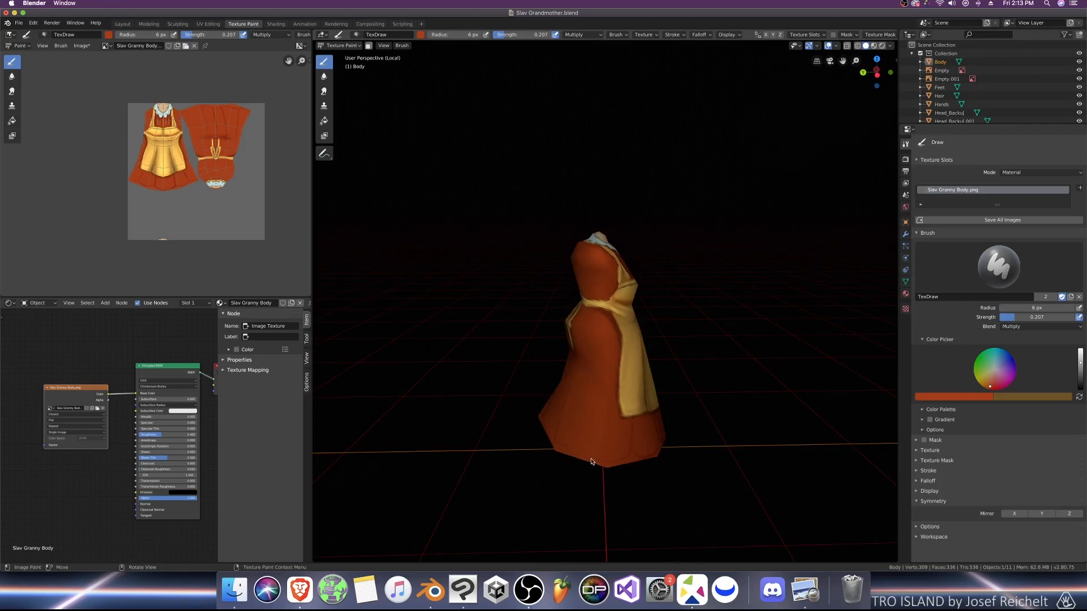
middle_drag(575, 426, 614, 440)
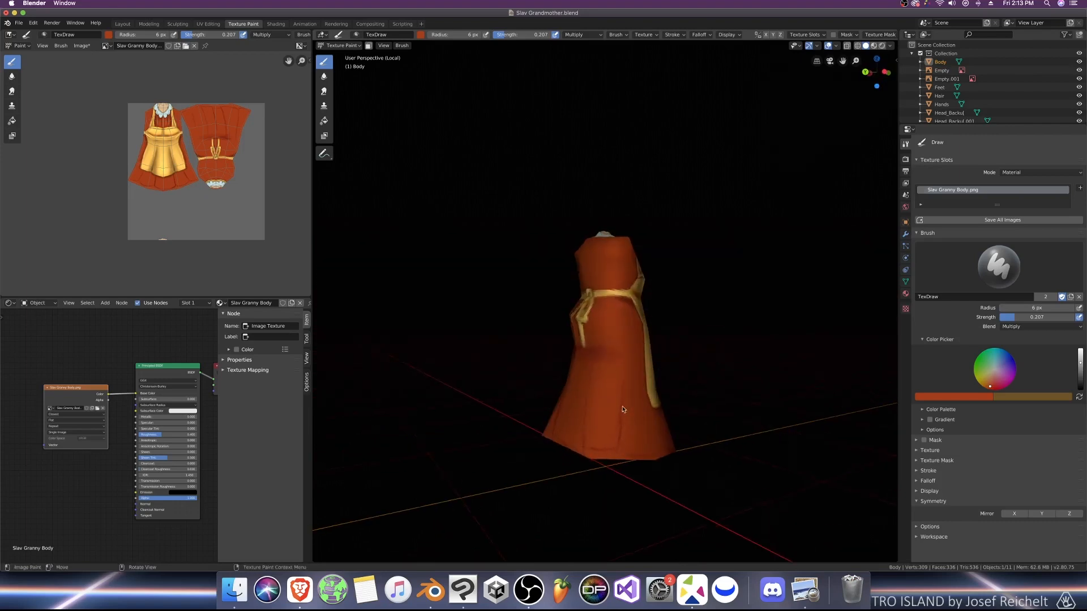
middle_drag(639, 311, 676, 328)
Step: Enable X mirroring, set the brush to 28 px and shade a center crease on the back bodice above the bow
key(f)
click(609, 321)
key(ctrl+KP_1)
scroll(611, 232, up, 3)
shift+middle_drag(610, 229, 609, 370)
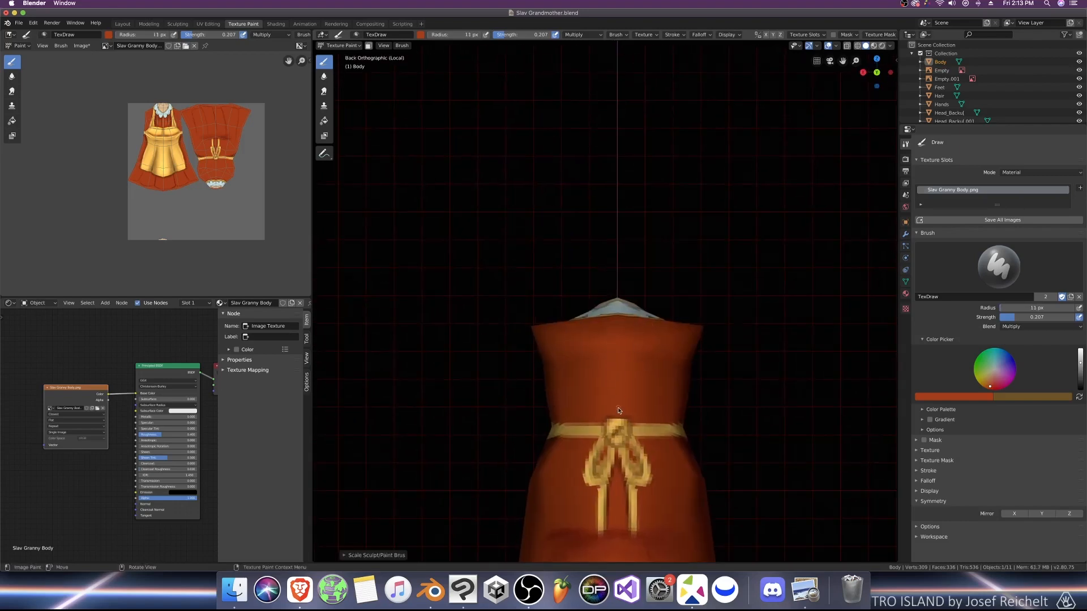
click(1014, 514)
key(f)
click(608, 413)
drag(618, 407, 619, 366)
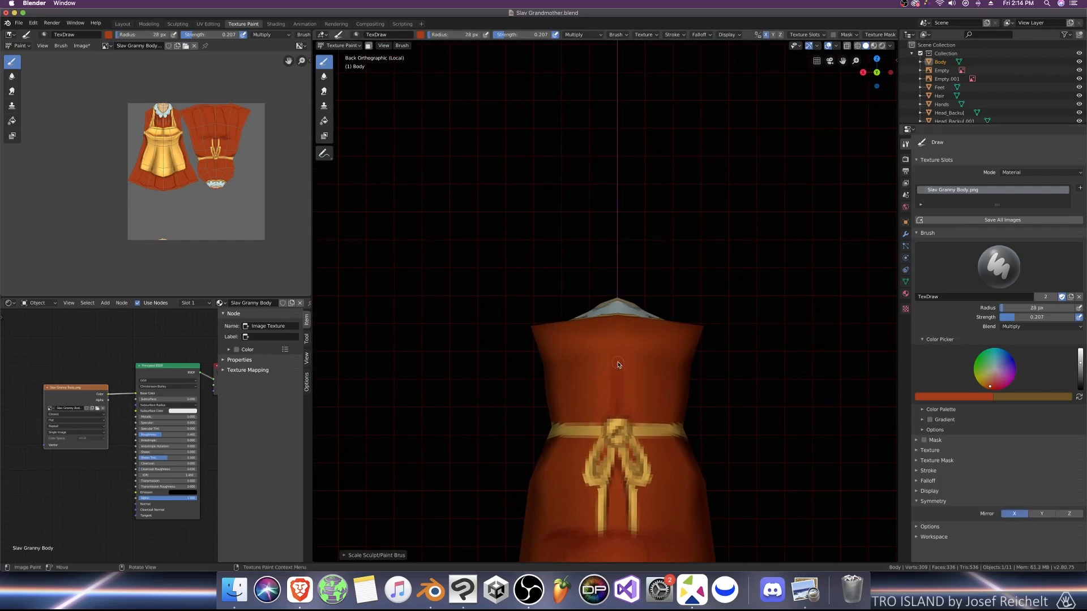
click(601, 423)
Step: From the right side view, enlarge the brush to 50 px and darken the armhole area of the bodice with mirrored strokes
mouse_move(574, 426)
middle_down()
mouse_move(681, 412)
mouse_move(620, 284)
mouse_move(680, 334)
middle_up()
key(KP_3)
key(bracketright)
key(bracketright)
key(bracketright)
key(bracketright)
key(bracketright)
key(bracketright)
key(KP_3)
key(bracketright)
key(bracketright)
key(bracketright)
key(bracketright)
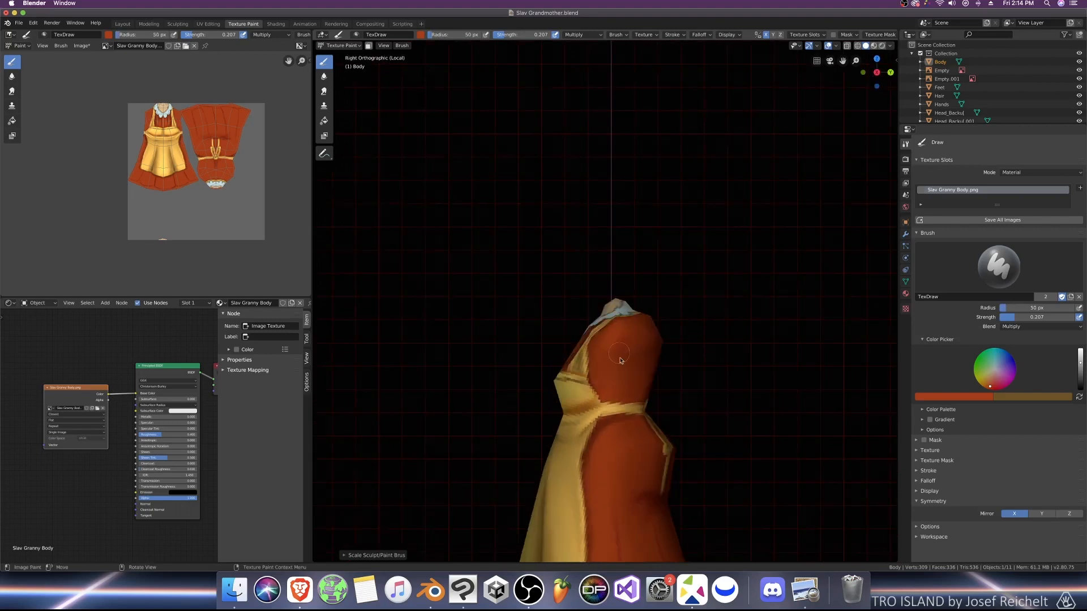
mouse_move(621, 356)
mouse_down()
mouse_move(627, 339)
mouse_move(620, 349)
mouse_up()
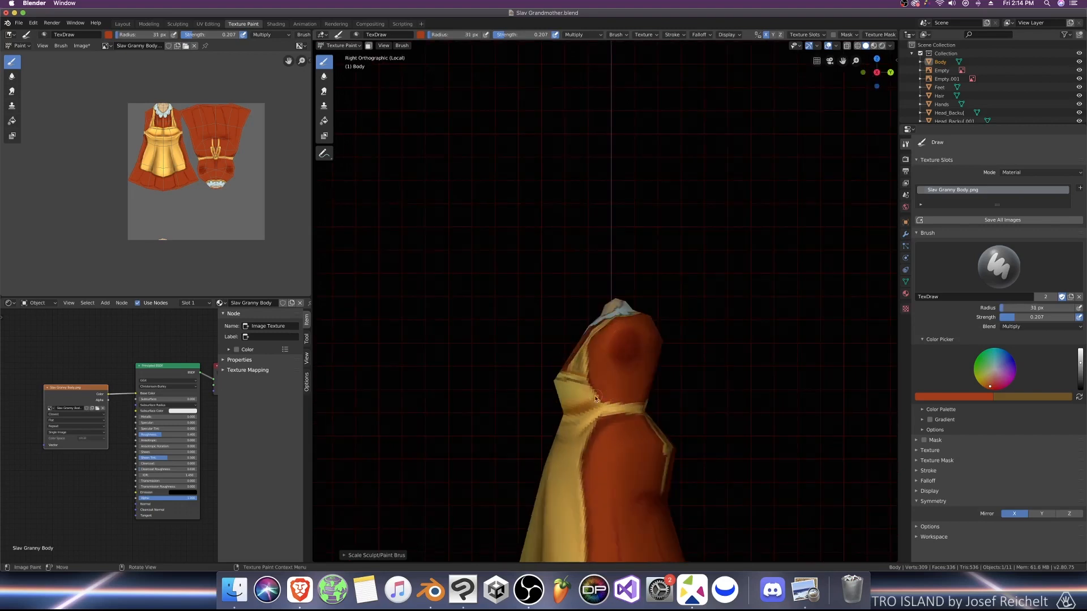
key(bracketright)
key(bracketright)
key(bracketright)
middle_drag(639, 349, 679, 328)
Step: Switch the brush blending to Add, enlarge the brush to 71 px and highlight the side of the bodice
click(1040, 326)
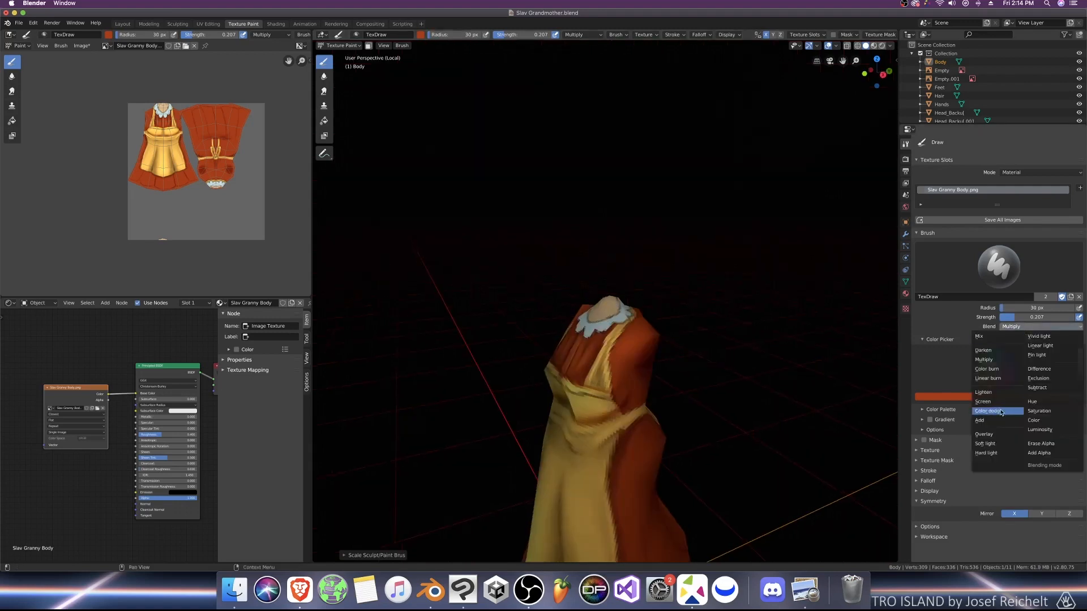
click(996, 415)
key(bracketright)
key(bracketright)
key(bracketright)
key(bracketright)
key(bracketright)
key(bracketright)
key(bracketright)
key(bracketright)
key(bracketright)
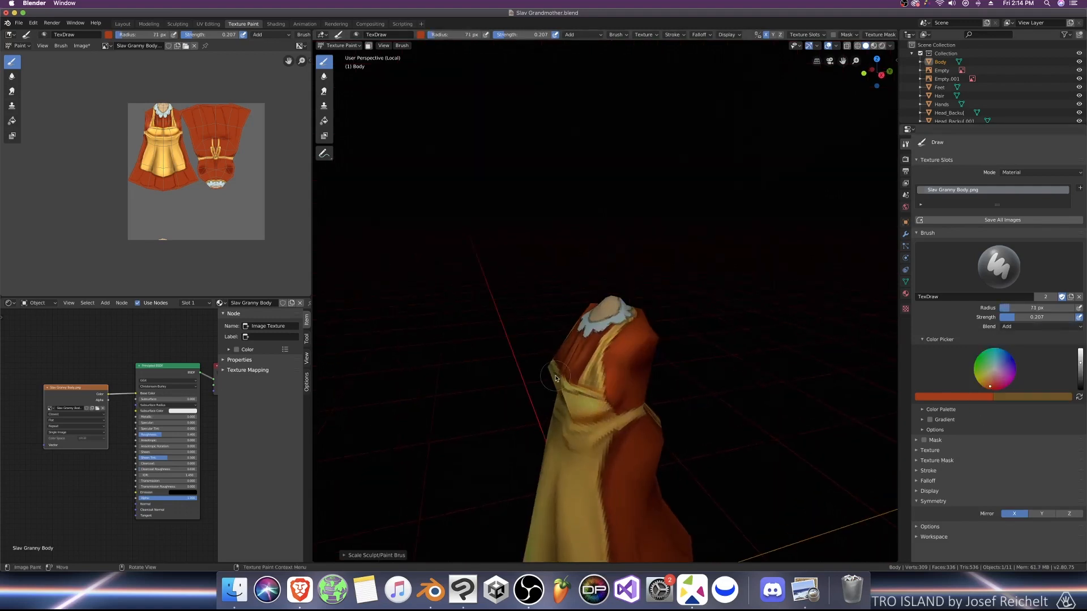
mouse_move(607, 396)
mouse_down()
mouse_move(589, 418)
mouse_move(600, 400)
mouse_up()
Step: Save the file, reduce the brush to 15 px and paint a bright outline around the armhole and down to the waist
key(KP_1)
scroll(600, 400, up, 3)
key(ctrl+s)
shift+middle_drag(648, 385, 526, 415)
key(bracketleft)
key(bracketleft)
key(bracketleft)
key(bracketleft)
key(bracketleft)
key(bracketleft)
key(bracketleft)
key(bracketleft)
key(bracketleft)
key(bracketleft)
key(bracketleft)
key(bracketleft)
key(bracketleft)
middle_drag(610, 383, 585, 381)
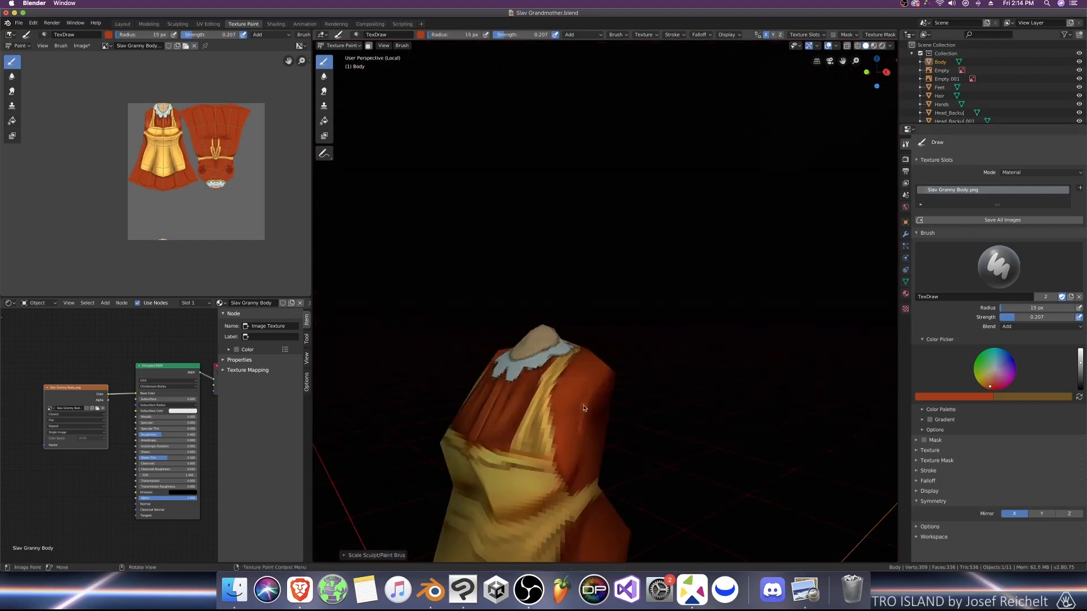
middle_drag(592, 416, 634, 339)
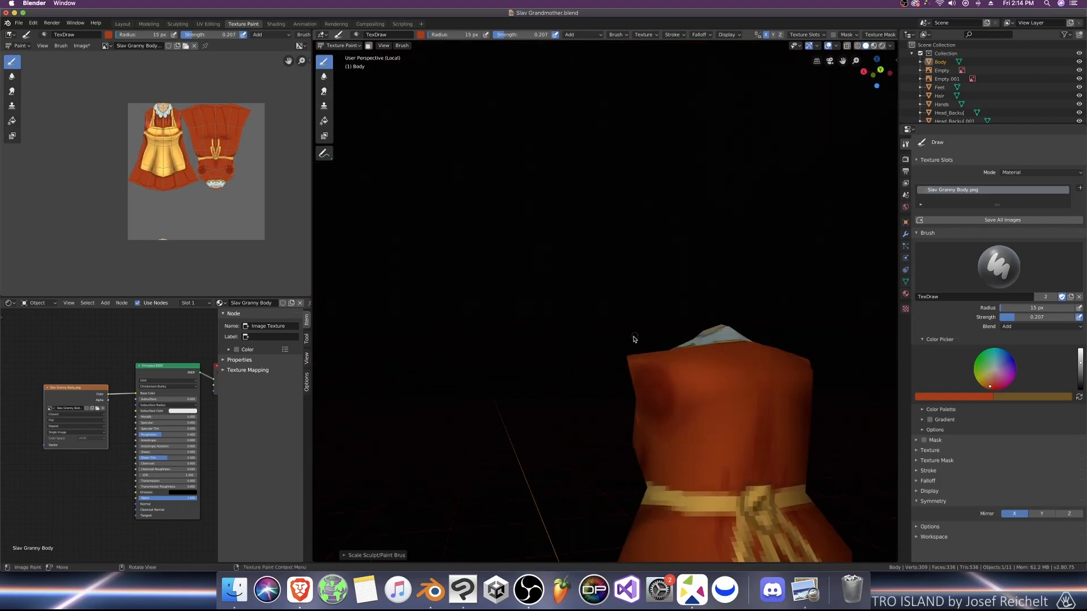
key(KP_3)
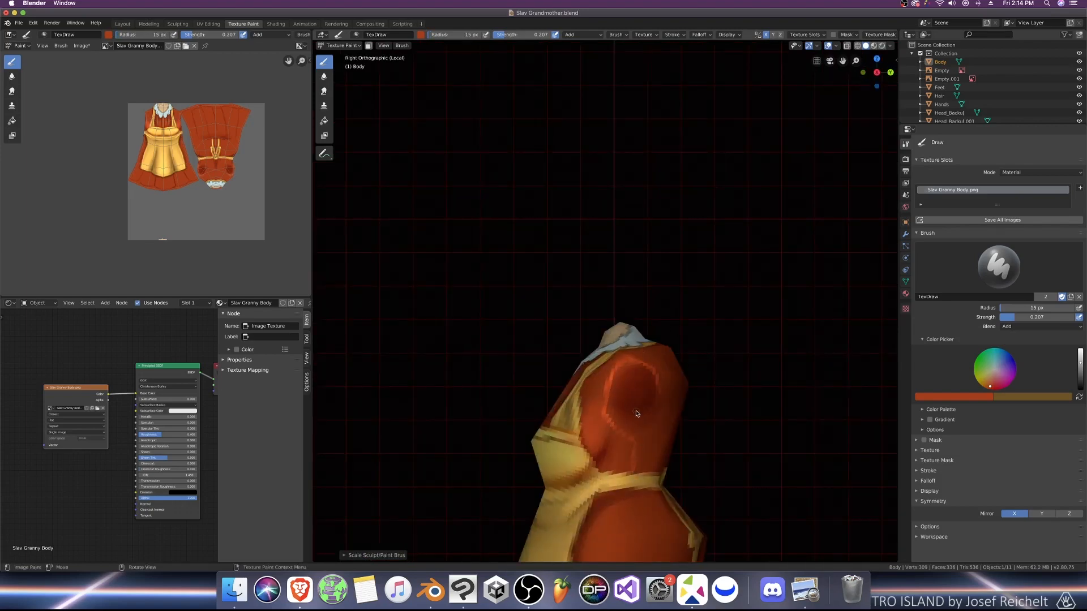
Step: Switch the brush blending to Multiply at 11 px and shade the creases around and below the armhole
middle_drag(636, 414, 634, 460)
click(1008, 328)
click(1007, 350)
click(1005, 328)
click(1000, 359)
scroll(640, 381, up, 2)
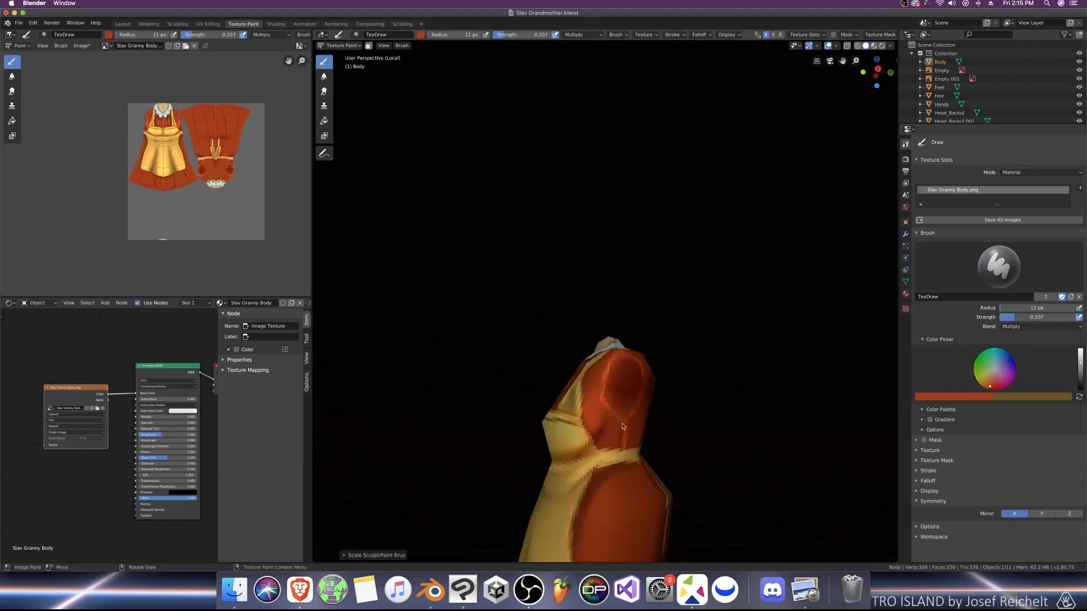
middle_drag(619, 450, 720, 452)
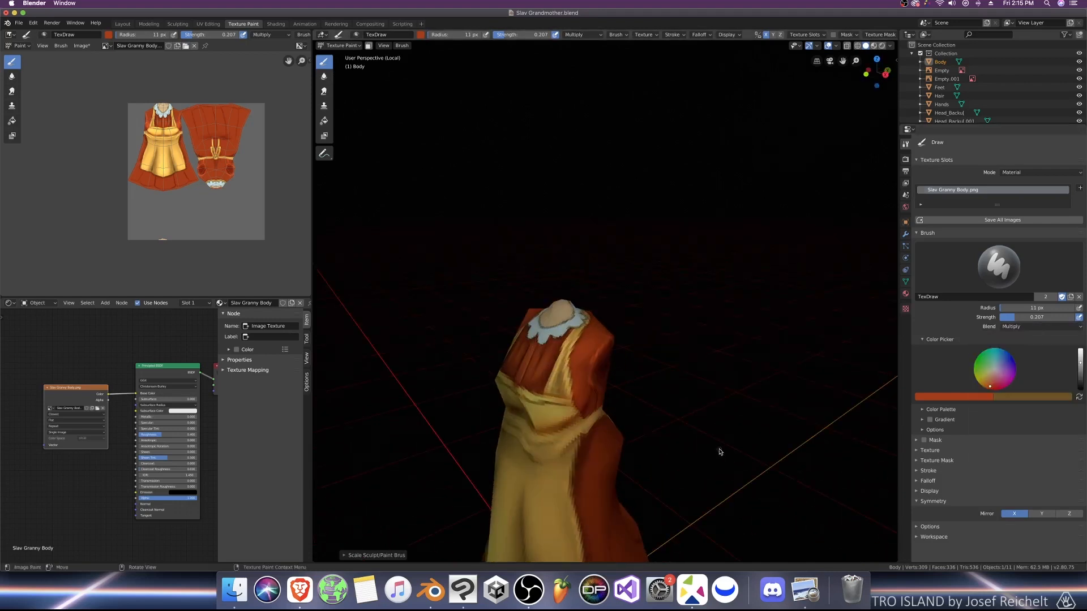
middle_drag(619, 337, 659, 428)
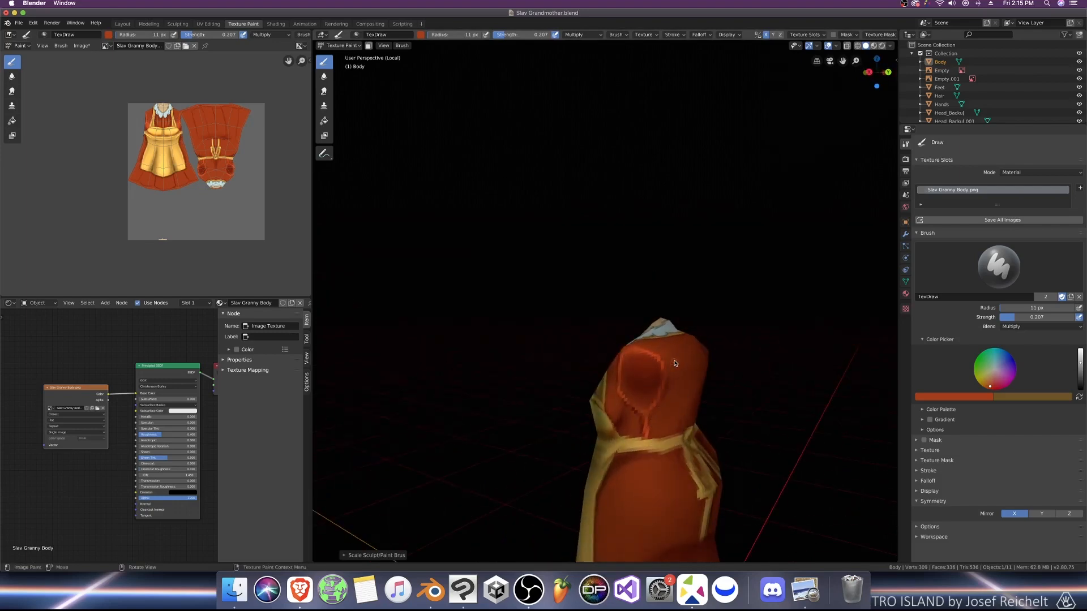
middle_drag(674, 363, 723, 398)
middle_drag(647, 345, 702, 365)
click(1039, 326)
click(997, 420)
middle_drag(662, 317, 625, 285)
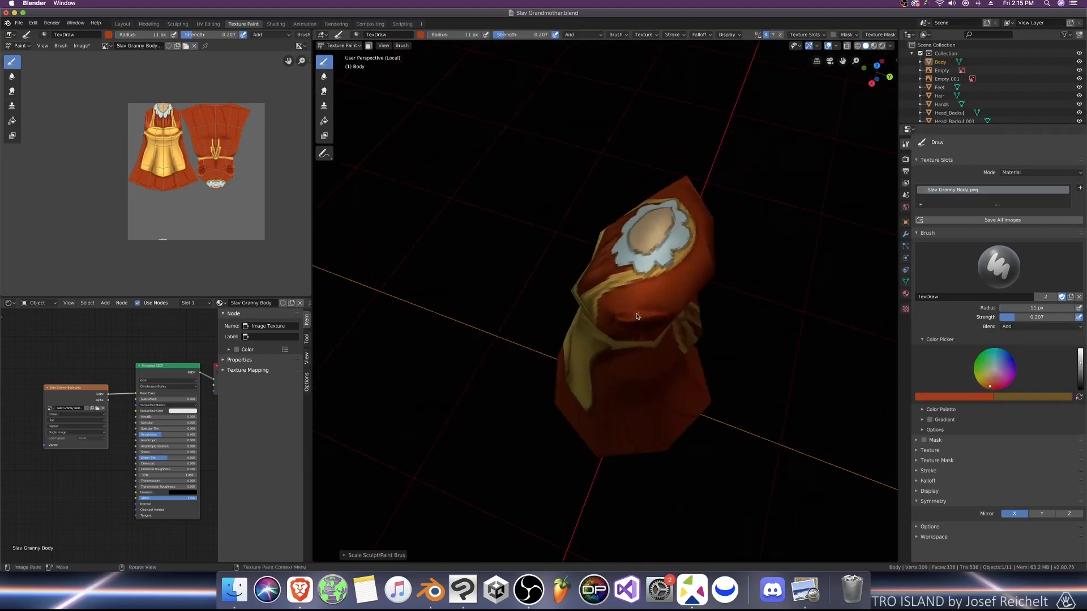
click(1039, 327)
click(997, 362)
Step: Enlarge the texture paint brush radius to 34 px for Multiply shading on the dress bodice
key(KP_1)
mouse_move(640, 277)
middle_down()
mouse_move(562, 309)
mouse_move(590, 310)
middle_up()
key(bracketright)
key(bracketright)
key(bracketright)
key(bracketright)
key(bracketright)
key(bracketright)
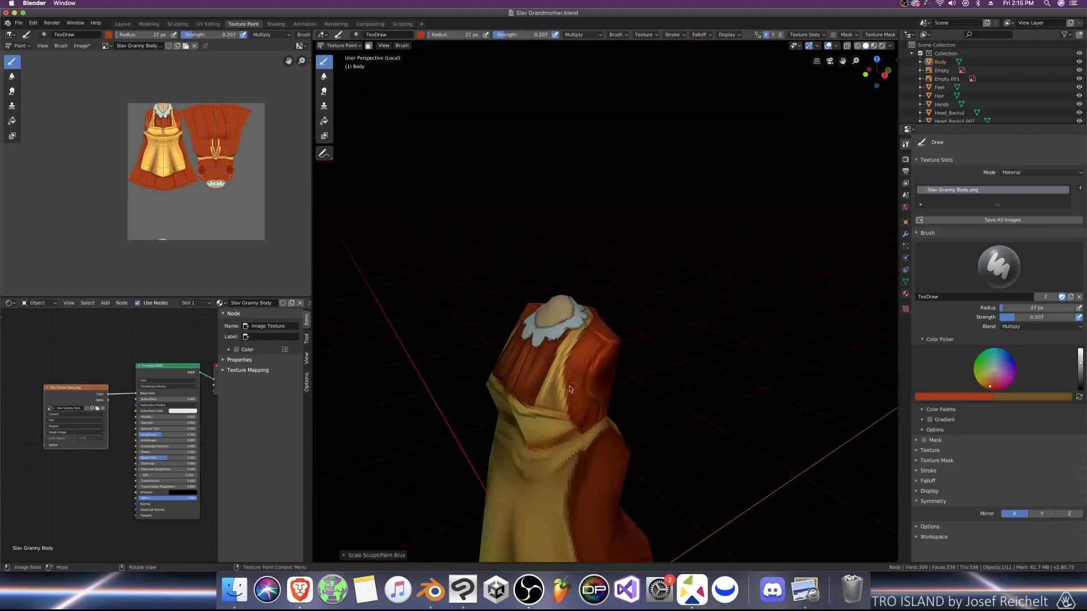
key(bracketleft)
middle_drag(597, 329, 545, 340)
key(bracketright)
key(bracketright)
key(bracketright)
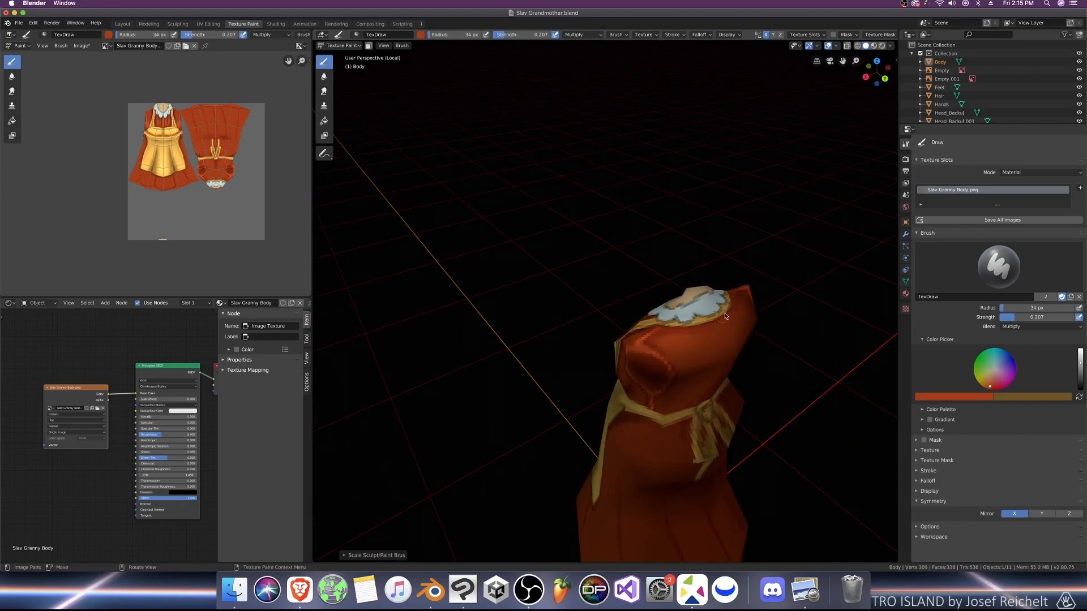
Step: Paint dark Multiply folds on the upper back of the dress and soften the areas between them with a larger Add brush
key(ctrl+KP_1)
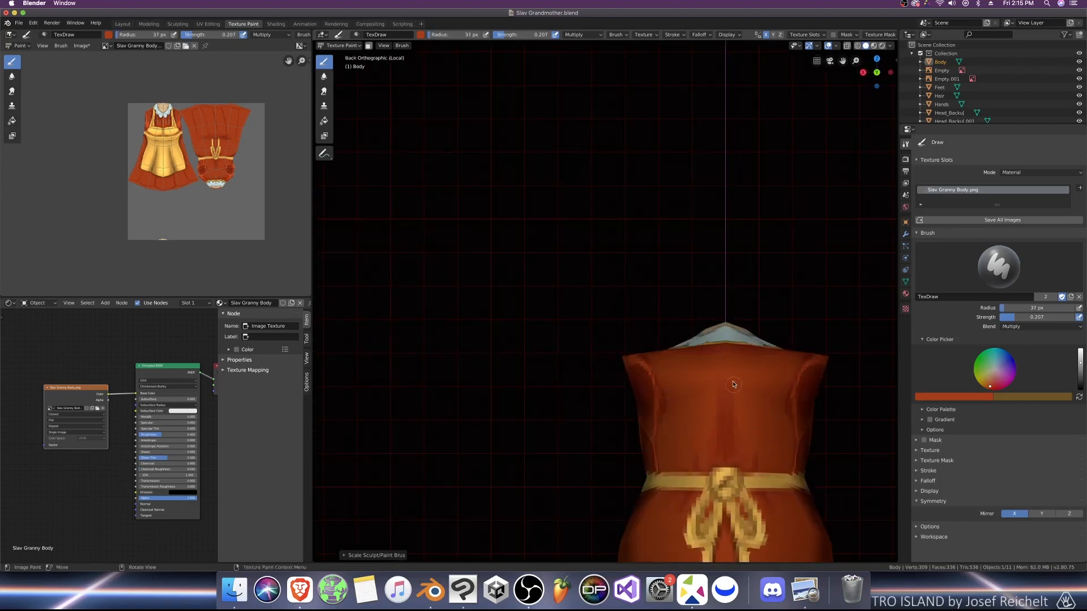
drag(718, 394, 708, 417)
click(1027, 327)
click(1000, 422)
key(bracketright)
key(bracketright)
key(bracketright)
key(bracketright)
drag(682, 465, 689, 442)
key(bracketright)
key(bracketright)
key(bracketright)
key(bracketright)
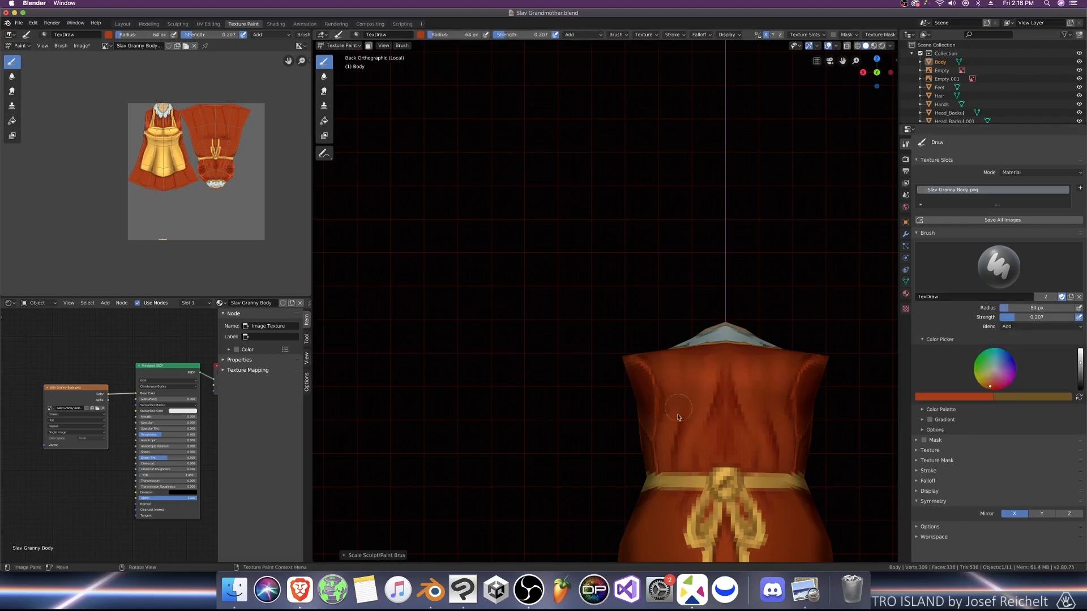
Step: Save the blend file and reduce the brush radius to 49 px
mouse_move(669, 354)
middle_down()
mouse_move(699, 402)
mouse_move(602, 308)
middle_up()
key(bracketleft)
key(super+s)
key(bracketleft)
key(bracketleft)
key(bracketleft)
key(bracketleft)
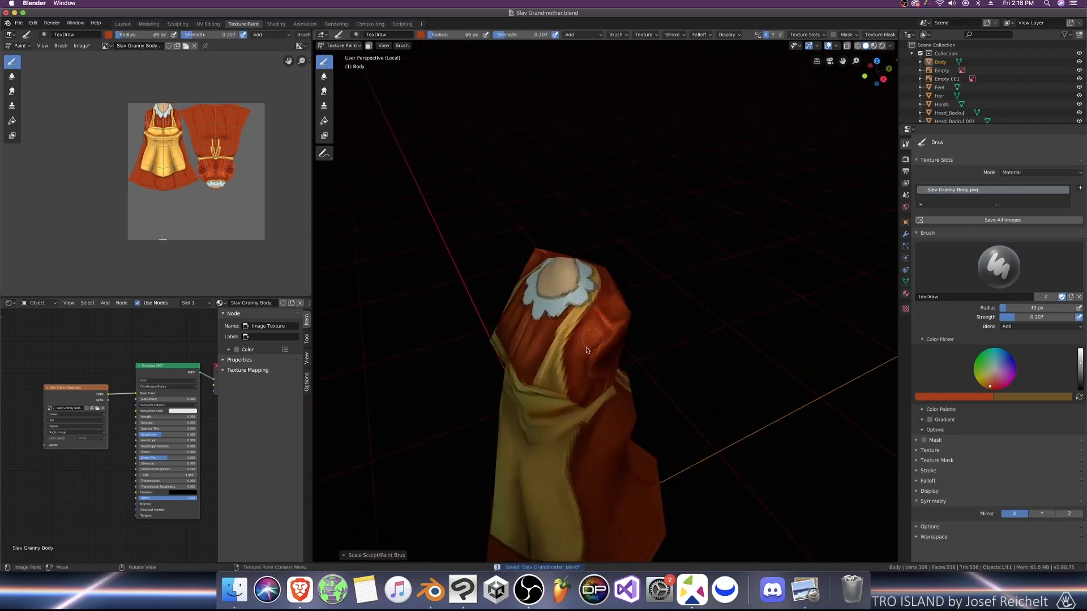
Step: Turn off X mirroring and brighten the centre of the front hem below the apron in Add blend
key(KP_1)
key(bracketright)
key(bracketright)
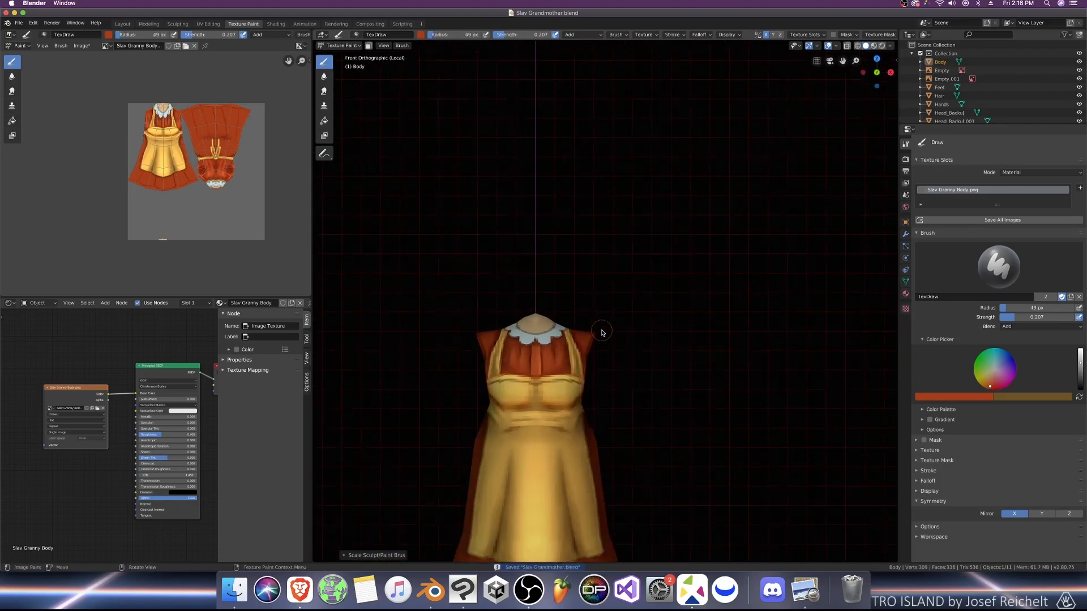
scroll(641, 240, down, 3)
scroll(602, 451, up, 3)
key(bracketright)
key(bracketright)
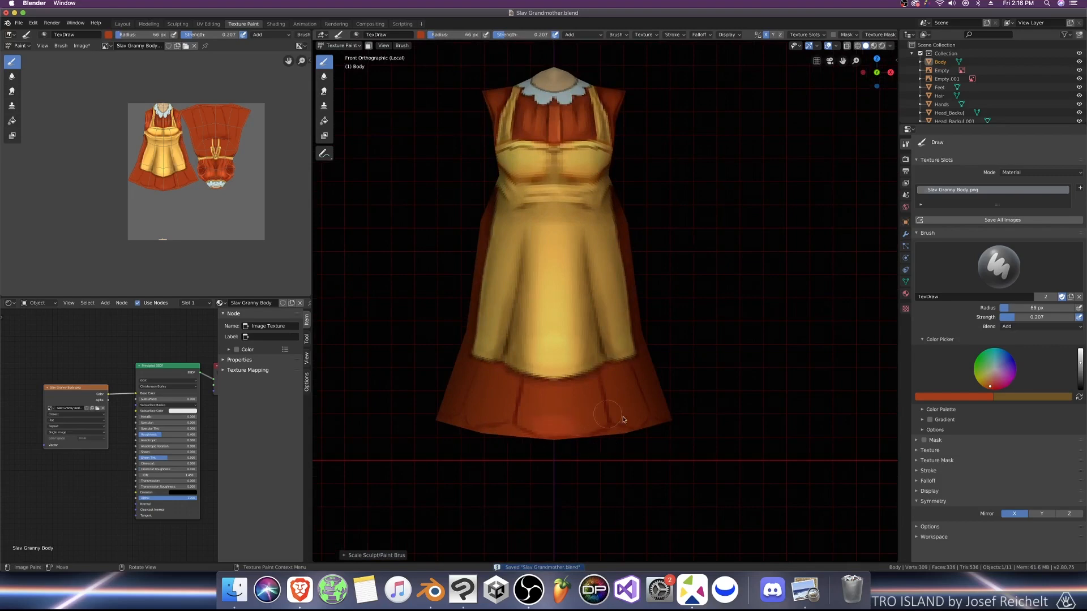
click(1012, 513)
drag(547, 415, 565, 403)
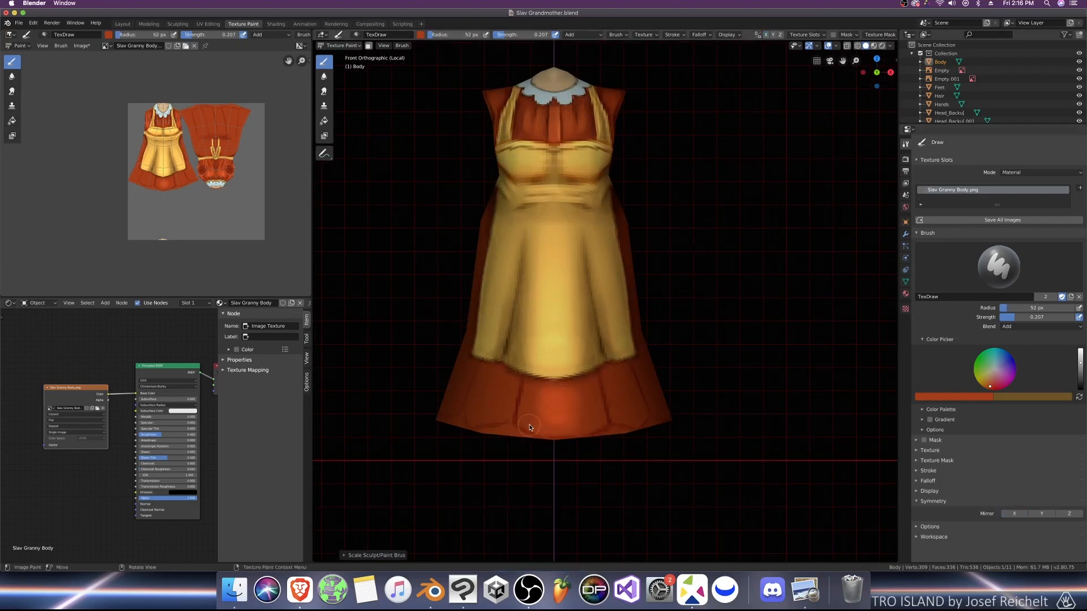
Step: Reduce the brush radius to 17 px and paint thin Add highlights along the fold lines around the lower skirt
key(bracketleft)
key(bracketleft)
key(bracketleft)
key(bracketleft)
key(bracketleft)
key(bracketleft)
key(bracketleft)
key(bracketleft)
key(bracketleft)
mouse_move(651, 378)
middle_down()
mouse_move(524, 436)
mouse_move(575, 400)
mouse_move(601, 439)
mouse_move(784, 432)
middle_up()
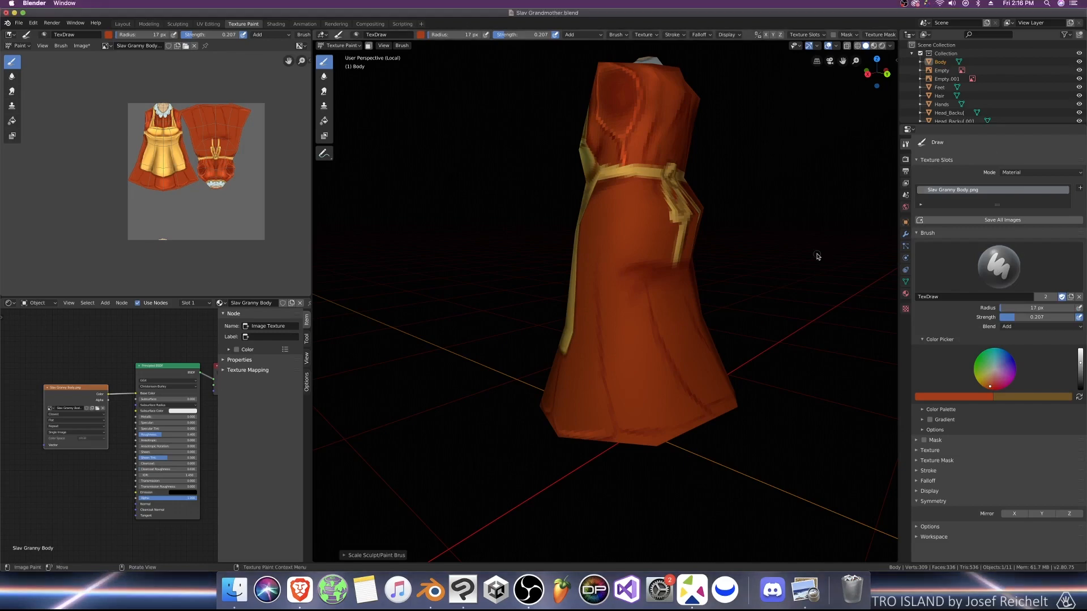
middle_drag(677, 416, 534, 433)
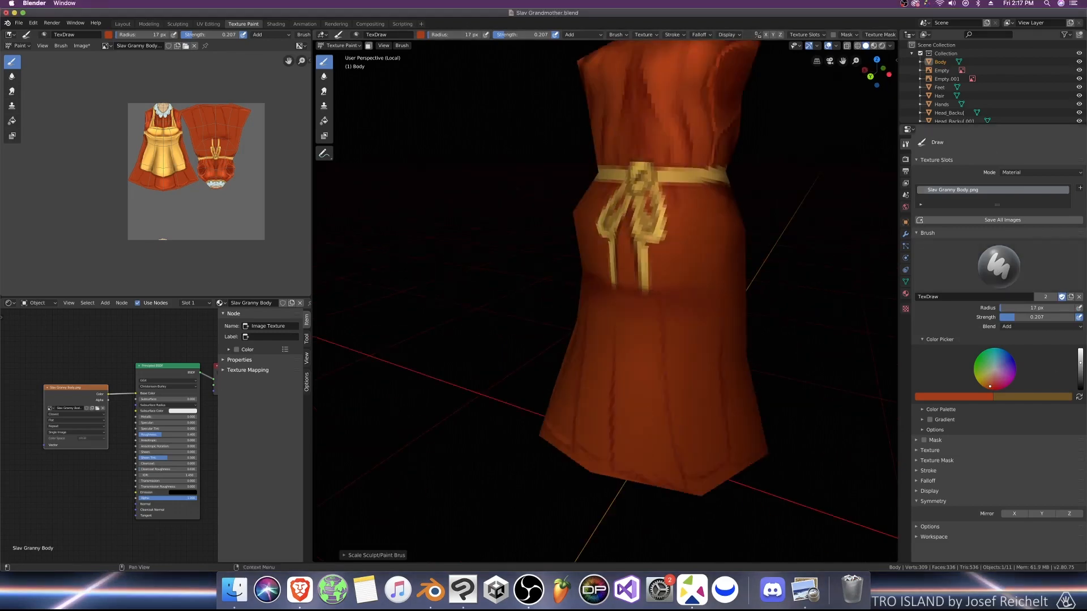
mouse_move(831, 359)
middle_down()
mouse_move(674, 460)
mouse_move(650, 453)
mouse_move(532, 473)
middle_up()
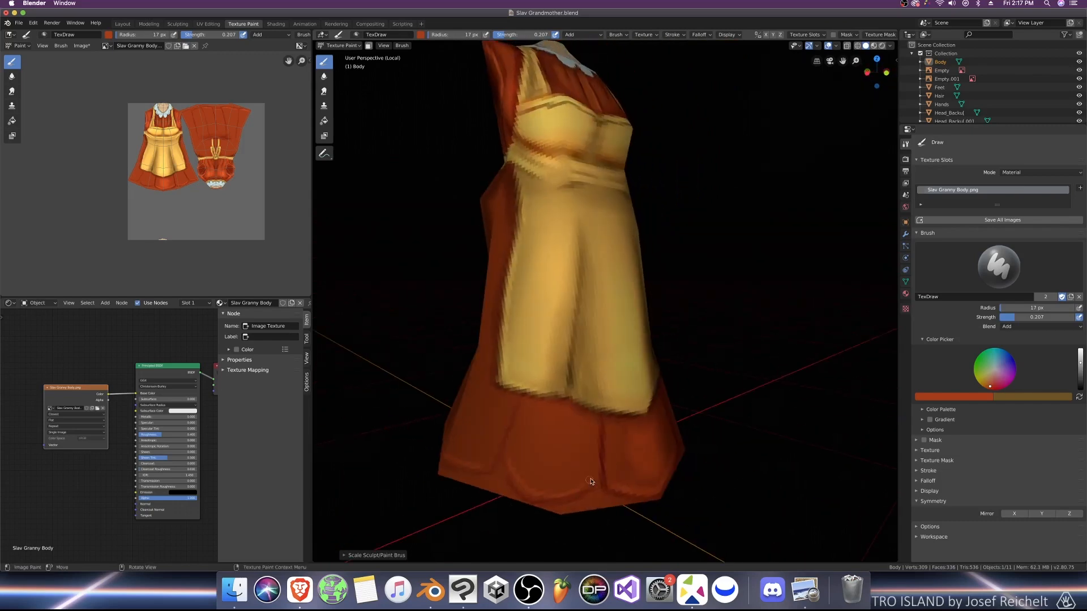
Step: Switch the brush to Multiply and darken the folds and the hem area under the apron with a radius of about 55 px
key(KP_1)
middle_drag(592, 371, 661, 371)
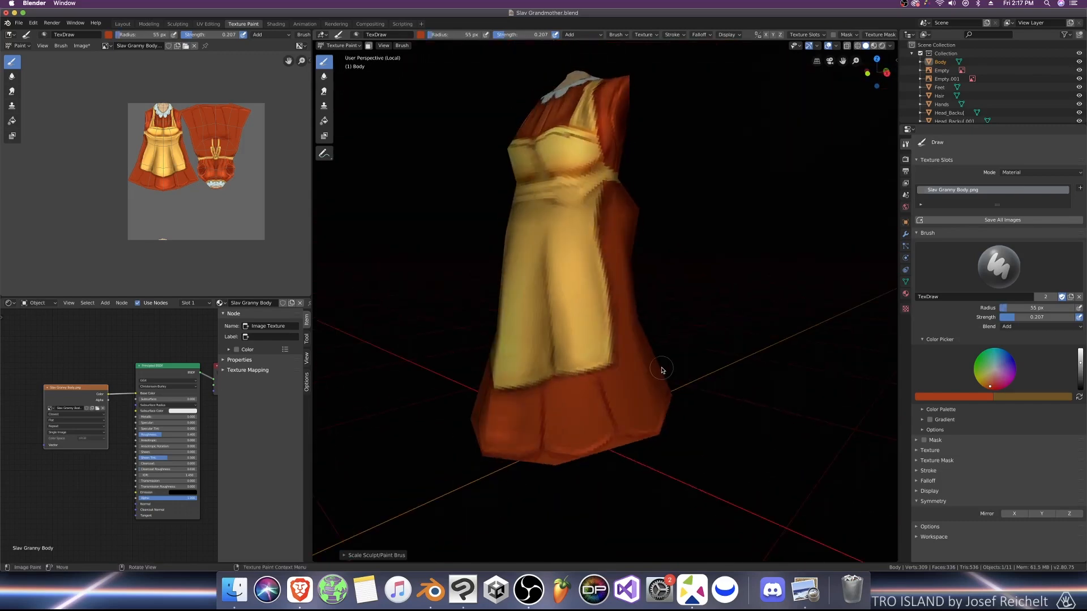
key(KP_1)
click(1010, 327)
click(999, 358)
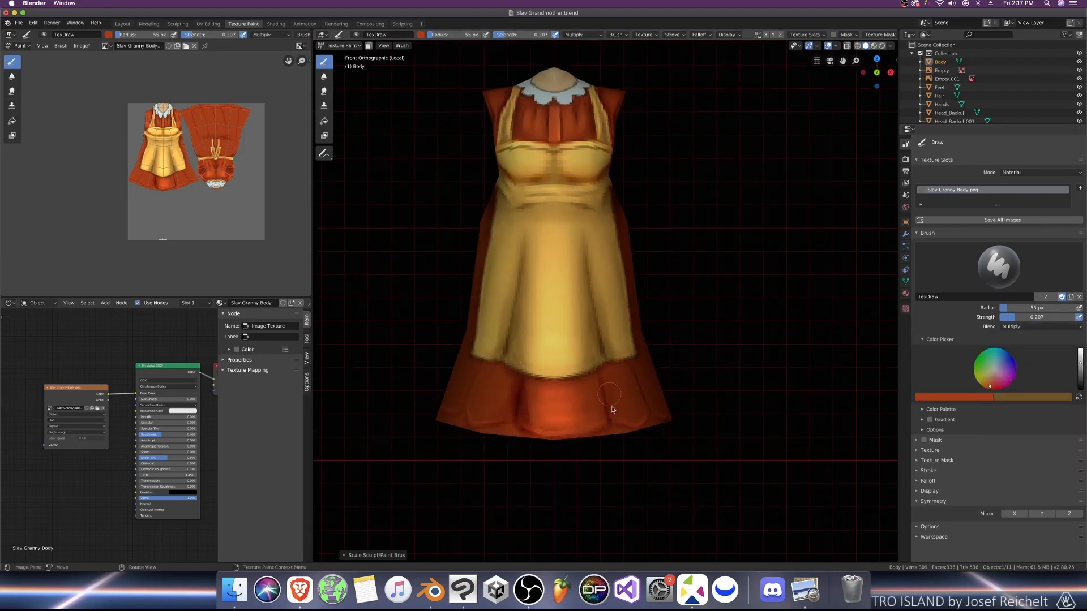
middle_drag(608, 376, 555, 445)
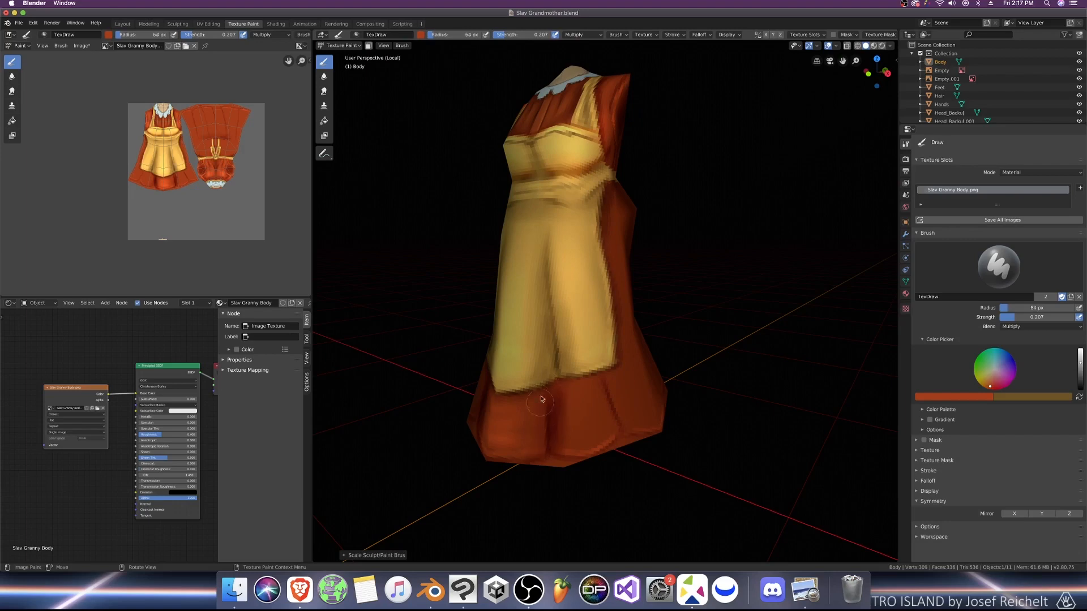
key(KP_1)
middle_drag(608, 357, 555, 385)
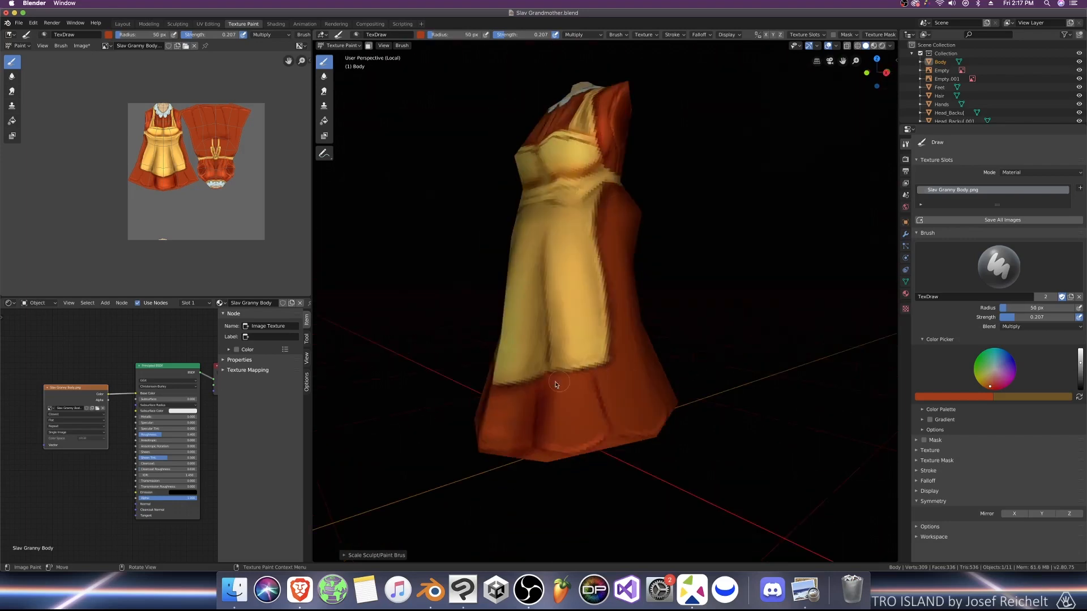
drag(603, 417, 600, 387)
Step: Switch the brush to Add and highlight the rounded fabric between the front hem folds with a radius up to 90 px
click(1025, 327)
click(1007, 418)
key(bracketright)
key(bracketright)
key(bracketright)
key(bracketright)
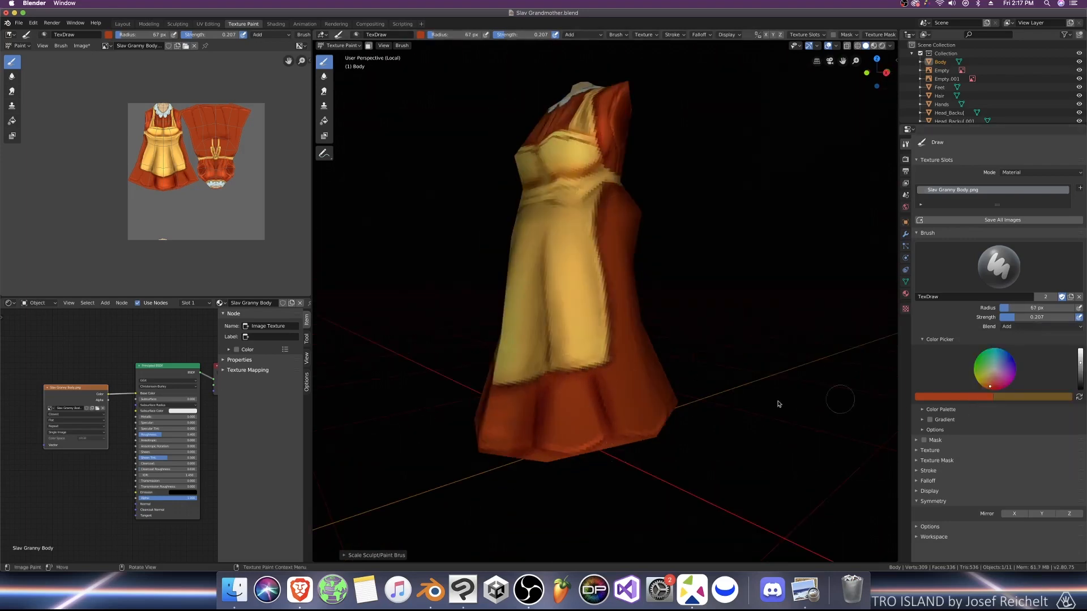
drag(590, 432, 560, 429)
middle_drag(576, 460, 613, 461)
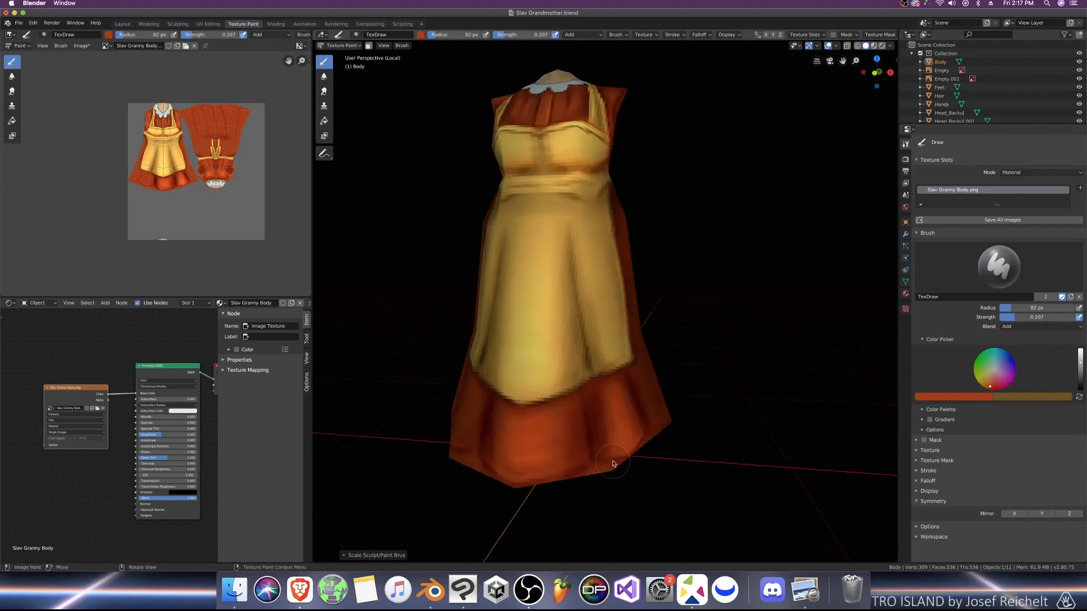
key(KP_1)
middle_drag(555, 391, 512, 450)
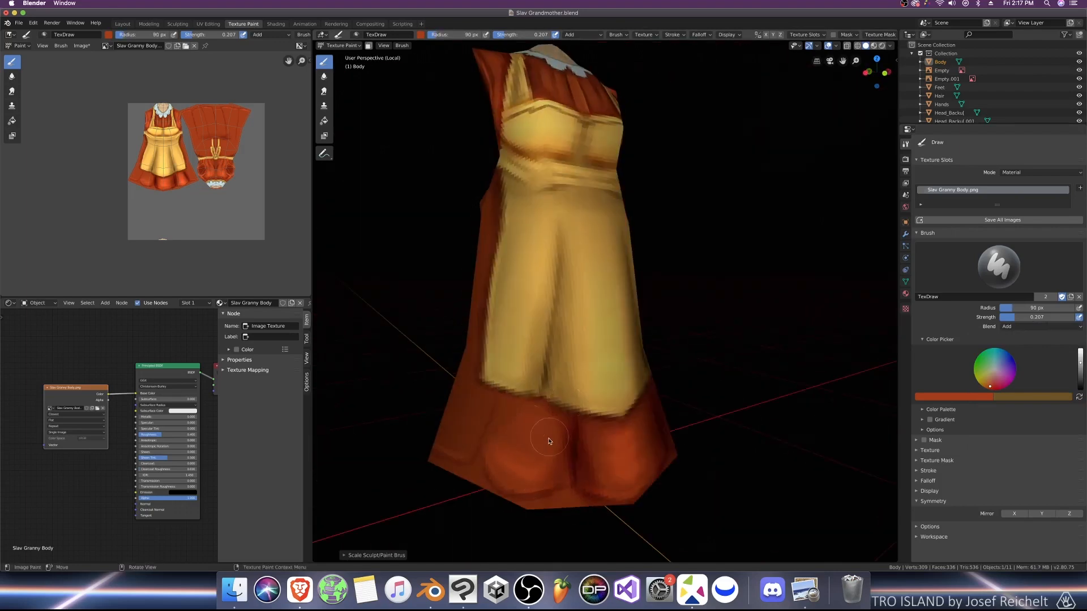
key(bracketright)
key(bracketright)
key(bracketright)
Step: Switch the brush to Multiply at 64 px and deepen the shadows between the hem folds and under the apron edge
click(1017, 327)
click(1005, 360)
key(bracketleft)
key(bracketleft)
key(bracketleft)
key(bracketleft)
key(bracketleft)
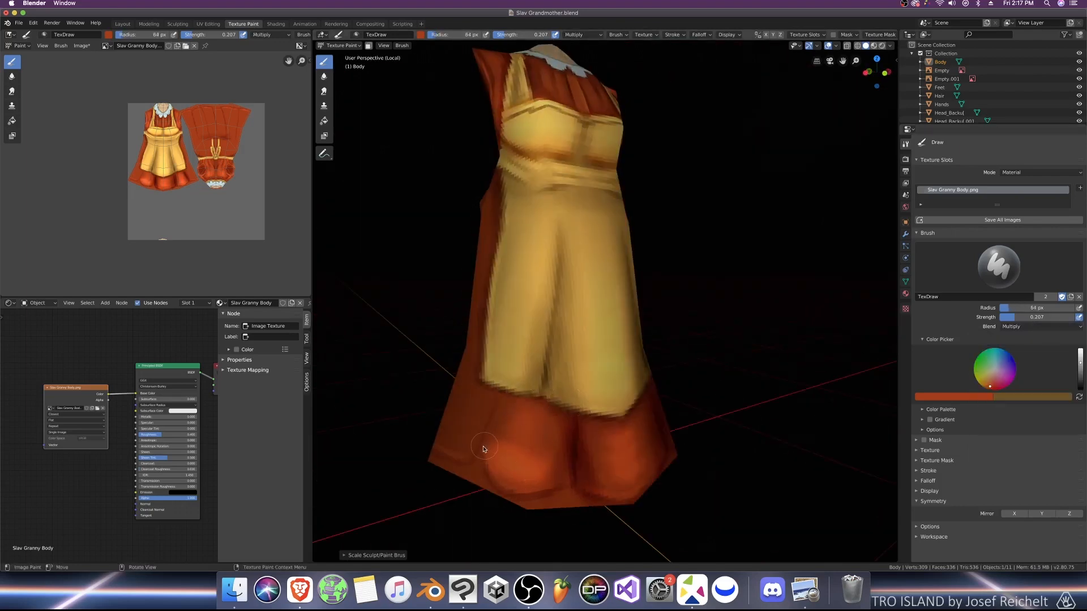
mouse_move(483, 446)
mouse_down()
mouse_move(500, 419)
mouse_move(486, 485)
mouse_up()
drag(532, 402, 555, 452)
Step: Reduce the Multiply brush radius to 21 px and shade the narrow folds on the side of the skirt
scroll(557, 453, down, 2)
middle_drag(702, 436, 579, 413)
key(bracketright)
key(bracketleft)
key(bracketleft)
key(bracketleft)
key(bracketleft)
key(bracketleft)
key(bracketleft)
key(bracketleft)
key(bracketleft)
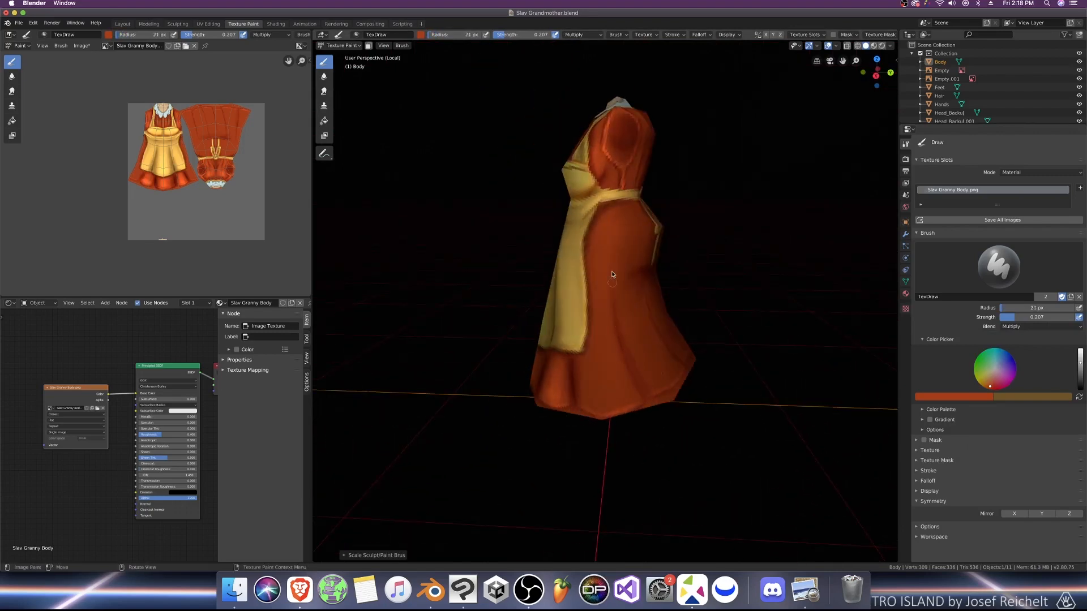
Step: Enlarge the Multiply brush radius to 58 px and shade the broad fold on the rear side of the skirt
middle_drag(669, 356, 613, 331)
key(bracketright)
key(bracketright)
key(bracketright)
key(bracketright)
key(bracketright)
key(bracketright)
key(bracketright)
key(bracketright)
key(bracketright)
key(bracketright)
key(bracketright)
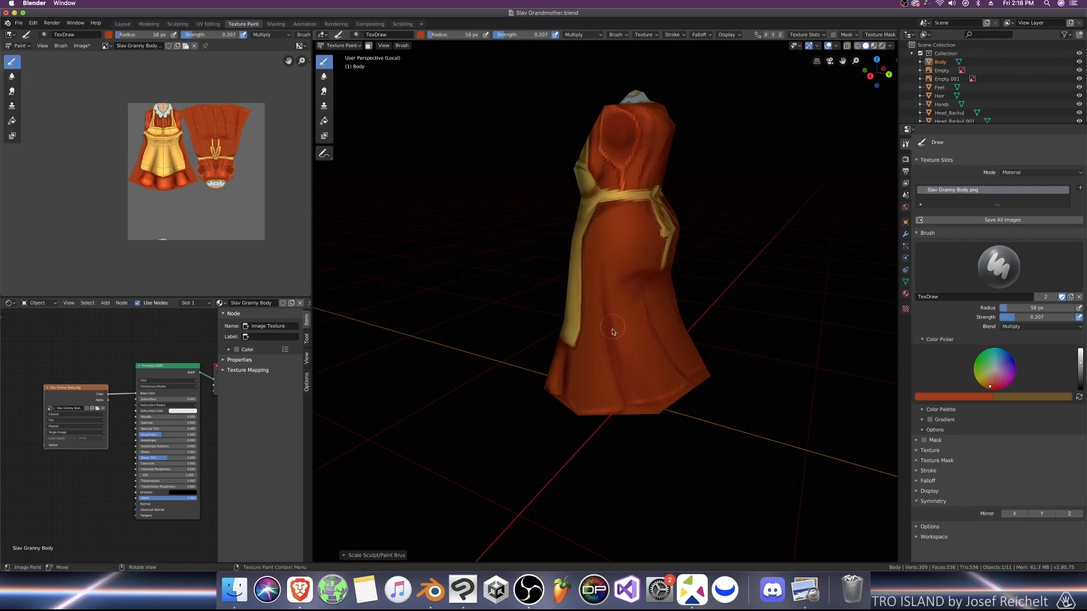
Step: Reduce the Multiply brush radius to 26 px and darken the skirt's side beside the apron edge
key(bracketleft)
key(bracketleft)
key(bracketleft)
key(bracketleft)
key(bracketleft)
key(bracketleft)
key(bracketleft)
key(bracketleft)
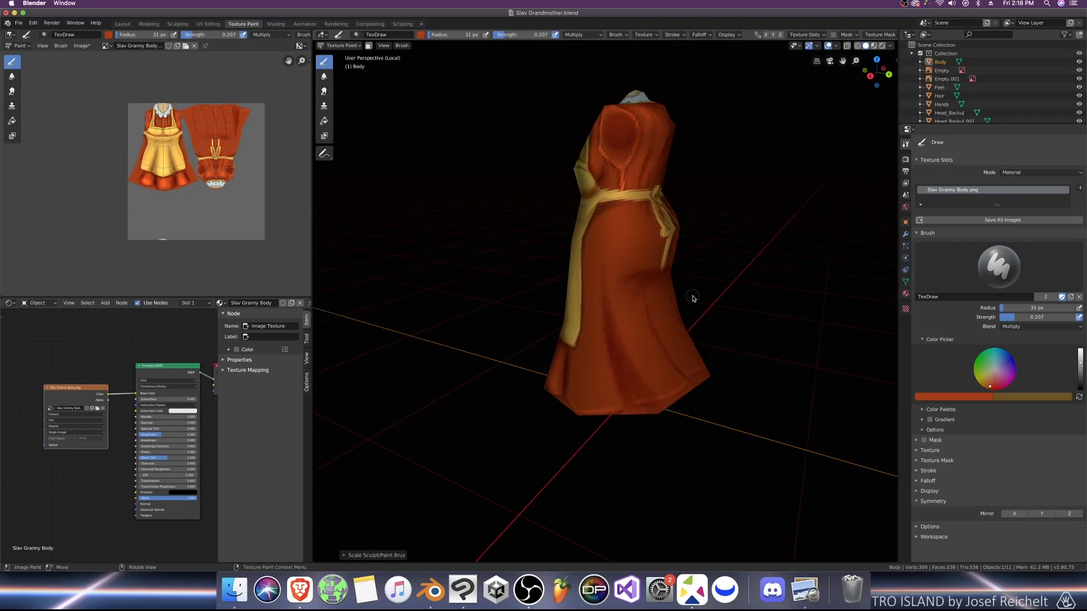
middle_drag(692, 296, 702, 287)
key(bracketleft)
key(bracketleft)
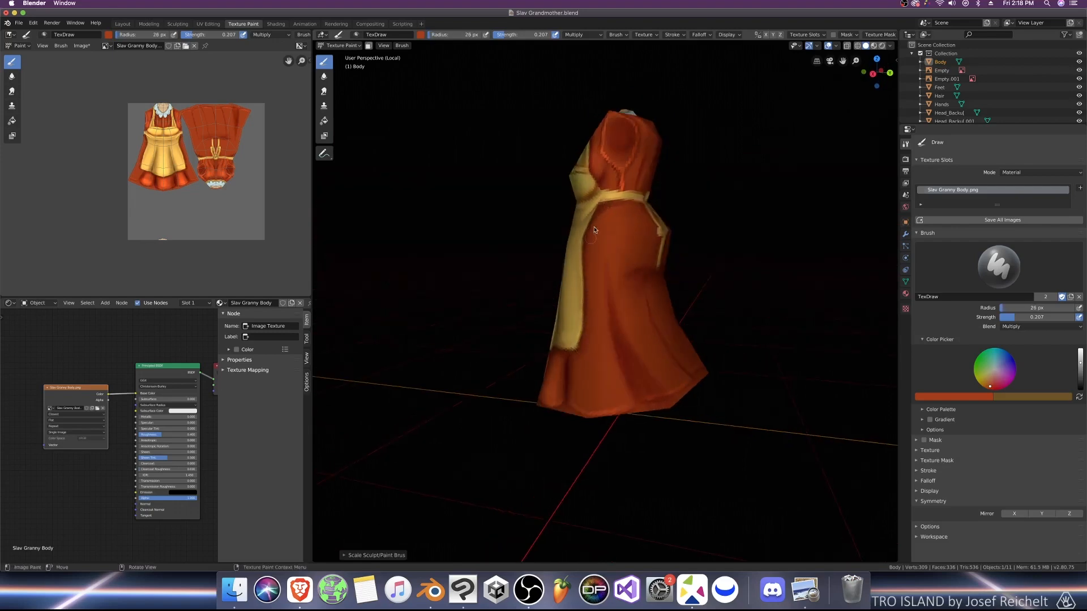
Step: Switch the brush to Add and brighten the raised fabric between the folds on the skirt's side, resizing the brush as needed
click(1035, 326)
click(1002, 406)
key(bracketright)
key(bracketright)
key(bracketright)
key(bracketright)
key(bracketright)
key(bracketright)
key(bracketright)
key(bracketright)
key(bracketright)
key(bracketright)
key(bracketright)
key(bracketright)
key(bracketright)
key(bracketright)
key(bracketleft)
key(bracketleft)
key(bracketleft)
key(bracketleft)
key(bracketleft)
key(bracketleft)
key(bracketleft)
key(bracketleft)
key(bracketleft)
key(bracketleft)
key(bracketleft)
key(bracketleft)
key(bracketleft)
key(bracketleft)
key(bracketleft)
key(bracketleft)
key(bracketleft)
key(bracketleft)
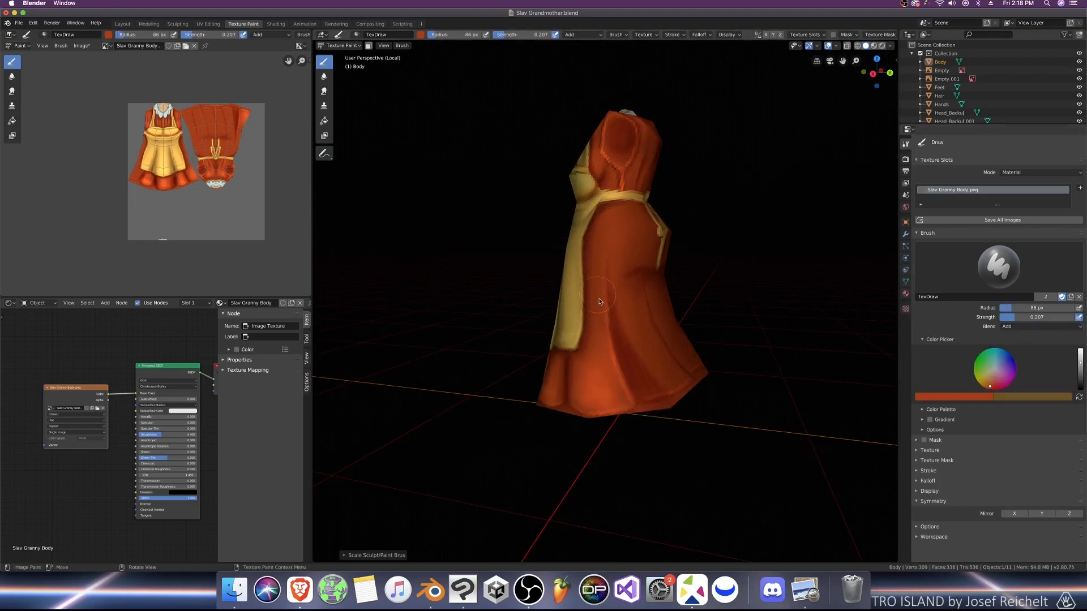
key(bracketleft)
Step: Turn on X mirroring and brighten the hip area of the skirt below the waistband with an enlarged Add brush
middle_drag(618, 340, 581, 338)
click(1013, 513)
middle_drag(548, 264, 593, 268)
key(bracketright)
key(bracketright)
key(bracketright)
key(bracketright)
drag(619, 255, 630, 277)
Step: Brighten the rear of the skirt around the apron bow and over the hips in Add blend, using 57 px and 115 px radii
key(KP_1)
key(ctrl+KP_1)
key(bracketleft)
key(bracketleft)
key(bracketleft)
key(bracketleft)
key(bracketleft)
key(bracketleft)
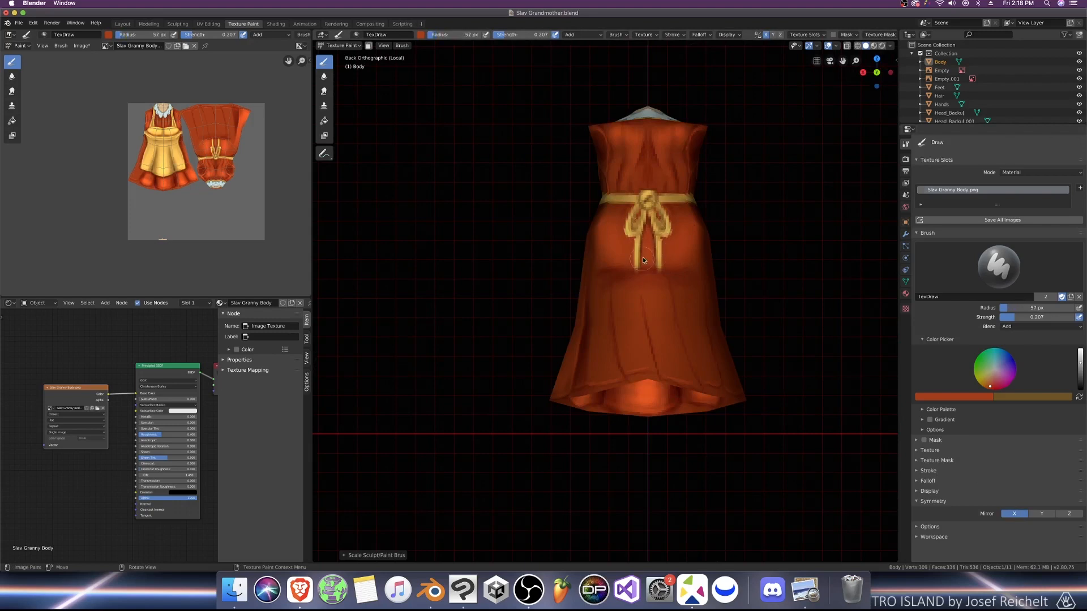
key(bracketright)
key(bracketright)
middle_drag(608, 232, 625, 260)
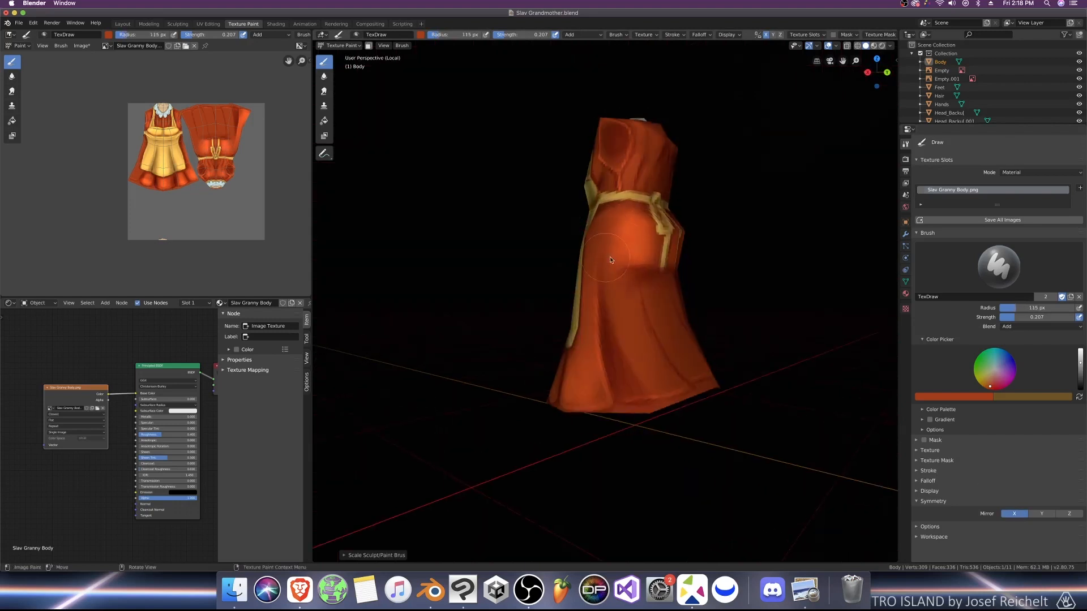
Step: Switch the brush to Multiply with a 25 px radius and darken the folds on the skirt's side below the hip
click(1041, 327)
click(1001, 369)
key(bracketleft)
key(bracketleft)
key(bracketleft)
key(bracketleft)
key(bracketleft)
key(bracketleft)
key(bracketleft)
key(bracketleft)
key(bracketleft)
key(bracketleft)
key(bracketleft)
key(bracketleft)
drag(609, 298, 617, 281)
Step: Turn off X mirroring and brighten the lower rear of the skirt in Add blend, enlarging the brush from 44 to 63 px
key(ctrl+KP_1)
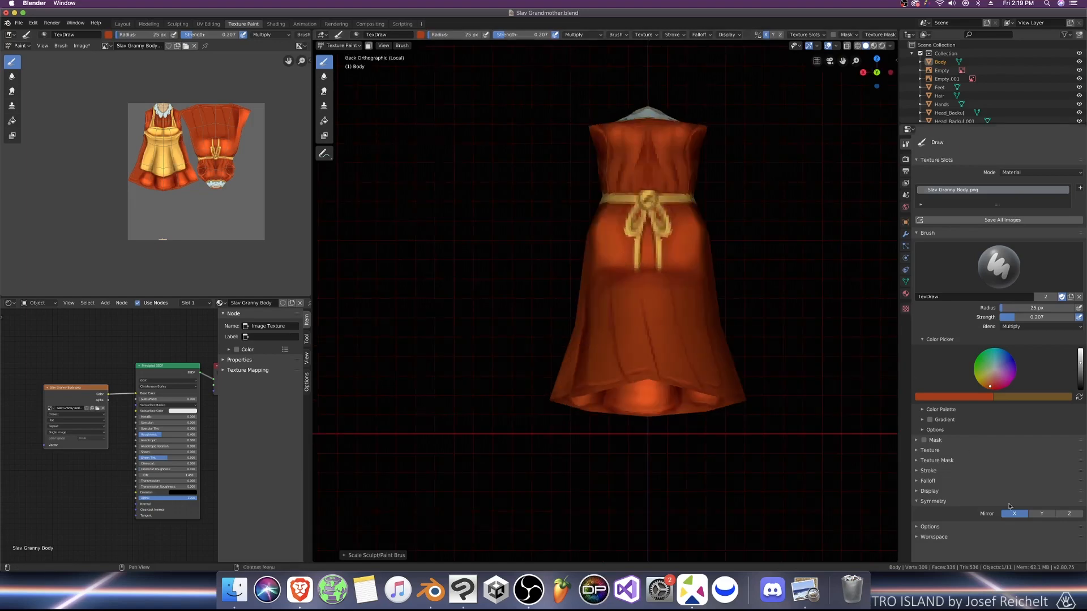
click(1019, 327)
click(990, 420)
middle_drag(702, 374, 682, 369)
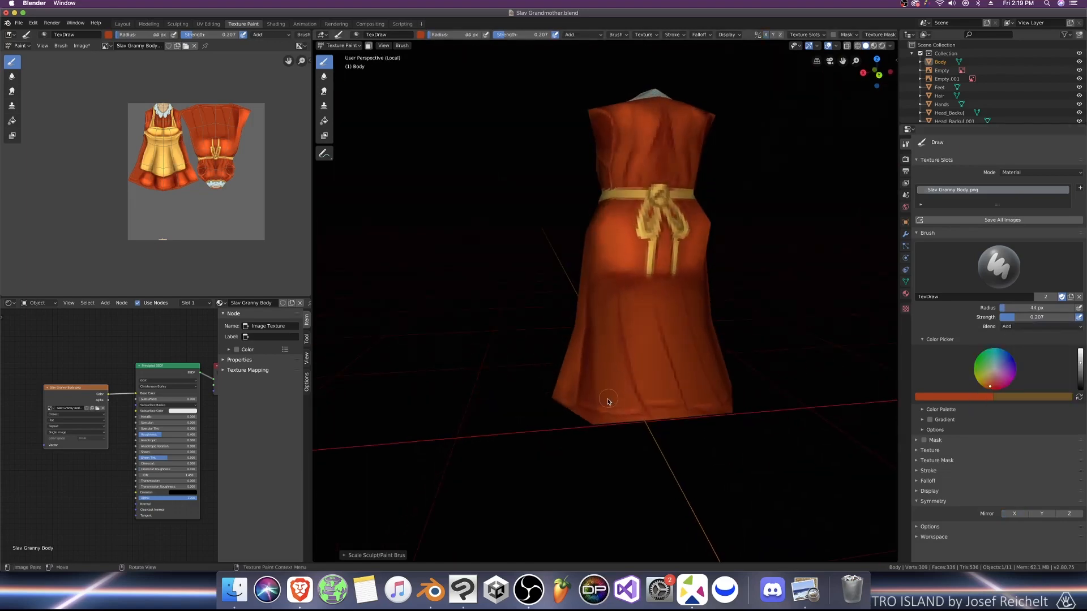
key(bracketright)
key(bracketright)
key(bracketright)
key(bracketright)
mouse_move(609, 396)
mouse_down()
mouse_move(607, 343)
mouse_move(630, 423)
mouse_up()
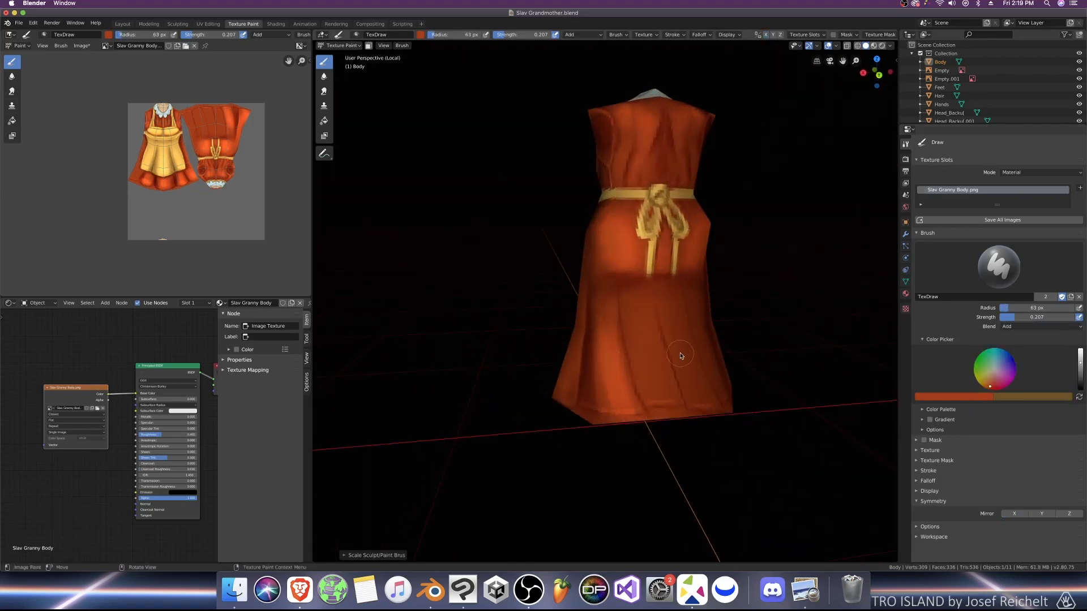
Step: Return the brush to Multiply at 25 px and darken the folds on the skirt's rear, enlarging the brush for broader shading
middle_drag(681, 356, 679, 372)
click(1013, 326)
click(993, 359)
key(bracketleft)
key(bracketleft)
key(bracketleft)
key(bracketleft)
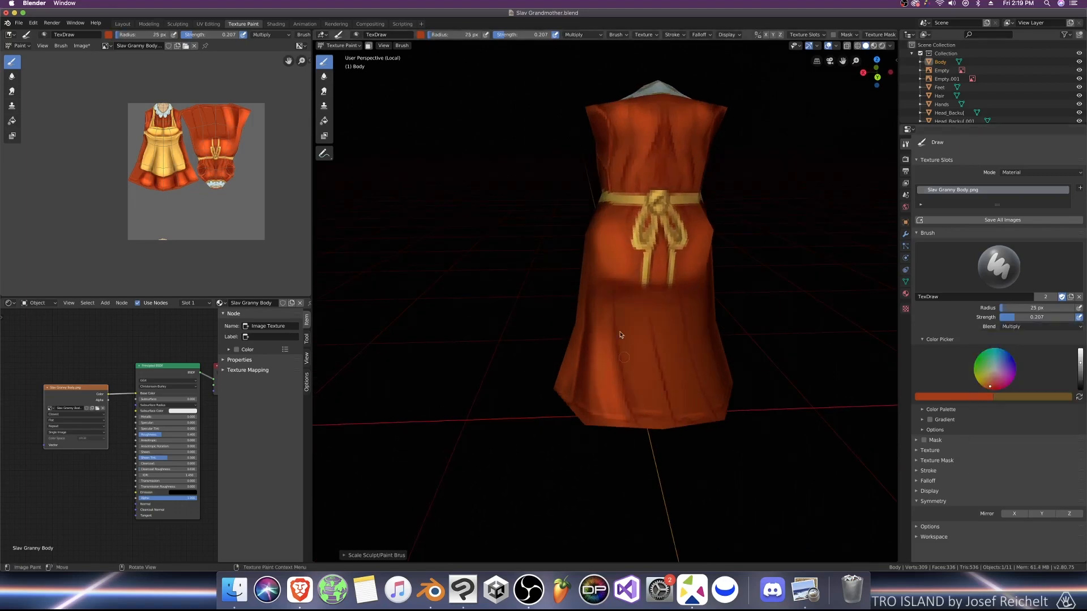
key(bracketright)
key(bracketright)
key(bracketright)
key(bracketright)
key(bracketright)
key(bracketright)
key(bracketright)
key(bracketright)
key(bracketright)
key(bracketright)
key(bracketright)
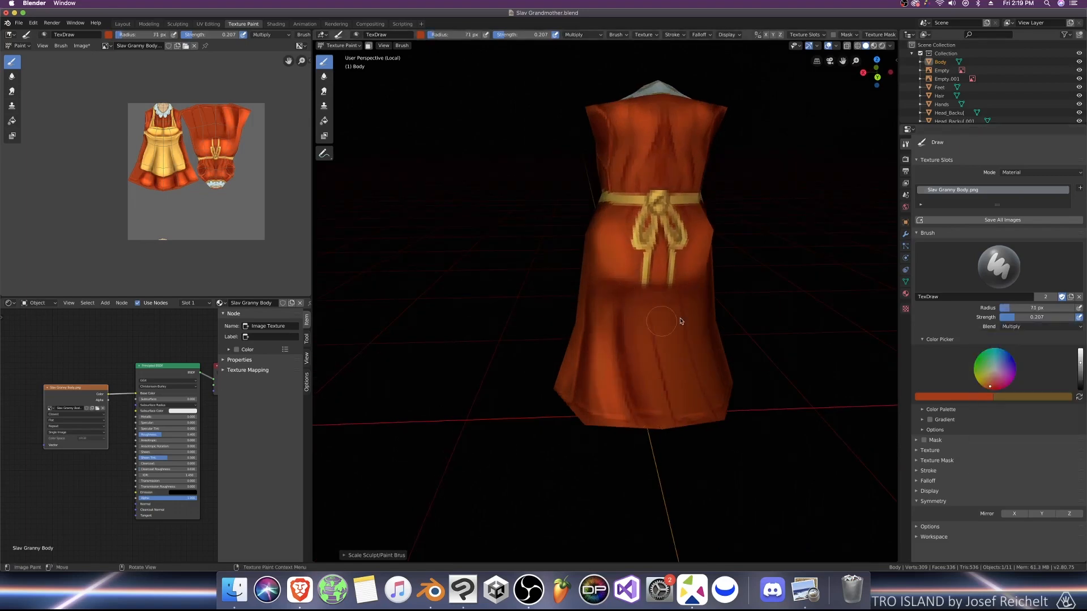
Step: Reduce the Multiply brush radius and darken the centre folds of the skirt below the apron bow
middle_drag(680, 321, 667, 310)
key(bracketleft)
key(bracketleft)
key(bracketleft)
key(bracketleft)
key(bracketleft)
key(bracketleft)
key(bracketleft)
key(bracketleft)
key(bracketleft)
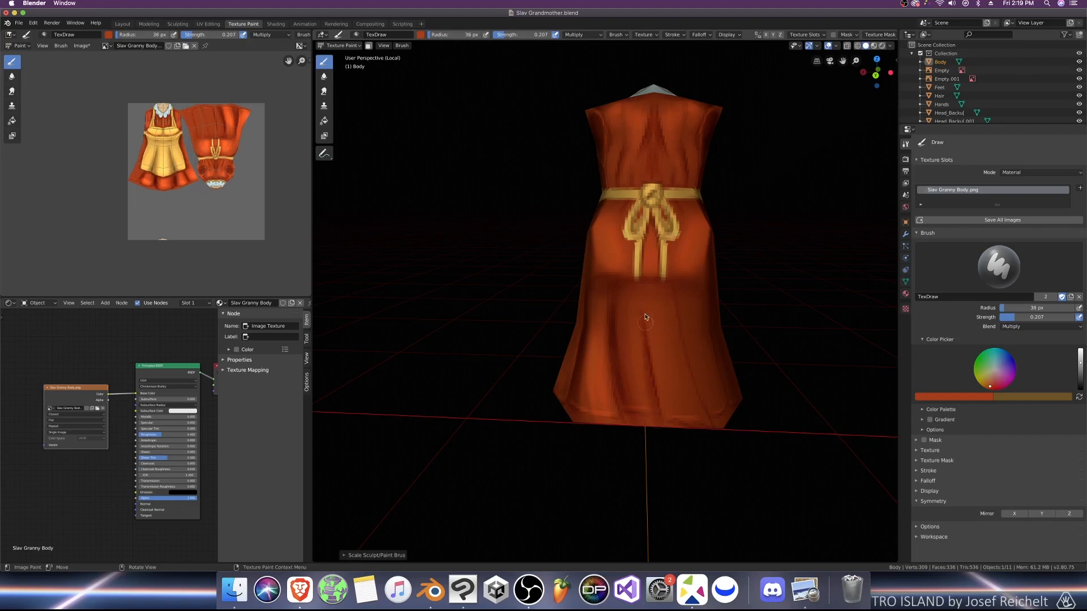
key(bracketleft)
key(bracketleft)
Step: Switch the brush to Add and brighten the raised fabric between the centre rear folds, with radii of 50 to 66 px
click(1015, 327)
click(1012, 421)
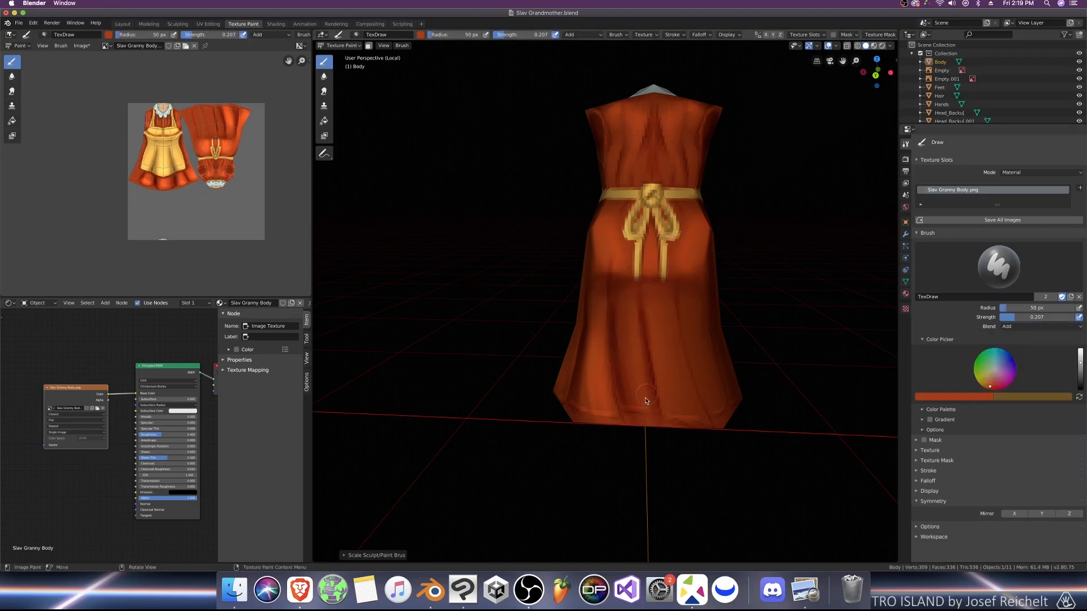
key(bracketright)
key(bracketright)
key(bracketright)
key(bracketright)
key(bracketright)
Step: Switch to Multiply and darken the folds on the other rear side of the skirt at 30 px, enlarging the brush for softer shading
middle_drag(643, 271, 620, 279)
click(1015, 326)
click(1011, 365)
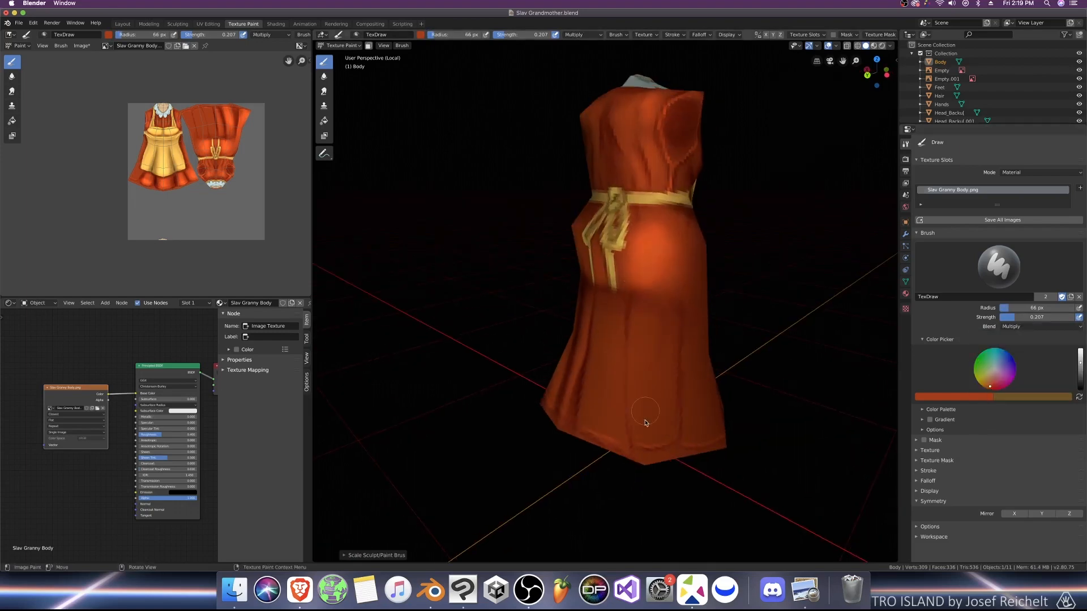
key(bracketleft)
key(bracketleft)
key(bracketleft)
key(bracketleft)
key(bracketleft)
key(bracketleft)
key(bracketleft)
key(bracketleft)
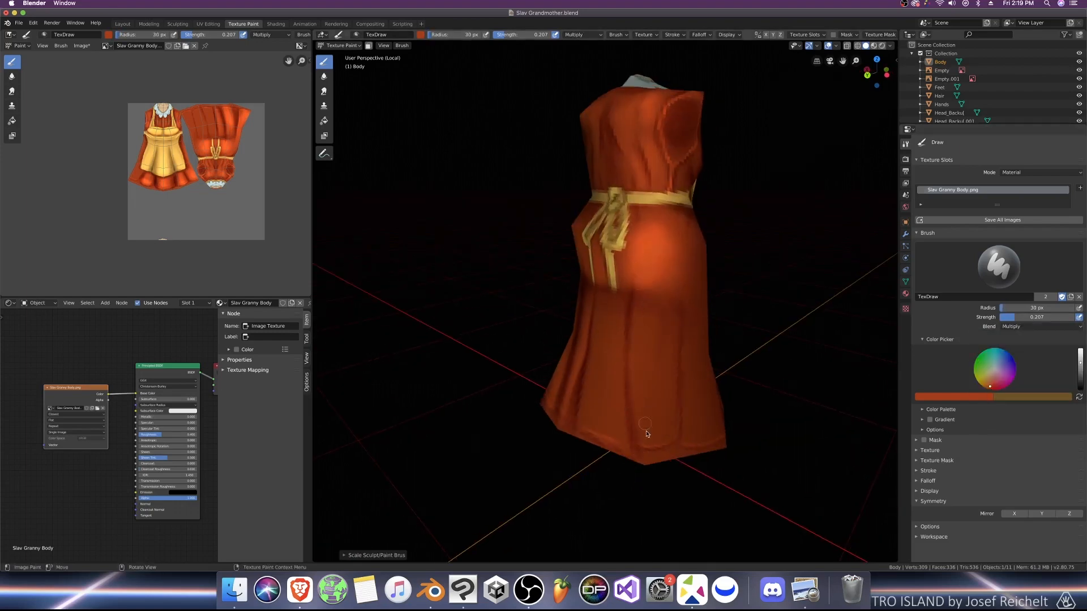
key(bracketright)
key(bracketright)
key(bracketright)
key(bracketright)
key(bracketright)
key(bracketright)
key(bracketright)
key(bracketright)
key(bracketright)
key(bracketright)
Step: Switch the brush to Add and brighten the raised folds below the hip on the skirt's rear side, adjusting the radius to 59 px
middle_drag(643, 407, 676, 413)
click(1013, 327)
click(1011, 420)
key(bracketright)
key(bracketright)
key(bracketright)
key(bracketleft)
key(bracketleft)
key(bracketleft)
key(bracketleft)
key(bracketleft)
key(bracketleft)
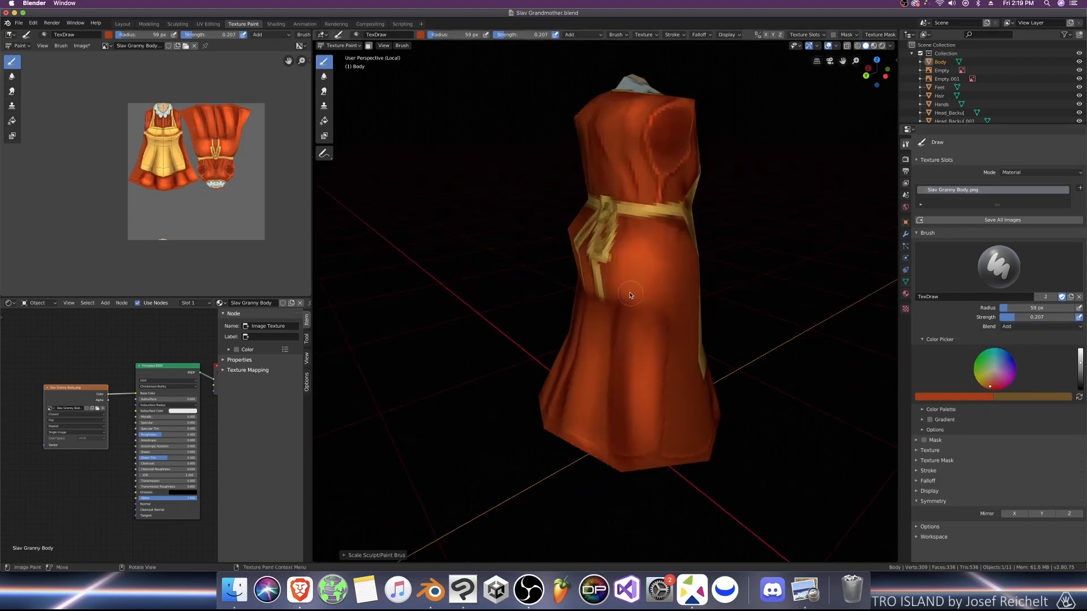
Step: Brighten the skirt's side next to the apron down to the hem in Add blend, resizing the brush between strokes
middle_drag(667, 311, 689, 317)
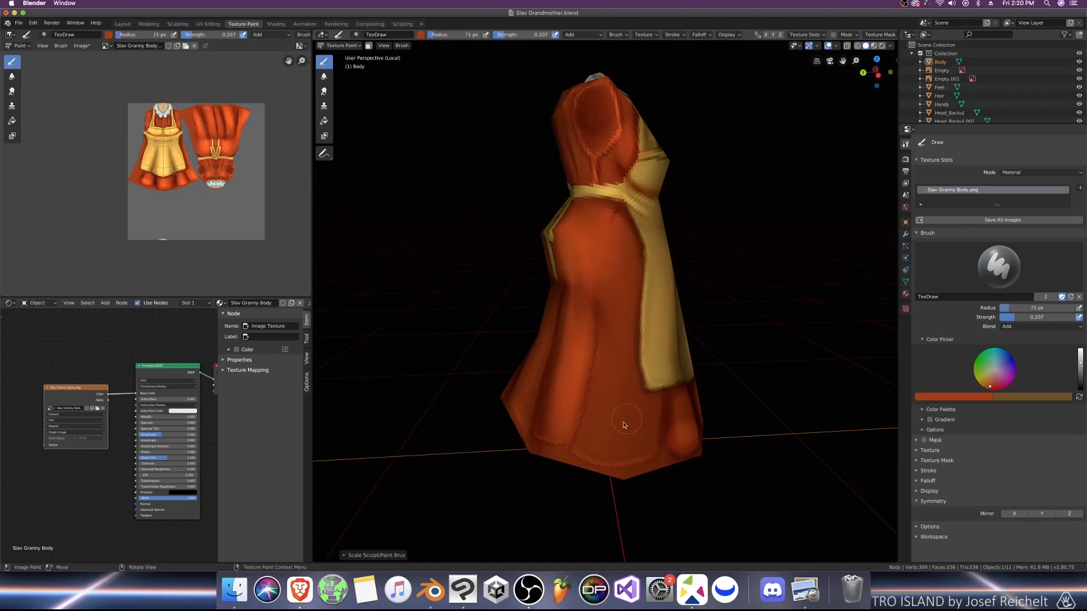
key(bracketright)
key(bracketright)
key(bracketright)
key(bracketright)
key(bracketright)
key(bracketright)
key(bracketright)
key(bracketright)
key(bracketright)
key(bracketright)
key(bracketright)
key(bracketright)
key(bracketright)
key(bracketright)
key(bracketright)
key(bracketright)
key(bracketleft)
key(bracketleft)
key(bracketleft)
key(bracketleft)
key(bracketleft)
key(bracketleft)
key(bracketleft)
key(bracketleft)
key(bracketleft)
key(bracketleft)
key(bracketleft)
key(bracketleft)
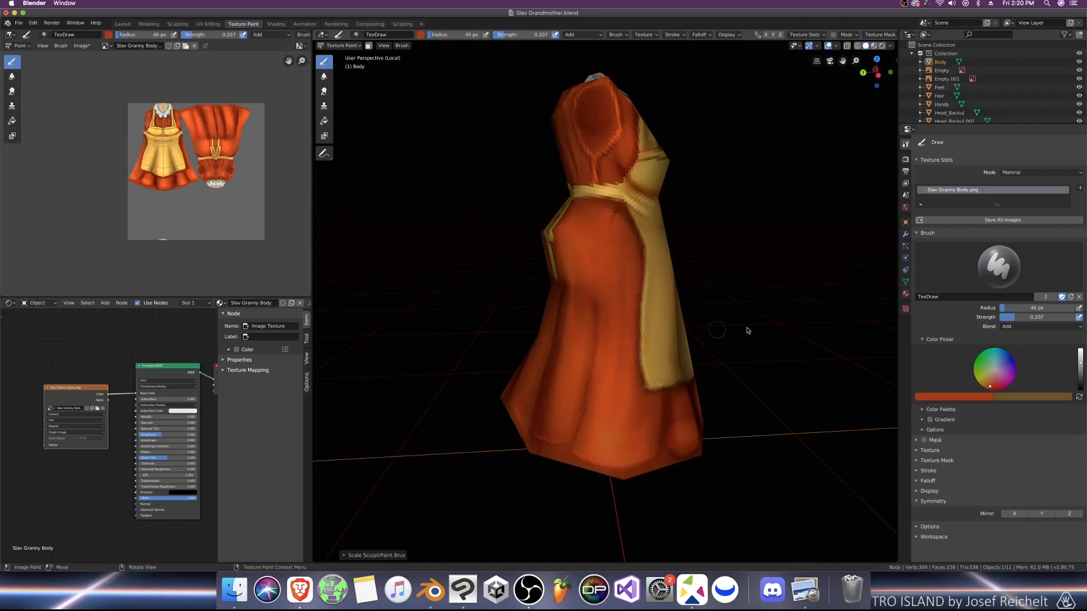
Step: Switch the brush to Multiply with a 19 px radius and deepen the fold lines on the skirt's sides
click(1041, 326)
click(1002, 360)
key(bracketleft)
key(bracketleft)
key(bracketleft)
middle_drag(622, 198, 510, 213)
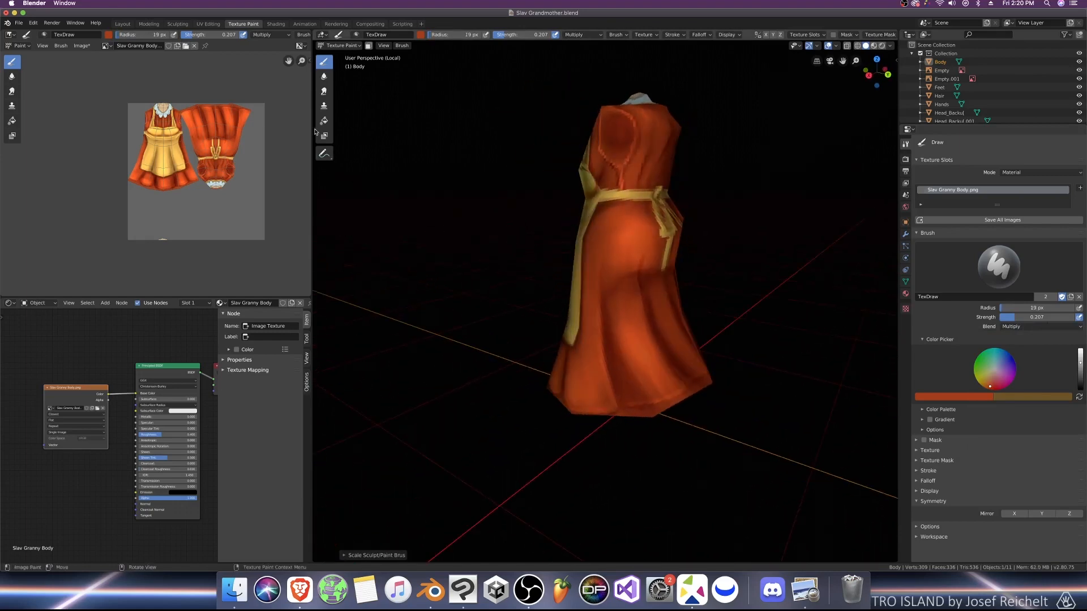
Step: Blend the skirt's hip and fold shading, trying the Smear brush and using Soften at 78 px radius and full strength
click(323, 91)
key(bracketright)
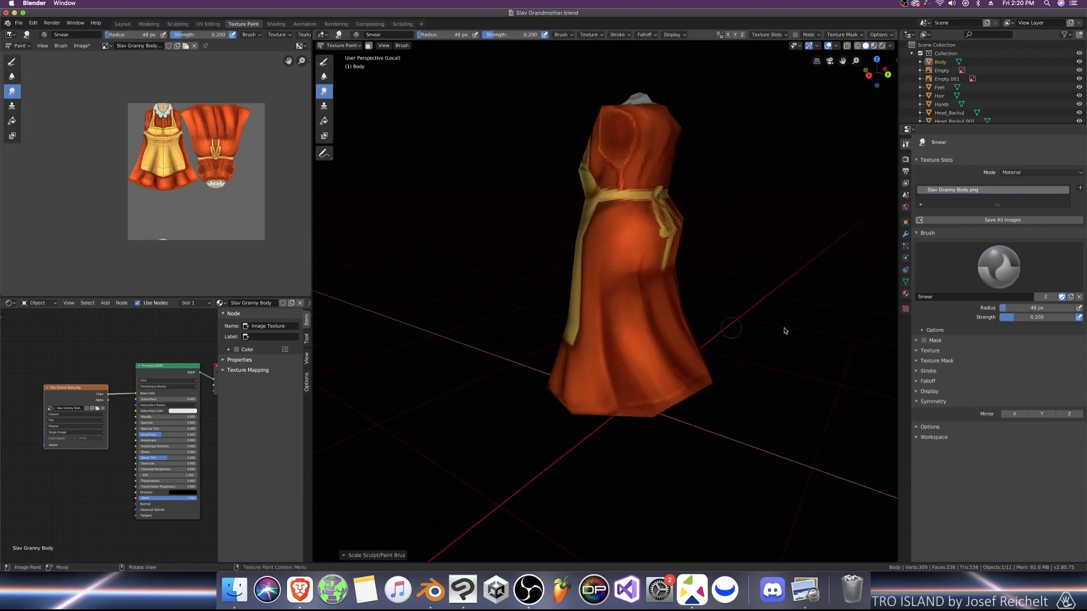
drag(1016, 317, 1035, 318)
click(323, 76)
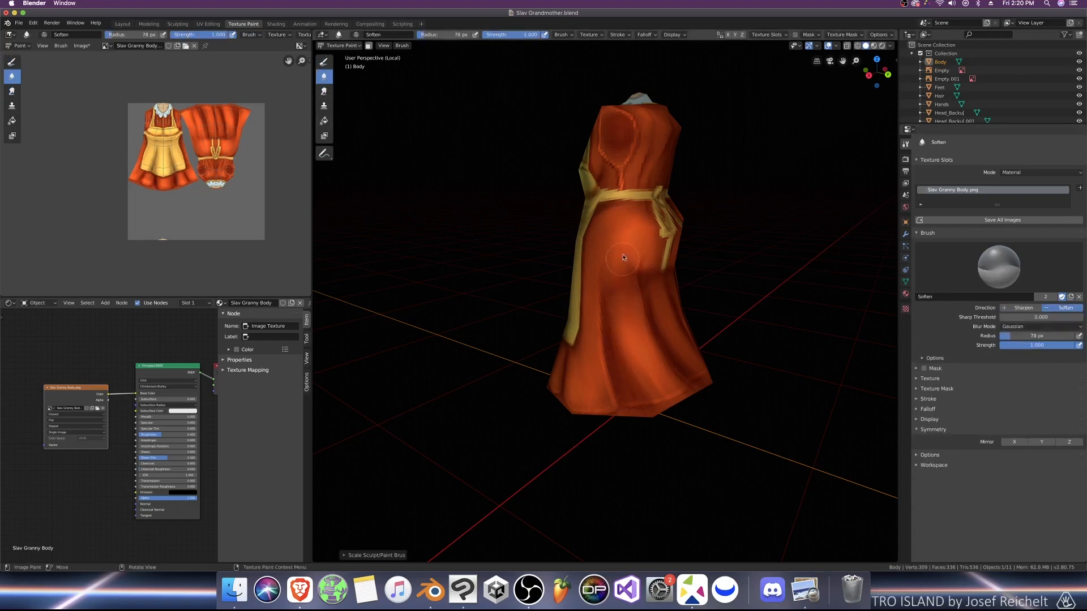
middle_drag(615, 211, 714, 213)
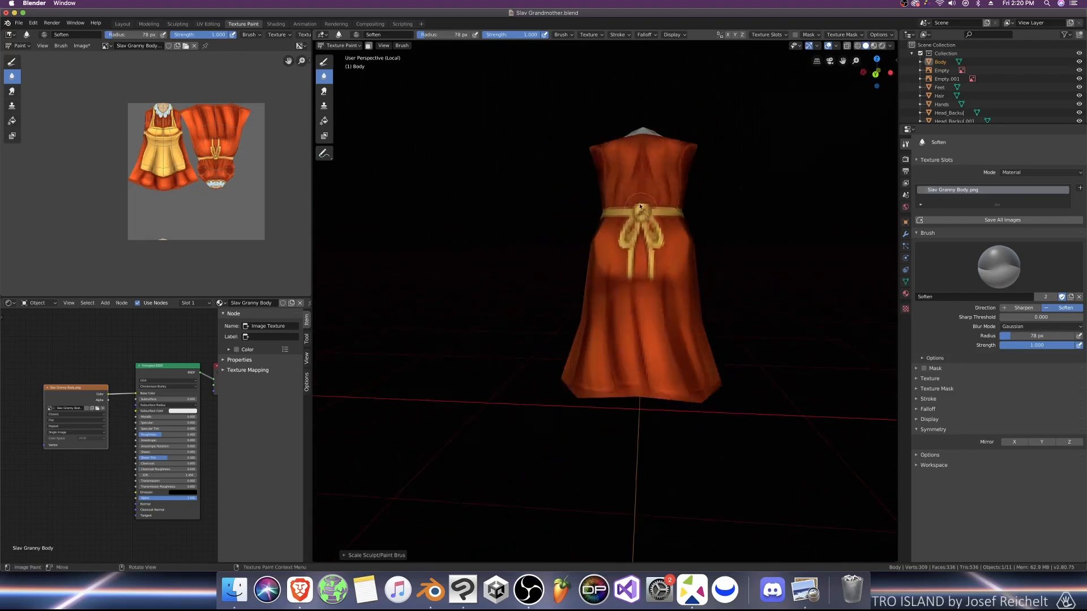
Step: Return to the Draw brush in Multiply blend, reduce its radius to 15 px and shade the skirt's front hem
click(324, 62)
click(1021, 328)
click(1007, 362)
middle_drag(631, 376, 747, 386)
key(bracketleft)
key(bracketleft)
key(bracketleft)
key(bracketleft)
key(bracketleft)
key(bracketleft)
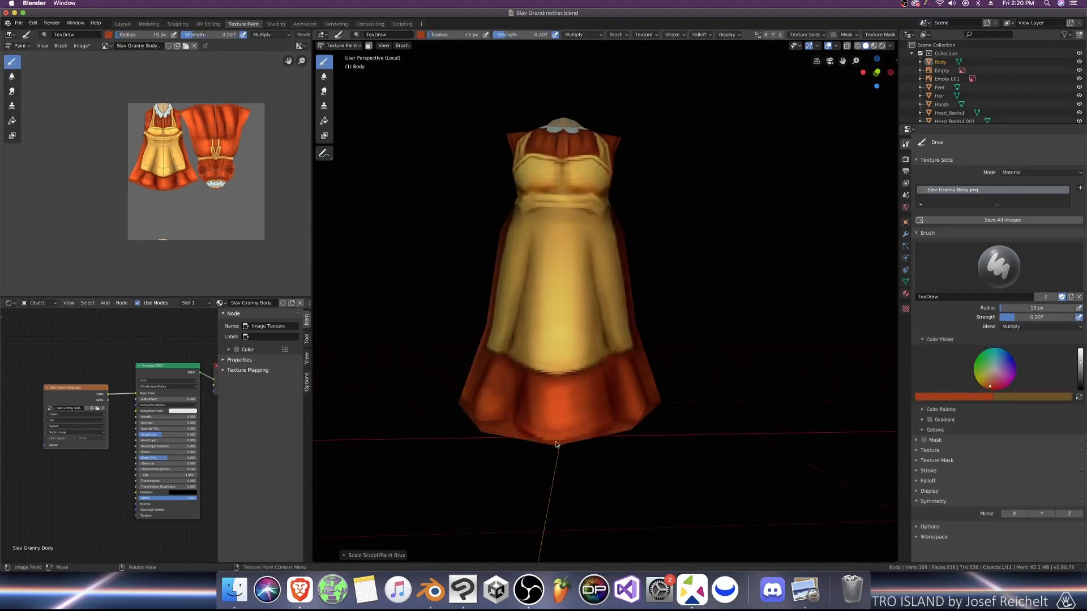
Step: Raise the Multiply brush strength to 0.497 and paint a thin dark edge along the skirt's hem at the front and side
middle_drag(548, 408, 542, 425)
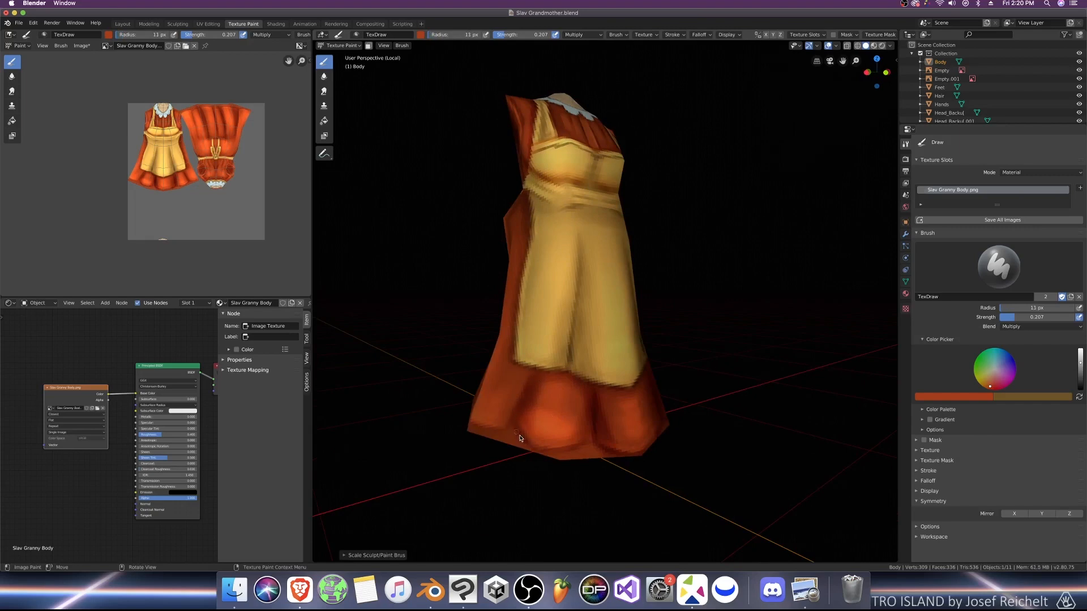
drag(1016, 318, 1038, 318)
middle_drag(586, 446, 612, 434)
drag(562, 463, 614, 454)
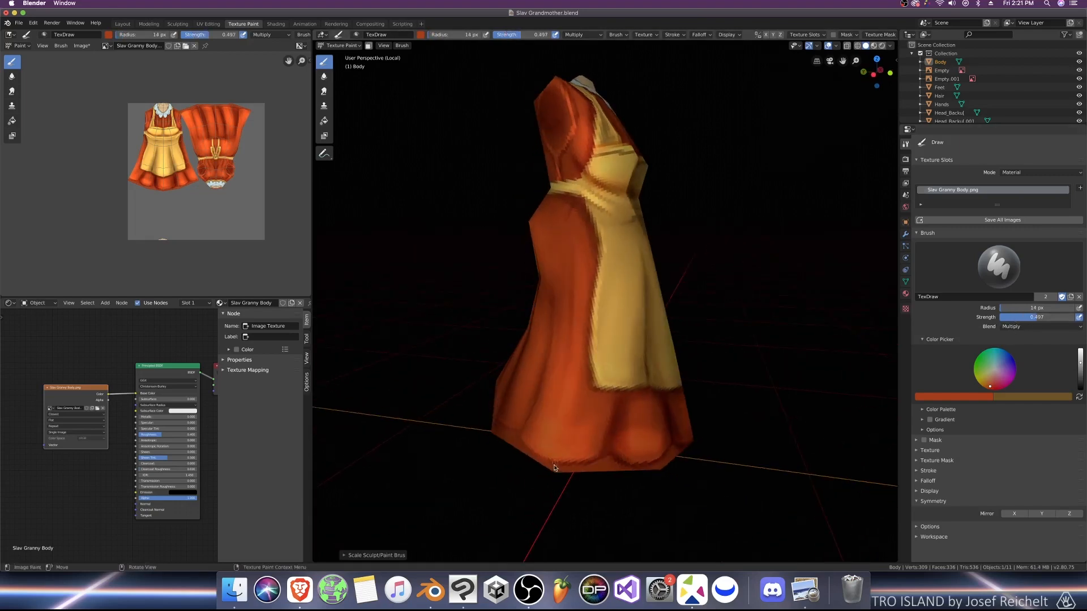
Step: Continue the dark hem edge around the skirt's rear and opposite side, reducing the brush radius to 10 px
middle_drag(553, 431, 759, 435)
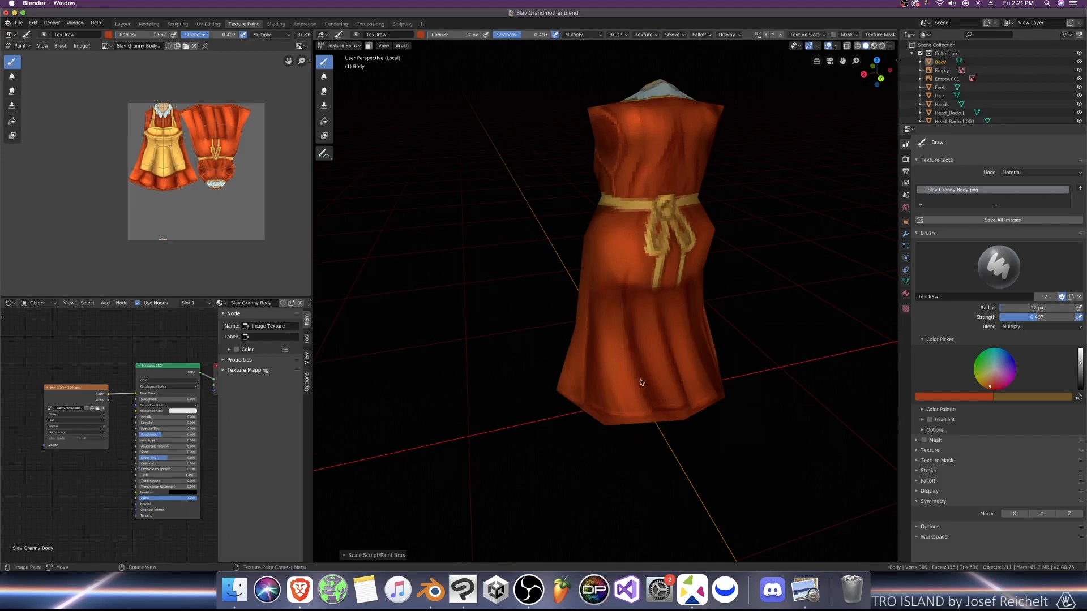
key(bracketleft)
mouse_move(656, 397)
middle_down()
mouse_move(603, 410)
mouse_move(634, 416)
mouse_move(596, 398)
middle_up()
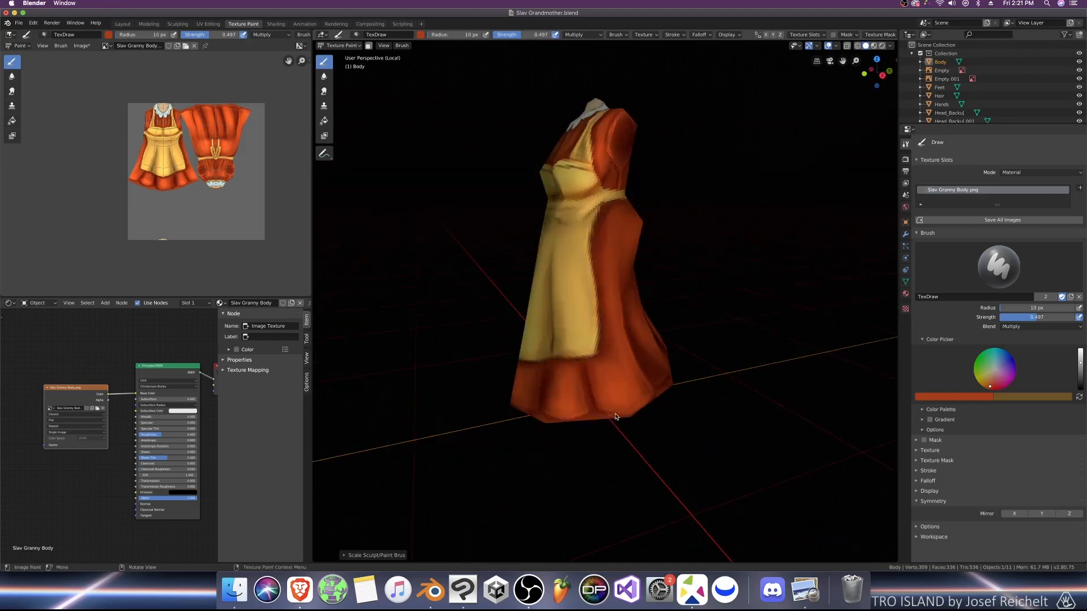
middle_drag(513, 403, 637, 416)
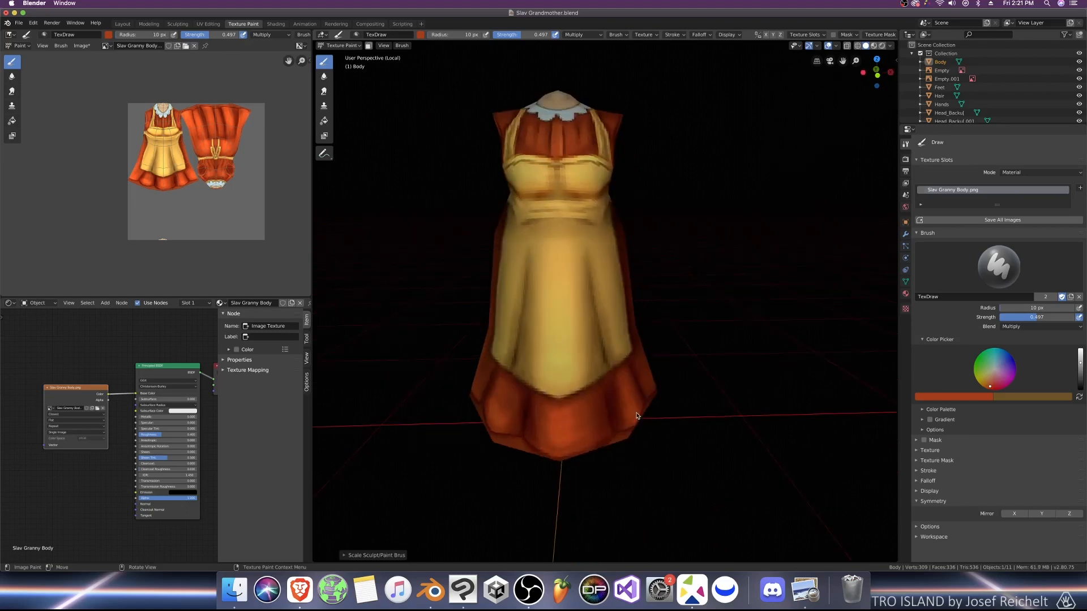
Step: Save the file and return to a front orthographic close-up of the dress
key(KP_1)
key(ctrl+s)
scroll(648, 340, down, 6)
key(ctrl+s)
mouse_move(648, 340)
middle_down()
mouse_move(635, 317)
mouse_move(650, 328)
mouse_move(634, 323)
middle_up()
key(ctrl+s)
key(KP_1)
scroll(598, 290, up, 4)
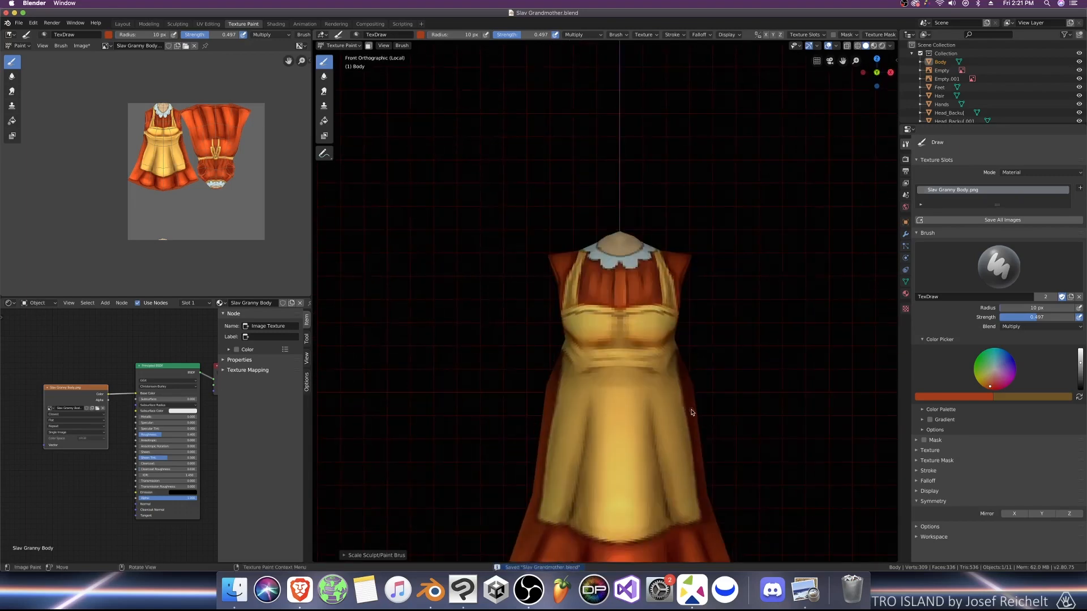
Step: Pick a light beige, set the brush to Mix at strength 1.000 and 48 px, and dab two buttons down the bodice's centre strip
click(992, 376)
click(1013, 327)
click(996, 335)
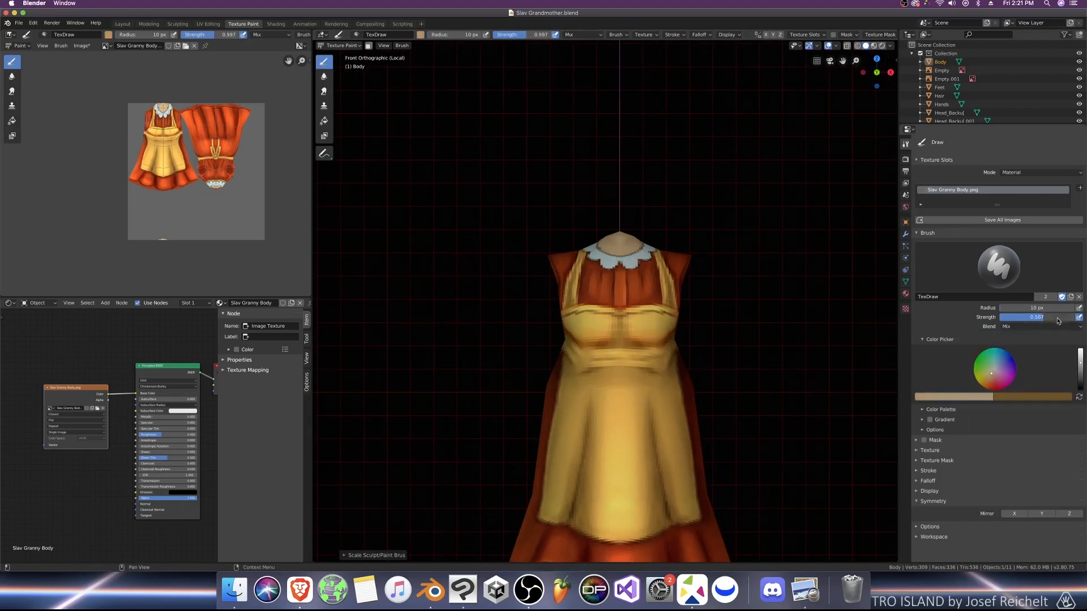
drag(1024, 317, 1070, 317)
scroll(695, 301, up, 6)
shift+middle_drag(703, 285, 698, 324)
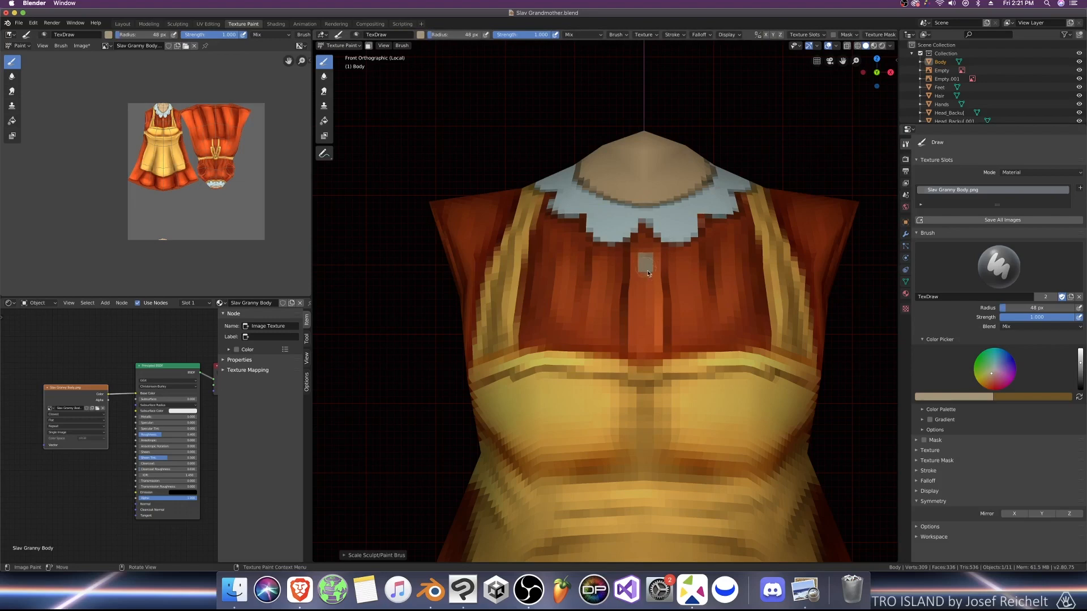
click(646, 309)
Step: Switch to a blue-grey Multiply brush at strength 0.324 and 52 px, enable X mirroring and shade the collar around the neckline
click(999, 368)
drag(1048, 317, 1013, 318)
click(1011, 327)
click(1007, 360)
click(1079, 375)
middle_drag(668, 368, 626, 385)
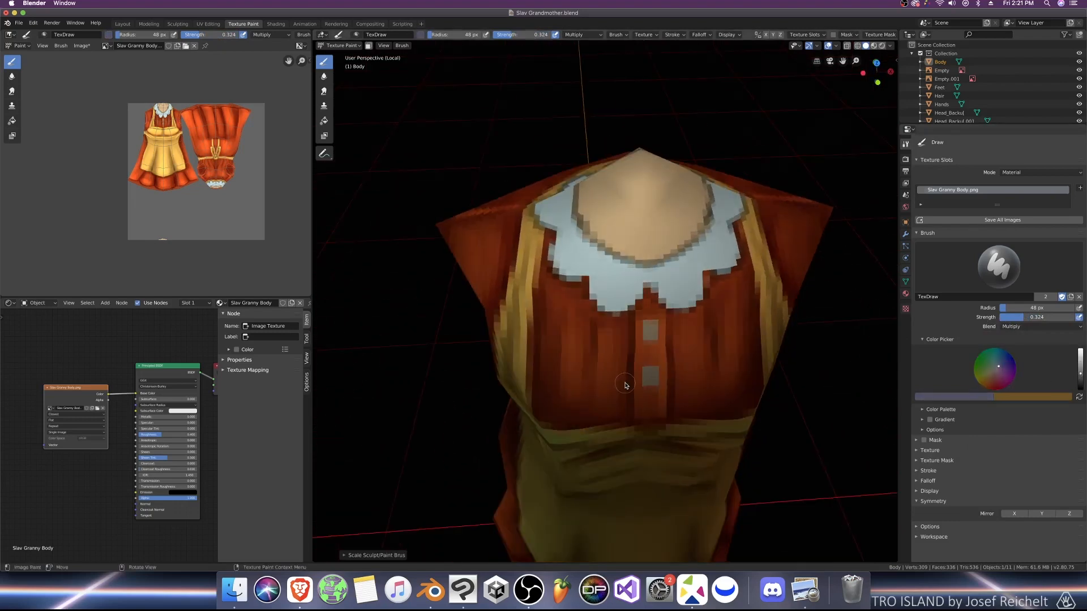
click(1013, 513)
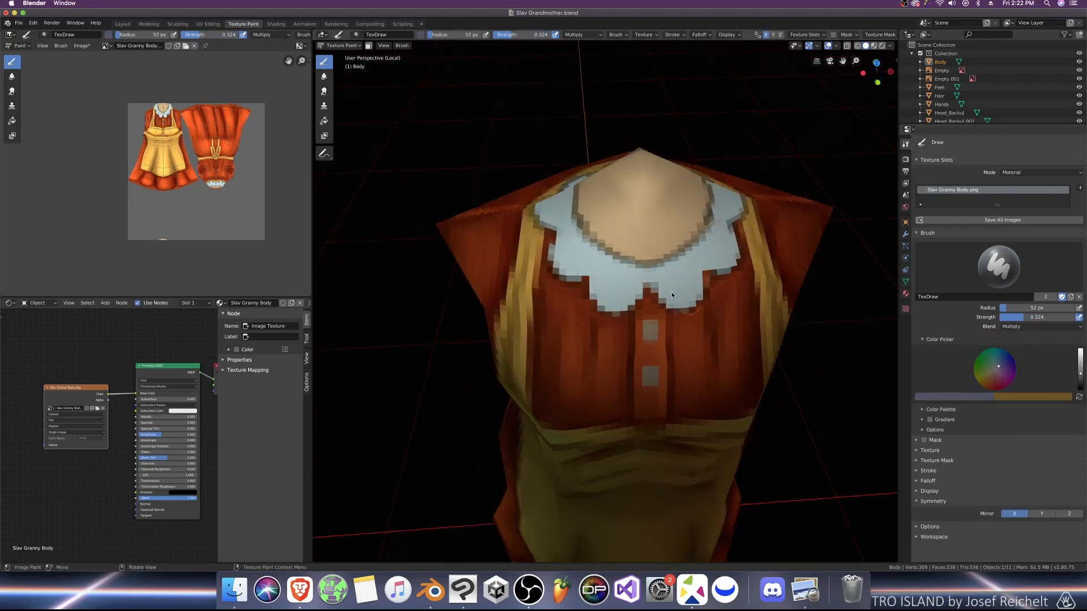
mouse_move(639, 273)
mouse_down()
mouse_move(581, 240)
mouse_move(573, 220)
mouse_up()
middle_drag(582, 198, 626, 249)
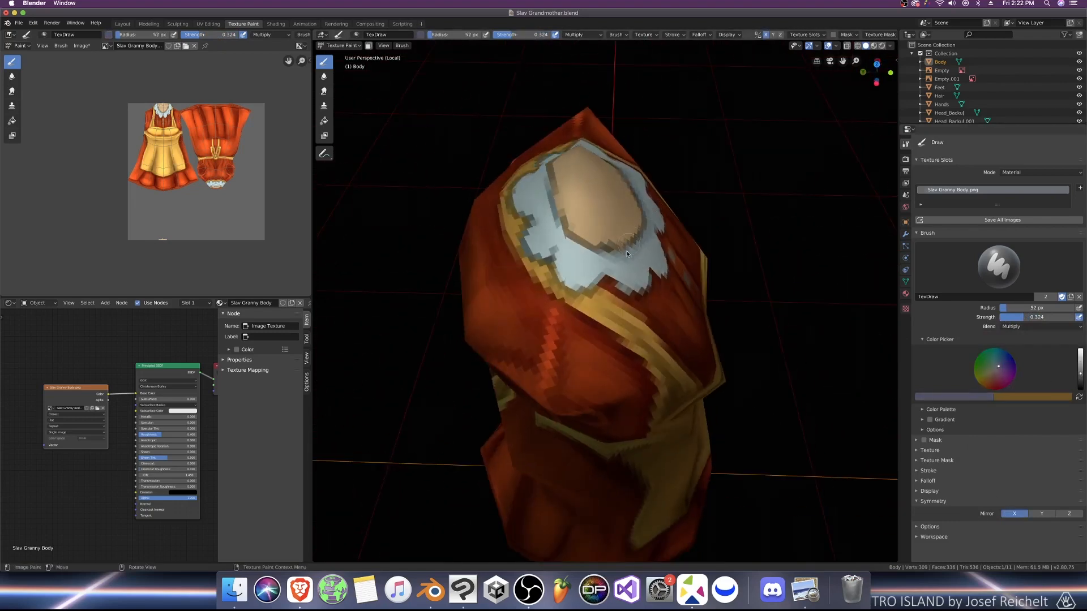
mouse_move(562, 239)
mouse_down()
mouse_move(552, 217)
mouse_move(612, 260)
mouse_up()
middle_drag(624, 230, 533, 214)
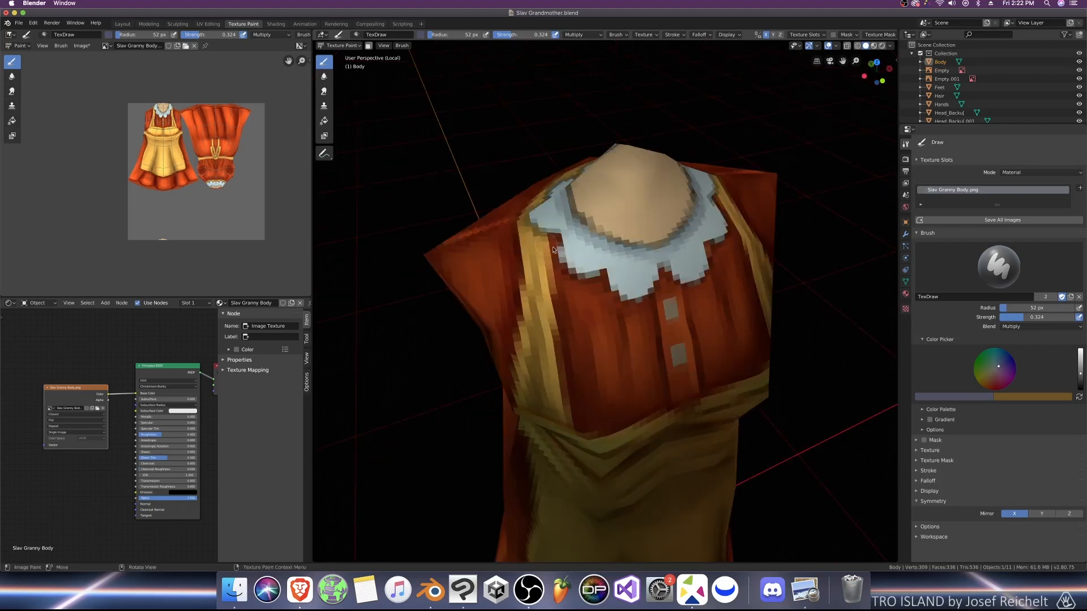
Step: Set the brush to Add blend with a 32 px radius and highlight the collar's scalloped edge
click(1023, 328)
click(987, 417)
key(f)
click(614, 275)
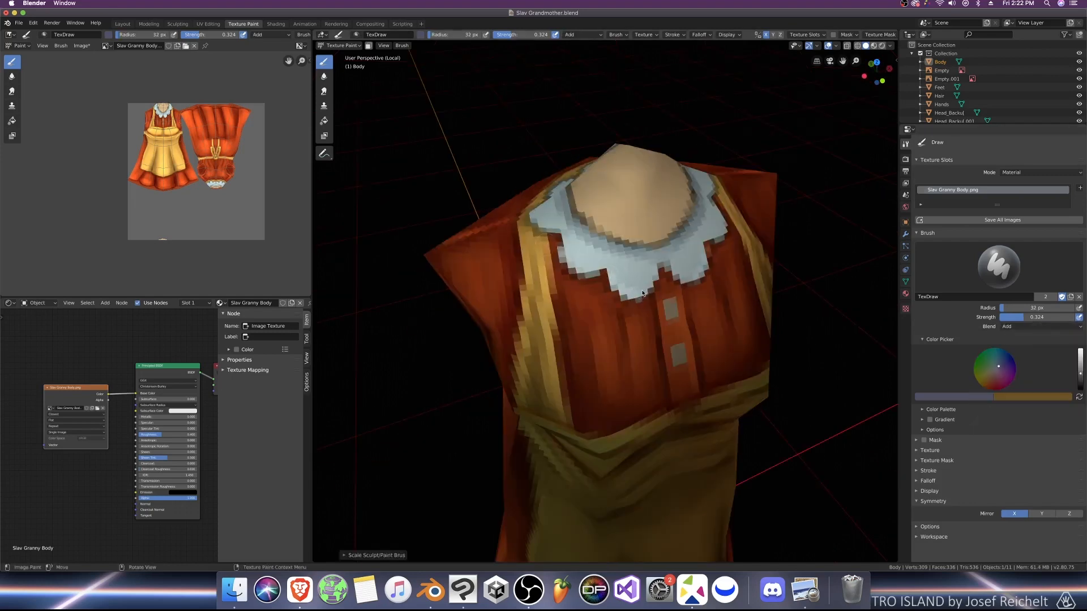
middle_drag(642, 294, 672, 356)
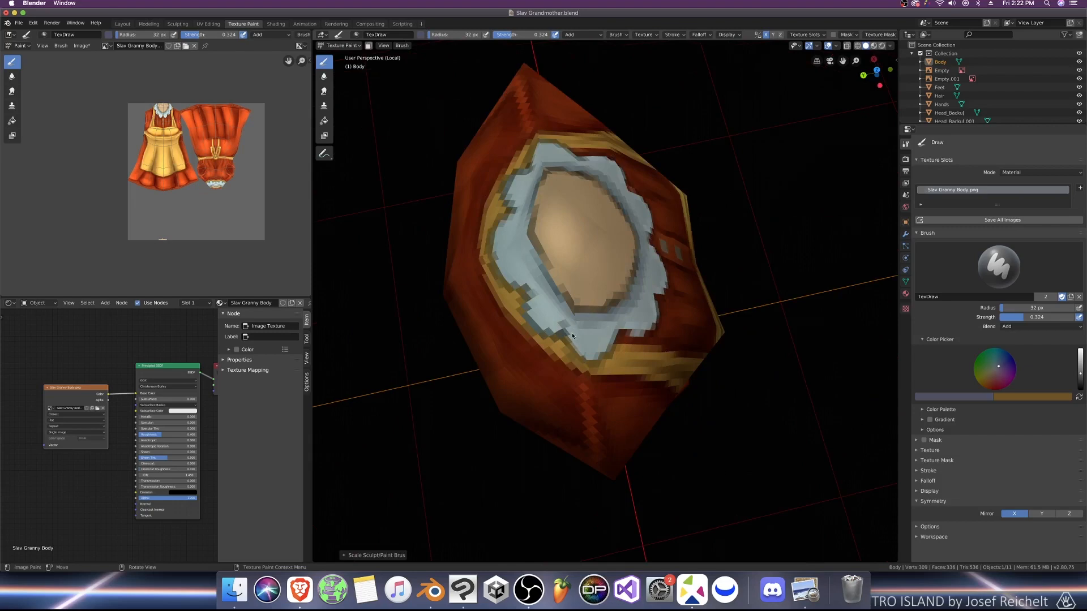
Step: Save the Blender file and save the body texture image under the Save As option
key(super+s)
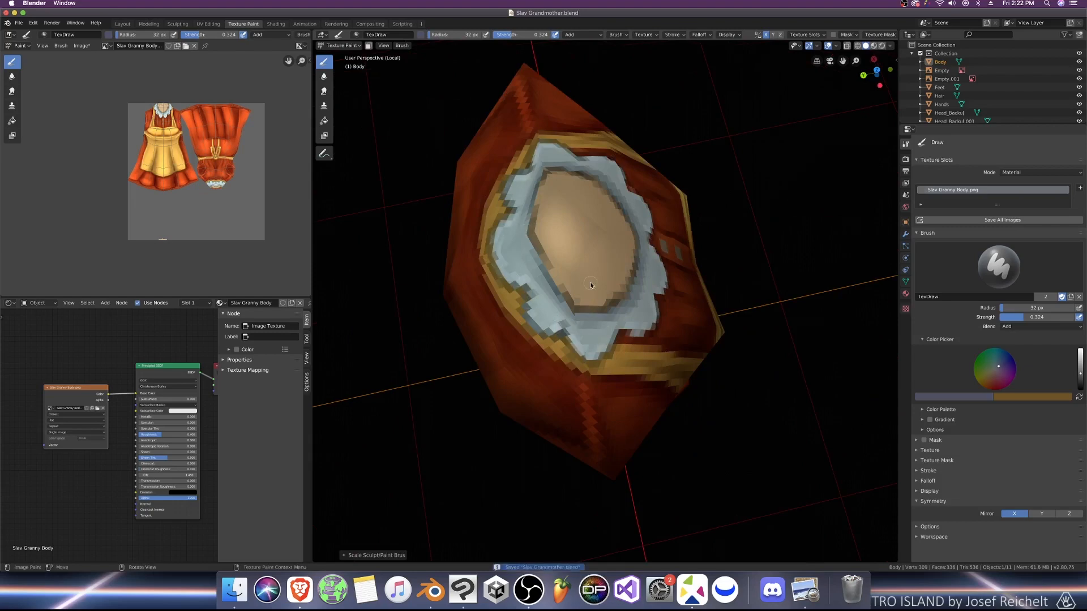
key(KP_1)
click(81, 45)
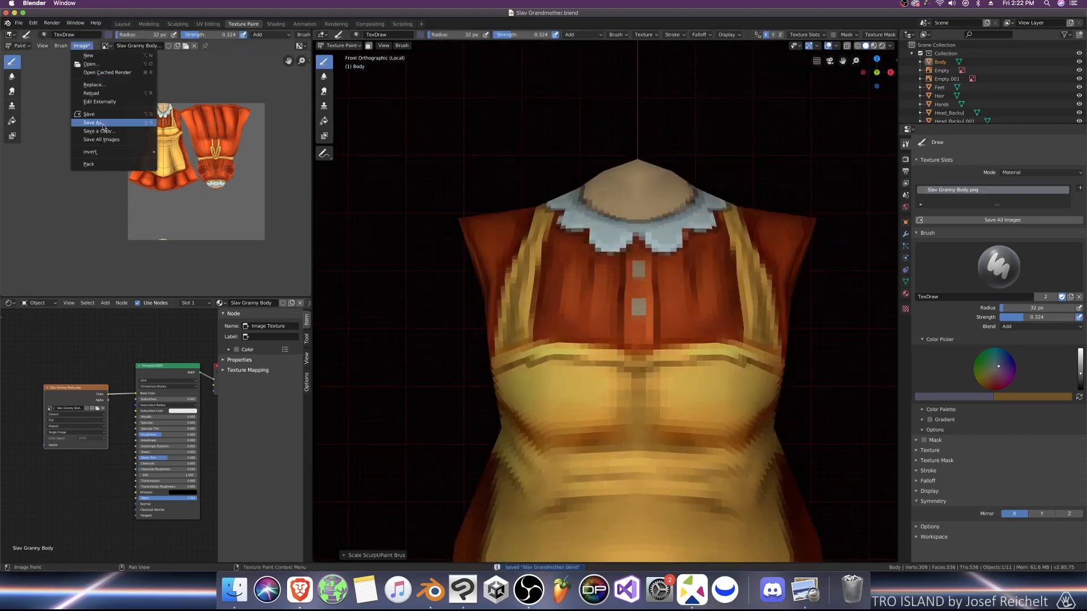
click(103, 126)
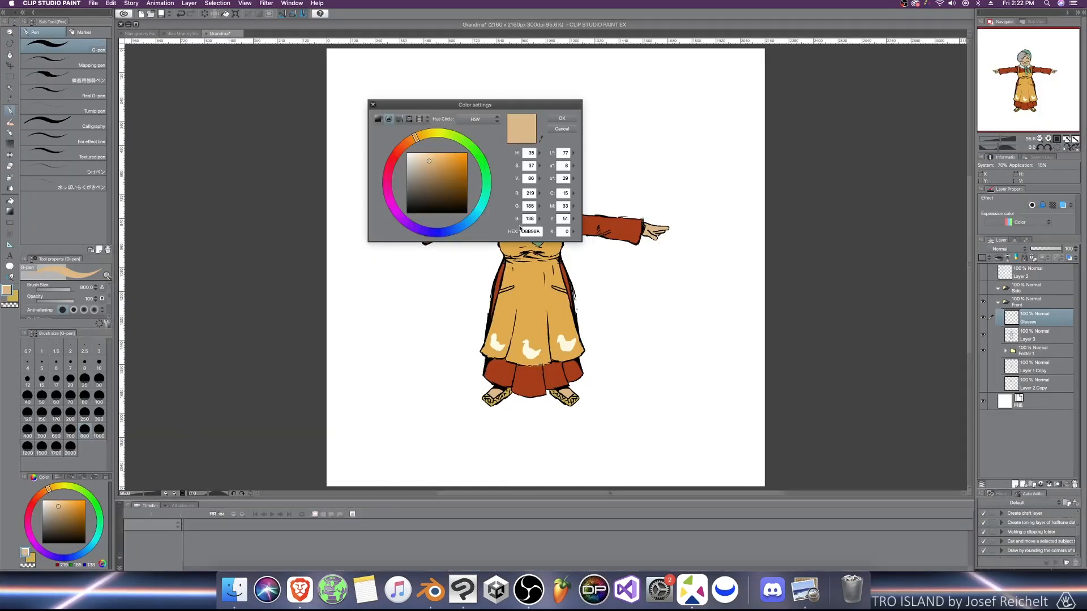
Step: Copy the skin colour's hex code DBB98A from Clip Studio Paint and apply it as the brush colour in Blender
click(530, 231)
key(super+c)
click(432, 589)
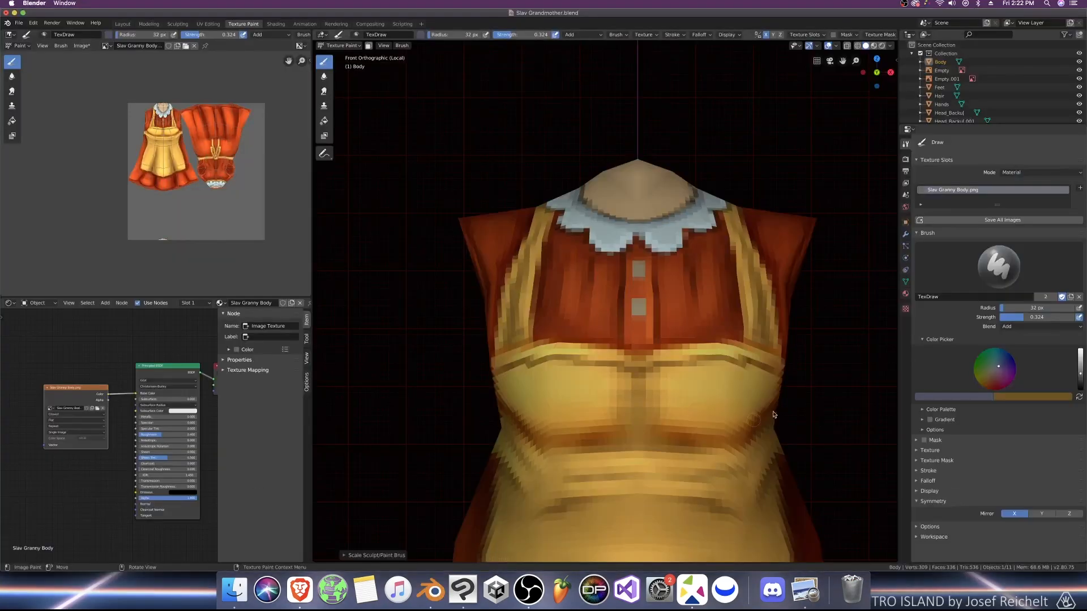
click(974, 399)
click(956, 370)
key(super+v)
key(Return)
Step: Paint mirrored Add highlights on the front of the neck in the skin colour
shift+middle_drag(638, 199, 646, 292)
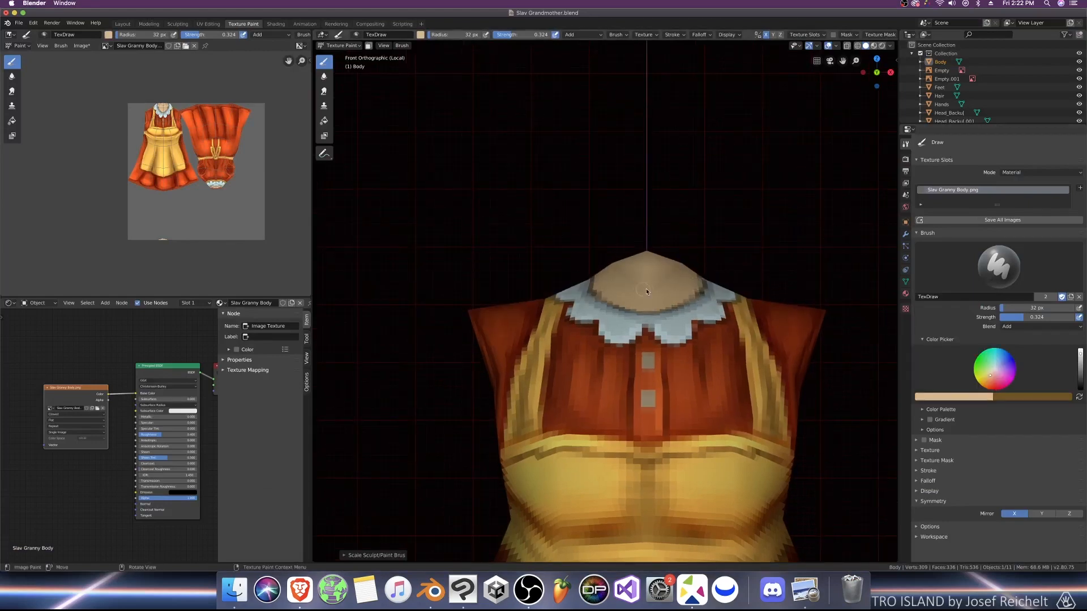
drag(630, 308, 632, 306)
drag(672, 279, 668, 303)
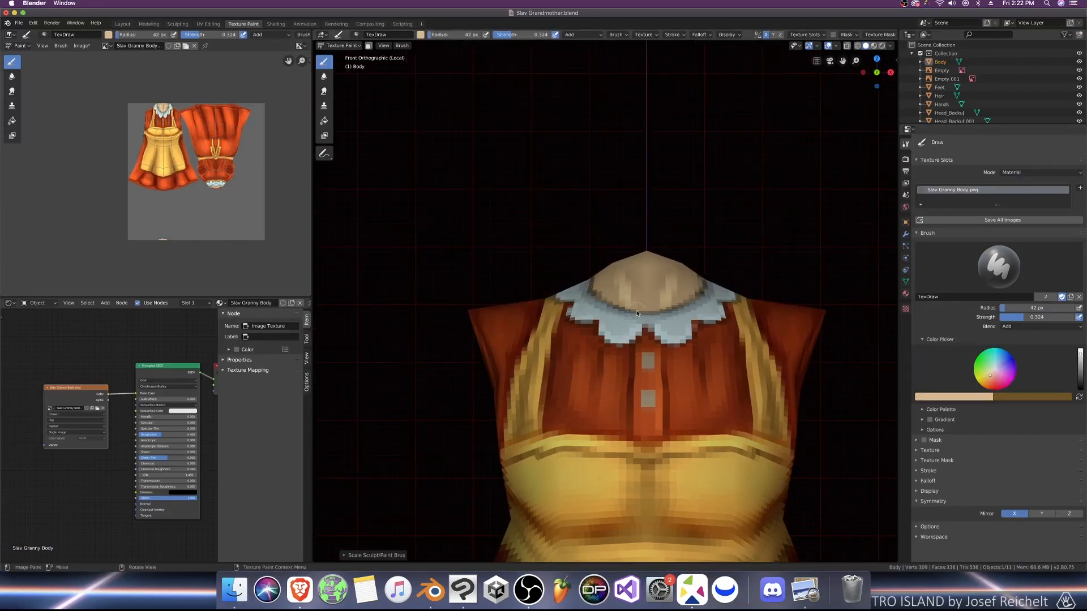
Step: Switch to Multiply blend and shade the neck's front and sides along the collar, enlarging the brush radius from 53 to about 85 px
click(1011, 328)
click(1001, 371)
key(bracketright)
key(bracketright)
drag(645, 305, 659, 310)
middle_drag(609, 281, 633, 337)
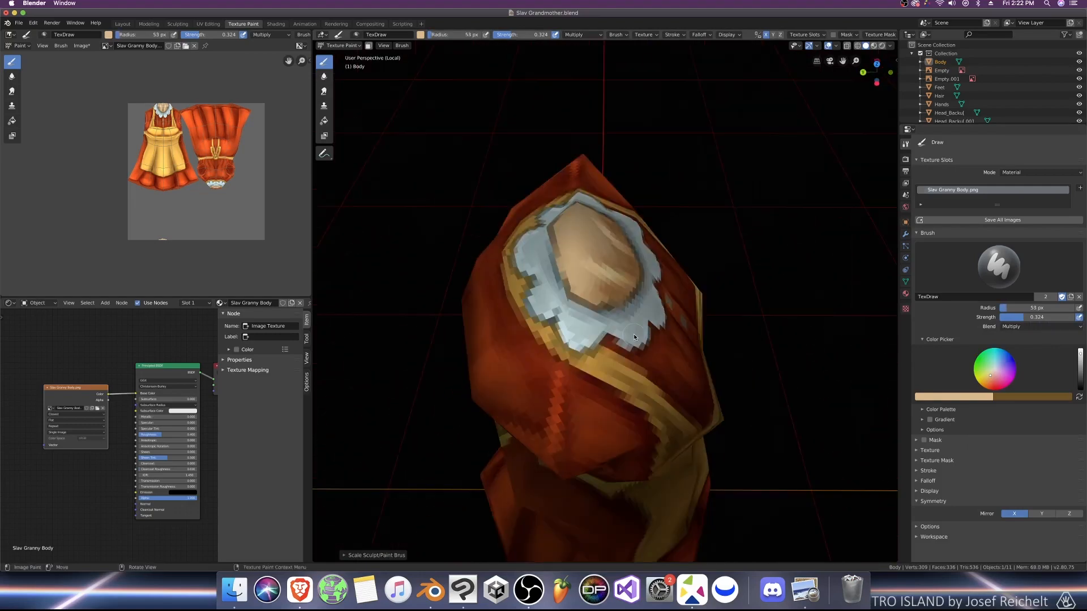
drag(605, 304, 566, 257)
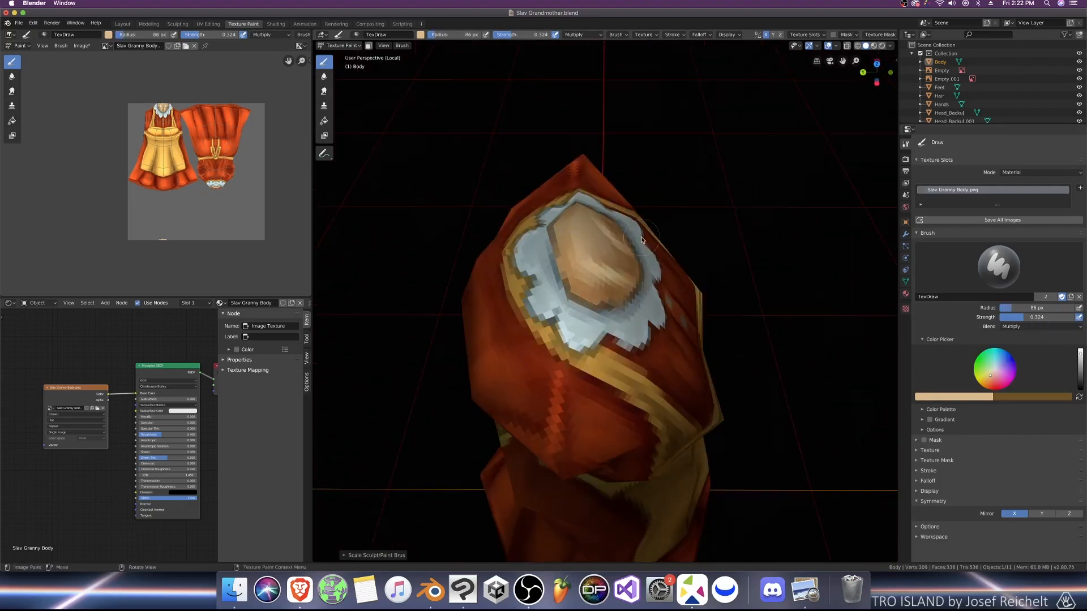
key(KP_1)
key(bracketright)
drag(677, 303, 690, 311)
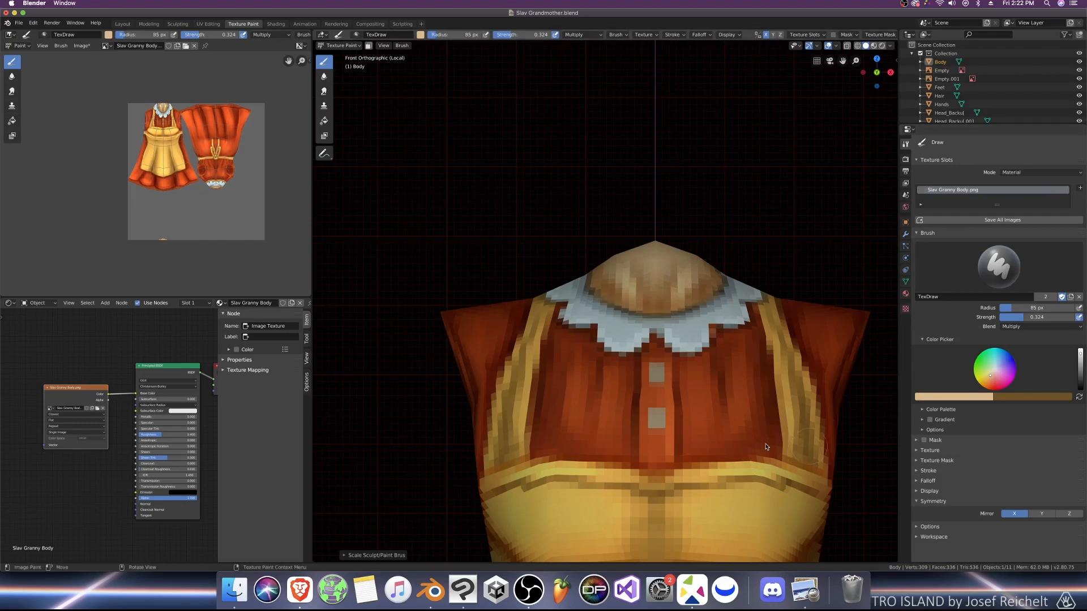
Step: Turn off X mirroring and enlarge the Multiply brush radius to 94 px over the bodice
click(1013, 513)
key(bracketright)
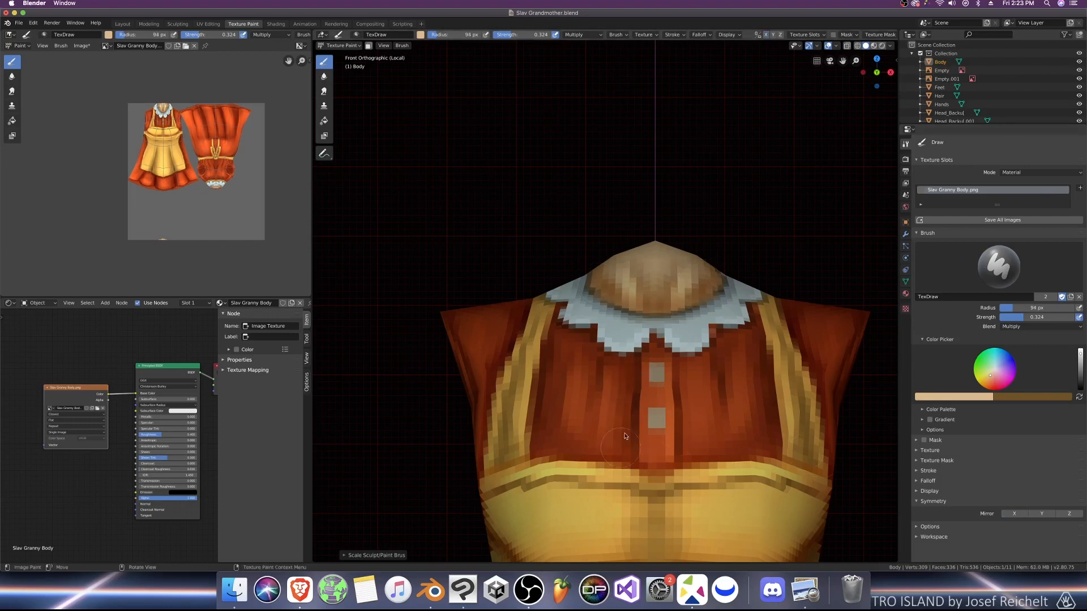
scroll(622, 419, down, 7)
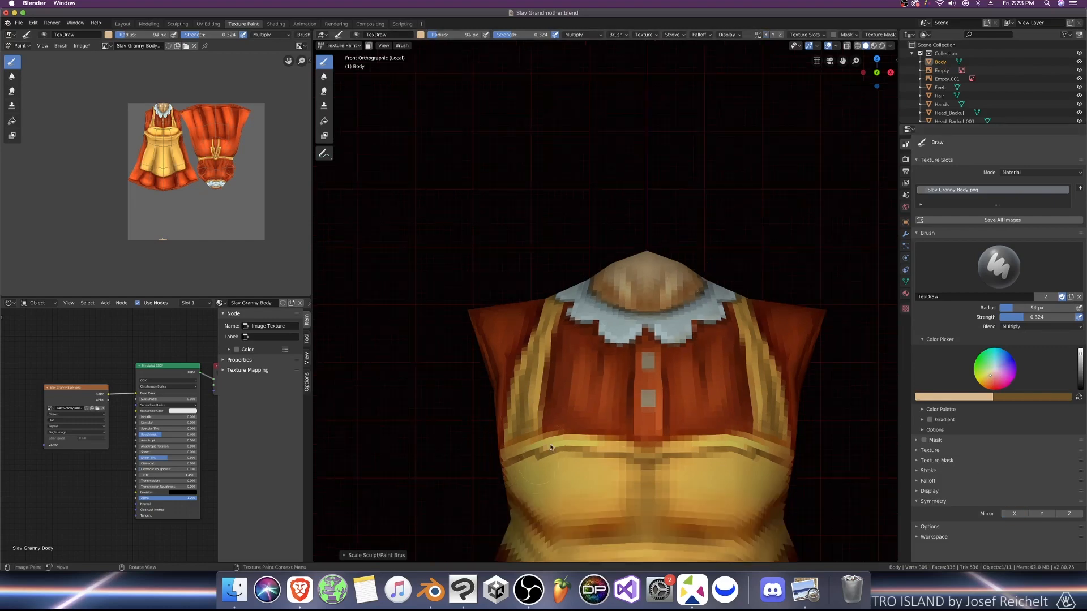
Step: Turn X mirroring back on and reduce the Multiply brush radius to 13 px for detail work on the rear sash and bow
mouse_move(625, 441)
middle_down()
mouse_move(715, 438)
mouse_move(695, 439)
middle_up()
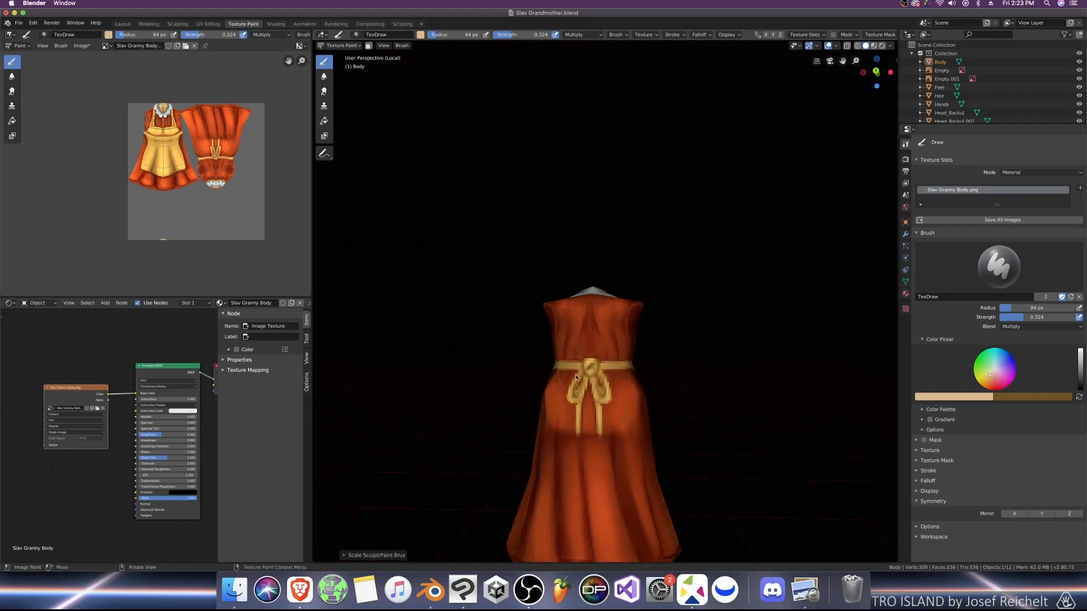
key(bracketleft)
key(bracketleft)
key(bracketleft)
key(bracketleft)
key(bracketleft)
key(bracketleft)
key(bracketleft)
key(bracketleft)
key(bracketleft)
key(bracketleft)
key(bracketleft)
key(bracketleft)
key(bracketleft)
key(bracketleft)
key(bracketleft)
key(bracketleft)
key(bracketleft)
click(1013, 514)
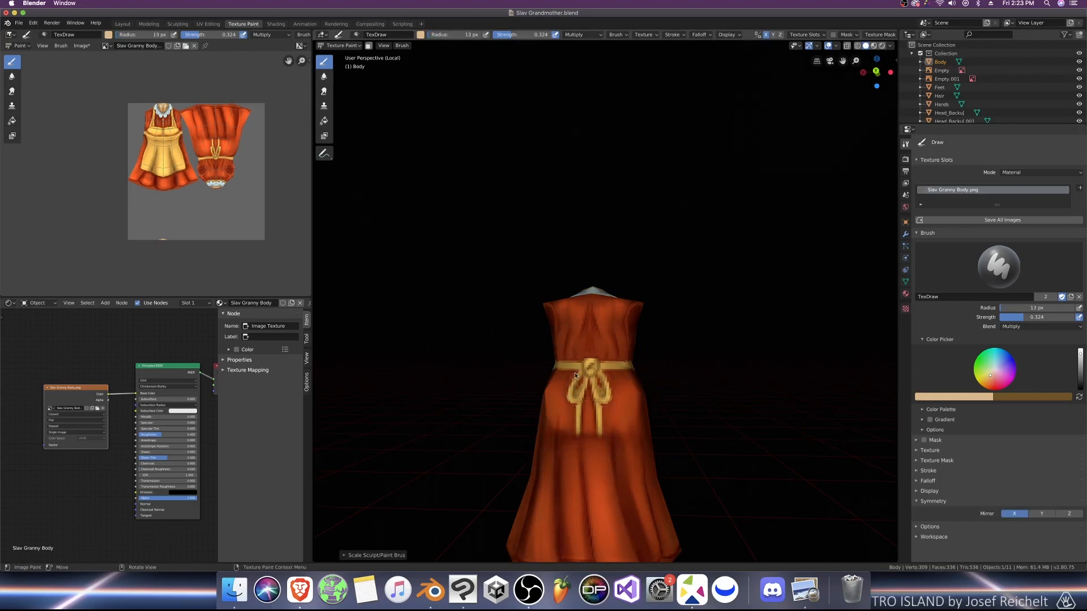
Step: Shade the back of the dress around the waist sash, using brush radii of 30 px and 19 px
middle_drag(661, 365, 643, 369)
scroll(643, 368, up, 4)
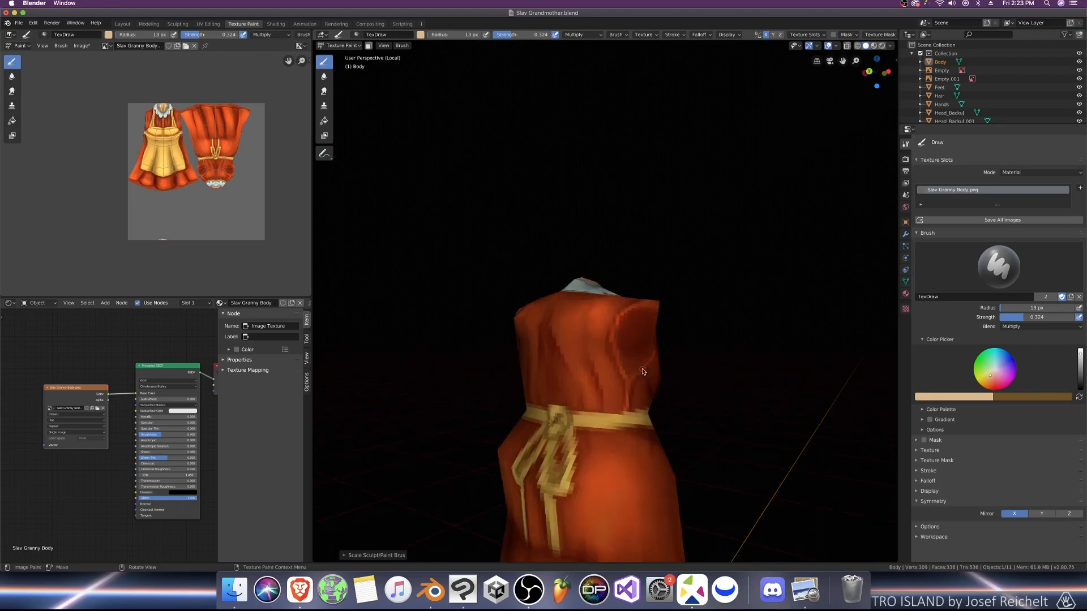
key(bracketright)
key(bracketright)
key(bracketright)
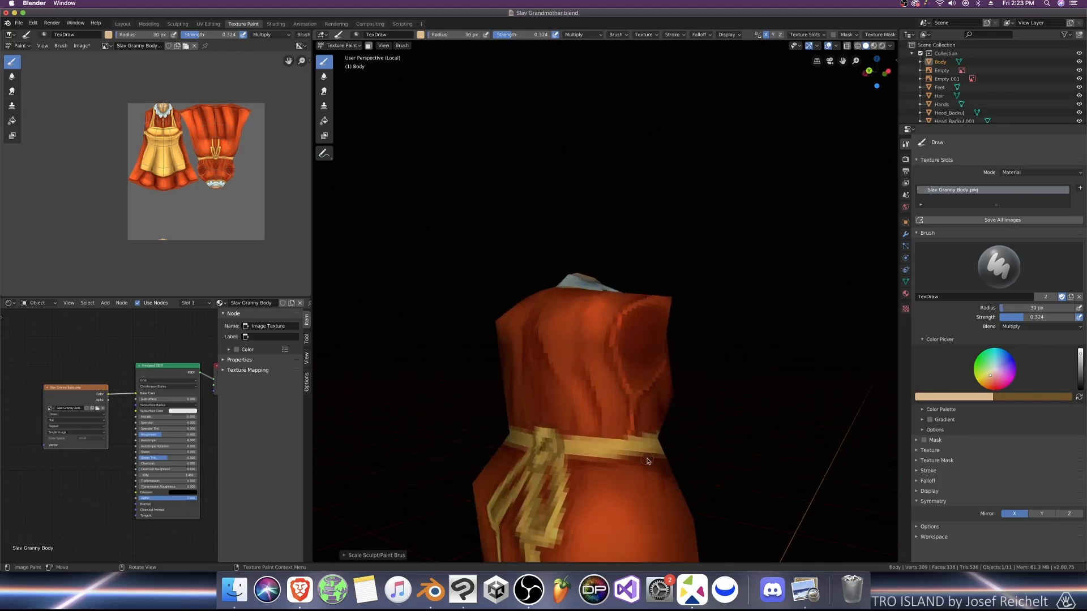
middle_drag(647, 460, 668, 471)
key(bracketleft)
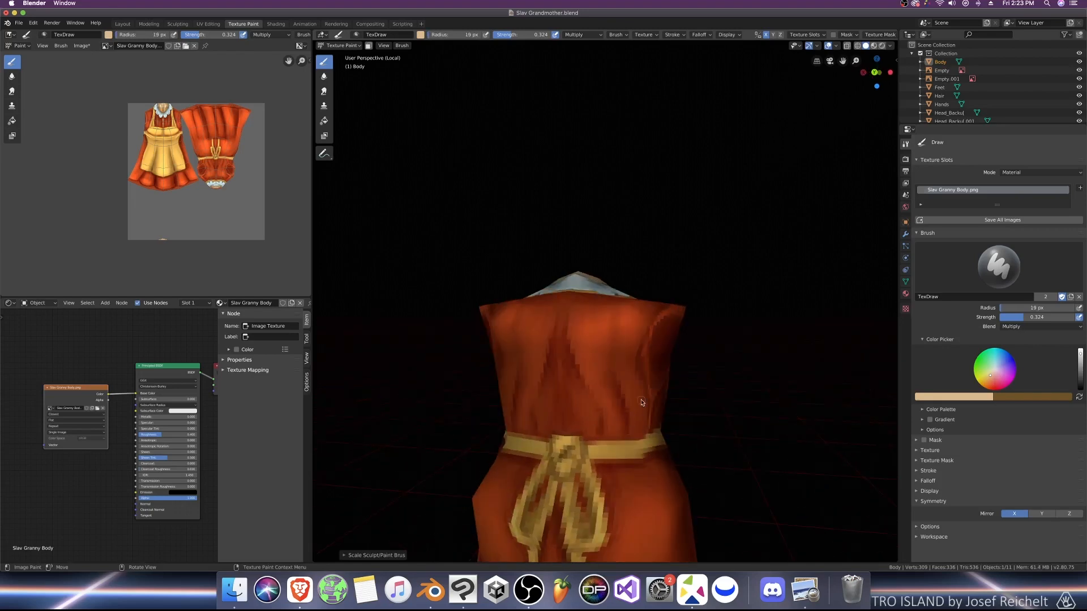
middle_drag(642, 402, 628, 359)
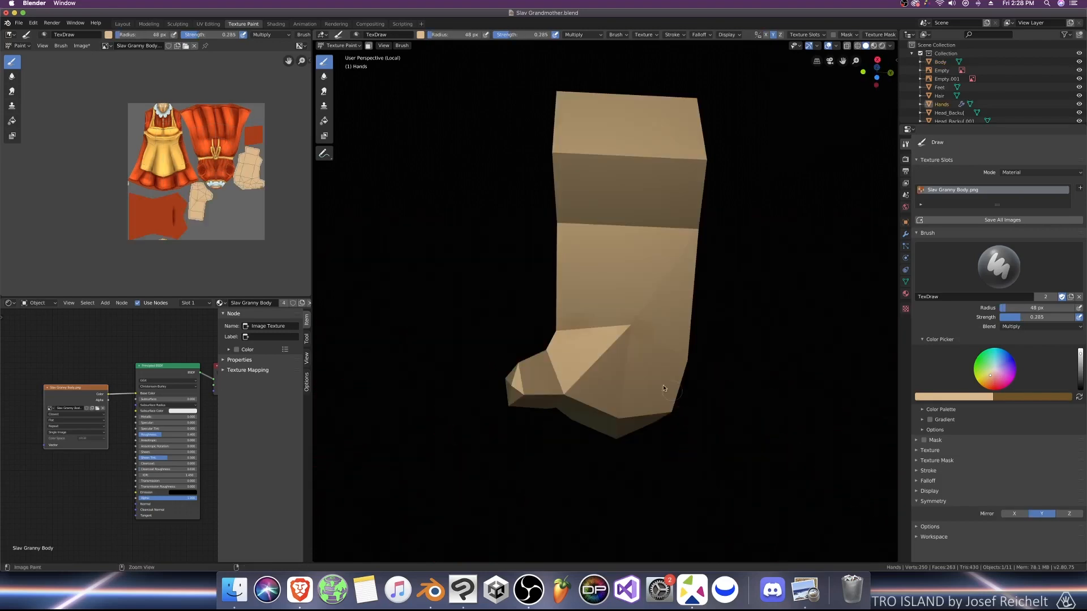
Step: Shade the crease where the thumb meets the palm on the hand mesh, using a Multiply brush of 34 to 39 px
key(bracketleft)
key(bracketleft)
key(bracketleft)
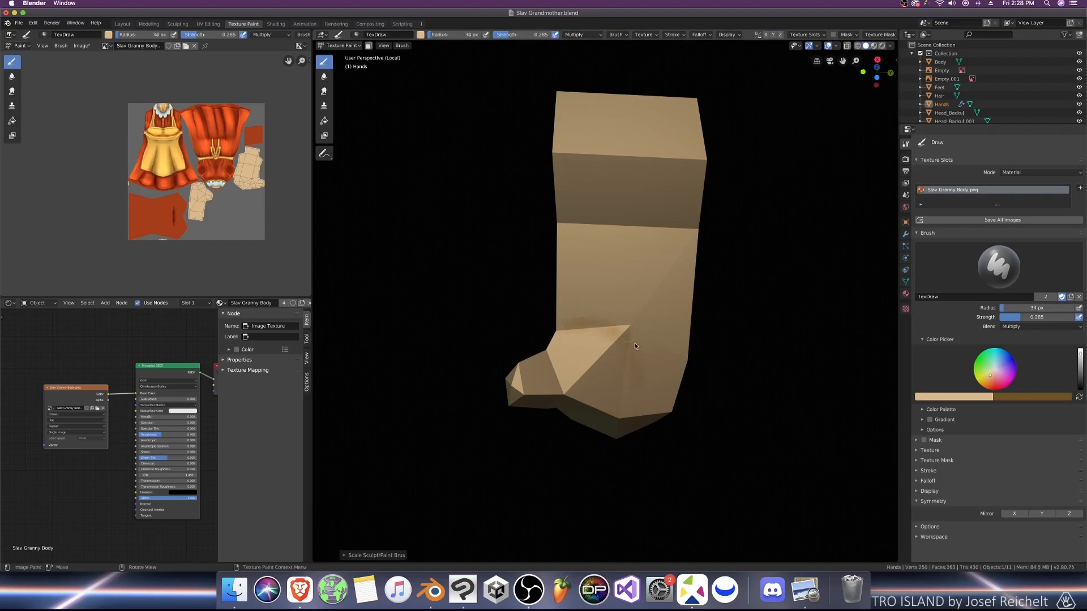
drag(611, 328, 641, 367)
drag(563, 328, 636, 384)
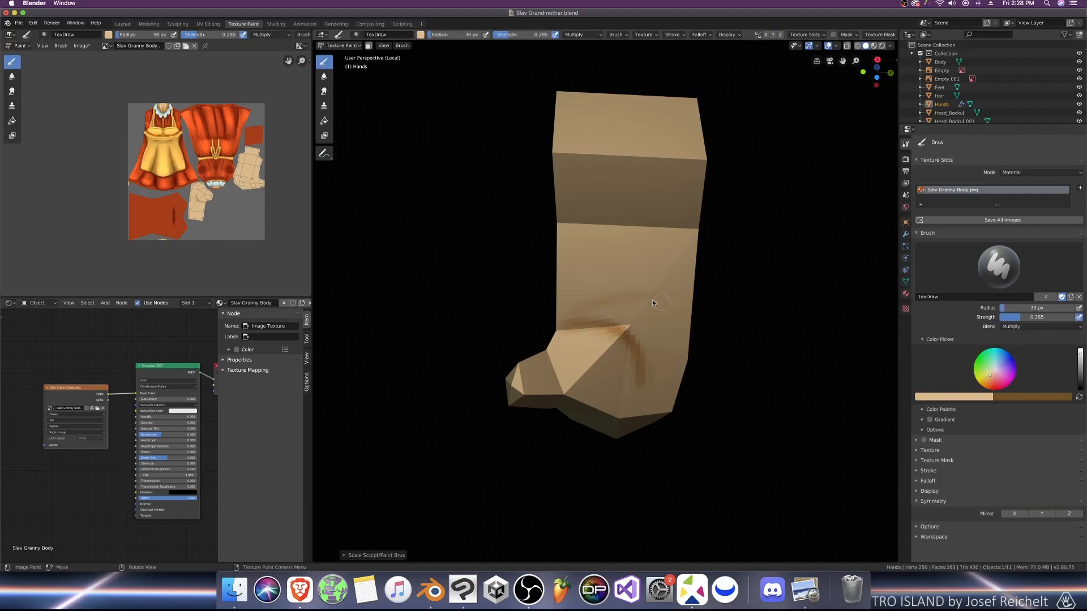
middle_drag(652, 303, 667, 348)
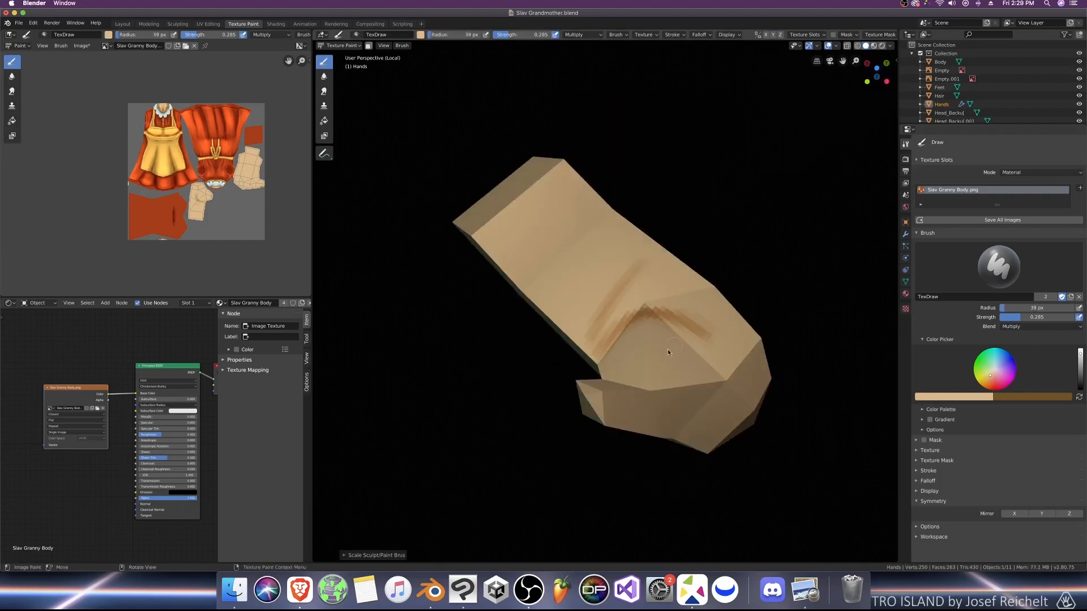
Step: Set the brush to Add blend with a 156 px radius and try a highlight across the base of the thumb
click(1004, 330)
click(999, 416)
key(bracketright)
key(bracketright)
key(bracketright)
key(bracketright)
key(bracketright)
key(bracketright)
key(bracketright)
key(bracketright)
key(bracketright)
key(bracketright)
key(bracketright)
key(bracketright)
key(bracketright)
key(bracketright)
mouse_move(622, 348)
mouse_down()
mouse_move(643, 346)
mouse_move(686, 376)
mouse_up()
key(ctrl+z)
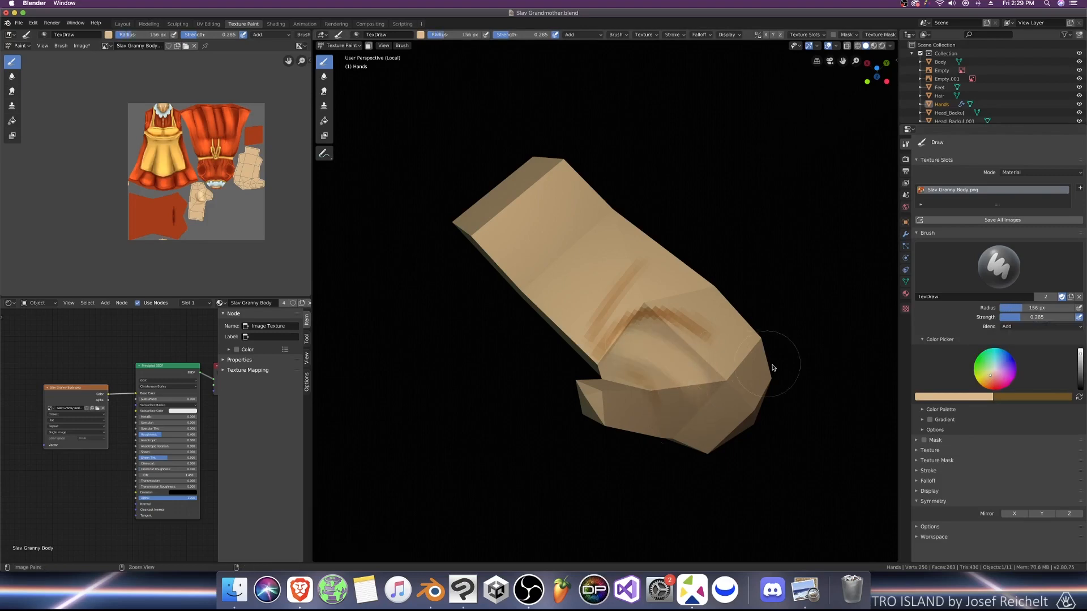
Step: Undo the thumb highlight, lower the Add strength to 0.140 and repaint the highlight over the thumb base
drag(1037, 318, 1026, 318)
key(ctrl+z)
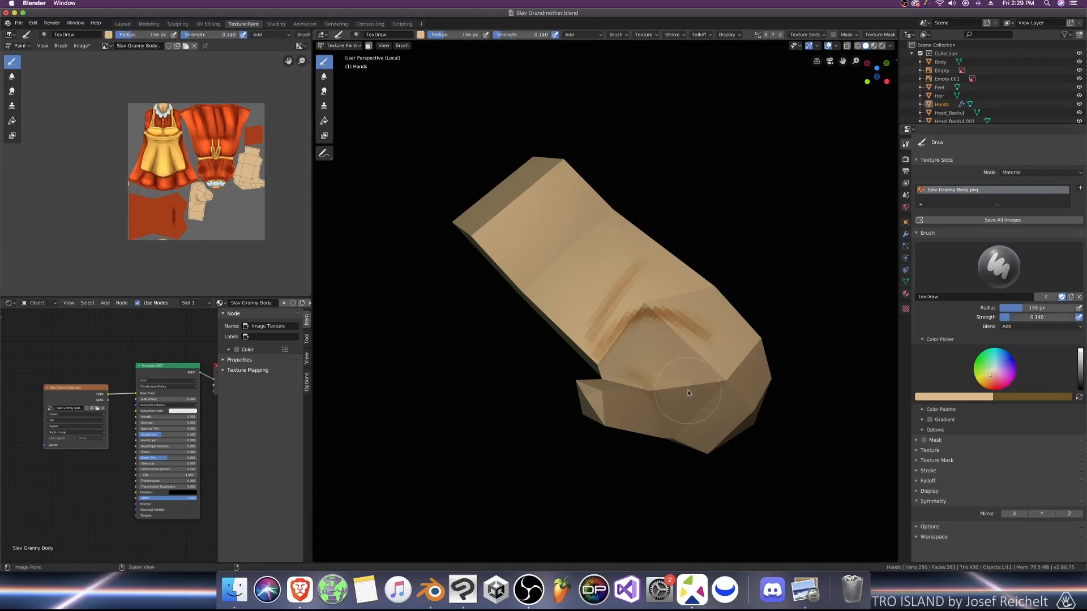
drag(689, 393, 657, 351)
middle_drag(657, 351, 671, 380)
Step: Add highlights beside the palm creases with a smaller brush, and enlarge it to 135 px for the rest of the hand
key(bracketleft)
key(bracketleft)
key(bracketleft)
key(bracketleft)
mouse_move(627, 301)
mouse_down()
mouse_move(613, 288)
mouse_move(630, 271)
mouse_up()
mouse_move(631, 270)
middle_down()
mouse_move(750, 315)
mouse_move(664, 270)
middle_up()
key(bracketright)
key(bracketright)
key(bracketright)
key(bracketright)
mouse_move(736, 294)
middle_down()
mouse_move(720, 337)
mouse_move(611, 290)
mouse_move(698, 274)
middle_up()
key(bracketright)
mouse_move(693, 341)
middle_down()
mouse_move(592, 396)
mouse_move(560, 373)
middle_up()
Step: Switch to Multiply at 32 px and paint three streaks marking the finger gaps on the back of the hand from the top view
click(1022, 328)
click(999, 369)
key(KP_7)
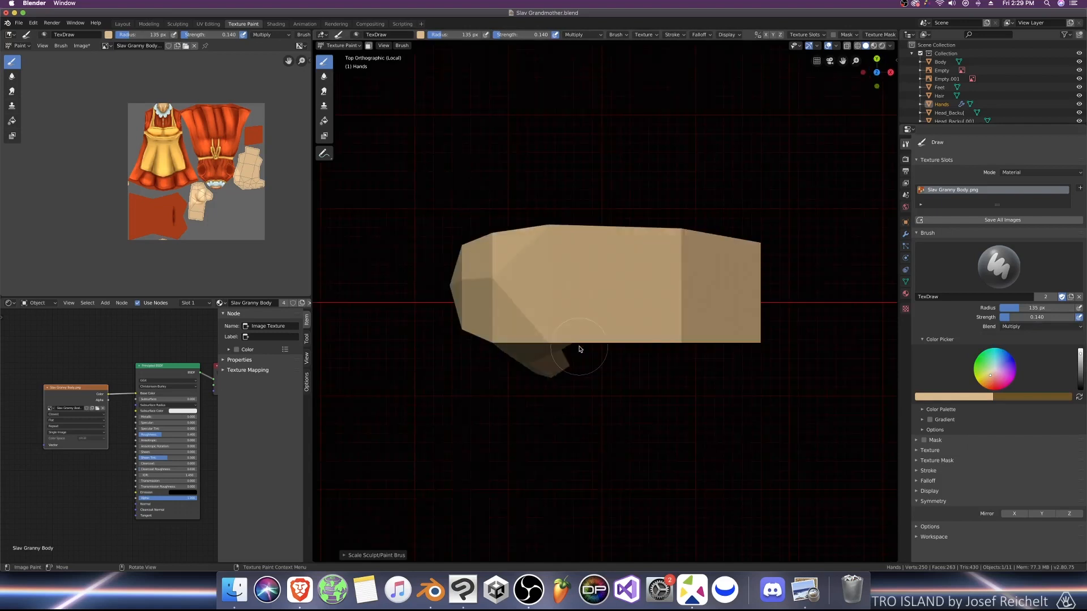
key(bracketleft)
key(bracketleft)
key(bracketleft)
key(bracketleft)
key(bracketleft)
key(bracketleft)
key(bracketleft)
key(bracketleft)
key(bracketleft)
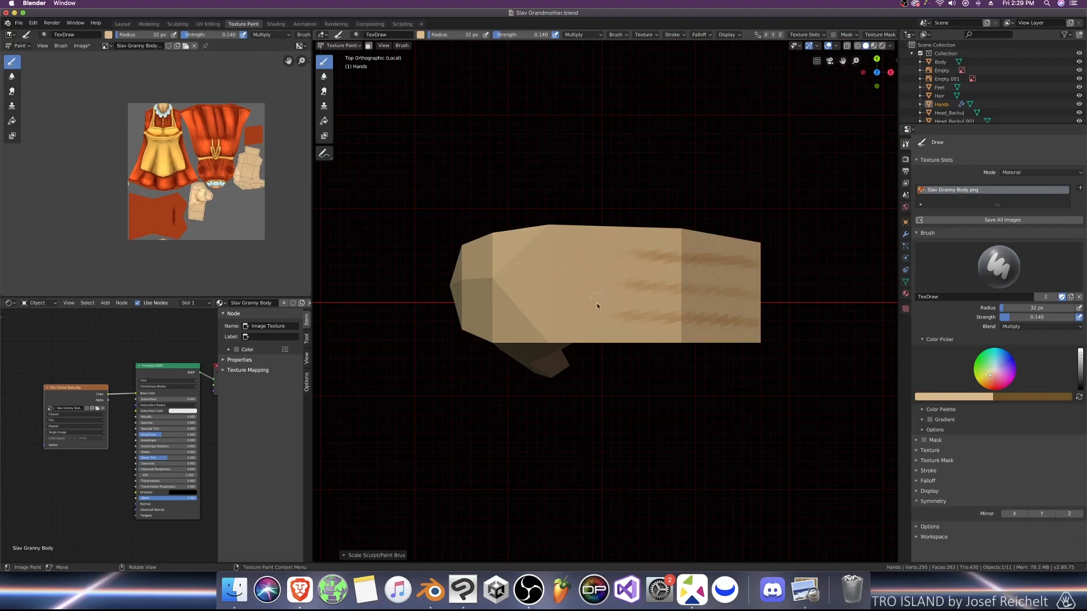
Step: Shade the finger gaps and creases on the palm side of the hand, raising the Multiply strength to 0.313
mouse_move(687, 278)
middle_down()
mouse_move(652, 236)
mouse_move(646, 246)
middle_up()
key(bracketright)
mouse_move(579, 341)
middle_down()
mouse_move(674, 256)
mouse_move(605, 245)
middle_up()
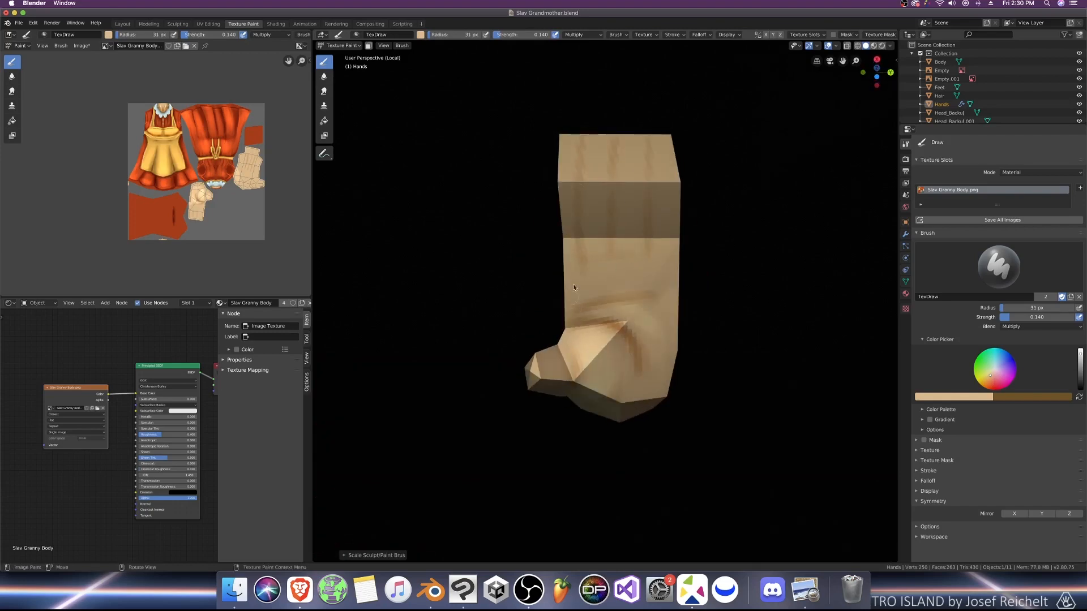
key(bracketright)
key(bracketright)
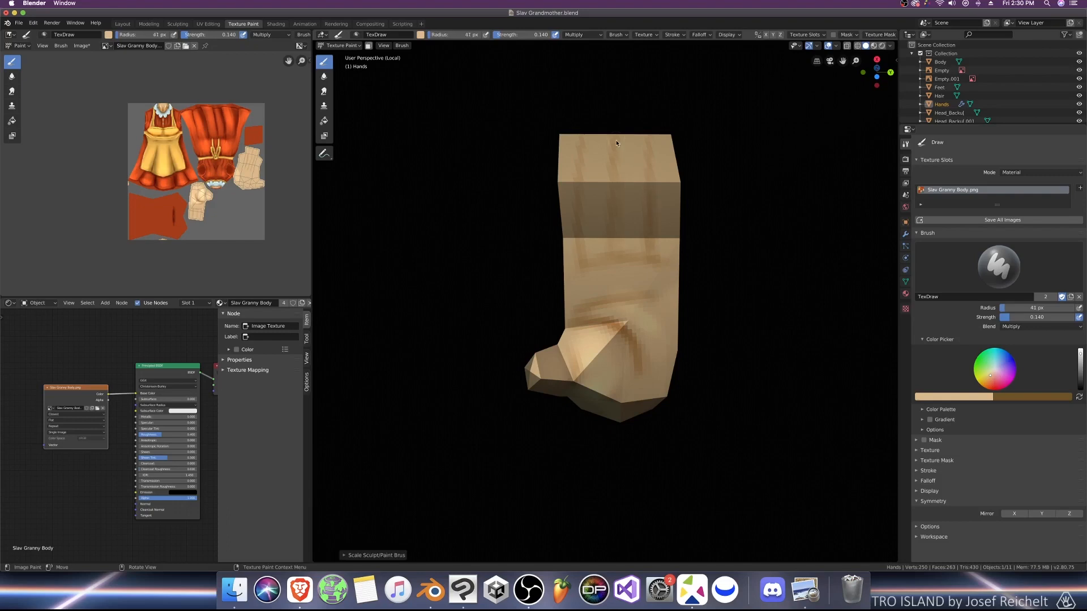
key(bracketleft)
drag(1014, 318, 1028, 317)
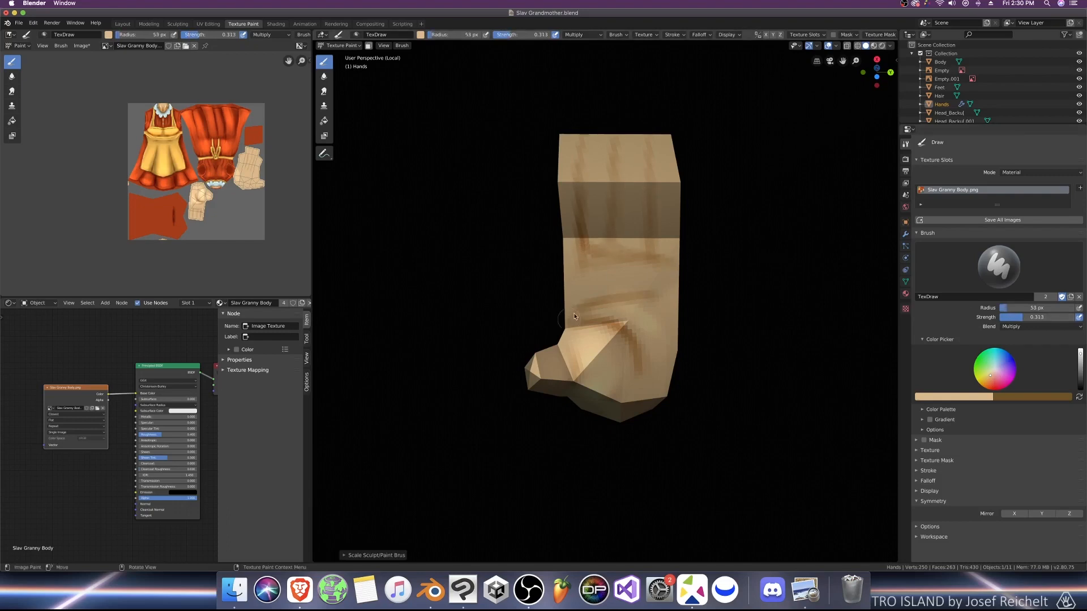
key(bracketright)
key(bracketright)
key(bracketright)
key(bracketright)
key(bracketright)
key(bracketright)
mouse_move(647, 327)
middle_down()
mouse_move(720, 366)
mouse_move(734, 353)
middle_up()
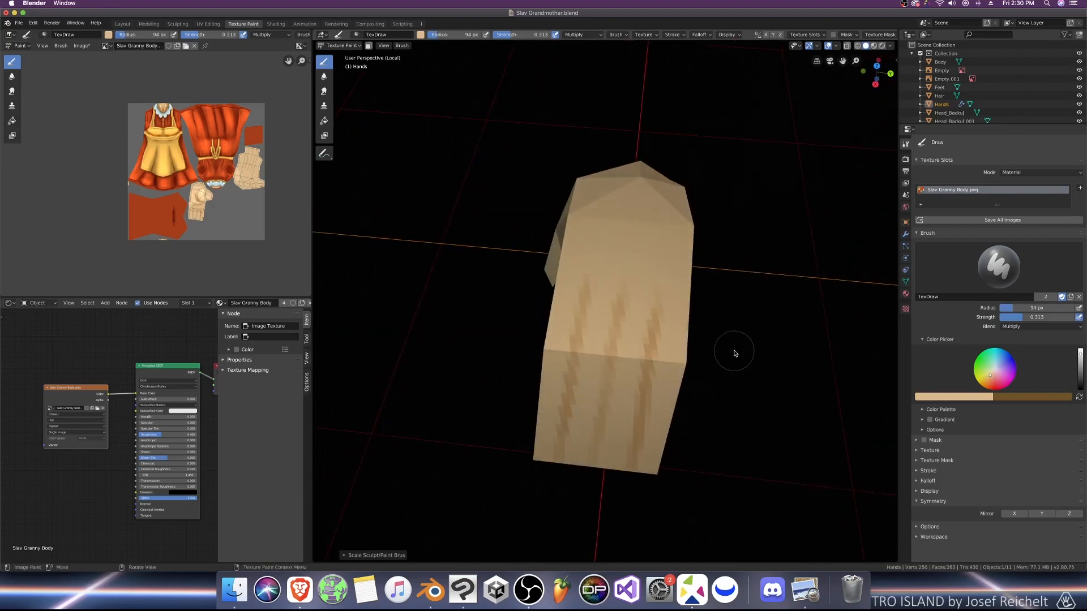
key(KP_7)
key(bracketleft)
key(bracketleft)
key(bracketleft)
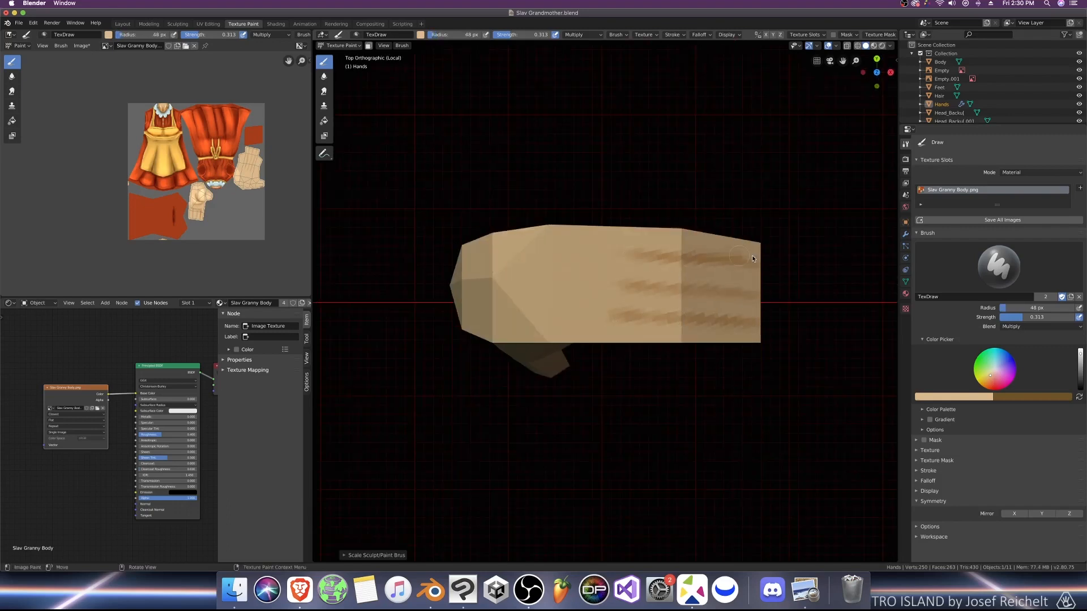
mouse_move(753, 259)
middle_down()
mouse_move(594, 340)
mouse_move(582, 307)
mouse_move(611, 319)
middle_up()
Step: Switch the brush blending to Add at 73 px and try a highlight stroke along the fingers, undoing it
key(bracketright)
key(bracketright)
key(bracketright)
key(bracketright)
key(bracketright)
key(bracketright)
key(bracketright)
key(bracketright)
key(bracketright)
key(bracketright)
mouse_move(583, 260)
middle_down()
mouse_move(574, 230)
mouse_move(618, 327)
mouse_move(620, 315)
middle_up()
click(1023, 327)
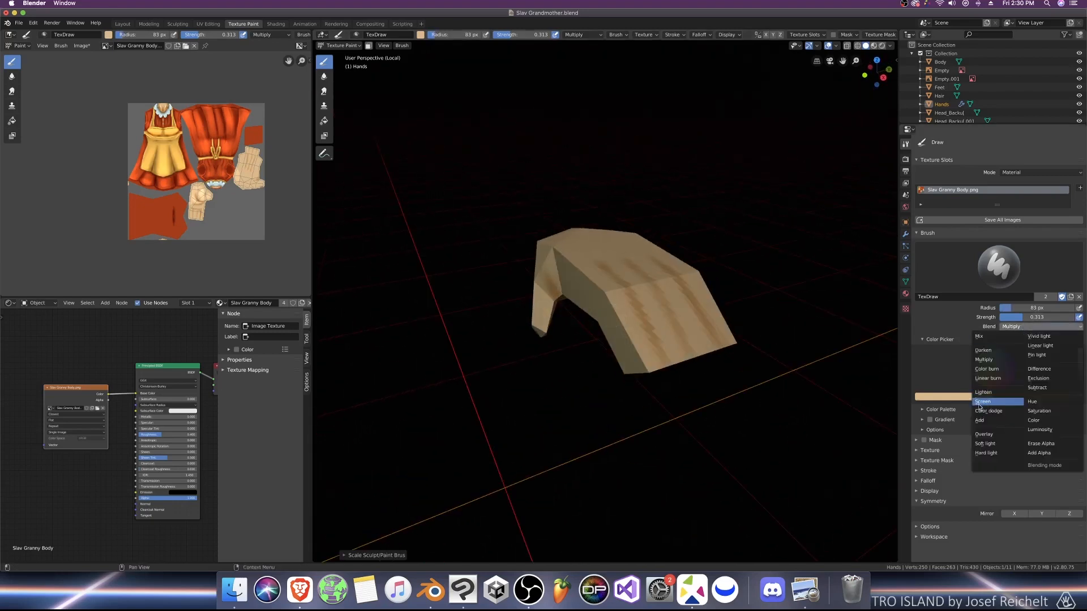
click(984, 421)
key(bracketleft)
drag(641, 365, 596, 280)
key(super+z)
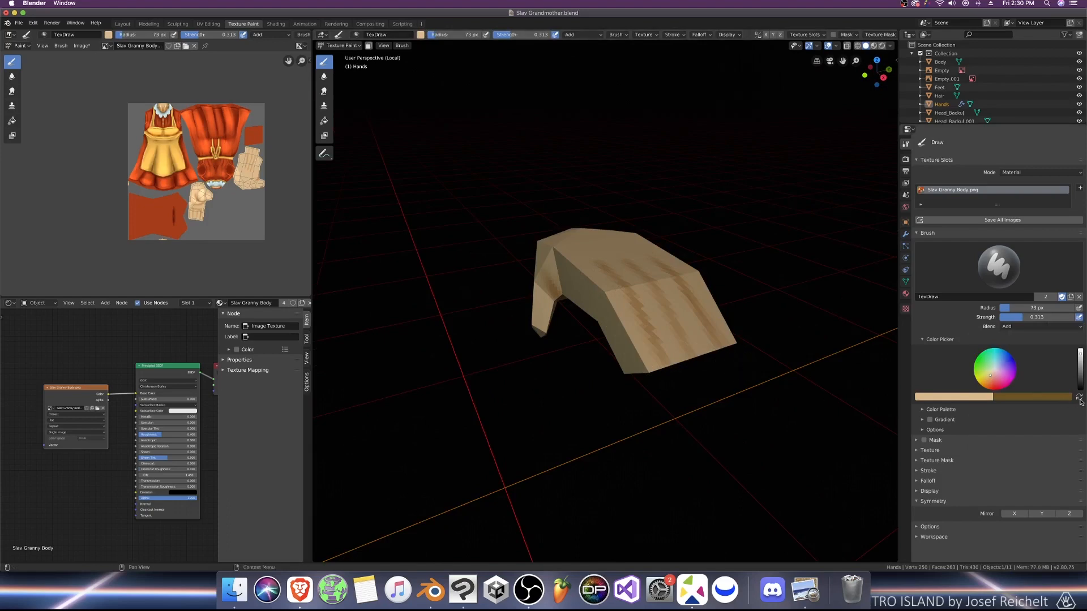
Step: Swap the brush colours to the dark brown and add soft highlights along the fingers
click(1079, 397)
key(bracketright)
key(bracketright)
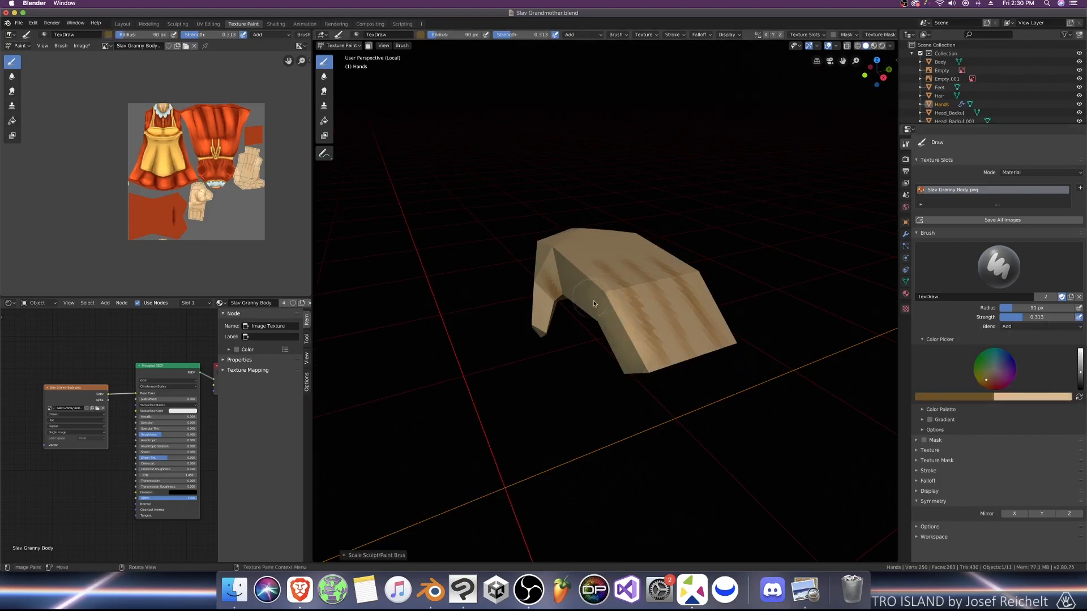
key(bracketleft)
mouse_move(631, 383)
middle_down()
mouse_move(611, 308)
mouse_move(695, 224)
mouse_move(644, 218)
mouse_move(728, 261)
middle_up()
key(bracketleft)
key(bracketright)
key(bracketright)
key(bracketright)
Step: Enlarge the Add brush to 137 px and highlight the back of the hand towards the wrist
mouse_move(735, 206)
middle_down()
mouse_move(720, 293)
mouse_move(630, 308)
mouse_move(619, 253)
mouse_move(589, 266)
mouse_move(575, 296)
mouse_move(595, 356)
middle_up()
key(bracketright)
key(bracketright)
key(bracketright)
key(bracketright)
mouse_move(591, 357)
mouse_down()
mouse_move(558, 266)
mouse_move(583, 345)
mouse_up()
Step: Switch to Multiply at 32 px and darken the inner end of the thumb-side finger gap from the top view
click(1007, 328)
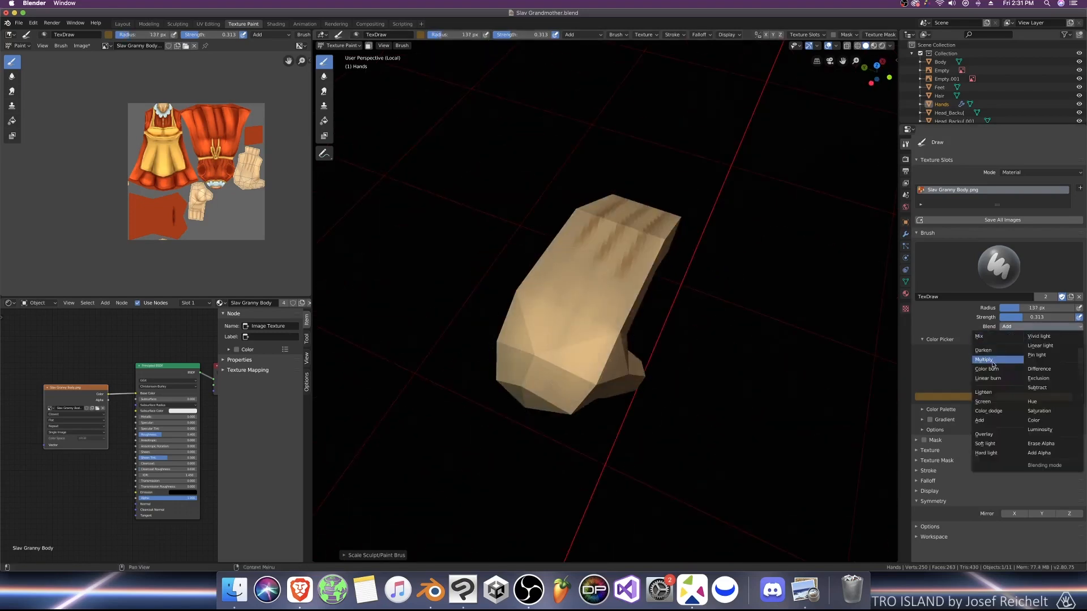
click(991, 360)
key(KP_7)
key(bracketleft)
key(bracketleft)
key(bracketleft)
key(bracketleft)
key(bracketleft)
key(bracketleft)
key(bracketleft)
key(bracketleft)
key(bracketleft)
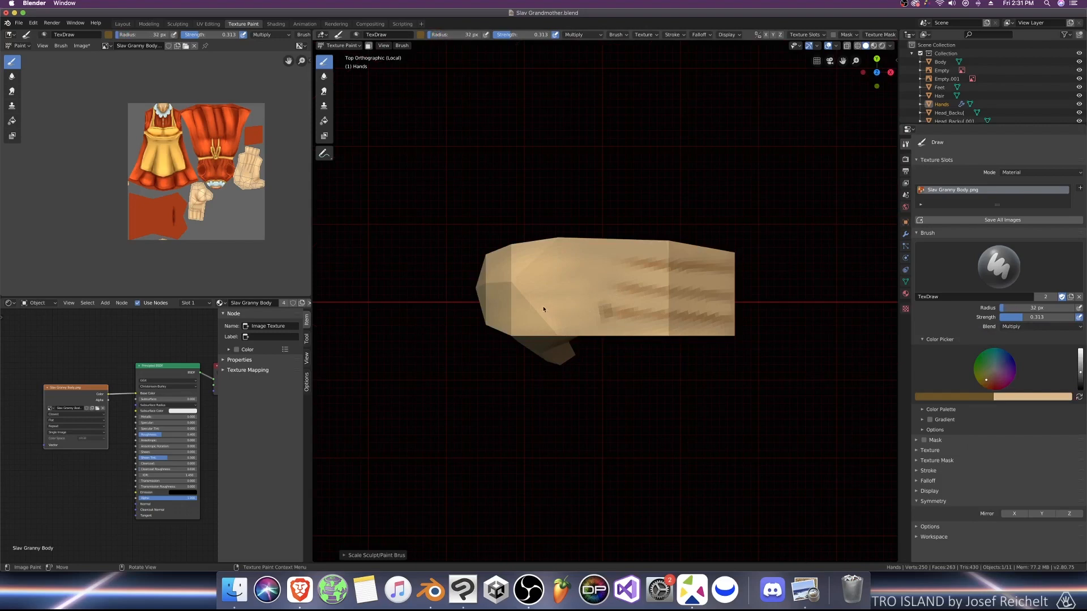
Step: Darken the inner end of the middle finger gap on the back of the hand with Multiply at 45 px
click(1007, 327)
click(996, 342)
click(1007, 326)
click(996, 360)
click(614, 285)
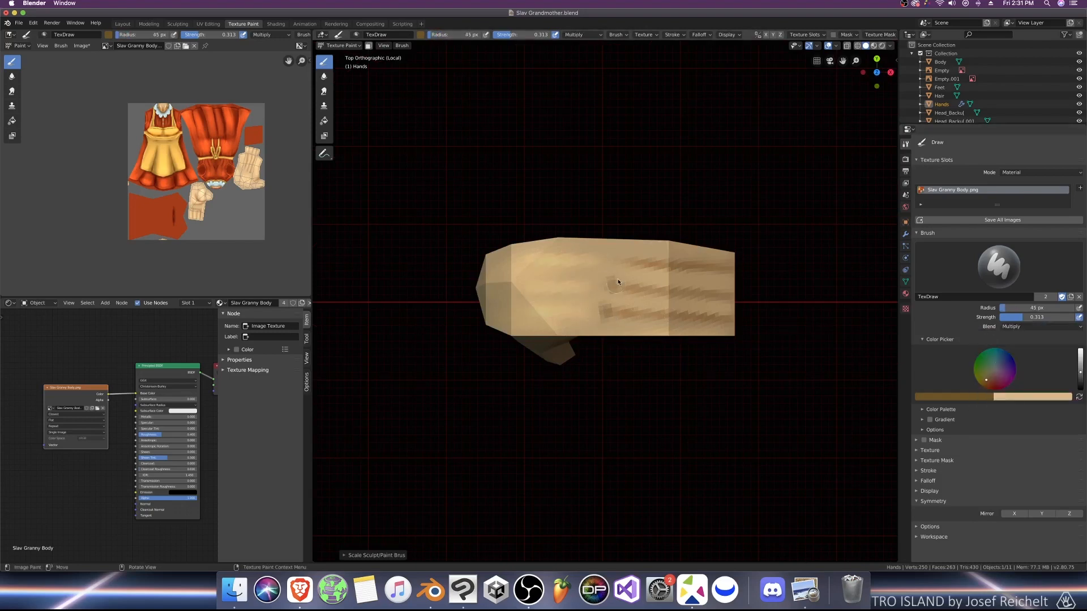
Step: Apply smooth shading to the hand's faces in Edit Mode and return to Texture Paint
scroll(618, 282, down, 3)
middle_drag(626, 270, 649, 212)
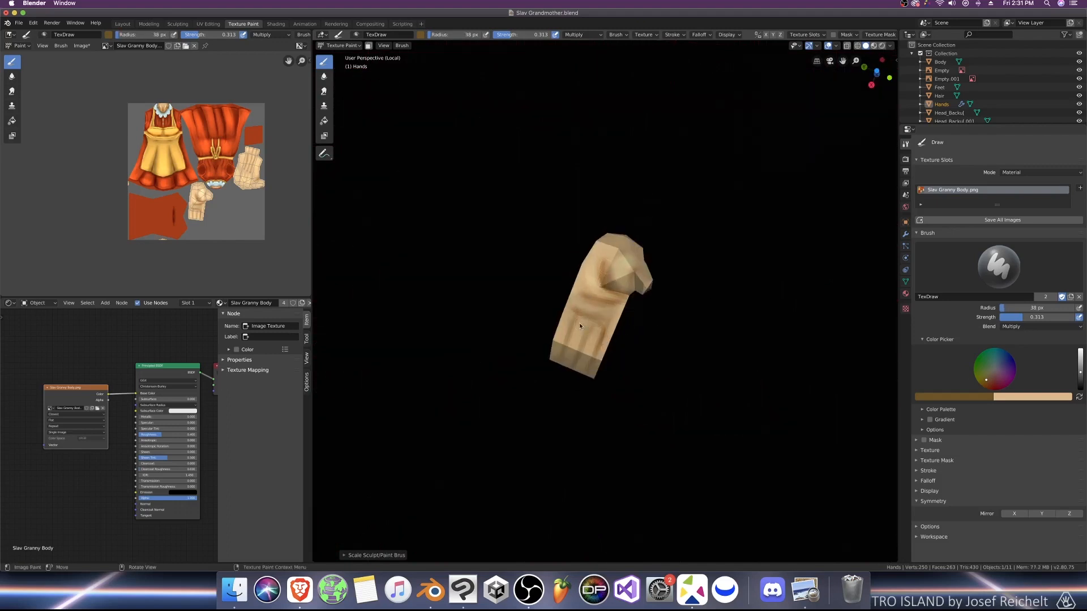
middle_drag(579, 323, 668, 342)
key(Tab)
click(453, 45)
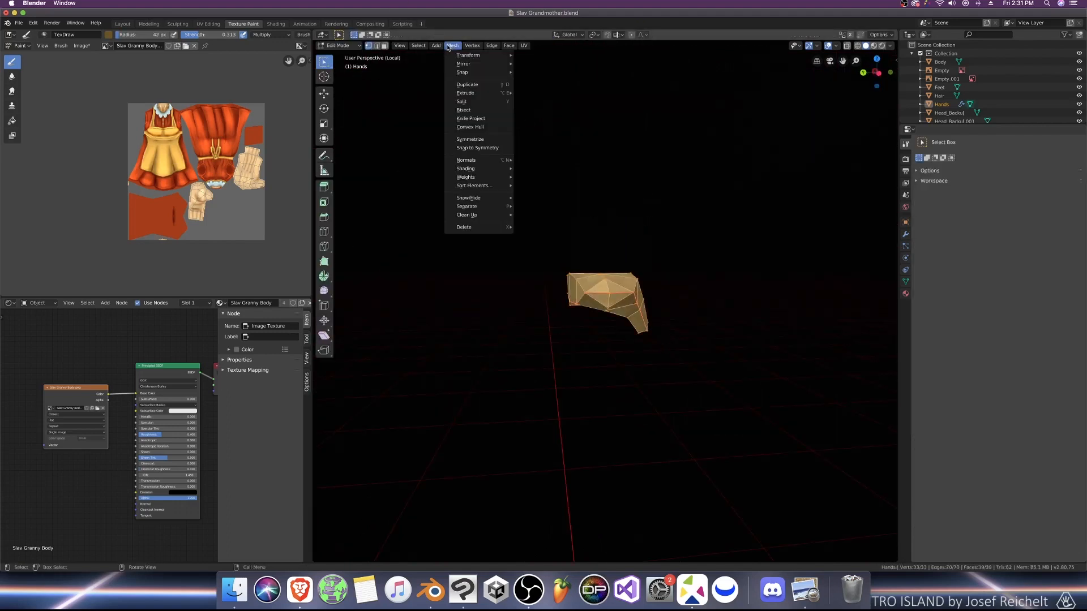
mouse_move(467, 168)
click(532, 169)
key(Tab)
Step: Shrink the Multiply brush to 12 px and paint a thin dark line along a finger gap of the hand
mouse_move(692, 249)
middle_down()
mouse_move(603, 273)
mouse_move(599, 369)
middle_up()
key(bracketleft)
key(bracketleft)
key(bracketleft)
key(bracketleft)
key(bracketleft)
key(bracketleft)
key(bracketleft)
key(bracketleft)
key(bracketleft)
mouse_move(607, 363)
mouse_down()
mouse_move(614, 307)
mouse_move(631, 307)
mouse_up()
Step: Darken the finger gaps on the palm side of the hand with Multiply, from the finger bases to the tips
middle_drag(669, 325, 664, 263)
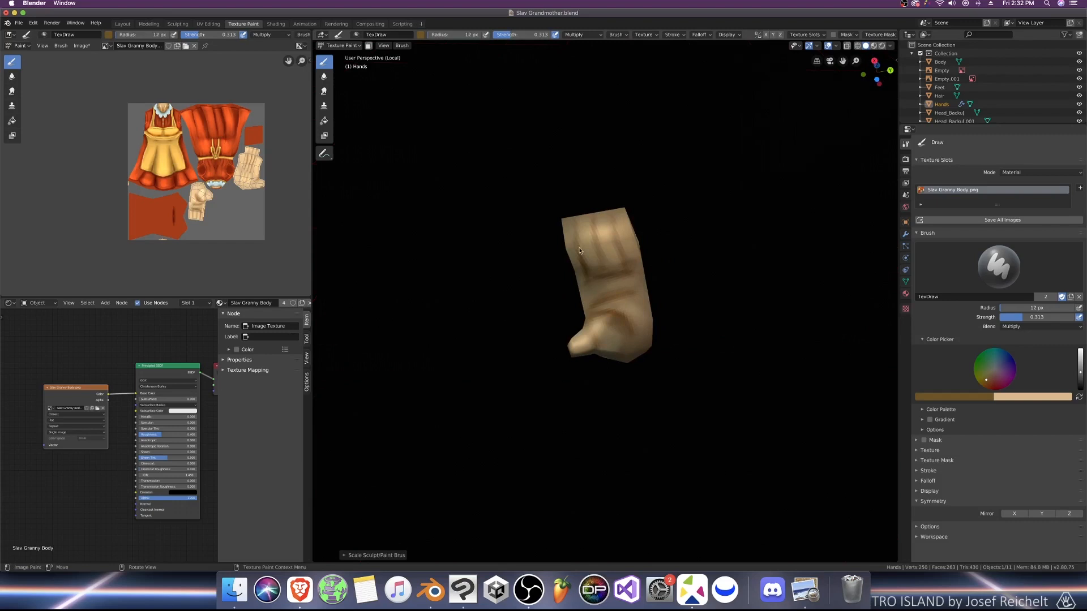
drag(593, 234, 592, 219)
drag(624, 270, 612, 223)
middle_drag(623, 263, 637, 230)
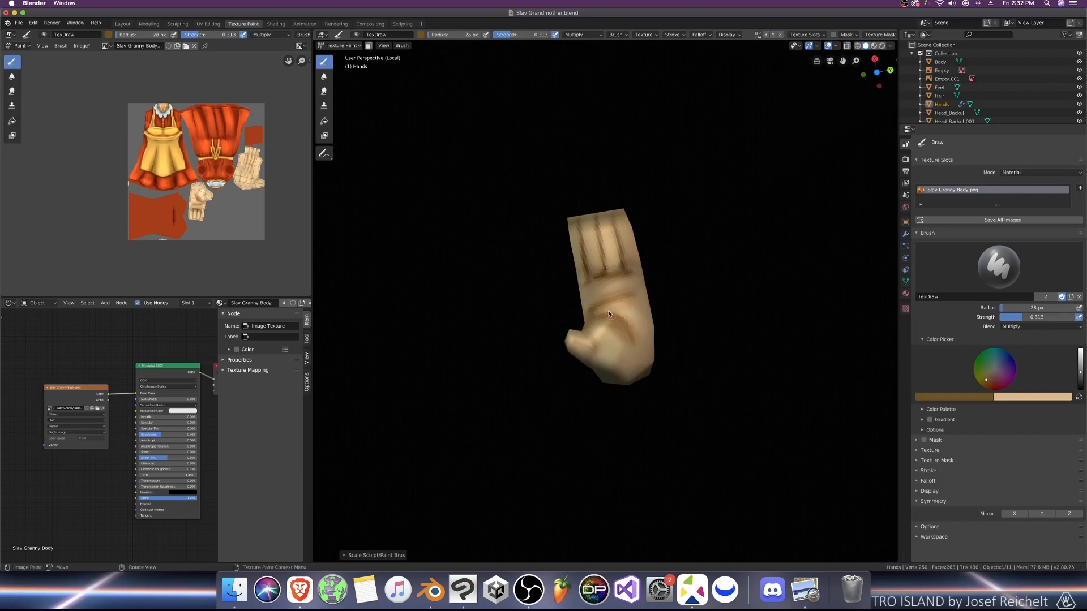
middle_drag(594, 336, 515, 333)
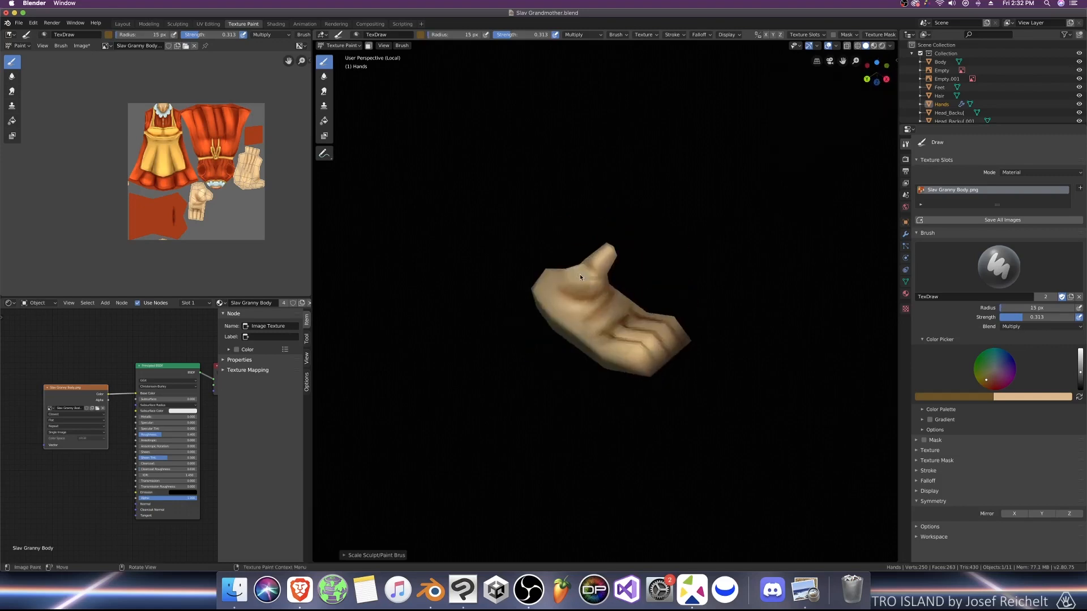
middle_drag(580, 257, 600, 289)
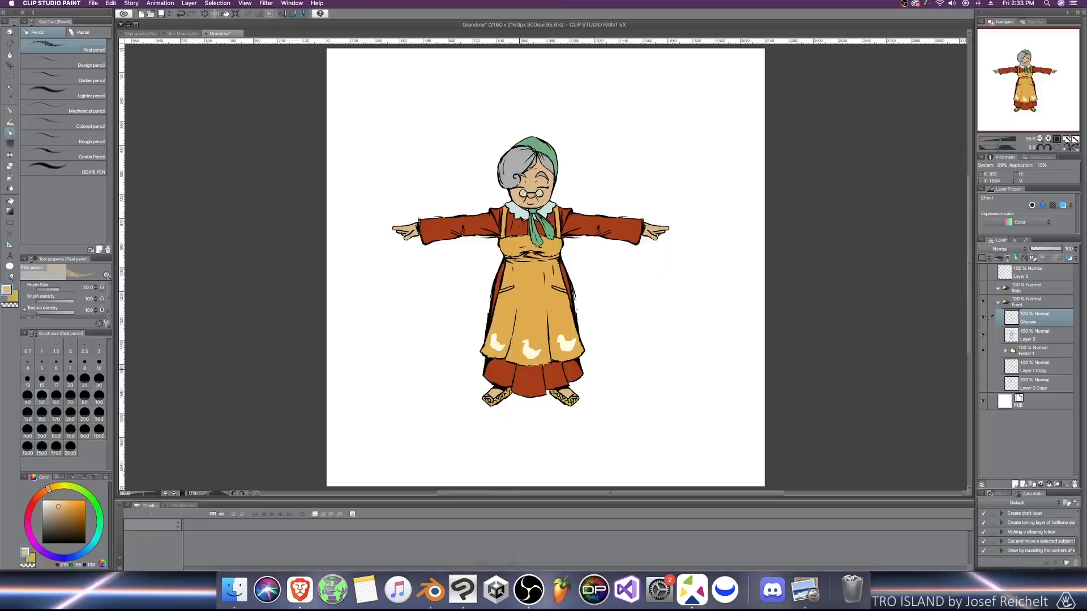
Step: Switch to Blender and paste the copied skin-tone hex code as the brush colour
click(433, 590)
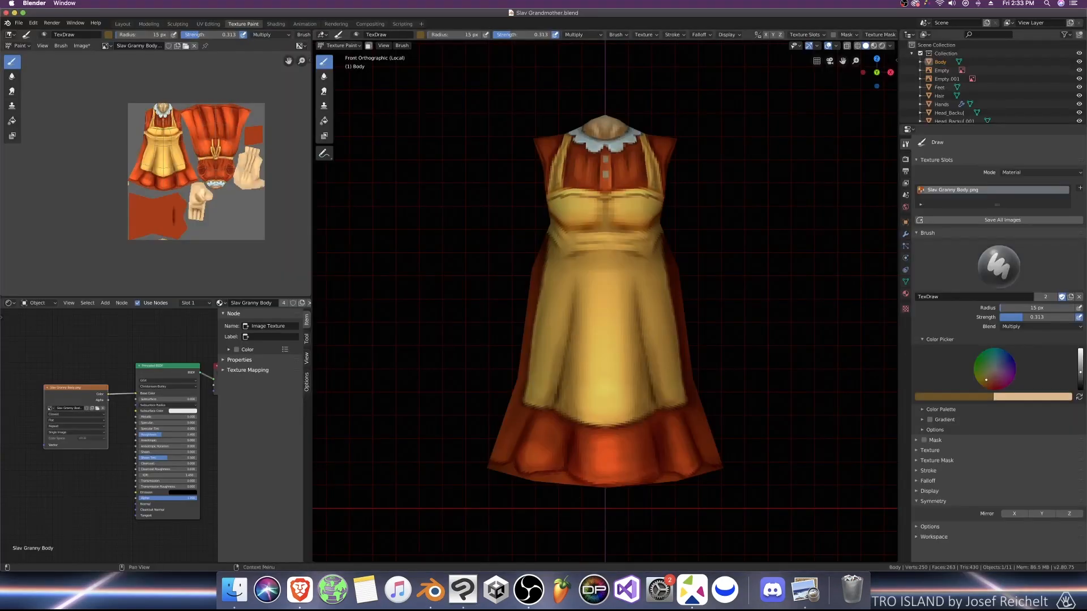
click(985, 395)
click(972, 369)
key(super+v)
key(Return)
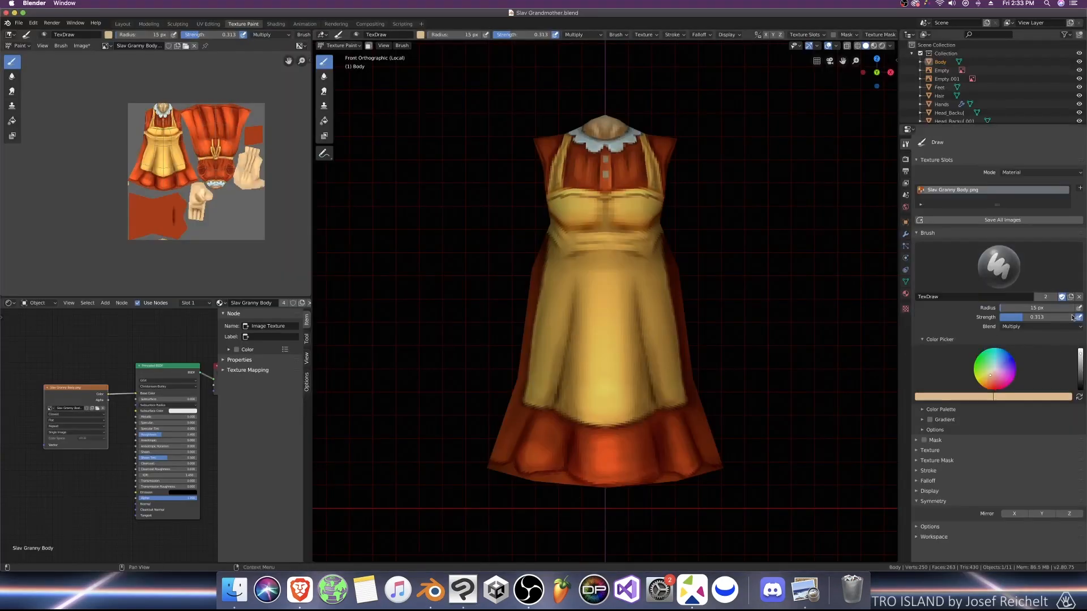
Step: Switch to Clip Studio Paint and copy the apron colour's hex code E0AB4E from the colour settings
click(463, 590)
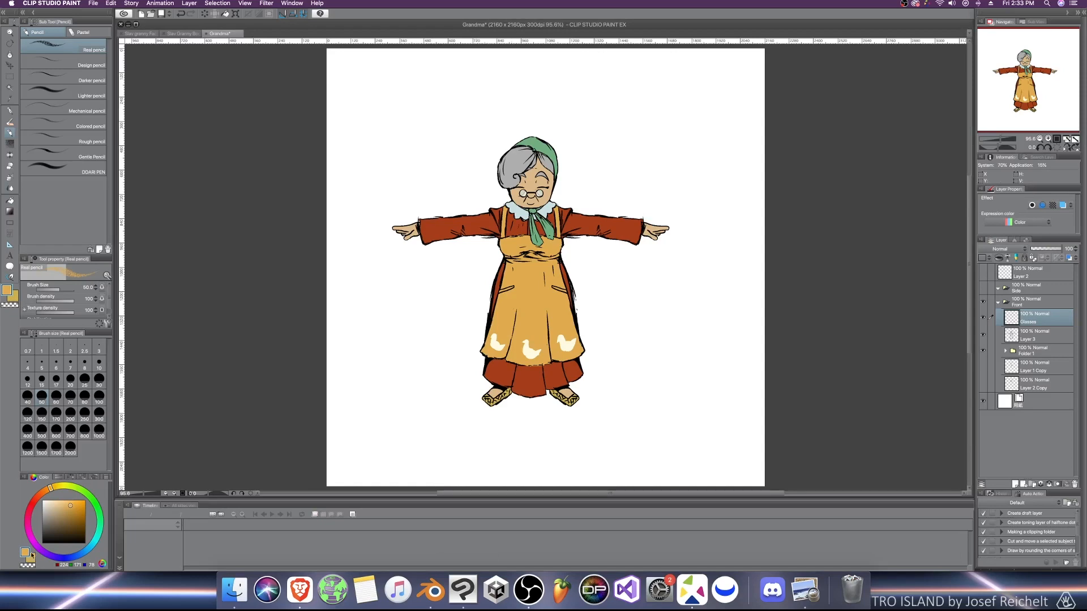
click(32, 556)
click(513, 232)
key(super+c)
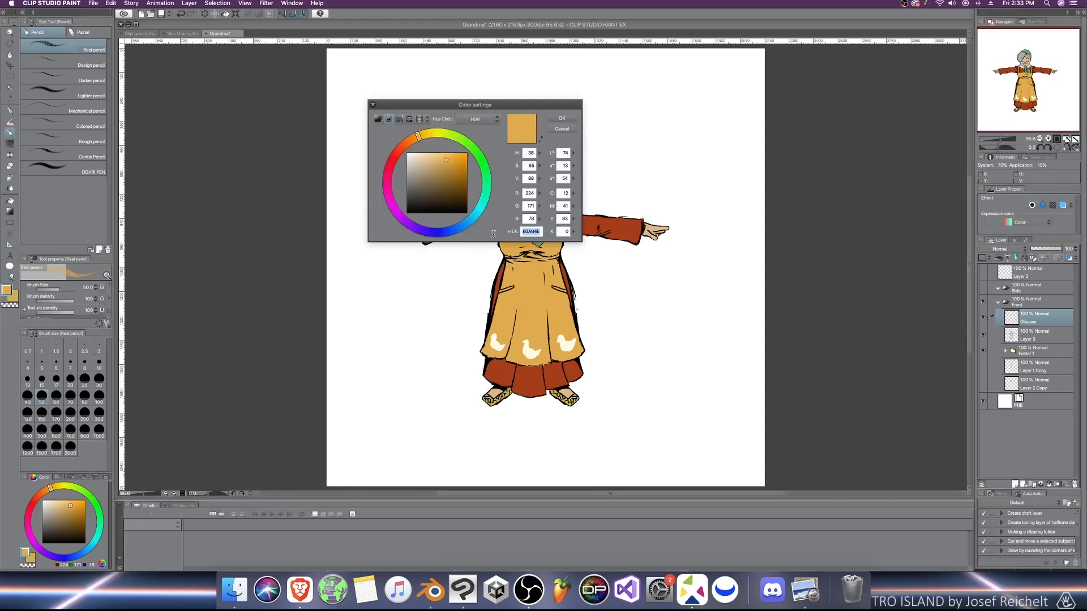
click(562, 129)
Step: Switch to Blender and paste hex E0AB4E as the brush colour
click(433, 590)
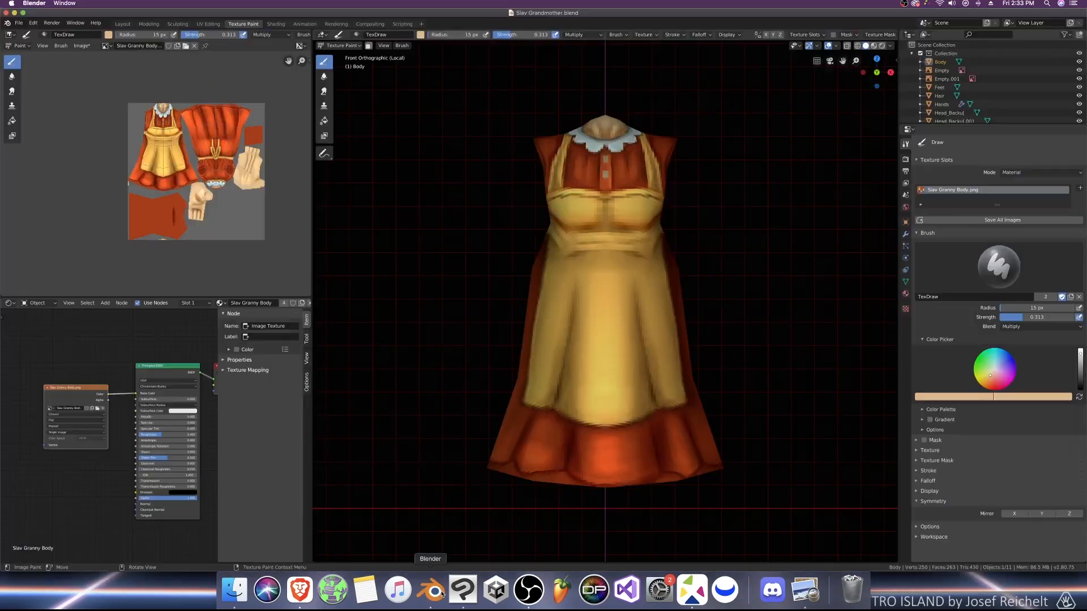
click(973, 396)
click(962, 368)
key(super+v)
key(Return)
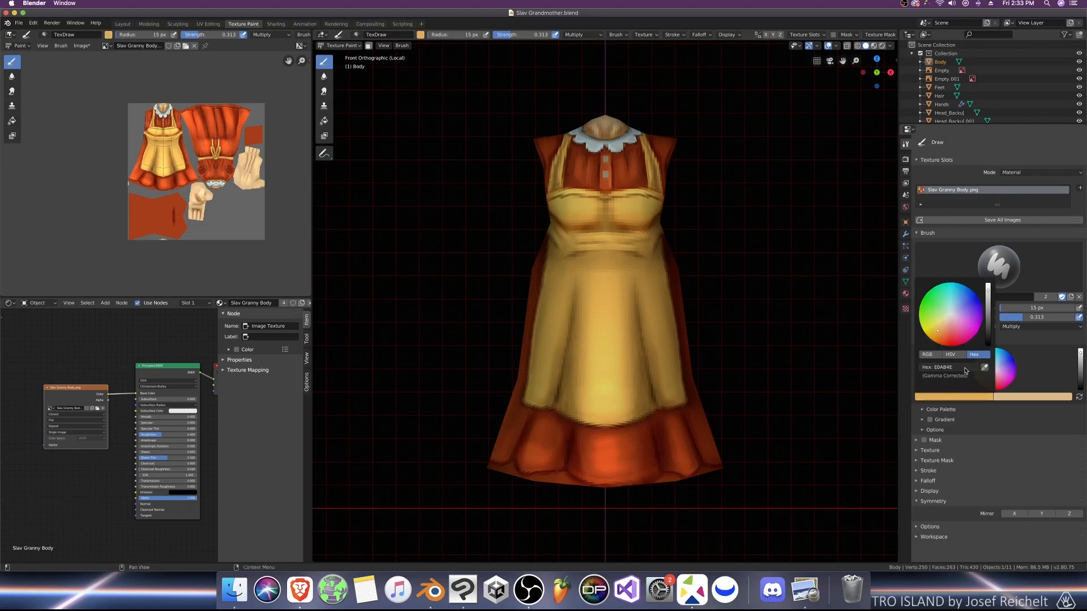
Step: Turn on X mirroring and paint slanted pocket lines on both sides of the apron with a small Multiply brush
scroll(753, 390, up, 1)
click(1014, 514)
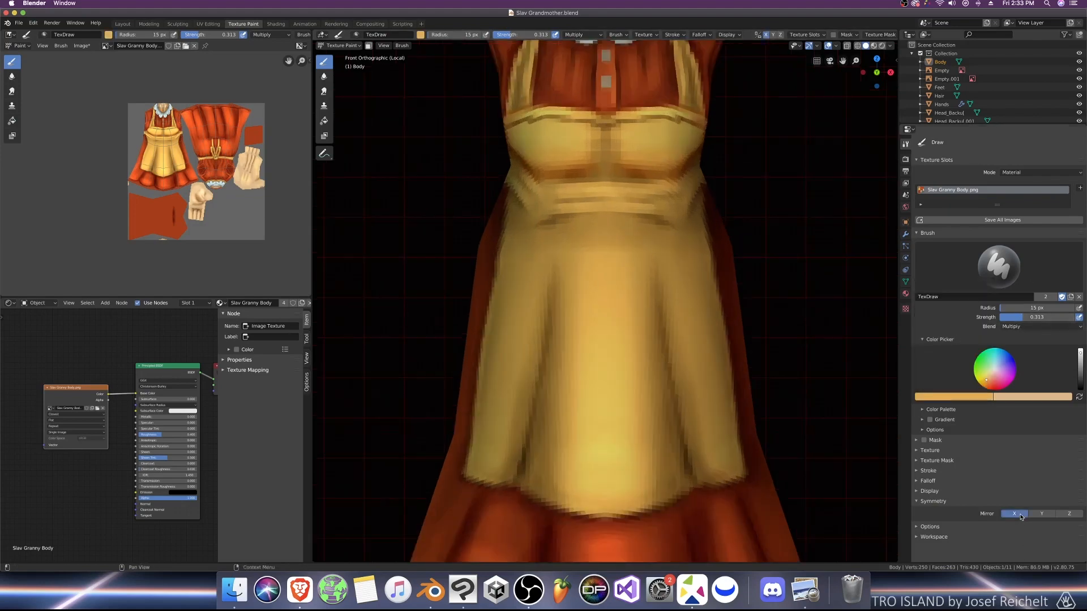
shift+middle_drag(717, 356, 716, 402)
key(bracketleft)
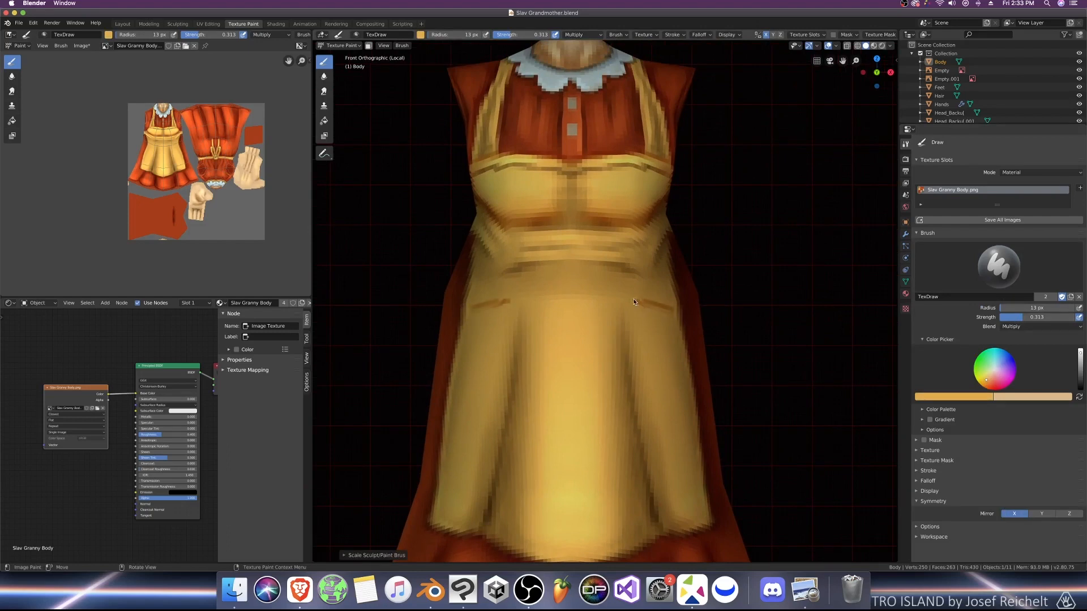
middle_drag(633, 298, 665, 315)
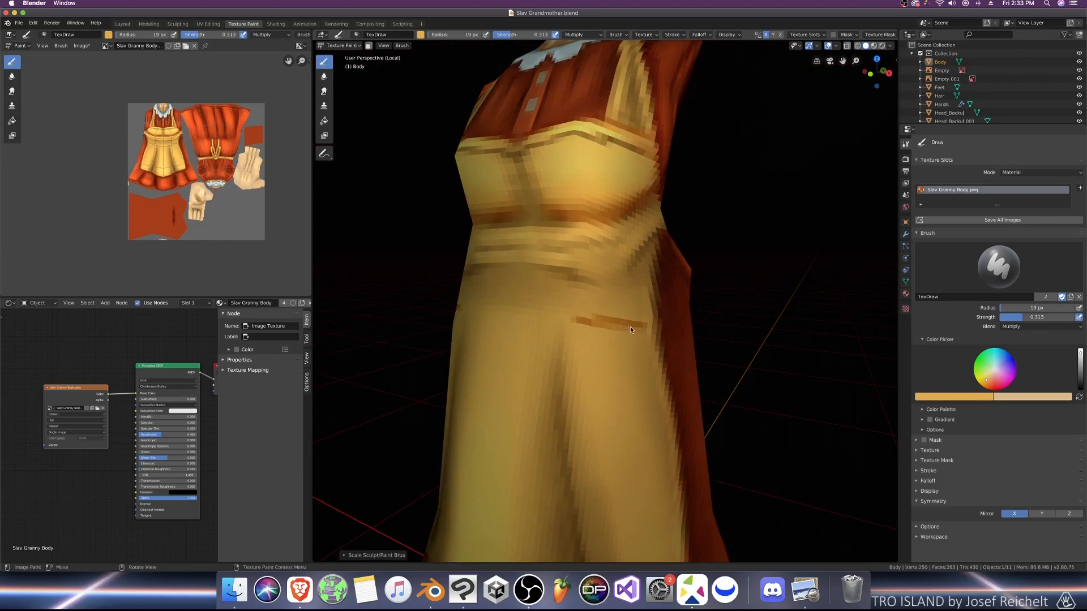
drag(595, 323, 579, 317)
Step: Switch the brush to Add at 142 px and try a highlight on the apron skirt, undoing the stroke
click(1010, 327)
click(1001, 421)
key(bracketright)
key(f)
click(613, 406)
key(super+z)
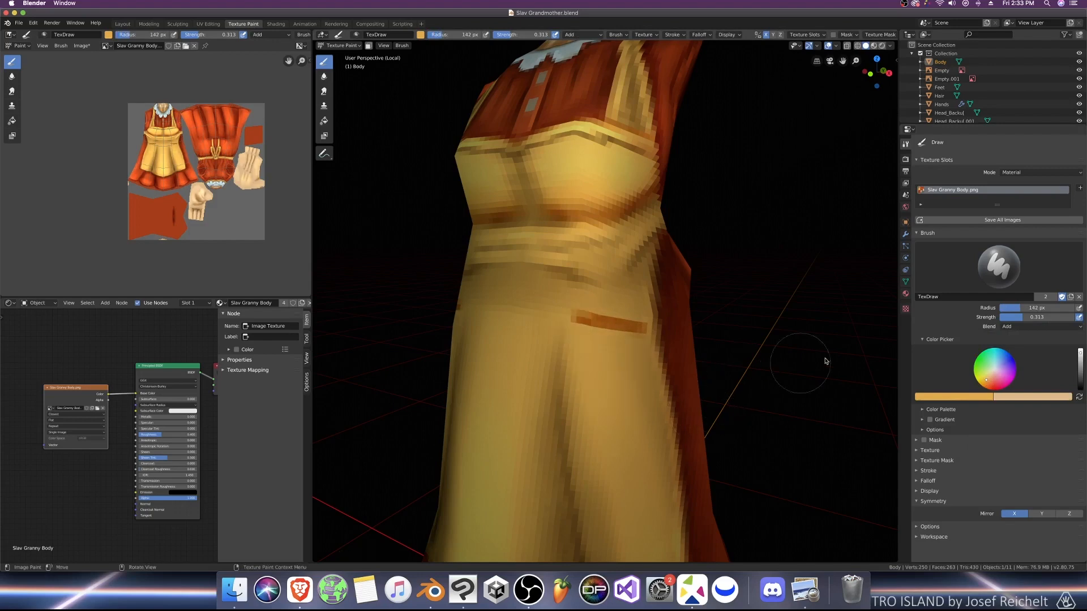
Step: Lower the Add brush strength to 0.050, check the dress from the front and save the blend file
drag(1033, 318, 1013, 318)
key(KP_1)
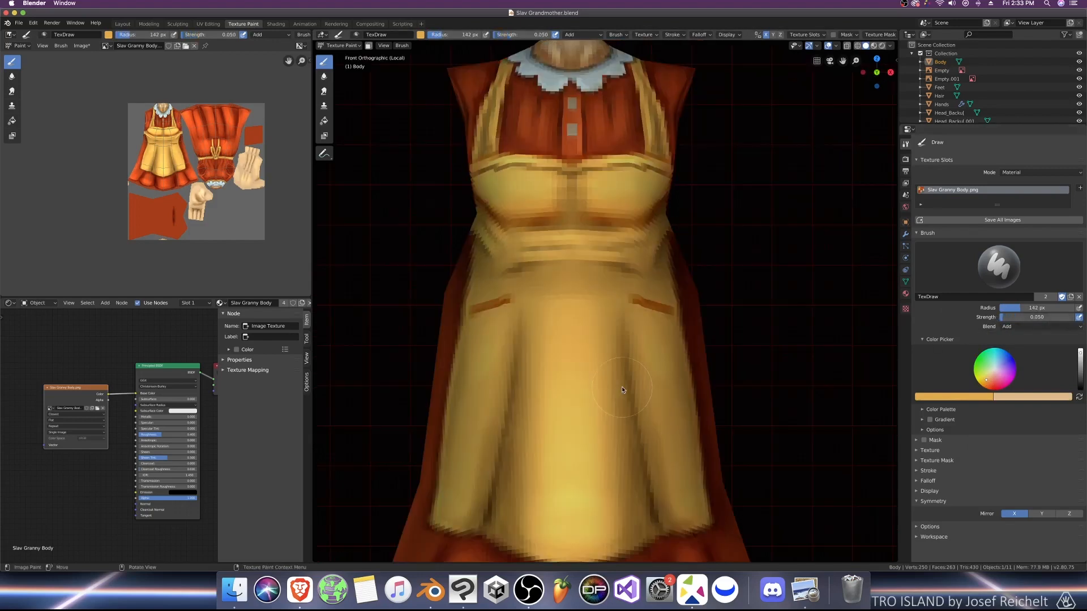
scroll(654, 376, down, 5)
scroll(660, 371, up, 10)
key(super+s)
scroll(663, 365, down, 10)
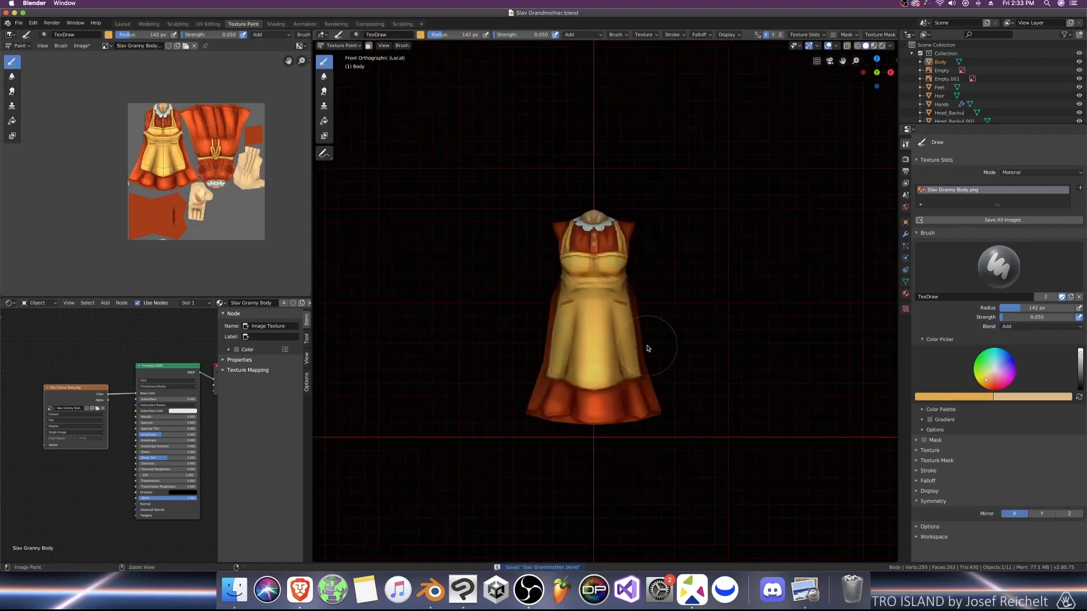
Step: Save the painted texture image as Slav Granny Body.png in the Textures folder
click(81, 46)
click(93, 122)
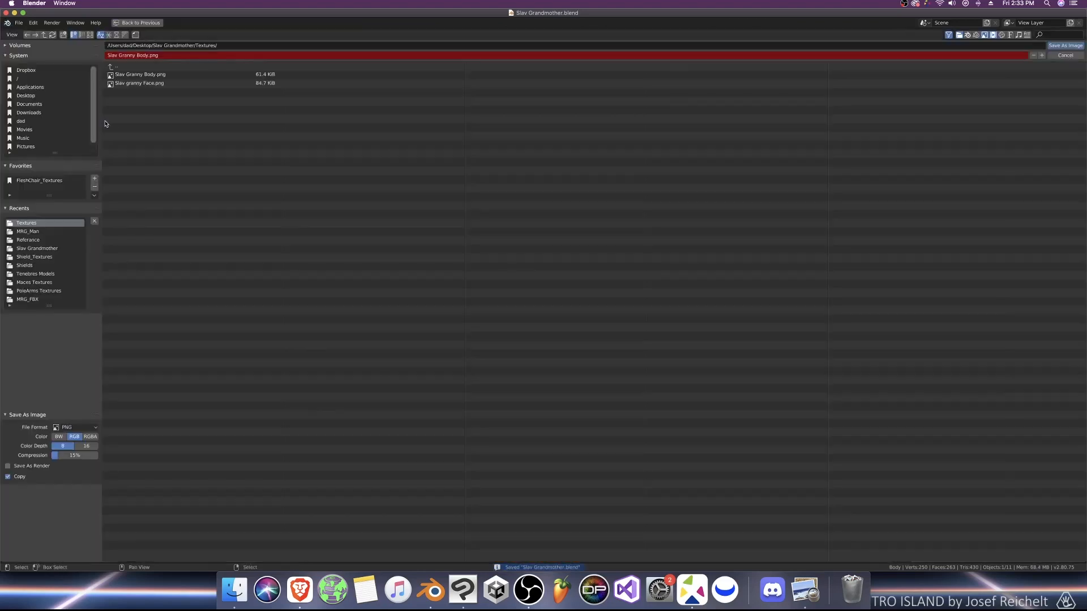
key(Escape)
scroll(651, 253, up, 2)
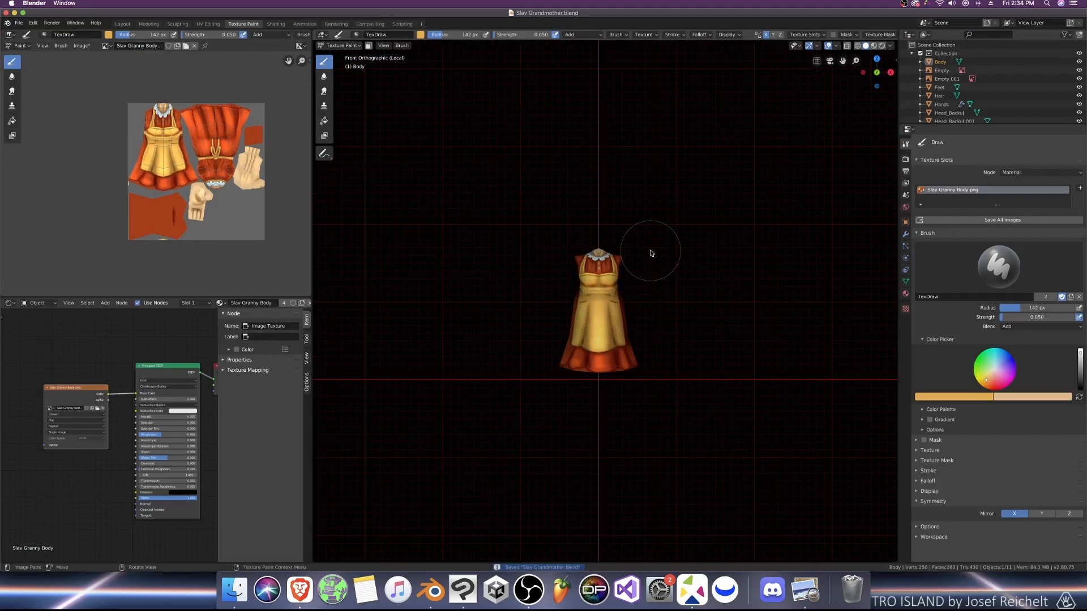
scroll(650, 250, up, 2)
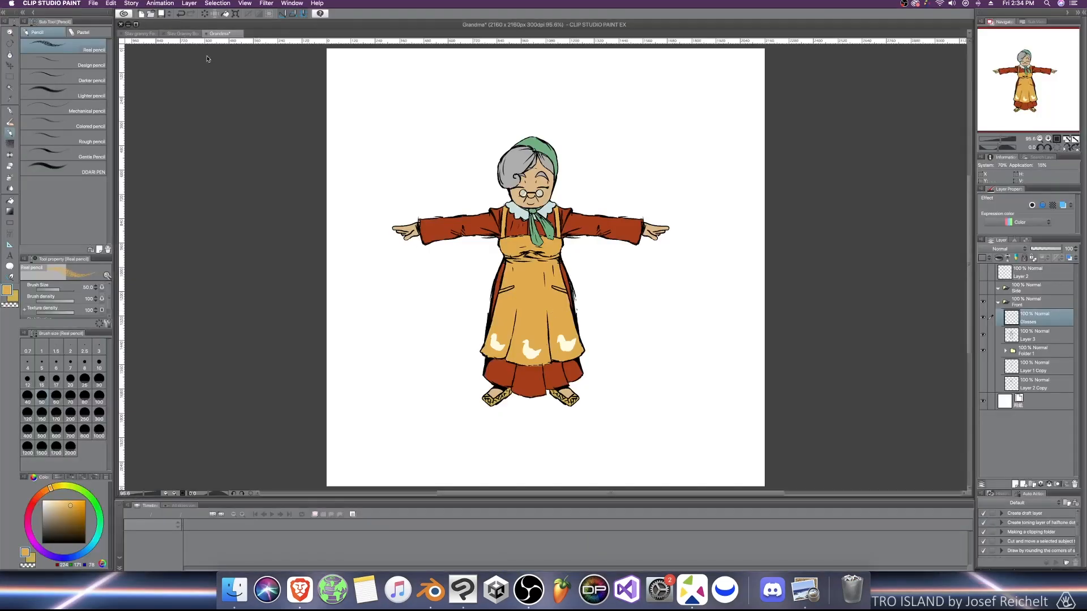
Step: Open Slav Granny Body.png from Finder in Clip Studio Paint and bring it into the Slav Granny Body document as a layer
click(182, 34)
click(234, 589)
drag(290, 94, 249, 139)
right_click(240, 138)
mouse_move(317, 150)
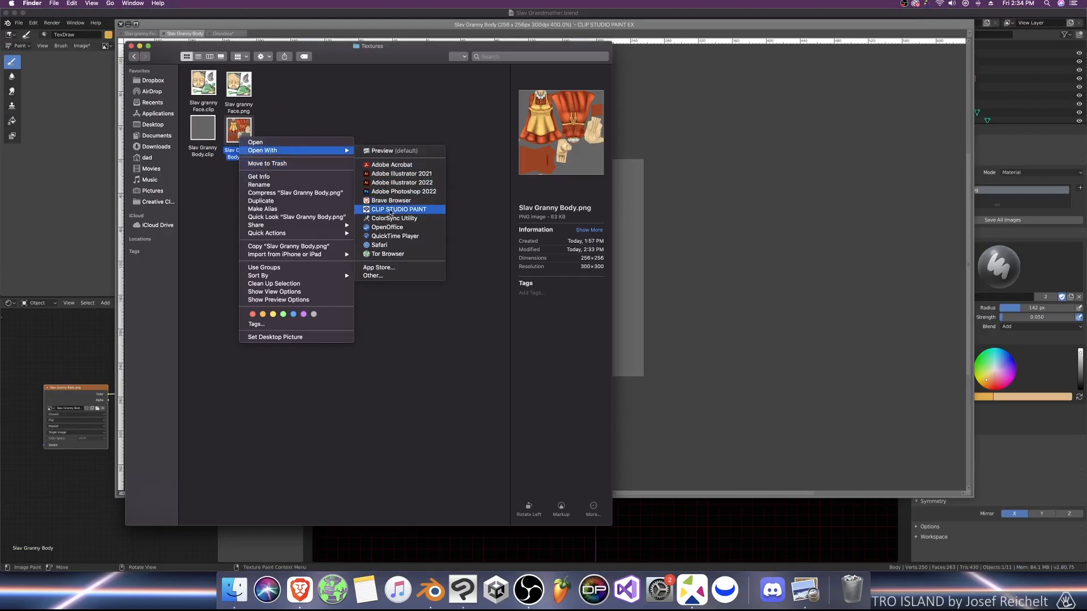
click(390, 210)
click(221, 34)
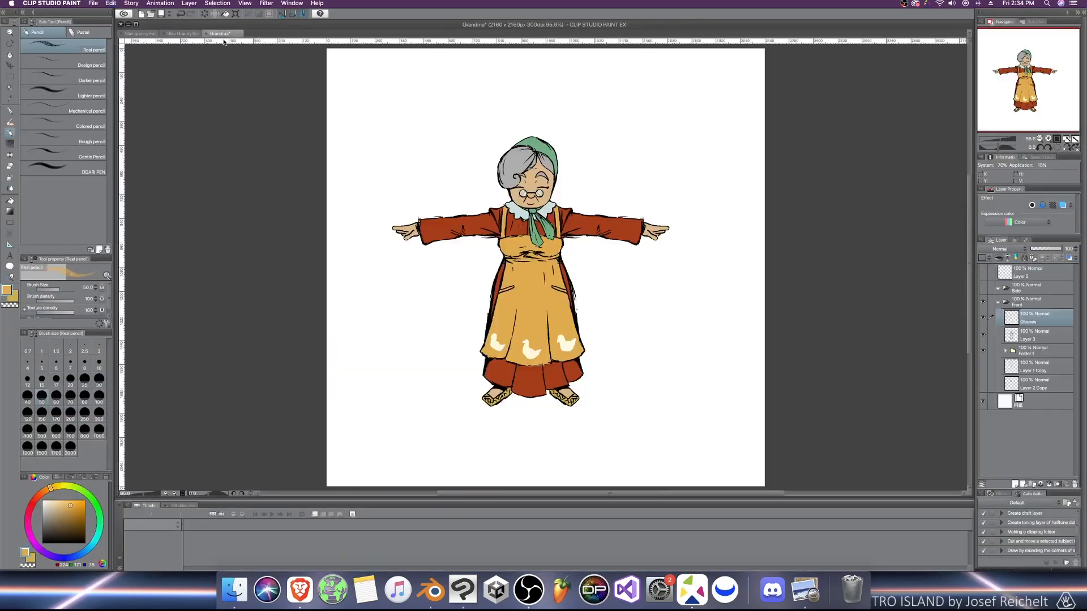
click(182, 33)
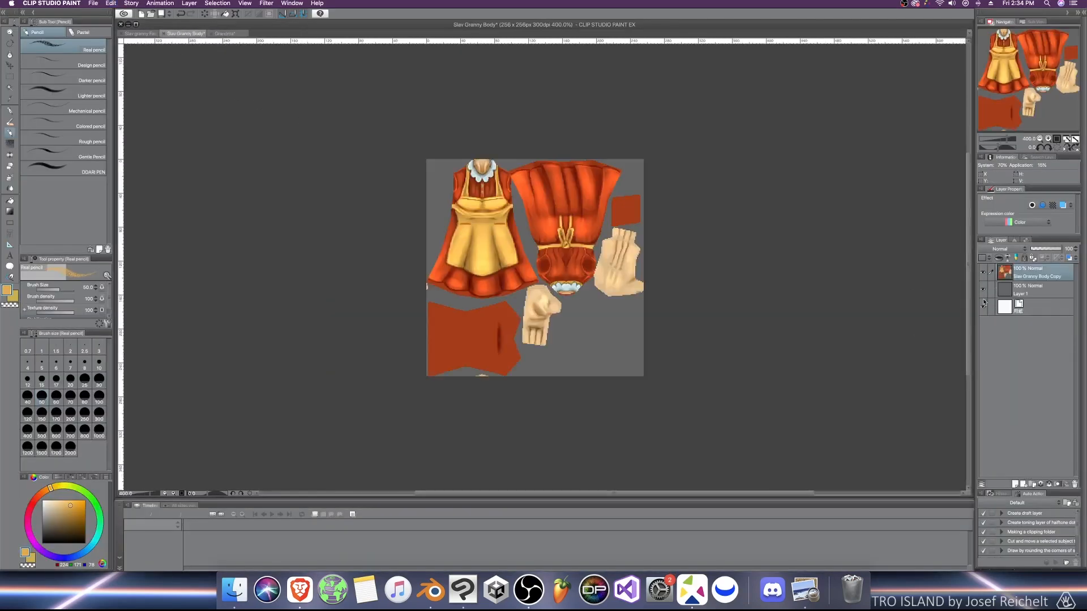
Step: Erase a strip of the grey background along the front skirt's hem with the Hard eraser, reducing its size towards the hem's end
scroll(738, 310, up, 3)
key(e)
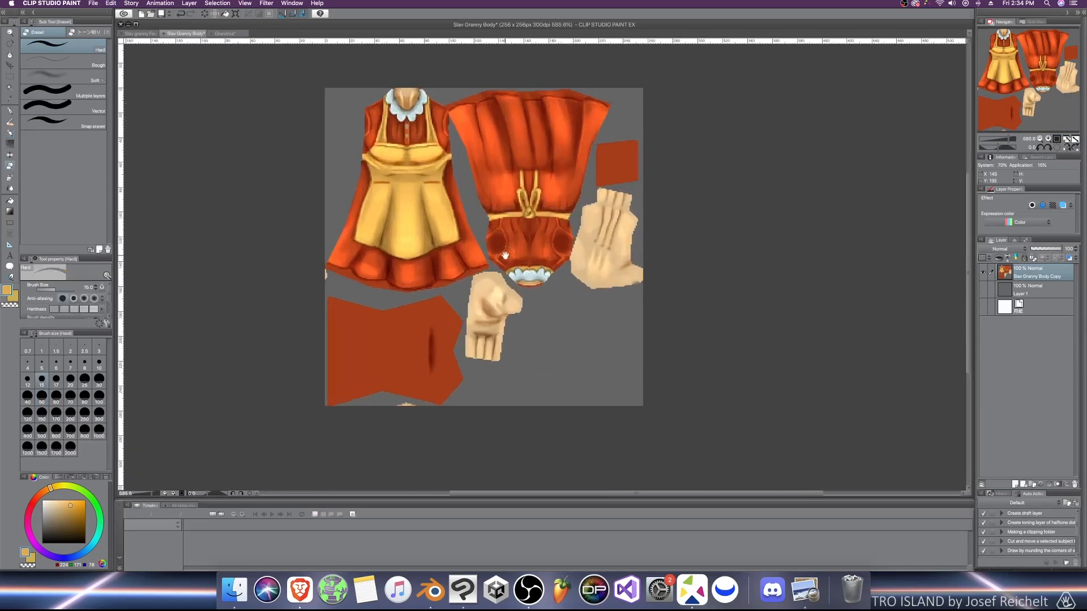
scroll(505, 256, up, 3)
key(bracketleft)
key(bracketleft)
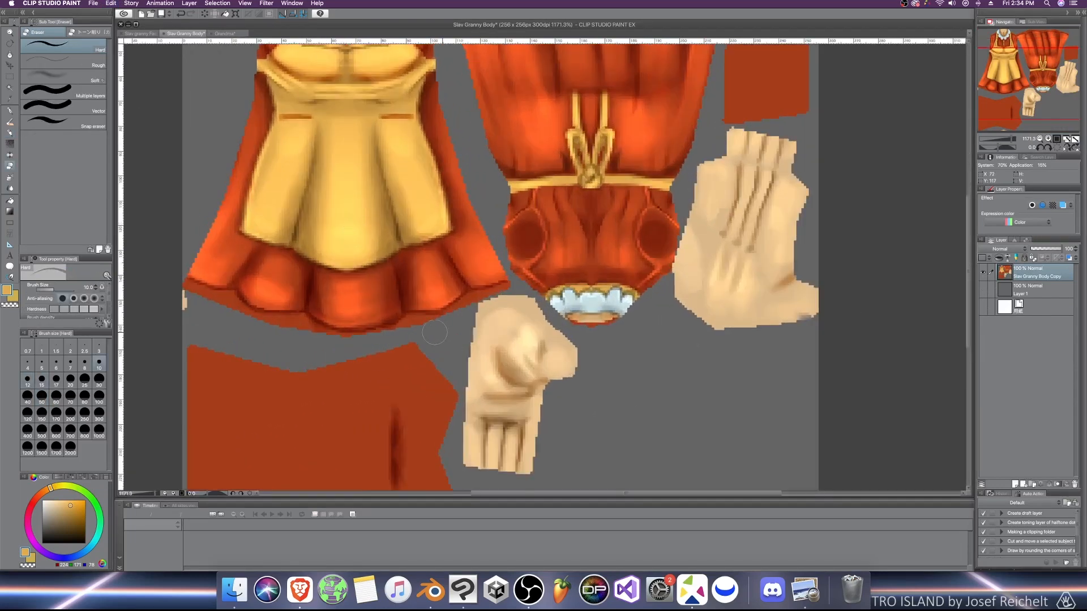
key(bracketleft)
key(bracketleft)
key(bracketleft)
mouse_move(180, 285)
mouse_down()
mouse_move(225, 297)
mouse_move(211, 309)
mouse_move(360, 342)
mouse_move(406, 322)
mouse_move(446, 323)
mouse_up()
key(bracketleft)
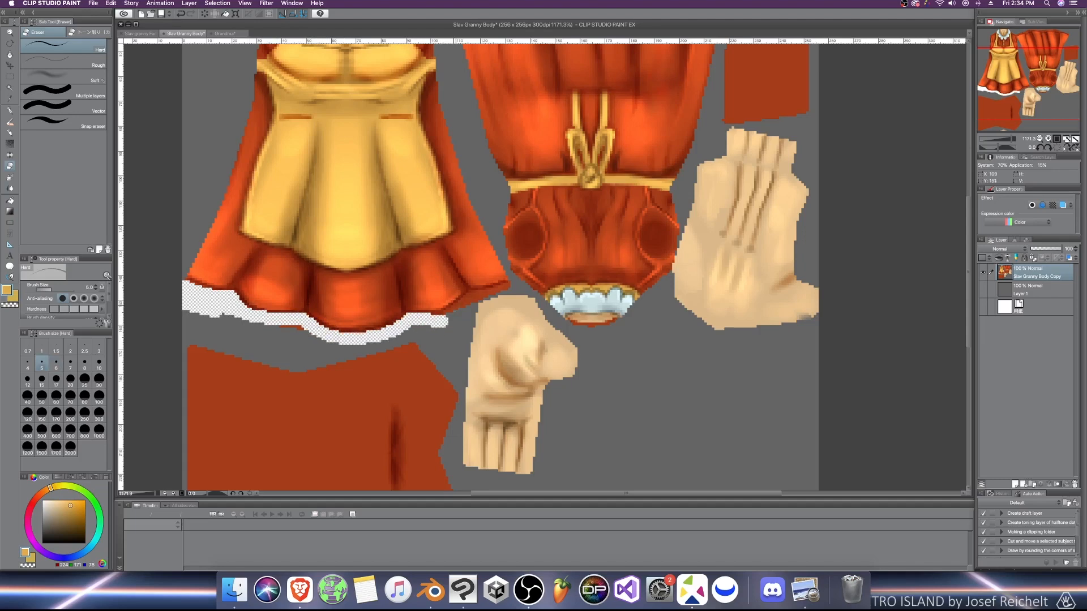
key(bracketleft)
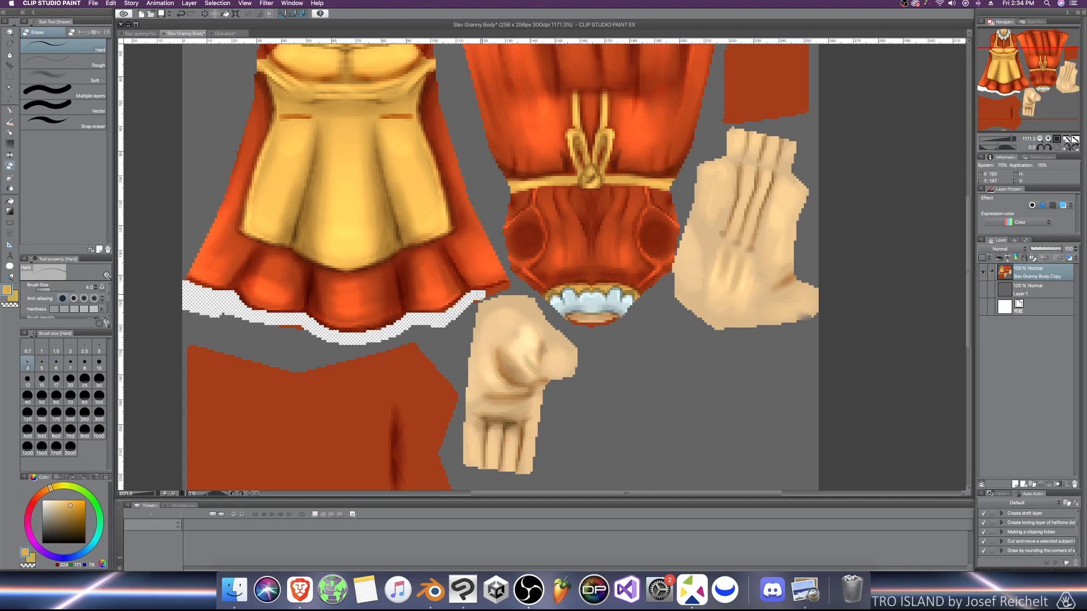
Step: Widen the cleared strip below the front skirt's hem with the eraser at size 6
key(bracketright)
key(bracketright)
mouse_move(190, 315)
mouse_down()
mouse_move(354, 347)
mouse_move(440, 327)
mouse_up()
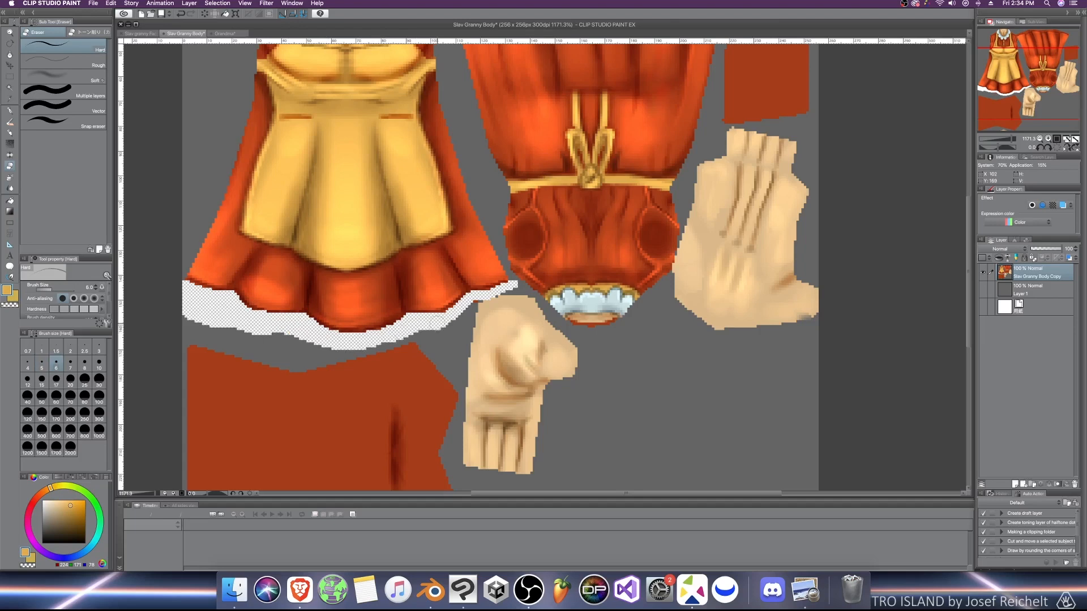
Step: Erase the grey background closely along the upper edge of the back skirt piece
scroll(673, 146, up, 5)
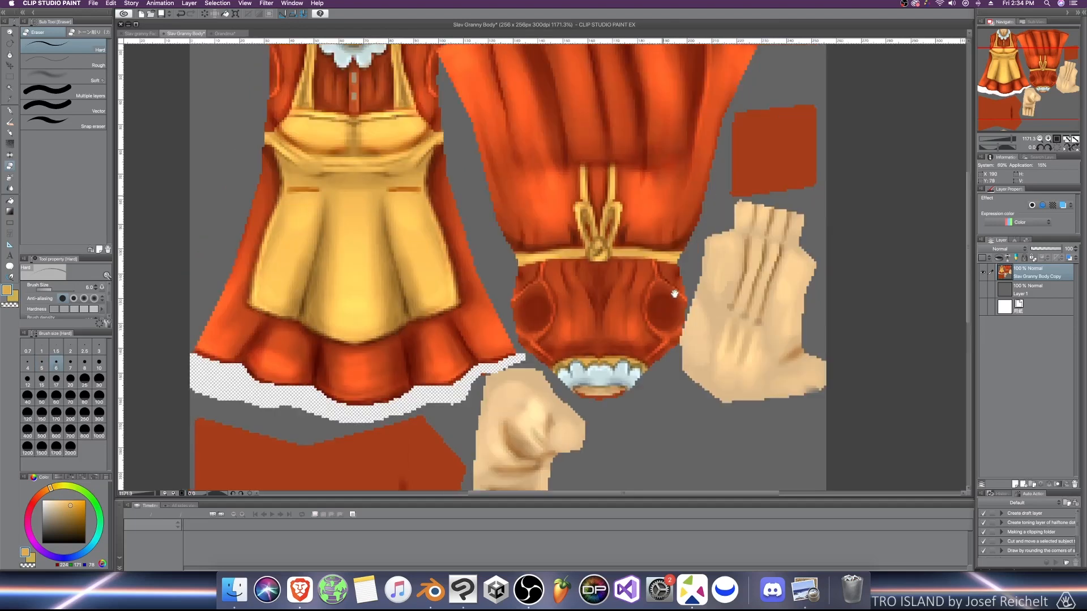
mouse_move(452, 169)
mouse_down()
mouse_move(522, 151)
mouse_move(481, 139)
mouse_move(669, 141)
mouse_move(775, 169)
mouse_up()
key(bracketleft)
key(bracketleft)
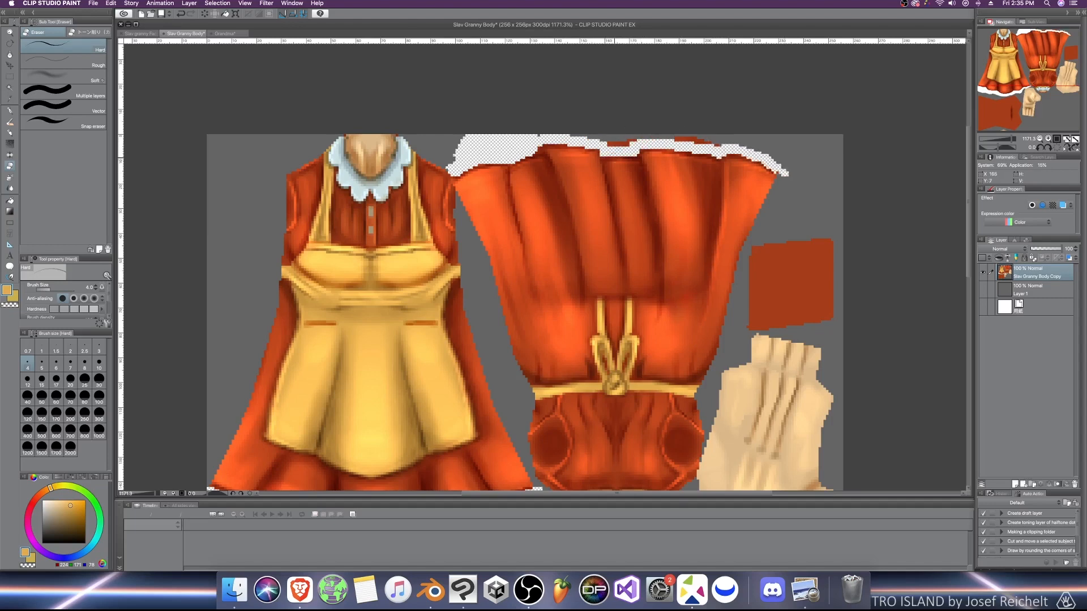
Step: Enlarge the eraser to size 8 and clear the remaining grey above the back skirt up to the canvas edge
key(bracketright)
key(bracketright)
key(bracketright)
key(bracketright)
click(538, 134)
key(bracketleft)
key(bracketleft)
key(bracketleft)
key(bracketleft)
key(bracketleft)
key(bracketleft)
key(bracketright)
key(bracketright)
key(bracketright)
key(bracketright)
key(bracketright)
key(bracketright)
mouse_move(566, 139)
mouse_down()
mouse_move(769, 145)
mouse_move(798, 164)
mouse_move(821, 133)
mouse_up()
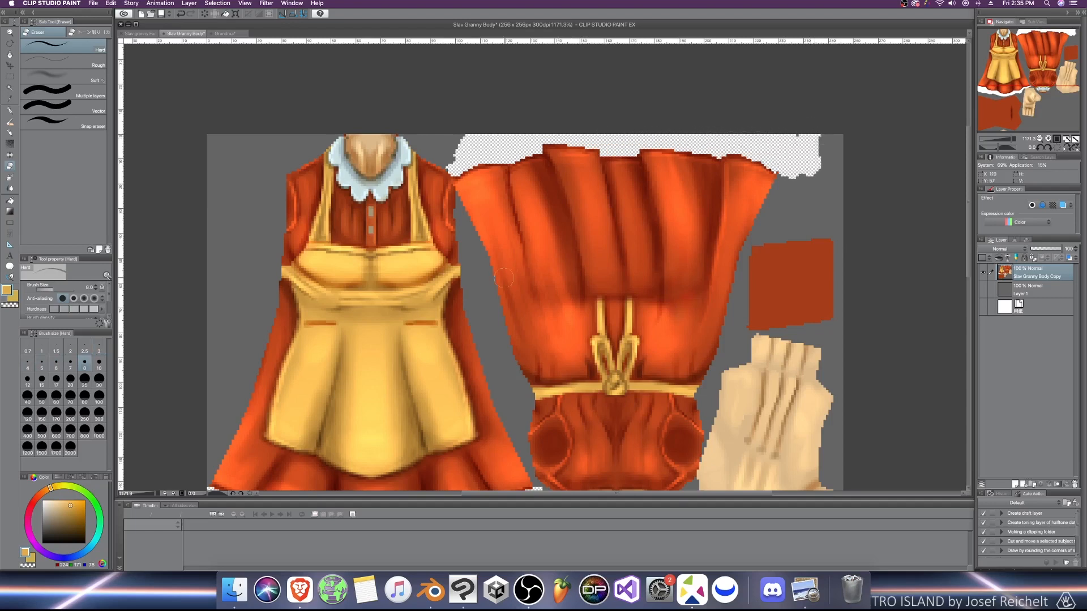
Step: Save the document and save a PNG copy that replaces Slav Granny Body.png in the Textures folder
scroll(509, 274, down, 5)
key(super+s)
key(shift+super+s)
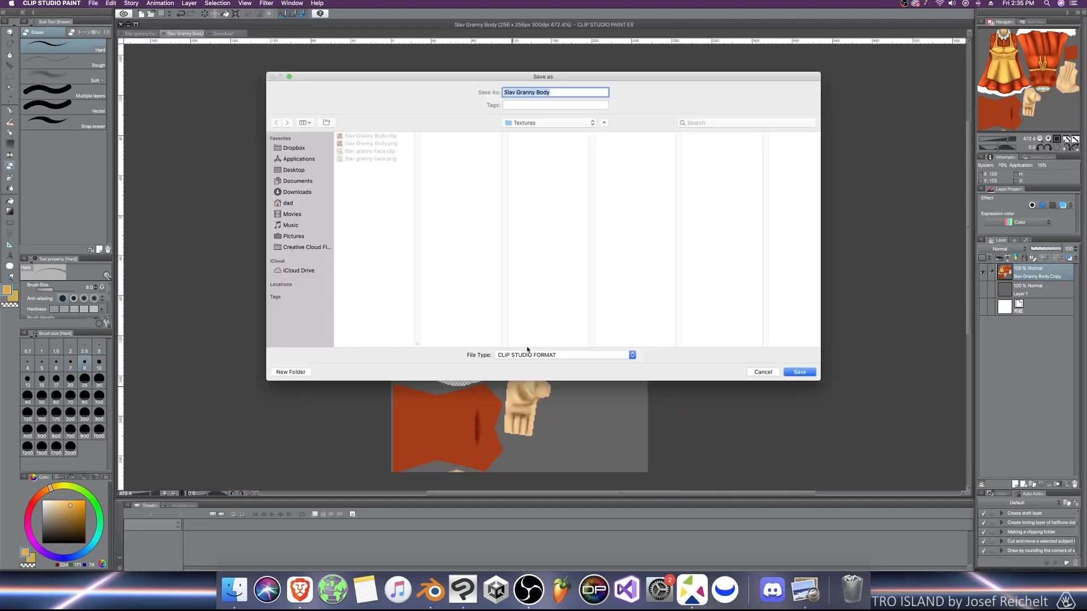
click(527, 355)
click(509, 378)
key(Return)
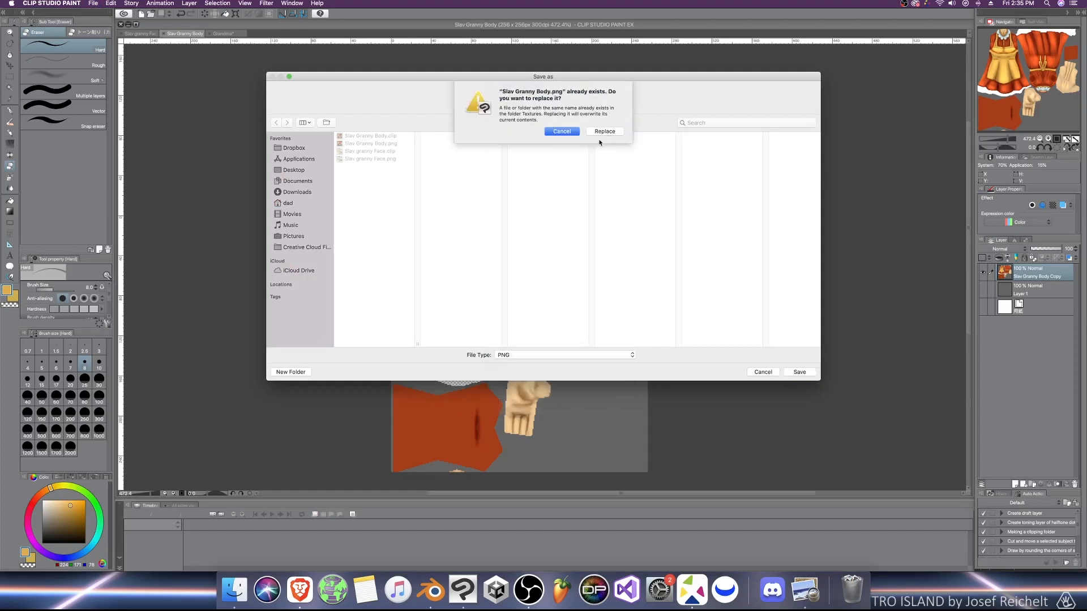
click(604, 132)
click(624, 217)
Step: Save the document again in Clip Studio format, replacing the existing Slav Granny Body file
key(shift+super+s)
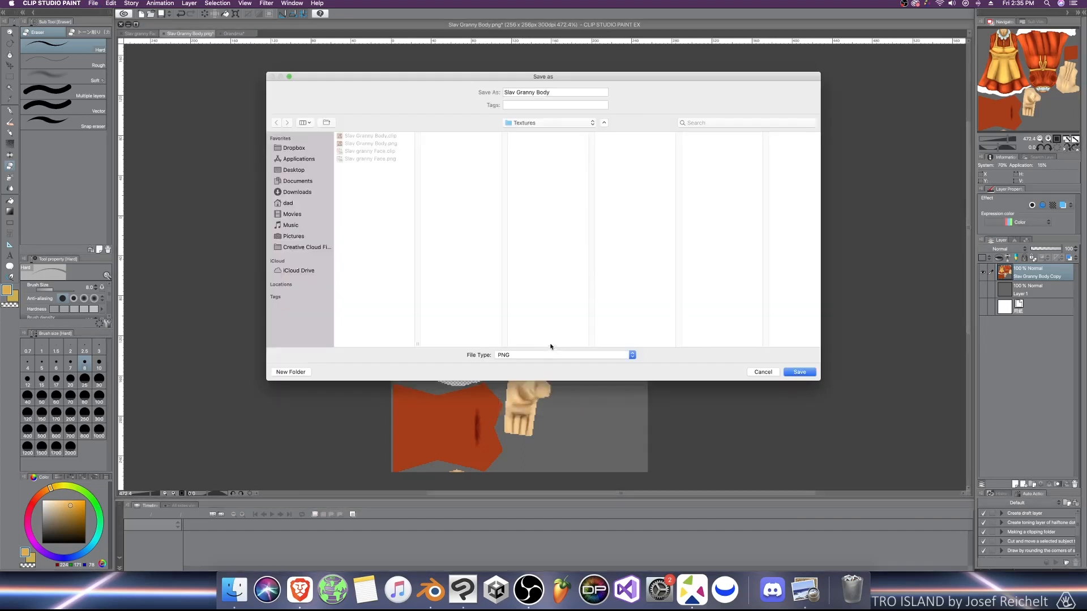
click(557, 355)
click(538, 331)
click(810, 372)
click(603, 132)
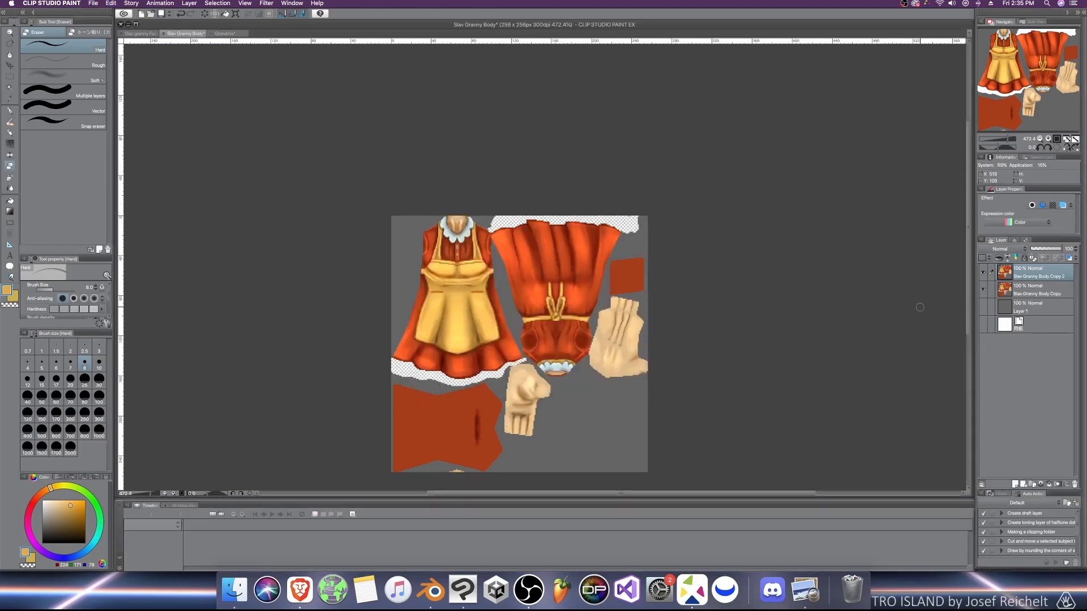
Step: Switch to Blender's Modeling workspace, add the arms and feet to the selected body parts and enter Edit Mode on them
click(432, 589)
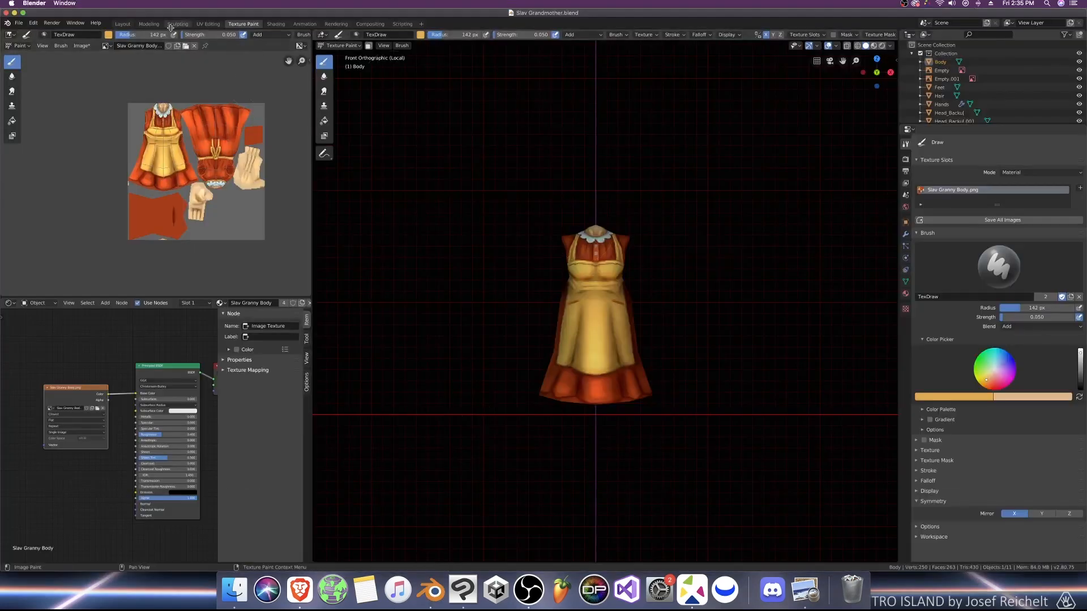
click(148, 24)
key(Tab)
click(573, 345)
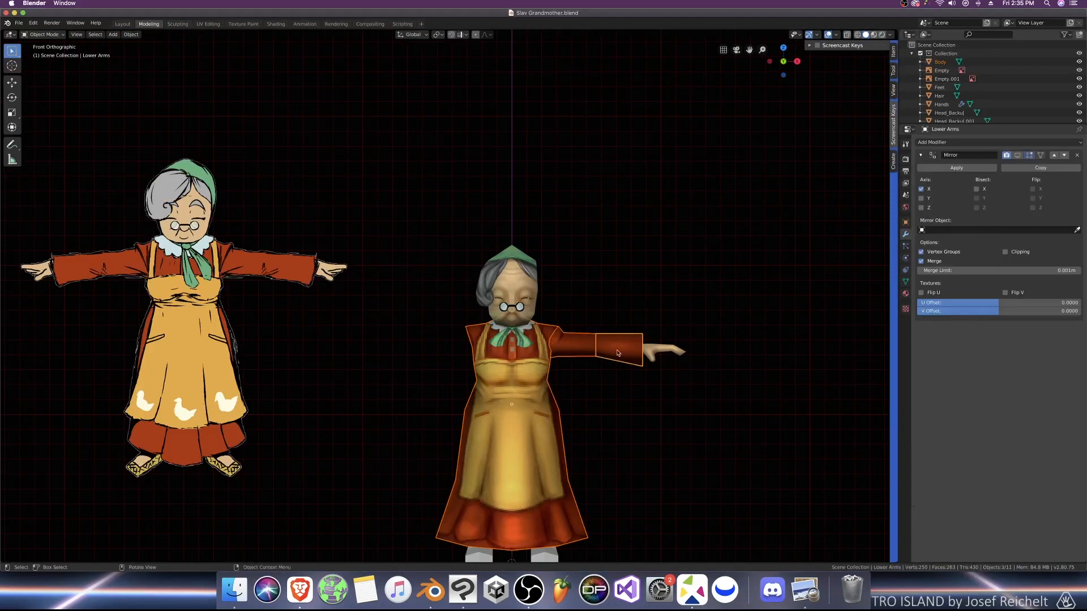
scroll(586, 394, down, 1)
scroll(586, 394, down, 1)
shift+click(515, 479)
key(Tab)
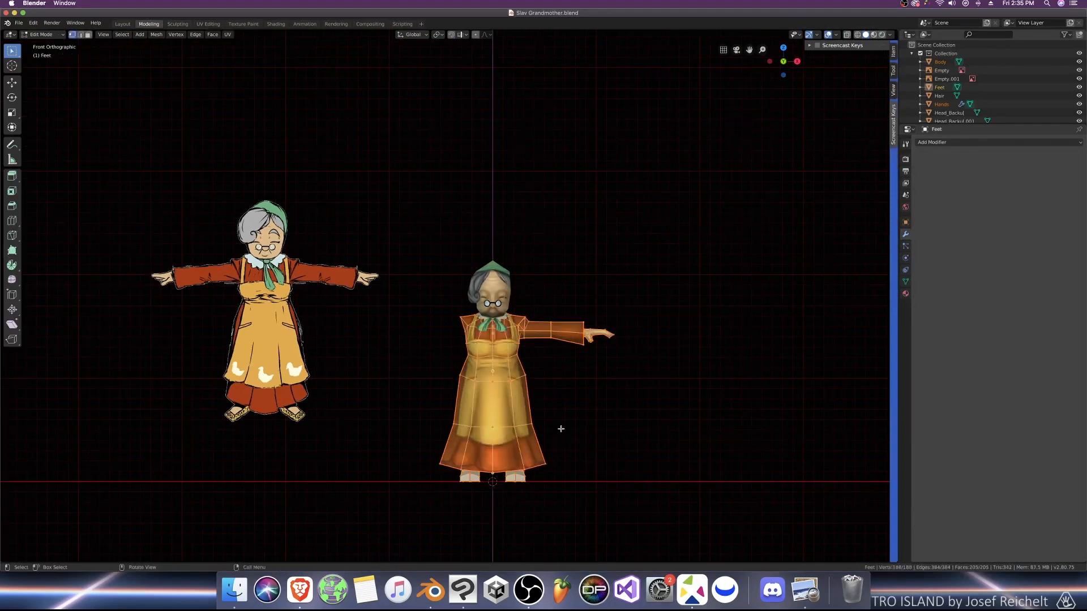
Step: Select all body UVs in the UV Editing workspace and export their layout as UV.png in the Textures folder
click(208, 24)
key(a)
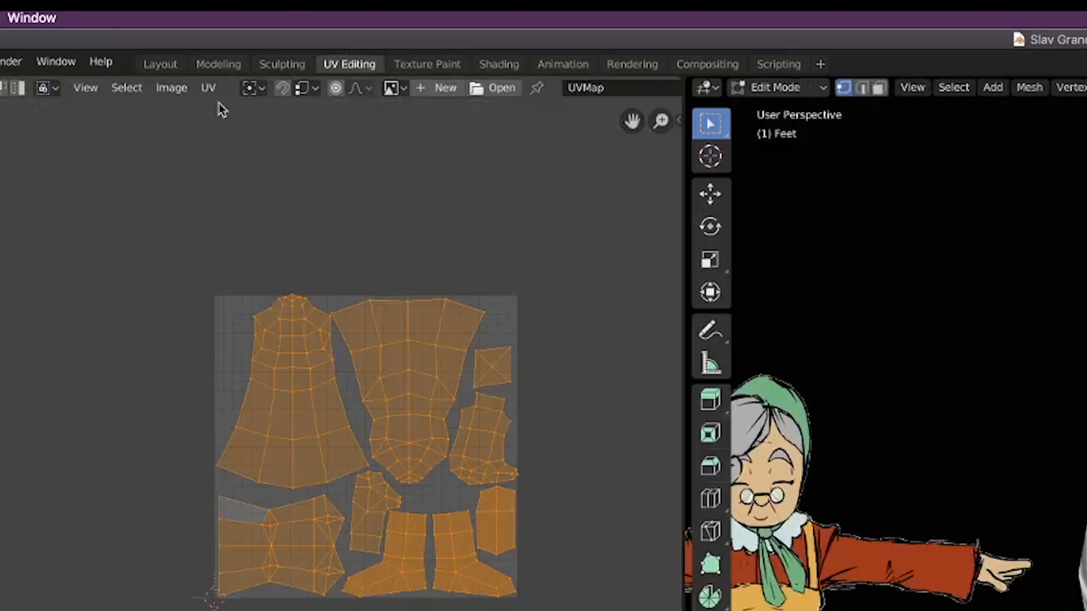
click(211, 90)
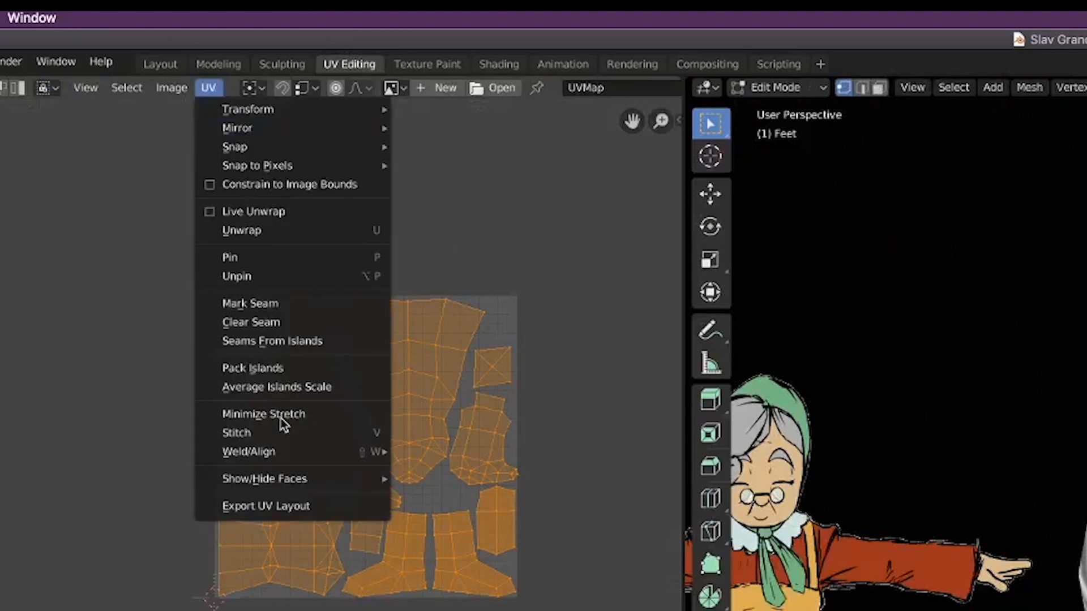
click(262, 507)
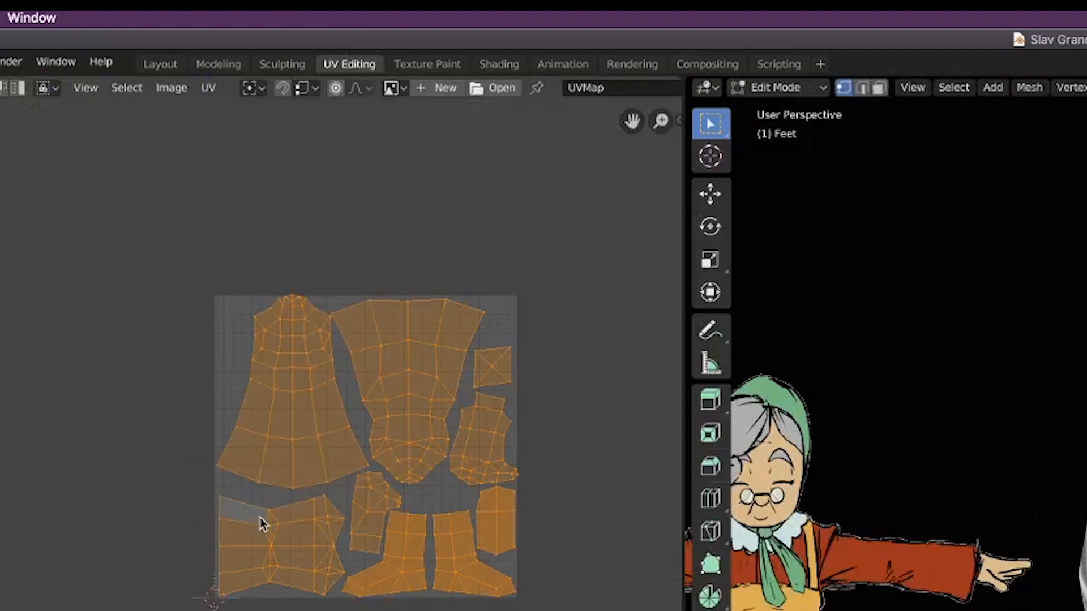
click(208, 89)
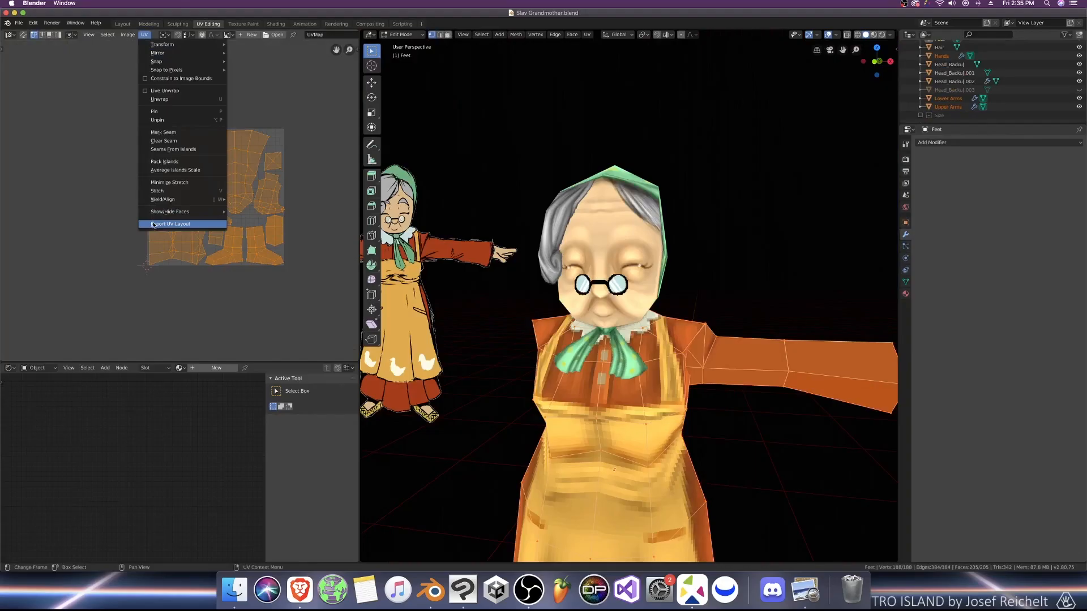
click(243, 506)
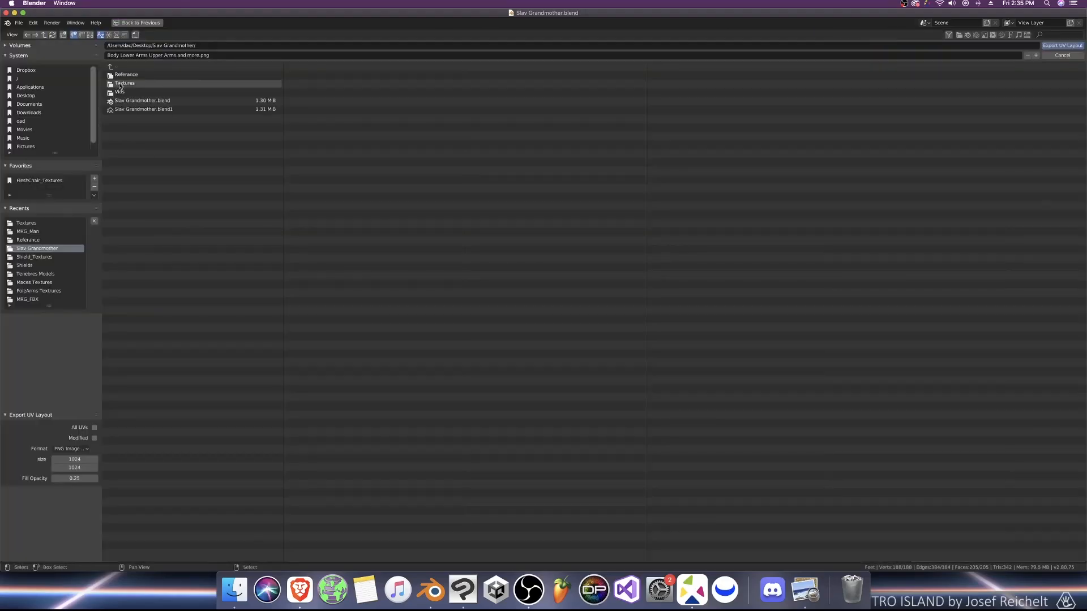
click(120, 85)
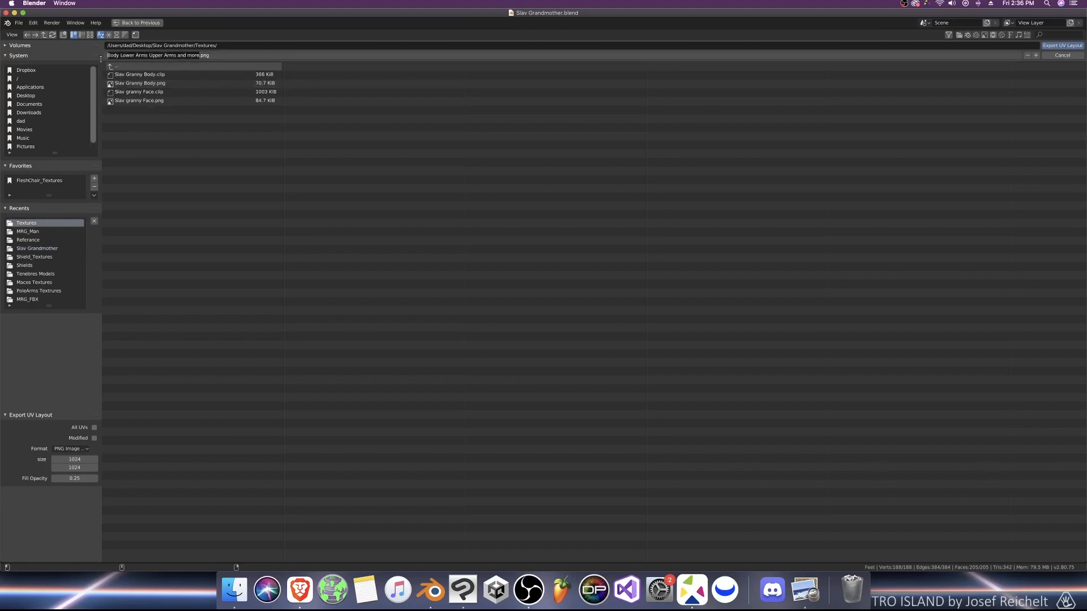
text(UV)
key(Return)
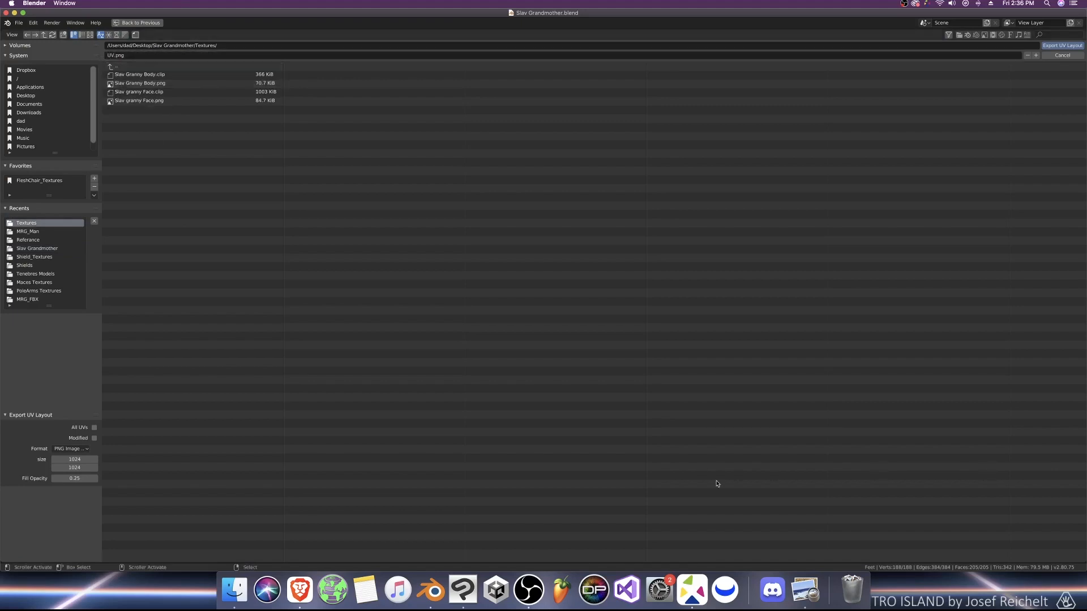
key(Return)
Step: Open the exported UV.png from Finder in Clip Studio Paint
click(463, 590)
click(235, 590)
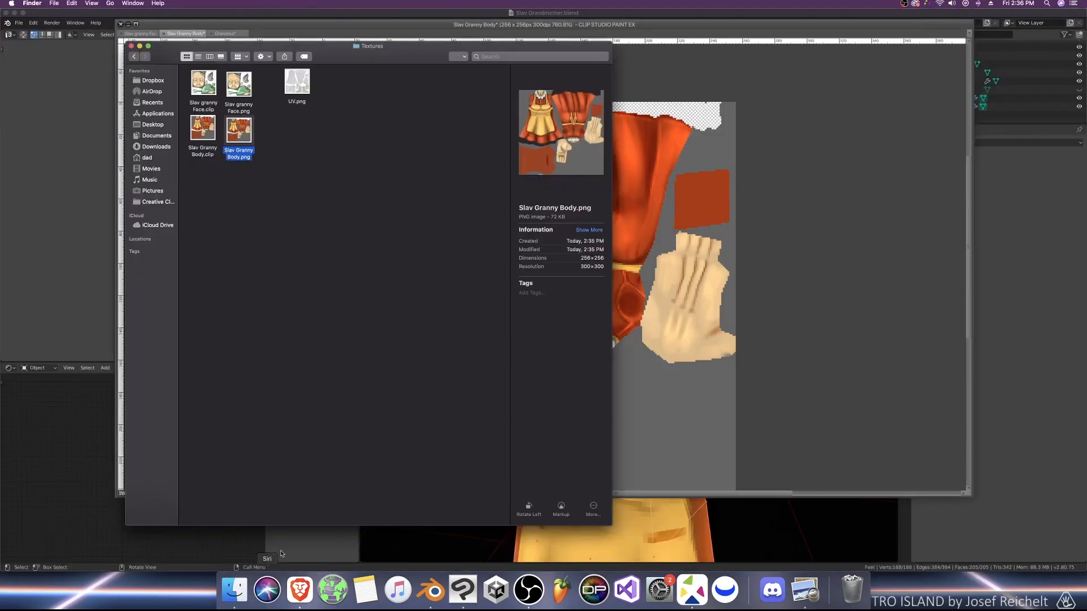
right_click(297, 82)
mouse_move(329, 88)
click(453, 140)
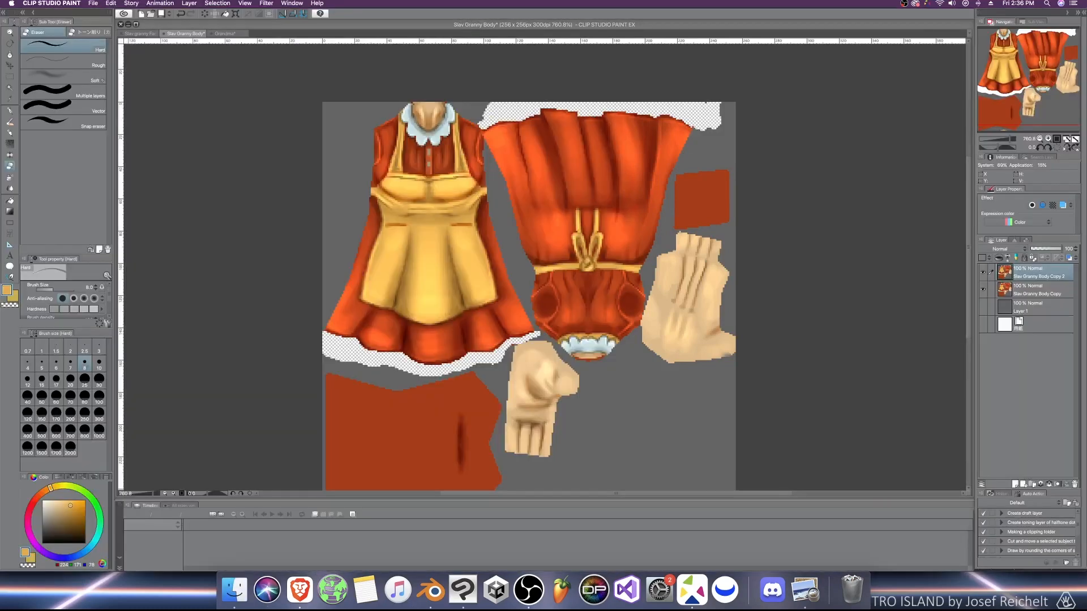
click(111, 4)
click(141, 163)
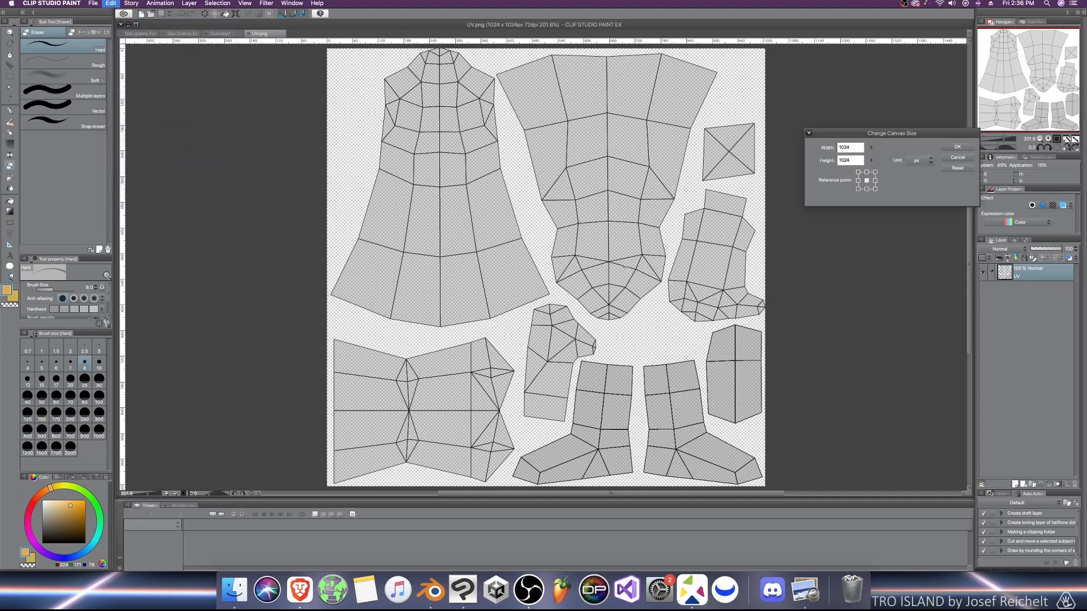
key(Escape)
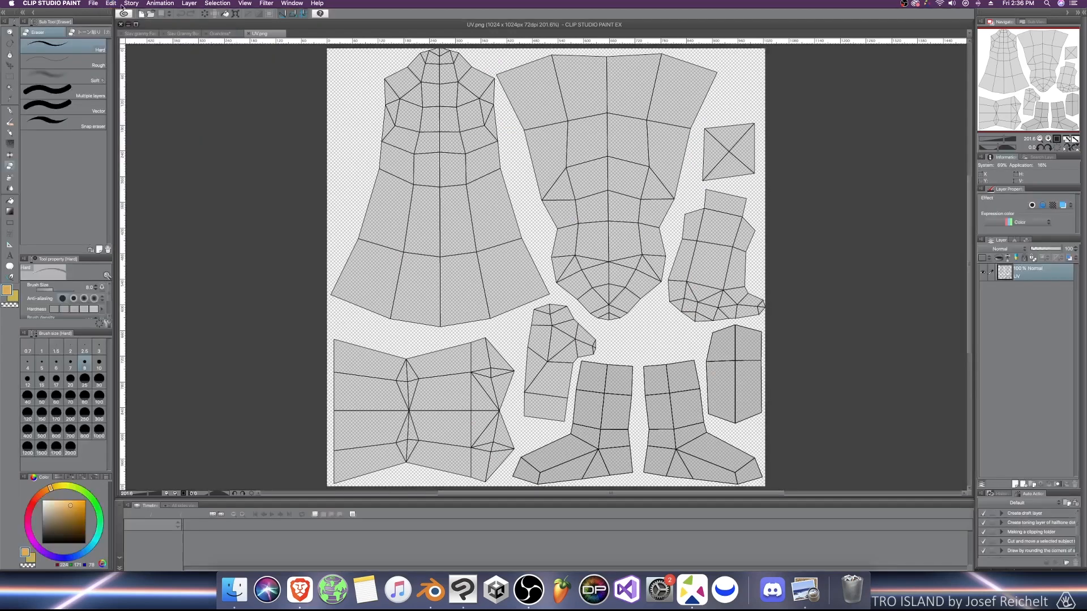
click(111, 4)
click(141, 163)
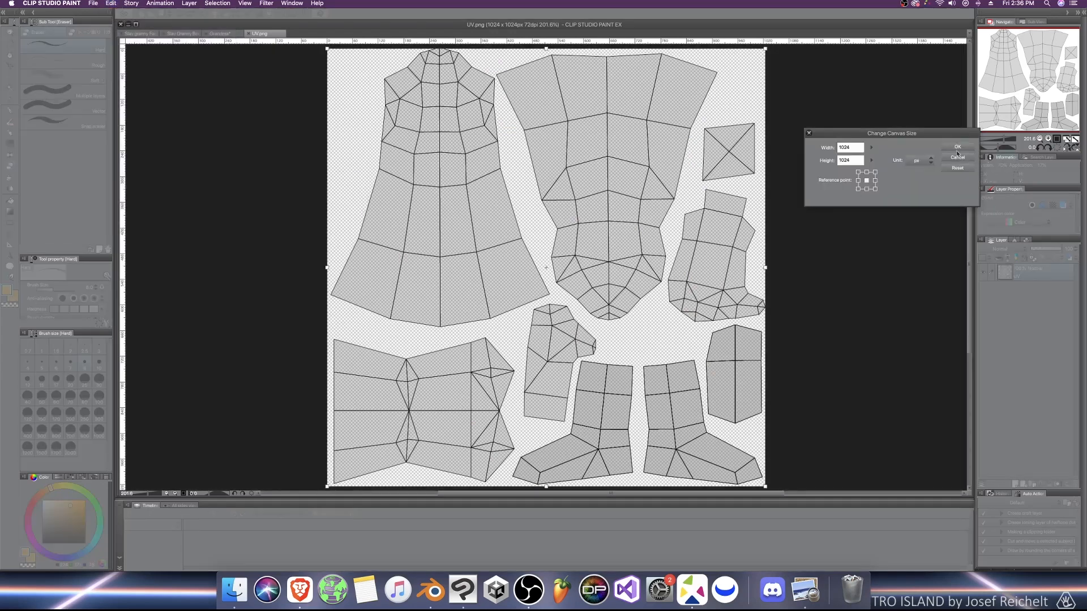
key(Escape)
Step: Change the image resolution of UV.png to 256 by 256 px at scale 0.25
click(111, 3)
click(146, 155)
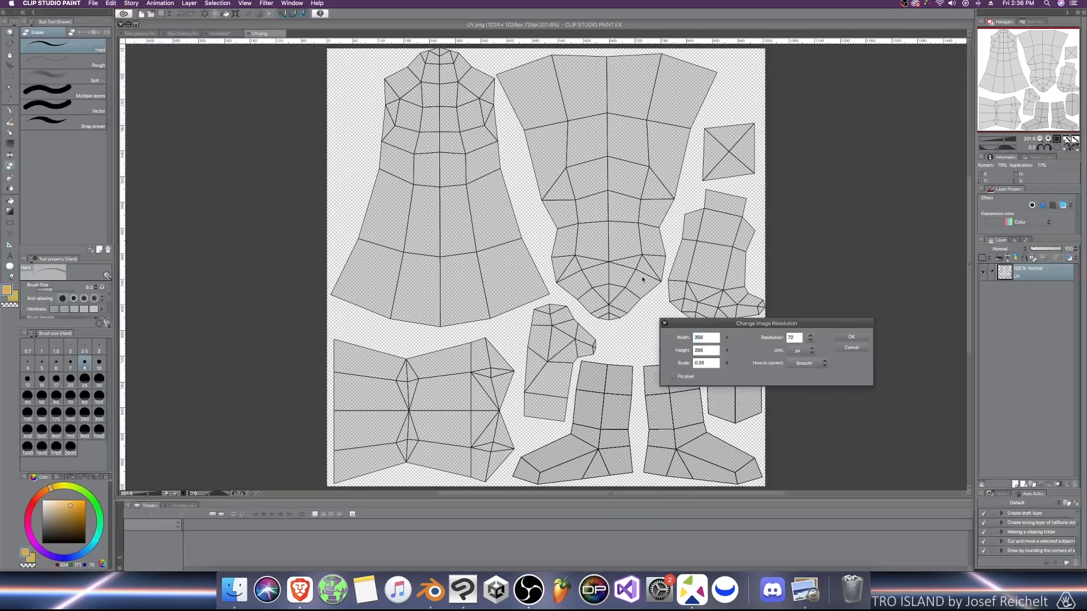
click(851, 337)
key(k)
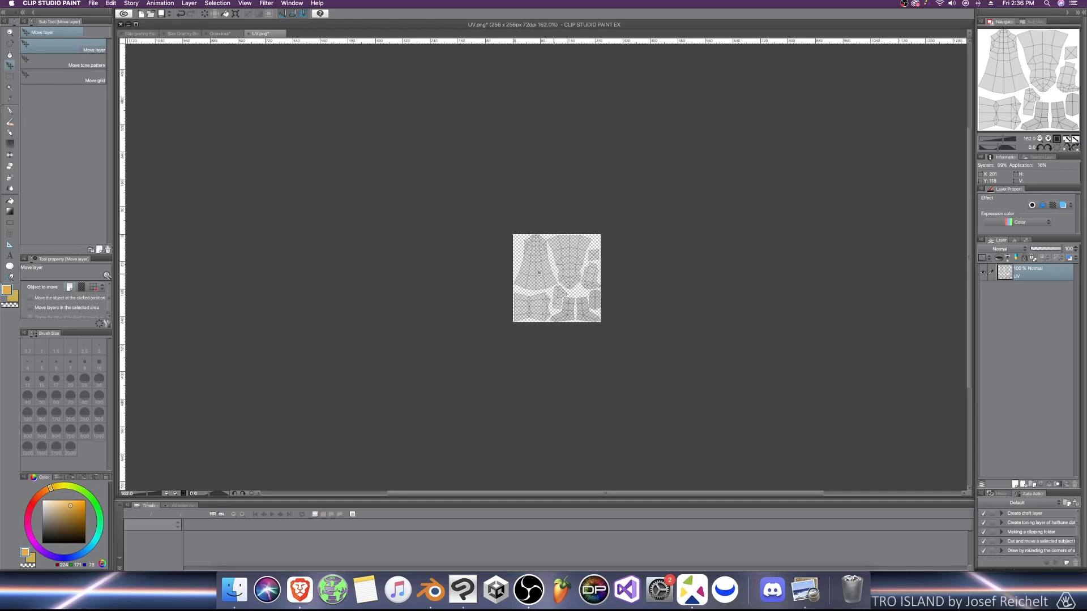
Step: Paste the resized UV layout into the Slav Granny Body document as a new layer
click(182, 34)
key(super+v)
scroll(787, 294, up, 1)
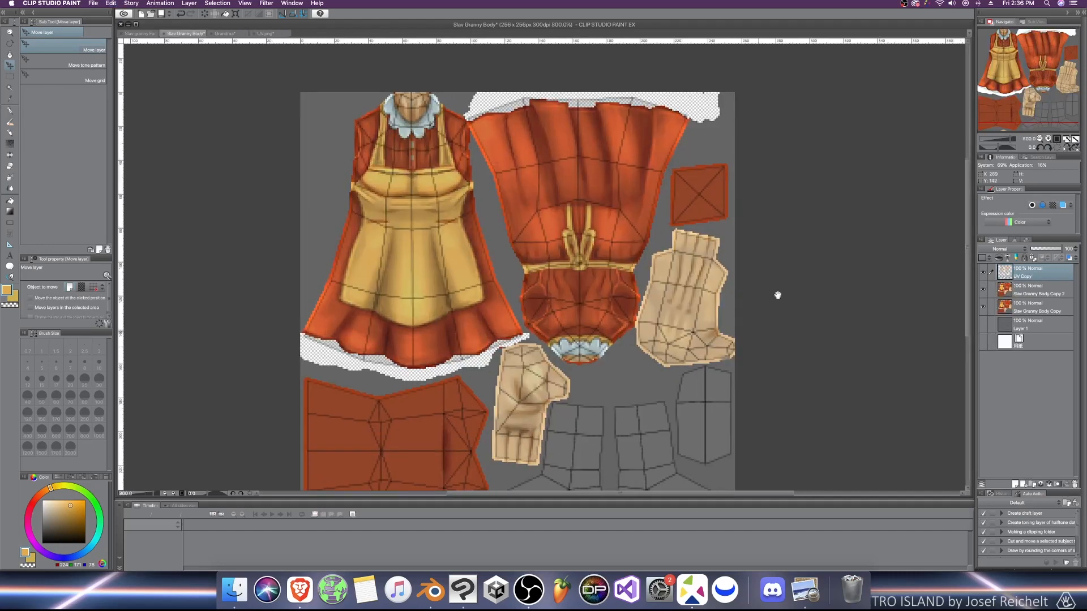
middle_drag(737, 387, 798, 303)
Step: Lower the UV layer's opacity to a faint guide and reselect the painted body layer below it
click(1046, 291)
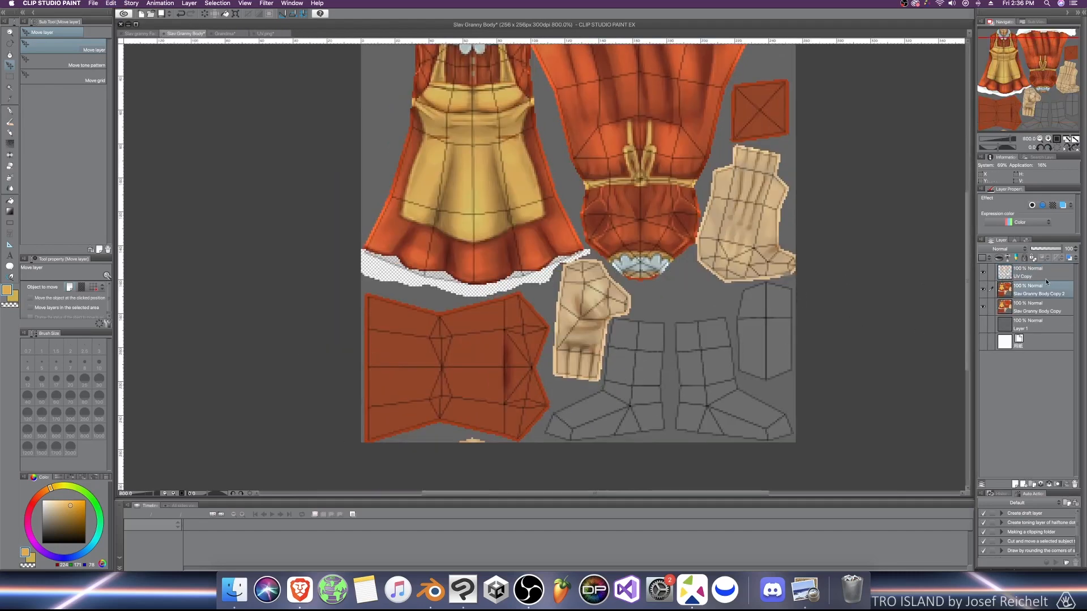
click(1045, 274)
drag(1054, 249, 1037, 250)
click(1042, 291)
scroll(405, 424, up, 2)
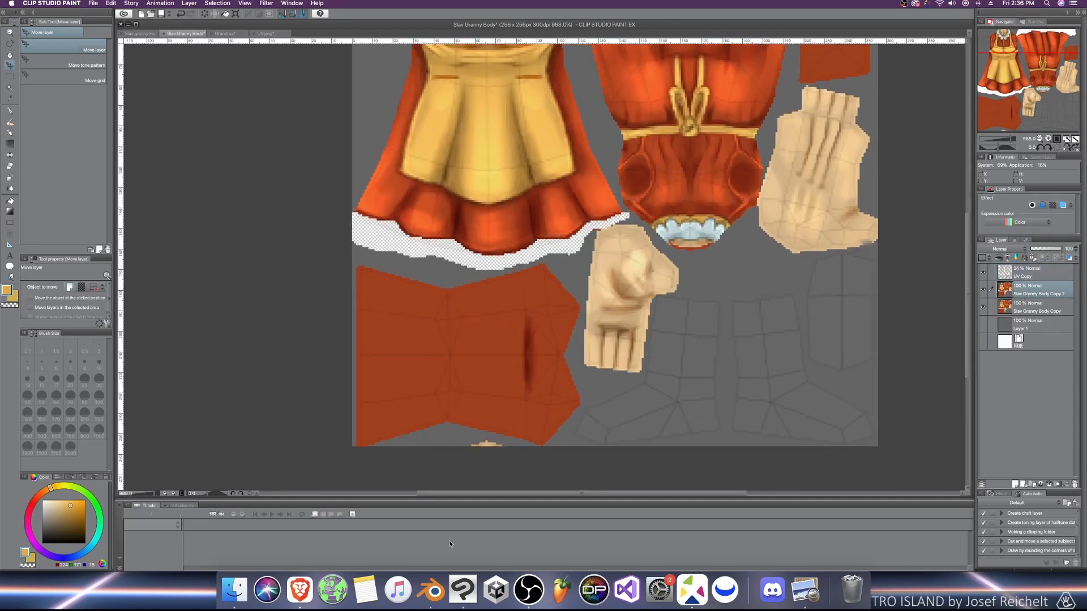
Step: In Blender, select the four front faces of the lower arm to locate them on the body texture
click(431, 590)
middle_drag(806, 381, 680, 382)
click(668, 364)
shift+click(664, 381)
shift+click(702, 383)
shift+click(707, 363)
scroll(170, 247, up, 2)
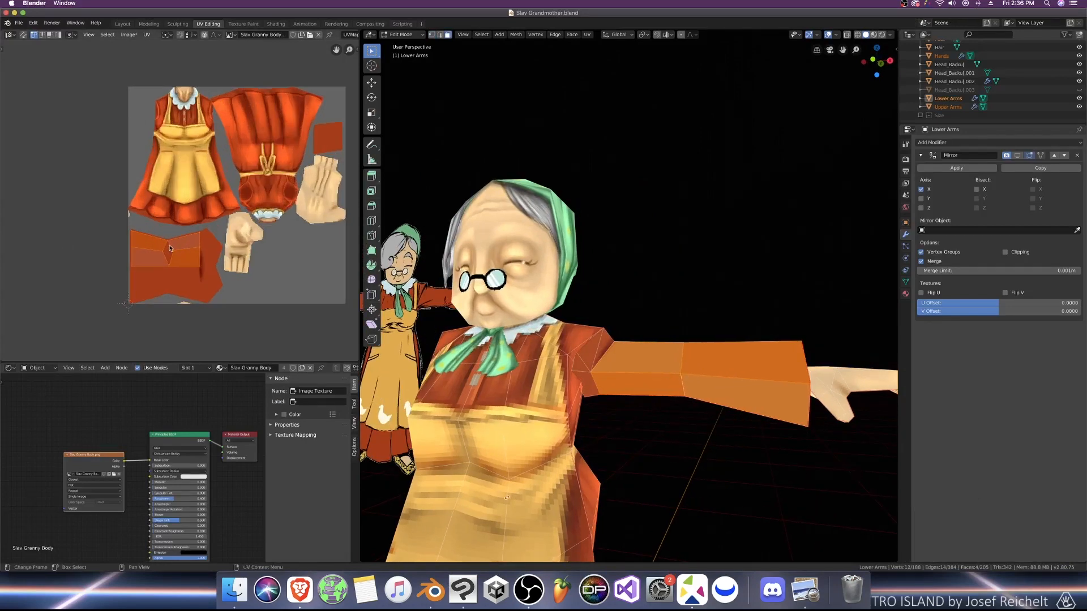
Step: In Clip Studio Paint, sample the sleeve's rust colour and airbrush small Shadow folds at the elbow of the sleeve piece
click(463, 590)
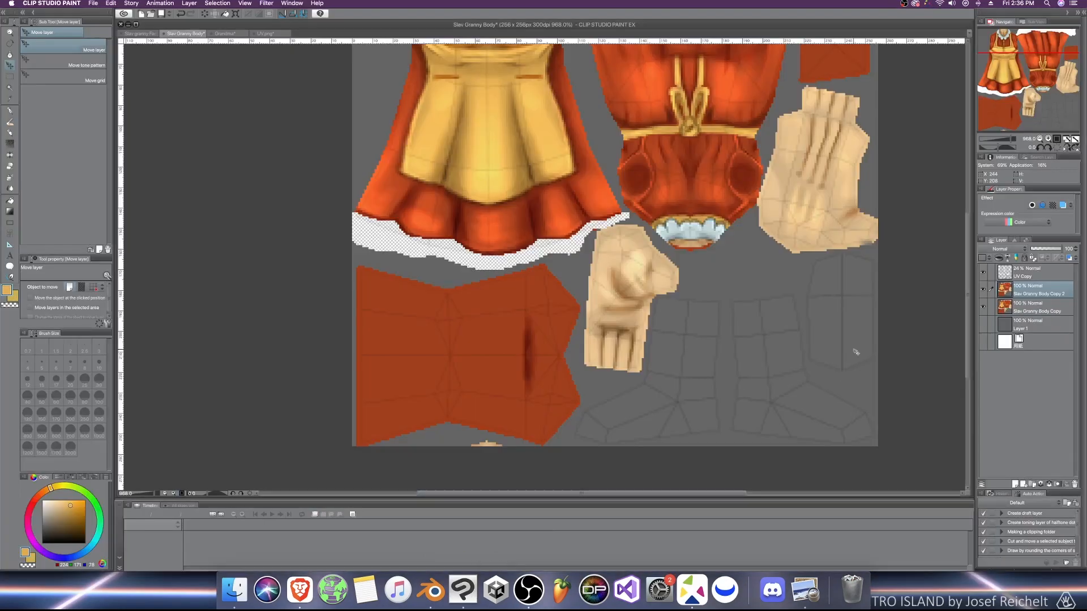
key(b)
key(b)
alt+click(390, 322)
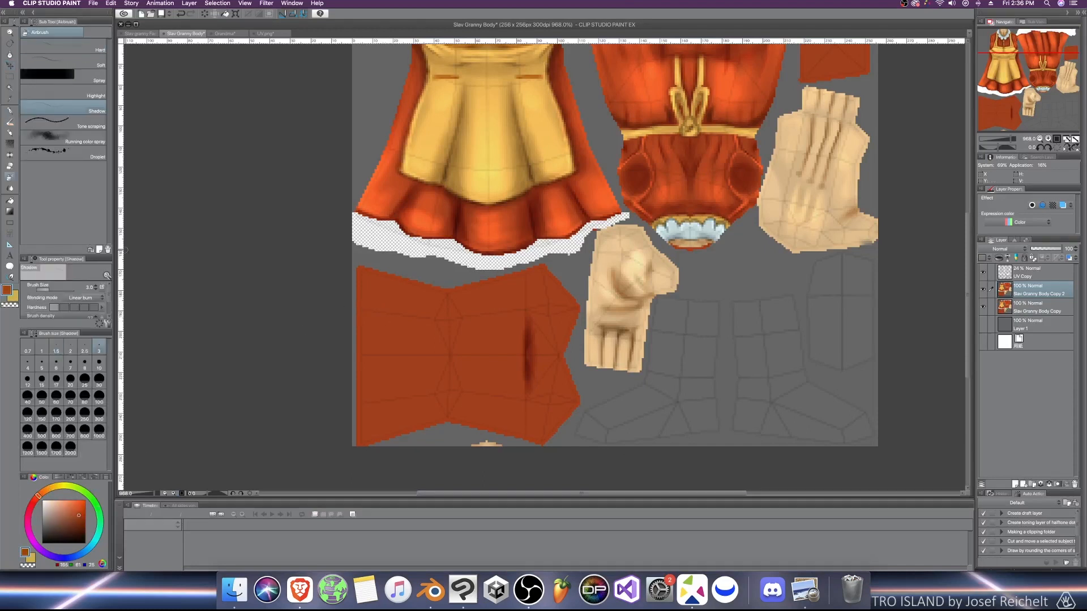
scroll(425, 300, up, 2)
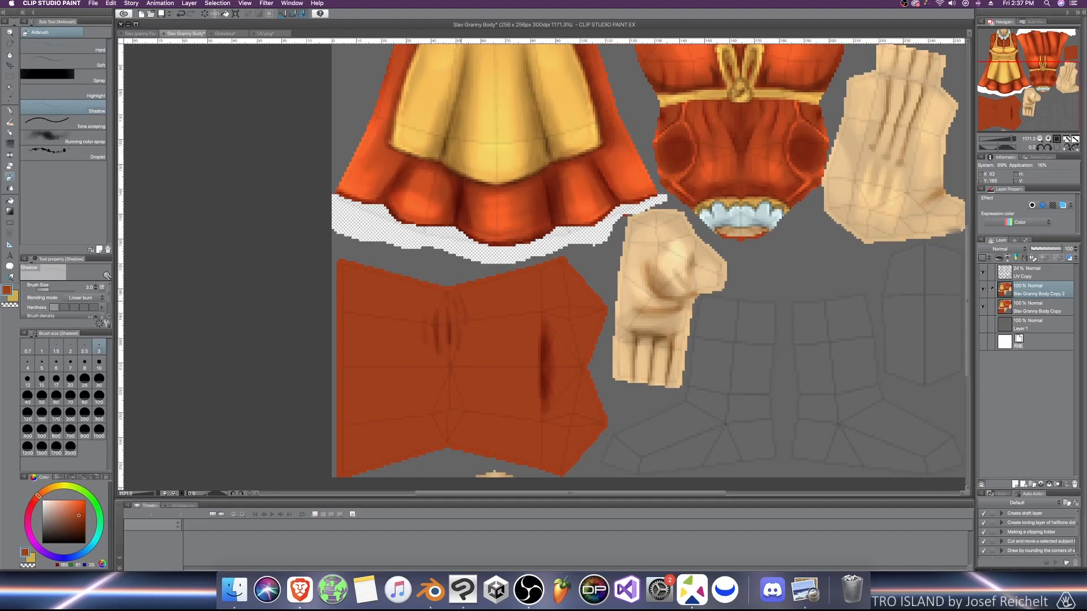
Step: Airbrush a soft Highlight spot at size 17 on the lower elbow area of the sleeve piece
click(85, 94)
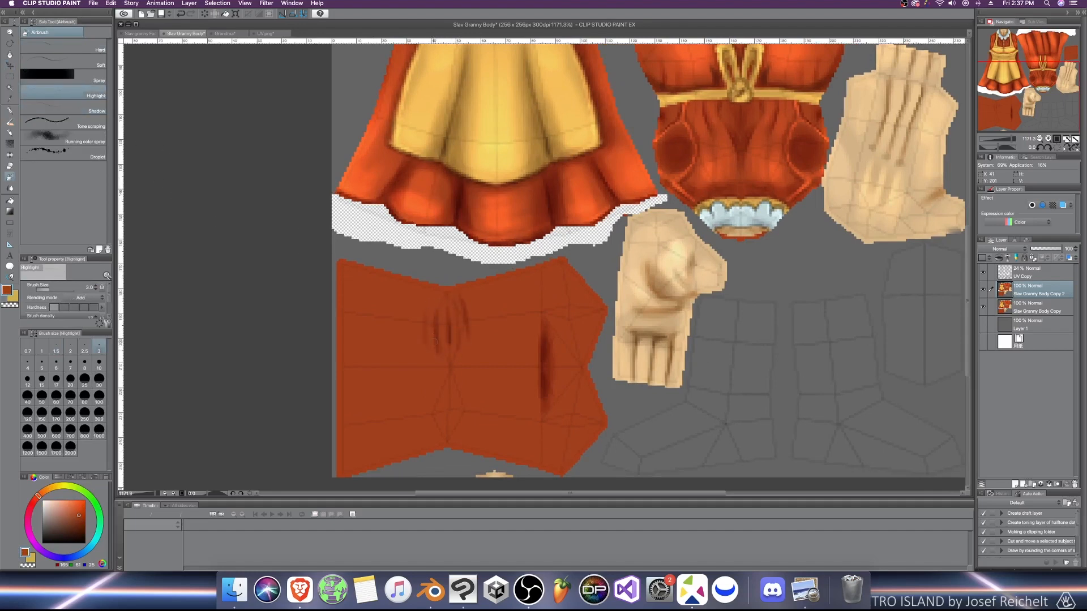
key(bracketright)
key(bracketright)
key(bracketright)
key(bracketright)
key(bracketright)
key(bracketright)
key(bracketright)
key(bracketright)
key(bracketright)
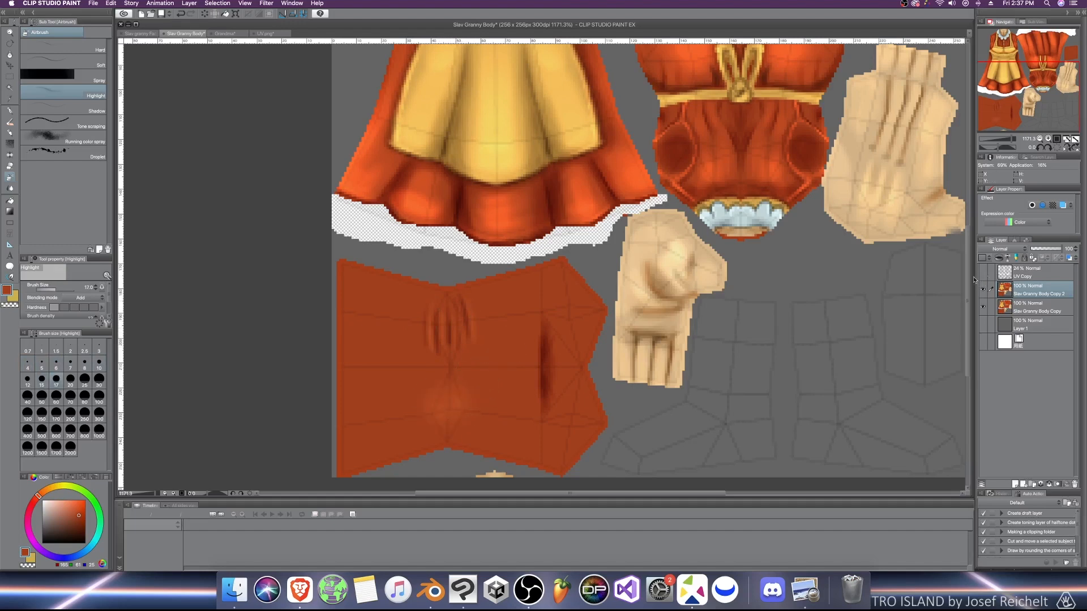
Step: Hide the UV guide layer and save the Slav Granny Body document
scroll(611, 277, down, 3)
key(super+s)
scroll(611, 278, down, 1)
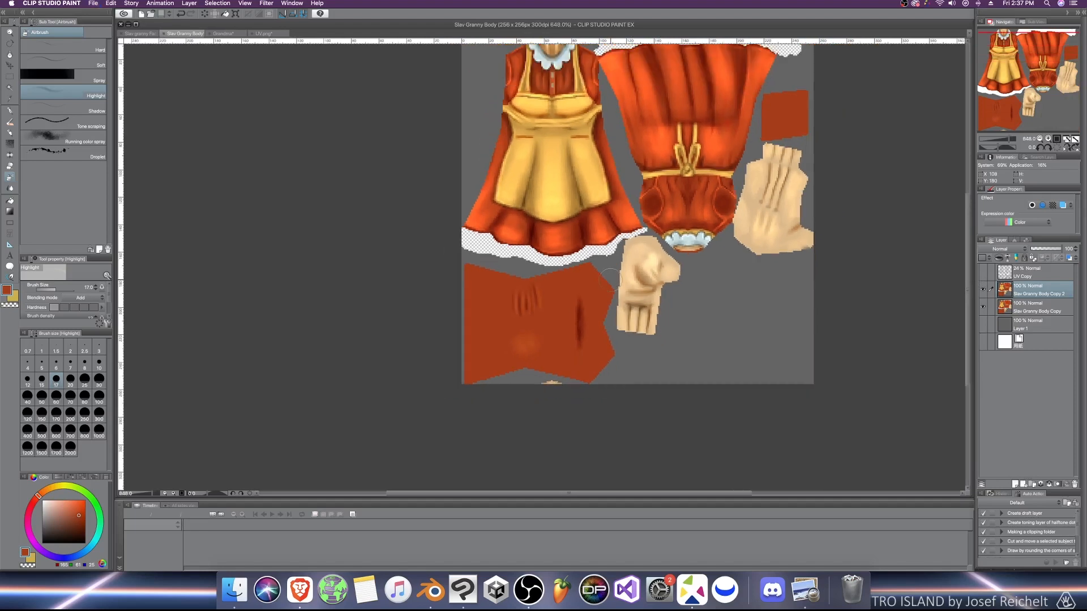
scroll(586, 294, up, 1)
Step: Save a PNG copy named Slav Granny Body in the Textures folder, replacing the existing file
key(super+shift+s)
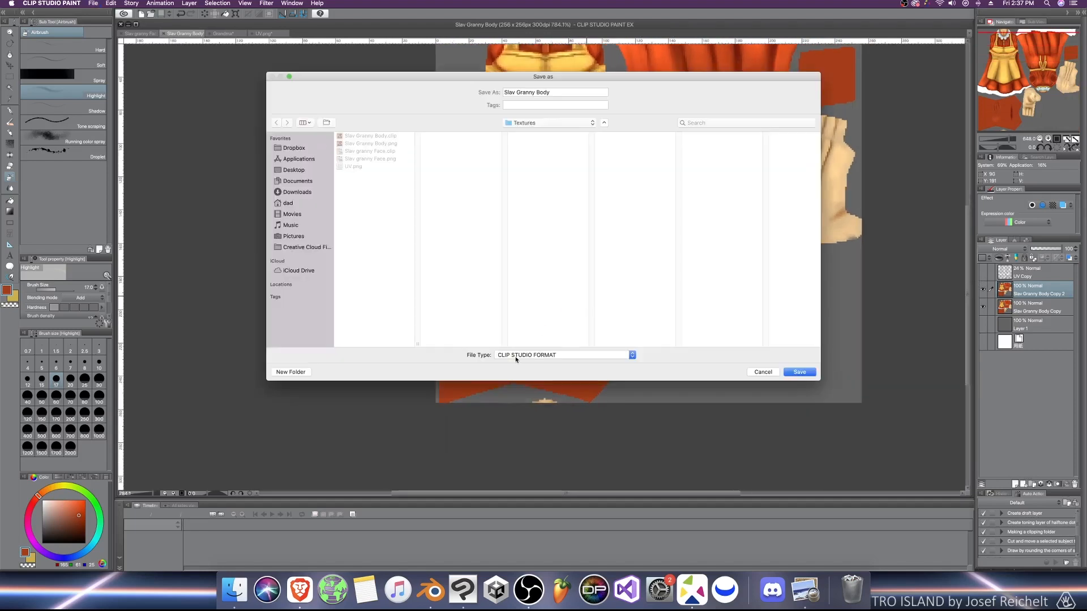
click(632, 354)
click(600, 387)
click(799, 371)
click(606, 134)
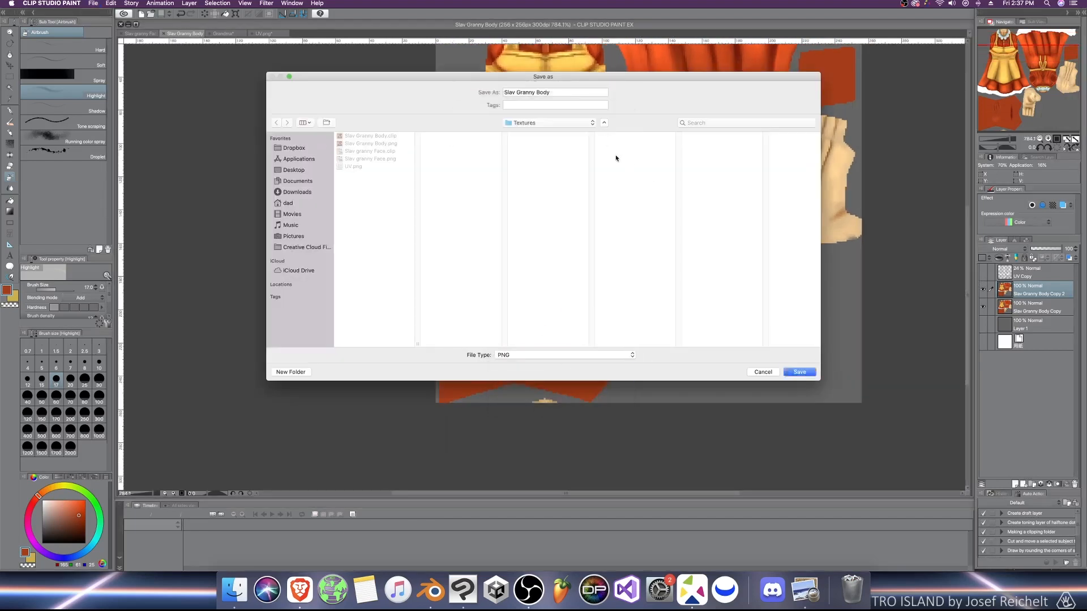
click(614, 219)
Step: In Blender, load the updated Slav Granny Body.png into the Image Texture node and save the blend file
click(435, 593)
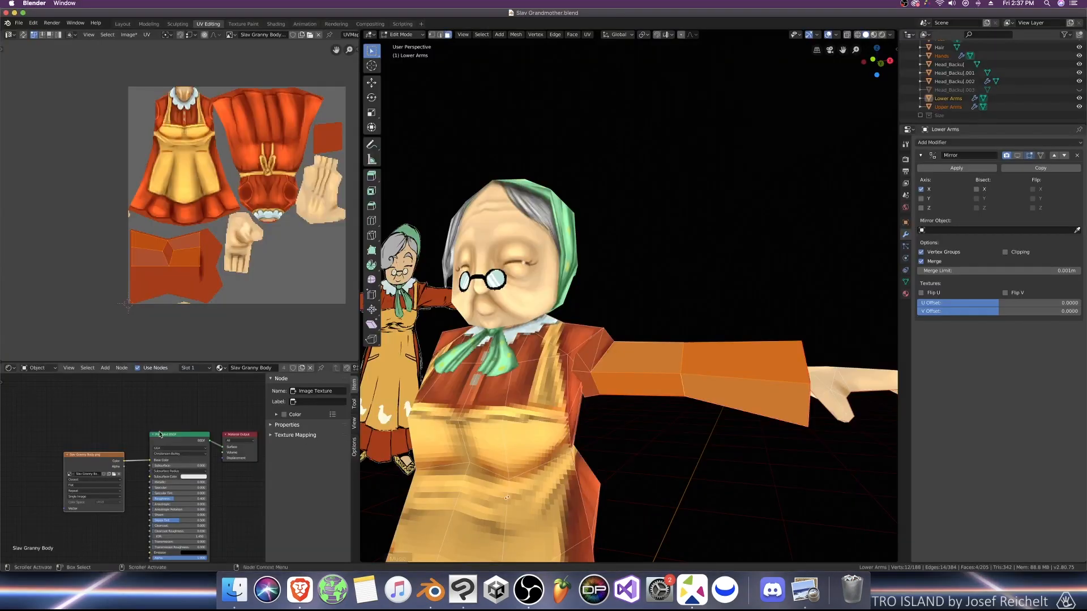
click(114, 473)
click(1059, 48)
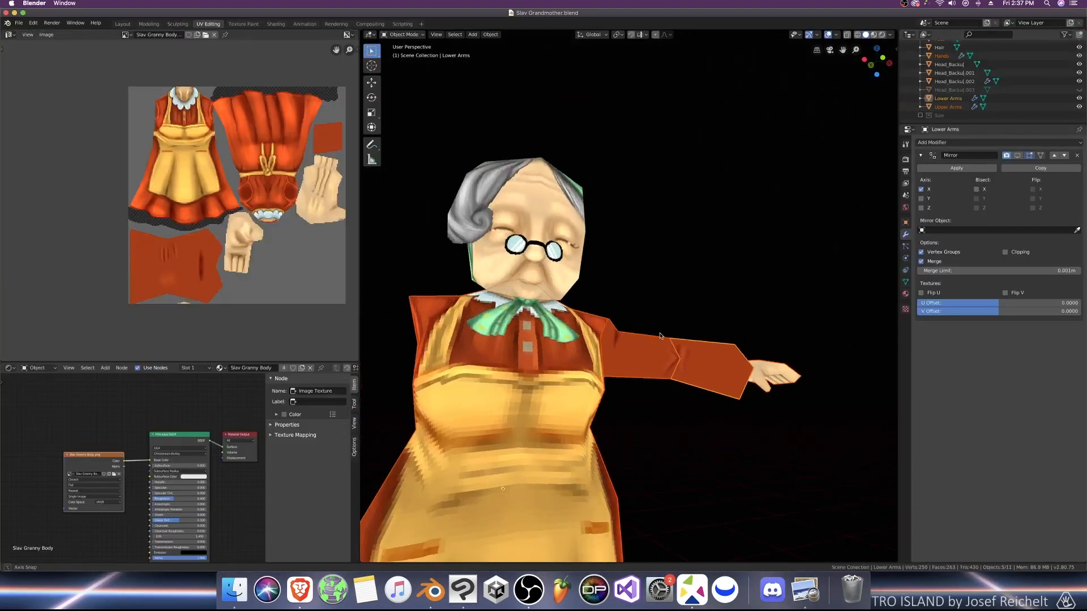
scroll(629, 294, down, 3)
key(super+s)
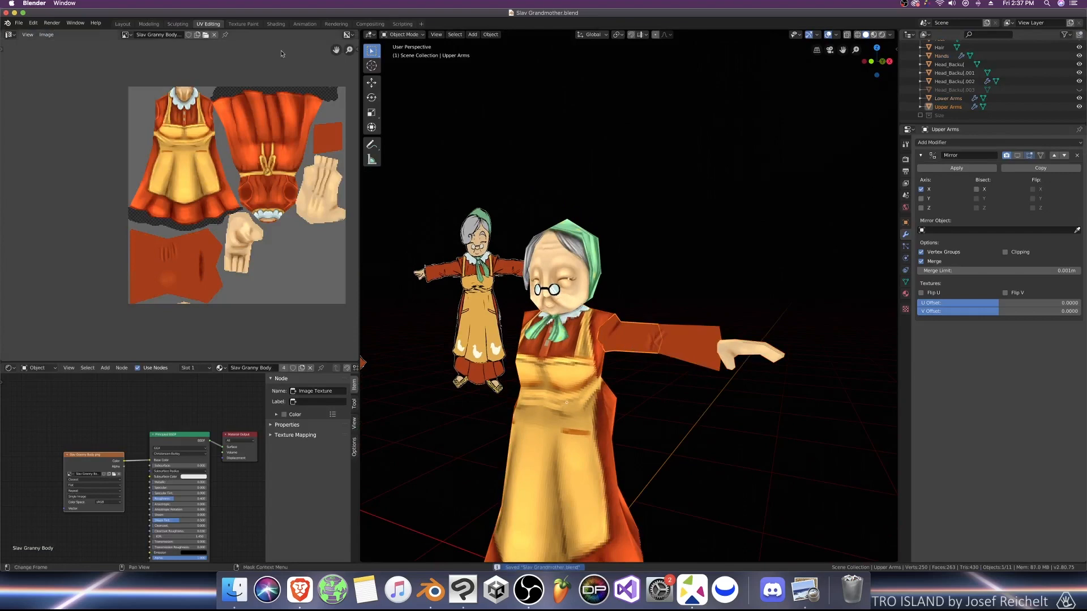
Step: Switch to the Texture Paint workspace and isolate the upper arm in local view
click(243, 23)
scroll(638, 321, up, 3)
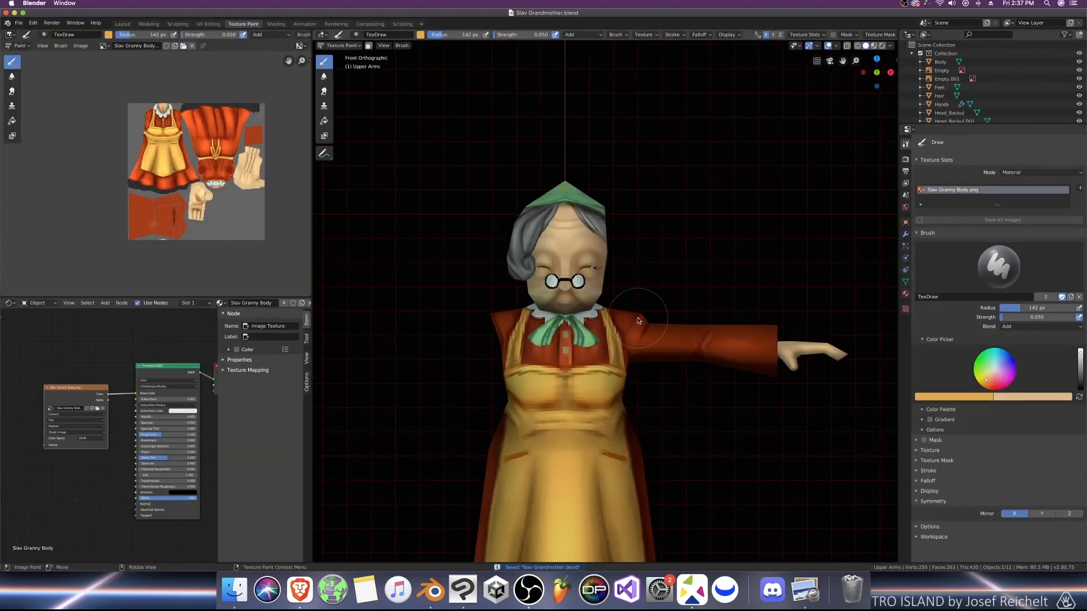
key(KP_Divide)
Step: Get the sleeve colour's hex value from Clip Studio Paint and set Blender's texture brush colour to A53D19
click(464, 588)
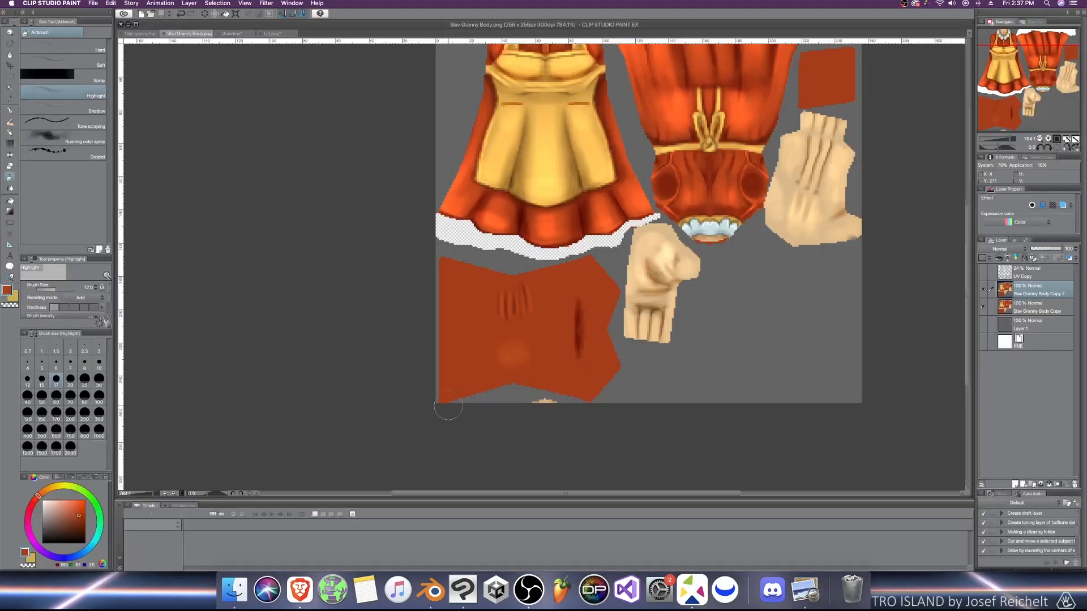
click(24, 552)
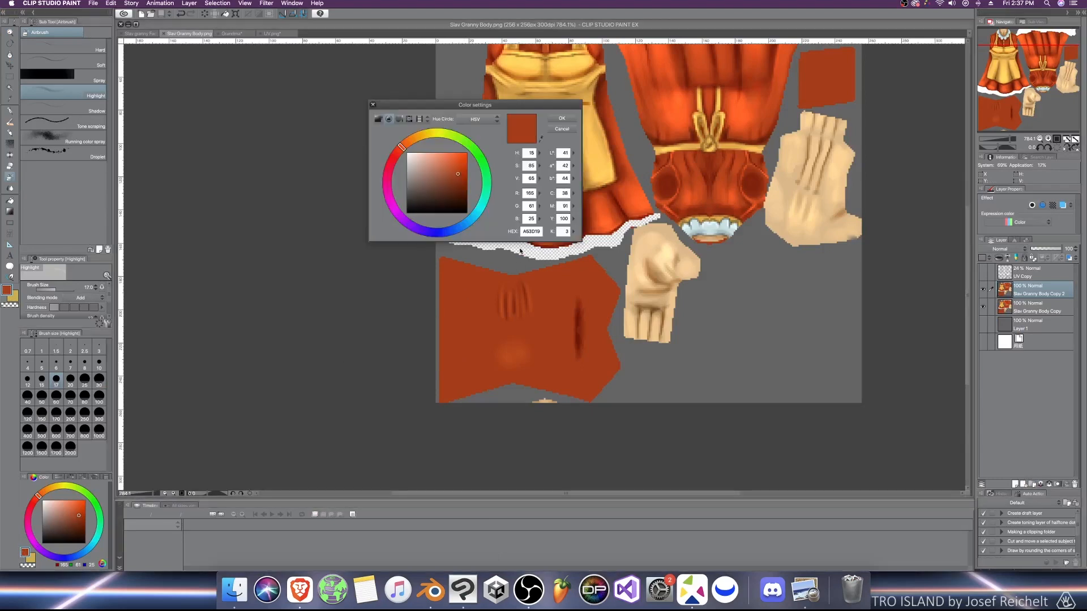
click(561, 129)
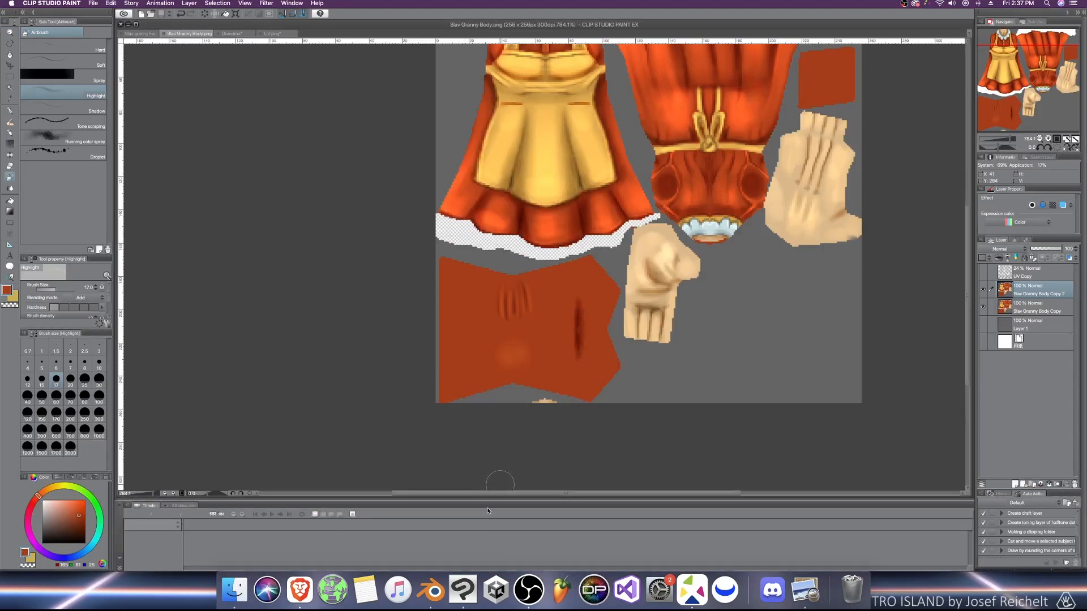
click(432, 590)
click(944, 397)
click(944, 368)
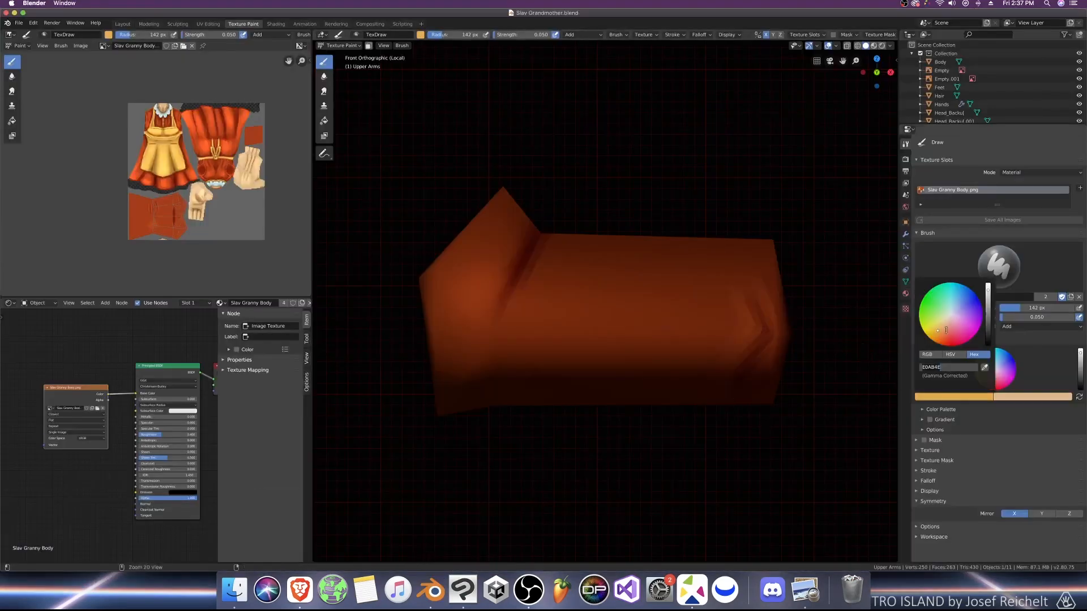
text(A53D19)
key(Return)
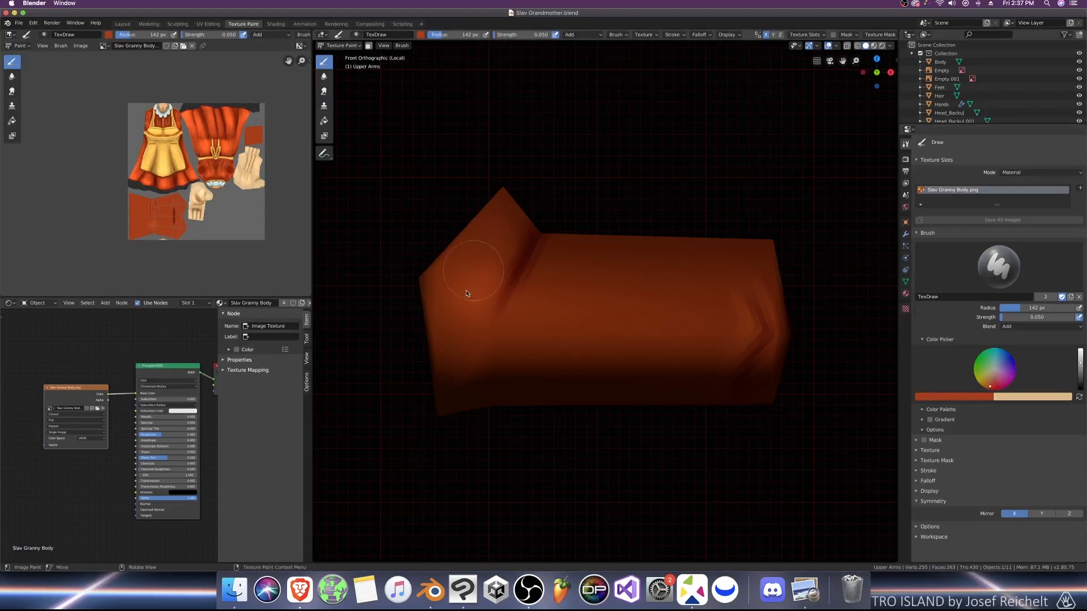
Step: Brighten the front of the upper arm's shoulder and change the paint symmetry from X to Y mirroring
drag(467, 294, 463, 314)
key(bracketright)
key(bracketright)
click(1009, 516)
click(1040, 514)
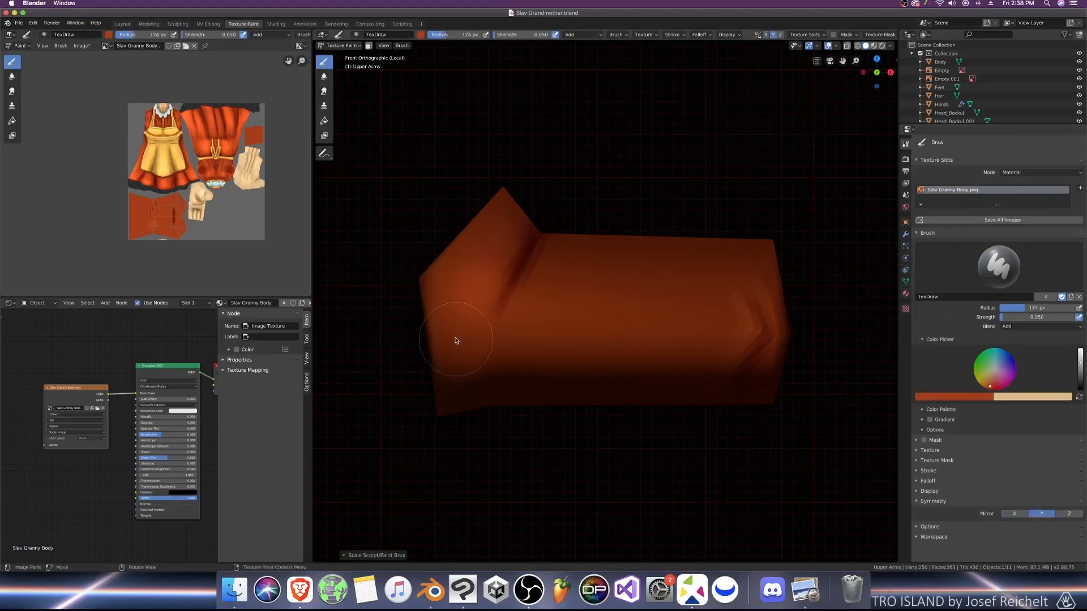
Step: Paint soft highlights on the shoulder and along the front of the upper sleeve with the Add brush at strength 0.050
key(bracketleft)
key(bracketleft)
mouse_move(546, 213)
middle_down()
mouse_move(508, 246)
mouse_move(518, 227)
mouse_move(516, 242)
middle_up()
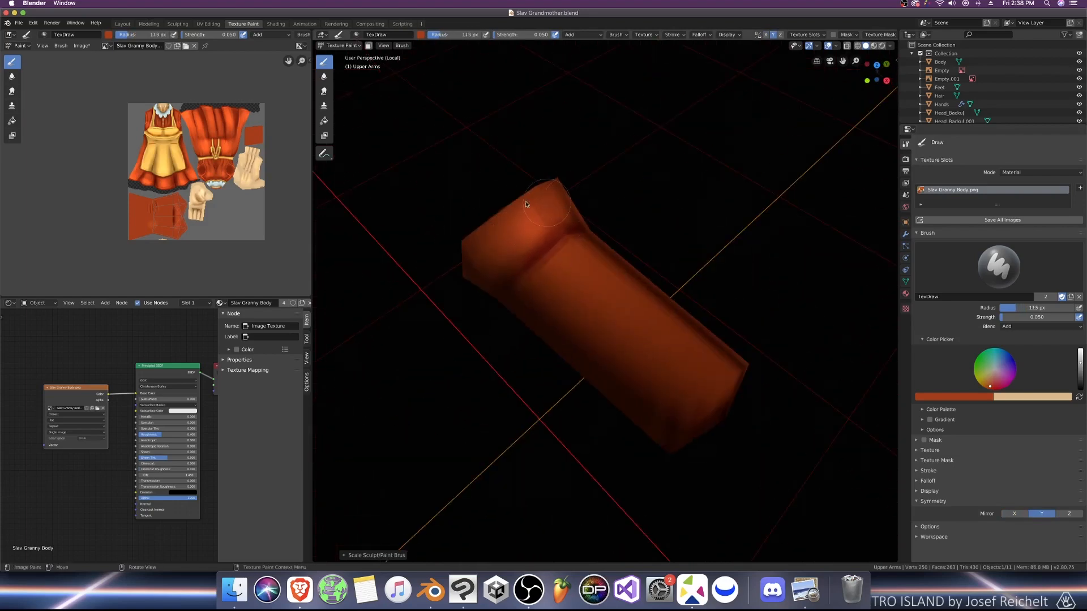
click(325, 92)
click(324, 62)
key(bracketleft)
key(KP_1)
key(bracketright)
key(bracketright)
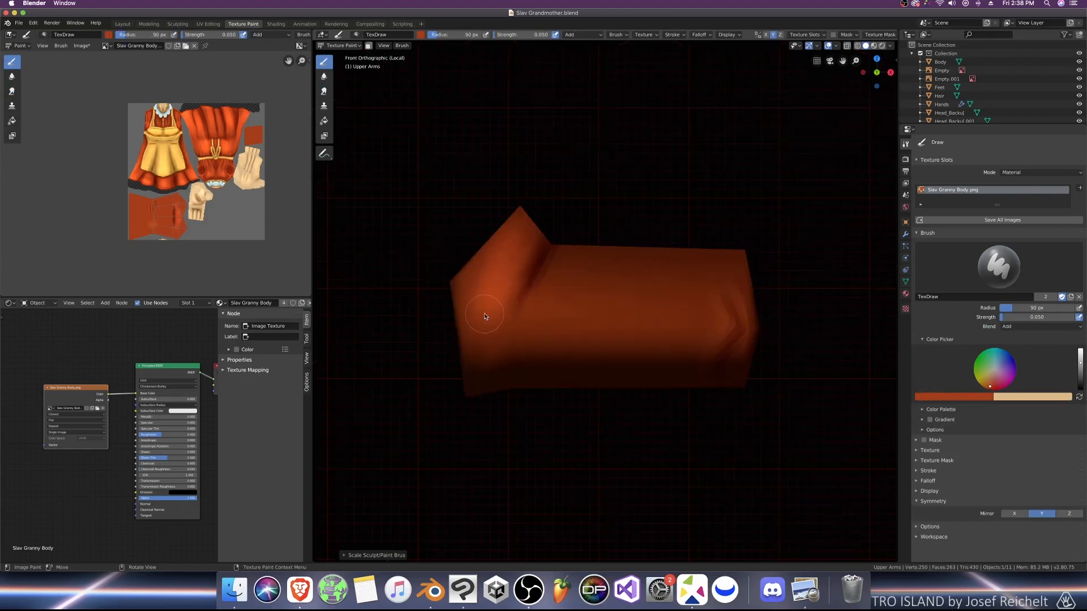
drag(625, 295, 493, 359)
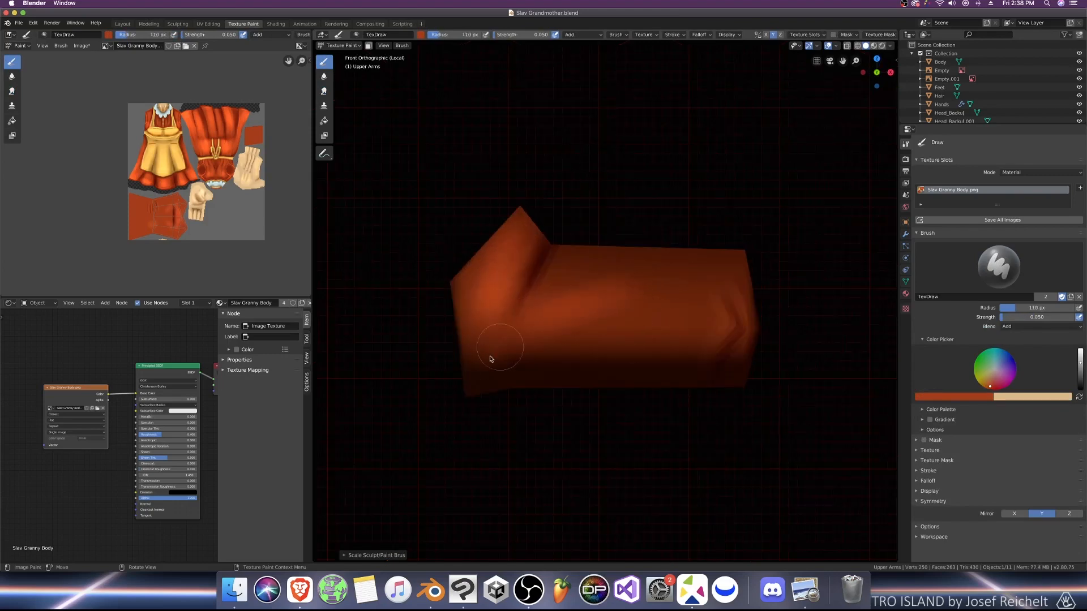
Step: Set the brush to Multiply blending at strength 0.307 with a small radius for shading the upper sleeve
click(1040, 327)
click(999, 367)
key(bracketleft)
key(bracketleft)
key(bracketleft)
key(bracketleft)
key(bracketleft)
key(bracketleft)
middle_drag(625, 303, 596, 255)
drag(1014, 318, 1032, 317)
key(KP_1)
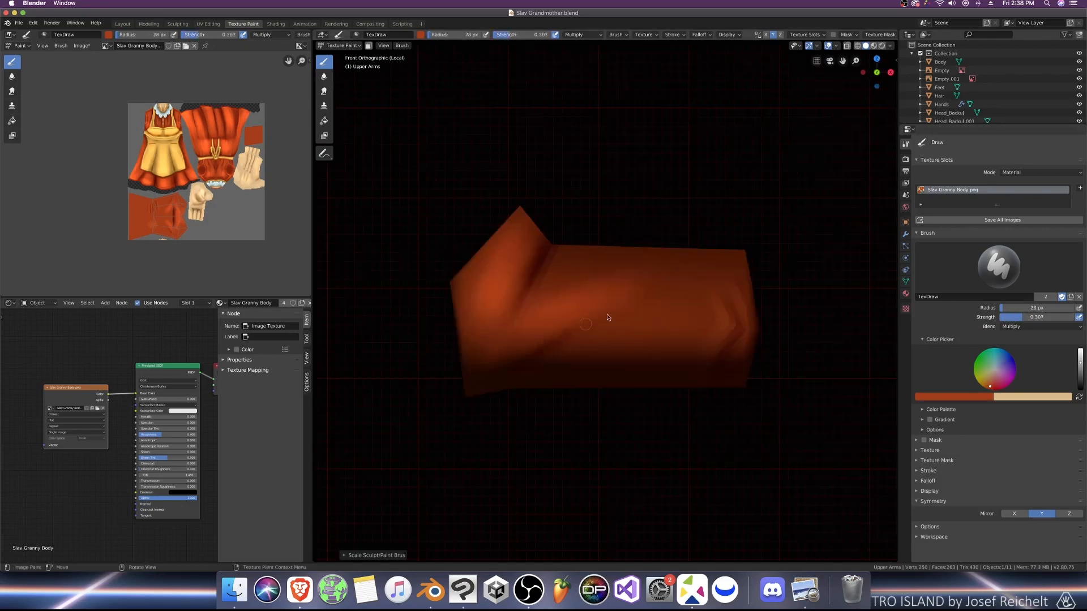
Step: Paint darker fold shadows below the shoulder seam and along the underside of the upper sleeve
key(bracketright)
key(bracketright)
key(bracketright)
key(bracketright)
key(bracketright)
key(bracketright)
key(bracketright)
key(bracketright)
key(bracketright)
key(bracketright)
middle_drag(604, 282, 596, 258)
drag(546, 301, 507, 383)
mouse_move(506, 385)
middle_down()
mouse_move(632, 325)
mouse_move(560, 398)
middle_up()
key(bracketright)
key(bracketright)
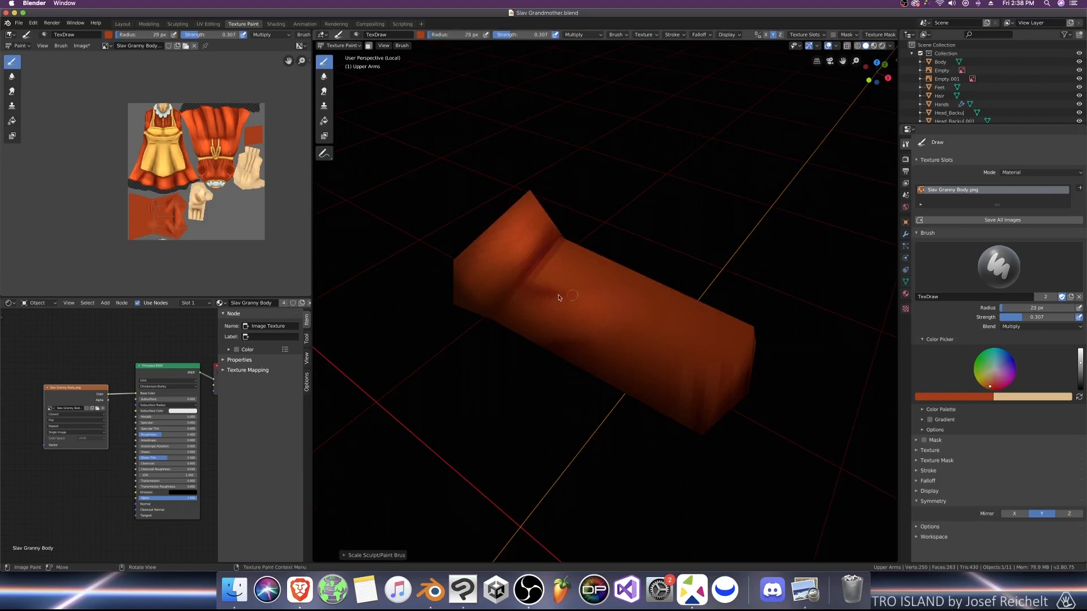
Step: Paint highlights between the folds below the shoulder seam with a larger Add brush
click(1040, 327)
click(999, 425)
middle_drag(701, 226, 599, 241)
key(f)
click(584, 275)
drag(591, 251, 604, 313)
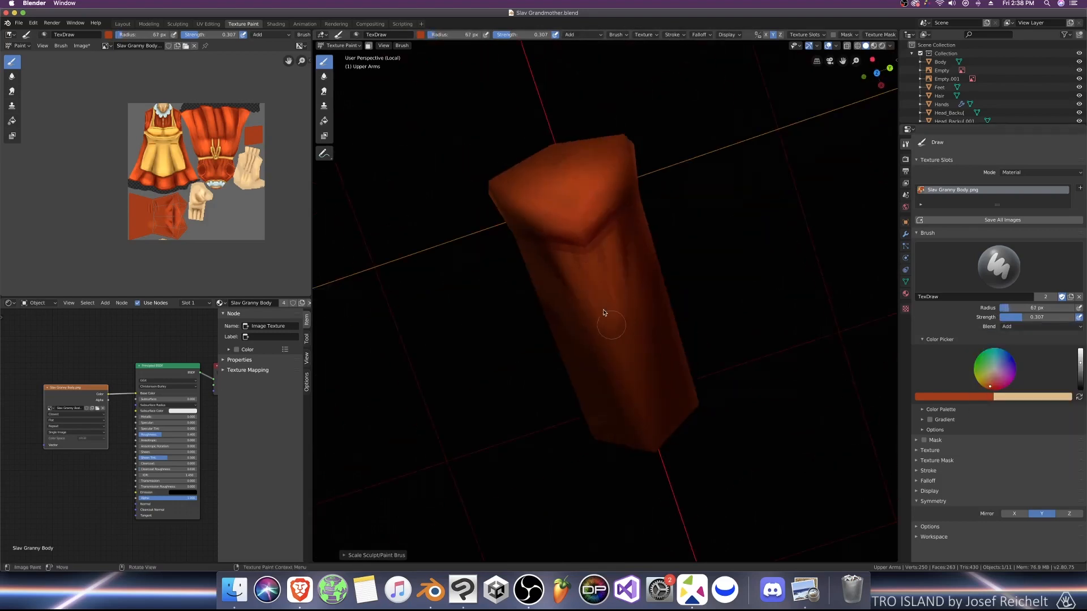
mouse_move(604, 328)
middle_down()
mouse_move(601, 303)
mouse_move(614, 317)
middle_up()
scroll(606, 309, down, 3)
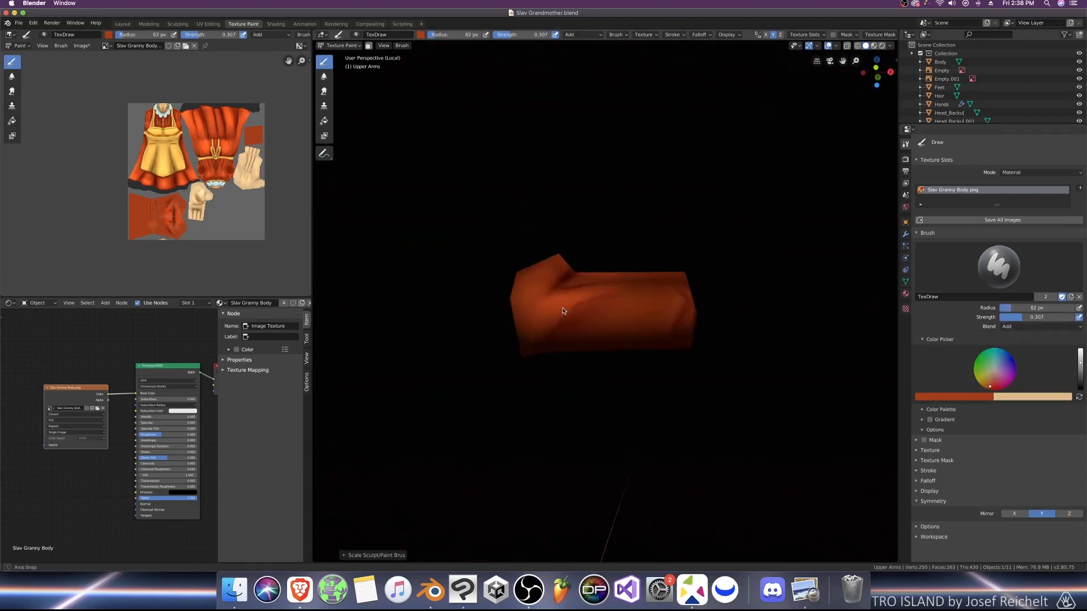
Step: Add a small highlight near the elbow end of the upper sleeve with a 28 px brush radius
key(KP_1)
key(bracketleft)
drag(662, 315, 663, 307)
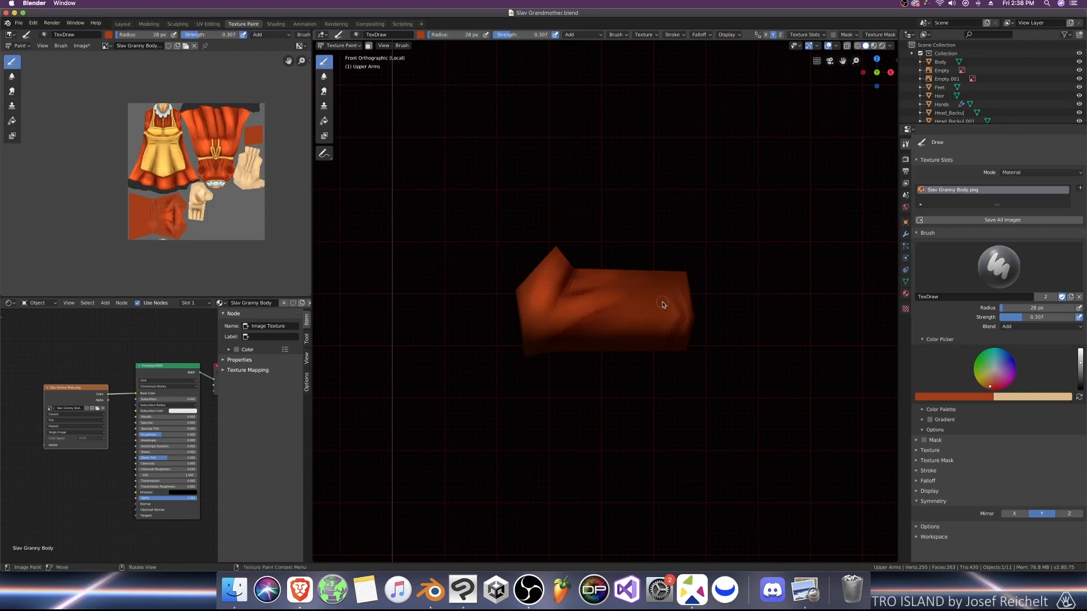
Step: Darken the shoulder end on the upper arm's underside with a Multiply brush of 91 px radius
middle_drag(663, 304, 594, 238)
click(1030, 327)
click(1008, 360)
key(bracketright)
key(bracketright)
key(bracketright)
key(bracketright)
key(bracketright)
key(bracketright)
key(bracketright)
key(bracketright)
key(bracketright)
key(bracketright)
key(bracketright)
key(bracketright)
drag(576, 374, 573, 380)
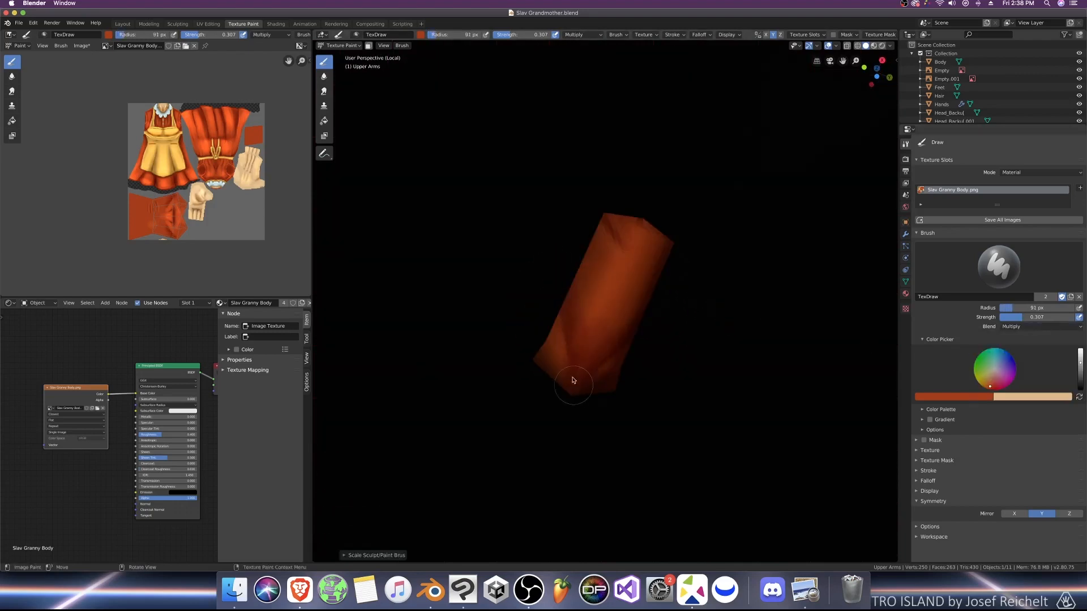
key(KP_1)
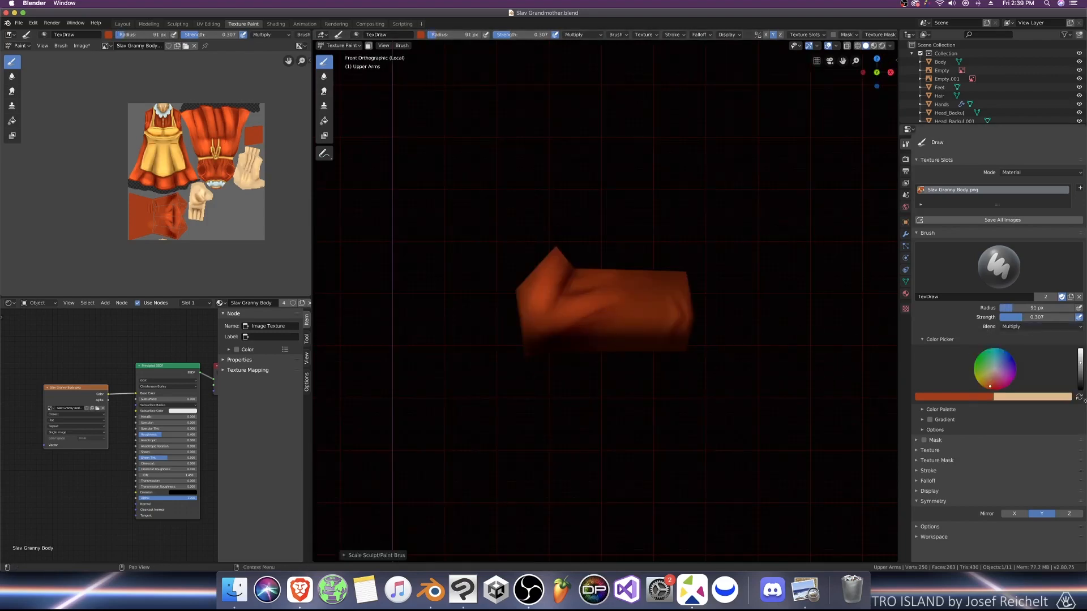
Step: Brighten the lower part of the upper sleeve with an Add brush of 101 px radius
click(1019, 326)
click(989, 424)
mouse_move(657, 351)
middle_down()
mouse_move(691, 311)
mouse_move(633, 328)
middle_up()
key(bracketright)
drag(633, 329, 600, 308)
key(KP_1)
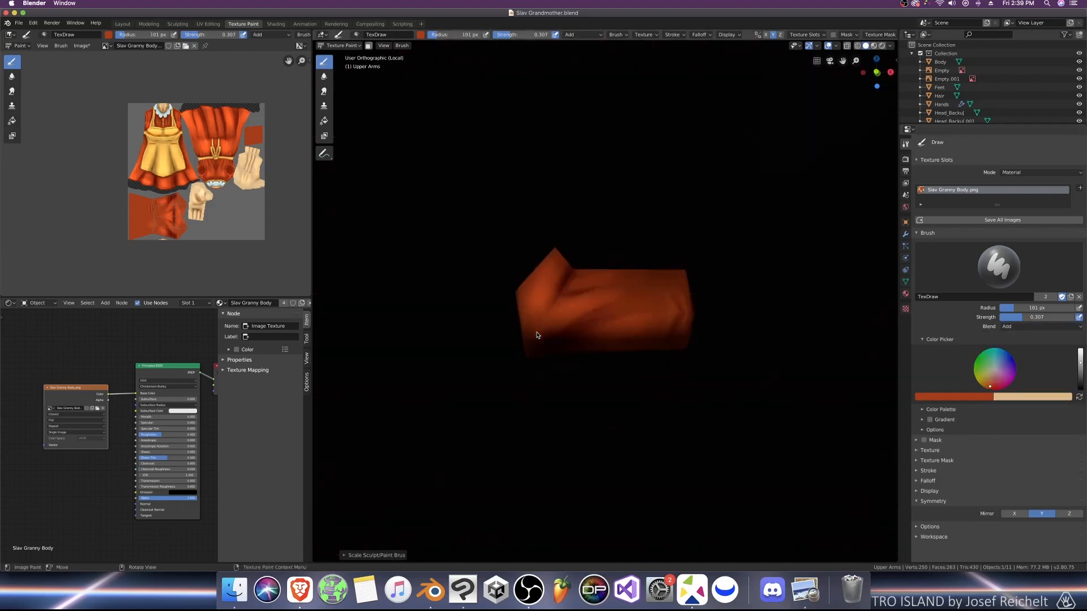
Step: Deepen the fold shadows on the front of the upper sleeve with a much smaller Multiply brush
click(1010, 327)
click(979, 359)
key(bracketleft)
key(bracketleft)
key(bracketleft)
key(bracketleft)
key(bracketleft)
key(bracketleft)
key(bracketleft)
key(bracketleft)
key(bracketleft)
key(bracketleft)
middle_drag(623, 317, 675, 361)
Step: Smear the fold edges below the shoulder seam and return to the Draw brush
key(4)
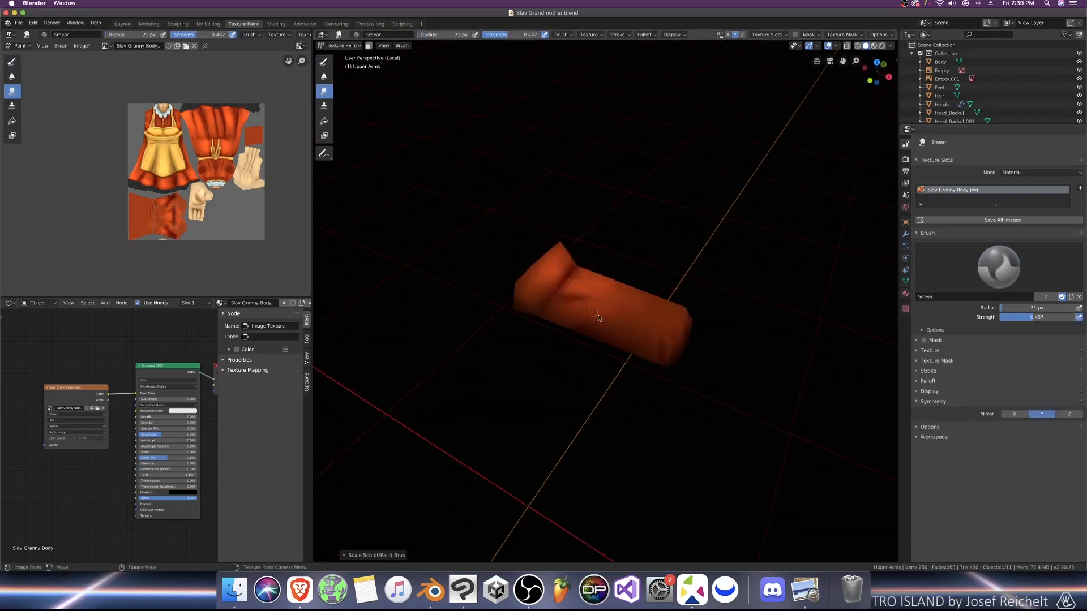
key(6)
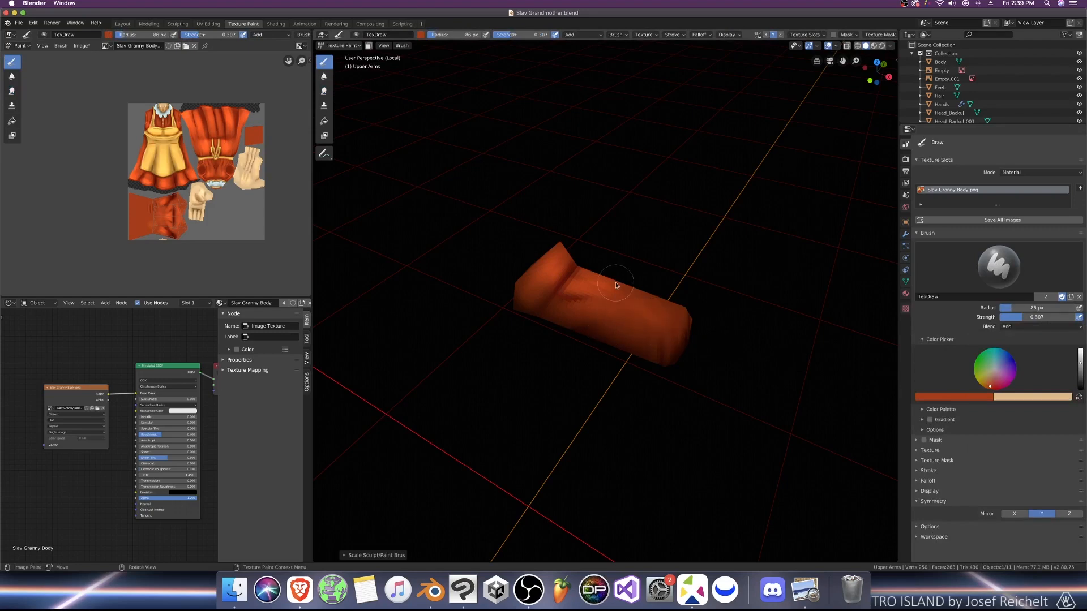
middle_drag(616, 285, 679, 317)
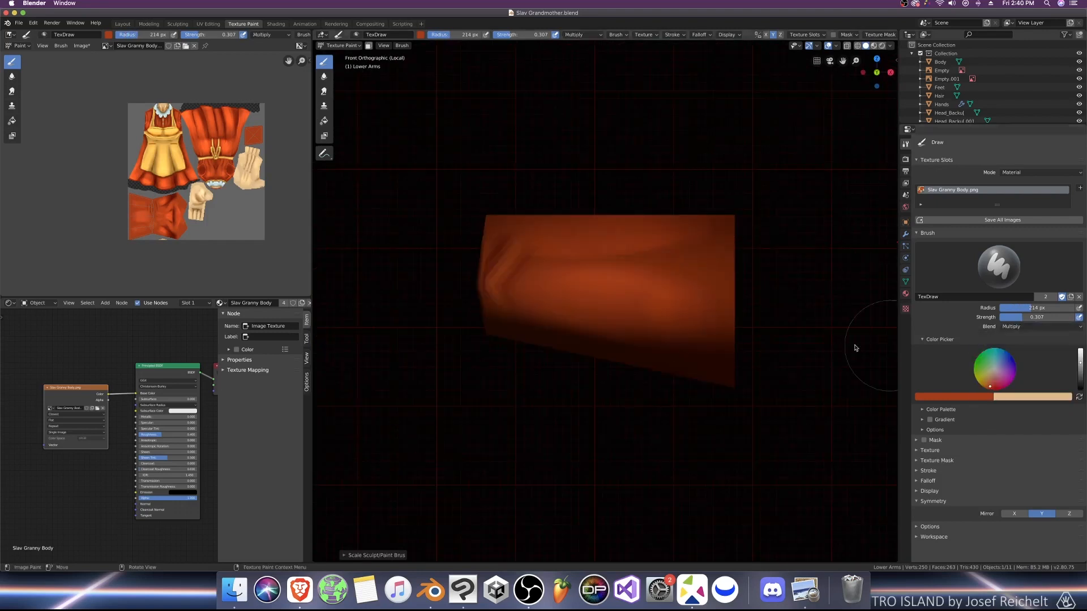
Step: Paint a long Multiply fold shadow along the front of the lower sleeve from the elbow toward the cuff
key(bracketleft)
key(bracketleft)
key(bracketleft)
key(bracketleft)
key(bracketleft)
key(bracketleft)
key(bracketleft)
key(bracketleft)
key(bracketleft)
key(bracketleft)
key(bracketleft)
key(bracketleft)
key(bracketleft)
key(bracketleft)
drag(529, 270, 688, 258)
middle_drag(580, 311, 609, 284)
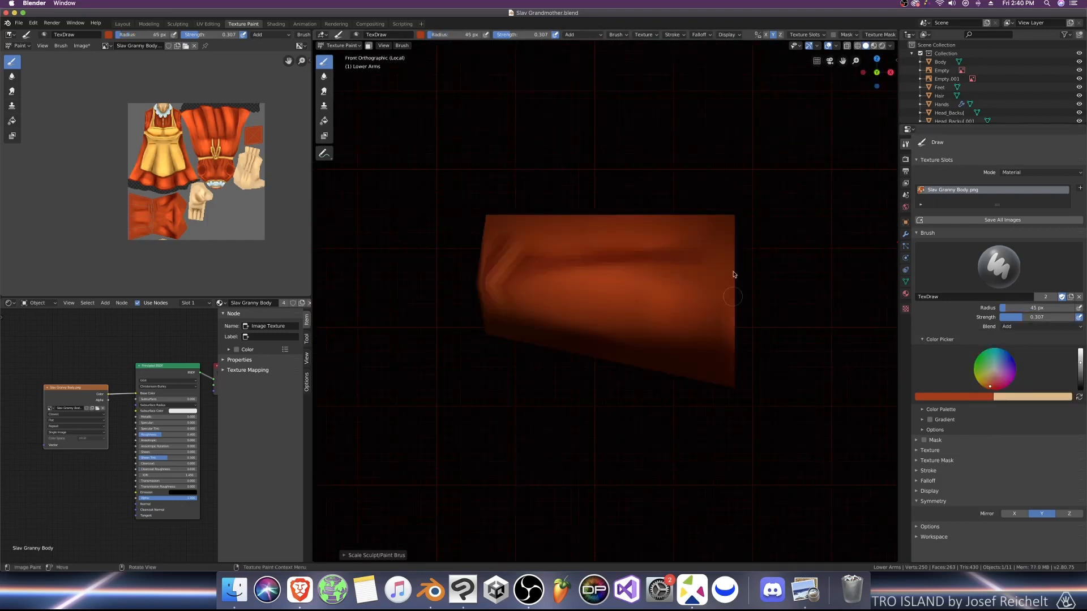
Step: Paint a highlight along the underside of the lower sleeve with an Add brush of 112 px radius
click(1041, 327)
click(996, 365)
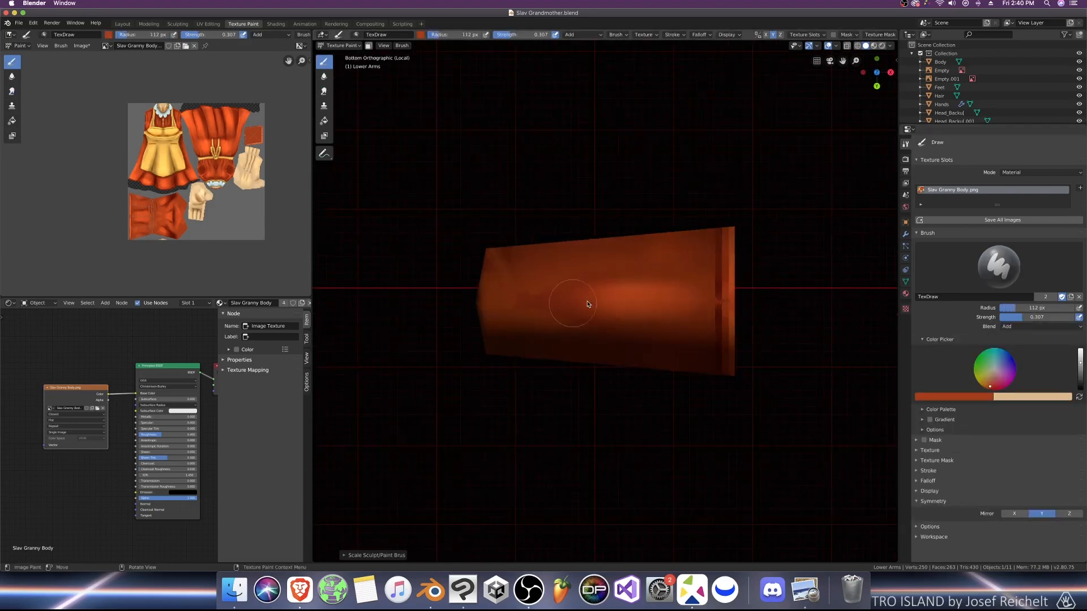
drag(576, 300, 690, 301)
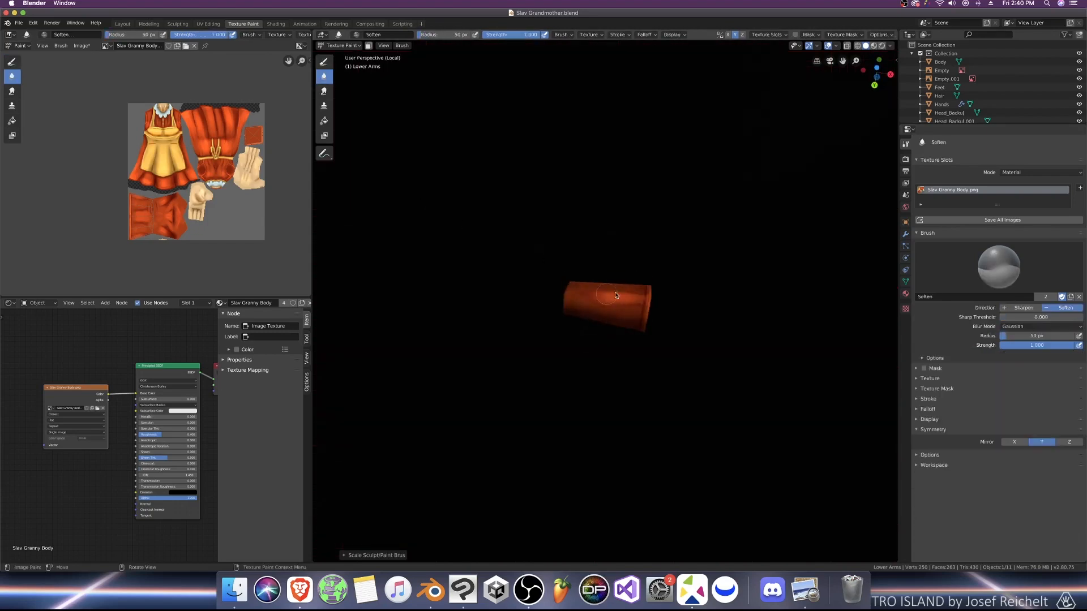
middle_drag(616, 295, 694, 316)
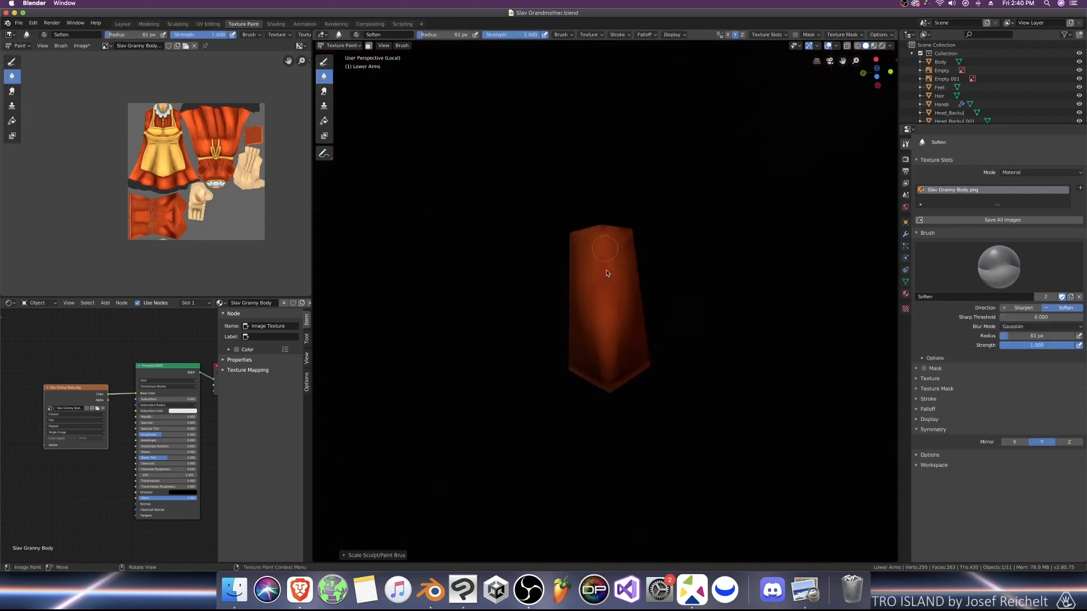
key(KP_1)
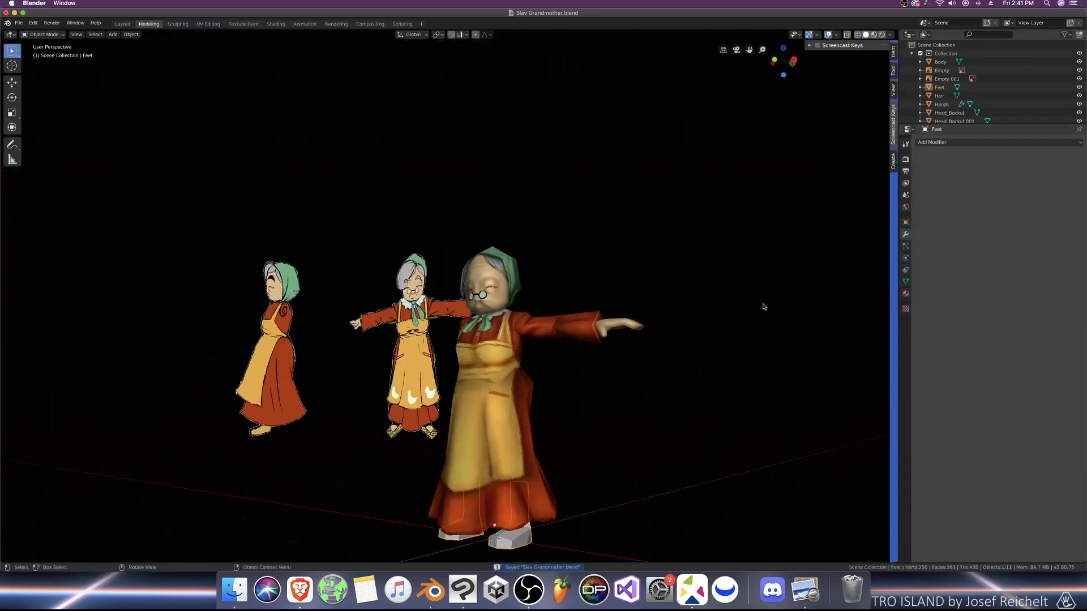
Step: Delete all faces of the foot on the armless side from the Feet mesh and save the file
key(Tab)
key(l)
key(x)
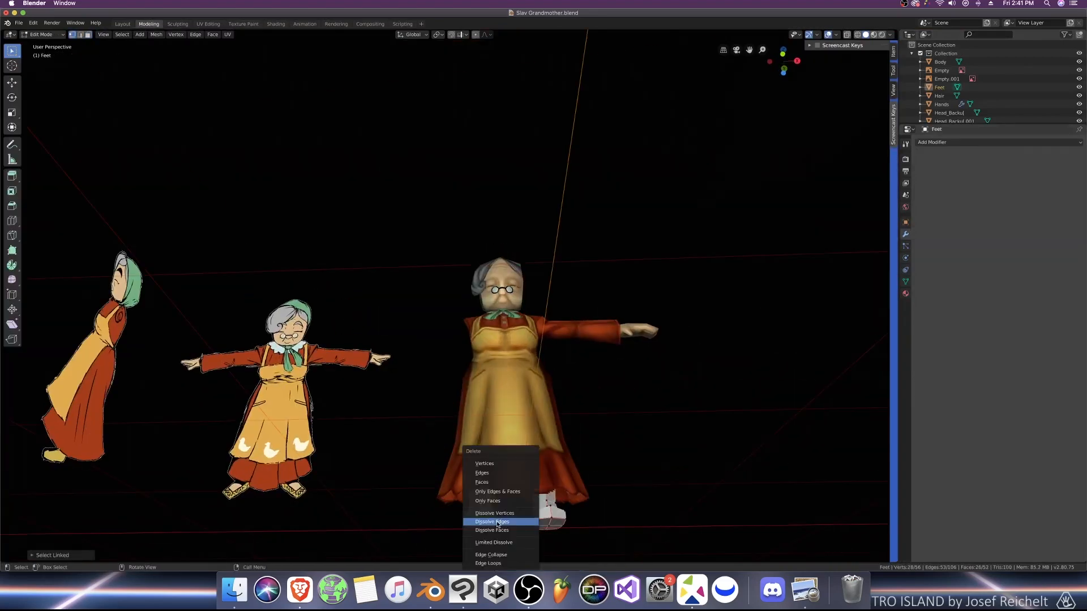
click(496, 483)
middle_drag(656, 346, 651, 364)
key(ctrl+s)
Step: Set the Feet object's origin to the 3D cursor and save the file
key(Tab)
key(KP_1)
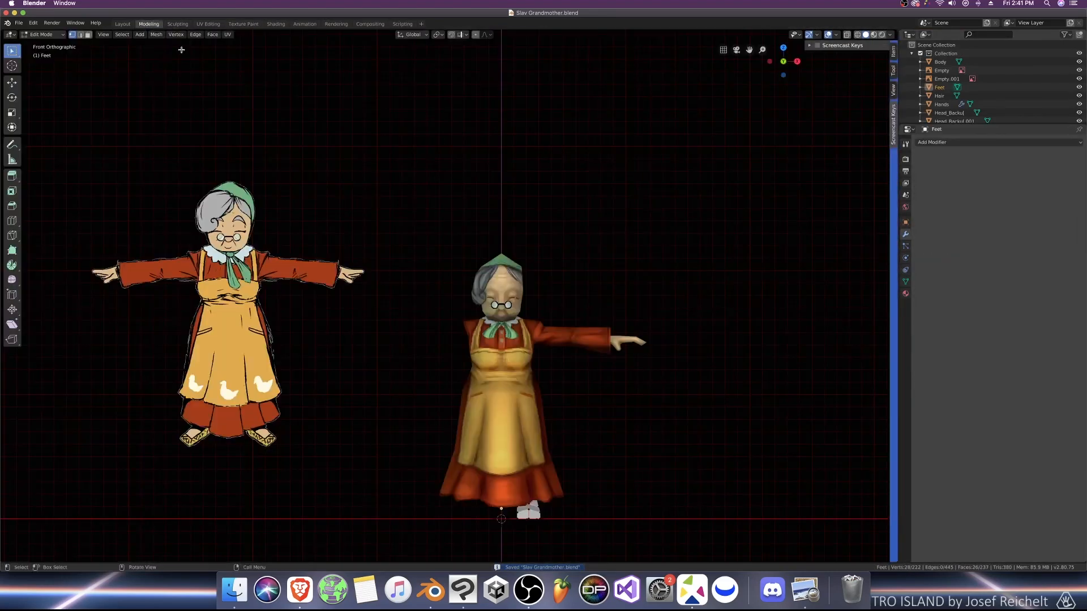
key(Tab)
click(131, 35)
mouse_move(164, 53)
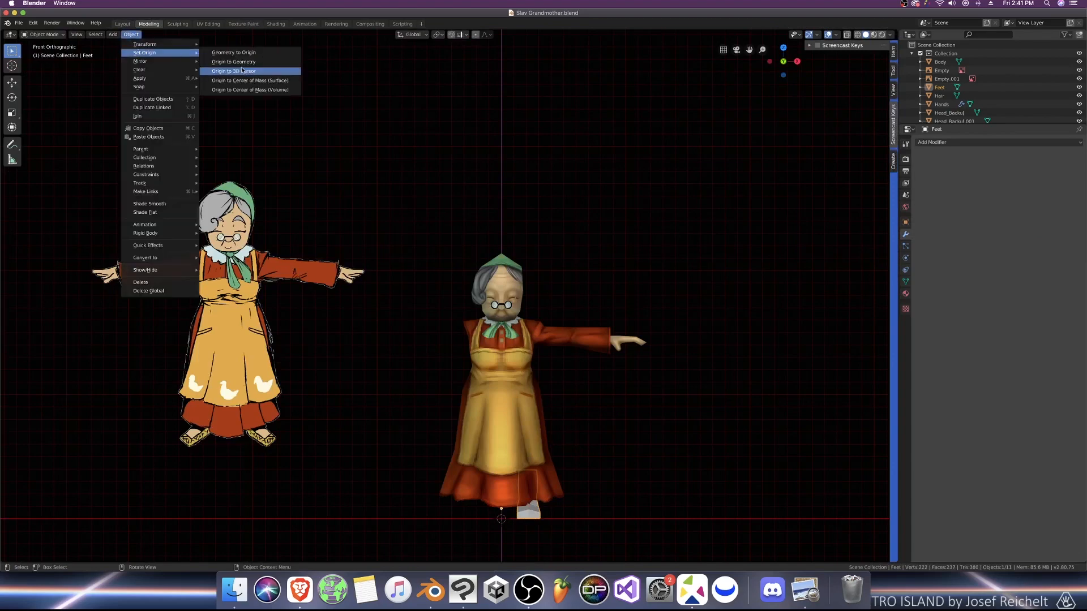
click(242, 70)
key(ctrl+s)
shift+middle_drag(613, 468, 583, 334)
key(Tab)
key(shift+z)
key(shift+z)
middle_drag(512, 415, 622, 434)
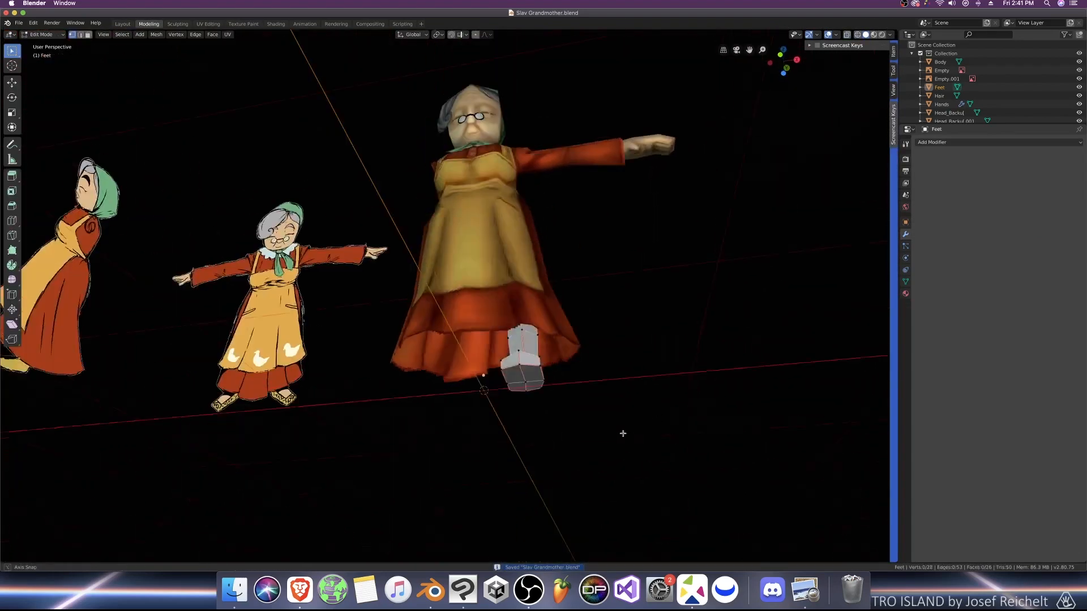
drag(622, 434, 623, 453)
key(Tab)
Step: Add a Mirror modifier to the Feet object and assign it the existing Slav Granny Body material
click(998, 142)
click(913, 236)
click(1017, 155)
click(905, 293)
click(921, 179)
click(954, 227)
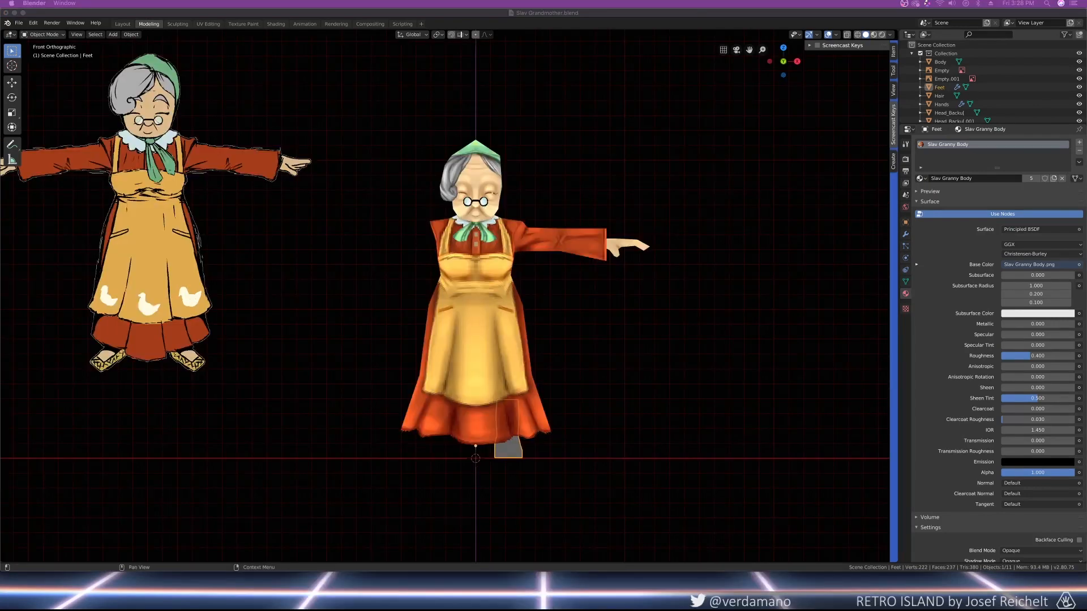
Step: Switch to Clip Studio Paint and sample the skin colour DBB98A from the hand in the Grandma reference drawing
click(462, 590)
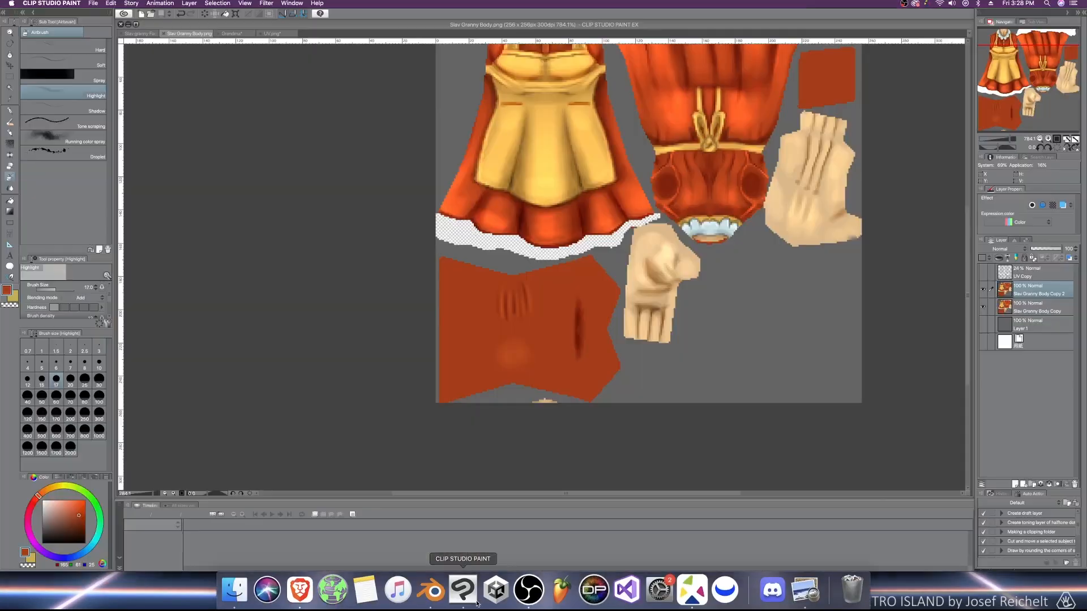
click(221, 33)
alt+click(406, 231)
double_click(25, 552)
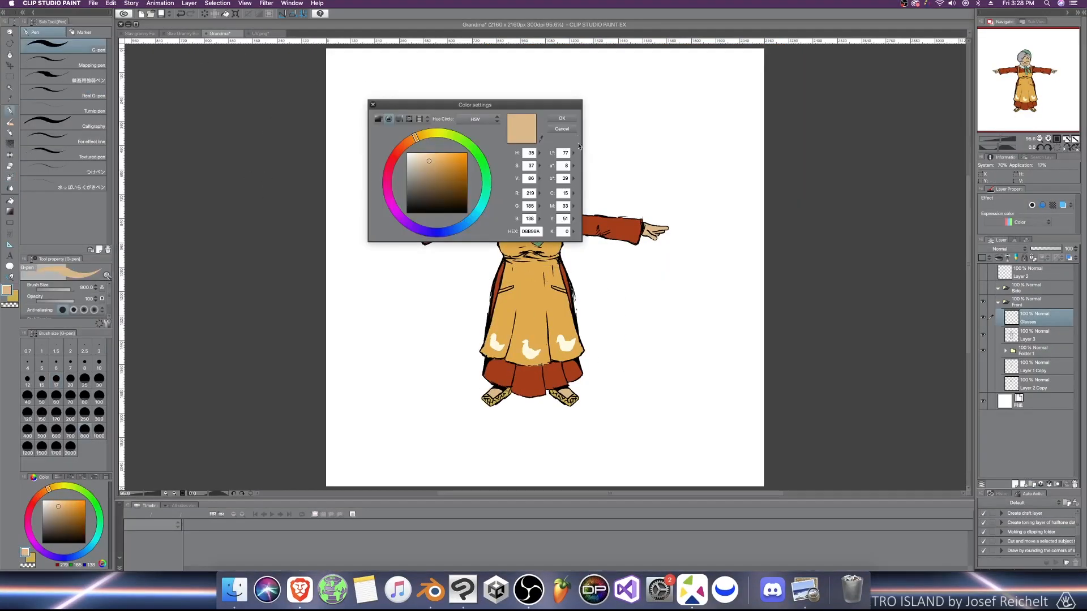
click(561, 119)
Step: Sample the sandal yellow CCAF4F from the reference drawing and copy its hex code
alt+click(497, 400)
double_click(25, 552)
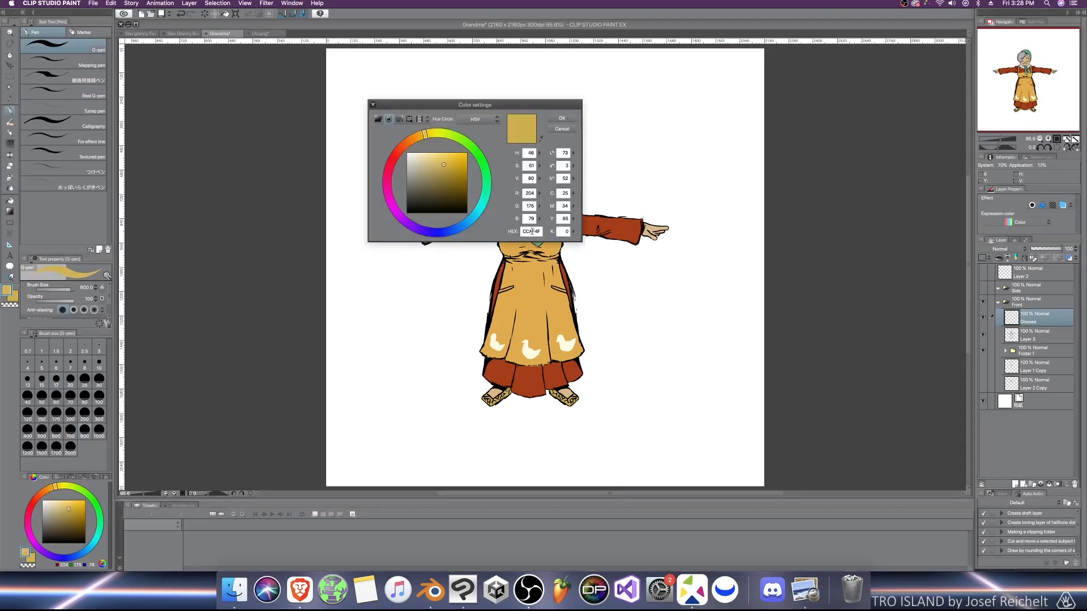
key(super+c)
Step: Switch to Blender and show the foot isolated in local view in the Texture Paint workspace
key(super+Tab)
key(slash)
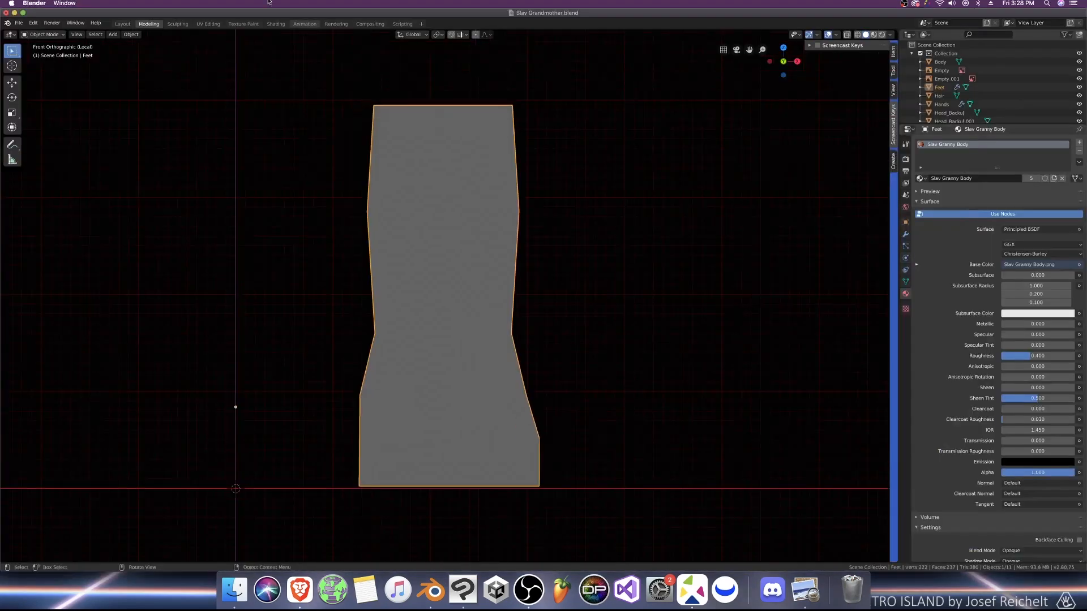
click(243, 24)
key(slash)
key(slash)
Step: Set the Draw brush to the copied sandal yellow with Mix blending and a strength of 1.000
click(955, 339)
click(955, 396)
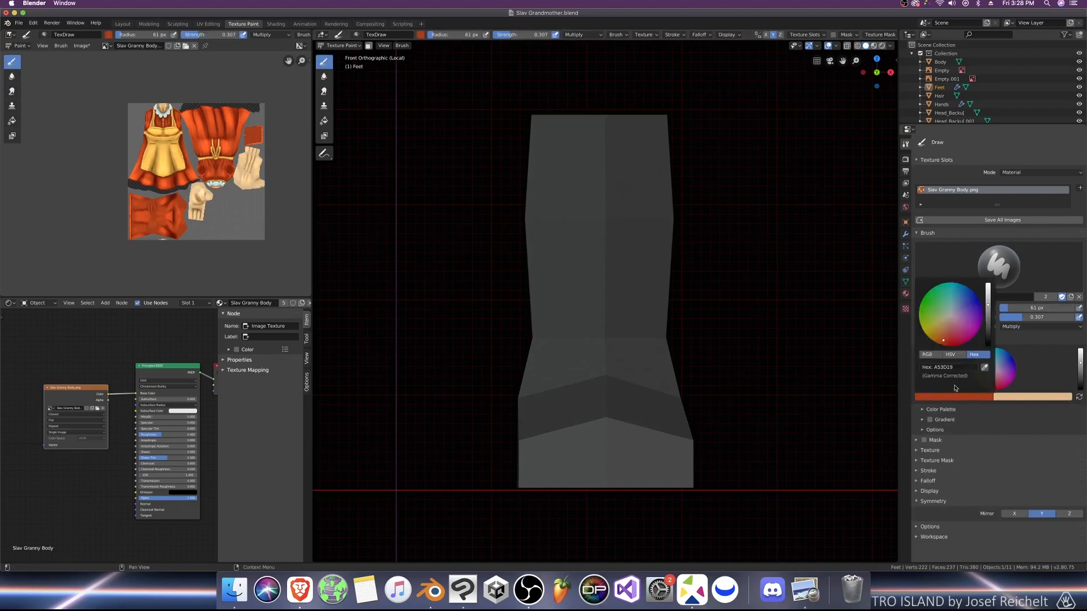
key(Return)
click(1022, 328)
click(1003, 338)
drag(1020, 317, 1076, 318)
Step: Fill the front of the leg and foot with the yellow base colour using a 168 px radius brush
scroll(697, 323, down, 3)
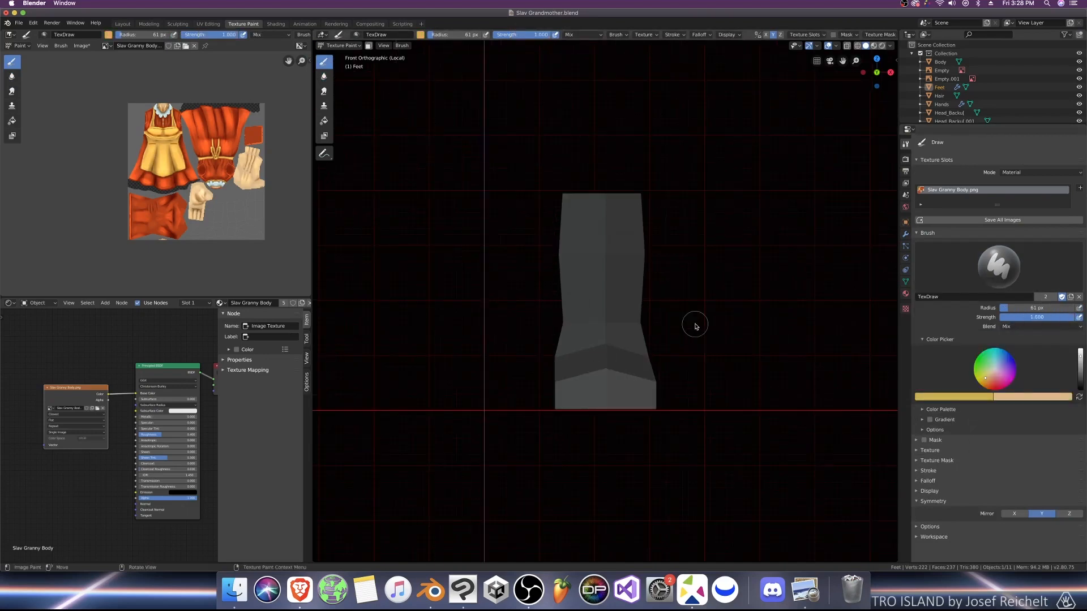
key(bracketright)
key(bracketright)
key(bracketright)
key(bracketright)
key(bracketright)
key(bracketright)
key(bracketright)
key(bracketright)
key(bracketright)
mouse_move(695, 327)
mouse_down()
mouse_move(538, 271)
mouse_move(539, 247)
mouse_up()
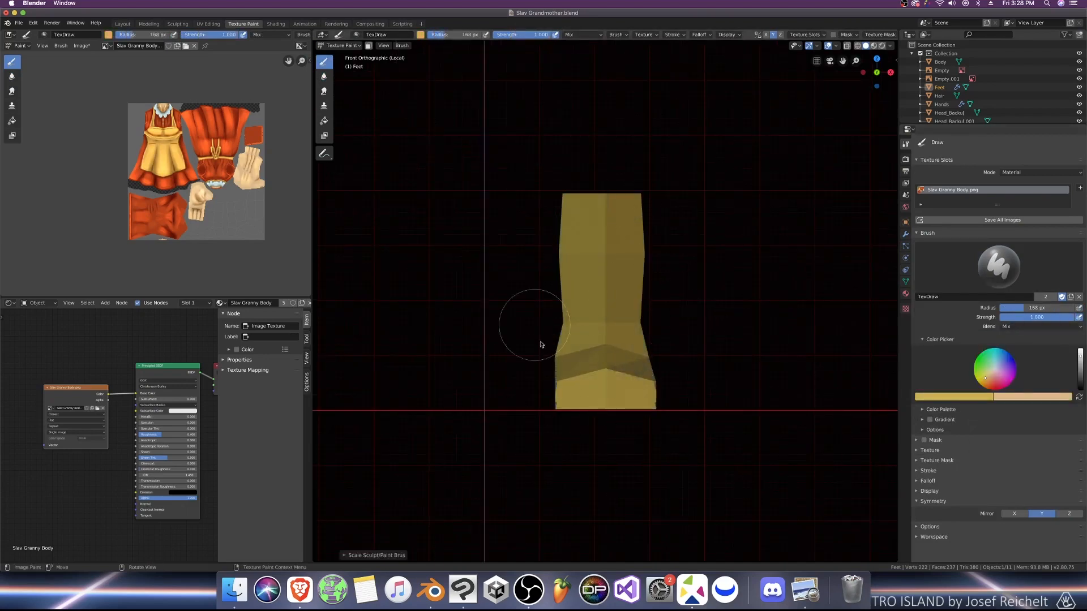
Step: Cover both sides, the back and the sole of the foot with the yellow base colour and save
key(bracketright)
key(KP_3)
drag(623, 396, 538, 390)
key(KP_1)
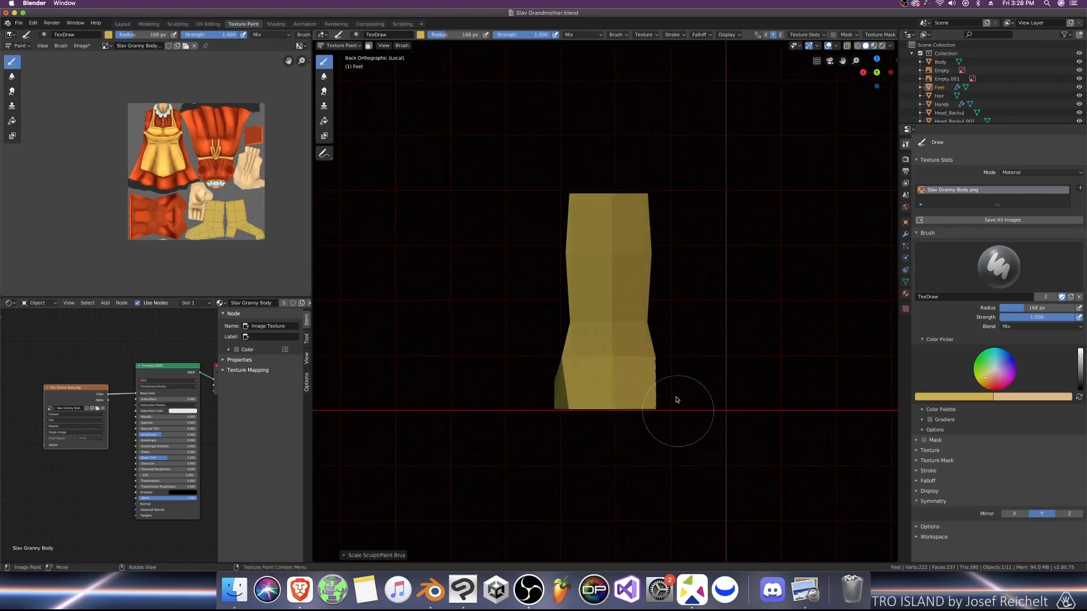
key(ctrl+KP_3)
drag(628, 396, 664, 439)
key(ctrl+KP_7)
drag(640, 381, 619, 286)
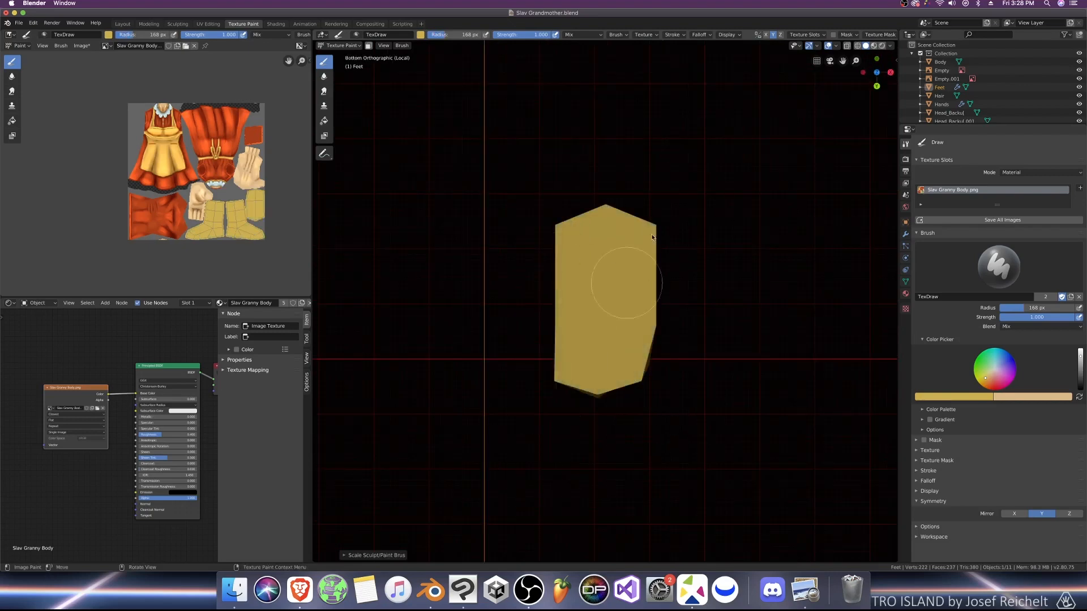
mouse_move(578, 423)
middle_down()
mouse_move(596, 419)
mouse_move(476, 456)
mouse_move(538, 447)
middle_up()
key(KP_1)
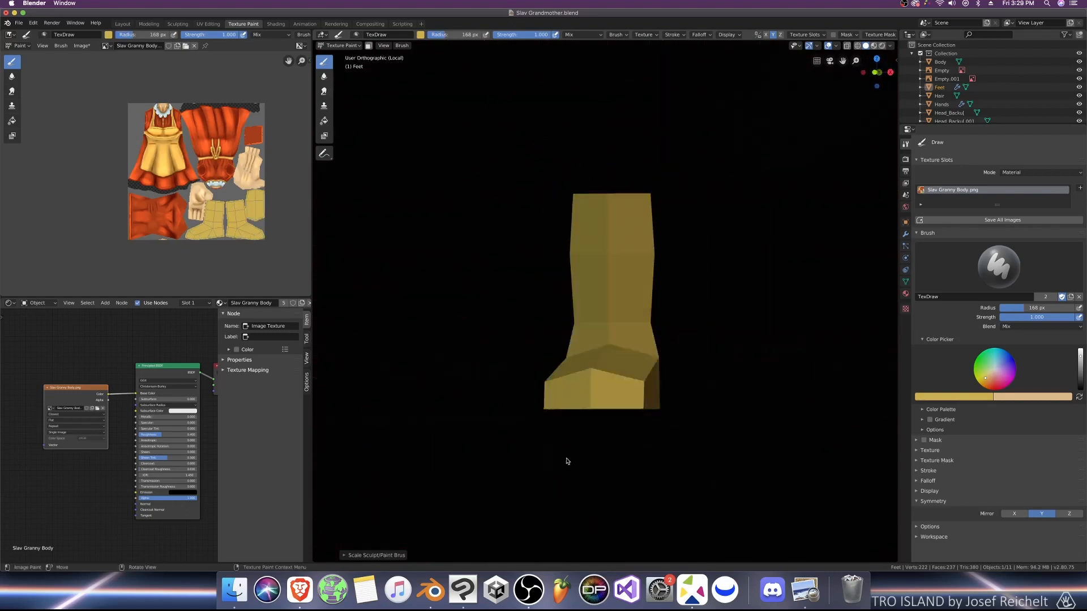
key(ctrl+s)
Step: Switch to Clip Studio Paint, sample the skin colour DBB98A from the reference's foot, and select its hex code for copying
click(463, 590)
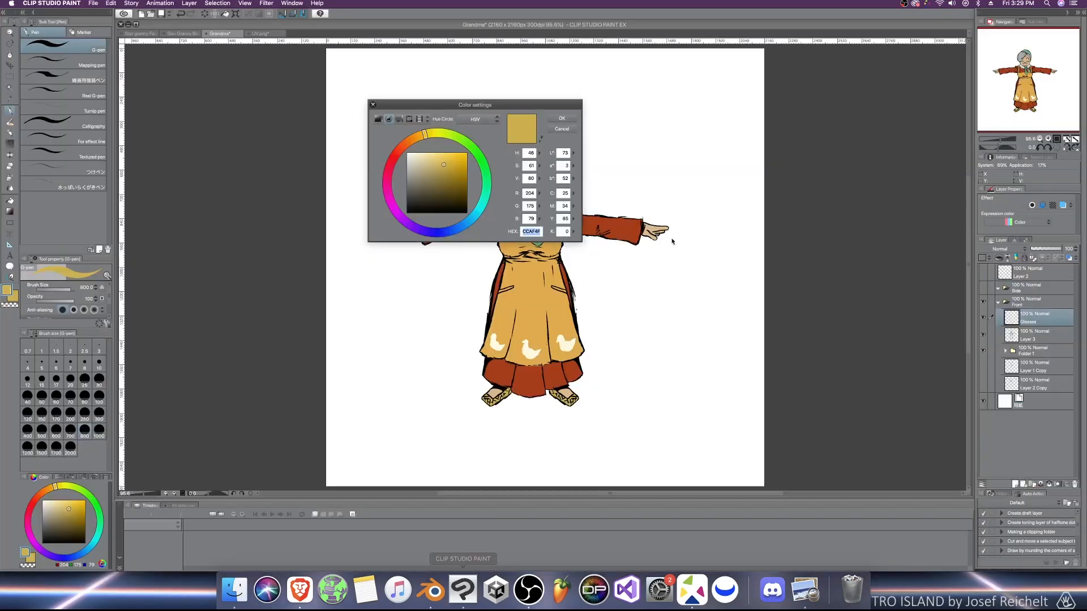
click(560, 128)
alt+click(566, 391)
double_click(25, 552)
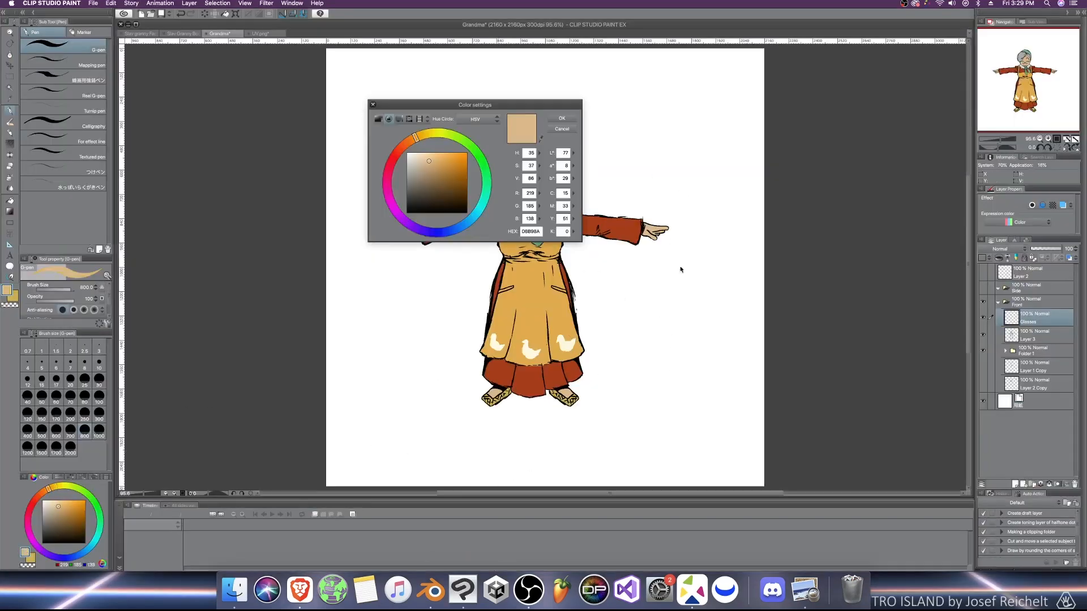
drag(541, 232, 475, 231)
Step: Return to Blender, set the brush colour to the copied skin tone and disable Y mirroring
click(431, 589)
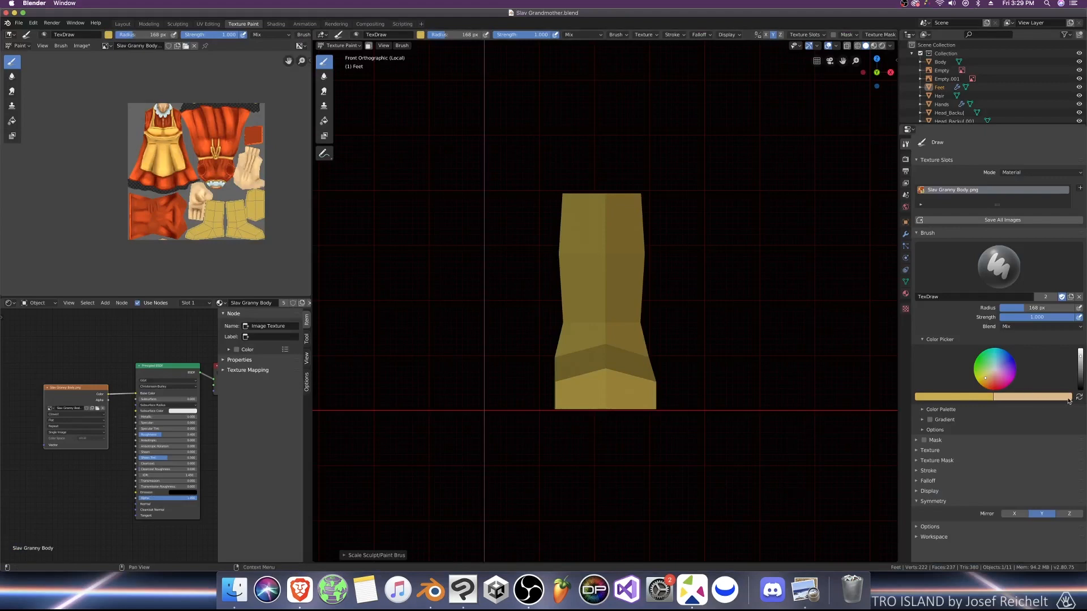
click(970, 397)
key(super+v)
key(Return)
click(1042, 514)
Step: Paint a skin-coloured area on top of the foot from the toes up to the ankle with a smaller brush
middle_drag(731, 362, 713, 415)
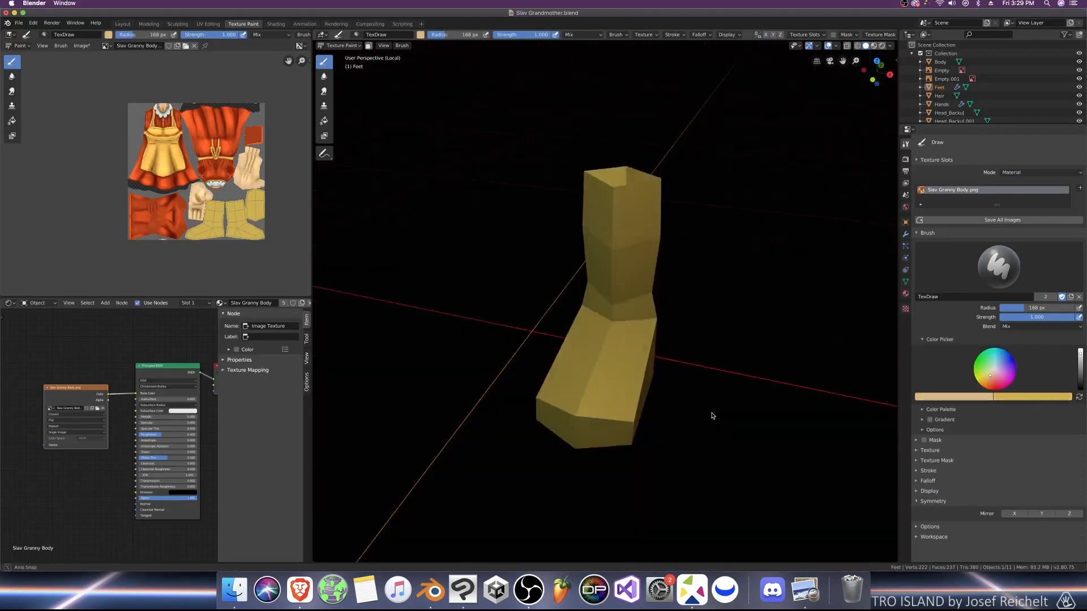
scroll(674, 391, up, 3)
key(bracketleft)
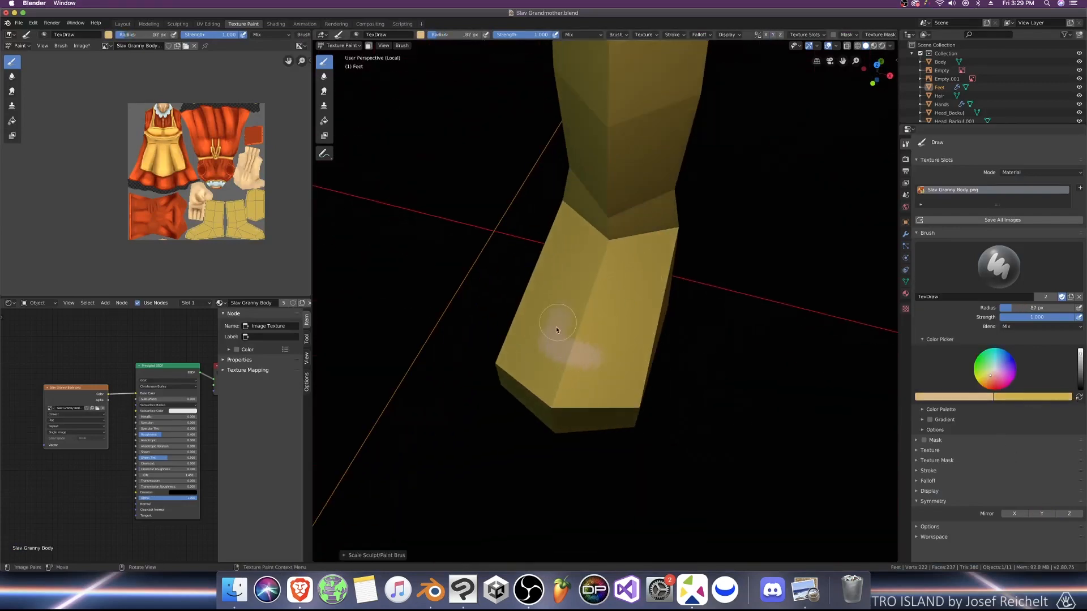
drag(556, 329, 564, 300)
mouse_move(606, 358)
mouse_down()
mouse_move(621, 323)
mouse_move(604, 252)
mouse_move(610, 221)
mouse_up()
key(KP_3)
middle_drag(598, 286, 604, 321)
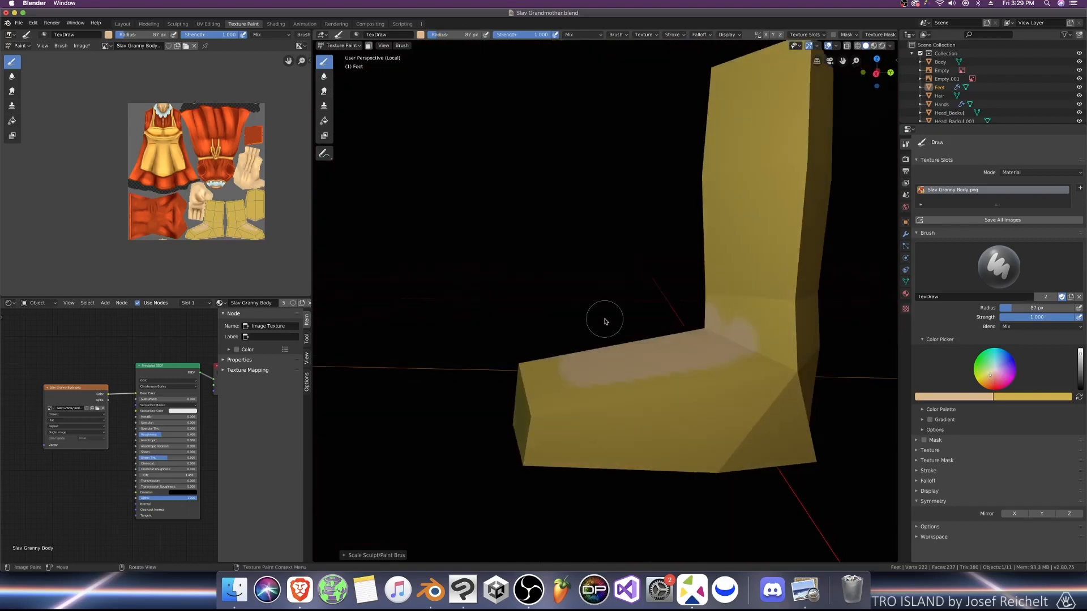
Step: Paint the lower leg in skin tone from the right side view with a 156 px radius brush
key(KP_3)
key(bracketright)
key(bracketright)
mouse_move(771, 327)
mouse_down()
mouse_move(787, 336)
mouse_move(759, 283)
mouse_move(771, 253)
mouse_up()
scroll(674, 269, down, 3)
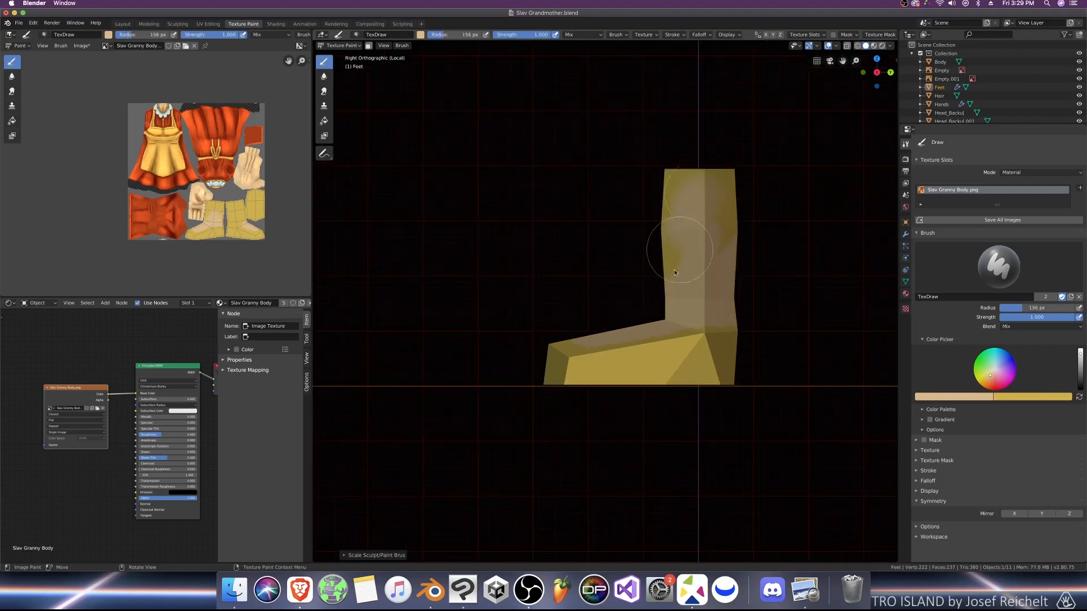
Step: Apply smooth shading to all faces of the foot mesh and return to texture painting
key(Tab)
key(a)
click(453, 46)
mouse_move(476, 168)
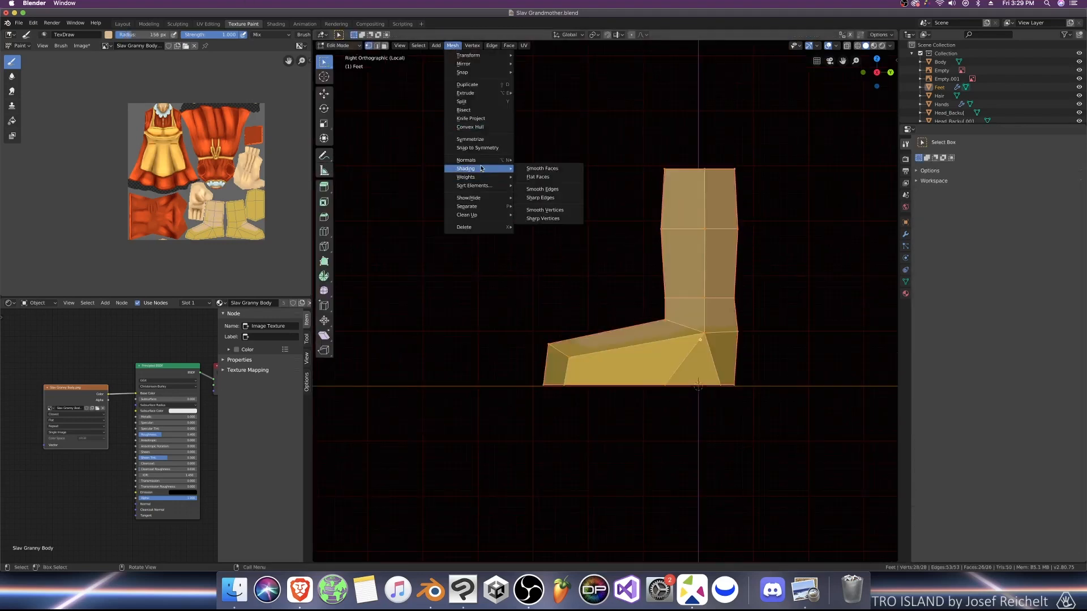
click(539, 168)
key(Tab)
Step: Paint the lower leg in skin tone from the left side view with an enlarged brush
key(ctrl+KP_3)
key(bracketleft)
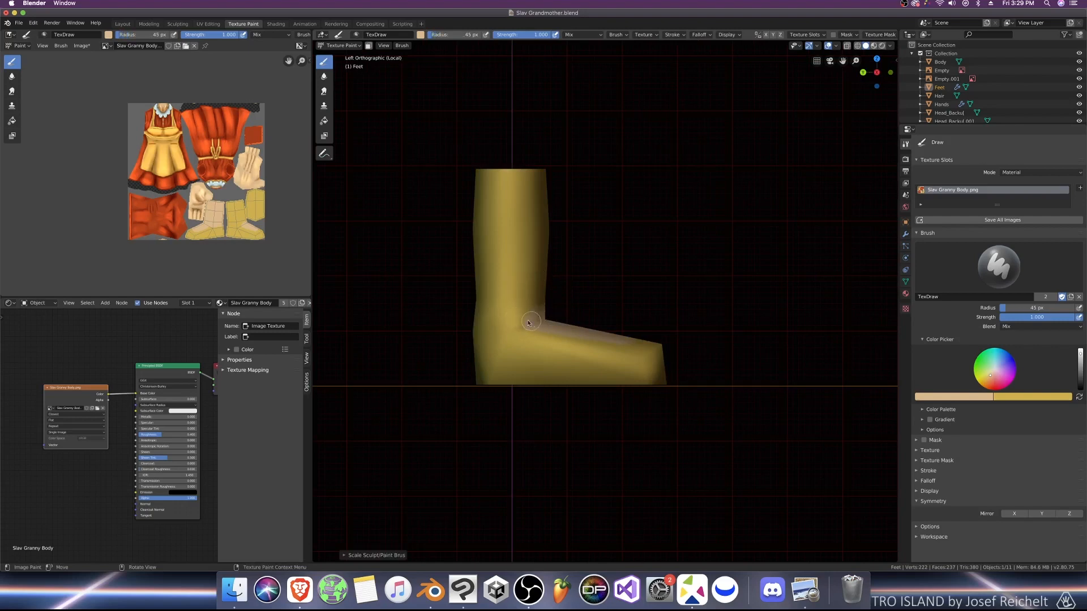
key(bracketright)
key(bracketright)
key(bracketright)
key(bracketright)
key(bracketright)
key(bracketright)
key(bracketright)
key(bracketright)
mouse_move(543, 298)
mouse_down()
mouse_move(507, 291)
mouse_move(454, 219)
mouse_move(533, 231)
mouse_up()
Step: Fill the front and back of the lower leg down to the ankle with skin tone and save the file
key(KP_1)
key(bracketleft)
key(bracketleft)
key(bracketleft)
drag(589, 305, 588, 274)
key(bracketright)
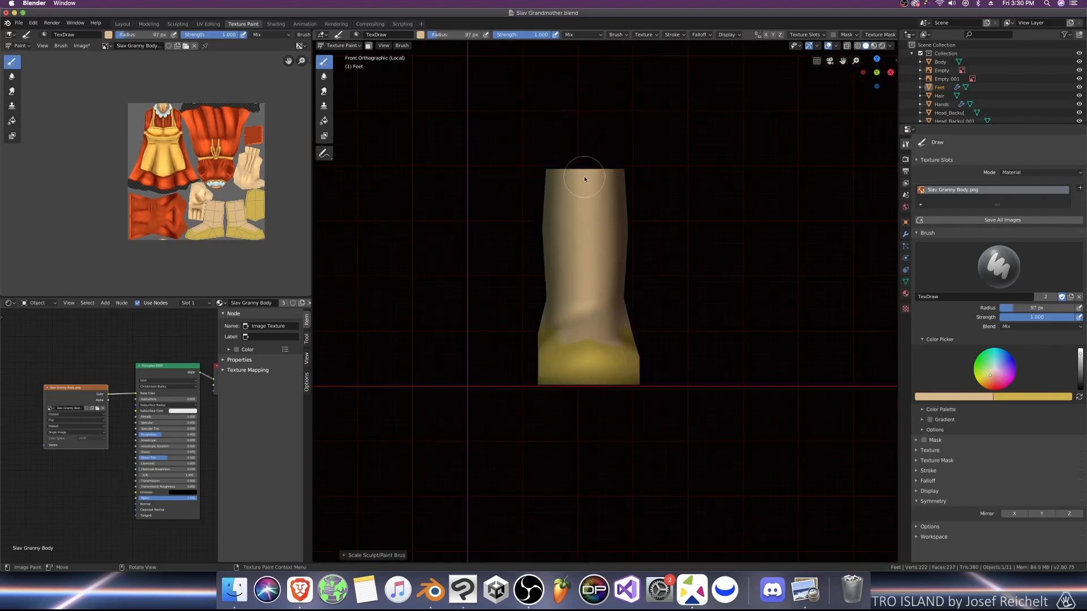
key(ctrl+KP_1)
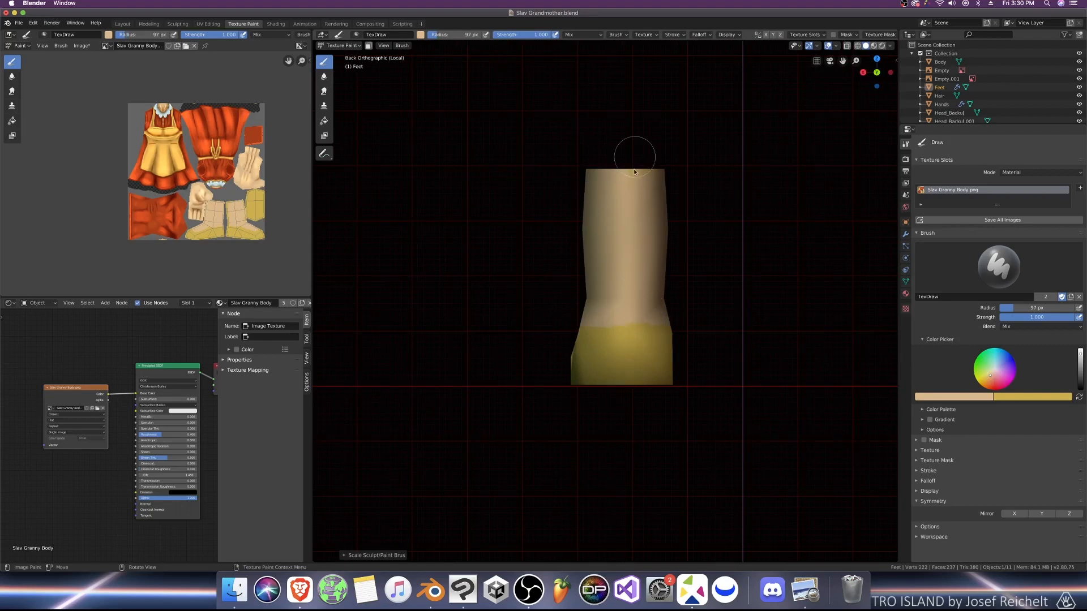
key(ctrl+KP_3)
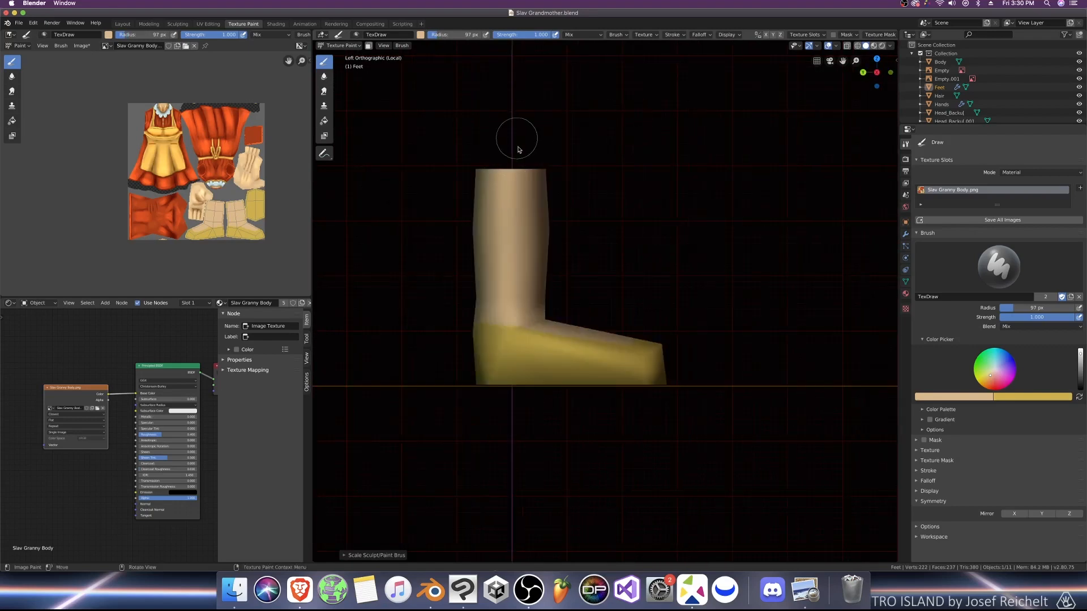
key(super+s)
Step: Refine the skin-coloured area on top of the foot with a 50 px radius brush
middle_drag(518, 150, 555, 398)
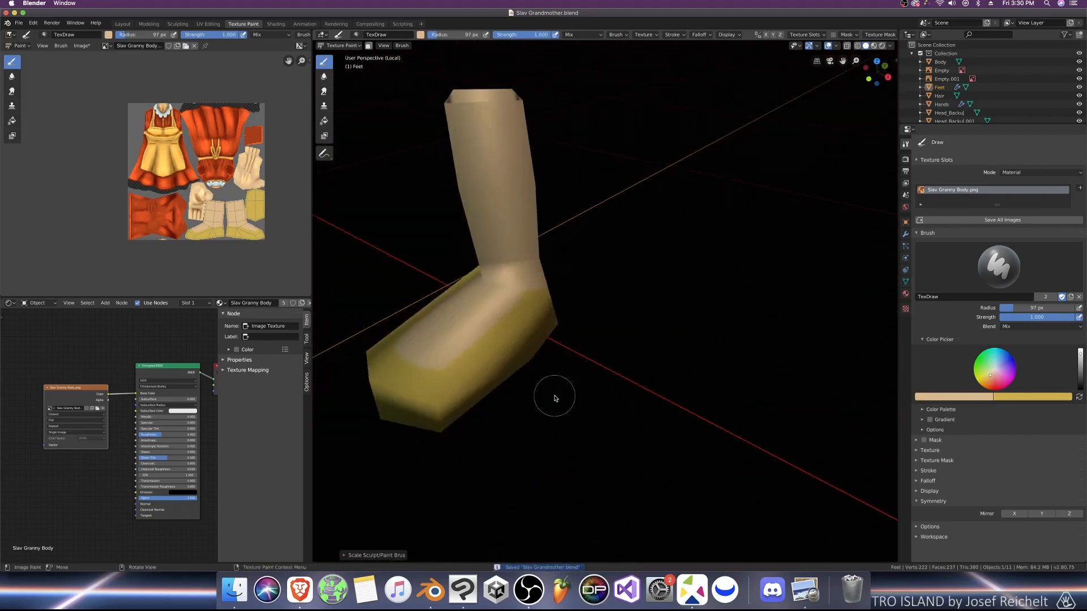
key(bracketleft)
key(bracketleft)
key(bracketleft)
key(bracketleft)
key(bracketleft)
key(bracketleft)
middle_drag(497, 315, 541, 307)
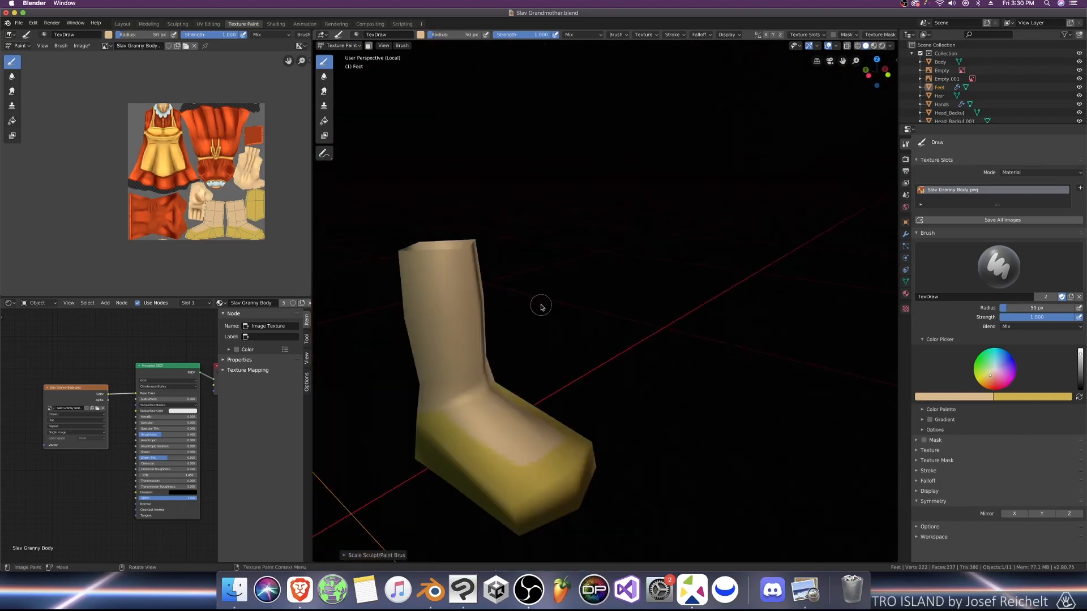
Step: Swap to the yellow brush colour and paint a sandal strap across the instep with a 53 px radius
click(1079, 396)
mouse_move(389, 397)
middle_down()
mouse_move(436, 393)
mouse_move(383, 408)
mouse_move(594, 376)
mouse_move(558, 393)
middle_up()
scroll(622, 311, up, 3)
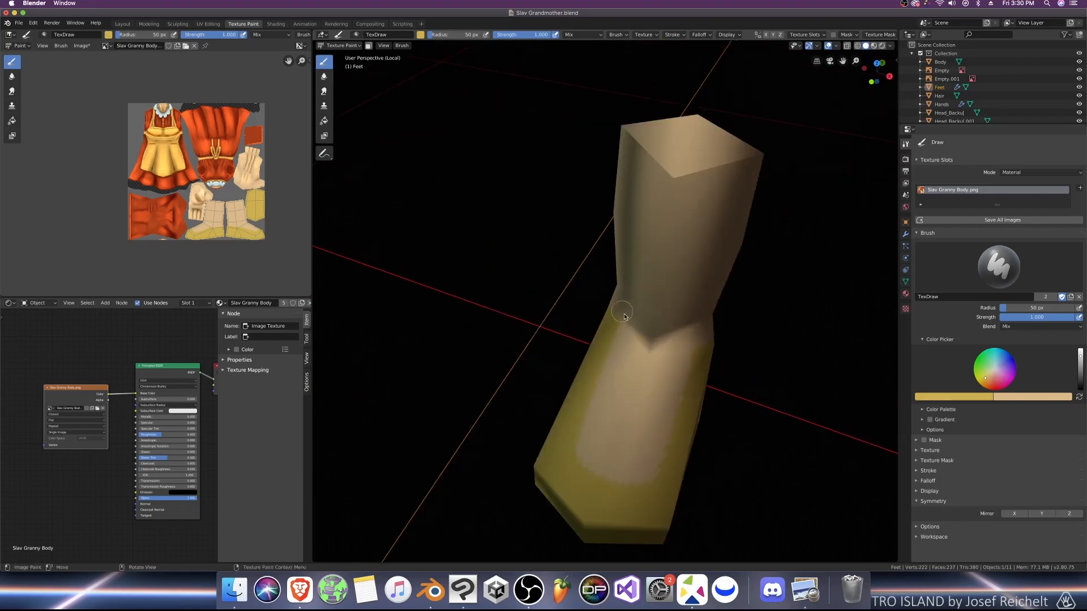
key(bracketright)
key(bracketright)
key(bracketright)
key(bracketright)
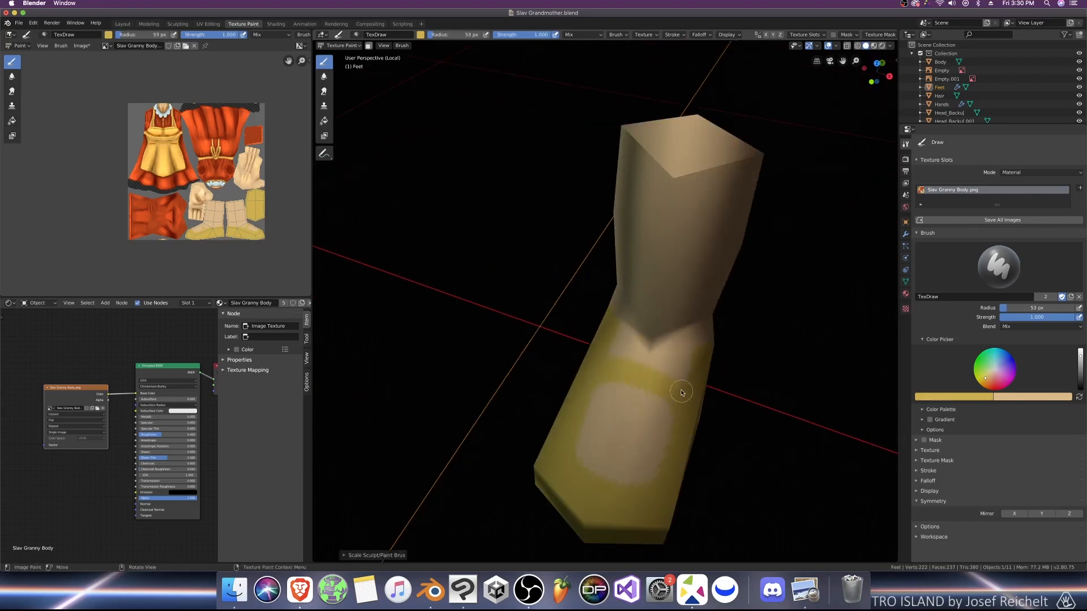
Step: Set the brush to Multiply blending with a dark yellow-brown colour and lower its strength to about 0.302
middle_drag(682, 393, 601, 324)
click(1015, 328)
click(1003, 365)
click(1080, 378)
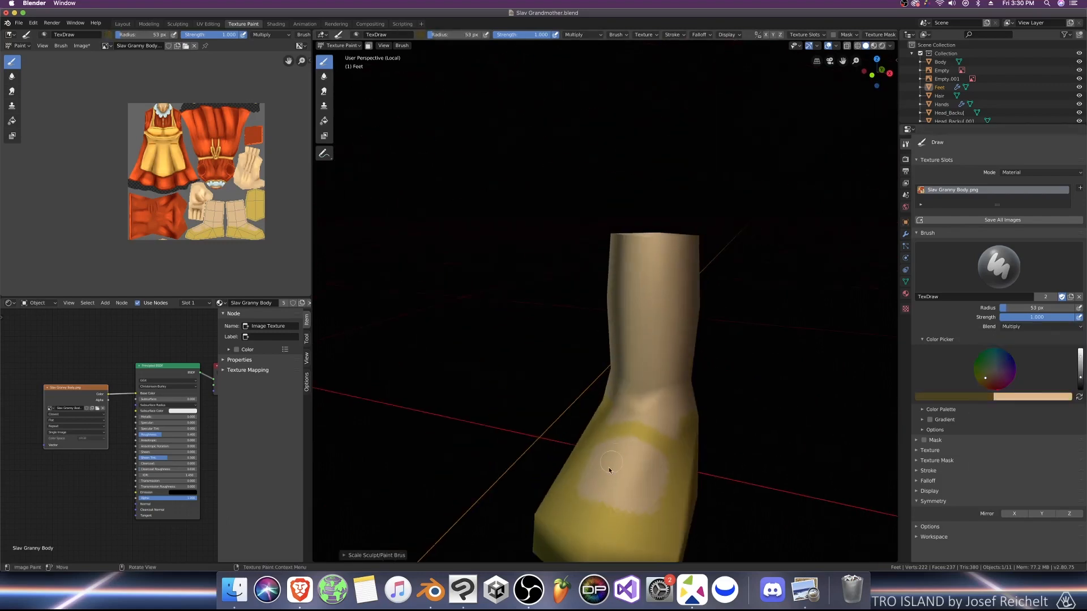
drag(610, 508, 643, 515)
key(super+z)
drag(1069, 318, 1021, 318)
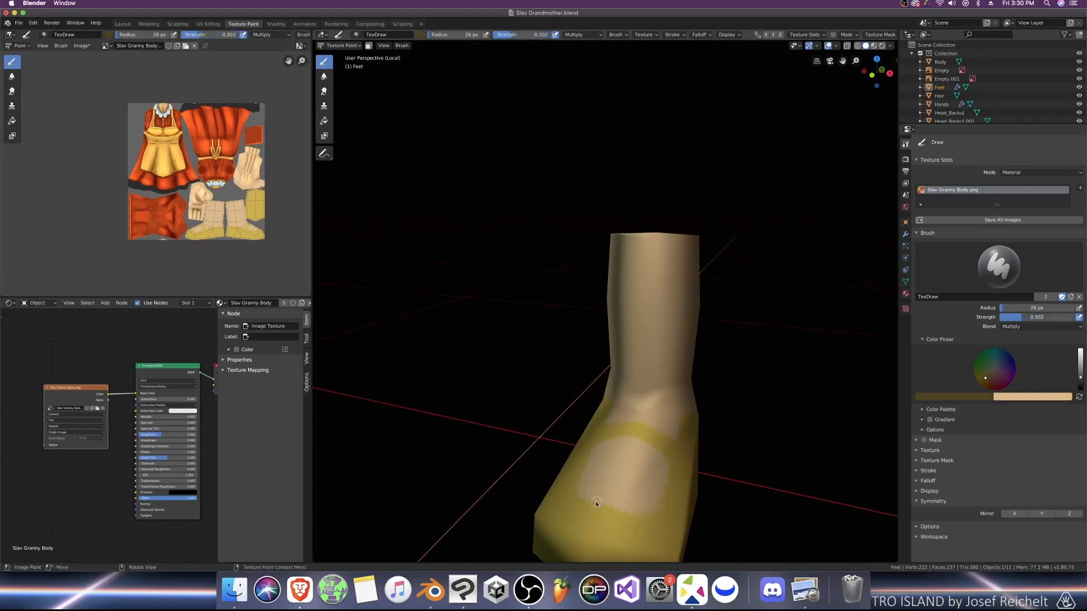
Step: Outline the sandal's foot opening and the strap edges in dark yellow with a radius of about 18 px
mouse_move(666, 466)
middle_down()
mouse_move(616, 460)
mouse_move(634, 384)
middle_up()
key(bracketleft)
key(bracketleft)
middle_drag(643, 427, 643, 490)
key(bracketleft)
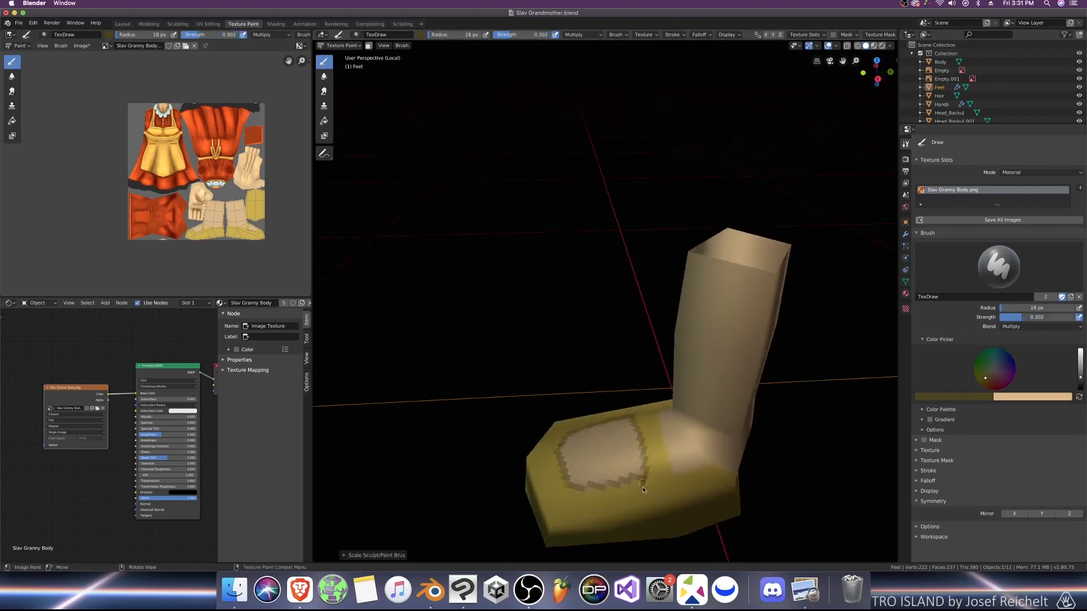
middle_drag(660, 400, 716, 424)
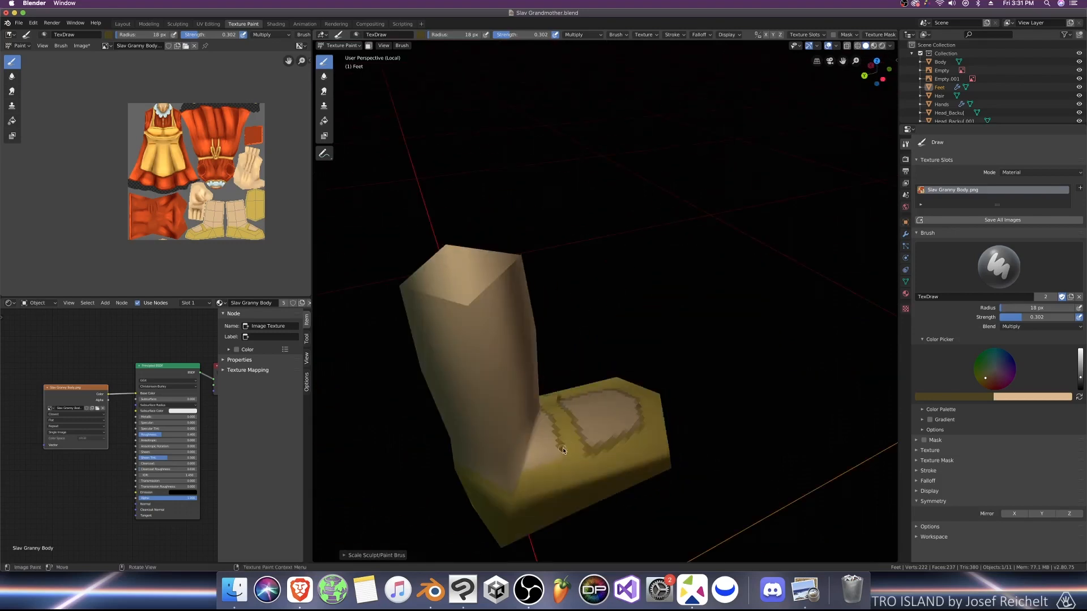
middle_drag(587, 457, 570, 434)
middle_drag(493, 480, 488, 497)
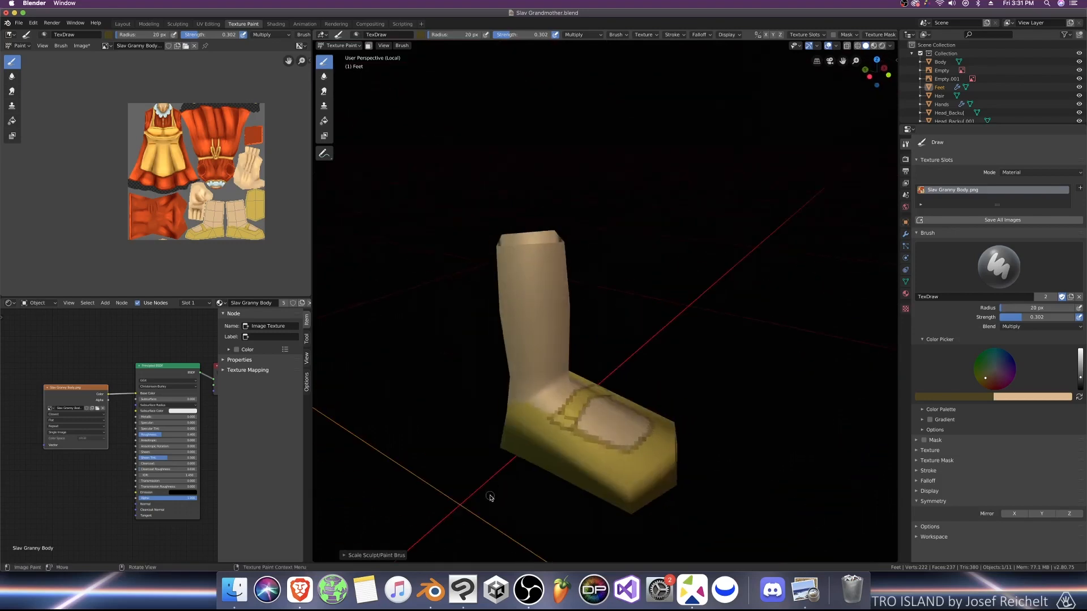
Step: Extend the dark outline around the strap and the sandal's ankle edge, enlarging the brush radius to 34 px
key(bracketright)
middle_drag(521, 436, 610, 384)
mouse_move(537, 429)
middle_down()
mouse_move(702, 479)
mouse_move(711, 443)
mouse_move(608, 444)
mouse_move(616, 454)
middle_up()
key(bracketright)
key(bracketright)
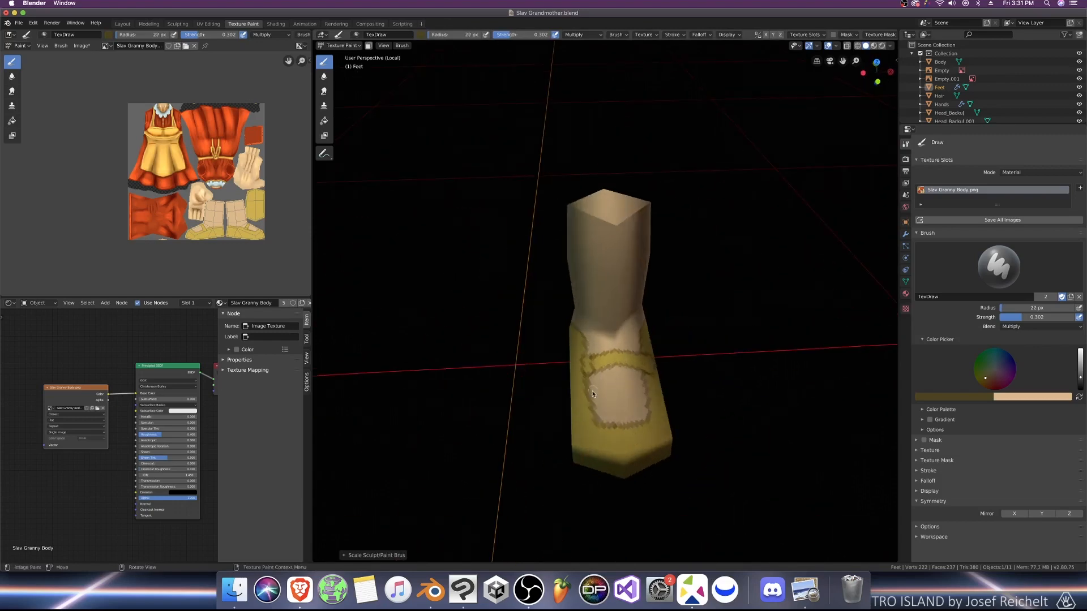
key(bracketright)
key(bracketright)
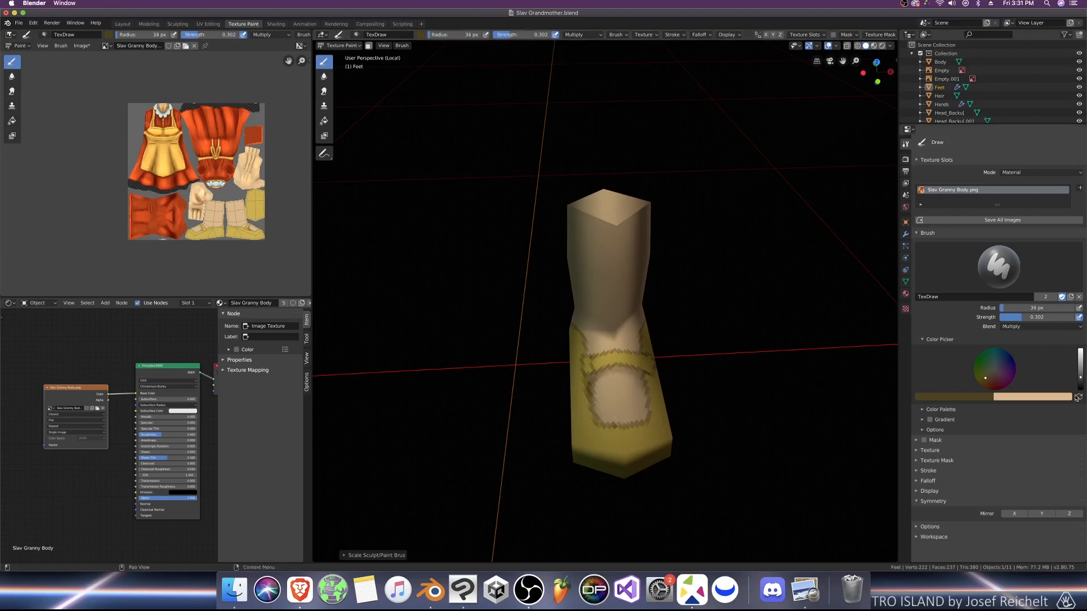
Step: Swap to the skin colour and shade the skin around the foot opening and ankle with a 45 to 50 px radius
key(x)
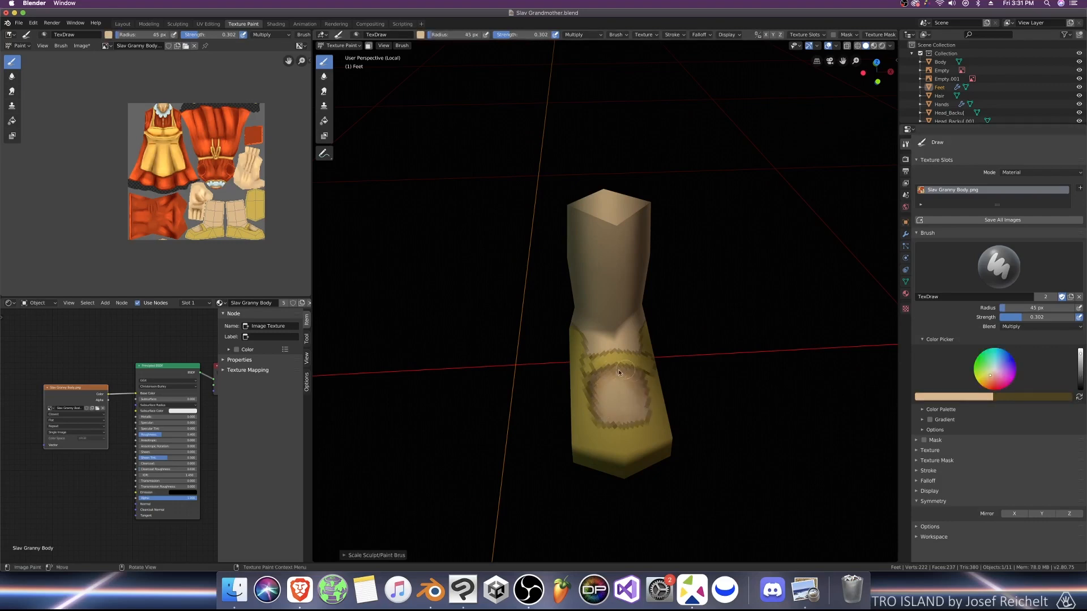
key(bracketright)
key(bracketright)
mouse_move(638, 372)
middle_down()
mouse_move(701, 381)
mouse_move(492, 446)
mouse_move(696, 502)
mouse_move(668, 400)
mouse_move(643, 379)
mouse_move(670, 453)
middle_up()
middle_drag(732, 422, 574, 363)
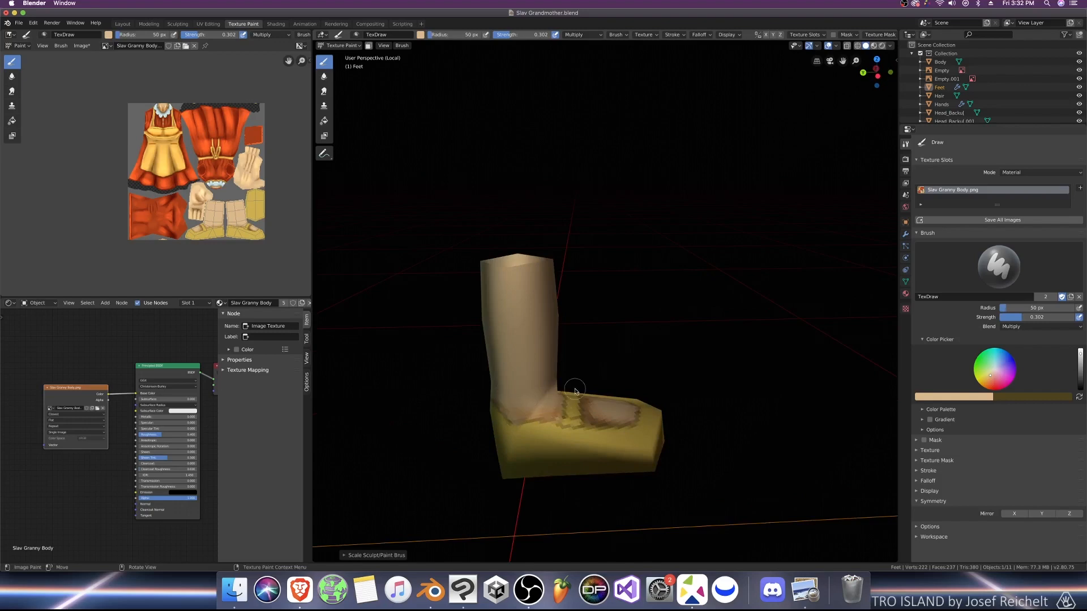
Step: Shade the upper part of the lower leg in skin tone from the right side view with a greatly enlarged brush
key(KP_3)
key(bracketright)
key(bracketright)
key(bracketright)
key(bracketright)
key(bracketright)
key(bracketright)
key(bracketright)
key(bracketright)
key(bracketright)
key(bracketright)
key(bracketright)
key(bracketright)
key(bracketright)
key(bracketright)
key(bracketright)
key(bracketright)
mouse_move(689, 261)
mouse_down()
mouse_move(631, 290)
mouse_move(551, 291)
mouse_up()
Step: Shade and smear the upper leg from the front, left and back views with a 281 px radius and save the file
key(KP_1)
click(324, 92)
key(bracketright)
click(324, 62)
key(ctrl+KP_3)
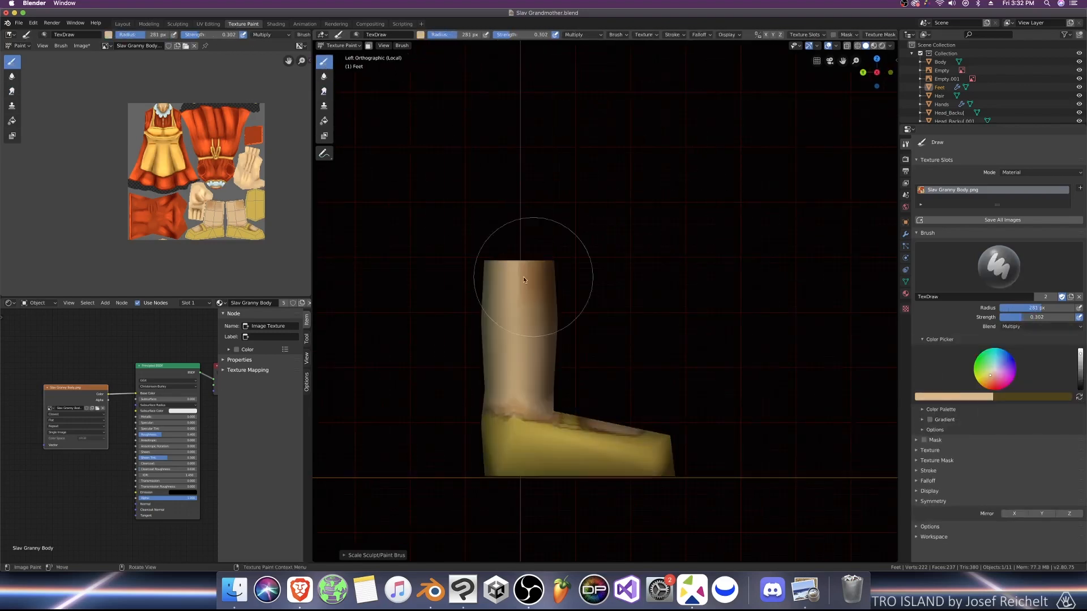
click(324, 92)
key(ctrl+KP_1)
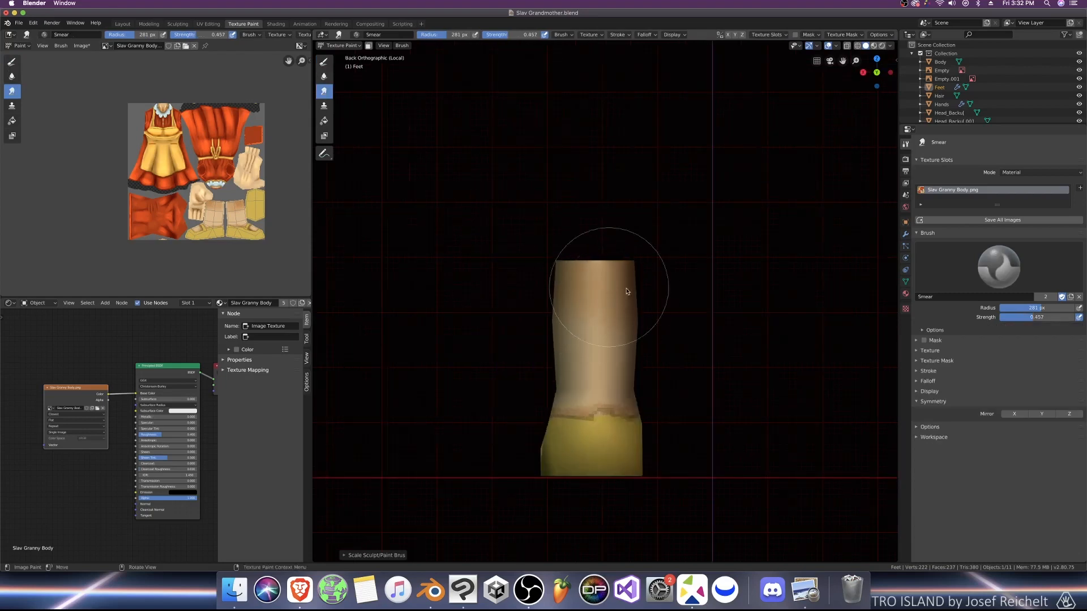
key(ctrl+s)
Step: Shade the skin at the ankle above the sandal with a Draw brush about 20 px in radius and save the file
key(KP_1)
key(bracketleft)
key(bracketleft)
key(bracketleft)
key(bracketleft)
key(bracketleft)
key(bracketleft)
middle_drag(606, 349, 640, 374)
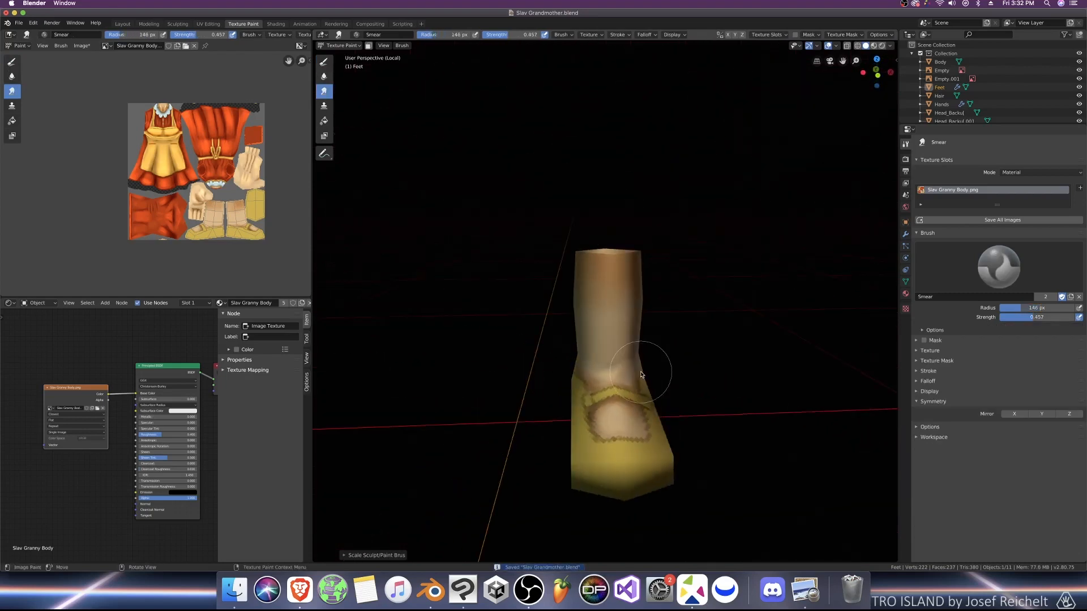
key(f)
click(612, 374)
click(326, 65)
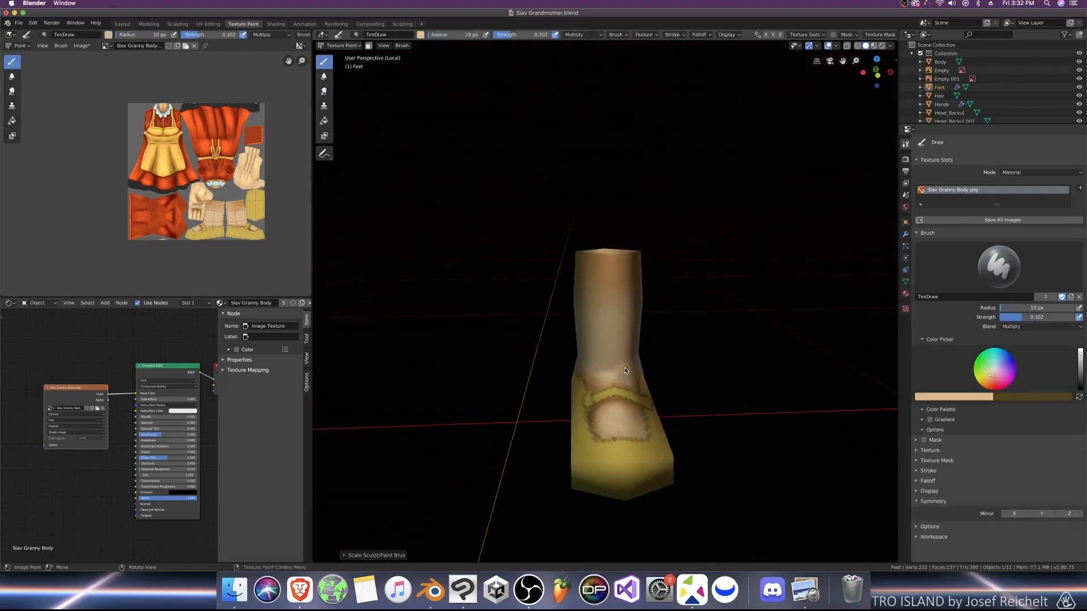
middle_drag(630, 367, 670, 369)
key(ctrl+s)
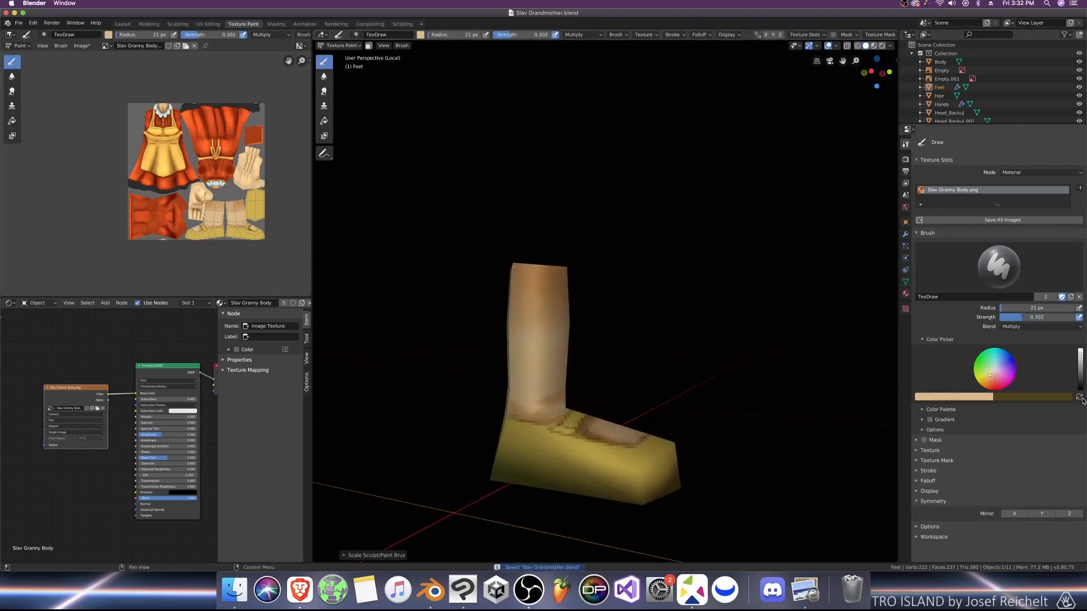
Step: Swap to dark yellow, darken the sole edge from all four side views with a 33 px radius, and save the file
key(x)
key(KP_3)
key(bracketright)
key(bracketright)
key(bracketright)
key(bracketright)
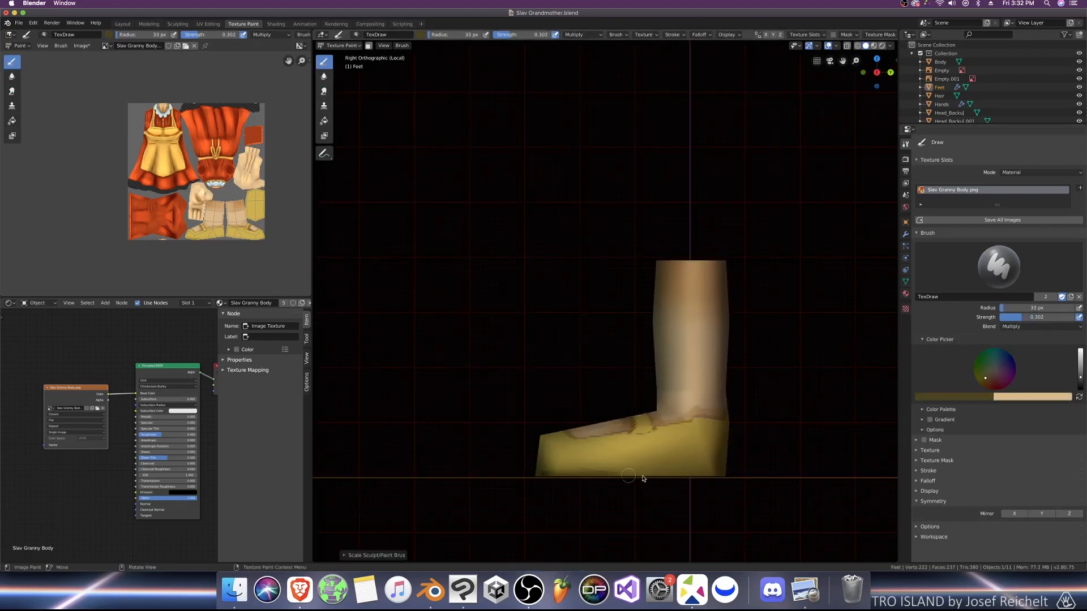
key(KP_1)
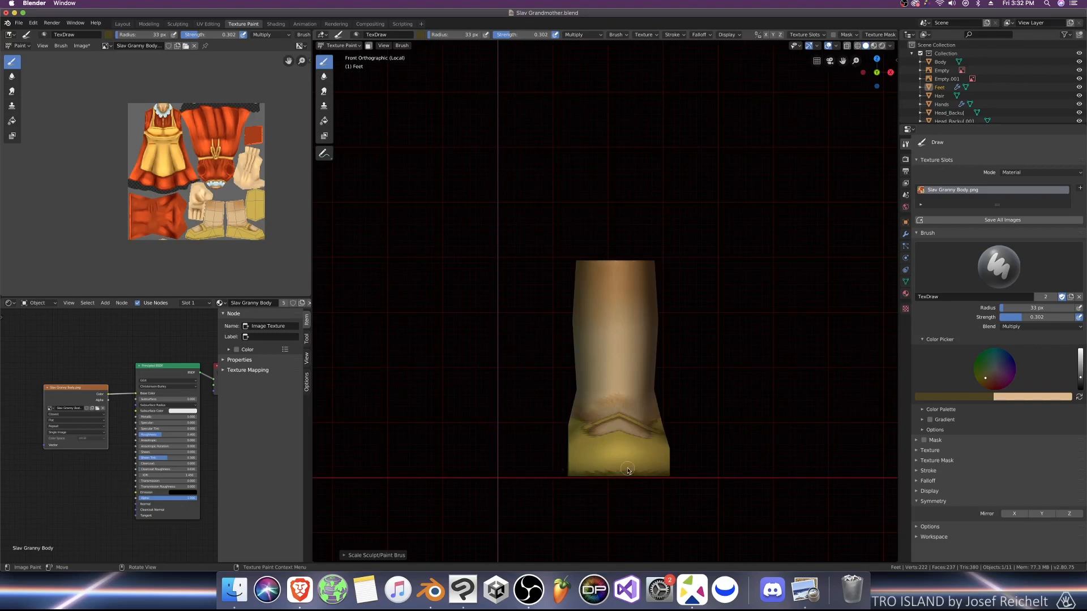
key(ctrl+KP_3)
key(ctrl+KP_1)
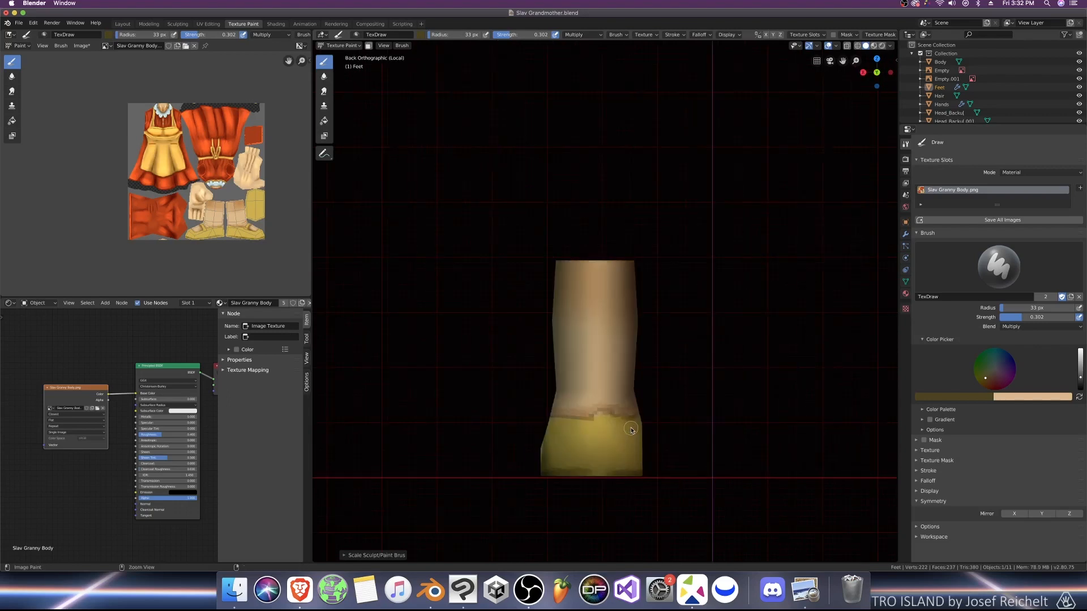
key(ctrl+s)
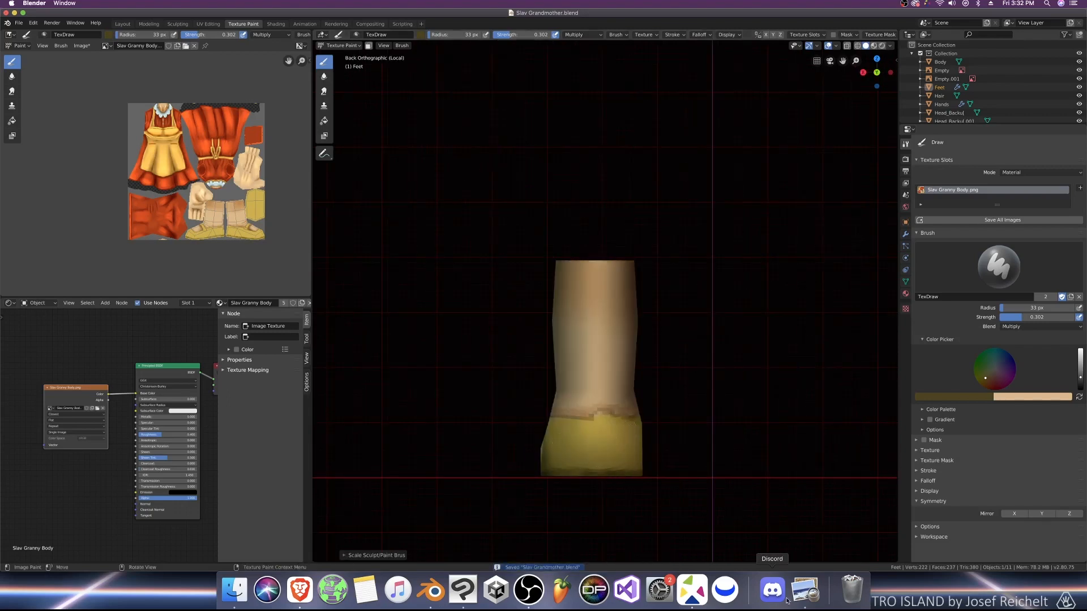
Step: Save the painted texture image over Slav Granny Body.png in the Textures folder
middle_drag(722, 477, 609, 410)
click(81, 45)
click(92, 122)
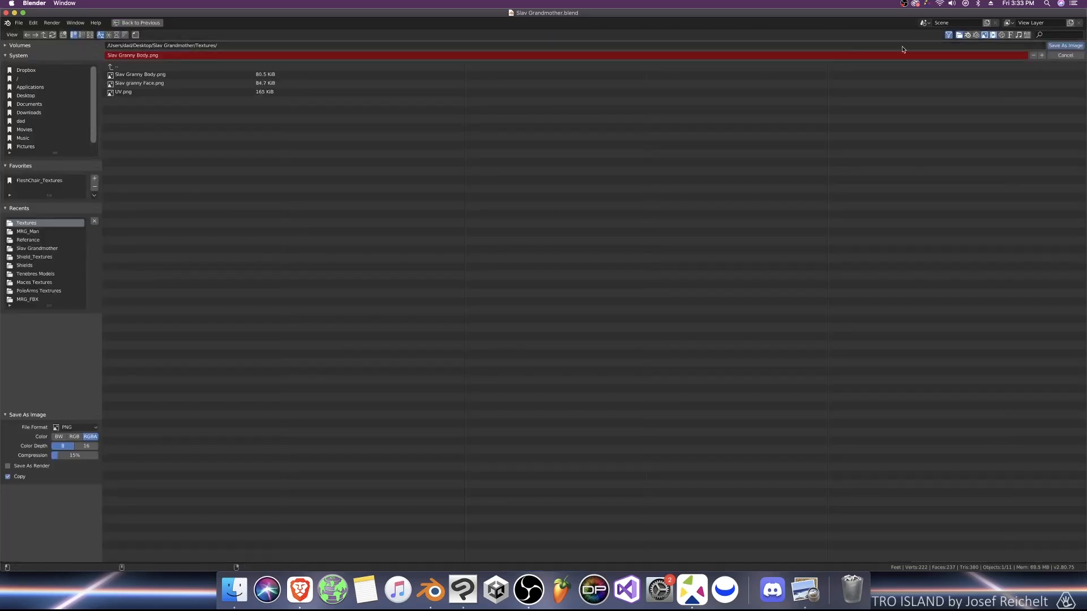
click(1056, 47)
Step: Paint dark diagonal weave lines across the sandal's toe, reducing the brush radius from 25 to 17 px
scroll(718, 379, up, 1)
mouse_move(719, 378)
middle_down()
mouse_move(731, 374)
mouse_move(695, 383)
mouse_move(615, 449)
middle_up()
key(bracketleft)
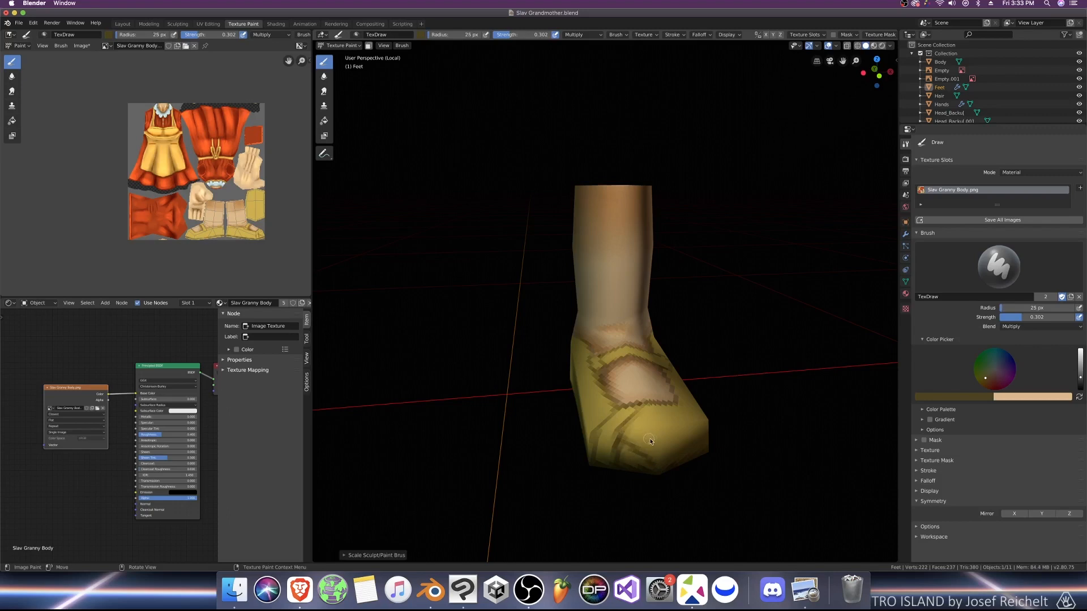
middle_drag(620, 444, 631, 443)
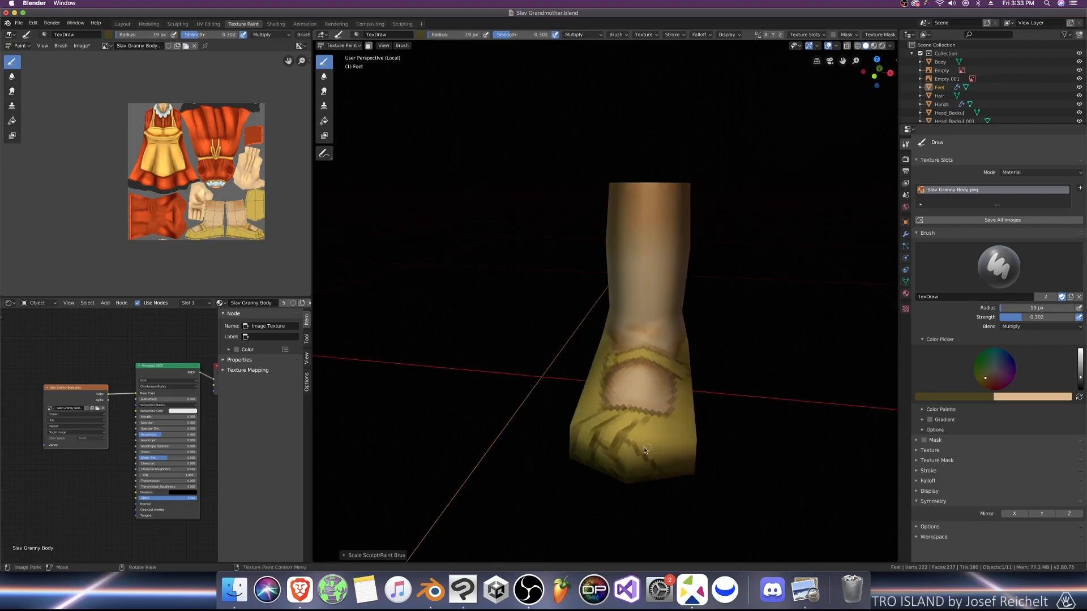
middle_drag(669, 376, 648, 442)
key(bracketleft)
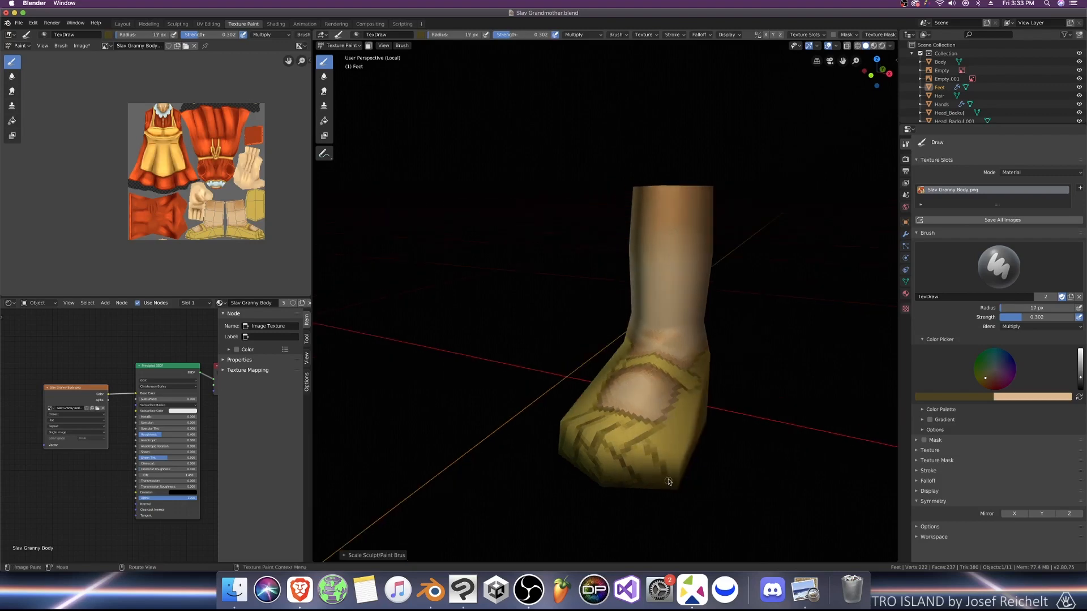
Step: Continue the dark weave lines from the toe along one side of the sandal with a 20 px radius
mouse_move(669, 481)
middle_down()
mouse_move(618, 479)
mouse_move(613, 452)
mouse_move(672, 472)
mouse_move(783, 456)
mouse_move(638, 438)
middle_up()
key(bracketright)
key(bracketright)
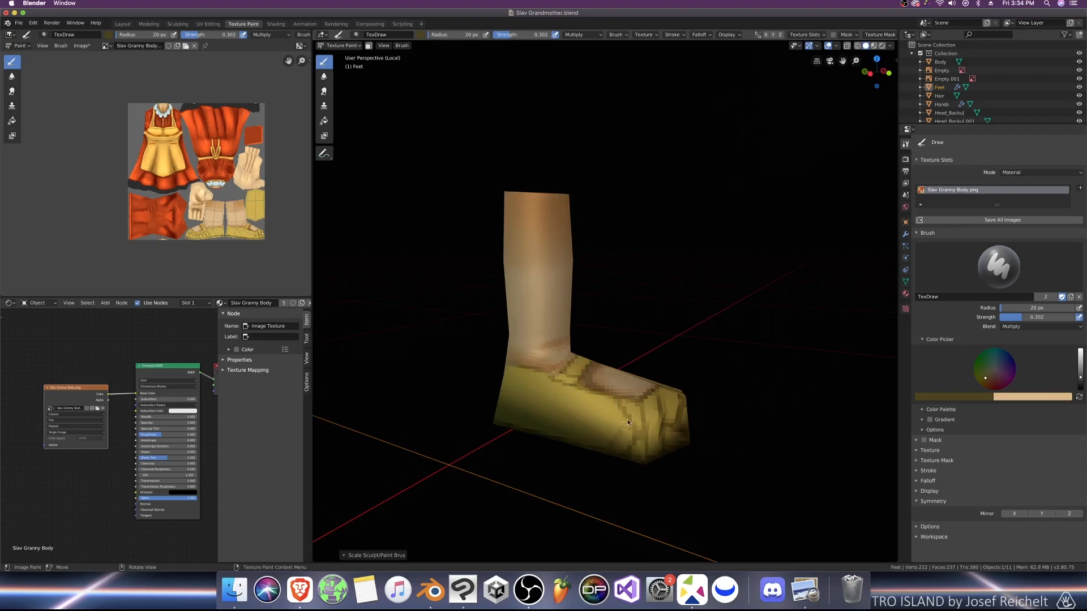
middle_drag(598, 407, 593, 441)
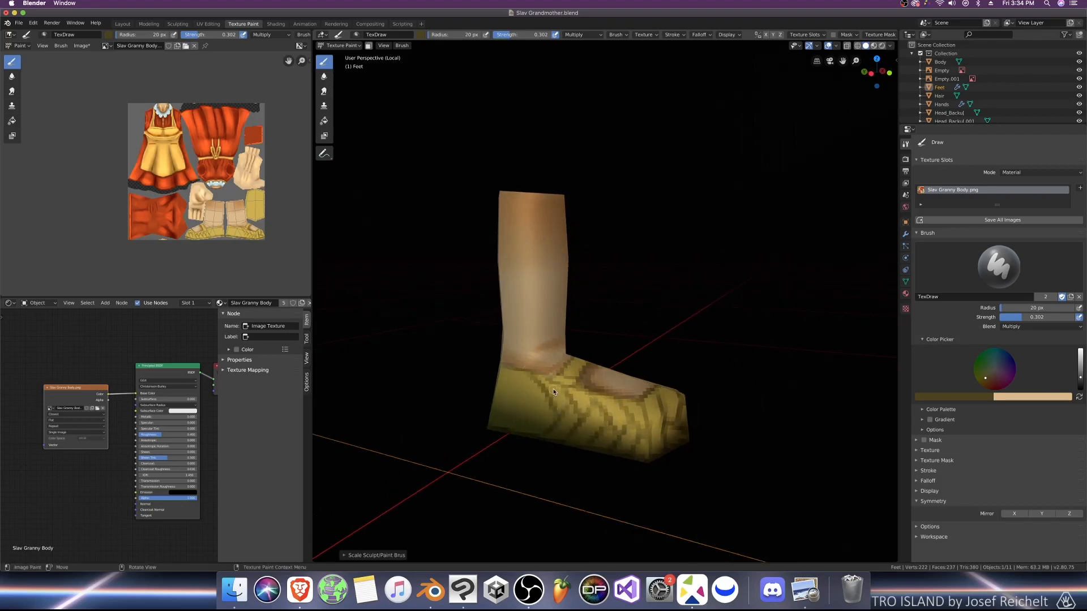
middle_drag(554, 392, 531, 463)
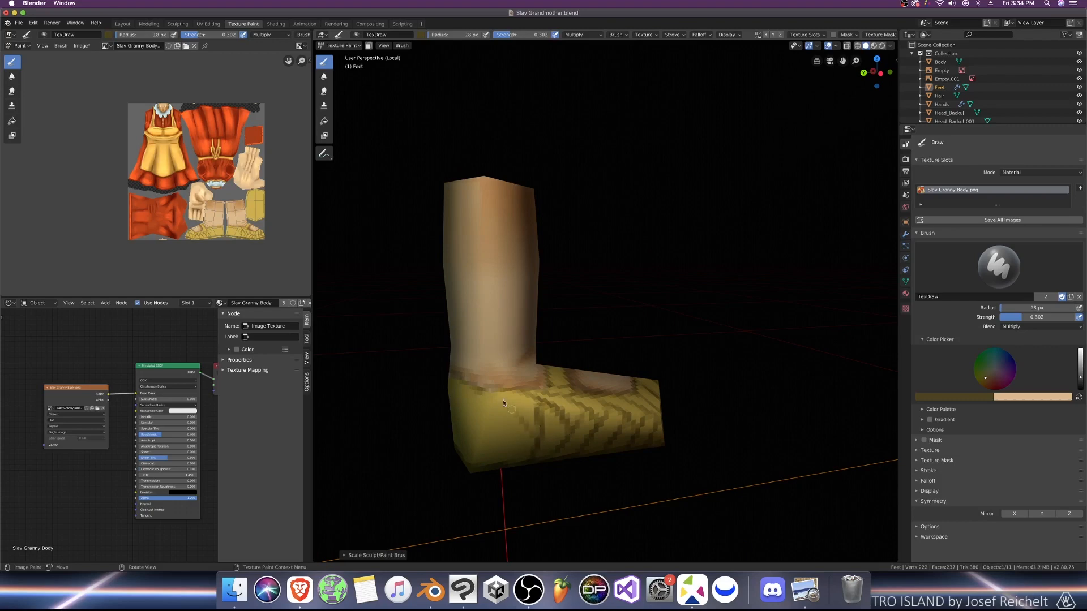
Step: Paint the weave lines around the heel and along the sandal's other side with a 14 to 18 px radius
mouse_move(605, 399)
middle_down()
mouse_move(658, 408)
mouse_move(664, 423)
mouse_move(635, 395)
middle_up()
key(bracketleft)
key(bracketright)
key(bracketright)
key(bracketright)
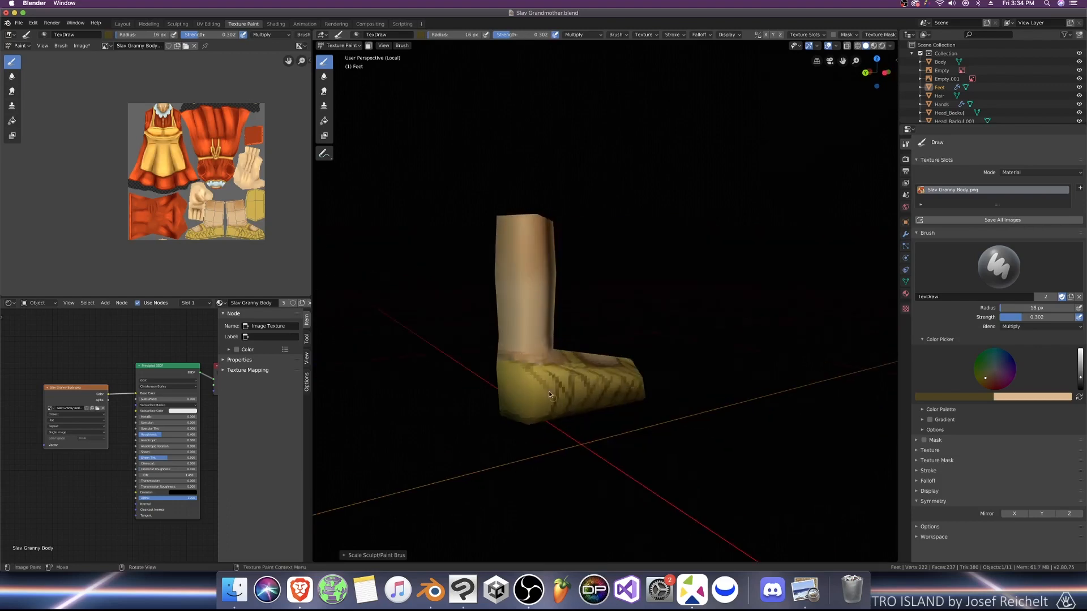
middle_drag(528, 423, 594, 406)
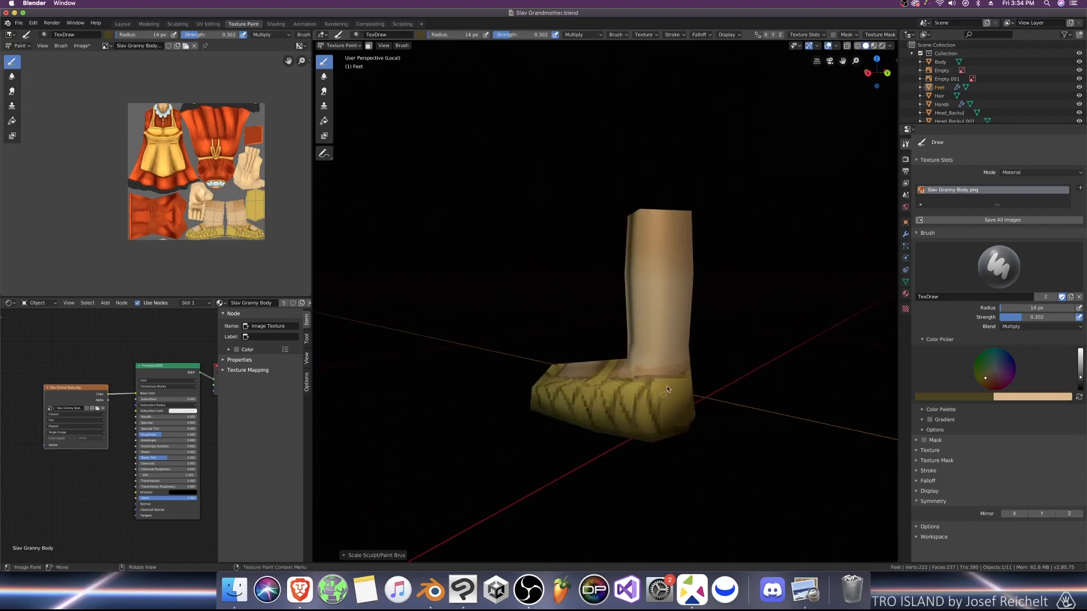
mouse_move(682, 426)
middle_down()
mouse_move(640, 376)
mouse_move(566, 405)
mouse_move(538, 403)
mouse_move(556, 366)
mouse_move(634, 392)
mouse_move(706, 372)
middle_up()
Step: Set the brush to Add blending with a 37 px radius and switch the viewport lighting to Flat
key(bracketright)
key(bracketright)
click(1018, 327)
click(979, 420)
key(bracketright)
key(bracketright)
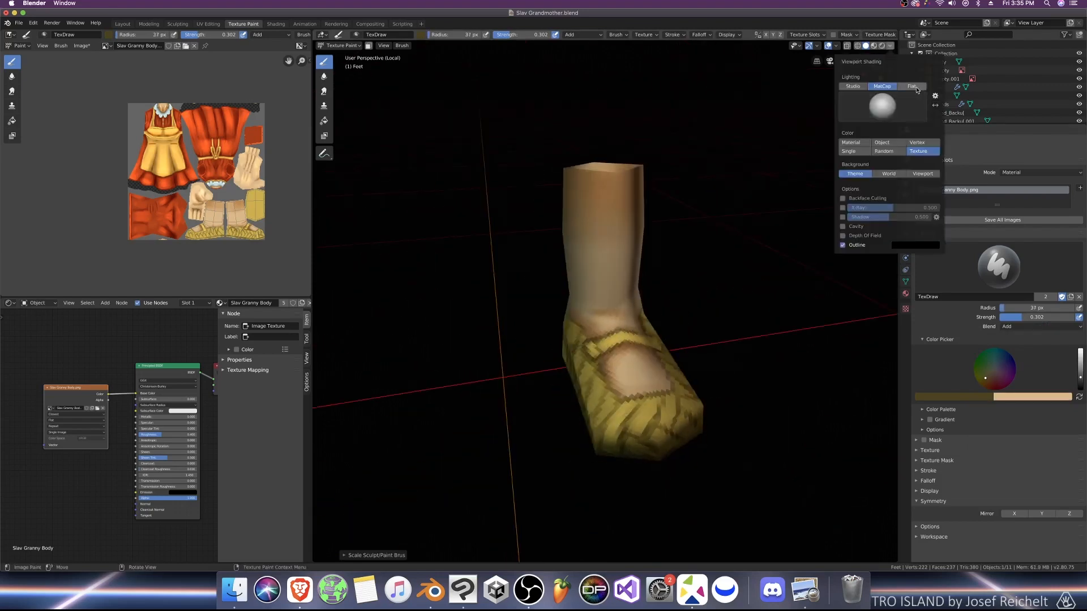
scroll(658, 315, up, 3)
Step: Brighten the areas between the weave lines on the strap, toe and side of the sandal, enlarging the radius to 55 px
key(bracketright)
key(bracketright)
key(bracketright)
mouse_move(542, 419)
middle_down()
mouse_move(511, 422)
mouse_move(585, 352)
mouse_move(576, 448)
mouse_move(611, 439)
mouse_move(615, 395)
mouse_move(615, 425)
mouse_move(603, 404)
mouse_move(601, 485)
middle_up()
key(bracketright)
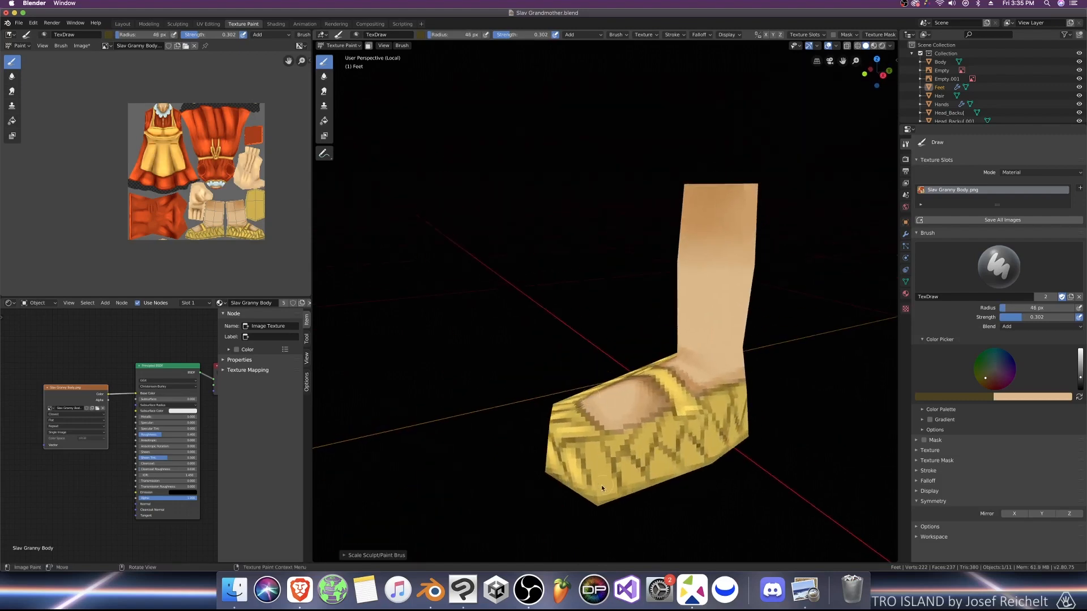
key(bracketright)
key(bracketright)
key(bracketright)
middle_drag(651, 451, 634, 477)
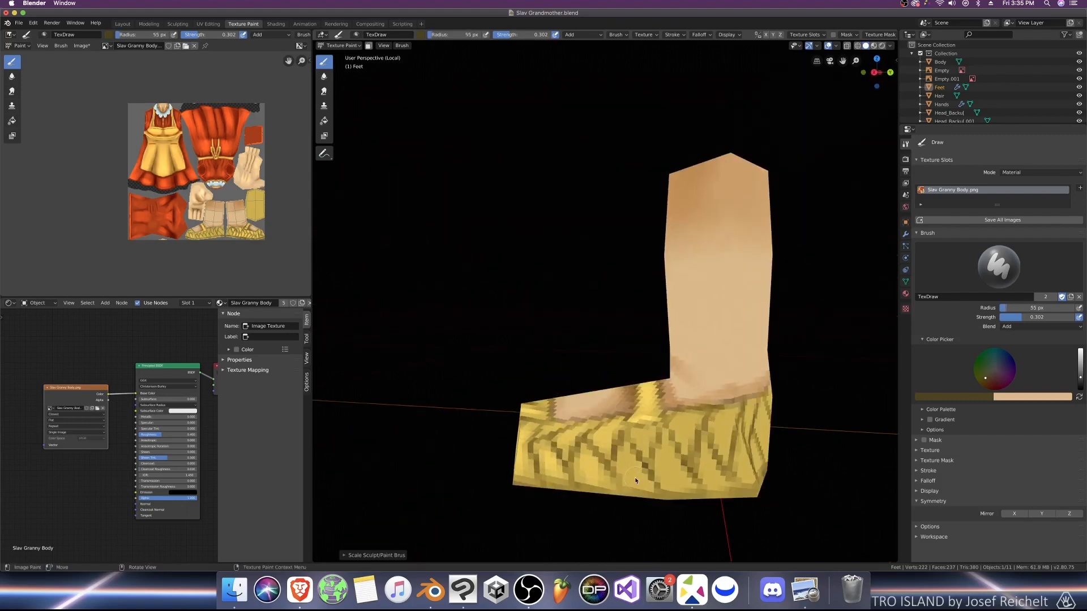
Step: Brighten the woven areas around the sandal's heel and back, enlarging the brush radius to 73 px
middle_drag(708, 461, 637, 439)
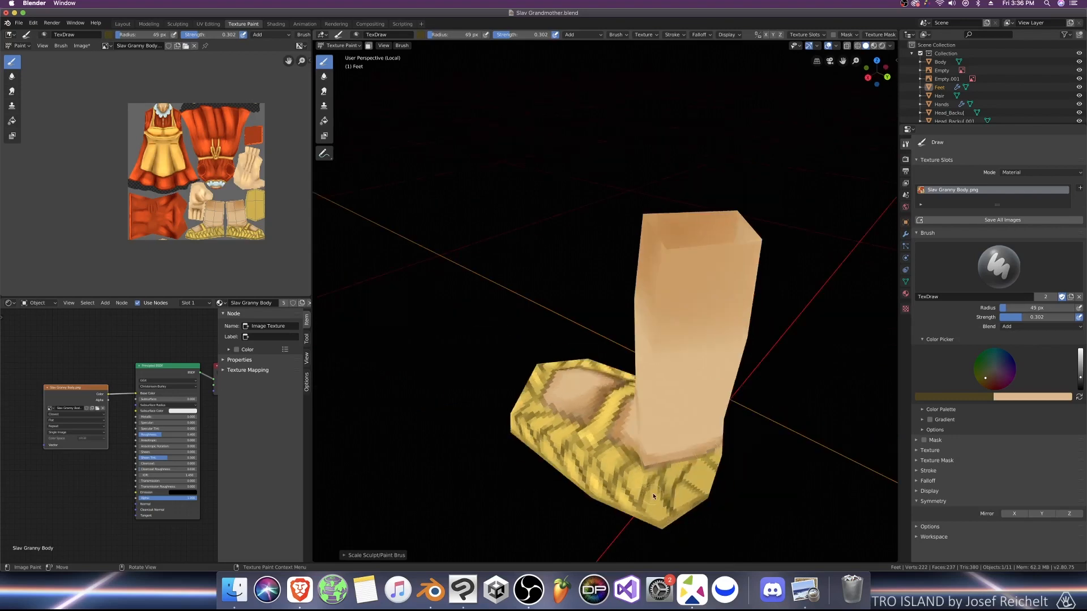
middle_drag(653, 496, 621, 420)
key(bracketright)
key(bracketright)
key(bracketright)
key(bracketright)
middle_drag(679, 456, 589, 477)
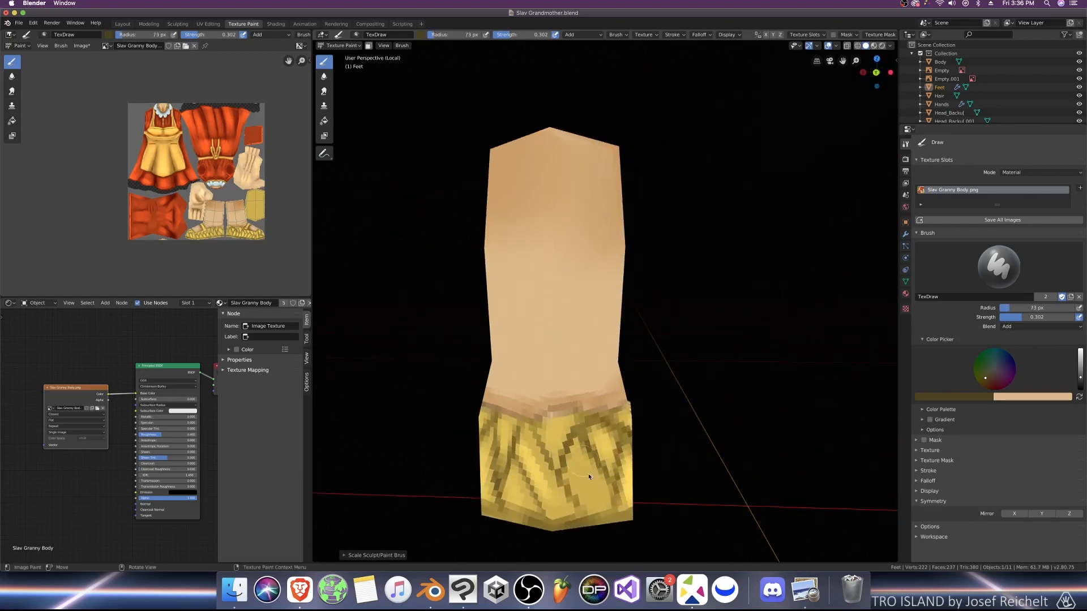
Step: Change the brush colour to dark reddish brown and add warm highlights to the sandal's side and toe with a 50 to 55 px radius
key(bracketright)
middle_drag(591, 401, 643, 402)
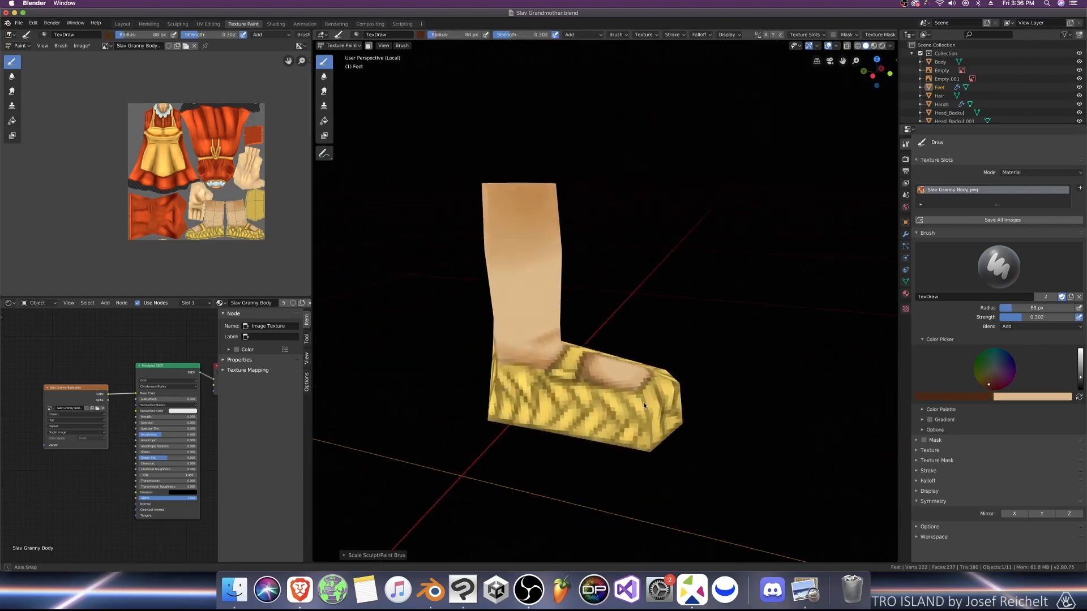
key(bracketleft)
key(bracketleft)
key(bracketleft)
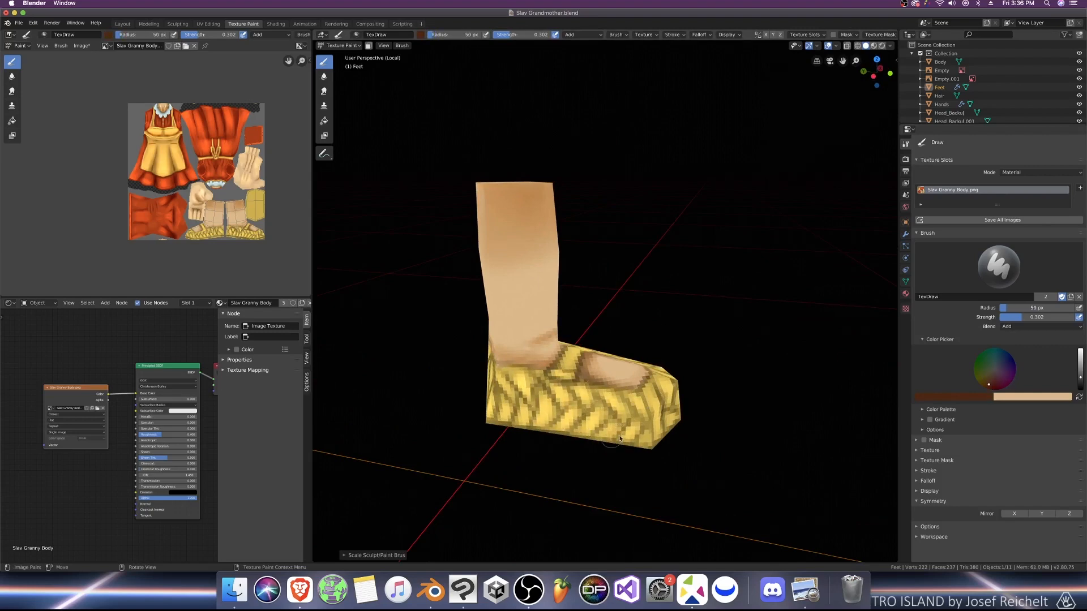
middle_drag(647, 408, 590, 422)
key(bracketright)
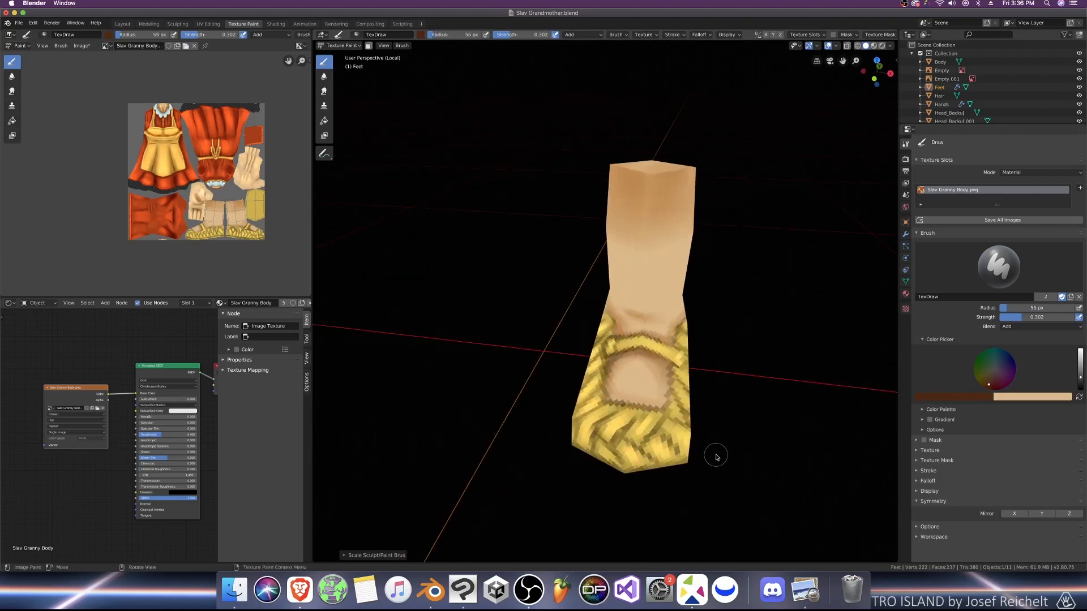
Step: Add more warm highlights to the toe and side of the sandal with a 61 to 67 px brush radius
middle_drag(716, 452, 618, 452)
drag(569, 453, 669, 463)
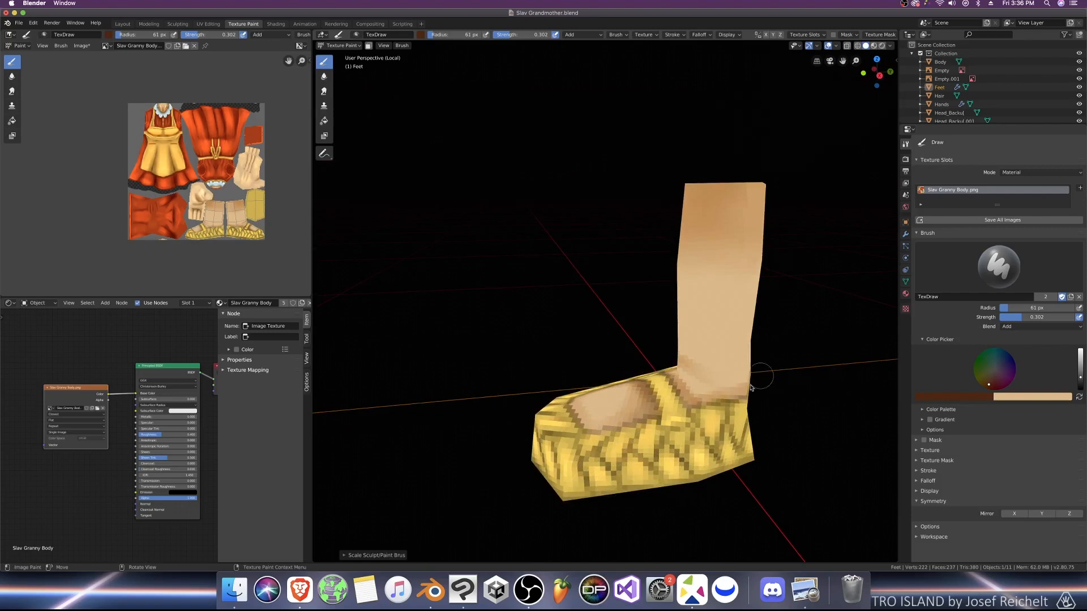
middle_drag(751, 388, 667, 416)
key(bracketright)
drag(688, 435, 691, 458)
Step: Switch the brush to Multiply blending and reduce its radius to 34 px for darkening the sandal's weave
click(1041, 327)
click(1004, 371)
middle_drag(798, 371, 705, 386)
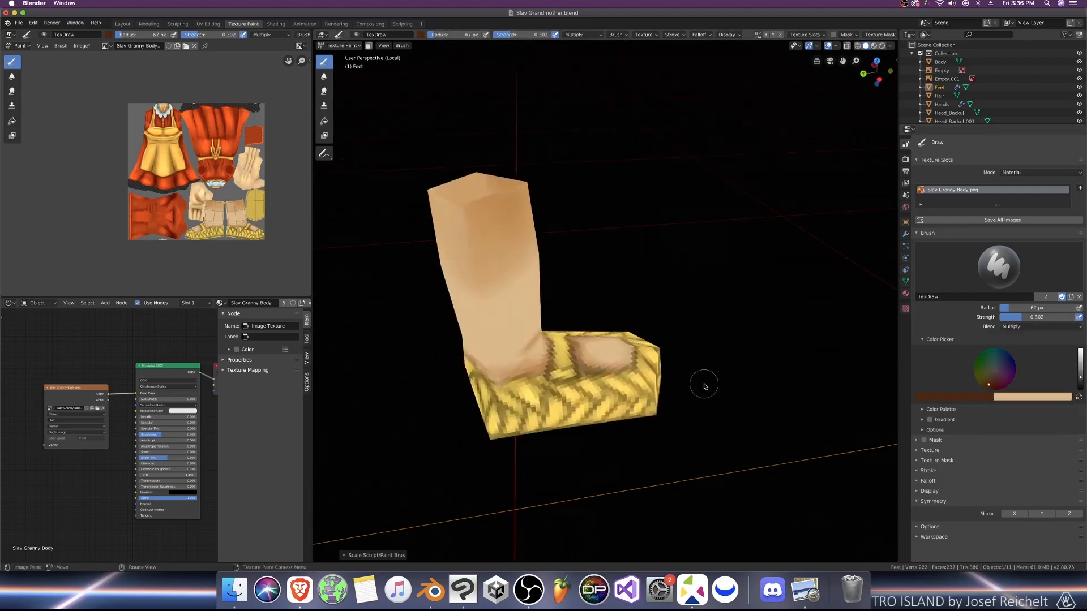
scroll(705, 387, up, 2)
key(bracketleft)
key(bracketleft)
key(bracketleft)
key(bracketleft)
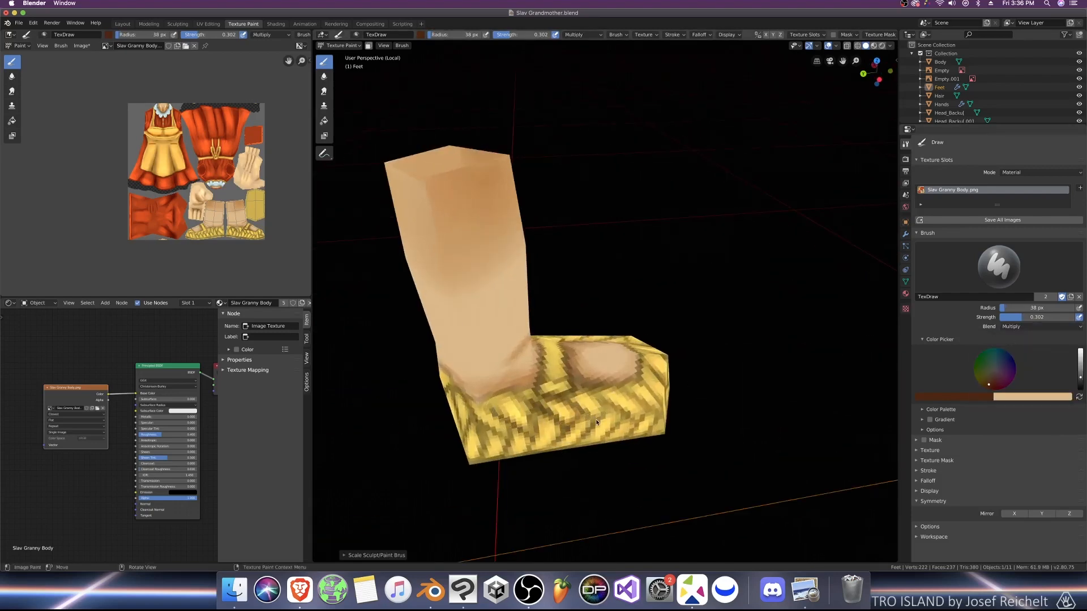
middle_drag(733, 454, 703, 441)
key(bracketleft)
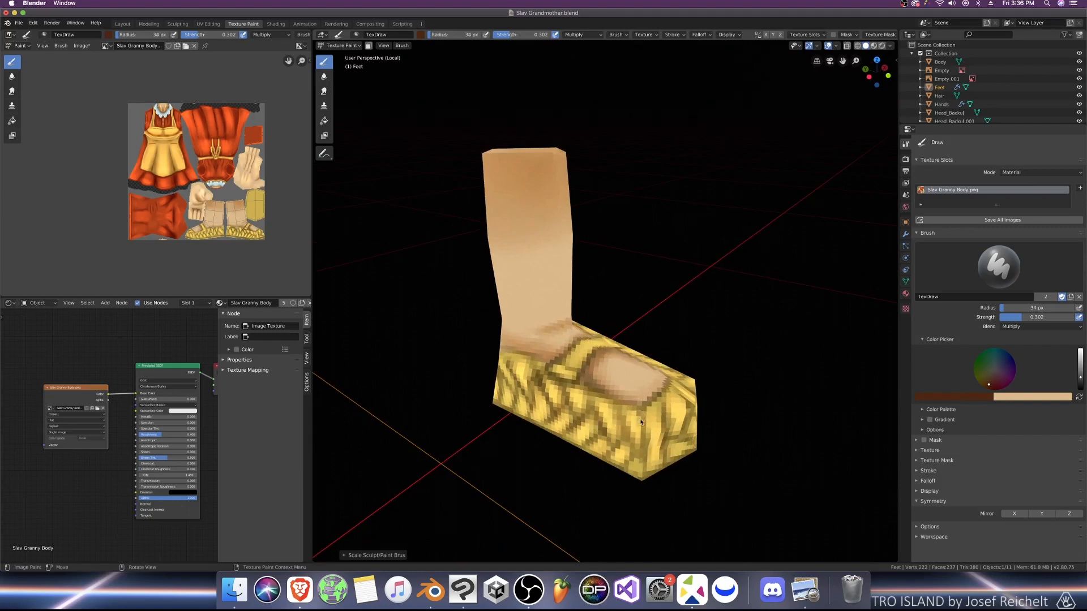
Step: Darken the gaps between the weave strands on the sandal's side with a 36 to 41 px brush radius
mouse_move(640, 419)
middle_down()
mouse_move(574, 469)
mouse_move(683, 389)
mouse_move(658, 384)
middle_up()
key(bracketright)
key(bracketright)
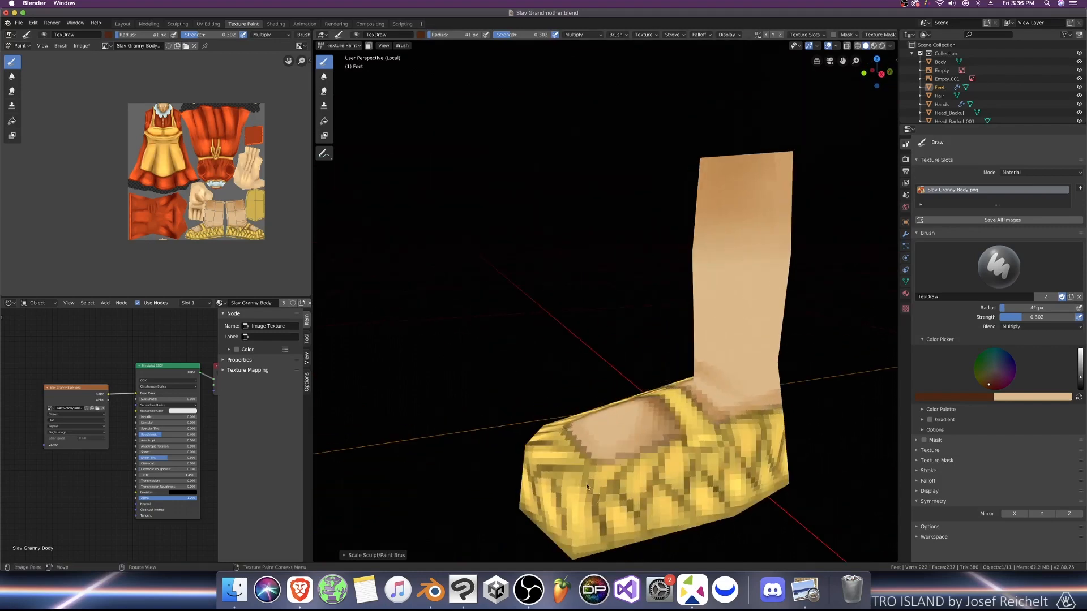
drag(605, 469, 604, 492)
drag(686, 476, 688, 452)
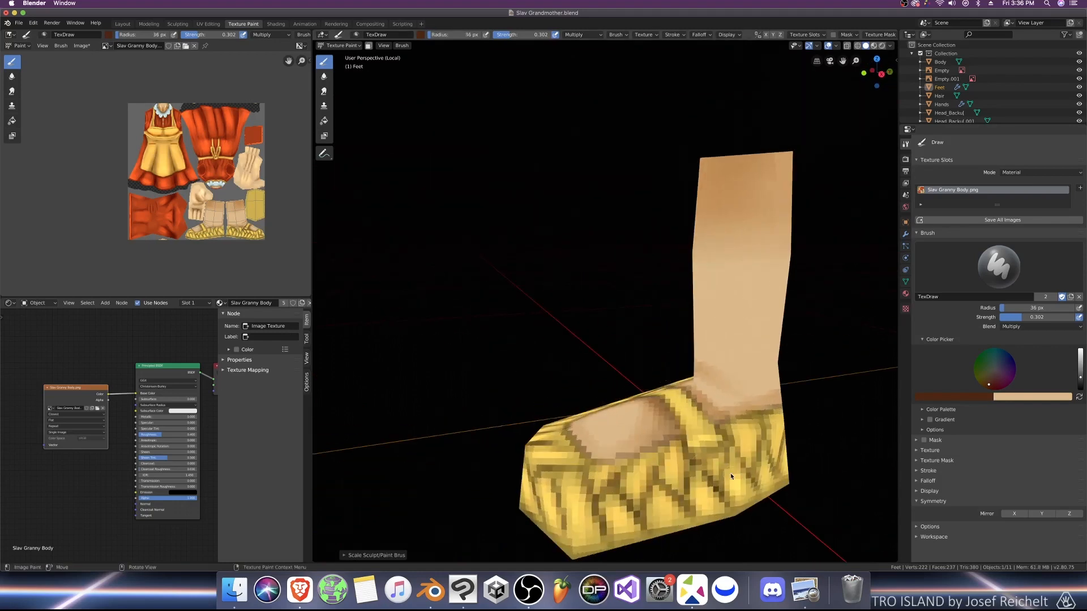
Step: Darken the bottom edge along the sandal's side from the orthographic side view with a 58 px brush radius
key(KP_3)
key(bracketright)
key(bracketright)
key(bracketright)
key(bracketright)
key(bracketright)
drag(510, 477, 787, 477)
drag(470, 480, 806, 482)
key(ctrl+KP_1)
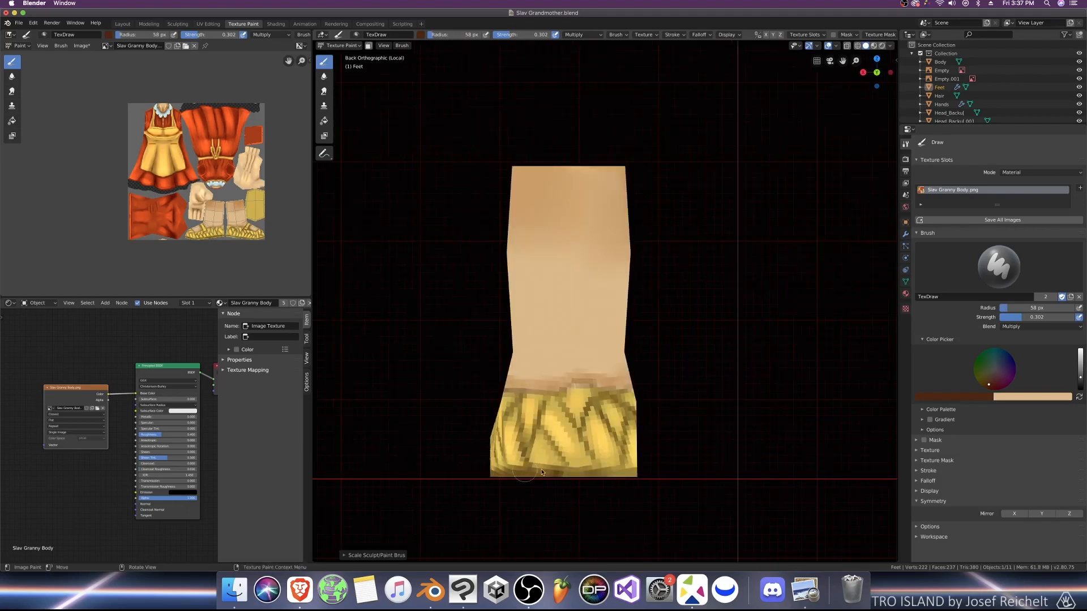
key(KP_3)
drag(452, 478, 709, 479)
Step: Enlarge the brush to over 200 px and shade the side and toe edges of the sandal's sole from below
key(ctrl+KP_1)
key(KP_1)
key(KP_7)
key(ctrl+KP_7)
middle_drag(604, 376, 609, 347)
key(bracketright)
key(bracketright)
key(bracketright)
key(bracketright)
key(bracketright)
key(bracketright)
key(bracketright)
key(bracketright)
key(bracketright)
key(bracketright)
key(bracketright)
mouse_move(613, 507)
mouse_down()
mouse_move(696, 294)
mouse_move(606, 197)
mouse_move(769, 182)
mouse_up()
middle_drag(641, 195, 643, 200)
key(bracketright)
key(bracketright)
key(bracketright)
drag(566, 196, 758, 239)
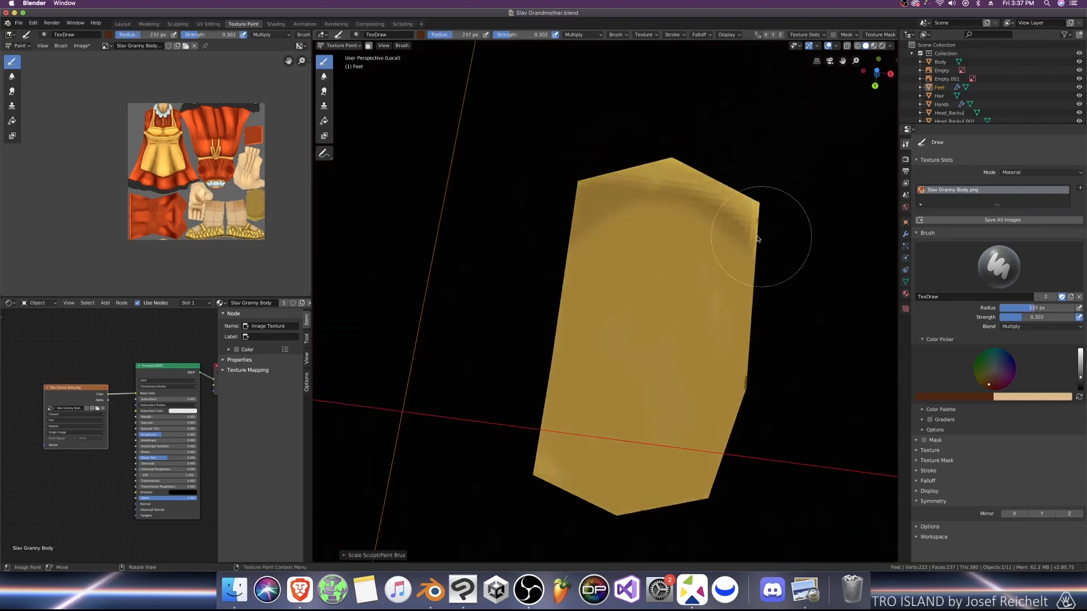
Step: Paint a dark band across the sole at the arch in front of the heel
key(bracketright)
key(bracketright)
mouse_move(636, 376)
mouse_down()
mouse_move(701, 407)
mouse_move(629, 392)
mouse_move(730, 409)
mouse_up()
Step: Set the brush to Add blending and reduce its radius to 54 px
click(1029, 327)
click(993, 421)
key(bracketleft)
key(bracketleft)
key(bracketleft)
key(bracketleft)
key(bracketleft)
key(bracketleft)
key(bracketleft)
key(bracketleft)
key(bracketleft)
key(bracketleft)
key(bracketleft)
key(bracketleft)
key(bracketleft)
key(bracketleft)
key(bracketleft)
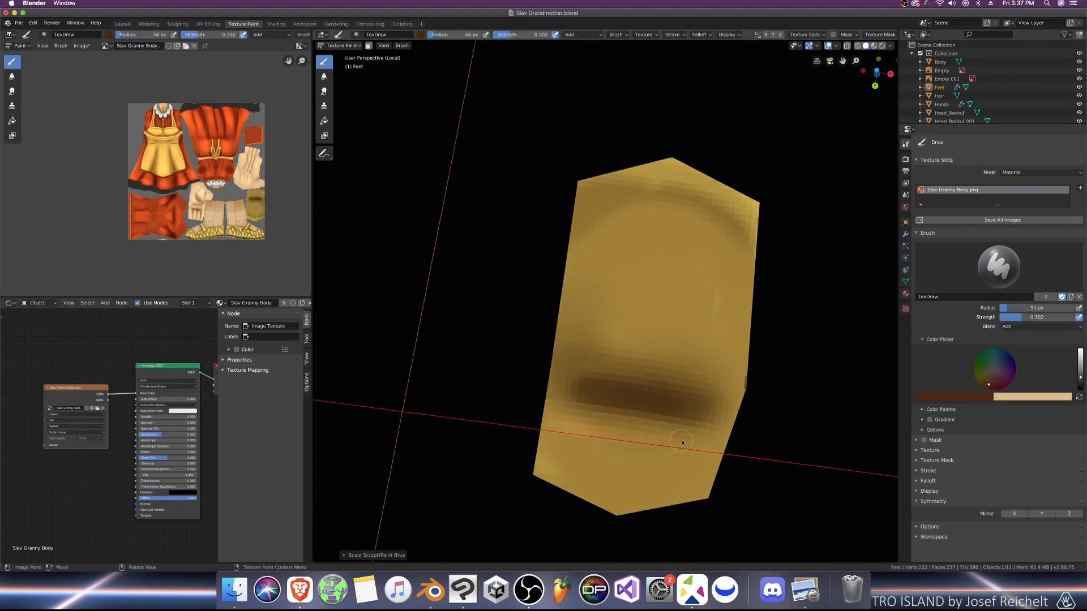
Step: Brighten the sole along the front edge of the dark arch band, varying the brush radius between 151 and 58 px
key(bracketright)
key(bracketright)
key(bracketright)
key(bracketright)
key(bracketright)
key(bracketright)
key(bracketright)
key(bracketright)
key(bracketright)
key(bracketright)
key(bracketright)
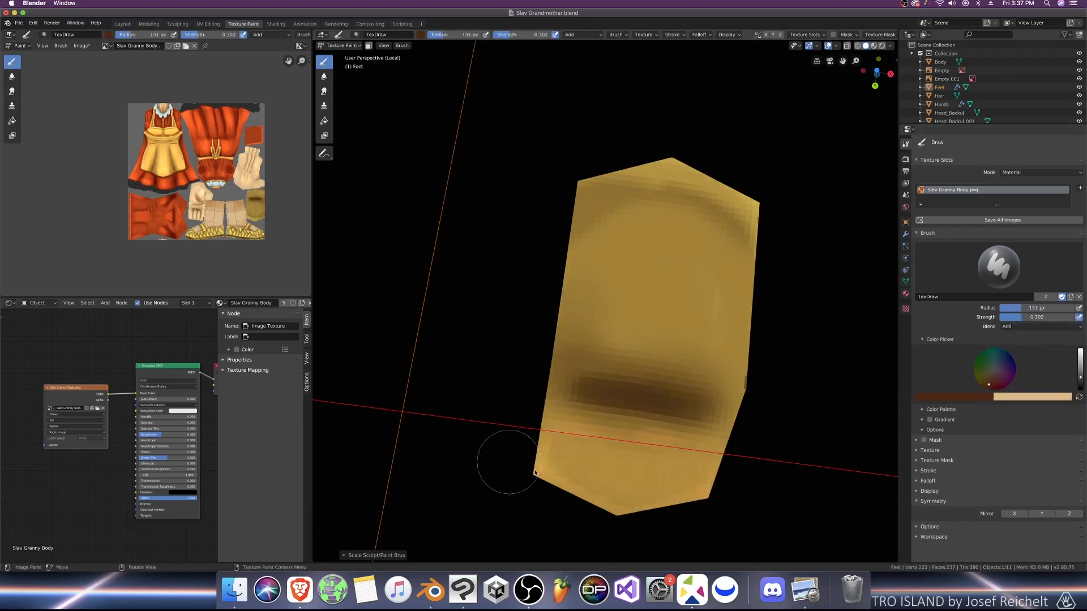
key(bracketleft)
key(bracketleft)
key(bracketleft)
key(bracketleft)
key(bracketleft)
key(bracketleft)
key(bracketleft)
key(bracketleft)
key(bracketleft)
key(bracketleft)
key(bracketleft)
key(bracketleft)
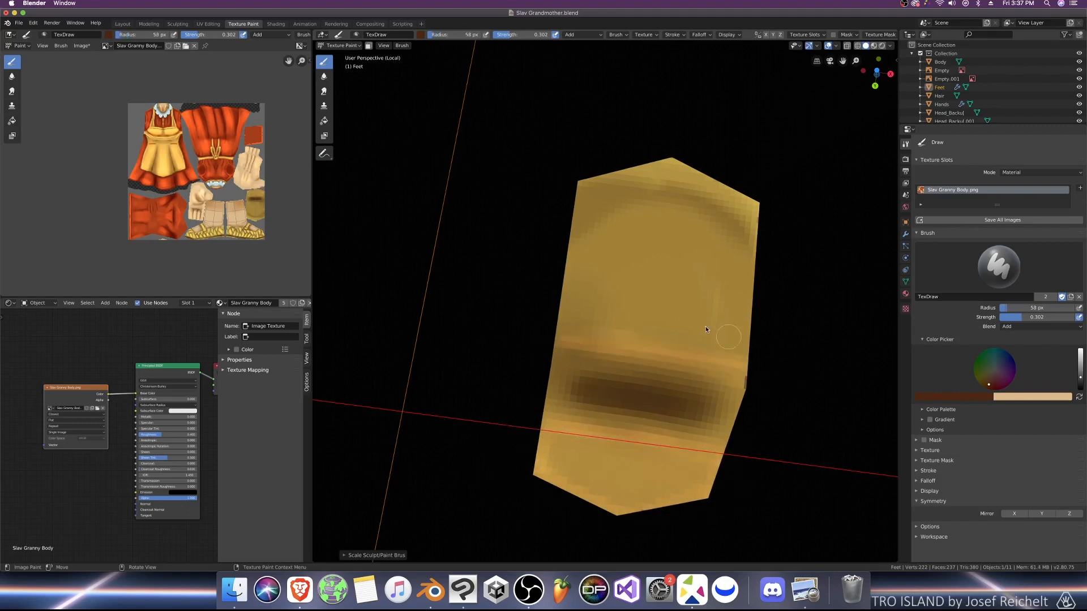
Step: Brighten the forefoot and heel areas of the sole with an enlarged brush, reducing the radius to 123 px for the heel
key(bracketright)
key(bracketright)
key(bracketright)
key(bracketright)
key(bracketright)
key(bracketright)
key(bracketright)
key(bracketright)
key(bracketright)
key(bracketright)
key(bracketright)
key(bracketright)
key(bracketright)
key(bracketright)
key(bracketright)
mouse_move(583, 317)
mouse_down()
mouse_move(621, 183)
mouse_move(560, 211)
mouse_up()
key(bracketleft)
key(bracketleft)
key(bracketleft)
key(bracketleft)
key(bracketleft)
drag(538, 421, 660, 496)
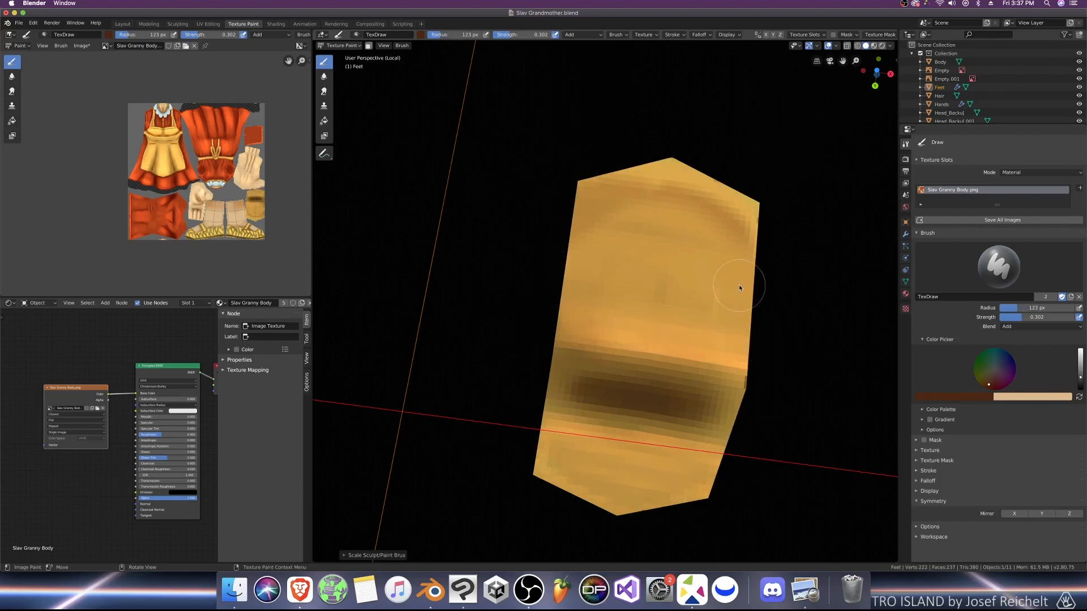
Step: Save the file, then set the brush to Multiply blending with a 15 px radius
mouse_move(738, 284)
middle_down()
mouse_move(745, 344)
mouse_move(689, 340)
mouse_move(668, 310)
mouse_move(696, 353)
mouse_move(720, 347)
middle_up()
scroll(685, 354, down, 4)
key(super+s)
scroll(608, 308, up, 2)
click(1019, 327)
click(993, 359)
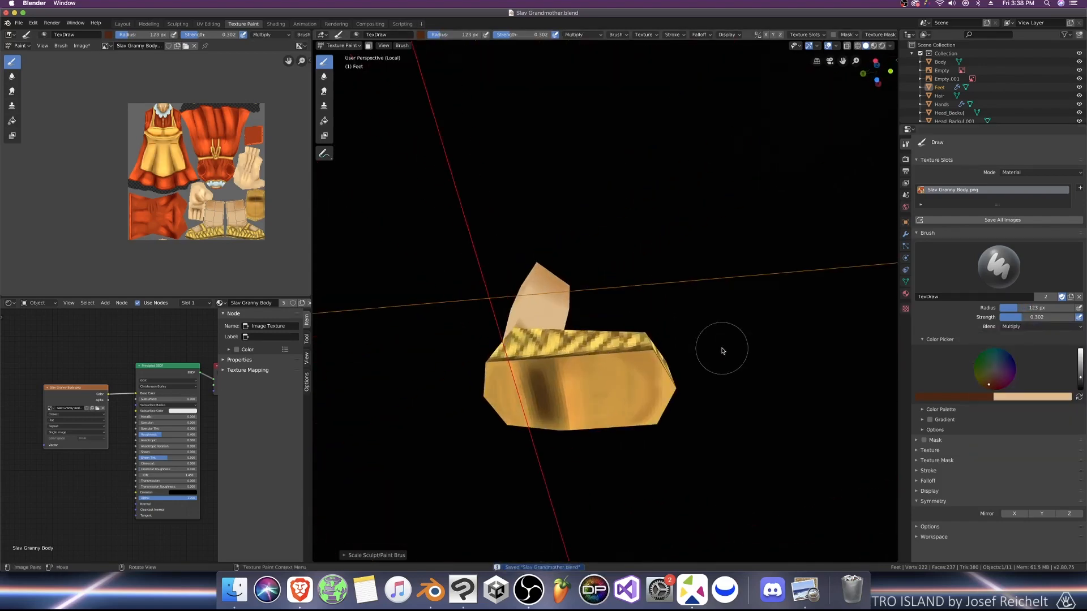
key(bracketleft)
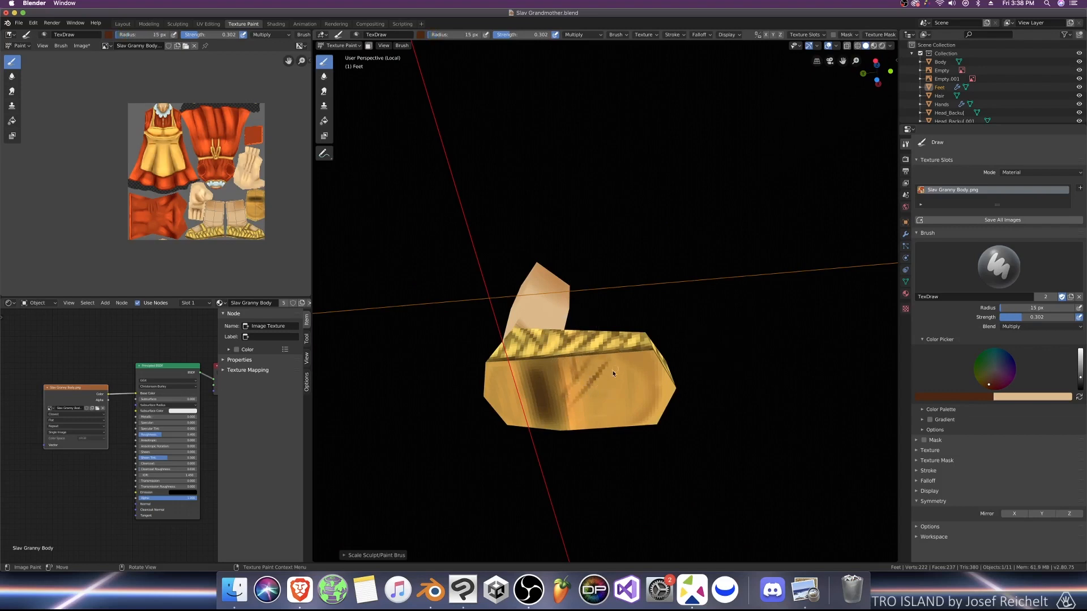
Step: Undo the last diagonal weave strokes on the sole
key(ctrl+z)
key(ctrl+z)
key(ctrl+z)
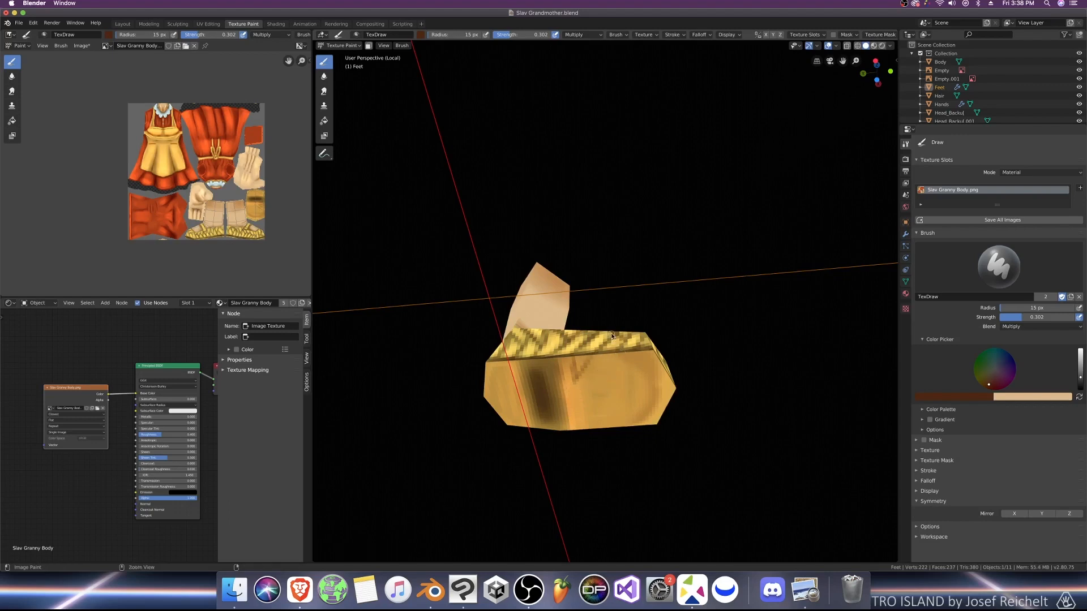
Step: Dab small dark specks across the sandal's sole from the bottom view with a brush radius of about 14 px
key(ctrl+KP_7)
key(bracketright)
key(bracketright)
key(bracketright)
key(bracketright)
key(bracketright)
key(bracketright)
key(bracketright)
key(bracketright)
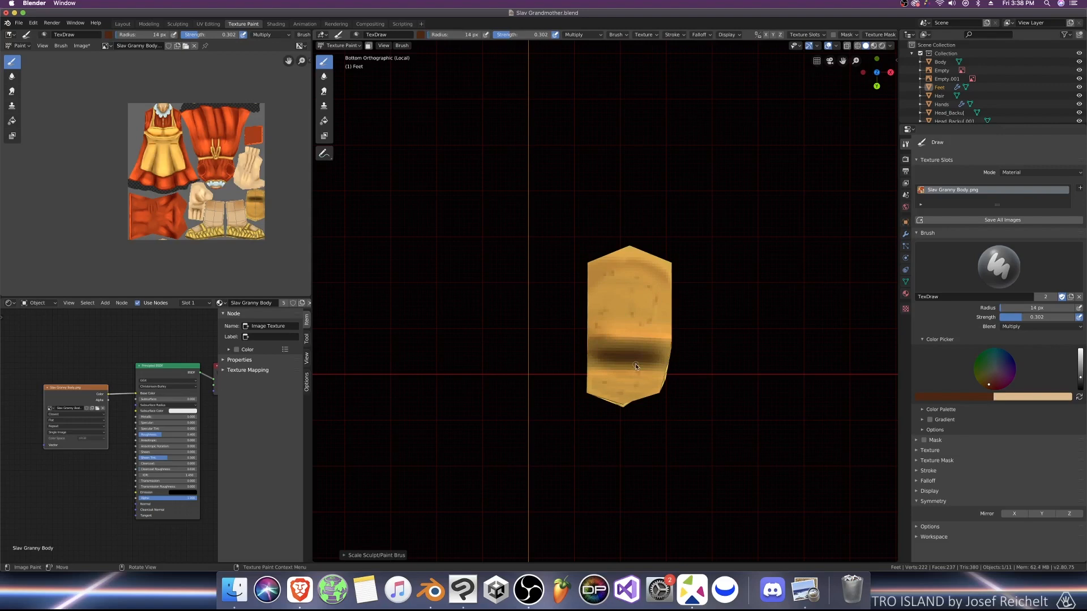
Step: Save the file and lower the brush strength to 0.212
mouse_move(635, 366)
middle_down()
mouse_move(598, 360)
mouse_move(628, 453)
mouse_move(702, 362)
middle_up()
key(ctrl+s)
scroll(702, 362, up, 5)
key(shift+f)
click(696, 346)
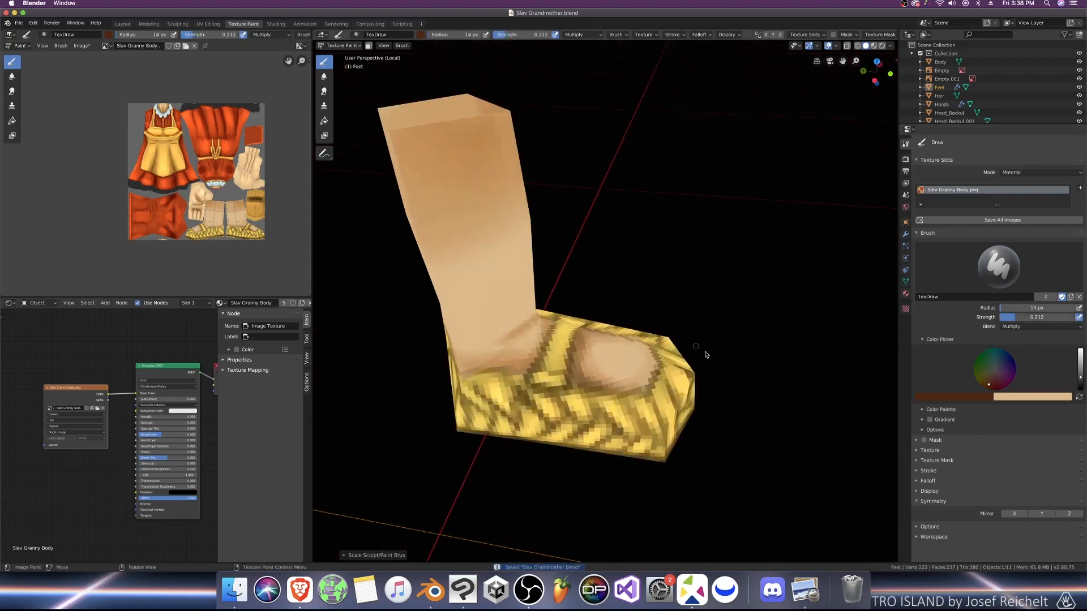
Step: Enlarge the brush radius to 34 px and shade the skin around the sandal's toe opening and above the strap
key(bracketright)
key(bracketright)
key(bracketright)
key(bracketright)
key(bracketright)
key(bracketright)
key(bracketright)
key(bracketright)
mouse_move(577, 371)
mouse_down()
mouse_move(644, 388)
mouse_move(654, 378)
mouse_up()
middle_drag(654, 377, 600, 359)
drag(664, 334, 686, 394)
mouse_move(589, 291)
mouse_down()
mouse_move(619, 304)
mouse_move(661, 290)
mouse_up()
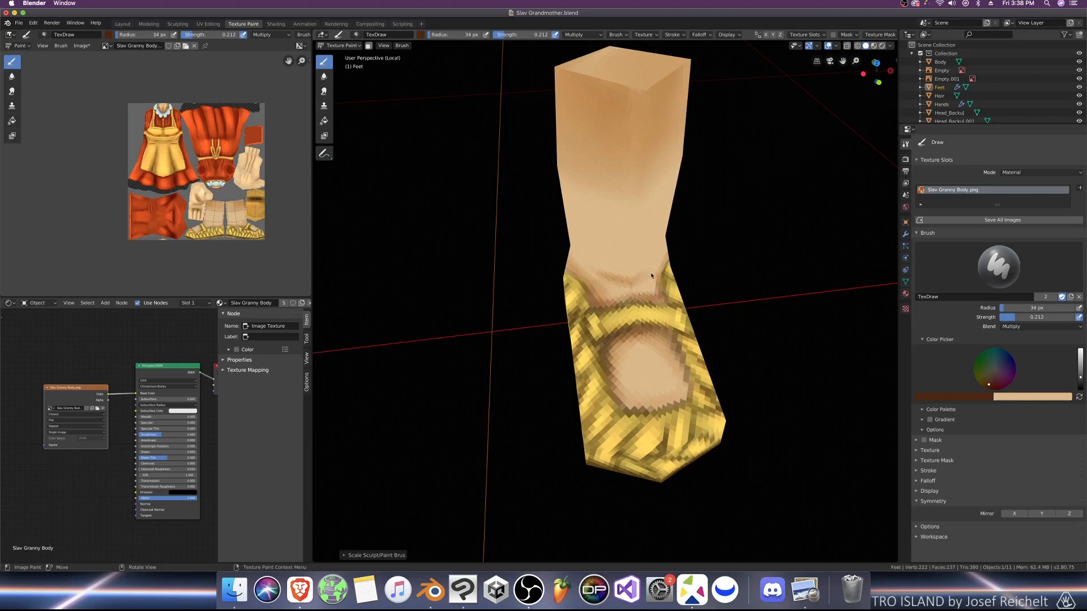
Step: Save the file, set the brush blend mode to Add and enlarge the brush radius to 64 px
scroll(650, 274, down, 4)
middle_drag(651, 274, 580, 244)
key(ctrl+s)
click(1013, 326)
click(1008, 424)
key(bracketright)
key(bracketright)
key(bracketright)
key(bracketright)
key(bracketright)
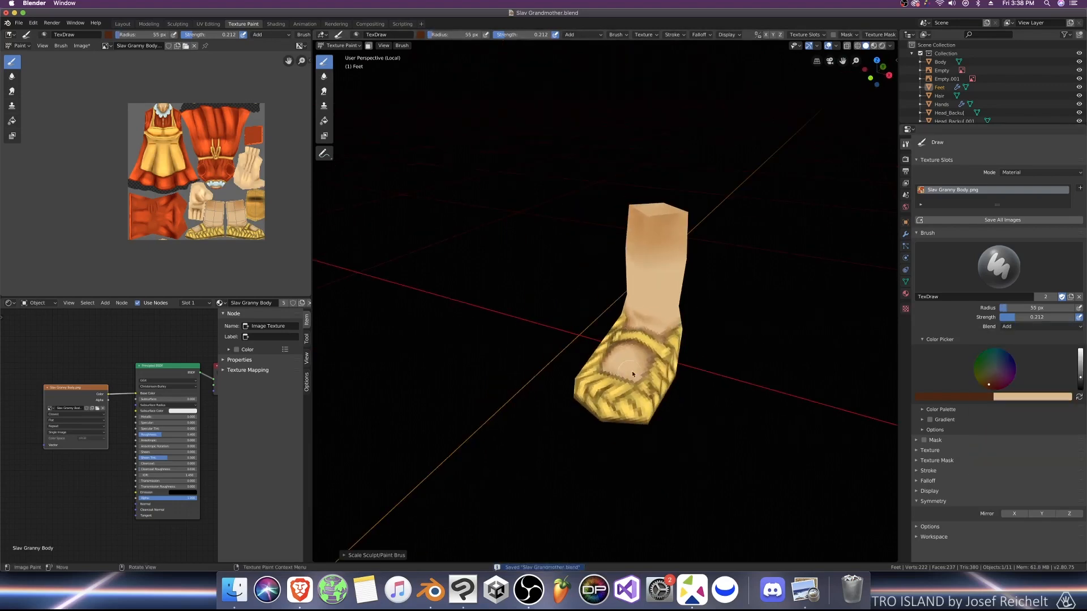
key(bracketright)
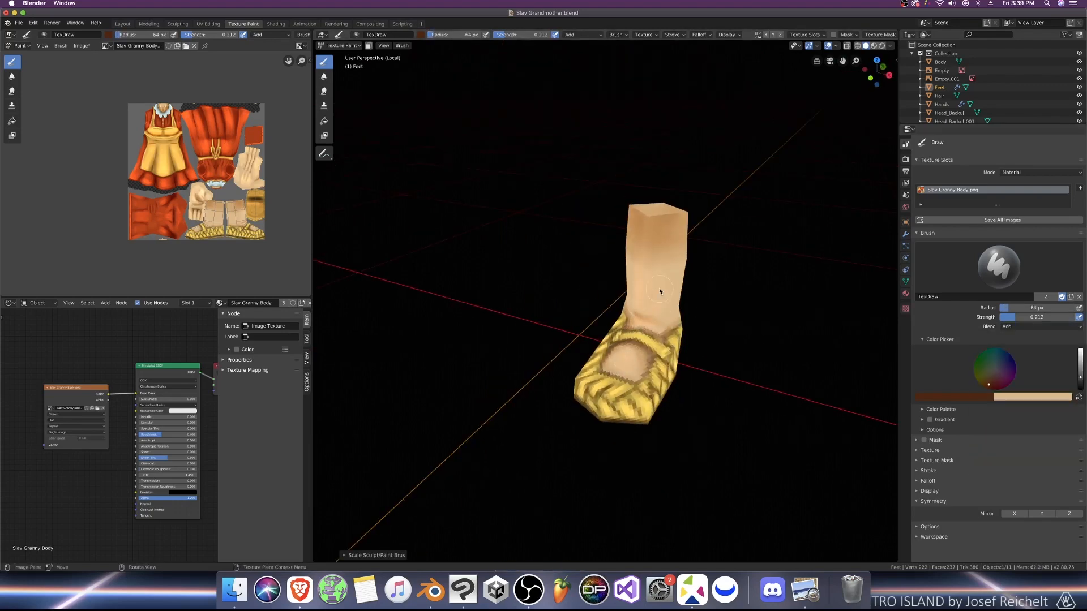
Step: Save the Blender file again and save the painted Slav Granny Body texture image
key(ctrl+s)
click(82, 46)
click(98, 124)
click(1064, 47)
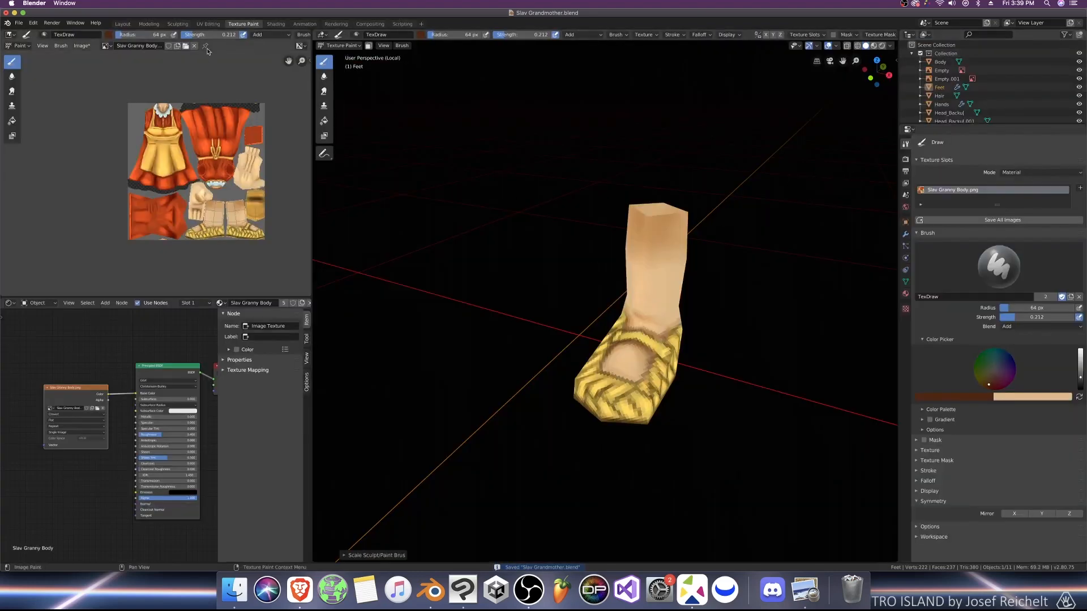
Step: Switch to the Modeling workspace and leave local view to check the whole grandmother beside the reference drawing
click(149, 24)
scroll(325, 359, down, 3)
key(KP_Divide)
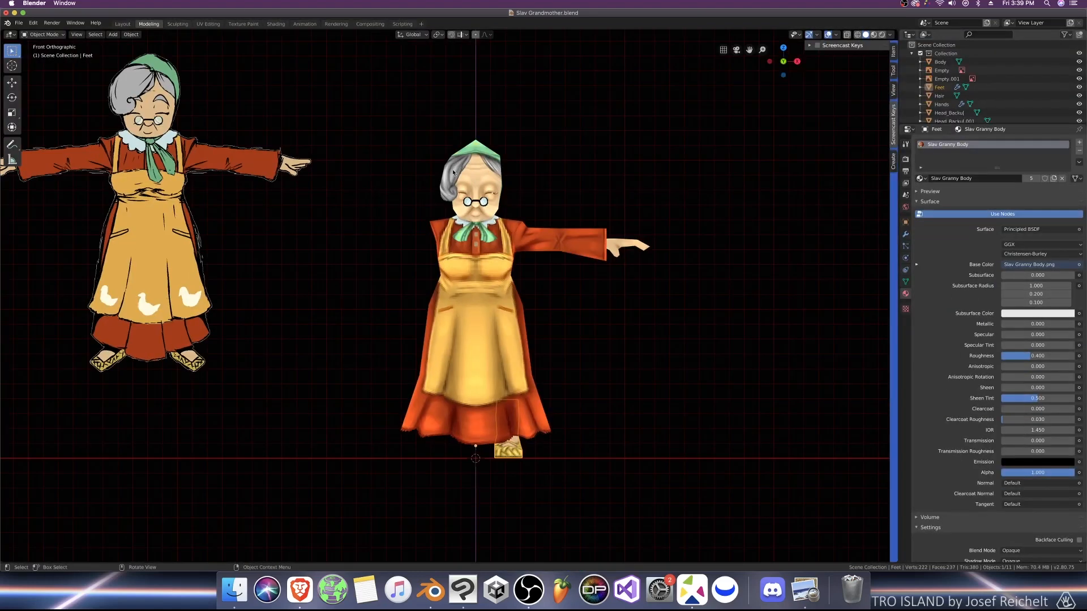
scroll(525, 403, down, 2)
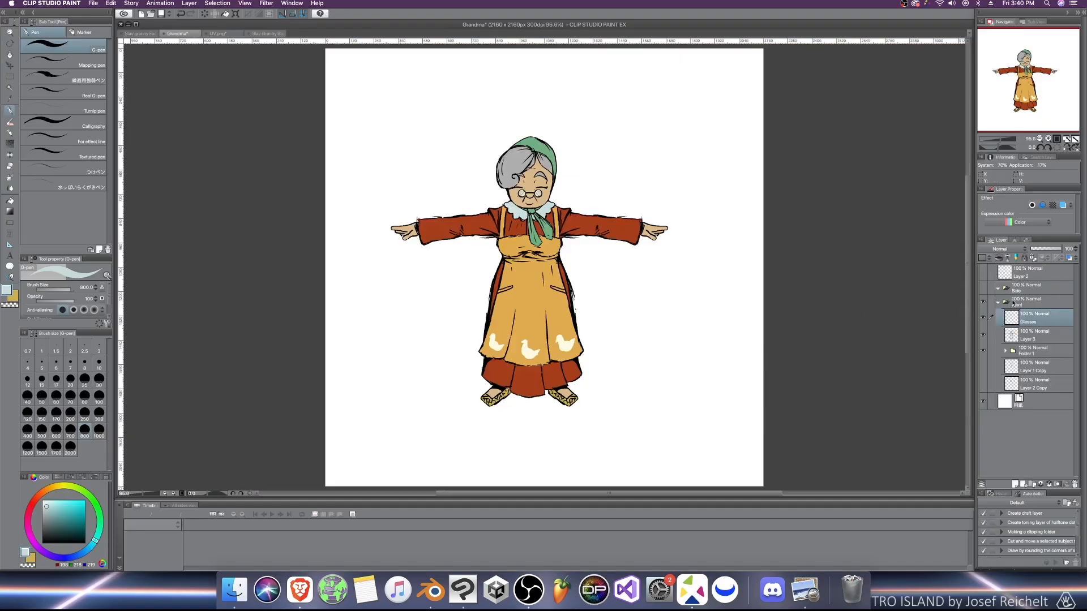
Step: In Clip Studio Paint, copy a merged version of the Grandma drawing, undo the merge and paste it as a layer above the folders
right_click(1032, 288)
click(1024, 347)
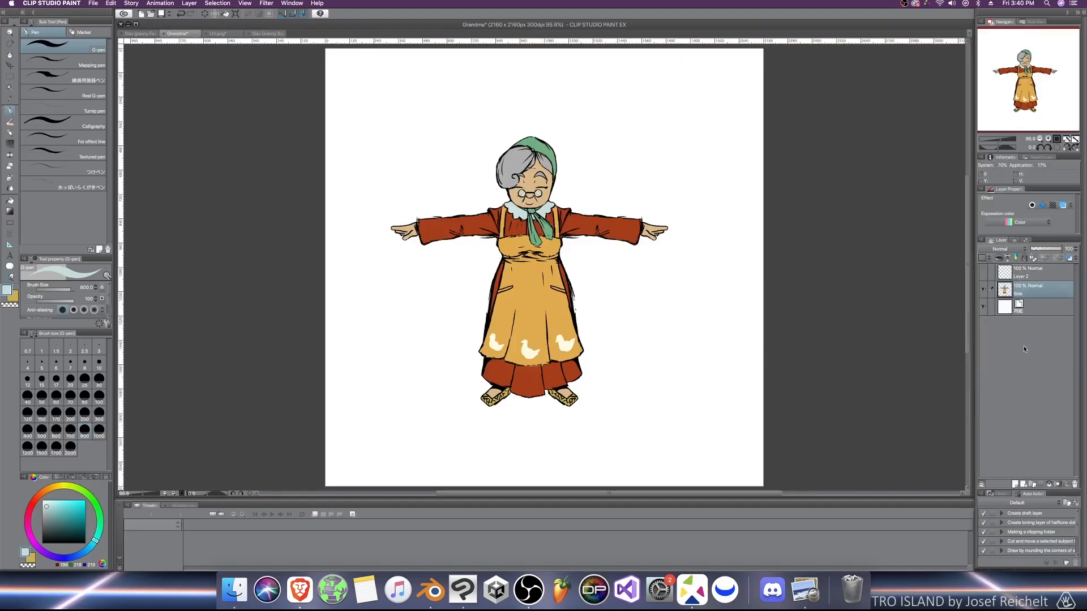
key(super+z)
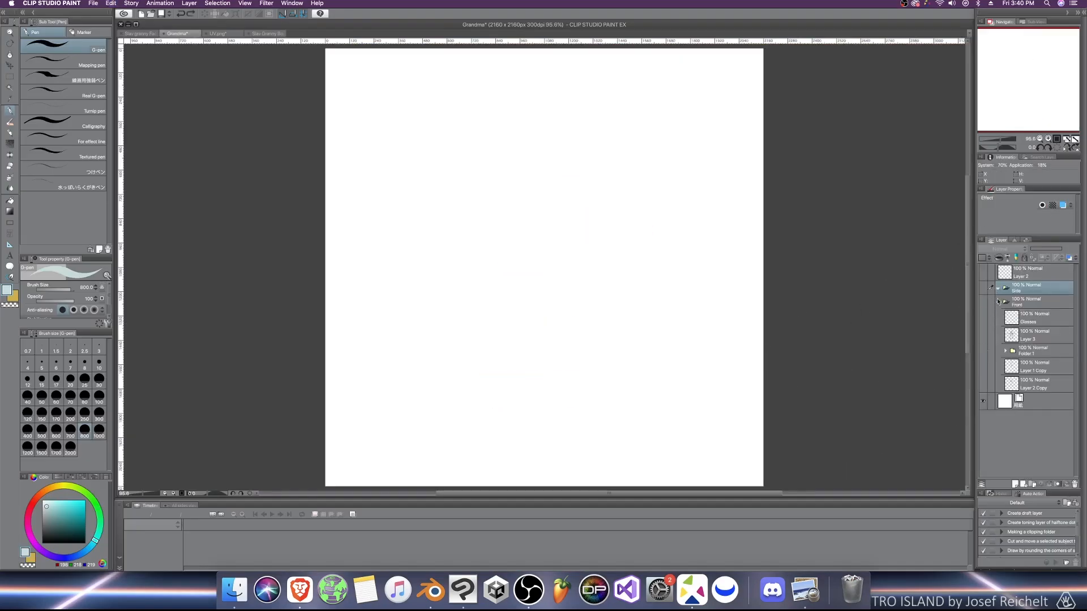
click(998, 303)
key(super+v)
drag(1005, 297, 1013, 282)
Step: Auto-select the yellow apron skirt on the pasted layer, delete it and clear the selection
key(w)
click(537, 310)
key(Delete)
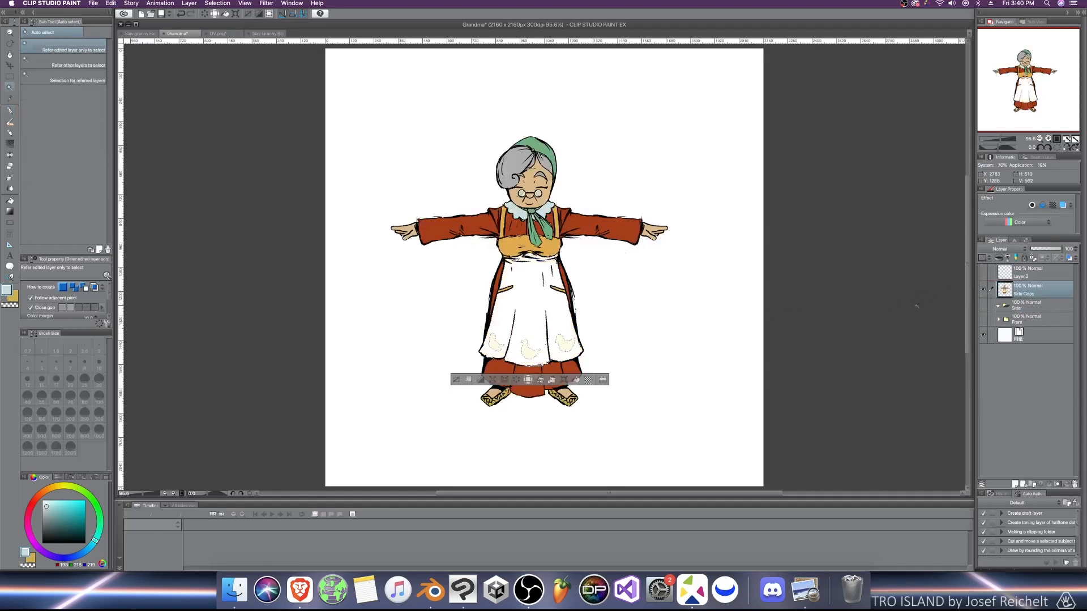
key(super+d)
Step: Erase everything around the apron's middle goose with the hard eraser at size 300
key(e)
key(bracketright)
key(bracketright)
key(bracketright)
key(bracketright)
key(bracketright)
key(bracketright)
key(bracketright)
key(bracketright)
key(bracketright)
key(bracketright)
key(bracketright)
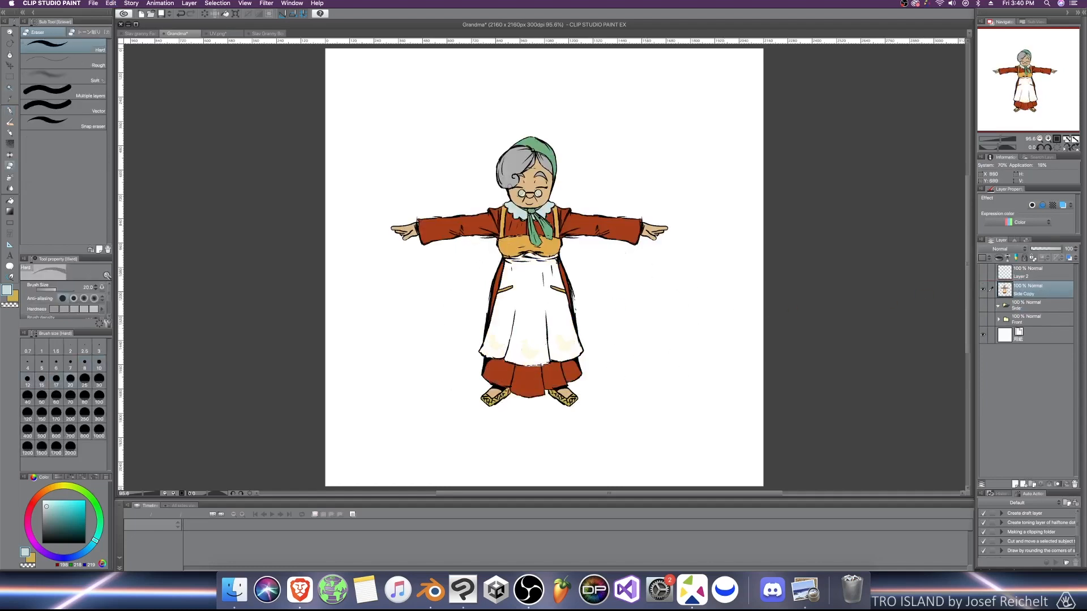
key(bracketleft)
key(bracketright)
key(bracketright)
key(bracketright)
key(bracketright)
mouse_move(432, 323)
mouse_down()
mouse_move(485, 333)
mouse_move(613, 262)
mouse_move(575, 199)
mouse_move(572, 340)
mouse_move(555, 389)
mouse_move(500, 393)
mouse_move(490, 381)
mouse_up()
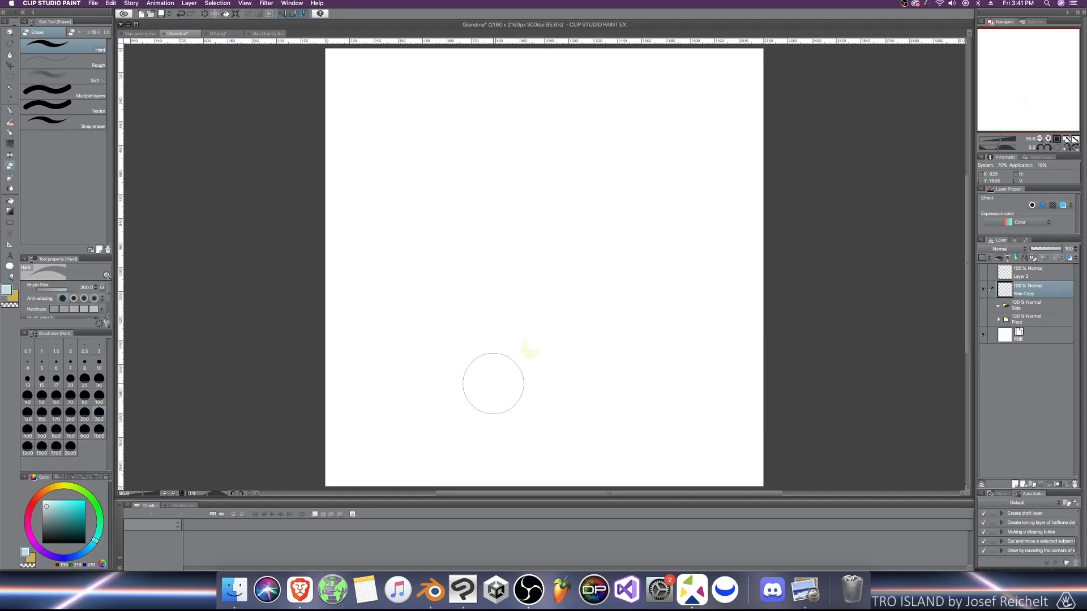
Step: Place the isolated goose as a new layer in the Slav Granny Body document and set the hard eraser to size 15
scroll(485, 364, up, 1)
key(k)
click(147, 34)
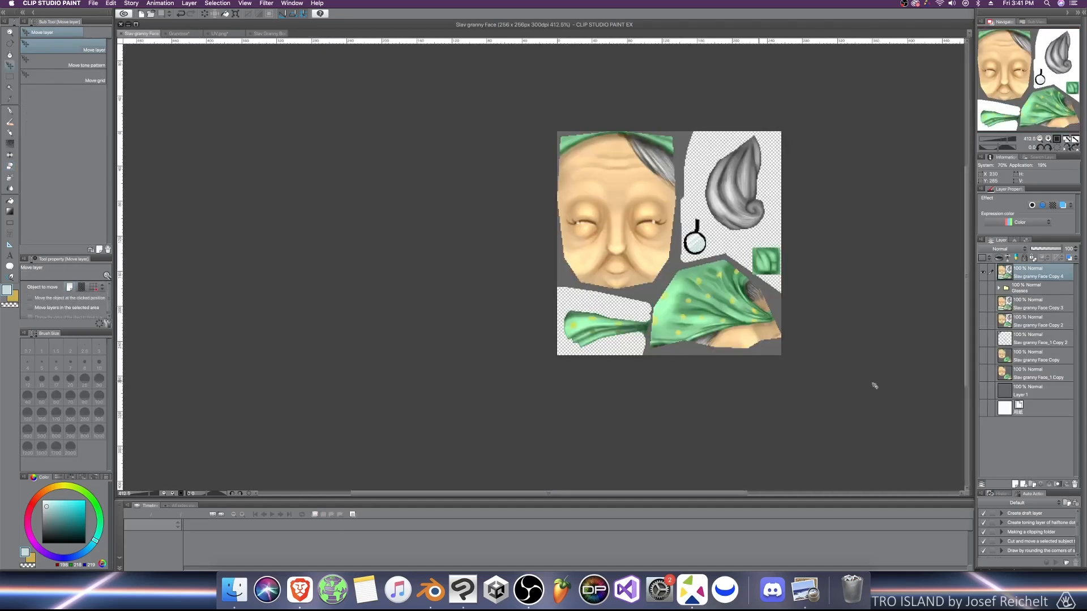
click(269, 33)
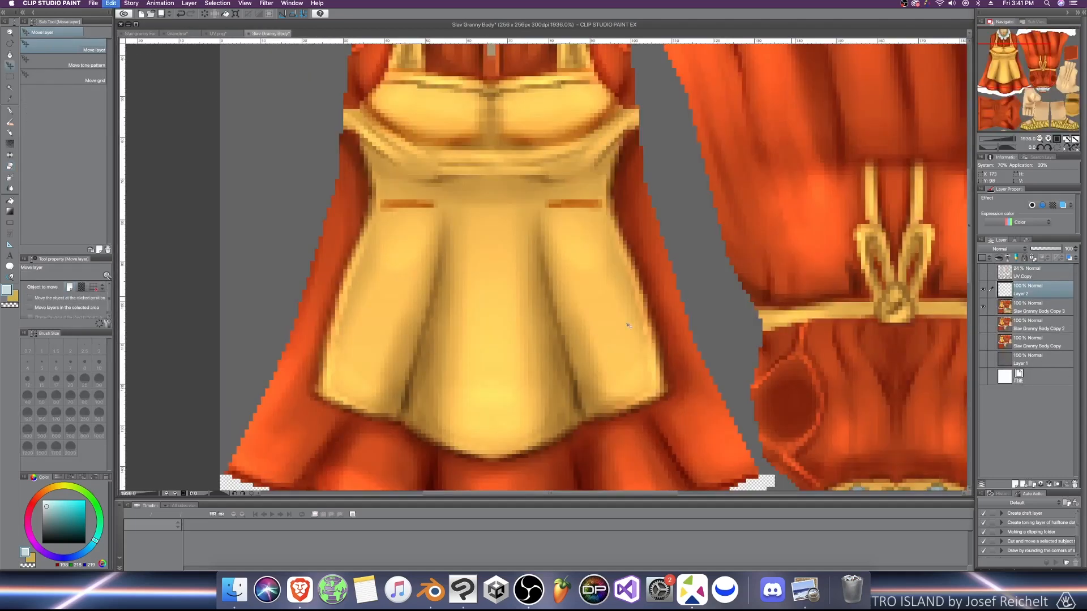
key(super+v)
scroll(568, 365, down, 5)
drag(586, 407, 596, 356)
scroll(595, 358, up, 3)
key(e)
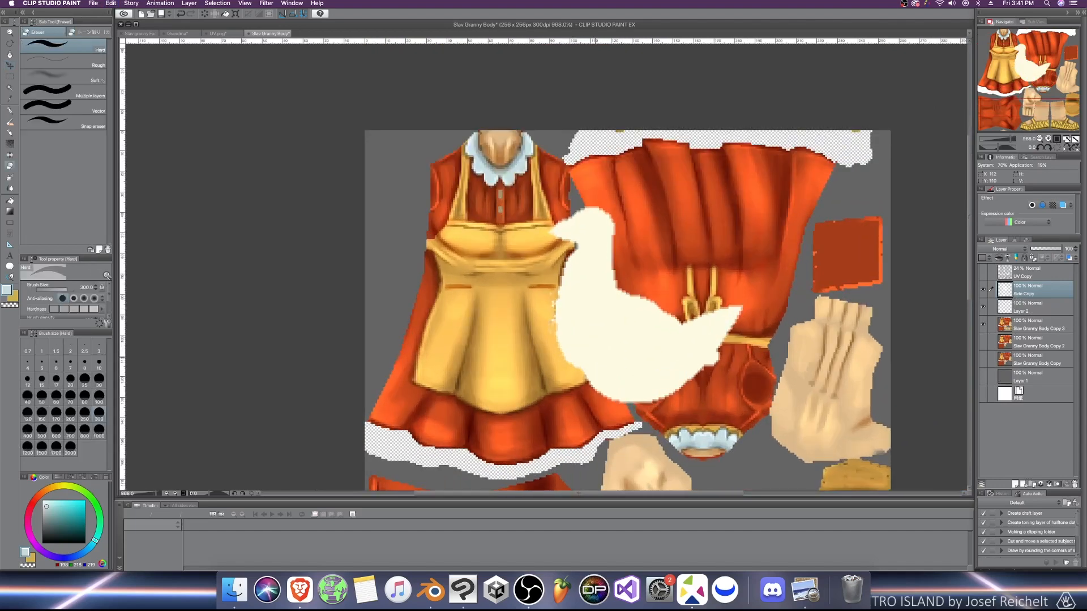
click(42, 378)
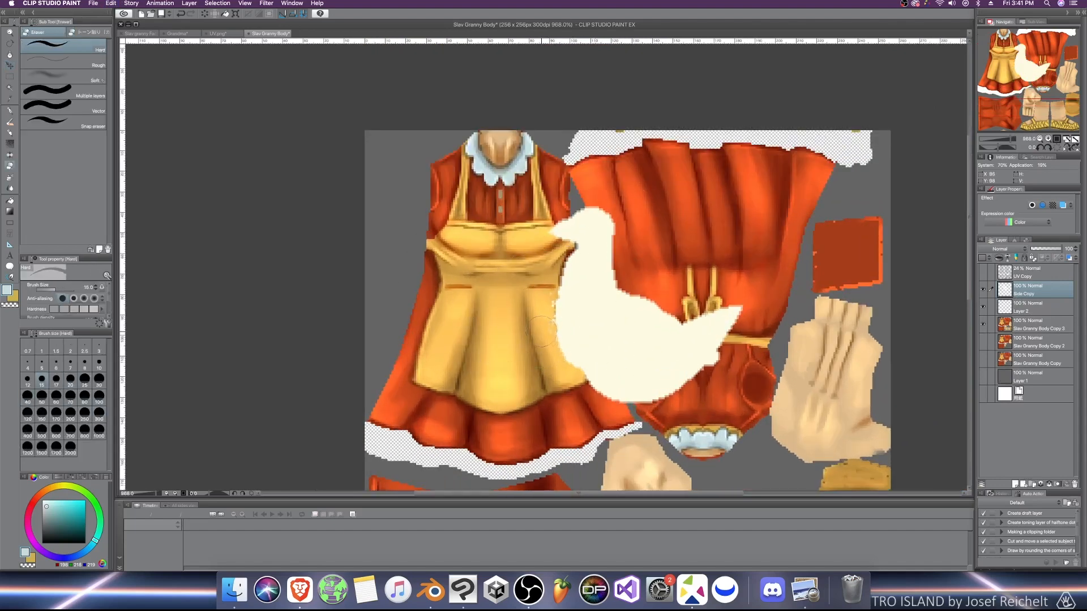
Step: Scale the pasted goose down and place it at the bottom center of the apron
key(super+t)
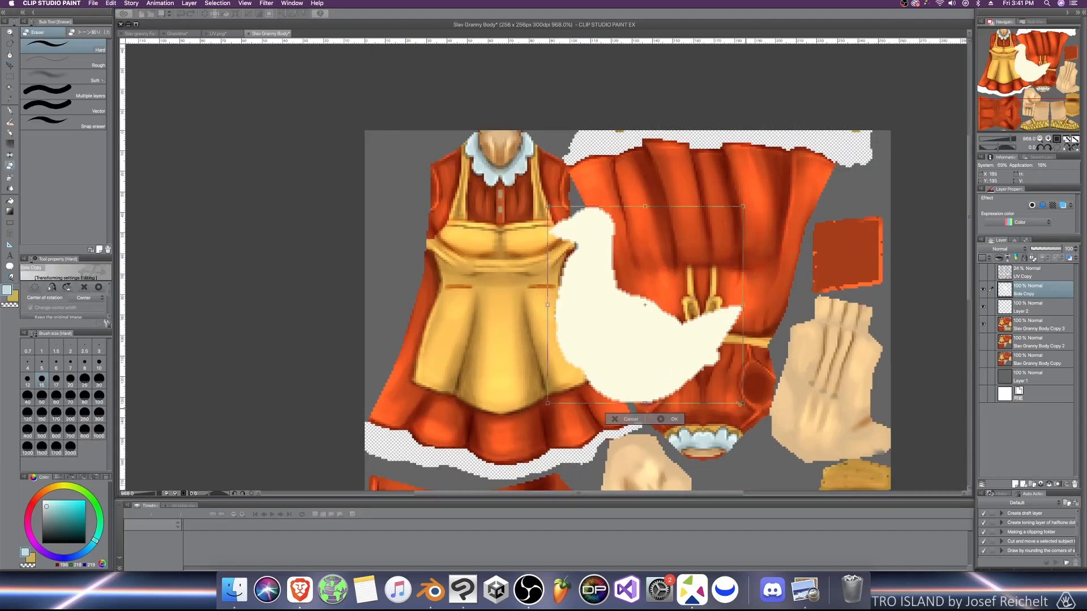
drag(742, 402, 557, 375)
scroll(501, 390, up, 5)
click(502, 426)
scroll(502, 424, down, 4)
Step: Add a second goose on the apron's right panel and distort its corners to follow the fold
key(super+v)
key(super+t)
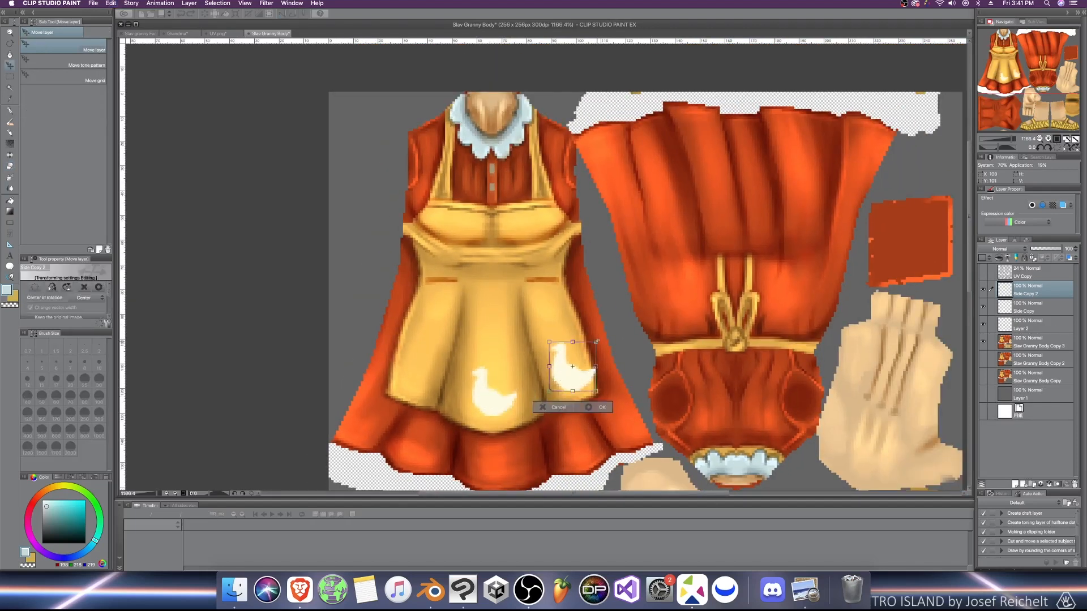
drag(598, 392, 592, 390)
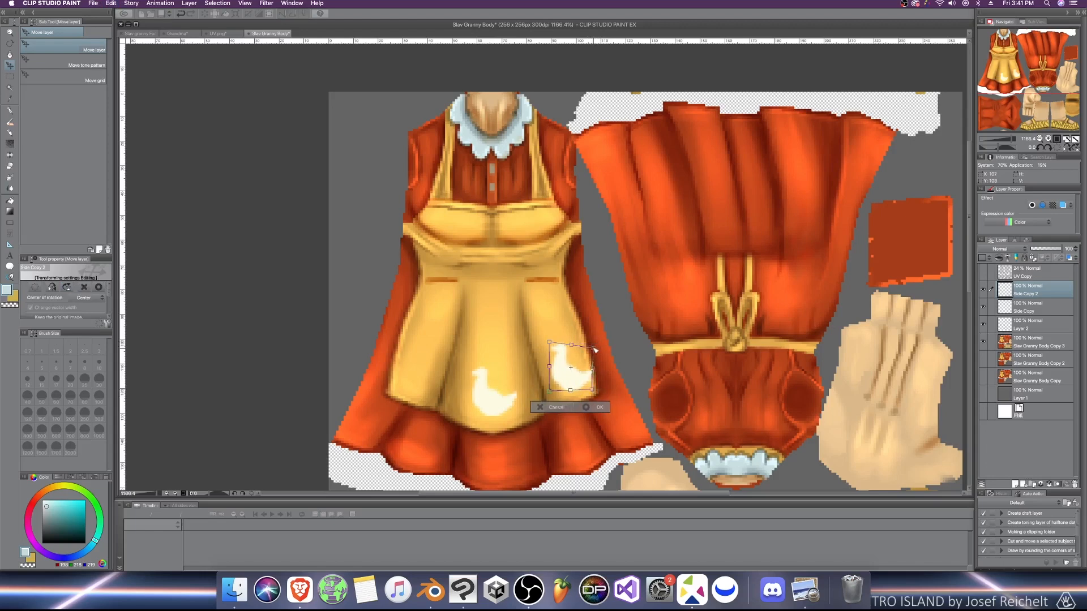
drag(594, 350, 584, 351)
click(586, 407)
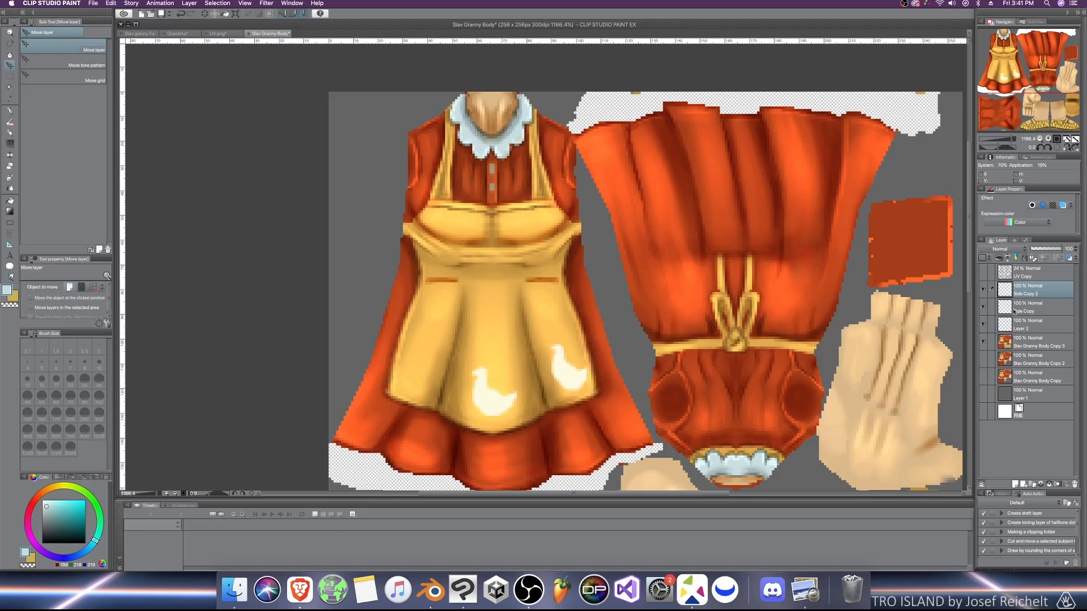
Step: Copy the center goose onto the apron's left panel and distort it to follow the fold
click(1006, 310)
key(super+c)
key(super+v)
drag(491, 400, 416, 378)
key(super+shift+t)
drag(395, 343, 402, 349)
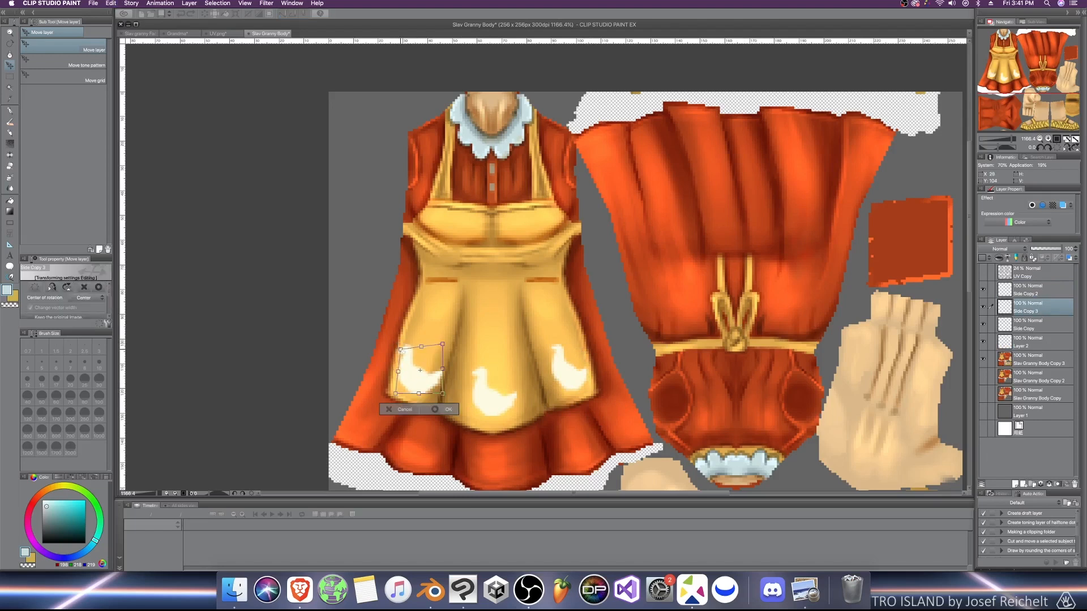
drag(396, 394, 433, 396)
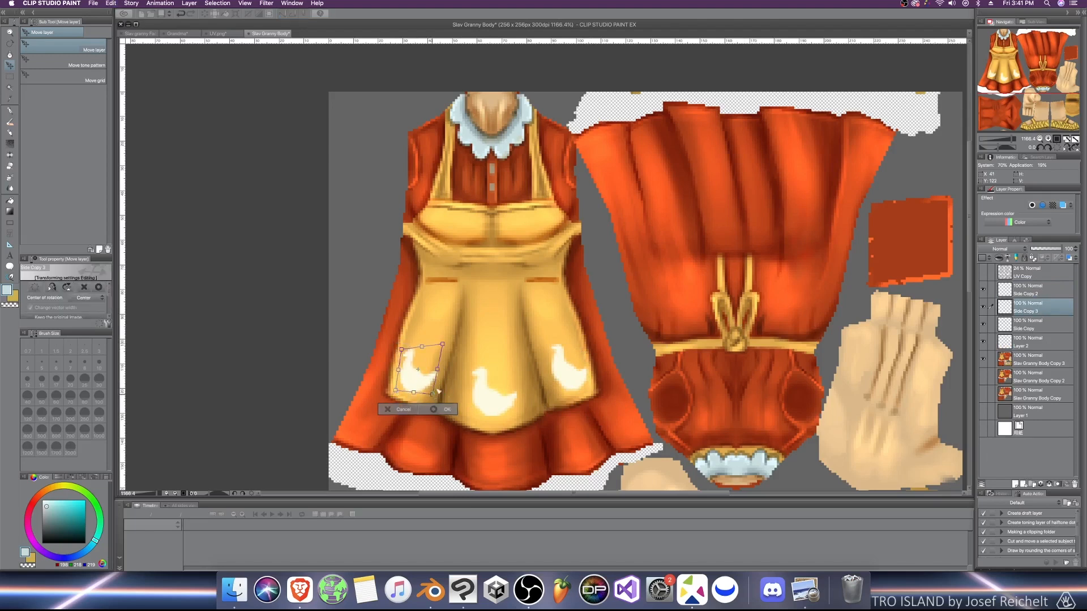
click(436, 410)
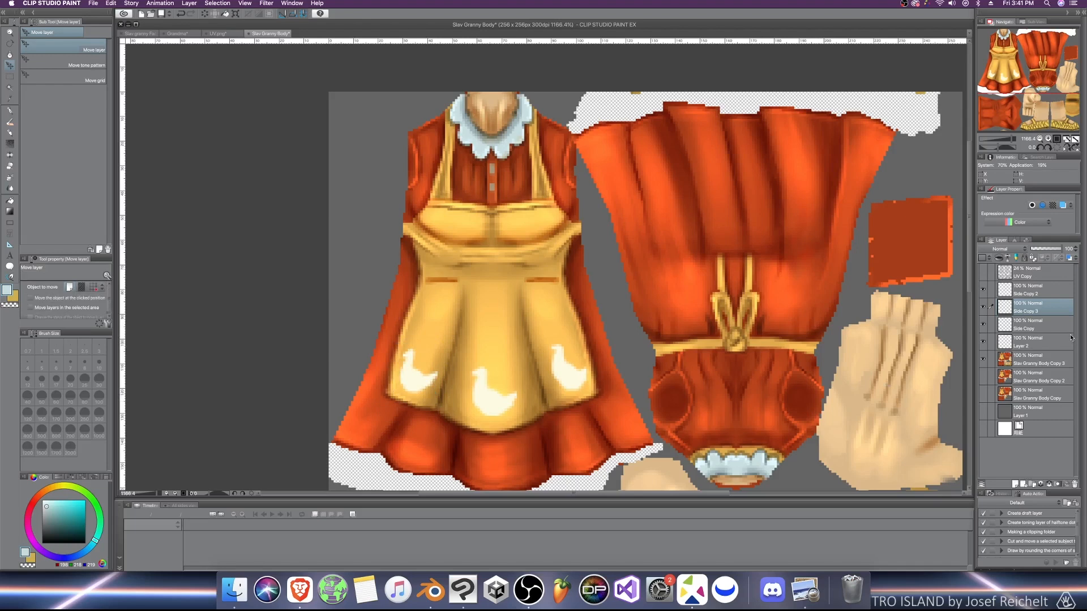
Step: Combine the three goose layers and Layer 2 into a single layer
click(1033, 295)
shift+click(1024, 328)
click(984, 343)
shift+click(1018, 342)
right_click(1017, 342)
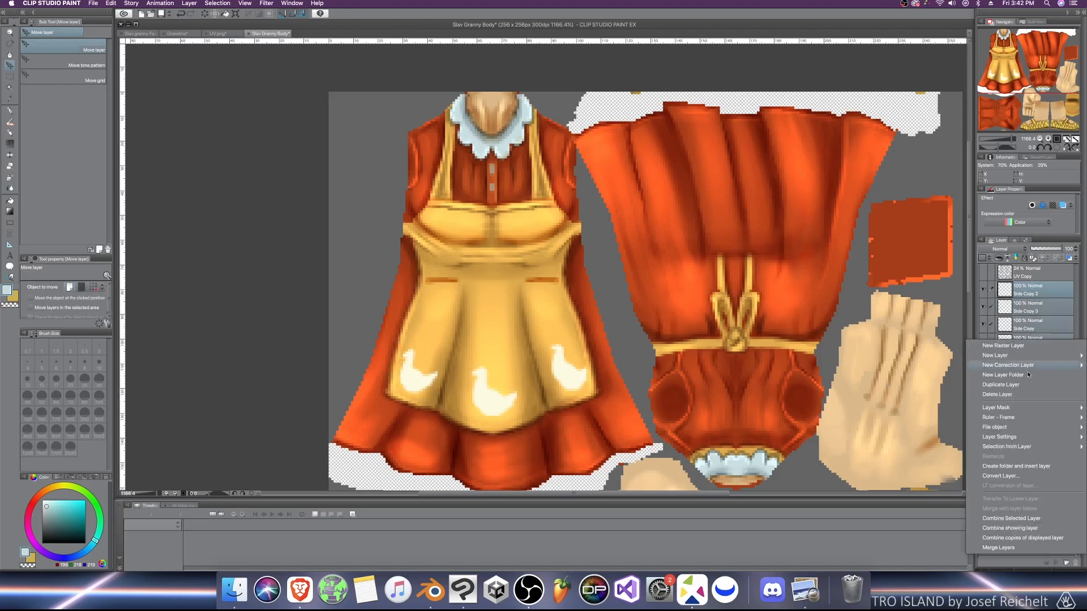
click(1022, 519)
Step: Try the Color burn, Overlay, Vivid light and Pin light blending modes on the combined goose layer, ending back on Normal
scroll(1021, 249, down, 7)
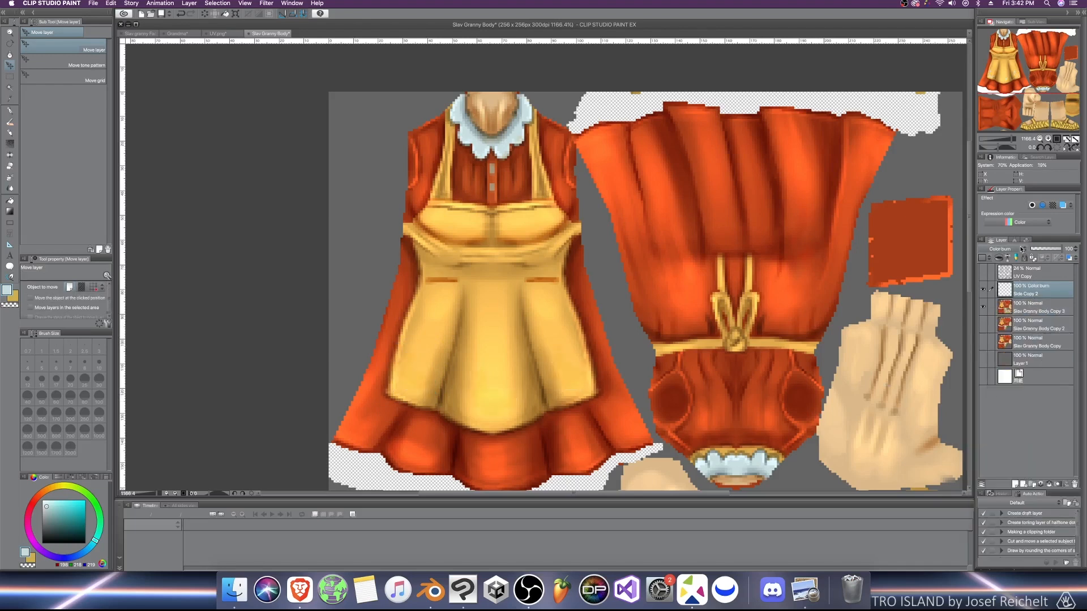
scroll(1022, 249, down, 2)
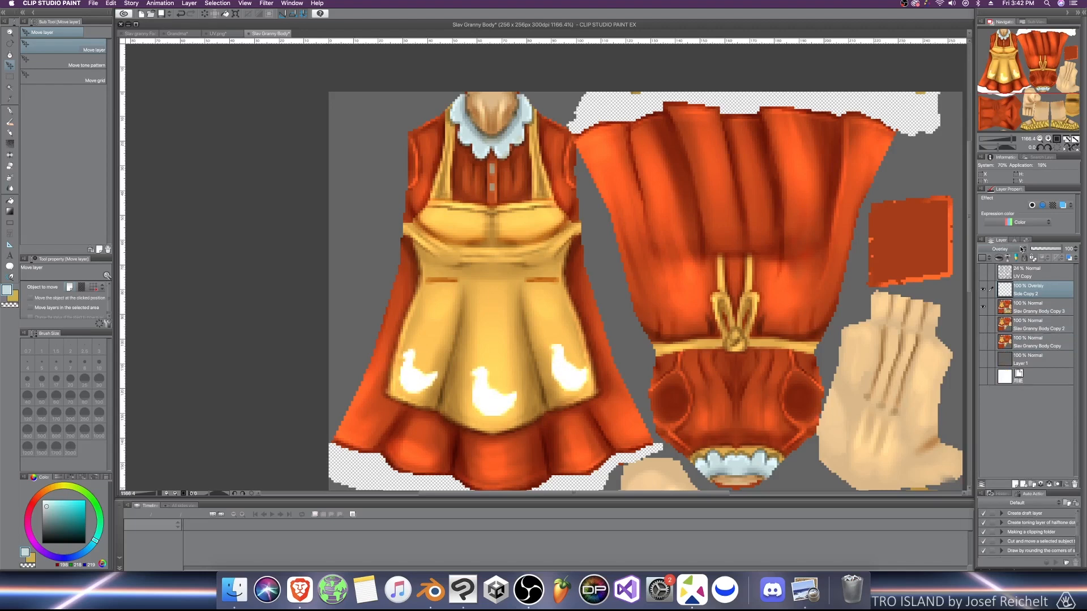
scroll(1022, 249, down, 4)
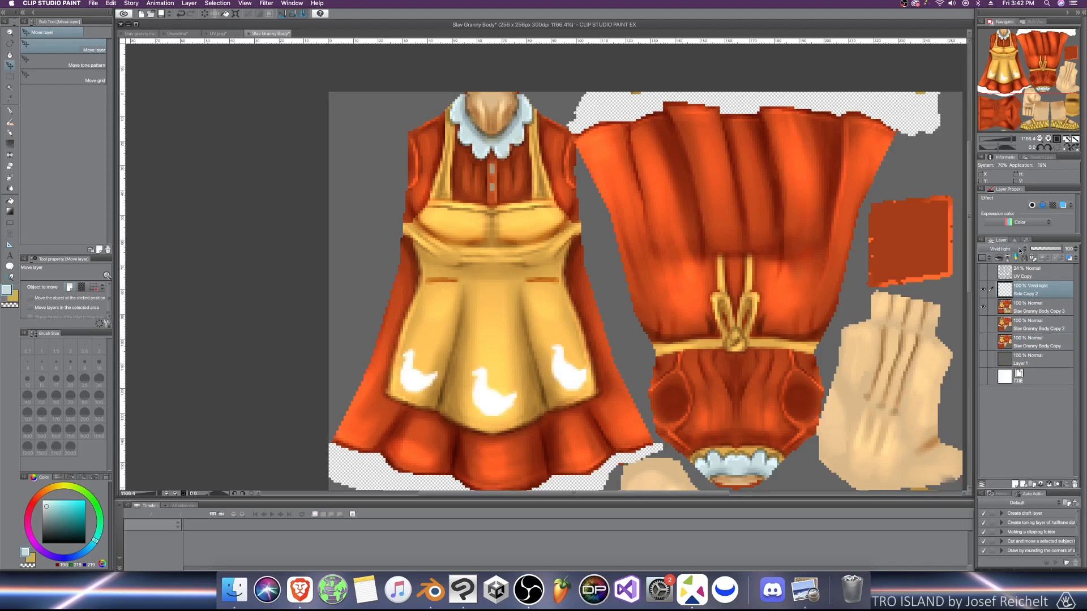
scroll(1021, 249, down, 2)
scroll(634, 268, down, 2)
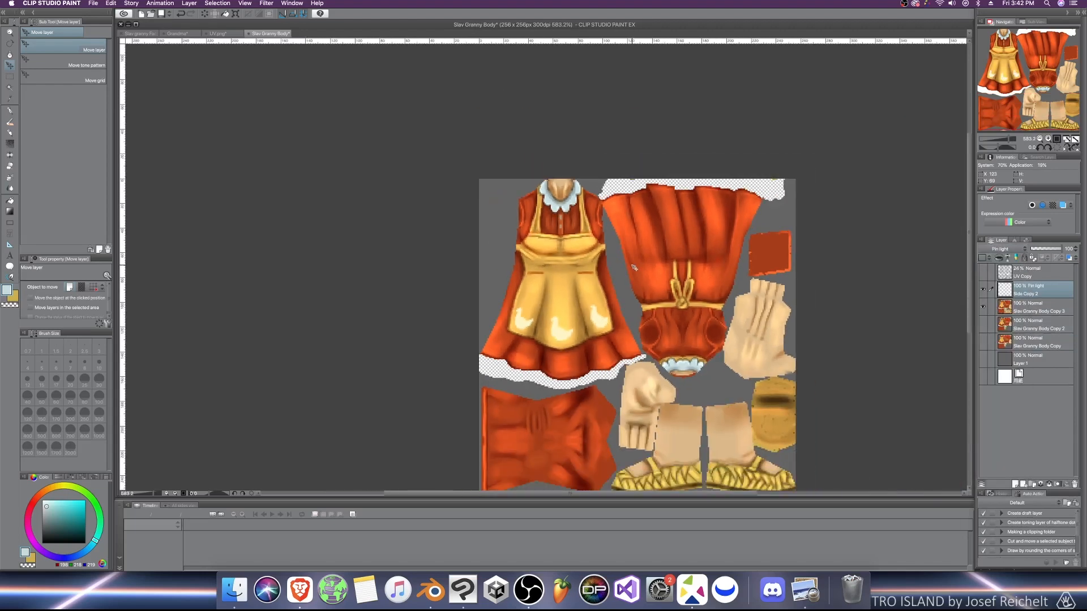
scroll(764, 314, up, 1)
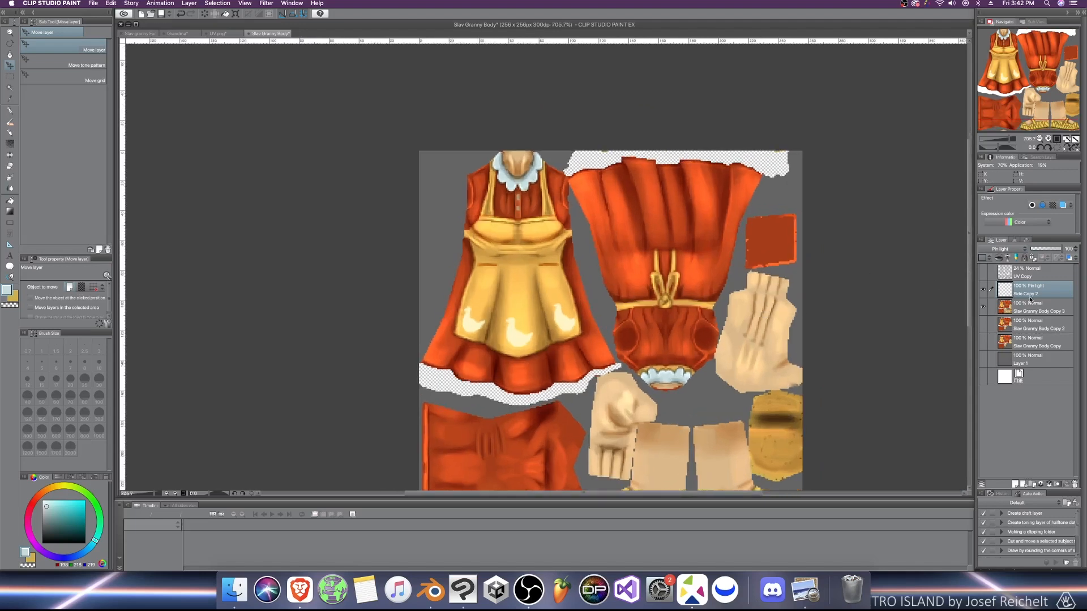
scroll(895, 331, up, 1)
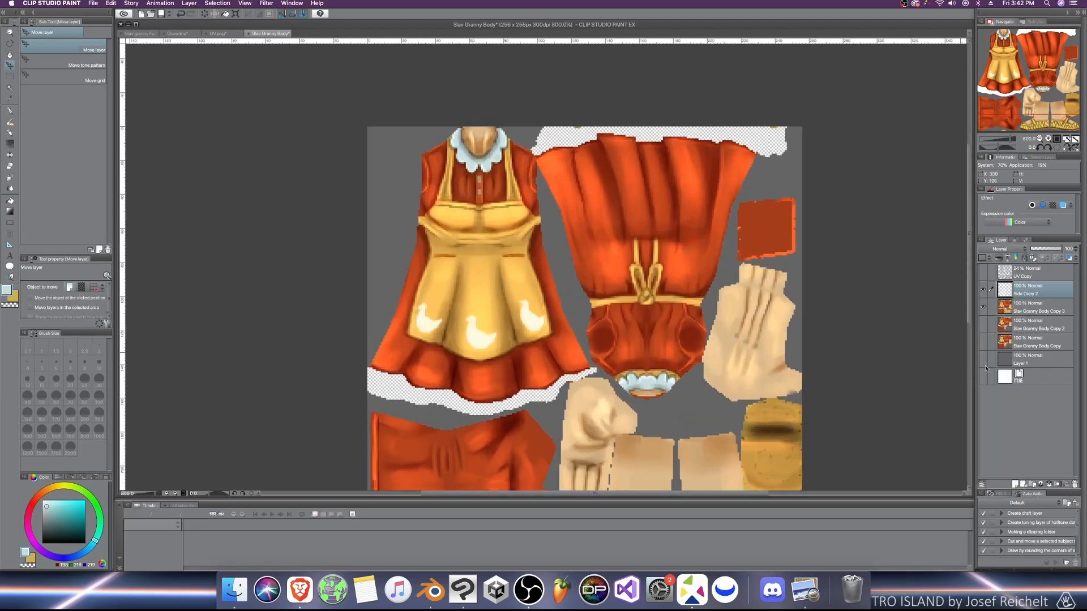
Step: Paste a copy of the goose layer on top and brush over the center goose with an enlarged Shadow airbrush
key(super+v)
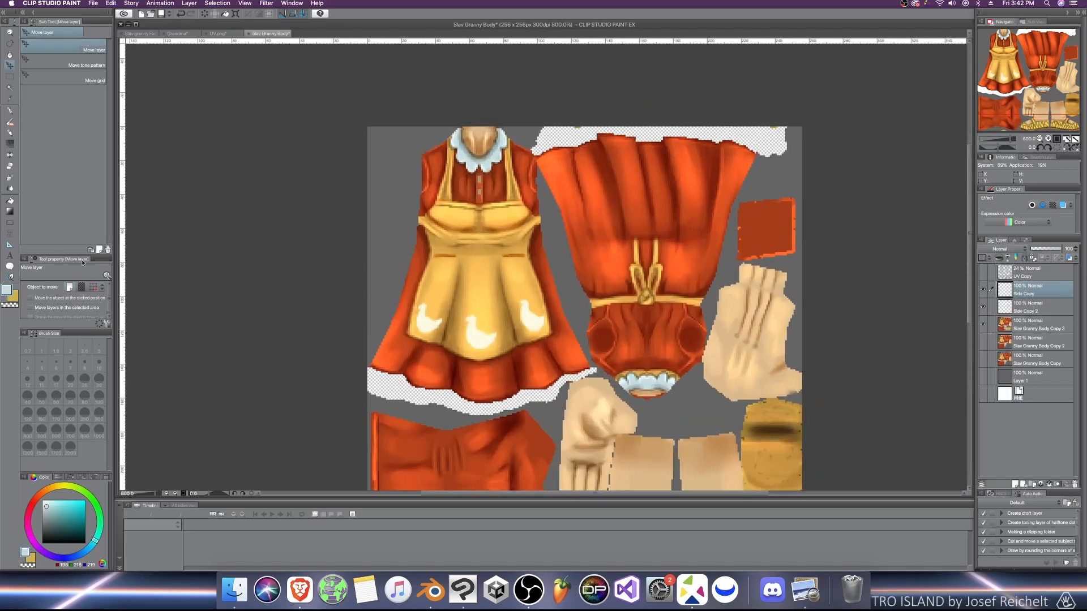
click(10, 191)
scroll(481, 317, up, 1)
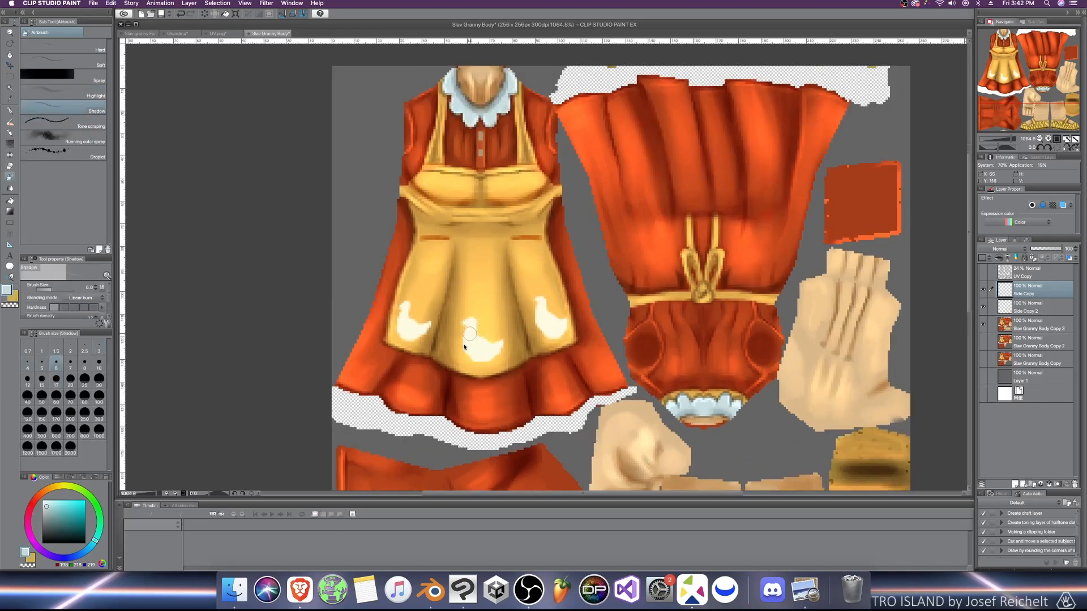
key(bracketright)
key(bracketright)
key(bracketright)
key(bracketright)
key(bracketright)
mouse_move(462, 303)
mouse_down()
mouse_move(454, 374)
mouse_move(463, 309)
mouse_move(458, 358)
mouse_up()
Step: Darken the color to a grey-blue and airbrush shading around the center and left geese
click(46, 525)
mouse_move(495, 360)
mouse_down()
mouse_move(503, 315)
mouse_move(537, 348)
mouse_up()
key(bracketleft)
drag(419, 340, 445, 288)
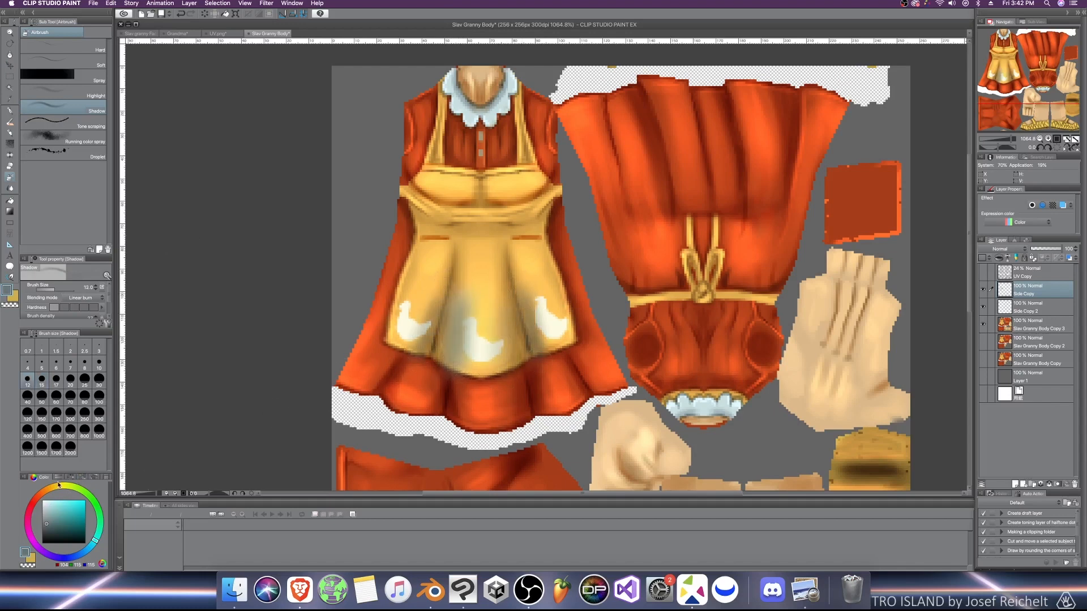
Step: Pick a pale yellow, airbrush shading over the right goose and clear the overspill outside the goose shapes
click(45, 501)
key(bracketleft)
click(63, 486)
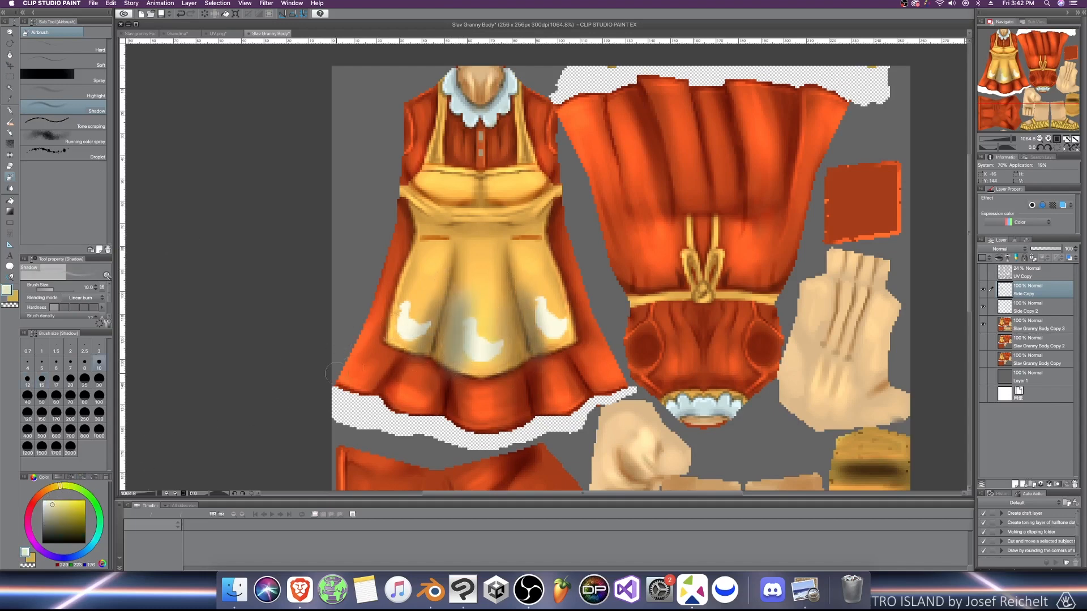
drag(541, 292, 565, 338)
key(w)
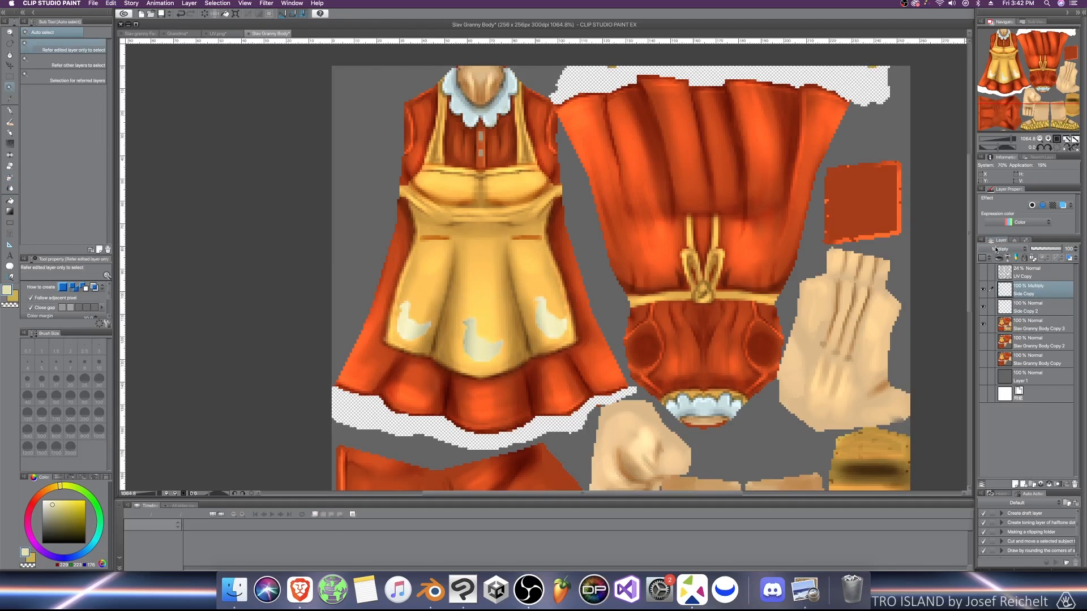
Step: Try Hard light and Lighter color blending on the top goose layer, and settle on Multiply at 64% opacity
scroll(996, 250, down, 7)
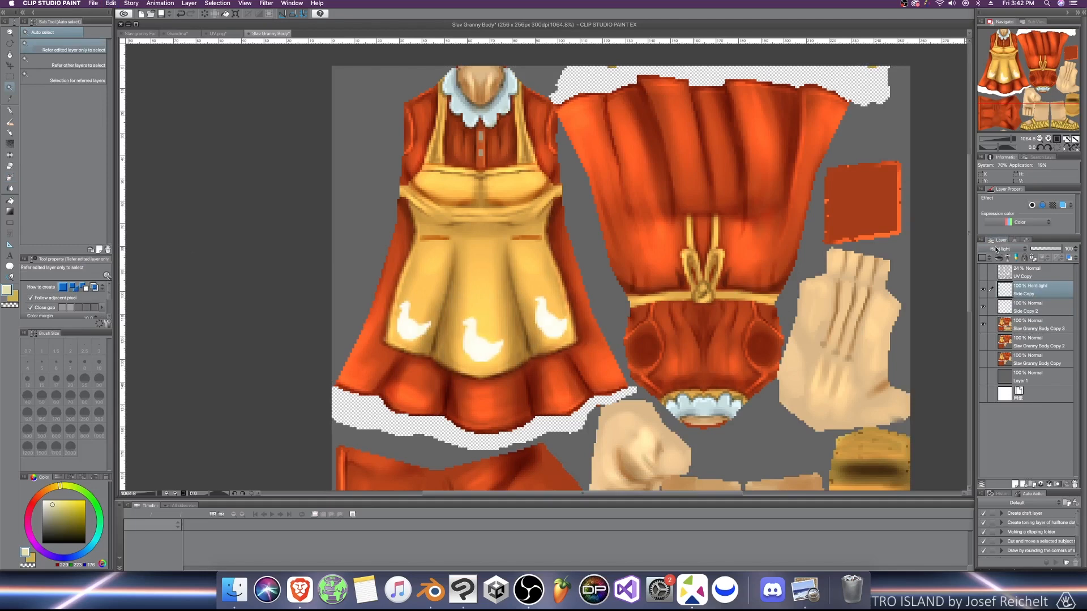
scroll(996, 250, down, 4)
scroll(996, 249, down, 4)
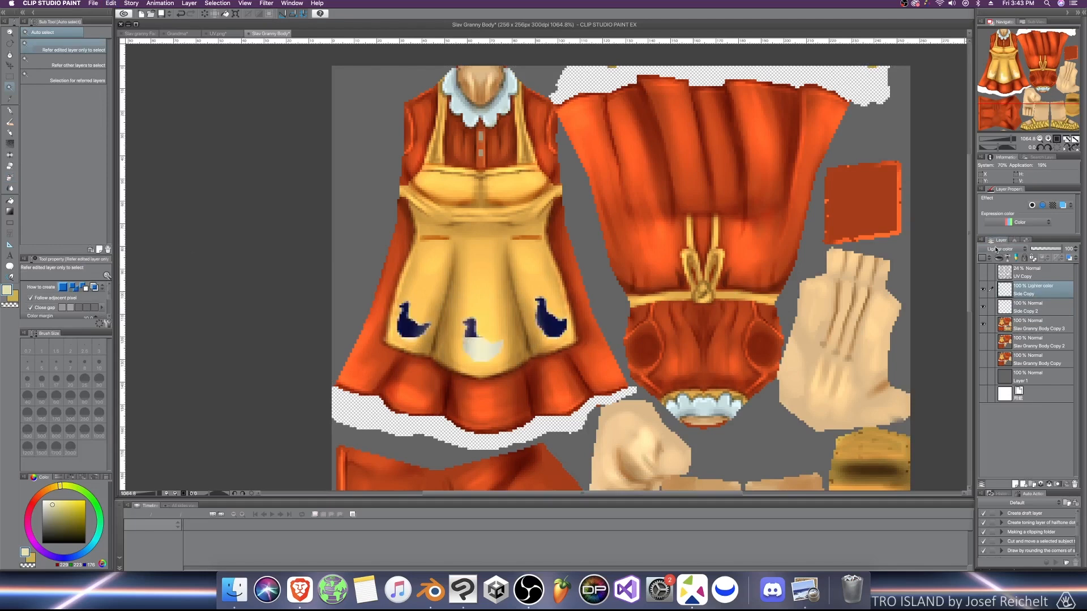
click(997, 249)
click(1006, 270)
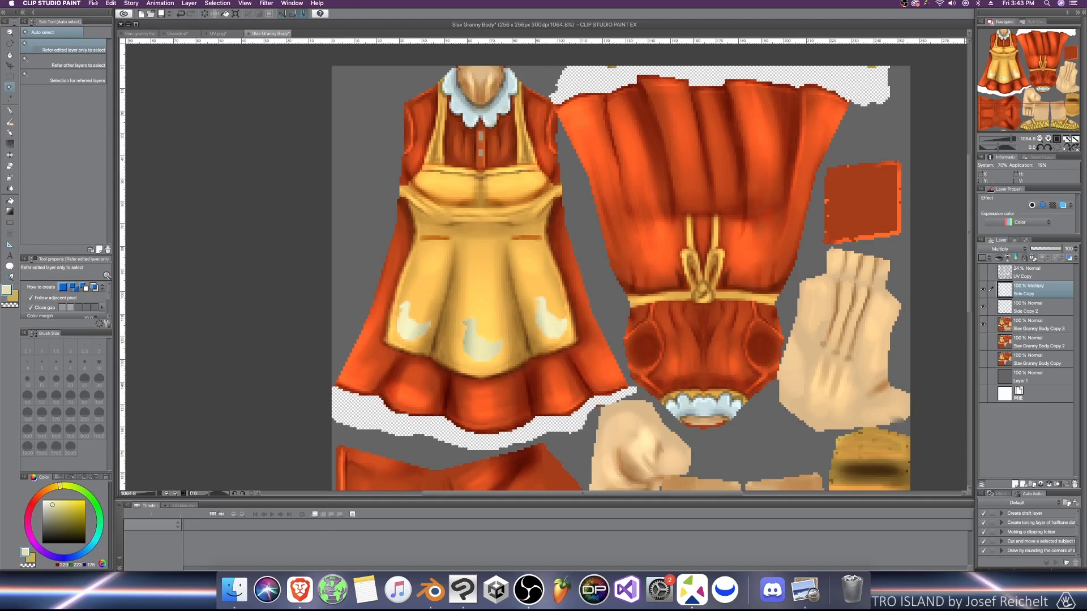
drag(1050, 250, 1051, 250)
scroll(555, 260, down, 9)
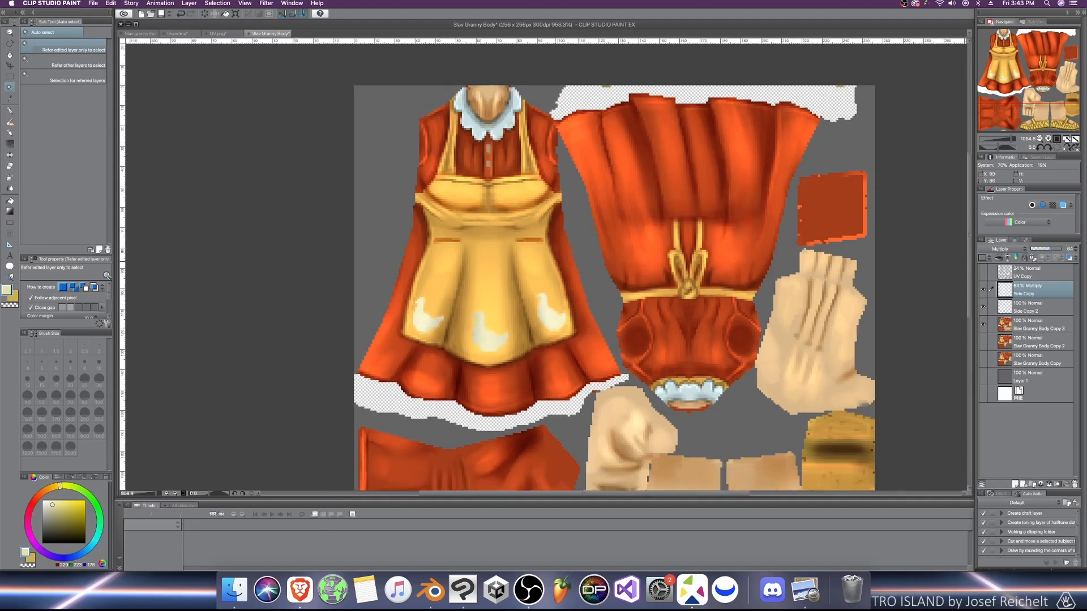
scroll(569, 264, up, 5)
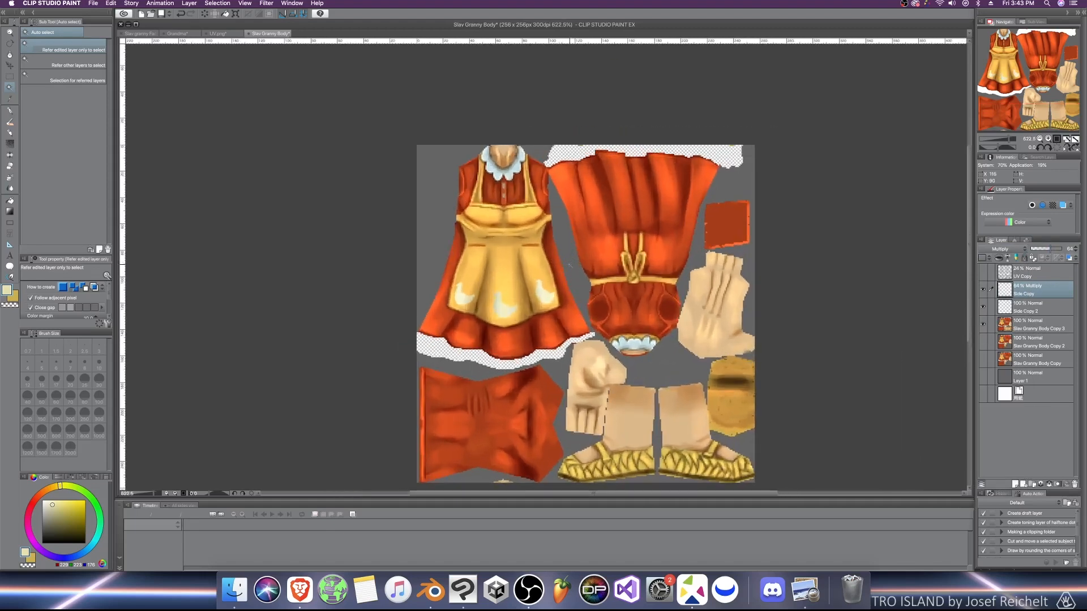
Step: Try a border effect with thickness 1.0 and a black edge color on the lower goose layer
click(1026, 308)
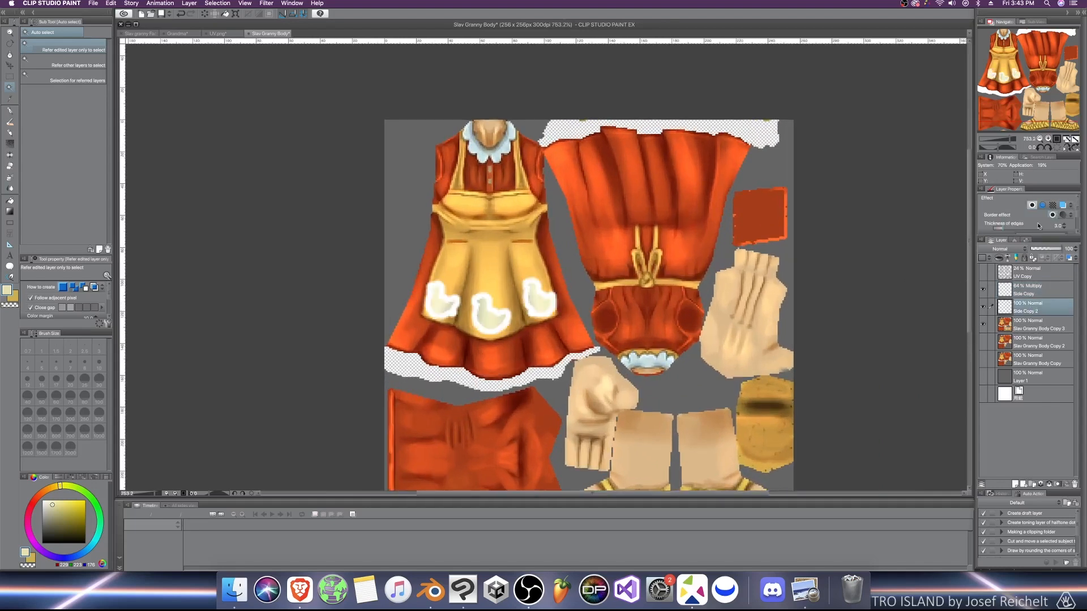
drag(989, 230, 969, 231)
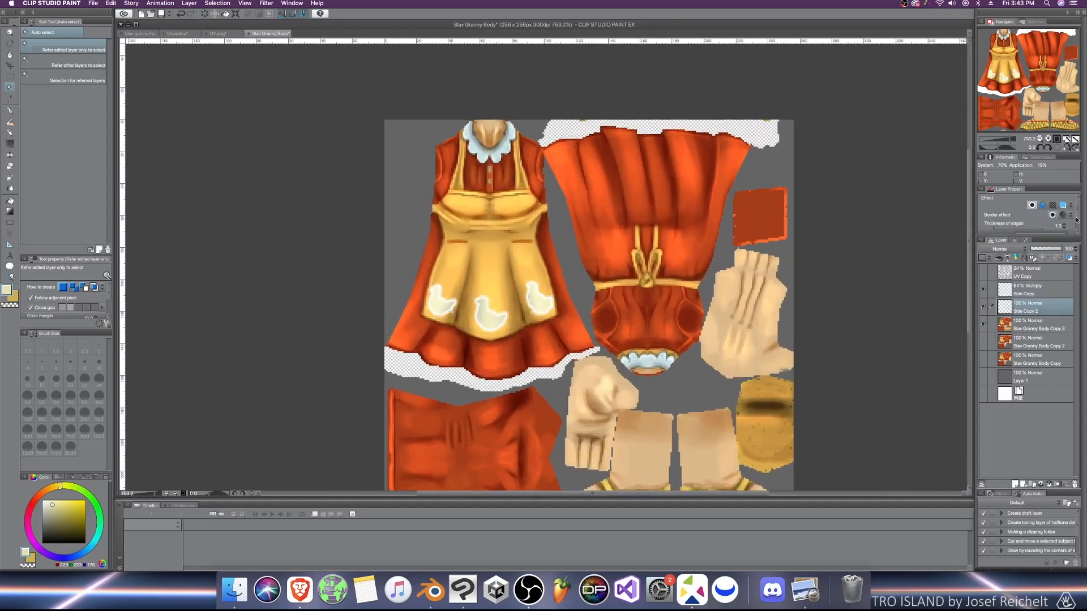
scroll(1076, 220, down, 2)
click(1040, 218)
click(561, 118)
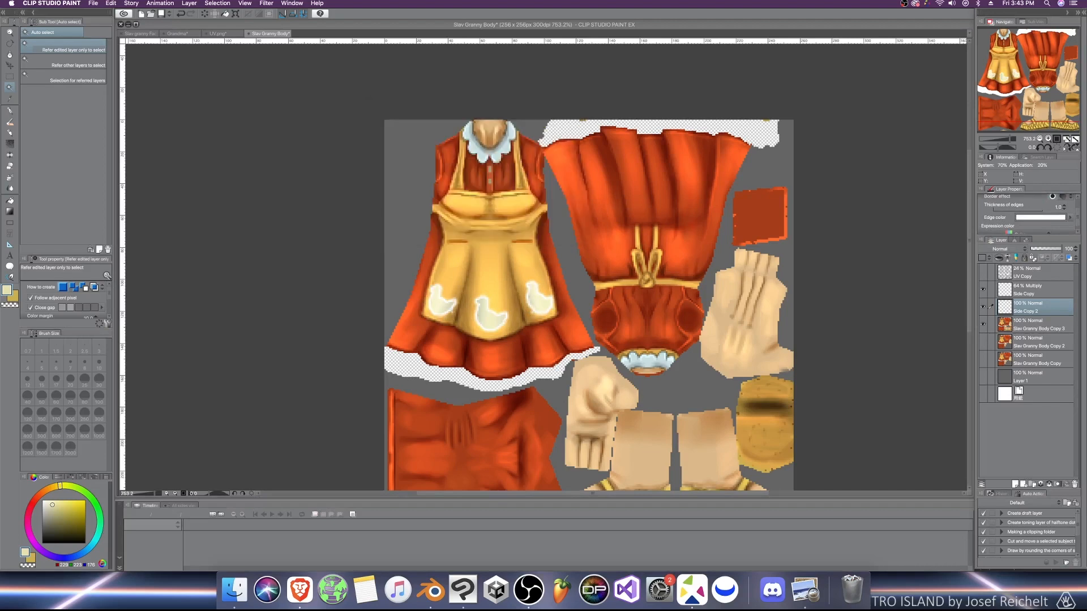
scroll(1056, 221, down, 1)
scroll(1058, 220, up, 2)
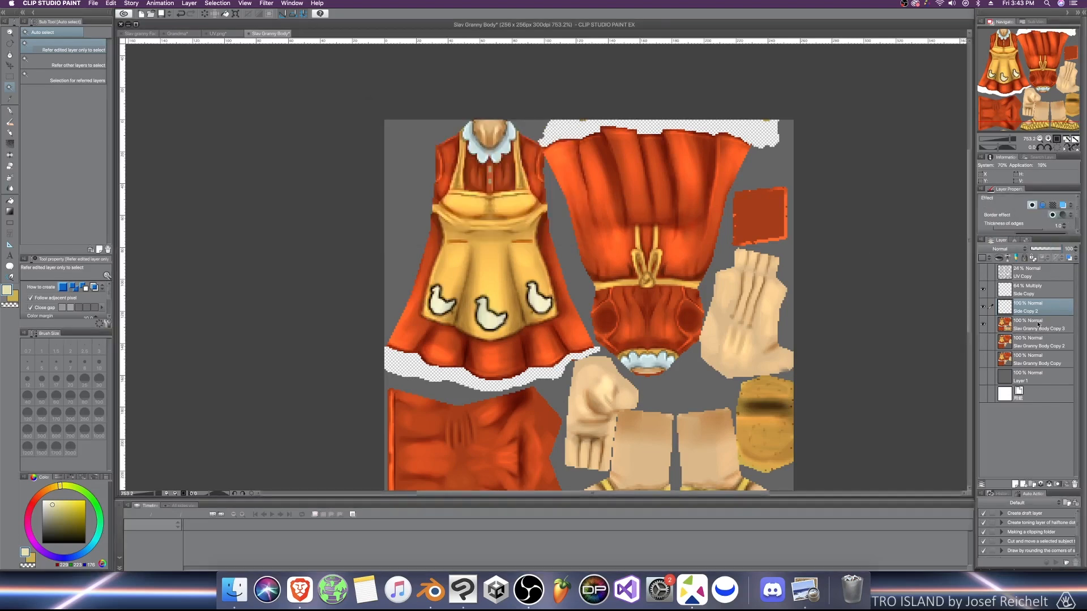
click(1032, 205)
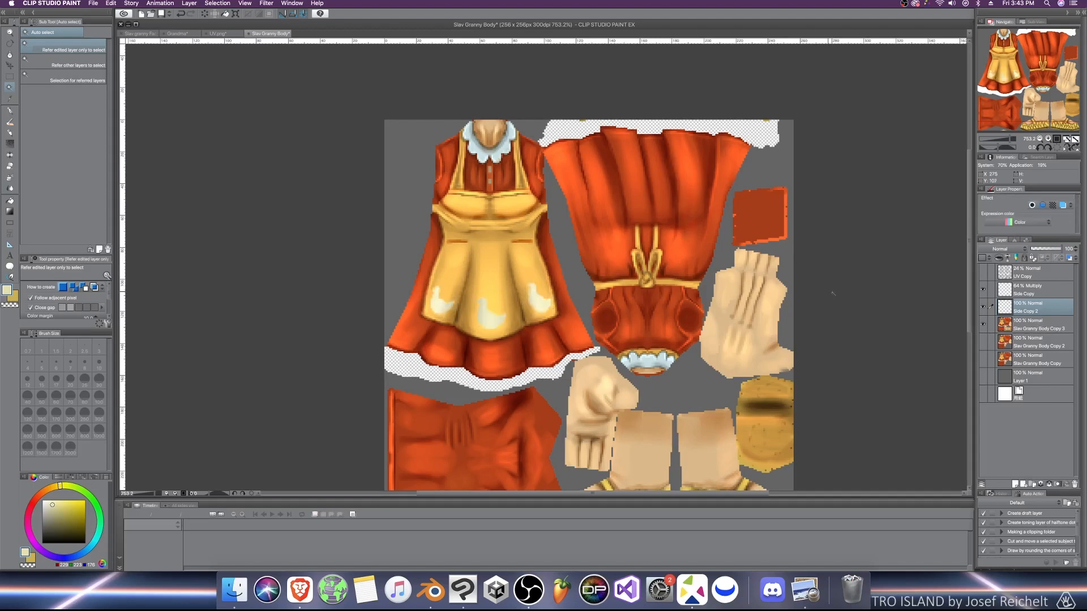
Step: Export the texture as a PNG named Slav Granny Body over the existing file, and reload that image in Blender
scroll(827, 303, down, 3)
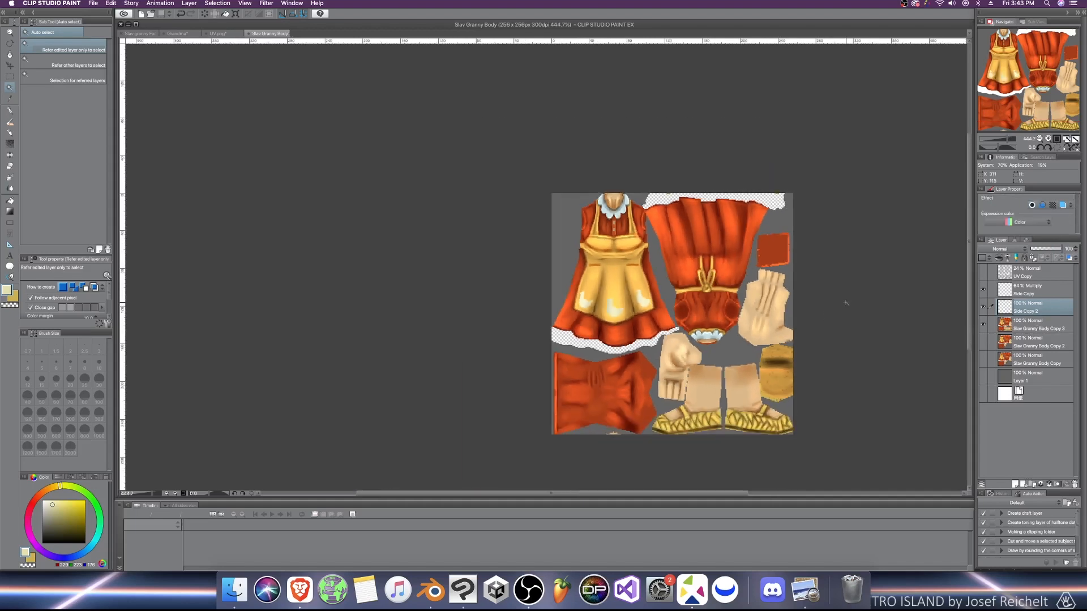
scroll(828, 189, up, 2)
key(super+shift+s)
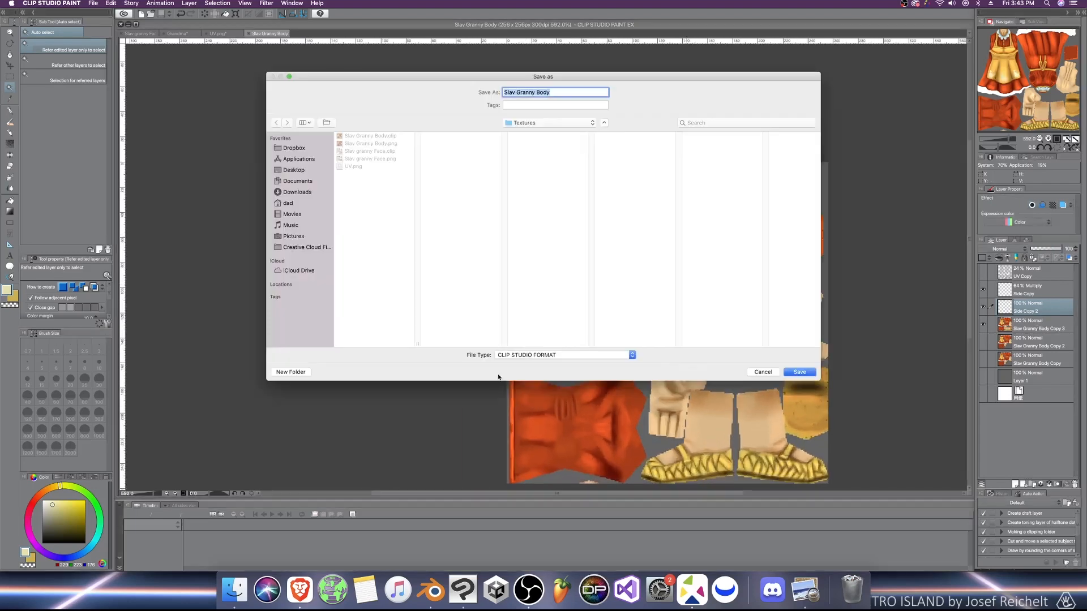
click(560, 355)
click(507, 379)
click(800, 372)
click(604, 133)
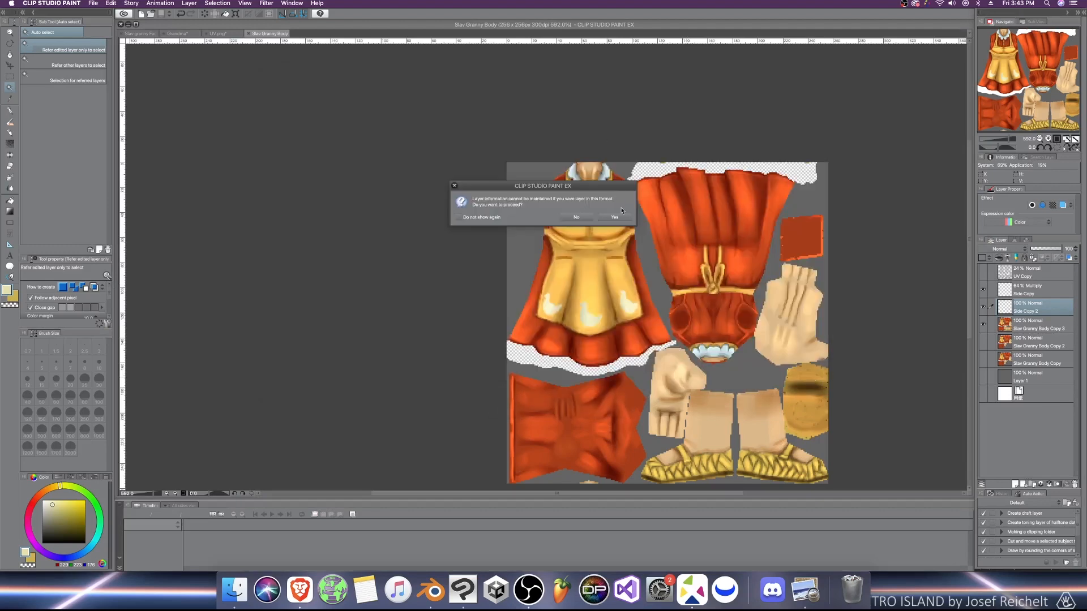
click(616, 216)
click(430, 590)
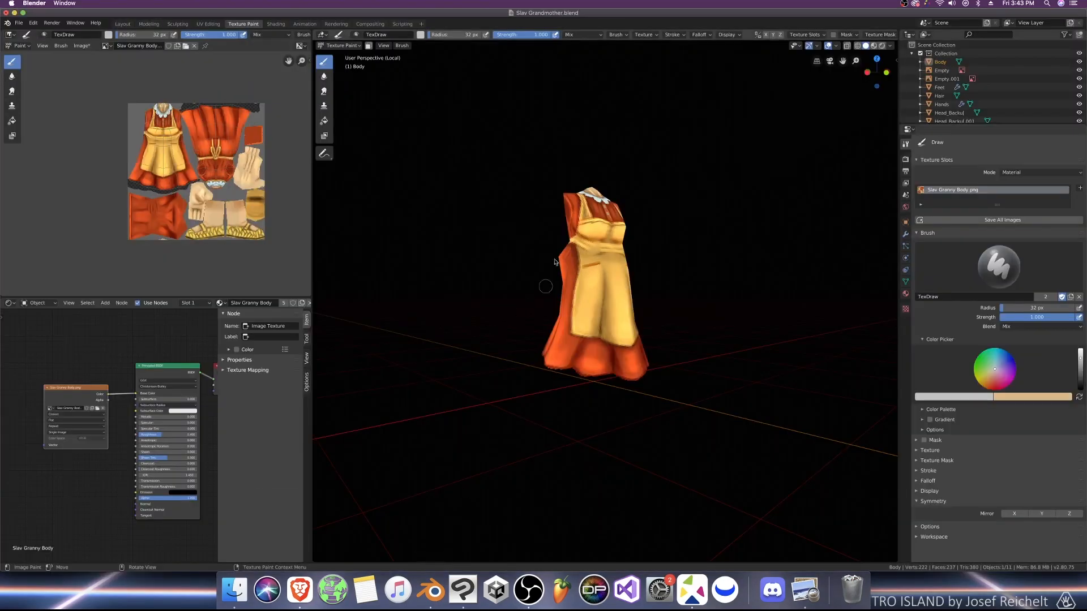
click(98, 414)
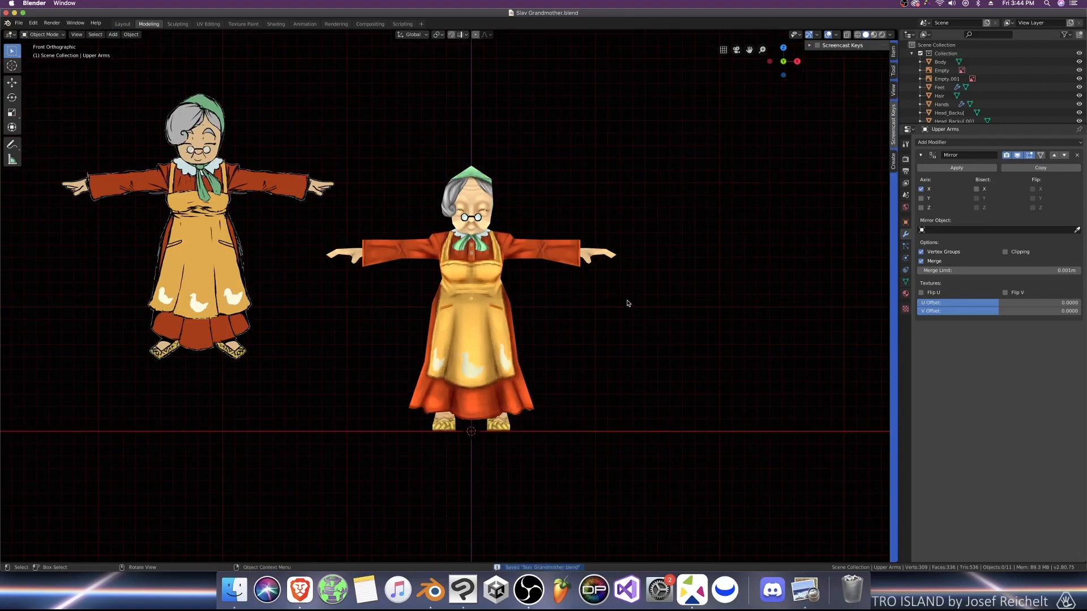
Step: Delete the front and side reference drawings beside the grandmother, return to the front view and save the file
middle_drag(626, 304, 509, 305)
click(321, 288)
middle_drag(321, 288, 266, 283)
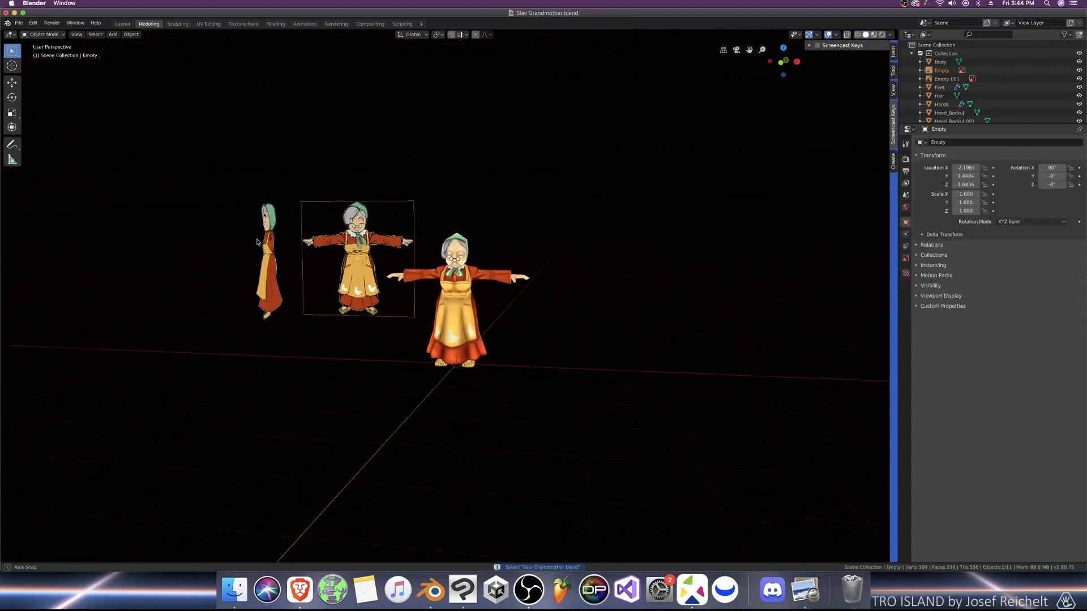
shift+click(272, 260)
key(x)
click(391, 278)
key(KP_1)
key(super+s)
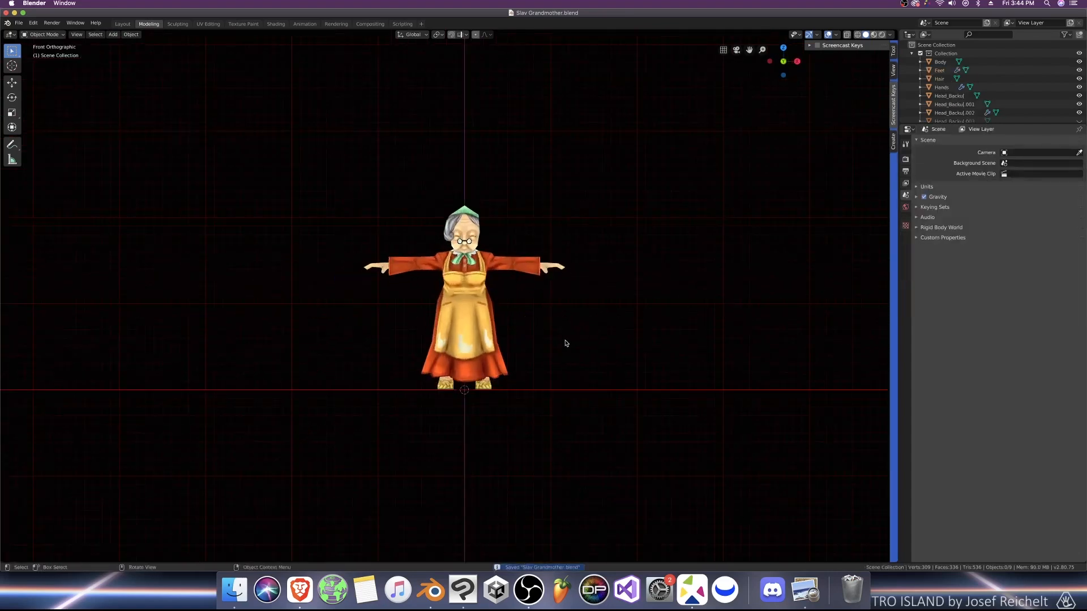
Step: Apply the Mirror modifiers on the grandmother's hands and lower arms
scroll(576, 279, up, 5)
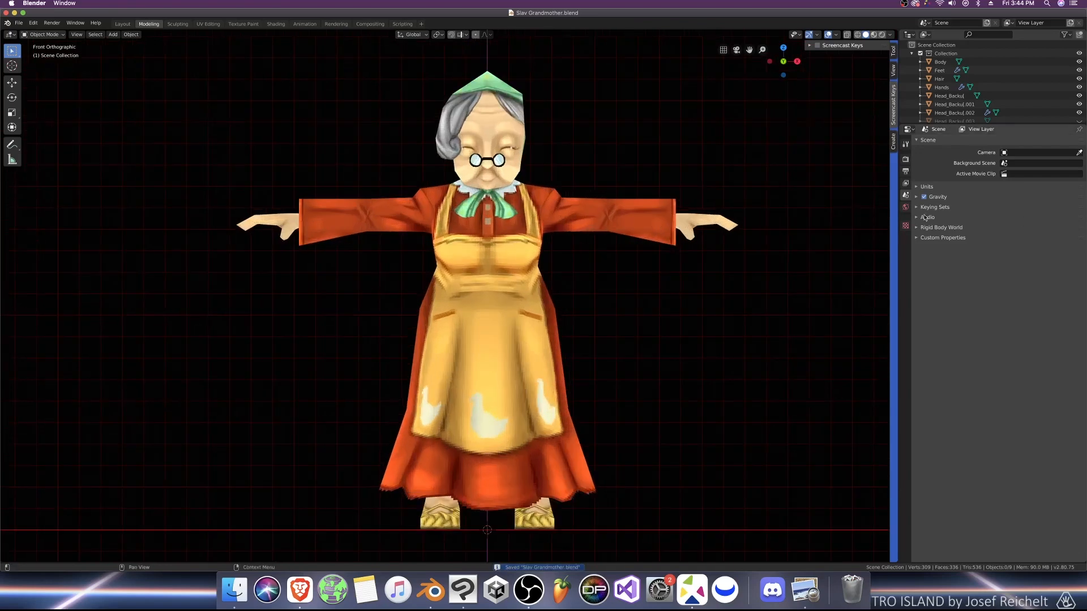
click(528, 199)
middle_drag(527, 199, 513, 195)
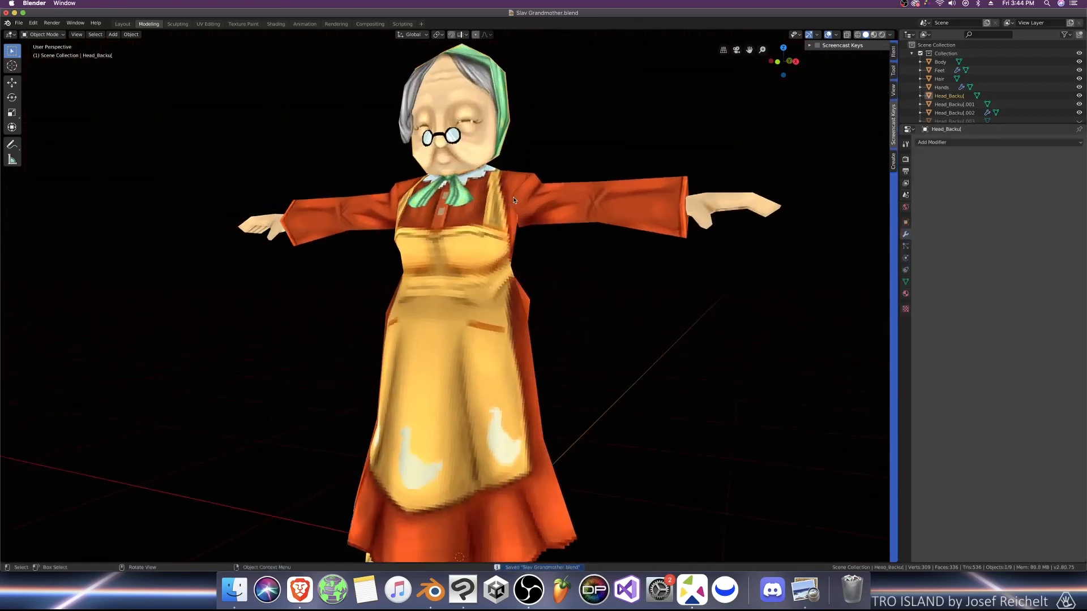
key(KP_1)
click(579, 213)
click(956, 168)
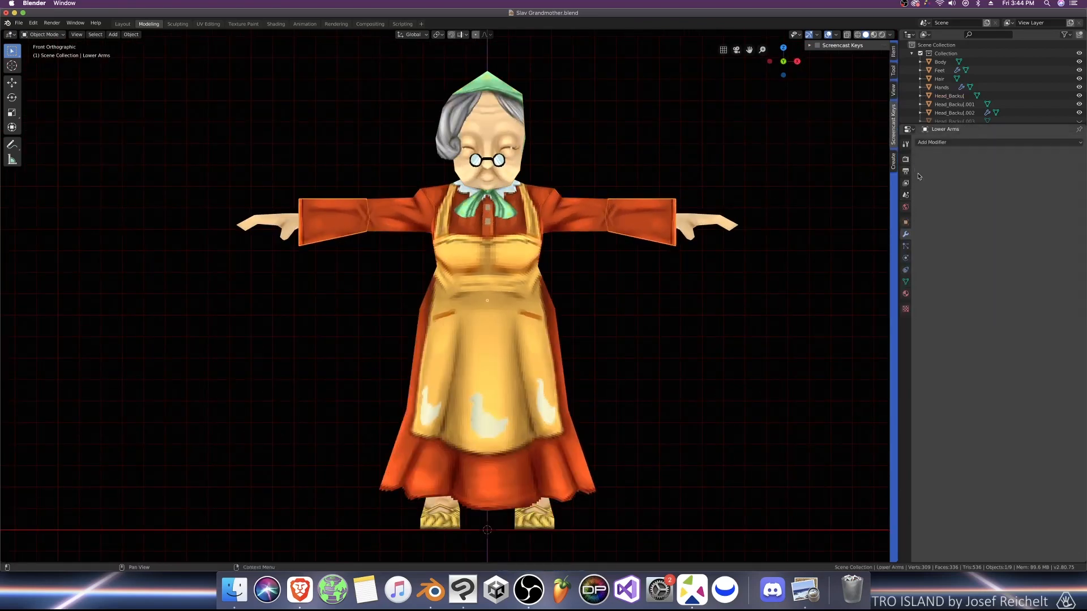
Step: Apply the Mirror modifier on the grandmother's feet and save the file
click(538, 510)
click(540, 511)
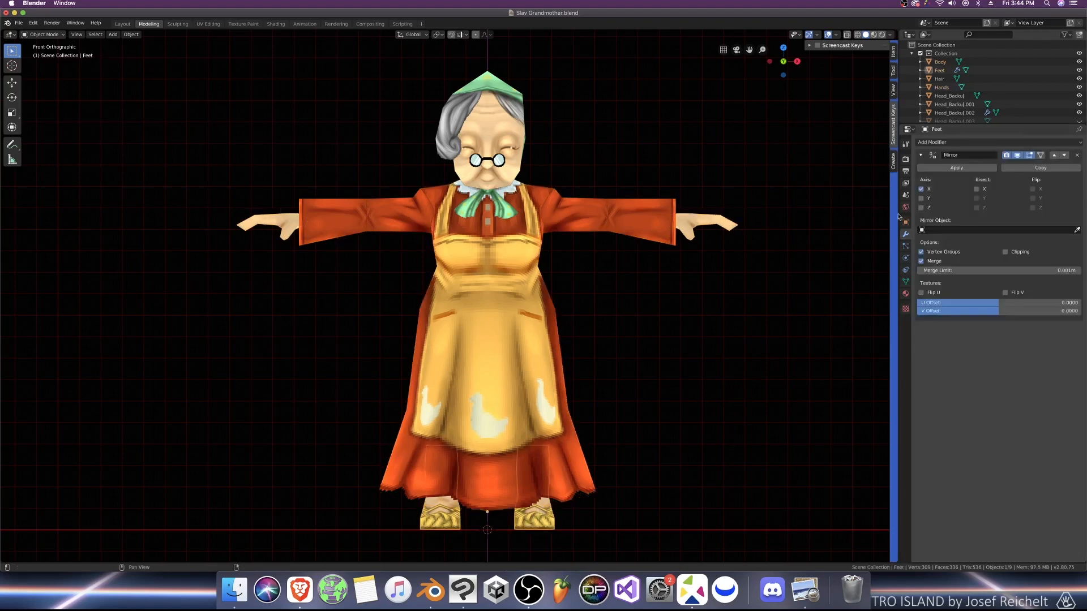
click(956, 167)
click(764, 322)
scroll(721, 340, down, 3)
key(super+s)
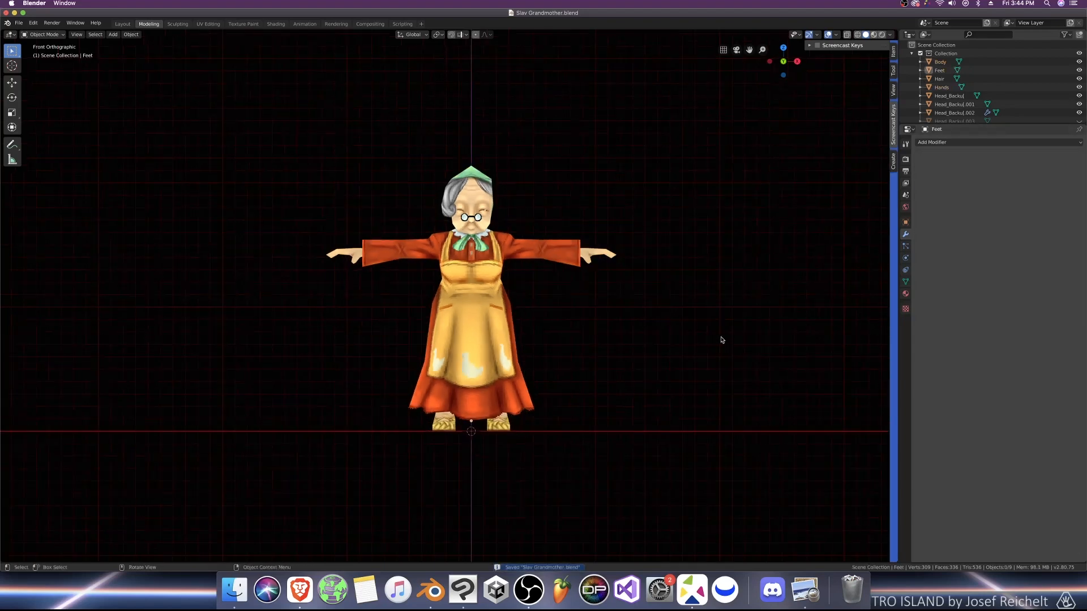
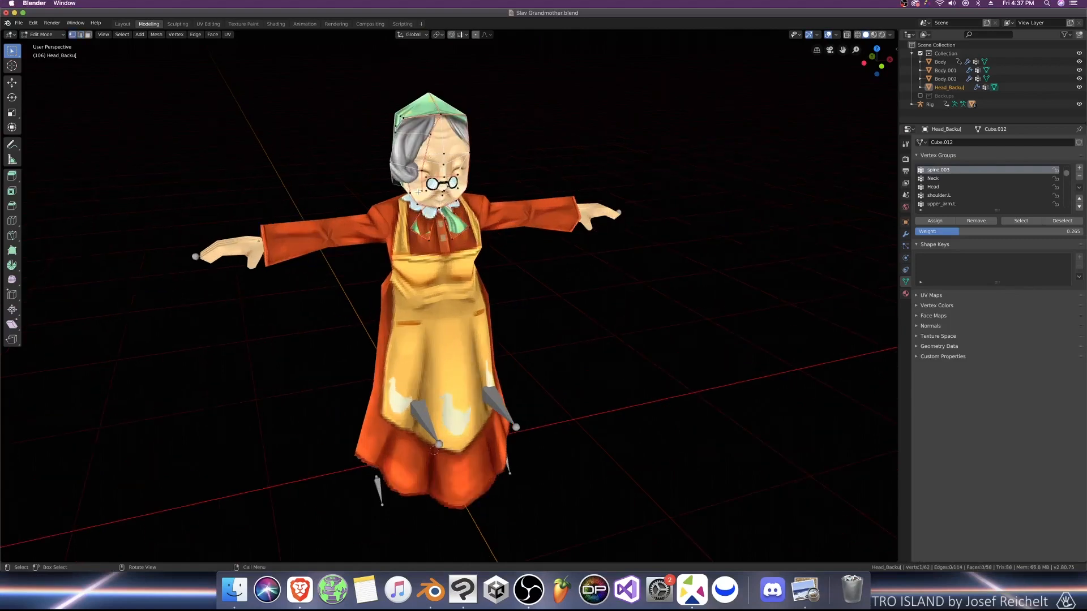
Step: Separate the hair curl at the side of the face from the head mesh into its own object and save the file
key(ctrl+l)
middle_drag(418, 192, 449, 215)
key(p)
click(455, 188)
key(Tab)
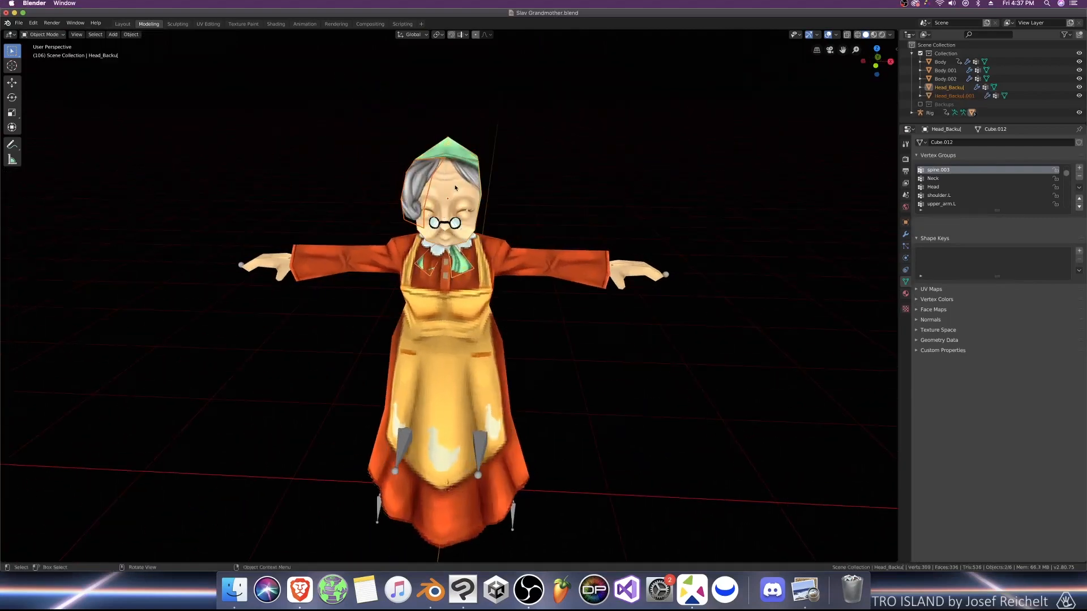
click(454, 188)
key(ctrl+s)
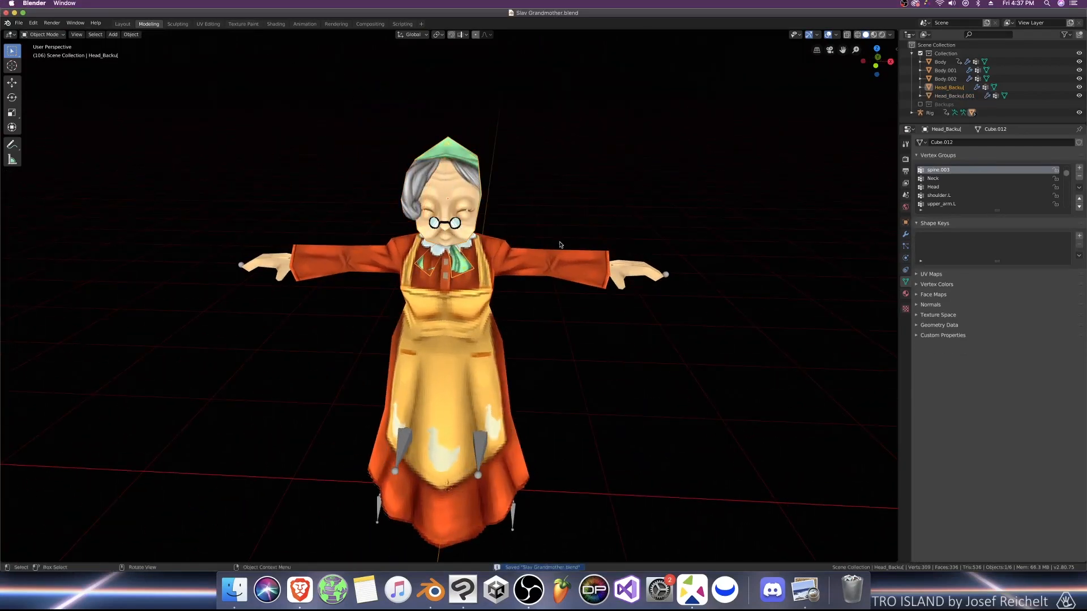
Step: Set up texture painting on the isolated head in front view with mirror symmetry along X
click(244, 24)
key(KP_1)
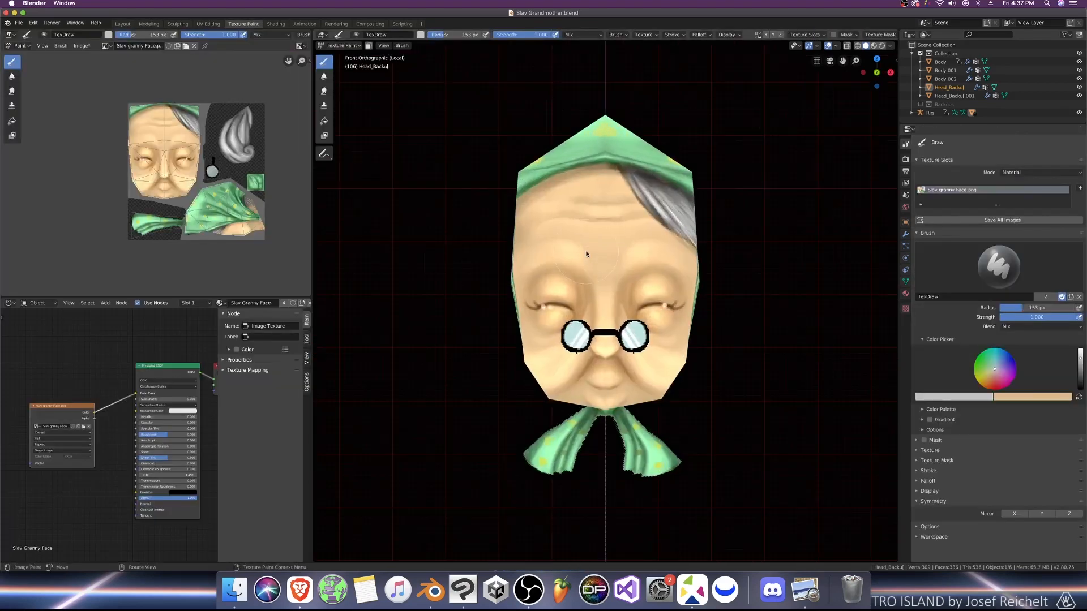
click(1014, 513)
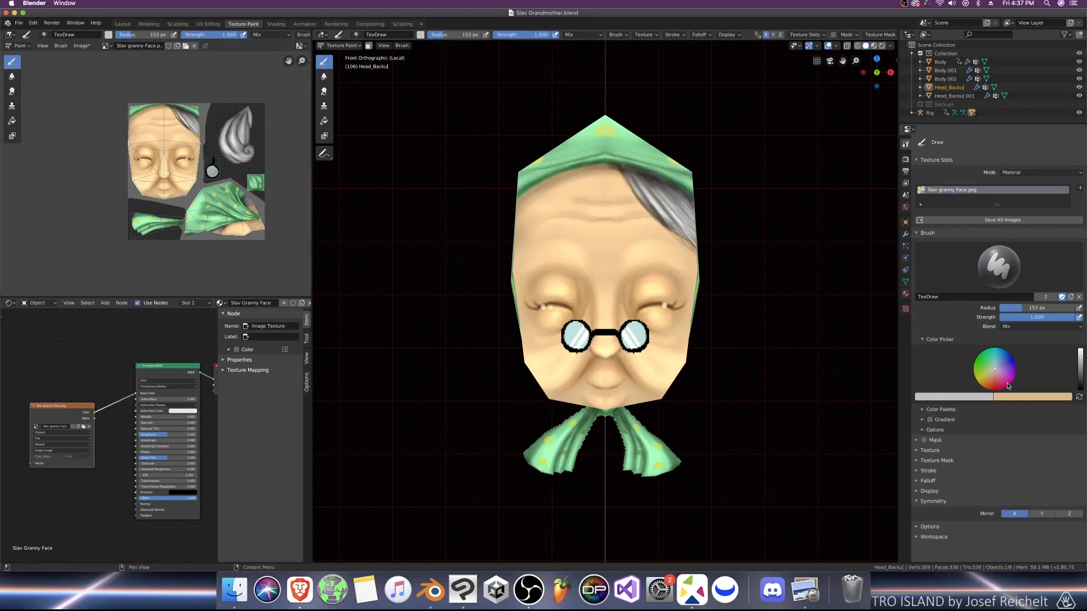
Step: Darken the brush color to a mid grey, shrink the brush and paint mirrored arched eyebrows above the eyes
click(1081, 369)
key(bracketleft)
key(bracketleft)
key(bracketleft)
key(bracketleft)
key(bracketleft)
key(bracketleft)
key(bracketleft)
key(bracketleft)
key(bracketleft)
key(bracketleft)
key(bracketleft)
key(bracketleft)
key(bracketleft)
key(bracketleft)
key(bracketleft)
key(bracketleft)
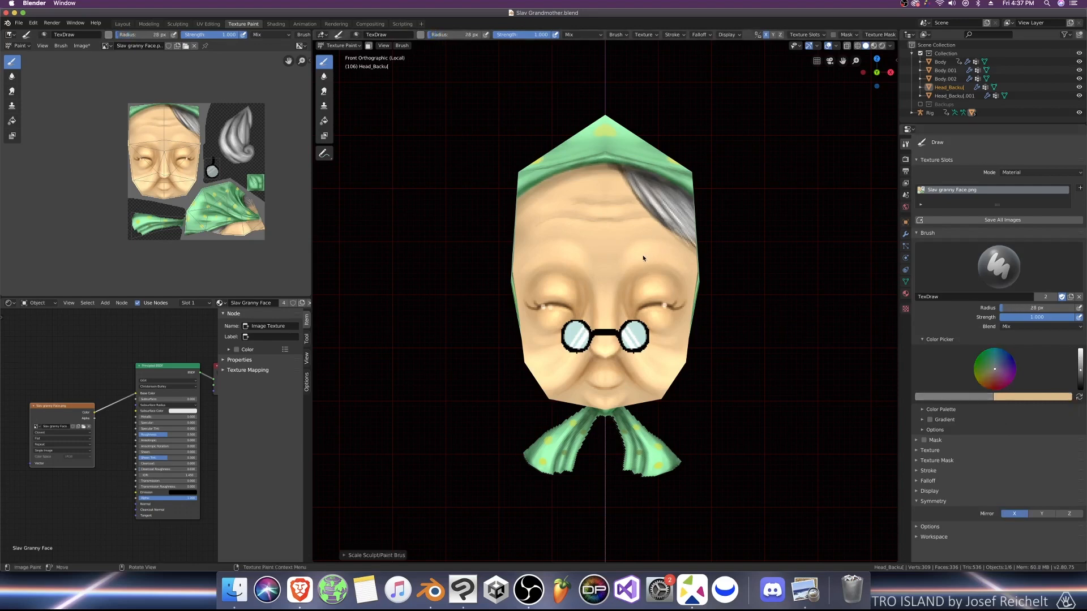
key(bracketleft)
key(bracketleft)
mouse_move(635, 263)
mouse_down()
mouse_move(653, 256)
mouse_move(682, 269)
mouse_move(638, 245)
mouse_move(677, 261)
mouse_move(657, 247)
mouse_move(635, 259)
mouse_move(680, 267)
mouse_move(641, 253)
mouse_move(669, 257)
mouse_up()
Step: Reduce the brush radius to 9 px and refine the shape of the grey eyebrows
key(bracketleft)
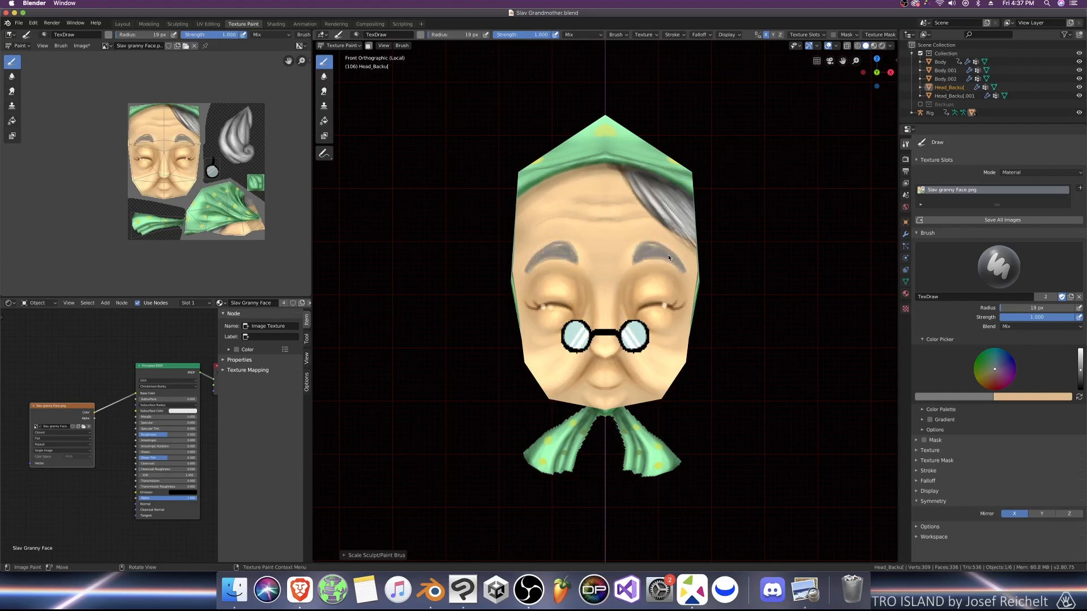
key(bracketleft)
key(bracketleft)
key(bracketleft)
key(bracketleft)
key(bracketleft)
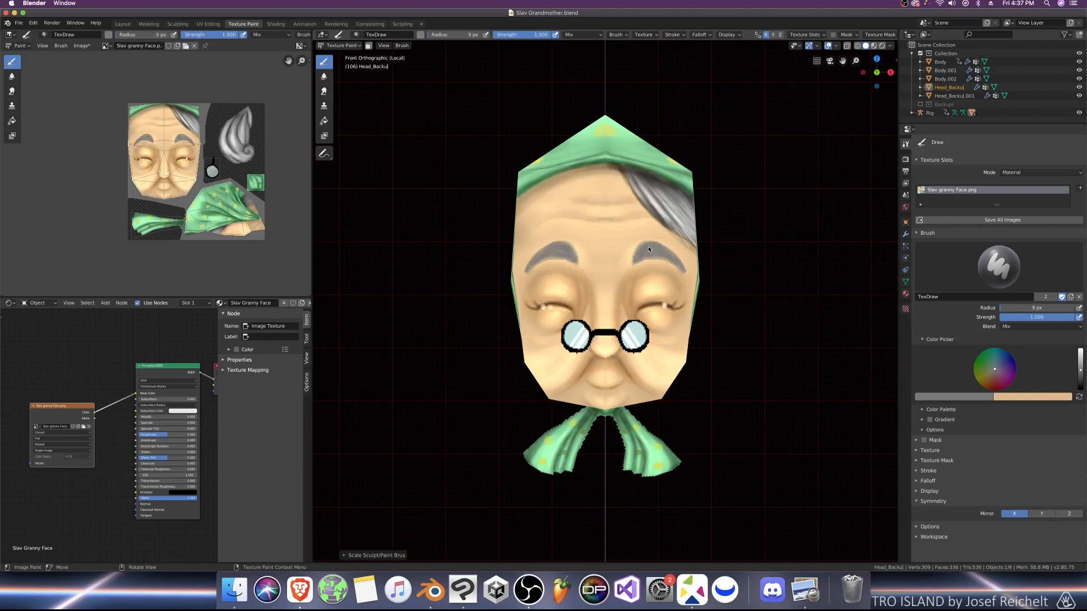
click(1010, 327)
click(998, 361)
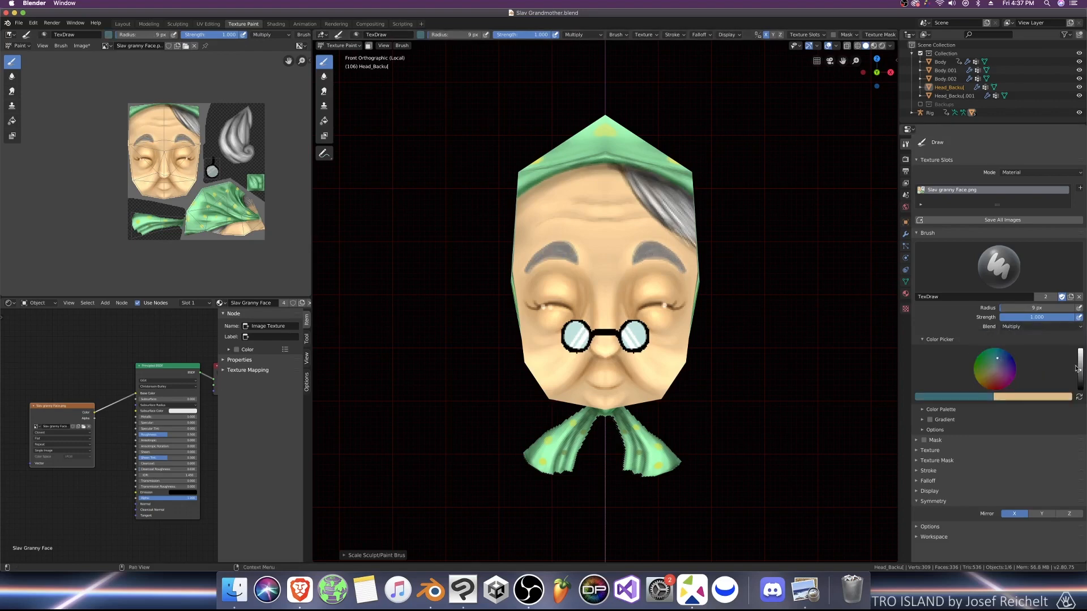
mouse_move(1080, 370)
mouse_down()
mouse_move(1079, 389)
mouse_move(1079, 371)
mouse_up()
Step: Switch the brush to Add at strength 0.235 and radius 5 px, and paint light hair strands over the eyebrows
click(1019, 326)
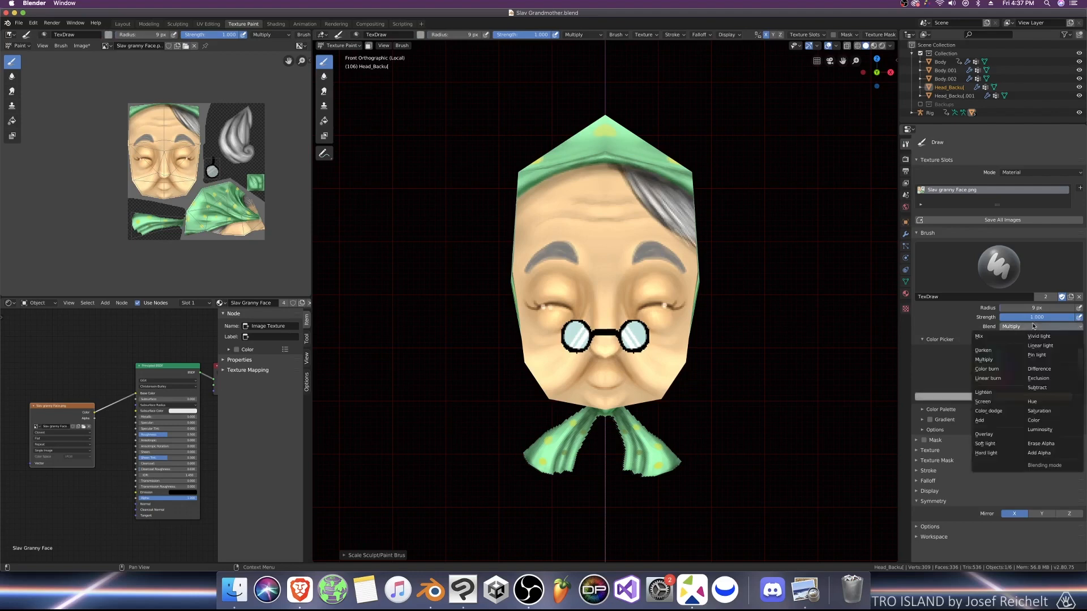
click(979, 422)
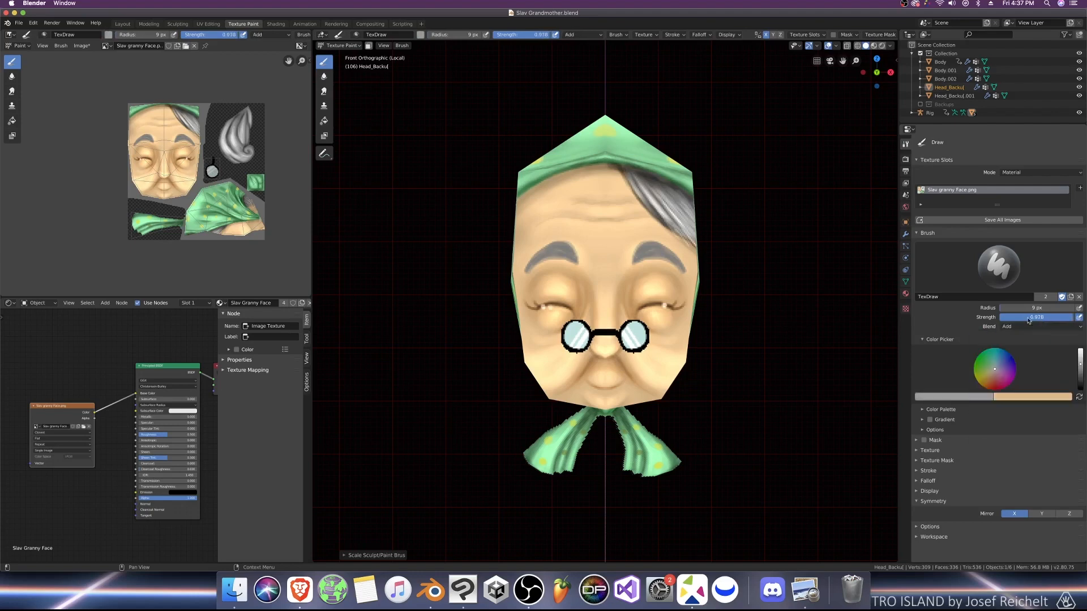
drag(1059, 317, 1008, 318)
key(bracketleft)
key(bracketleft)
key(bracketleft)
key(bracketleft)
key(bracketleft)
key(bracketleft)
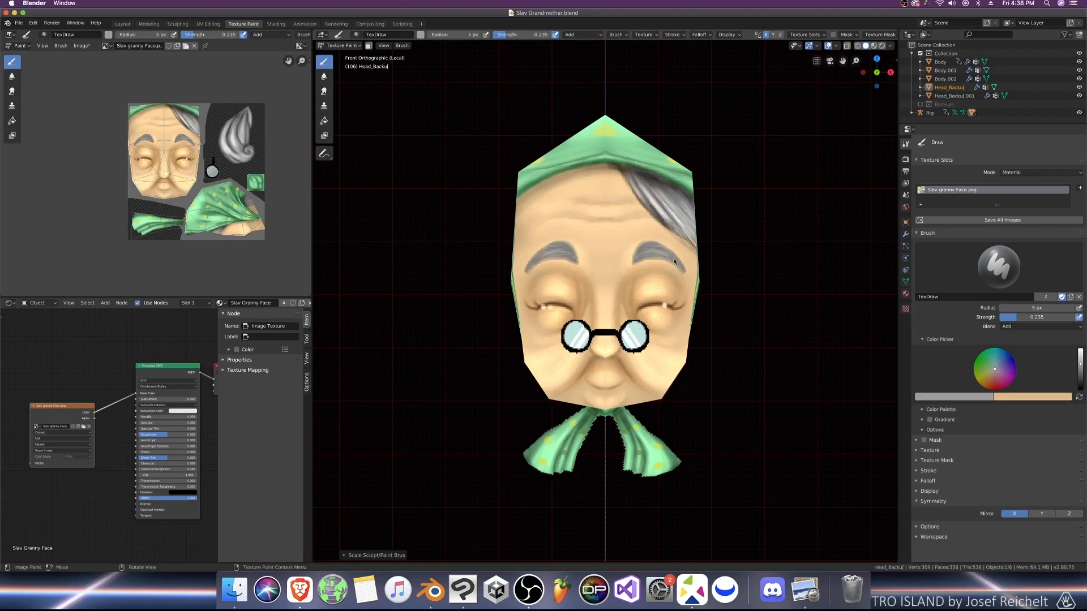
Step: Change the paint brush's blend mode to Multiply and enlarge its radius to 18 px for shading the eyebrows
click(1019, 327)
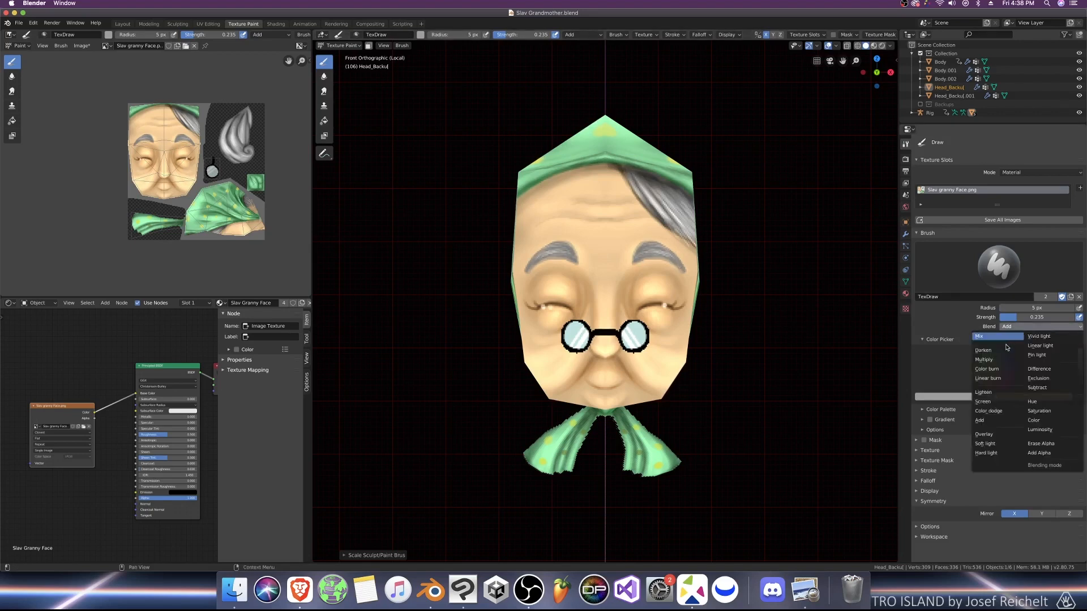
click(991, 360)
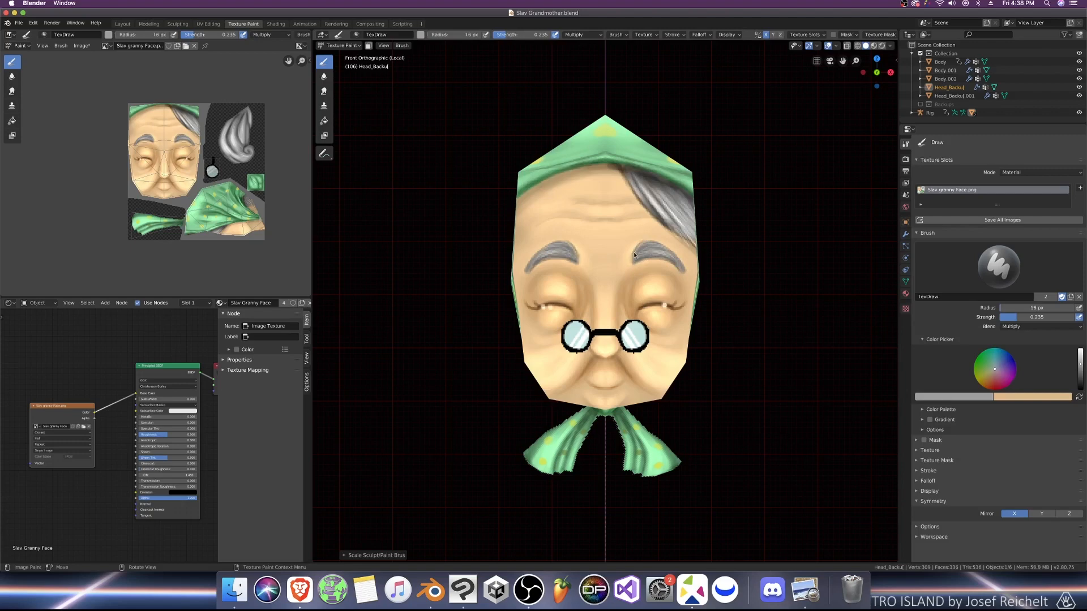
key(bracketright)
key(bracketright)
key(bracketright)
key(bracketright)
key(bracketright)
key(bracketright)
key(bracketright)
key(bracketright)
key(bracketright)
key(bracketright)
Step: Inspect the painted eyebrows on the head from several angles and on the flat face texture
middle_drag(633, 242, 668, 256)
scroll(673, 288, down, 3)
middle_drag(682, 301, 591, 263)
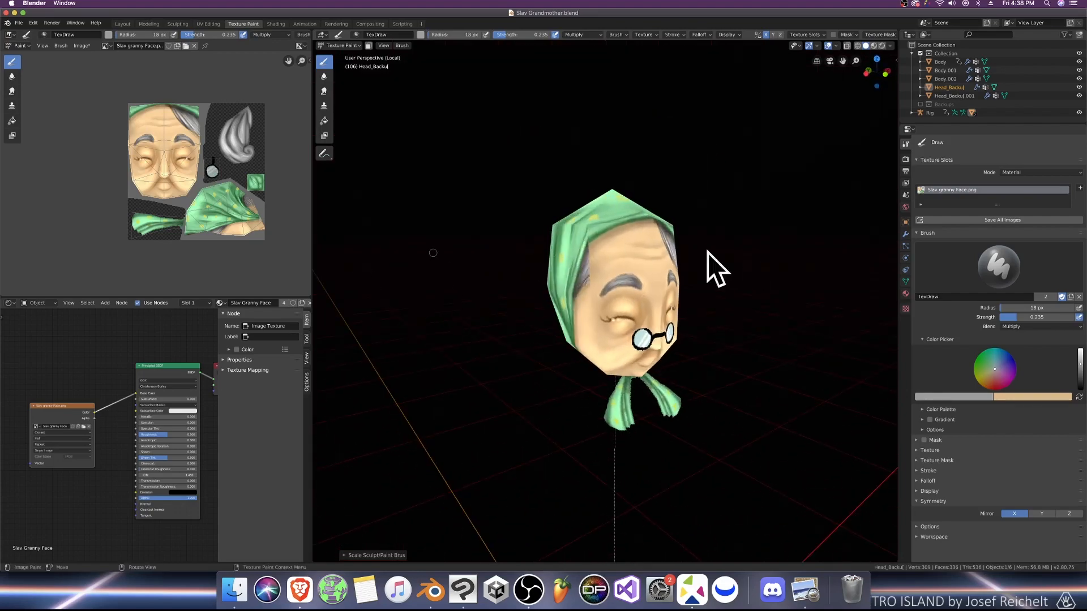
middle_drag(536, 338, 503, 333)
scroll(116, 240, up, 6)
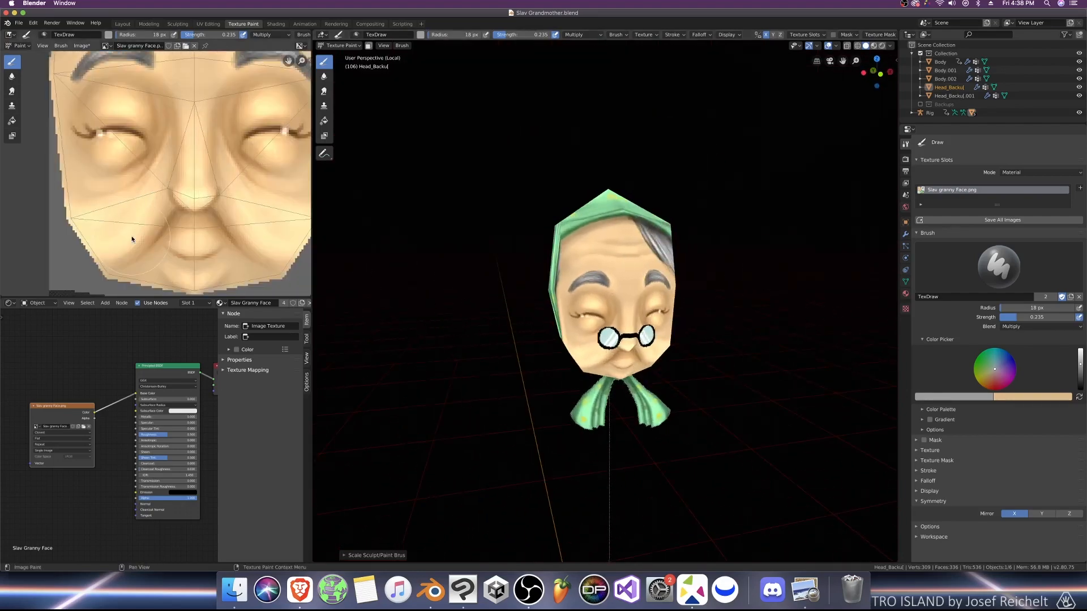
scroll(489, 305, down, 3)
scroll(162, 167, down, 3)
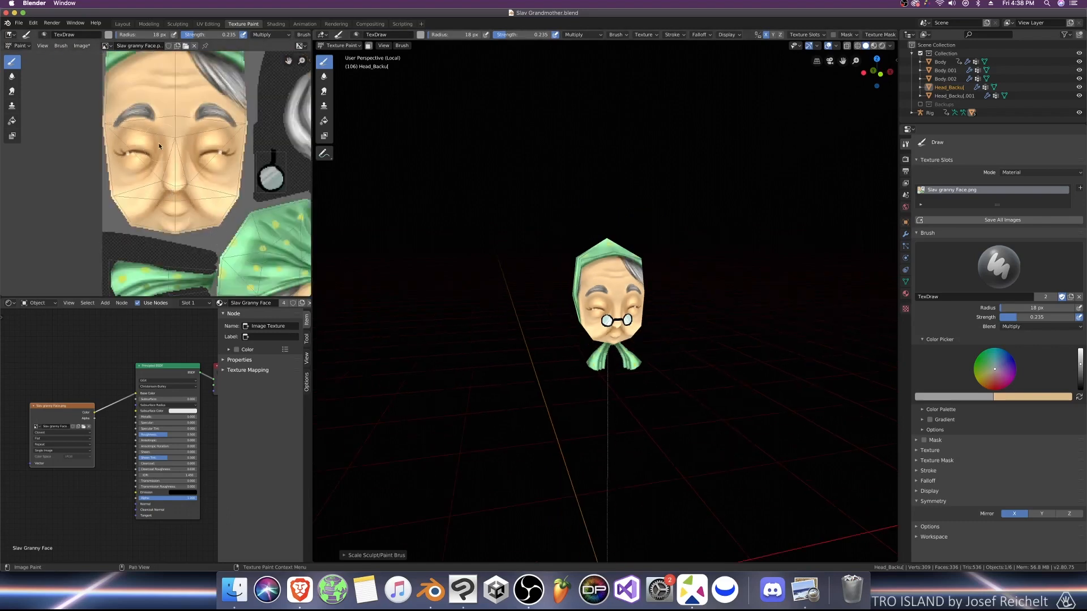
Step: Switch to Clip Studio Paint, bring up the layered Slav granny Face document and toggle its top layer's visibility to check it
click(463, 588)
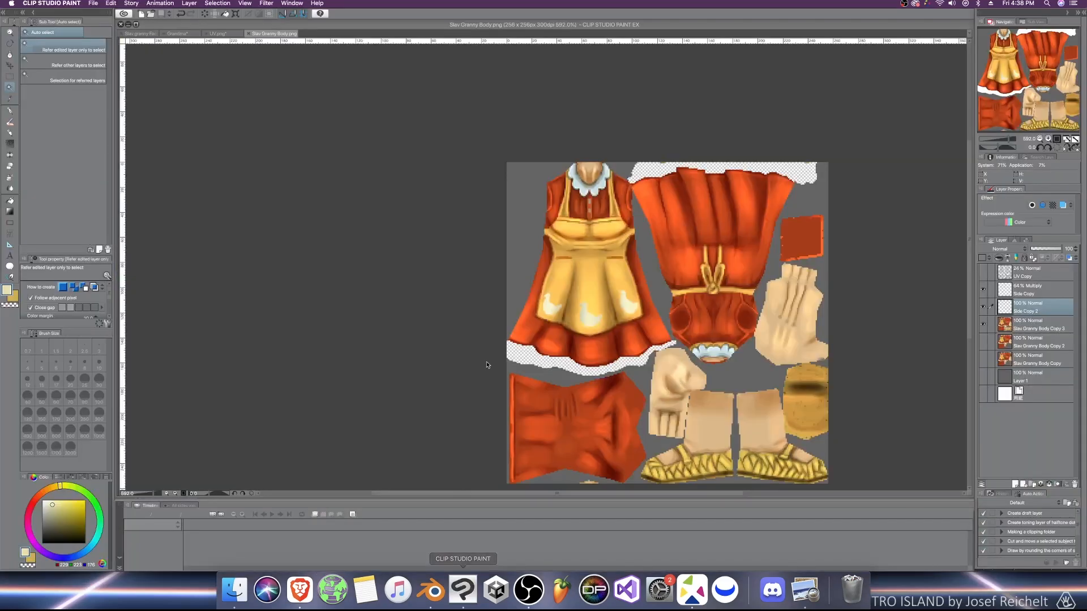
click(177, 34)
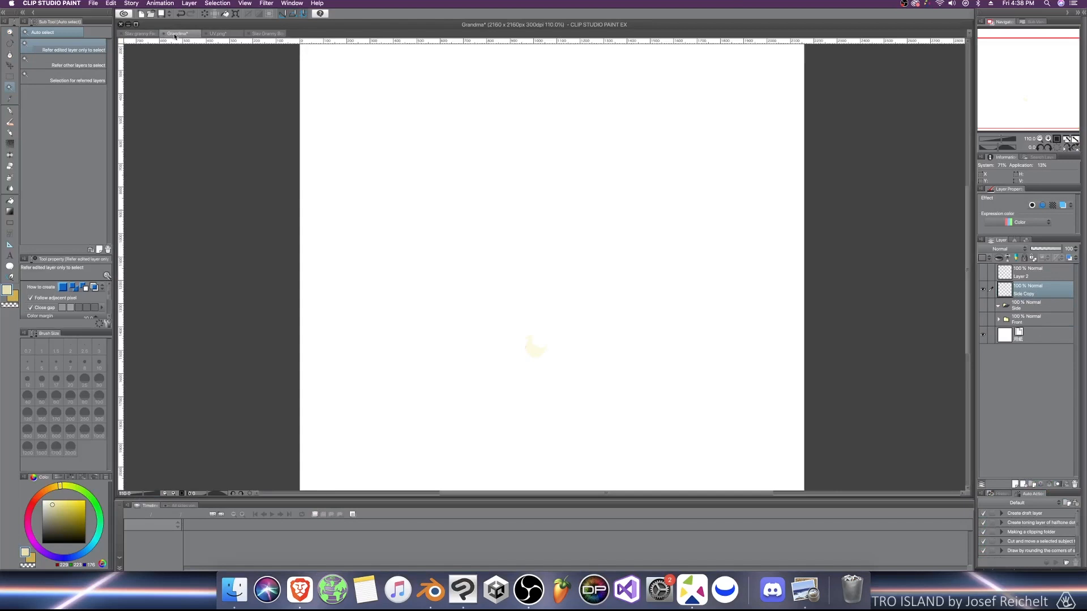
click(138, 34)
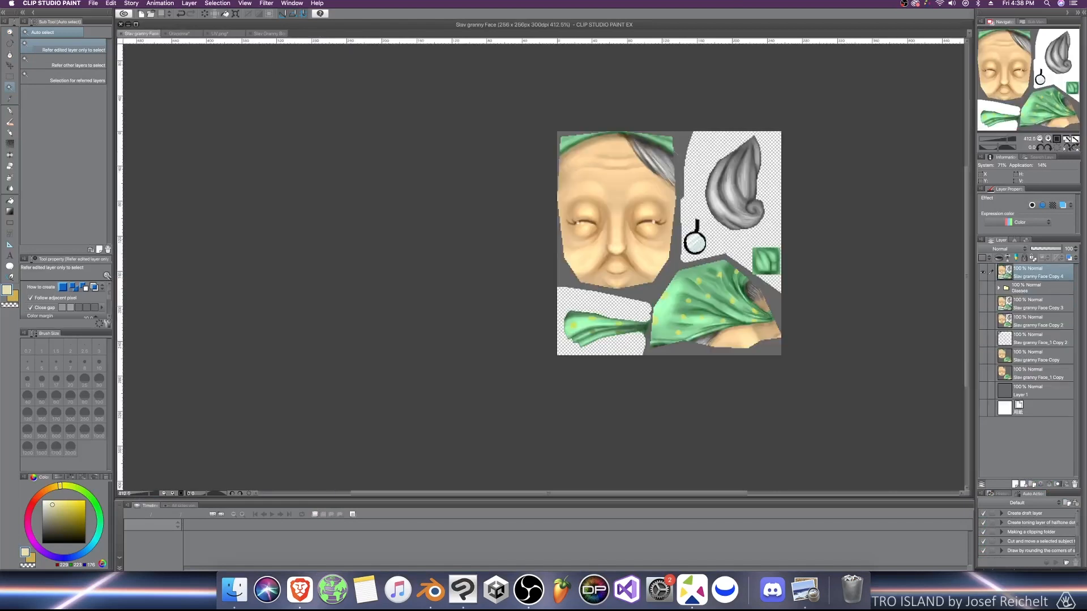
click(983, 274)
click(984, 274)
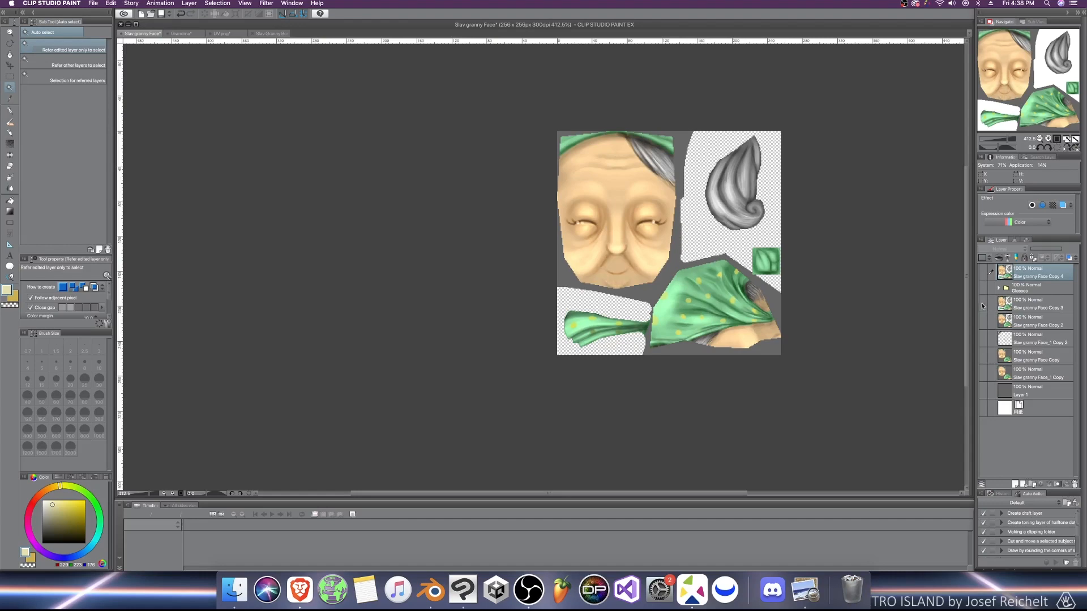
click(984, 274)
Step: Return to Blender and save the painted face image over Slav granny Face.png in the Textures folder
click(235, 589)
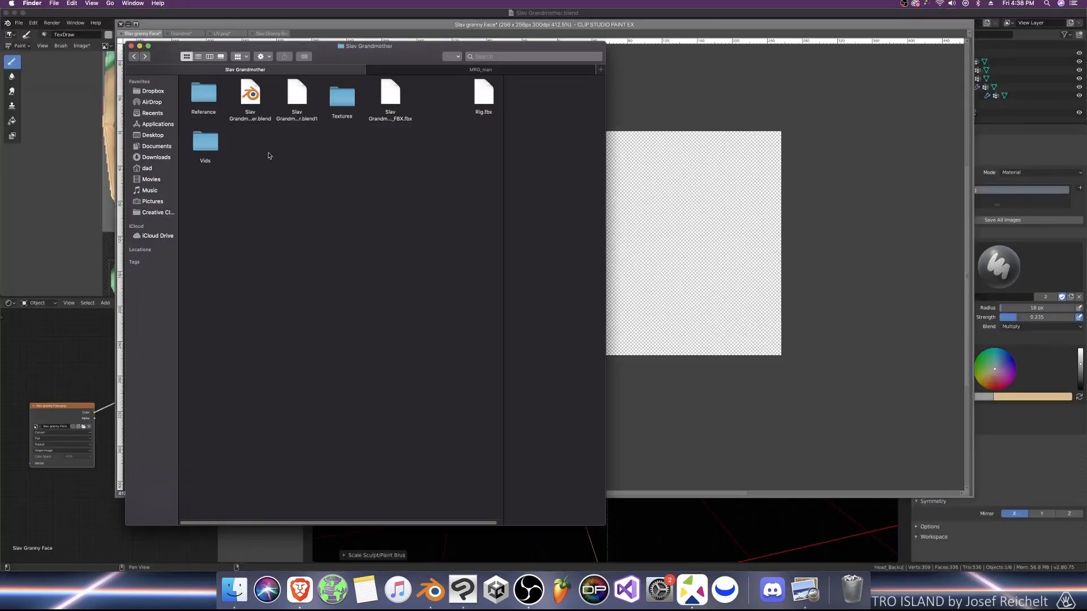
click(58, 208)
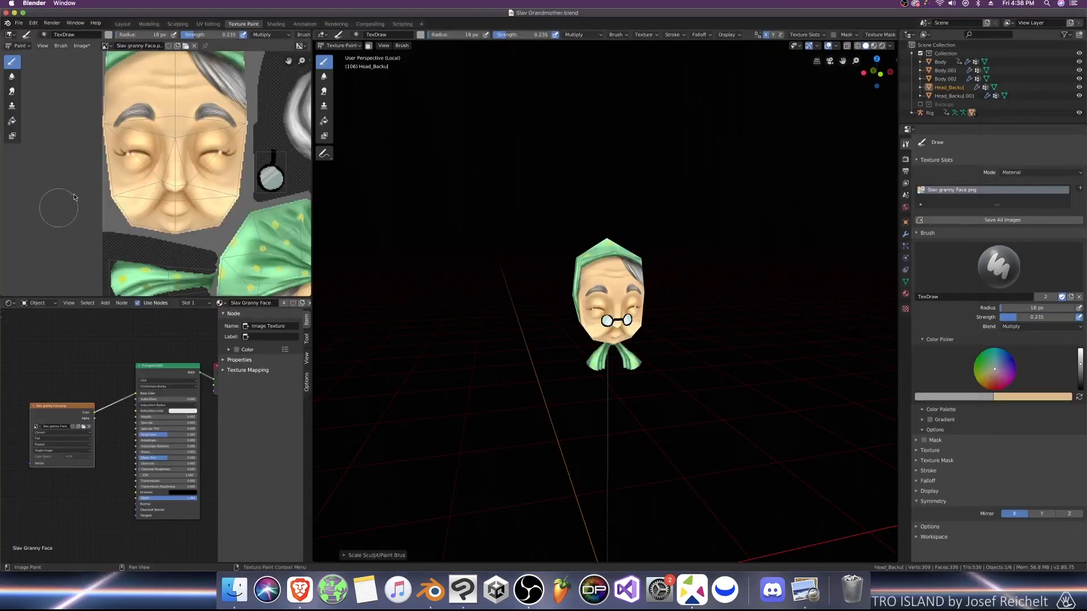
click(81, 45)
click(99, 124)
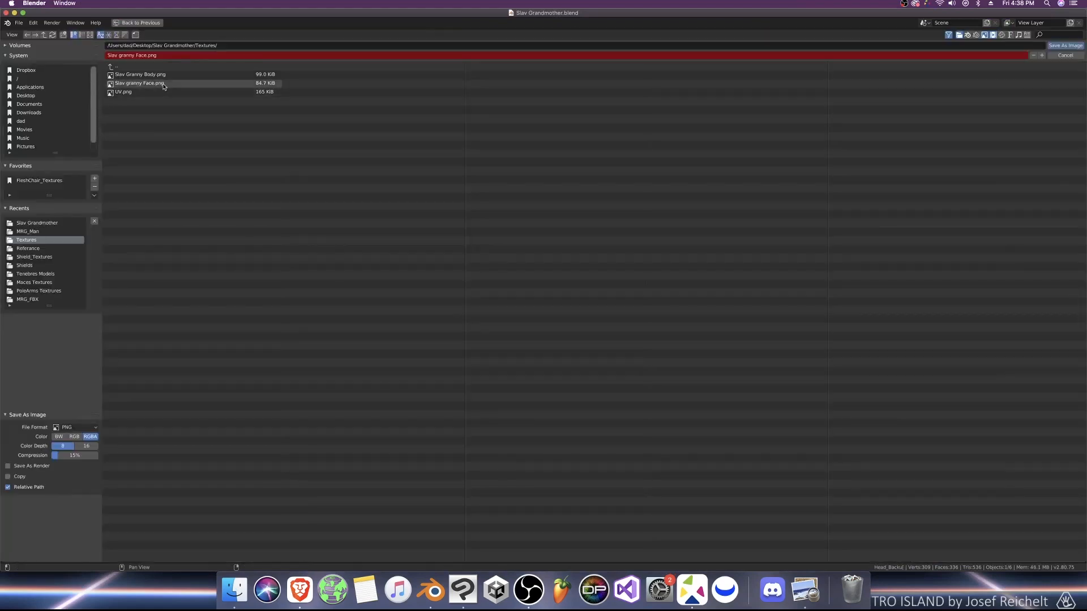
click(1064, 46)
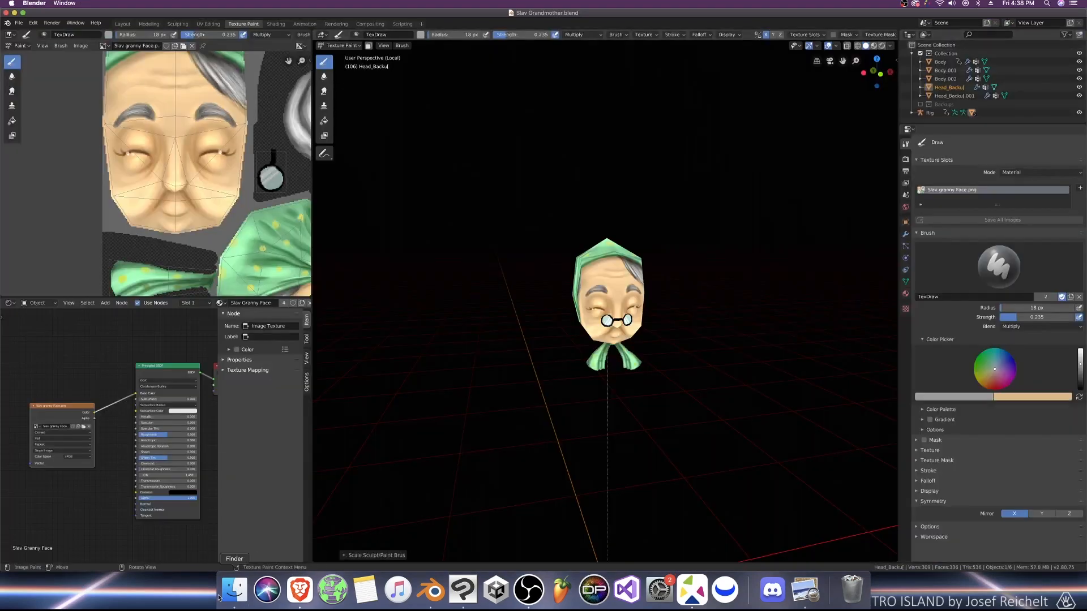
Step: Open the saved Slav granny Face.png from the Textures folder in Clip Studio Paint
click(234, 590)
double_click(341, 98)
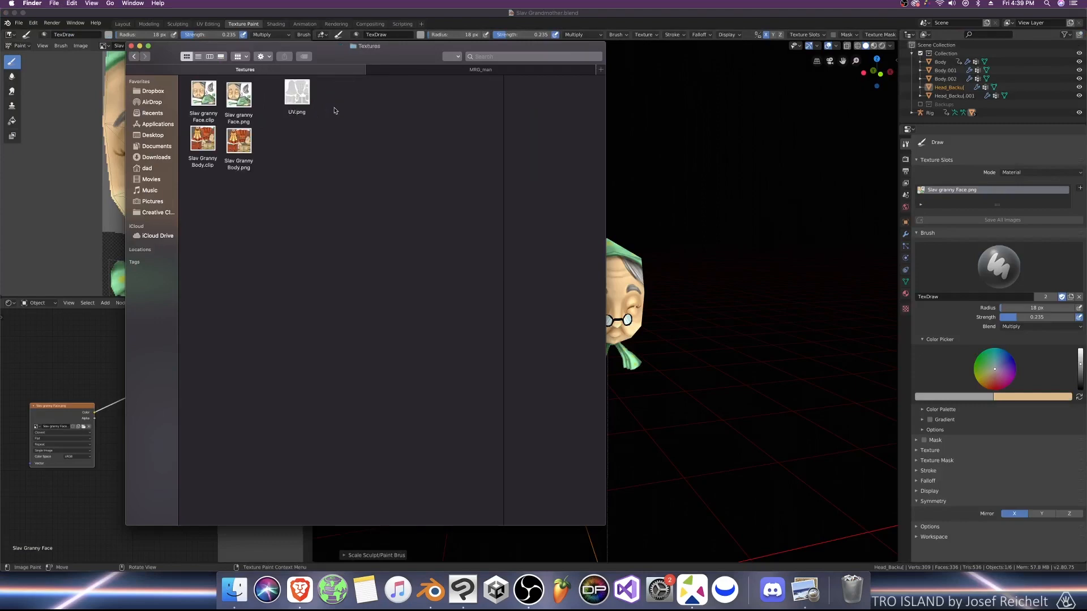
right_click(236, 97)
mouse_move(317, 107)
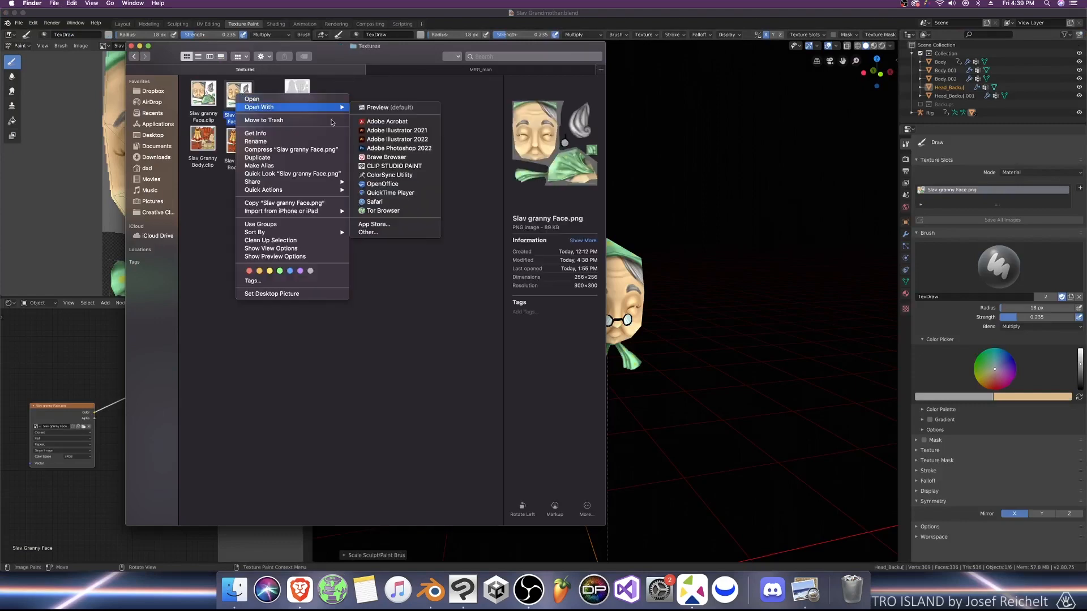
click(373, 166)
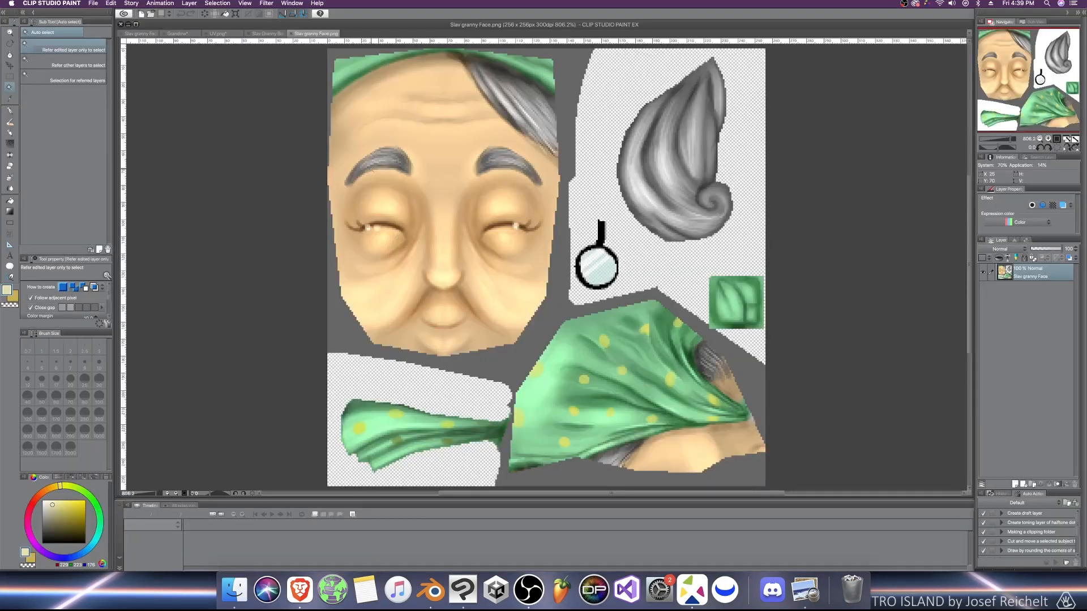
Step: Copy the face image with eyebrows into the layered Slav granny Face document as a new top layer
key(k)
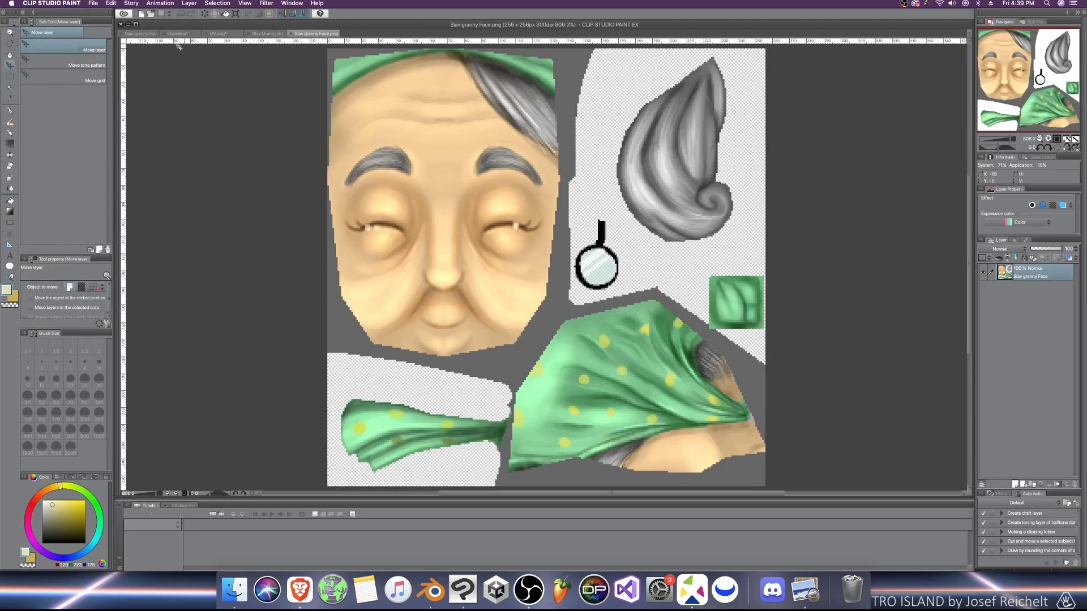
click(146, 34)
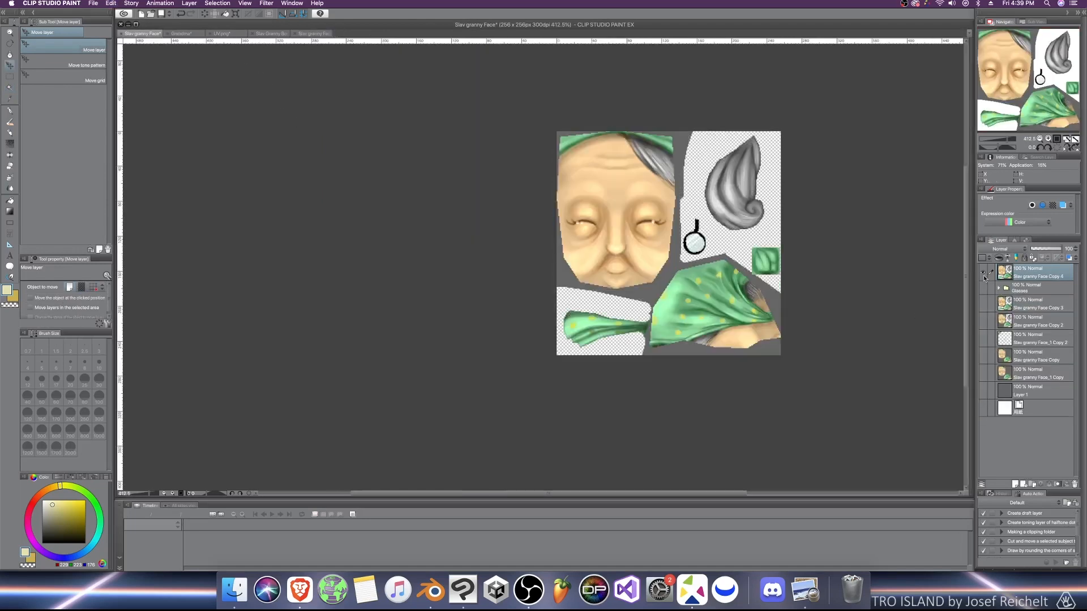
key(ctrl+v)
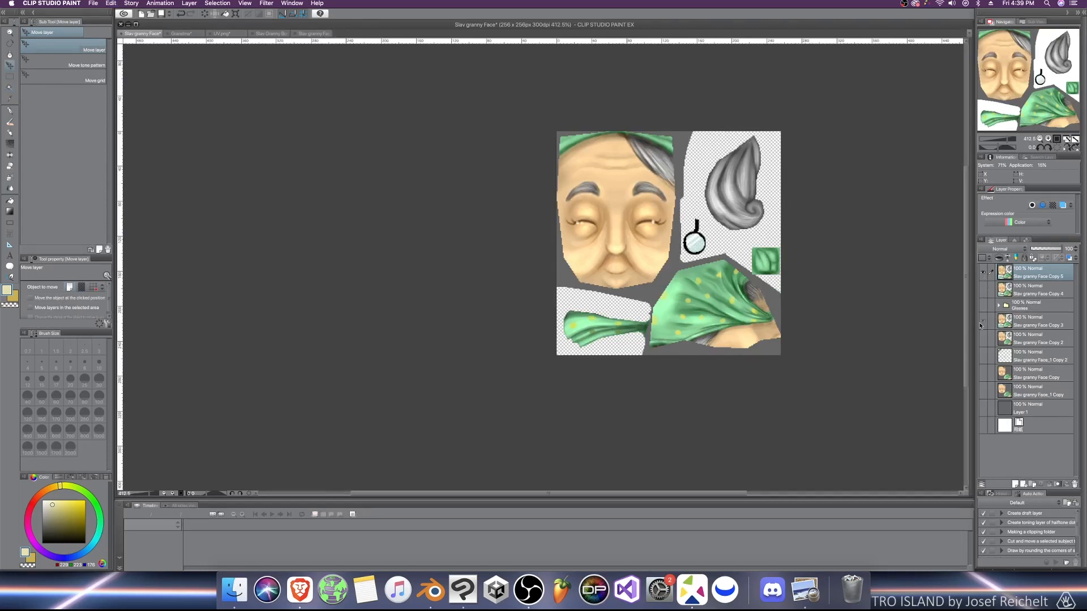
Step: Try erasing one eyebrow on the pasted layer with a size 50 hard eraser, and undo the stroke
scroll(924, 296, up, 1)
key(e)
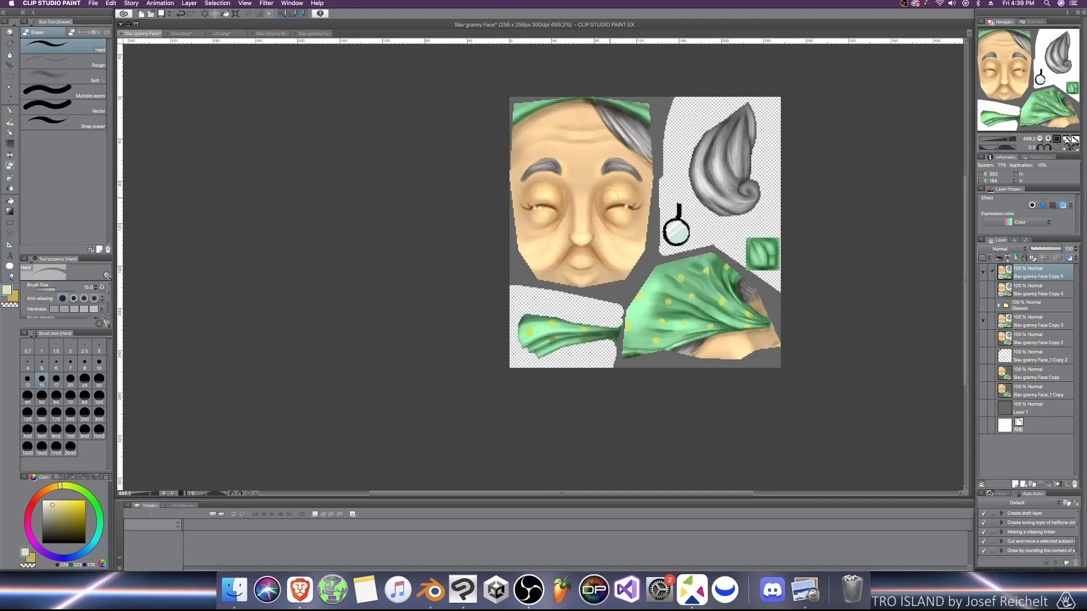
key(bracketright)
key(bracketright)
key(bracketright)
key(bracketright)
key(bracketright)
key(bracketright)
key(bracketright)
drag(527, 166, 556, 164)
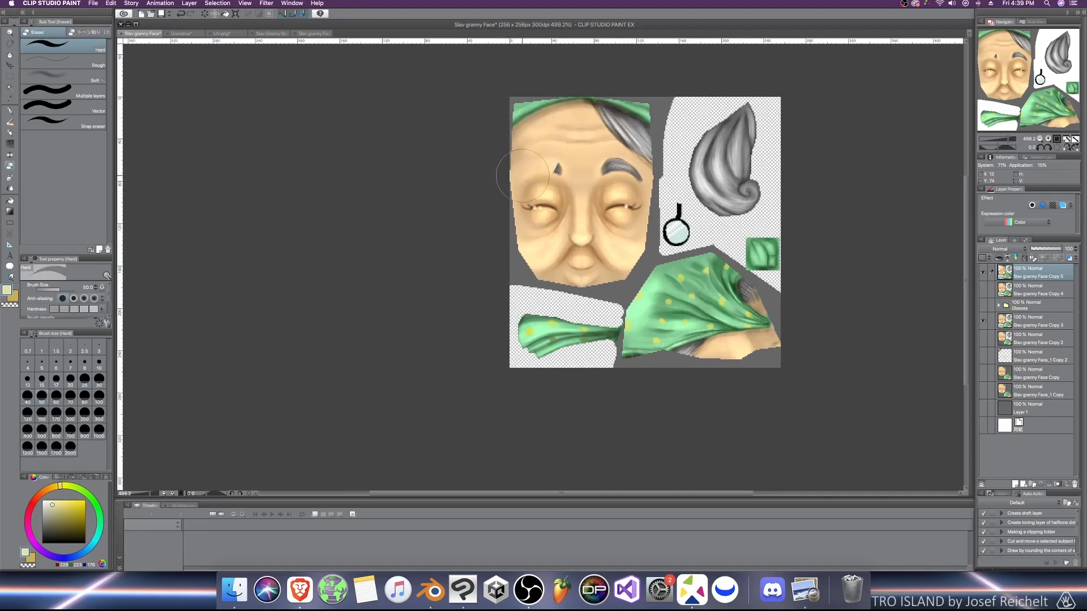
key(super+z)
key(bracketleft)
Step: Hide the visible face layers, check the lower ones, and show only the Slav granny Face_1 Copy 2 hair layer
click(983, 279)
click(983, 320)
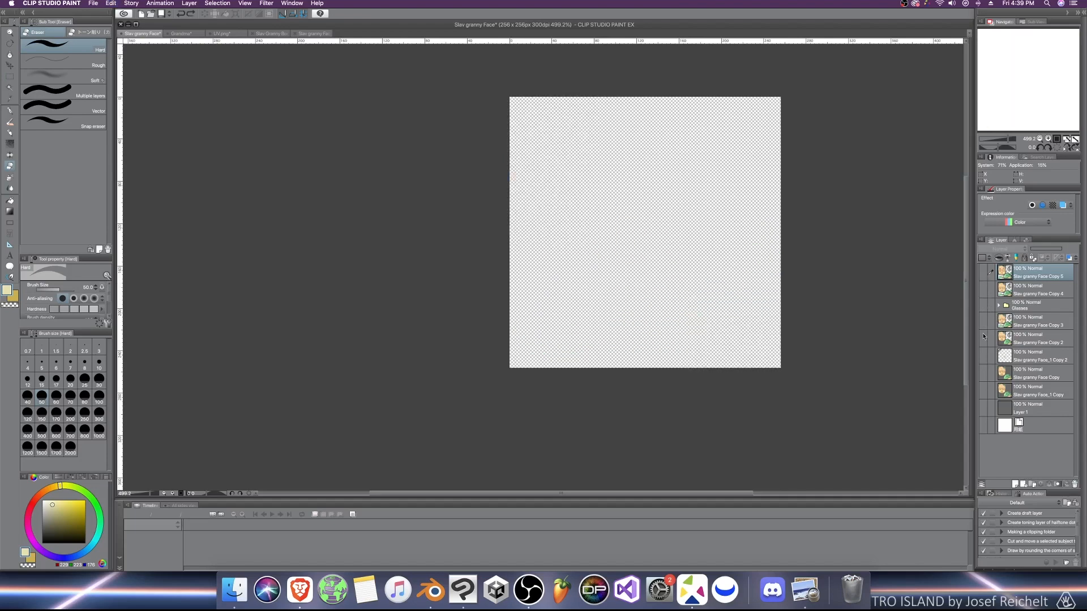
click(983, 375)
click(984, 375)
click(983, 338)
click(983, 339)
click(983, 355)
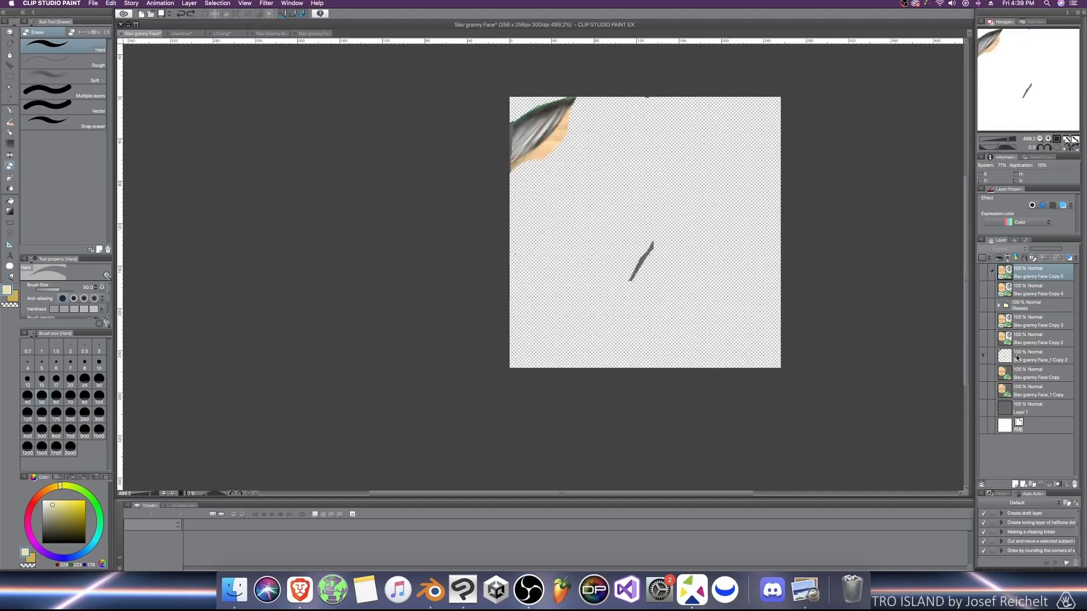
Step: Move the hair layer to the top of the layer stack and show the pasted eyebrow face layer beneath it
drag(1017, 357, 1035, 272)
click(984, 290)
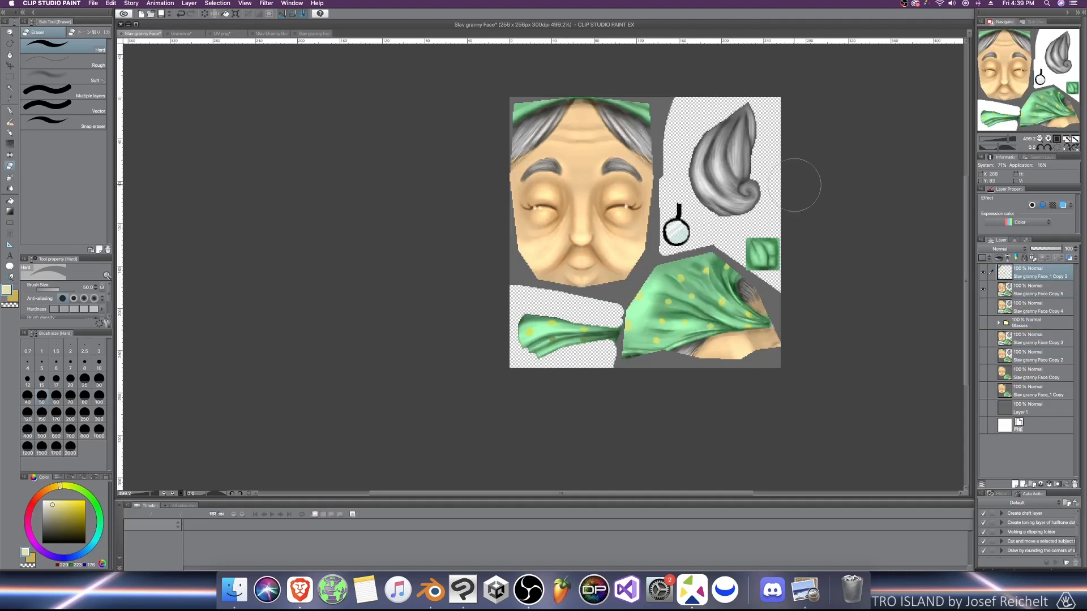
scroll(576, 215, up, 3)
scroll(575, 214, down, 3)
scroll(576, 214, down, 1)
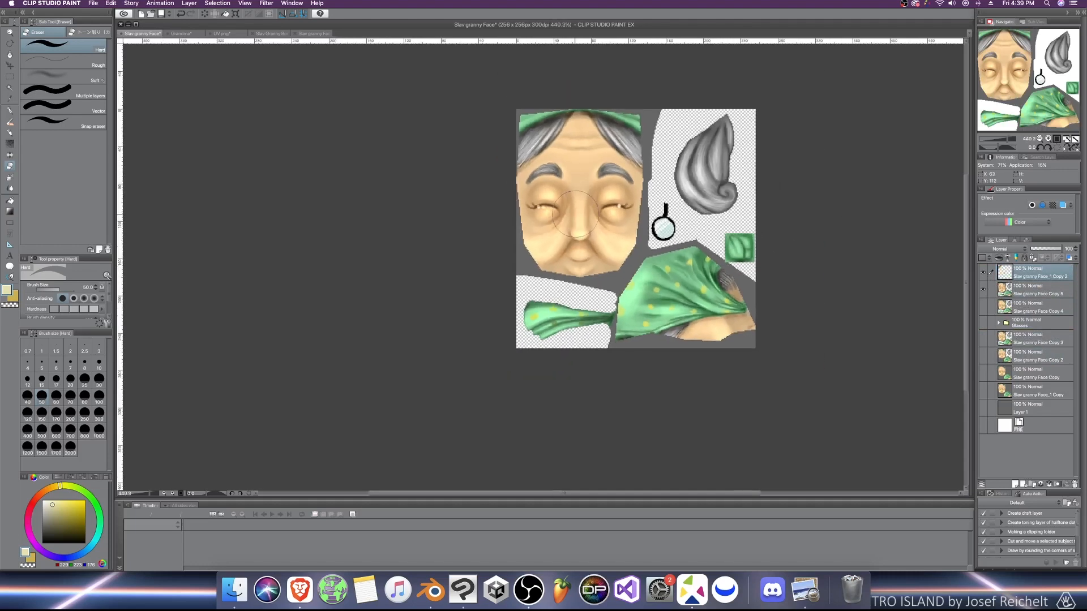